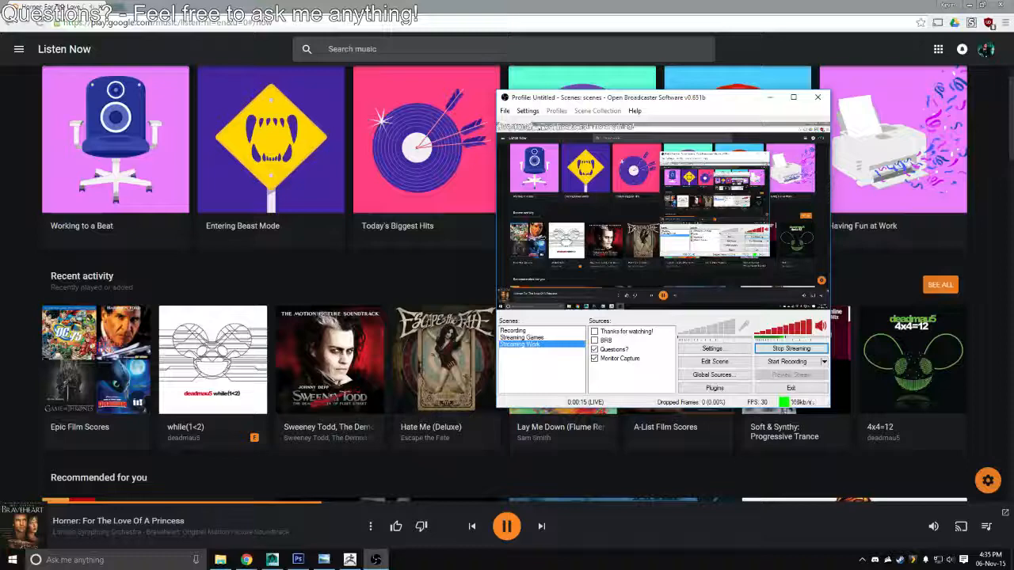
Minimize the Open Broadcaster Software and music browser windows to bring up the ZBrush head sculpt
key(alt+Tab)
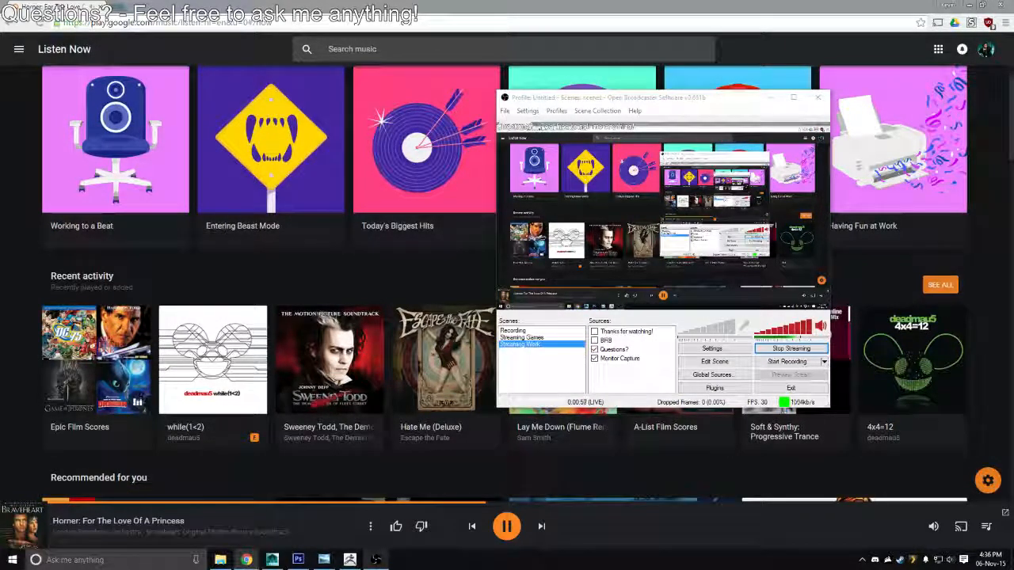
click(770, 97)
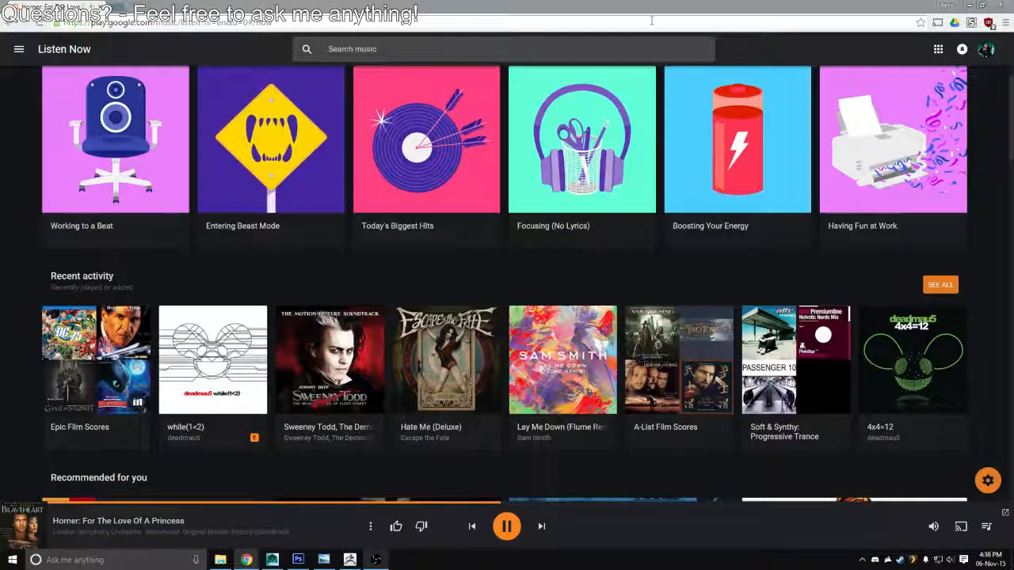
click(969, 4)
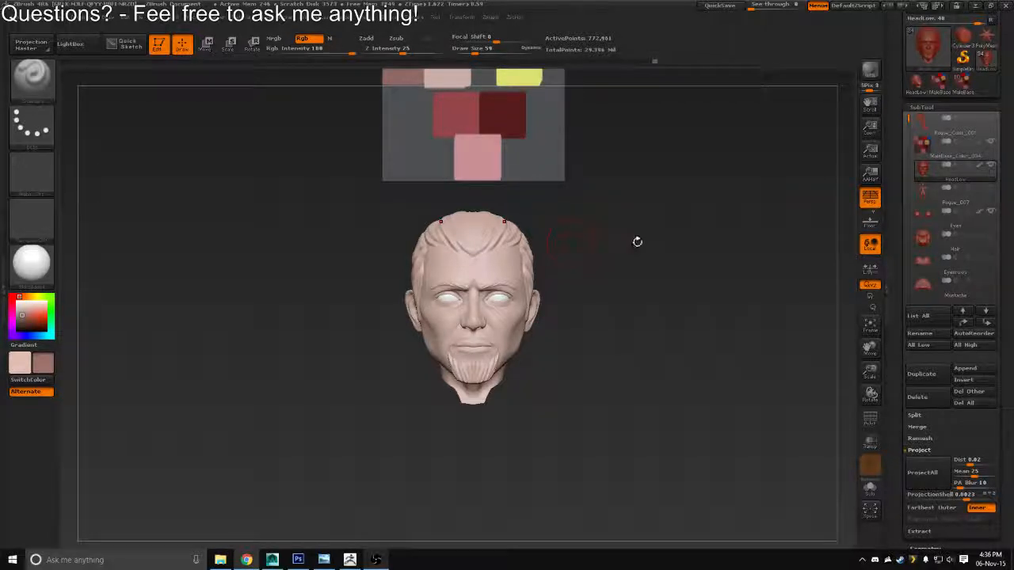
Examine the head sculpt from several angles together with the skin colour palette above it
drag(637, 242, 816, 236)
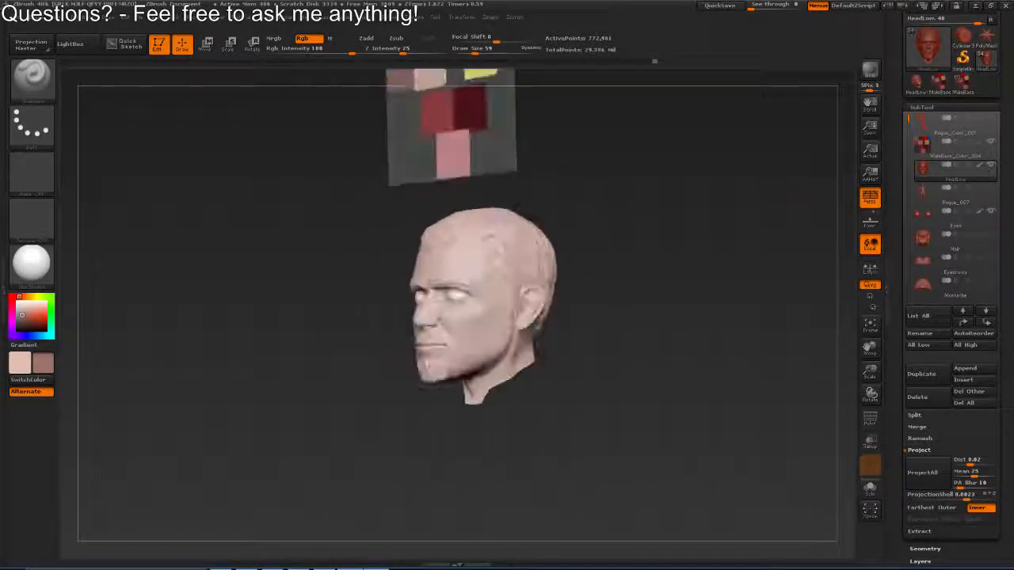
mouse_move(551, 222)
mouse_down()
mouse_move(596, 210)
mouse_move(572, 285)
mouse_move(561, 225)
mouse_move(533, 272)
mouse_move(529, 345)
mouse_up()
key(v)
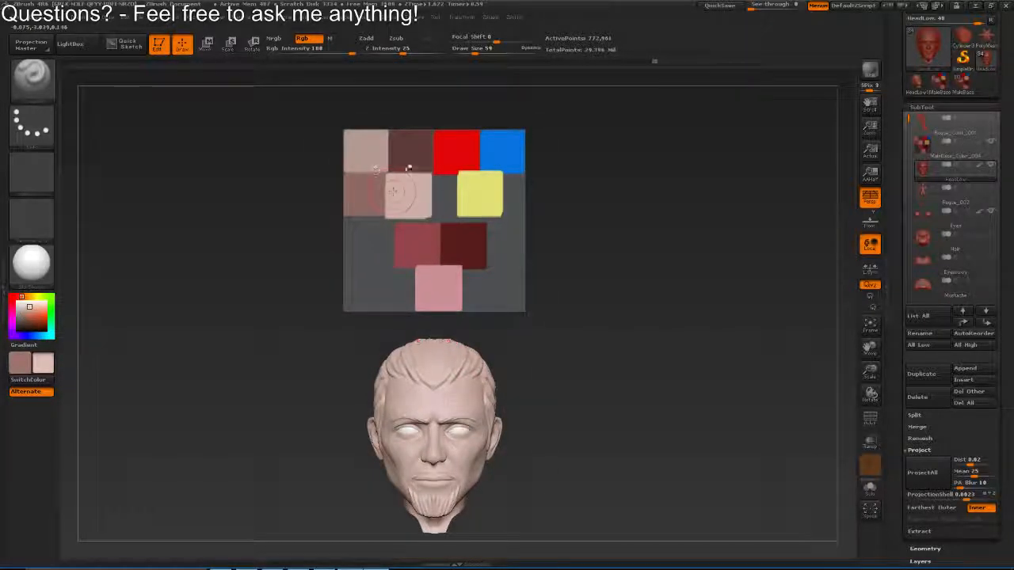
drag(434, 384, 452, 243)
key(v)
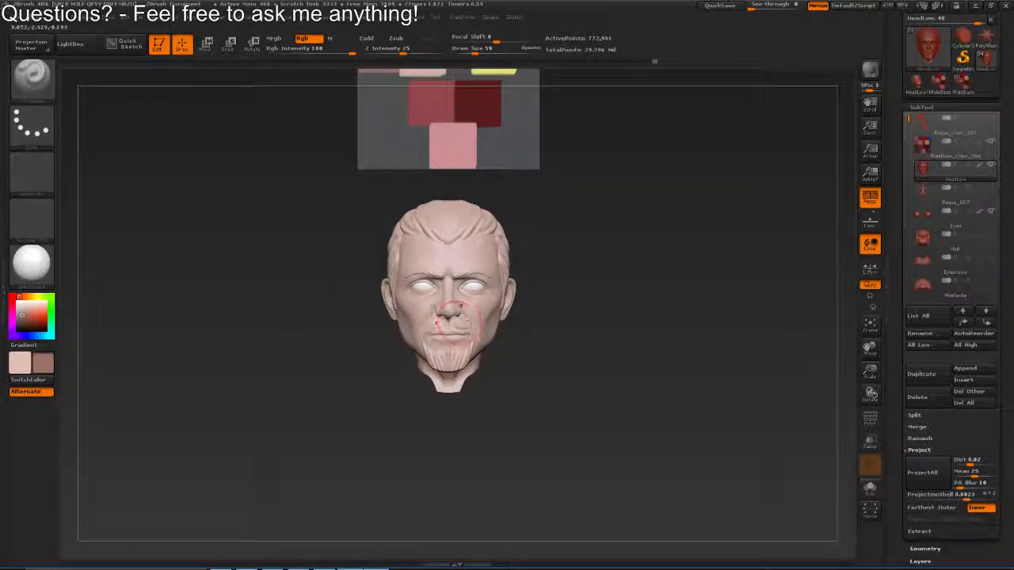
drag(453, 323, 455, 254)
drag(691, 211, 690, 309)
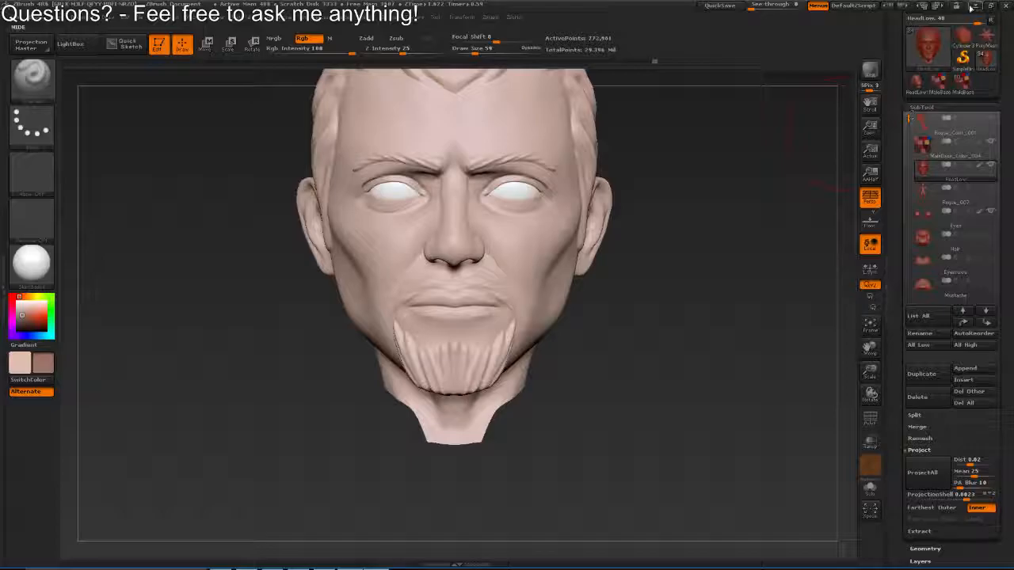
Look through the Adventurer_Rogue project folder and its Textures subfolder in File Explorer
click(973, 6)
drag(21, 236, 260, 30)
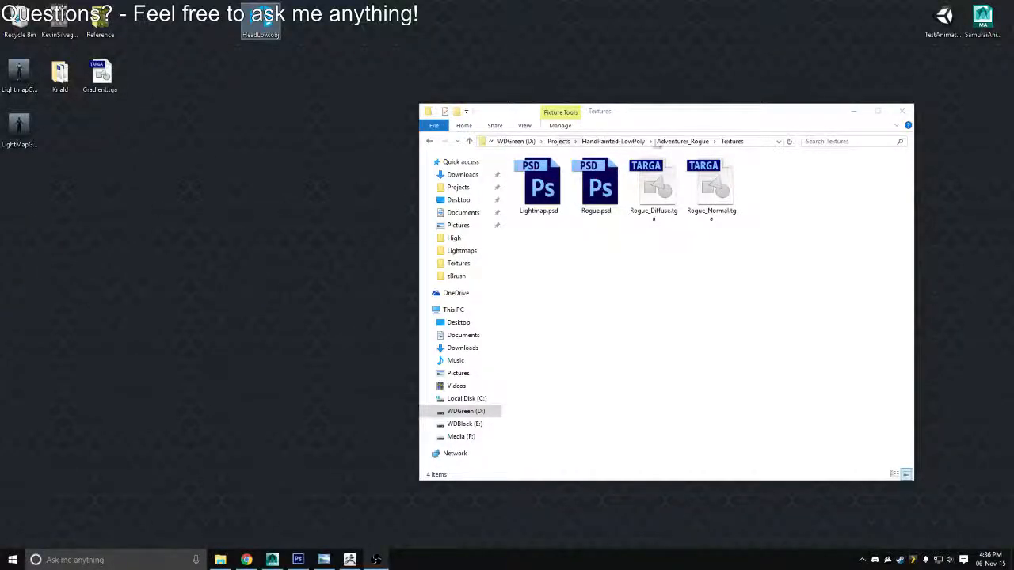
drag(694, 123, 554, 107)
click(538, 123)
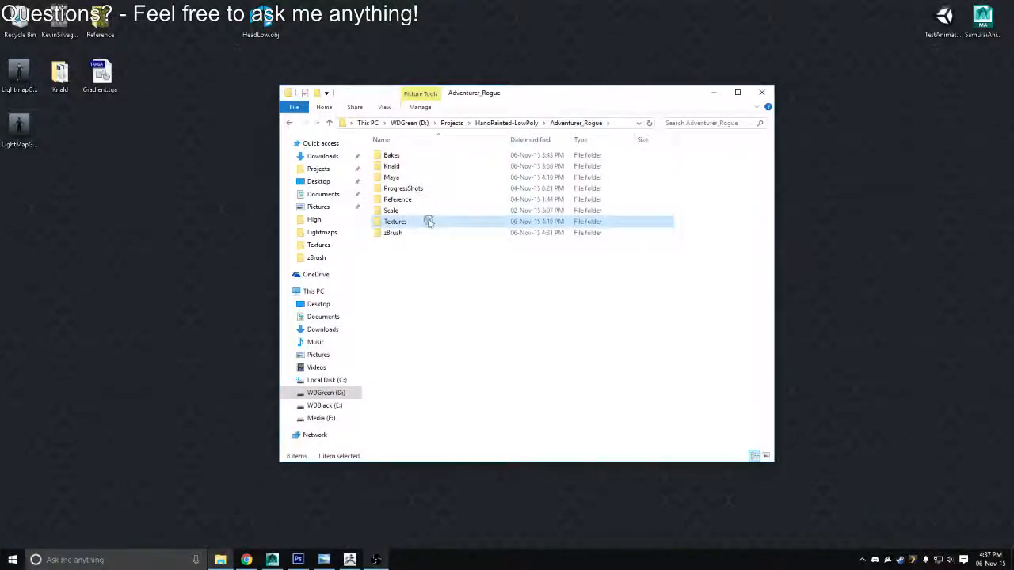
double_click(428, 221)
click(714, 92)
Switch to Photoshop, reorder the RogueReference_002.jpg document to sit directly after Lightmap.psd, and return to Rogue.psd
click(298, 560)
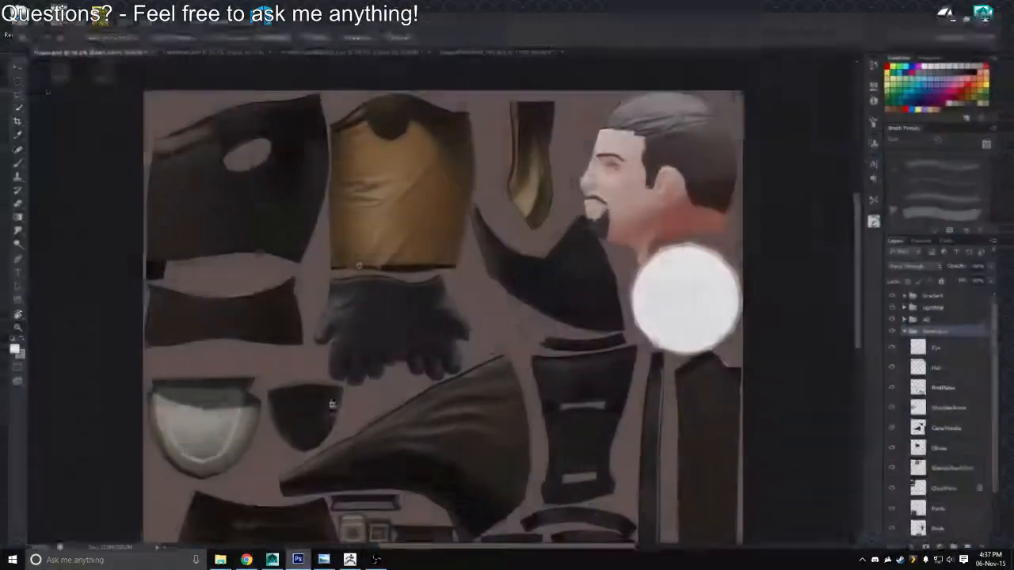
drag(476, 312, 413, 309)
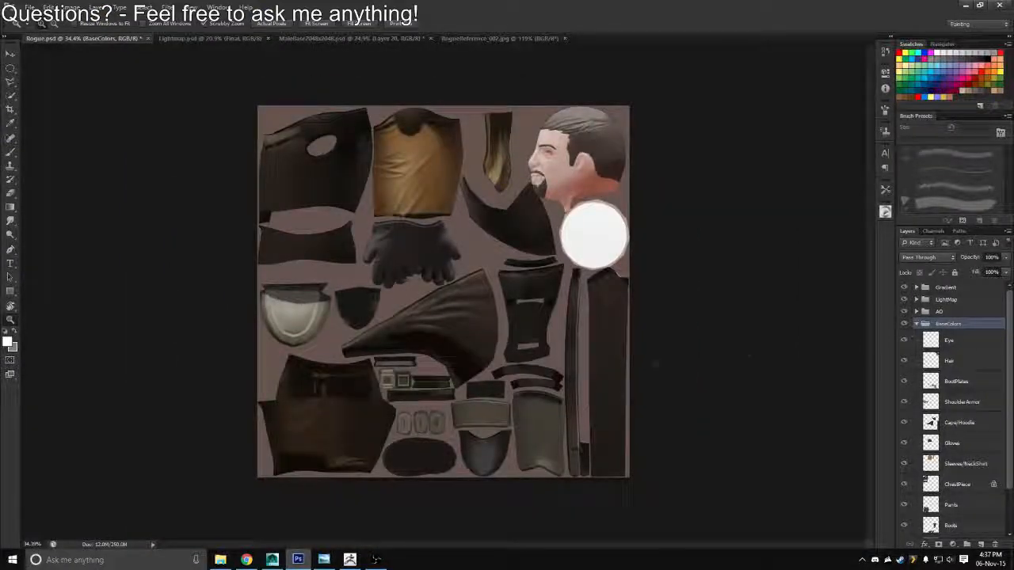
click(206, 38)
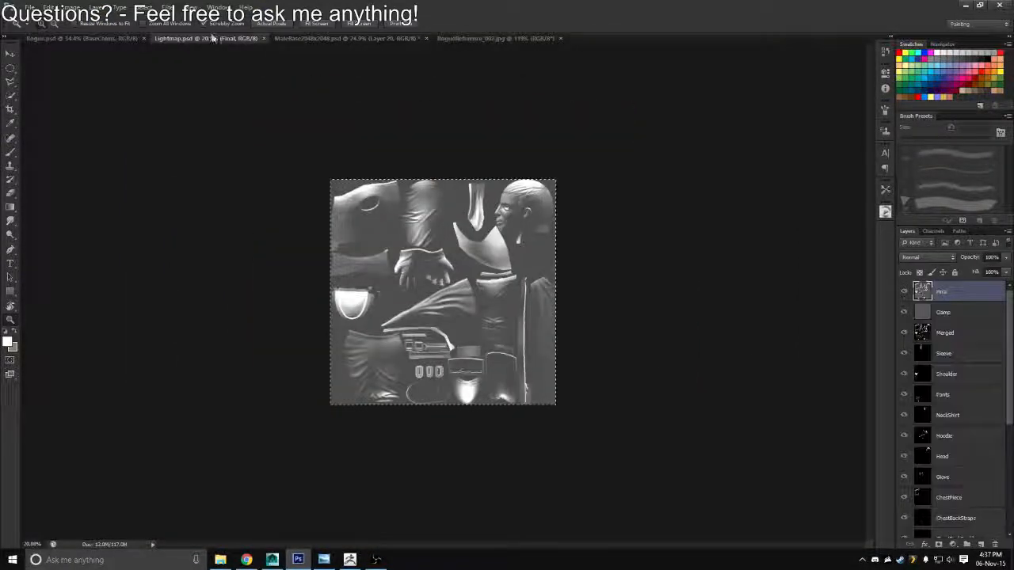
click(348, 38)
drag(467, 38, 286, 33)
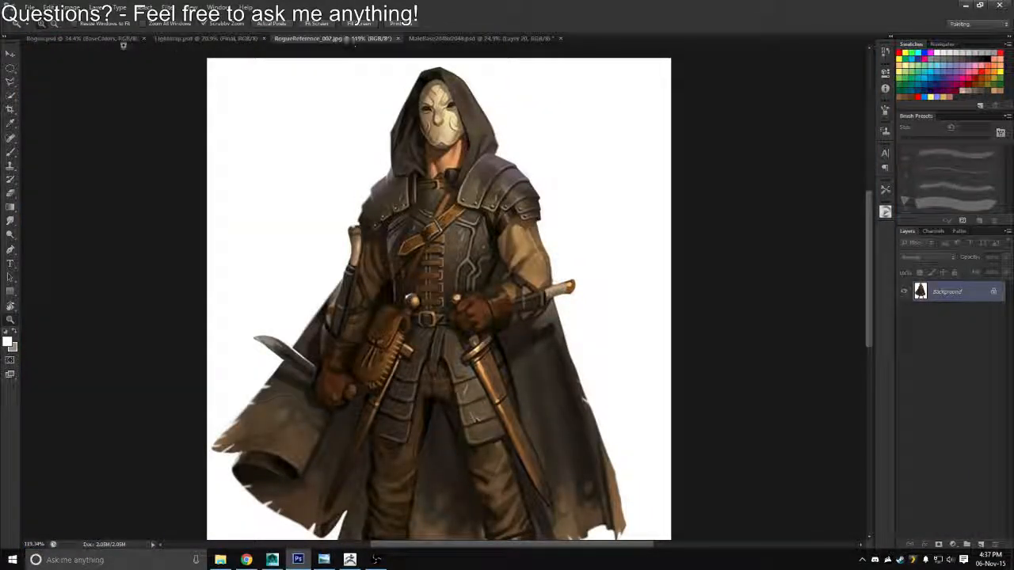
click(118, 40)
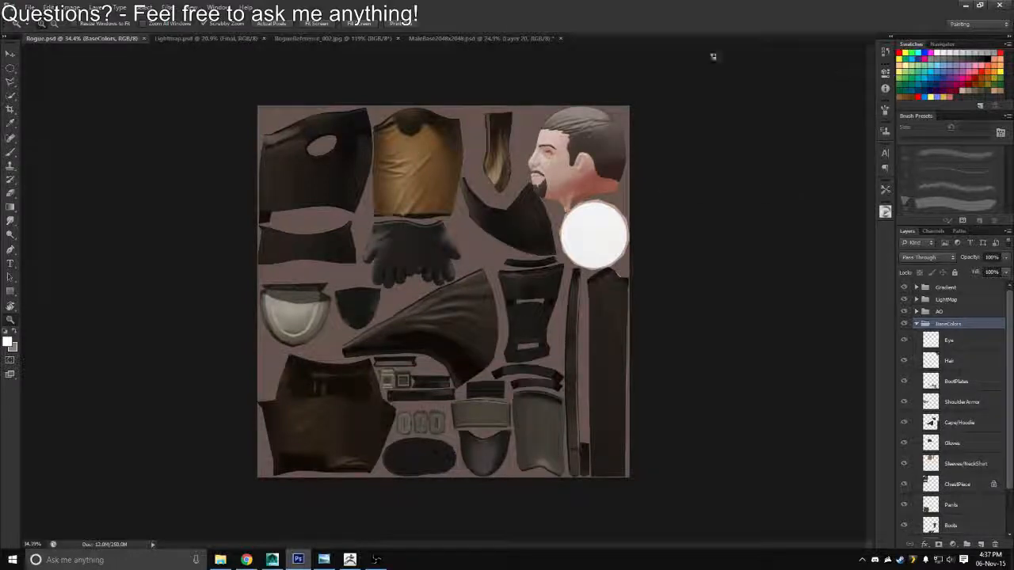
mouse_move(516, 275)
mouse_down()
mouse_move(494, 274)
mouse_move(531, 271)
mouse_up()
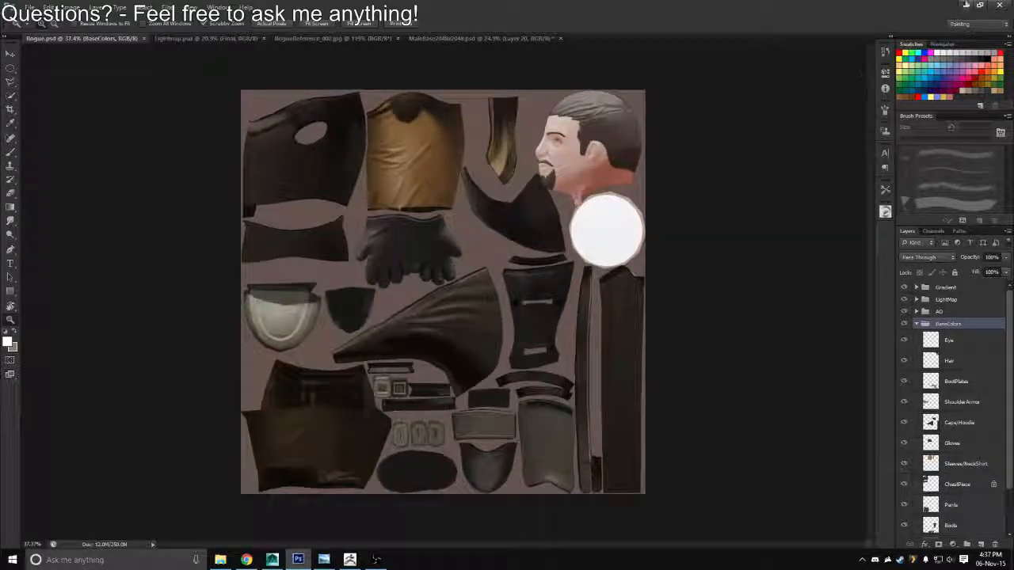
Switch to Maya and inspect the textured low-poly rogue character from the front
key(super+d)
click(272, 559)
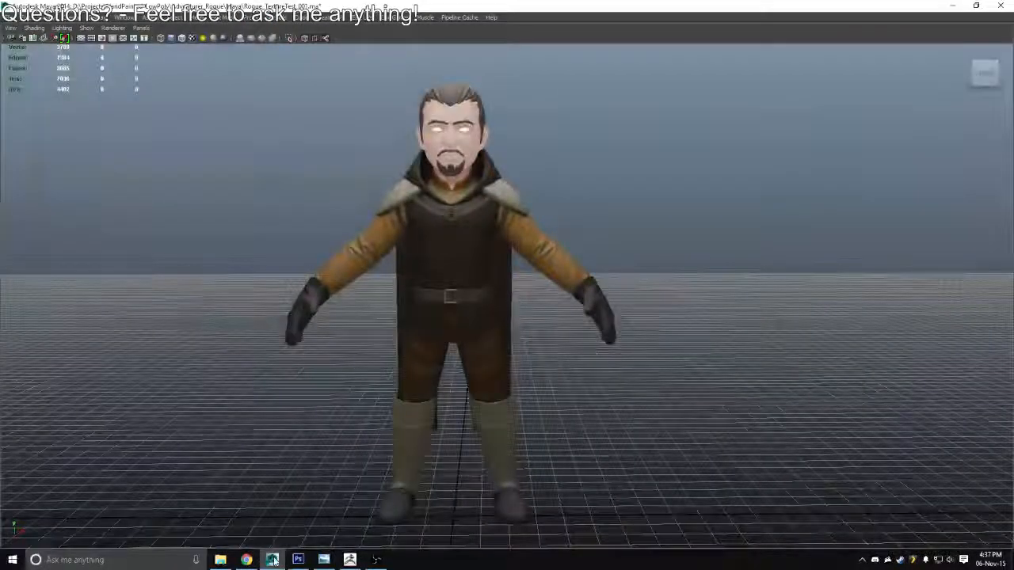
drag(428, 220, 476, 242)
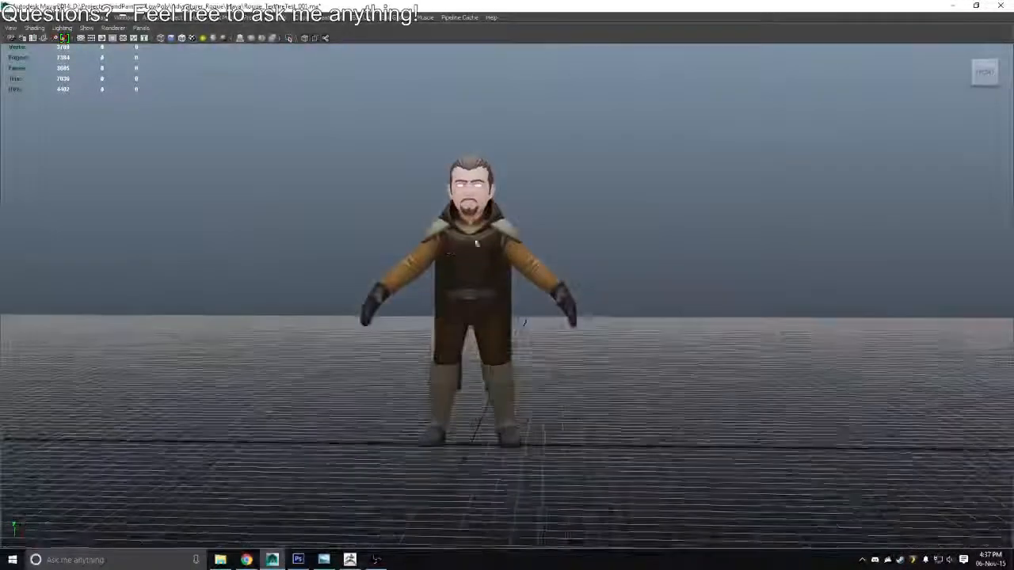
click(953, 6)
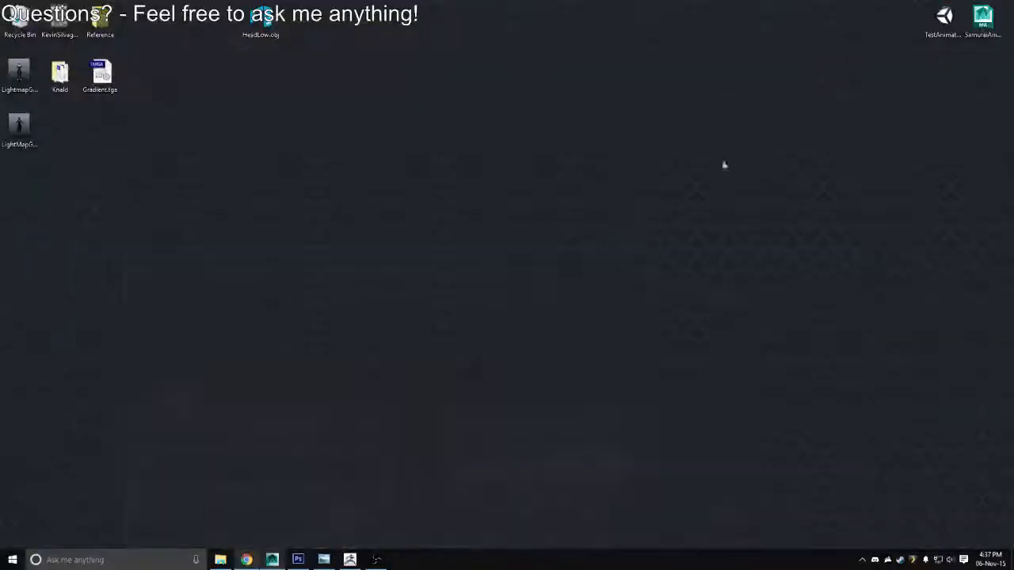
Switch back to ZBrush and set the brush's RGB Intensity to 55 for painting the head
click(355, 561)
mouse_move(591, 233)
mouse_down()
mouse_move(589, 302)
mouse_move(507, 286)
mouse_move(570, 294)
mouse_move(534, 213)
mouse_move(566, 256)
mouse_up()
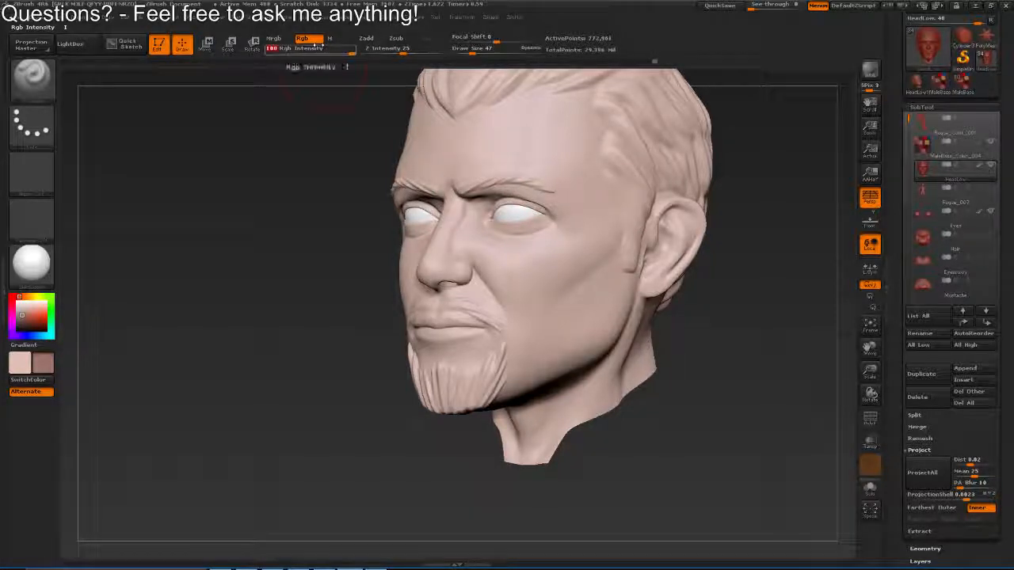
key(shift)
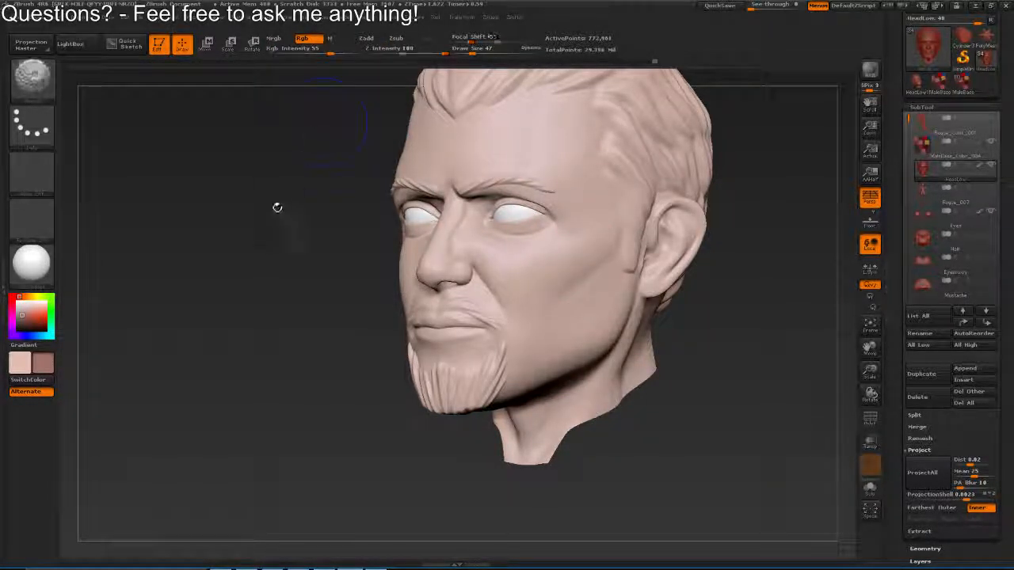
key(shift)
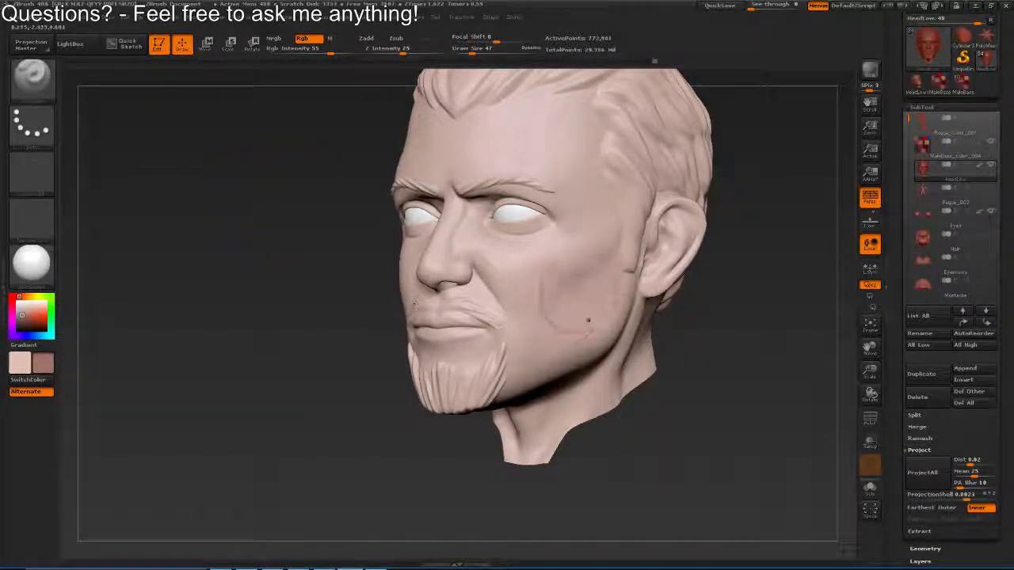
Paint soft colour into the hollow of the cheek, enlarging the draw size to 62
mouse_move(580, 291)
mouse_down()
mouse_move(575, 256)
mouse_move(591, 283)
mouse_move(625, 259)
mouse_up()
key(bracketright)
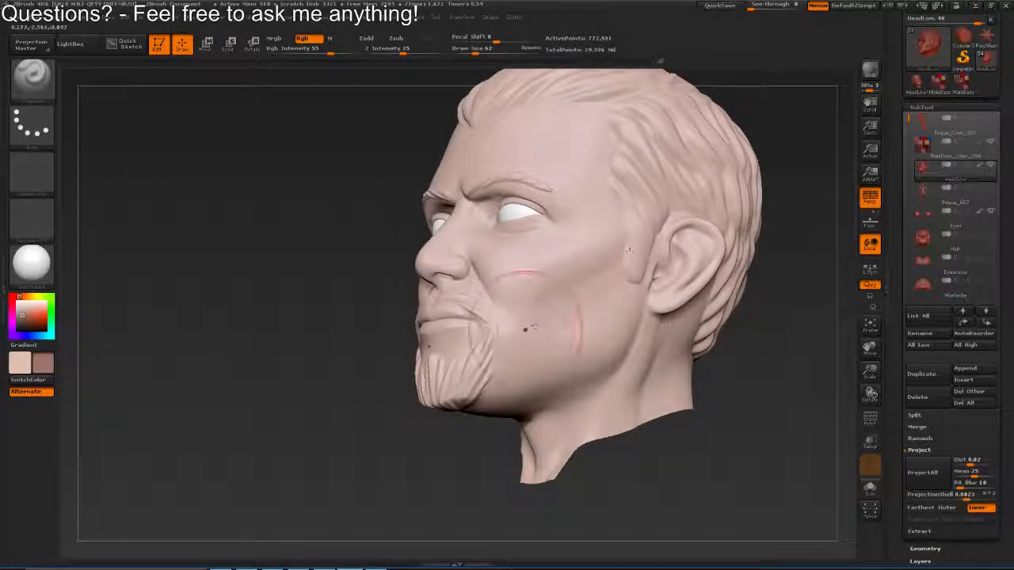
drag(515, 341, 560, 273)
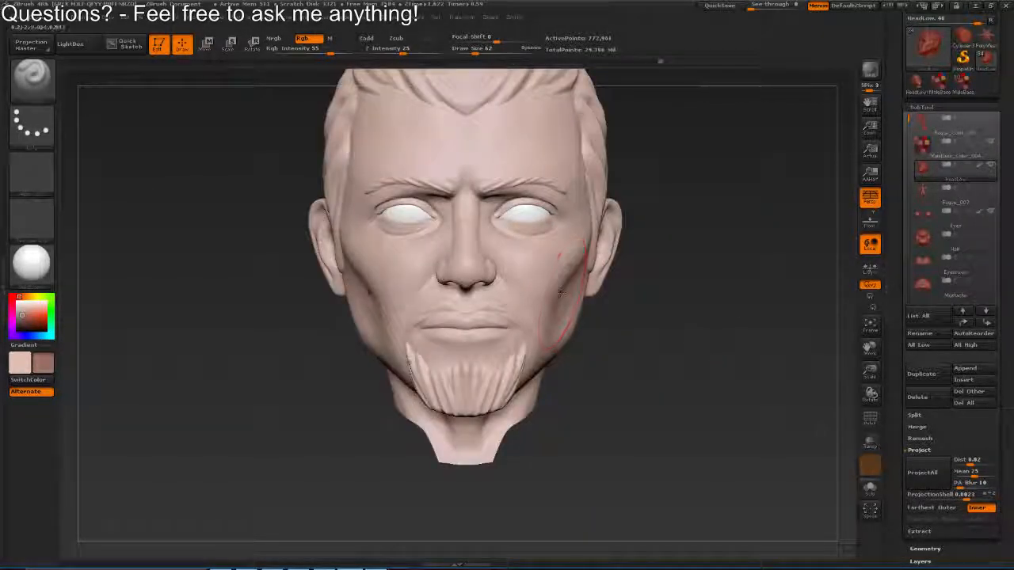
Paint colour on the nose using a smaller draw size
key(s)
click(499, 292)
mouse_move(497, 293)
mouse_down()
mouse_move(501, 310)
mouse_move(555, 287)
mouse_up()
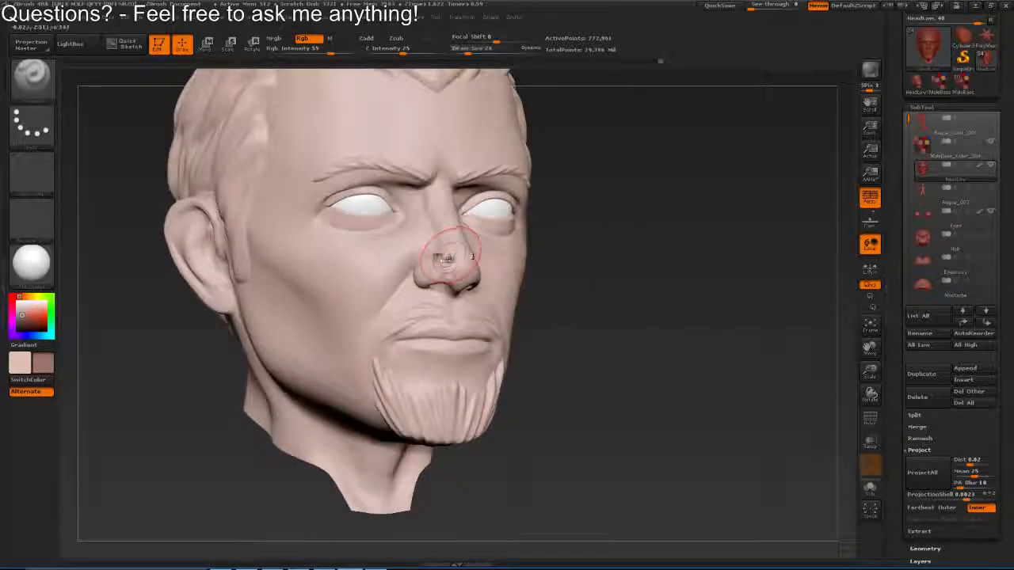
key(s)
click(435, 259)
key(s)
click(434, 255)
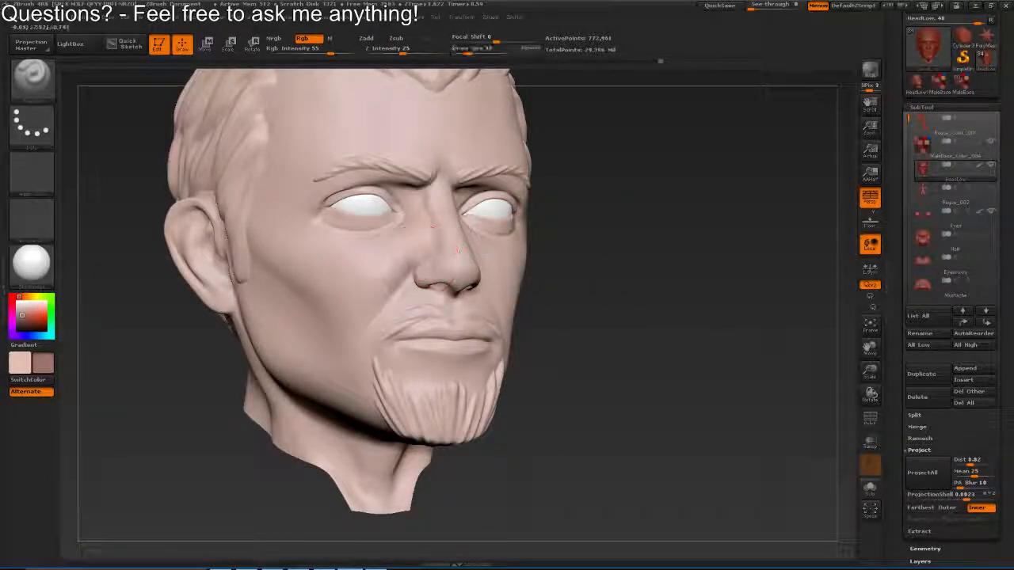
Set the draw size to 45 and paint along the nose bridge and around the eye sockets
key(s)
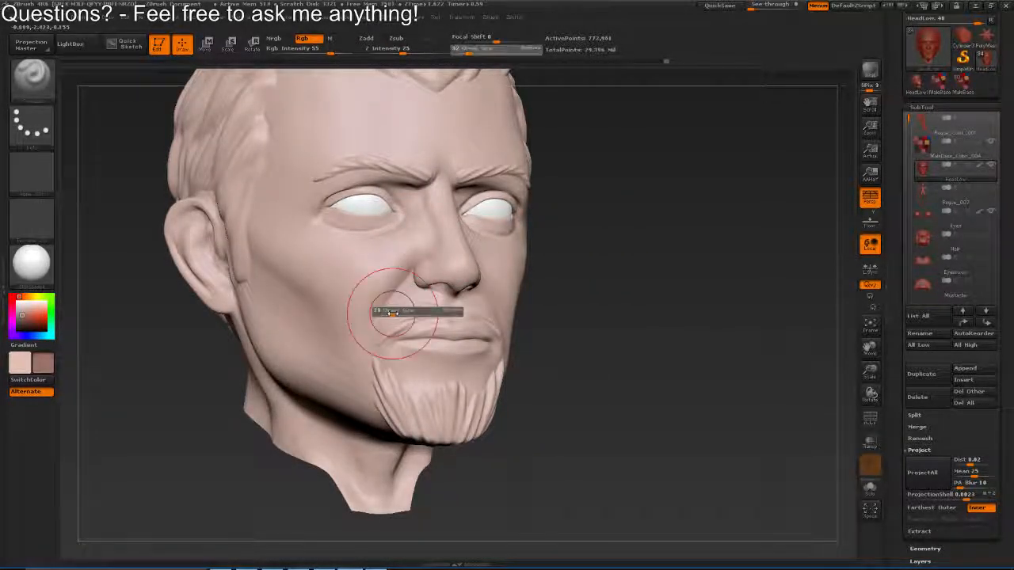
click(389, 313)
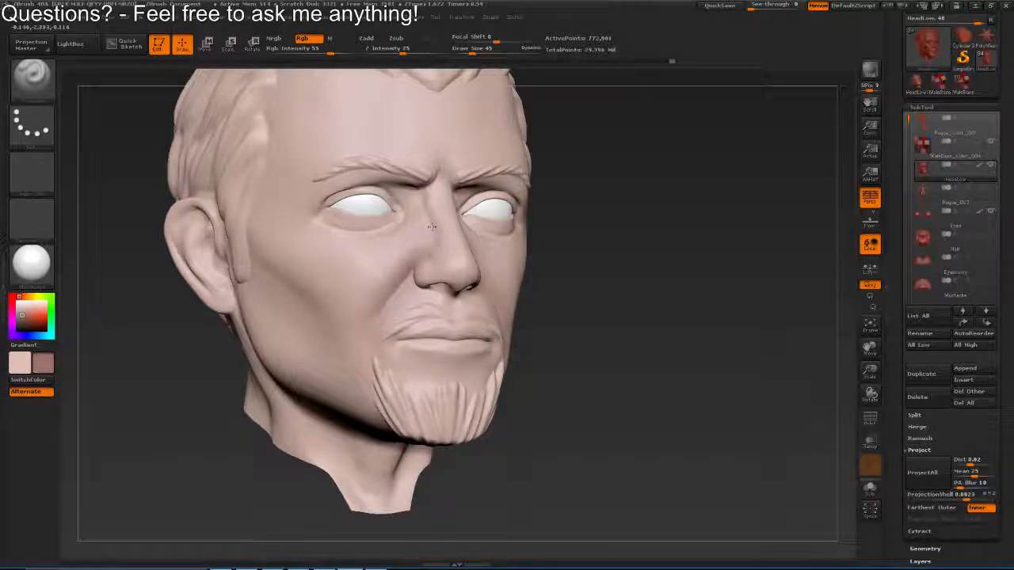
shift+drag(432, 227, 379, 214)
drag(507, 187, 432, 183)
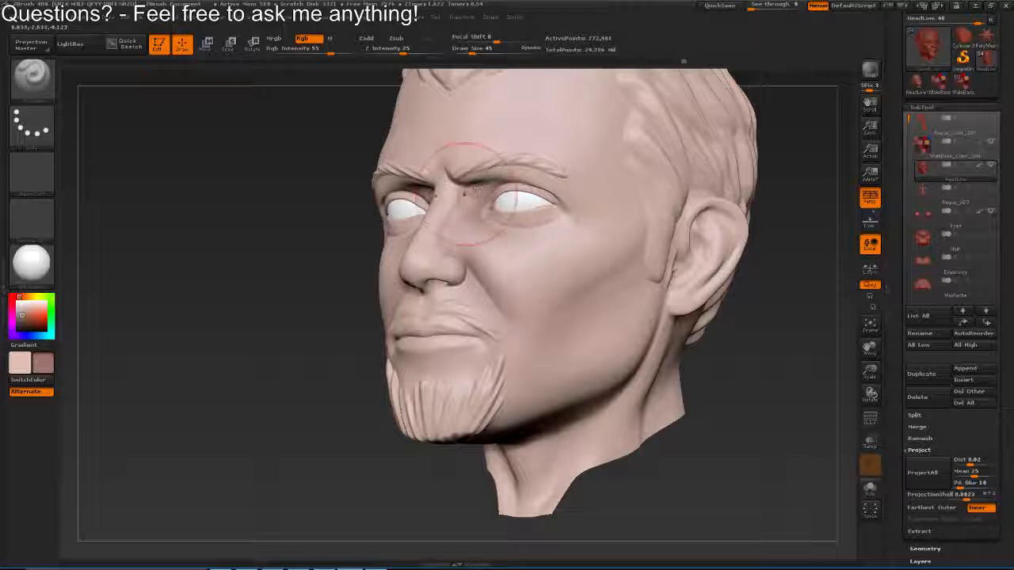
shift+drag(540, 212, 475, 217)
Paint the cheekbone and temple at draw size 56 and the jaw and neck below the ear at 65
key(s)
click(575, 259)
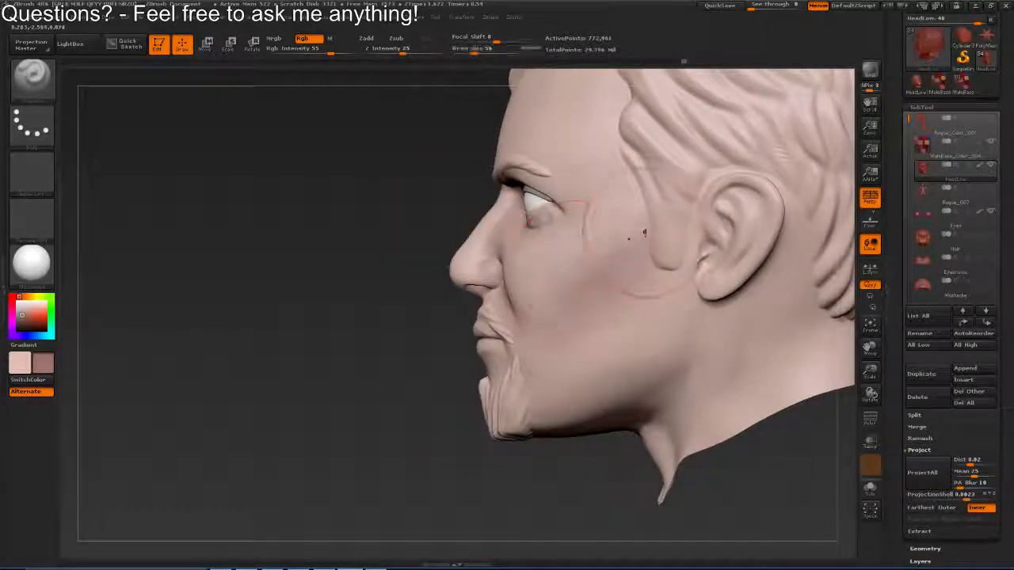
mouse_move(643, 224)
mouse_down()
mouse_move(659, 230)
mouse_move(655, 254)
mouse_move(616, 193)
mouse_up()
key(s)
click(657, 255)
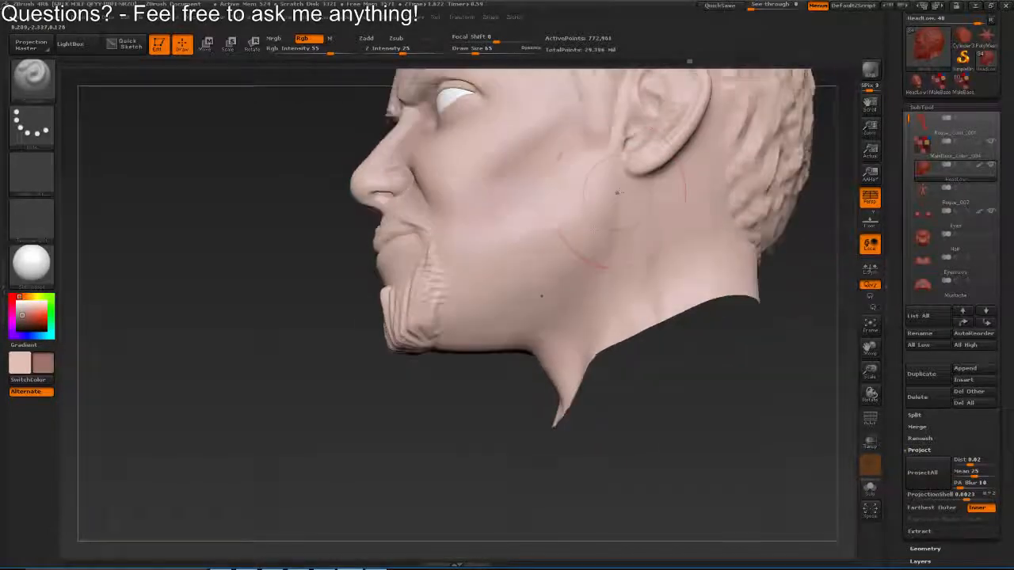
drag(666, 331, 646, 239)
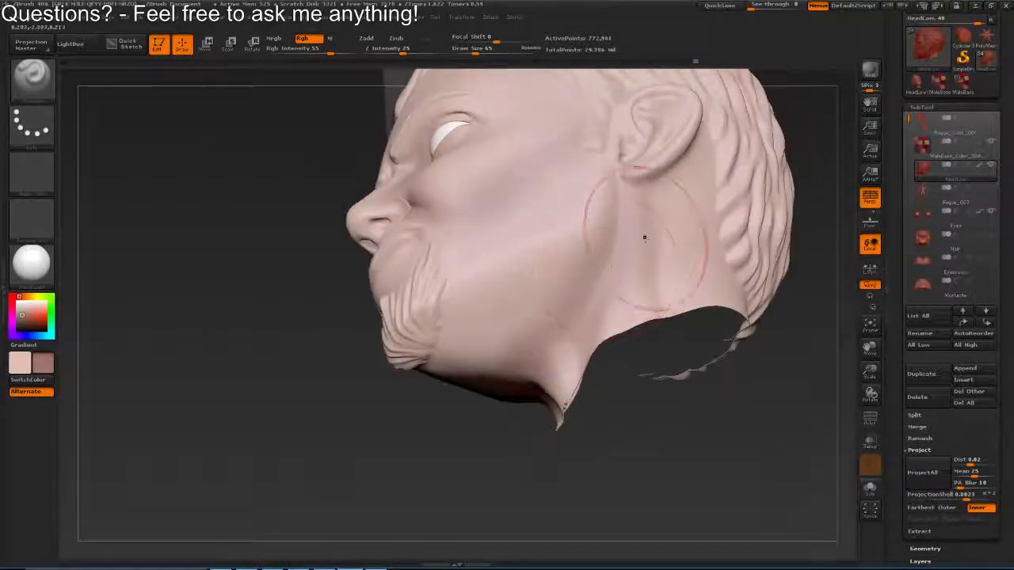
Set the draw size to 89 and paint broadly across the jaw and neck toward the beard
key(s)
click(558, 299)
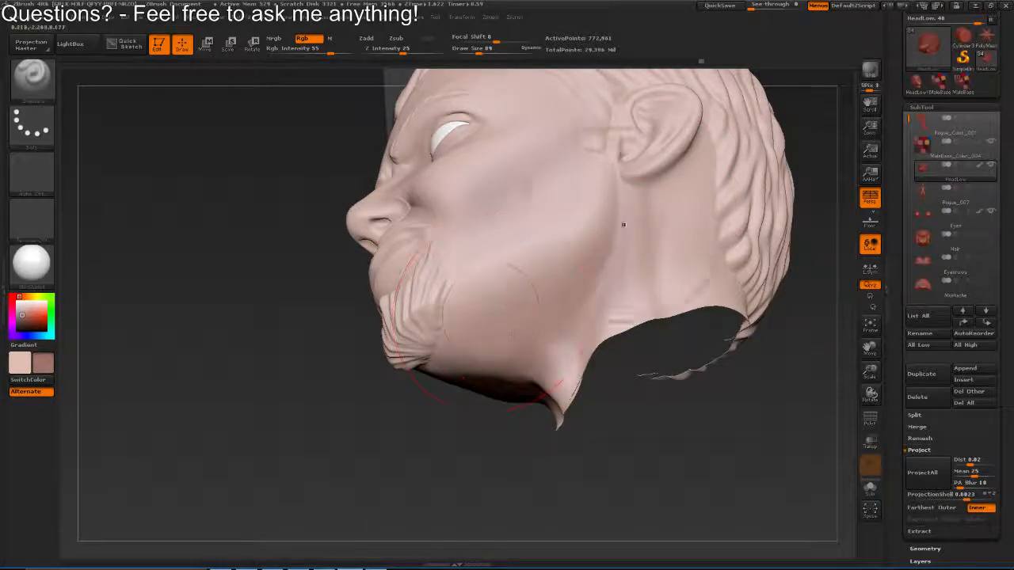
shift+drag(623, 224, 388, 350)
Set the draw size to 75 and paint colour over the forehead side, temple and cheekbone
drag(748, 178, 658, 166)
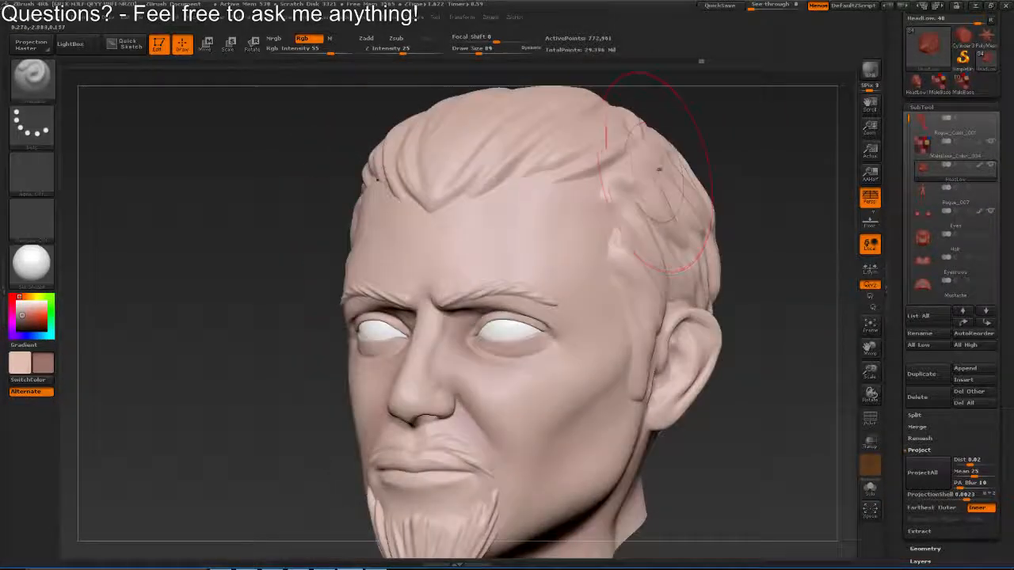
drag(752, 190, 661, 197)
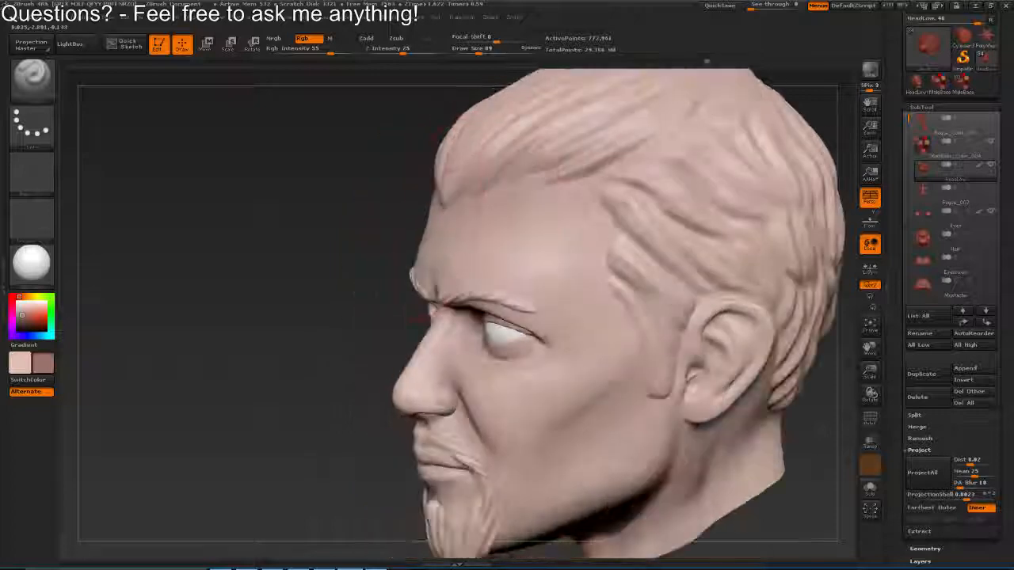
mouse_move(548, 197)
mouse_down()
mouse_move(657, 377)
mouse_move(643, 244)
mouse_move(626, 190)
mouse_up()
key(s)
click(634, 246)
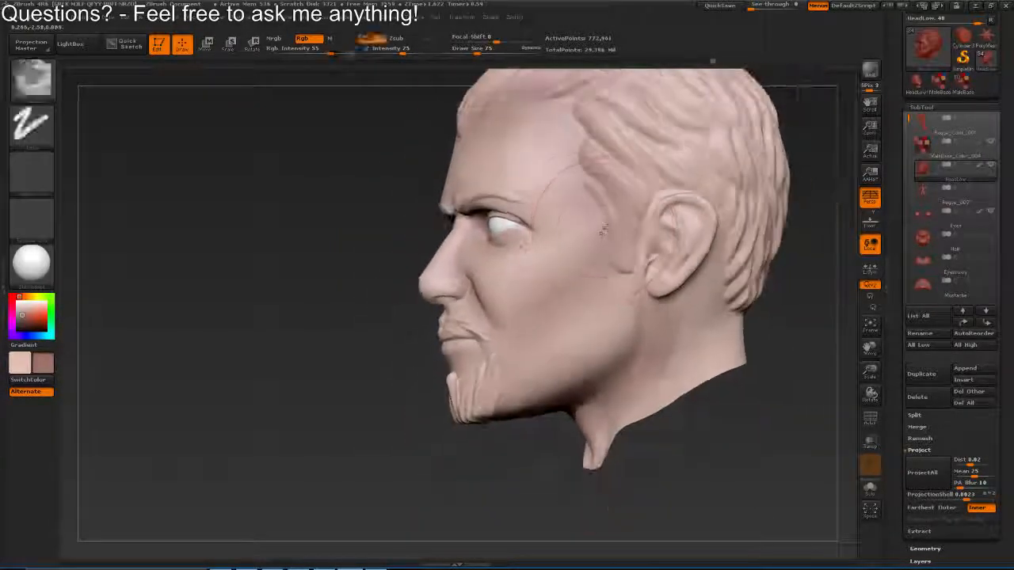
shift+drag(574, 306, 596, 230)
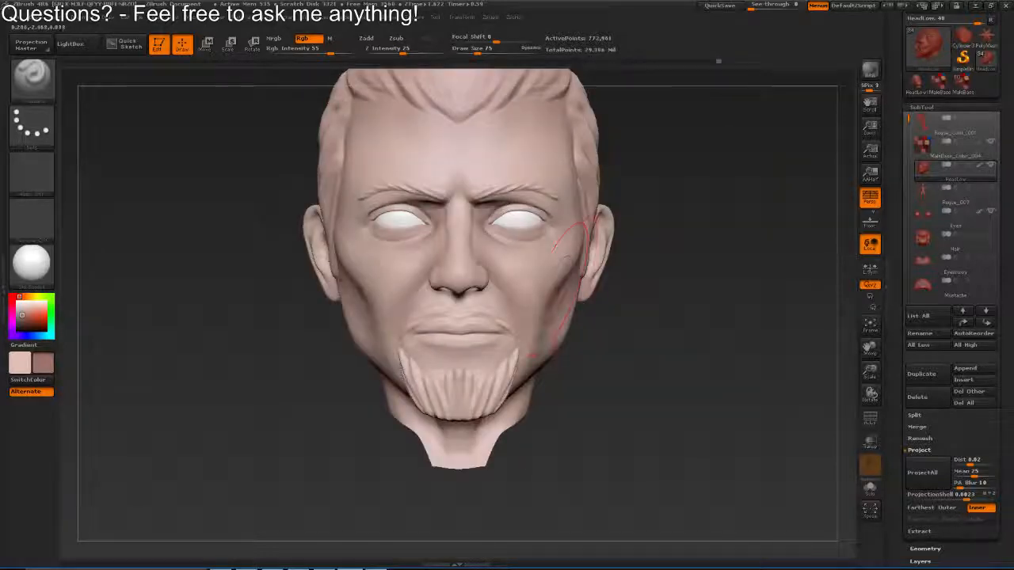
Set the draw size to 47 and paint around the mouth corners and the area below the lips
mouse_move(513, 339)
ctrl+mouse_down()
mouse_move(484, 346)
mouse_move(504, 278)
mouse_move(496, 258)
ctrl+mouse_up()
key(s)
click(480, 346)
key(s)
click(493, 258)
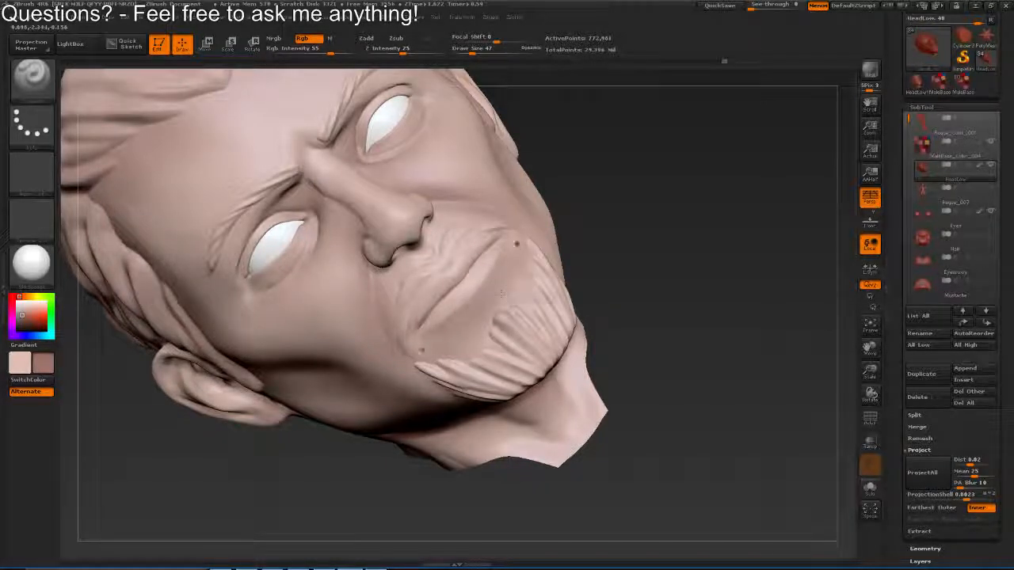
drag(423, 353, 547, 252)
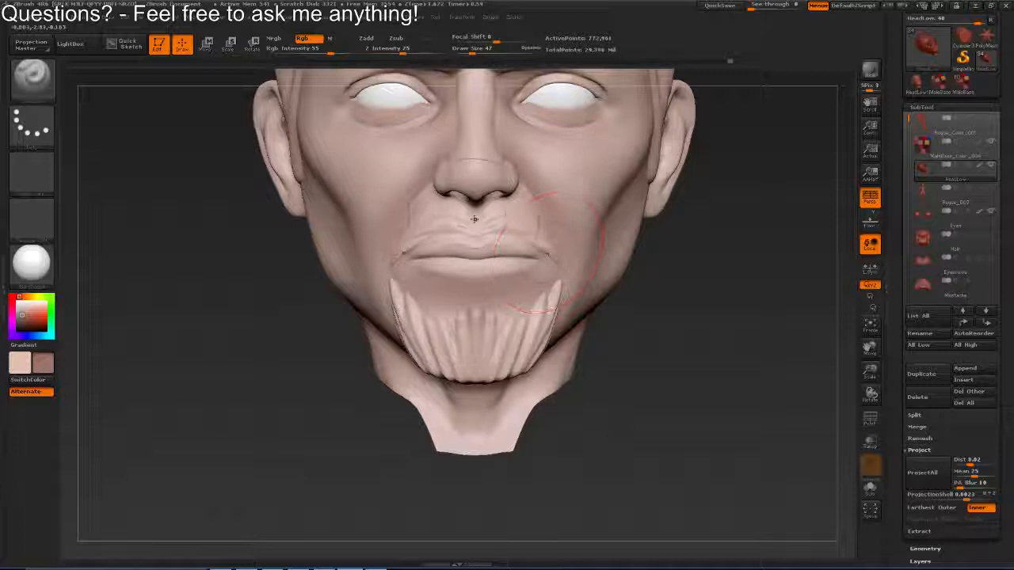
Paint the upper lip area at a reduced draw size and the cheek beside the nose at 37
key(s)
mouse_move(475, 220)
mouse_down()
mouse_move(459, 278)
mouse_move(468, 277)
mouse_up()
key(s)
key(s)
drag(413, 228, 422, 219)
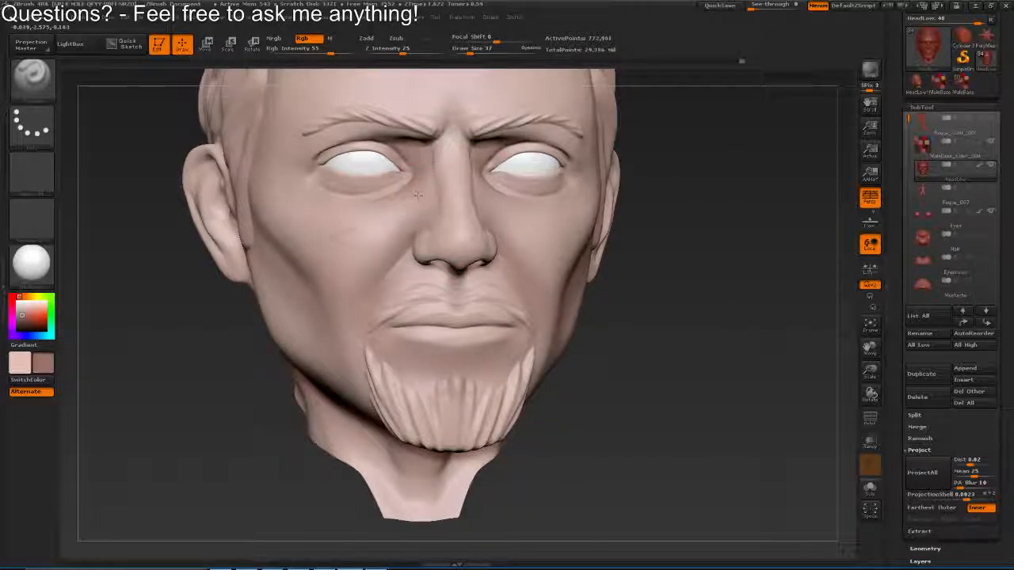
key(s)
mouse_move(376, 270)
mouse_down()
mouse_move(408, 209)
mouse_move(396, 149)
mouse_move(382, 326)
mouse_up()
drag(398, 228, 443, 277)
Make a muted red the main paint colour, set the draw size to 75 and paint the cheek and temple
key(v)
key(c)
key(v)
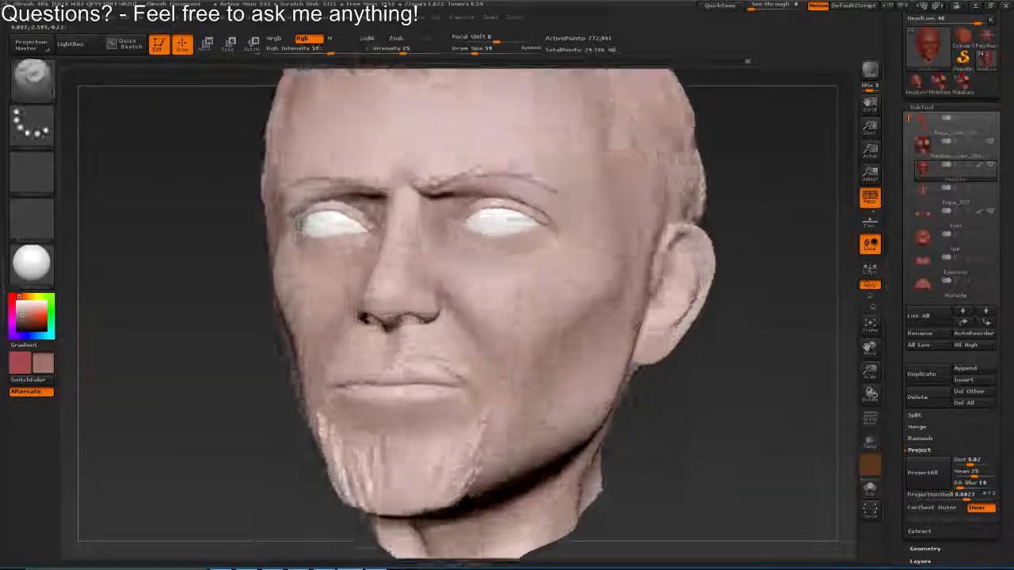
mouse_move(586, 261)
mouse_down()
mouse_move(530, 246)
mouse_move(519, 304)
mouse_up()
drag(561, 331, 627, 347)
key(s)
drag(586, 265, 595, 264)
drag(502, 217, 507, 266)
drag(591, 263, 461, 246)
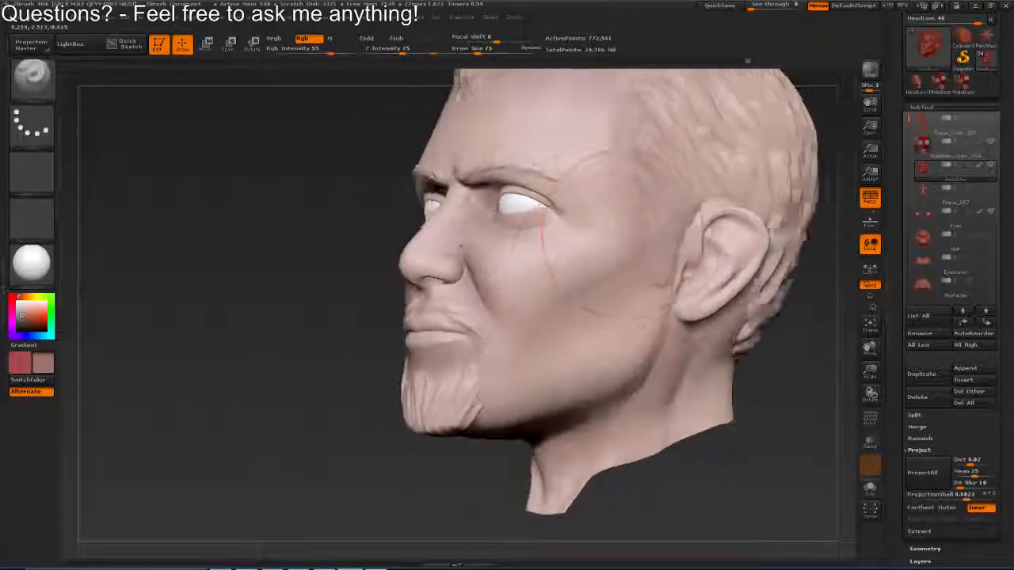
drag(627, 234, 645, 215)
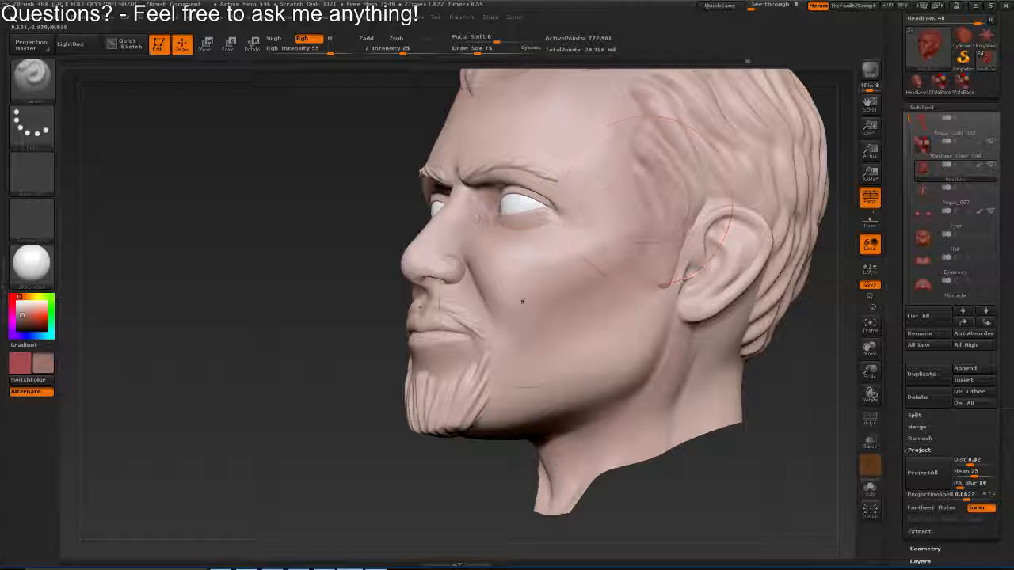
Paint the jaw and the neck below the ear with the draw size set to 77
mouse_move(515, 381)
mouse_down()
mouse_move(684, 321)
mouse_move(644, 297)
mouse_move(689, 322)
mouse_up()
key(s)
key(s)
key(s)
drag(697, 286, 702, 286)
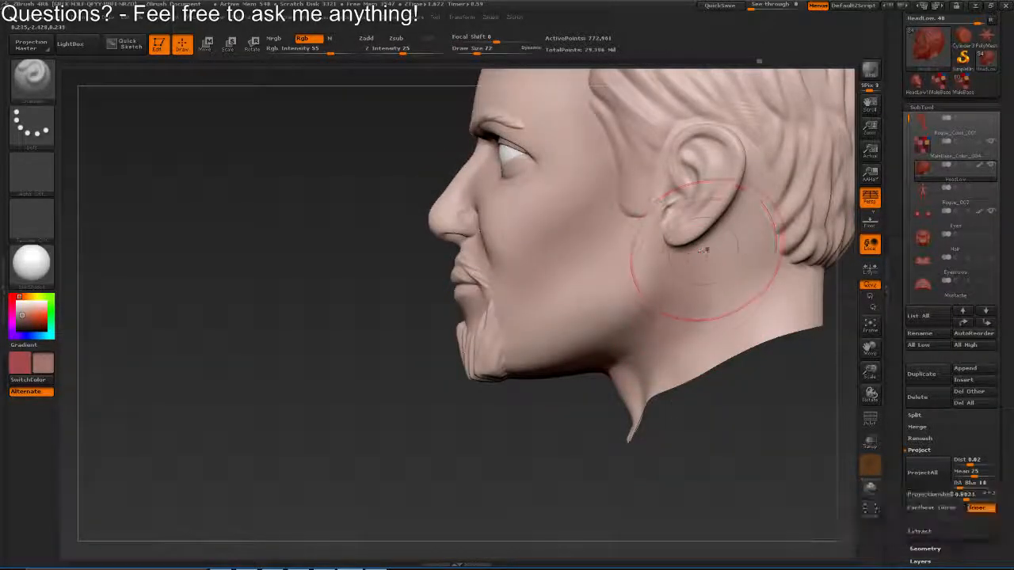
mouse_move(706, 158)
alt+mouse_down()
mouse_move(674, 249)
mouse_move(664, 250)
alt+mouse_up()
Change the draw size over the ear to 28 and 42, and undo the last paint stroke
key(s)
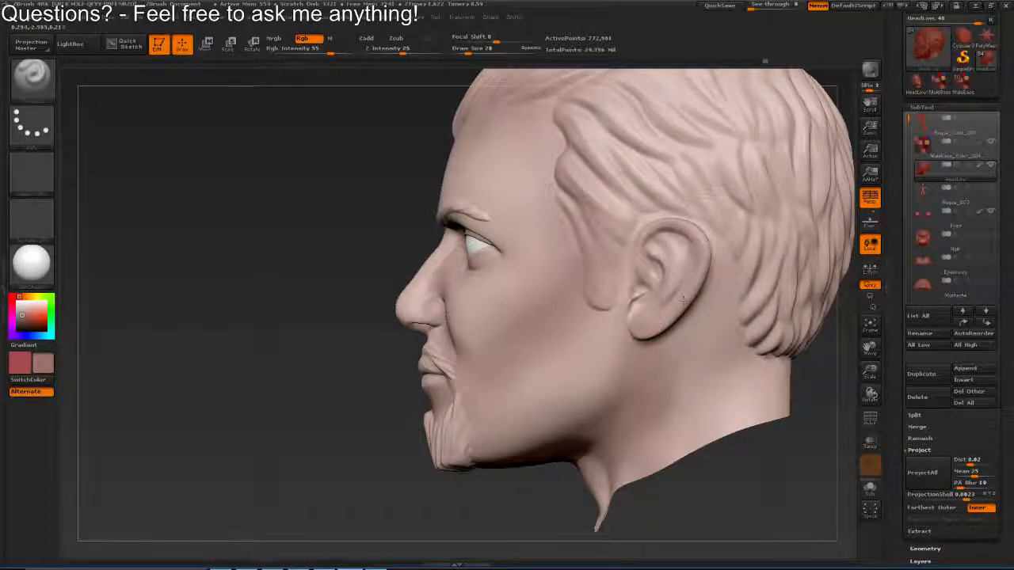
key(s)
key(ctrl+z)
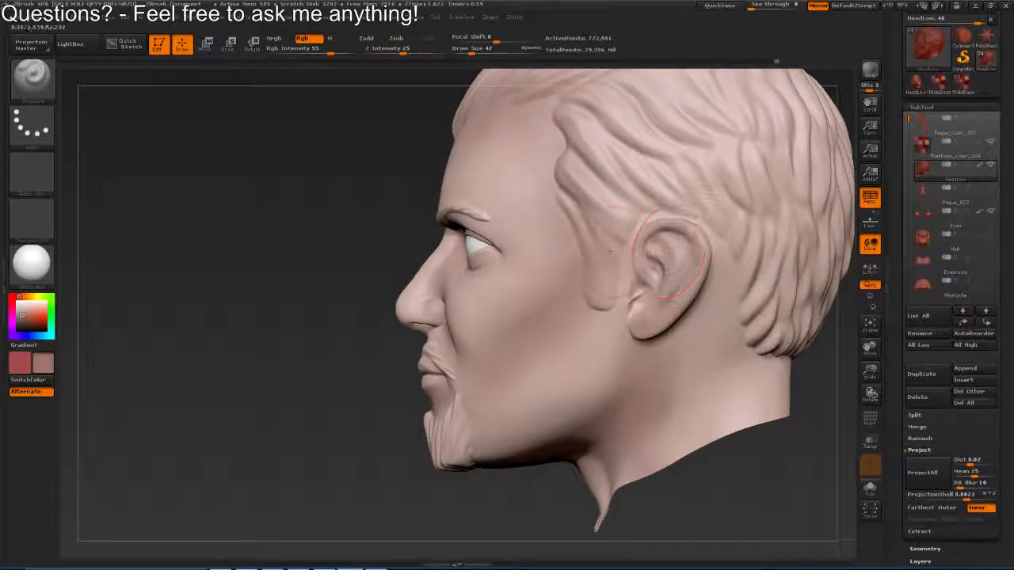
Set the draw size to 78 and paint the cheek below the eye and up toward the brow
mouse_move(388, 245)
mouse_down()
mouse_move(658, 245)
mouse_move(567, 268)
mouse_move(592, 281)
mouse_move(661, 260)
mouse_up()
key(s)
mouse_move(595, 308)
mouse_down()
mouse_move(563, 296)
mouse_move(588, 293)
mouse_up()
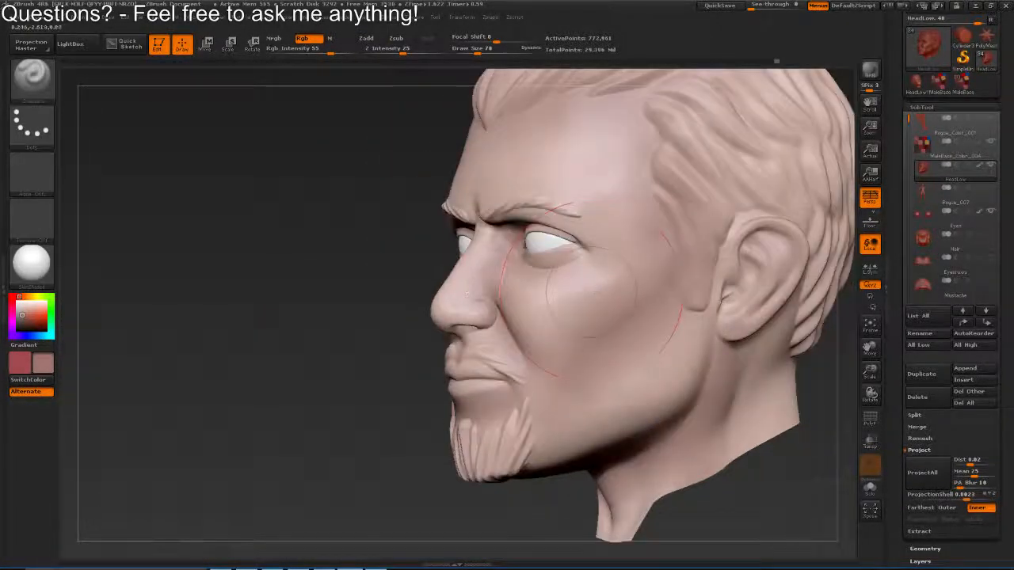
drag(525, 320, 590, 281)
drag(499, 217, 452, 206)
Set the draw size to 47 and paint between the eyebrows and along the upper eye sockets
key(s)
key(s)
drag(437, 434, 497, 385)
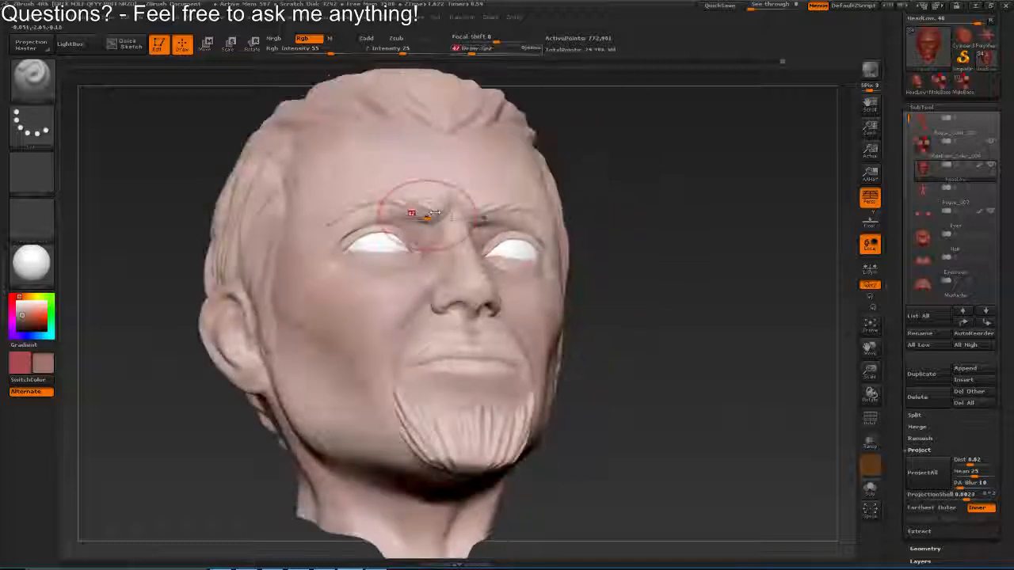
key(s)
drag(431, 212, 431, 214)
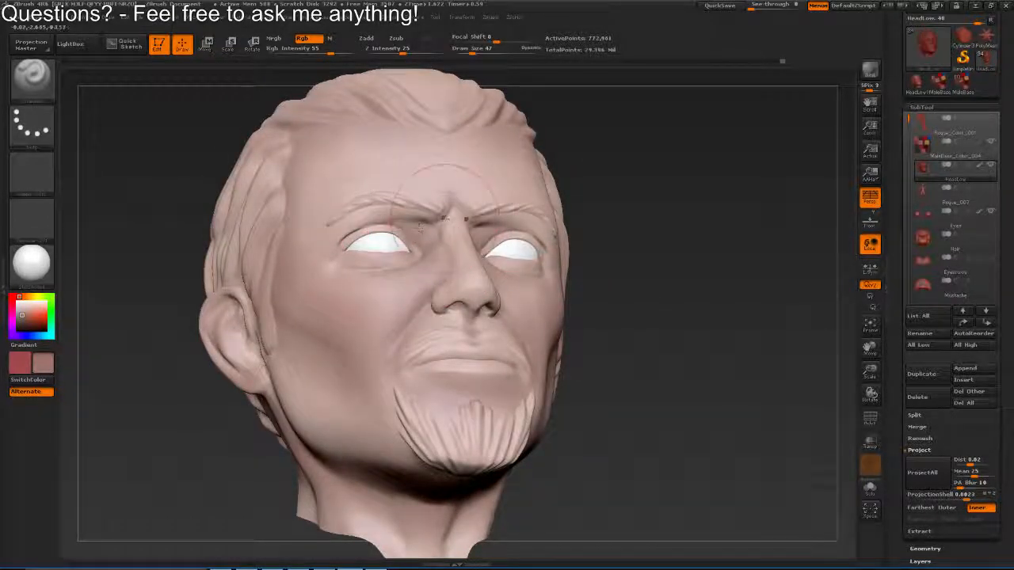
Paint the nose tip and the area beneath it, and the inner eye corners at draw size 65
drag(492, 312, 434, 357)
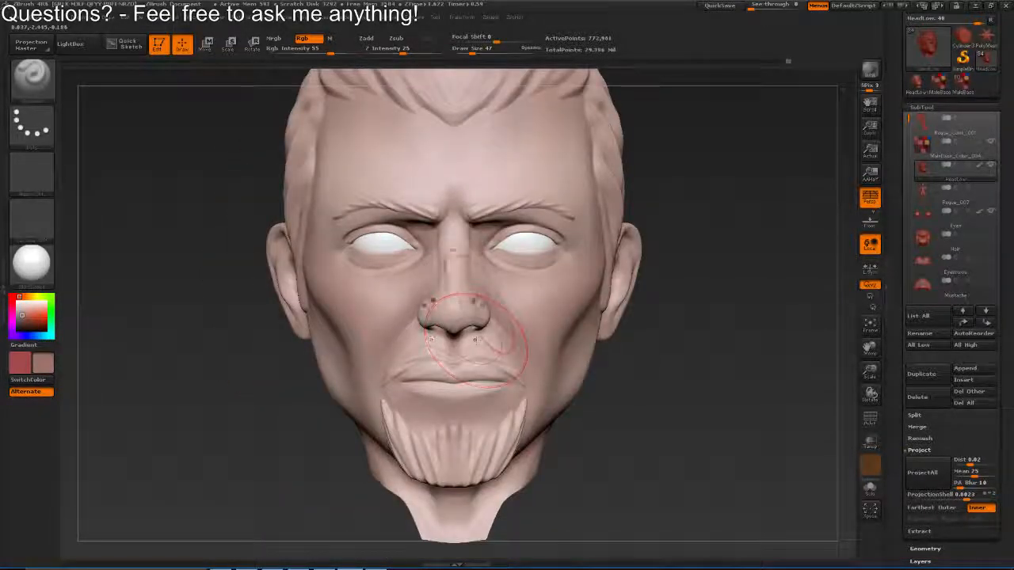
drag(507, 339, 462, 301)
key(s)
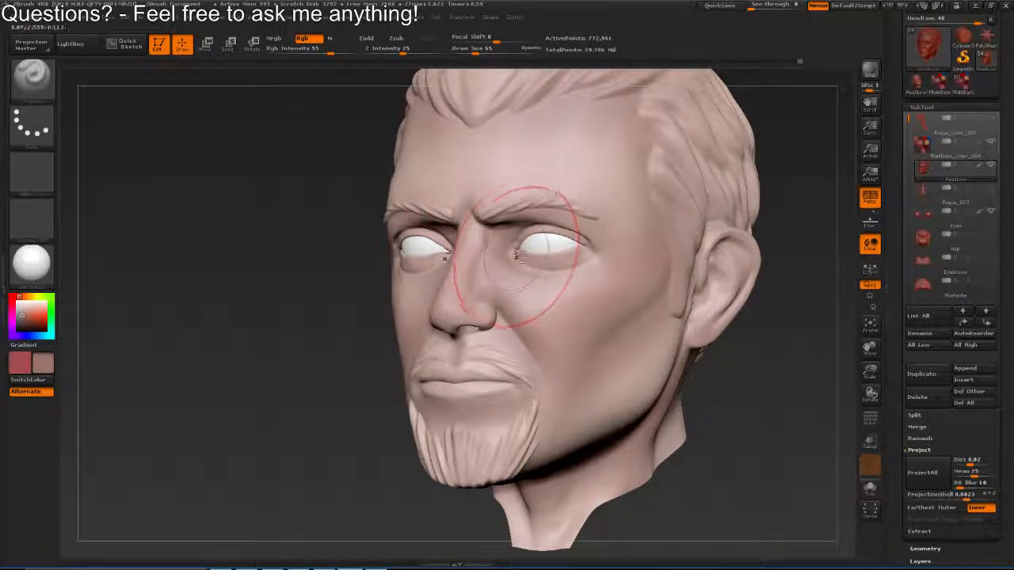
mouse_move(551, 260)
mouse_down()
mouse_move(539, 235)
mouse_move(572, 251)
mouse_move(590, 231)
mouse_move(547, 234)
mouse_up()
Paint the lower cheek at draw size 75 and the jaw toward the ear at 101
key(s)
mouse_move(433, 379)
mouse_down()
mouse_move(499, 382)
mouse_move(431, 372)
mouse_up()
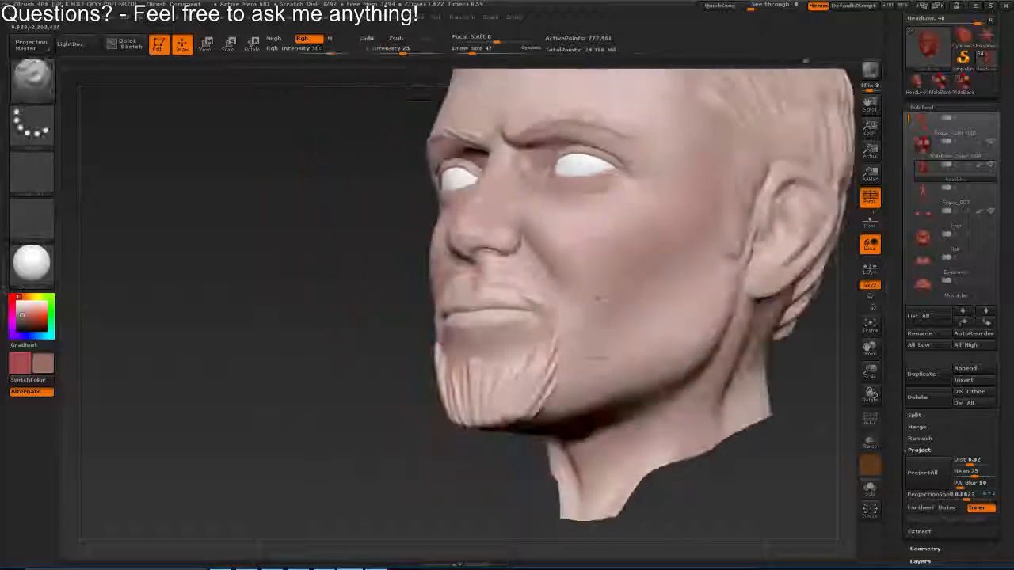
mouse_move(597, 294)
mouse_down()
mouse_move(544, 296)
mouse_move(612, 274)
mouse_move(540, 344)
mouse_up()
key(s)
key(s)
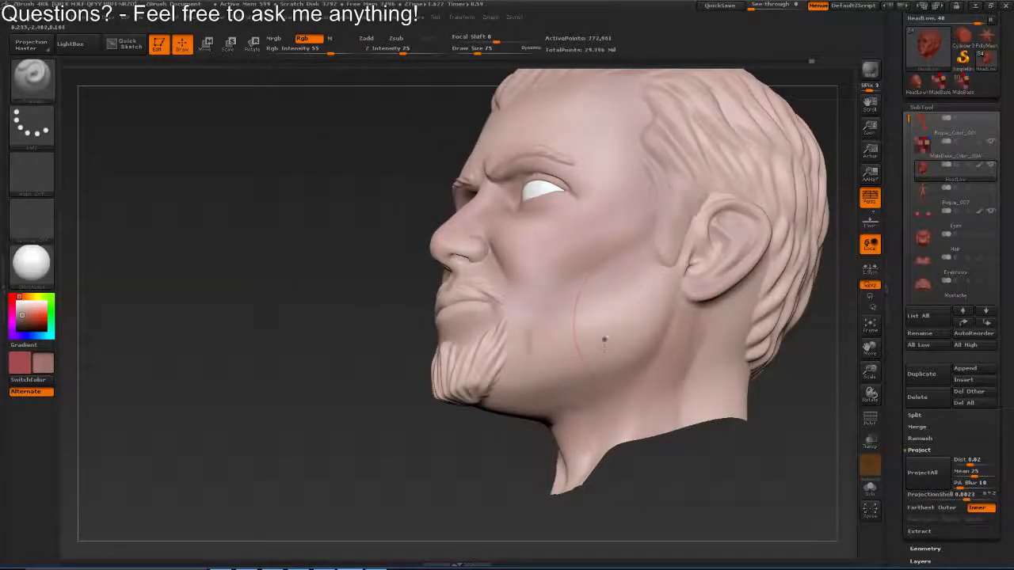
key(s)
drag(645, 323, 649, 323)
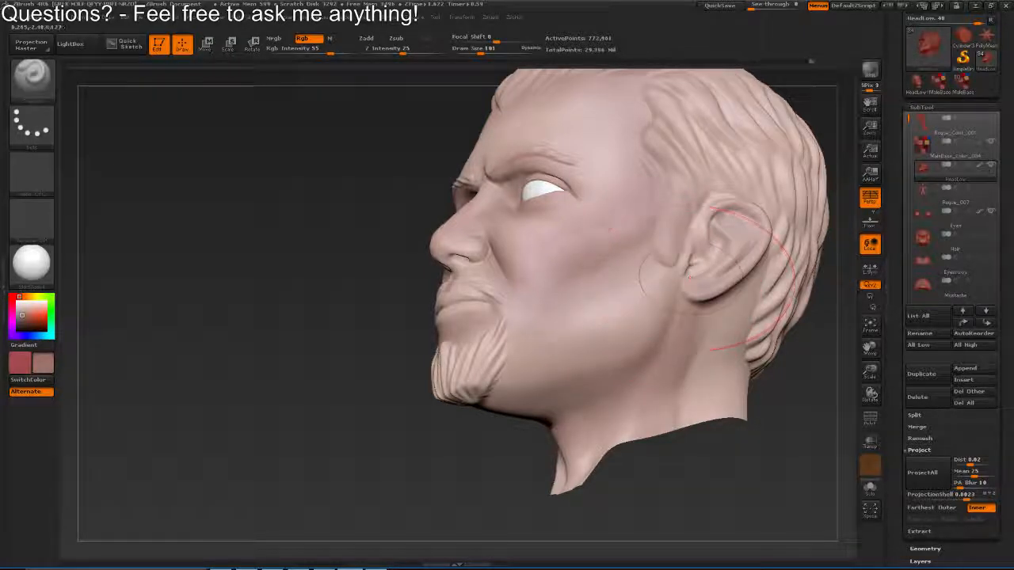
Set the draw size to 75 and paint beside the nostrils down to the mouth corners
drag(449, 364, 577, 407)
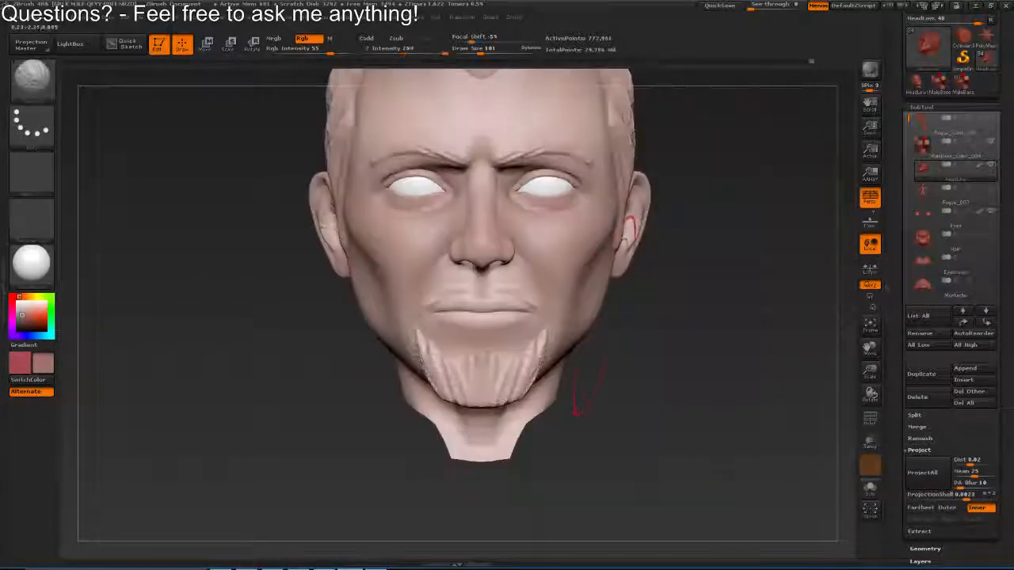
drag(673, 310, 612, 265)
key(s)
drag(662, 333, 708, 339)
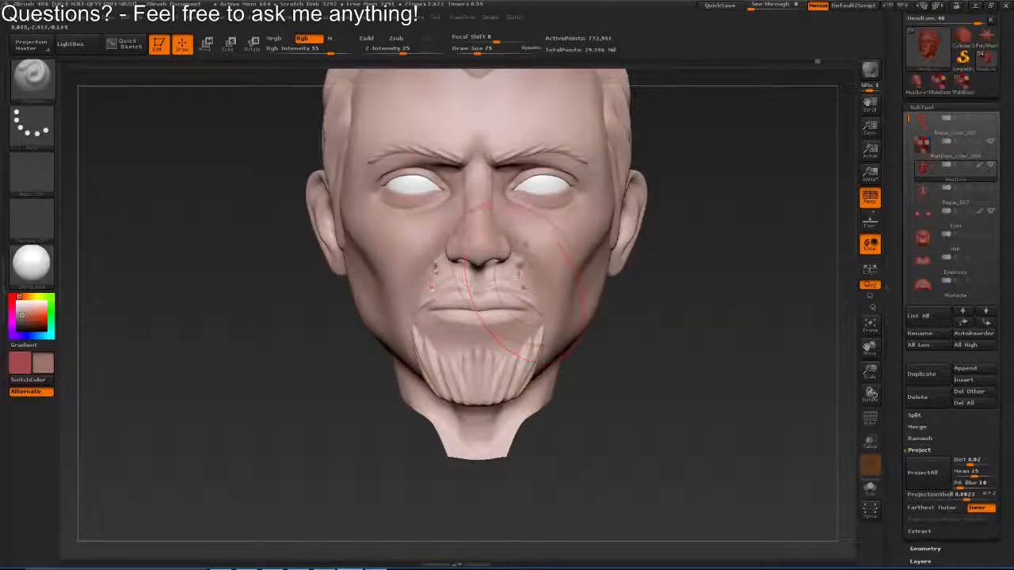
Set the draw size to 89 and paint the cheeks under the eyes and the forehead above the brows
key(s)
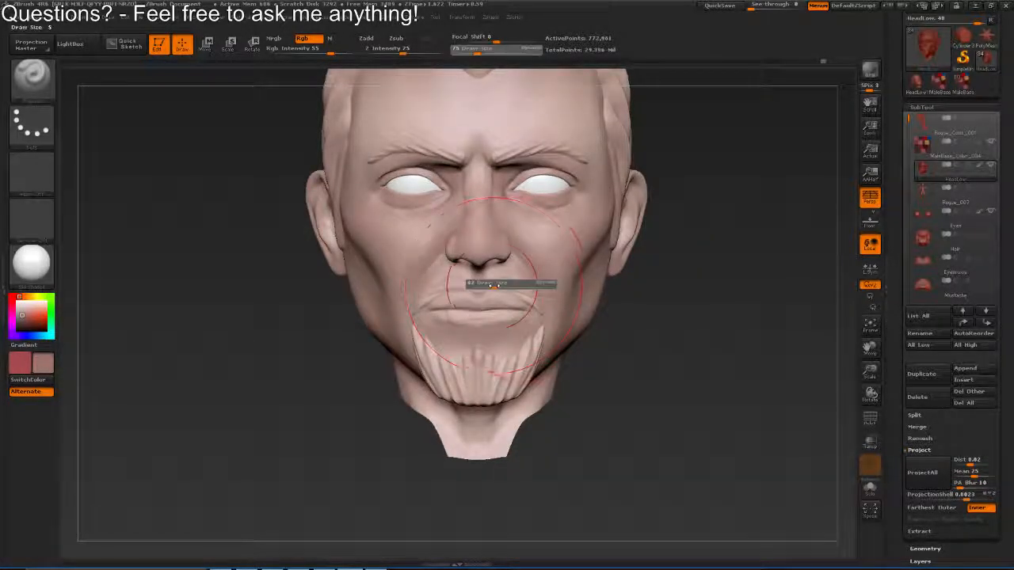
drag(504, 279, 499, 279)
drag(586, 226, 539, 224)
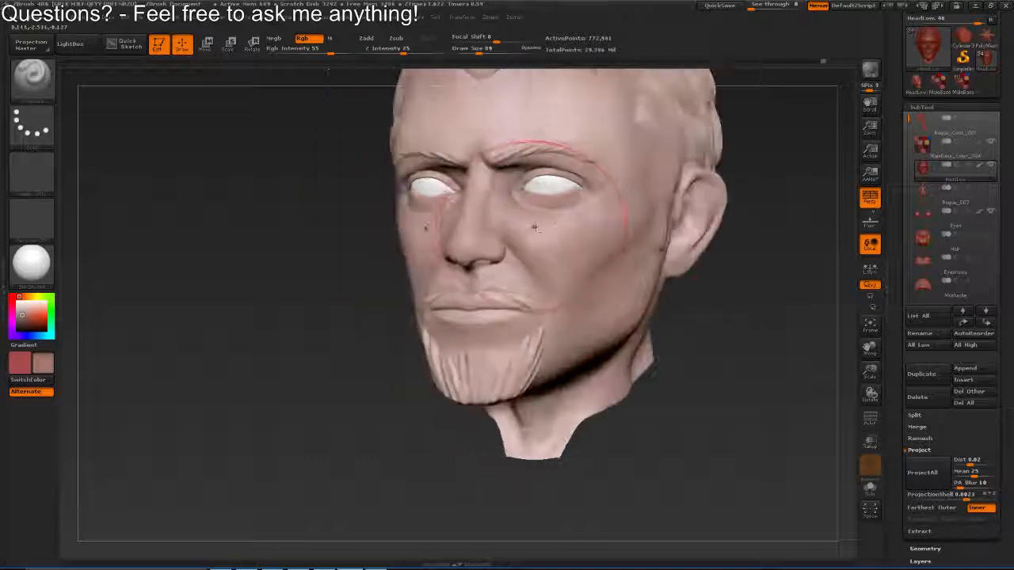
drag(609, 142, 575, 250)
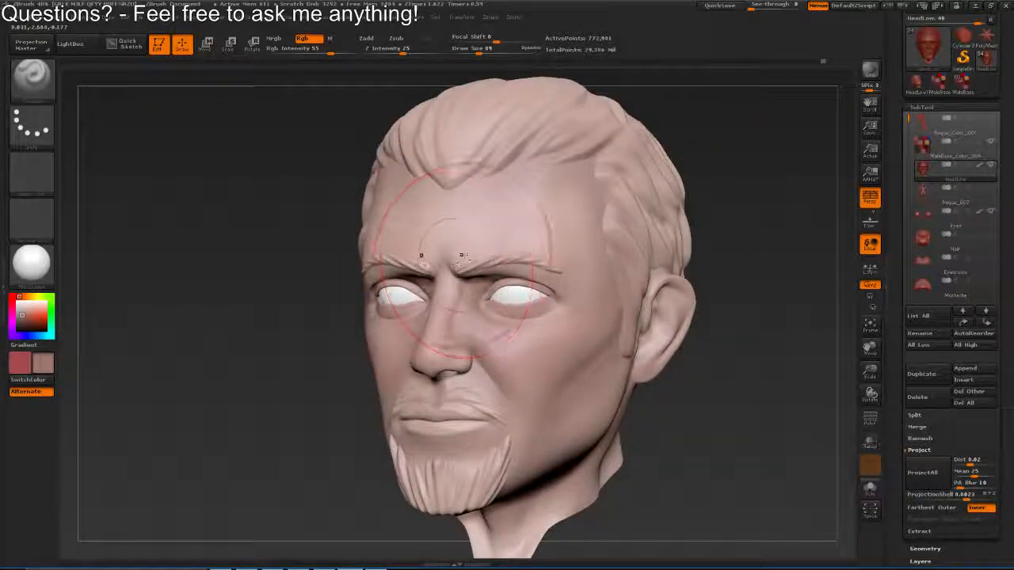
mouse_move(611, 203)
mouse_down()
mouse_move(511, 168)
mouse_move(536, 164)
mouse_up()
Set the draw size to 131 and paint broadly along the hairline and over the hair on the head's top and sides
key(s)
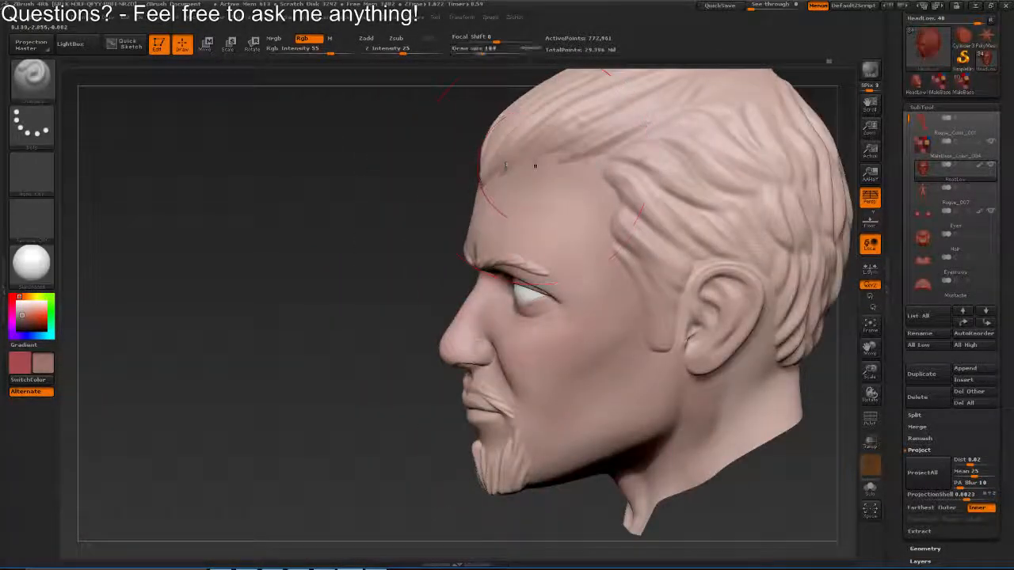
key(ctrl)
drag(658, 192, 767, 244)
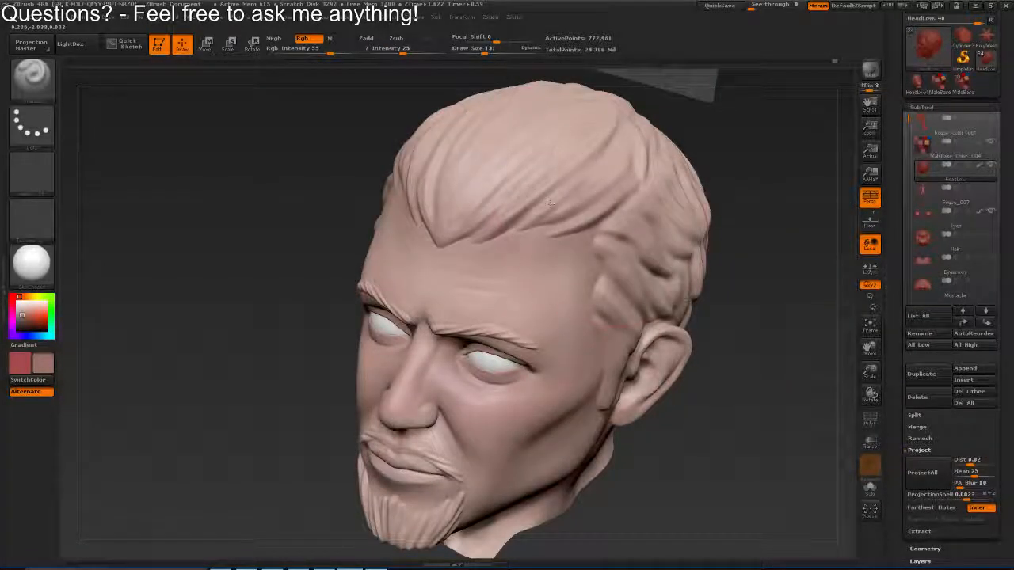
drag(559, 185, 491, 167)
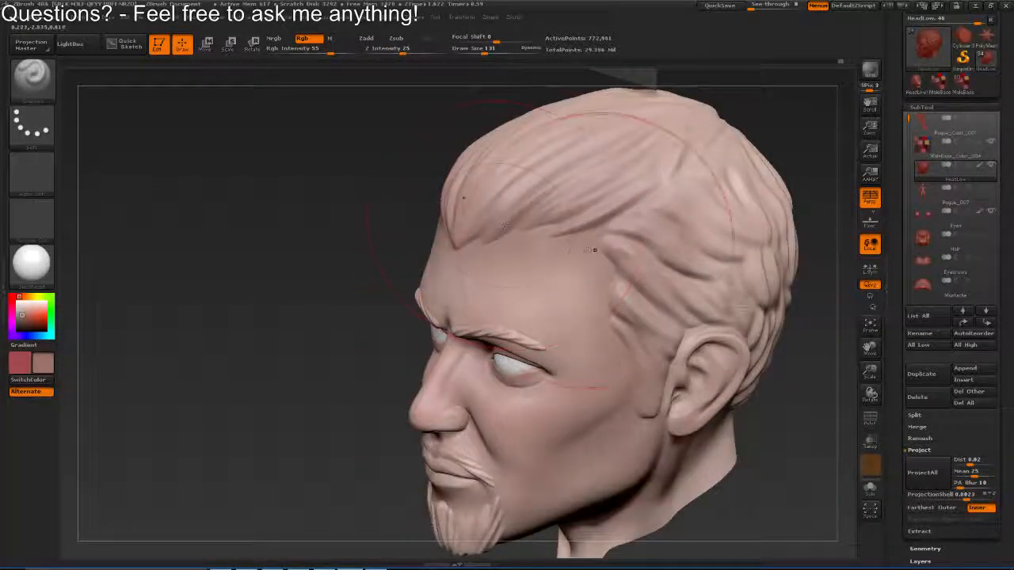
mouse_move(593, 292)
mouse_down()
mouse_move(687, 292)
mouse_move(749, 273)
mouse_up()
mouse_move(305, 251)
mouse_down()
mouse_move(396, 277)
mouse_move(255, 312)
mouse_move(269, 325)
mouse_move(387, 213)
mouse_move(475, 213)
mouse_up()
drag(317, 197, 407, 197)
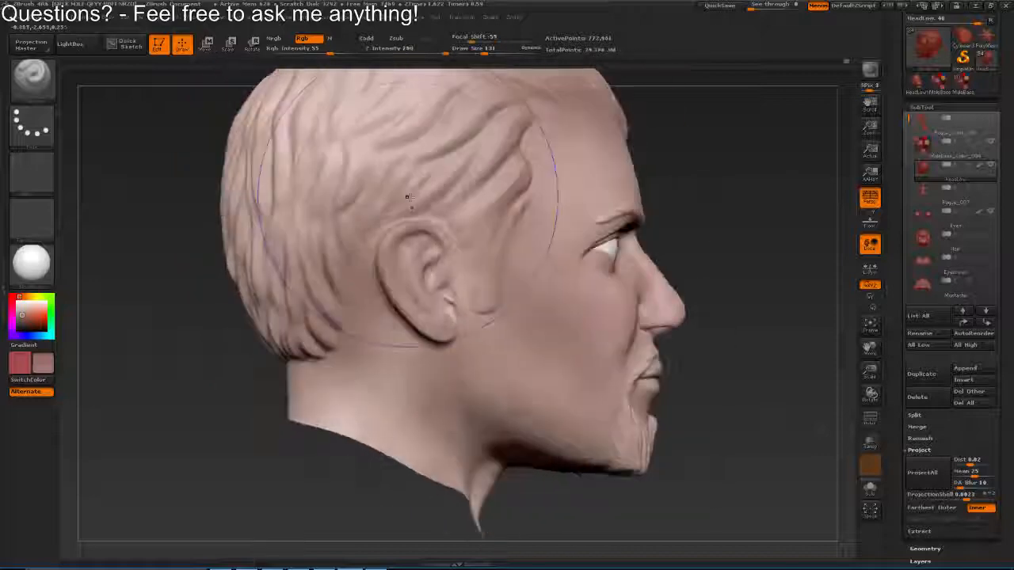
Set the draw size to 62 and paint the hair above the ear, the sideburn and the area behind the ear
key(s)
click(428, 208)
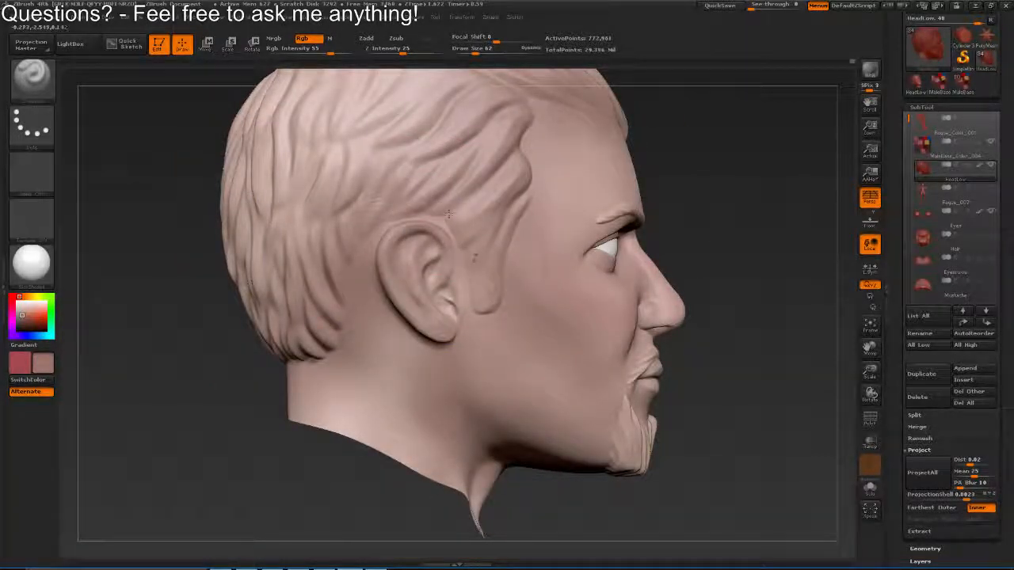
drag(190, 261, 317, 268)
key(s)
click(343, 274)
Set the draw size to 101 and paint the lower hair at the back of the head
mouse_move(159, 380)
mouse_down()
mouse_move(288, 335)
mouse_move(427, 250)
mouse_up()
key(s)
click(345, 192)
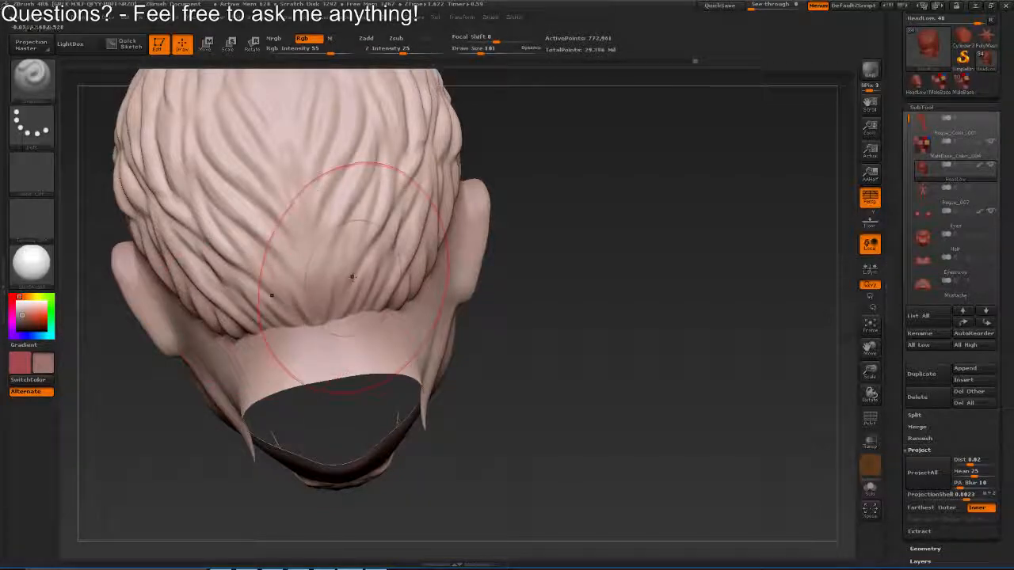
mouse_move(367, 278)
mouse_down()
mouse_move(465, 281)
mouse_move(518, 321)
mouse_up()
Paint the nape and the neck around to the front, adjusting the draw size between strokes
key(s)
click(426, 329)
mouse_move(495, 372)
mouse_down()
mouse_move(614, 348)
mouse_move(547, 313)
mouse_up()
key(s)
click(333, 362)
mouse_move(476, 380)
mouse_down()
mouse_move(483, 340)
mouse_move(562, 364)
mouse_up()
mouse_move(310, 358)
mouse_down()
mouse_move(309, 312)
mouse_move(444, 301)
mouse_move(455, 333)
mouse_up()
Set the draw size to 47 and paint the cheek from below the cheekbone down towards the jaw
key(s)
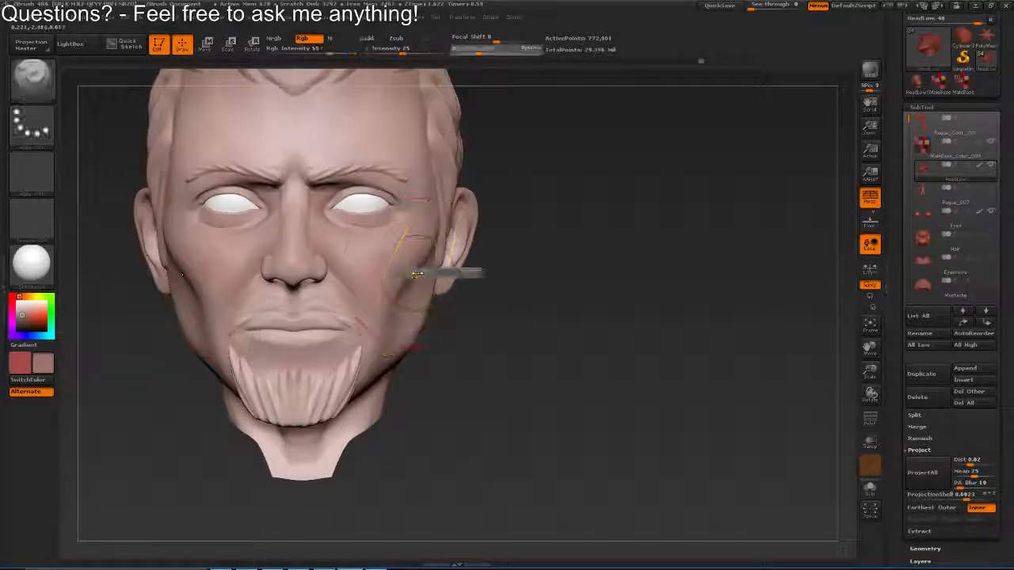
click(415, 274)
mouse_move(508, 278)
mouse_down()
mouse_move(441, 262)
mouse_move(472, 236)
mouse_up()
key(s)
click(433, 264)
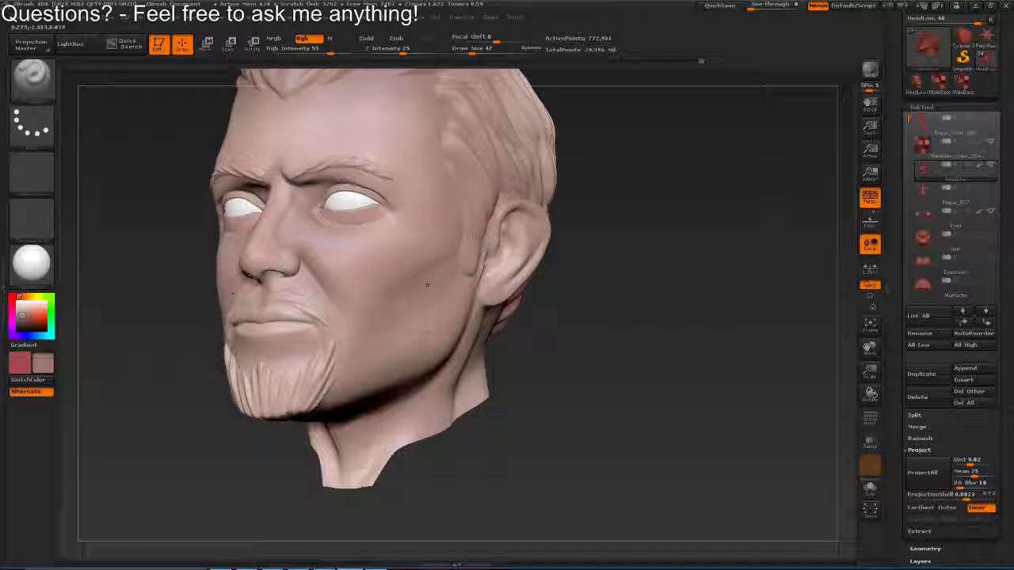
drag(416, 311, 376, 314)
Set the draw size to 59 and paint and blend the side of the cheek in front of the ear
key(s)
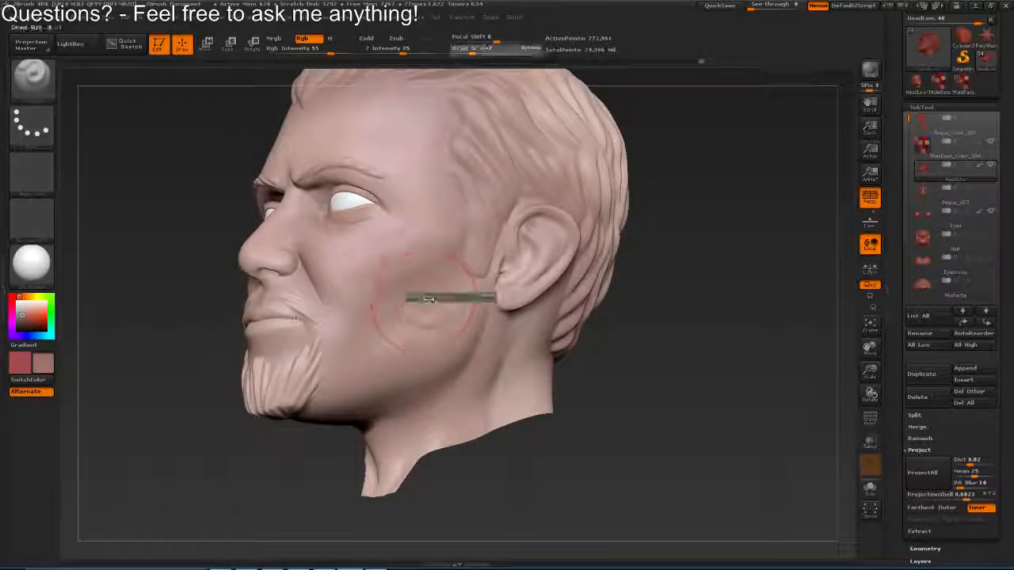
click(432, 296)
drag(348, 280, 420, 274)
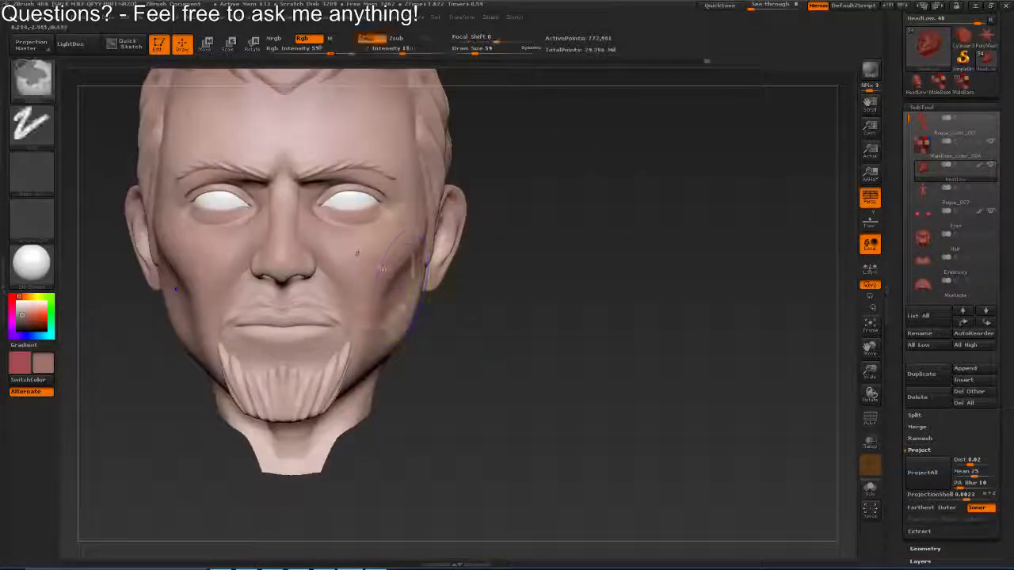
Set the draw size to 82 and the RGB intensity to 29, and softly paint the cheek and temple
key(s)
click(359, 252)
click(314, 52)
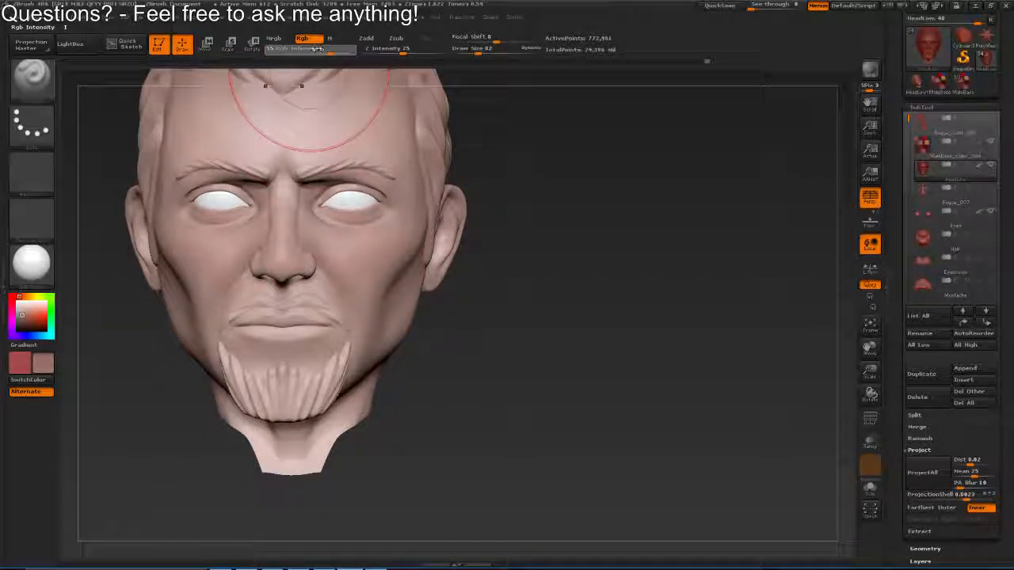
drag(381, 254, 353, 250)
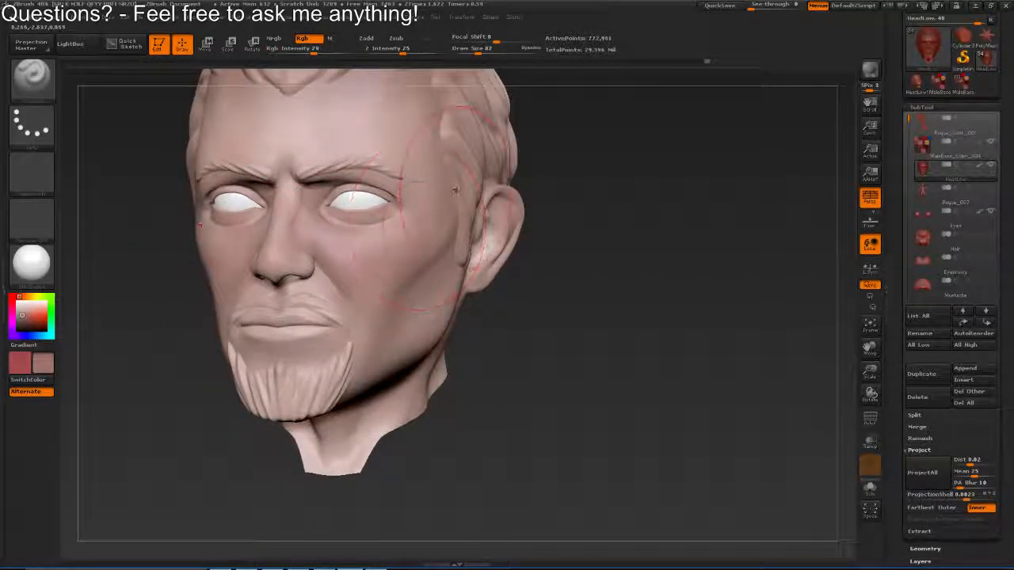
mouse_move(459, 197)
mouse_down()
mouse_move(412, 301)
mouse_move(253, 252)
mouse_up()
Sample a skin tone from the colour swatches above the head and paint the cheek beside the nose at draw size 42
key(c)
mouse_move(407, 93)
mouse_down()
mouse_move(418, 229)
mouse_move(428, 254)
mouse_move(473, 291)
mouse_move(452, 294)
mouse_move(455, 186)
mouse_up()
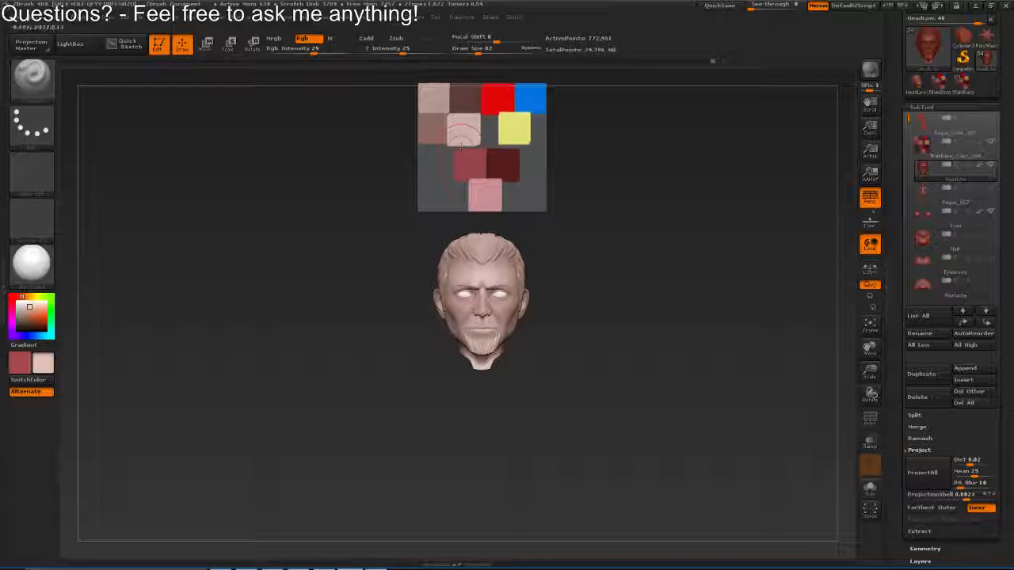
key(c)
mouse_move(437, 225)
mouse_down()
mouse_move(488, 265)
mouse_move(491, 214)
mouse_up()
key([)
key([)
key([)
key([)
Turn on Windows Quiet hours and clear all notifications in the Action Center
key(super)
key(super)
key(super+a)
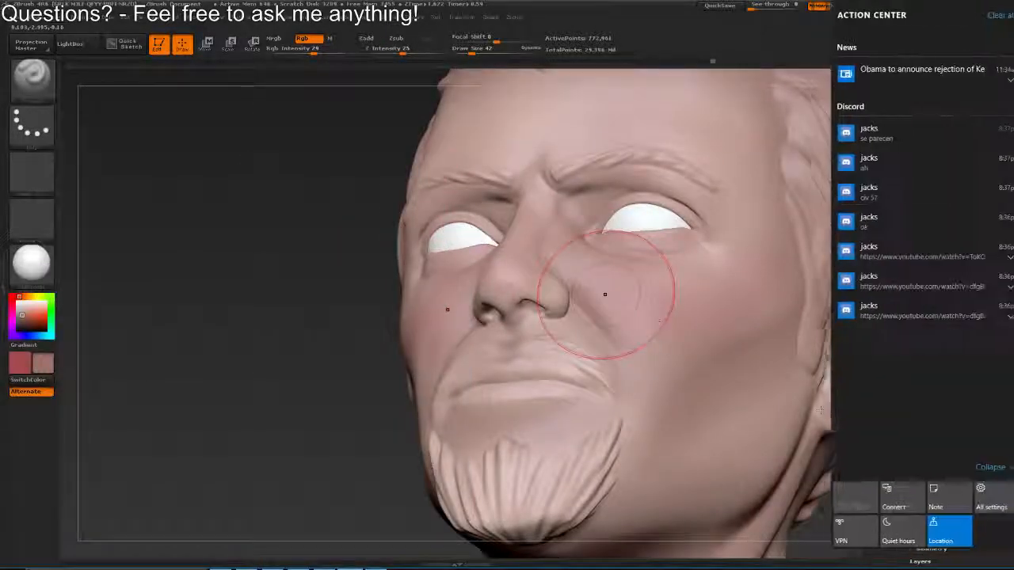
click(895, 531)
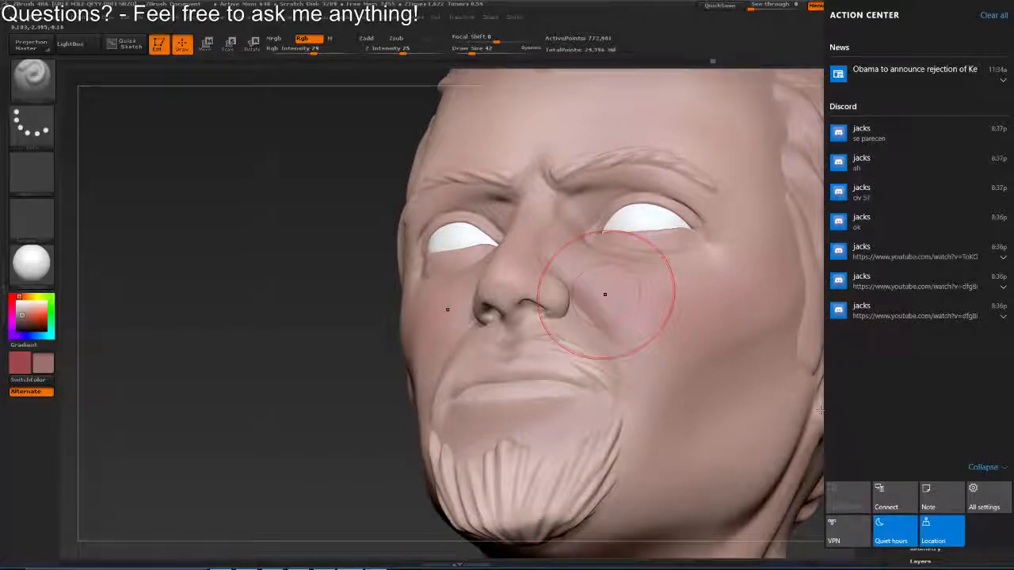
click(994, 15)
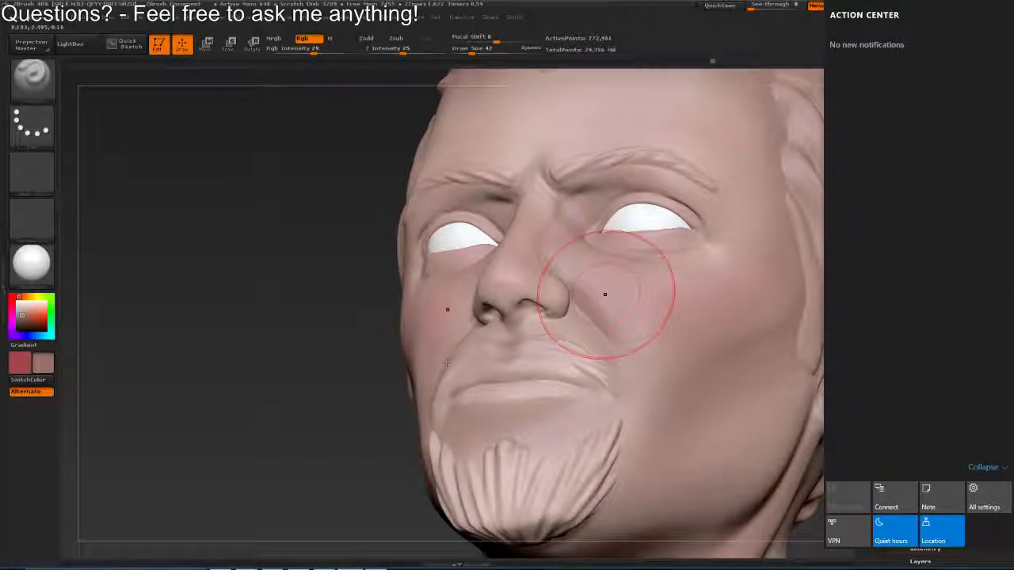
click(426, 365)
Paint the nose at draw size 42 and the area around the mouth and chin at draw size 62
mouse_move(577, 301)
mouse_down()
mouse_move(508, 268)
mouse_move(502, 286)
mouse_move(554, 295)
mouse_move(502, 203)
mouse_up()
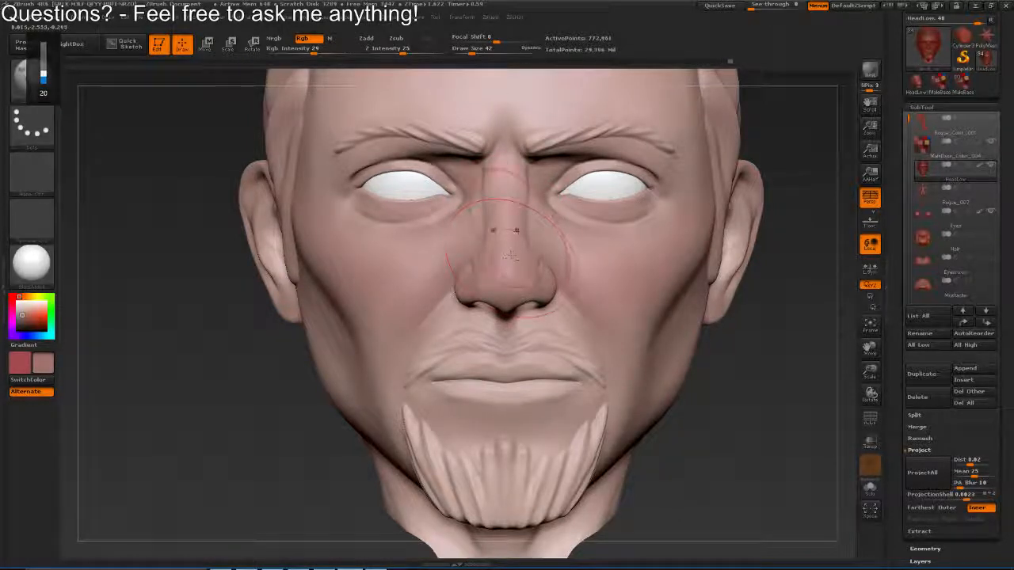
mouse_move(511, 255)
mouse_down()
mouse_move(495, 340)
mouse_move(532, 343)
mouse_up()
key(s)
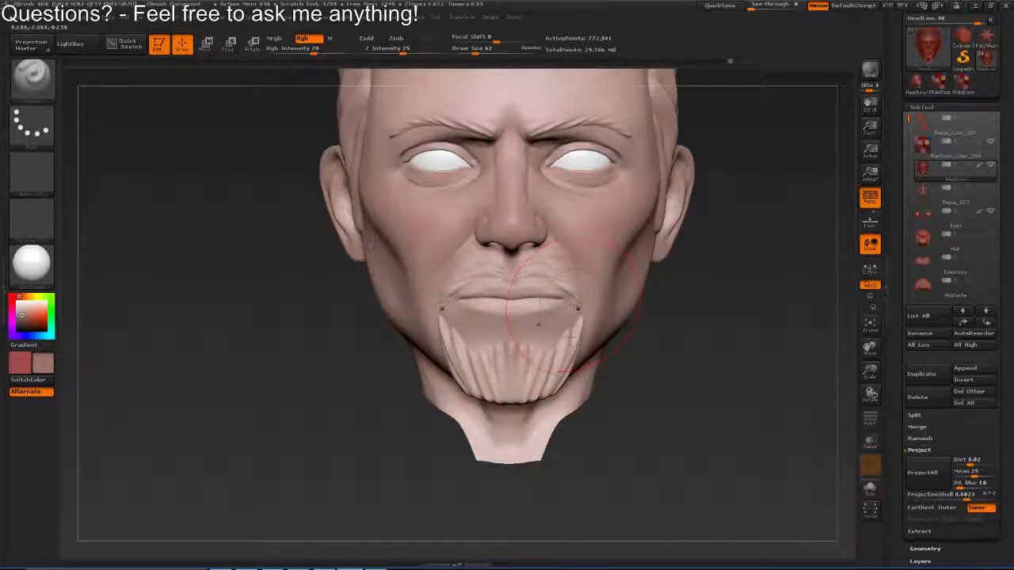
drag(506, 310, 580, 309)
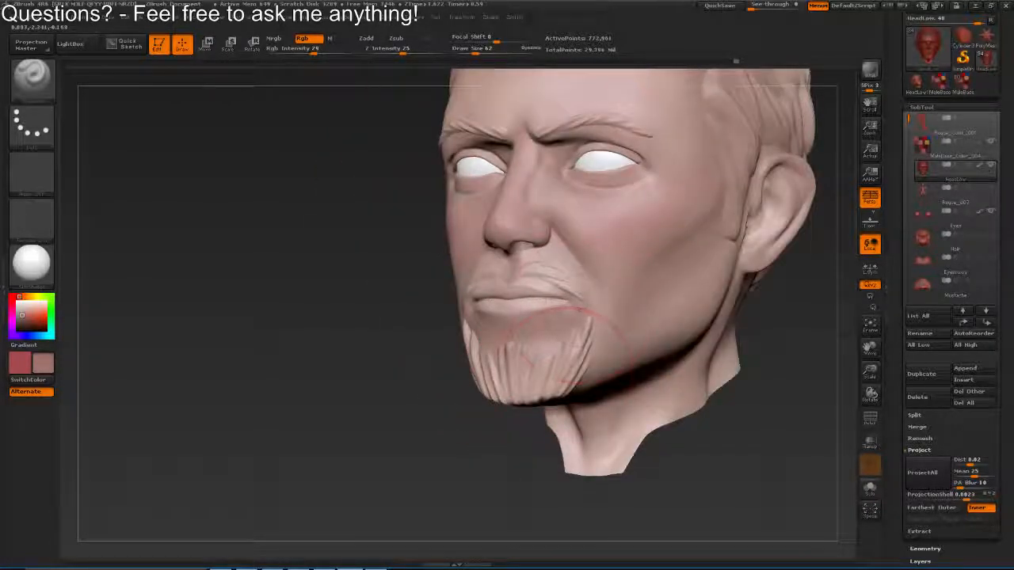
Set the draw size to 148 and paint broadly over the lower neck and nape on both sides
mouse_move(556, 274)
mouse_down()
mouse_move(469, 286)
mouse_move(441, 279)
mouse_move(404, 263)
mouse_move(401, 245)
mouse_move(382, 238)
mouse_move(407, 301)
mouse_move(562, 95)
mouse_move(338, 340)
mouse_up()
key(s)
key(s)
key(s)
mouse_move(253, 295)
mouse_down()
mouse_move(297, 355)
mouse_move(309, 352)
mouse_up()
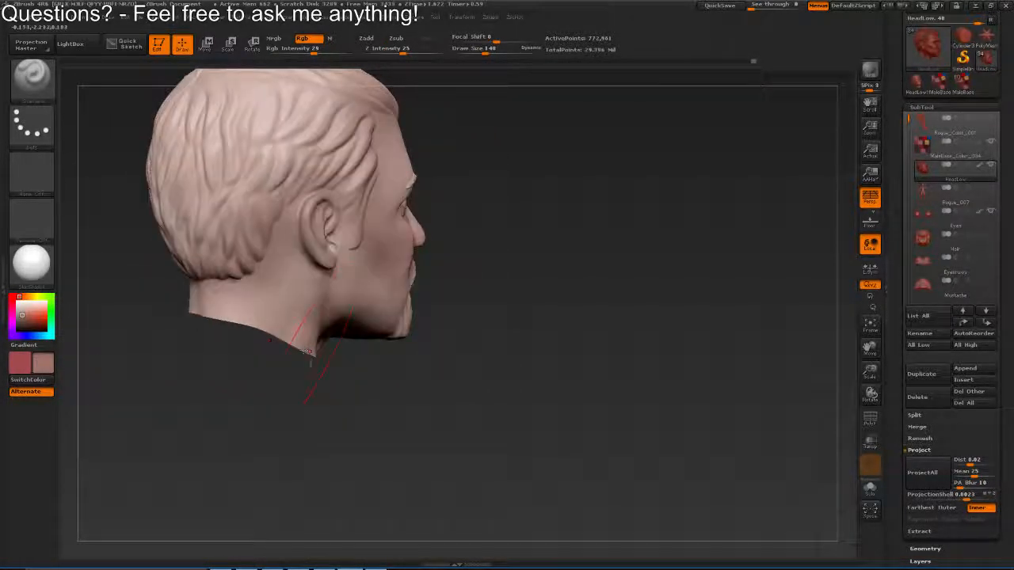
drag(172, 317, 339, 320)
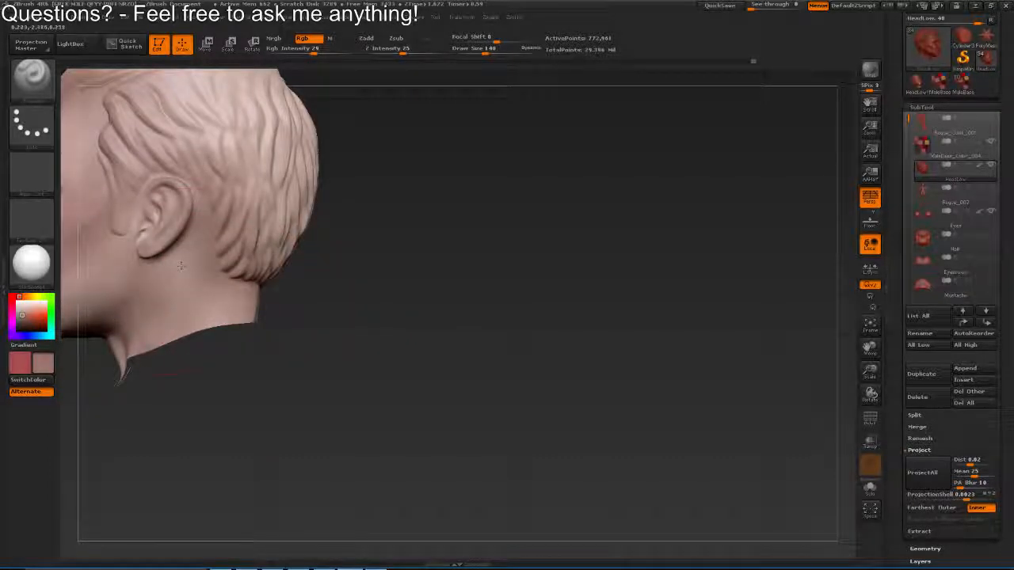
drag(169, 308, 356, 301)
Paint the hairline and forehead above the eyebrows using draw sizes 93 and 105
mouse_move(436, 198)
mouse_down()
mouse_move(376, 193)
mouse_move(397, 196)
mouse_up()
key(s)
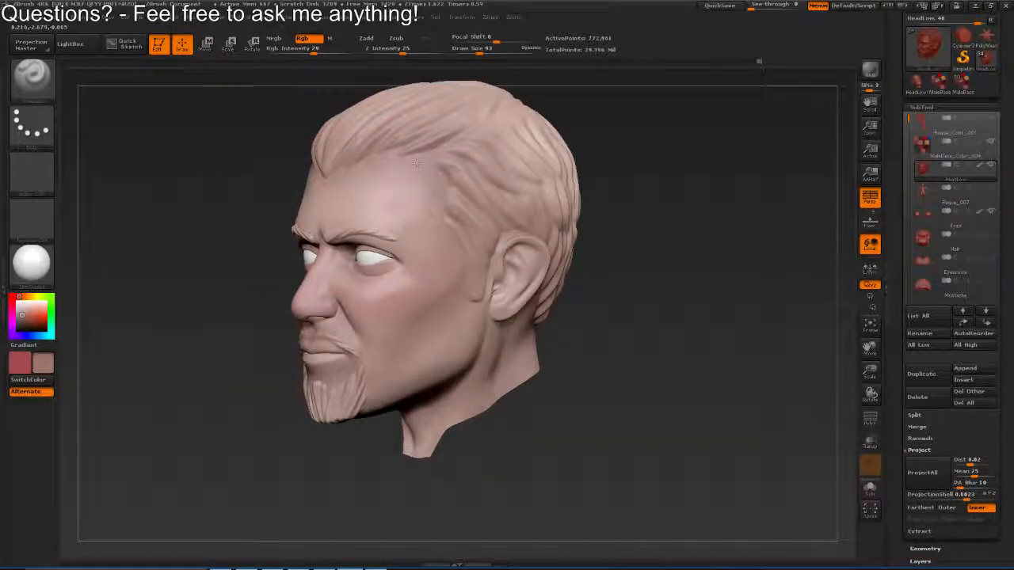
mouse_move(417, 163)
mouse_down()
mouse_move(460, 244)
mouse_move(614, 208)
mouse_move(594, 245)
mouse_move(509, 170)
mouse_up()
key(s)
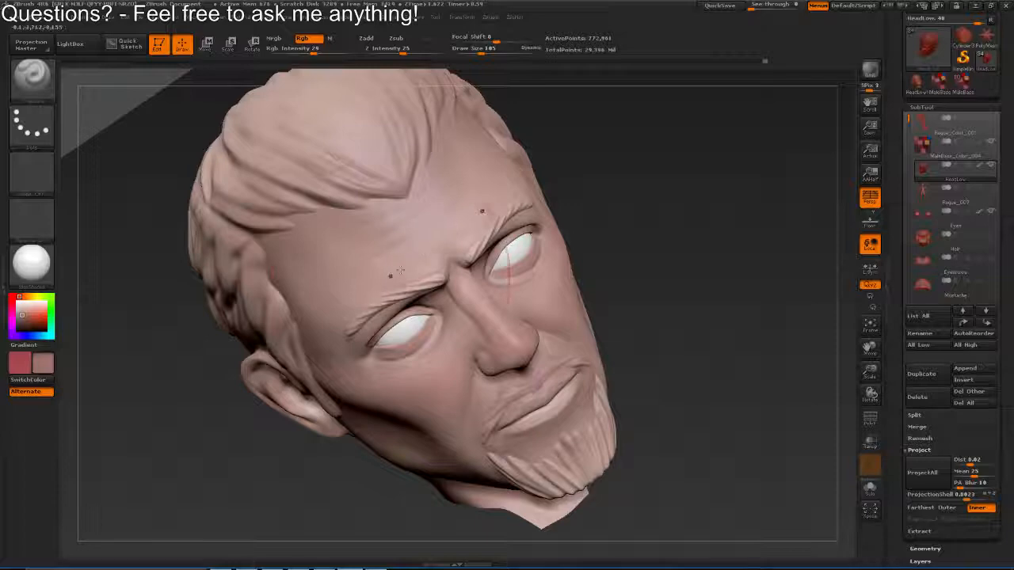
drag(428, 241, 603, 234)
Create a new texture map for the head from its polypaint colours
drag(900, 349, 896, 261)
click(923, 82)
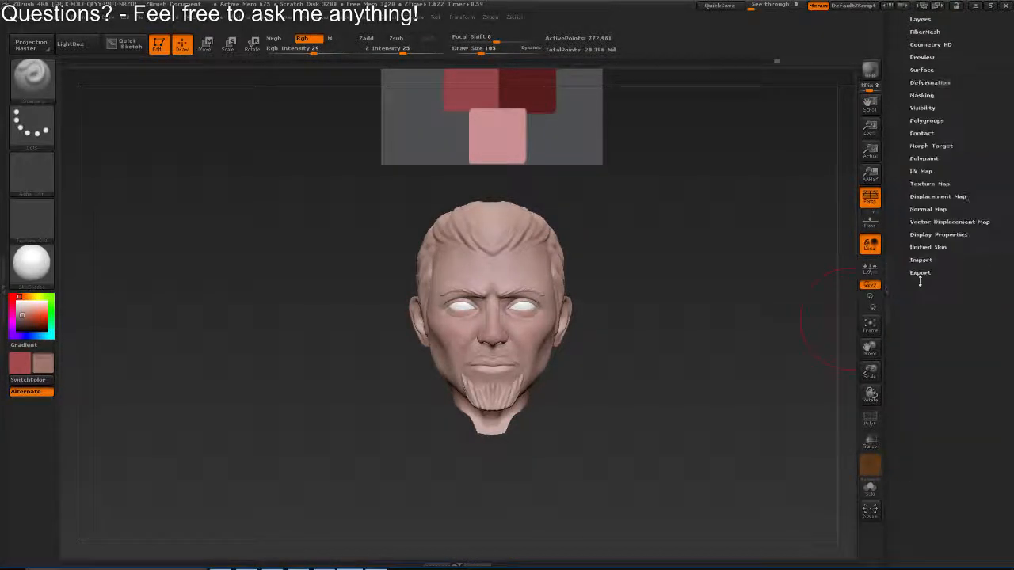
click(922, 173)
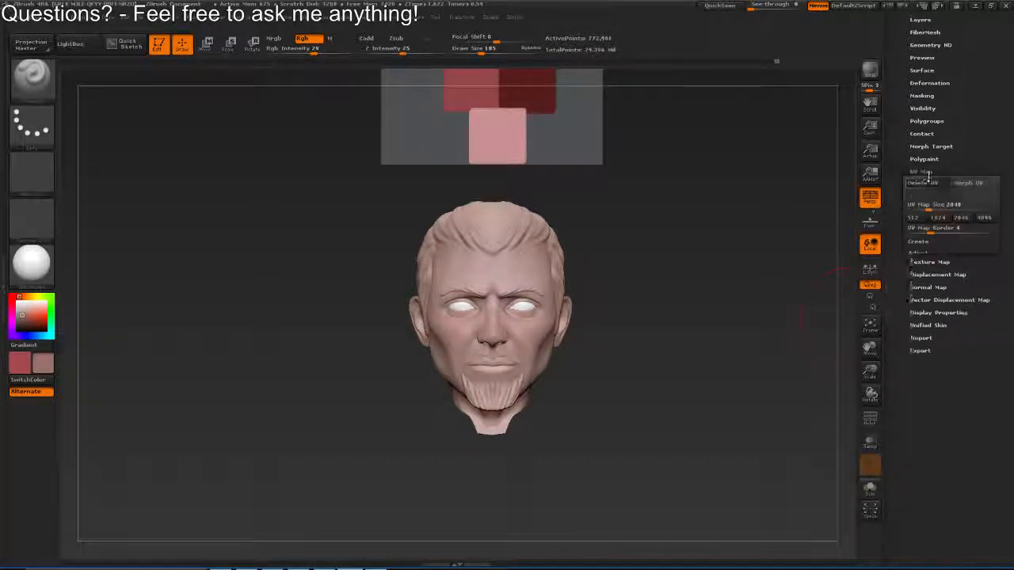
click(929, 271)
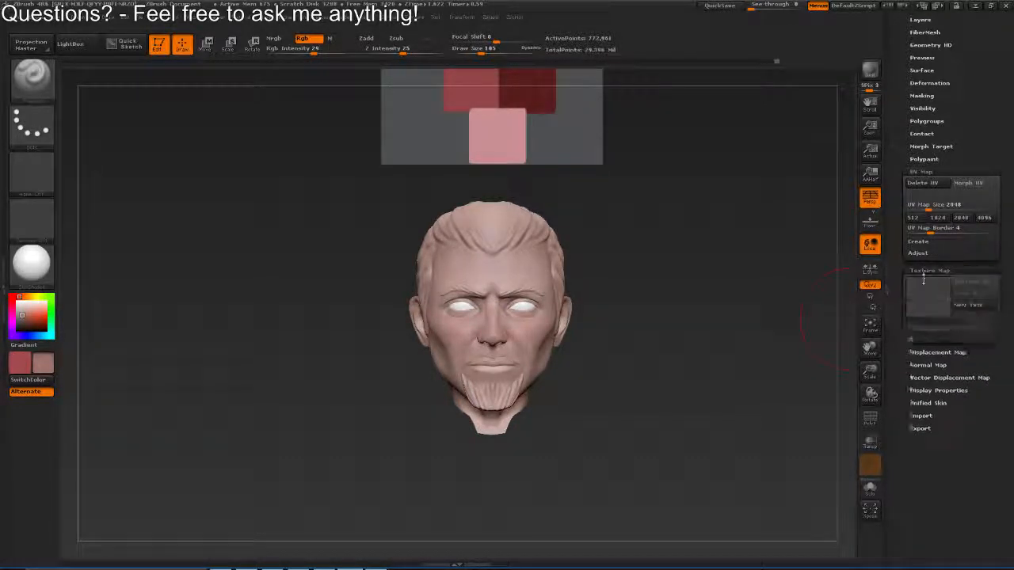
click(944, 362)
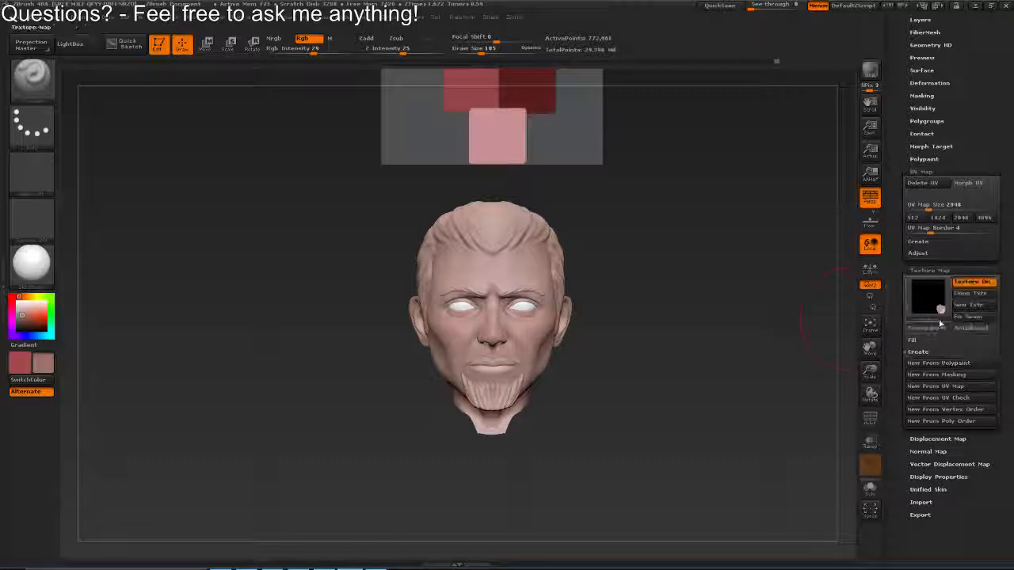
click(971, 309)
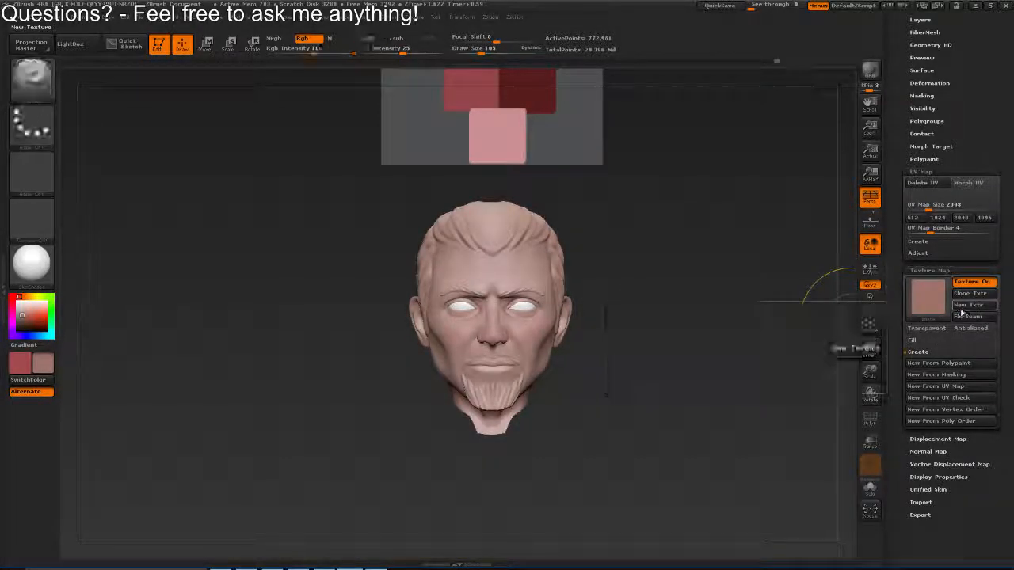
click(930, 362)
Clone the head's texture map and flip the copy vertically
click(967, 294)
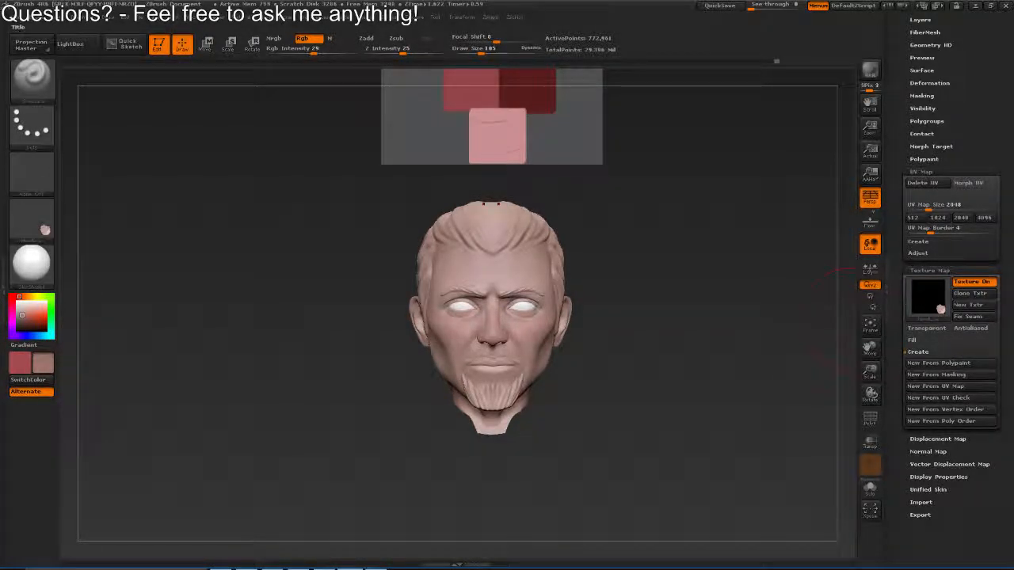
click(421, 18)
click(458, 220)
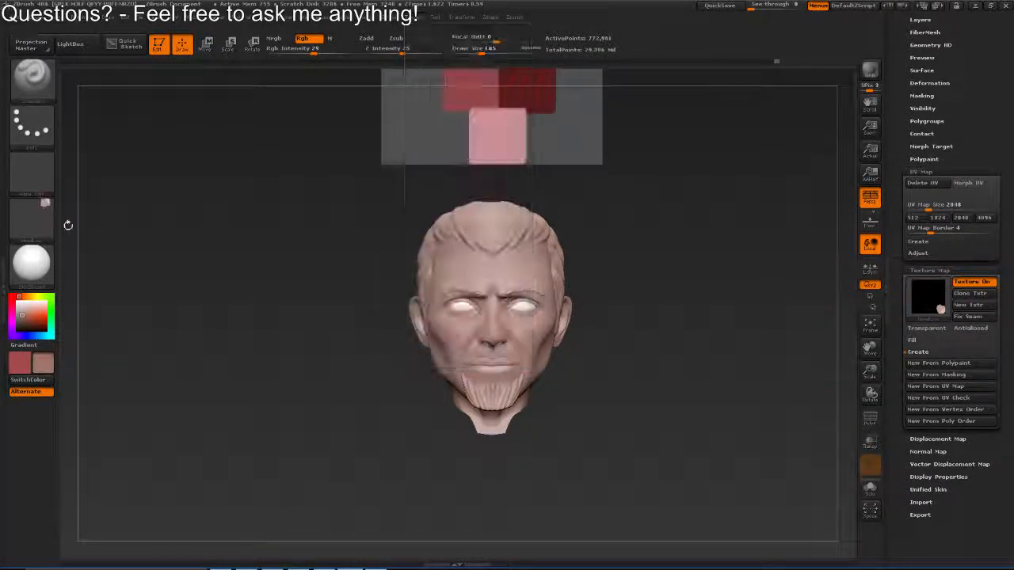
Export the flipped texture to the Desktop as a Photoshop PSD file named HeadZbrushDiffuse
click(45, 226)
click(127, 390)
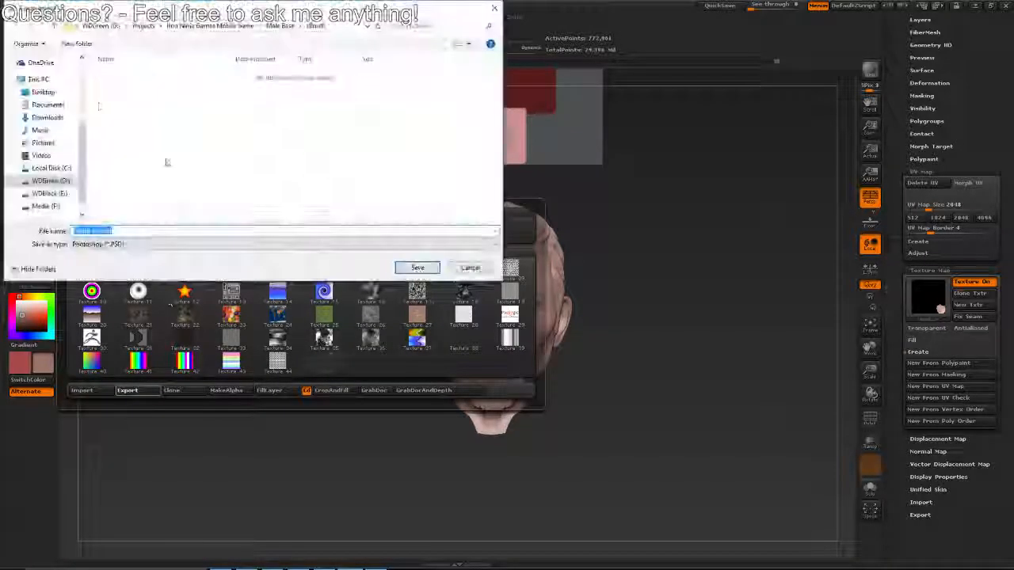
click(54, 94)
click(131, 230)
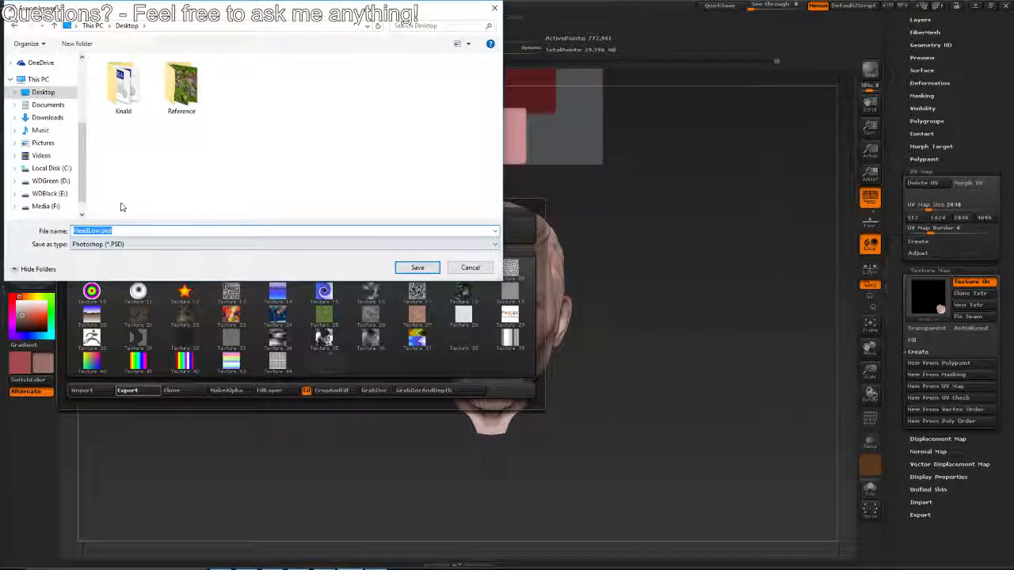
text(Headzbrus)
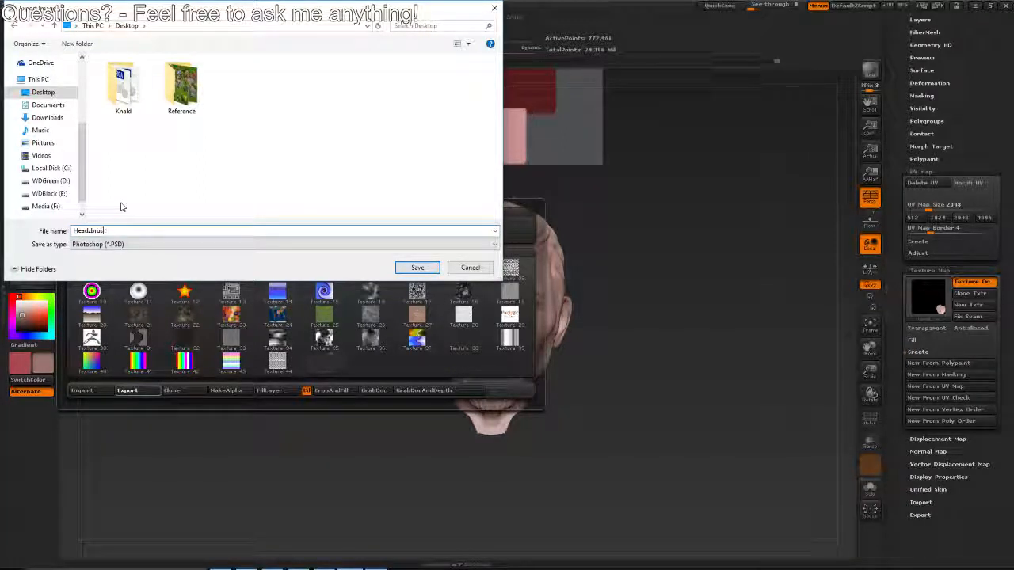
key(BackSpace)
key(BackSpace)
text(Z)
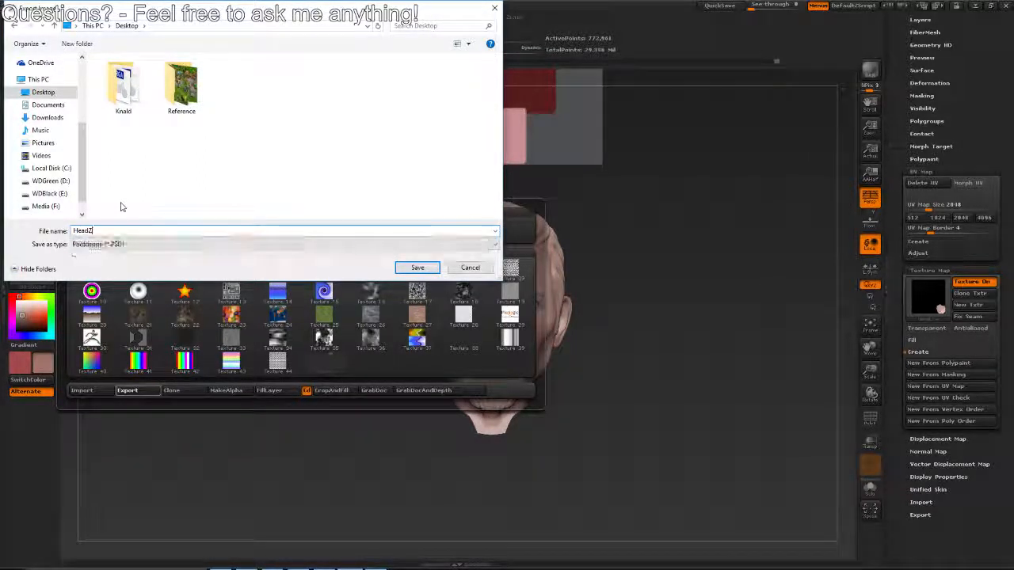
text(brush)
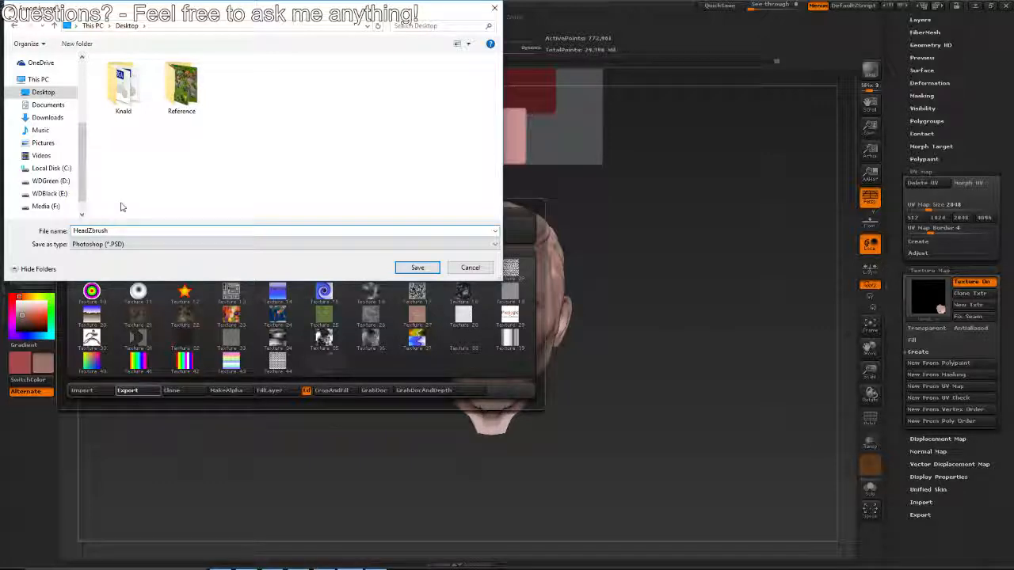
text(Diffuse)
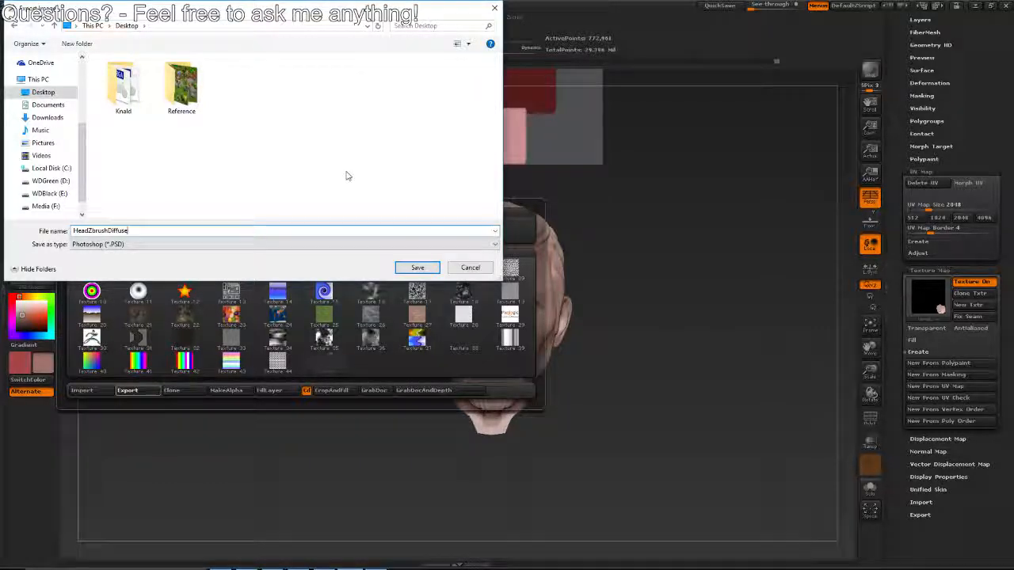
click(415, 268)
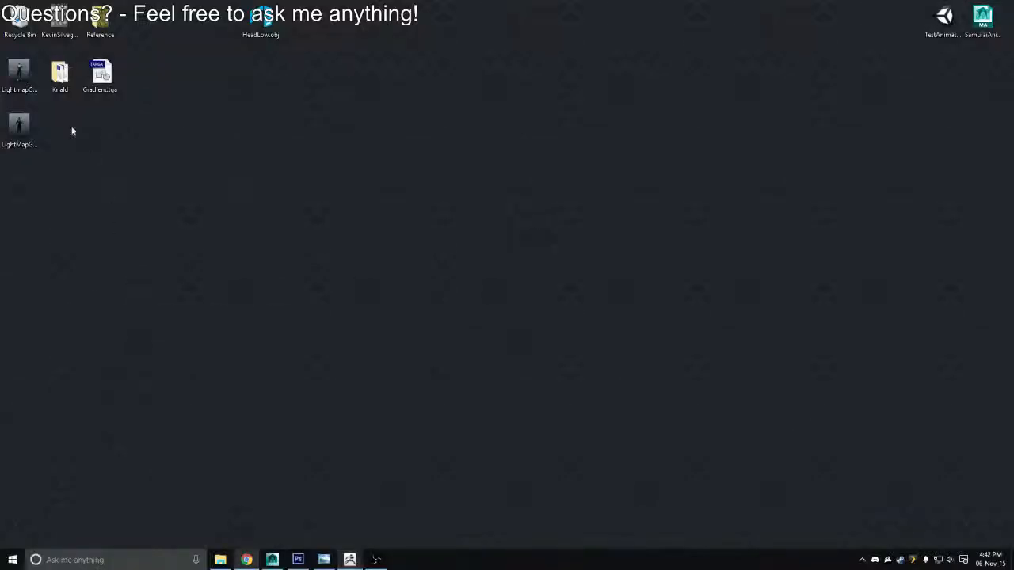
Open HeadZbrushDiffuse.PSD from the desktop in Photoshop and paste its image into Rogue.psd above the BaseColors group
double_click(19, 182)
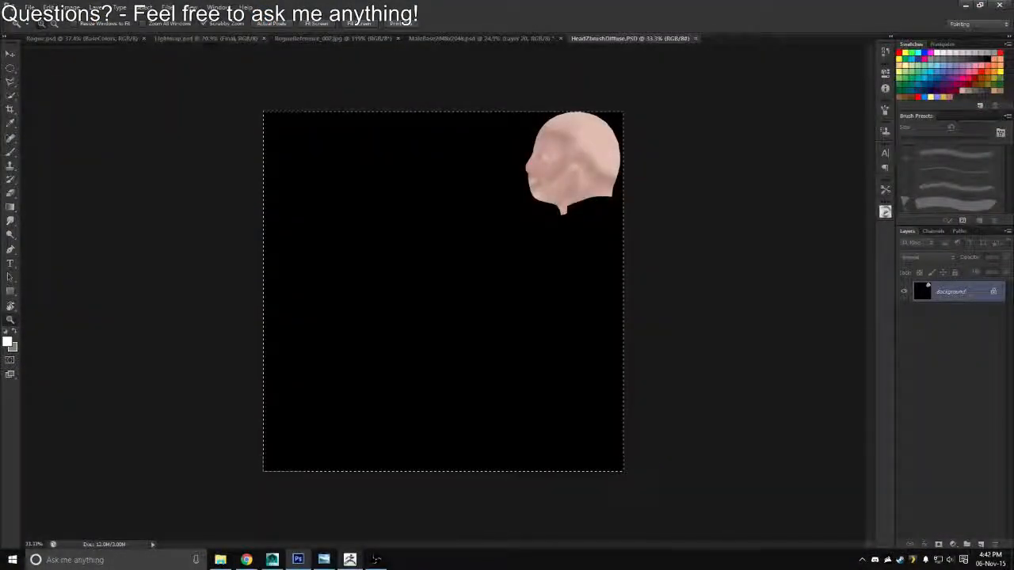
click(118, 39)
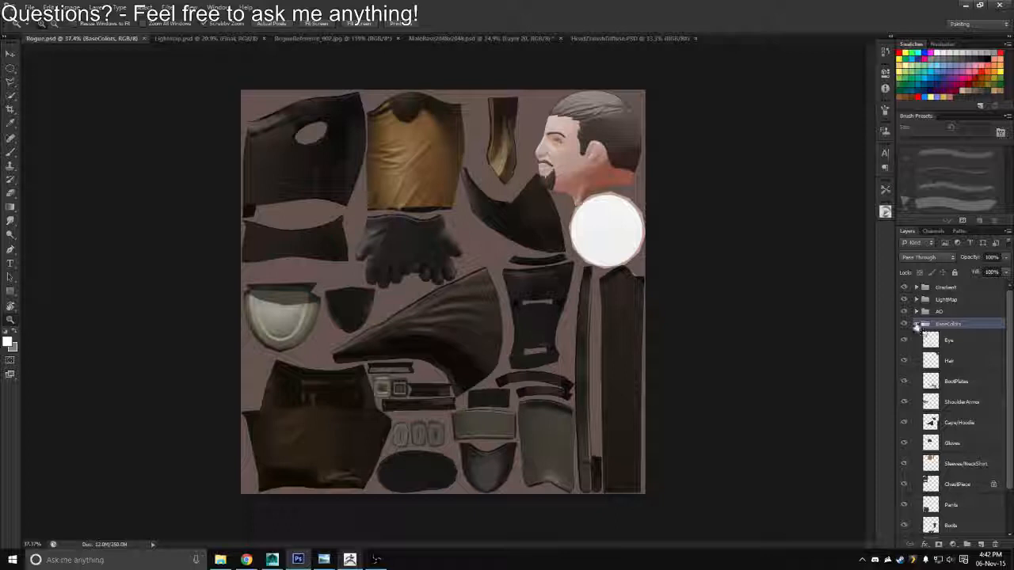
click(917, 325)
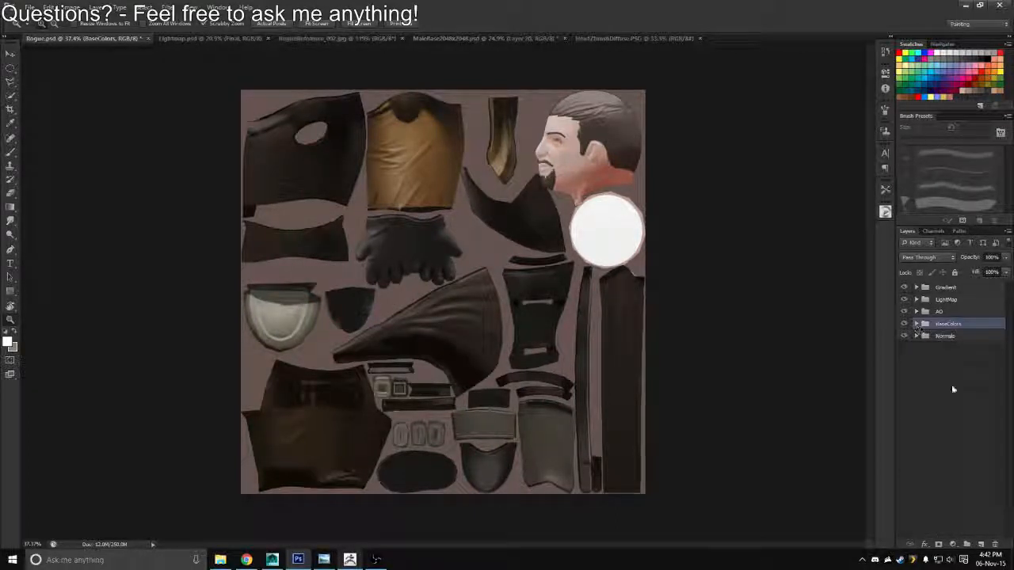
key(ctrl+v)
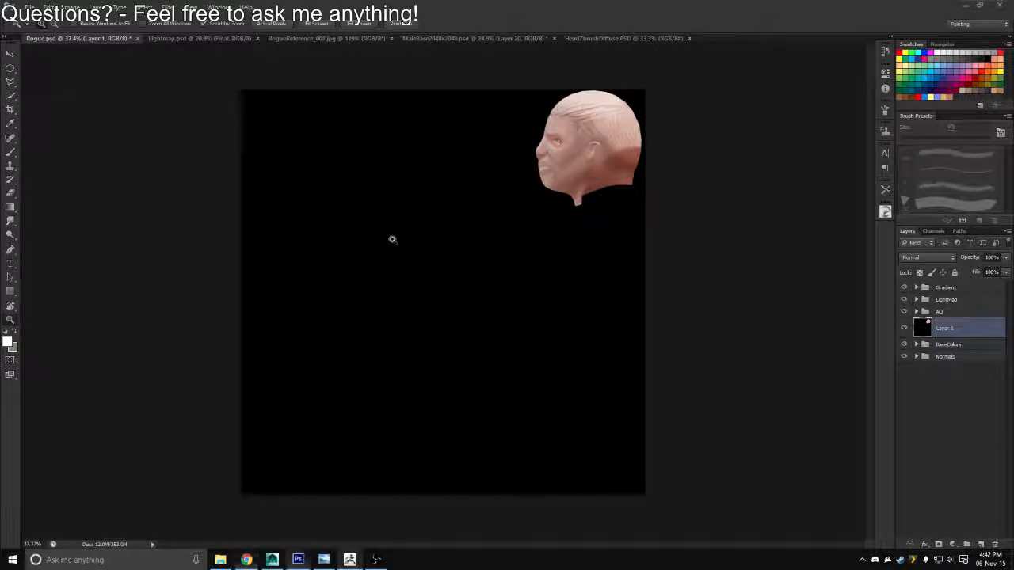
Examine the settings of the skin's Hue/Saturation adjustment layer in MaleBase2048x2048.psd
scroll(389, 229, down, 1)
scroll(401, 227, up, 1)
scroll(398, 242, down, 1)
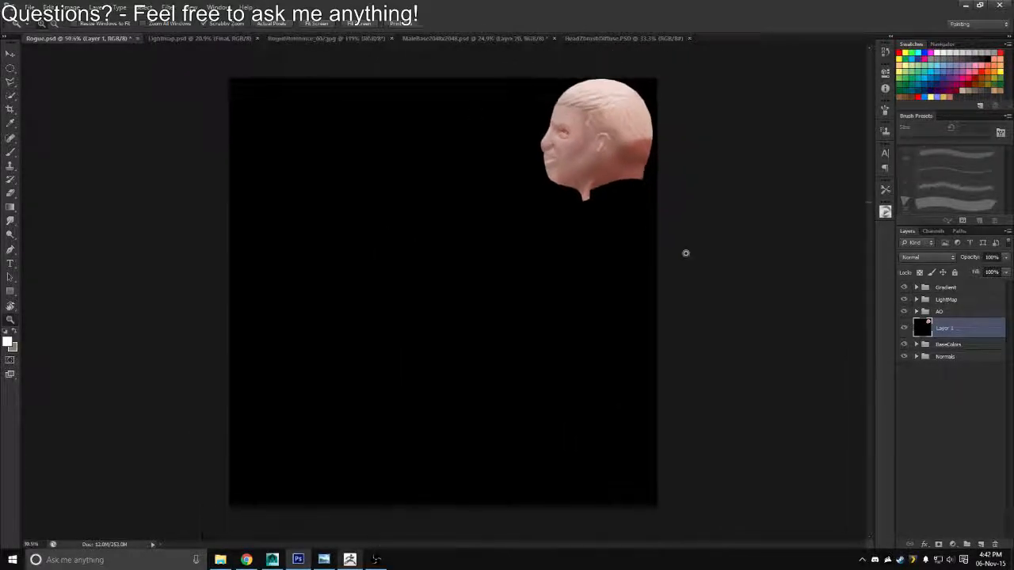
click(435, 39)
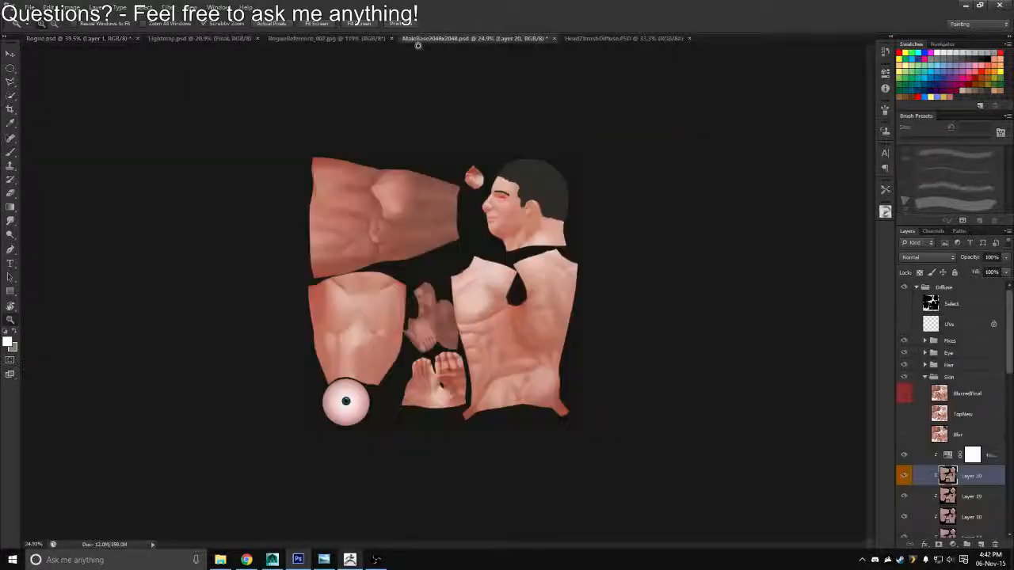
click(948, 457)
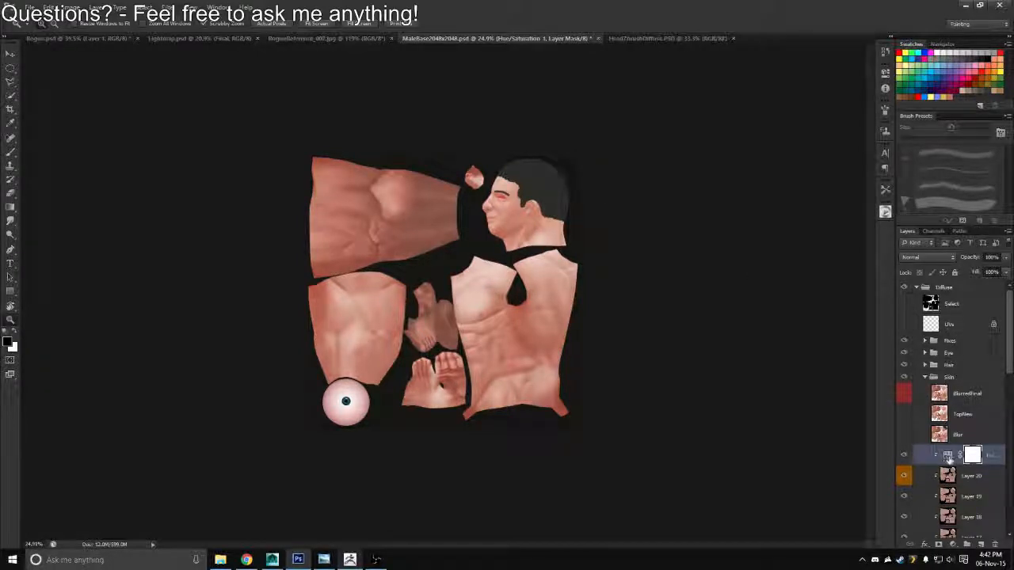
double_click(947, 456)
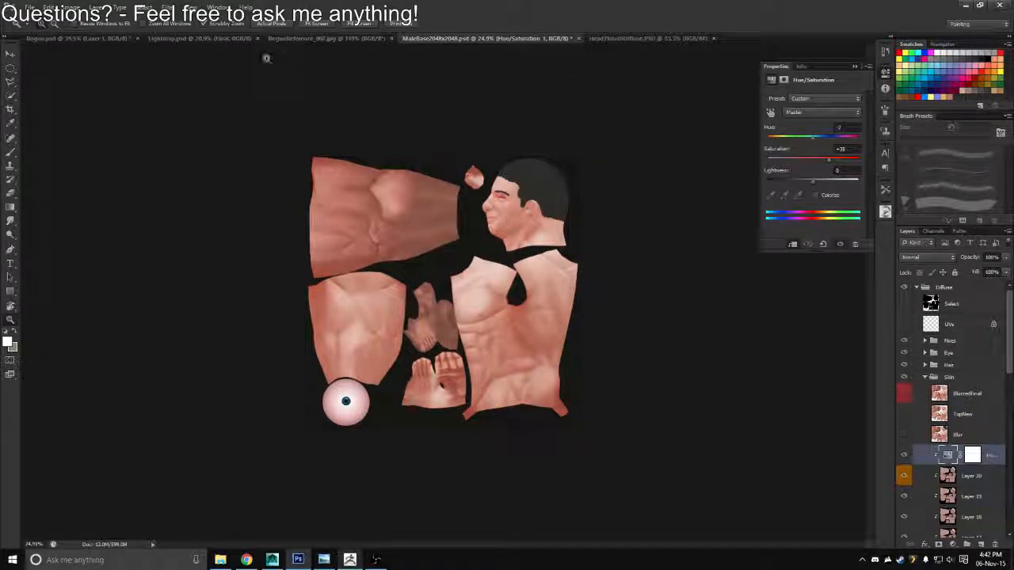
In Rogue.psd, select the outline of the Head layer in the Normals group and turn it into a layer mask on the pasted head layer
click(111, 39)
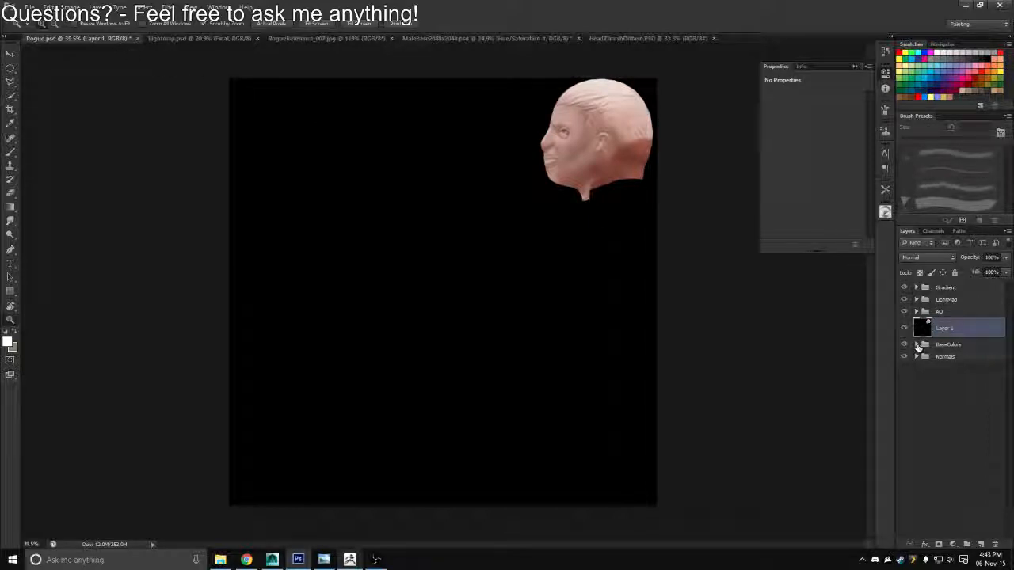
click(916, 345)
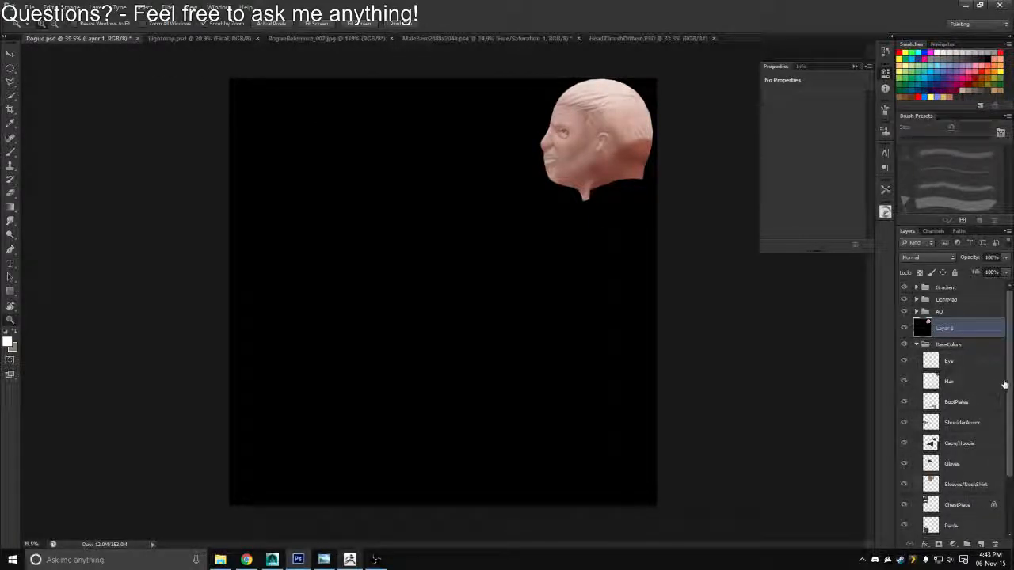
scroll(1002, 411, down, 3)
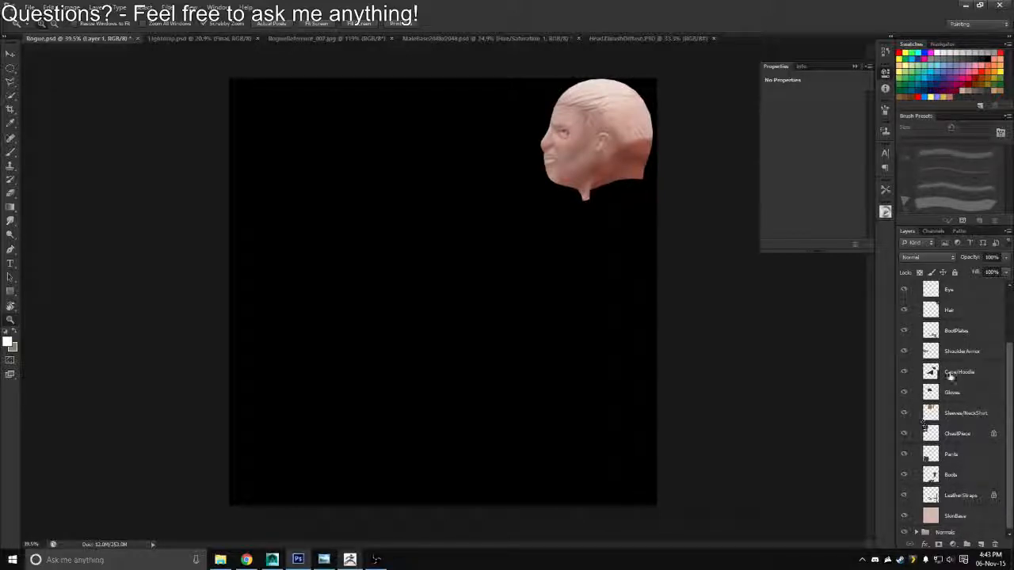
scroll(1004, 455, up, 2)
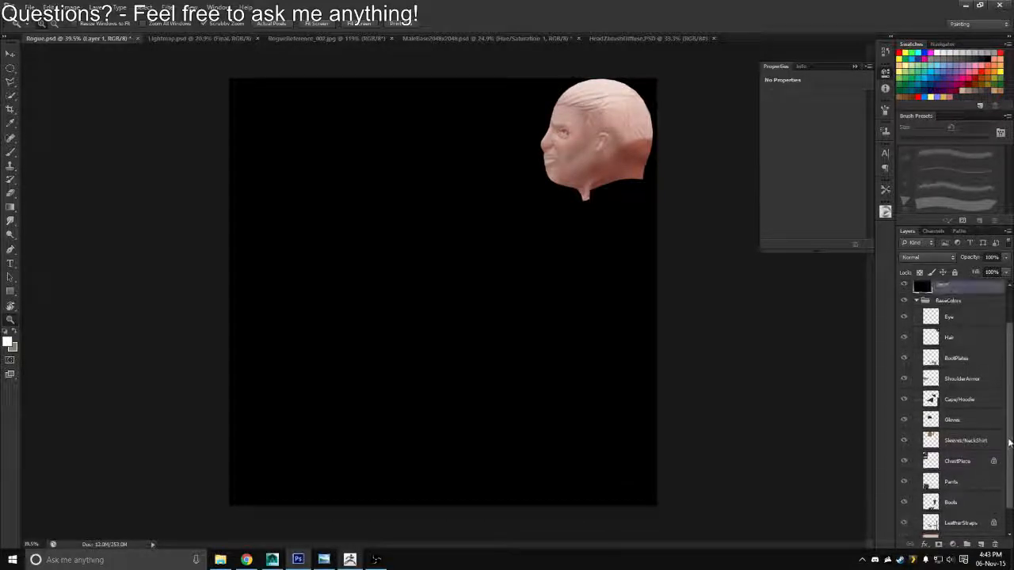
scroll(1009, 438, down, 2)
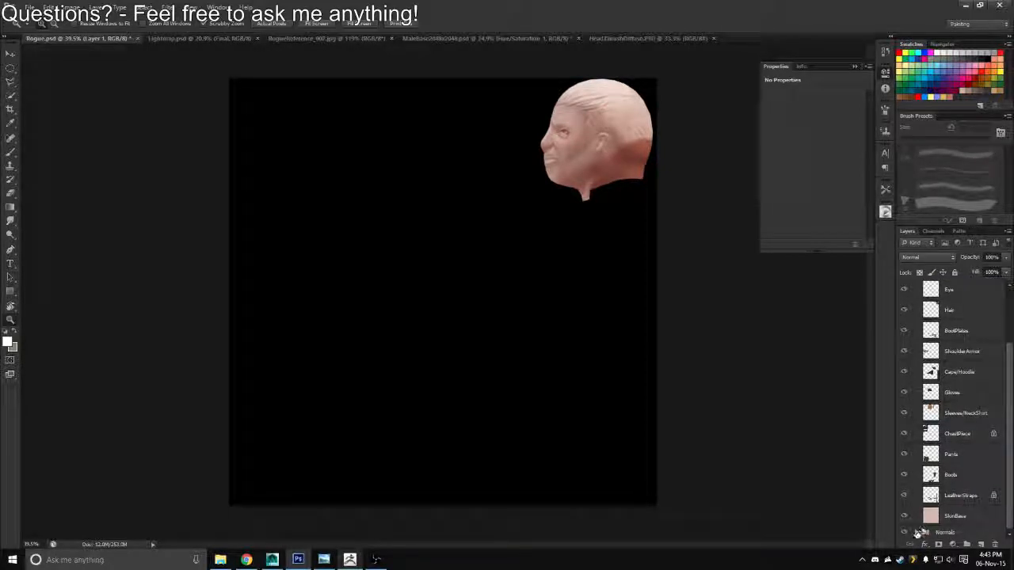
drag(1003, 407, 1000, 532)
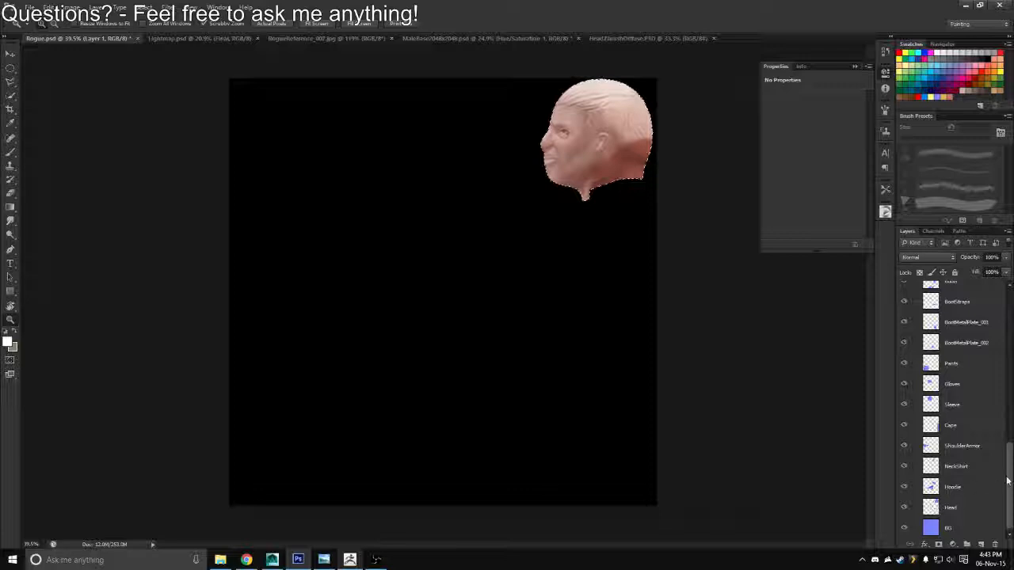
scroll(923, 467, up, 8)
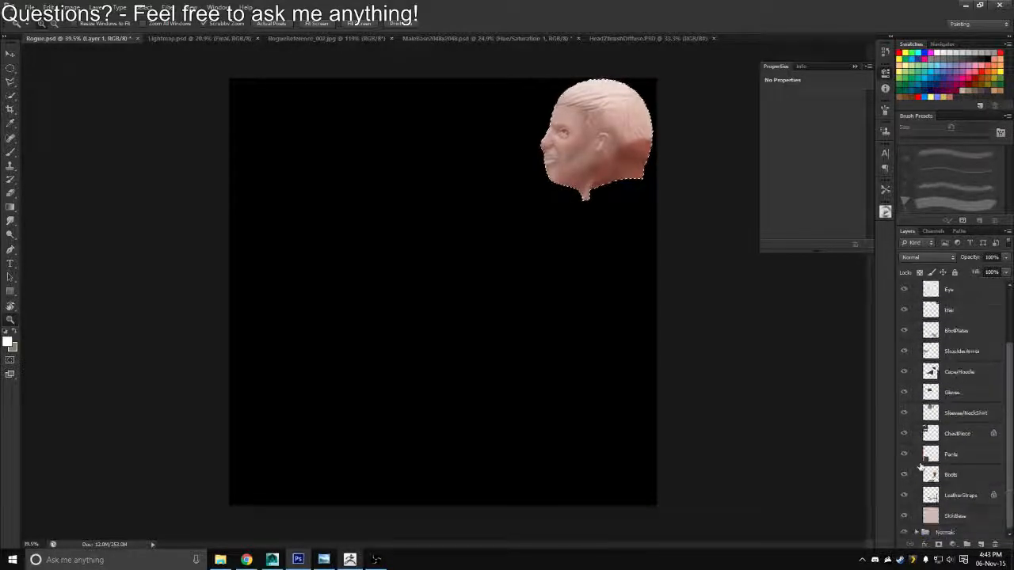
scroll(921, 412, up, 4)
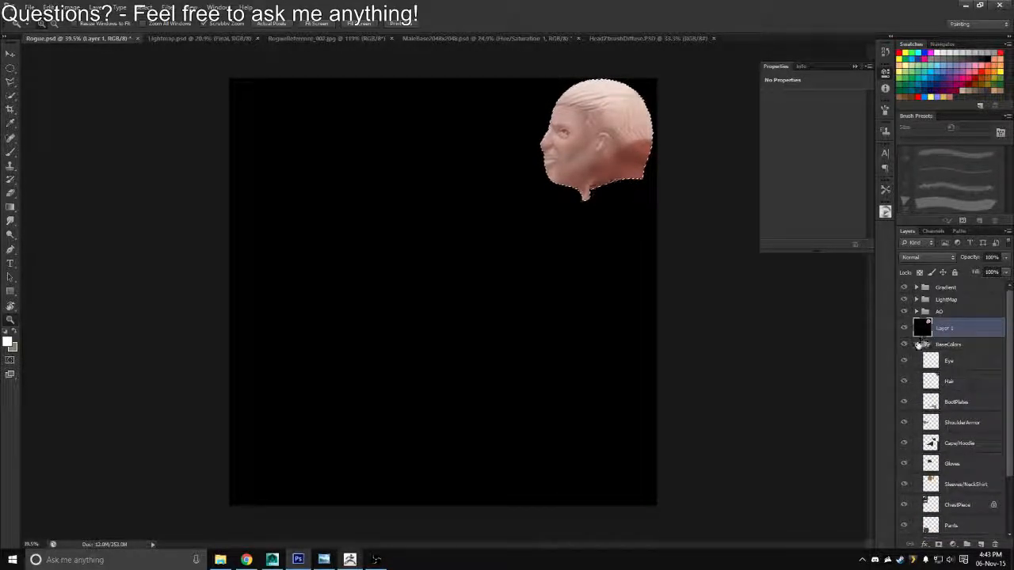
click(918, 344)
click(939, 545)
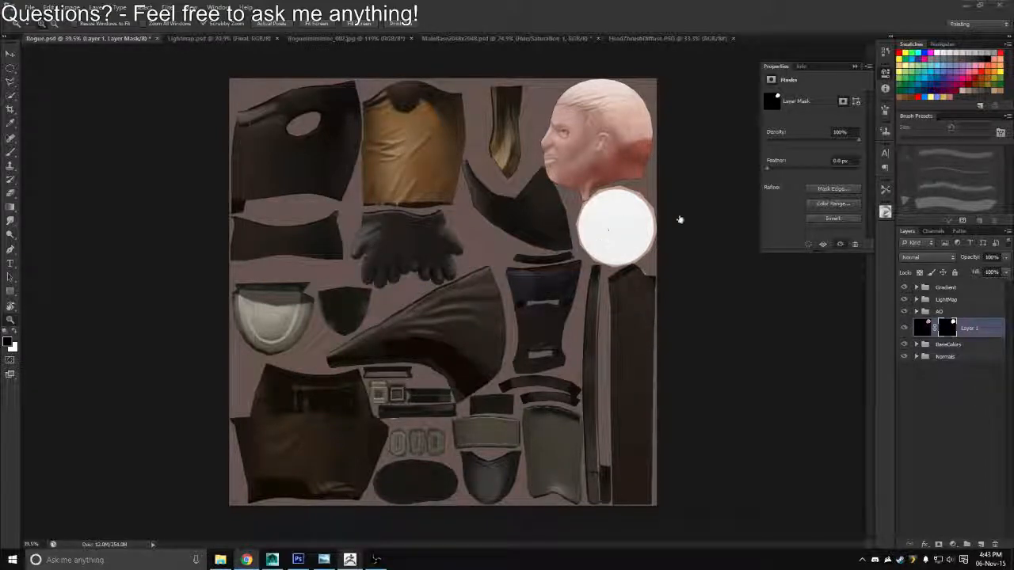
Set the blend mode of the masked head layer to Overlay
mouse_move(522, 210)
mouse_down()
mouse_move(586, 219)
mouse_move(504, 210)
mouse_move(529, 209)
mouse_up()
click(923, 327)
click(927, 257)
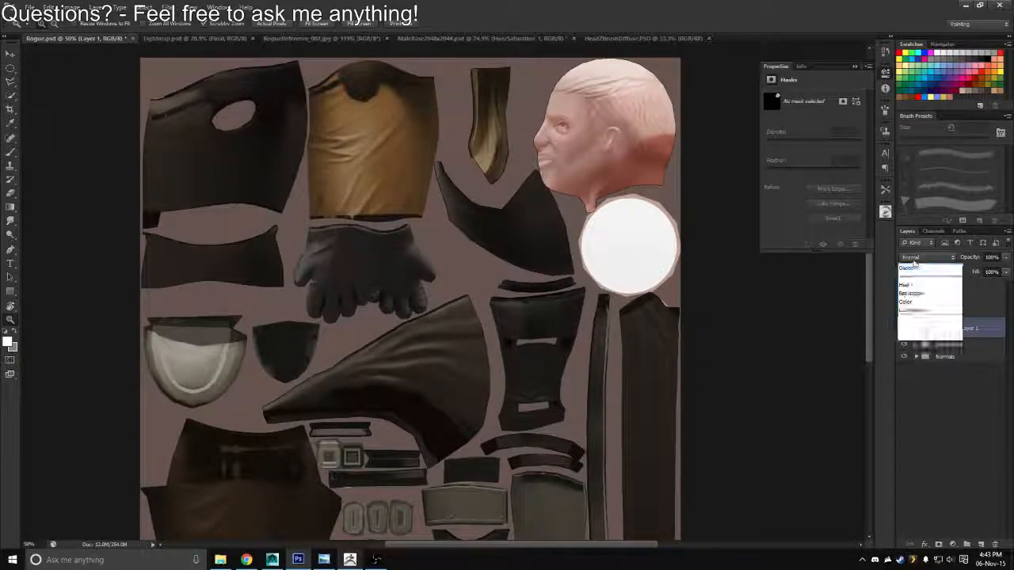
click(908, 395)
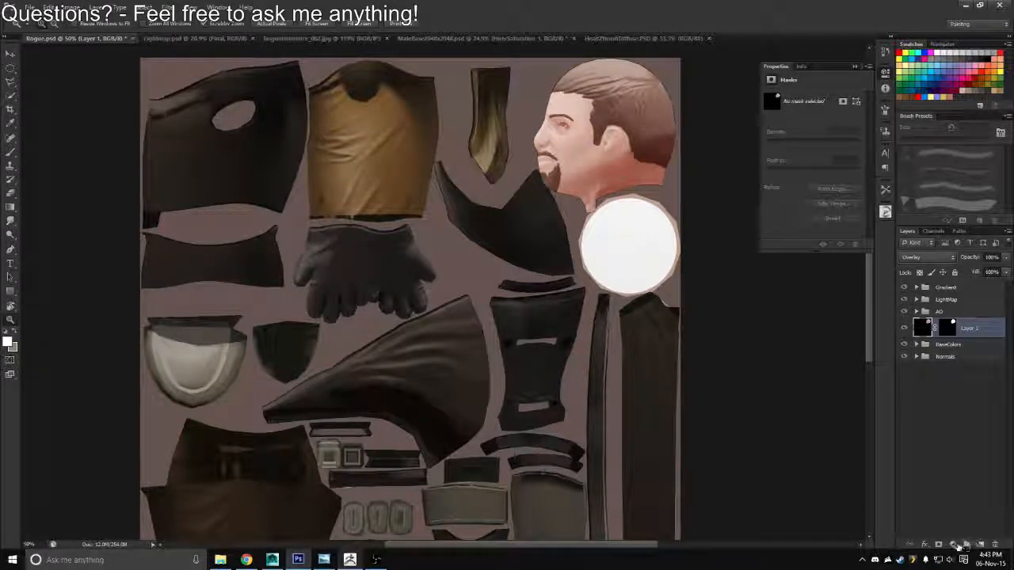
Add a Hue/Saturation adjustment layer above the head layer with a slightly negative hue and a saturation of 25
click(955, 545)
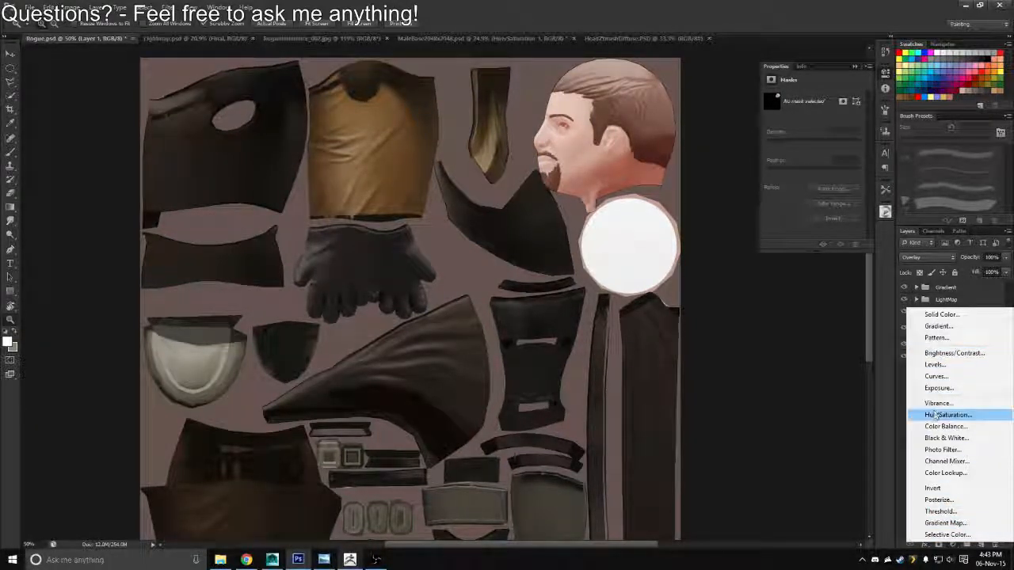
click(937, 415)
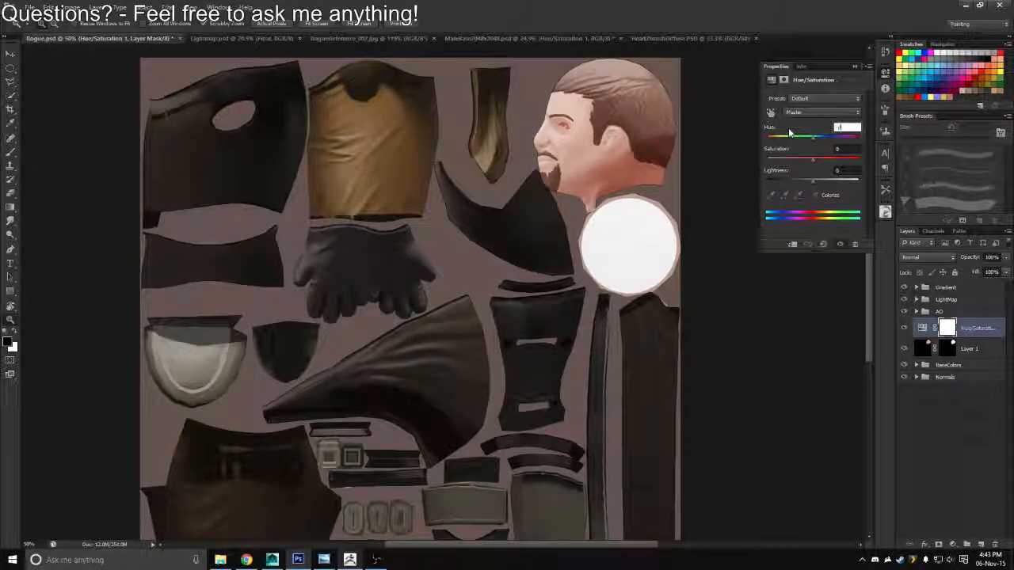
key(Tab)
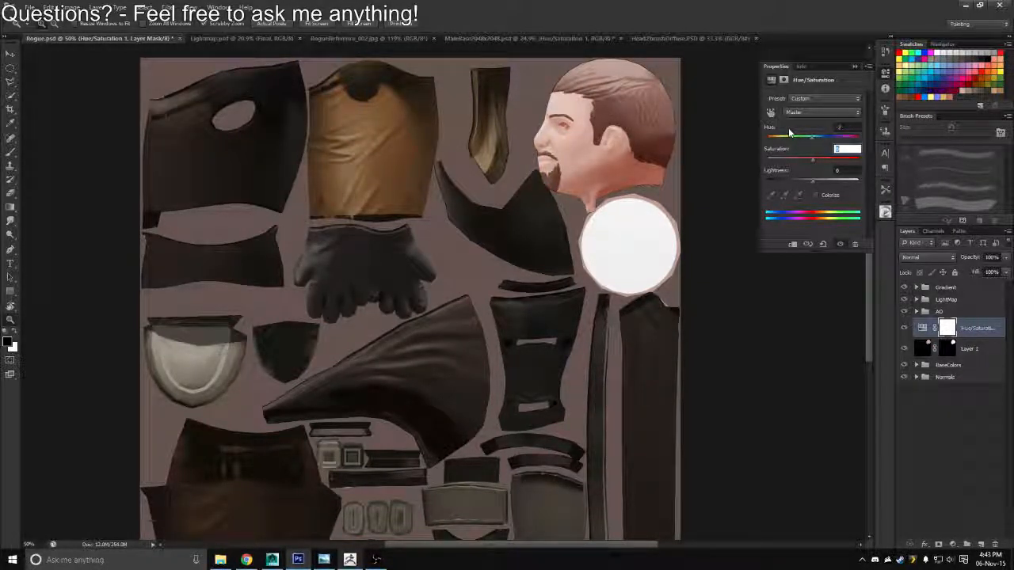
text(25)
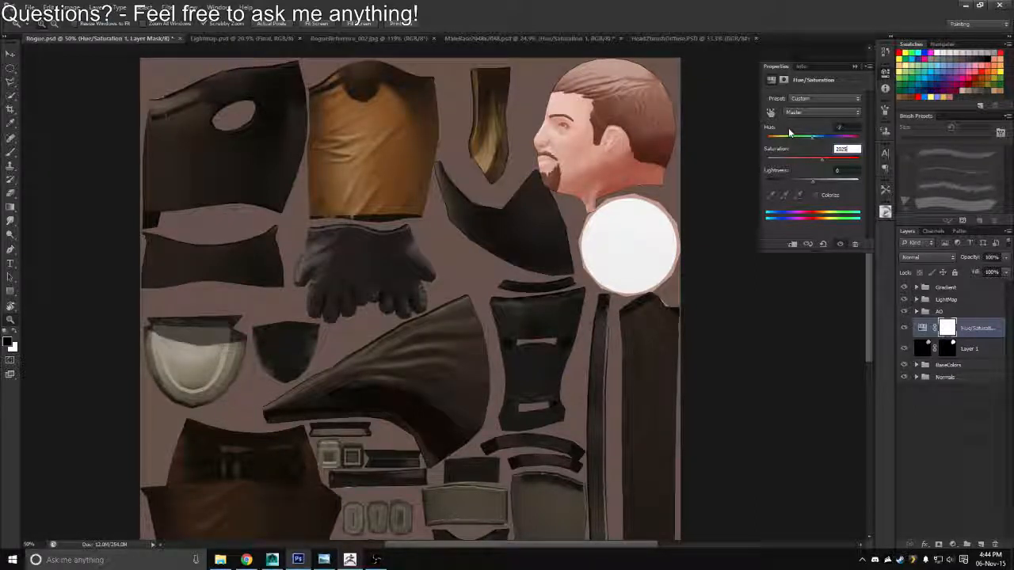
key(BackSpace)
key(BackSpace)
key(BackSpace)
text(5)
key(Return)
Restrict the Hue/Saturation adjustment to the head by filling everything outside the head's outline with black on its mask, and clear the selection
ctrl+click(947, 352)
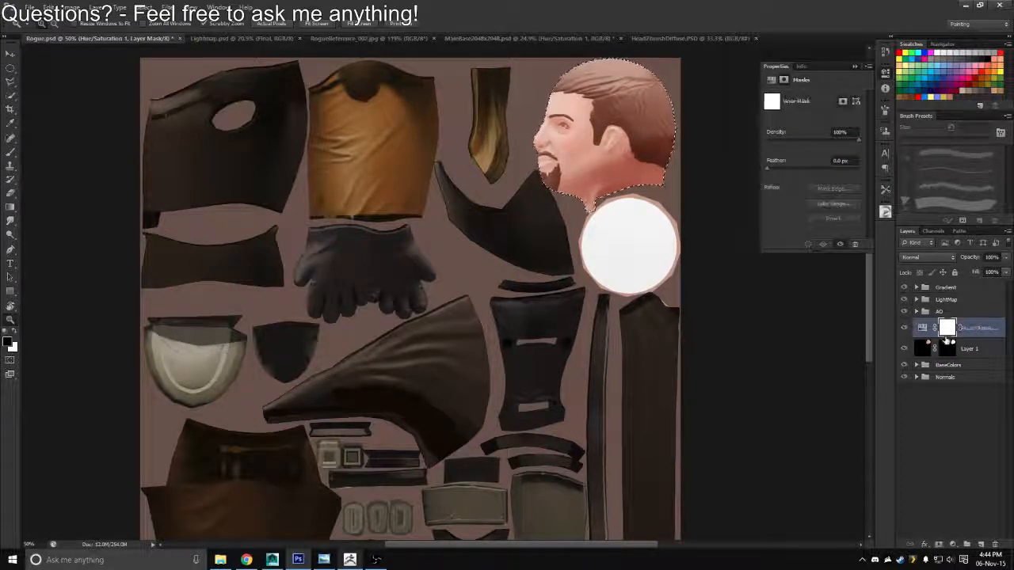
key(ctrl+shift+i)
key(alt+BackSpace)
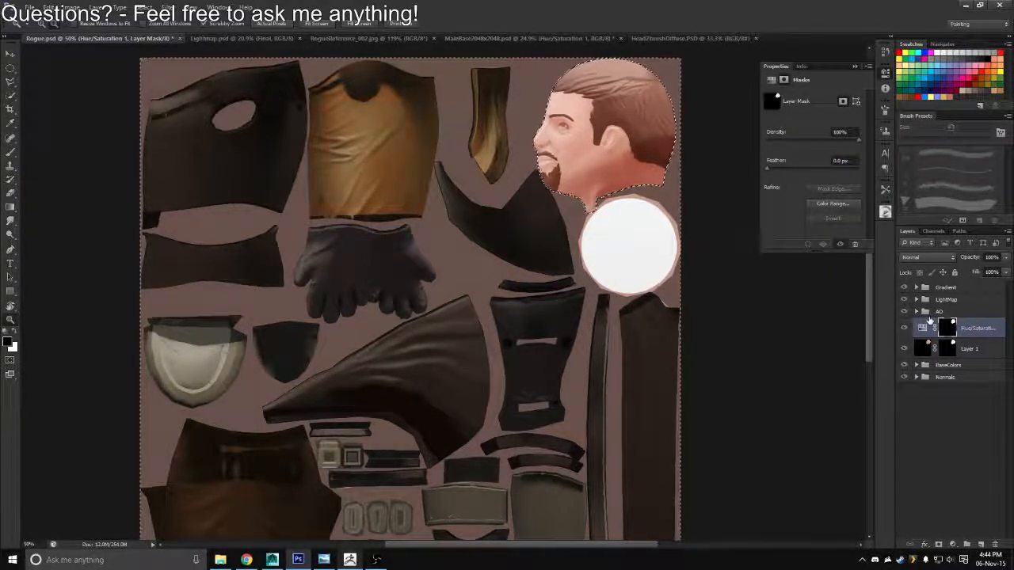
key(ctrl+d)
Save a Targa copy of the texture sheet, replacing Rogue_Diffuse.tga in the Textures folder
scroll(539, 286, down, 3)
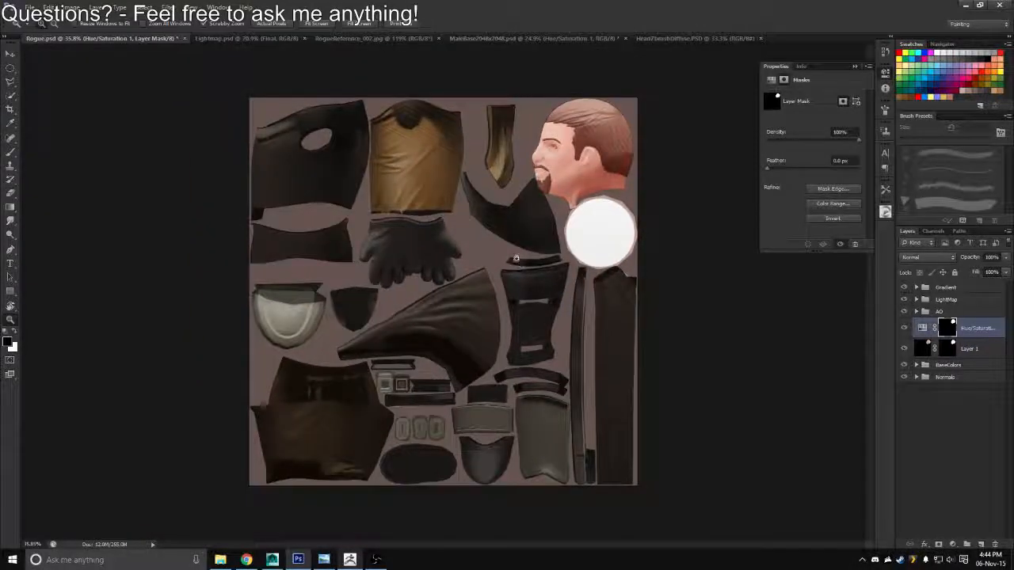
key(ctrl+shift+s)
click(518, 278)
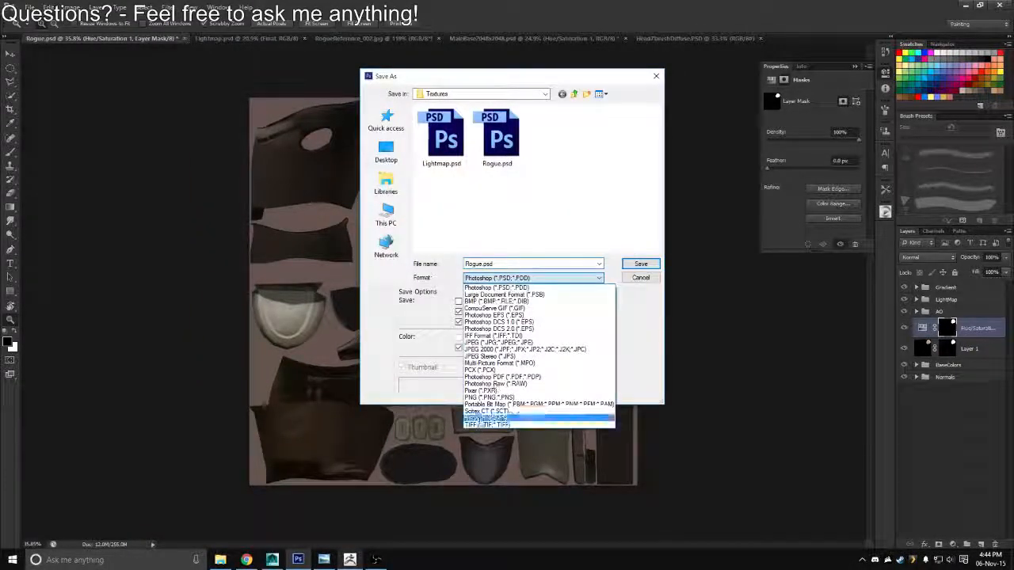
click(515, 424)
double_click(433, 151)
key(y)
key(Return)
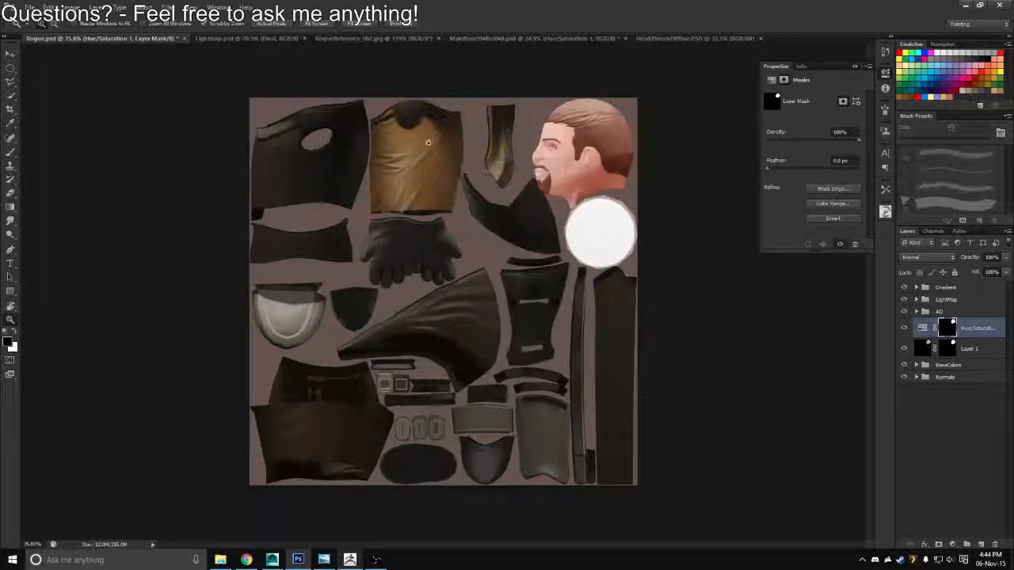
Switch to Maya and open the file attributes of the Rogue_Diffuse texture used by the head's diffuse material
key(alt+Tab)
key(alt+Tab)
click(283, 354)
scroll(513, 271, up, 4)
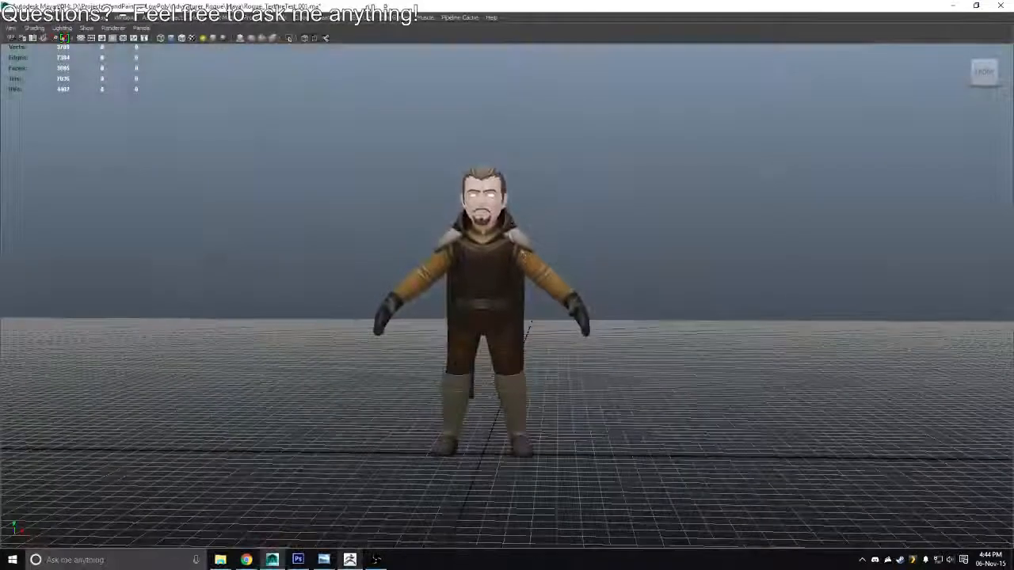
scroll(513, 271, up, 1)
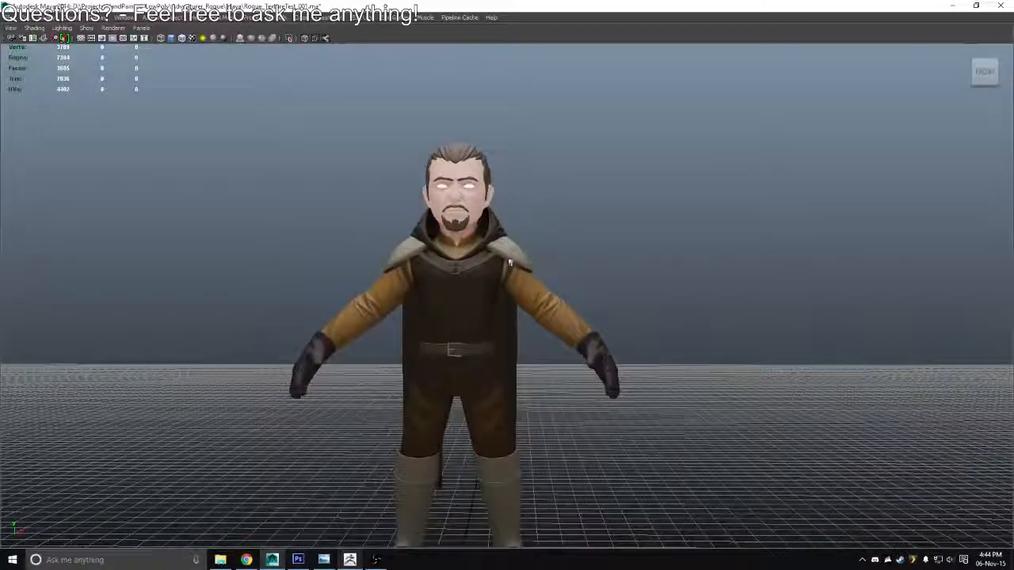
key(ctrl+a)
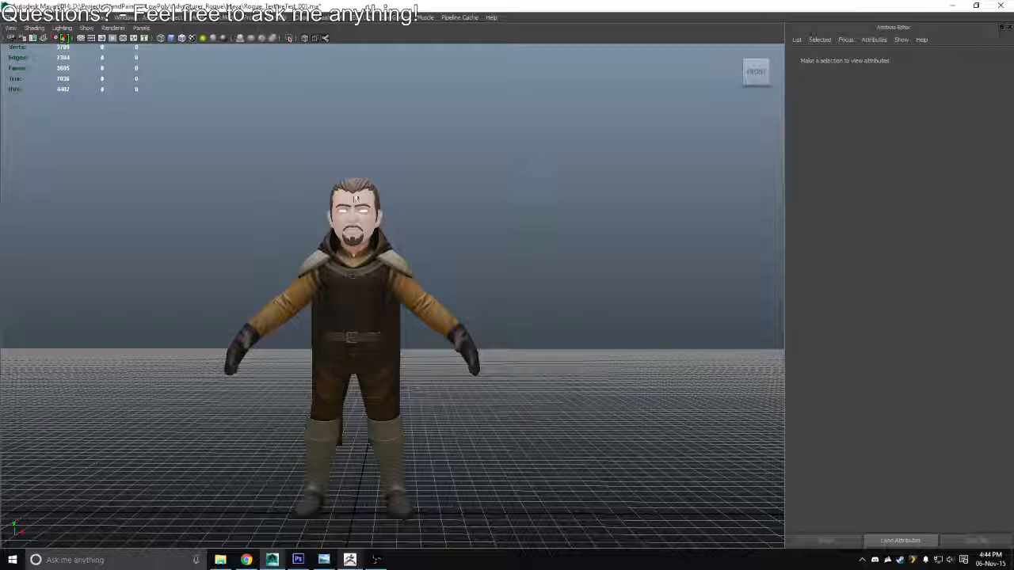
click(356, 198)
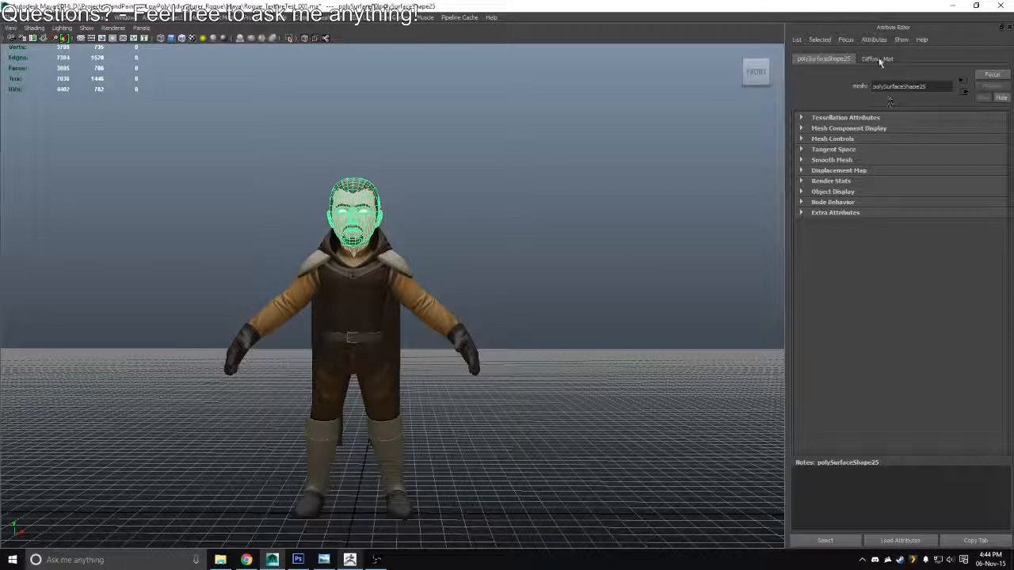
click(878, 60)
click(997, 191)
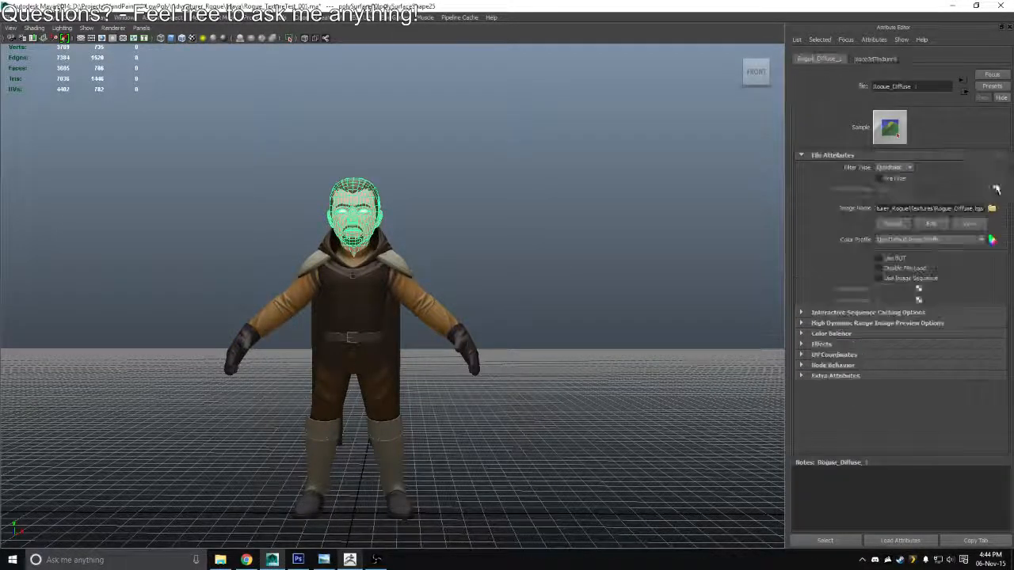
click(812, 545)
Reload the Rogue_Diffuse.tga image and inspect the character's head up close
drag(454, 333, 563, 383)
drag(539, 158, 573, 288)
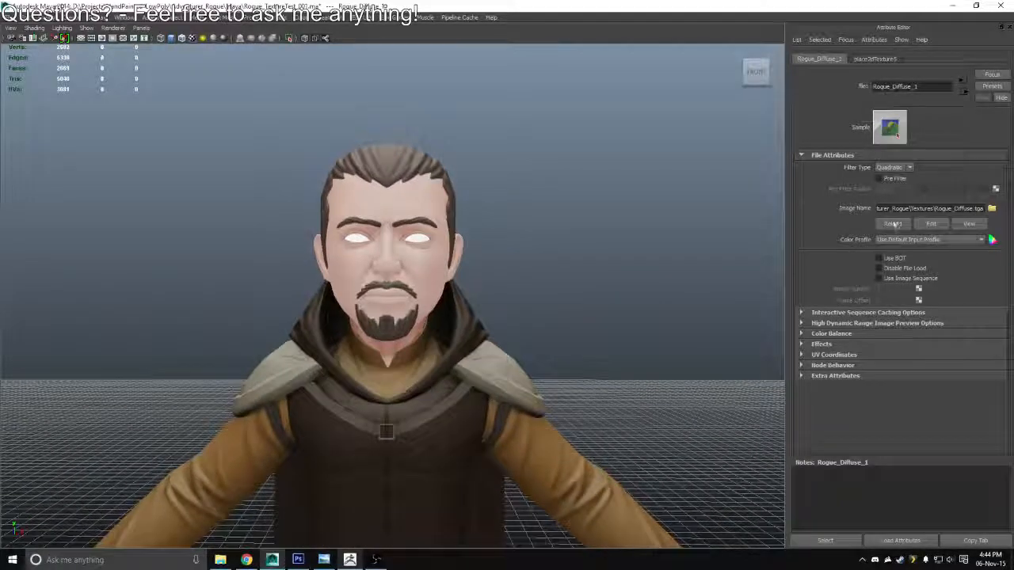
click(893, 225)
drag(565, 321, 568, 238)
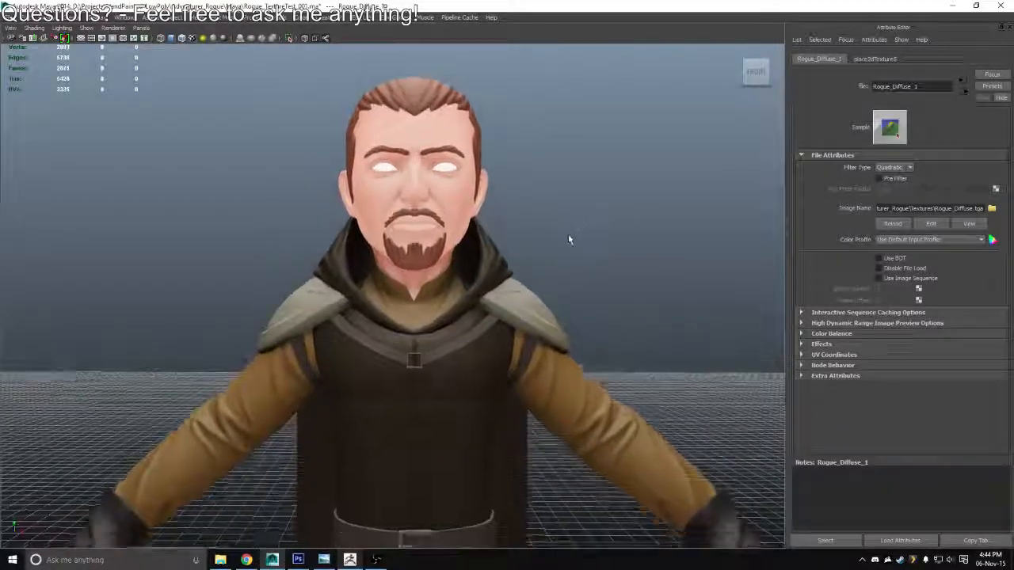
Switch back to Photoshop and mask the hair out of the Hue/Saturation adjustment using the Hair layer's outline
key(alt+Tab)
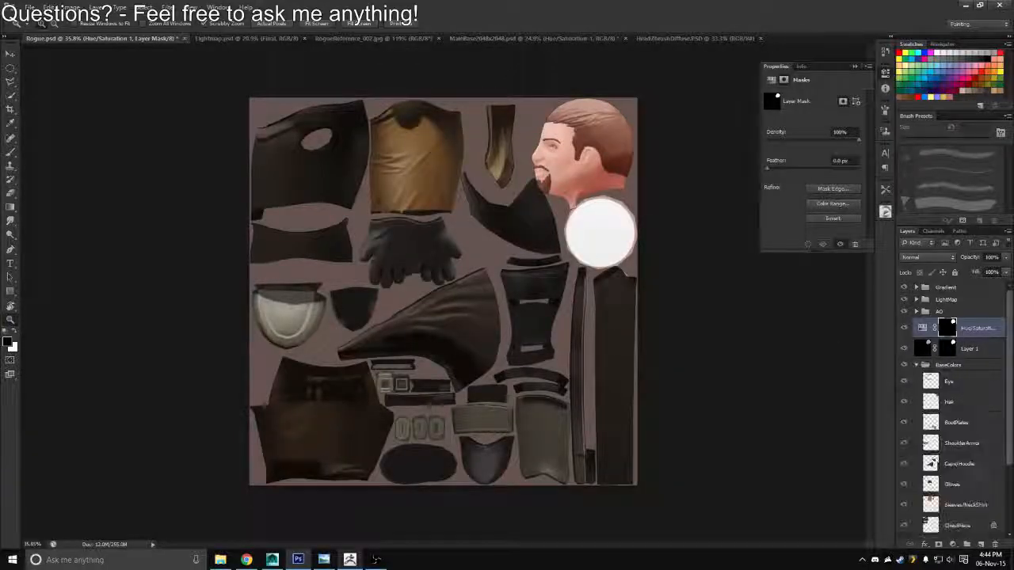
ctrl+click(929, 403)
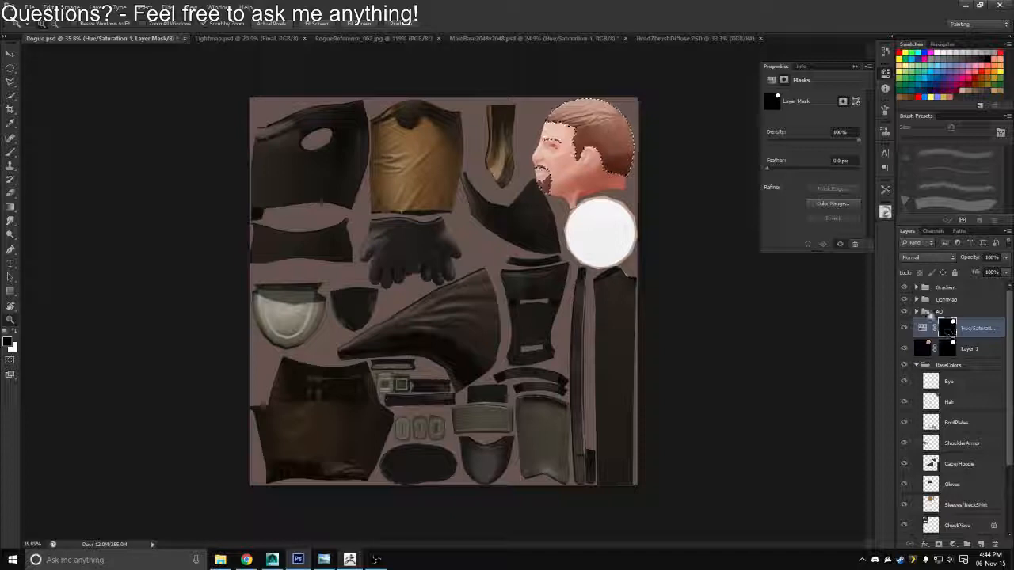
Export a Targa copy of the corrected Rogue sheet over the existing Rogue_Diffuse.tga file
key(ctrl+shift+s)
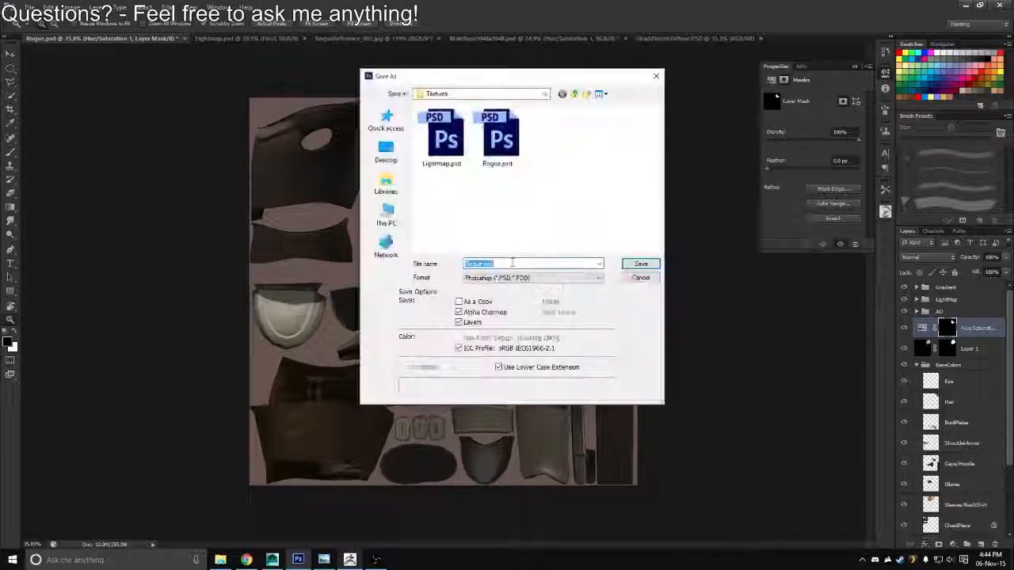
click(531, 277)
click(499, 415)
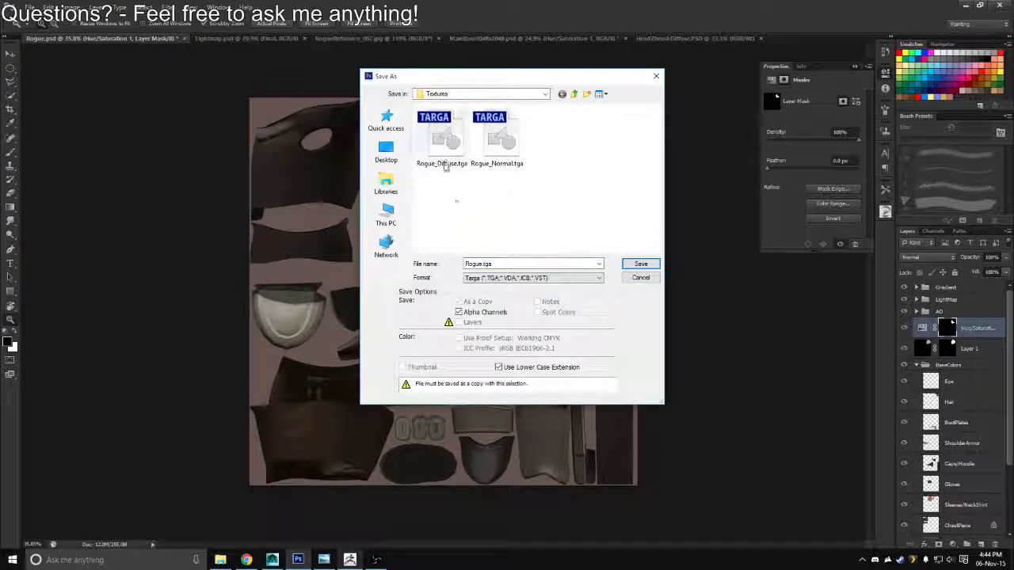
double_click(445, 164)
key(y)
key(Return)
Switch to Maya, reload the Rogue_Diffuse.tga image and check the updated skin on the character's face
key(alt+Tab)
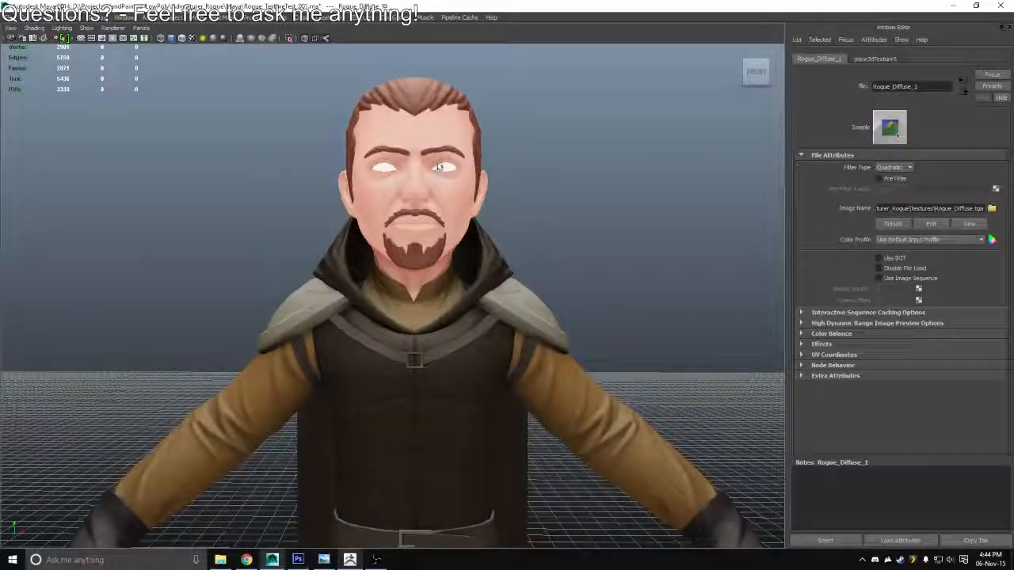
click(892, 223)
mouse_move(541, 270)
mouse_down()
mouse_move(489, 265)
mouse_move(555, 268)
mouse_move(444, 262)
mouse_move(478, 258)
mouse_up()
Switch to ZBrush, bring the head up close and set the brush texture to Texture Off
key(alt+Tab)
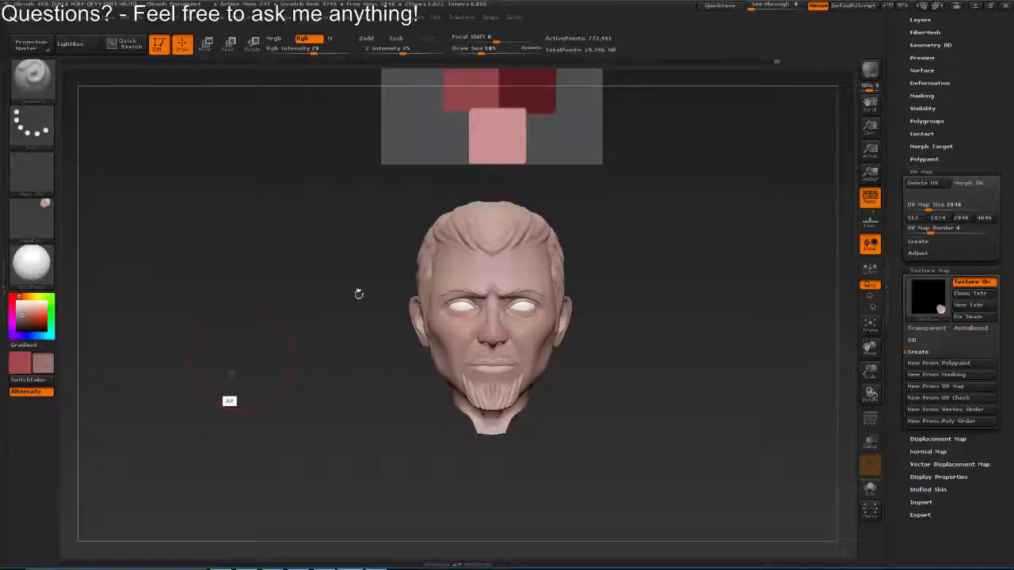
mouse_move(540, 385)
mouse_down()
mouse_move(541, 274)
mouse_move(544, 283)
mouse_up()
key(s)
drag(634, 274, 564, 279)
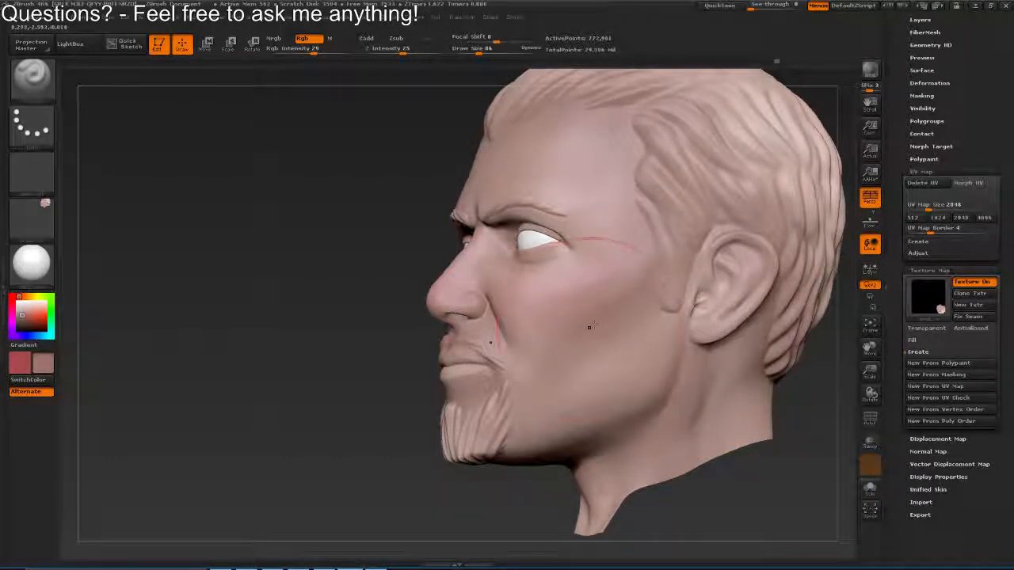
key(ctrl)
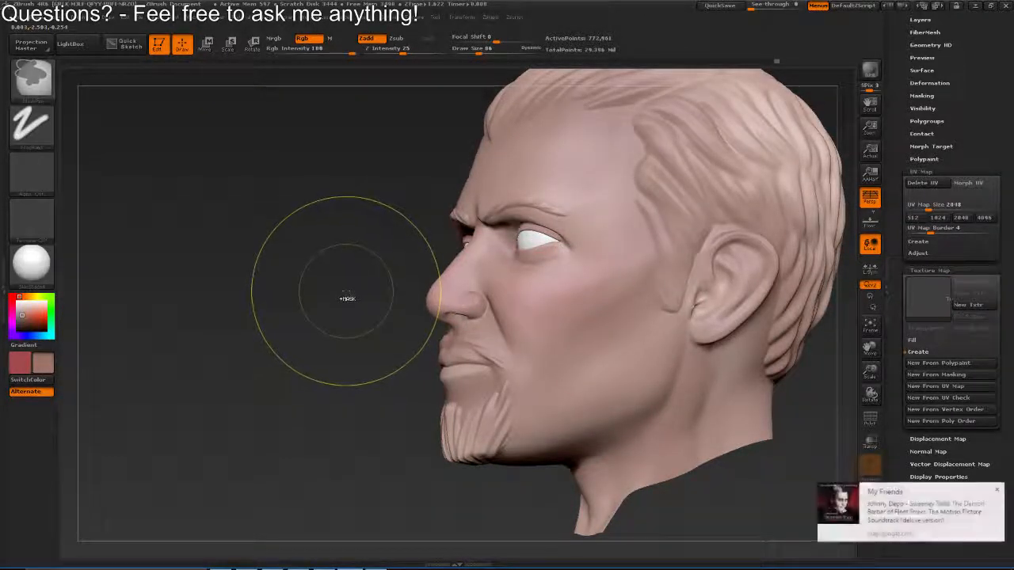
drag(354, 284, 416, 282)
click(38, 222)
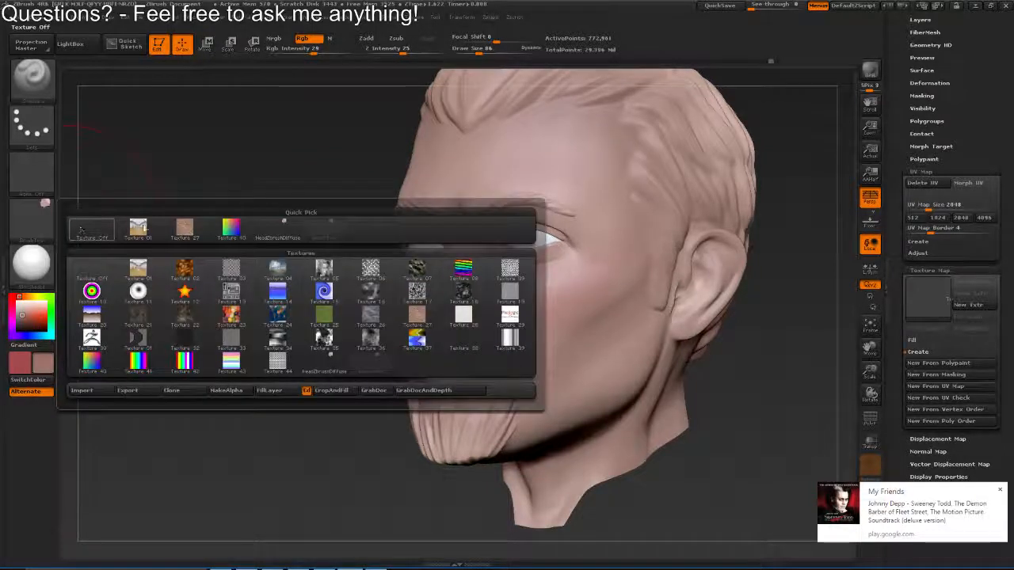
click(80, 230)
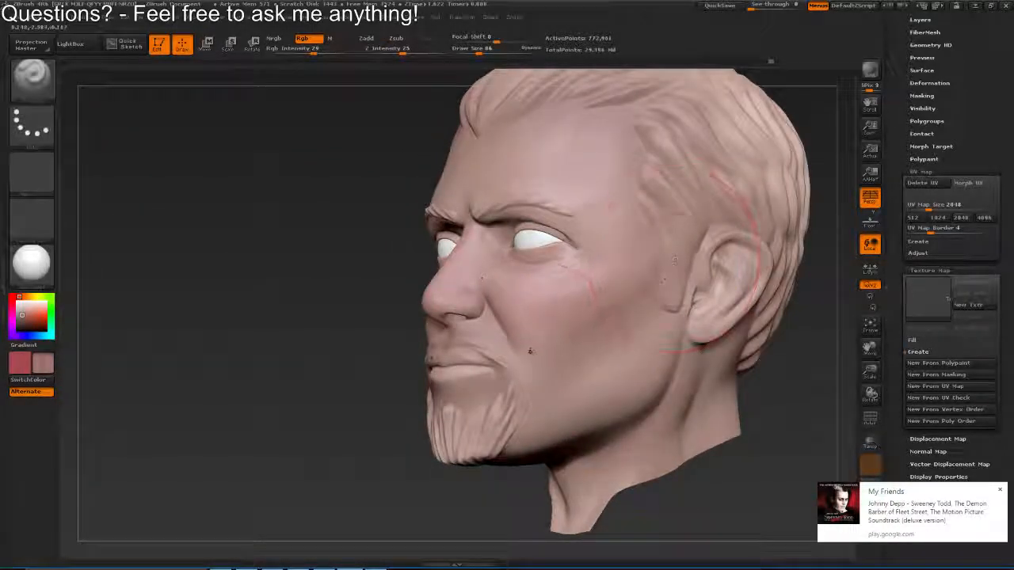
Blend the muted pink skin colour over the cheeks and cheekbones, reducing the brush's draw size to 62
key(s)
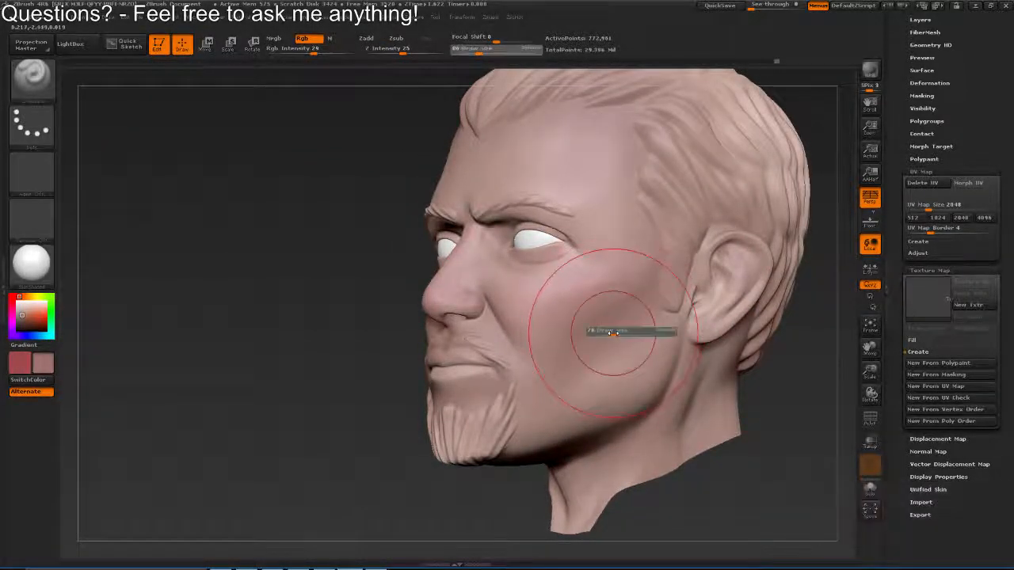
mouse_move(619, 333)
mouse_down()
mouse_move(561, 253)
mouse_move(577, 263)
mouse_up()
key(s)
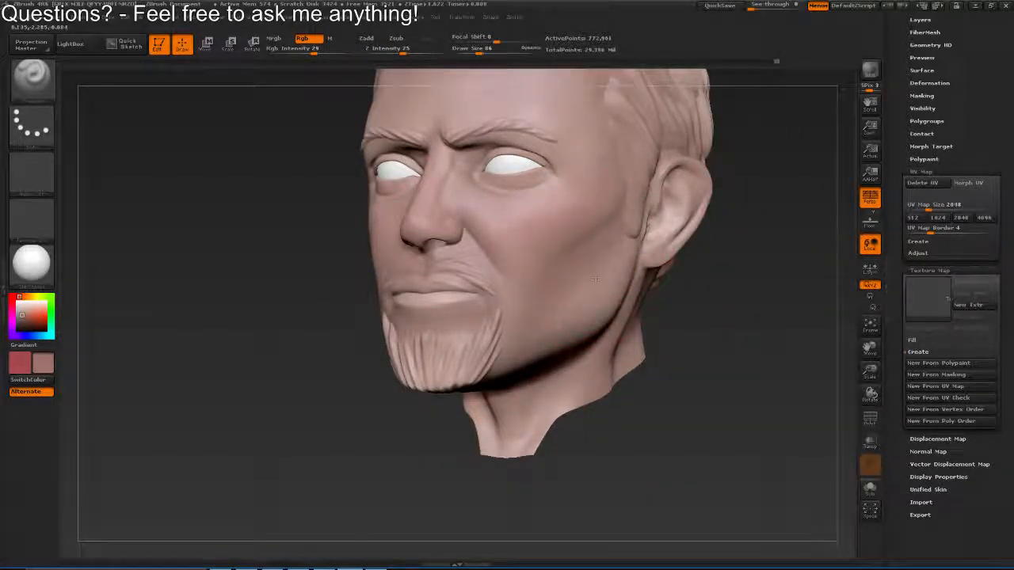
drag(682, 292, 670, 296)
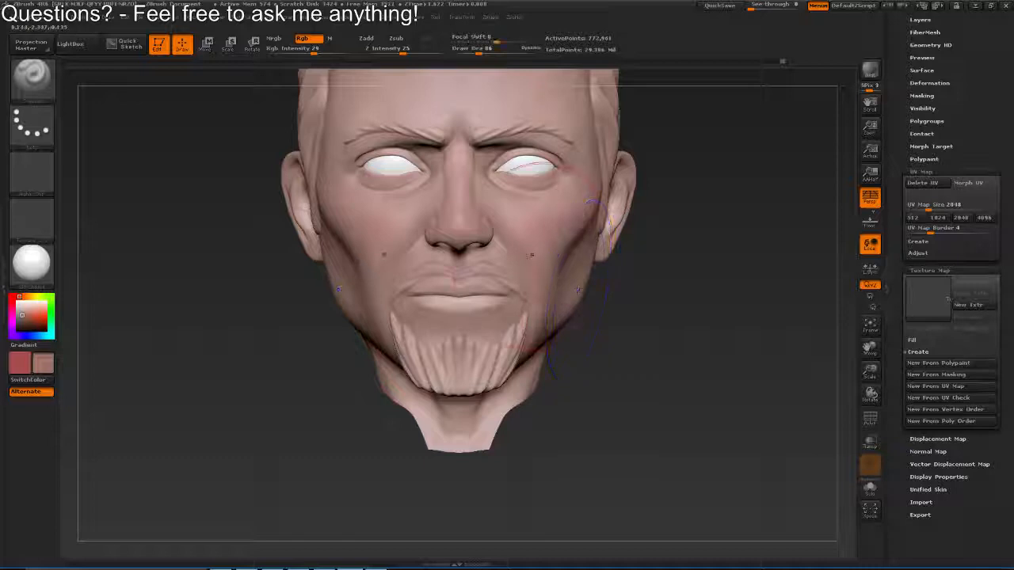
key(s)
drag(502, 224, 496, 223)
mouse_move(673, 229)
mouse_down()
mouse_move(716, 224)
mouse_move(681, 262)
mouse_up()
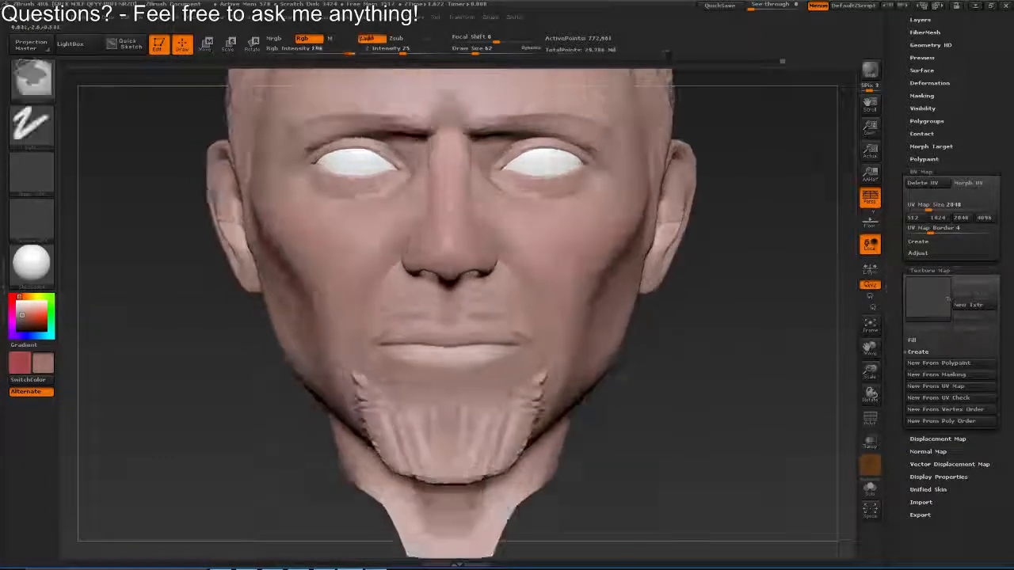
Set the draw size to 37 and paint the muted pink around the nostril wings
key(s)
drag(492, 181, 486, 180)
drag(673, 317, 571, 289)
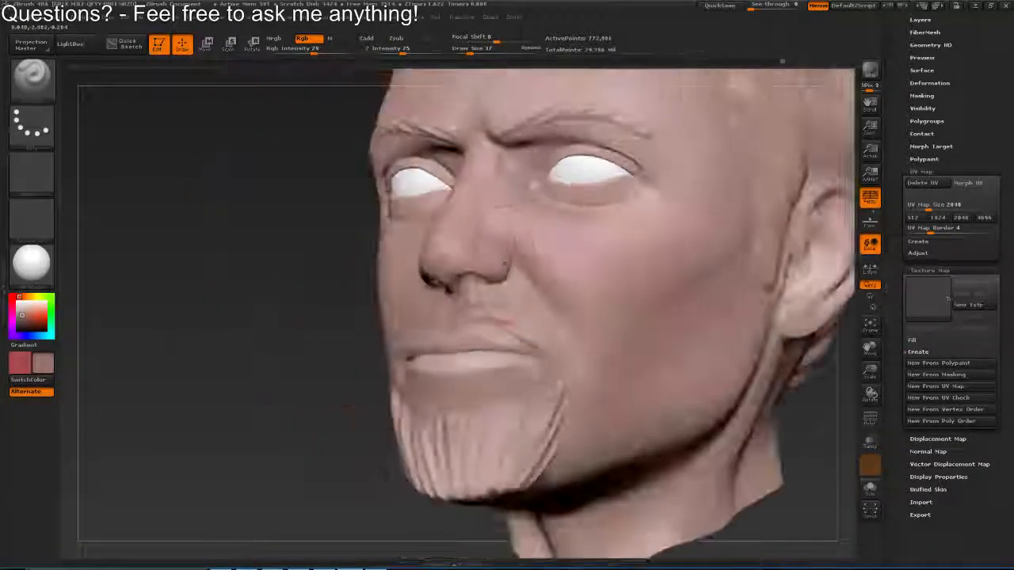
drag(505, 247, 511, 264)
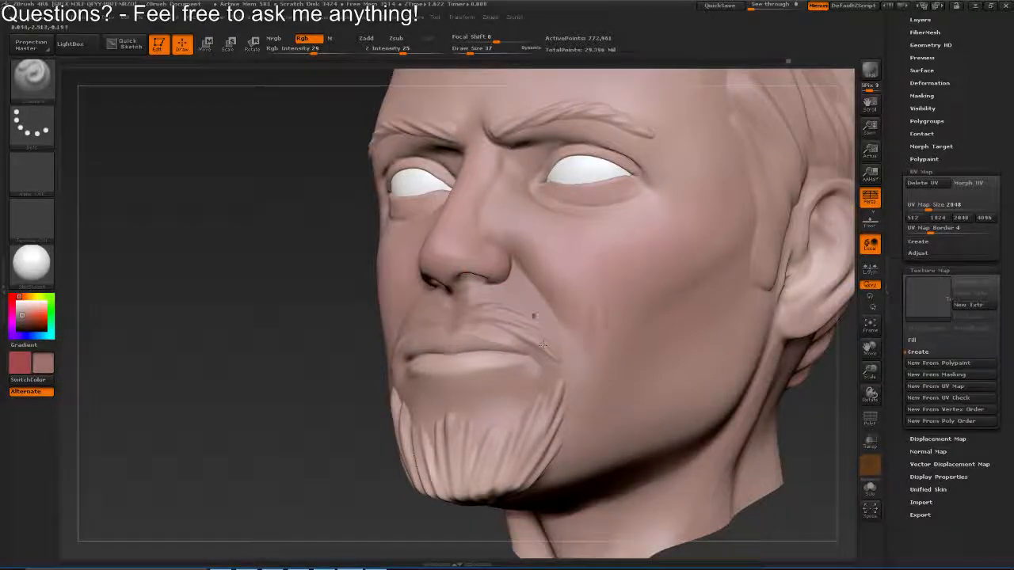
Blend the muted pink along the smile folds, beside the nose bridge and under the eyes
mouse_move(317, 297)
mouse_down()
mouse_move(373, 262)
mouse_move(432, 255)
mouse_up()
key(s)
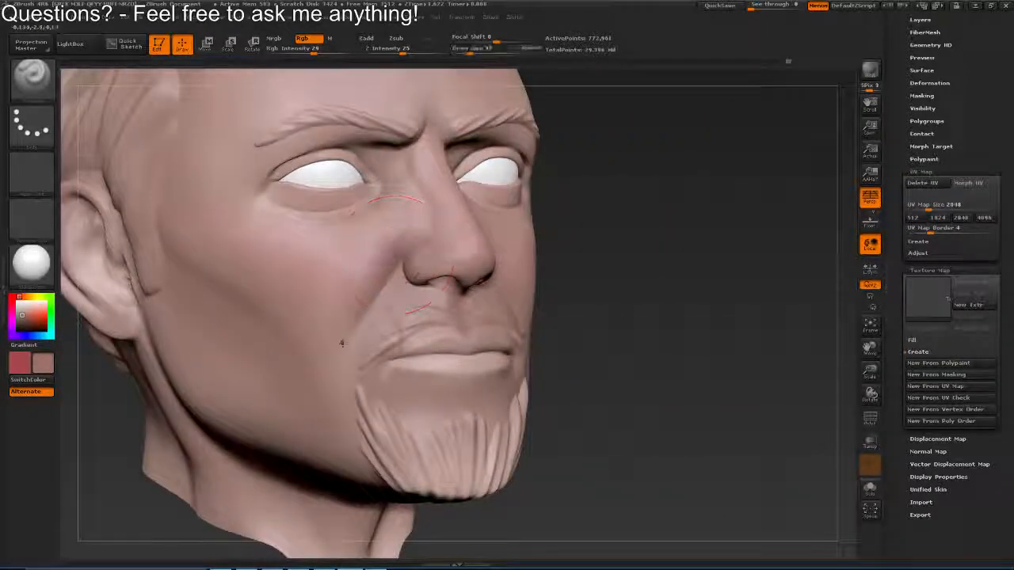
drag(343, 344, 334, 359)
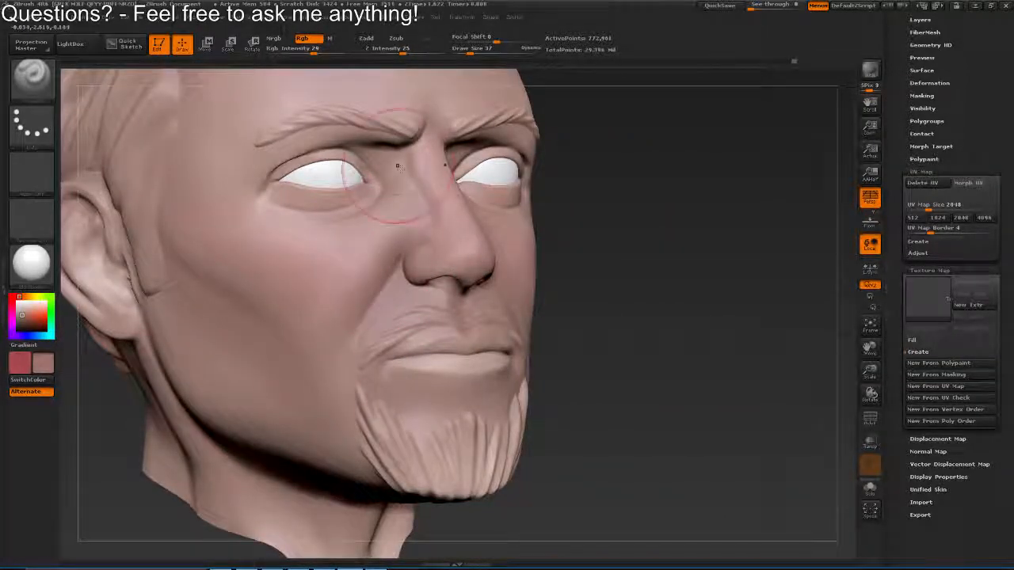
drag(399, 167, 407, 215)
drag(562, 237, 411, 202)
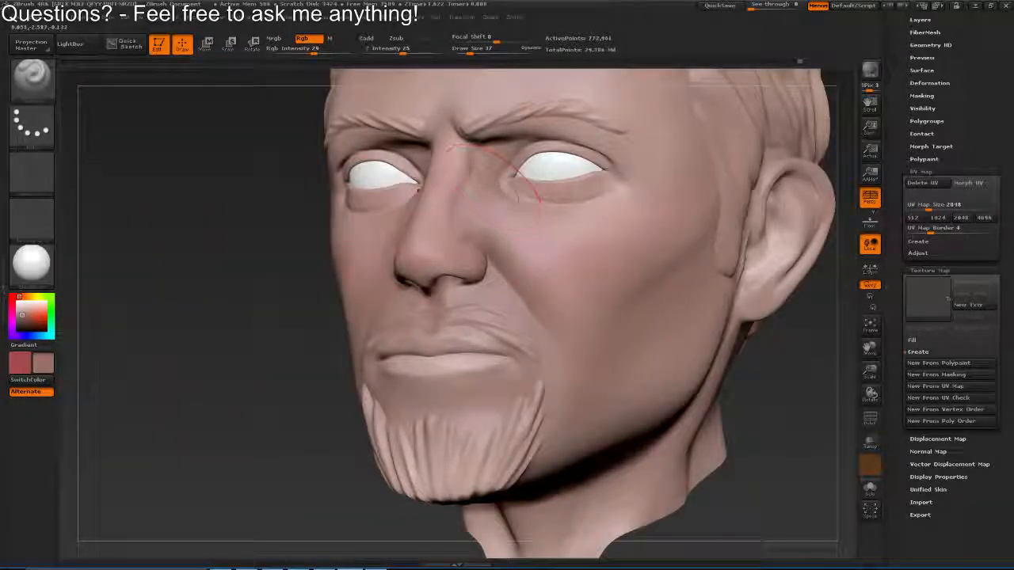
mouse_move(573, 176)
mouse_down()
mouse_move(559, 172)
mouse_move(634, 175)
mouse_move(638, 218)
mouse_up()
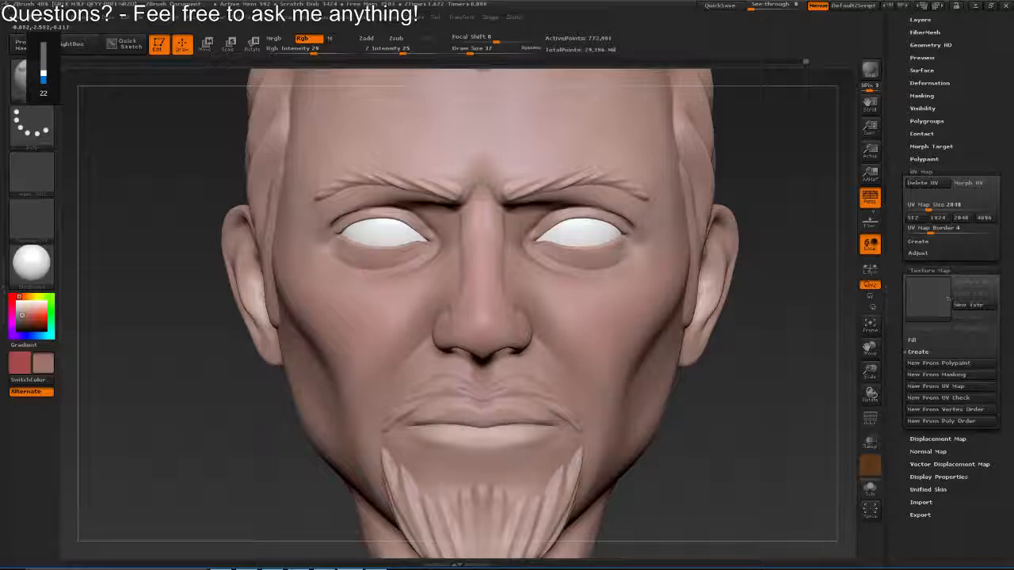
Set the draw size to 47 and soften the skin colour around the inner eye corners and sides of the nose
mouse_move(366, 236)
mouse_down()
mouse_move(429, 253)
mouse_move(422, 258)
mouse_up()
key(s)
drag(507, 293, 523, 293)
key(s)
drag(517, 248, 507, 248)
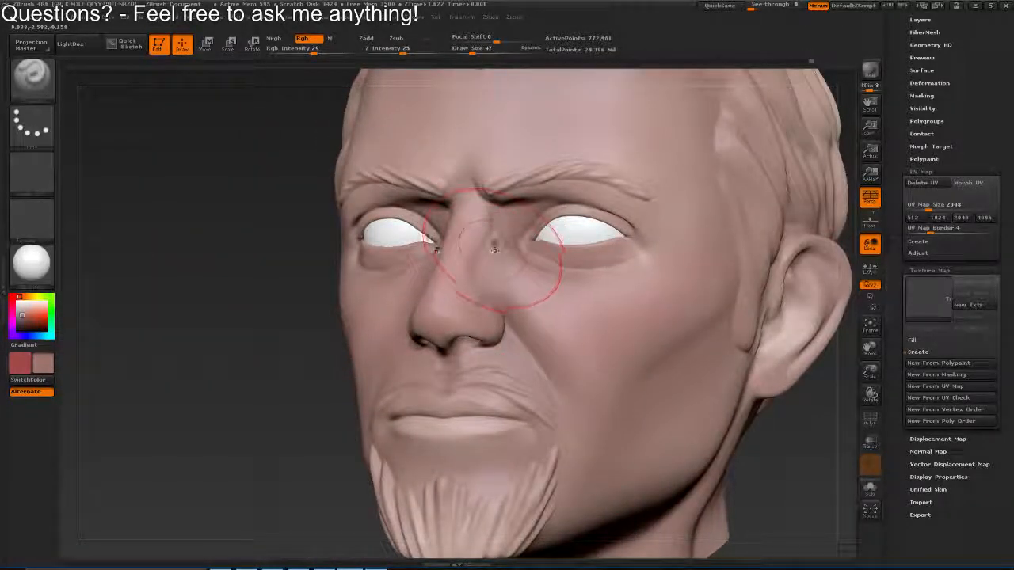
mouse_move(546, 277)
mouse_down()
mouse_move(597, 339)
mouse_move(564, 294)
mouse_move(554, 319)
mouse_move(523, 295)
mouse_up()
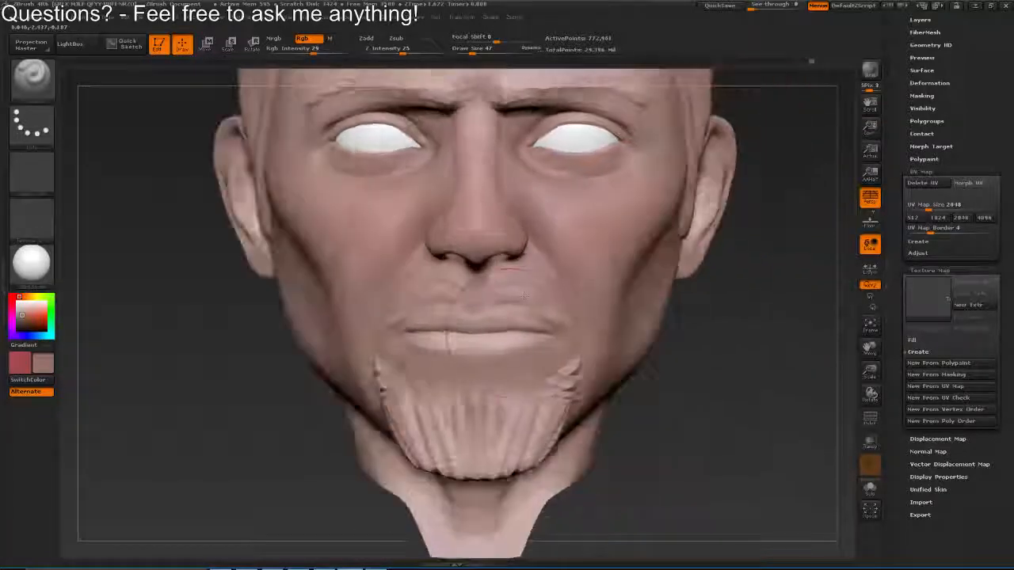
Set the draw size to 45 and blend the skin colour over the upper lip, mouth corners and chin
key(s)
drag(520, 332, 502, 333)
mouse_move(484, 295)
mouse_down()
mouse_move(478, 288)
mouse_move(477, 320)
mouse_up()
mouse_move(540, 337)
mouse_down()
mouse_move(508, 343)
mouse_move(538, 357)
mouse_up()
key(s)
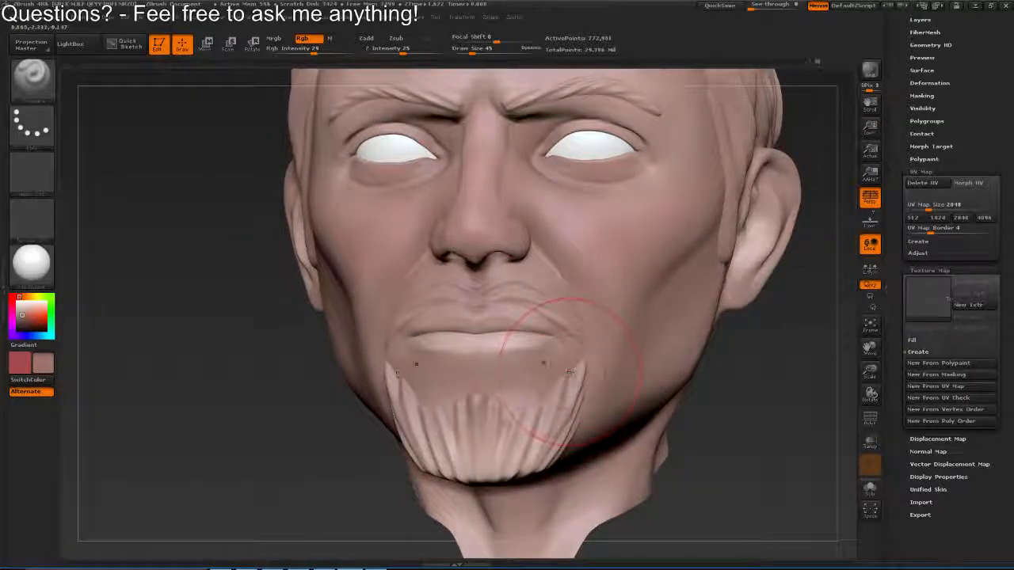
drag(388, 375, 441, 400)
Enlarge the draw size to 72 and blend the skin colour around the goatee and lower cheeks
key(s)
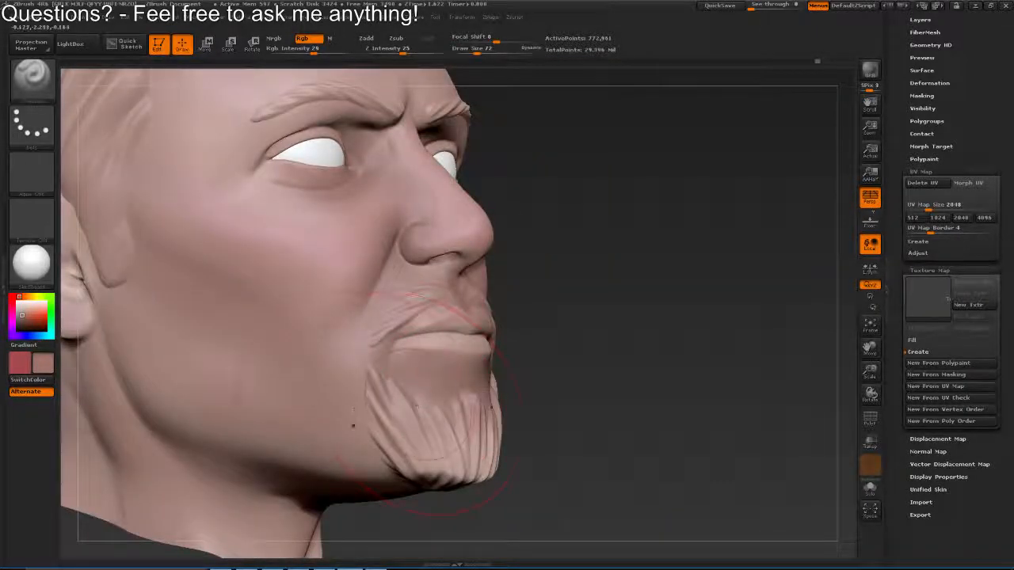
drag(385, 353, 277, 348)
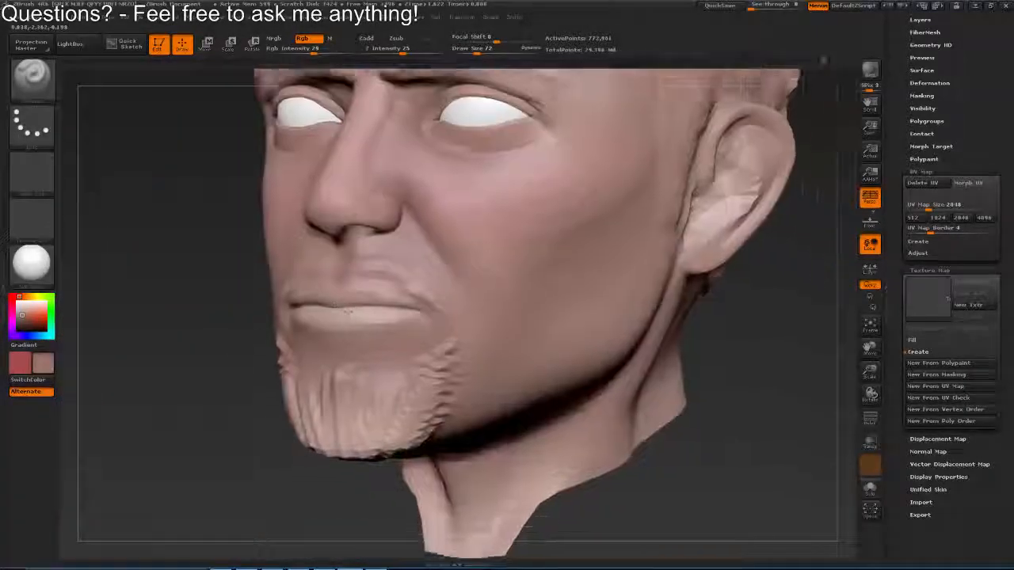
drag(554, 333, 564, 272)
Enlarge the brush further and paint the skin colour along the jaw and the upper neck
key(s)
drag(613, 297, 626, 296)
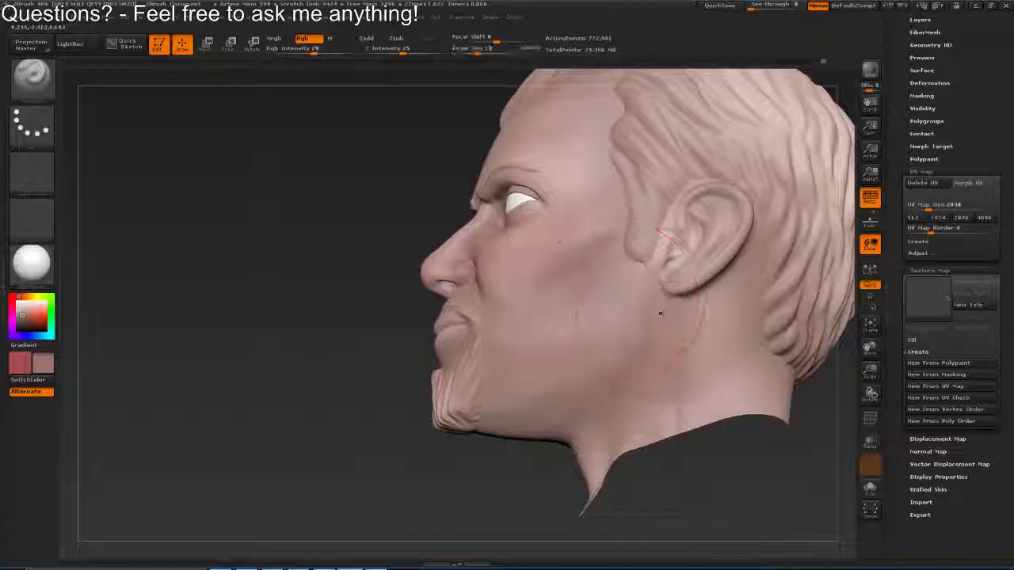
mouse_move(563, 440)
mouse_down()
mouse_move(571, 379)
mouse_move(649, 304)
mouse_up()
key(s)
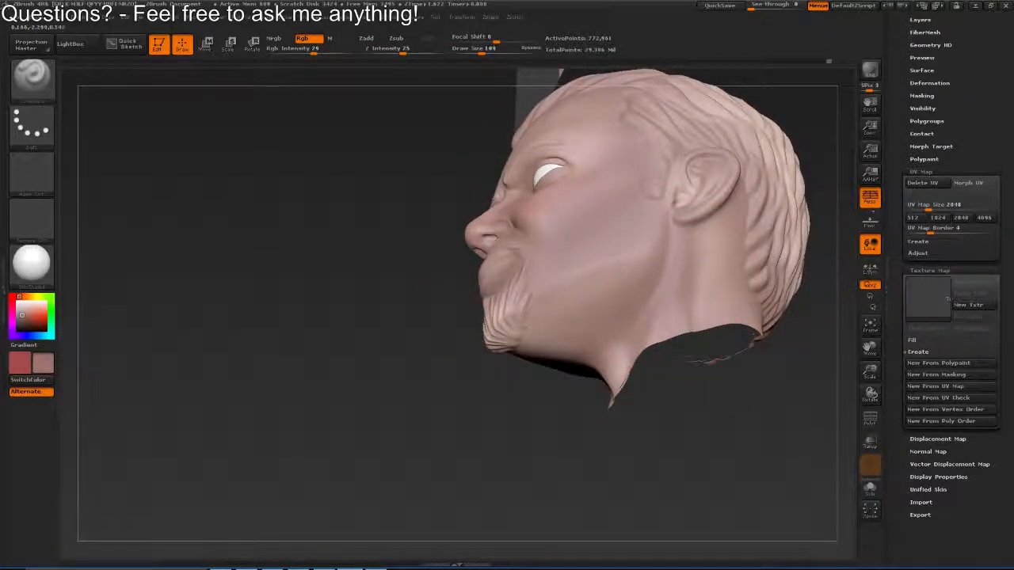
drag(486, 419, 567, 373)
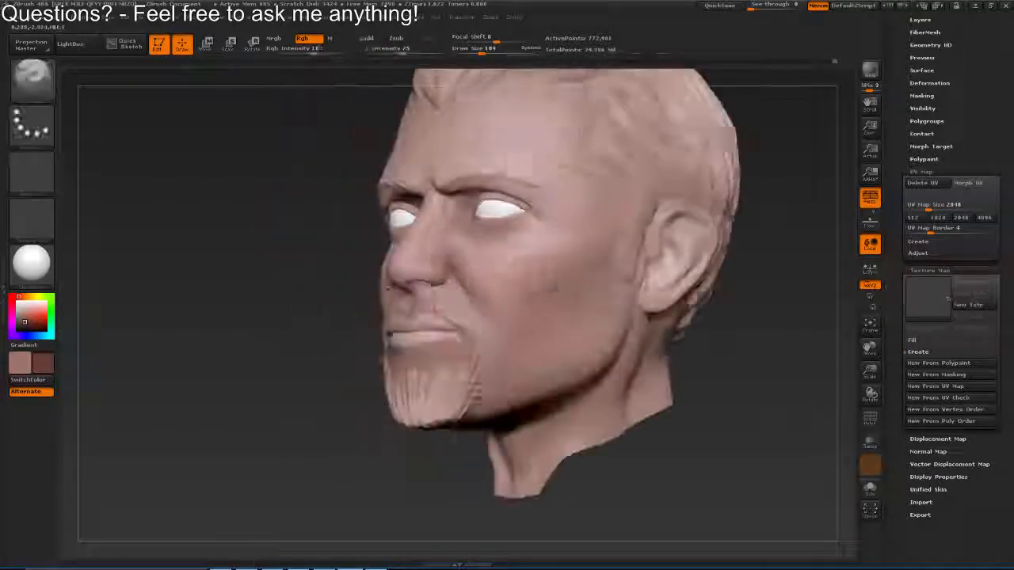
Shade the cheek hollows and the area before the ears with a dark reddish brown, reducing the draw size to 59
key(s)
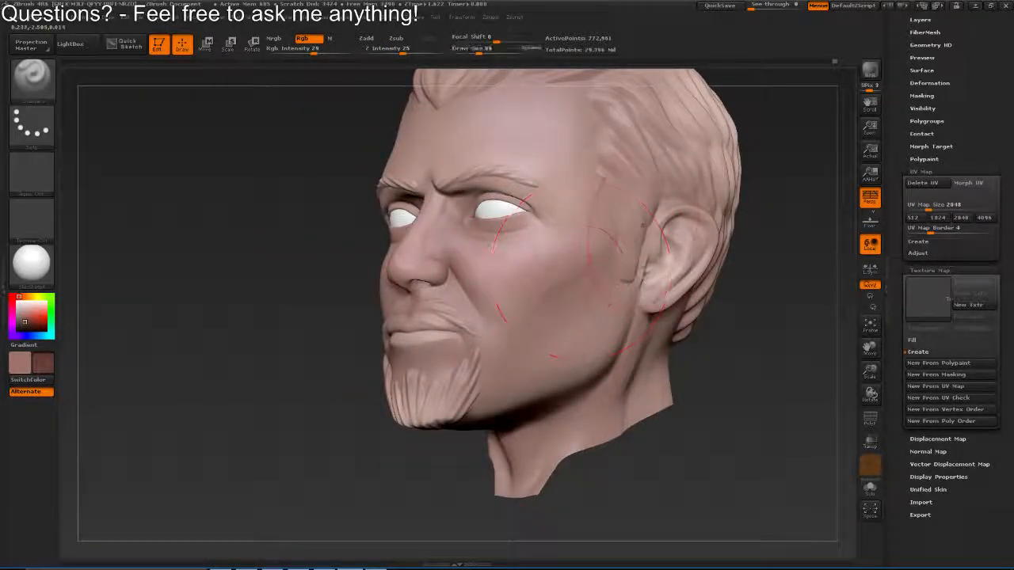
key(s)
drag(590, 278, 593, 278)
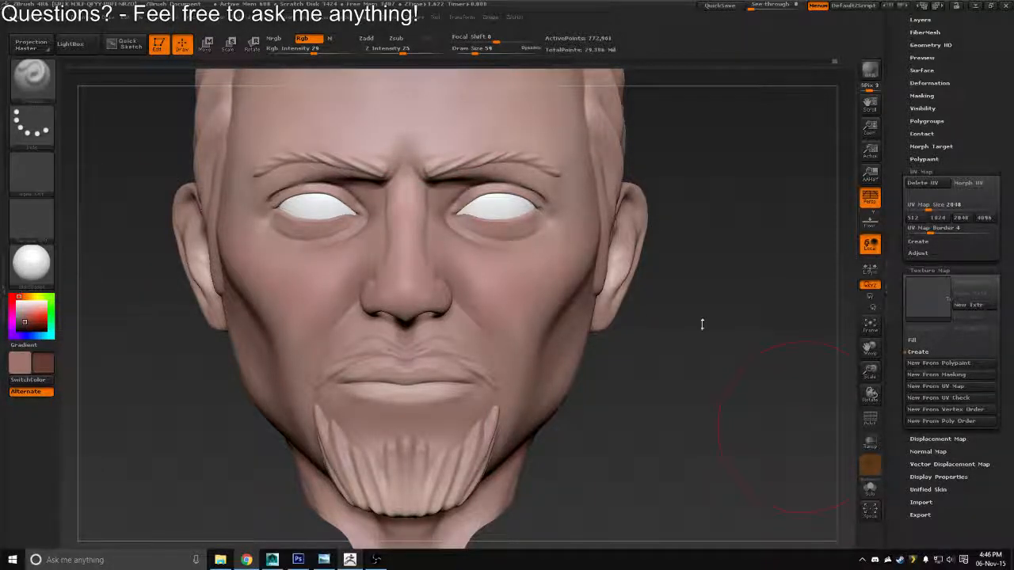
Set the draw size to 35 and shade the eye sockets and lower eyelids with the dark reddish brown
key(s)
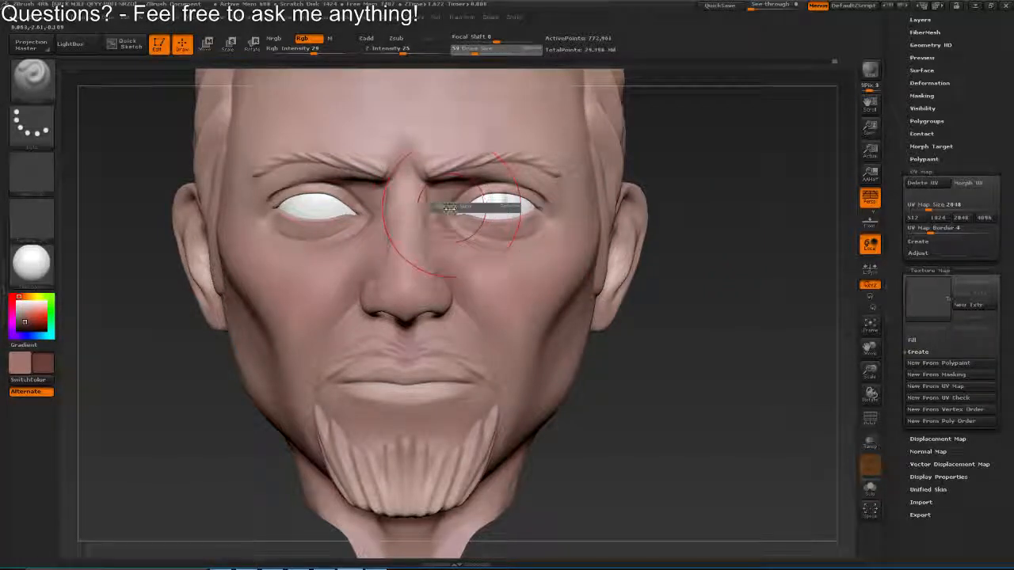
mouse_move(449, 209)
mouse_down()
mouse_move(449, 194)
mouse_move(335, 203)
mouse_move(458, 257)
mouse_move(464, 273)
mouse_up()
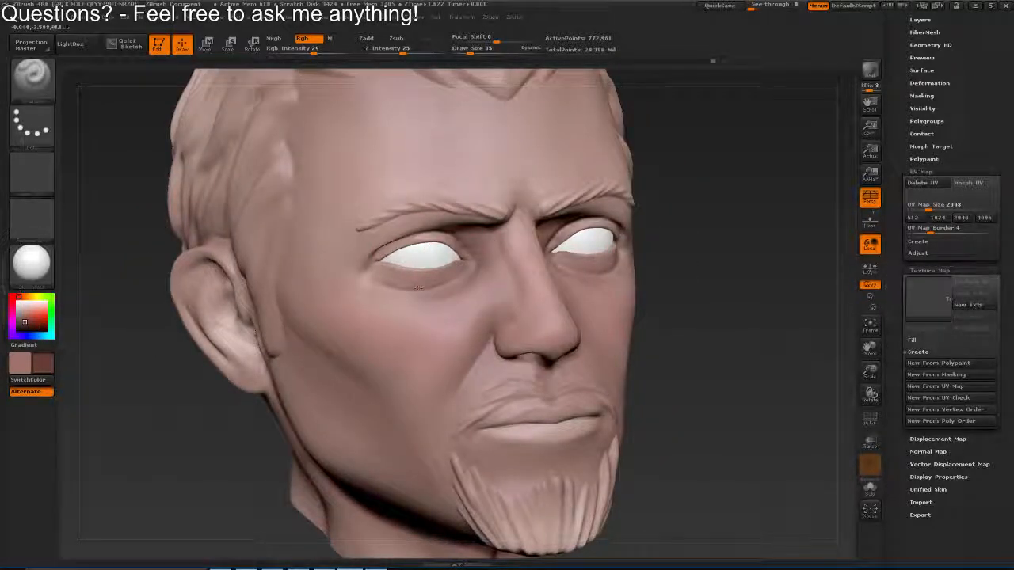
drag(396, 276, 519, 240)
Set the draw size to 24 and darken the crease between the eyebrows and the inner eye corners
key(s)
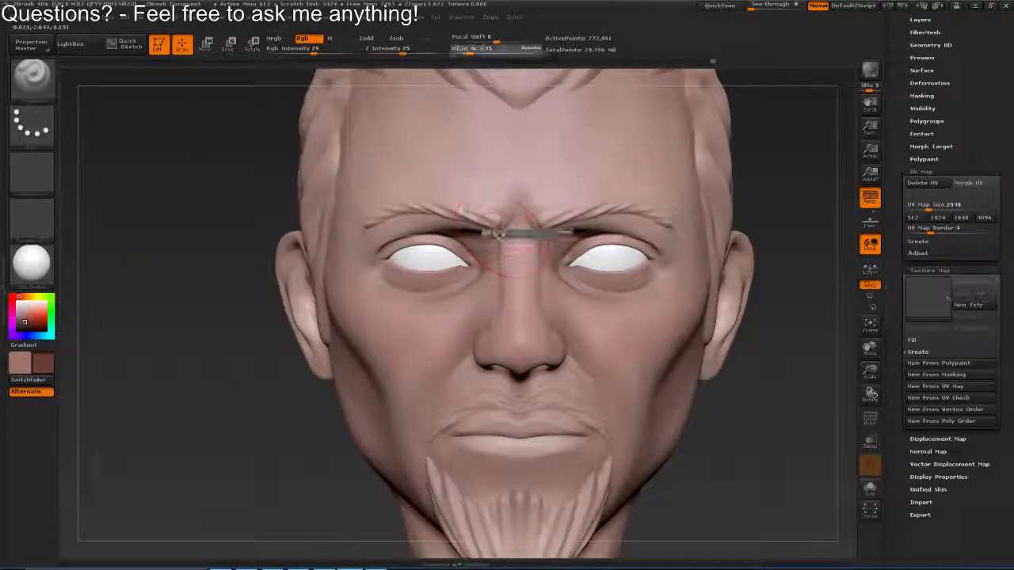
click(500, 235)
key(s)
click(516, 218)
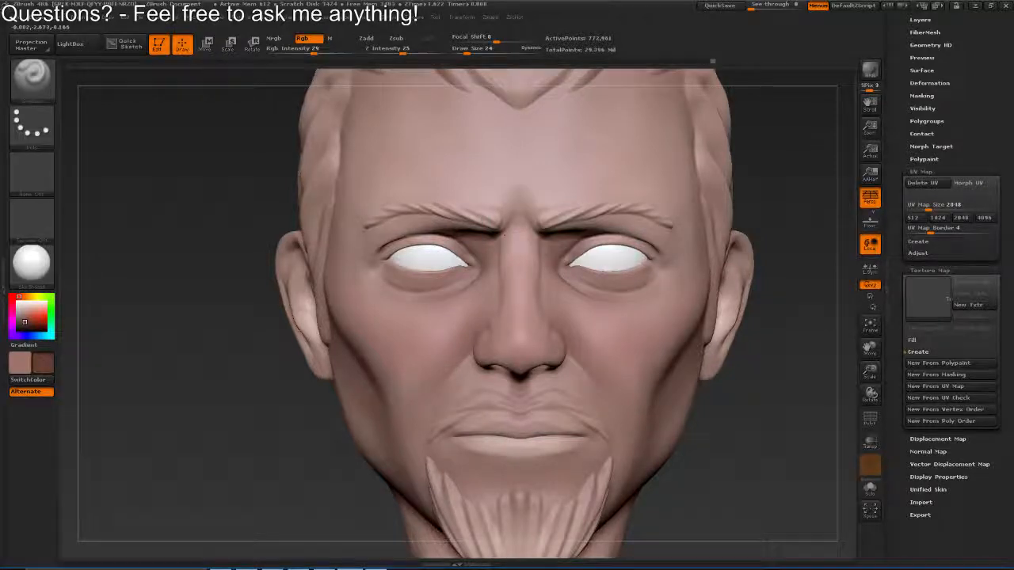
drag(507, 252, 516, 223)
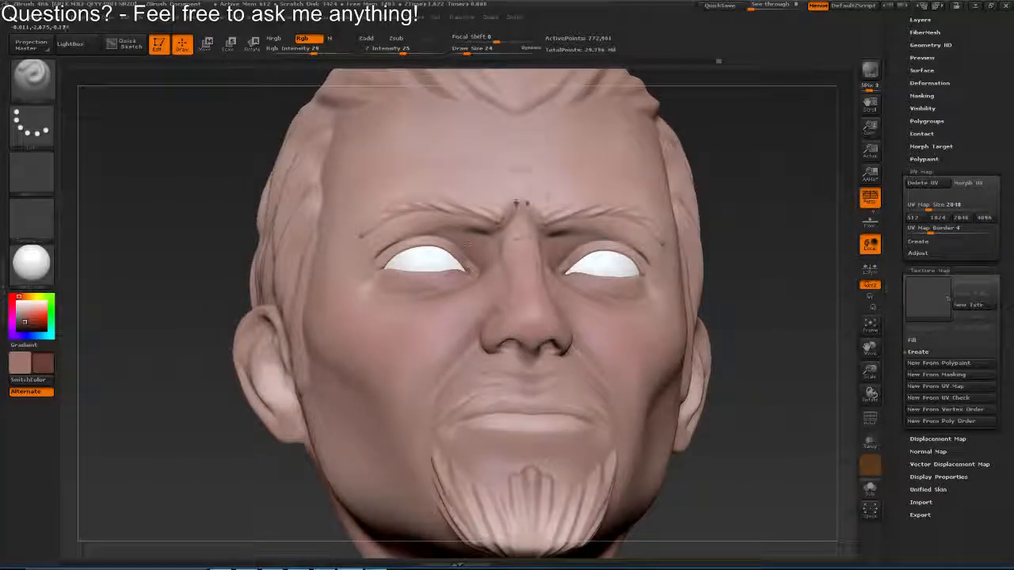
key(s)
click(502, 242)
mouse_move(479, 274)
mouse_down()
mouse_move(513, 339)
mouse_move(502, 259)
mouse_move(509, 265)
mouse_move(485, 311)
mouse_up()
Set the draw size to 13 and paint the dark reddish brown in and around the nostrils from below
key(s)
mouse_move(466, 343)
mouse_down()
mouse_move(480, 333)
mouse_move(432, 338)
mouse_up()
drag(538, 356, 547, 366)
drag(464, 345, 538, 282)
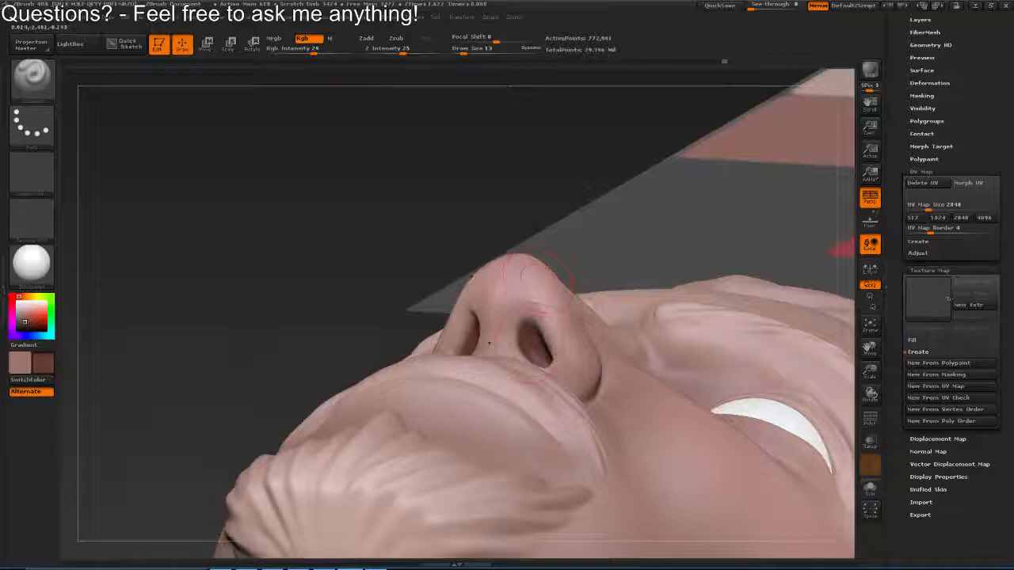
drag(524, 320, 529, 327)
drag(527, 313, 533, 369)
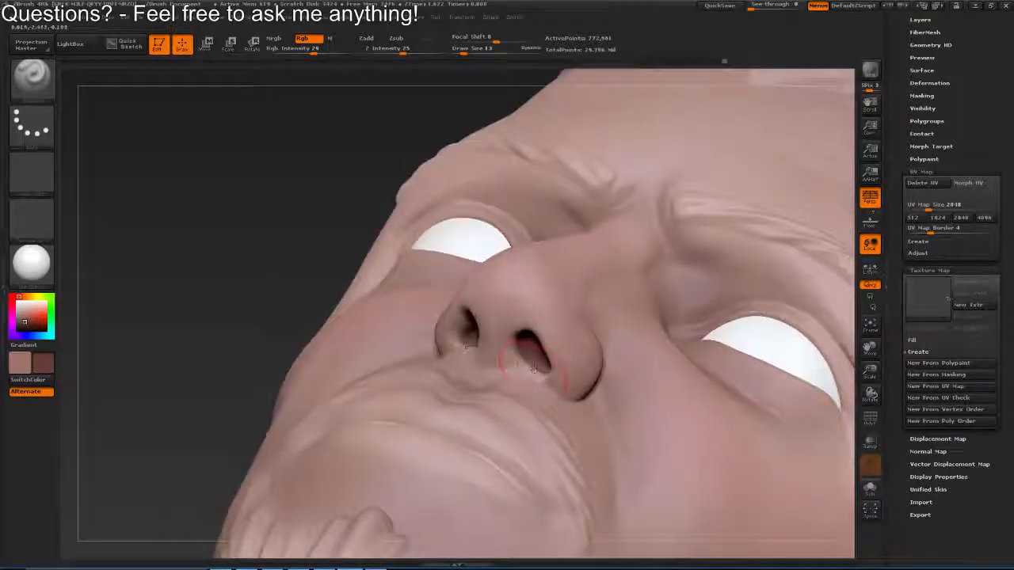
Sample the medium red swatch from the colour palette and set the draw size to 72 for tinting the cheeks
drag(265, 535, 297, 411)
drag(360, 475, 461, 440)
drag(490, 323, 507, 301)
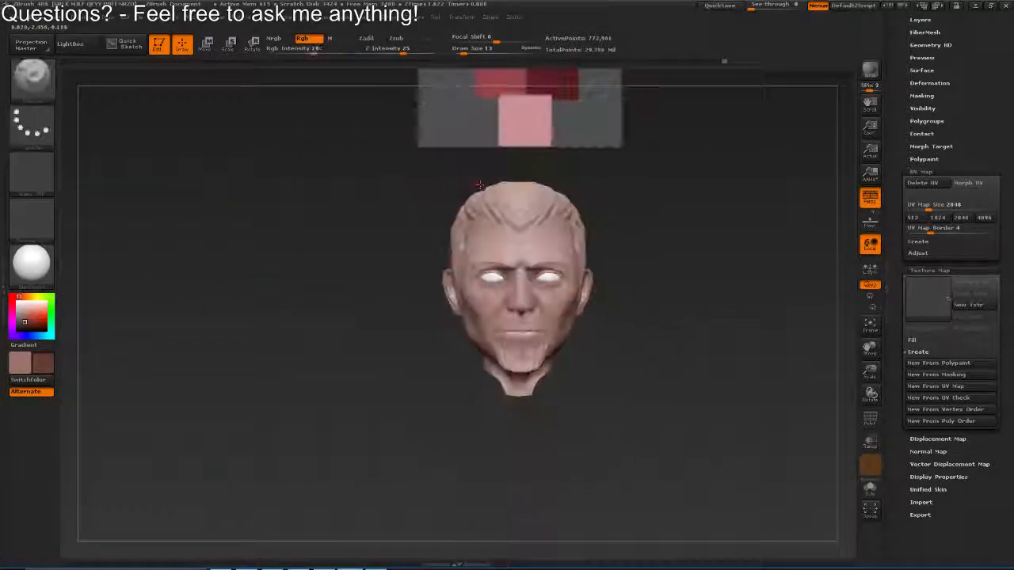
key(c)
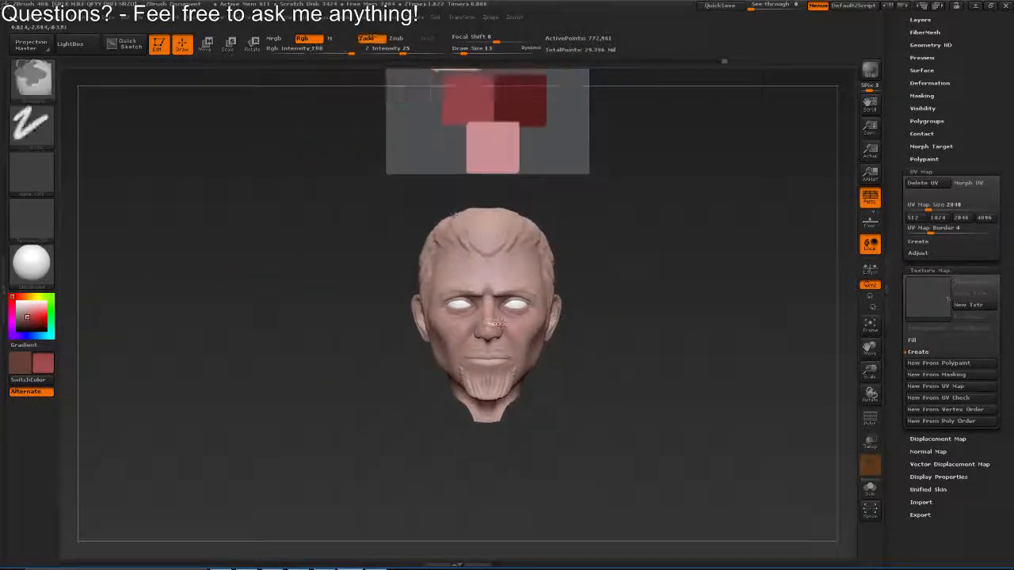
key(s)
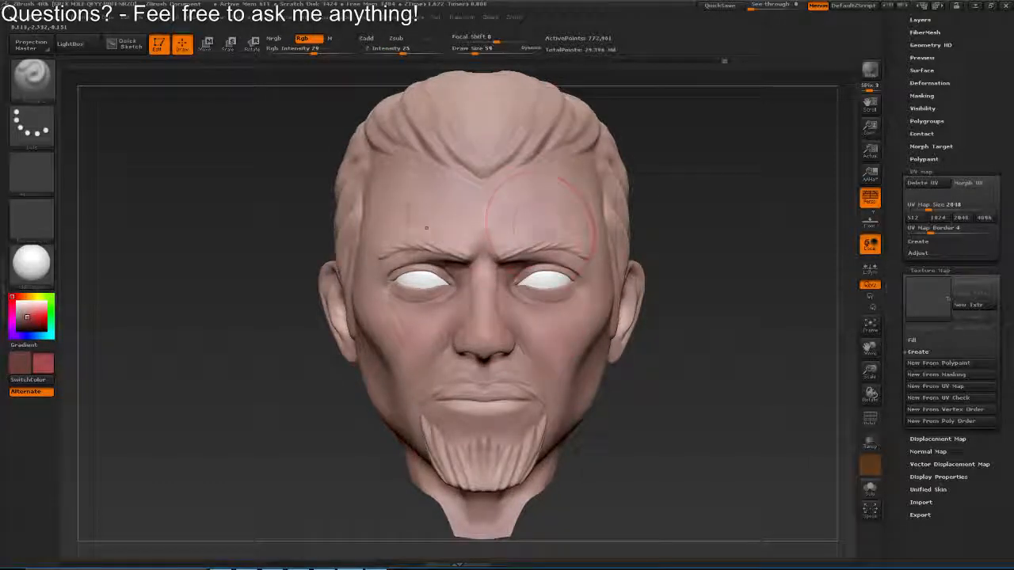
drag(529, 317, 566, 313)
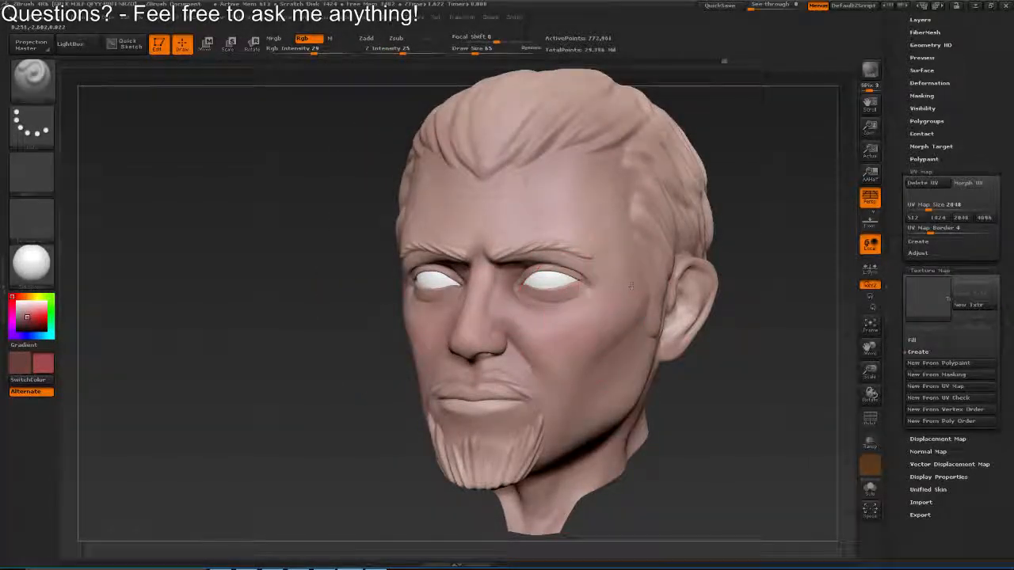
drag(559, 364, 582, 336)
key(s)
click(611, 312)
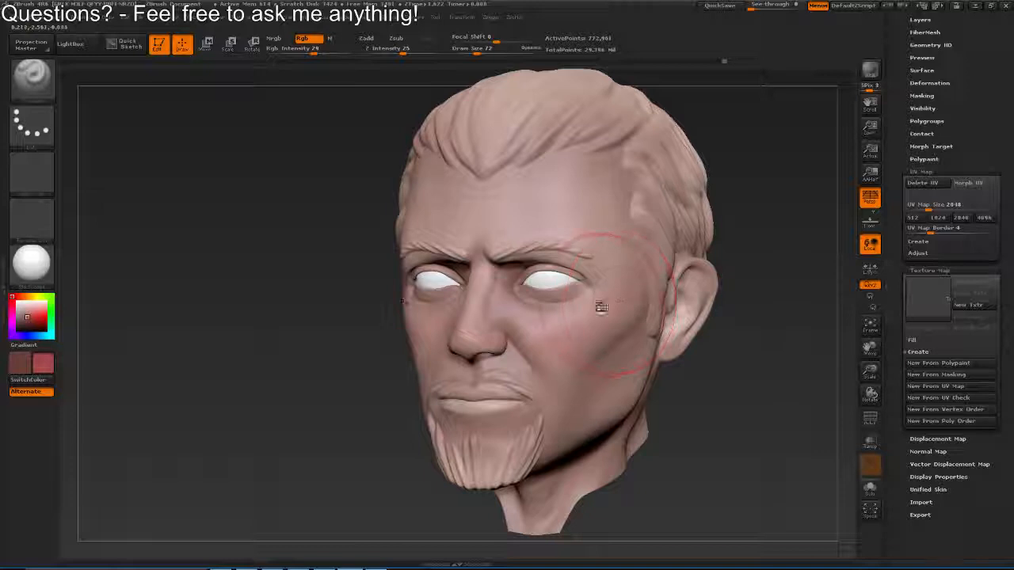
Try red strokes on the forehead and cheekbones with focal shifts of -29 and 23, and undo them
key(space)
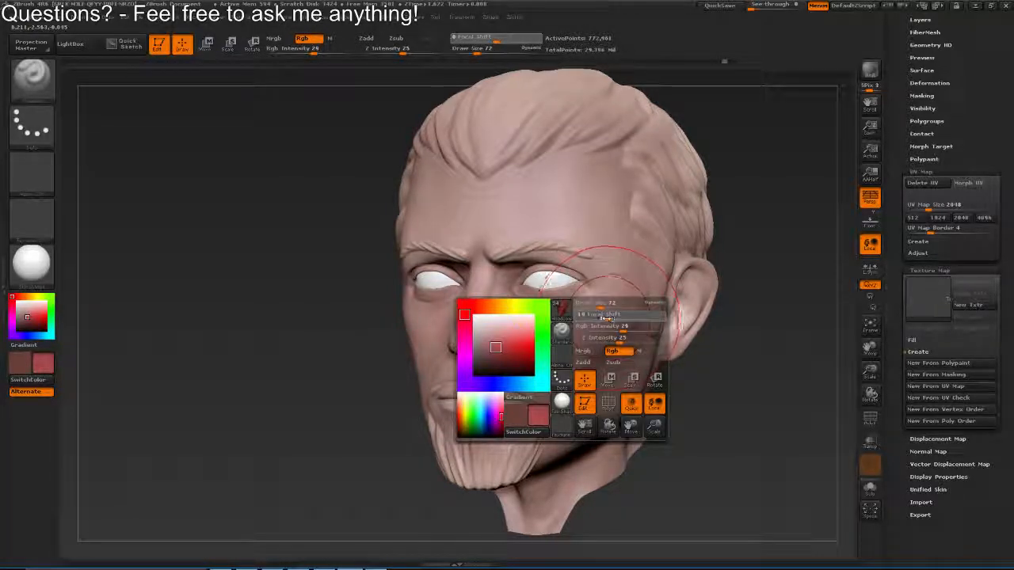
click(605, 318)
drag(564, 193, 572, 210)
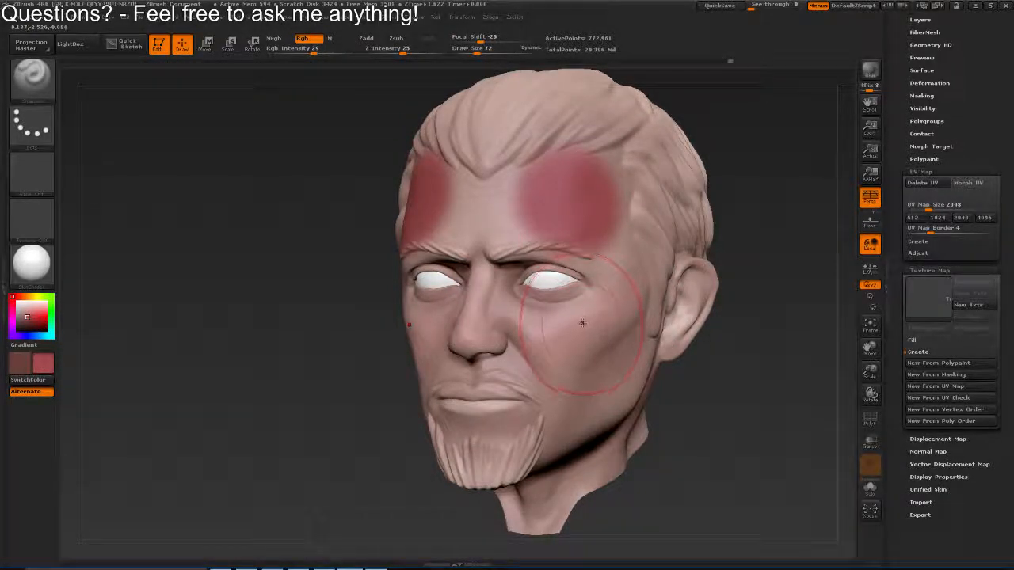
key(space)
click(611, 336)
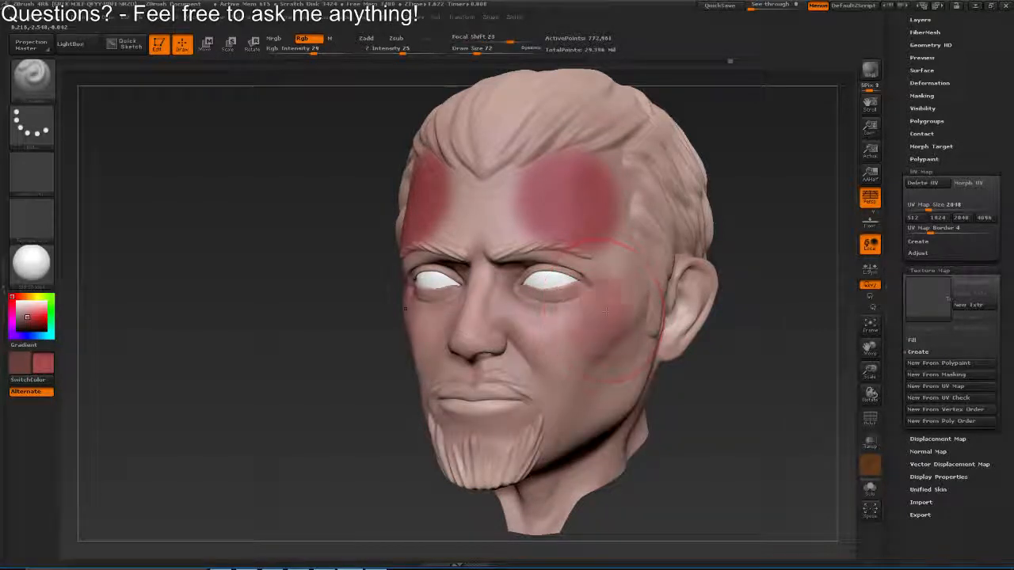
key(ctrl+z)
key(ctrl+z)
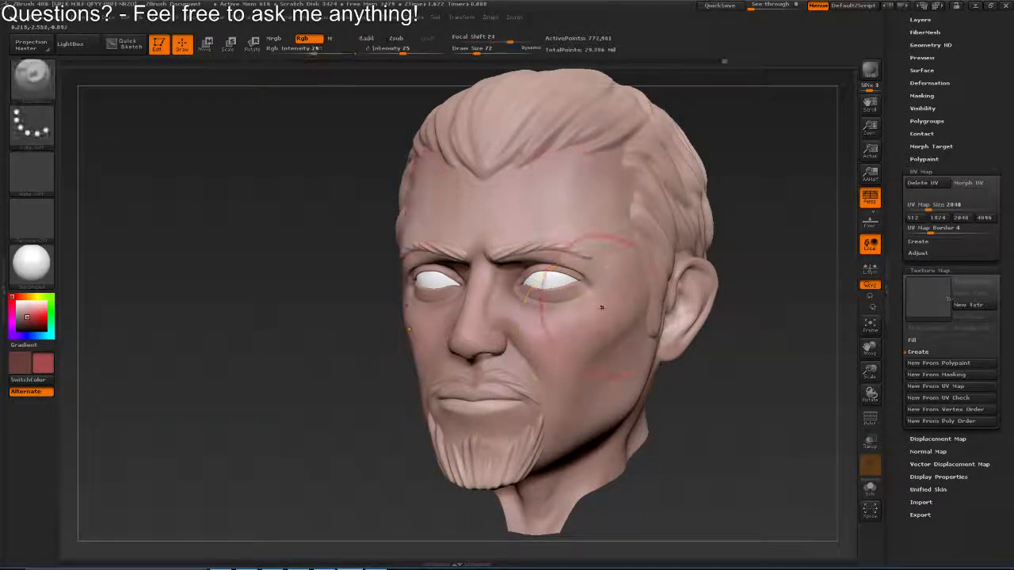
Tint the cheeks softly with the red, using focal shift -59, draw size 86 and RGB intensity 13
key(space)
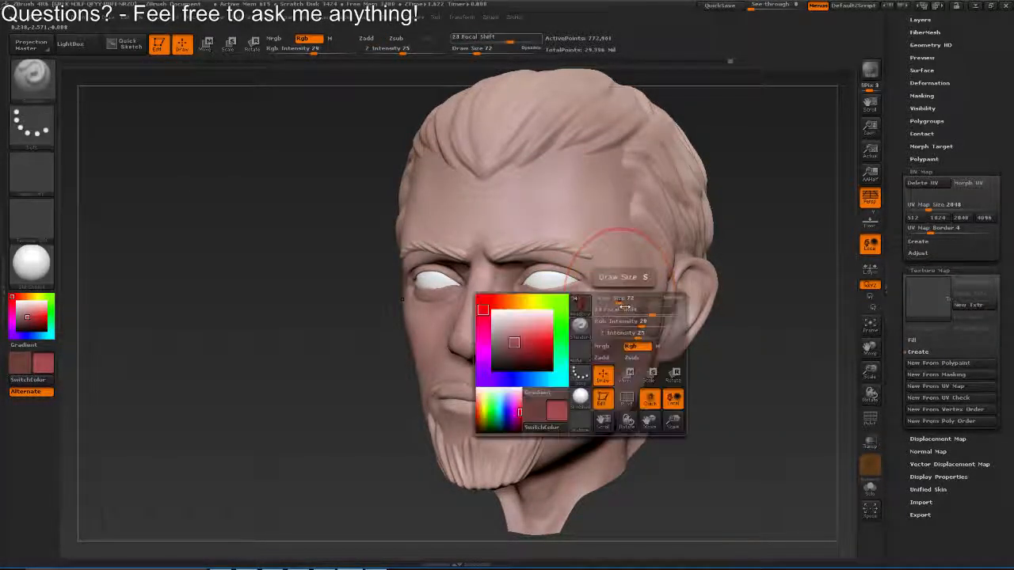
click(615, 312)
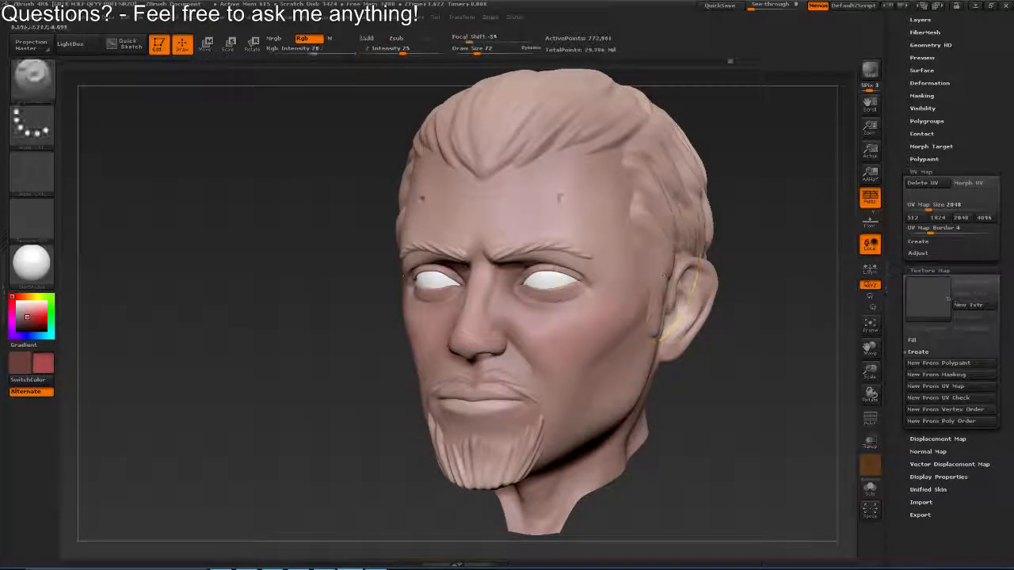
drag(546, 198, 560, 188)
key(ctrl+z)
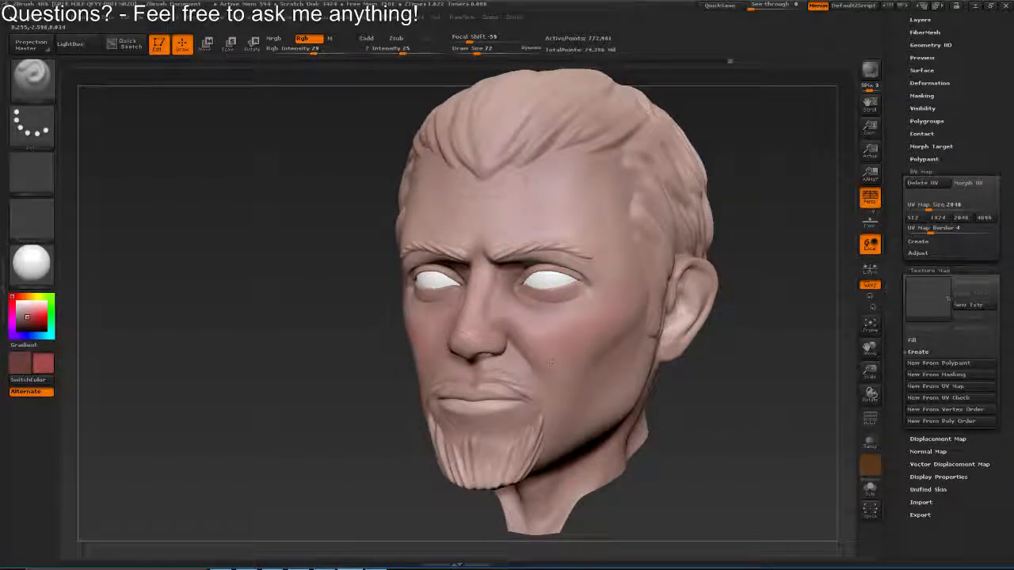
drag(620, 285, 615, 296)
key(s)
click(627, 292)
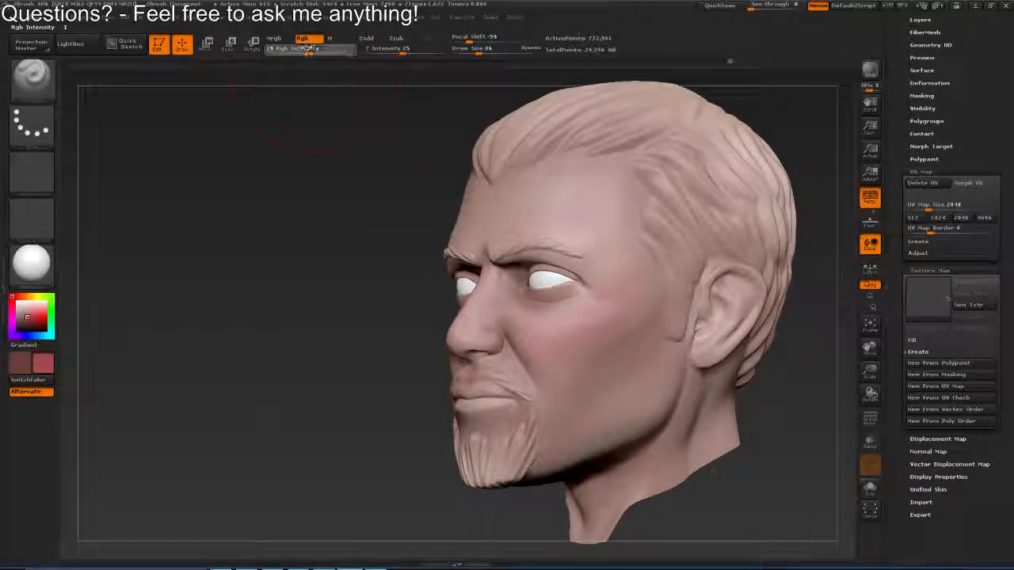
key(ctrl+z)
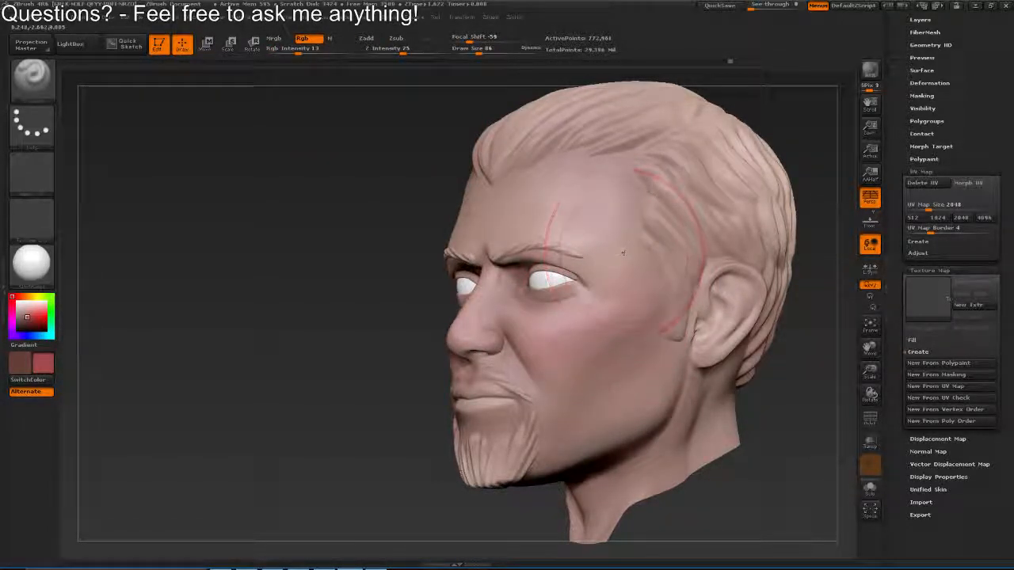
mouse_move(552, 341)
mouse_down()
mouse_move(564, 325)
mouse_move(599, 318)
mouse_move(532, 326)
mouse_move(526, 188)
mouse_move(507, 320)
mouse_up()
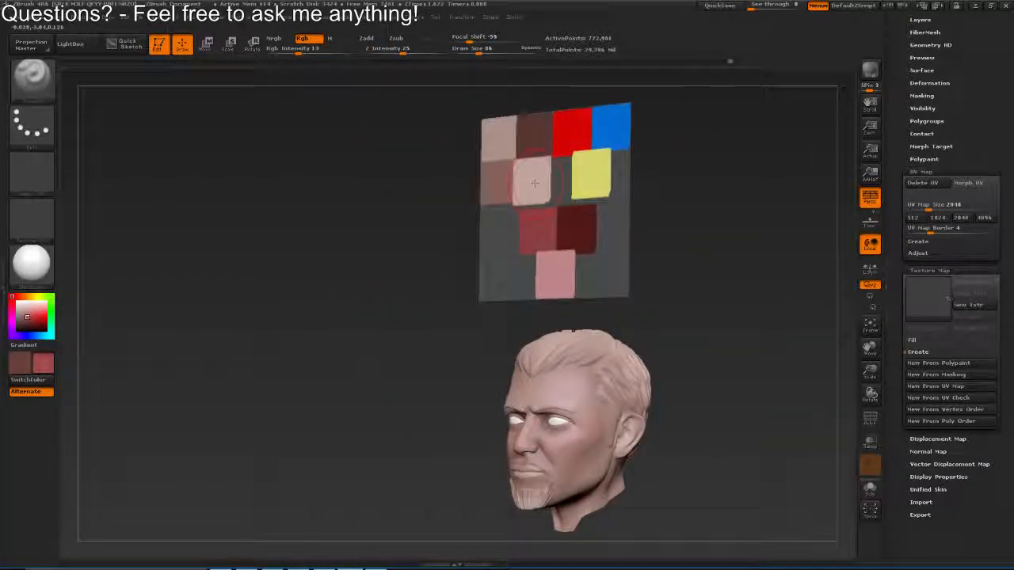
Sample the light beige swatch, brush it lightly beside the cheekbones, and reset the focal shift to 0
key(c)
drag(535, 187, 523, 71)
drag(522, 72, 545, 416)
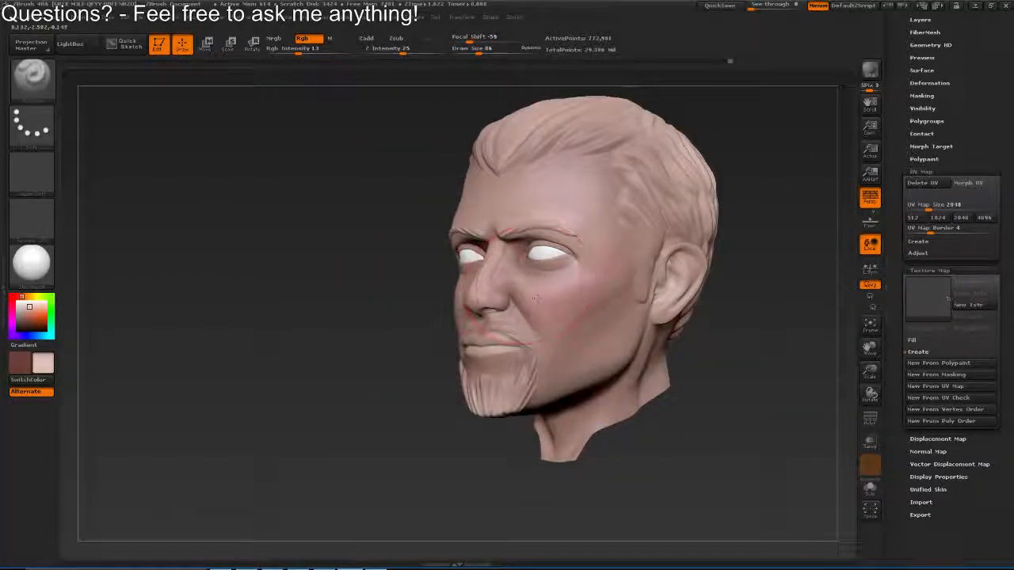
drag(618, 258, 651, 271)
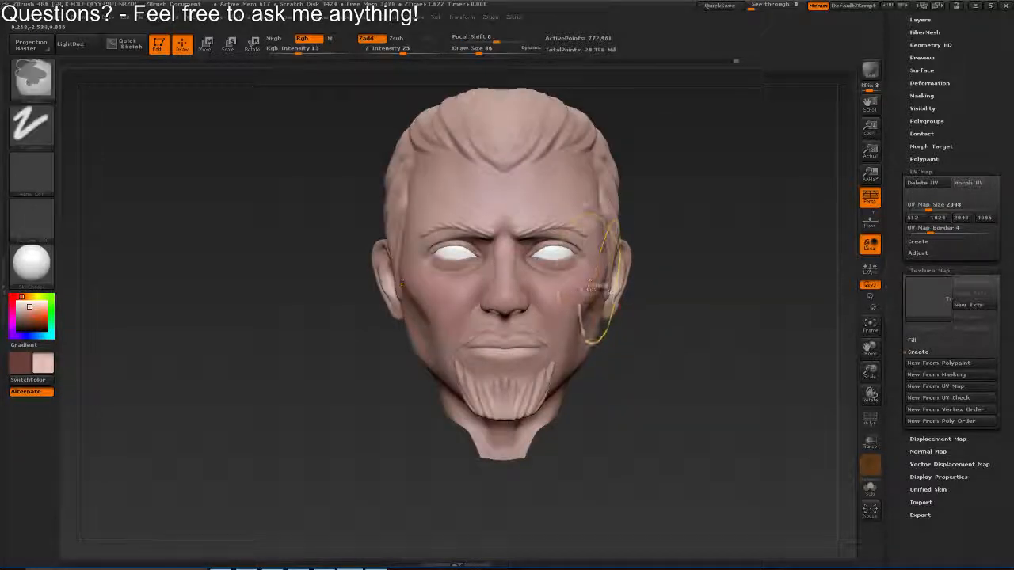
key(space)
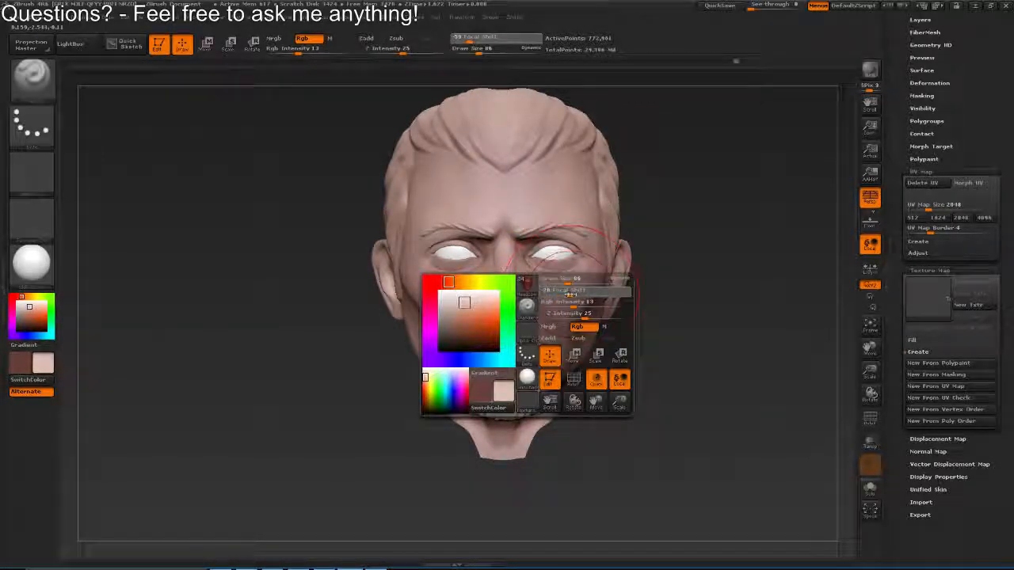
mouse_move(659, 274)
mouse_down()
mouse_move(616, 265)
mouse_move(580, 323)
mouse_move(482, 206)
mouse_move(602, 307)
mouse_move(575, 298)
mouse_move(622, 346)
mouse_up()
Switch to the dark reddish brown, reduce the draw size to 56 and shade the lower cheeks and jaw
key(v)
key(shift)
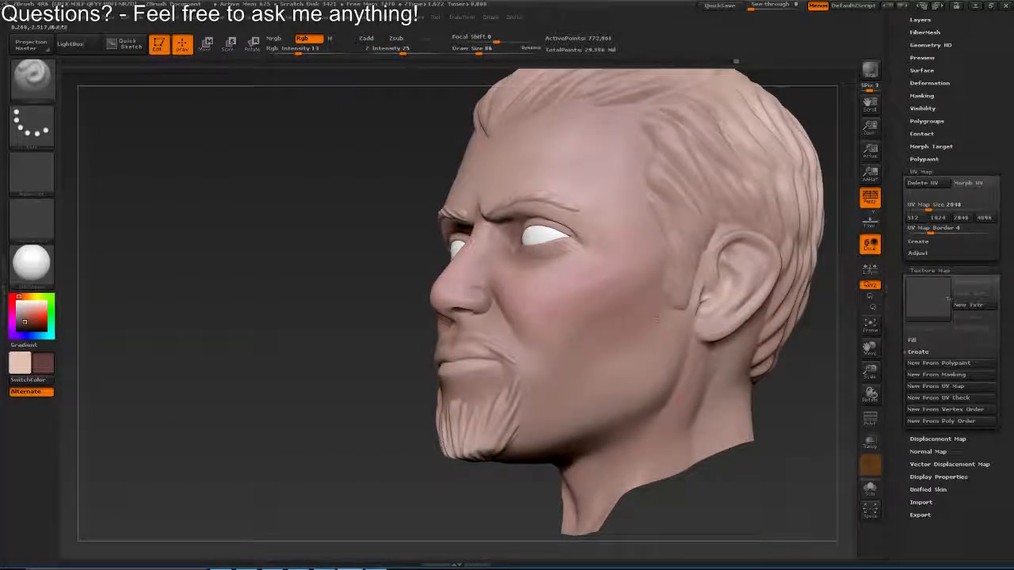
drag(605, 374, 665, 371)
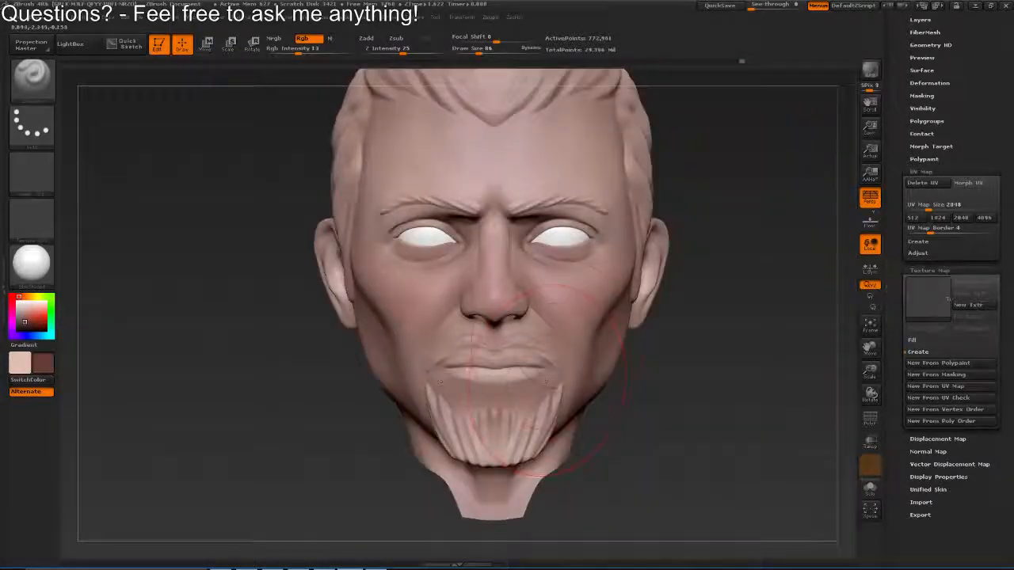
key(bracketleft)
key(bracketleft)
key(bracketleft)
drag(547, 346, 416, 315)
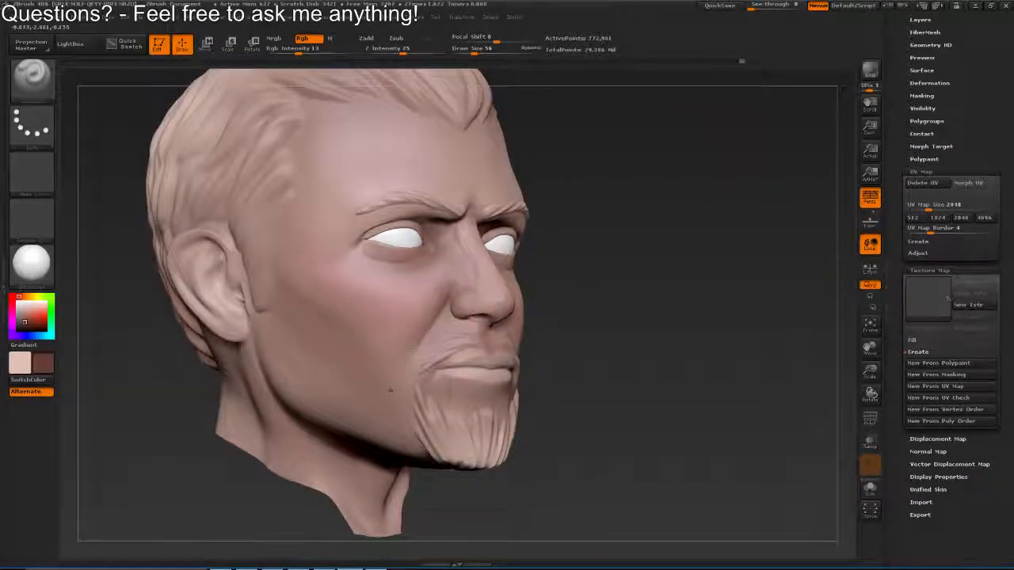
mouse_move(339, 282)
mouse_down()
mouse_move(573, 299)
mouse_move(642, 237)
mouse_up()
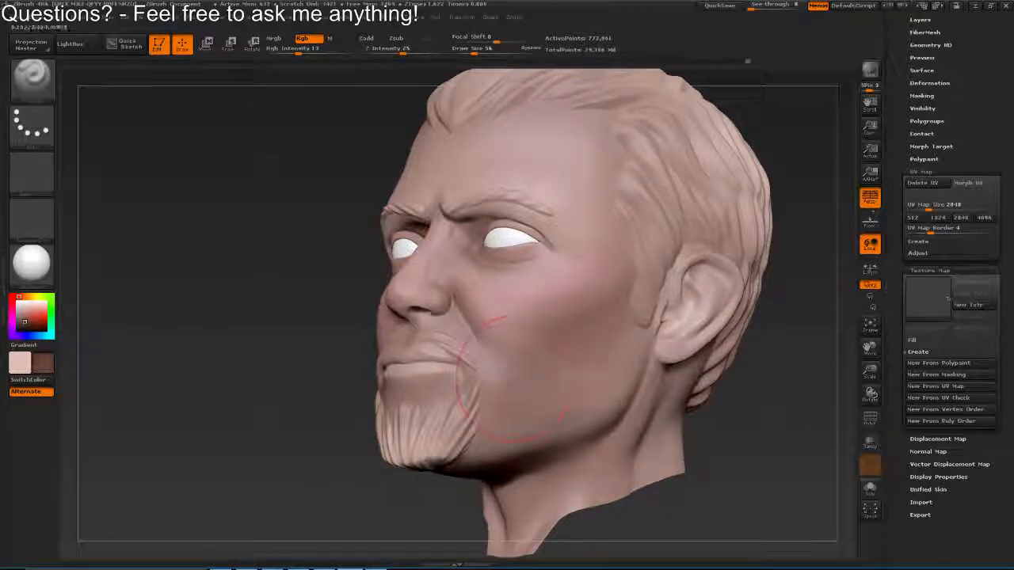
drag(535, 389, 547, 388)
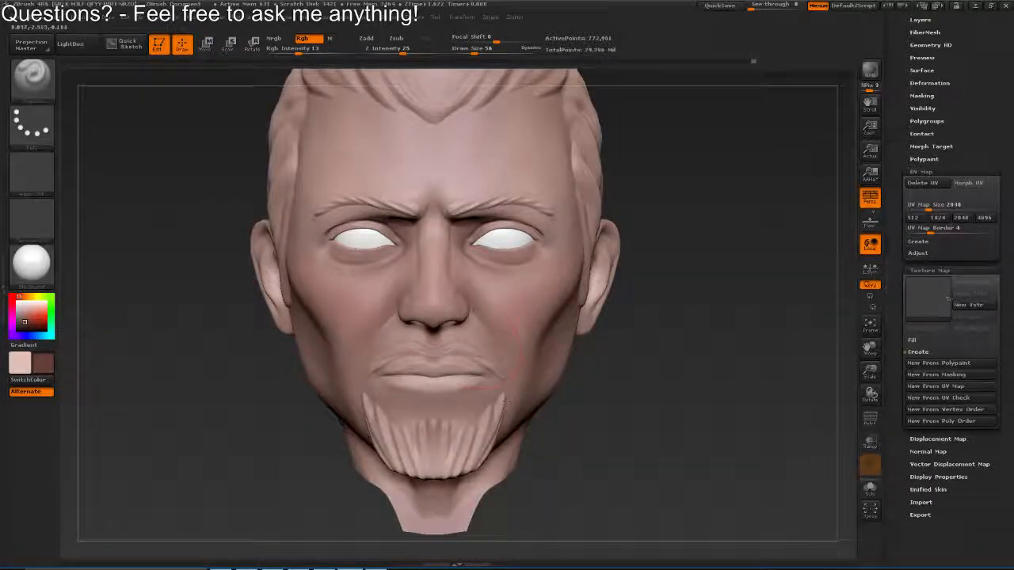
Adjust the draw size and shade the sides of the nose and the area around it with the dark reddish brown
drag(461, 331, 486, 310)
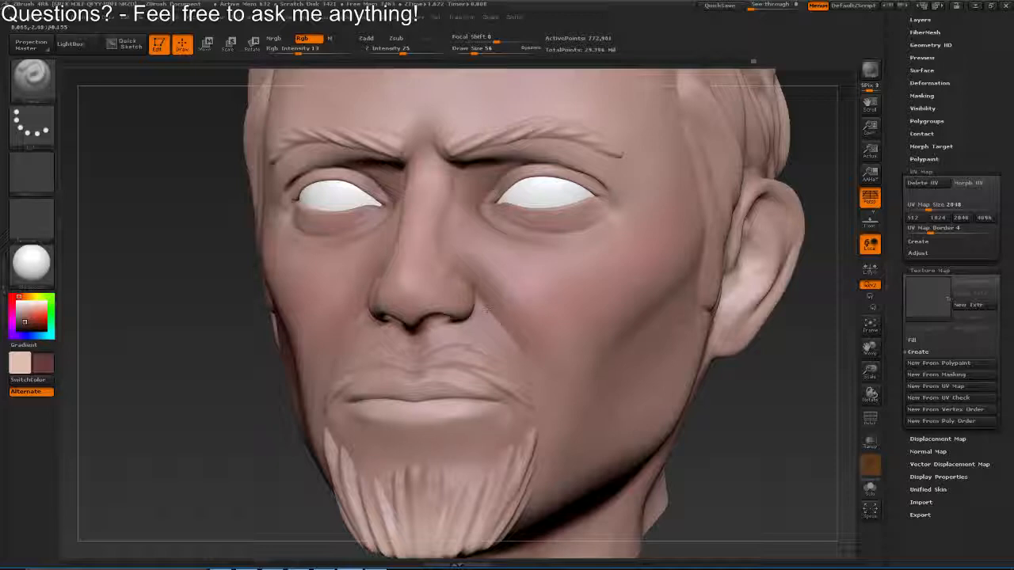
mouse_move(434, 335)
mouse_down()
mouse_move(477, 301)
mouse_move(444, 289)
mouse_up()
key(s)
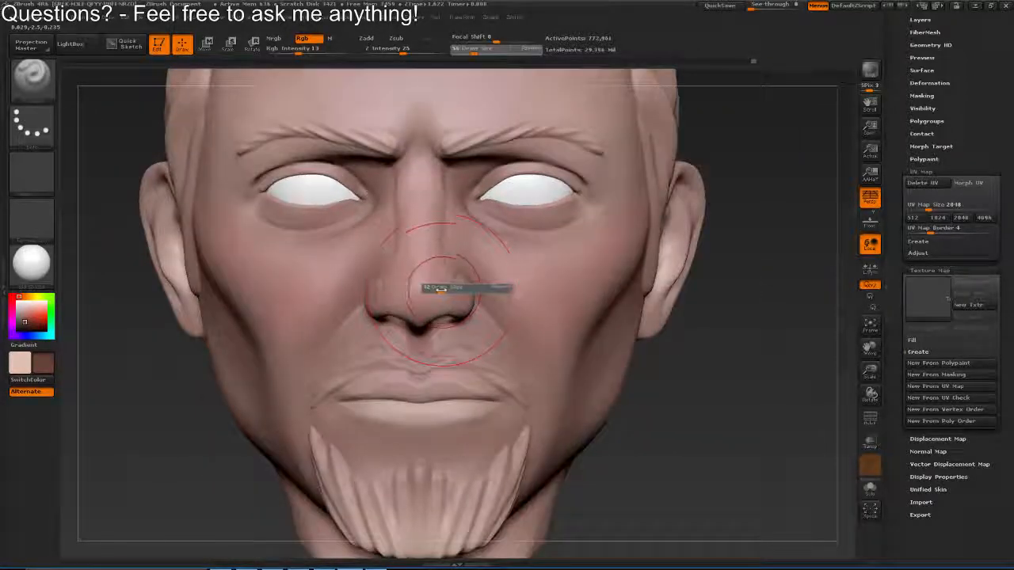
mouse_move(510, 289)
mouse_down()
mouse_move(458, 281)
mouse_move(513, 285)
mouse_up()
key(s)
mouse_move(402, 232)
mouse_down()
mouse_move(397, 273)
mouse_move(432, 267)
mouse_move(388, 315)
mouse_move(393, 305)
mouse_up()
key(s)
mouse_move(467, 333)
mouse_down()
mouse_move(477, 329)
mouse_move(526, 399)
mouse_move(453, 473)
mouse_move(546, 433)
mouse_move(592, 390)
mouse_up()
Shade the underside of the chin and jaw with the dark reddish brown, starting at draw size 53 and enlarging the brush
key(s)
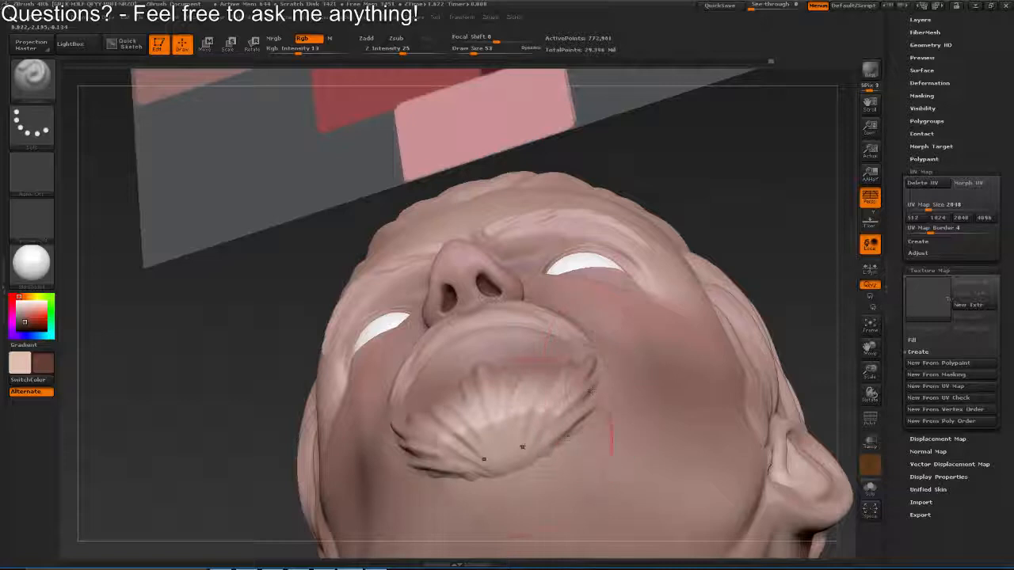
mouse_move(522, 448)
mouse_down()
mouse_move(567, 385)
mouse_move(538, 318)
mouse_up()
key(s)
drag(515, 405, 525, 356)
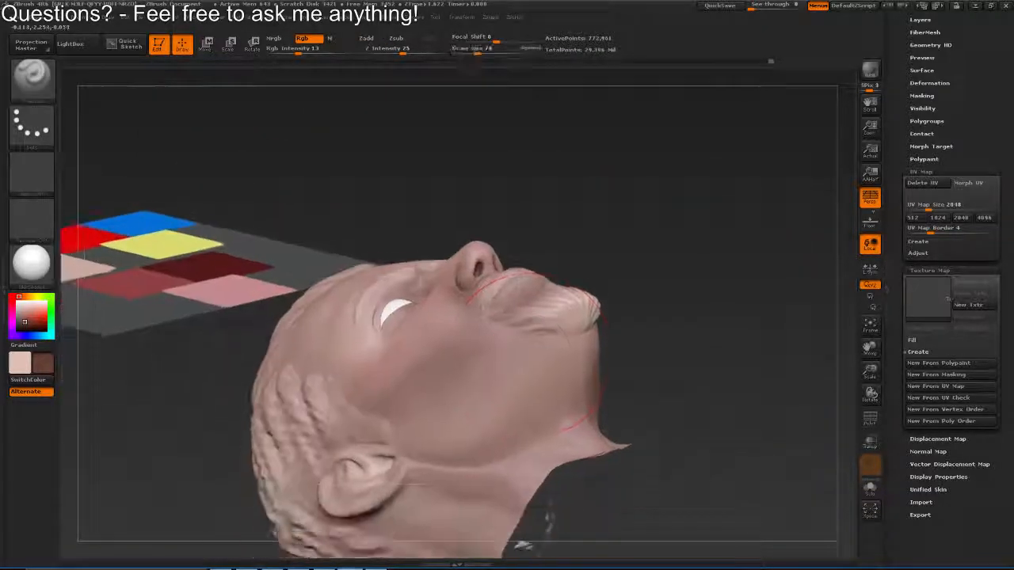
drag(522, 545, 442, 428)
key(s)
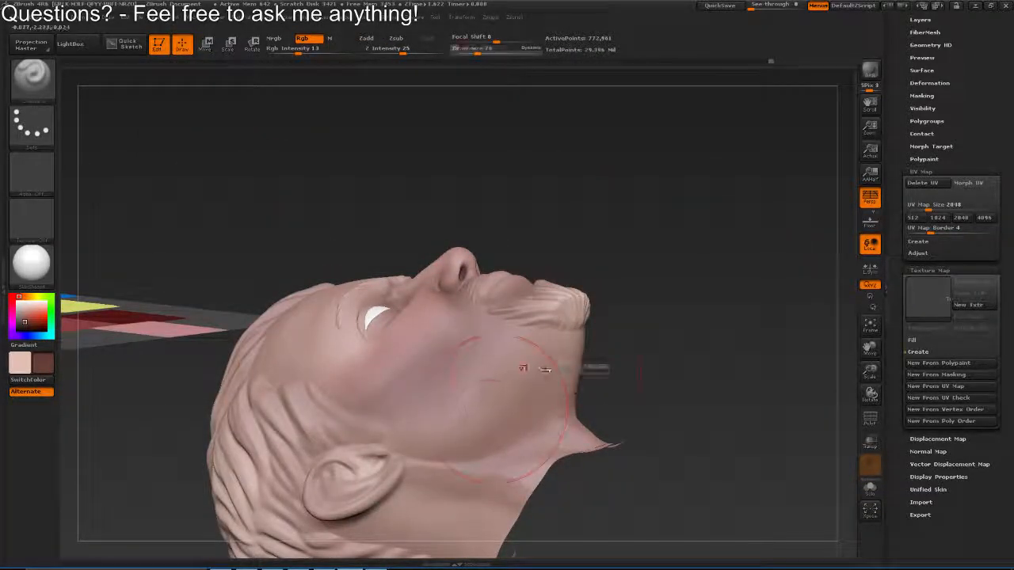
drag(543, 369, 548, 369)
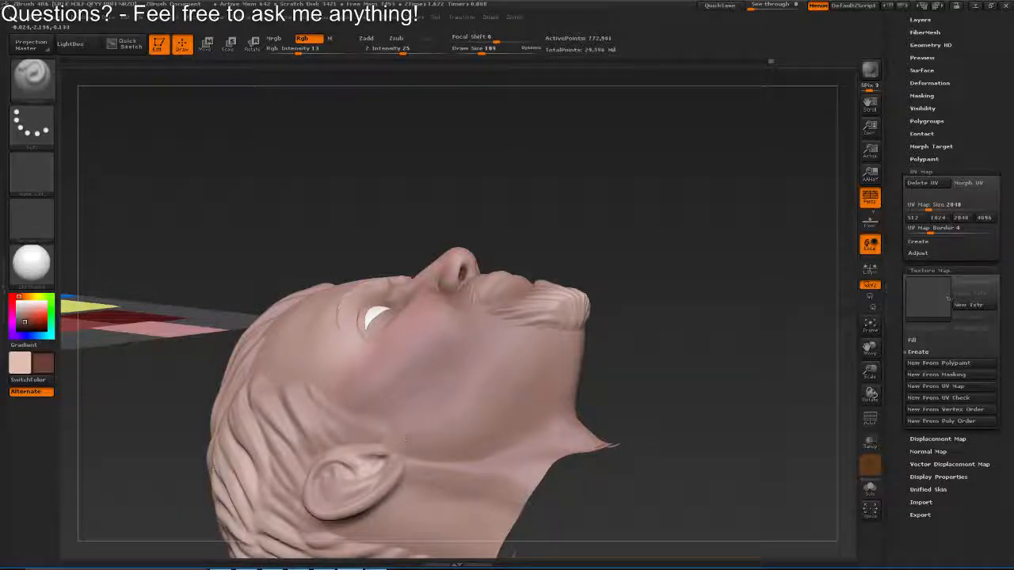
drag(406, 437, 668, 384)
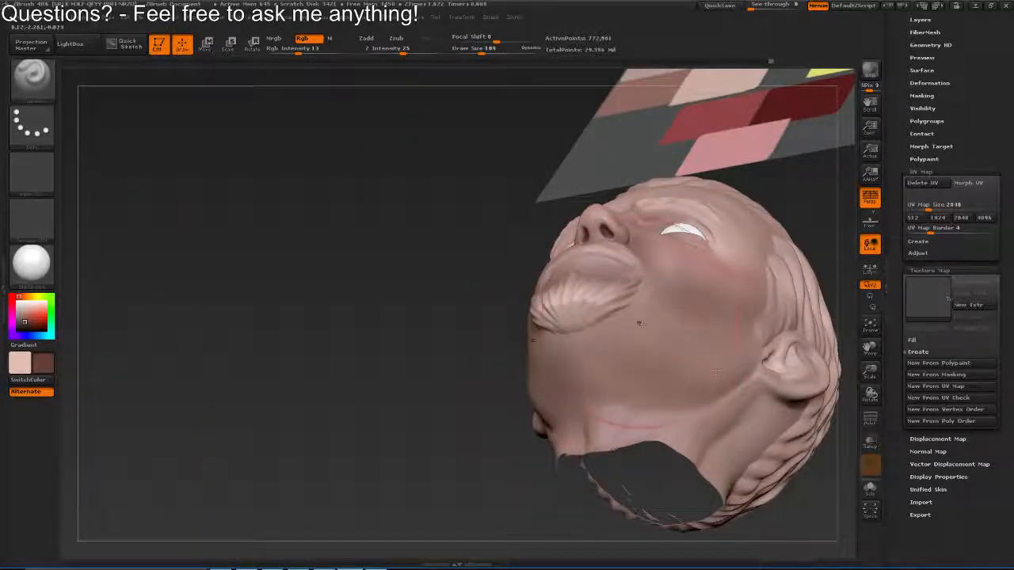
drag(554, 499, 683, 534)
drag(702, 341, 598, 438)
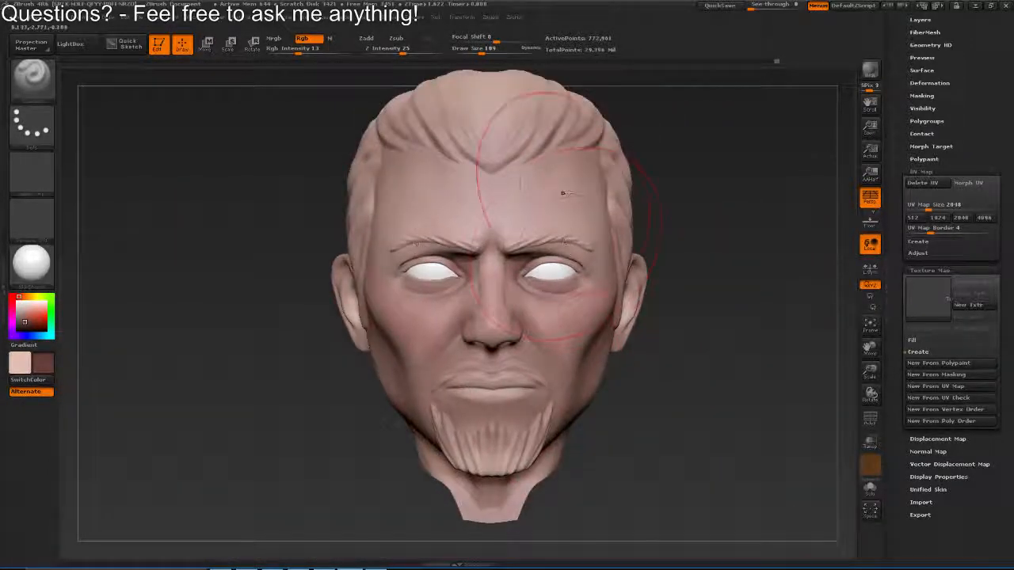
Shade the outer forehead and temples softly with the large dark reddish brown brush
drag(286, 194, 419, 188)
drag(748, 184, 581, 174)
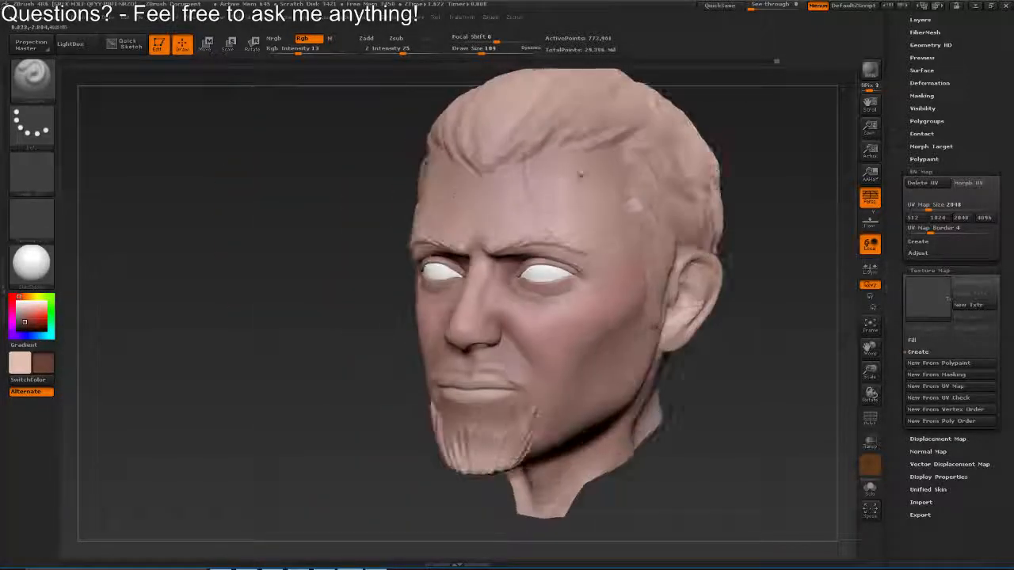
drag(741, 178, 594, 185)
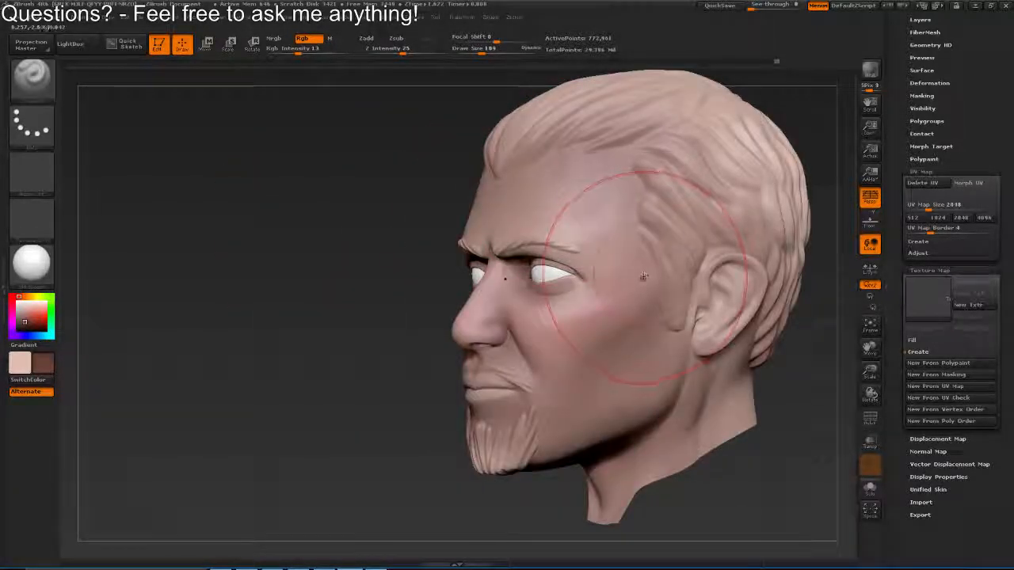
drag(598, 237, 610, 218)
drag(317, 202, 400, 205)
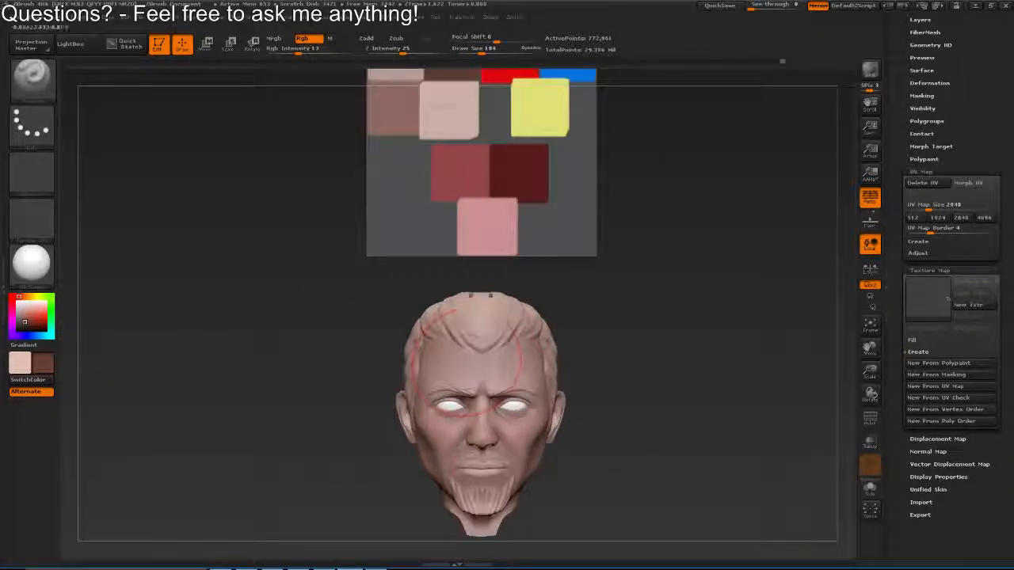
Sample the medium red from the palette and tint the brow and skin around the eyes, reducing the draw size to 30
key(v)
key(c)
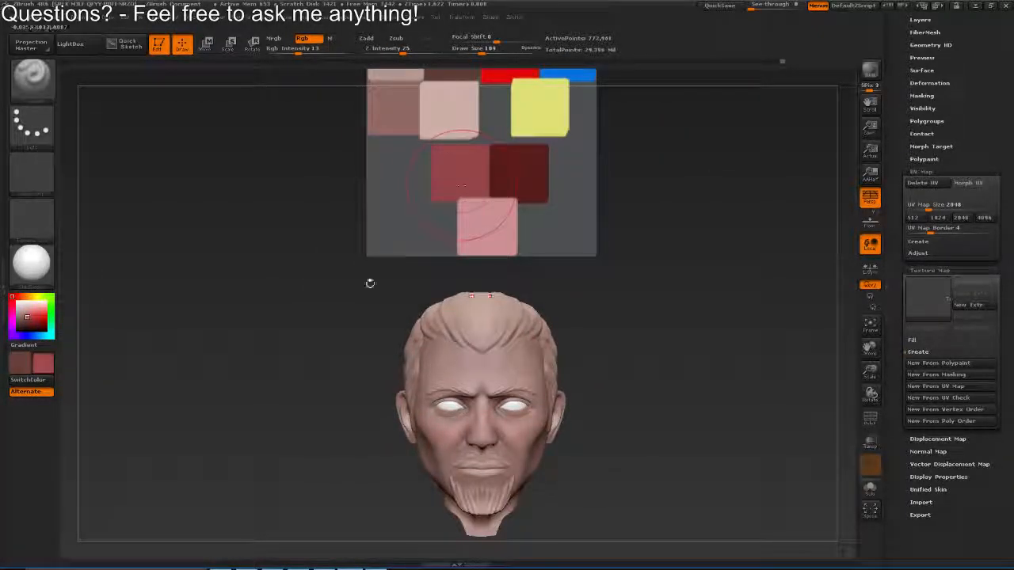
mouse_move(370, 284)
mouse_down()
mouse_move(372, 188)
mouse_move(482, 340)
mouse_move(502, 304)
mouse_move(484, 305)
mouse_move(491, 313)
mouse_move(455, 287)
mouse_up()
key(s)
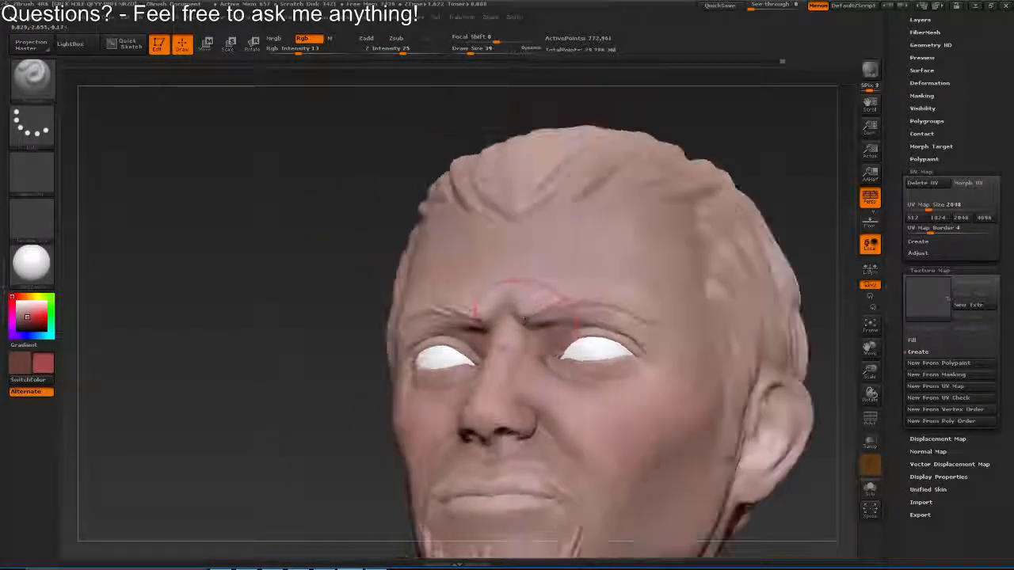
key(s)
drag(524, 316, 532, 313)
key(s)
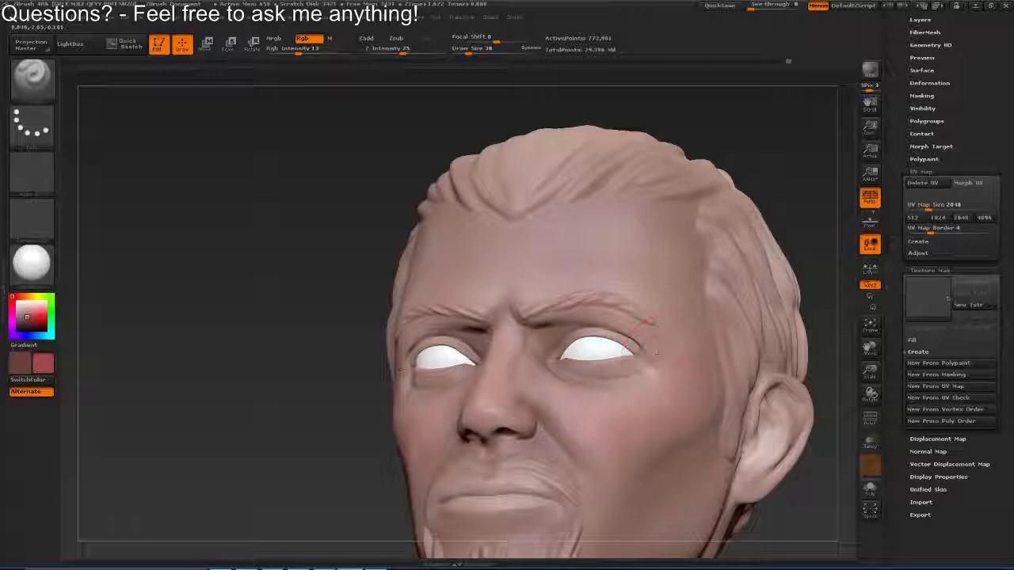
drag(656, 353, 693, 371)
mouse_move(434, 301)
mouse_down()
mouse_move(468, 308)
mouse_move(491, 262)
mouse_move(549, 293)
mouse_move(615, 274)
mouse_move(614, 291)
mouse_up()
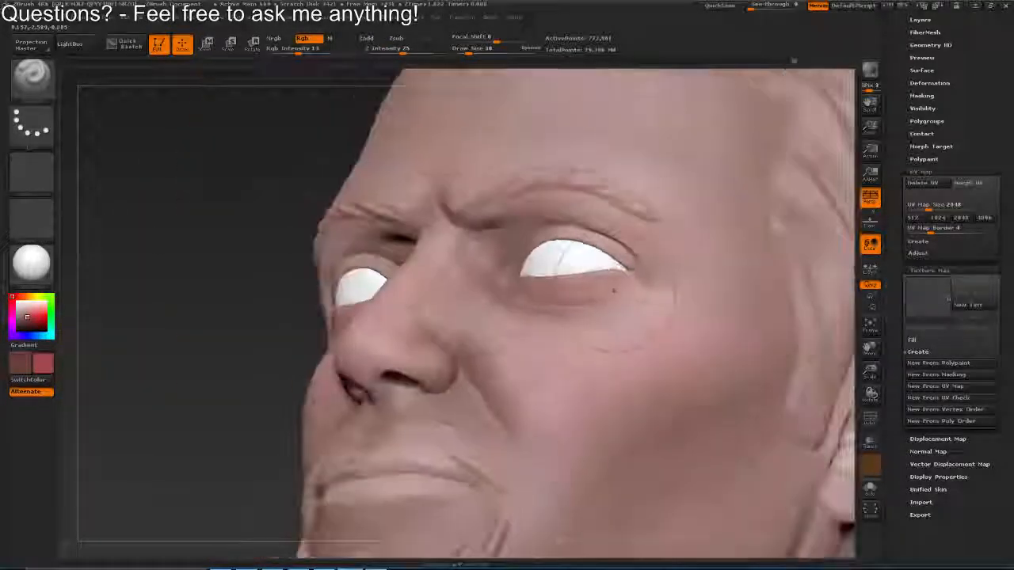
drag(536, 258, 560, 276)
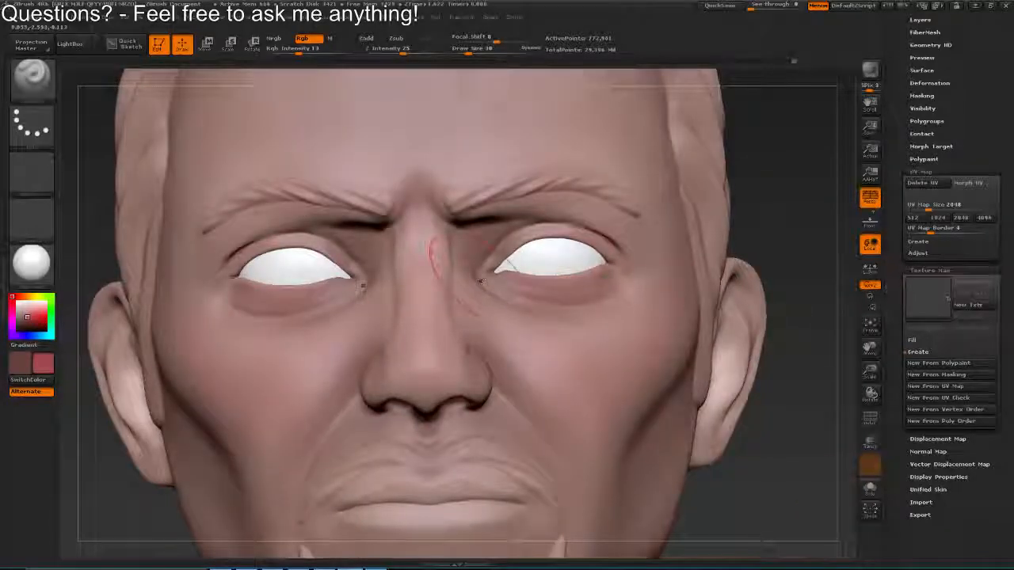
Set the draw size to 35 and tint the bridge, tip and sides of the nose with the red
drag(434, 256, 410, 360)
key(s)
key(s)
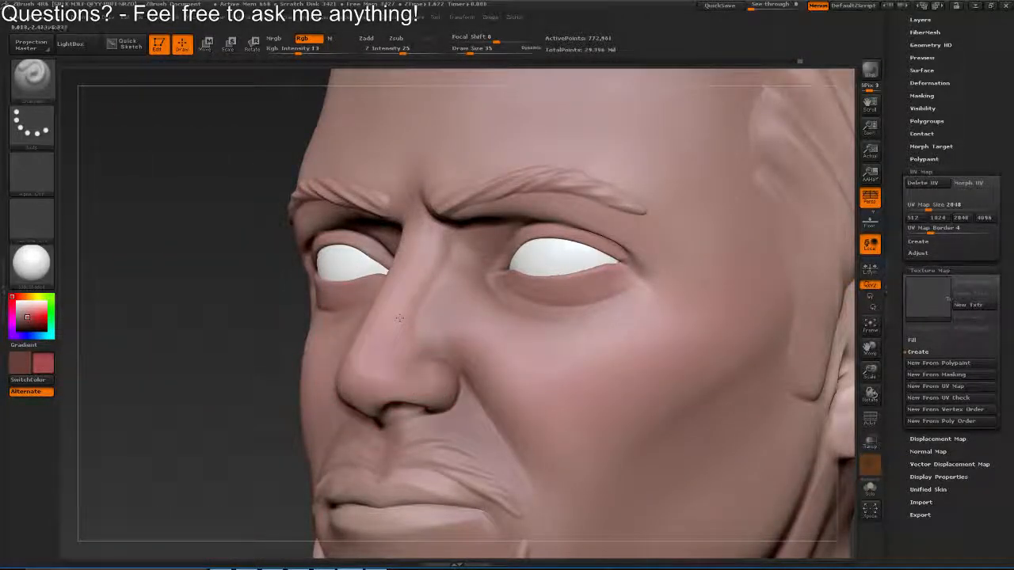
drag(399, 317, 367, 348)
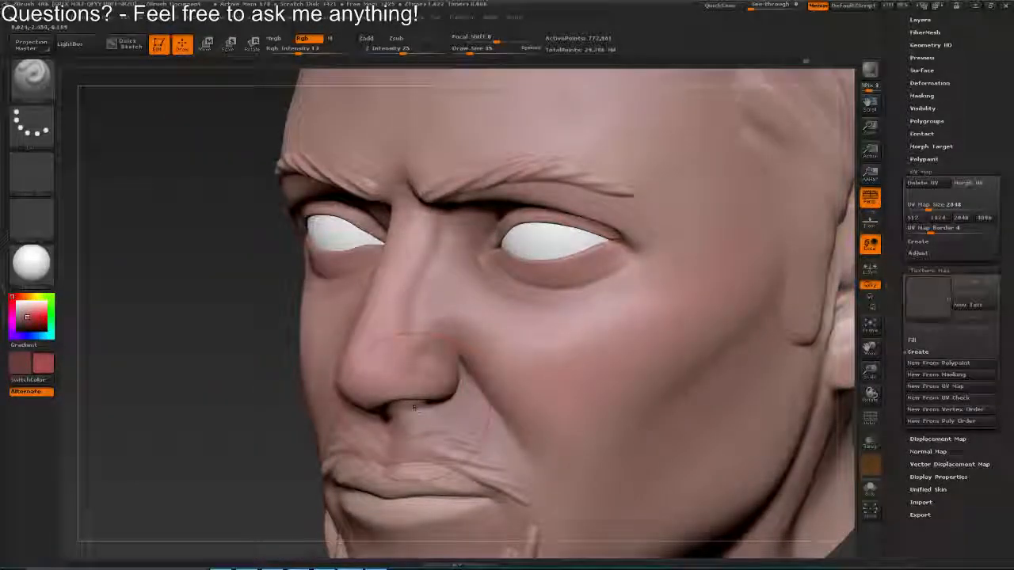
drag(410, 342, 459, 175)
Sample the muted brownish pink from the palette and enlarge the brush to draw size 109
drag(631, 276, 861, 358)
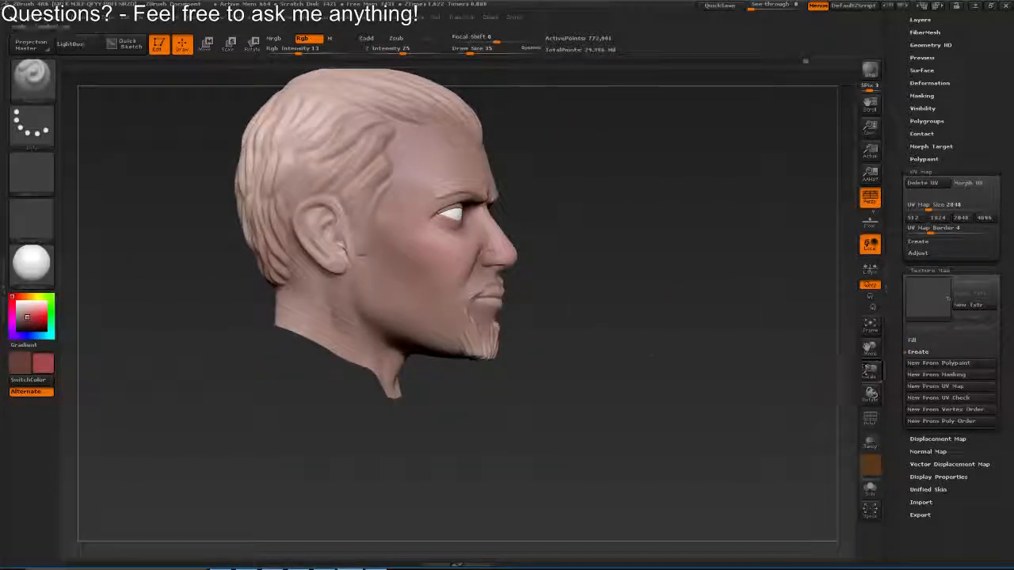
drag(410, 307, 380, 339)
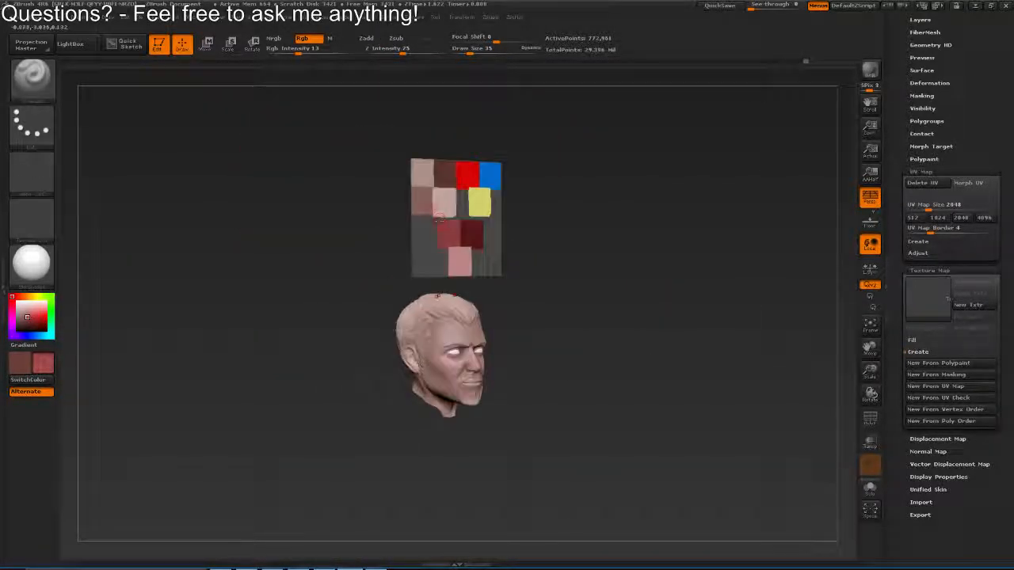
key(v)
key(c)
drag(434, 299, 507, 310)
key(s)
click(432, 385)
mouse_move(443, 317)
mouse_down()
mouse_move(432, 385)
mouse_move(480, 285)
mouse_move(428, 334)
mouse_move(390, 297)
mouse_move(419, 330)
mouse_up()
key(s)
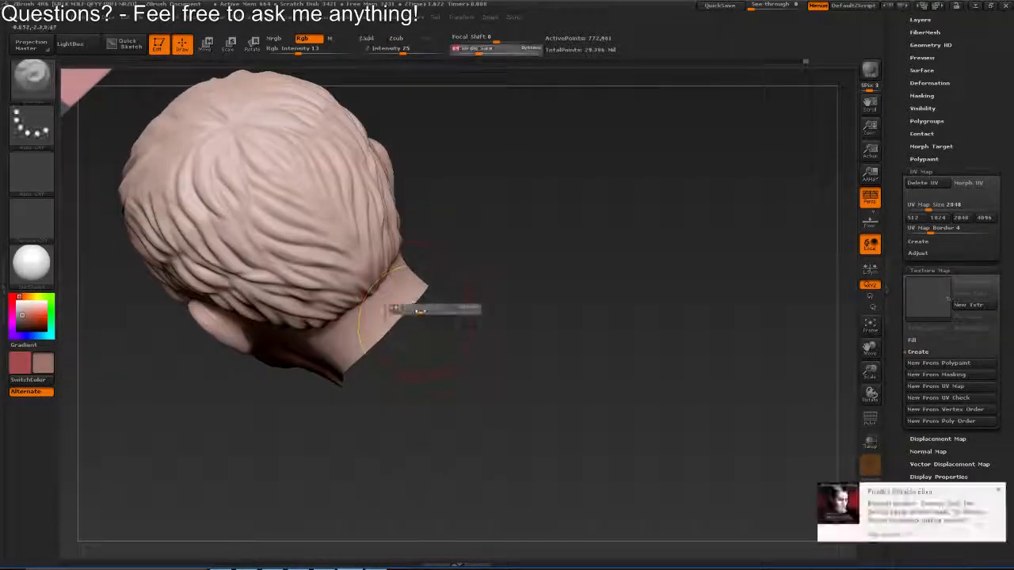
click(420, 310)
Paint the back and sides of the neck softly with the brownish pink
key(XF86AudioLowerVolume)
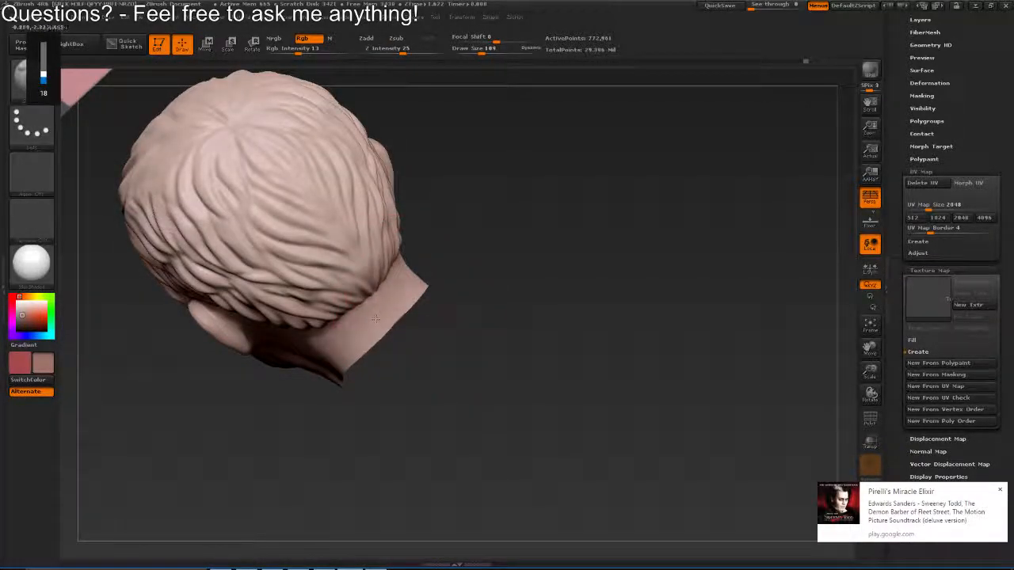
mouse_move(378, 319)
mouse_down()
mouse_move(331, 370)
mouse_move(313, 332)
mouse_up()
key(XF86AudioLowerVolume)
key(XF86AudioLowerVolume)
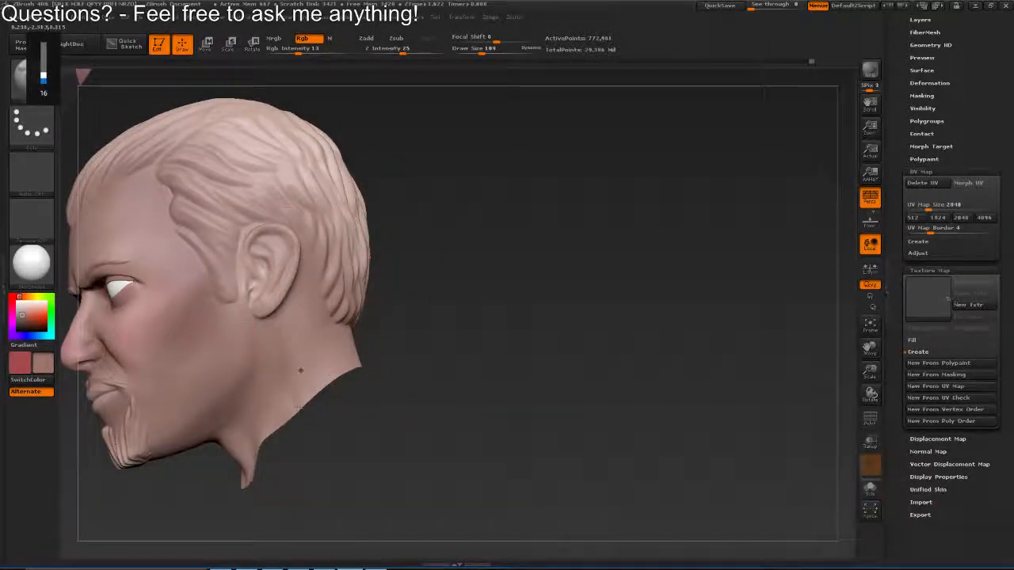
drag(299, 370, 447, 248)
drag(511, 366, 606, 356)
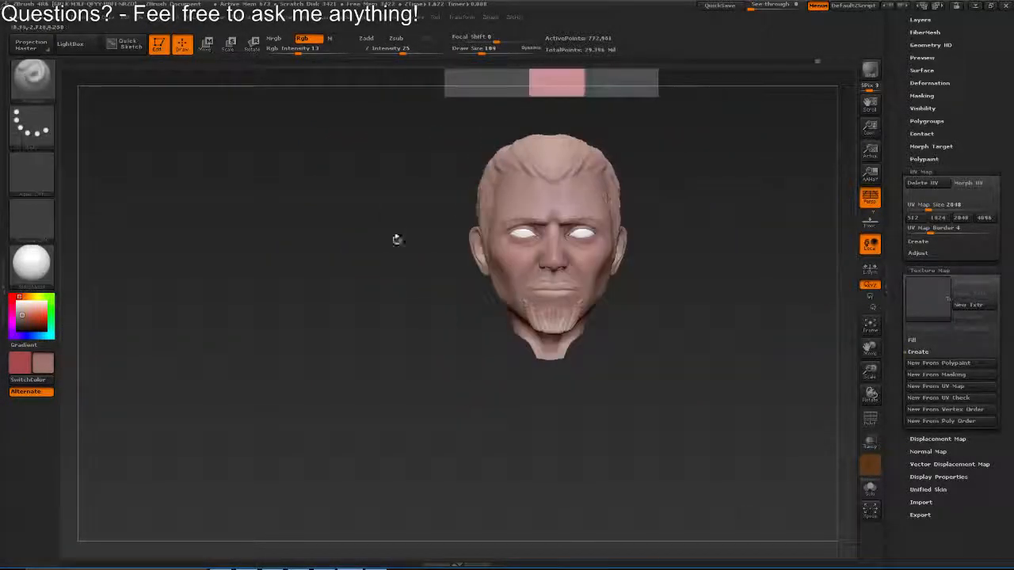
Change the material to Flat Color and tint the area above the eyes with red at draw size 86
click(32, 262)
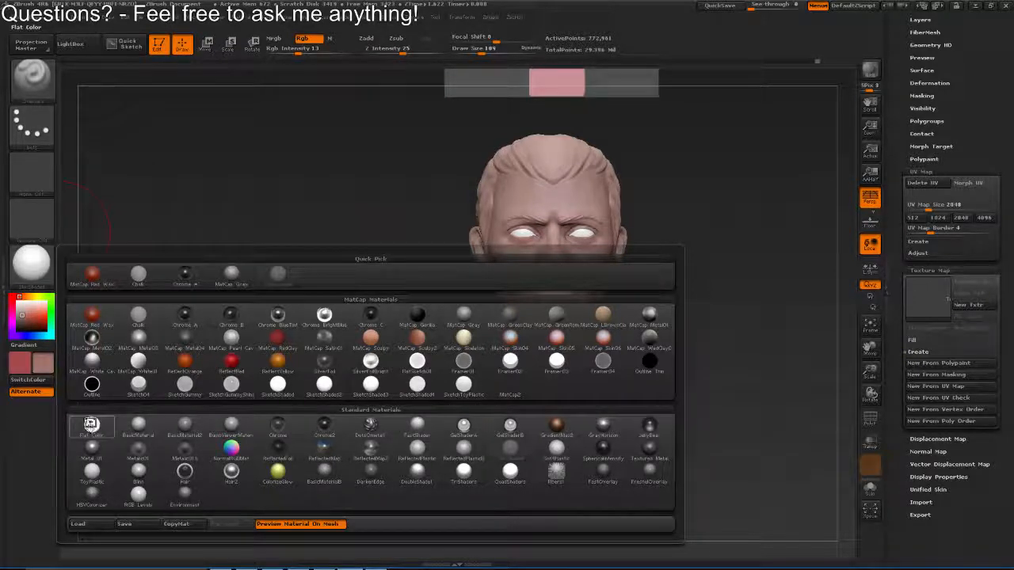
click(91, 425)
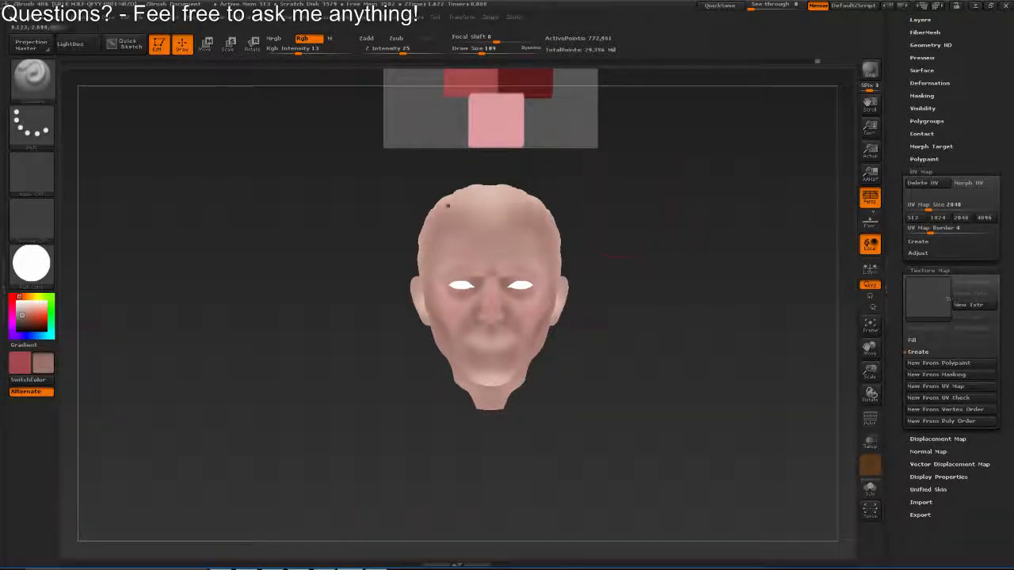
mouse_move(448, 206)
mouse_down()
mouse_move(665, 332)
mouse_move(571, 291)
mouse_up()
key(s)
mouse_move(571, 290)
mouse_down()
mouse_move(561, 346)
mouse_move(500, 349)
mouse_move(557, 345)
mouse_move(523, 264)
mouse_up()
key(v)
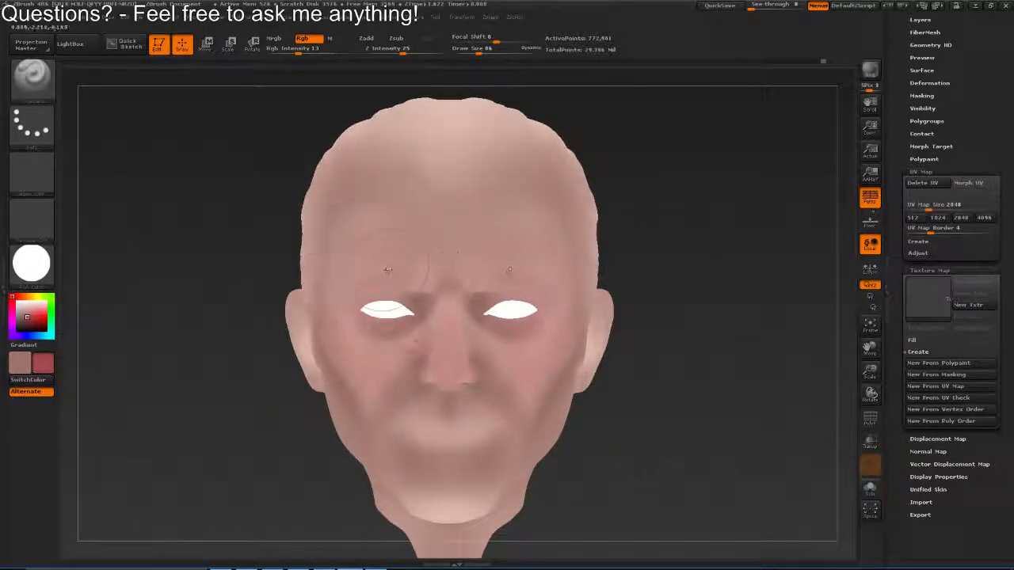
mouse_move(371, 274)
mouse_down()
mouse_move(383, 256)
mouse_move(368, 253)
mouse_up()
Switch back to the brownish pink and blend the cheeks, jaw and mouth area, raising the draw size to 97
key(v)
key(s)
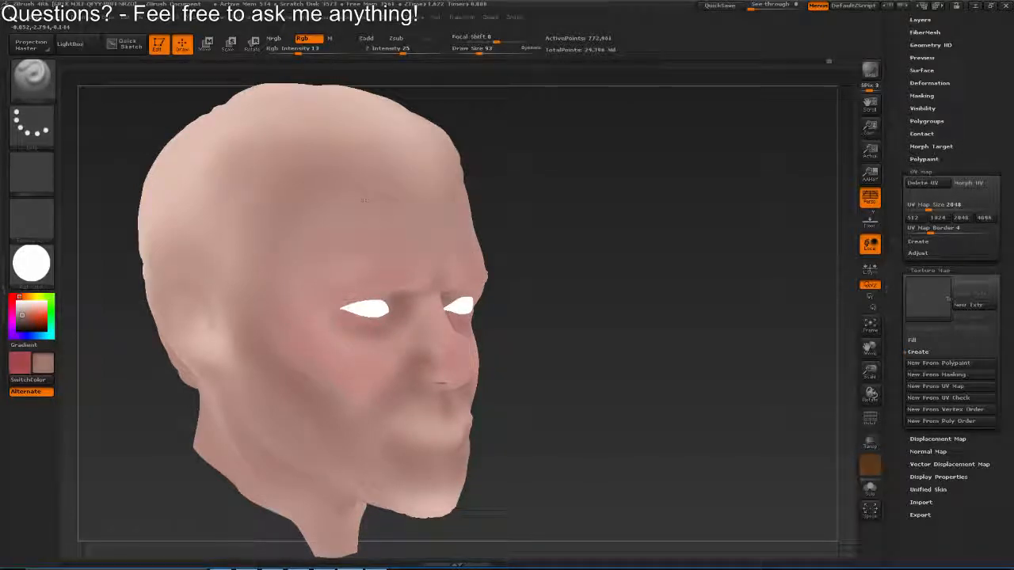
drag(618, 316, 713, 317)
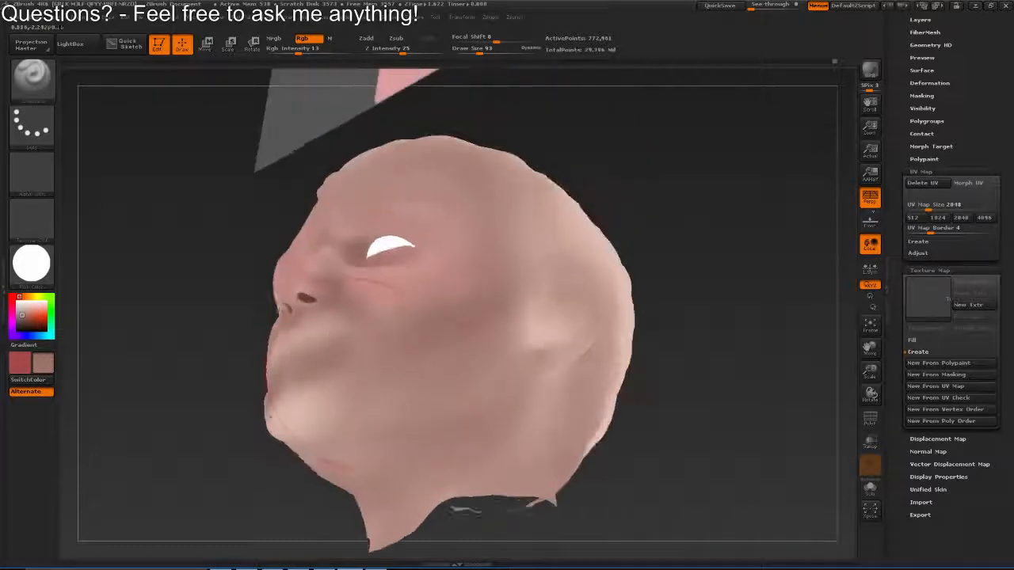
key(s)
click(381, 398)
drag(403, 413, 383, 419)
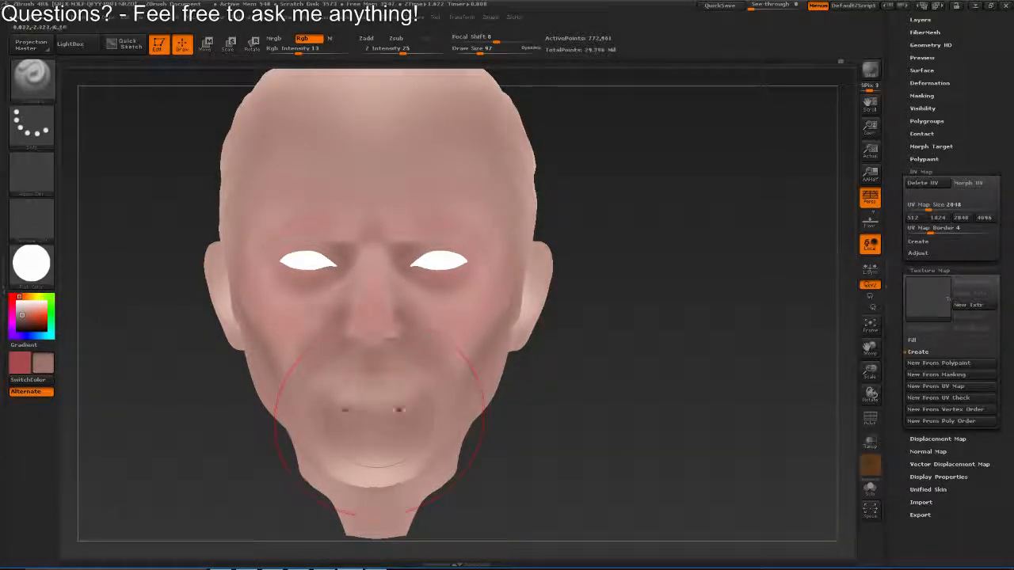
mouse_move(383, 409)
mouse_down()
mouse_move(432, 385)
mouse_move(373, 324)
mouse_move(444, 307)
mouse_up()
Blend the forehead, side of the face and nose bridge with the brownish pink, varying the draw size from 59 upward and finishing at 78
key(s)
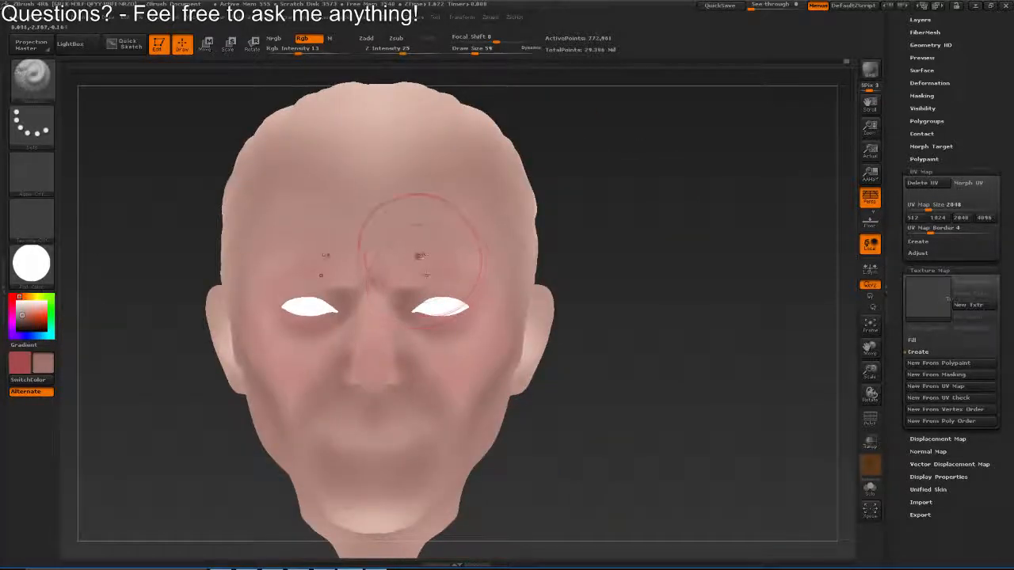
drag(425, 255, 402, 254)
key(s)
drag(426, 254, 431, 254)
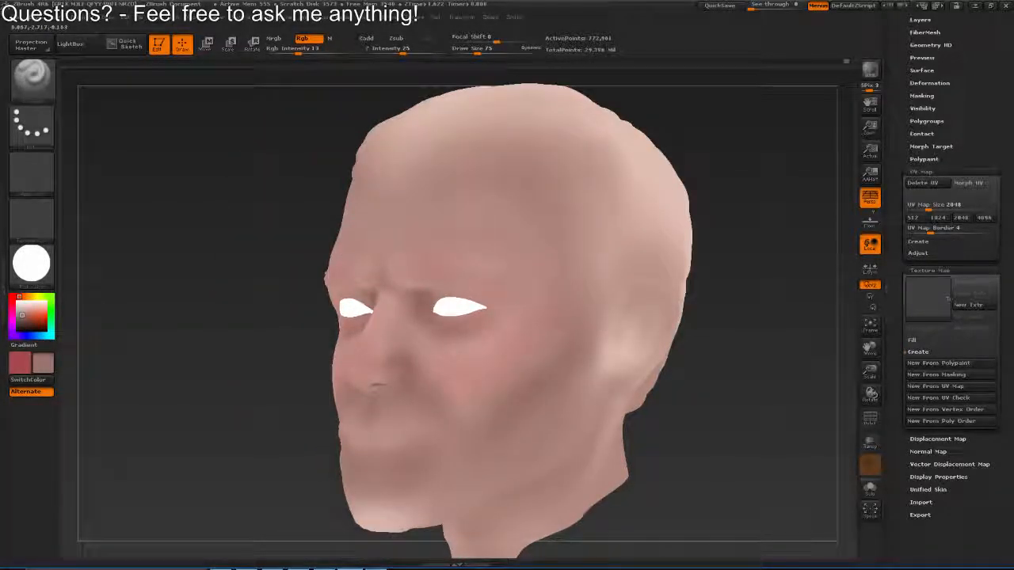
key(s)
drag(539, 293, 546, 293)
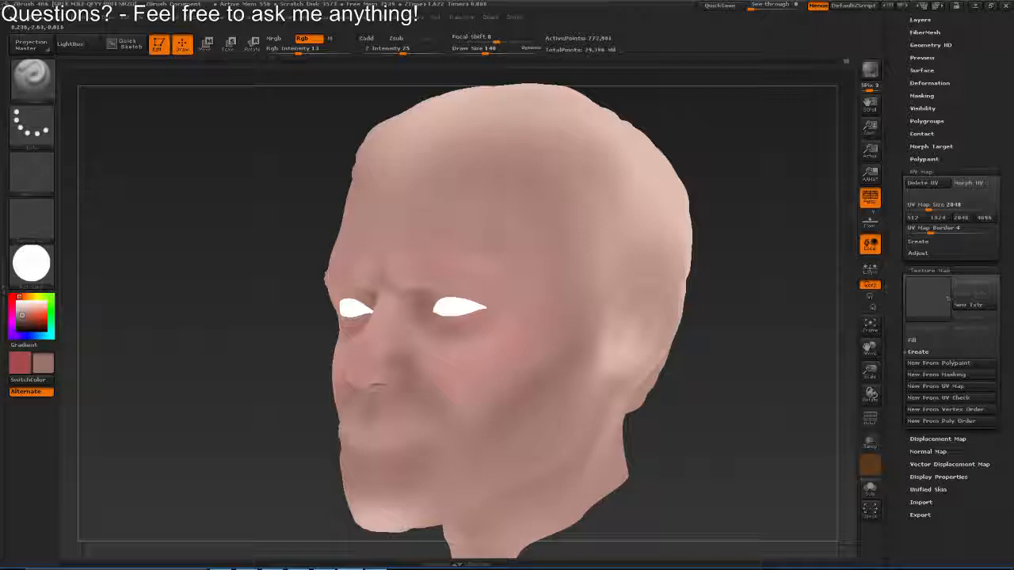
drag(444, 315, 504, 316)
key(s)
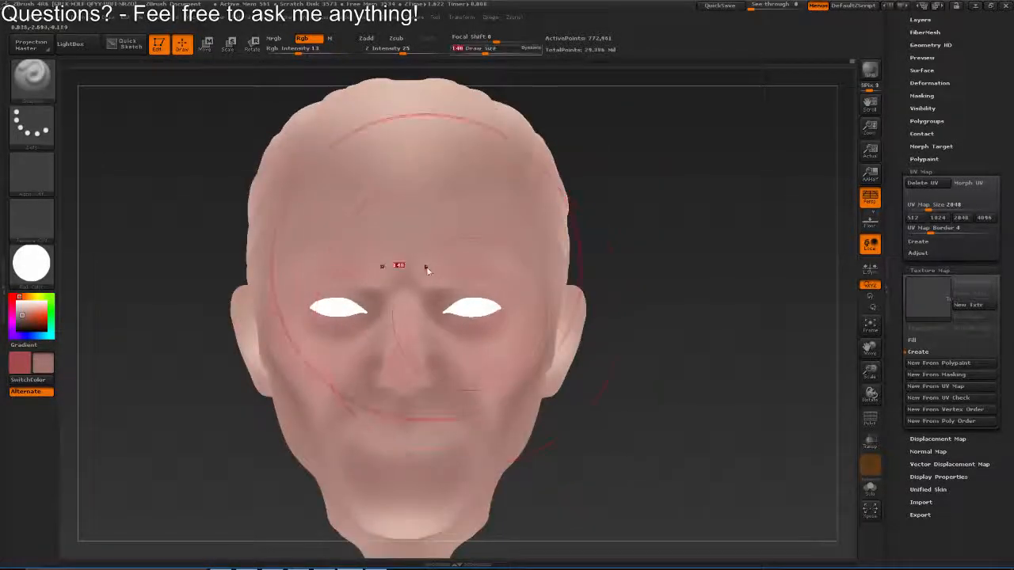
drag(426, 270, 408, 270)
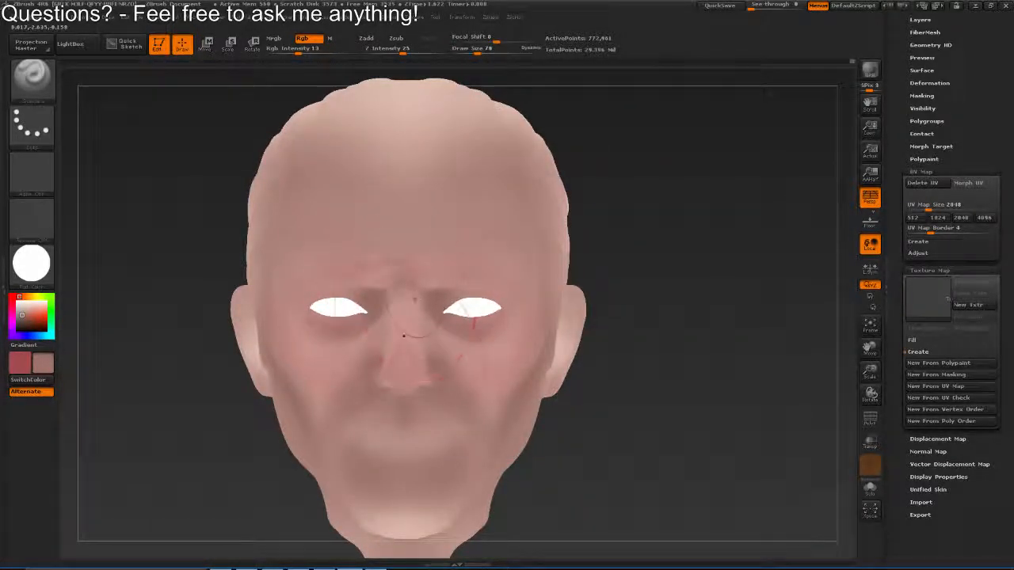
Restore the SkinShade4 material, then generate a texture map from the polypaint and clone it for export
click(39, 265)
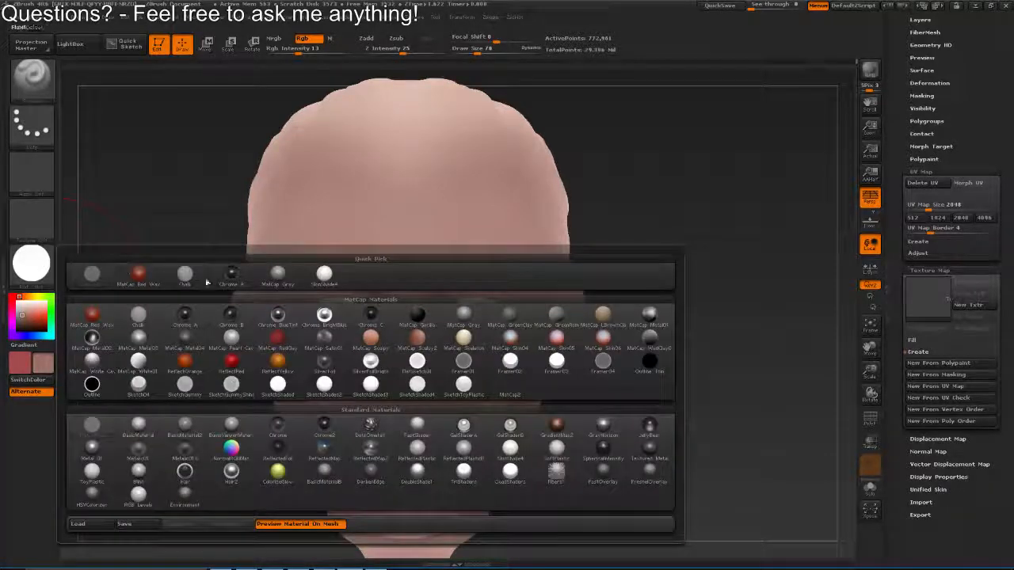
click(317, 281)
drag(899, 340, 895, 295)
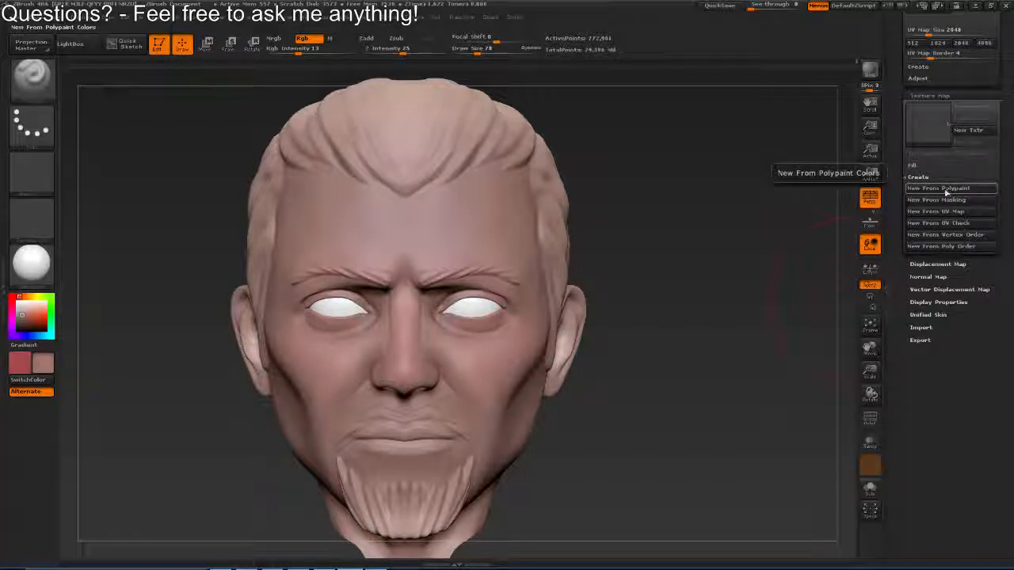
click(945, 190)
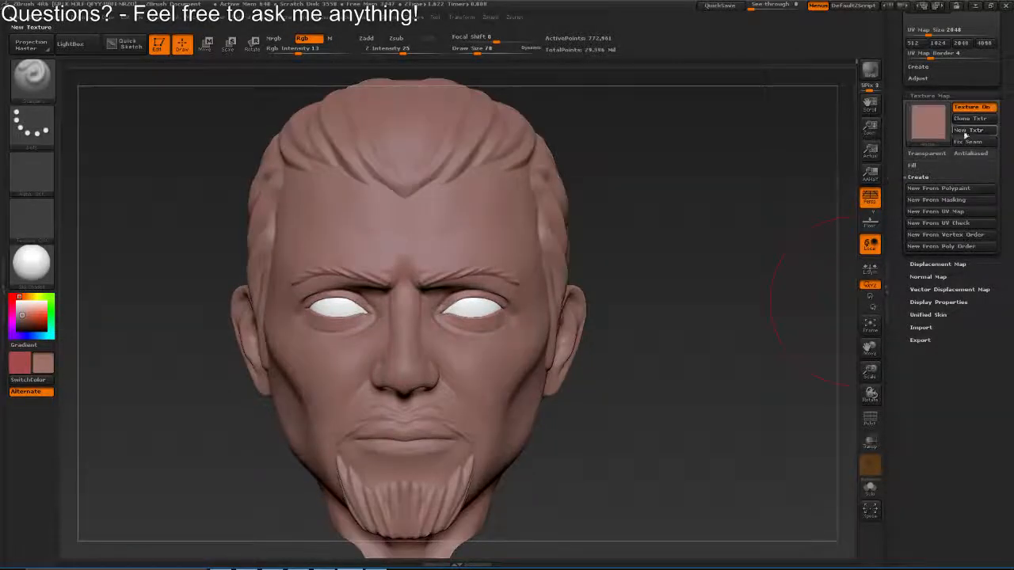
click(968, 130)
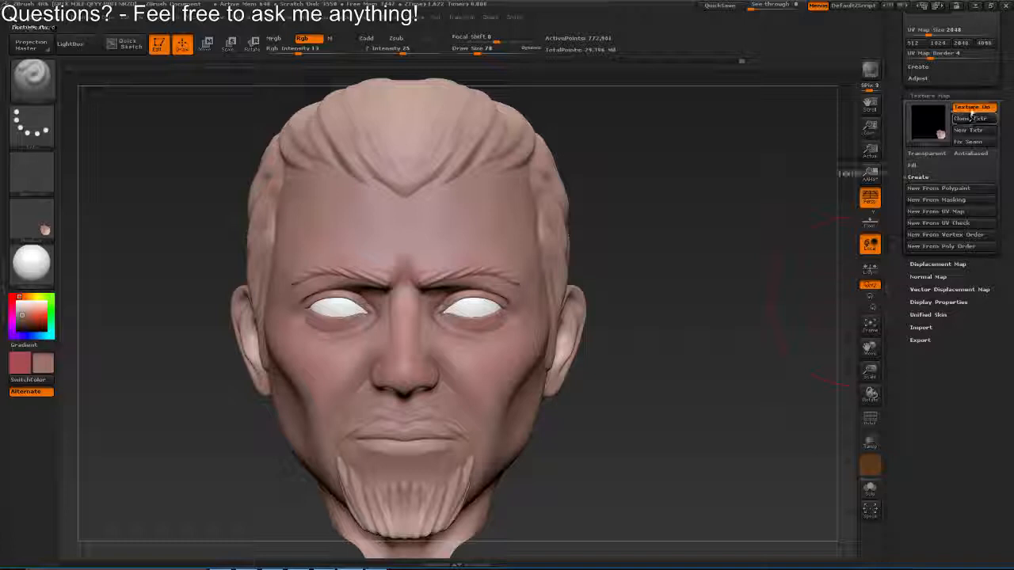
click(971, 117)
Export the cloned head texture in Photoshop format, overwriting HeadZbrushDiffuse.PSD on the Desktop
click(388, 17)
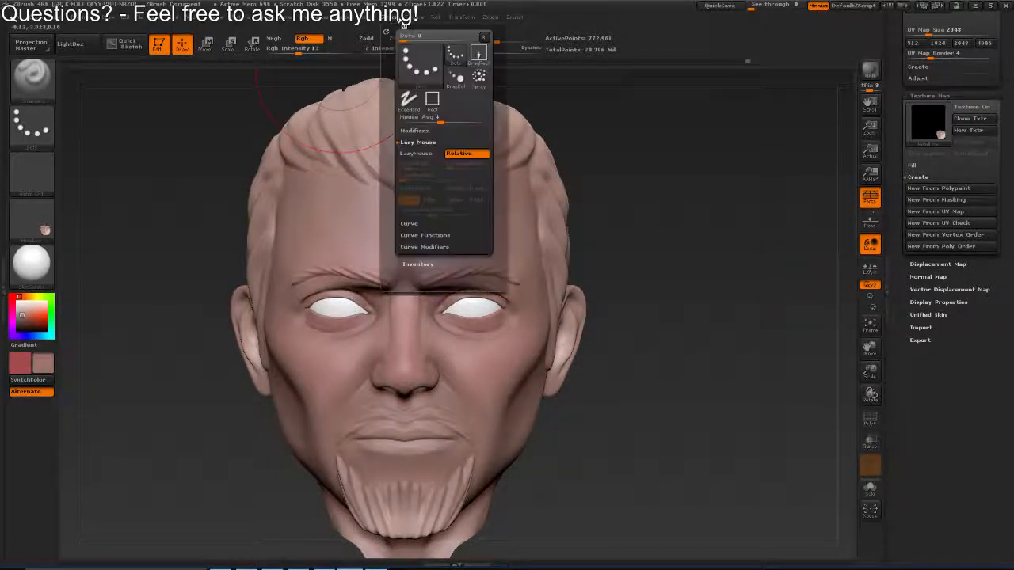
mouse_move(414, 16)
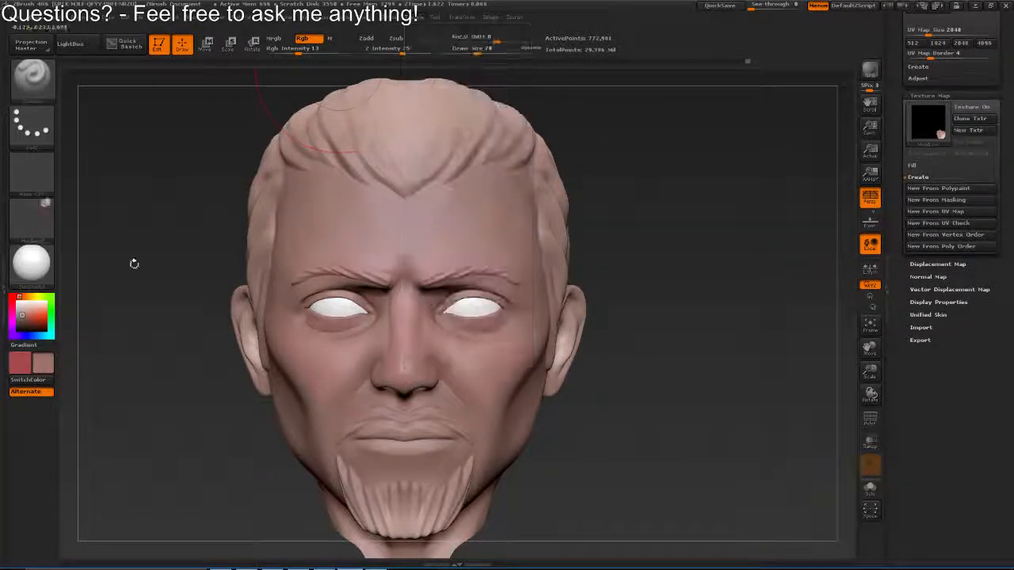
click(32, 217)
click(127, 390)
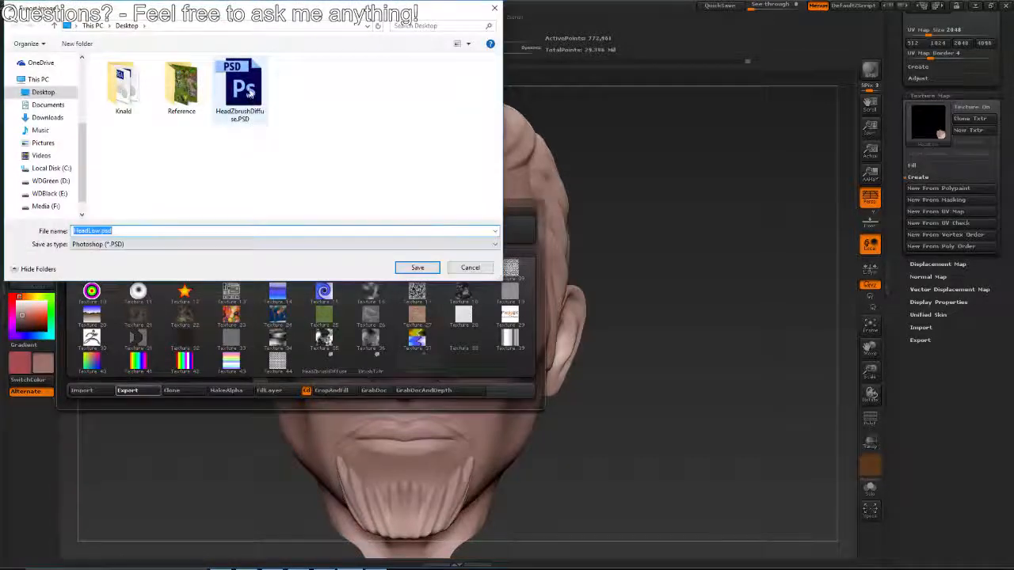
click(240, 88)
click(417, 265)
click(537, 282)
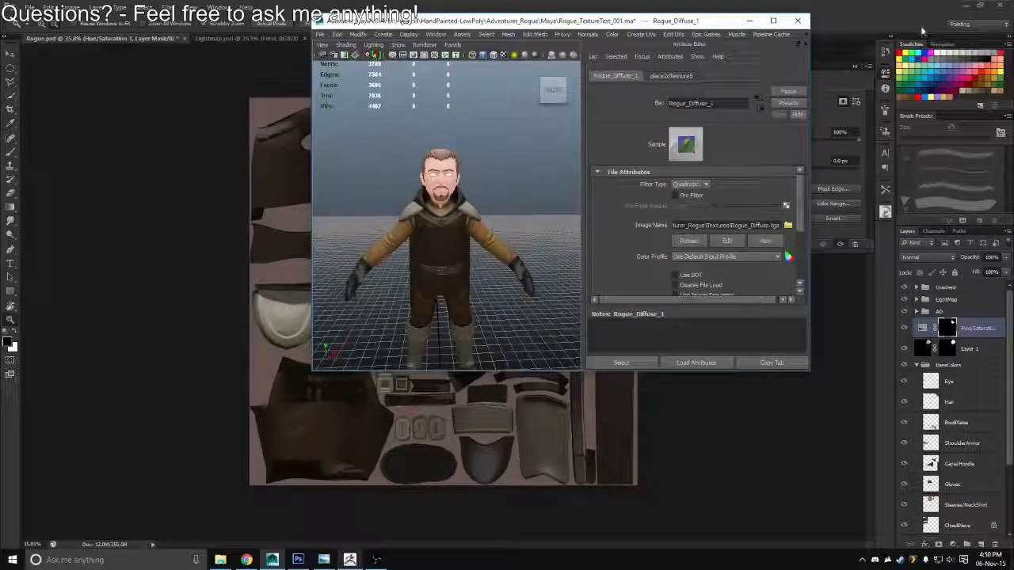
Move the Photoshop window aside to uncover the desktop and open HeadZbrushDiffuse.PSD in Photoshop
drag(907, 8, 919, 27)
click(25, 188)
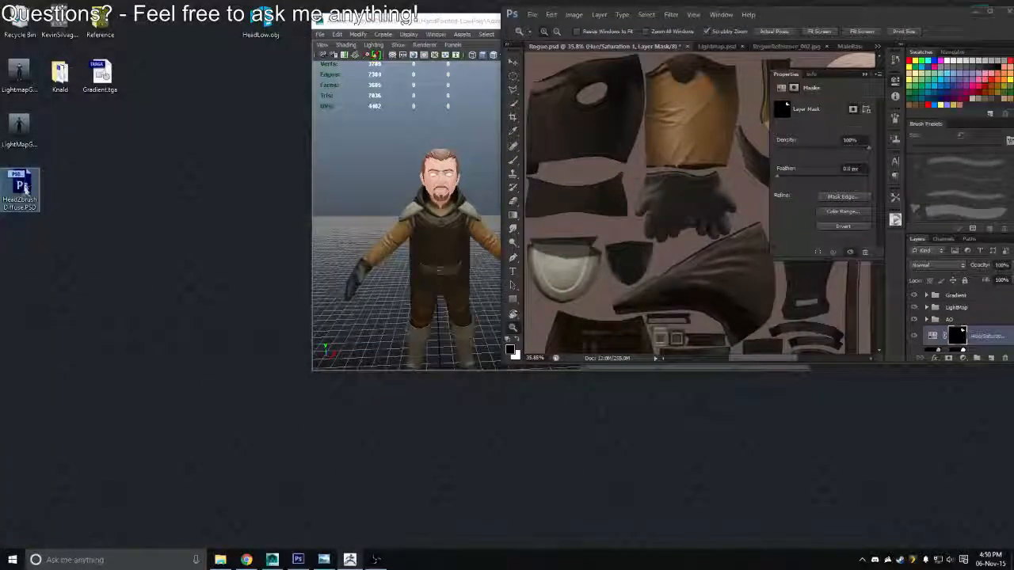
double_click(26, 189)
key(Return)
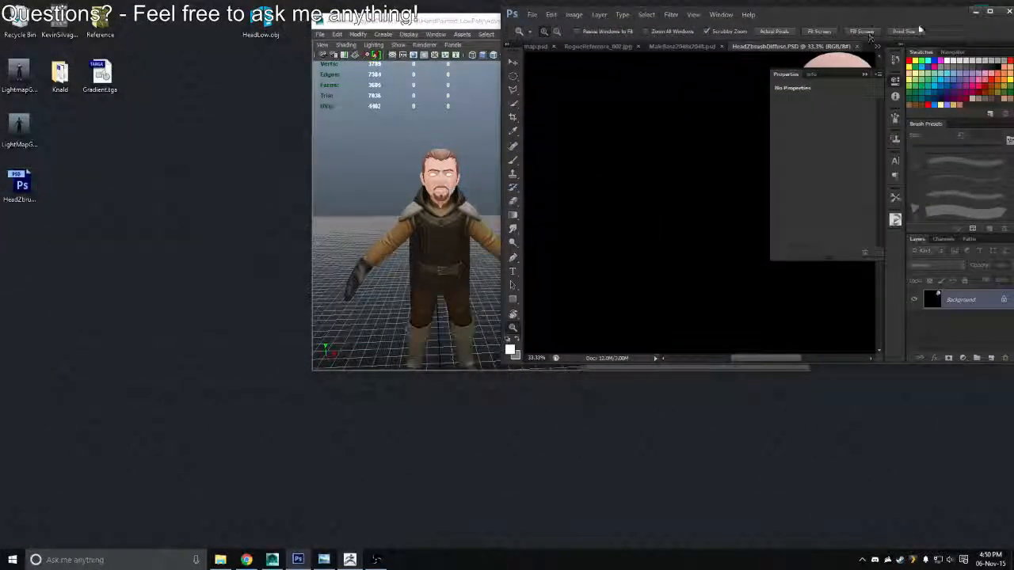
Copy the head texture from HeadZbrushDiffuse.PSD into Rogue.psd above Layer 1 and mask it to the head's outline
click(989, 13)
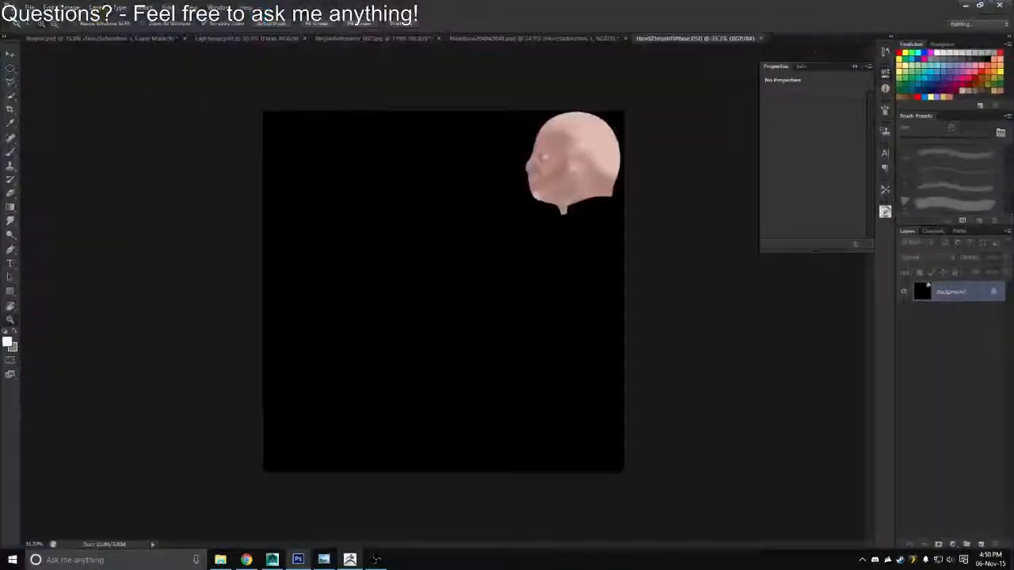
click(411, 39)
click(101, 40)
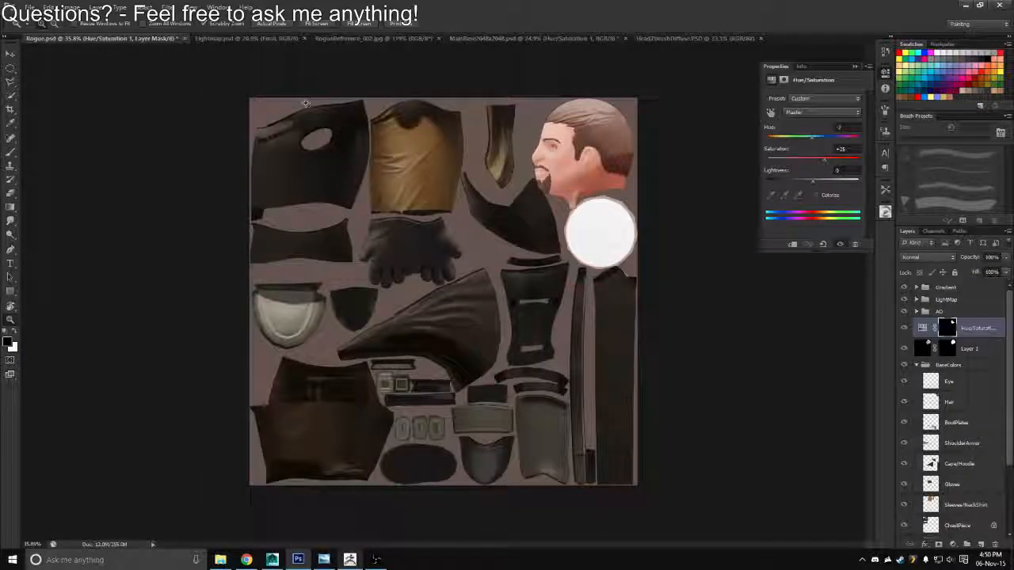
key(ctrl+v)
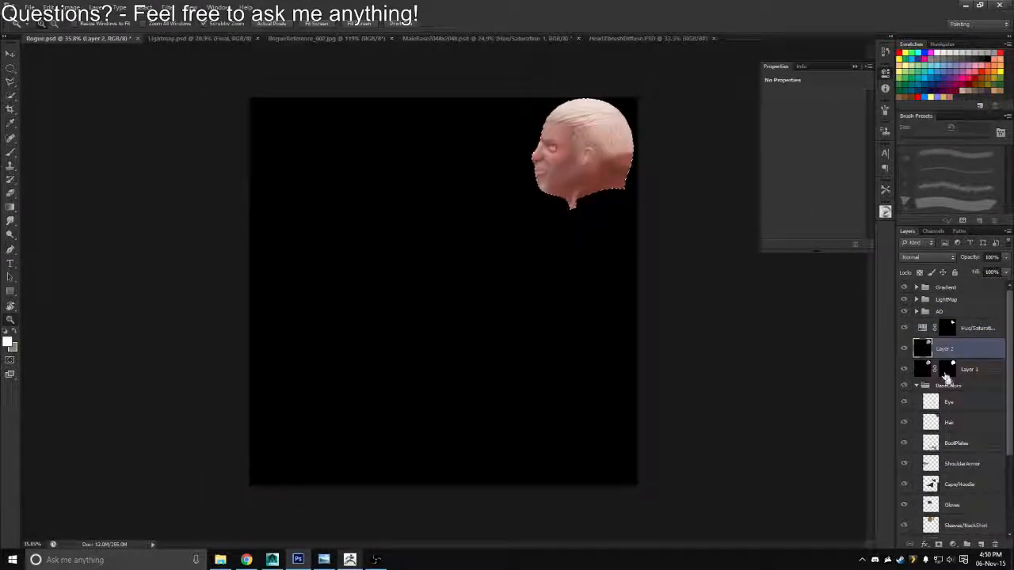
click(939, 545)
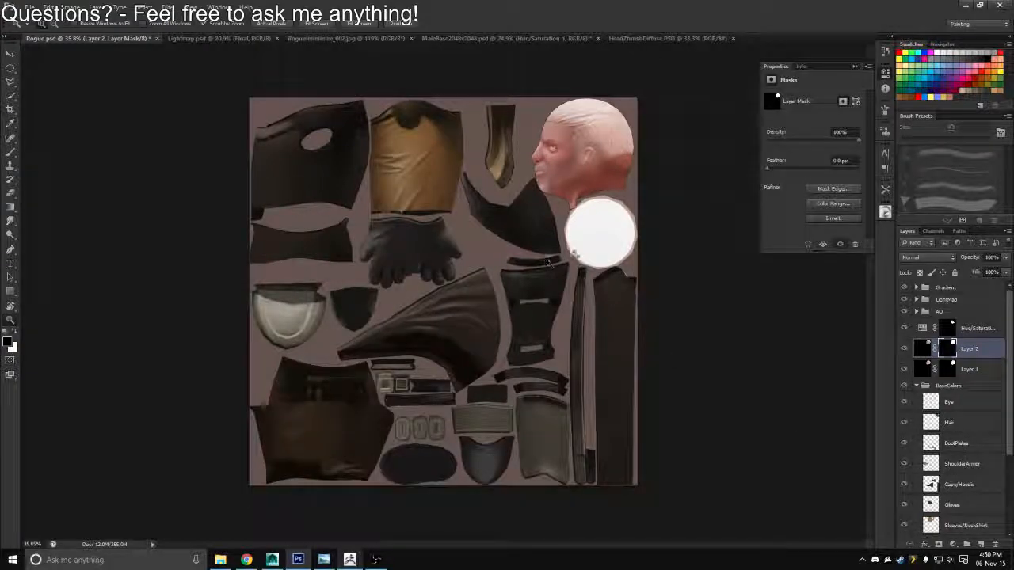
Set the saturation of the Hue/Saturation adjustment above the head layers to +15
click(923, 330)
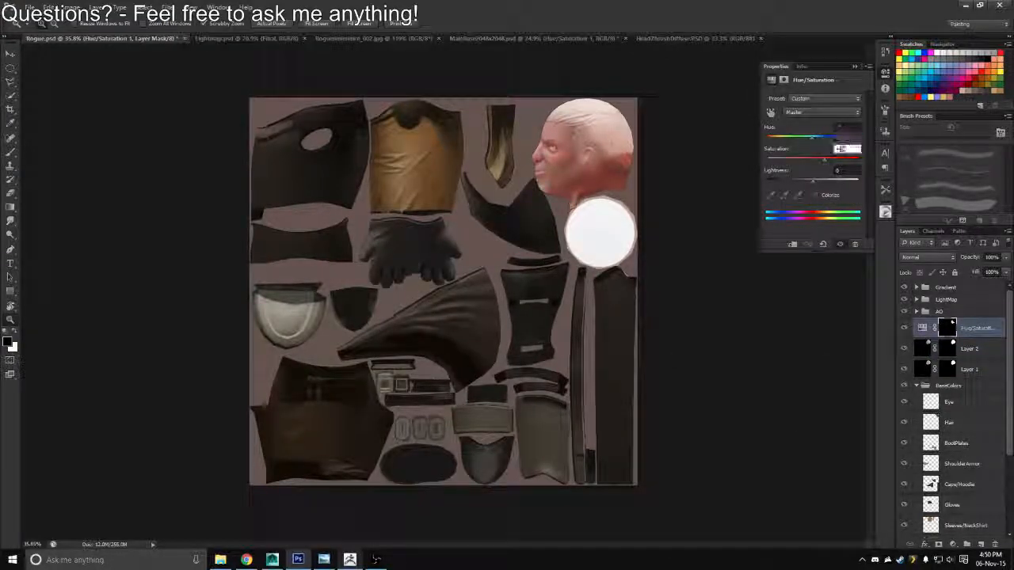
click(839, 148)
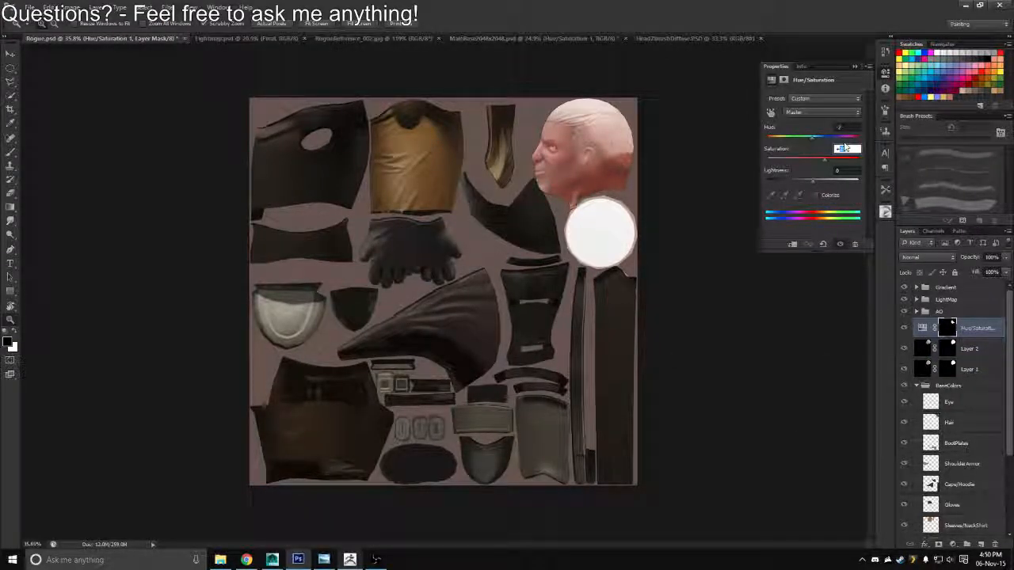
text(2)
key(Return)
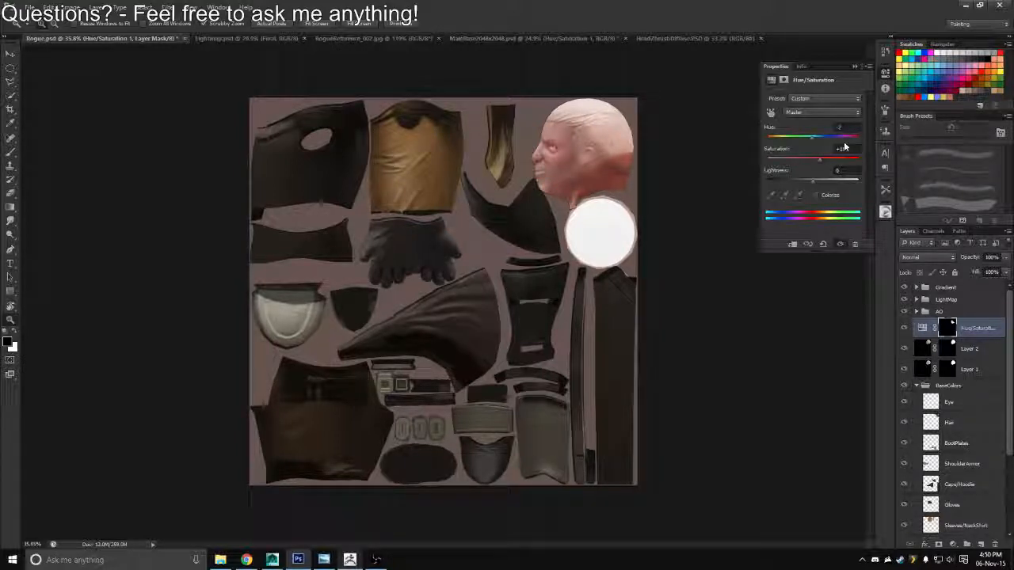
Save the texture sheet in Targa format, overwriting Rogue_Diffuse.tga in the Textures folder
key(ctrl+shift+s)
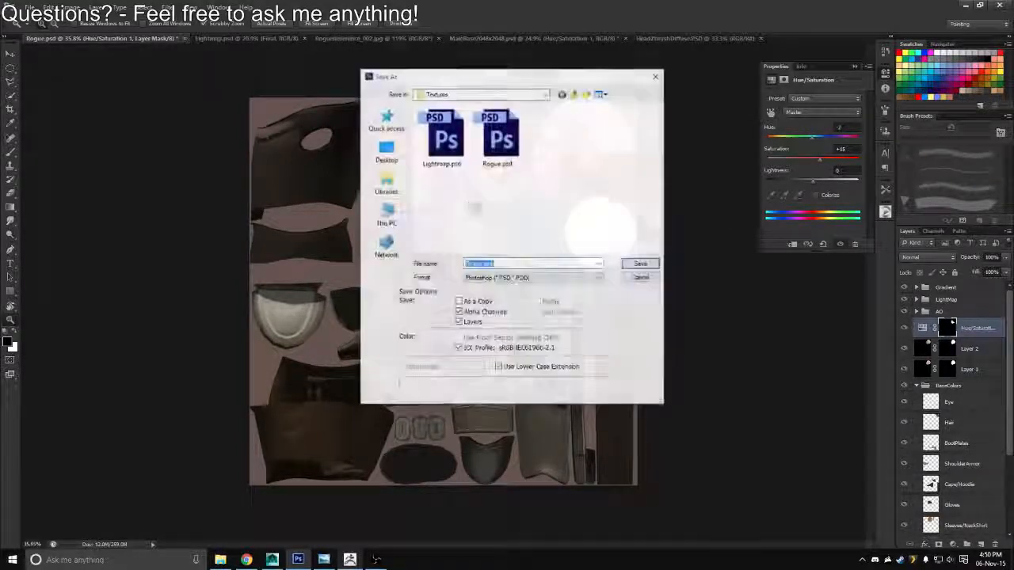
click(497, 278)
click(479, 418)
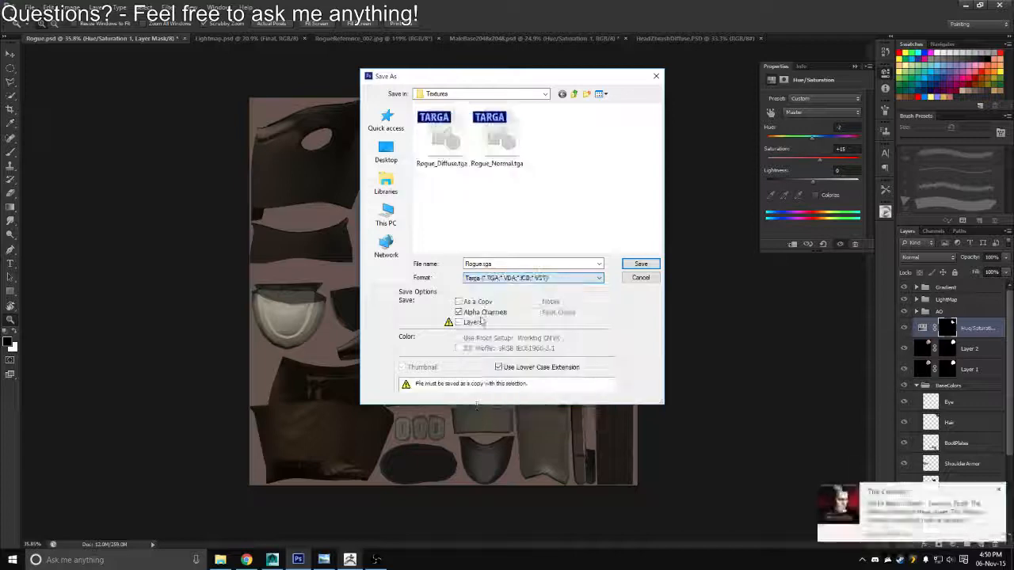
click(451, 154)
double_click(452, 155)
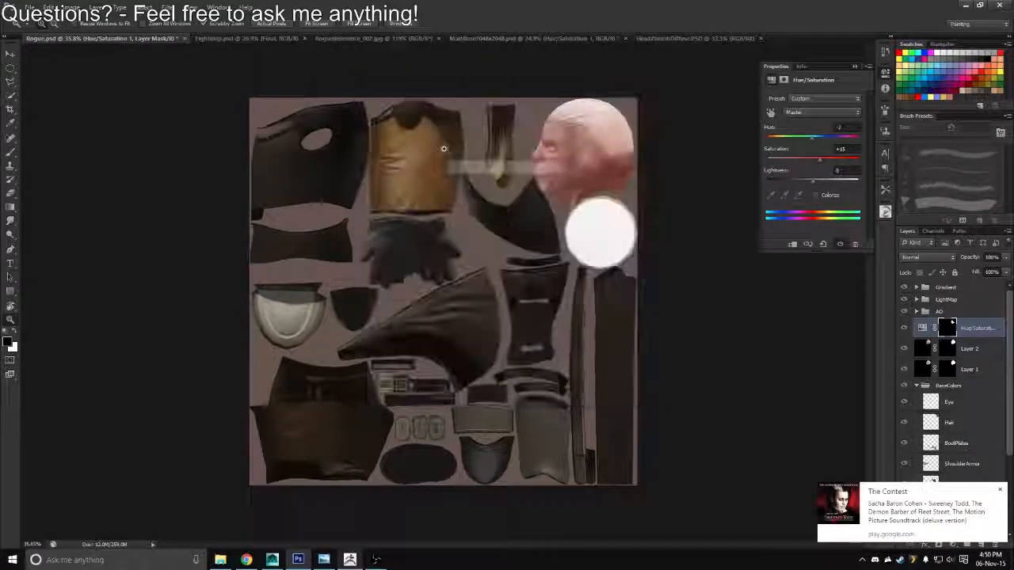
Switch to Maya, maximize it, reload the Rogue_Diffuse.tga texture and inspect the head on the rogue model
key(alt+Tab)
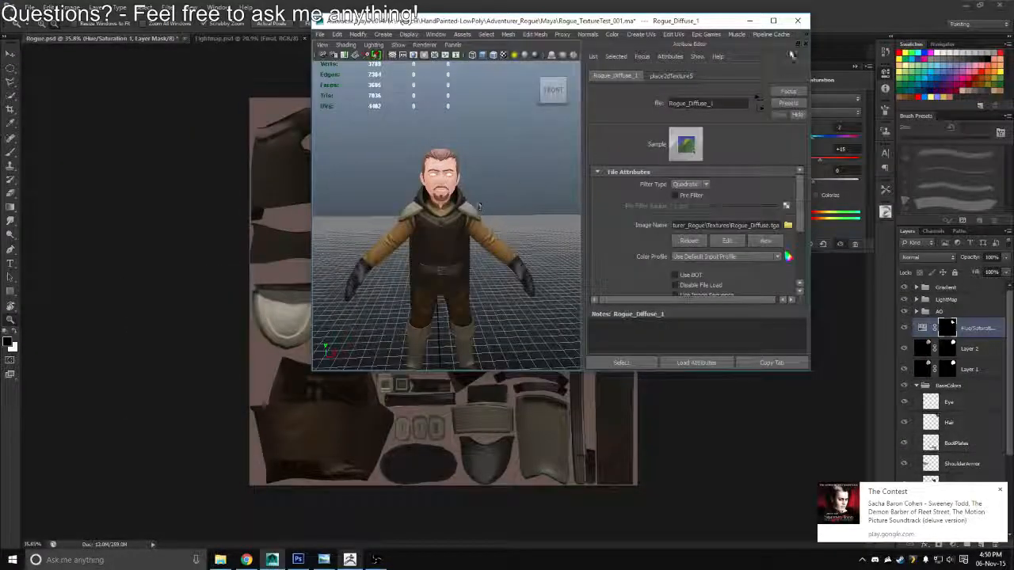
click(773, 19)
click(898, 225)
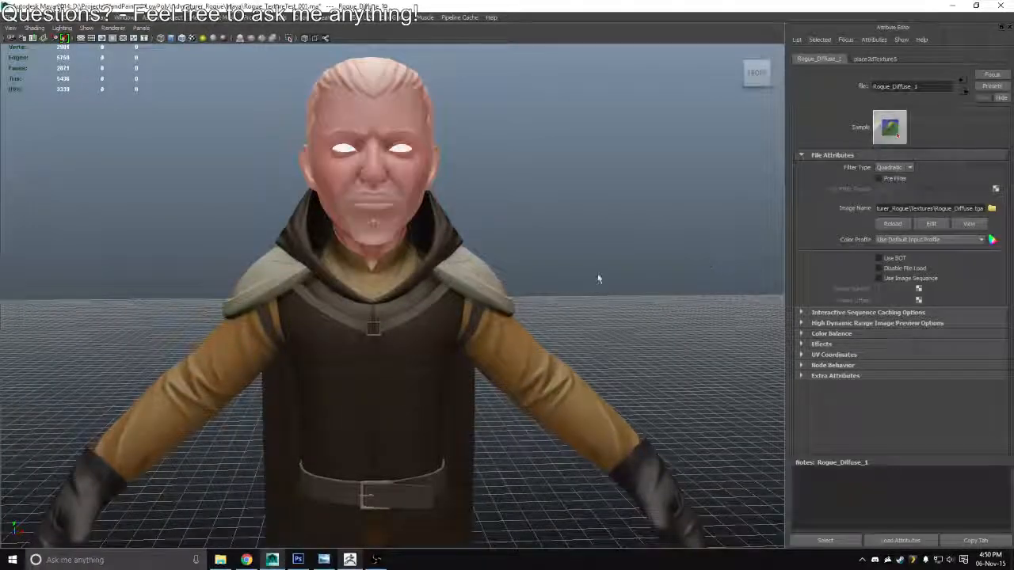
drag(599, 278, 690, 297)
Return to Photoshop, clip the Hue/Saturation adjustment to Layer 2 and delete the adjustment's layer mask
key(alt+Tab)
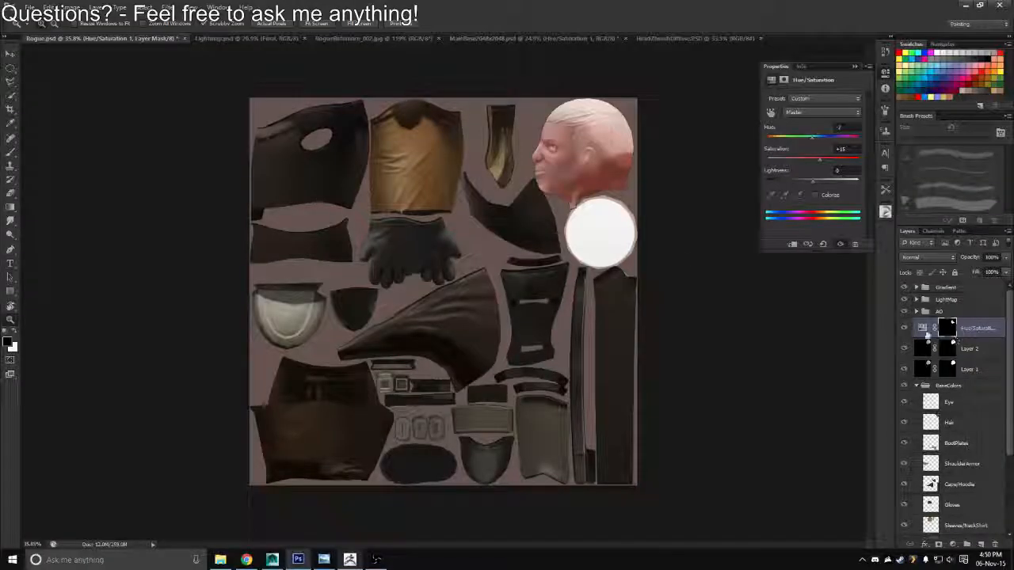
right_click(925, 332)
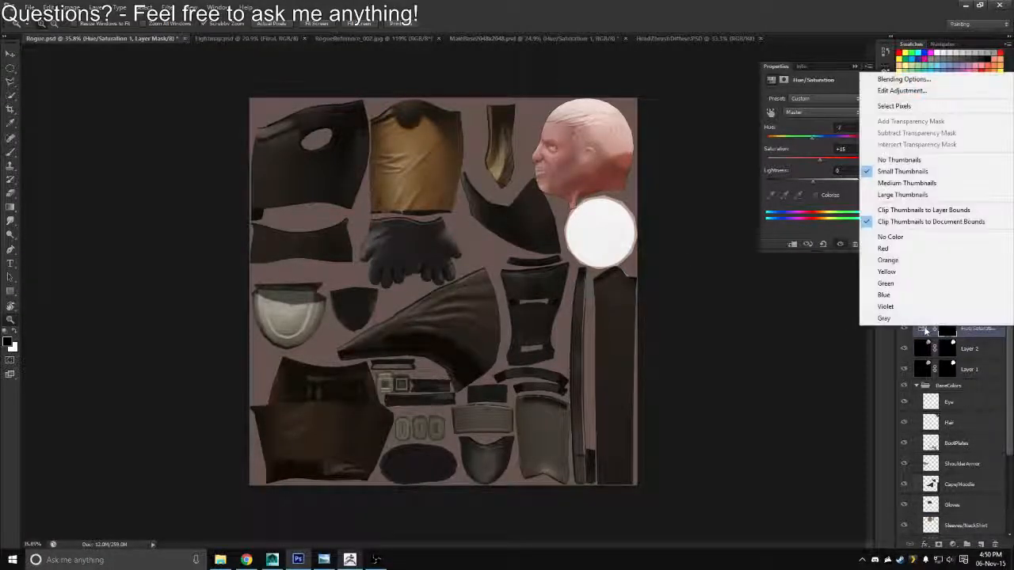
click(975, 342)
right_click(983, 329)
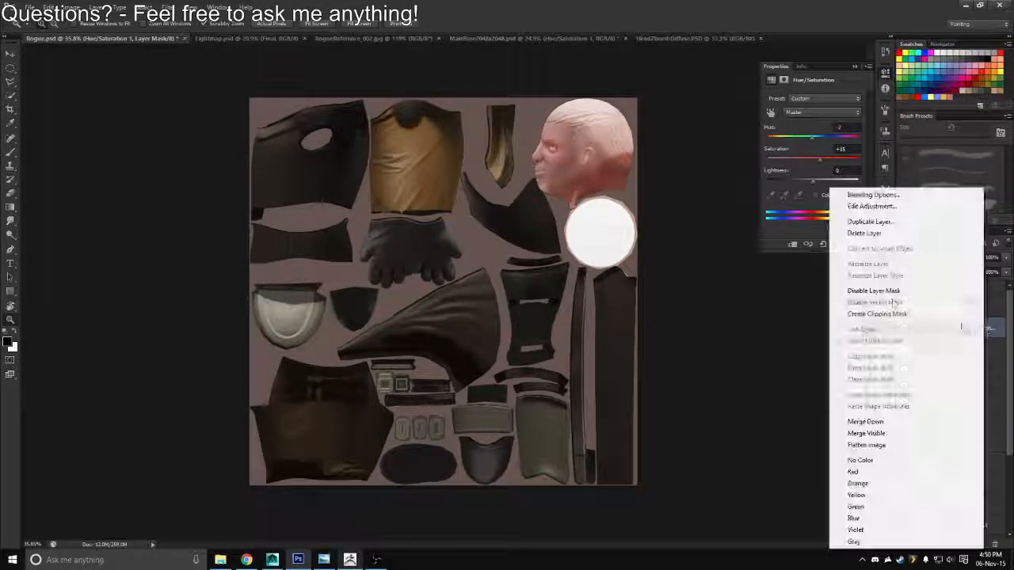
click(863, 315)
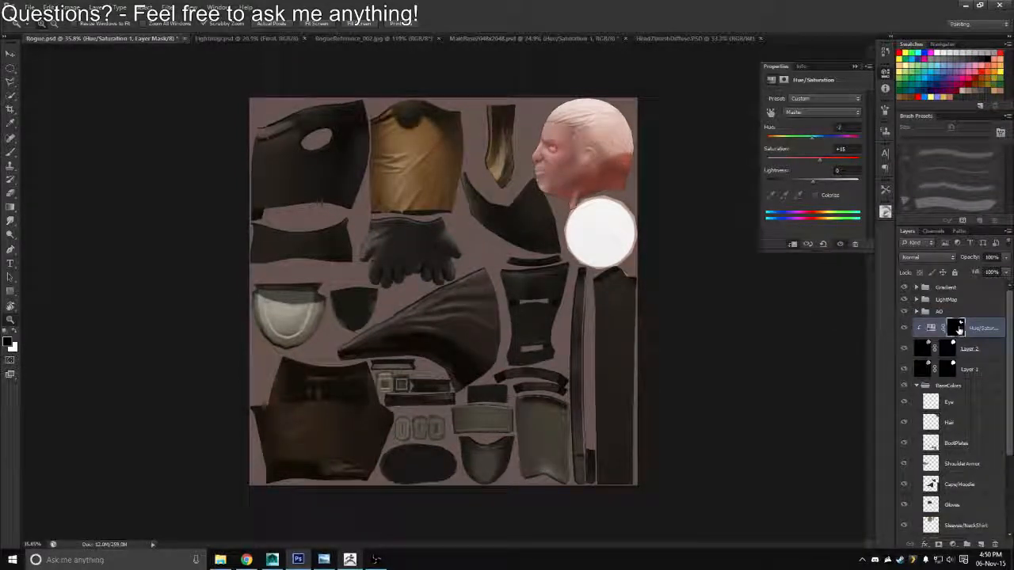
drag(958, 330, 996, 545)
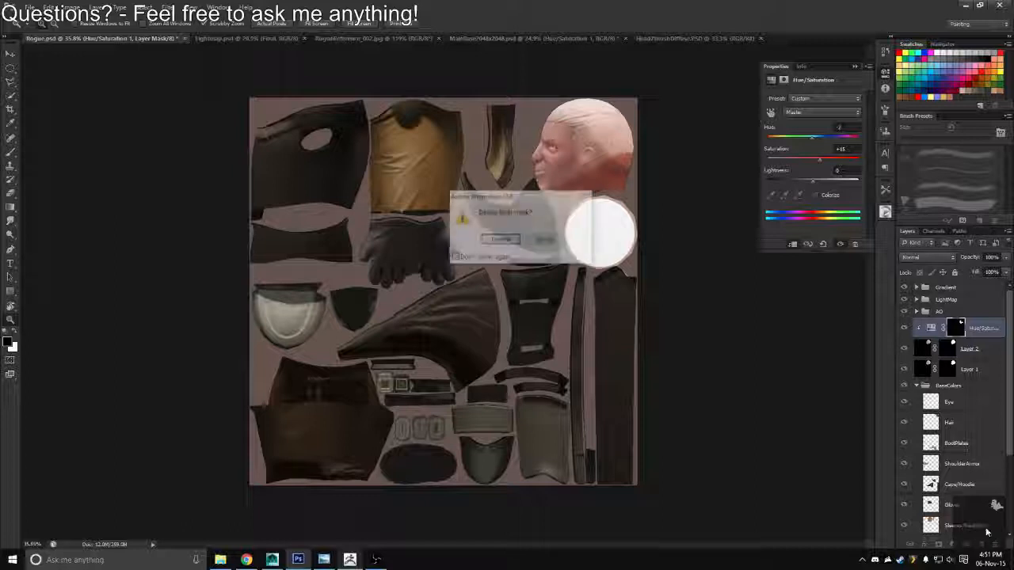
key(Return)
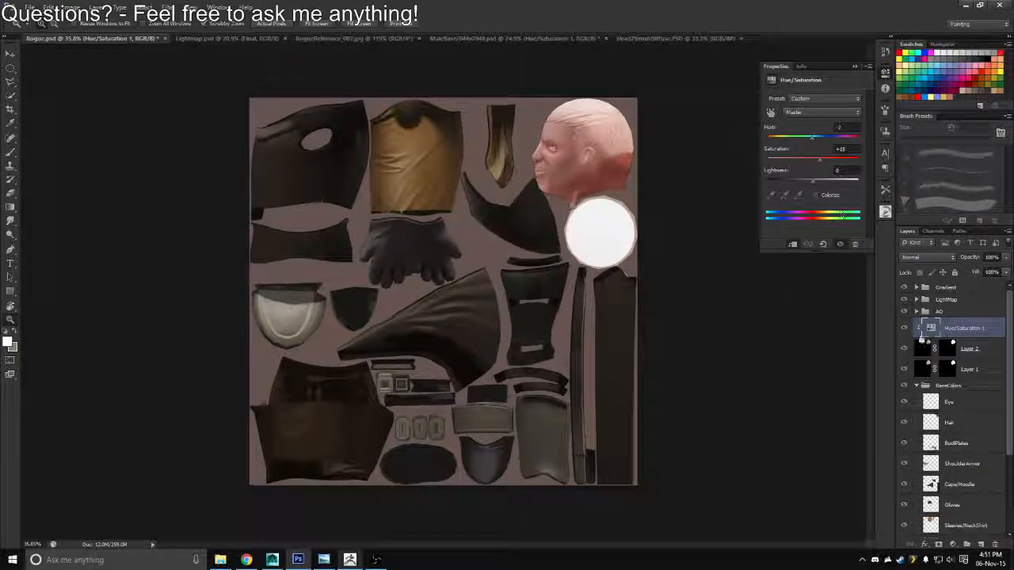
Compare the head with Layer 2 hidden and shown, and try a Hue/Saturation saturation of -20 before restoring 15
click(904, 349)
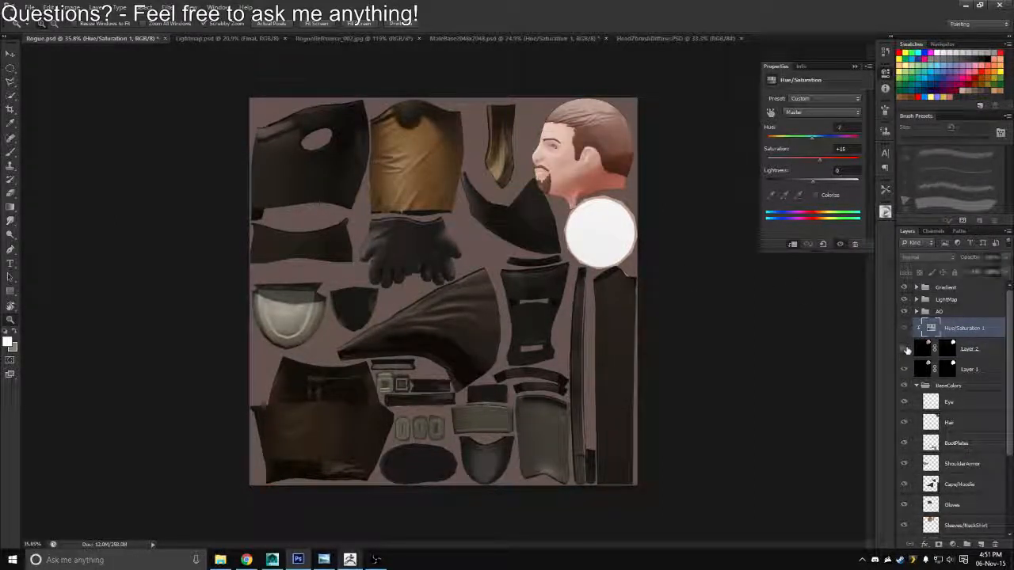
click(906, 350)
drag(820, 164, 802, 163)
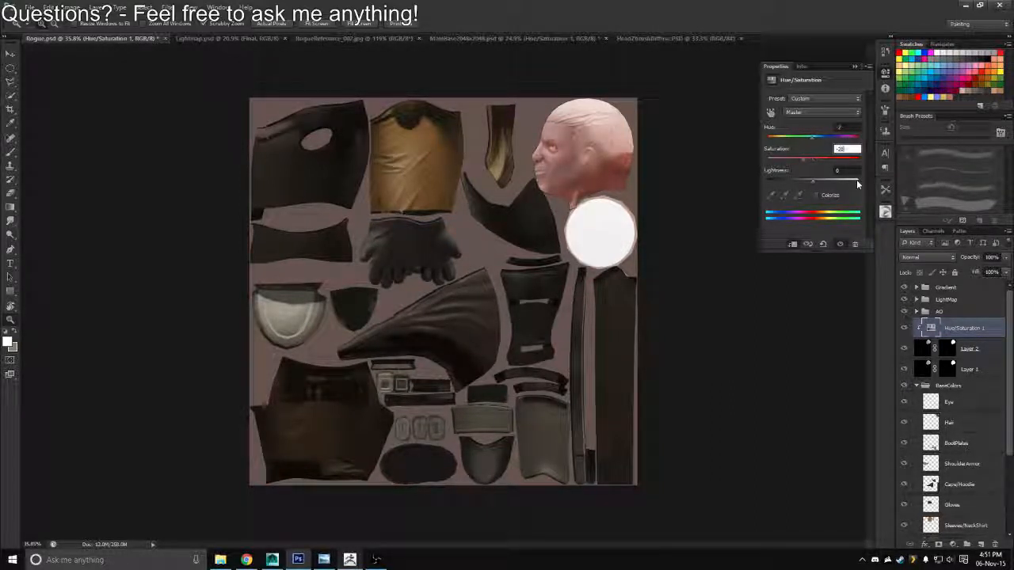
key(Return)
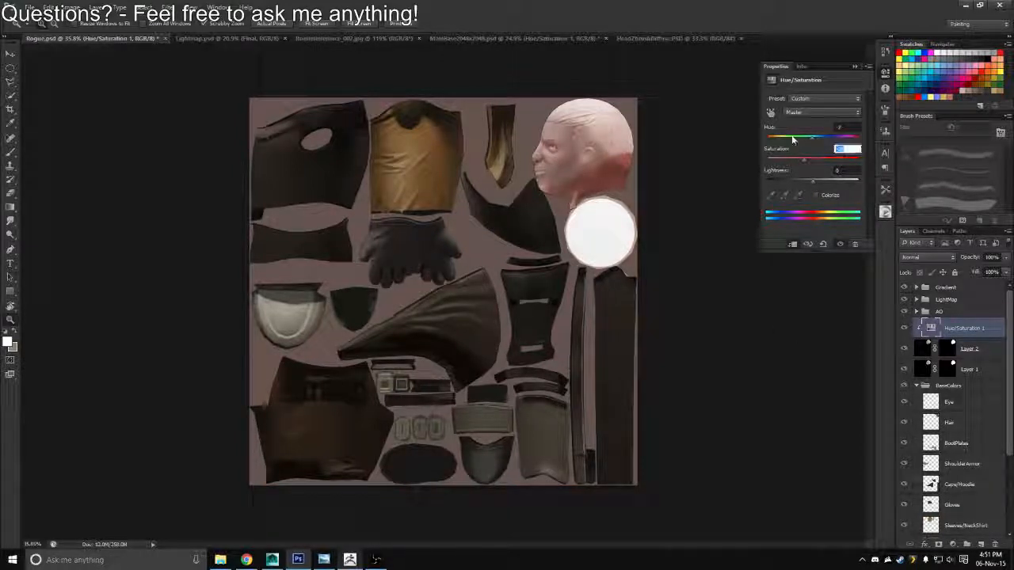
text(15)
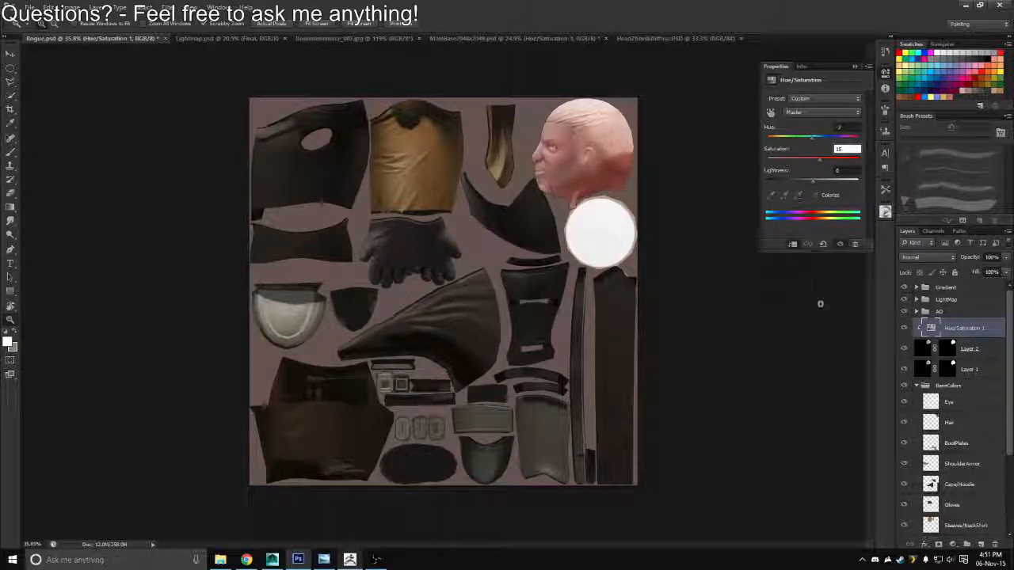
Hide Layer 2 and move Layer 1 directly above it in the layer stack
click(905, 349)
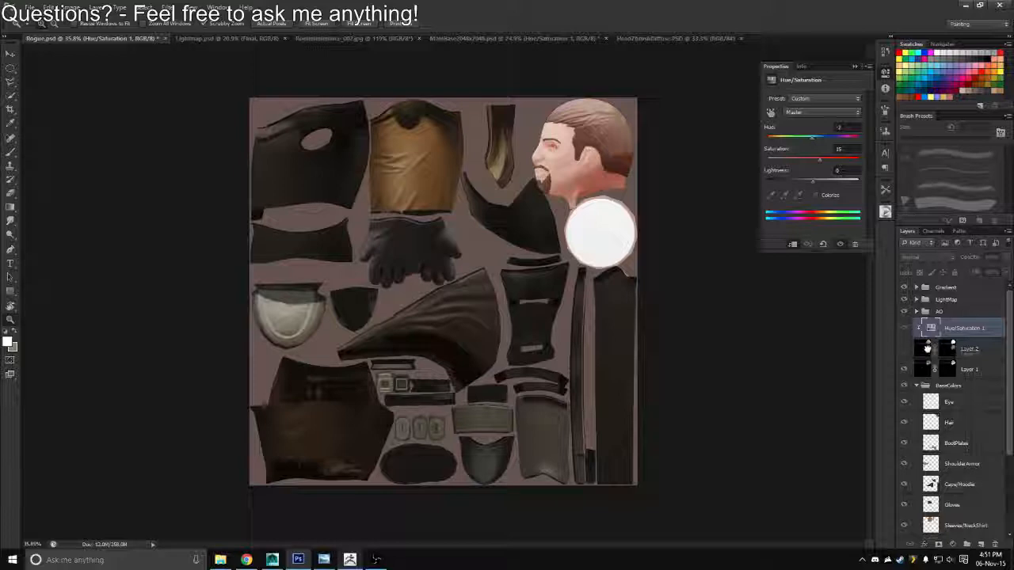
drag(927, 348, 923, 351)
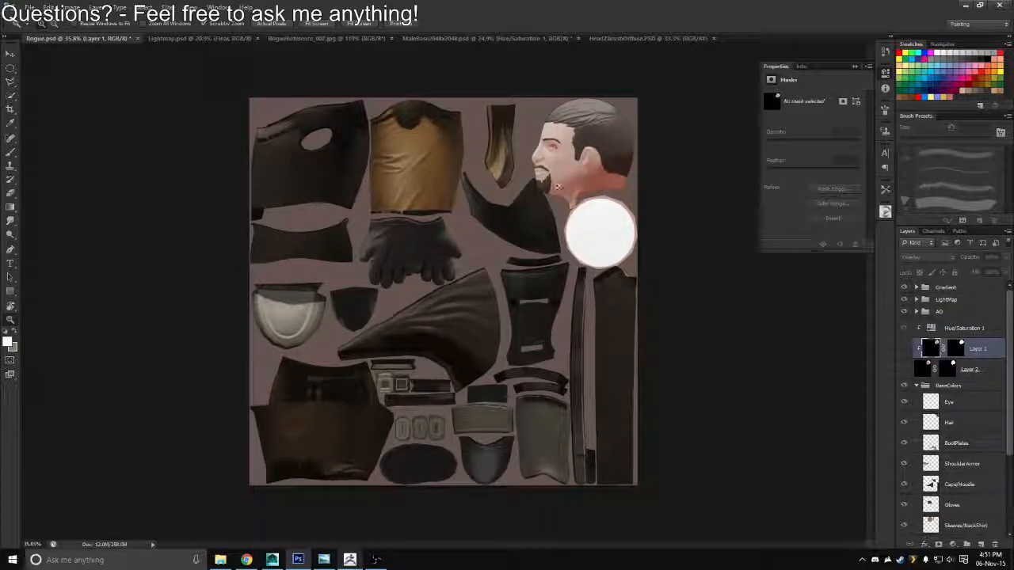
scroll(557, 187, up, 2)
Release Layer 1 from its clipping mask and clip the Hue/Saturation adjustment to Layer 1
right_click(913, 364)
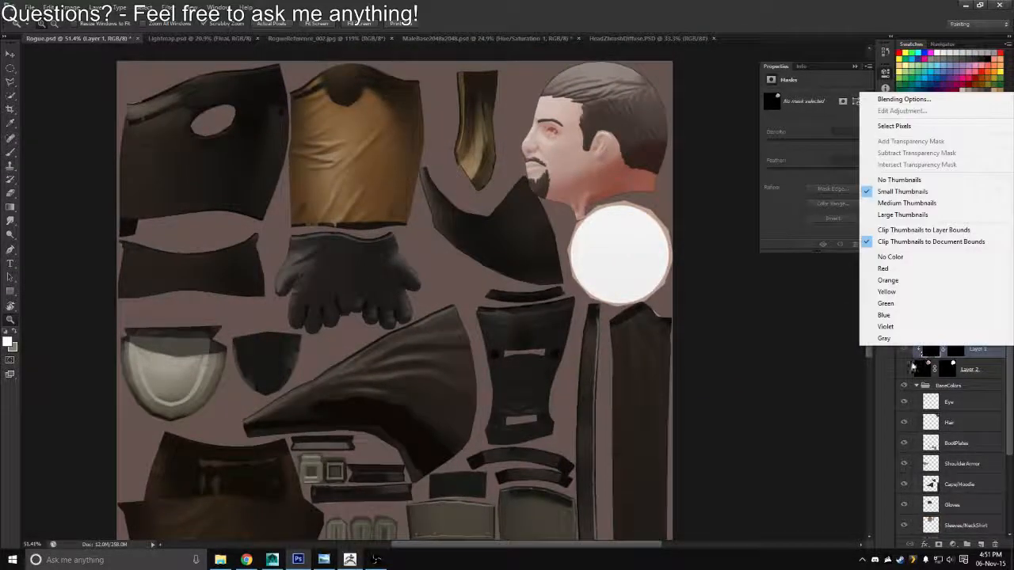
click(912, 365)
right_click(994, 358)
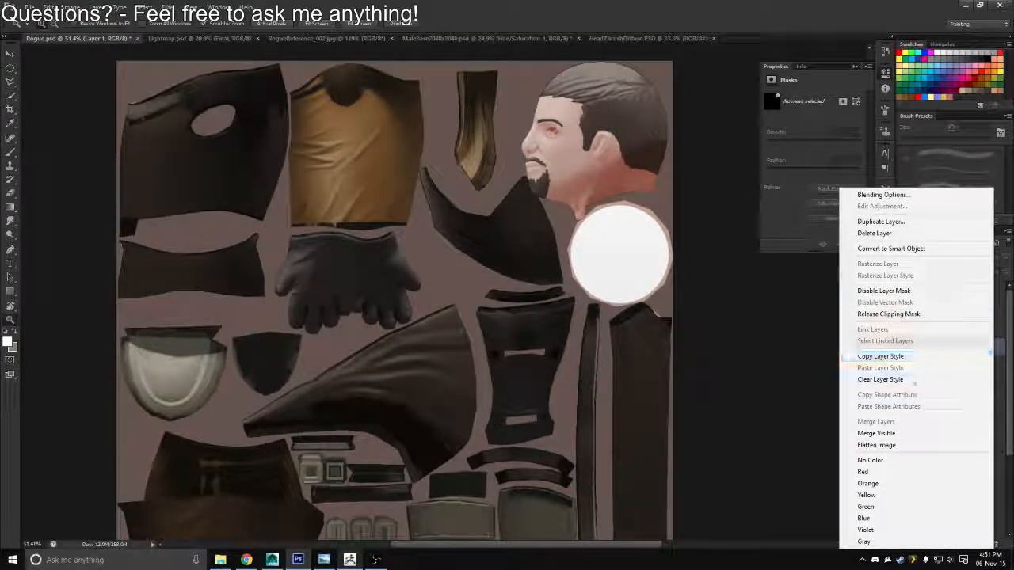
click(888, 314)
right_click(982, 331)
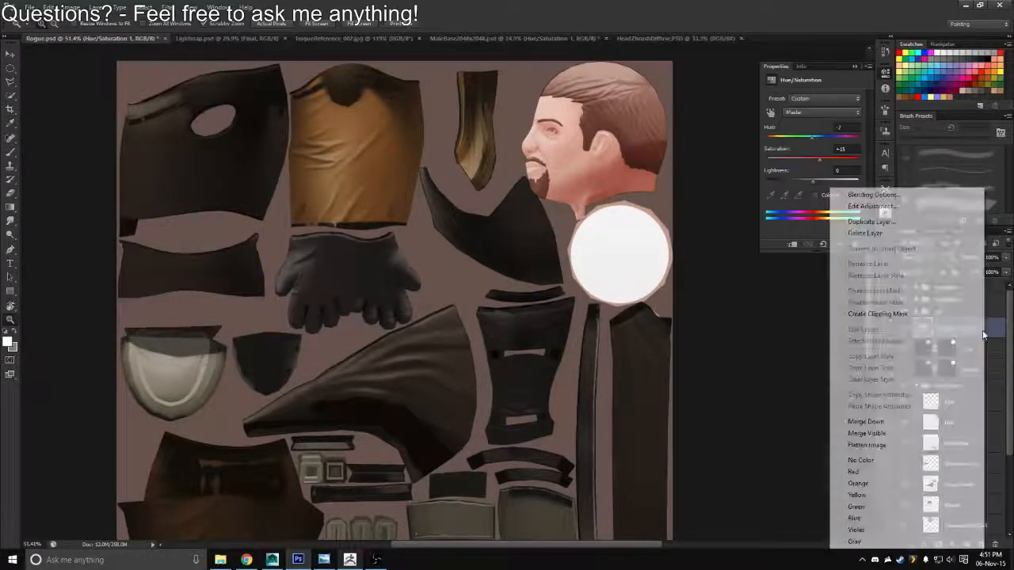
click(883, 312)
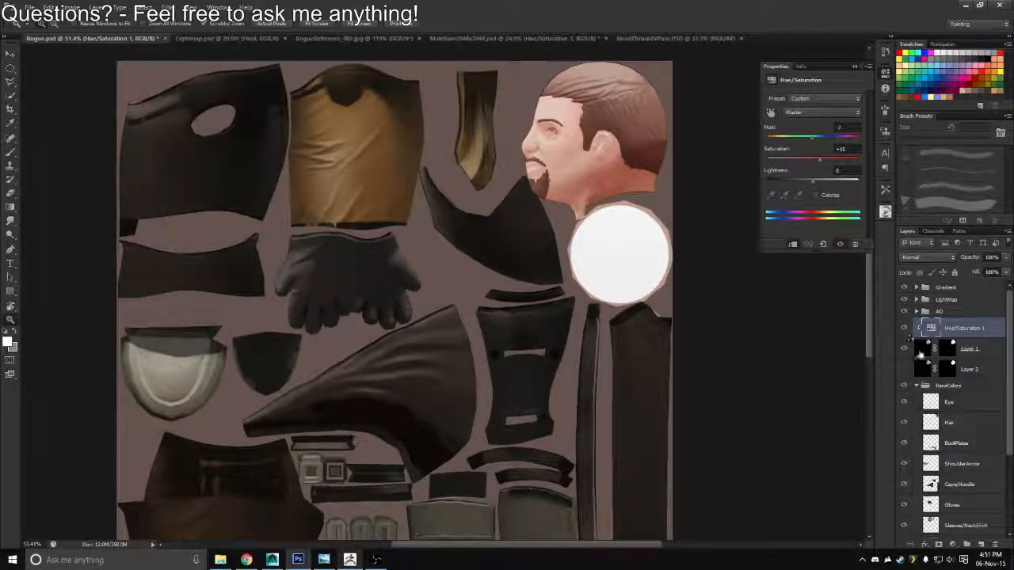
Compare the head with Layer 2 shown and hidden, then examine the sculpted head in ZBrush and return to Photoshop
click(904, 370)
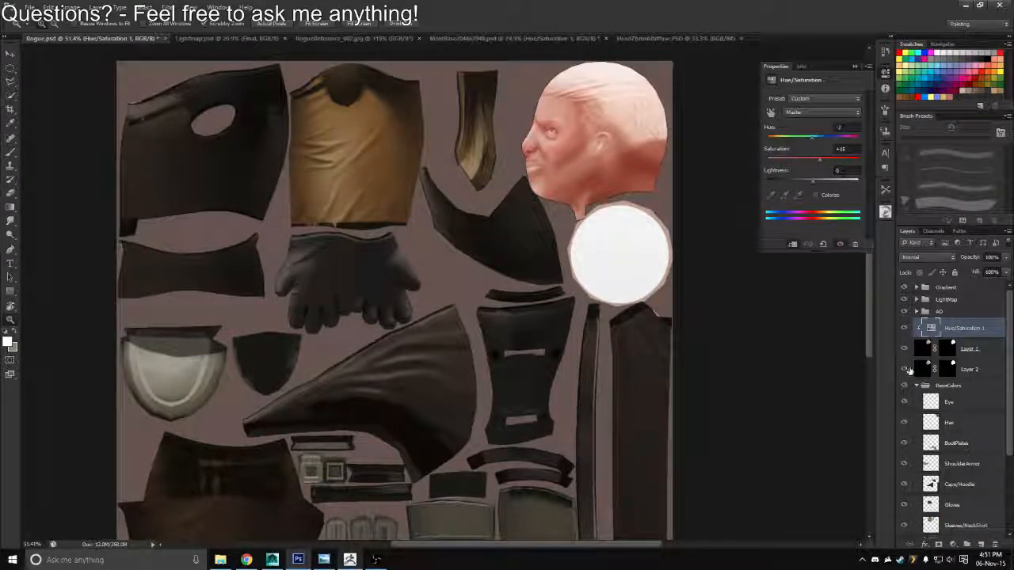
click(905, 369)
key(alt+Tab)
key(alt+Tab)
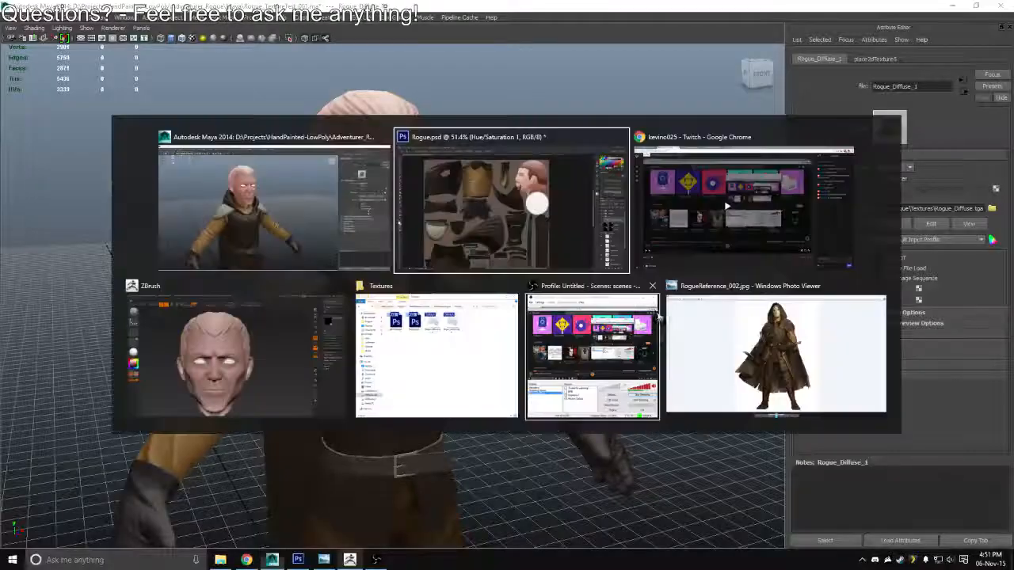
key(alt+Tab)
key(alt+Tab)
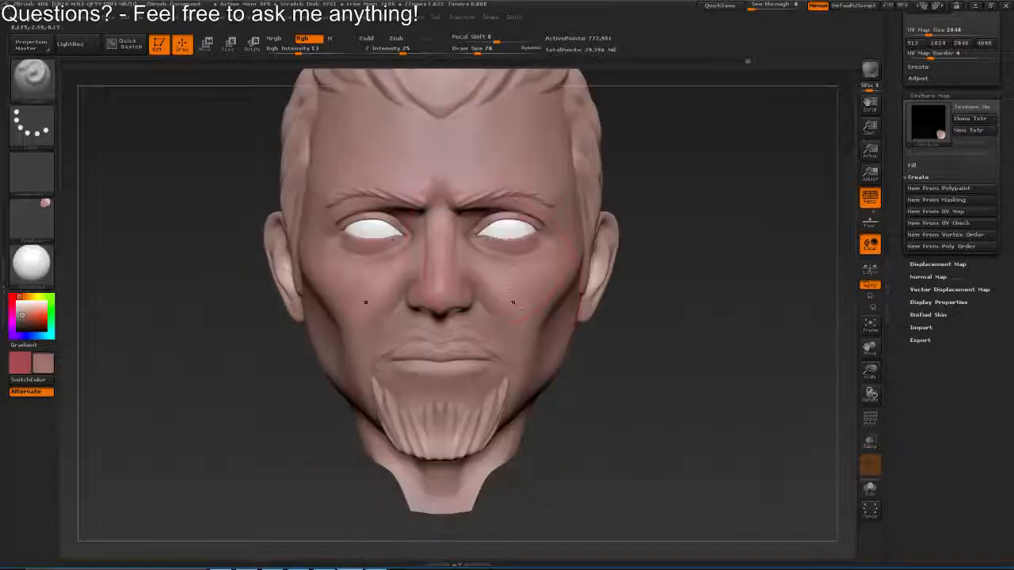
key(alt+Tab)
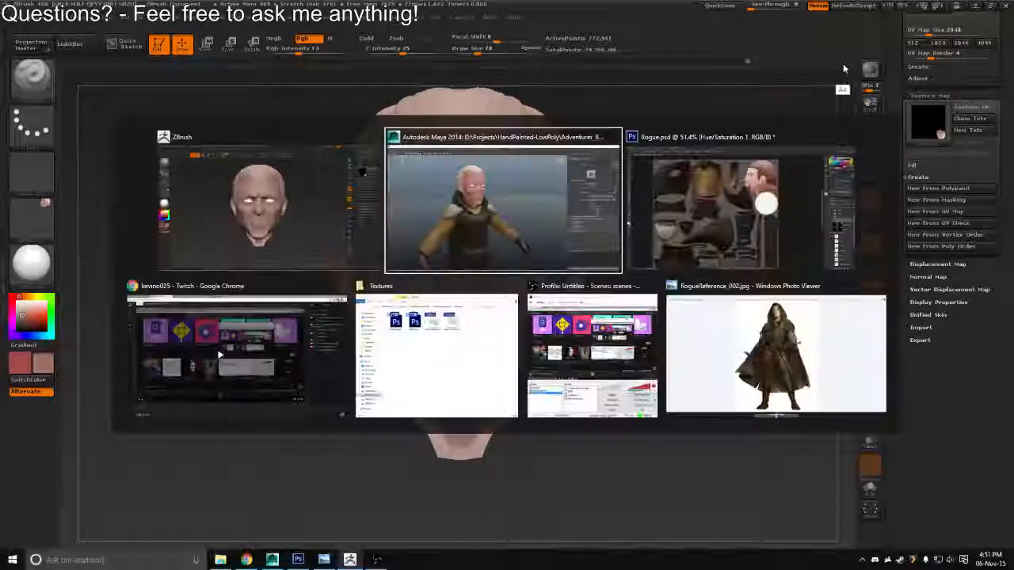
key(alt+Tab)
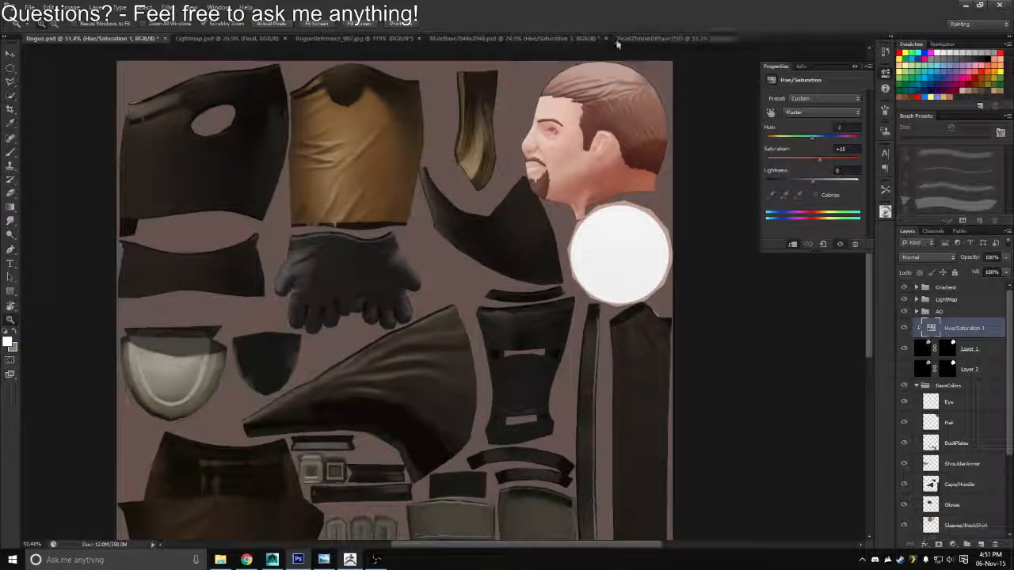
Replace Layer 2 in Rogue.psd with the head texture from HeadZBrushDiffuse.PSD, pasted directly above Layer 1
click(671, 38)
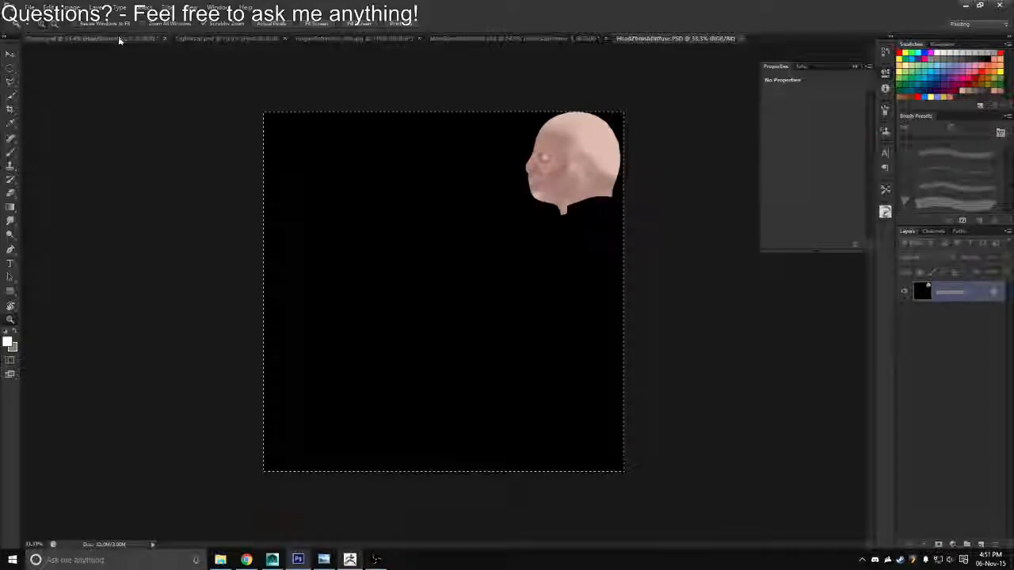
click(156, 37)
click(921, 370)
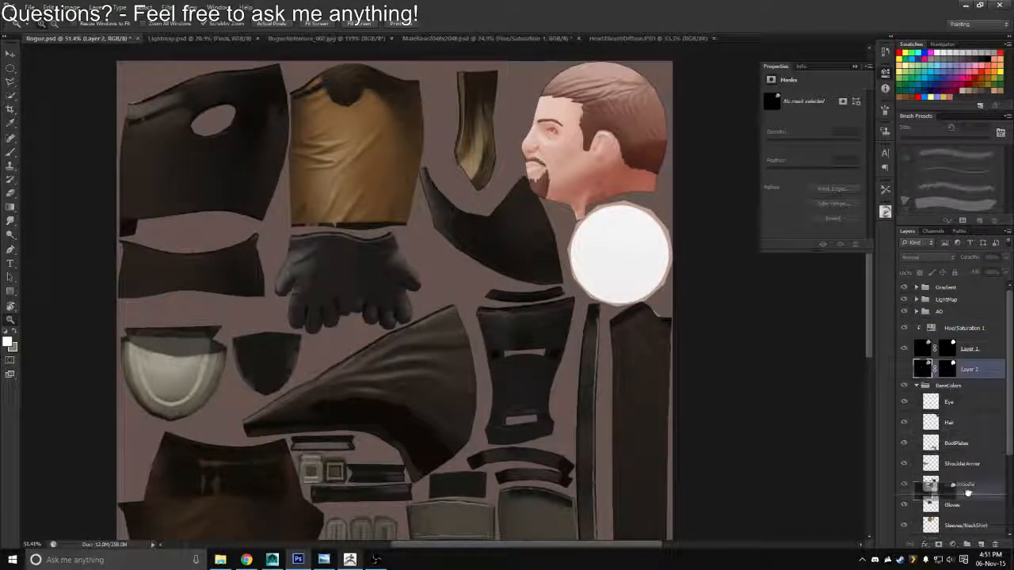
key(Delete)
click(924, 323)
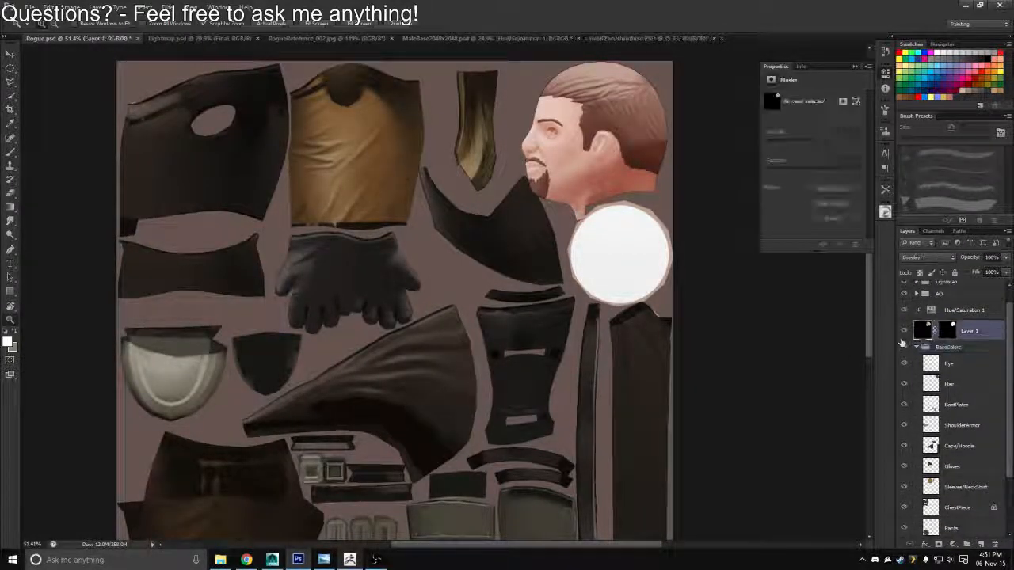
key(ctrl+v)
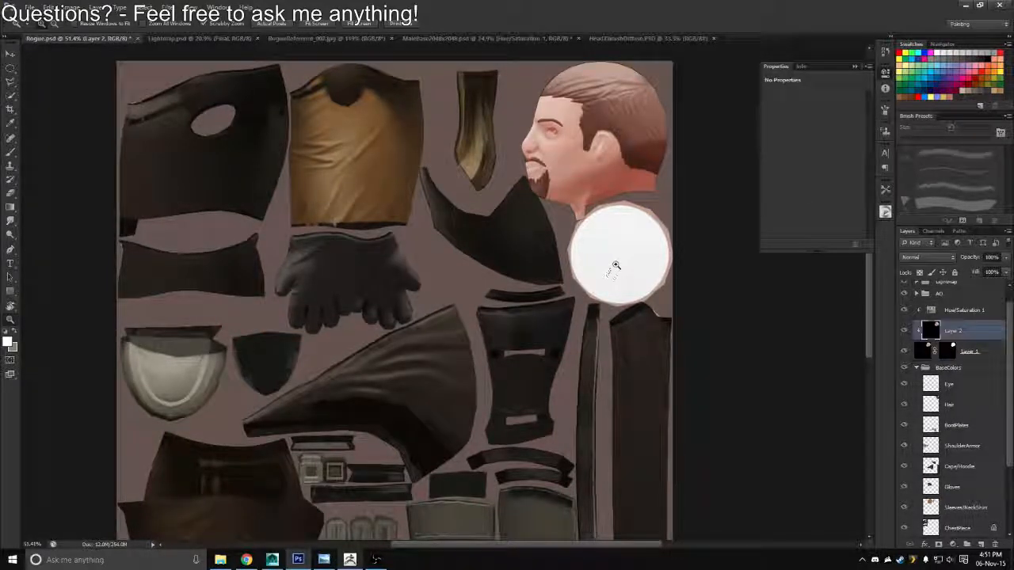
Save a copy of the texture sheet in Targa format at 24 bits/pixel, overwriting Rogue_Diffuse.tga
key(ctrl+shift+s)
click(533, 277)
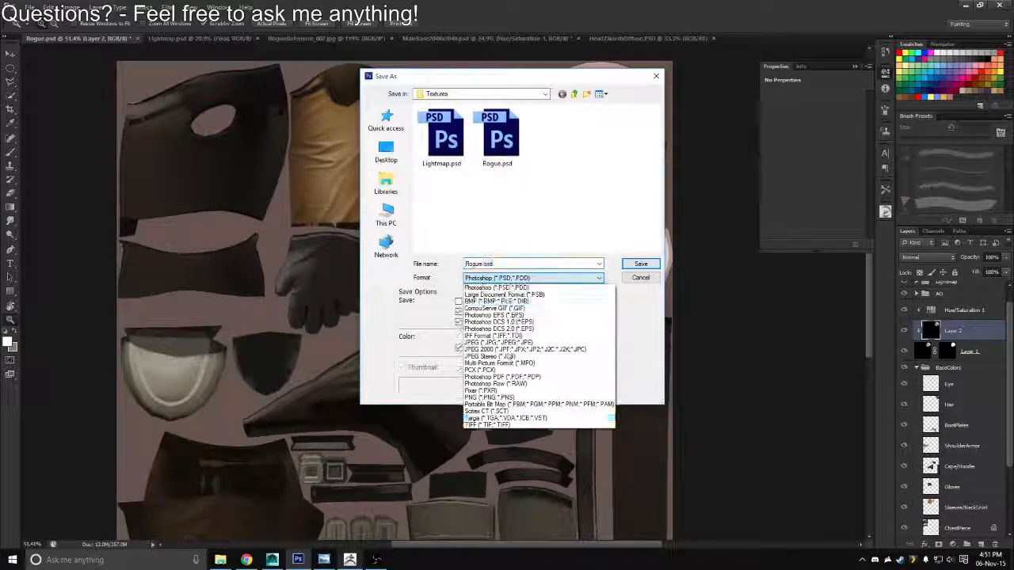
click(509, 417)
key(Return)
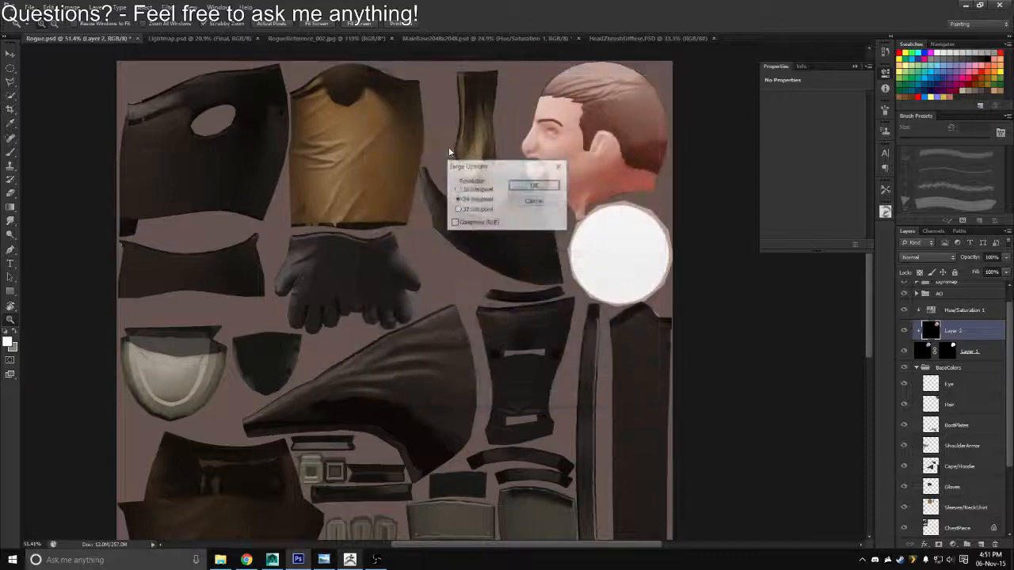
key(Return)
Switch to Maya, reload the Rogue_Diffuse.tga file texture and view the rogue's head from the front
key(alt+Tab)
key(Tab)
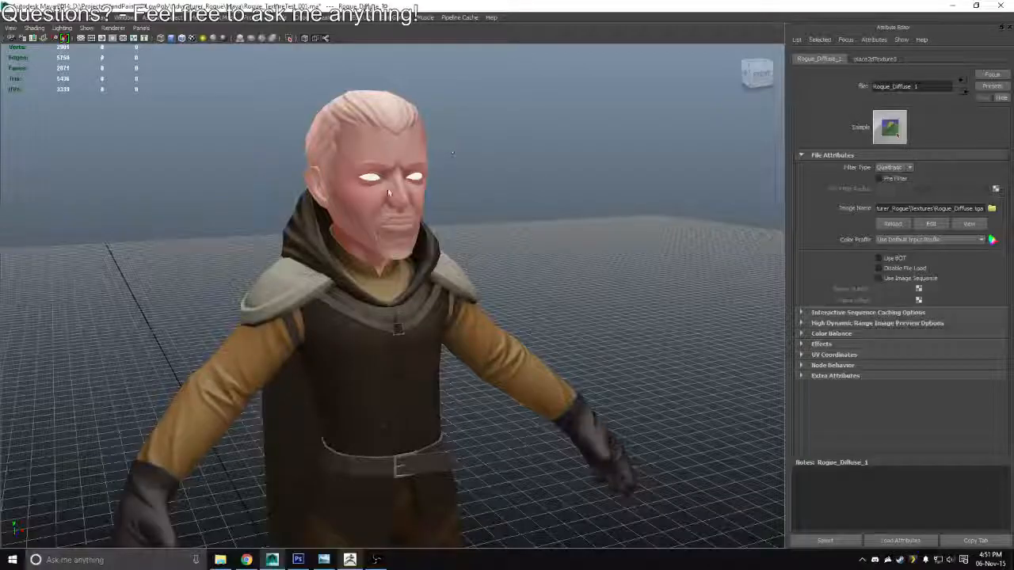
click(893, 224)
drag(672, 231, 473, 167)
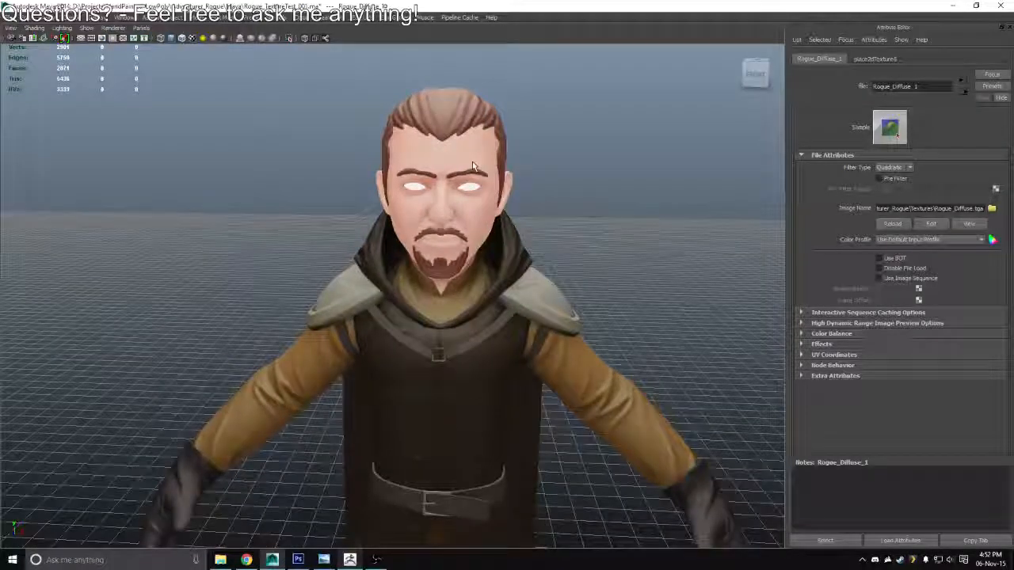
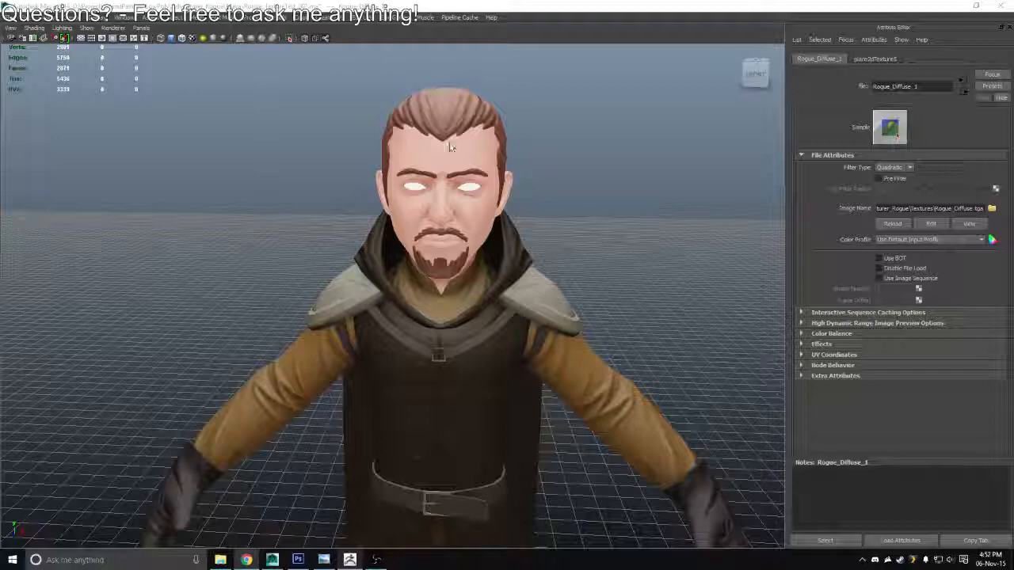
Switch to ZBrush and clear the brush's active texture so the head can be painted with plain colour
mouse_move(532, 262)
mouse_down()
mouse_move(606, 267)
mouse_move(532, 271)
mouse_move(523, 263)
mouse_up()
key(alt+Tab)
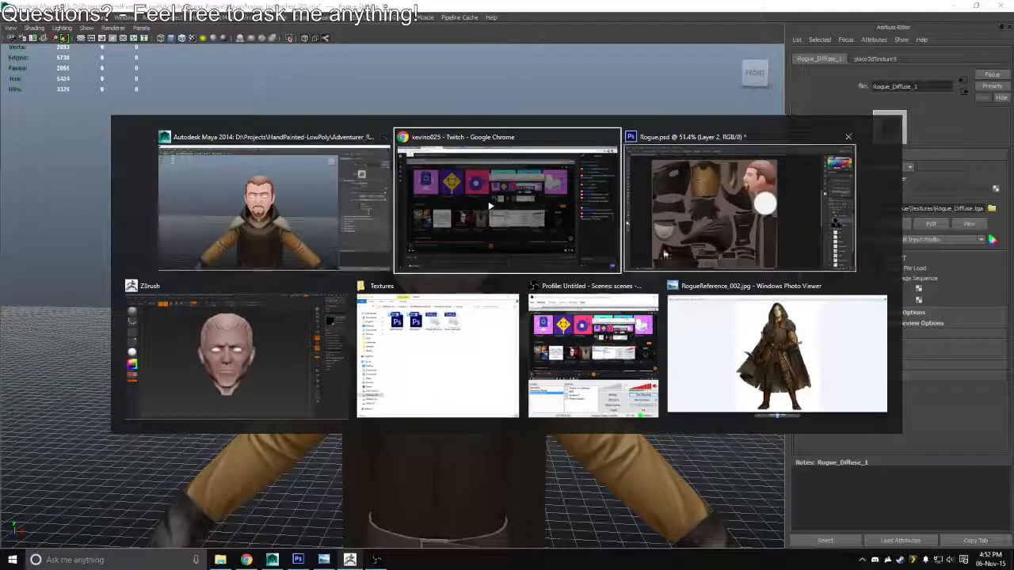
key(alt+Tab)
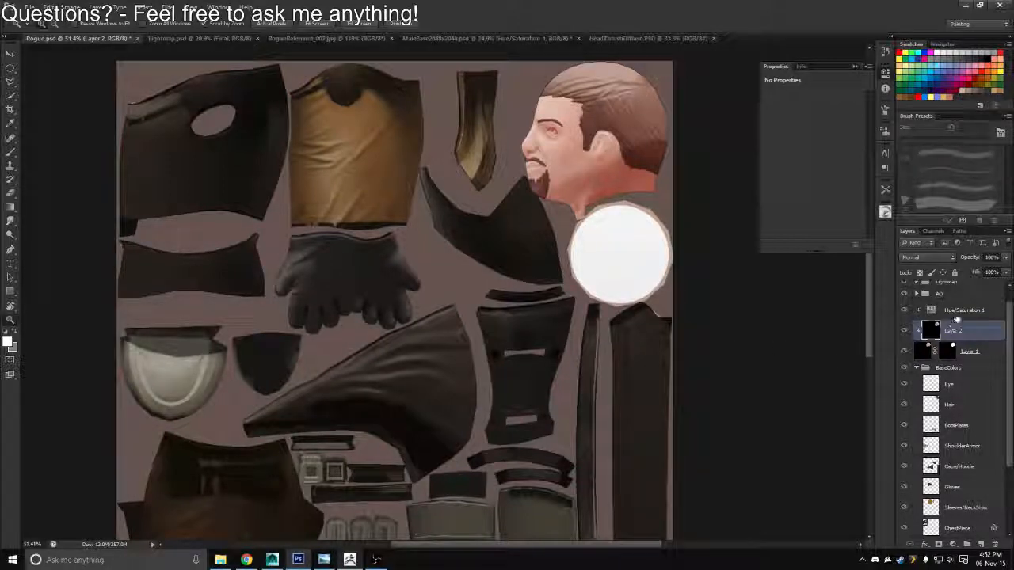
key(alt+Tab)
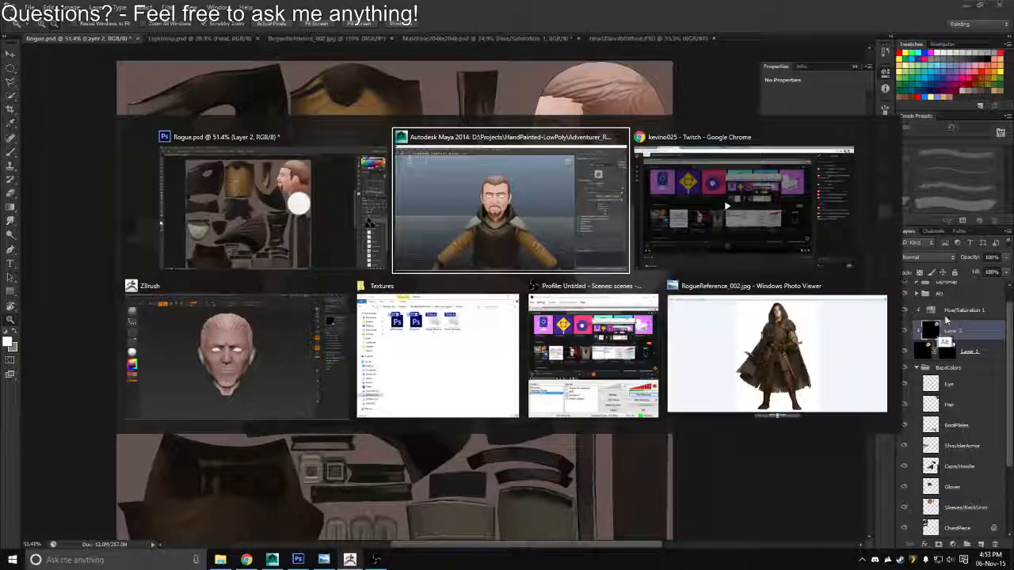
click(317, 341)
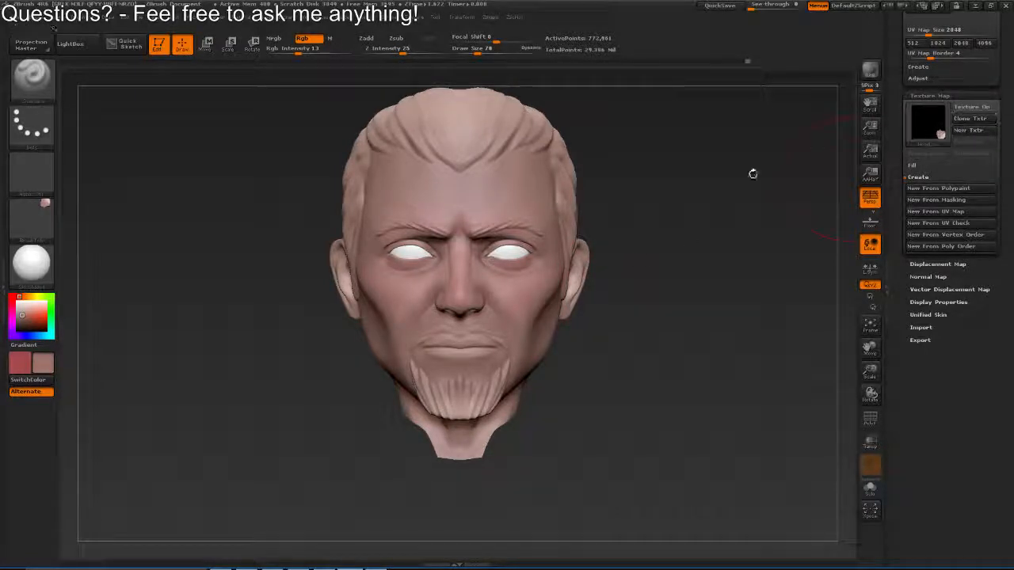
click(41, 224)
click(87, 229)
Try a polypaint stroke on the side of the face in front of the ear and undo it
mouse_move(277, 247)
mouse_down()
mouse_move(285, 272)
mouse_move(181, 274)
mouse_up()
mouse_move(610, 202)
mouse_down()
mouse_move(615, 279)
mouse_move(634, 260)
mouse_move(619, 267)
mouse_up()
mouse_move(620, 336)
mouse_down()
mouse_move(610, 256)
mouse_move(575, 278)
mouse_move(580, 268)
mouse_up()
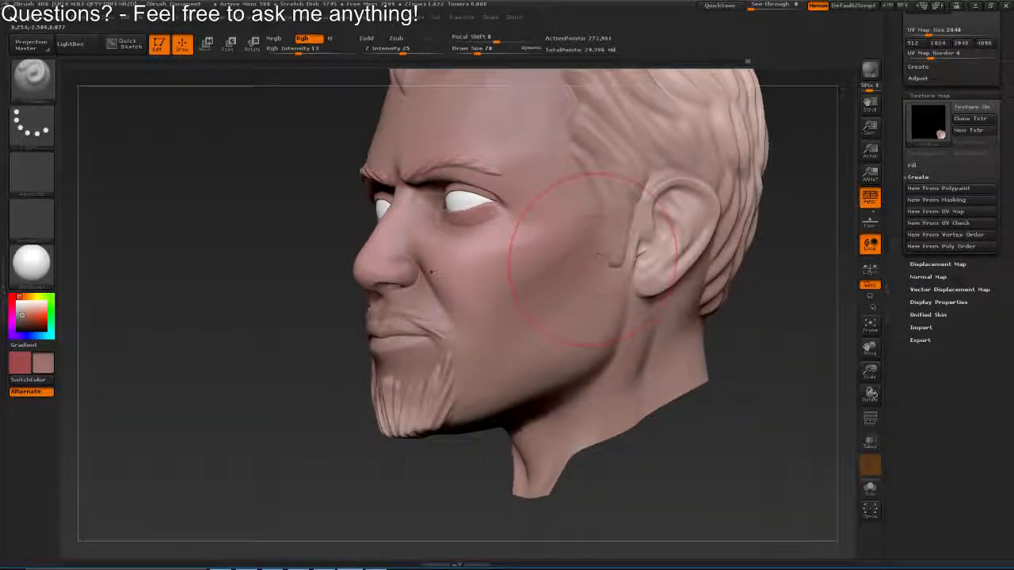
drag(514, 365, 594, 301)
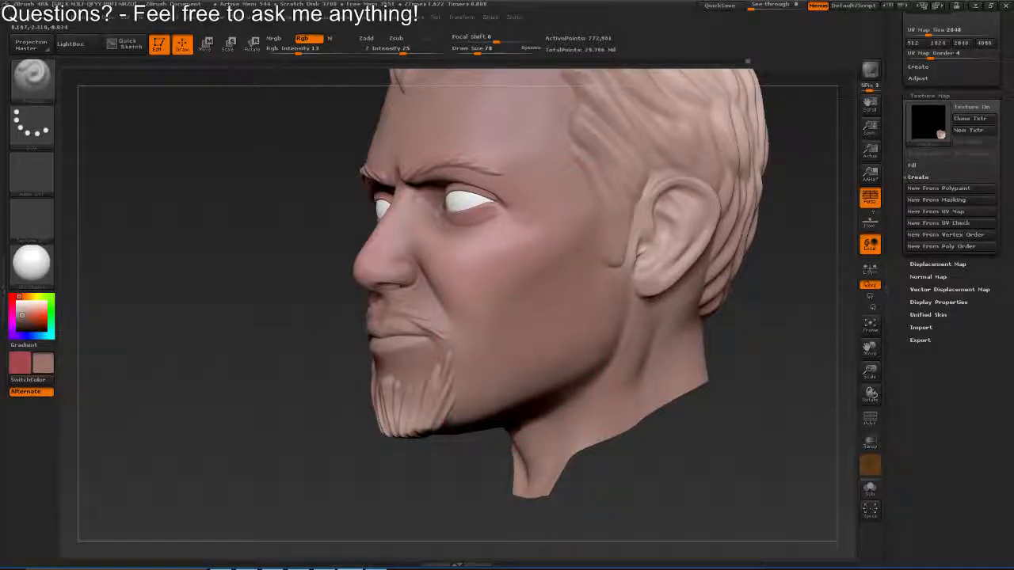
key(ctrl+z)
Raise the Rgb Intensity and sample a red paint colour from the swatch plane above the head
click(305, 52)
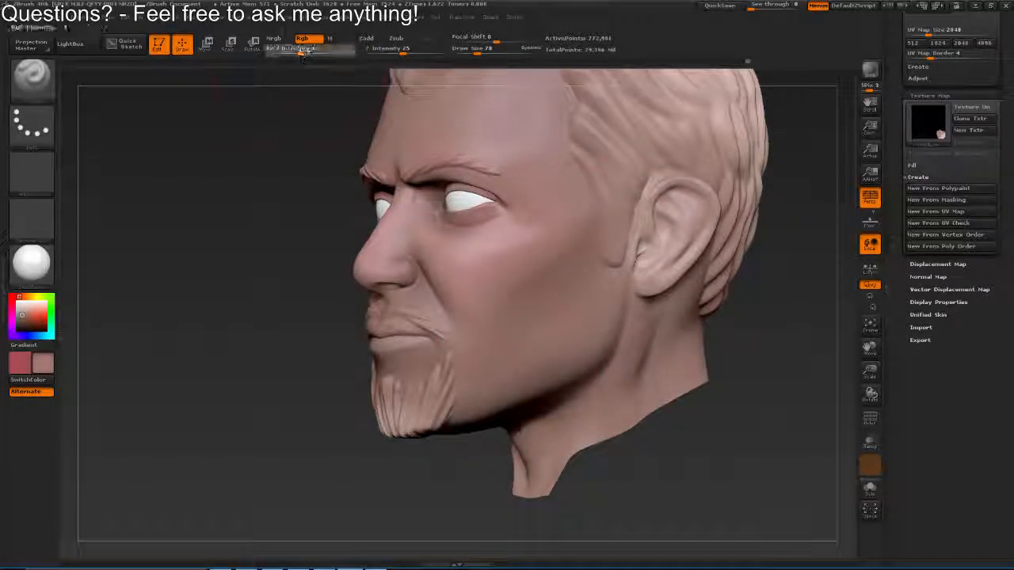
drag(404, 78, 464, 221)
key(c)
mouse_move(522, 382)
mouse_down()
mouse_move(534, 215)
mouse_move(541, 243)
mouse_up()
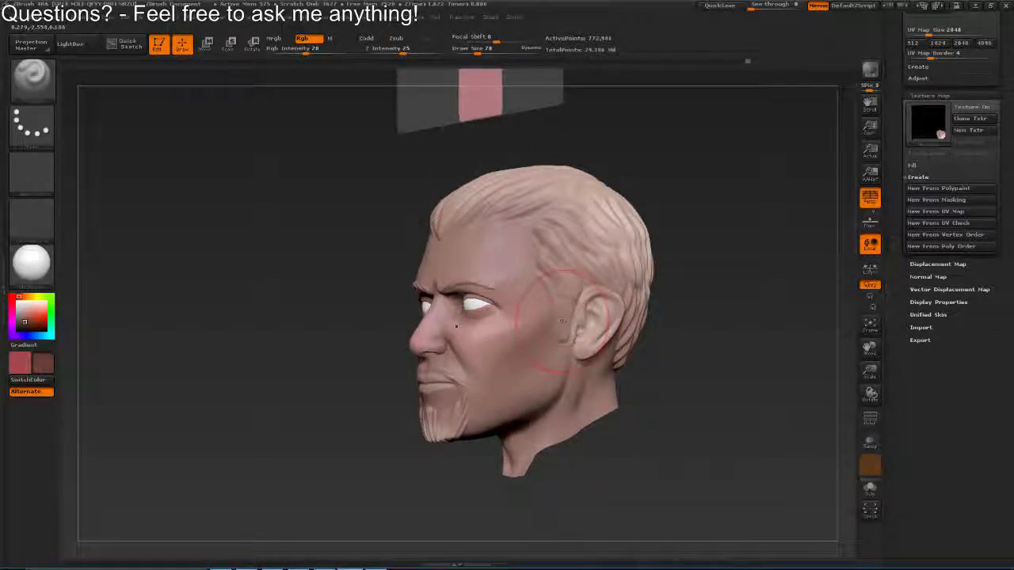
key(ctrl)
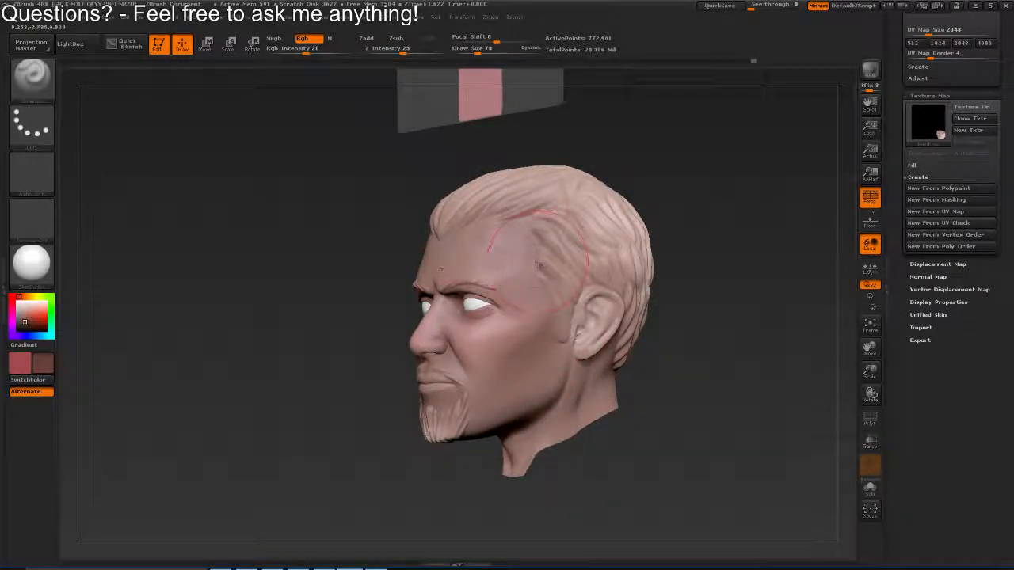
drag(516, 215, 502, 465)
key(c)
drag(466, 410, 471, 256)
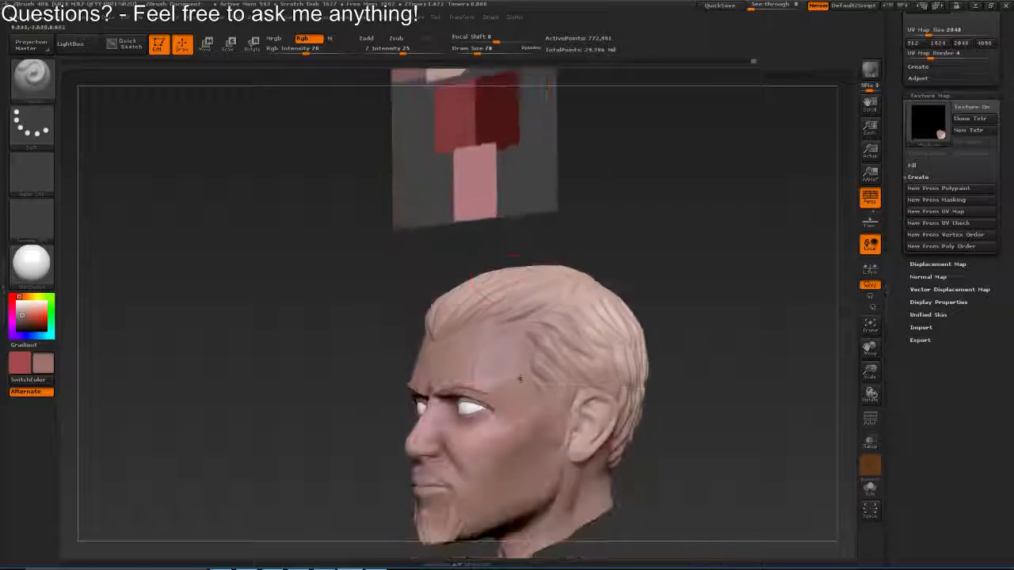
Reduce the draw size and paint red polypaint into the inner ear around the ear canal
mouse_move(521, 381)
mouse_down()
mouse_move(507, 225)
mouse_move(514, 271)
mouse_move(481, 282)
mouse_up()
key(s)
key(v)
key(s)
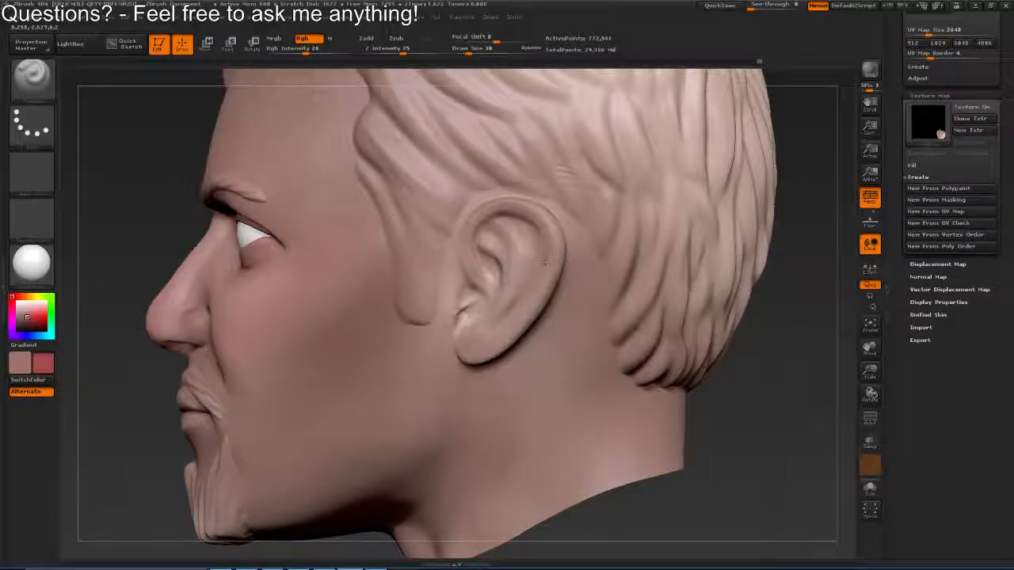
mouse_move(484, 345)
mouse_down()
mouse_move(524, 337)
mouse_move(522, 305)
mouse_move(491, 260)
mouse_move(475, 269)
mouse_up()
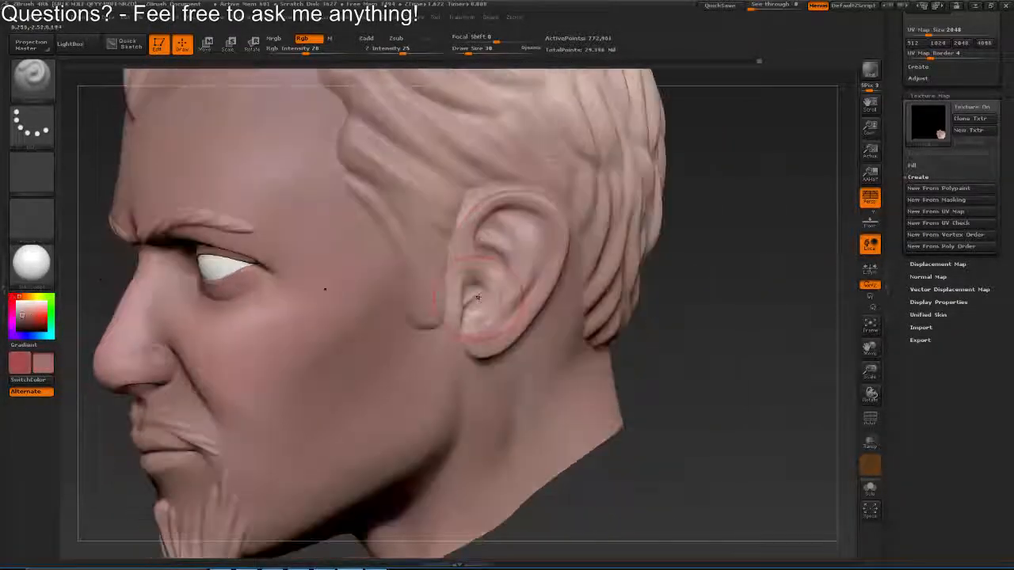
key(s)
drag(475, 305, 483, 305)
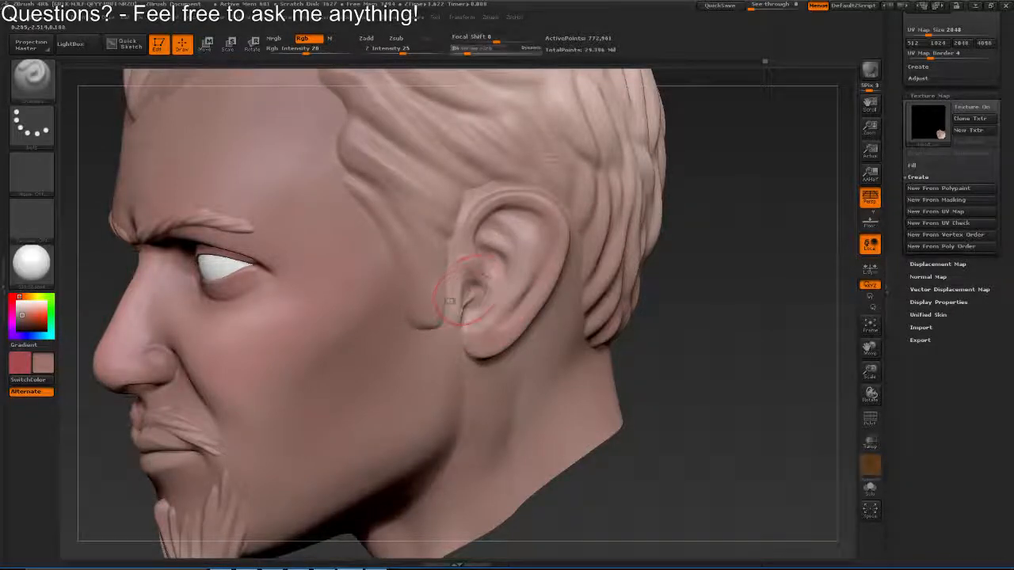
Set the draw size to 24 and redden the upper hollow of the ear
mouse_move(474, 215)
mouse_down()
mouse_move(514, 198)
mouse_move(484, 210)
mouse_up()
mouse_move(502, 347)
mouse_down()
mouse_move(537, 278)
mouse_move(482, 259)
mouse_move(436, 258)
mouse_up()
key(s)
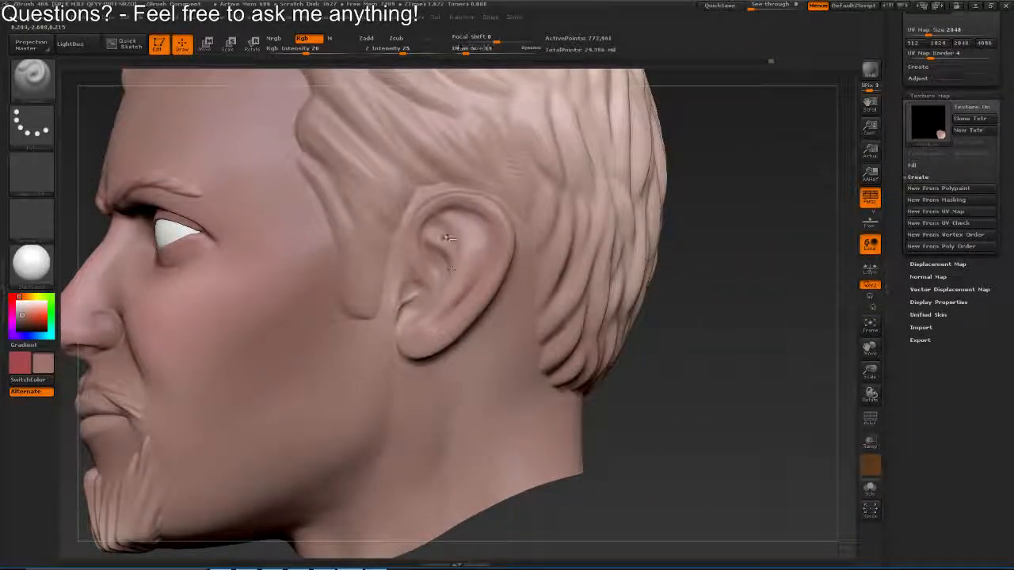
key(s)
drag(448, 240, 452, 241)
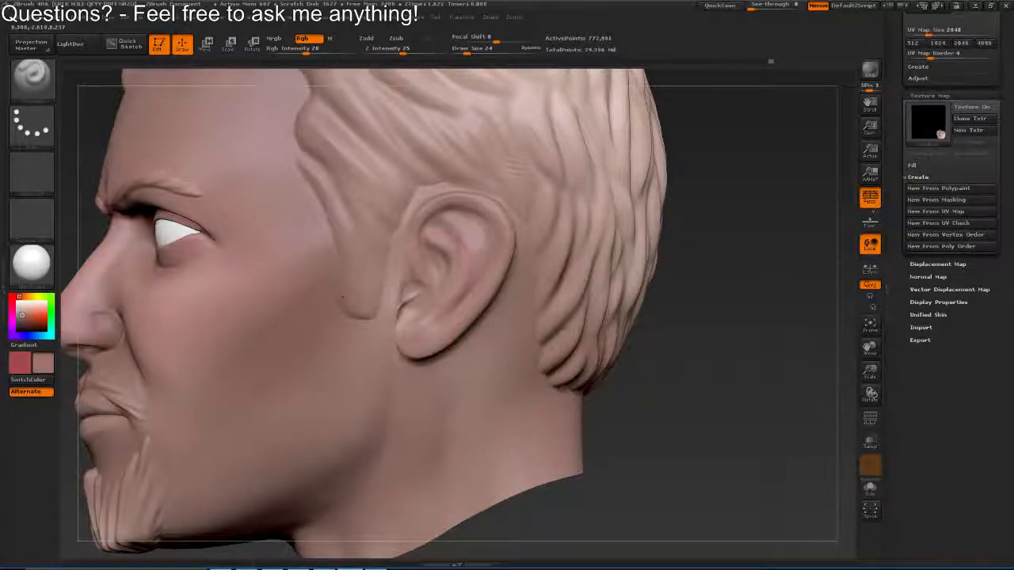
Set the draw size to 22 and paint the ear's lower opening and inner folds red
drag(430, 317, 524, 237)
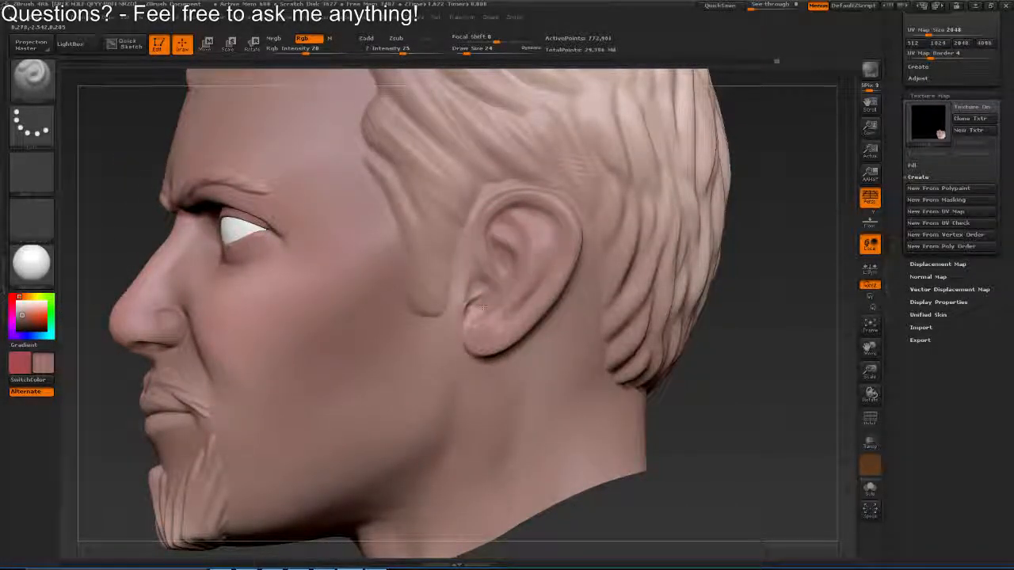
key(s)
drag(467, 308, 484, 267)
key(s)
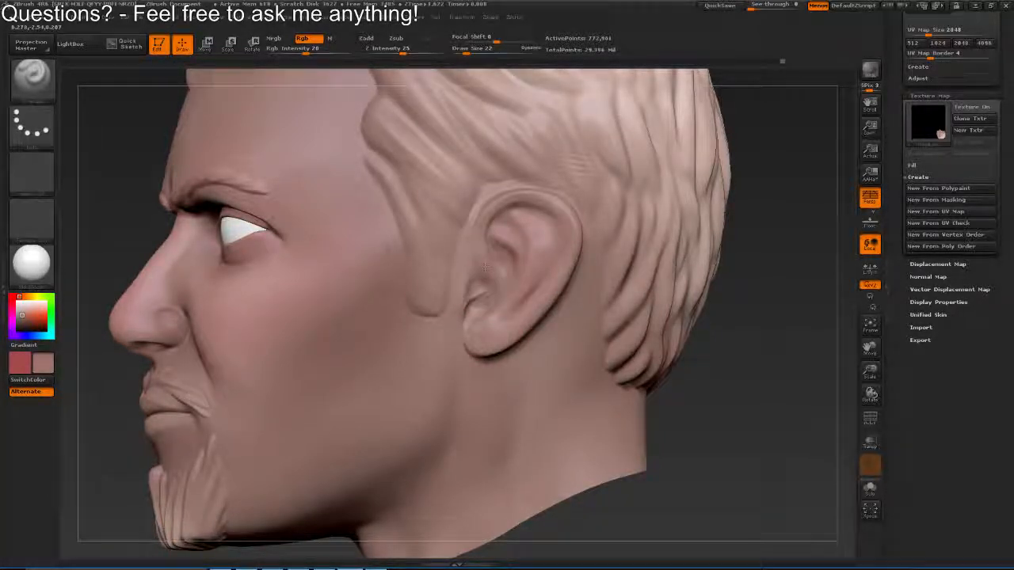
mouse_move(519, 205)
mouse_down()
mouse_move(502, 265)
mouse_move(445, 177)
mouse_move(482, 277)
mouse_up()
mouse_move(337, 260)
mouse_down()
mouse_move(405, 258)
mouse_move(430, 355)
mouse_move(431, 222)
mouse_move(360, 225)
mouse_up()
Sample the paint colour again, then deepen and smooth the red shading inside the ear's folds
key(c)
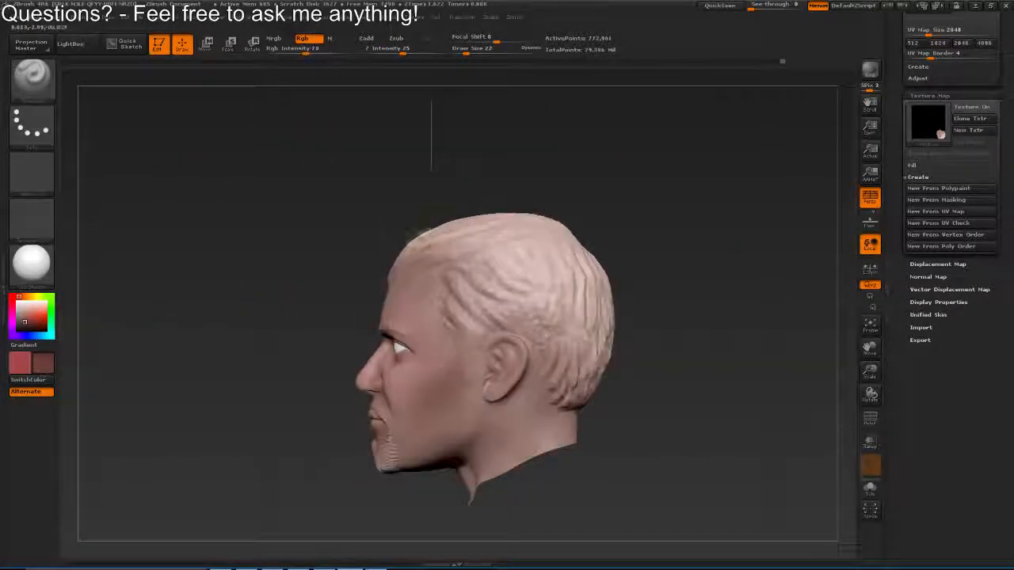
mouse_move(430, 223)
mouse_down()
mouse_move(435, 317)
mouse_move(466, 345)
mouse_move(475, 168)
mouse_move(427, 134)
mouse_up()
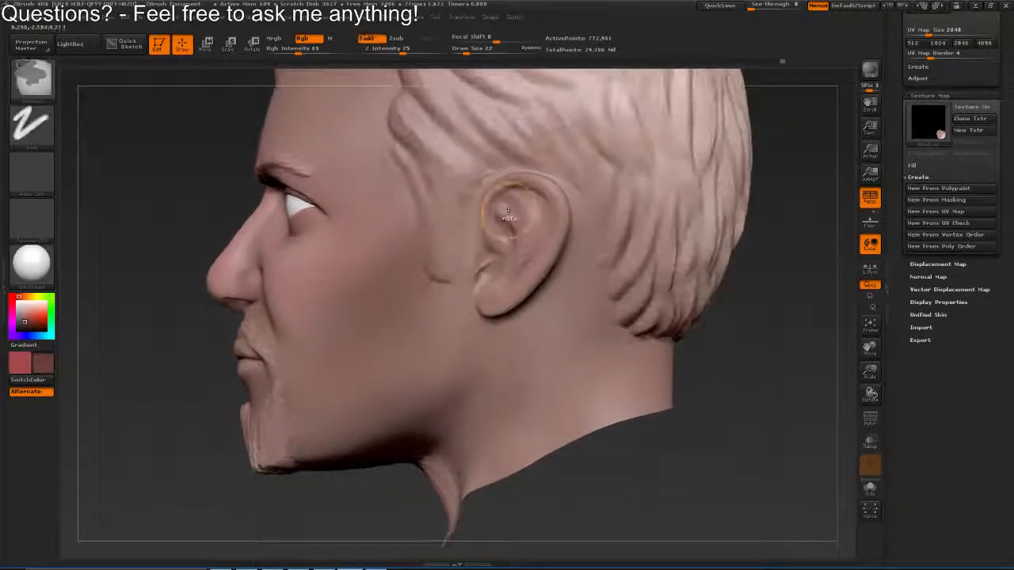
mouse_move(527, 234)
mouse_down()
mouse_move(531, 302)
mouse_move(497, 222)
mouse_up()
mouse_move(478, 315)
mouse_down()
mouse_move(474, 287)
mouse_move(509, 232)
mouse_move(493, 208)
mouse_up()
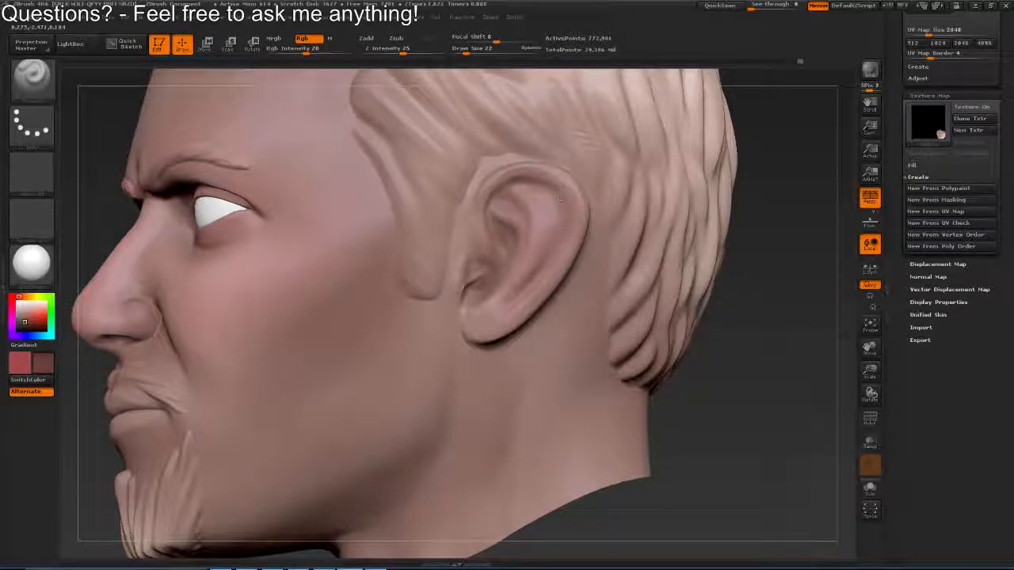
drag(523, 239, 509, 240)
drag(428, 214, 486, 206)
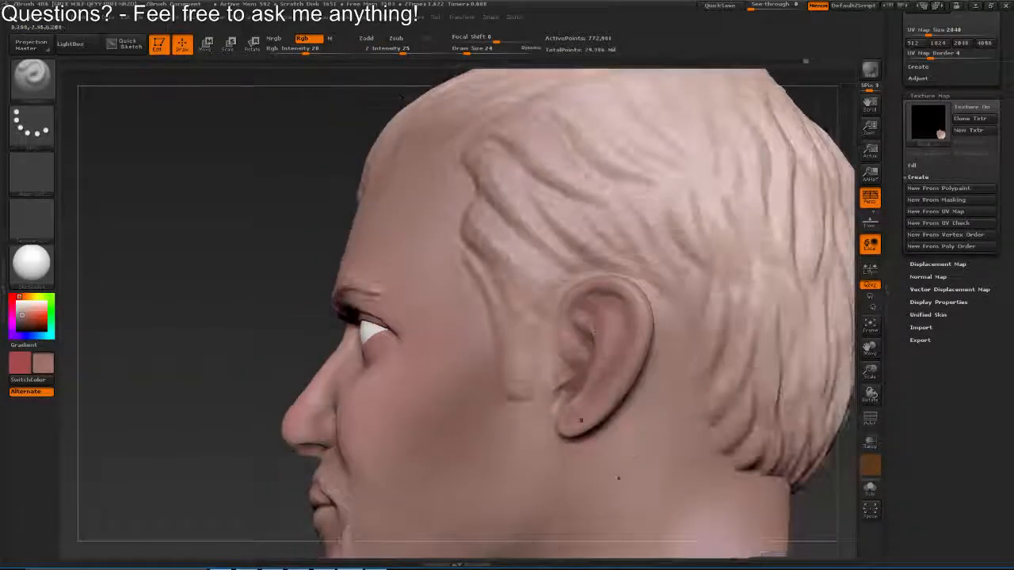
Inspect the opposite ear and paint its inner hollow with the draw size set to 35
drag(619, 478, 758, 380)
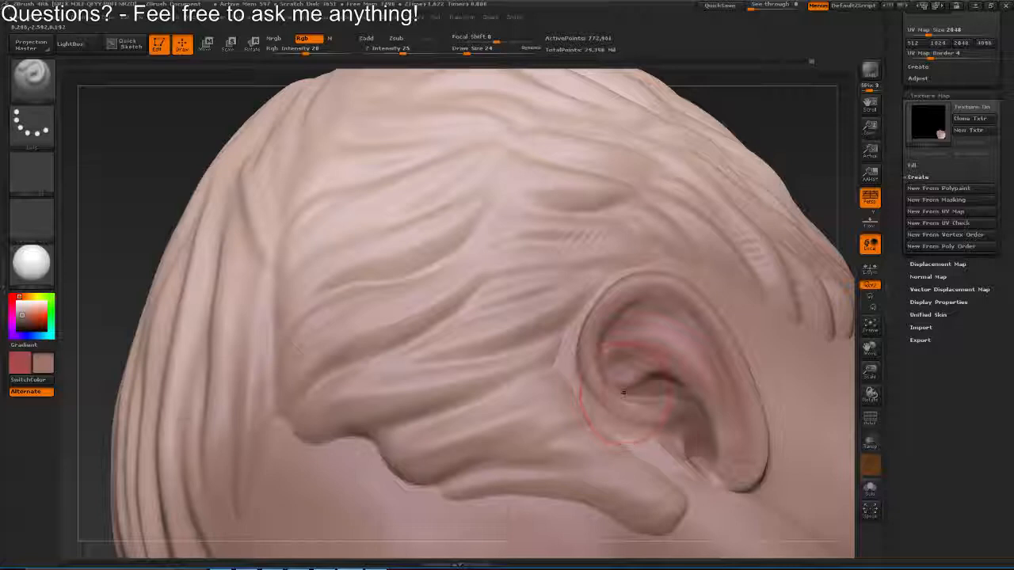
key(s)
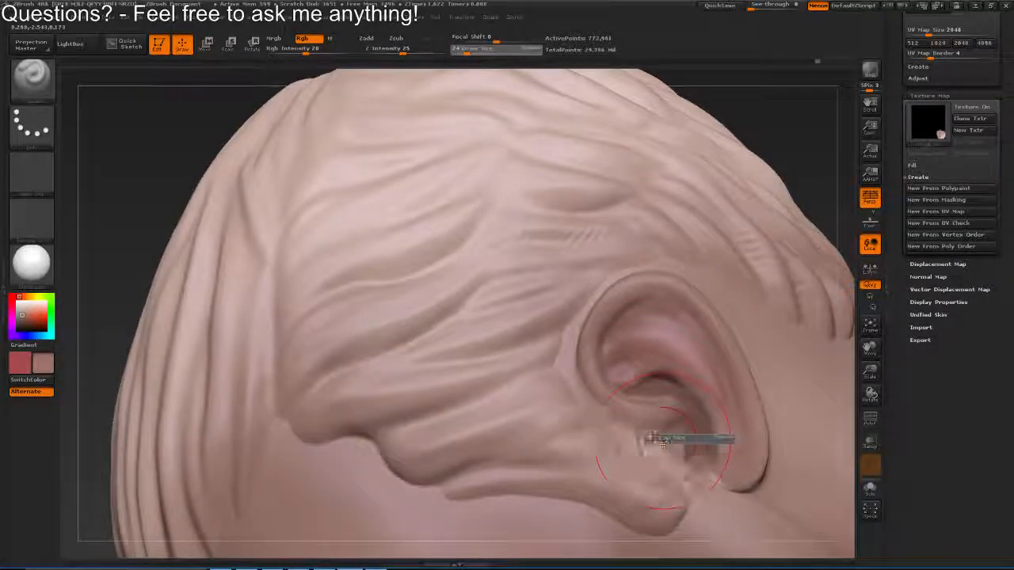
drag(662, 443, 666, 444)
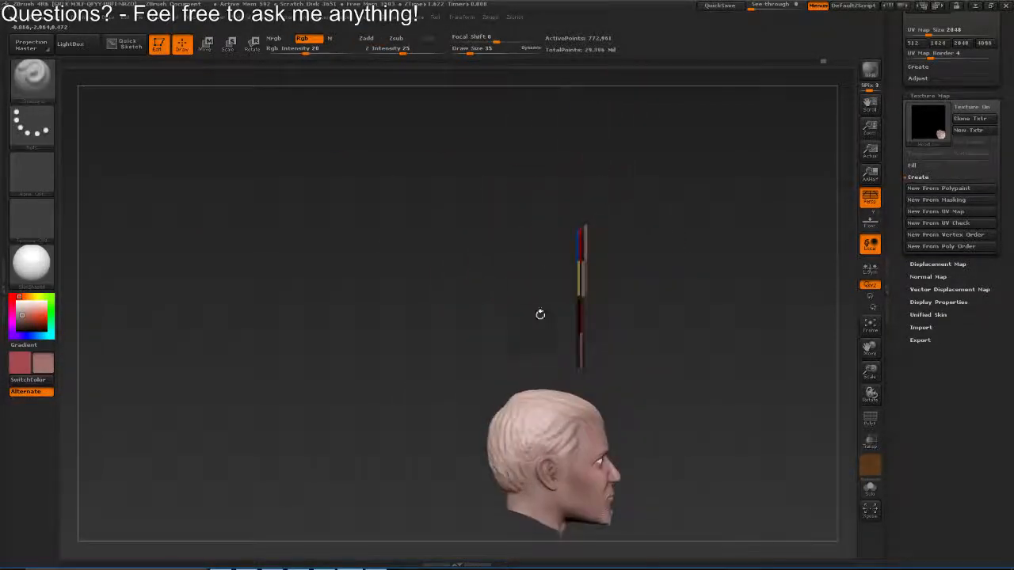
mouse_move(539, 312)
mouse_down()
mouse_move(572, 273)
mouse_move(658, 273)
mouse_up()
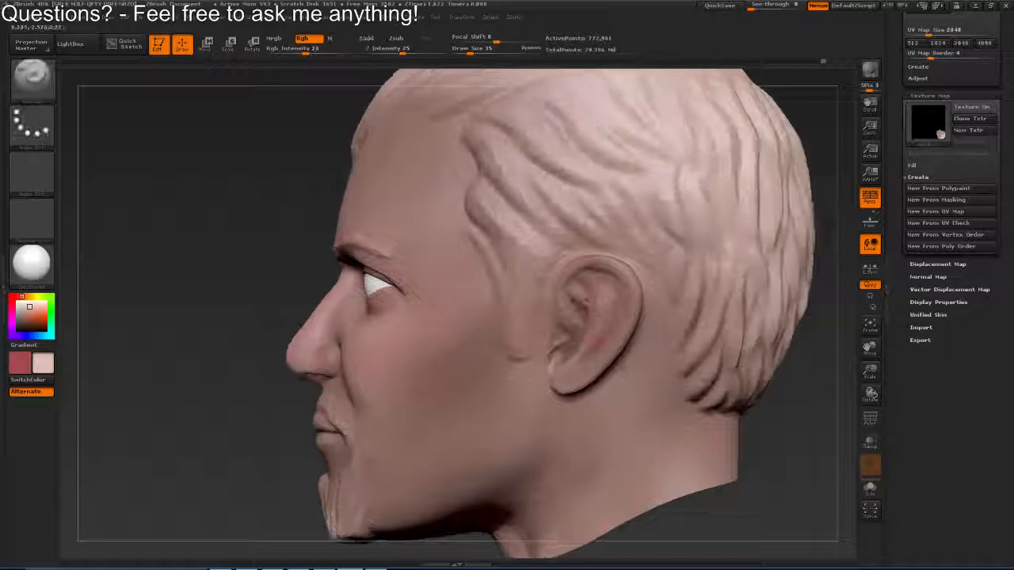
Paint and smooth the ear's rim and inner hollow at draw size 24, and switch to the light skin colour
drag(571, 294, 654, 294)
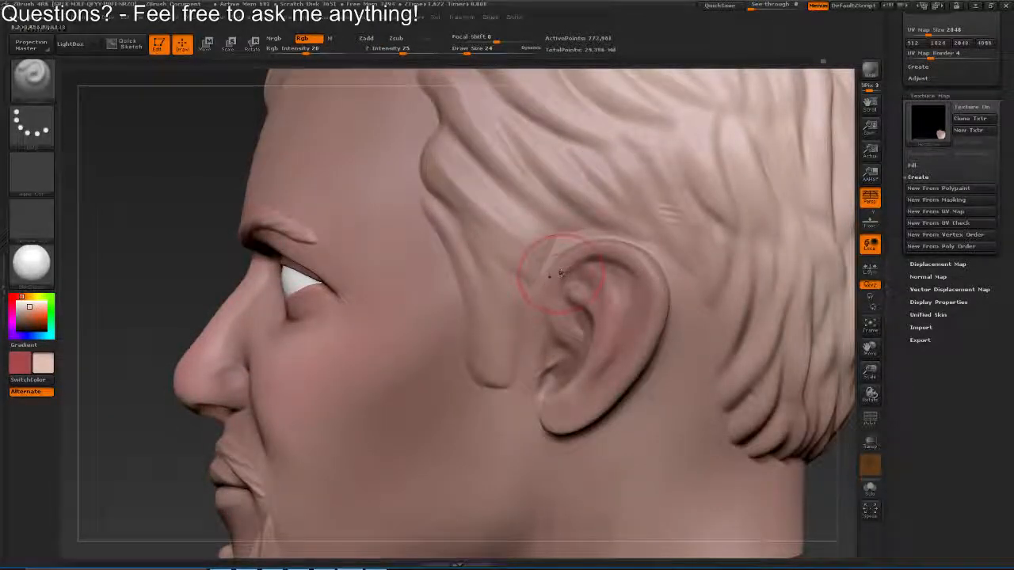
drag(560, 121, 630, 130)
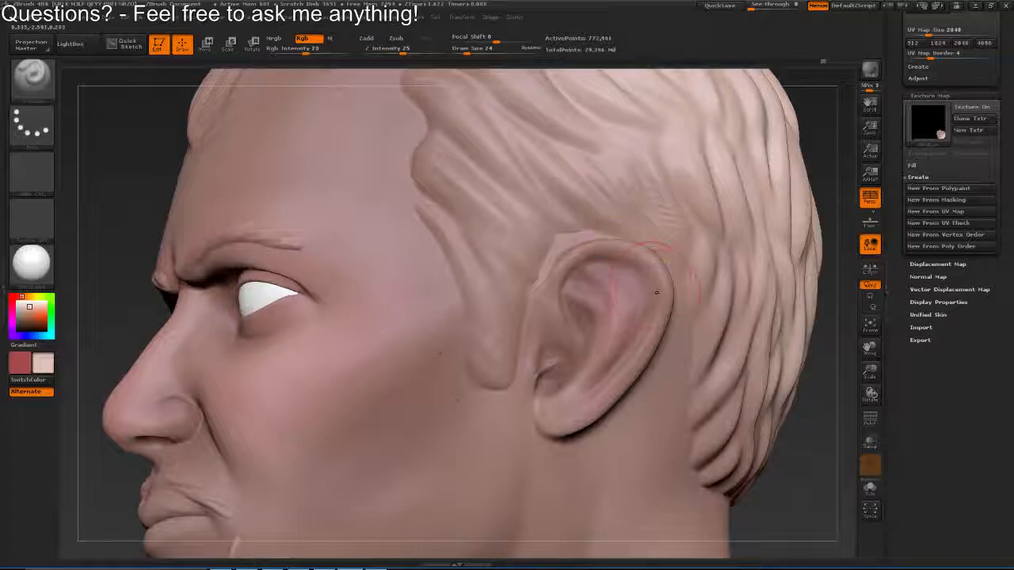
mouse_move(656, 293)
mouse_down()
mouse_move(611, 268)
mouse_move(636, 255)
mouse_move(564, 309)
mouse_up()
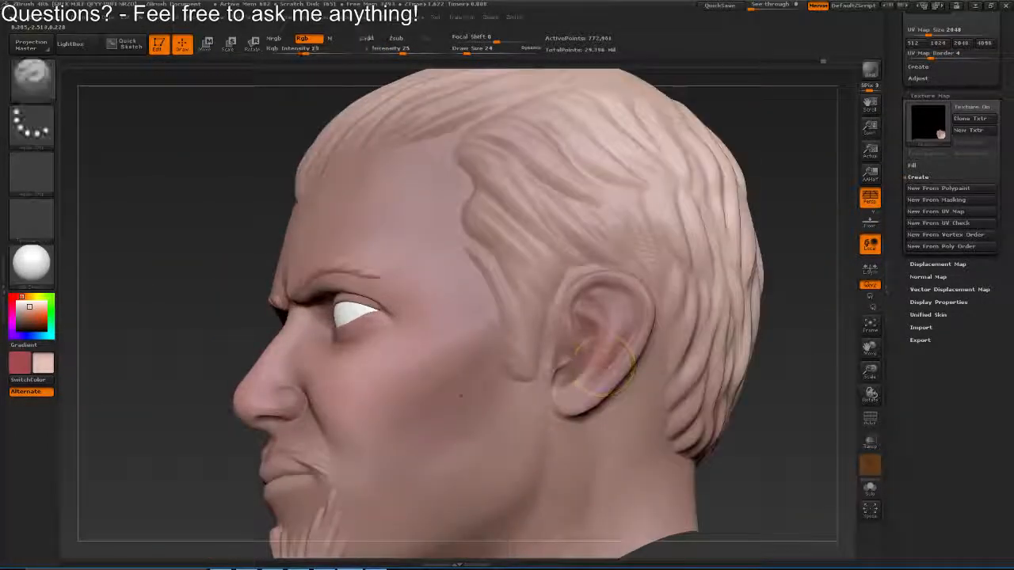
key(v)
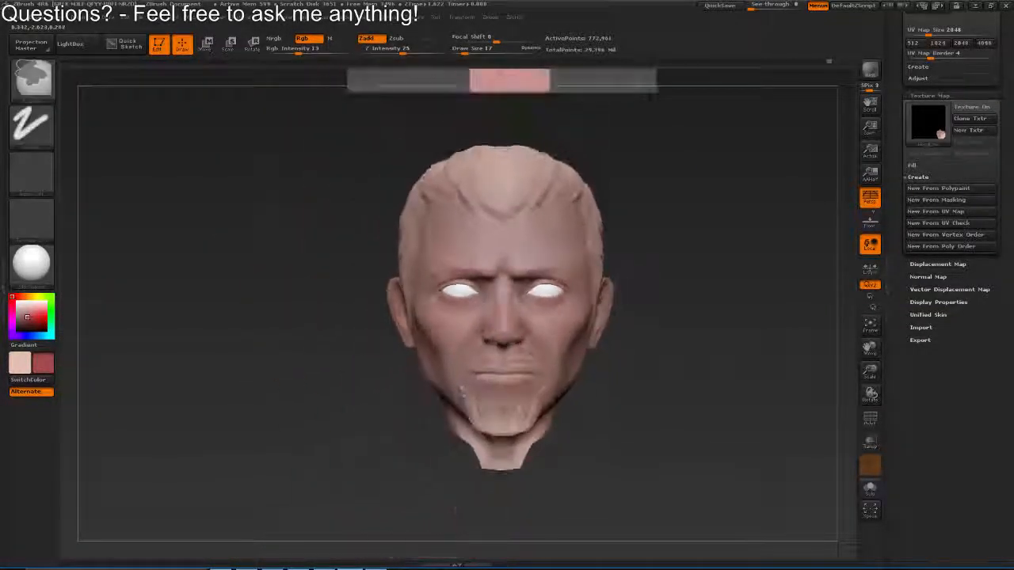
Create a new texture map from the polypaint, clone it, turn its display off, and flip the clone vertically
click(943, 189)
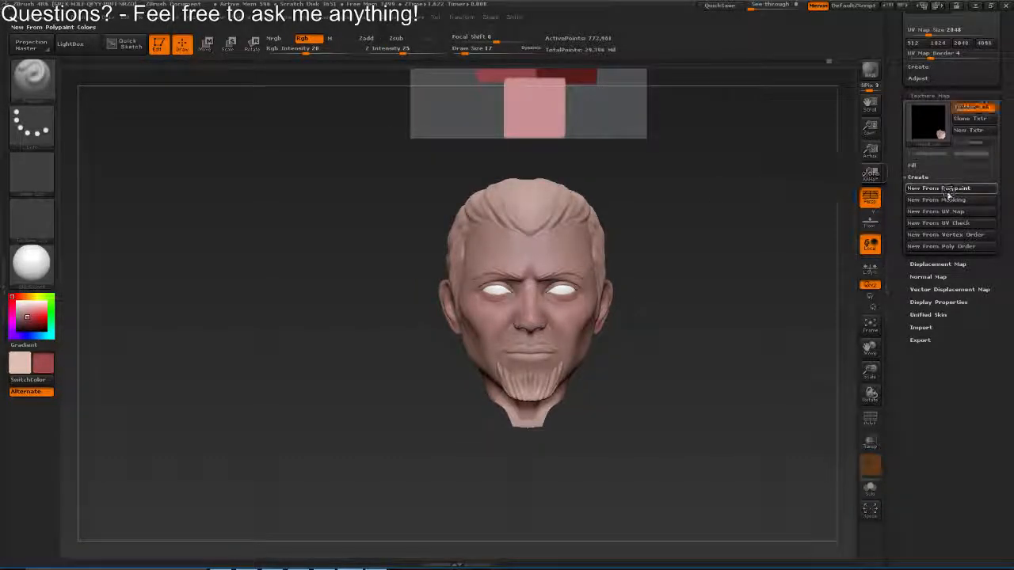
click(972, 119)
click(971, 109)
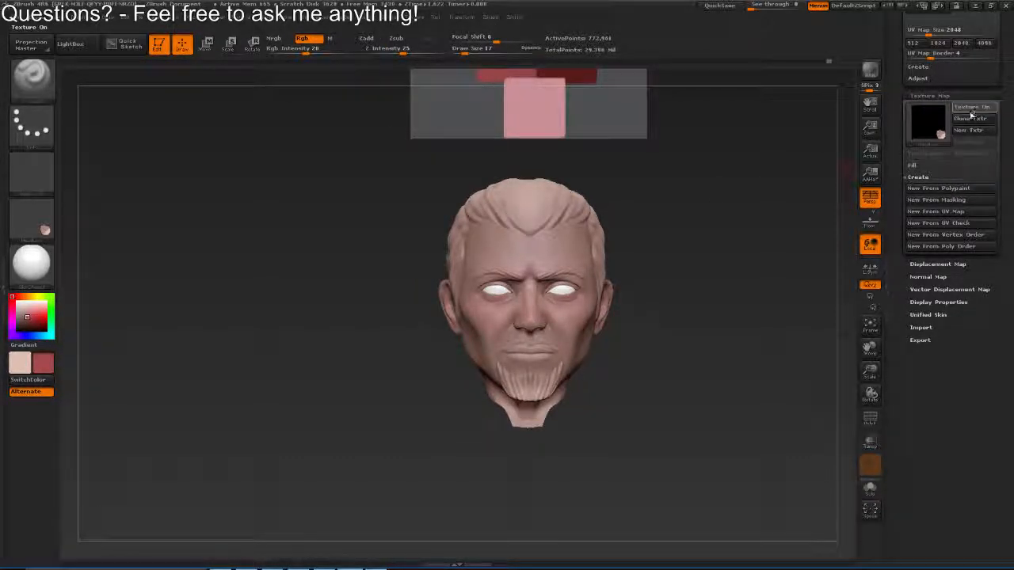
click(420, 18)
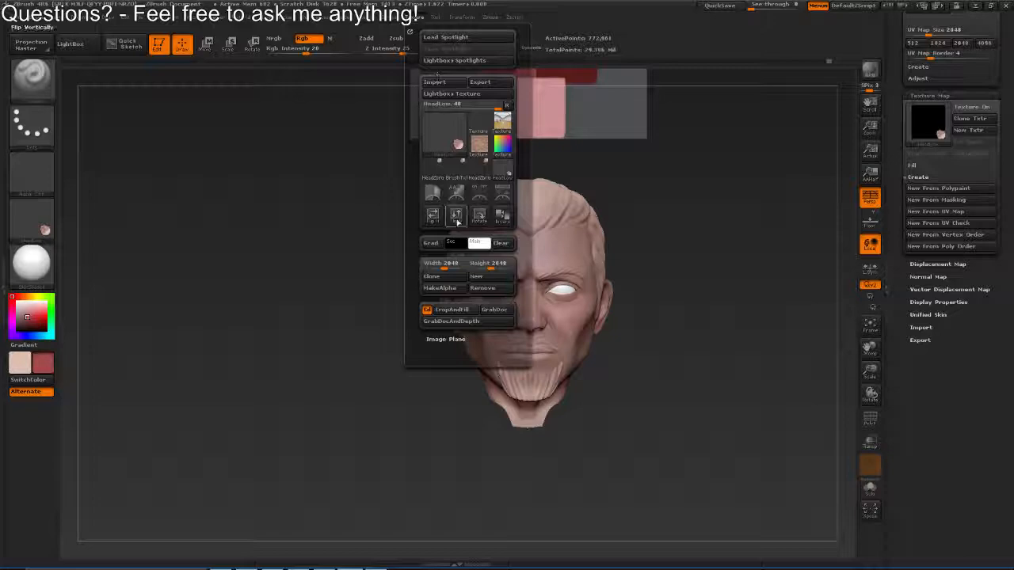
Export the cloned texture to the Desktop as HeadZbrushDiffuse.PSD, replacing the existing file
click(32, 221)
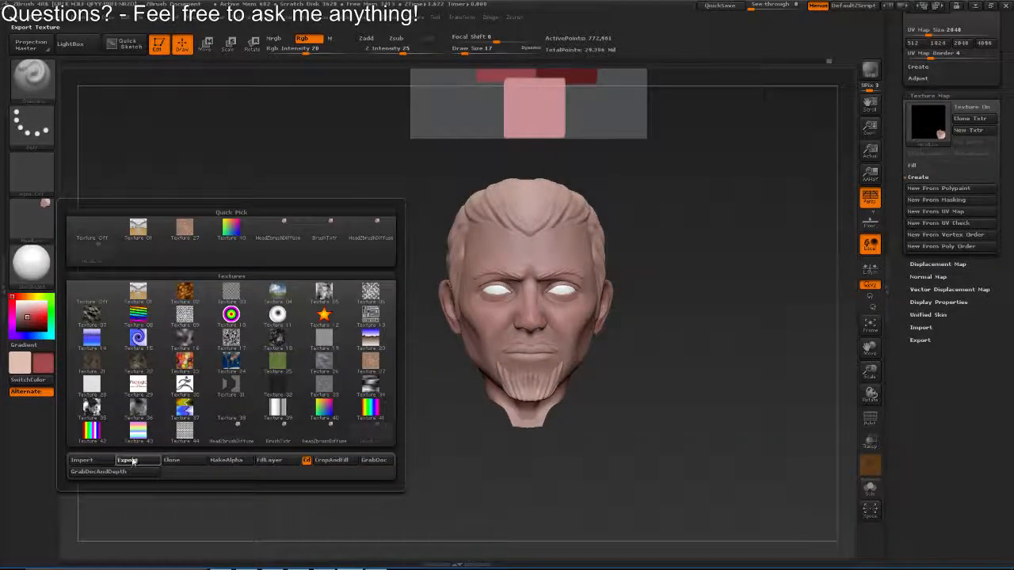
click(127, 460)
click(240, 87)
click(420, 268)
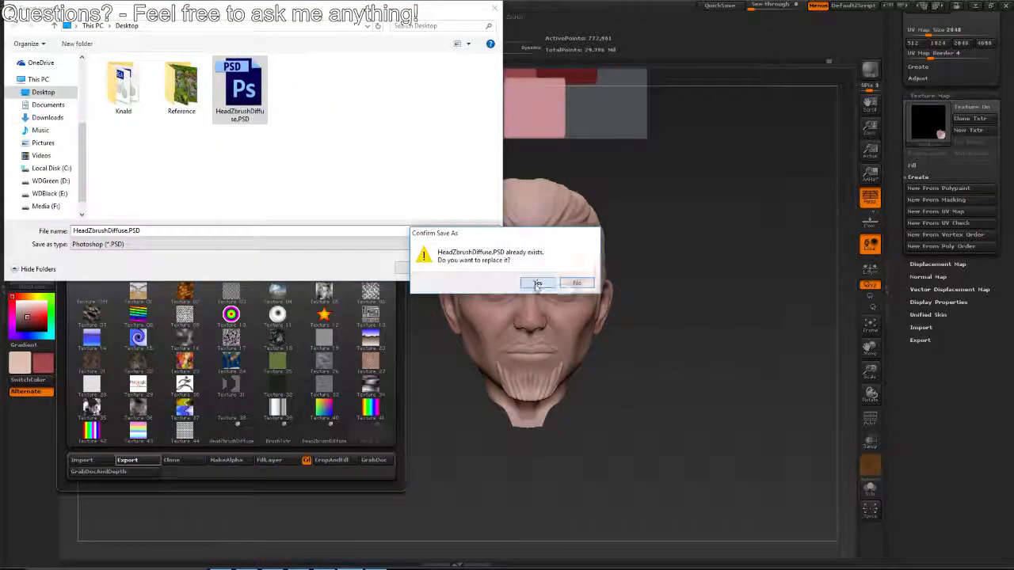
click(537, 283)
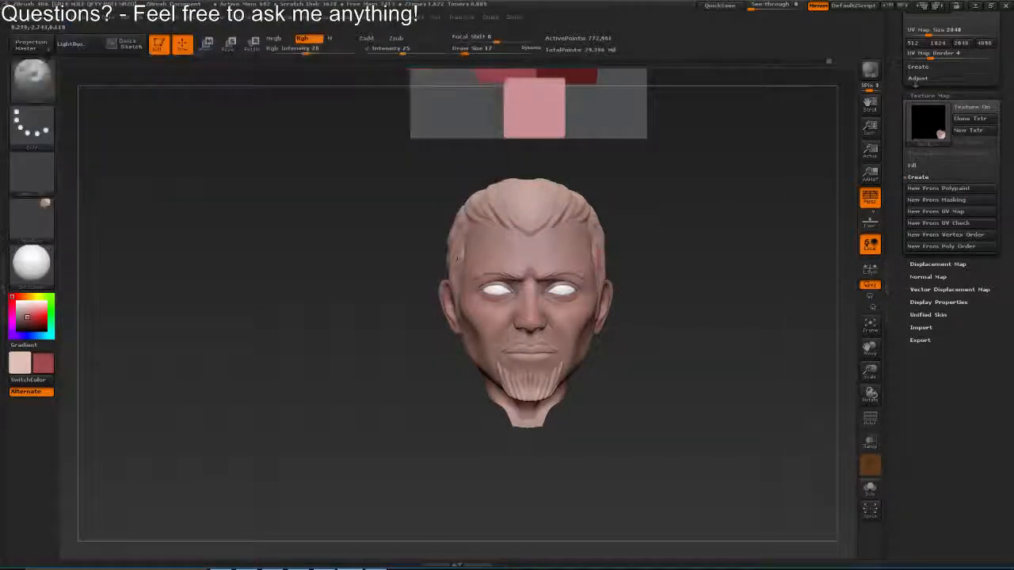
Leave ZBrush, tile the Maya window on half the screen, and shift the reduced Photoshop window to expose the desktop files
click(976, 6)
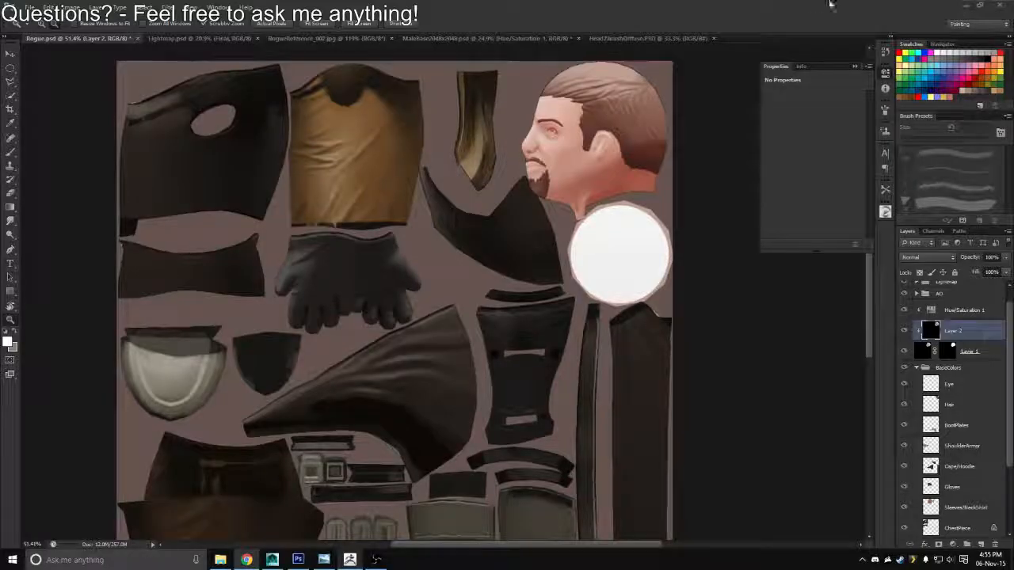
double_click(830, 4)
click(975, 5)
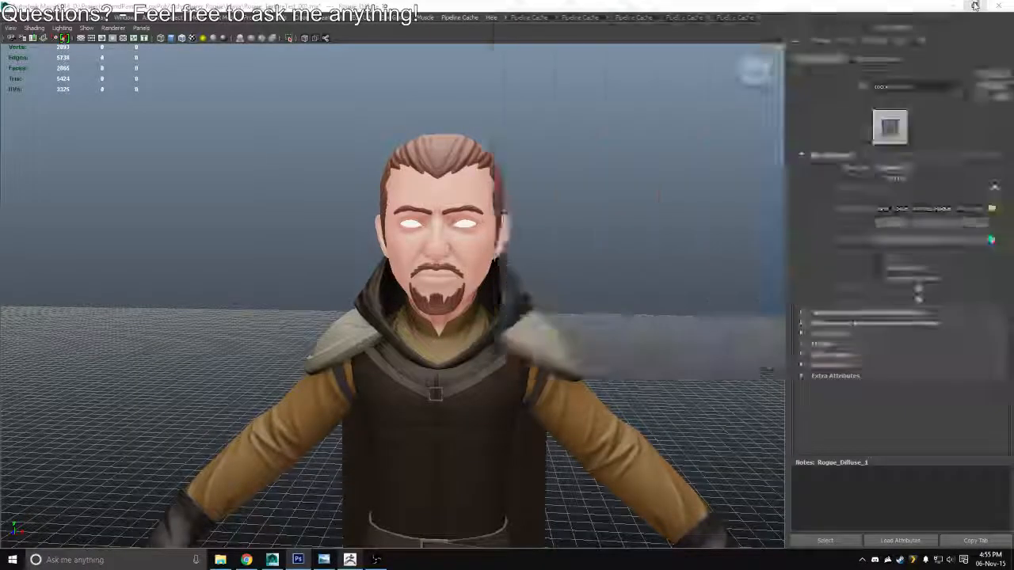
click(975, 6)
key(super+Right)
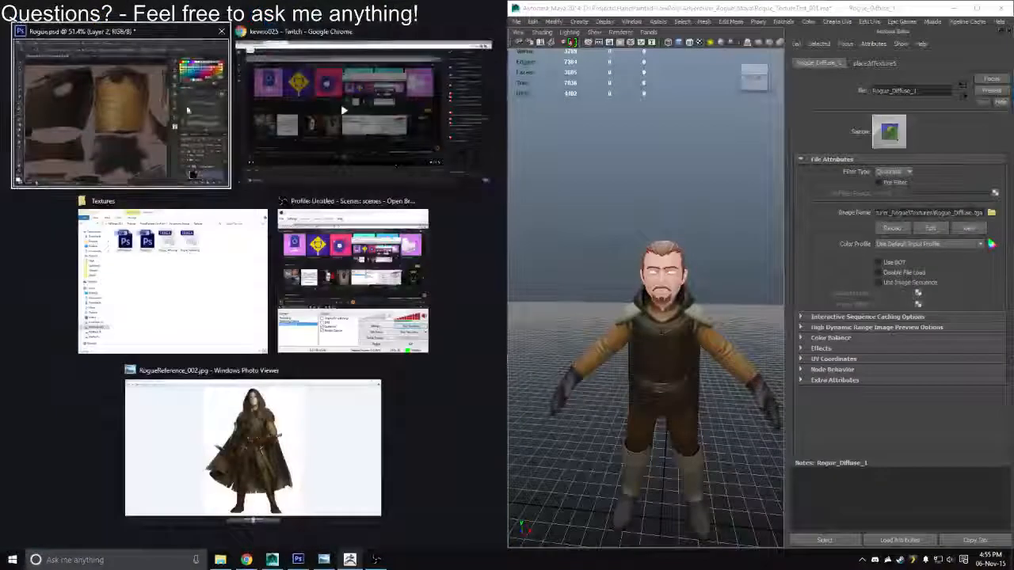
click(188, 110)
drag(347, 11, 467, 64)
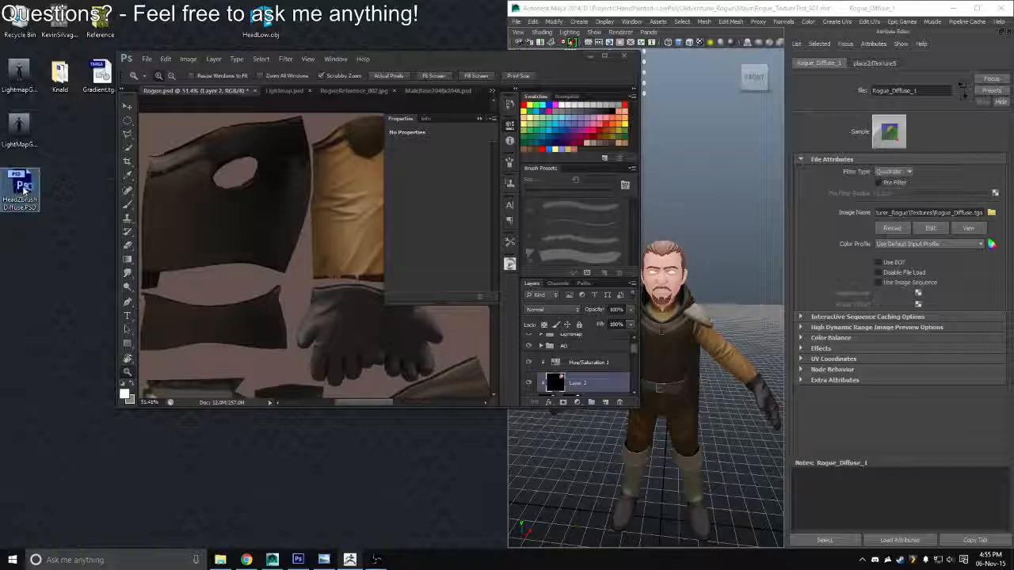
Open HeadZbrushDiffuse.PSD from the desktop and paste its whole image into Rogue.psd as a clipped layer above Layer 2
double_click(23, 189)
click(575, 244)
click(605, 56)
key(ctrl+a)
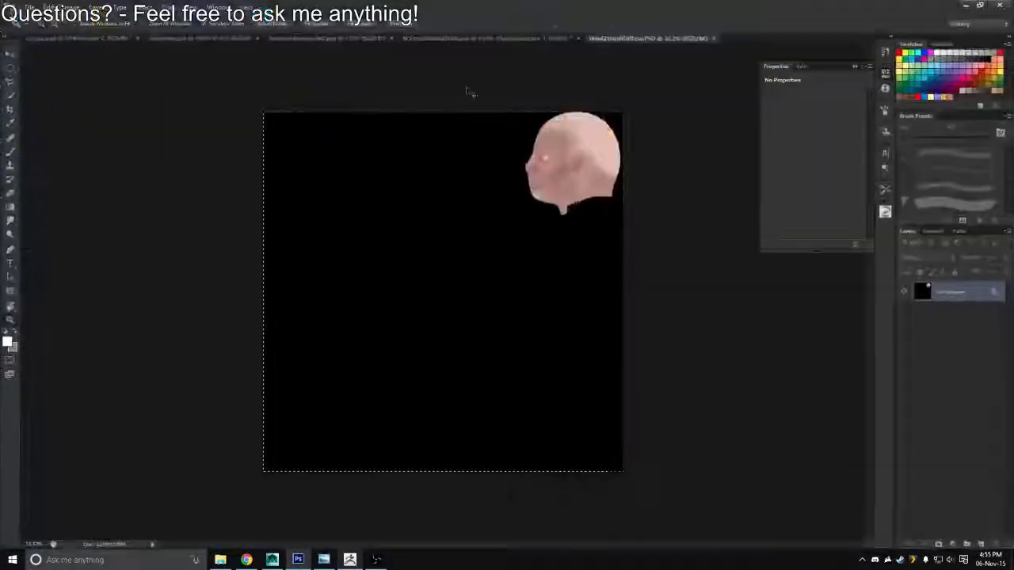
click(119, 39)
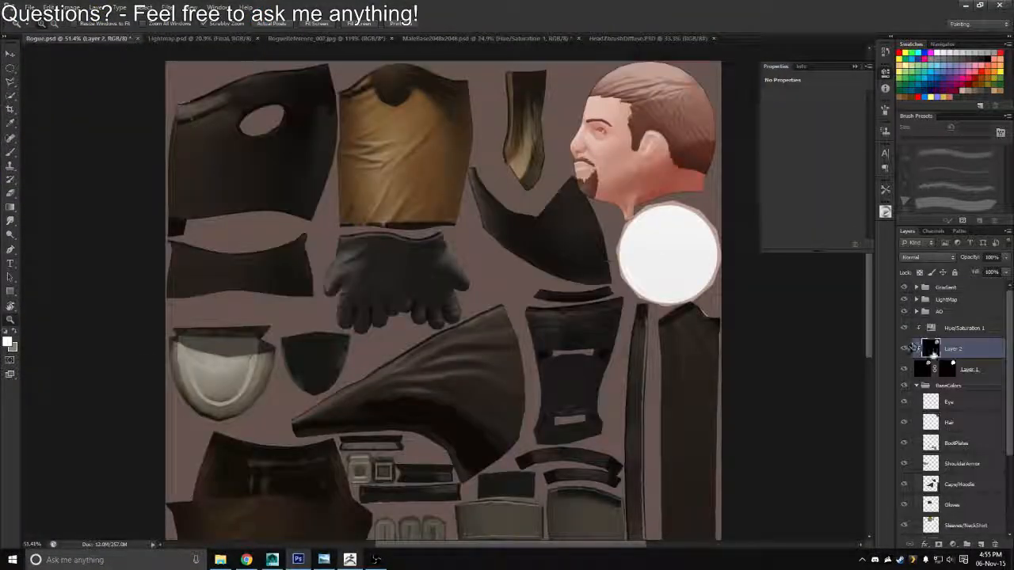
key(ctrl+v)
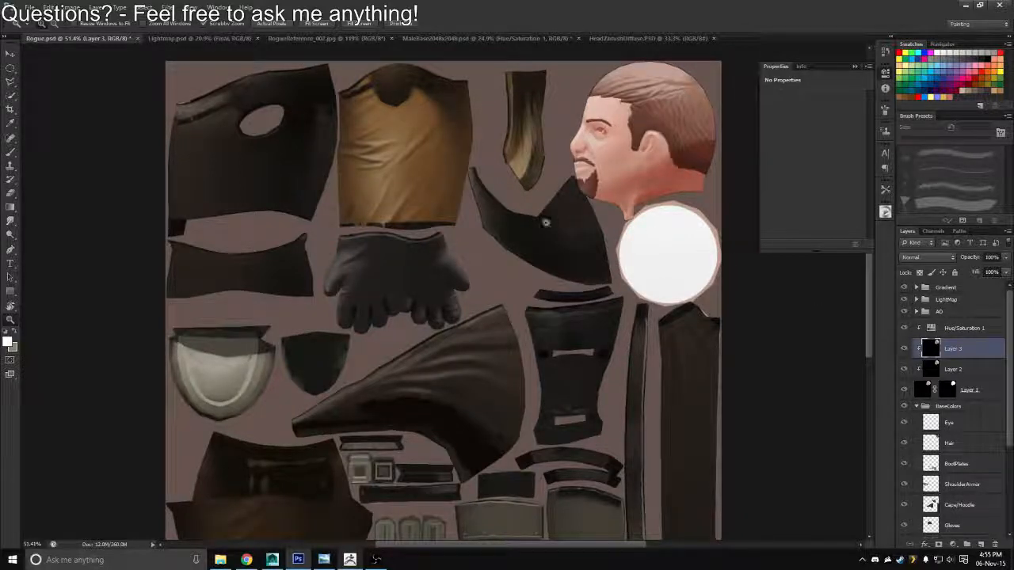
Save a Targa copy of the texture sheet over Rogue_Diffuse.tga in the Textures folder
key(ctrl+shift+s)
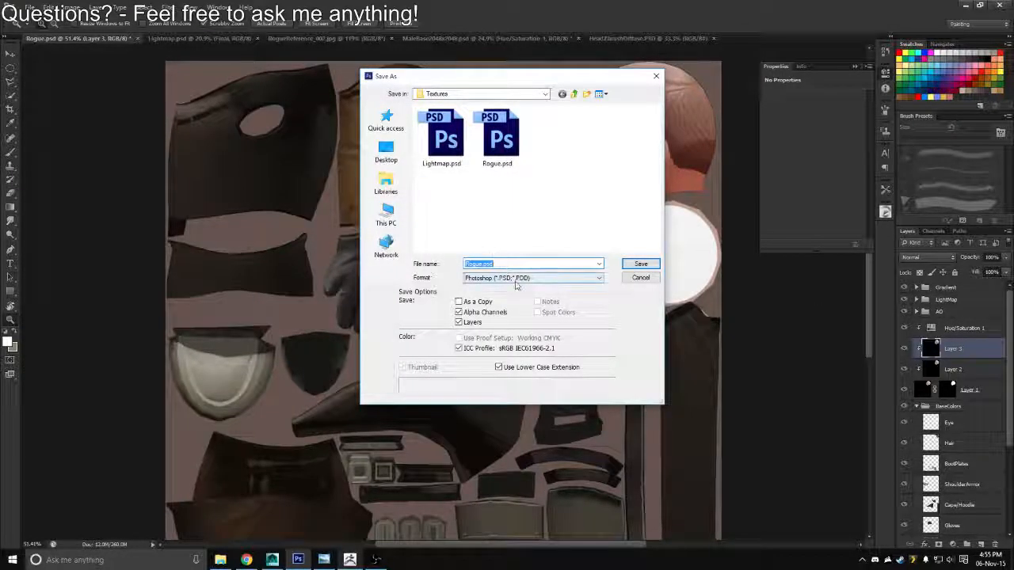
click(515, 278)
click(495, 400)
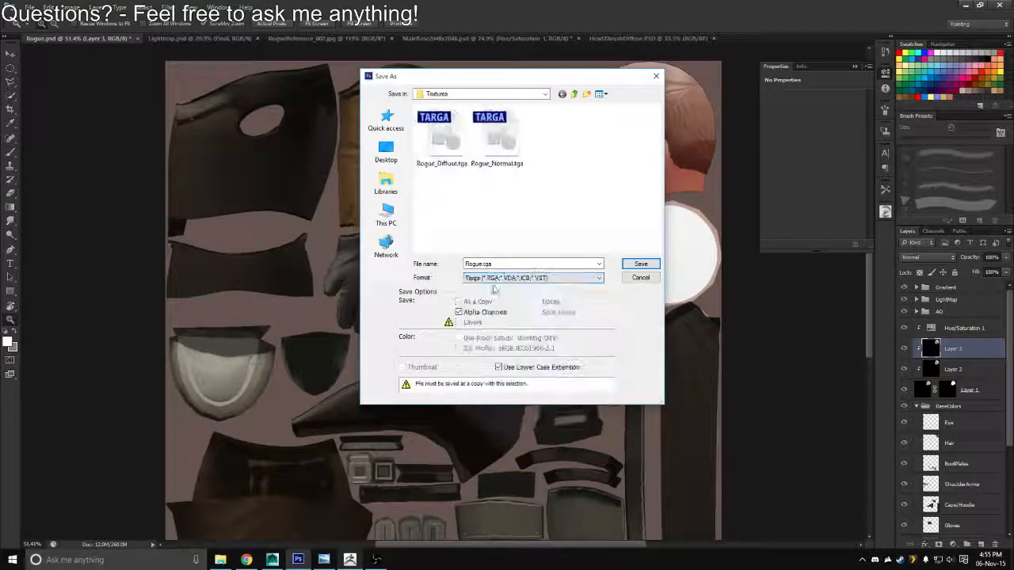
double_click(450, 156)
key(Return)
key(Return)
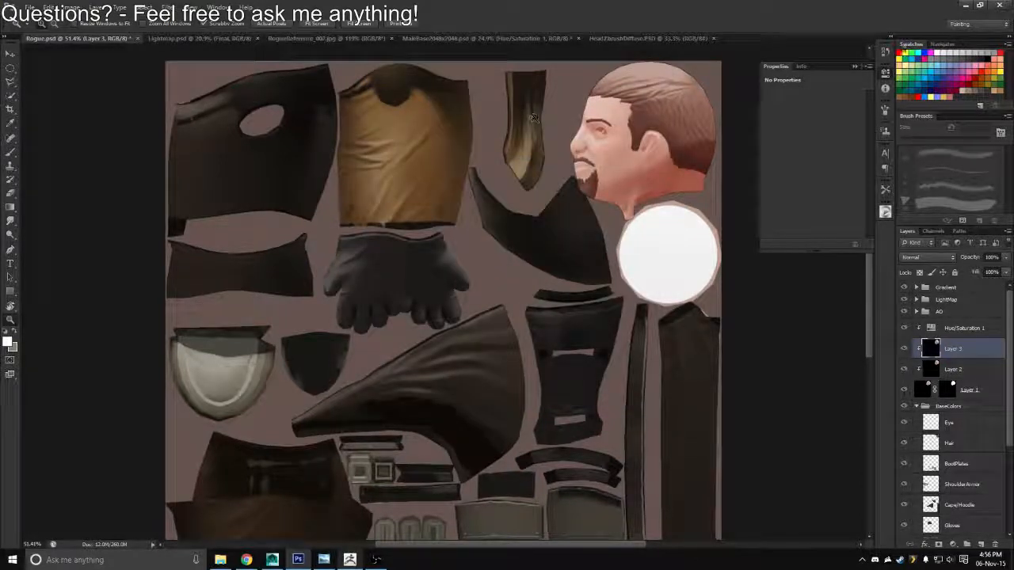
Switch to Maya at full size and examine the textured head up close on the character
click(965, 6)
click(978, 5)
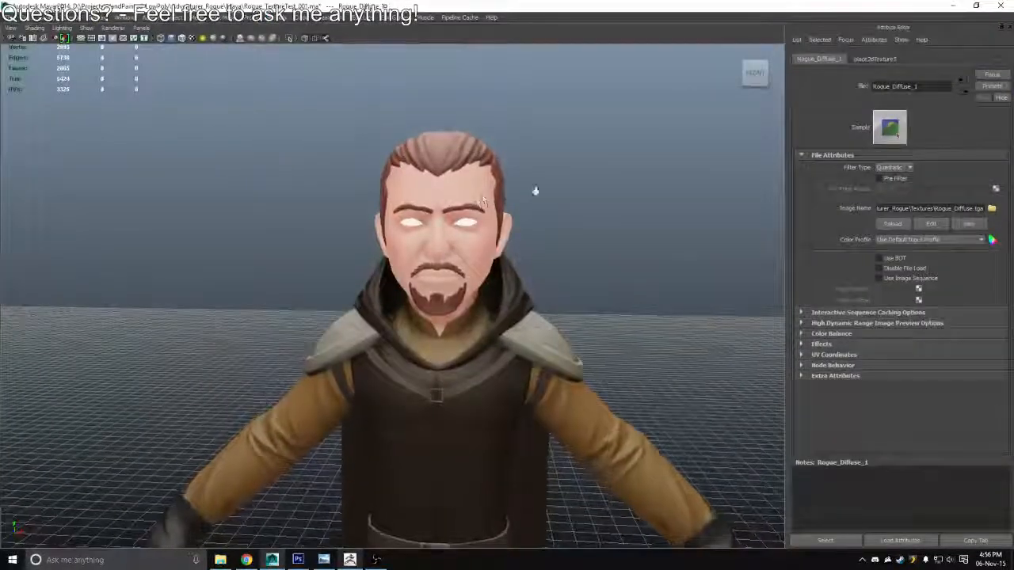
scroll(535, 191, up, 3)
drag(669, 251, 464, 235)
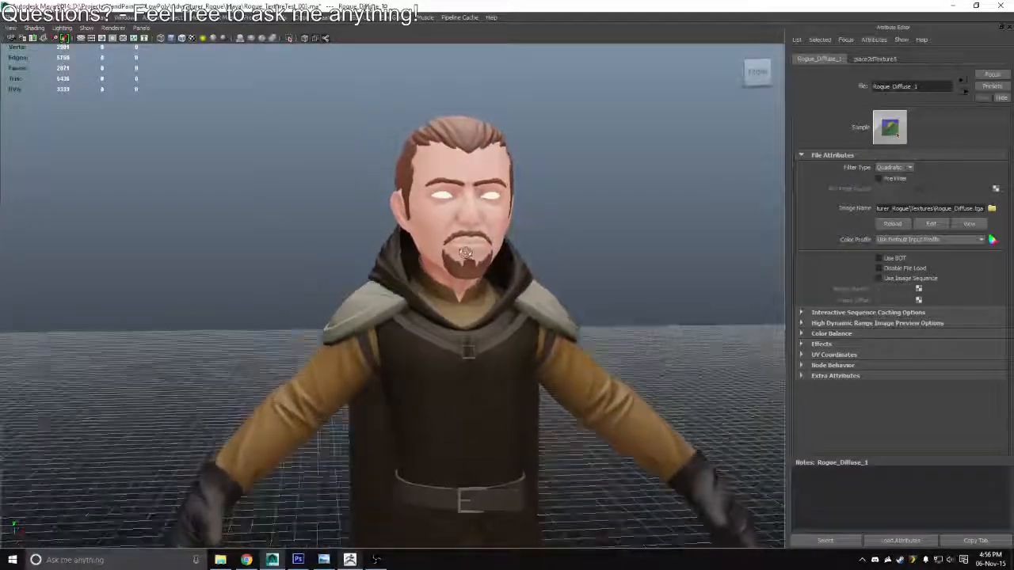
Switch to ZBrush and examine the head's polypaint from the front and from a slight angle
key(alt+Tab)
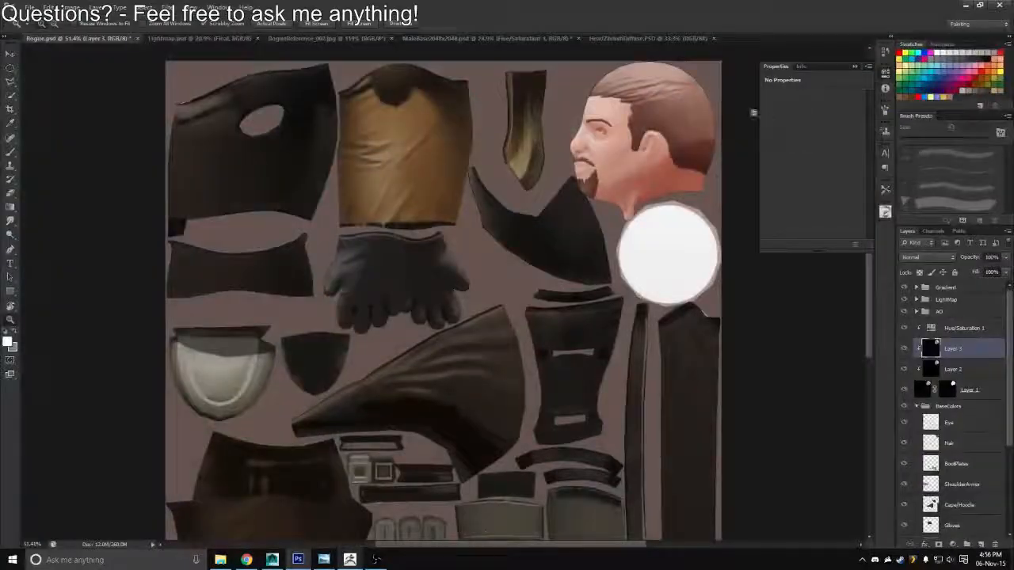
key(alt+Tab)
click(282, 333)
drag(626, 242, 576, 203)
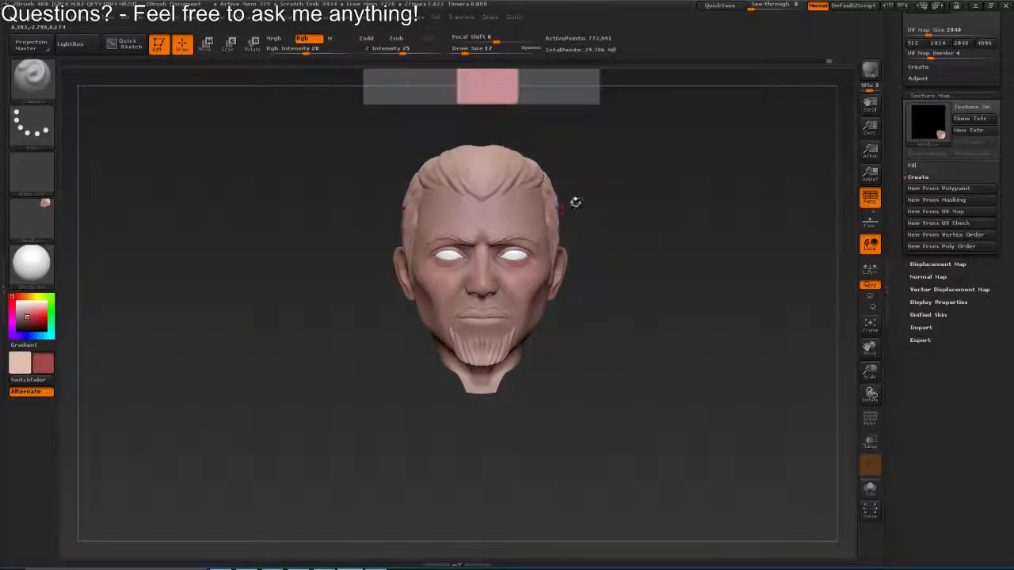
drag(575, 257, 569, 317)
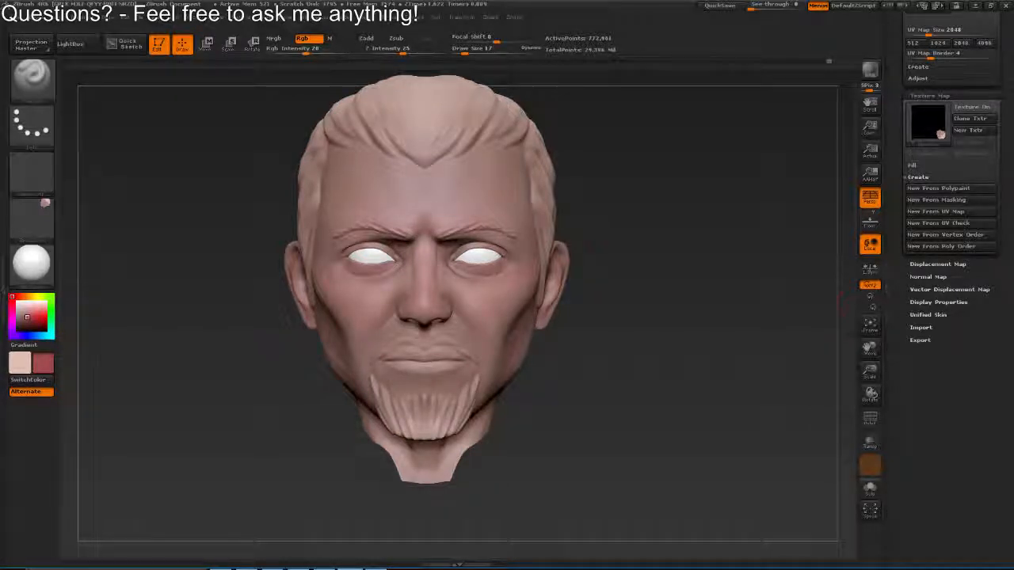
drag(579, 169, 573, 249)
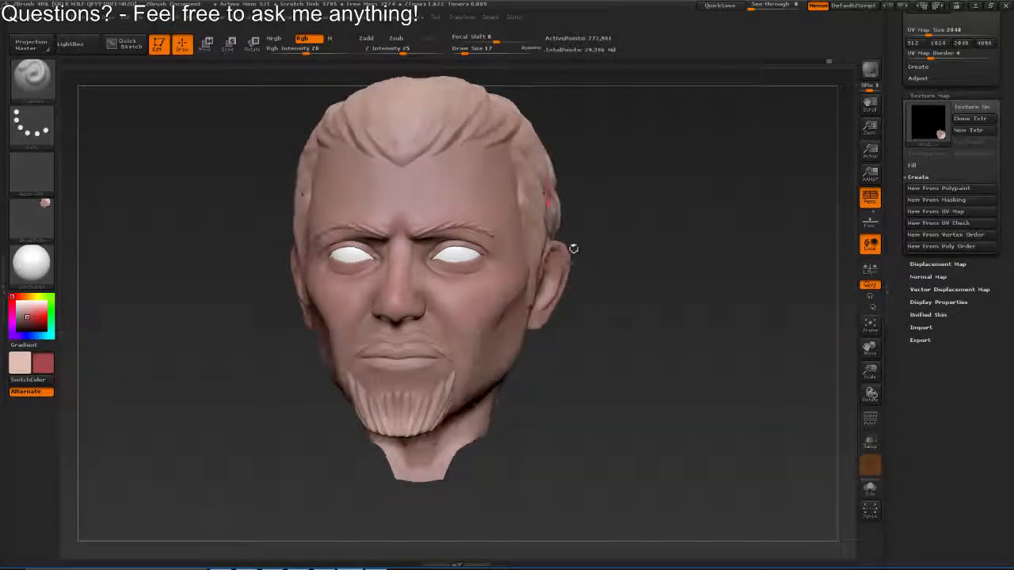
drag(507, 251, 483, 269)
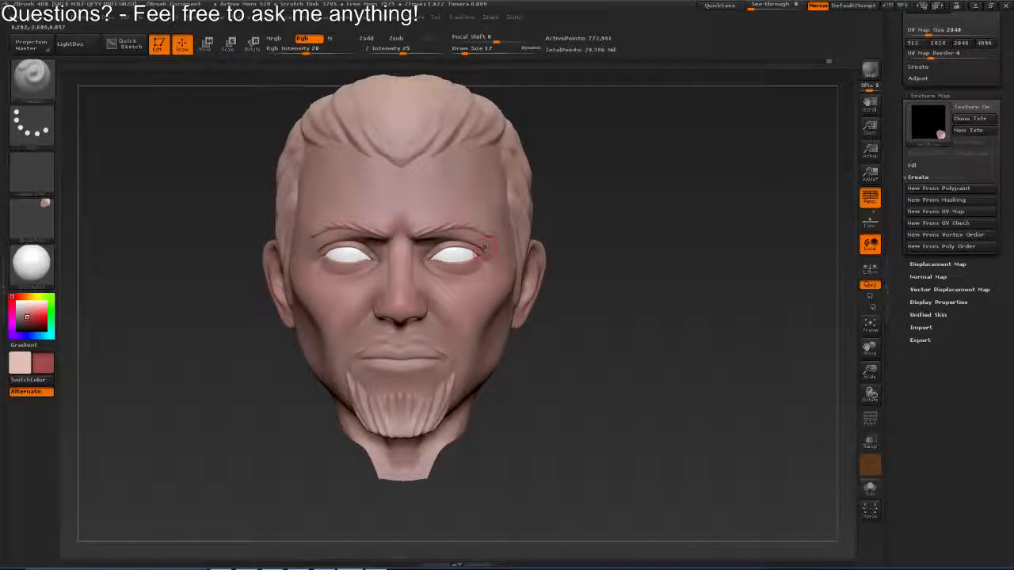
drag(550, 95, 540, 187)
Swap the two colours, sample dark brown from the swatch board as the painting colour, and set the draw size to 47
key(v)
key(c)
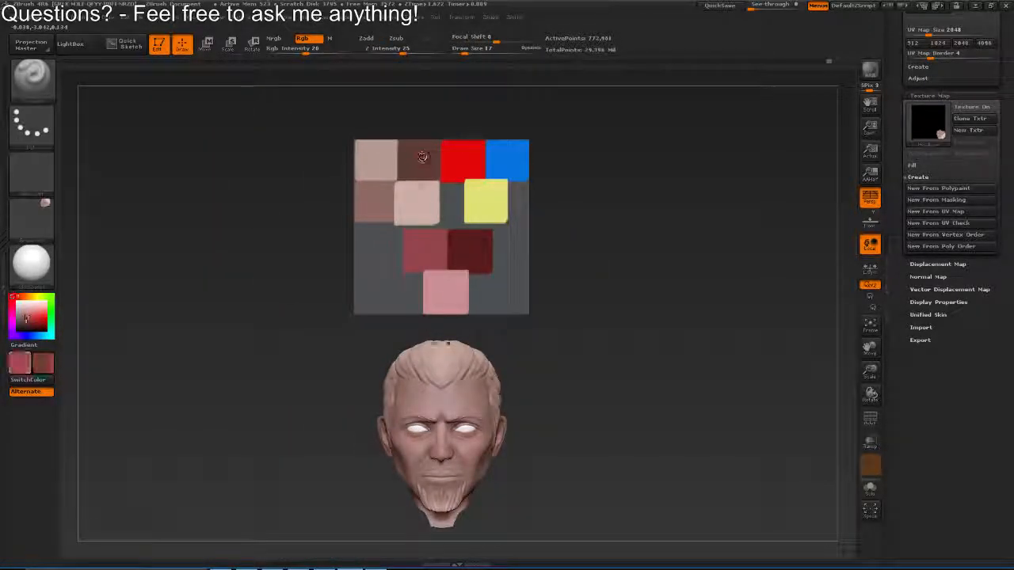
drag(459, 396, 521, 352)
drag(481, 432, 485, 383)
key(s)
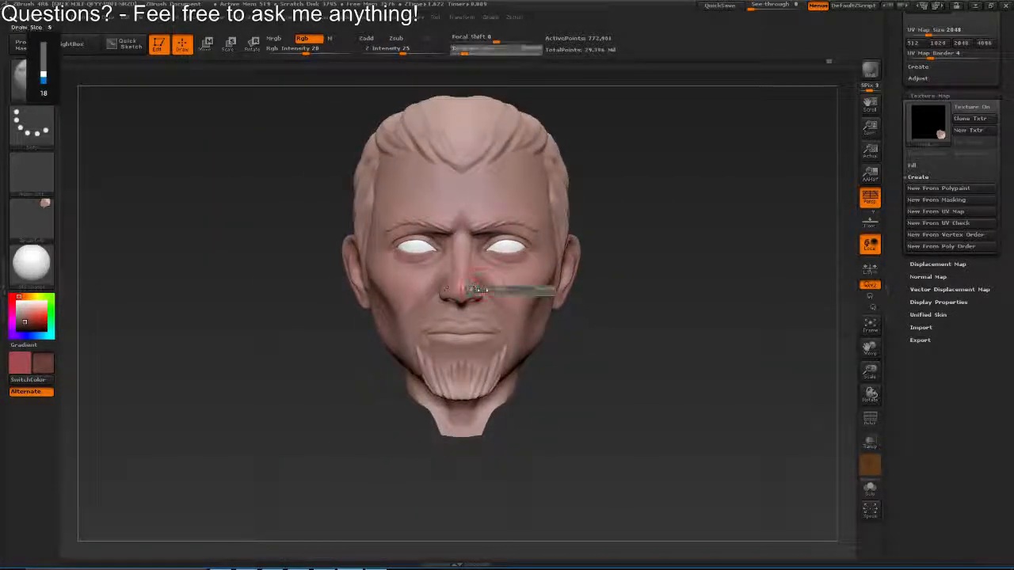
drag(482, 290, 485, 337)
drag(396, 258, 442, 268)
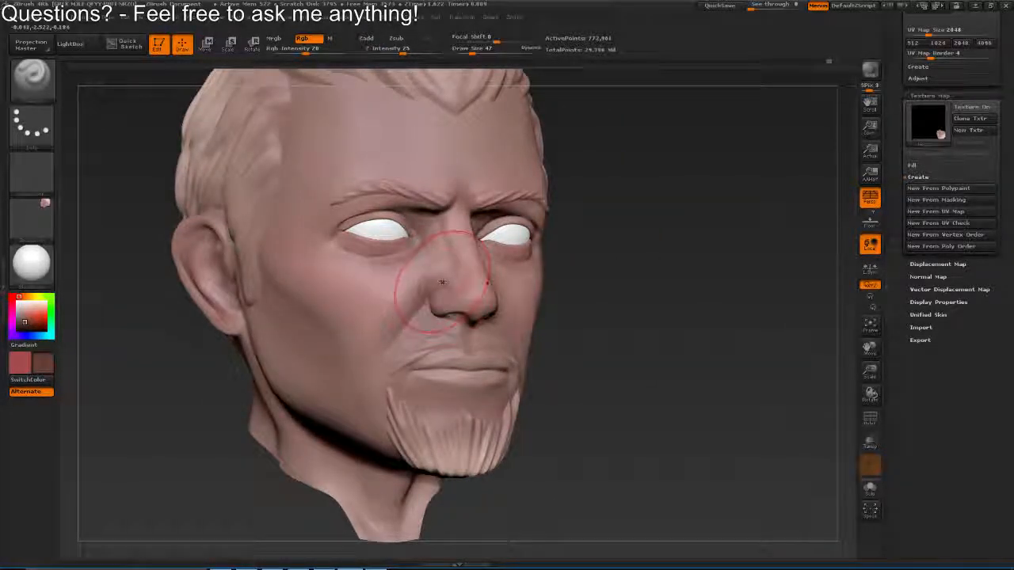
Switch to Maya and compare the head's skin colouring from a three-quarter view and from the front
key(alt+Tab)
key(alt+Tab)
drag(436, 286, 415, 259)
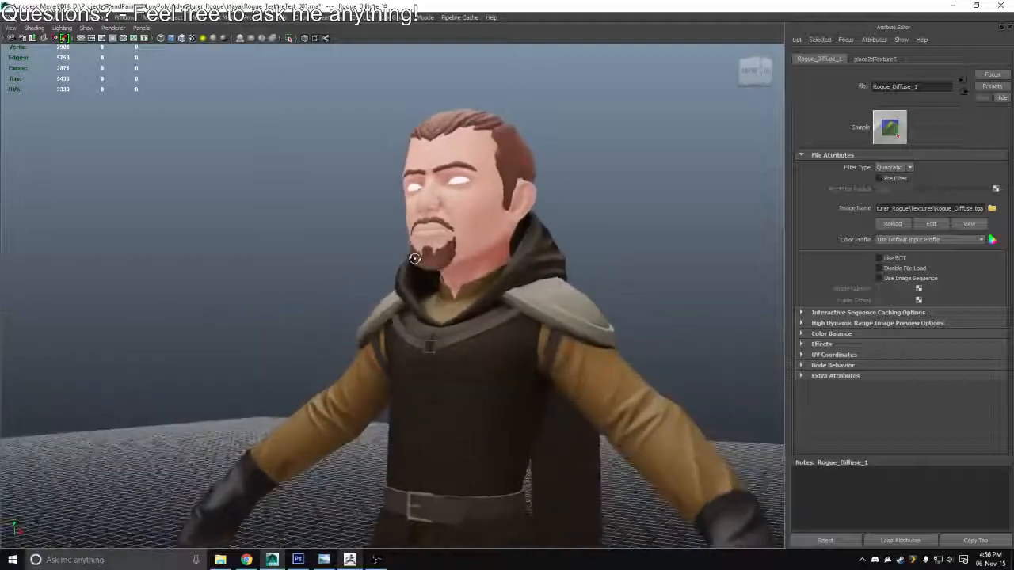
drag(448, 221, 501, 229)
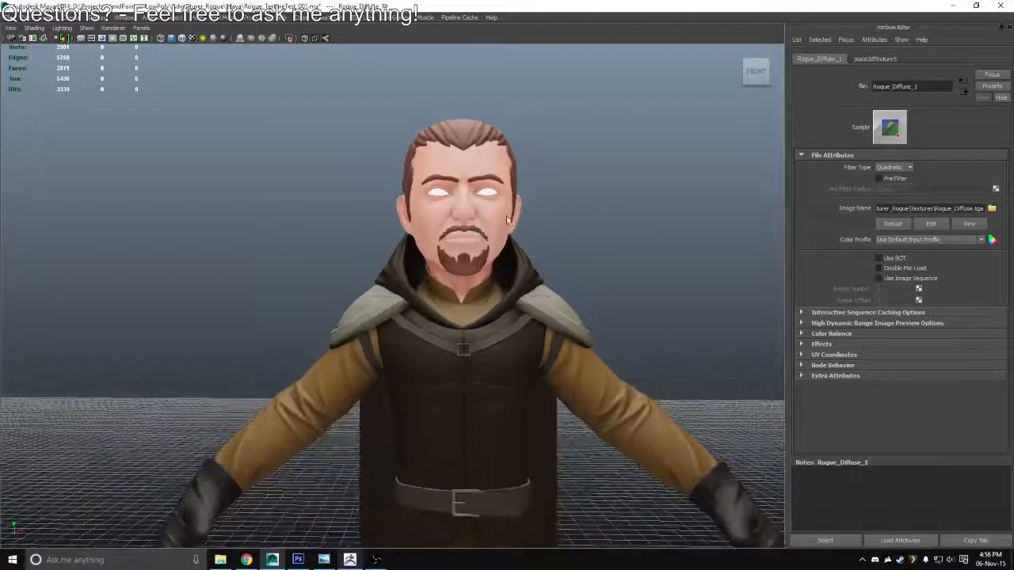
Switch to Photoshop and set the saturation of the head's Hue/Saturation adjustment to +20
key(alt+Tab)
click(851, 227)
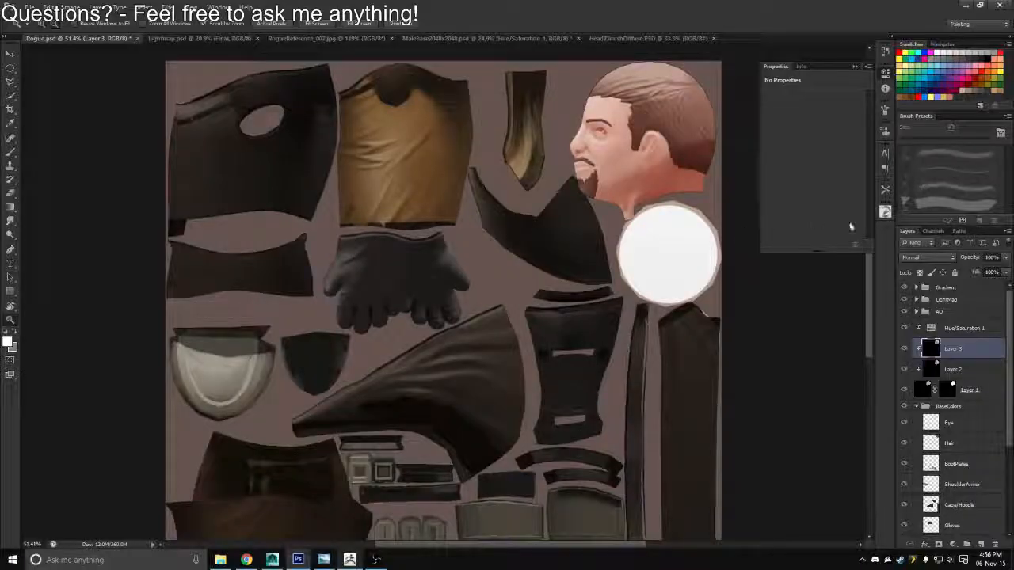
click(939, 332)
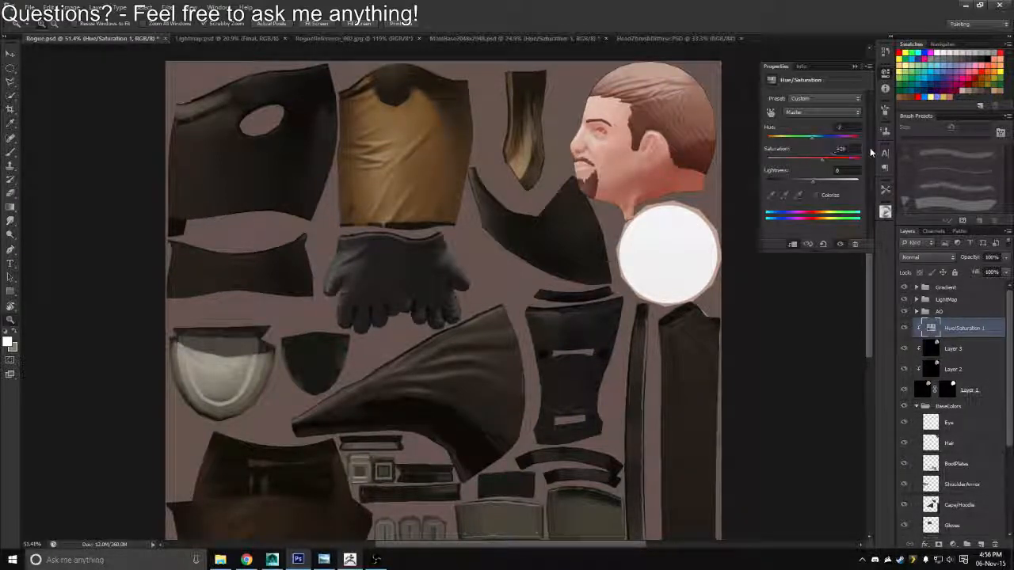
Export the adjusted sheet in Targa format, overwriting Rogue_Diffuse.tga
key(ctrl+shift+s)
click(532, 277)
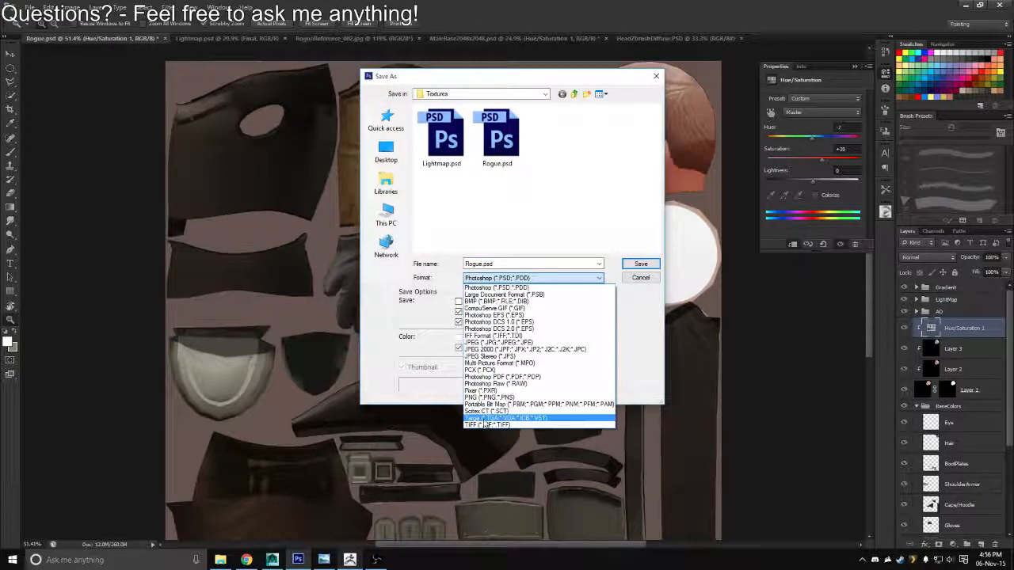
click(485, 418)
click(430, 143)
key(Return)
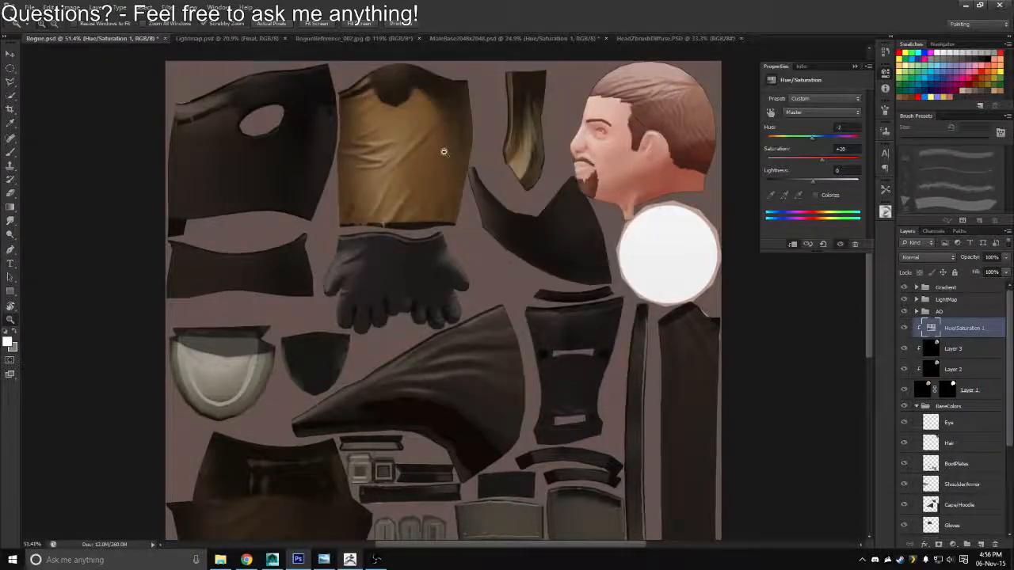
Switch to Maya and reload the Rogue_Diffuse.tga image on the character's file texture
key(alt+Tab)
key(Tab)
key(alt+Tab)
key(Tab)
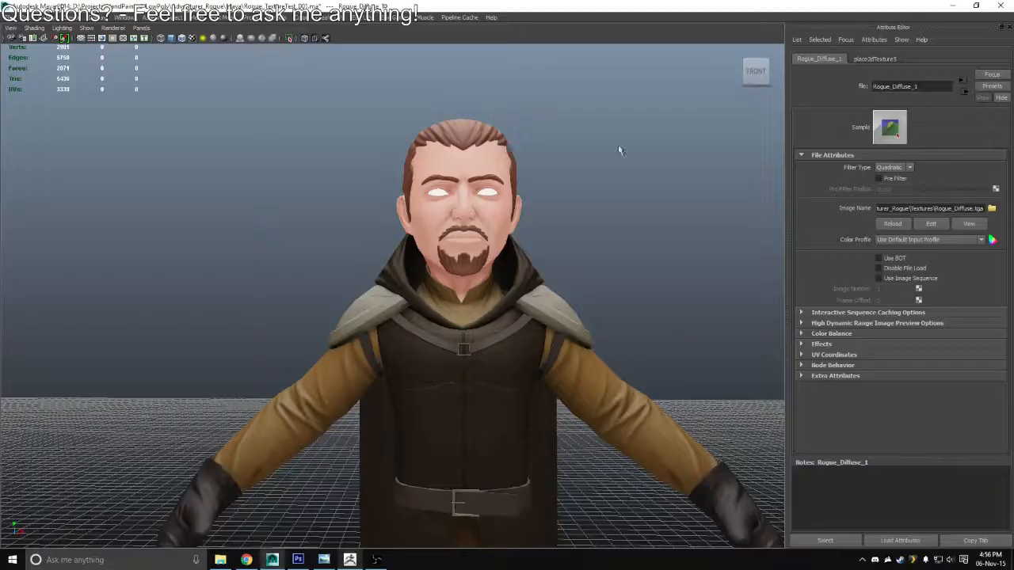
click(893, 226)
Switch to ZBrush, set the draw size to 35, and check the nose and eye areas from both sides
key(alt+Tab)
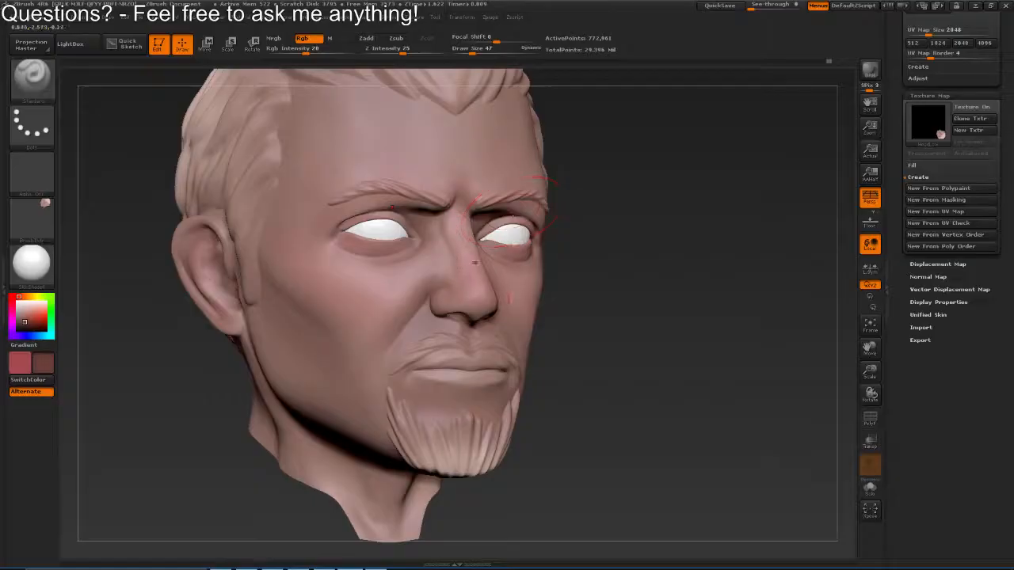
drag(475, 262, 356, 271)
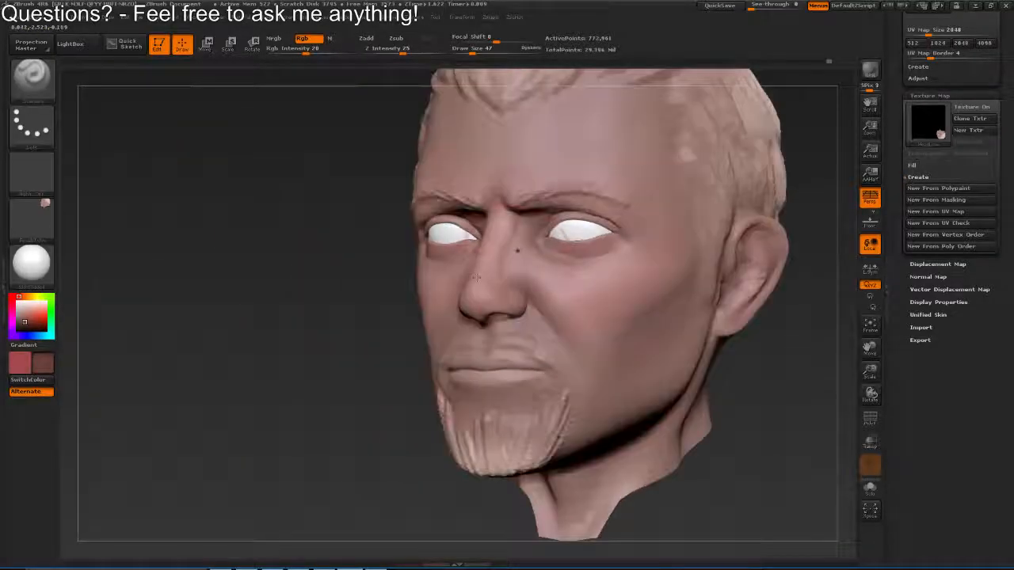
key(s)
drag(527, 305, 524, 305)
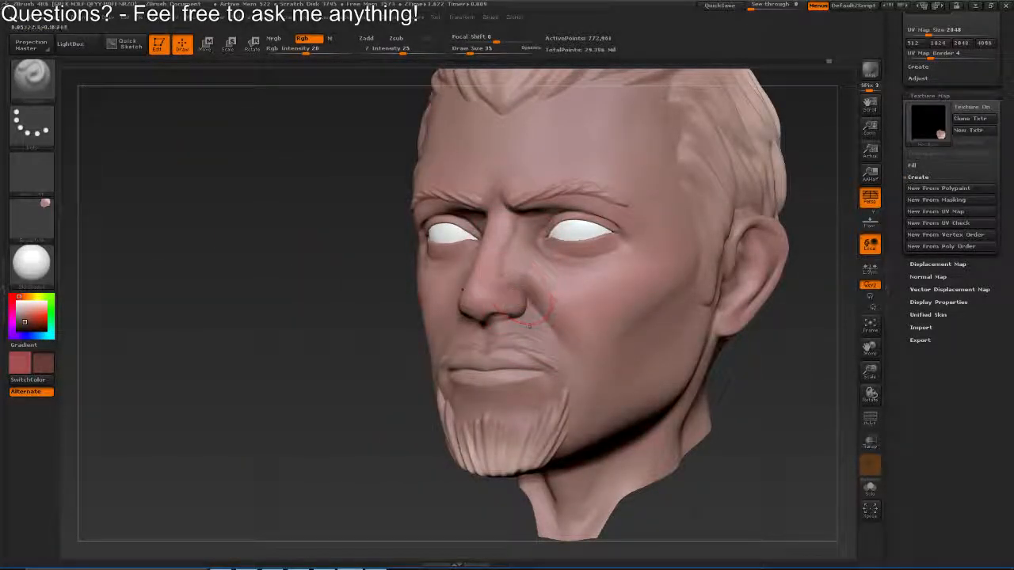
mouse_move(357, 293)
mouse_down()
mouse_move(412, 298)
mouse_move(424, 313)
mouse_move(475, 289)
mouse_up()
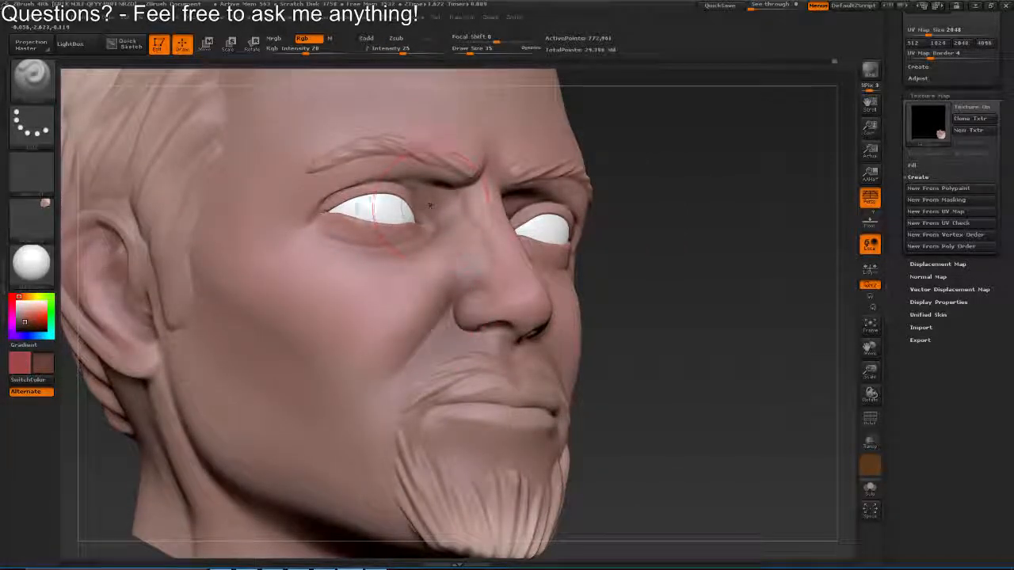
drag(430, 206, 323, 220)
Set the draw size to 53 and apply the Flat Color material to the head
key(s)
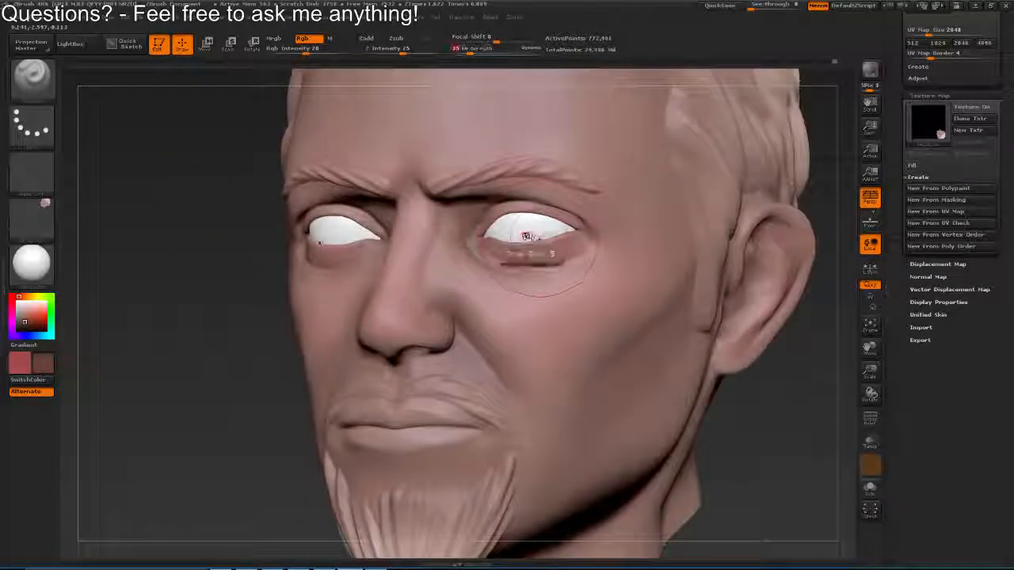
key(s)
mouse_move(519, 225)
mouse_down()
mouse_move(479, 216)
mouse_move(526, 263)
mouse_move(394, 194)
mouse_up()
click(32, 263)
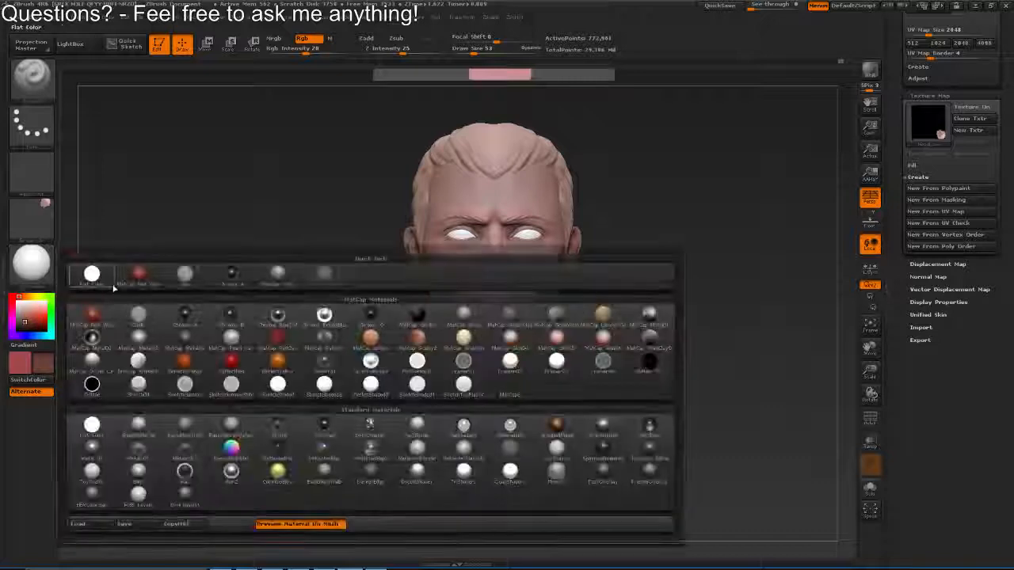
click(90, 274)
drag(542, 245, 532, 295)
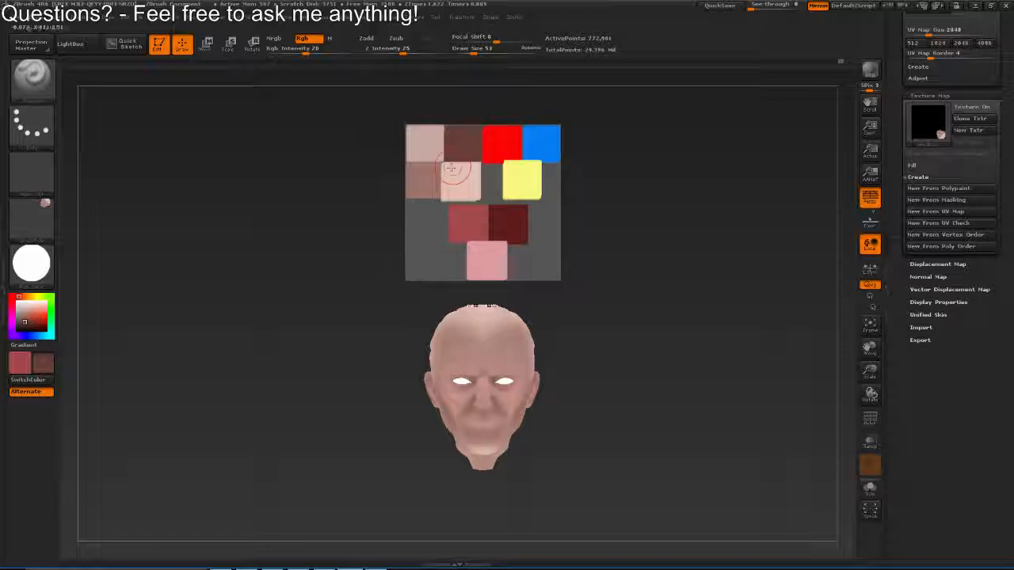
Sample a skin tone from the flat-shaded face as the painting colour for the Paint brush at RGB intensity 13
key(c)
mouse_move(478, 295)
mouse_down()
mouse_move(500, 165)
mouse_move(333, 266)
mouse_move(371, 278)
mouse_move(428, 237)
mouse_up()
key(c)
key(v)
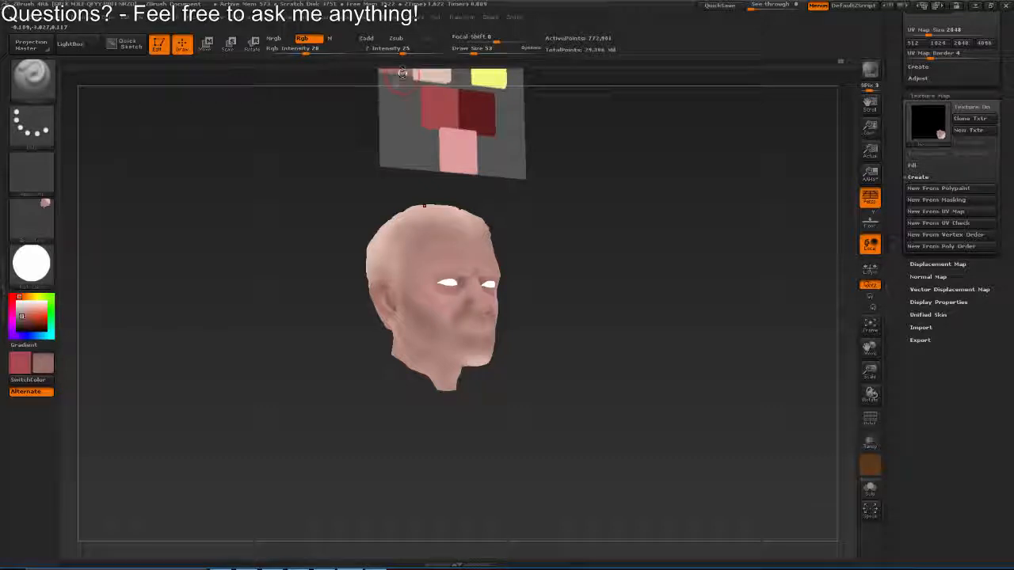
Set the draw size to 59, blend the polypaint beside the nose, and make red the active painting colour
mouse_move(443, 332)
mouse_down()
mouse_move(470, 244)
mouse_move(477, 267)
mouse_move(454, 253)
mouse_move(491, 250)
mouse_up()
key(s)
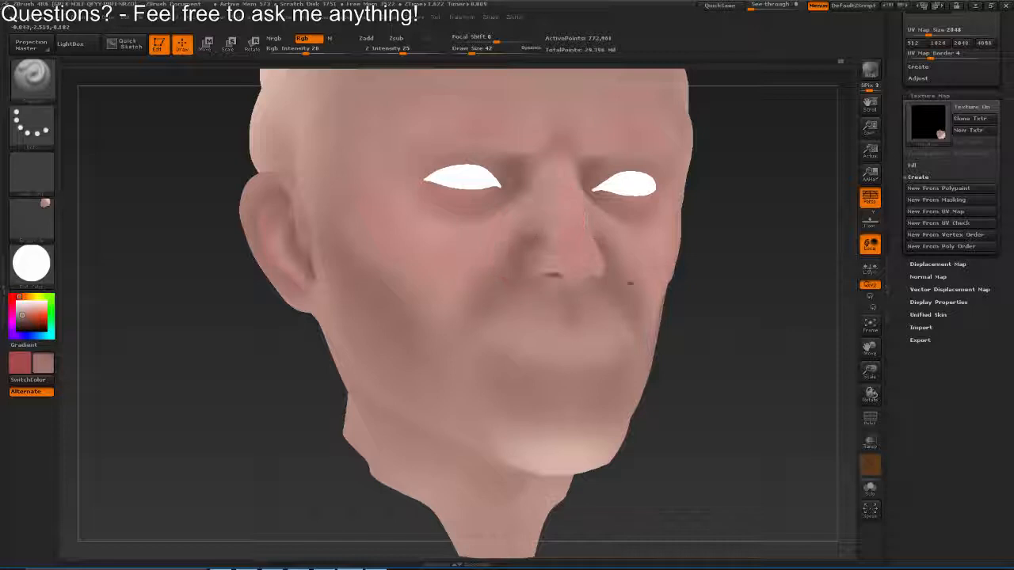
key(s)
click(516, 226)
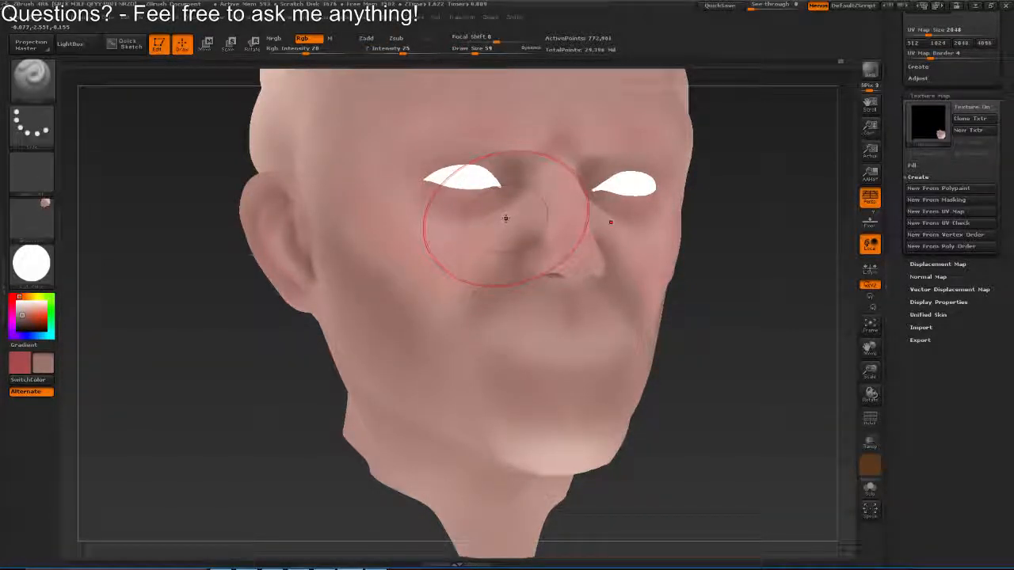
key(v)
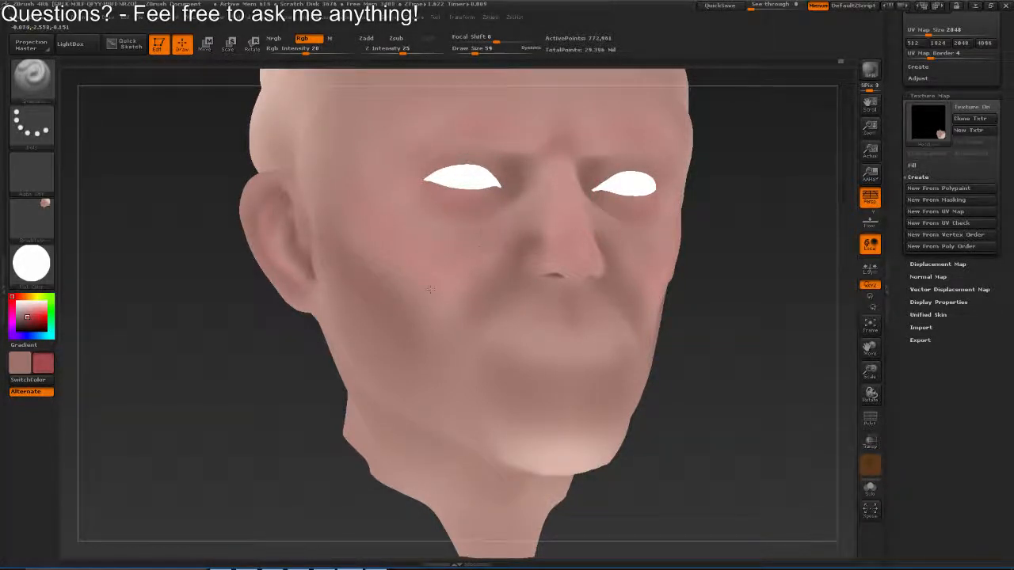
drag(770, 291, 631, 278)
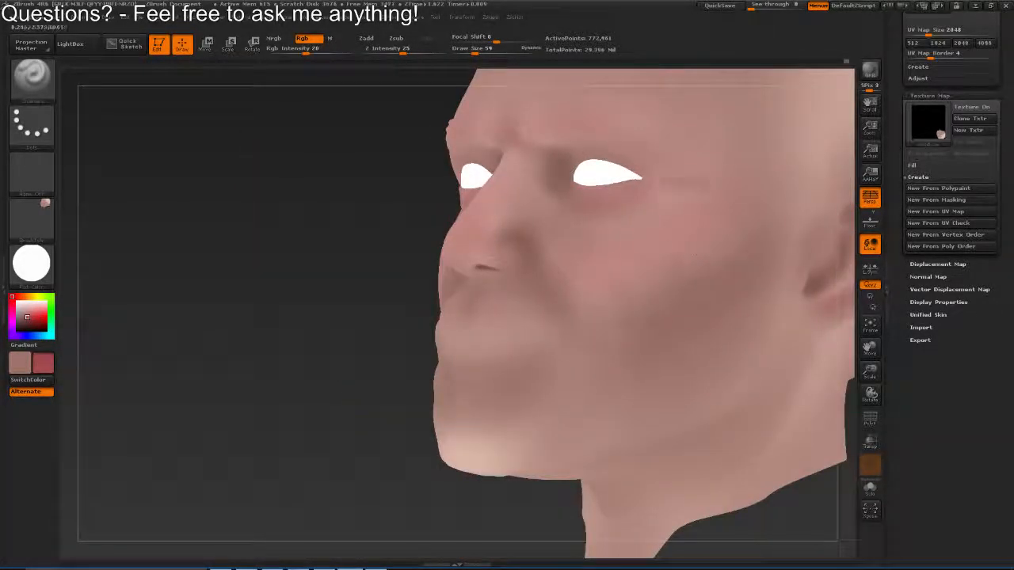
Turn off the brush texture and blend the polypaint on the cheek and under the eye
mouse_move(696, 255)
mouse_down()
mouse_move(689, 249)
mouse_move(679, 262)
mouse_up()
click(32, 215)
click(334, 248)
drag(590, 319, 586, 310)
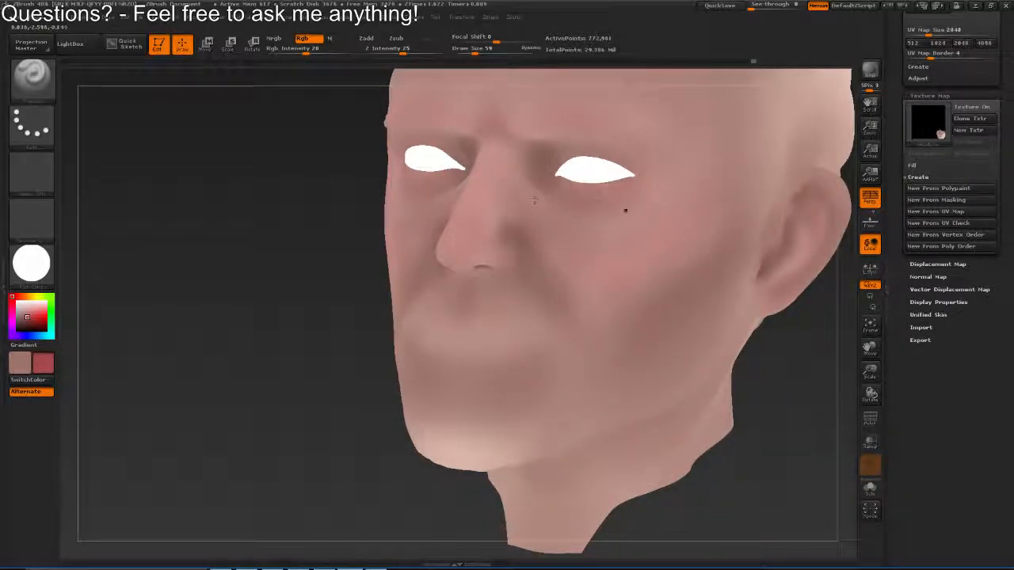
drag(455, 191, 593, 242)
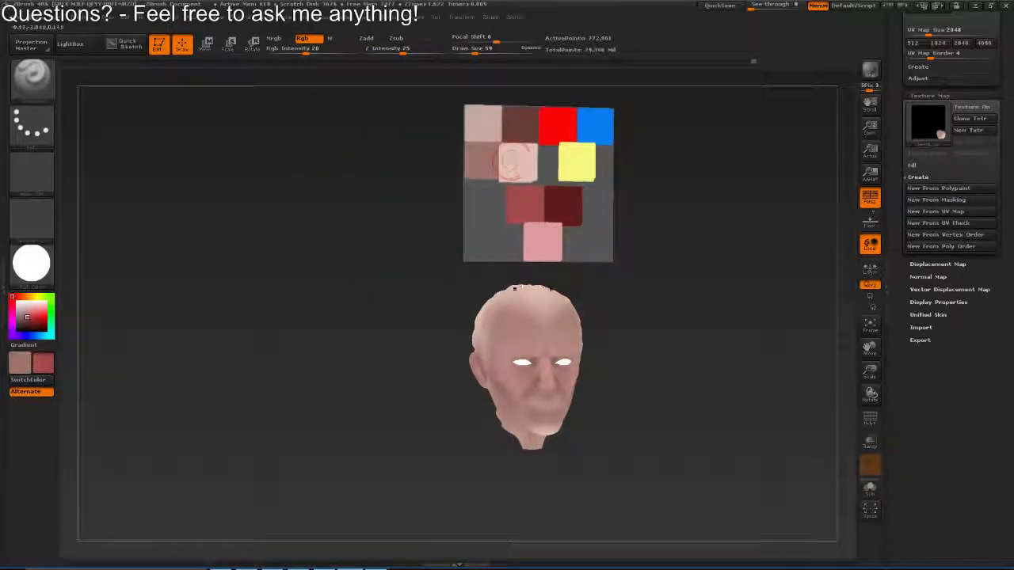
Sample the light skin tone from the colour palette plane and set the draw size to 32
alt+drag(526, 279, 514, 194)
key(c)
mouse_move(507, 89)
ctrl+mouse_down()
mouse_move(475, 292)
mouse_move(496, 290)
mouse_move(478, 289)
mouse_move(518, 325)
ctrl+mouse_up()
key(s)
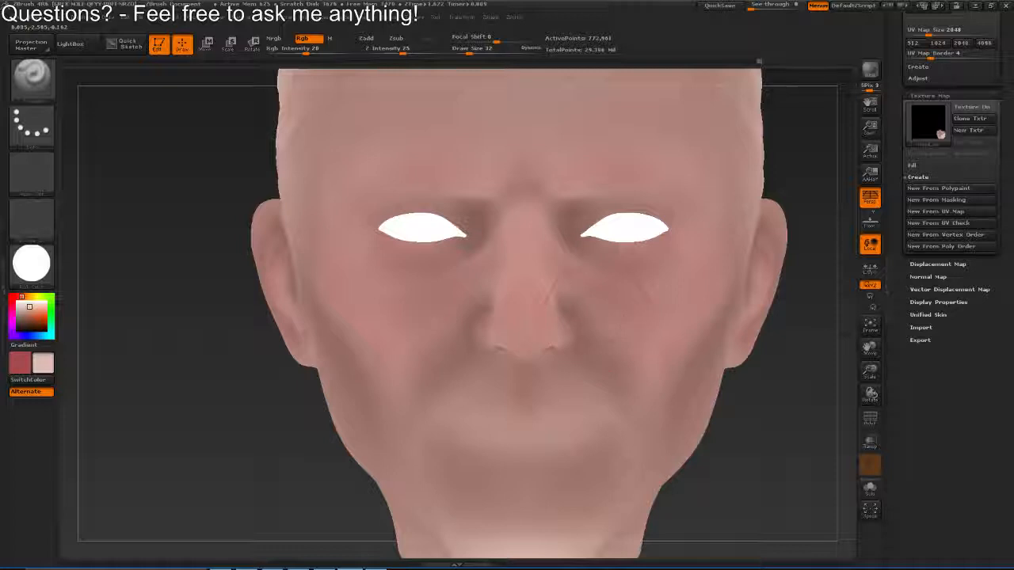
Switch back to the red painting colour and paint it along the side of the nose with the Paint brush
ctrl+drag(605, 325, 288, 202)
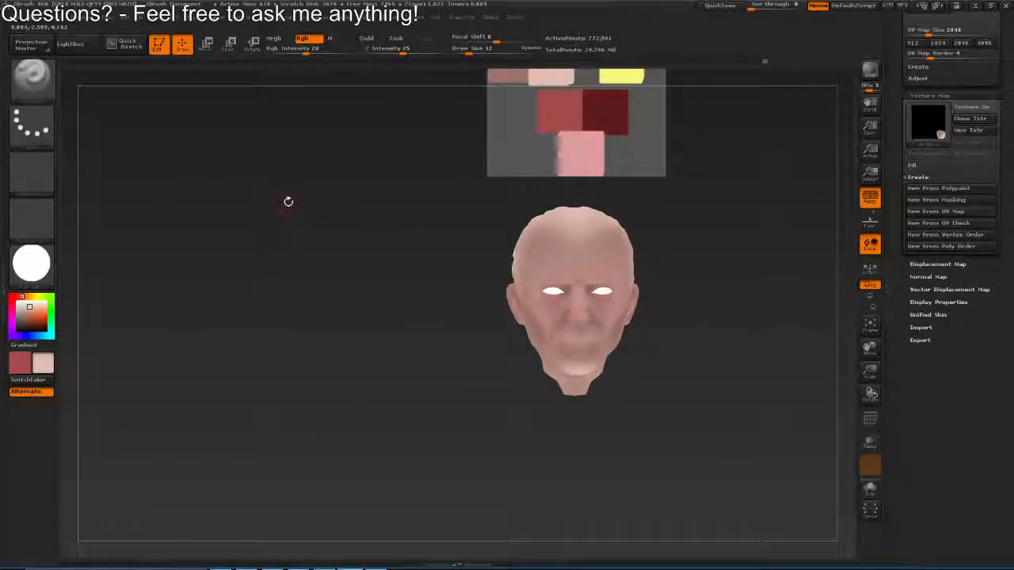
mouse_move(639, 231)
alt+mouse_down()
mouse_move(584, 194)
mouse_move(520, 317)
alt+mouse_up()
key(v)
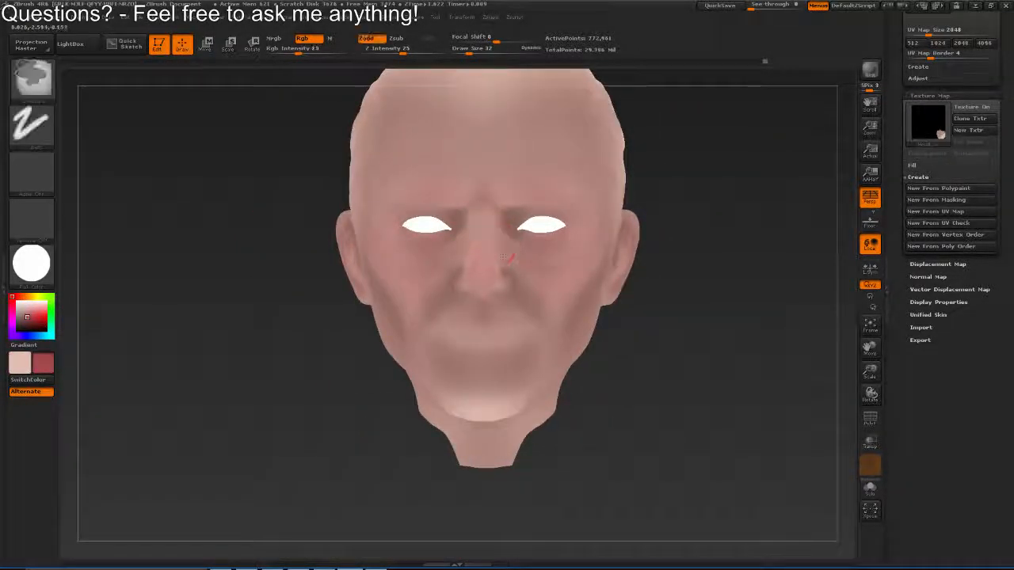
ctrl+drag(504, 257, 555, 298)
mouse_move(554, 297)
mouse_down()
mouse_move(500, 262)
mouse_move(494, 281)
mouse_up()
Set the draw size to 39 and smooth the polypaint around the nose, nostrils and inner eye corners
key(s)
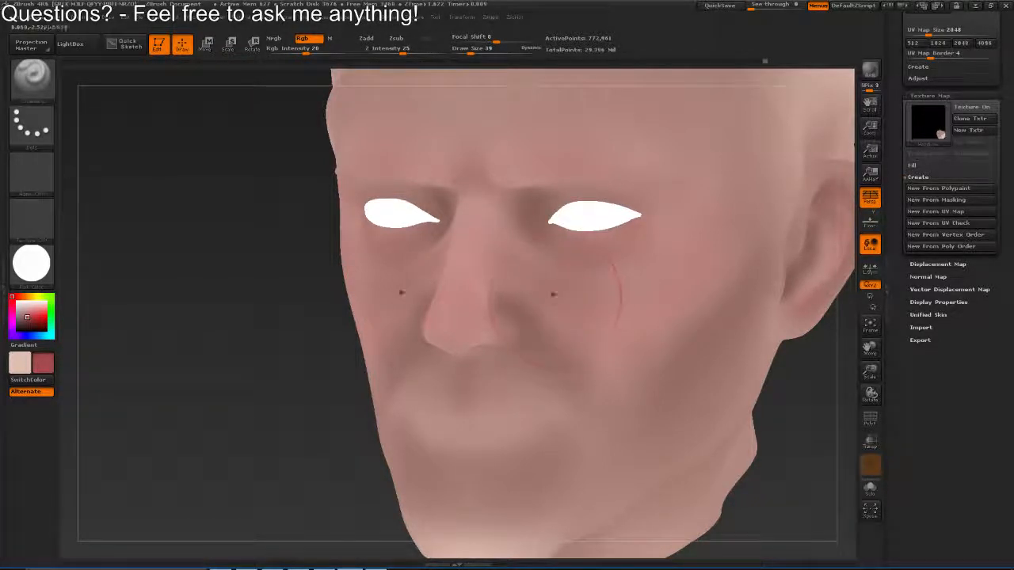
alt+drag(554, 294, 551, 337)
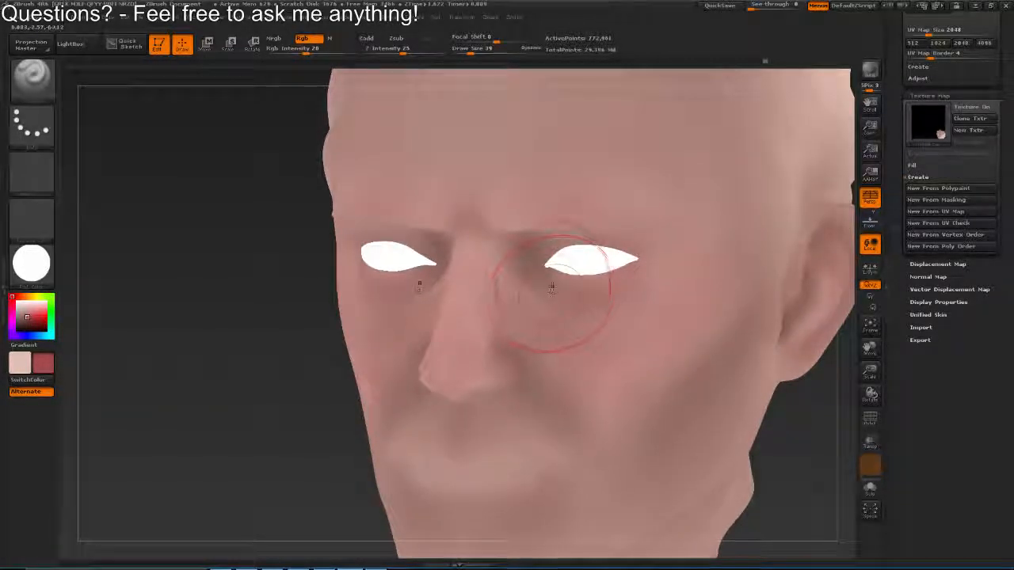
drag(549, 283, 505, 312)
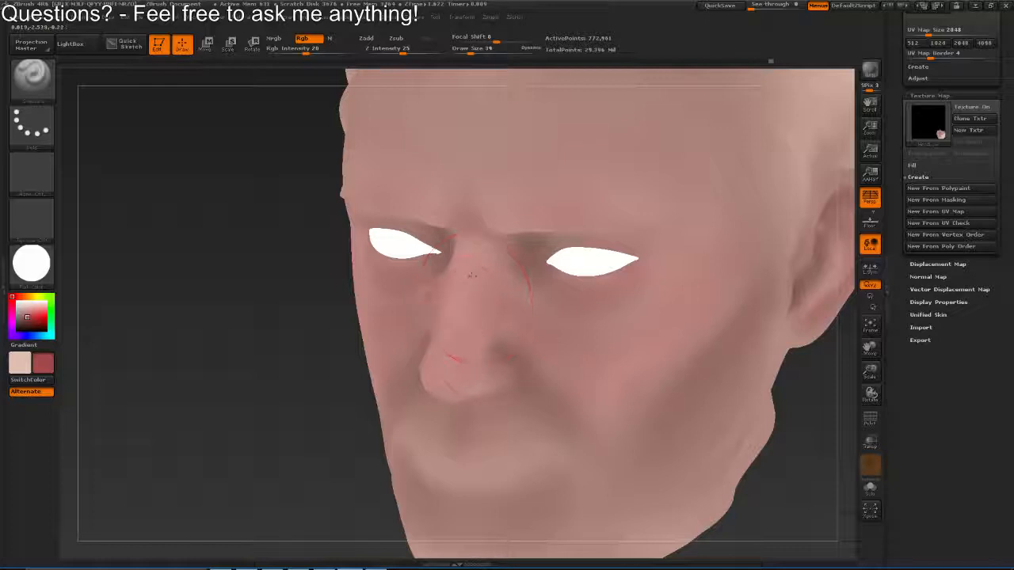
drag(472, 275, 475, 298)
drag(446, 353, 473, 389)
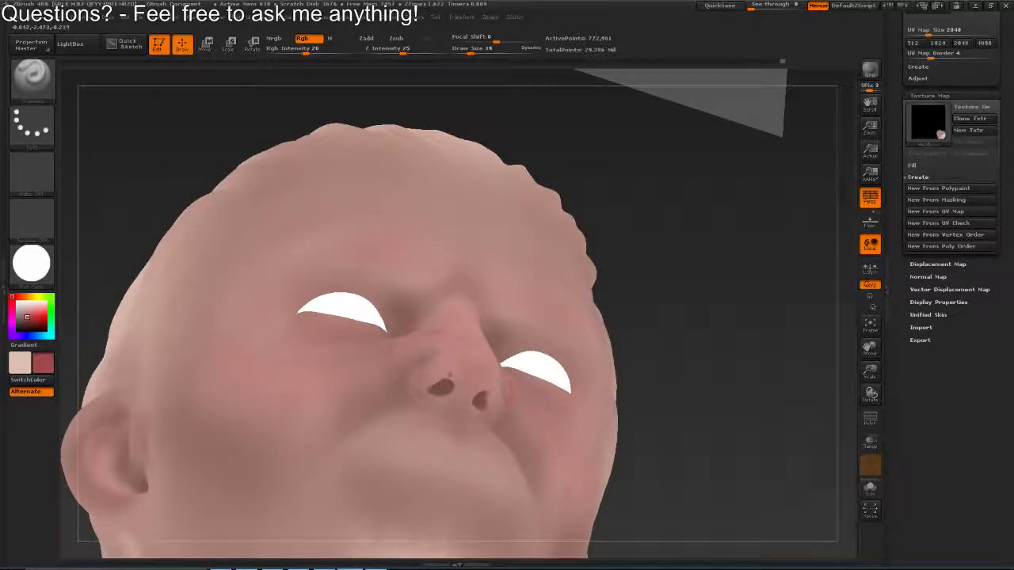
mouse_move(441, 386)
mouse_down()
mouse_move(496, 383)
mouse_move(493, 349)
mouse_move(444, 317)
mouse_up()
Apply the white skin shade material and sample dark brown and skin tones as painting colours, leaving the skin tone active
click(32, 263)
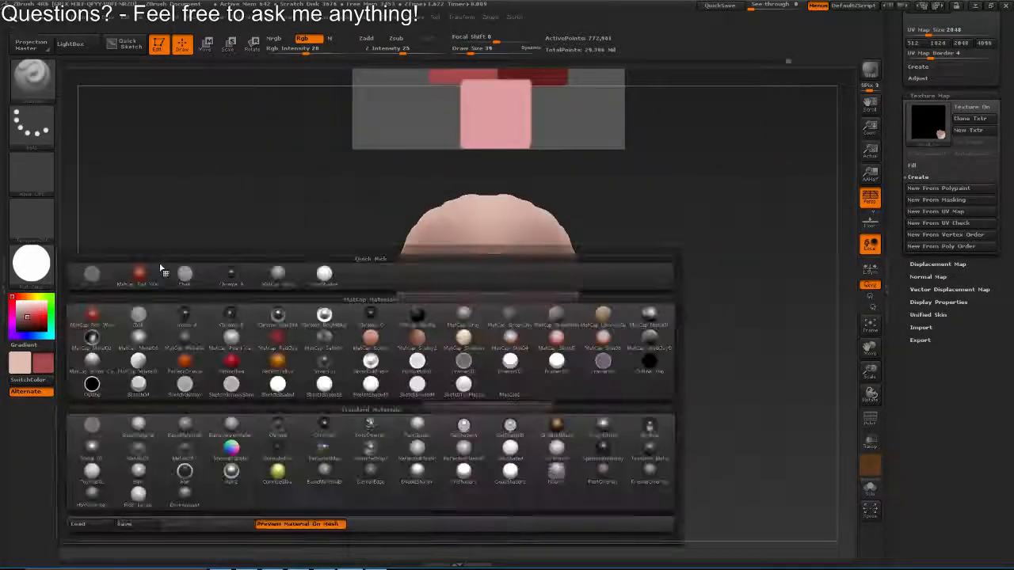
click(332, 272)
mouse_move(562, 365)
mouse_down()
mouse_move(467, 491)
mouse_move(498, 167)
mouse_move(491, 296)
mouse_move(546, 151)
mouse_move(557, 271)
mouse_move(475, 273)
mouse_move(559, 273)
mouse_up()
key(c)
key(v)
key(c)
key(XF86AudioLowerVolume)
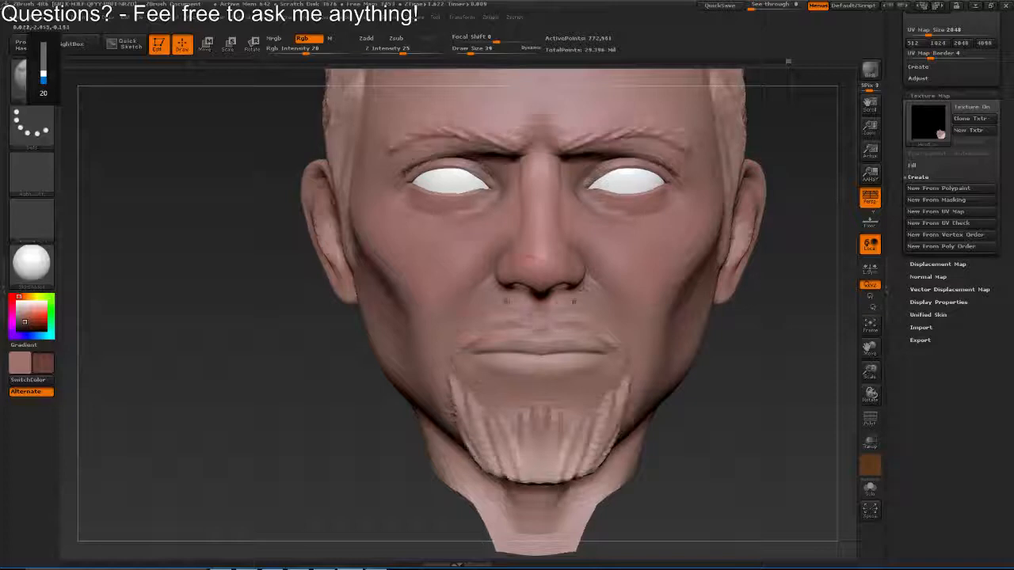
key(v)
Set the draw size to 32 and blend the polypaint between the nose and the upper lip
key(s)
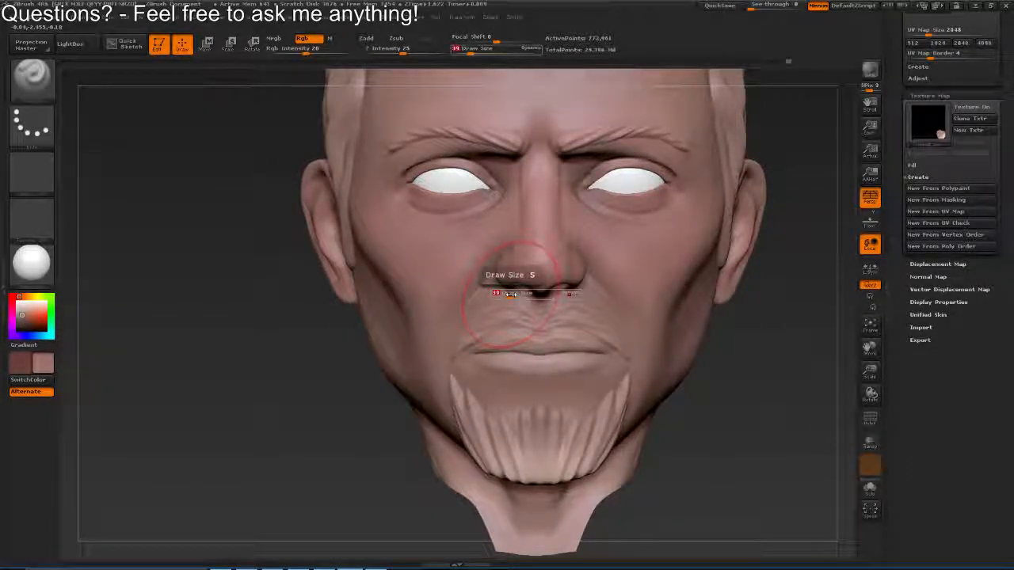
click(511, 294)
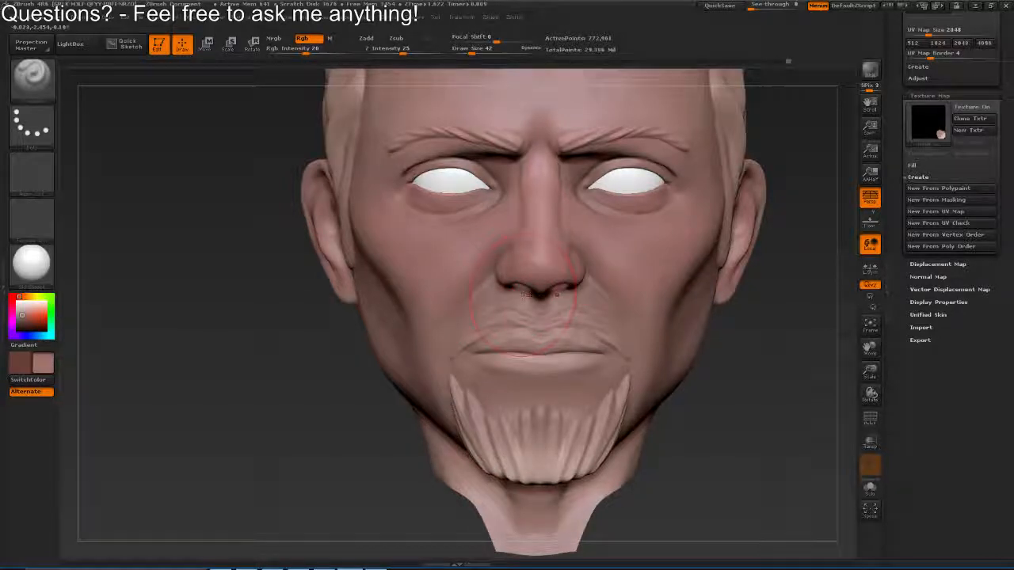
key(s)
click(533, 299)
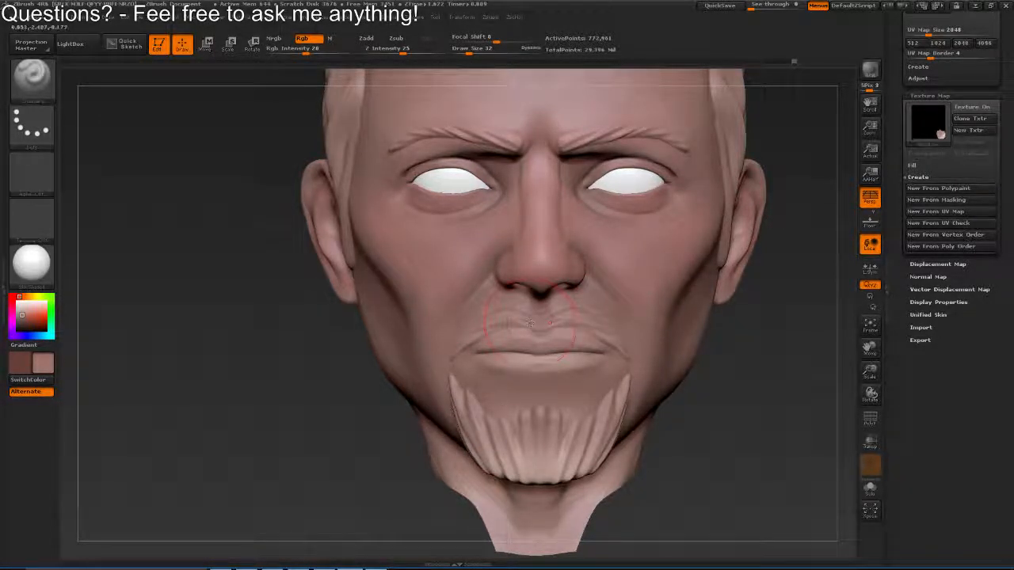
Set the draw size to 42 and blend the polypaint over the goatee, chin and mouth corner
drag(760, 396, 681, 390)
key(s)
click(616, 381)
key(s)
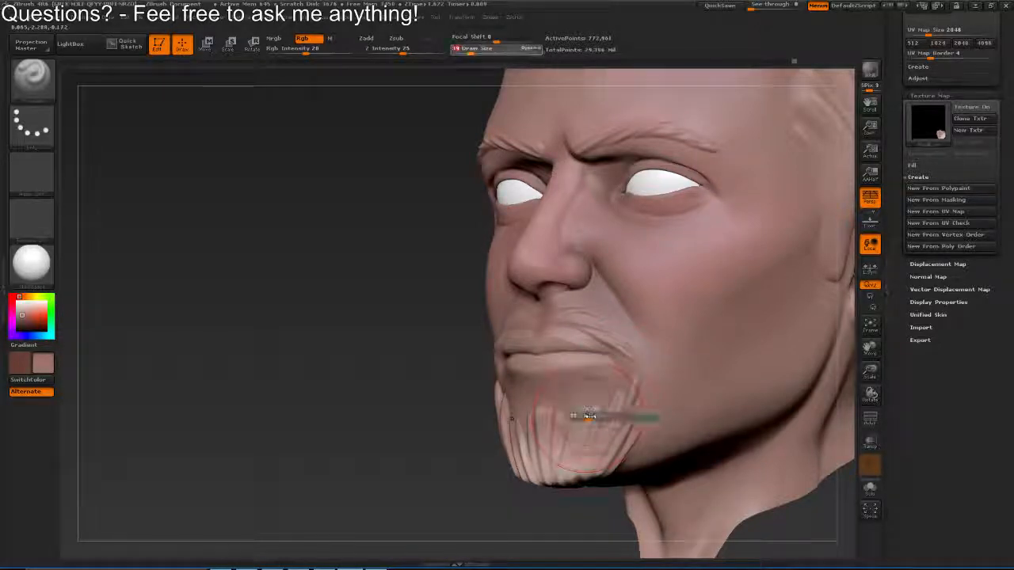
click(587, 415)
key(s)
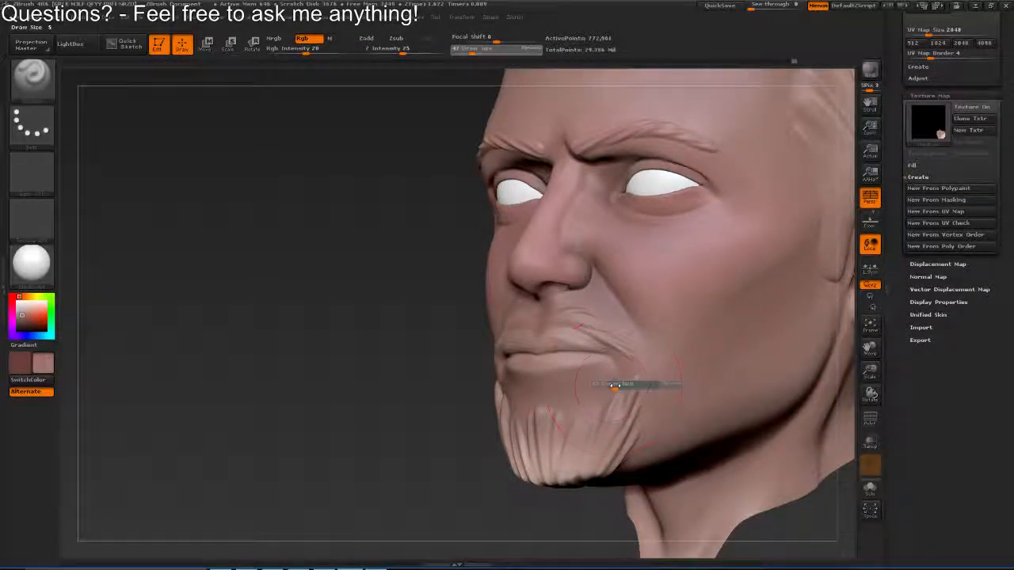
mouse_move(593, 371)
mouse_down()
mouse_move(511, 300)
mouse_move(532, 317)
mouse_up()
Set the draw size to 35 and blend the polypaint along the eyebrows and upper eyelids
key(s)
click(550, 226)
mouse_move(535, 229)
mouse_down()
mouse_move(575, 233)
mouse_move(532, 316)
mouse_up()
mouse_move(532, 198)
mouse_down()
mouse_move(535, 207)
mouse_move(532, 195)
mouse_move(437, 191)
mouse_move(551, 255)
mouse_up()
drag(436, 261, 501, 264)
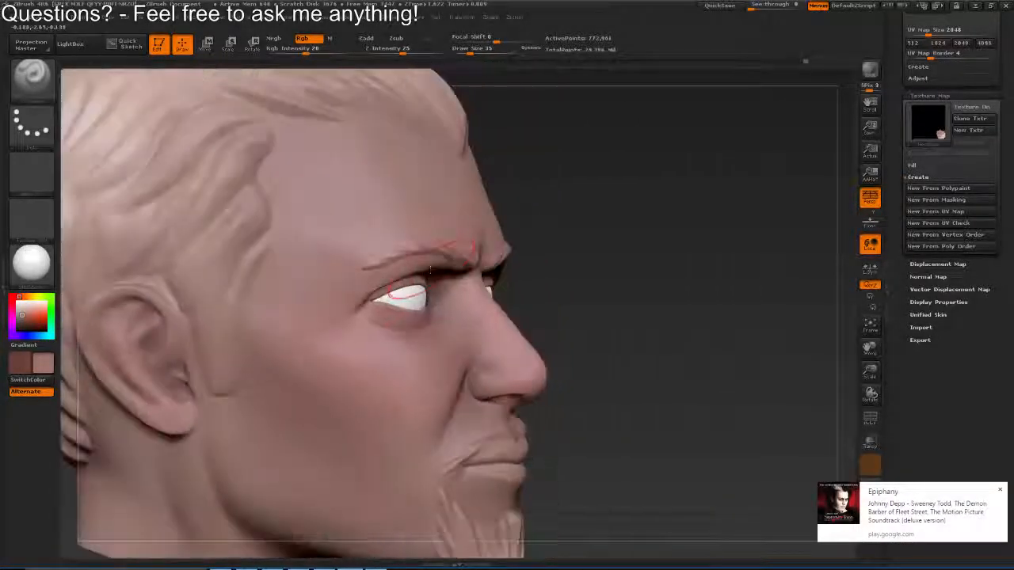
drag(443, 252, 681, 287)
Blend the polypaint along the hairline, behind the ear and at the back of the hair with draw size 72
mouse_move(444, 281)
mouse_down()
mouse_move(531, 283)
mouse_move(657, 226)
mouse_move(520, 143)
mouse_up()
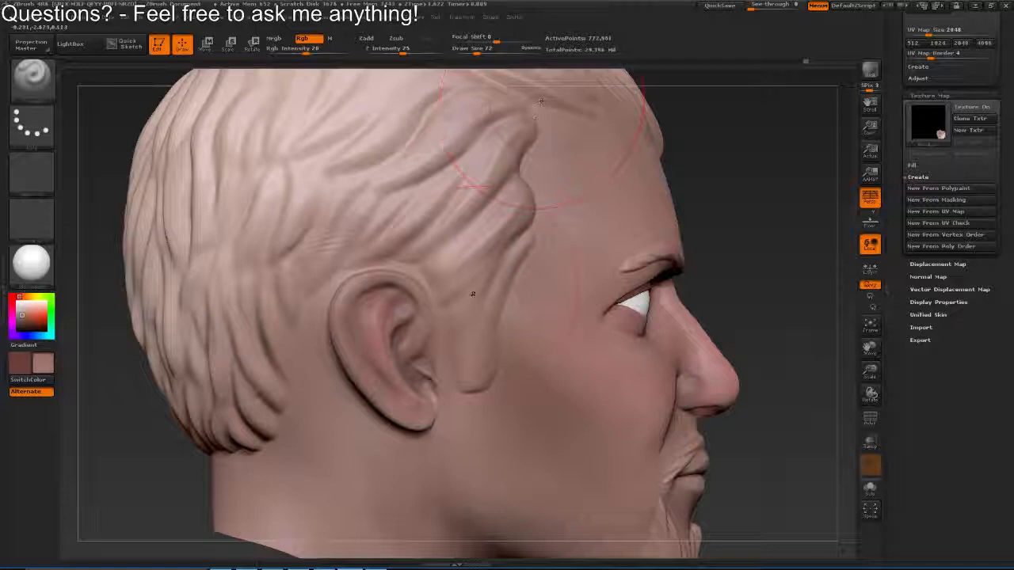
drag(317, 252, 389, 257)
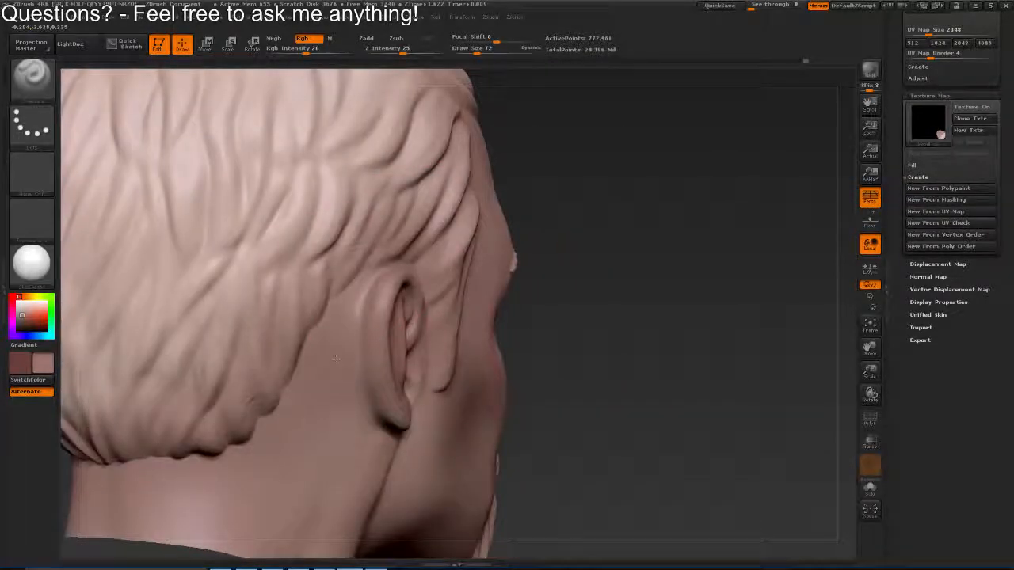
drag(336, 369, 357, 335)
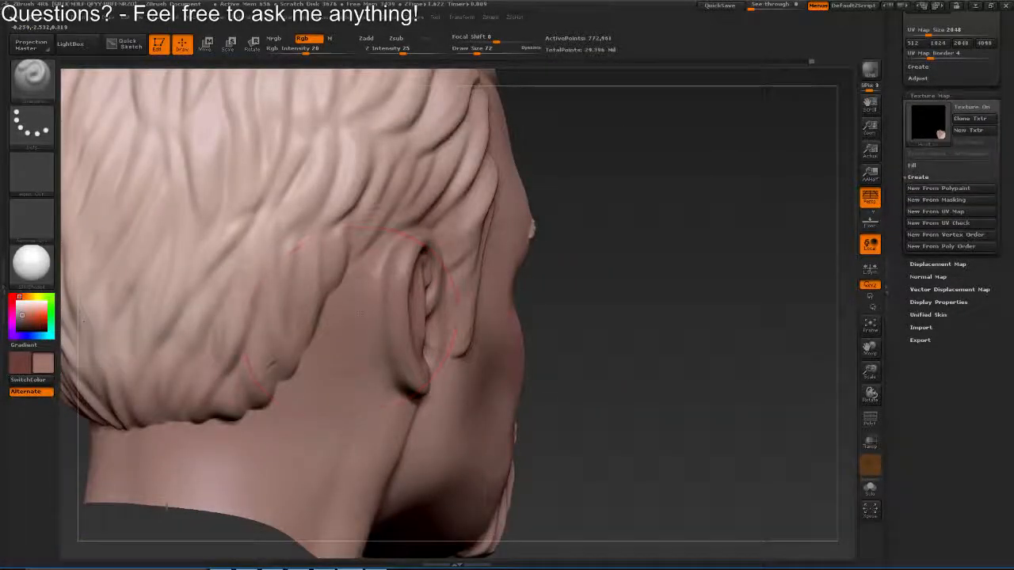
mouse_move(249, 437)
mouse_down()
mouse_move(252, 316)
mouse_move(380, 310)
mouse_up()
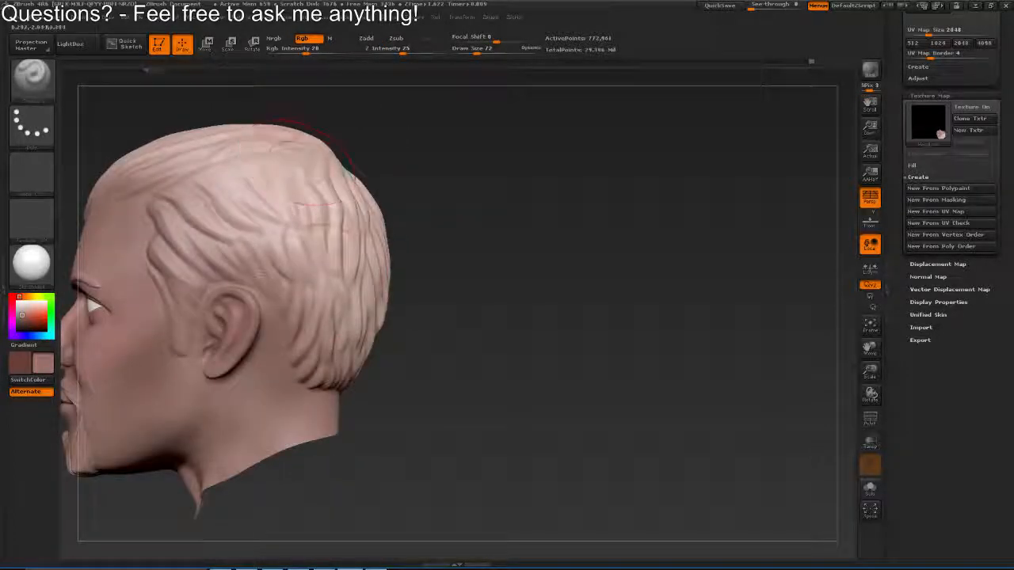
drag(309, 306, 384, 290)
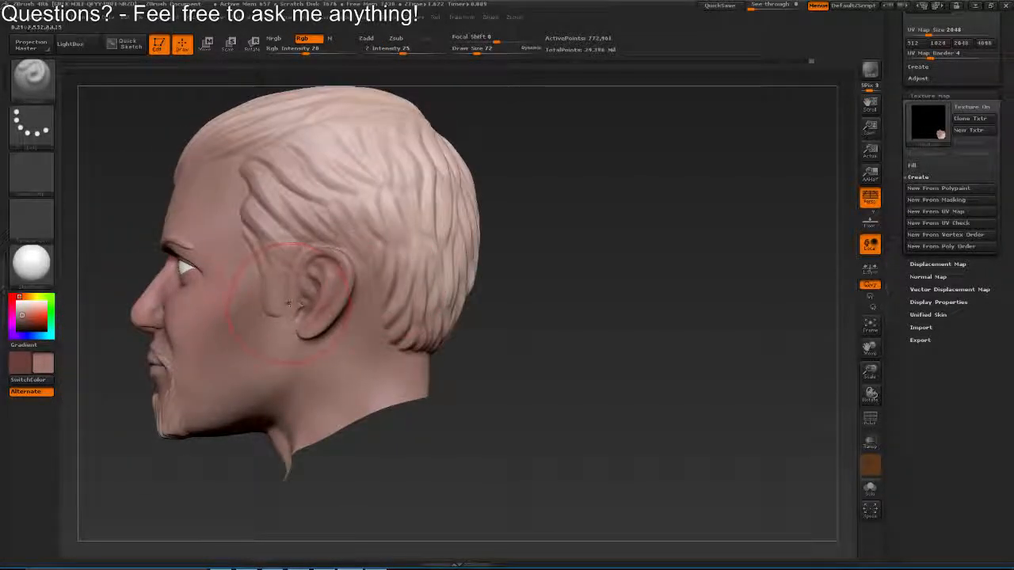
Blend the polypaint around the sideburn and the side of the hair, and set the draw size to 86
drag(289, 304, 459, 265)
mouse_move(396, 297)
mouse_down()
mouse_move(495, 317)
mouse_move(456, 305)
mouse_move(431, 323)
mouse_move(532, 262)
mouse_move(469, 284)
mouse_up()
key(s)
key(alt+Tab)
key(alt+Tab)
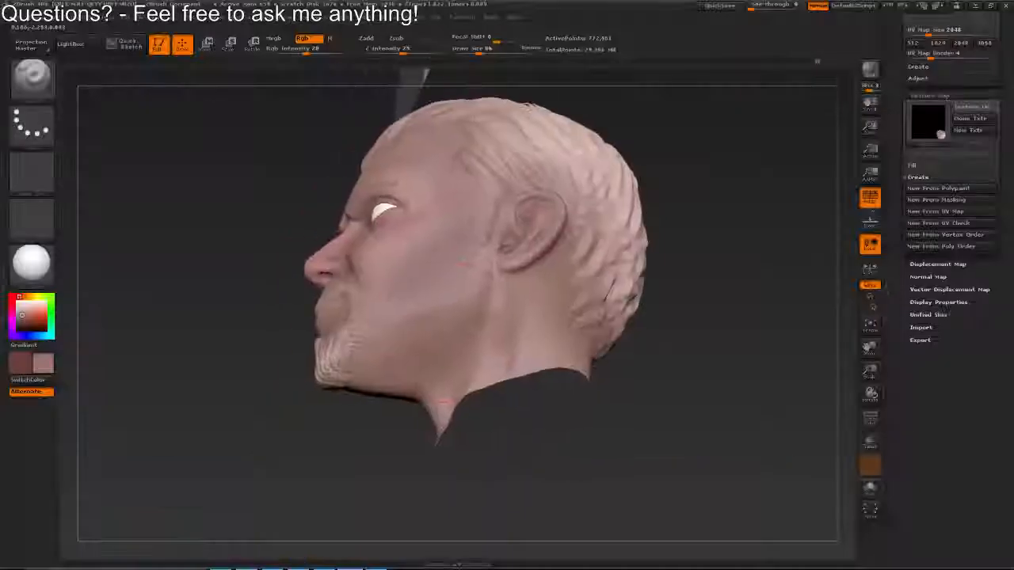
Apply the Flat Color material, set the draw size to 68, and smooth the polypaint across the cheek and jaw
click(32, 261)
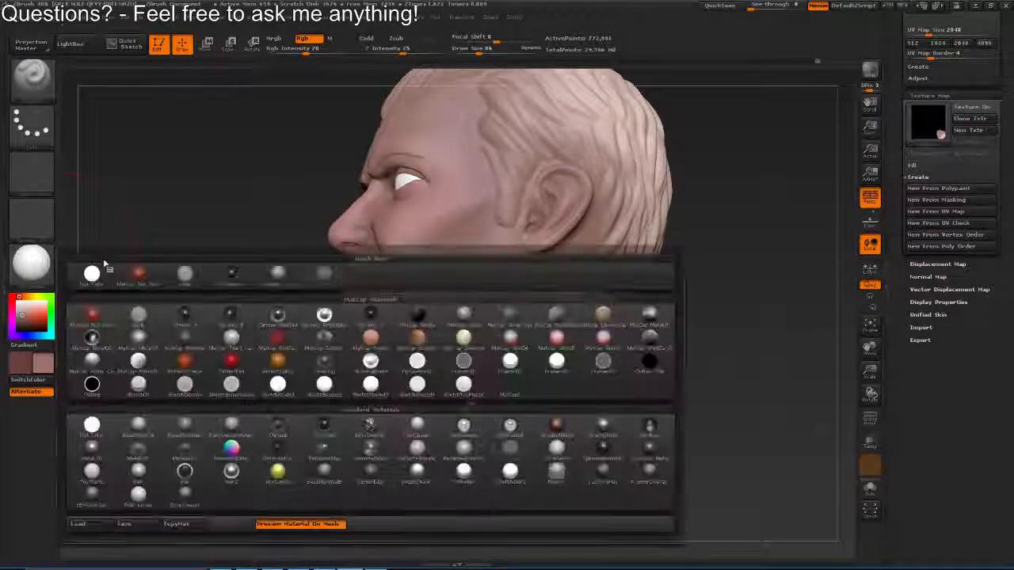
click(108, 265)
key(s)
drag(492, 257, 490, 256)
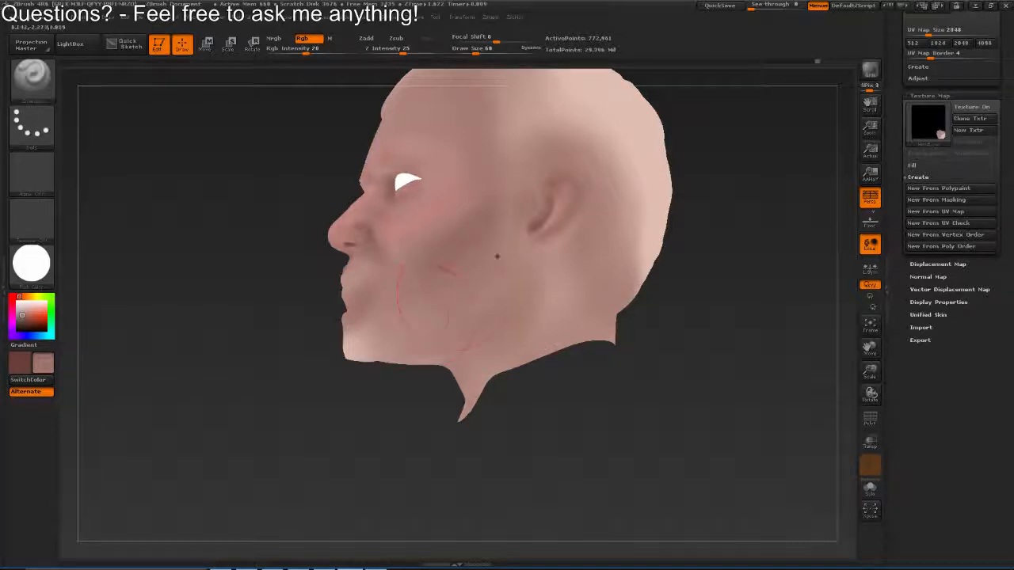
drag(497, 255, 401, 335)
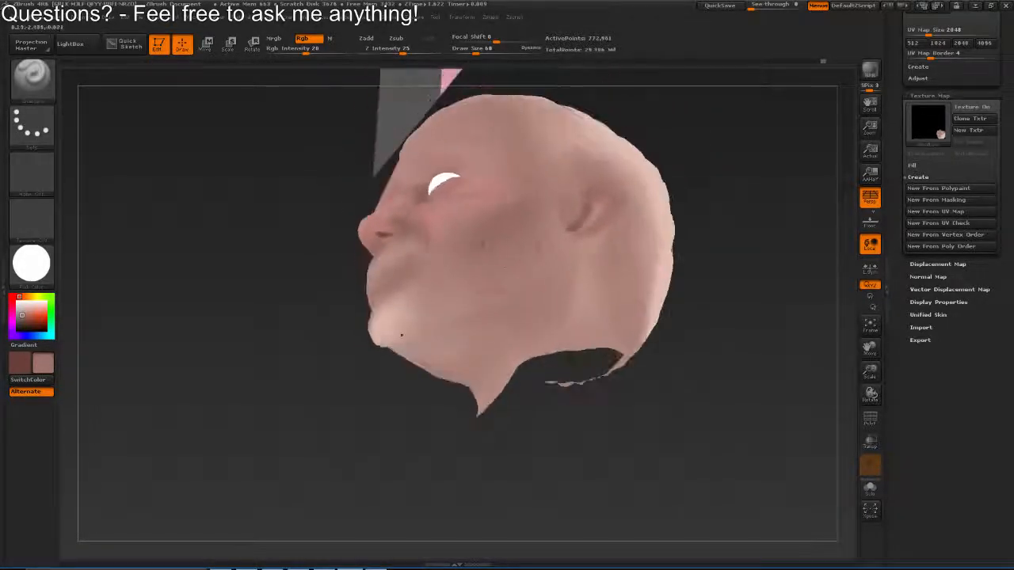
Set the draw size to 78 and smooth the polypaint under the chin, along the jaw and down the neck
mouse_move(604, 364)
mouse_down()
mouse_move(422, 351)
mouse_move(423, 316)
mouse_move(435, 344)
mouse_up()
key(s)
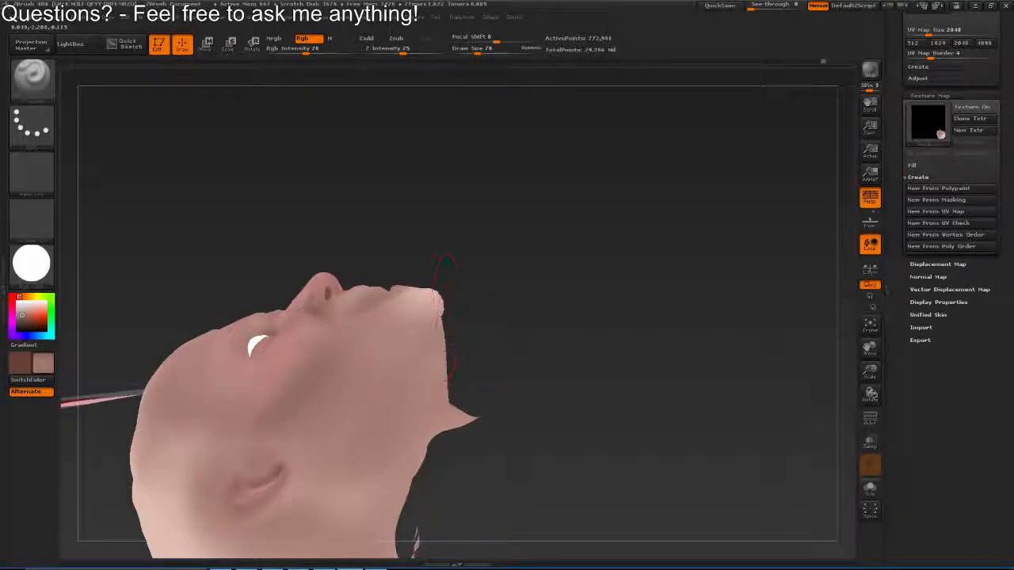
drag(412, 392, 404, 348)
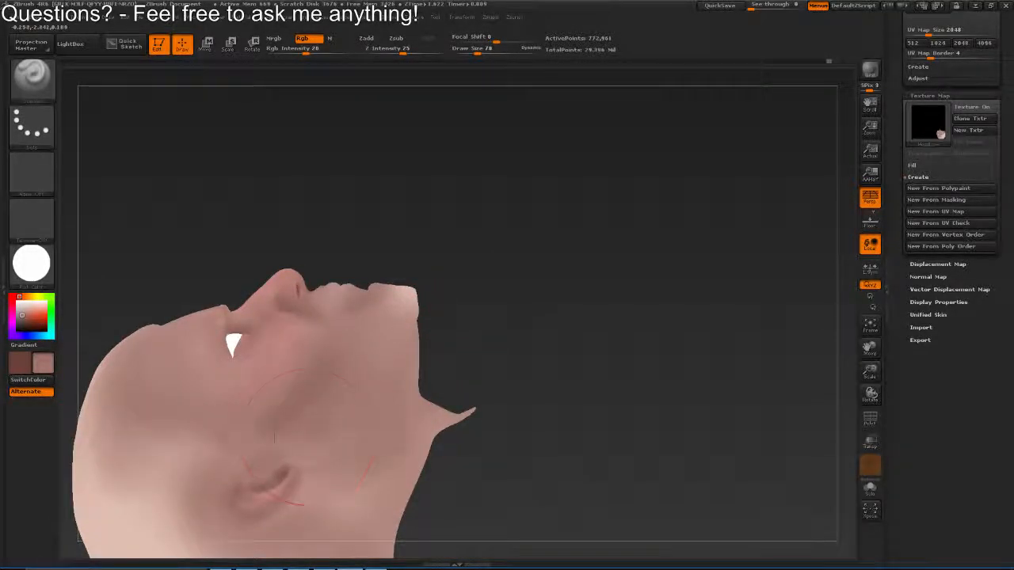
drag(309, 440, 611, 279)
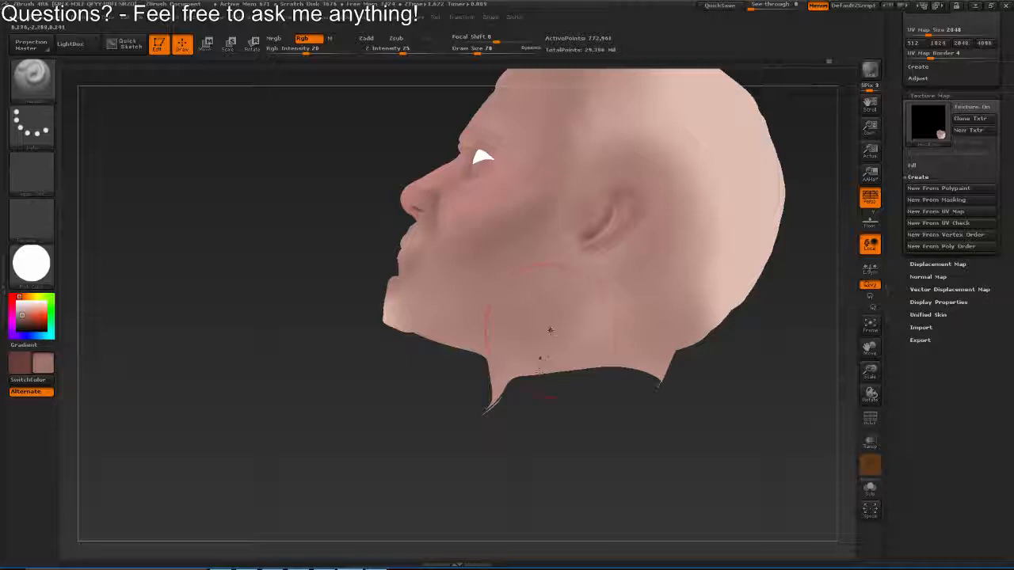
drag(549, 331, 262, 267)
Reapply the white skin shade material to the head and inspect the face, jaw and neck from the side
click(33, 266)
click(324, 276)
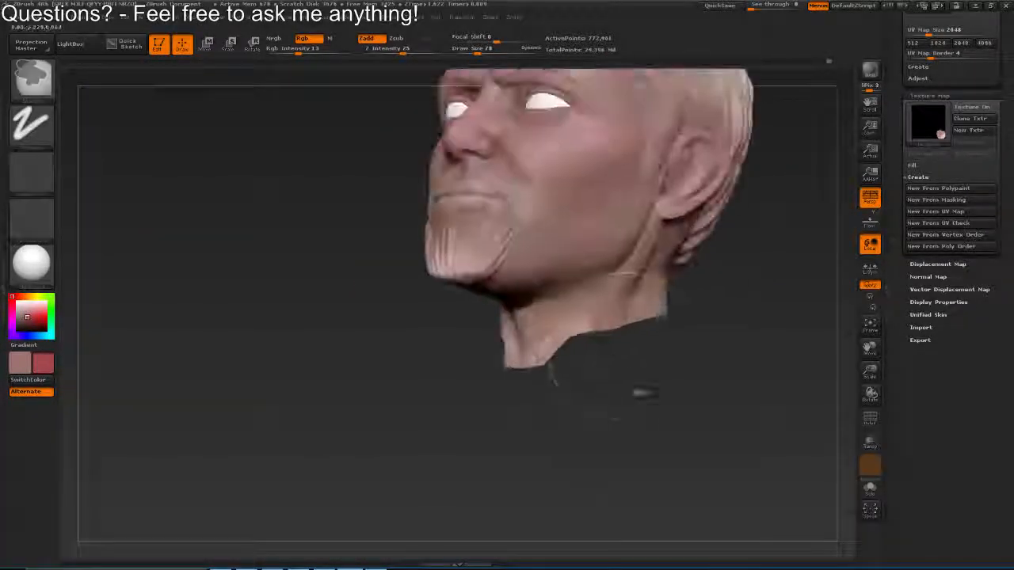
drag(673, 435, 555, 420)
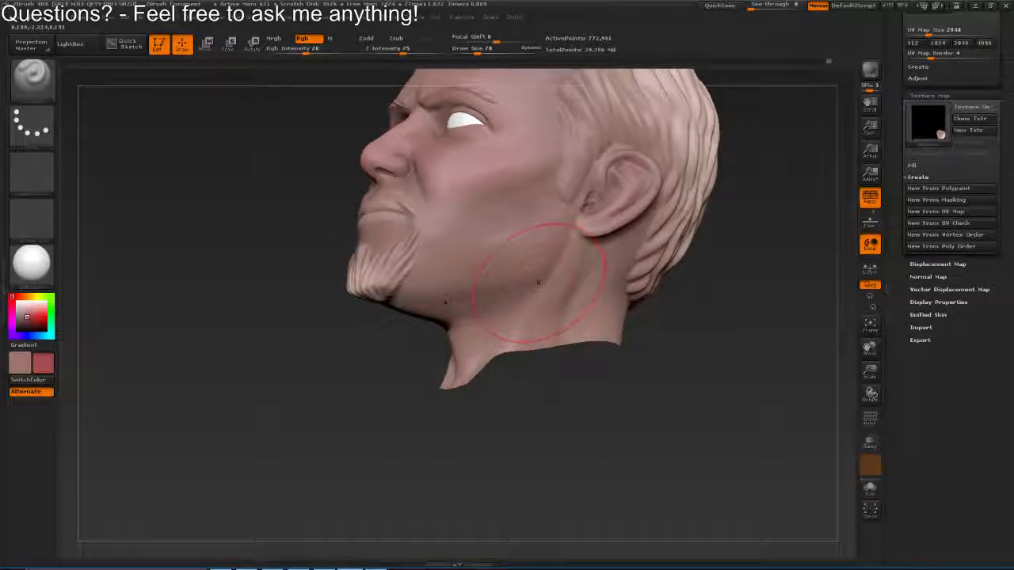
Set the draw size to 65 and blend the polypaint along the jaw, down the throat and across the side of the neck
key(s)
drag(539, 283, 543, 340)
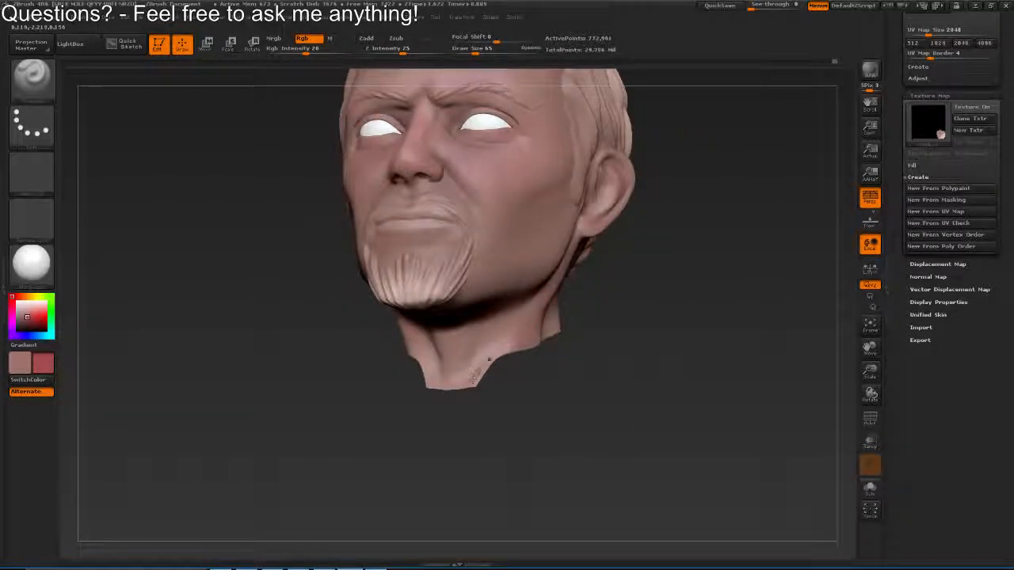
mouse_move(467, 391)
mouse_down()
mouse_move(451, 346)
mouse_move(434, 368)
mouse_up()
drag(511, 379, 456, 374)
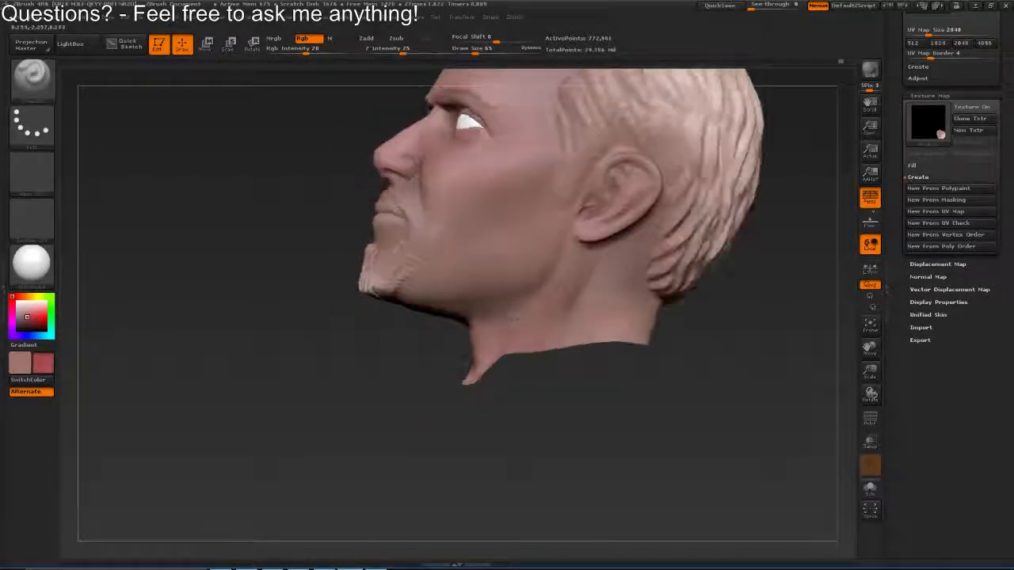
mouse_move(513, 215)
mouse_down()
mouse_move(543, 158)
mouse_move(511, 258)
mouse_move(579, 259)
mouse_up()
Set the draw size to 35 and tint the ear with red polypaint
key(s)
click(577, 255)
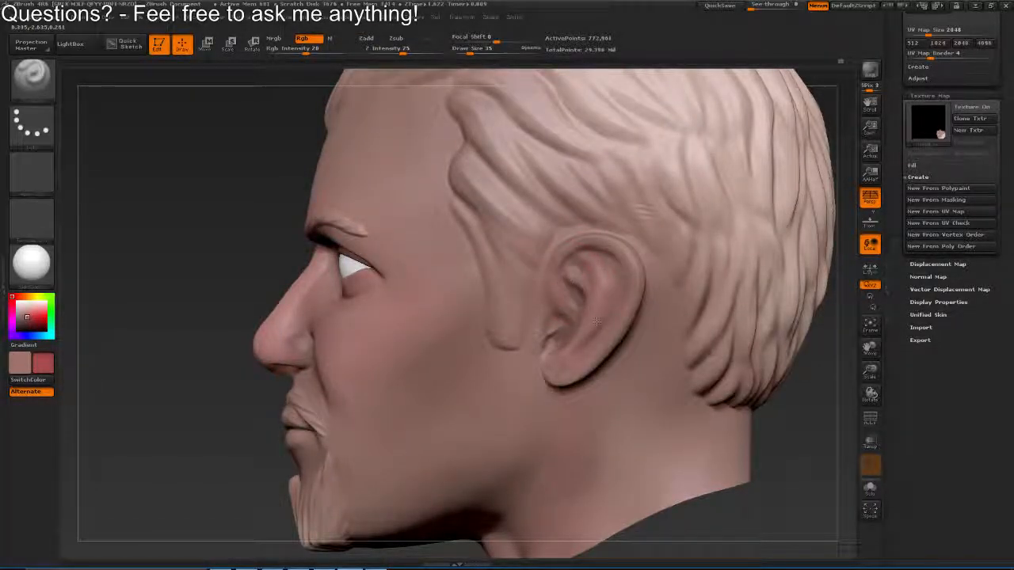
drag(592, 353, 492, 325)
drag(493, 325, 543, 328)
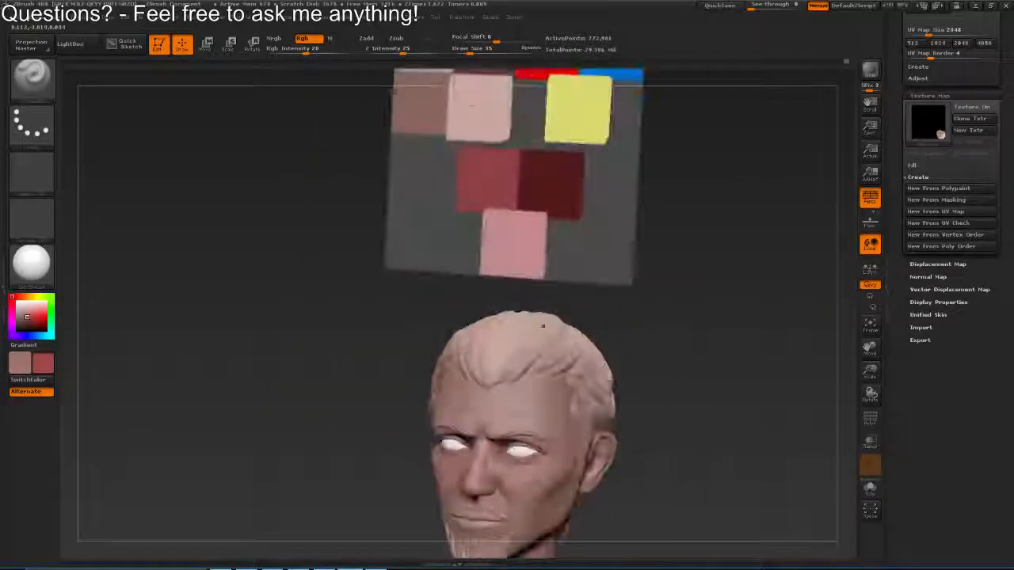
Pick the dark brown swatch, set the draw size to 9 and shade the opening of the ear
key(v)
key(c)
drag(518, 360, 532, 225)
key(s)
click(526, 280)
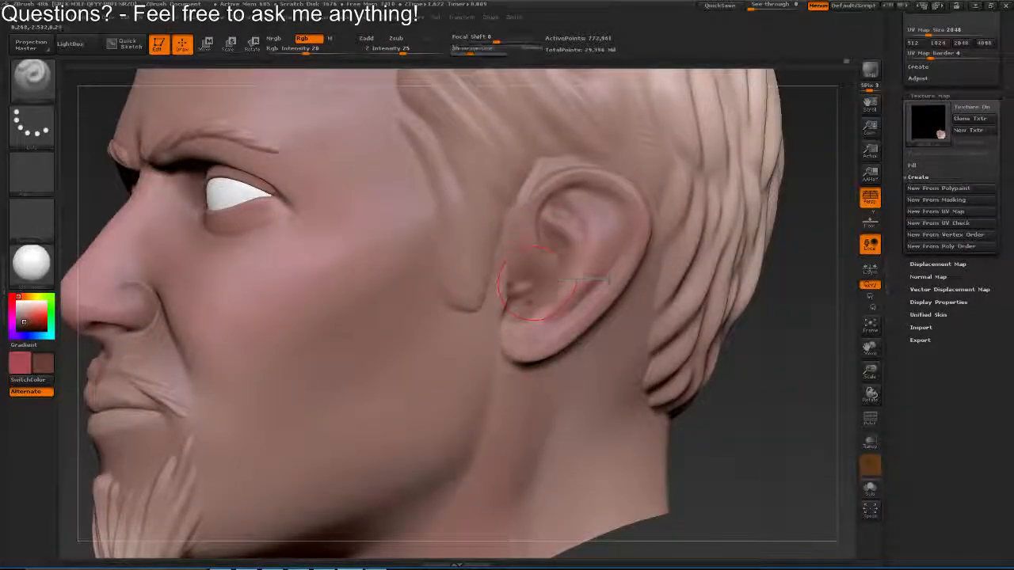
key(s)
drag(538, 293, 519, 292)
click(520, 291)
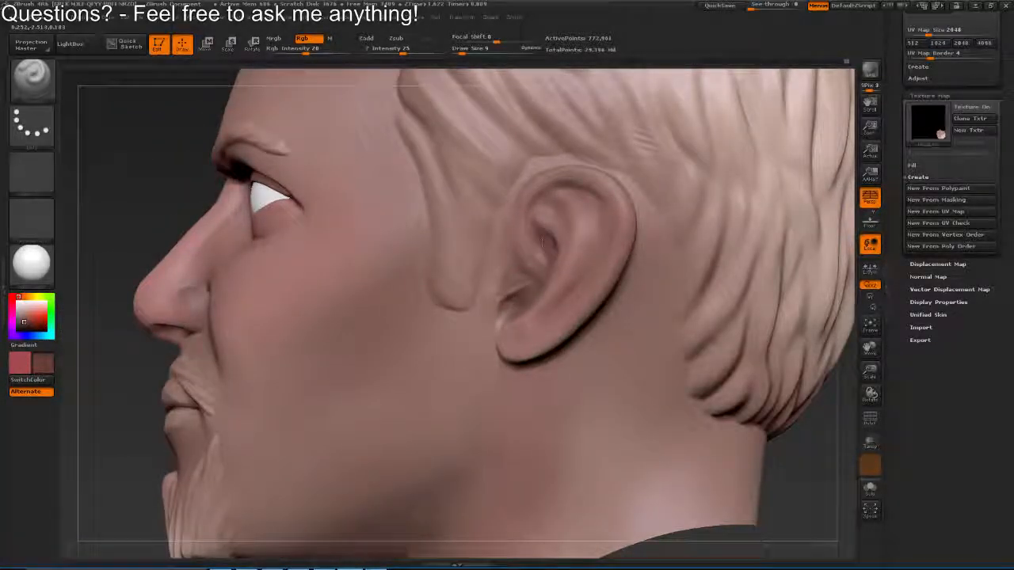
Set the draw size to 13 and darken the recesses of the ear's inner folds
key(s)
click(554, 211)
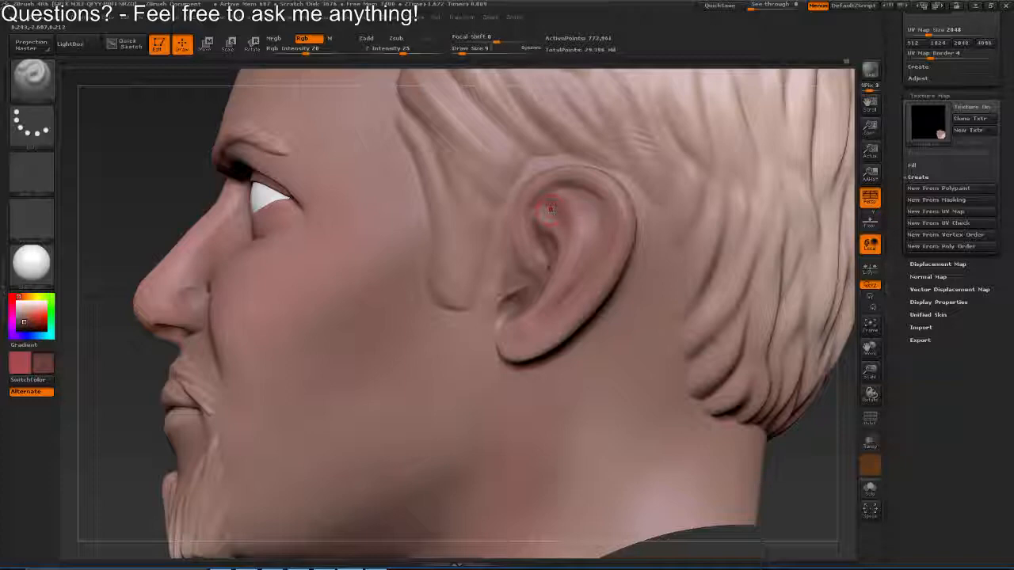
drag(549, 215, 556, 244)
drag(492, 270, 529, 282)
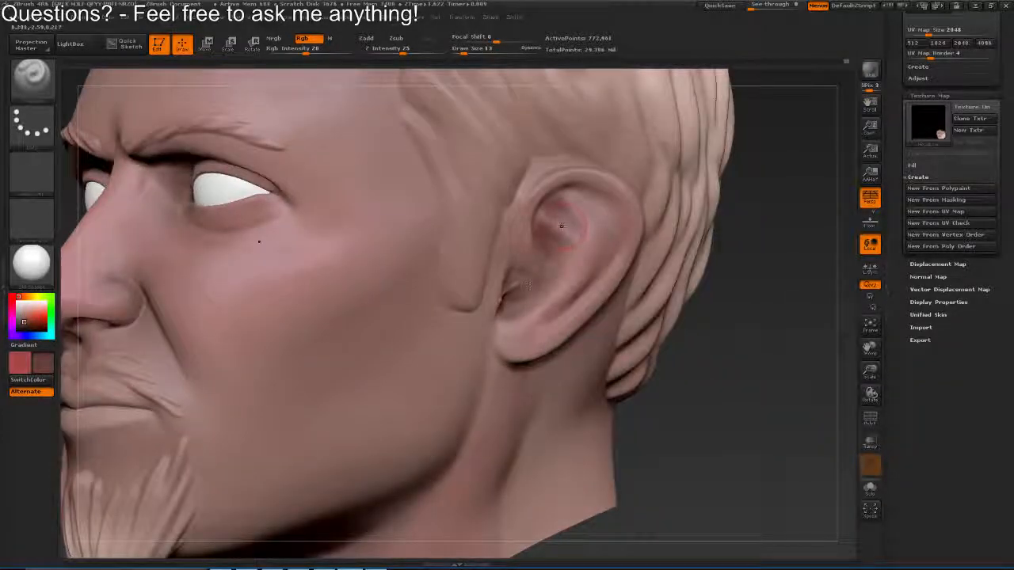
Sample a skin tone, blend the polypaint through the ear's inner folds, and set the draw size to 30
drag(633, 515, 559, 412)
key(c)
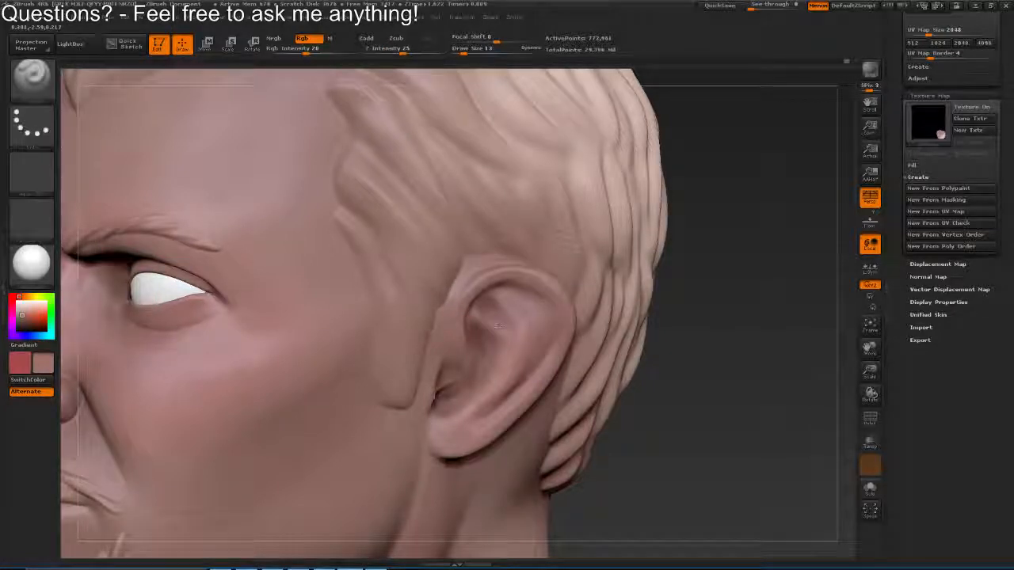
drag(483, 346, 484, 312)
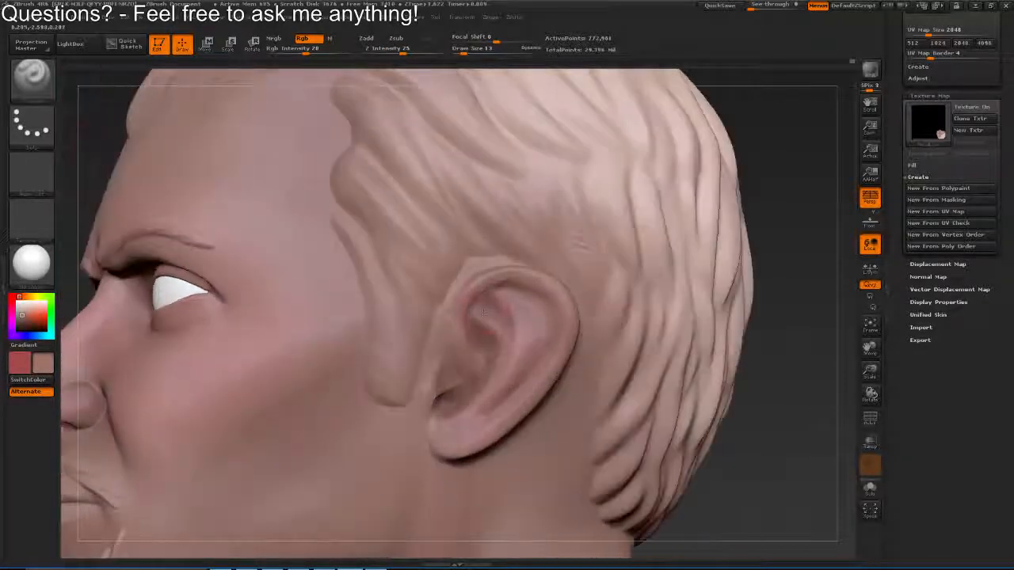
drag(502, 356, 491, 333)
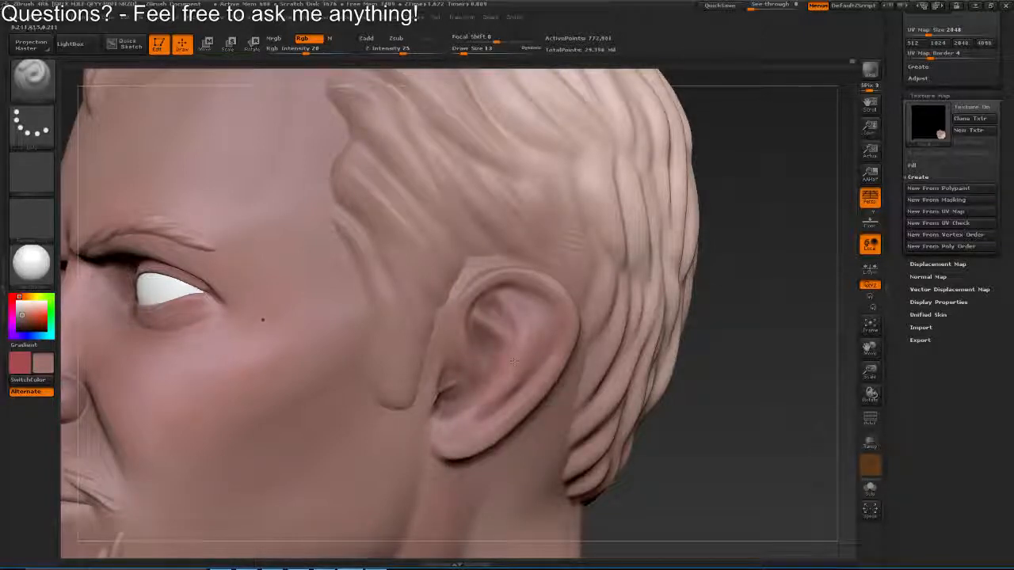
drag(261, 323, 323, 472)
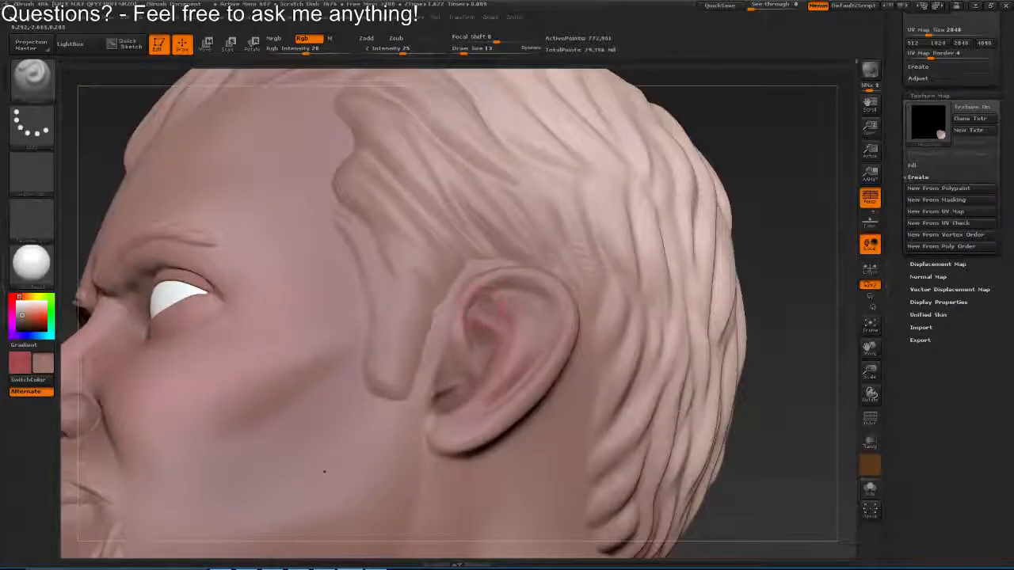
drag(304, 536, 356, 491)
key(s)
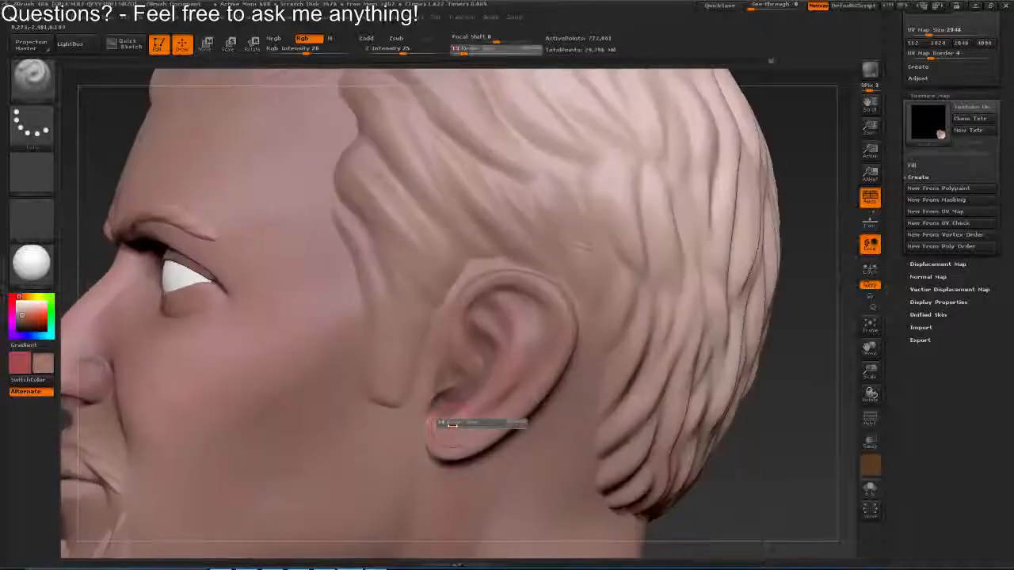
click(453, 426)
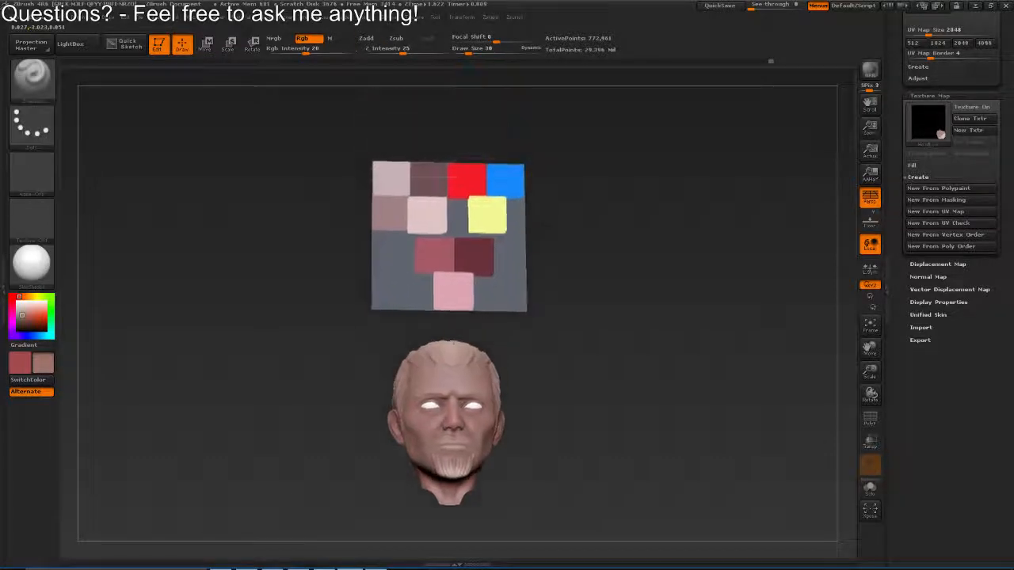
Pick the dark brown swatch, set the draw size to 24 and shade the crease between the eyebrows and the inner eye sockets
mouse_move(416, 222)
mouse_down()
mouse_move(413, 258)
mouse_move(414, 228)
mouse_up()
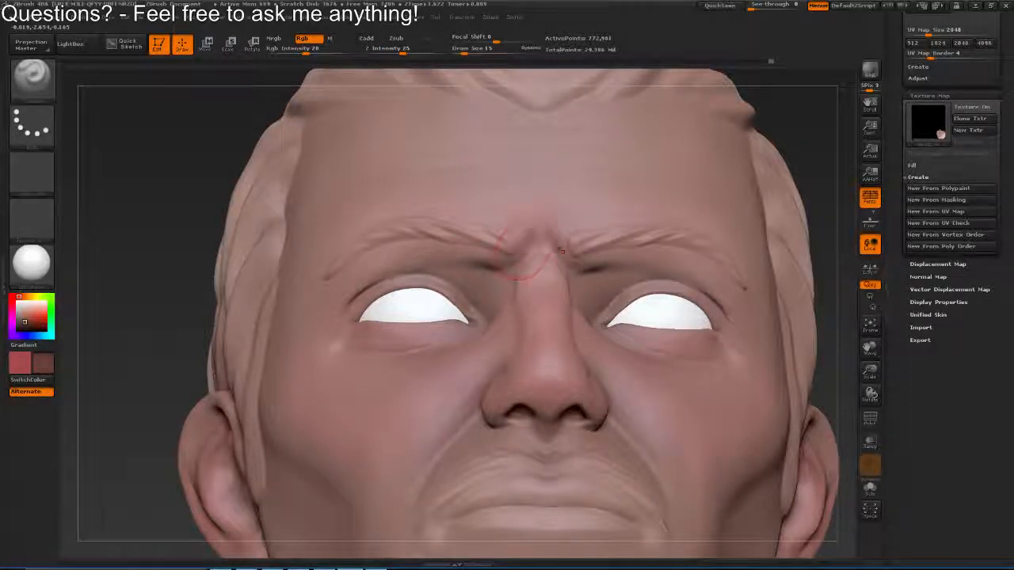
key(s)
key(s)
drag(526, 247, 528, 247)
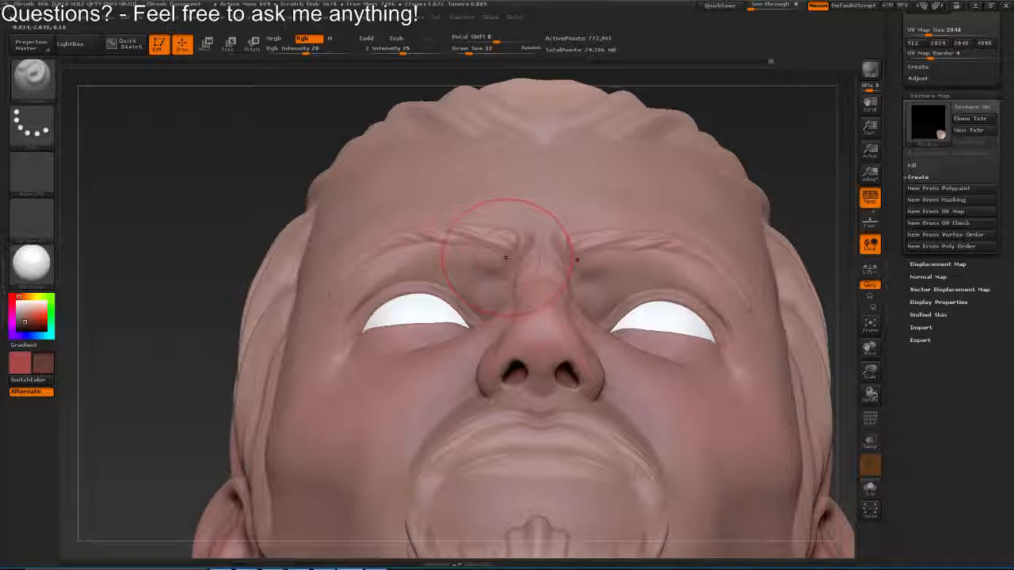
key(s)
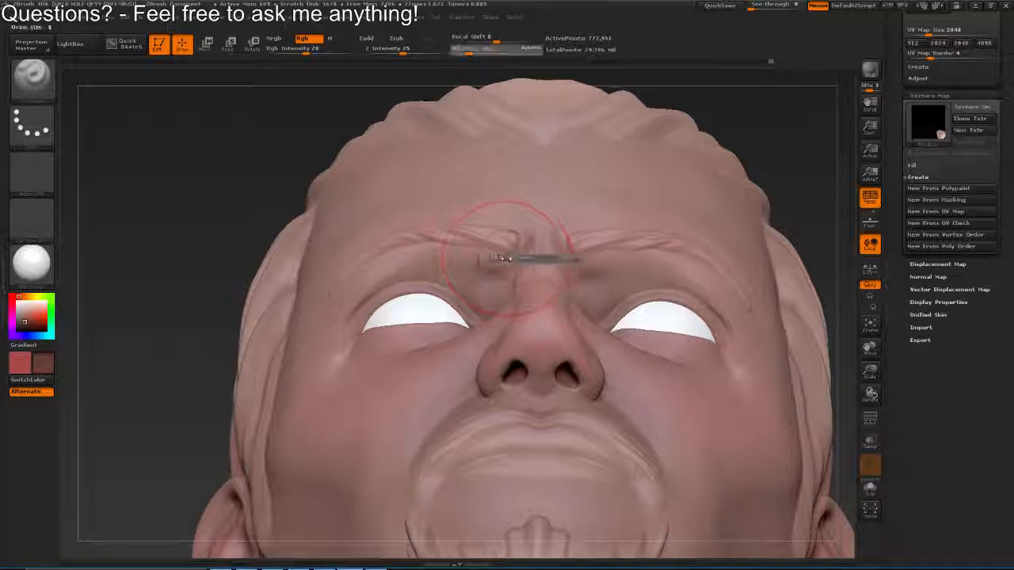
drag(518, 248, 586, 271)
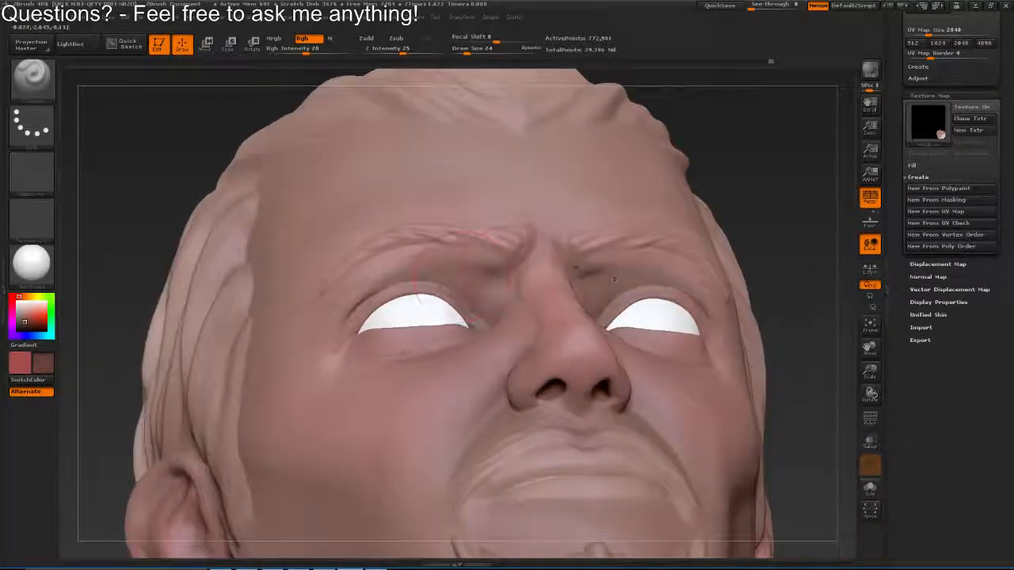
Apply the Flat Color material and paint the shading across the brows and upper eyelids
drag(184, 198, 165, 273)
click(45, 269)
click(91, 271)
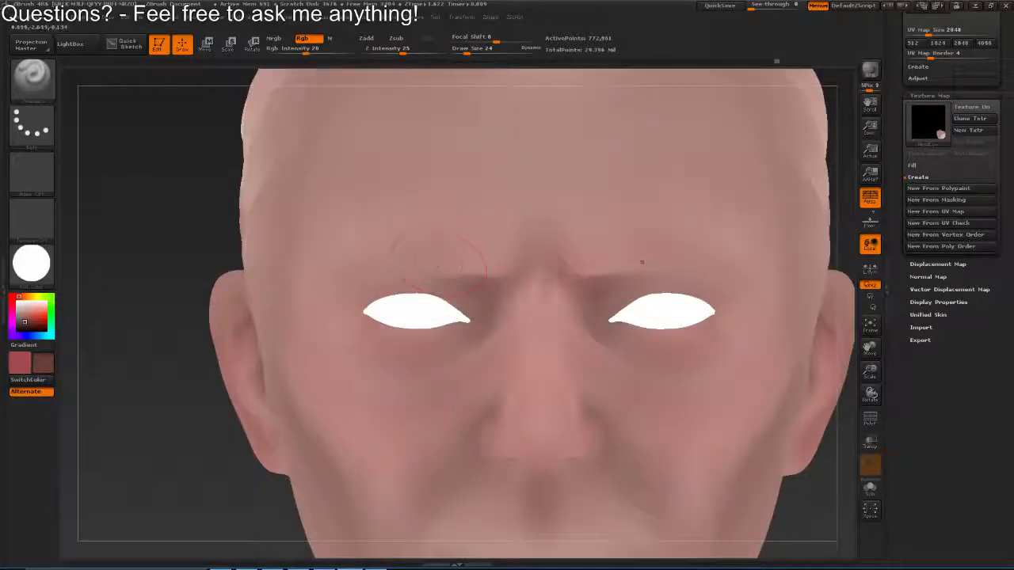
drag(643, 261, 561, 255)
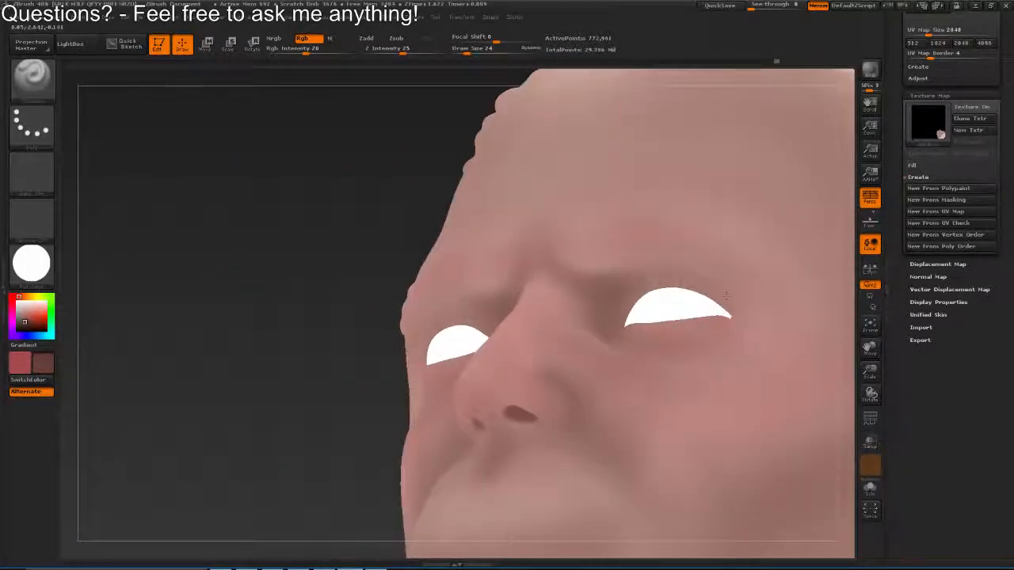
mouse_move(745, 313)
mouse_down()
mouse_move(692, 338)
mouse_move(642, 311)
mouse_up()
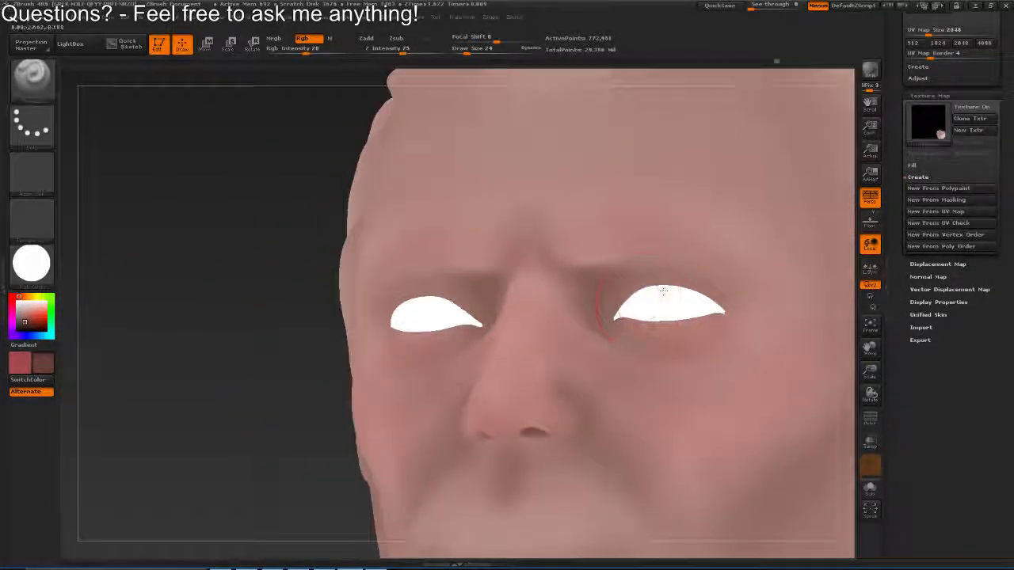
Isolate the head from the other subtools and apply the SkinShade4 material
click(874, 487)
click(32, 264)
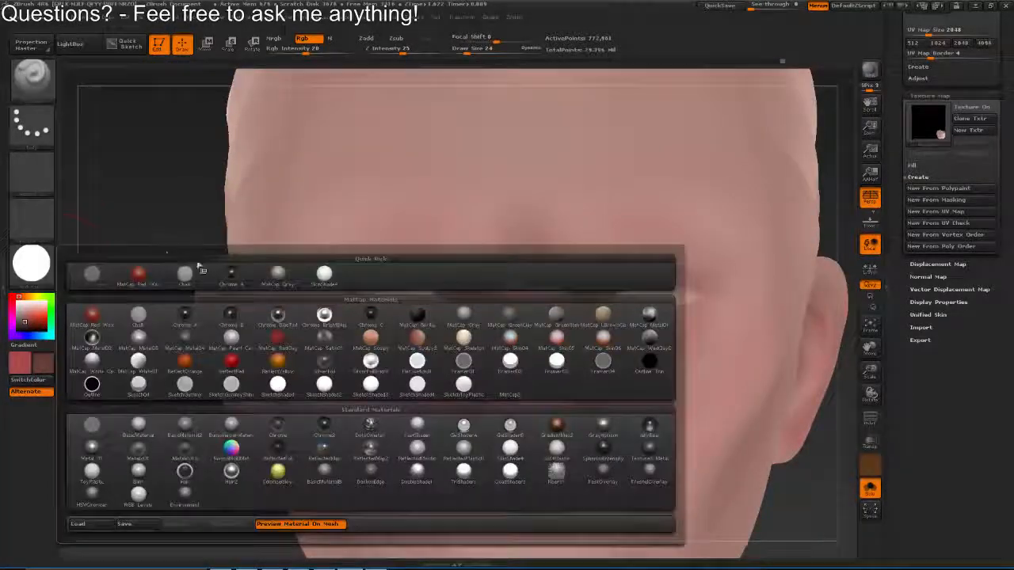
click(324, 274)
mouse_move(638, 315)
mouse_down()
mouse_move(692, 338)
mouse_move(523, 288)
mouse_move(531, 286)
mouse_move(466, 295)
mouse_move(501, 330)
mouse_up()
Set the draw size to 11, switch to red and paint the inside of the eye socket and the lower eyelid's edge
key(s)
click(650, 318)
key(v)
key(ctrl+z)
mouse_move(450, 311)
mouse_down()
mouse_move(495, 326)
mouse_move(589, 302)
mouse_move(516, 281)
mouse_move(507, 325)
mouse_up()
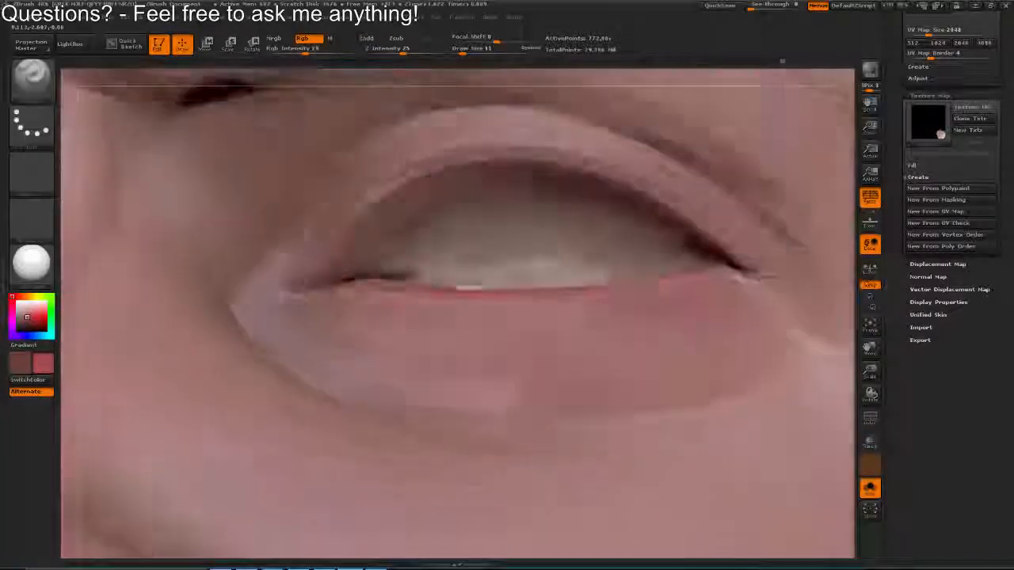
mouse_move(394, 238)
mouse_down()
mouse_move(466, 192)
mouse_move(547, 190)
mouse_move(656, 247)
mouse_up()
mouse_move(655, 254)
mouse_down()
mouse_move(634, 262)
mouse_move(561, 213)
mouse_move(540, 254)
mouse_move(388, 293)
mouse_move(301, 277)
mouse_move(401, 241)
mouse_move(388, 202)
mouse_move(378, 255)
mouse_up()
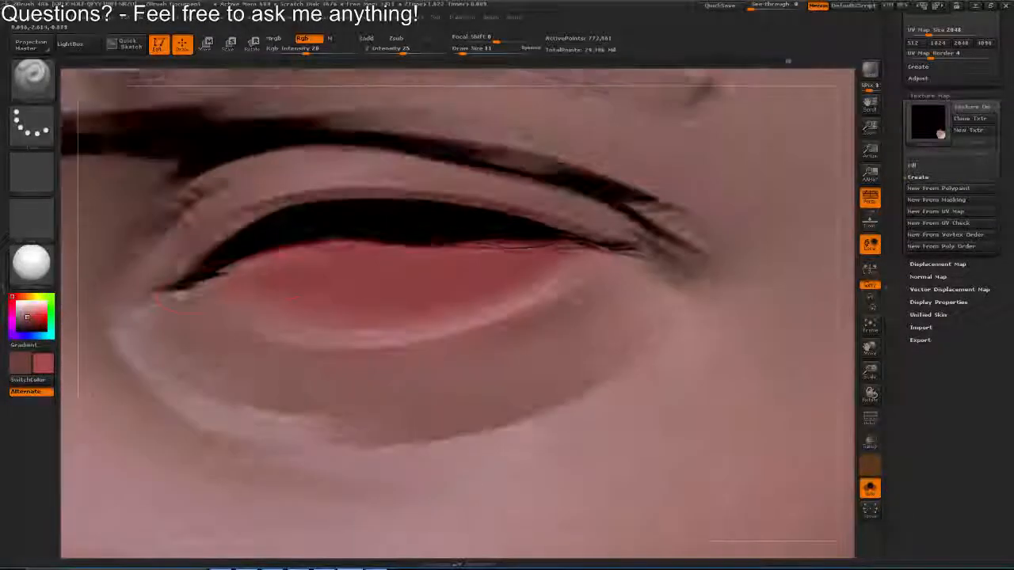
Extend the red polypaint into the eye corners and along the inner rims of both eyelids
drag(190, 294, 160, 273)
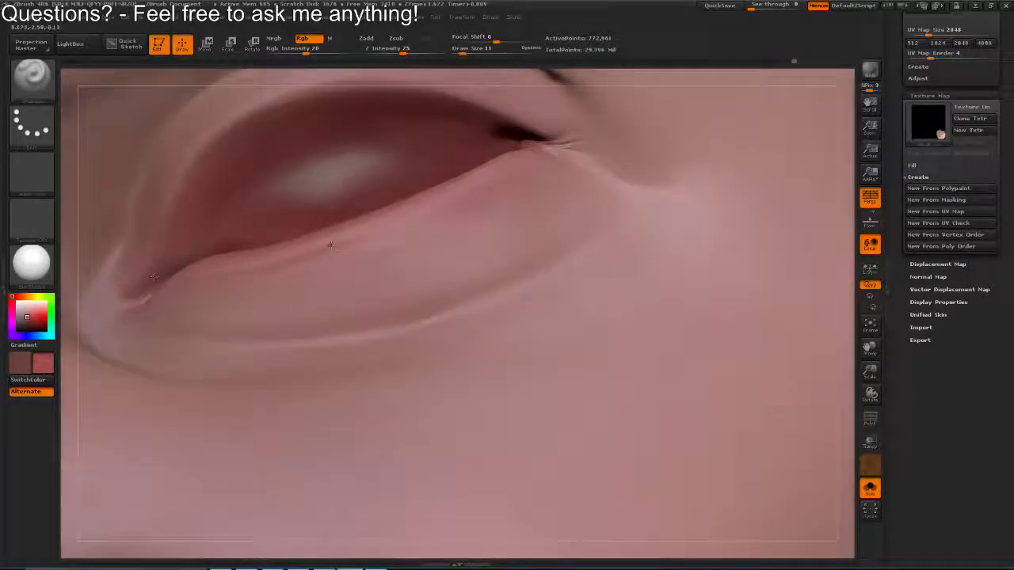
drag(331, 246, 412, 317)
mouse_move(502, 310)
mouse_down()
mouse_move(476, 198)
mouse_move(554, 208)
mouse_move(551, 222)
mouse_up()
mouse_move(760, 174)
mouse_down()
mouse_move(674, 261)
mouse_move(824, 151)
mouse_move(752, 246)
mouse_up()
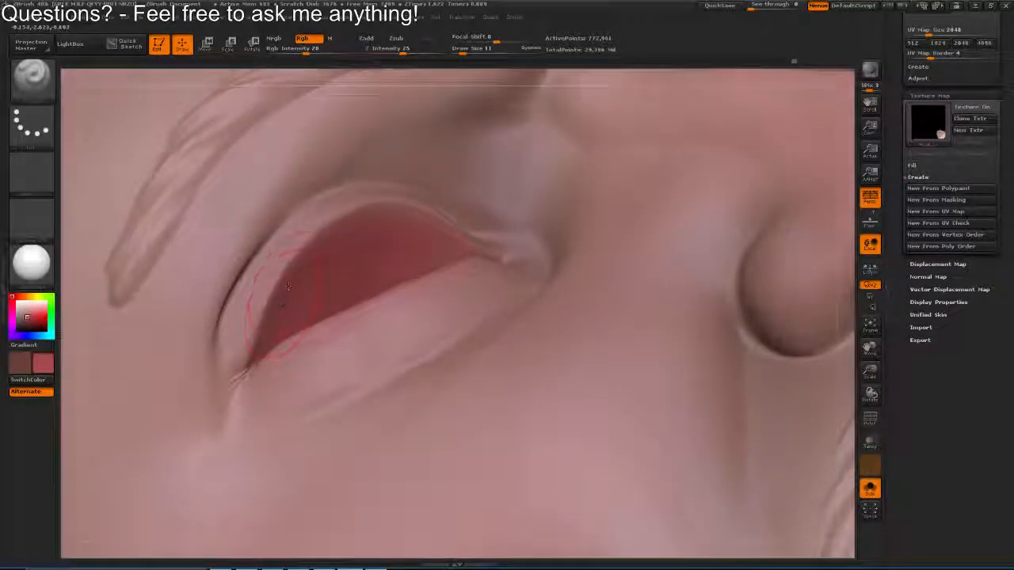
drag(288, 286, 319, 320)
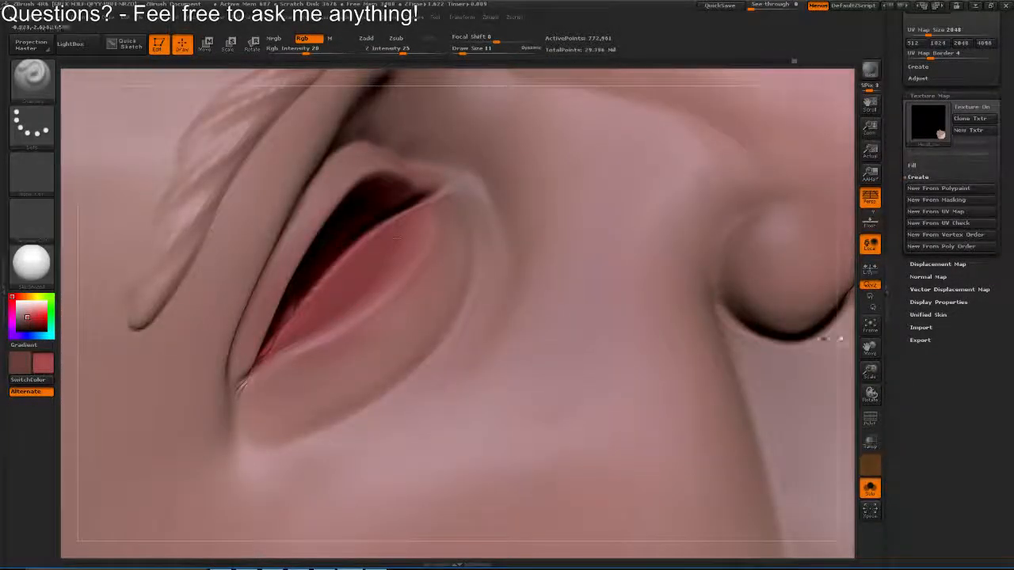
Turn solo mode off to bring back the eyeballs and redden the eyelid rims around them
click(870, 489)
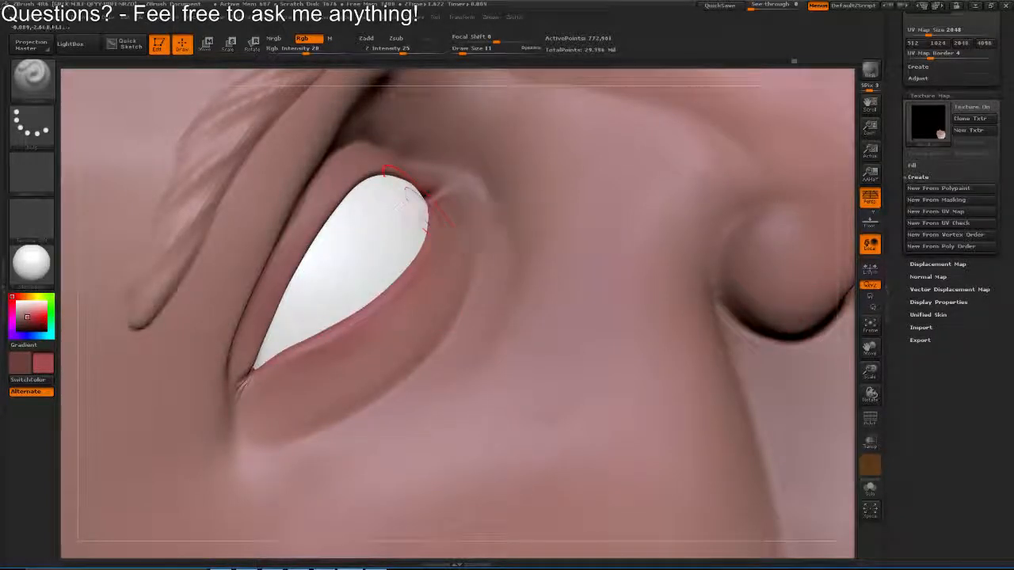
mouse_move(270, 351)
mouse_down()
mouse_move(458, 143)
mouse_move(461, 163)
mouse_up()
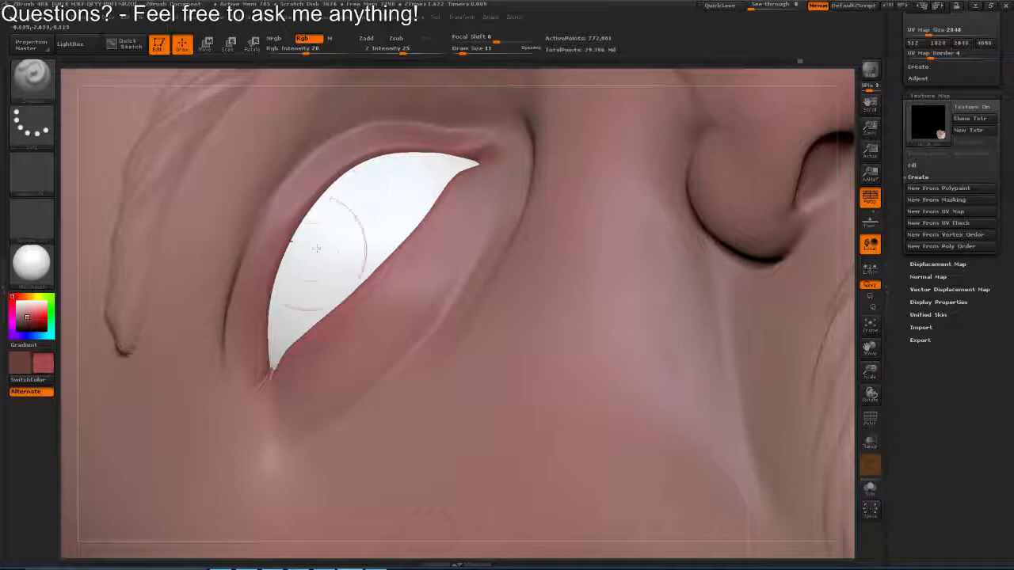
drag(323, 237, 386, 180)
Load a skin tone and the palette's red as the two paint colours, and set the draw size to 15
key(c)
drag(436, 305, 422, 414)
key(v)
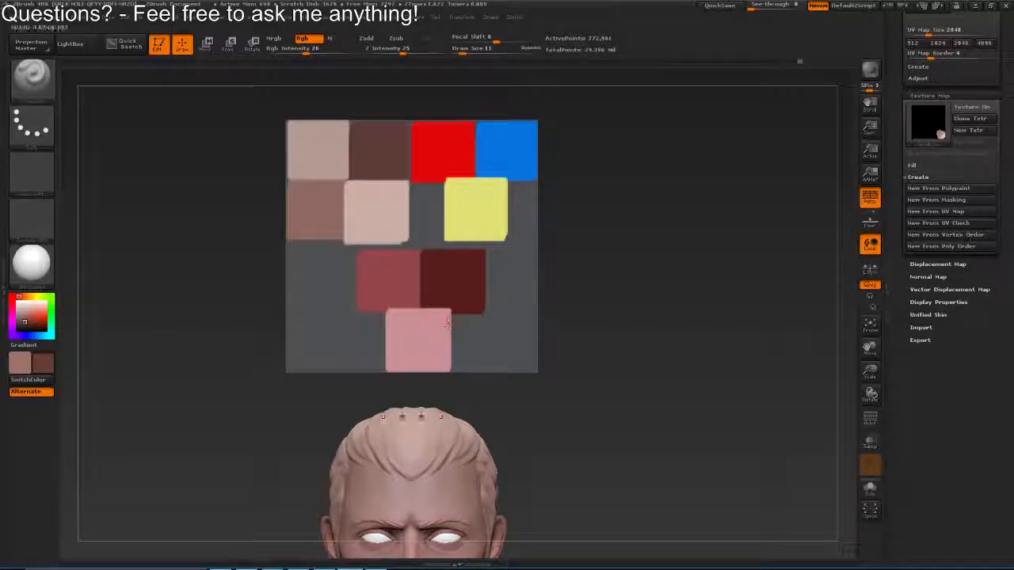
drag(423, 414, 478, 191)
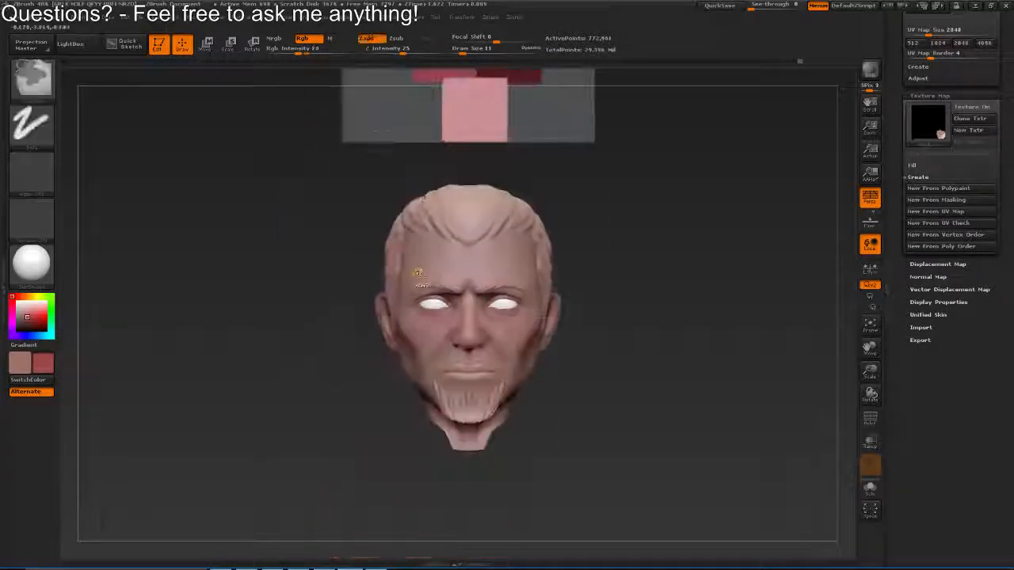
drag(419, 272, 444, 396)
key(v)
drag(586, 316, 442, 302)
key(s)
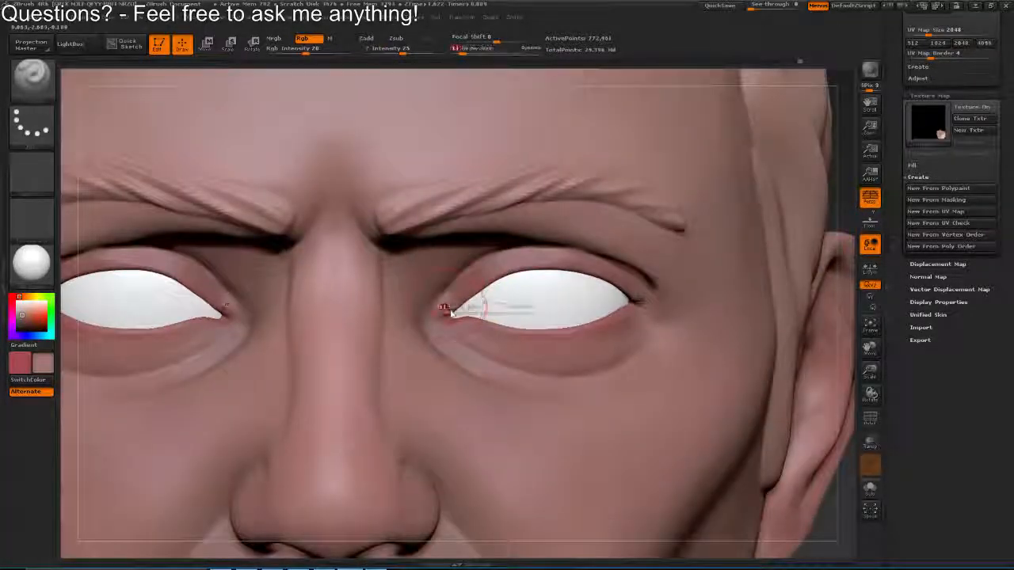
click(443, 307)
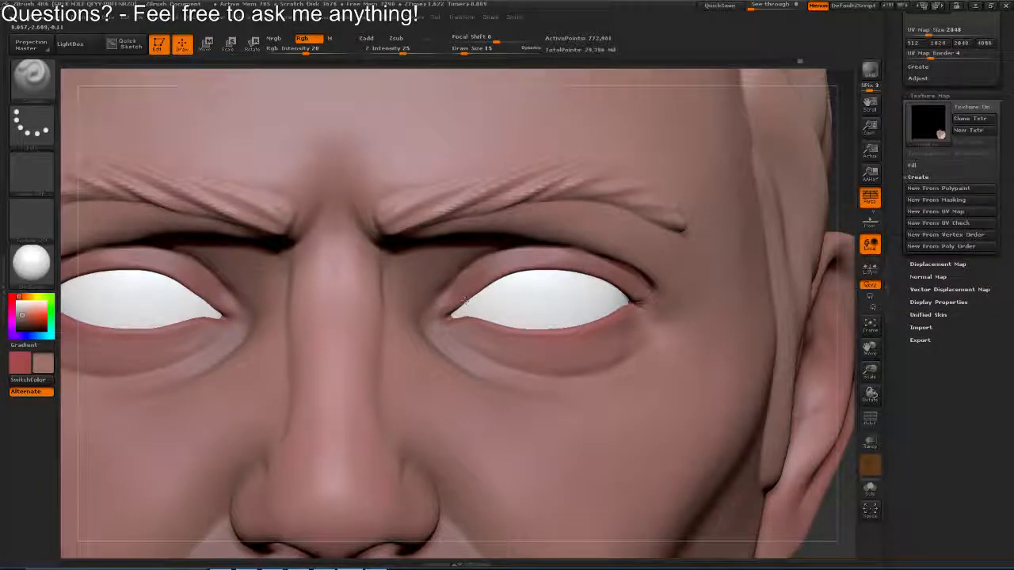
Apply the Flat Color material and blend the polypaint around the outer corners and lower lids of the eyes
click(32, 263)
click(93, 272)
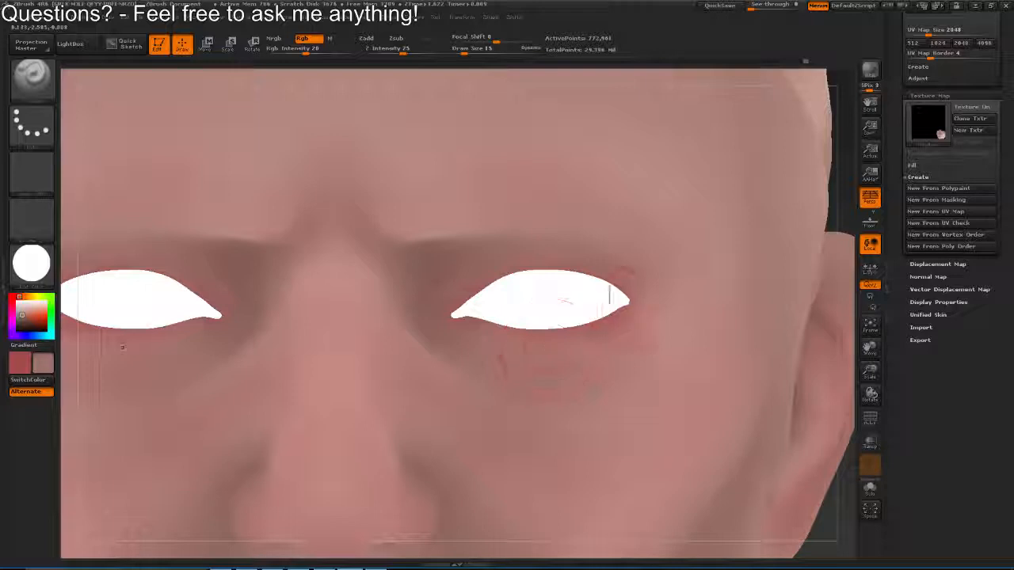
drag(616, 329, 606, 290)
drag(497, 314, 535, 316)
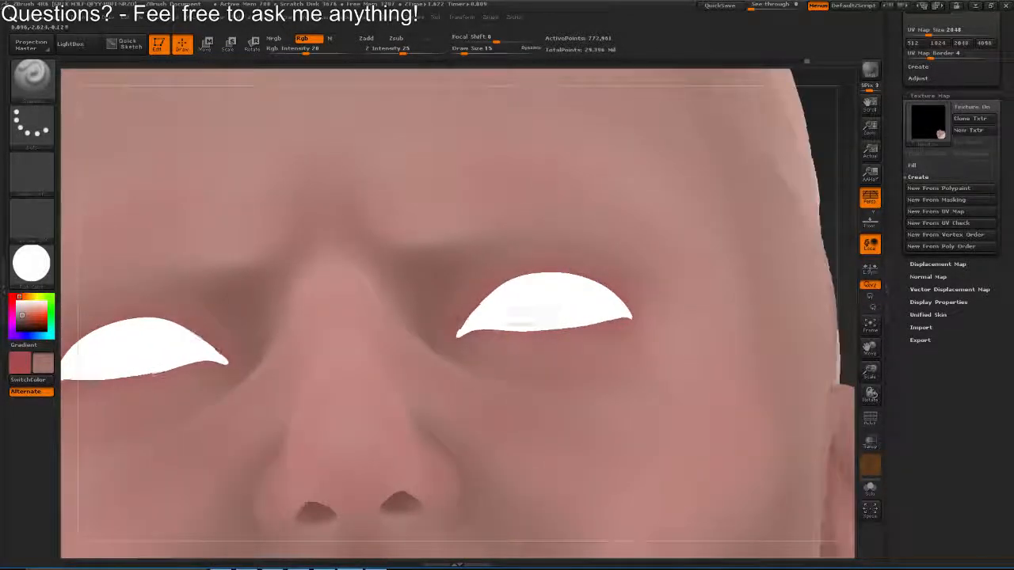
Blend the polypaint around the eye and soften the tones across the inner brows and nose bridge
mouse_move(465, 317)
mouse_down()
mouse_move(478, 274)
mouse_move(515, 311)
mouse_up()
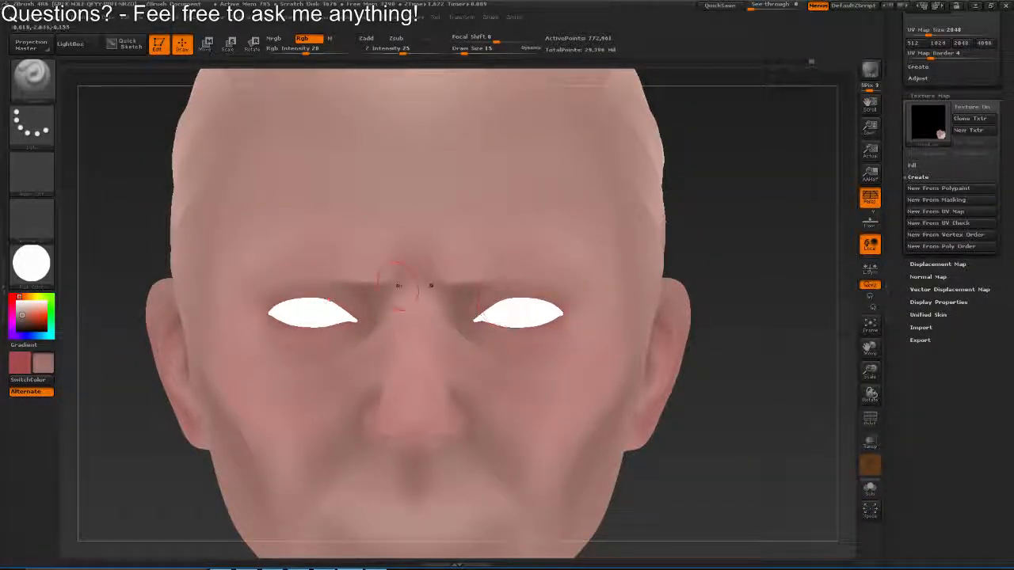
drag(398, 285, 393, 298)
key(])
mouse_move(487, 294)
mouse_down()
mouse_move(440, 291)
mouse_move(416, 325)
mouse_move(372, 337)
mouse_up()
Set the draw size to 13, apply the shaded white skin material and blend the paint around the lower lids and inner eye corners
key(s)
click(425, 291)
key(s)
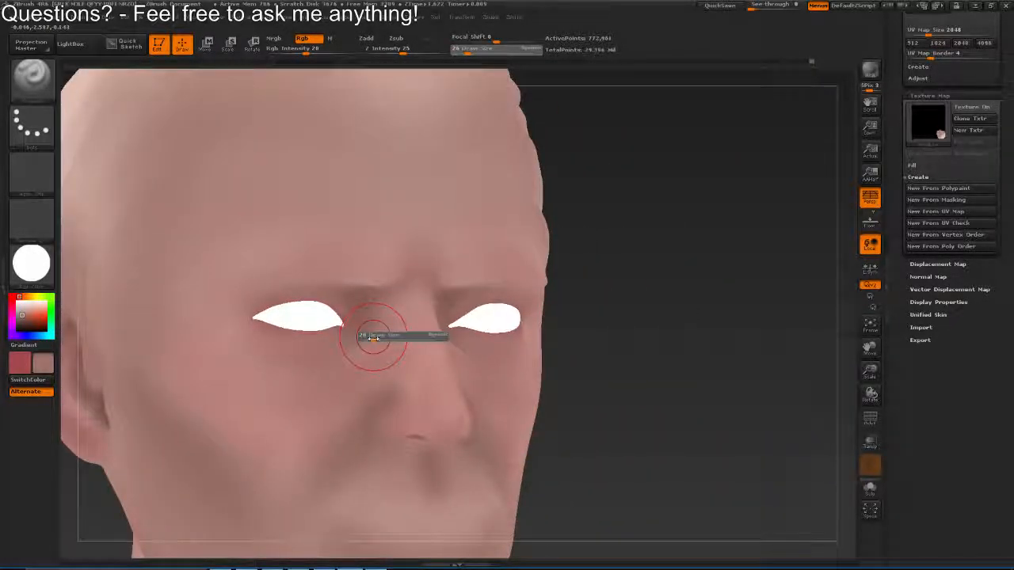
click(372, 336)
key(m)
click(320, 279)
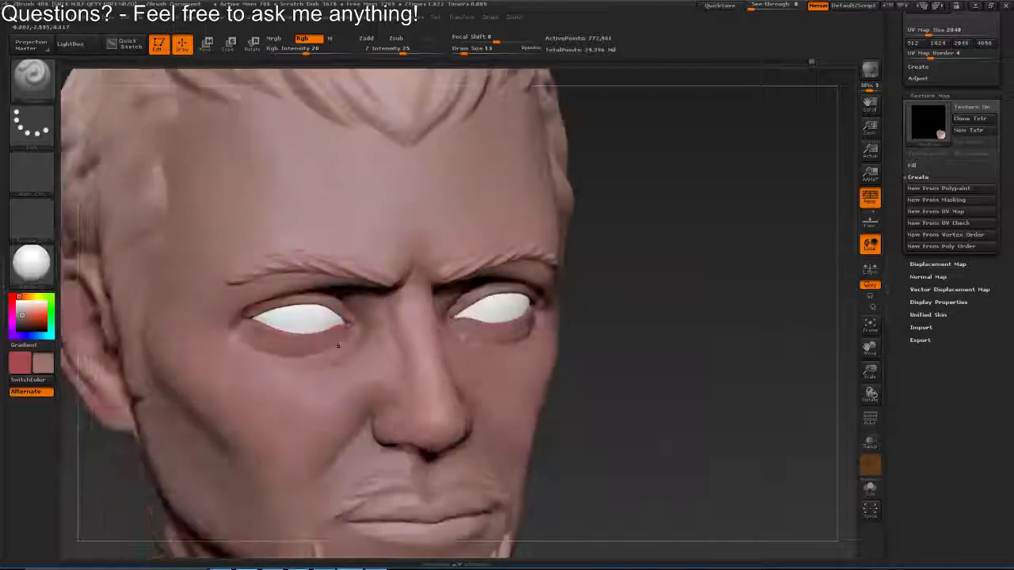
drag(323, 343, 258, 337)
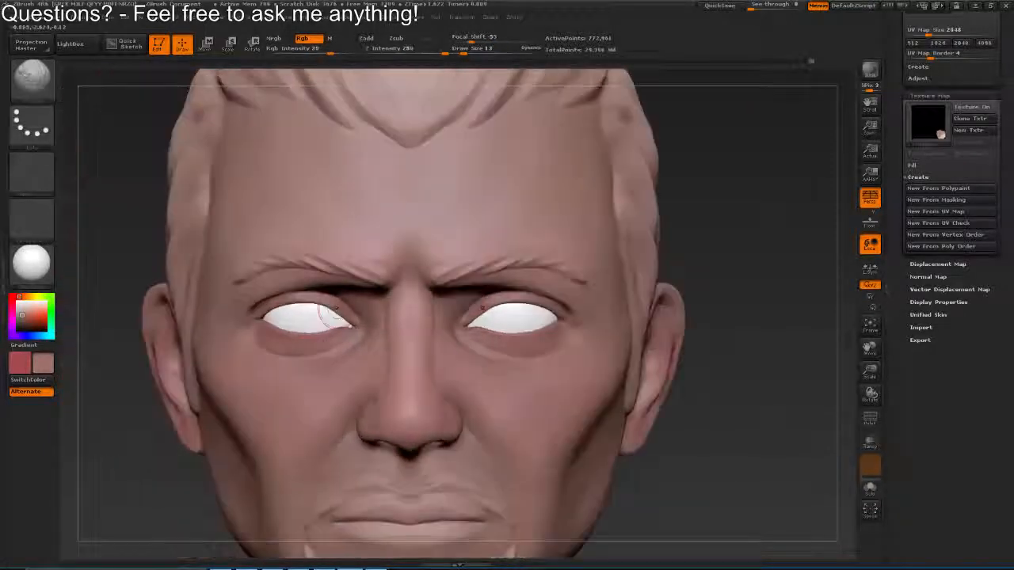
mouse_move(471, 321)
mouse_down()
mouse_move(441, 241)
mouse_move(342, 255)
mouse_move(469, 255)
mouse_up()
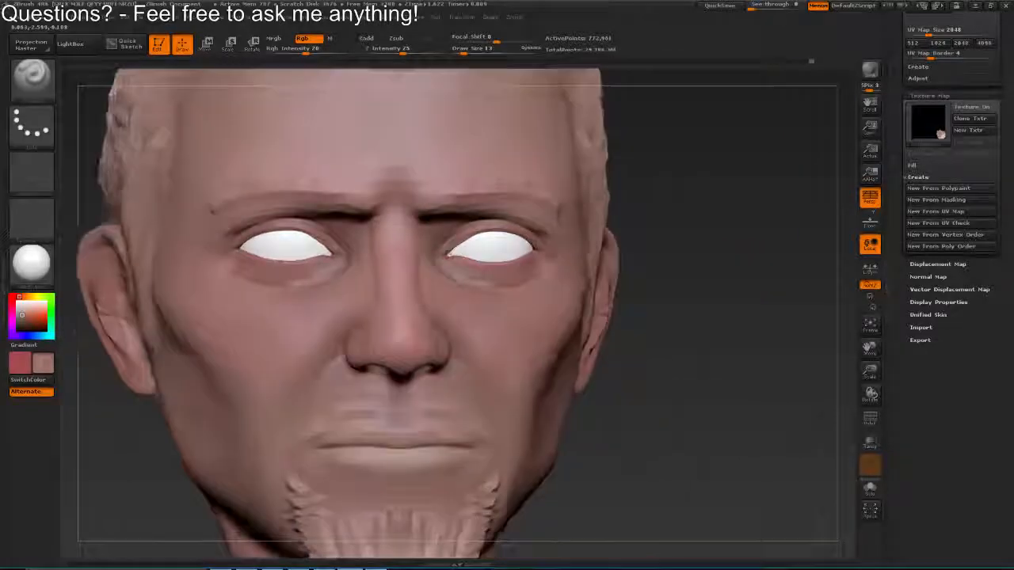
mouse_move(384, 255)
mouse_down()
mouse_move(473, 244)
mouse_move(396, 252)
mouse_move(392, 237)
mouse_move(348, 265)
mouse_up()
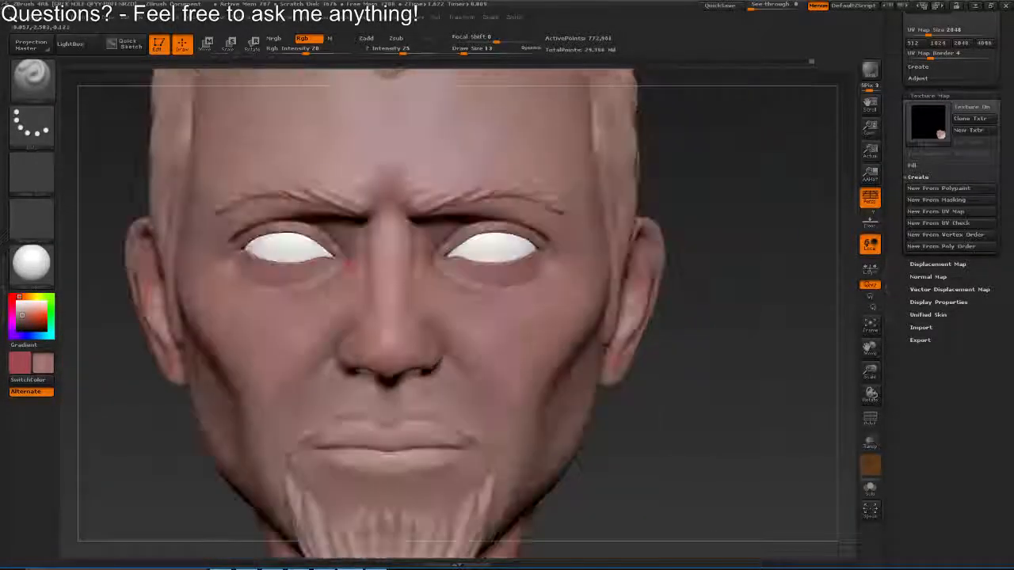
Return to the Flat Color material, set the draw size to 62 and blend the skin and red tones over the cheeks and beside the nose
click(32, 262)
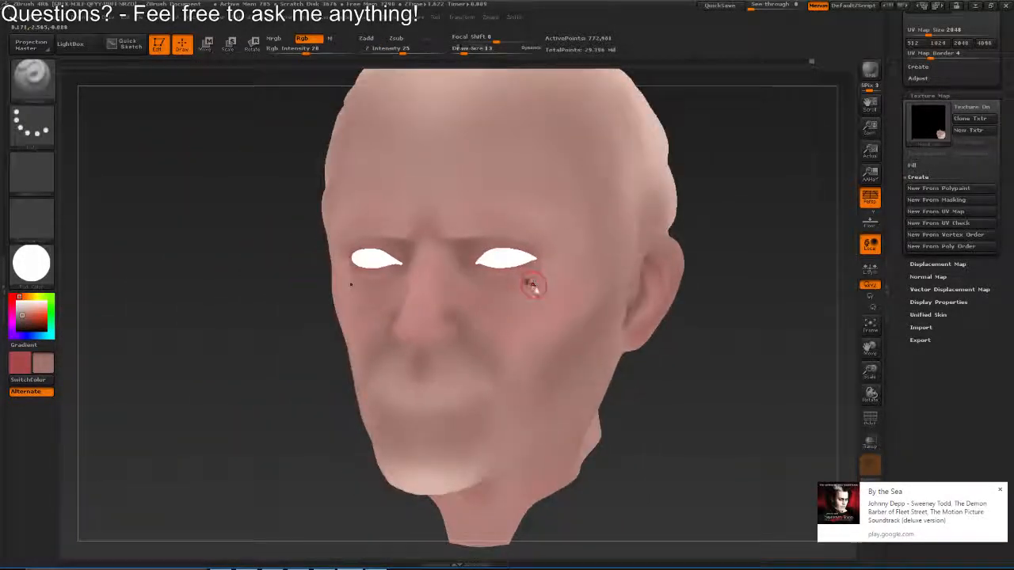
mouse_move(536, 290)
mouse_down()
mouse_move(539, 301)
mouse_move(523, 297)
mouse_up()
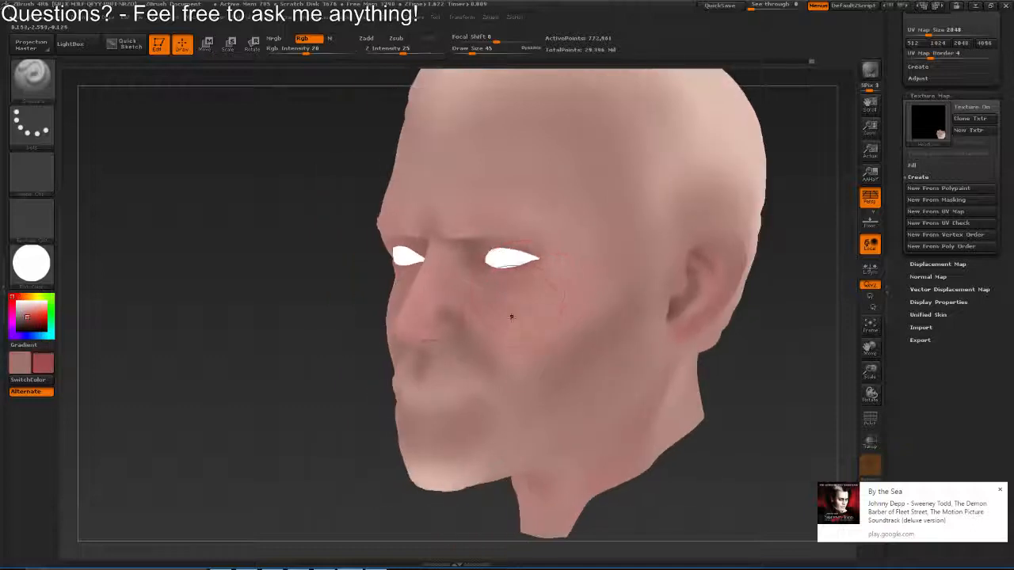
key(s)
drag(512, 318, 516, 318)
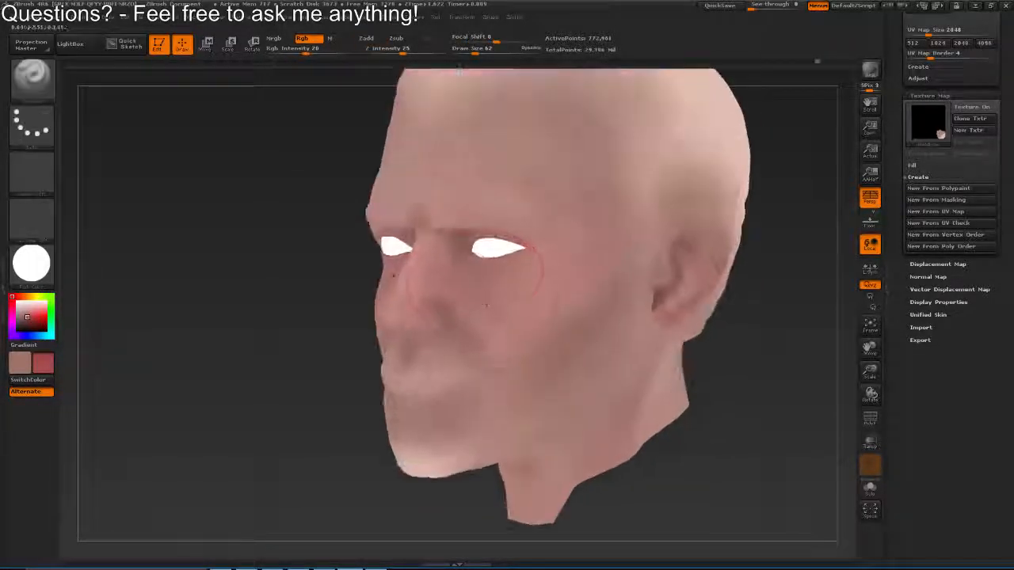
key(v)
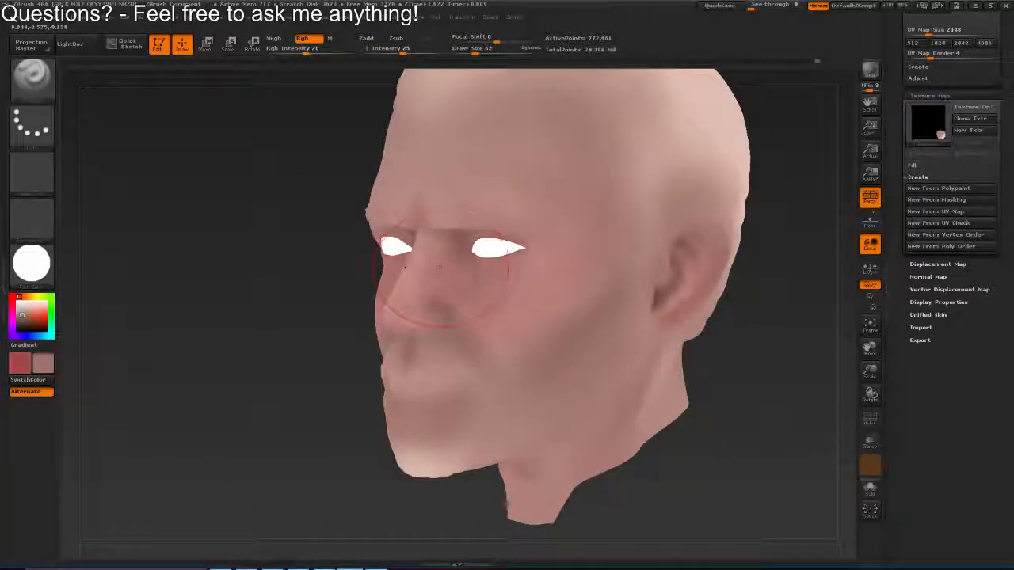
key(v)
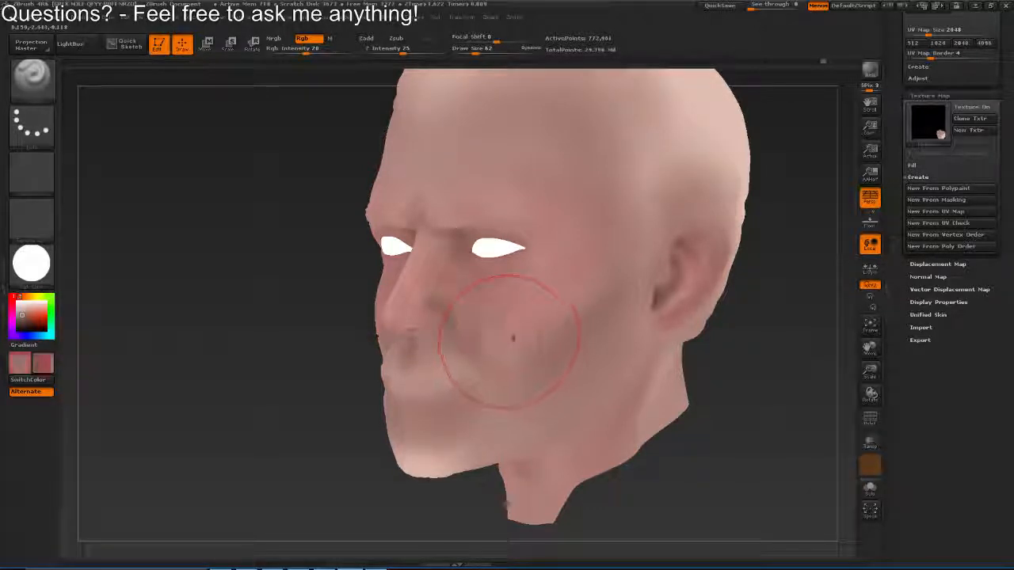
key(v)
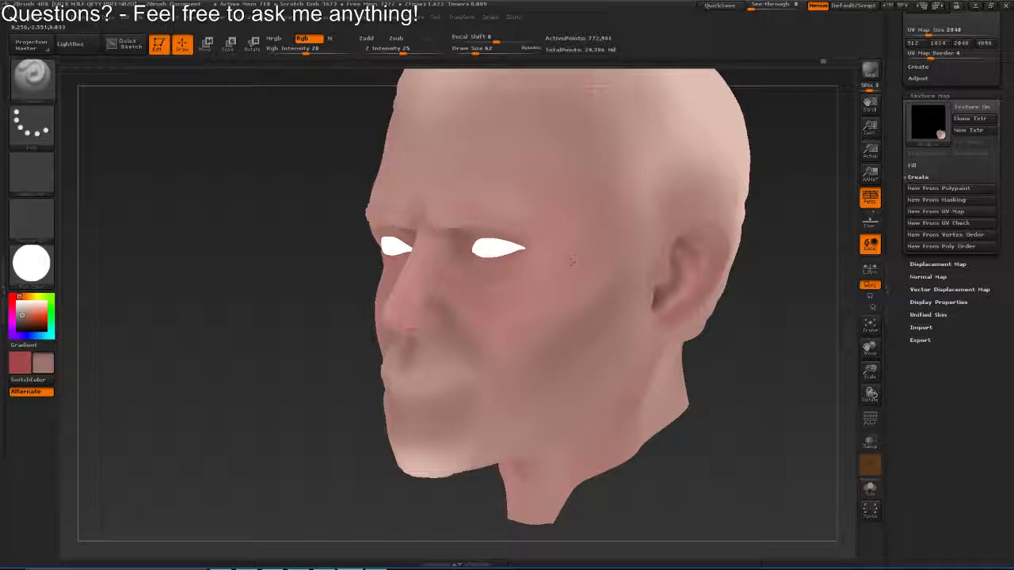
drag(548, 291, 524, 320)
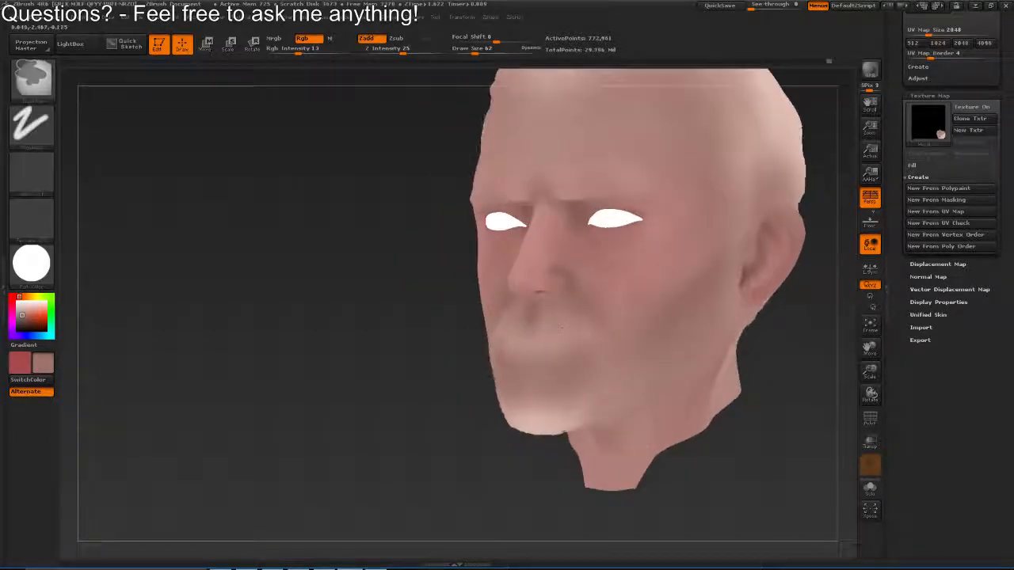
Apply the shaded white skin material again and blend the skin tone around the mouth, upper lip and goatee
key(shift)
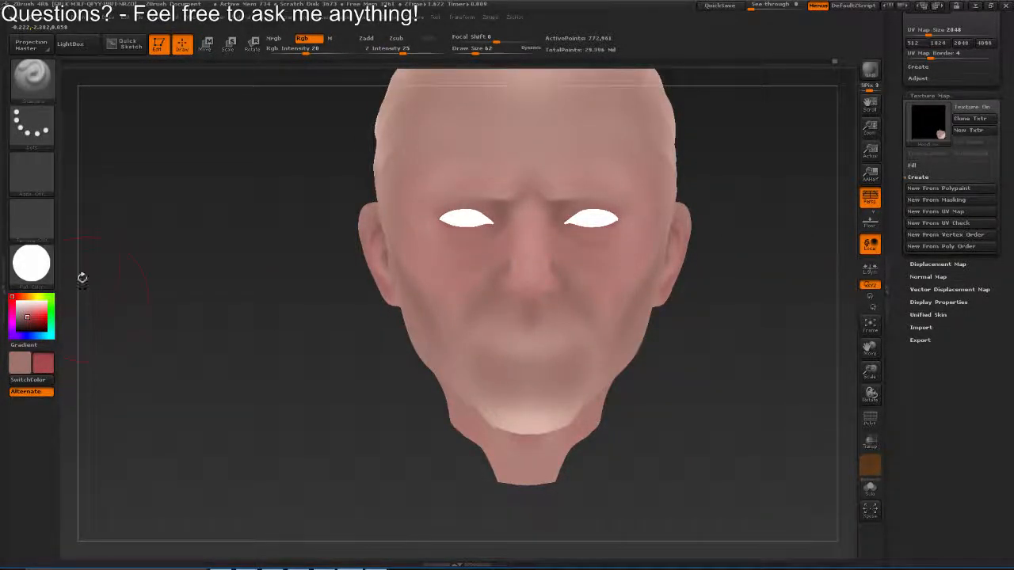
click(32, 263)
click(328, 279)
drag(331, 281, 341, 357)
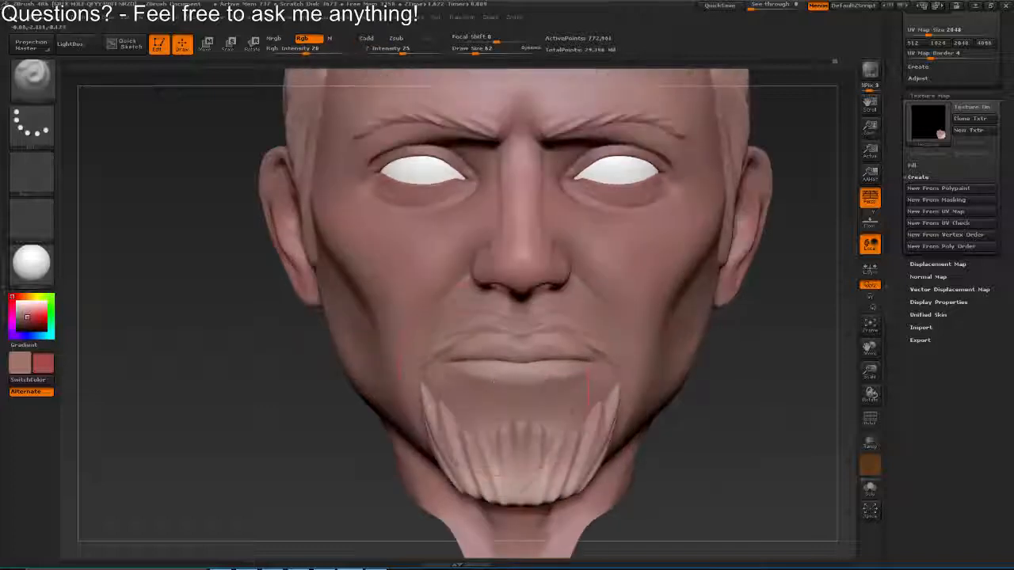
drag(556, 425, 556, 380)
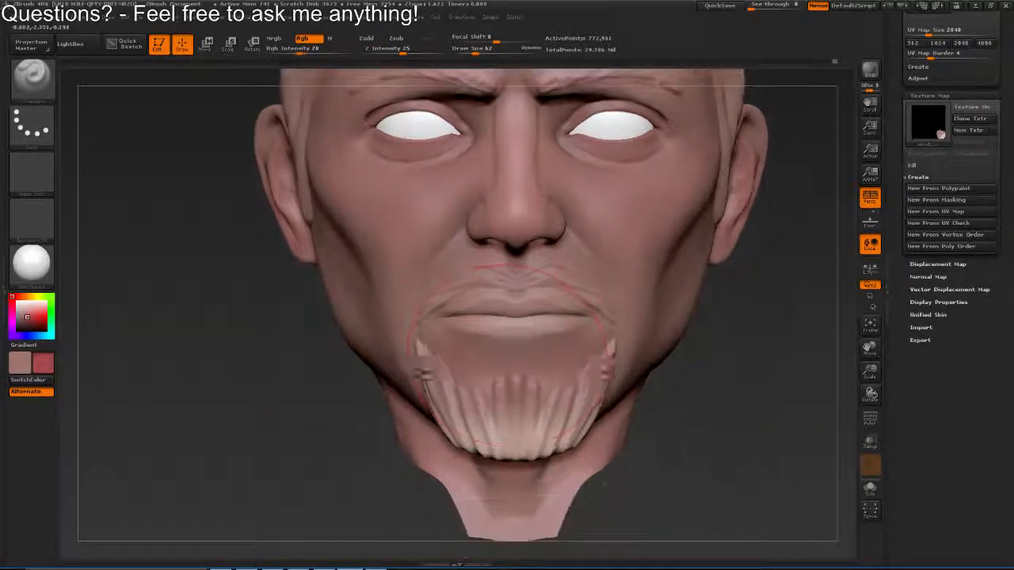
mouse_move(562, 287)
mouse_down()
mouse_move(589, 194)
mouse_move(554, 272)
mouse_up()
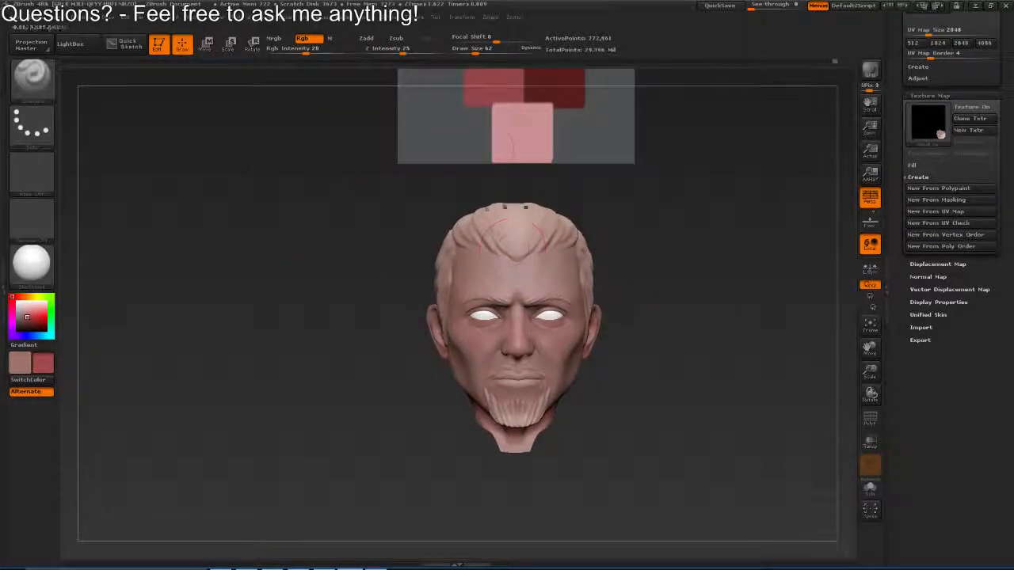
Sample a pale skin tone as a paint colour, restore the Flat Color material and blend the forehead and upper face
drag(526, 207, 511, 357)
key(c)
drag(127, 316, 95, 261)
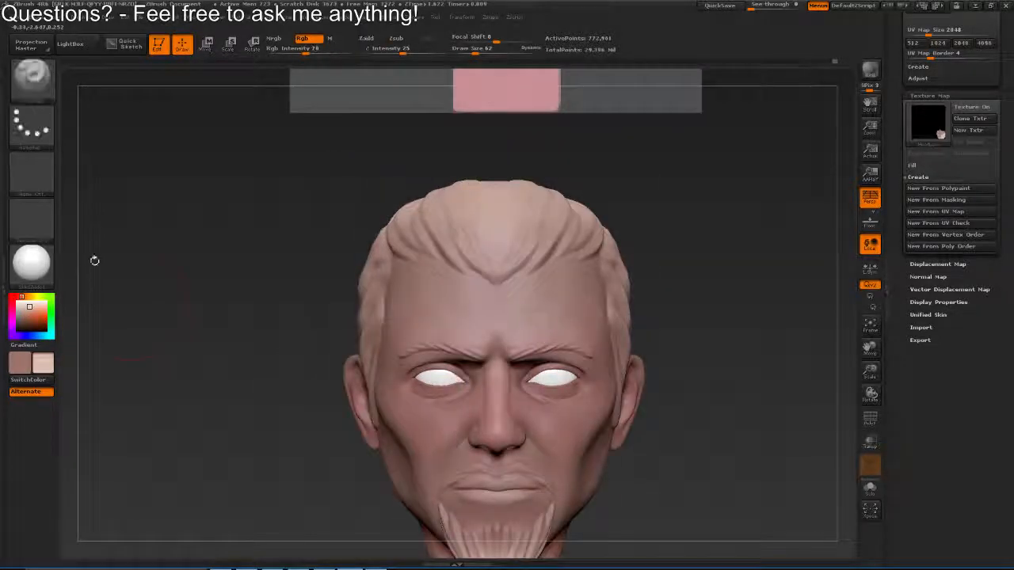
click(32, 262)
click(99, 279)
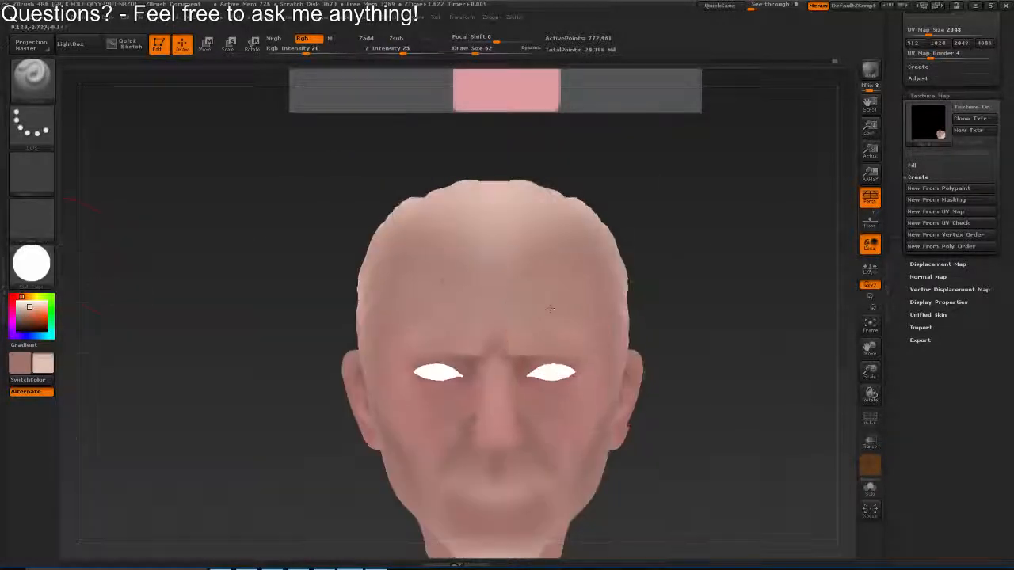
drag(556, 338, 533, 278)
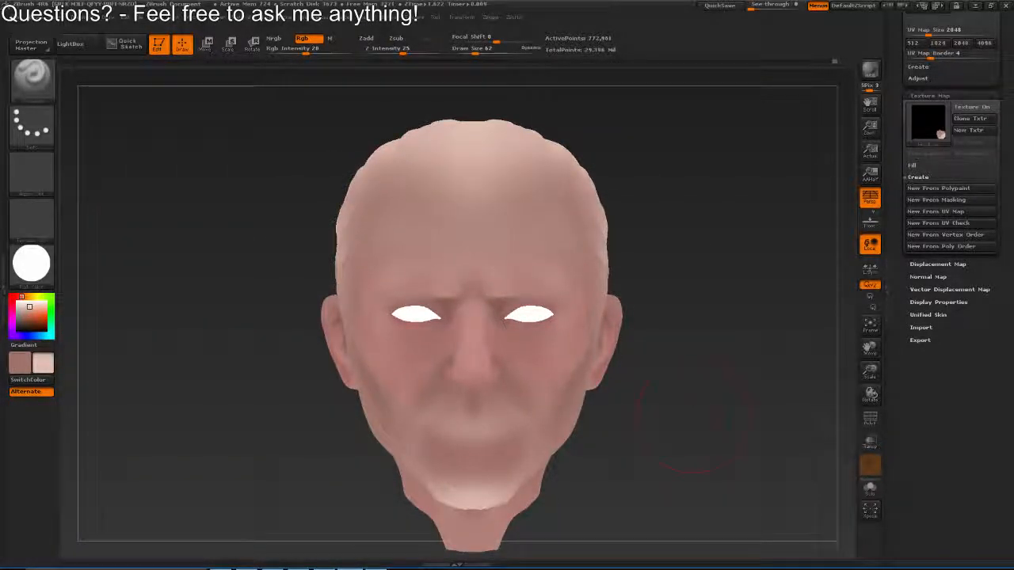
mouse_move(457, 566)
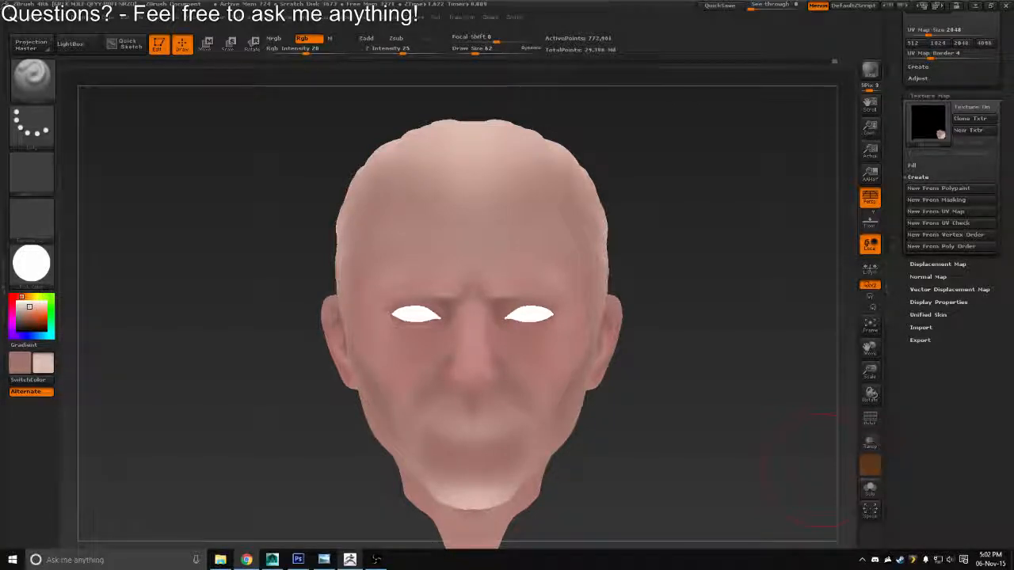
Enlarge the brush to draw sizes 101 and 148 and blend the broad skin tones across the cheeks and face
mouse_move(696, 339)
mouse_down()
mouse_move(579, 333)
mouse_move(585, 320)
mouse_up()
key(s)
mouse_move(428, 339)
mouse_down()
mouse_move(551, 350)
mouse_move(499, 324)
mouse_up()
key(s)
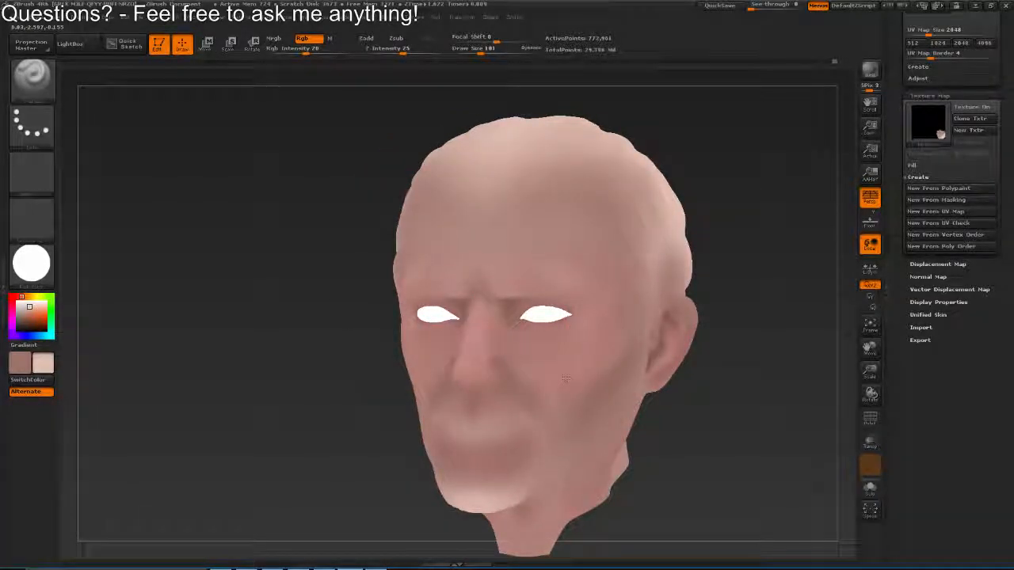
drag(543, 319, 532, 168)
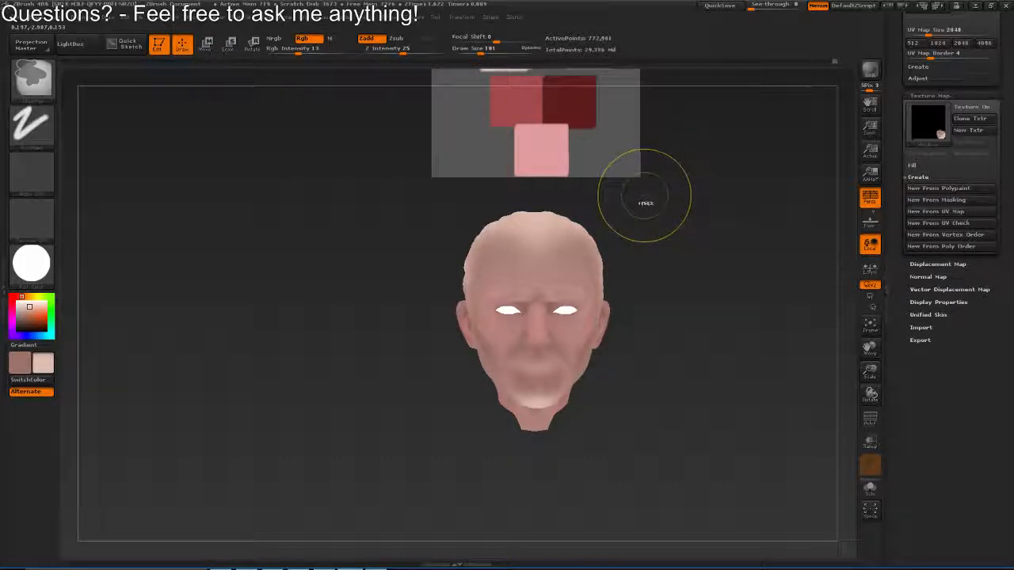
key(s)
mouse_move(592, 255)
mouse_down()
mouse_move(527, 339)
mouse_move(540, 343)
mouse_move(527, 343)
mouse_up()
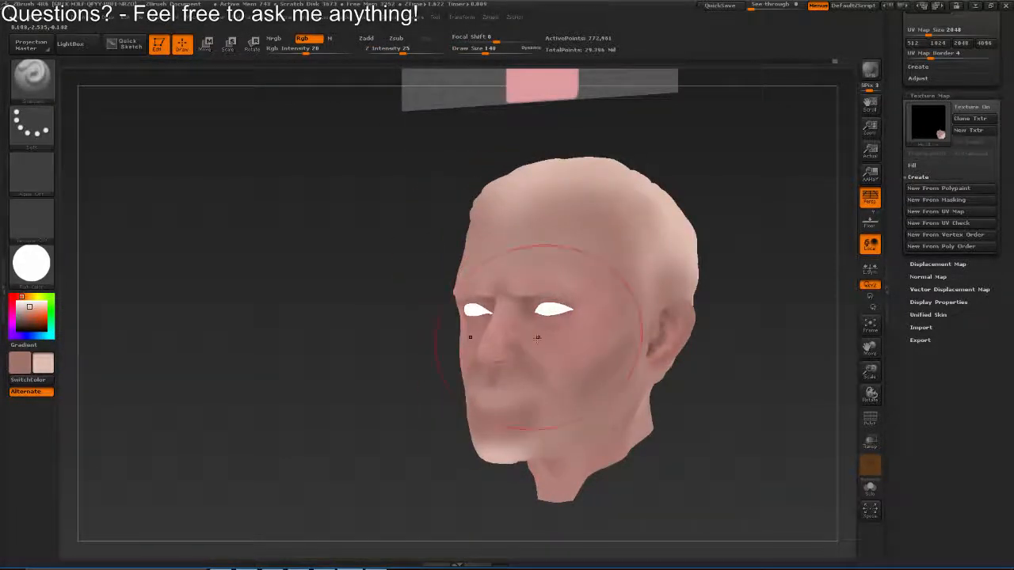
mouse_move(562, 312)
mouse_down()
mouse_move(627, 288)
mouse_move(476, 235)
mouse_up()
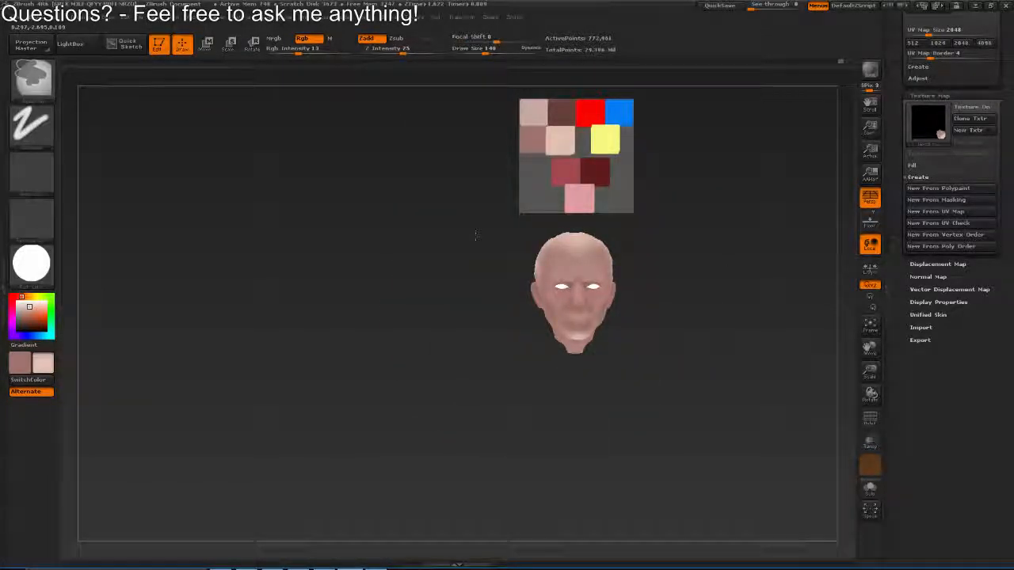
drag(475, 236, 622, 339)
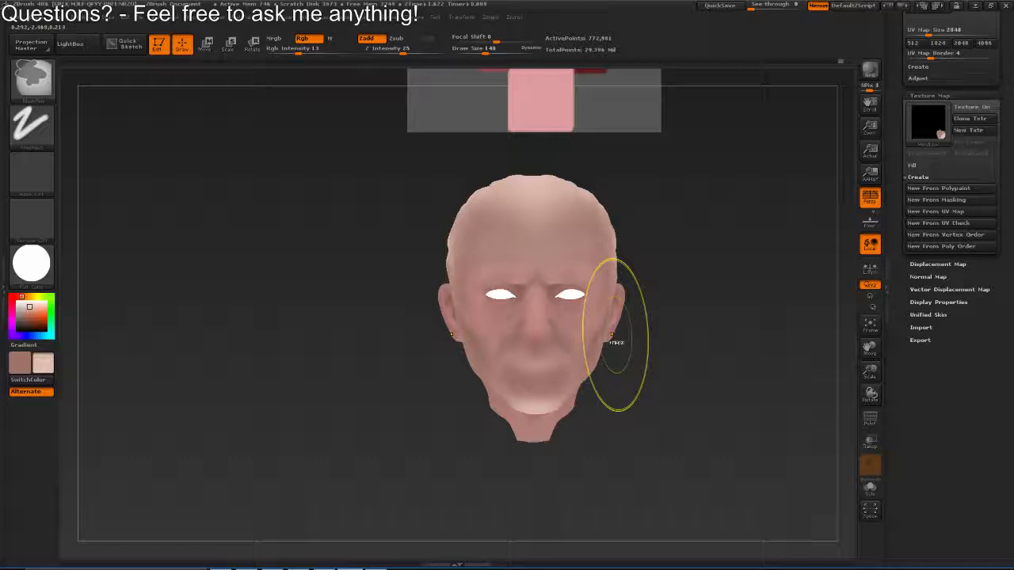
Generate a new texture map from the head's polypaint and clone it into the texture library
click(943, 188)
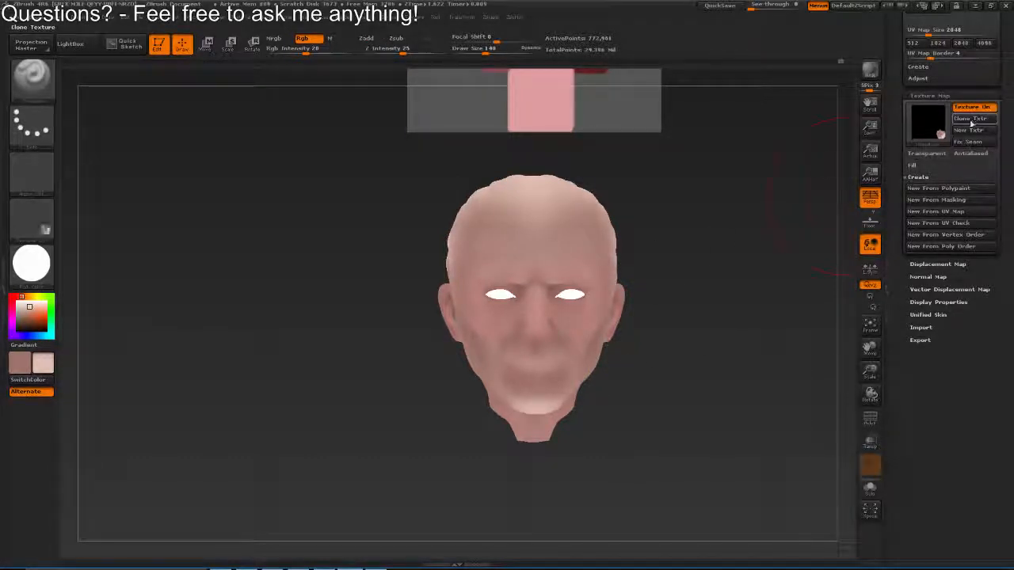
click(975, 115)
click(419, 16)
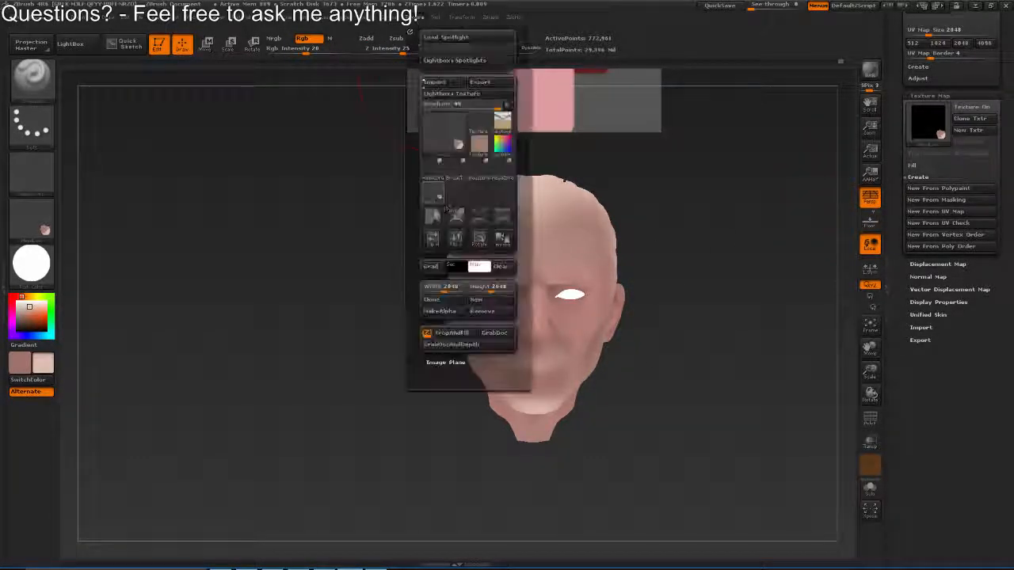
Export the cloned texture to the Desktop as HeadZbrushDiffuse.PSD, overwriting the existing file
click(34, 226)
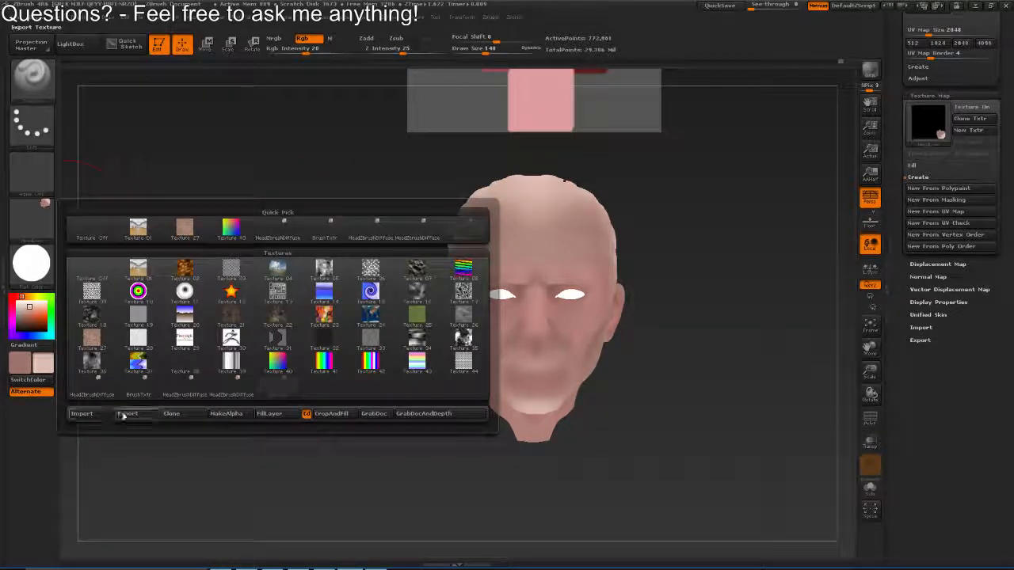
click(127, 414)
click(240, 89)
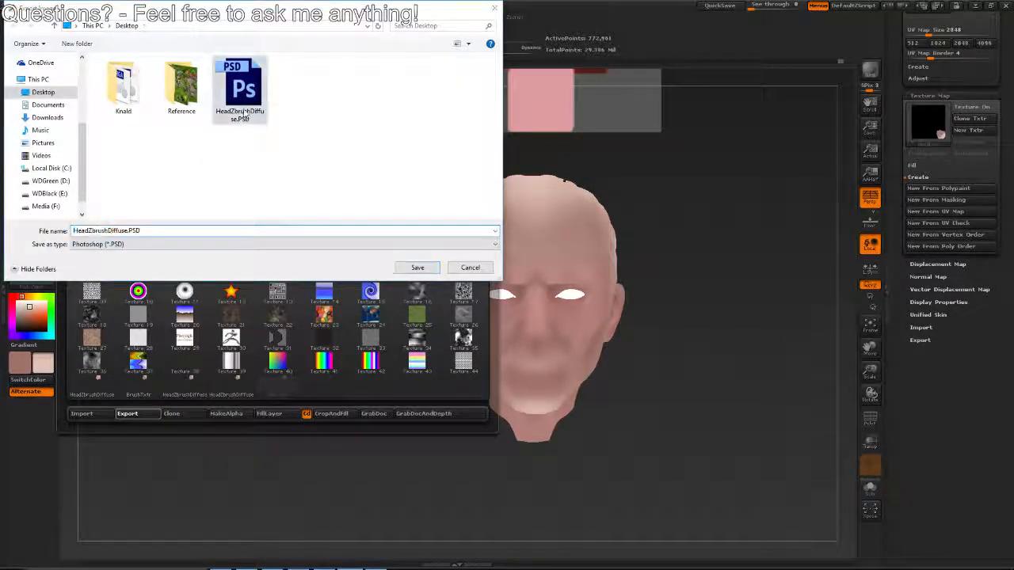
click(417, 267)
click(541, 282)
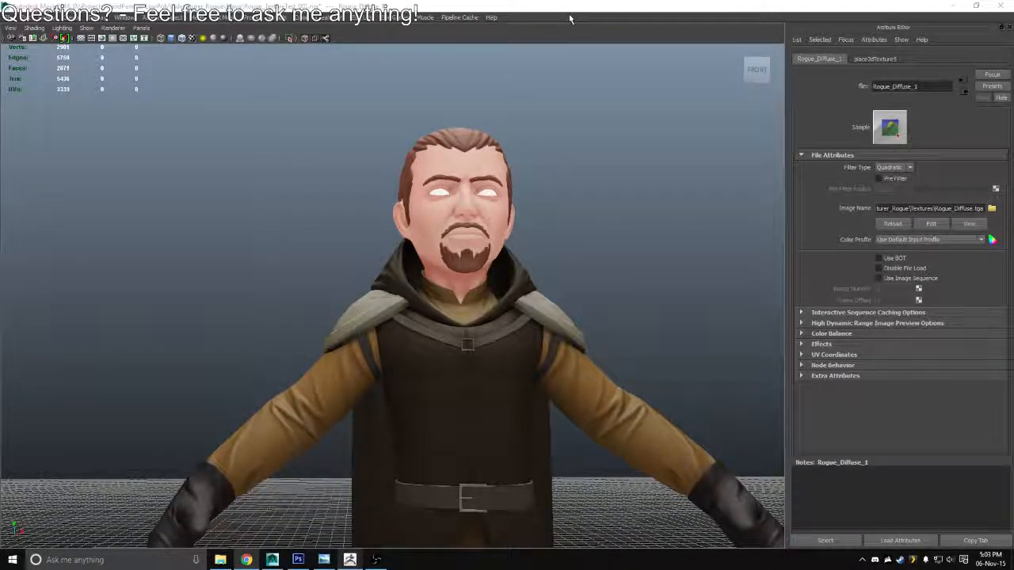
Clear the windows covering the desktop and open HeadZbrushDiffuse.PSD in Photoshop
click(552, 65)
drag(552, 65, 642, 17)
click(965, 7)
click(22, 188)
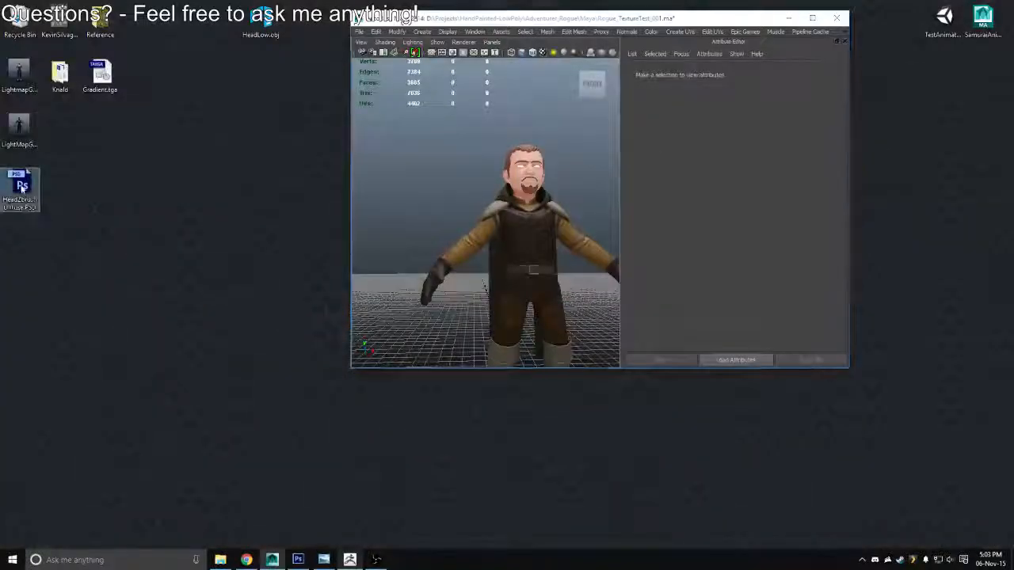
double_click(23, 189)
key(Return)
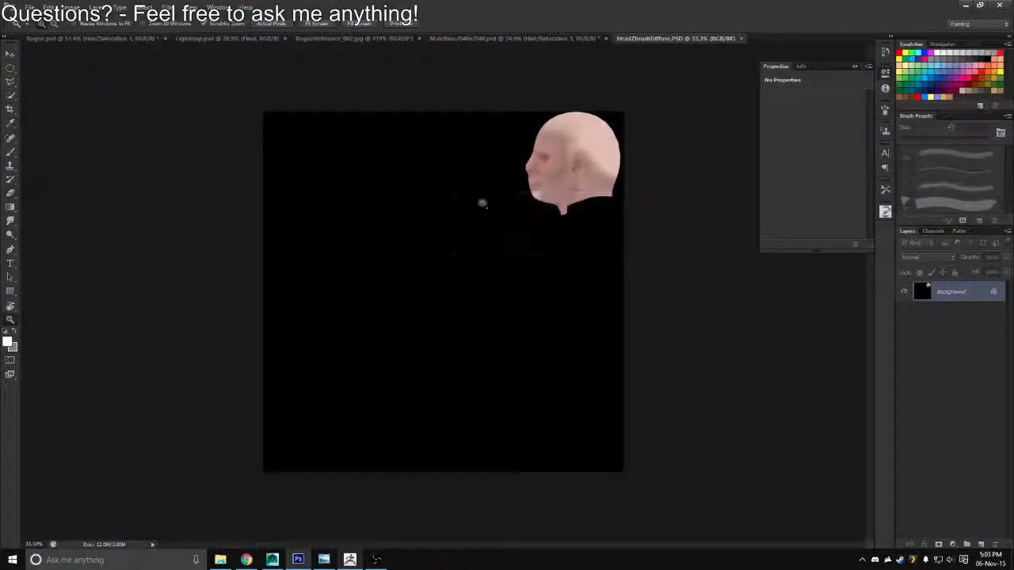
Paste the exported head texture into Rogue.psd as a new layer among the head layers beneath Hue/Saturation 1
click(136, 38)
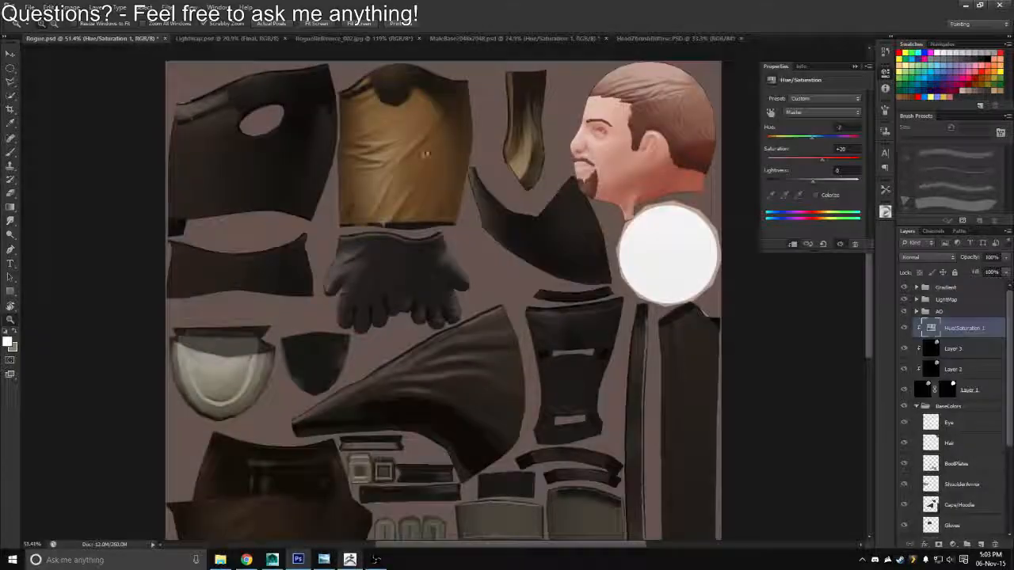
click(933, 349)
key(ctrl+v)
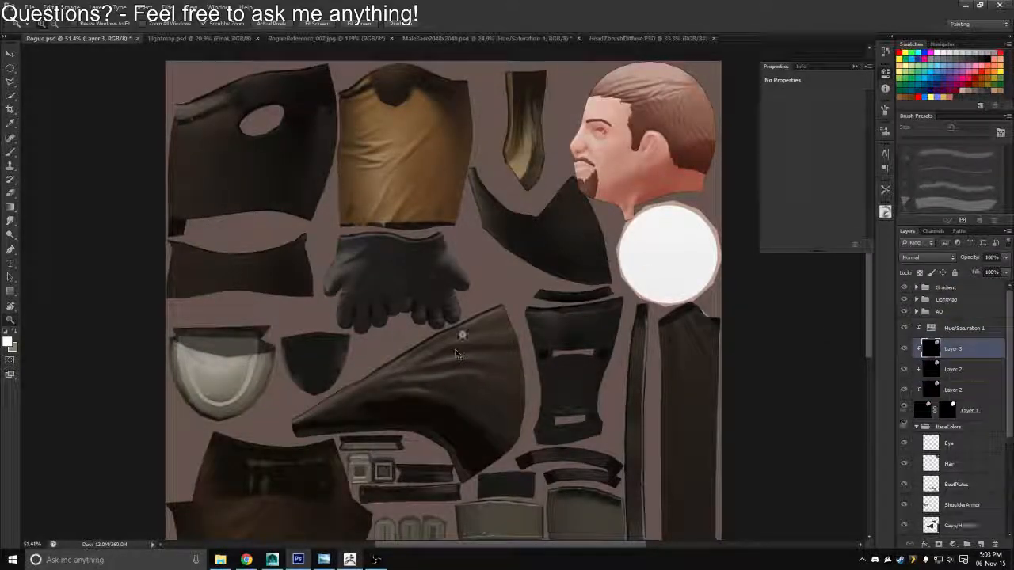
Save the updated Rogue.psd as a Targa over the existing Rogue_Diffuse.tga in the Textures folder
key(ctrl+shift+s)
click(533, 277)
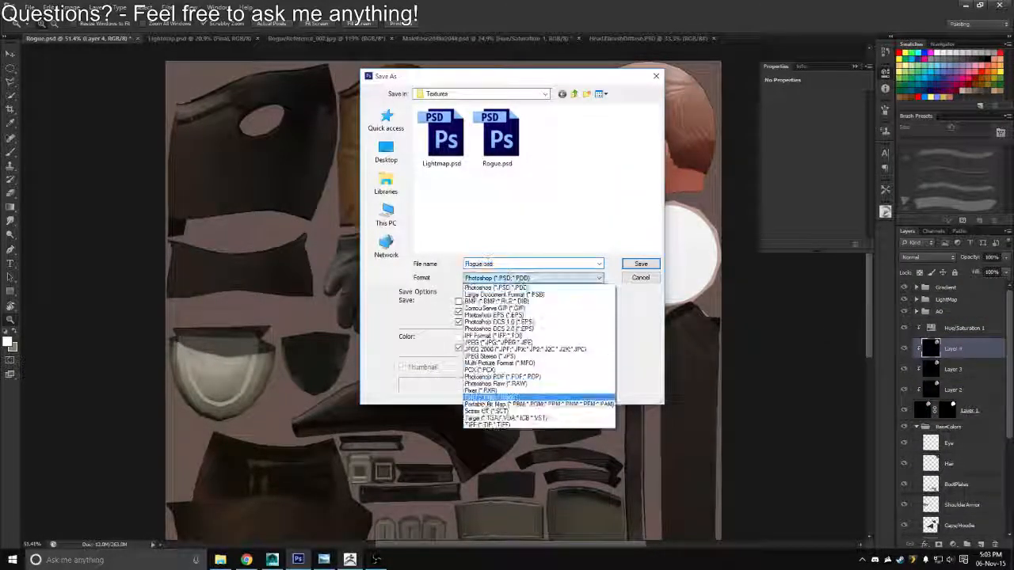
click(477, 419)
double_click(435, 128)
key(y)
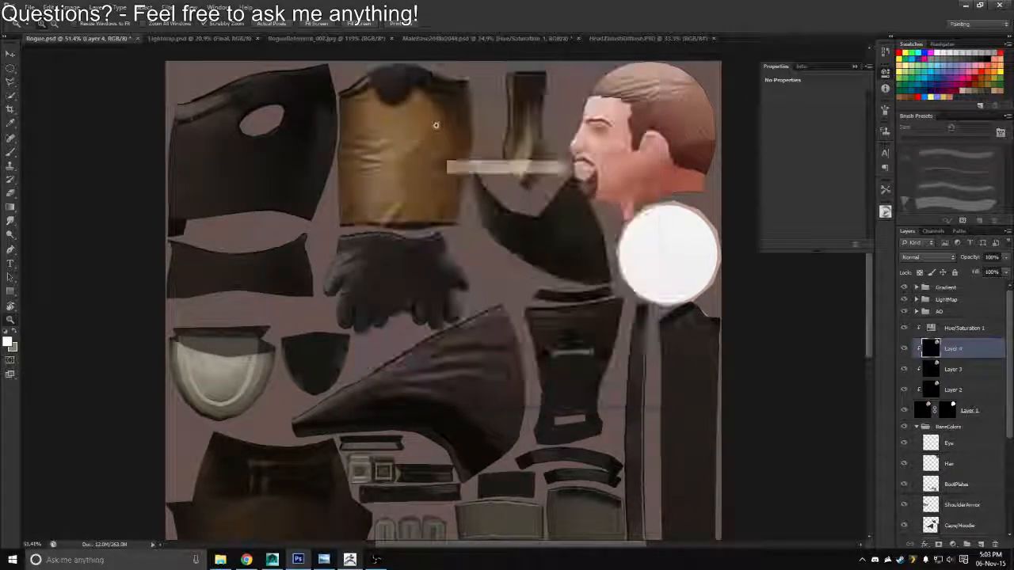
Switch to Maya and reload the Rogue_Diffuse.tga file texture driving Diffuse_Mat's colour, and inspect the updated character
key(alt+Tab)
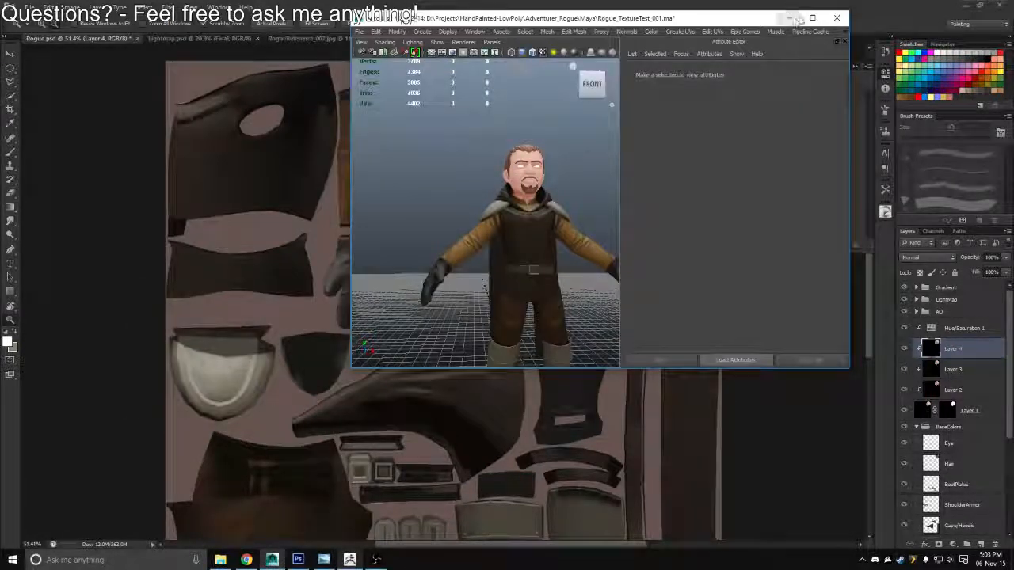
click(824, 24)
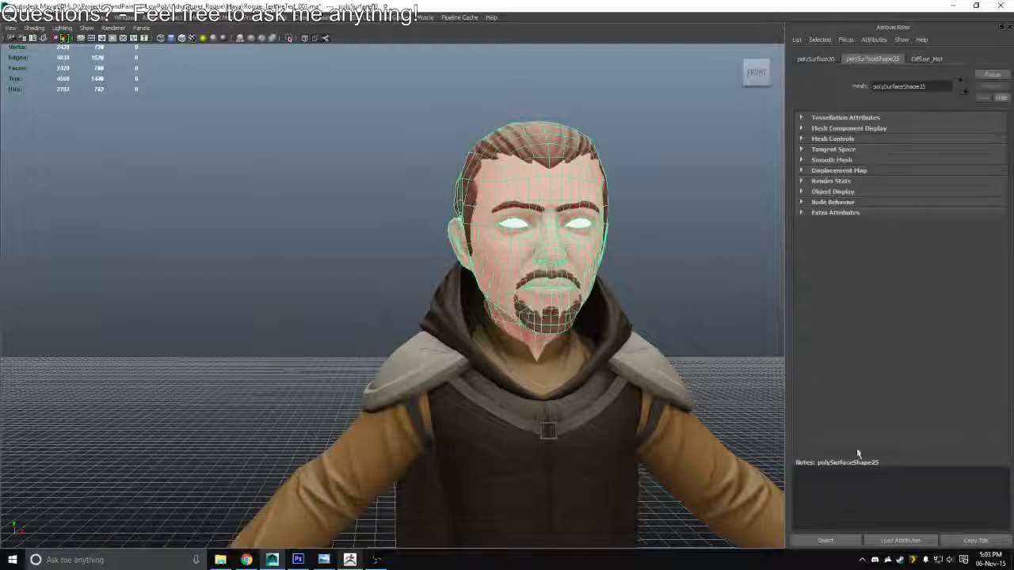
click(818, 544)
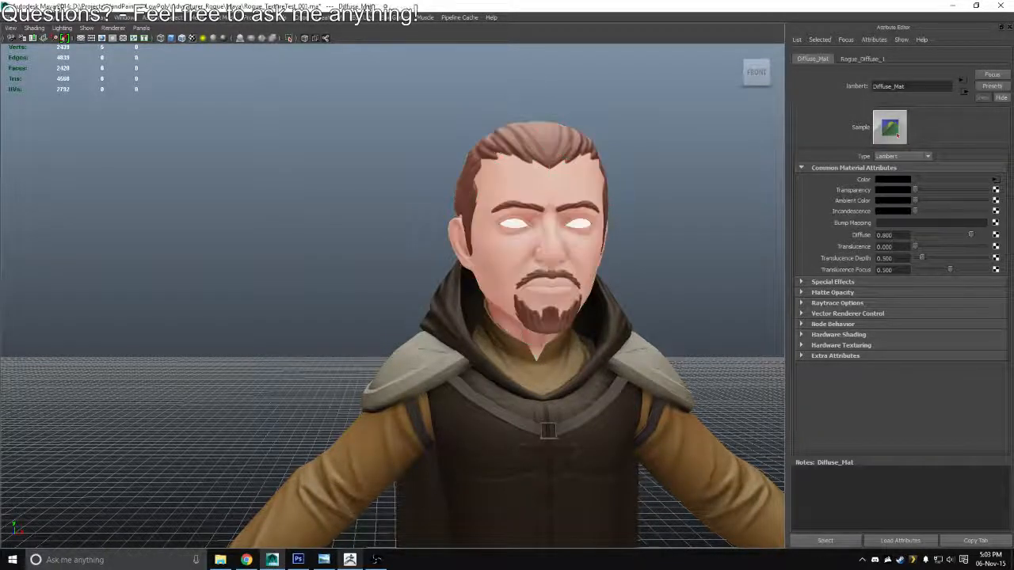
click(995, 181)
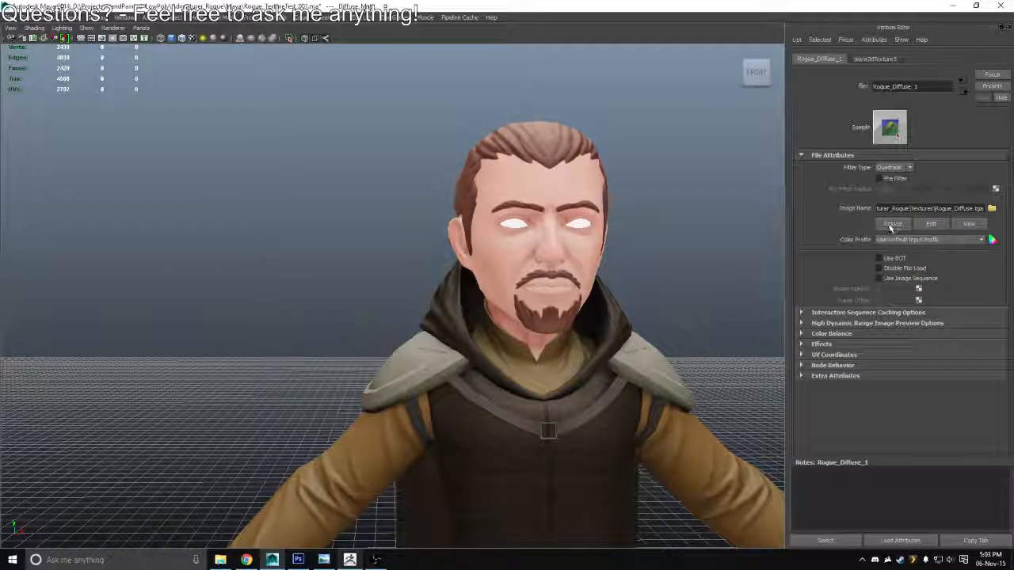
click(889, 229)
drag(609, 284, 487, 254)
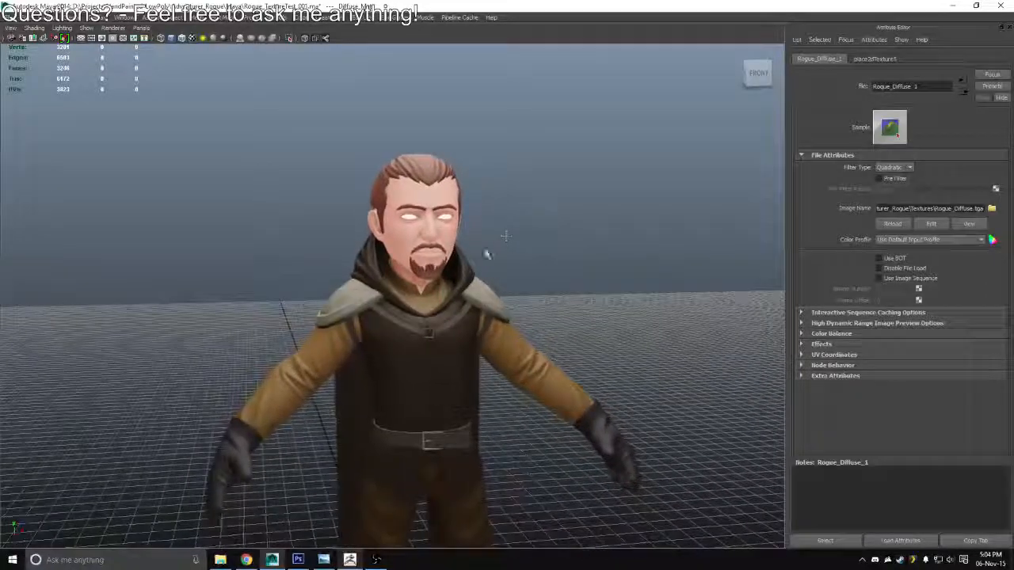
scroll(469, 192, down, 3)
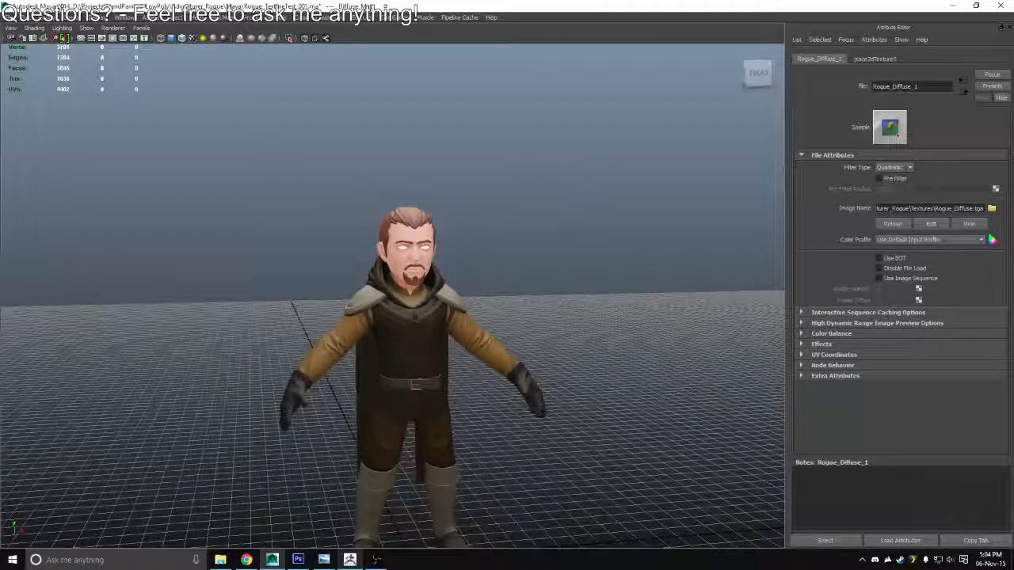
click(550, 289)
drag(551, 289, 499, 267)
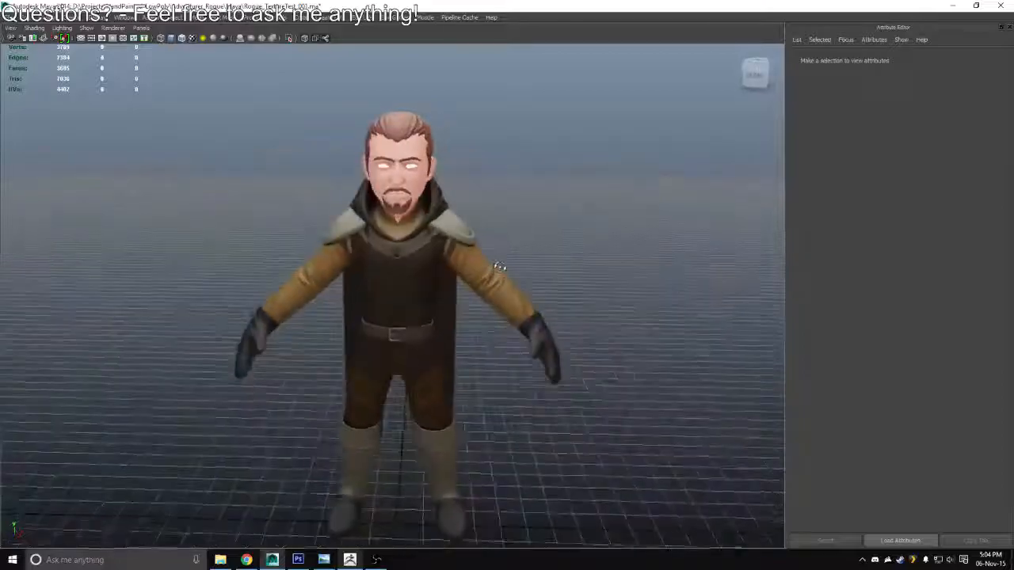
Switch to ZBrush, sample the medium red from the palette swatches above the head and set the draw size to 65
key(alt+Tab)
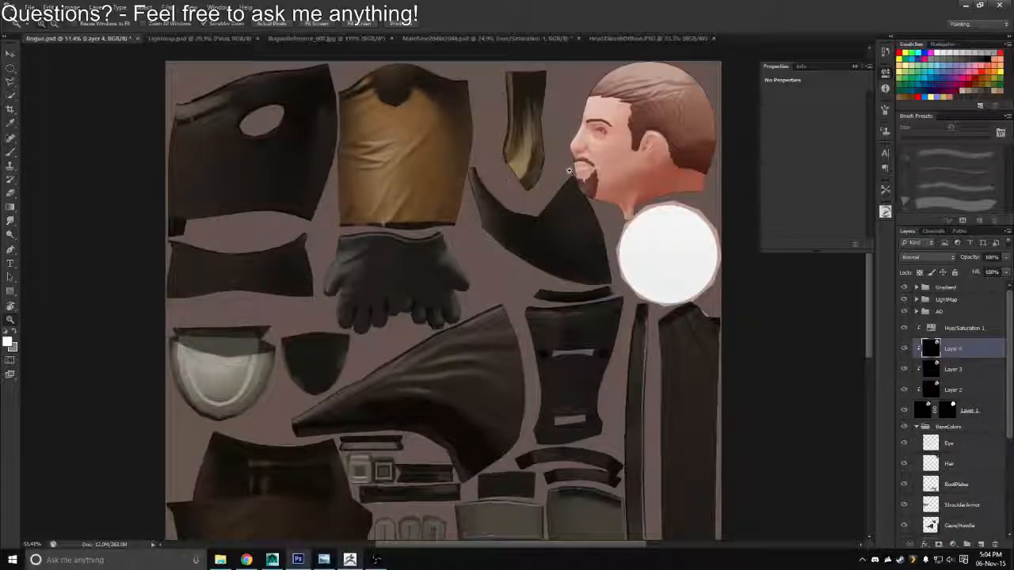
key(alt+Tab)
key(Tab)
key(Tab)
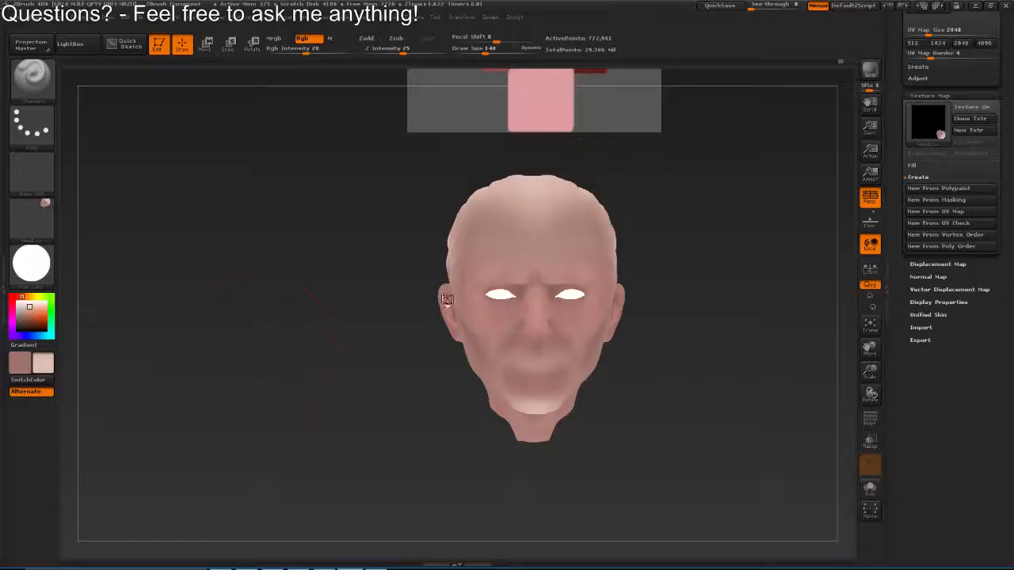
drag(559, 338, 507, 338)
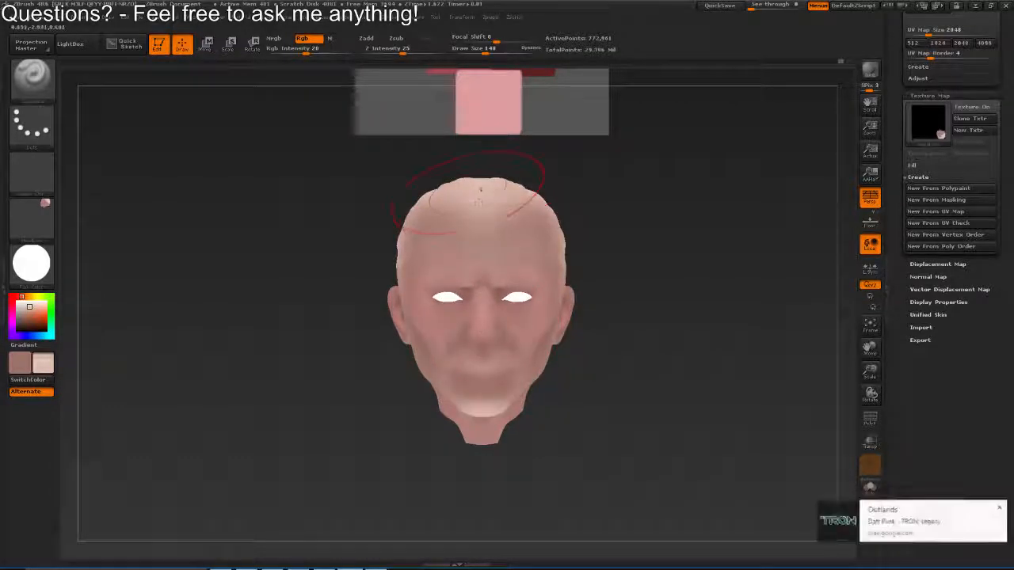
drag(472, 162, 449, 190)
key(c)
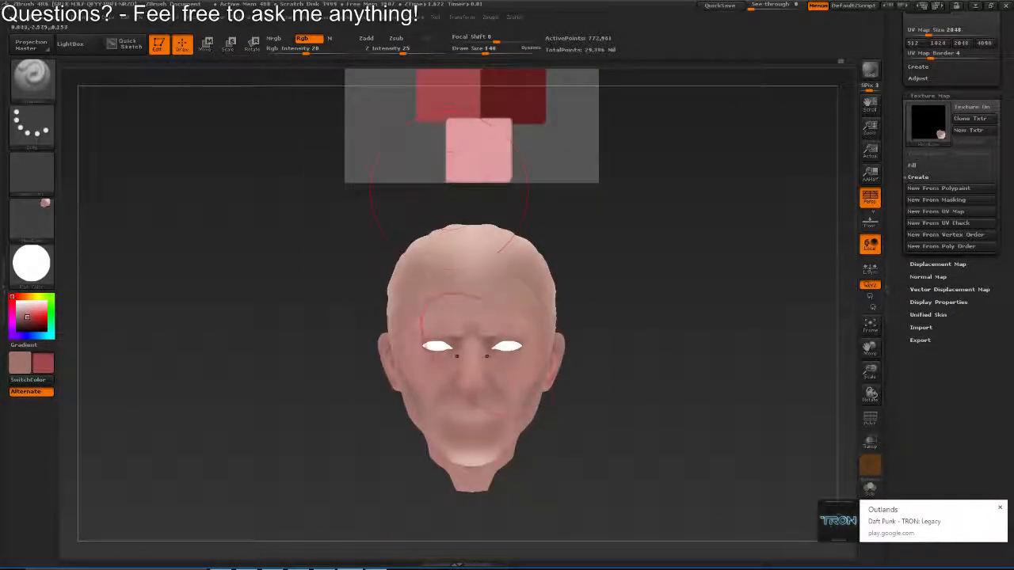
mouse_move(457, 356)
mouse_down()
mouse_move(458, 371)
mouse_move(462, 254)
mouse_up()
key(s)
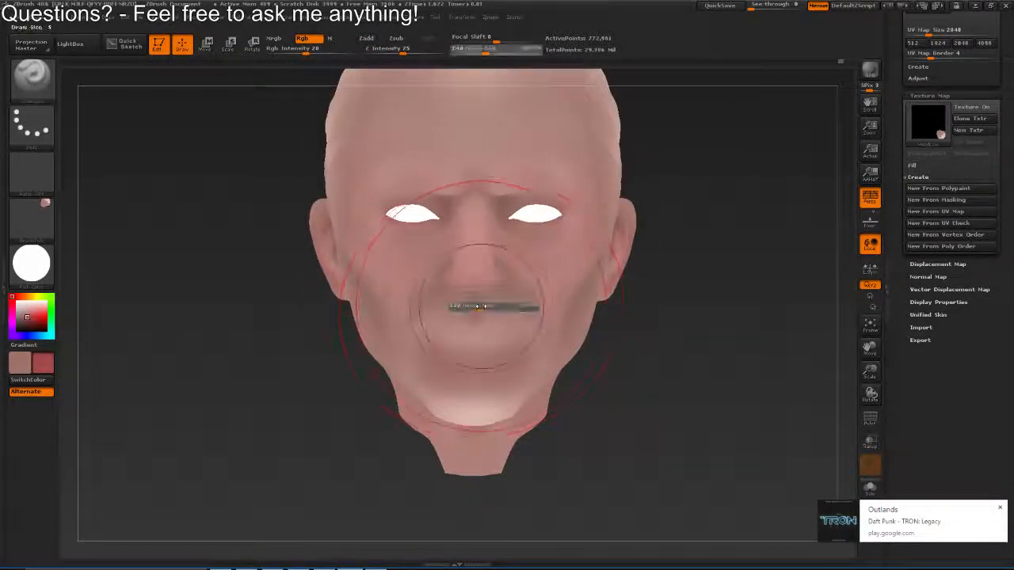
drag(478, 306, 472, 306)
Turn off the current texture, swap the two paint colours and check the sculpt in a shaded material before restoring the flat one
click(49, 224)
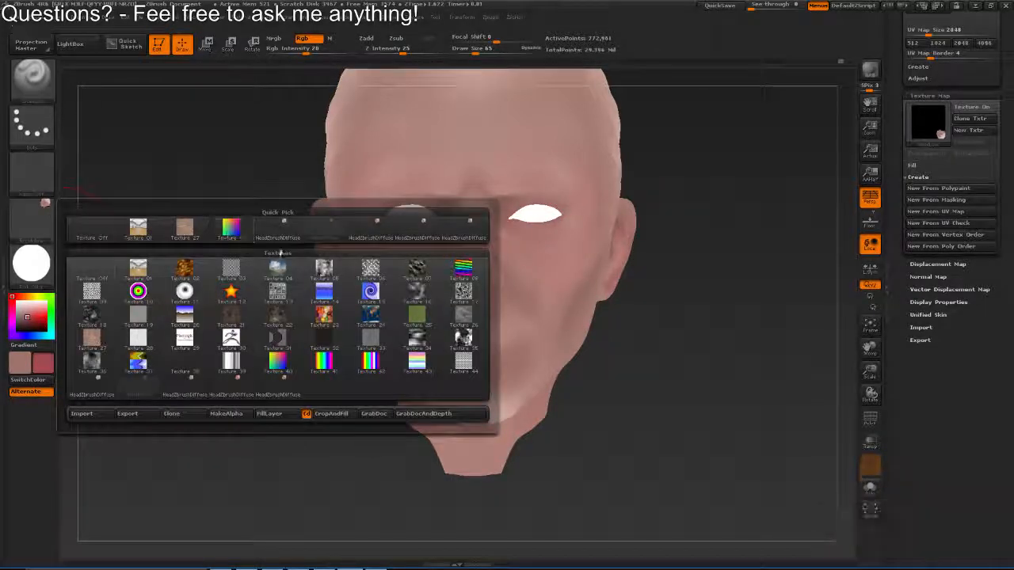
click(40, 221)
click(93, 230)
click(32, 262)
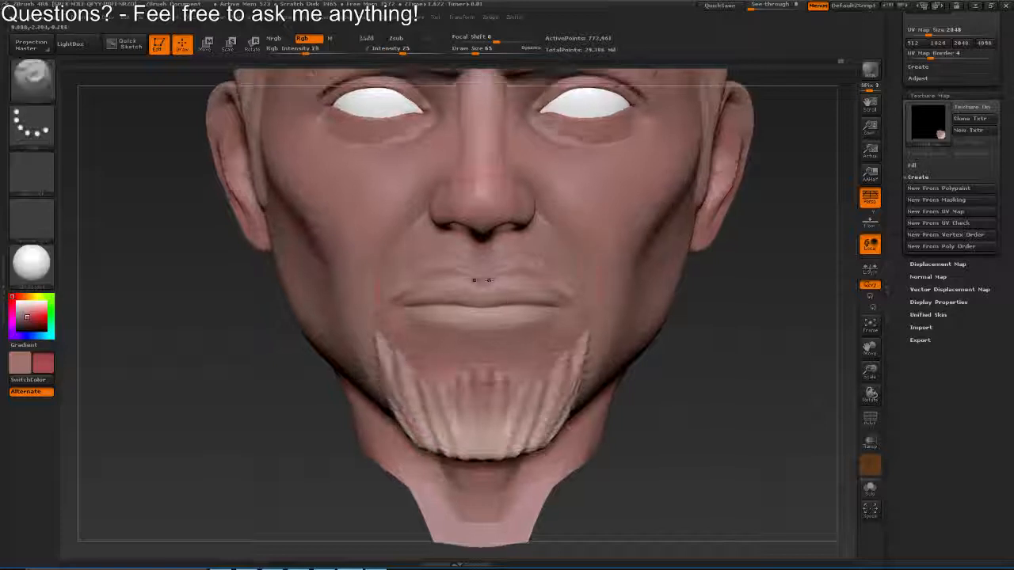
key(v)
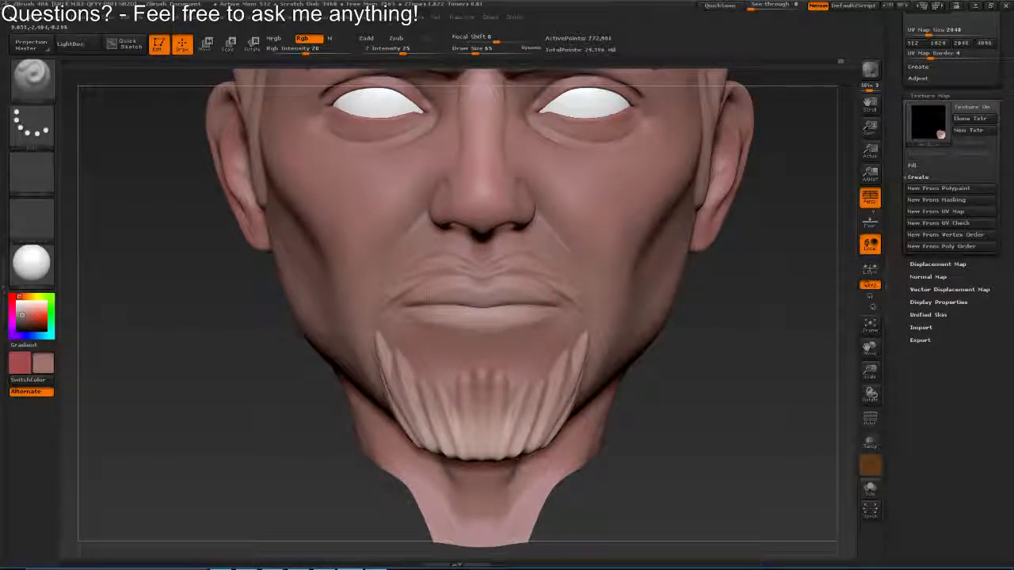
click(32, 262)
click(91, 272)
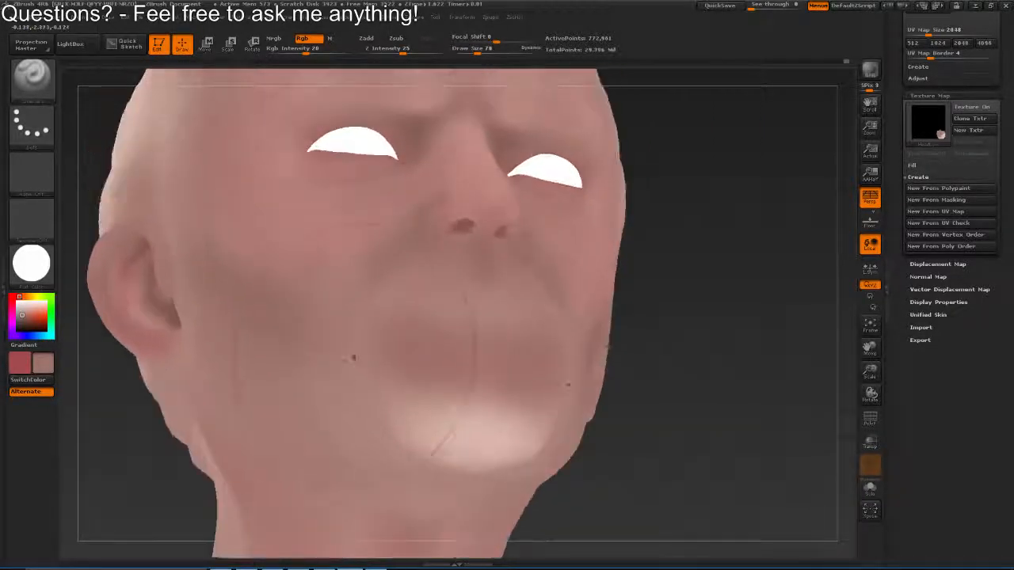
Paint the muted brown skin tone along the jaw, beneath the chin and onto the neck
drag(503, 456, 451, 475)
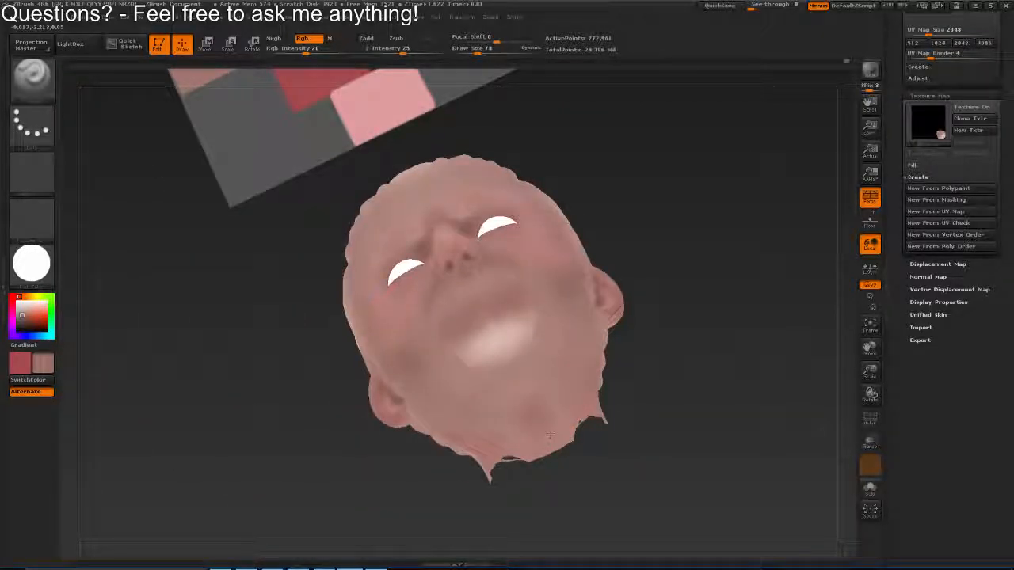
drag(530, 415, 587, 400)
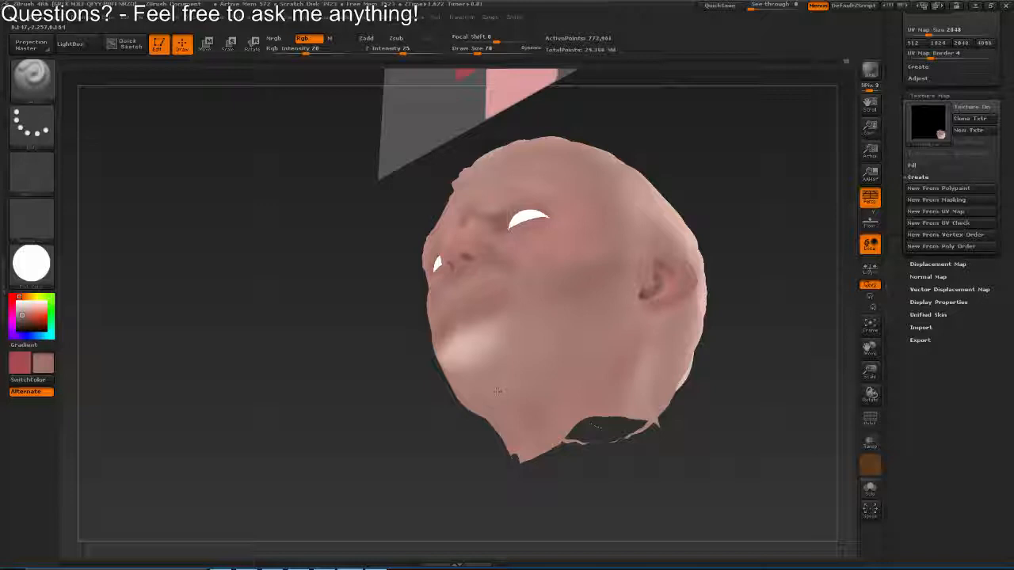
drag(497, 390, 564, 390)
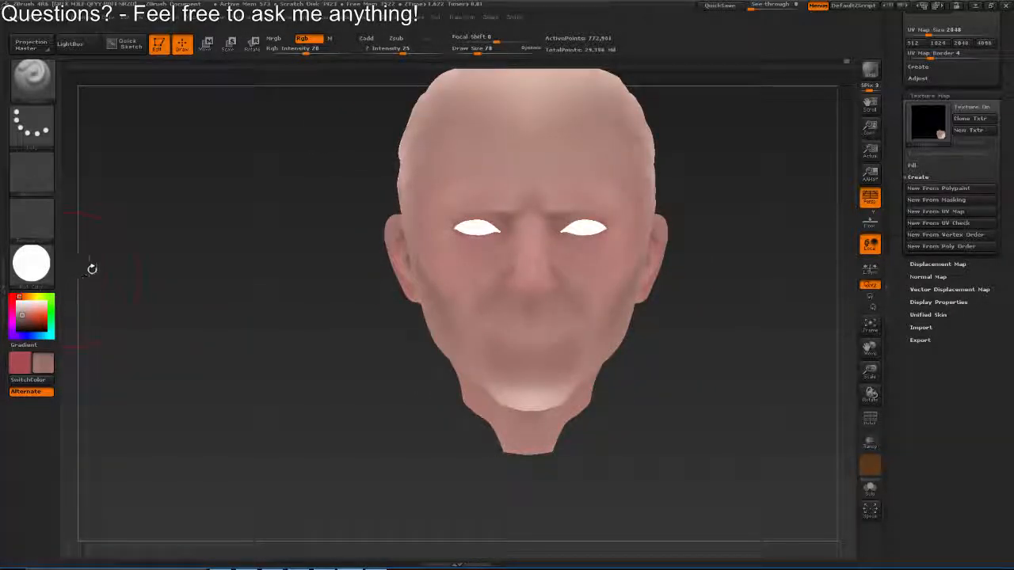
Paint muted brown shading around the brows and eye sockets with a smaller brush, smoothing the strokes
mouse_move(502, 224)
mouse_down()
mouse_move(557, 233)
mouse_move(565, 269)
mouse_move(537, 275)
mouse_up()
key(s)
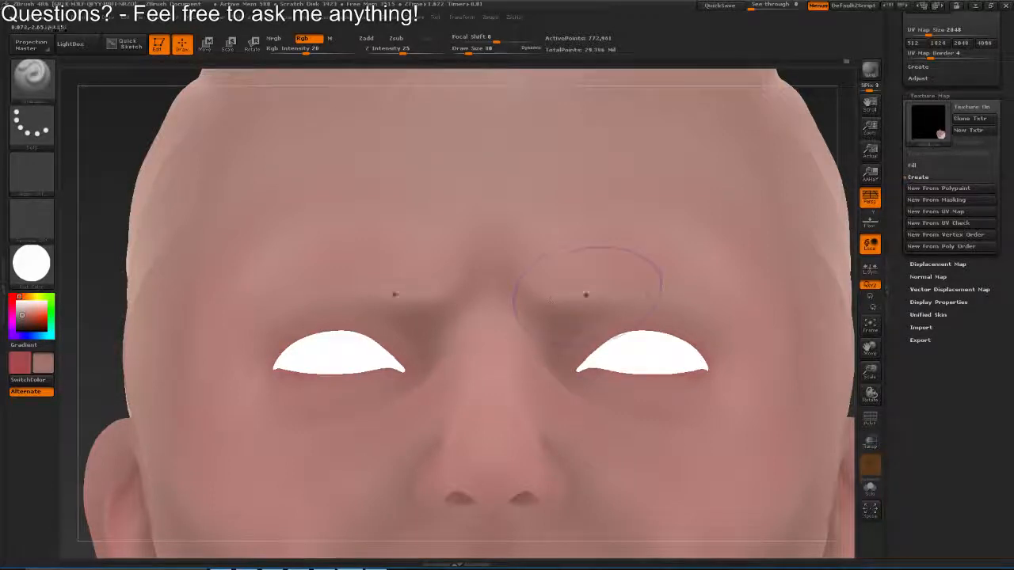
mouse_move(586, 294)
mouse_down()
mouse_move(575, 342)
mouse_move(567, 261)
mouse_move(567, 274)
mouse_move(523, 269)
mouse_up()
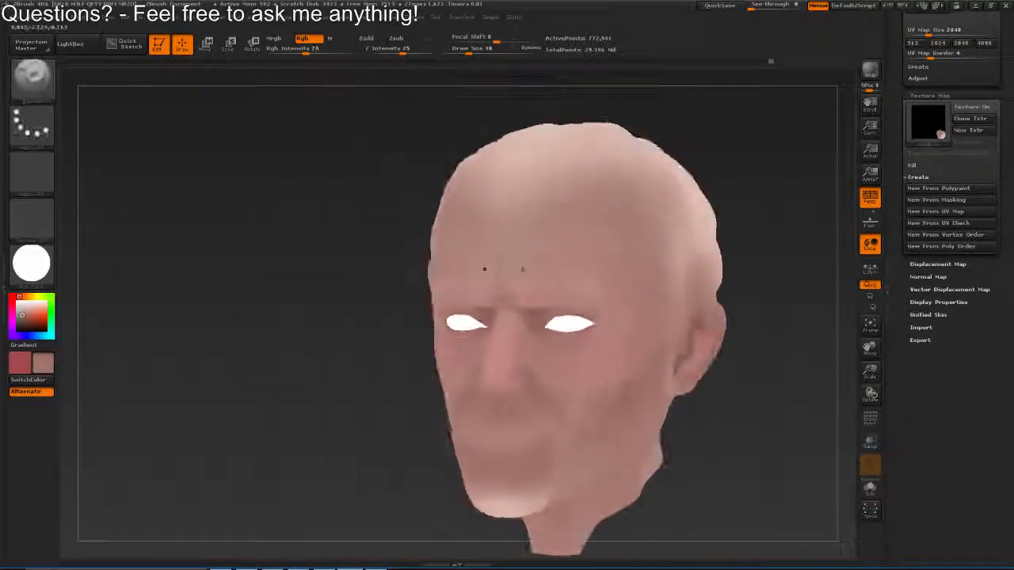
key(shift)
key(s)
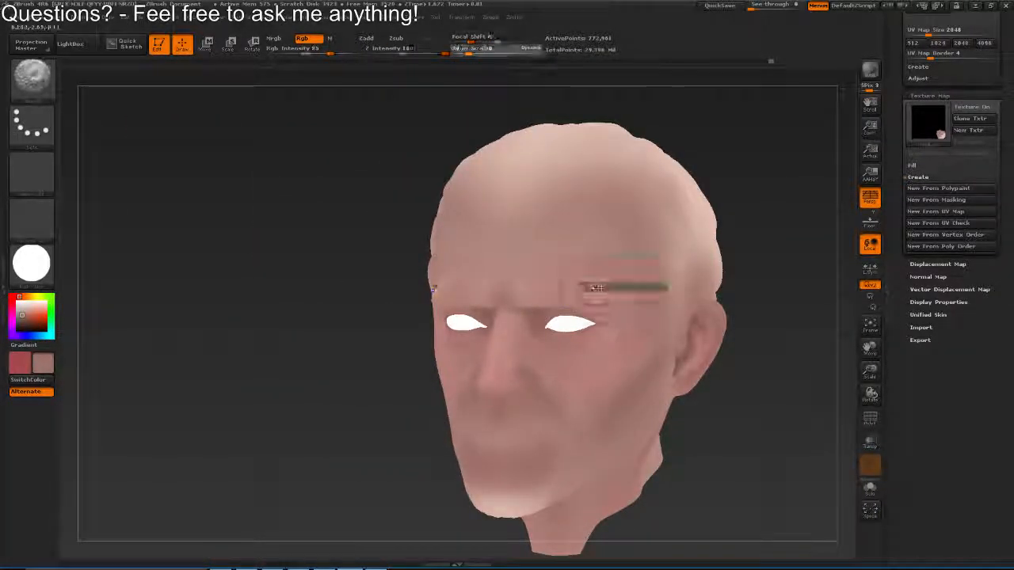
drag(589, 289, 517, 317)
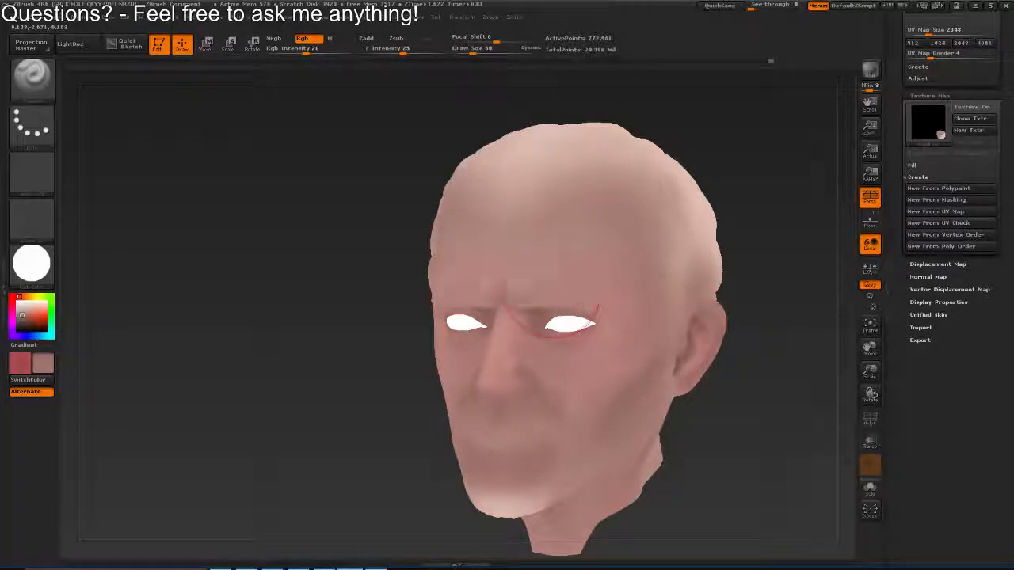
key(s)
mouse_move(611, 298)
mouse_down()
mouse_move(566, 294)
mouse_move(619, 288)
mouse_up()
key(shift)
mouse_move(614, 338)
mouse_down()
mouse_move(622, 267)
mouse_move(659, 271)
mouse_up()
key(shift)
Sample the dark red paint colour and display the head in the Chalk material around the mouth
mouse_move(568, 278)
mouse_down()
mouse_move(573, 317)
mouse_move(586, 299)
mouse_move(461, 164)
mouse_up()
mouse_move(380, 340)
mouse_down()
mouse_move(382, 248)
mouse_move(333, 332)
mouse_move(253, 380)
mouse_up()
click(31, 263)
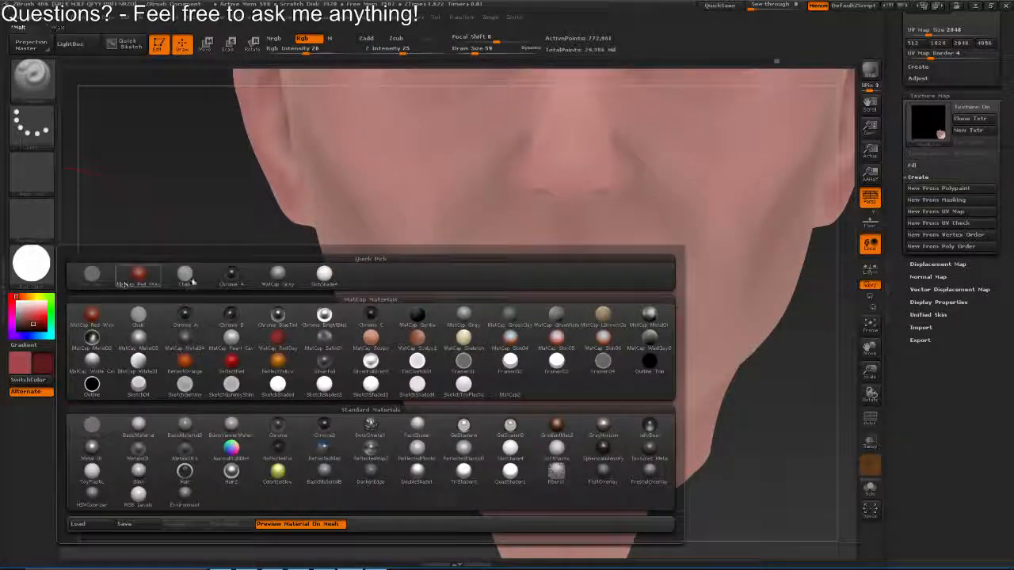
click(189, 278)
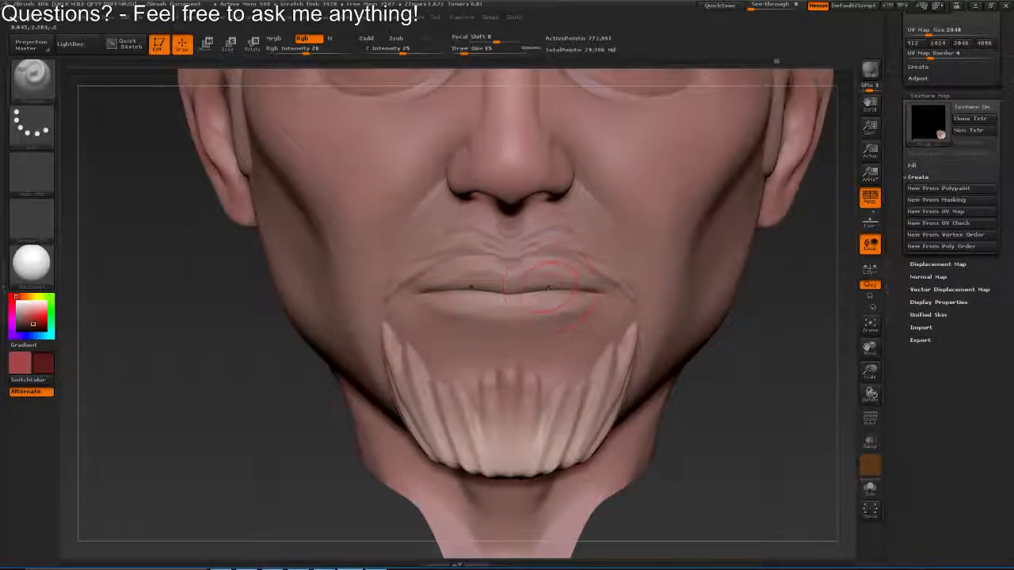
Swap to the lighter red and paint the upper and lower lips at draw size 7
mouse_move(548, 287)
mouse_down()
mouse_move(673, 277)
mouse_move(554, 293)
mouse_move(572, 290)
mouse_move(503, 273)
mouse_move(461, 355)
mouse_move(524, 255)
mouse_move(547, 247)
mouse_up()
key(s)
key(v)
drag(475, 305, 497, 290)
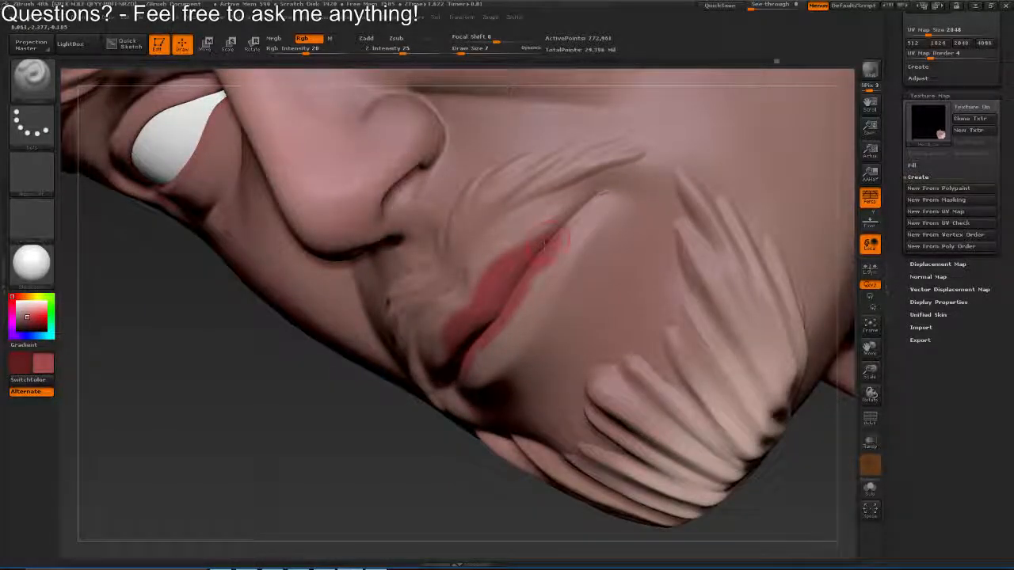
mouse_move(546, 240)
mouse_down()
mouse_move(578, 219)
mouse_move(587, 245)
mouse_up()
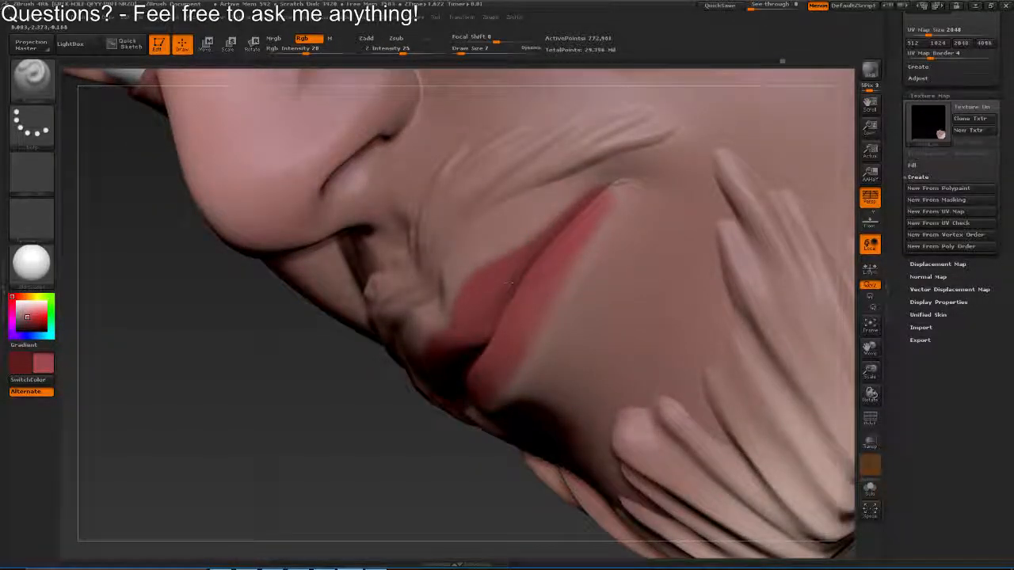
drag(520, 269, 499, 317)
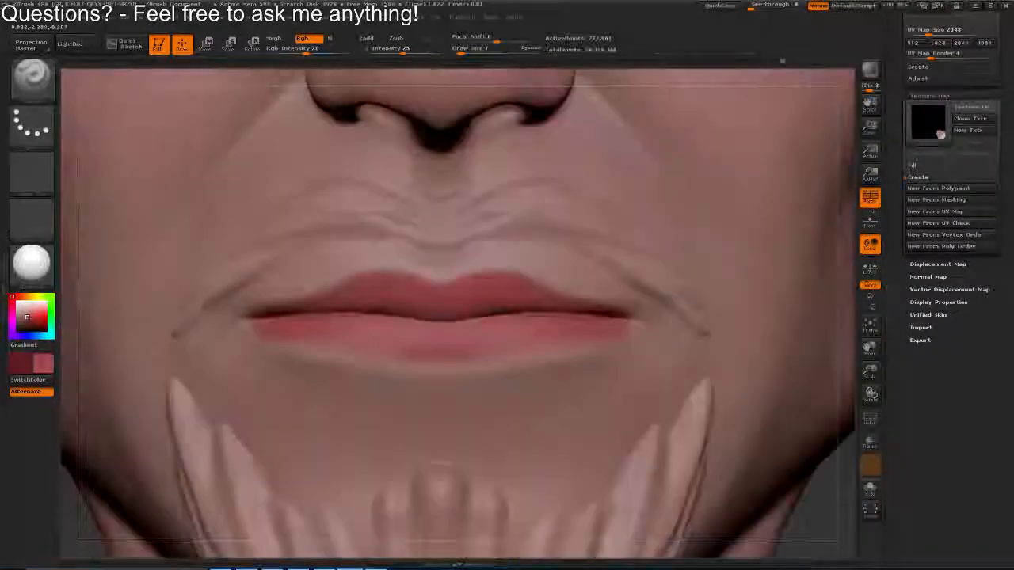
Undo the uneven strokes on the lower lip and repaint its lower edge in red
mouse_move(285, 341)
mouse_down()
mouse_move(383, 361)
mouse_move(574, 353)
mouse_move(507, 355)
mouse_up()
key(ctrl+z)
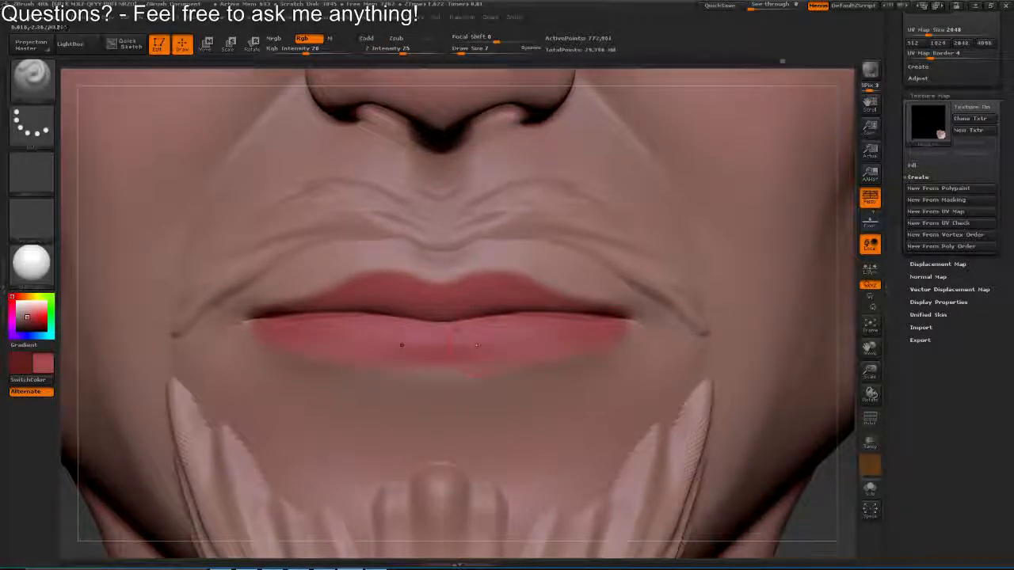
key(ctrl+z)
drag(613, 341, 512, 349)
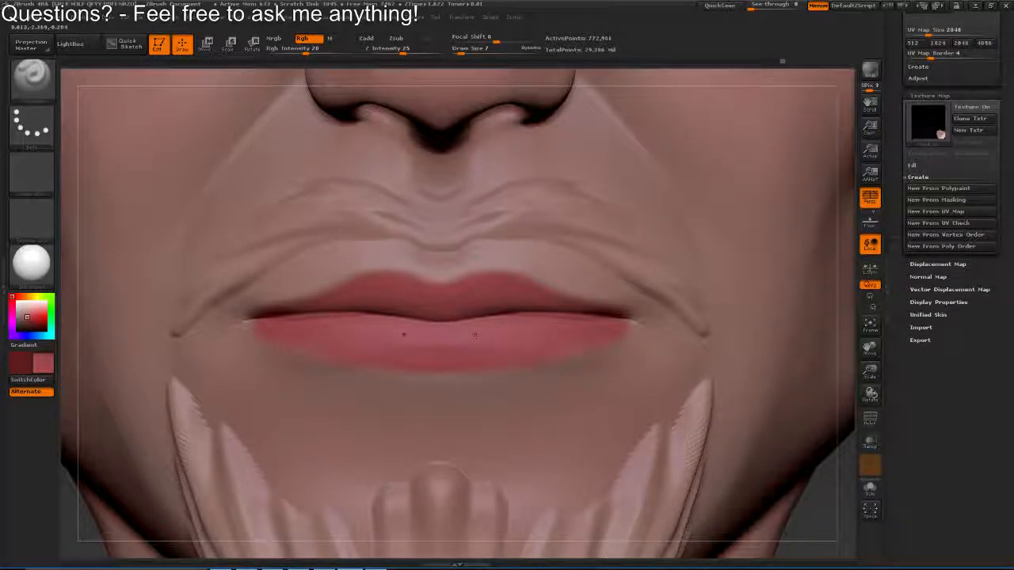
Reduce the draw size to 4 and refine the red along the lip edges and mouth corners
mouse_move(475, 336)
mouse_down()
mouse_move(388, 336)
mouse_move(396, 380)
mouse_up()
key(s)
drag(638, 329, 631, 327)
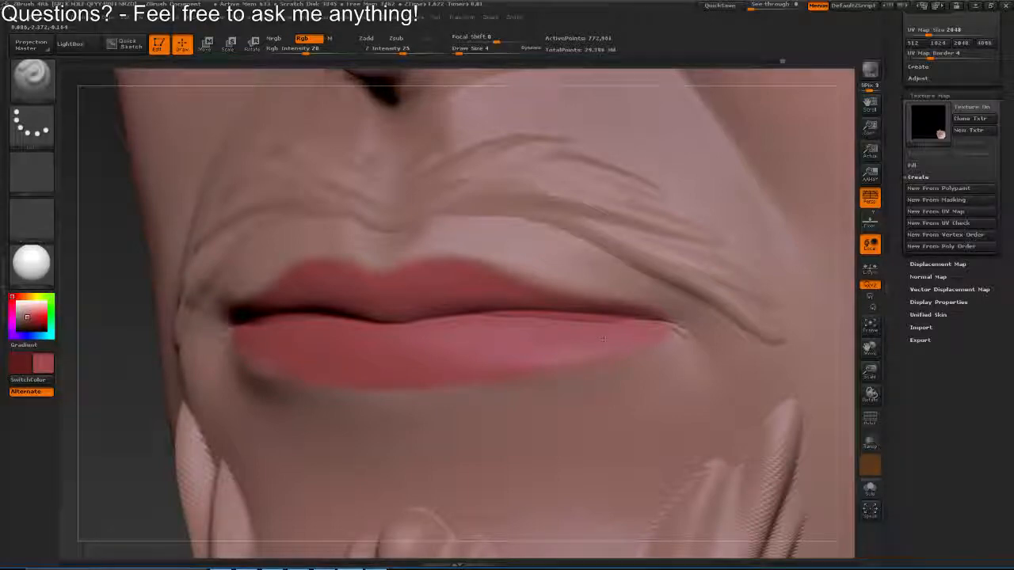
drag(602, 339, 642, 333)
mouse_move(578, 335)
mouse_down()
mouse_move(625, 336)
mouse_move(610, 261)
mouse_move(475, 289)
mouse_up()
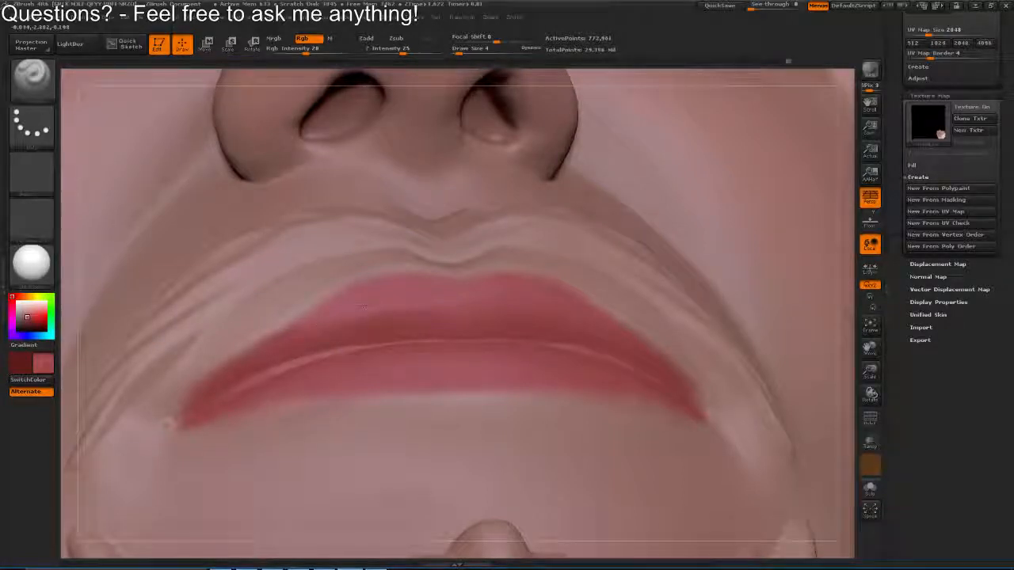
drag(408, 307, 317, 333)
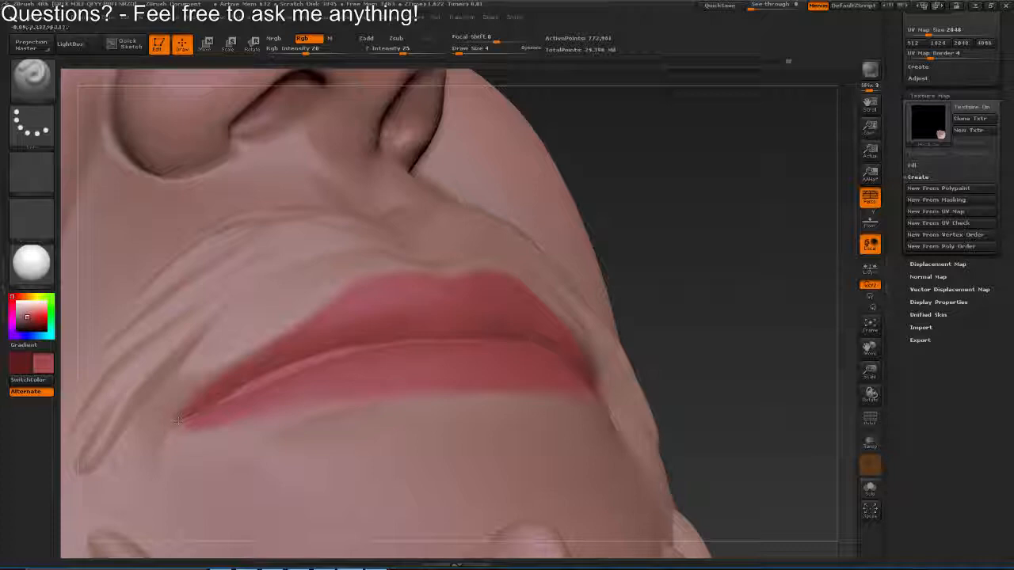
Sample the dark red and darken the line between the upper and lower lips at draw size 10
drag(339, 348, 354, 307)
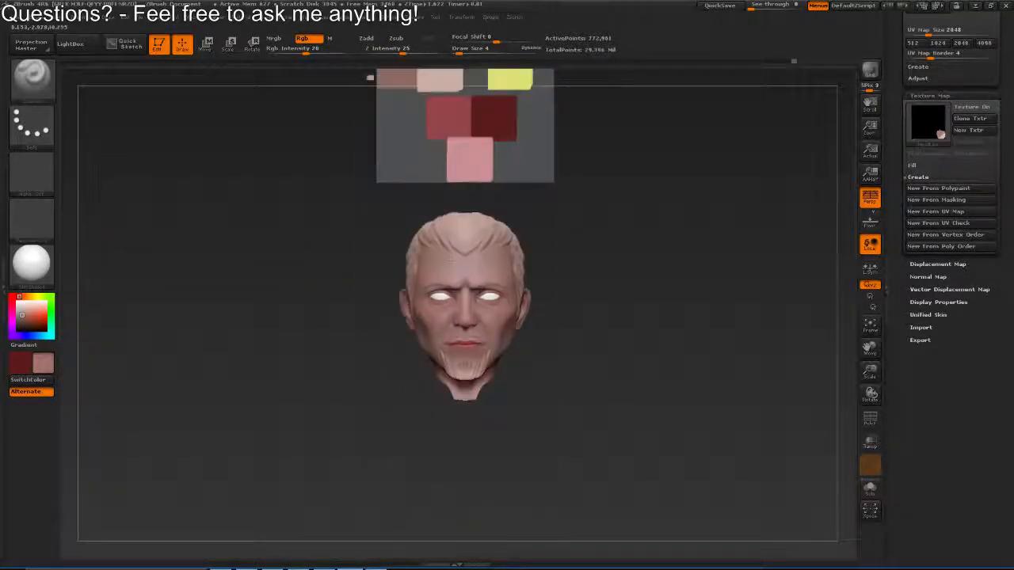
mouse_move(452, 259)
mouse_down()
mouse_move(468, 324)
mouse_move(578, 336)
mouse_move(537, 324)
mouse_move(518, 342)
mouse_move(584, 333)
mouse_up()
key(s)
click(537, 325)
key(s)
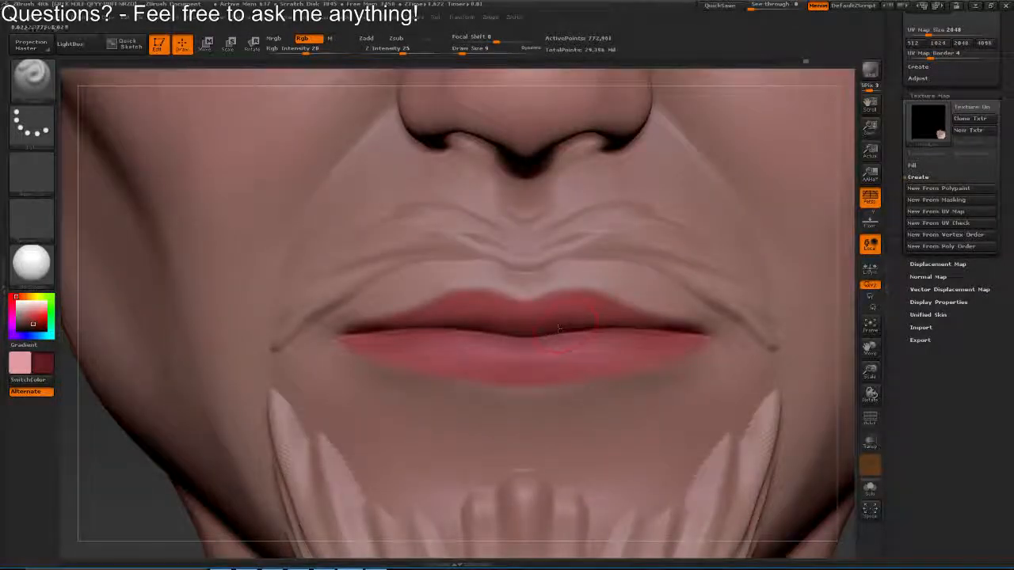
key(s)
click(526, 338)
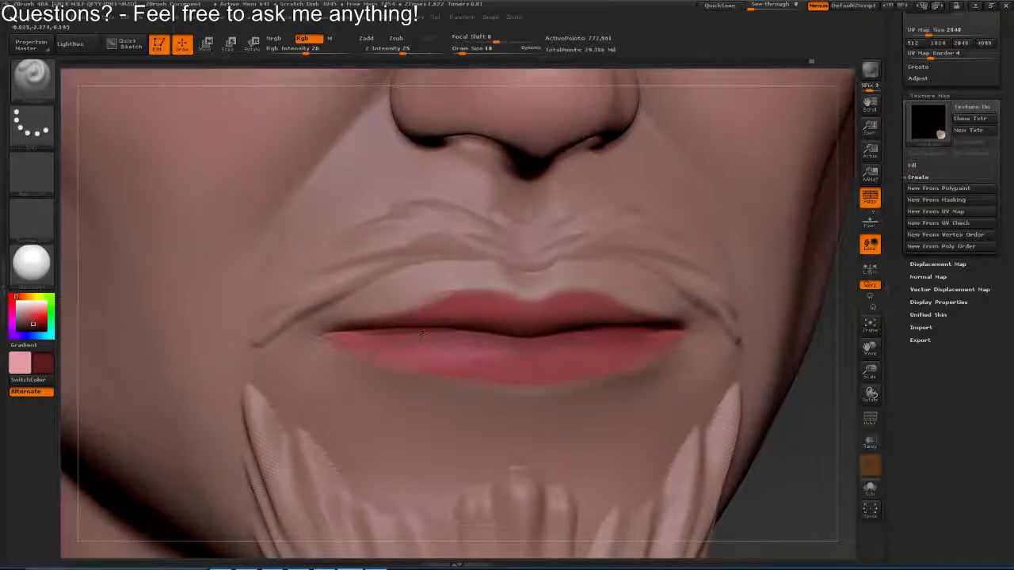
drag(792, 475, 761, 412)
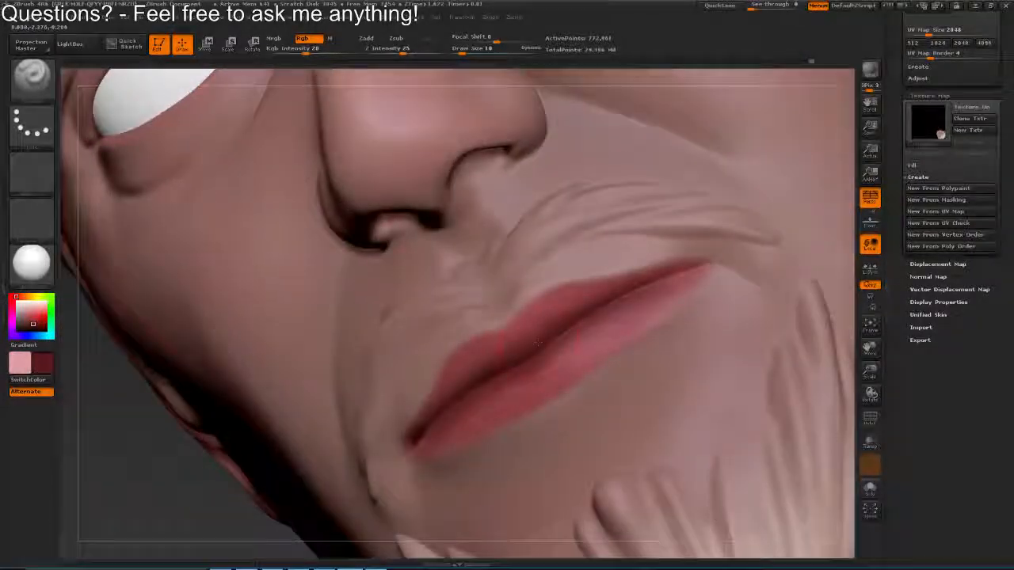
drag(575, 324, 680, 275)
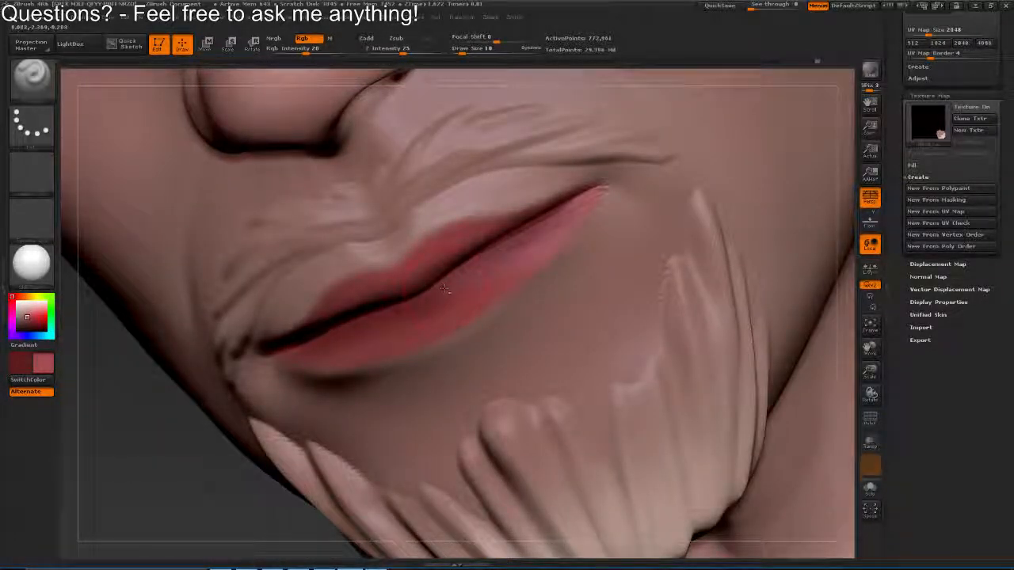
Swap to the lighter red and blend it over the lower lip
drag(444, 290, 511, 257)
drag(159, 475, 238, 523)
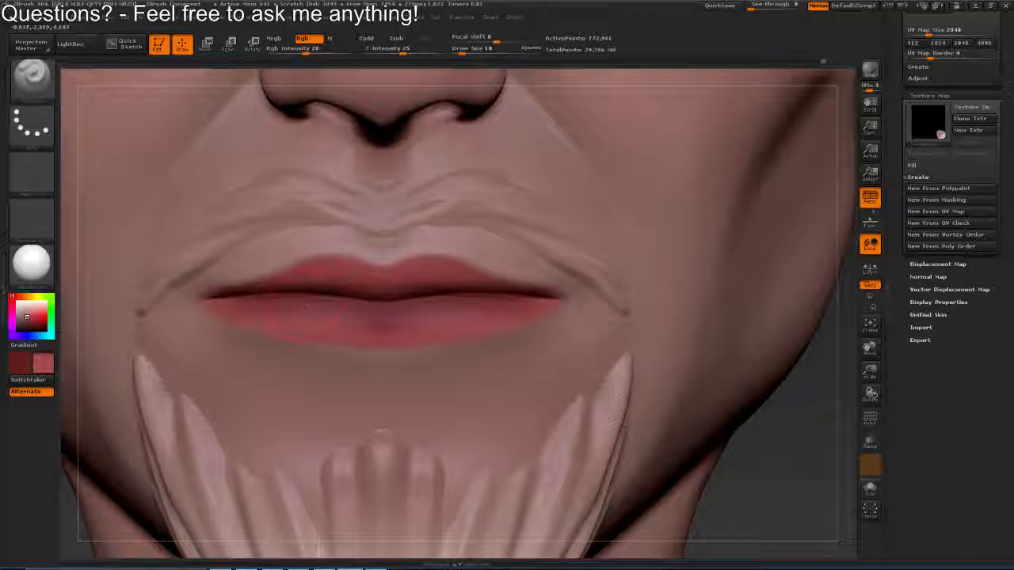
drag(323, 317, 268, 305)
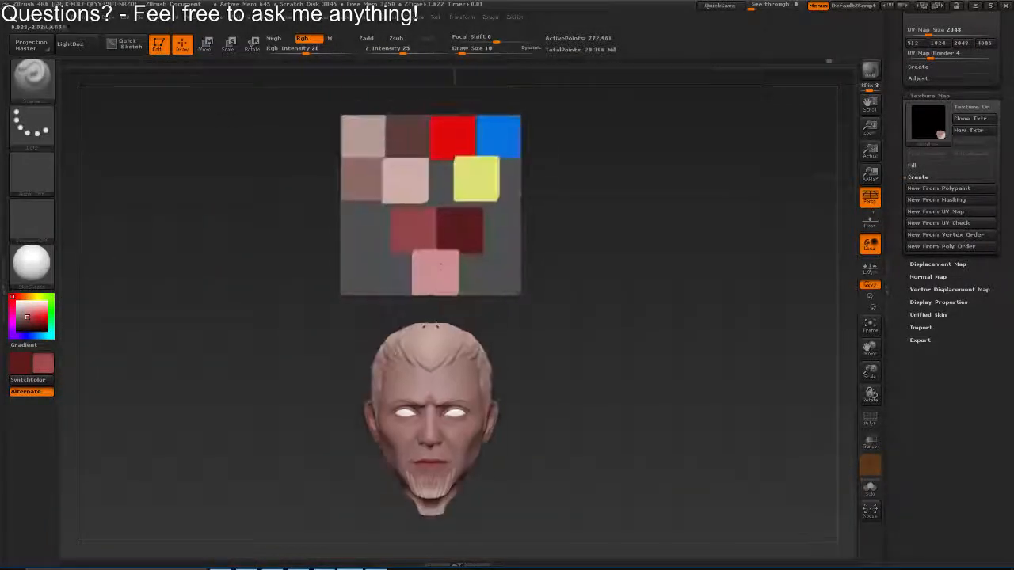
Sample the pink swatch from the palette and paint soft highlights on the lips at draw size 14
key(c)
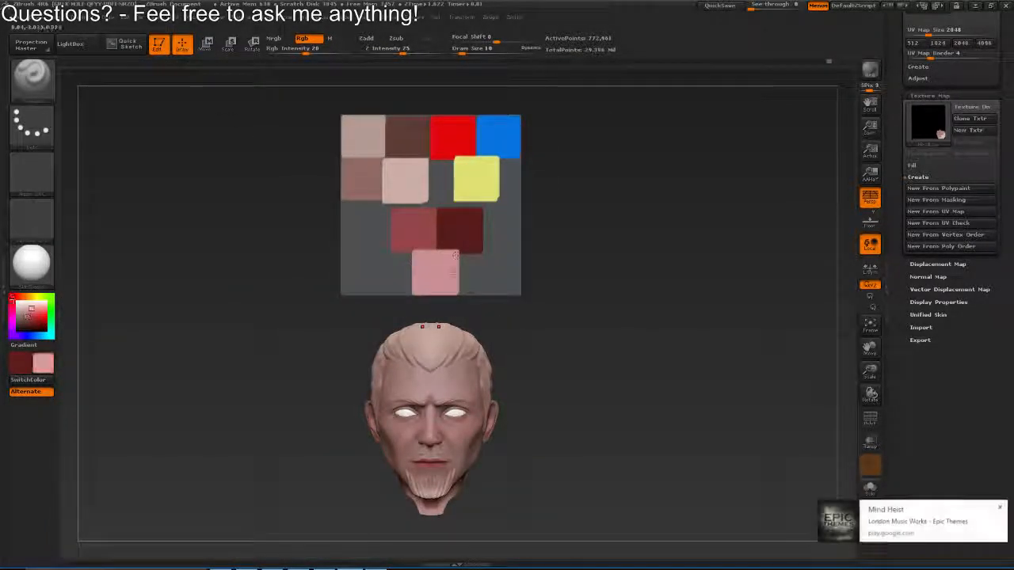
drag(432, 408, 470, 259)
key(c)
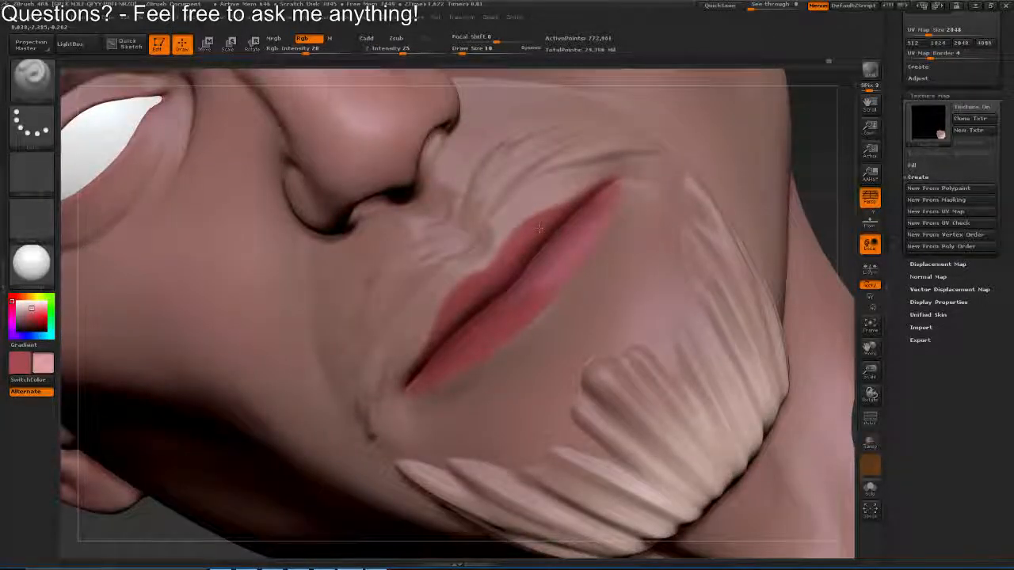
key(s)
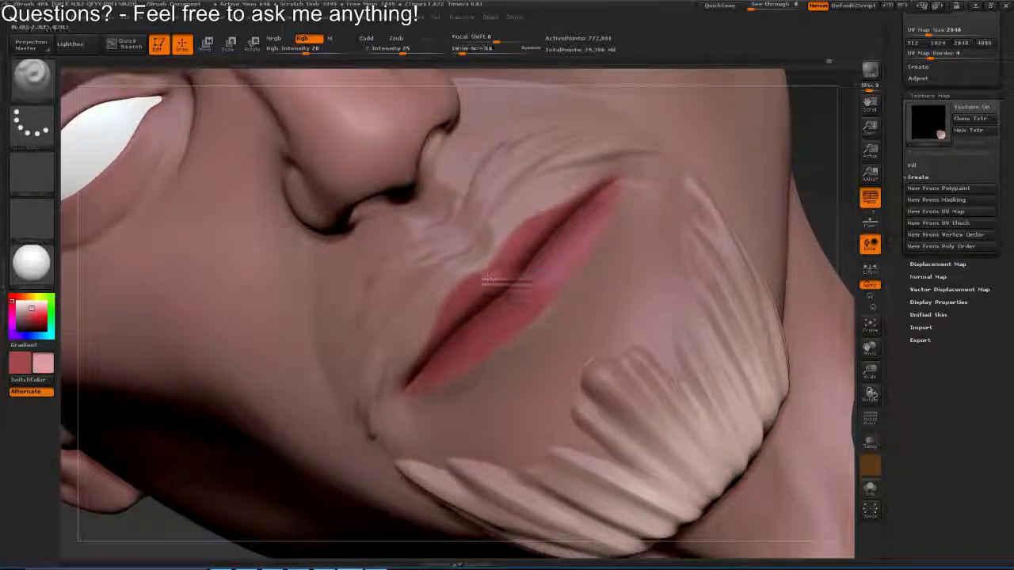
drag(488, 279, 492, 280)
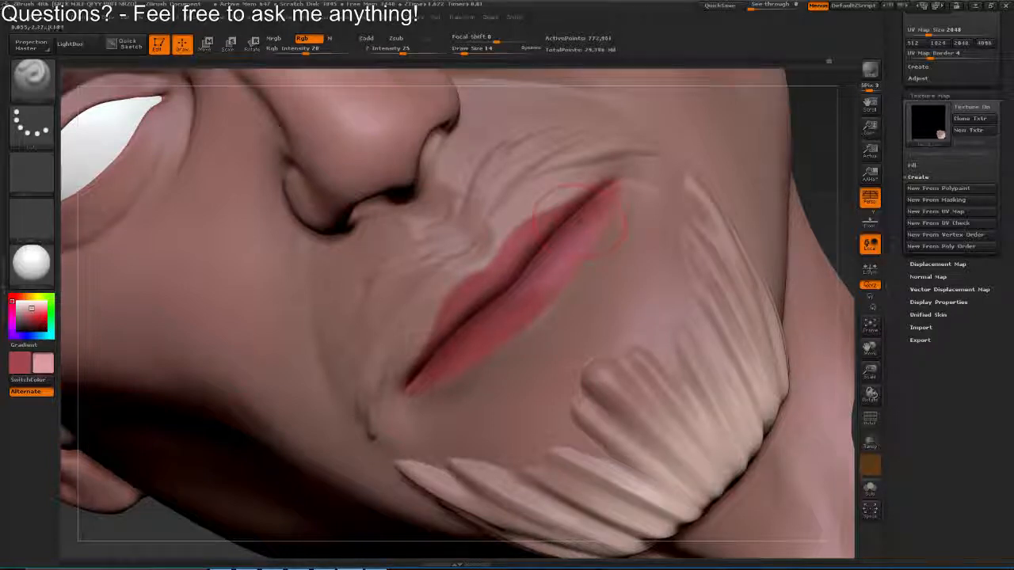
mouse_move(580, 227)
mouse_down()
mouse_move(526, 255)
mouse_move(536, 236)
mouse_up()
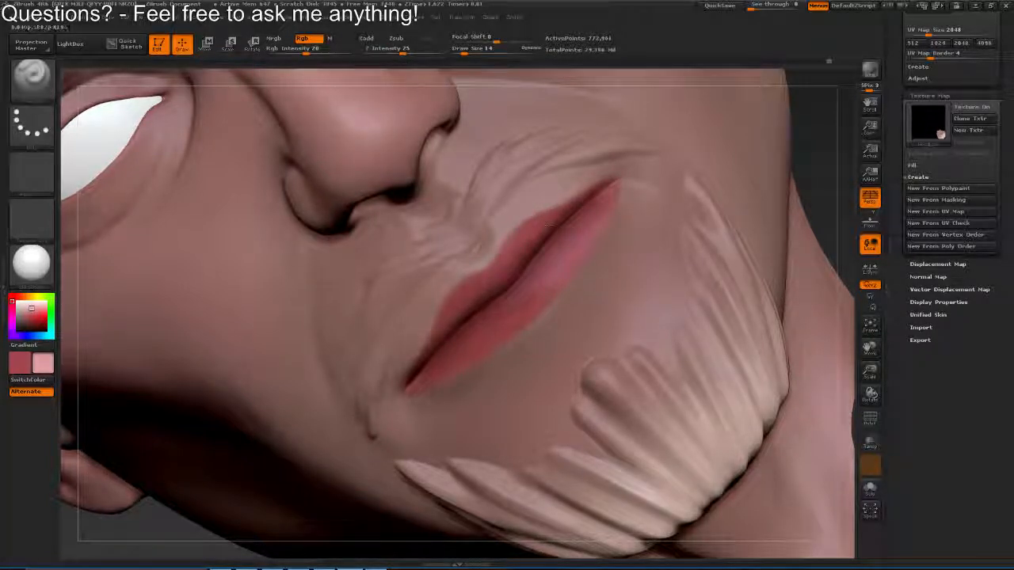
drag(542, 193, 545, 167)
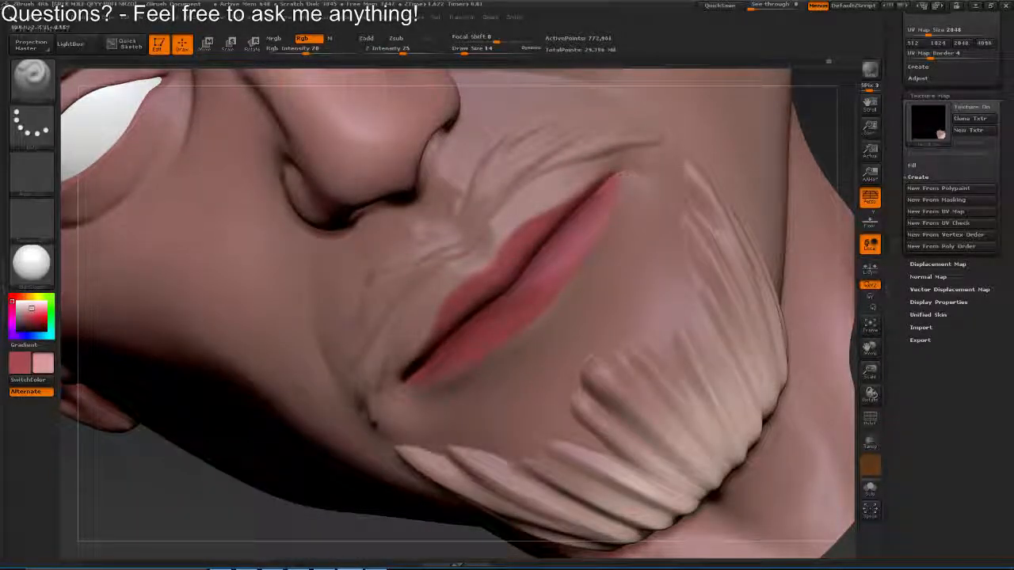
drag(445, 362, 479, 332)
drag(485, 296, 487, 343)
Sample the brownish skin tone and paint around the lips at draw size 47, undoing the last stroke
key(c)
key(v)
key(c)
key(s)
drag(449, 300, 458, 300)
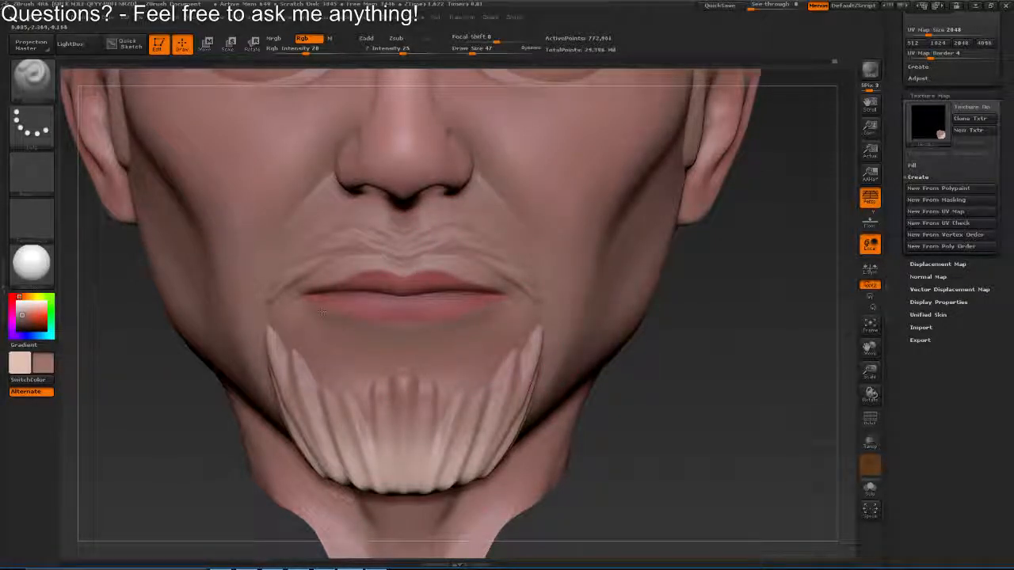
drag(454, 317, 452, 237)
mouse_move(554, 191)
mouse_down()
mouse_move(444, 177)
mouse_move(465, 68)
mouse_move(412, 126)
mouse_move(468, 139)
mouse_up()
drag(467, 237, 475, 293)
key(ctrl+z)
drag(713, 332, 689, 317)
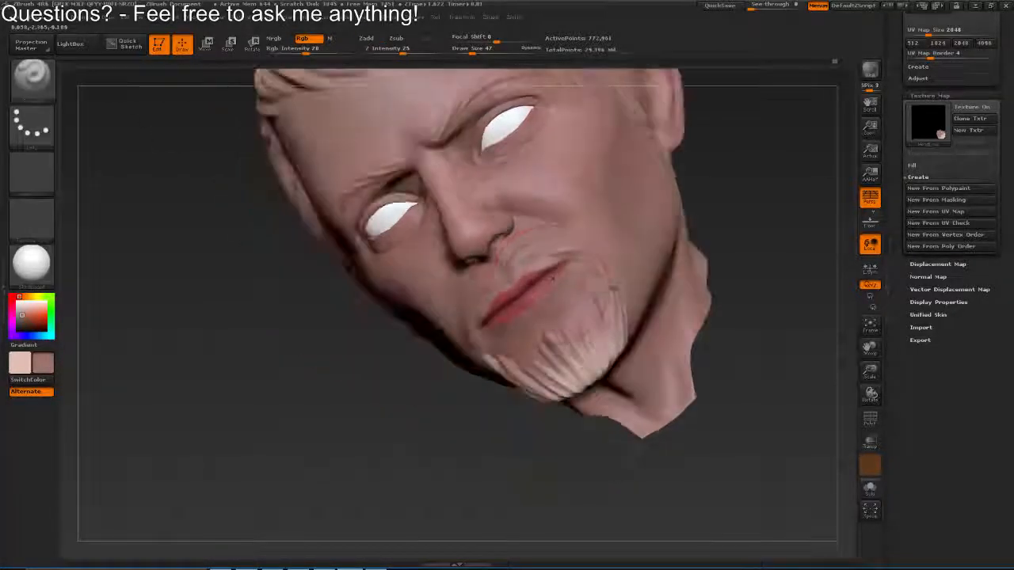
Increase the draw size to 53 and shade the skin around the mouth with the brownish tone
key(s)
drag(548, 285, 556, 306)
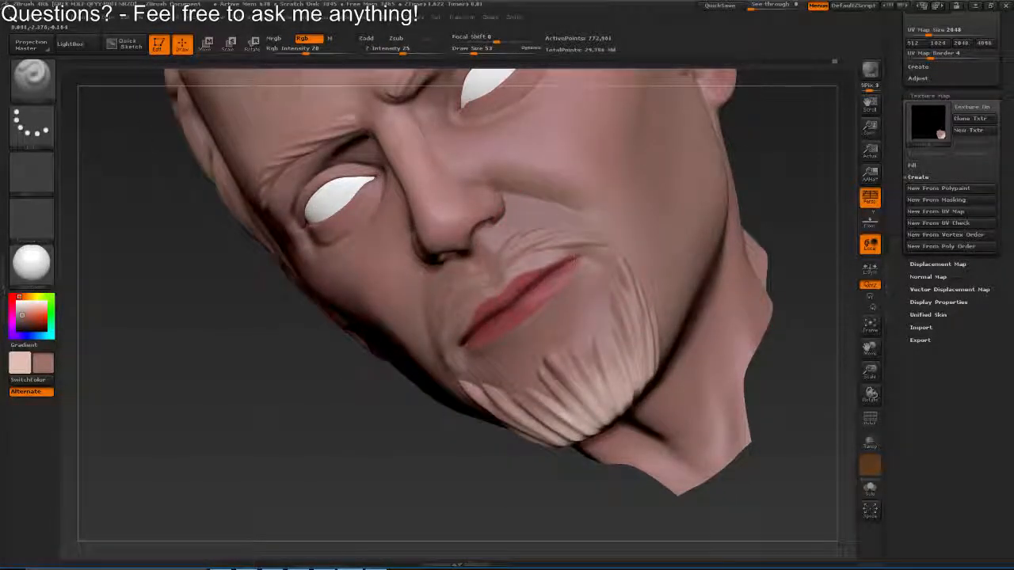
mouse_move(575, 259)
mouse_down()
mouse_move(483, 329)
mouse_move(558, 279)
mouse_up()
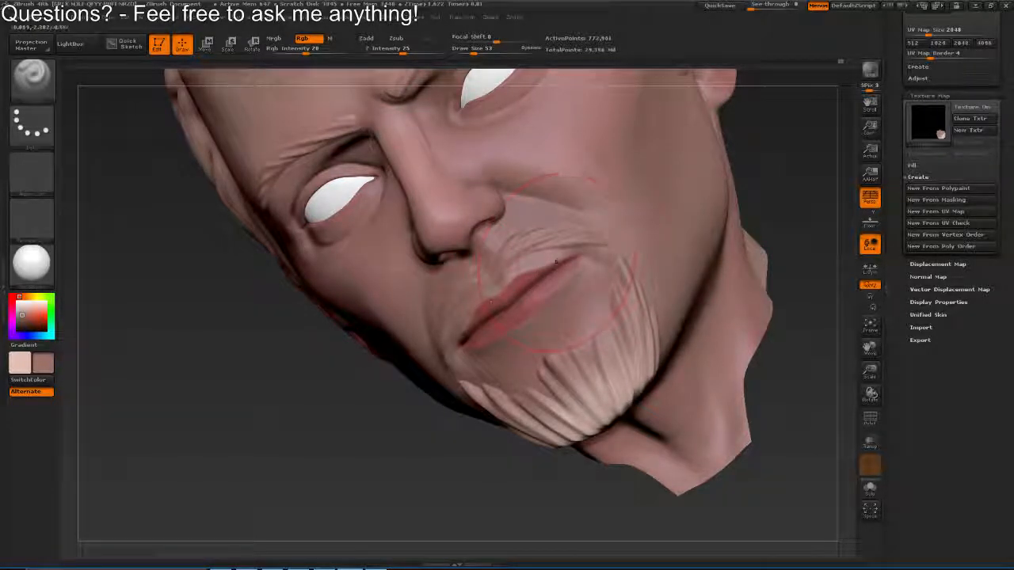
mouse_move(586, 332)
mouse_down()
mouse_move(511, 319)
mouse_move(288, 167)
mouse_up()
mouse_move(467, 265)
mouse_down()
mouse_move(532, 279)
mouse_move(473, 269)
mouse_move(566, 357)
mouse_up()
Check the painted colours in an unshaded flat material, then restore the shaded white material
drag(697, 380, 694, 293)
click(36, 261)
click(91, 274)
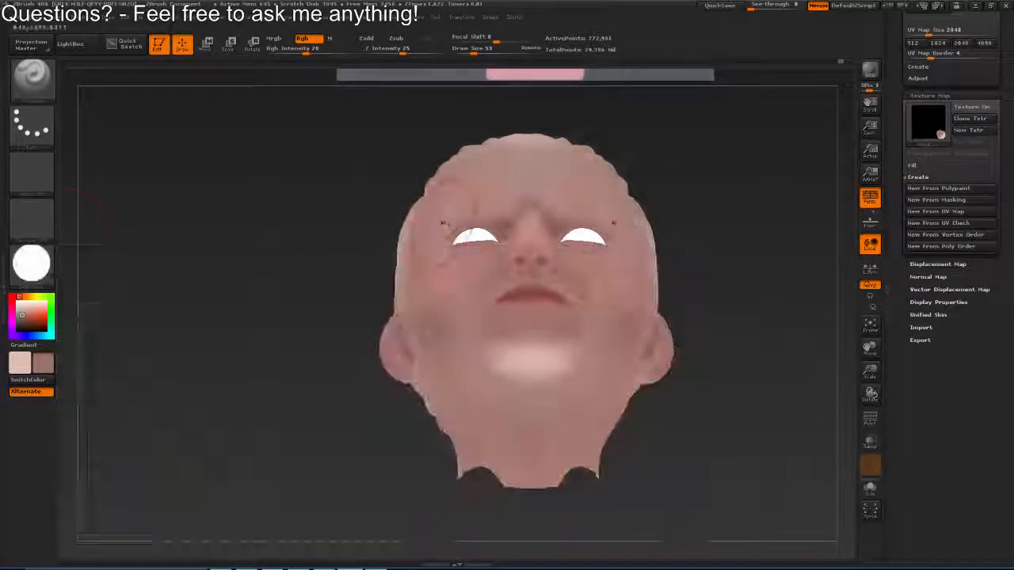
drag(443, 224, 428, 279)
click(40, 261)
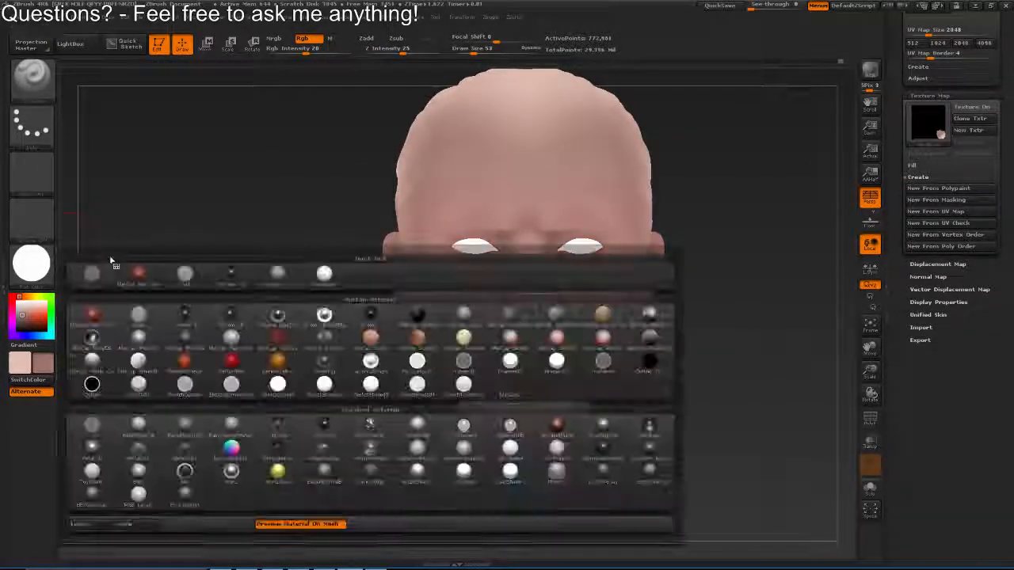
click(333, 277)
Sample the brownish skin tone from the palette and paint the cheek beside the nose at draw size 50
mouse_move(522, 280)
mouse_down()
mouse_move(448, 222)
mouse_move(449, 389)
mouse_move(452, 269)
mouse_up()
key(c)
key(v)
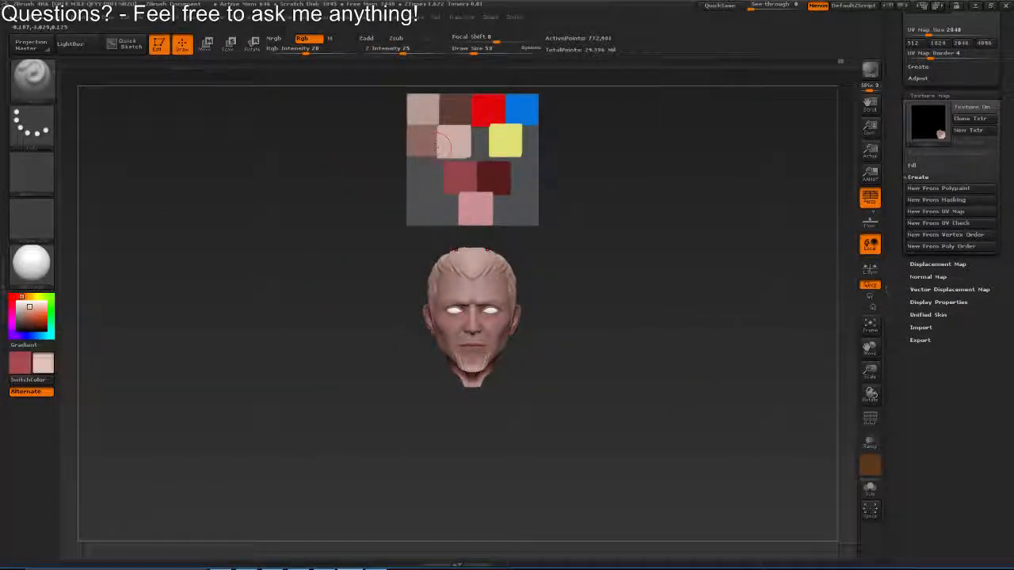
key(c)
mouse_move(474, 230)
mouse_down()
mouse_move(502, 294)
mouse_move(418, 239)
mouse_move(430, 304)
mouse_up()
key(s)
click(408, 305)
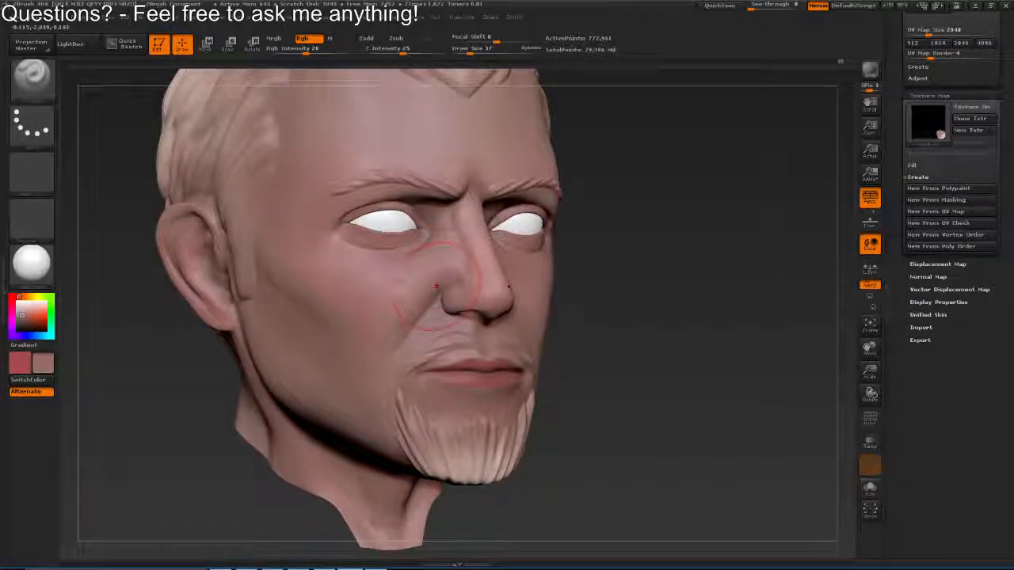
key(s)
click(404, 320)
drag(406, 323, 376, 351)
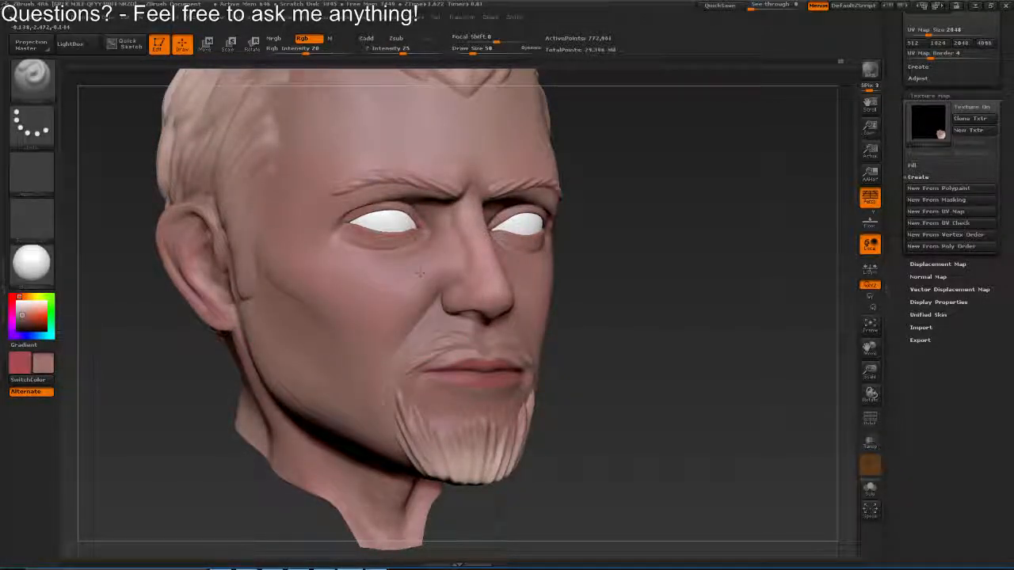
Shade the side of the face, increasing the draw size to 65, and smooth the colour across the cheek
drag(625, 312, 443, 325)
drag(590, 307, 540, 265)
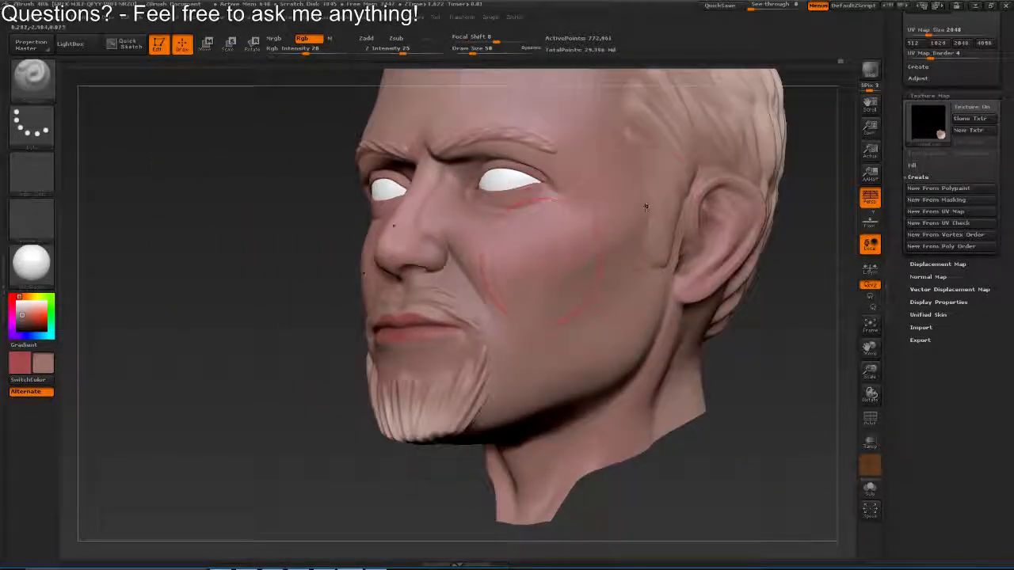
drag(643, 208, 585, 217)
key(s)
click(626, 240)
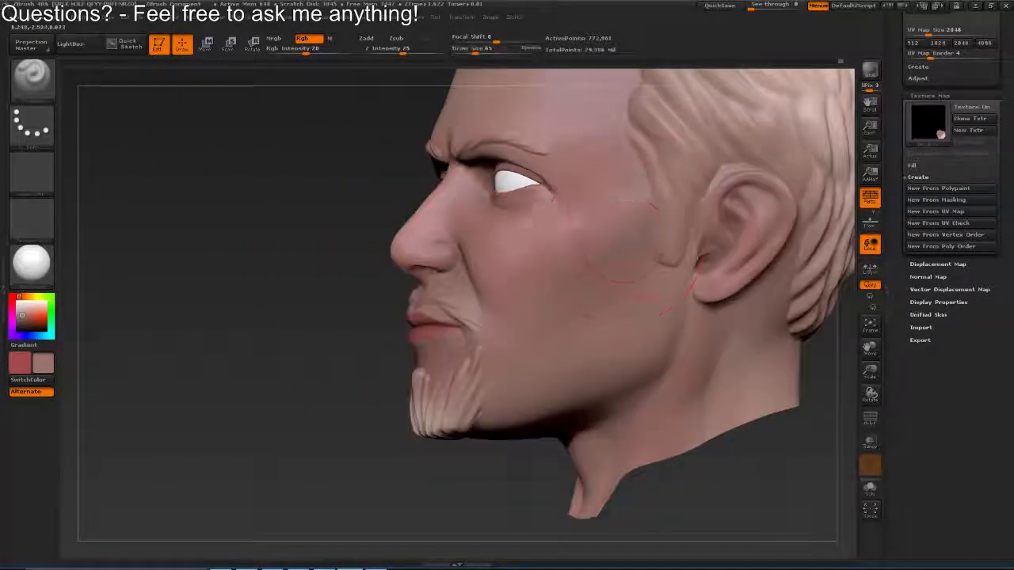
key(shift)
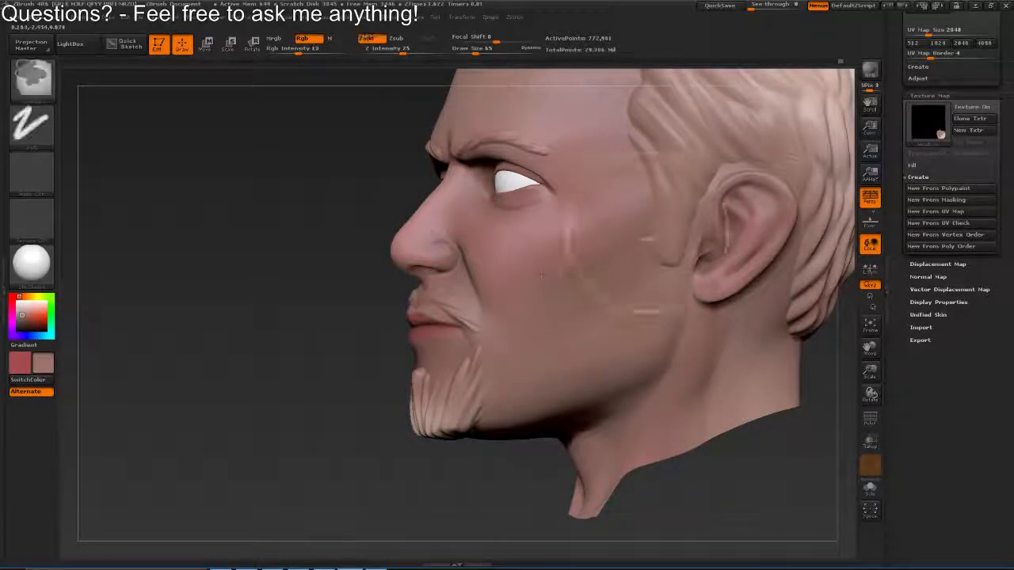
drag(542, 275, 545, 71)
drag(545, 71, 548, 258)
Sample the dark brown and shade the side of the face between cheek and ear at draw size 70
key(c)
mouse_move(499, 321)
mouse_down()
mouse_move(516, 124)
mouse_move(586, 317)
mouse_up()
key(shift)
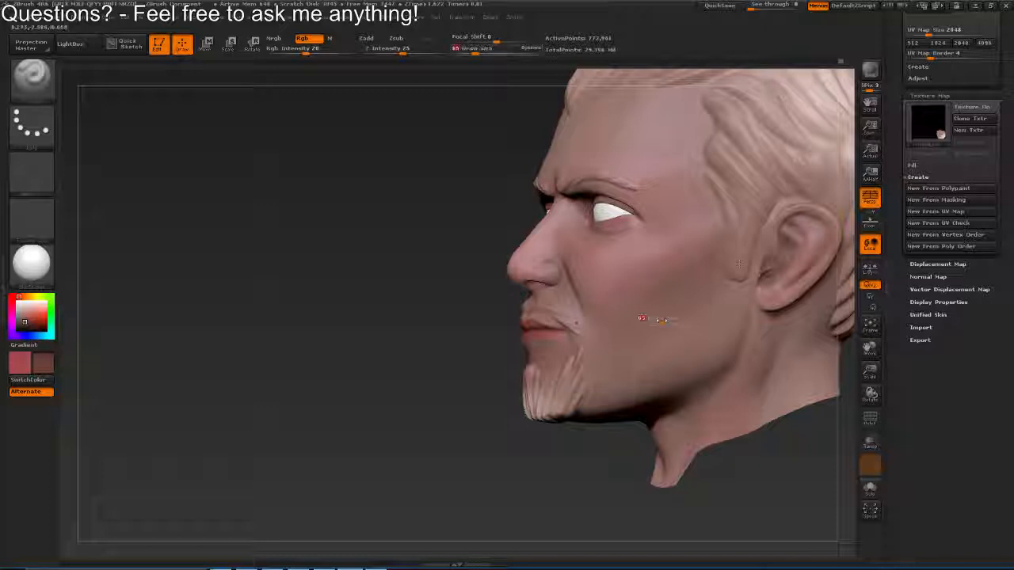
key(shift)
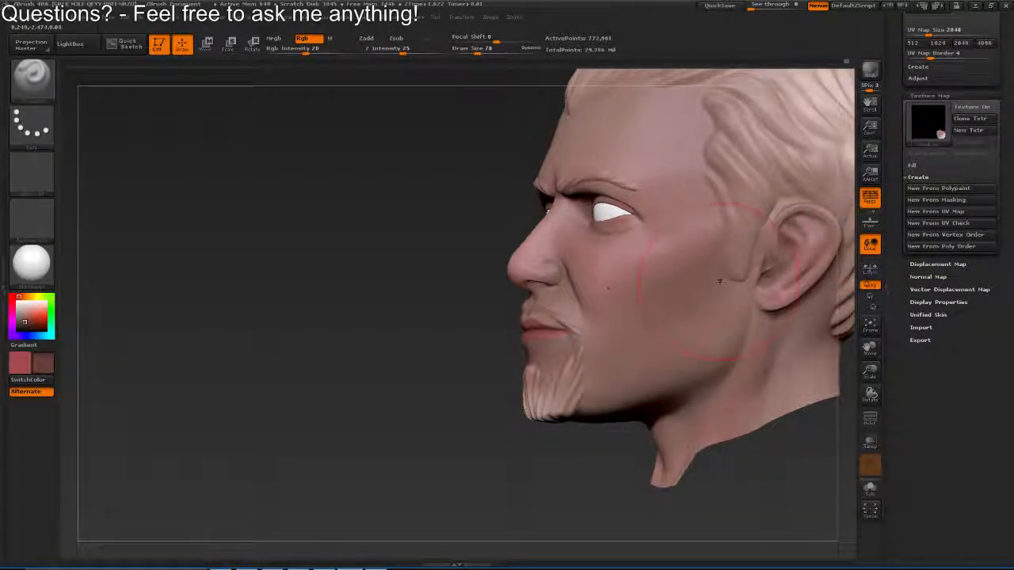
drag(673, 393, 588, 407)
drag(443, 317, 628, 320)
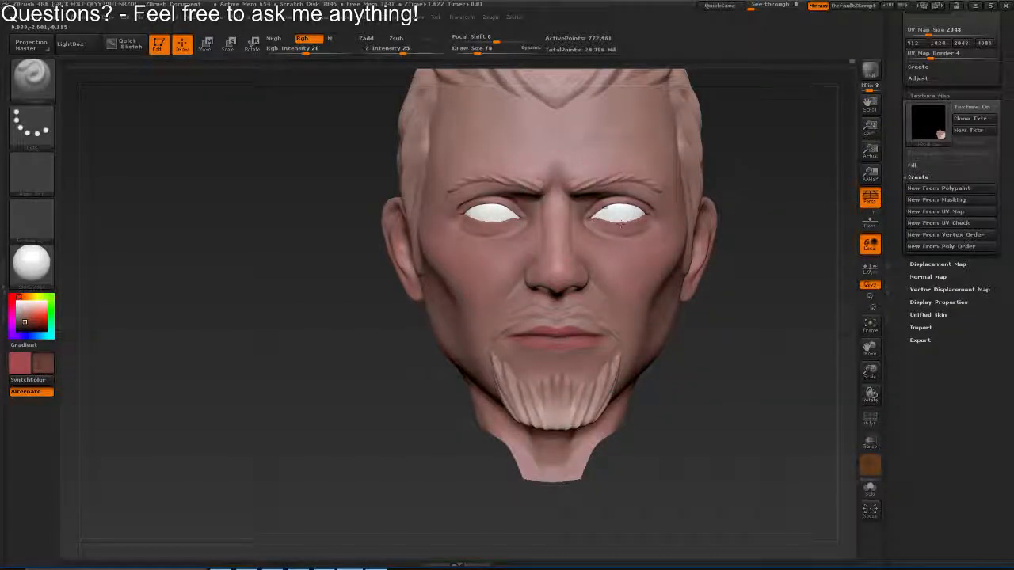
Reduce the draw size to 24 and darken the inner eye sockets, brow crease and lower eyelids with dark brown
key(bracketleft)
key(bracketleft)
mouse_move(564, 188)
mouse_down()
mouse_move(491, 257)
mouse_move(533, 198)
mouse_up()
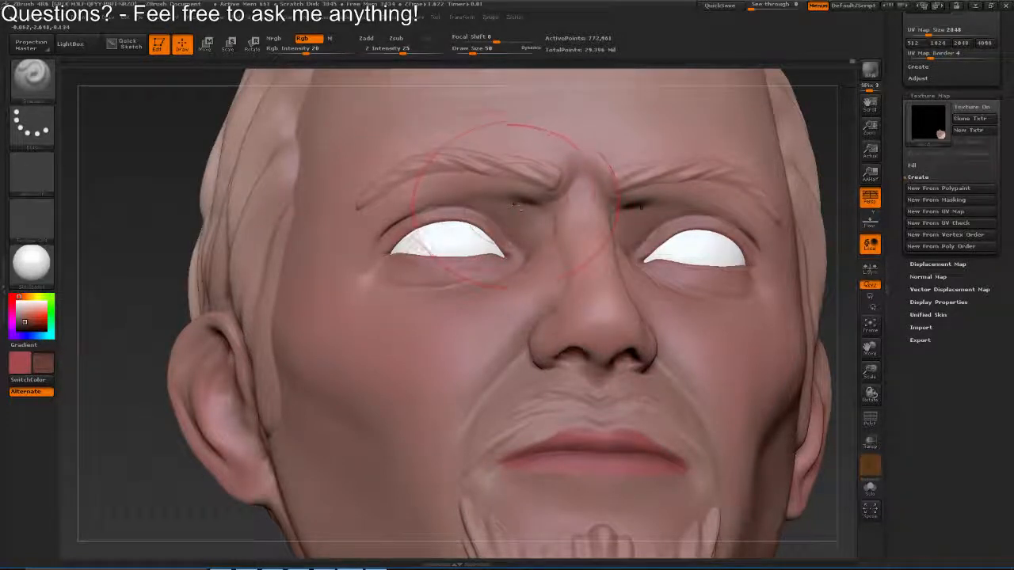
key(s)
drag(533, 209, 525, 207)
key(s)
drag(568, 181, 572, 180)
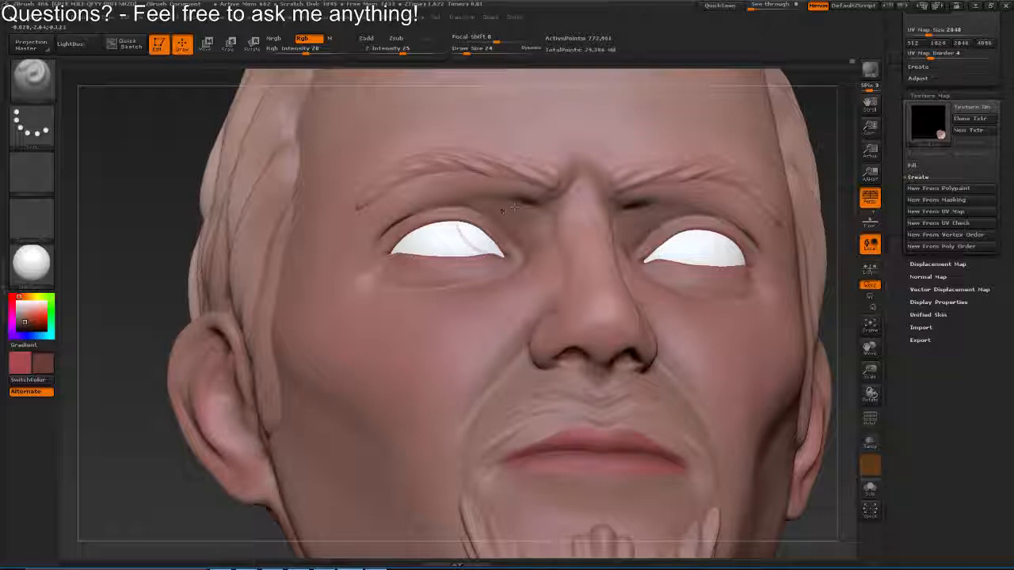
drag(515, 208, 582, 226)
drag(463, 252, 593, 240)
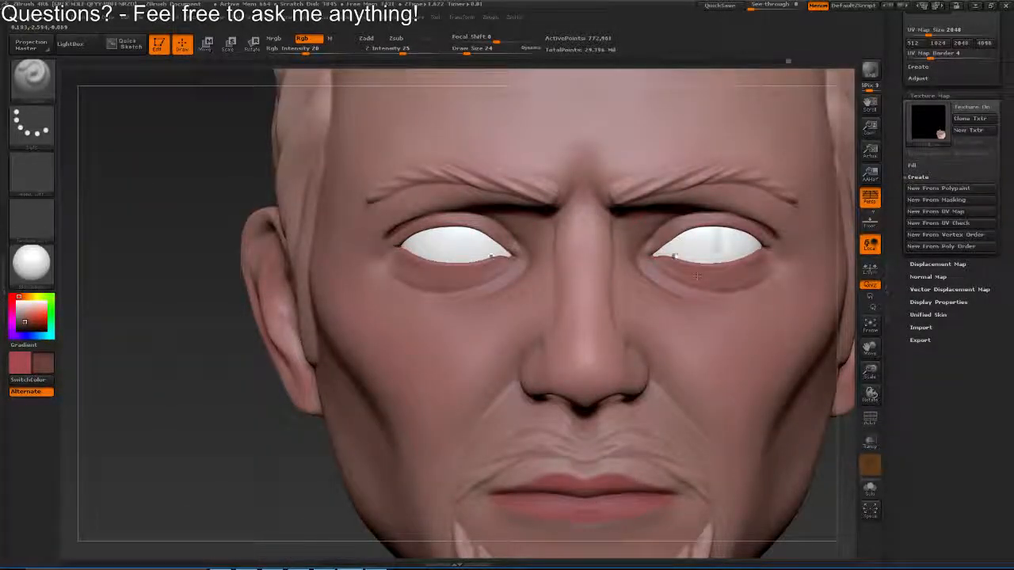
drag(766, 273, 484, 181)
Sample the brownish skin tone again and shade the chin and upper goatee at draw size 37
mouse_move(484, 287)
mouse_down()
mouse_move(491, 324)
mouse_move(480, 308)
mouse_move(485, 273)
mouse_up()
key(s)
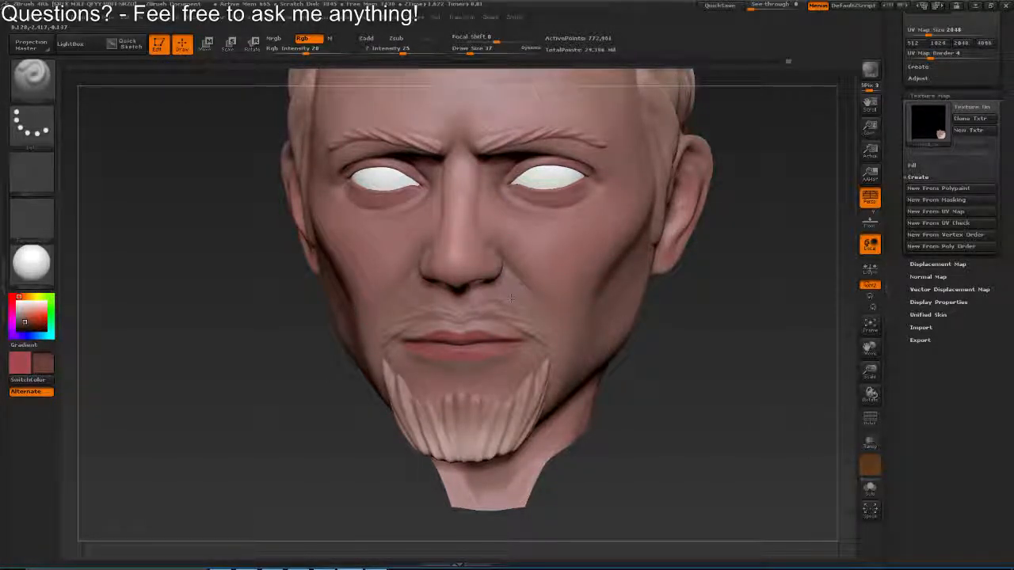
key(f)
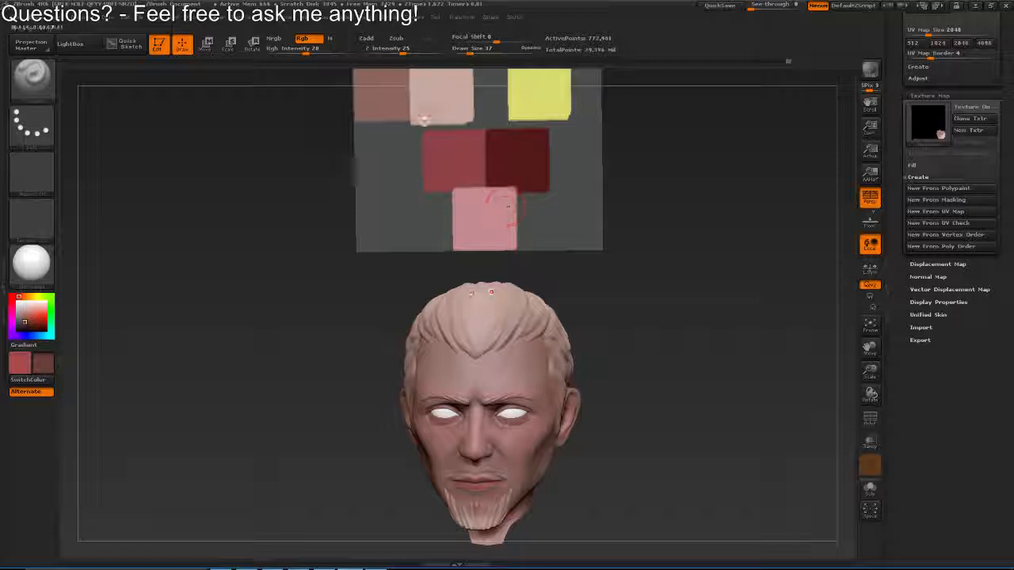
key(c)
drag(649, 364, 634, 317)
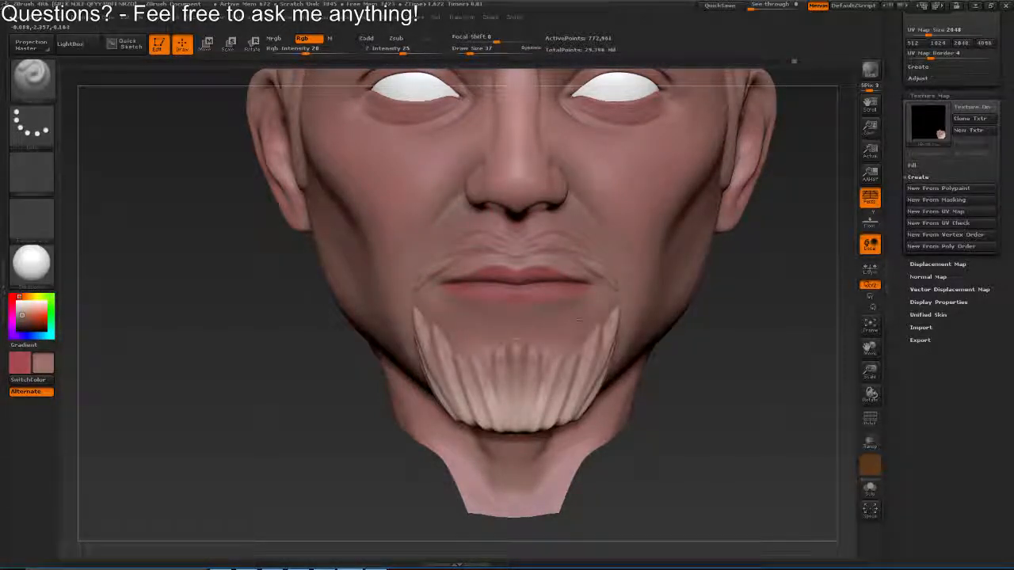
mouse_move(579, 320)
mouse_down()
mouse_move(577, 381)
mouse_move(523, 396)
mouse_move(535, 401)
mouse_up()
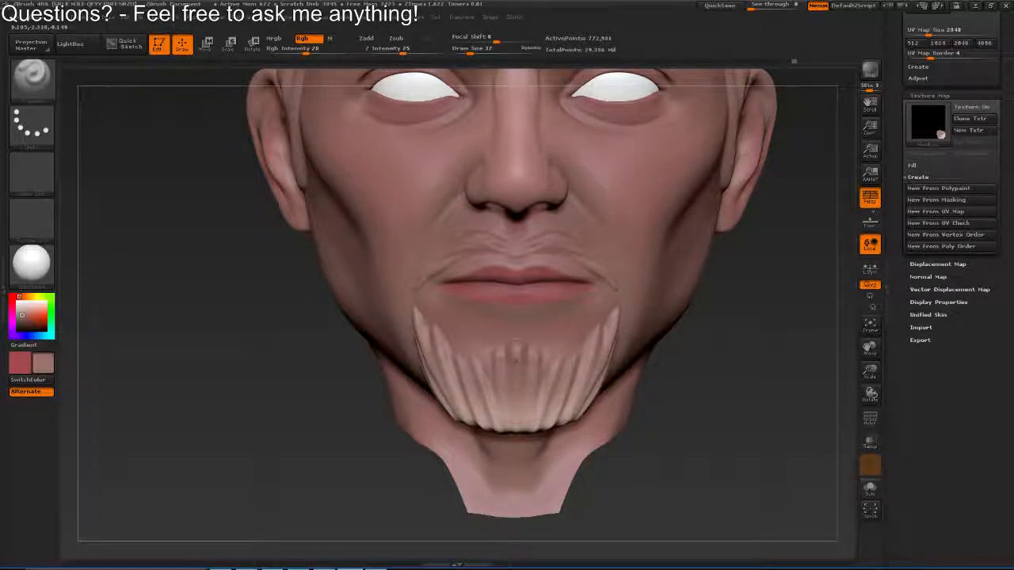
Shade the side of the goatee with the brownish skin tone and sample the dark brown from the colour palette plane
drag(678, 377, 550, 358)
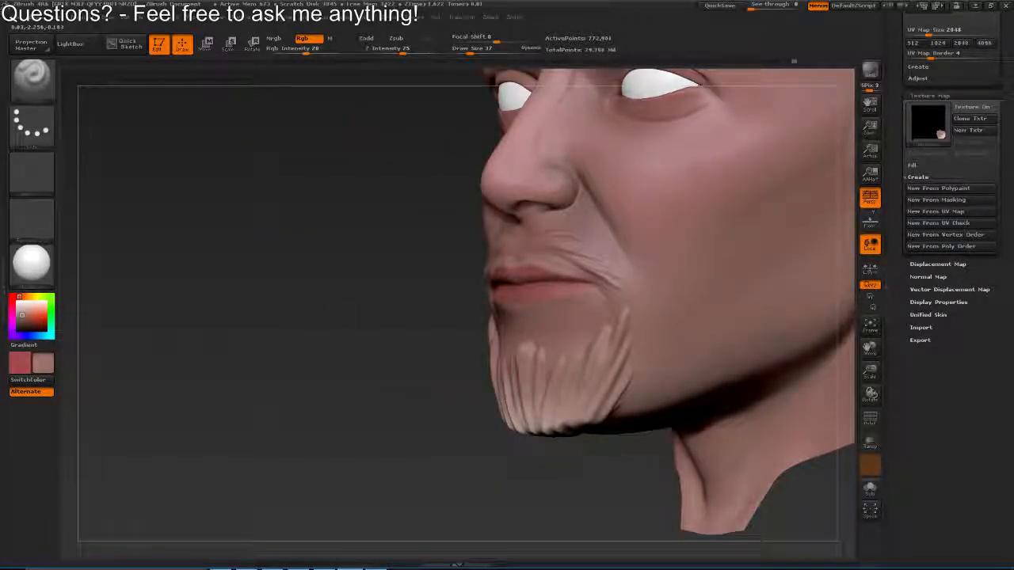
drag(524, 395, 567, 384)
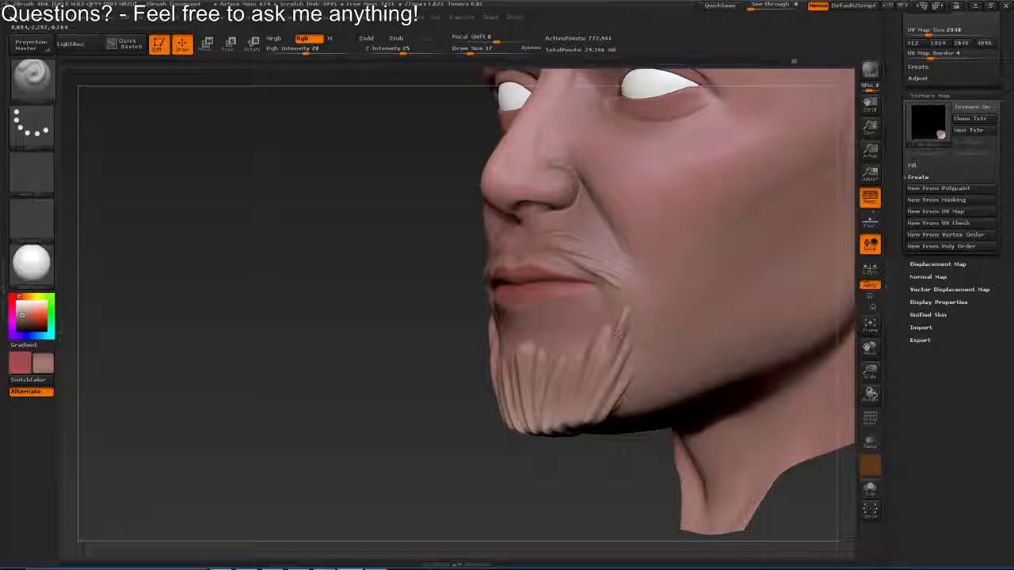
drag(613, 247, 495, 252)
key(c)
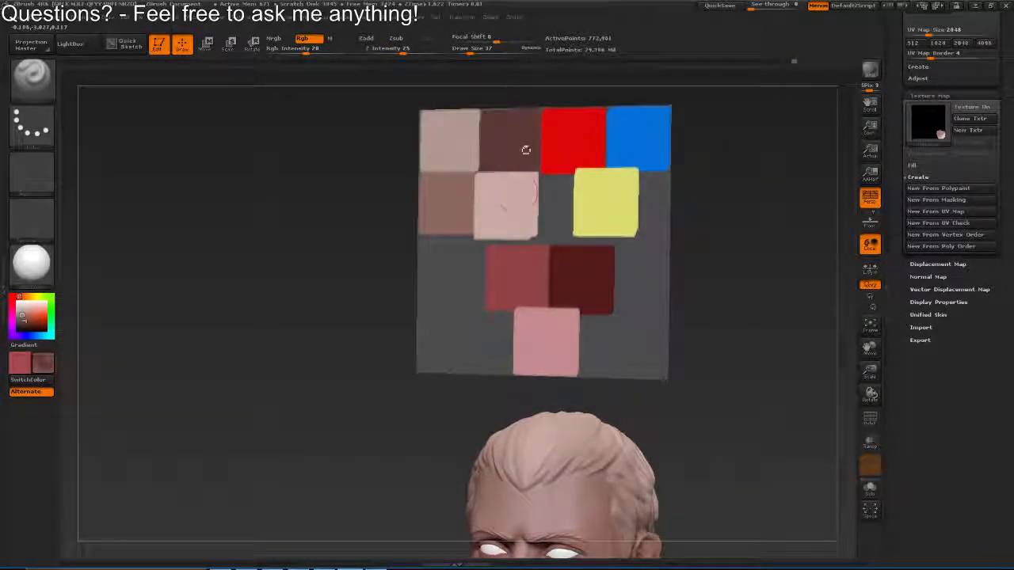
drag(497, 422, 544, 182)
drag(435, 277, 539, 273)
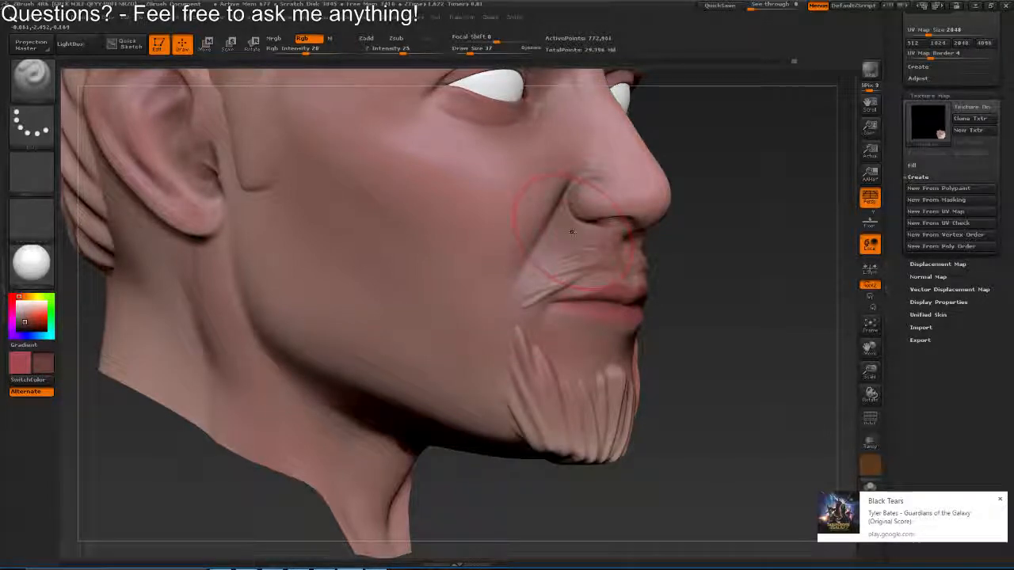
key(super+Left)
key(super+Up)
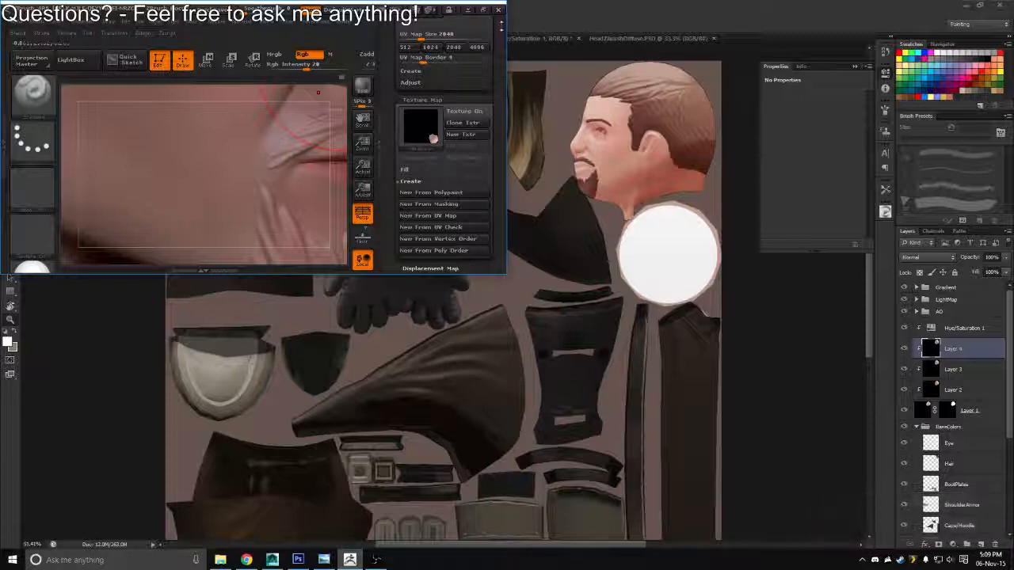
key(super+Up)
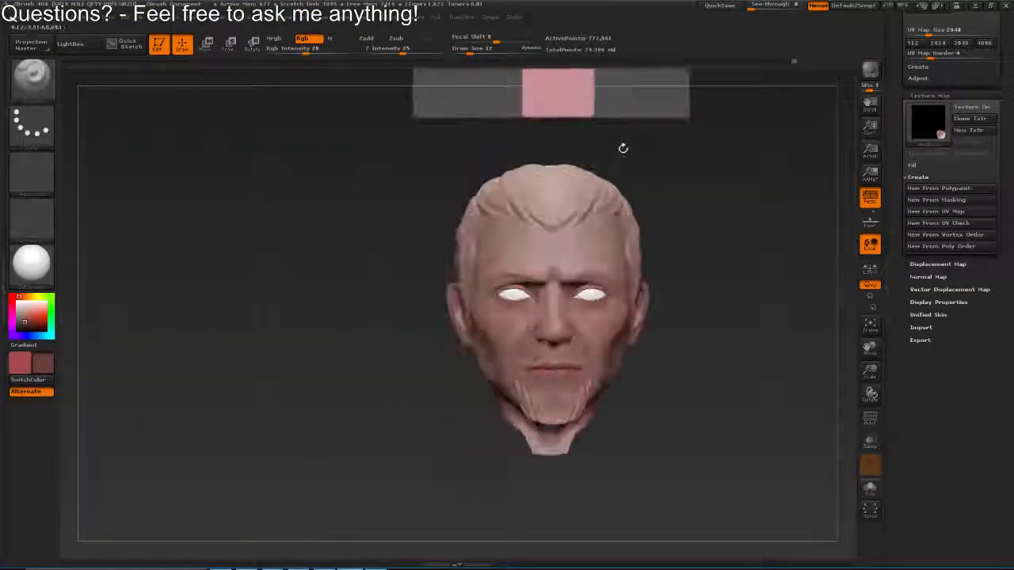
Save the tool over Rogue_Color_001.ZTL in the zBrush folder of Projects, HandPainted-LowPoly, Adventurer_Rogue on the D: drive
click(889, 147)
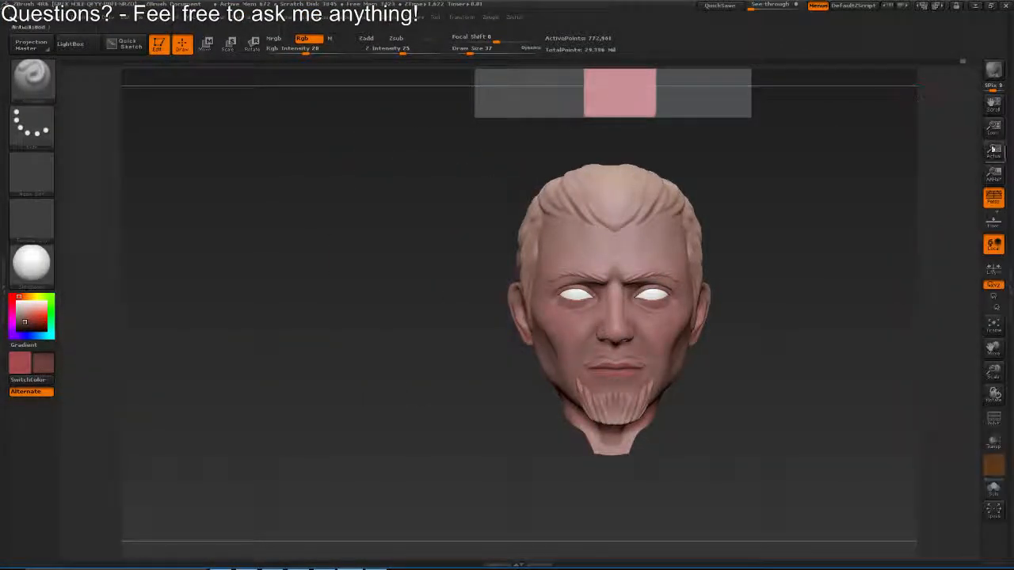
click(1008, 212)
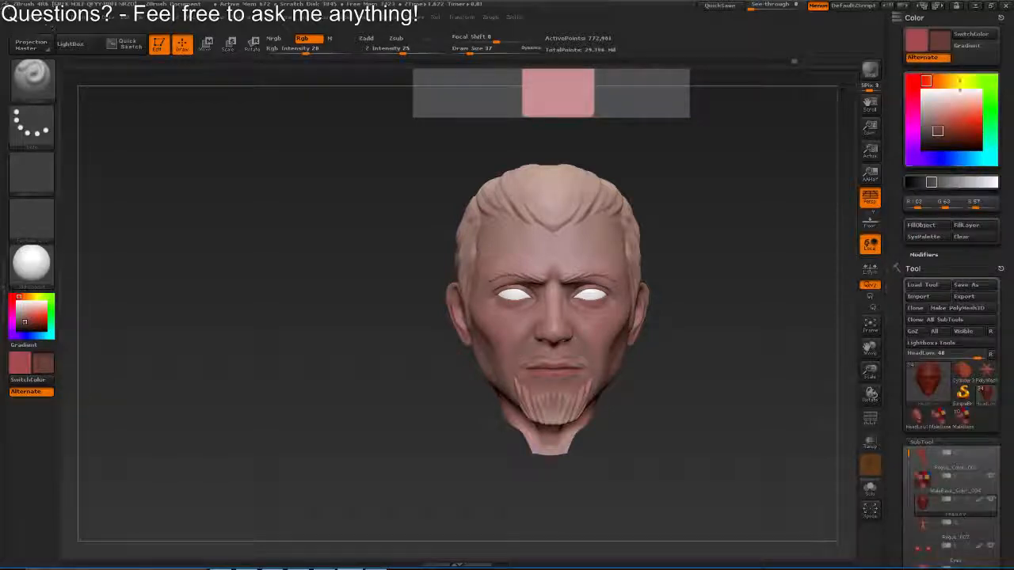
click(968, 285)
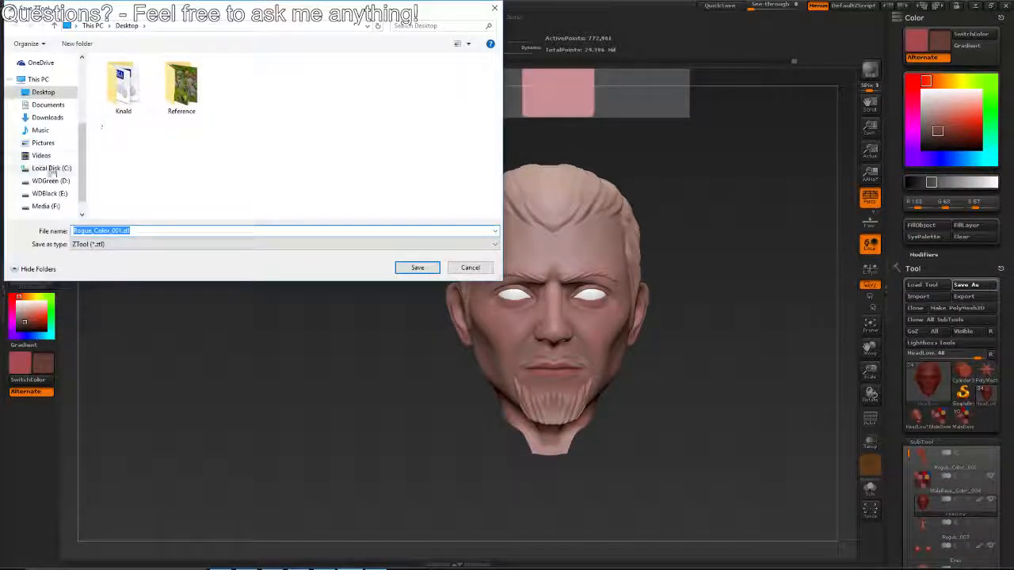
click(54, 181)
double_click(150, 108)
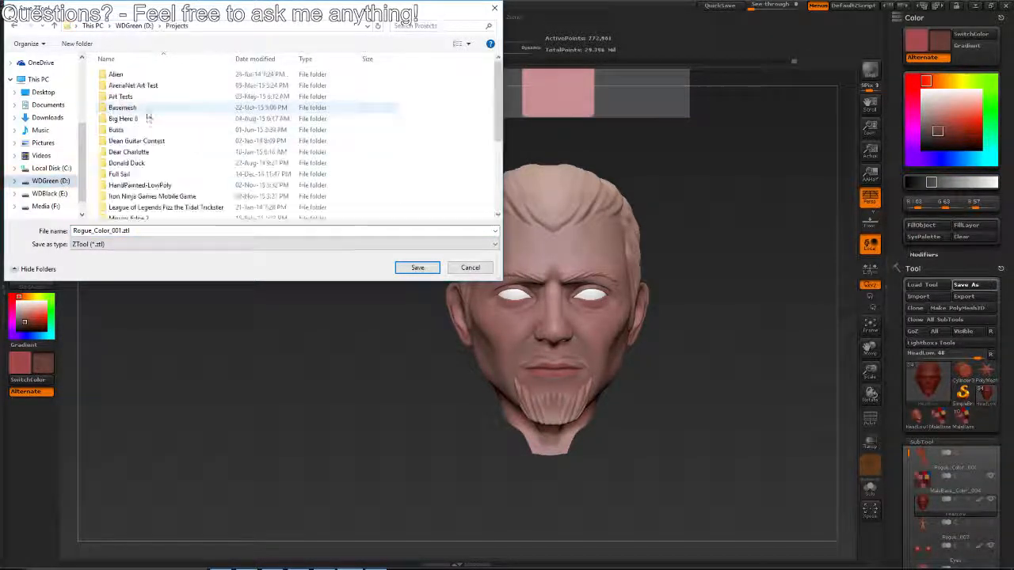
double_click(145, 185)
double_click(167, 74)
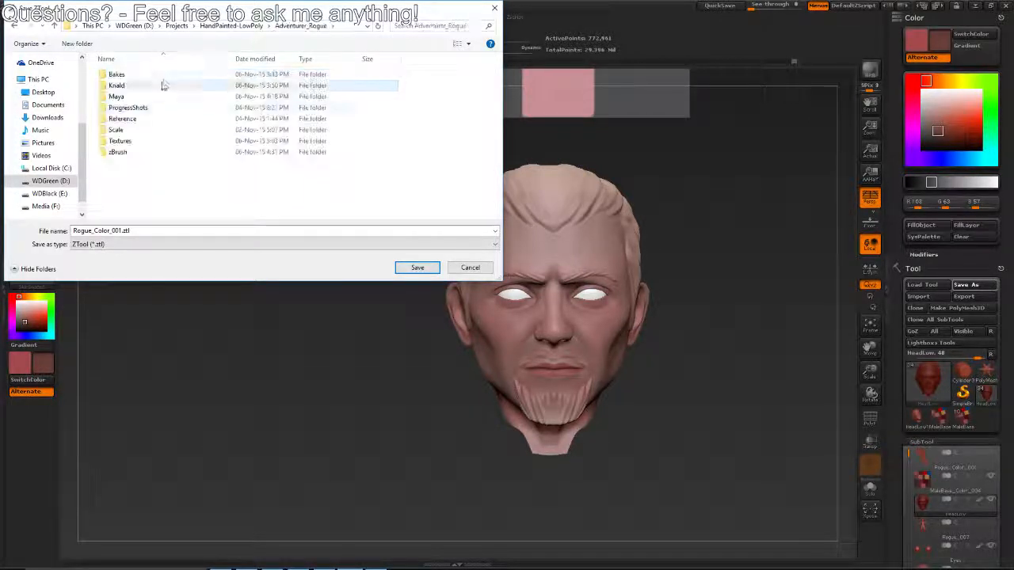
double_click(127, 152)
click(138, 174)
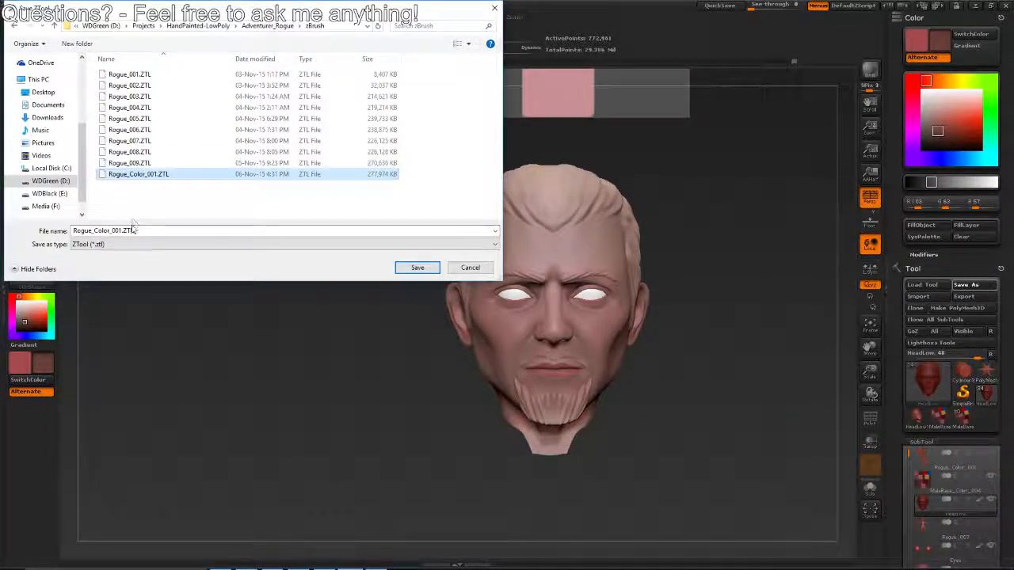
click(345, 26)
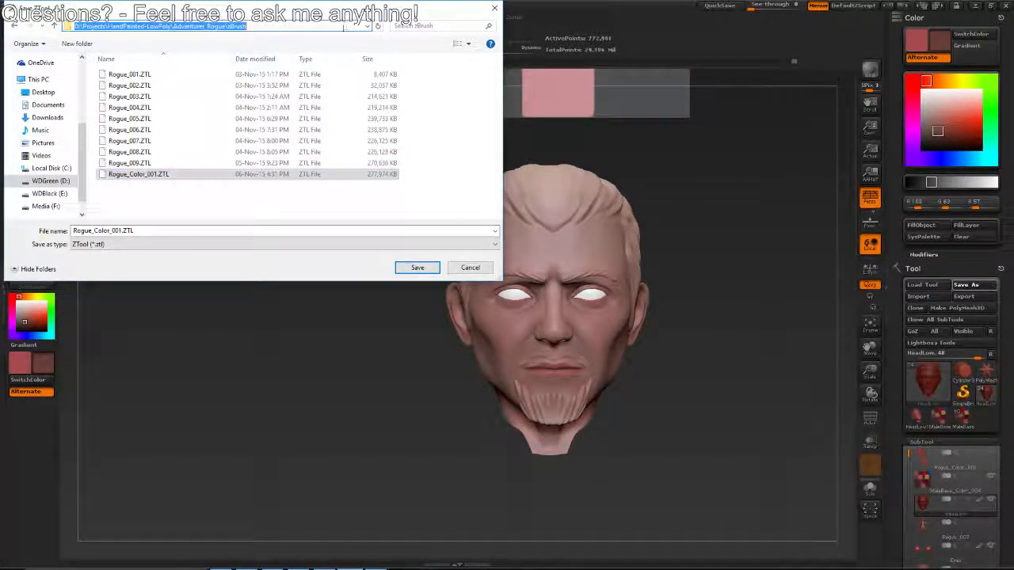
click(417, 267)
click(535, 284)
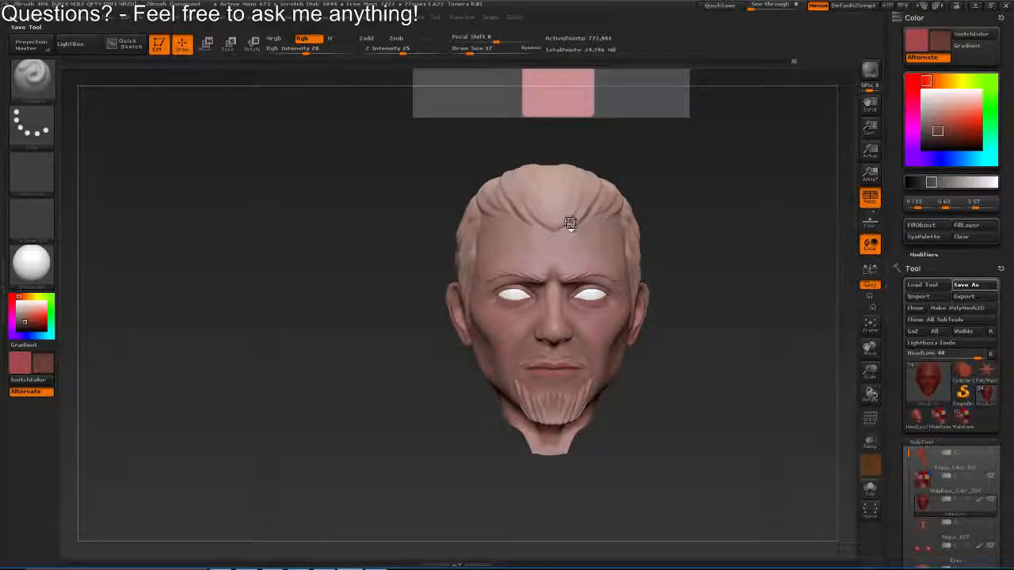
Create a new texture map from the head's polypaint and flip a clone of it vertically
drag(677, 318, 596, 292)
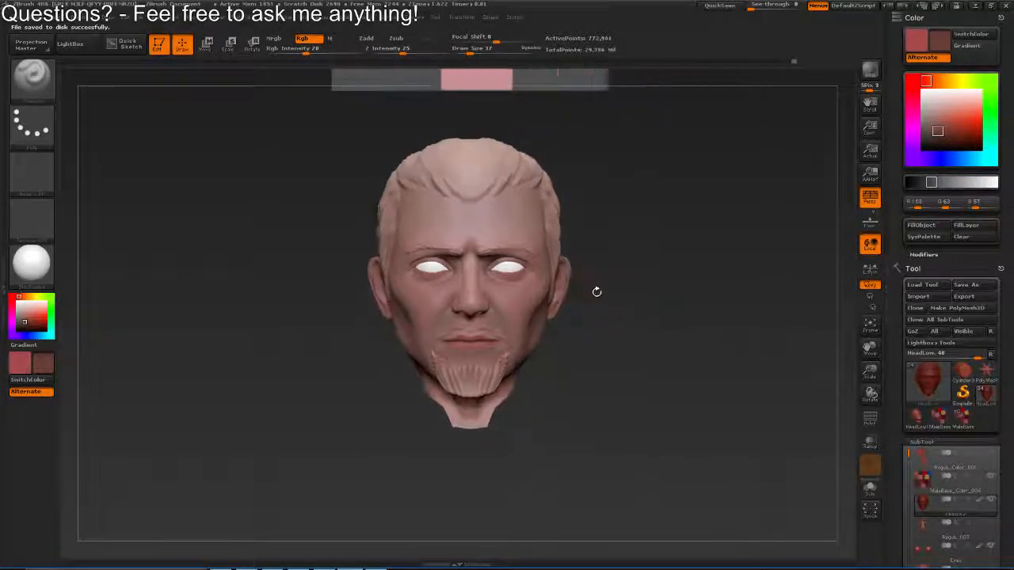
drag(895, 350, 906, 81)
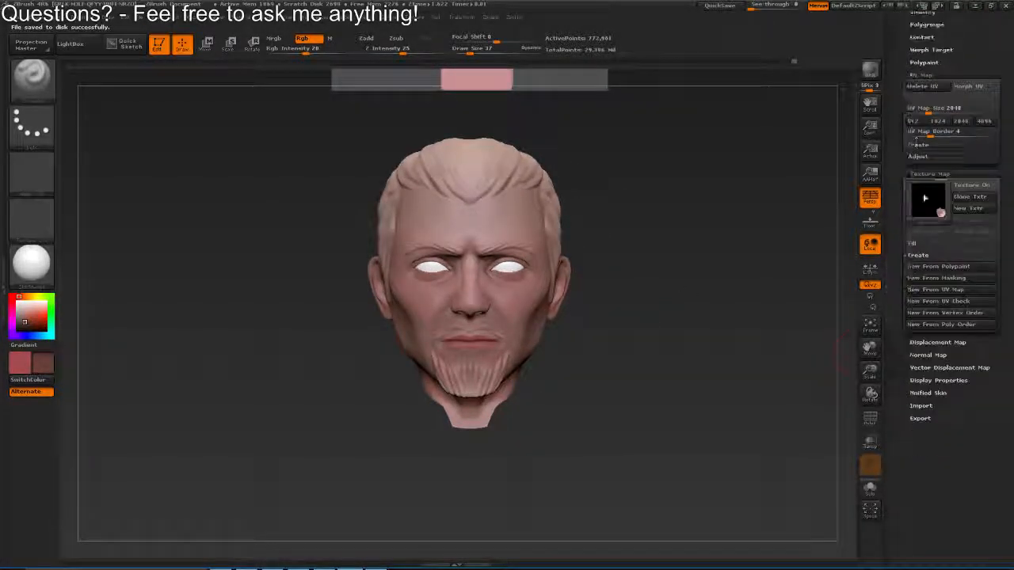
click(952, 271)
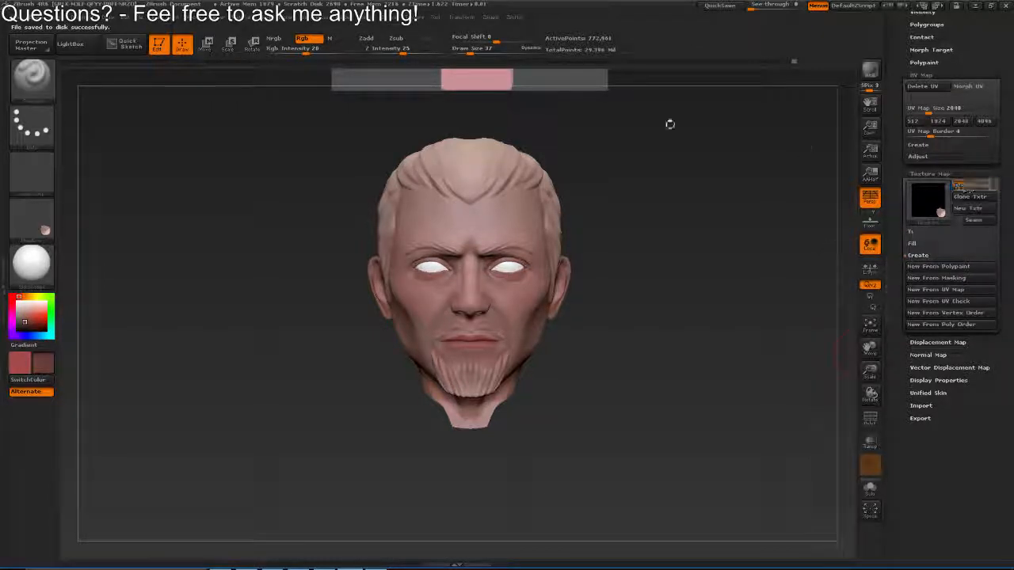
click(420, 18)
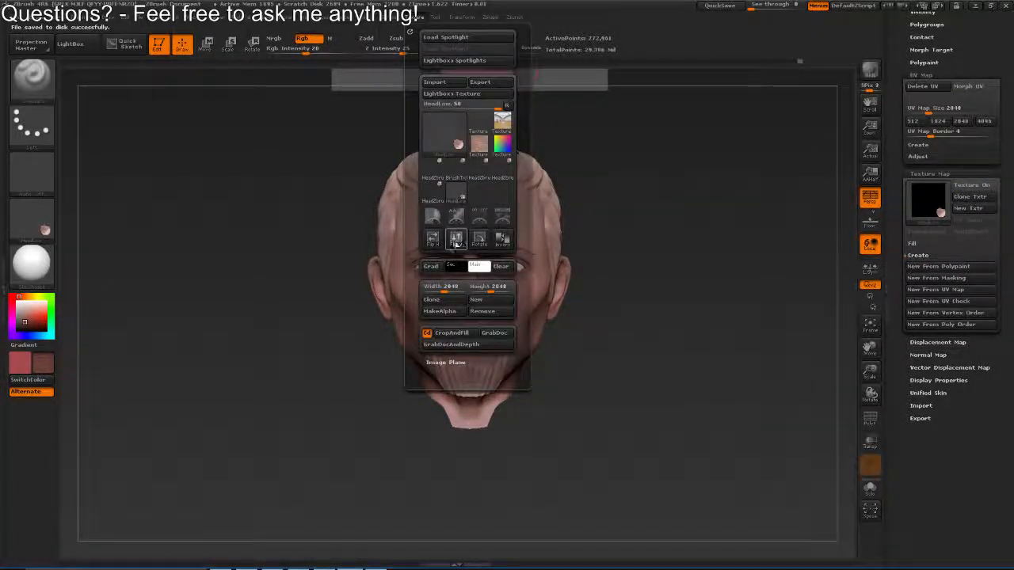
Export the head texture to the Desktop in Photoshop format, replacing HeadZbrushDiffuse.PSD
click(32, 228)
click(128, 441)
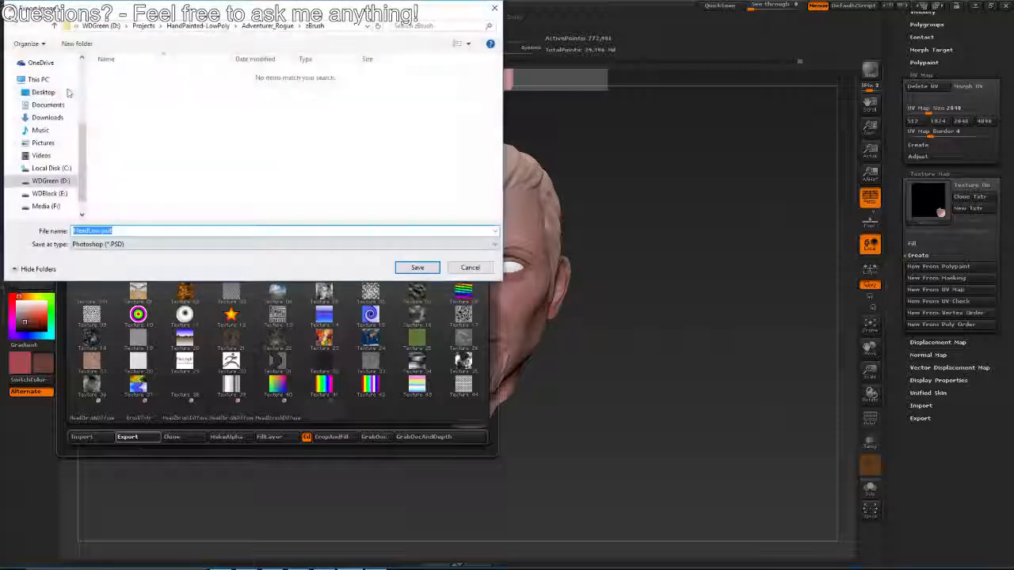
click(43, 92)
click(240, 88)
click(419, 267)
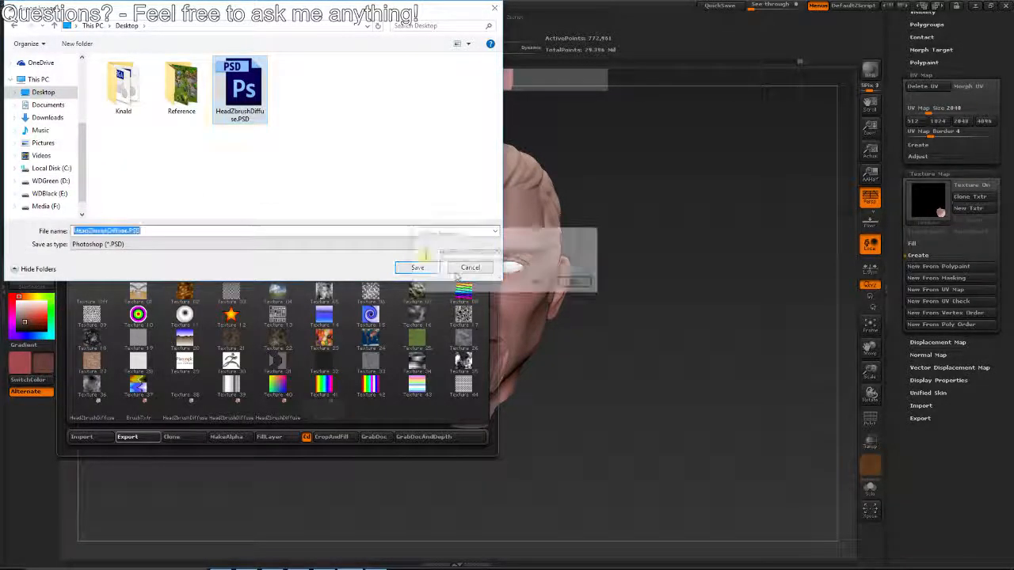
click(543, 283)
Switch to Photoshop, reopen HeadZbrushDiffuse.PSD from the desktop and paste its whole image as a new layer in Rogue.psd
key(alt+Tab)
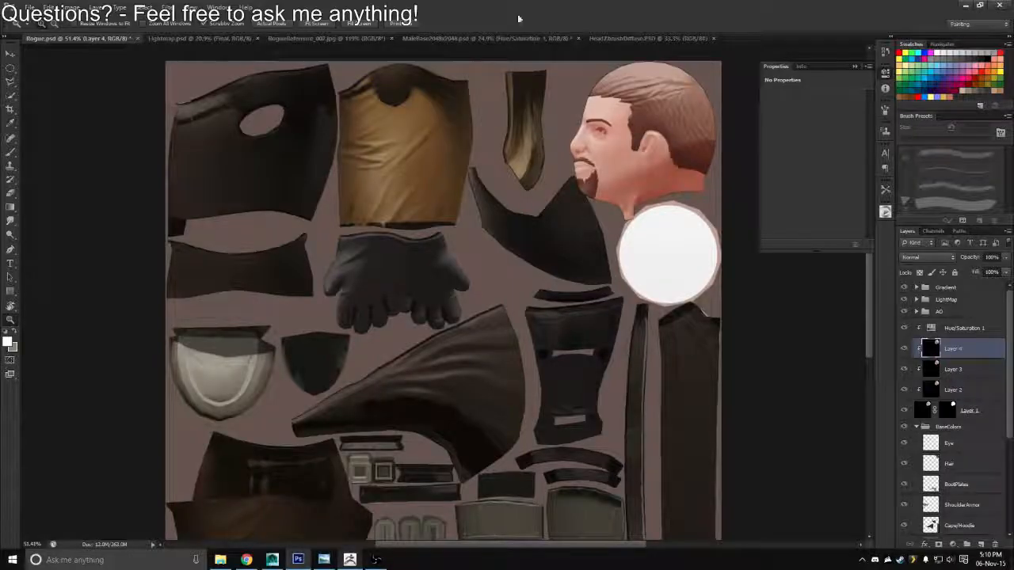
drag(534, 11, 573, 52)
click(943, 6)
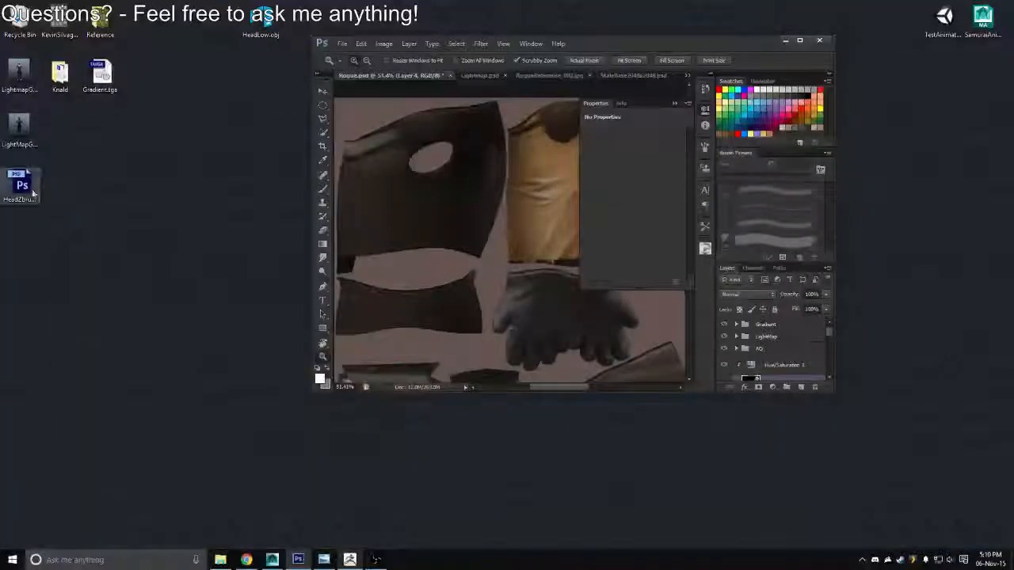
double_click(34, 192)
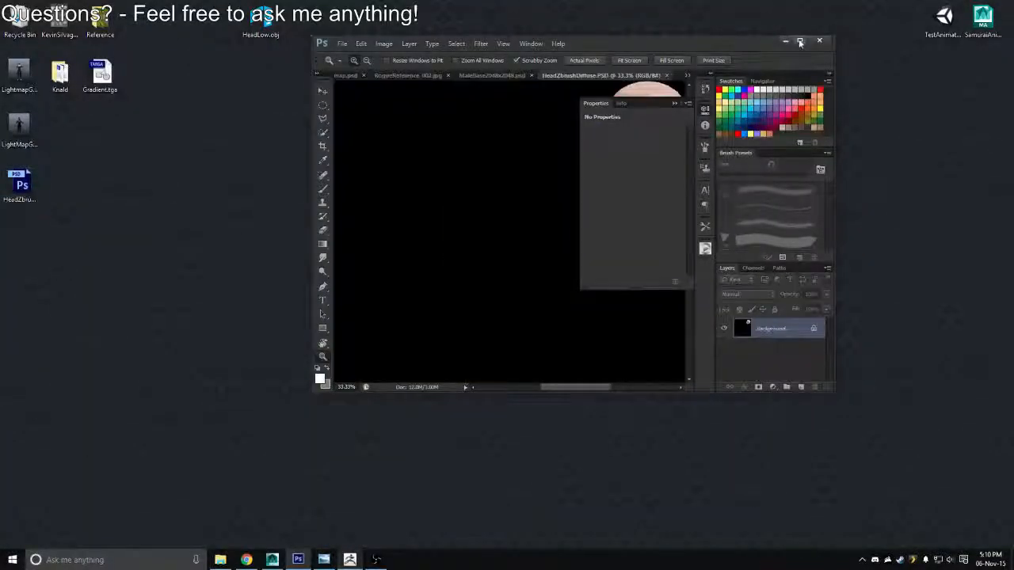
click(800, 42)
key(ctrl+a)
click(128, 39)
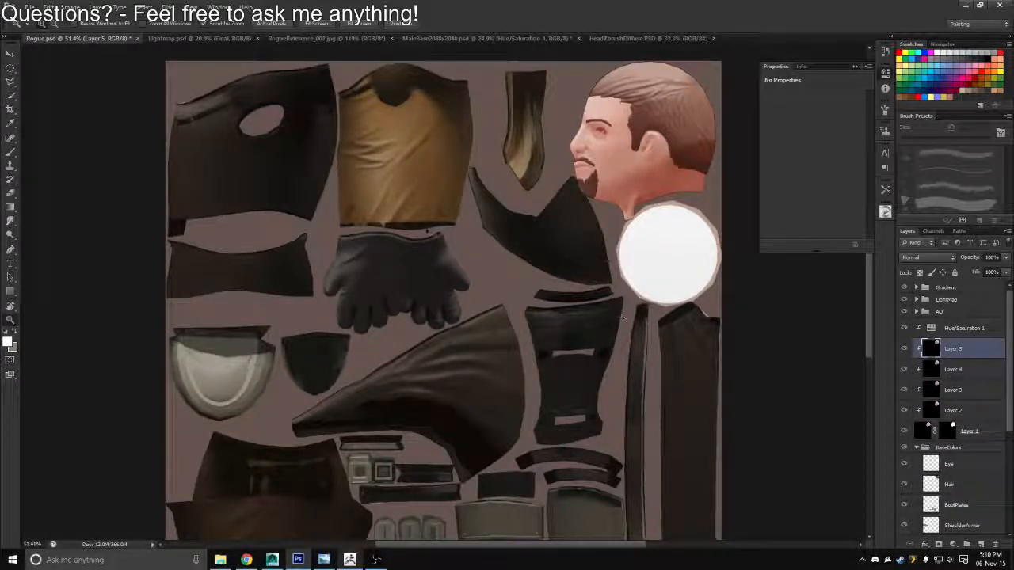
Save a Targa copy of the Rogue texture over Rogue_Diffuse.tga in the Textures folder
key(ctrl+shift+s)
click(599, 278)
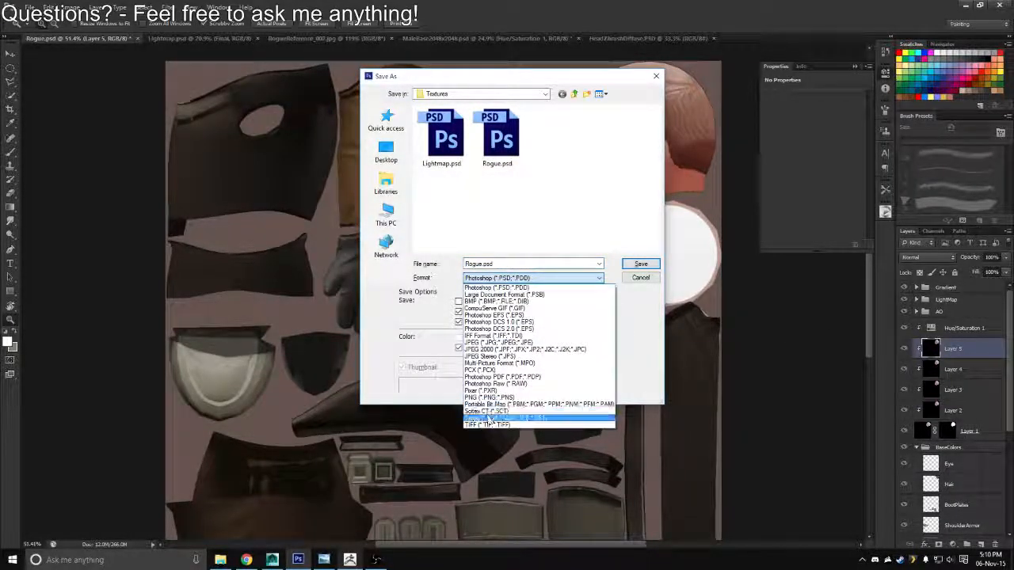
click(490, 419)
click(554, 278)
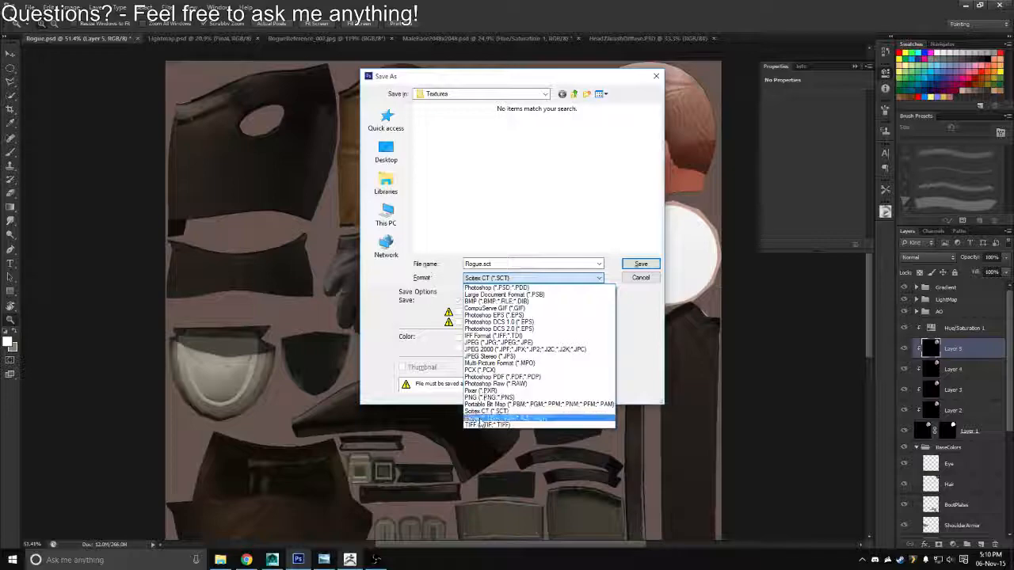
click(480, 419)
double_click(436, 141)
key(y)
key(Return)
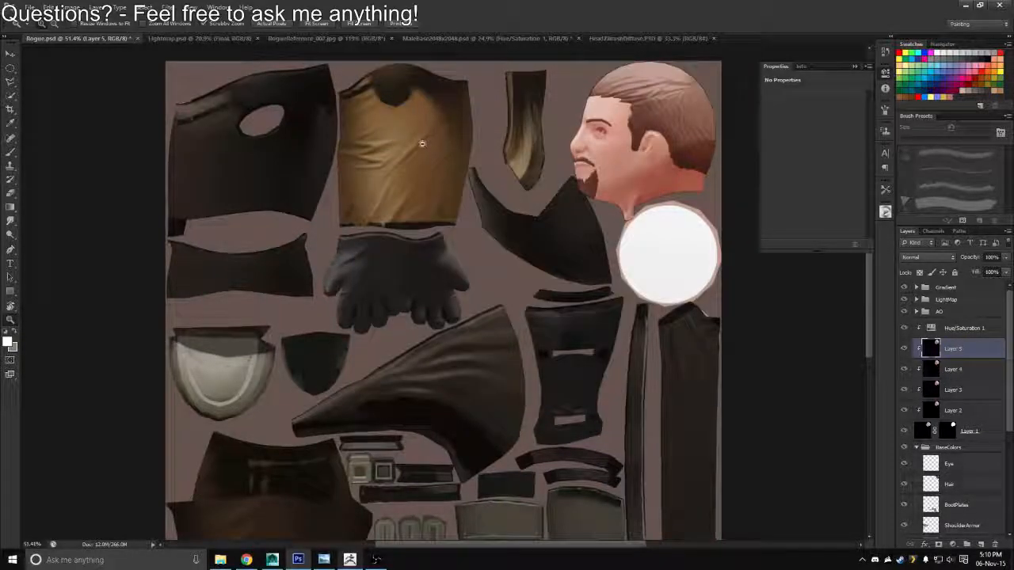
Switch to Maya, reload the Rogue_Diffuse.tga file connected to the Diffuse_Mat colour, and inspect the character's head
key(alt+Tab)
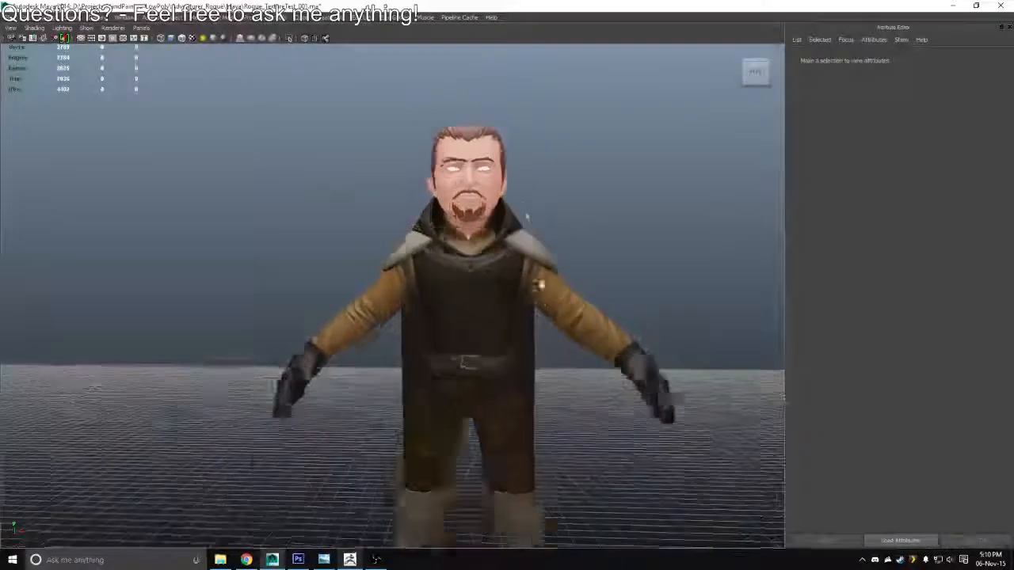
drag(526, 216, 581, 264)
click(543, 267)
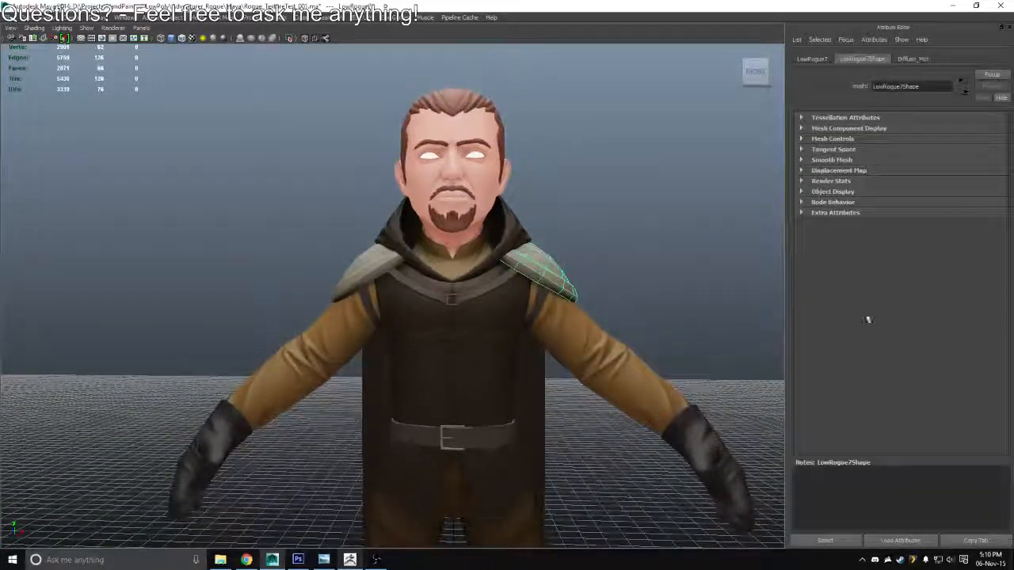
click(919, 60)
click(826, 542)
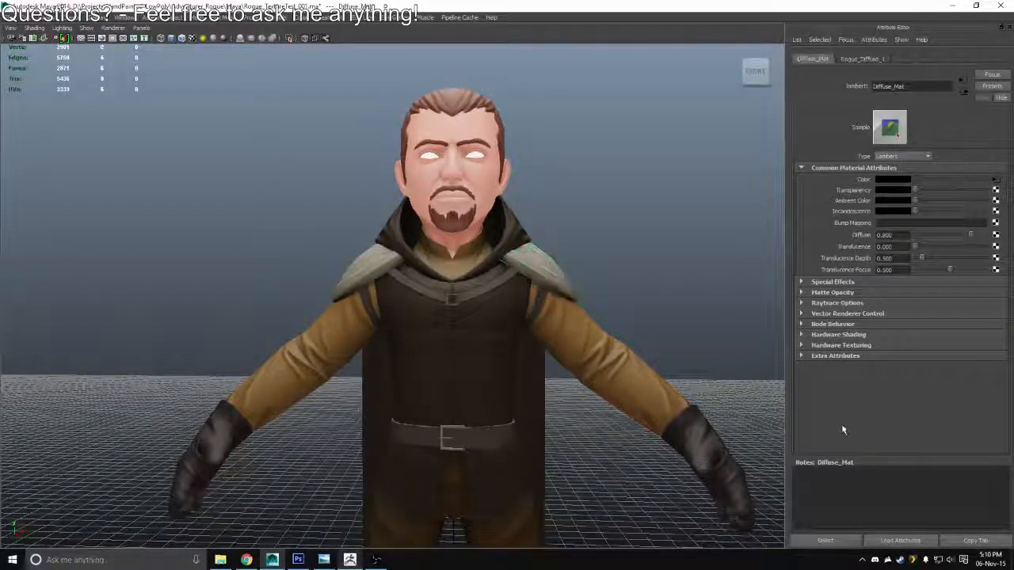
click(997, 180)
drag(515, 142, 573, 135)
drag(574, 134, 683, 277)
click(894, 224)
drag(559, 197, 586, 225)
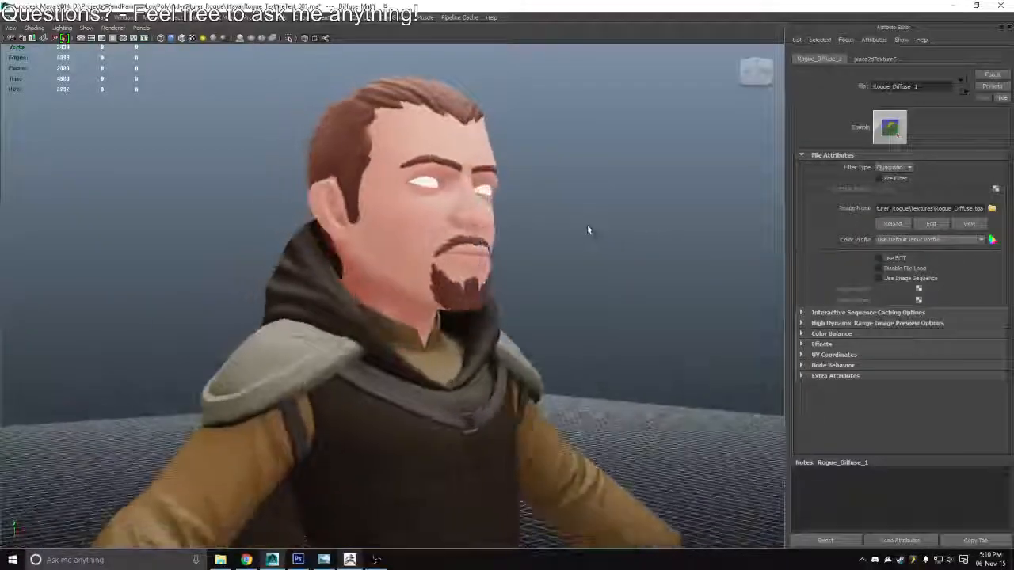
Return to Photoshop and add an empty layer directly above the Hue/Saturation 1 adjustment for the face
key(alt+Tab)
scroll(649, 258, up, 3)
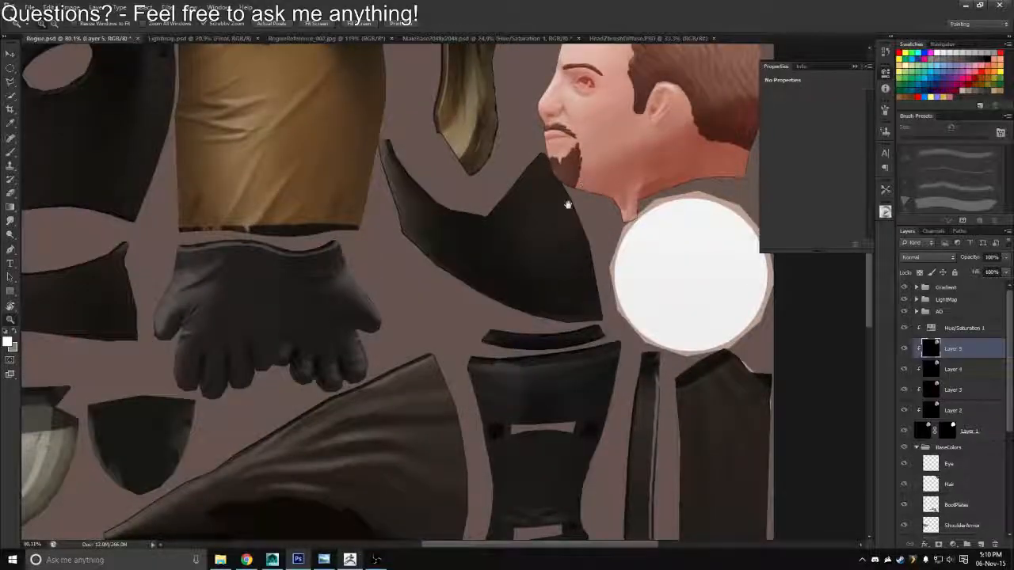
drag(595, 97, 490, 171)
key(r)
drag(472, 227, 514, 256)
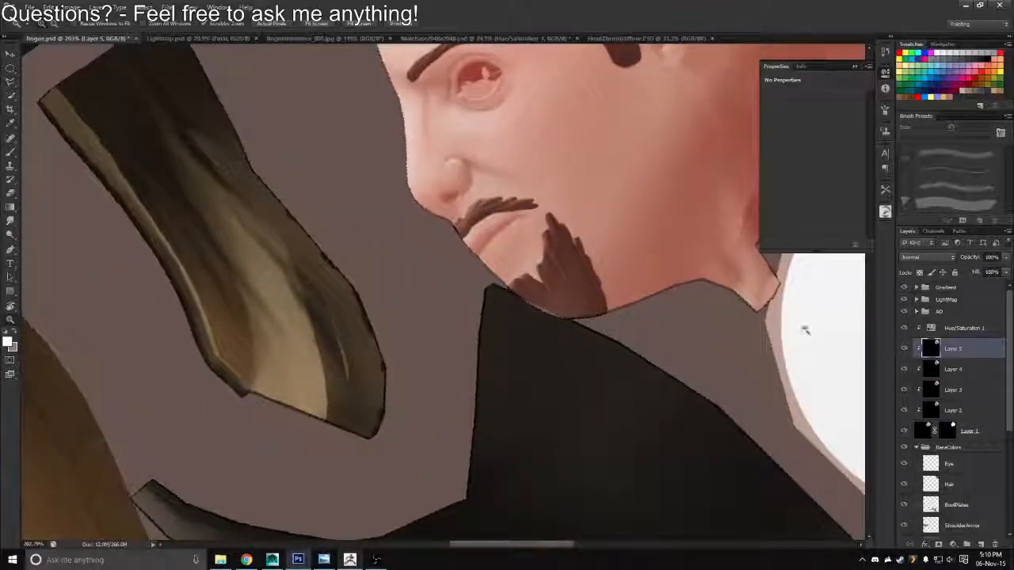
click(963, 325)
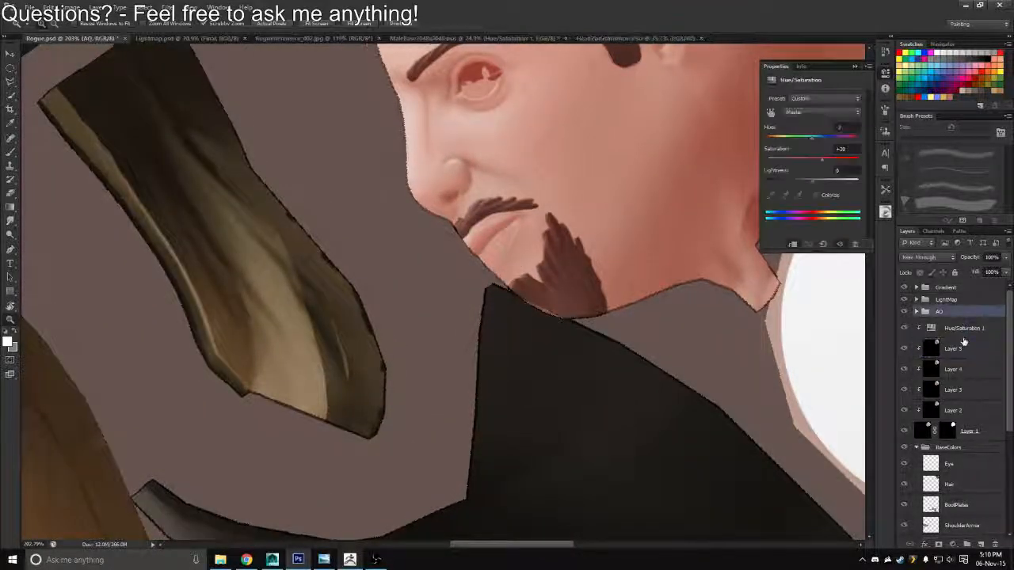
key(ctrl+shift+alt+n)
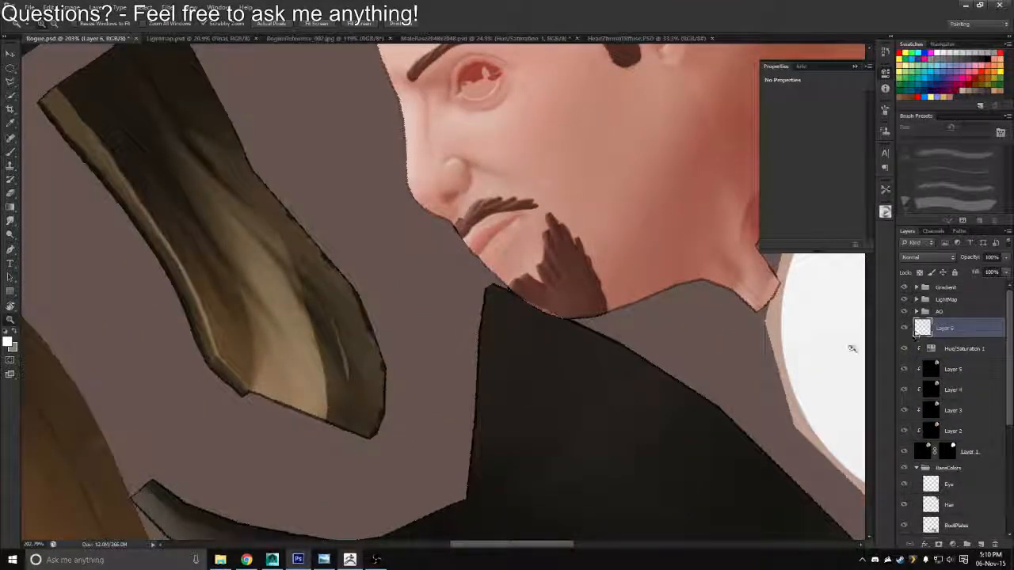
Rename the new empty layer above the Hue/Saturation 1 adjustment as LipsFix
double_click(944, 331)
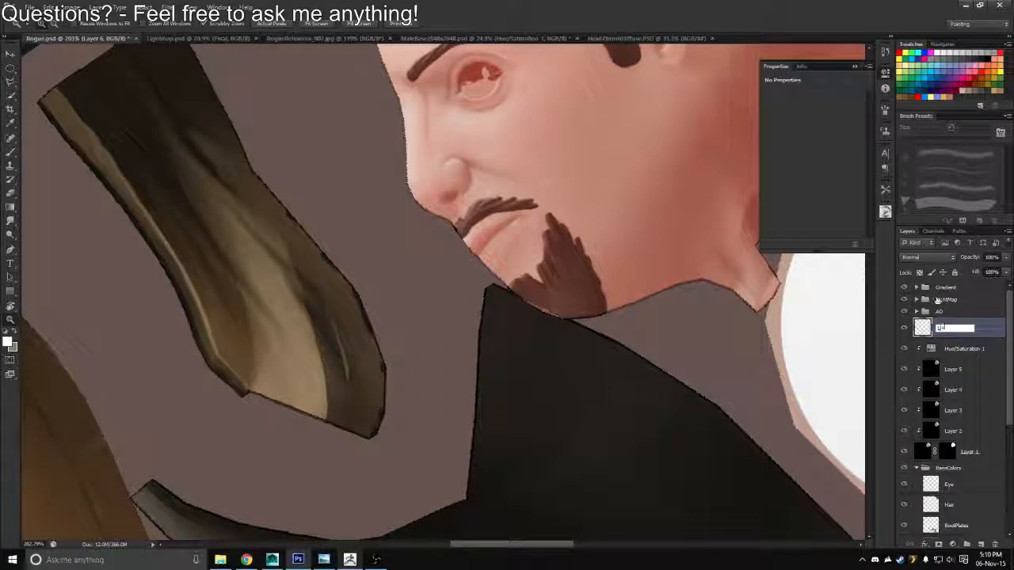
text(LipsFix)
key(Return)
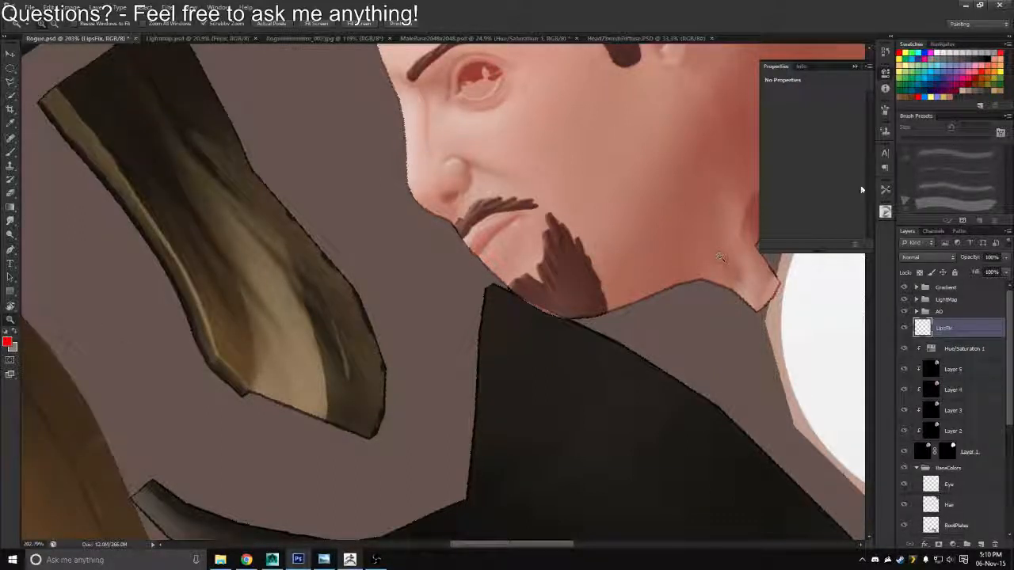
Set the foreground colour to a muted pinkish red and choose a soft round brush for painting the lips
click(885, 211)
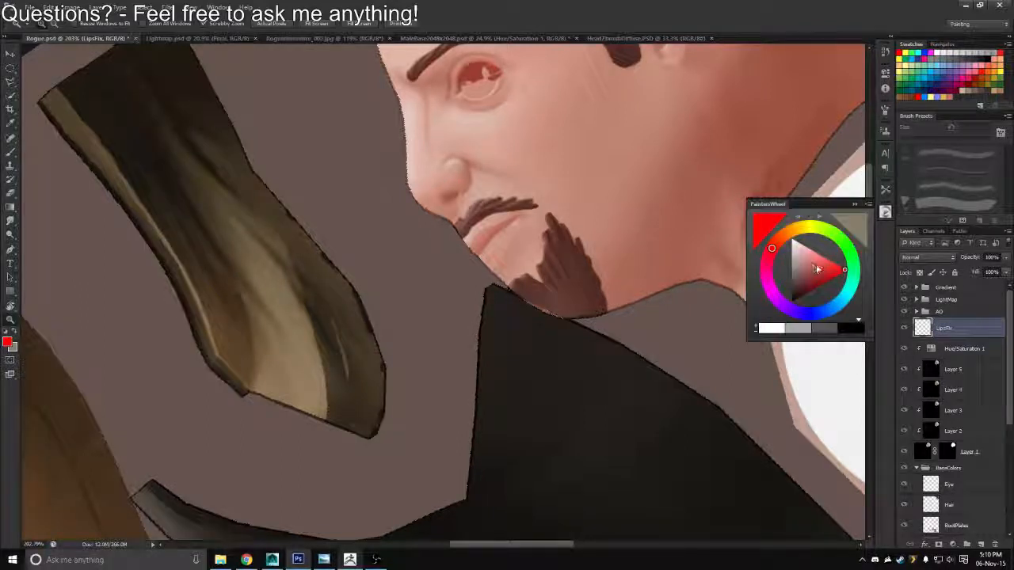
drag(818, 269, 774, 244)
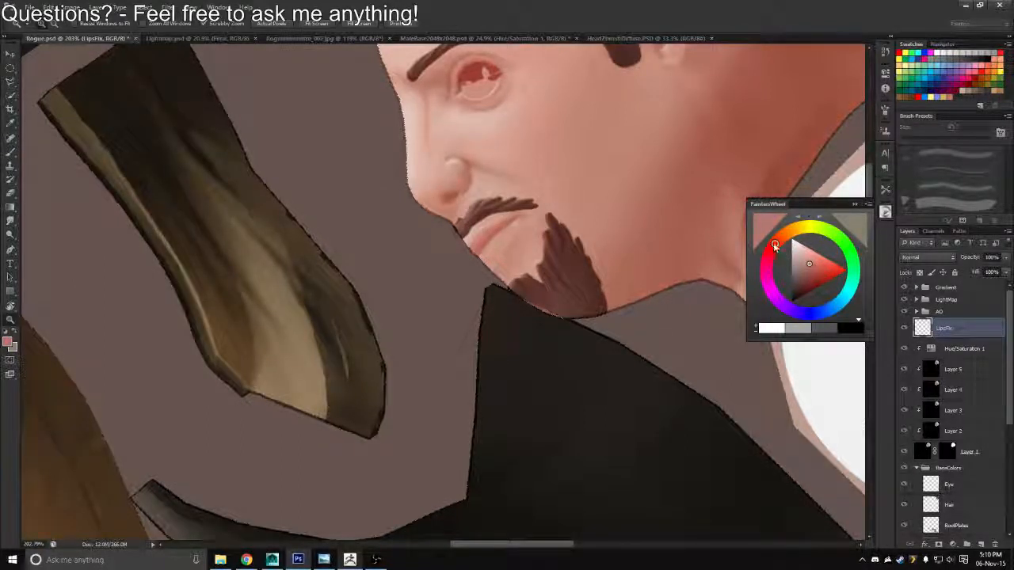
drag(500, 201, 533, 234)
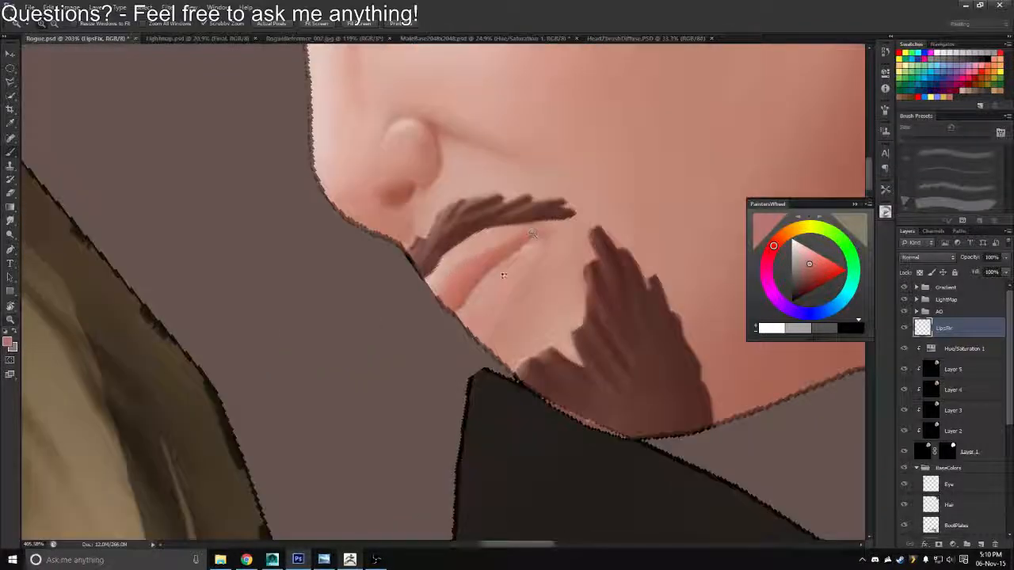
key(b)
scroll(1010, 164, down, 3)
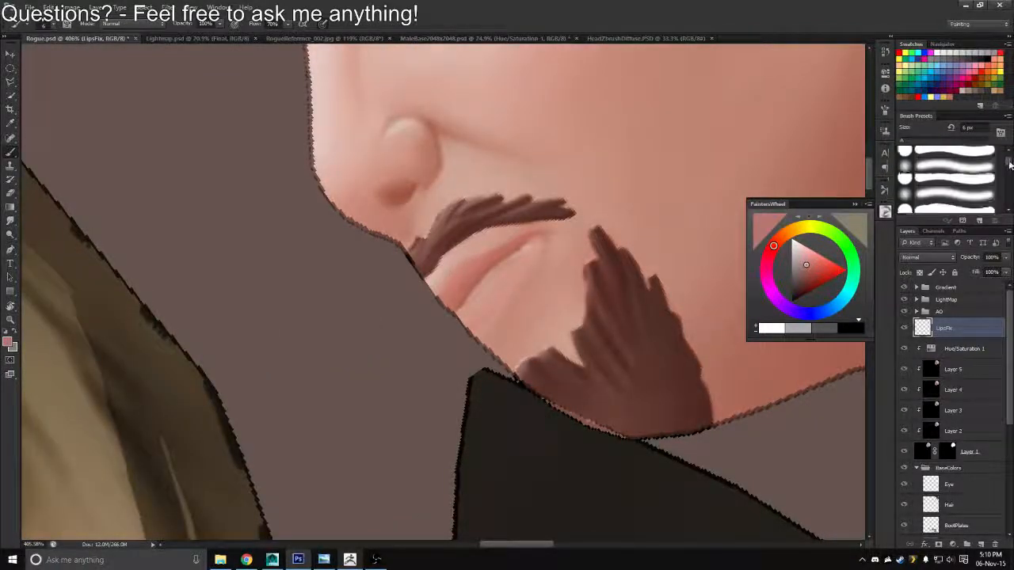
drag(1010, 164, 1009, 161)
right_click(441, 232)
click(576, 307)
key(Return)
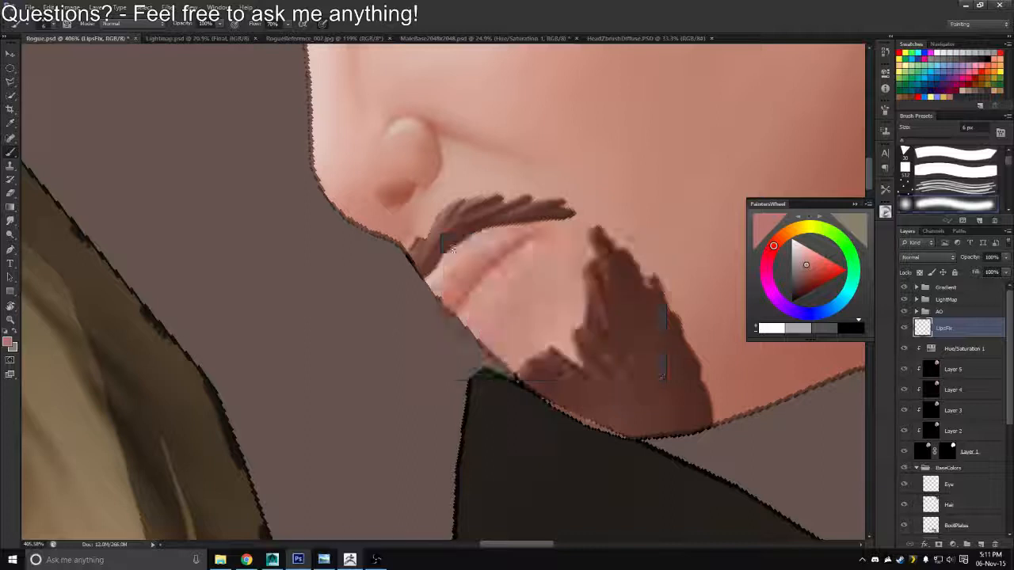
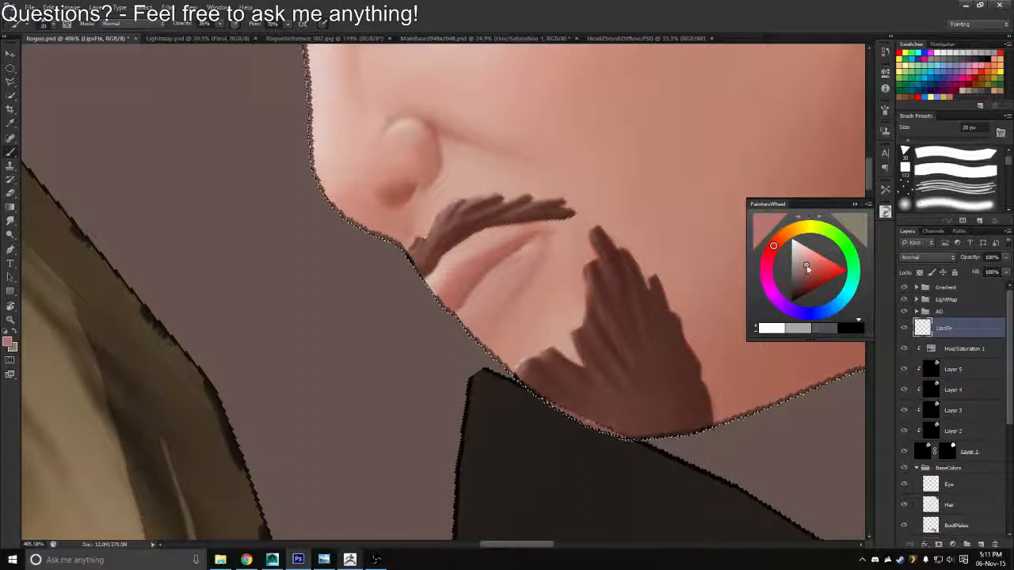
Paint muted pinkish red over the lips on the LipsFix layer, reducing the brush size to 10 px for finer strokes
drag(807, 265, 808, 267)
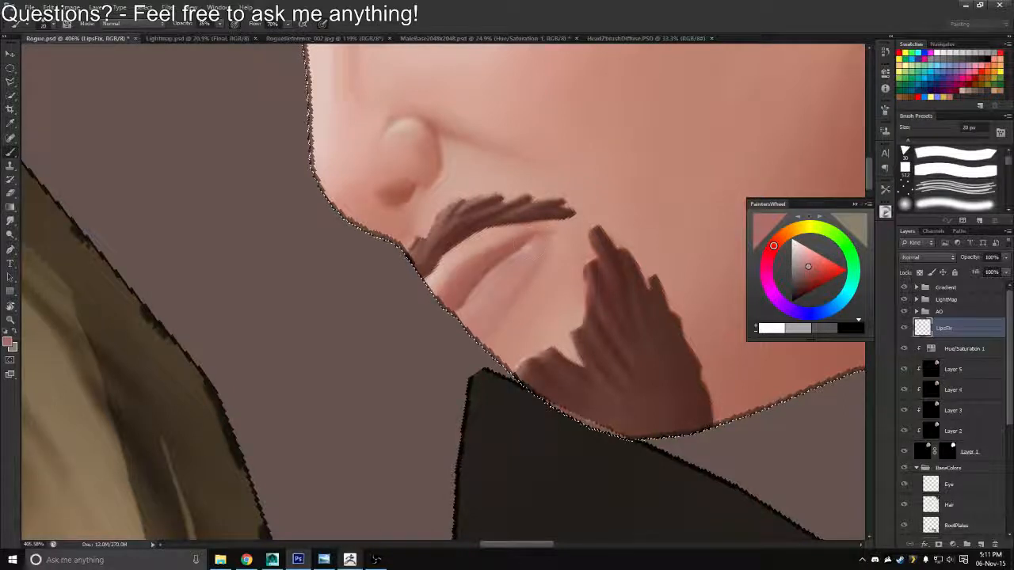
mouse_move(533, 252)
mouse_down()
mouse_move(504, 279)
mouse_move(528, 248)
mouse_up()
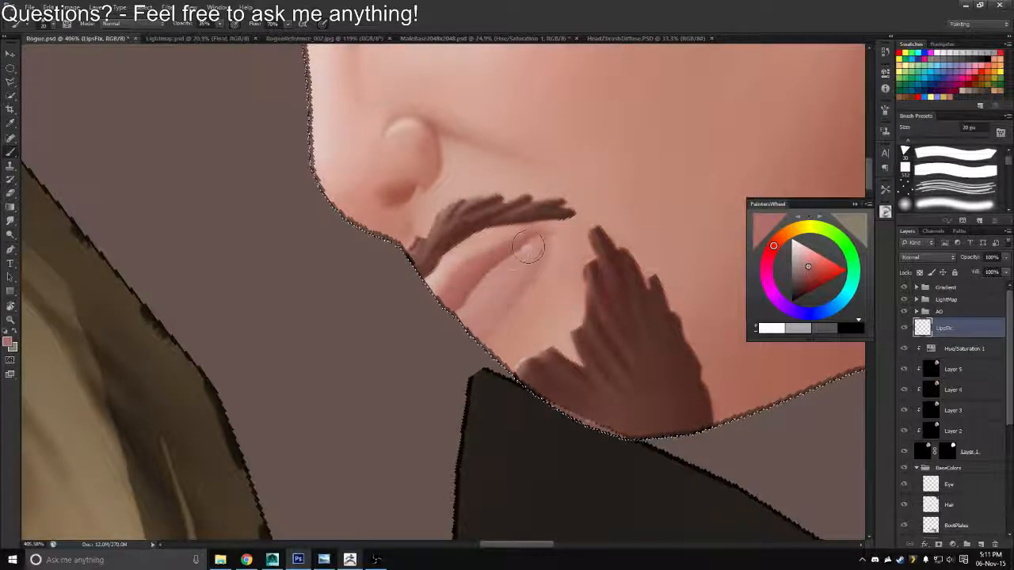
key(bracketleft)
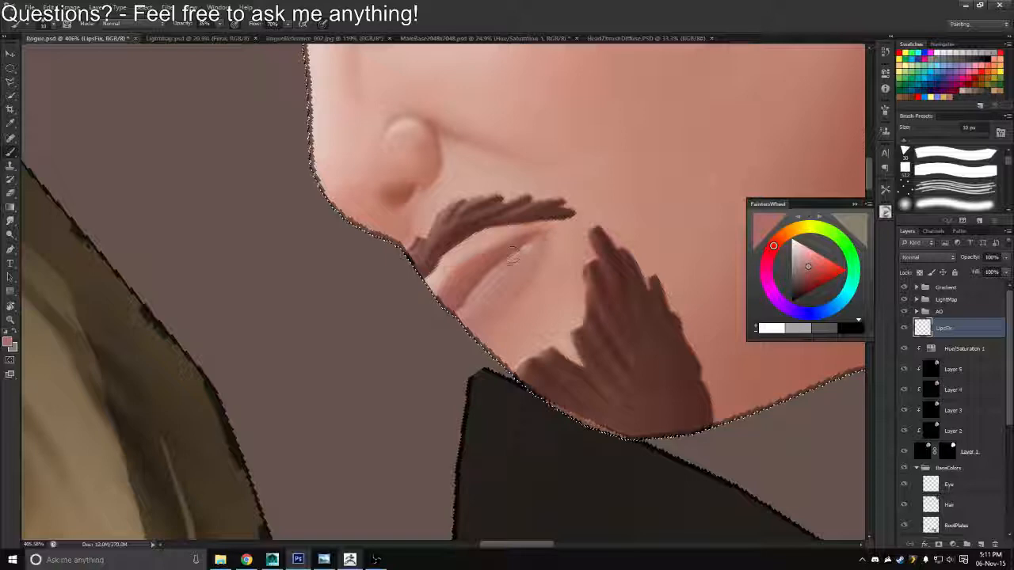
Save the texture in Targa format, overwriting the existing Rogue_Diffuse.tga file
key(z)
drag(477, 302, 425, 290)
key(ctrl+shift+s)
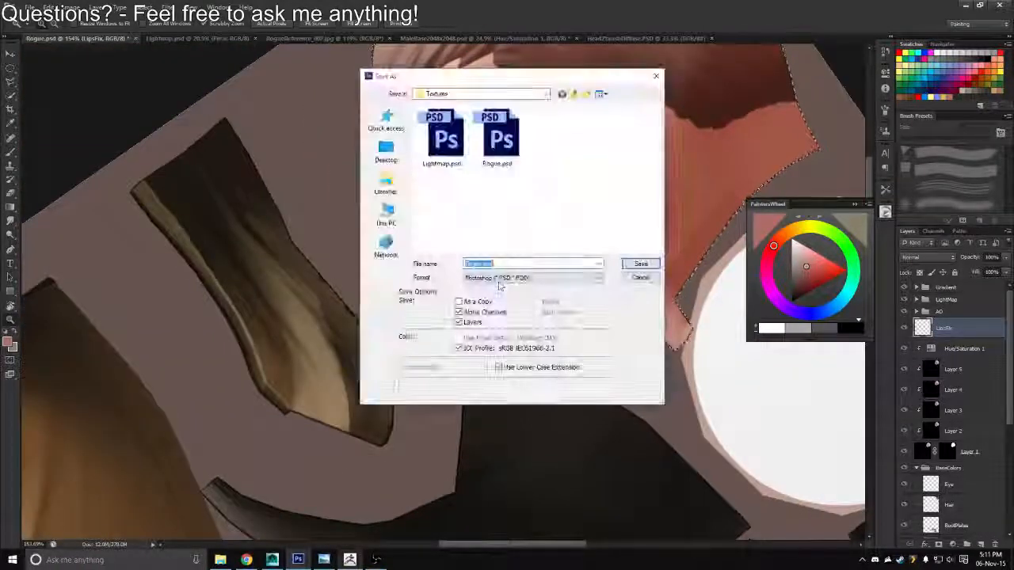
click(499, 279)
click(477, 418)
double_click(435, 127)
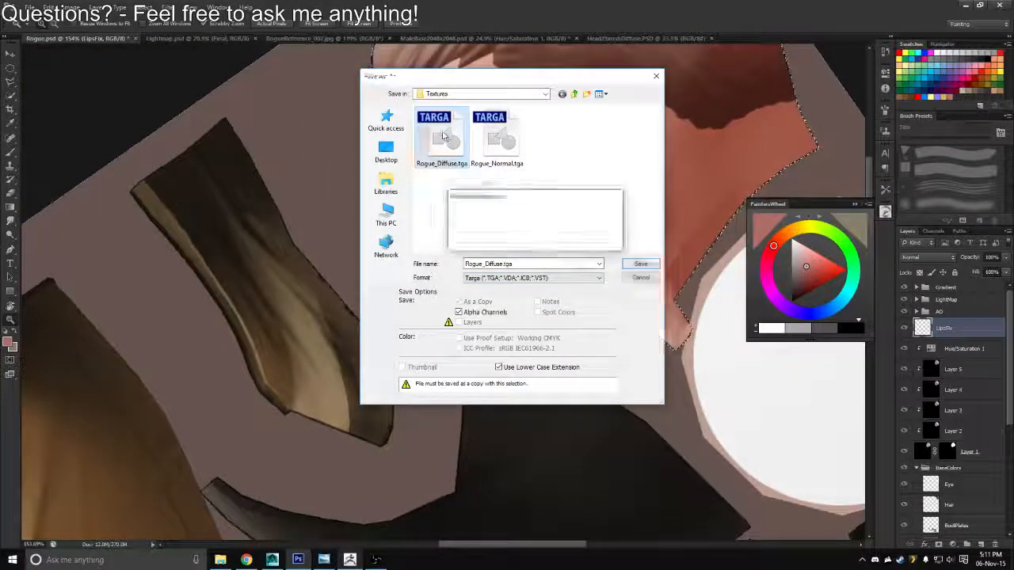
key(y)
Switch to Maya, refresh the diffuse texture and inspect the painted lips on the character's head
key(alt+Tab)
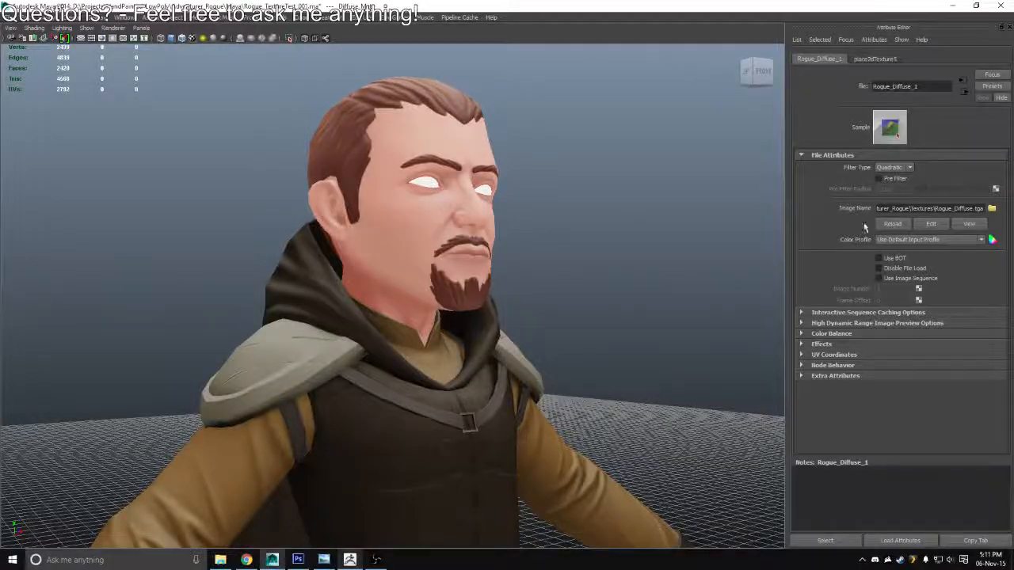
alt+drag(605, 248, 555, 243)
key(alt+Tab)
Touch up the lip paint on the LipsFix layer at close range in Photoshop
drag(455, 288, 500, 300)
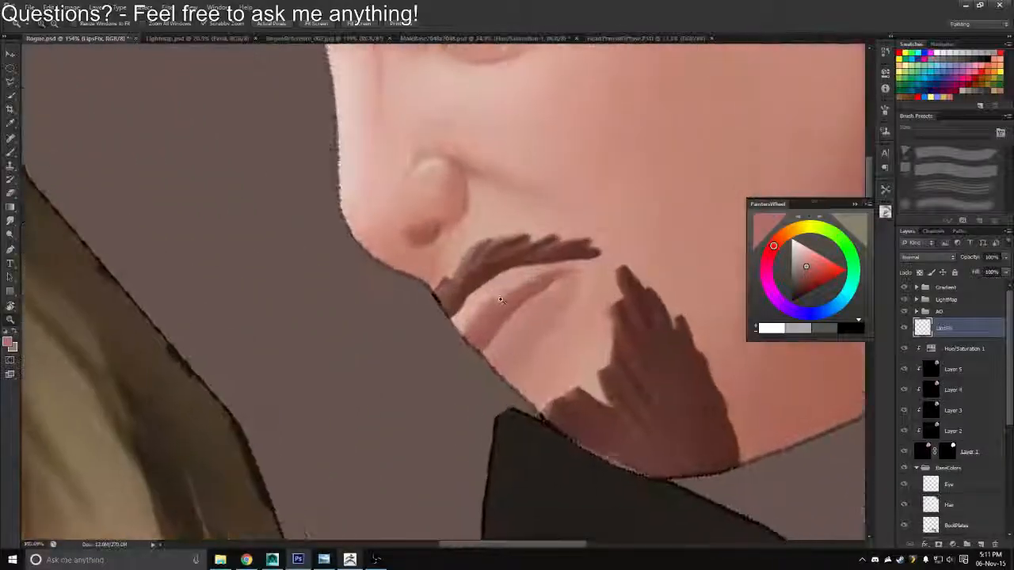
key(b)
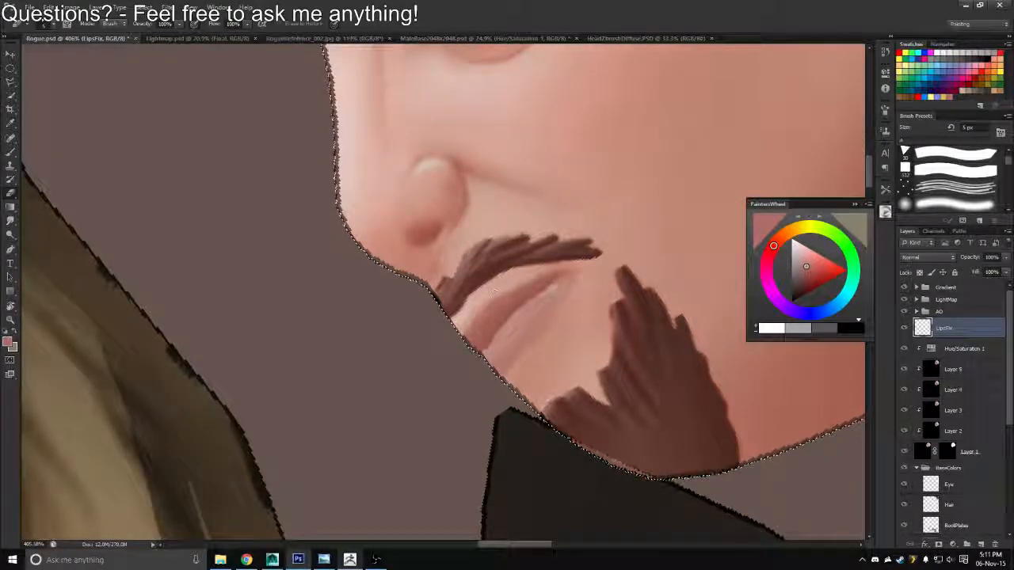
Overwrite Rogue_Diffuse.tga in Targa format with the retouched lips, and reload it in Maya to inspect the face
key(ctrl+shift+s)
click(532, 278)
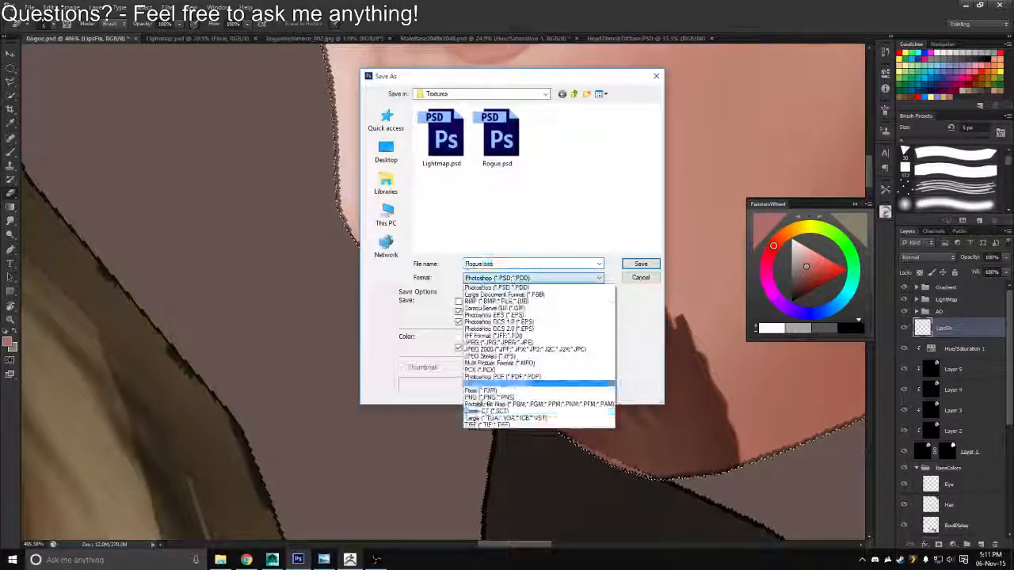
click(507, 408)
click(441, 137)
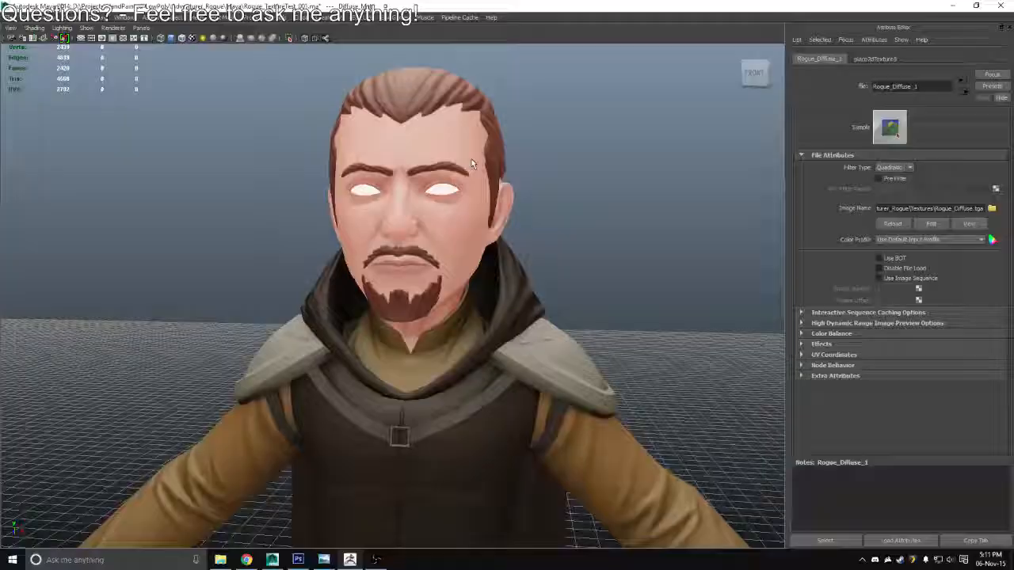
click(892, 224)
drag(602, 261, 729, 264)
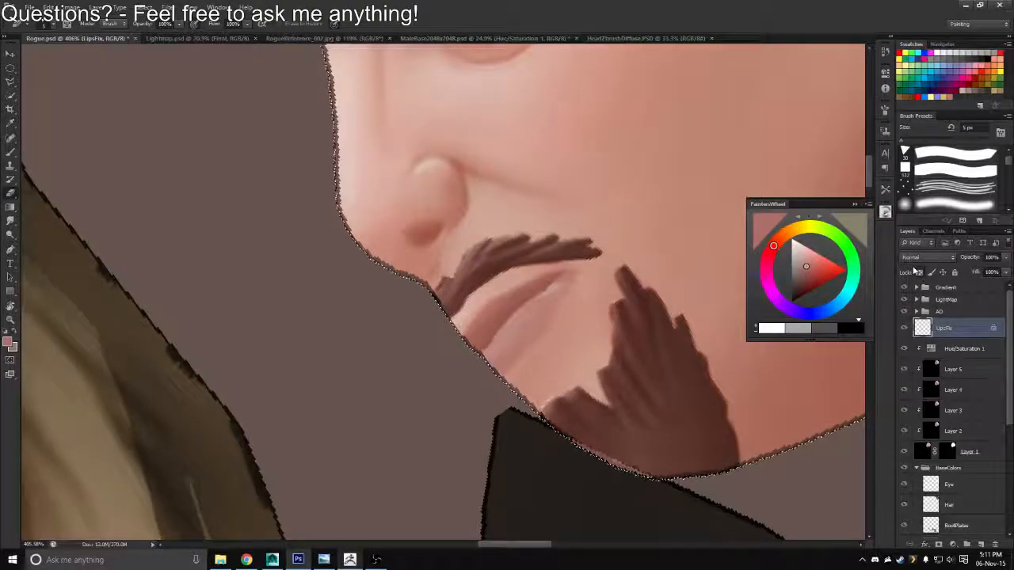
Colorize the lip paint on the LipsFix layer in Photoshop using Hue/Saturation with hue 7 and saturation 41
key(ctrl+u)
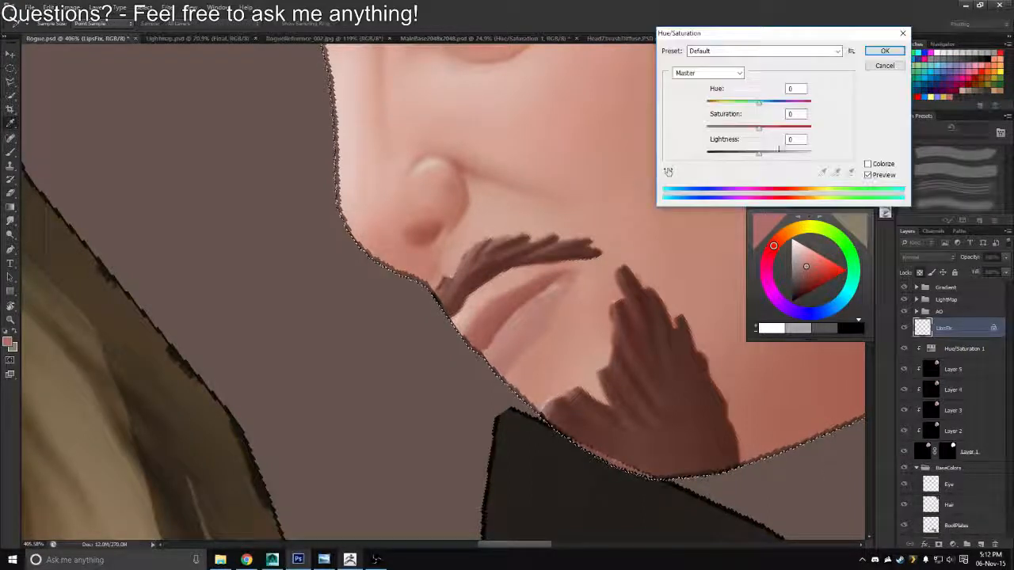
drag(759, 107, 772, 134)
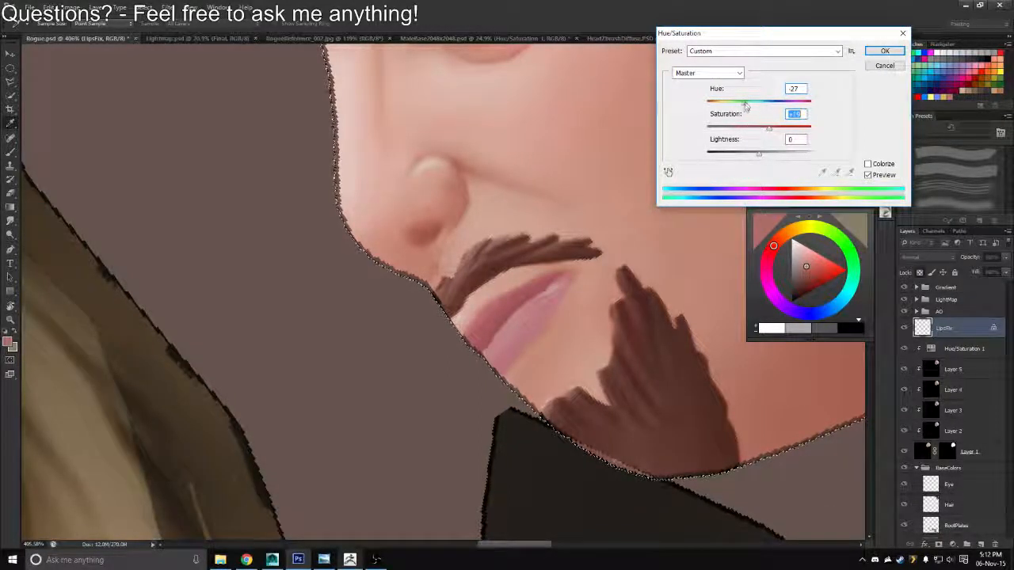
click(867, 164)
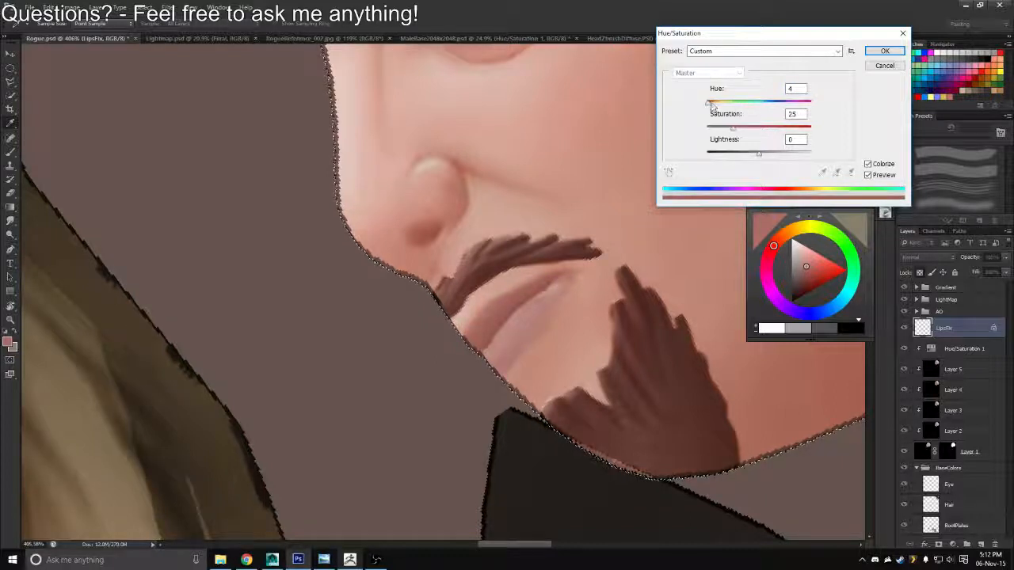
drag(710, 105, 712, 106)
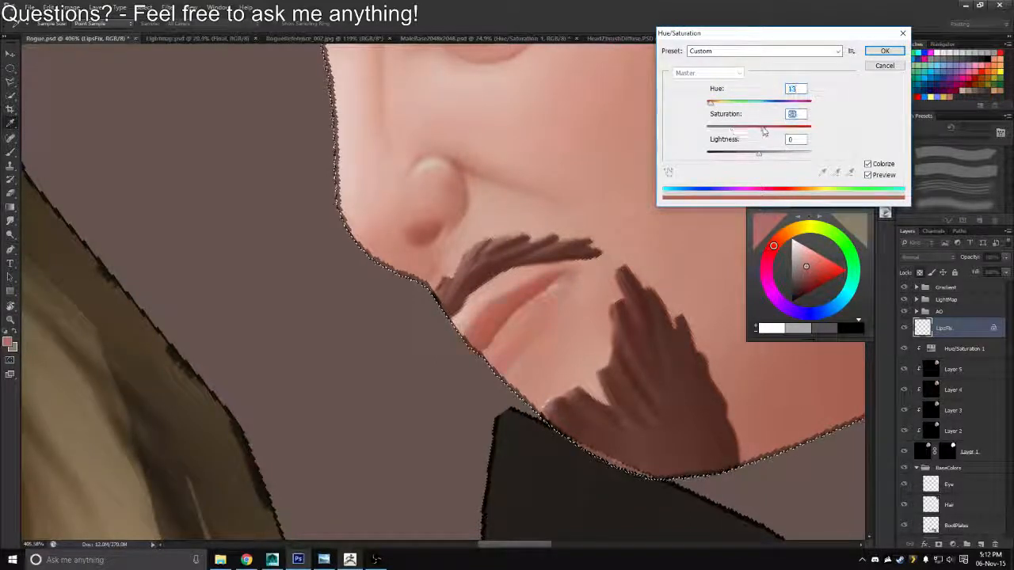
drag(764, 132, 765, 132)
mouse_move(712, 105)
mouse_down()
mouse_move(820, 114)
mouse_move(697, 111)
mouse_move(705, 114)
mouse_up()
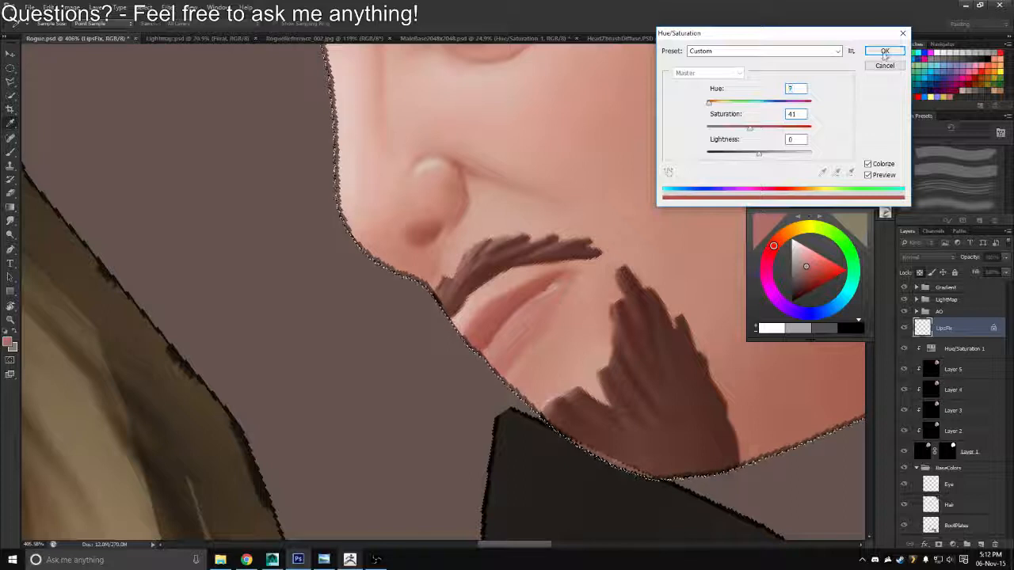
click(885, 52)
Try the Overlay, Soft Light and Multiply blend modes on the LipsFix layer and return it to Normal
click(951, 258)
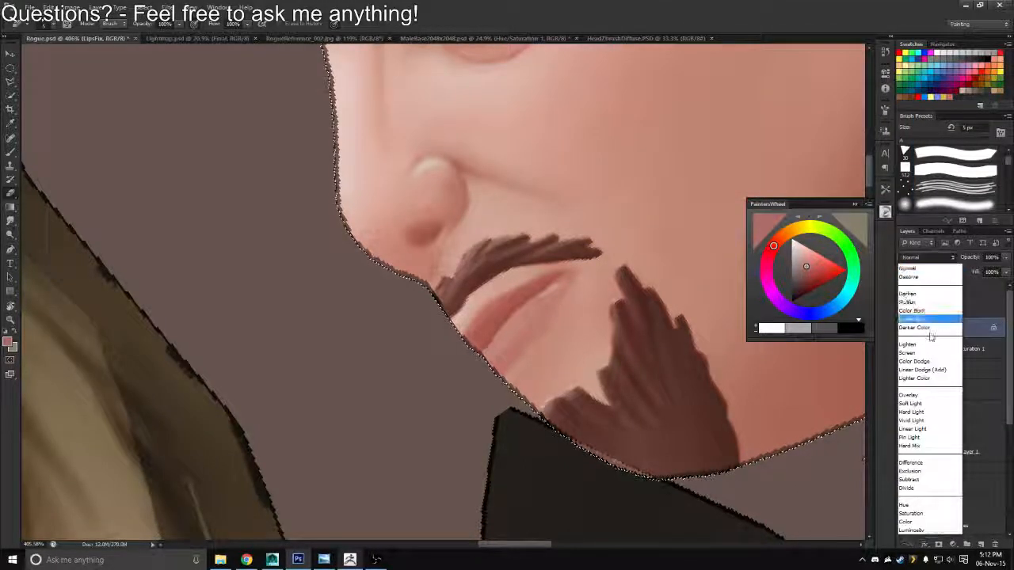
click(919, 396)
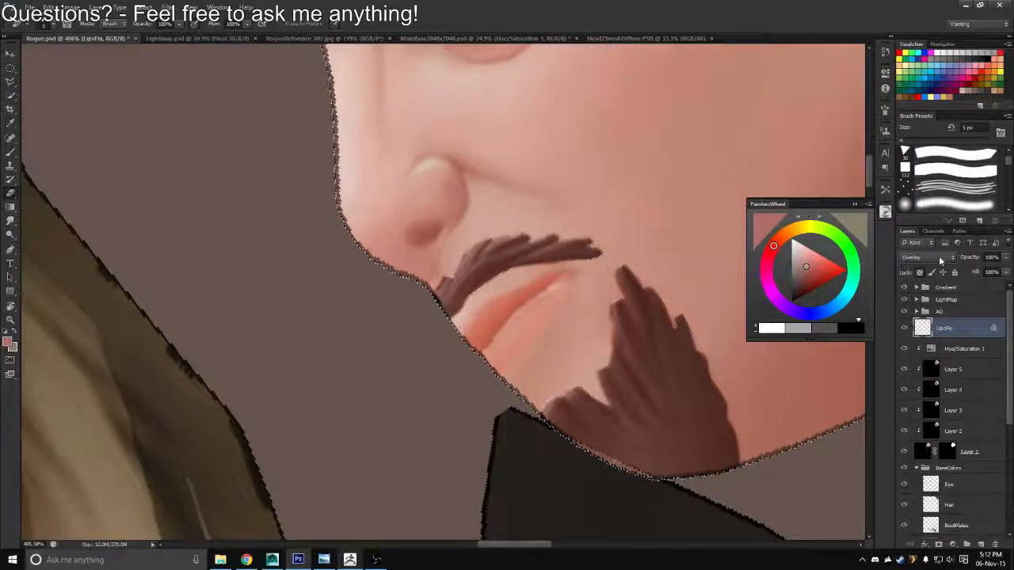
click(940, 259)
click(940, 258)
key(Up)
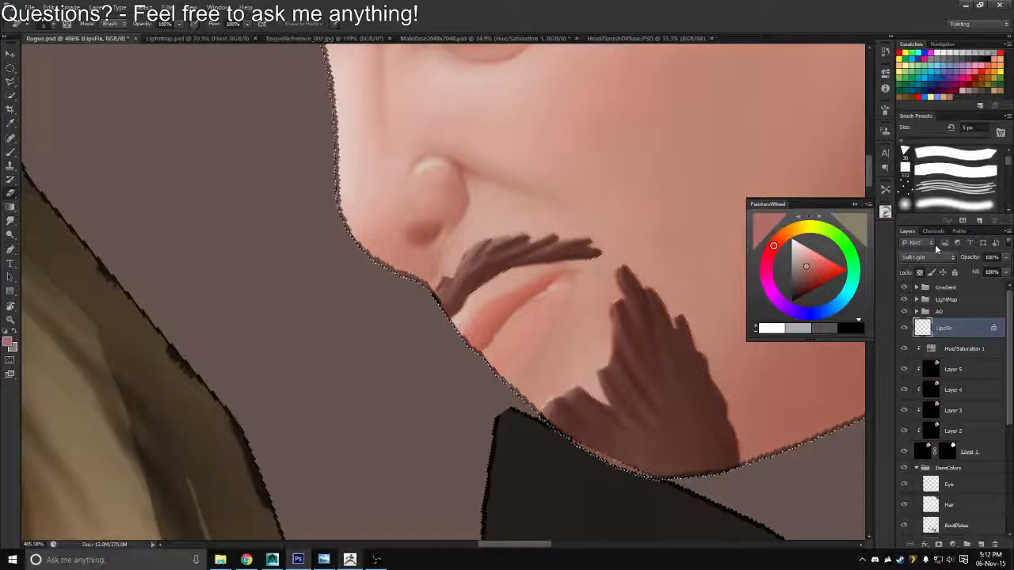
click(932, 258)
click(921, 303)
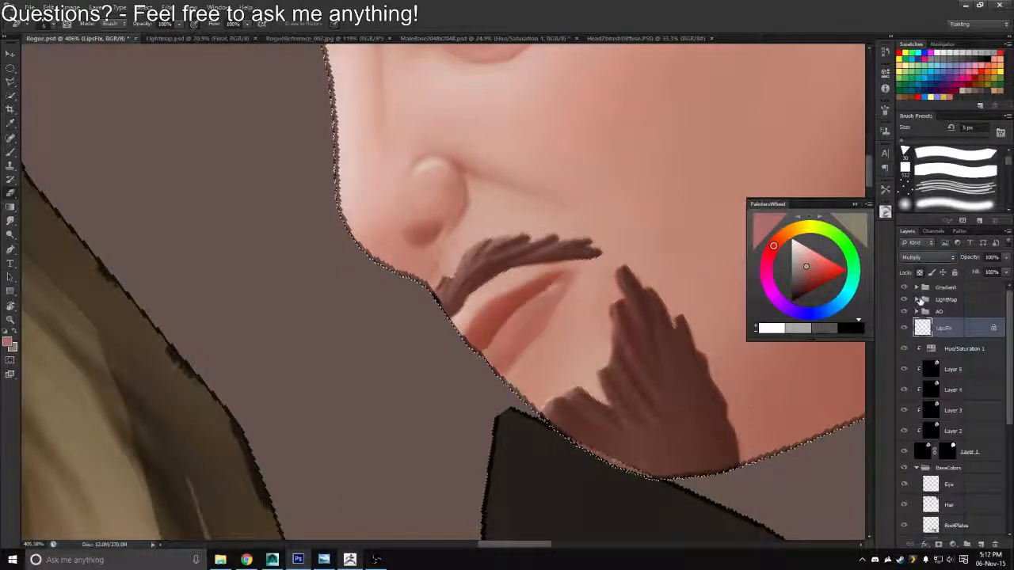
click(931, 258)
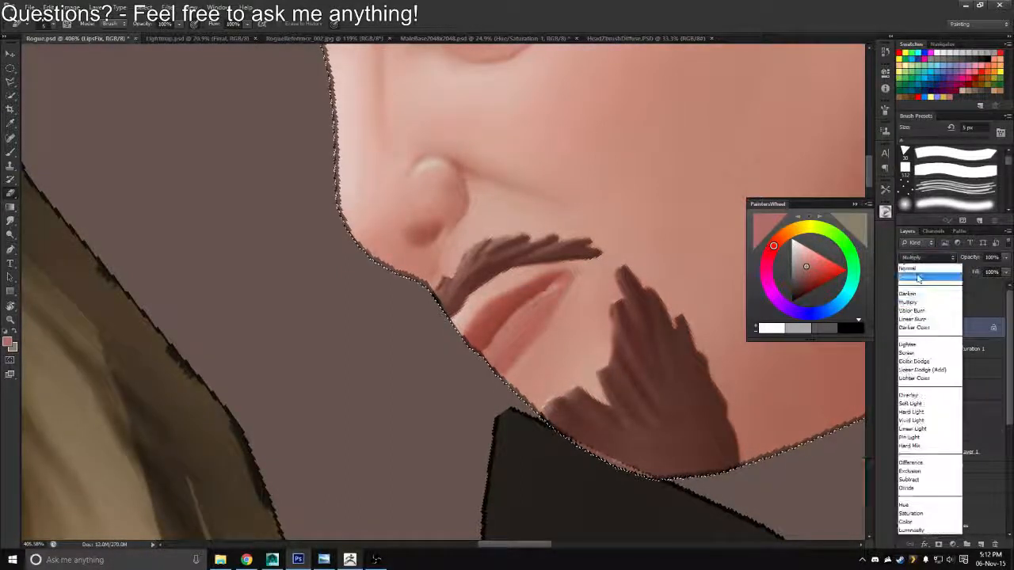
click(919, 267)
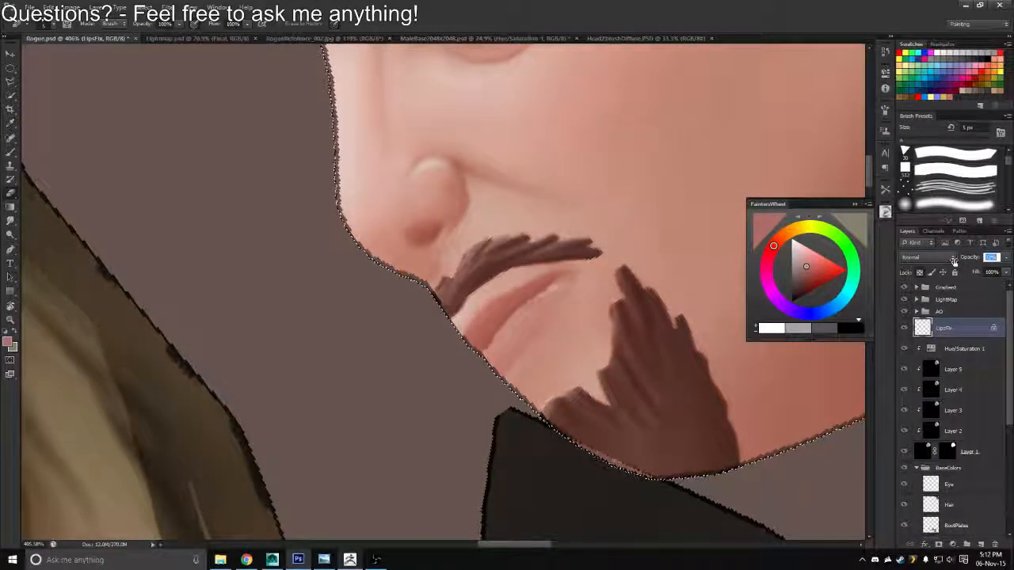
Set the LipsFix layer's opacity to 70%
drag(965, 269, 949, 241)
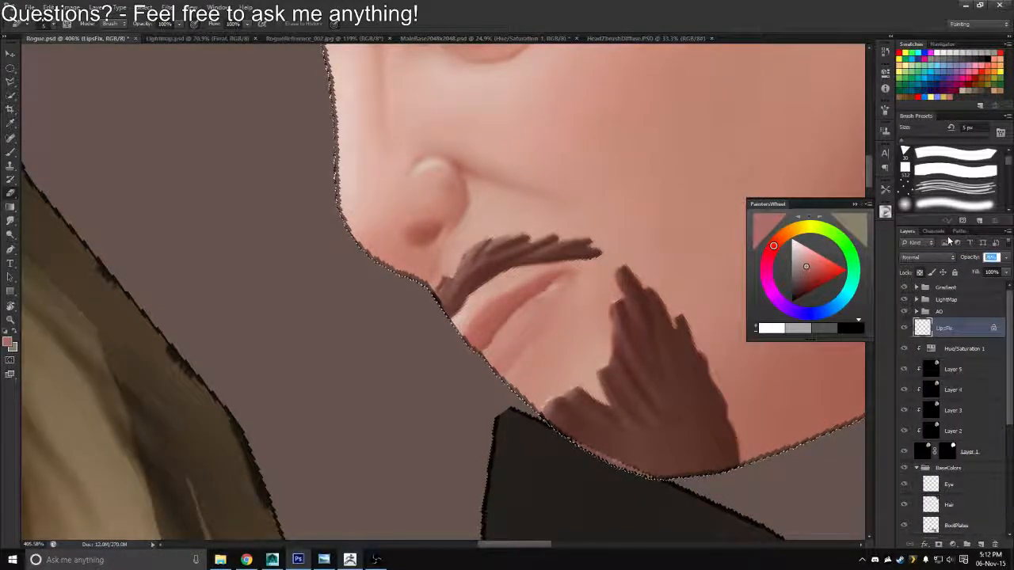
text(70)
text(z)
drag(473, 254, 408, 258)
Save the softened lips over Rogue_Diffuse.tga in Targa format, and reload the texture in Maya to inspect the head
key(ctrl+shift+s)
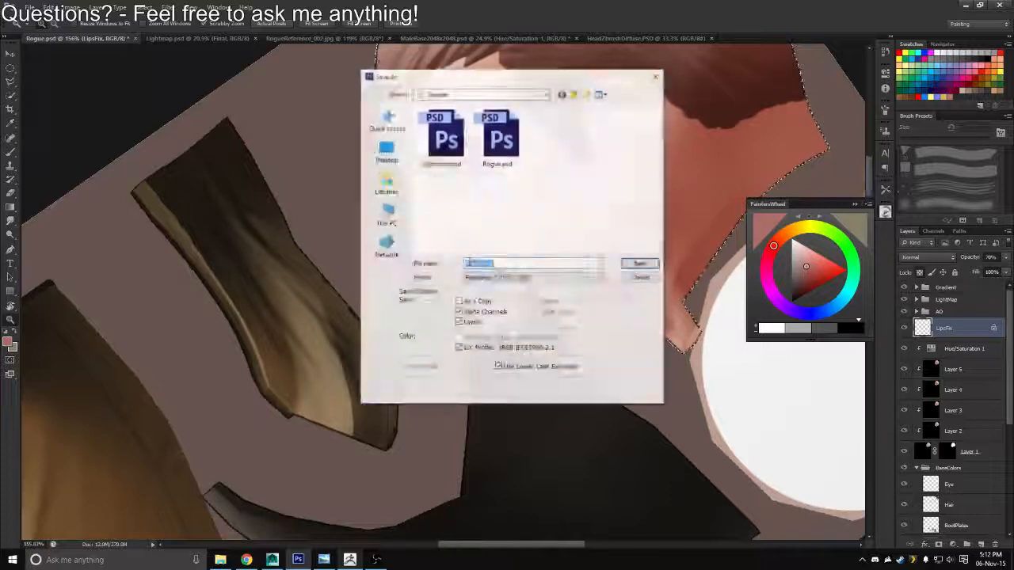
click(498, 278)
click(475, 417)
click(431, 136)
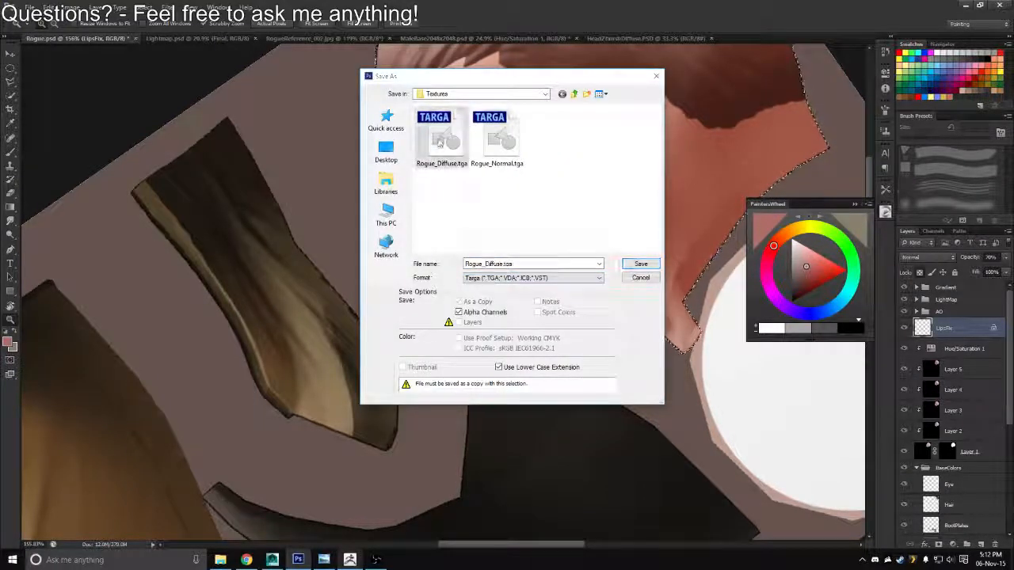
key(Return)
key(alt+Tab)
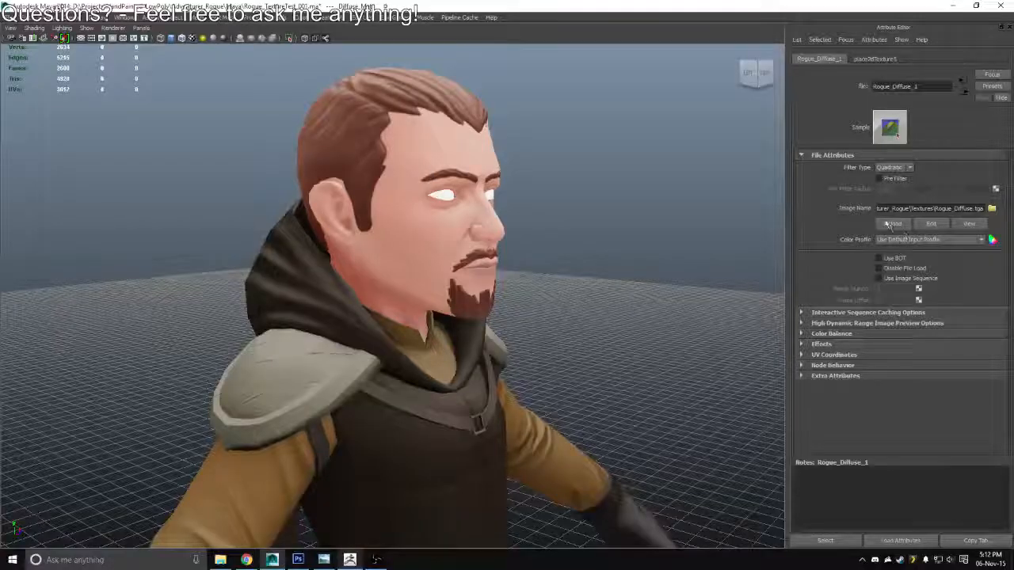
drag(618, 276, 519, 238)
Return to Photoshop, raise the LipsFix layer's opacity to 85% and overwrite Rogue_Diffuse.tga in Targa format
key(alt+Tab)
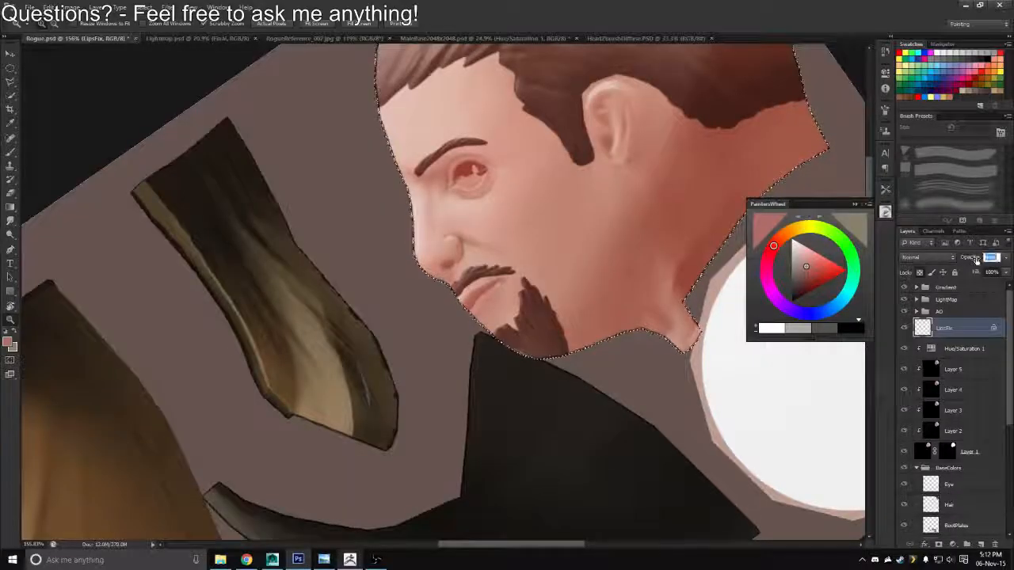
key(ctrl+shift+s)
click(531, 277)
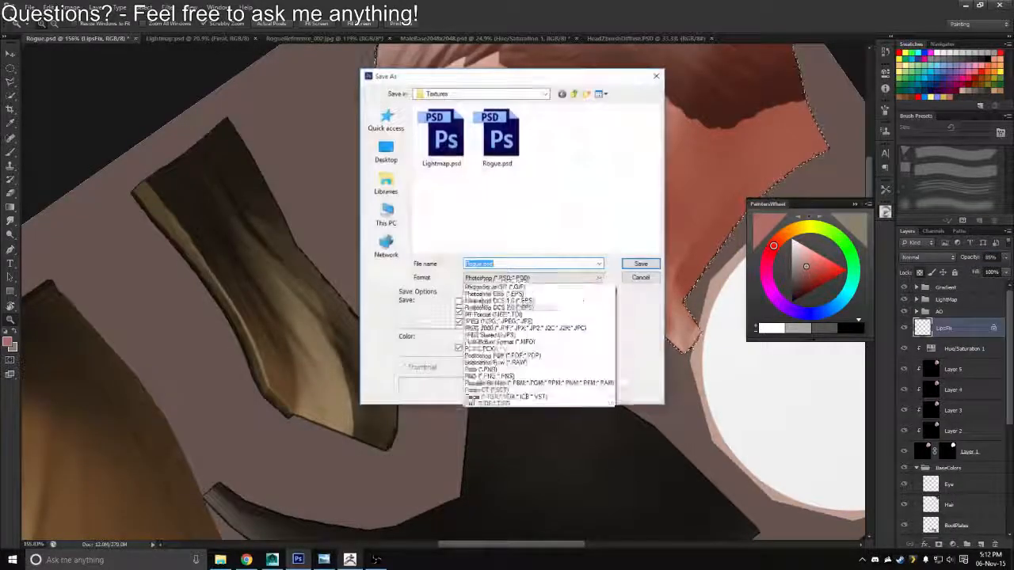
click(483, 417)
double_click(450, 149)
key(y)
key(Return)
Switch to Maya, reload Rogue_Diffuse.tga and examine the lip and skin colour from the front and both sides
key(alt+Tab)
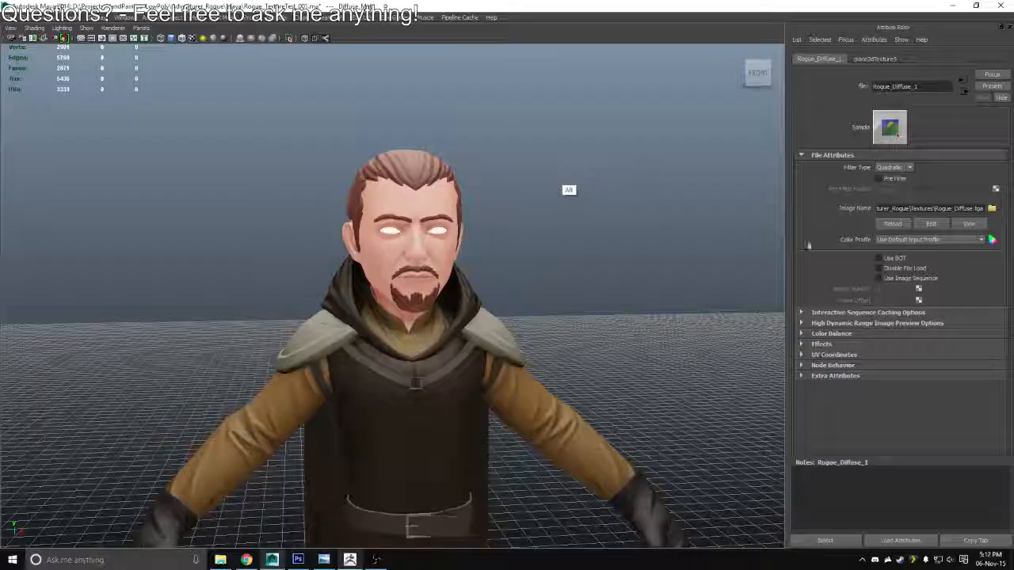
click(888, 228)
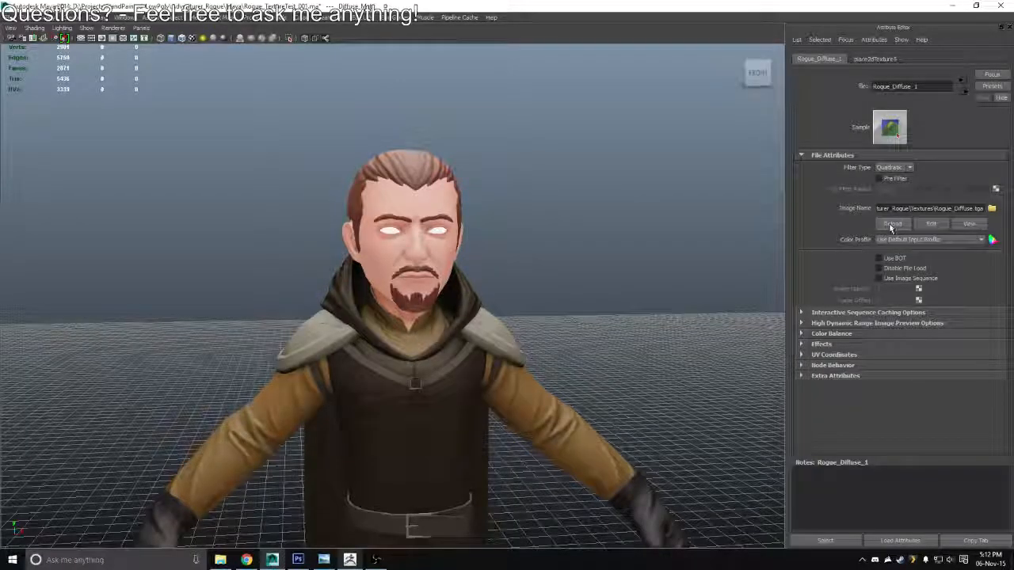
drag(636, 265, 401, 313)
key(alt+Tab)
key(alt+shift+Tab)
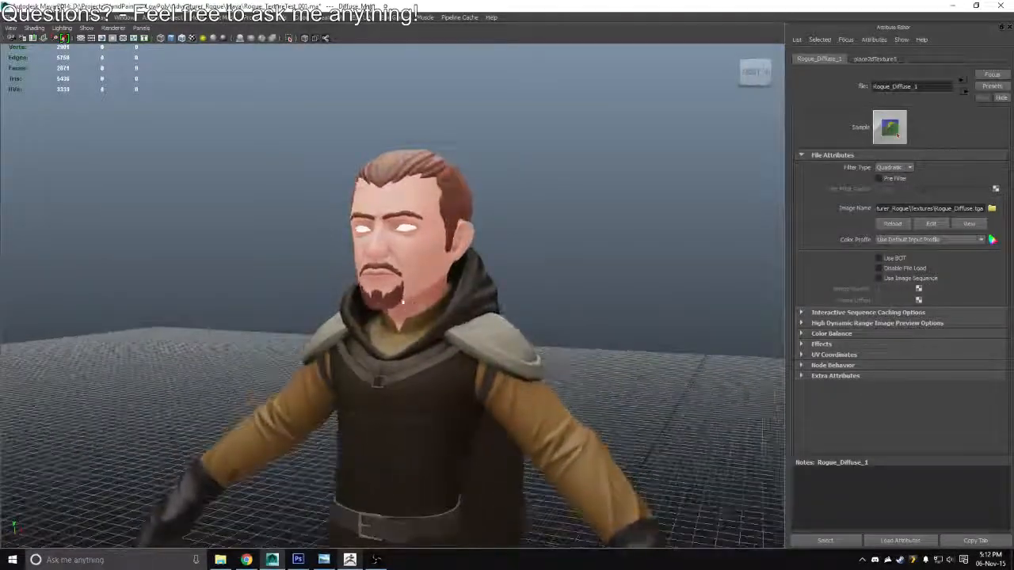
scroll(416, 337, up, 5)
drag(430, 356, 462, 359)
key(alt+Tab)
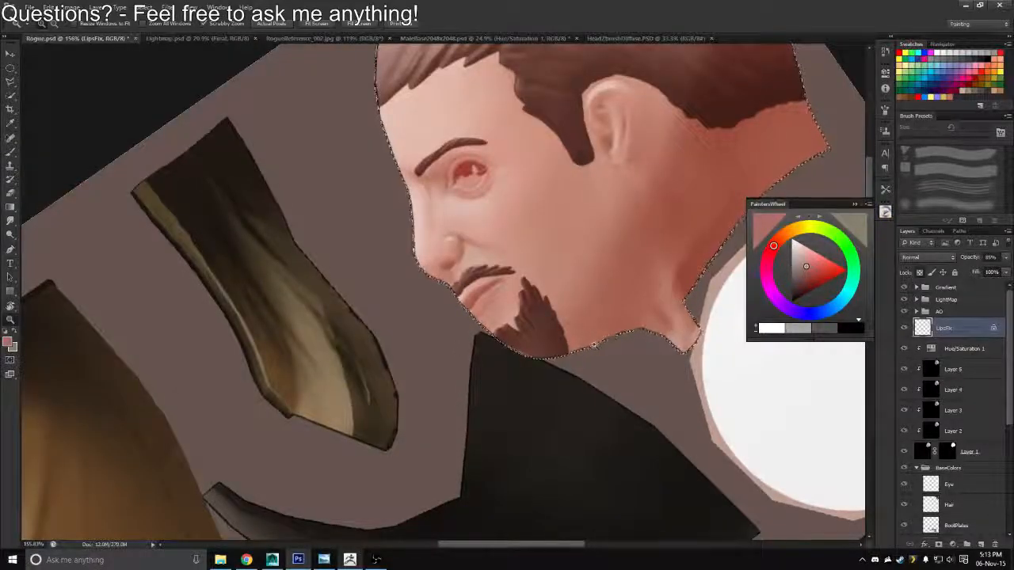
key(alt+Tab)
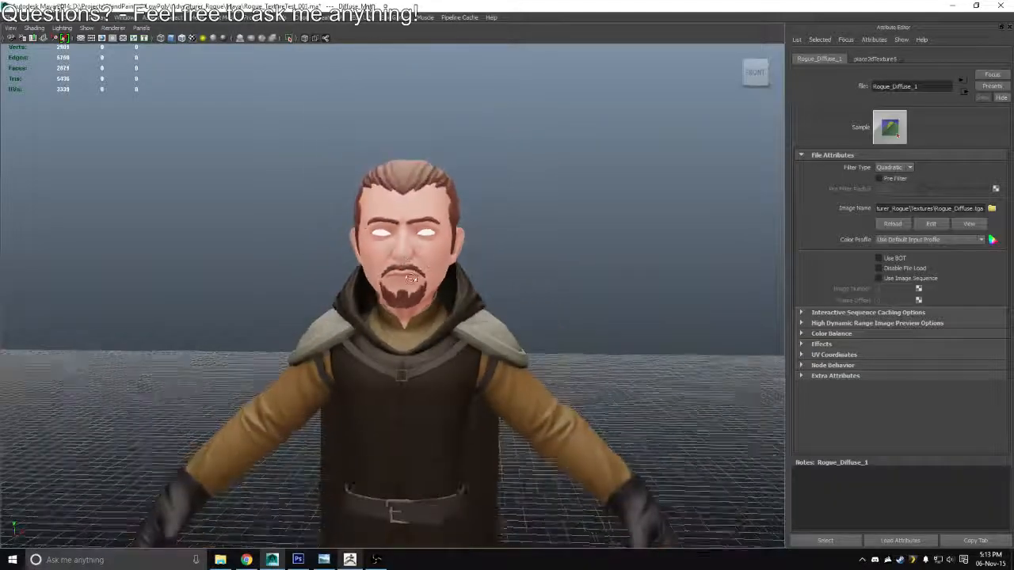
Switch to ZBrush, turn the current brush texture off and apply the Flat Color material to the head
key(alt+Tab)
key(alt+Tab)
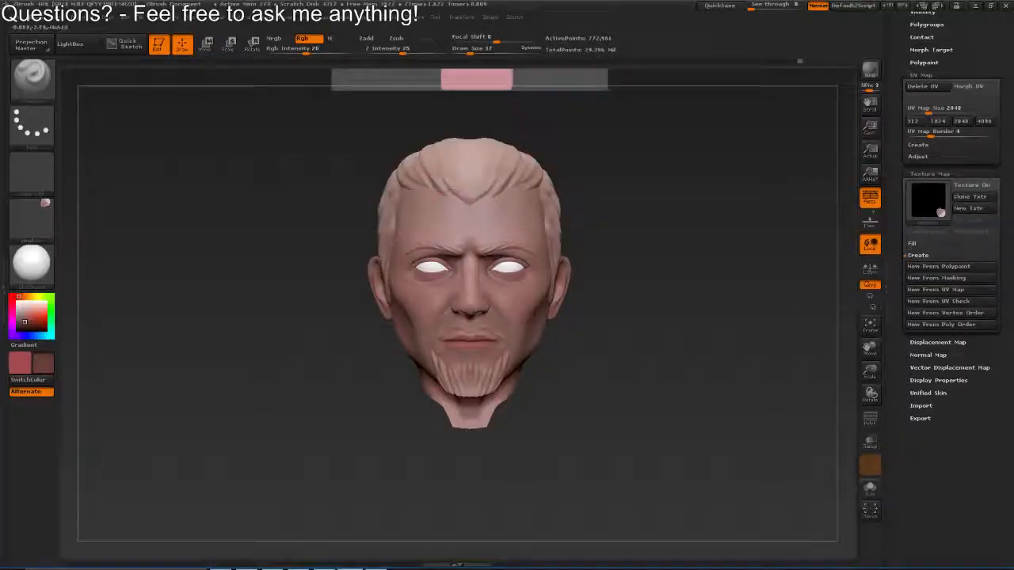
click(38, 228)
click(97, 233)
click(38, 271)
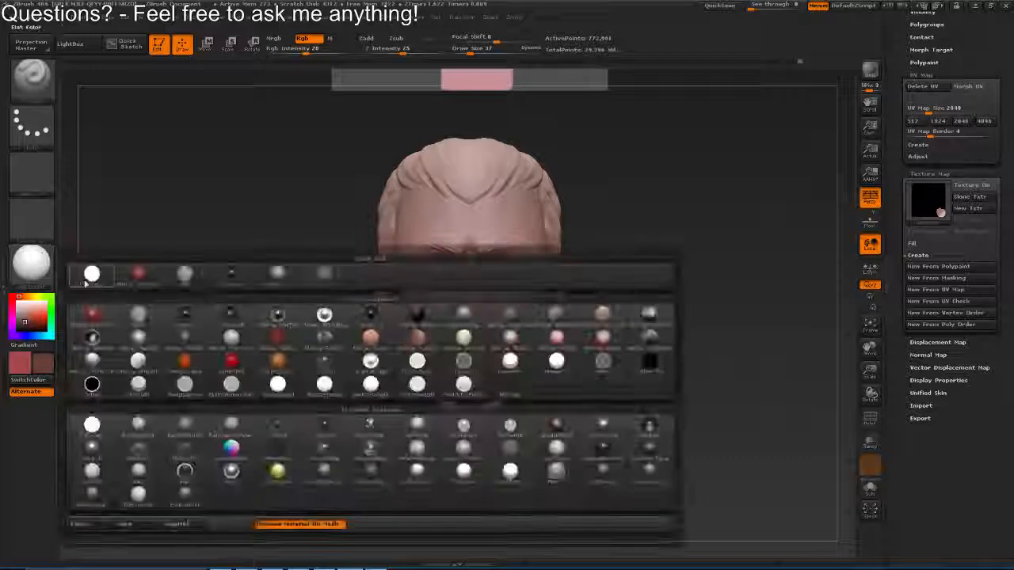
click(93, 423)
Enlarge the brush and blend skin colour over the brow and forehead of the flat-shaded head
ctrl+drag(519, 299, 466, 307)
key(s)
drag(404, 347, 407, 347)
mouse_move(419, 264)
alt+mouse_down()
mouse_move(444, 317)
mouse_move(469, 334)
mouse_move(450, 315)
alt+mouse_up()
key(s)
key(s)
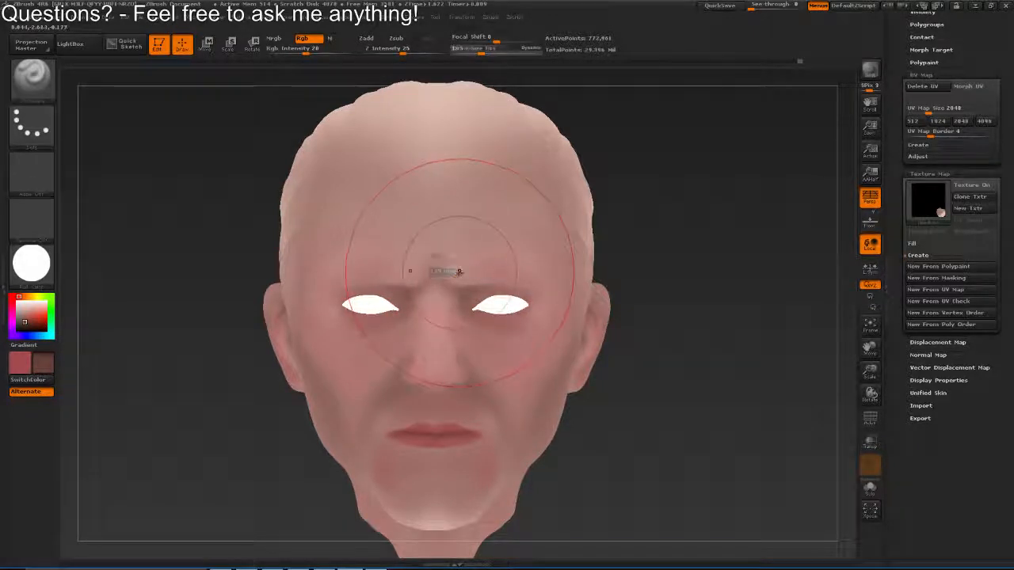
drag(452, 272, 440, 252)
mouse_move(440, 252)
alt+mouse_down()
mouse_move(551, 230)
mouse_move(523, 239)
alt+mouse_up()
key(s)
drag(616, 247, 596, 225)
key(s)
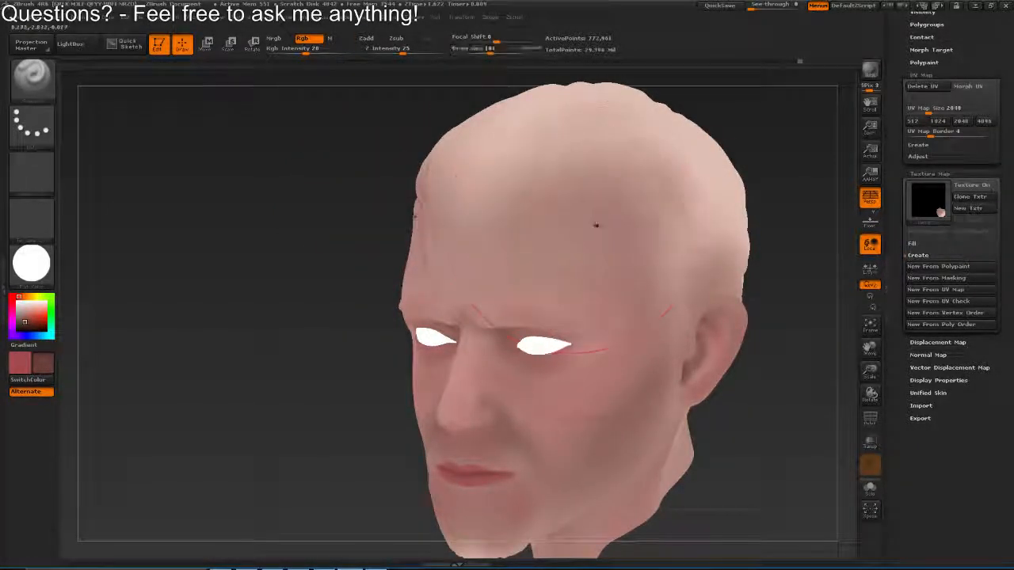
Apply the shaded skin material to the head again and inspect the skin colour from the sides and back
click(32, 262)
click(293, 275)
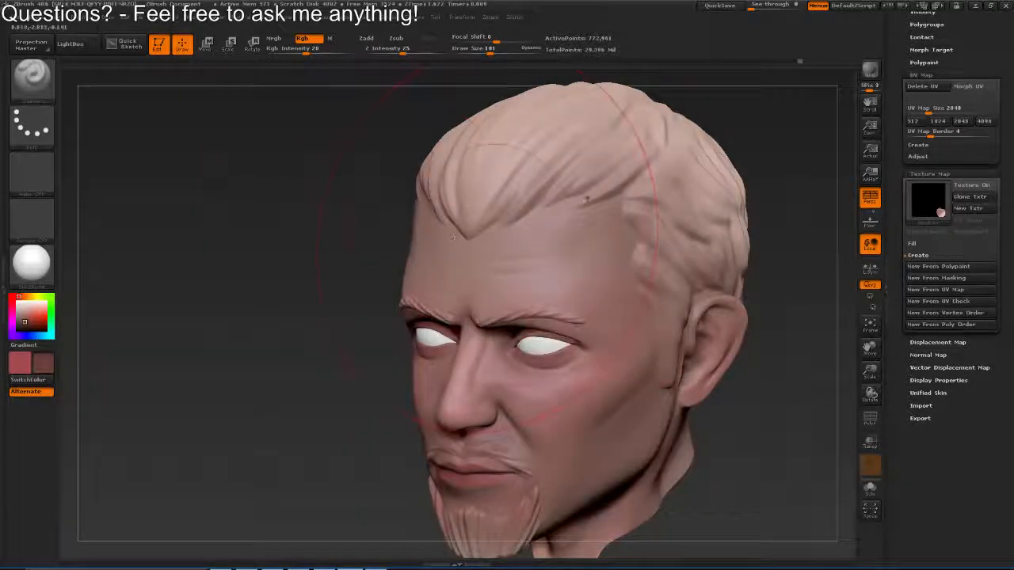
mouse_move(623, 339)
mouse_down()
mouse_move(591, 327)
mouse_move(728, 273)
mouse_up()
mouse_move(301, 170)
mouse_down()
mouse_move(341, 214)
mouse_move(370, 226)
mouse_move(390, 216)
mouse_up()
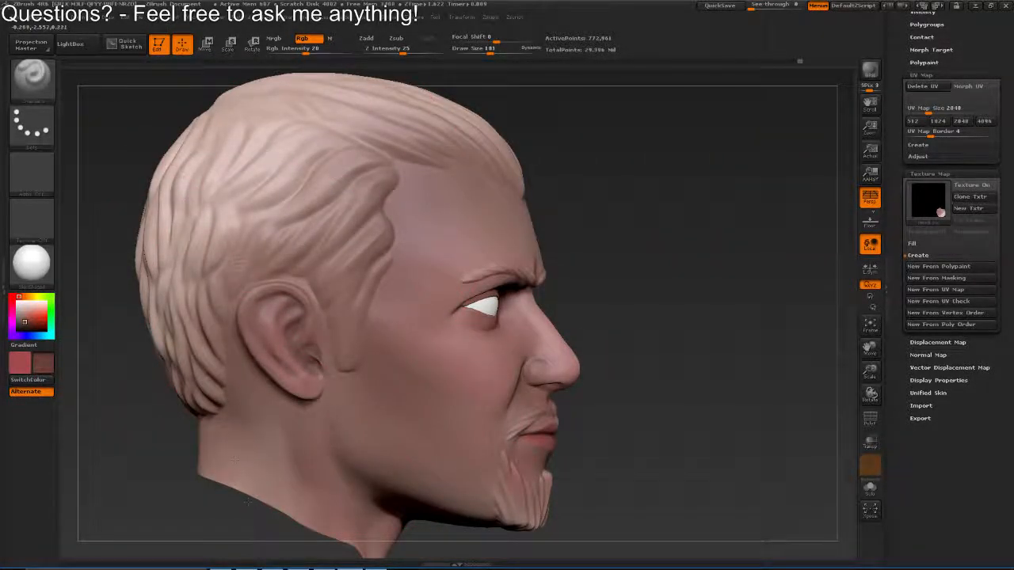
drag(219, 381, 245, 416)
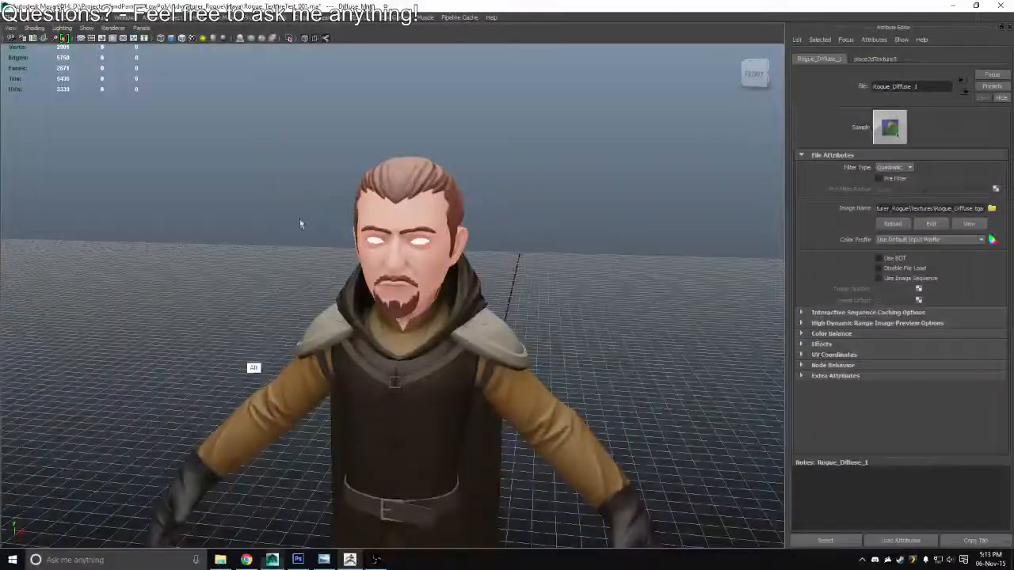
drag(299, 219, 357, 278)
Compare the full character in Maya with the painted head in ZBrush from an angle and from the front
scroll(425, 216, up, 6)
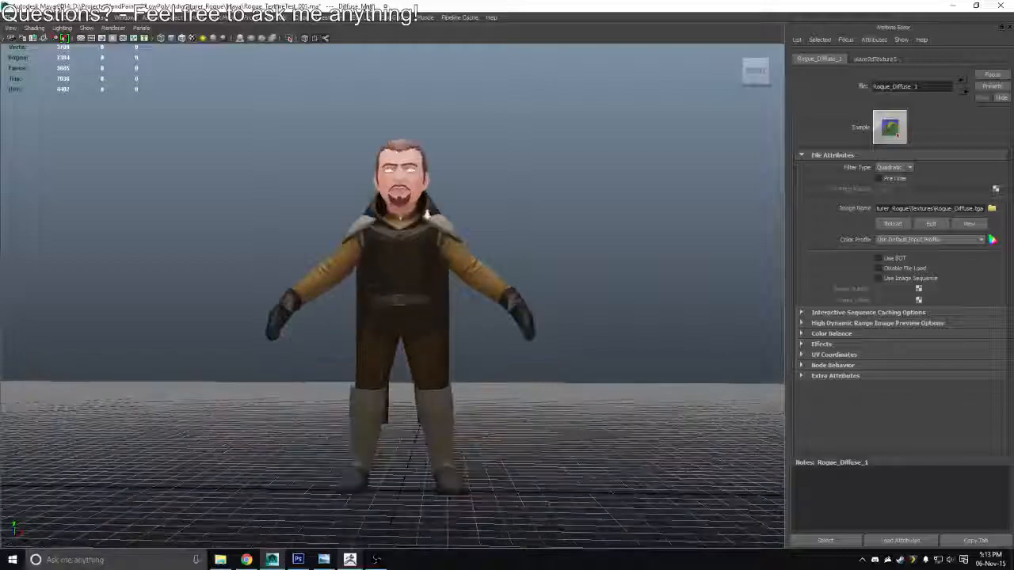
drag(425, 215, 409, 232)
key(alt+Tab)
drag(479, 269, 361, 329)
drag(586, 170, 547, 193)
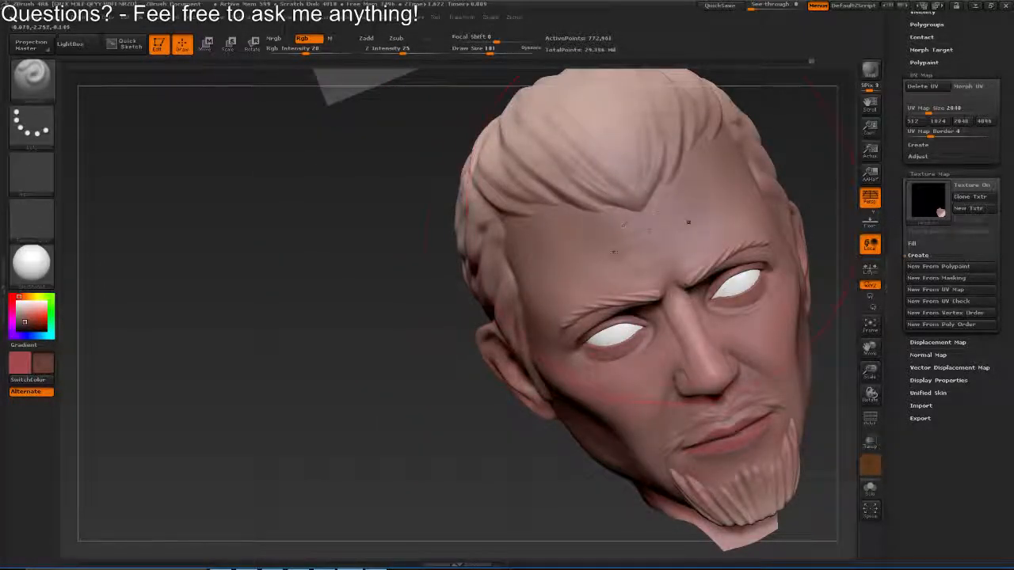
drag(633, 234, 602, 238)
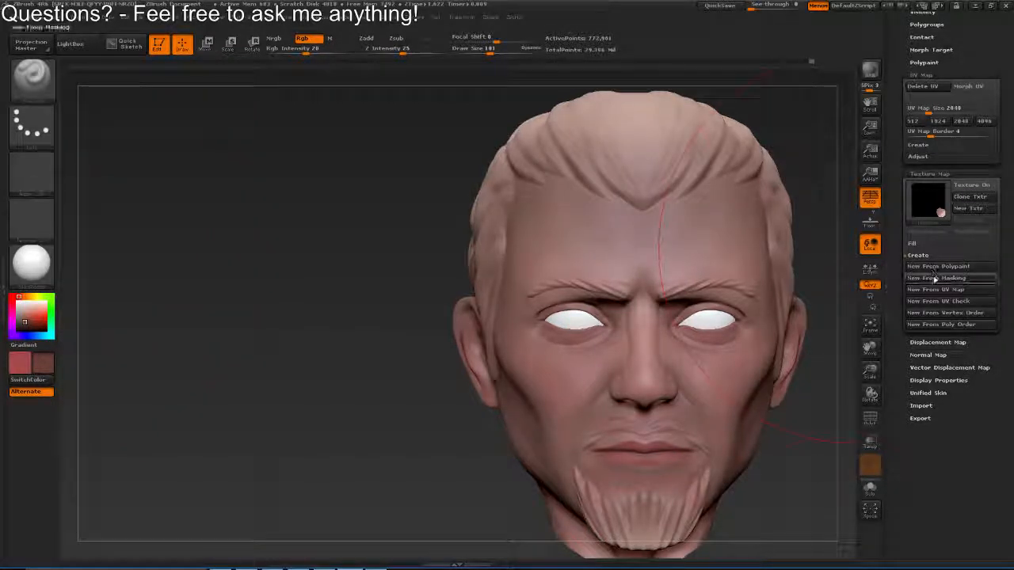
Create a new texture map from the head's polypaint and clone it to the texture palette
click(971, 208)
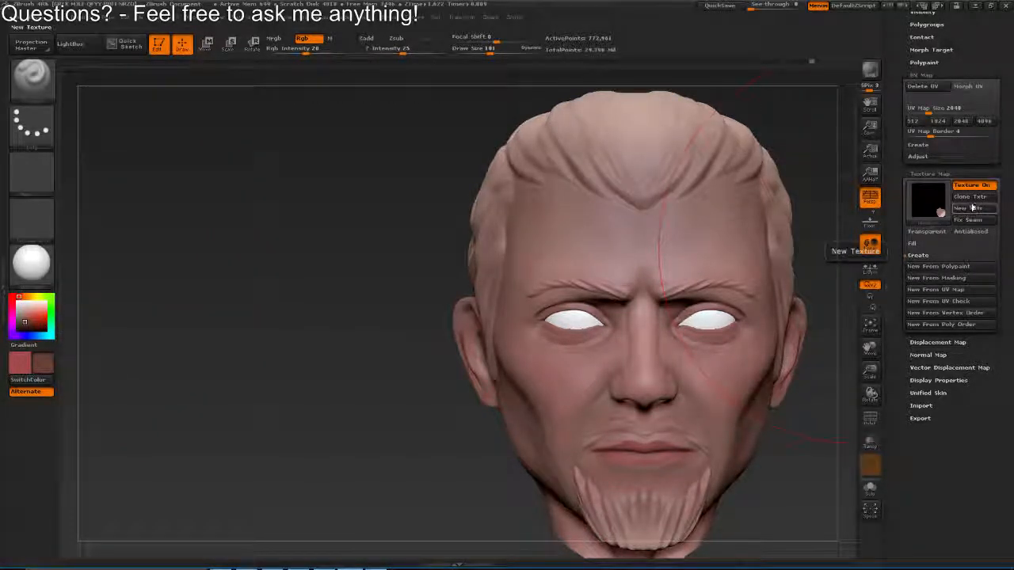
click(971, 198)
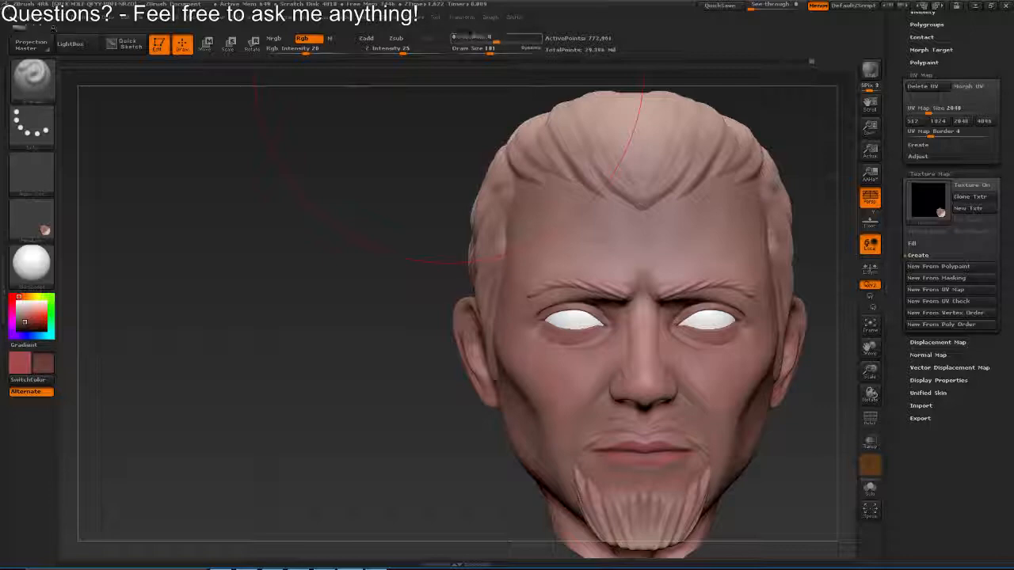
click(418, 16)
Export the cloned head texture in Photoshop format over HeadZbrushDiffuse.PSD on the desktop
click(31, 220)
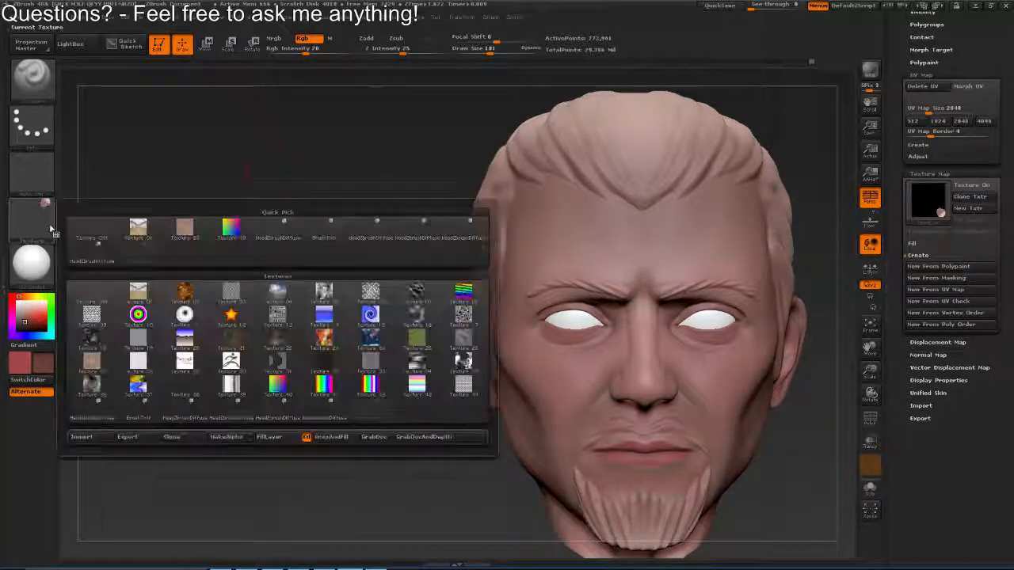
click(127, 436)
click(233, 98)
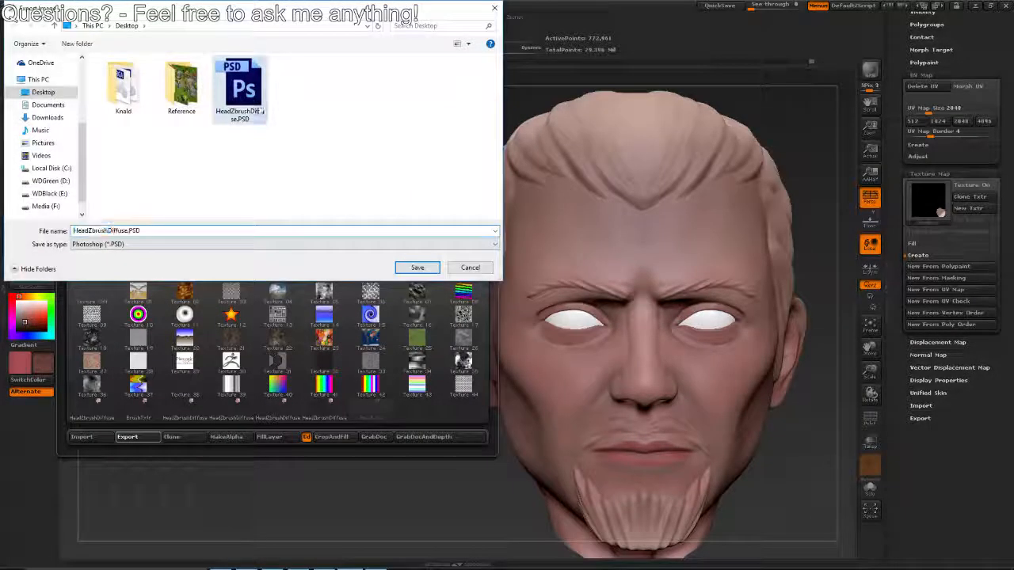
click(414, 267)
click(558, 284)
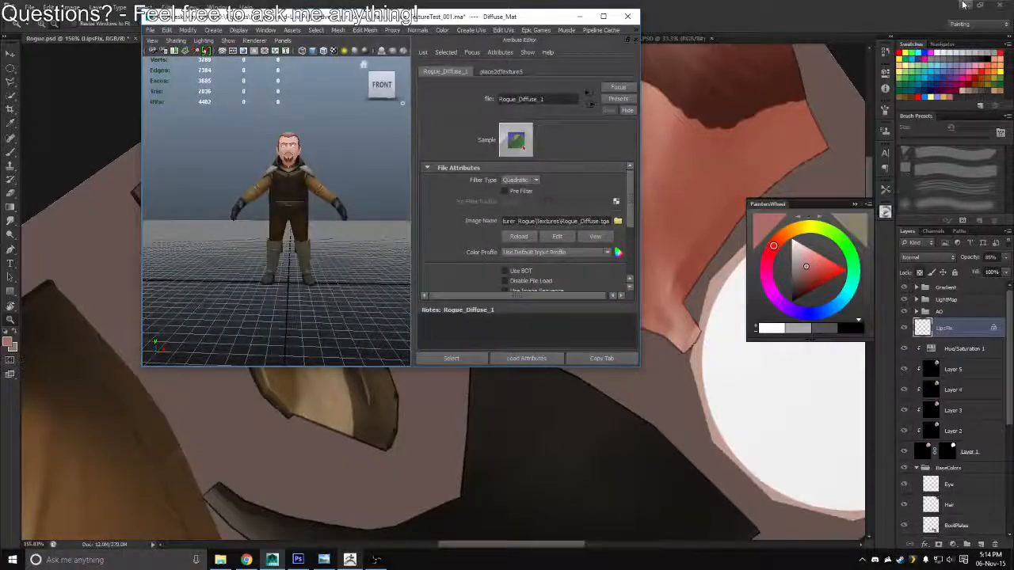
Open HeadZbrushDiffuse.PSD from the desktop in Photoshop and maximize the Photoshop window
click(848, 15)
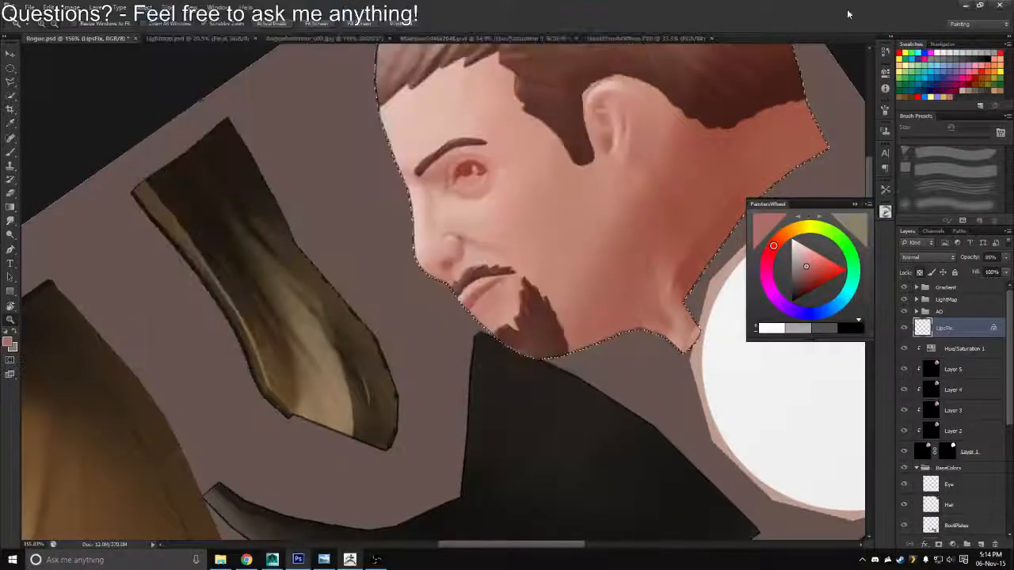
double_click(437, 5)
double_click(19, 184)
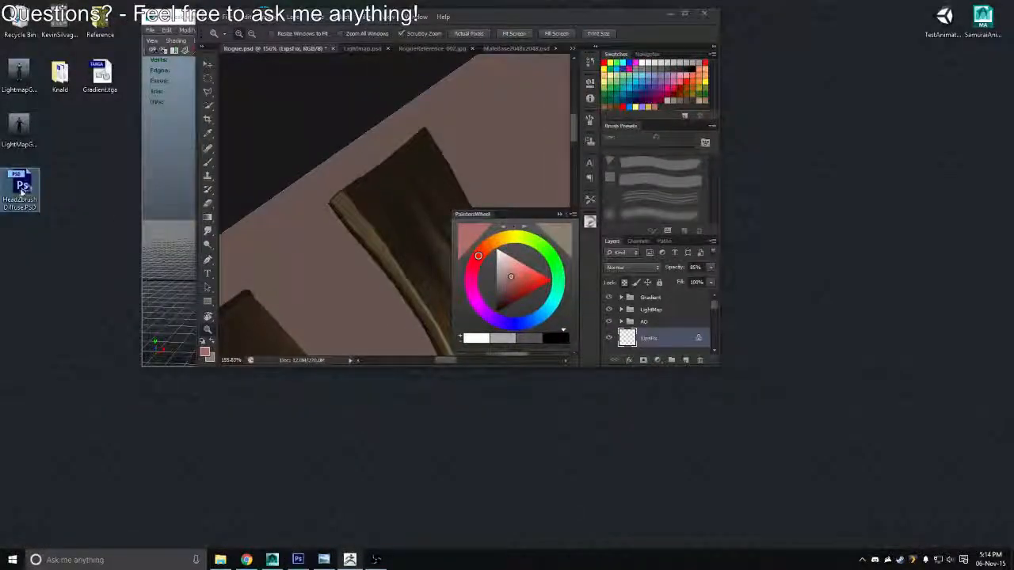
click(576, 246)
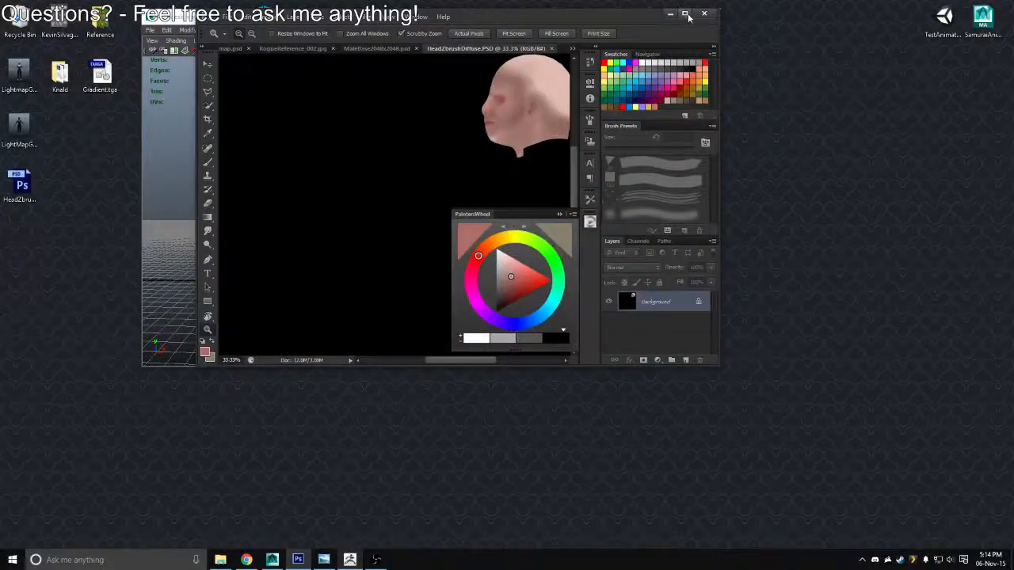
click(686, 14)
Add the exported head texture to Rogue.psd as a new layer directly above Layer 5
click(109, 38)
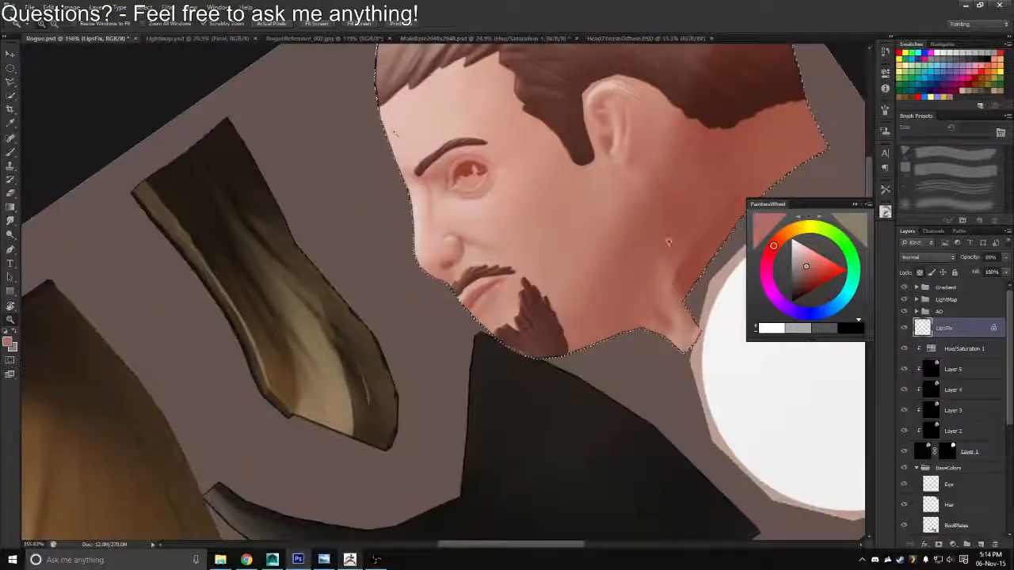
click(954, 370)
key(ctrl+j)
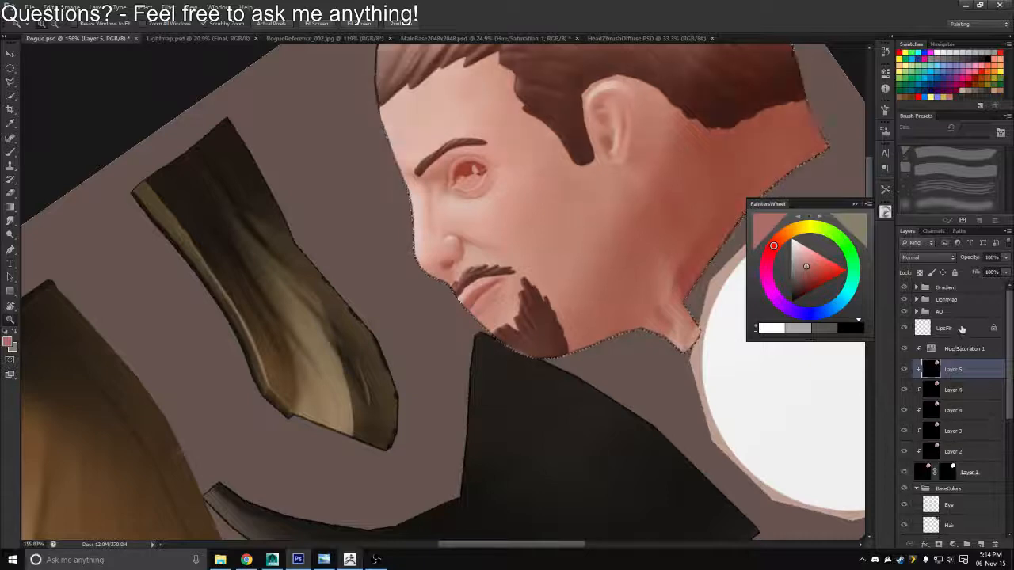
scroll(487, 285, down, 3)
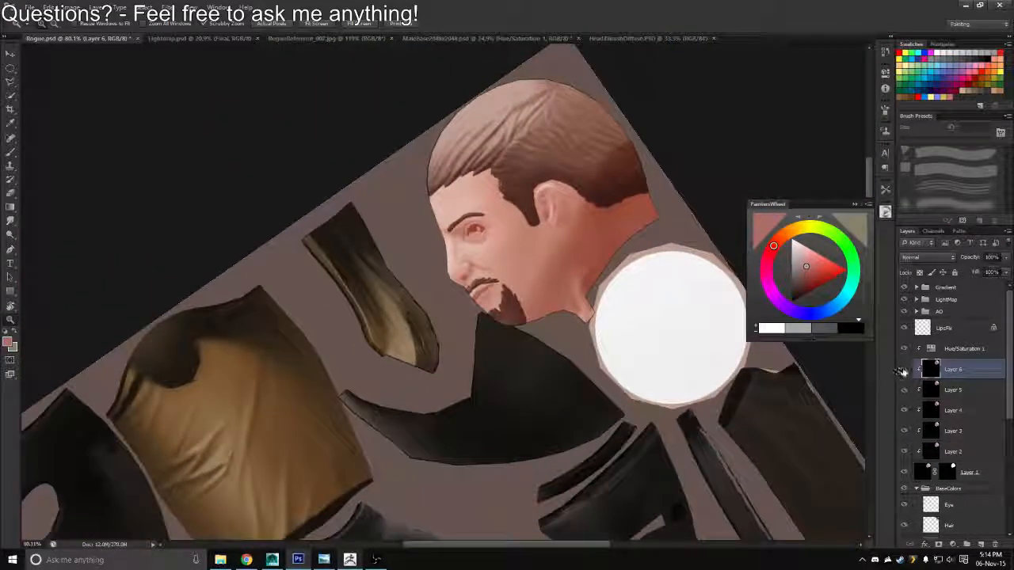
Save the updated texture in Targa format, overwriting Rogue_Diffuse.tga with the default Targa options
key(ctrl+shift+s)
click(530, 278)
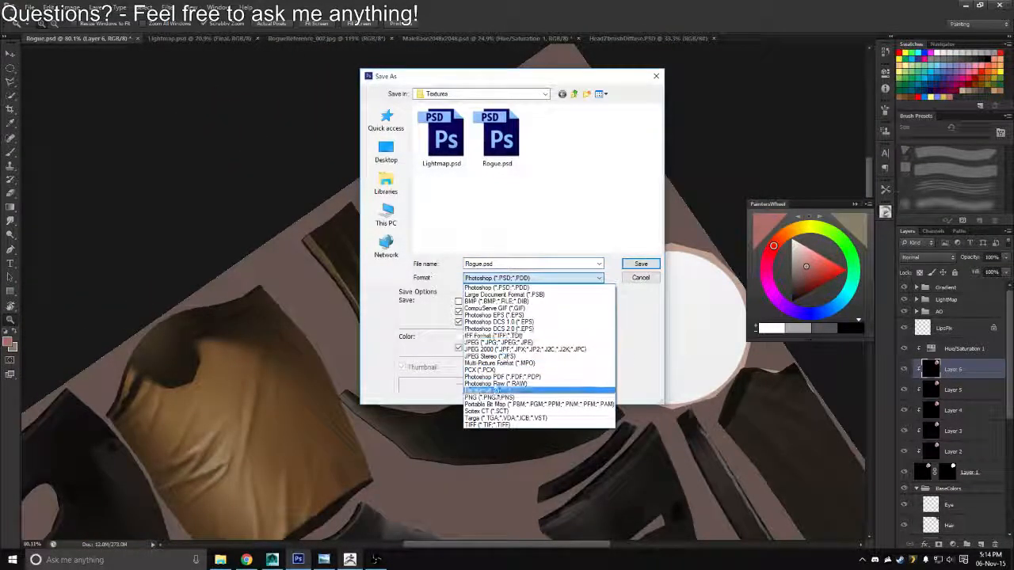
click(507, 417)
double_click(441, 135)
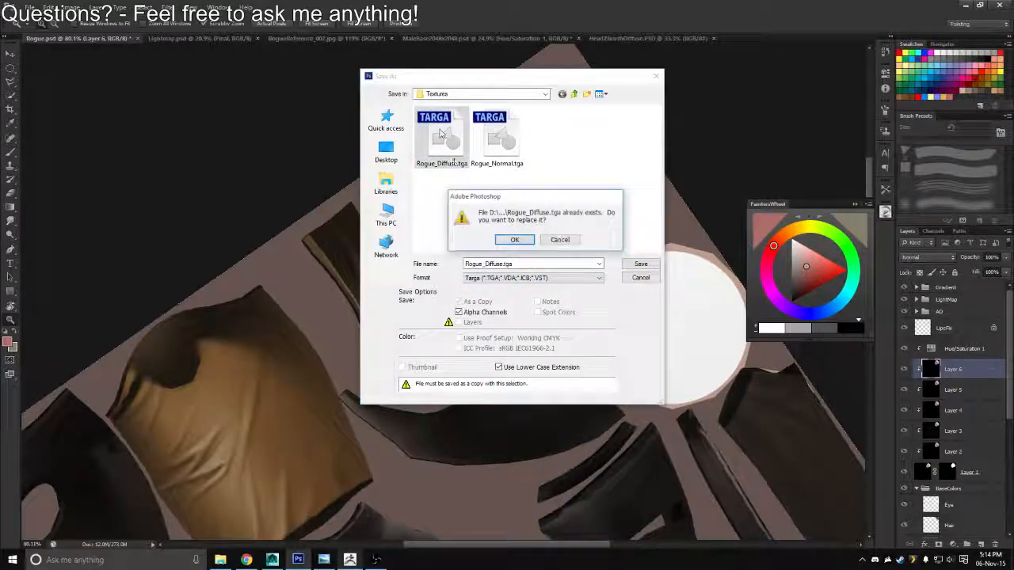
key(Return)
key(Return)
Switch to Maya, reload the Rogue_Diffuse.tga image and inspect the updated head on the character
click(965, 6)
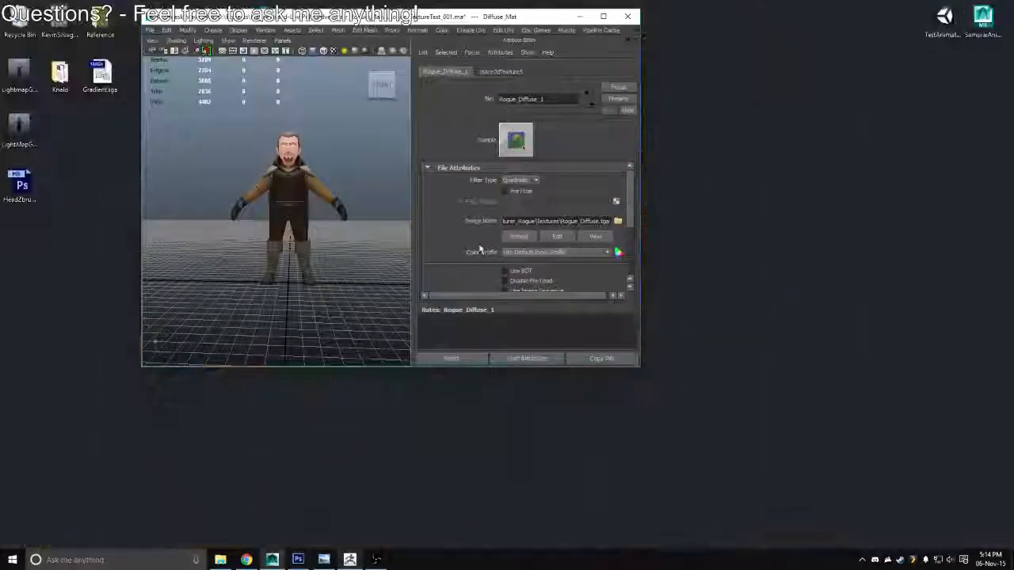
click(603, 16)
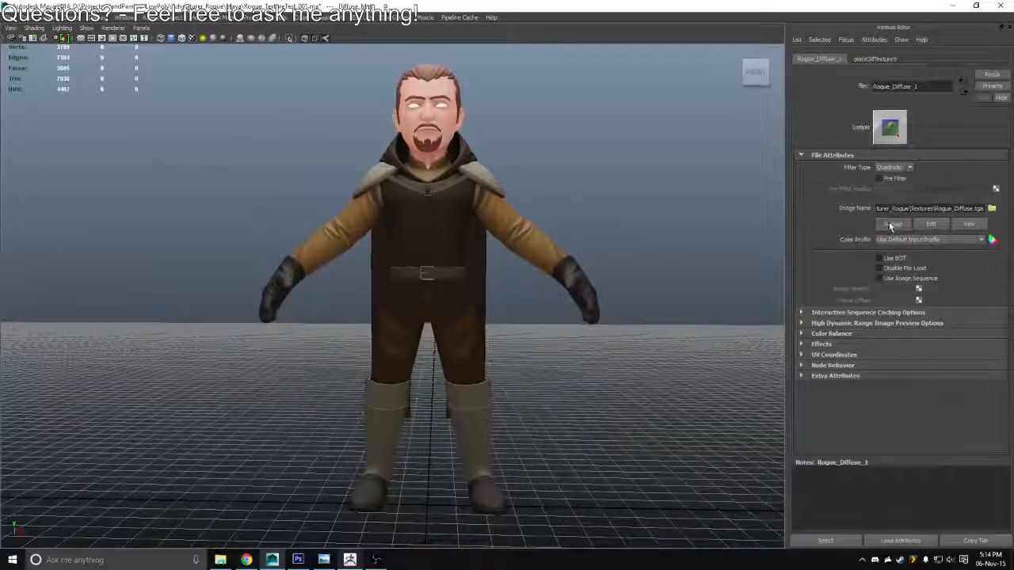
click(889, 227)
drag(491, 226, 567, 207)
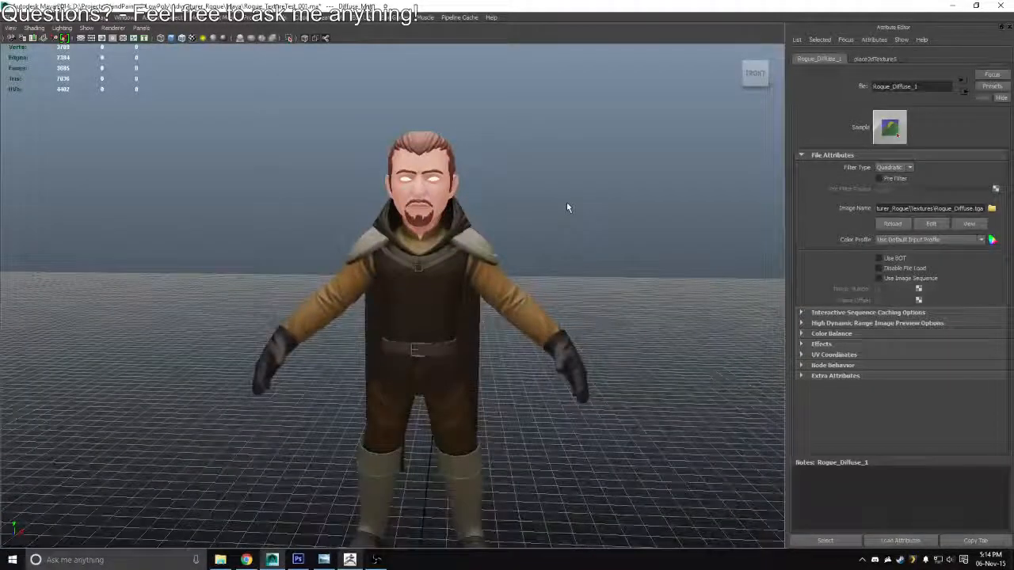
Return to Photoshop and review the whole Rogue texture sheet with the canvas upright
key(alt+Tab)
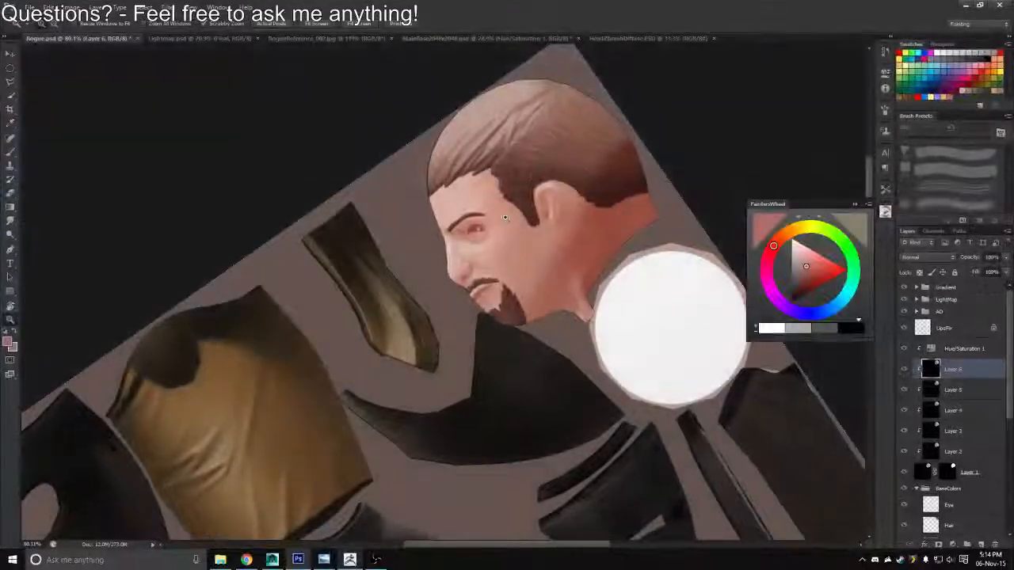
drag(508, 219, 541, 261)
alt+click(564, 230)
alt+click(564, 230)
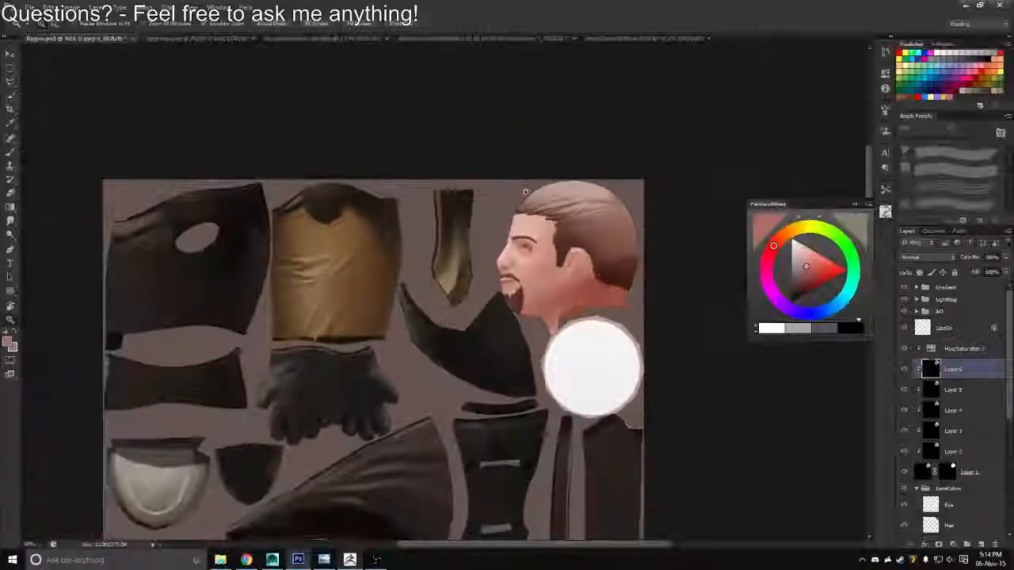
scroll(724, 227, down, 2)
Switch to ZBrush, view the head at an angle, set the draw size to 15 and turn the brush texture off
key(alt+Tab)
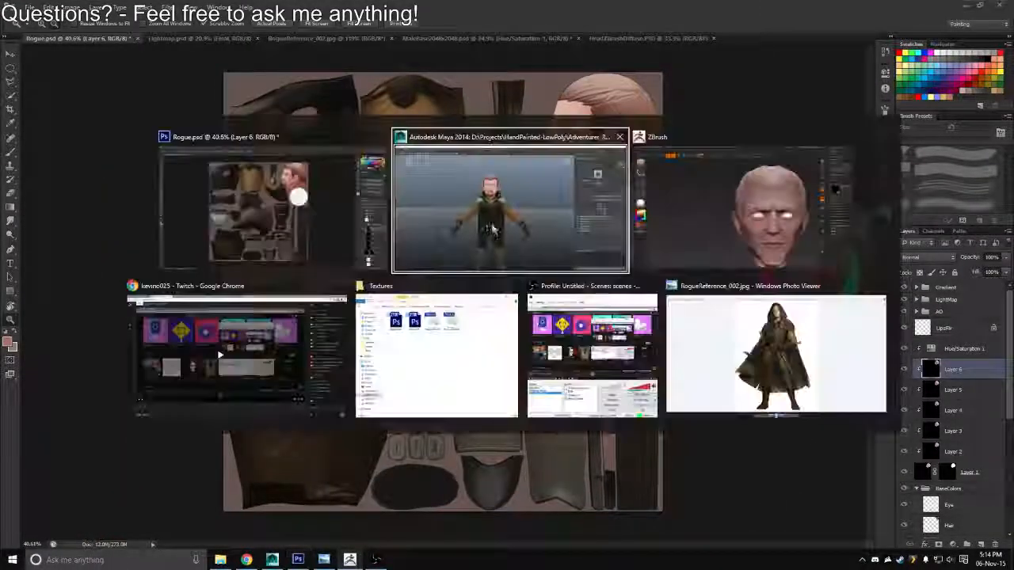
key(alt+Tab)
drag(261, 262, 82, 264)
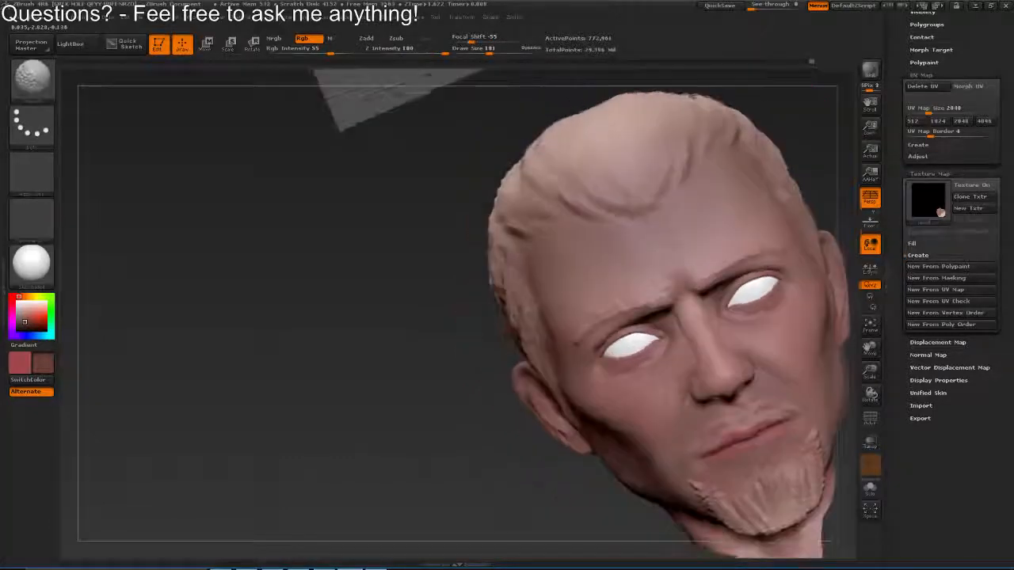
drag(832, 215, 666, 203)
drag(229, 258, 130, 244)
key(s)
drag(428, 242, 414, 243)
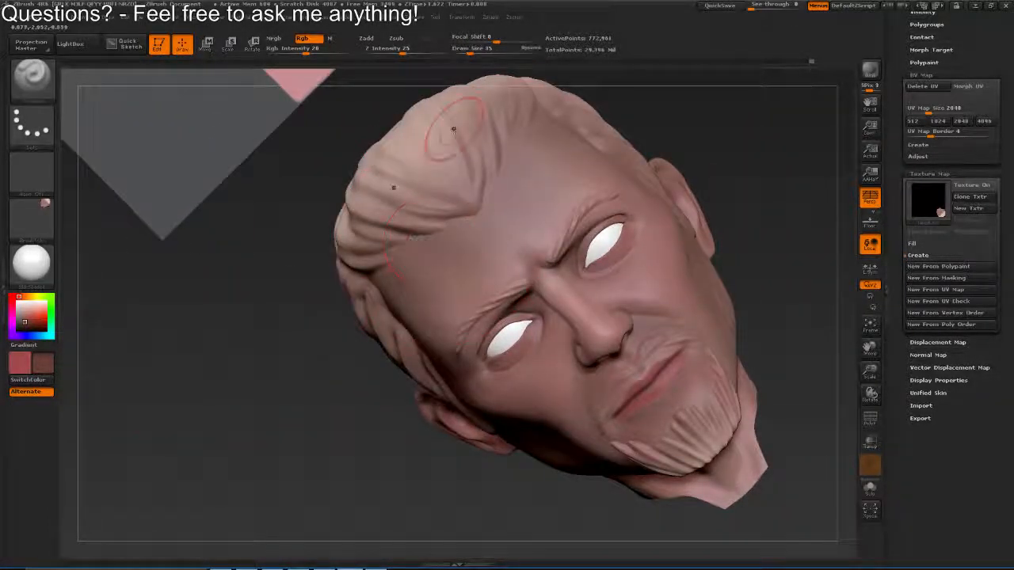
click(33, 220)
click(91, 233)
Set the draw size to 9 and paint fine reddish wrinkle strokes across the forehead
drag(388, 190, 518, 224)
key(s)
drag(519, 223, 562, 203)
key(s)
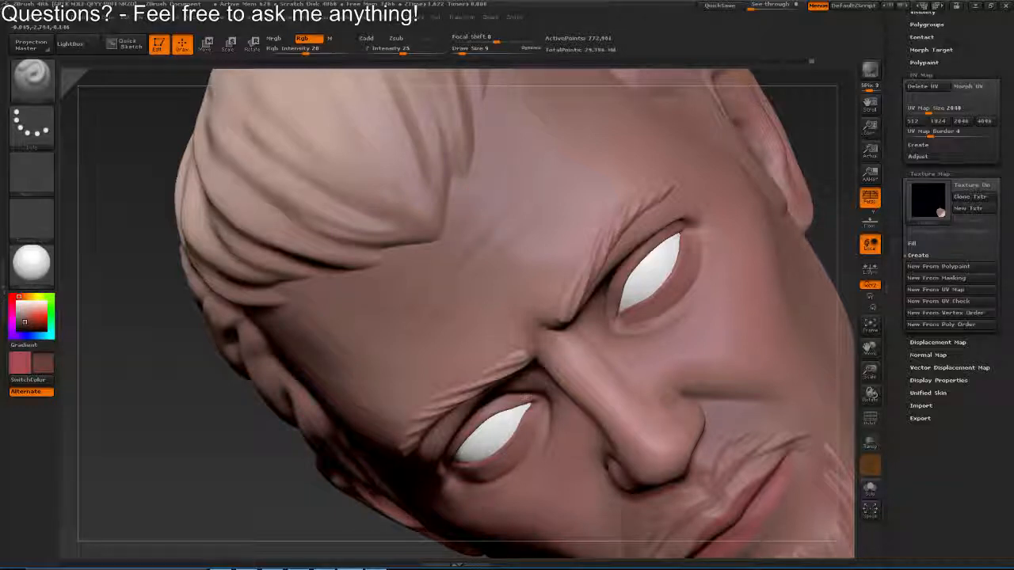
mouse_move(482, 195)
mouse_down()
mouse_move(467, 173)
mouse_move(496, 170)
mouse_move(471, 192)
mouse_move(486, 129)
mouse_move(457, 96)
mouse_move(396, 265)
mouse_move(416, 238)
mouse_up()
key(ctrl)
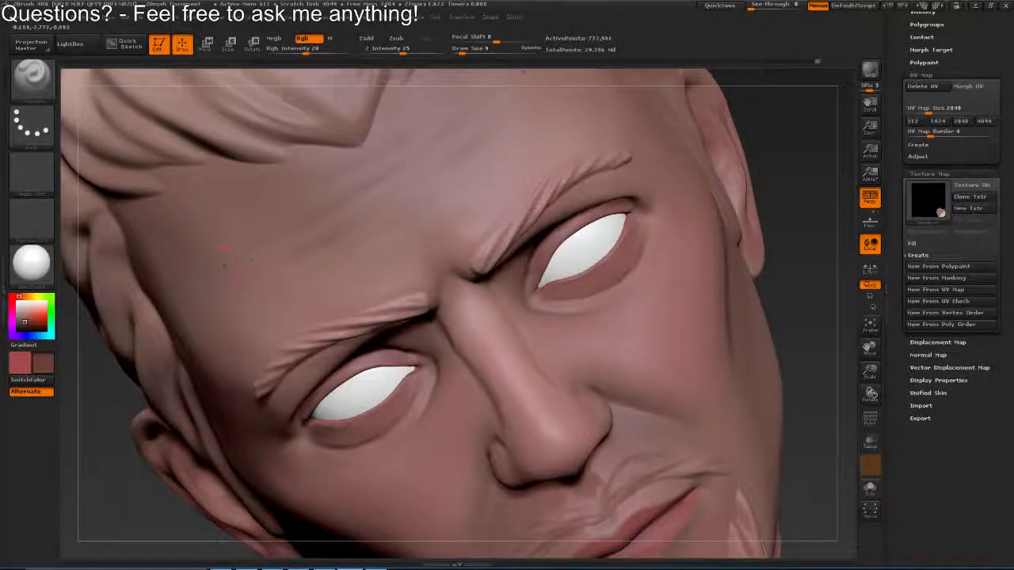
drag(224, 265, 386, 169)
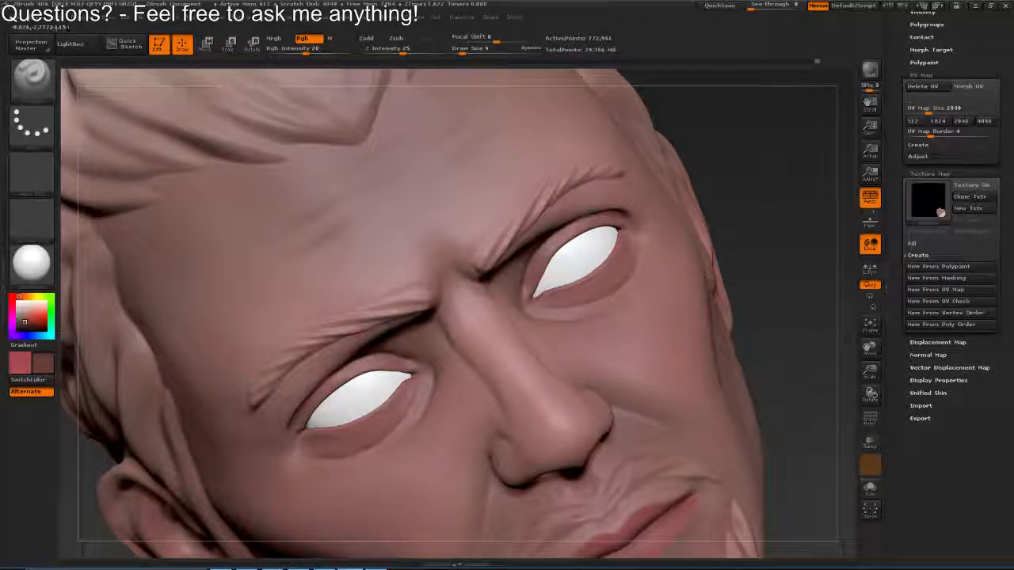
key(ctrl+z)
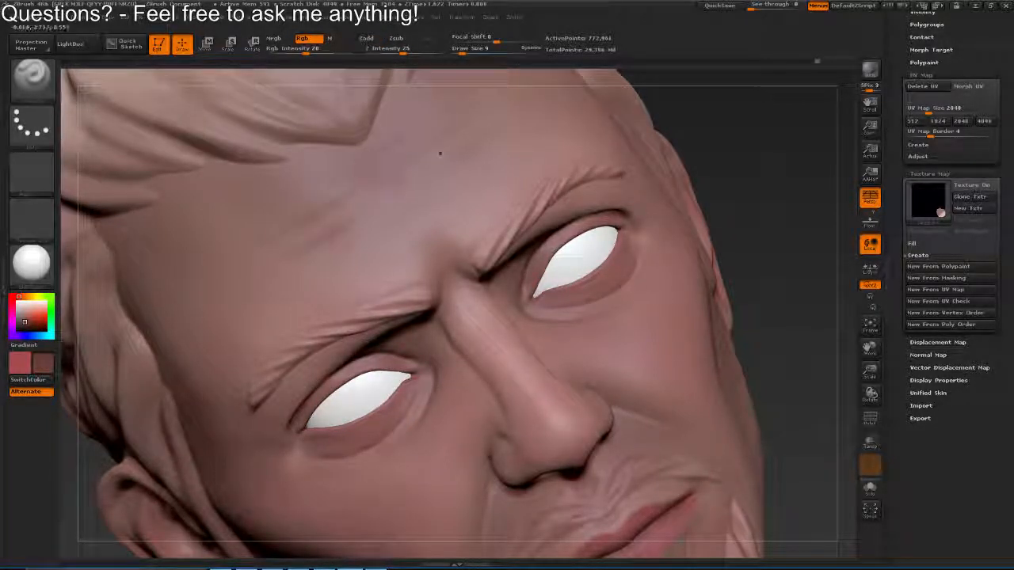
drag(369, 156, 398, 135)
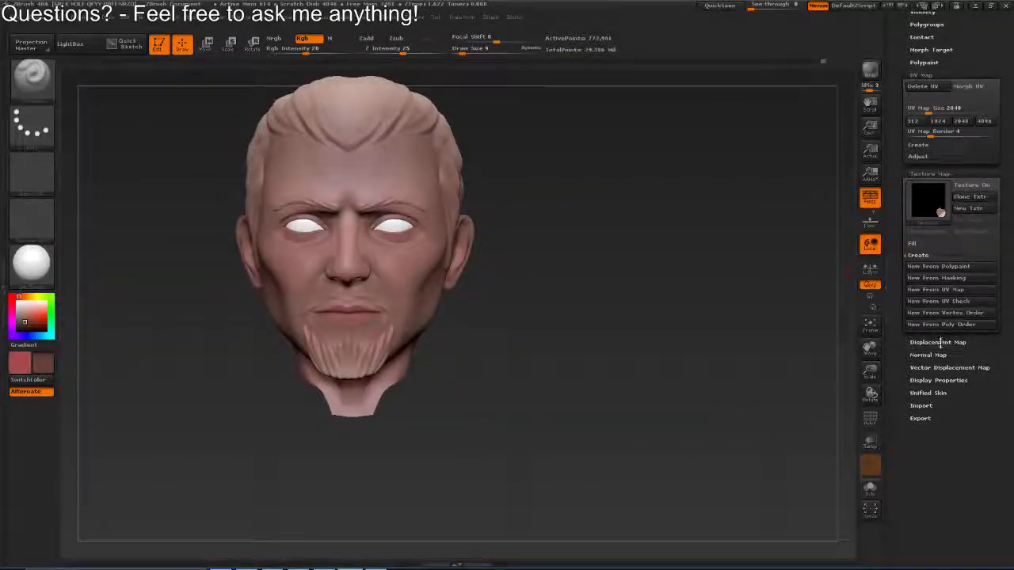
Create a texture map from the head's polypaint, clone it and export it over HeadZbrushDiffuse.PSD on the desktop
click(961, 290)
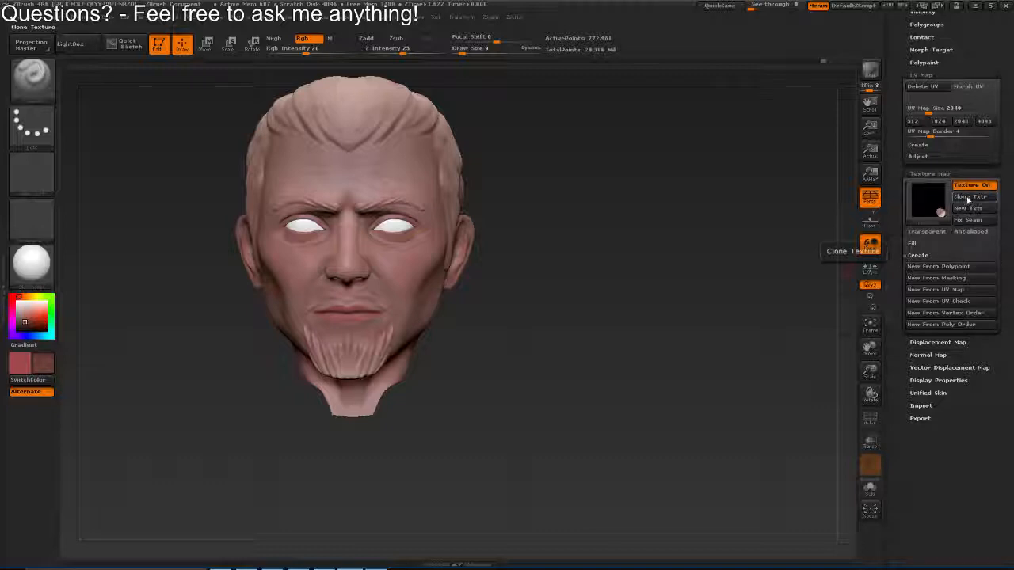
click(971, 197)
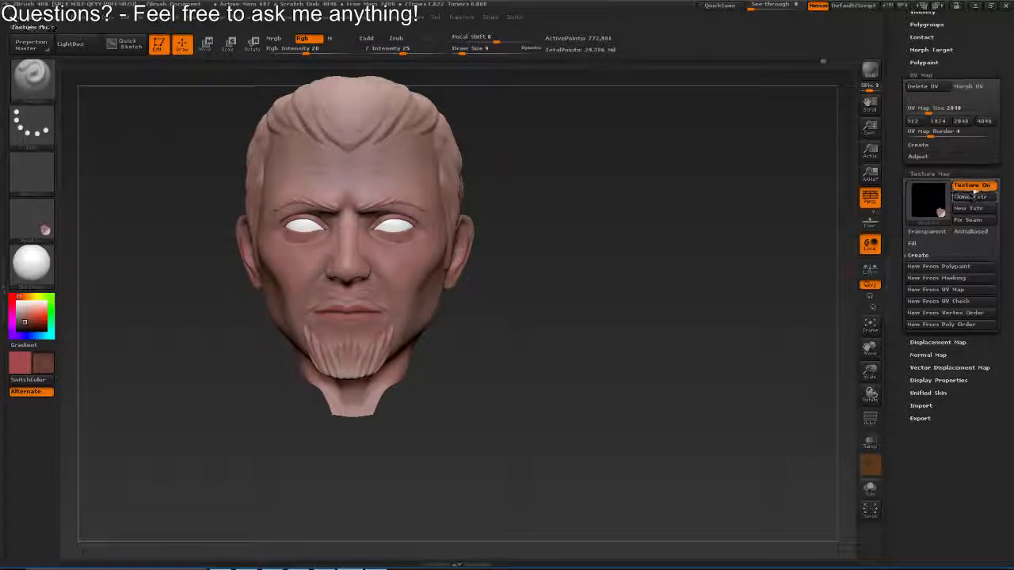
click(419, 17)
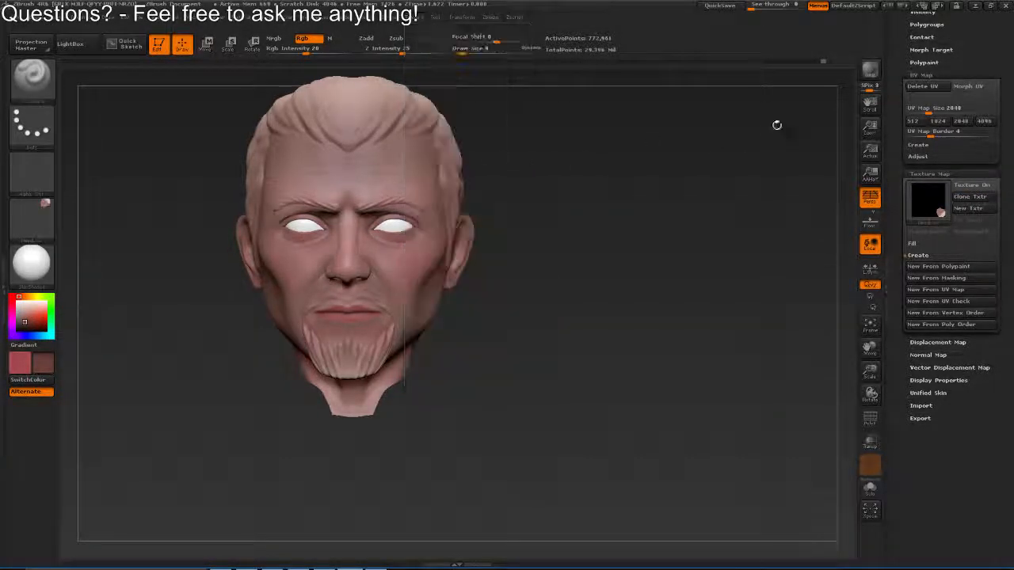
click(49, 207)
click(127, 436)
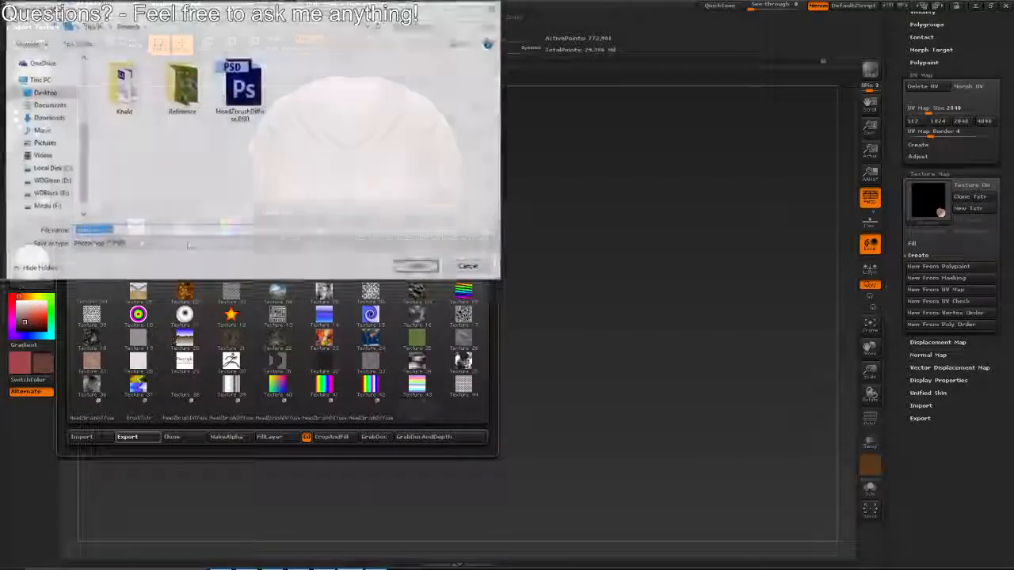
click(232, 92)
click(417, 267)
click(532, 281)
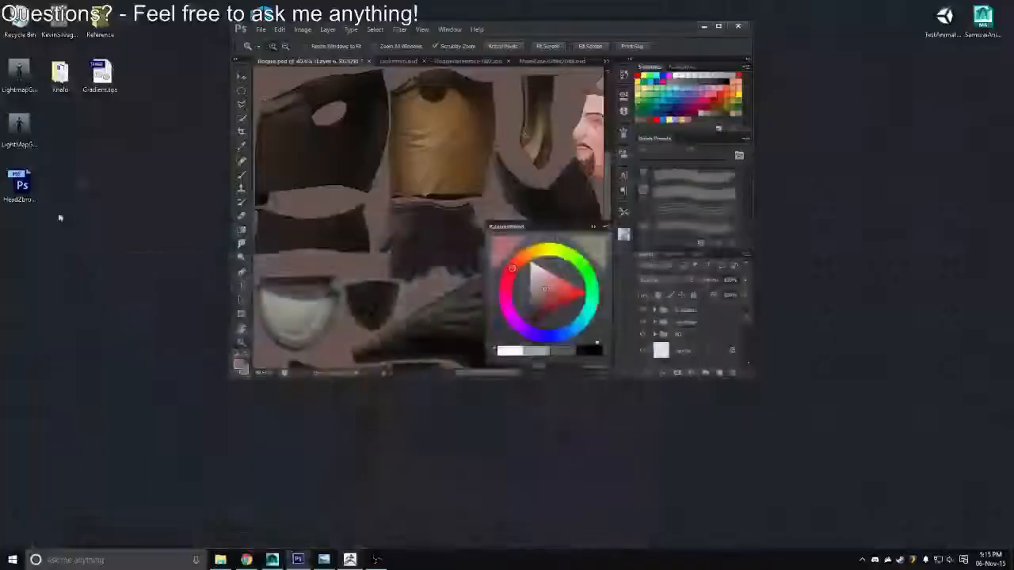
Open the updated HeadZbrushDiffuse.PSD in Photoshop and paste its image into Rogue.psd as a new clipped layer above Layer 6
double_click(20, 184)
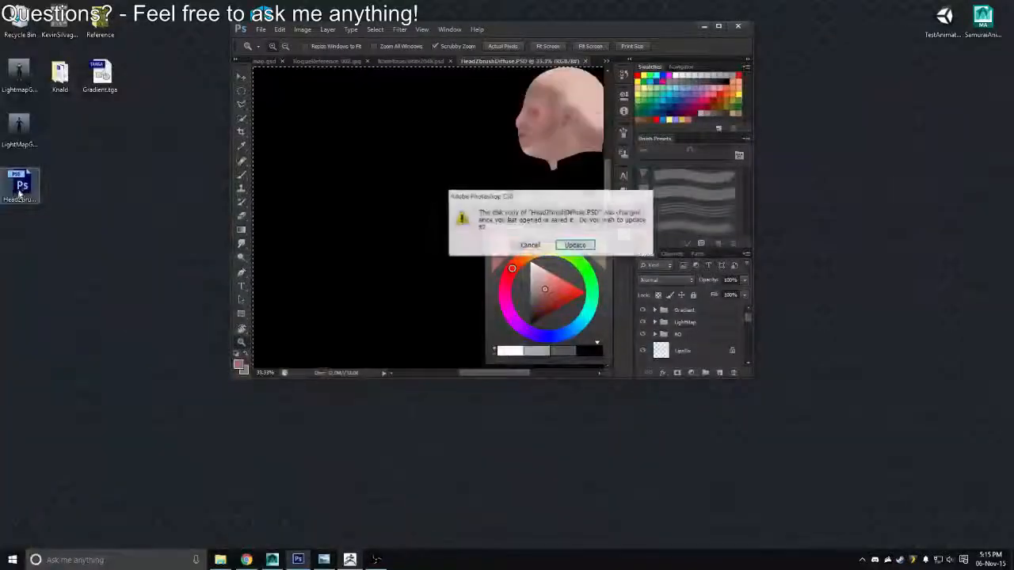
key(Return)
click(719, 26)
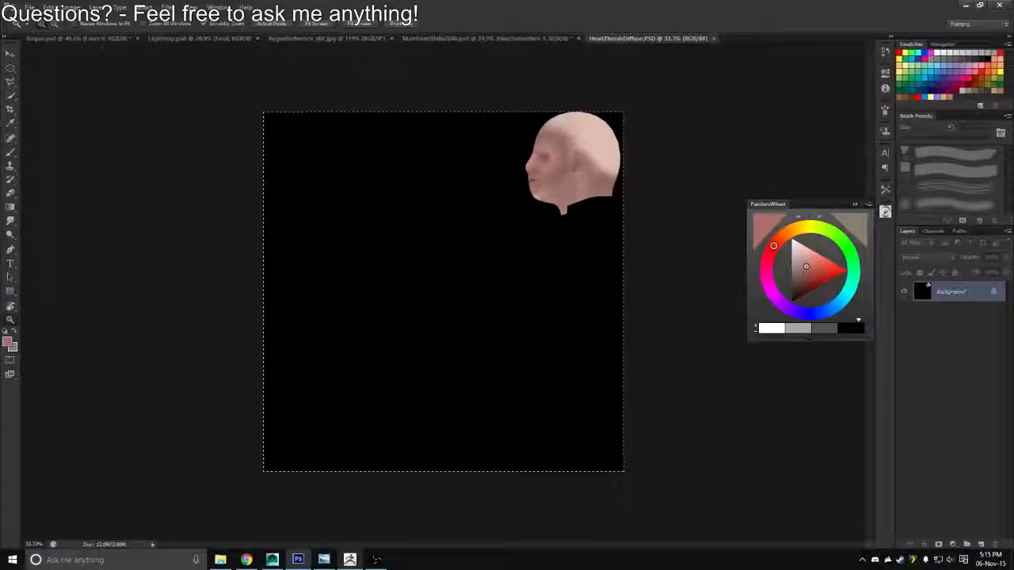
click(102, 39)
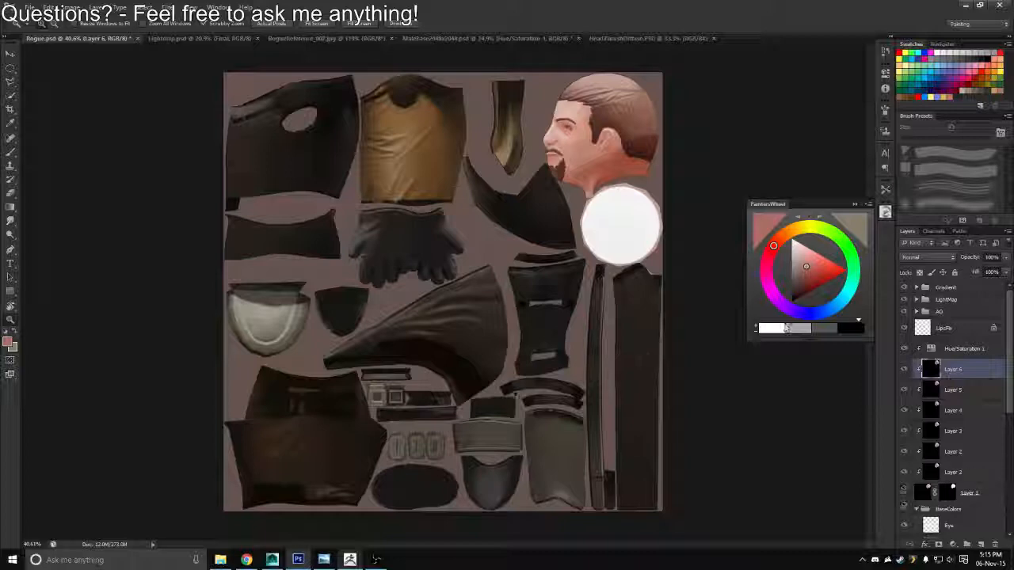
drag(552, 119, 642, 143)
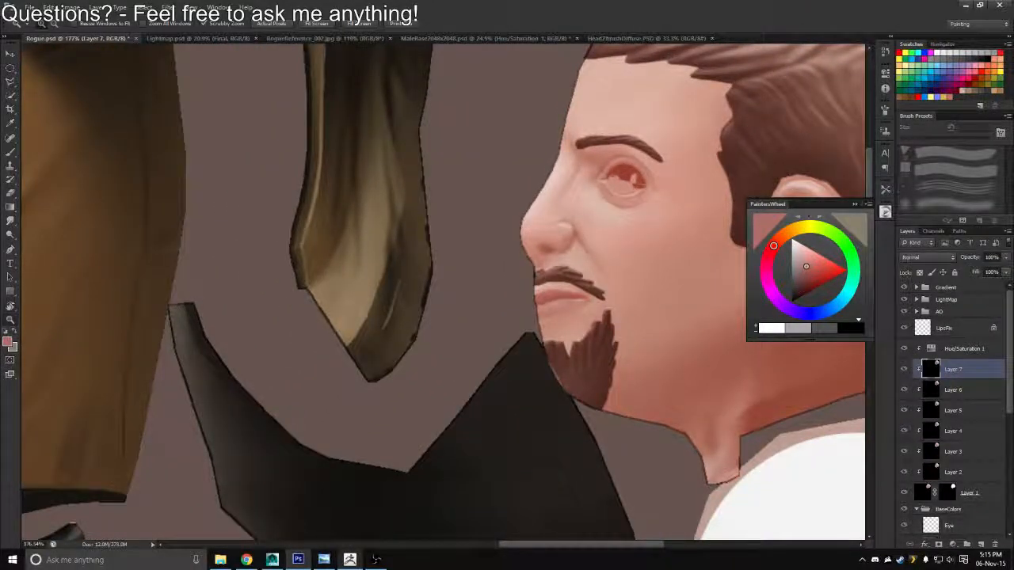
Take the Brush tool and add a new empty layer above LipsFix for work on the forehead
key(r)
drag(554, 127, 372, 107)
drag(372, 107, 415, 252)
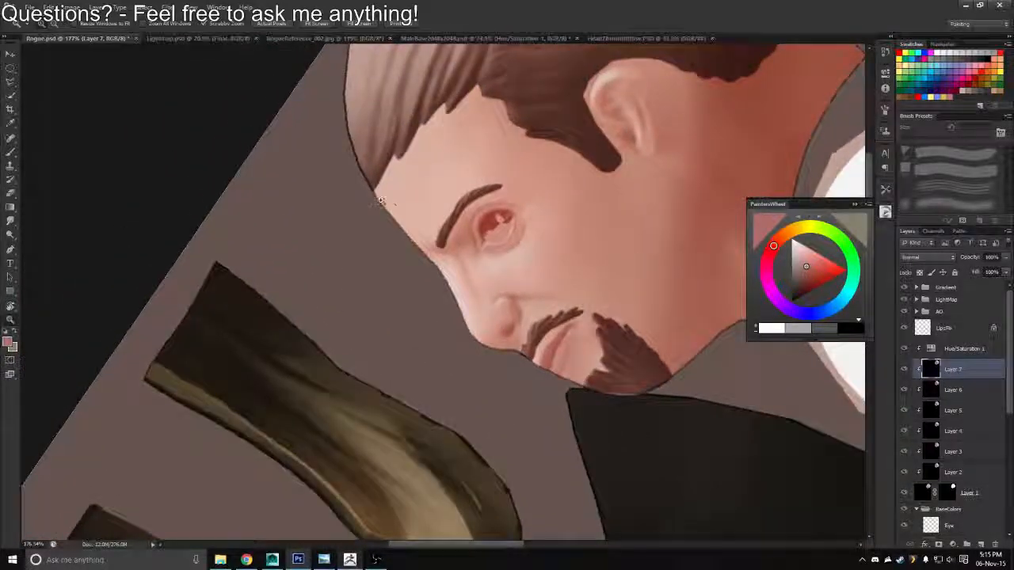
drag(380, 201, 404, 201)
key(b)
click(944, 328)
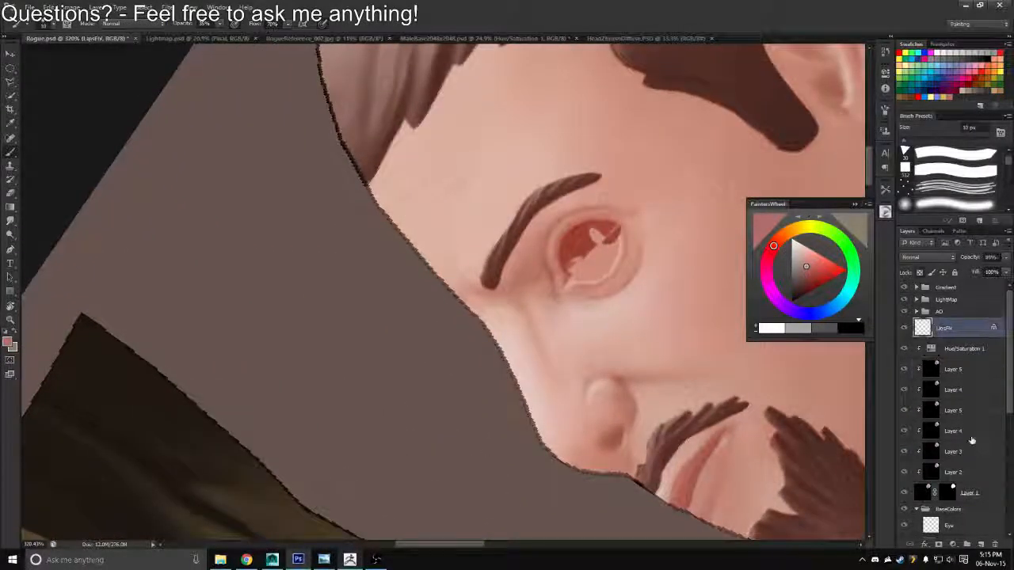
click(979, 544)
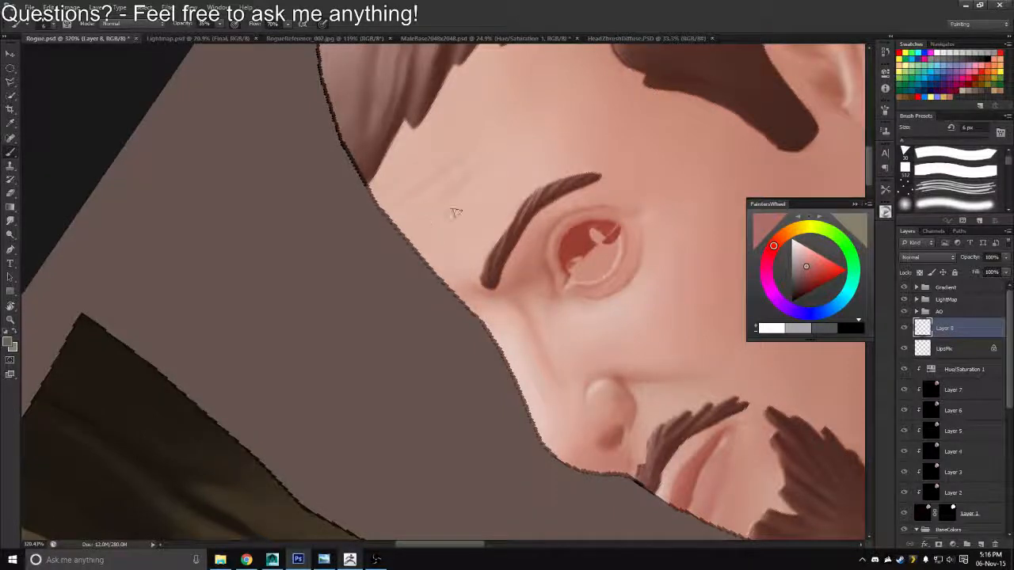
Set the canvas upright again and rename the layer above LipsFix as ForeheadWrinkles
key(z)
drag(455, 212, 385, 199)
key(r)
drag(475, 130, 614, 225)
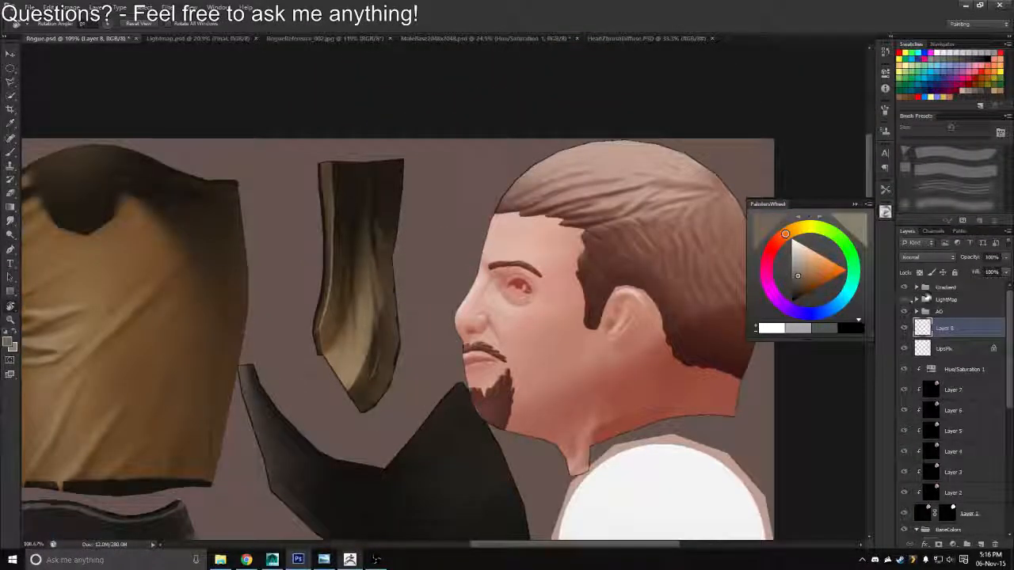
double_click(948, 329)
text(Fore)
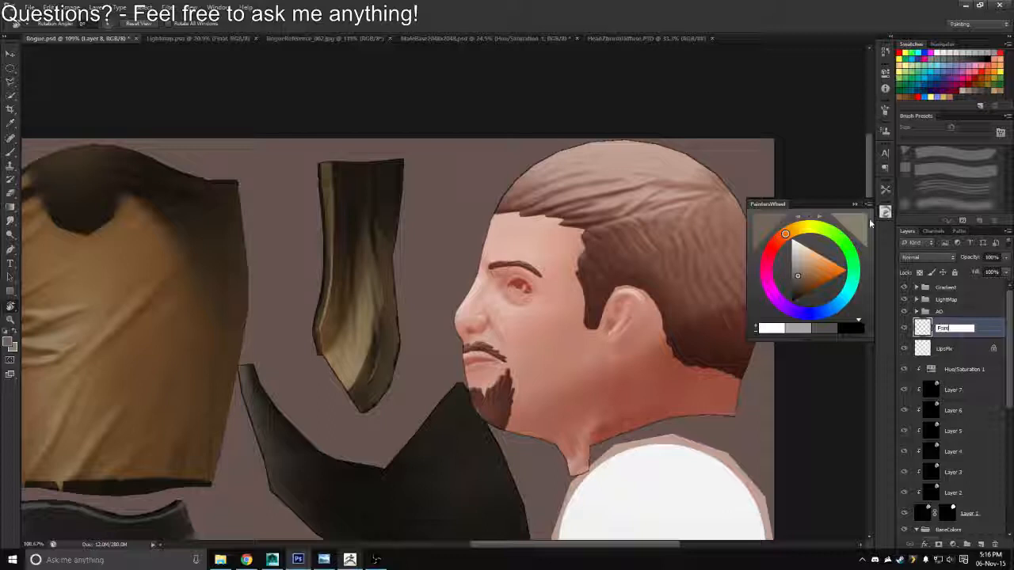
text(headWrinkl)
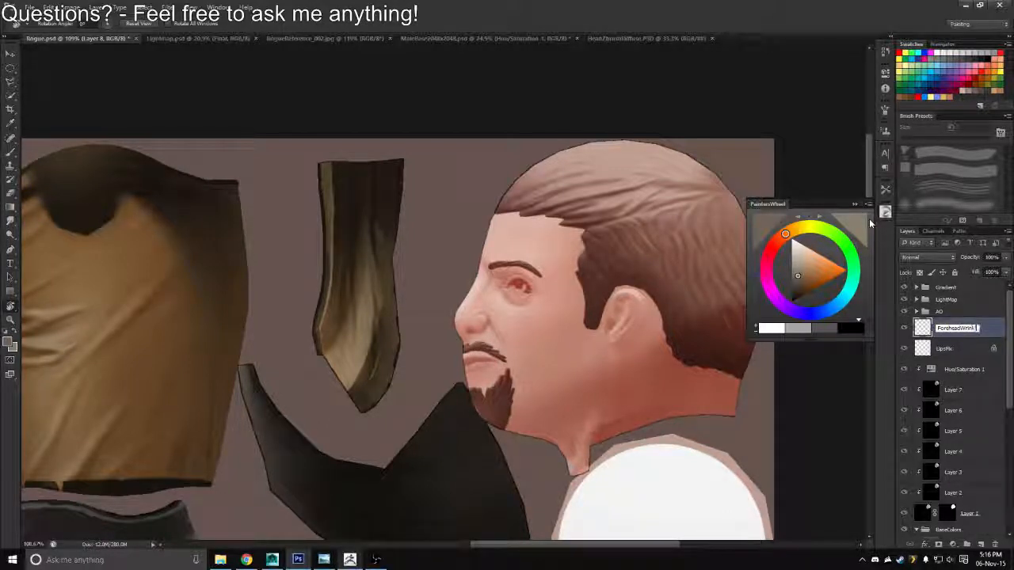
text(es)
key(Return)
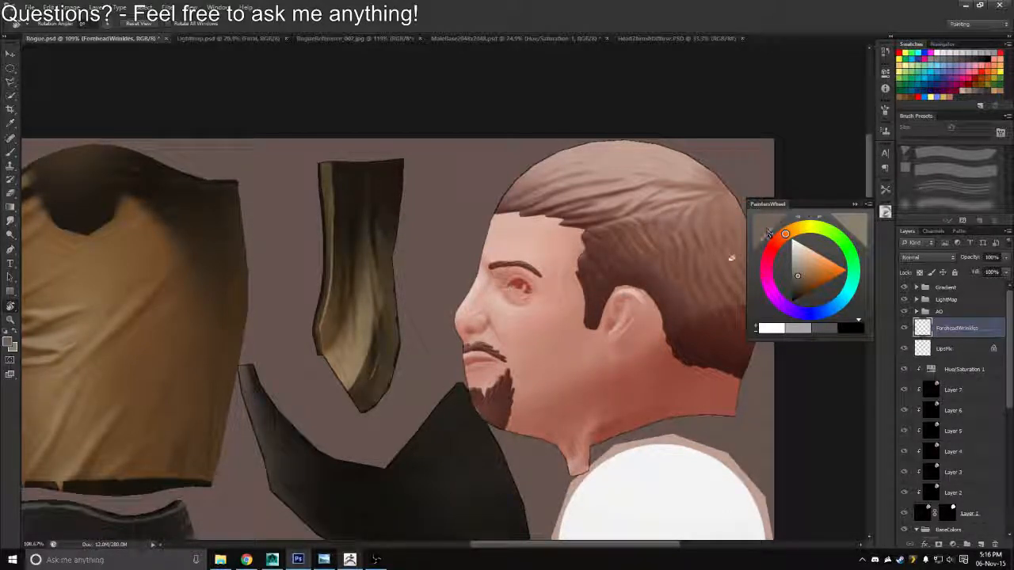
Save a copy of the texture in Targa format, overwriting Rogue_Diffuse.tga
click(514, 278)
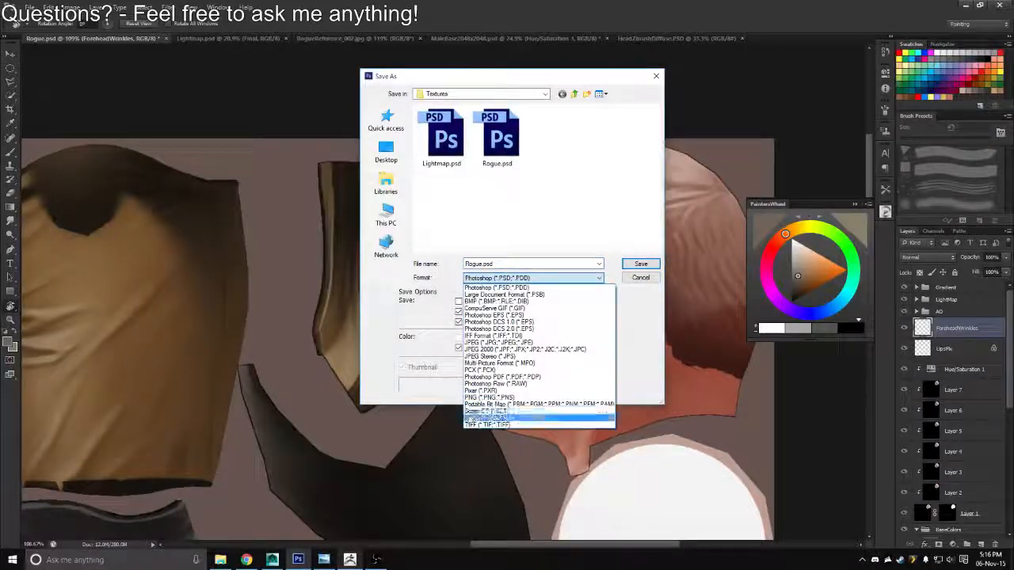
click(511, 417)
double_click(442, 139)
Switch to Maya, open the Rogue_Diffuse_1 file texture of Diffuse_Mat and inspect the character from near and far
key(alt+Tab)
key(Tab)
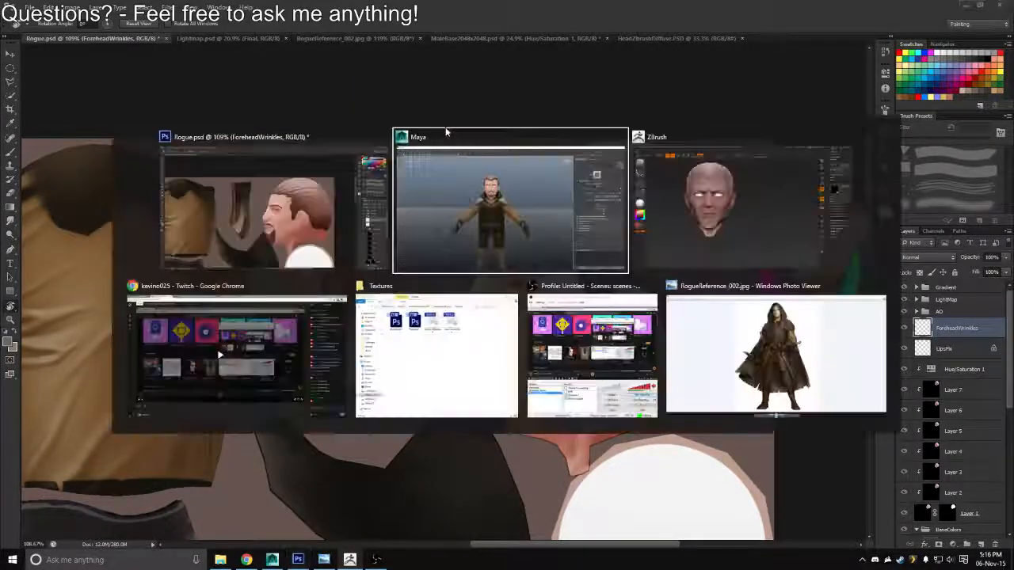
click(475, 166)
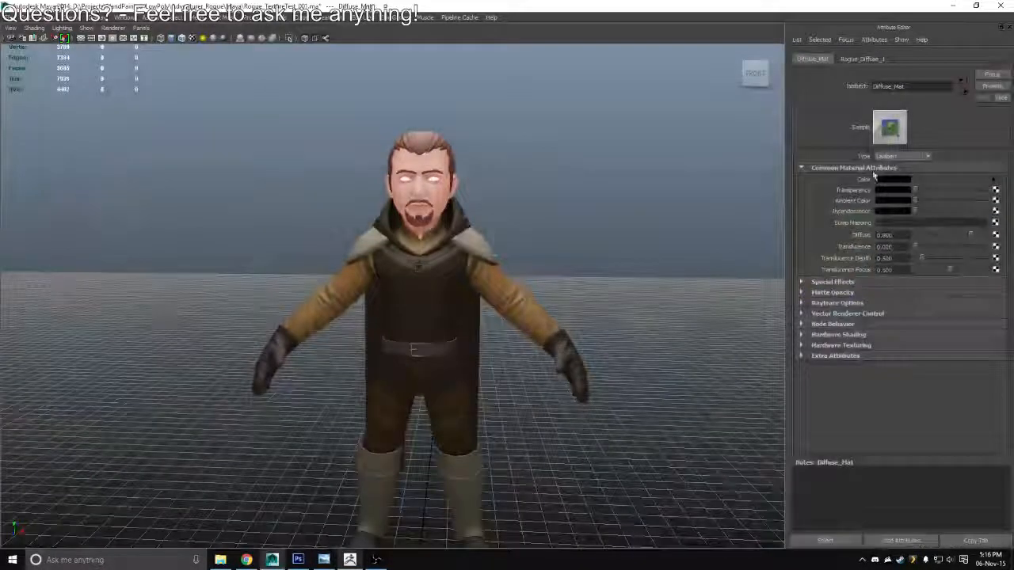
click(993, 180)
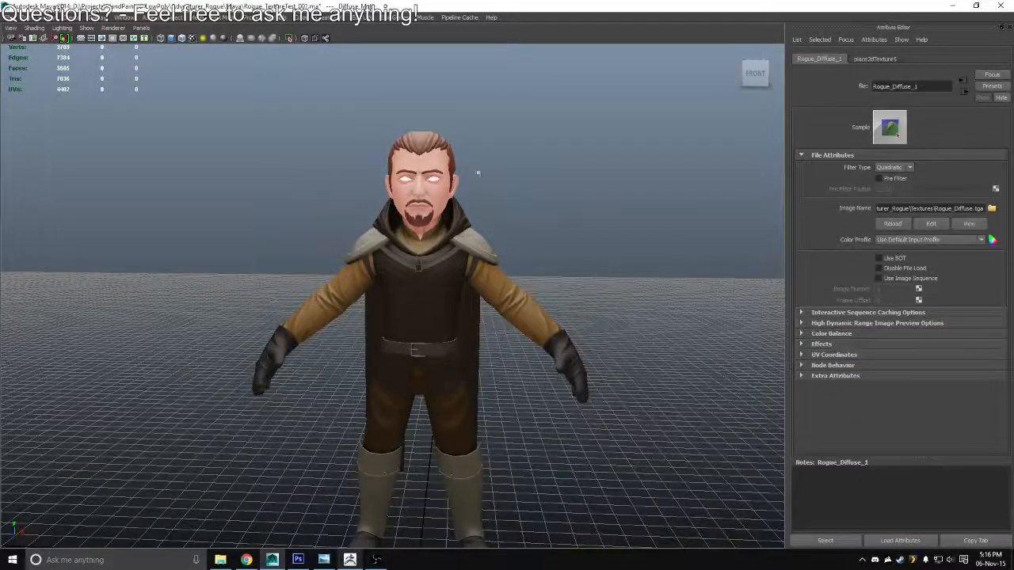
scroll(478, 172, up, 4)
drag(484, 298, 385, 254)
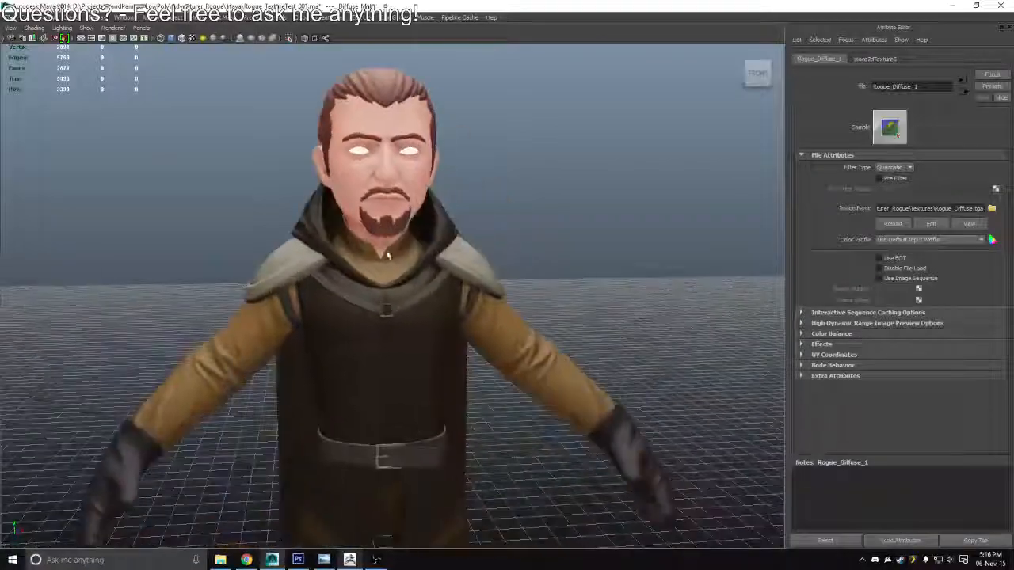
scroll(380, 252, down, 4)
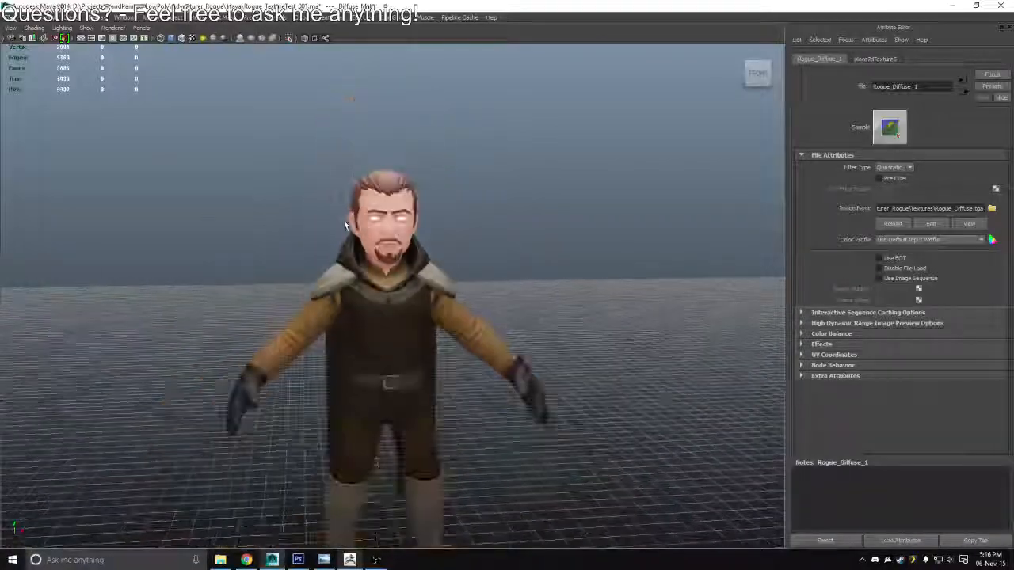
alt+drag(344, 225, 368, 157)
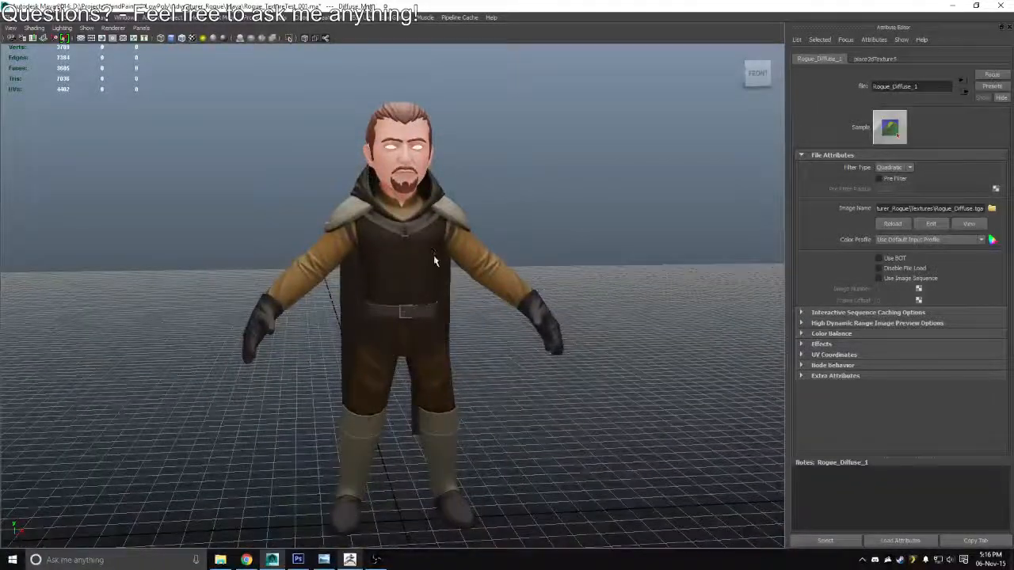
alt+drag(434, 260, 449, 228)
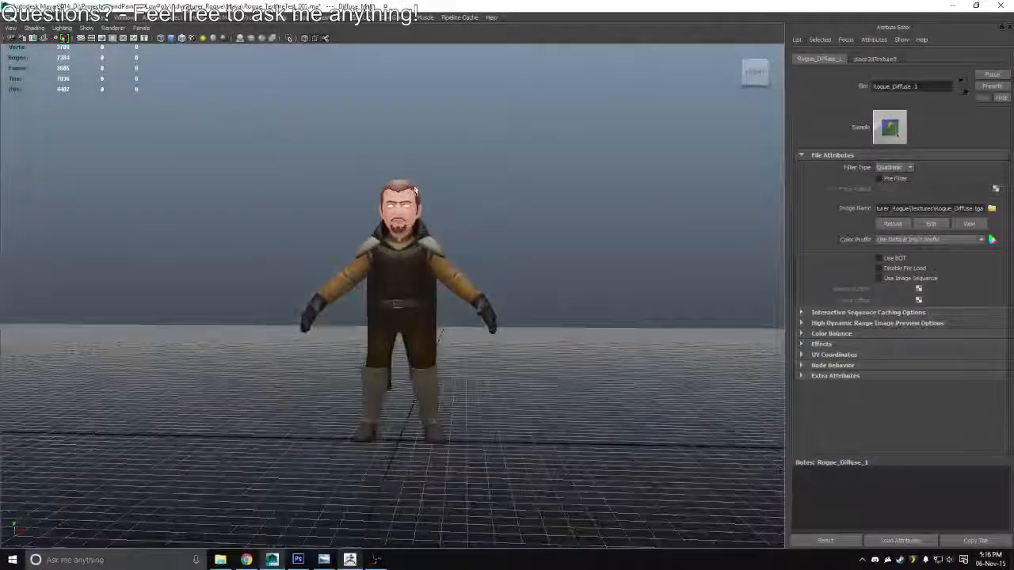
alt+drag(415, 190, 444, 298)
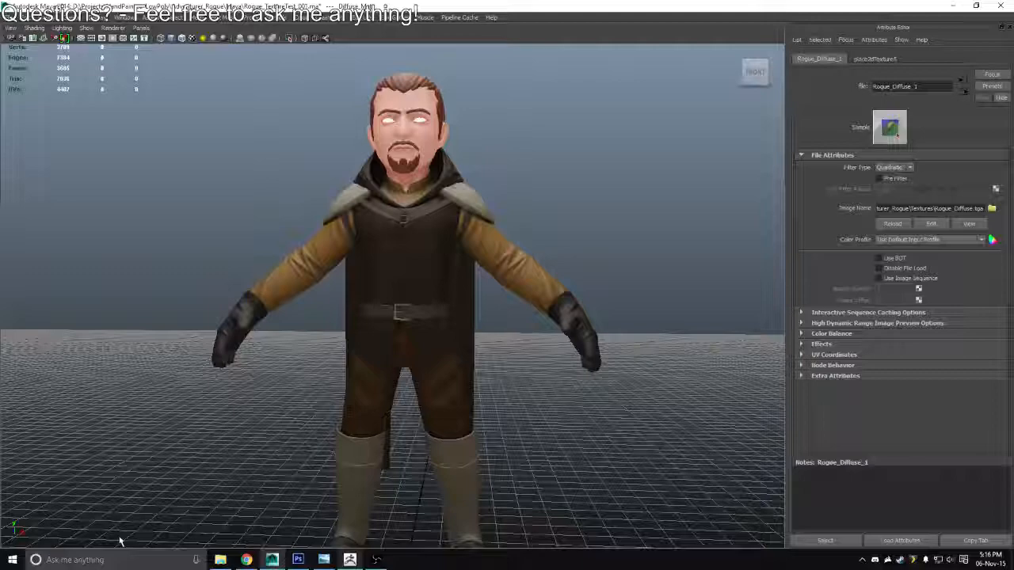
alt+drag(471, 129, 402, 288)
Return to Photoshop and group the layers from ForeheadWrinkles down to Layer 1 under the name Skin
key(alt+Tab)
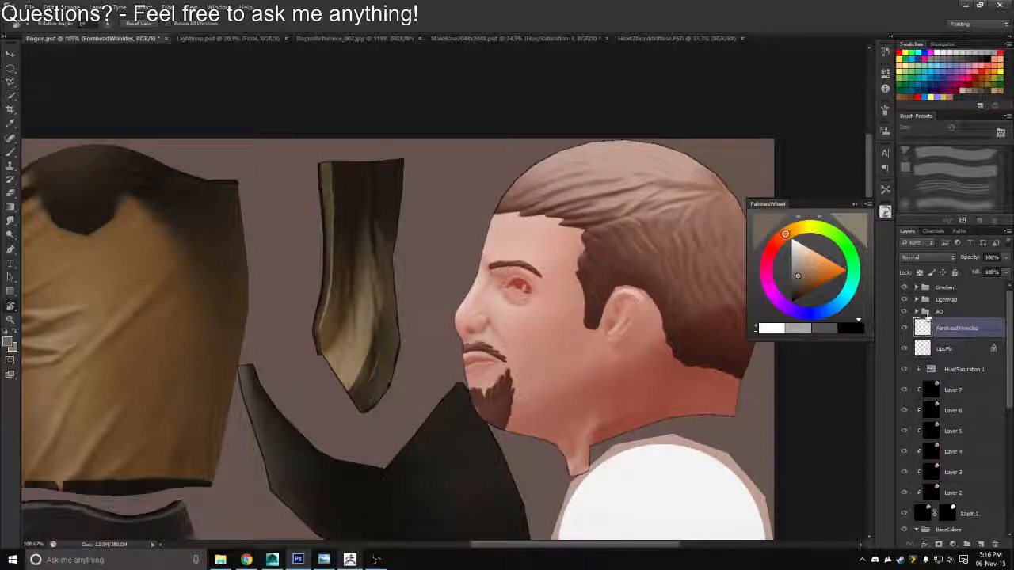
mouse_move(1010, 365)
mouse_down()
mouse_move(1008, 413)
mouse_move(1008, 346)
mouse_up()
click(982, 408)
shift+click(957, 335)
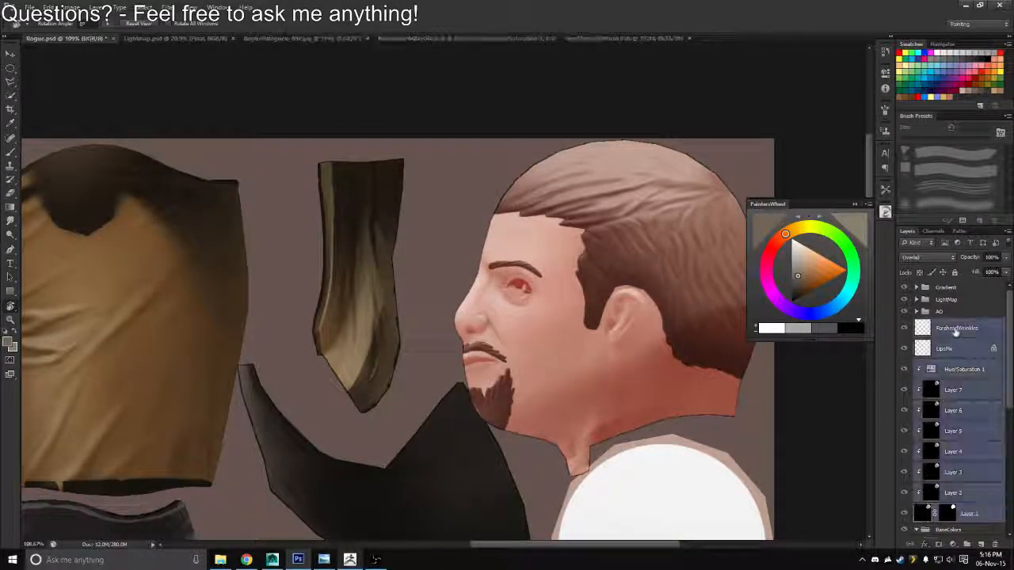
key(ctrl+g)
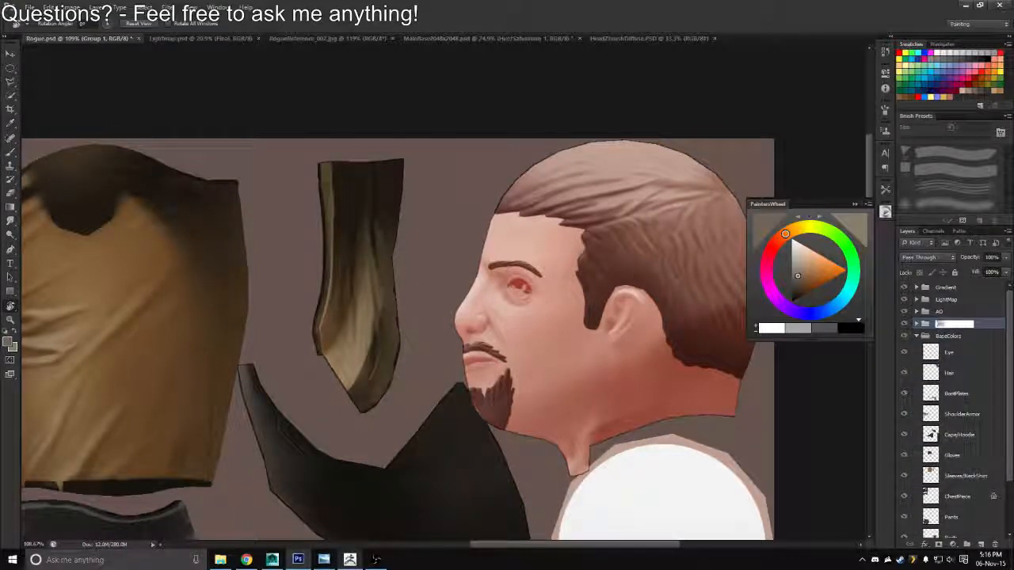
text(Skin)
key(Return)
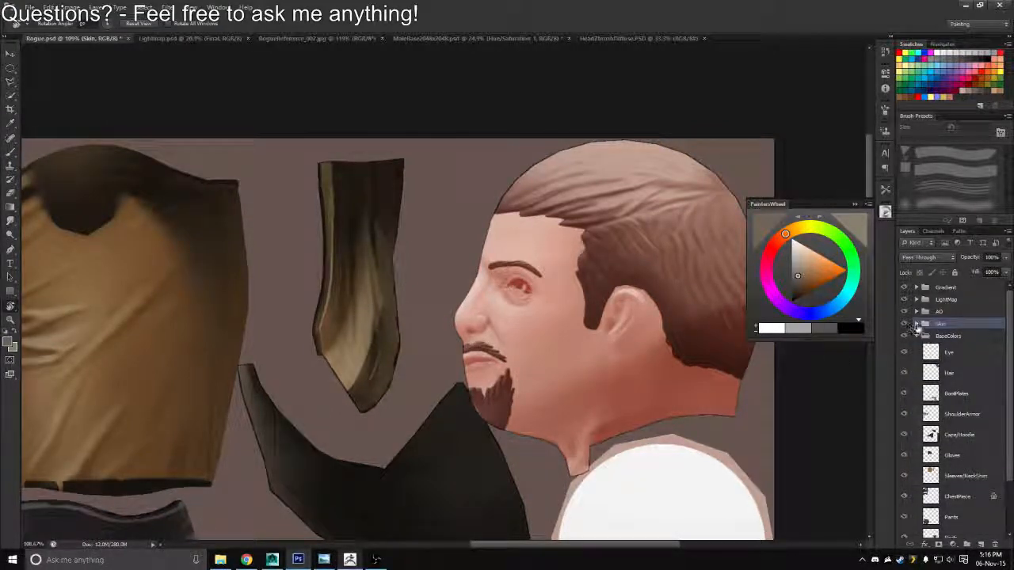
Collapse the BaseColors group and move the Normals group to the top of the layer stack
click(917, 336)
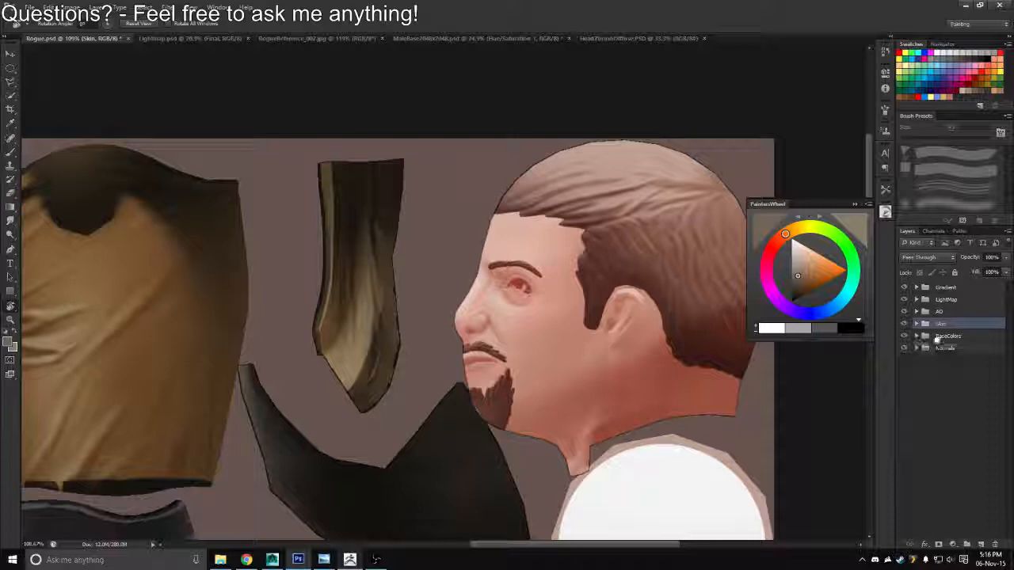
drag(940, 283, 940, 284)
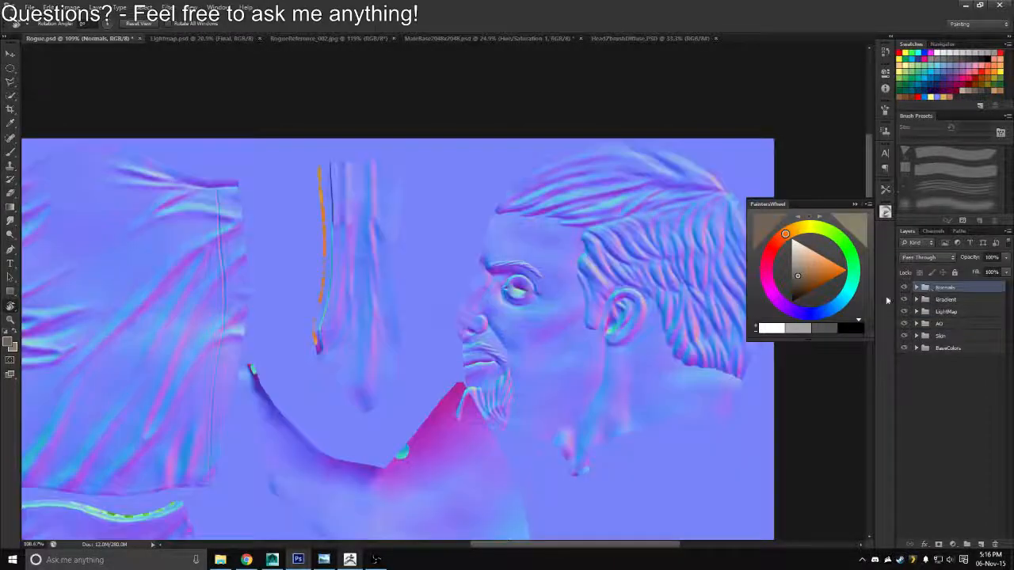
Move the Normals group to the bottom of the layer stack, below BaseColors
key(z)
drag(499, 400, 509, 430)
drag(937, 291, 919, 354)
drag(521, 355, 554, 356)
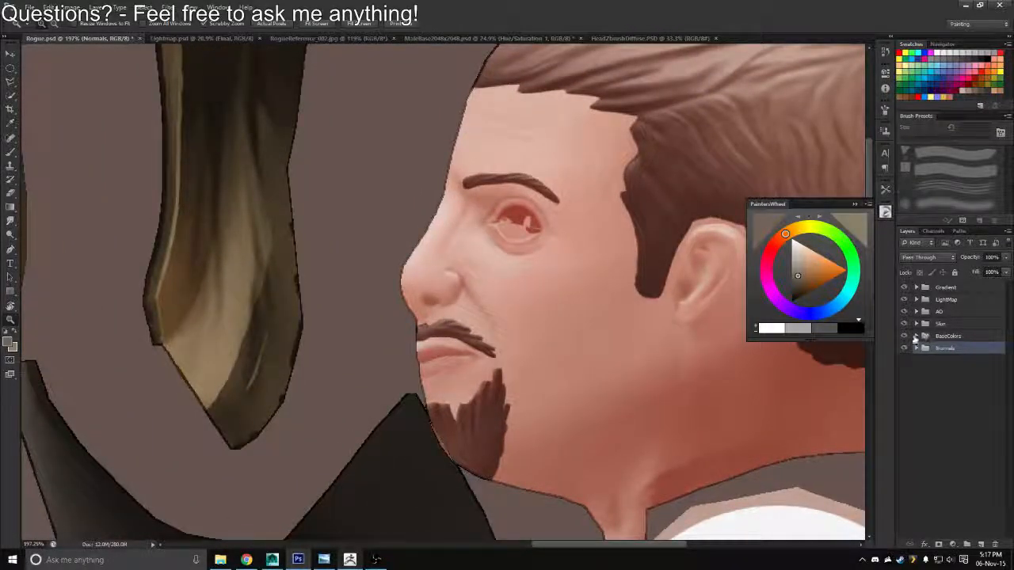
Expand the BaseColors group, isolate the Hair layer to paint in the gap in the goatee, and show all layers again
click(916, 337)
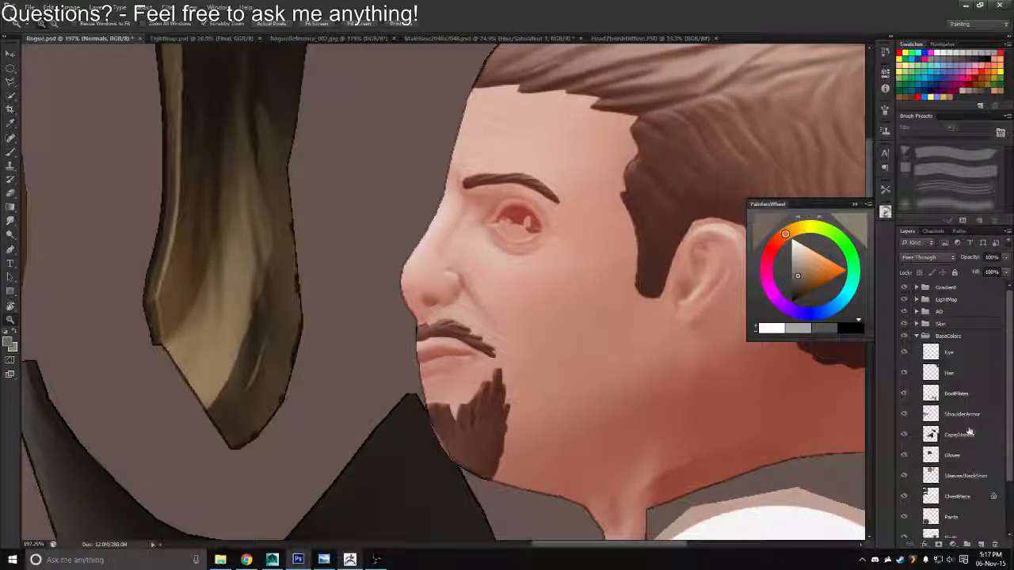
scroll(1002, 491, down, 3)
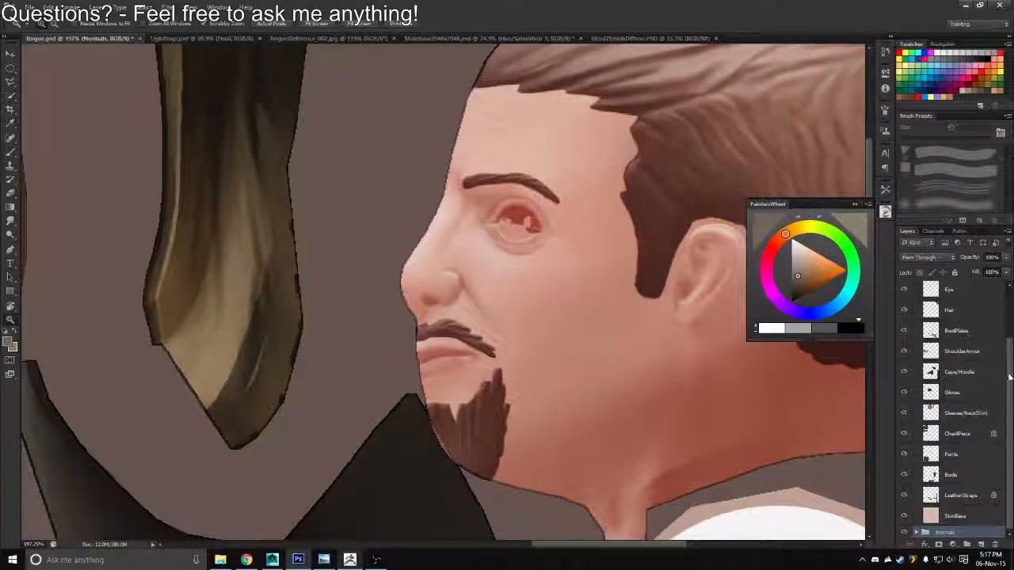
scroll(966, 372, up, 1)
click(954, 326)
alt+click(901, 327)
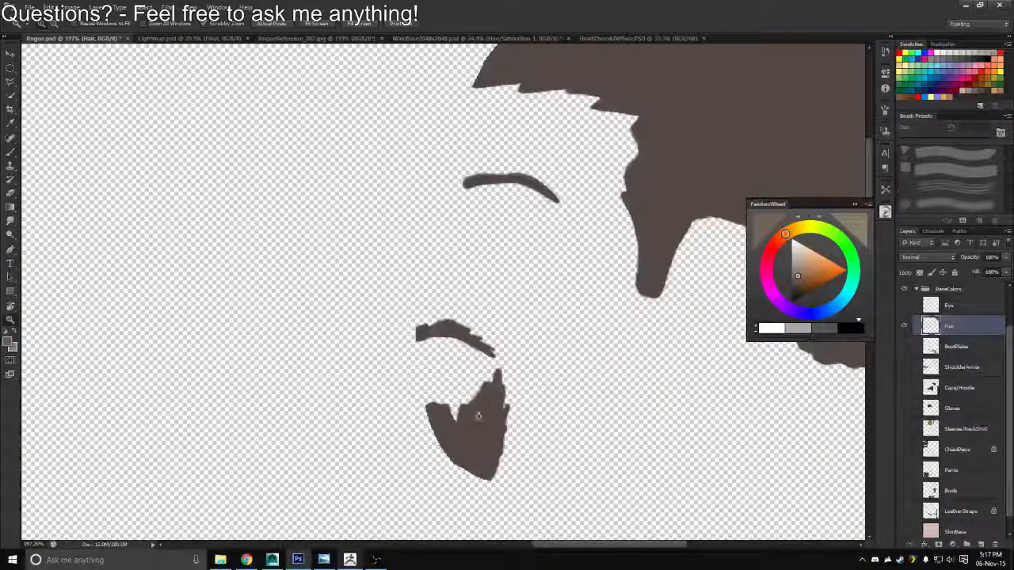
key(b)
alt+click(904, 326)
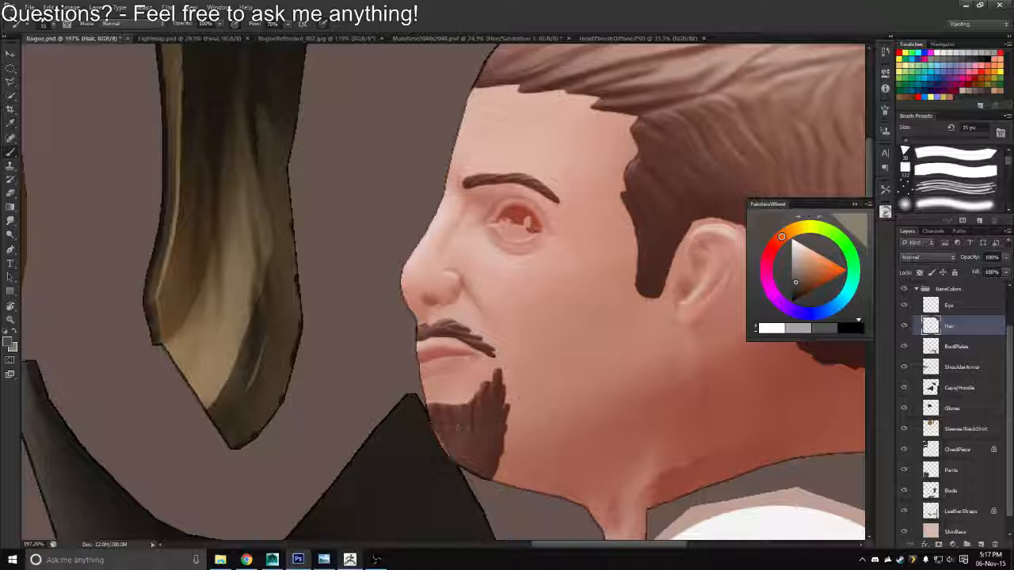
Save a copy of the texture in Targa format over Rogue_Diffuse.tga
key(ctrl+shift+s)
click(542, 279)
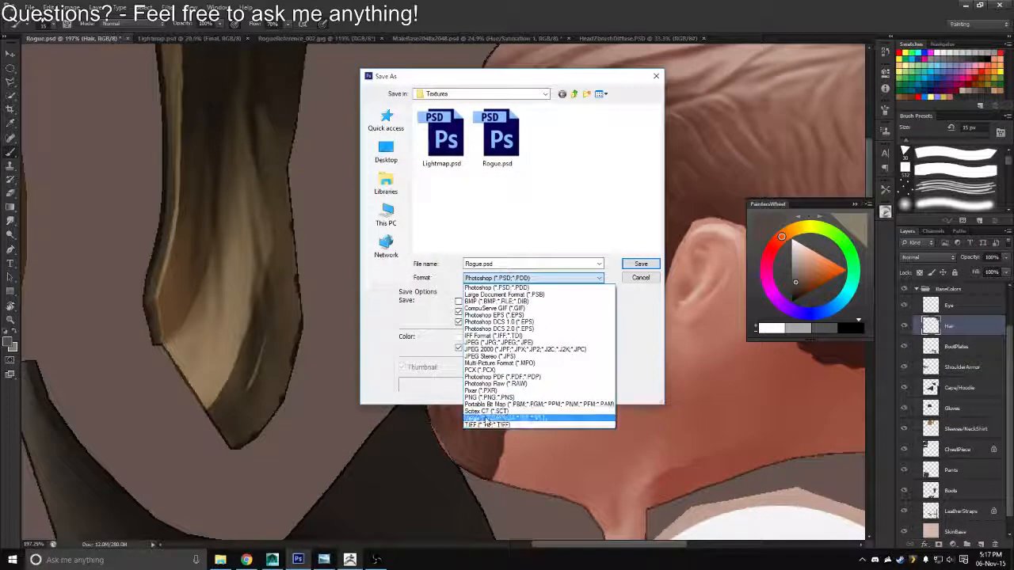
click(519, 418)
double_click(451, 147)
key(y)
key(Return)
Switch to Maya, reload the Rogue_Diffuse_1 file texture and inspect the character's face and beard
key(alt+Tab)
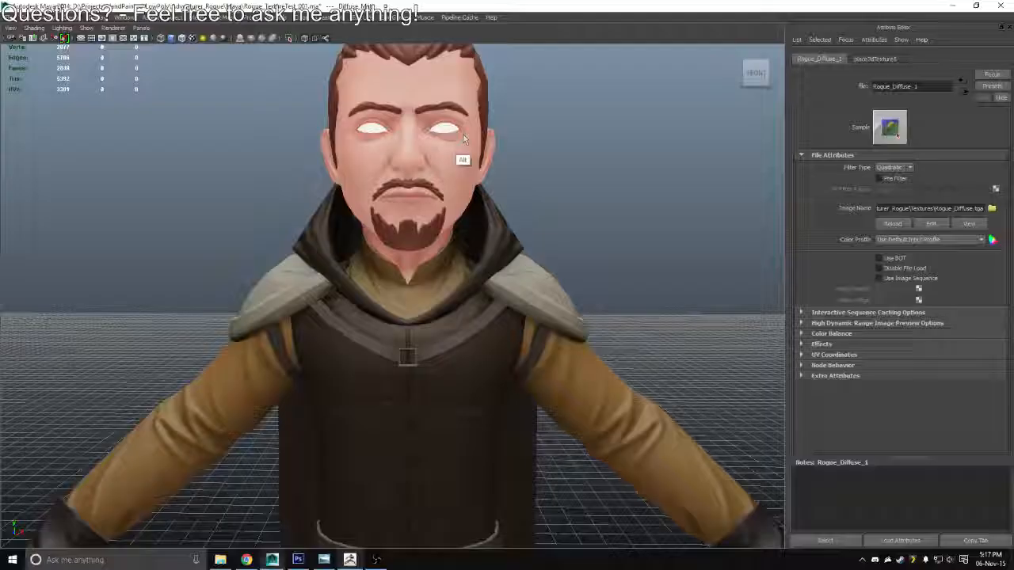
click(890, 228)
scroll(498, 254, down, 6)
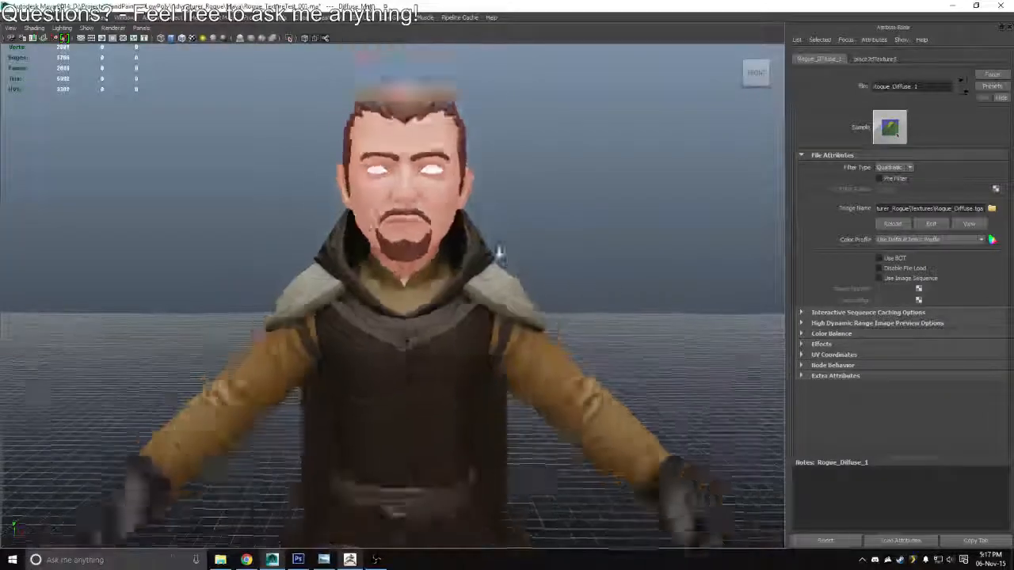
scroll(472, 246, up, 3)
mouse_move(467, 245)
mouse_down()
mouse_move(495, 242)
mouse_move(468, 235)
mouse_up()
Collapse the BaseColors group in Photoshop, view the whole head texture and compare it with the character in Maya
key(alt+Tab)
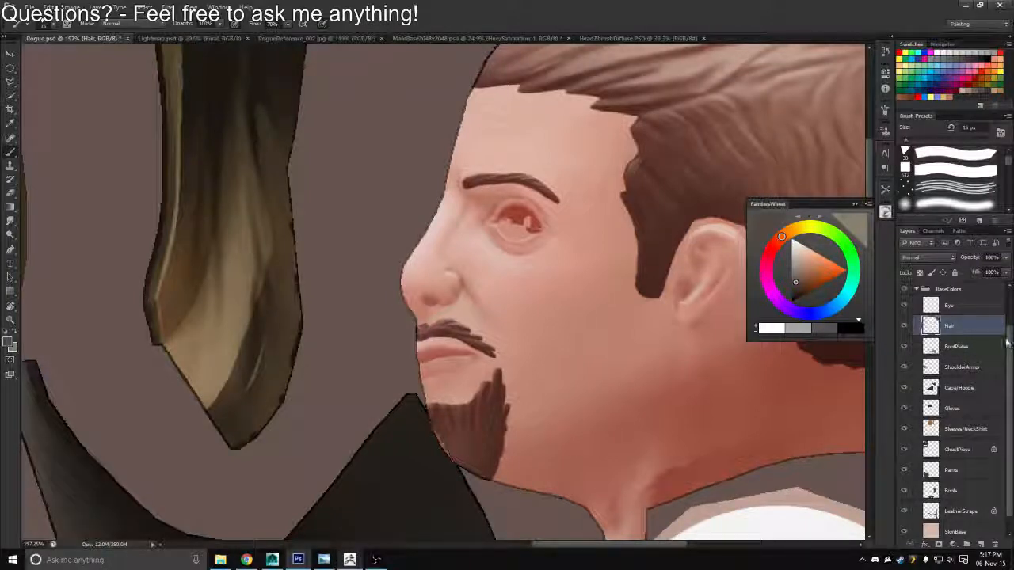
drag(691, 264, 590, 352)
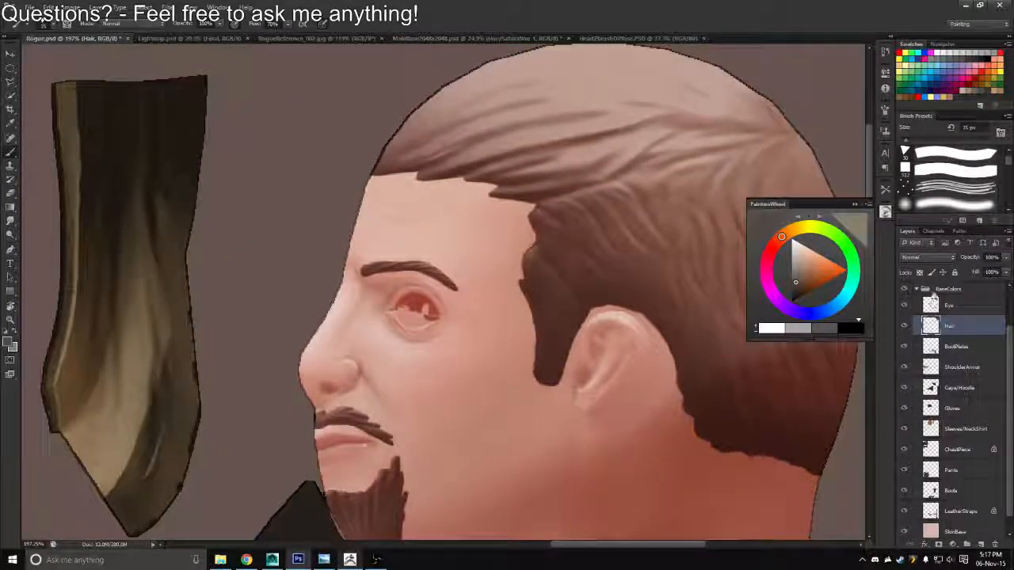
click(917, 290)
drag(491, 352, 457, 344)
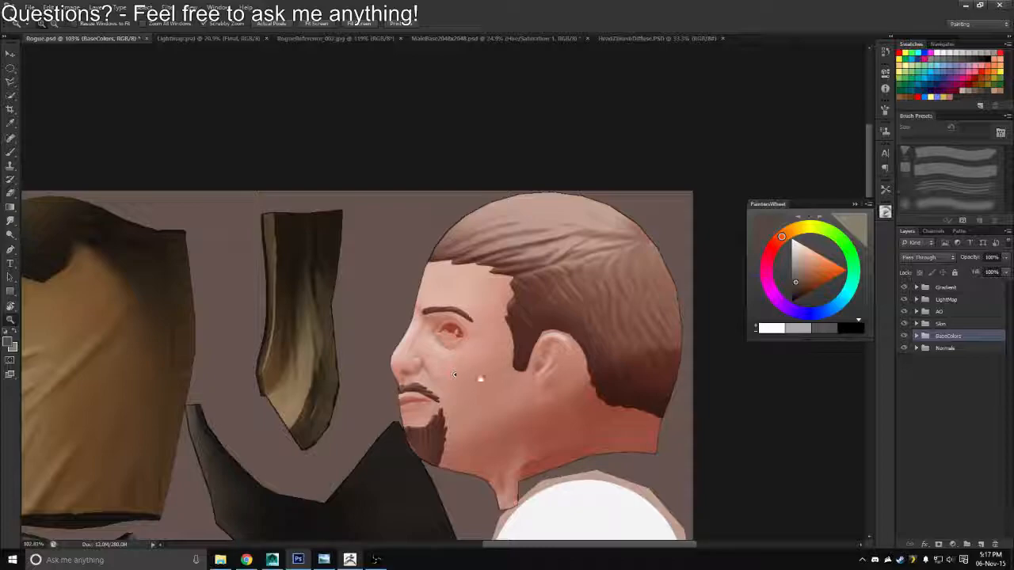
drag(463, 434, 496, 332)
key(alt+Tab)
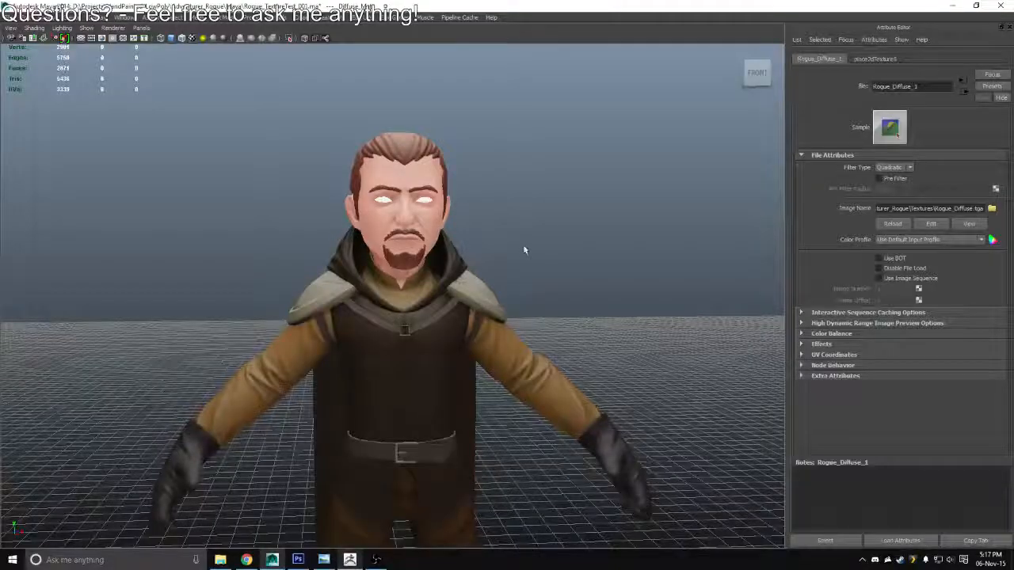
drag(524, 250, 914, 289)
In Photoshop, add a Hue/Saturation adjustment clipped to the Hair layer and colorize it with hue 201, saturation 19 and lightness -41
key(alt+Tab)
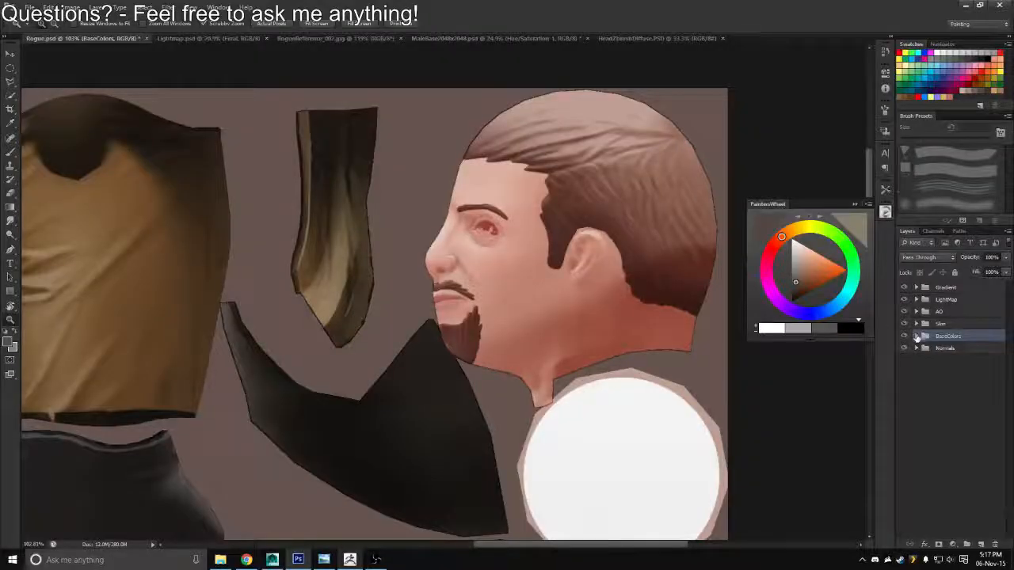
click(917, 337)
click(960, 378)
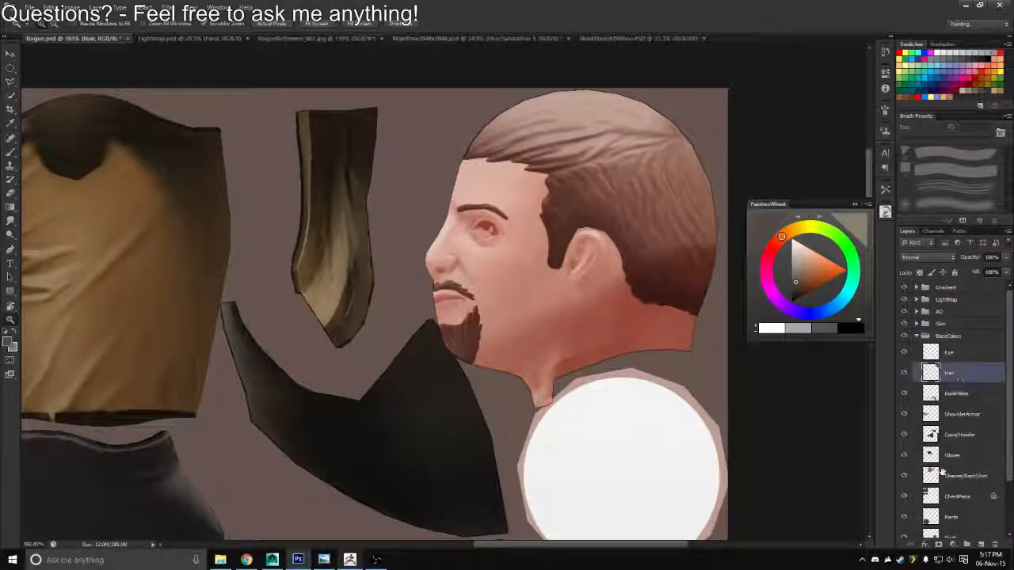
click(952, 544)
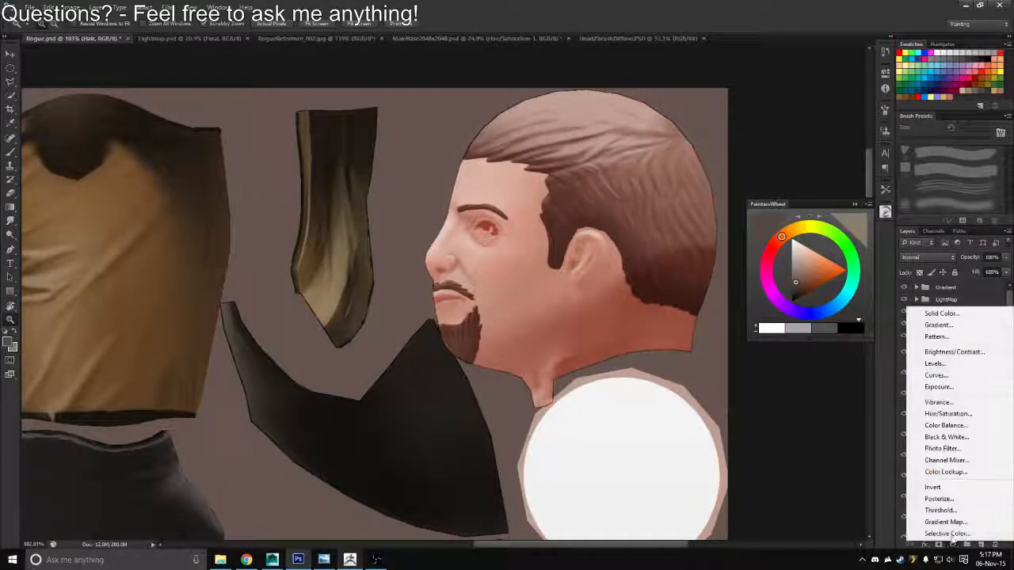
click(951, 412)
right_click(971, 378)
click(902, 138)
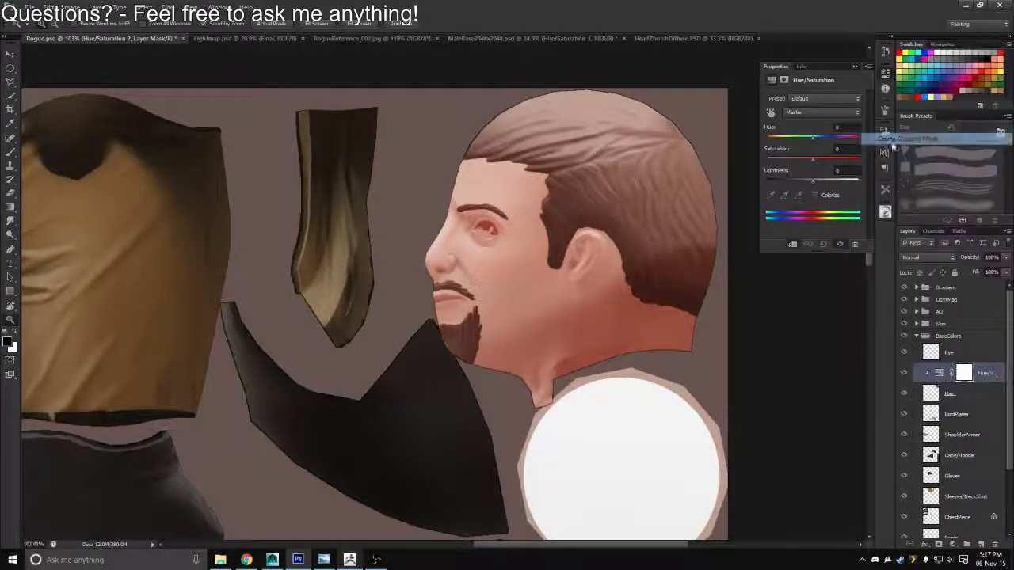
click(816, 194)
drag(773, 142, 794, 183)
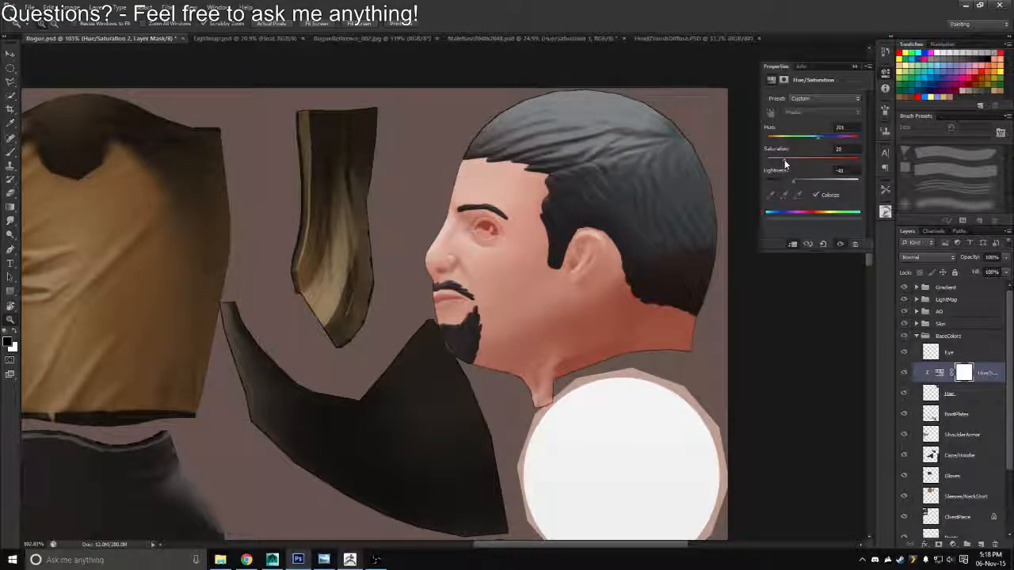
Export the recoloured hair texture as a Targa copy, overwriting Rogue_Diffuse.tga
key(ctrl+shift+s)
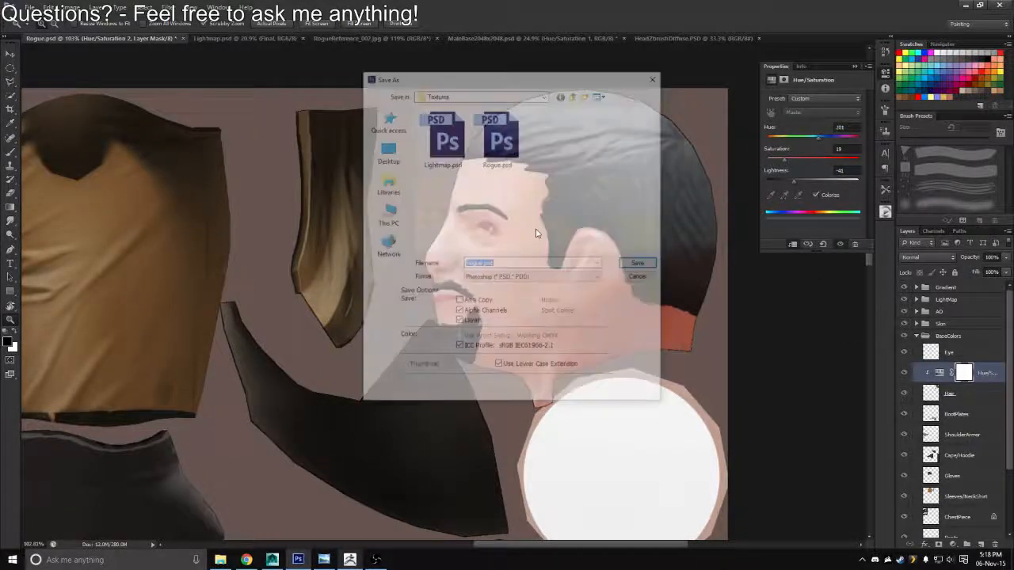
click(530, 281)
click(479, 418)
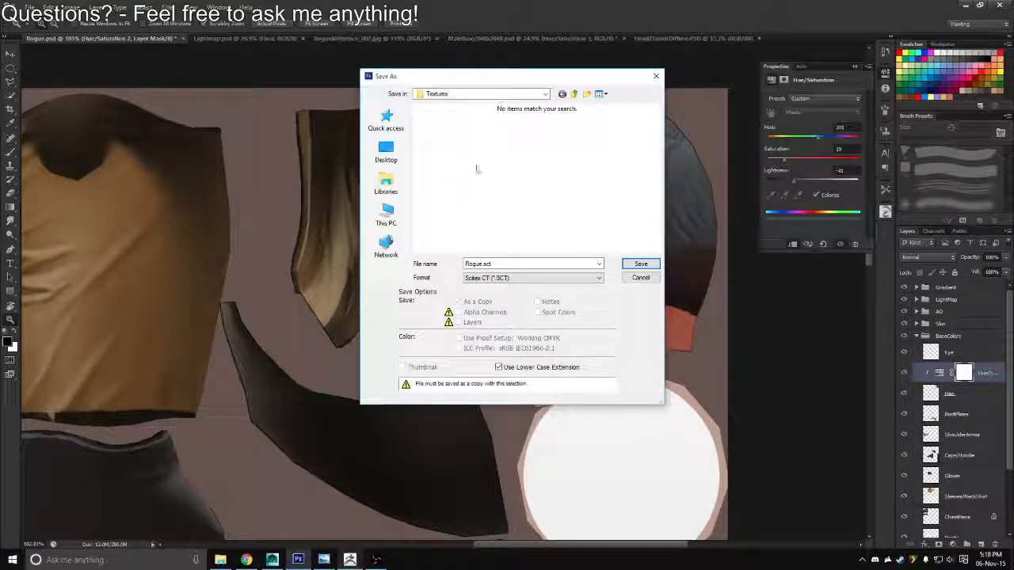
click(507, 278)
click(507, 412)
double_click(437, 142)
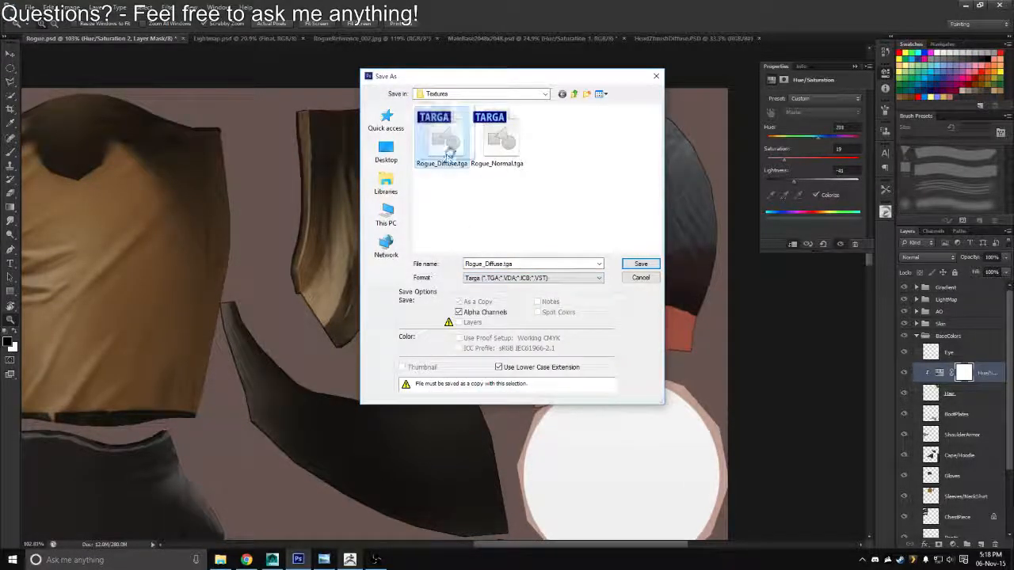
Switch to Maya, reload the diffuse texture and inspect the dark hair on the character from several distances
key(alt+Tab)
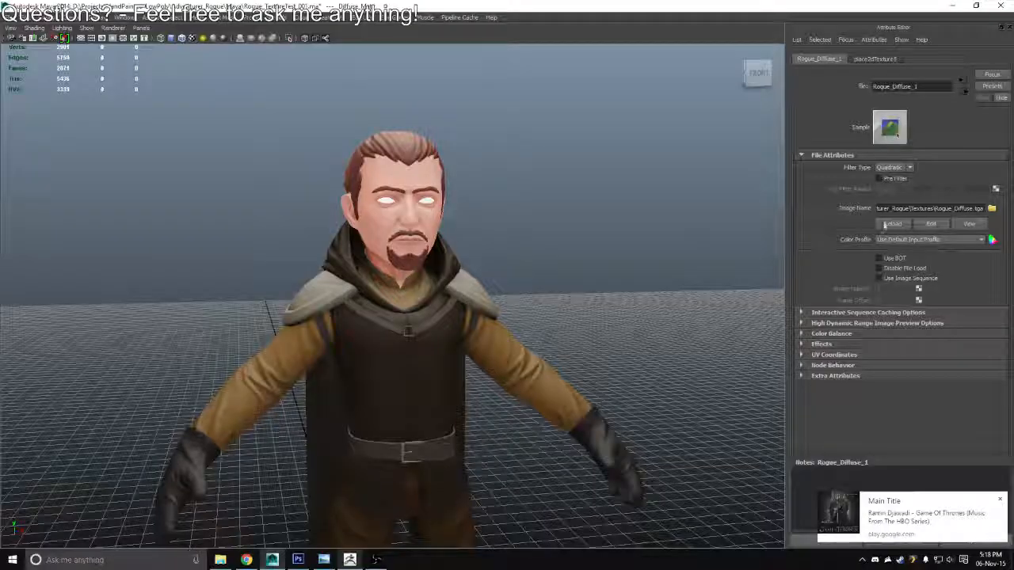
click(885, 225)
drag(708, 249, 515, 400)
scroll(443, 267, up, 5)
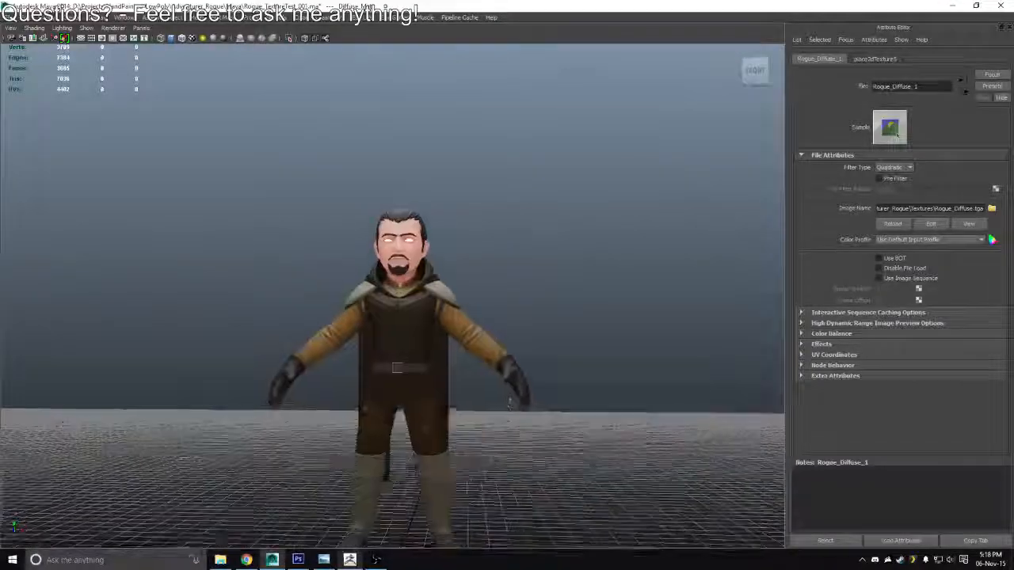
drag(479, 301, 480, 281)
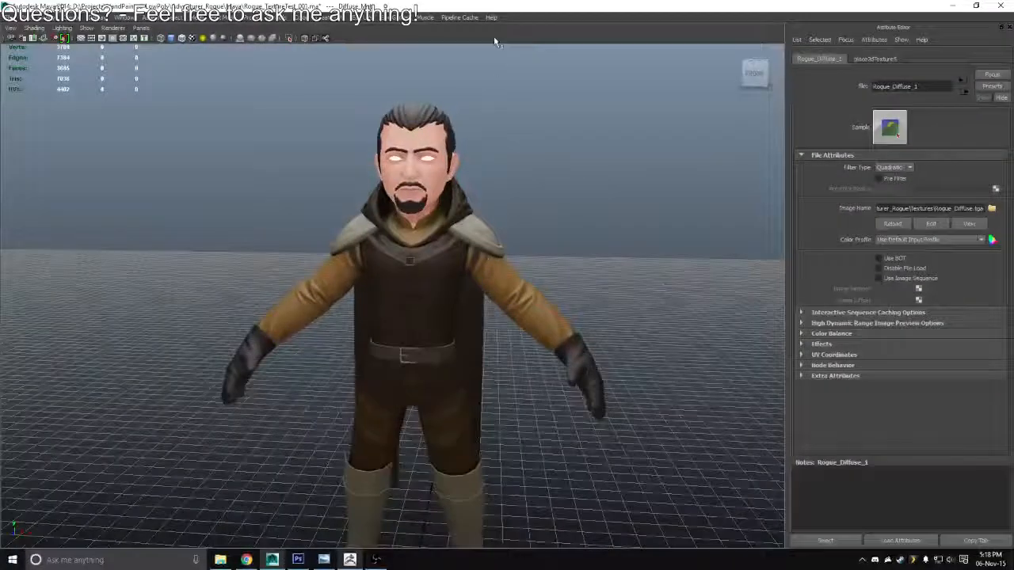
drag(473, 197, 508, 251)
Return to Photoshop and set the lightness of the hair's Hue/Saturation adjustment to -30
key(alt+Tab)
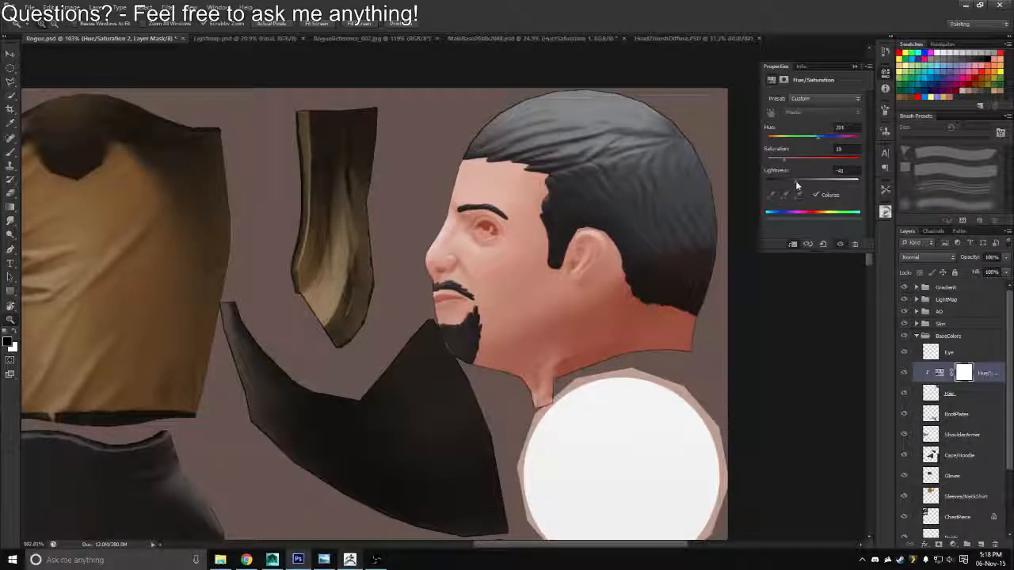
drag(796, 181, 799, 181)
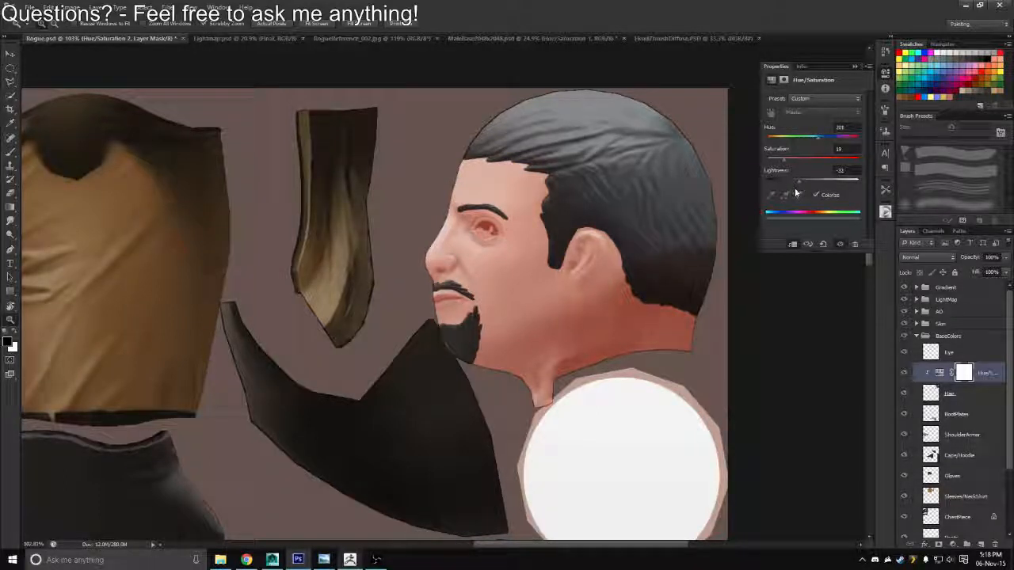
key(ctrl+z)
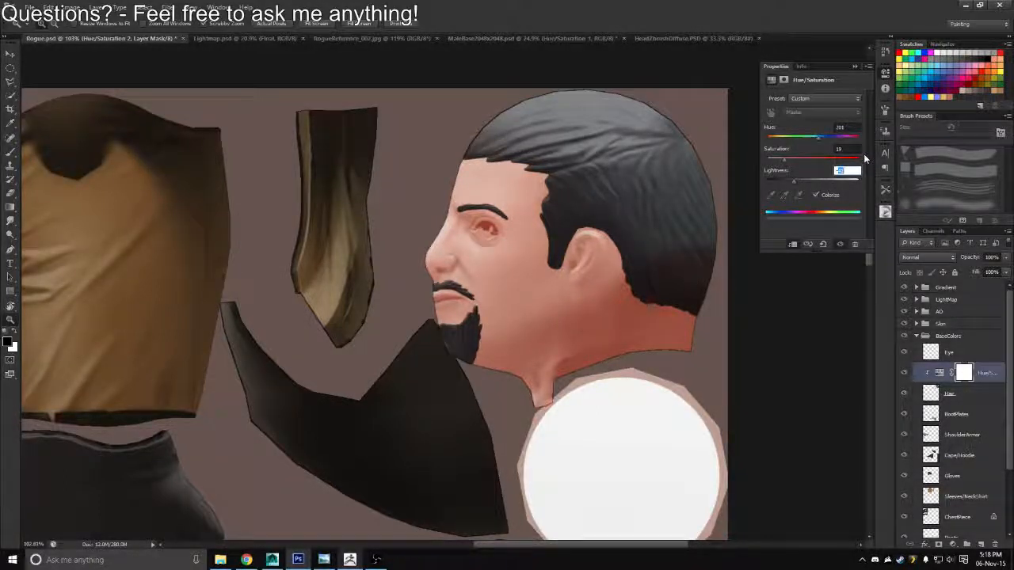
text(-30)
key(Return)
Save the lightened hair version as a Targa copy over Rogue_Diffuse.tga
key(ctrl+shift+s)
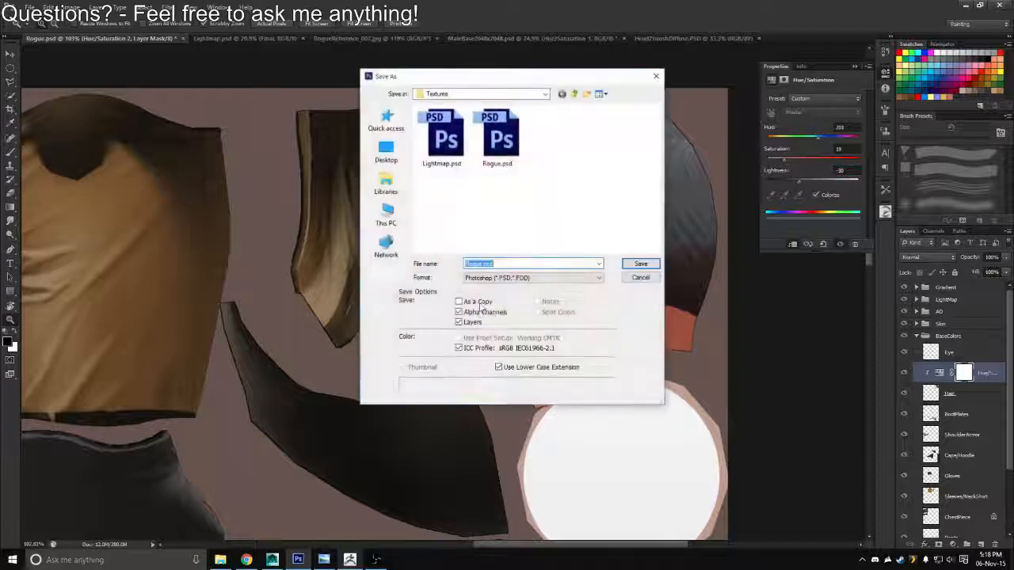
click(532, 277)
click(499, 414)
double_click(438, 145)
key(y)
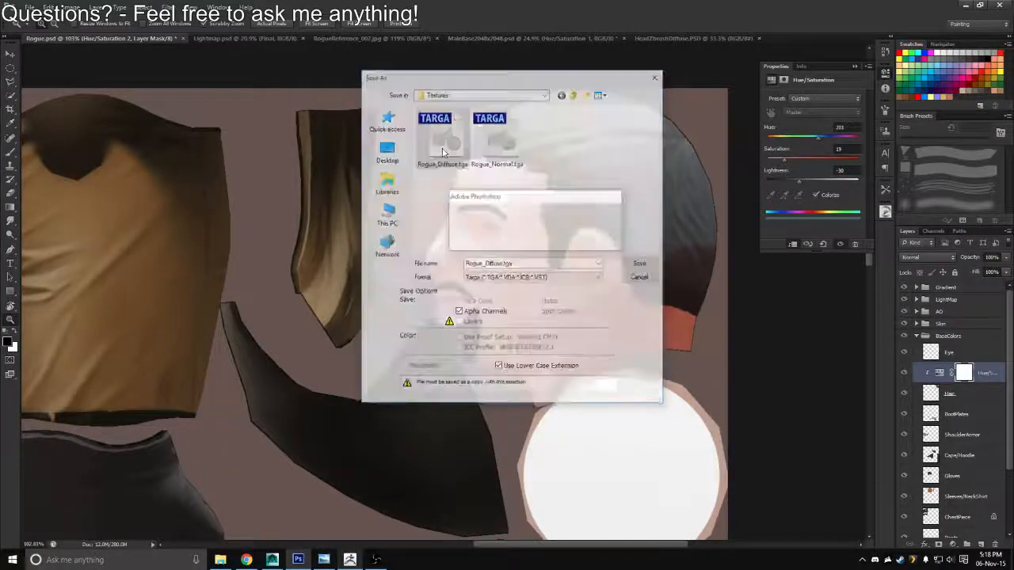
key(Return)
Switch to Maya, reload the diffuse texture and orbit around the character to check the lighter hair
key(alt+Tab)
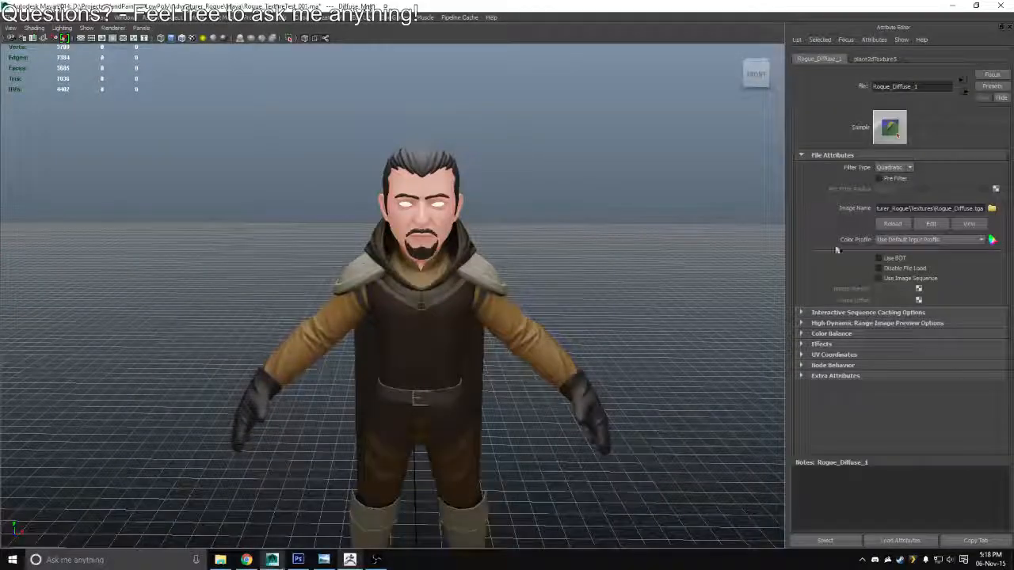
click(892, 224)
drag(517, 257, 498, 227)
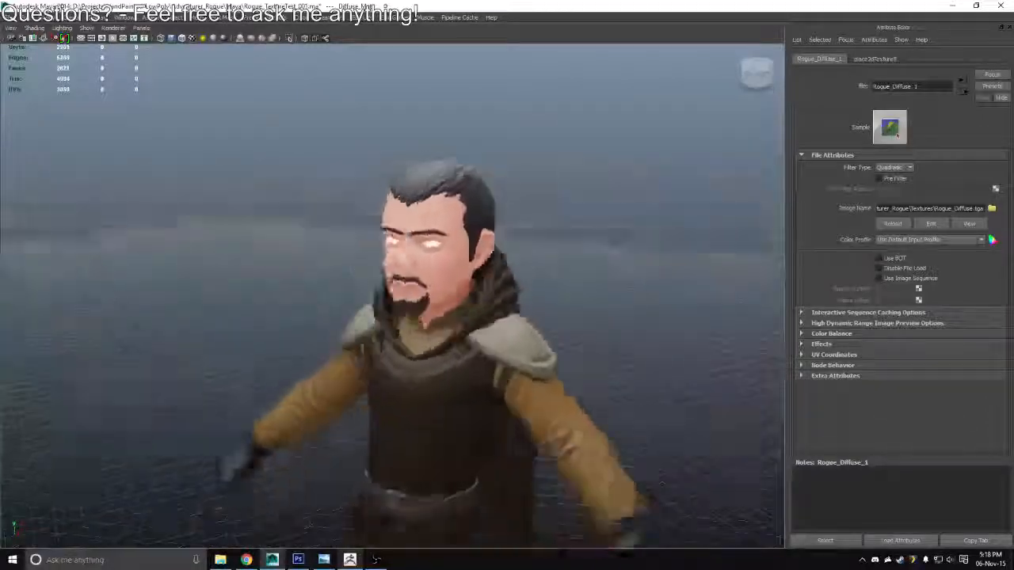
In Photoshop, load the Hair layer's outline as a selection and create a new layer above the Skin group
key(alt+Tab)
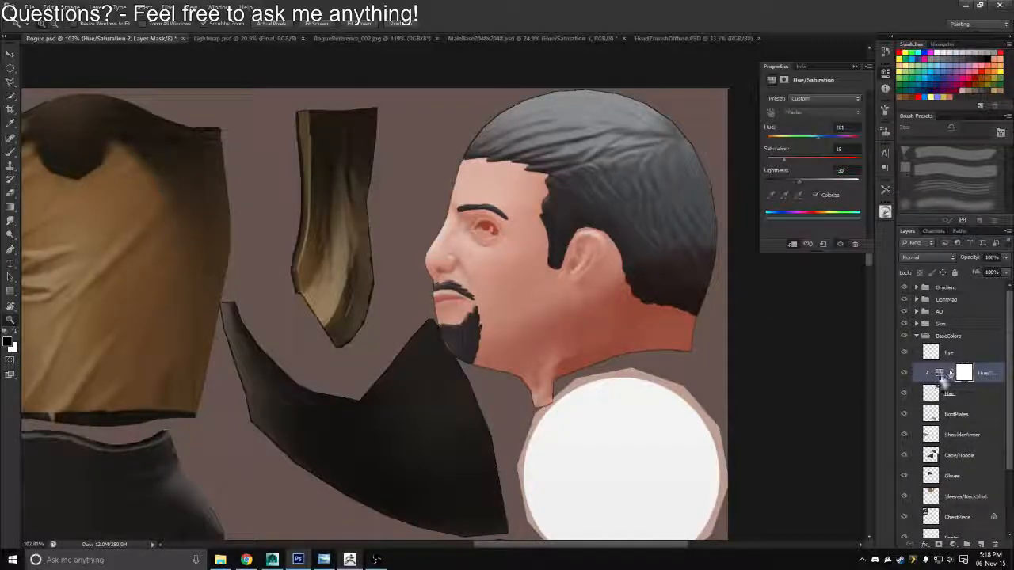
ctrl+click(935, 398)
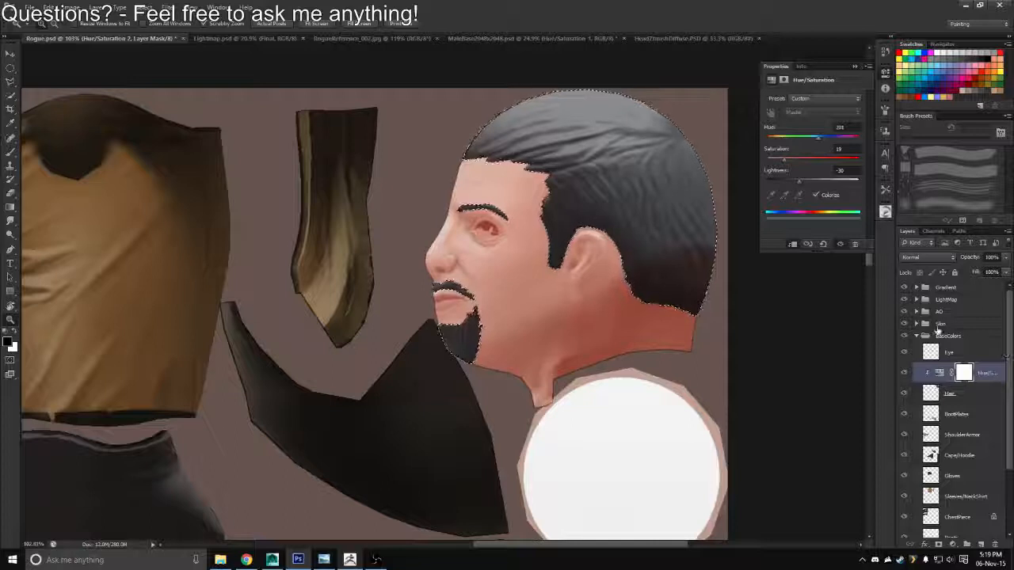
click(940, 325)
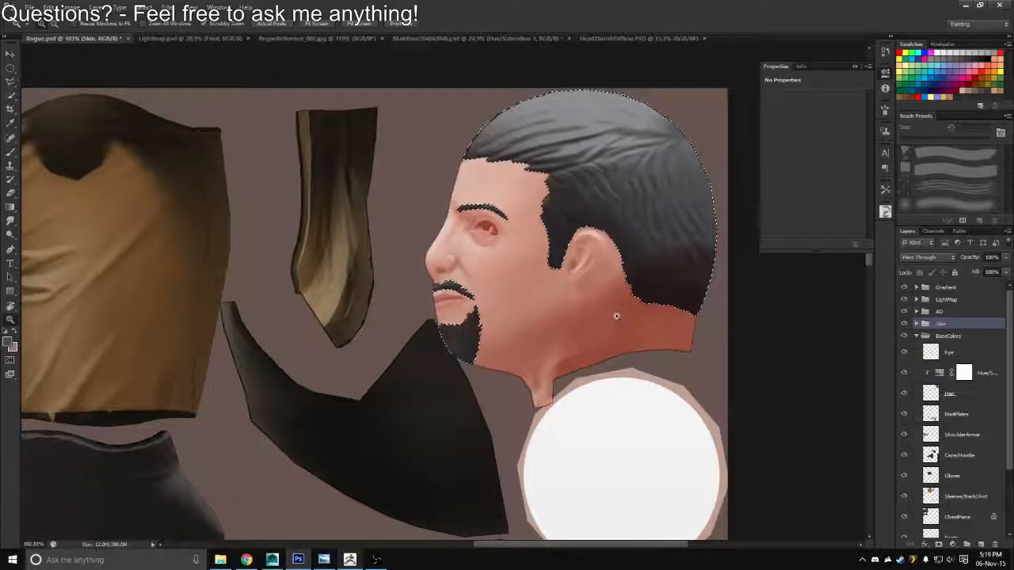
key(alt+BackSpace)
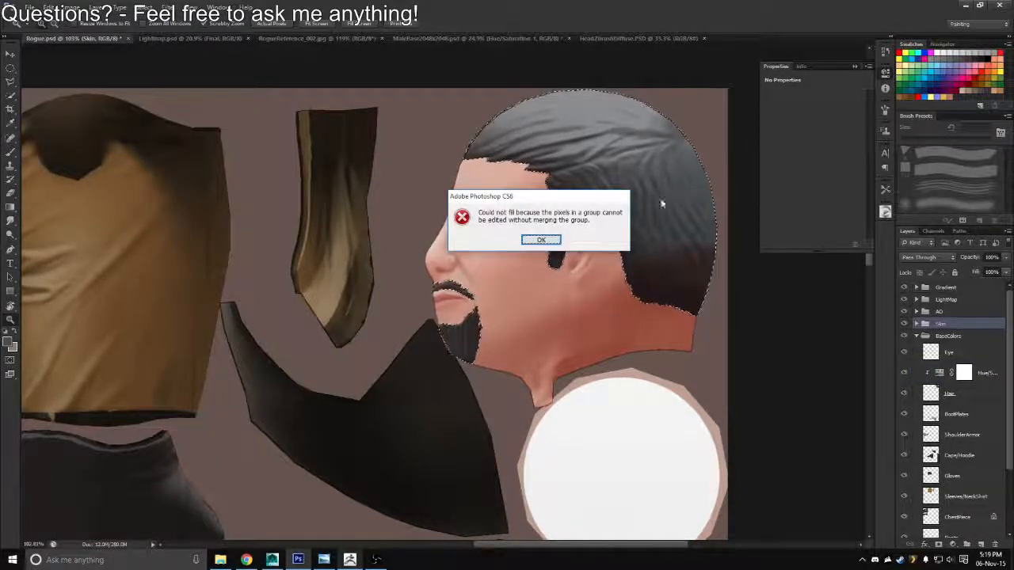
click(542, 241)
key(ctrl+alt+shift+n)
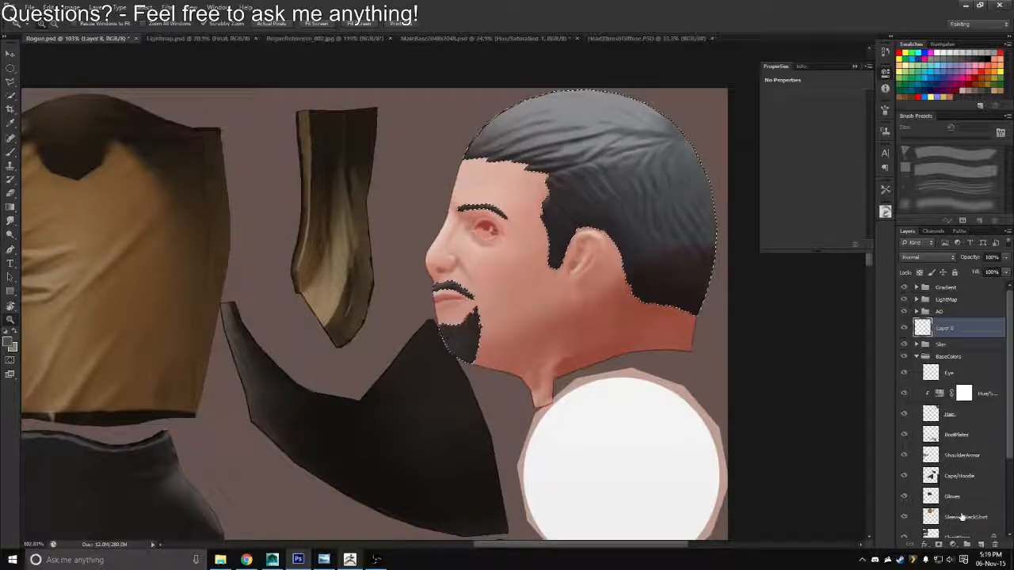
Fill the hair selection with the brown foreground colour, deselect, and isolate the fill briefly to check its shape
key(alt+BackSpace)
key(ctrl+d)
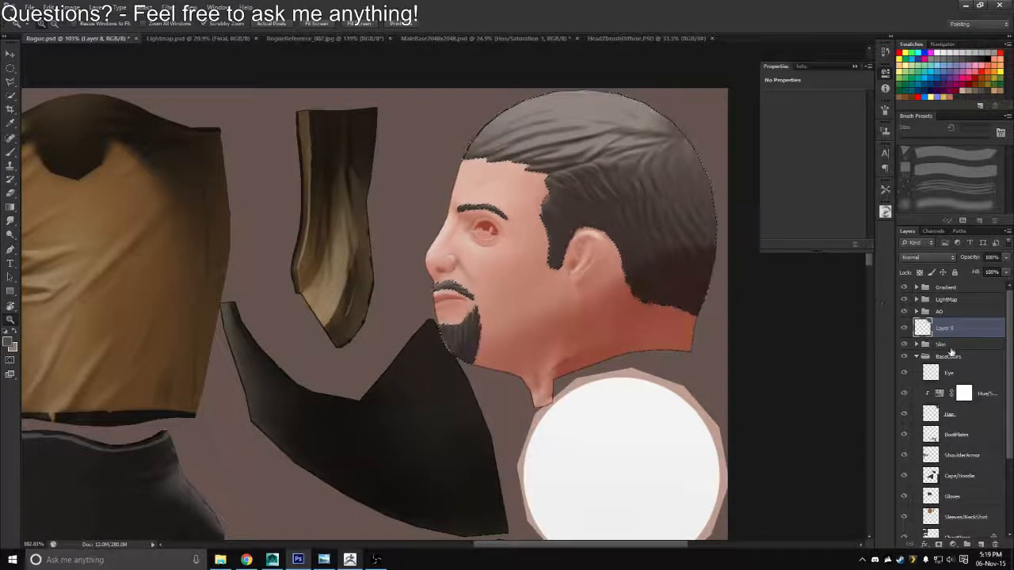
alt+click(904, 415)
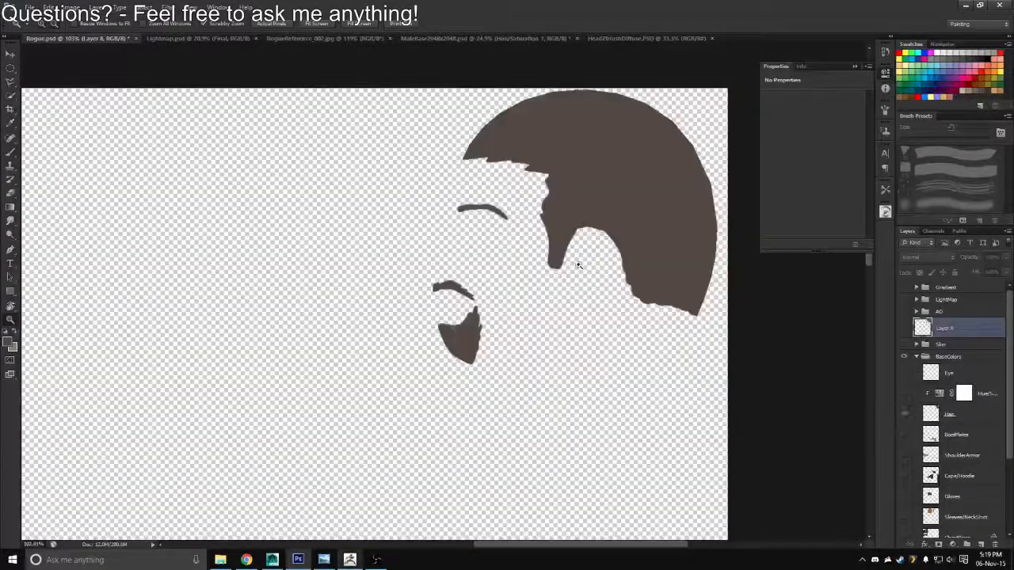
alt+click(907, 414)
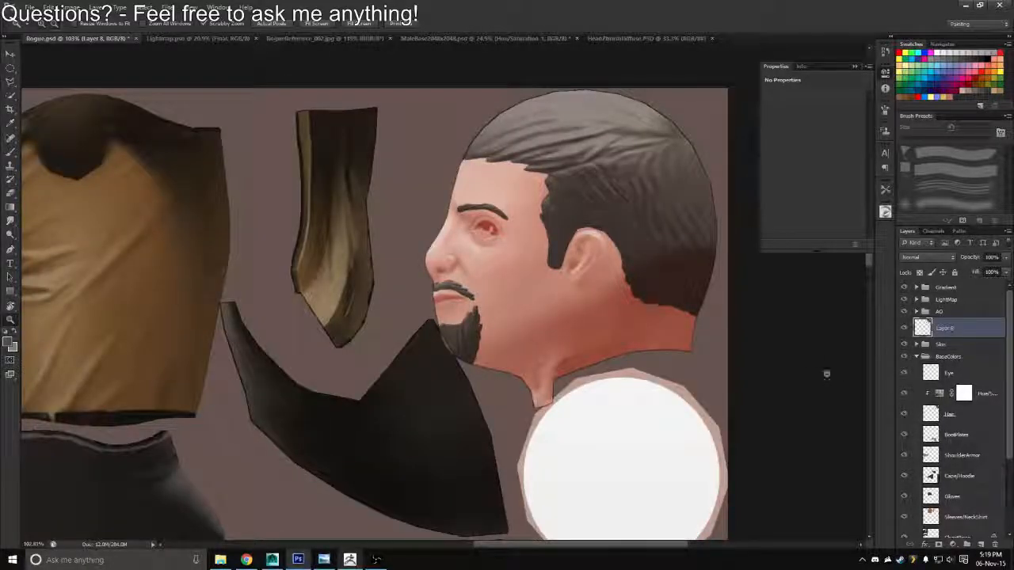
Sample a darker colour from the beard, refill the new layer with its transparency locked, and rename the layer Hair
key(b)
alt+click(467, 345)
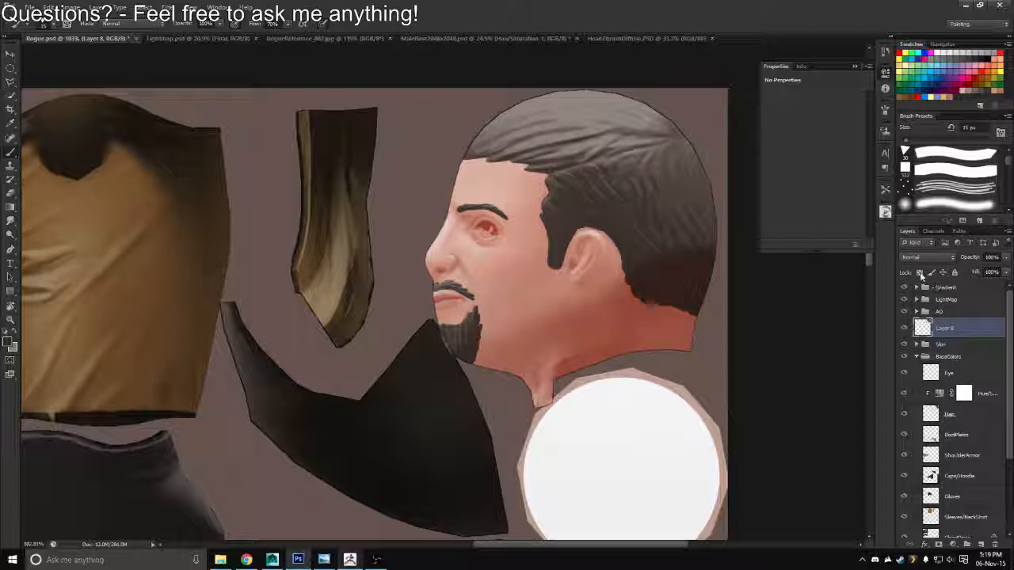
click(920, 272)
key(alt+BackSpace)
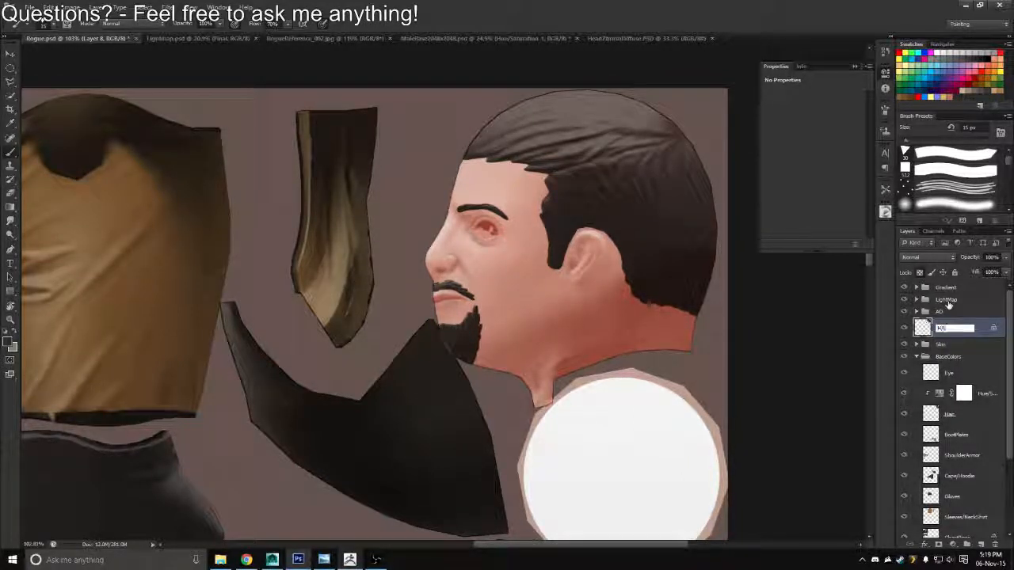
text(ir)
key(Return)
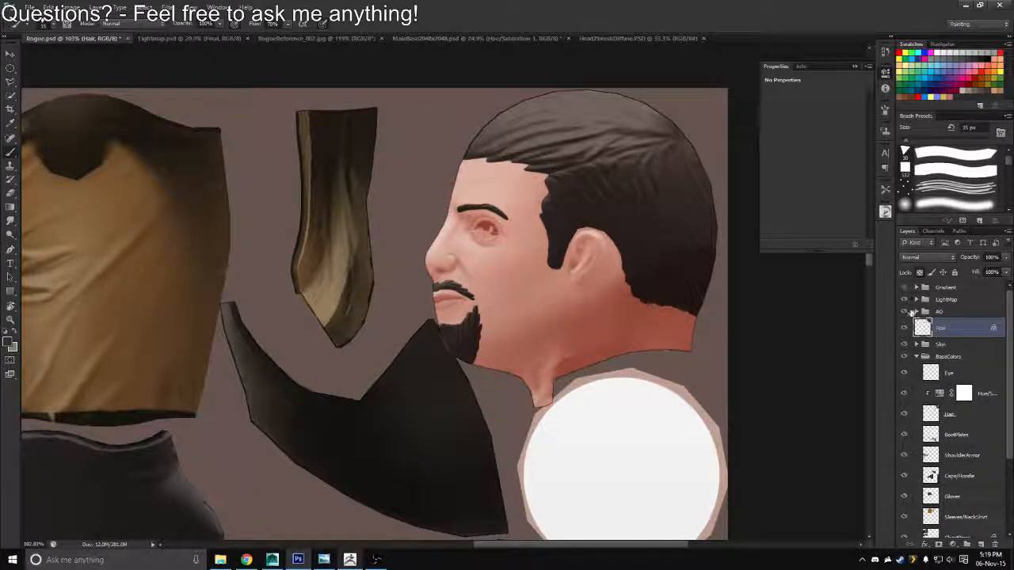
Adjust the new Hair layer's Hue/Saturation to saturation -47 and lightness -20
key(ctrl+u)
drag(756, 156, 732, 130)
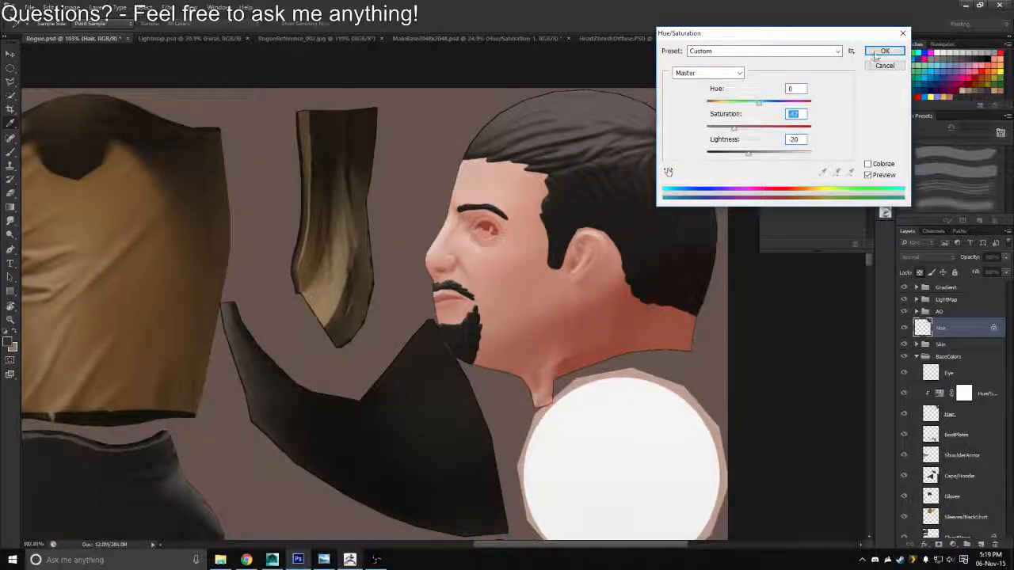
click(877, 54)
Put the new Hair layer in its own group and name the group Hair
key(ctrl+g)
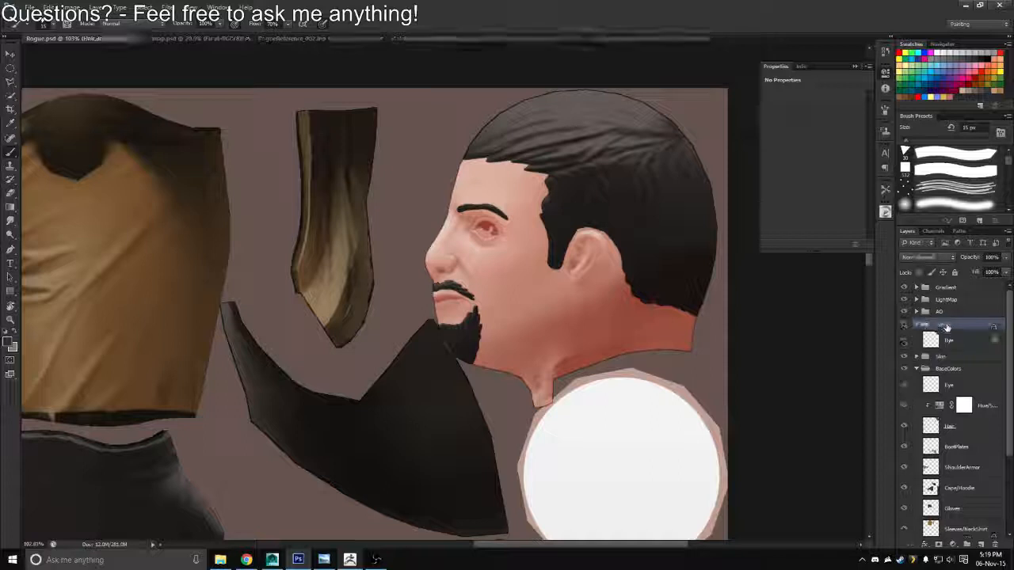
double_click(942, 325)
text(Hair)
key(Return)
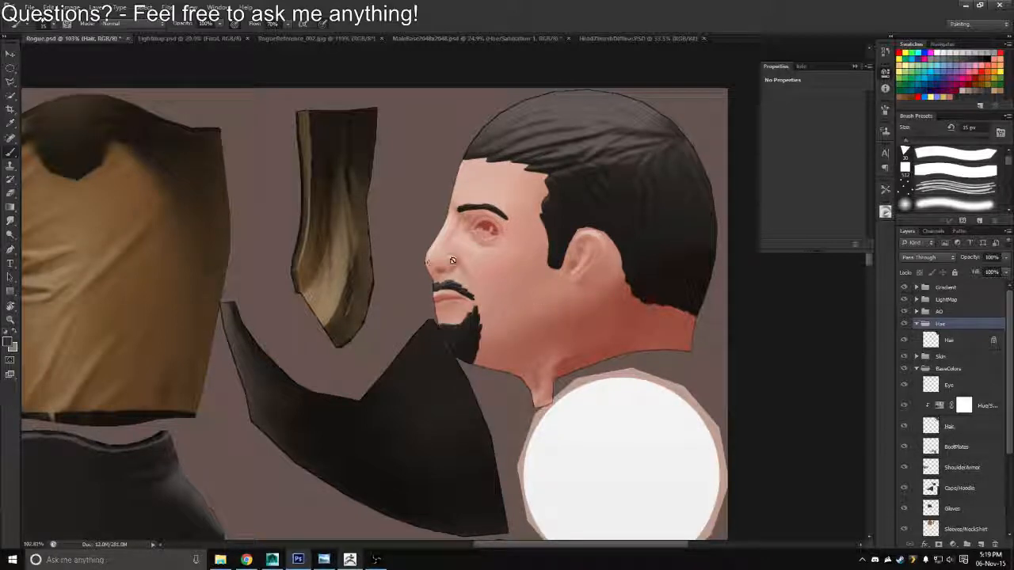
key(ctrl+shift+s)
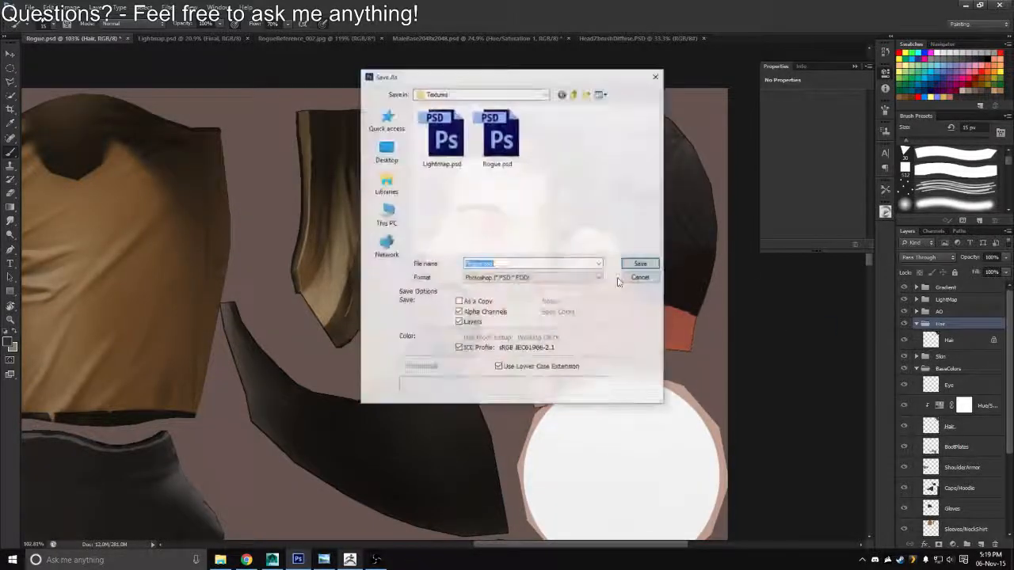
click(643, 280)
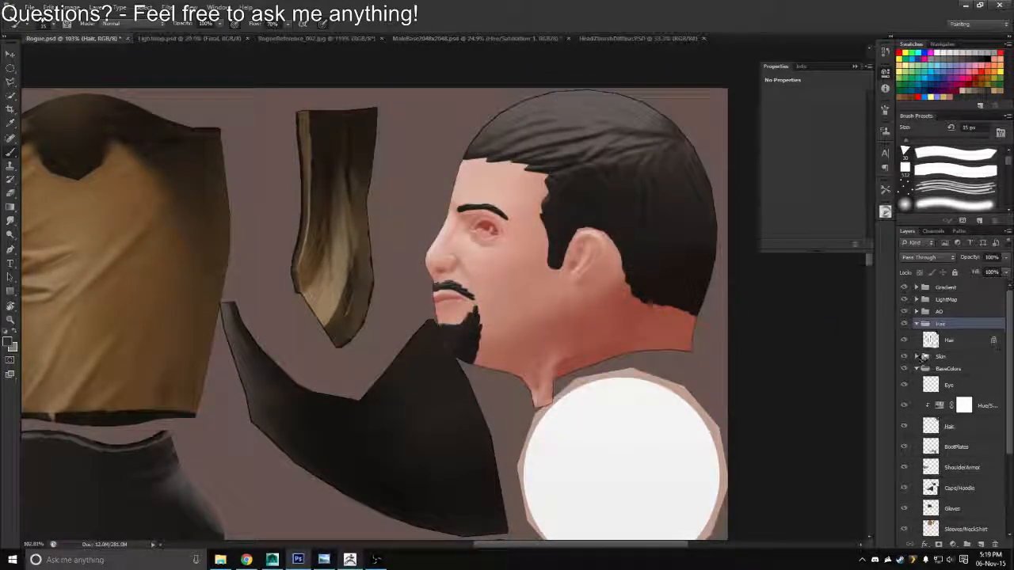
click(916, 357)
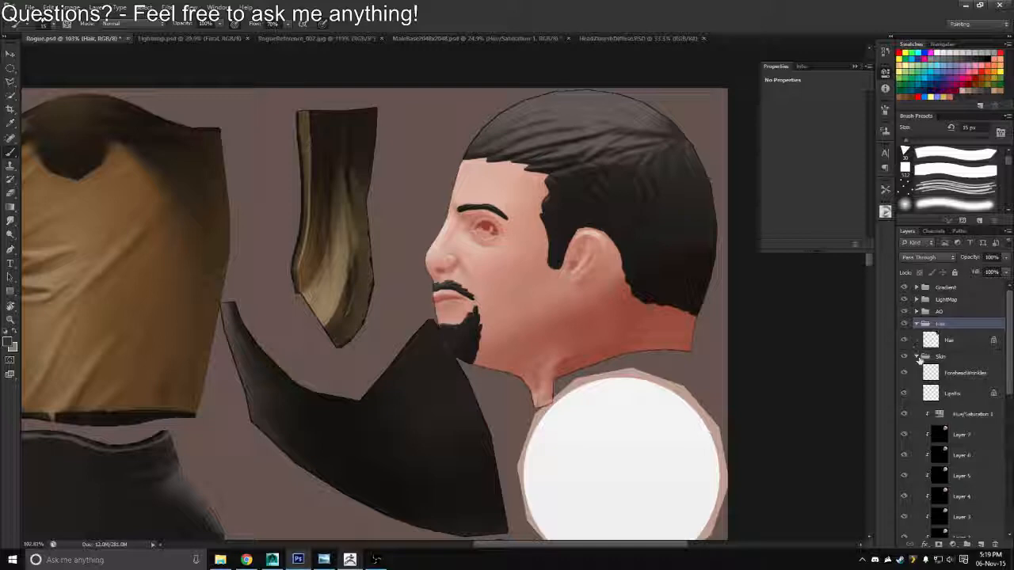
click(917, 357)
Save a Targa copy over Rogue_Diffuse.tga, then reload the texture in Maya and inspect the darker hair on the character
key(ctrl+shift+s)
click(573, 278)
click(484, 419)
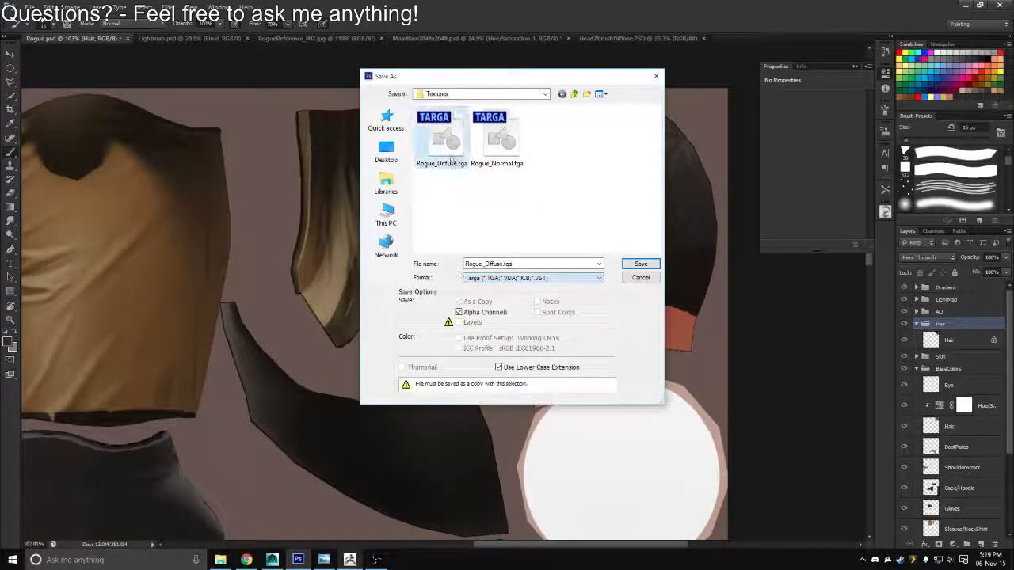
key(Return)
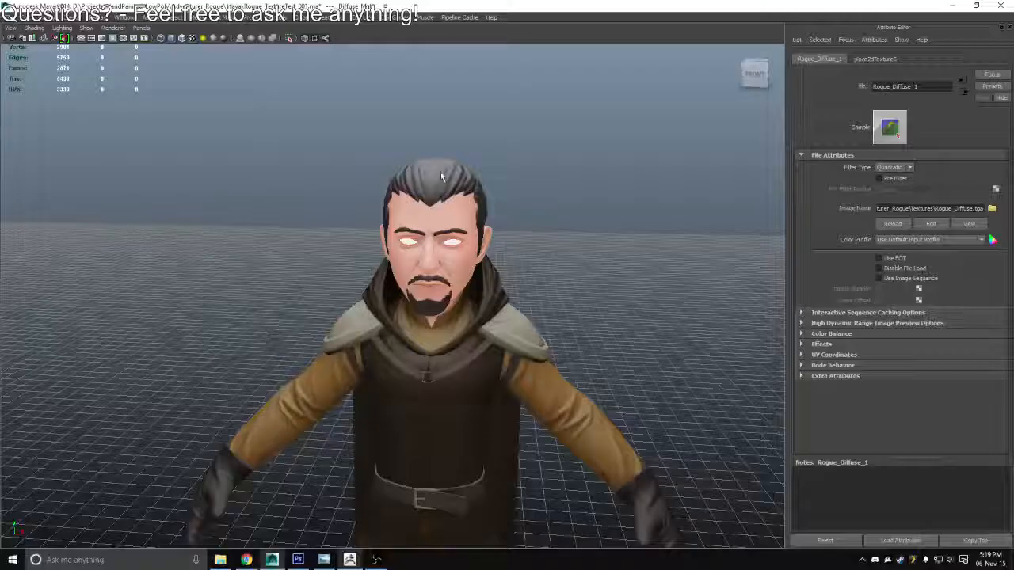
click(890, 224)
drag(483, 273, 466, 262)
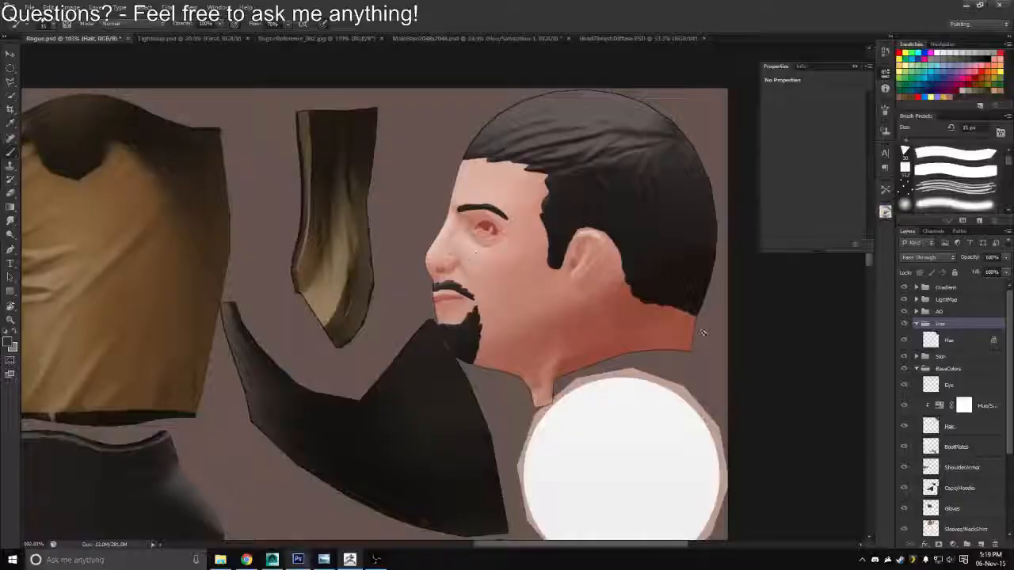
Return to Photoshop and apply Hue/Saturation to the layer in the Hair group with saturation -77 and lightness -11
click(949, 340)
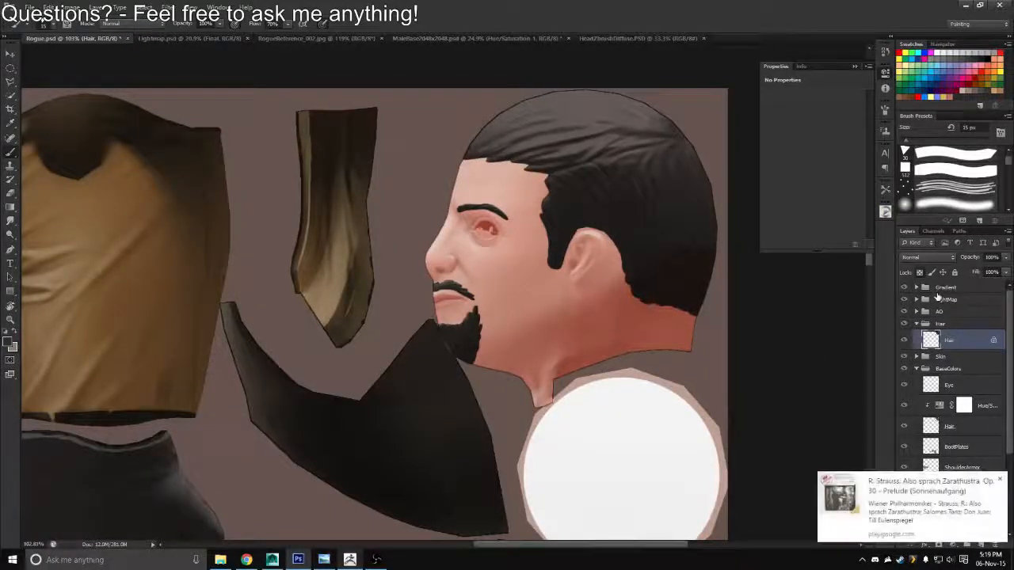
key(ctrl+u)
drag(761, 126, 754, 156)
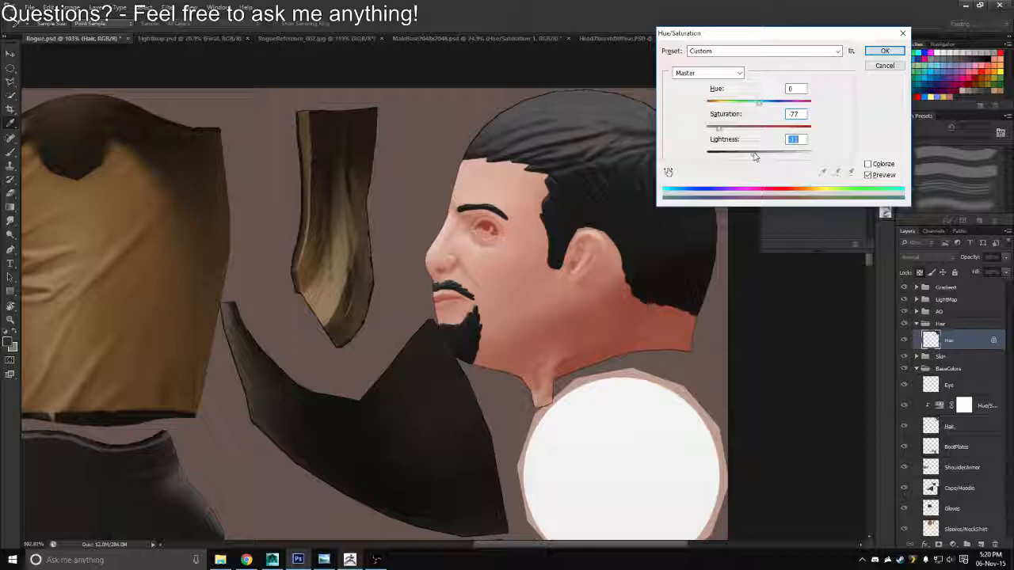
key(Return)
Save the desaturated hair version as a Targa copy, replacing Rogue_Diffuse.tga in the Textures folder
key(ctrl+shift+s)
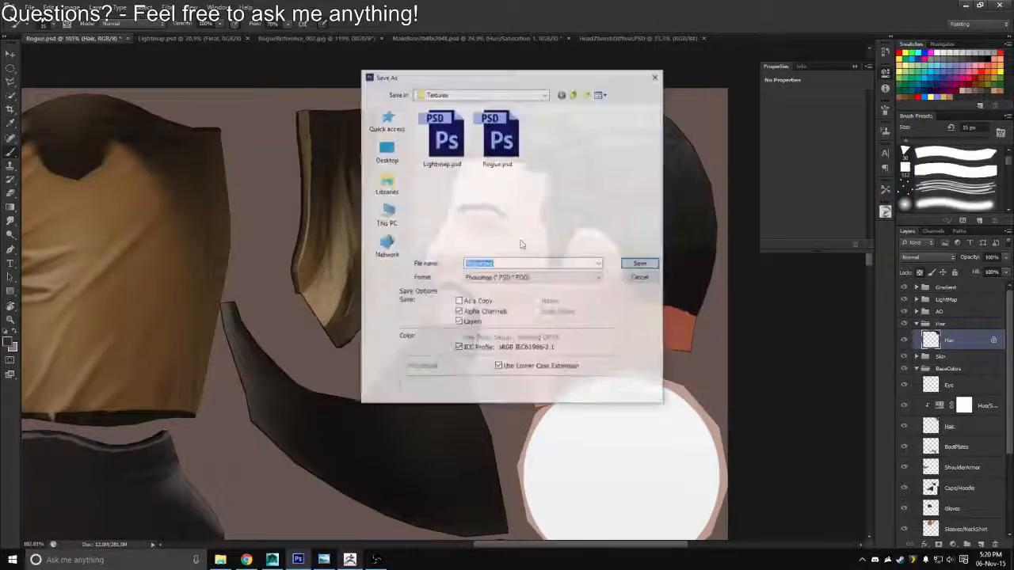
click(533, 277)
click(544, 415)
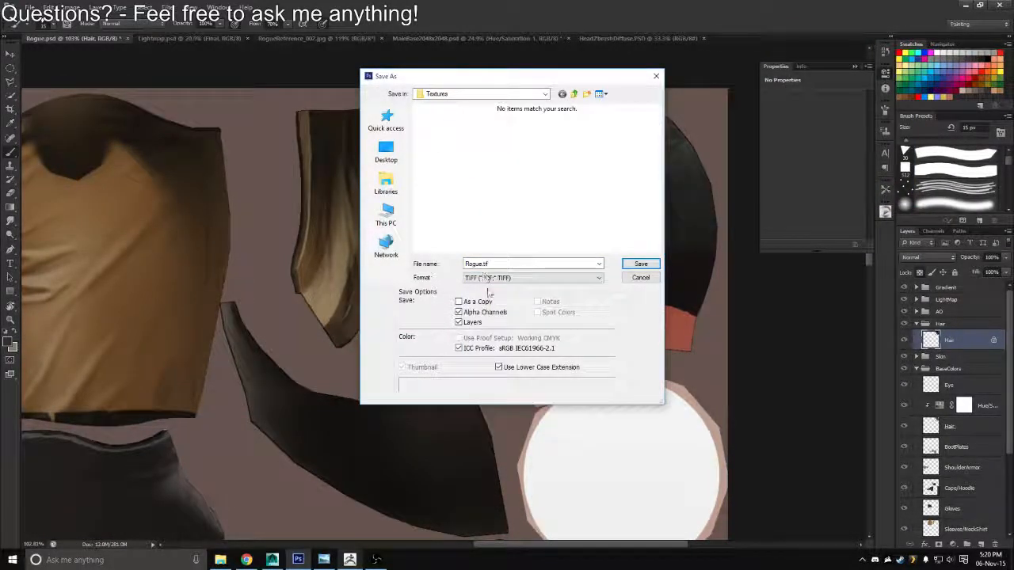
click(507, 278)
click(538, 407)
click(448, 157)
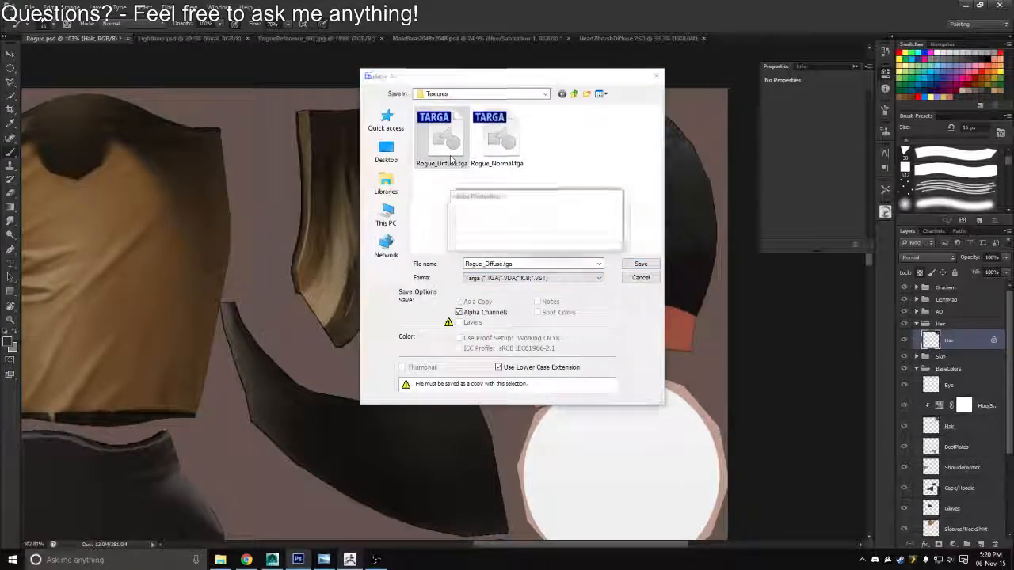
key(Return)
key(Return)
Switch to Maya, reload the diffuse texture and view the updated hair from farther away
key(alt+Tab)
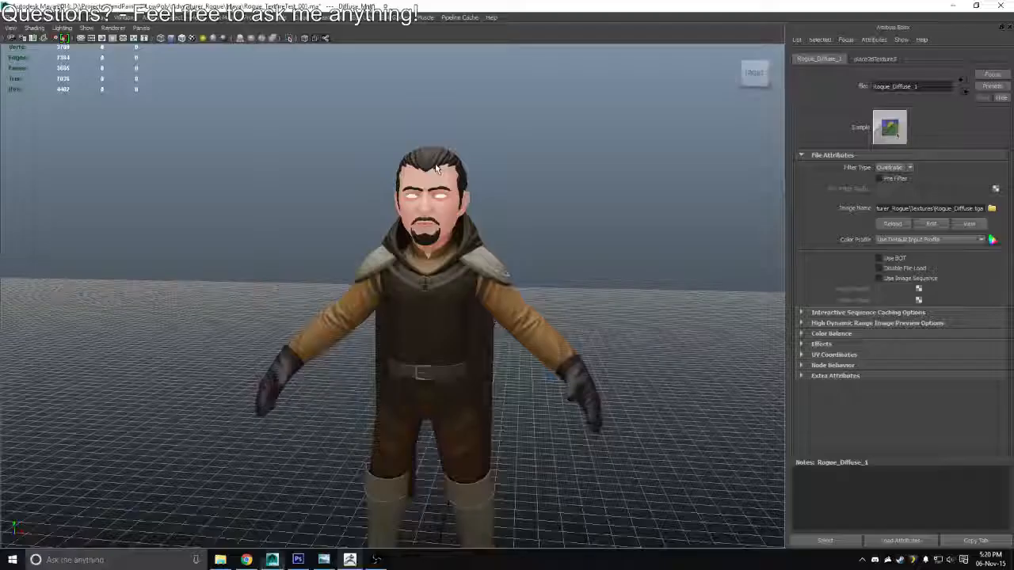
click(892, 224)
scroll(449, 236, down, 3)
drag(449, 237, 476, 248)
scroll(457, 221, down, 3)
Open Rogue_Normal_cavity.tga and Rogue_Normal_convexity.tga from the Adventurer_Rogue project's Knald folder in Photoshop
click(220, 560)
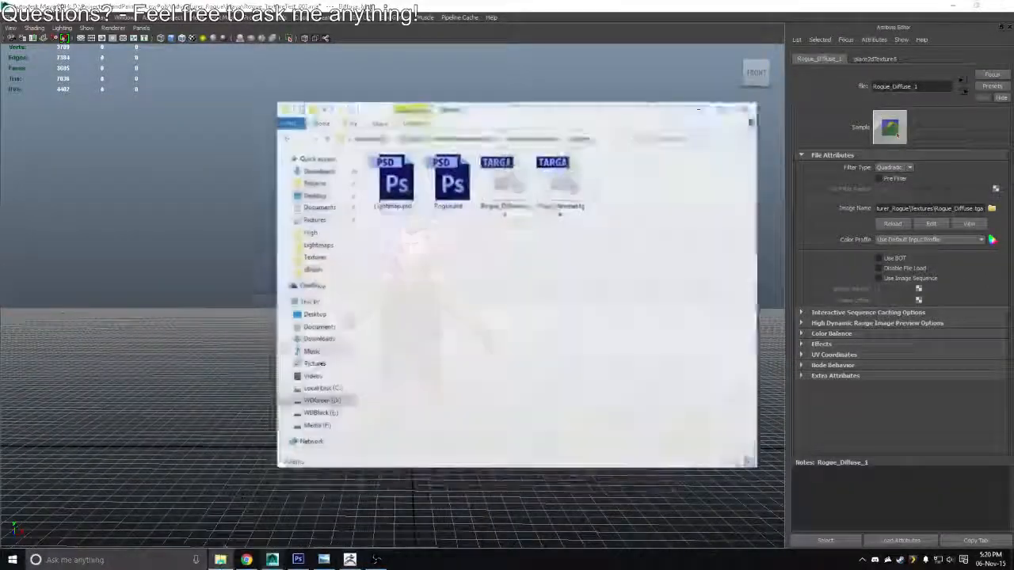
click(546, 123)
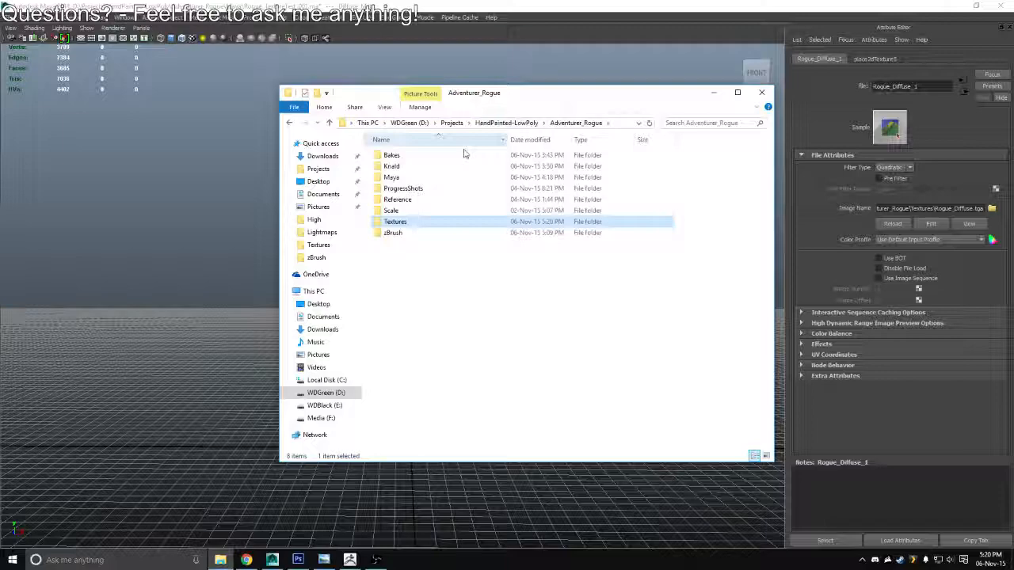
double_click(415, 168)
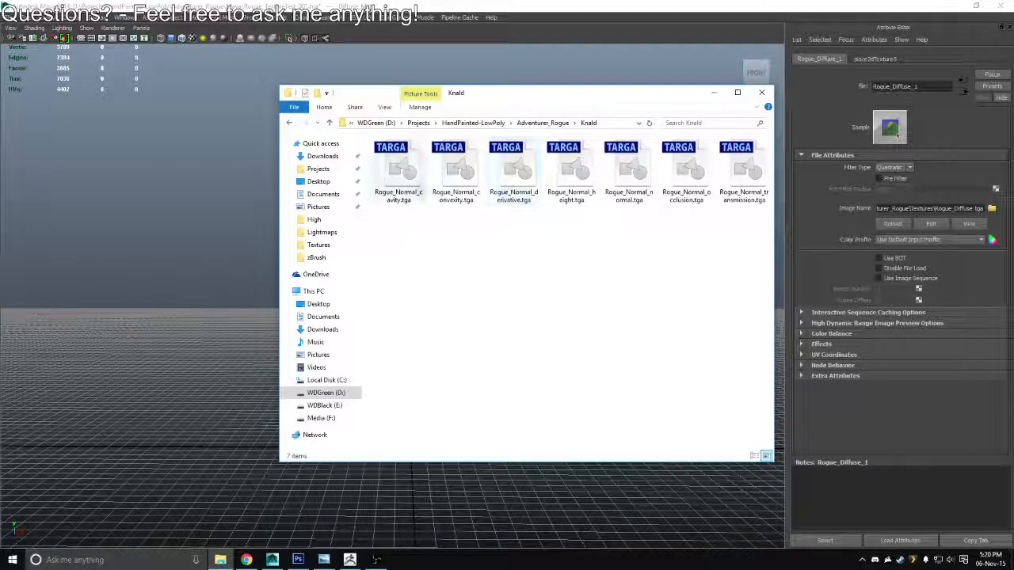
double_click(396, 180)
key(alt+Tab)
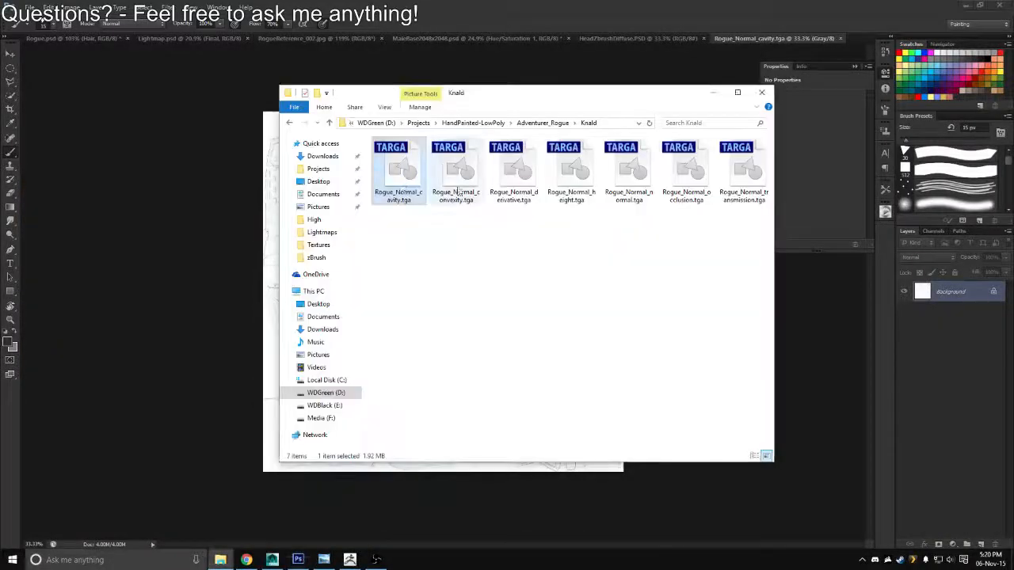
double_click(458, 178)
Copy the whole cavity and convexity maps into Rogue.psd as two new layers above Hair in the Hair group
key(z)
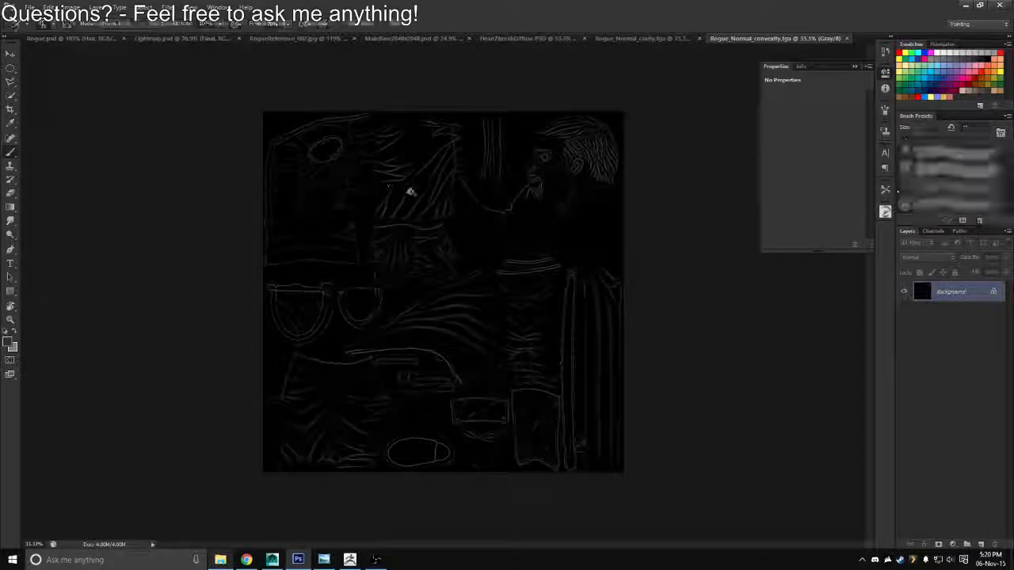
click(658, 38)
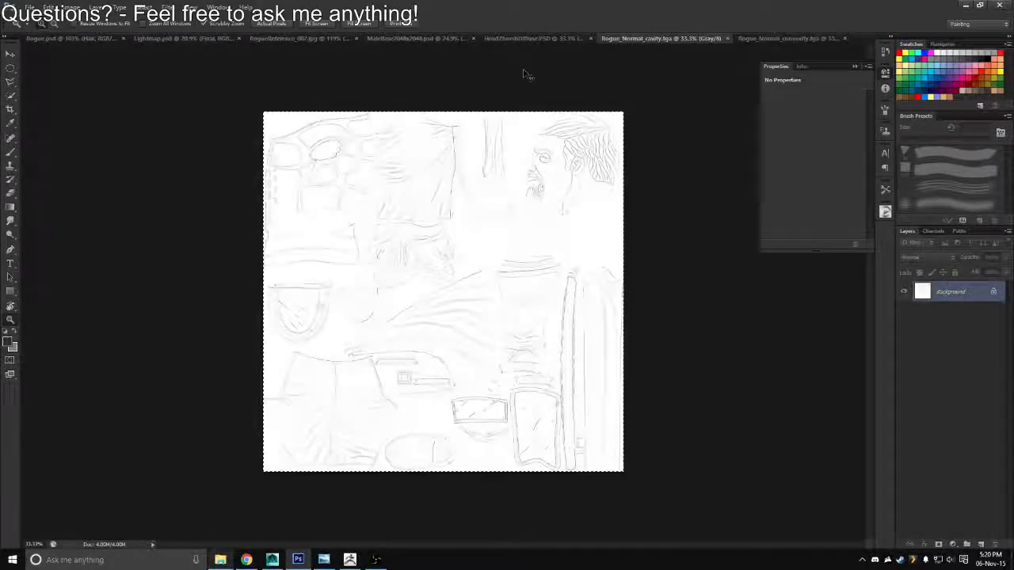
click(69, 38)
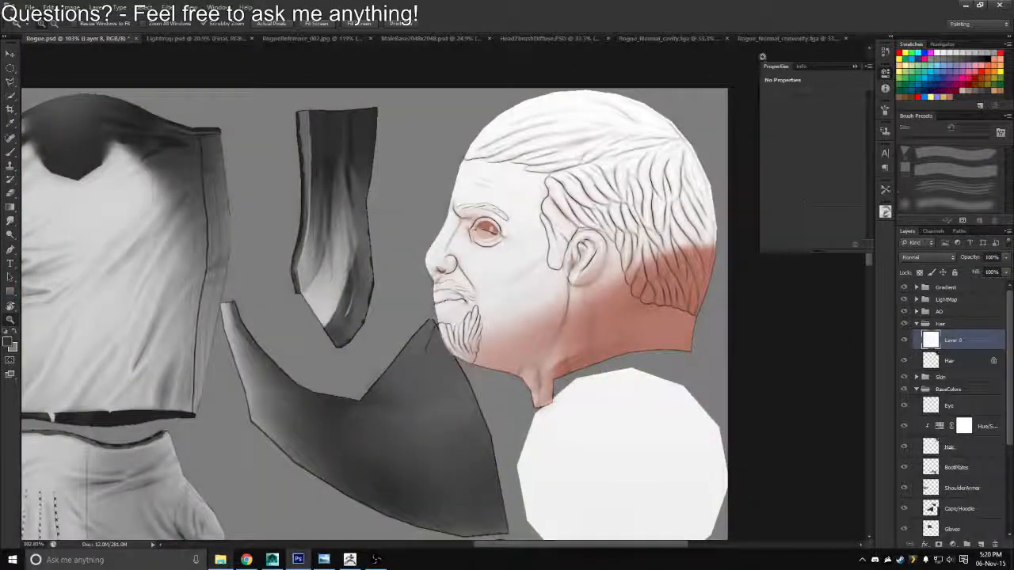
click(784, 38)
click(84, 38)
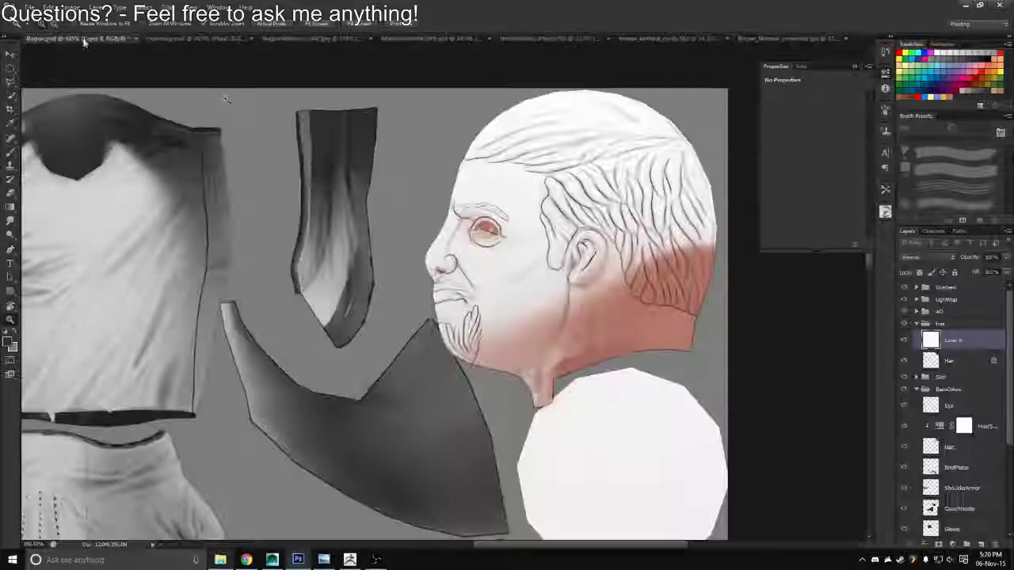
key(ctrl+v)
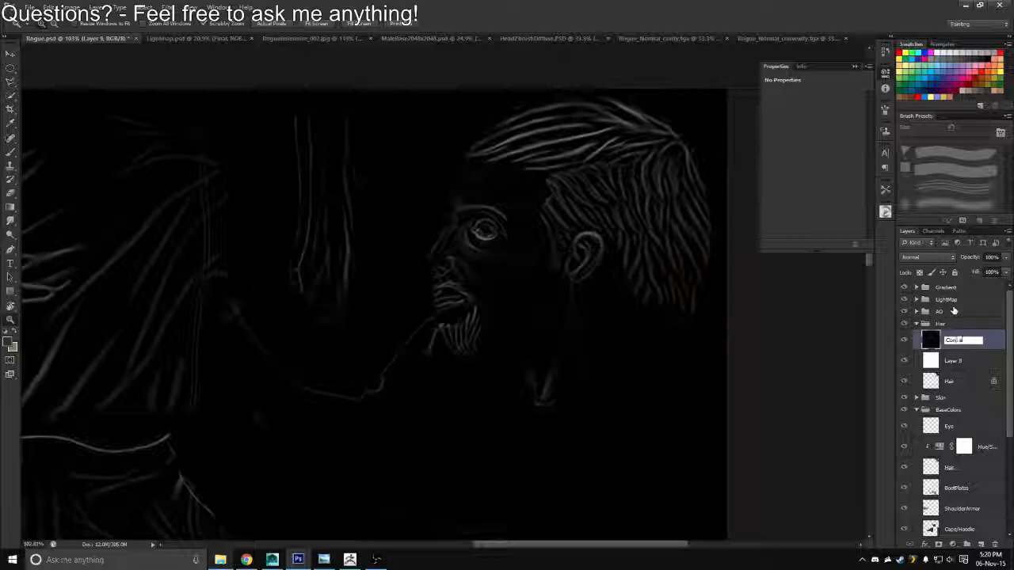
Rename the pasted map layers Convexity and Cavity
text(y)
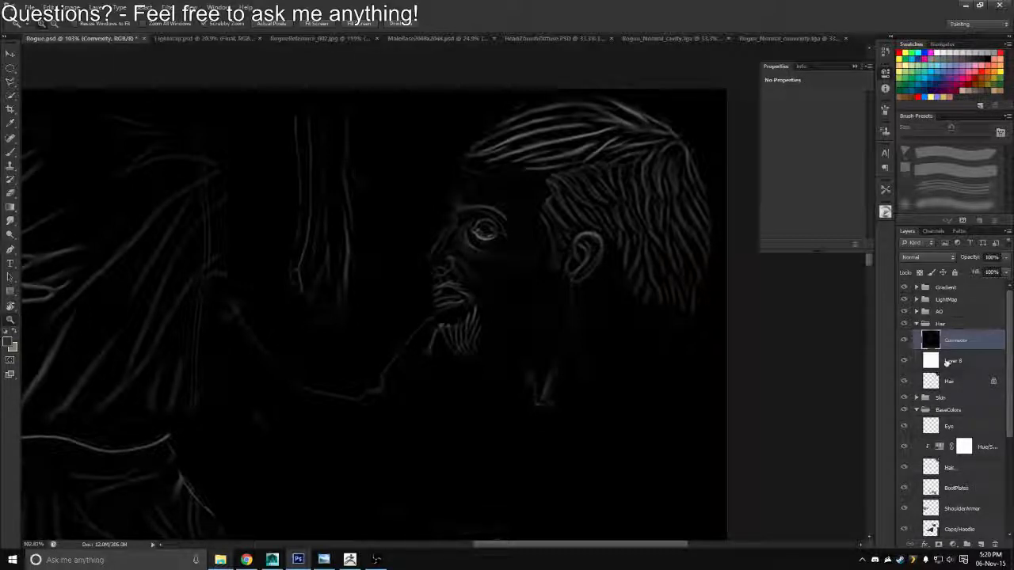
key(Tab)
text(Cavity)
key(Return)
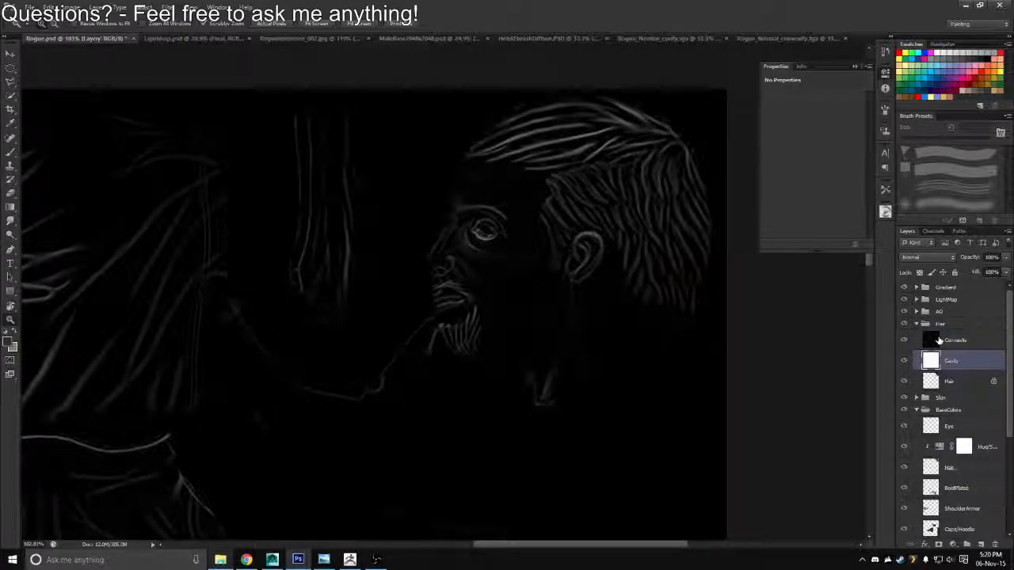
Group the Convexity and Cavity layers as Con/Cav and load the Hair layer's outline as a selection
shift+click(984, 336)
key(ctrl+g)
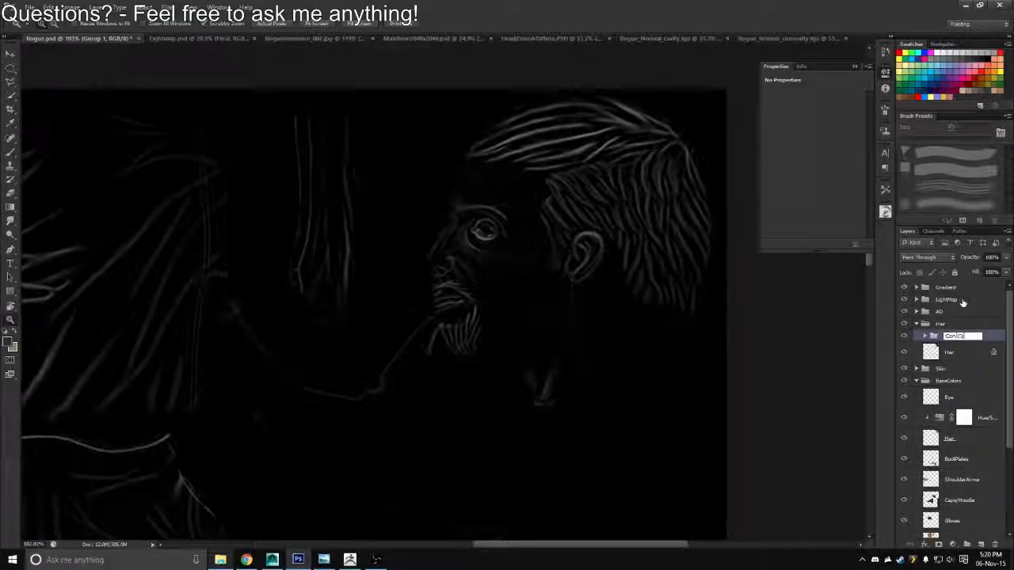
key(Return)
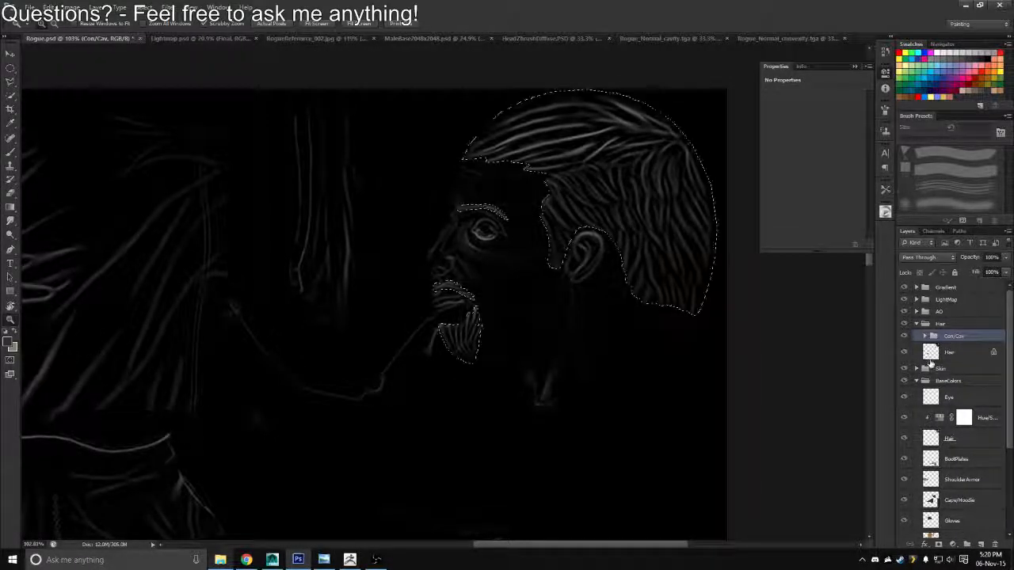
ctrl+click(930, 353)
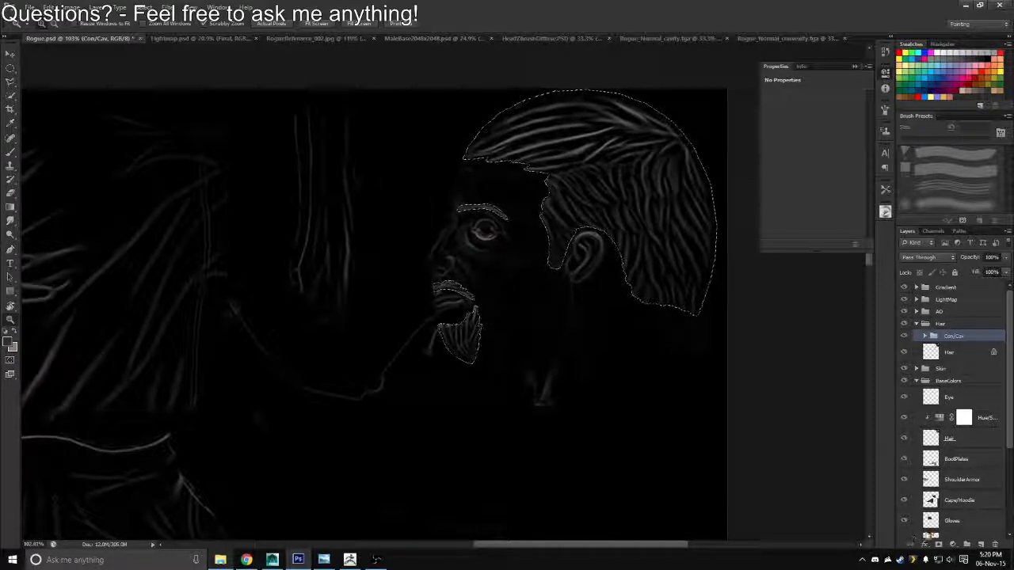
Add layer masks to the Convexity and Cavity layers that limit both maps to the hair selection
click(924, 336)
click(964, 353)
click(938, 544)
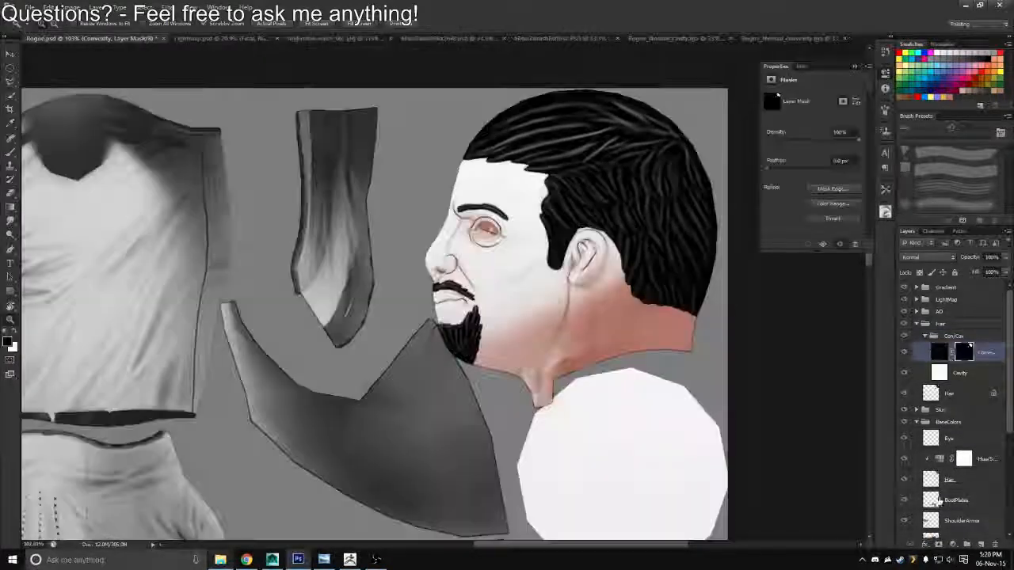
click(943, 373)
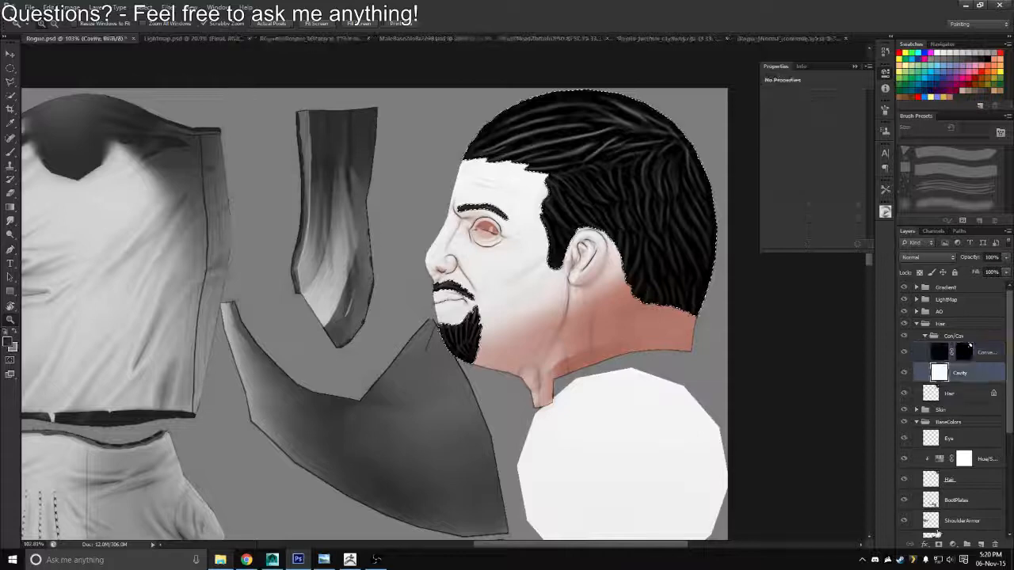
click(938, 544)
Hide the Convexity layer and set the Cavity layer's blend mode to Multiply
click(904, 353)
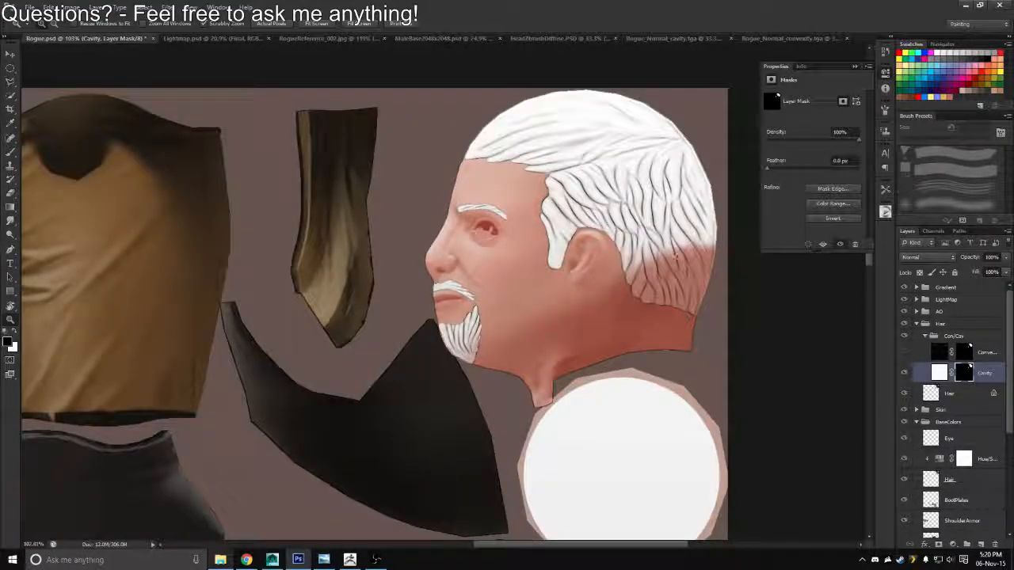
click(920, 258)
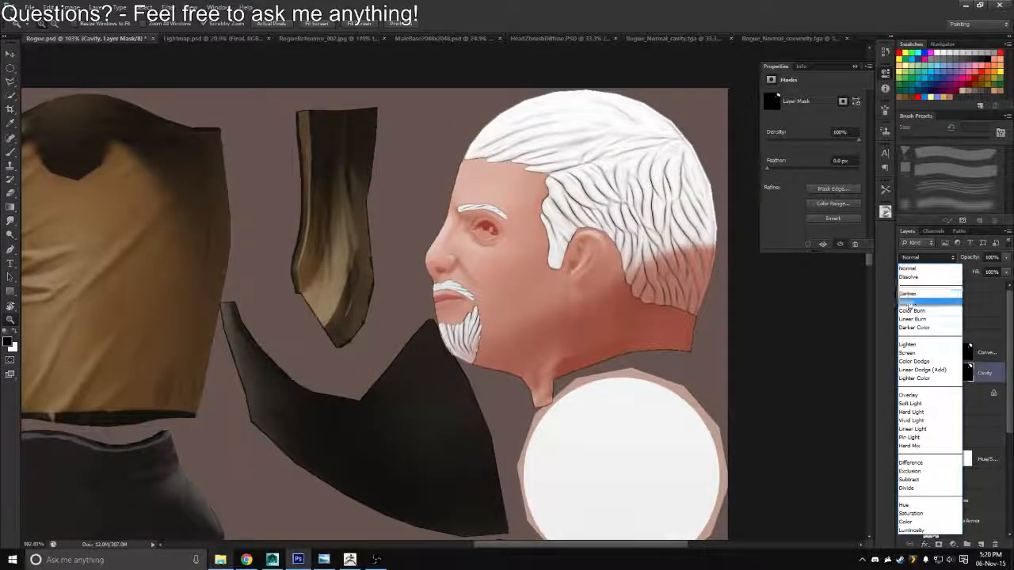
click(910, 299)
drag(597, 219, 611, 237)
Show the Convexity layer again, set its blend mode to Screen and lower its opacity to 41%
click(903, 352)
click(937, 352)
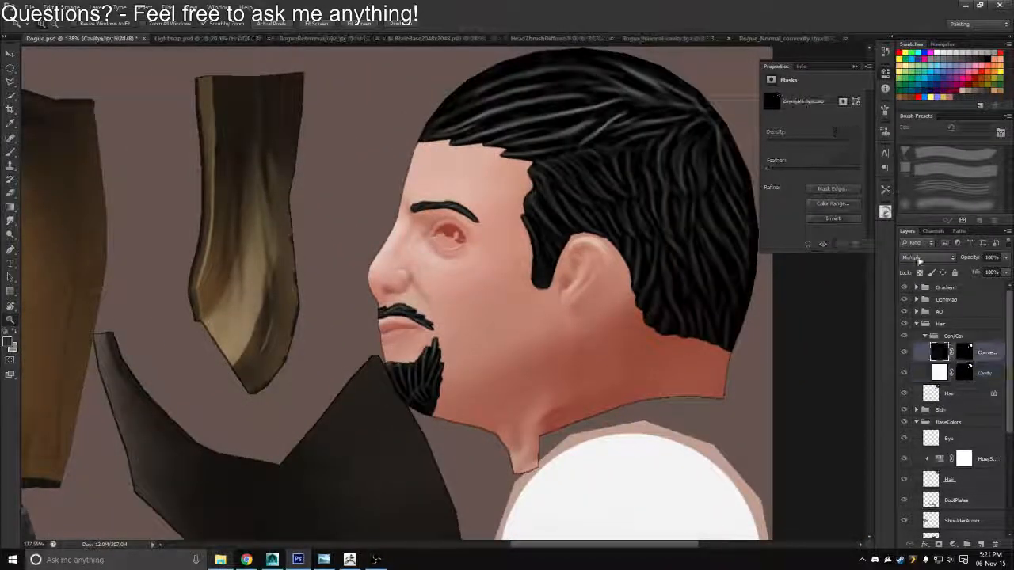
click(926, 258)
click(907, 355)
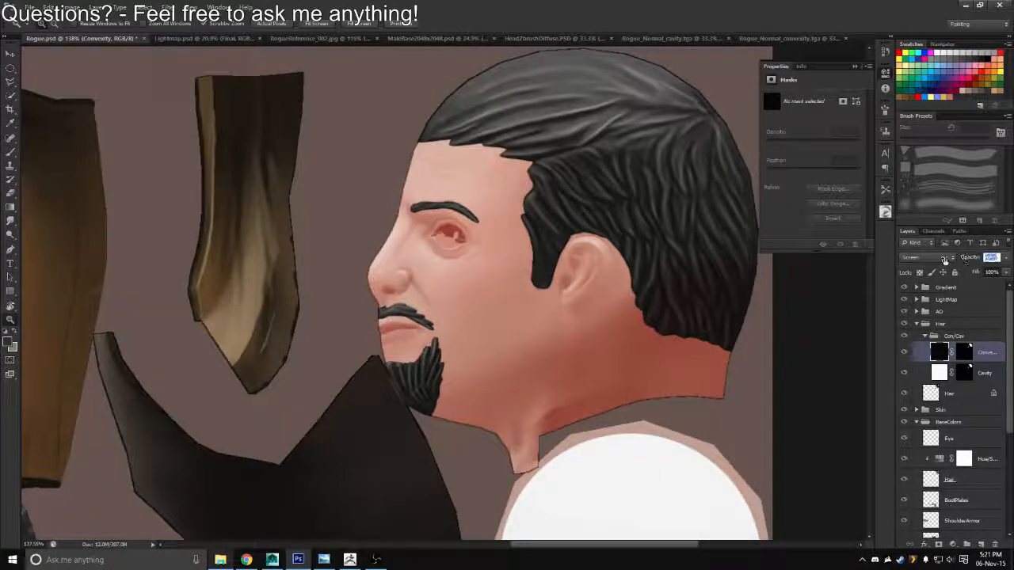
mouse_move(944, 260)
mouse_down()
mouse_move(915, 261)
mouse_move(934, 265)
mouse_up()
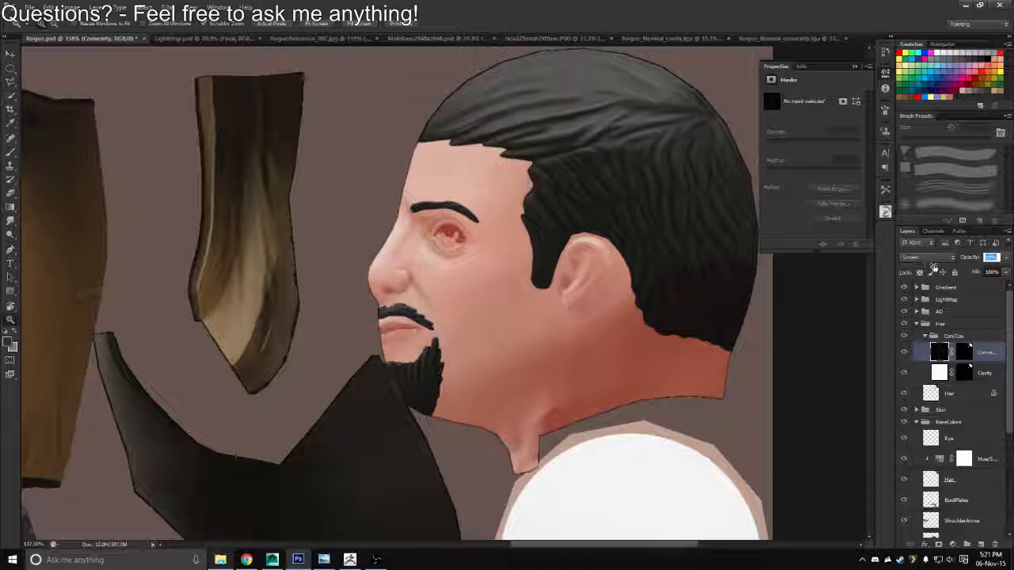
drag(937, 267, 933, 269)
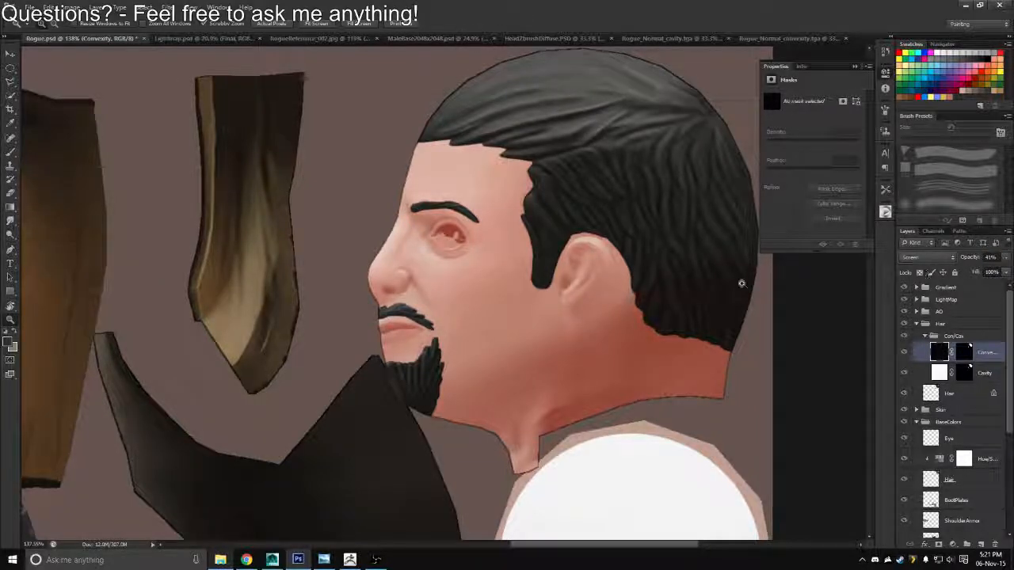
Save a Targa copy of the texture over Rogue_Diffuse.tga in the Textures folder
key(ctrl+shift+s)
click(532, 277)
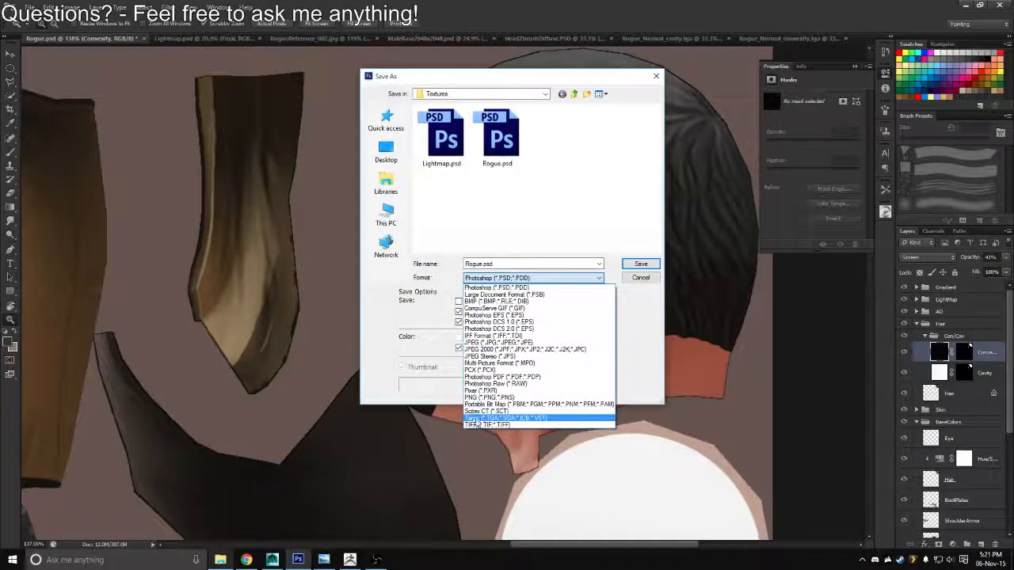
click(477, 405)
double_click(443, 150)
key(y)
key(Return)
Switch to Maya and examine the hair texture on the character's head from the front and side
key(alt+Tab)
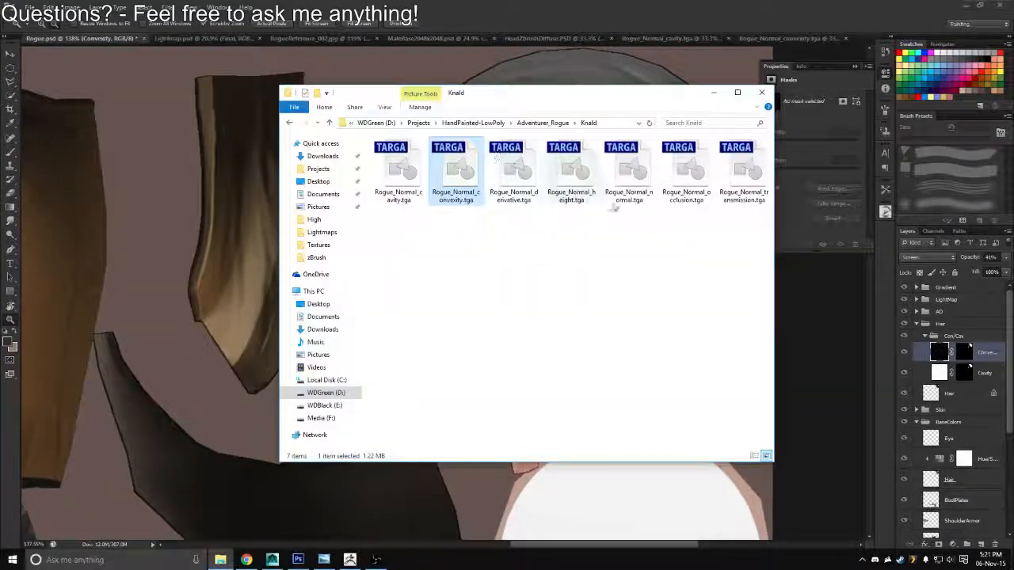
key(alt+Tab)
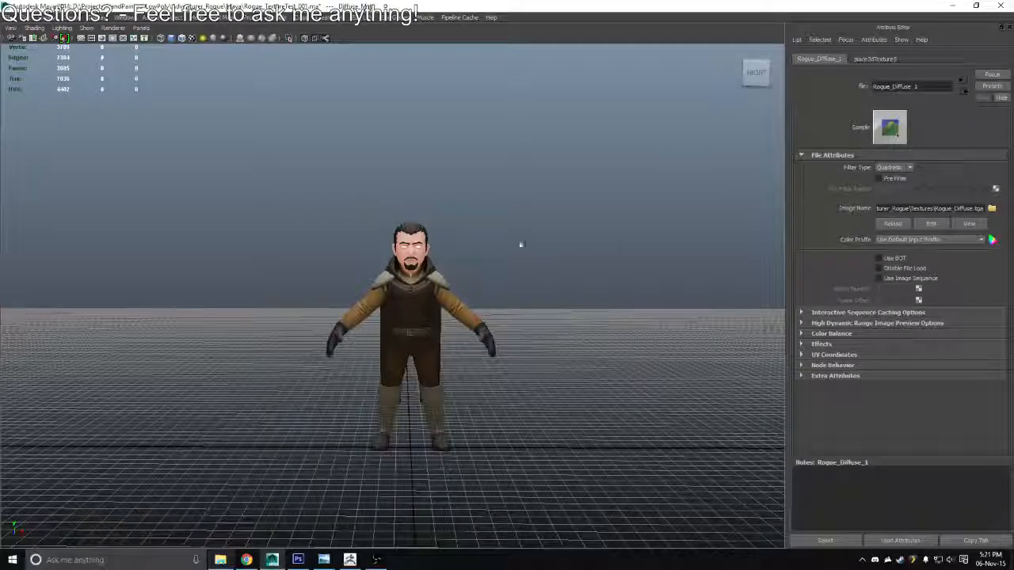
scroll(501, 221, up, 5)
drag(501, 222, 862, 240)
drag(555, 255, 638, 289)
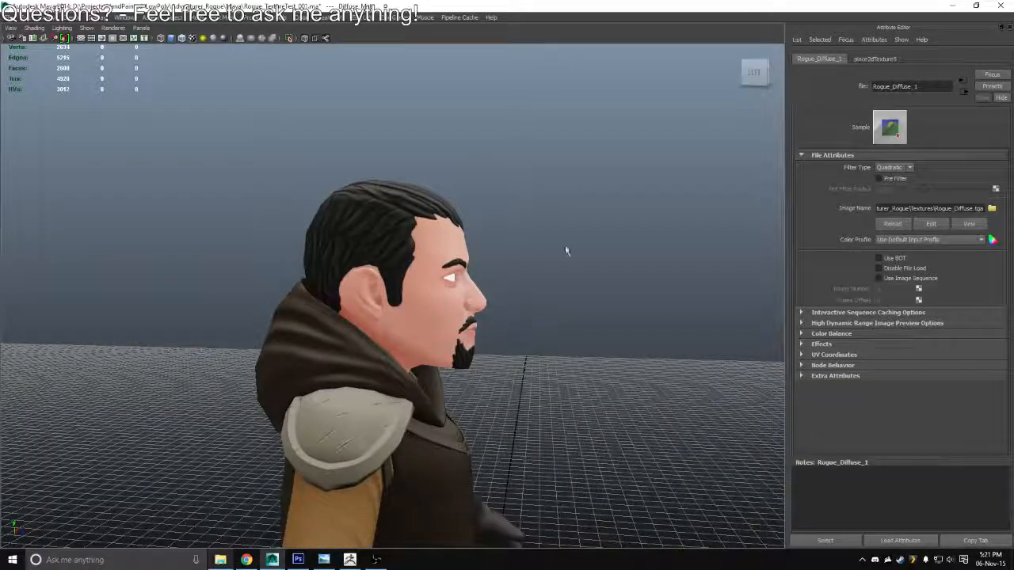
drag(566, 251, 414, 273)
Return to Photoshop and target the Convexity layer's mask with a soft round brush at 40 px
key(alt+Tab)
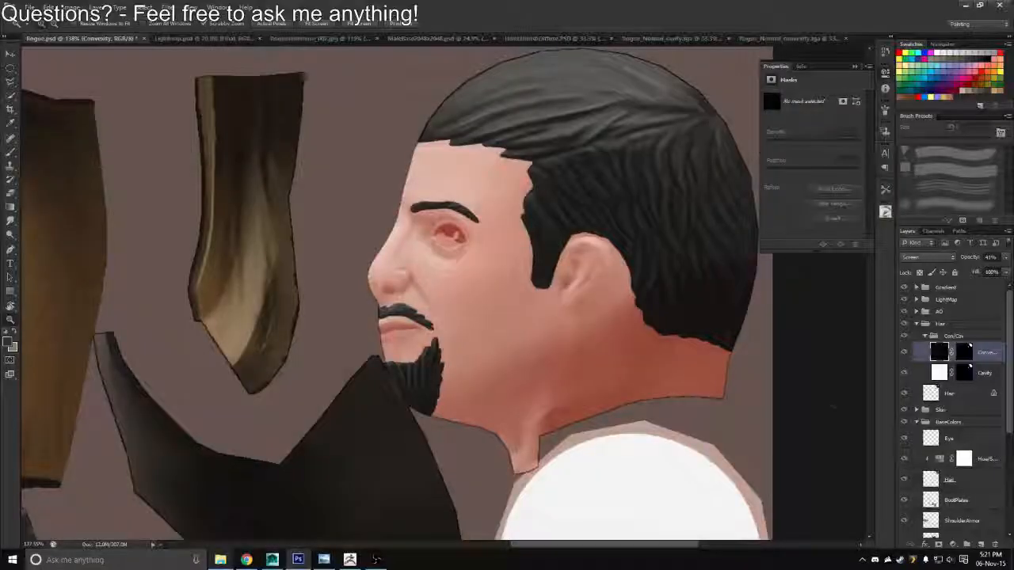
click(964, 353)
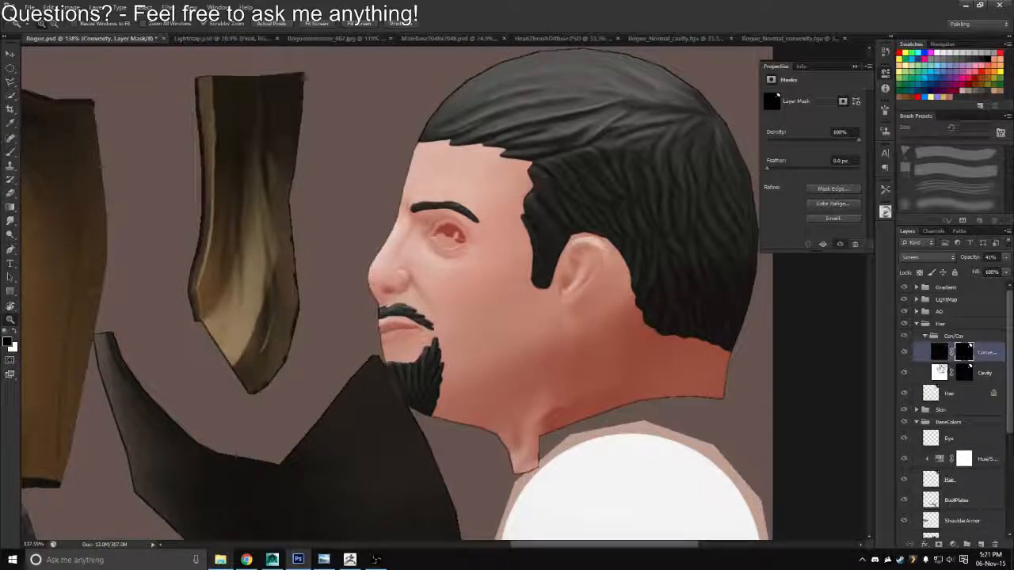
key(b)
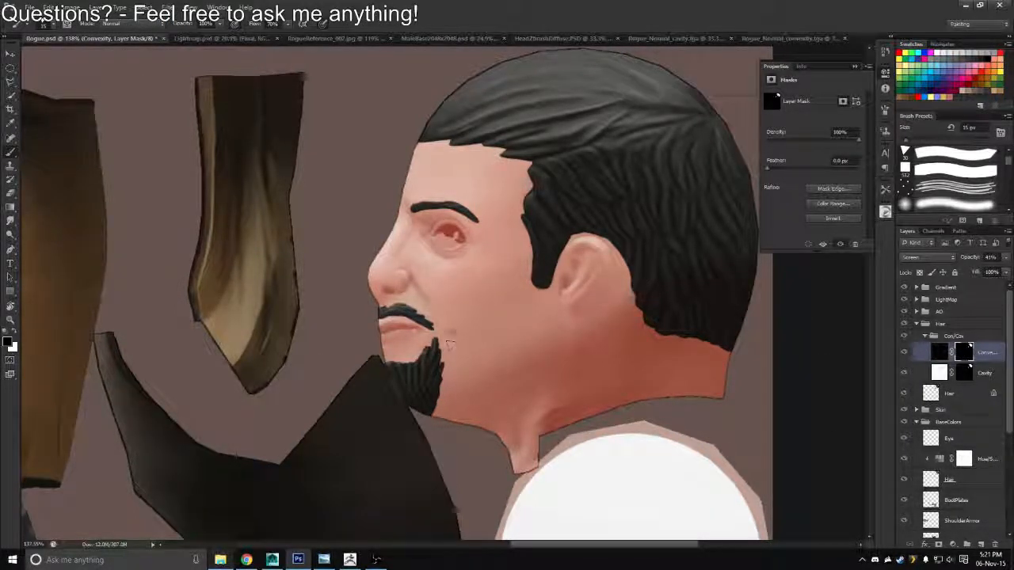
click(949, 203)
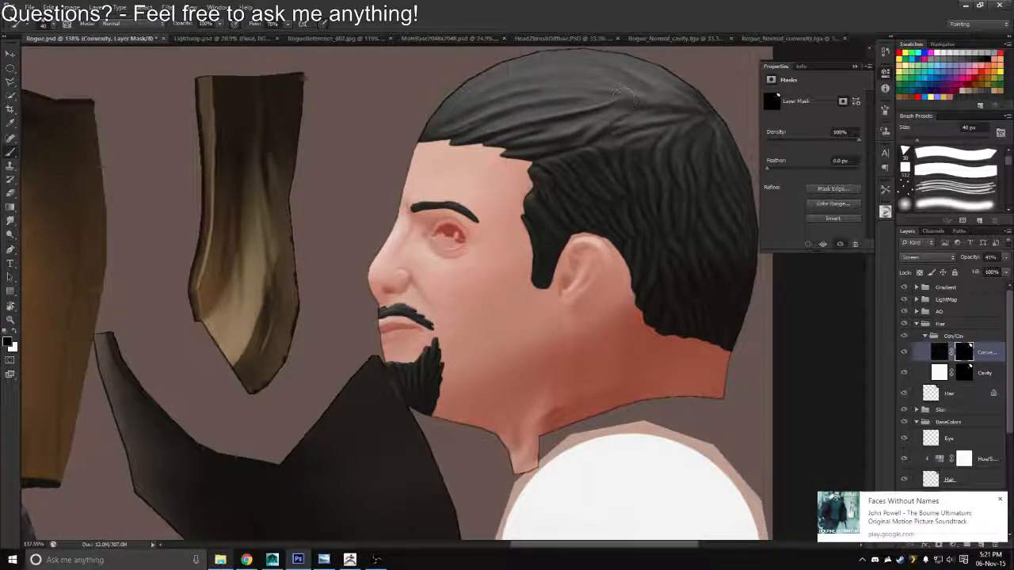
Export the revised hair texture as Targa, overwriting Rogue_Diffuse.tga
key(ctrl+shift+s)
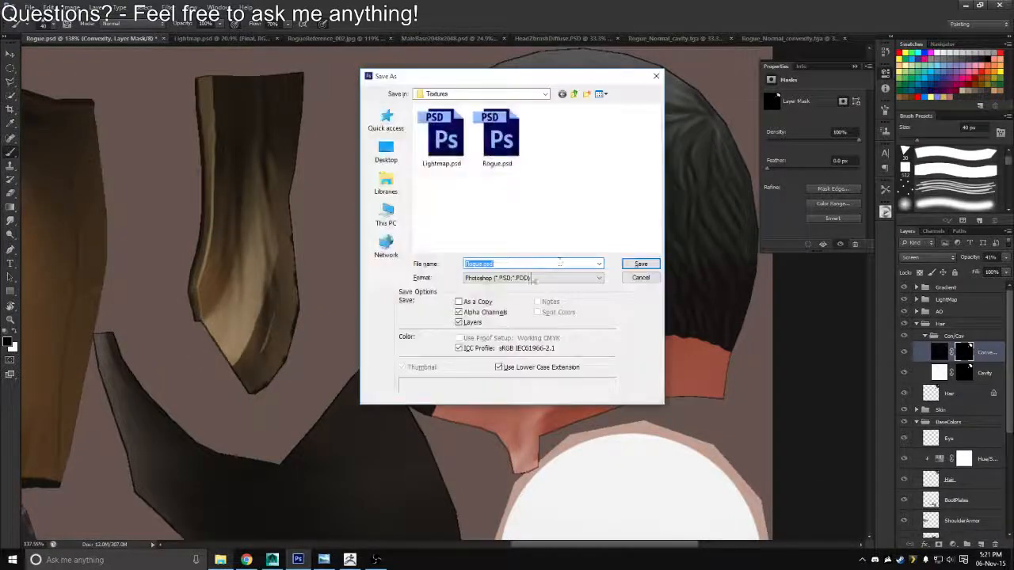
click(532, 277)
click(483, 412)
double_click(450, 153)
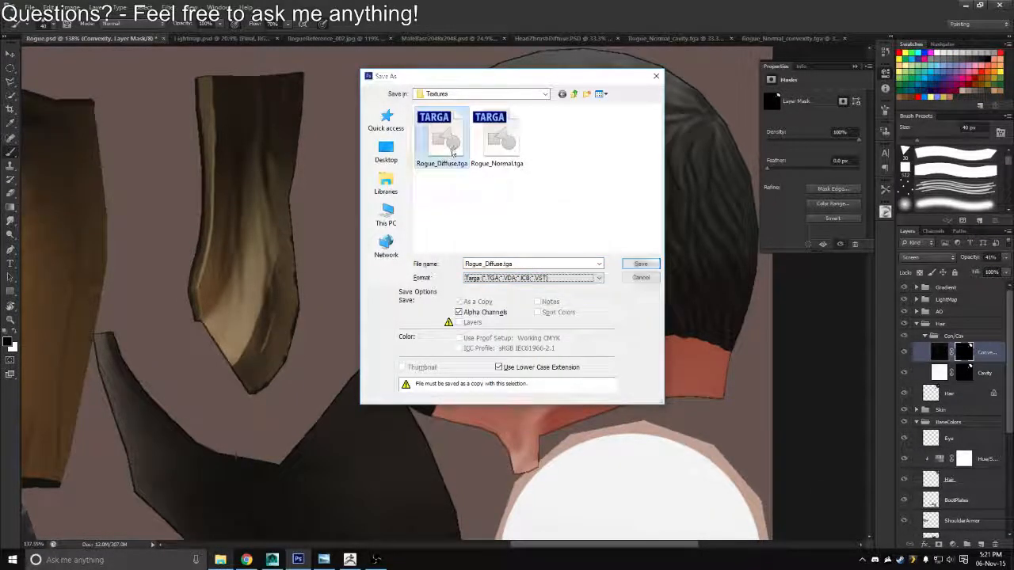
Reload the Rogue_Diffuse texture in Maya and check the hair on the character's head
key(alt+Tab)
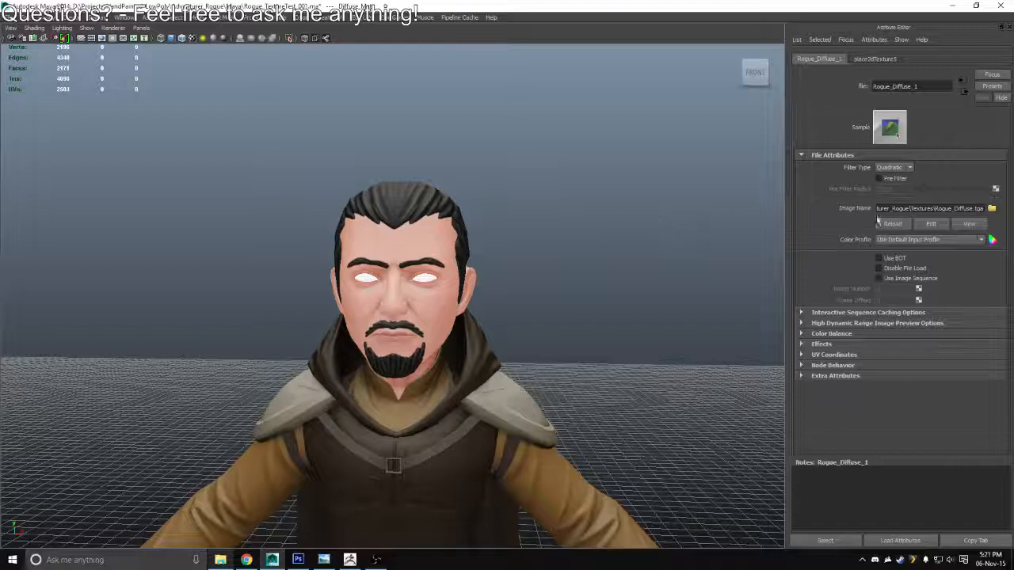
click(886, 226)
drag(626, 277, 681, 317)
scroll(554, 312, down, 4)
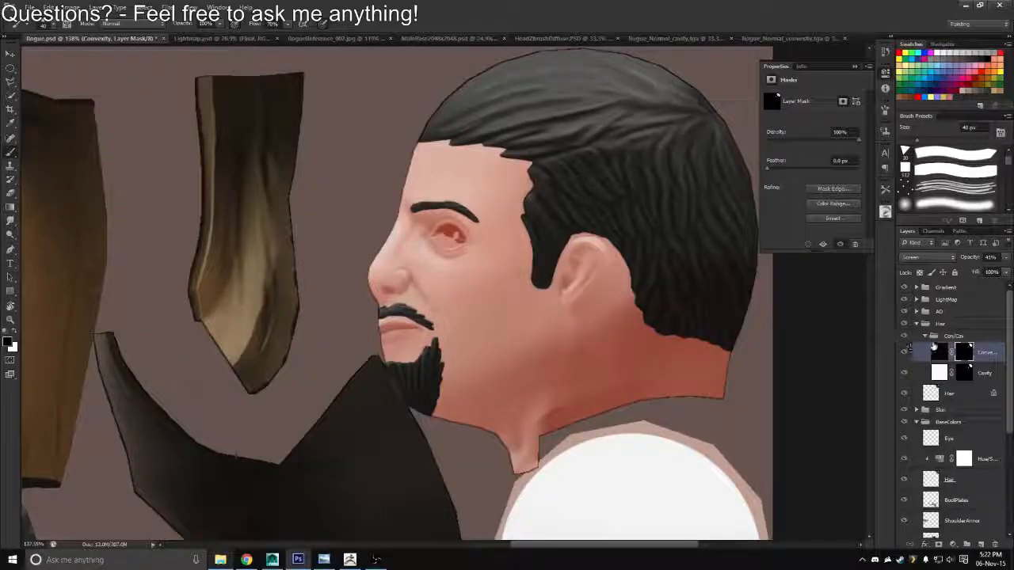
Collapse the Con/Cav and Hair groups in Rogue.psd and bring the whole texture sheet into view
click(924, 336)
click(917, 324)
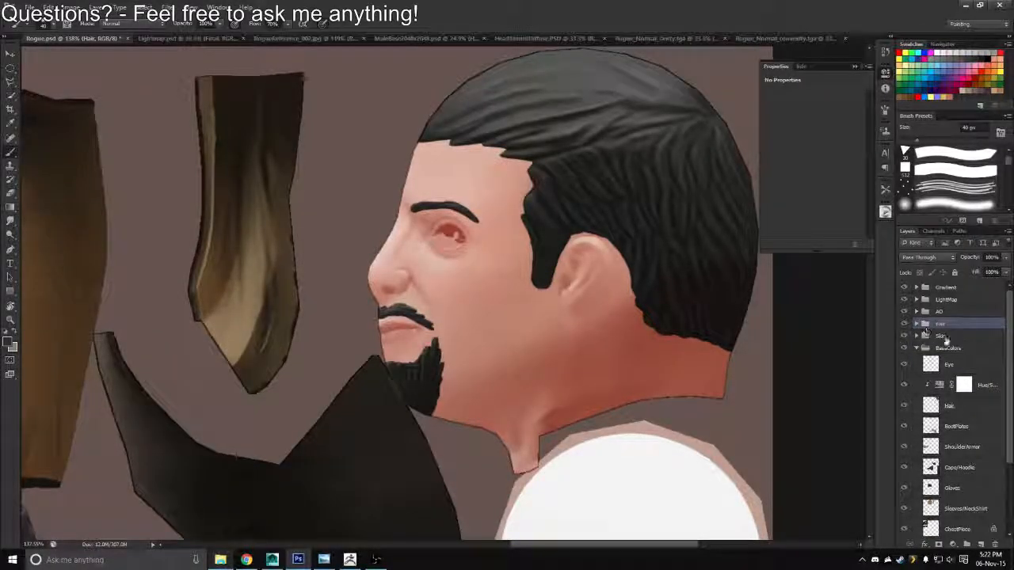
key(z)
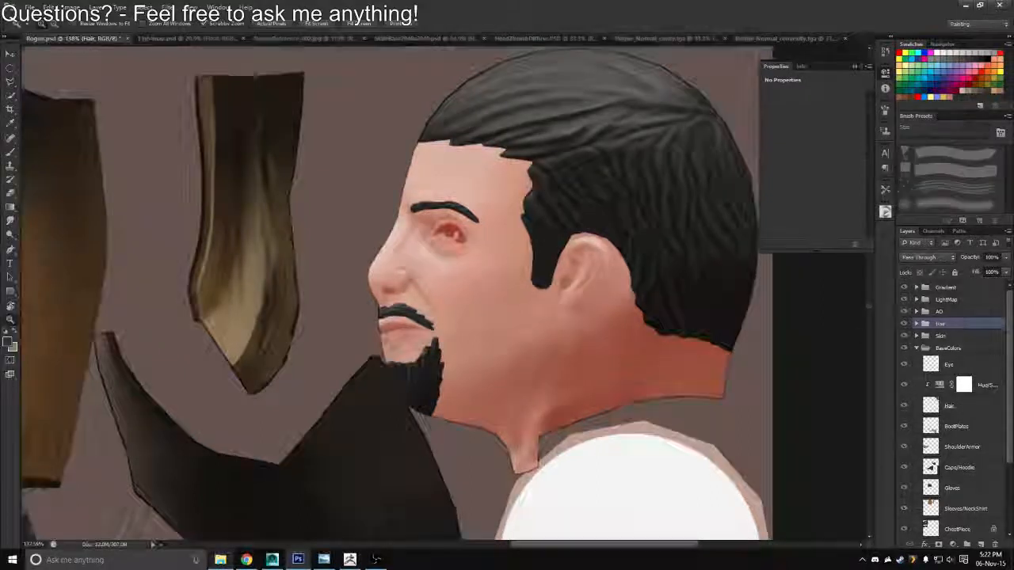
drag(472, 314, 414, 287)
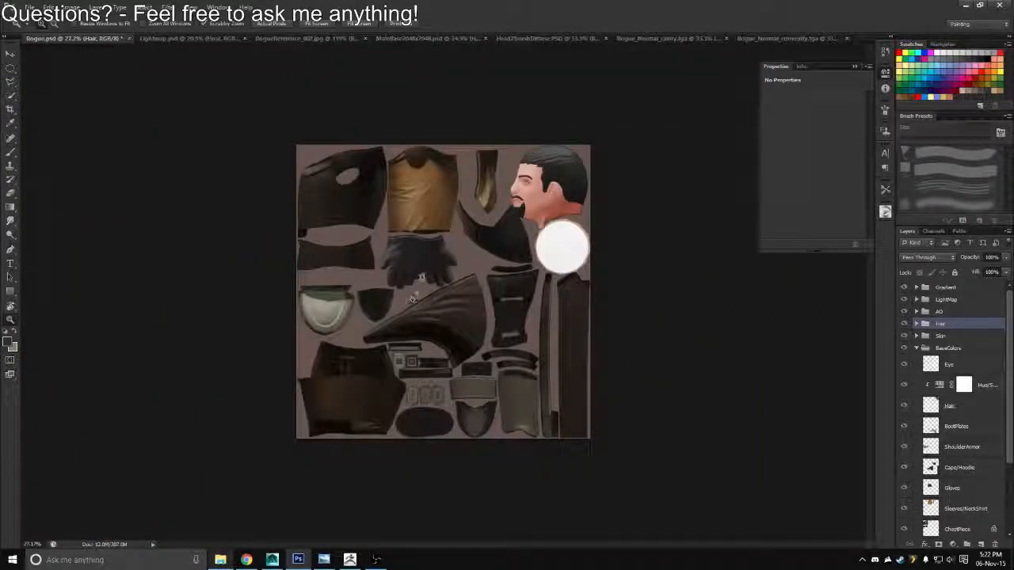
Inspect the clothing, gloves and boots on the full character in Maya
key(alt+Tab)
scroll(496, 310, down, 2)
drag(496, 309, 526, 183)
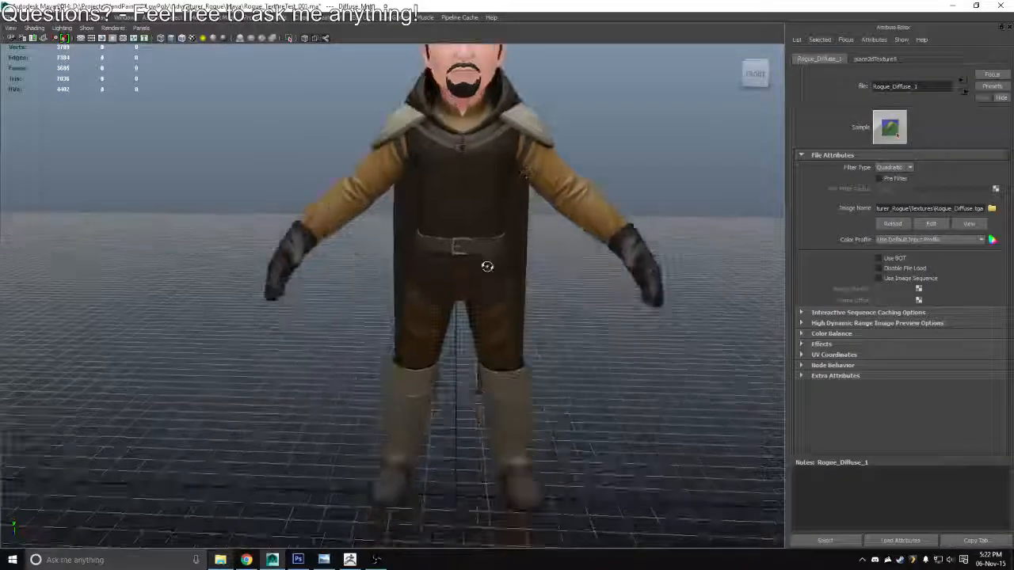
mouse_move(486, 267)
mouse_down()
mouse_move(689, 284)
mouse_move(462, 267)
mouse_move(502, 271)
mouse_up()
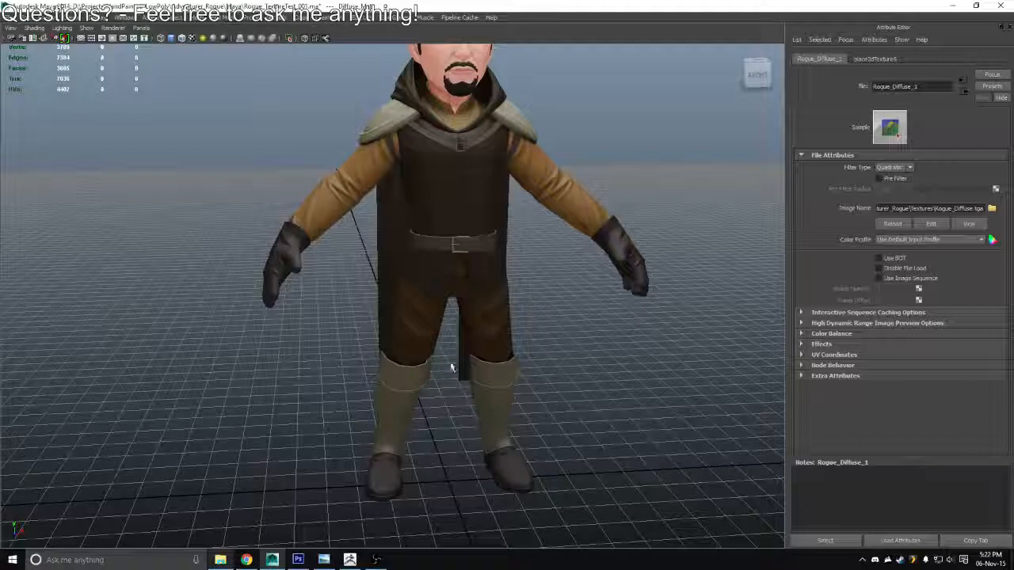
drag(451, 367, 475, 317)
Create a layer above the Hair group and fill the Sleeves/NeckShirt outline with that layer's sampled brown base colour, then deselect
key(alt+Tab)
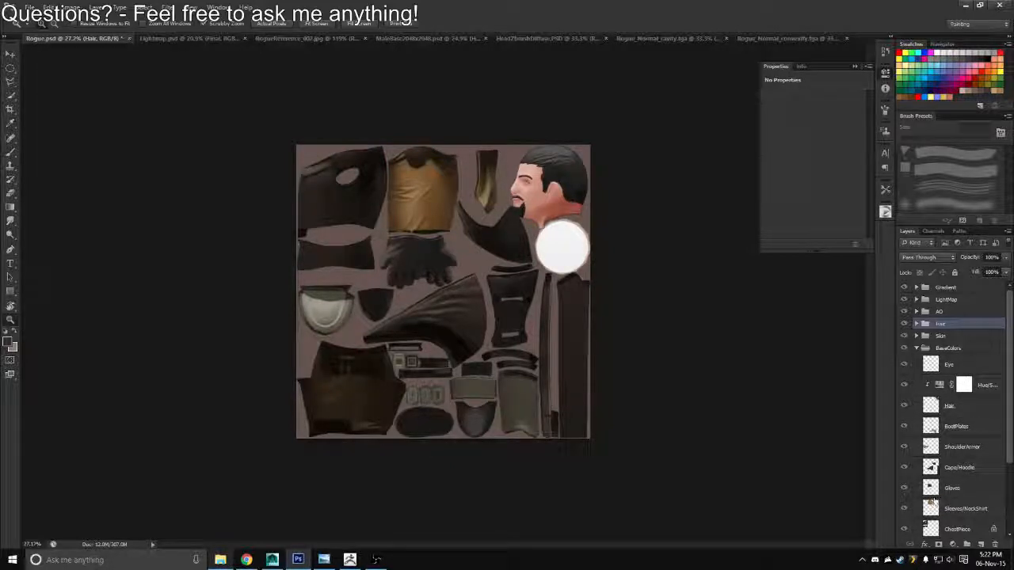
click(980, 544)
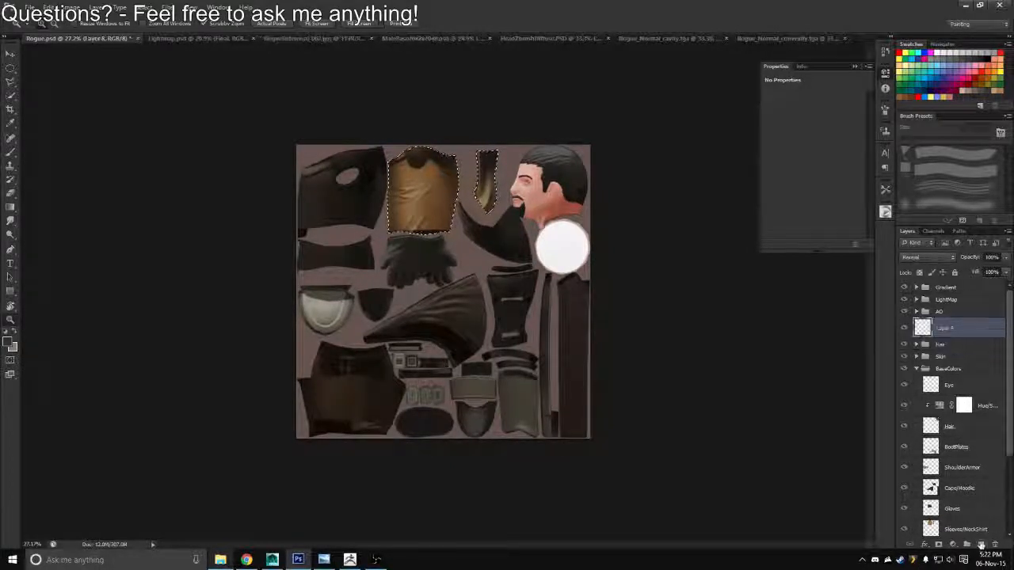
alt+click(905, 529)
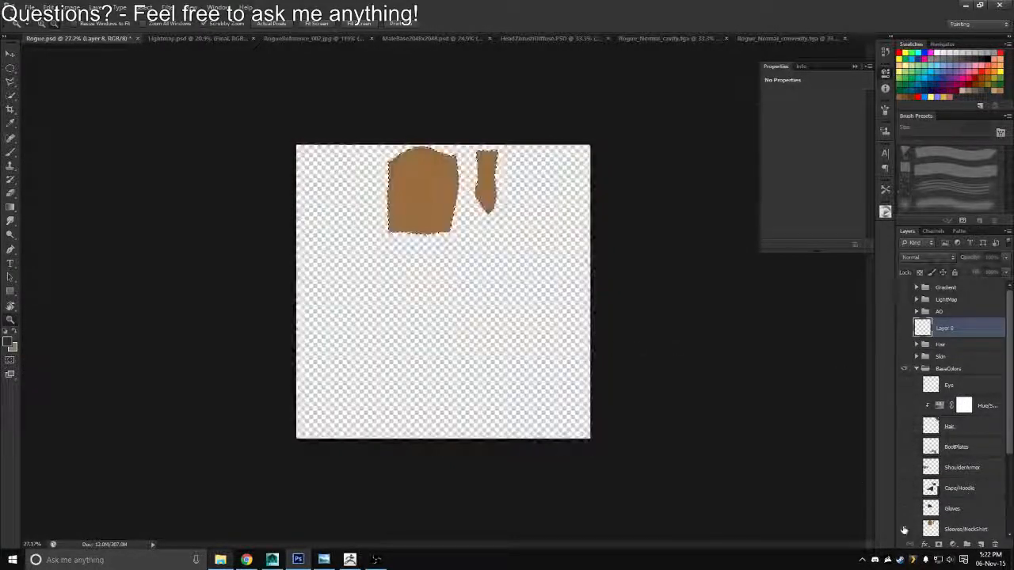
key(b)
alt+click(432, 190)
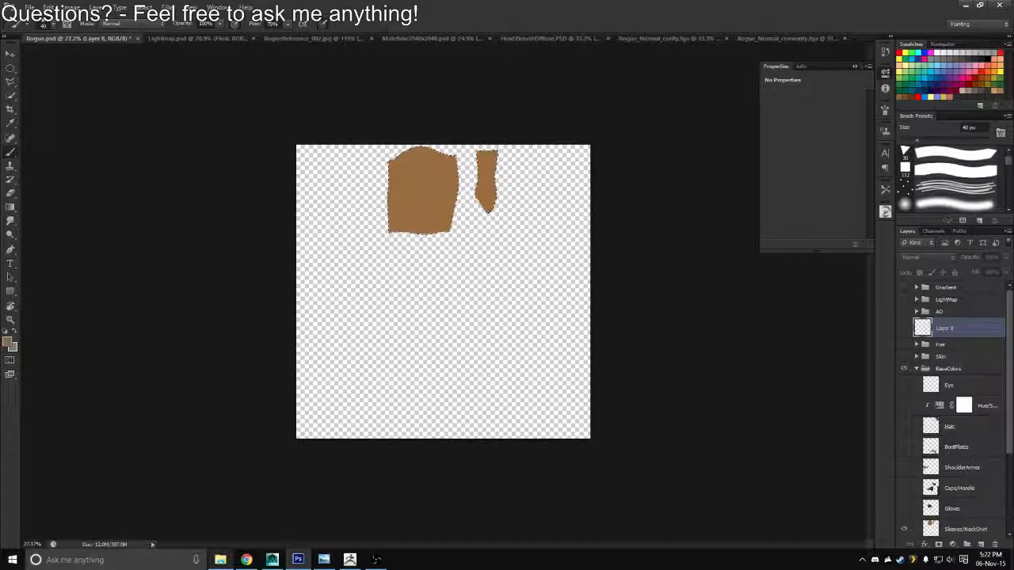
alt+click(904, 530)
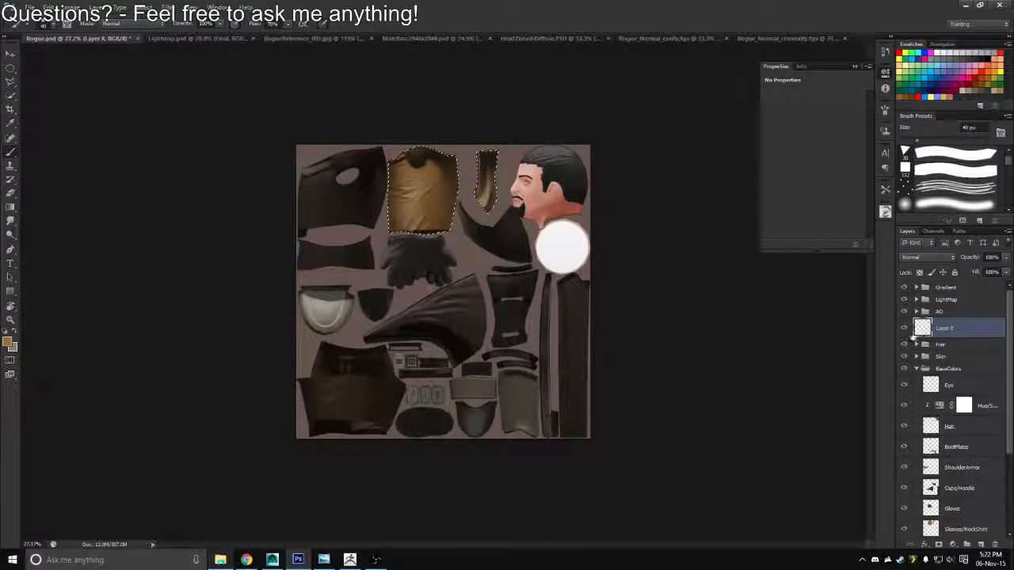
key(z)
drag(411, 252, 444, 283)
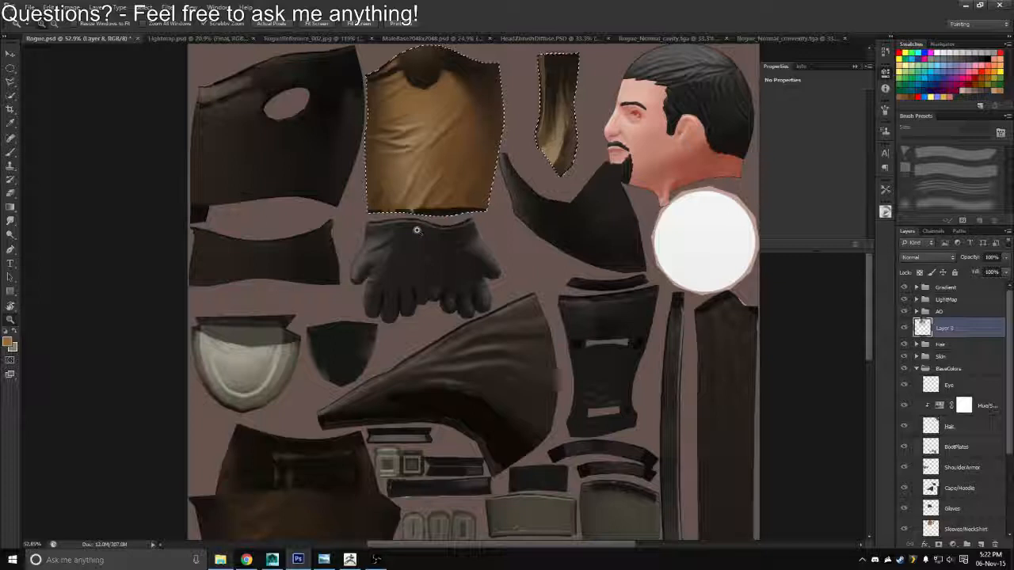
key(ctrl+d)
Rename the new brown shirt layer as Sleeves/NeckShirt
drag(562, 219, 519, 298)
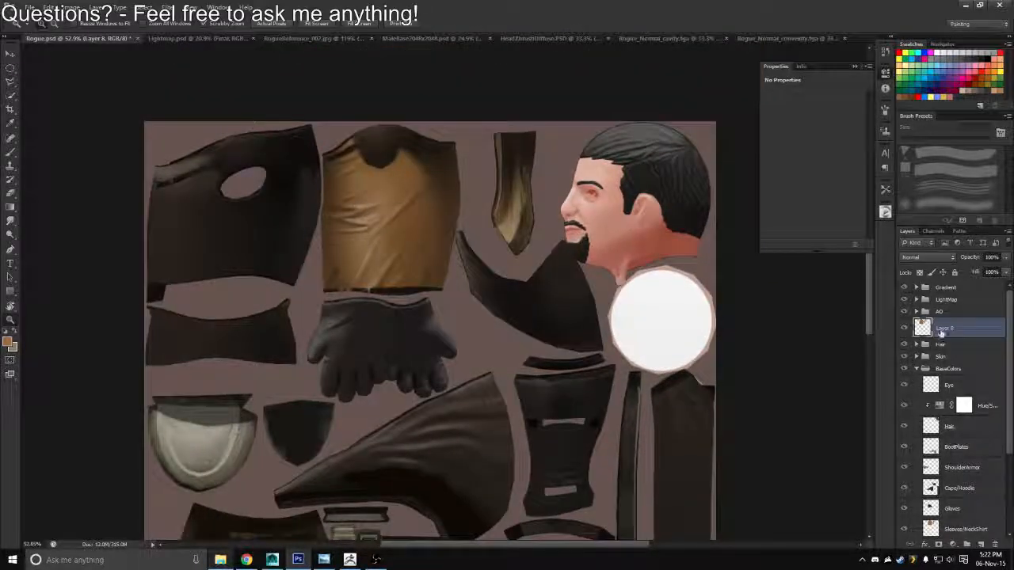
text(Sh)
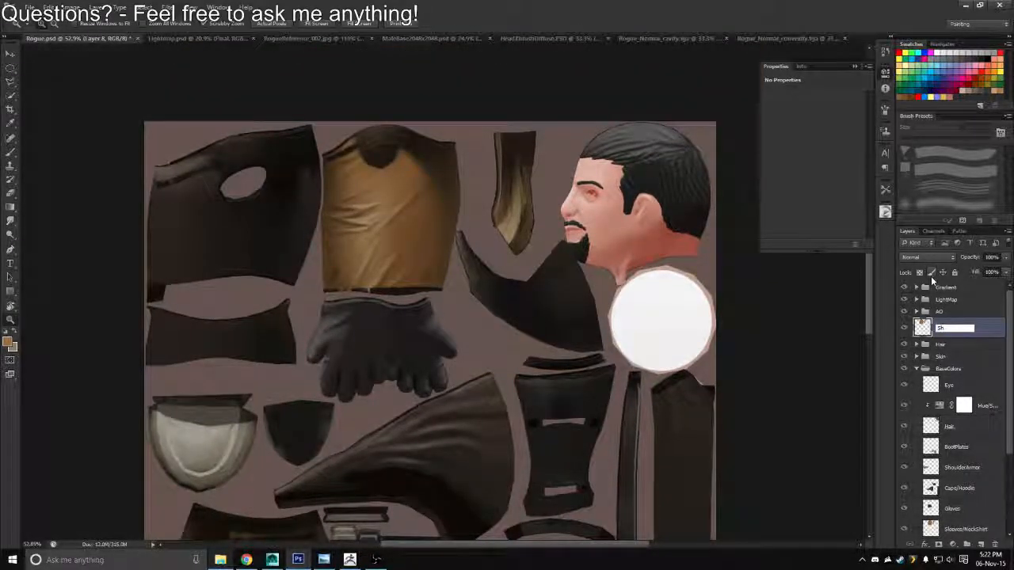
text(irt)
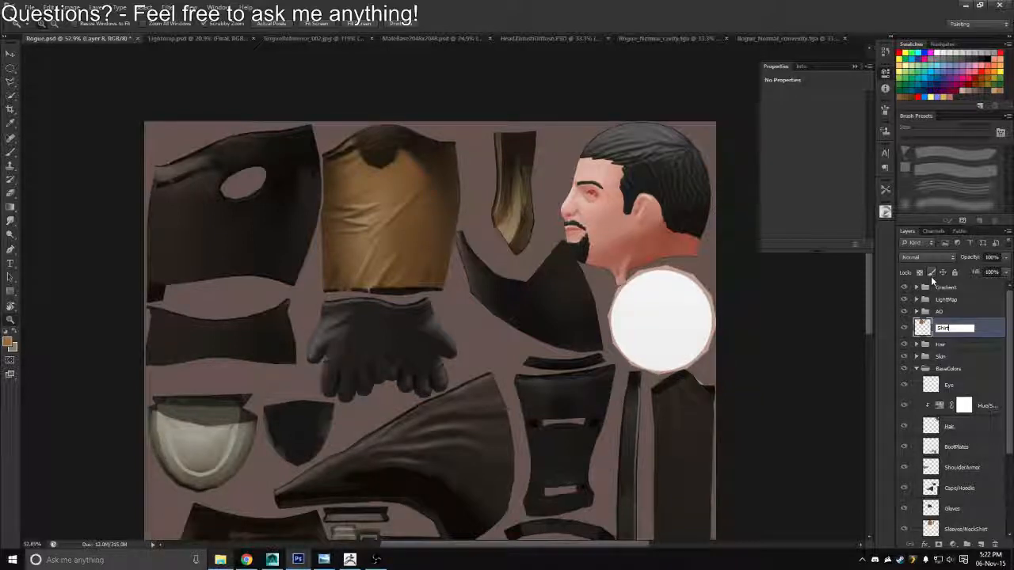
text(/Neck)
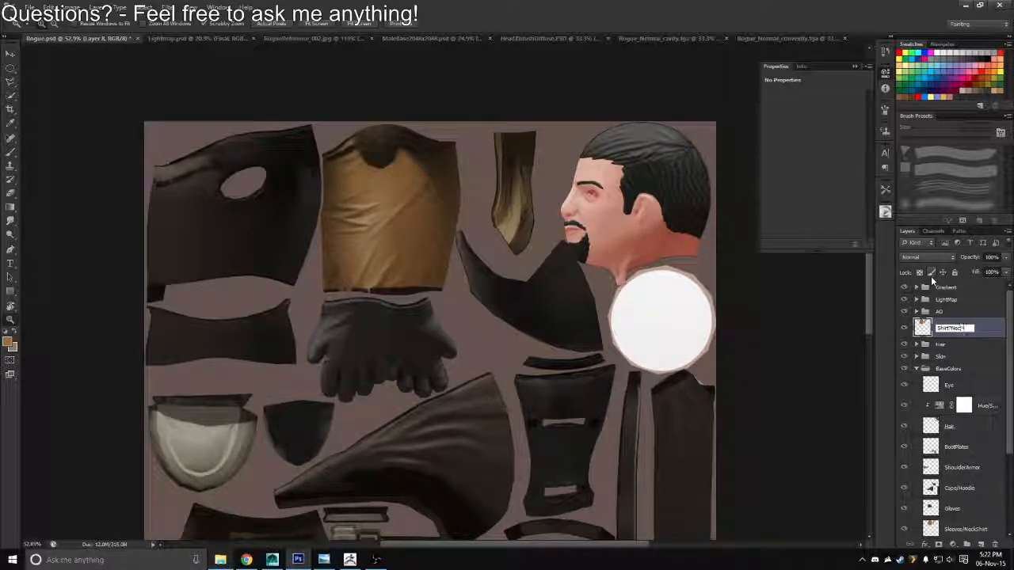
key(BackSpace)
key(BackSpace)
key(BackSpace)
key(BackSpace)
key(BackSpace)
key(BackSpace)
key(BackSpace)
key(BackSpace)
key(BackSpace)
key(BackSpace)
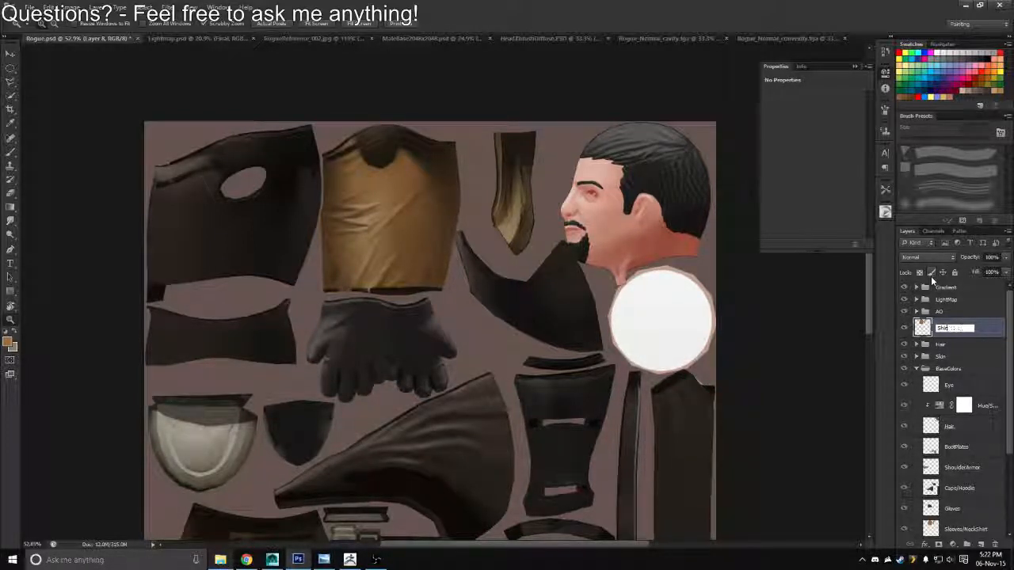
text(Sleeves)
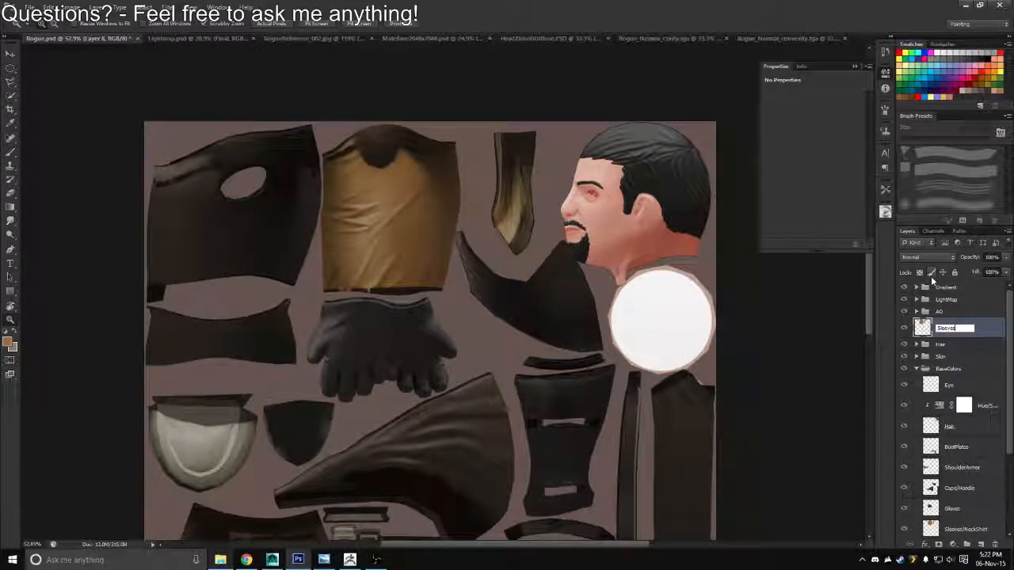
text(/Neck)
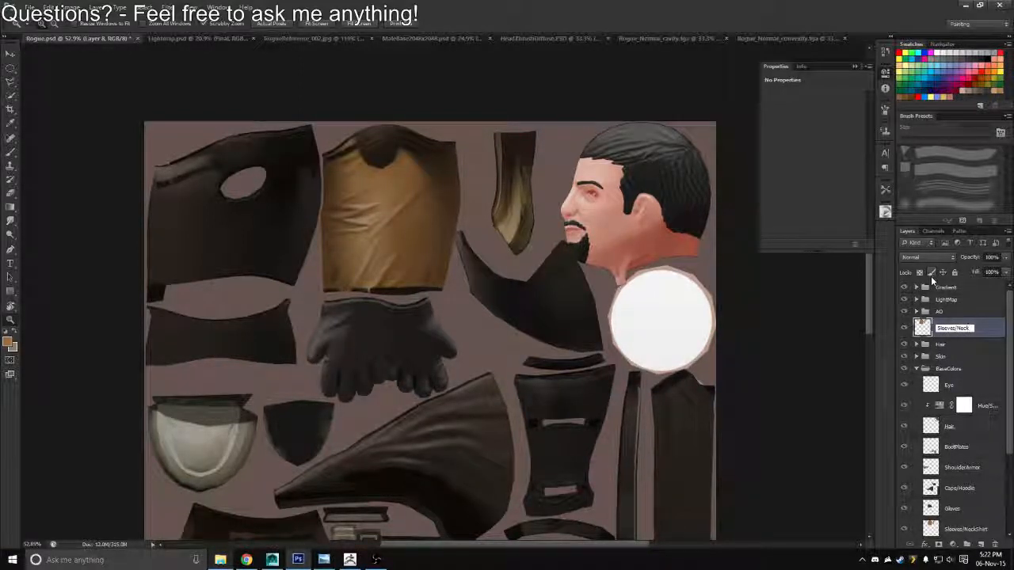
text(SHirt)
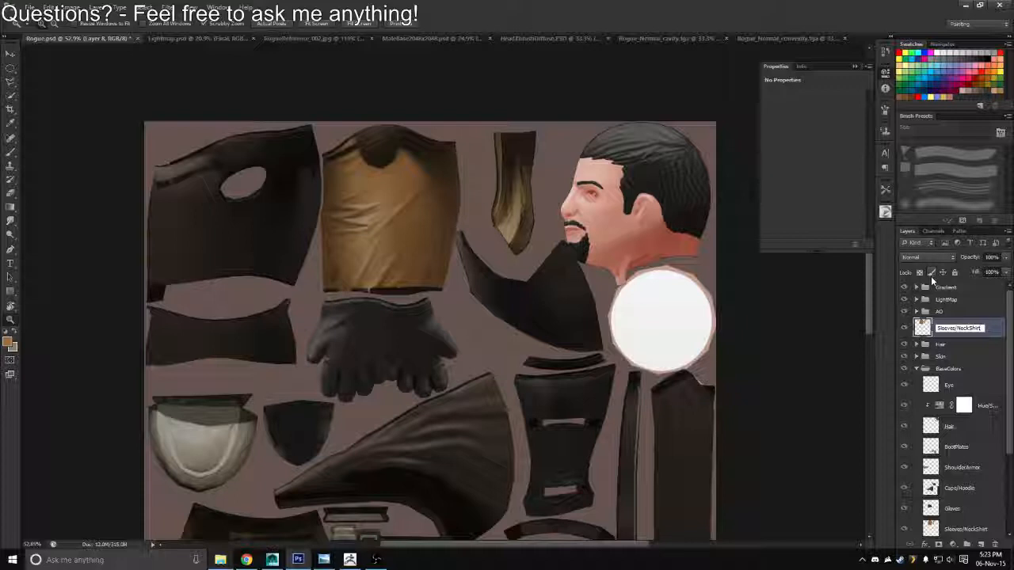
key(Return)
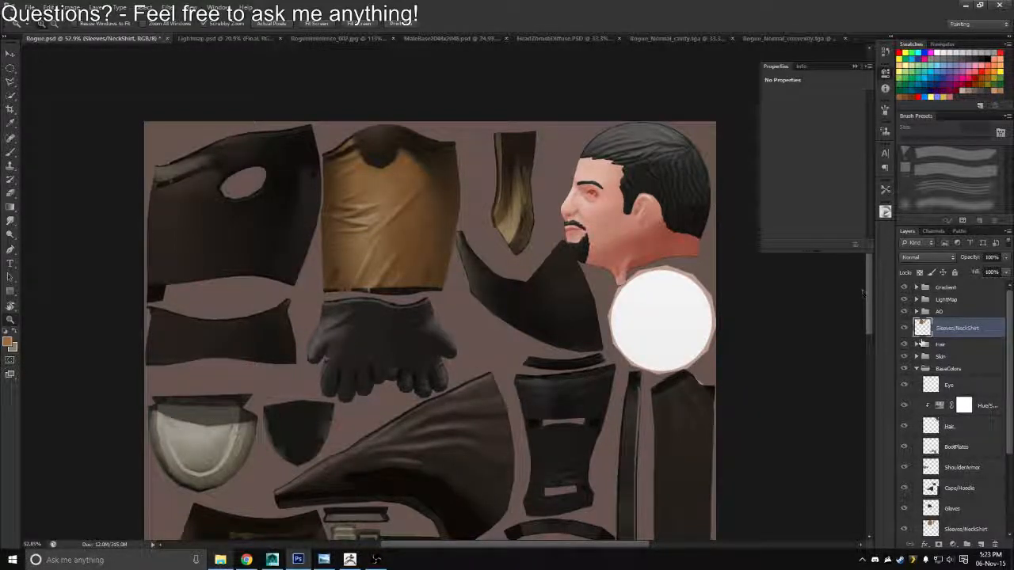
Duplicate the Hair group's Con/Cav group, place the copy directly above the Sleeves/NeckShirt layer, and collapse the Hair group
click(916, 345)
click(924, 356)
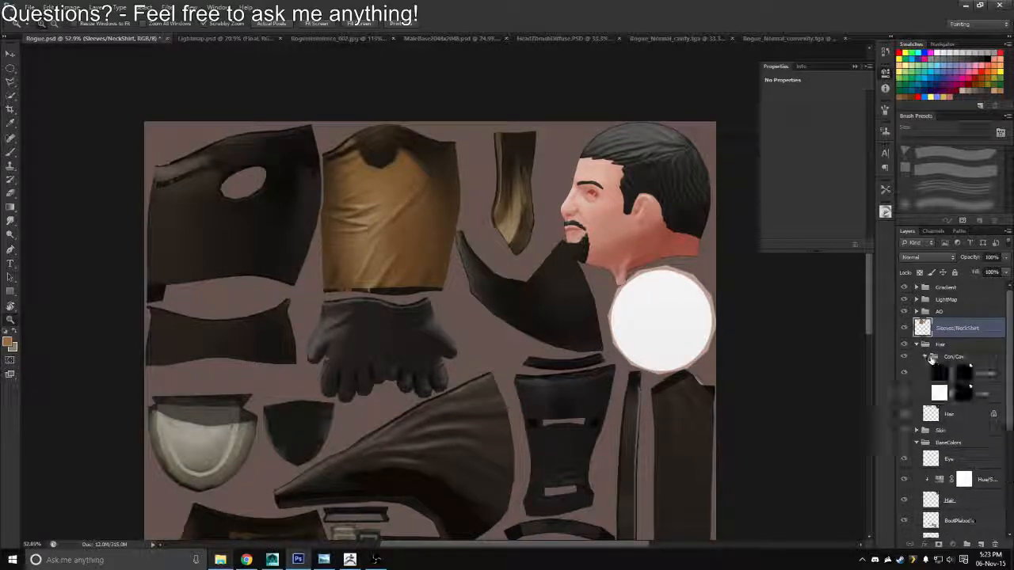
click(942, 357)
key(ctrl+j)
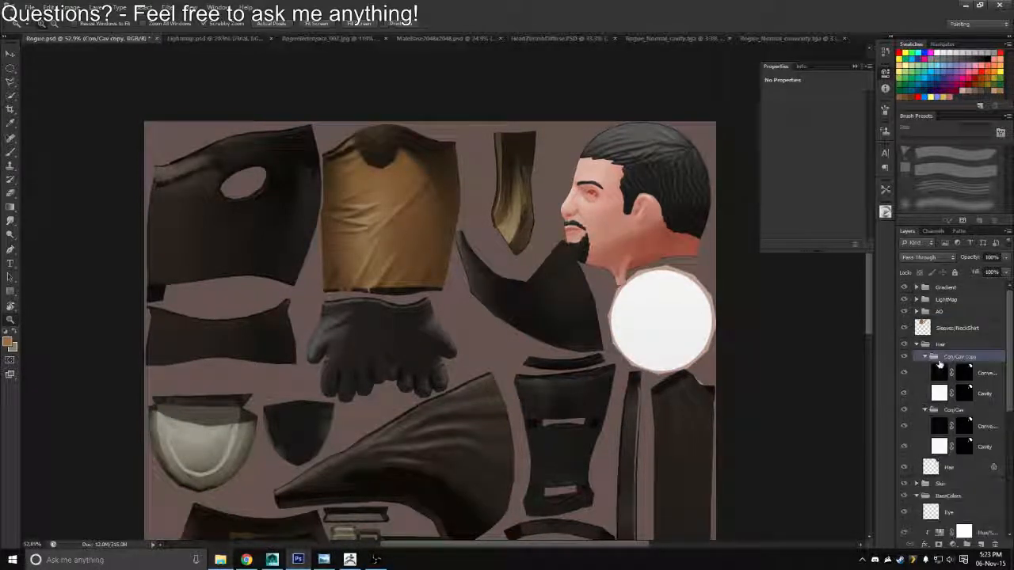
click(924, 358)
drag(942, 359, 944, 321)
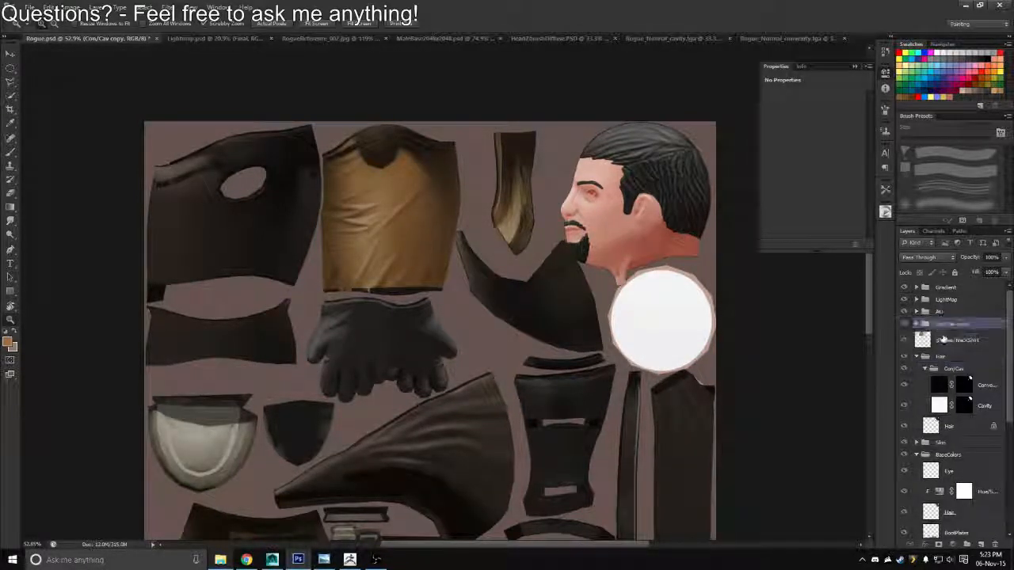
click(916, 357)
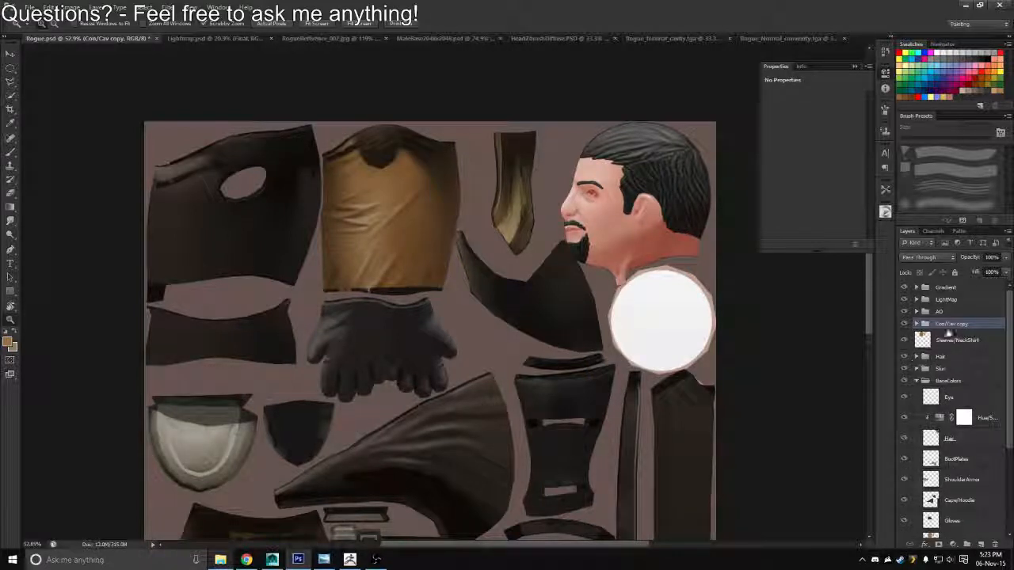
Rename the duplicated group as Con/Cav and expand it to show its Convexity and Cavity layers
double_click(961, 326)
click(971, 324)
key(BackSpace)
key(BackSpace)
key(BackSpace)
key(BackSpace)
key(BackSpace)
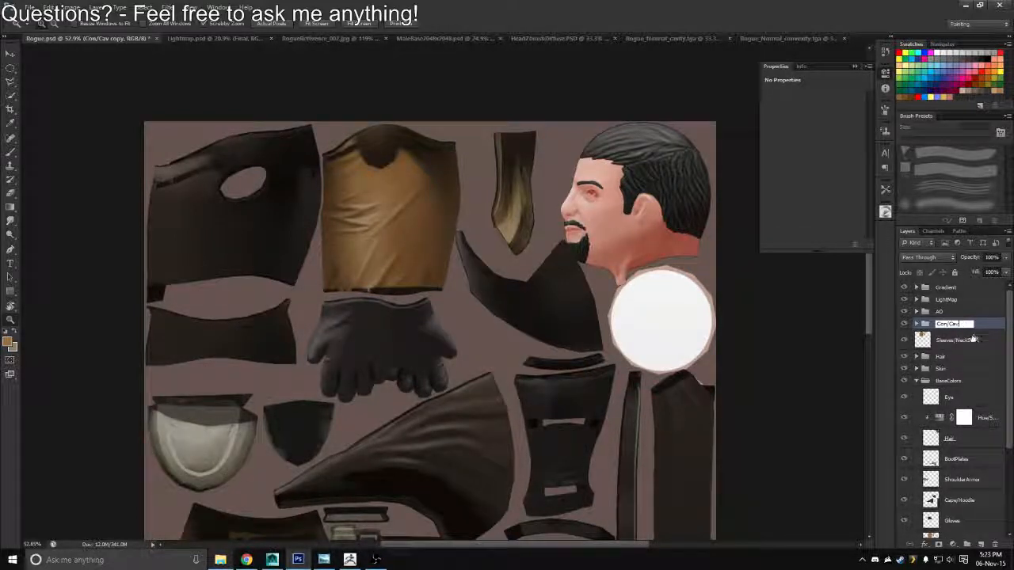
key(Return)
click(917, 324)
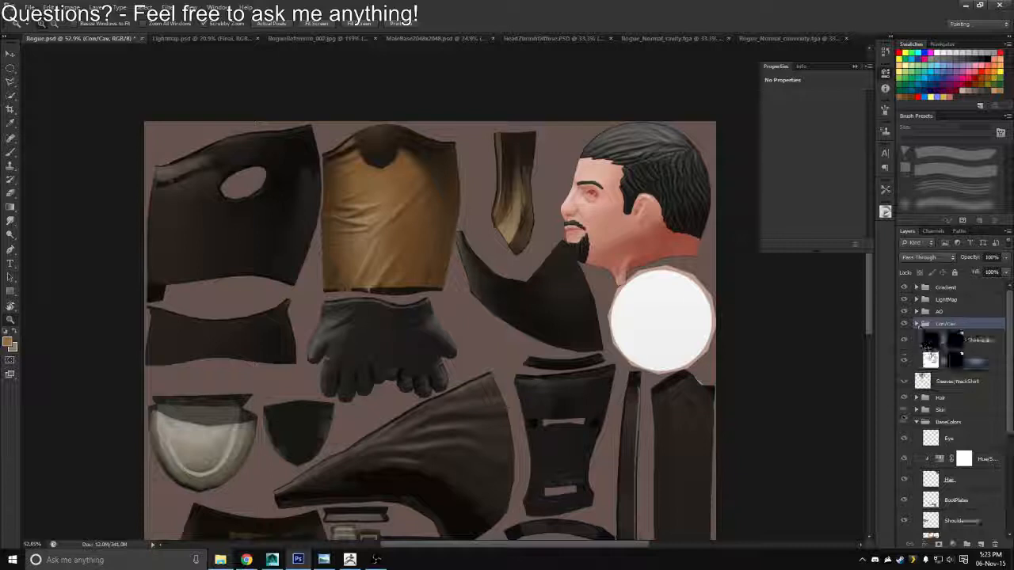
click(955, 361)
drag(955, 361, 995, 545)
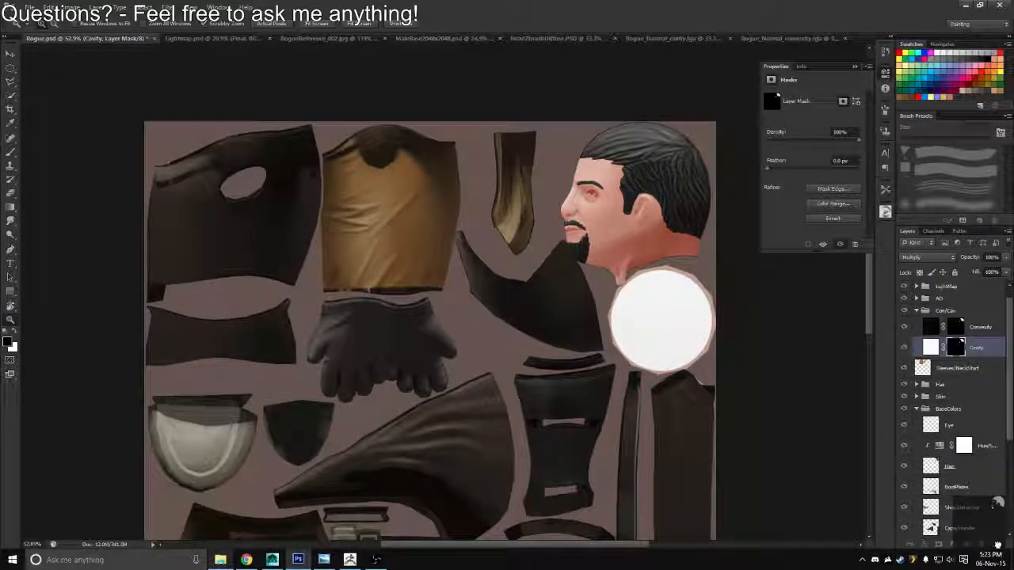
click(506, 241)
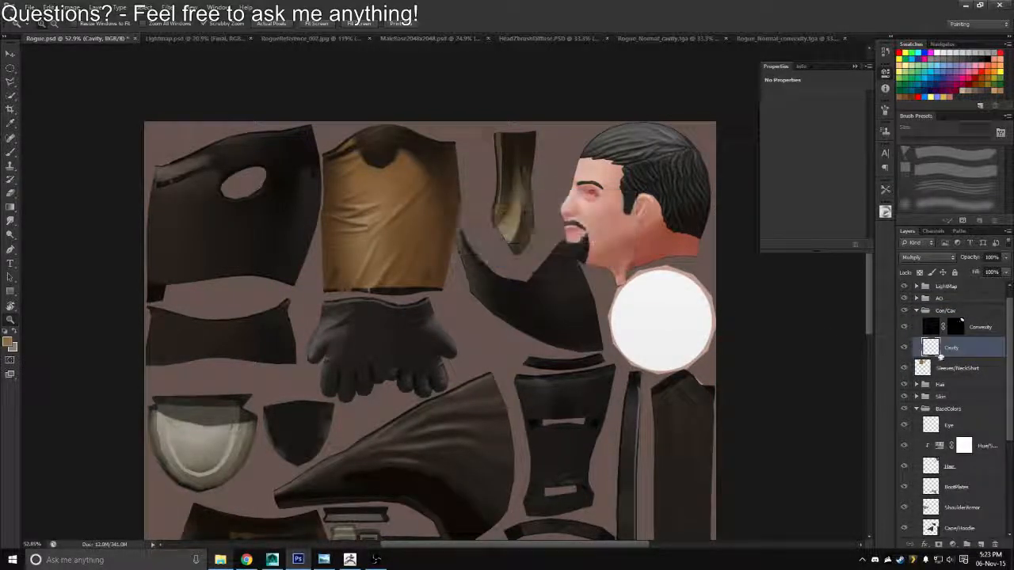
drag(956, 327, 995, 545)
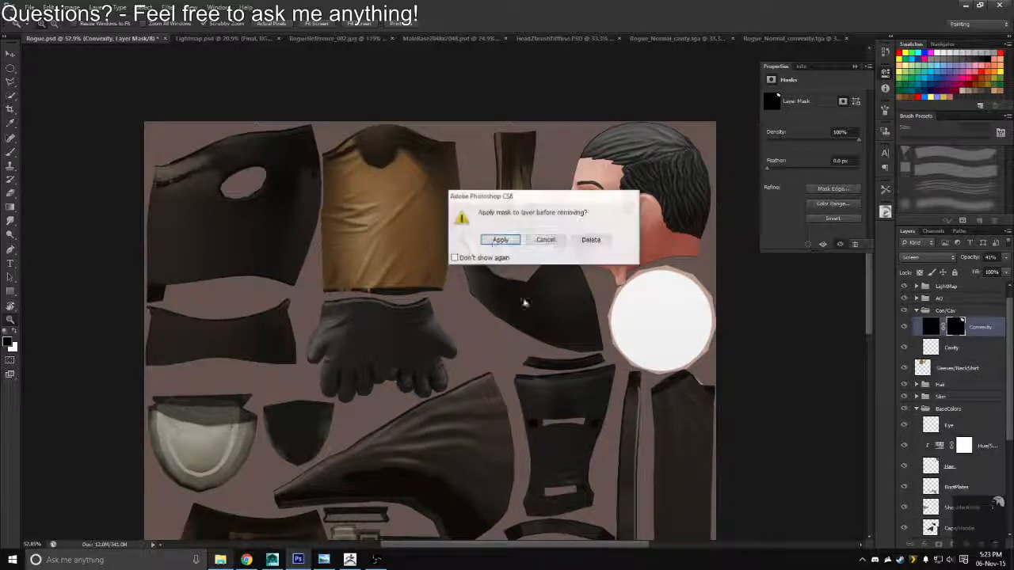
click(505, 242)
key(ctrl+alt+z)
key(ctrl+alt+z)
key(ctrl+alt+z)
key(ctrl+alt+z)
key(ctrl+alt+z)
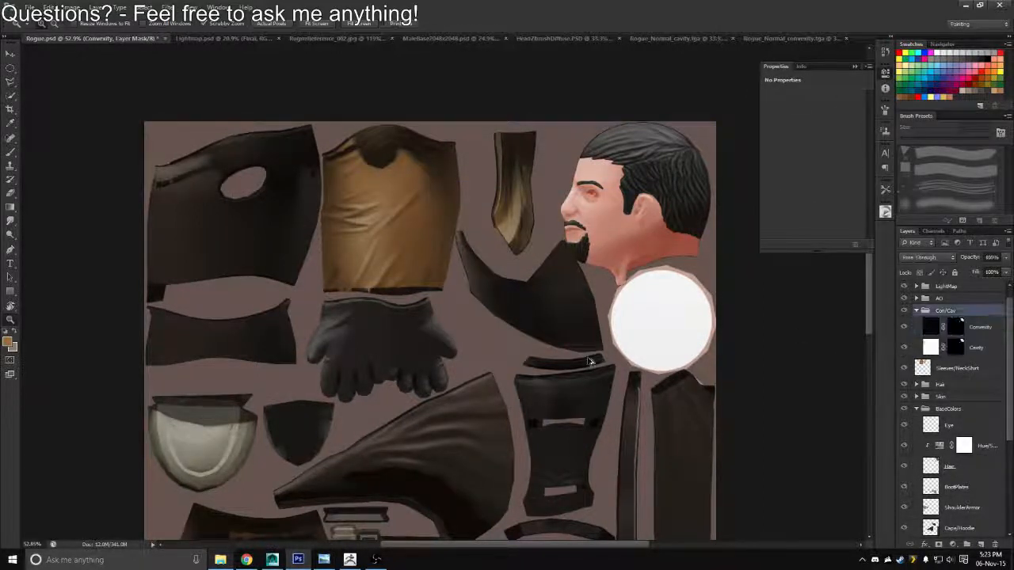
key(ctrl+shift+z)
key(ctrl+shift+z)
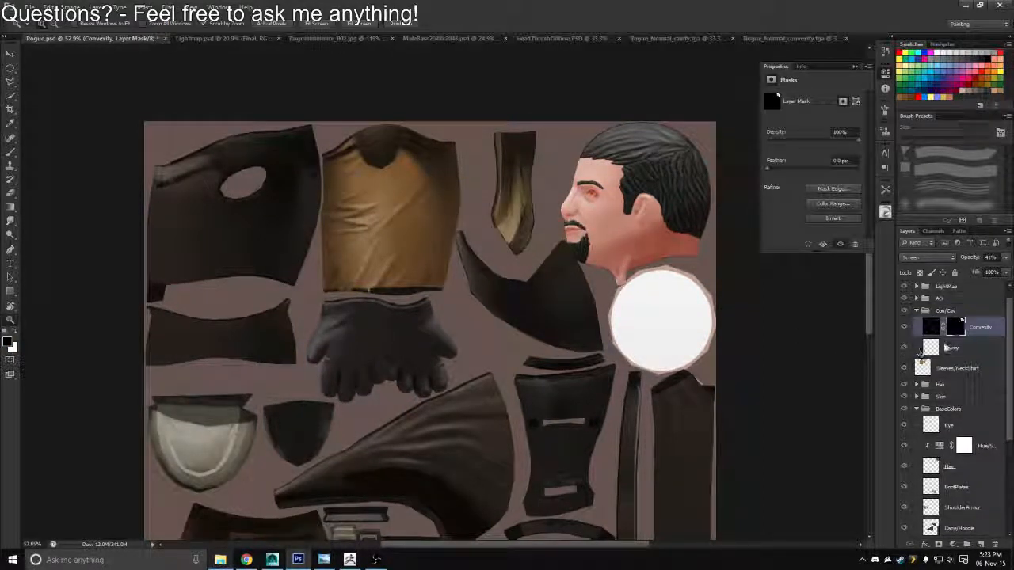
key(ctrl+alt+z)
Delete the hair masks from the duplicated Cavity and Convexity layers without applying them
click(957, 349)
drag(958, 349, 995, 544)
click(590, 240)
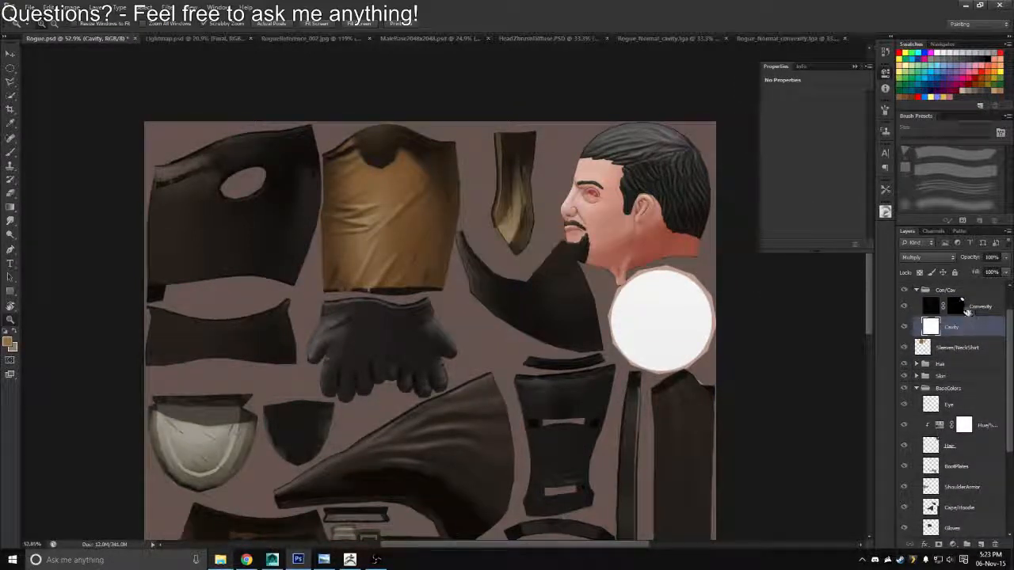
drag(958, 307, 995, 544)
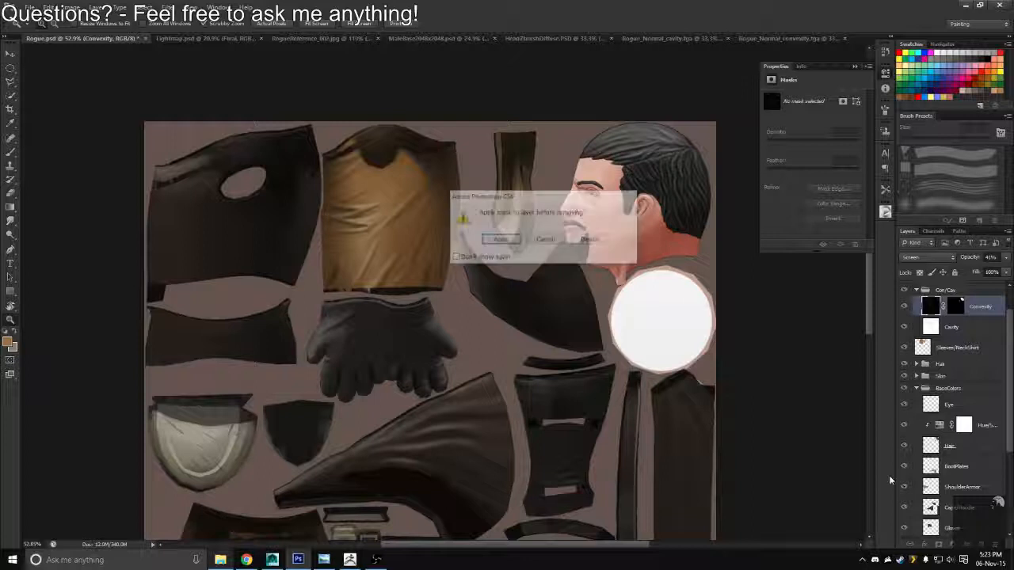
click(590, 240)
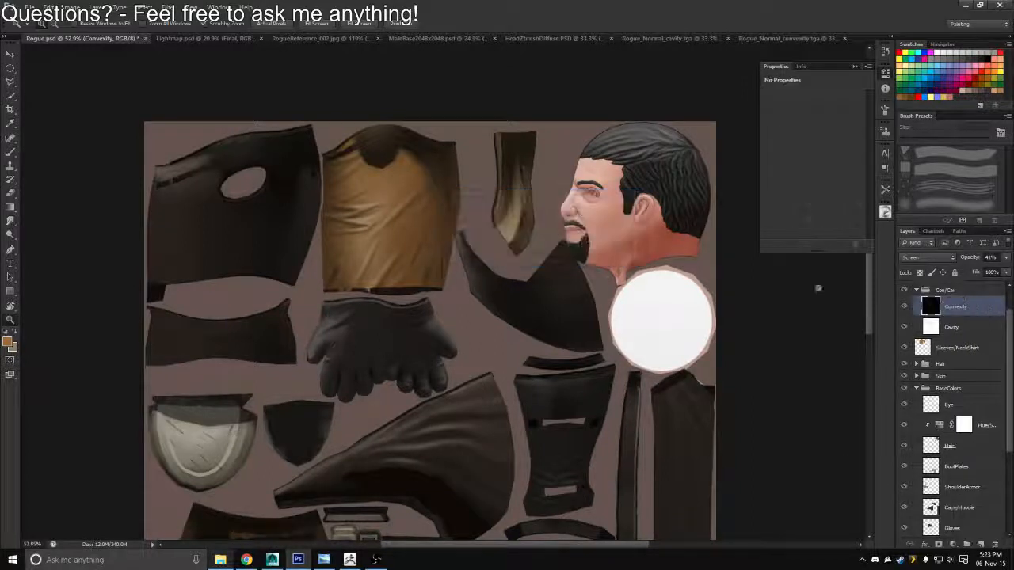
Mask the Cavity layer to the Sleeves/NeckShirt layer's outline and copy that mask onto the Convexity layer
ctrl+click(924, 351)
click(954, 328)
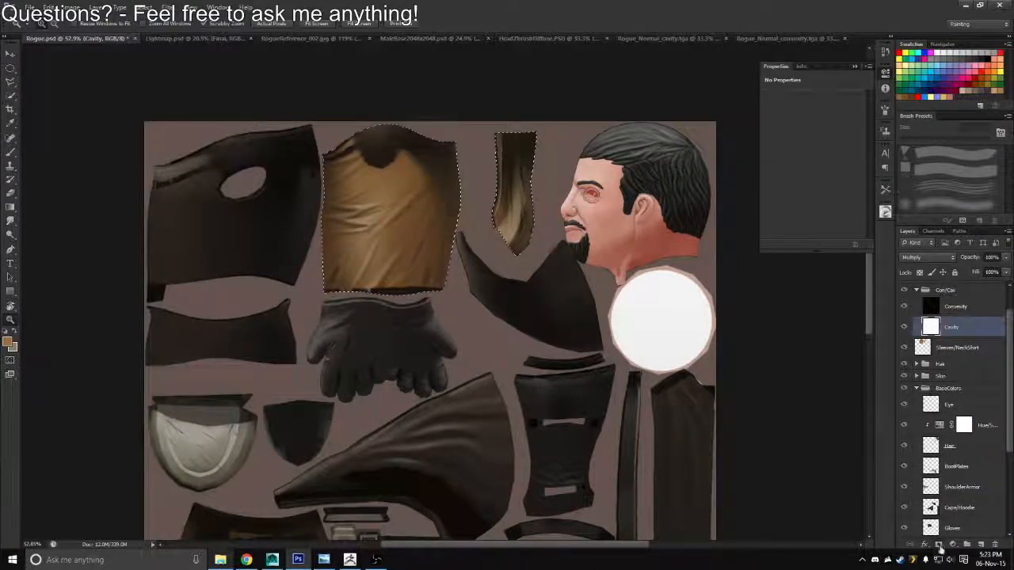
click(939, 545)
drag(954, 326, 955, 308)
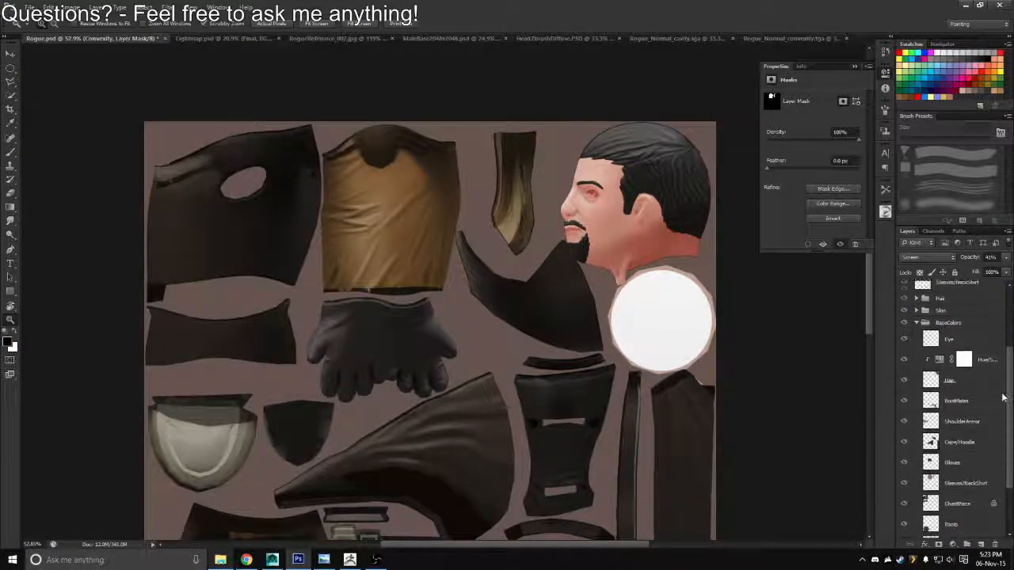
Collapse the BaseColors group and the shirt's Con/Cav group
scroll(950, 357, up, 2)
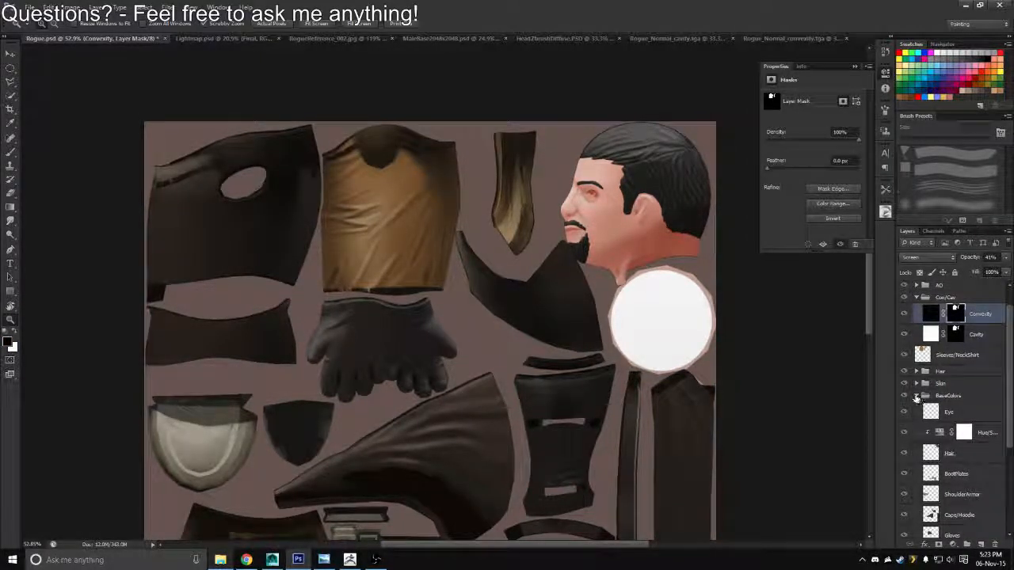
click(916, 396)
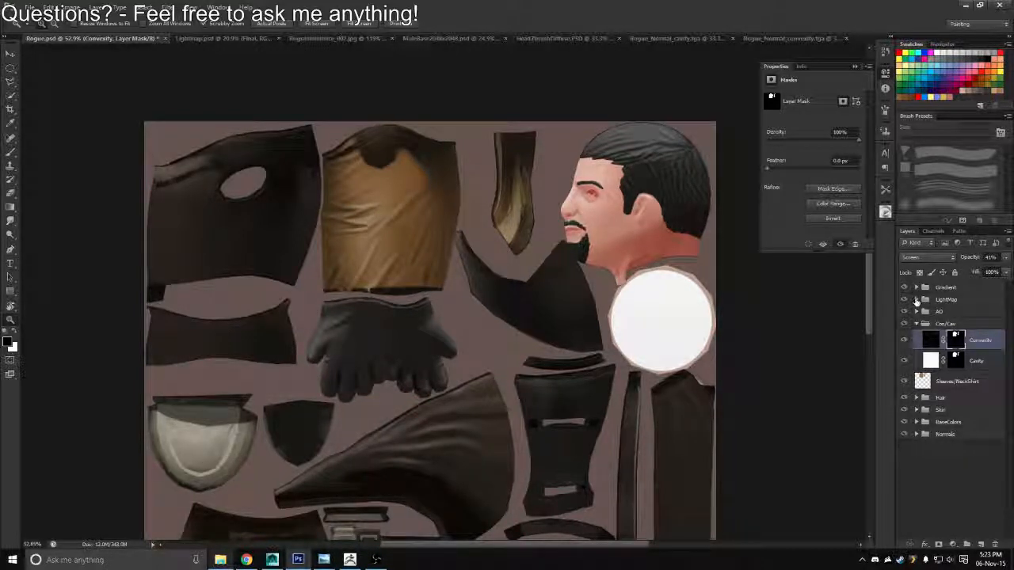
click(917, 326)
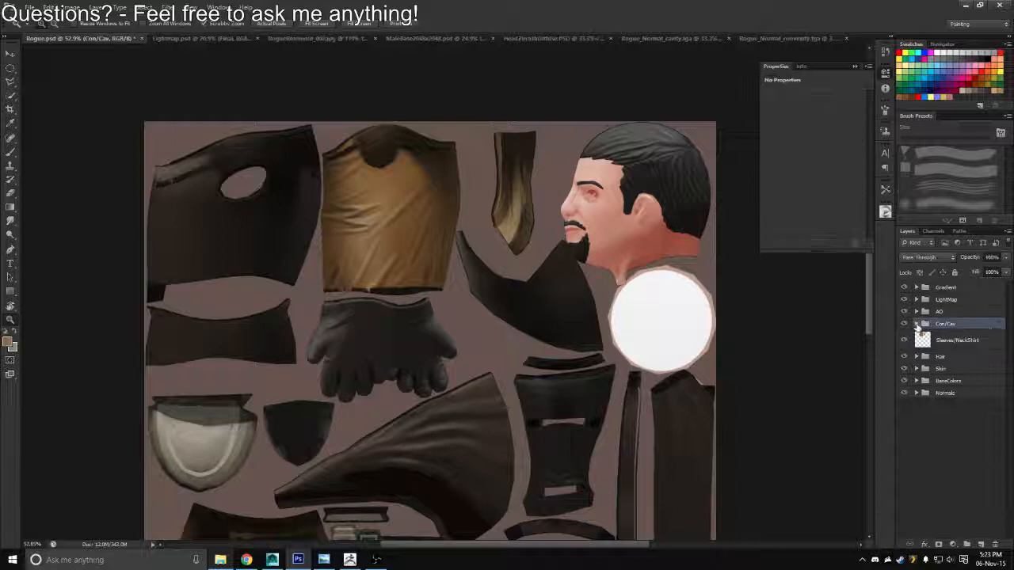
click(940, 356)
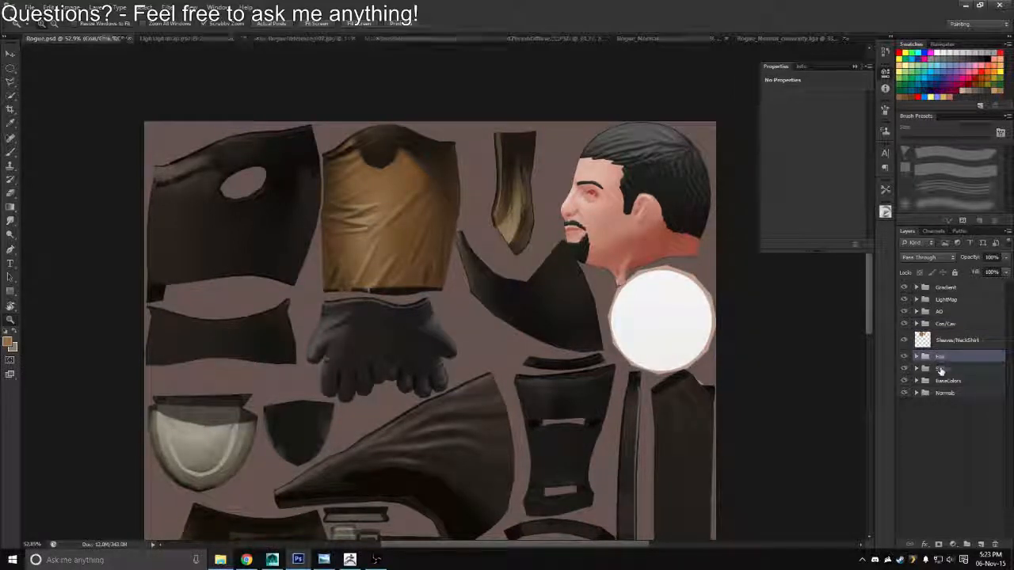
shift+click(940, 368)
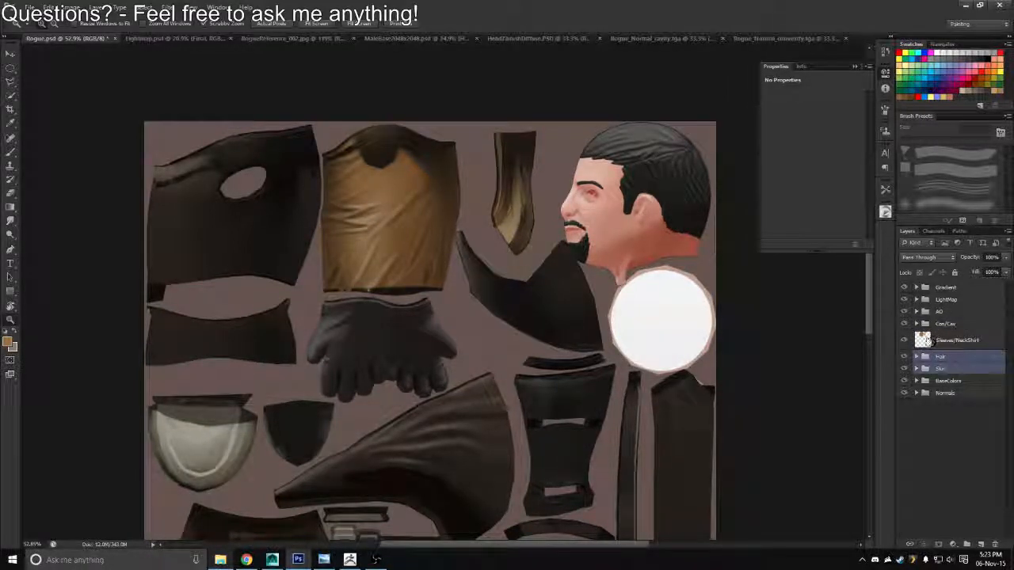
Group the Con/Cav group with the Sleeves/NeckShirt layer and name the new group Sleeves/Shirty
click(936, 326)
shift+click(936, 340)
key(ctrl+g)
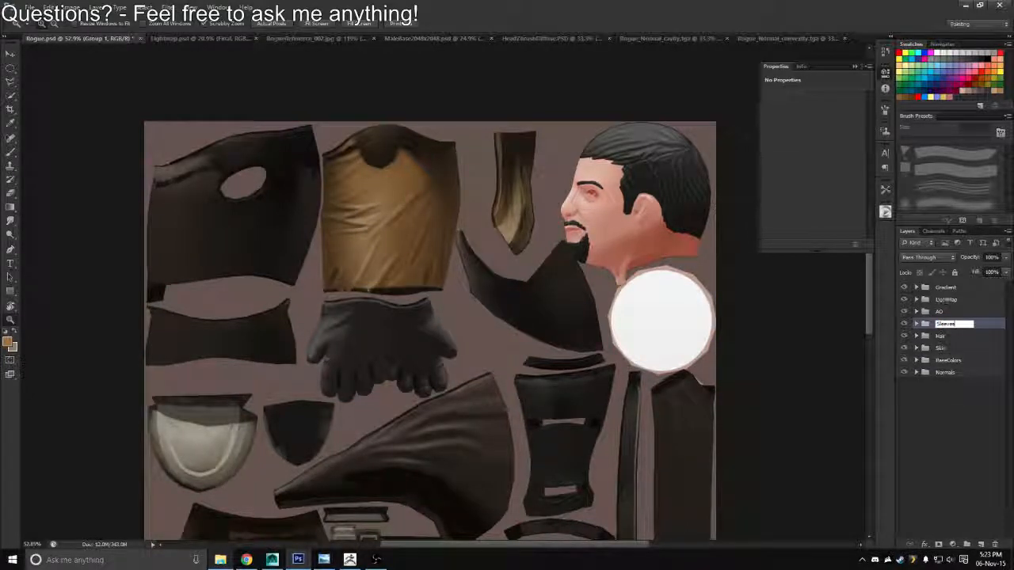
text(Sleeves/Shiny)
key(Return)
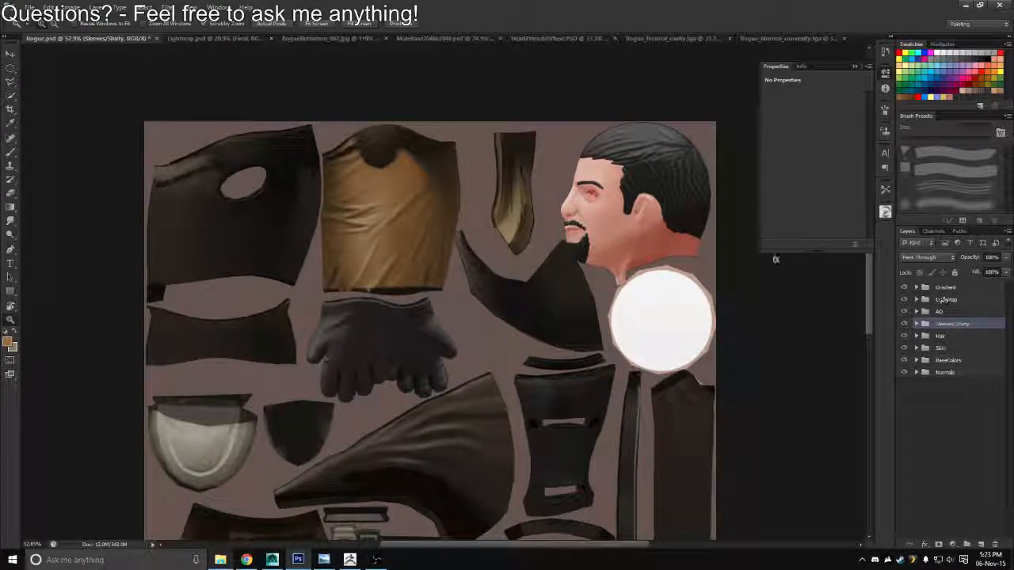
Move the Sleeves/Shirty, Hair and Skin groups above the AO group
shift+click(948, 347)
shift+click(947, 286)
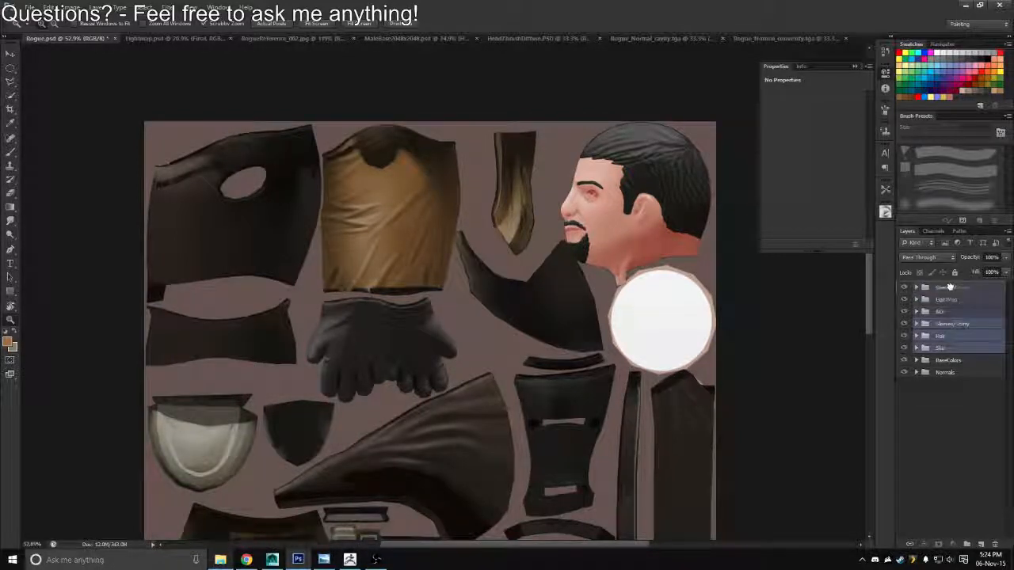
drag(948, 282, 940, 342)
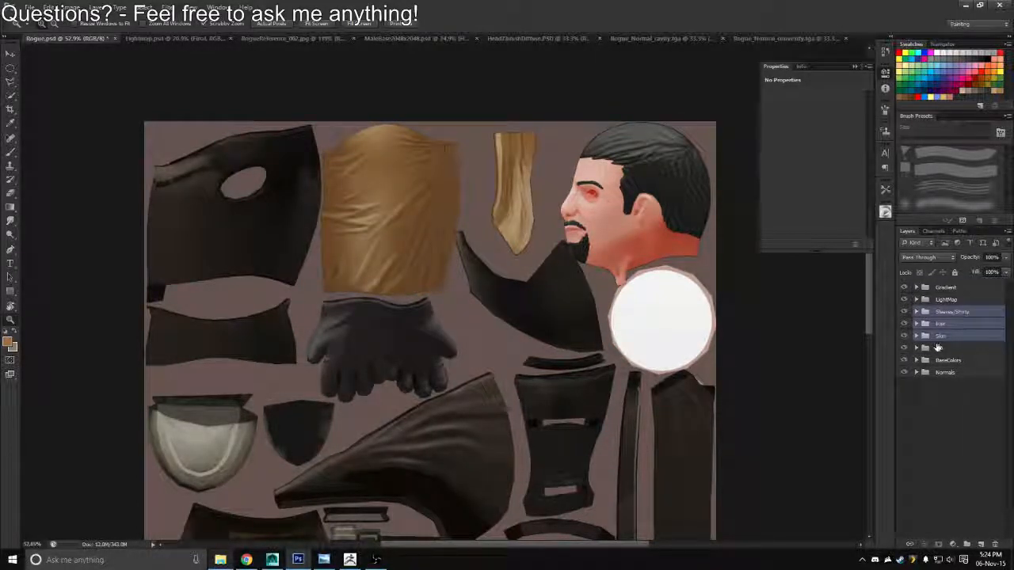
key(ctrl+z)
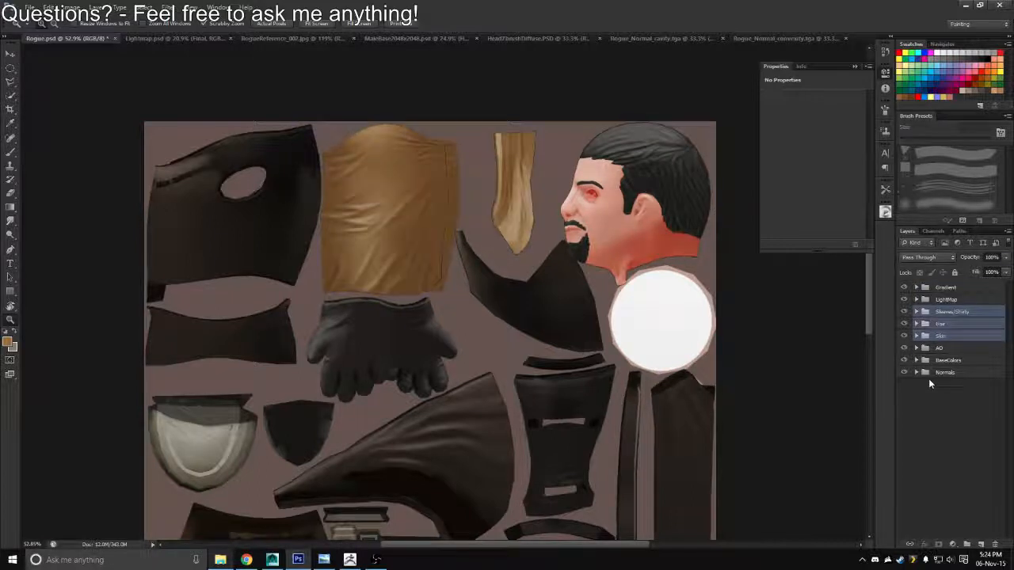
Undo the recent moves of the Sleeves/Shirty, Hair and Skin groups to put them back directly below the AO group
key(ctrl+z)
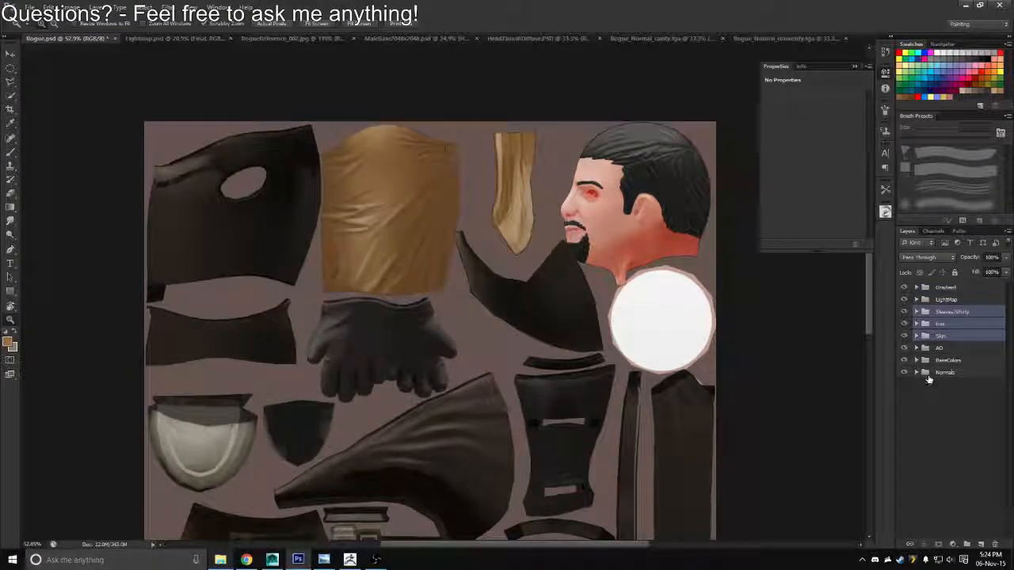
key(ctrl+z)
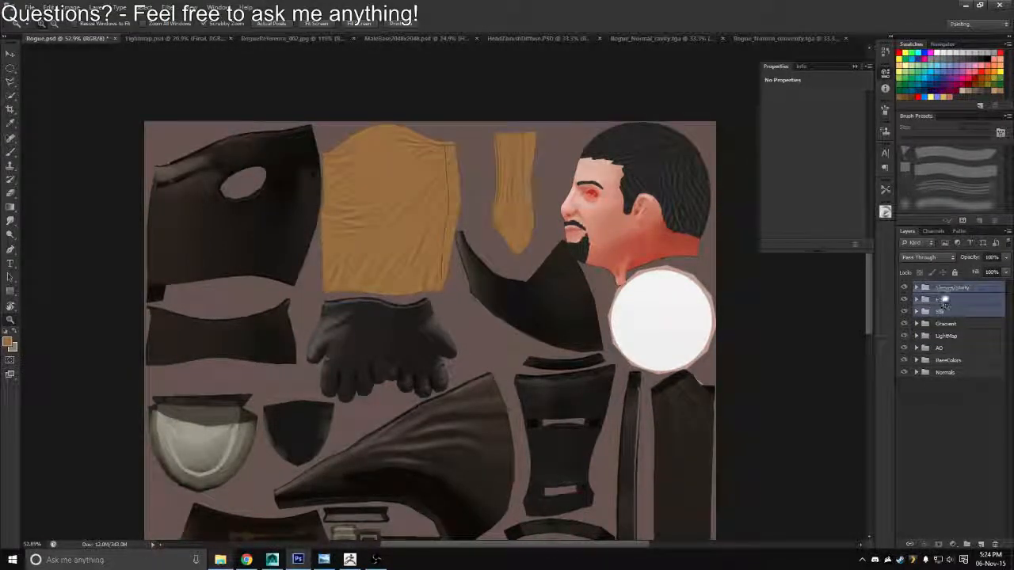
key(ctrl+z)
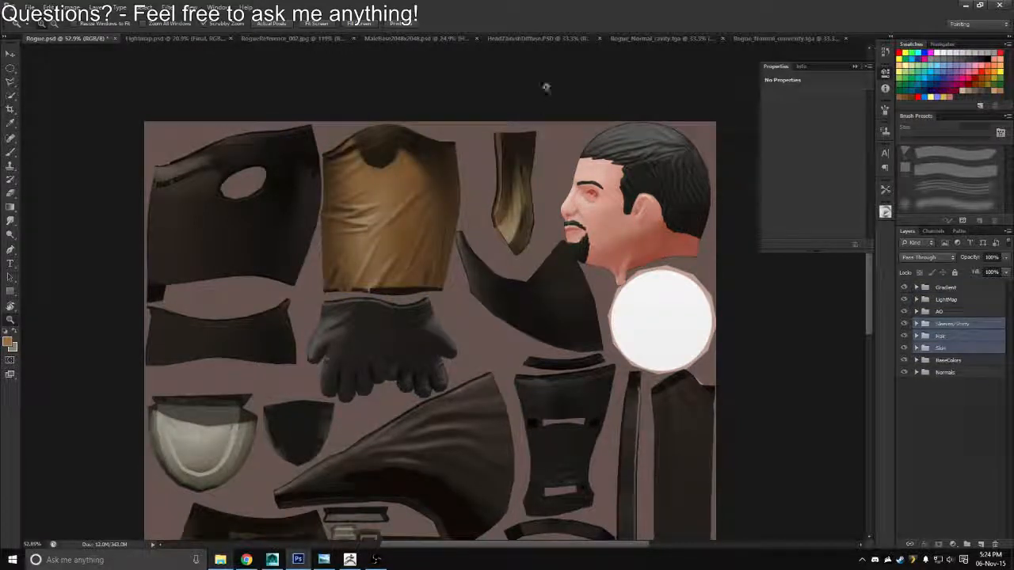
Check how the Diffuse group's layers are organised in MaleBase2048x2048.psd, and return to Rogue.psd
click(381, 40)
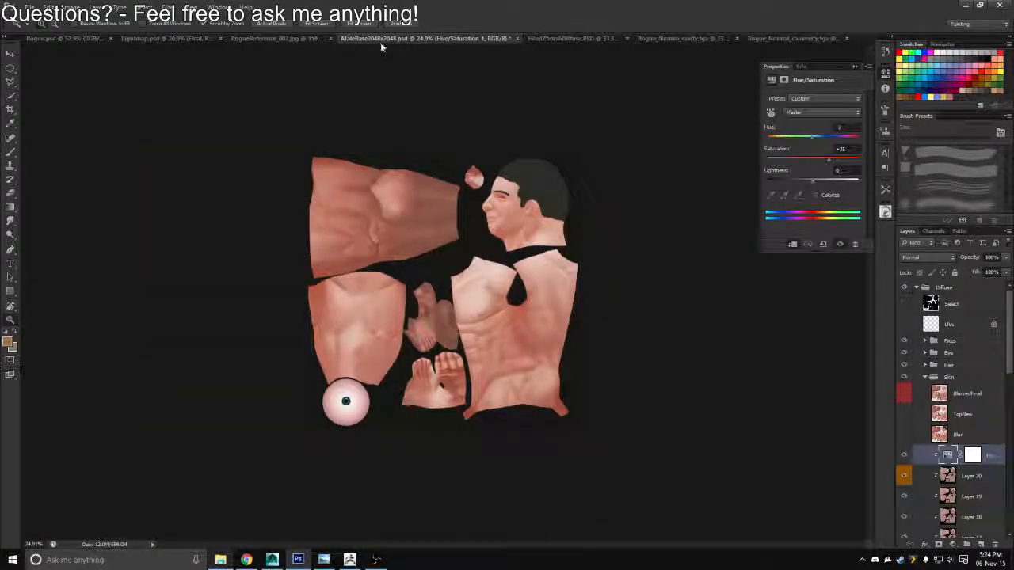
click(917, 289)
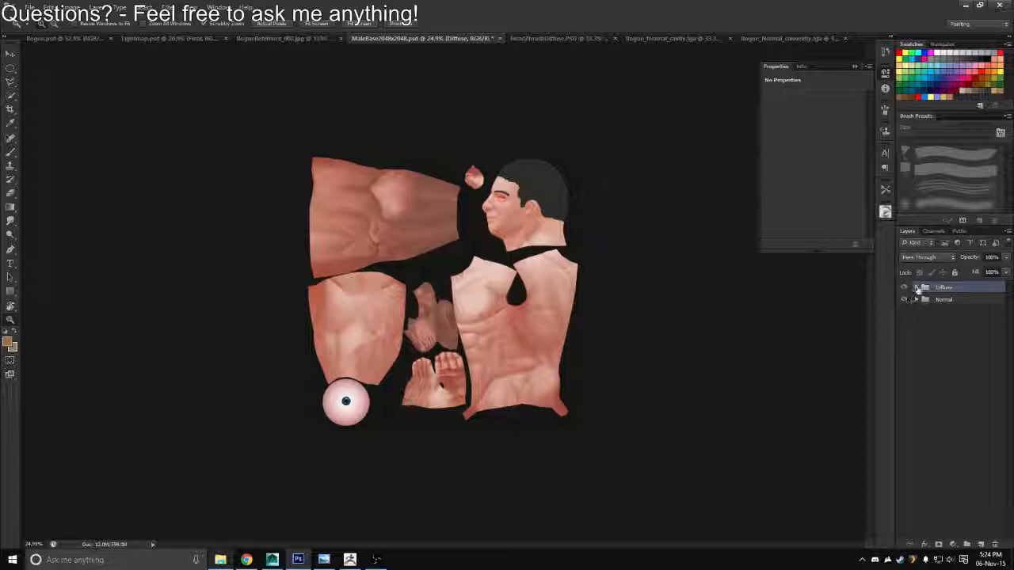
click(916, 288)
drag(1010, 356, 1011, 313)
click(65, 39)
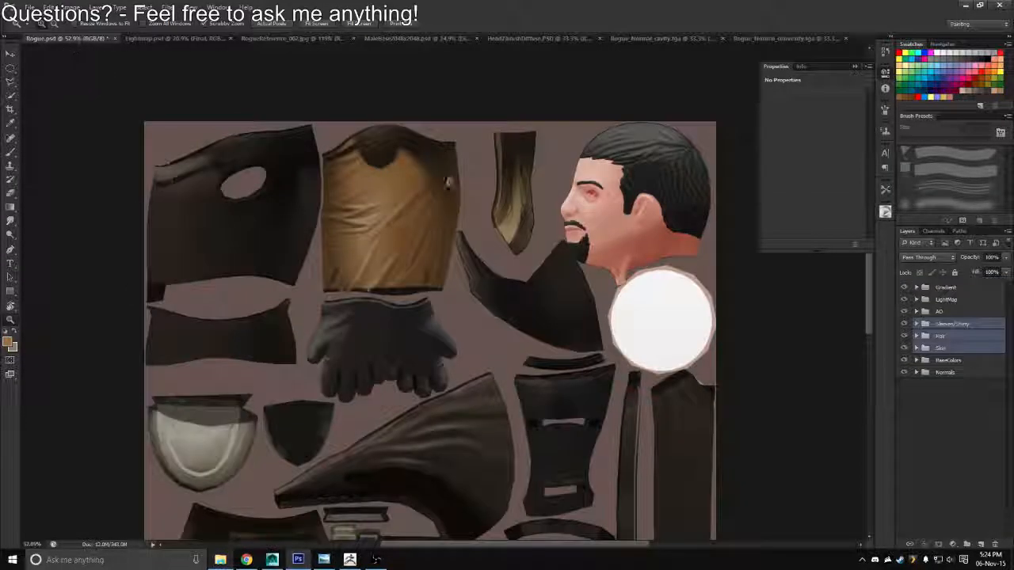
Try the Sleeves/Shirty, Hair and Skin groups above Gradient, and test Overlay on the Skin group's Layer 7 before restoring Normal
drag(961, 339, 939, 285)
click(917, 312)
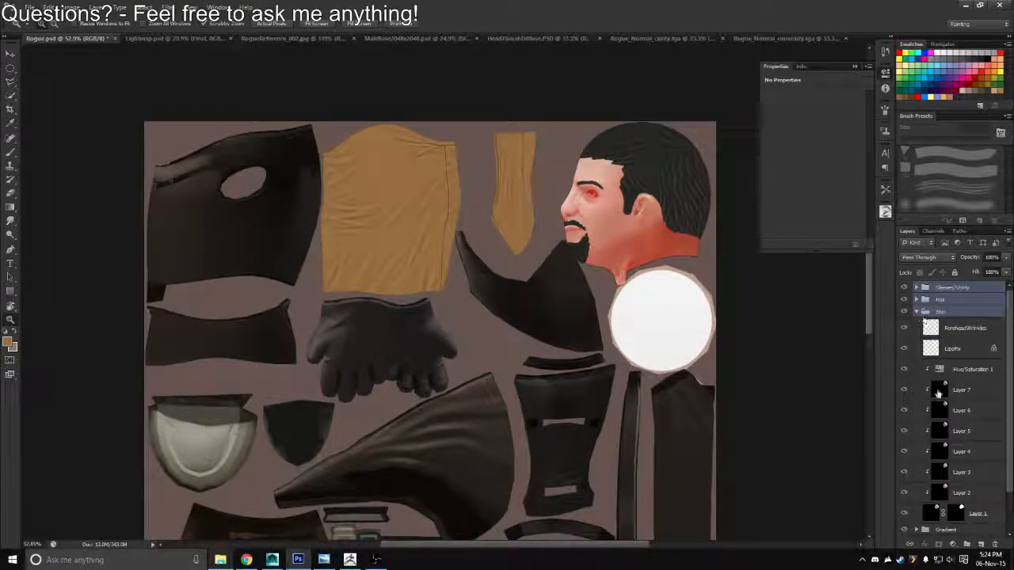
click(938, 393)
click(925, 258)
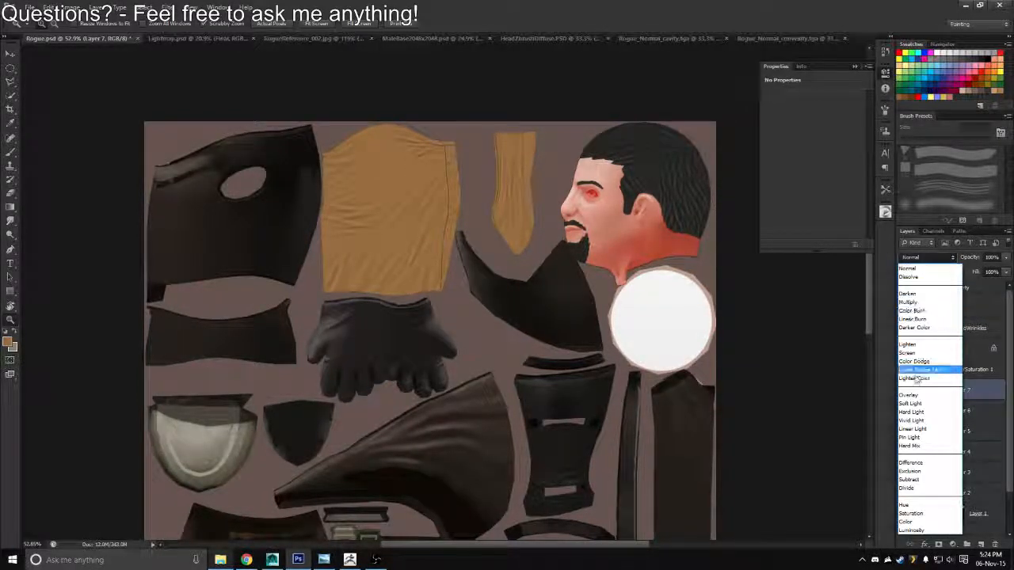
click(909, 394)
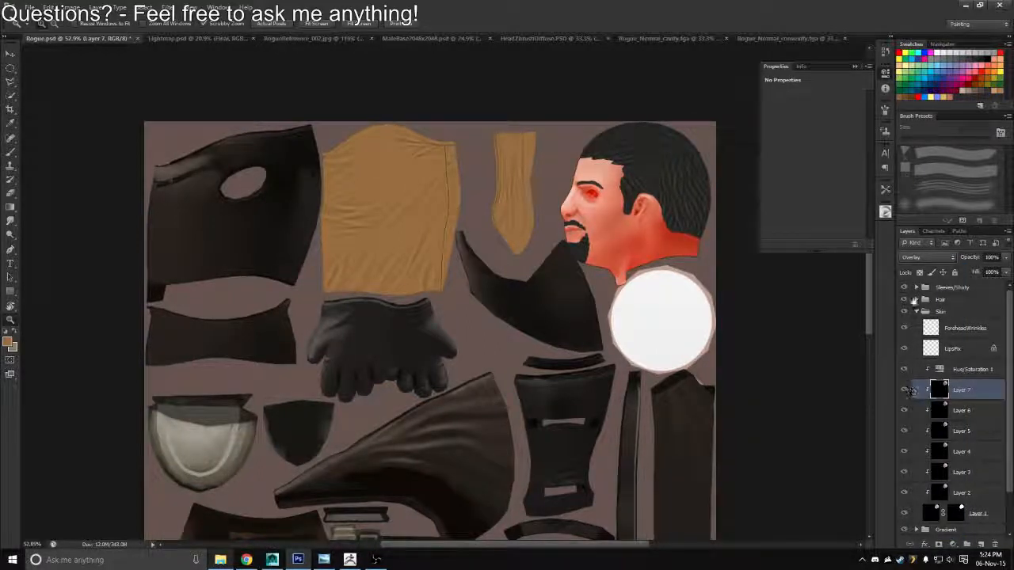
click(919, 257)
click(908, 253)
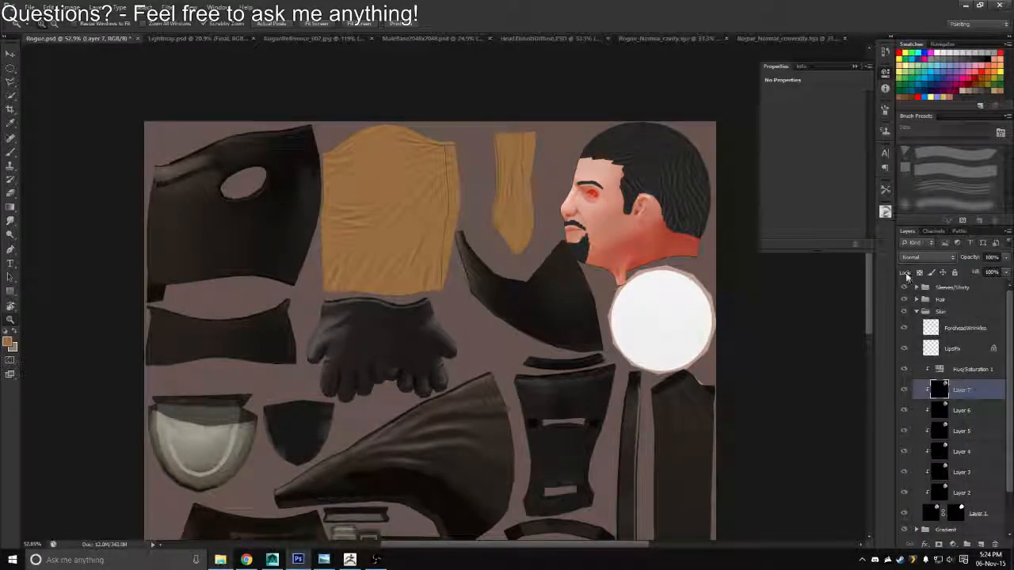
Collapse the Skin group and move the Sleeves/Shirty, Hair and Skin groups between AO and BaseColors
click(942, 311)
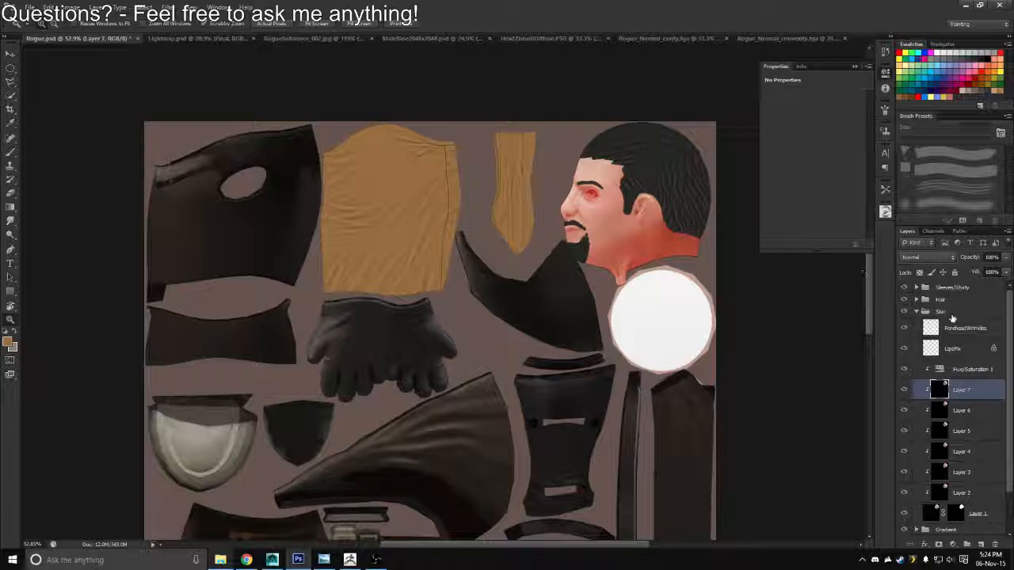
click(917, 311)
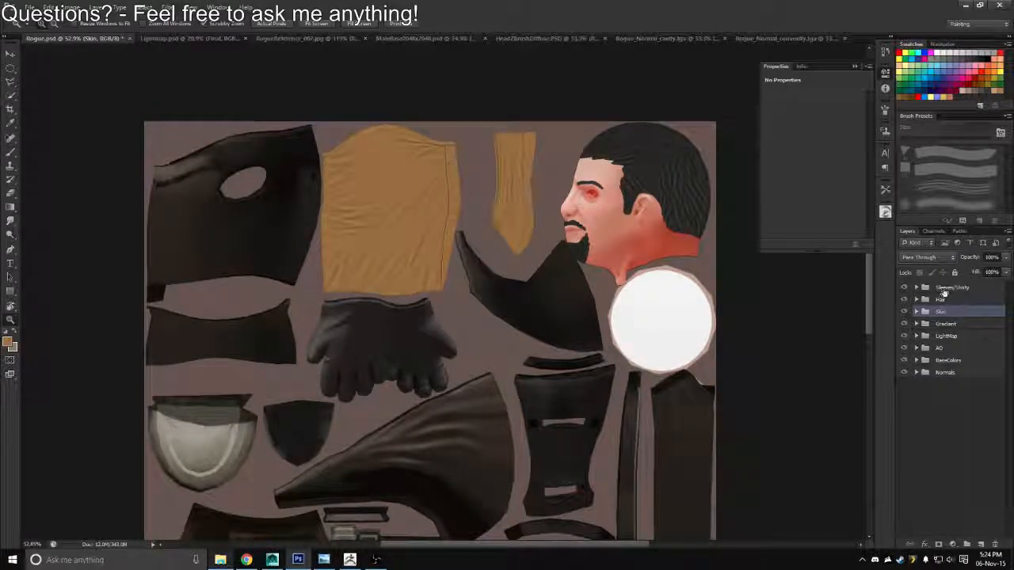
shift+click(941, 289)
drag(940, 314, 934, 355)
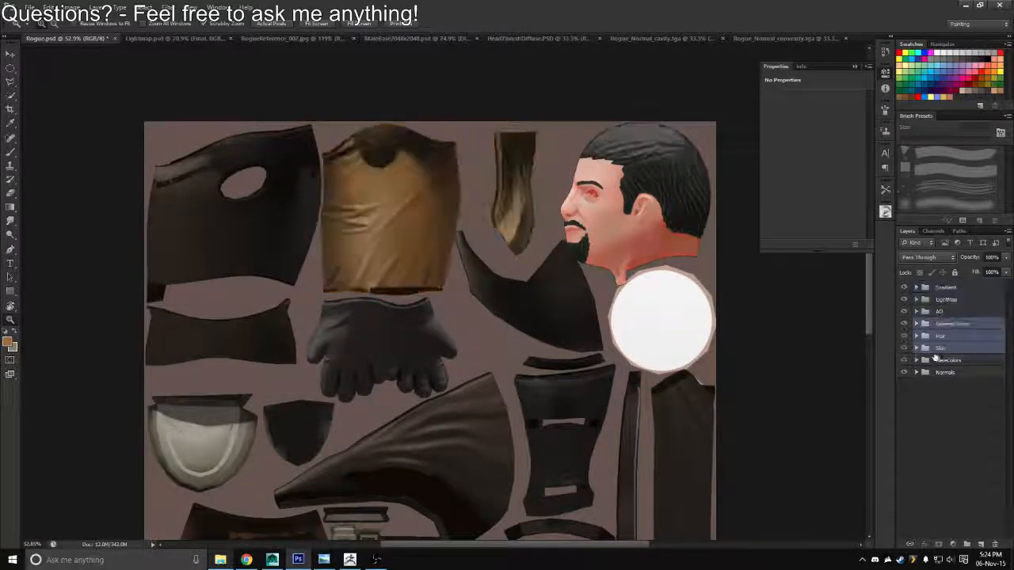
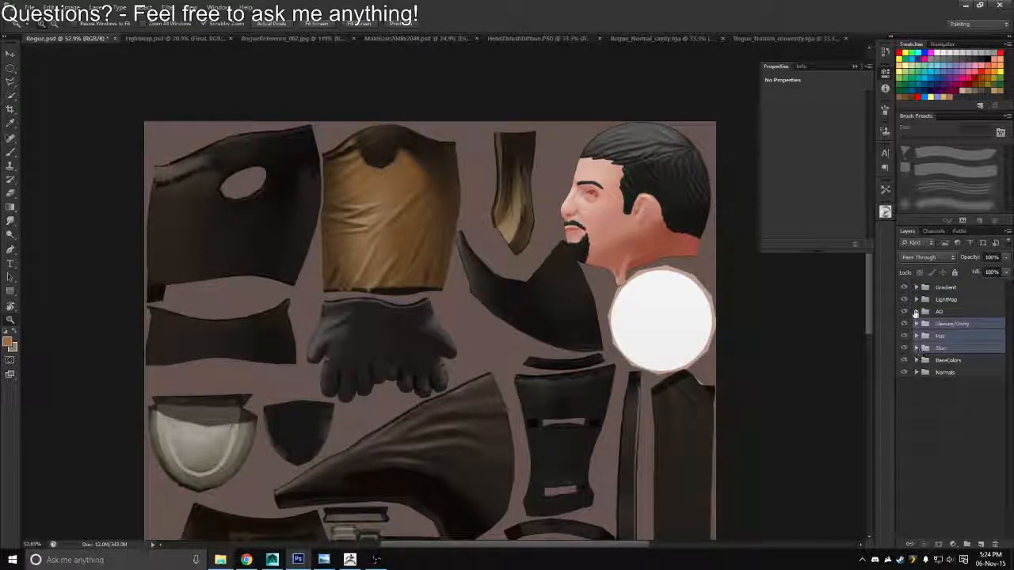
Inspect the AO group's contents and compare the head texture with the HeadAO layer hidden and shown
click(927, 311)
click(917, 311)
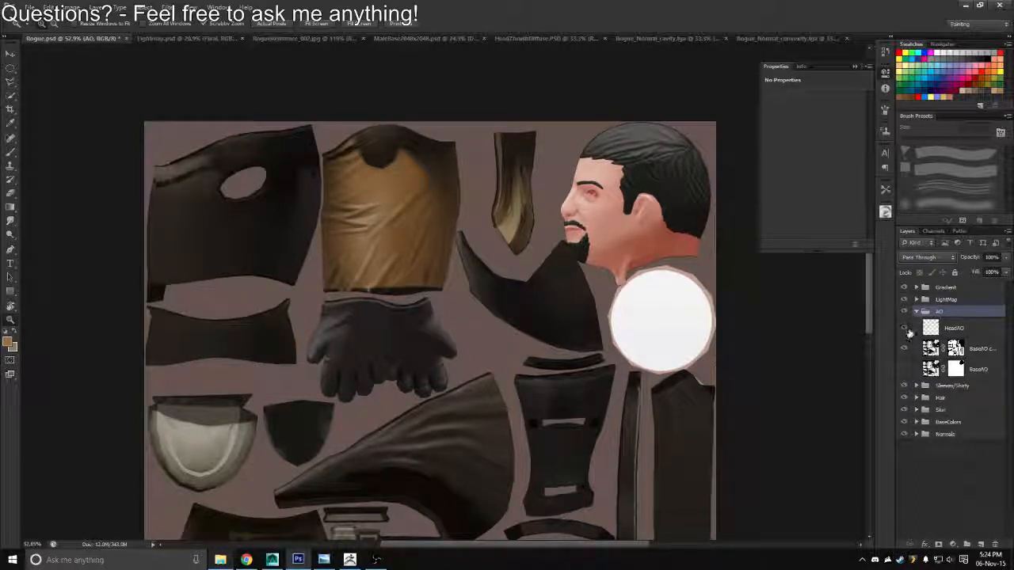
click(906, 330)
click(905, 330)
click(906, 330)
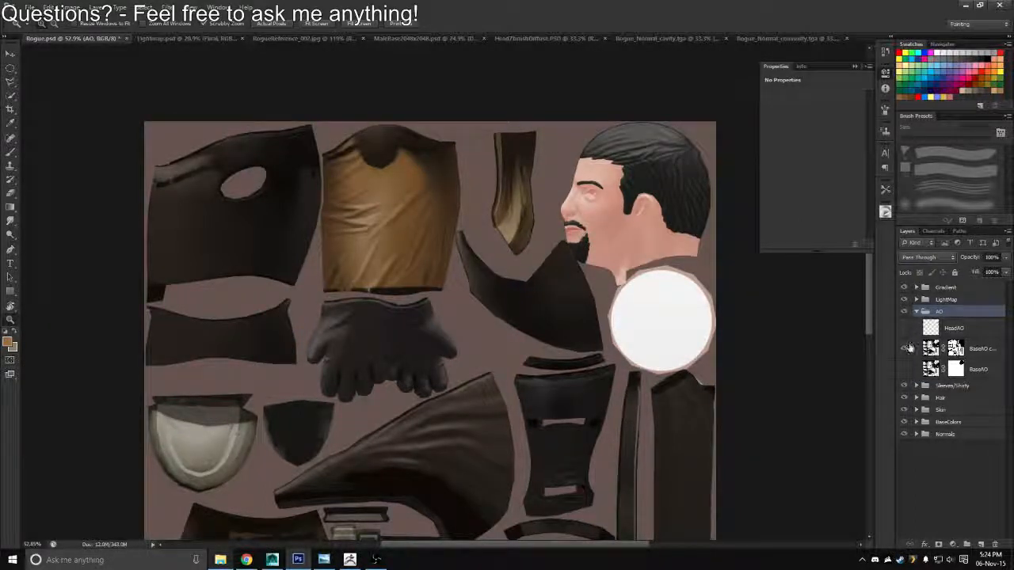
shift+click(955, 350)
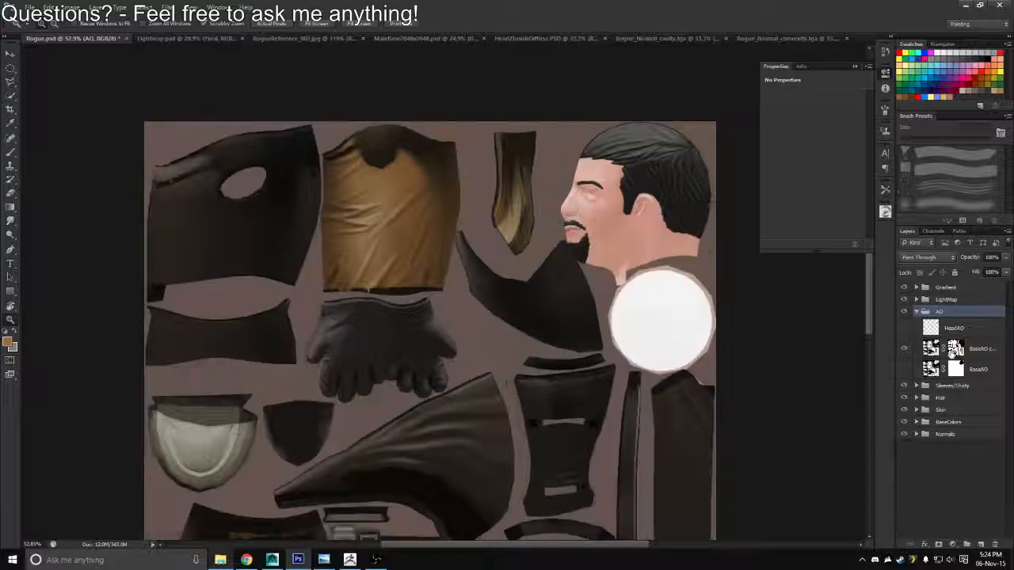
click(906, 329)
click(906, 329)
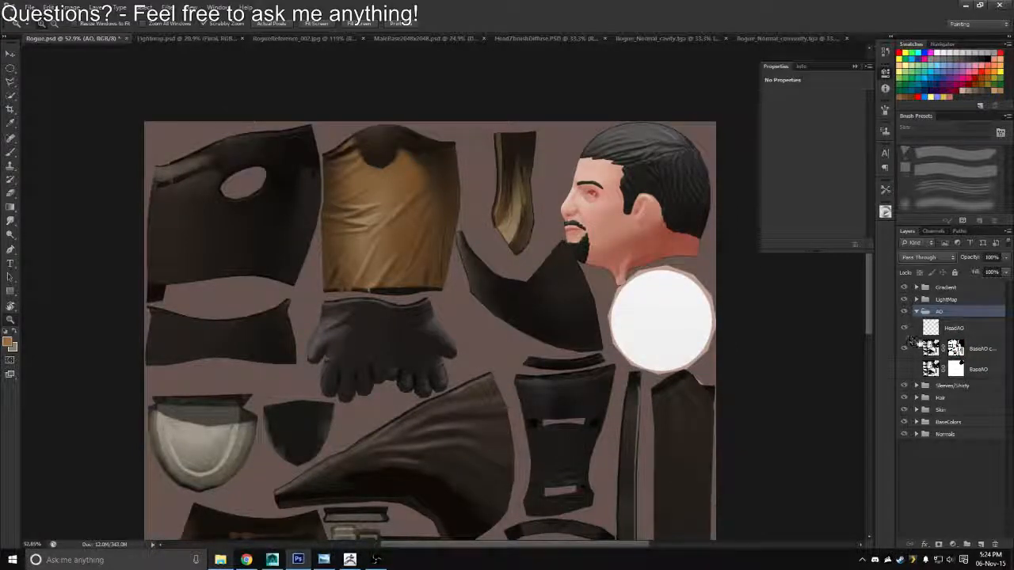
click(915, 312)
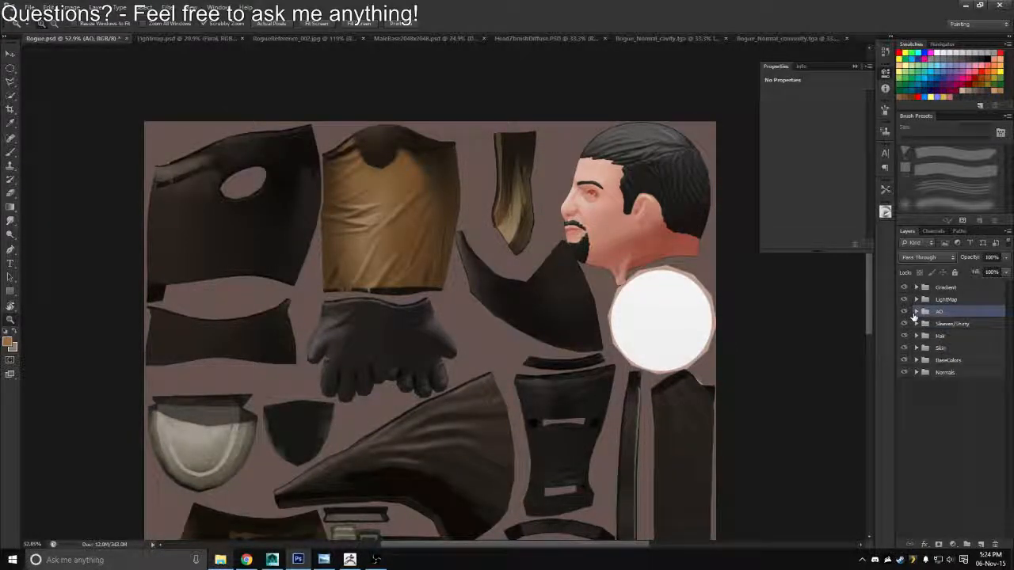
Try the Skin group at the top of the layer stack and Overlay blending on its Layer 7
drag(943, 350, 950, 287)
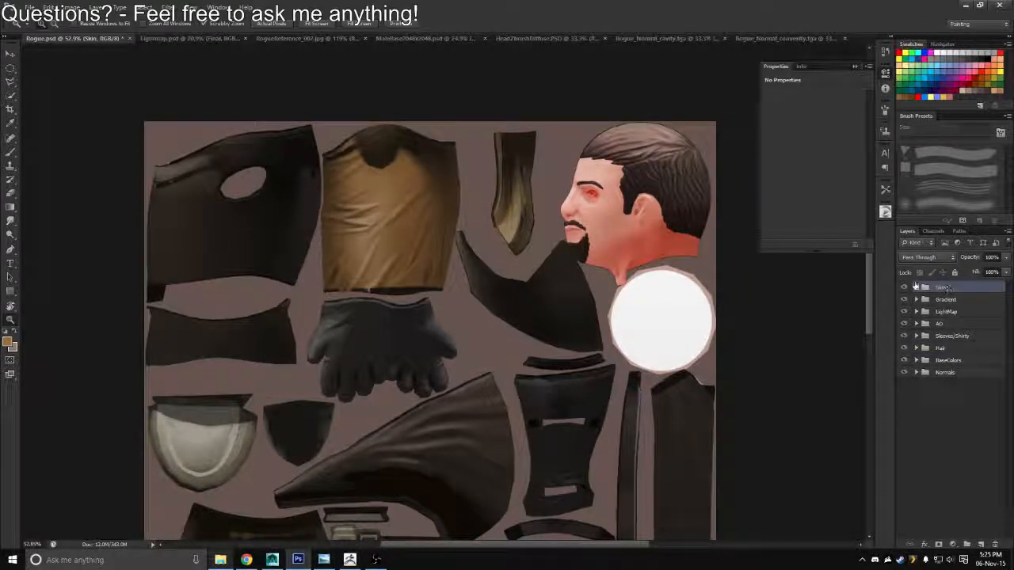
click(915, 287)
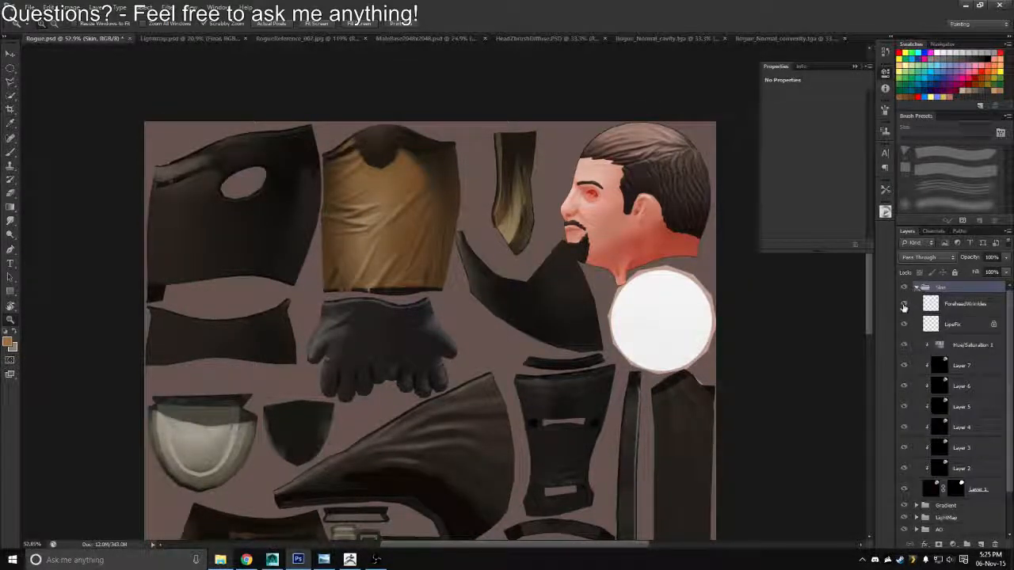
click(940, 350)
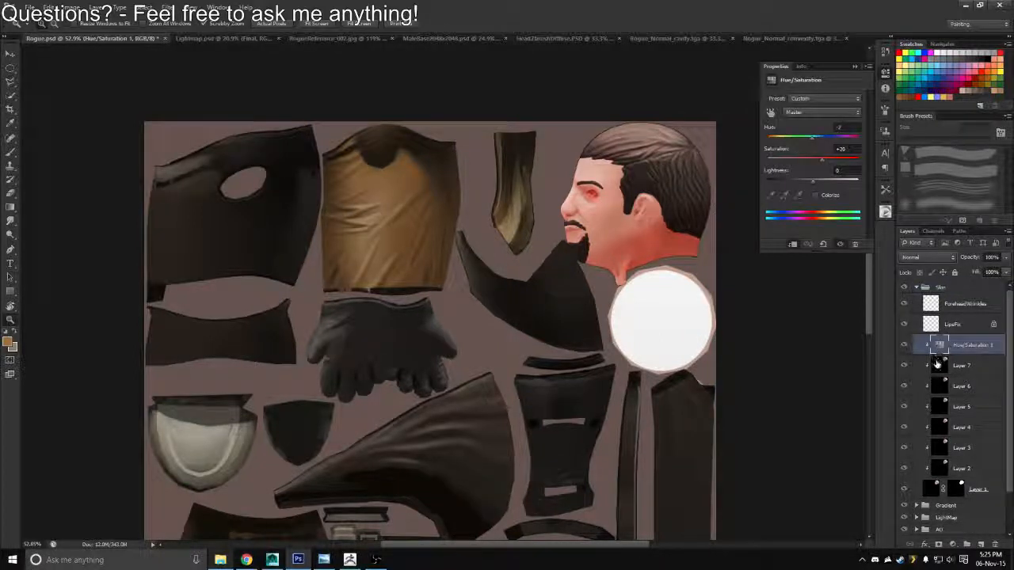
click(936, 365)
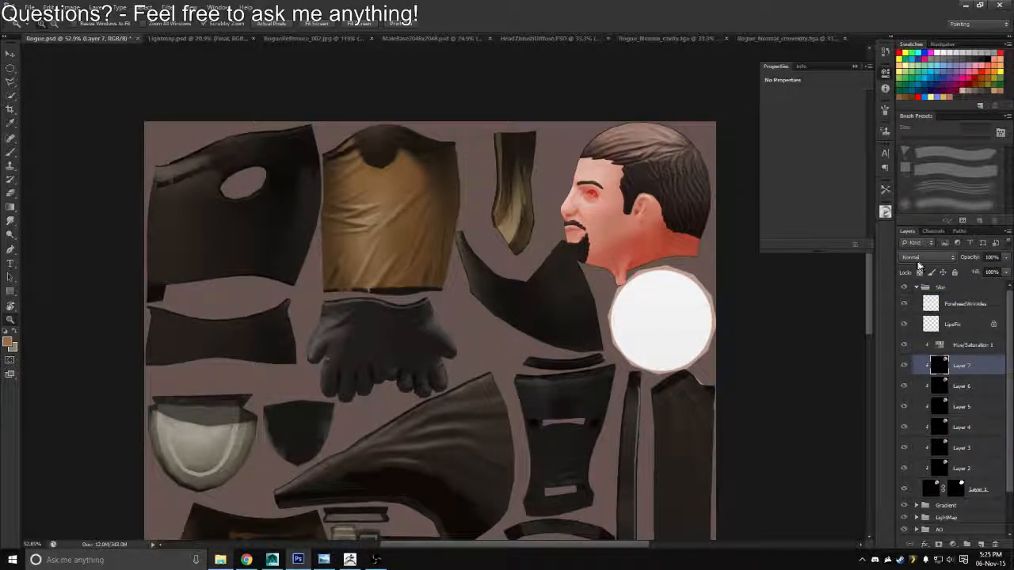
click(920, 258)
click(908, 394)
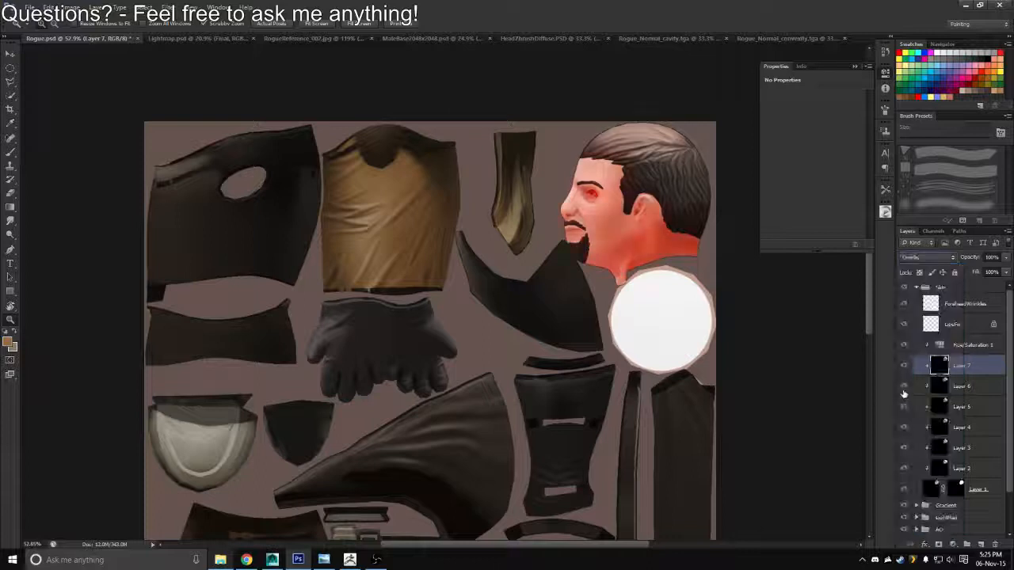
click(923, 259)
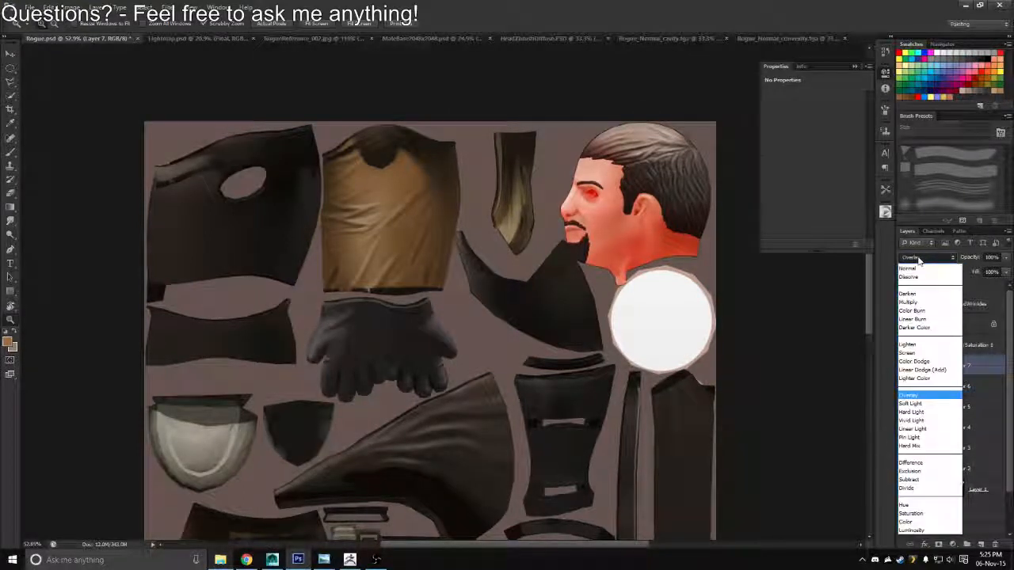
click(913, 261)
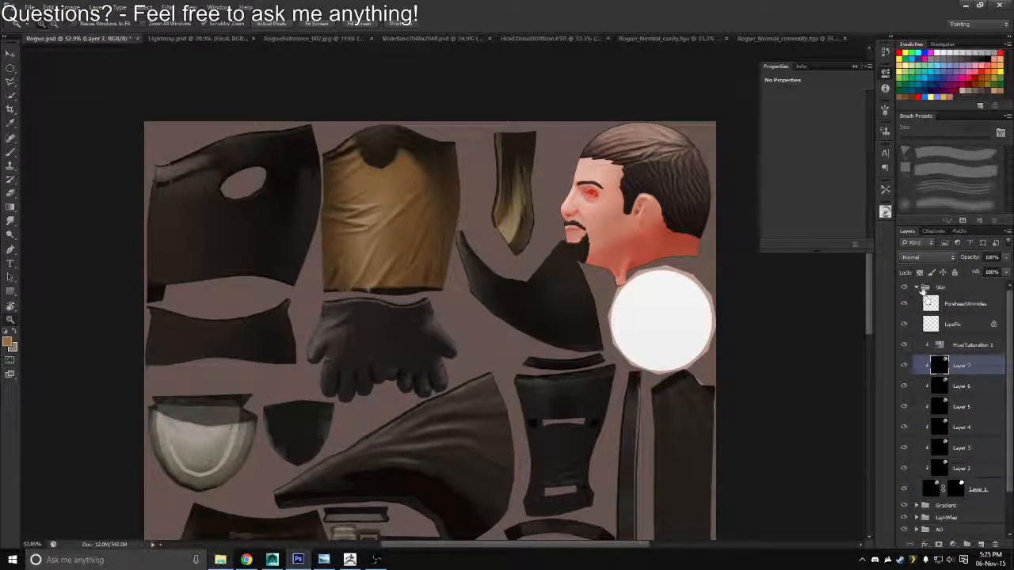
click(917, 289)
drag(947, 301, 935, 359)
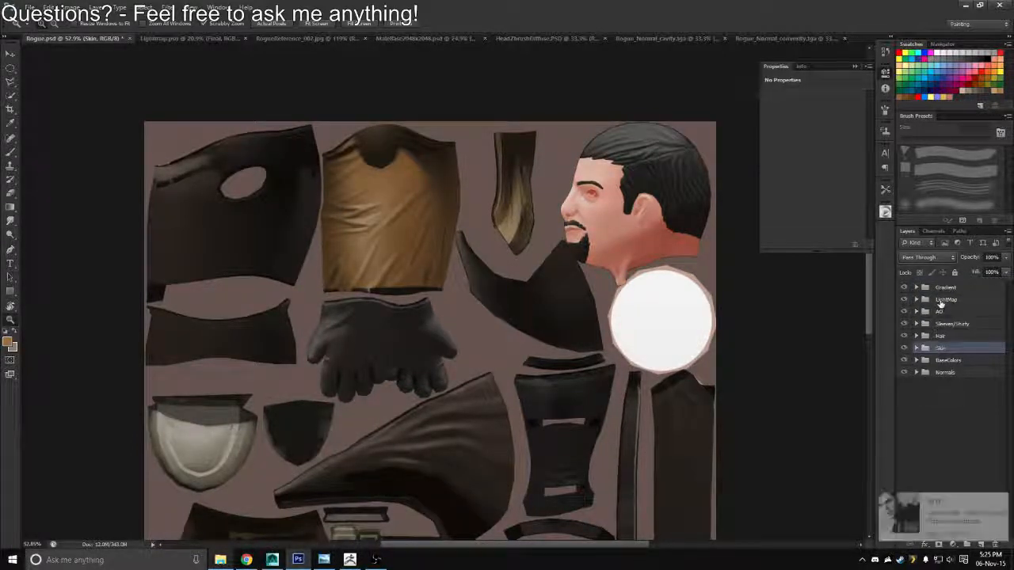
Load the Sleeves/NeckShirt layer's shape as a selection and copy that area of the BaseAO copy layer to a new layer
click(942, 324)
click(916, 311)
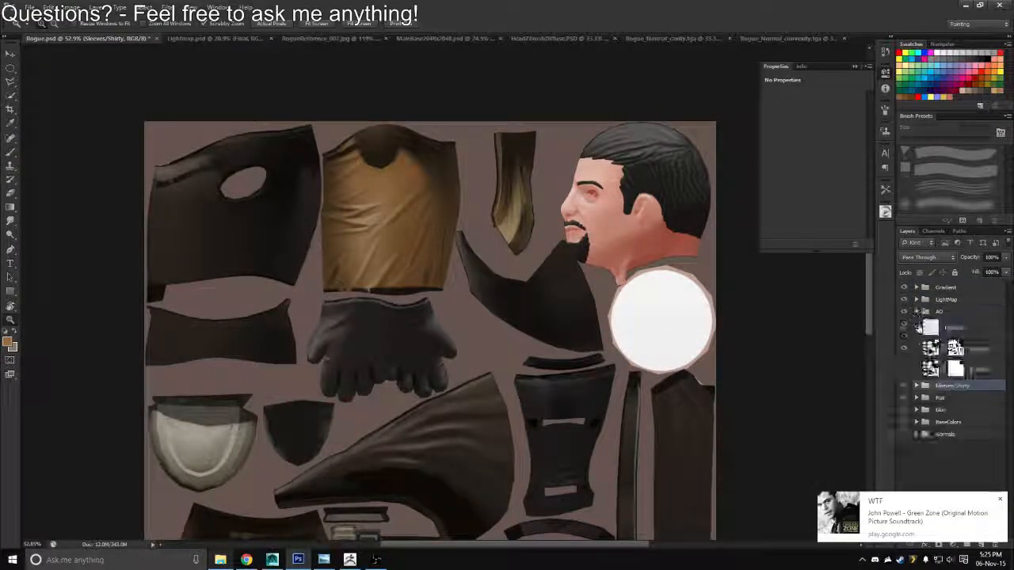
click(917, 385)
ctrl+click(934, 416)
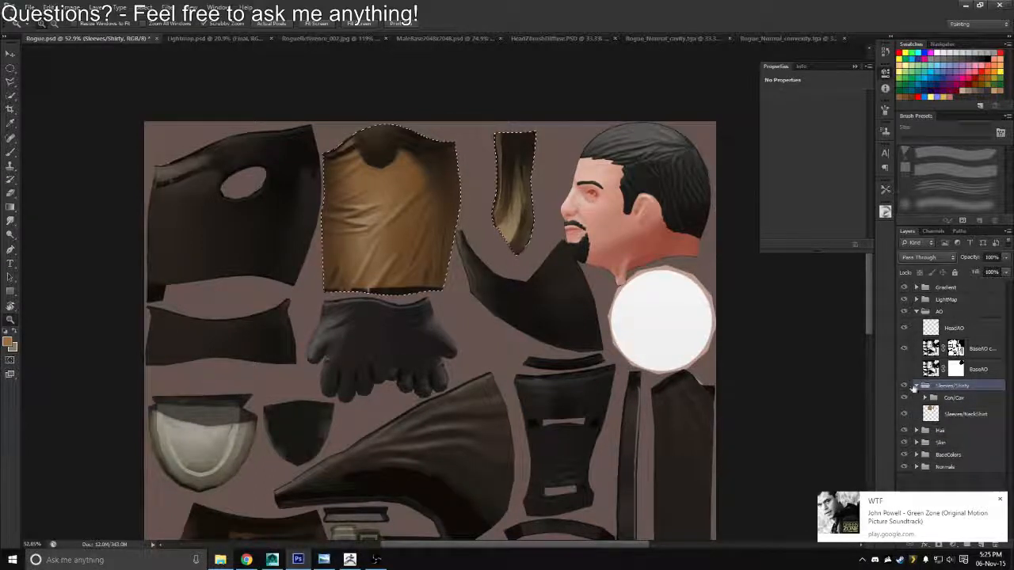
click(917, 386)
click(929, 348)
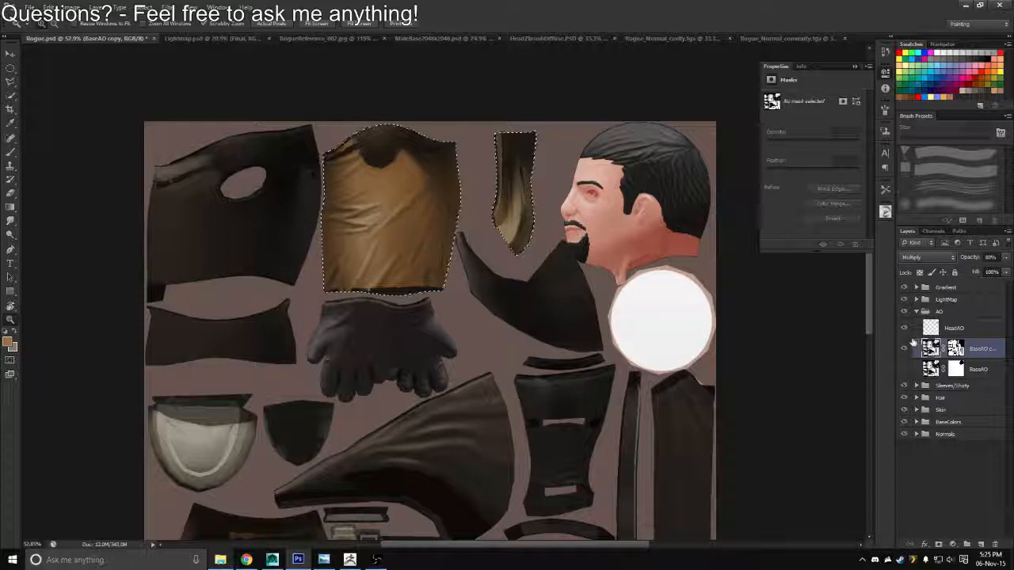
key(ctrl+shift+alt+n)
key(ctrl+d)
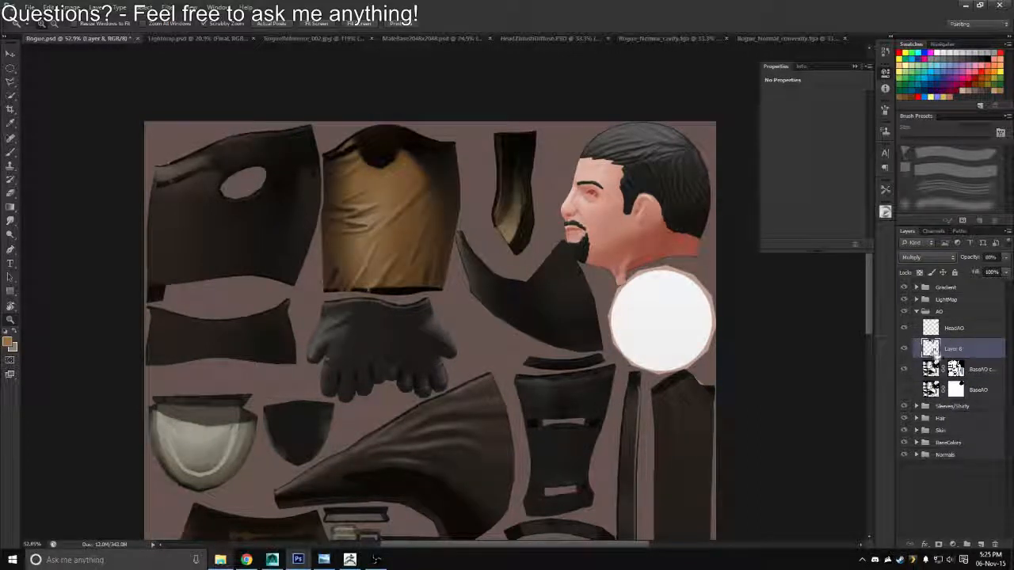
Reselect the sleeve and shirt area and fill it with black on the BaseAO copy layer's mask
key(ctrl+shift+d)
click(955, 369)
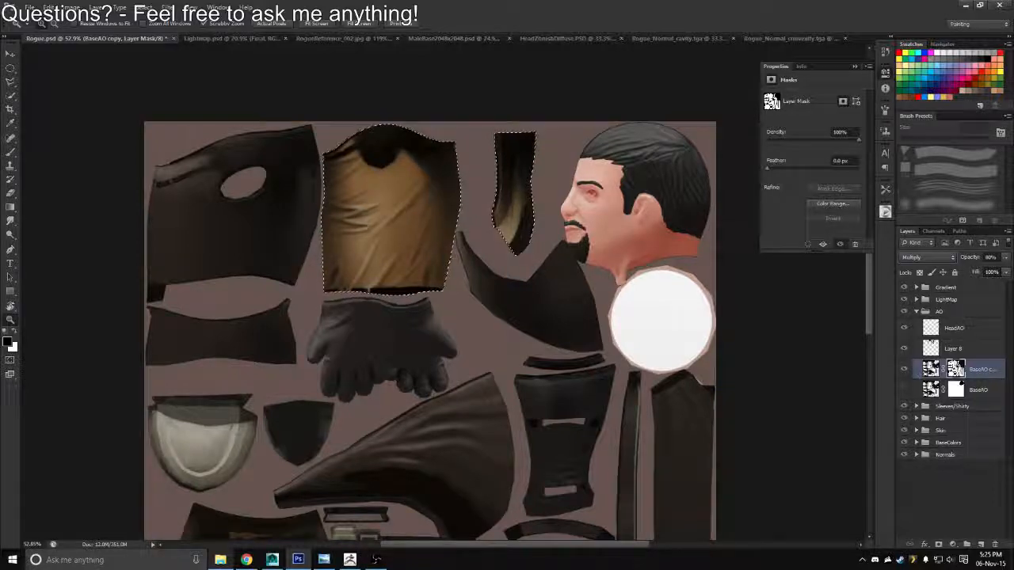
key(ctrl+plus)
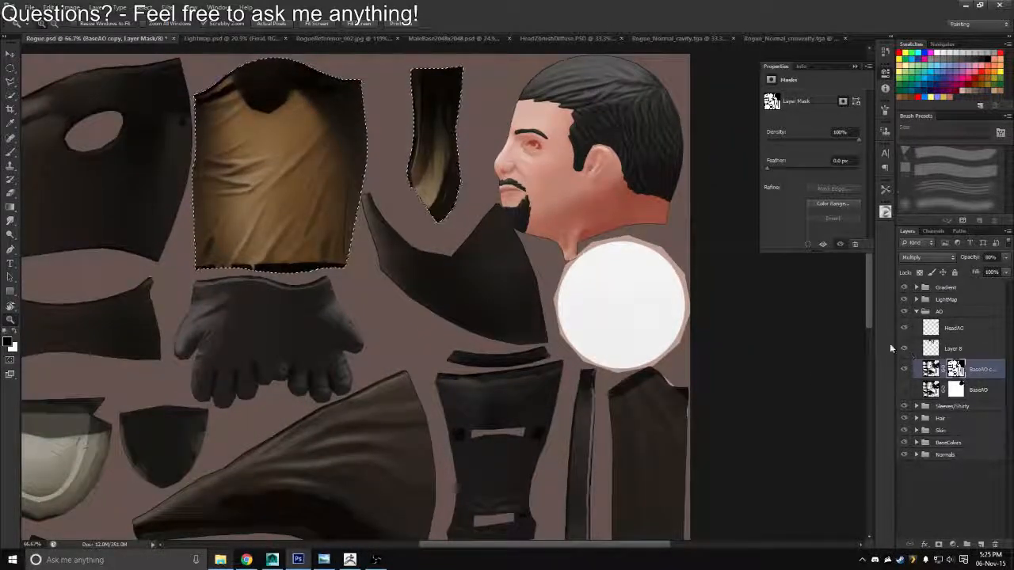
key(alt+BackSpace)
key(ctrl+d)
drag(491, 263, 609, 309)
key(b)
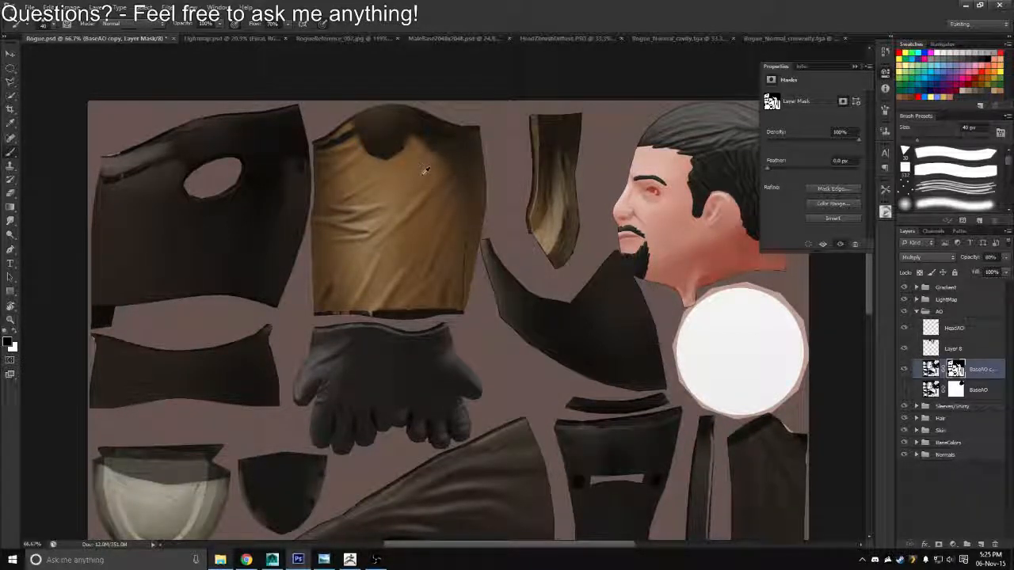
Look through the Hair, Skin and Sleeves/Shirty groups and view the Sleeves/NeckShirt layer in isolation
click(916, 312)
click(916, 335)
click(916, 336)
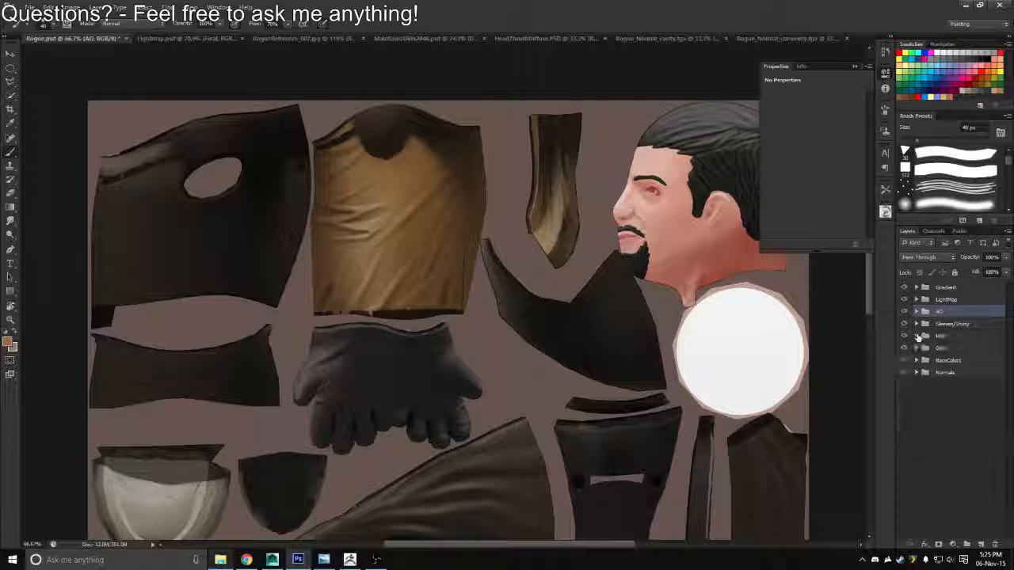
click(917, 347)
click(916, 348)
click(917, 324)
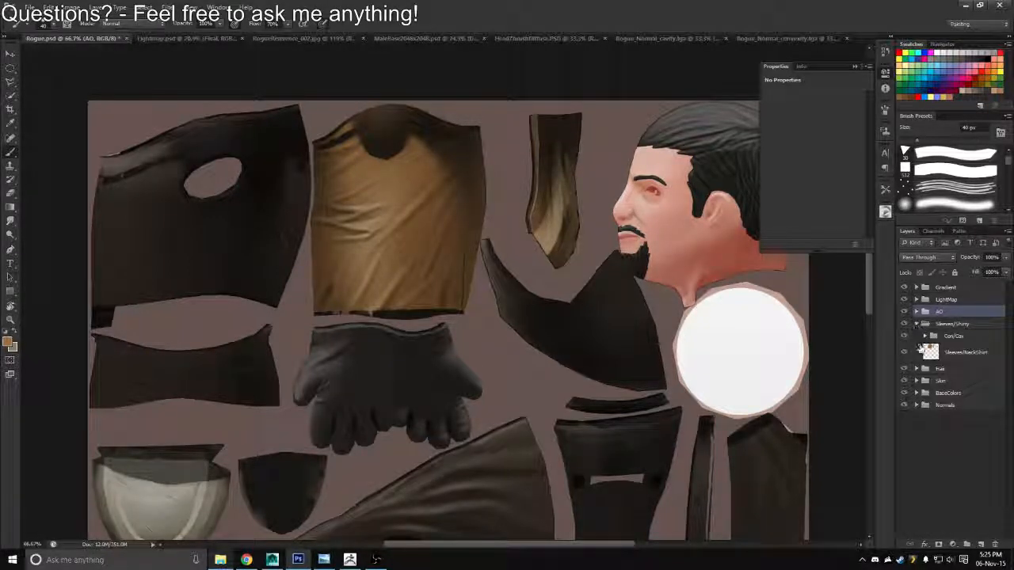
alt+click(905, 353)
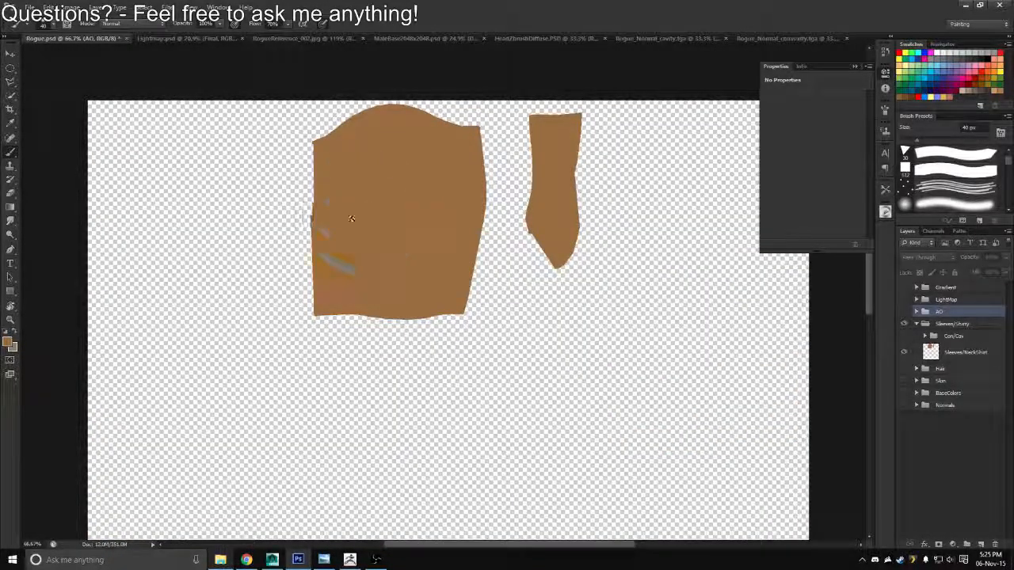
alt+click(905, 352)
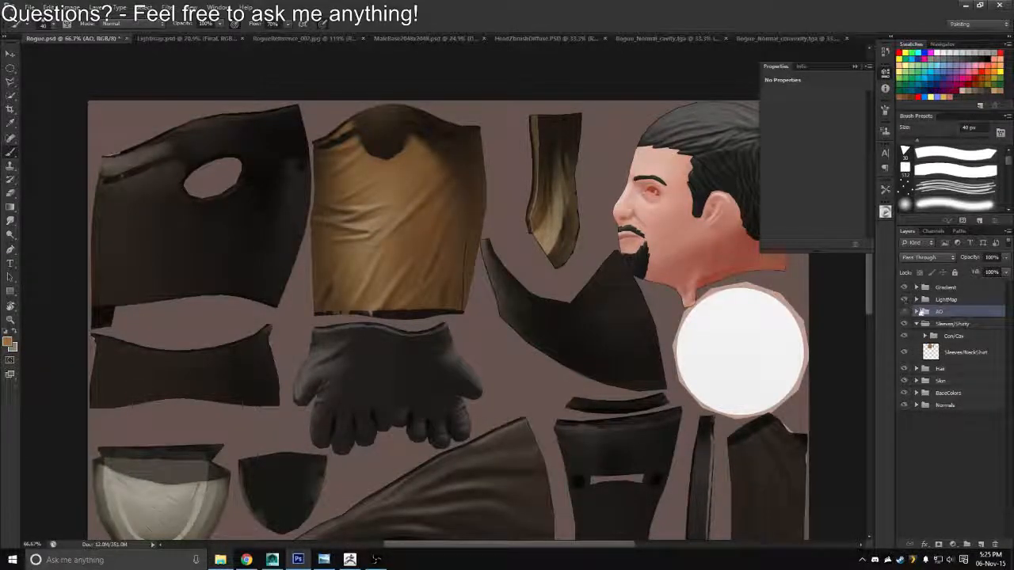
Rename Layer 8 in the AO group as Sleeves/ShirtAO
click(918, 312)
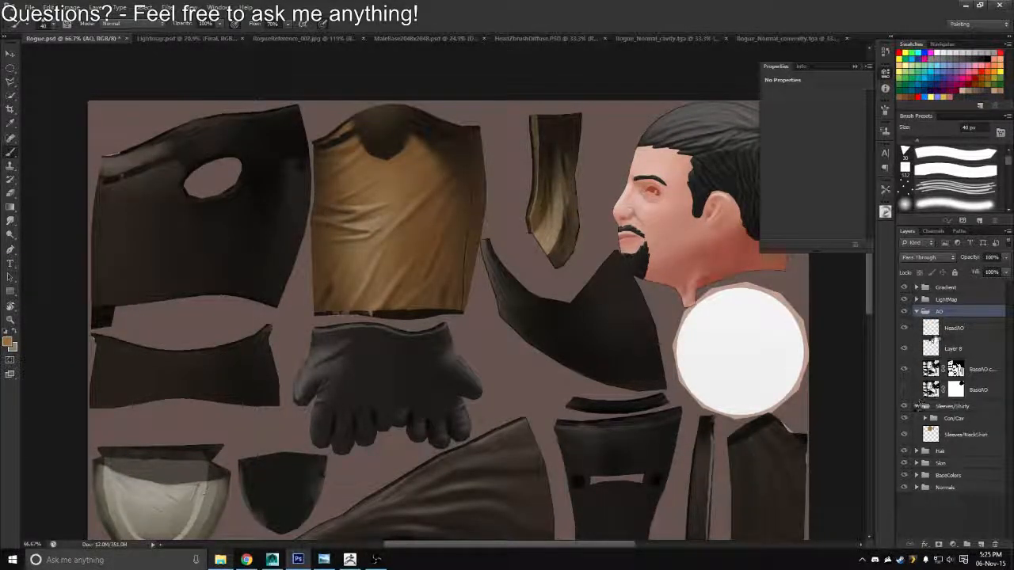
double_click(953, 349)
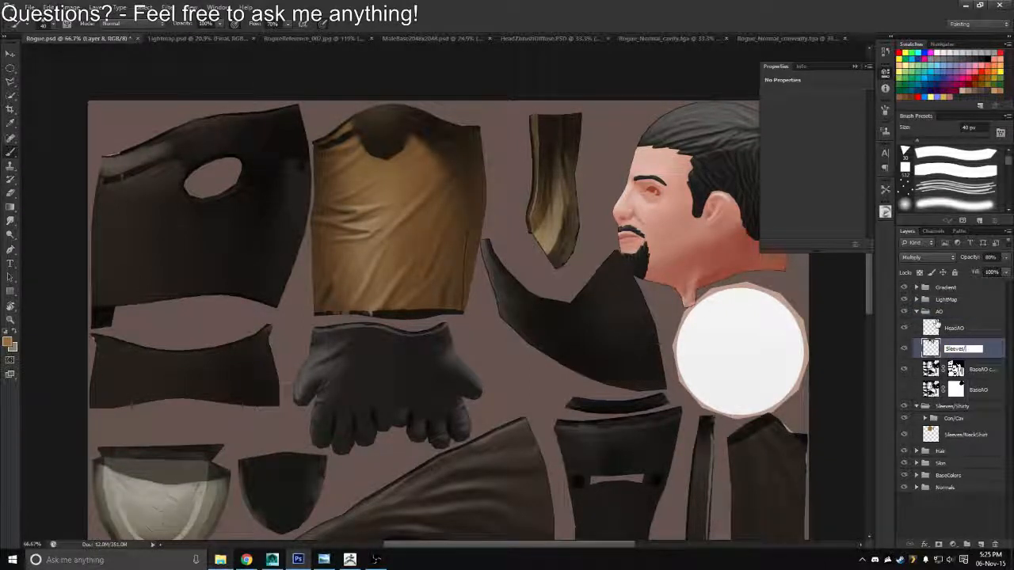
text(Sleeves/ShirtAO)
key(Return)
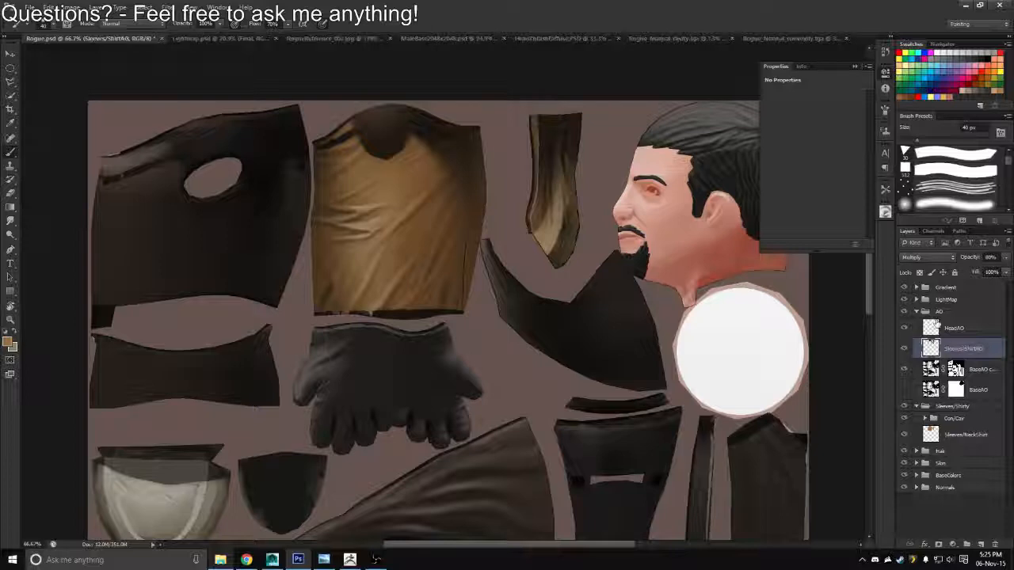
click(67, 7)
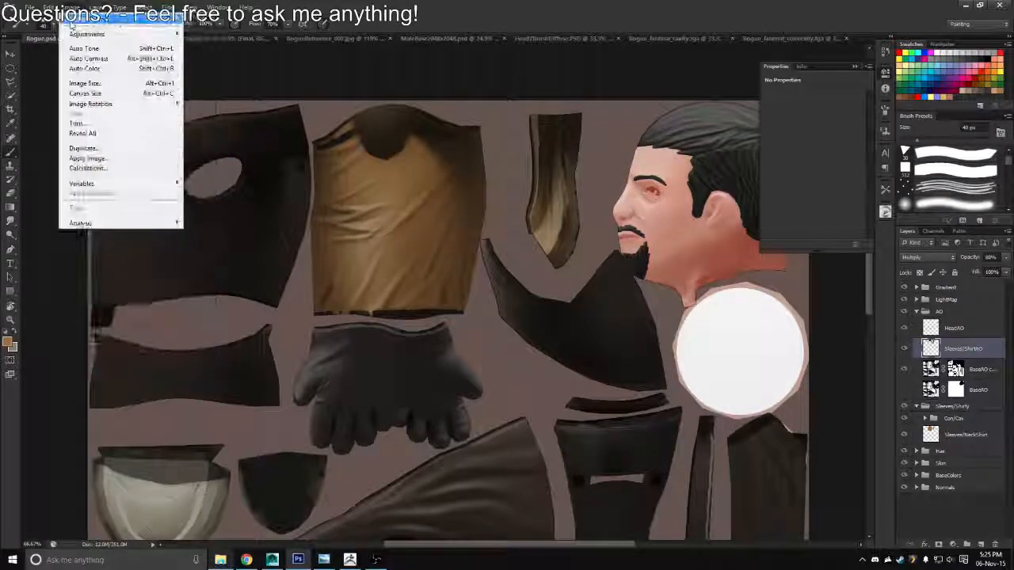
mouse_move(127, 34)
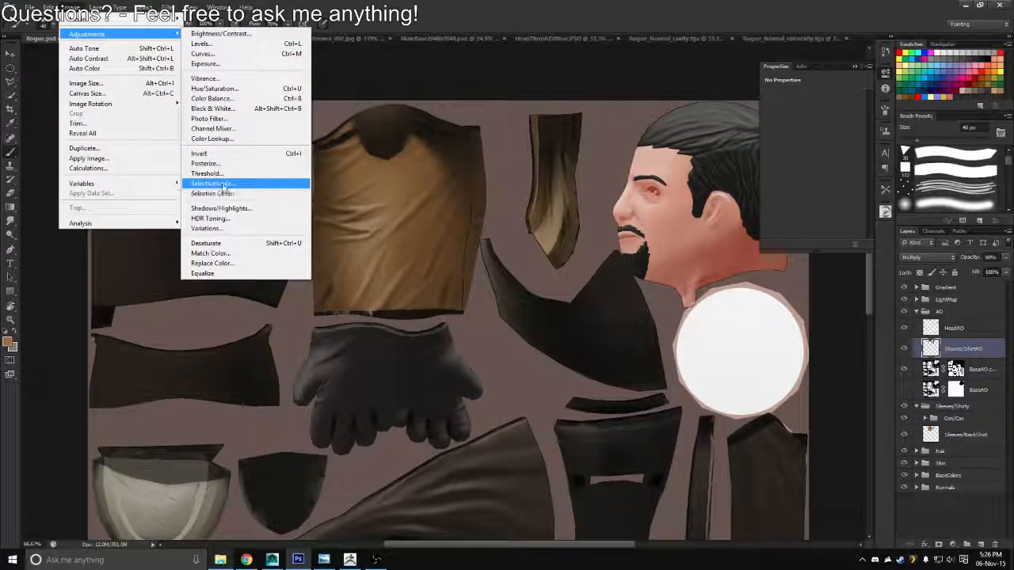
click(212, 183)
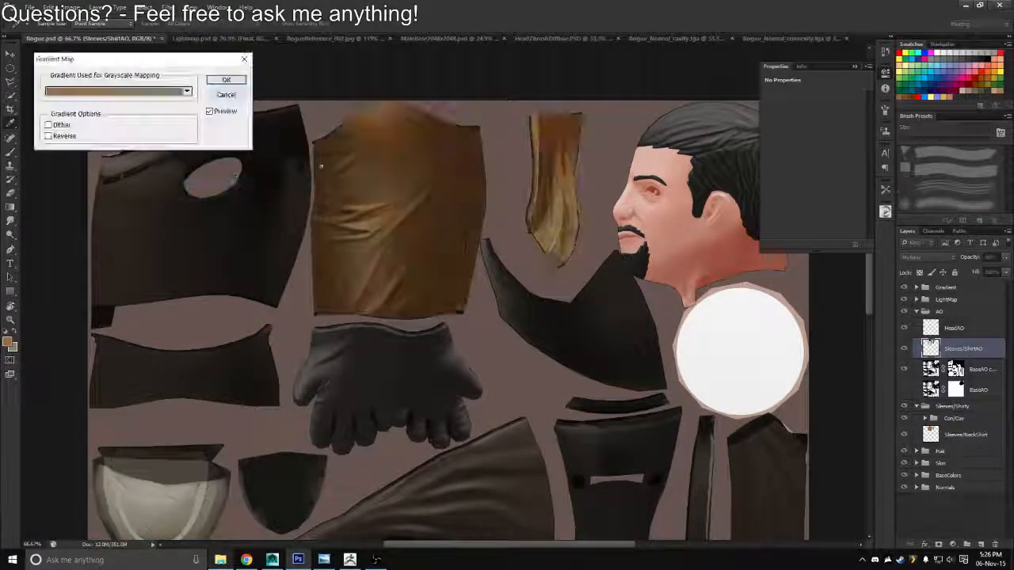
click(187, 91)
click(74, 92)
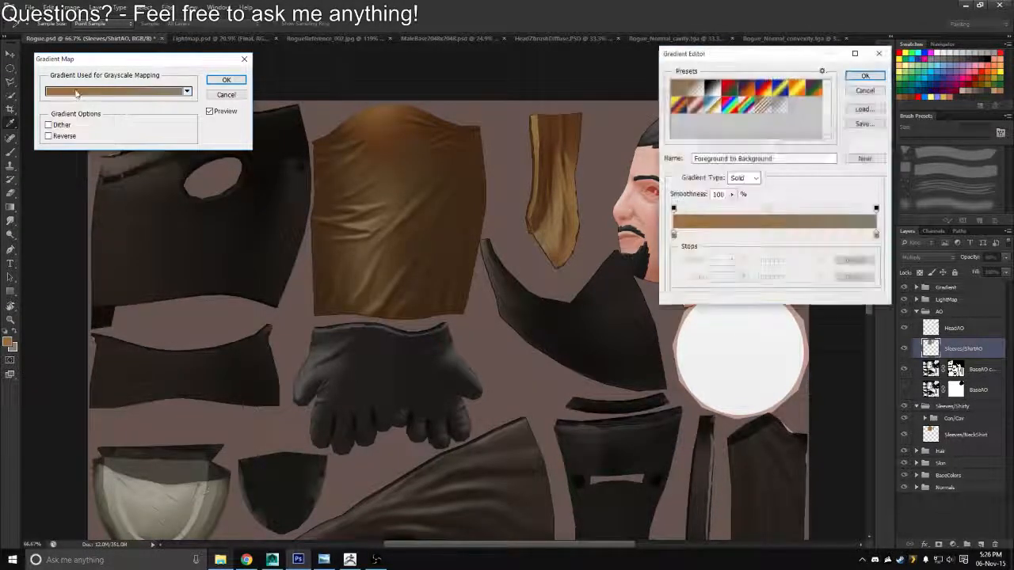
click(876, 234)
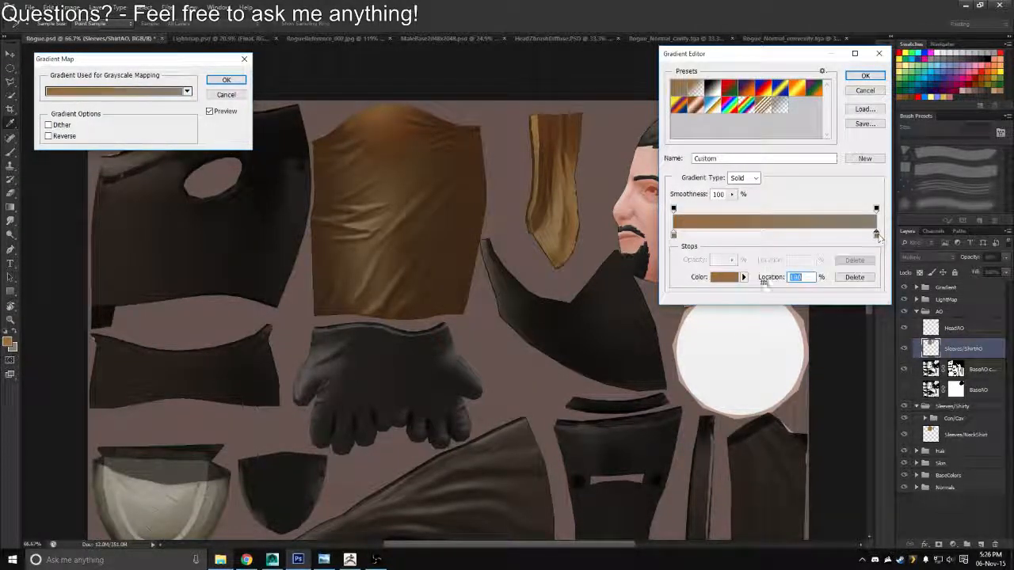
click(734, 278)
click(368, 119)
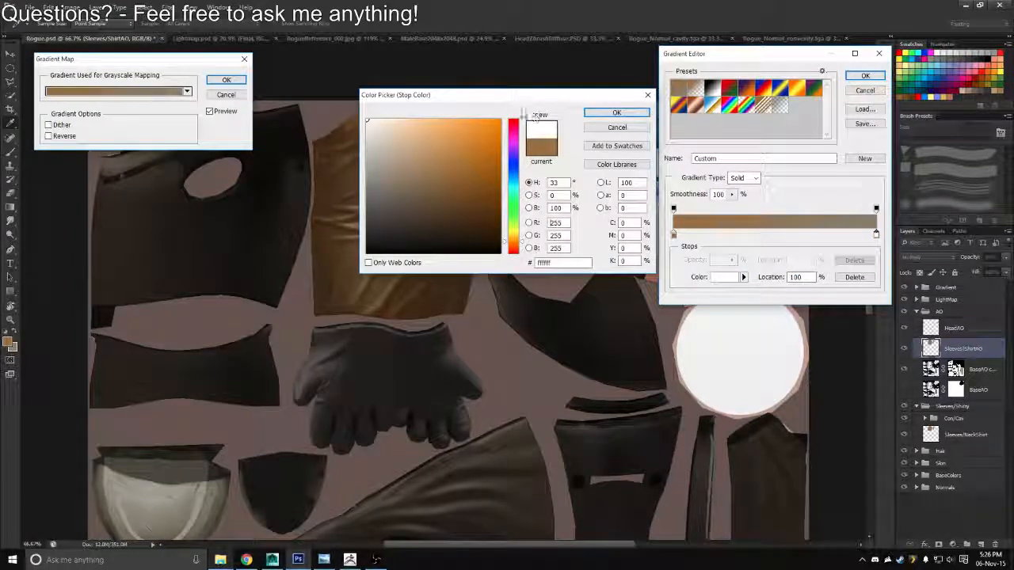
click(624, 112)
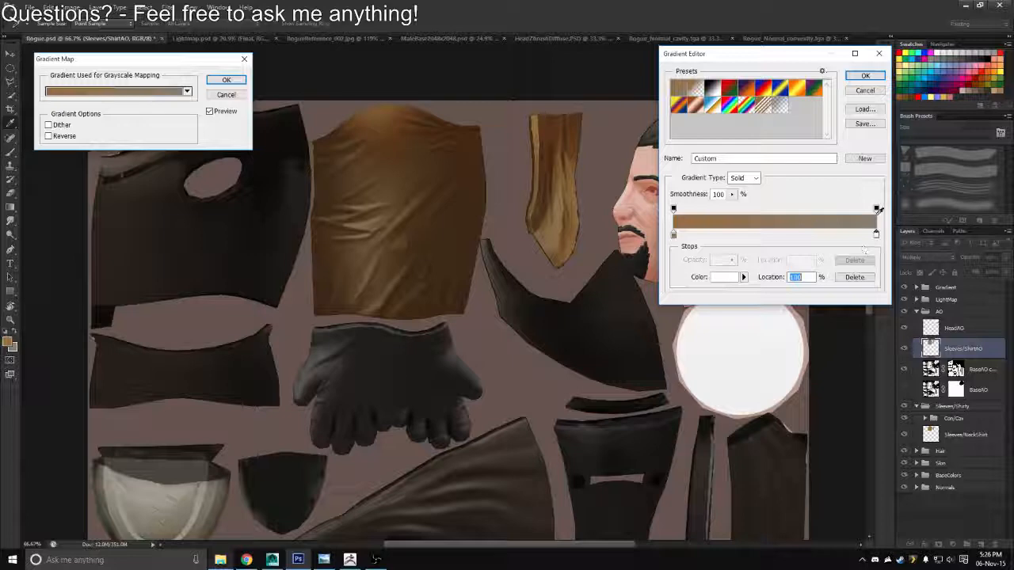
click(865, 75)
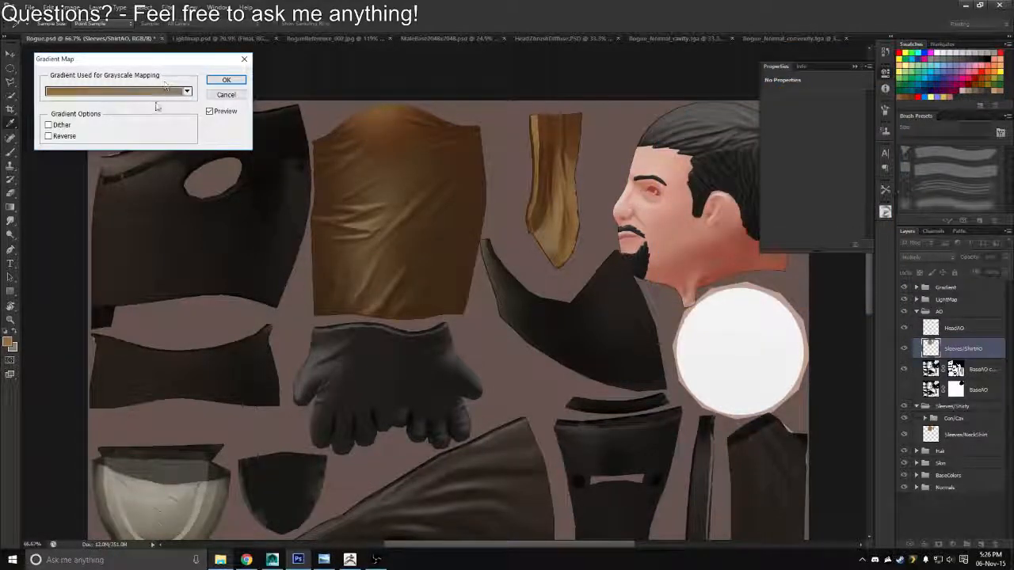
click(226, 80)
key(b)
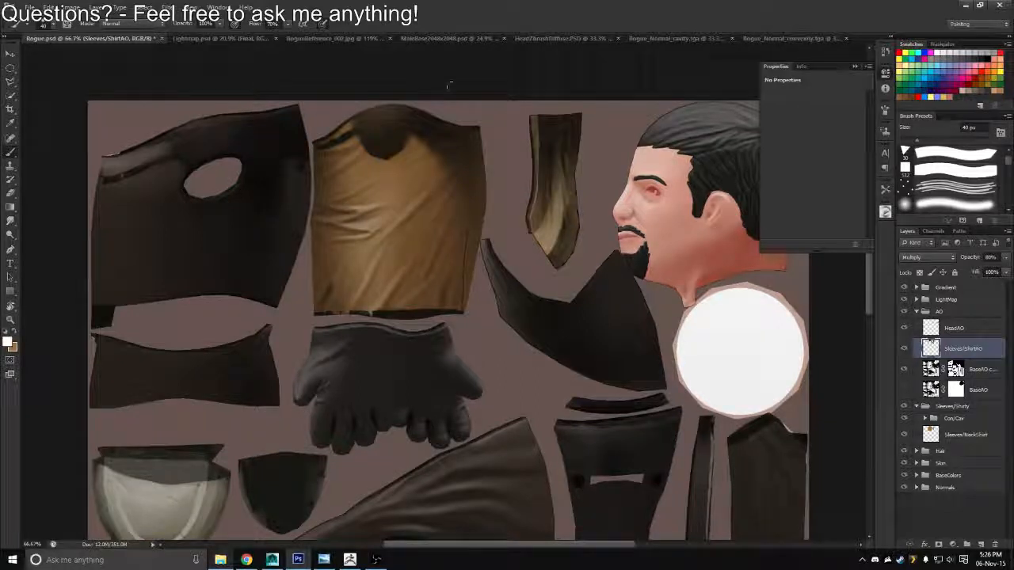
click(53, 6)
mouse_move(87, 34)
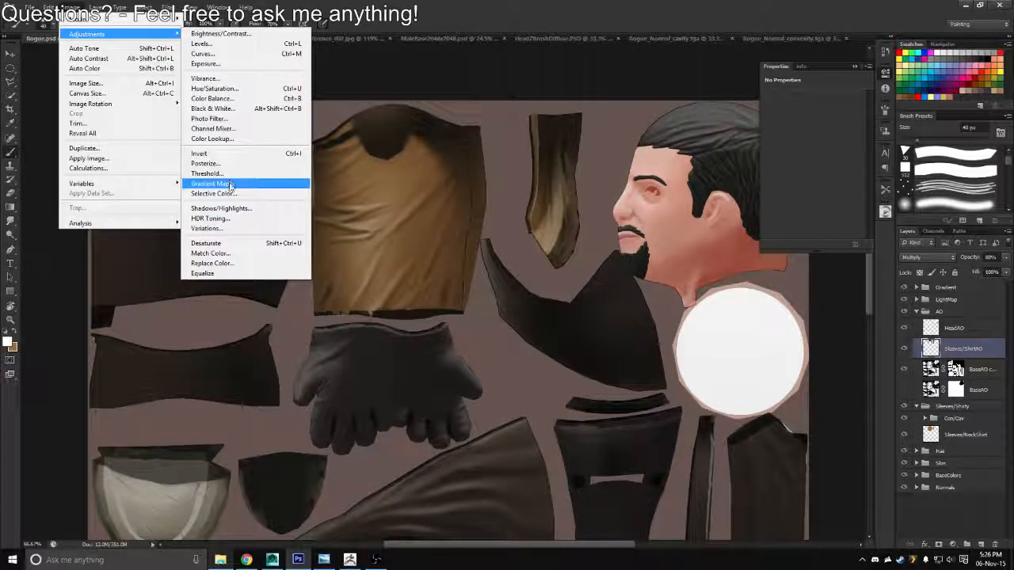
click(212, 184)
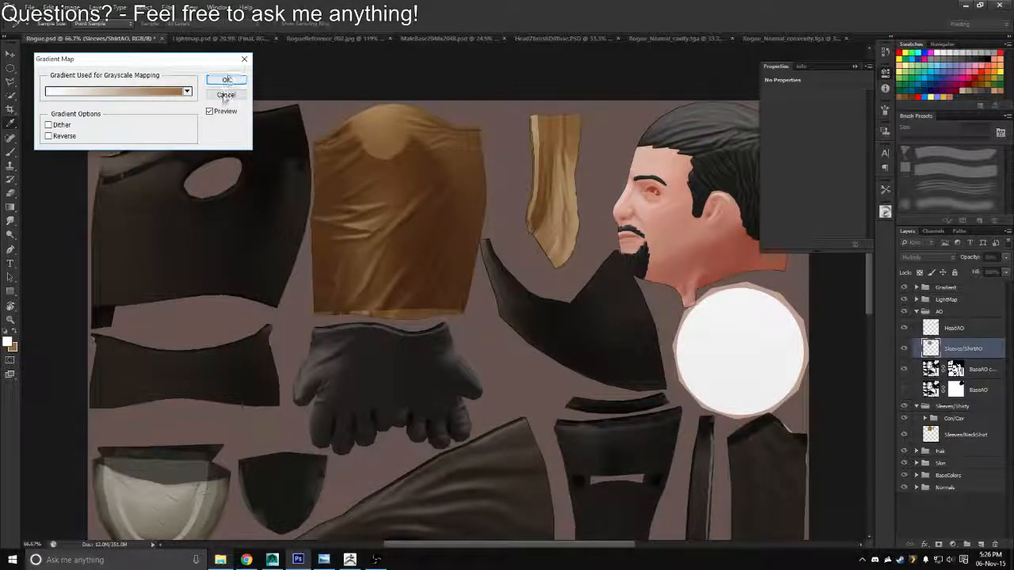
click(225, 80)
Swap the foreground and background colours and open a brown-to-white gradient map on the Sleeves/ShirtAO layer for editing
key(x)
click(66, 7)
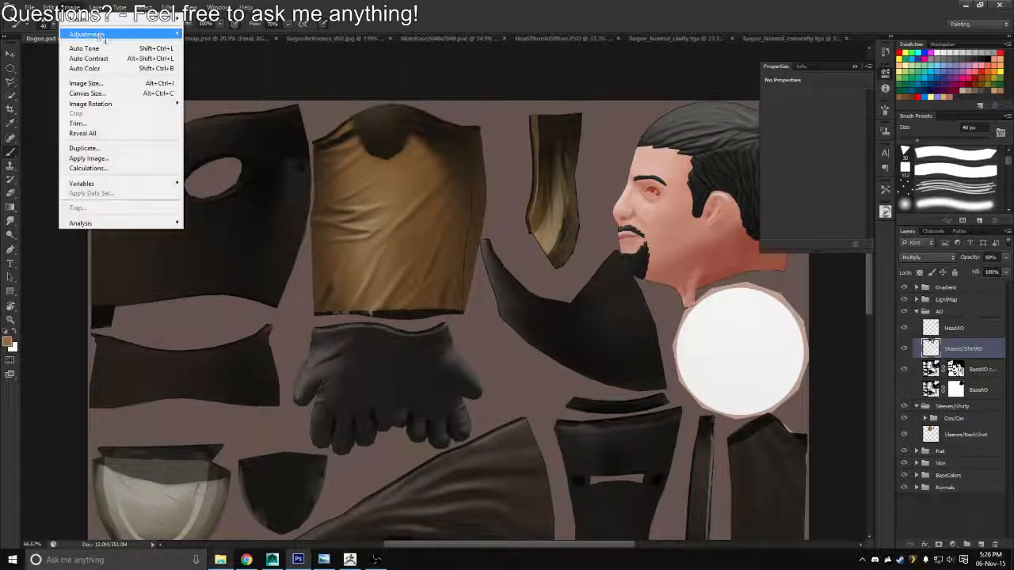
mouse_move(95, 34)
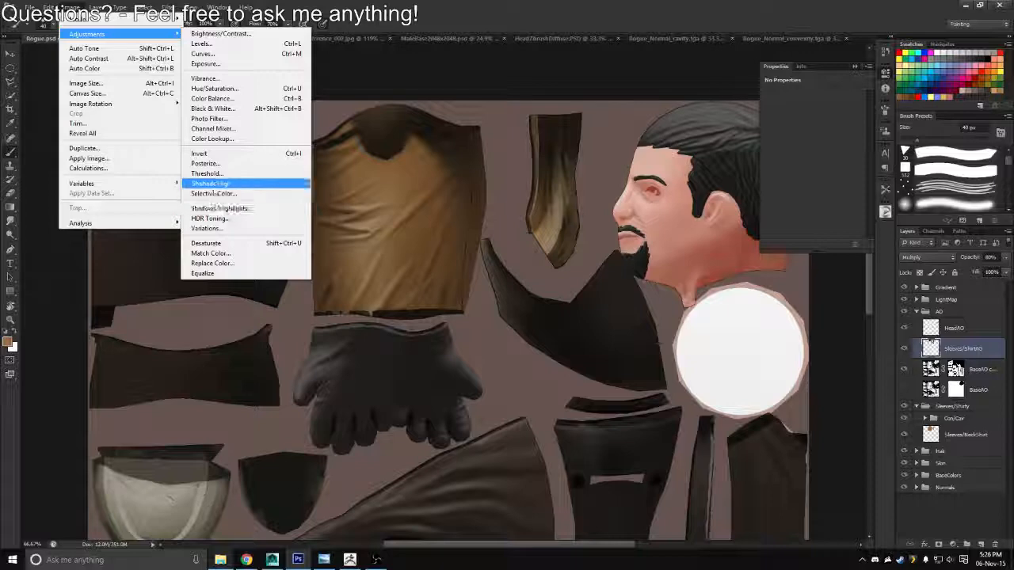
click(212, 183)
click(79, 94)
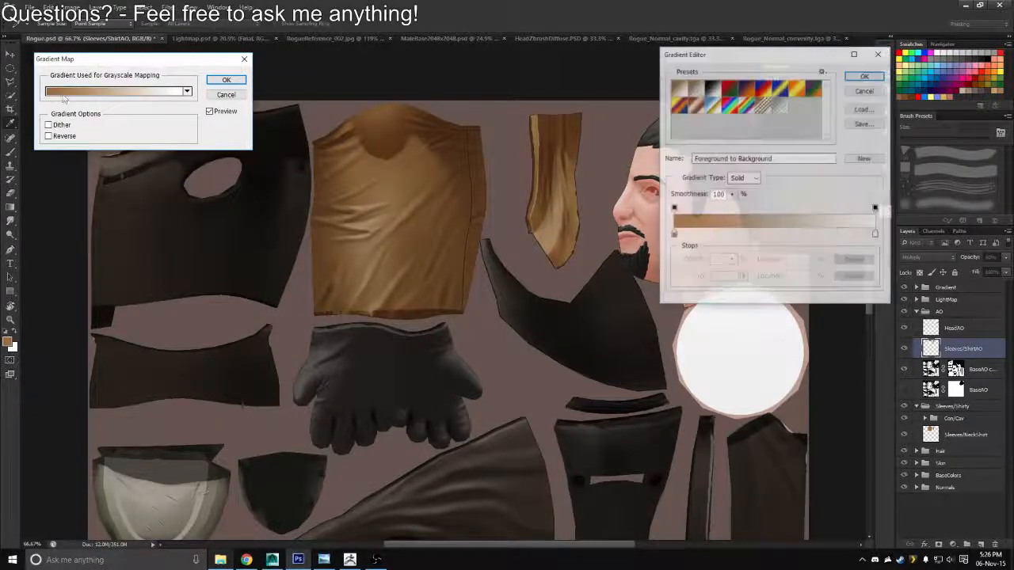
Set the gradient's dark stop to the saturated brown 754103 and apply the gradient map to the Sleeves/ShirtAO layer
click(673, 235)
double_click(673, 235)
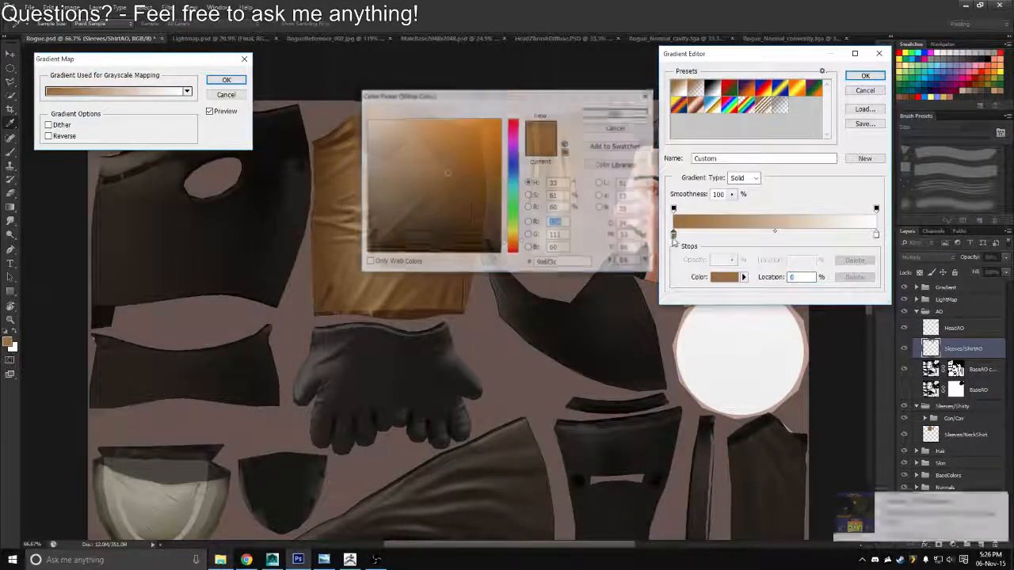
drag(507, 94, 809, 115)
click(745, 219)
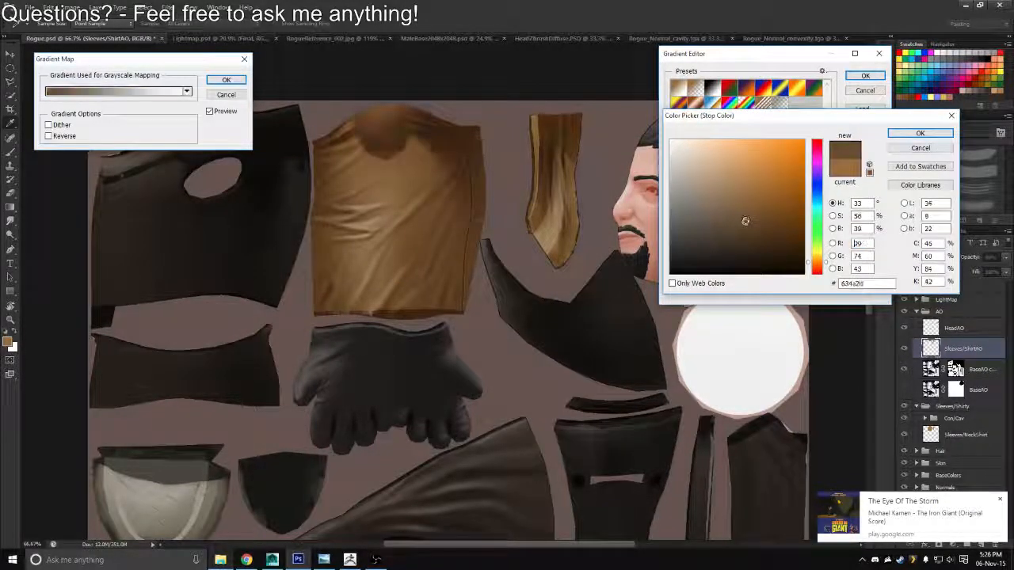
mouse_move(745, 219)
mouse_down()
mouse_move(741, 231)
mouse_move(772, 236)
mouse_move(797, 225)
mouse_move(800, 212)
mouse_up()
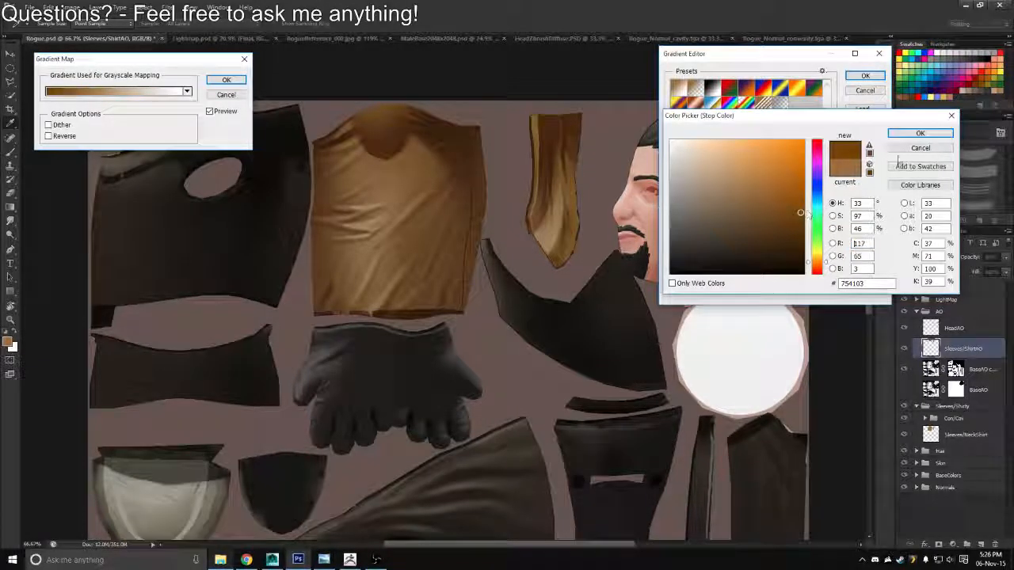
click(917, 134)
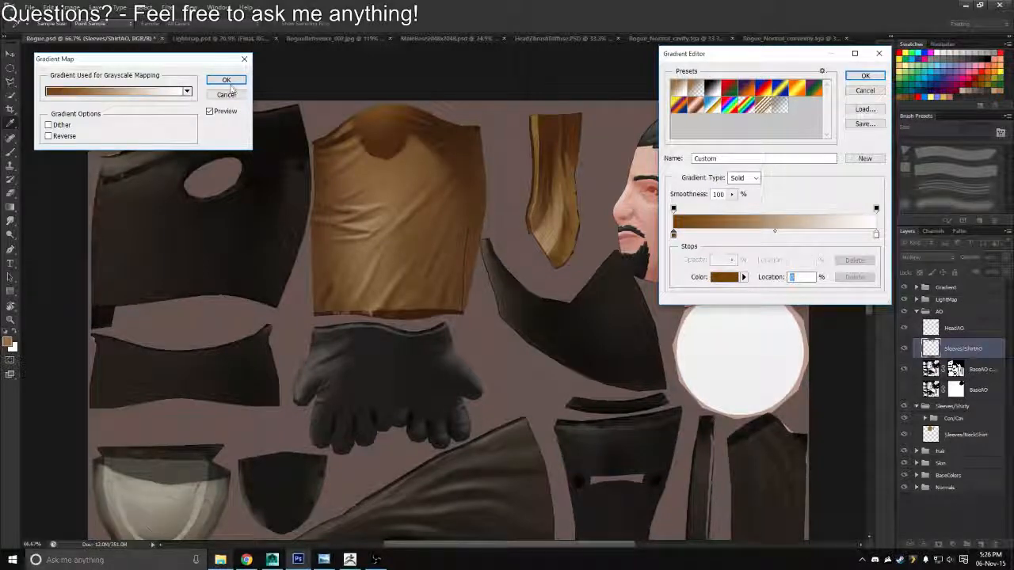
click(862, 79)
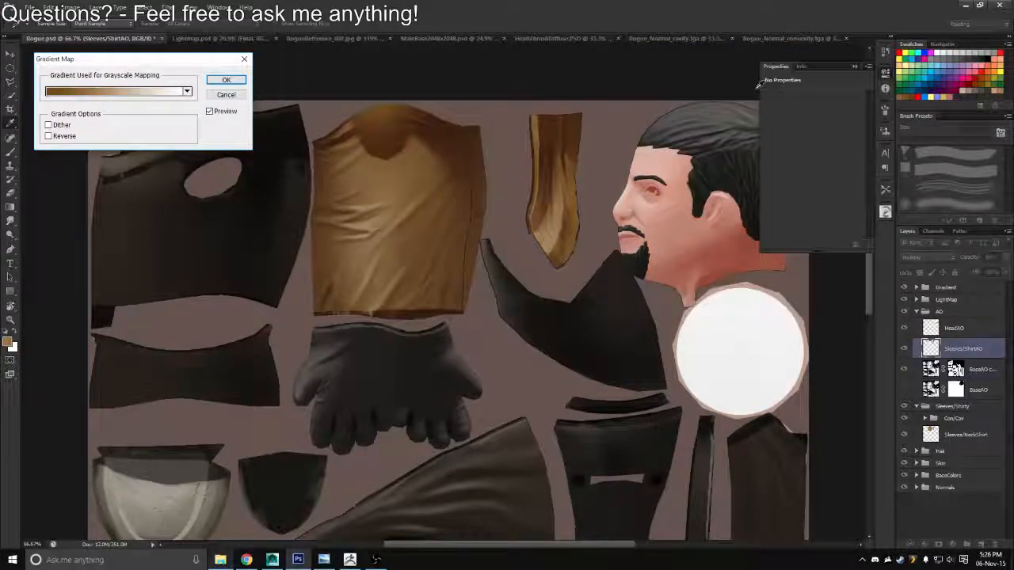
click(225, 80)
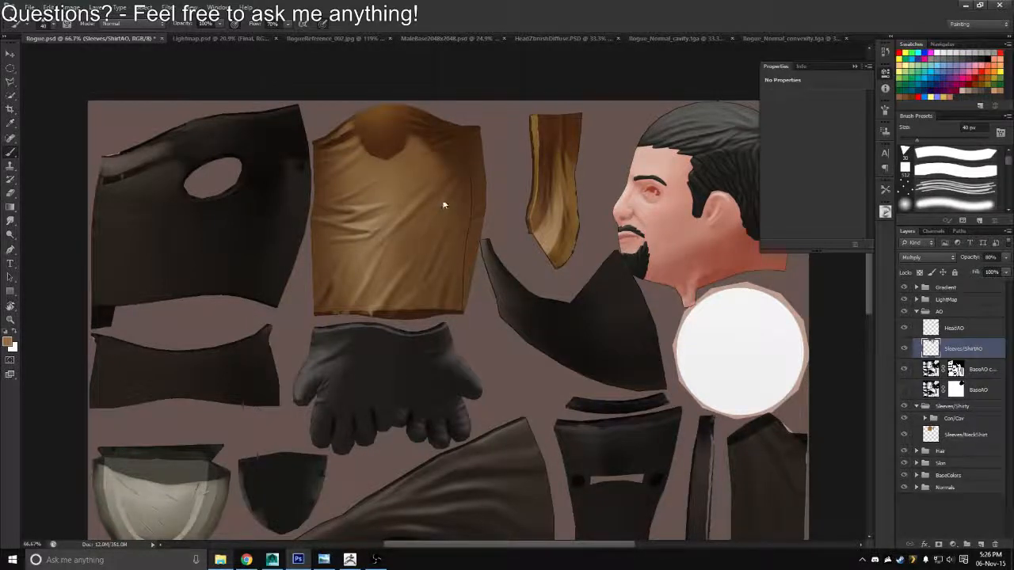
Save the texture as a Targa copy over Rogue_Diffuse.tga in the Textures folder
key(ctrl+shift+s)
click(507, 278)
click(499, 418)
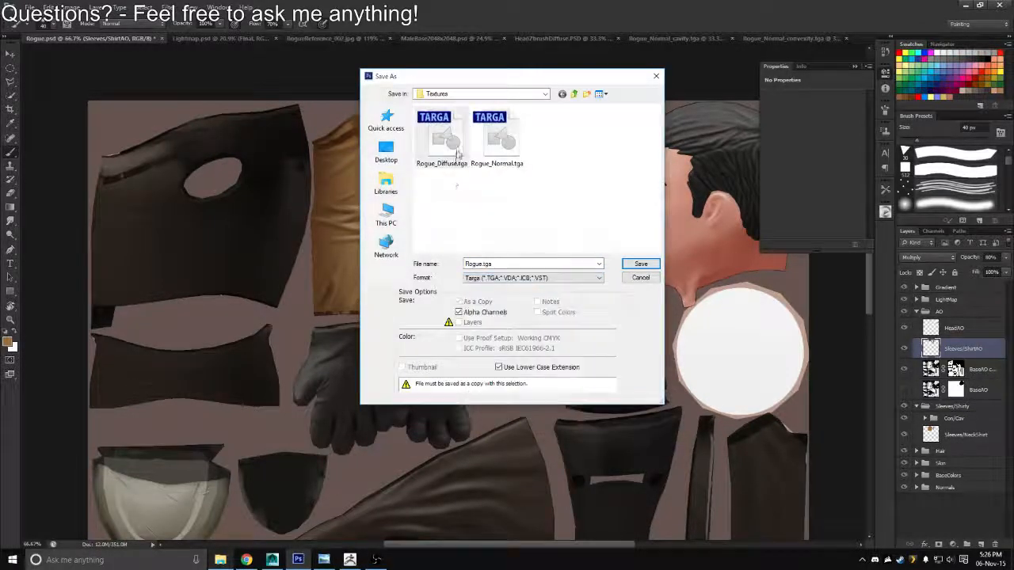
double_click(456, 154)
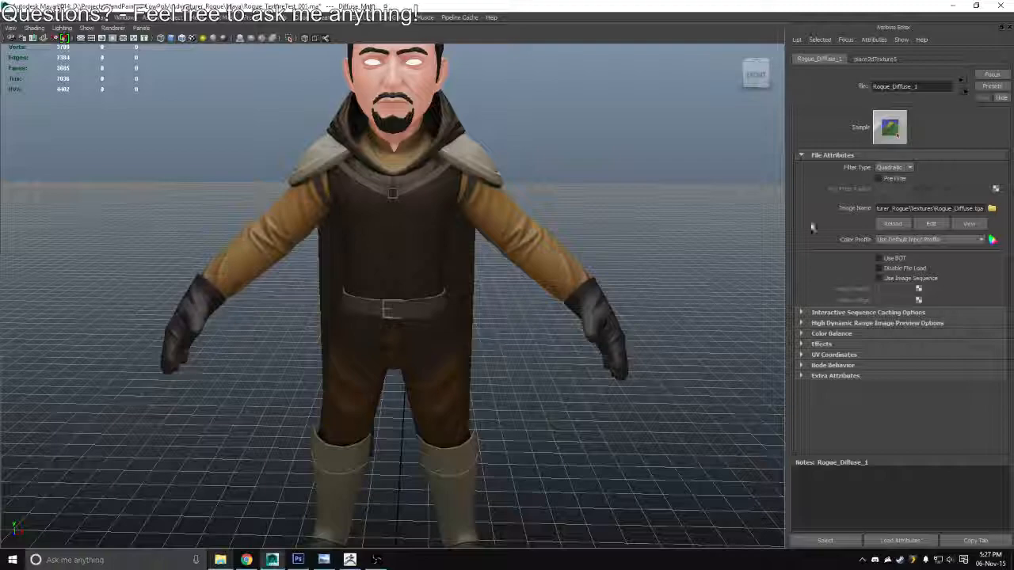
Switch to Maya, reload the Rogue_Diffuse.tga texture and inspect the sleeves and shirt on the character
click(893, 224)
scroll(443, 246, down, 5)
drag(380, 257, 346, 265)
scroll(491, 322, up, 8)
alt+drag(491, 322, 493, 256)
Back in Photoshop, collapse the AO group, expand Con/Cav inside Sleeves/Shirty and hide its convexity layer
key(alt+Tab)
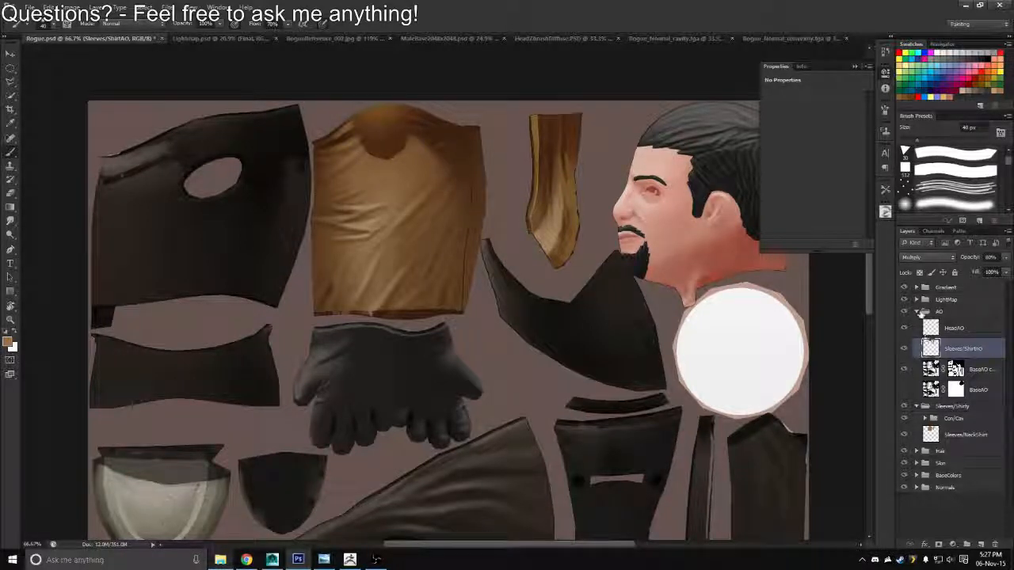
click(916, 312)
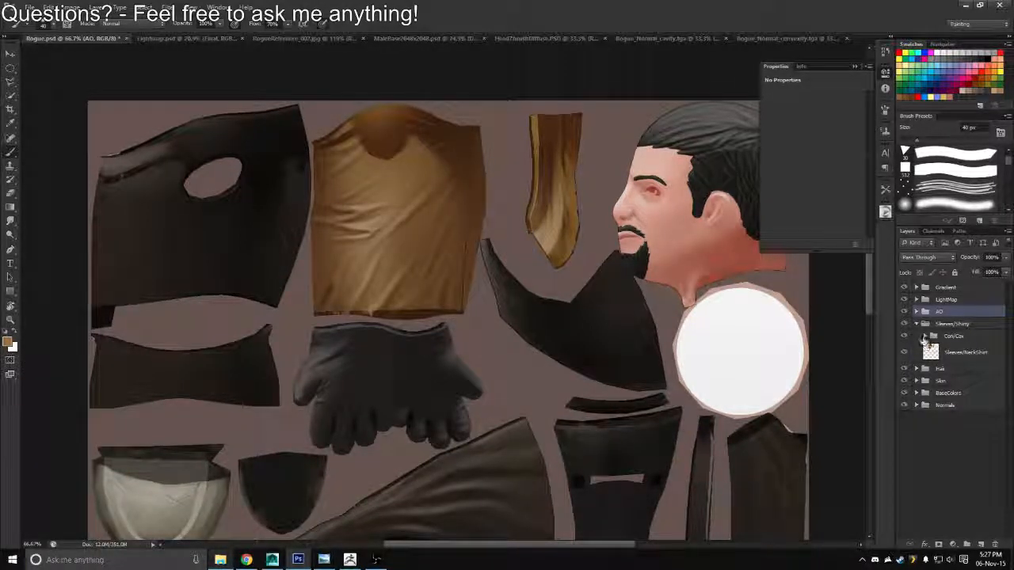
click(924, 337)
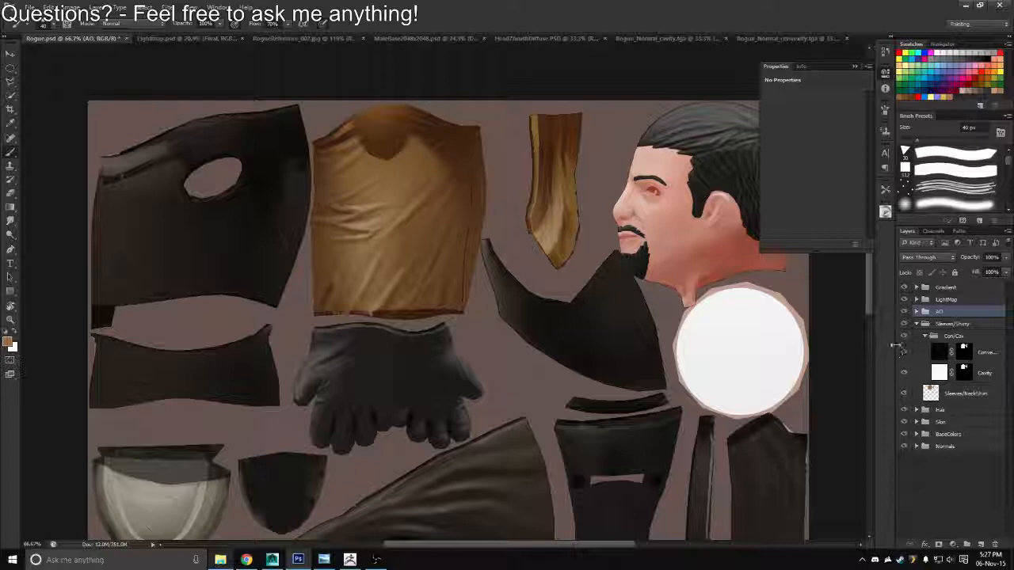
click(337, 216)
key(Return)
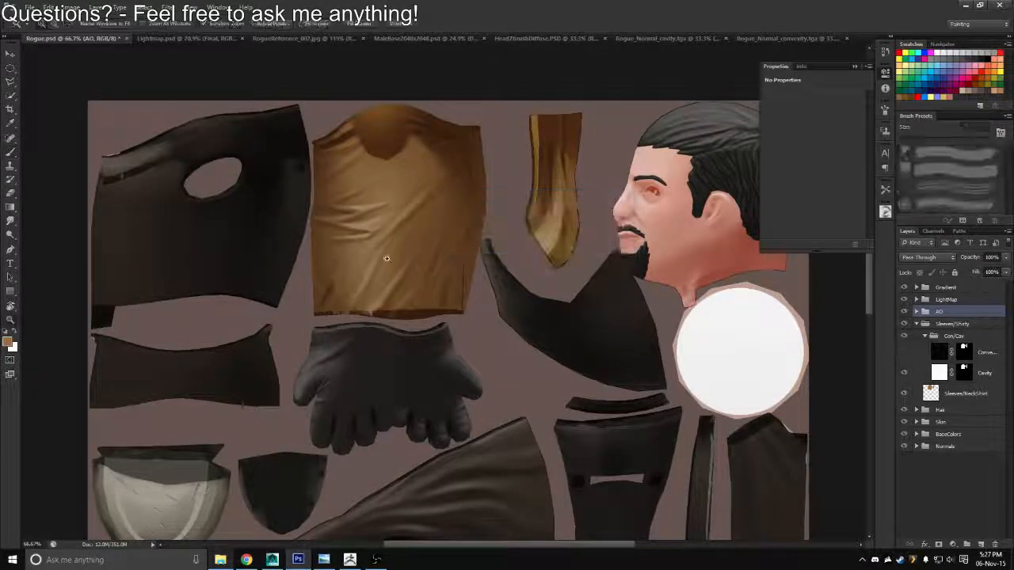
scroll(387, 259, up, 2)
Select the Cavity layer in the Con/Cav group and set the foreground colour to a dark brown
click(939, 372)
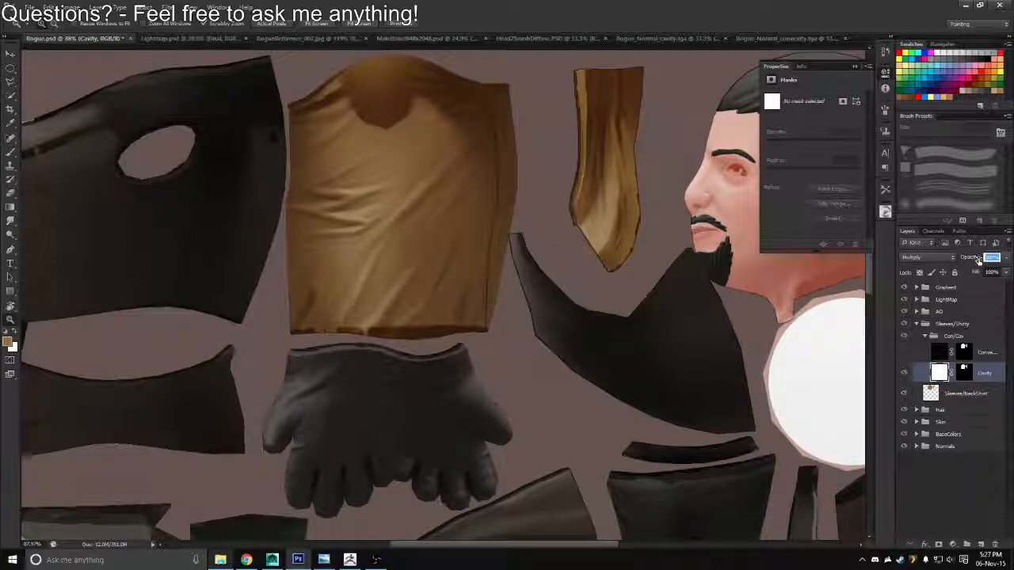
click(8, 342)
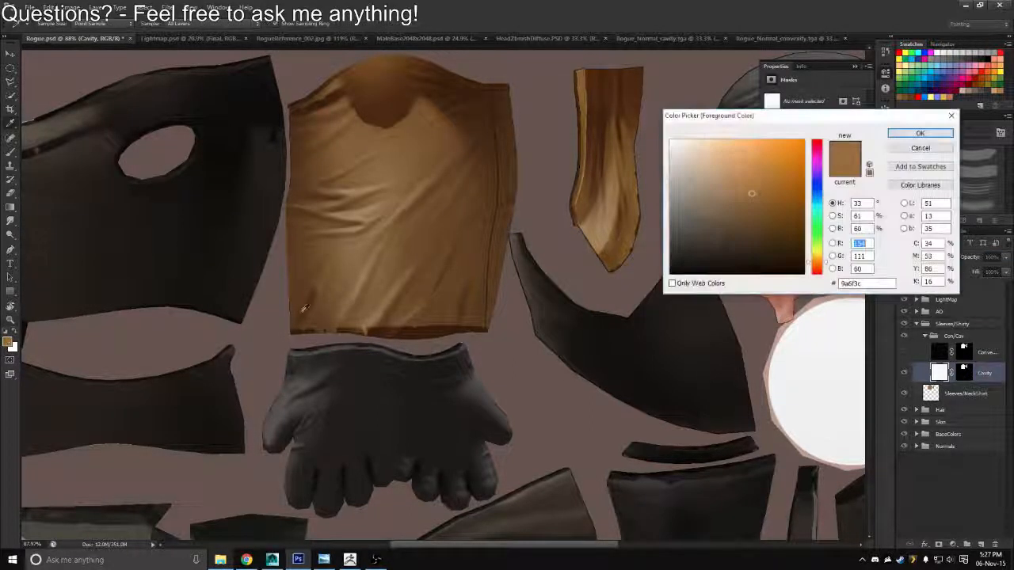
drag(769, 238, 770, 238)
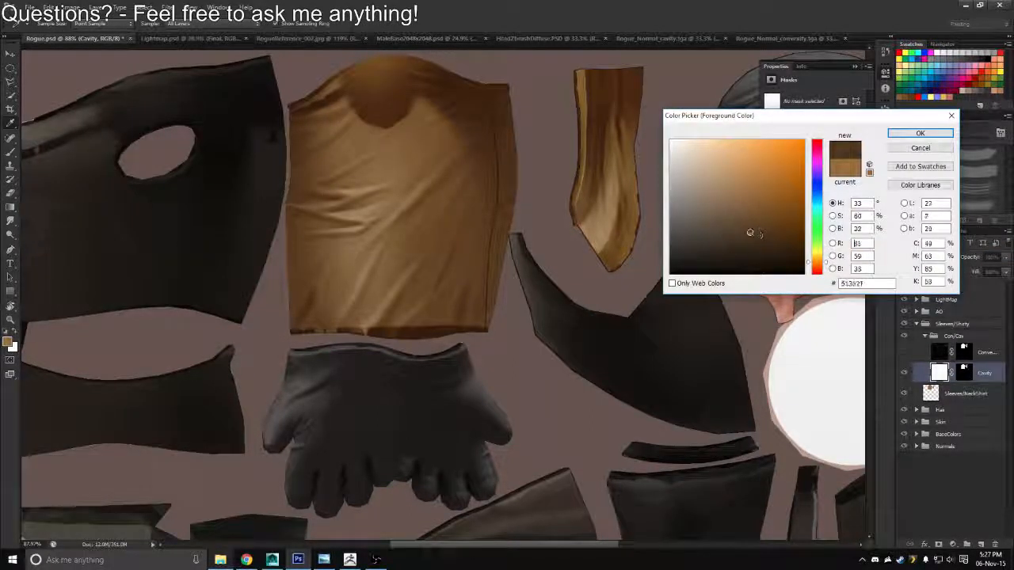
click(760, 235)
click(919, 134)
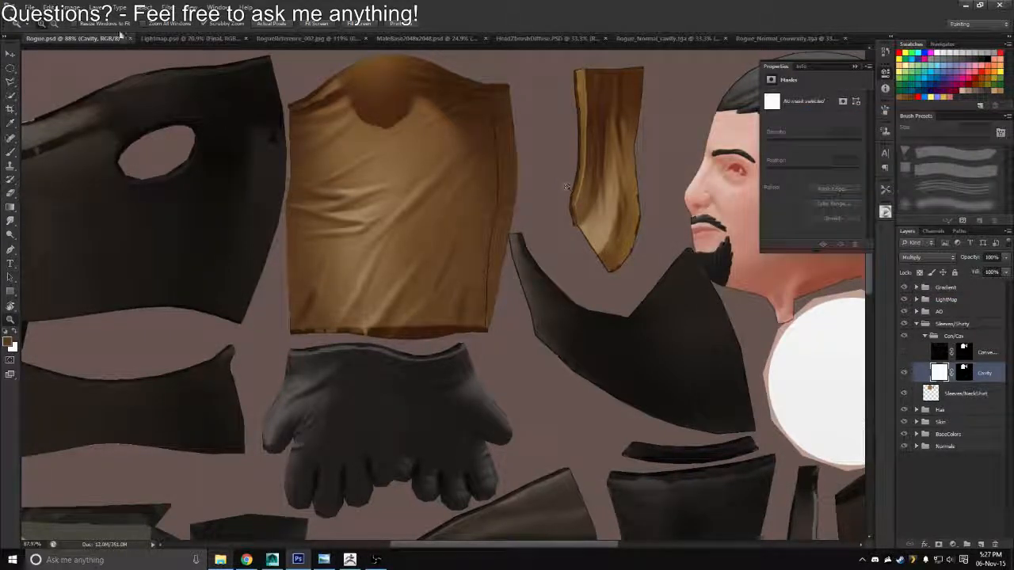
Apply a gradient map running from a medium brown to white to the Cavity layer
click(84, 7)
mouse_move(154, 34)
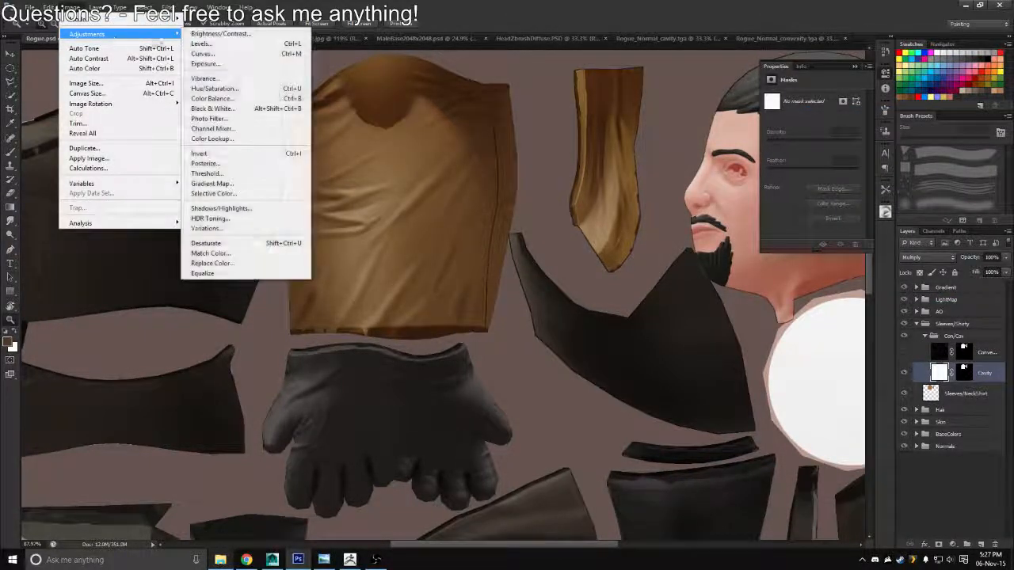
click(212, 186)
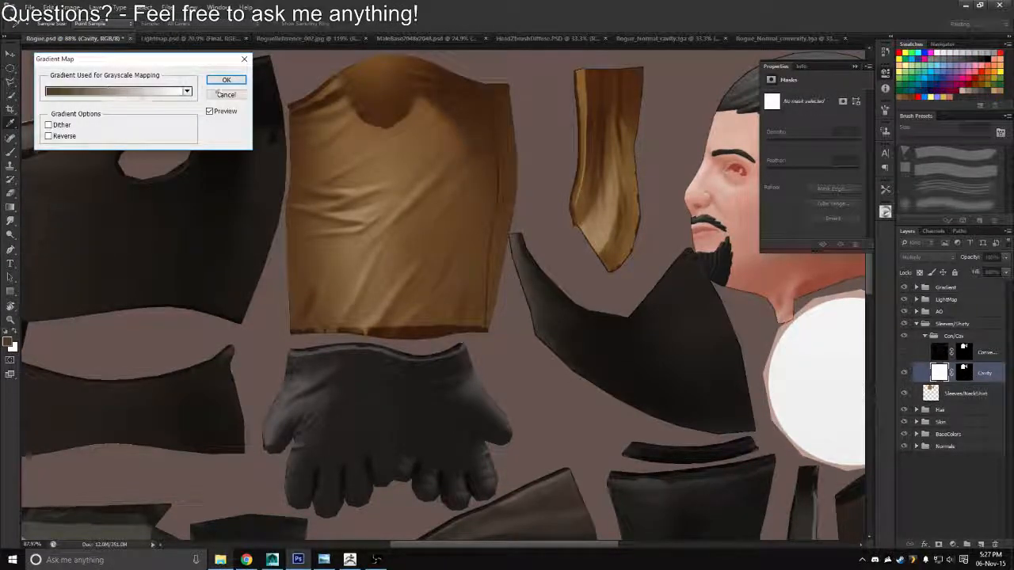
click(76, 93)
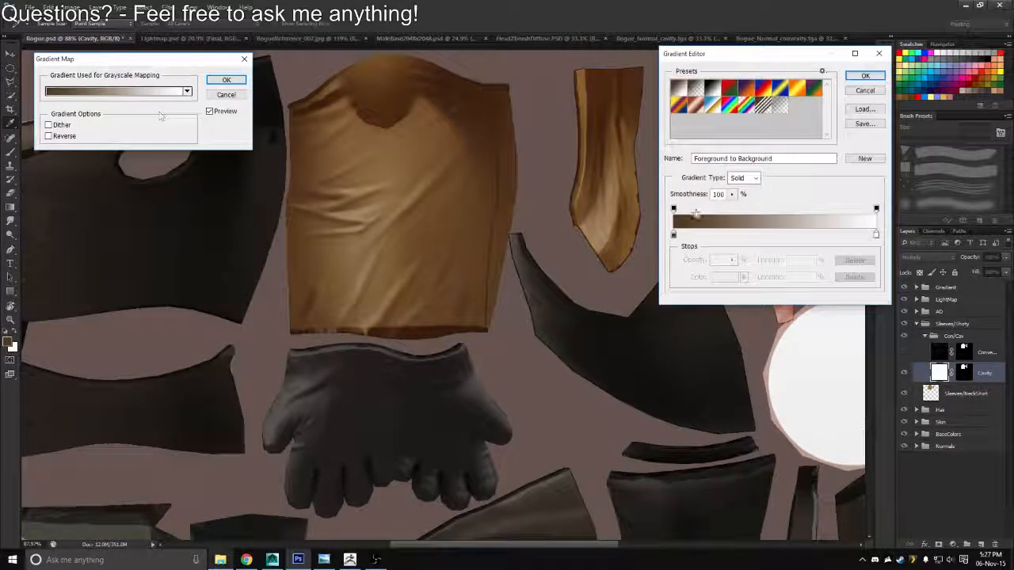
double_click(674, 235)
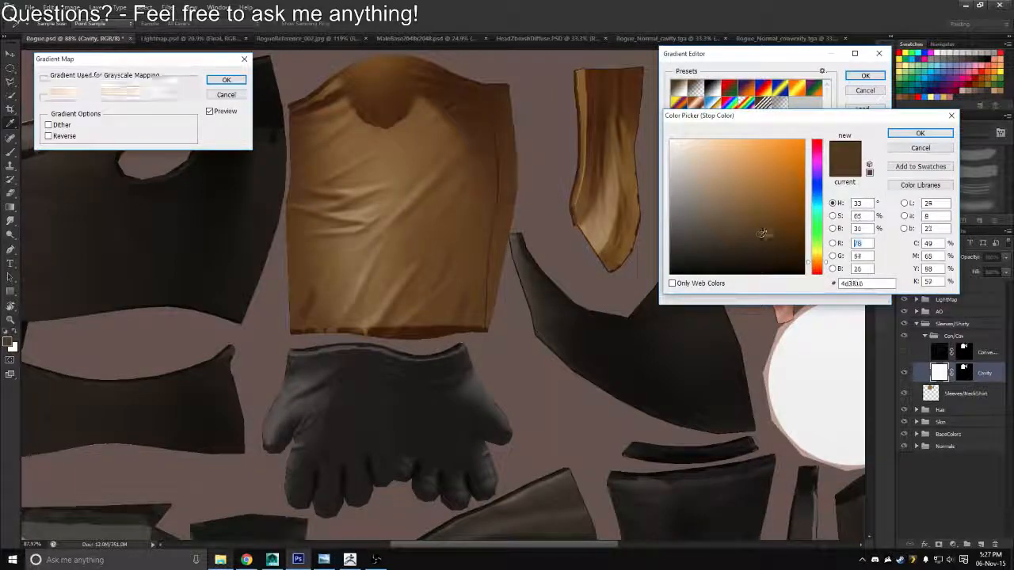
click(784, 184)
mouse_move(781, 190)
mouse_down()
mouse_move(792, 208)
mouse_move(702, 149)
mouse_move(785, 163)
mouse_move(794, 150)
mouse_move(769, 214)
mouse_move(763, 195)
mouse_move(742, 247)
mouse_move(765, 206)
mouse_move(769, 222)
mouse_move(765, 210)
mouse_up()
click(777, 224)
click(919, 134)
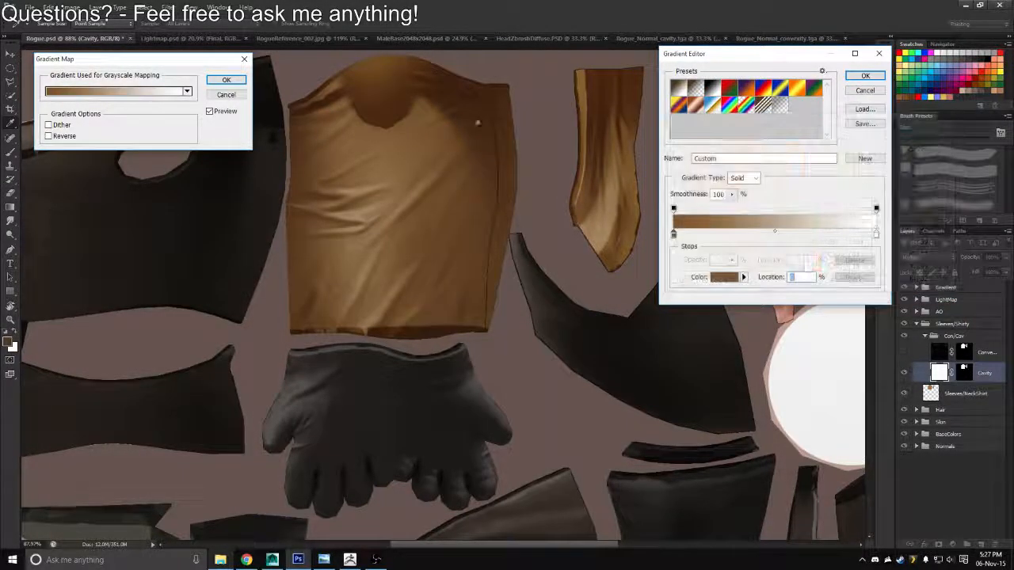
click(866, 76)
click(218, 81)
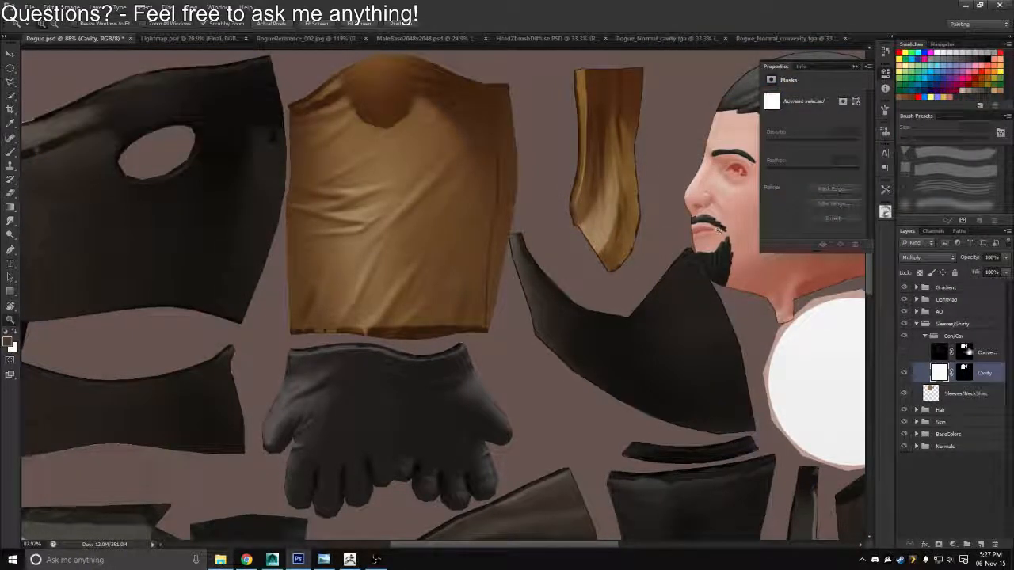
Load the Cavity layer's mask as a selection around the sleeve and neck shirt pieces and switch to the Brush tool
click(967, 378)
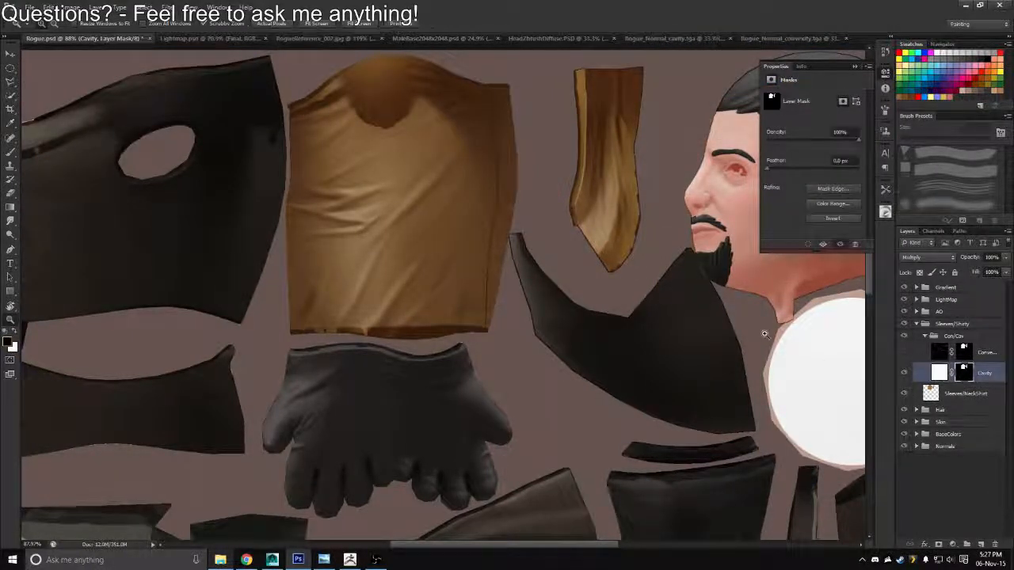
ctrl+click(967, 378)
key(b)
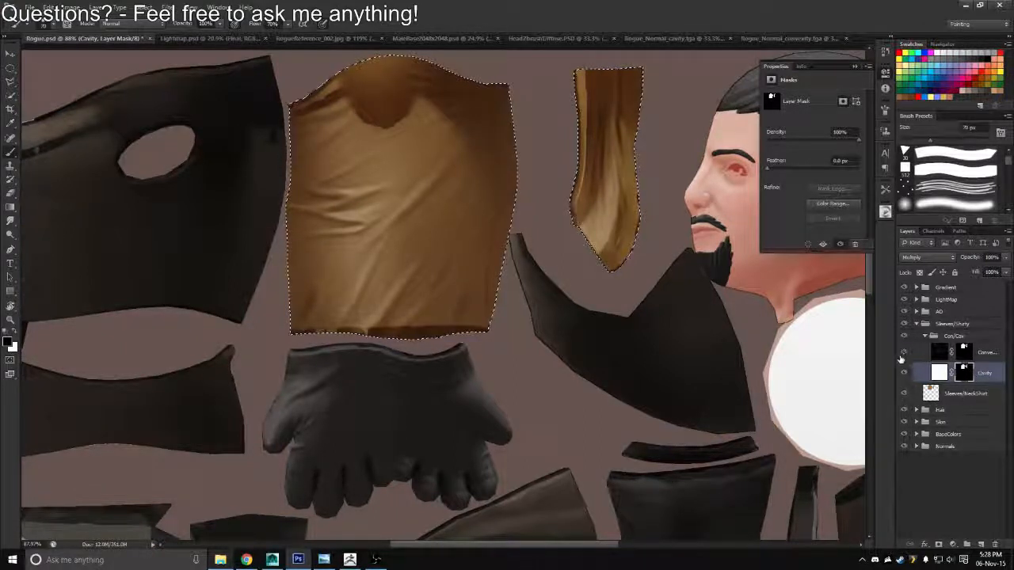
Set the convexity layer's opacity to 29%
click(937, 354)
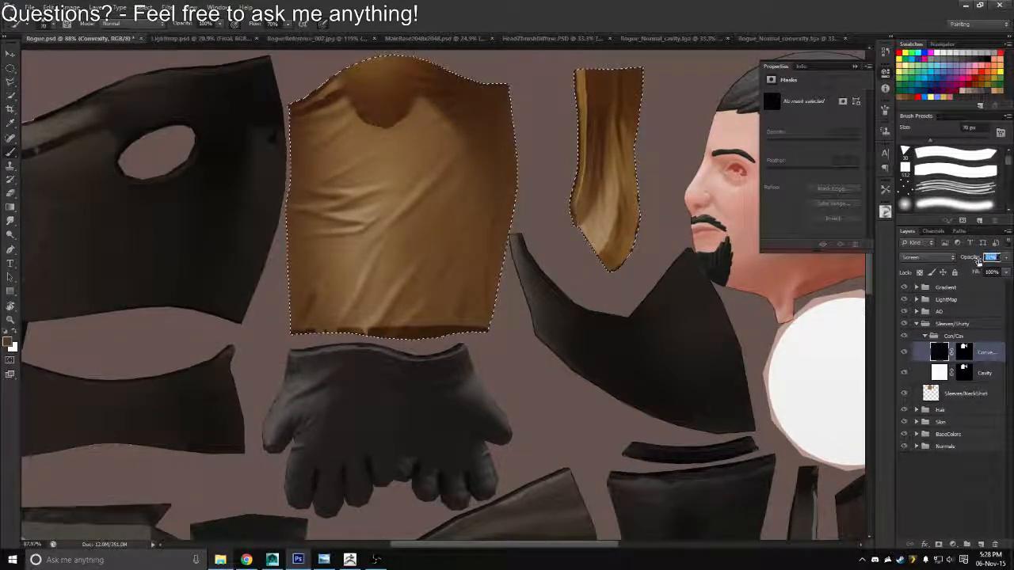
drag(978, 262, 973, 262)
drag(469, 305, 409, 267)
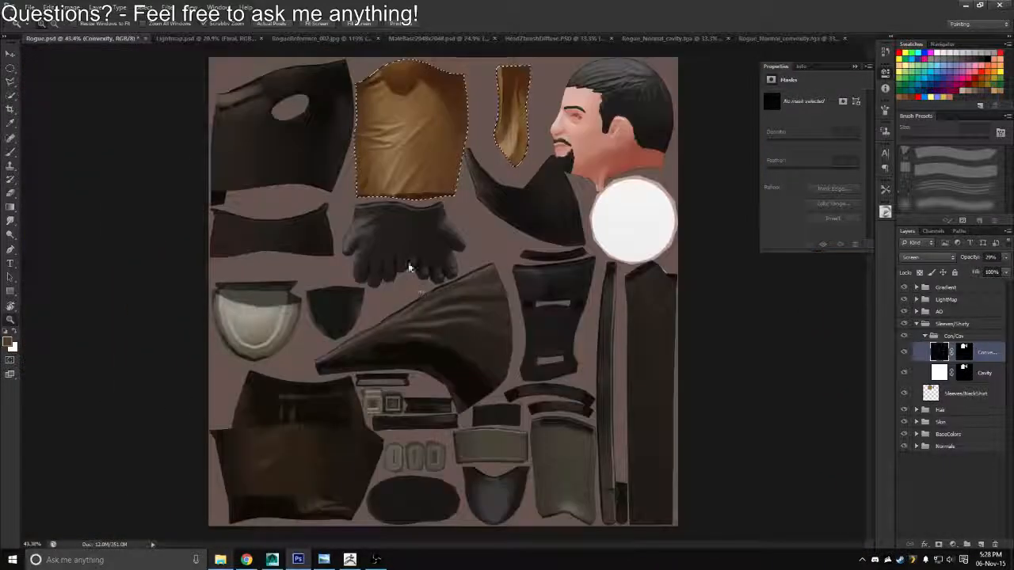
Save the texture as a Targa copy, overwriting Rogue_Diffuse.tga in the Textures folder
key(ctrl+shift+s)
click(487, 278)
click(507, 418)
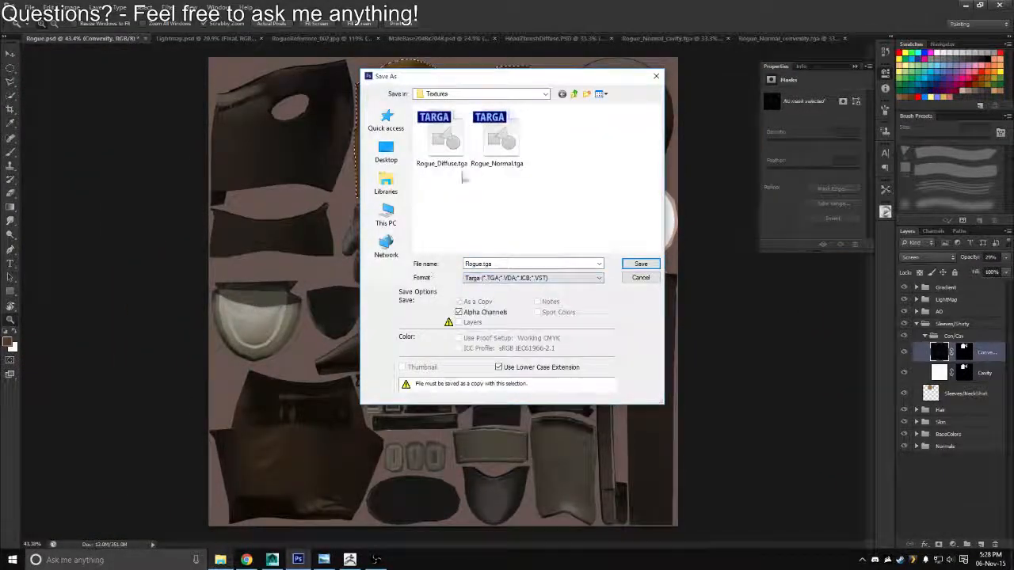
double_click(449, 169)
key(y)
key(Return)
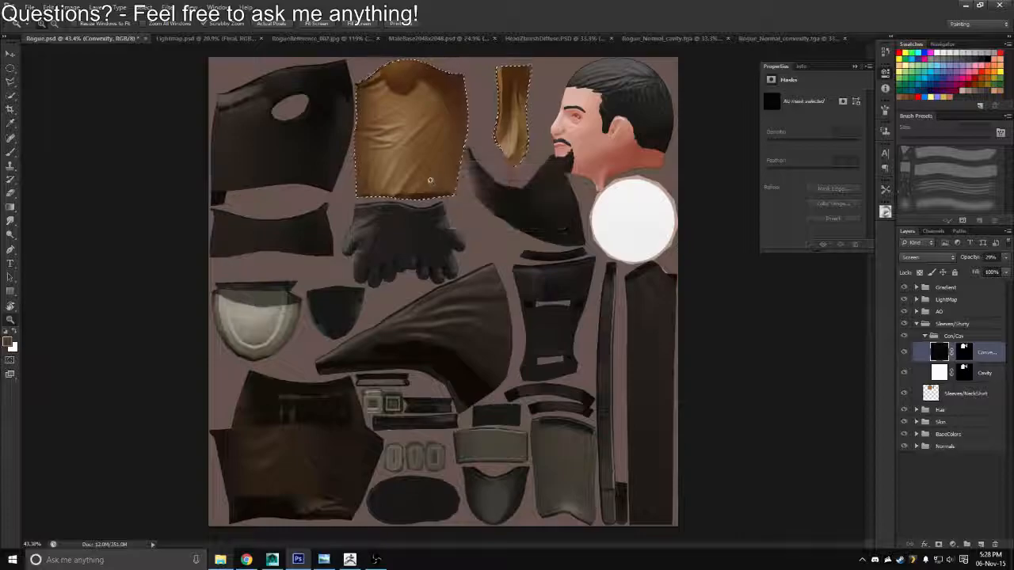
Switch to Maya and inspect the sleeves and shirt on the character
key(alt+Tab)
drag(688, 241, 875, 251)
drag(588, 254, 470, 236)
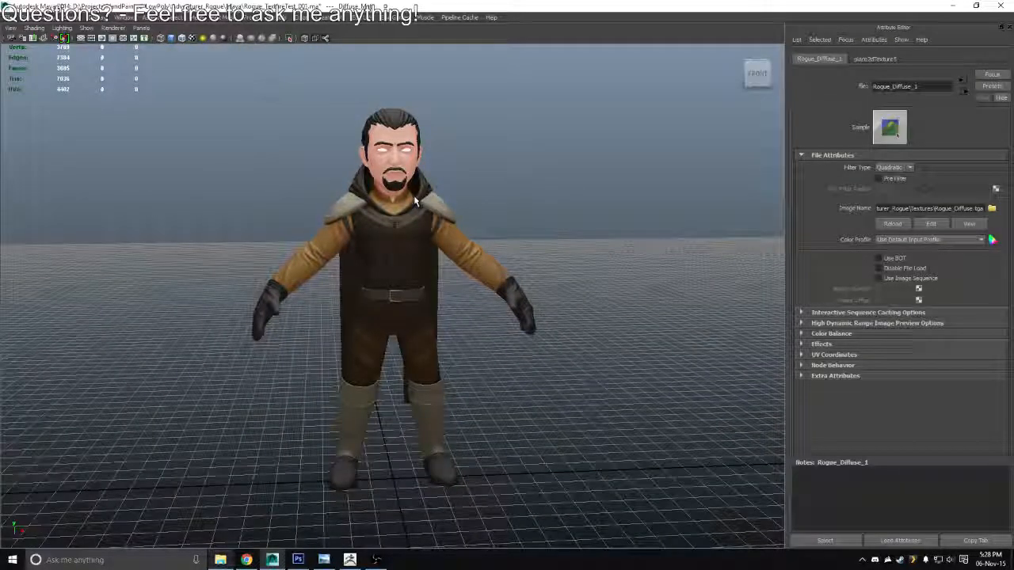
Back in Photoshop, apply a gradient map from a very dark brown (RGB 41, 29, 16) to white to the Cavity layer
key(alt+Tab)
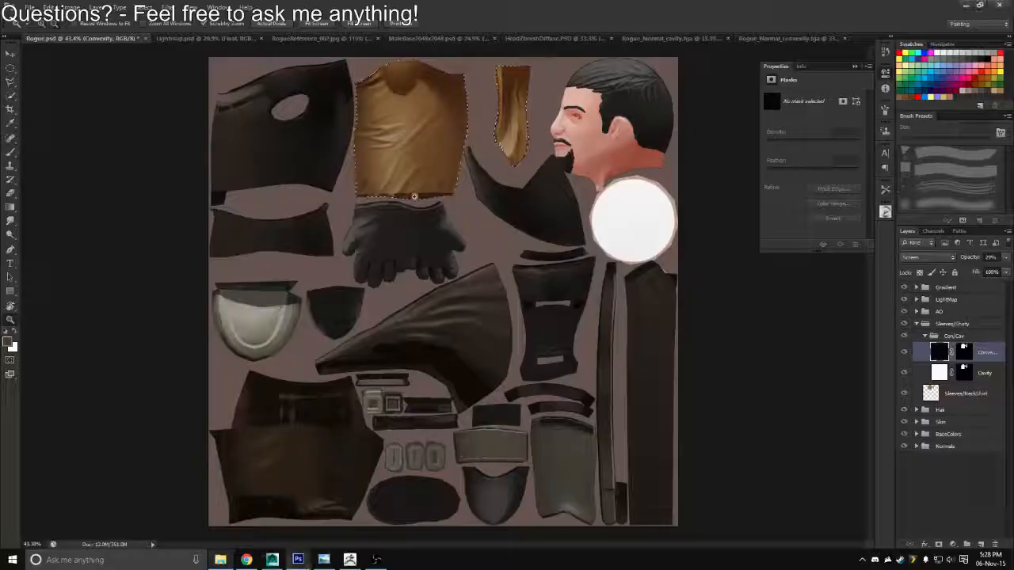
click(935, 371)
click(95, 7)
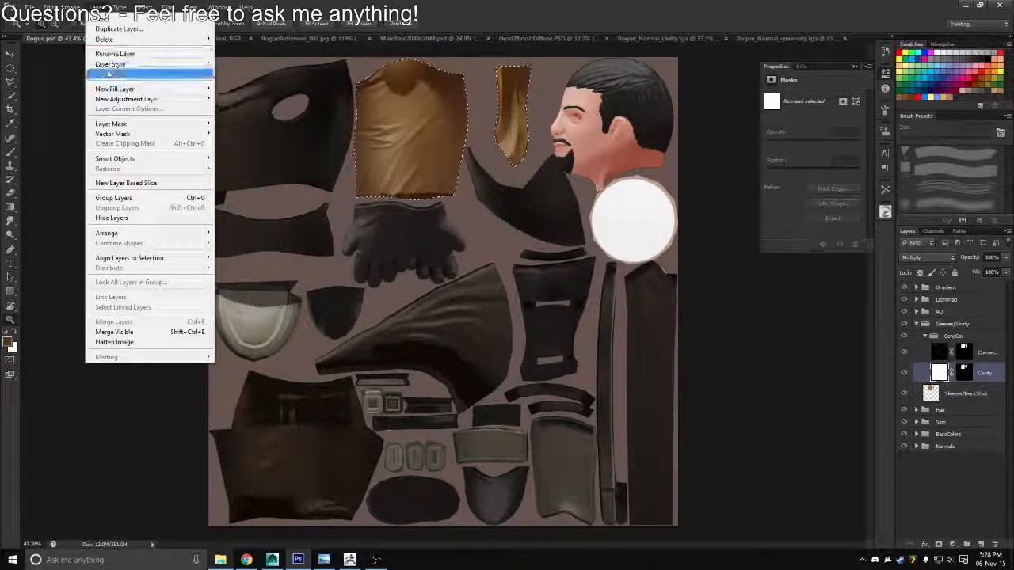
mouse_move(71, 7)
mouse_move(119, 36)
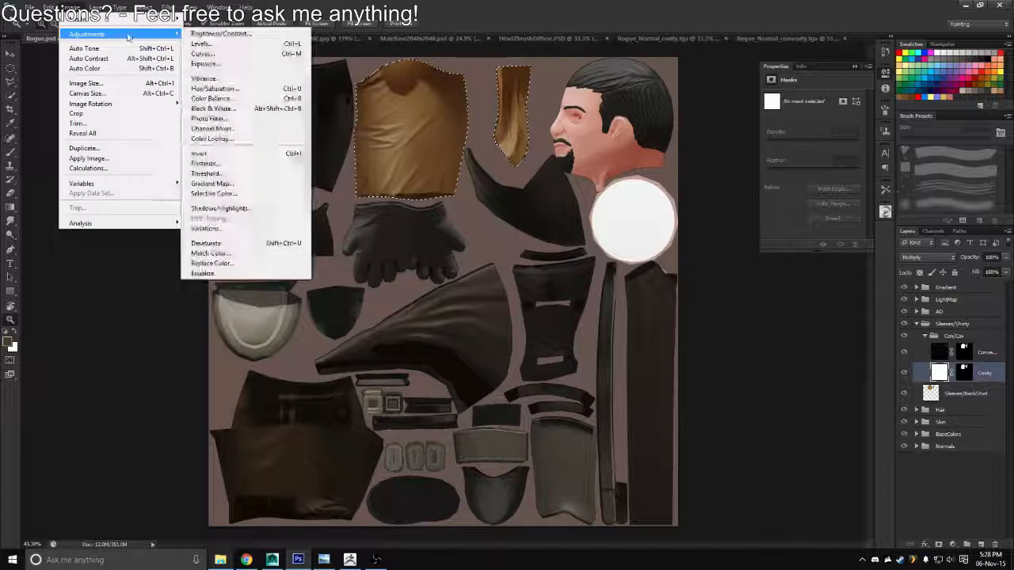
click(212, 183)
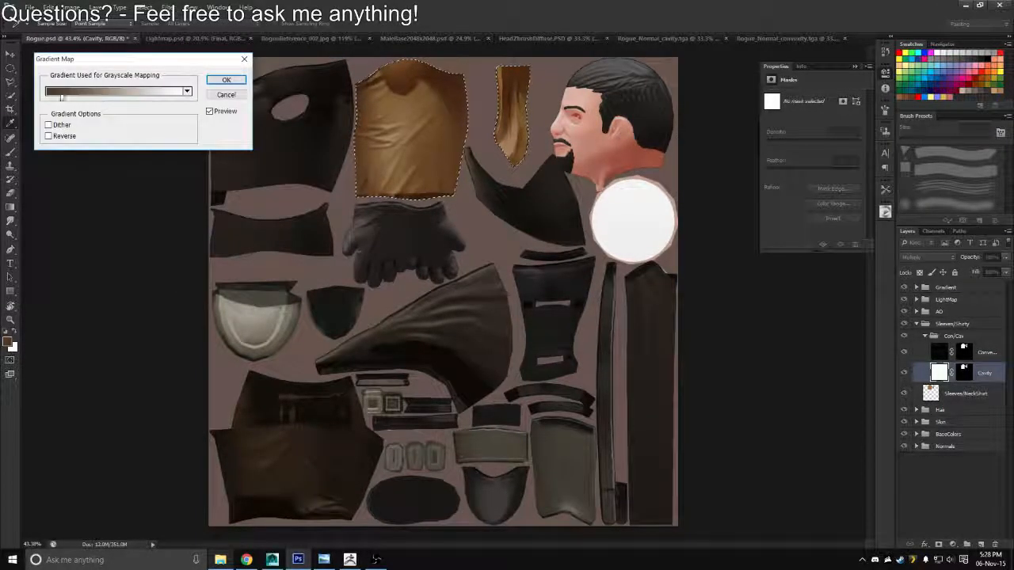
click(103, 92)
click(674, 234)
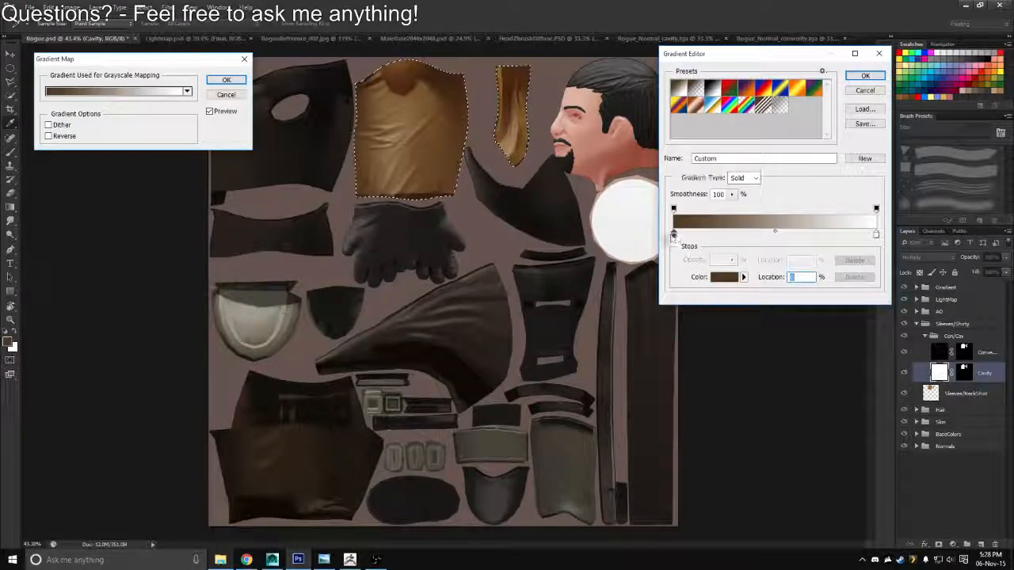
double_click(674, 234)
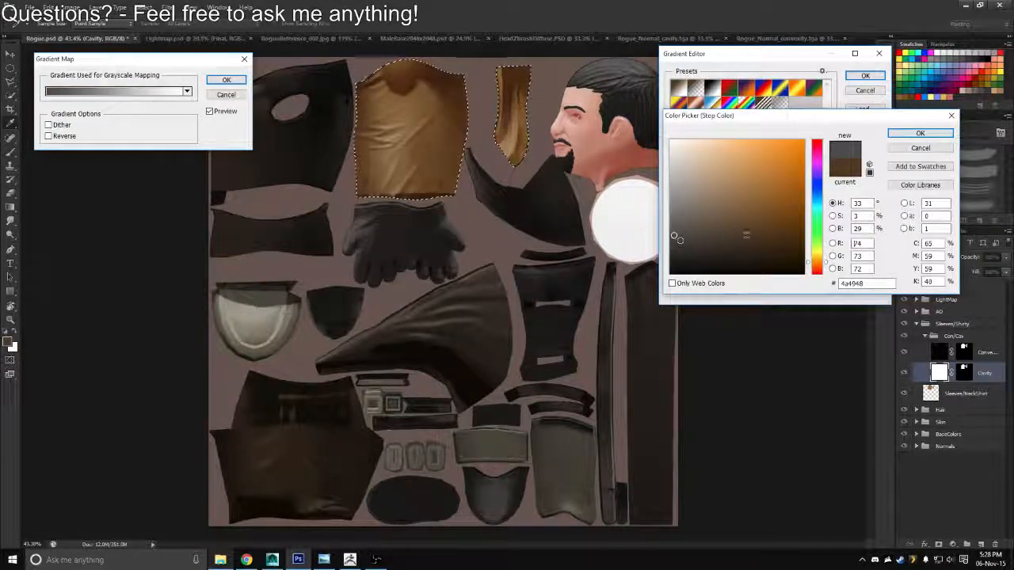
drag(679, 239, 751, 240)
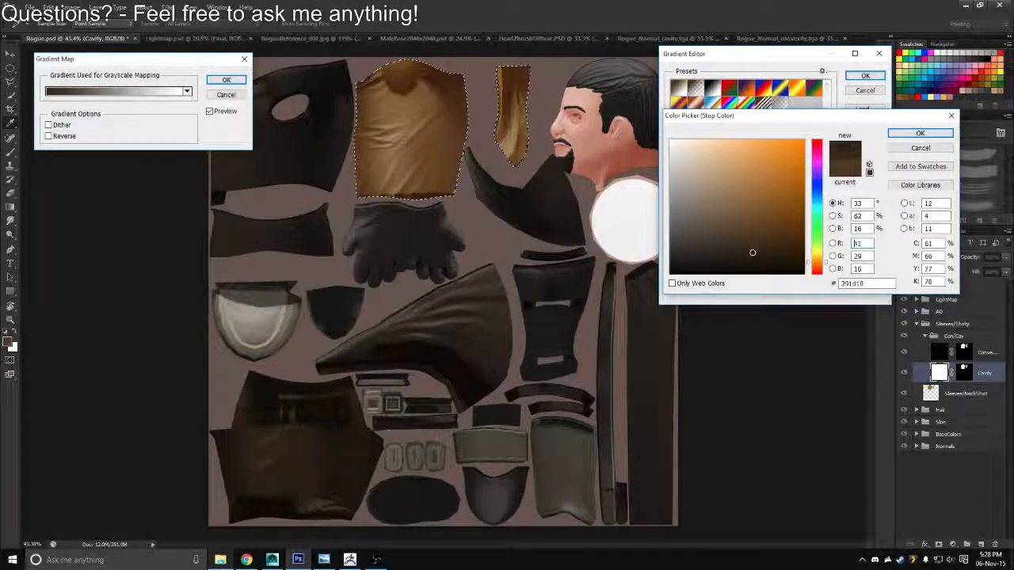
click(920, 133)
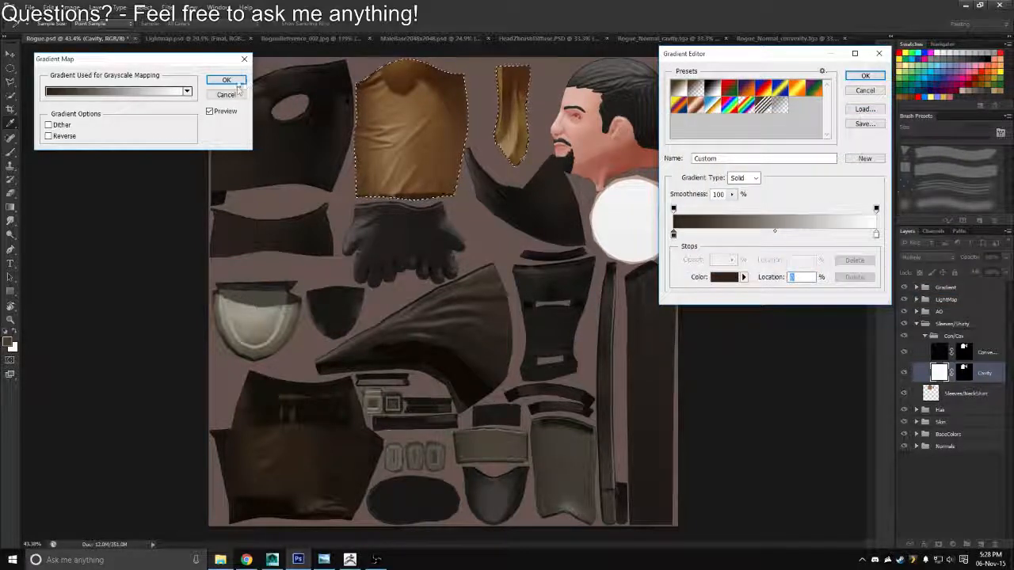
click(865, 76)
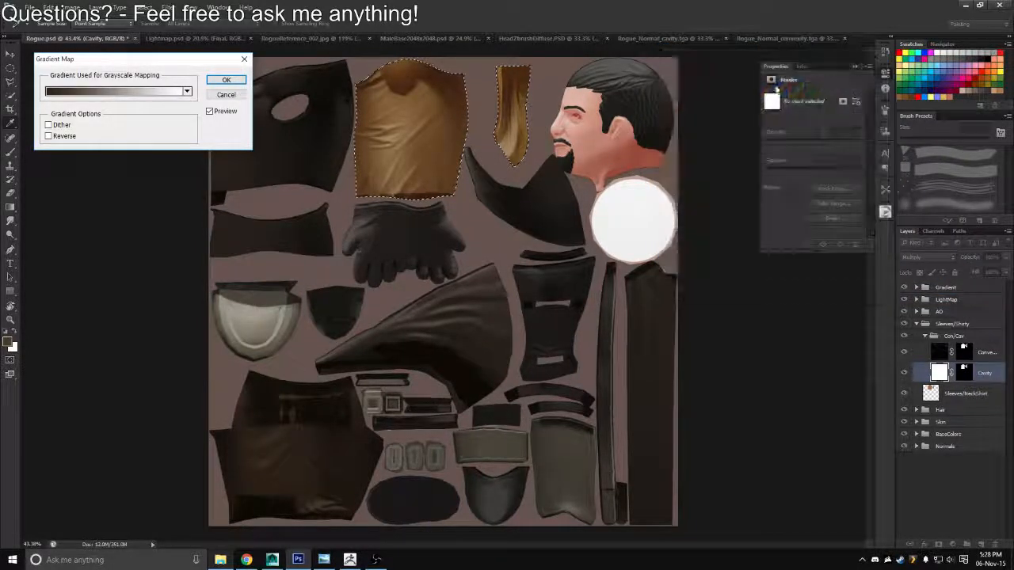
click(226, 80)
Clear the selection and make the Cavity layer's mask active
drag(395, 147, 501, 219)
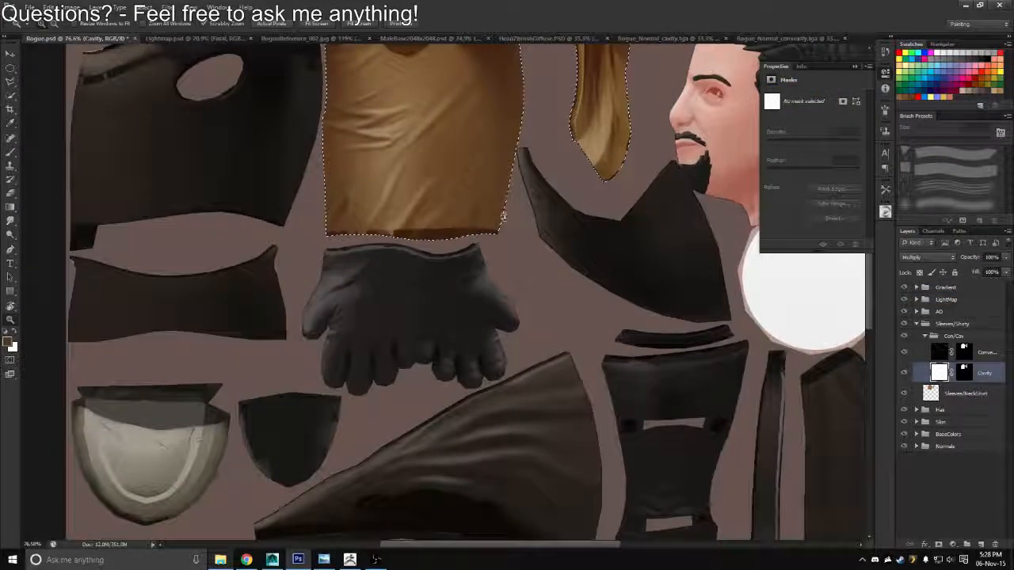
click(963, 372)
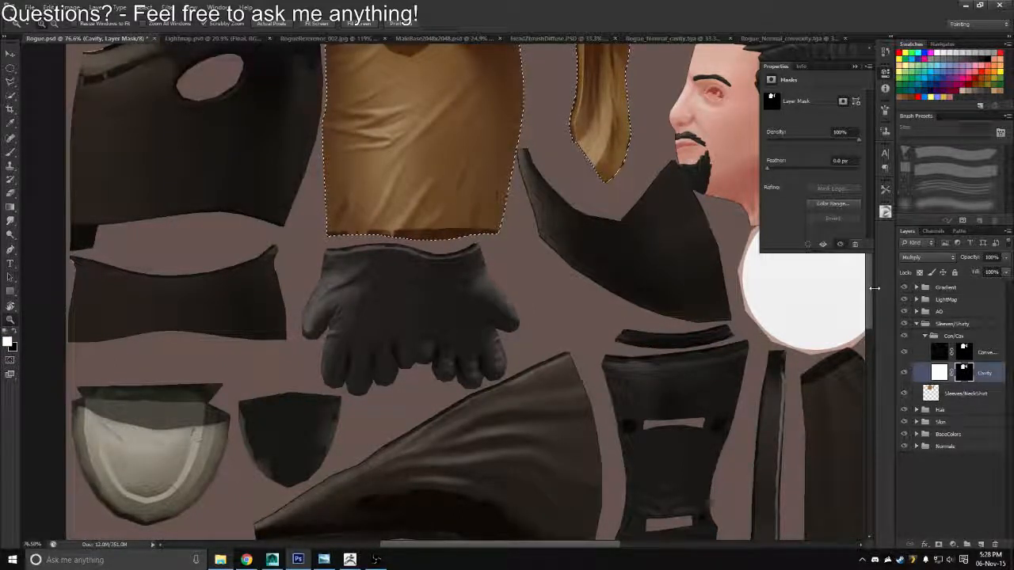
key(ctrl+d)
click(963, 374)
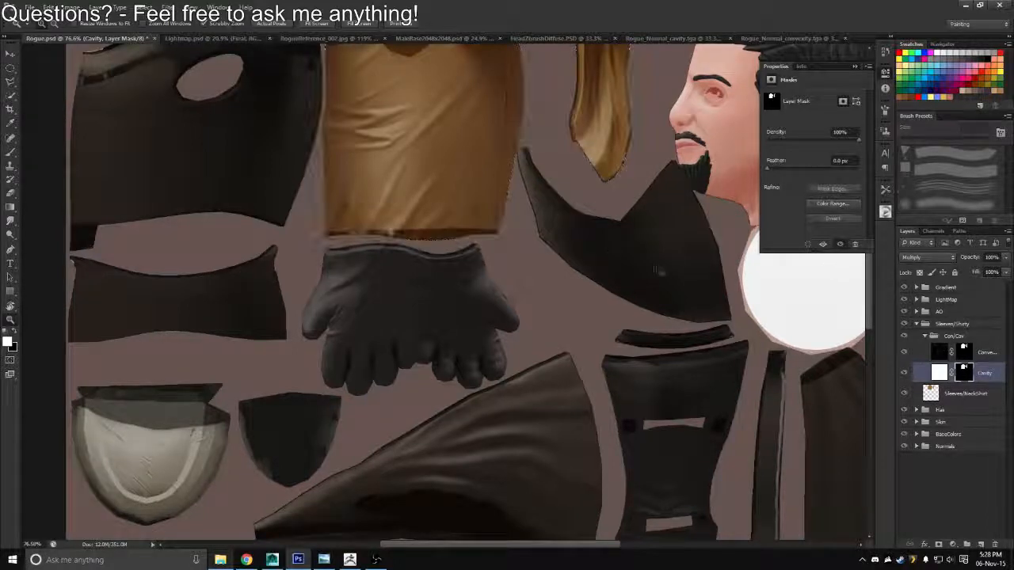
drag(600, 195, 583, 302)
Save the darkened texture as a Targa copy over Rogue_Diffuse.tga
key(ctrl+shift+s)
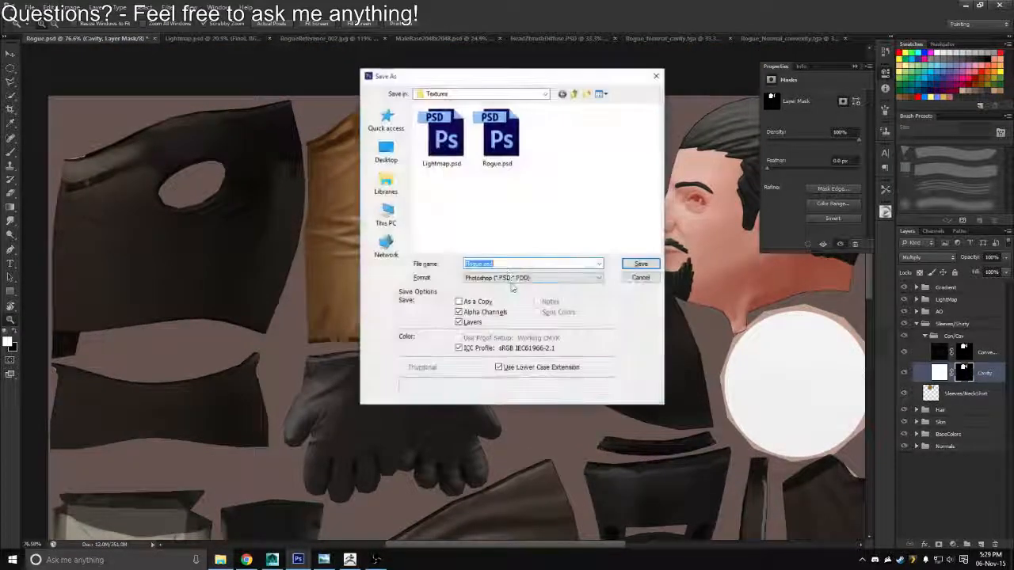
click(527, 277)
click(523, 420)
click(441, 144)
double_click(441, 145)
key(y)
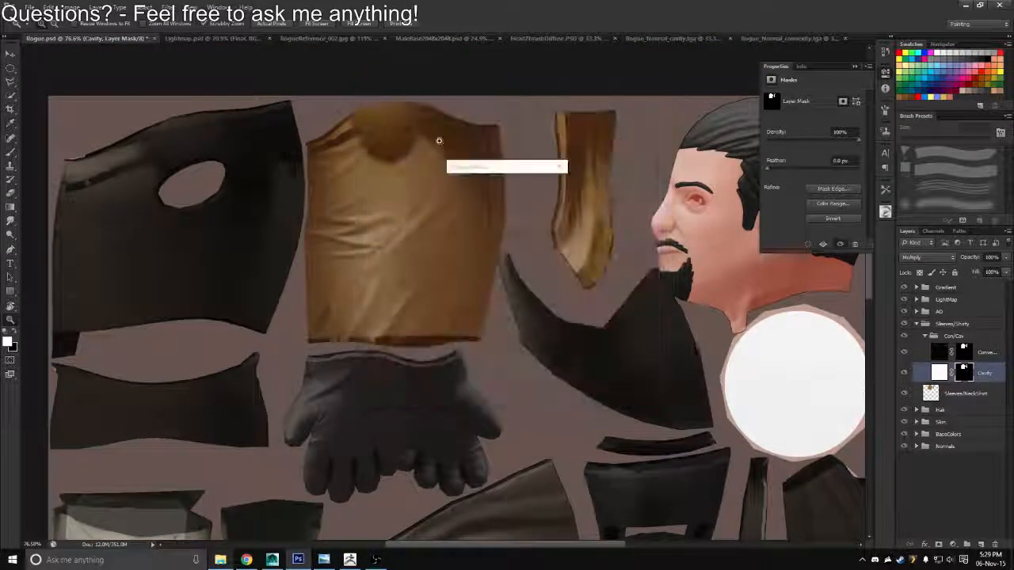
key(Return)
Switch to Maya, reload the Rogue_Diffuse.tga texture and examine the character's sleeves and shirt up close and from afar
key(alt+Tab)
click(899, 226)
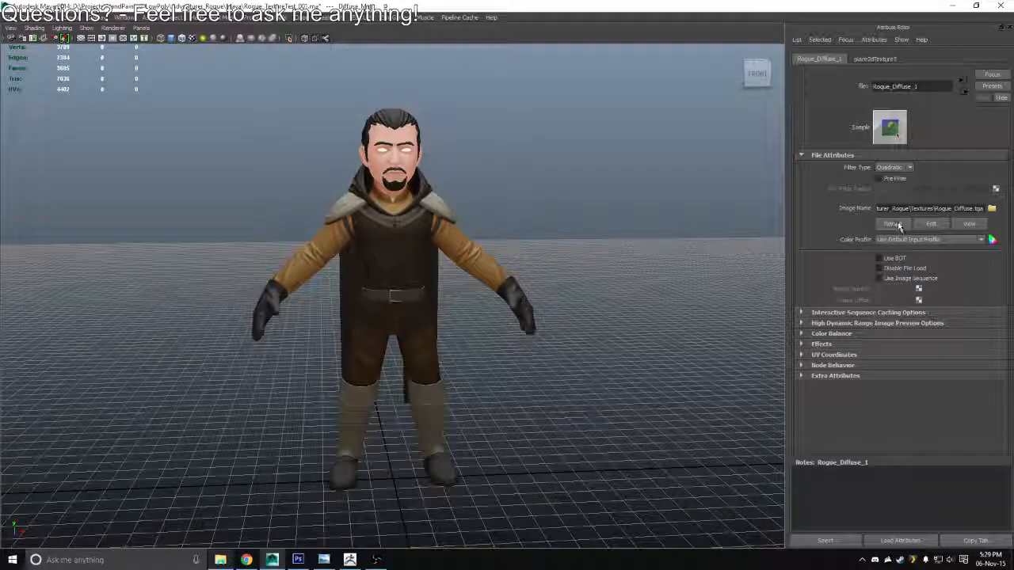
drag(628, 257, 419, 223)
drag(421, 193, 197, 285)
scroll(452, 246, down, 1)
scroll(451, 246, down, 2)
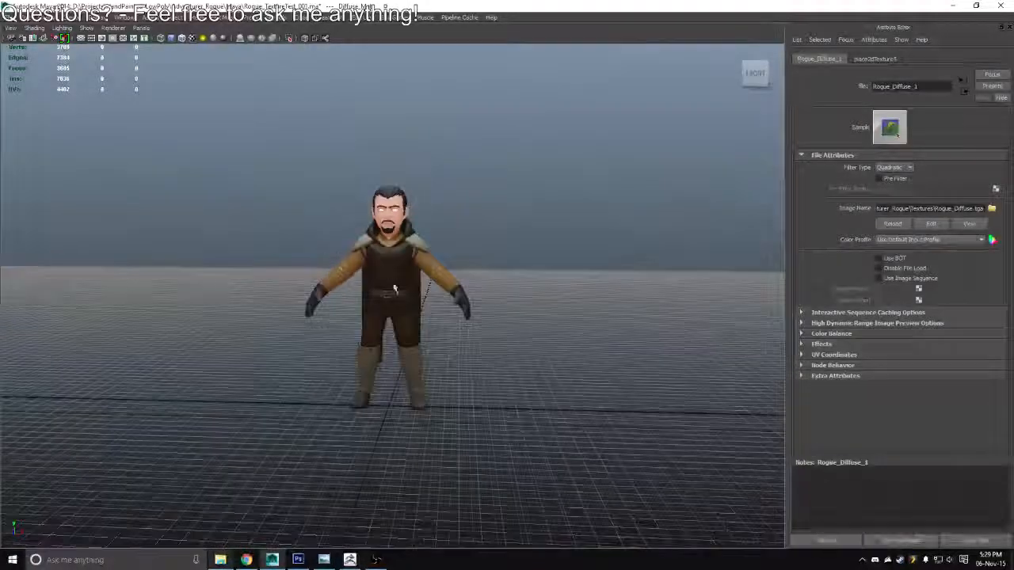
mouse_move(394, 288)
mouse_down()
mouse_move(572, 299)
mouse_move(390, 291)
mouse_up()
scroll(391, 290, up, 4)
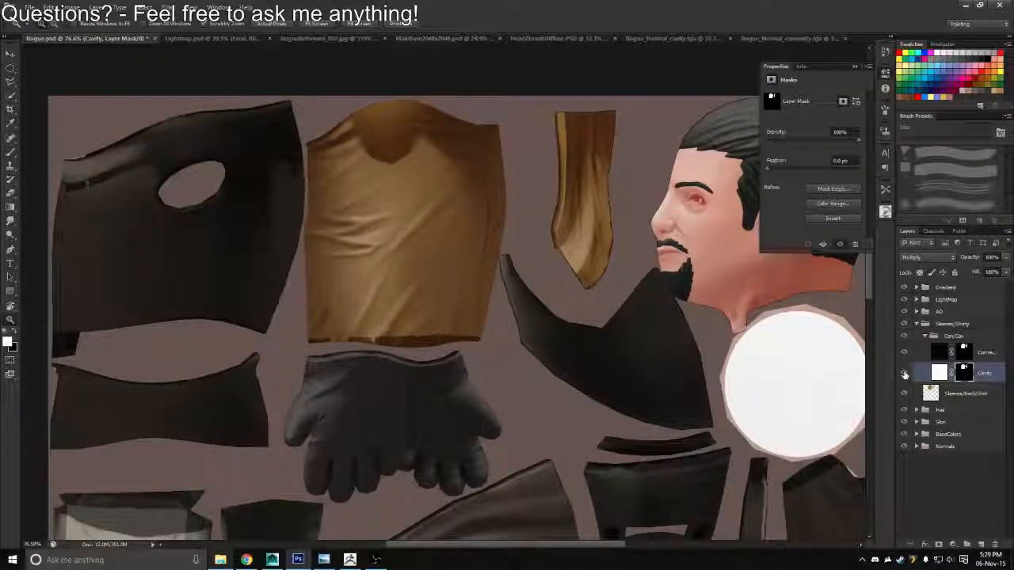
Back in Photoshop, set the convexity layer's opacity to 40%
click(905, 356)
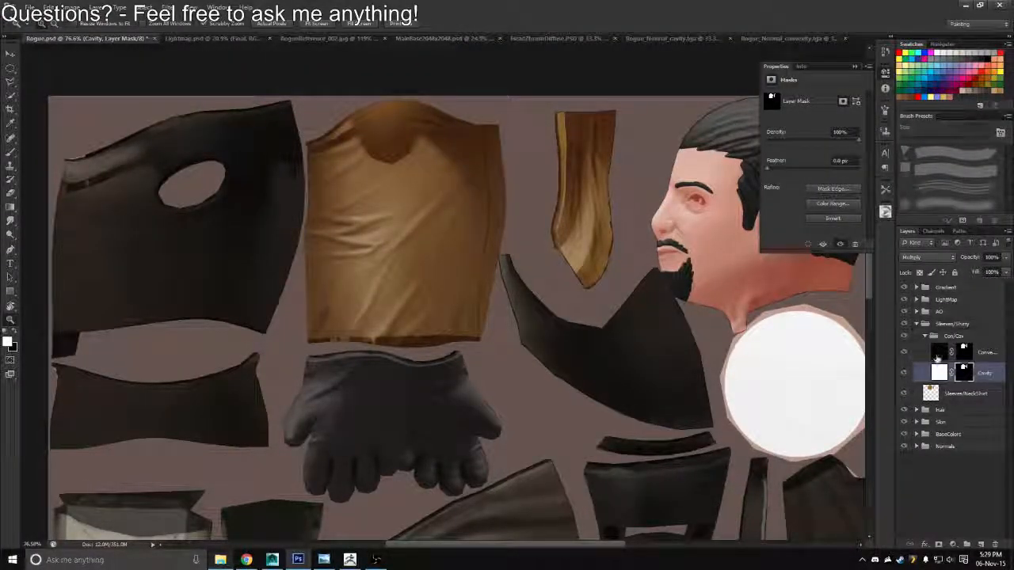
click(938, 354)
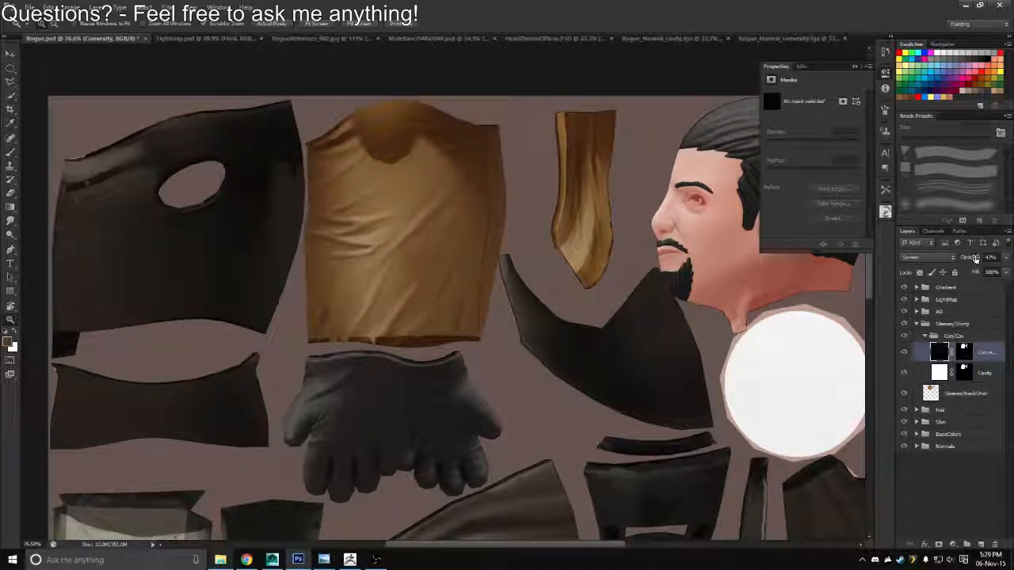
drag(975, 258, 965, 251)
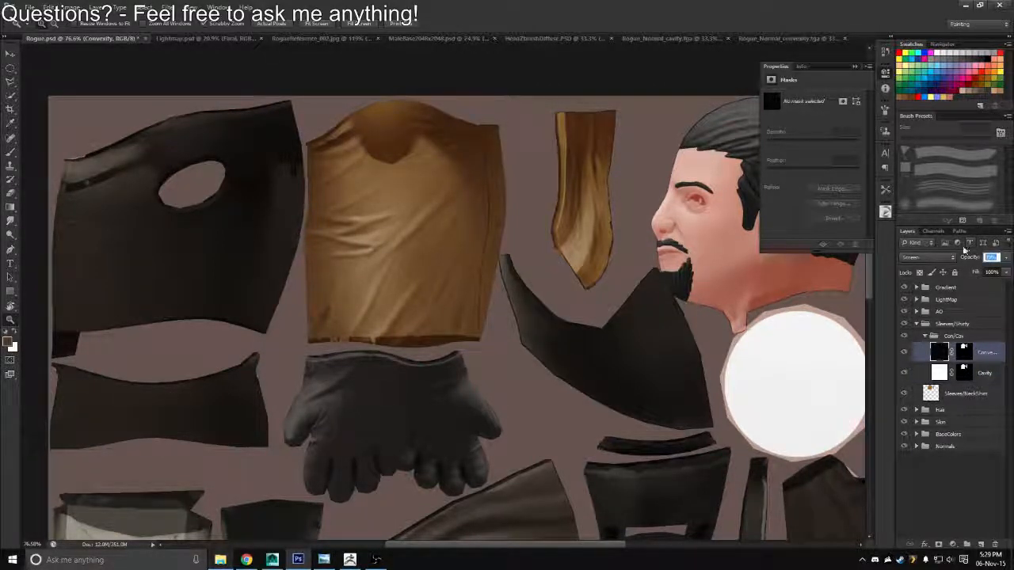
text(10)
key(Return)
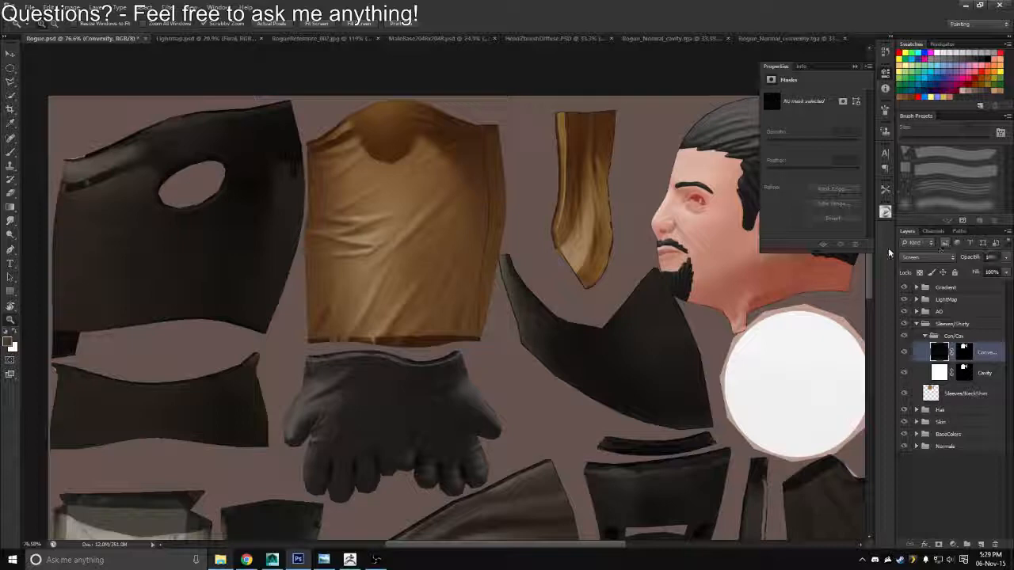
Save the texture with the adjusted convexity opacity as a Targa copy over Rogue_Diffuse.tga
key(ctrl+shift+s)
click(532, 277)
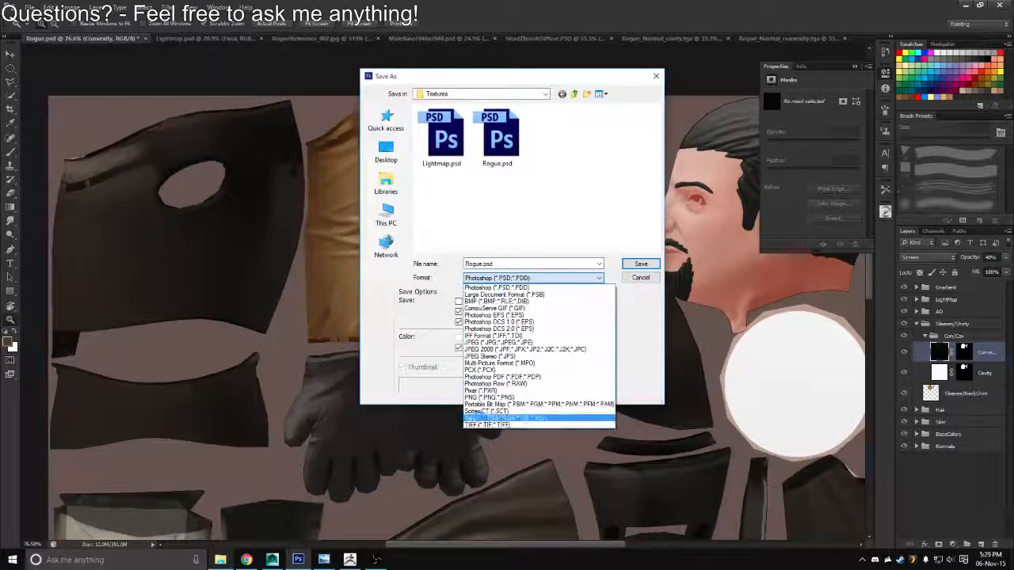
click(479, 418)
double_click(447, 146)
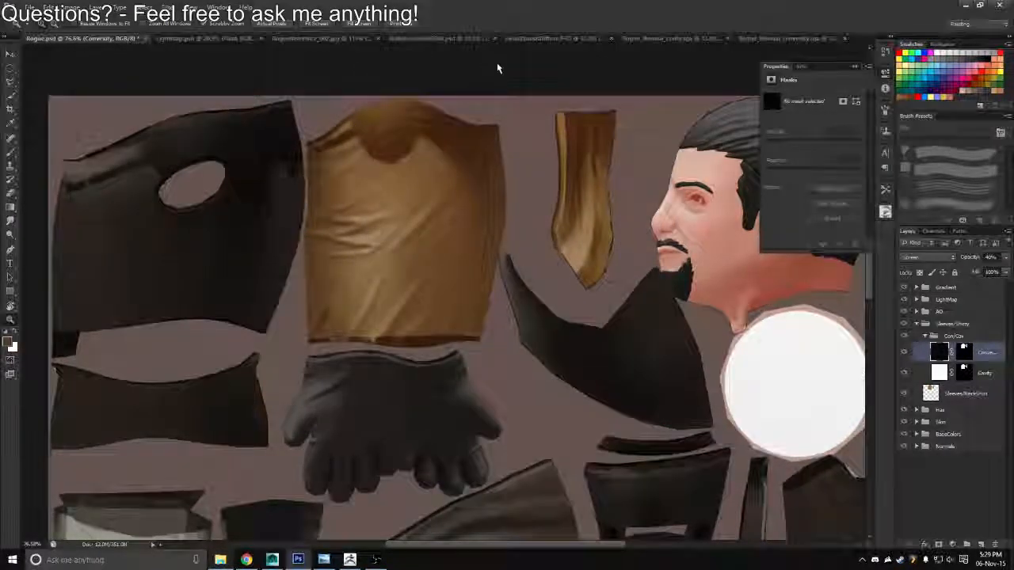
Switch to Maya, reload the Rogue_Diffuse.tga texture and view the character from an angle
key(alt+Tab)
click(888, 225)
drag(625, 262, 576, 281)
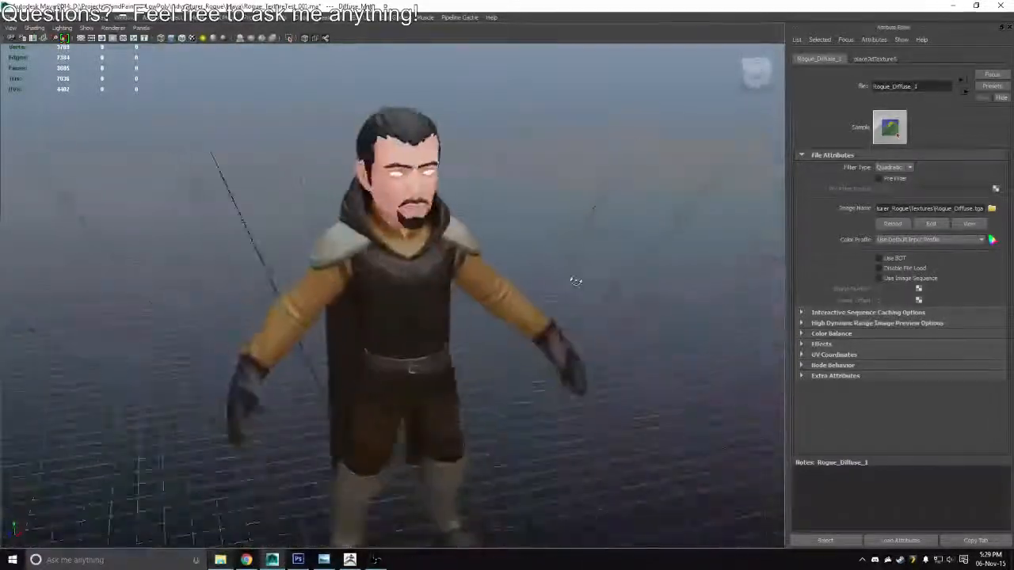
Back in Photoshop, add a new layer above Sleeves/NeckShirt and load the sleeve and shirt outlines as a selection
key(alt+Tab)
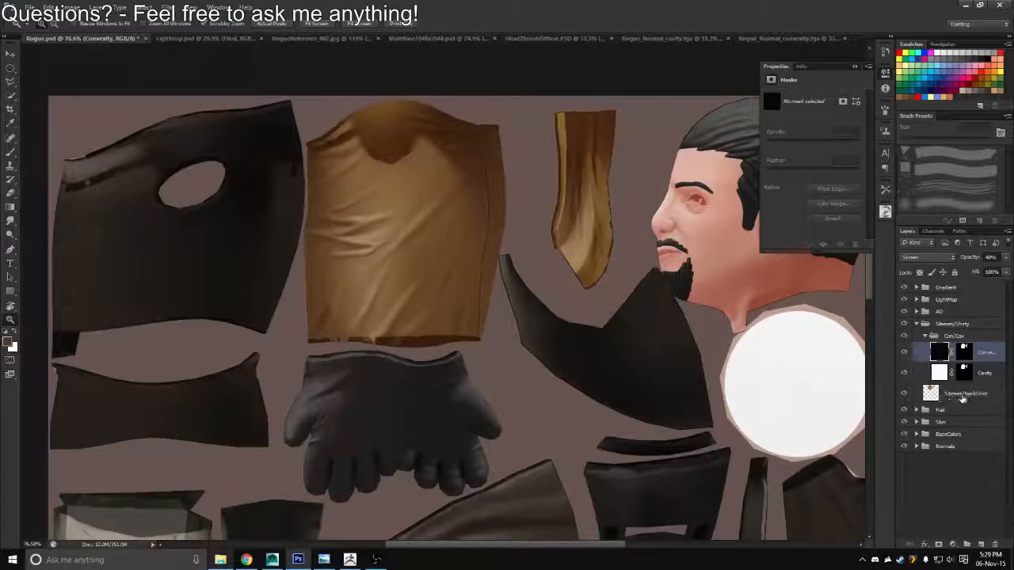
click(962, 394)
click(980, 545)
key(b)
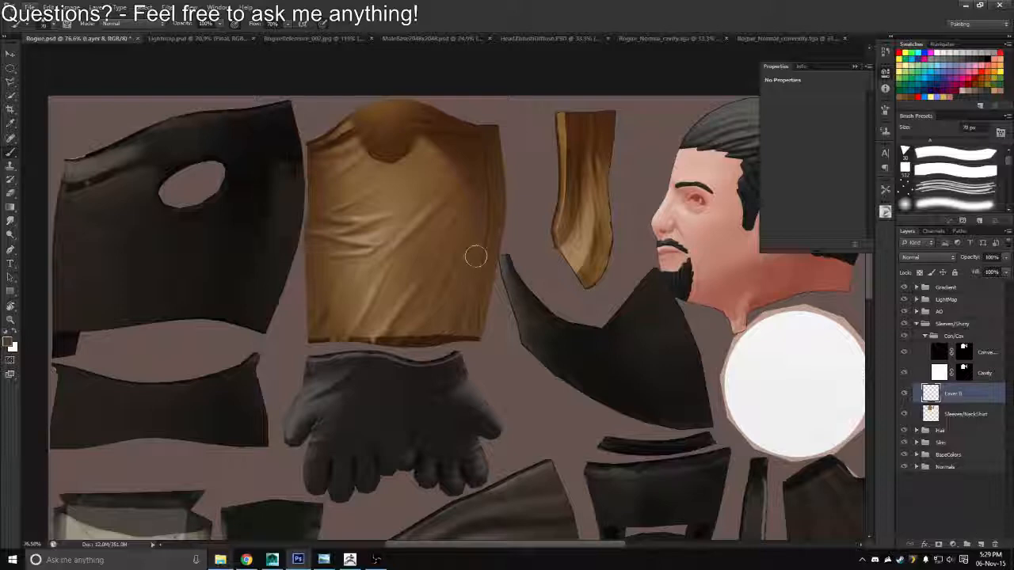
key(z)
drag(431, 219, 454, 227)
ctrl+click(962, 373)
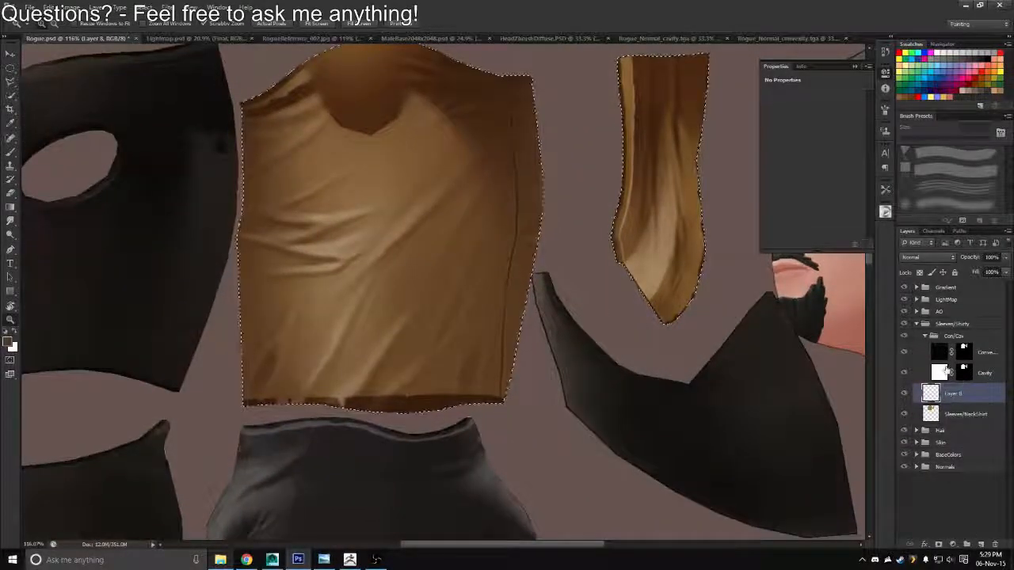
Pick a darker orange-brown and brush soft fold shadows onto the sleeve within the selection
key(b)
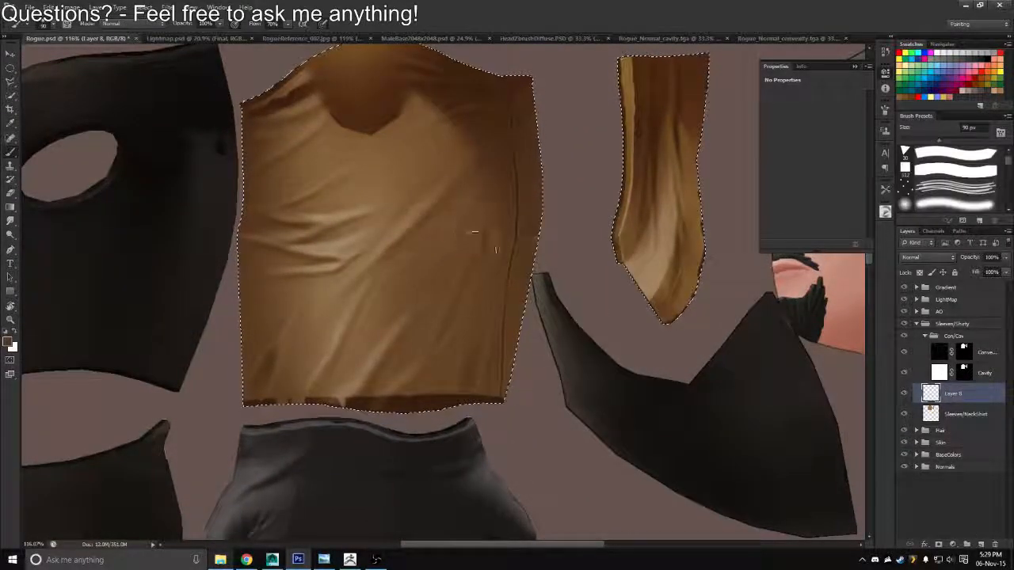
key(bracketleft)
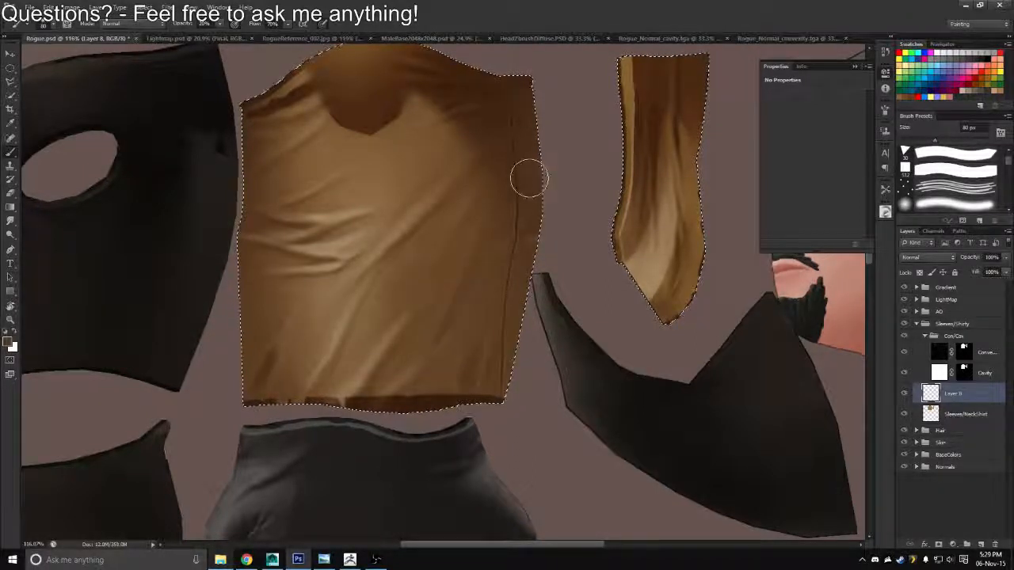
click(885, 213)
drag(801, 277, 806, 276)
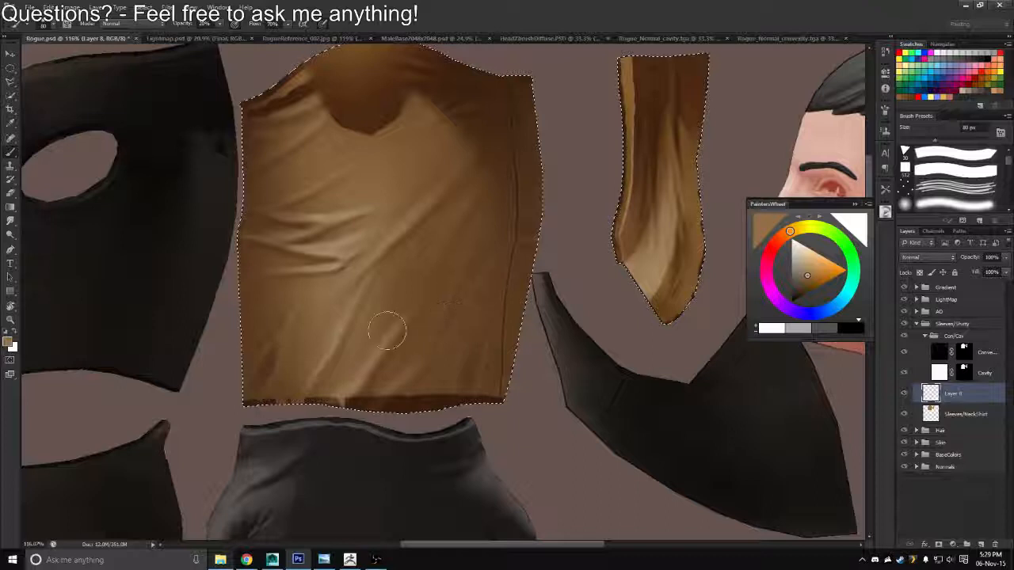
click(805, 284)
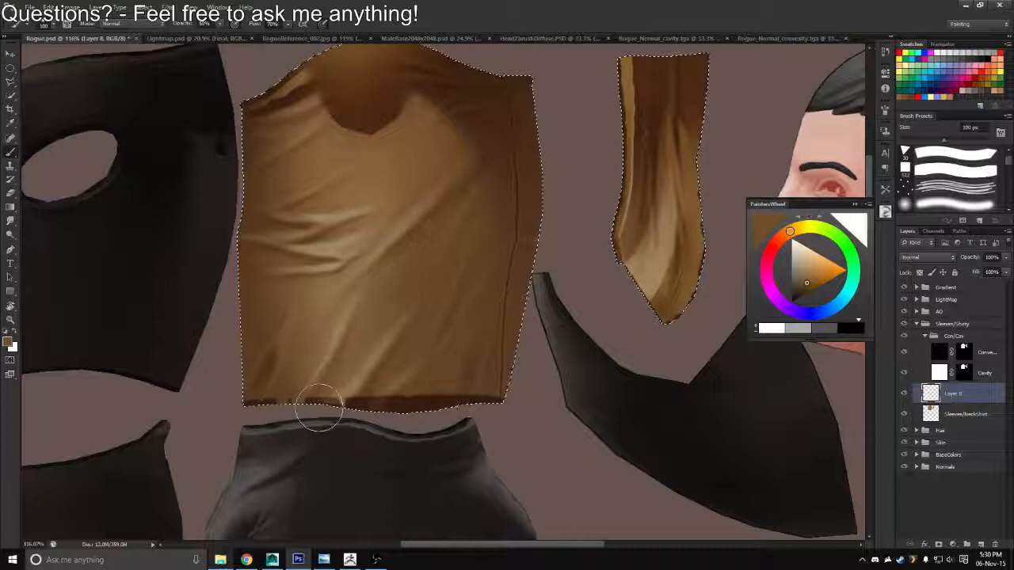
key(bracketleft)
key(bracketleft)
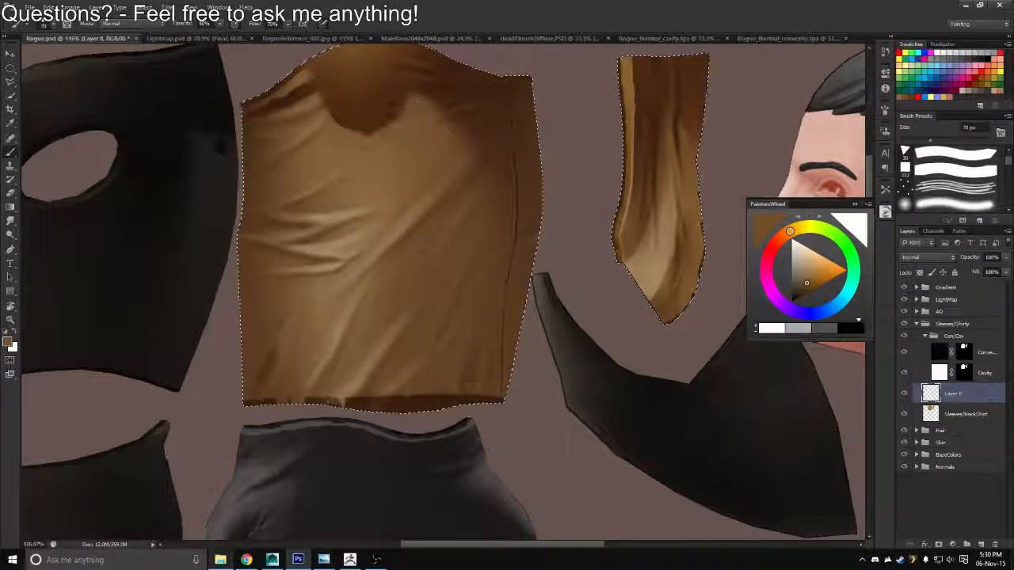
Paint shadows between the sleeve's central wrinkles with a 70 px brush and set the new layer's blend mode to Multiply
key(r)
drag(440, 159, 389, 315)
drag(553, 237, 398, 127)
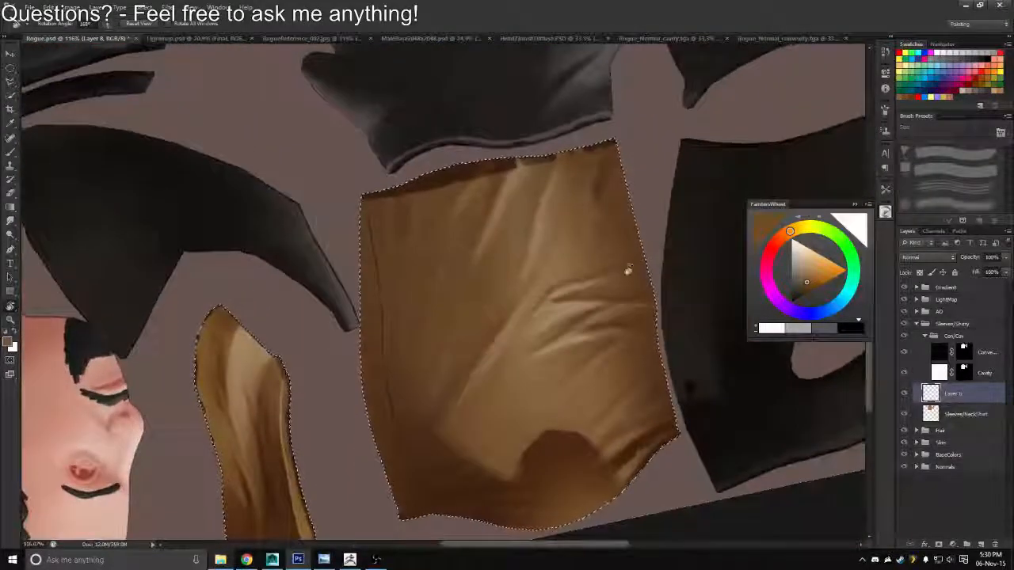
mouse_move(621, 223)
mouse_down()
mouse_move(600, 170)
mouse_move(568, 139)
mouse_up()
drag(655, 150, 510, 166)
key(b)
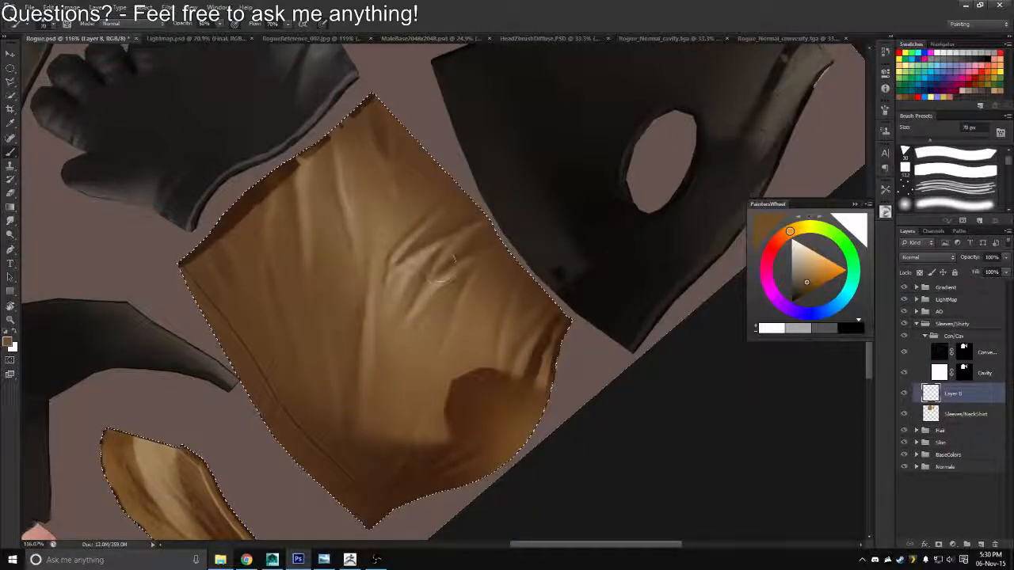
drag(467, 258, 474, 265)
click(926, 257)
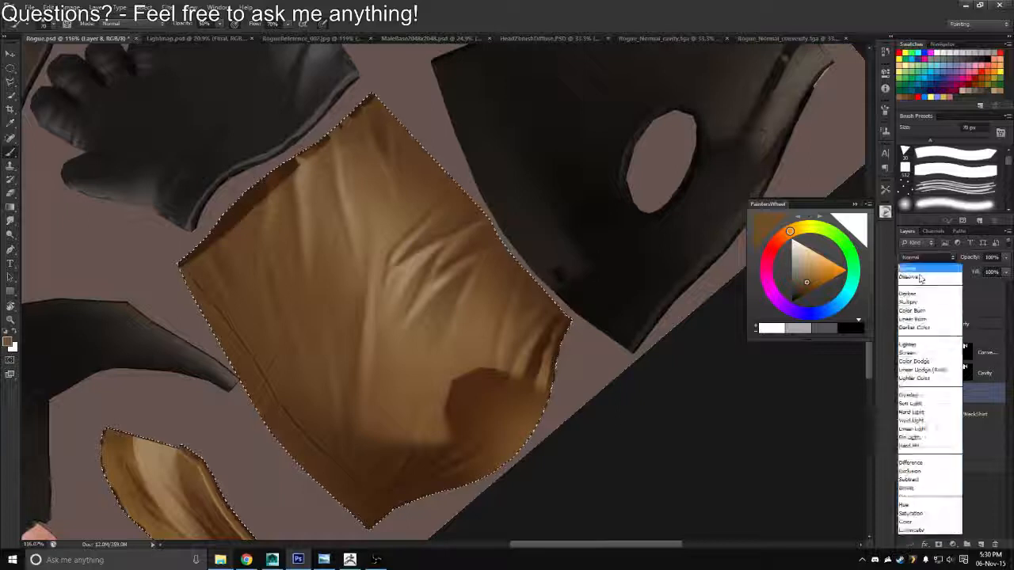
click(913, 304)
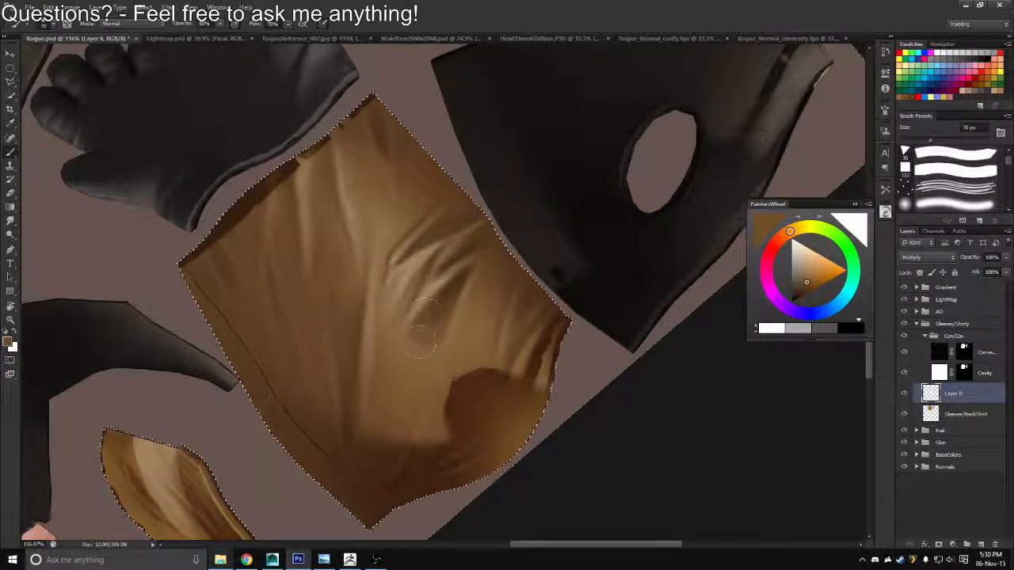
Soften the painted shadows around the sleeve's central wrinkles with a large soft eraser
key(e)
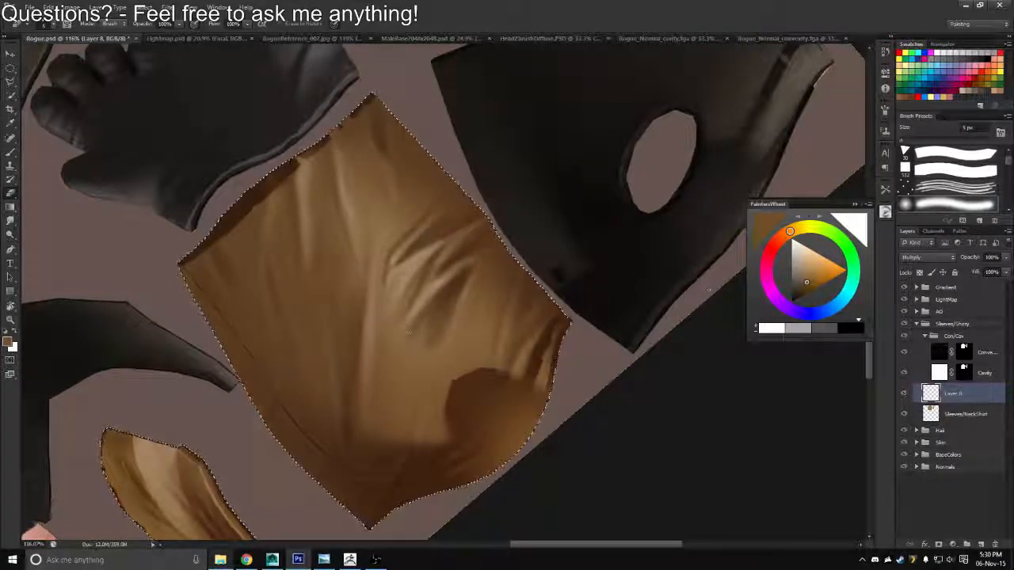
key(bracketright)
key(bracketright)
key(bracketright)
key(bracketright)
key(bracketright)
key(bracketright)
key(bracketright)
key(bracketright)
key(bracketright)
key(bracketright)
key(bracketright)
key(bracketright)
key(bracketright)
key(bracketright)
key(bracketright)
key(bracketright)
key(bracketright)
key(bracketright)
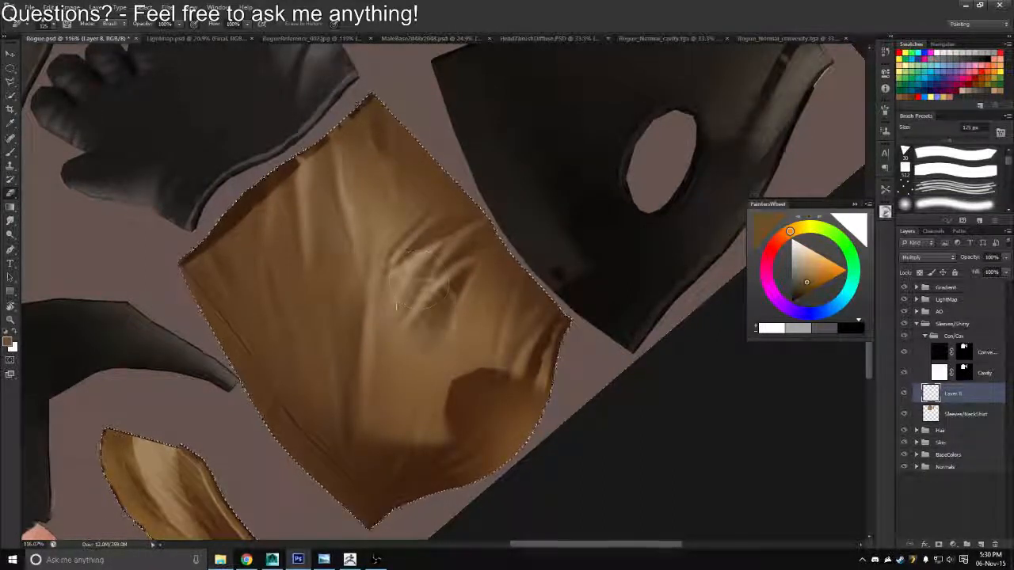
drag(430, 309, 436, 350)
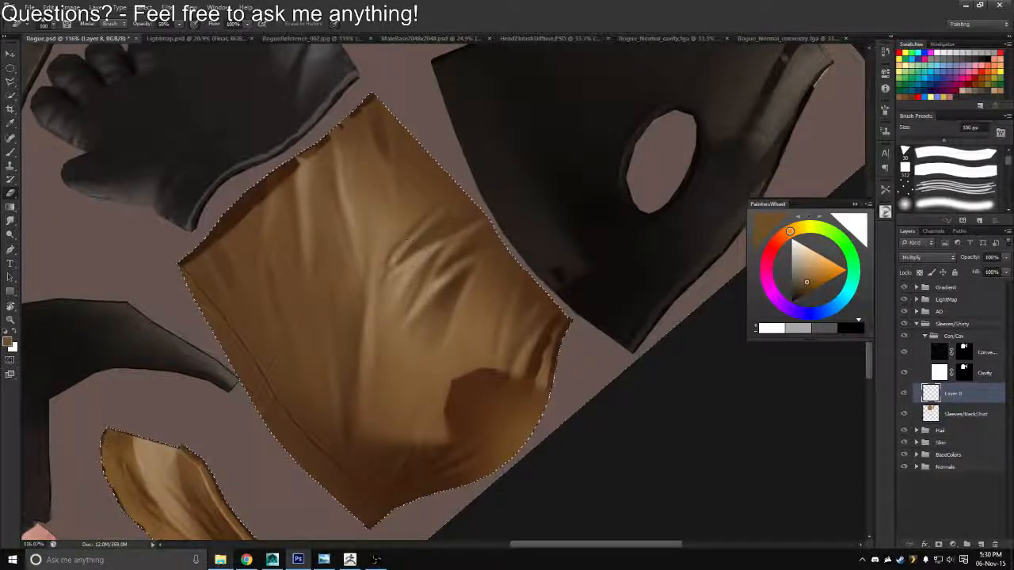
Paint more brown shadows along the sleeve's upper and diagonal folds with the brush
key(b)
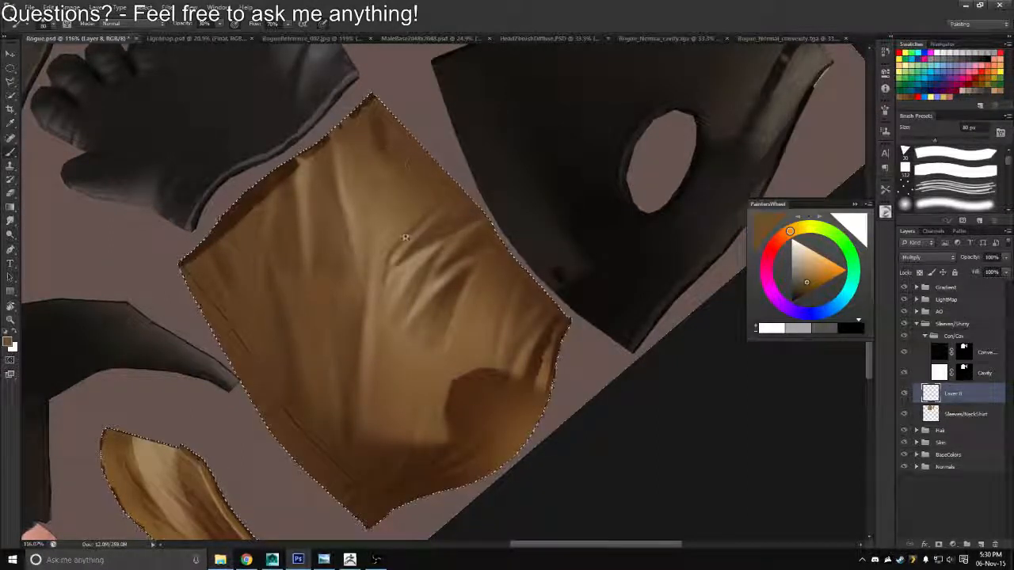
drag(405, 235, 353, 233)
key(r)
drag(543, 236, 535, 317)
mouse_move(502, 375)
mouse_down()
mouse_move(559, 378)
mouse_move(518, 316)
mouse_move(455, 335)
mouse_move(457, 302)
mouse_move(473, 330)
mouse_move(466, 349)
mouse_up()
key(b)
Soften the diagonal fold shadow with a 100 px eraser and set the shadow layer's opacity to 45%
key(e)
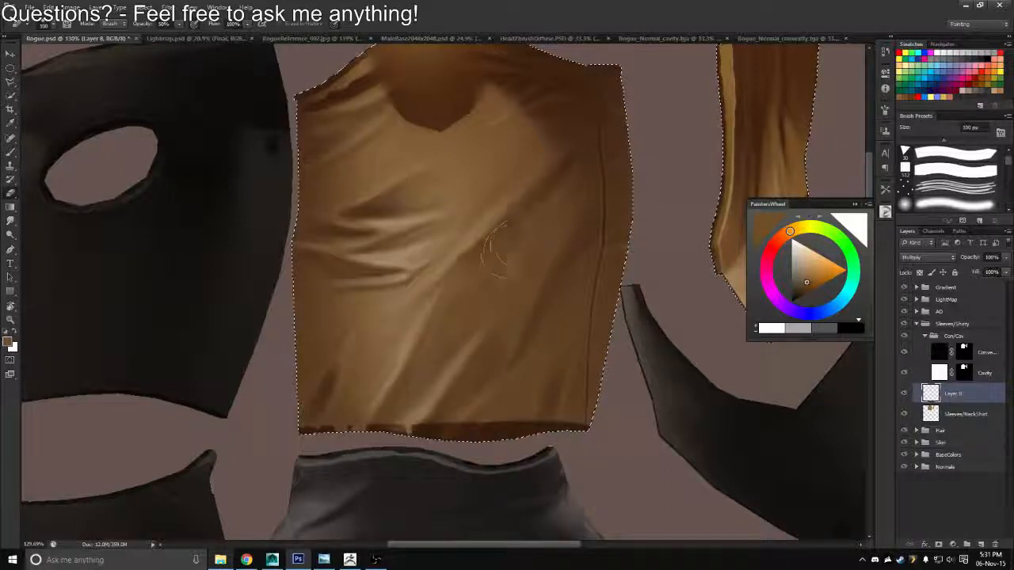
drag(477, 264, 455, 274)
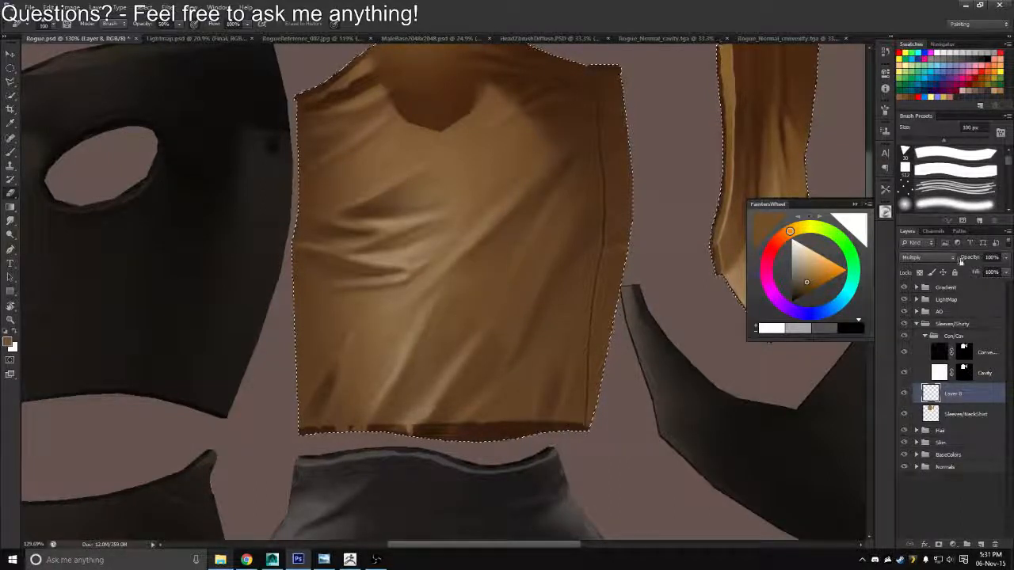
mouse_move(961, 261)
mouse_down()
mouse_move(939, 265)
mouse_move(947, 265)
mouse_up()
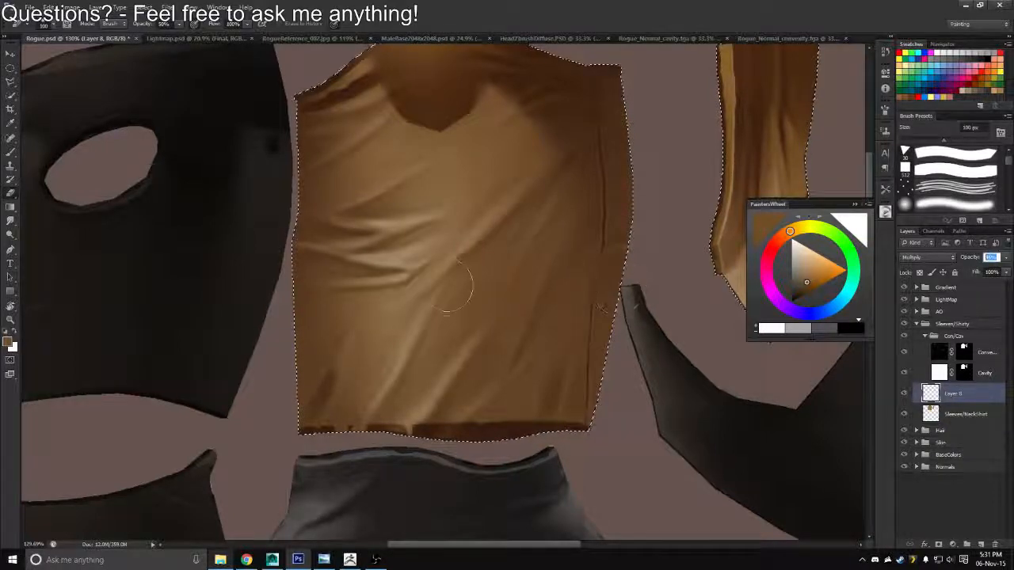
key(Return)
Save the texture with the painted fold shadows as a Targa copy over Rogue_Diffuse.tga
key(z)
drag(444, 317, 412, 292)
key(ctrl+shift+s)
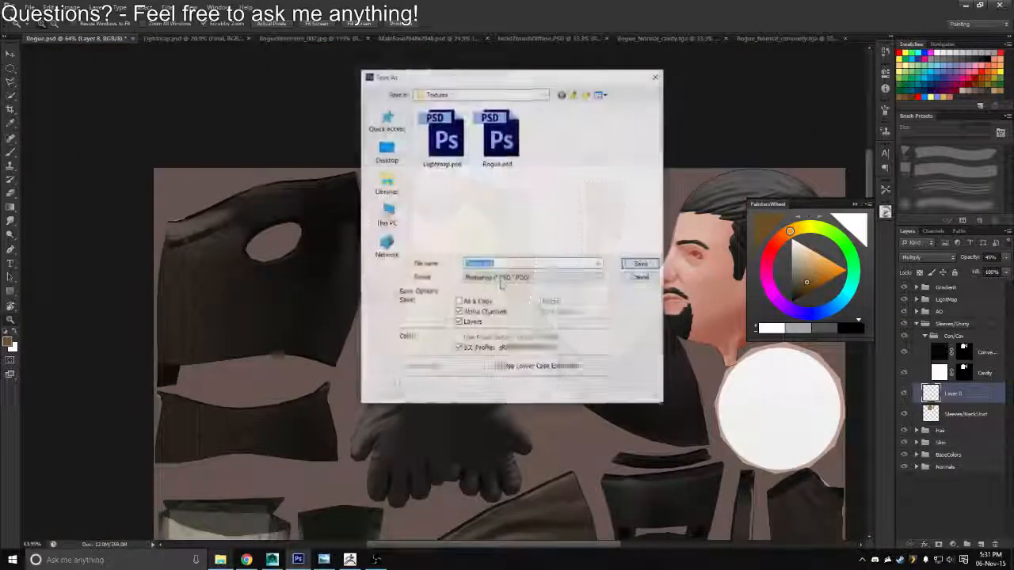
click(502, 279)
click(522, 414)
click(443, 138)
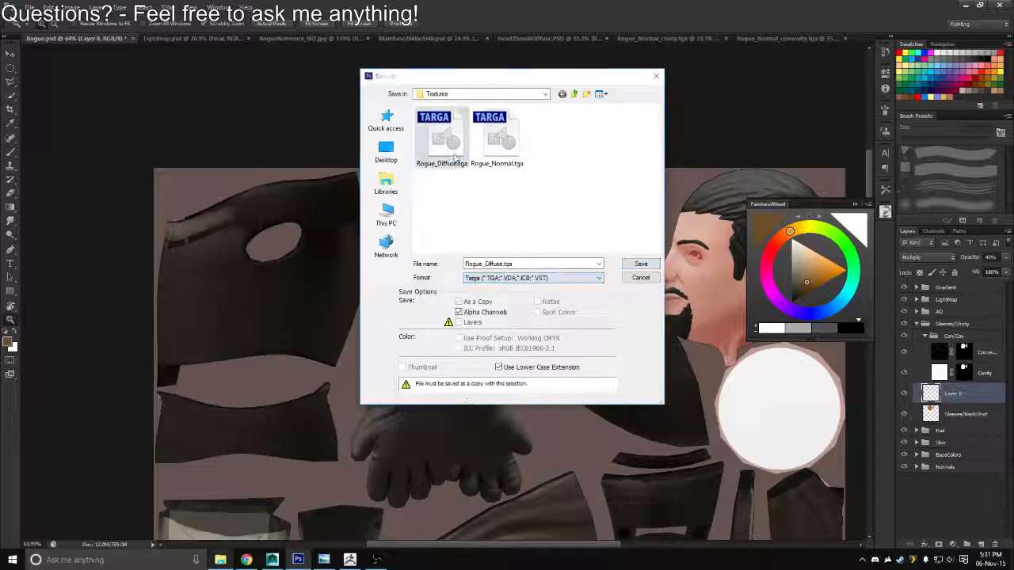
key(Return)
Switch to Maya, reload the Rogue_Diffuse.tga texture and examine the sleeves from the front at a distance
key(alt+Tab)
drag(705, 274, 629, 279)
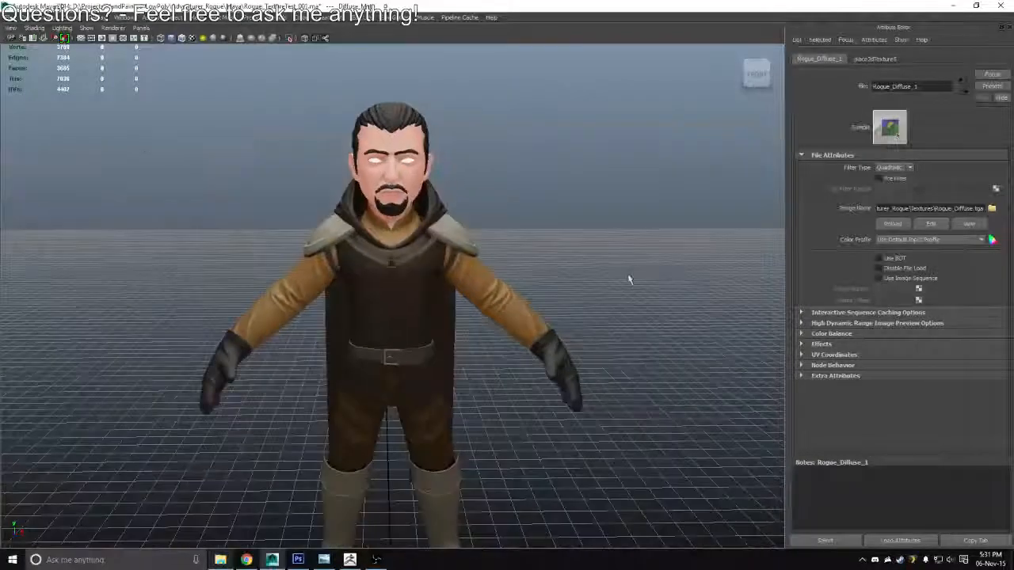
click(894, 226)
scroll(604, 303, down, 4)
drag(404, 271, 500, 273)
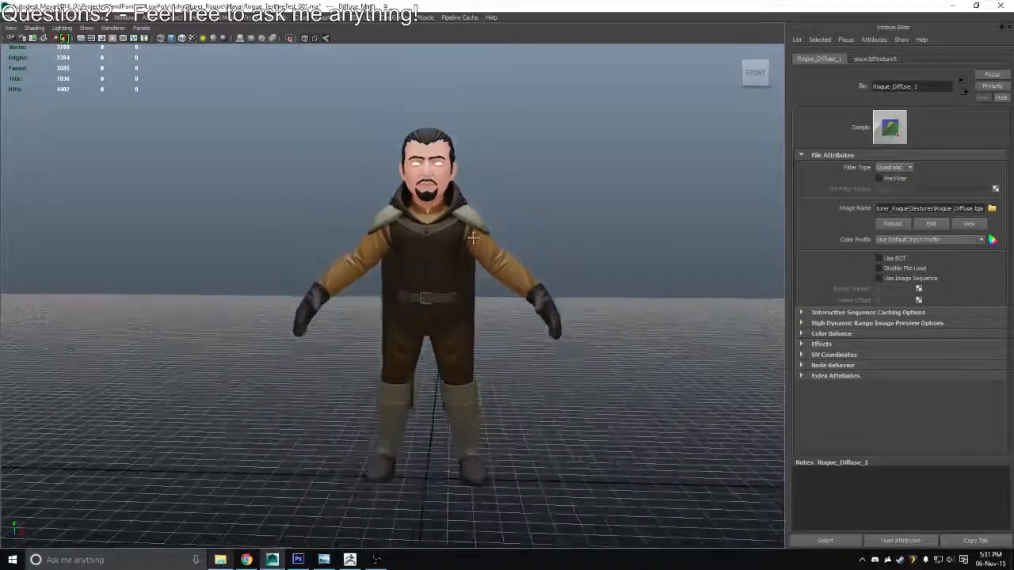
Check the rogue reference image and examine the character's upper body up close in Maya
click(324, 558)
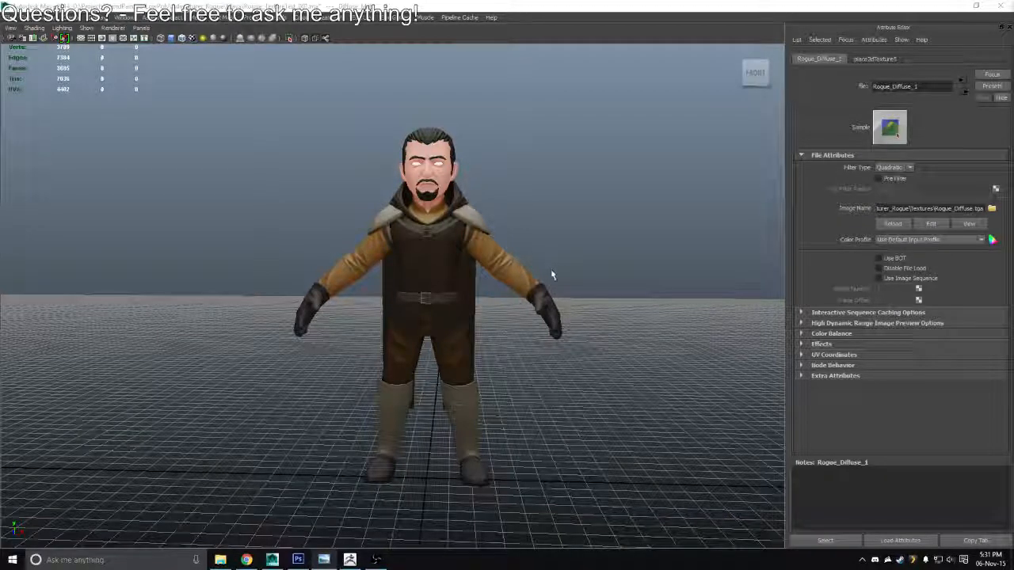
click(597, 245)
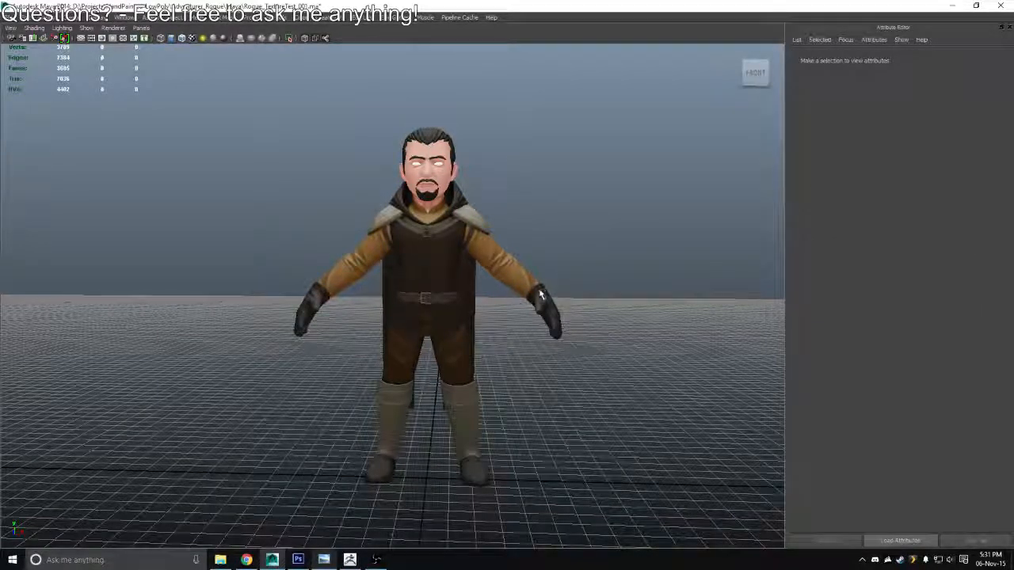
drag(488, 256, 461, 347)
Return to Photoshop and paint brown fold shadows on the narrow neck shirt piece with a 30 to 40 px brush
key(alt+Tab)
key(alt+Tab)
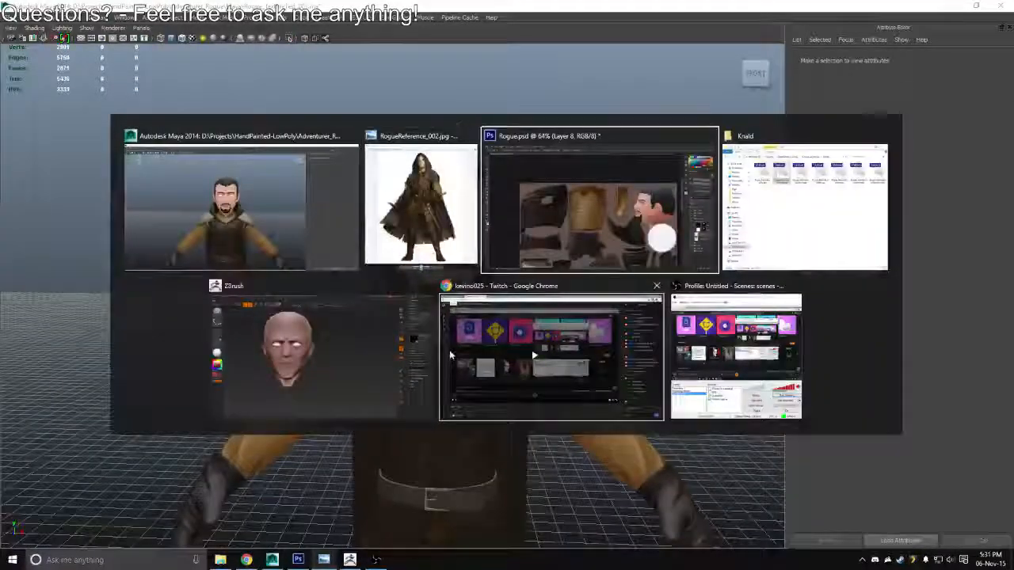
drag(594, 246, 611, 265)
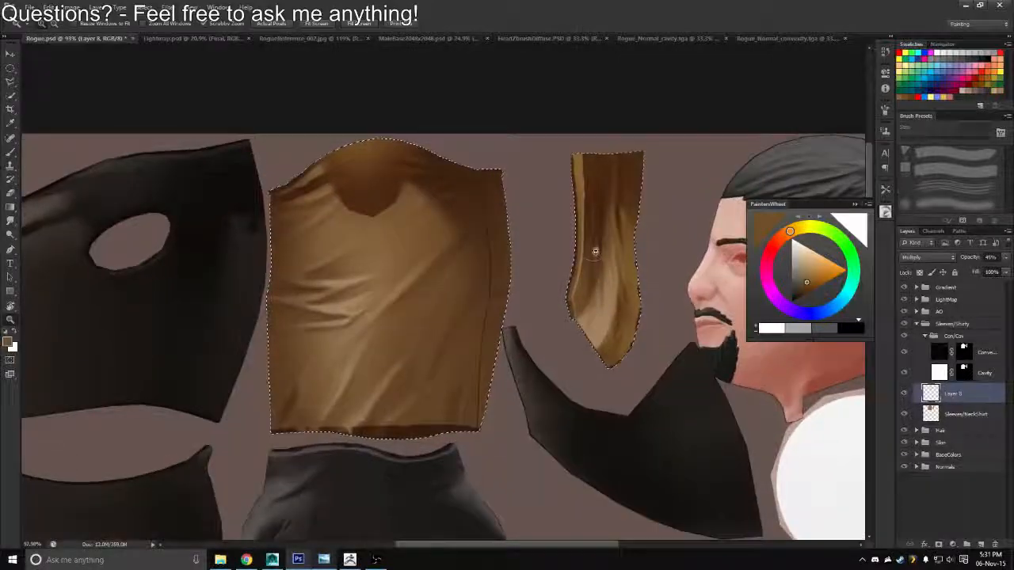
key(bracketleft)
key(bracketleft)
key(bracketleft)
key(bracketleft)
key(bracketleft)
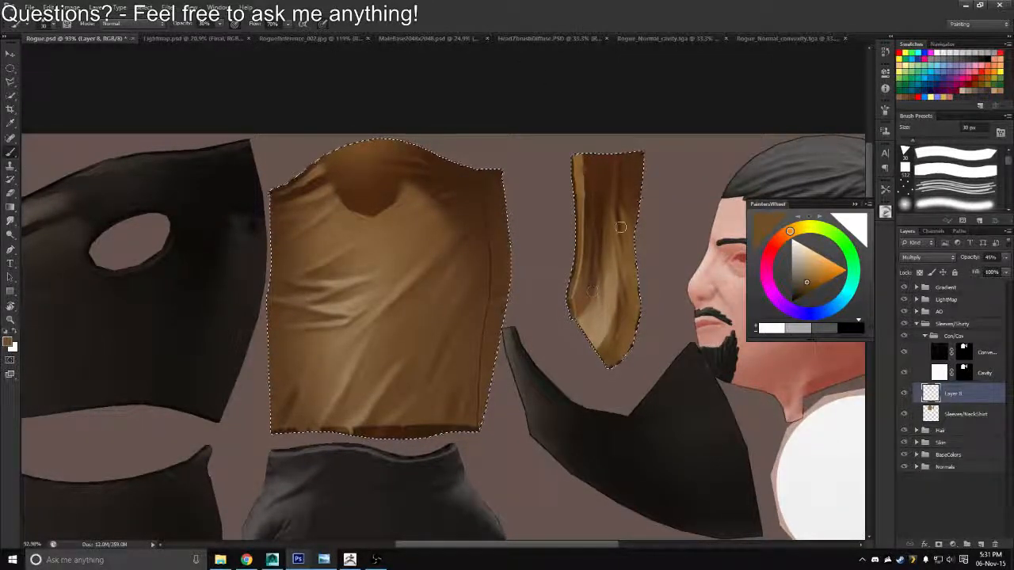
mouse_move(622, 224)
mouse_down()
mouse_move(628, 250)
mouse_move(620, 208)
mouse_up()
key(bracketright)
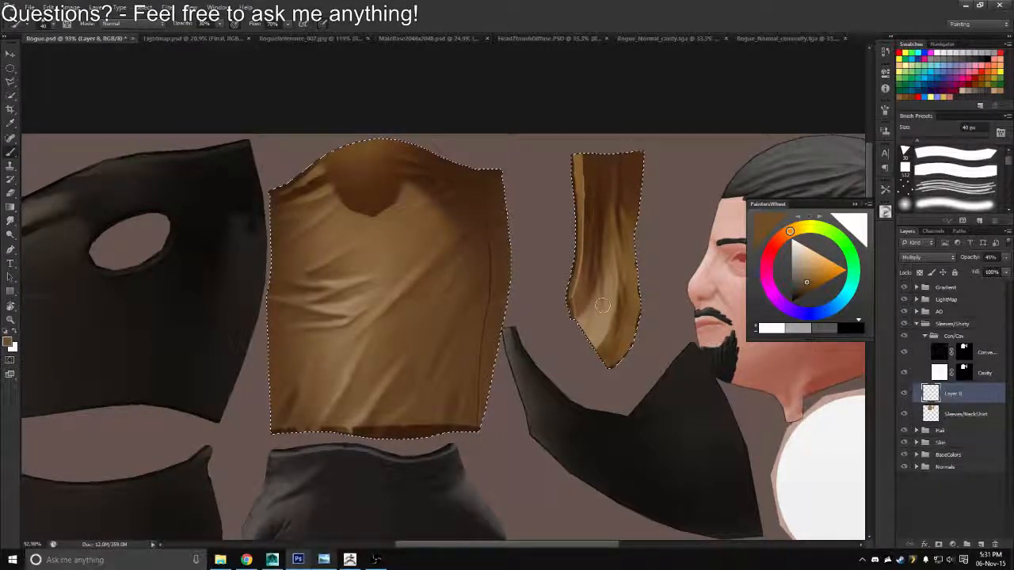
drag(607, 312, 605, 292)
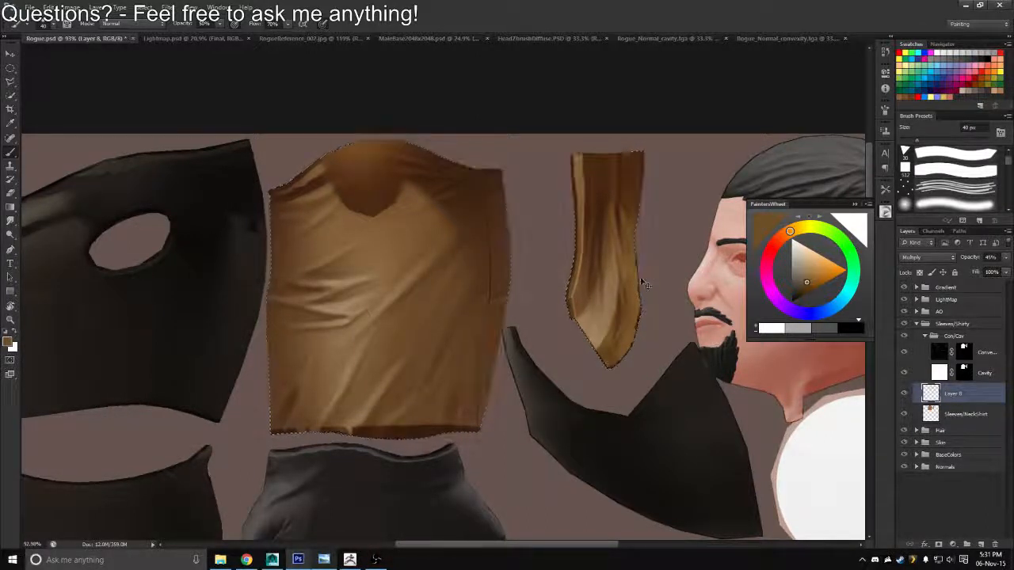
Undo the last stroke, reload the Sleeves/NeckShirt outline as a selection and refine the fold shadows on the narrow neck shirt piece
key(ctrl+z)
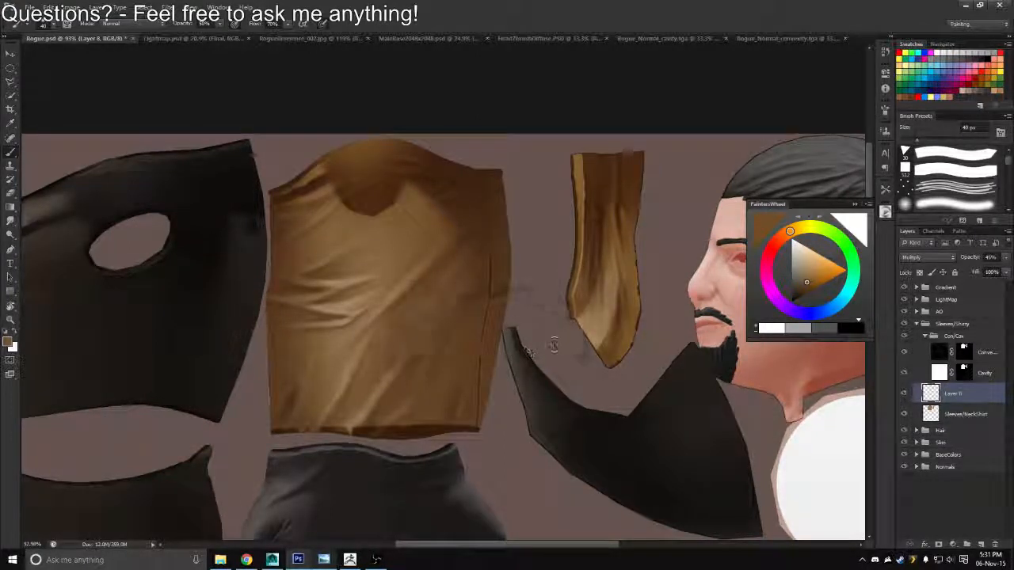
ctrl+click(933, 415)
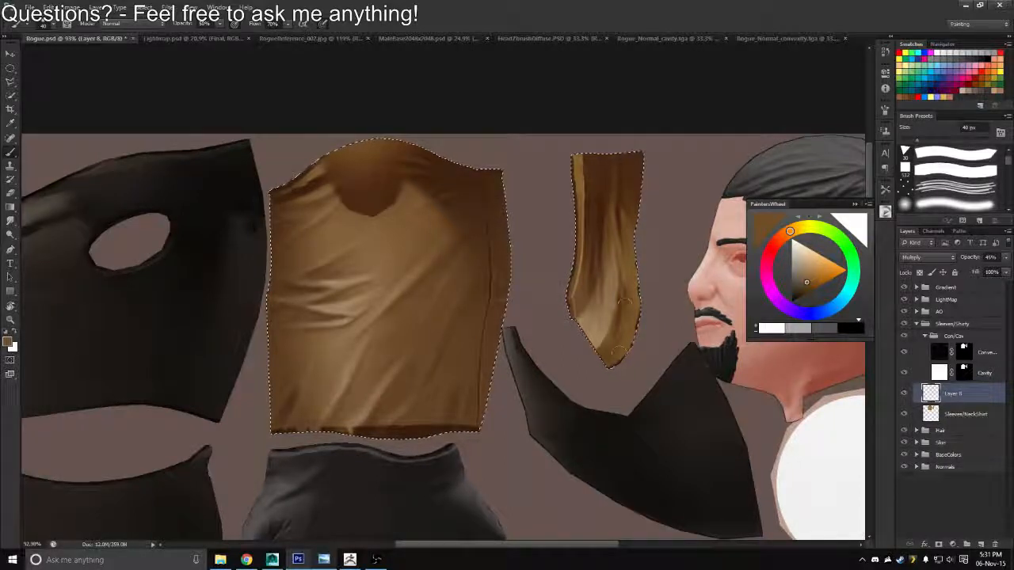
key(e)
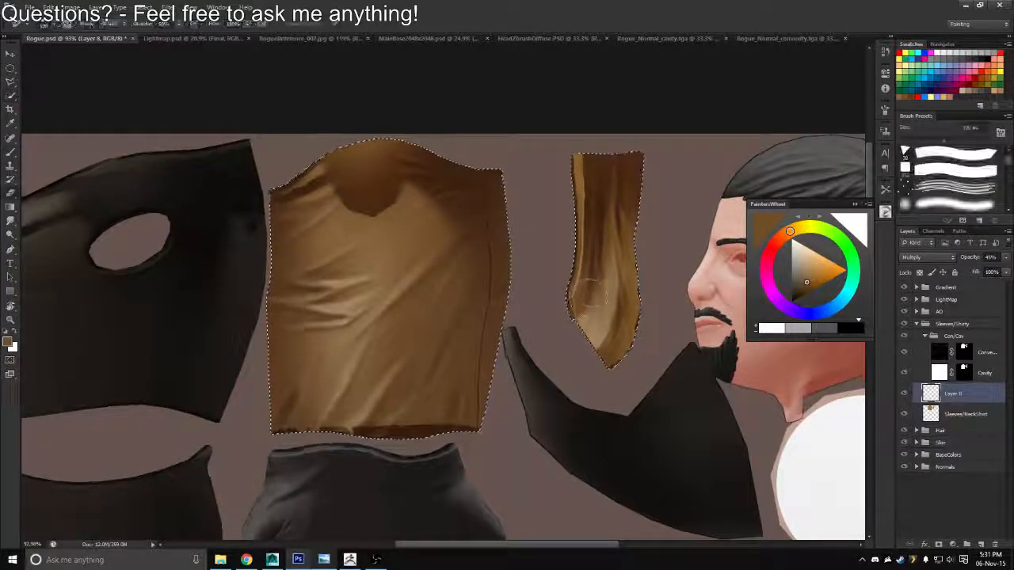
key(b)
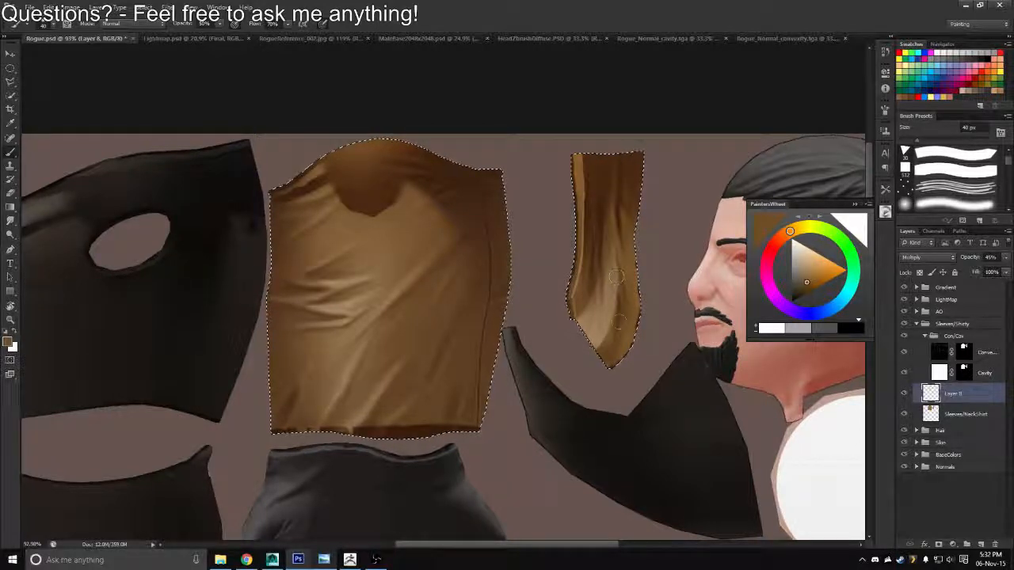
drag(586, 303, 555, 302)
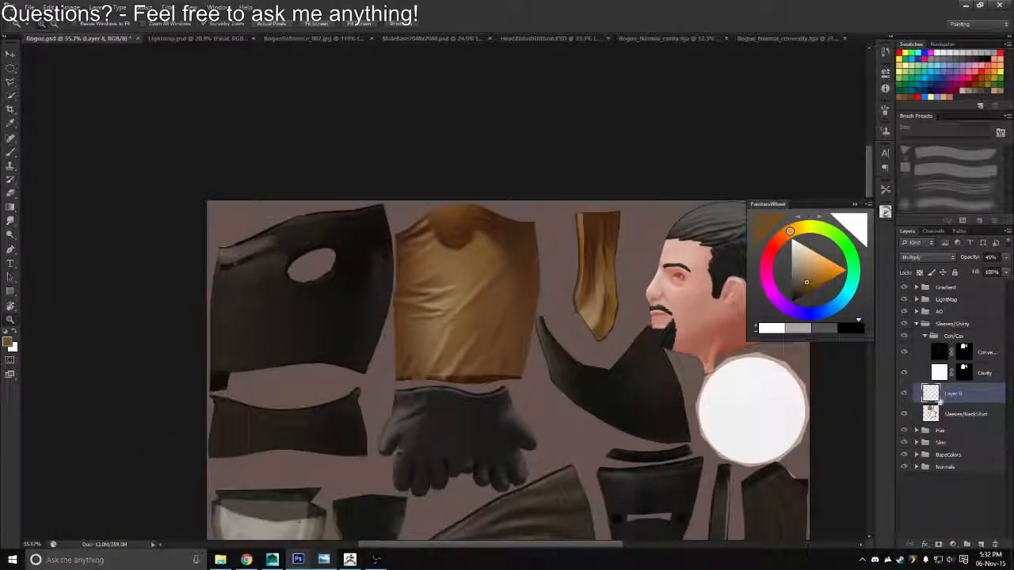
Rename the painted fold layer as Shadows and collapse the convexity/cavity subgroup and the Sleeves/Shirty group
double_click(954, 393)
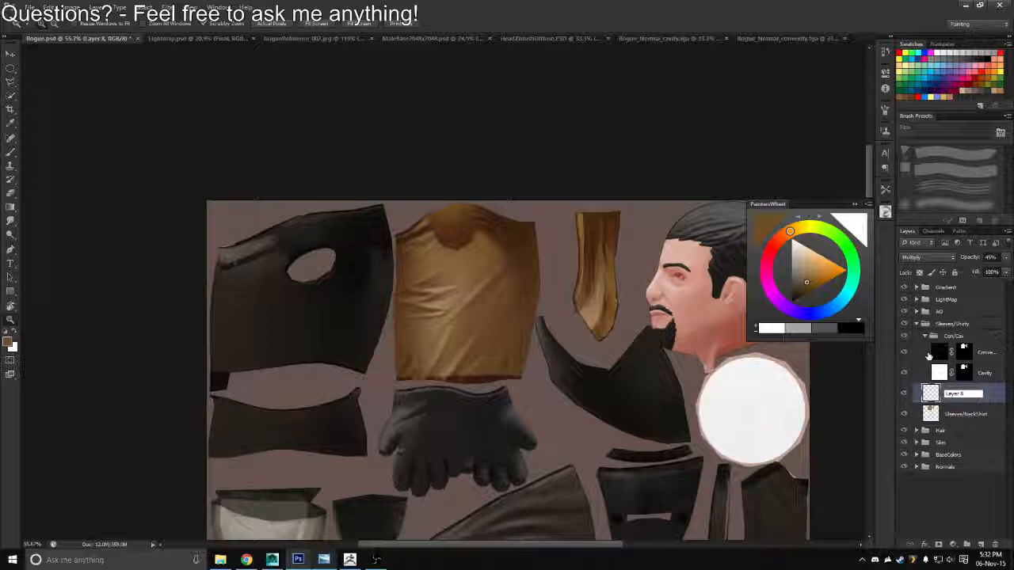
drag(965, 393, 911, 388)
text(Shadows)
key(Return)
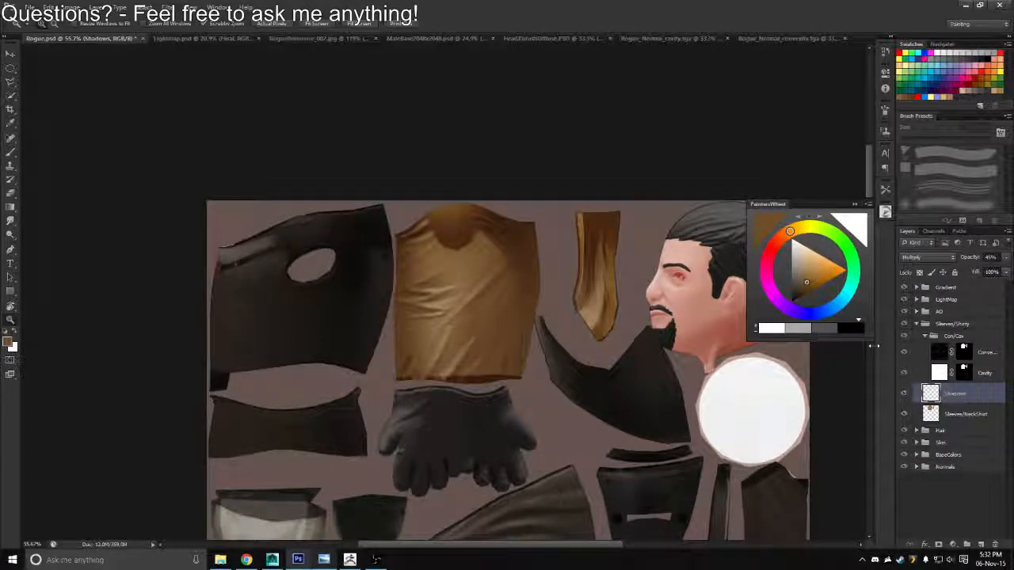
click(925, 337)
click(917, 324)
drag(482, 346, 449, 315)
Switch to Maya and examine the textured character from the front, from behind and around the legs
key(alt+Tab)
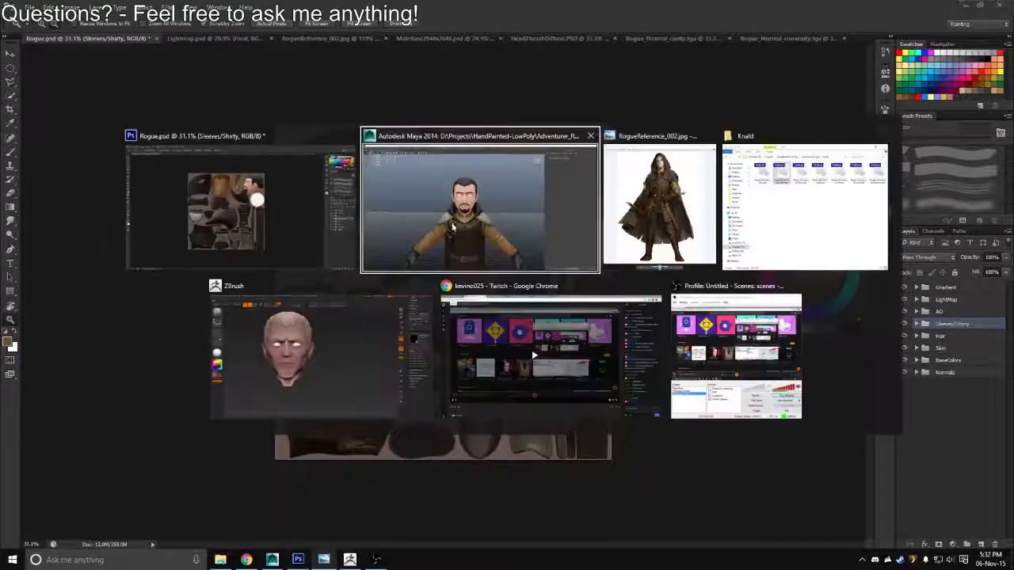
drag(462, 380, 590, 313)
drag(455, 348, 462, 491)
drag(453, 301, 495, 222)
drag(328, 231, 420, 268)
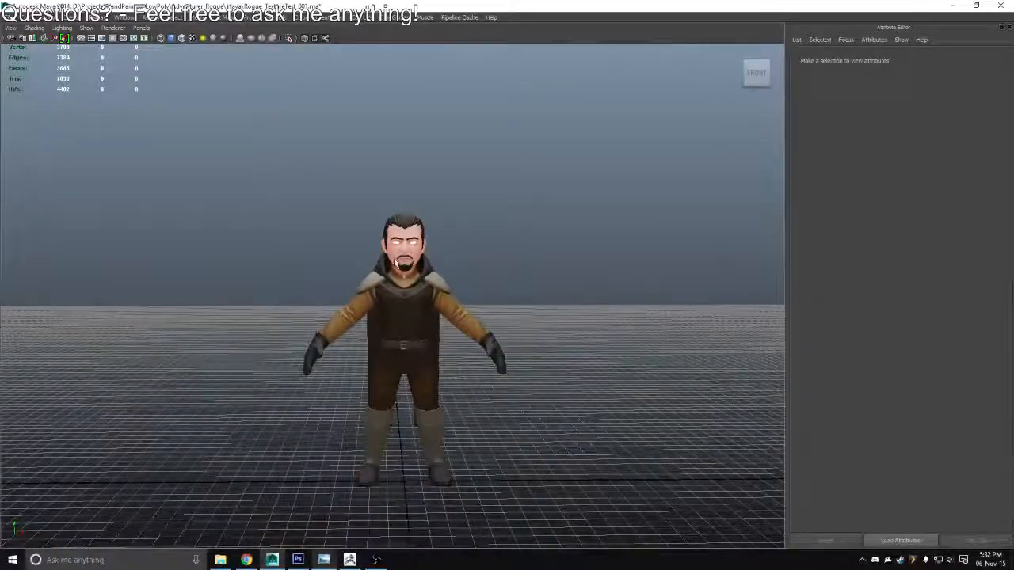
scroll(396, 264, up, 5)
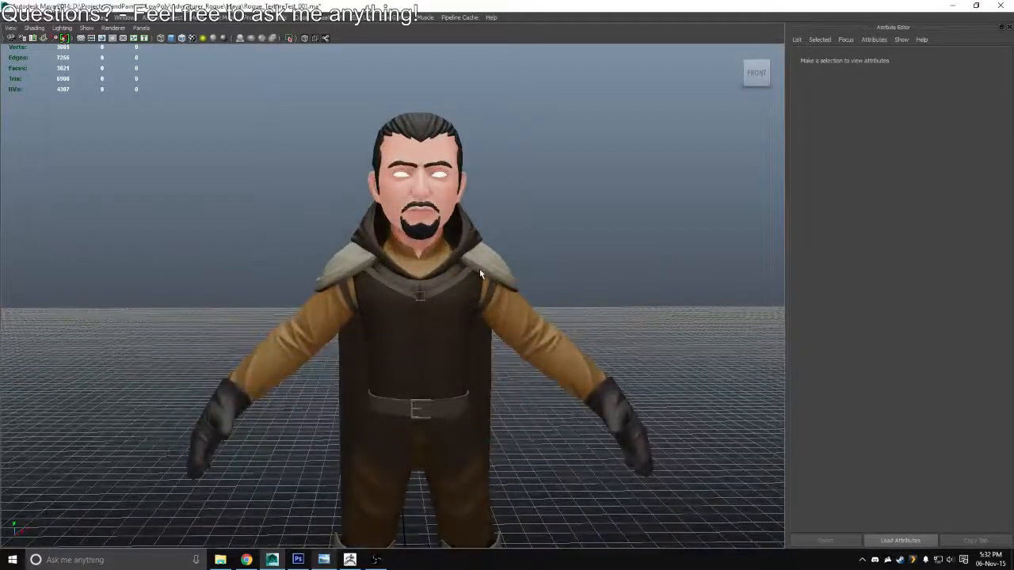
drag(480, 274, 528, 174)
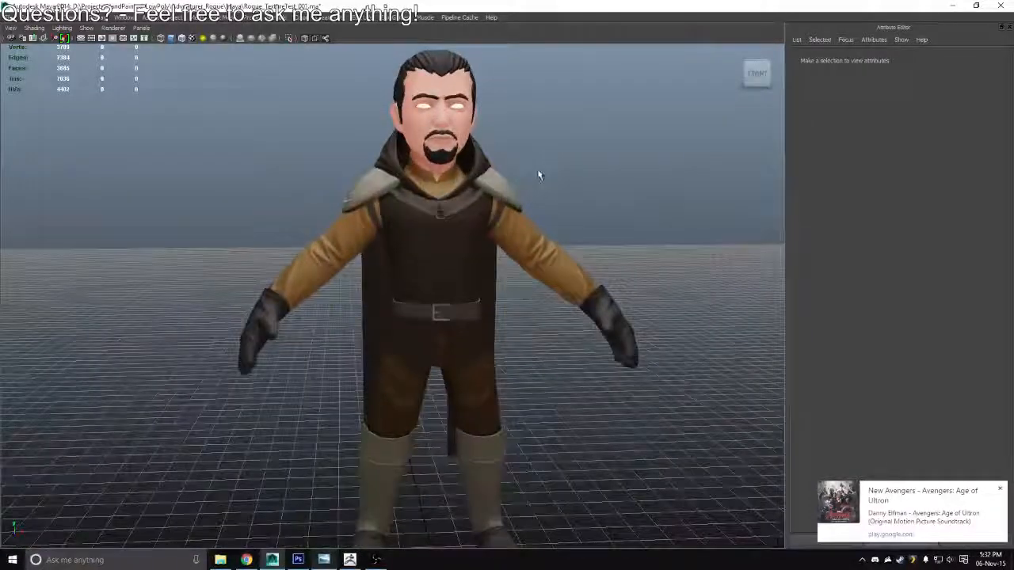
key(alt+Tab)
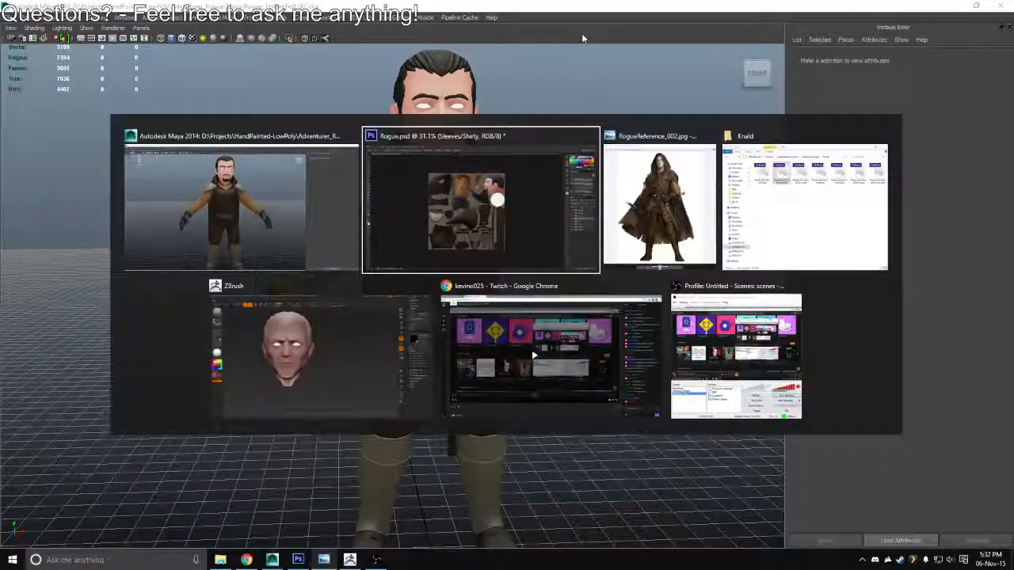
click(203, 249)
drag(388, 269, 346, 349)
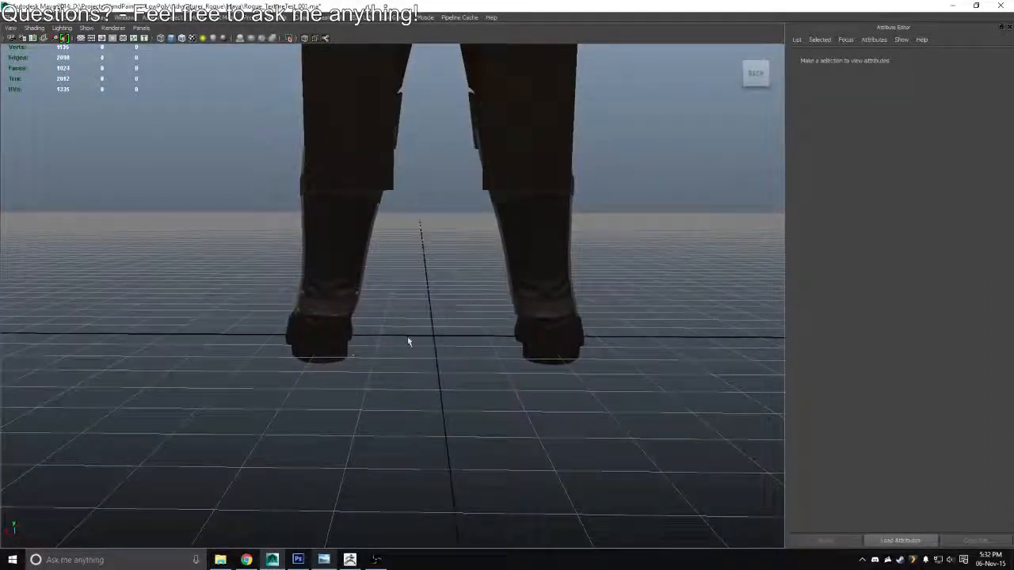
drag(408, 341, 548, 187)
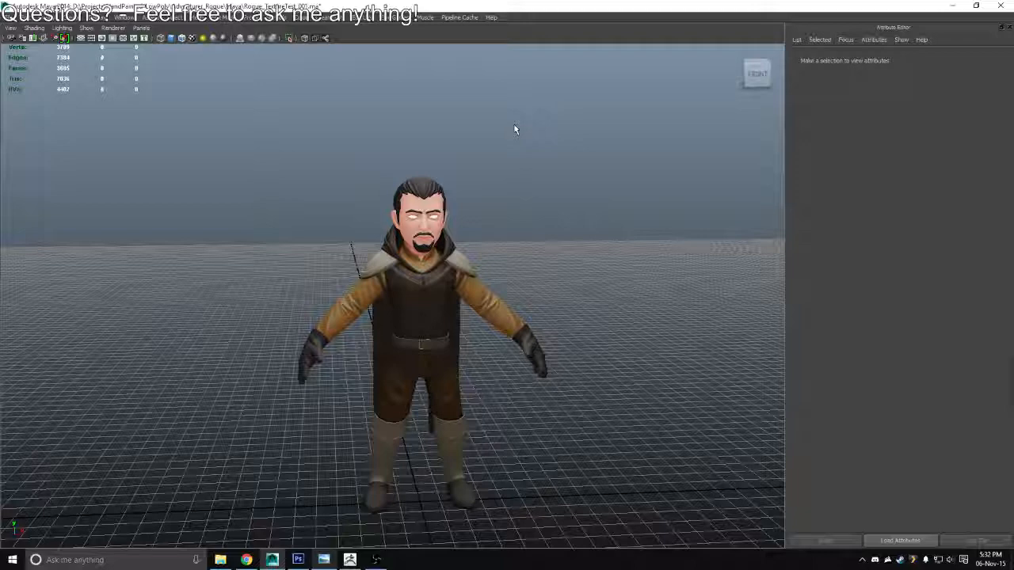
scroll(418, 265, up, 4)
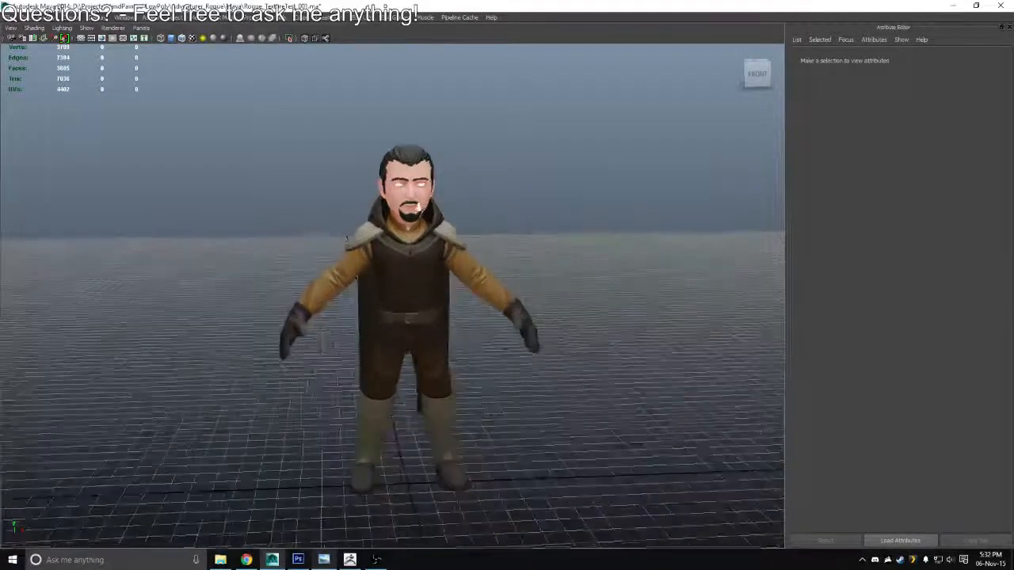
Select the Diffuse_Mat material through the character's sleeve mesh and check the whole figure from a distance
click(572, 315)
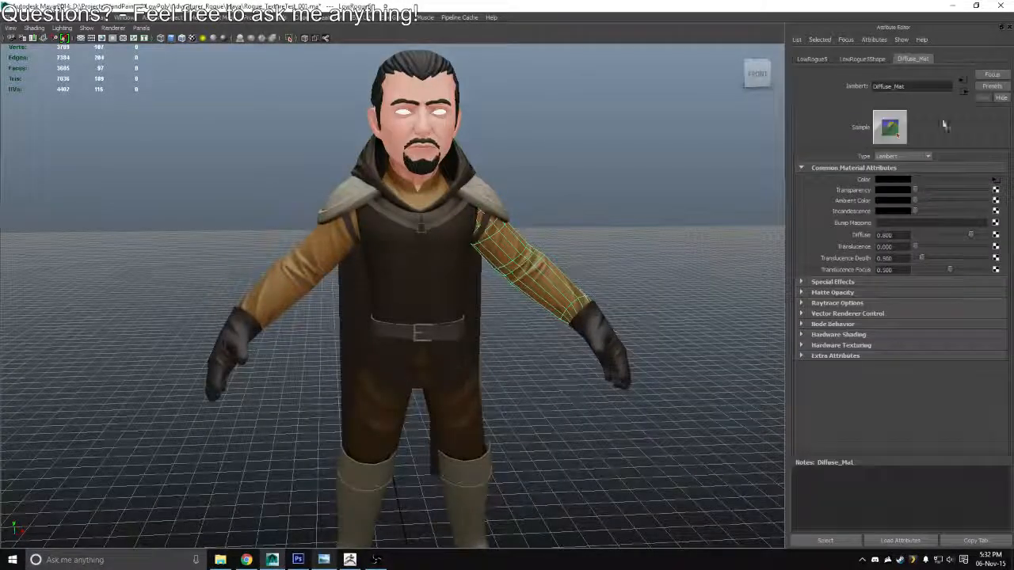
click(823, 540)
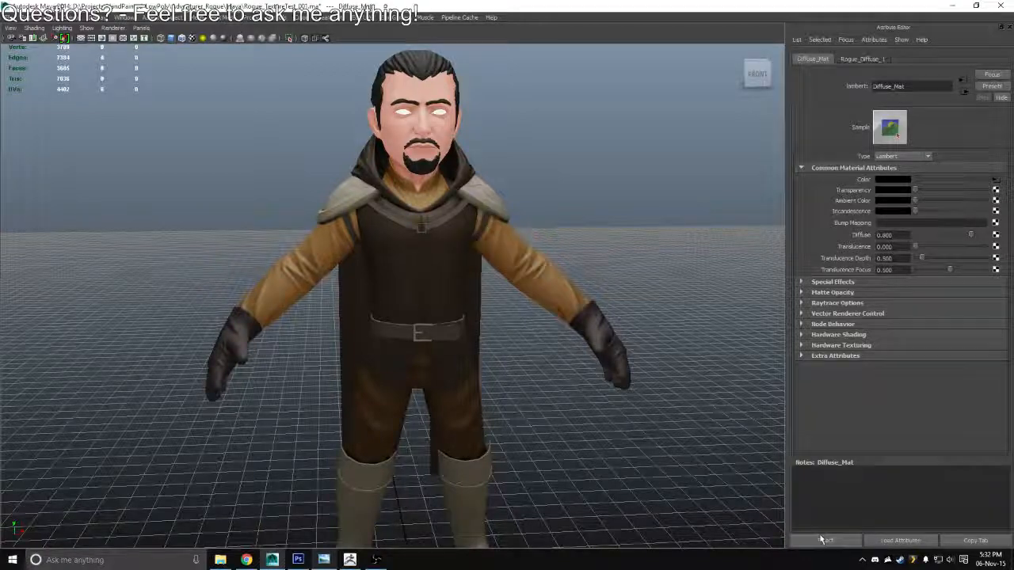
drag(507, 230, 651, 341)
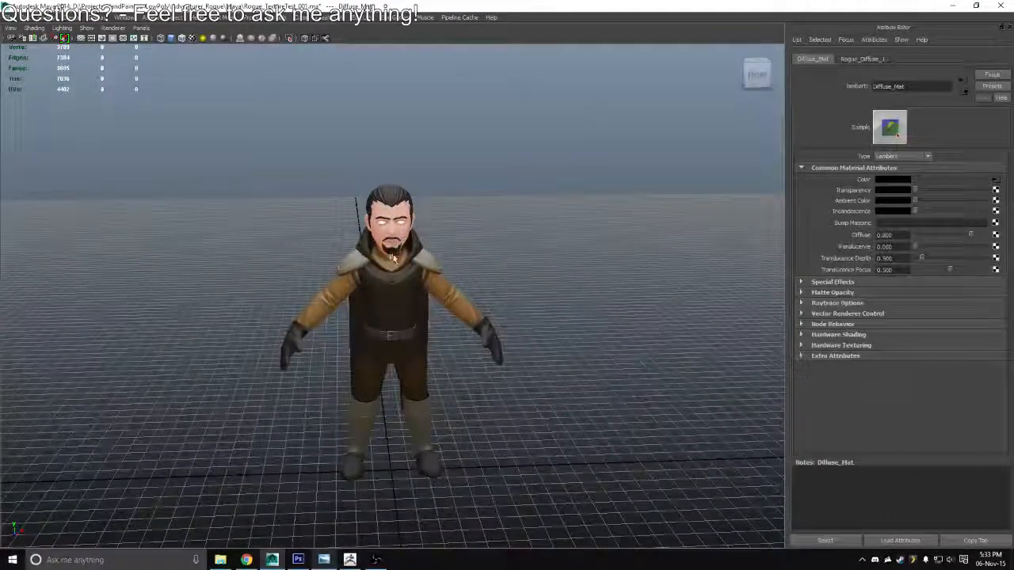
drag(411, 268, 525, 192)
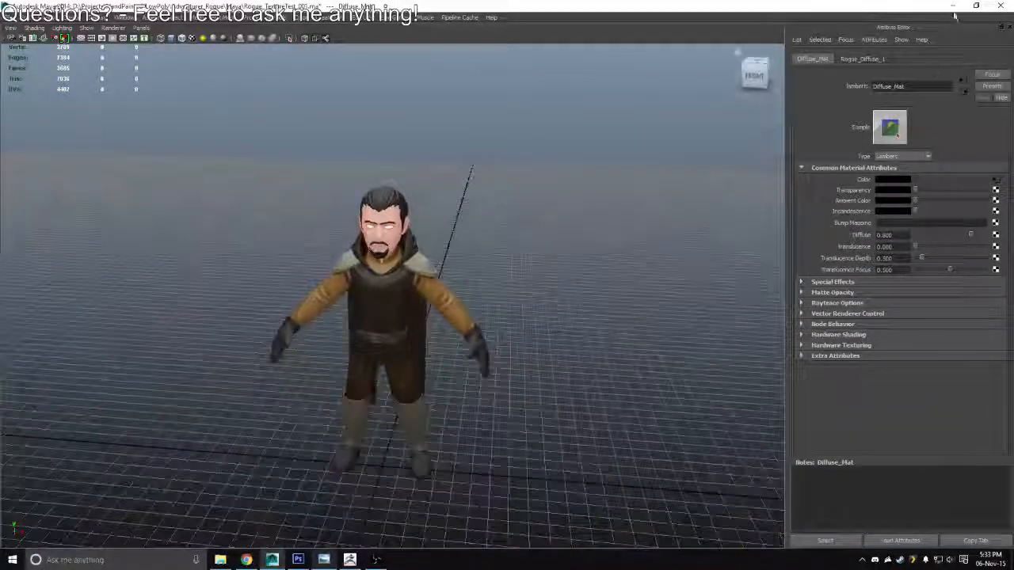
Return to Photoshop, select the outline of the Cape/Hoodie base colour and add a new layer above the Sleeves/Shirty group
key(alt+Tab)
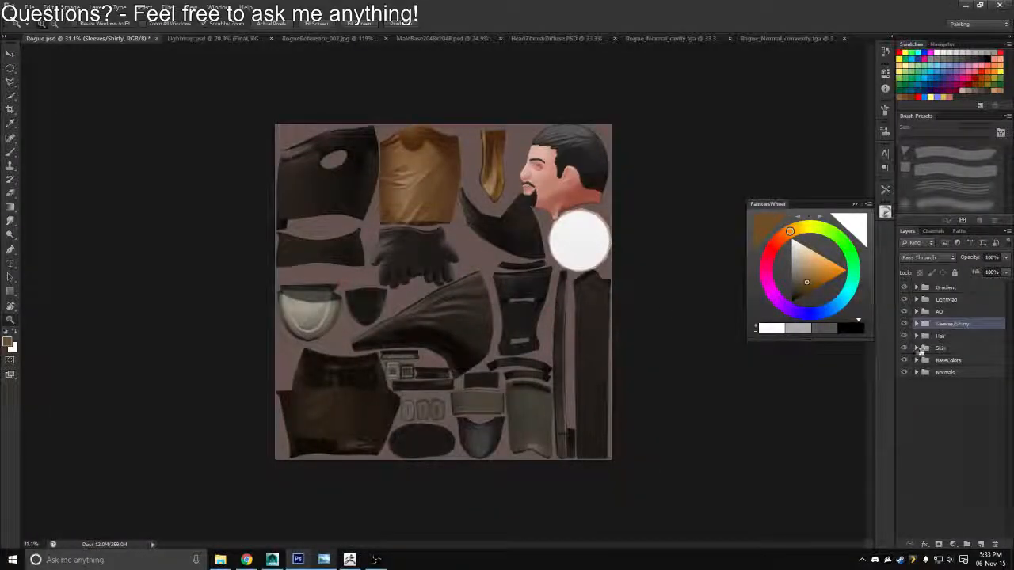
click(917, 360)
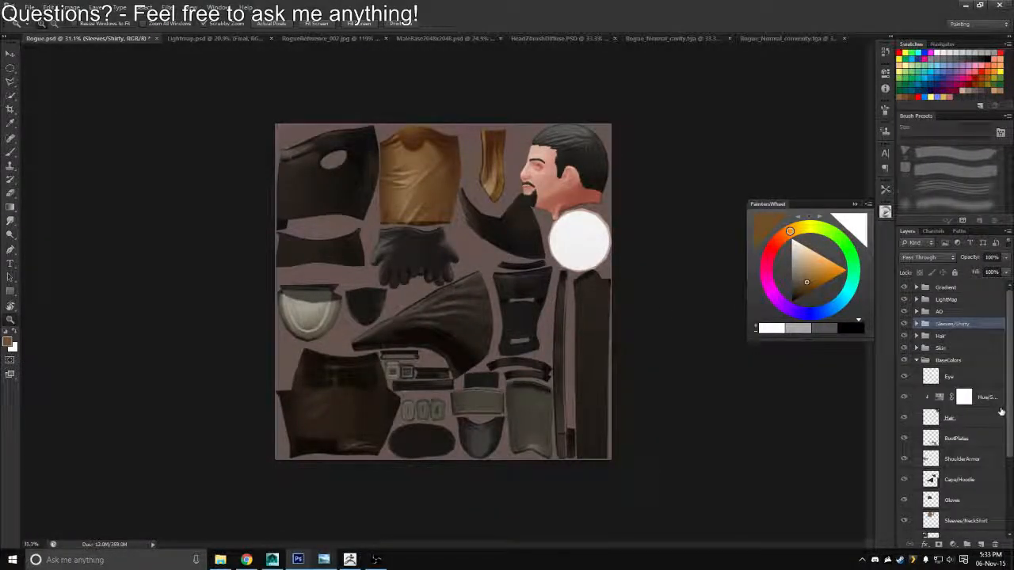
scroll(1000, 412, down, 5)
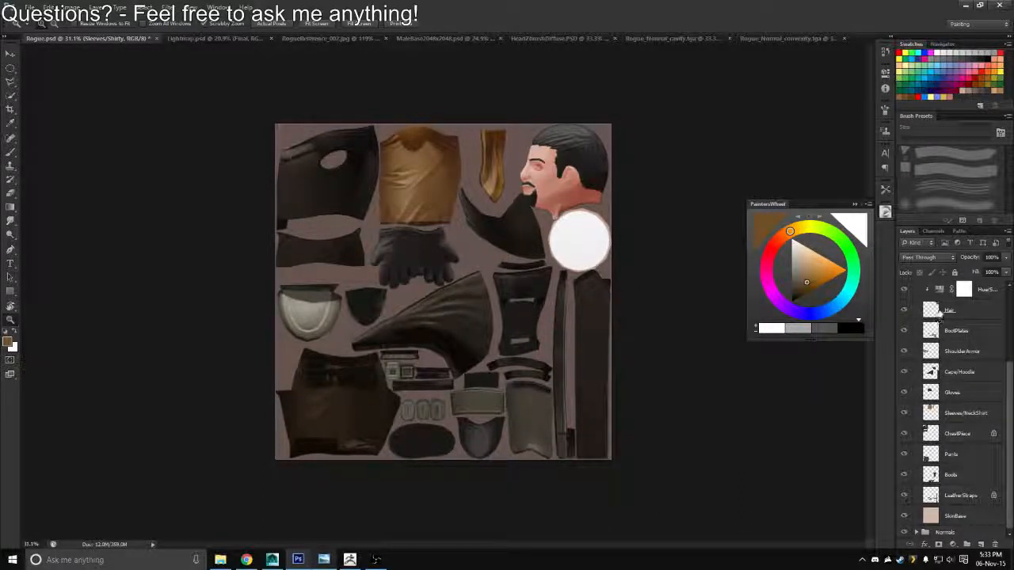
mouse_move(1009, 373)
mouse_down()
mouse_move(1009, 361)
mouse_move(1007, 382)
mouse_up()
ctrl+click(931, 372)
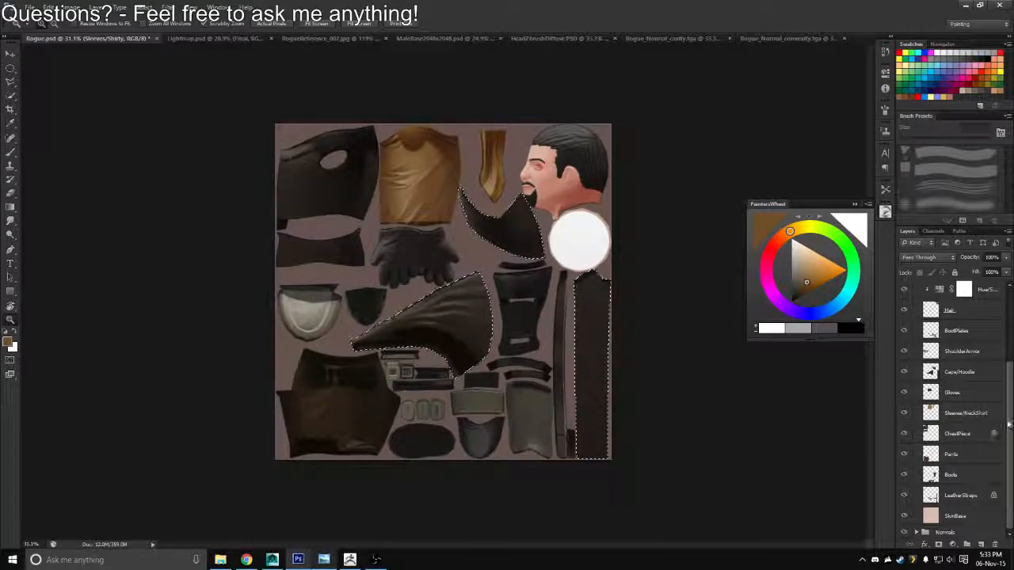
scroll(928, 364, up, 3)
click(917, 361)
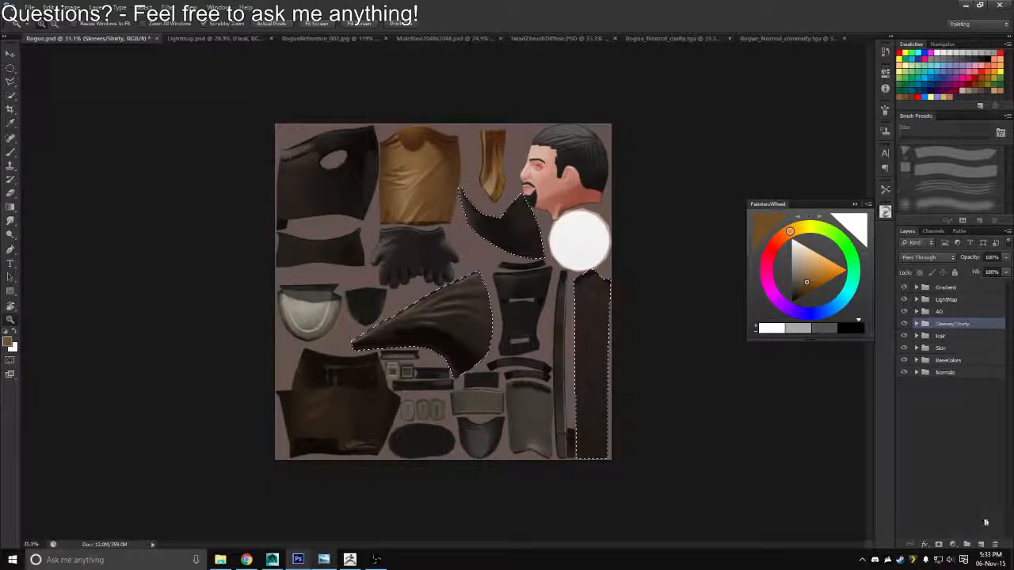
click(980, 544)
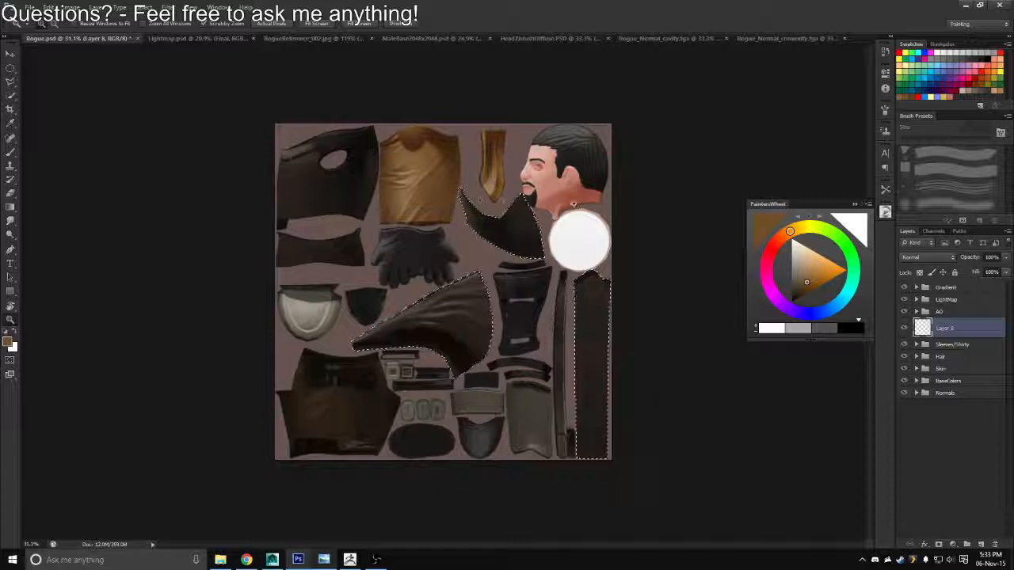
Fill the cape selection on the new layer with a colour sampled from the rogue reference's hood and set its blend mode to Overlay
key(b)
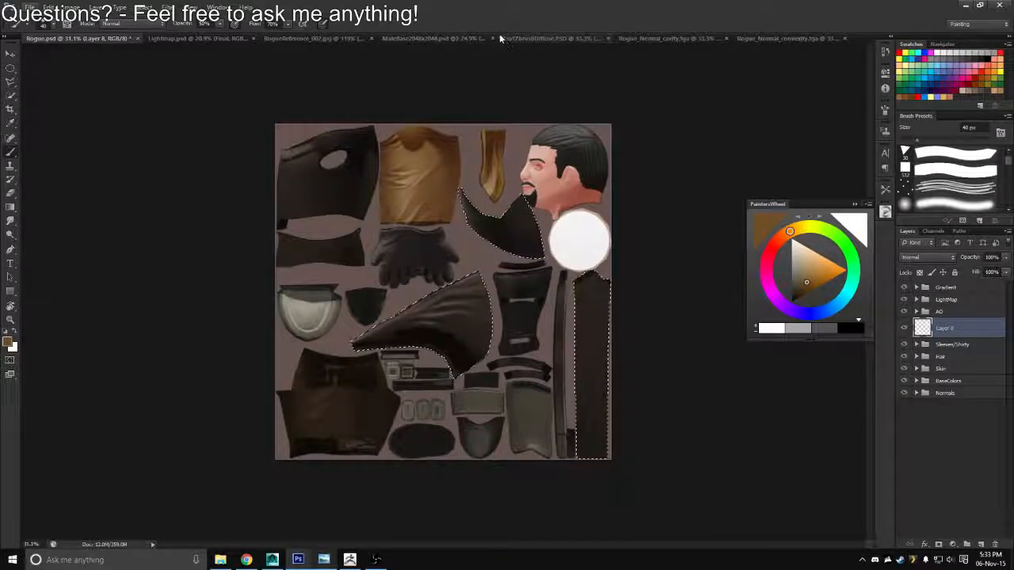
click(311, 38)
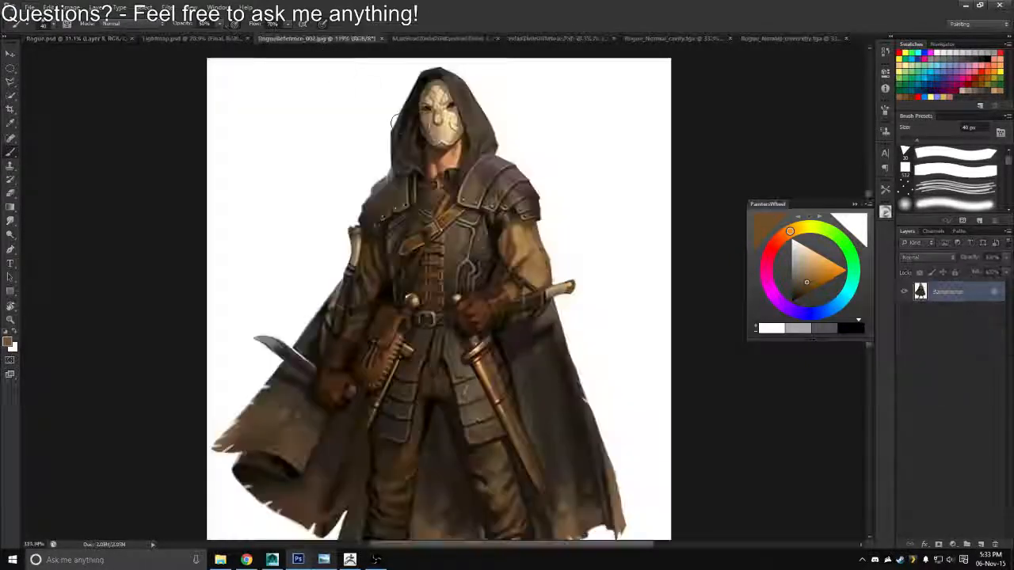
alt+click(493, 154)
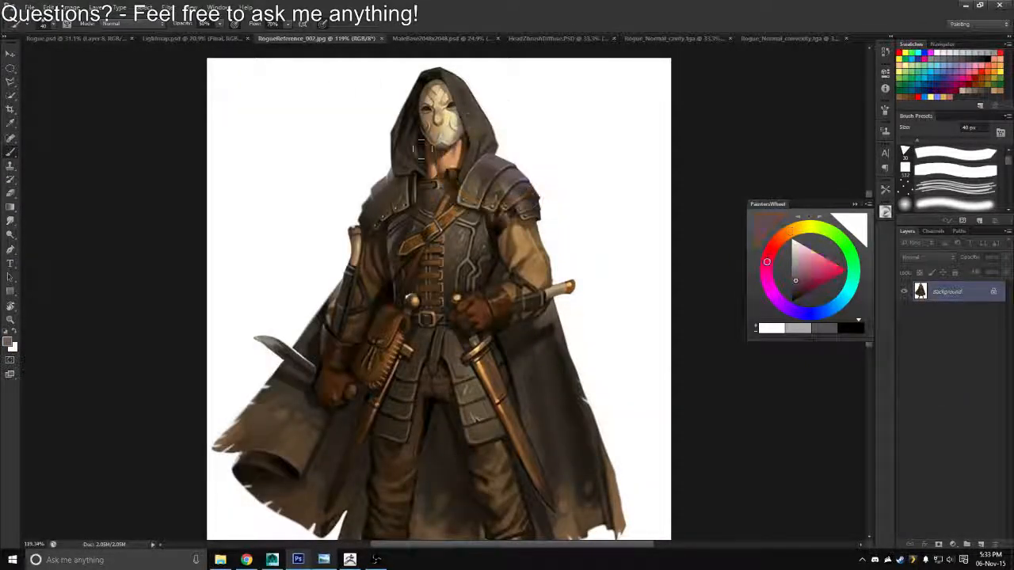
click(58, 40)
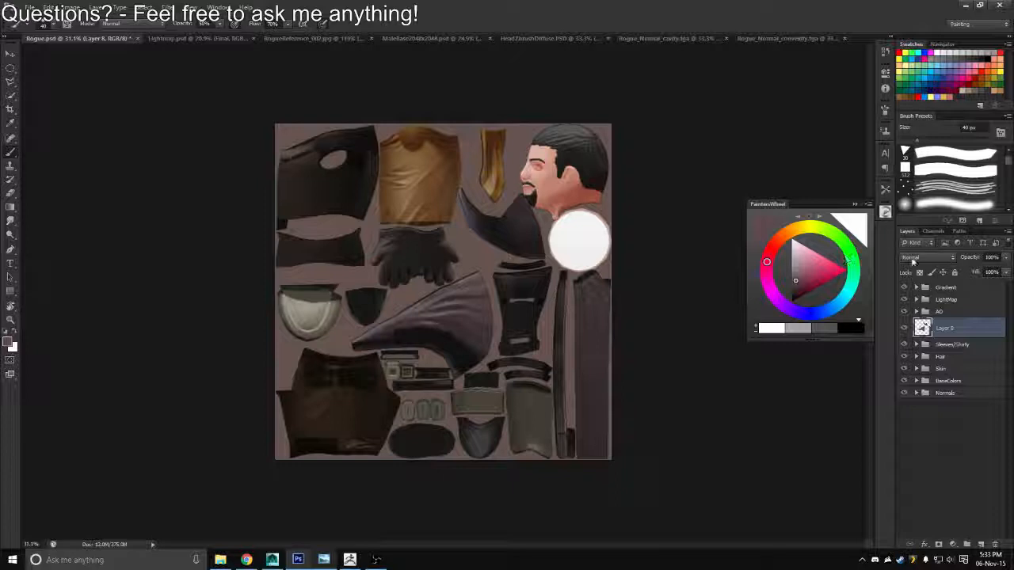
click(917, 265)
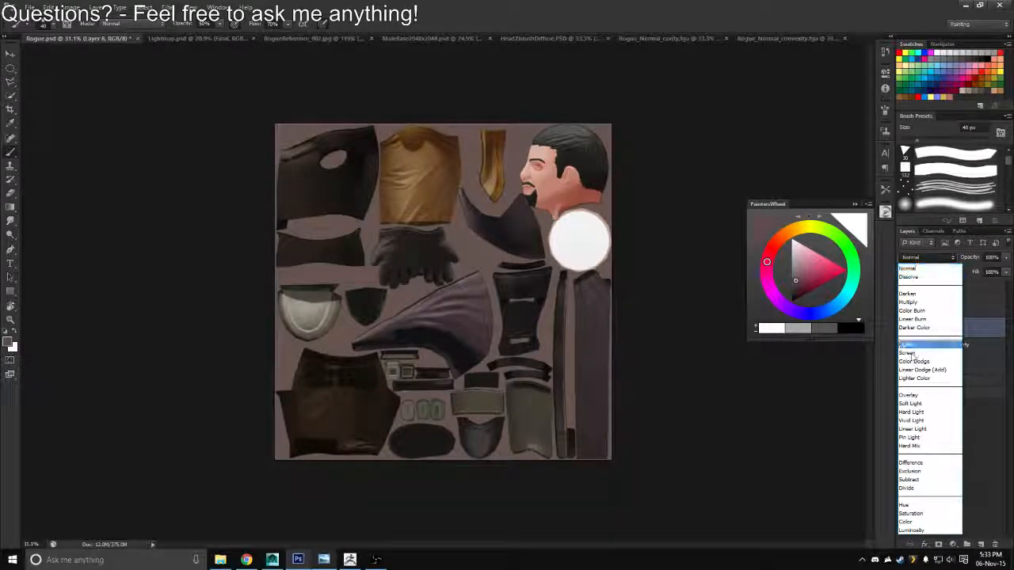
click(907, 394)
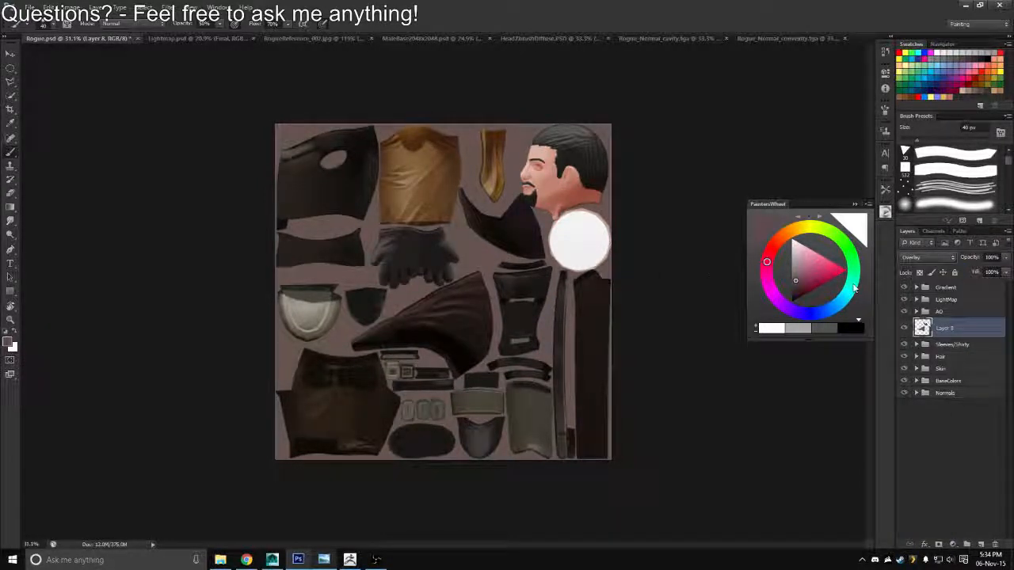
Save the texture with the cape tint as a Targa copy over Rogue_Diffuse.tga
key(ctrl+shift+s)
click(532, 278)
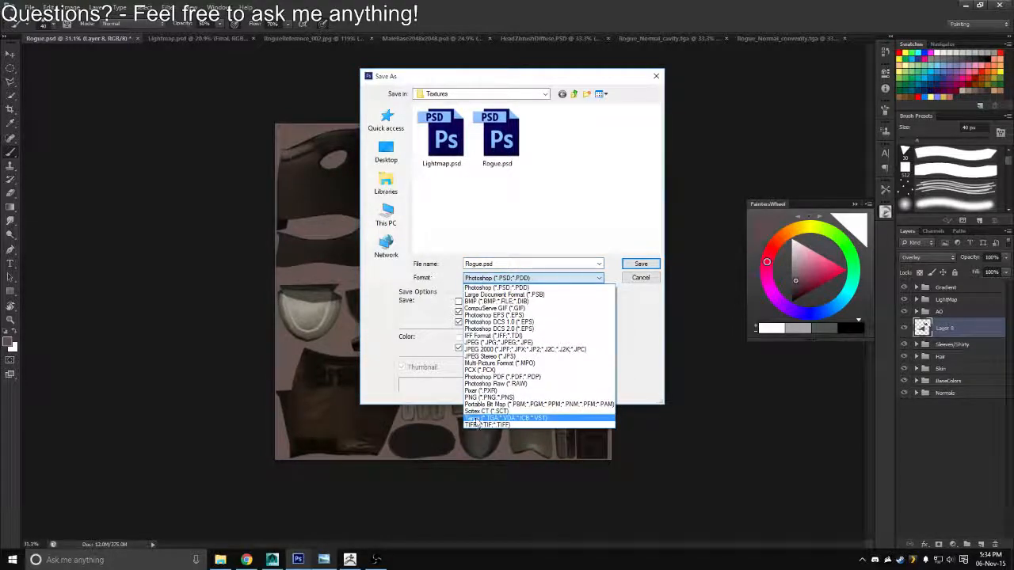
click(485, 418)
double_click(451, 141)
key(Return)
Switch to Maya, reload the Rogue_Diffuse.tga texture and examine the cape from the front and behind
key(alt+Tab)
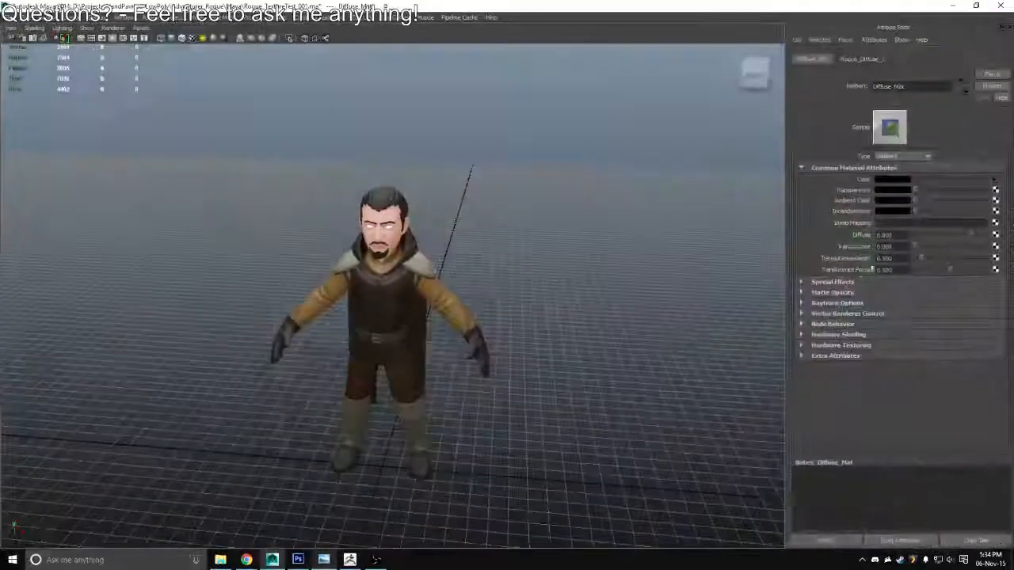
drag(679, 186, 737, 150)
scroll(396, 297, up, 6)
click(996, 183)
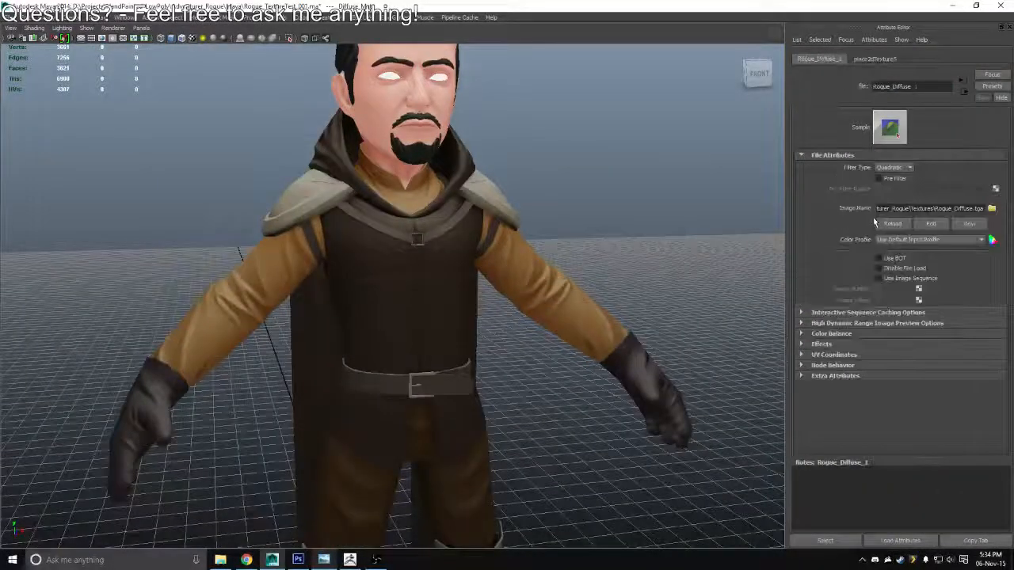
click(891, 224)
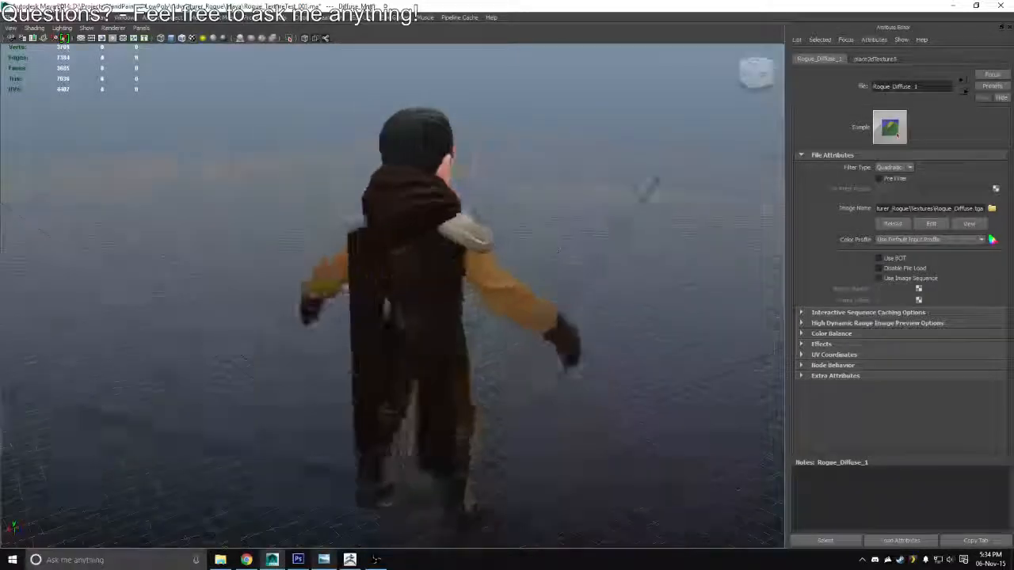
Switch to Photoshop and lower the opacity of the Overlay cape tint layer to 48%
key(alt+Tab)
click(975, 259)
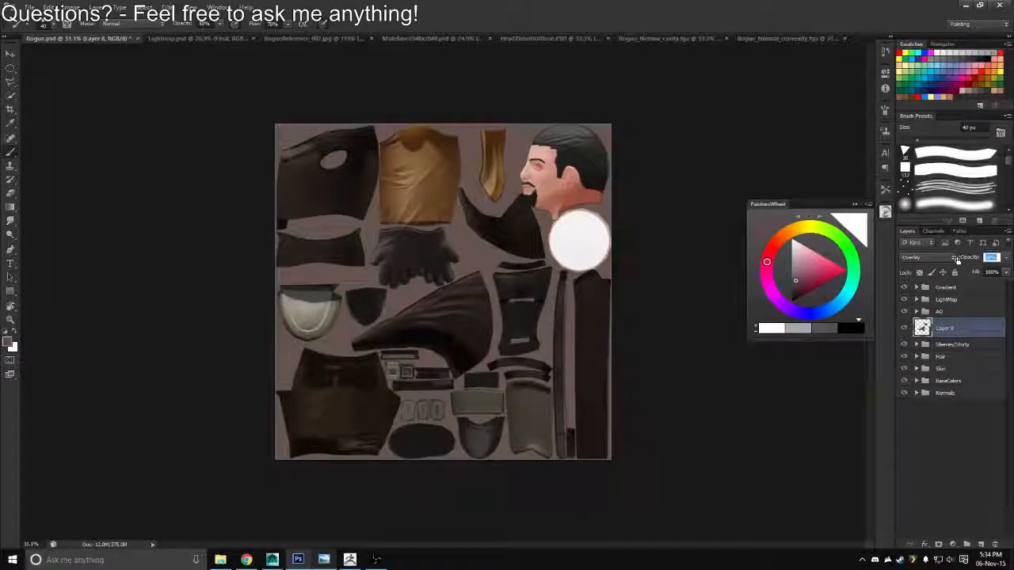
drag(950, 260, 973, 266)
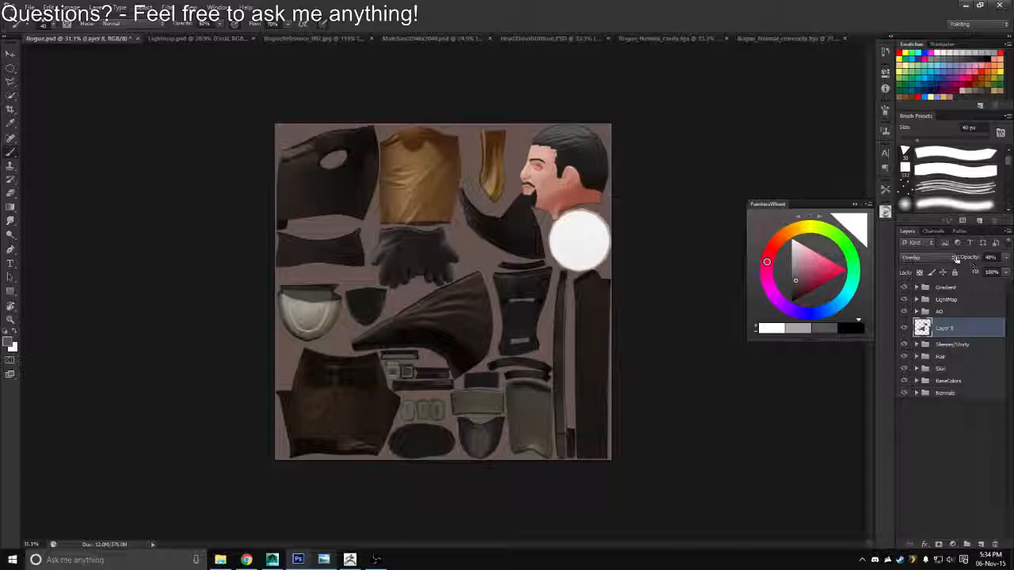
Save the texture with the softened cape tint as a Targa copy, replacing Rogue_Diffuse.tga
key(ctrl+shift+s)
click(532, 278)
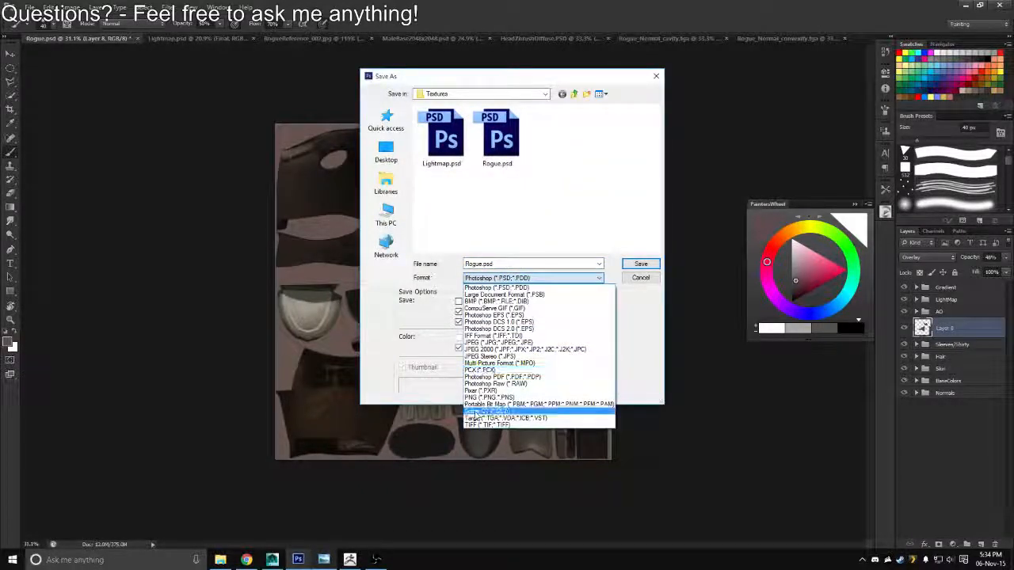
click(476, 418)
double_click(450, 154)
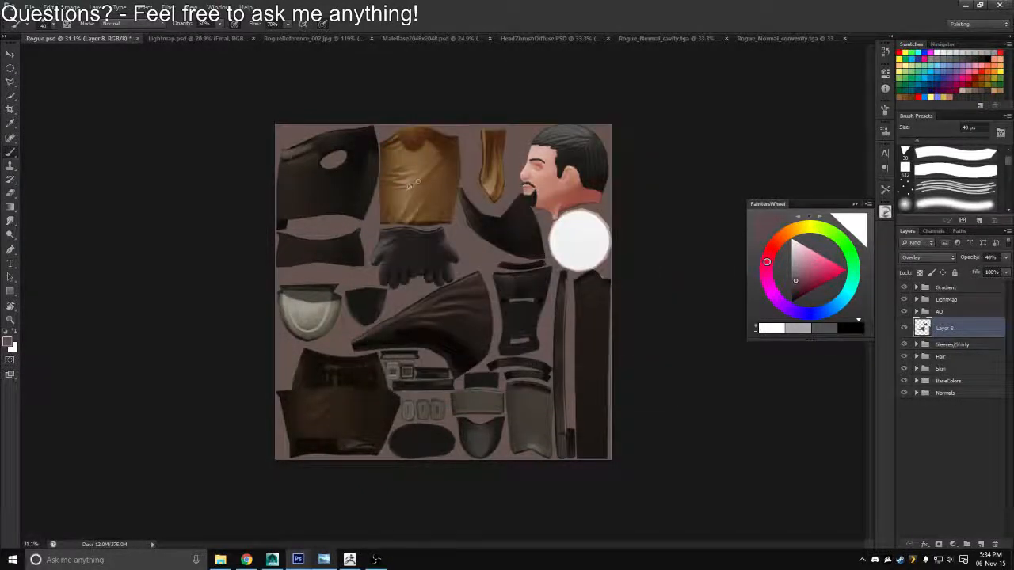
Switch to Maya, reload the Rogue_Diffuse.tga texture and examine the softened cape tint around the model
key(alt+Tab)
click(888, 227)
scroll(433, 234, down, 4)
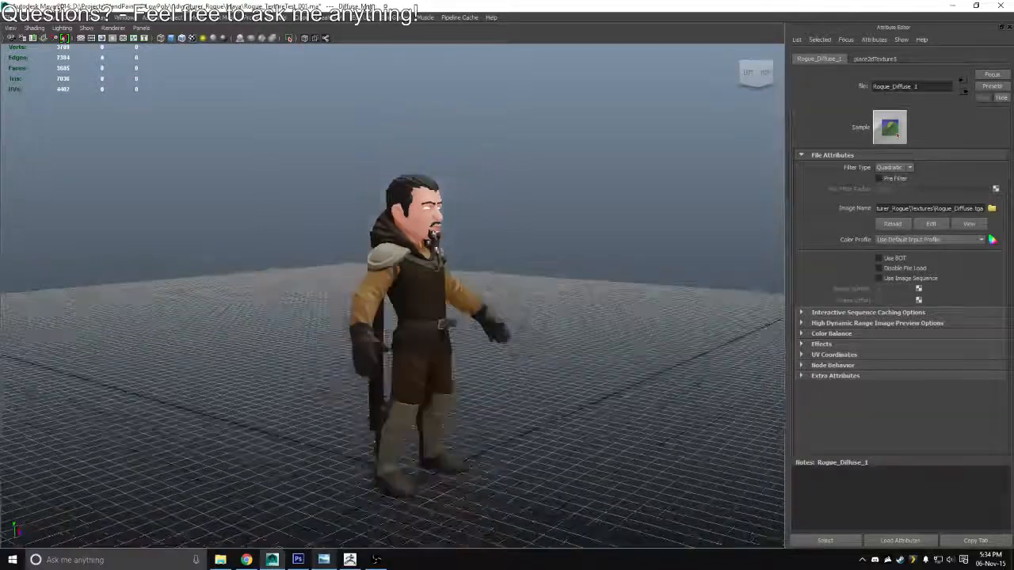
drag(433, 234, 828, 257)
Back in Photoshop, rename the tint layer Cape, put it in a new group named Cape and reselect the layer
key(alt+Tab)
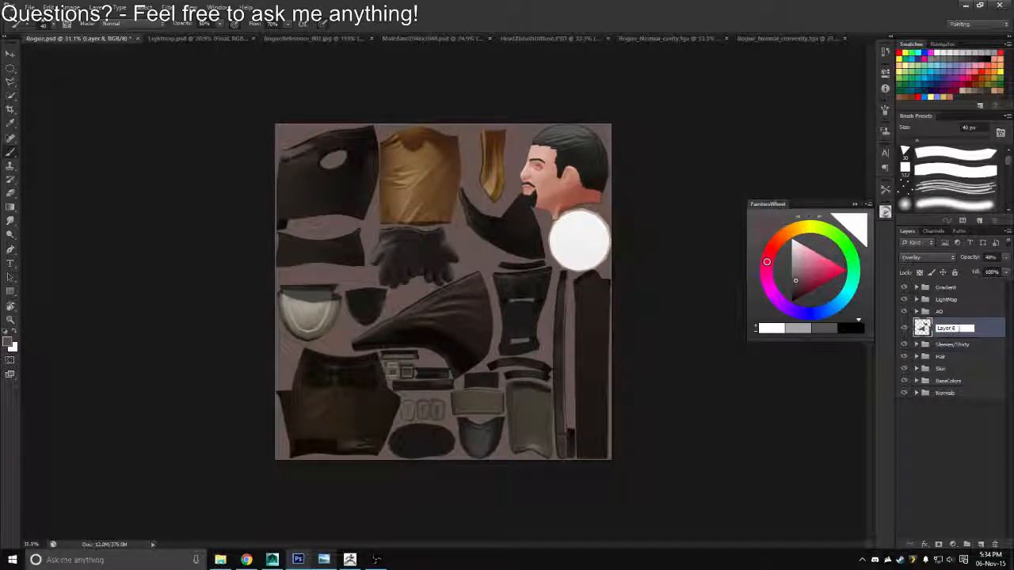
text(Cape)
key(Return)
key(ctrl+g)
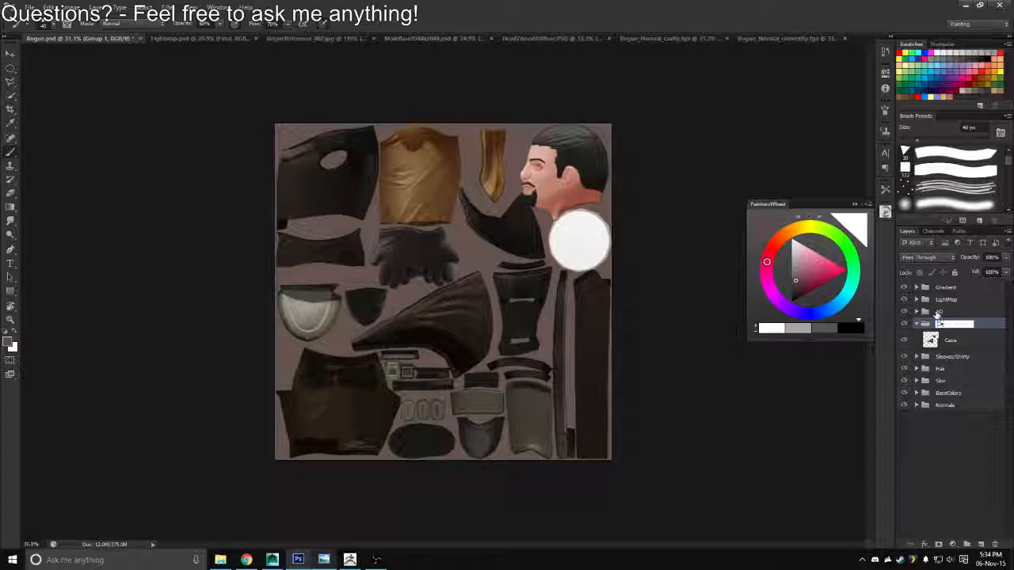
text(Cape)
key(Return)
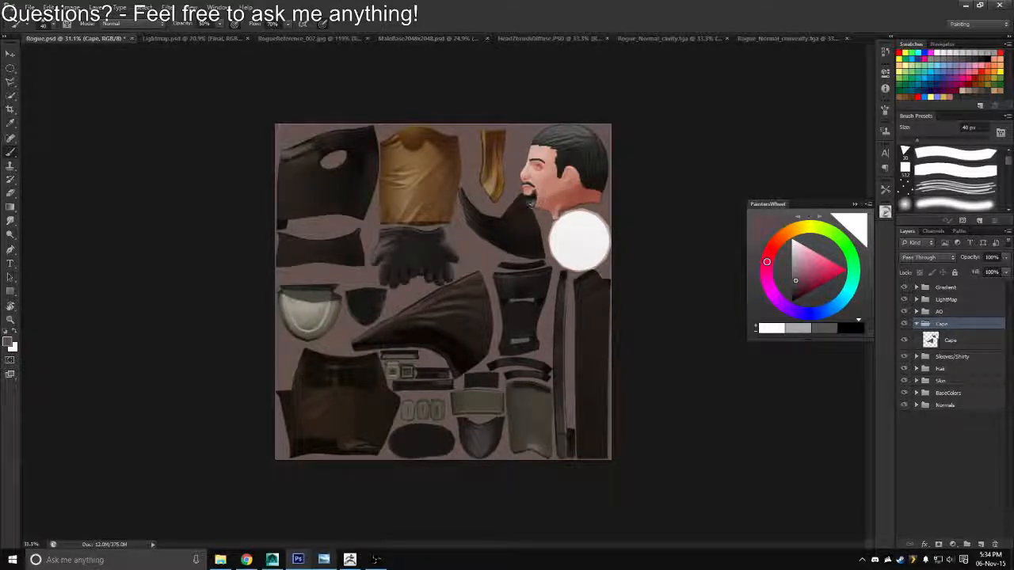
key(z)
drag(531, 203, 545, 323)
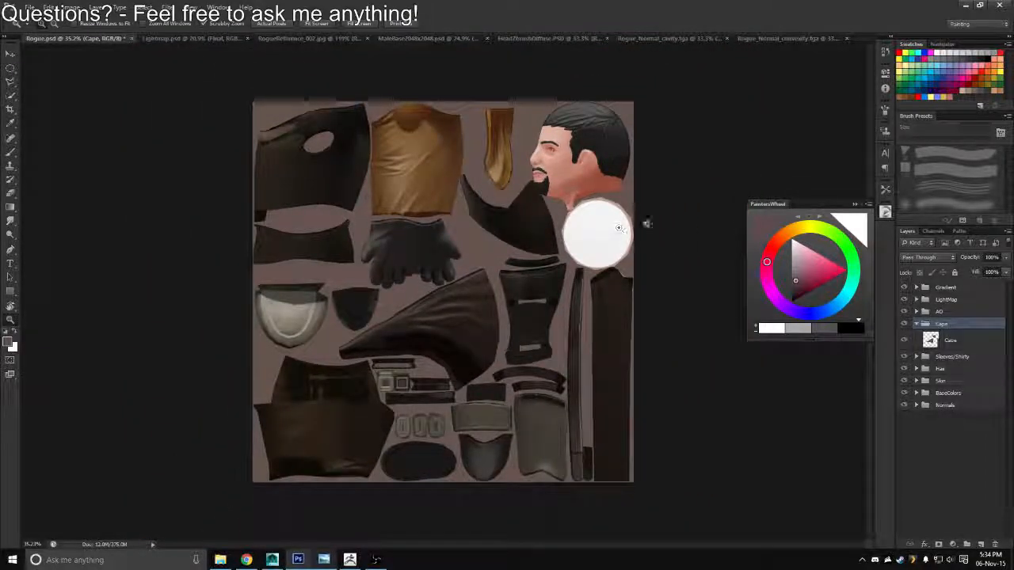
click(943, 341)
key(ctrl+u)
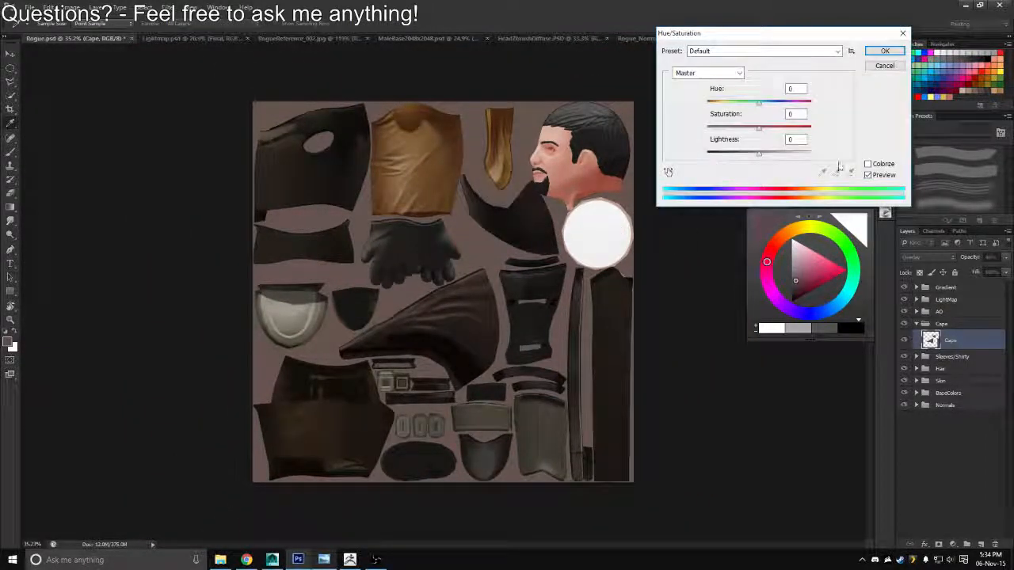
click(867, 164)
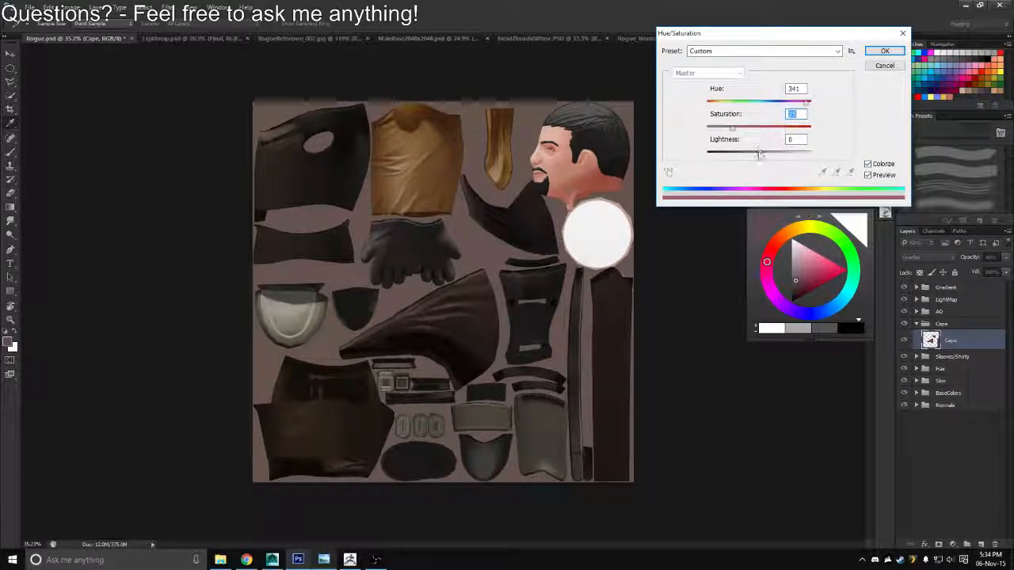
drag(759, 153, 794, 143)
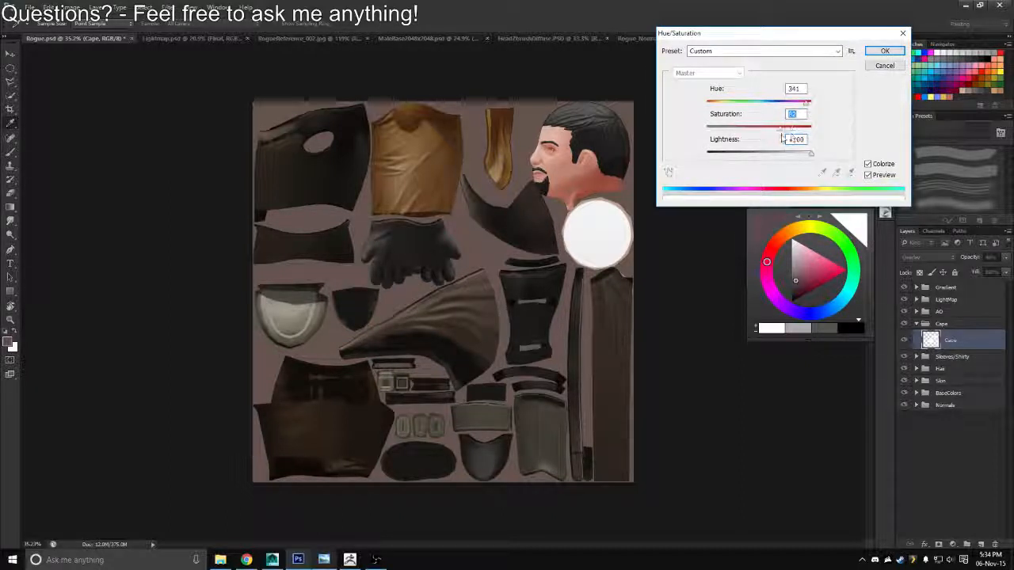
drag(800, 106, 756, 103)
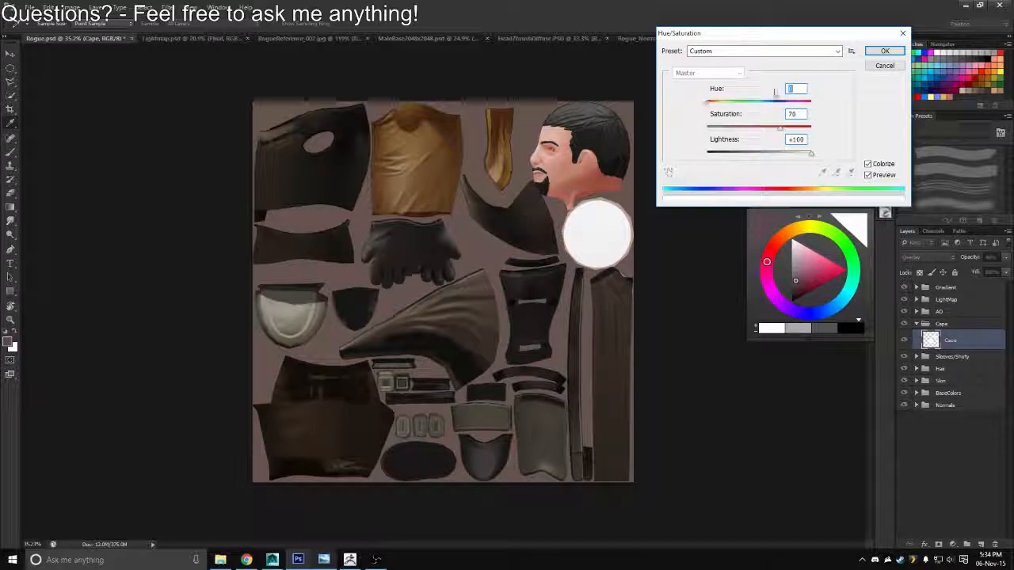
click(884, 51)
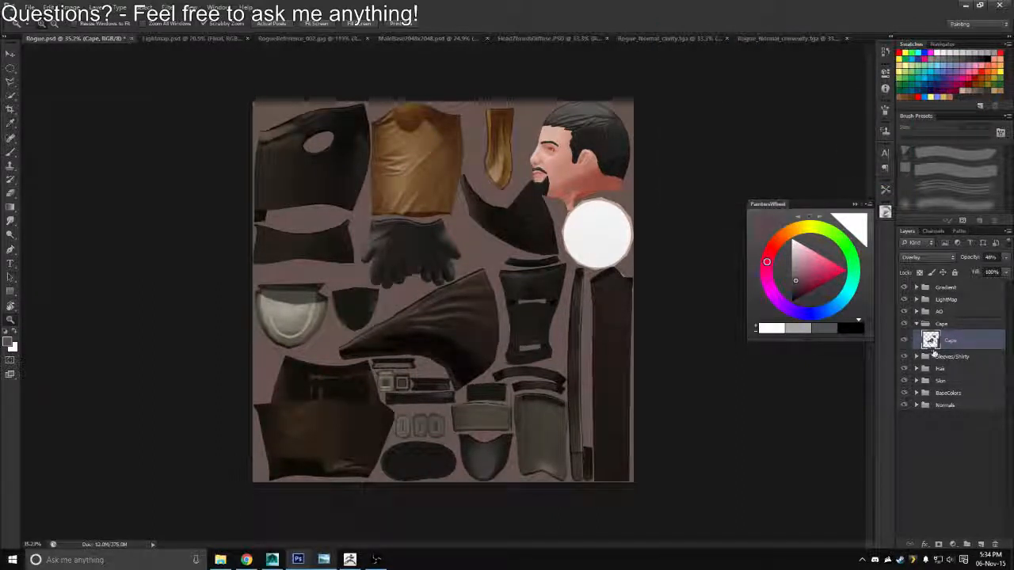
key(ctrl+u)
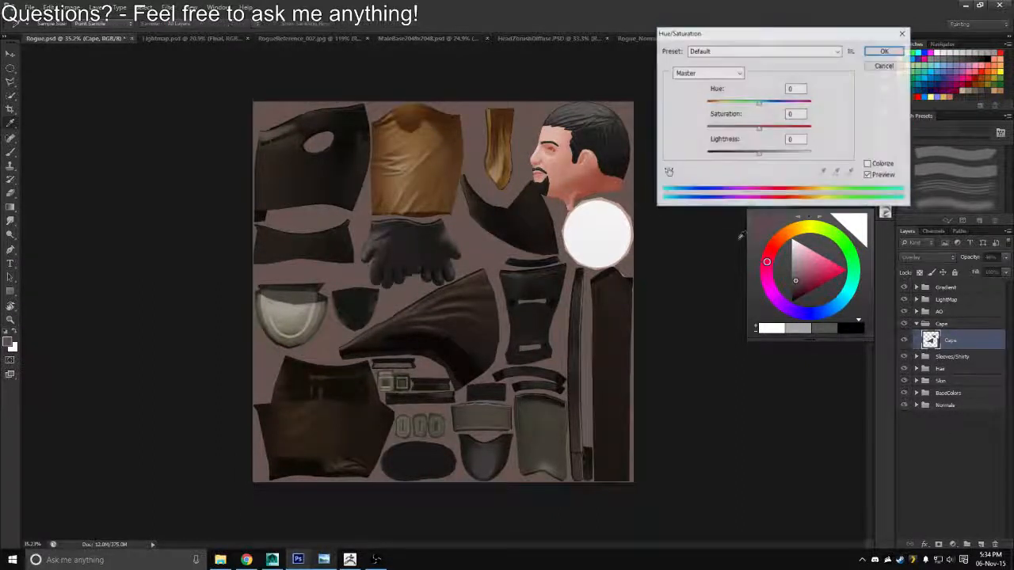
click(868, 164)
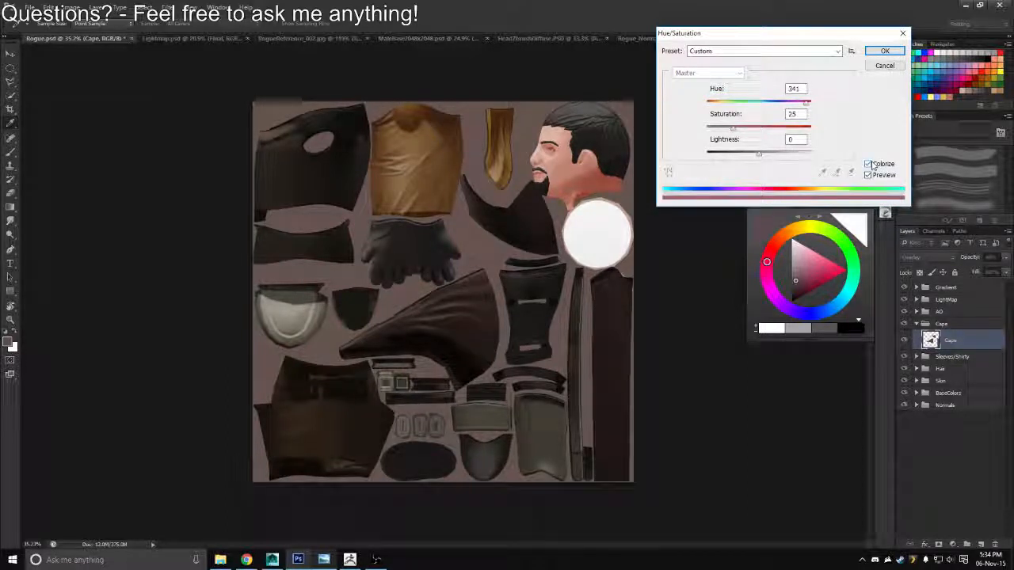
mouse_move(708, 104)
mouse_down()
mouse_move(807, 104)
mouse_move(716, 103)
mouse_move(737, 104)
mouse_move(752, 129)
mouse_move(713, 104)
mouse_up()
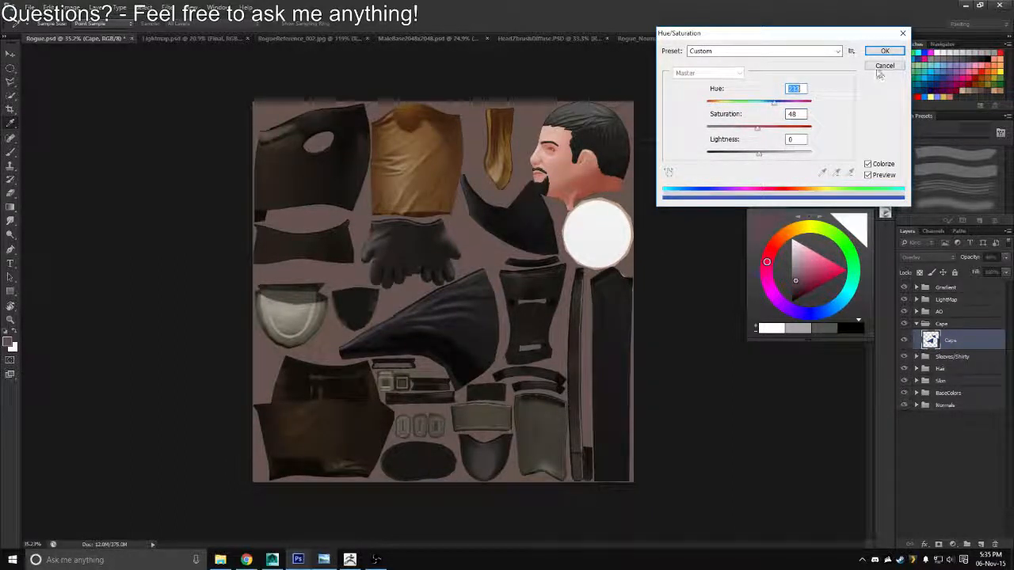
key(Return)
Add a Hue/Saturation adjustment layer above the Cape layer and clip it to that layer
click(953, 544)
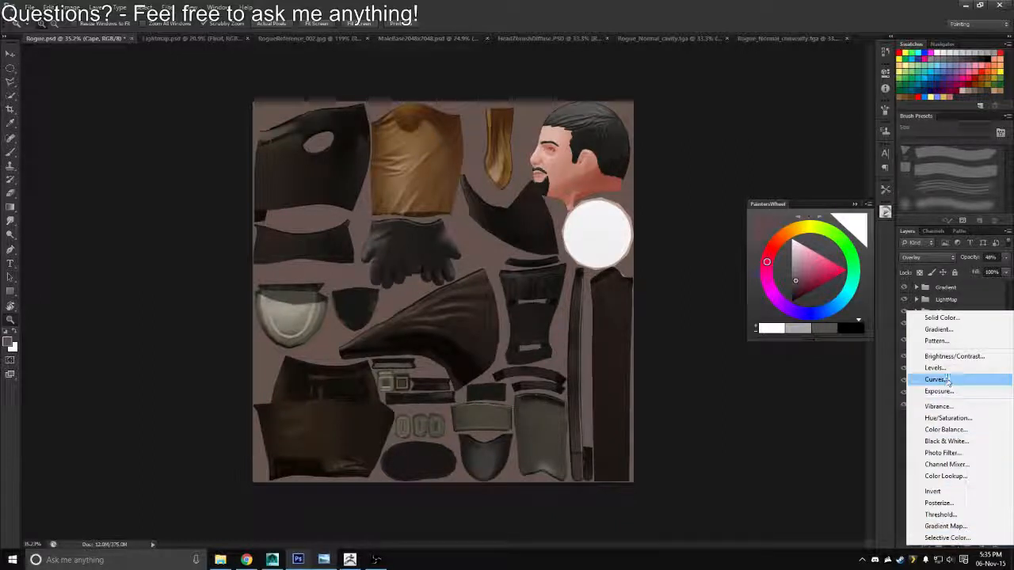
click(948, 417)
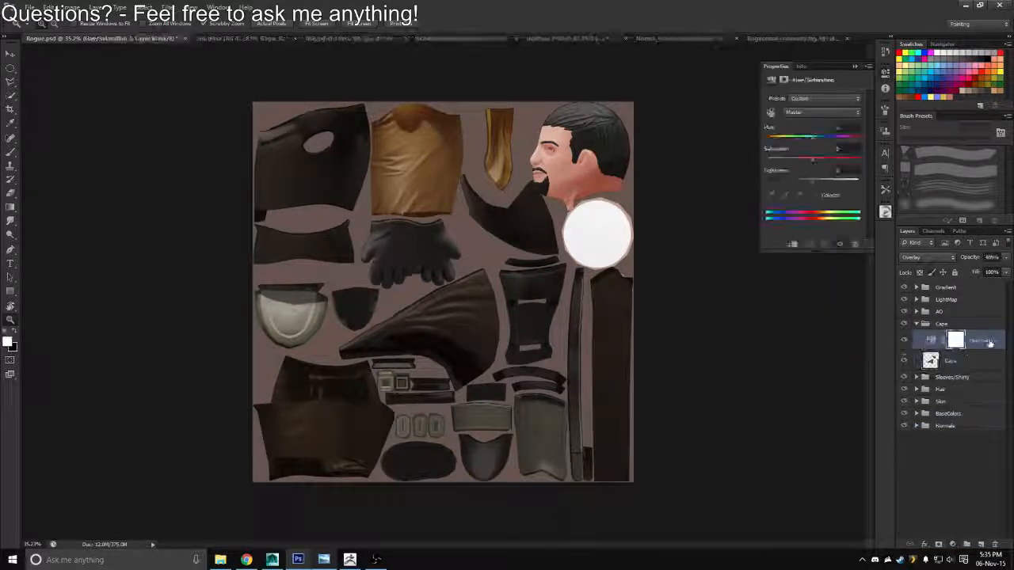
right_click(911, 341)
click(902, 315)
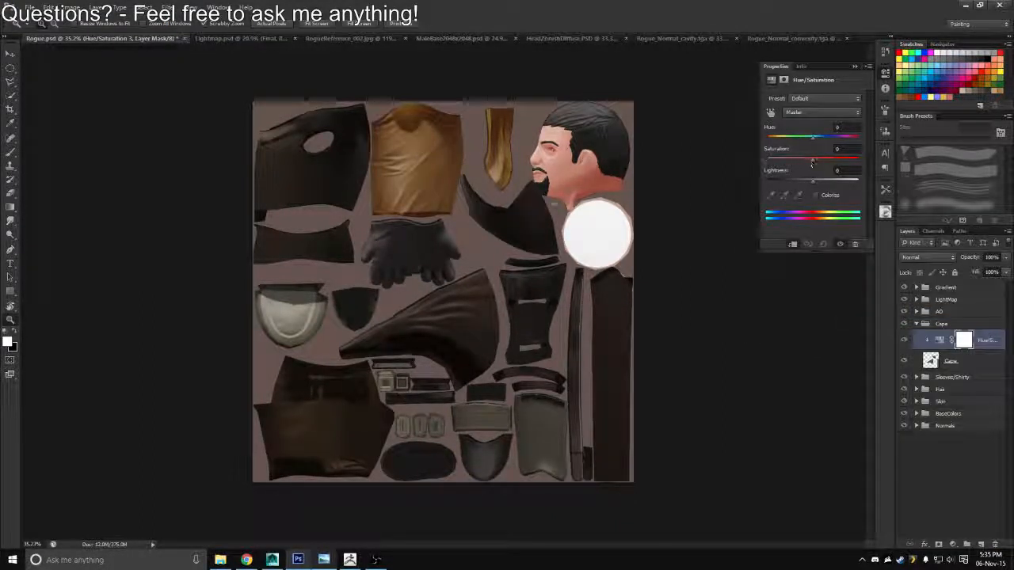
Shift the cape tint with the clipped adjustment to hue -121, saturation +70 and lightness -3
key(ctrl+plus)
drag(580, 219, 496, 134)
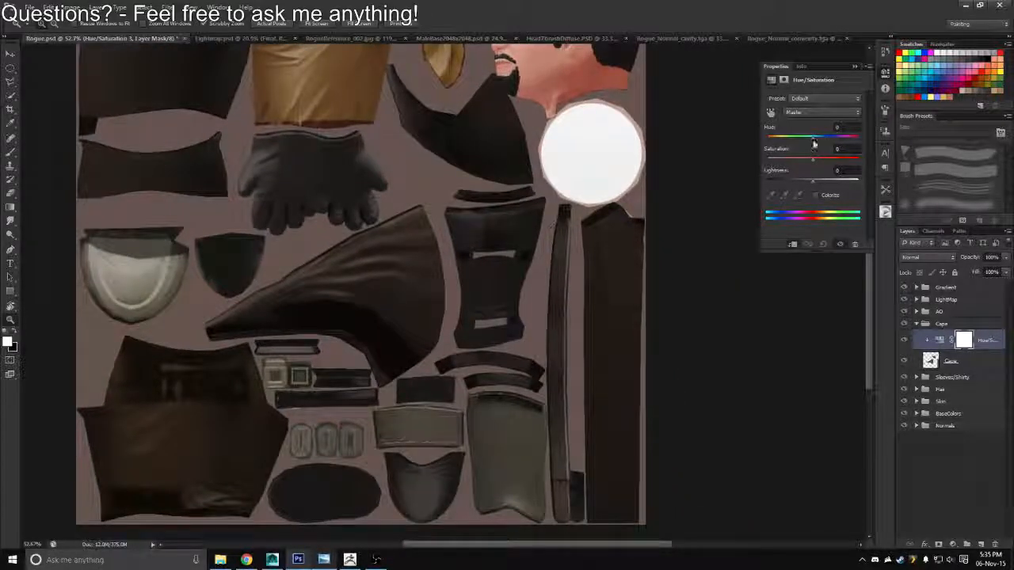
drag(811, 160, 794, 141)
drag(814, 182, 890, 176)
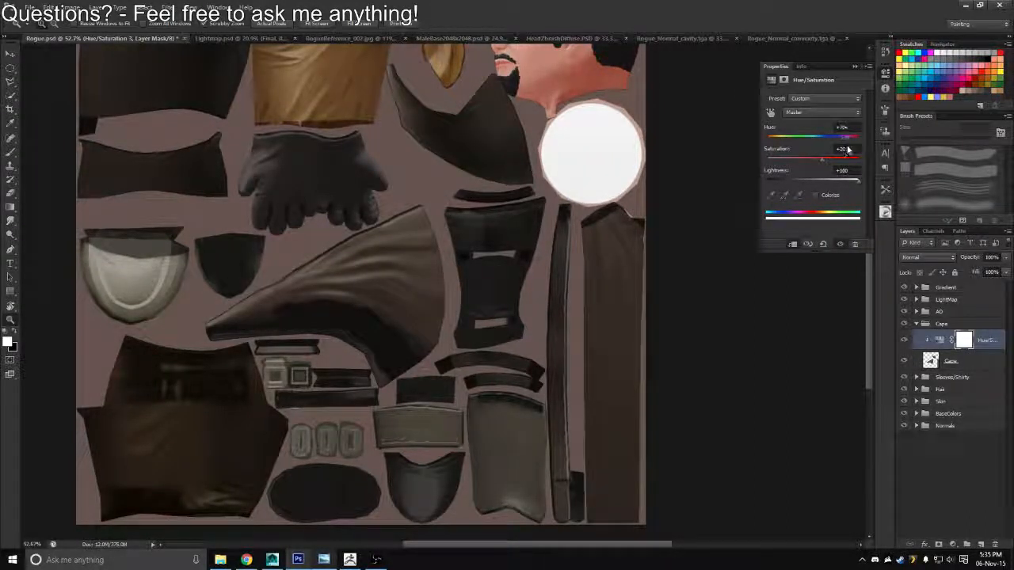
drag(833, 181, 827, 175)
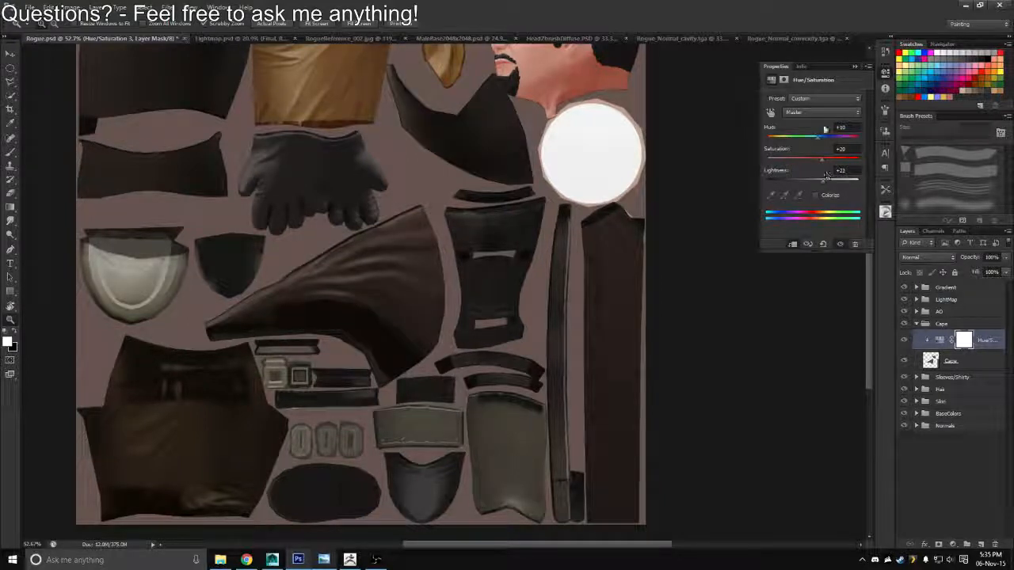
drag(818, 141, 790, 141)
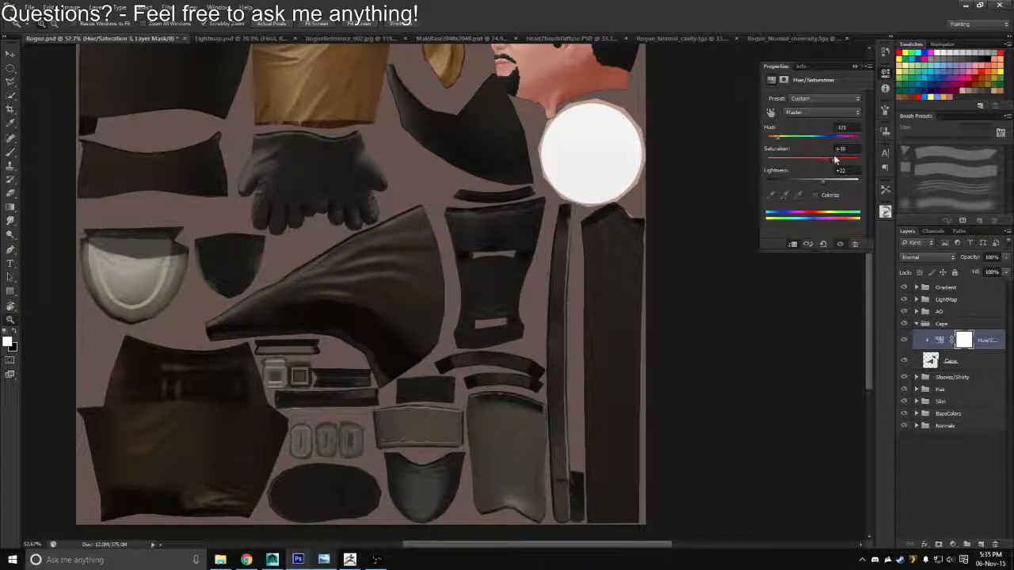
drag(840, 161, 808, 182)
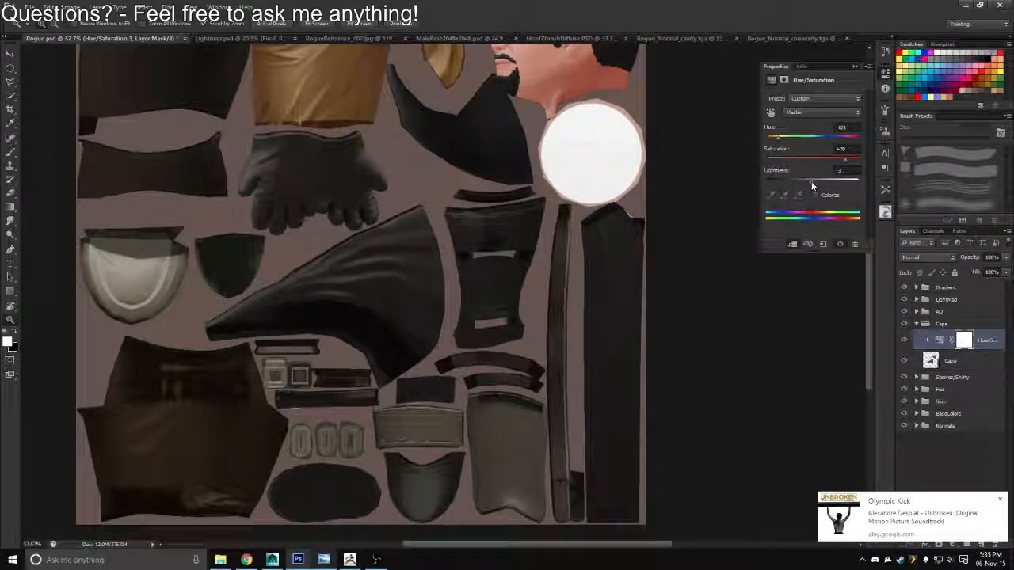
Save the texture with the recoloured cape as a Targa copy over Rogue_Diffuse.tga
key(ctrl+shift+s)
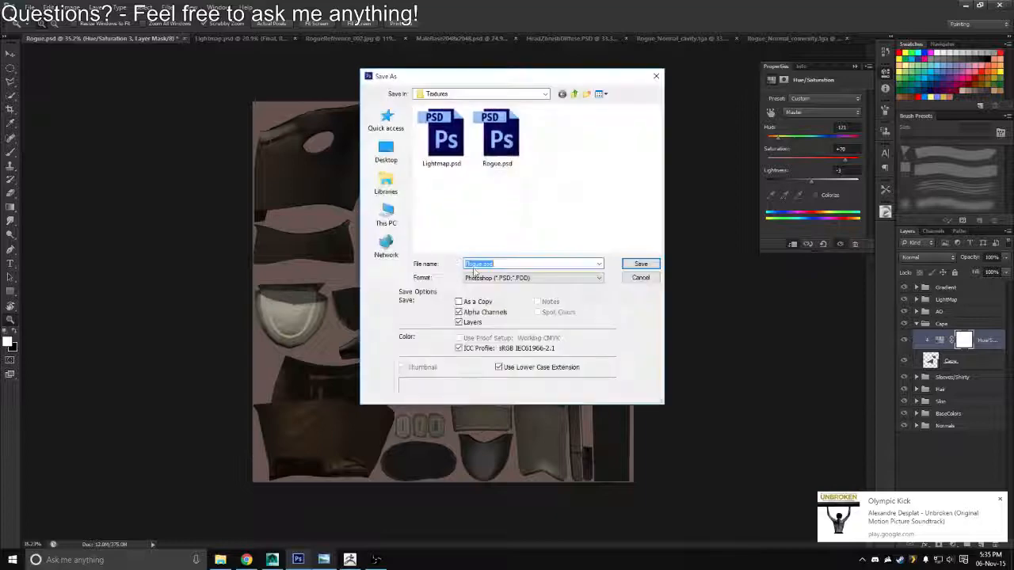
click(493, 417)
double_click(437, 141)
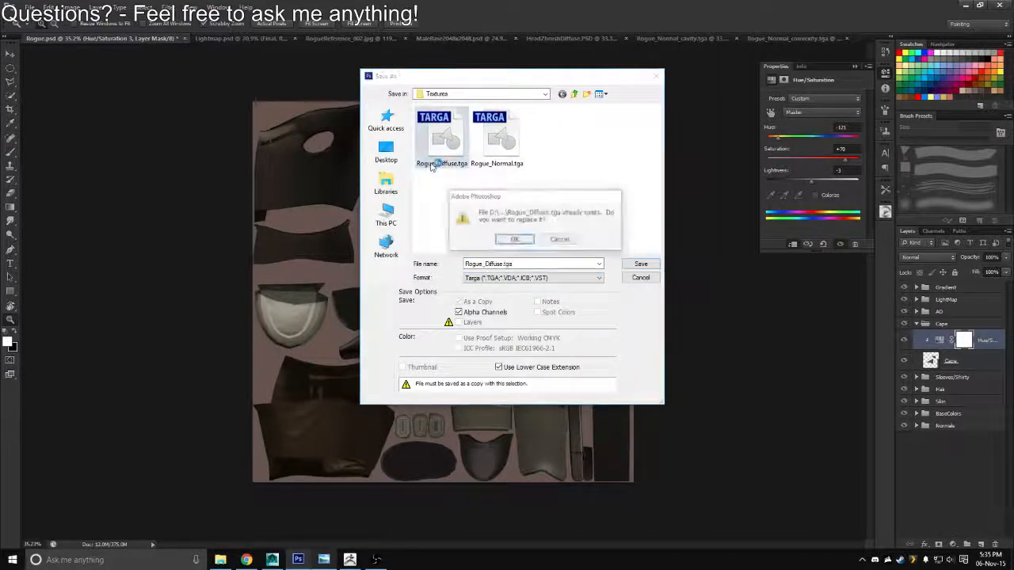
key(y)
Switch to Maya and examine the recoloured cape by viewing the character from different sides
key(alt+Tab)
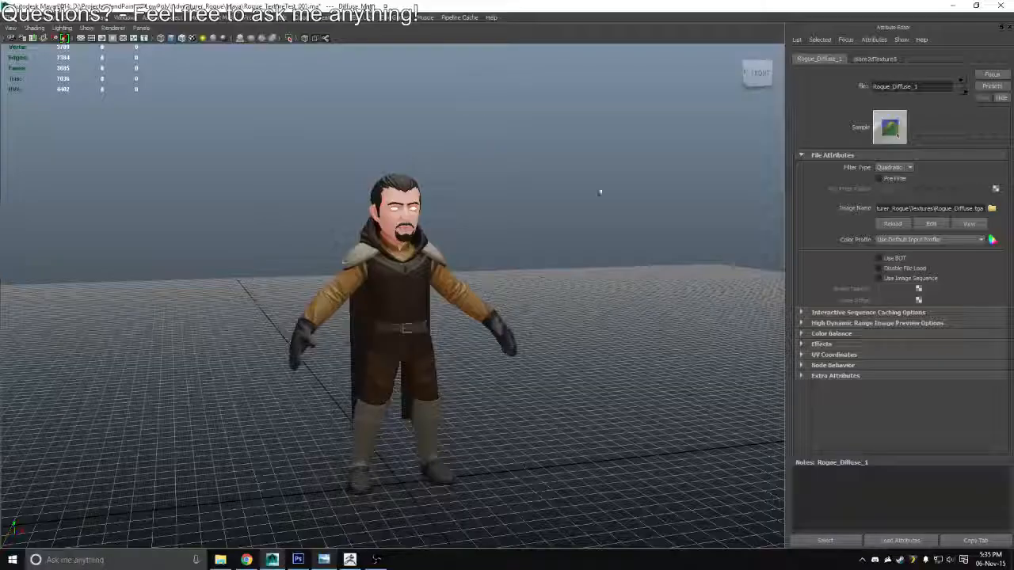
drag(599, 192, 188, 244)
scroll(443, 246, down, 3)
Return to Photoshop and look at the Rogue_Normal_cavity.tga map, ending back on Rogue.psd
key(alt+Tab)
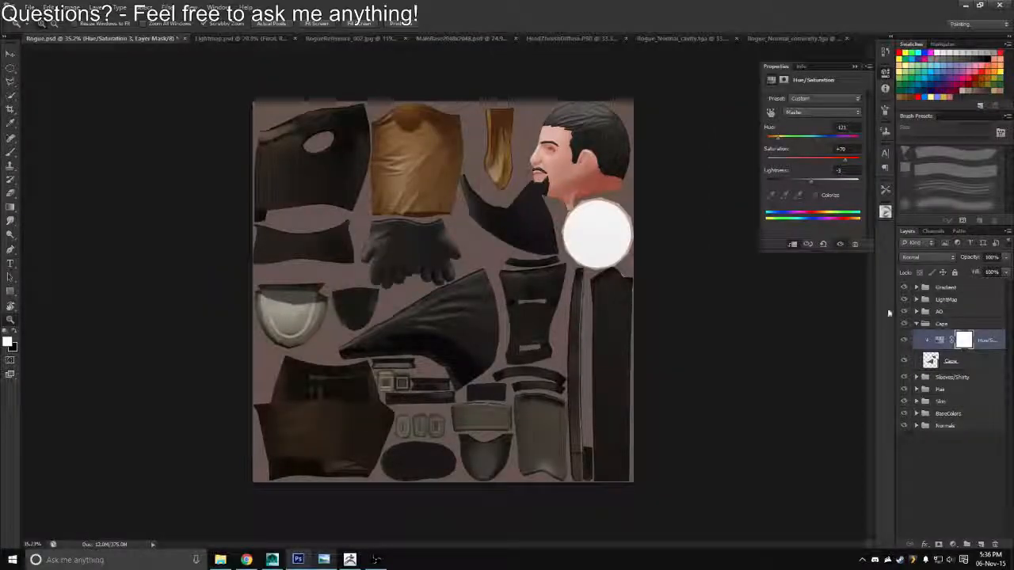
click(677, 38)
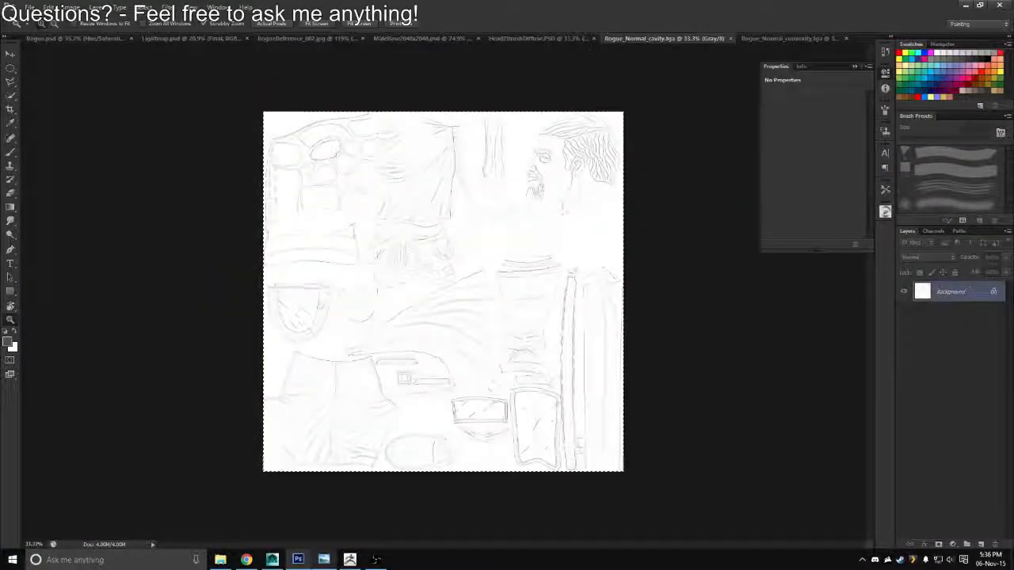
click(109, 38)
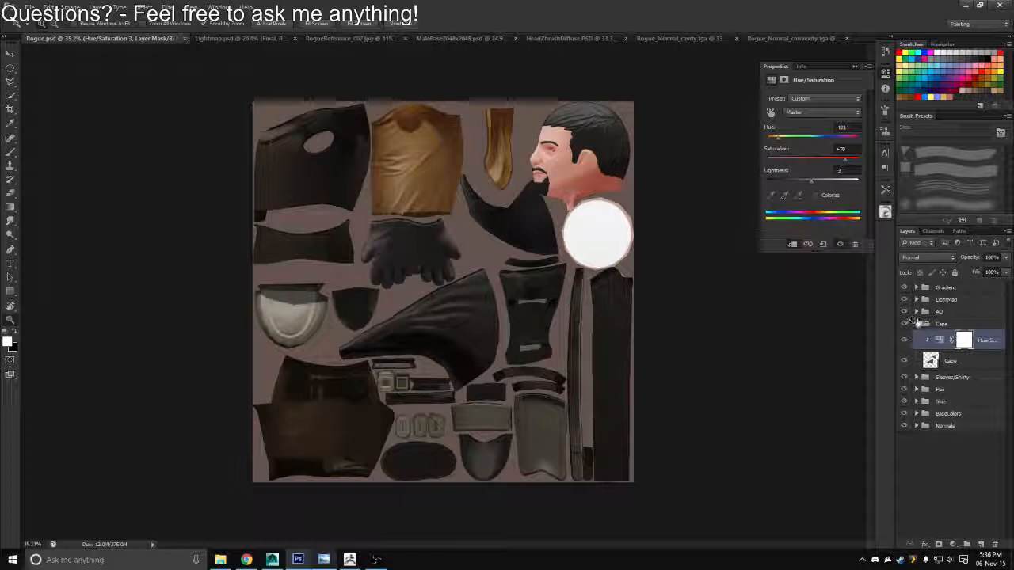
Duplicate the Con/Cav group from Sleeves/Shirty to the top of the Cape group and expand the copy
click(917, 377)
click(947, 389)
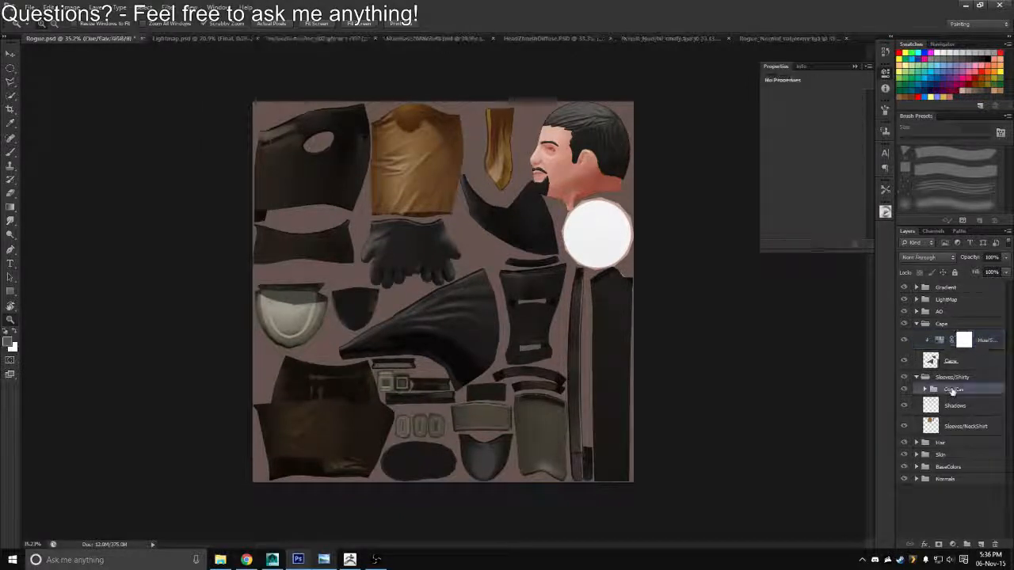
drag(947, 390, 951, 333)
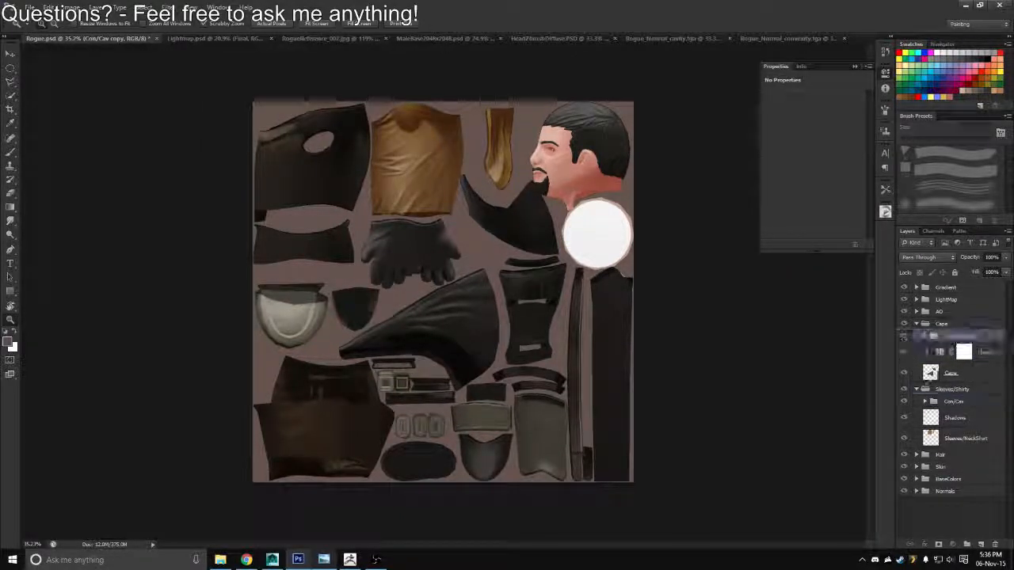
click(916, 389)
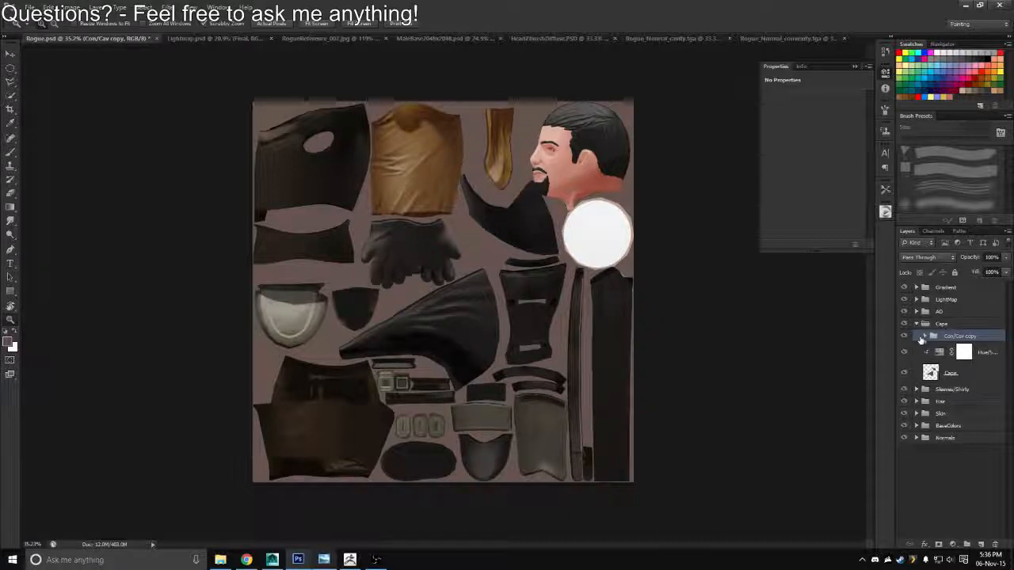
click(925, 337)
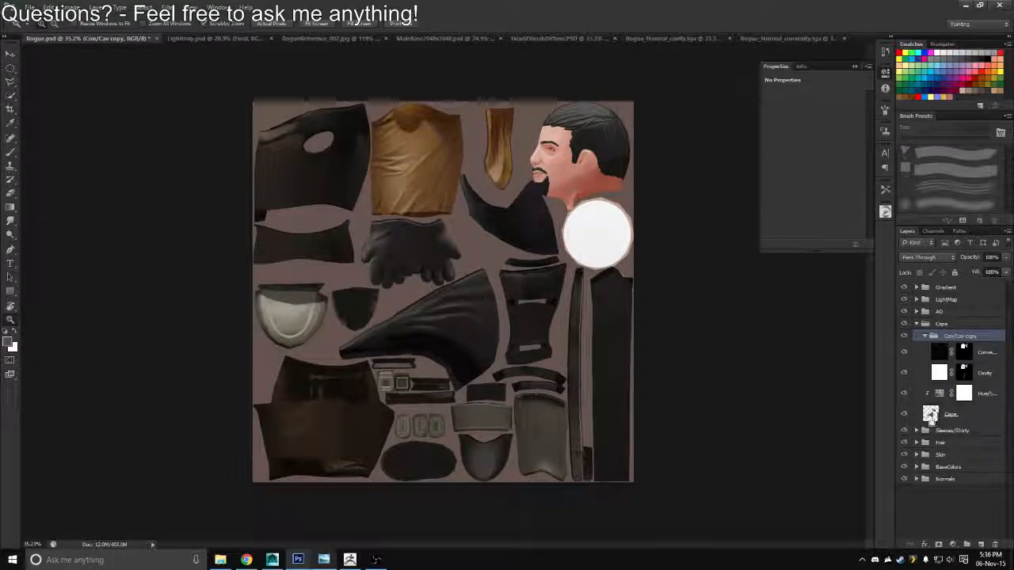
Replace the Cavity layer's mask in the copied Con/Cav group with a mask made from the Cape layer's outline
ctrl+click(930, 417)
drag(964, 373, 981, 544)
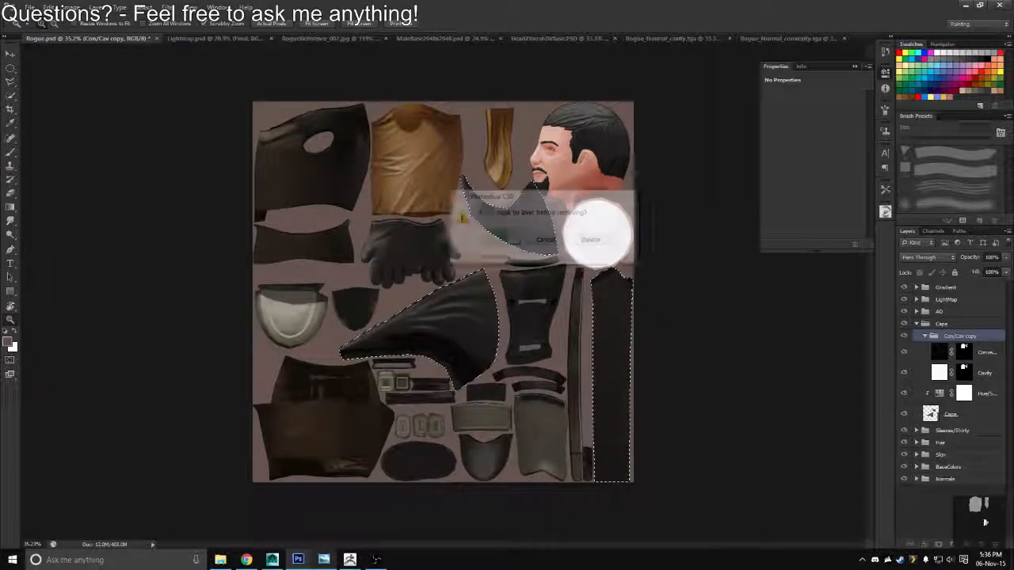
click(589, 239)
click(982, 373)
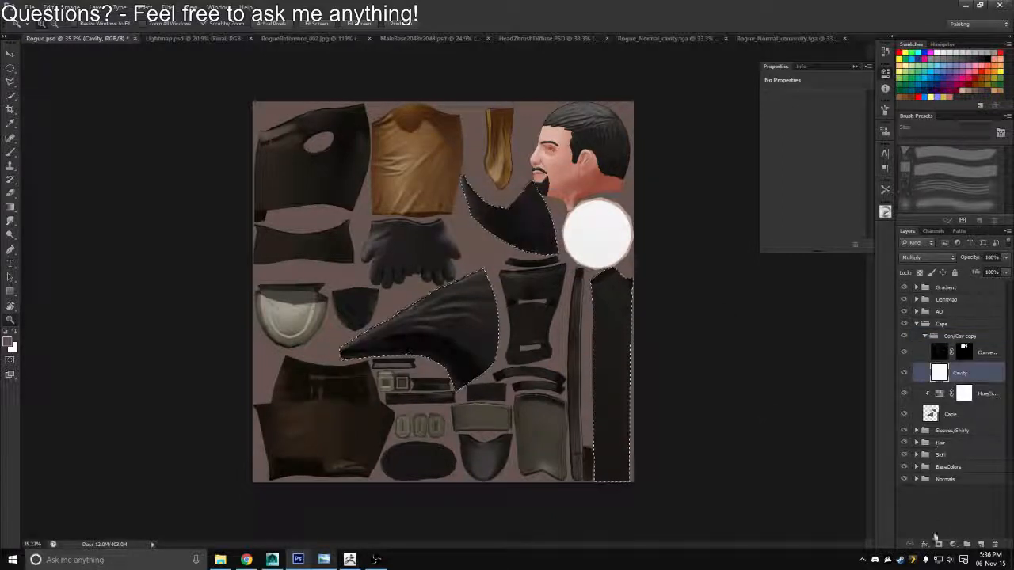
click(938, 544)
Replace the Convexity layer's mask in the copied group with a mask in the shape of the cape pieces
drag(966, 355, 980, 544)
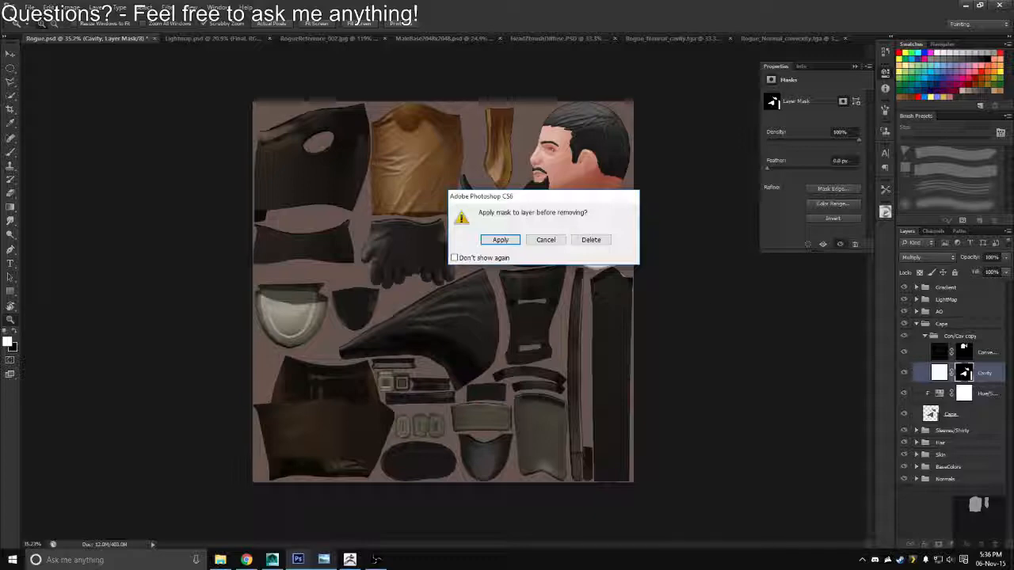
key(Return)
ctrl+click(945, 353)
click(948, 354)
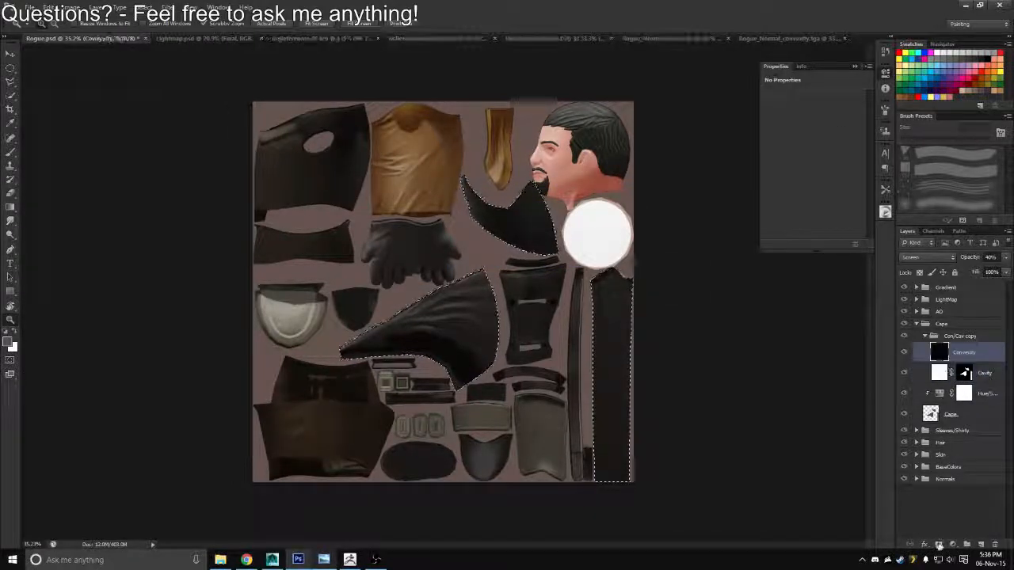
click(939, 544)
Compare the cape with the Convexity layer hidden and shown, and set that layer's opacity to 100%
drag(493, 331, 693, 312)
click(905, 354)
click(937, 371)
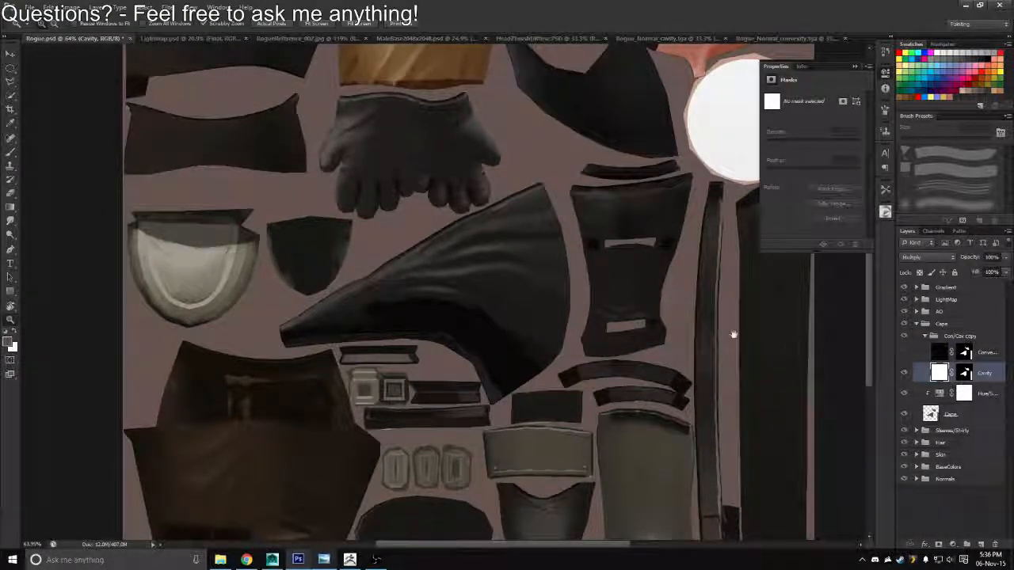
drag(733, 334, 722, 324)
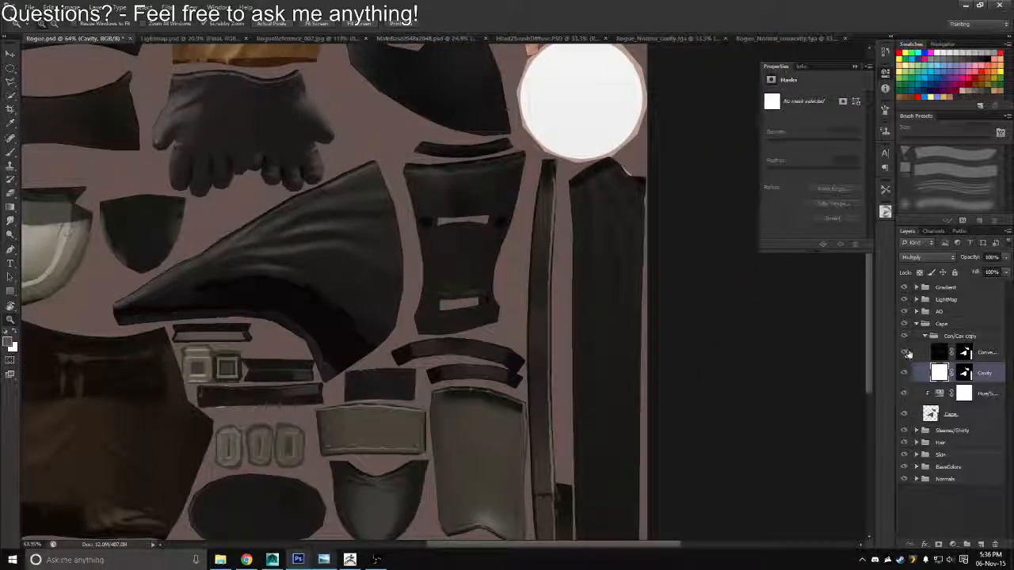
click(939, 353)
click(991, 258)
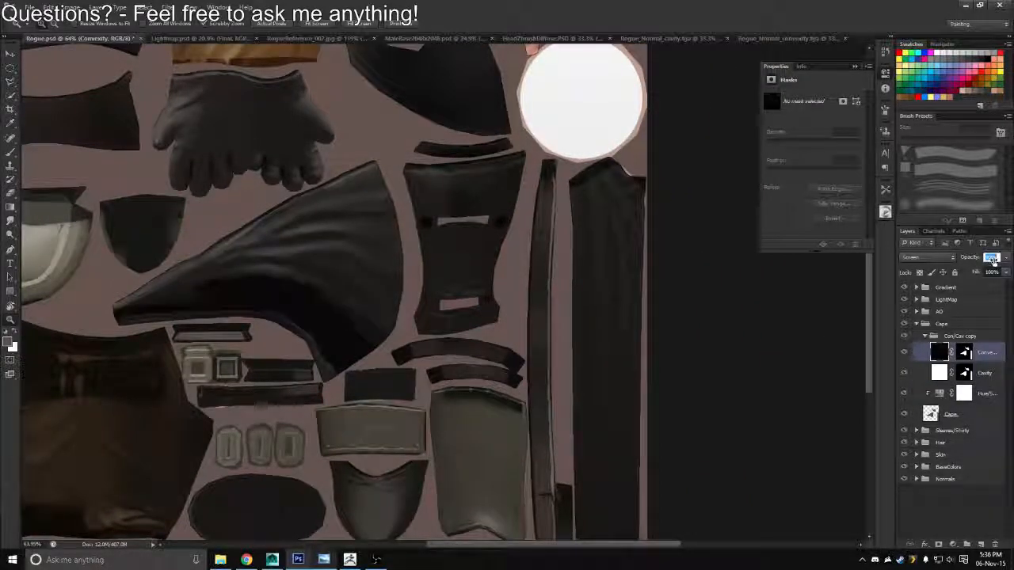
drag(1011, 272, 1012, 271)
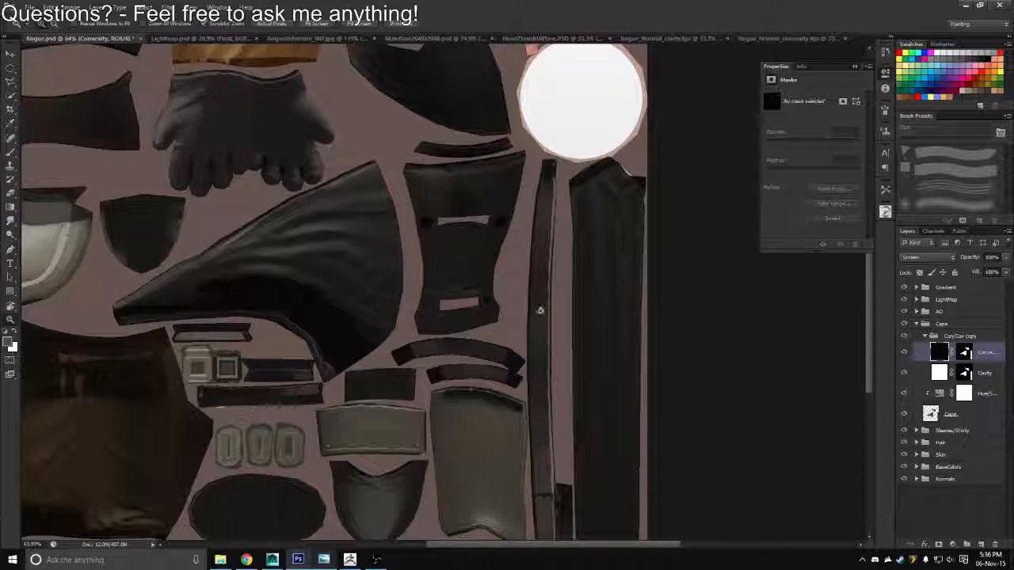
drag(532, 309, 494, 308)
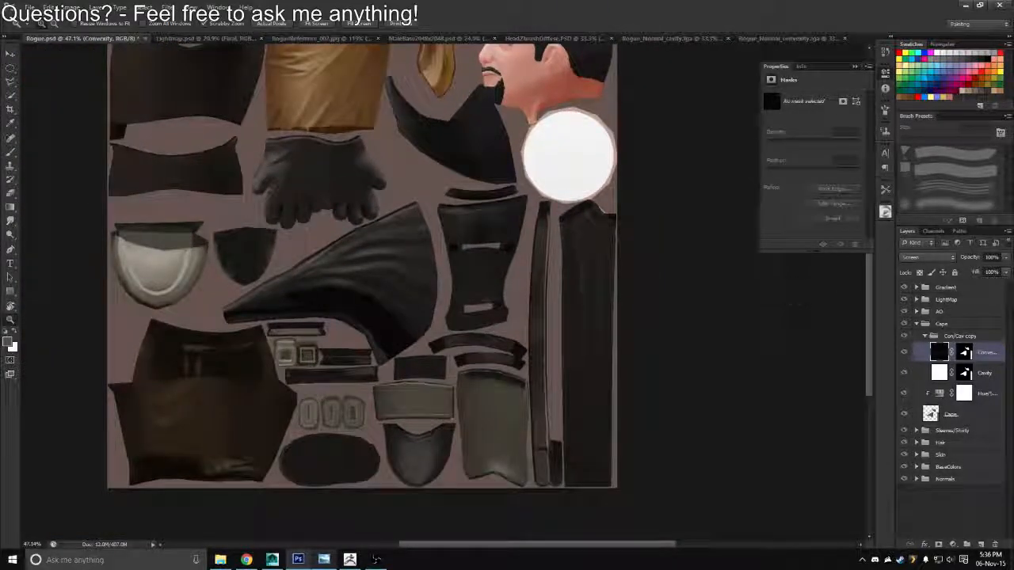
Duplicate the Convexity layer and merge it with its copy into one layer, keeping the cape outline as a selection
key(ctrl+j)
key(ctrl+j)
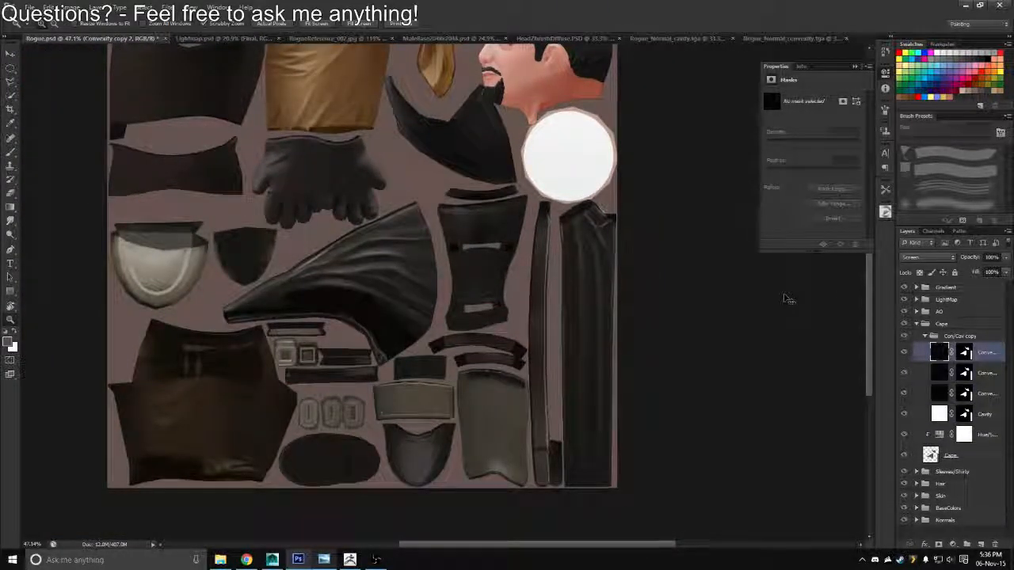
key(ctrl+z)
shift+click(939, 377)
key(ctrl+e)
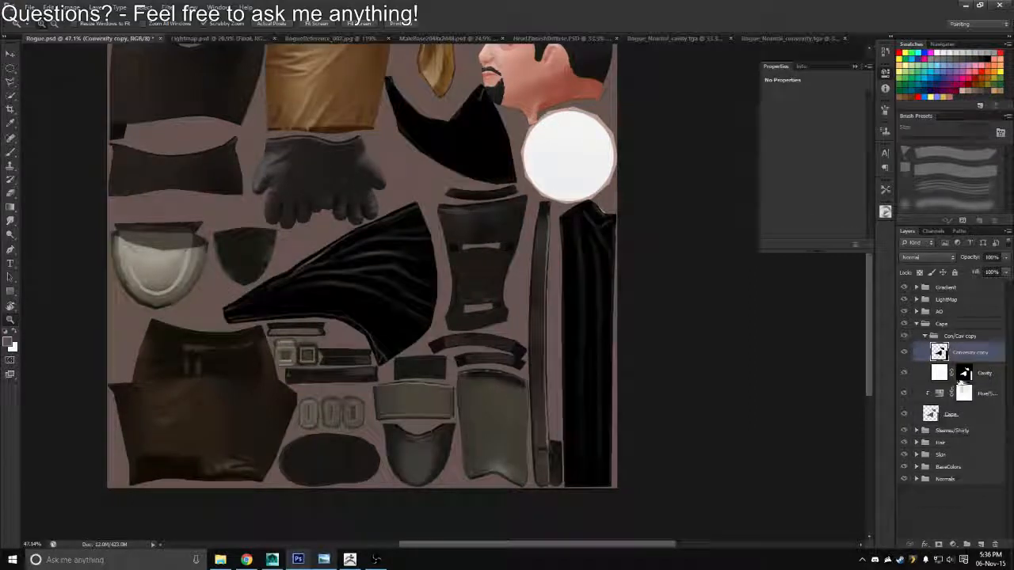
key(ctrl+z)
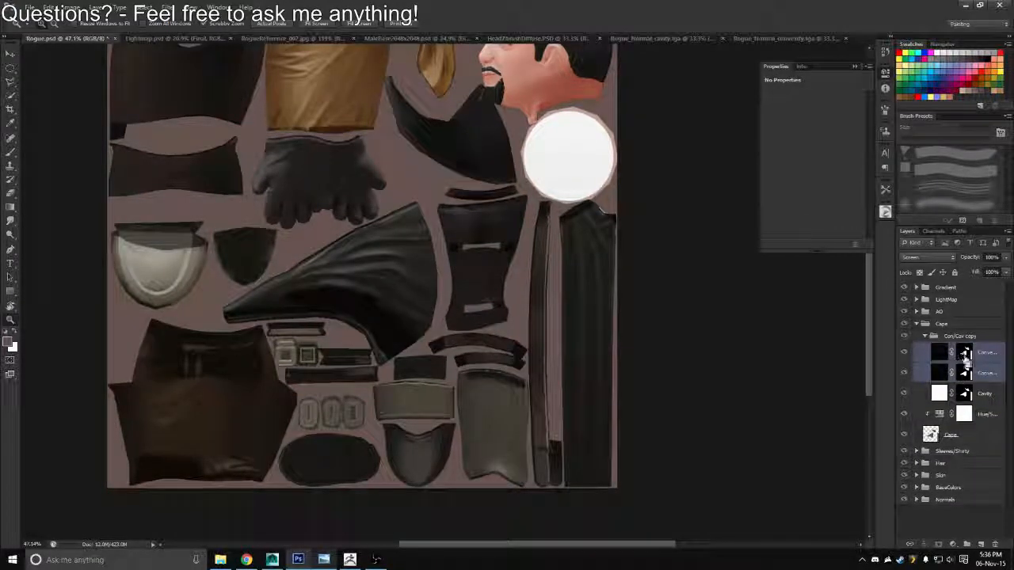
key(ctrl+e)
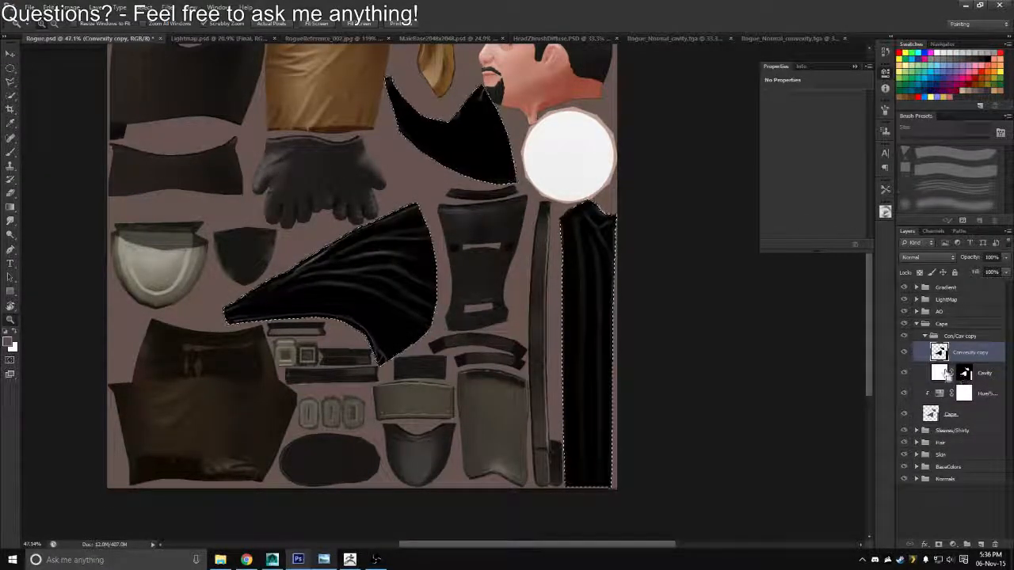
Set the merged Convexity copy layer to Screen blending and mask it with the cape selection
click(925, 259)
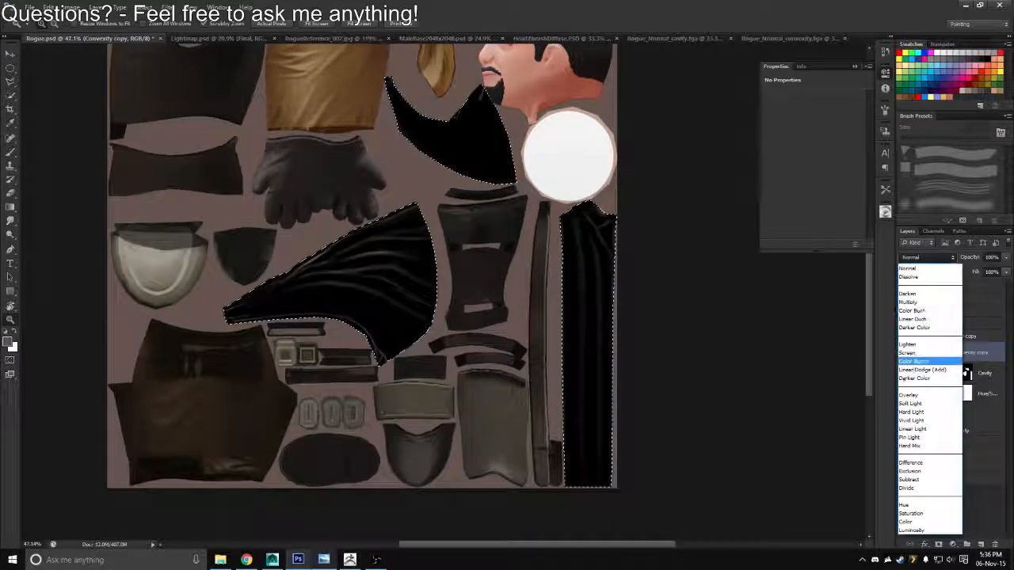
click(948, 353)
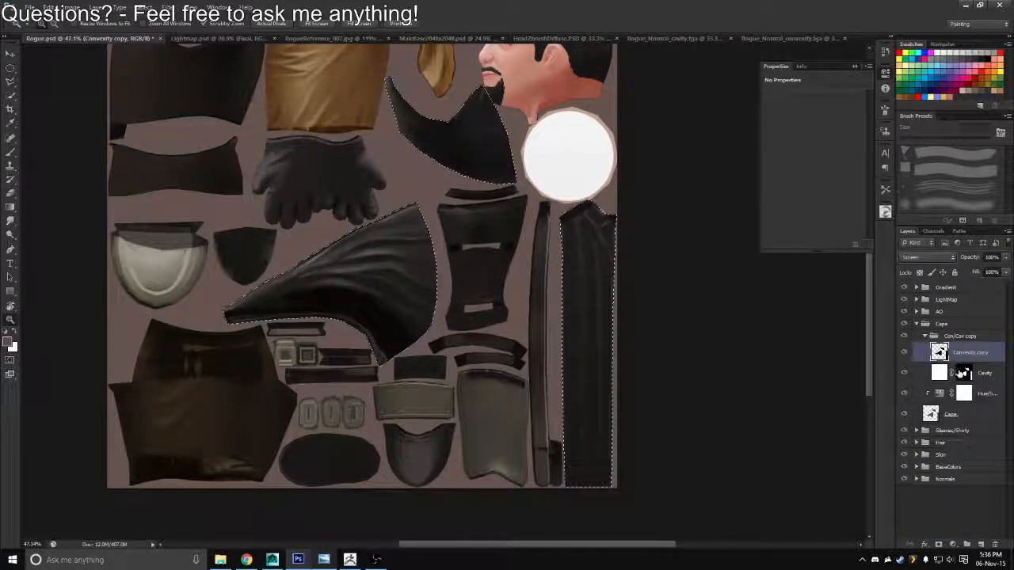
click(937, 539)
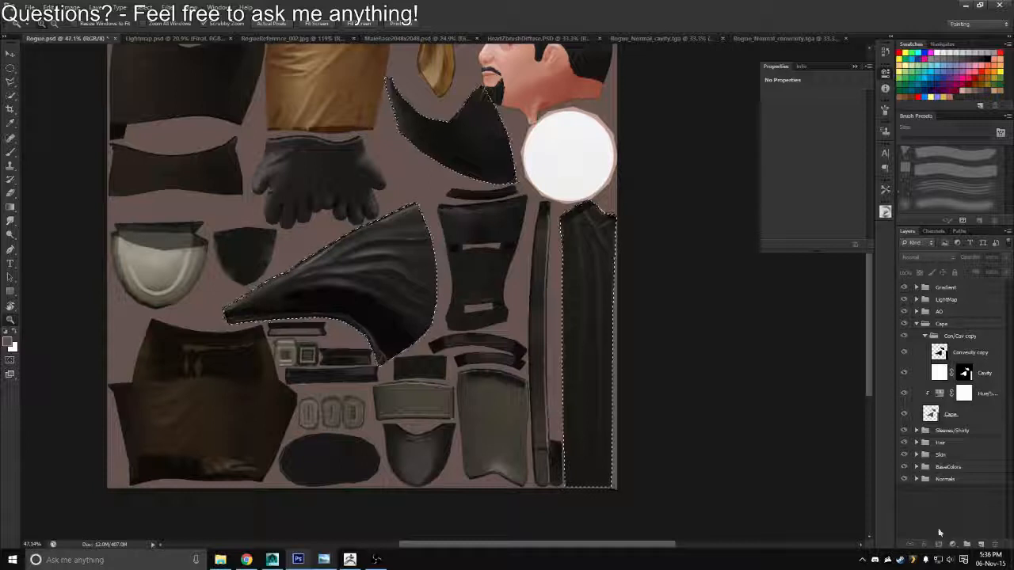
click(953, 356)
click(939, 545)
drag(515, 315, 643, 307)
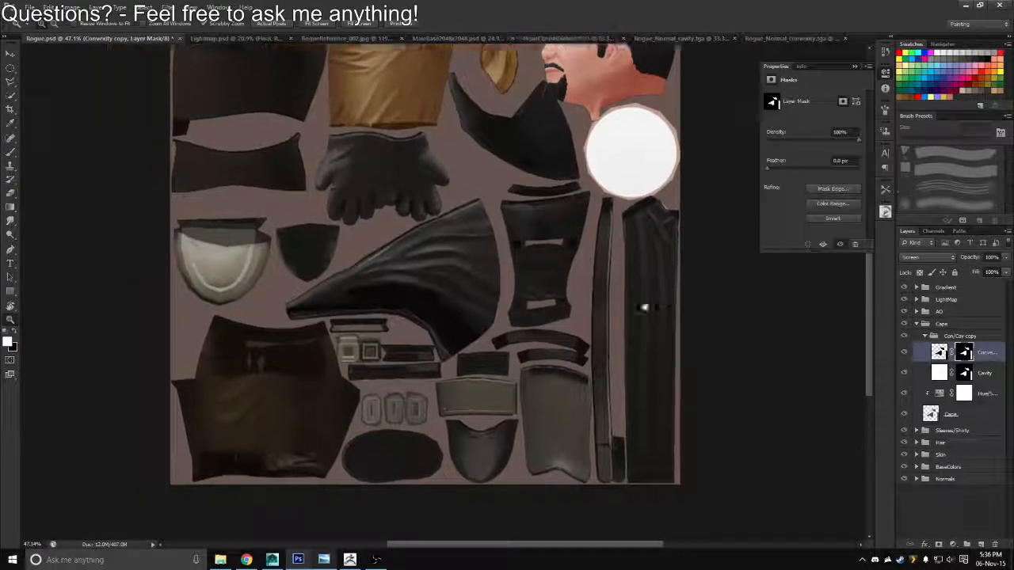
Tone down the convexity highlights on the cape by painting black on the Convexity copy mask with a 200 px brush
key(b)
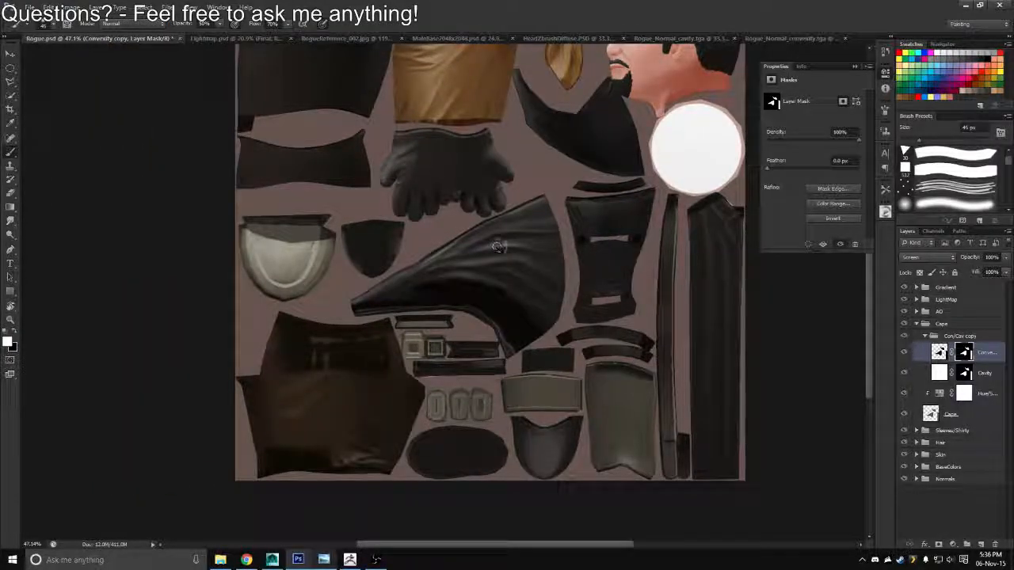
key(bracketright)
key(bracketright)
key(bracketright)
key(bracketright)
key(bracketright)
key(bracketright)
key(bracketright)
key(bracketright)
key(bracketright)
key(bracketright)
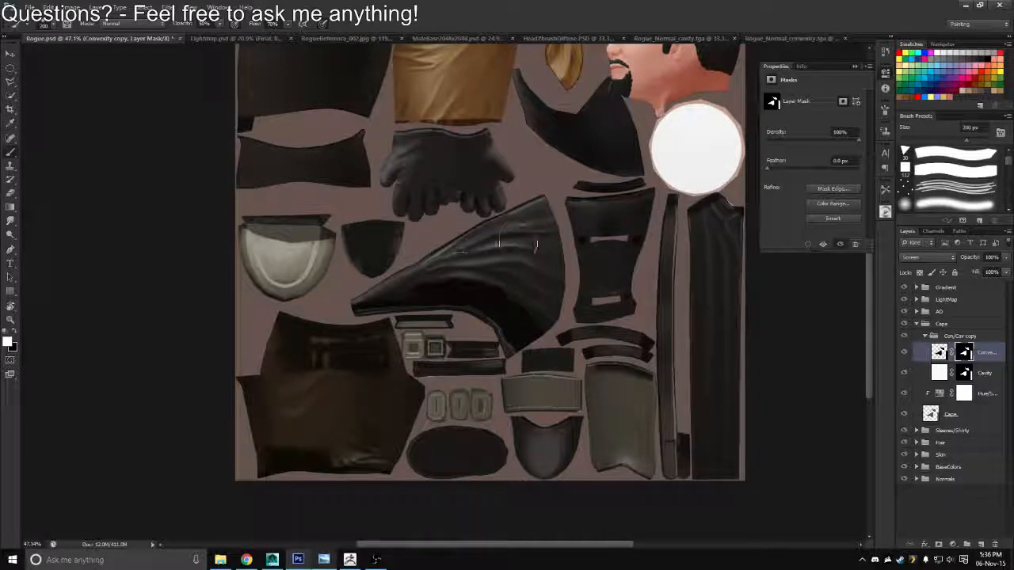
key(x)
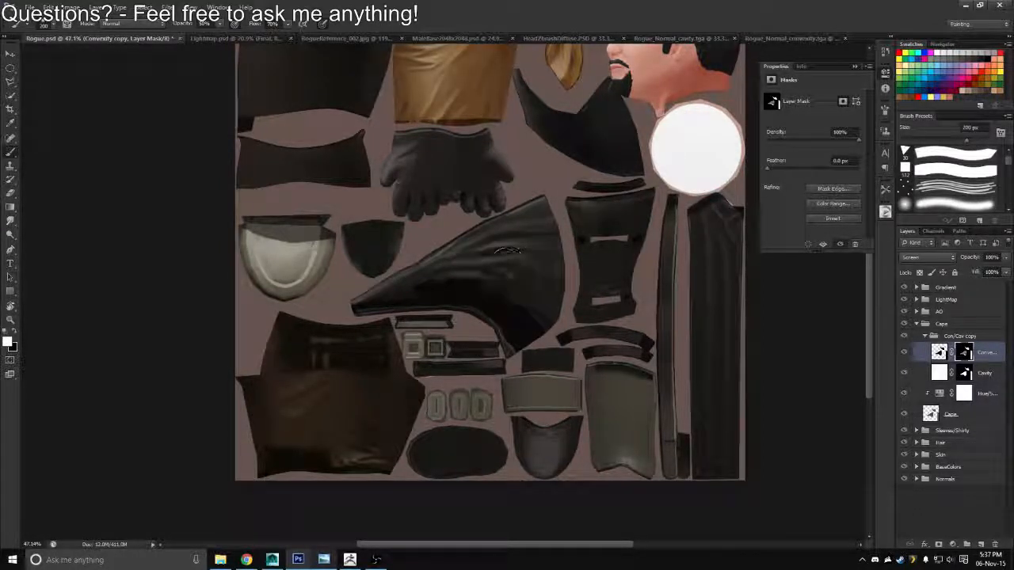
Save the texture with the cape's convexity highlights as a Targa copy over Rogue_Diffuse.tga
key(ctrl+shift+s)
click(548, 278)
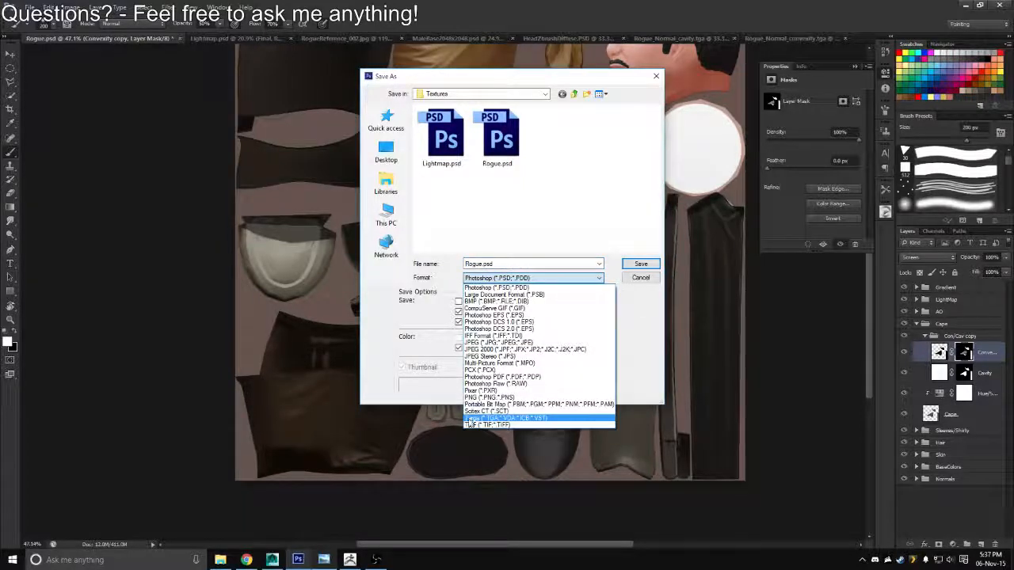
click(470, 418)
key(Return)
key(Return)
Switch to Maya, reload the Rogue_Diffuse.tga texture and view the cape's folds from behind the character
key(alt+Tab)
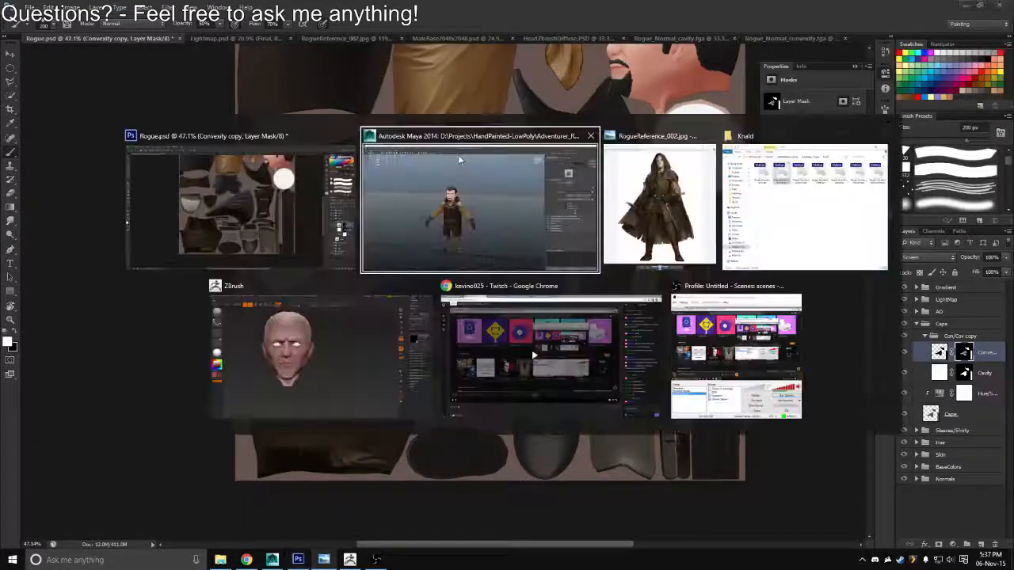
drag(478, 206, 656, 266)
scroll(656, 267, up, 2)
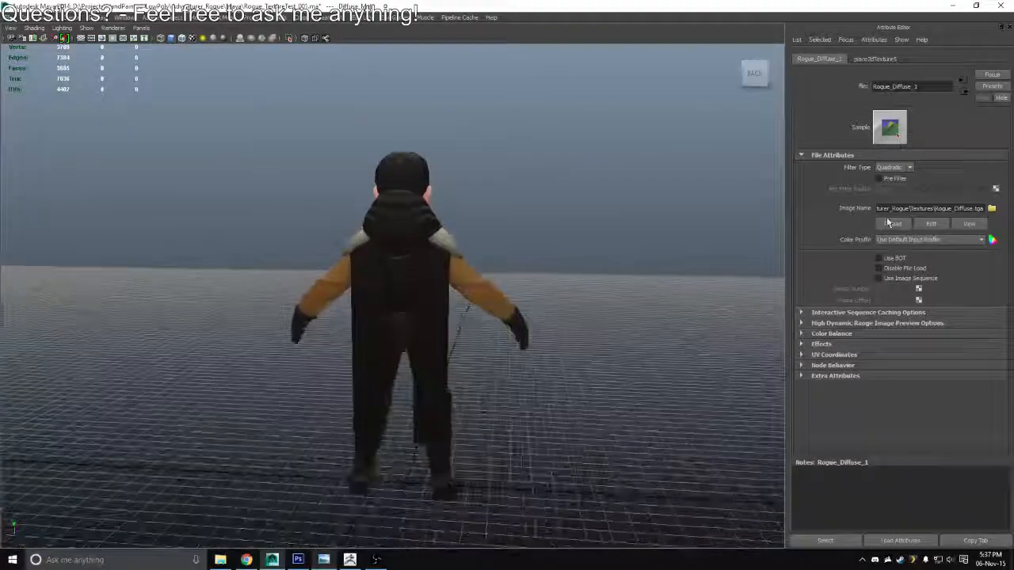
click(890, 223)
drag(552, 285, 559, 261)
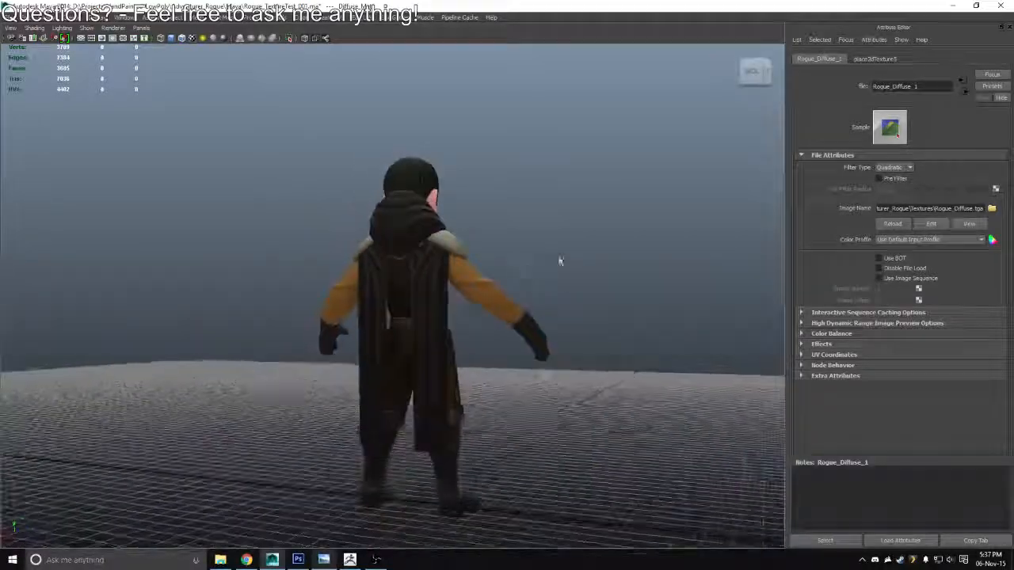
Return to Photoshop and lower the Convexity copy layer's opacity to 34%
key(alt+Tab)
drag(647, 311, 556, 298)
click(942, 354)
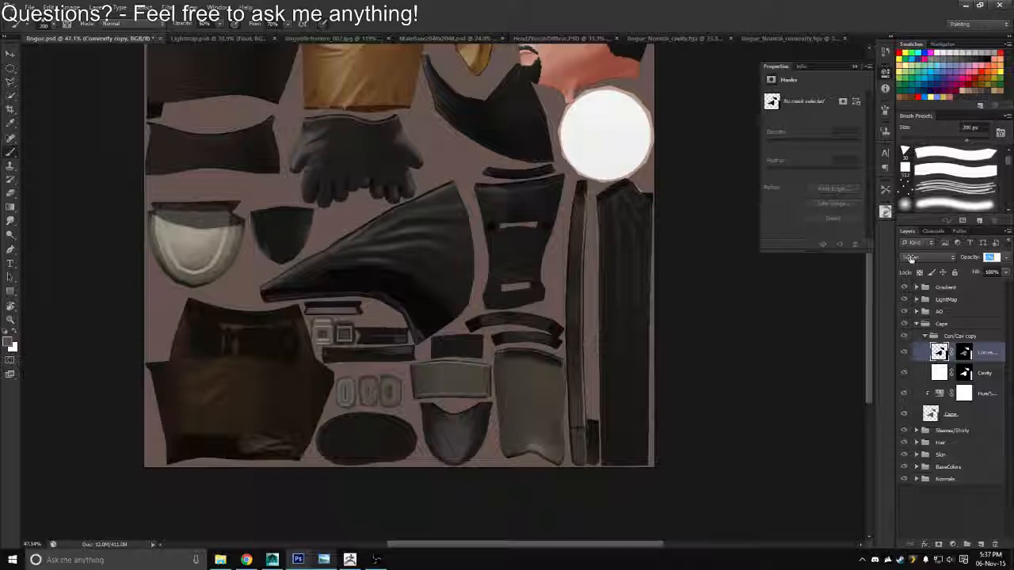
scroll(911, 259, up, 4)
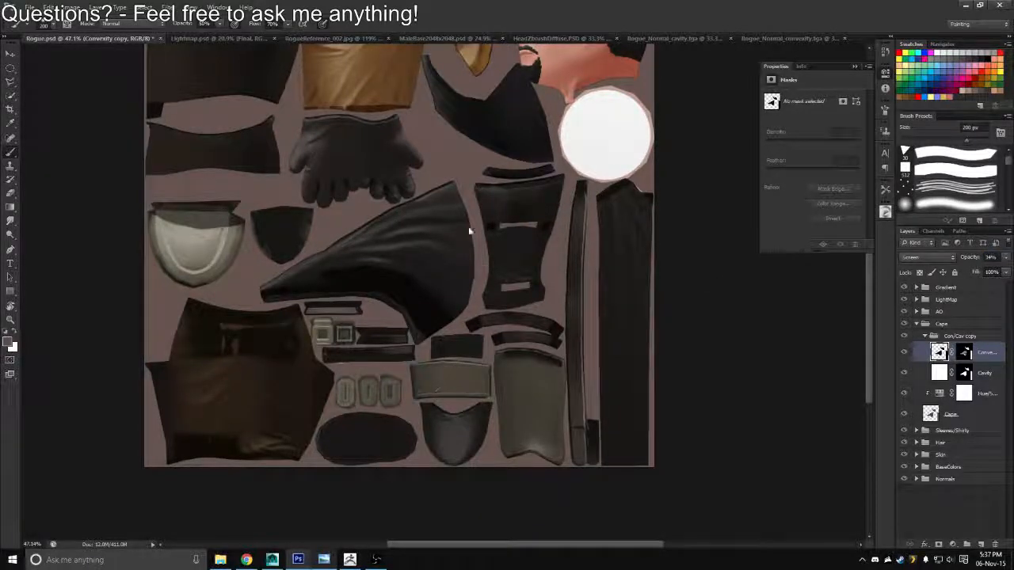
Save the texture with the softened cape highlights as a Targa copy over Rogue_Diffuse.tga
key(ctrl+shift+s)
click(531, 278)
click(477, 419)
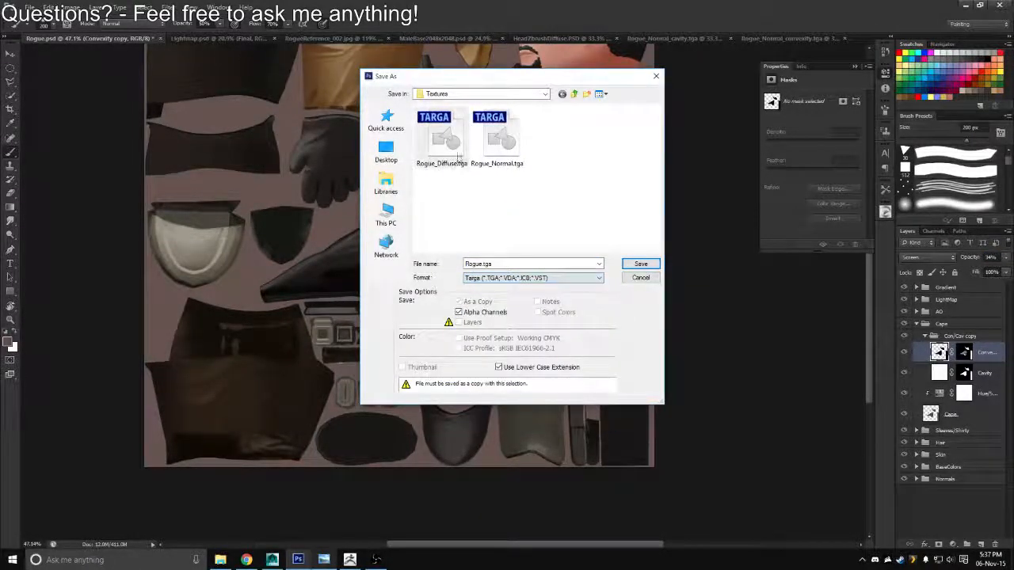
double_click(446, 151)
key(y)
key(Return)
Switch to Maya, reload the diffuse texture and inspect the softened cape highlights while turning around the character
key(alt+Tab)
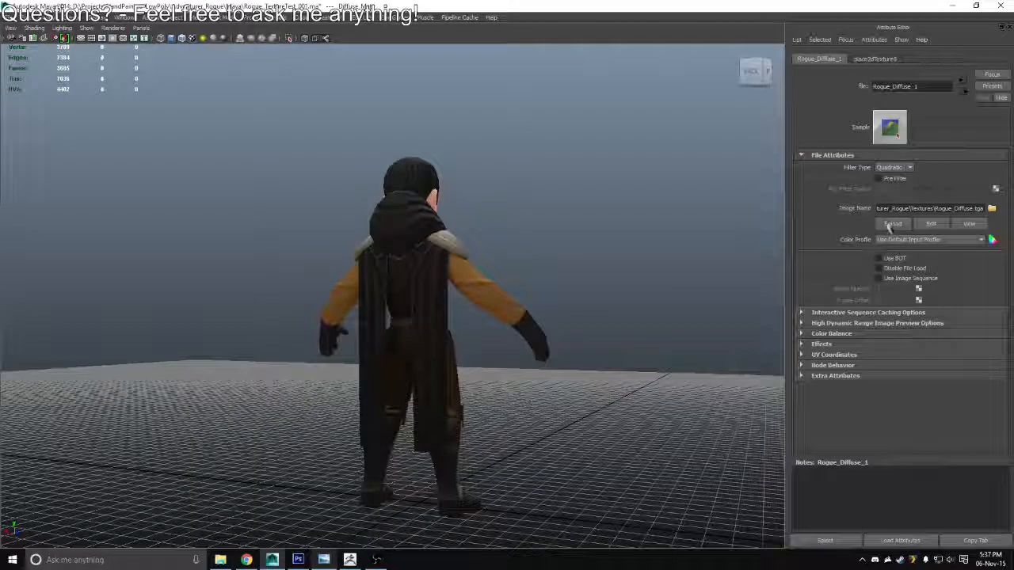
drag(519, 273, 314, 271)
Return to Photoshop and set the Lightness of the cape's Hue/Saturation adjustment to +10
key(alt+Tab)
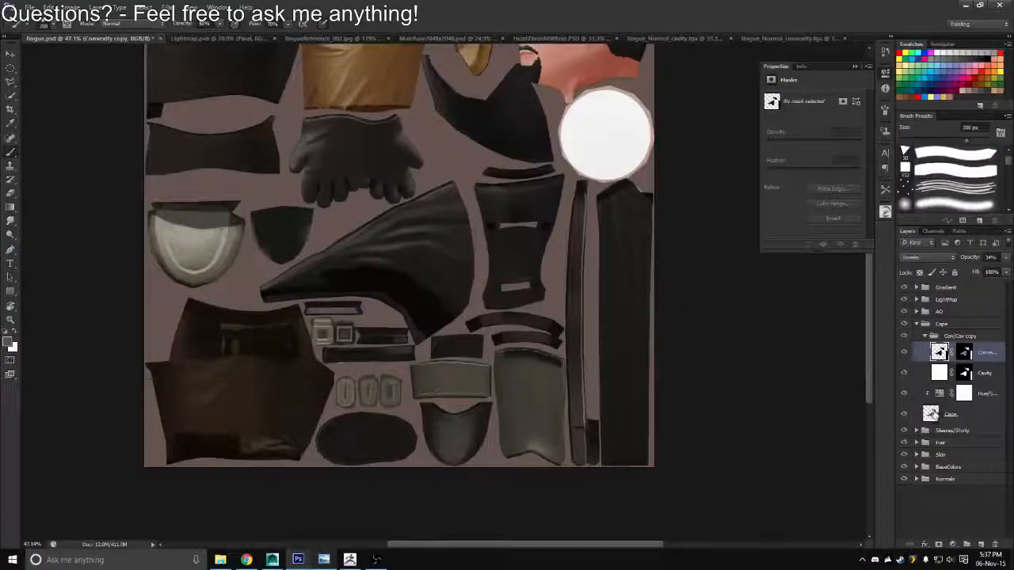
click(928, 394)
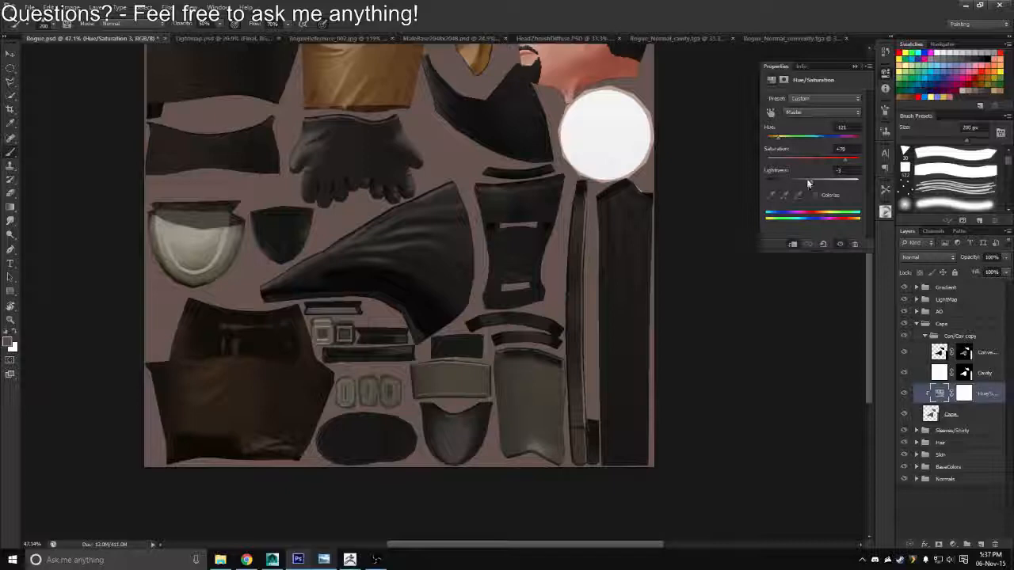
drag(807, 183, 818, 188)
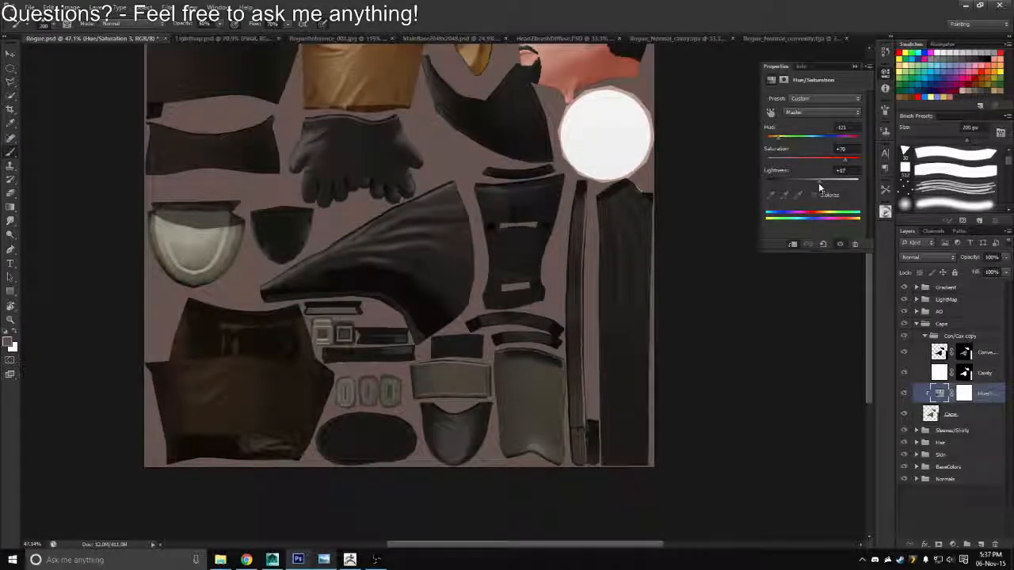
Save the texture with the lightened cape as a Targa copy over Rogue_Diffuse.tga
key(ctrl+shift+s)
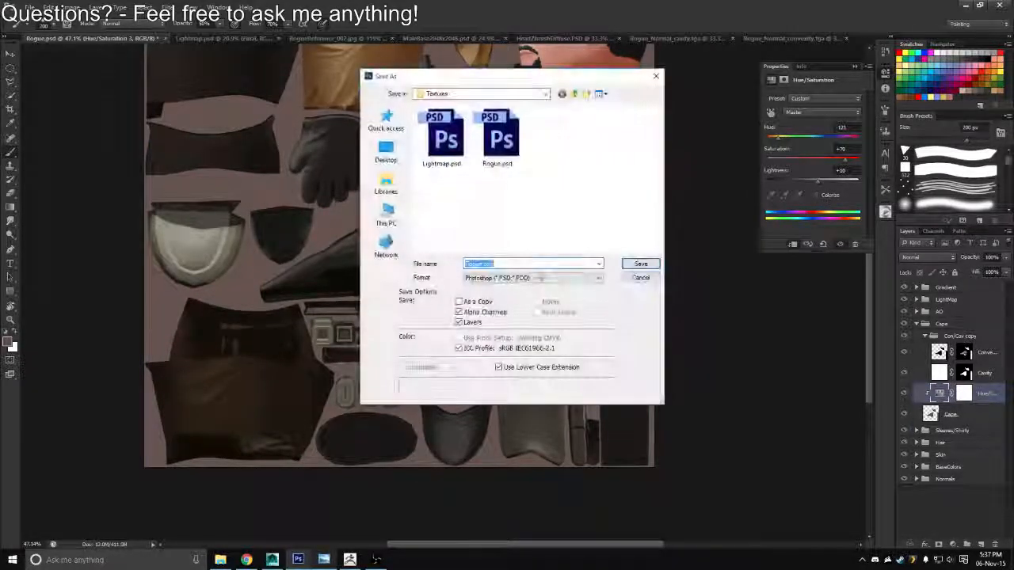
click(532, 277)
click(472, 419)
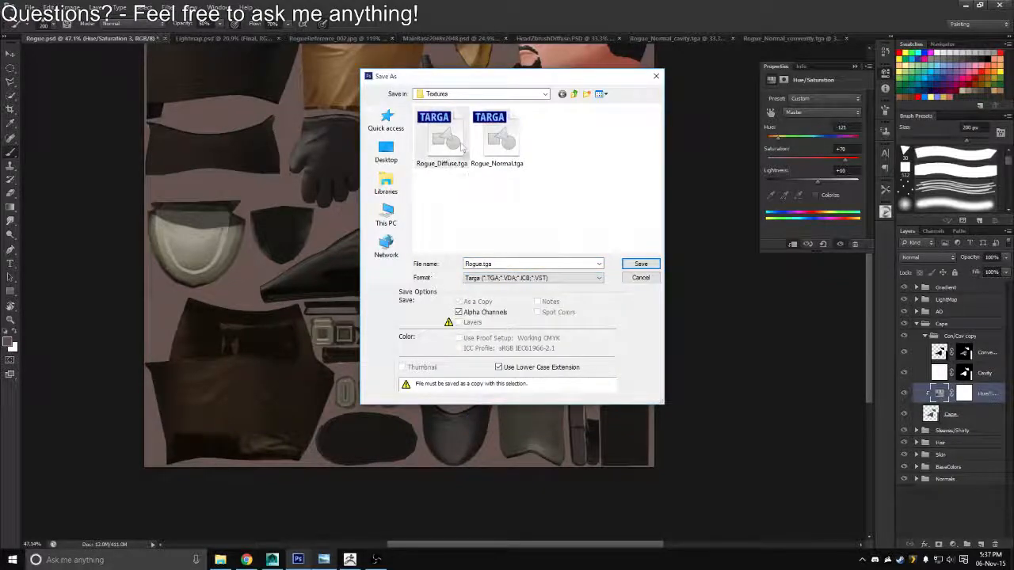
double_click(454, 144)
Switch to Maya and examine the lightened cape on the character from the back and the front
key(alt+Tab)
scroll(532, 414, up, 5)
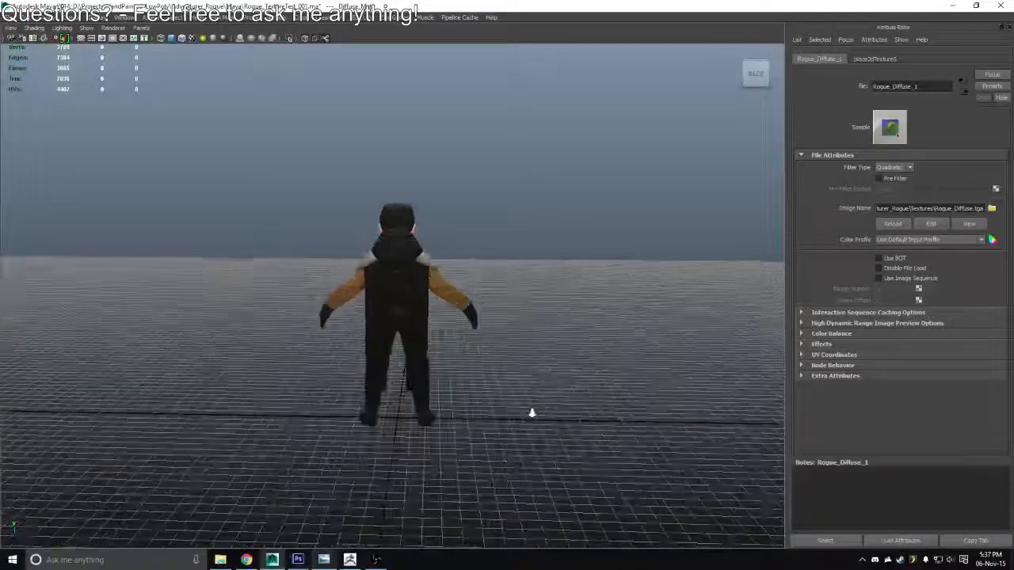
drag(511, 300, 831, 260)
scroll(380, 227, down, 3)
drag(380, 226, 565, 232)
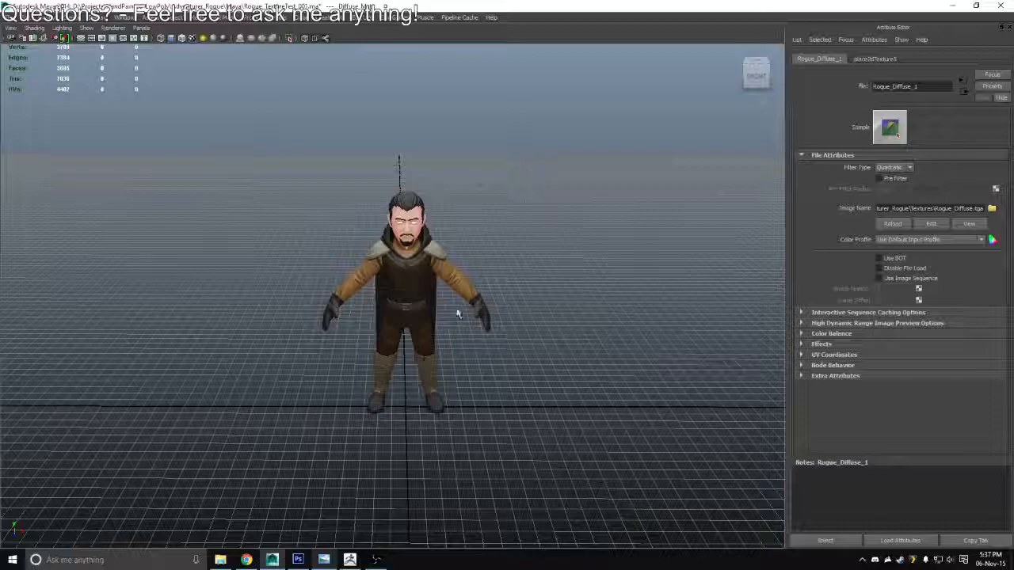
Inspect the textured character up close in the viewport, turning around it to check the clothing and gloves
drag(460, 315, 346, 210)
scroll(503, 258, up, 4)
drag(502, 258, 453, 243)
Switch to Photoshop and collapse the Con/Cav copy group and the Cape group in the layer stack
key(alt+Tab)
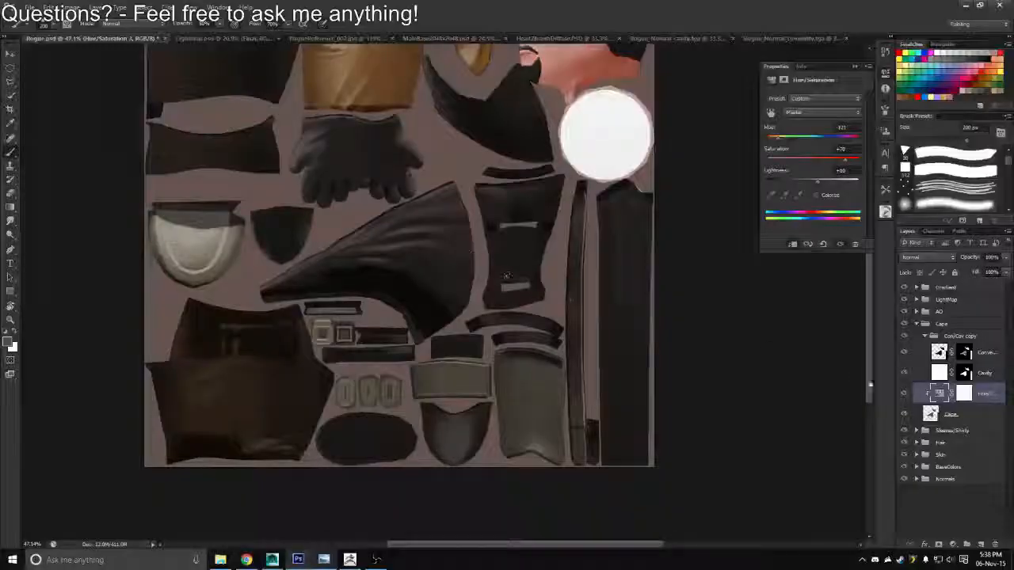
click(923, 336)
click(922, 335)
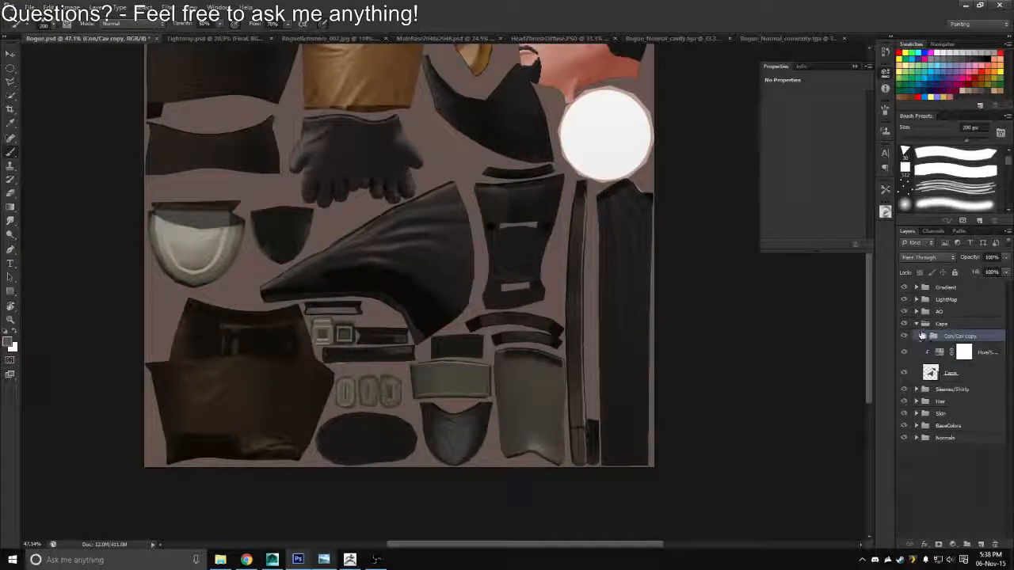
click(917, 323)
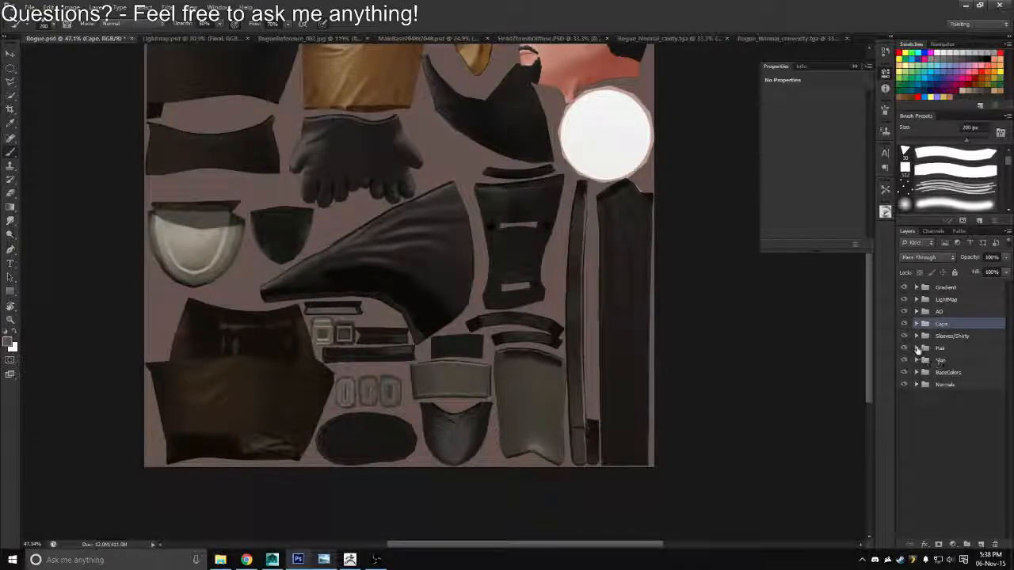
Load the combined outlines of the Gloves and Boots layers in the BaseColors group as one selection
click(917, 373)
drag(1009, 401, 1003, 491)
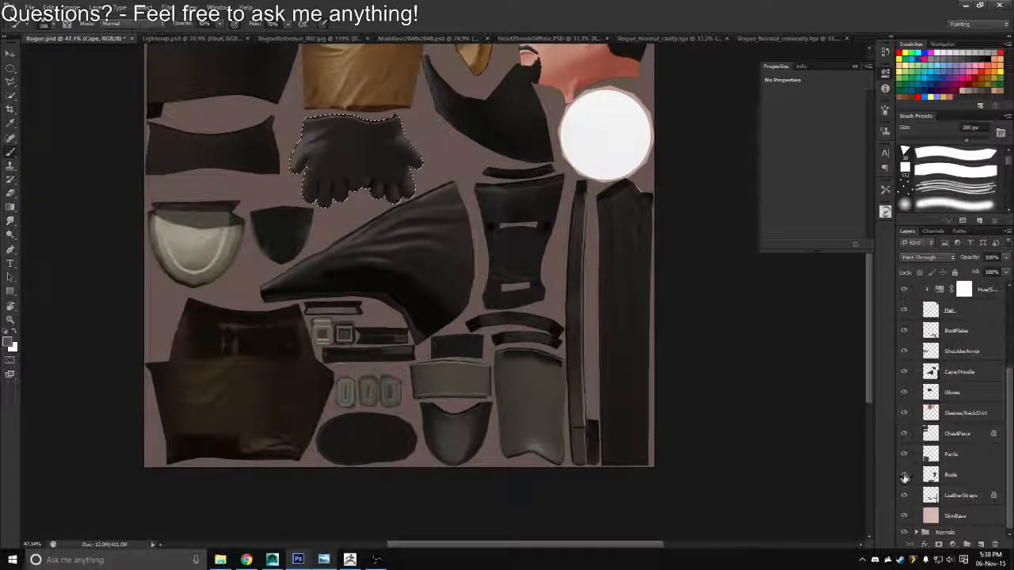
ctrl+shift+click(932, 479)
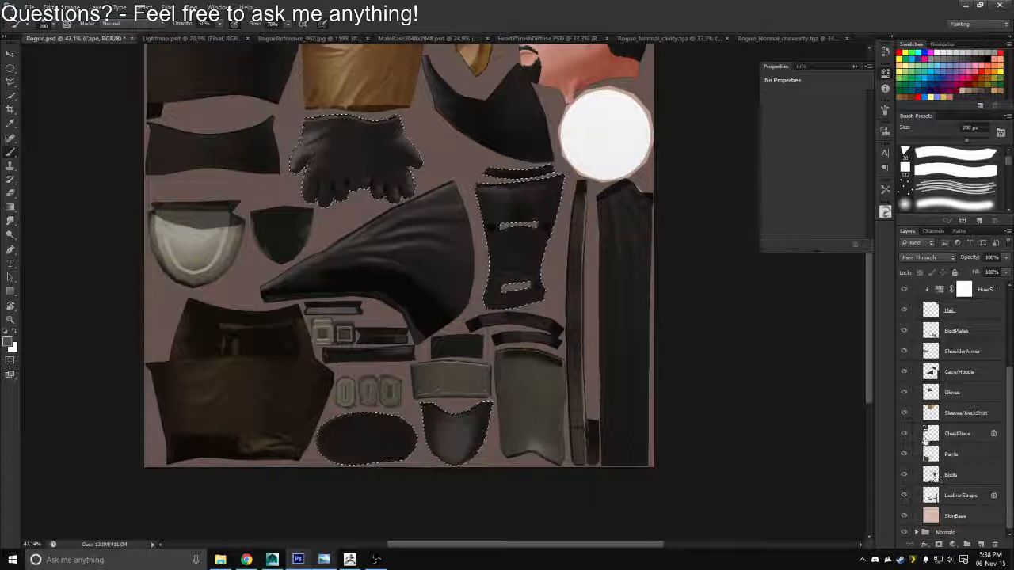
Collapse the BaseColors group and add a new empty layer directly above the Cape group
drag(1009, 408, 1007, 323)
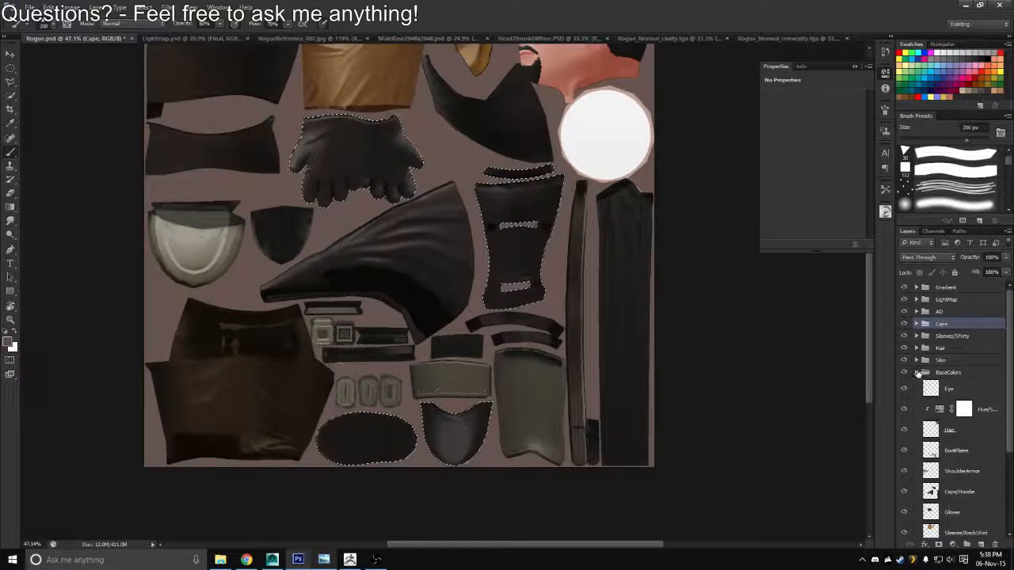
click(916, 372)
click(979, 544)
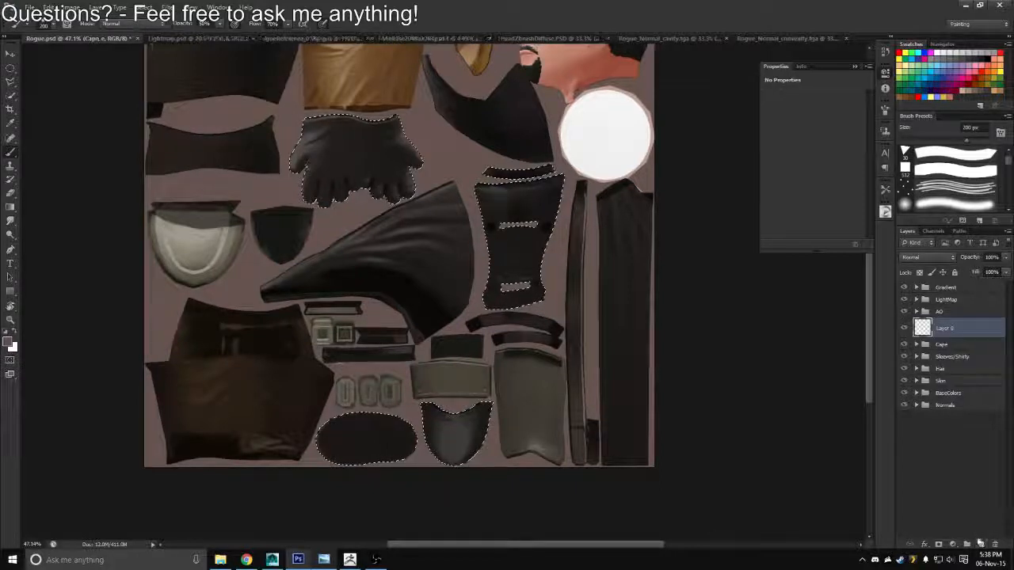
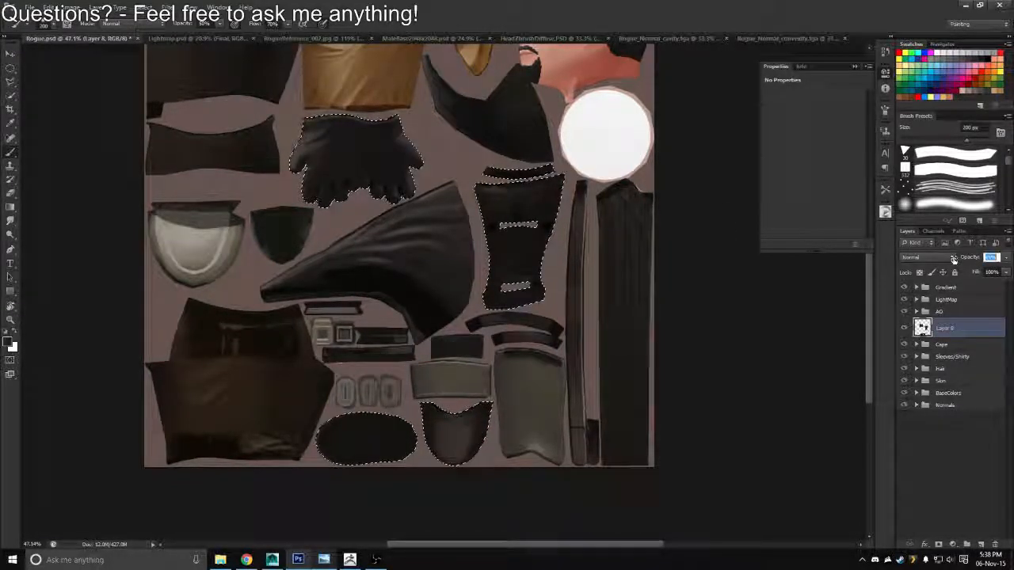
Lower the new layer's opacity to 25% and rename it Gloves/Boots
drag(953, 260, 879, 269)
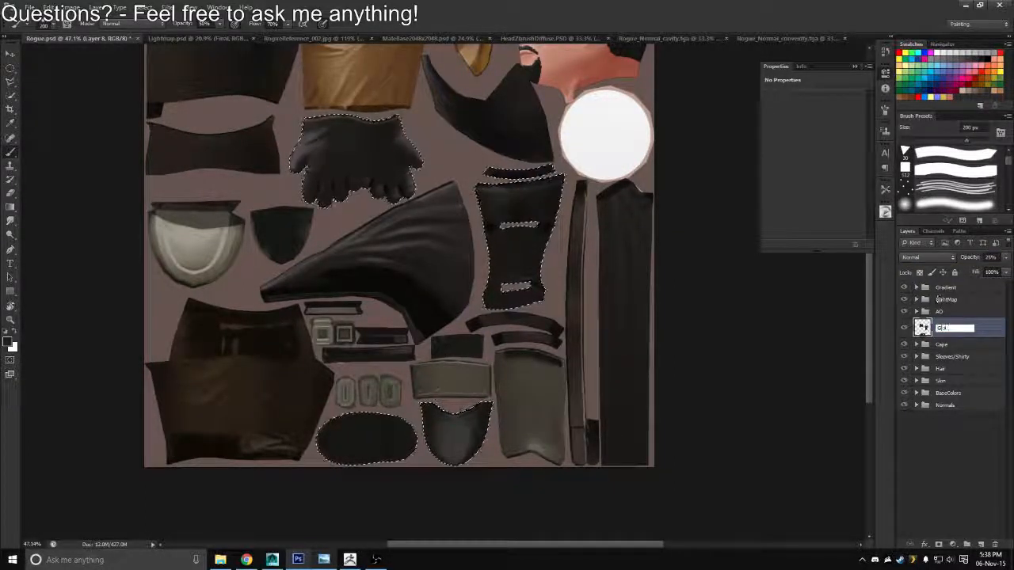
text(Gloves/Boots)
key(Return)
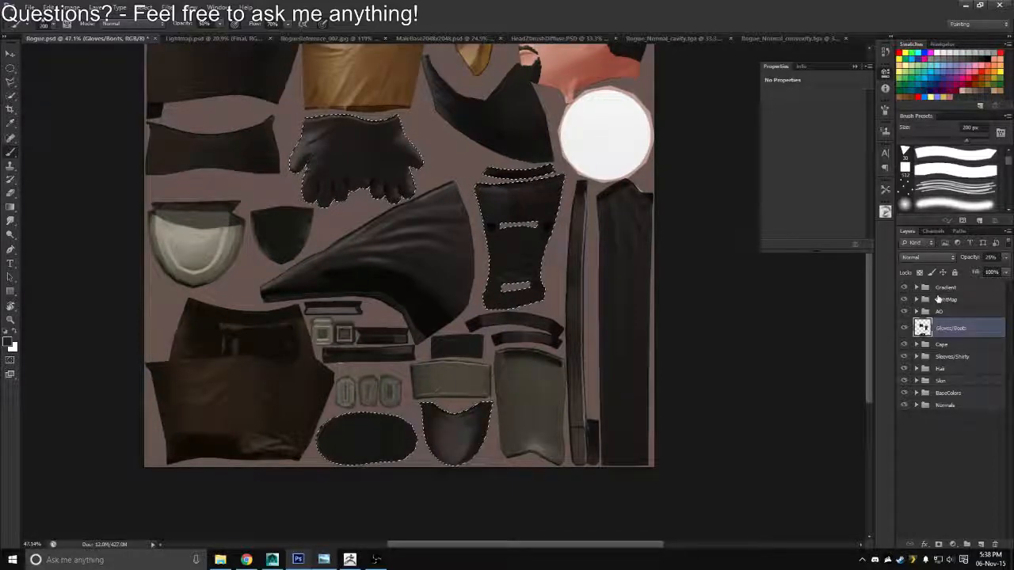
Clear the selection around the glove and boot pieces
ctrl+drag(399, 247, 463, 236)
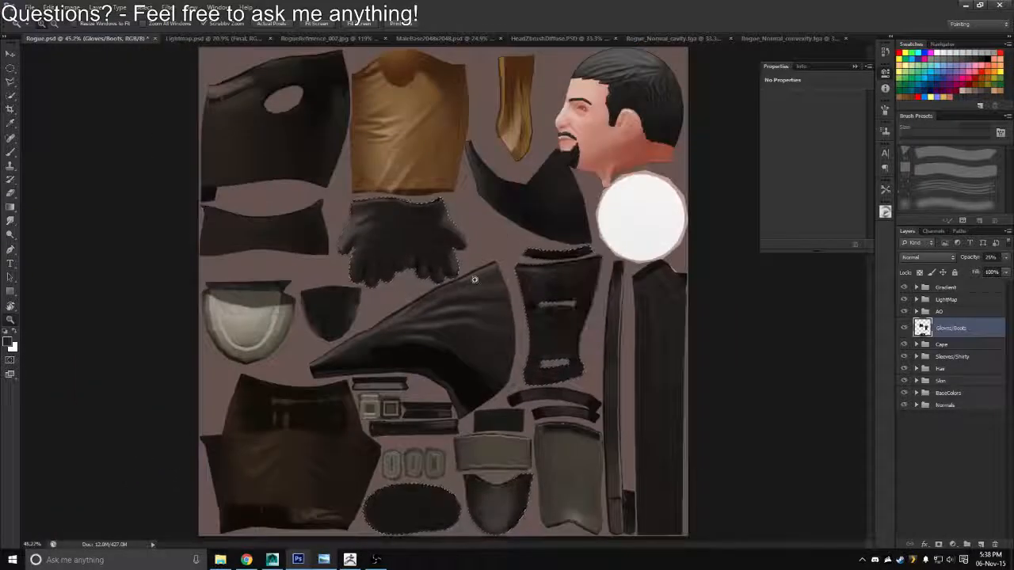
ctrl+drag(474, 280, 819, 298)
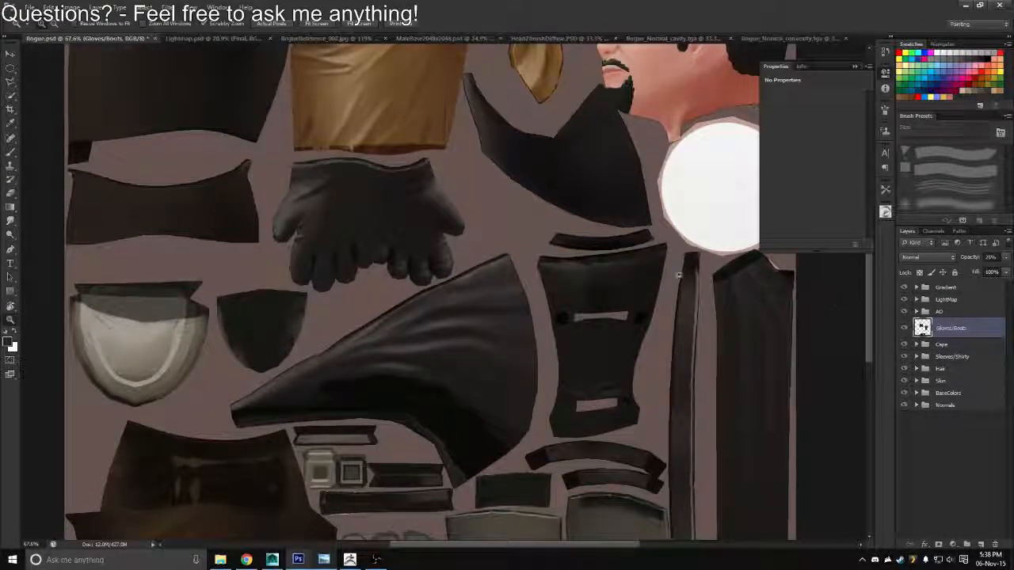
ctrl+drag(336, 222, 331, 300)
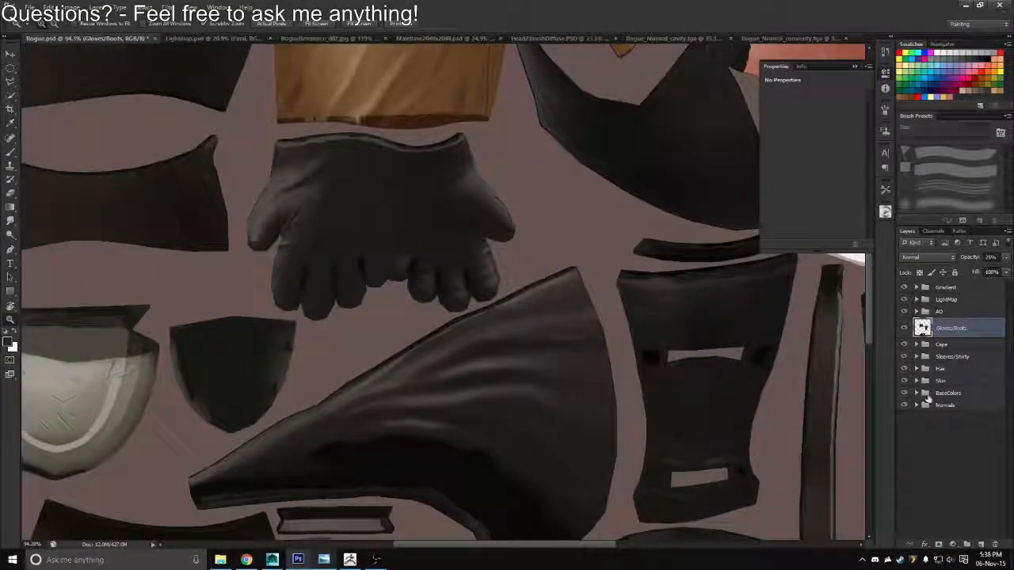
Move the Normals group to the top of the layer stack and add a new empty layer above it
drag(945, 403, 934, 285)
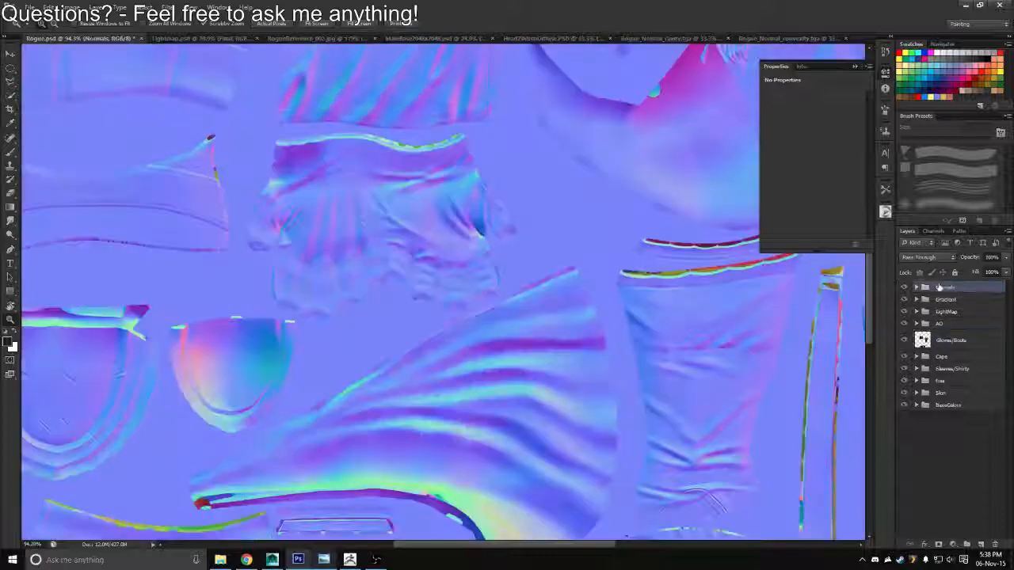
click(980, 545)
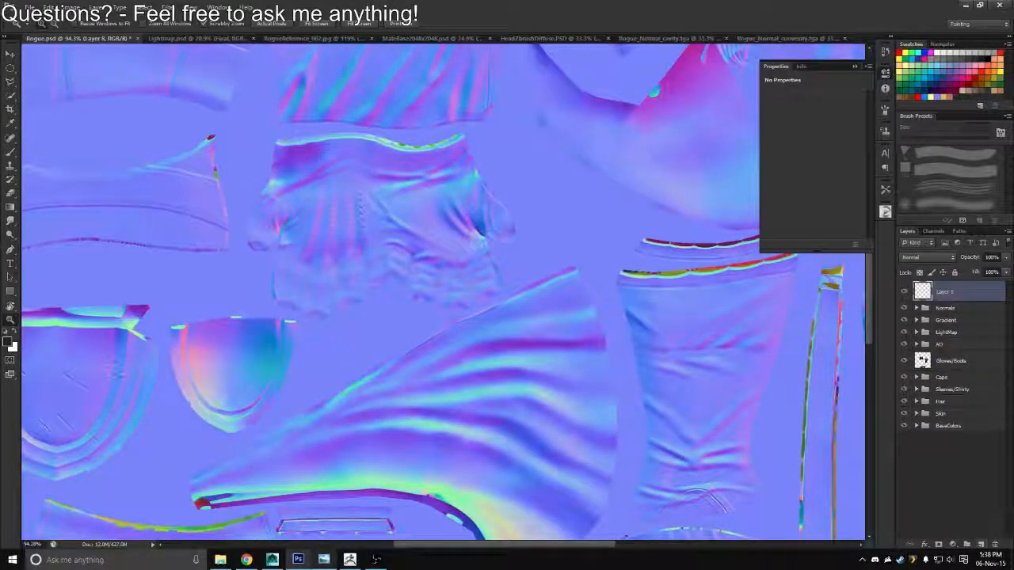
Choose the 17 px brush tip and set the paint colour to red for marking the stitches on the glove
key(b)
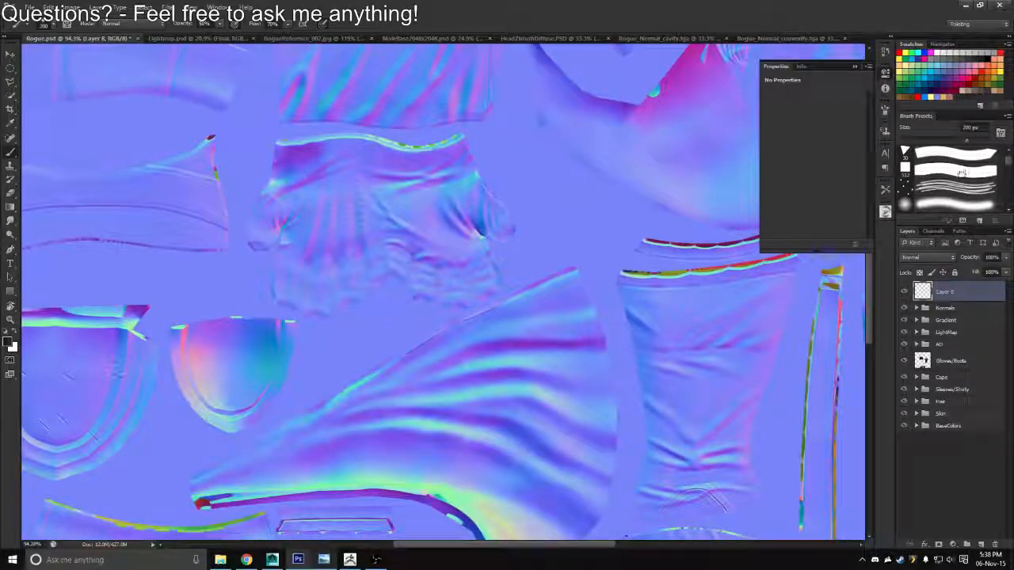
scroll(1008, 161, up, 2)
right_click(426, 171)
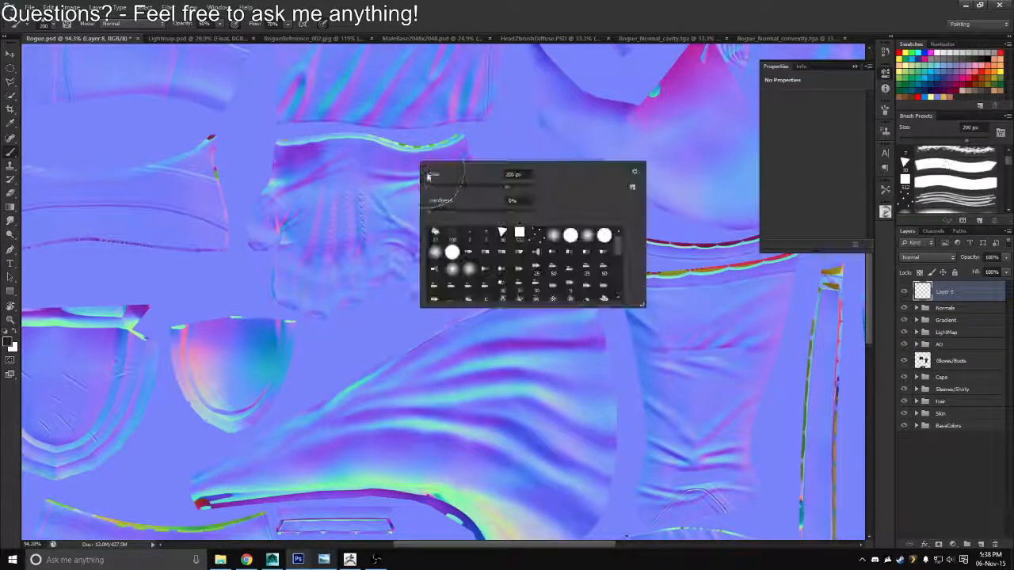
double_click(437, 238)
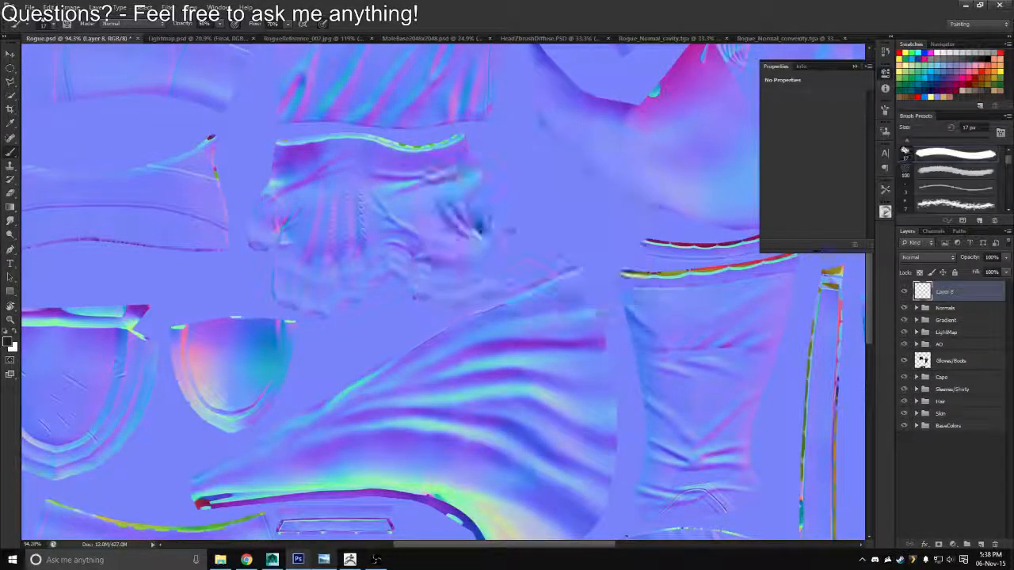
key(r)
mouse_move(435, 238)
mouse_down()
mouse_move(446, 240)
mouse_move(460, 326)
mouse_move(438, 290)
mouse_up()
key(space)
drag(282, 415, 486, 292)
key(ctrl+space)
key(r)
mouse_move(564, 228)
mouse_down()
mouse_move(611, 156)
mouse_move(530, 122)
mouse_move(485, 217)
mouse_up()
key(space)
key(b)
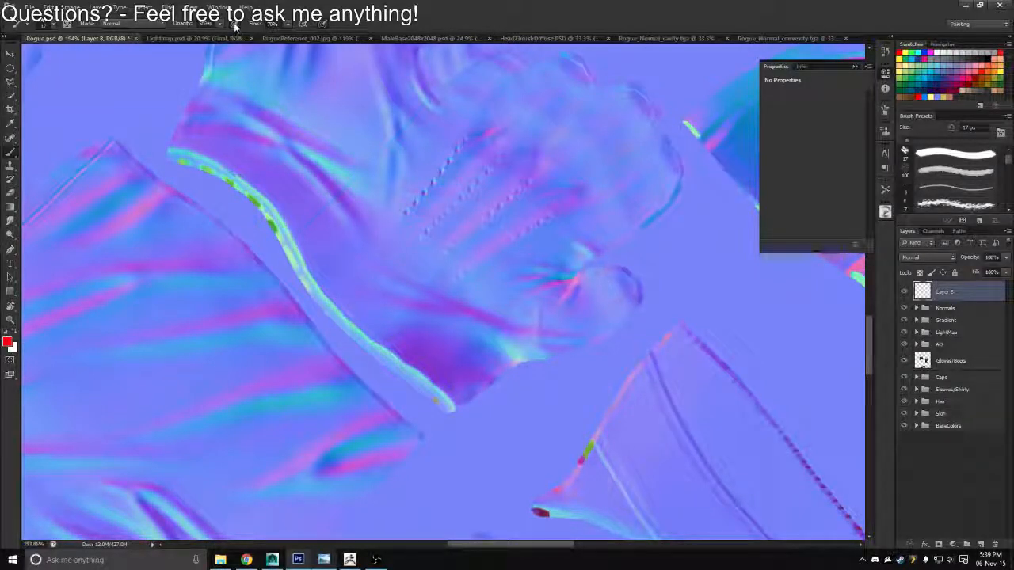
Shape the brush tip to an angle of 49° and 44% roundness, and reduce its size to 8 px
key(ctrl+space)
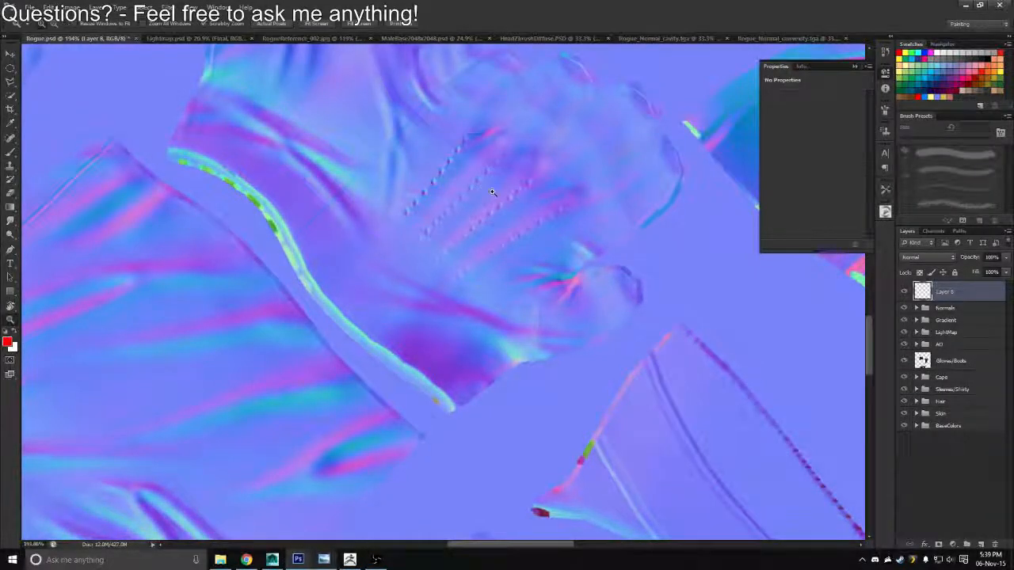
drag(474, 182, 499, 190)
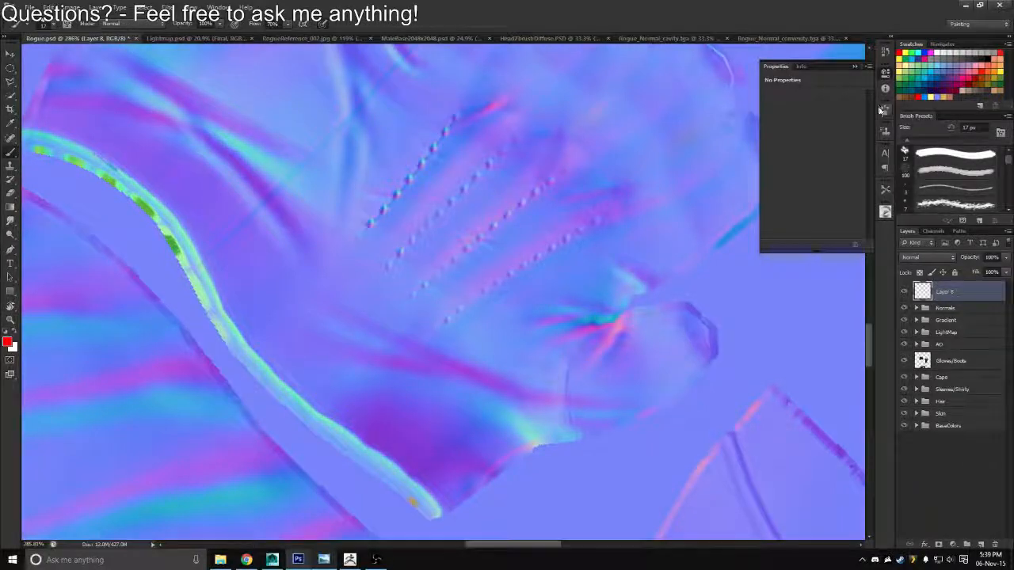
click(883, 109)
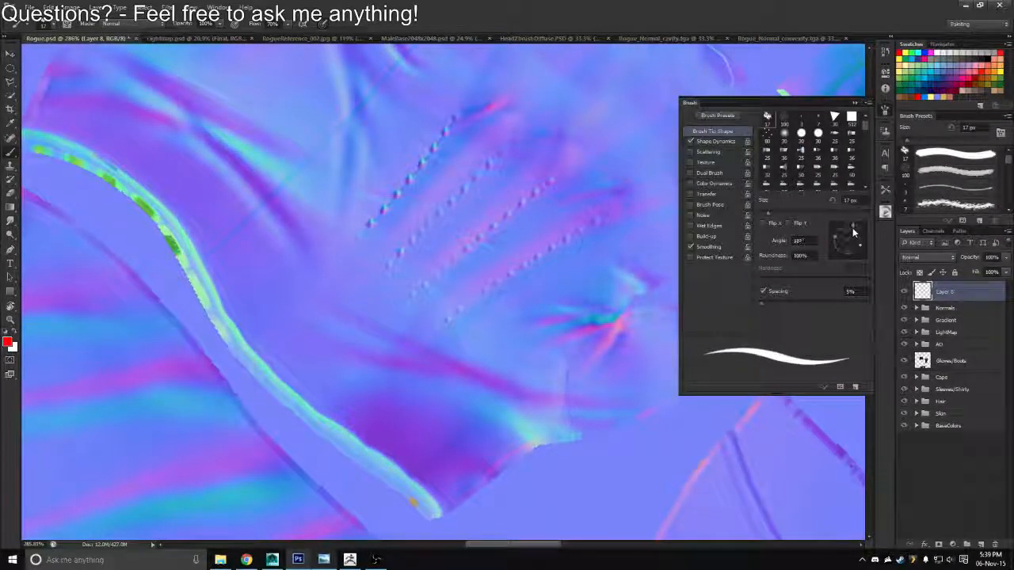
drag(853, 232, 849, 237)
key(bracketleft)
key(bracketleft)
key(bracketleft)
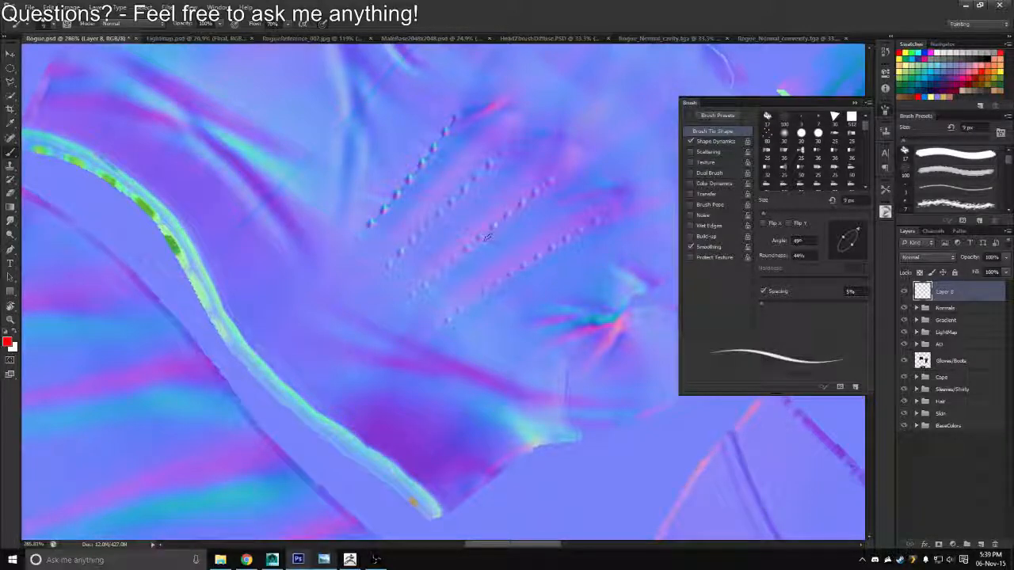
key(bracketleft)
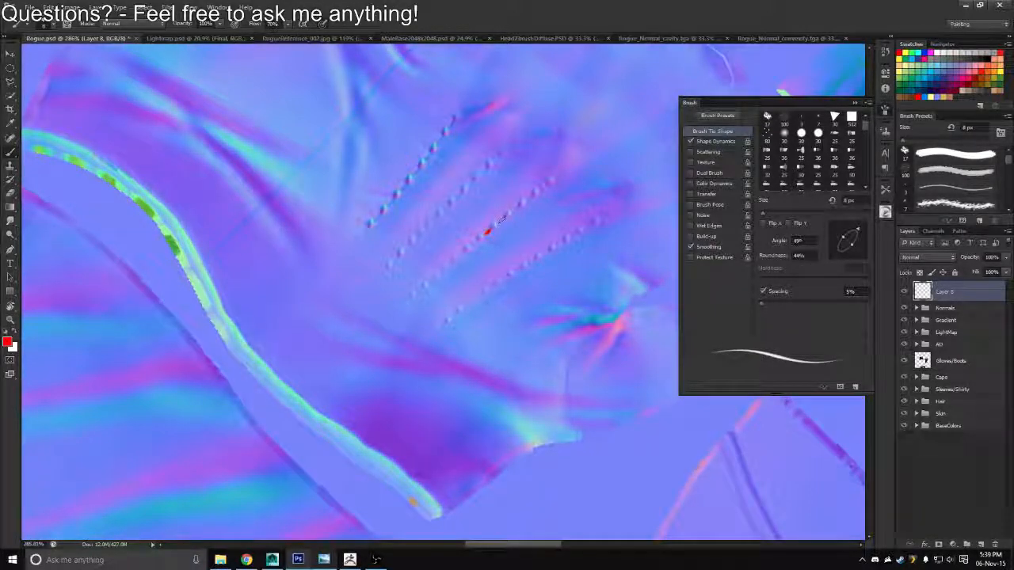
Paint short red dashes over each stitch in the third row on the back of the glove
drag(487, 231, 563, 171)
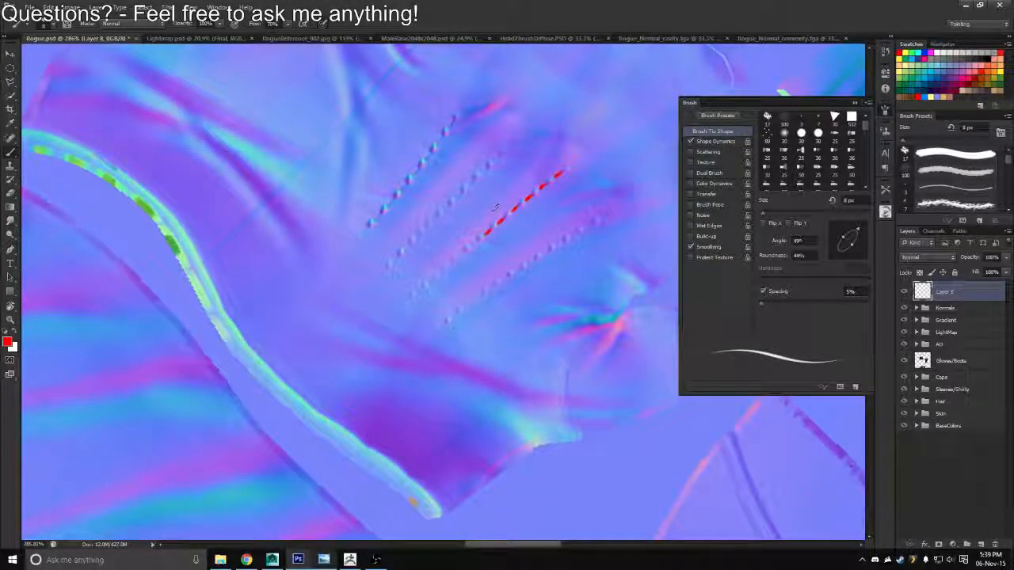
drag(484, 236, 457, 256)
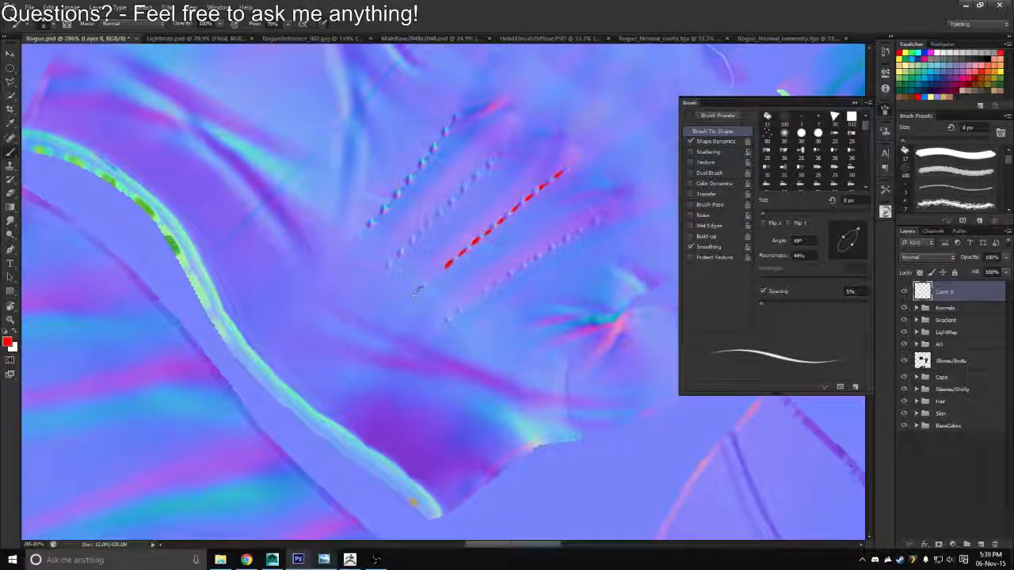
drag(422, 288, 429, 282)
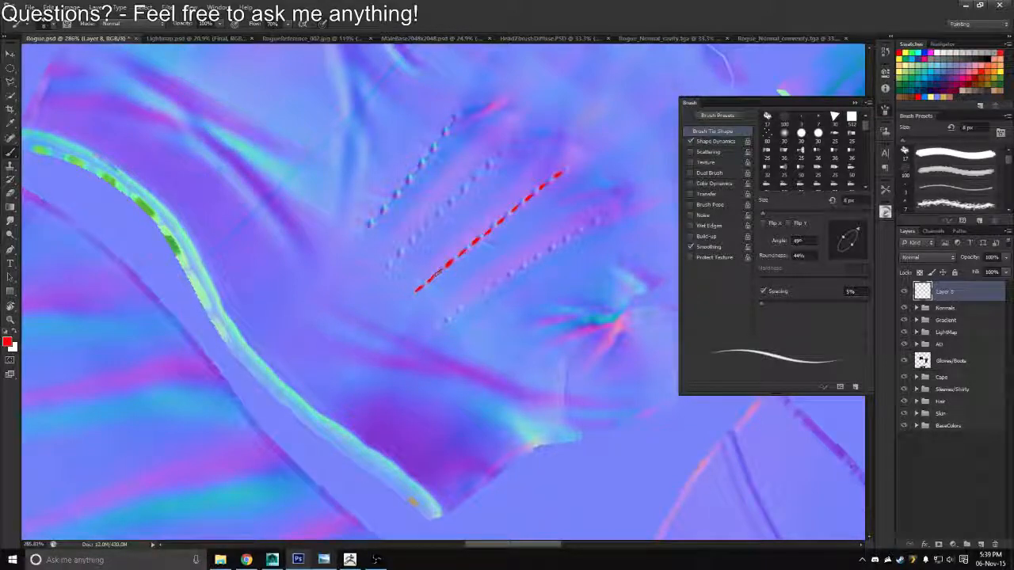
Set the brush spacing to 1% and paint red dashes along the fourth stitch row, nearest the thumb
drag(527, 238, 460, 229)
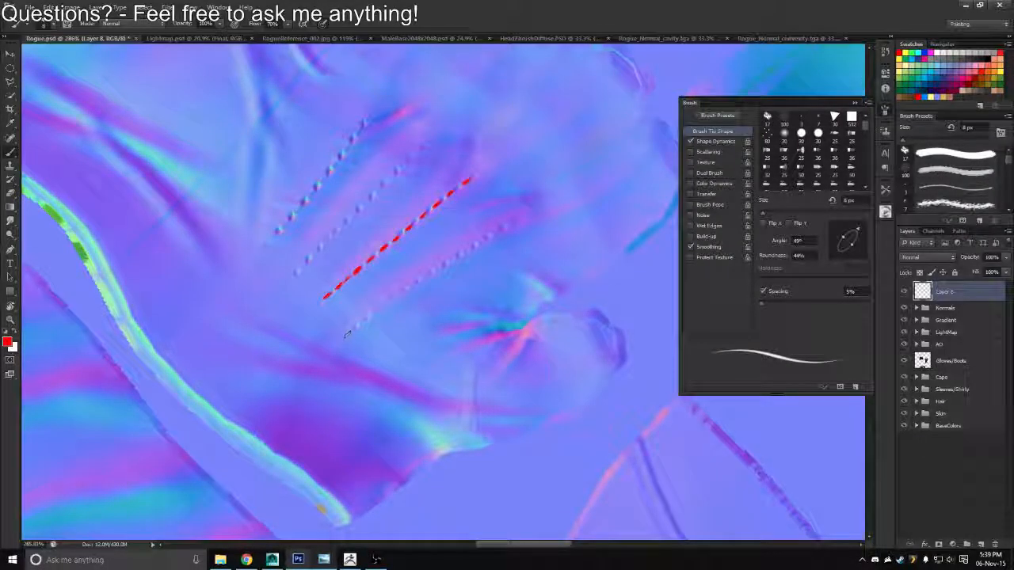
drag(761, 303, 850, 304)
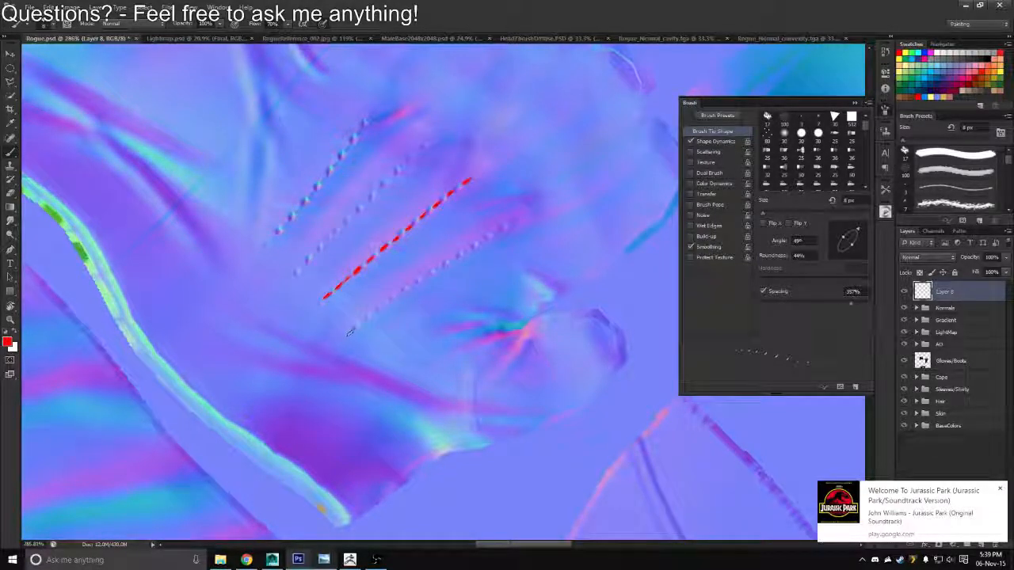
drag(851, 303, 764, 299)
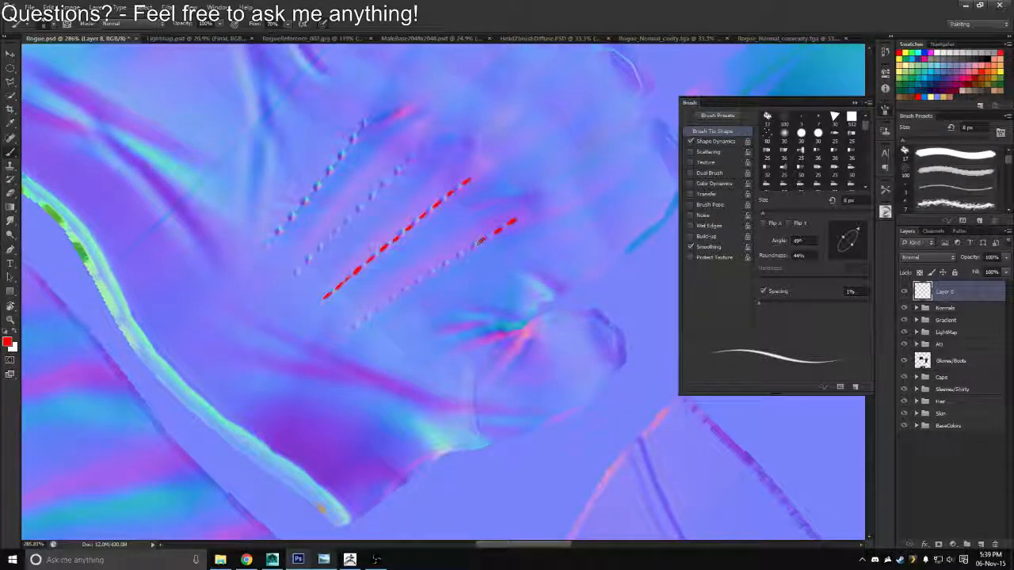
mouse_move(456, 257)
mouse_down()
mouse_move(346, 335)
mouse_move(358, 324)
mouse_up()
drag(379, 307, 371, 315)
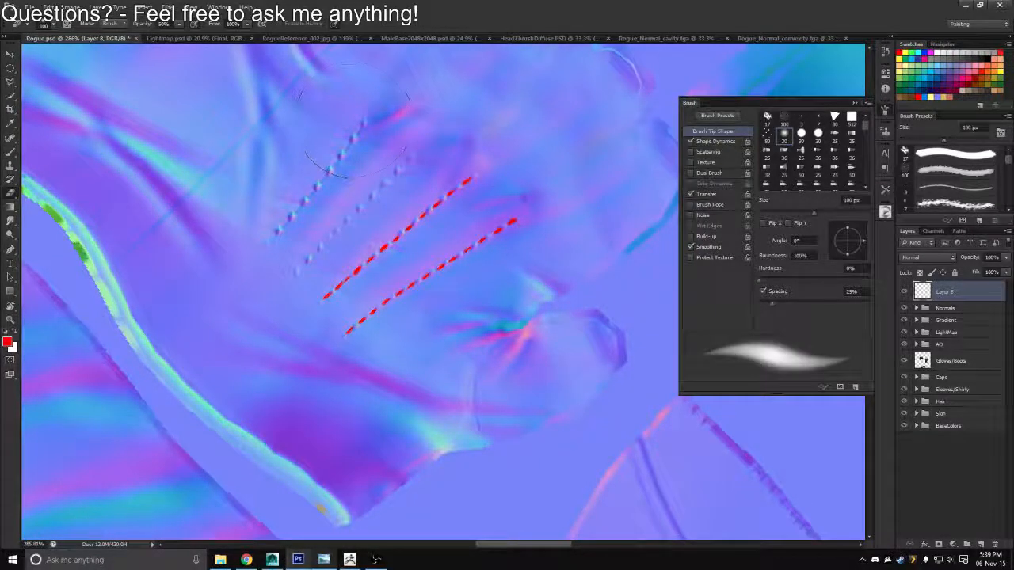
Turn the canvas slightly and paint red dashes along the second stitch row of the glove
key(r)
mouse_move(346, 120)
mouse_down()
mouse_move(382, 106)
mouse_move(419, 114)
mouse_up()
key(b)
key(r)
key(b)
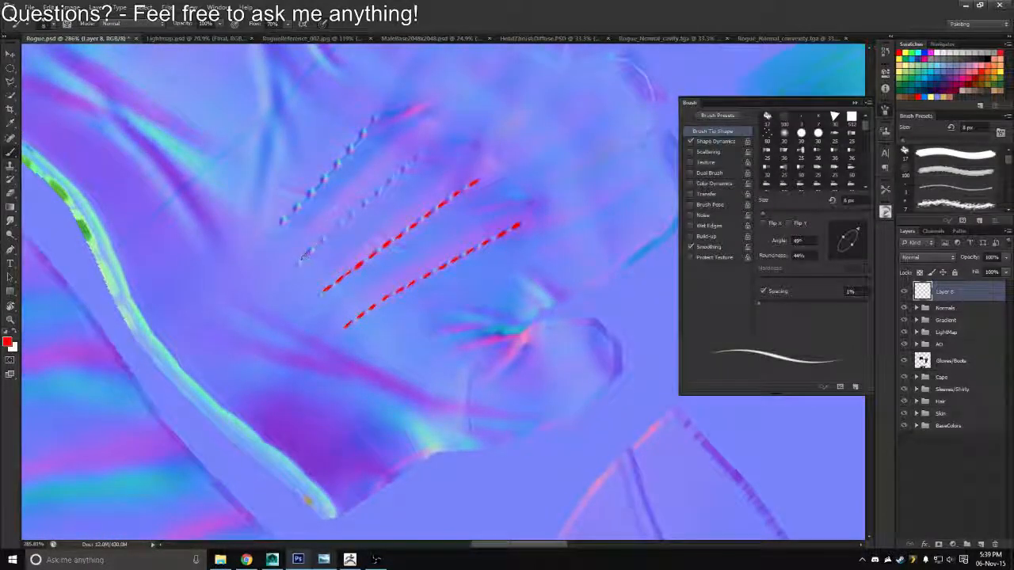
drag(301, 259, 430, 147)
Paint red dashes along the glove's first stitch row, farthest from the thumb, and undo the last few strokes
key(r)
mouse_move(359, 131)
mouse_down()
mouse_move(415, 97)
mouse_move(380, 129)
mouse_move(386, 112)
mouse_up()
key(r)
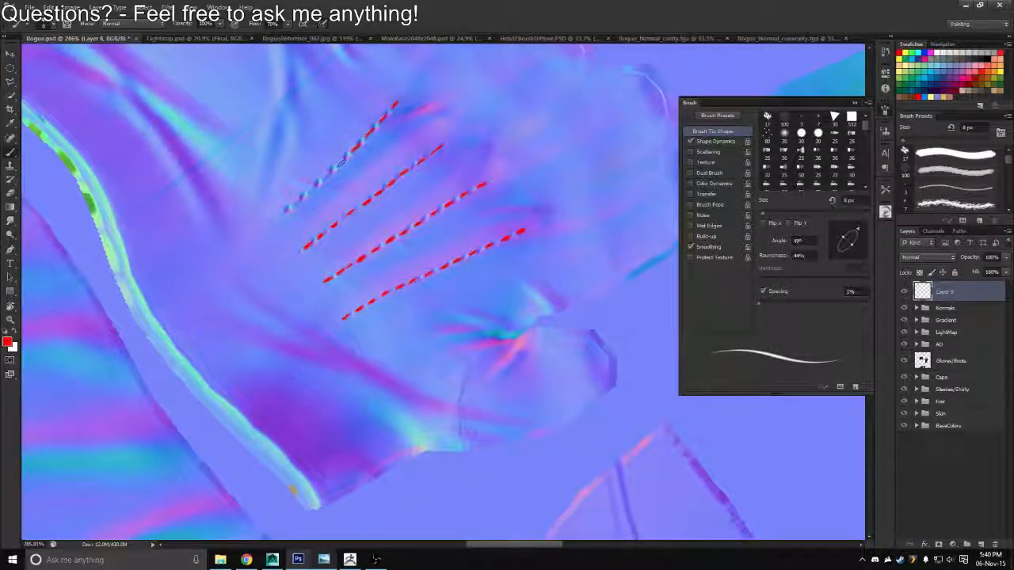
drag(279, 216, 346, 161)
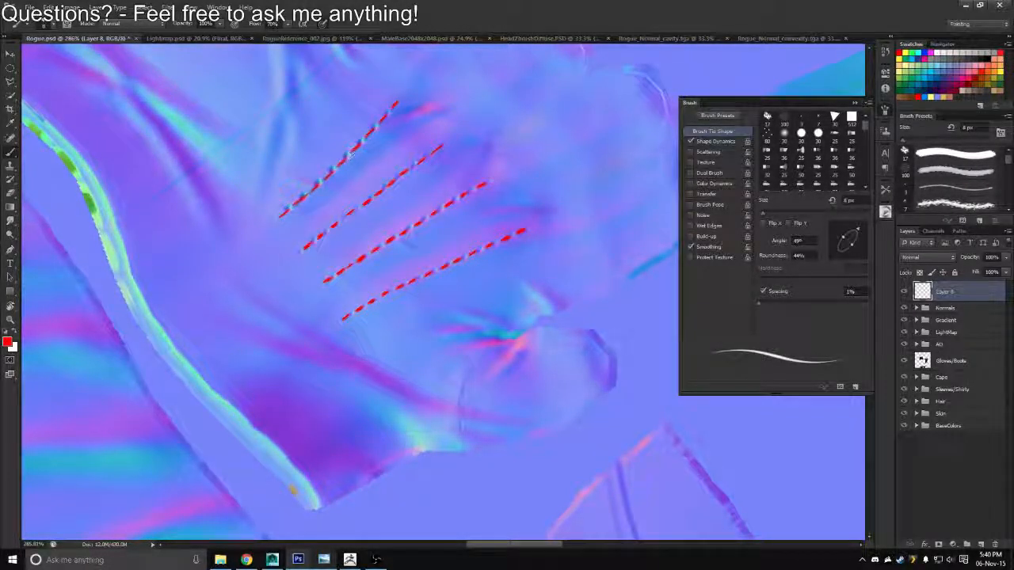
key(ctrl+alt+z)
key(ctrl+alt+z)
key(ctrl+alt+z)
key(ctrl+alt+z)
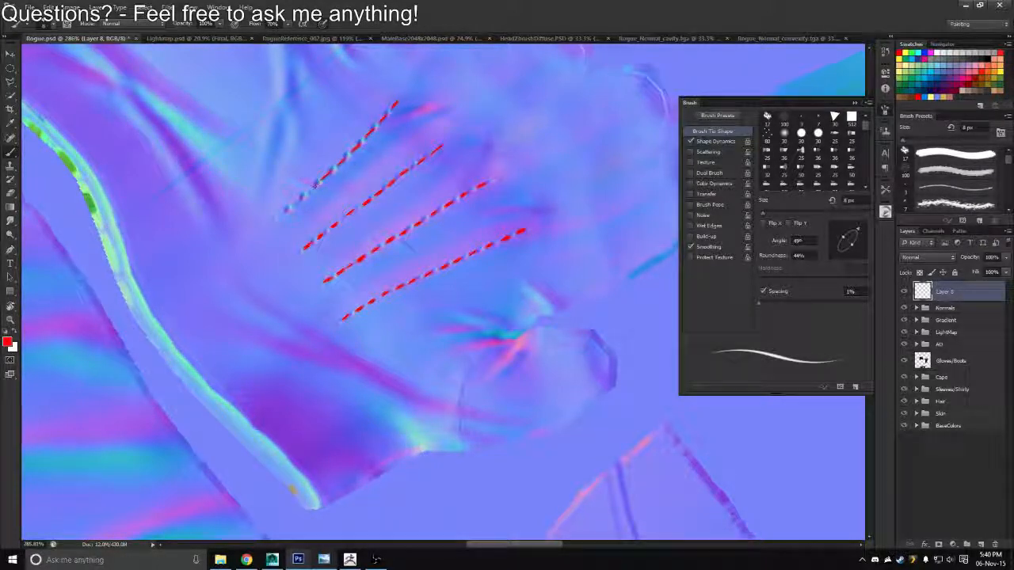
Reset the canvas rotation and rename the layer with the red dashes Stitches
key(ctrl+space)
drag(344, 190, 568, 141)
key(r)
key(Escape)
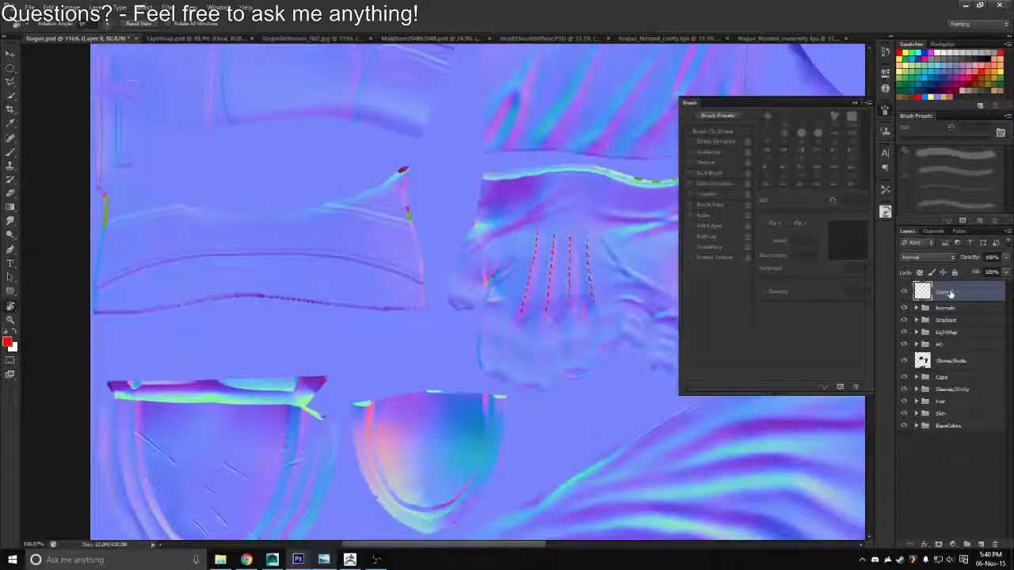
double_click(947, 291)
text(Stitches)
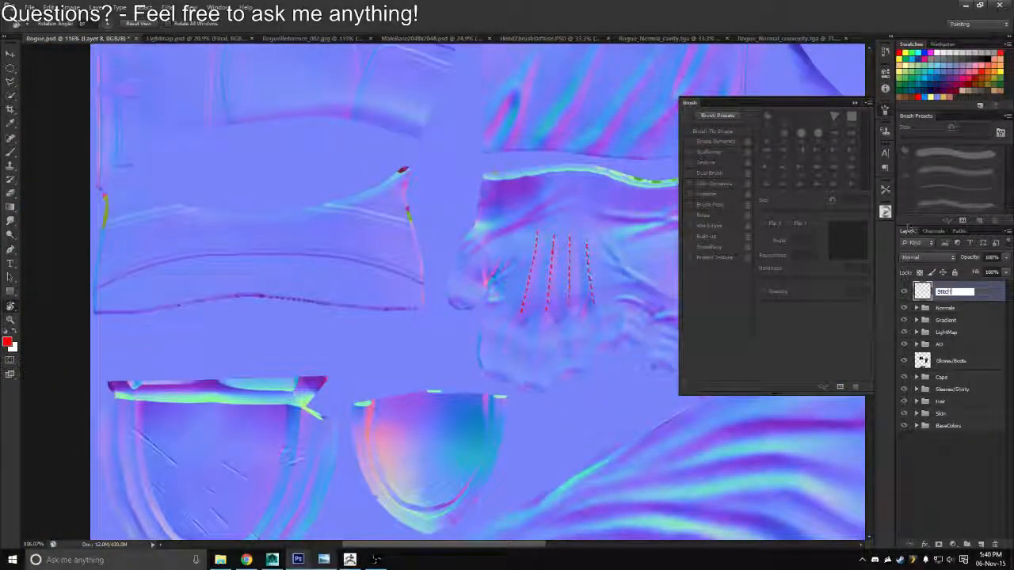
key(Return)
Hide the Normals group and move it to the bottom of the layer stack
click(904, 308)
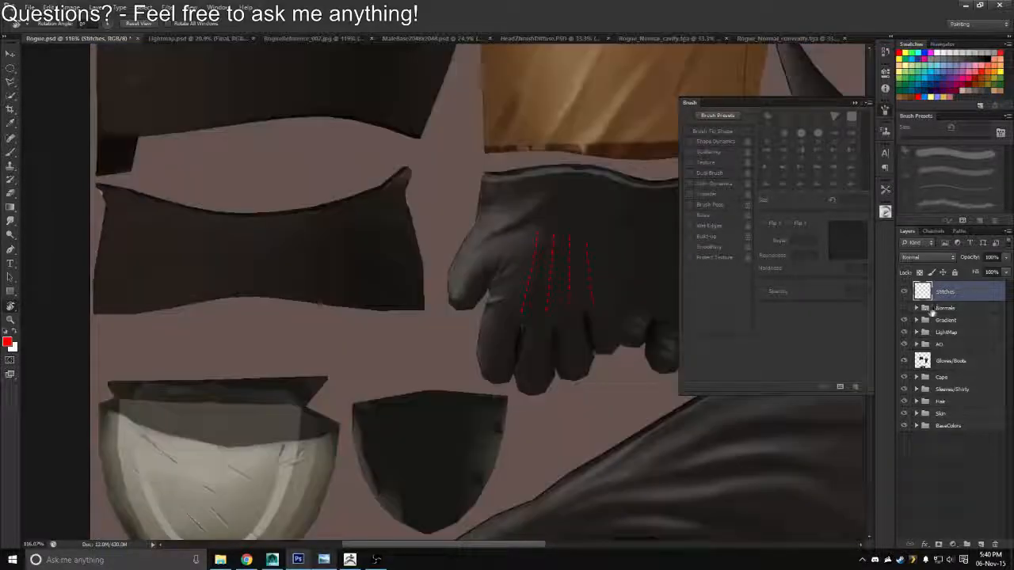
drag(939, 308, 918, 425)
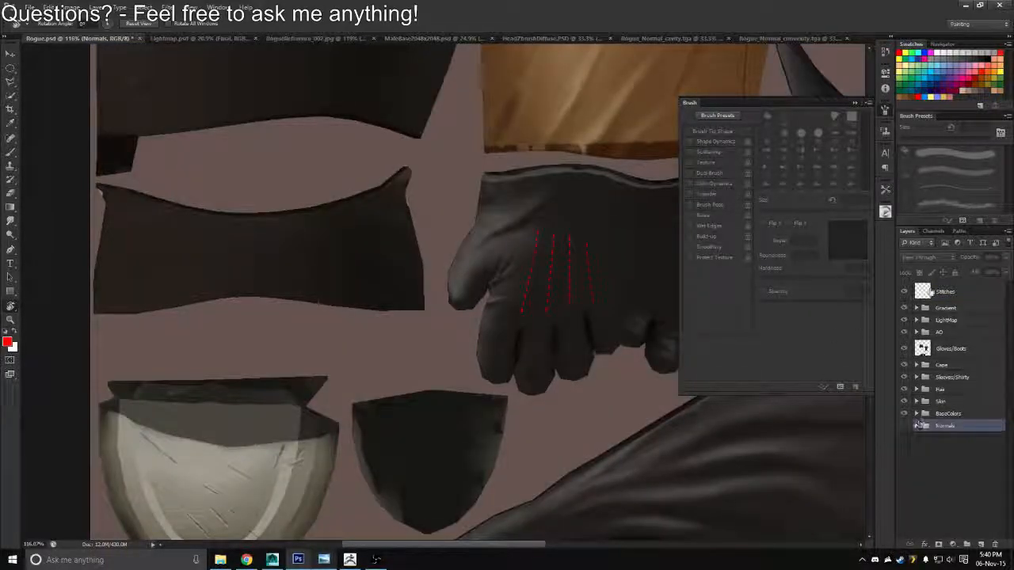
Move the Stitches layer next to the Gloves/Boots layer and group both under the name Gloves
drag(944, 299, 948, 349)
key(ctrl+g)
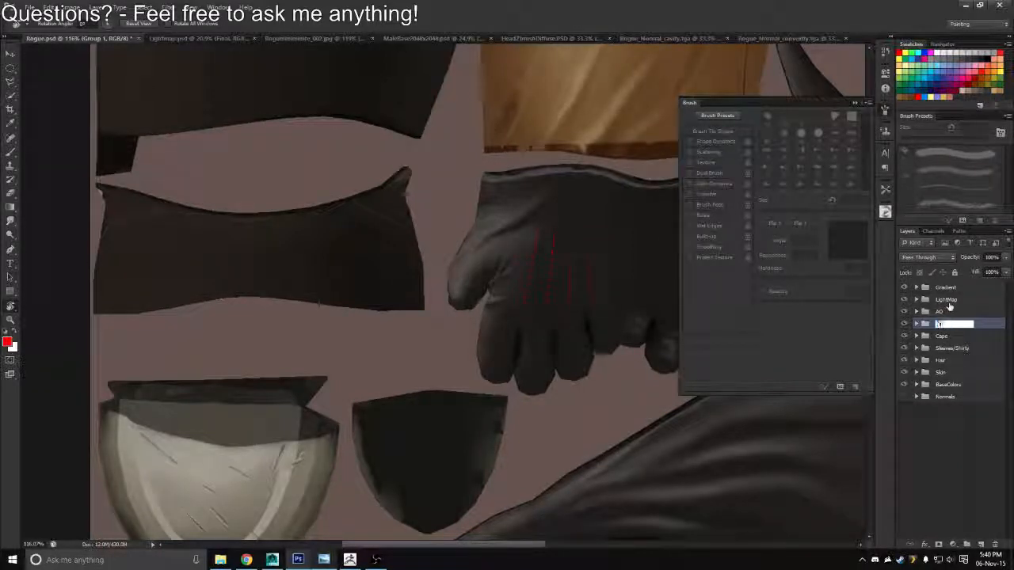
text(es)
key(Return)
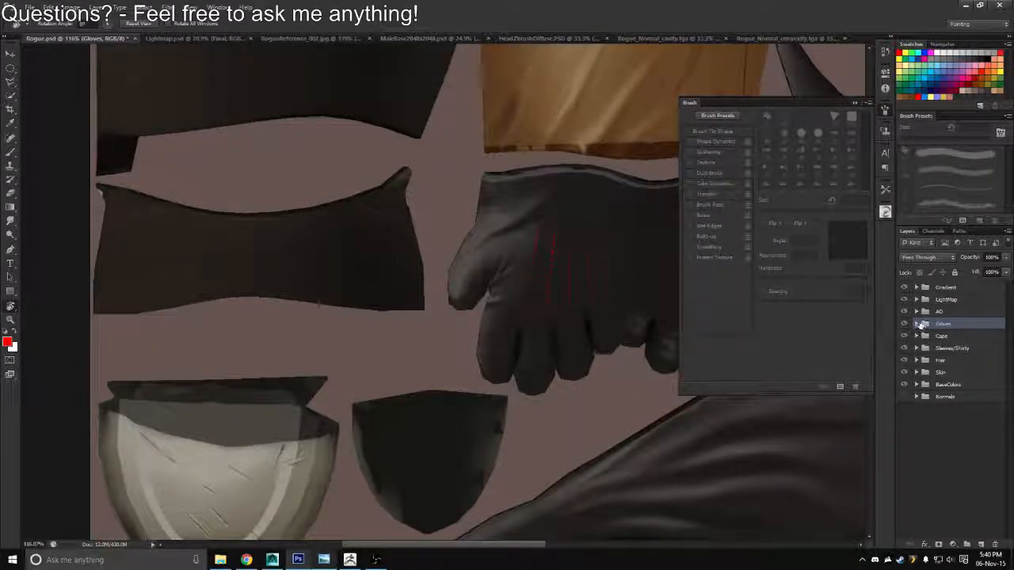
Expand the Gloves group, lock the Stitches layer's transparent pixels and pick a grey-beige paint colour
click(916, 323)
click(954, 340)
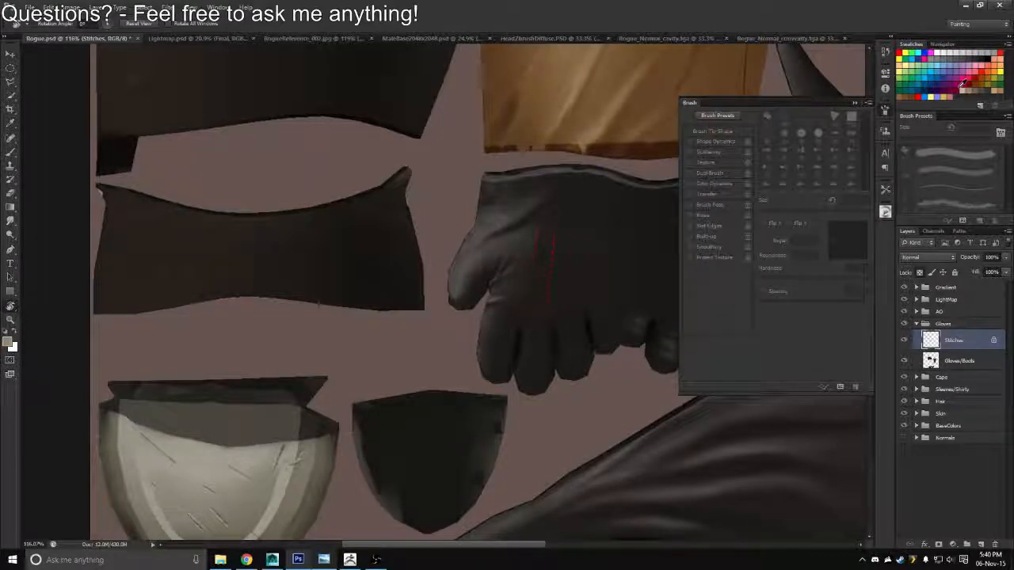
Save the texture as a Targa file, overwriting the existing Rogue_Diffuse.tga and accepting the default Targa options
key(ctrl+shift+s)
click(532, 278)
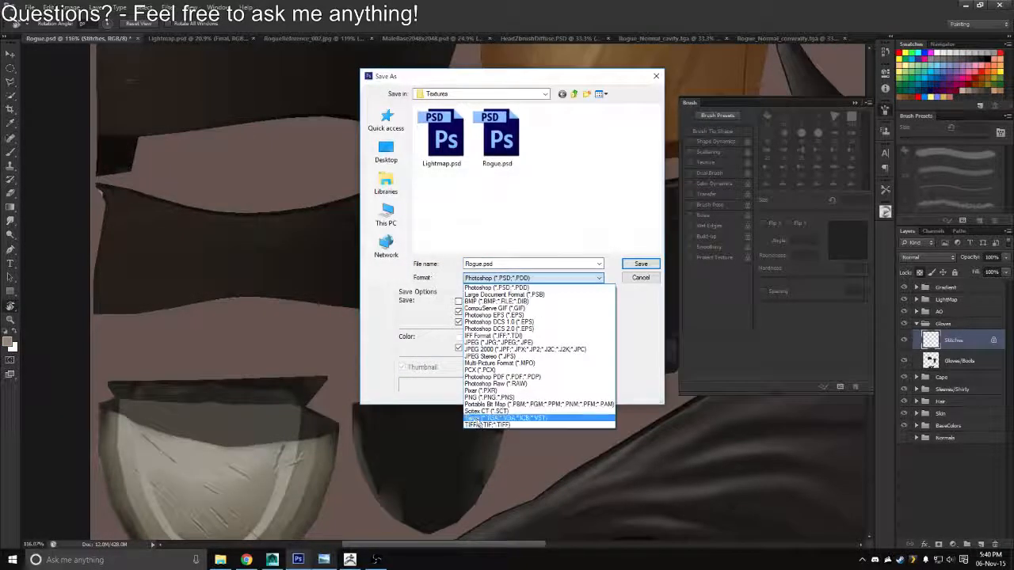
click(478, 419)
double_click(451, 142)
key(y)
key(Return)
Switch to Maya, reload the Rogue_Diffuse texture and inspect the gloves on the character
key(alt+Tab)
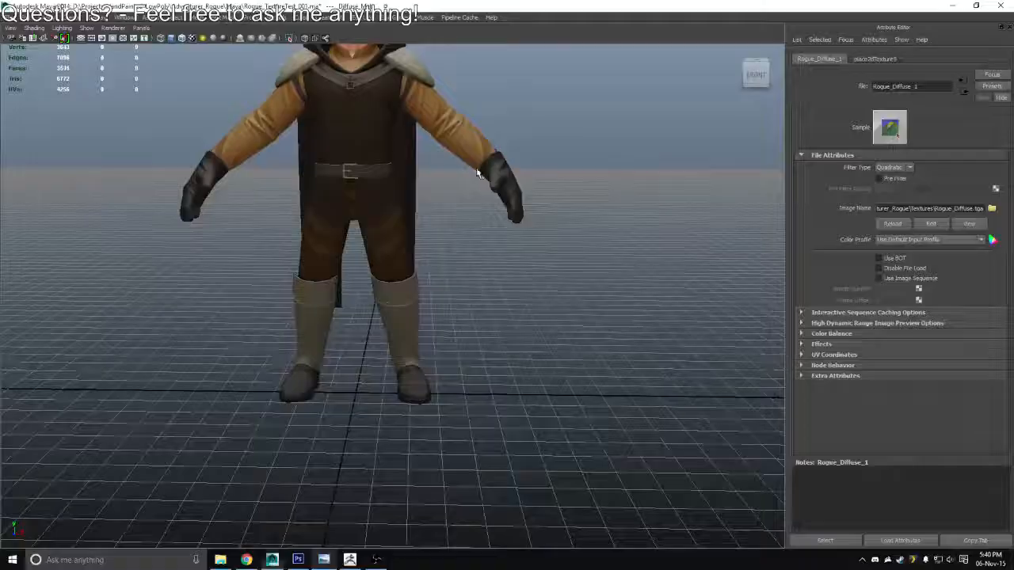
drag(518, 247, 602, 269)
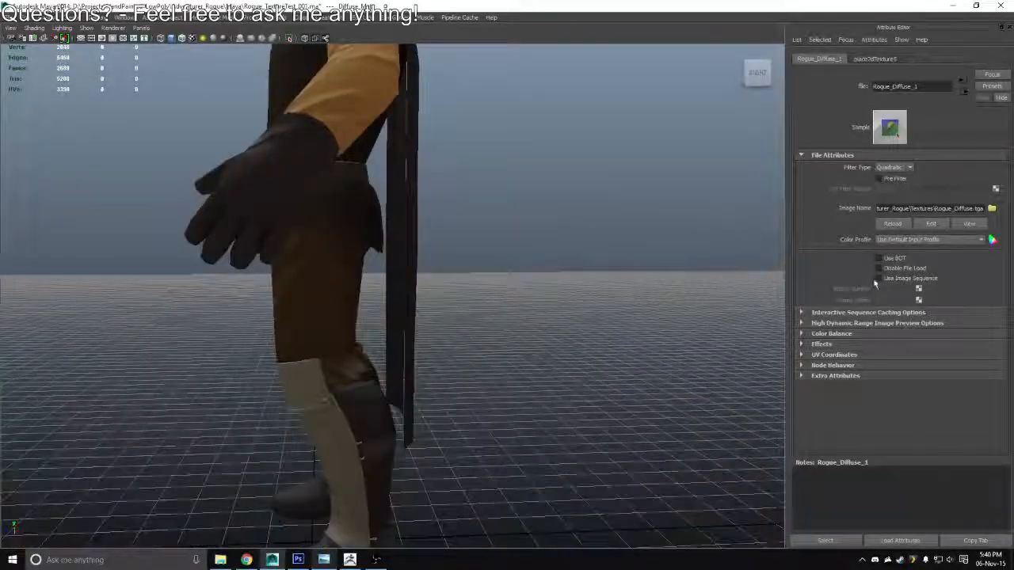
click(891, 228)
drag(475, 229, 481, 274)
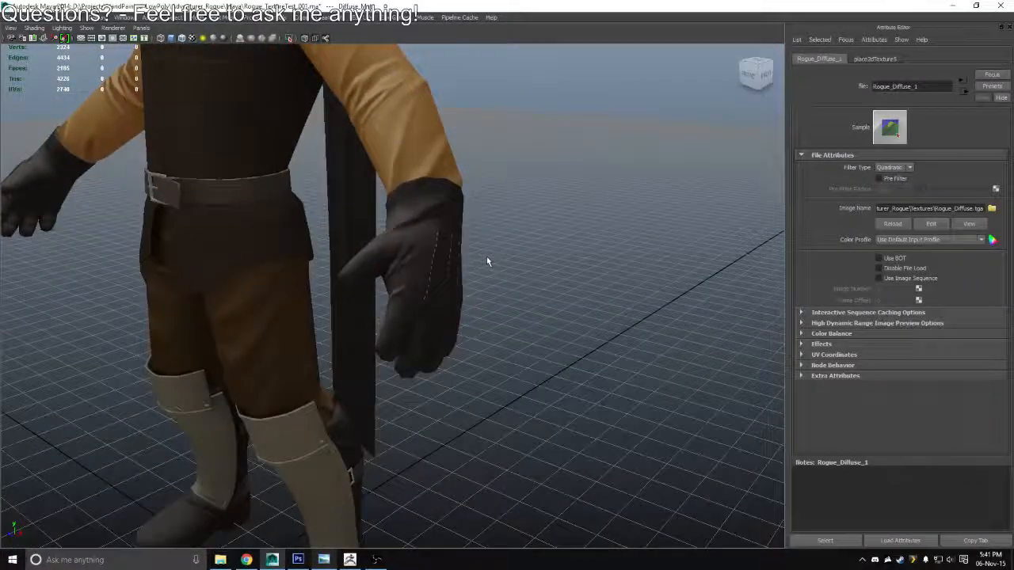
Return to Photoshop, close the brush settings and duplicate the Con/Cav group from Sleeves/Shirty into the Gloves group
key(alt+Tab)
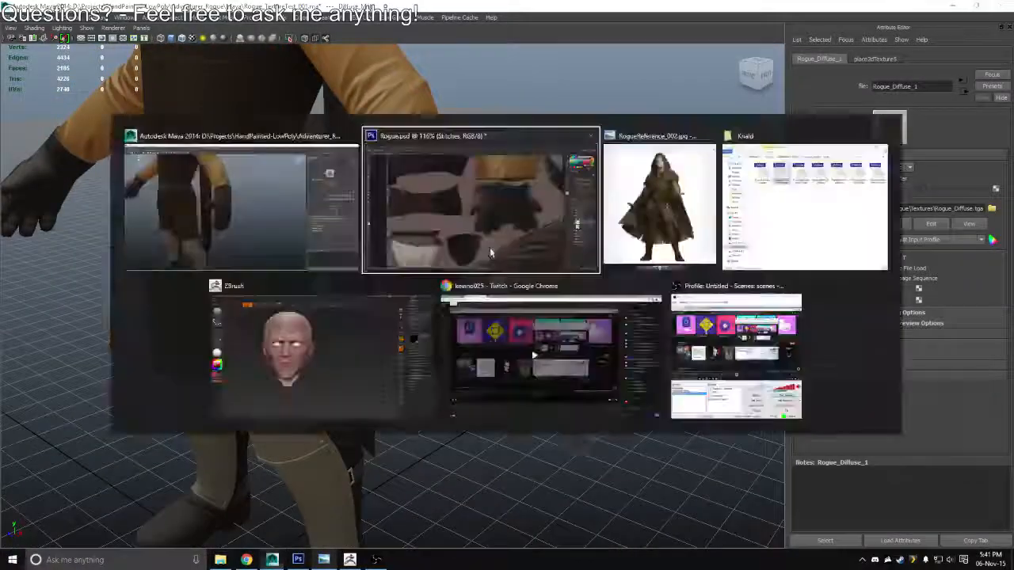
mouse_move(559, 297)
mouse_down()
mouse_move(348, 295)
mouse_move(365, 288)
mouse_up()
click(867, 104)
key(z)
click(938, 377)
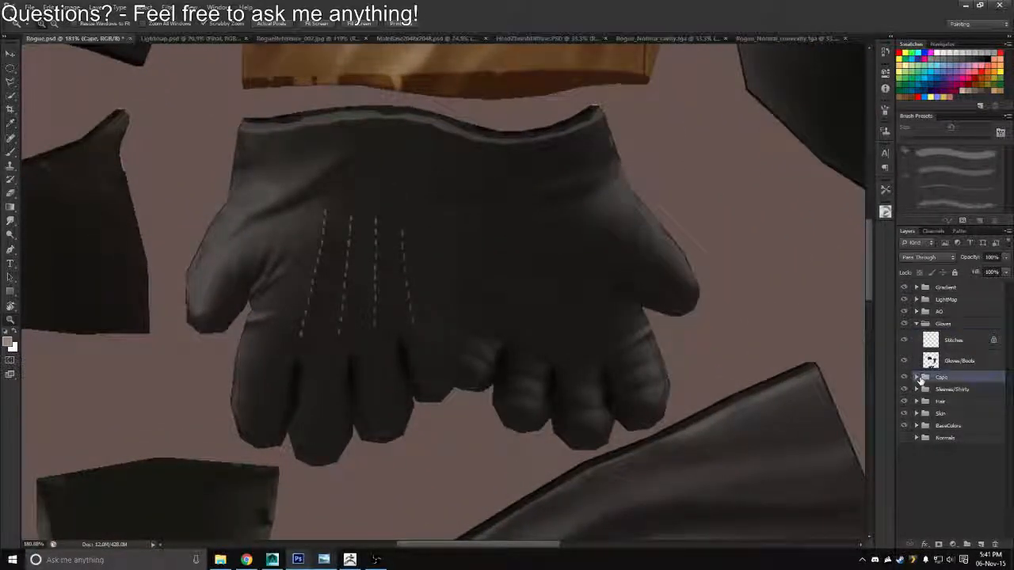
click(916, 389)
click(939, 402)
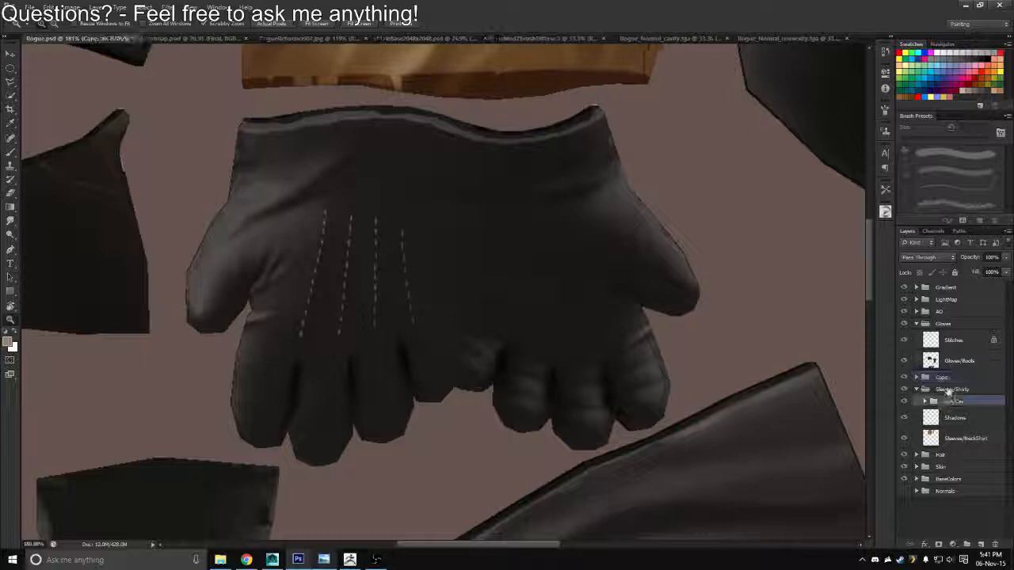
key(ctrl+j)
drag(946, 403, 952, 330)
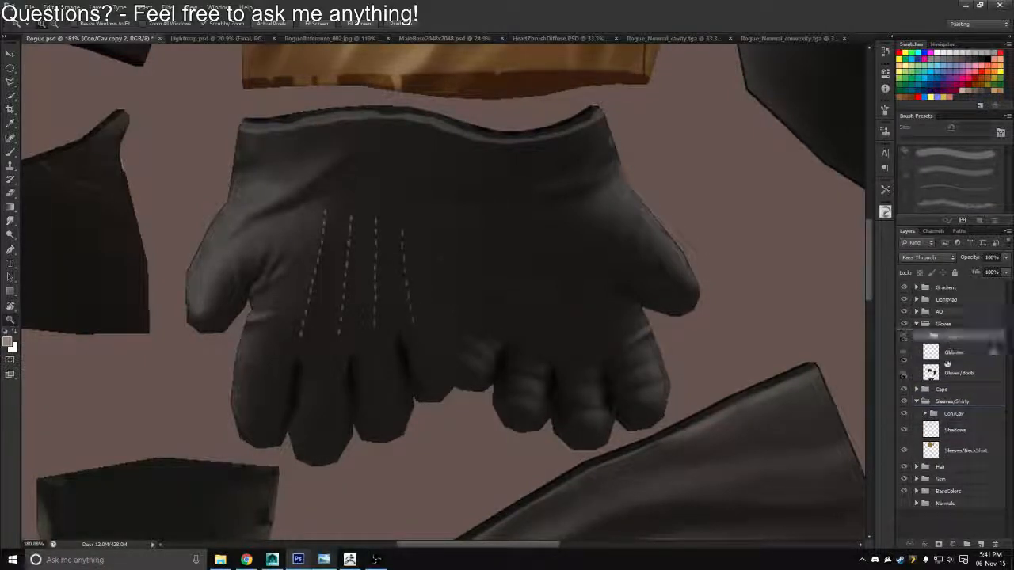
Collapse the Sleeves/Shirty group and rename the duplicated group in Gloves as Con/Cav
click(917, 402)
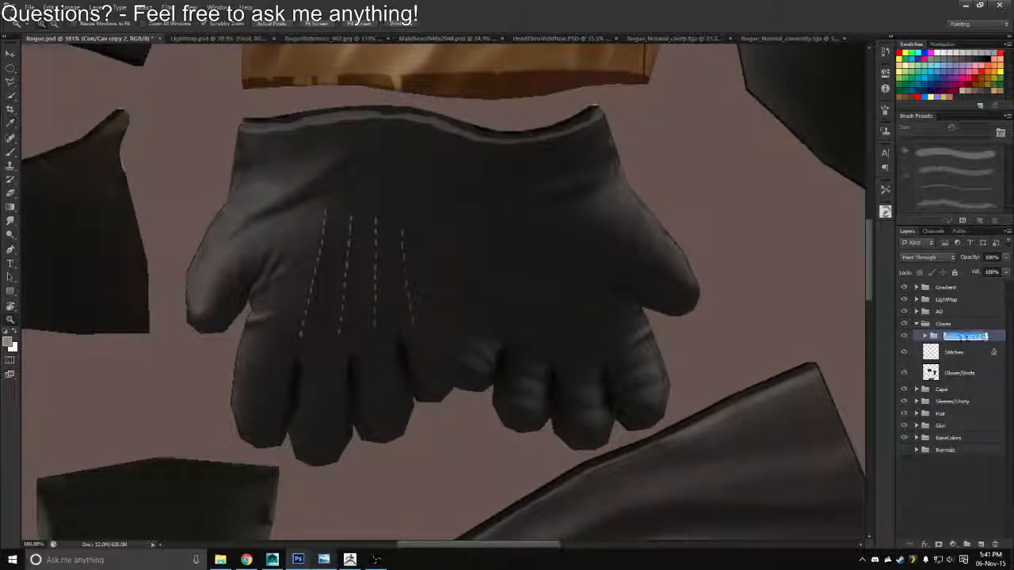
key(BackSpace)
key(Return)
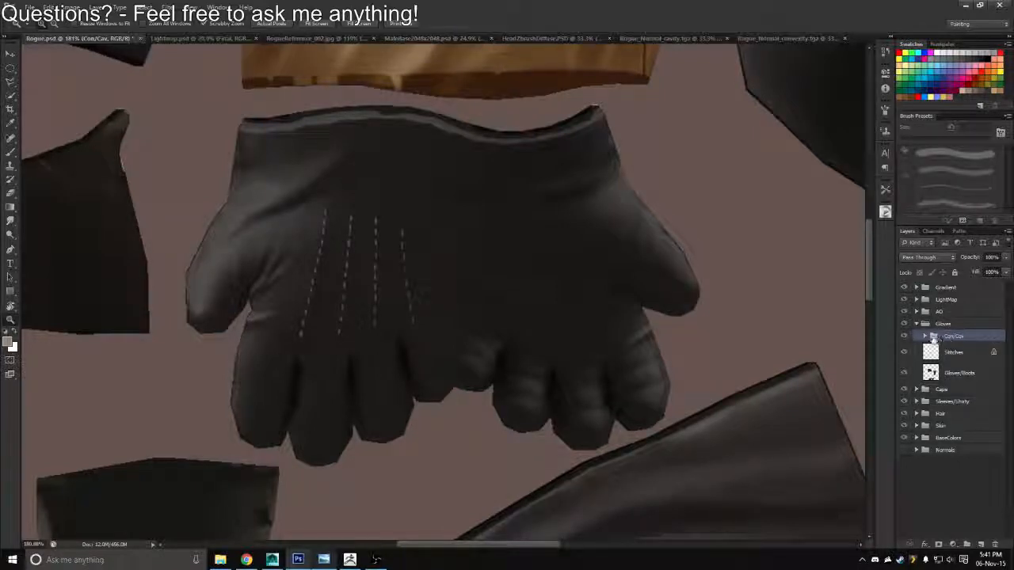
Replace the Cavity layer's mask in the Gloves group with a new one made from the Gloves/Boots layer's outline
click(924, 336)
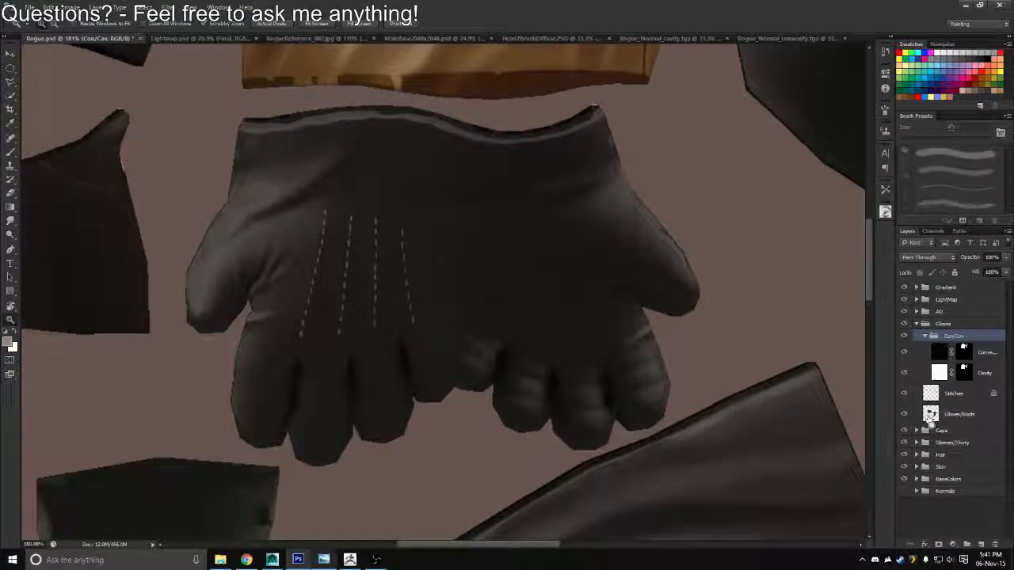
ctrl+click(930, 419)
drag(969, 378, 994, 545)
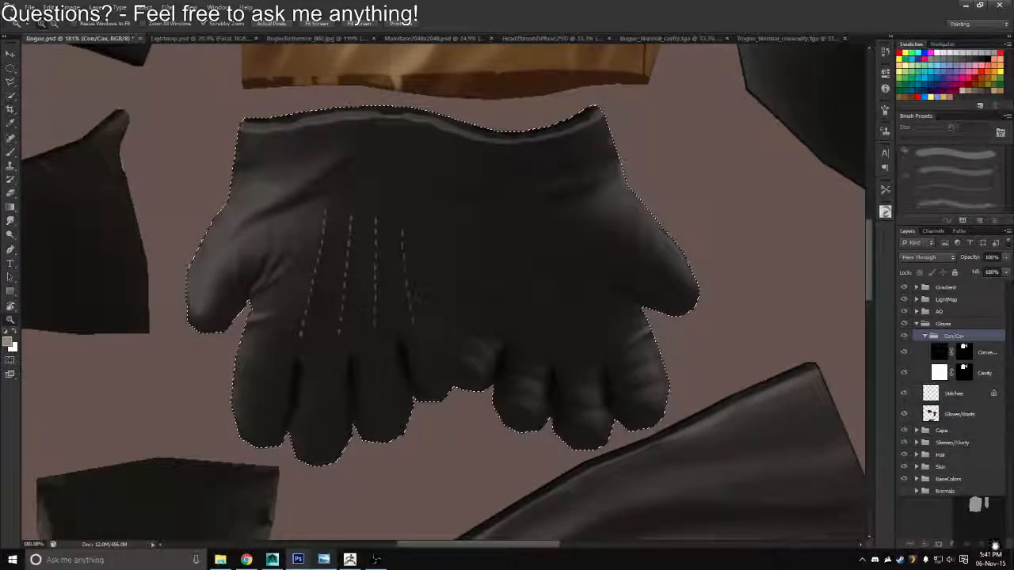
click(590, 239)
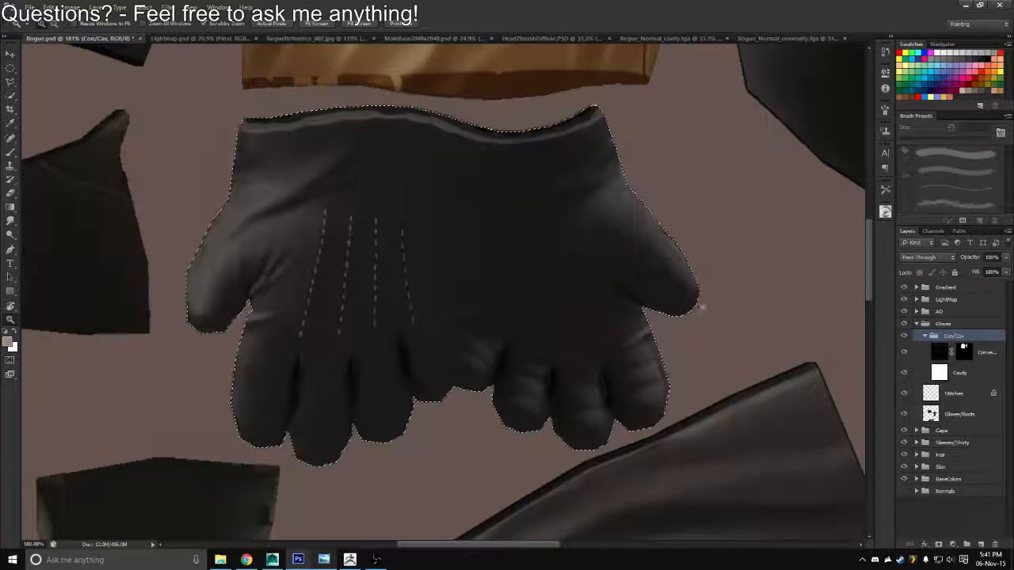
click(957, 380)
click(939, 544)
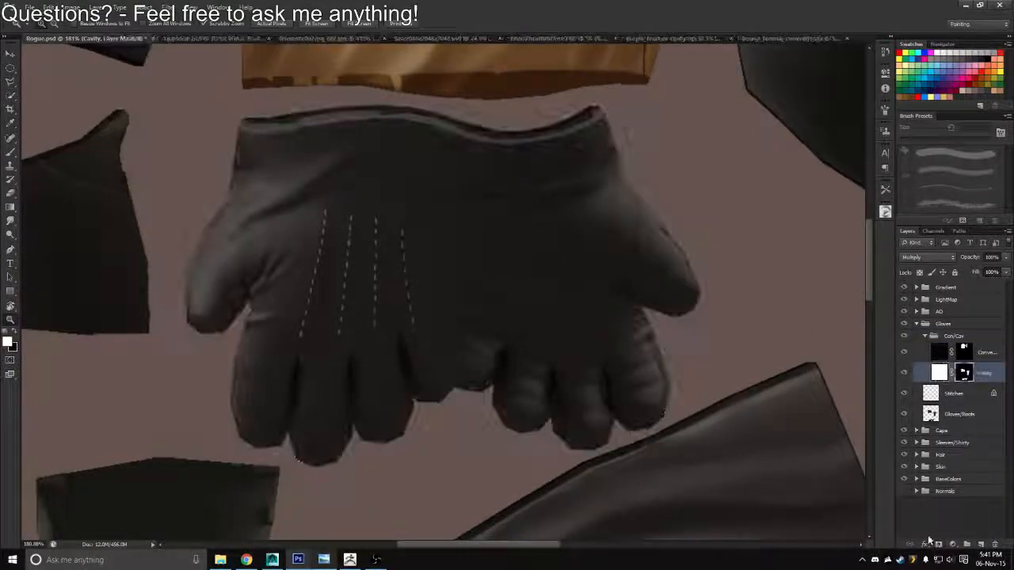
Duplicate the masked Cavity layer twice, merge the three layers and set the merged layer's blend mode to Multiply
click(940, 369)
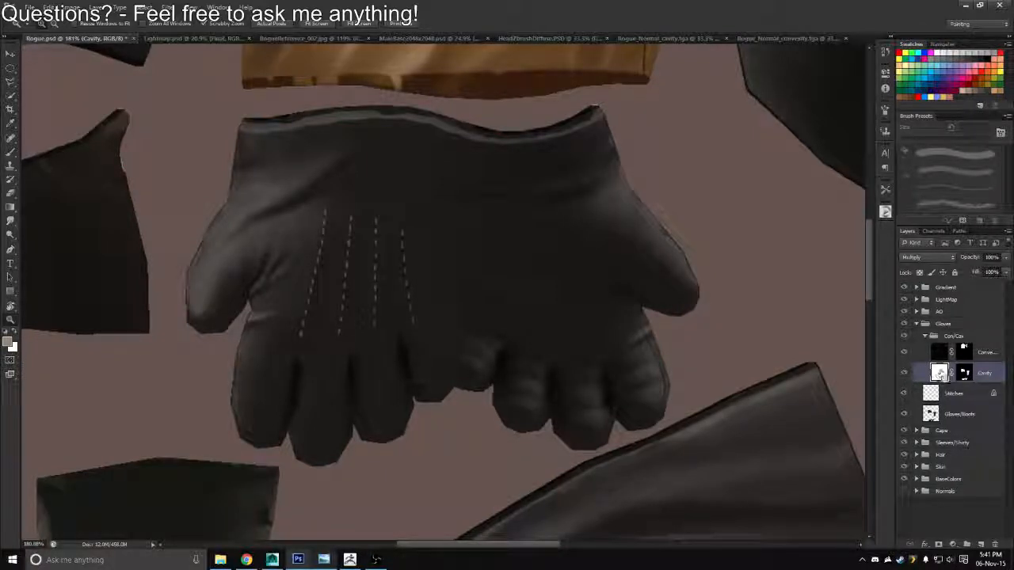
key(ctrl+j)
key(ctrl+j)
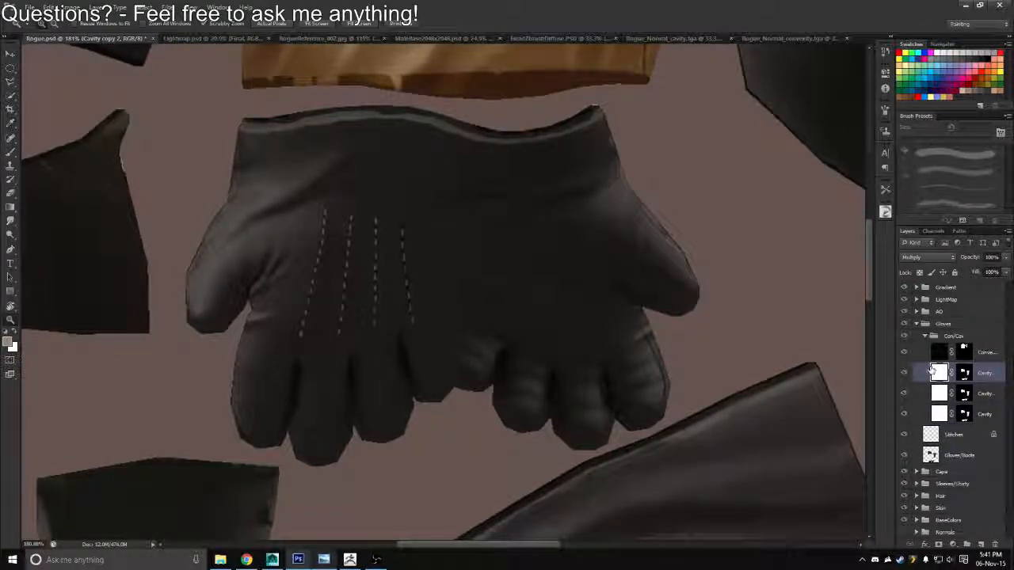
shift+click(938, 418)
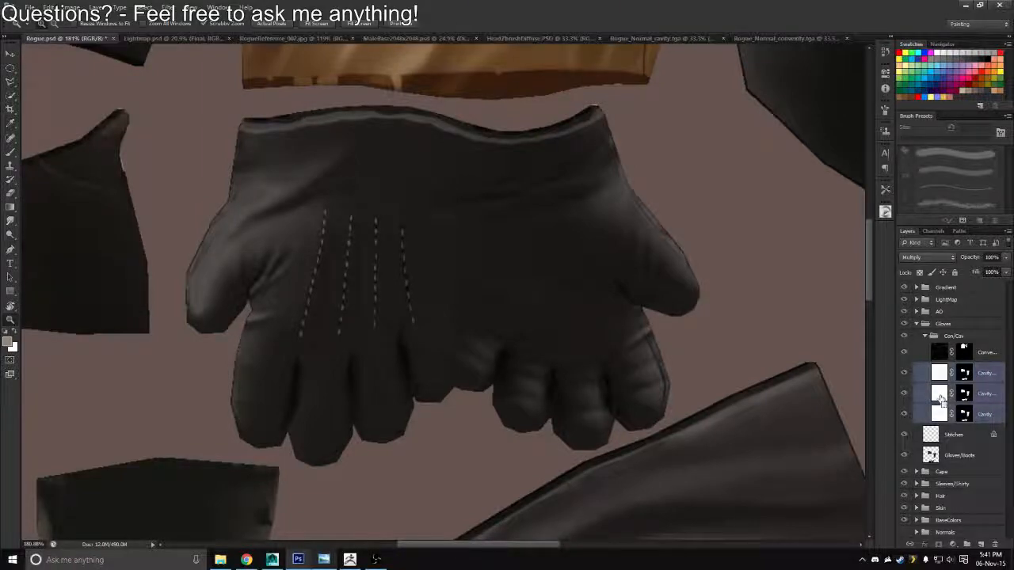
key(ctrl+e)
click(918, 257)
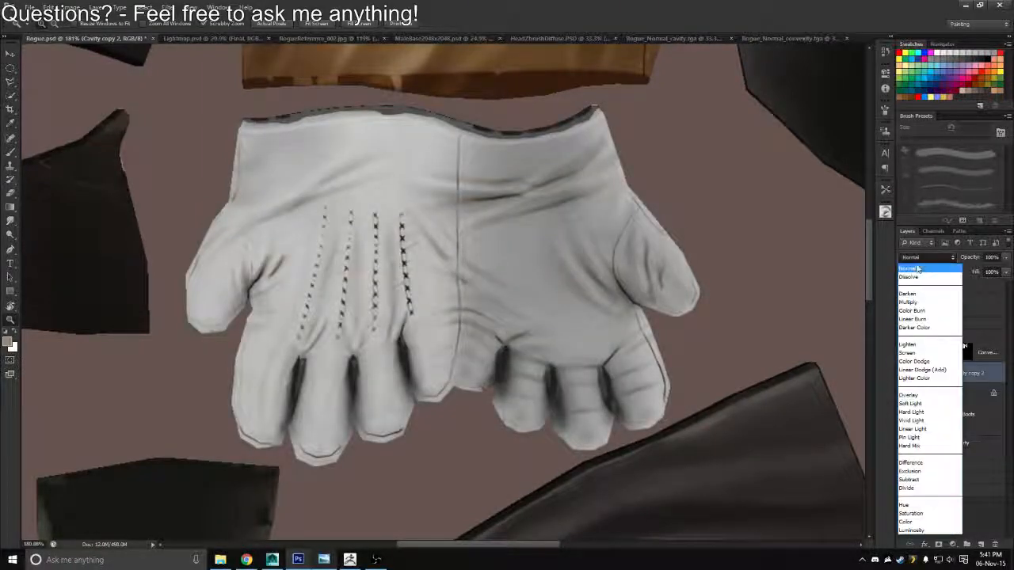
click(918, 290)
Expand the AO group and copy the Gloves/Boots area of the BaseAO copy layer onto a new layer
scroll(517, 290, down, 5)
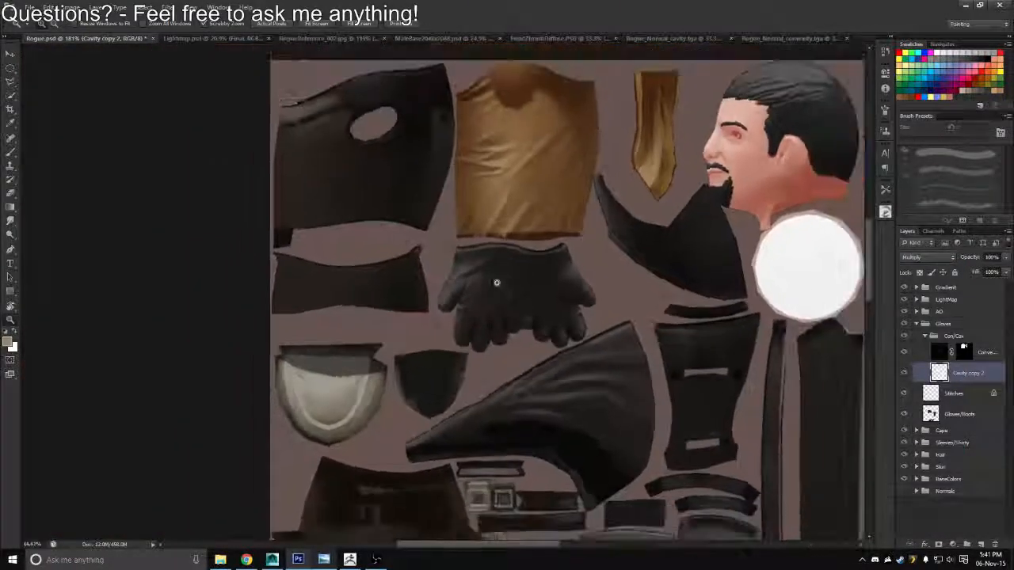
scroll(514, 300, up, 3)
scroll(514, 300, up, 1)
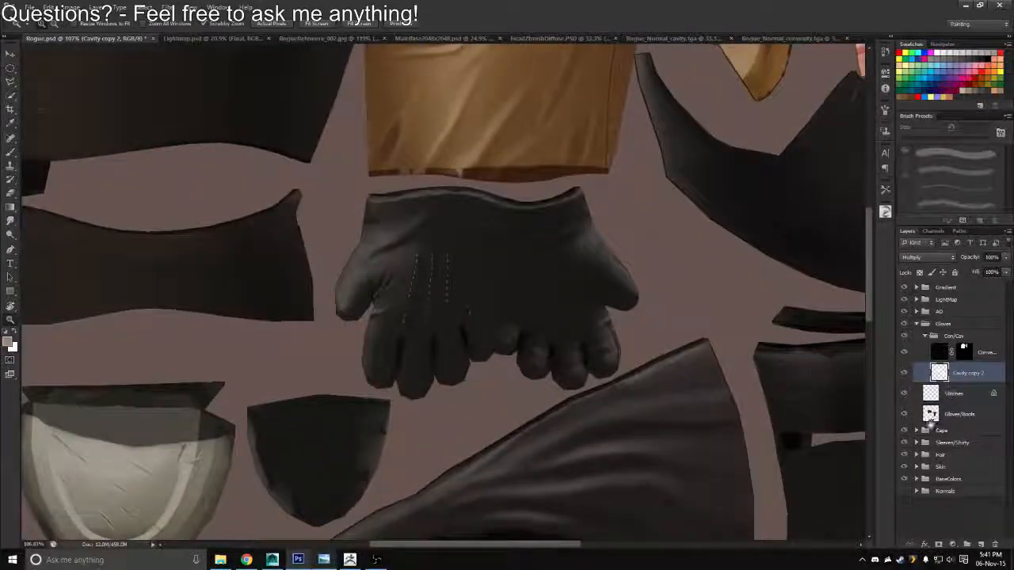
click(917, 311)
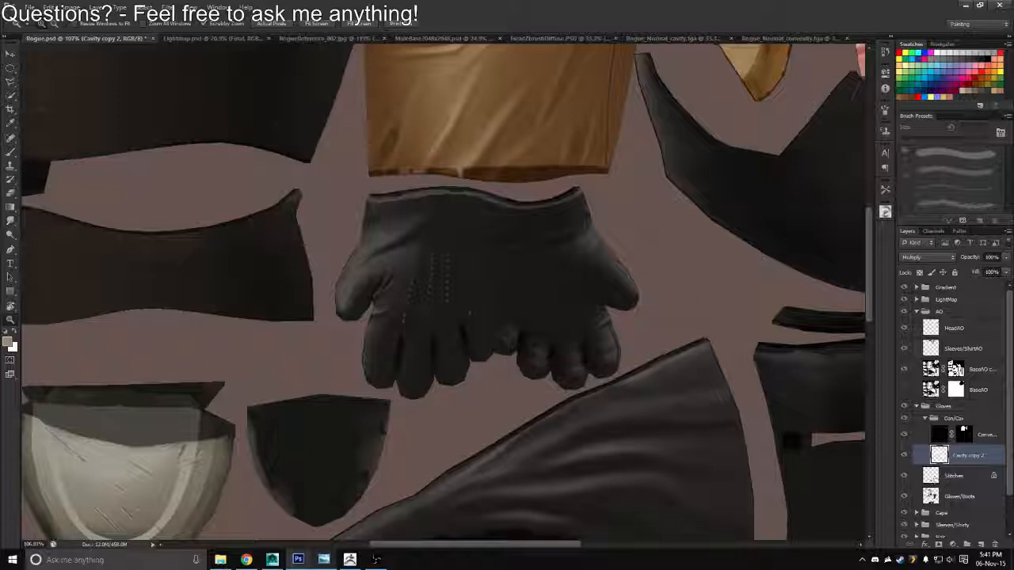
ctrl+click(930, 496)
click(931, 369)
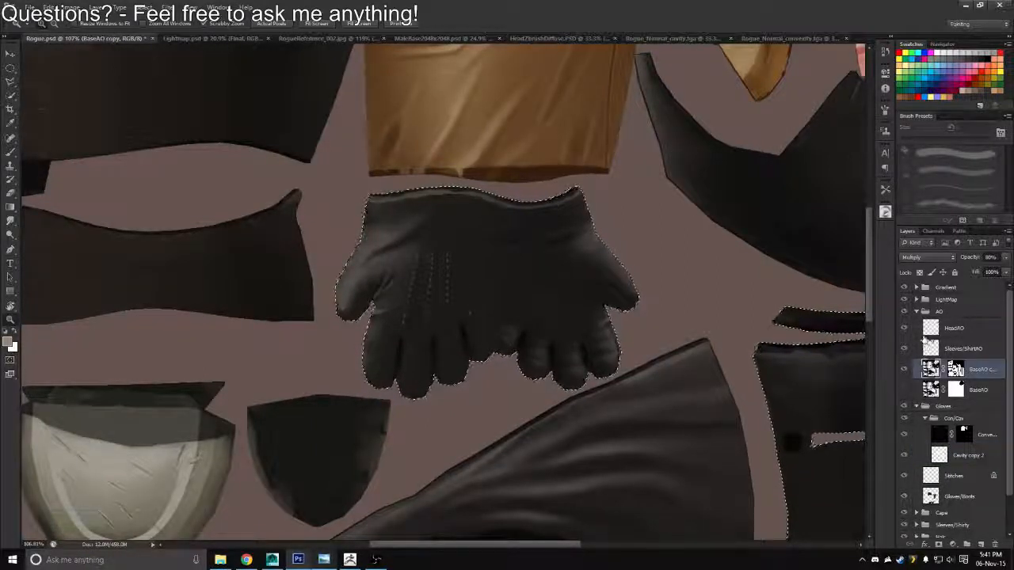
key(ctrl+j)
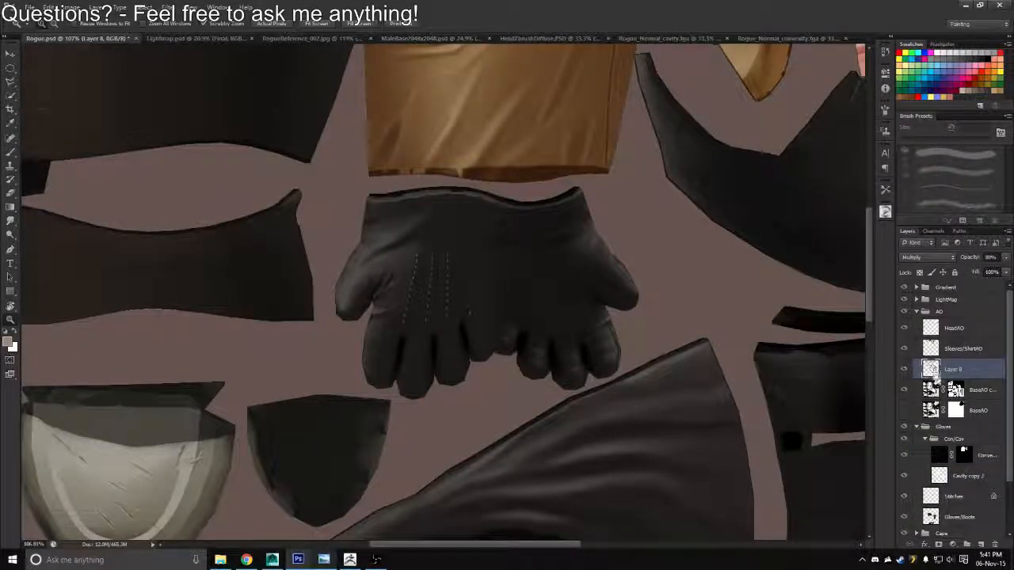
Mask the new layer's glove and boot area out of the BaseAO copy layer and clear the selection
ctrl+click(931, 369)
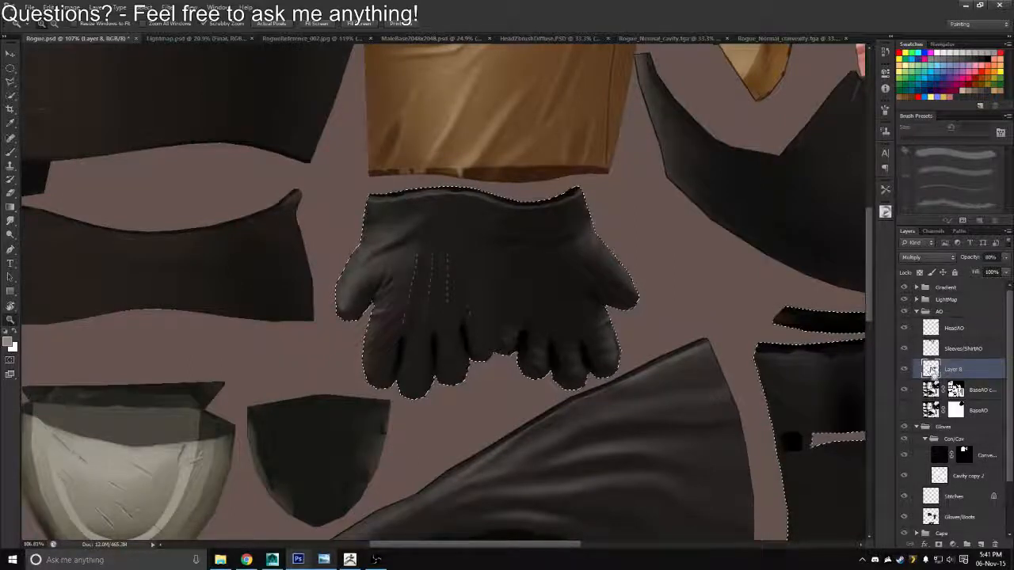
click(955, 389)
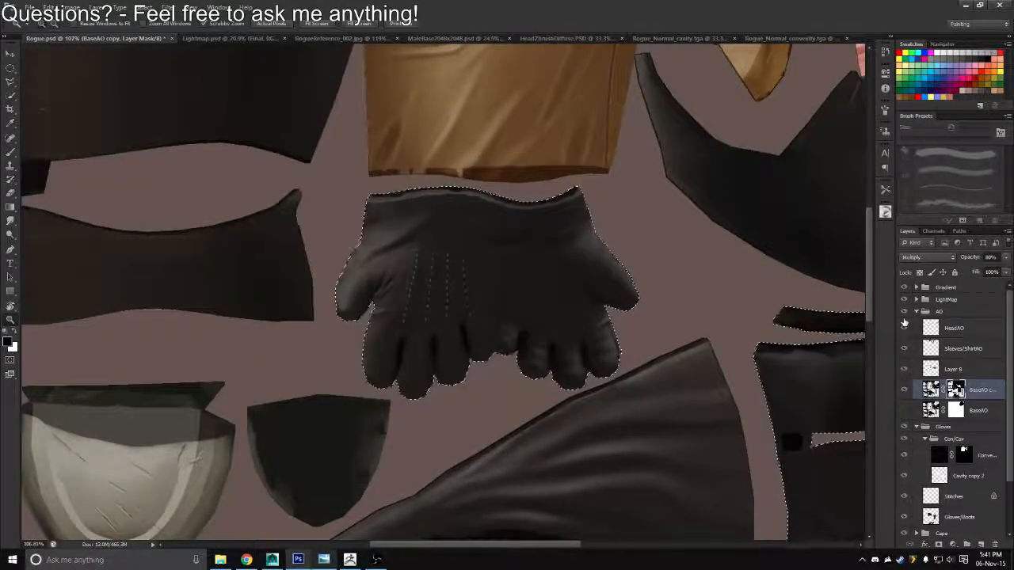
key(ctrl+d)
Rename the new ambient occlusion layer Gloves//Boots
click(941, 370)
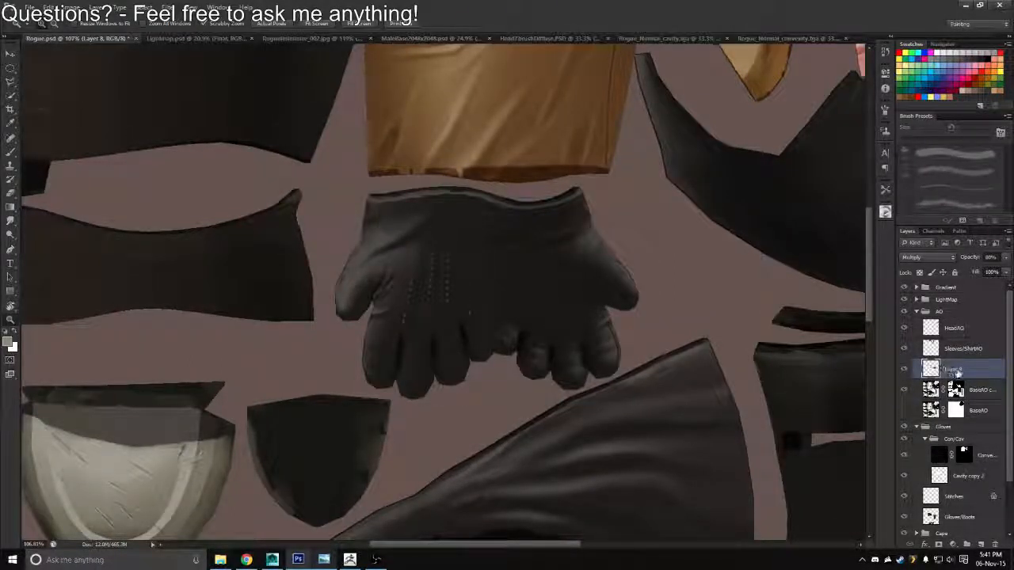
double_click(953, 370)
text(Gloves//Boots)
key(Return)
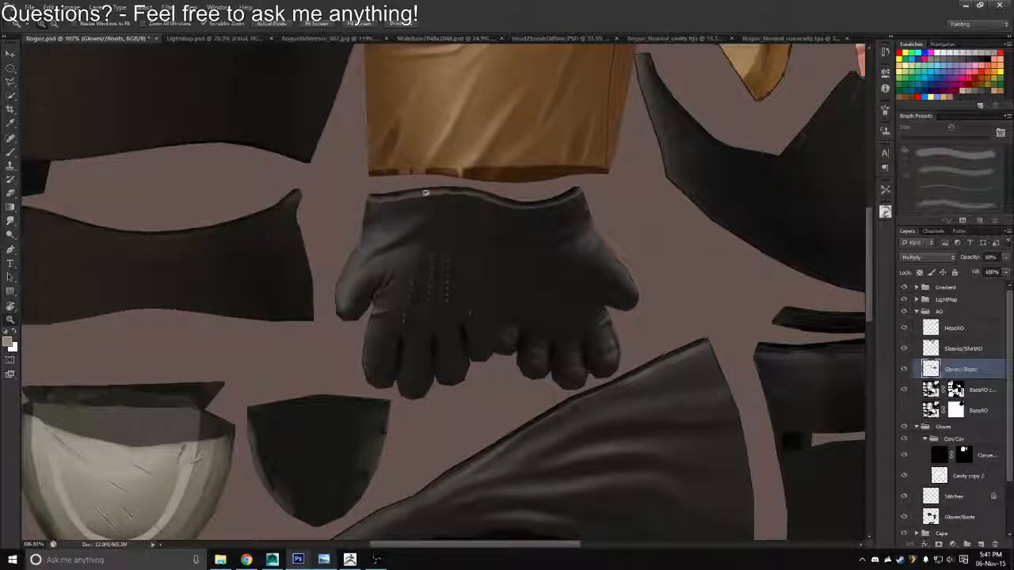
Activate the Brush tool and set the foreground colour to dark grey-brown #463e3b
key(b)
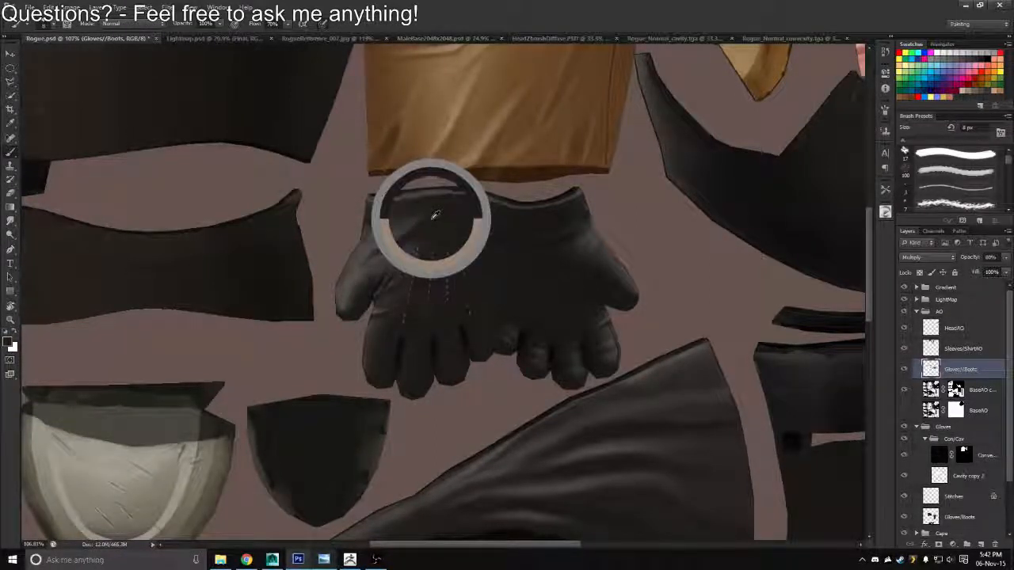
click(9, 344)
drag(693, 260, 690, 237)
click(919, 133)
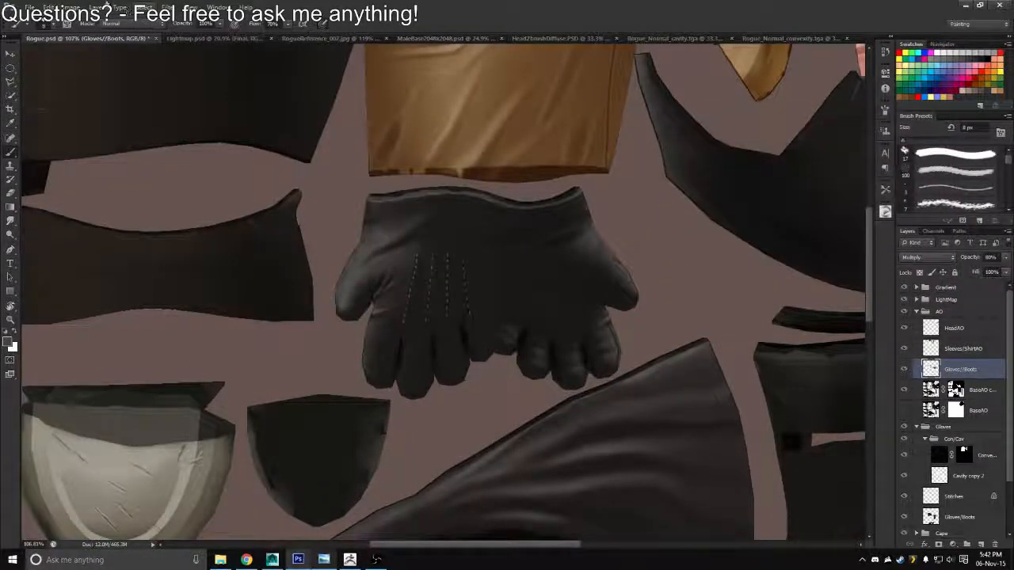
Start a Gradient Map adjustment on the Gloves//Boots ambient occlusion layer and open its gradient for editing
click(70, 7)
mouse_move(119, 34)
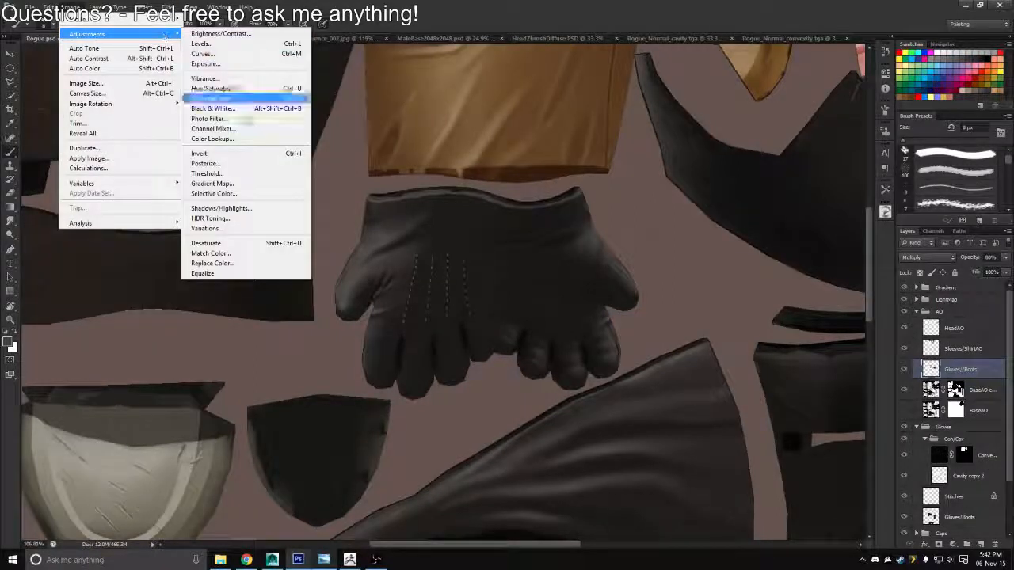
click(227, 184)
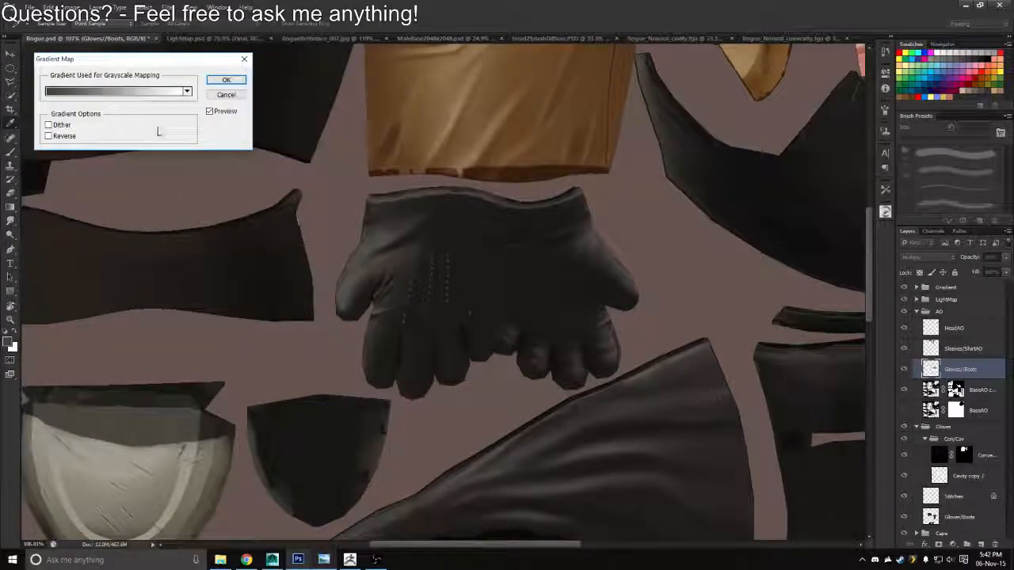
click(181, 93)
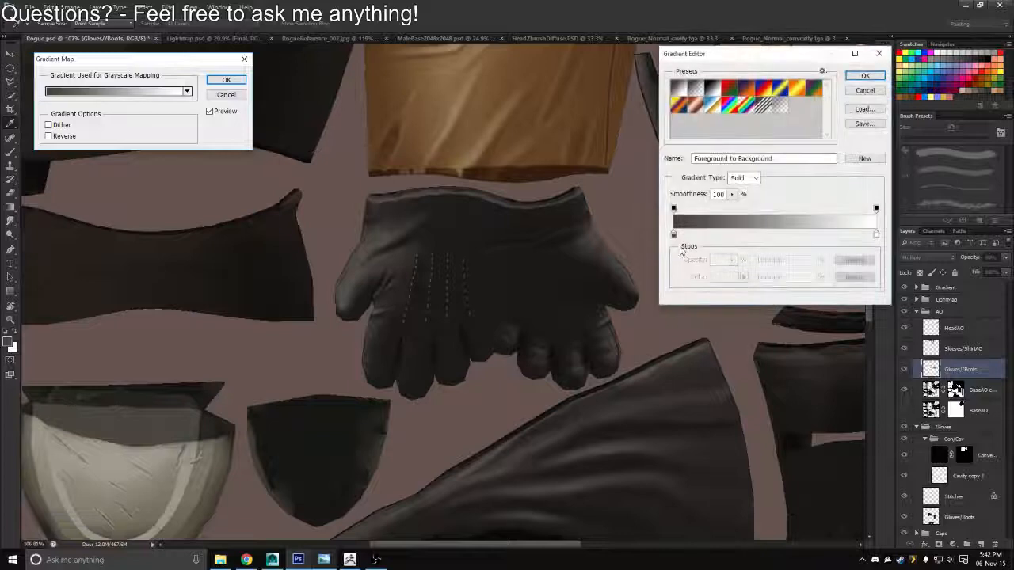
click(674, 235)
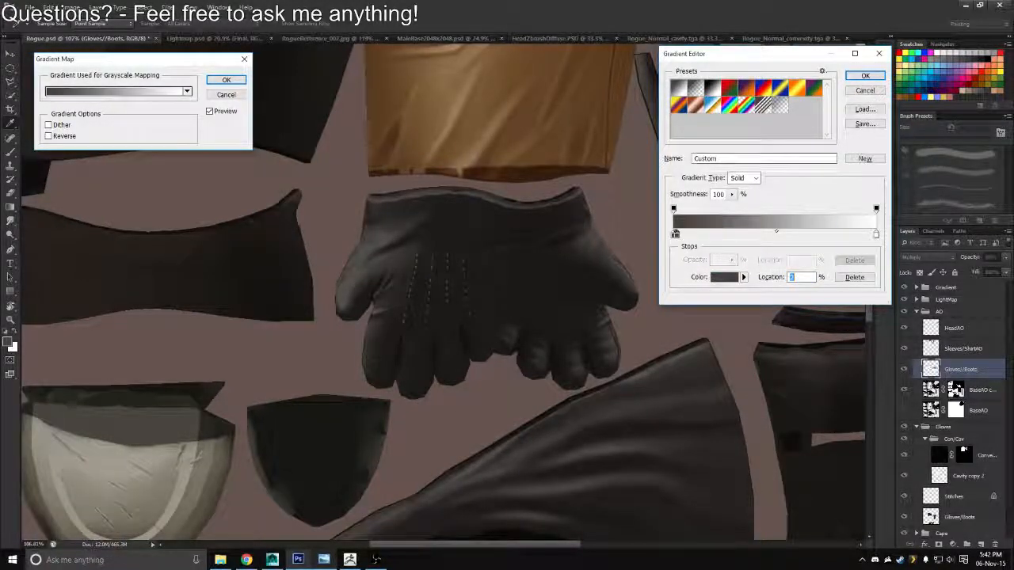
click(862, 92)
click(61, 93)
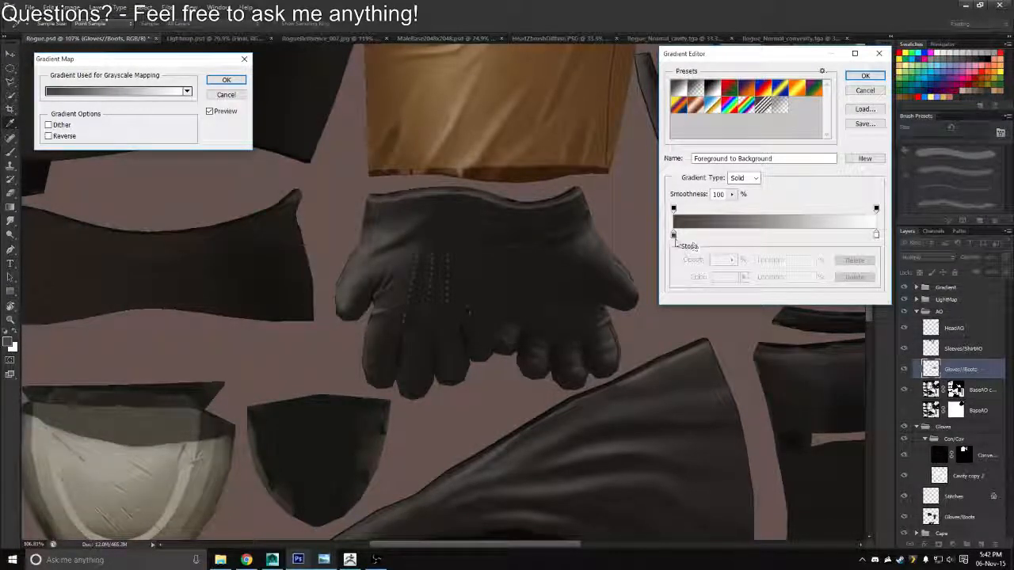
Set the gradient's dark colour stop to warm dark grey-brown #474038 and apply the Gradient Map
double_click(672, 235)
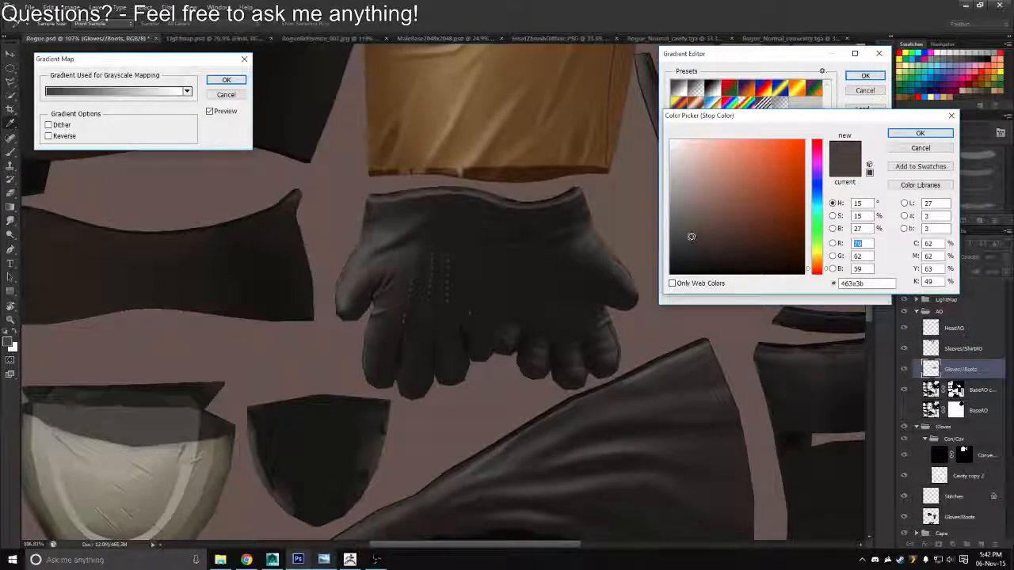
click(726, 236)
click(743, 230)
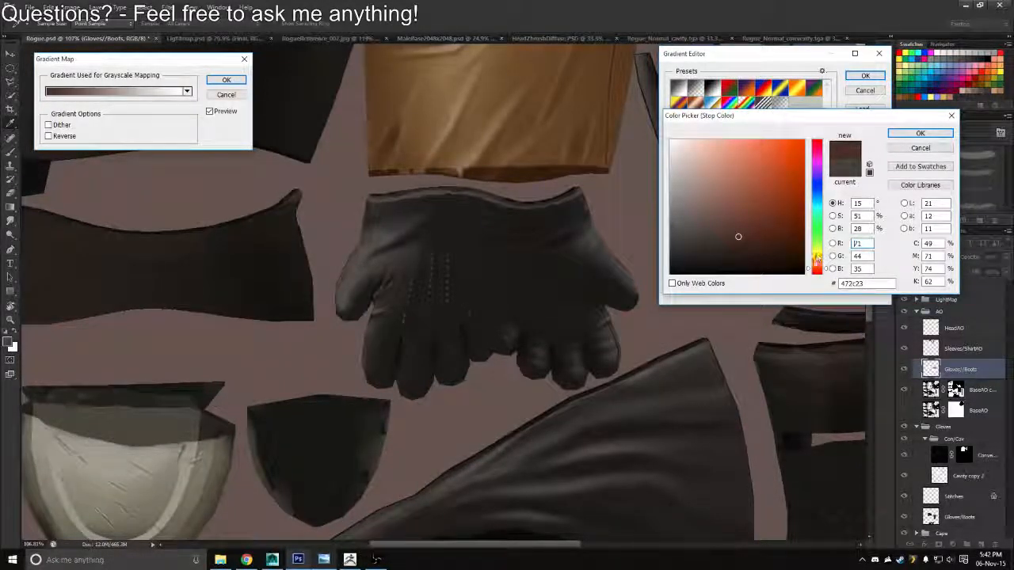
click(707, 208)
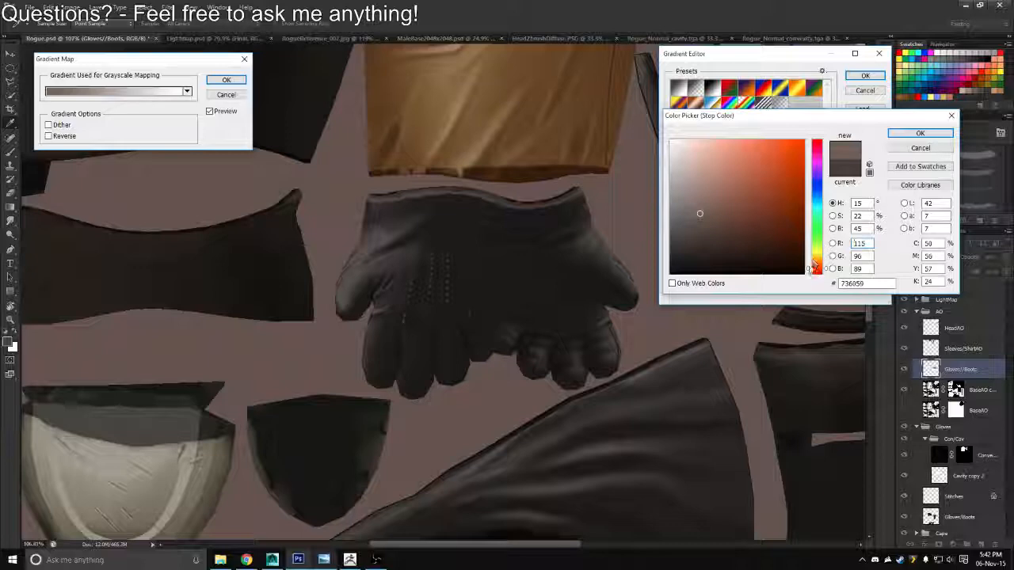
drag(811, 268, 810, 263)
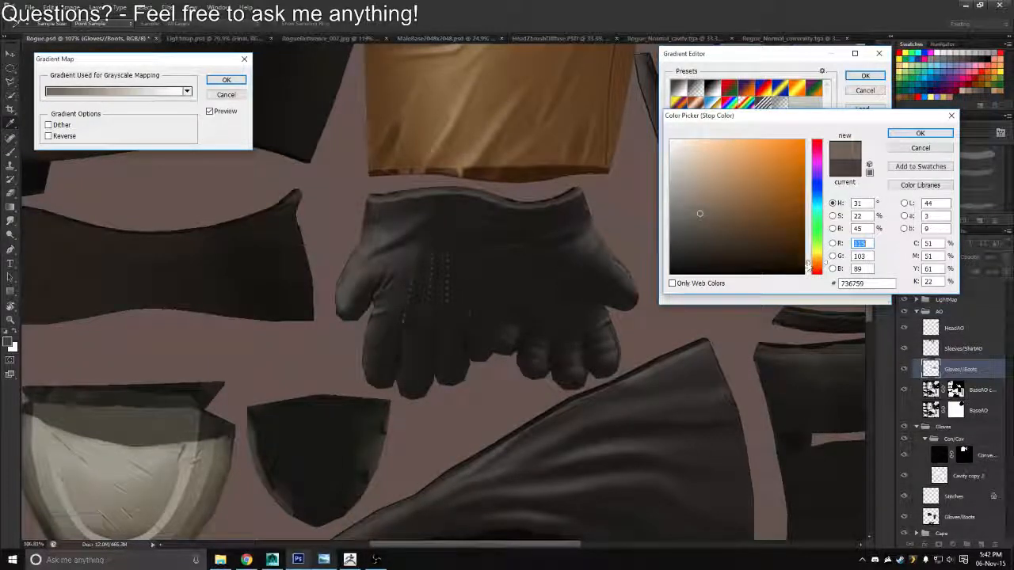
mouse_move(699, 213)
mouse_down()
mouse_move(753, 166)
mouse_move(686, 230)
mouse_move(690, 238)
mouse_up()
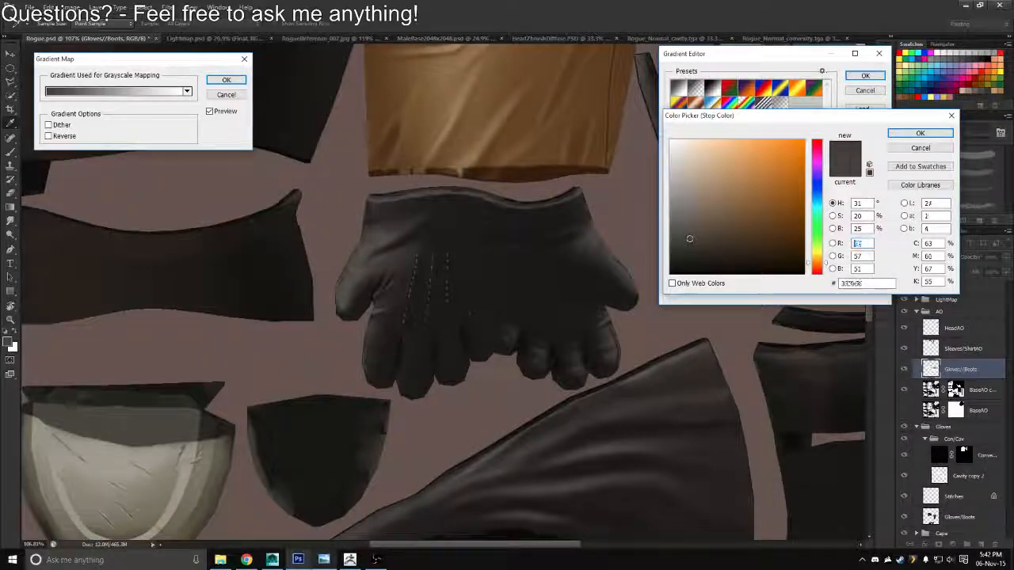
mouse_move(794, 177)
mouse_down()
mouse_move(785, 166)
mouse_move(722, 179)
mouse_move(718, 230)
mouse_move(775, 233)
mouse_move(751, 227)
mouse_move(705, 237)
mouse_up()
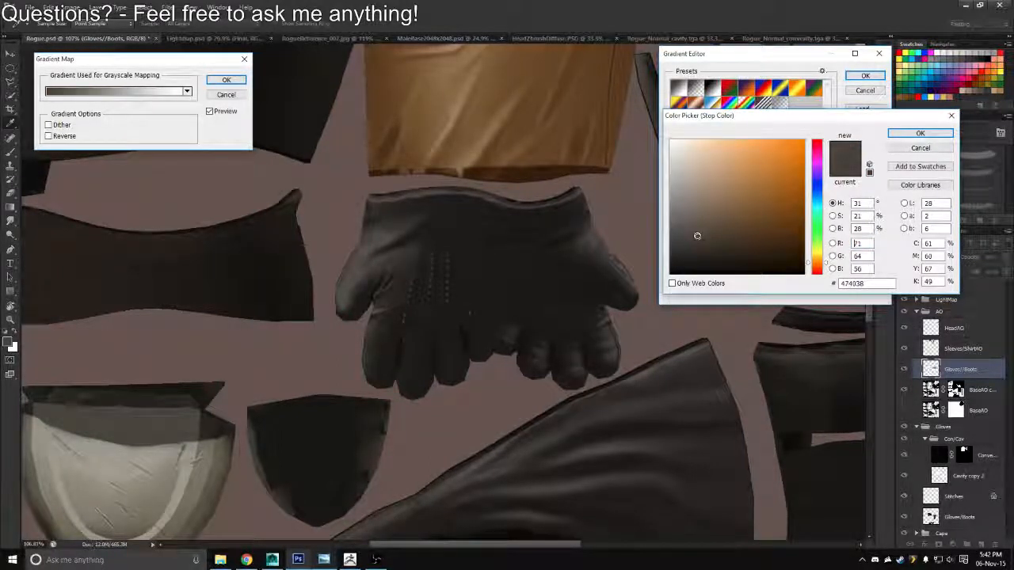
click(903, 135)
click(865, 75)
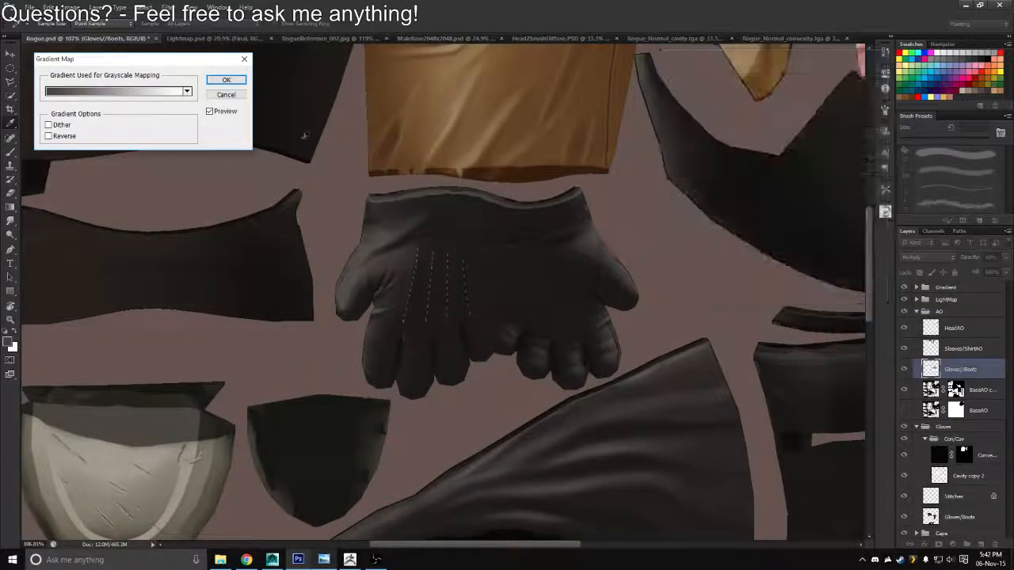
click(227, 80)
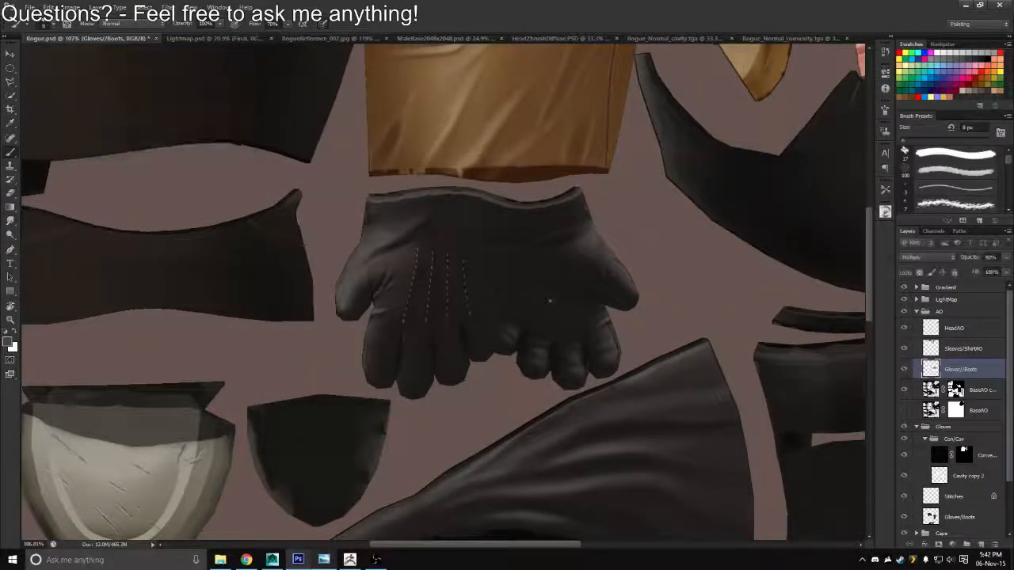
Rename the ambient occlusion layer Gloves//BootsAO and collapse the AO group
double_click(958, 369)
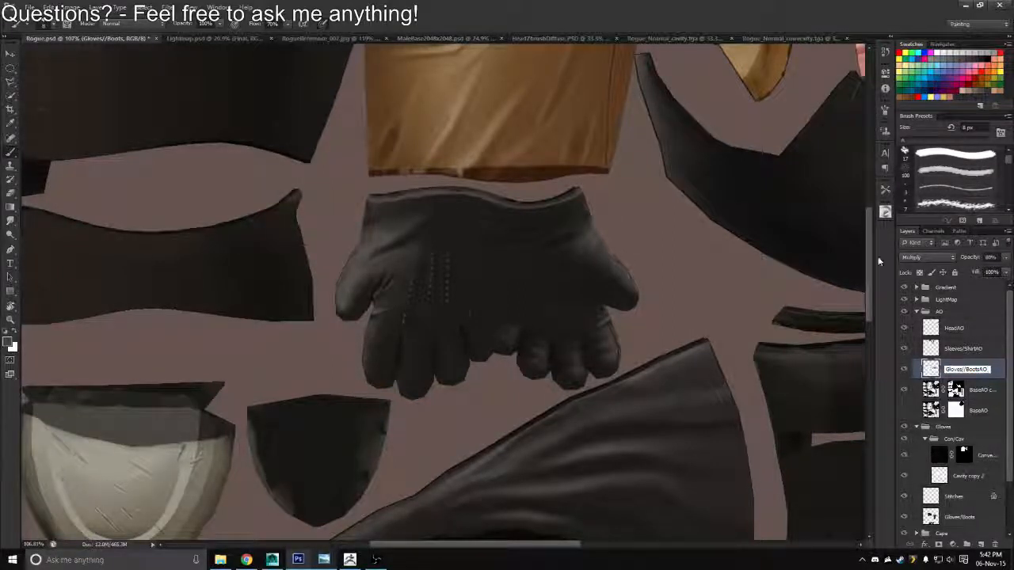
text(AO)
key(Return)
click(917, 311)
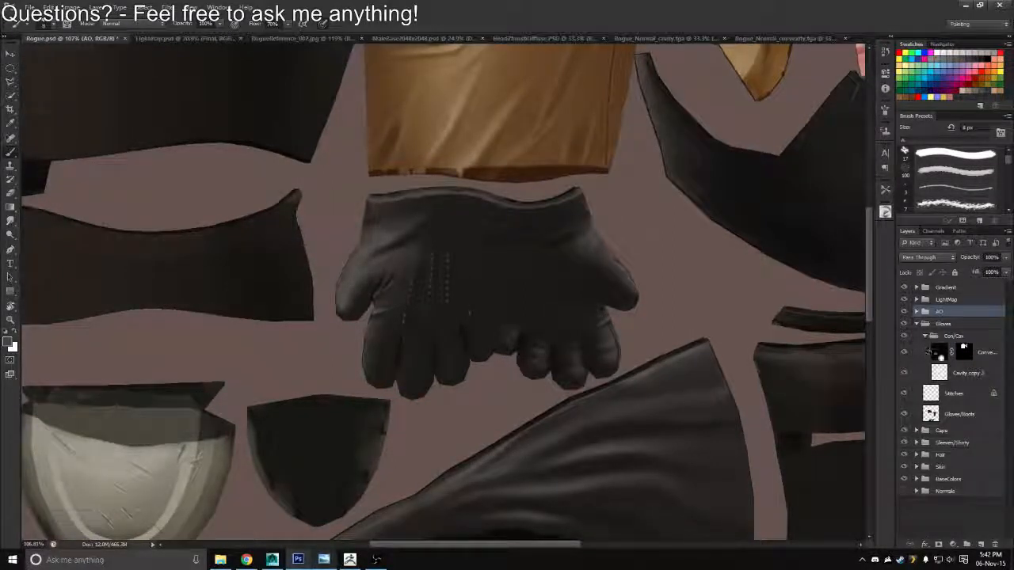
Replace the Convexity layer's mask with one made from the Gloves/Boots layer's outline and set its opacity to 33%
ctrl+click(931, 413)
click(964, 352)
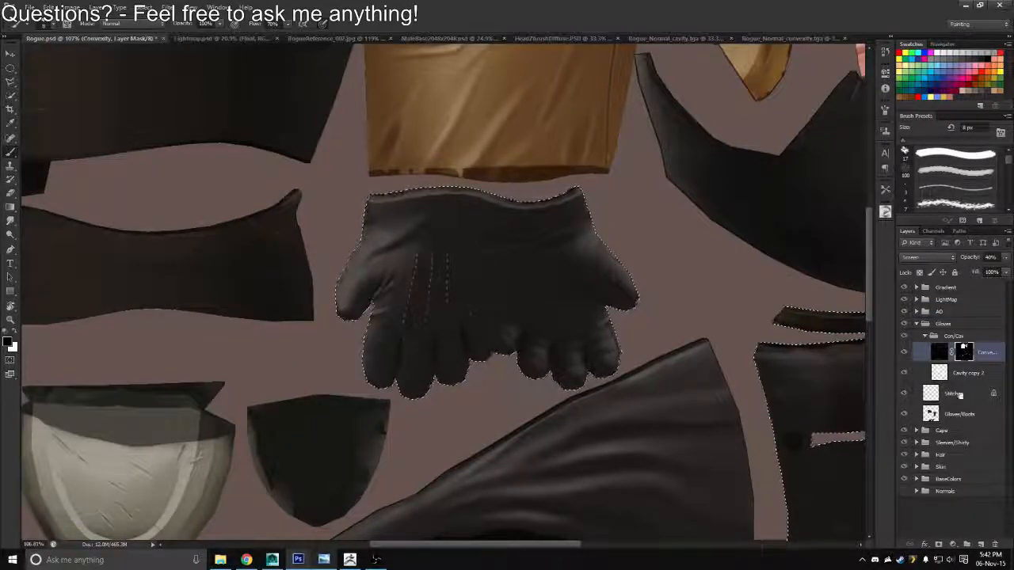
drag(964, 352, 994, 541)
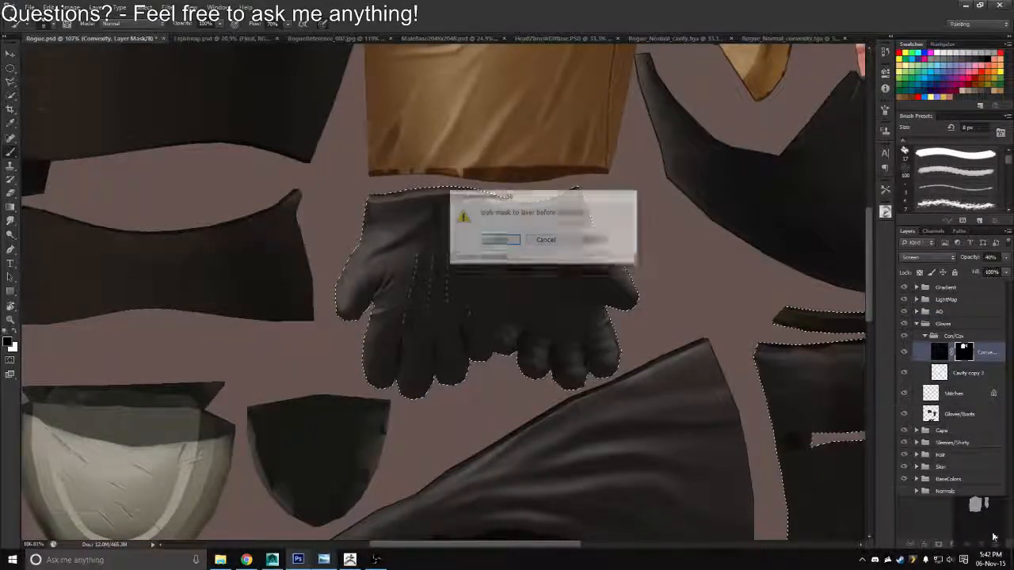
click(500, 239)
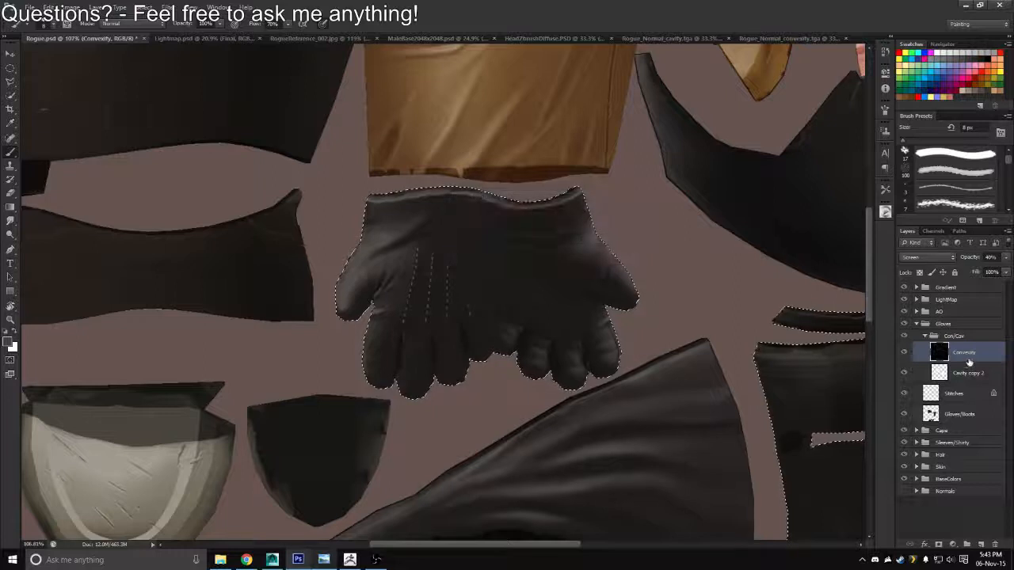
click(938, 544)
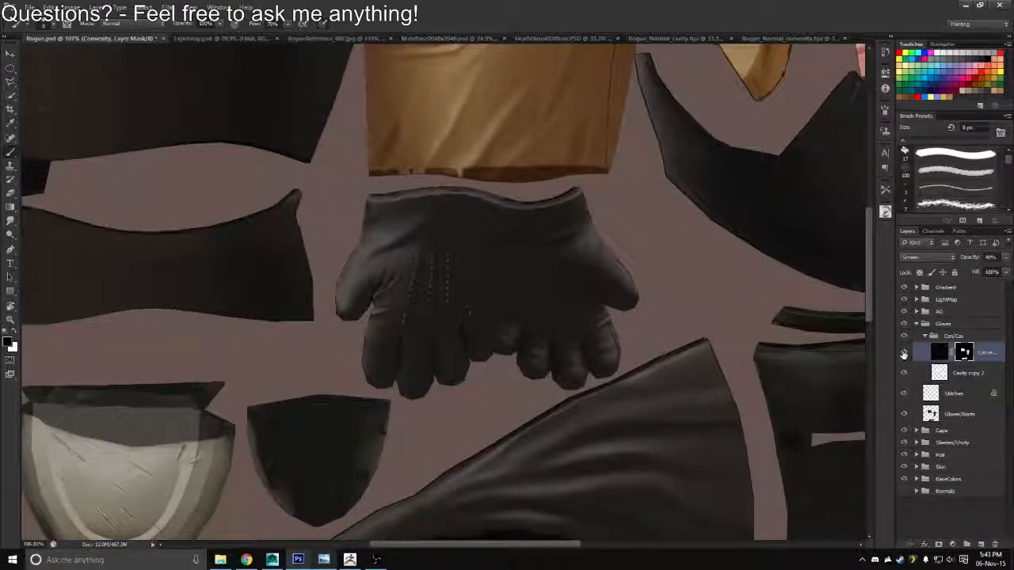
click(938, 352)
click(968, 258)
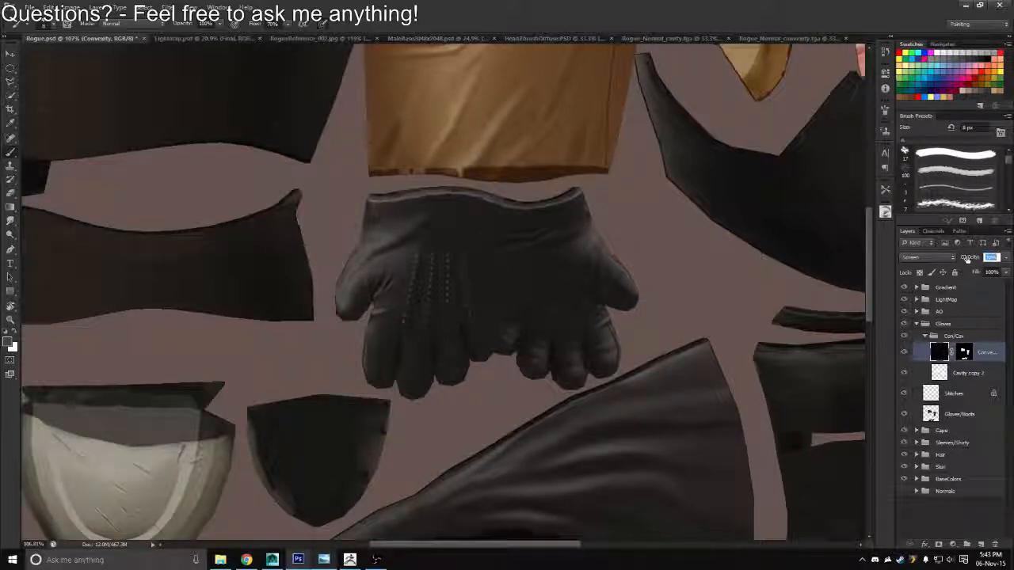
Export the texture in Targa format over Rogue_Diffuse.tga
key(ctrl+0)
key(ctrl+shift+s)
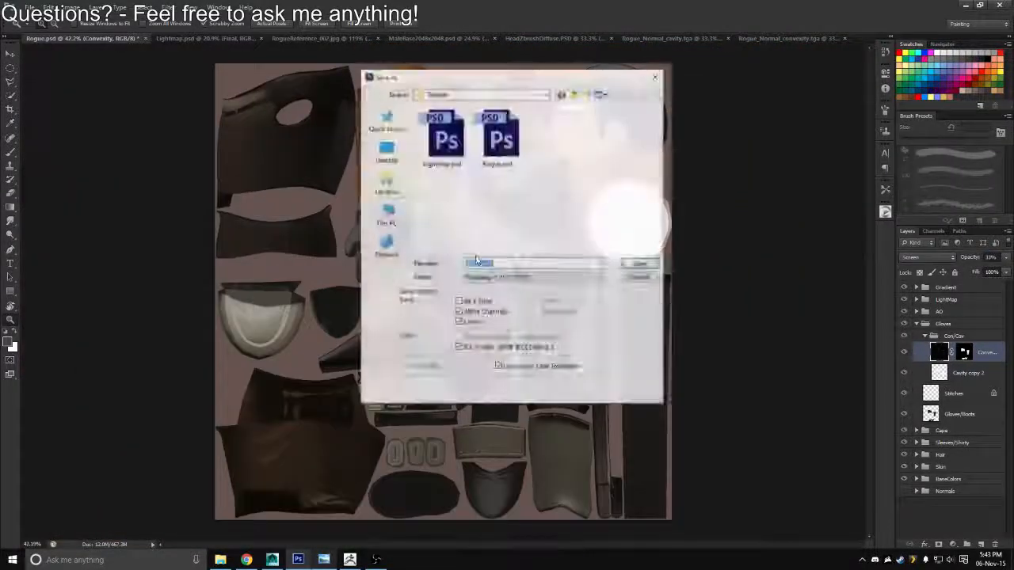
click(555, 277)
click(479, 418)
double_click(447, 157)
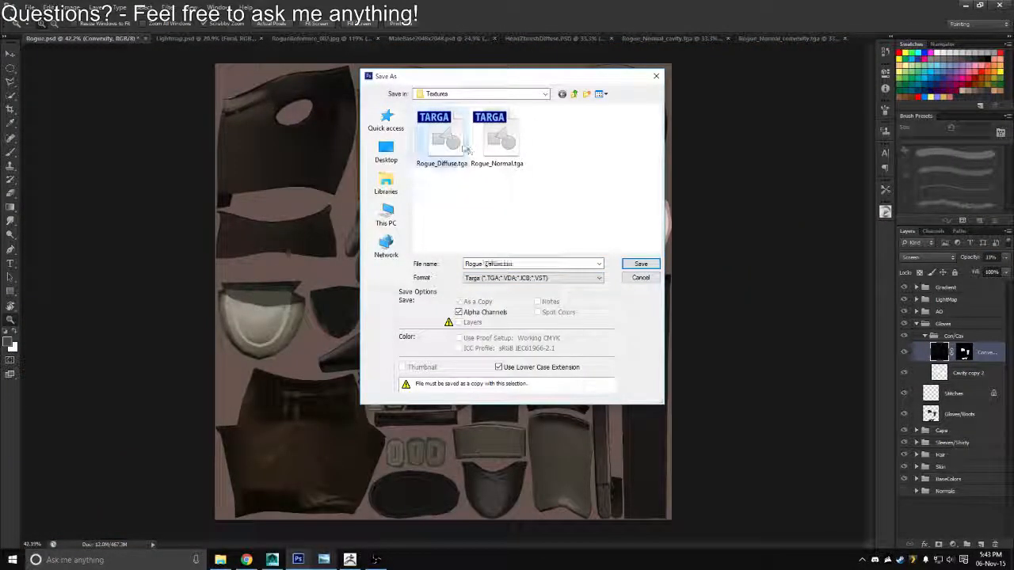
key(Return)
key(Return)
Switch to Maya, reload the Rogue_Diffuse.tga texture and inspect the gloves on the character
key(alt+Tab)
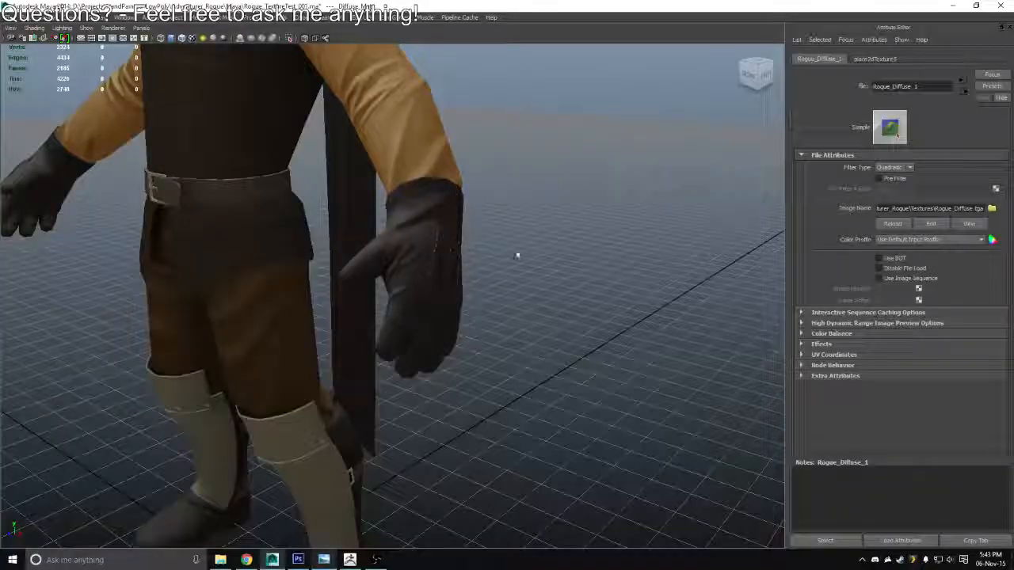
click(898, 227)
scroll(631, 287, down, 5)
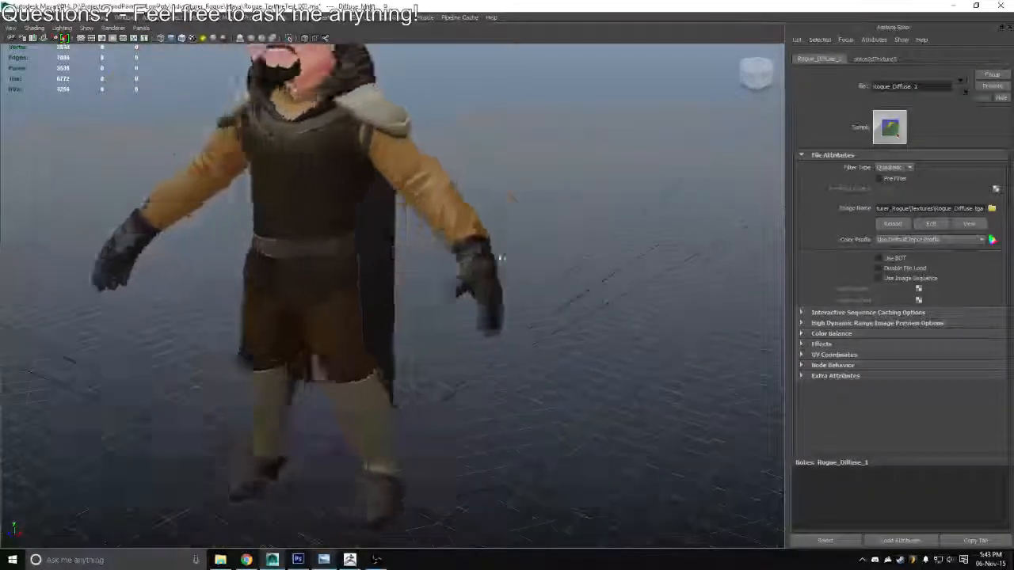
drag(491, 273, 582, 261)
Return to Photoshop, compare the gloves with and without the Convexity layer, and set its opacity to 25%
key(alt+Tab)
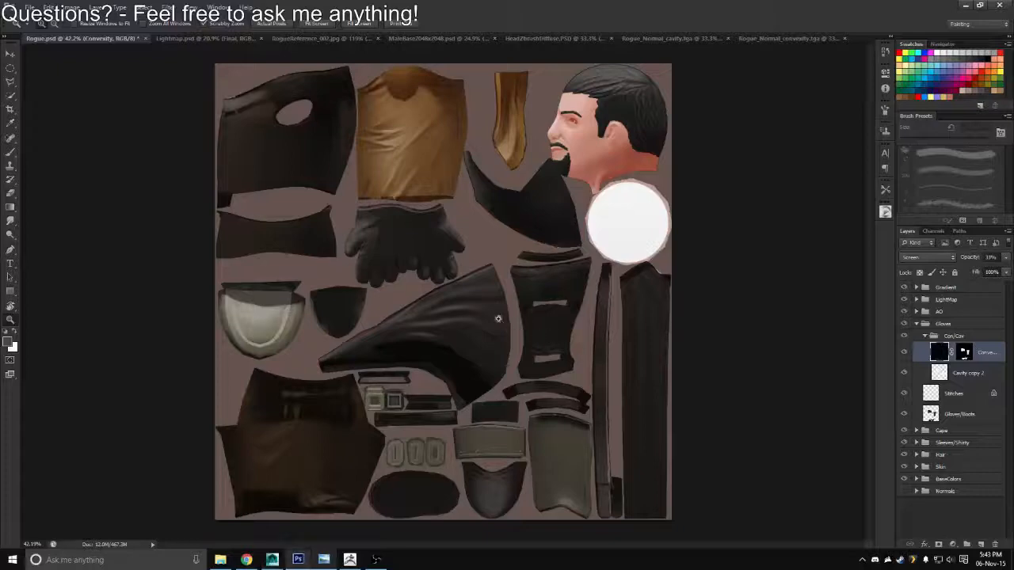
drag(407, 263, 478, 263)
click(905, 352)
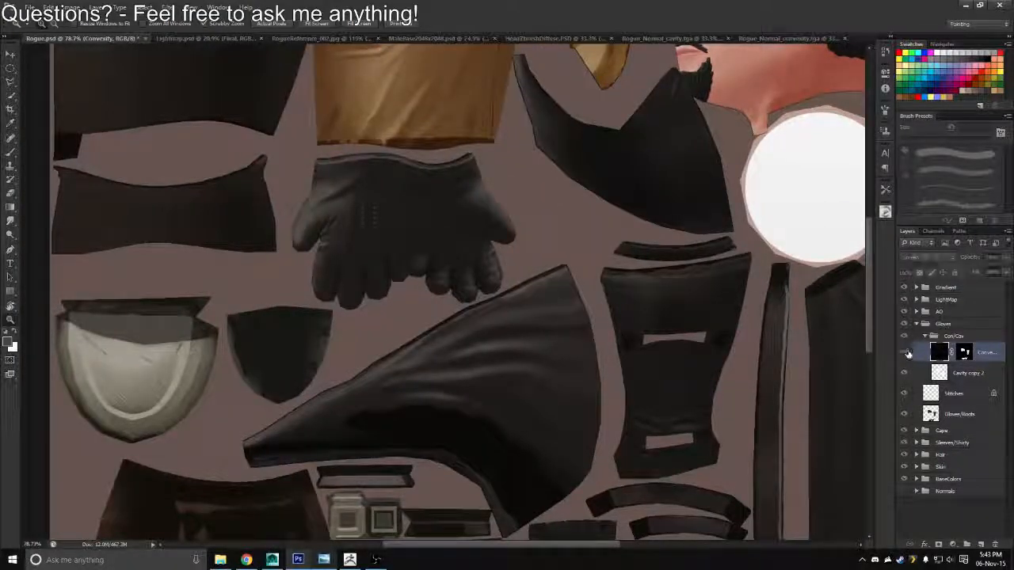
click(907, 354)
drag(974, 259, 964, 260)
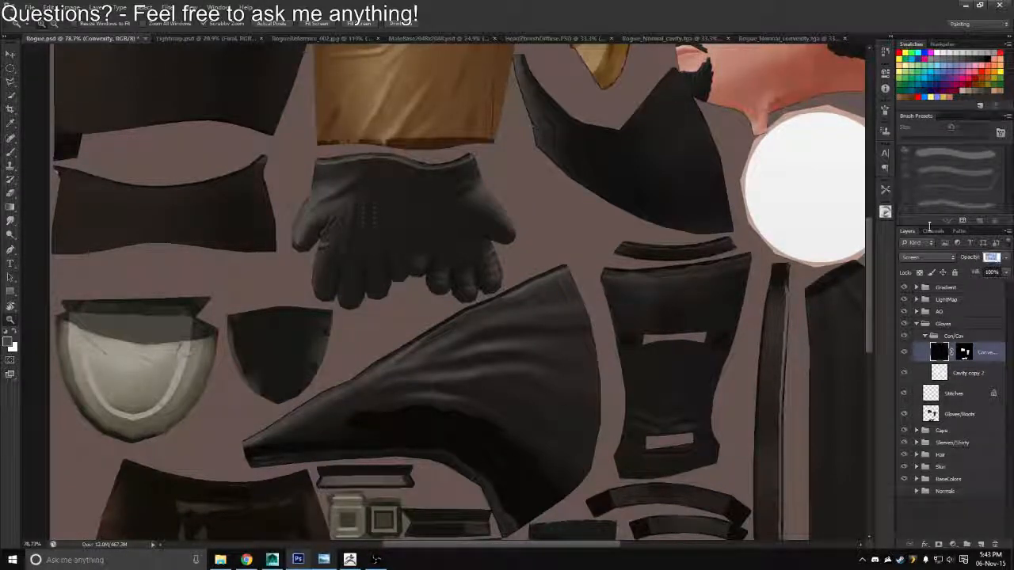
Overwrite the Rogue_Diffuse.tga Targa export with the current texture and check the character in Maya
key(ctrl+shift+s)
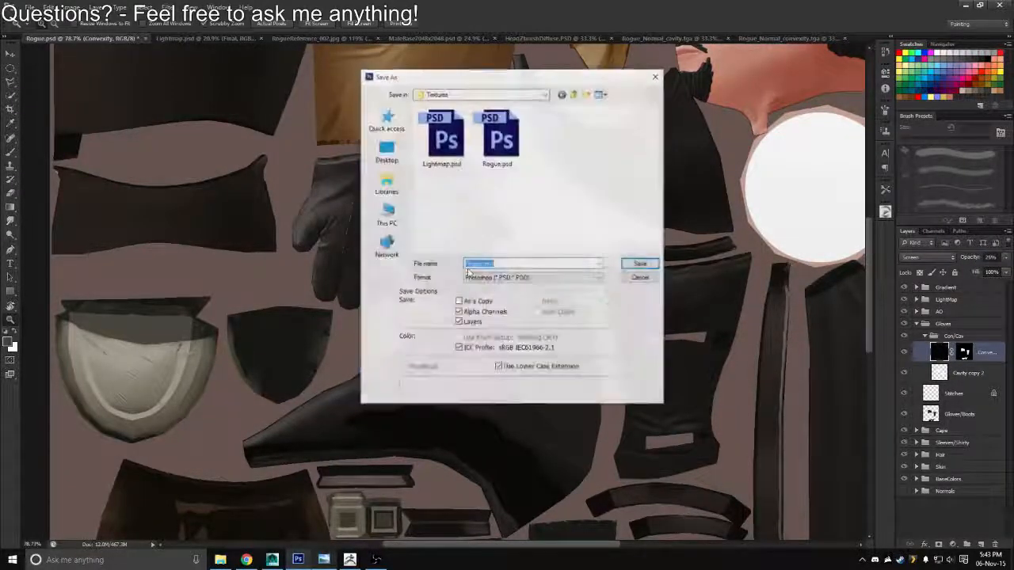
click(507, 278)
click(484, 416)
click(441, 138)
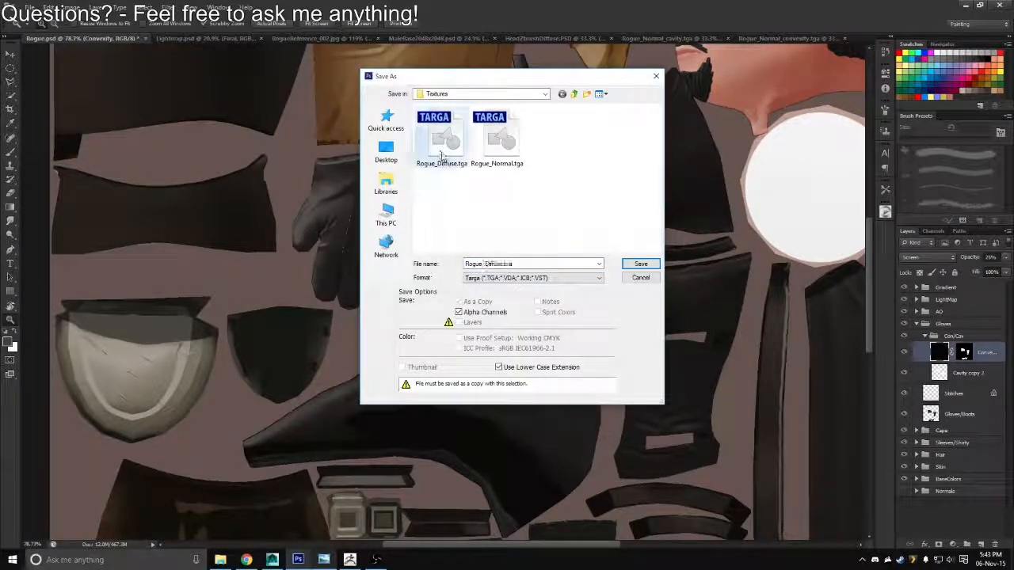
key(Return)
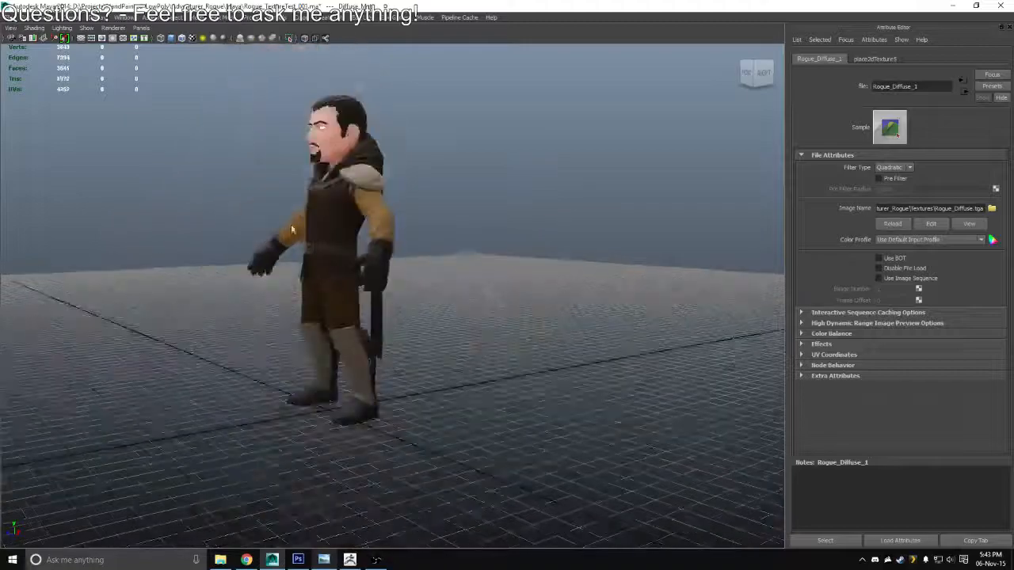
drag(443, 285, 259, 283)
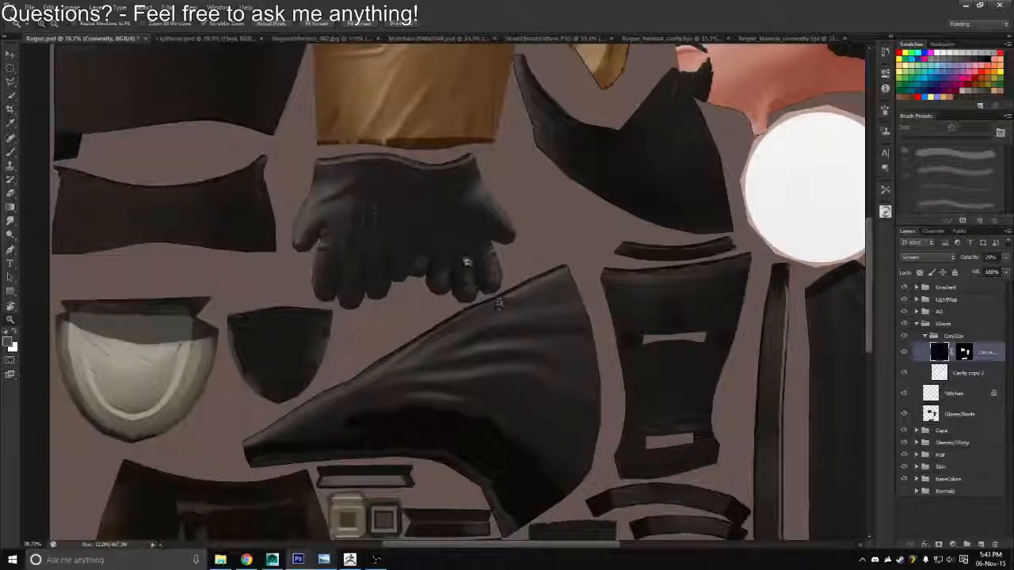
Return to Photoshop, activate the Brush tool near the gloves and choose the soft round brush with 0% hardness
key(r)
drag(441, 290, 422, 392)
drag(412, 356, 304, 209)
drag(402, 258, 429, 274)
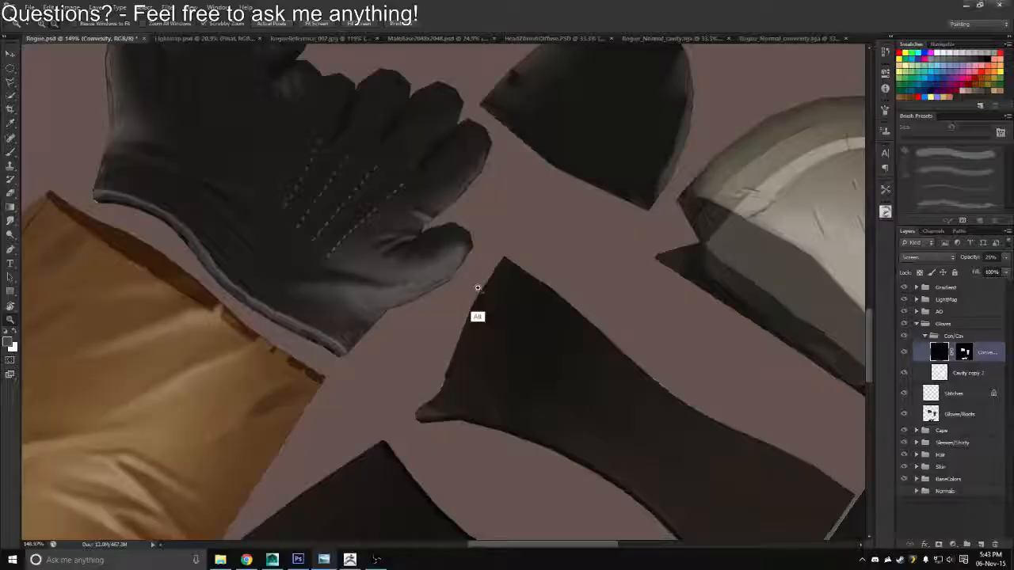
alt+click(445, 266)
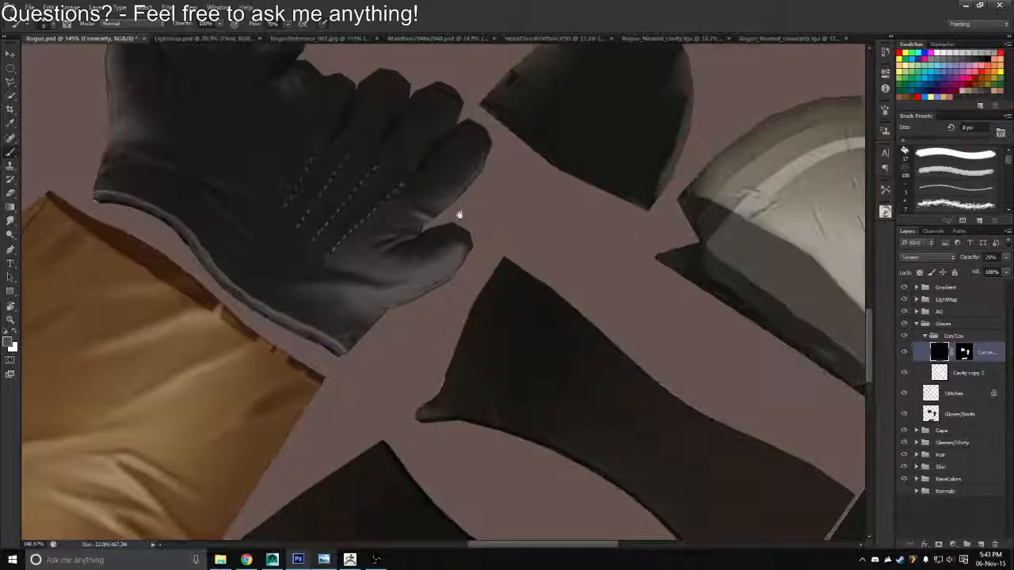
drag(459, 217, 487, 290)
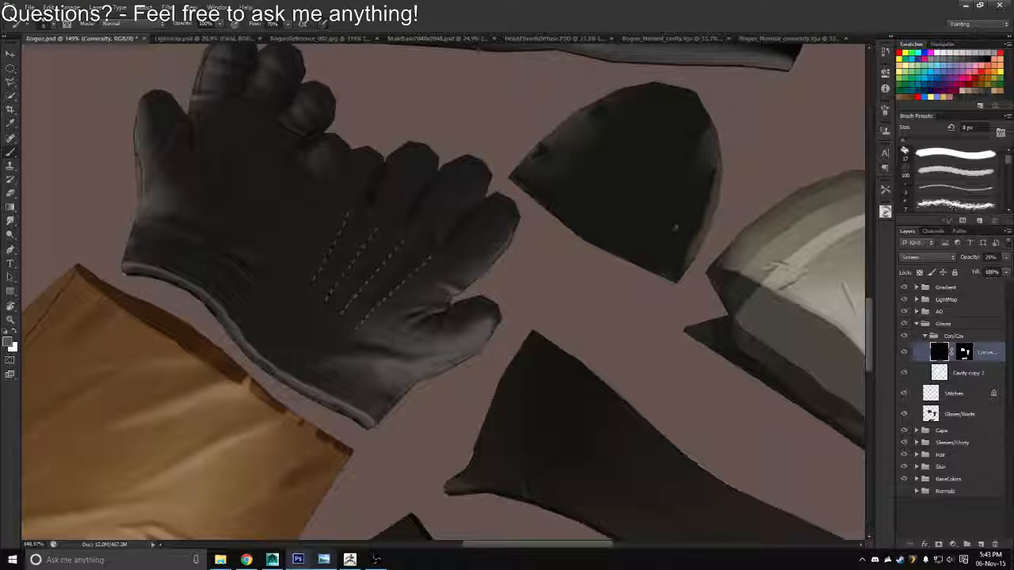
right_click(539, 264)
click(580, 288)
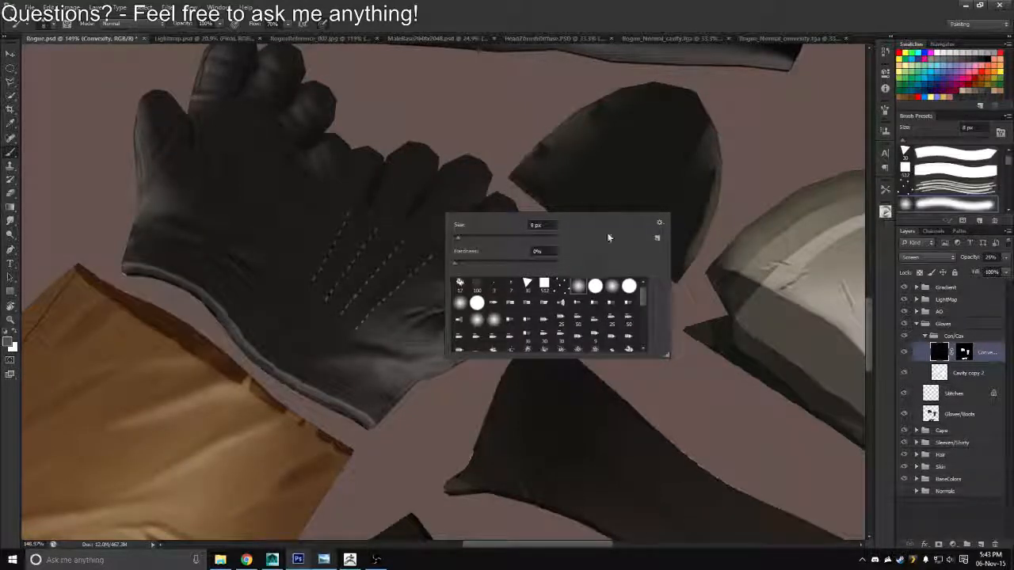
Enlarge the brush to 30 px and add a new layer directly above the Stitches layer, outside the Con/Cav group
drag(314, 270, 437, 235)
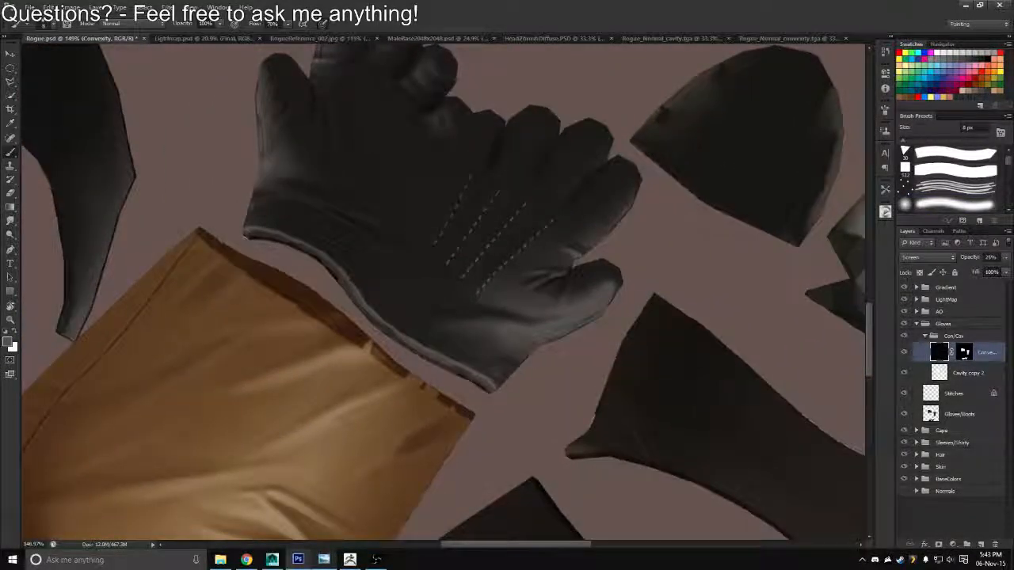
key(bracketright)
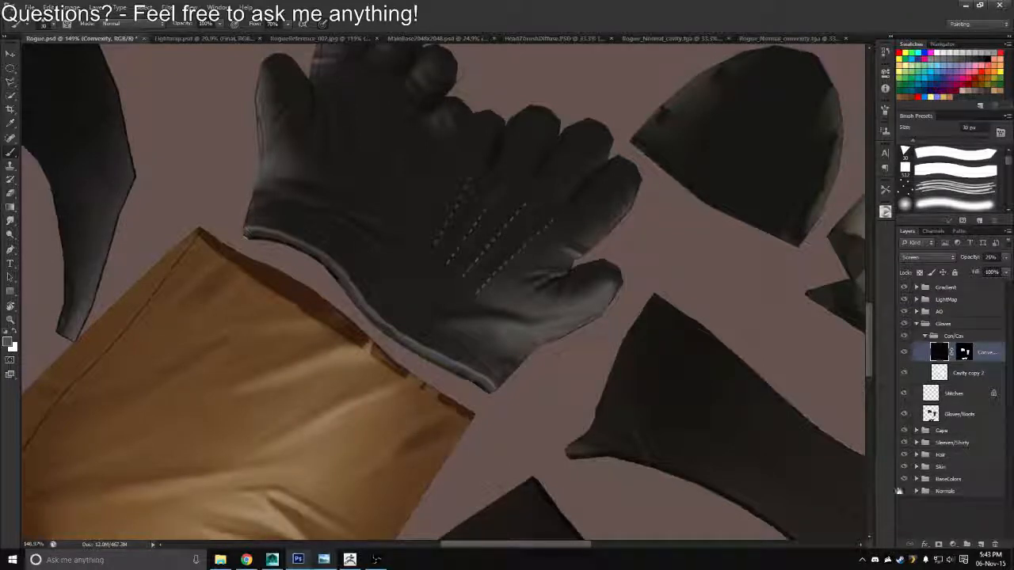
click(982, 545)
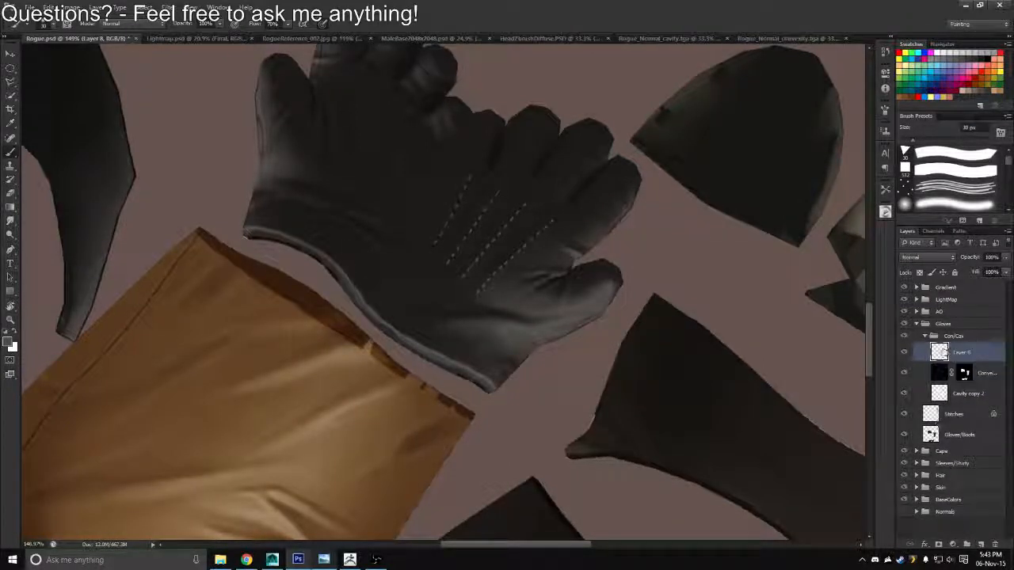
mouse_move(940, 351)
mouse_down()
mouse_move(939, 333)
mouse_move(940, 360)
mouse_up()
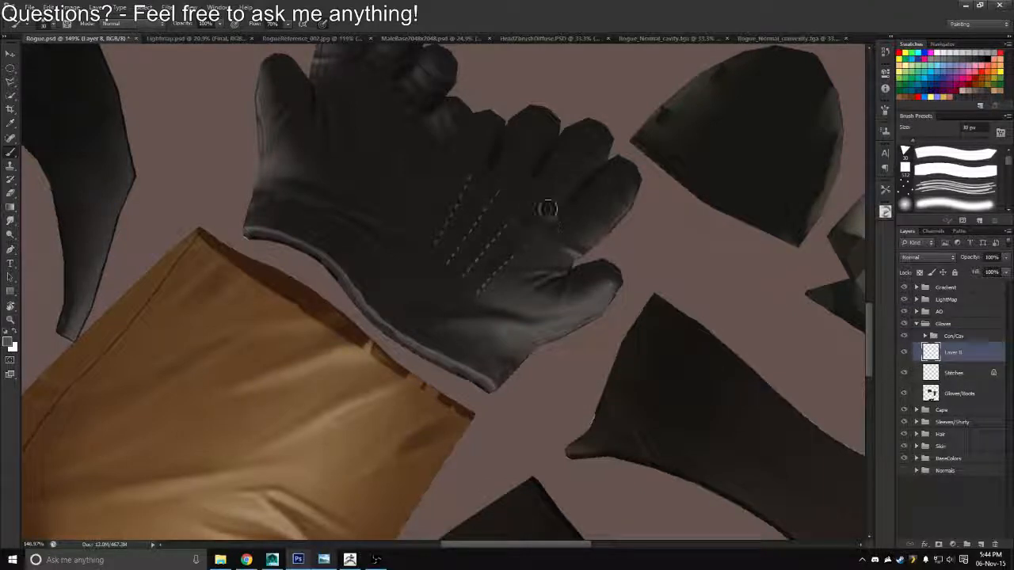
Paint soft highlights between the stitch lines on the back of the glove with a 40 px brush, undoing unwanted strokes
drag(515, 256, 559, 219)
key(ctrl+z)
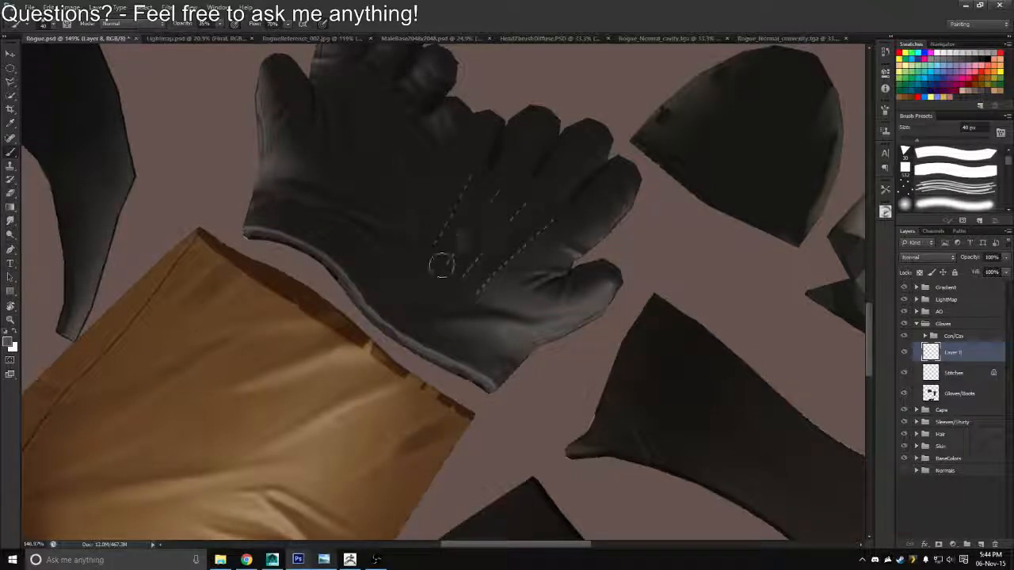
mouse_move(489, 218)
mouse_down()
mouse_move(509, 175)
mouse_move(498, 207)
mouse_move(428, 297)
mouse_move(537, 145)
mouse_up()
key(ctrl+z)
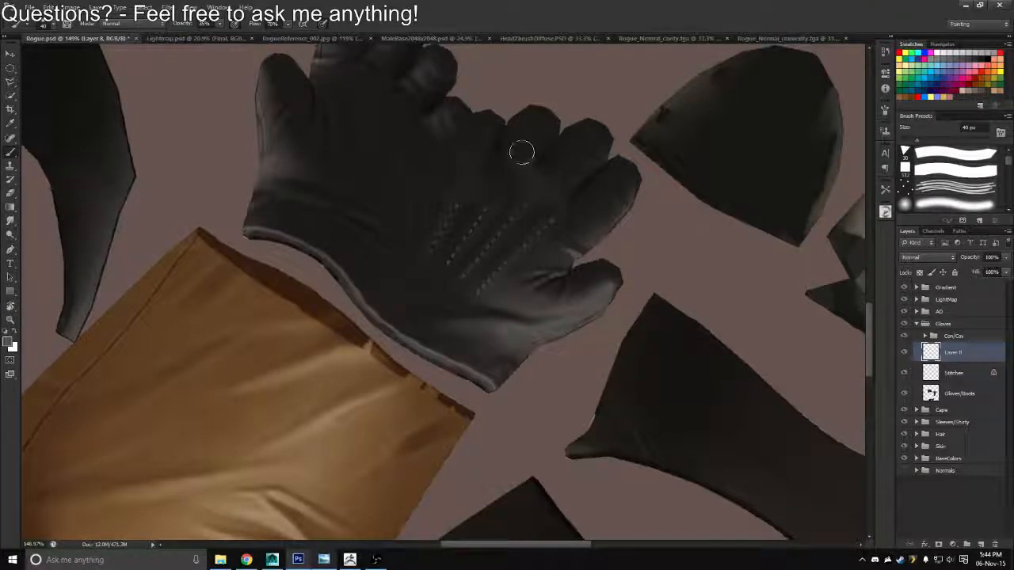
scroll(455, 277, down, 2)
scroll(448, 277, up, 3)
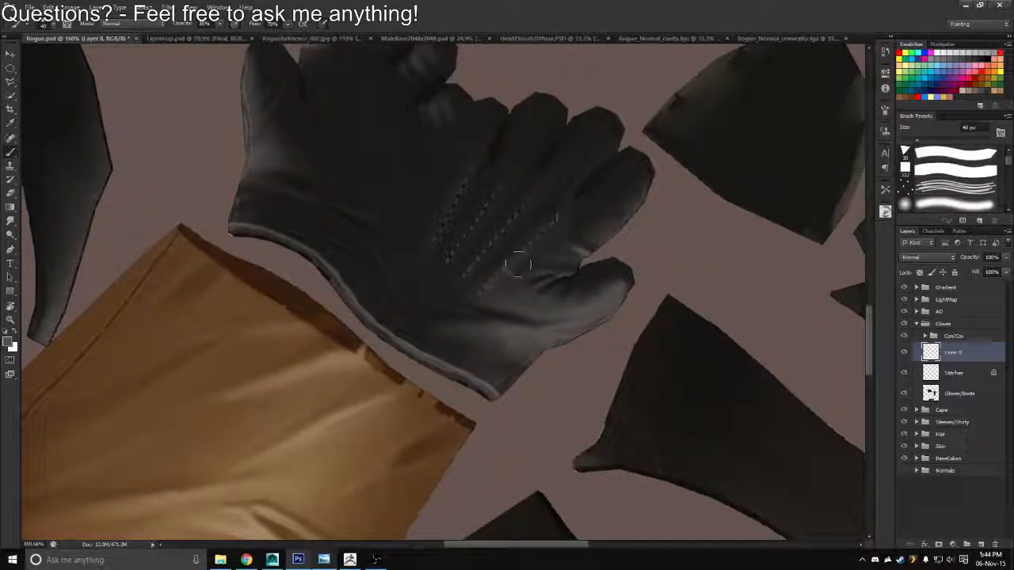
mouse_move(518, 264)
mouse_down()
mouse_move(566, 227)
mouse_move(534, 274)
mouse_move(555, 246)
mouse_move(594, 226)
mouse_up()
Soften the new highlights around the glove's stitch lines with a 100 px Eraser at 50% opacity
key(e)
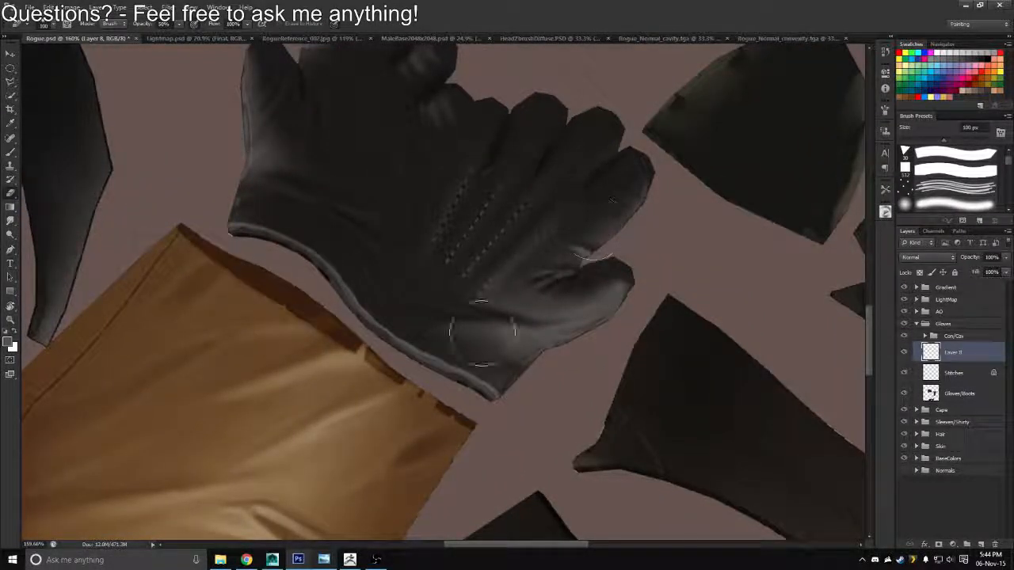
key(b)
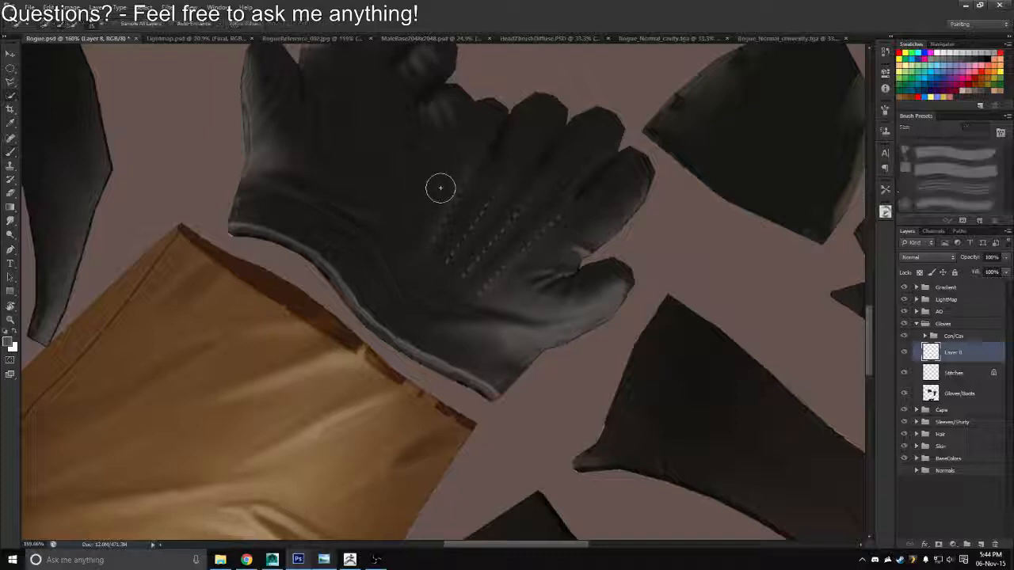
key(e)
mouse_move(444, 179)
mouse_down()
mouse_move(419, 233)
mouse_move(436, 246)
mouse_up()
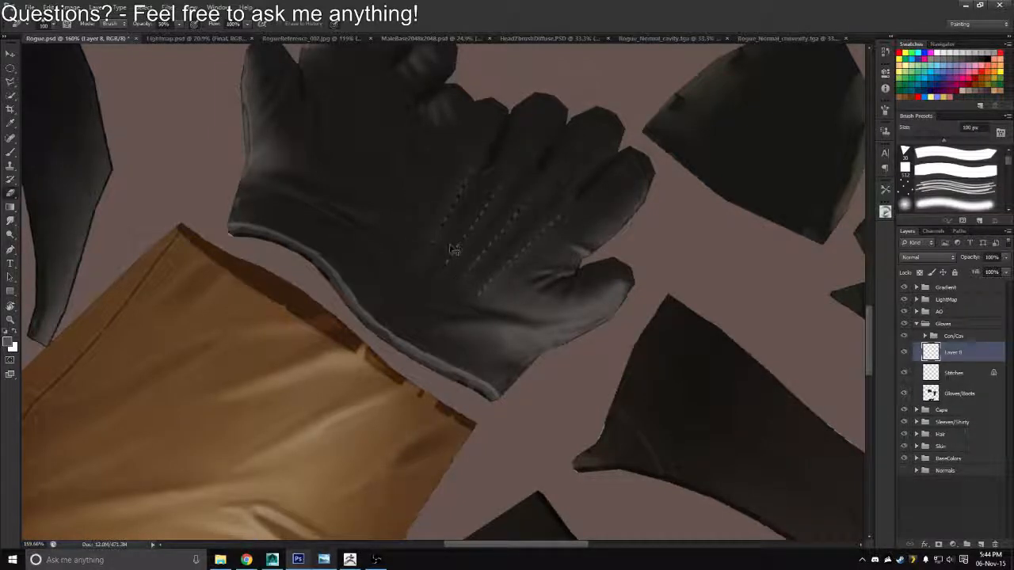
Overwrite the Rogue_Diffuse.tga Targa export with the current texture and view the character's gloves in Maya
key(ctrl+shift+s)
click(515, 278)
click(501, 417)
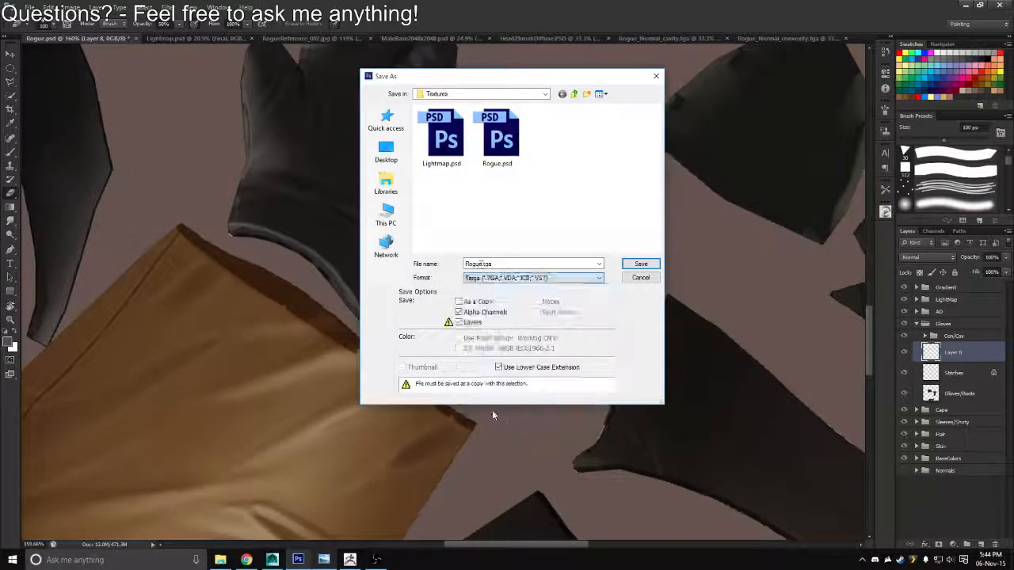
double_click(446, 153)
key(Return)
key(Return)
key(alt+Tab)
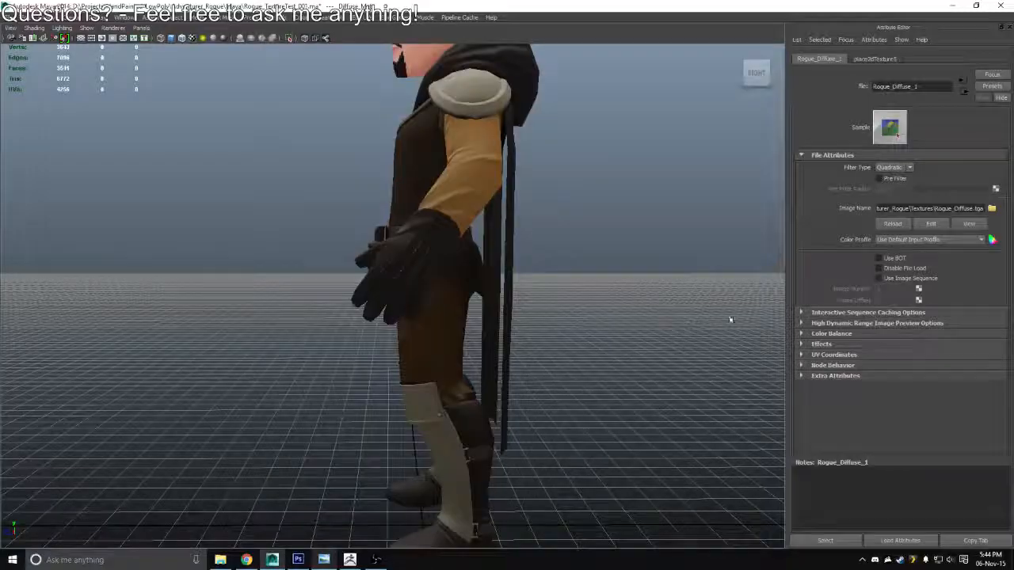
drag(699, 296, 351, 310)
Return to Photoshop and brush more soft highlight along the outer glove stitch line with the 40 px brush
key(alt+Tab)
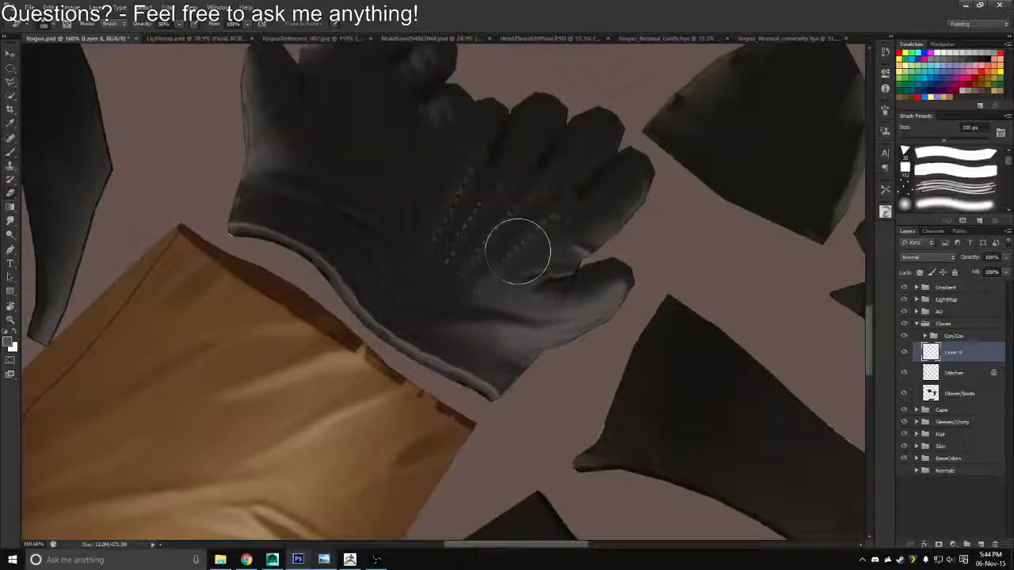
key(b)
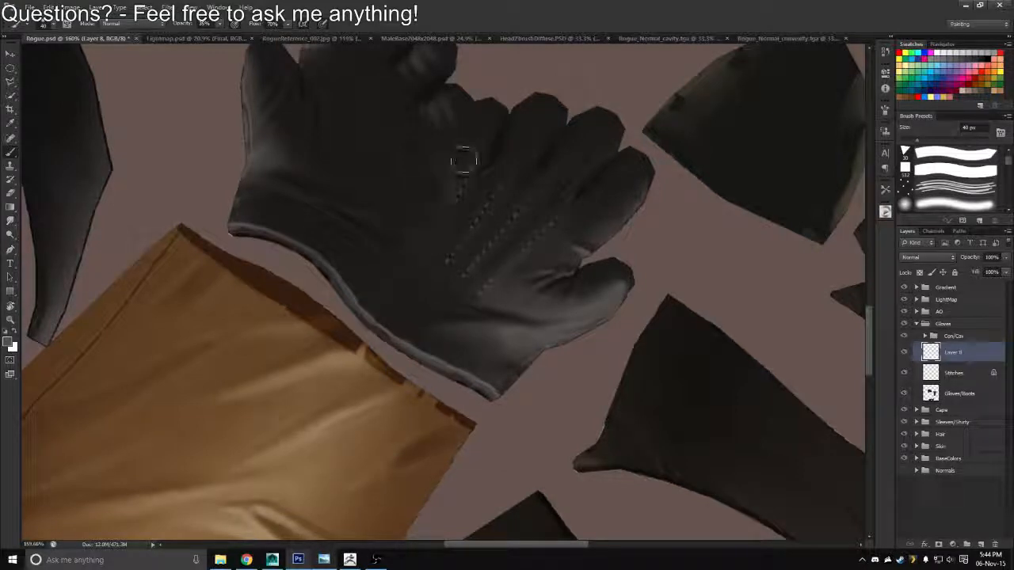
mouse_move(464, 160)
mouse_down()
mouse_move(420, 235)
mouse_move(421, 224)
mouse_up()
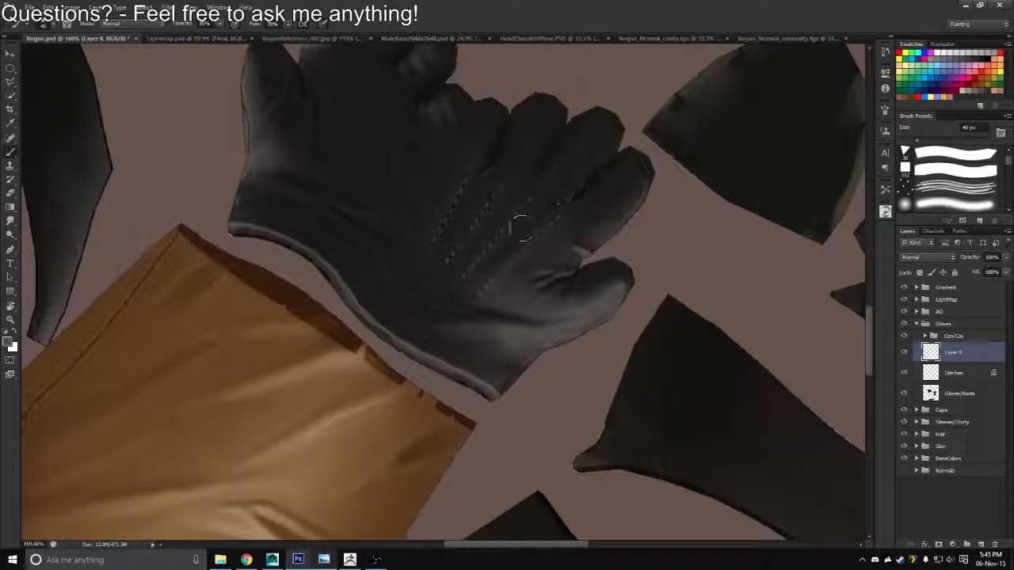
Reduce the Eraser to 50 px and clean up the highlights between the glove's stitch lines
key(e)
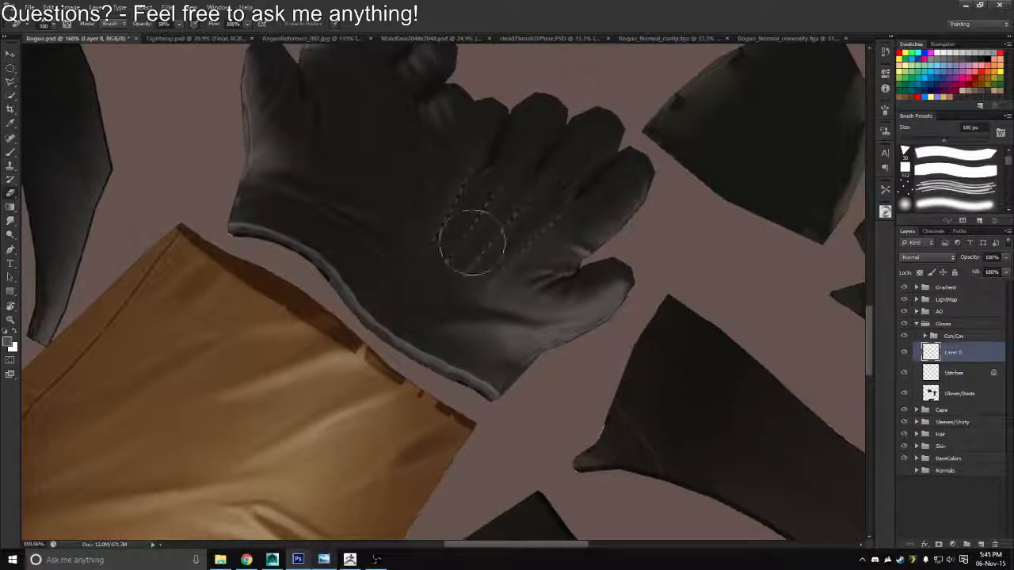
key(bracketleft)
key(bracketleft)
key(bracketleft)
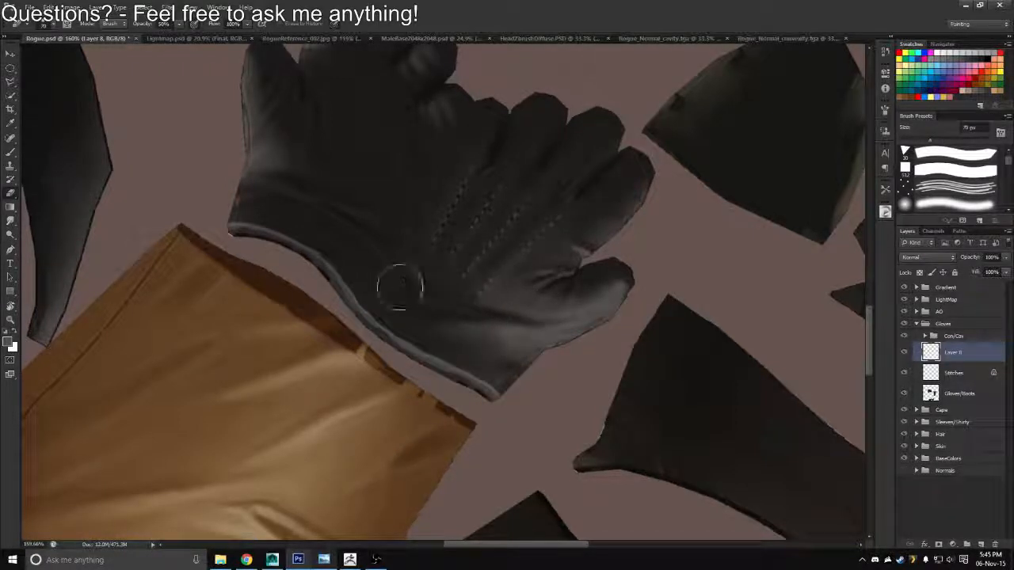
key(bracketleft)
key(bracketleft)
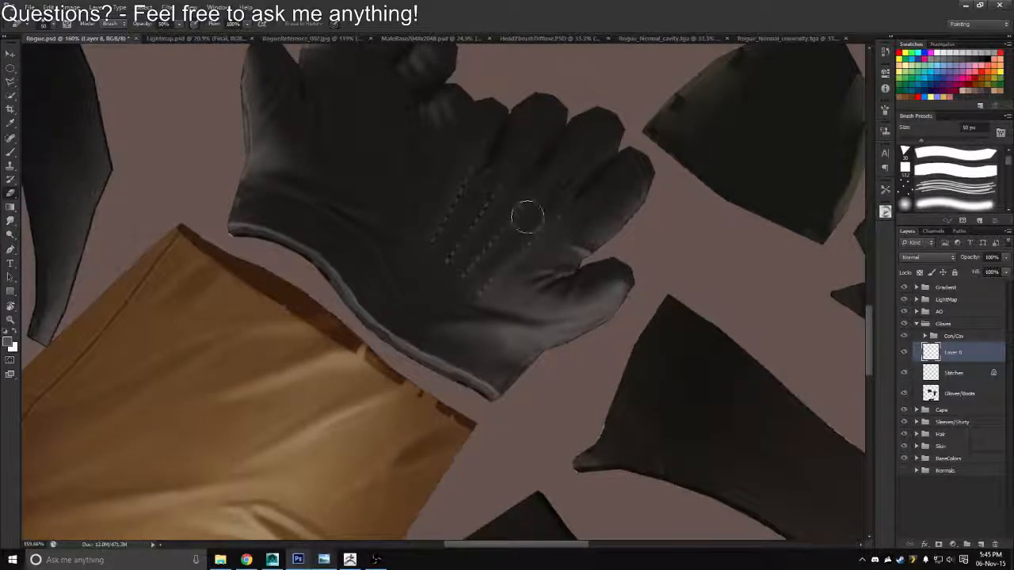
Straighten the rotated canvas view and overwrite the Rogue_Diffuse.tga Targa export with the updated texture
key(z)
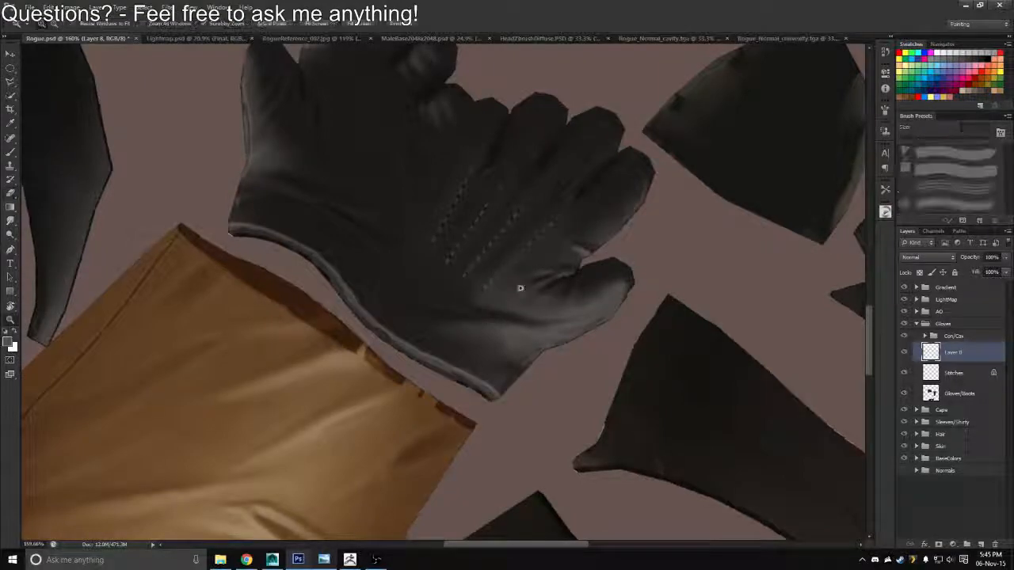
drag(521, 288, 473, 263)
key(r)
drag(496, 207, 458, 430)
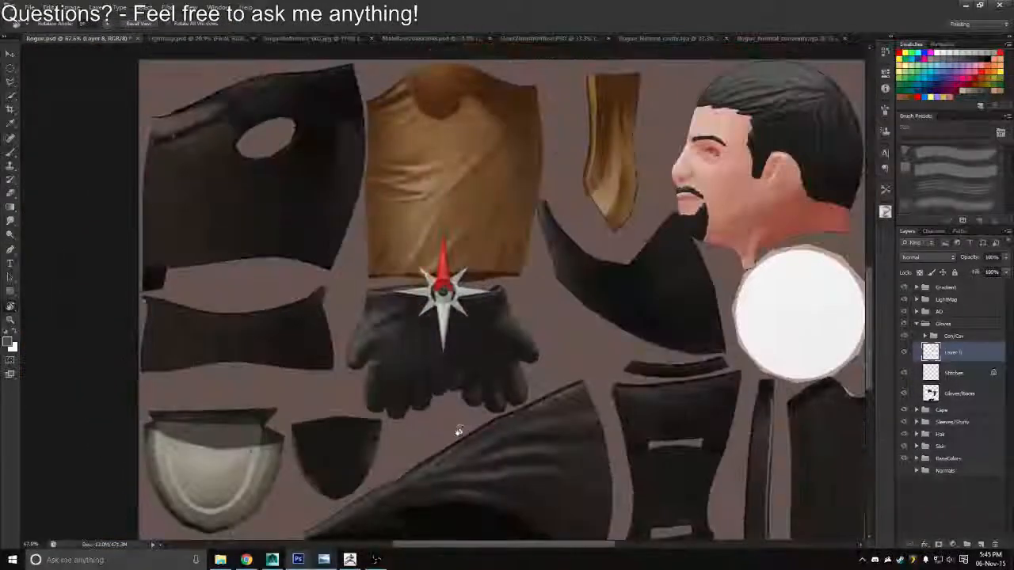
key(z)
drag(474, 378, 494, 369)
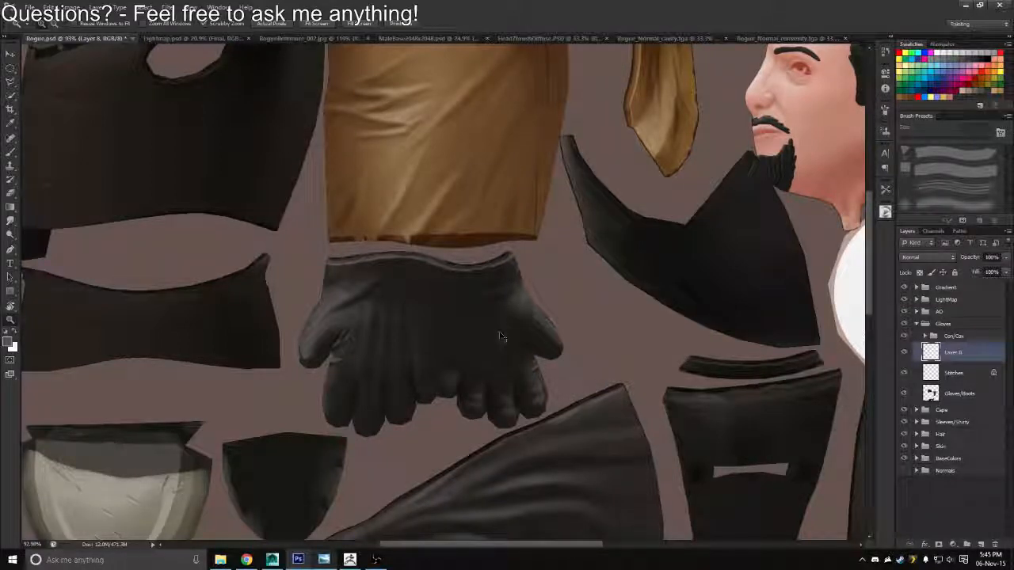
key(ctrl+shift+s)
click(533, 277)
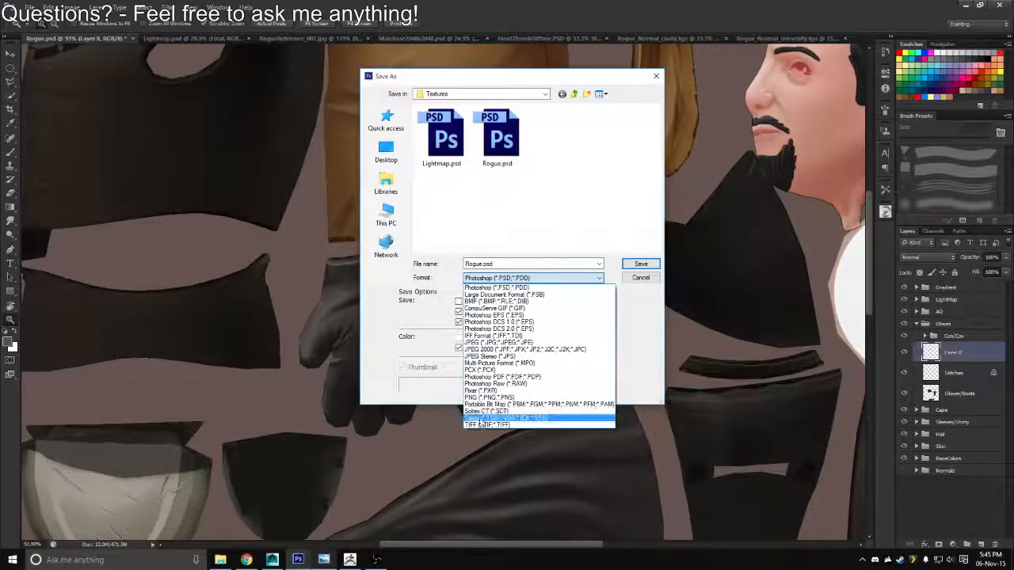
click(481, 419)
click(425, 131)
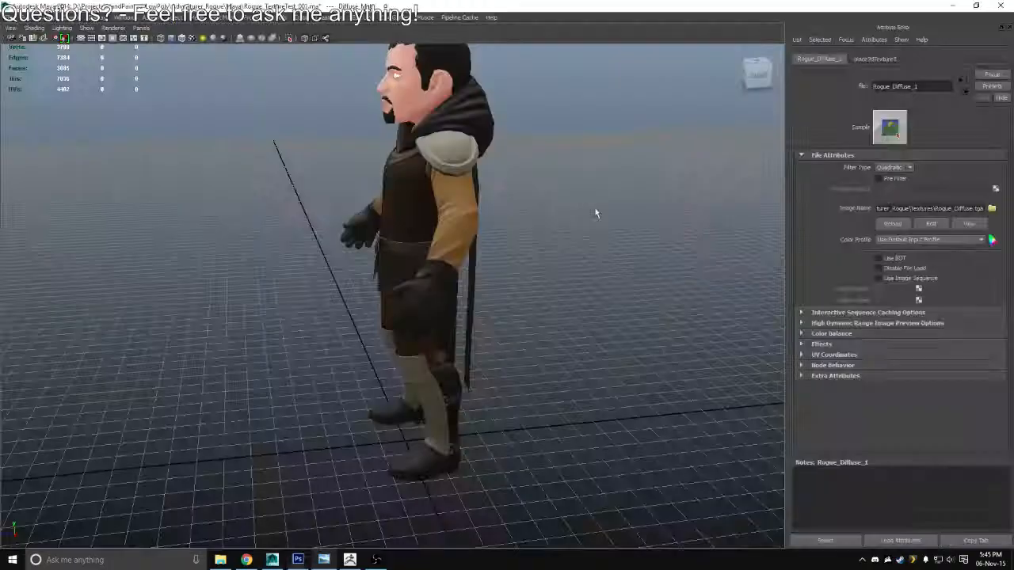
Reload the Rogue_Diffuse.tga texture in Maya and inspect the character from several angles and distances
click(891, 228)
drag(726, 274, 190, 292)
scroll(287, 188, down, 5)
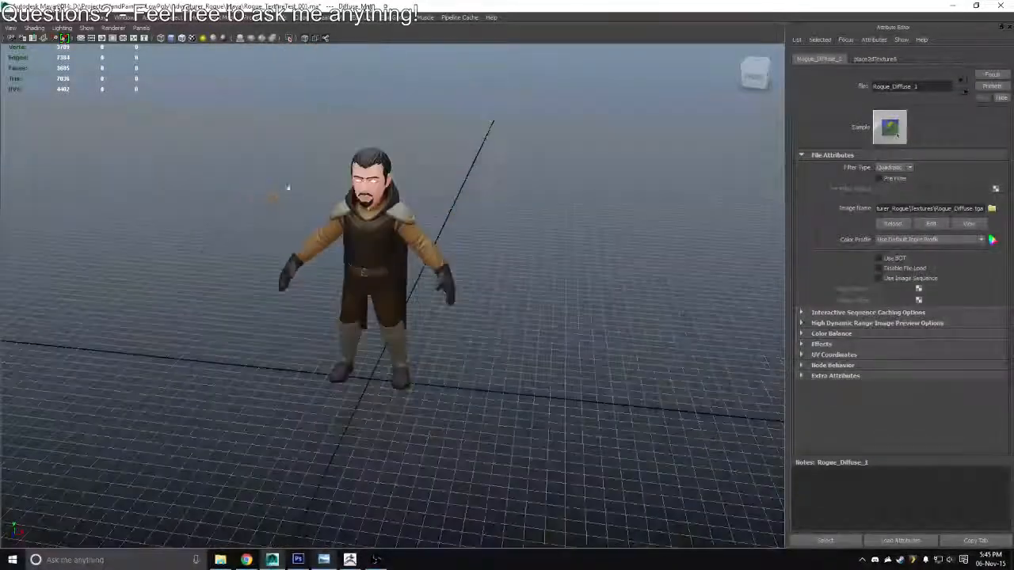
drag(362, 296, 762, 267)
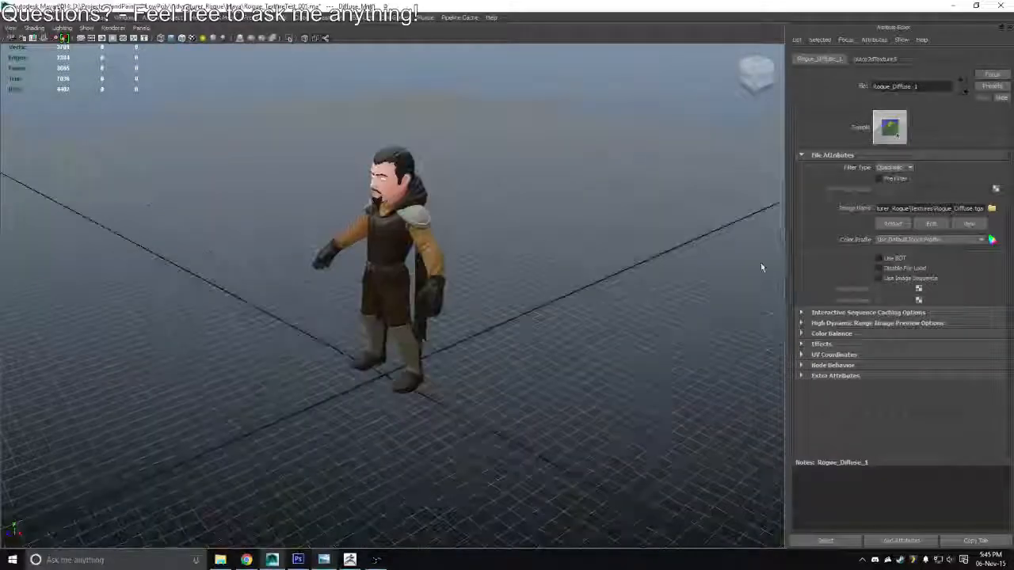
drag(481, 277, 558, 241)
scroll(208, 159, down, 10)
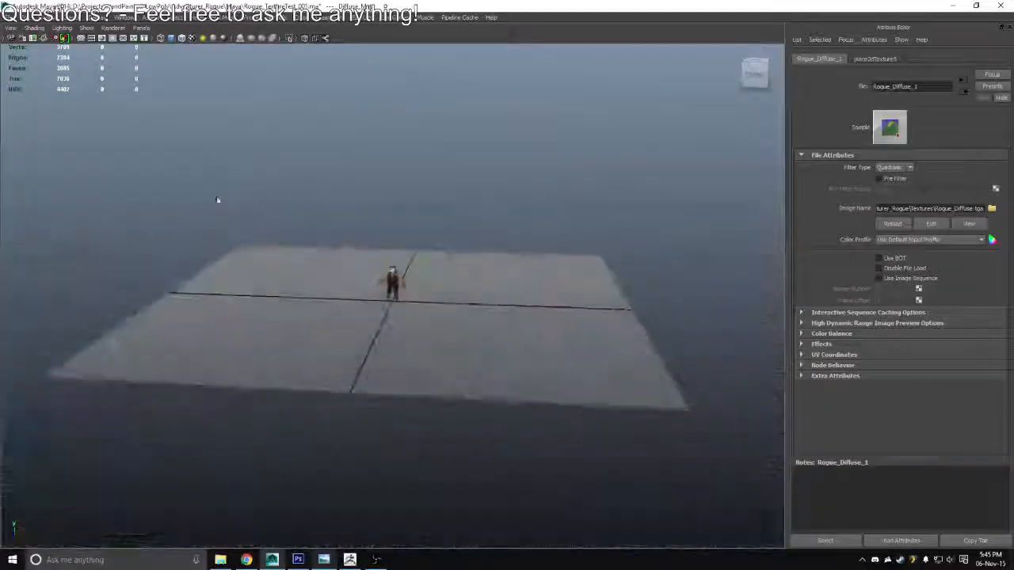
drag(217, 199, 466, 280)
drag(349, 262, 495, 345)
mouse_move(443, 321)
mouse_down()
mouse_move(482, 384)
mouse_move(460, 282)
mouse_move(461, 315)
mouse_up()
drag(457, 119, 381, 306)
Return to Photoshop, review the other texture pieces, and touch up the highlight beside the glove stitches with the 40 px brush
key(alt+Tab)
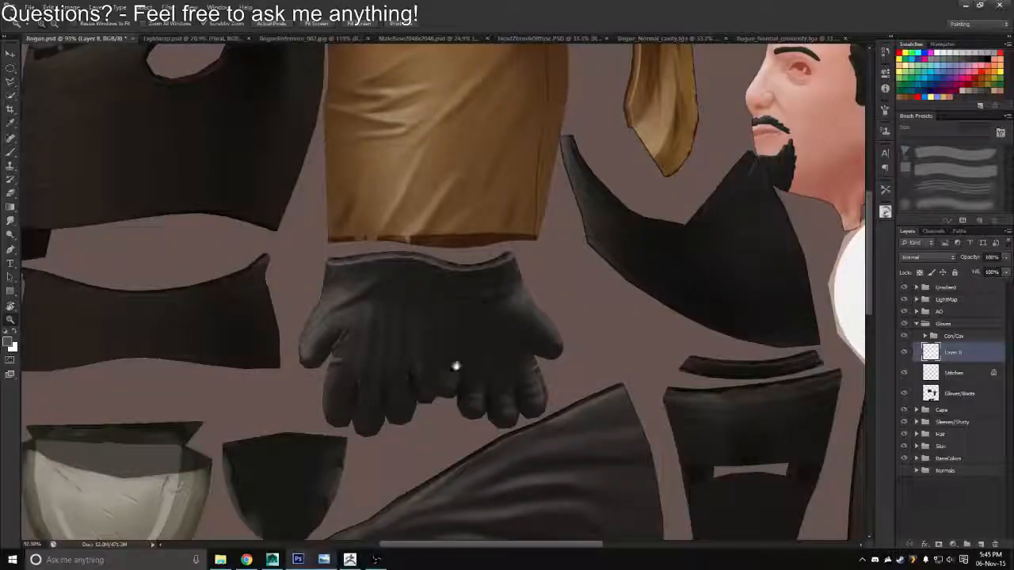
scroll(455, 365, down, 5)
drag(448, 334, 348, 247)
drag(390, 170, 403, 317)
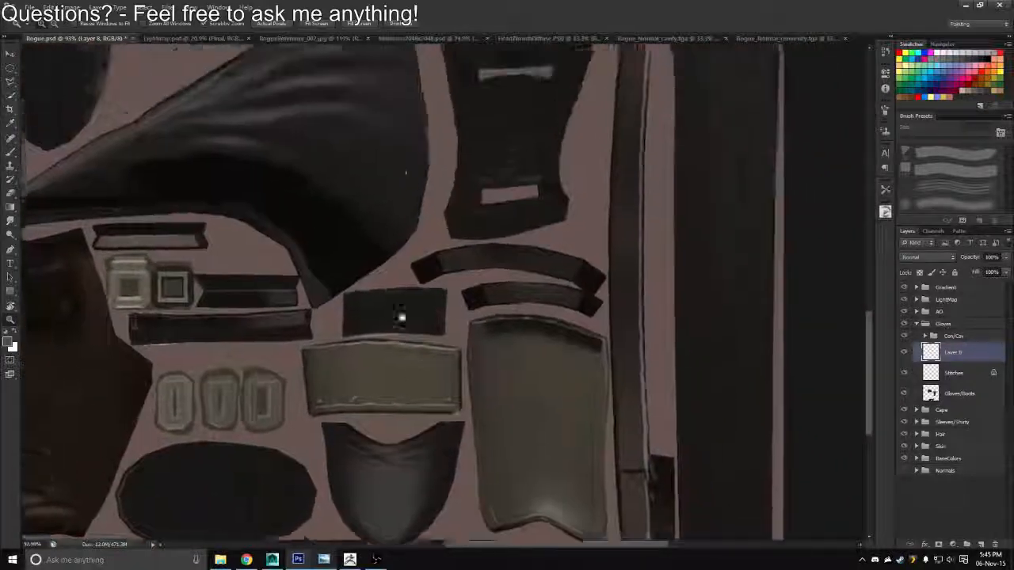
drag(402, 127, 467, 333)
drag(356, 170, 423, 279)
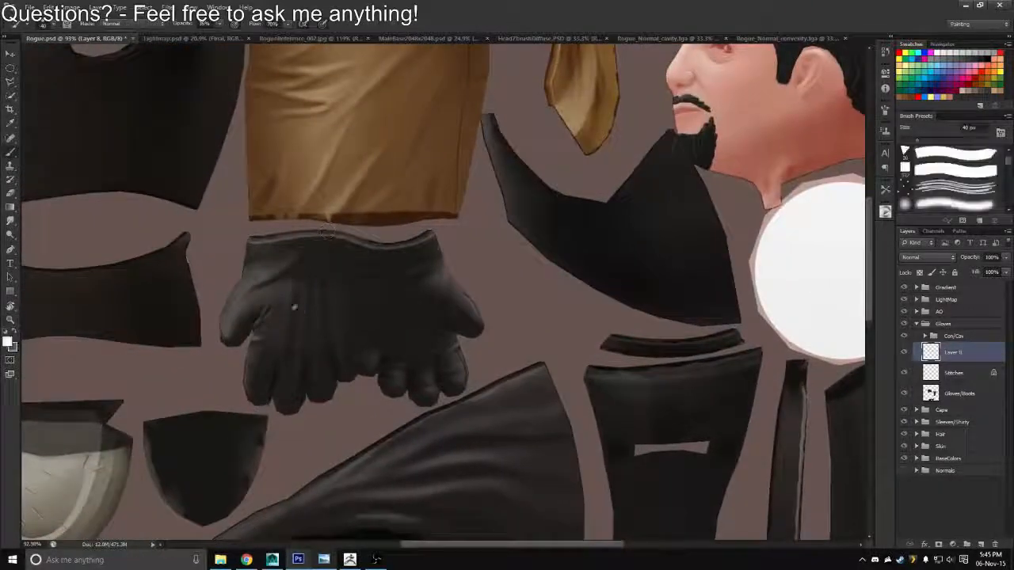
scroll(293, 307, up, 3)
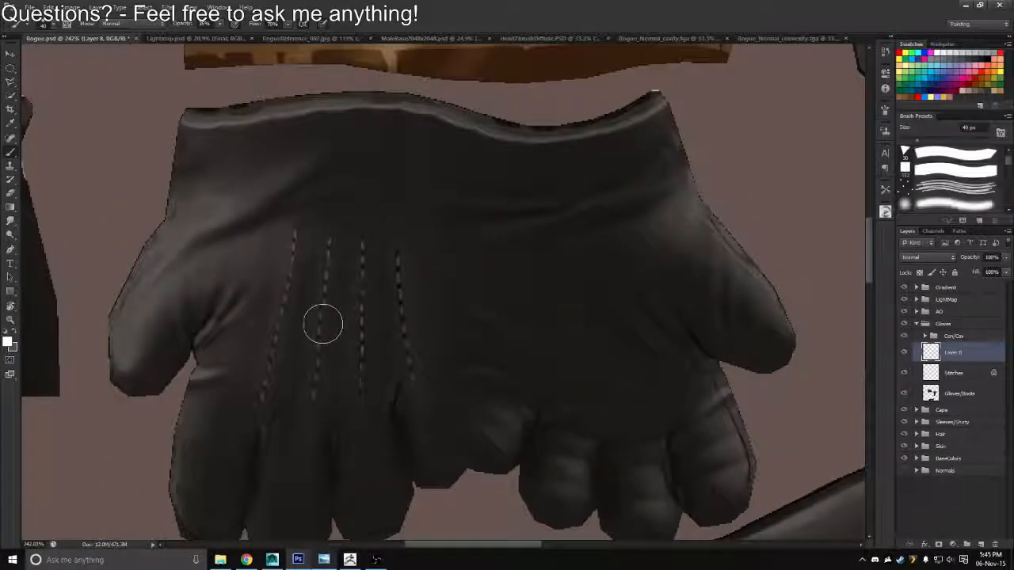
key(x)
key(x)
alt+click(320, 332)
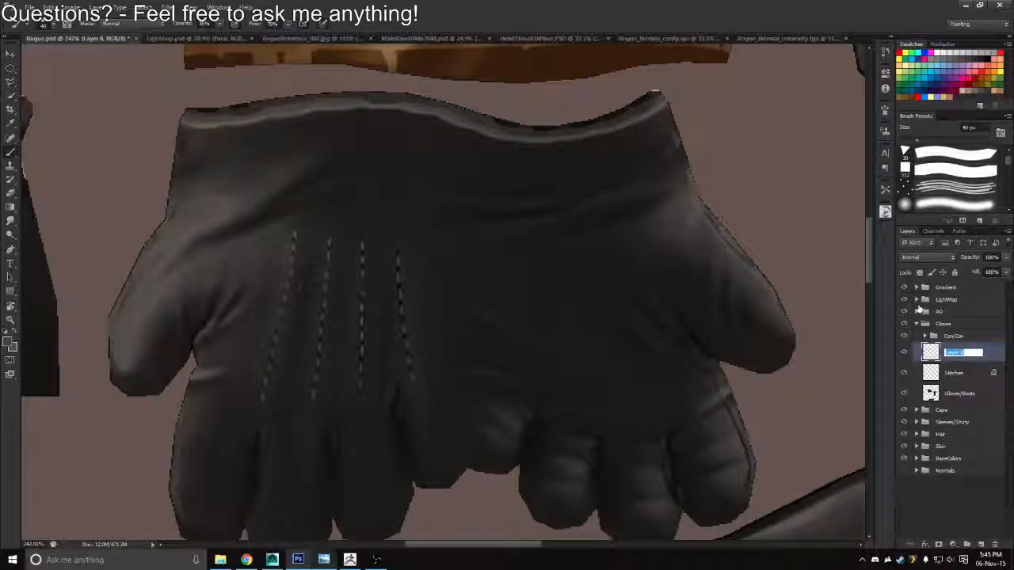
Rename the new highlight layer to HighlighFix and compare the glove with and without the Stitches layer
text(HighlighFix)
key(Return)
alt+click(904, 373)
alt+click(905, 373)
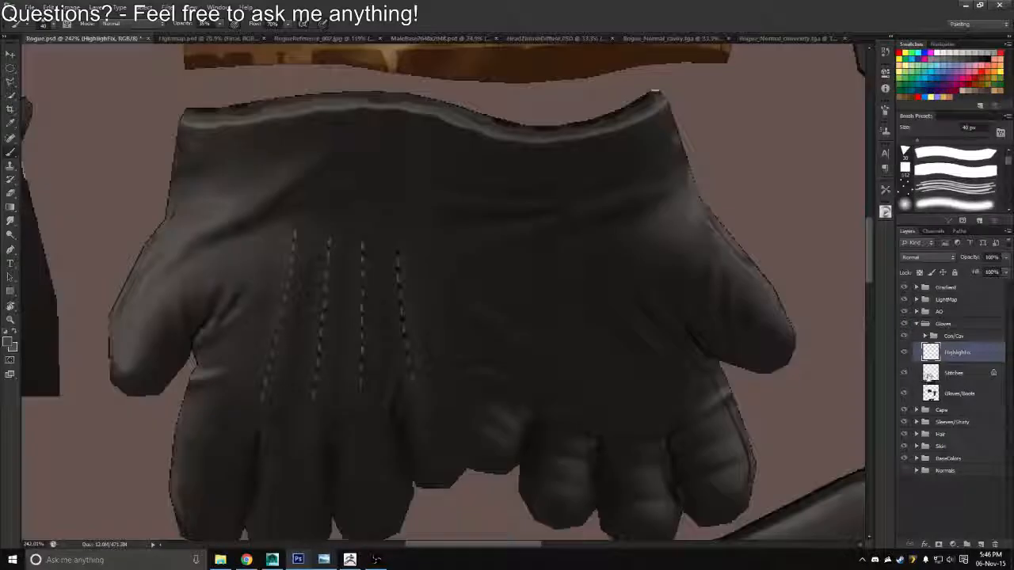
Select the Stitches layer and brush over the upper part of the stitch line nearest the thumb to tone it down
click(929, 373)
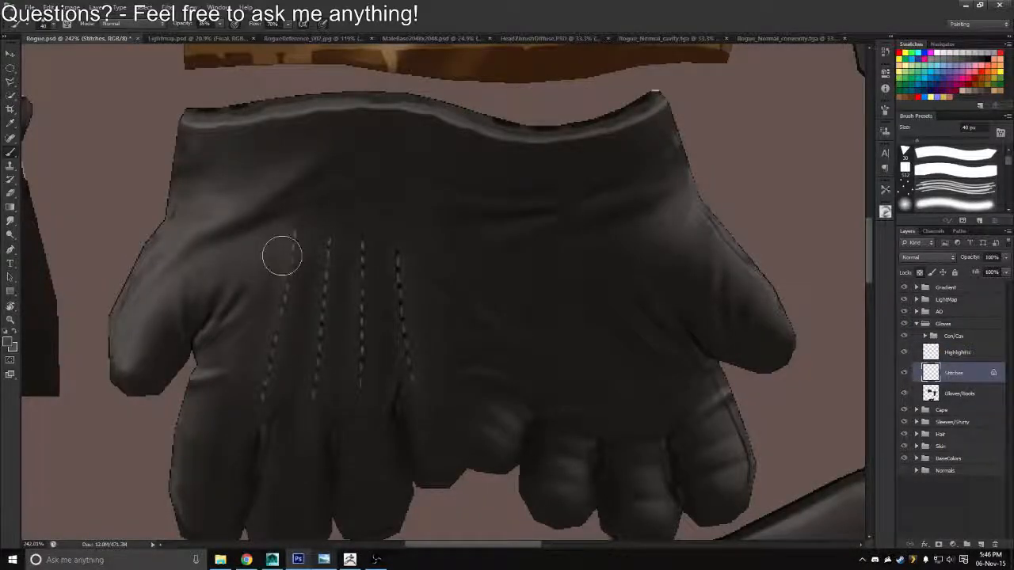
mouse_move(282, 255)
mouse_down()
mouse_move(292, 302)
mouse_move(282, 312)
mouse_move(322, 317)
mouse_move(310, 299)
mouse_move(245, 283)
mouse_up()
Review the whole texture sheet, and switch to Maya to inspect the character's gloves and boots from the side
key(z)
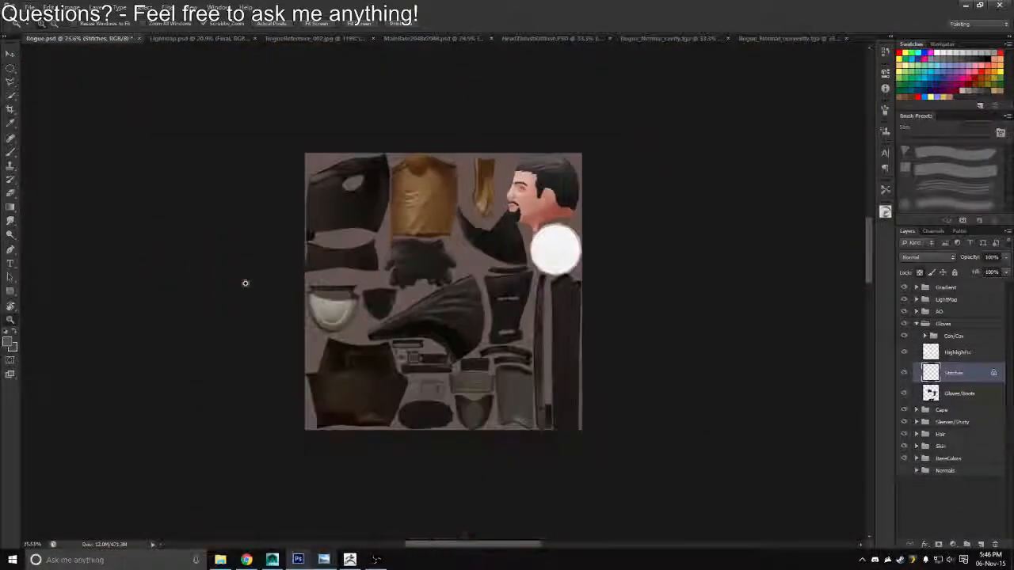
drag(519, 408, 555, 447)
drag(543, 300, 471, 293)
key(alt+Tab)
drag(549, 343, 183, 274)
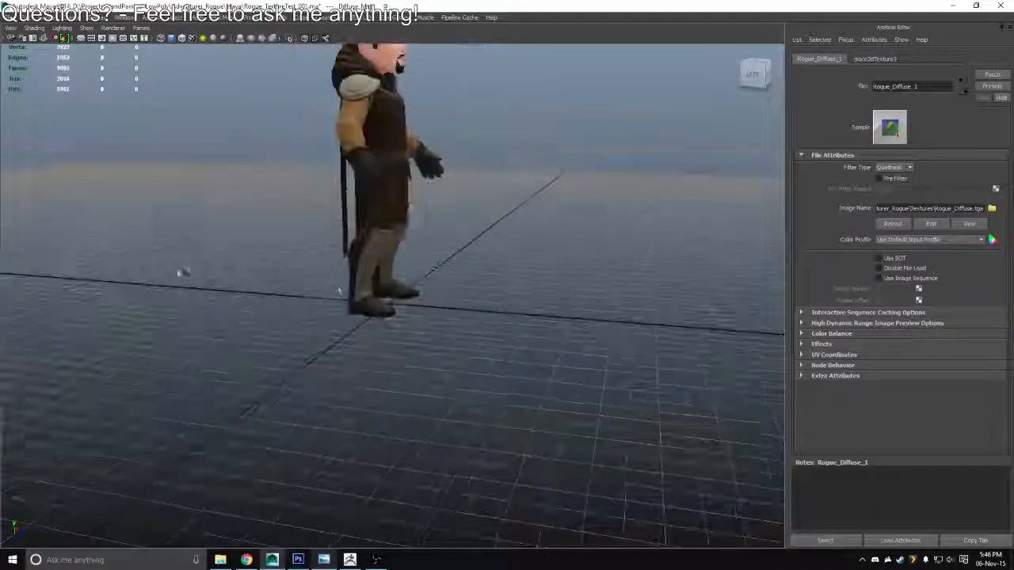
Switch from Maya to Photoshop, rename the open glove layer group to Gloves/Boots, and collapse it
drag(335, 286, 780, 285)
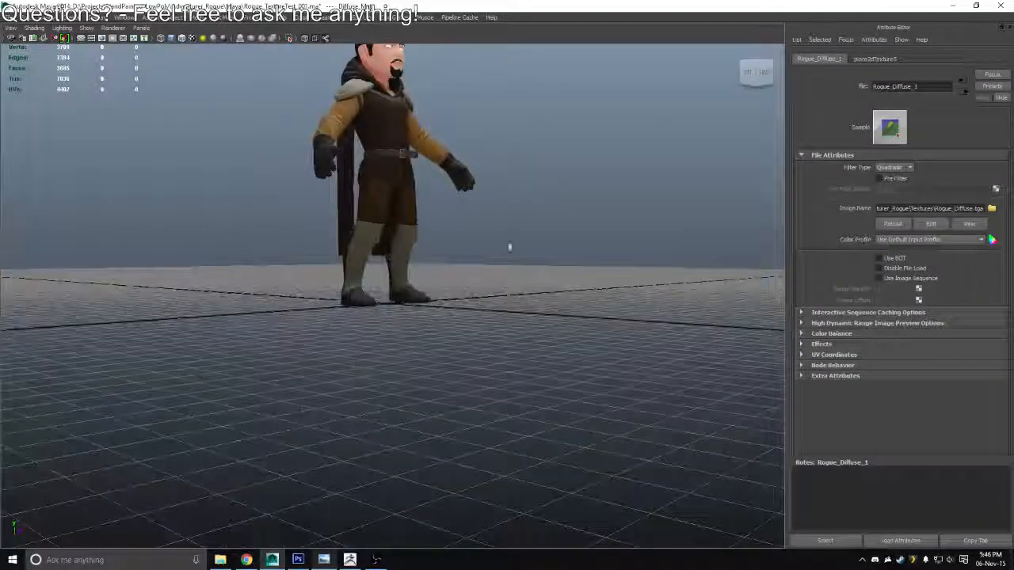
drag(509, 247, 524, 295)
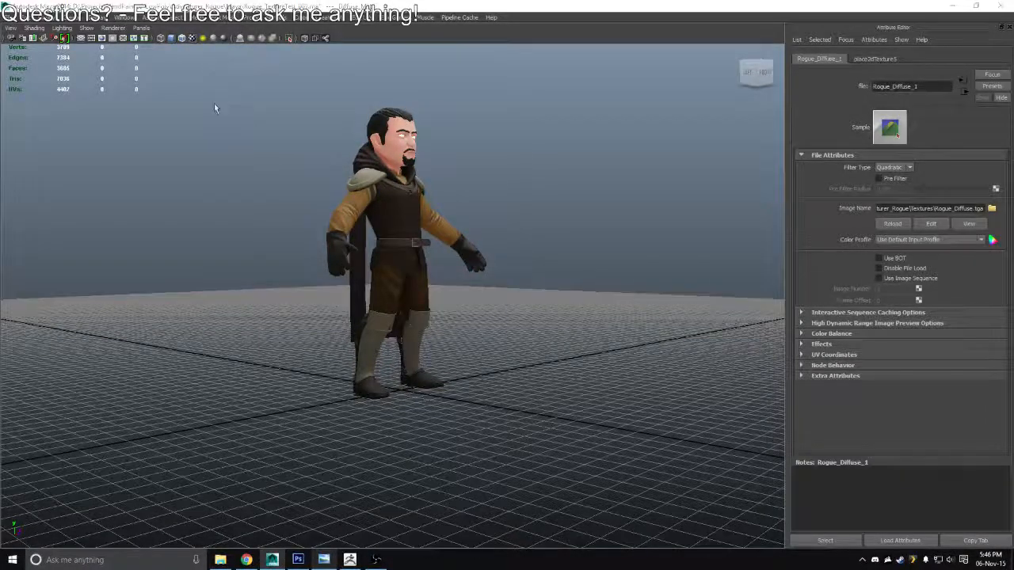
key(alt+Tab)
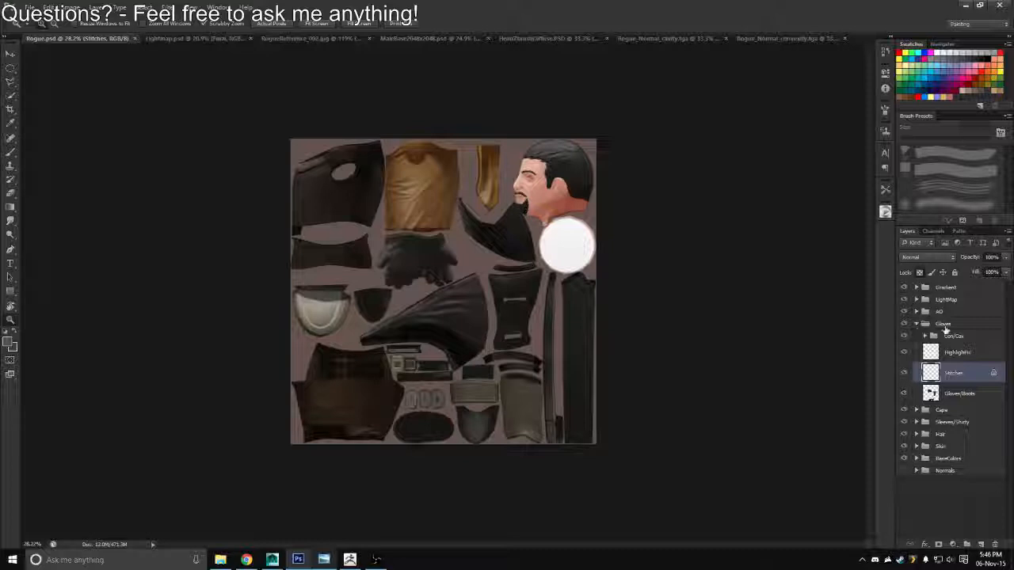
double_click(944, 323)
text(/)
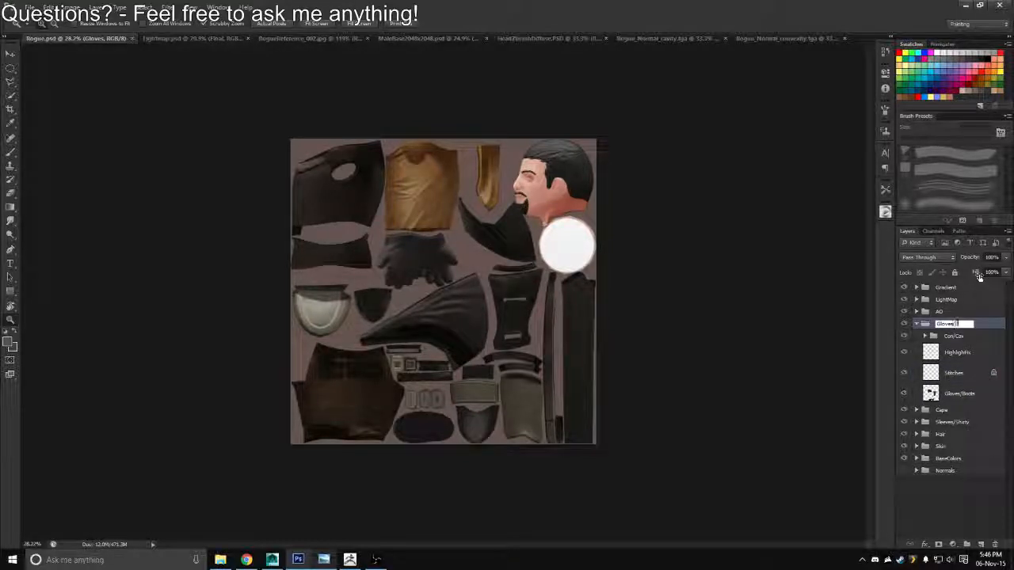
text(Boots)
key(Return)
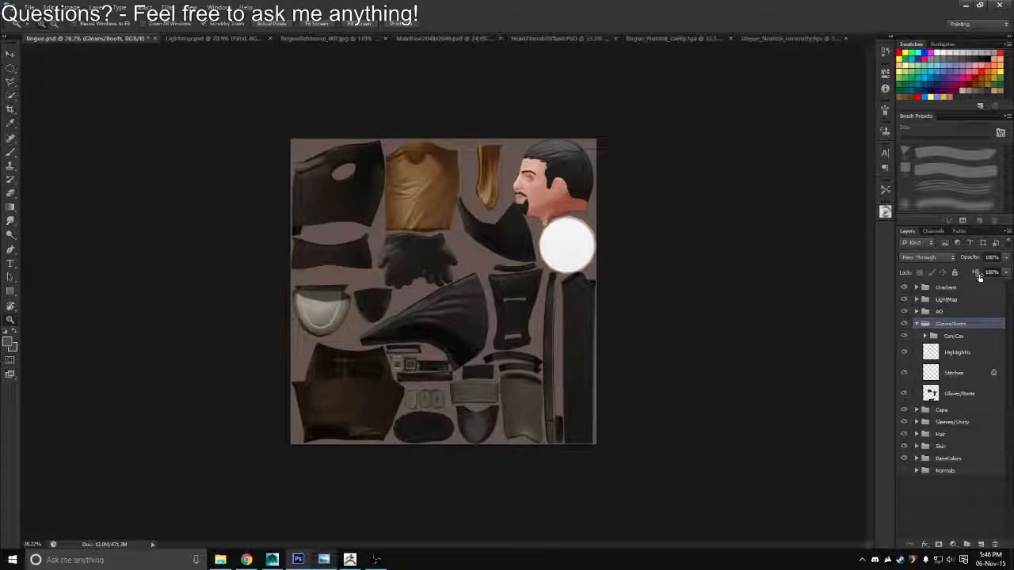
click(916, 324)
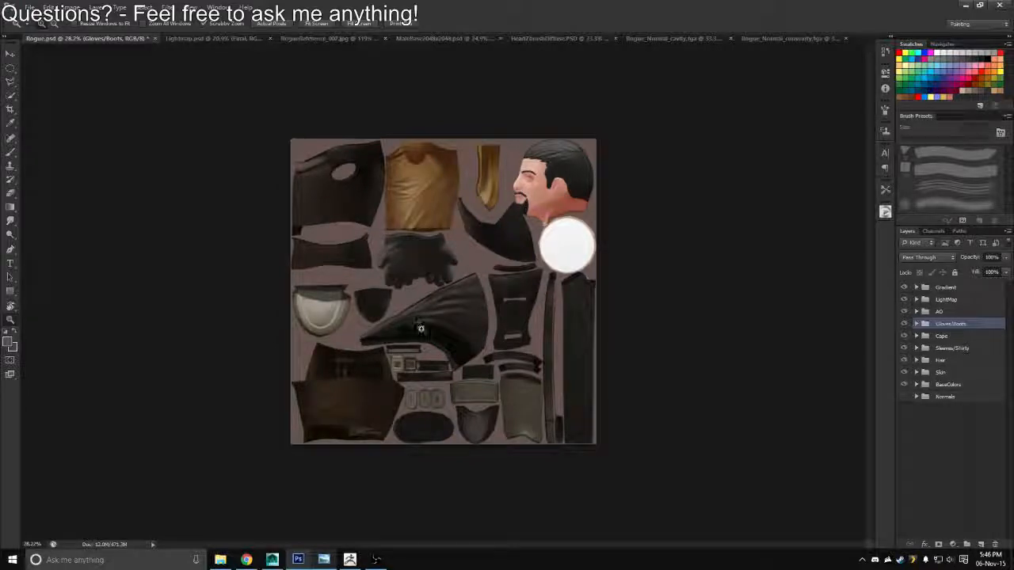
Switch to Maya, hide the viewport grid, and inspect the character from the front down to the belt and gloves
key(alt+Tab)
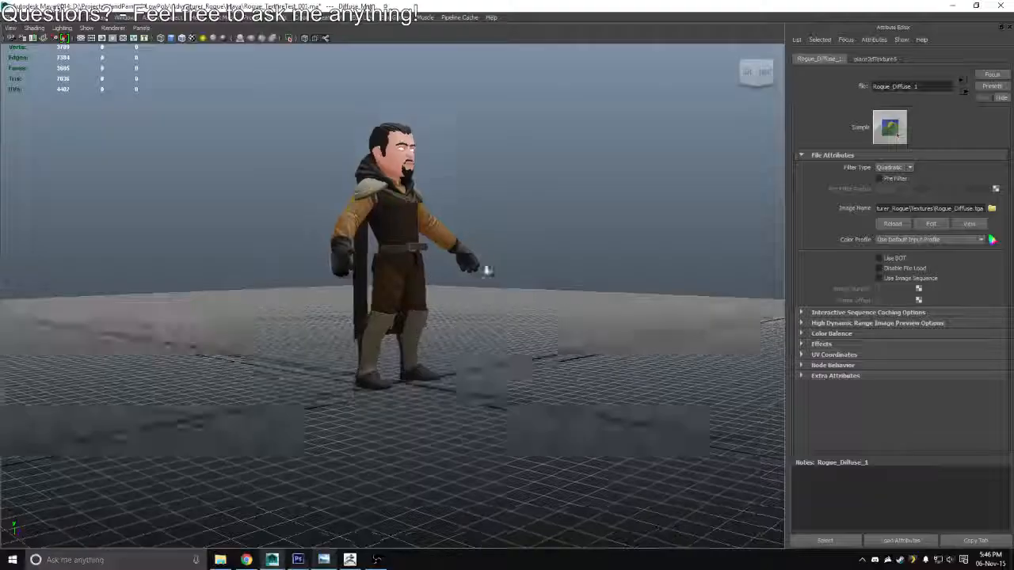
drag(395, 258, 396, 288)
click(81, 38)
scroll(396, 254, up, 5)
drag(396, 288, 507, 285)
drag(507, 190, 387, 168)
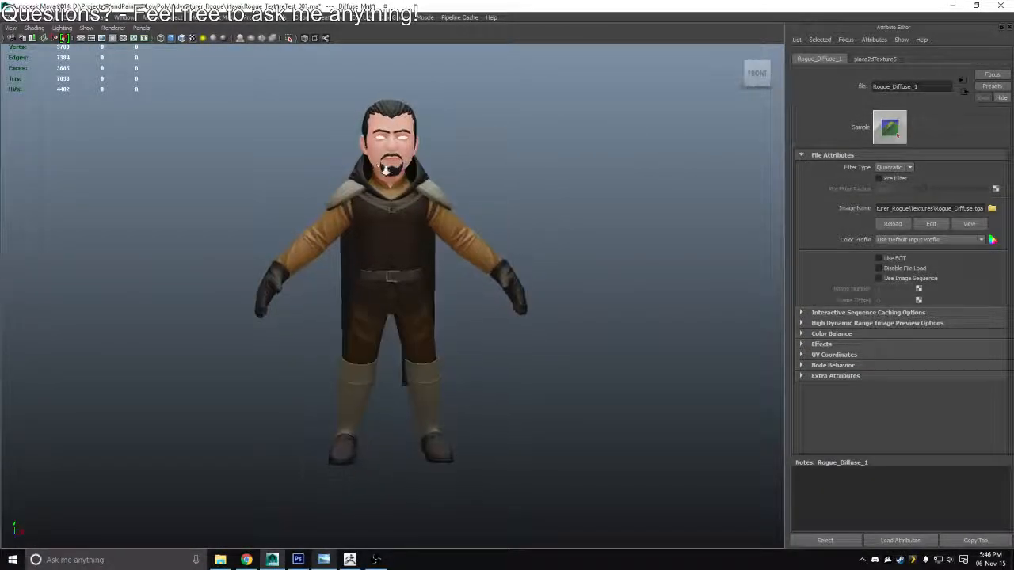
scroll(468, 364, up, 6)
drag(452, 314, 430, 303)
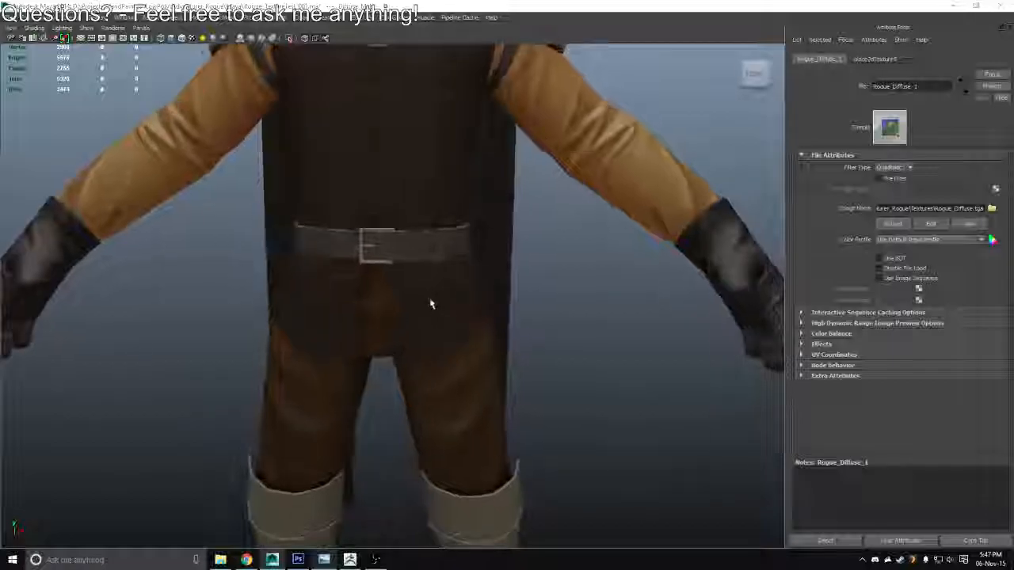
Compare the dark vest piece on the Photoshop texture sheet with the vest on the character's chest in Maya
key(alt+Tab)
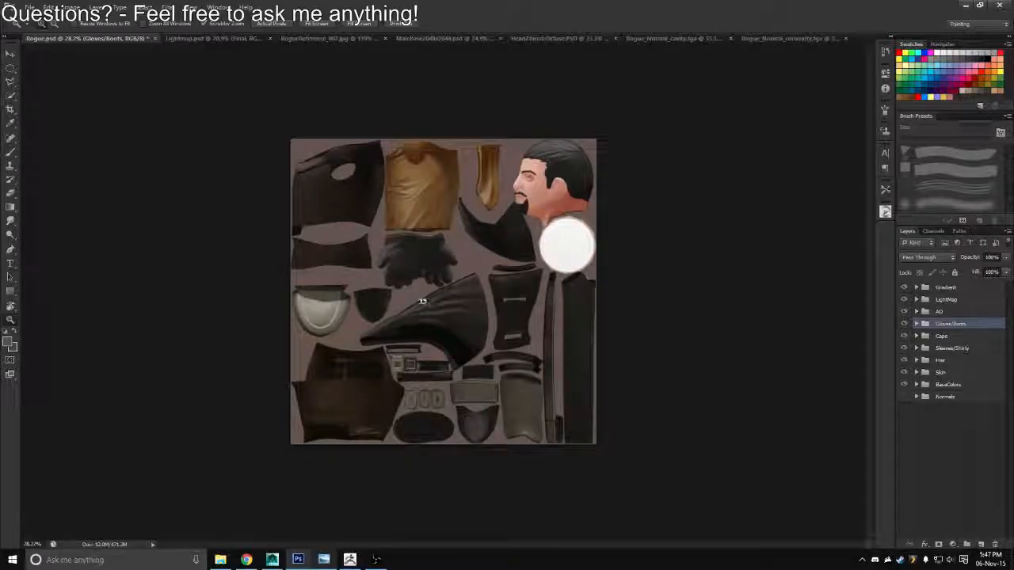
scroll(283, 169, up, 6)
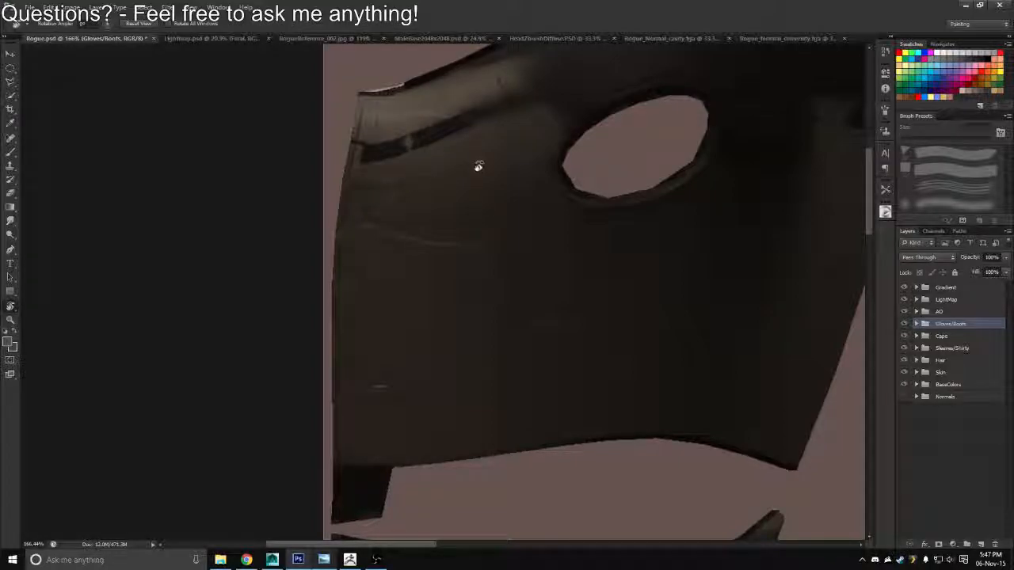
key(alt+Tab)
drag(414, 142, 399, 235)
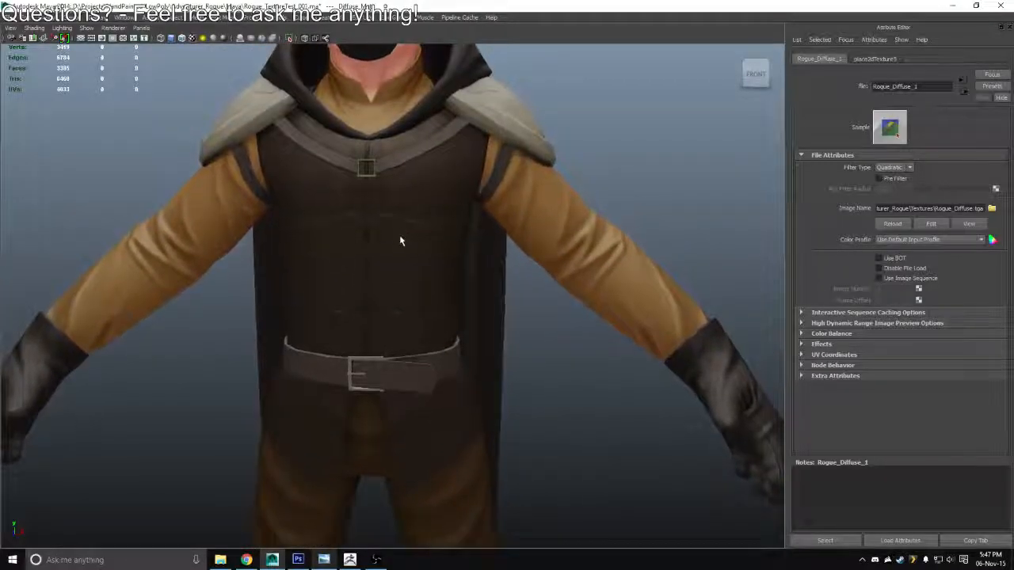
key(alt+Tab)
Outline the uppermost bracket-shaped detail near the vest piece's outer edge with the Polygonal Lasso
key(z)
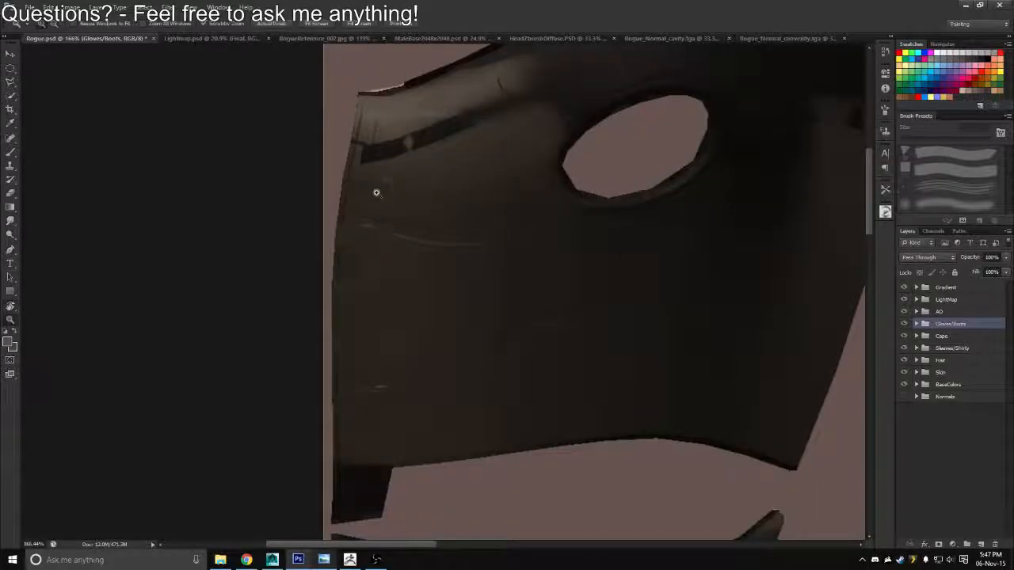
mouse_move(376, 193)
mouse_down()
mouse_move(424, 213)
mouse_move(382, 179)
mouse_up()
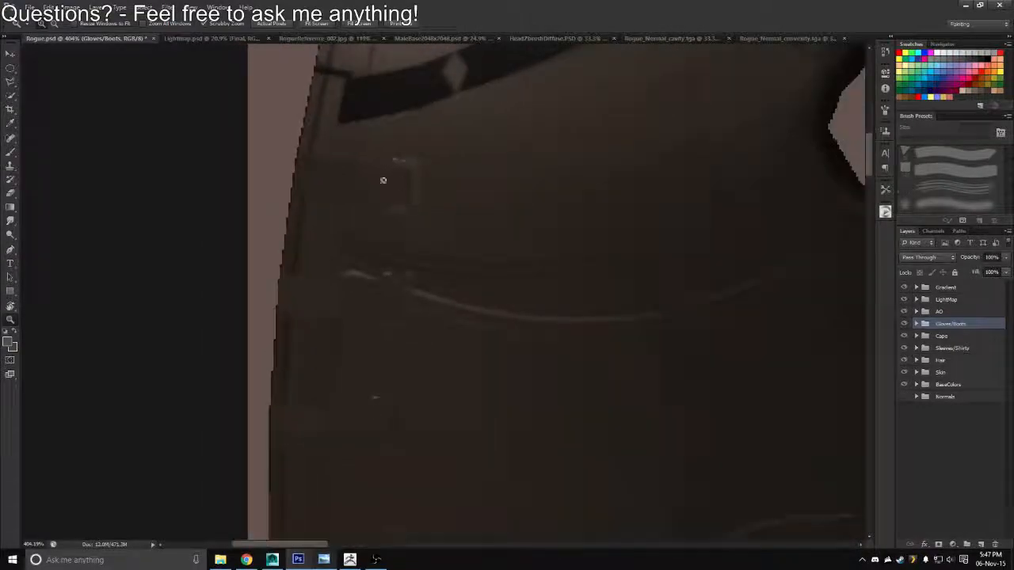
key(l)
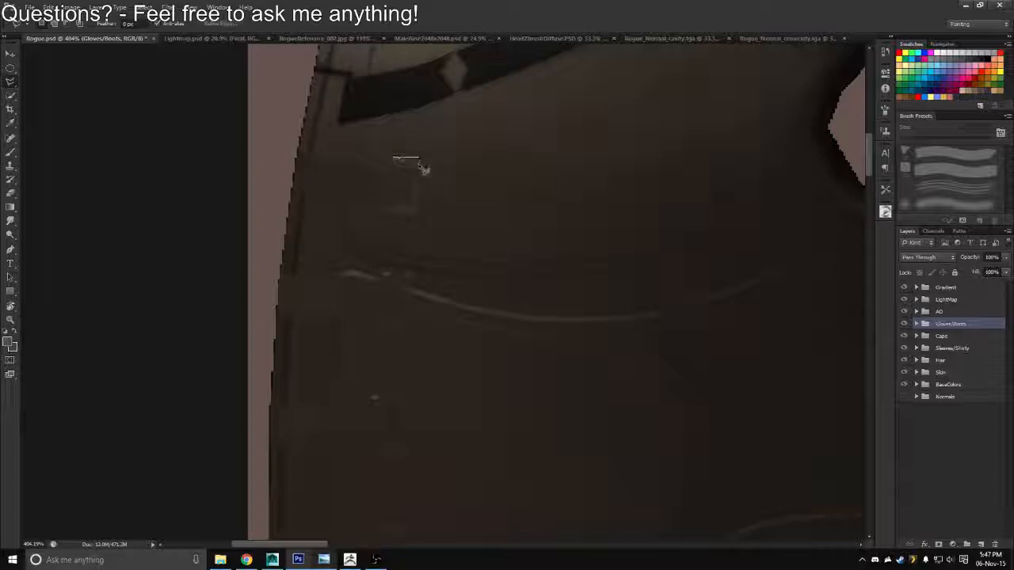
click(418, 160)
click(407, 205)
click(409, 167)
click(395, 167)
Add the second bracket-shaped detail, beside the curved light crease on the vest, to the lasso selection
click(383, 272)
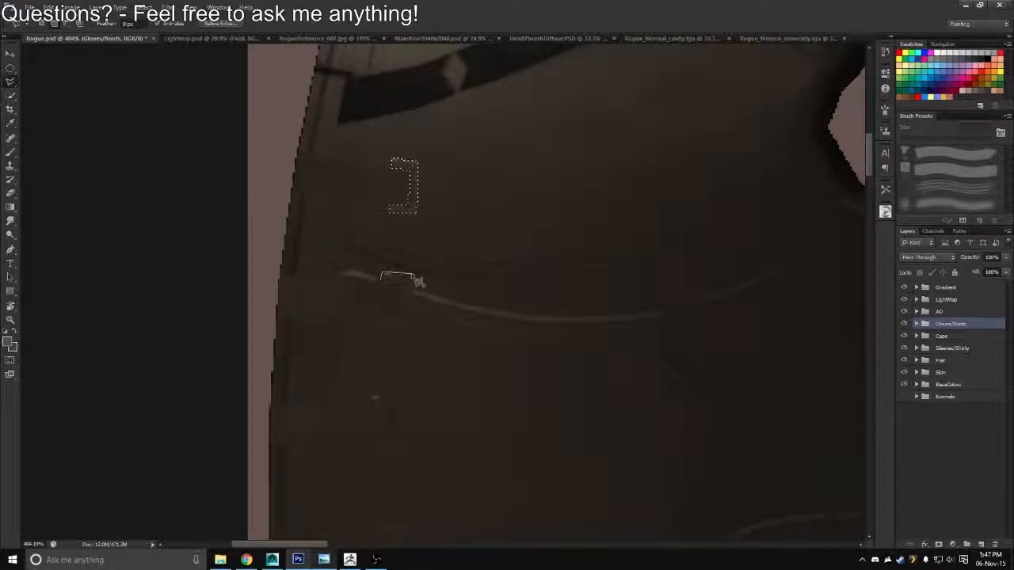
click(411, 274)
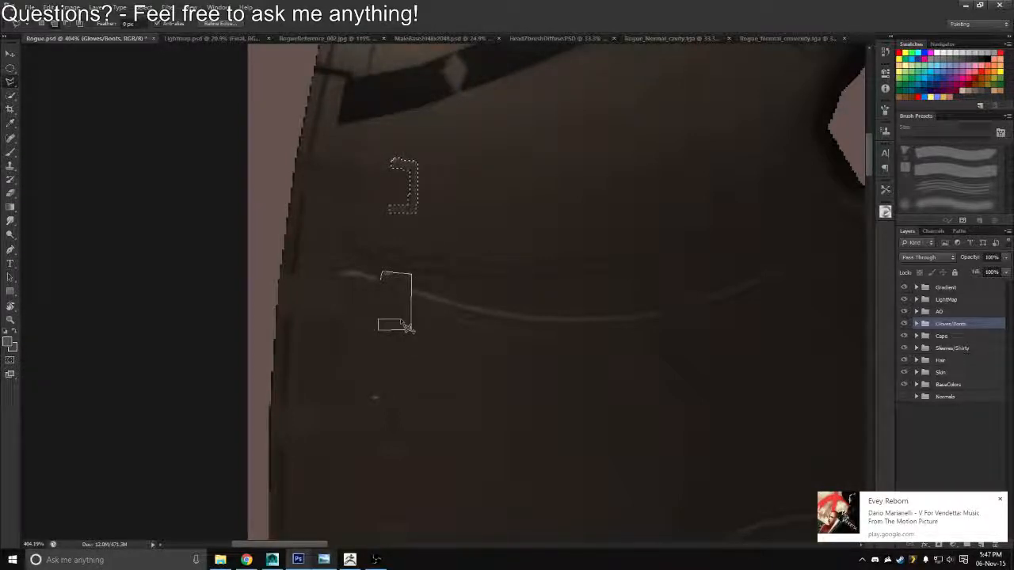
click(400, 318)
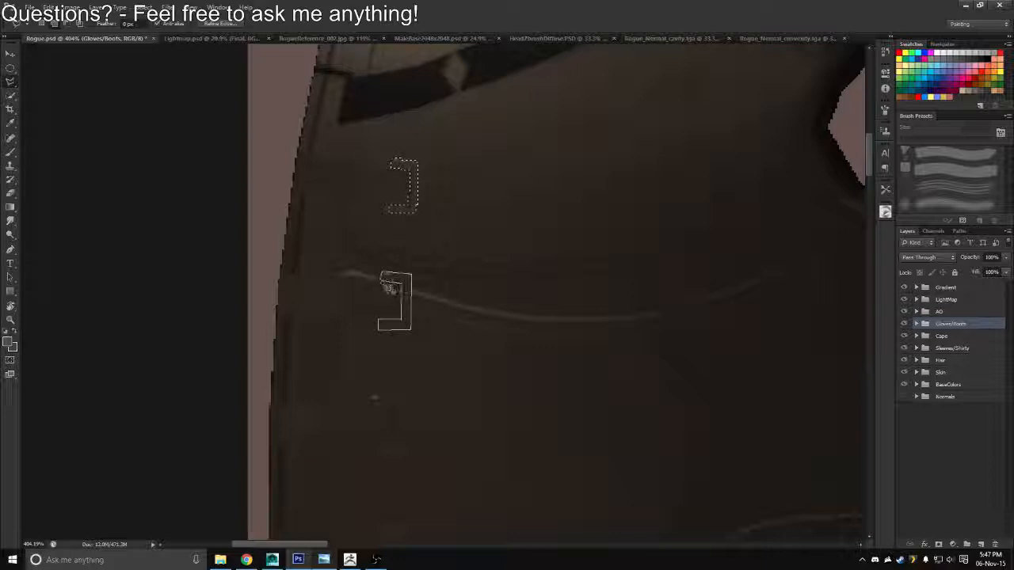
click(384, 280)
Add a third bracket-shaped outline below the curved crease to the vest selection with the Polygonal Lasso
scroll(362, 283, down, 4)
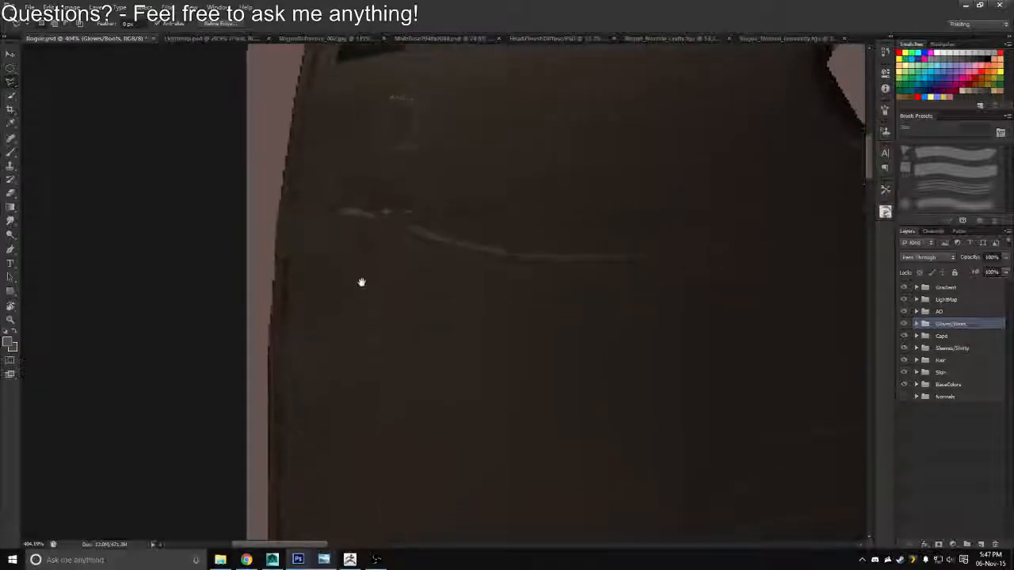
click(374, 240)
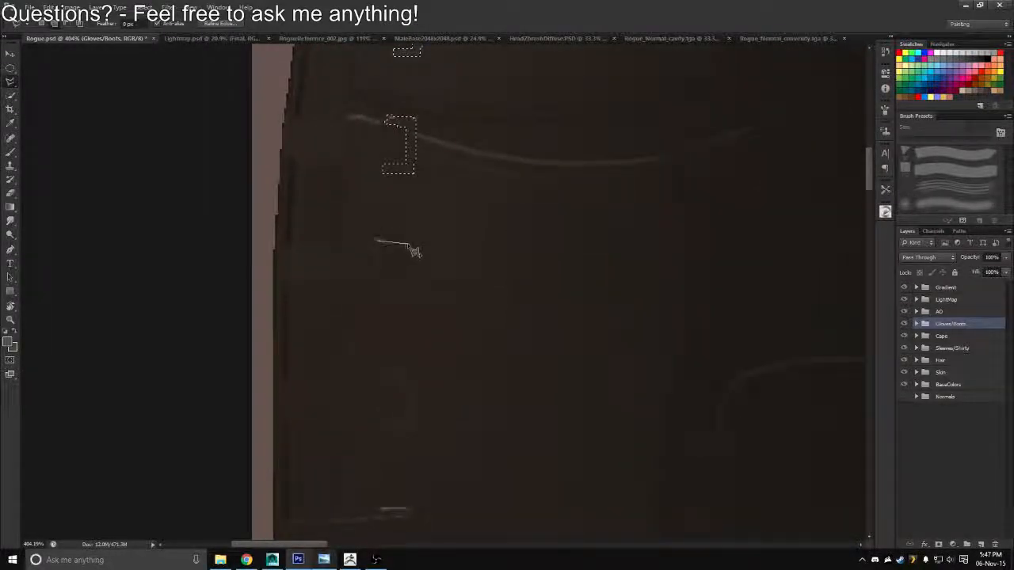
click(409, 244)
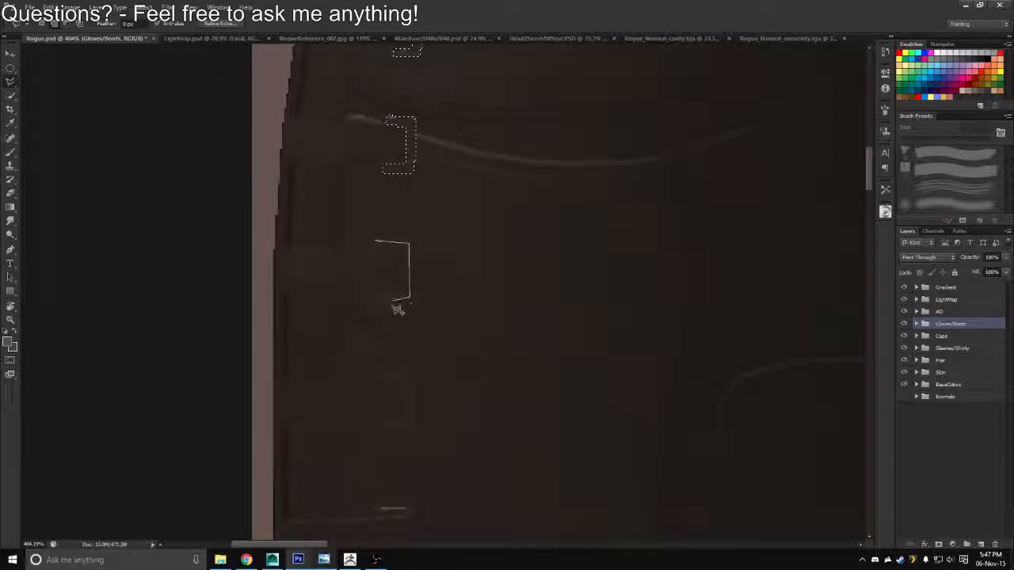
click(379, 300)
click(378, 292)
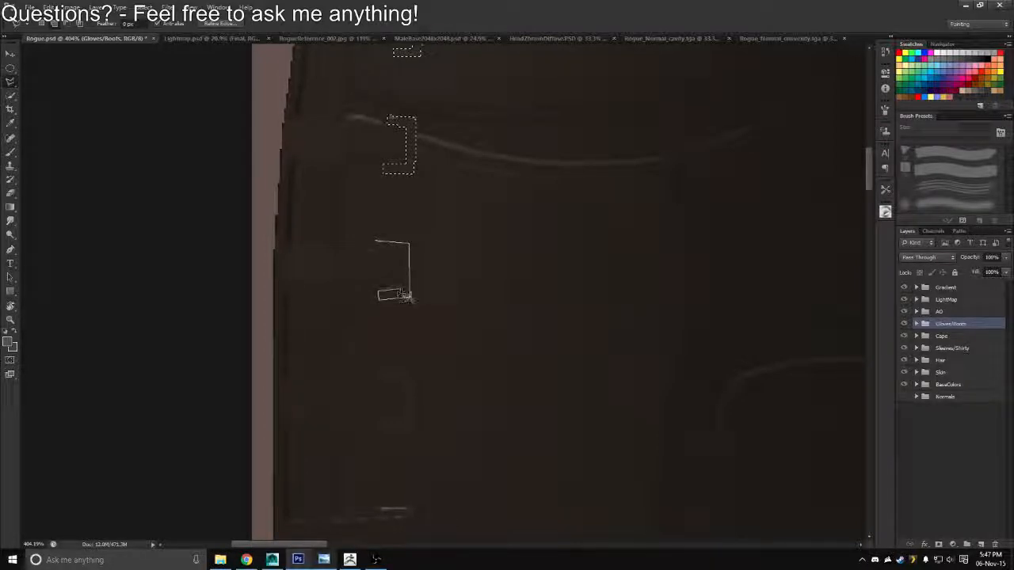
click(406, 295)
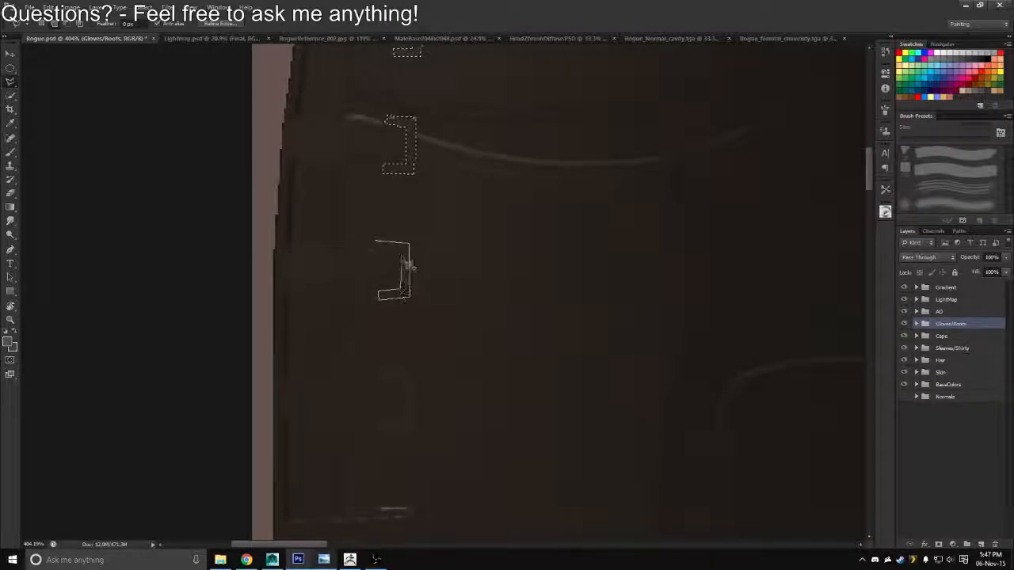
click(375, 243)
Extend the selection with a fourth bracket-shaped outline farther down the vest's outer edge
drag(358, 312, 355, 260)
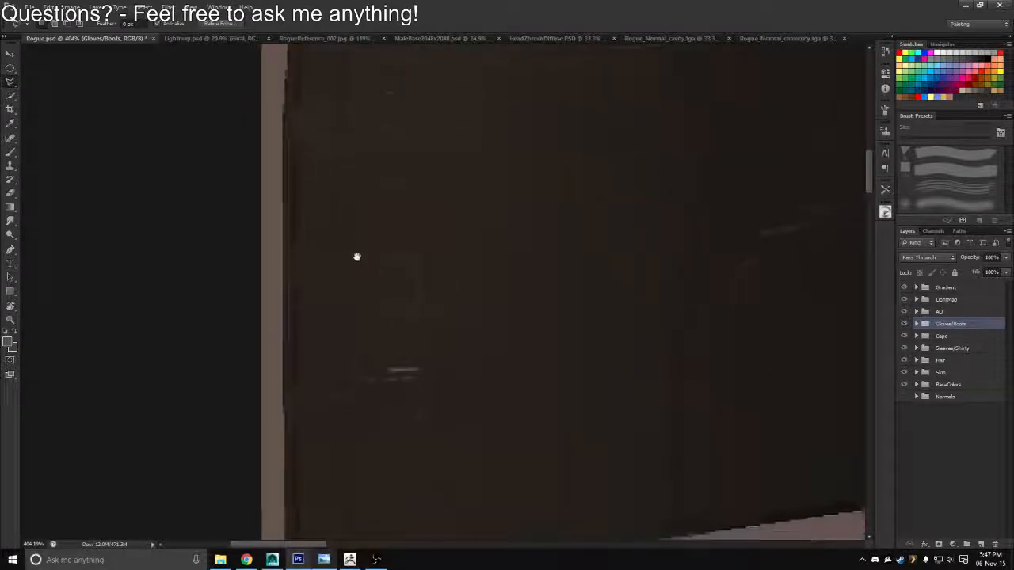
click(388, 219)
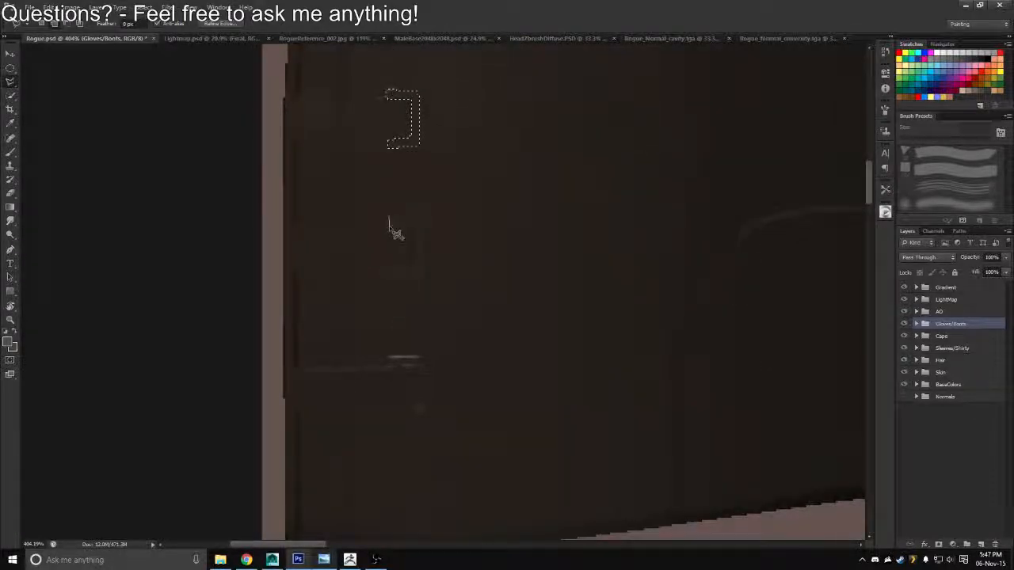
click(389, 226)
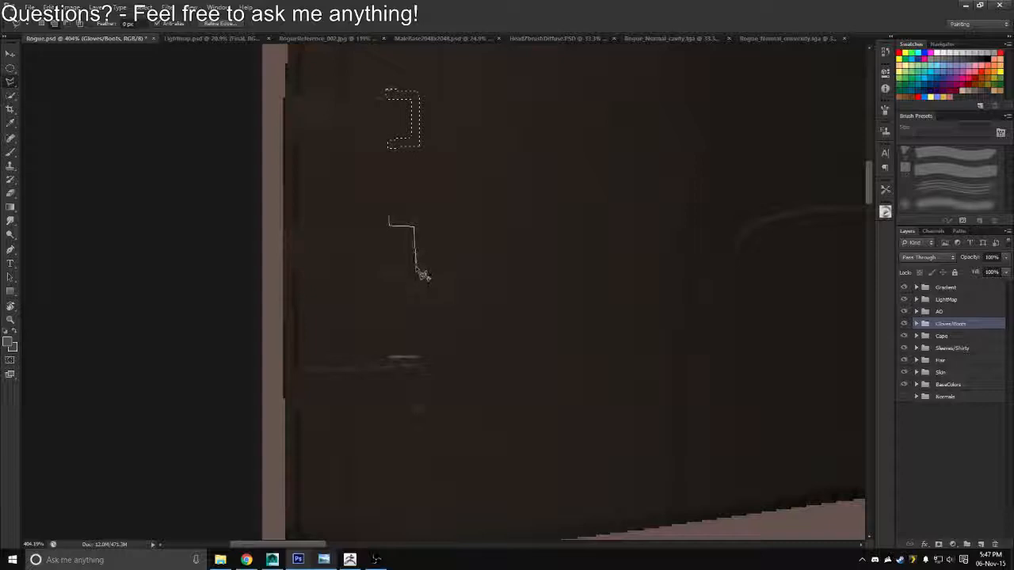
click(415, 268)
click(389, 268)
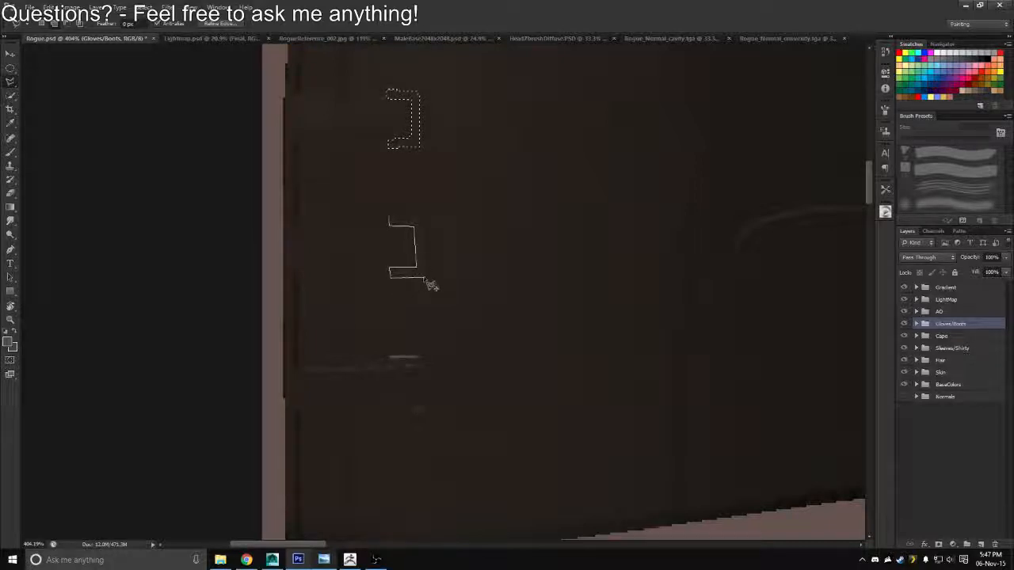
click(424, 277)
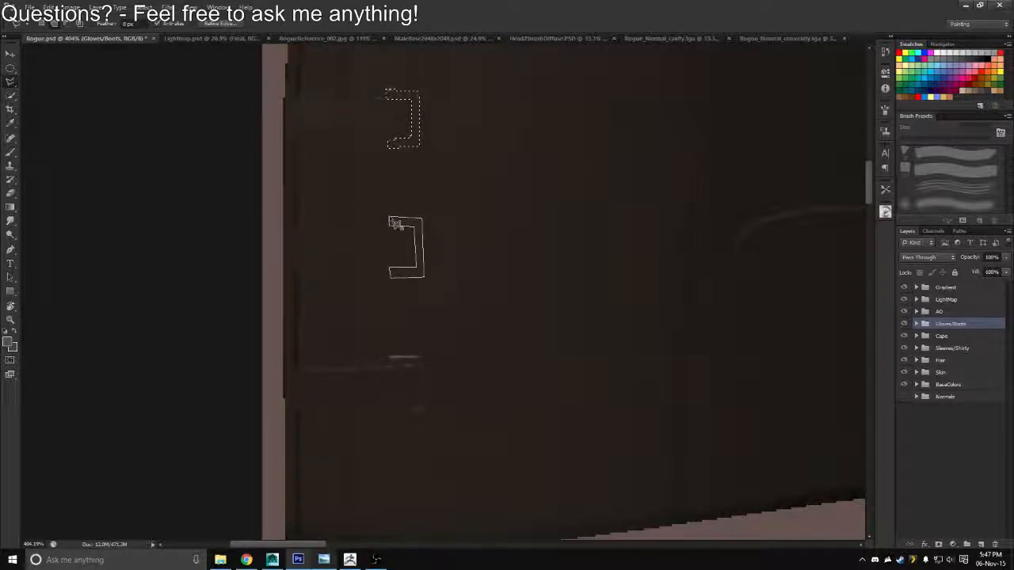
click(390, 220)
Add the lowest bracket-shaped outline, at the short light line above the vest's bottom edge, to the selection
scroll(372, 293, down, 4)
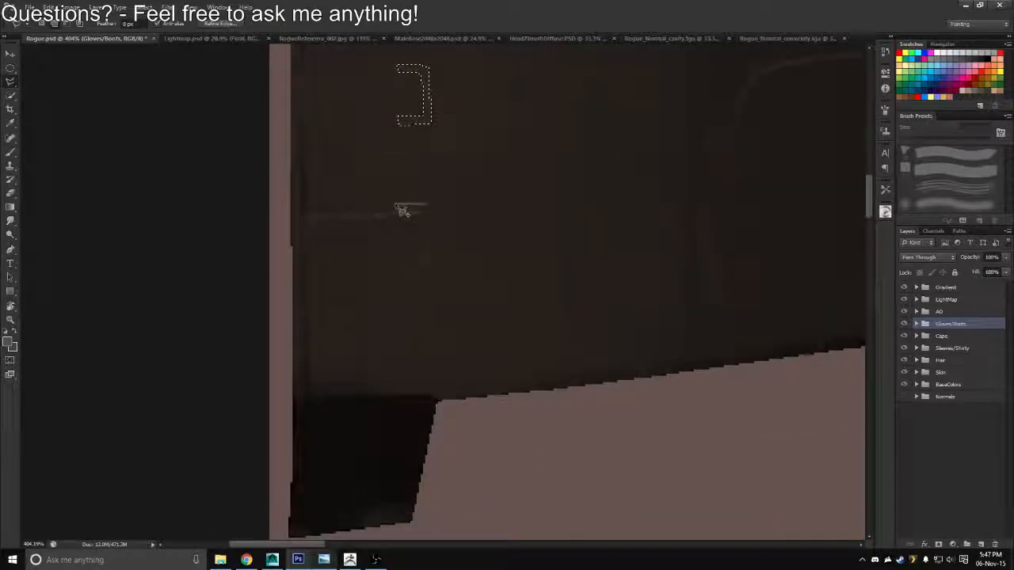
click(396, 205)
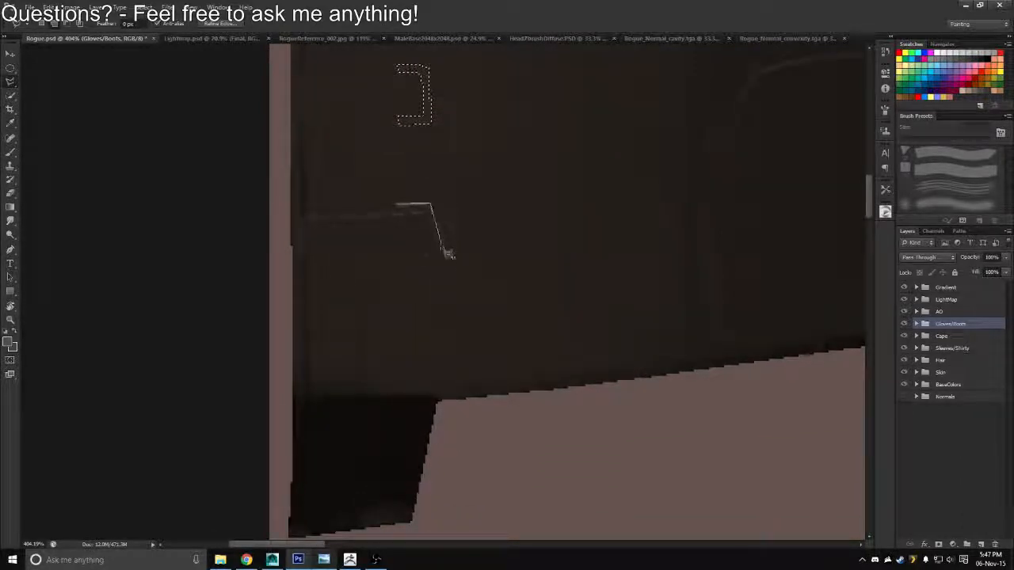
click(436, 263)
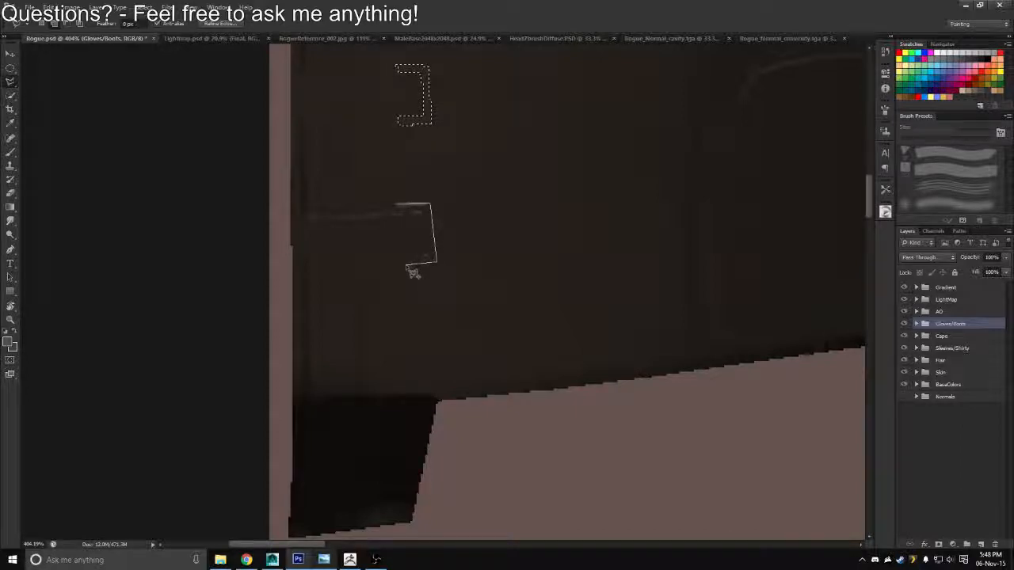
click(420, 255)
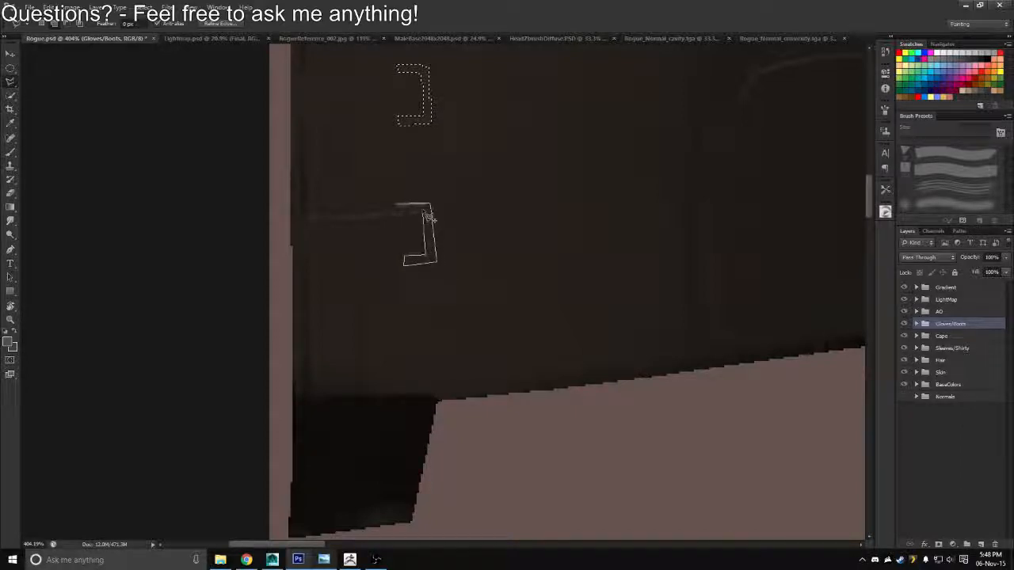
click(399, 210)
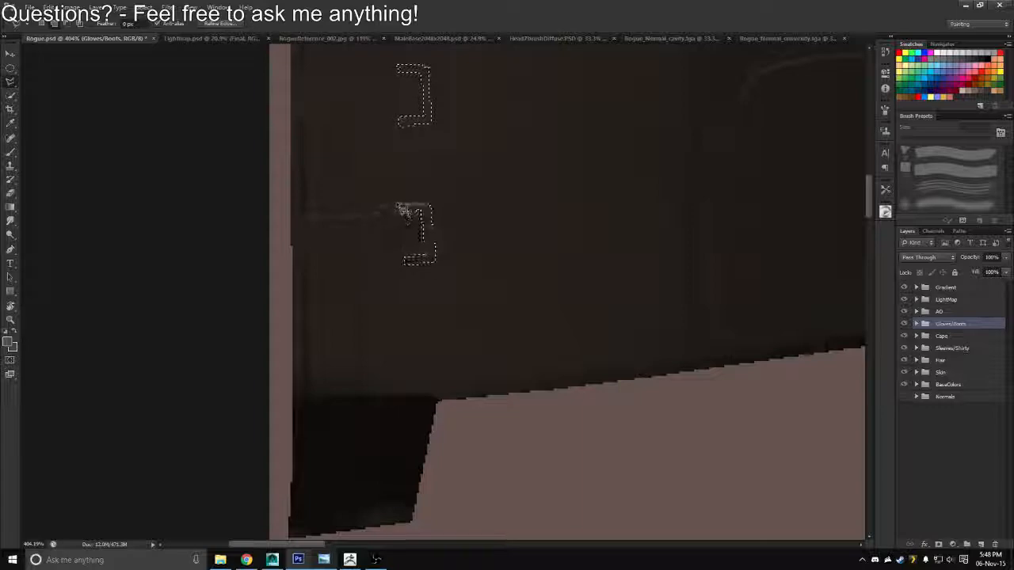
Select the BaseColors layer group and expand it to show its layers
drag(375, 271, 354, 262)
key(z)
drag(355, 244, 331, 260)
drag(416, 400, 447, 448)
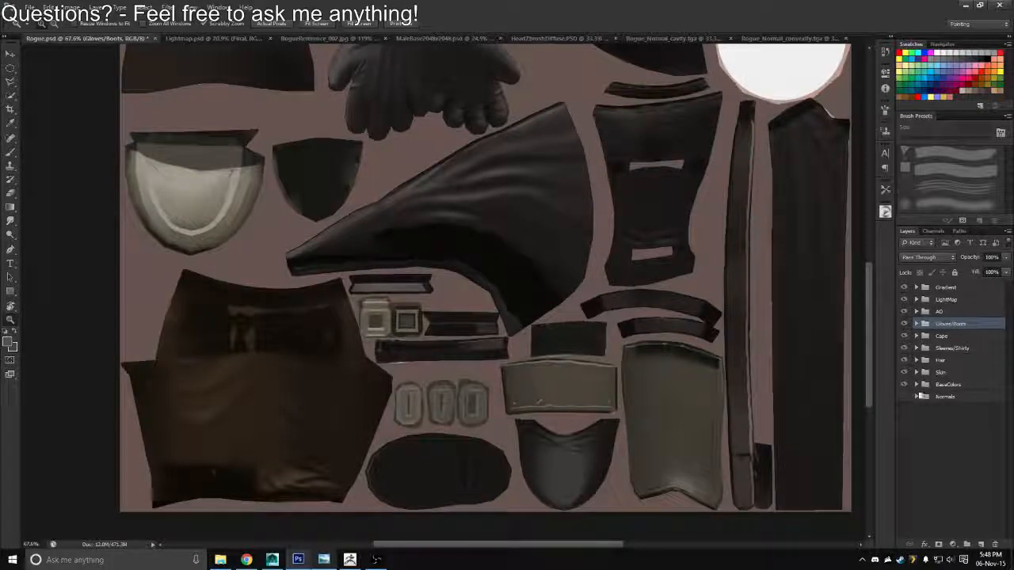
click(923, 384)
click(917, 385)
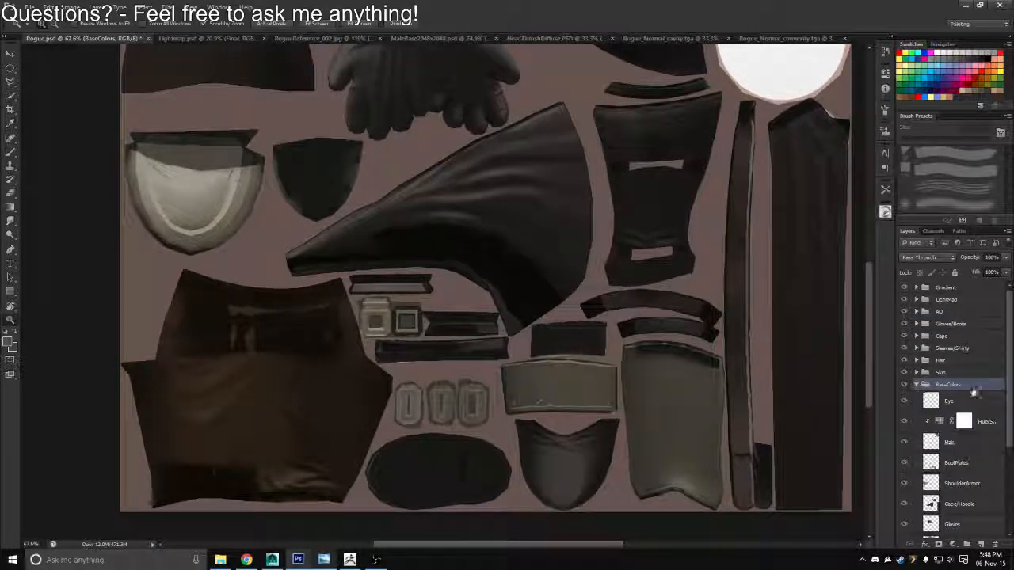
Isolate the BootPlates layer in BaseColors to examine its flat color, restore the other layers and collapse the group
drag(1010, 401, 1010, 489)
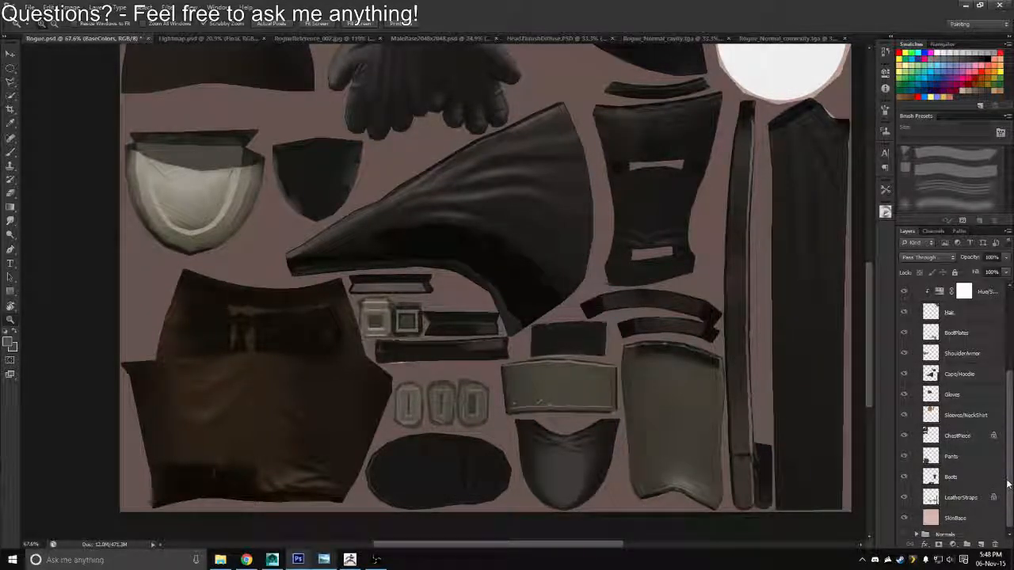
drag(1007, 483, 1009, 447)
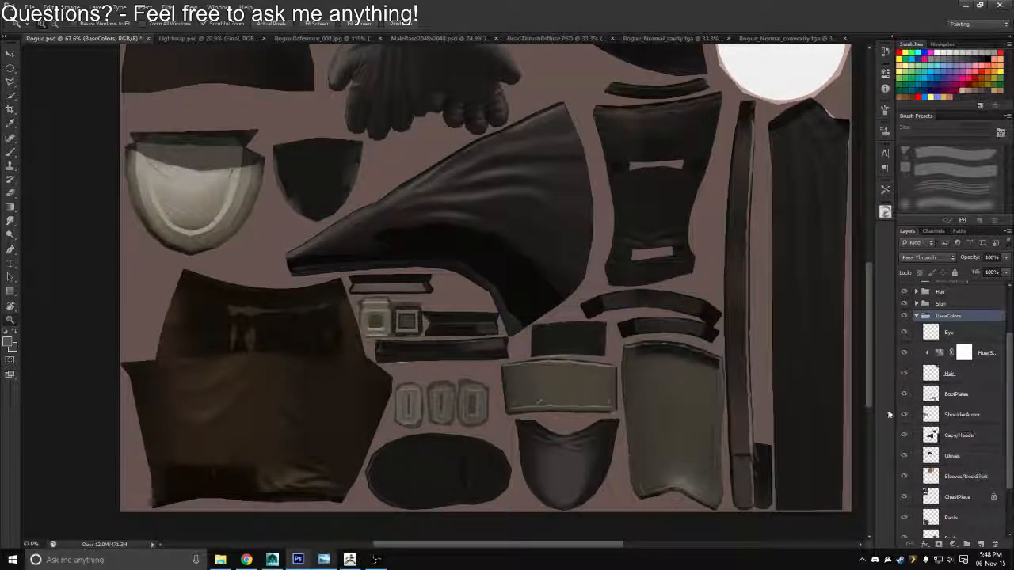
click(904, 395)
click(903, 394)
alt+click(903, 395)
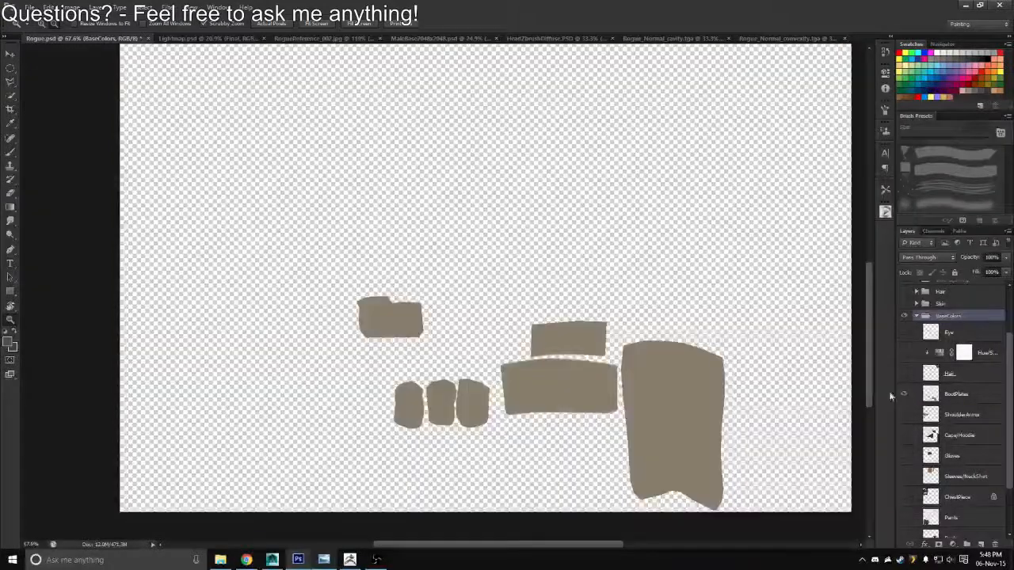
key(b)
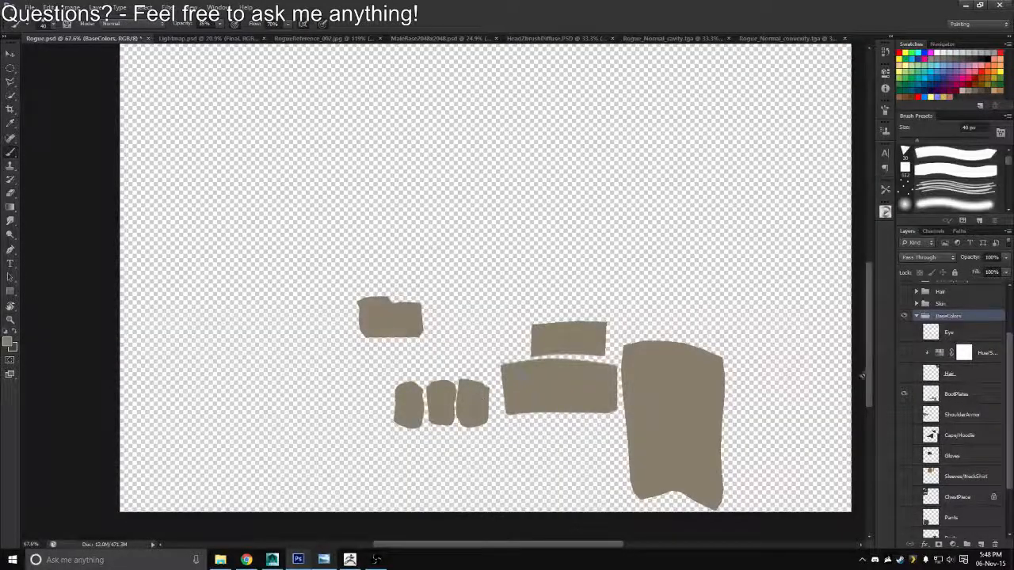
alt+click(904, 395)
key(z)
key(ctrl+0)
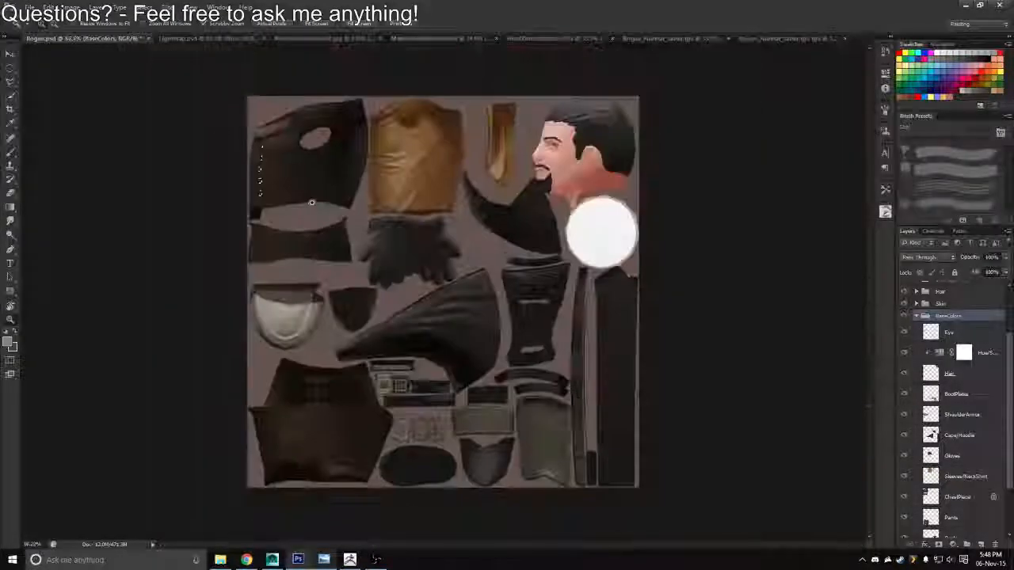
click(917, 316)
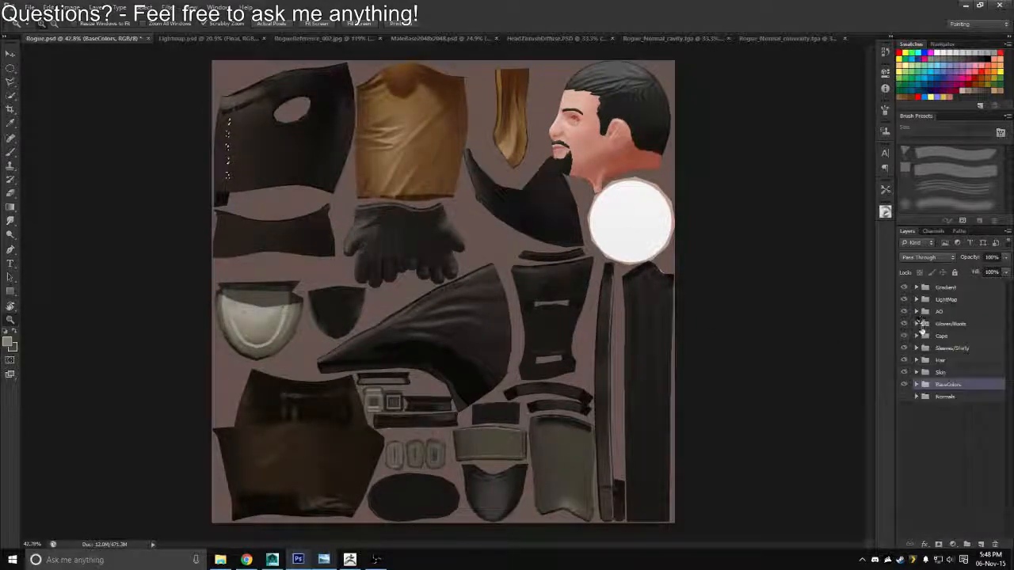
Create a layer named ChestBuckles above the Gloves/Boots group and fill the bracket-shaped vest selection with the light grey-brown
click(943, 325)
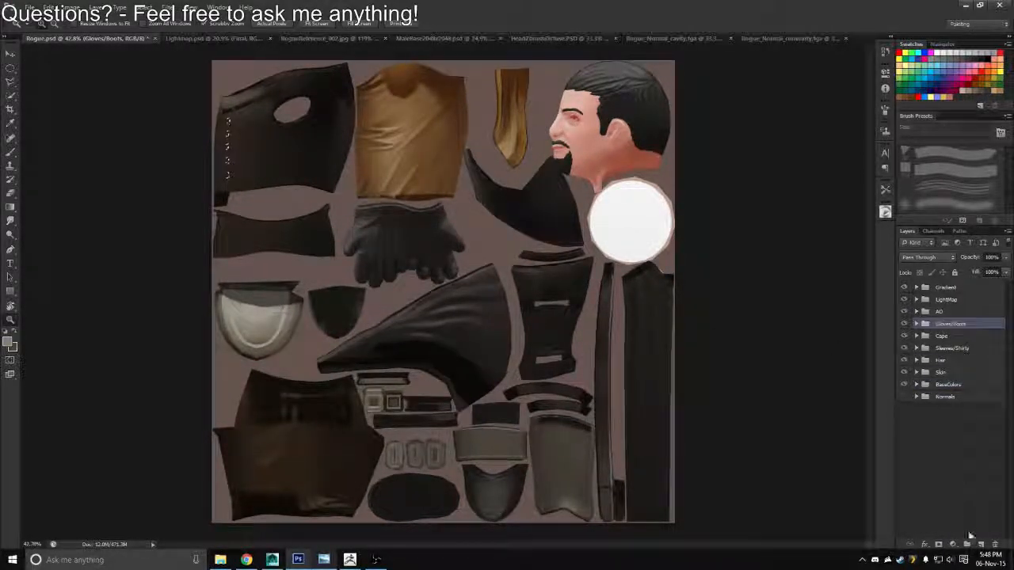
click(981, 544)
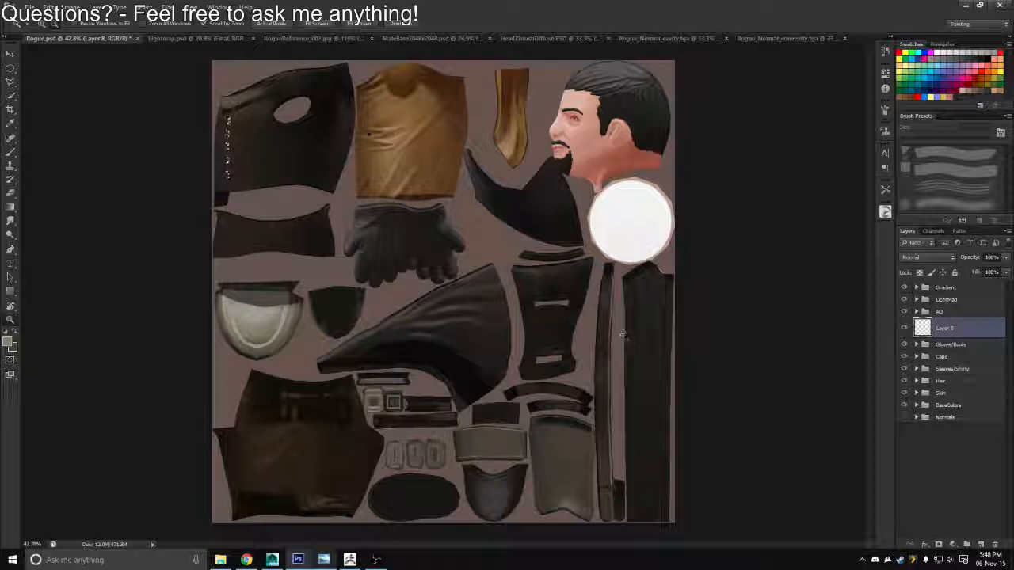
double_click(944, 328)
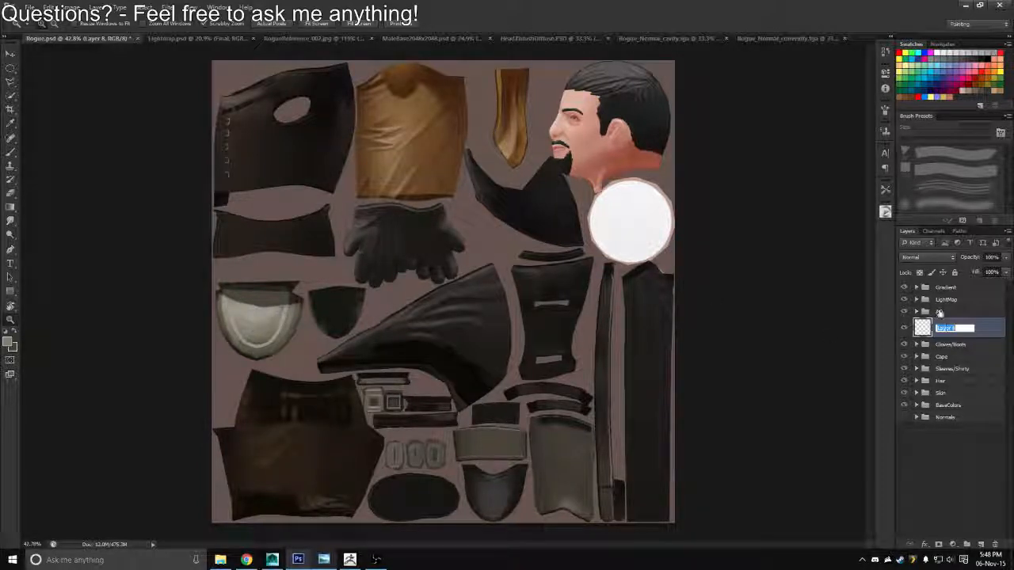
text(ChestBuckles)
key(Return)
drag(228, 131, 292, 208)
Save a Targa copy of the texture, overwriting the existing Rogue_Diffuse.tga file and accepting its options
key(ctrl+shift+s)
click(523, 278)
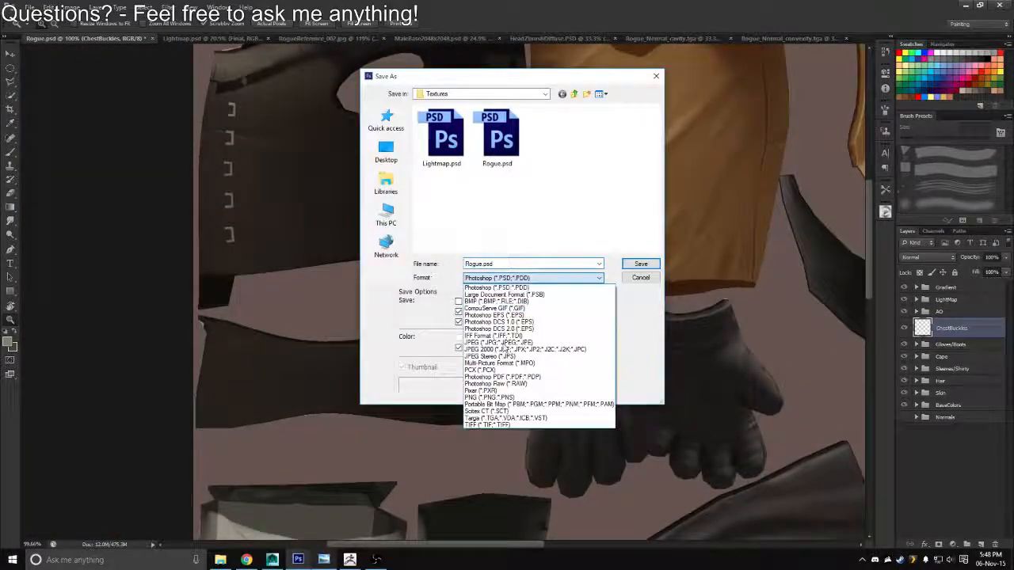
click(484, 419)
double_click(443, 144)
key(y)
key(Return)
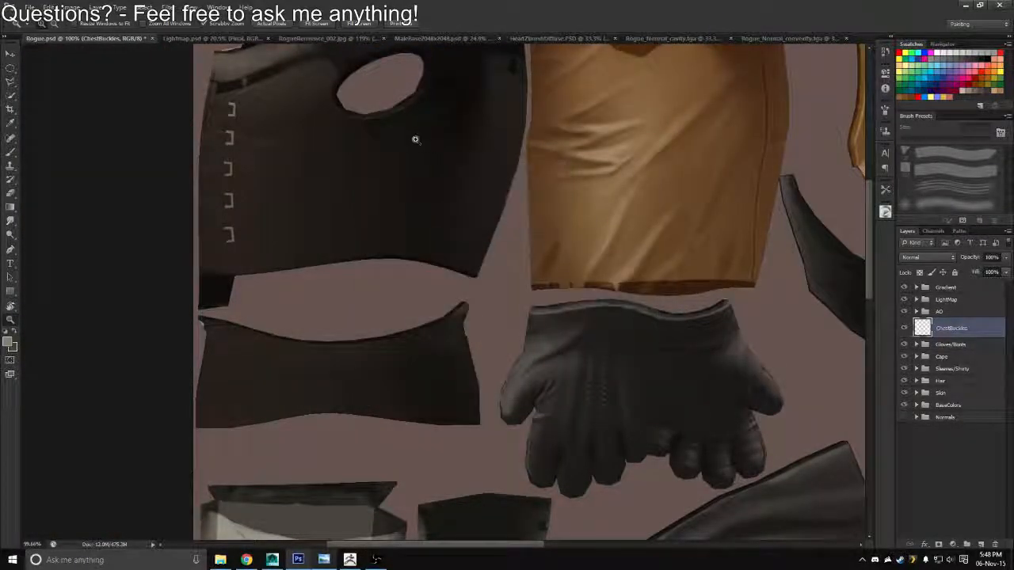
Switch to Maya, reload the Rogue_Diffuse image and check the buckles on the character's chest before returning to Photoshop
key(alt+Tab)
click(898, 225)
scroll(484, 169, down, 4)
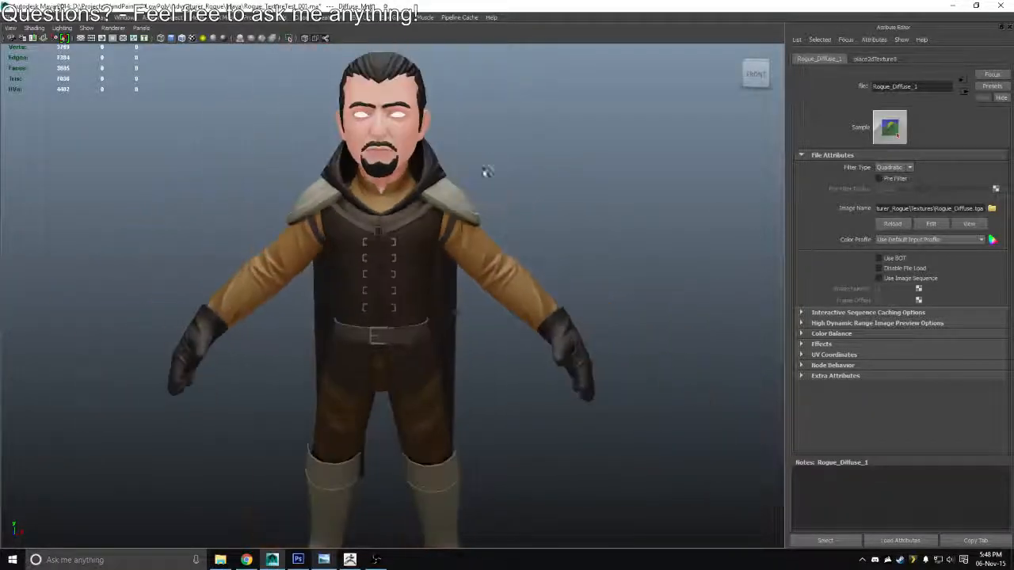
mouse_move(466, 236)
mouse_down()
mouse_move(467, 227)
mouse_move(543, 236)
mouse_move(474, 233)
mouse_up()
key(alt+Tab)
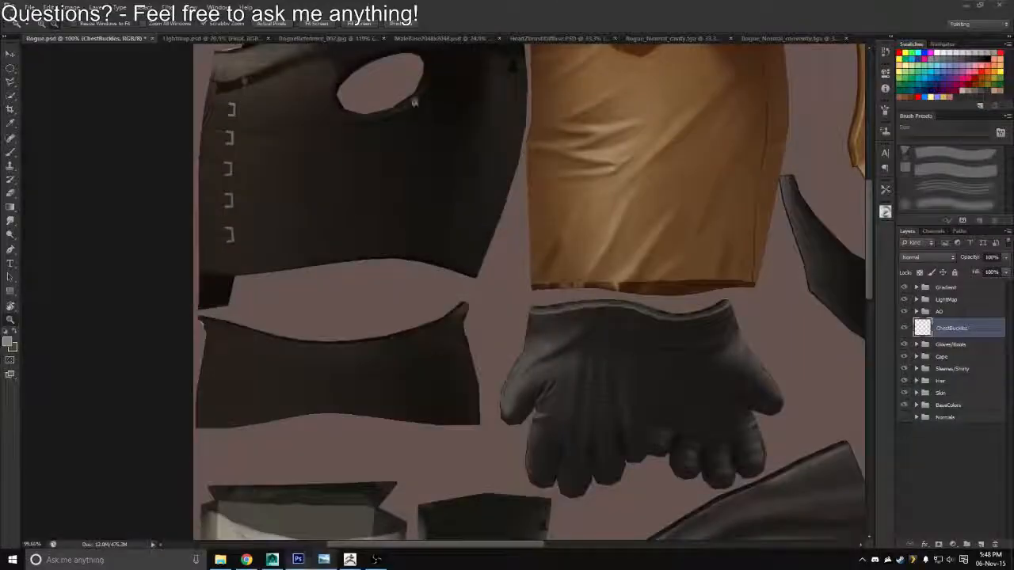
Add a new layer above ChestBuckles and set up the square brush preset at 20 px near the top buckle
click(981, 545)
scroll(212, 119, up, 3)
drag(202, 91, 296, 182)
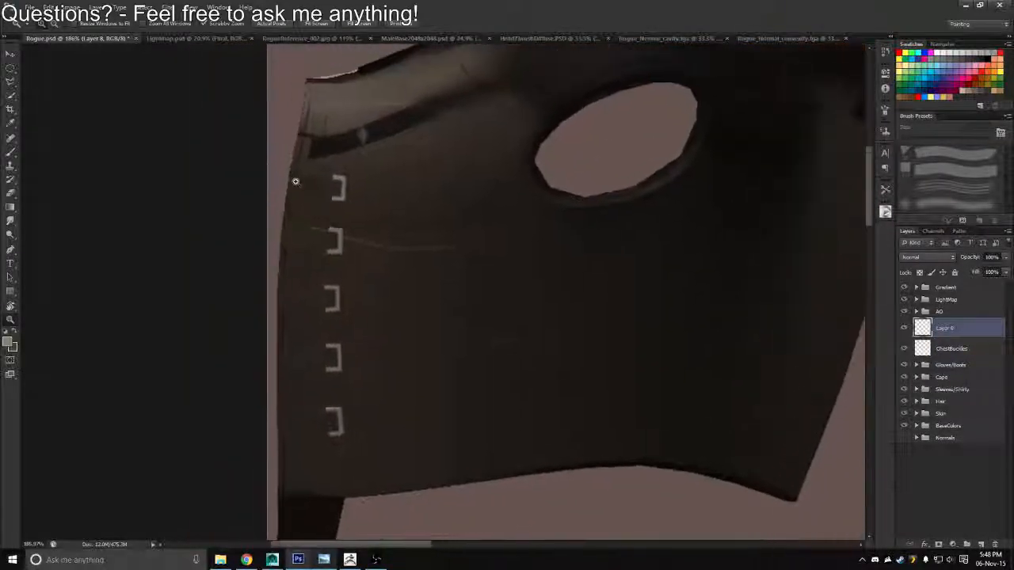
scroll(296, 181, up, 4)
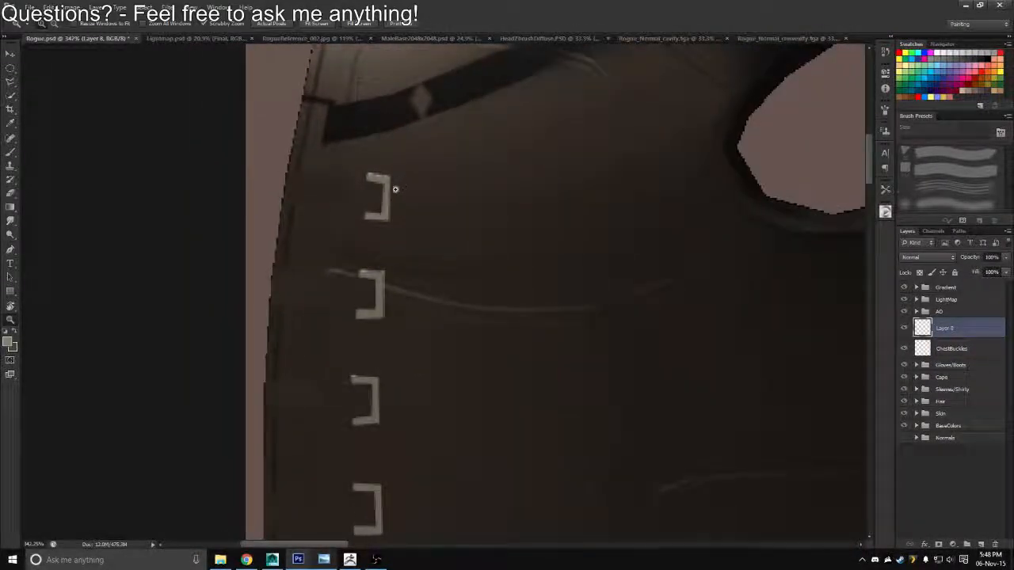
drag(365, 201, 381, 185)
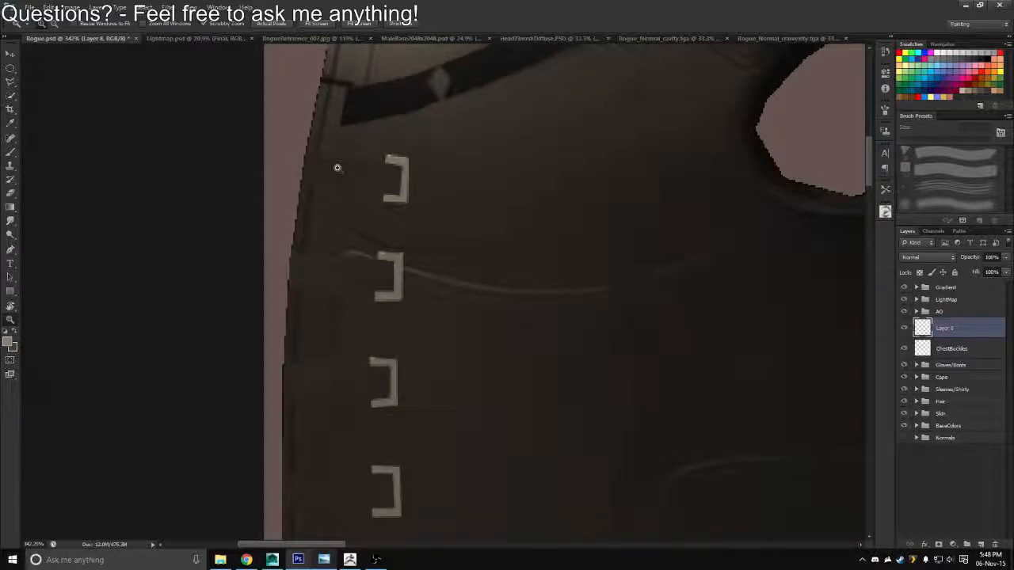
key(b)
click(911, 171)
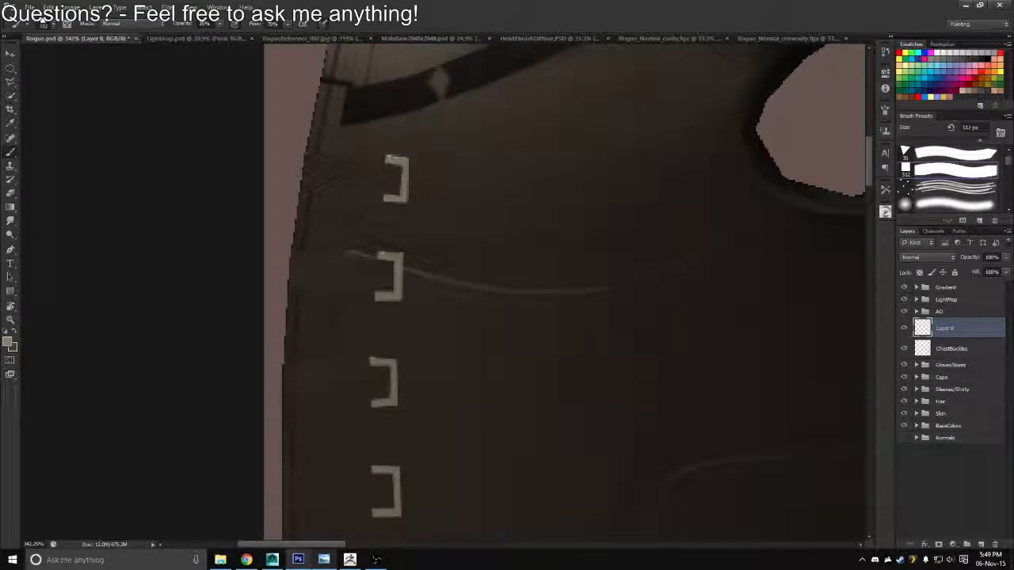
key(bracketleft)
key(bracketleft)
key(bracketleft)
key(bracketleft)
key(bracketleft)
key(bracketleft)
key(bracketleft)
key(bracketleft)
key(bracketleft)
key(bracketleft)
key(bracketleft)
key(bracketleft)
key(bracketleft)
key(bracketleft)
key(bracketleft)
key(bracketleft)
key(bracketleft)
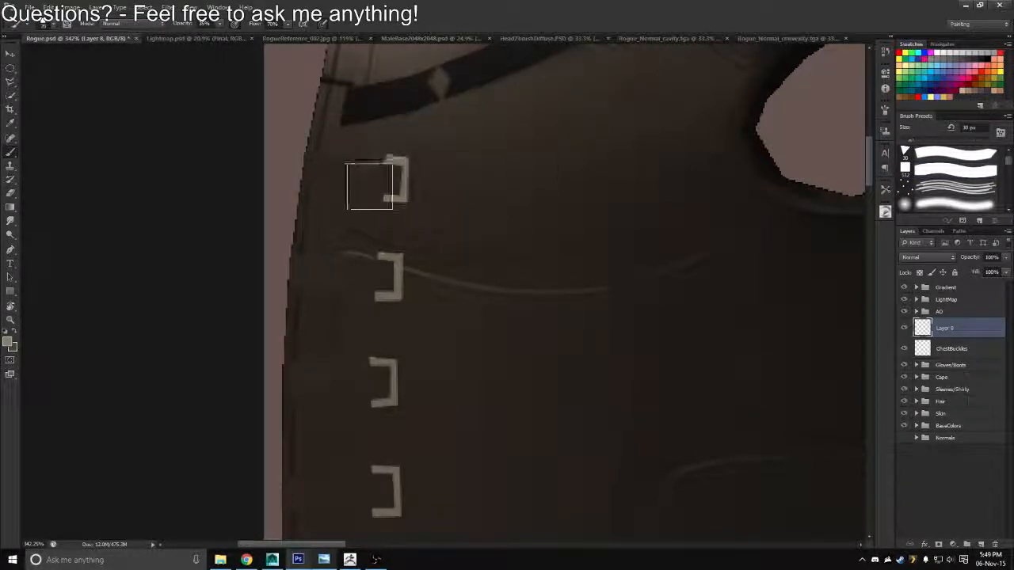
click(377, 559)
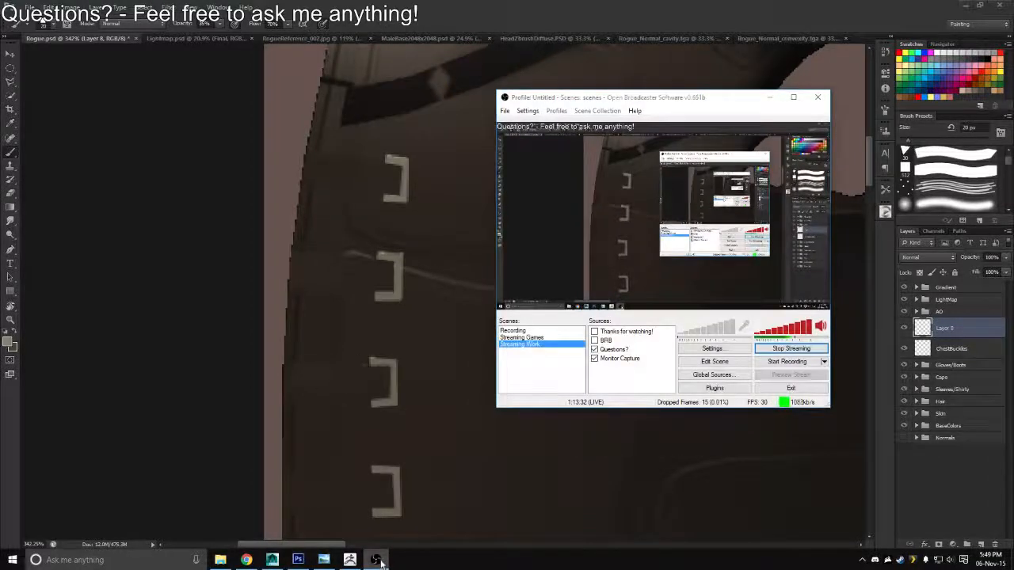
click(376, 560)
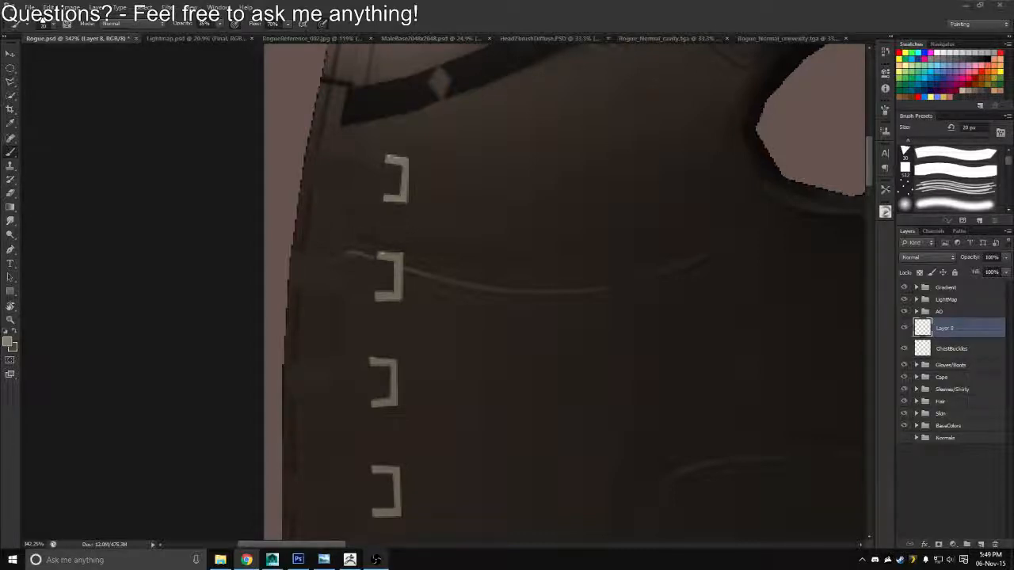
key(XF86AudioLowerVolume)
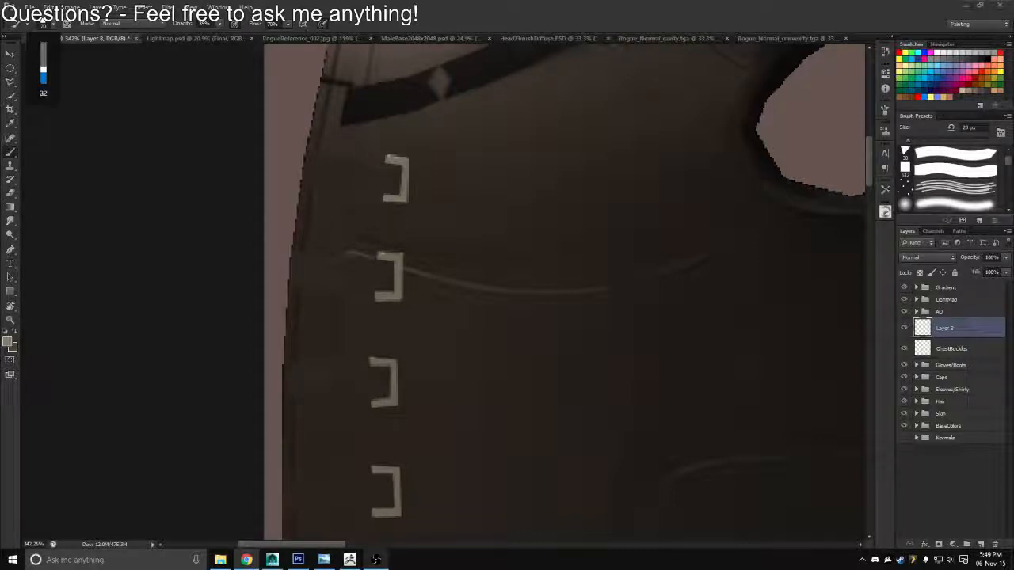
key(XF86AudioRaiseVolume)
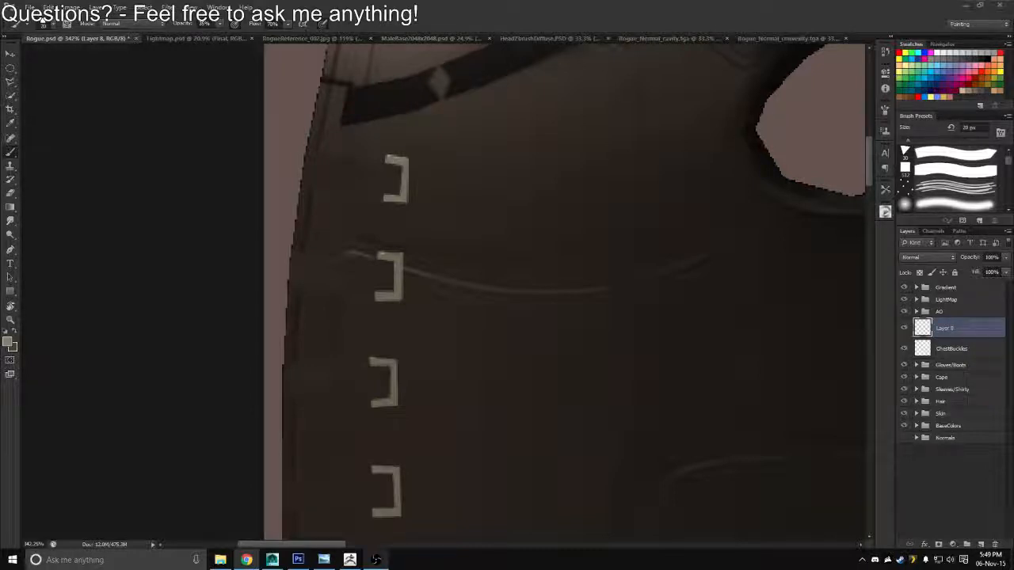
click(19, 444)
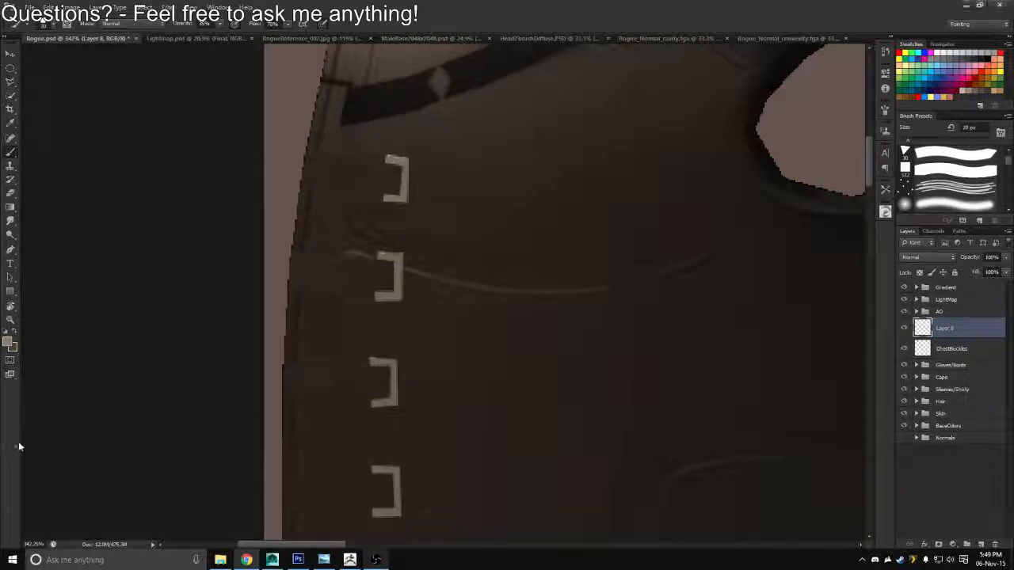
Try painting a strap from the vest's outer edge to the top buckle with the 15 px square brush, and undo it
key(r)
drag(387, 180, 399, 150)
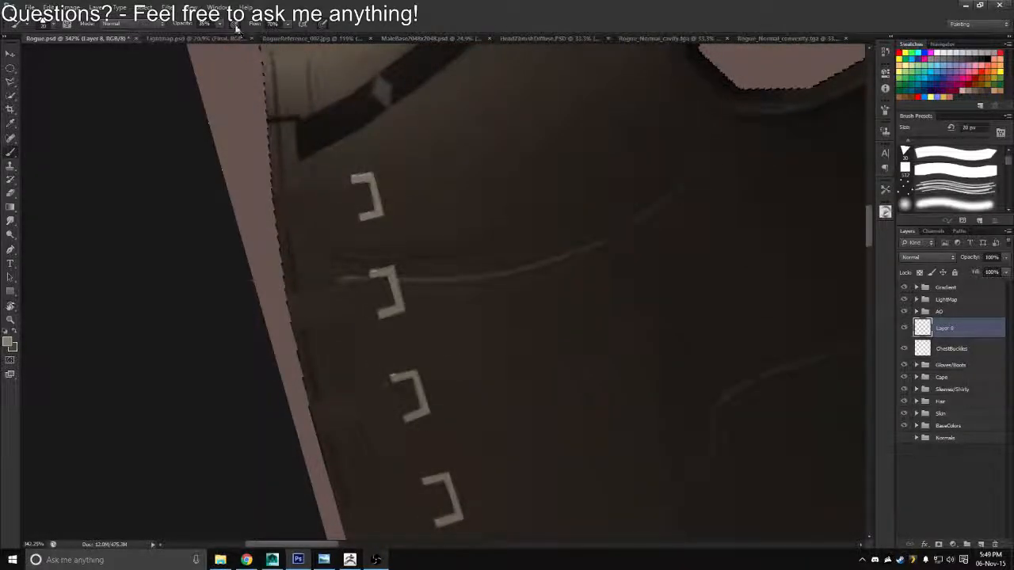
key(r)
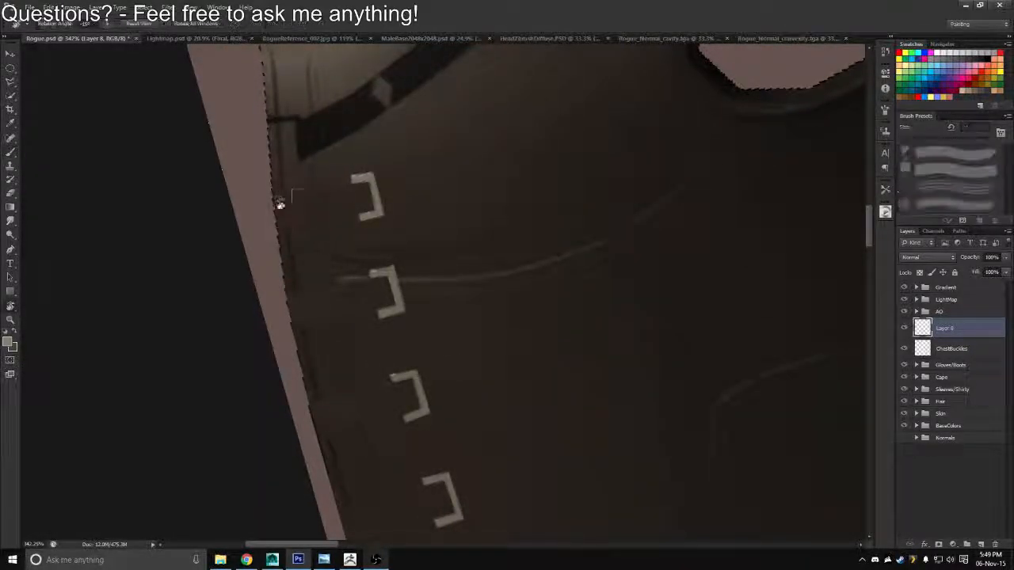
mouse_move(280, 204)
mouse_down()
mouse_move(289, 190)
mouse_move(370, 188)
mouse_up()
key(b)
key(r)
key(b)
key(bracketleft)
key(bracketright)
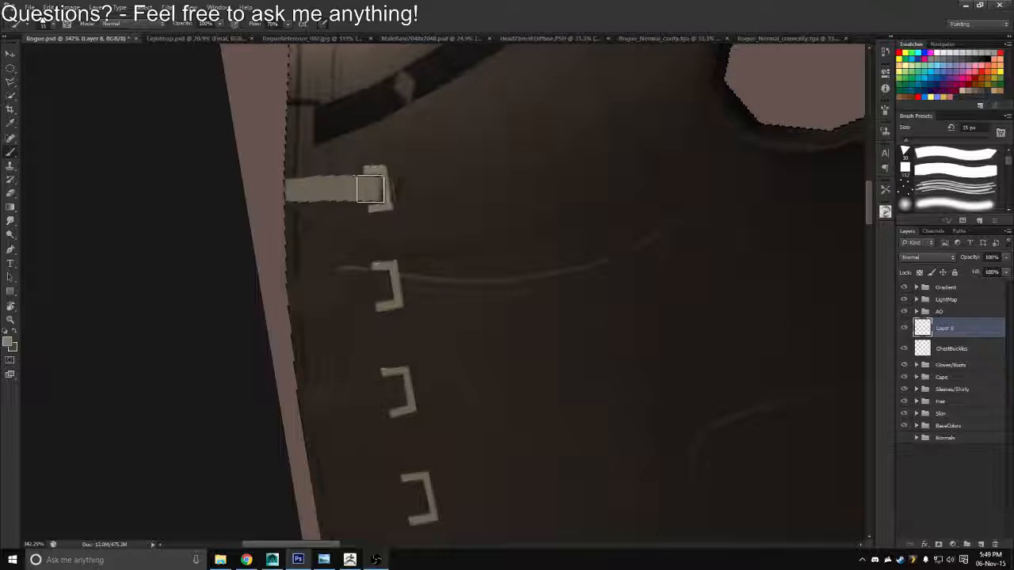
key(ctrl+z)
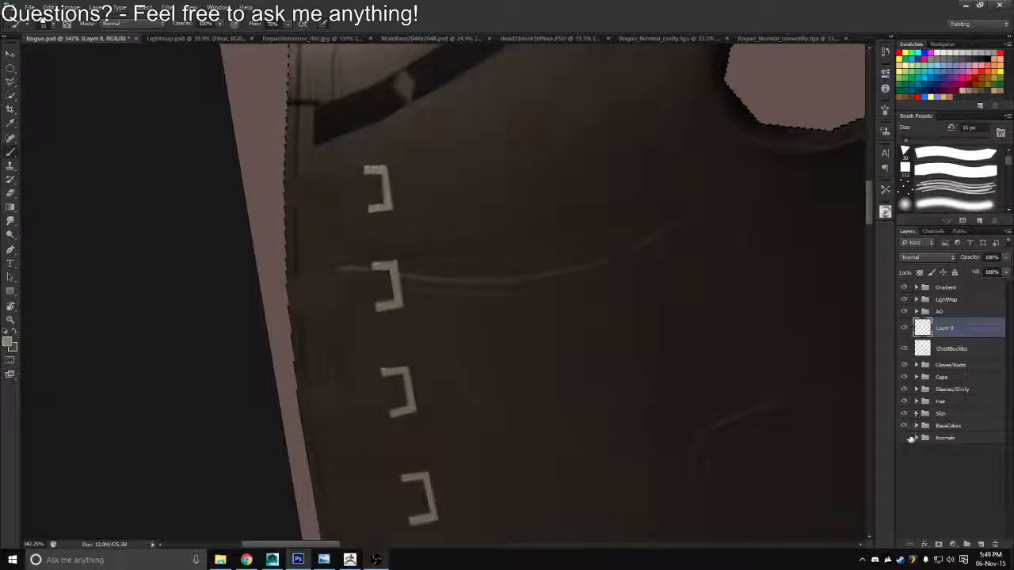
Show the Normals group above the other groups and place the new empty layer on top of it
drag(928, 438, 943, 282)
key(e)
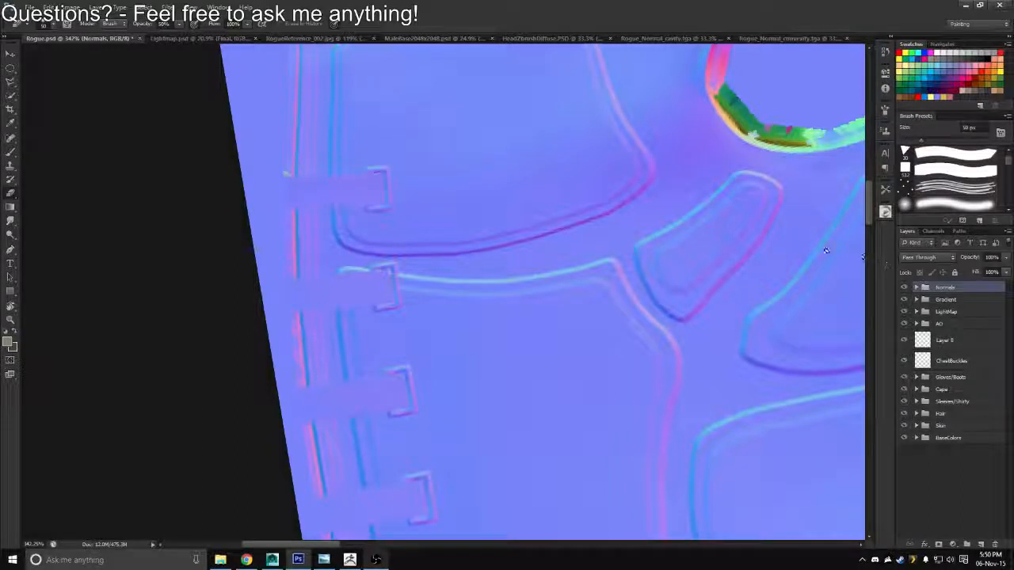
drag(205, 252, 249, 294)
drag(937, 334, 940, 284)
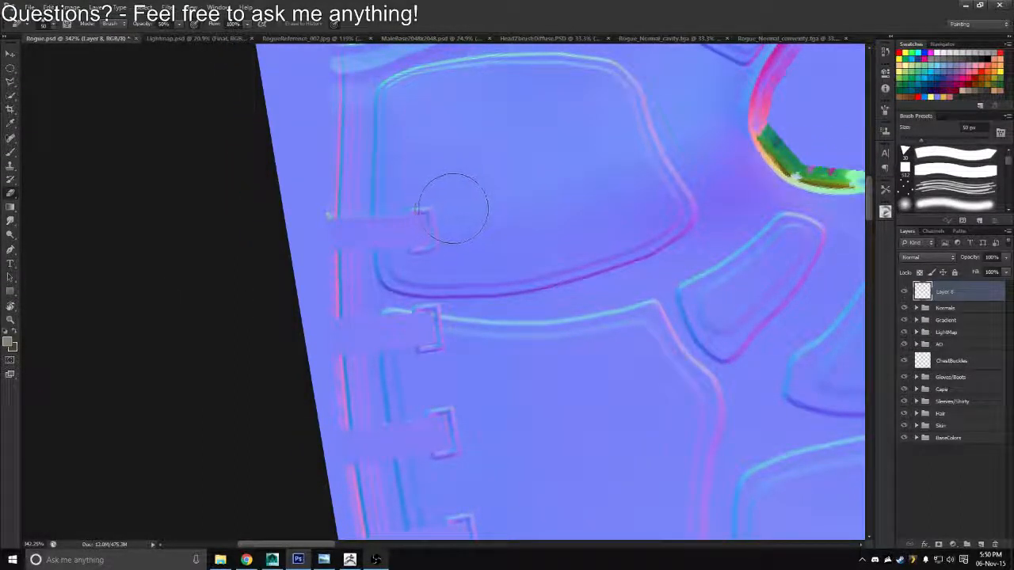
Try painting the top buckle's strap over the normal map with the 15 px square brush, and undo the stroke
key(r)
drag(509, 181, 468, 152)
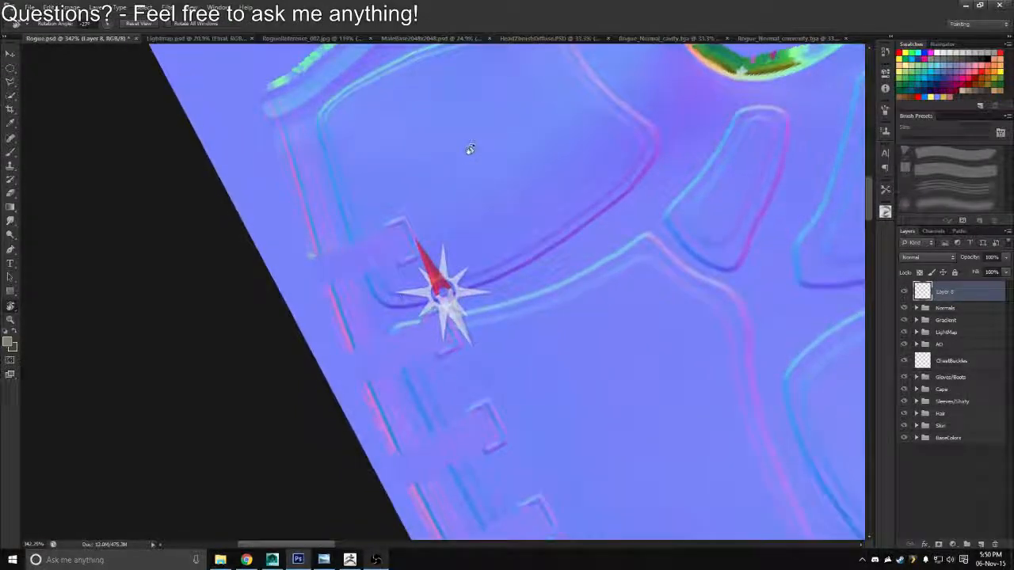
key(z)
mouse_move(365, 240)
mouse_down()
mouse_move(377, 250)
mouse_move(322, 272)
mouse_move(391, 240)
mouse_up()
key(b)
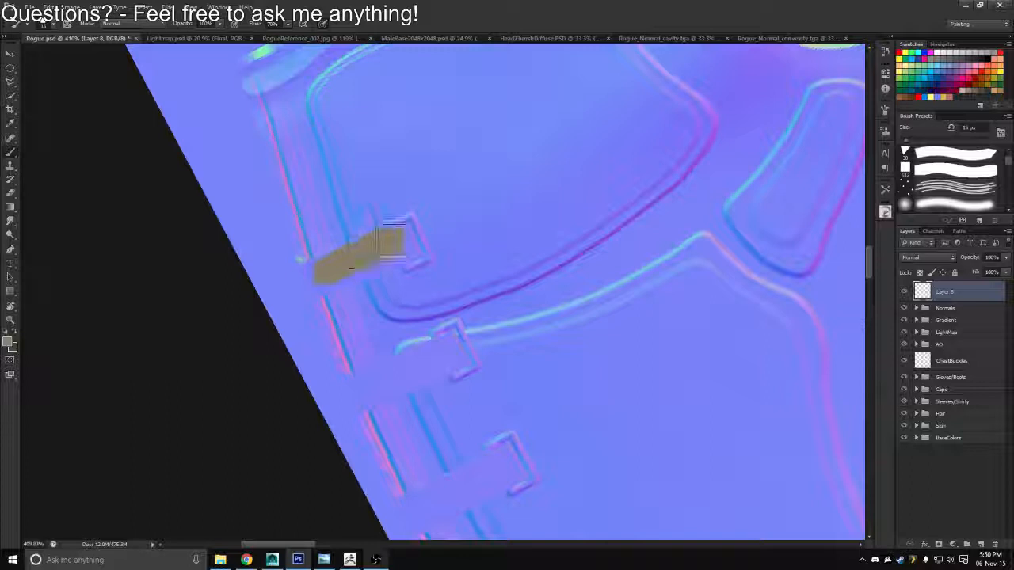
key(ctrl+z)
Try painting the top buckle's strap with the triangular brush preset at 10 px, and undo the stroke
click(923, 159)
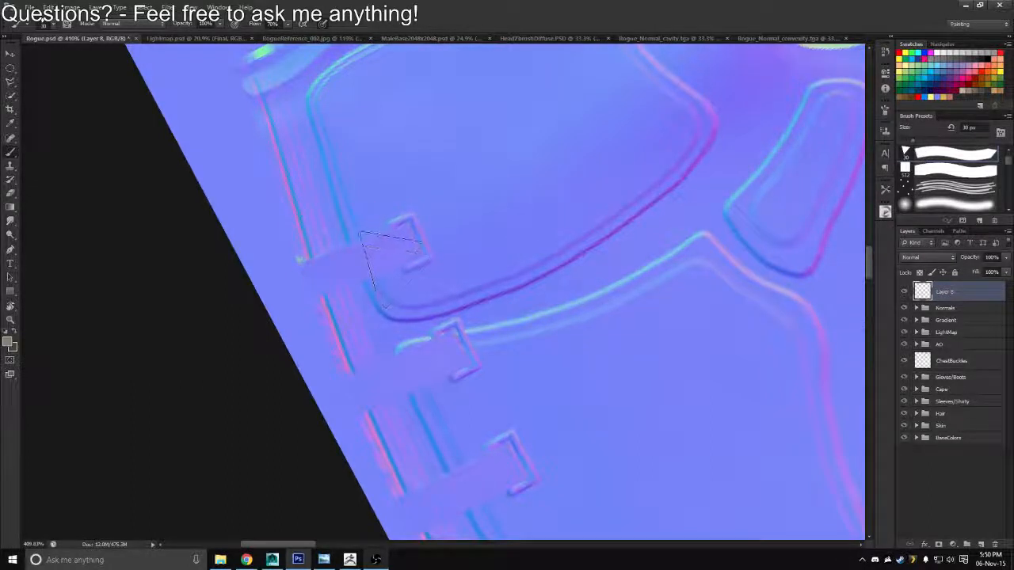
key(bracketleft)
key(bracketleft)
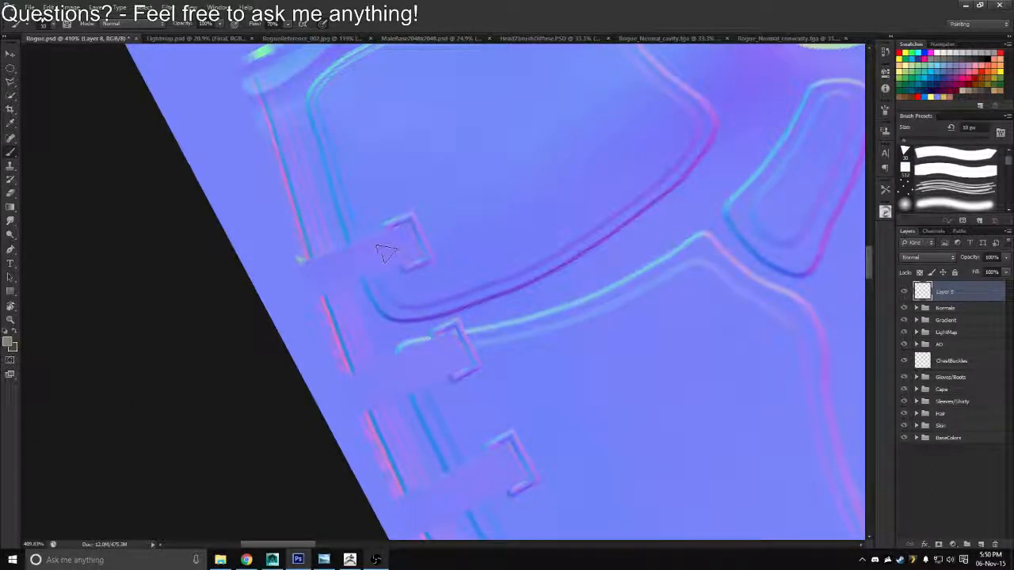
drag(400, 249, 326, 285)
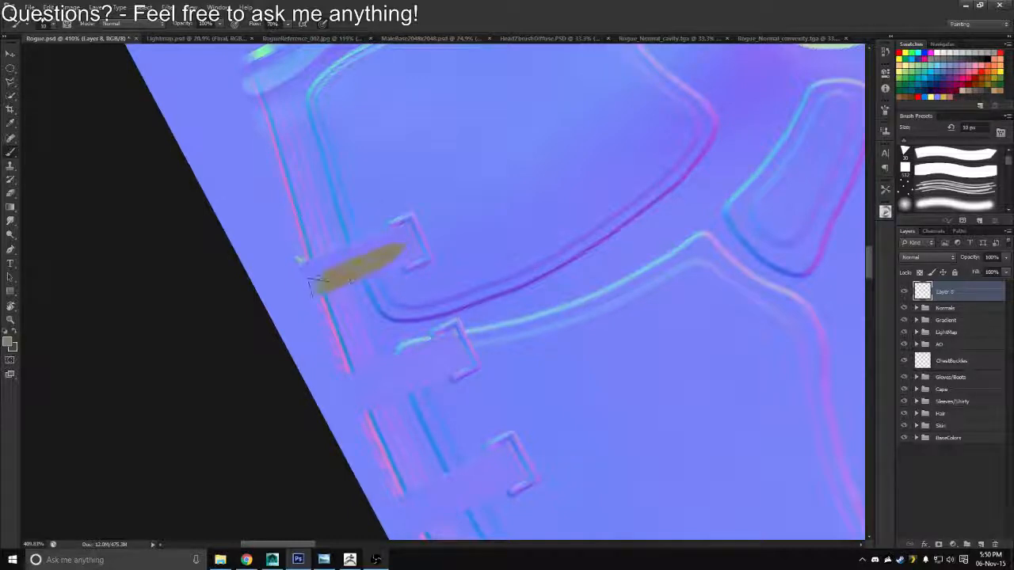
key(ctrl+z)
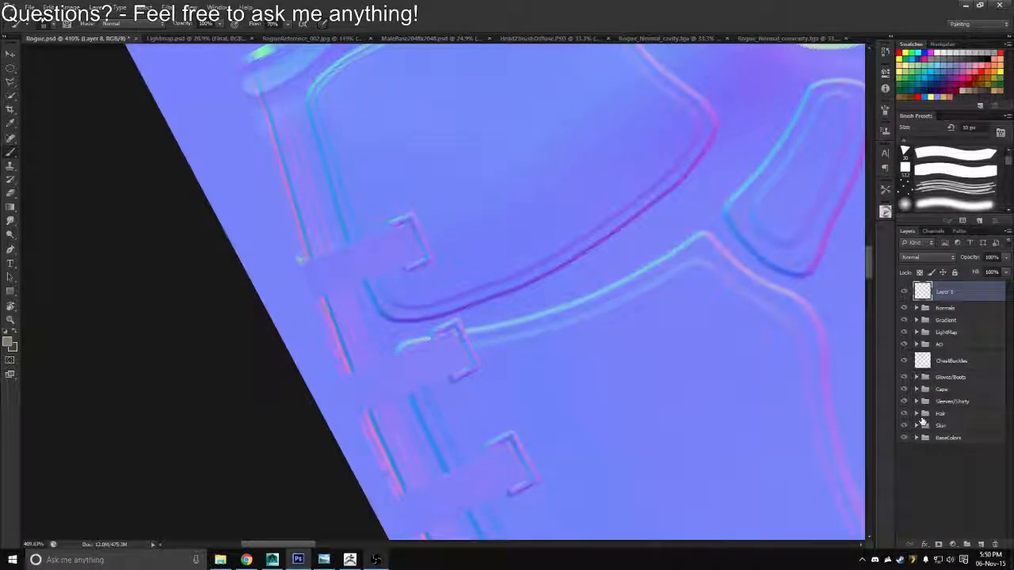
Load the ChestPiece layer's outline from the BaseColors group as a selection, keeping the empty top layer active
click(917, 427)
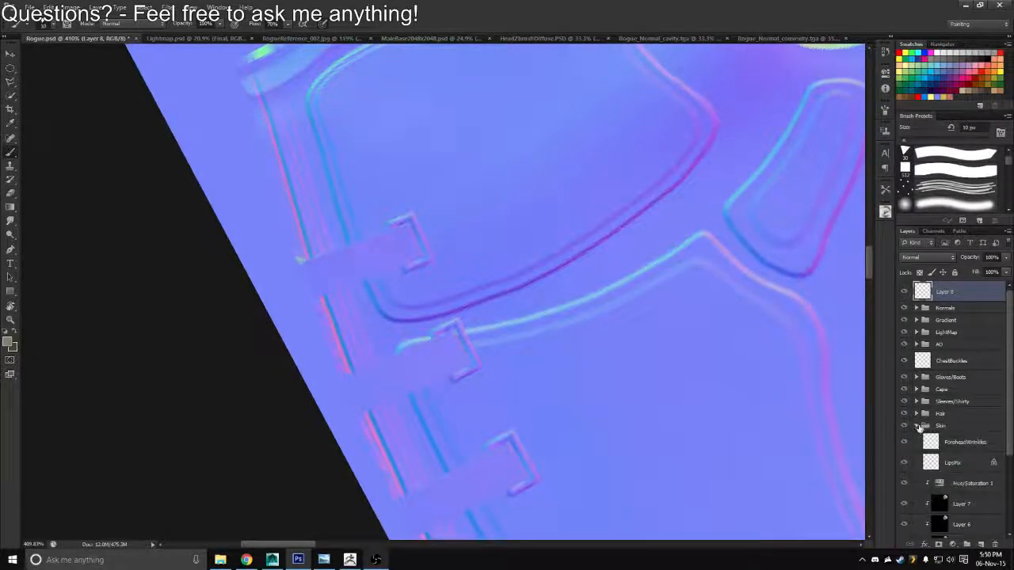
click(917, 426)
click(916, 438)
drag(1007, 418, 1008, 527)
ctrl+click(932, 449)
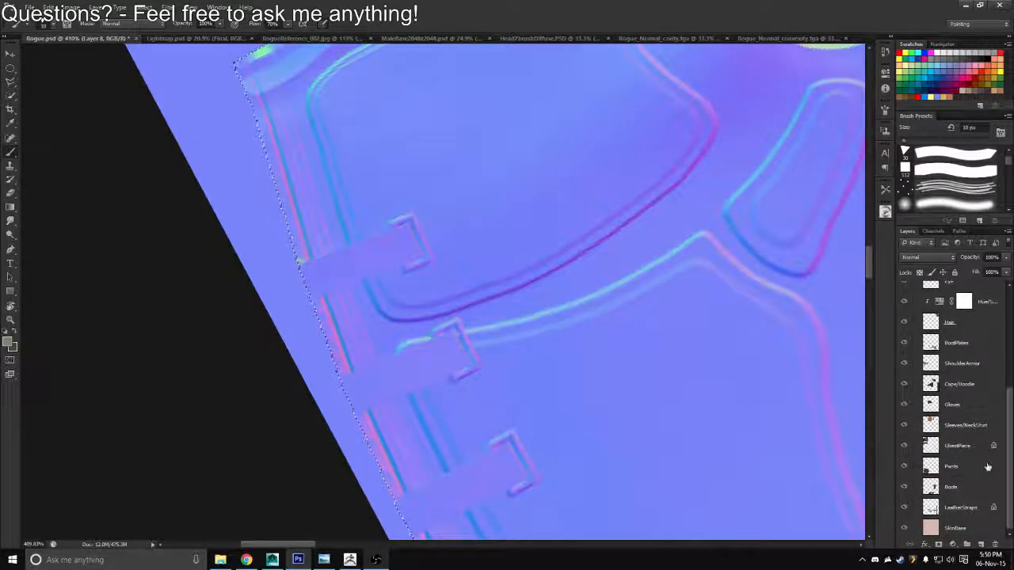
drag(1009, 462, 1008, 383)
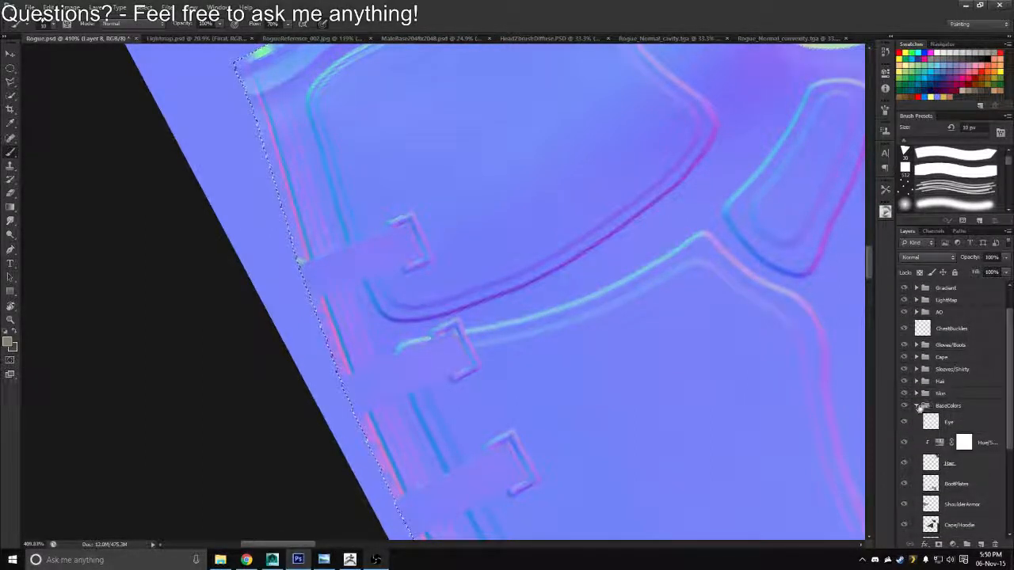
click(916, 404)
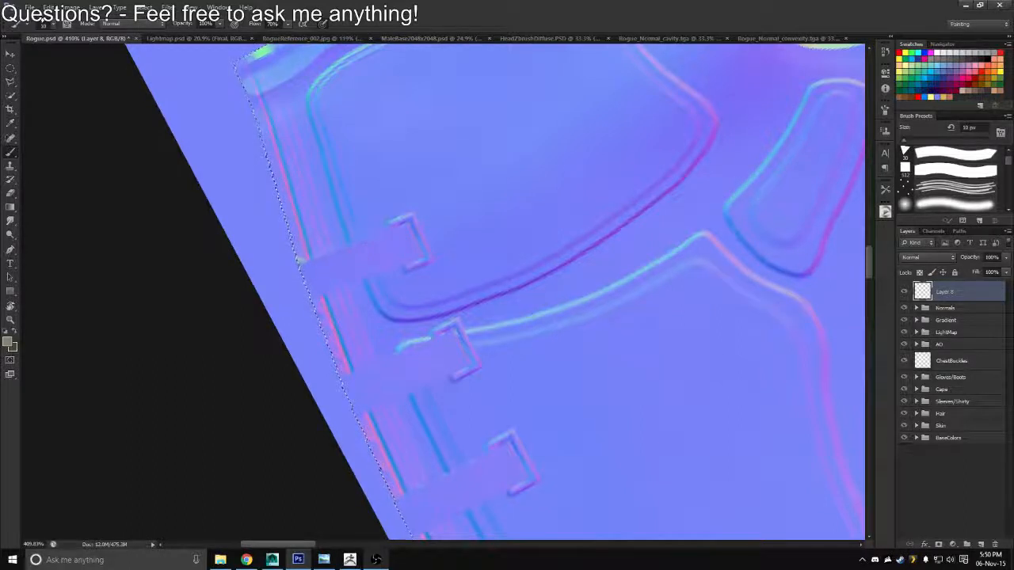
Try painting the top buckle's strap in pure red within the selection, reducing the brush from 10 px to 5 px for the corners
mouse_move(383, 259)
mouse_down()
mouse_move(439, 258)
mouse_move(367, 282)
mouse_up()
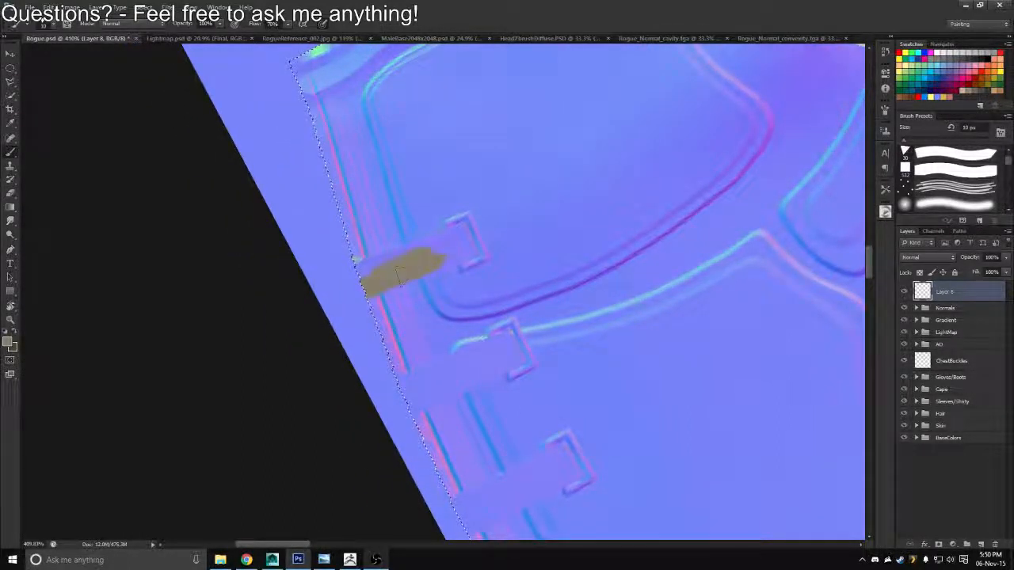
click(918, 96)
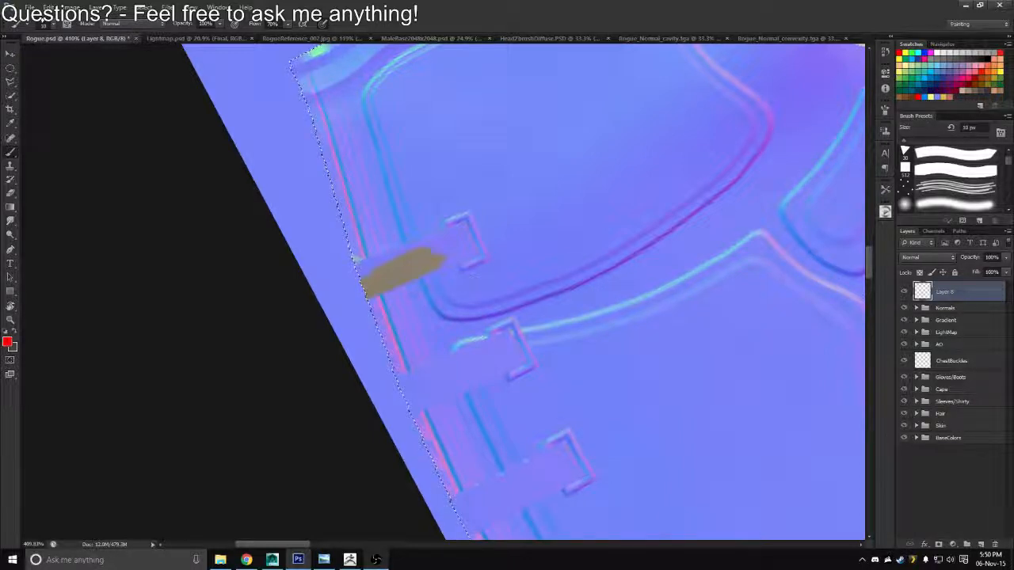
mouse_move(445, 252)
mouse_down()
mouse_move(348, 292)
mouse_move(453, 244)
mouse_move(376, 270)
mouse_up()
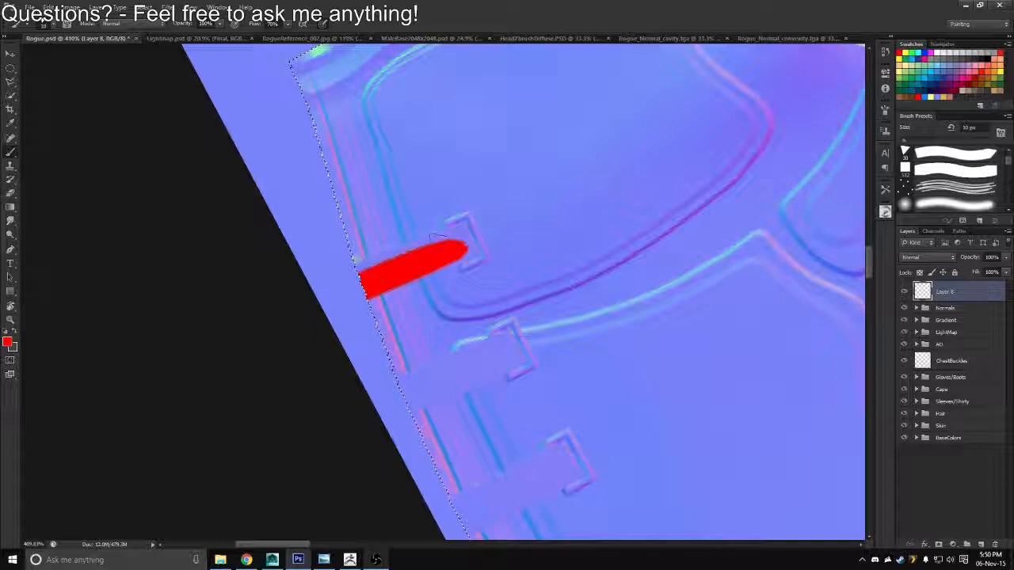
mouse_move(432, 235)
mouse_down()
mouse_move(408, 244)
mouse_move(457, 228)
mouse_move(473, 244)
mouse_move(467, 252)
mouse_up()
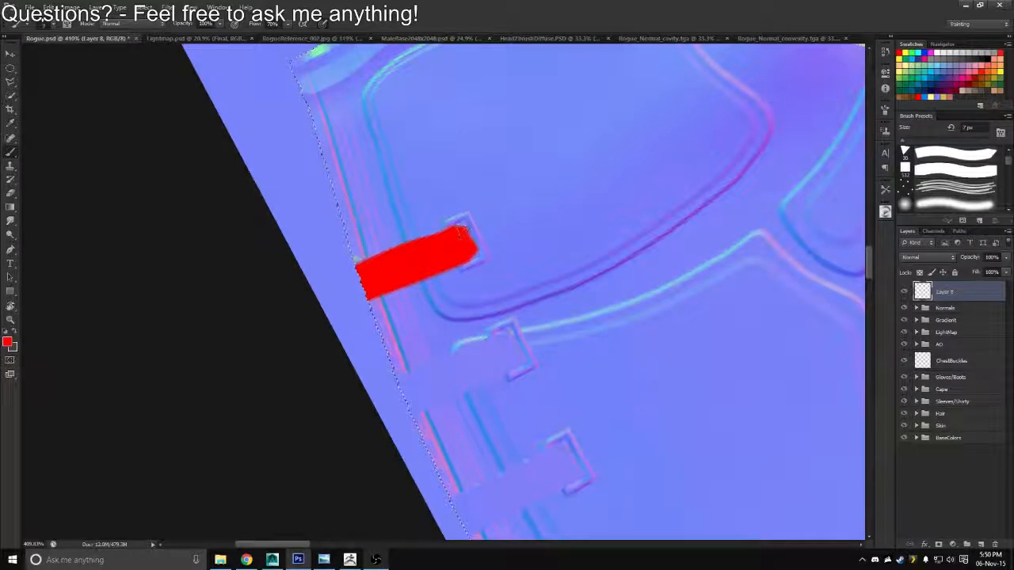
drag(461, 229, 469, 239)
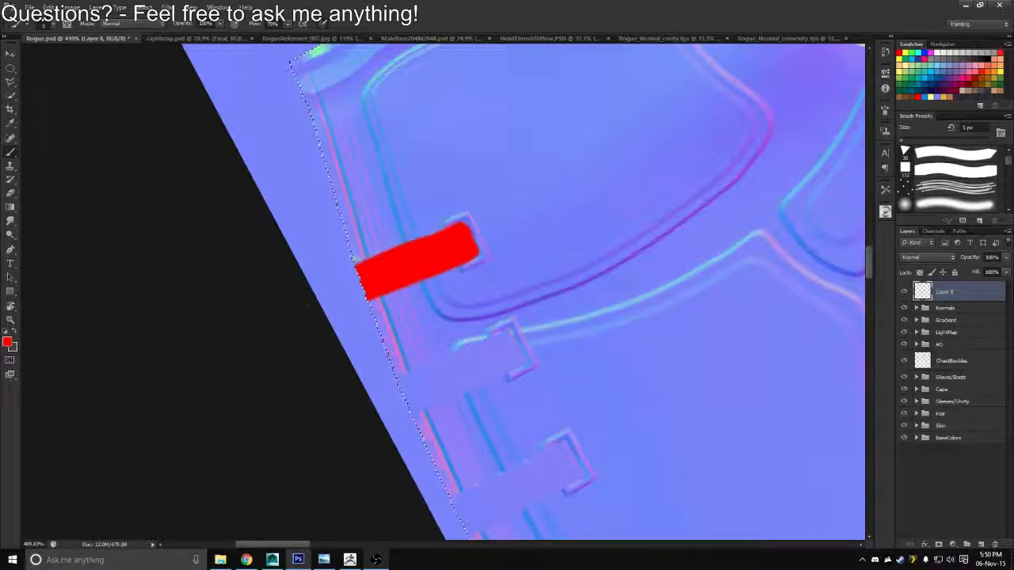
Drop the vest selection and try outlining the second buckle's strap with the Polygonal Lasso
key(e)
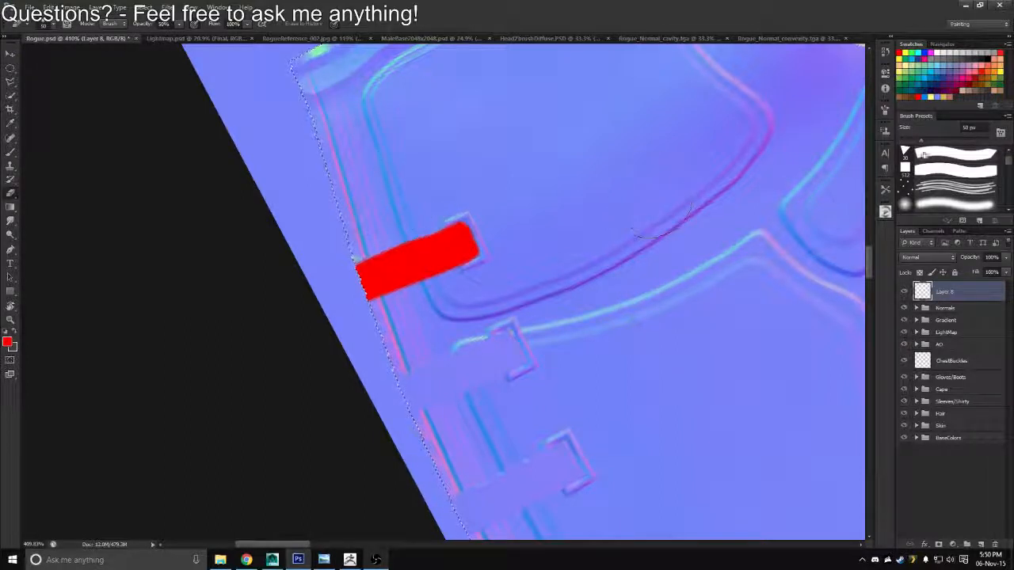
key(bracketleft)
key(bracketleft)
key(bracketleft)
key(bracketleft)
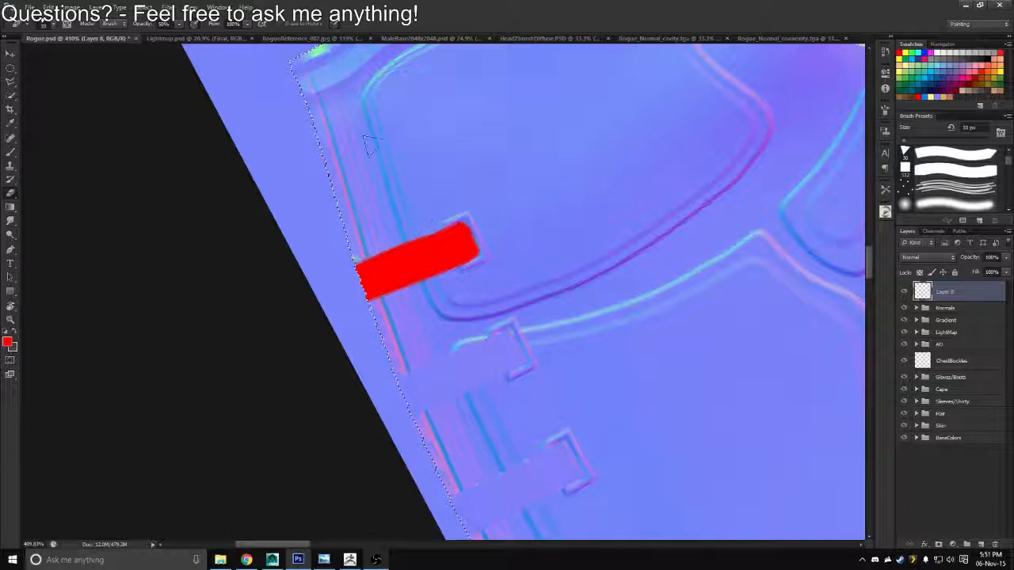
key(l)
scroll(361, 348, down, 3)
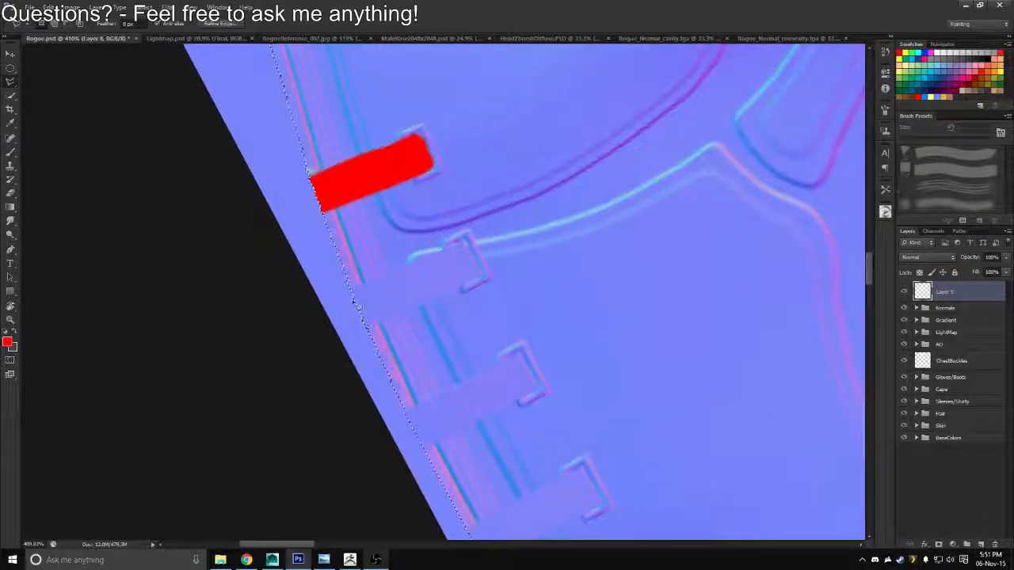
key(ctrl+d)
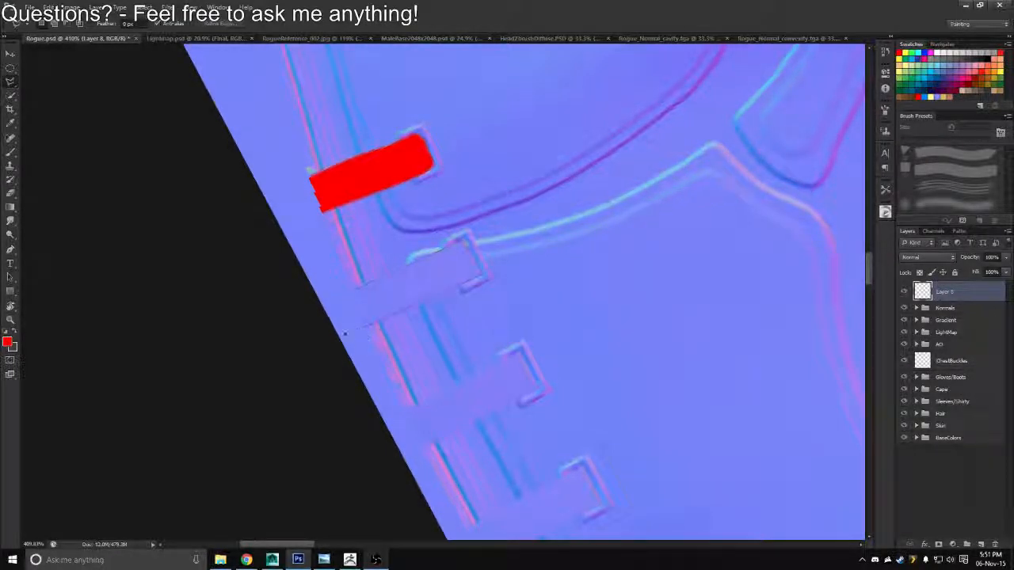
double_click(347, 333)
key(ctrl+d)
Remove the red strap painted over the top buckle
key(w)
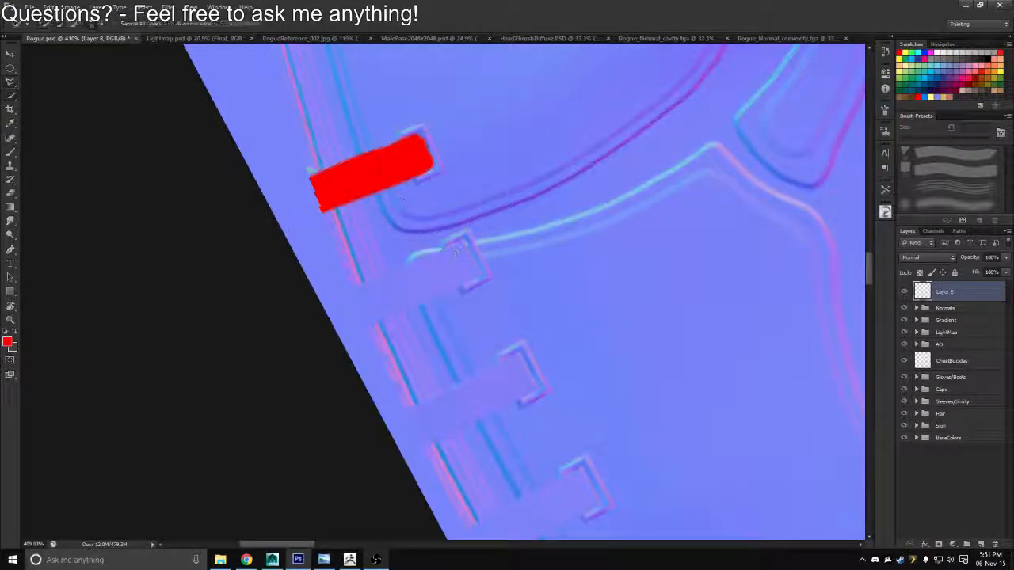
key(e)
mouse_move(350, 198)
mouse_down()
mouse_move(449, 152)
mouse_move(395, 165)
mouse_move(332, 202)
mouse_move(428, 147)
mouse_move(349, 170)
mouse_move(441, 155)
mouse_move(310, 176)
mouse_up()
Select the straps of the top and second buckles as four-sided shapes with the Polygonal Lasso, extending them past the vest's outer edge
key(l)
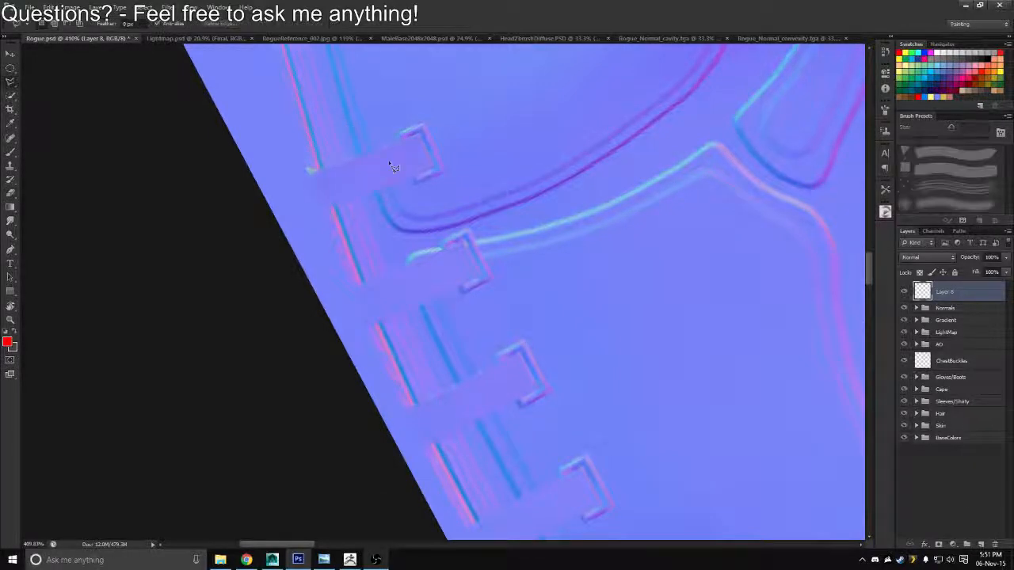
click(421, 134)
click(440, 170)
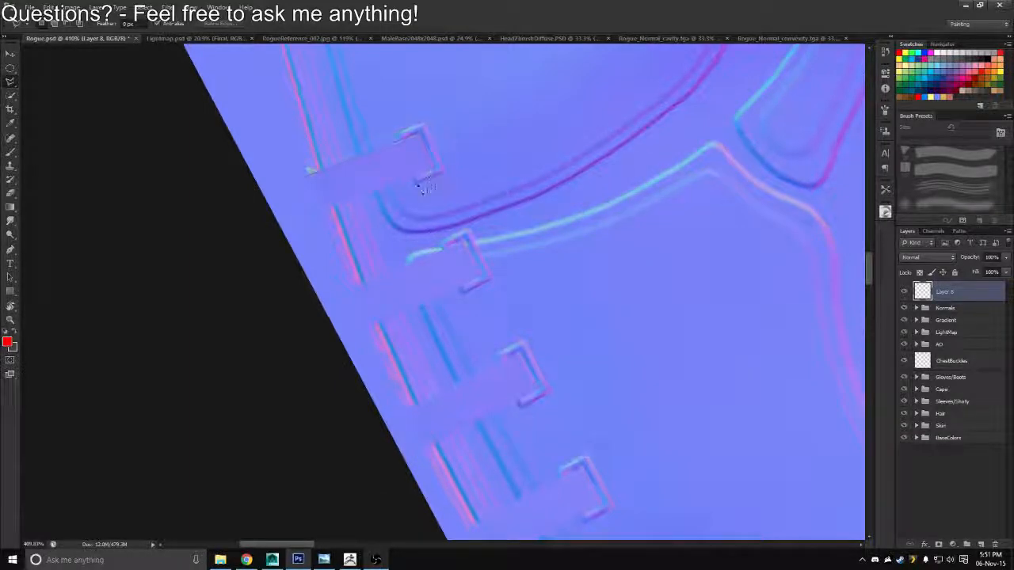
double_click(313, 213)
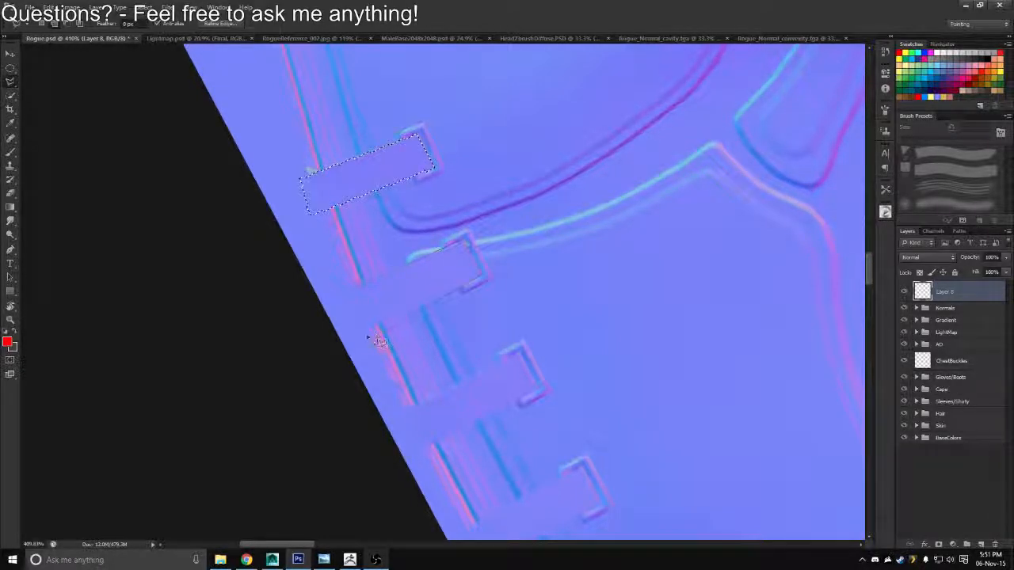
double_click(349, 335)
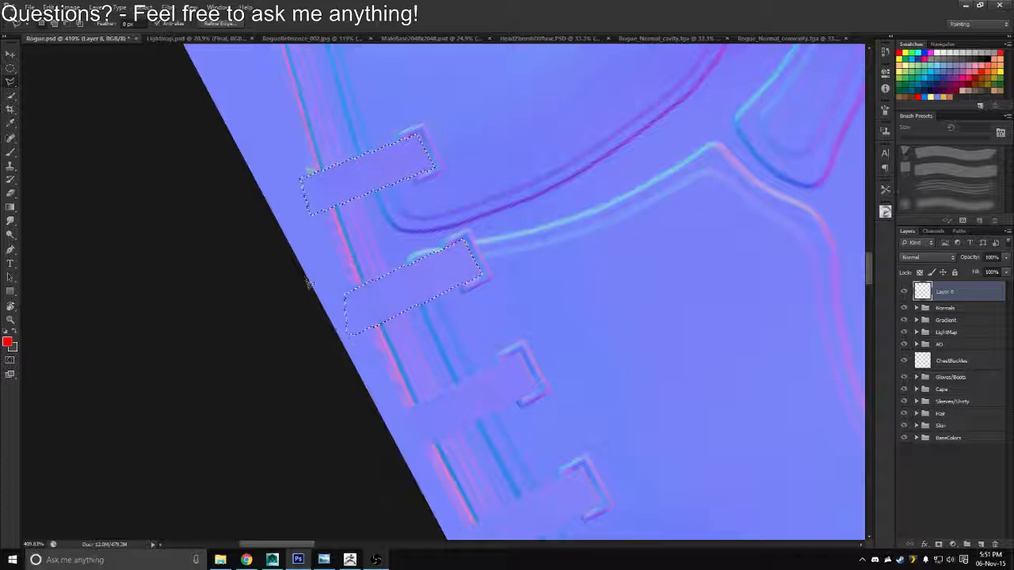
key(Delete)
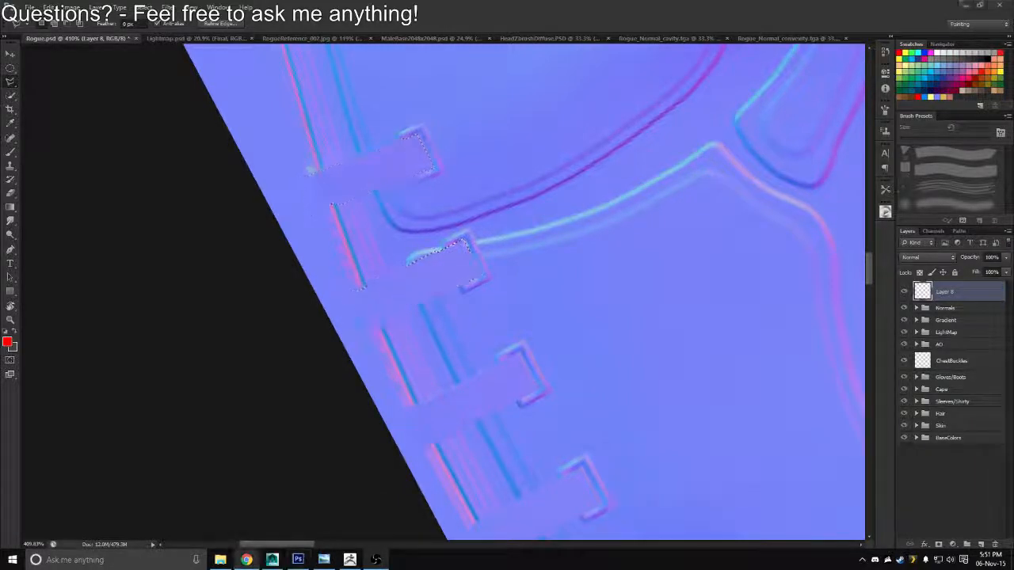
key(ctrl+d)
drag(436, 332, 402, 296)
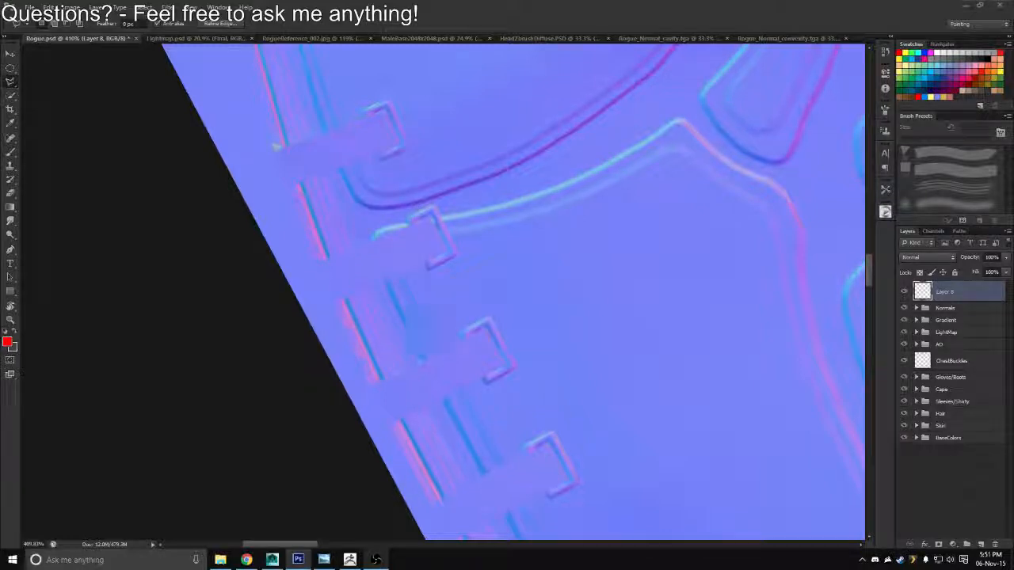
scroll(392, 345, down, 3)
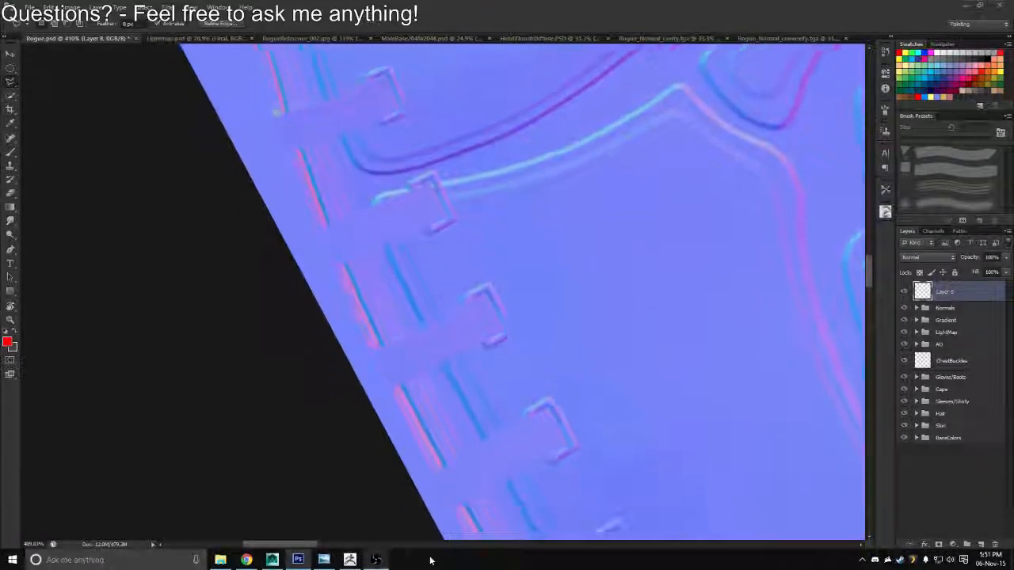
scroll(383, 347, up, 5)
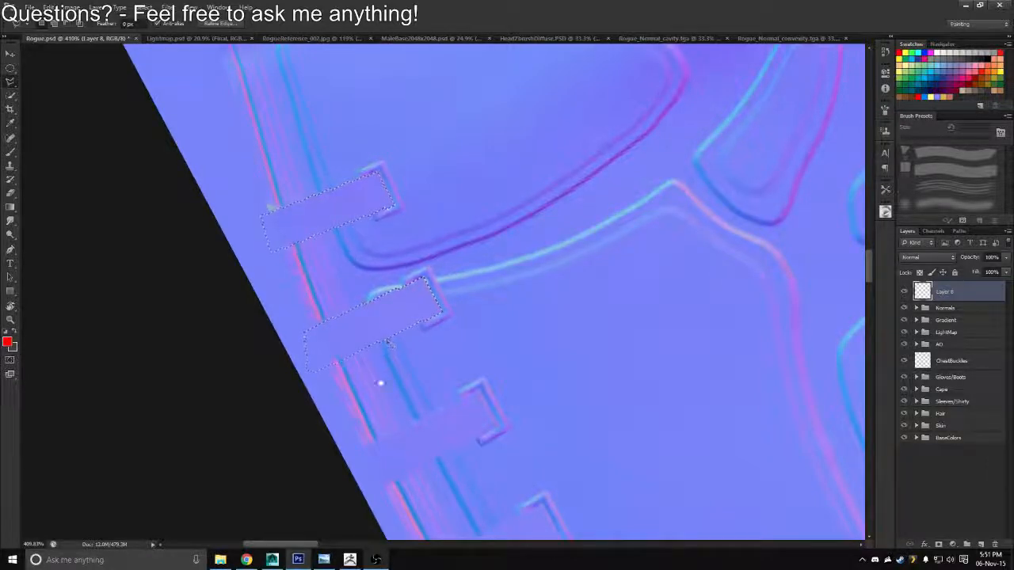
Add the third buckle's strap to the selection with the Polygonal Lasso
drag(388, 422, 372, 337)
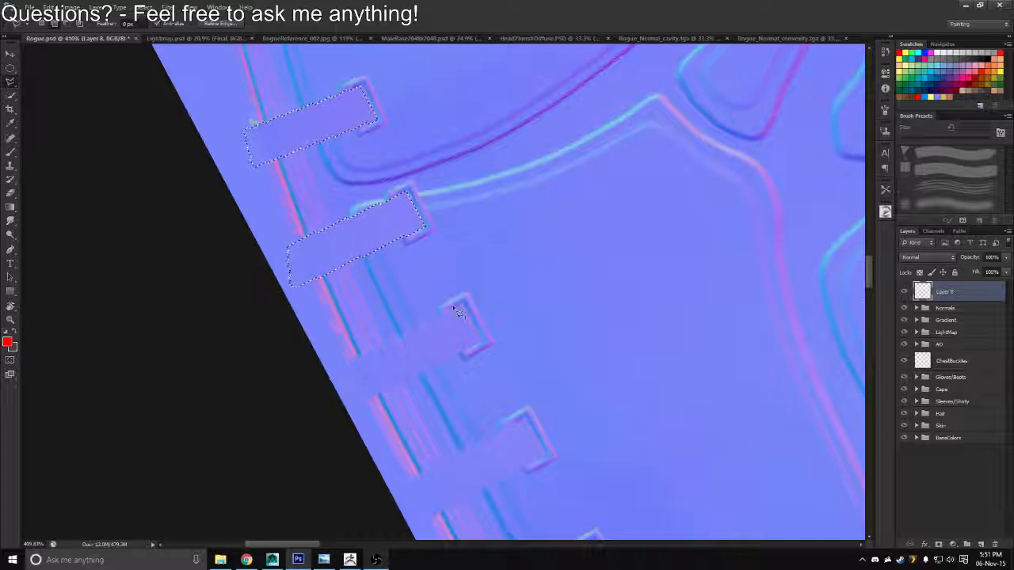
click(358, 404)
click(343, 372)
drag(374, 371, 292, 232)
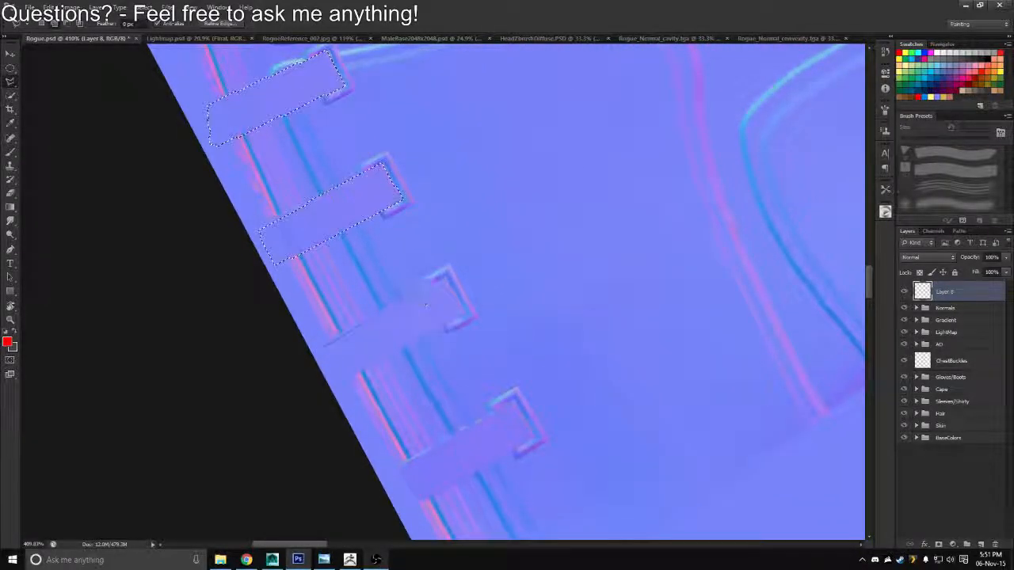
Add the fourth buckle's strap to the selection with the Polygonal Lasso, redoing the outline out to the texture's edge
click(290, 385)
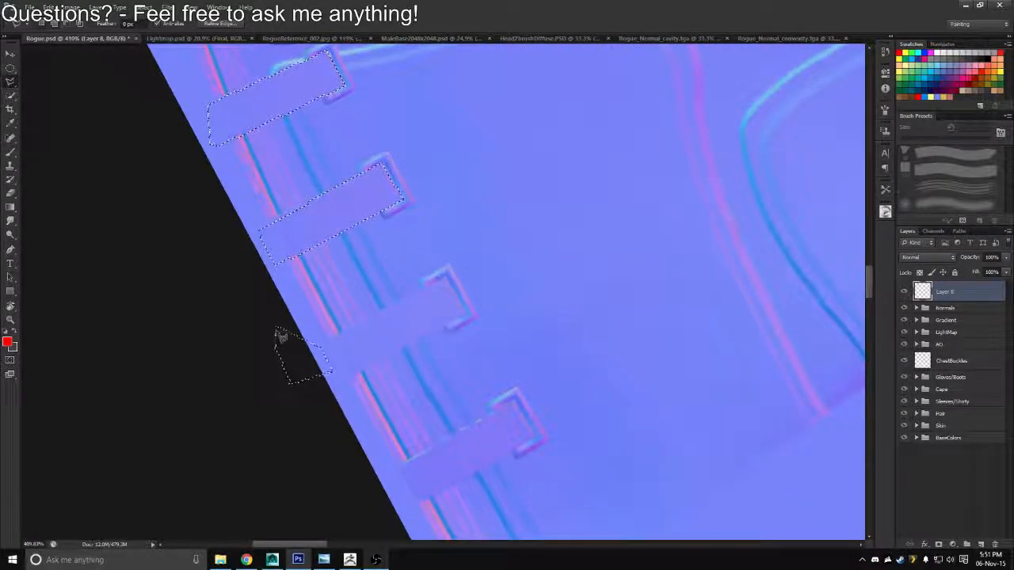
click(277, 327)
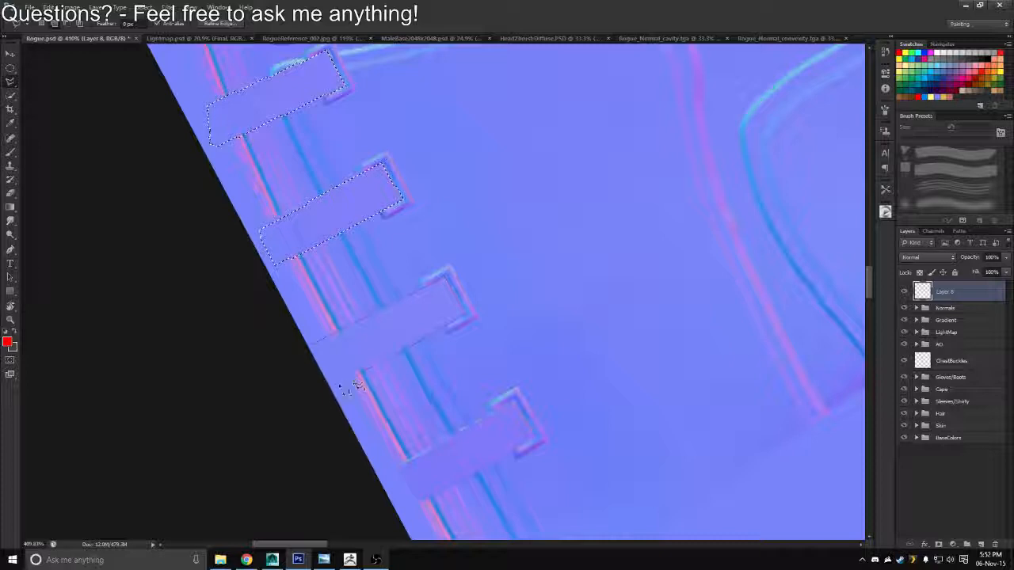
click(313, 345)
click(440, 279)
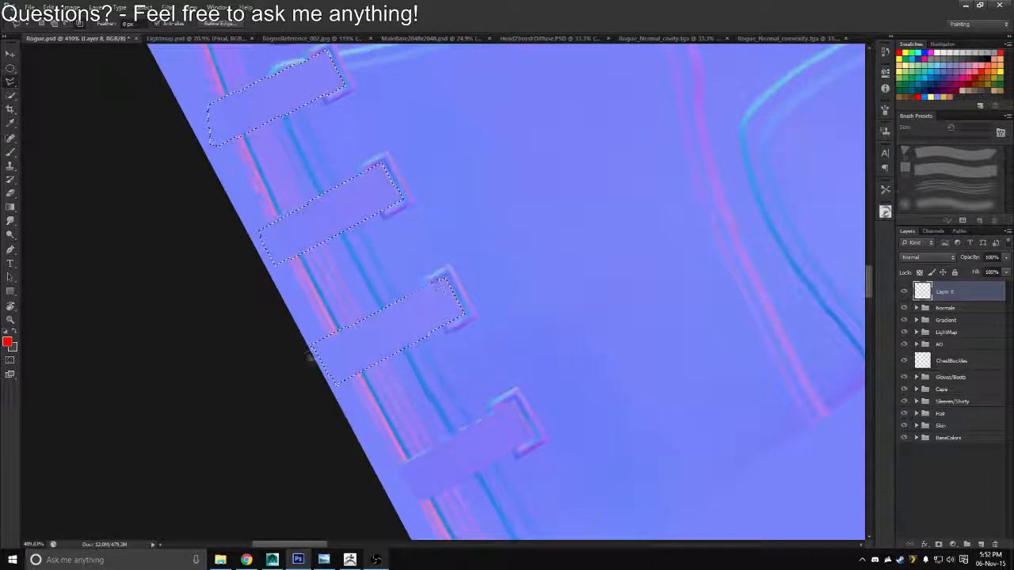
Try extending the fourth strap's selection beyond the texture's outer edge
click(311, 351)
click(286, 365)
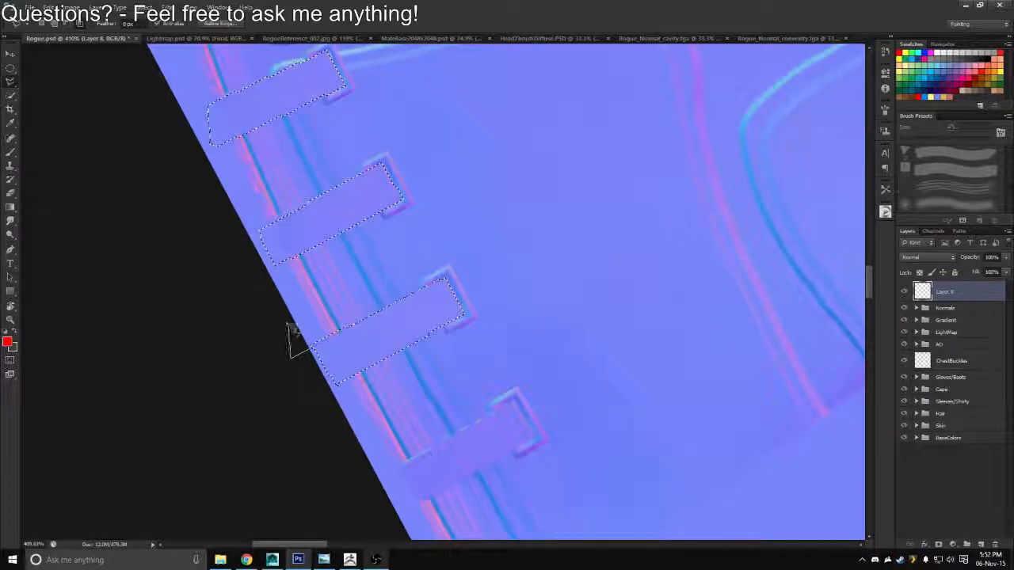
click(290, 321)
double_click(379, 267)
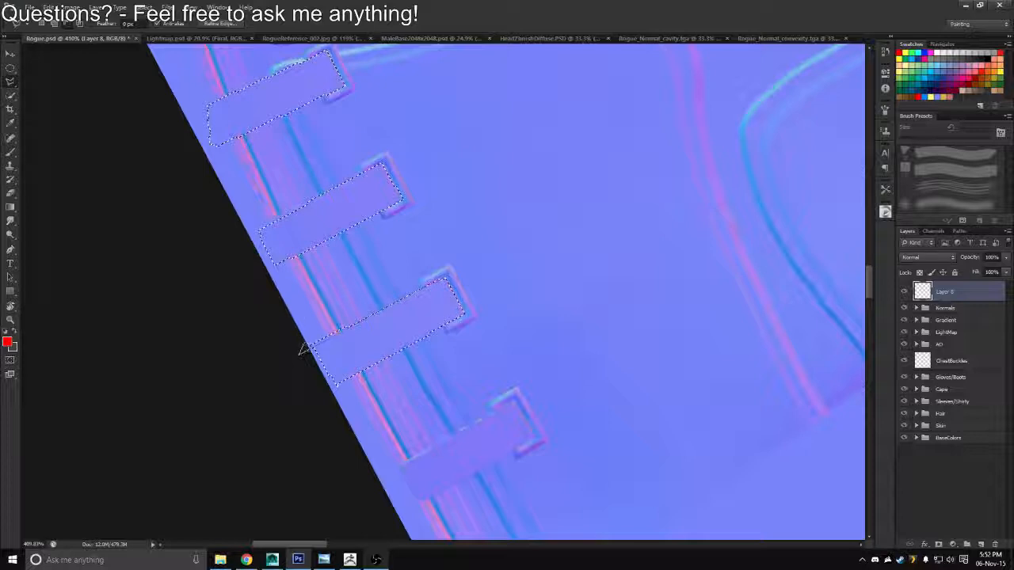
Add the fifth, lowest buckle's strap to the selection, extending it past the texture's edge
drag(388, 355, 360, 292)
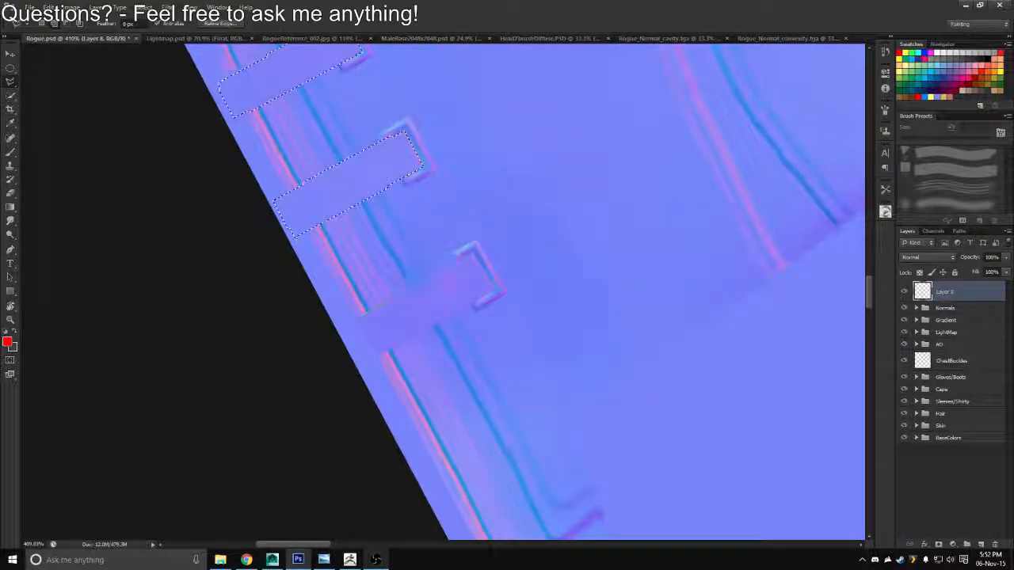
click(360, 313)
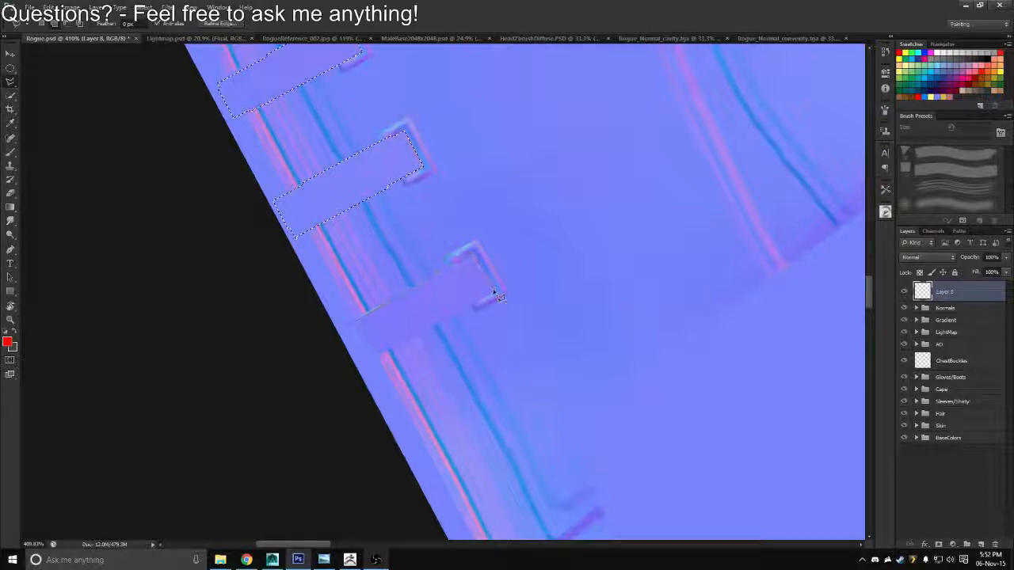
click(349, 373)
click(326, 335)
Straighten the rotated canvas, fill the five selected straps with red on the top layer, and deselect
key(z)
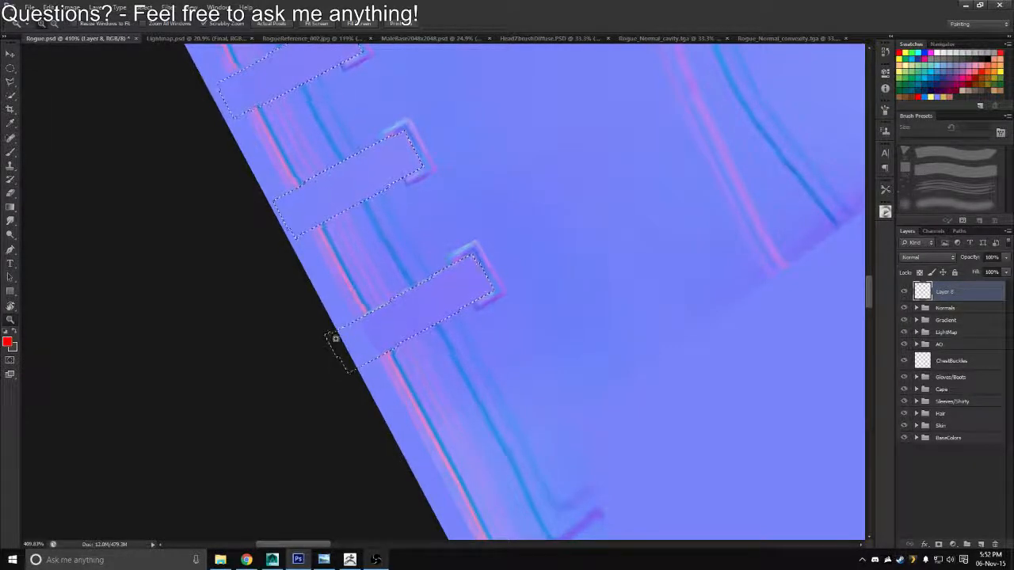
drag(336, 339, 258, 337)
key(r)
drag(428, 184, 480, 189)
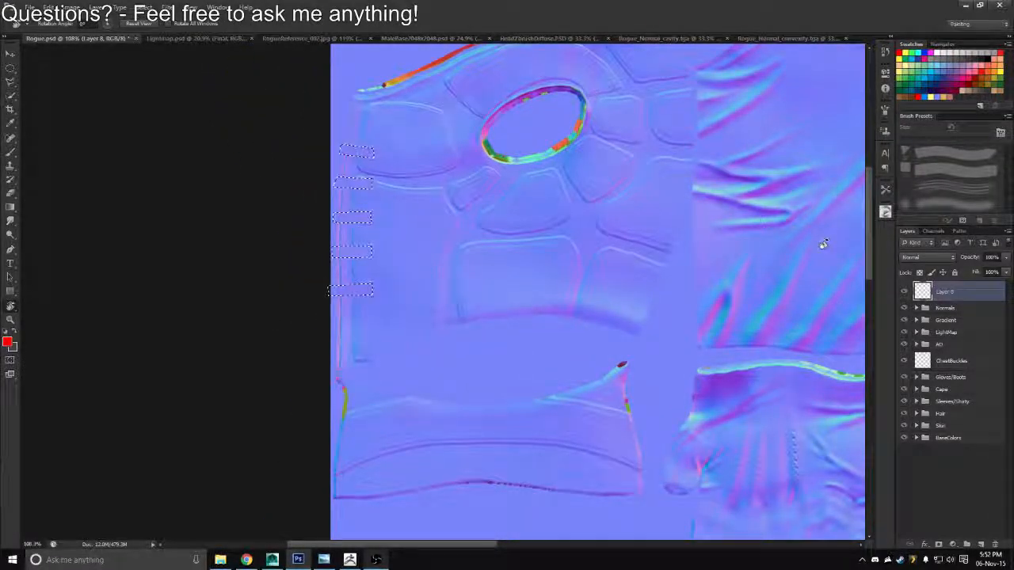
key(alt+BackSpace)
key(ctrl+d)
Hide the Normals group and move it to the bottom of the layer stack, below BaseColors
click(904, 307)
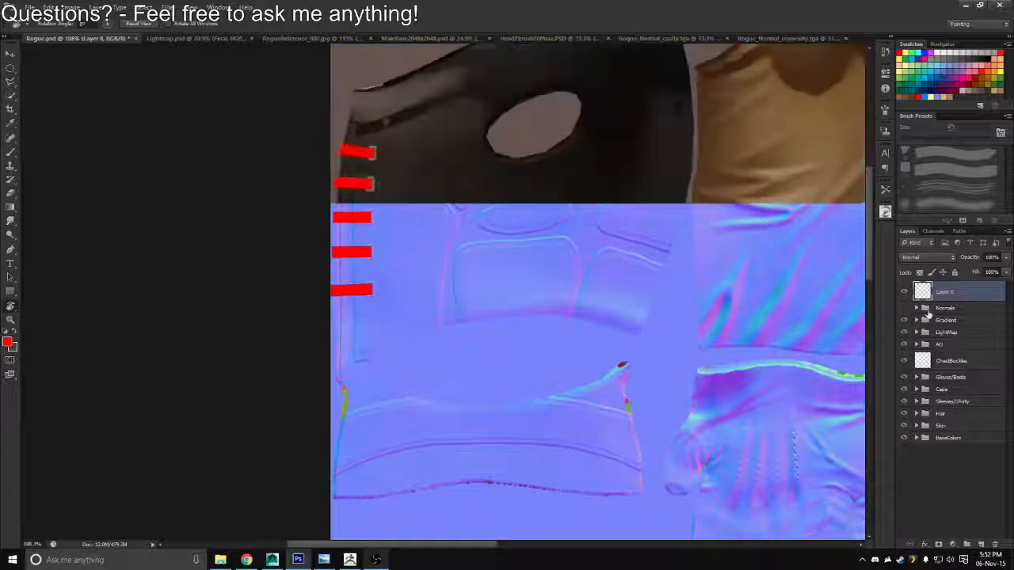
drag(936, 310, 936, 445)
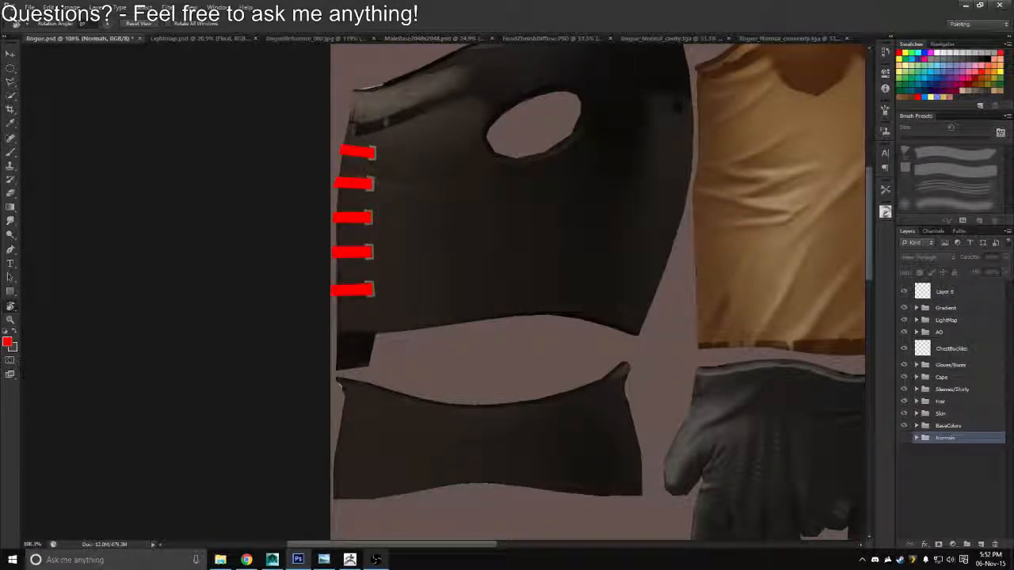
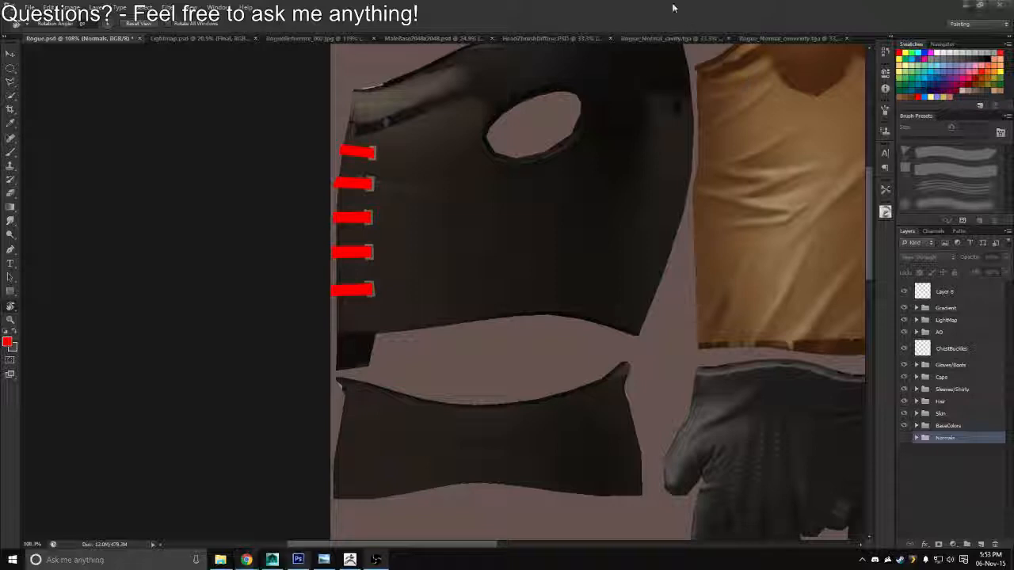
Move the red straps layer to just below the AO group and rename it ChestStraps
drag(437, 292, 391, 281)
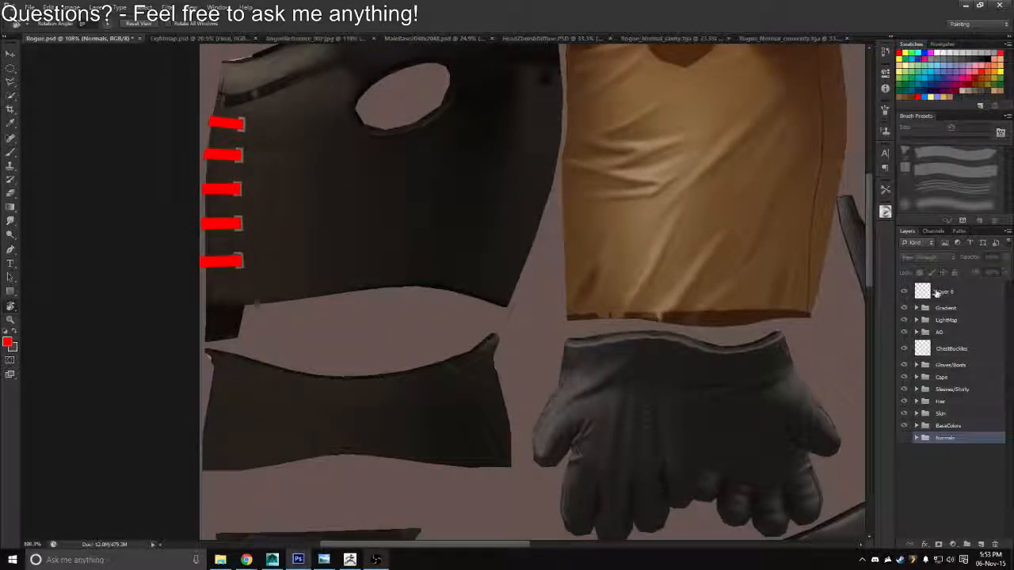
drag(937, 292, 943, 339)
double_click(944, 328)
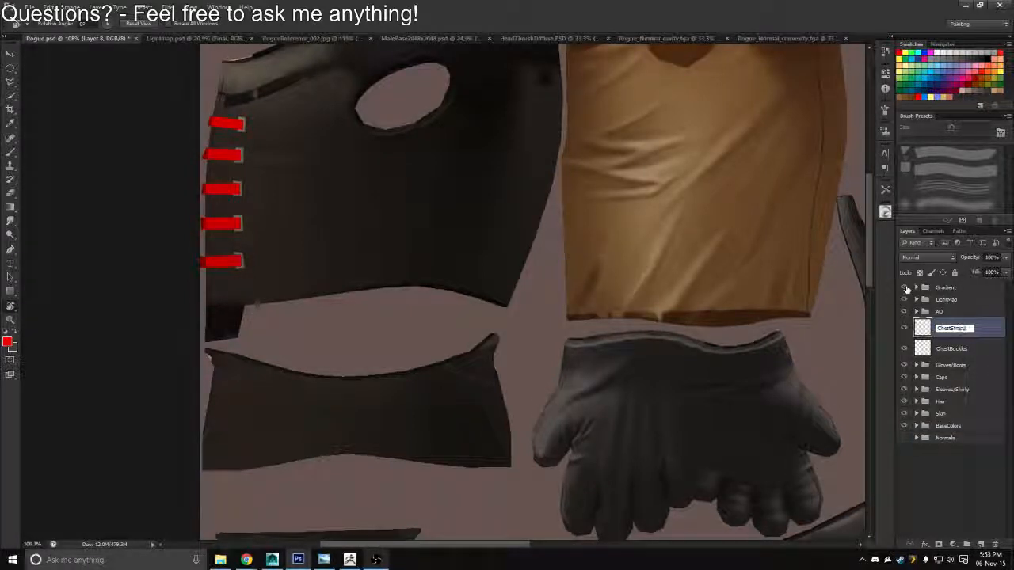
key(Return)
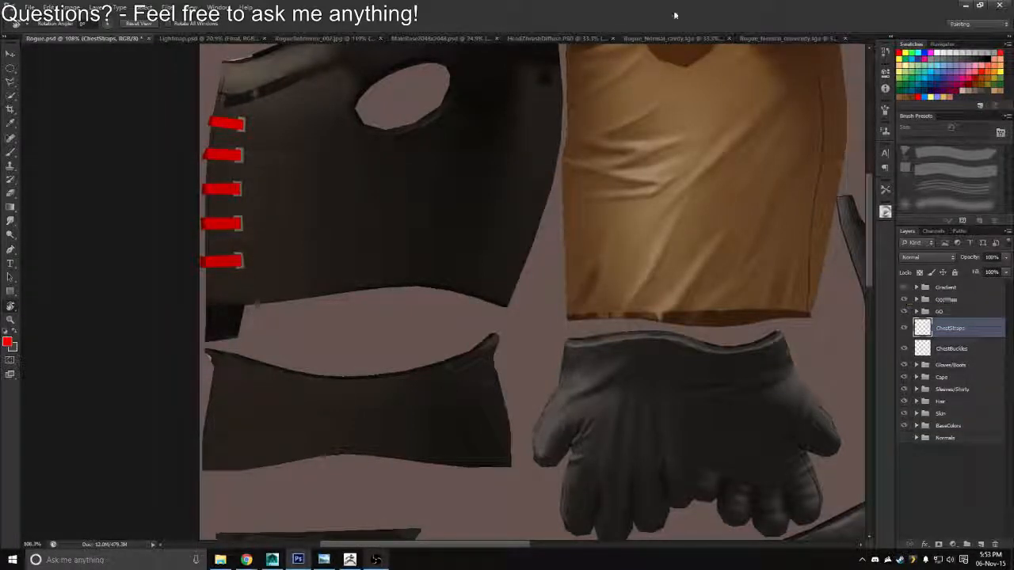
Close the HeadZBrushDiffuse.PSD document, leaving the cavity map and other reference documents open
key(XF86AudioLowerVolume)
click(595, 39)
click(641, 40)
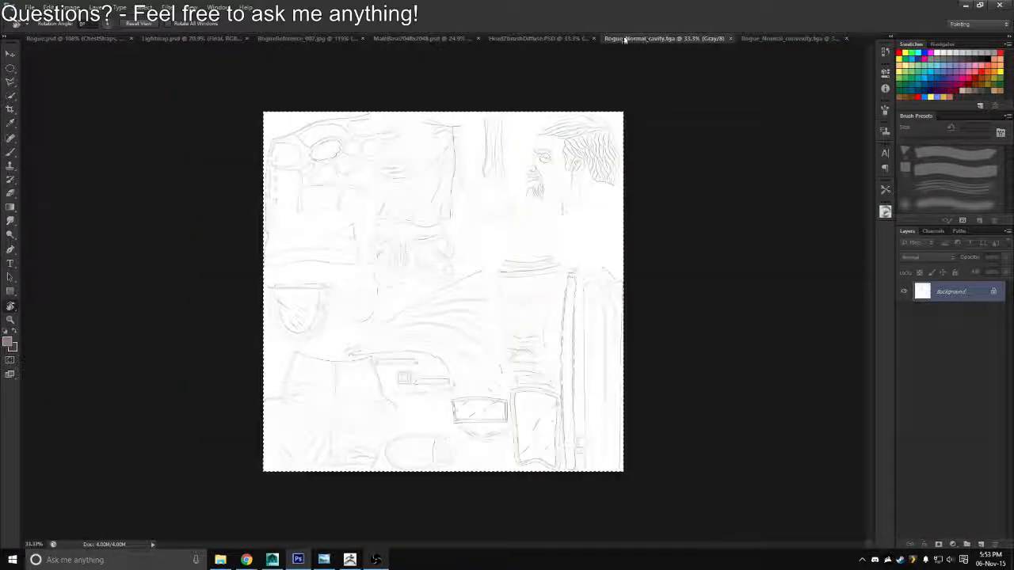
click(585, 41)
key(ctrl+w)
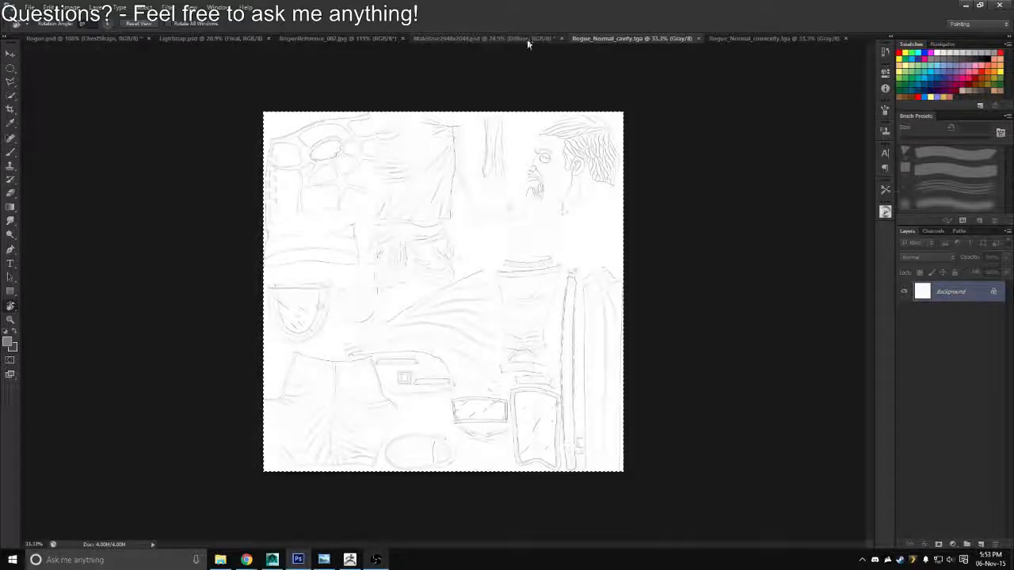
Sample the vest's dark grey leather colour from the chest in RogueReference_002.jpg as the foreground colour
click(525, 39)
click(346, 39)
key(b)
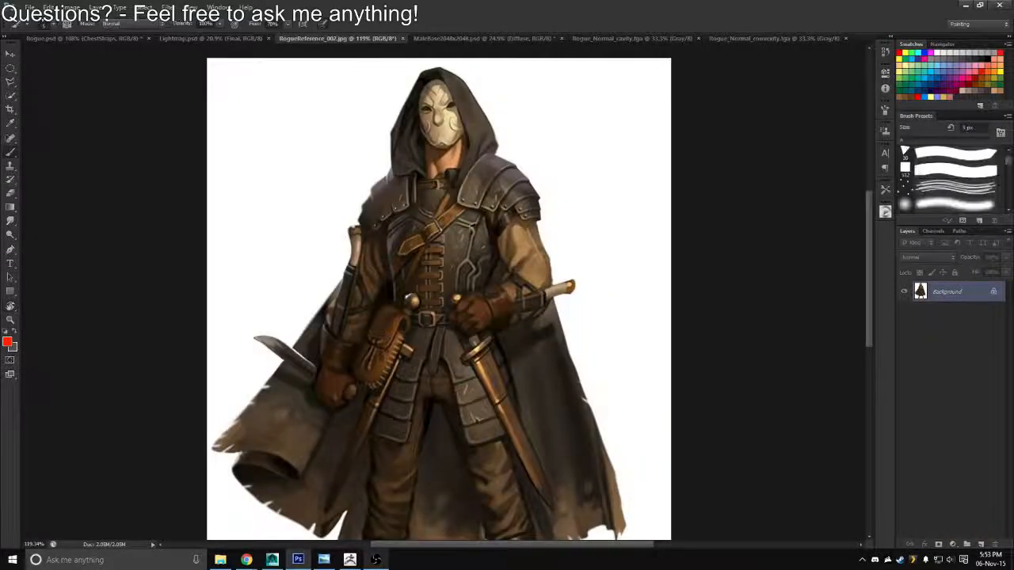
alt+right_click(468, 230)
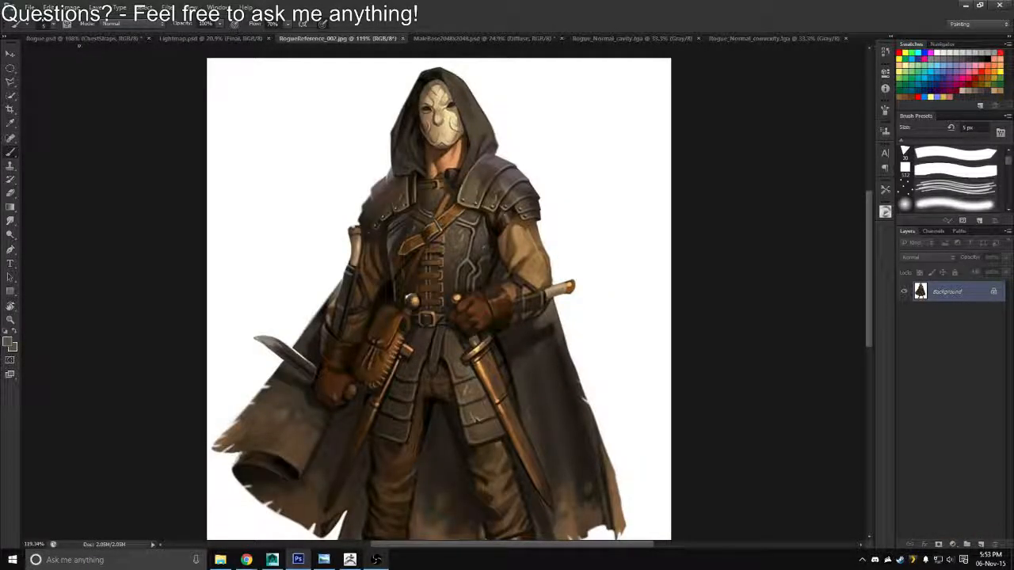
click(85, 38)
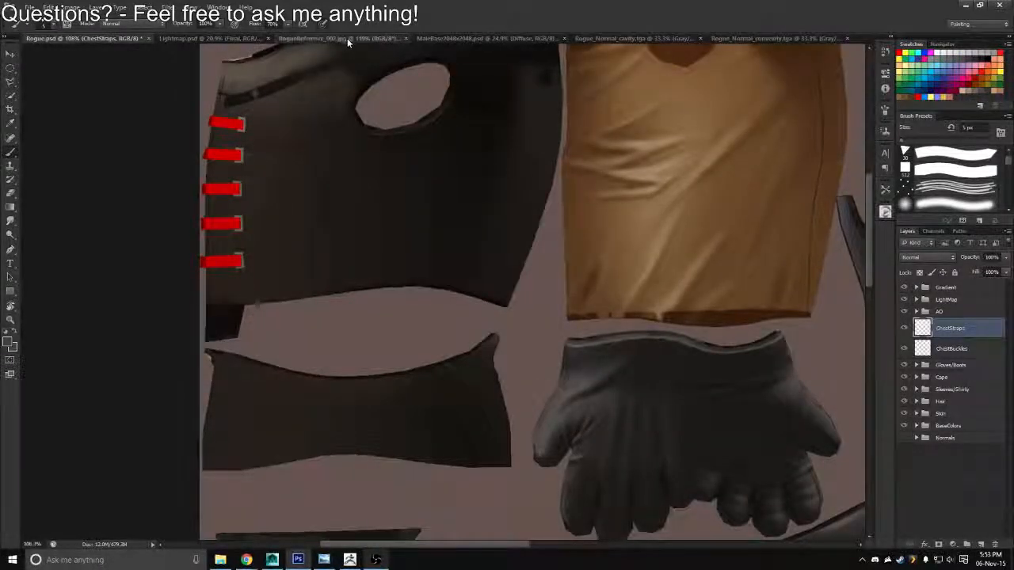
click(346, 38)
click(130, 36)
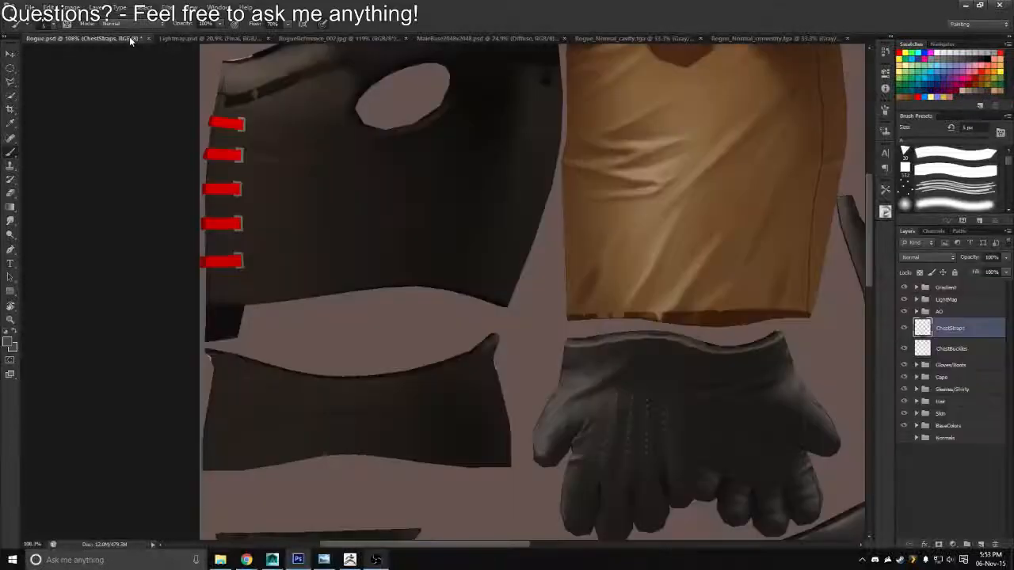
click(323, 37)
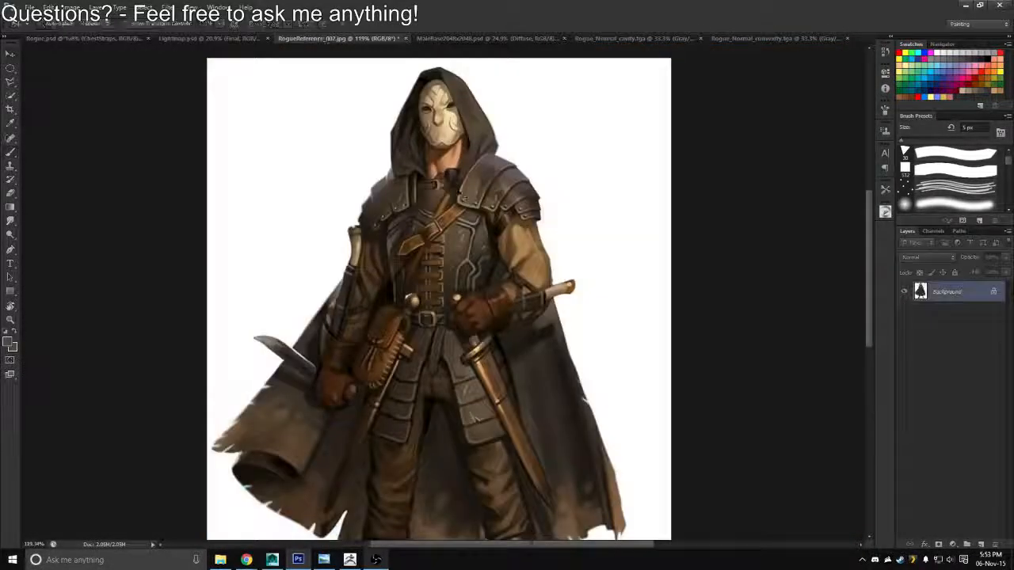
alt+click(468, 224)
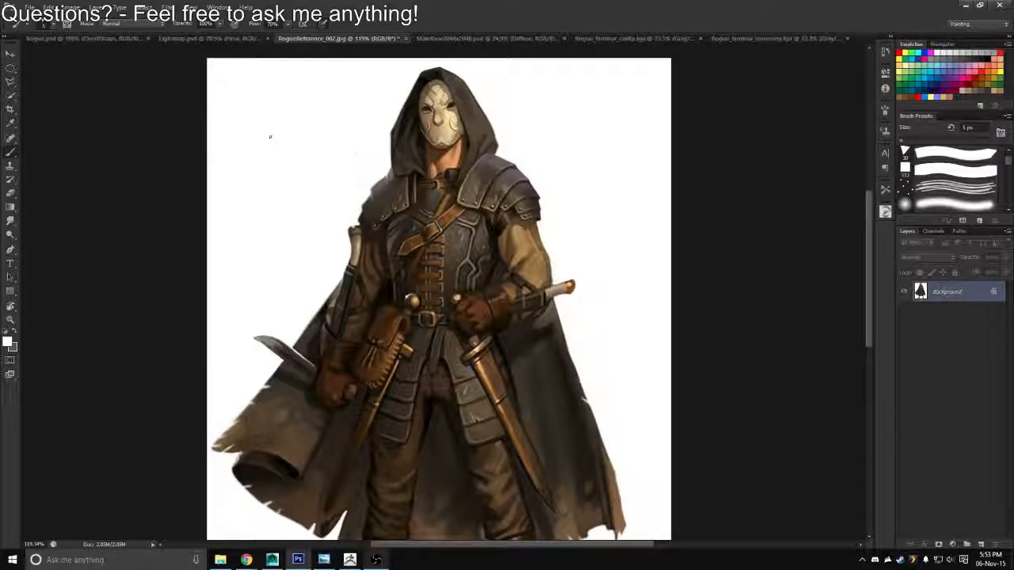
alt+click(485, 217)
alt+click(470, 230)
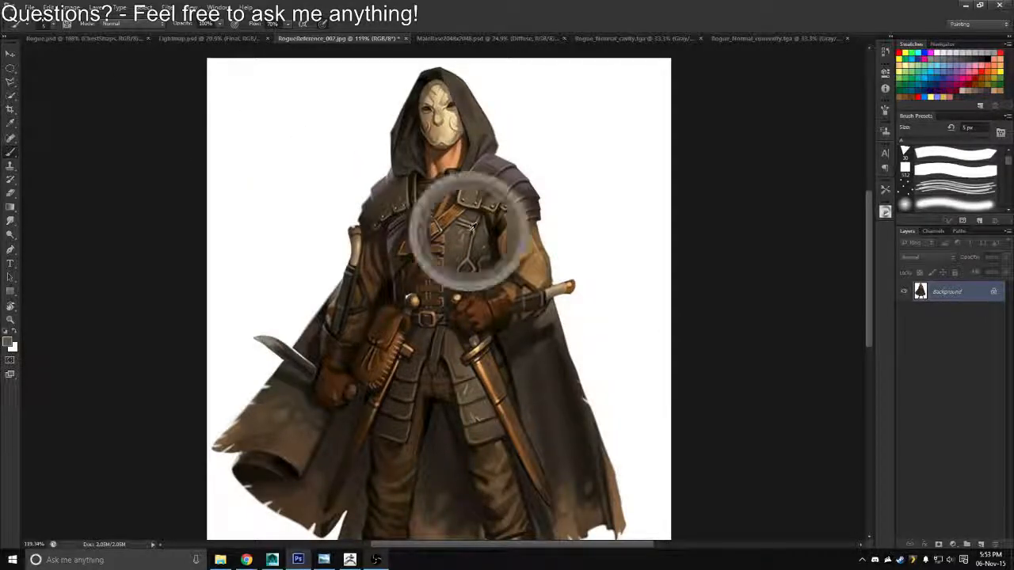
In Rogue.psd, load the ChestPiece base colour layer's outline as a selection and mask the ChestStraps layer with it
click(74, 38)
key(z)
drag(398, 266, 299, 190)
drag(333, 279, 423, 296)
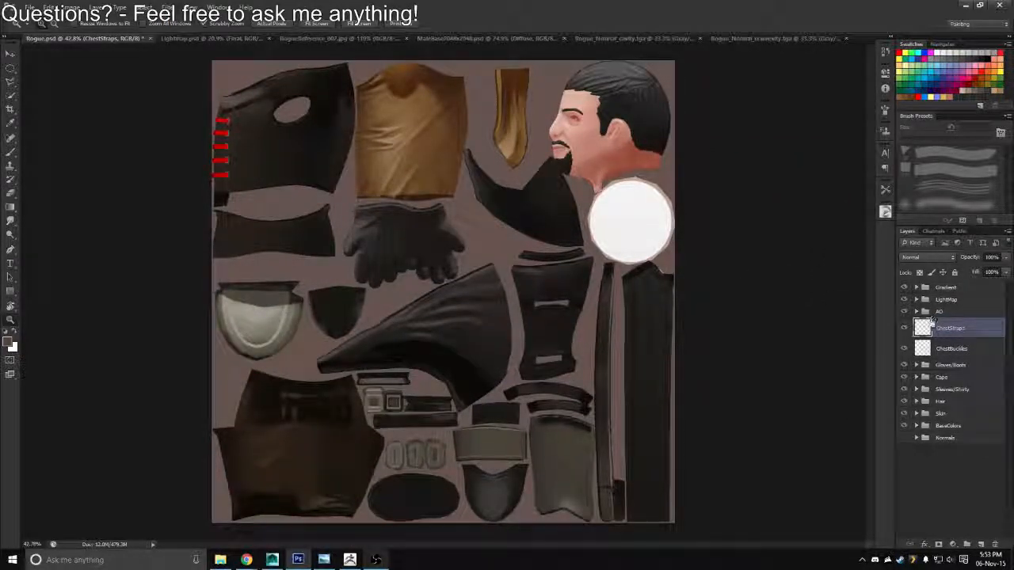
click(917, 426)
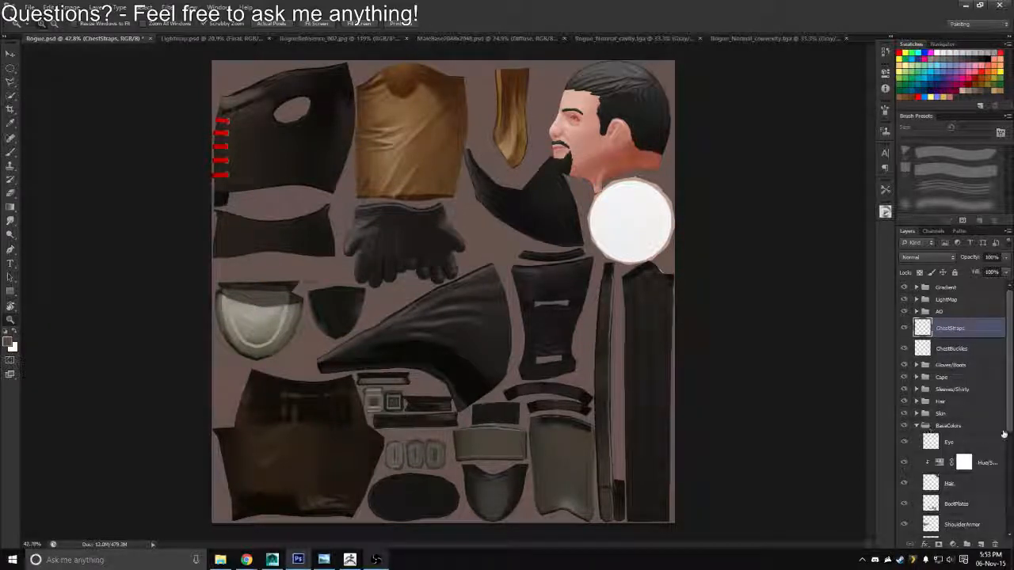
scroll(1003, 435, down, 5)
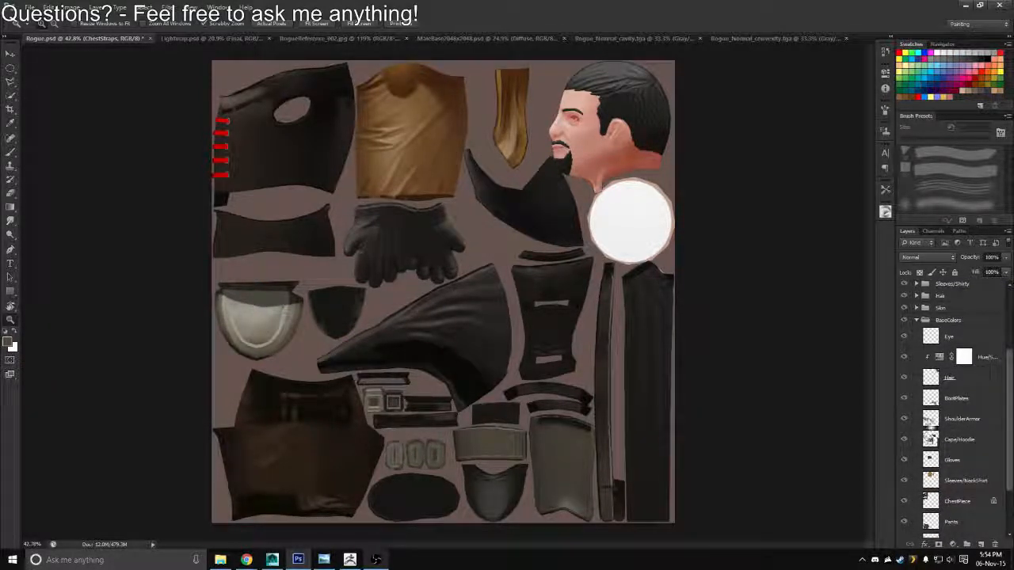
ctrl+click(930, 504)
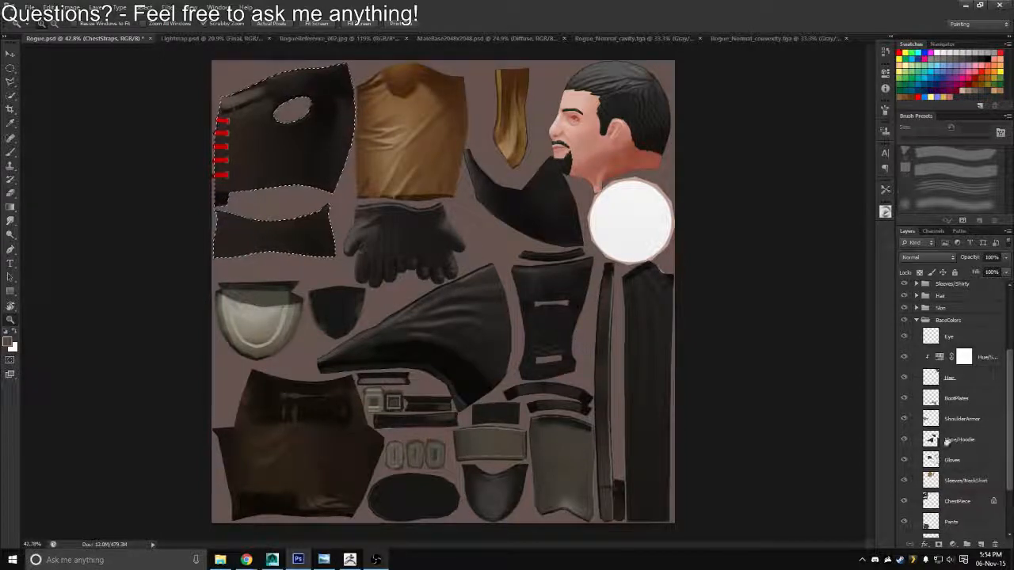
scroll(1005, 323, up, 5)
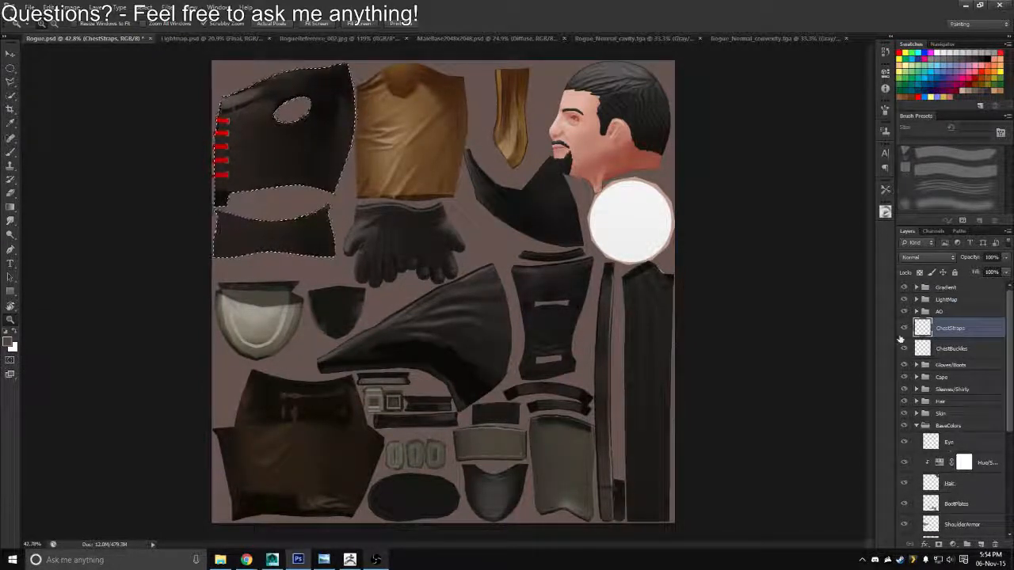
click(937, 545)
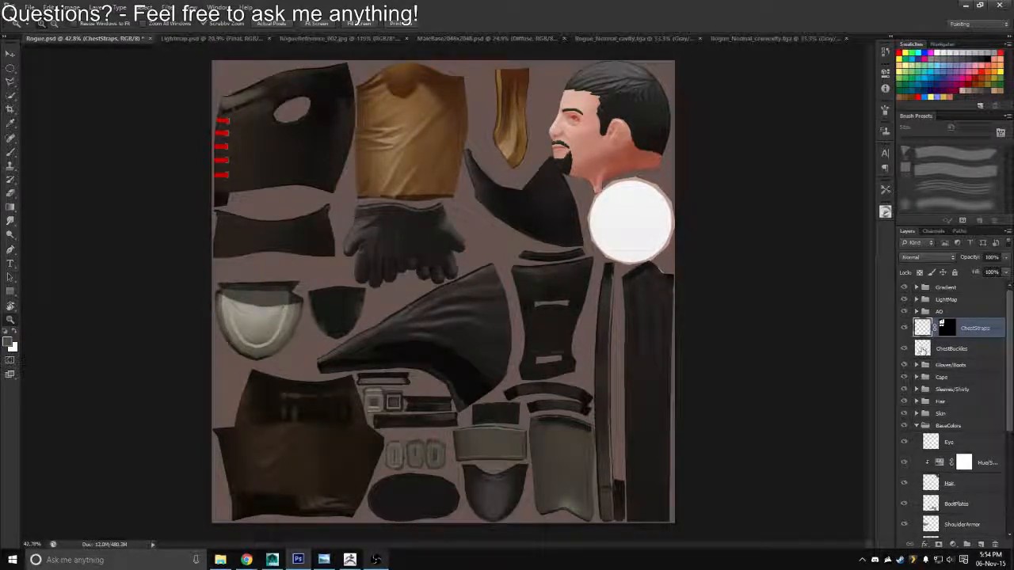
Group the ChestStraps and ChestBuckles layers and name the group ChestPiece
shift+click(926, 349)
key(ctrl+g)
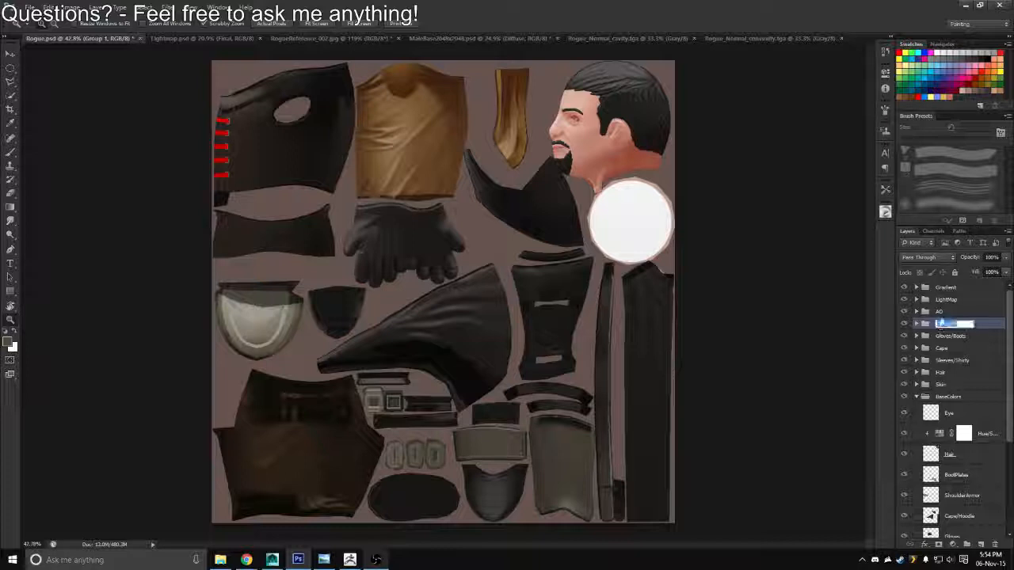
text(ChestPieces)
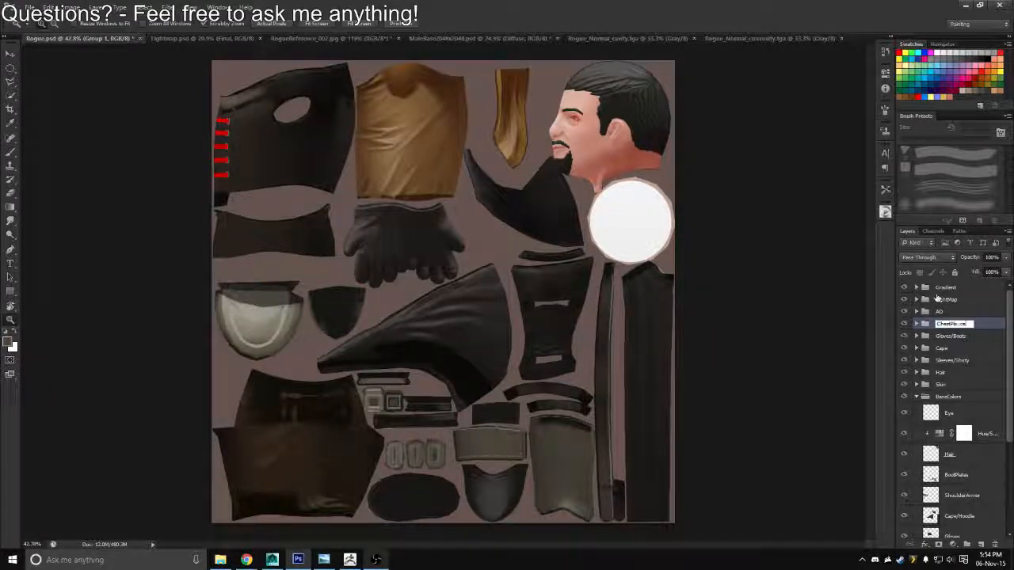
key(Return)
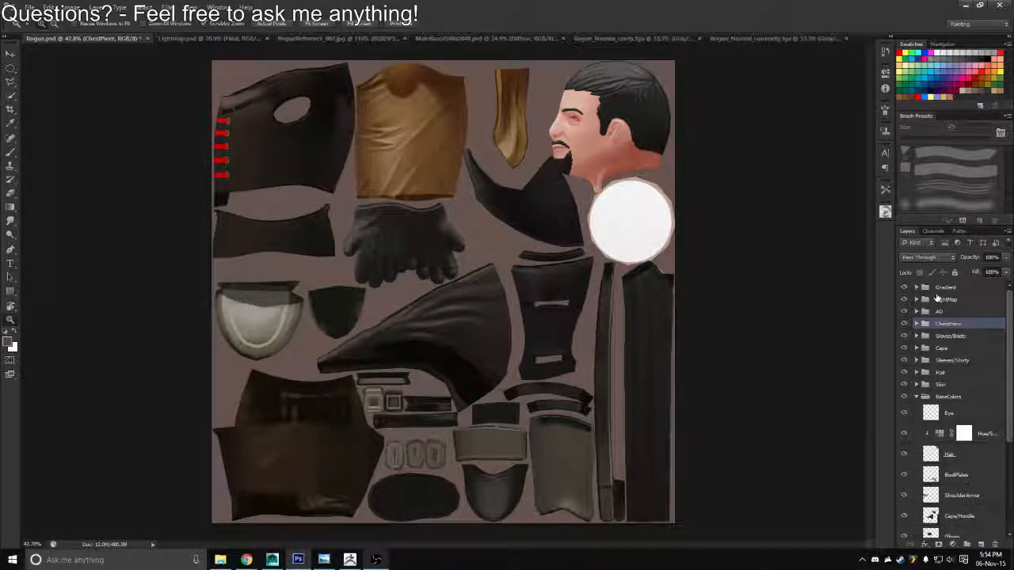
Recolour the ChestPiece layer in the BaseColors group with the leather colour sampled from the reference
scroll(985, 484, down, 5)
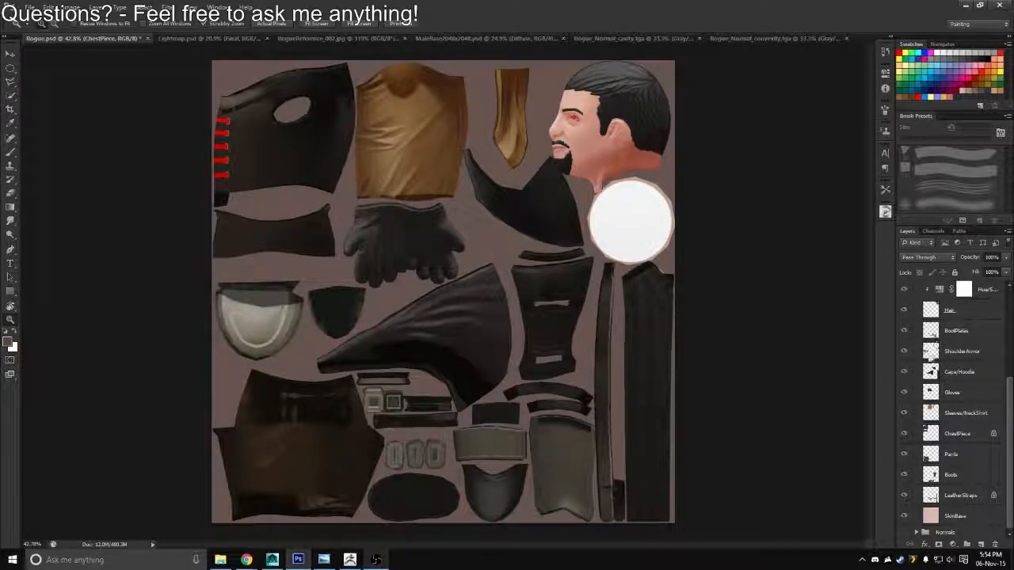
click(933, 436)
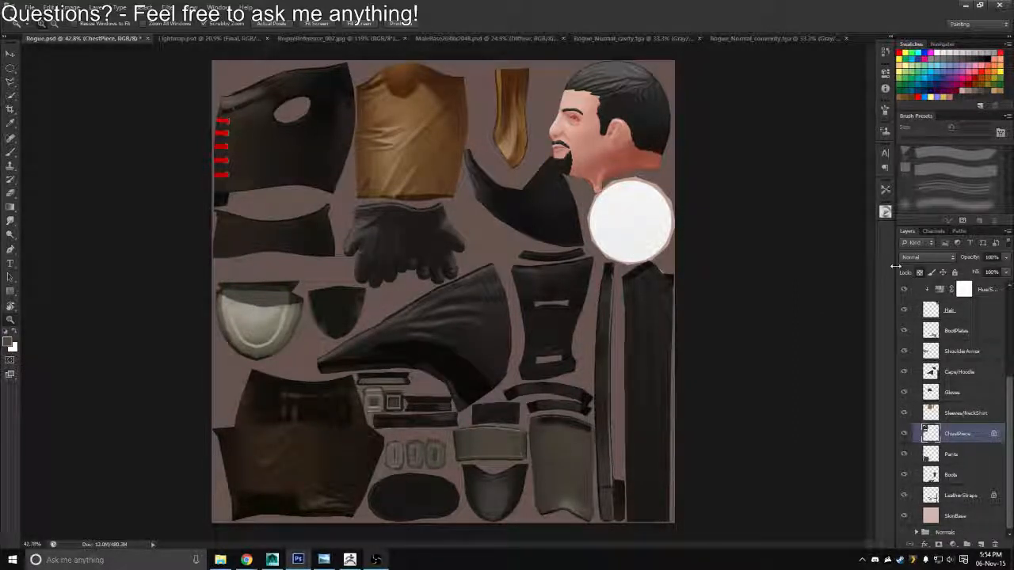
key(ctrl+z)
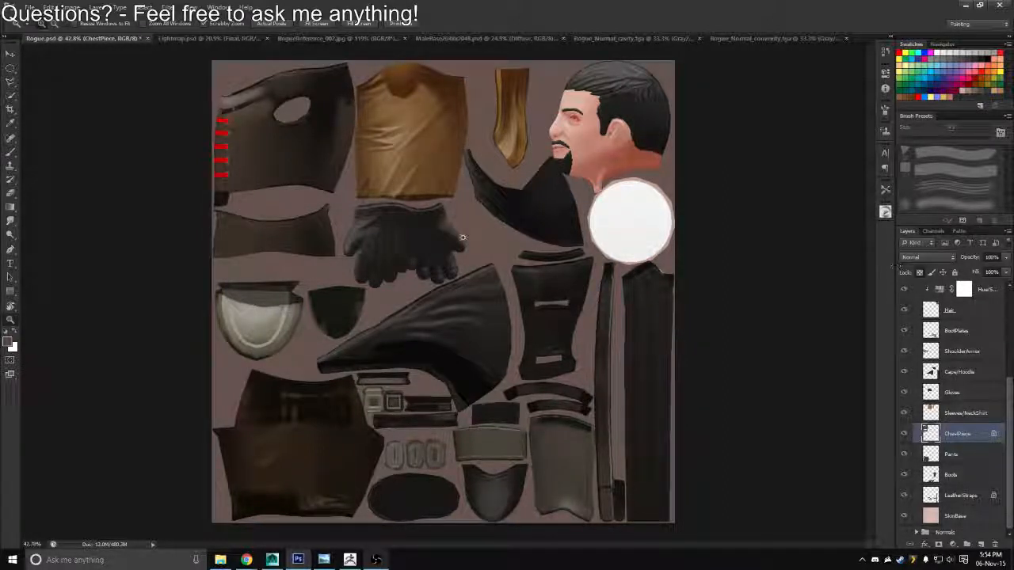
drag(251, 184, 297, 231)
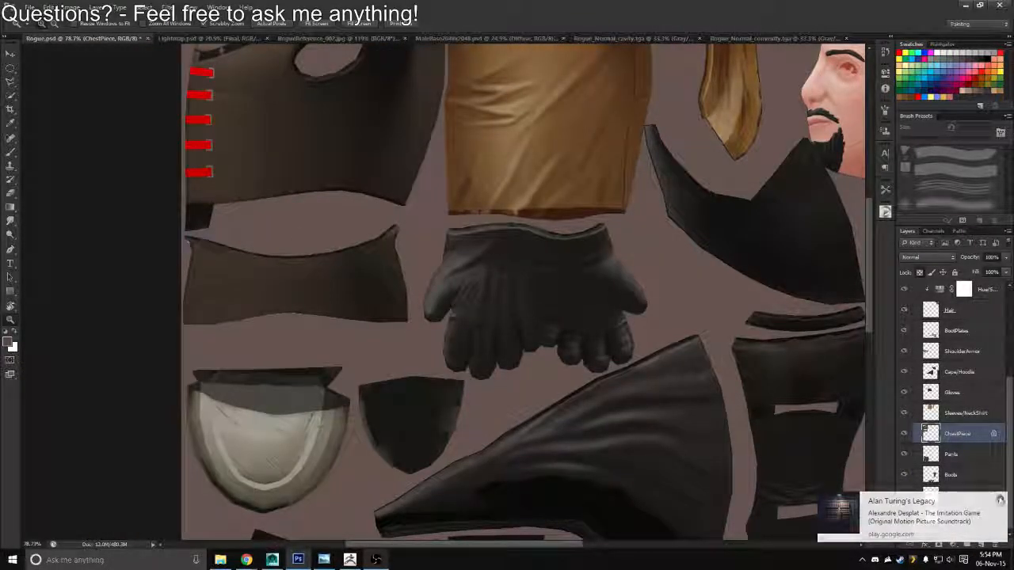
Load the ChestPiece base colour layer's outline as a selection and collapse the BaseColors group
click(999, 500)
drag(928, 440, 927, 434)
ctrl+click(931, 436)
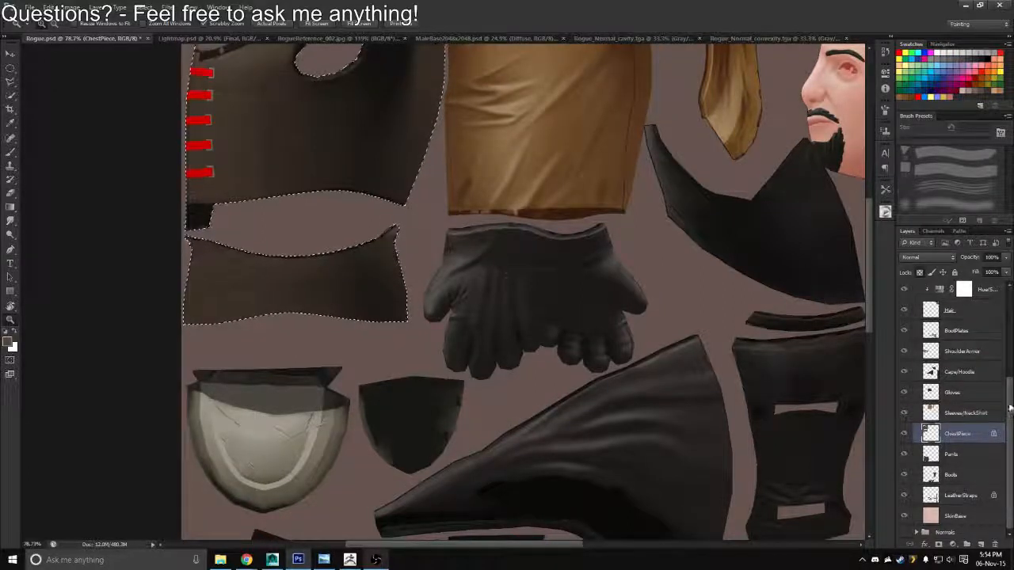
drag(1010, 408, 1009, 321)
click(917, 396)
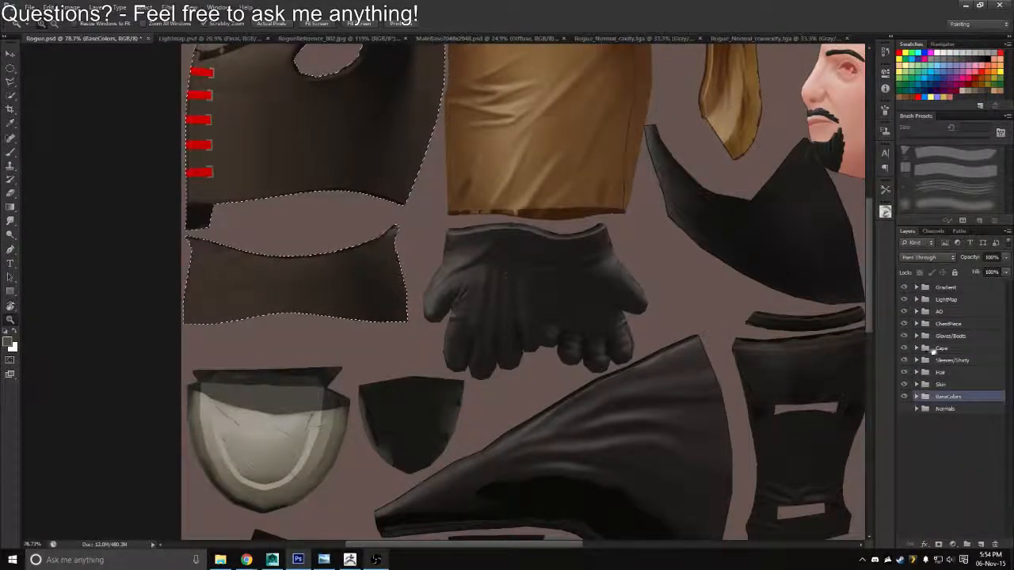
Add a new layer above ChestStraps in the ChestPiece group, fill the selection with a dark grey-brown swatch, and deselect
click(917, 324)
click(975, 339)
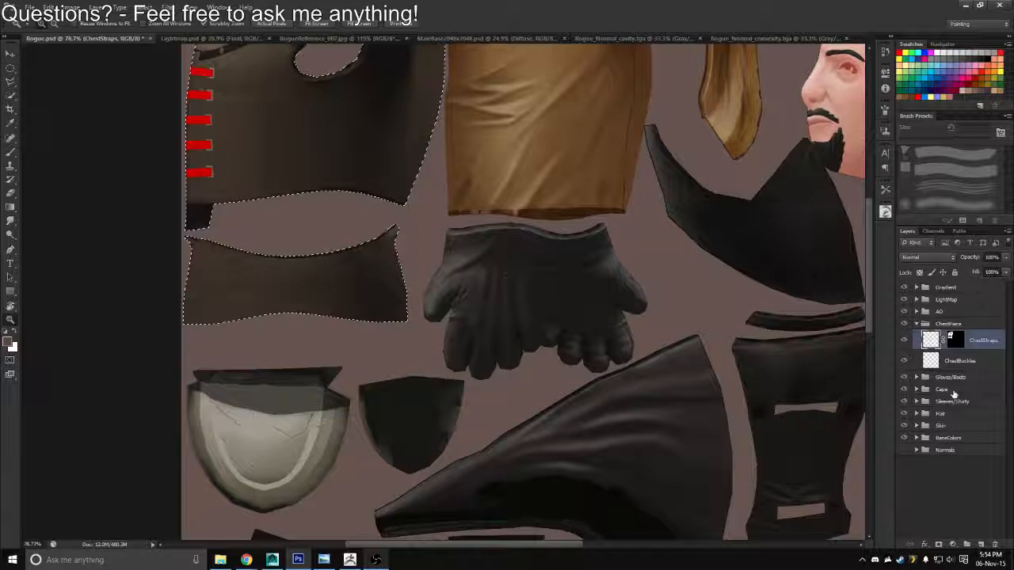
click(980, 545)
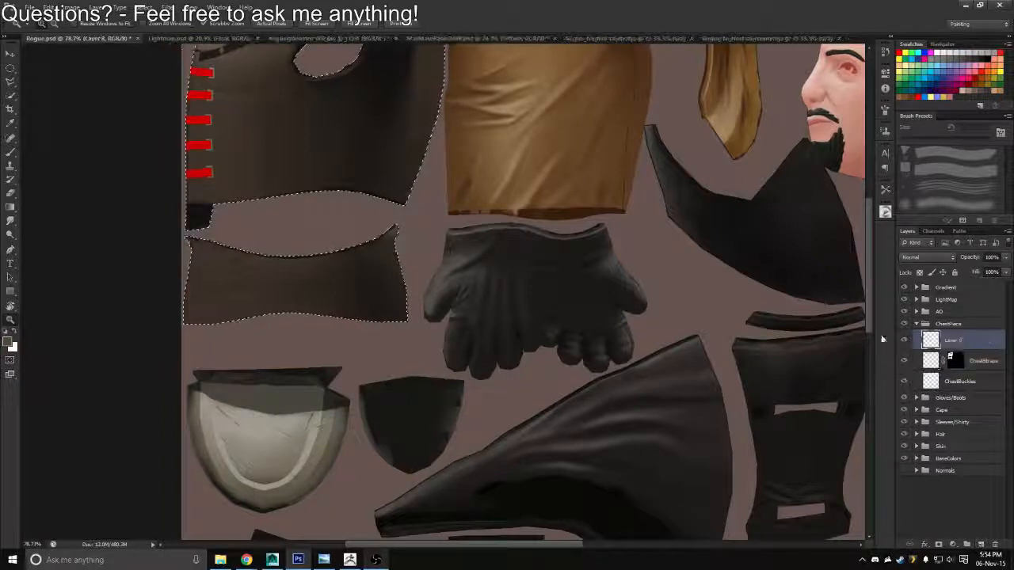
click(963, 89)
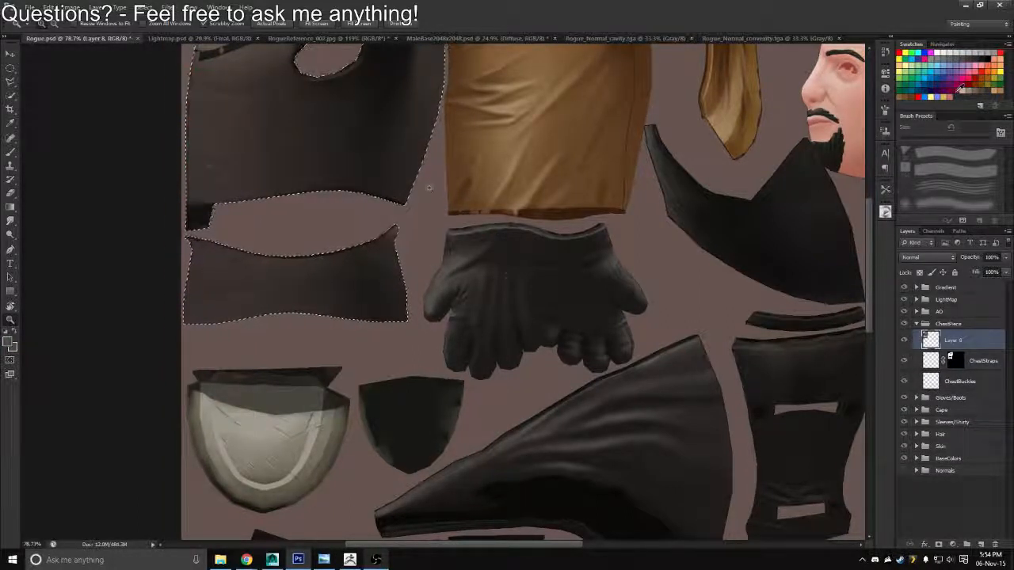
drag(375, 201, 431, 259)
key(ctrl+d)
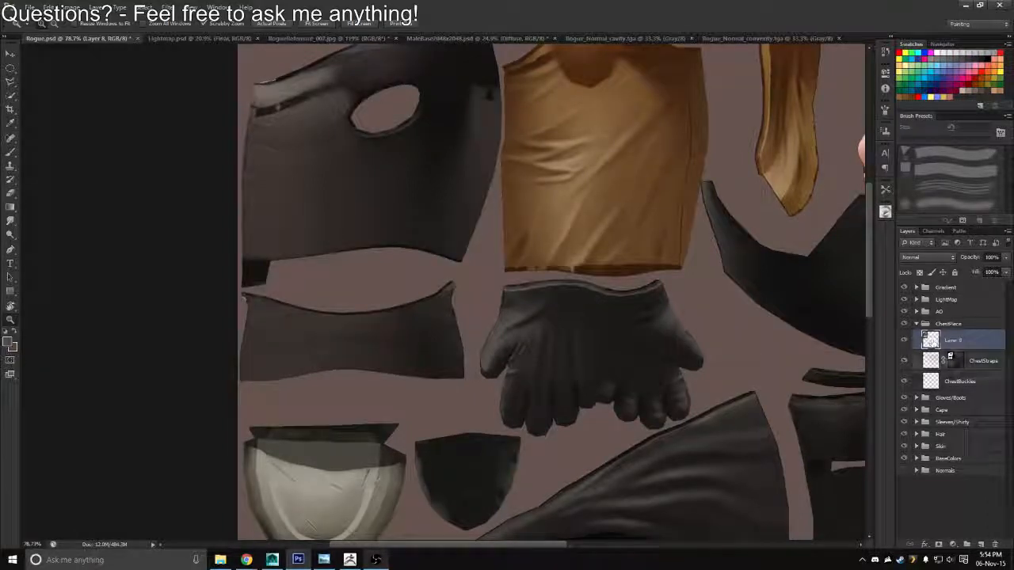
Move the newly filled layer below ChestBuckles within the ChestPiece group
drag(931, 339, 951, 390)
drag(415, 226, 453, 272)
drag(371, 286, 418, 316)
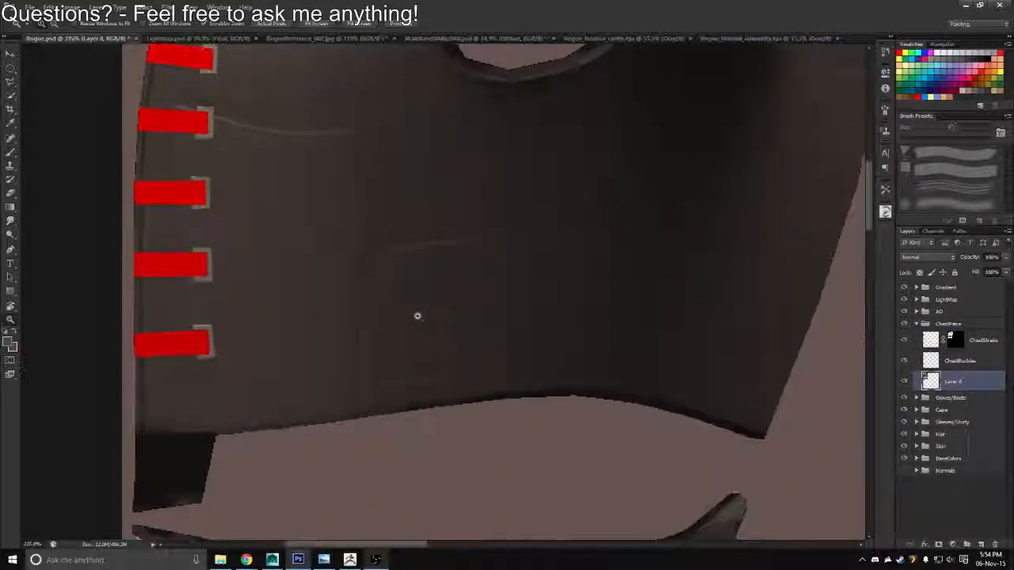
Load the filled vest layer's outline as a selection and rename the layer ChestPiece
key(b)
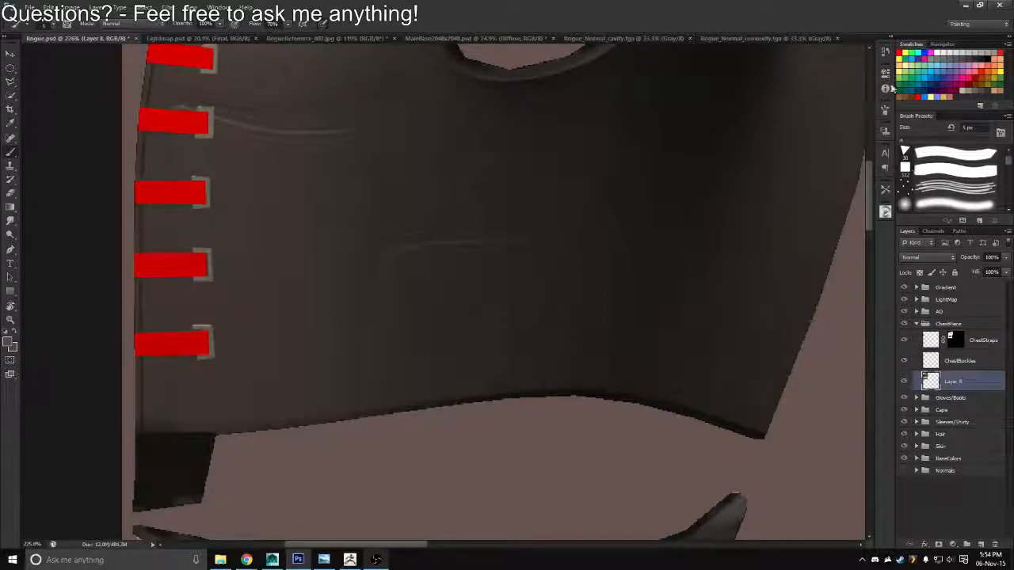
key(r)
drag(352, 179, 337, 134)
ctrl+click(928, 382)
double_click(953, 381)
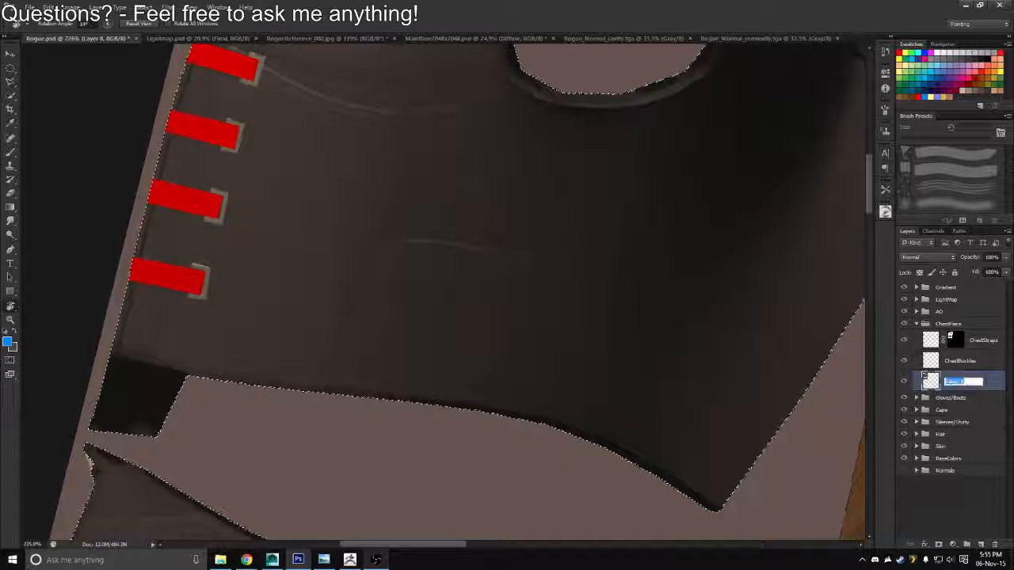
text(ChestPiece)
key(Return)
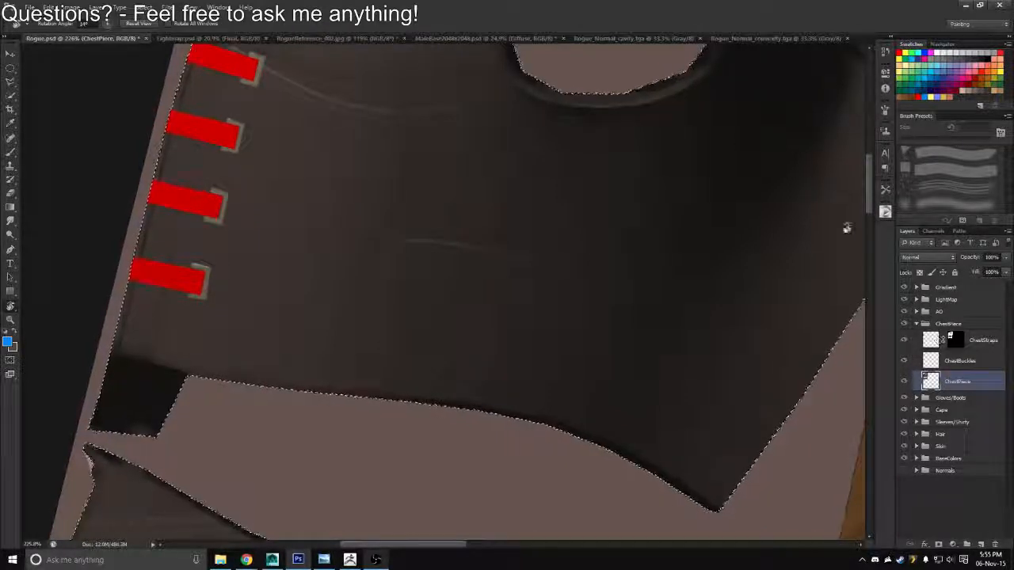
Set the ChestPiece layer's blend mode to Overlay, lower its opacity, and add a new layer above it
click(925, 257)
click(908, 394)
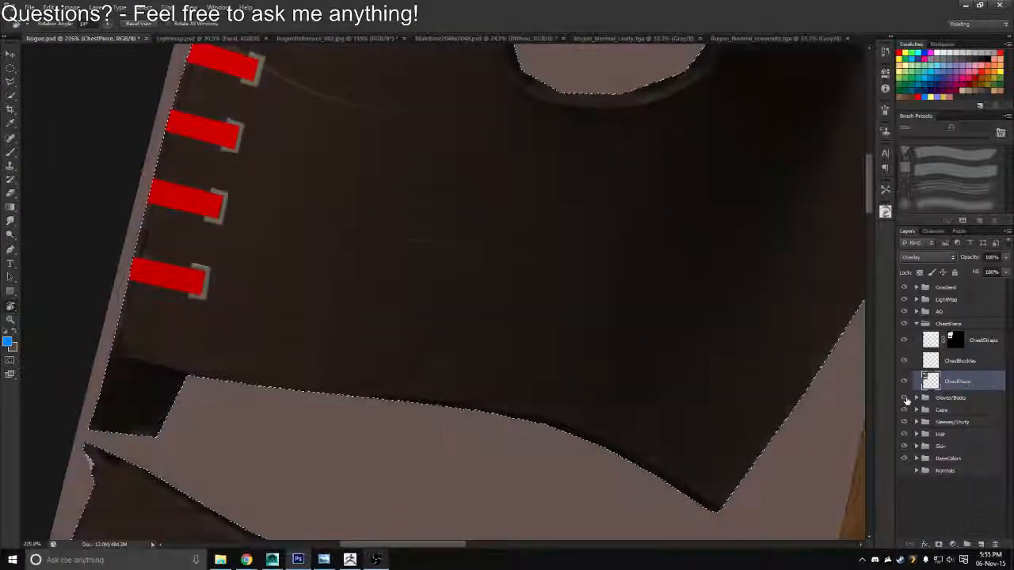
drag(969, 257, 865, 273)
key(ctrl+shift+alt+n)
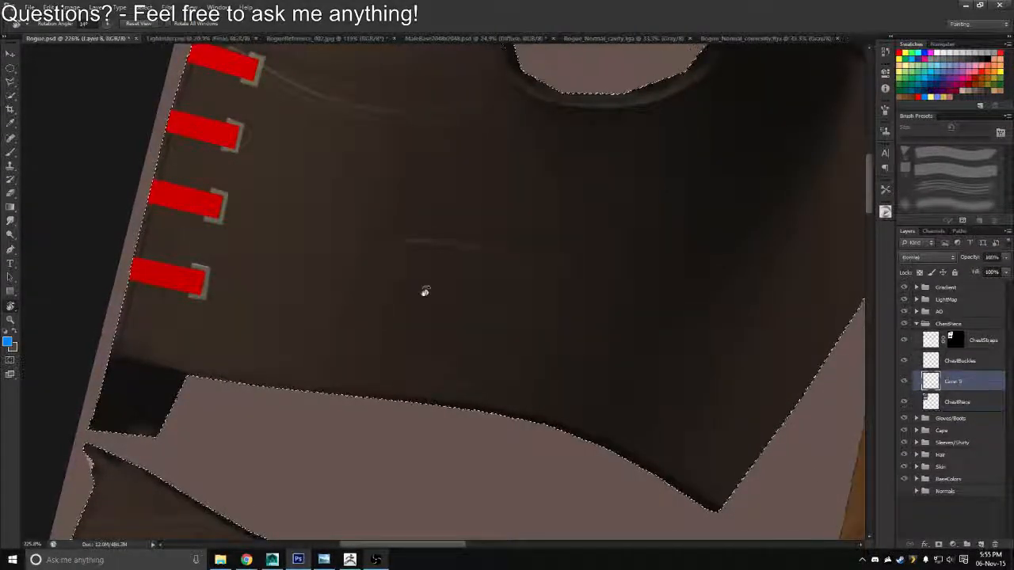
Paint a bent blue guide line on the new layer with a 10 px brush, from the vest's lower edge up toward the chest
drag(425, 292, 321, 171)
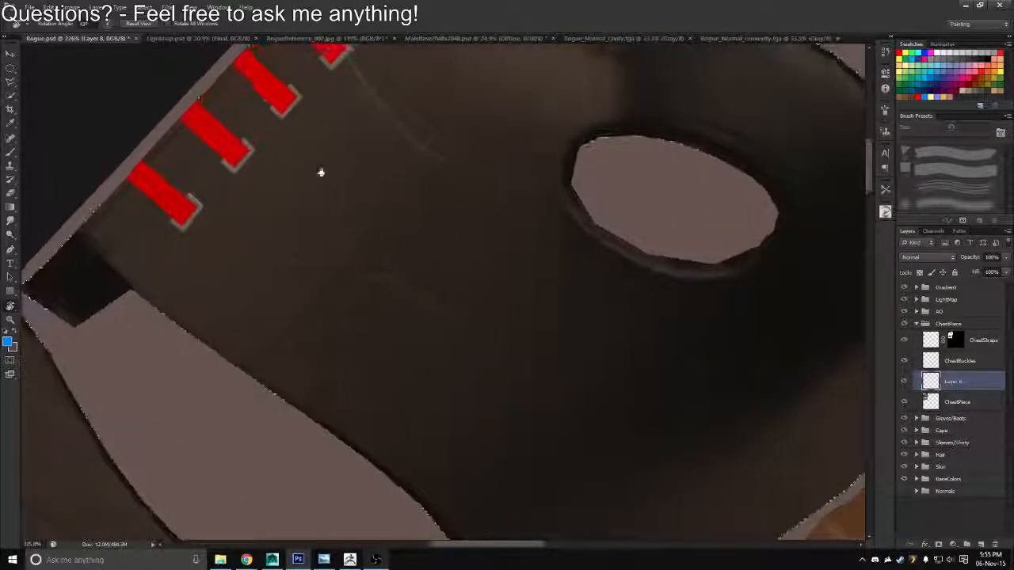
key(b)
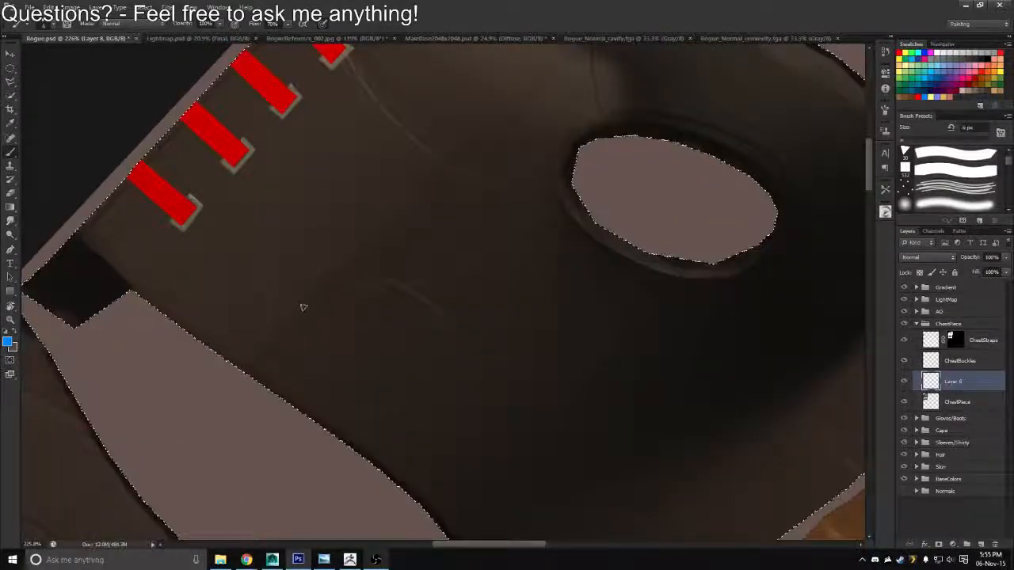
key(bracketright)
key(bracketright)
key(bracketright)
key(bracketright)
click(414, 230)
shift+click(298, 308)
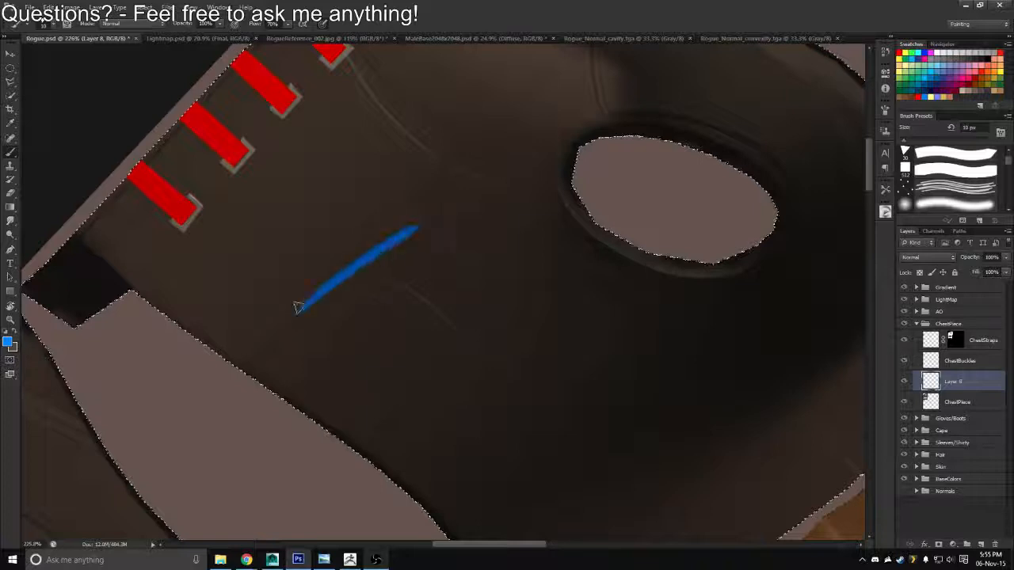
key(ctrl+z)
mouse_move(242, 369)
mouse_down()
mouse_move(317, 286)
mouse_move(409, 227)
mouse_move(432, 160)
mouse_up()
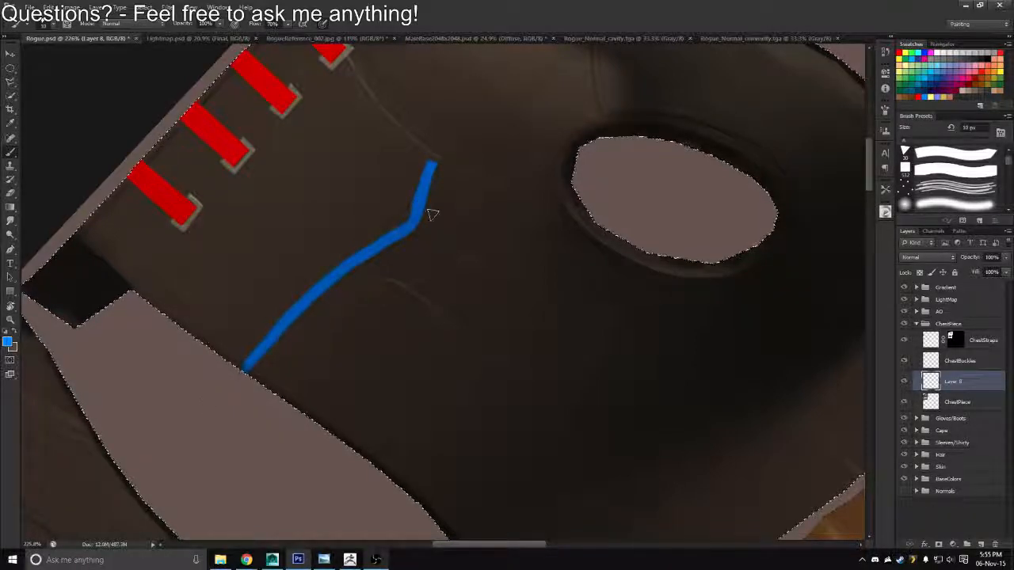
Extend the blue guide line from its upper end in a curve that runs behind the second red strap from the shoulder
key(r)
drag(479, 177, 561, 305)
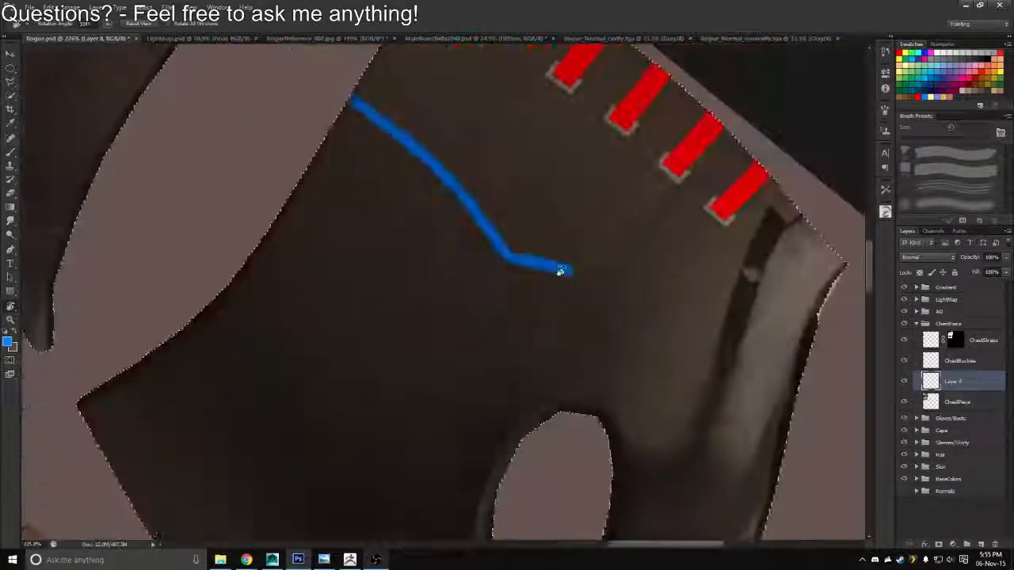
key(space)
drag(669, 254, 451, 250)
key(z)
drag(389, 207, 396, 217)
key(b)
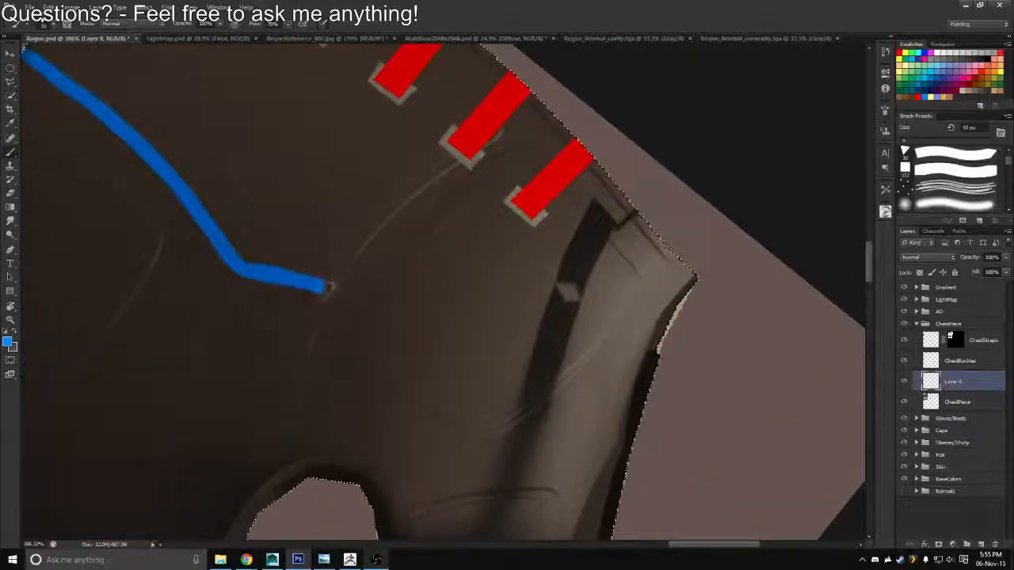
mouse_move(323, 287)
mouse_down()
mouse_move(372, 224)
mouse_move(457, 156)
mouse_up()
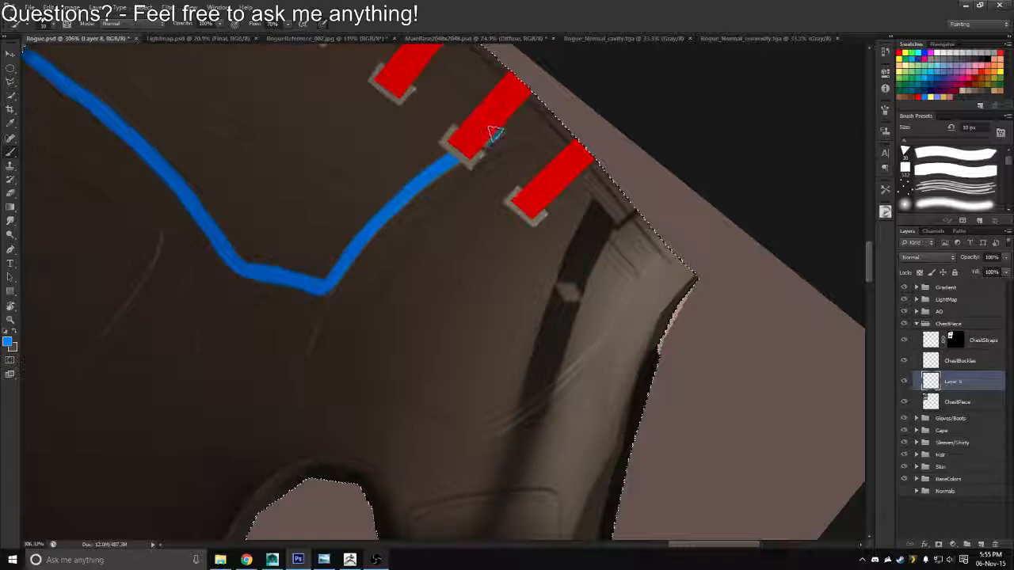
click(494, 133)
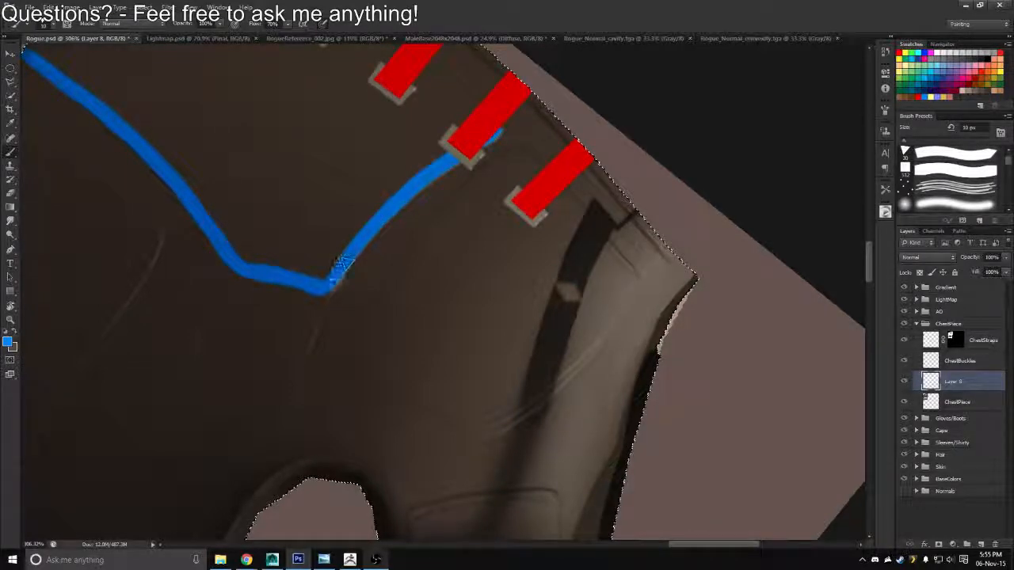
Thicken and smooth the blue guide line around its two bends and along the stretch toward the vest's lower edge
mouse_move(343, 263)
mouse_down()
mouse_move(317, 290)
mouse_move(290, 284)
mouse_up()
key(r)
mouse_move(493, 174)
mouse_down()
mouse_move(468, 166)
mouse_move(355, 207)
mouse_up()
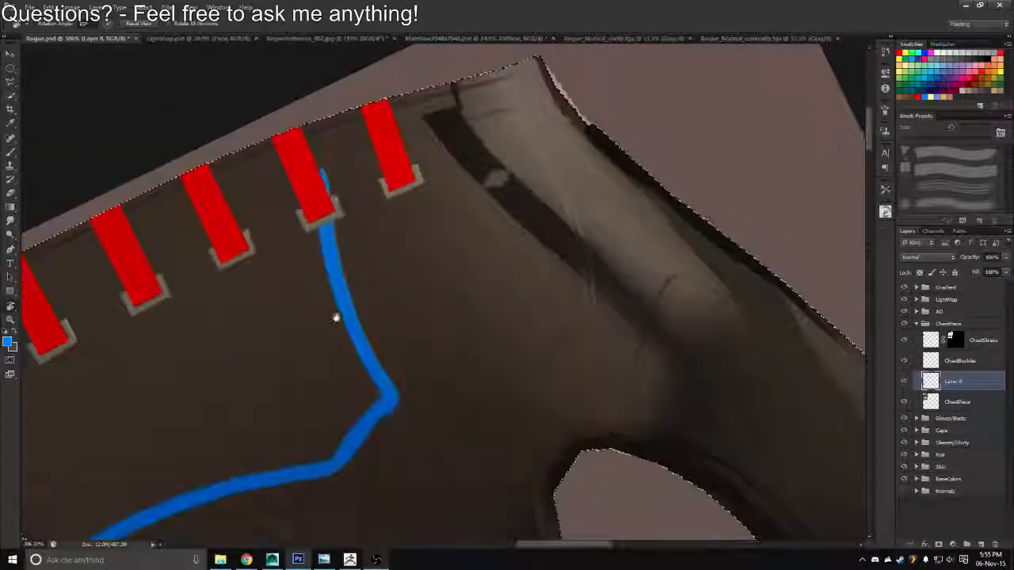
mouse_move(335, 318)
mouse_down()
mouse_move(454, 296)
mouse_move(376, 301)
mouse_move(581, 211)
mouse_move(518, 371)
mouse_move(467, 310)
mouse_up()
key(b)
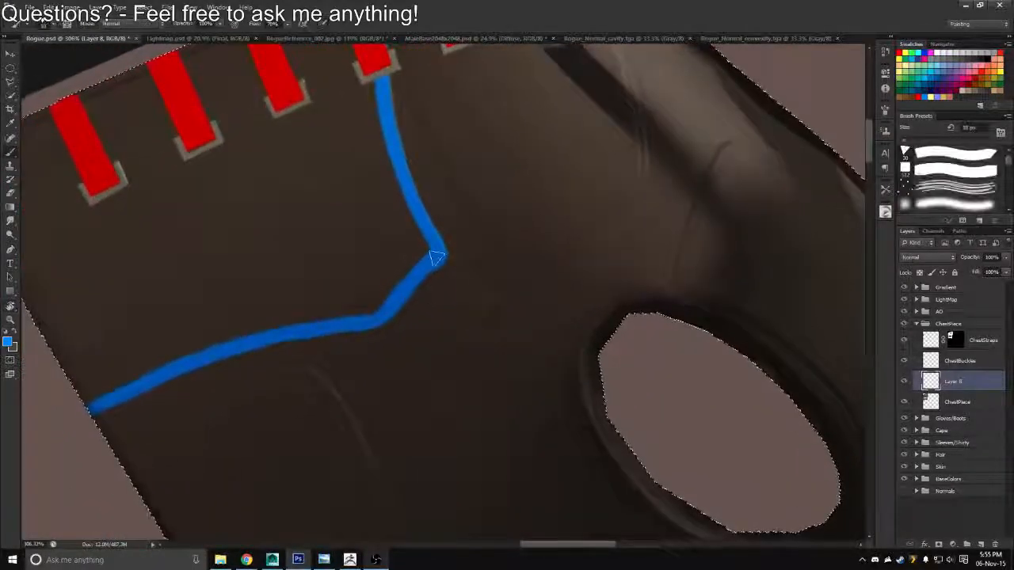
drag(437, 257, 416, 279)
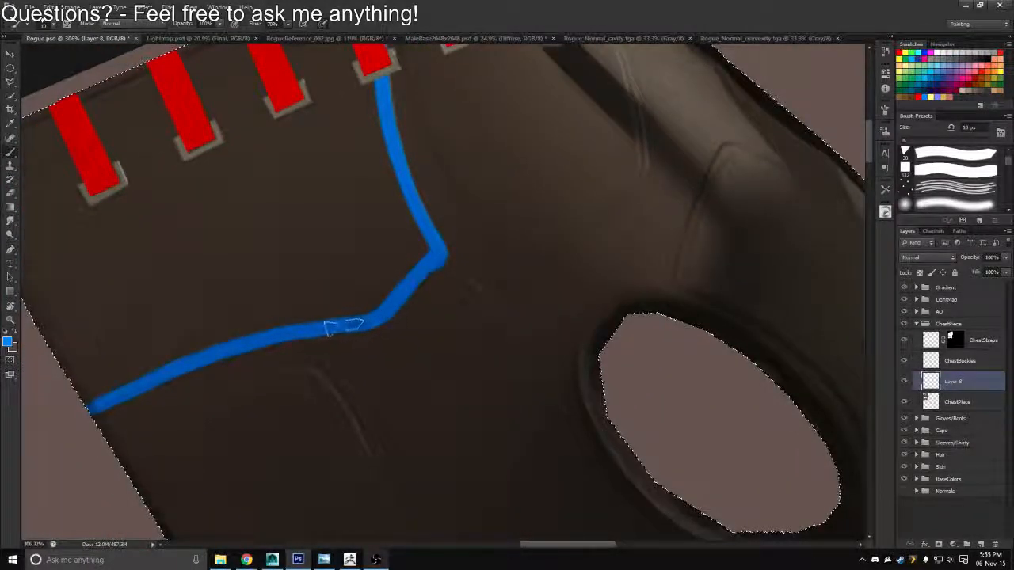
drag(328, 328, 310, 333)
drag(439, 288, 506, 231)
key(r)
drag(549, 231, 539, 190)
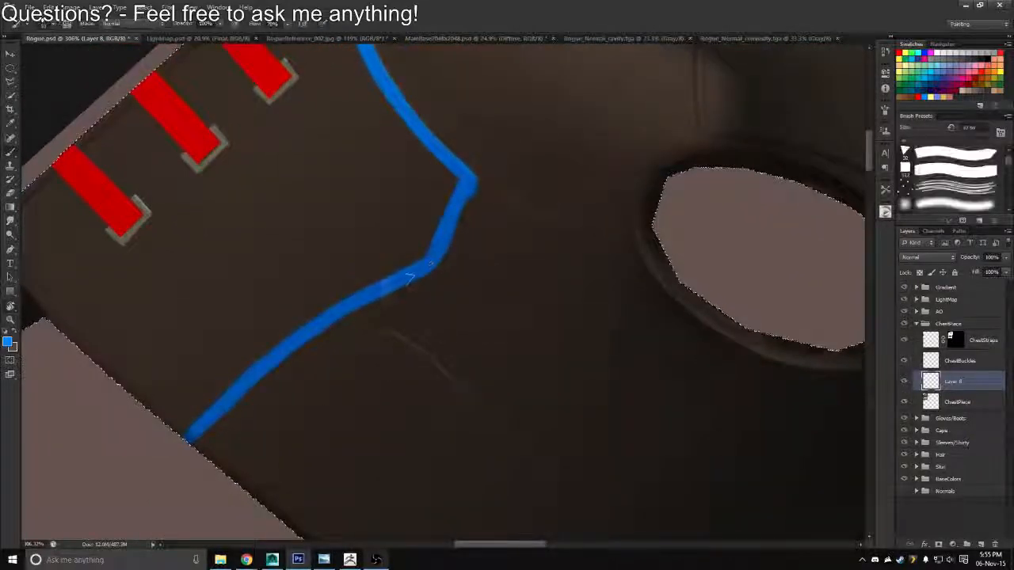
drag(428, 264, 360, 290)
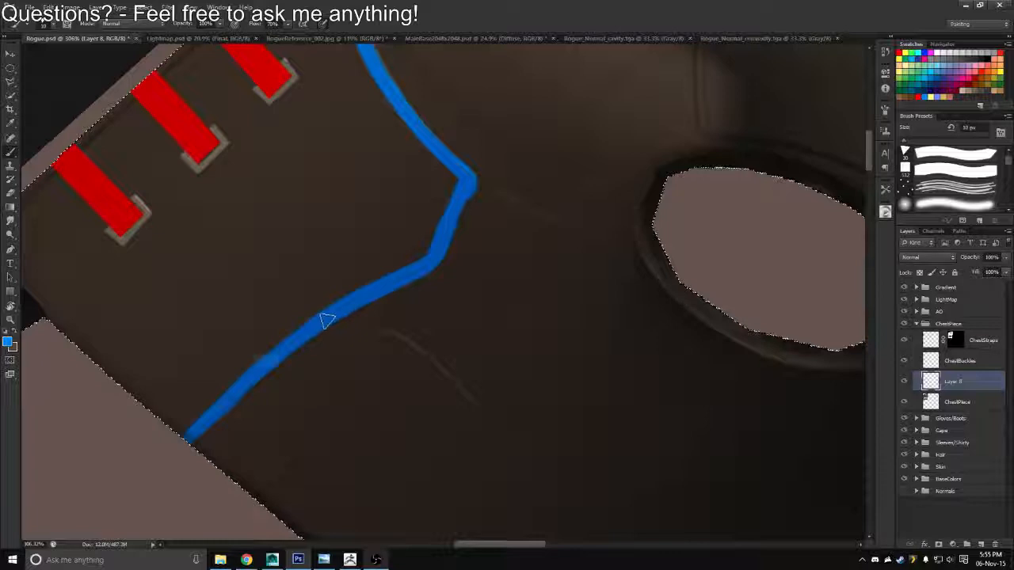
Clean the guide line's edges and sharpen its corner nearest the armhole, alternating between eraser and brush
key(e)
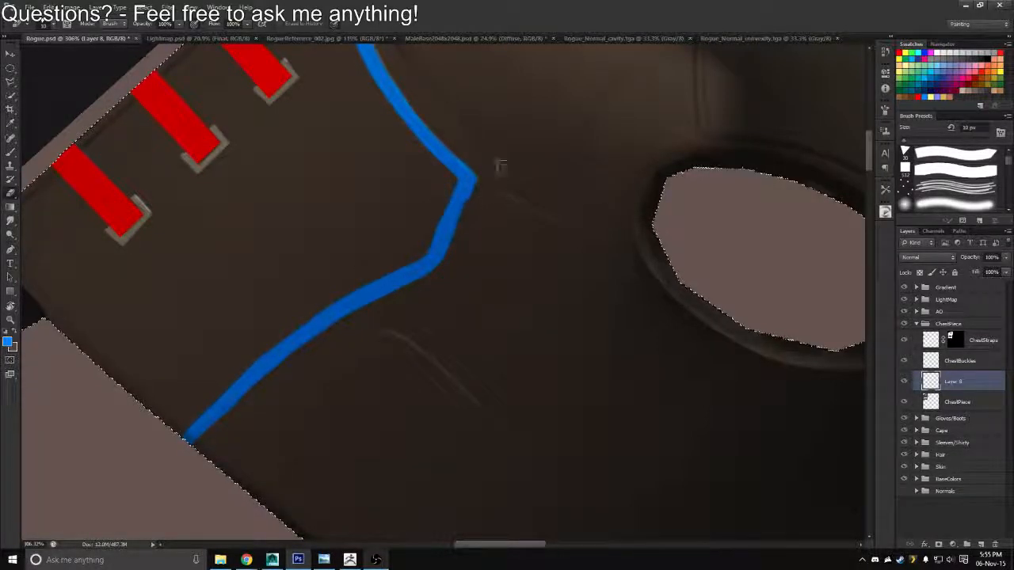
key(b)
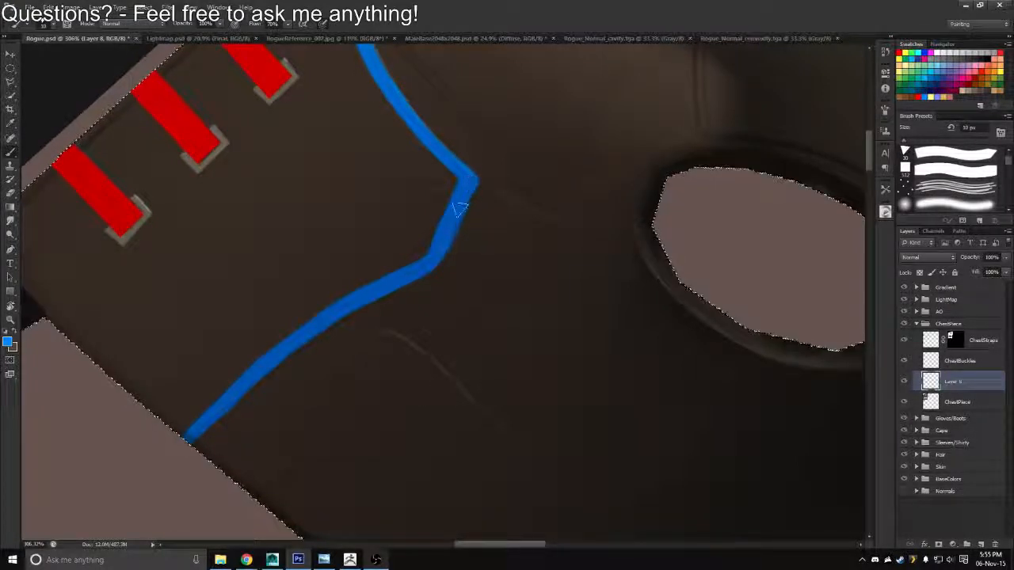
key(e)
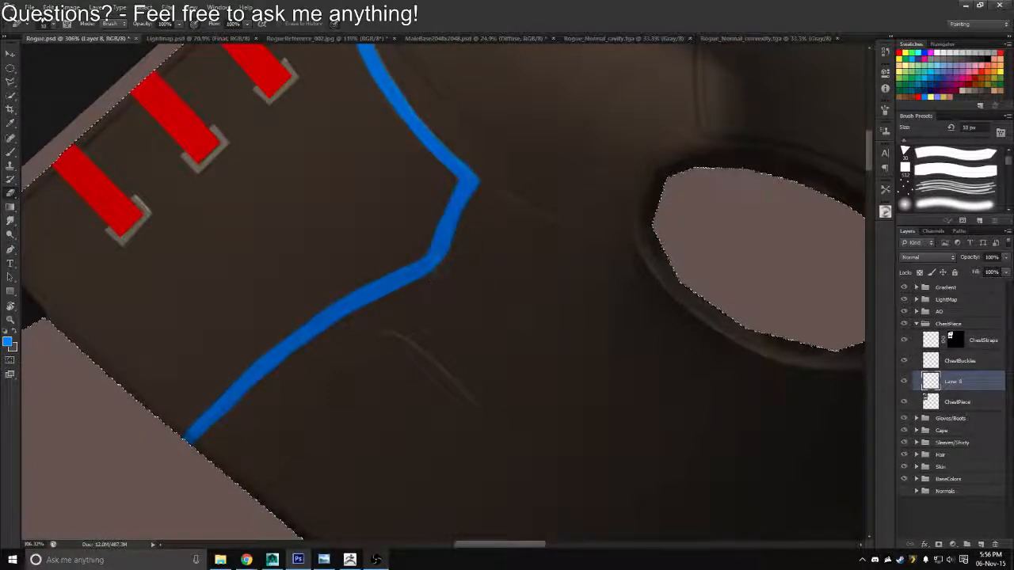
key(z)
drag(425, 246, 386, 231)
key(r)
drag(484, 149, 480, 276)
key(z)
key(b)
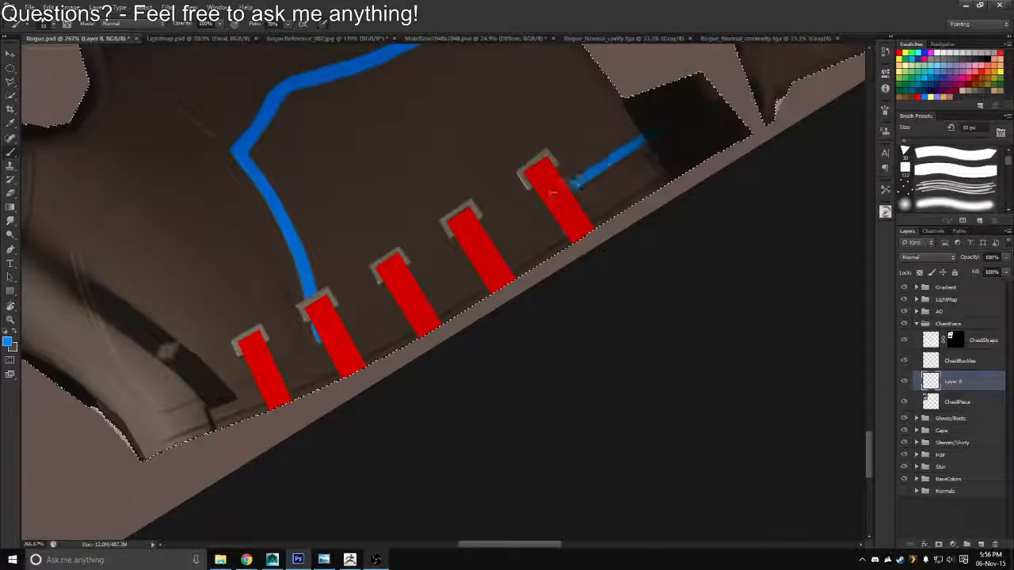
mouse_move(572, 185)
mouse_down()
mouse_move(436, 263)
mouse_move(342, 336)
mouse_move(334, 191)
mouse_move(534, 152)
mouse_move(618, 283)
mouse_move(539, 322)
mouse_move(419, 257)
mouse_move(402, 230)
mouse_move(282, 217)
mouse_move(359, 143)
mouse_move(423, 103)
mouse_move(421, 135)
mouse_up()
key(ctrl+z)
key(r)
key(b)
mouse_move(499, 76)
mouse_down()
mouse_move(461, 101)
mouse_move(479, 96)
mouse_move(502, 75)
mouse_move(442, 113)
mouse_up()
key(ctrl+z)
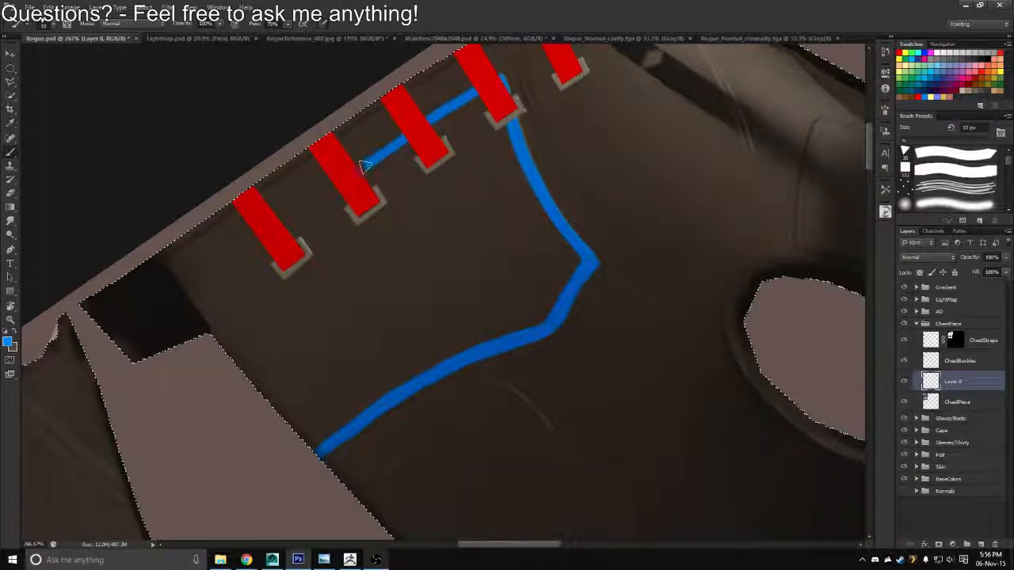
key(ctrl+z)
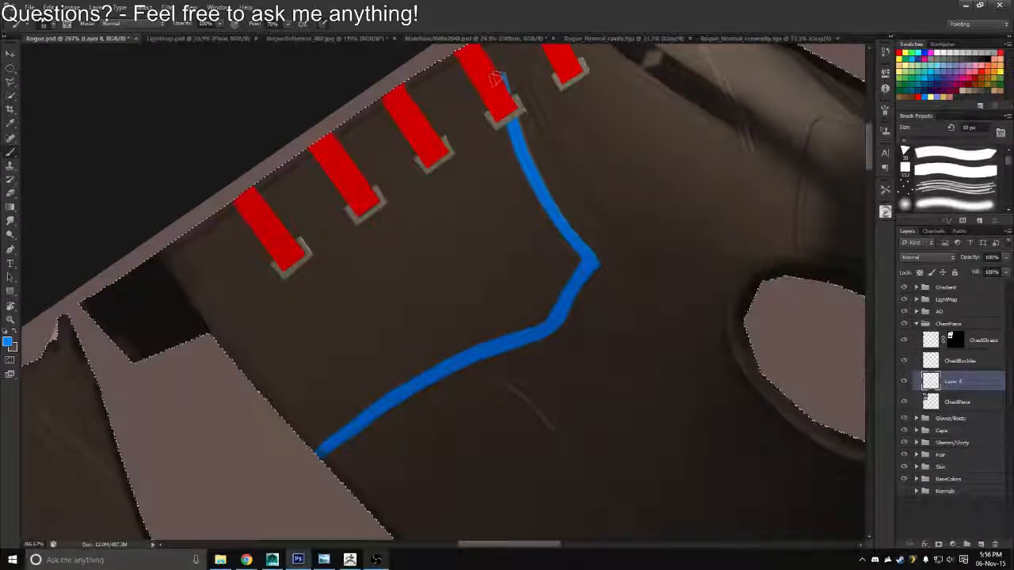
Paint a blue line behind the straps from the second strap down to the dark tab at the hem, and even out its edges
drag(501, 79, 365, 161)
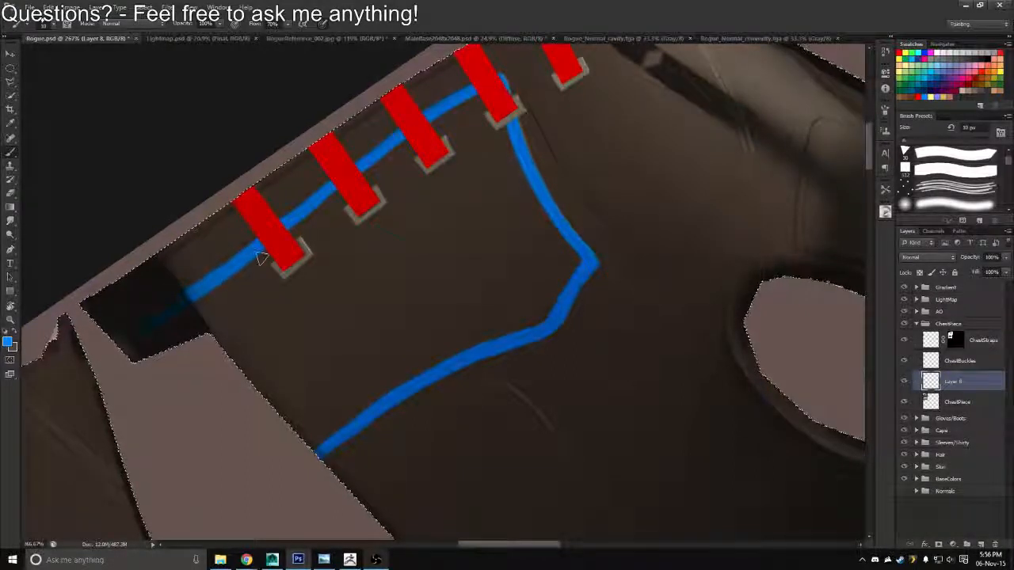
key(e)
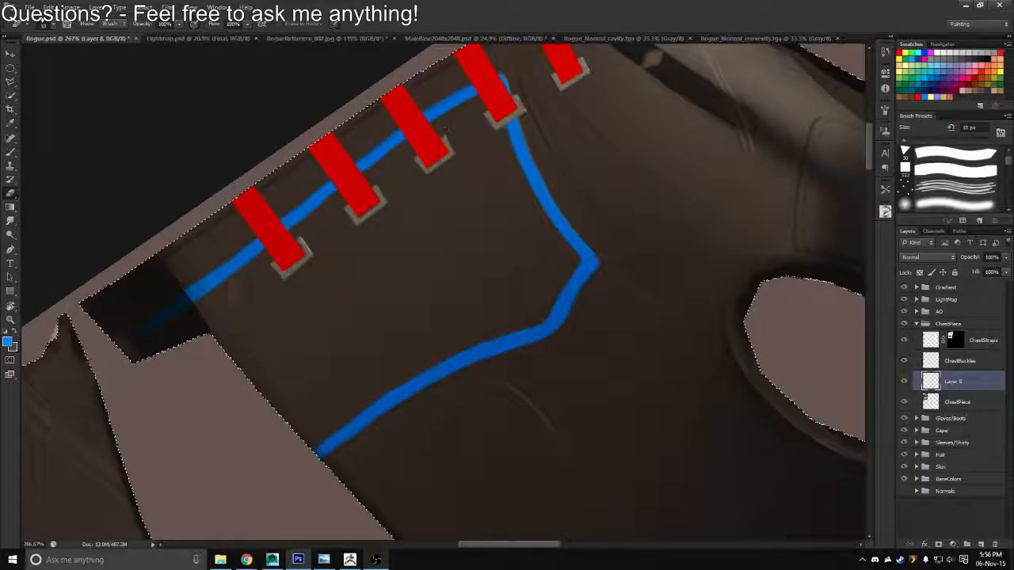
key(b)
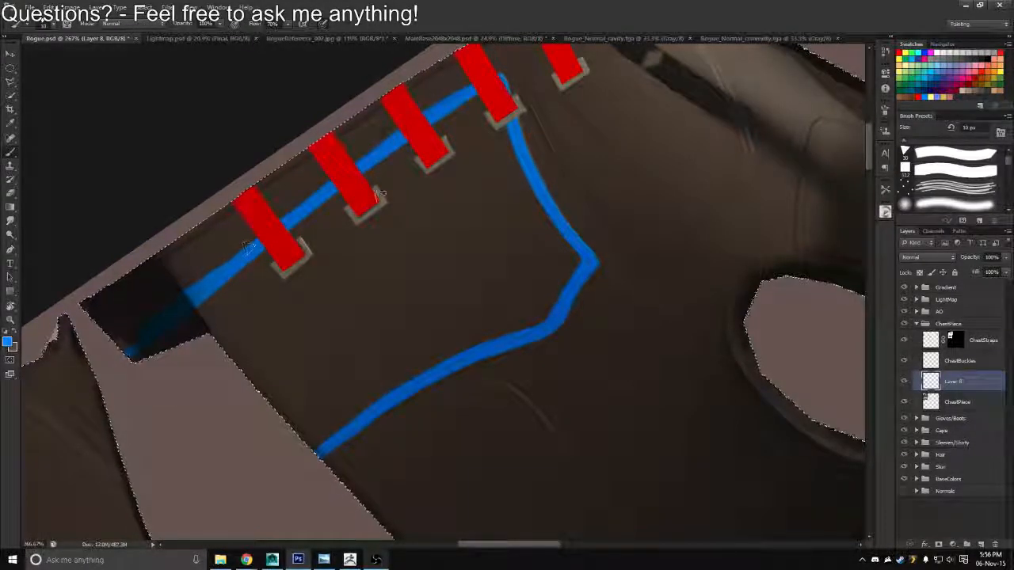
key(e)
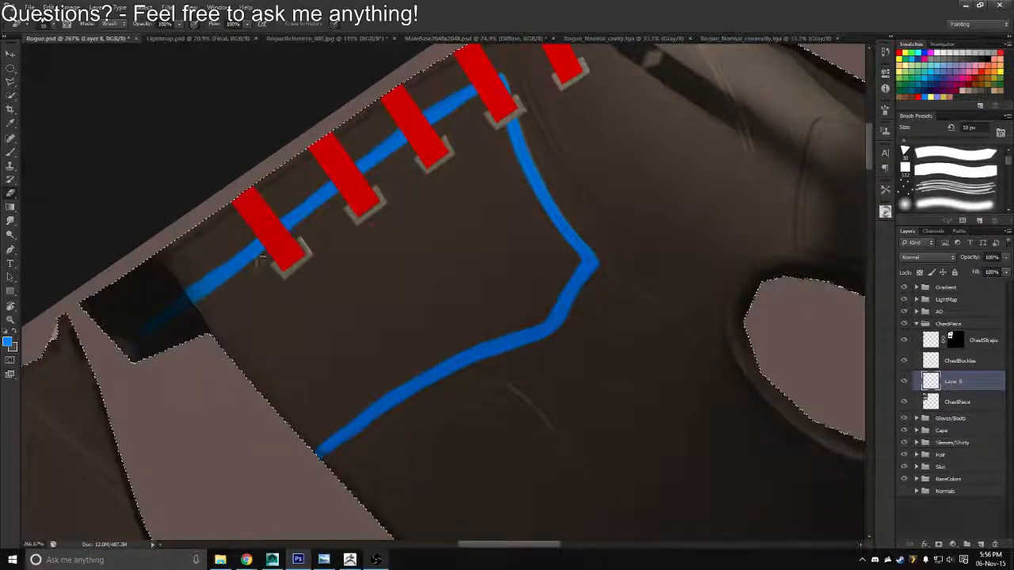
key(b)
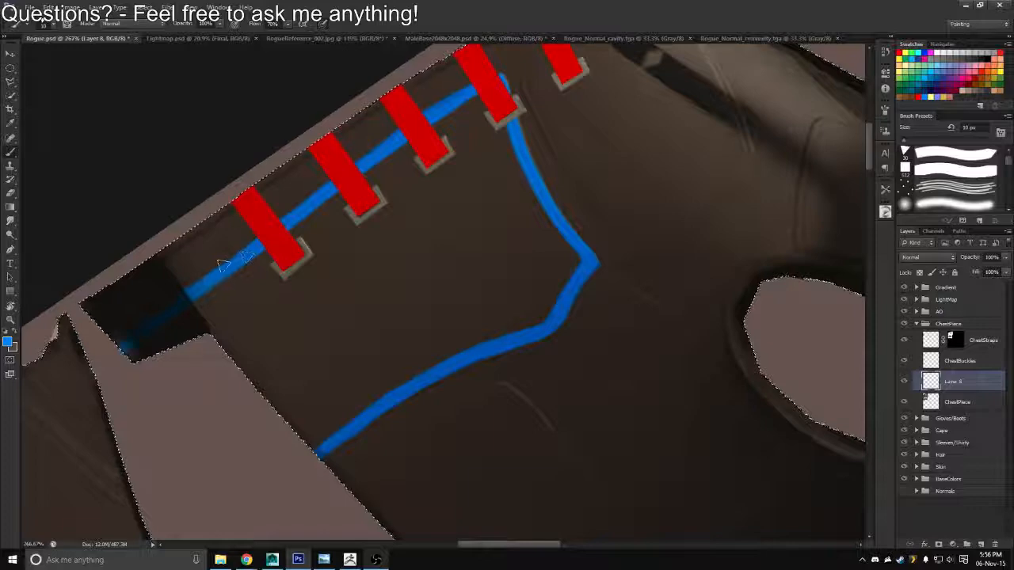
Paint a second blue guide line with a 9 px brush, from the dark shoulder strip across the upper chest to a short downward hook
key(z)
drag(266, 250, 210, 238)
key(r)
drag(511, 143, 278, 124)
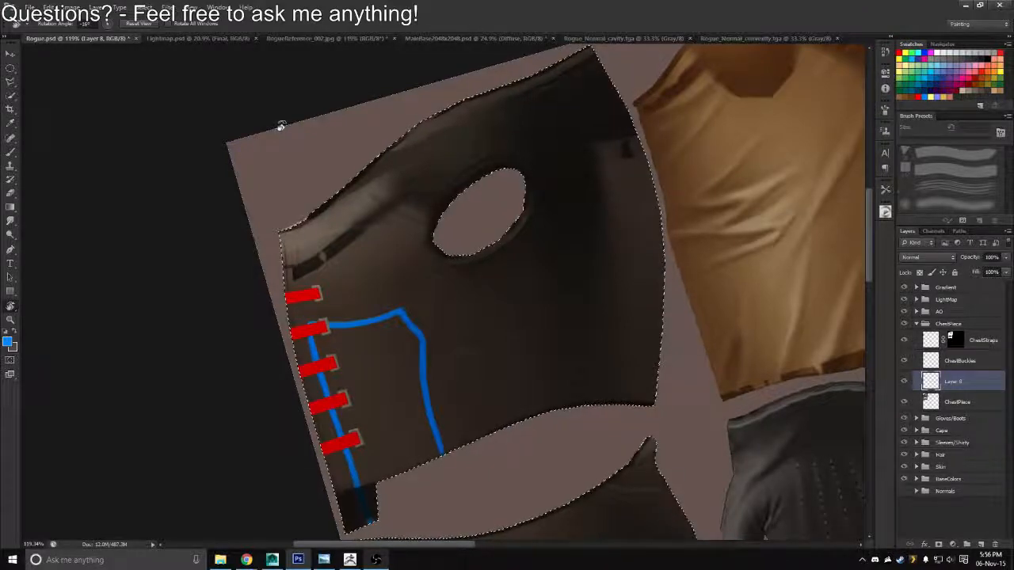
key(z)
mouse_move(381, 269)
mouse_down()
mouse_move(403, 277)
mouse_move(389, 262)
mouse_up()
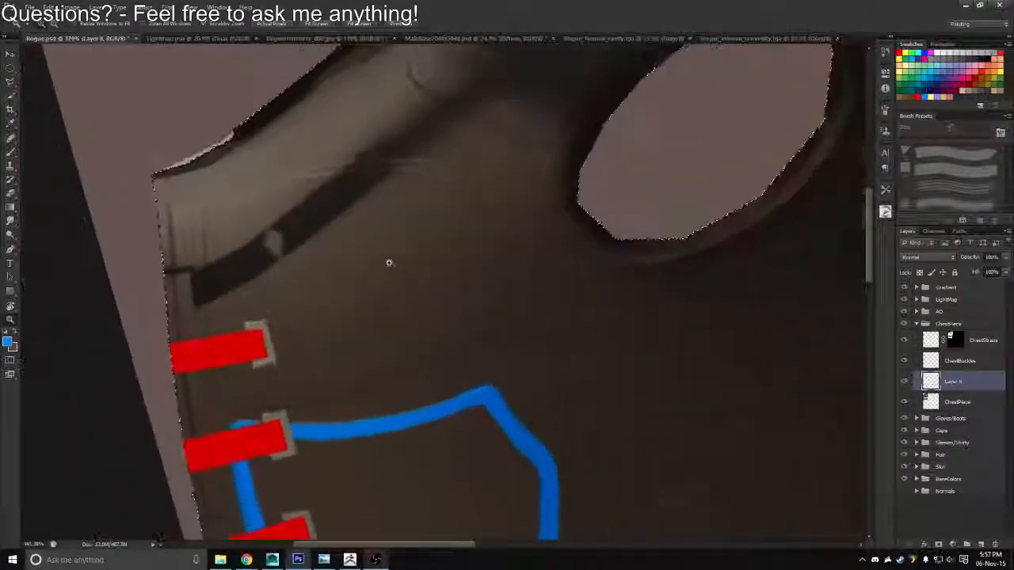
key(b)
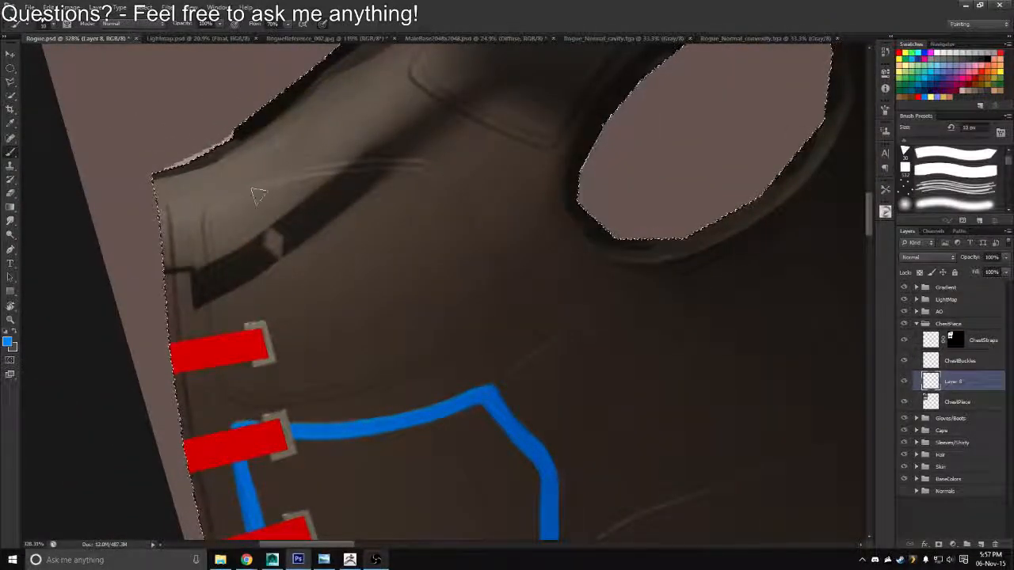
key(r)
drag(511, 140, 412, 130)
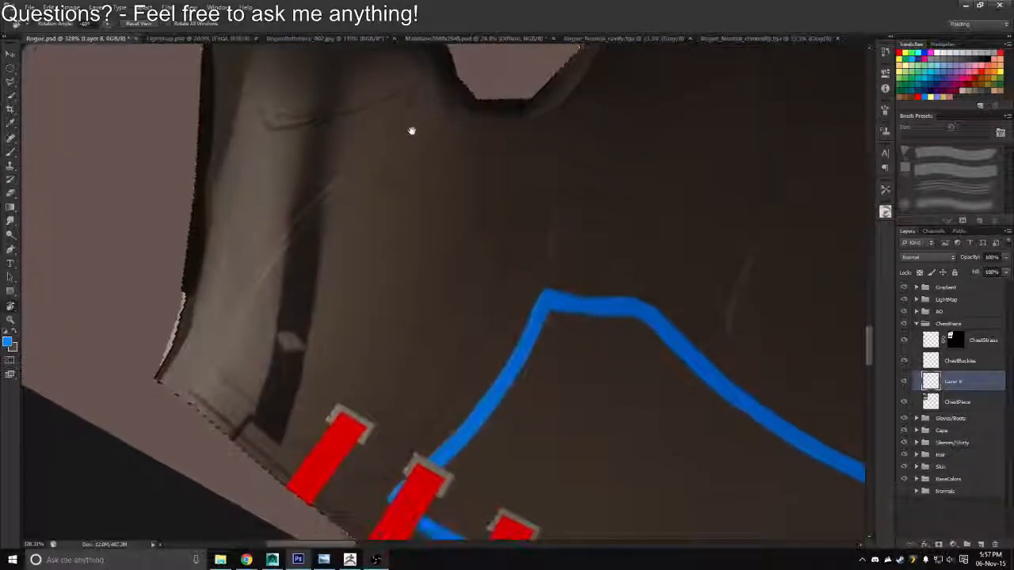
key(b)
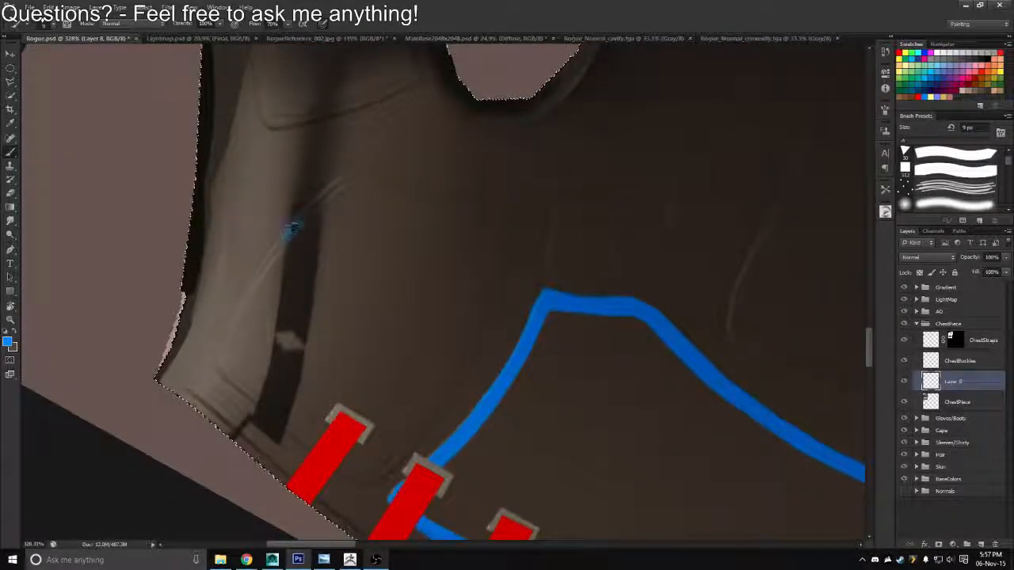
mouse_move(339, 180)
mouse_down()
mouse_move(371, 178)
mouse_move(445, 203)
mouse_up()
drag(496, 237, 499, 245)
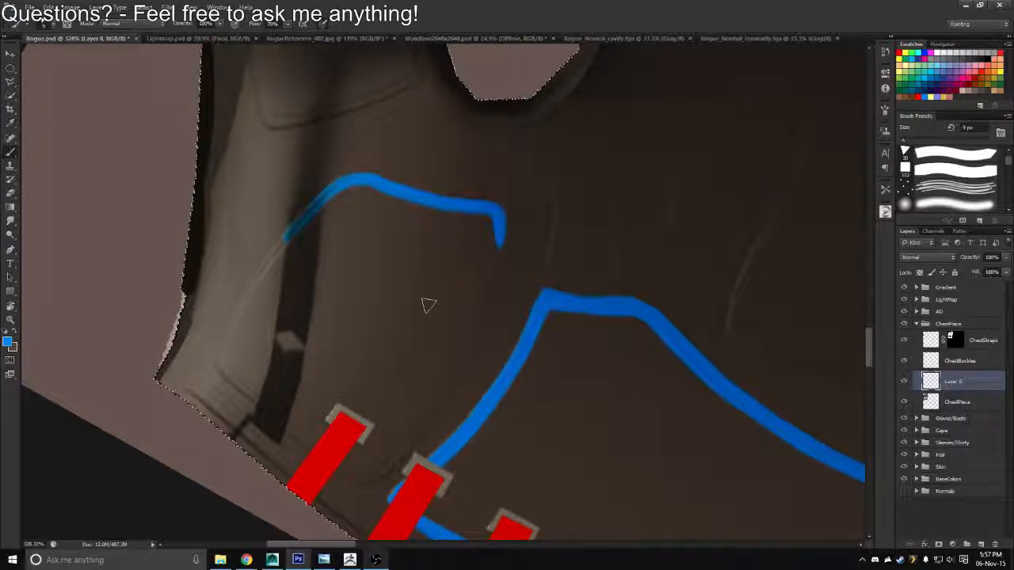
Extend the upper guide line across the dark shoulder strip toward the vest's front edge with a 10 px brush
scroll(398, 293, down, 3)
mouse_move(209, 308)
mouse_down()
mouse_move(214, 260)
mouse_move(254, 193)
mouse_move(321, 127)
mouse_move(365, 118)
mouse_up()
key(e)
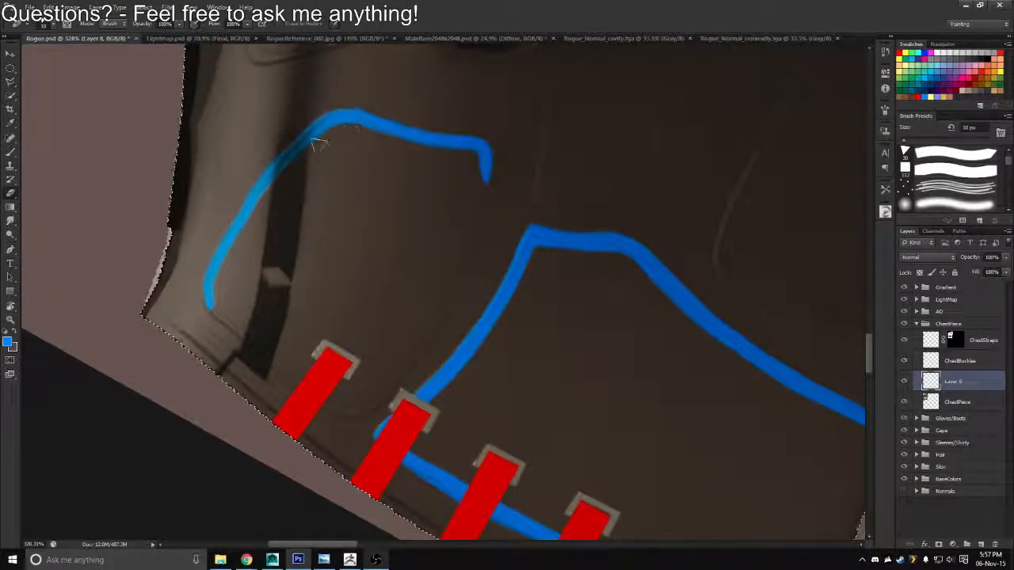
Paint the upper panel's lower edge as a blue curve from its inner corner to between the first two straps, and refine the corner
key(r)
mouse_move(378, 188)
mouse_down()
mouse_move(568, 182)
mouse_move(471, 355)
mouse_move(429, 355)
mouse_up()
drag(464, 281, 453, 261)
key(b)
mouse_move(331, 339)
mouse_down()
mouse_move(353, 296)
mouse_move(404, 258)
mouse_up()
key(ctrl+z)
drag(552, 204, 430, 239)
key(ctrl+z)
mouse_move(521, 210)
mouse_down()
mouse_move(556, 206)
mouse_move(450, 236)
mouse_move(390, 273)
mouse_up()
mouse_move(346, 312)
mouse_down()
mouse_move(327, 343)
mouse_move(436, 255)
mouse_move(519, 218)
mouse_move(480, 245)
mouse_up()
key(e)
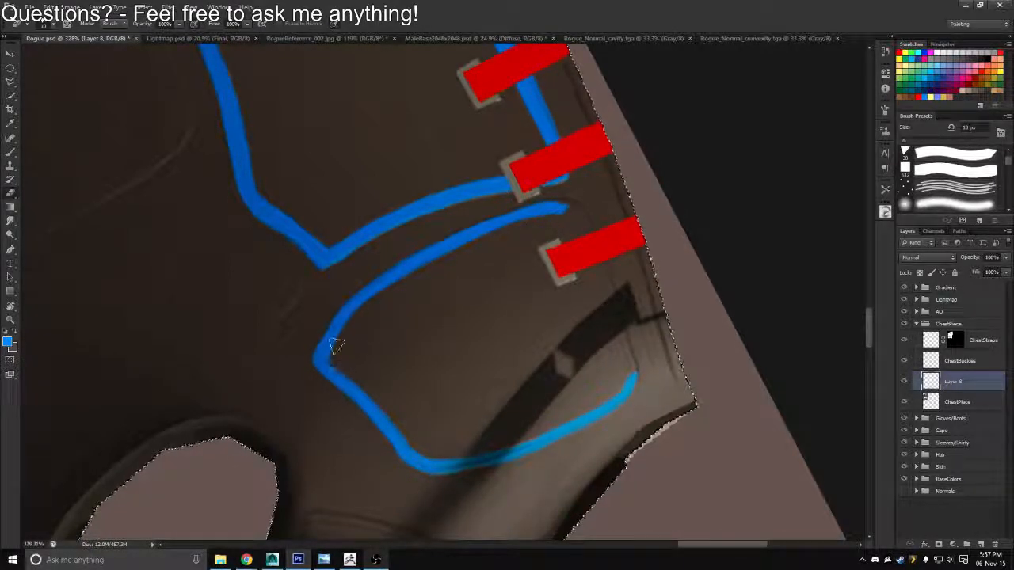
key(r)
drag(335, 346, 319, 318)
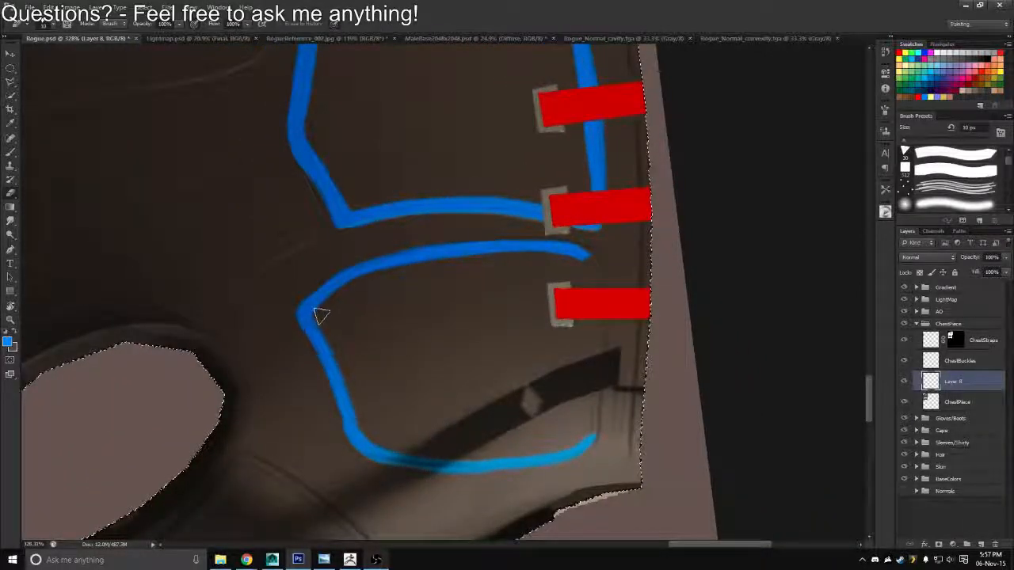
Close the upper panel's outline with a blue front edge running across the dark strip and behind the first strap to its lower edge
key(r)
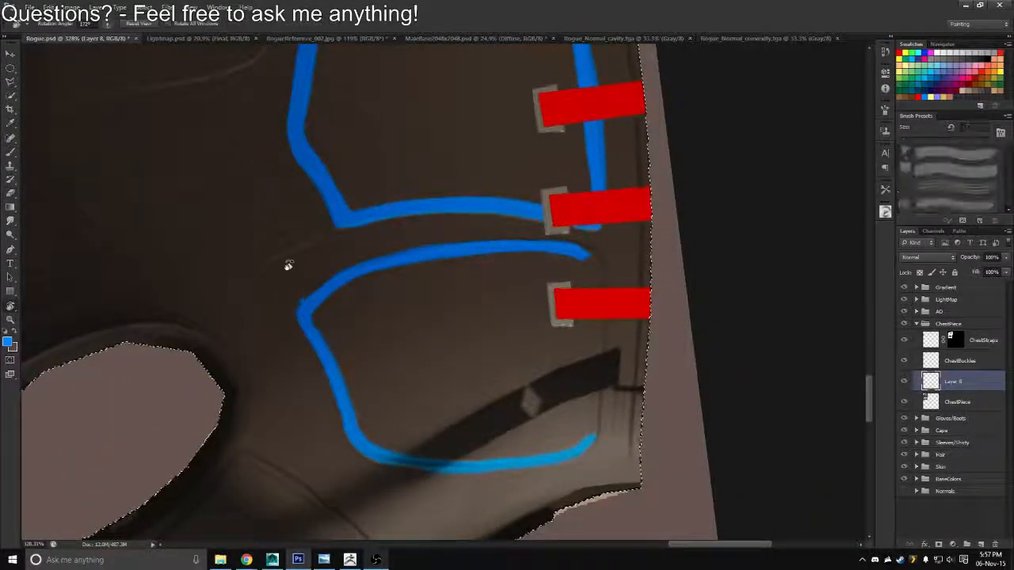
mouse_move(288, 265)
mouse_down()
mouse_move(446, 287)
mouse_move(395, 163)
mouse_up()
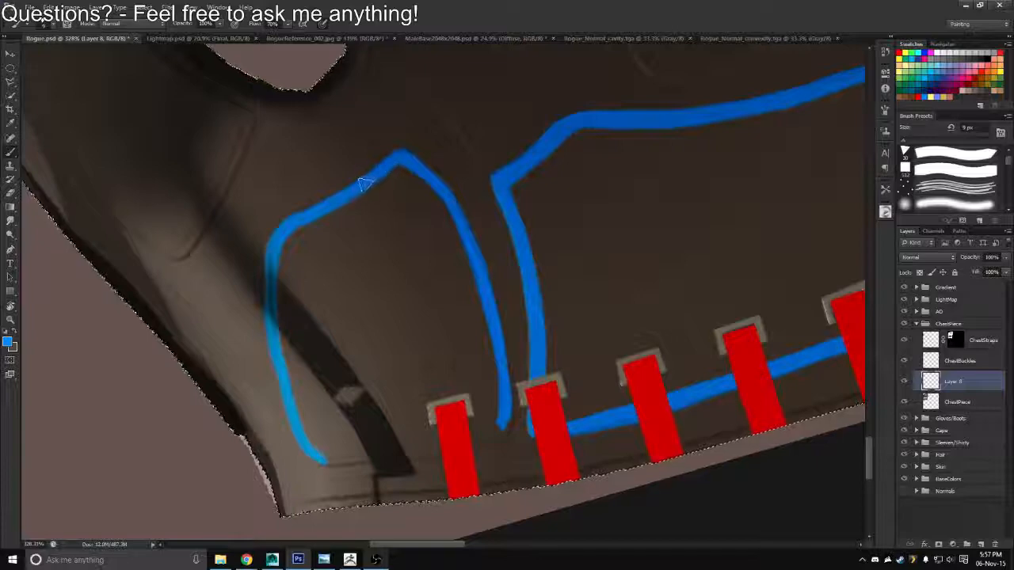
drag(364, 204, 468, 165)
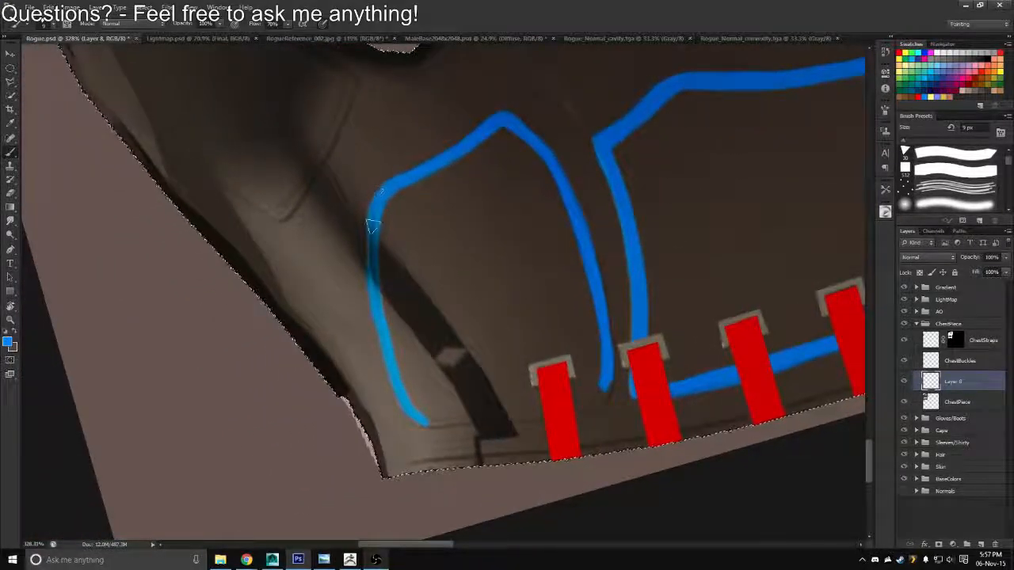
key(r)
mouse_move(355, 226)
mouse_down()
mouse_move(611, 195)
mouse_move(614, 206)
mouse_up()
key(b)
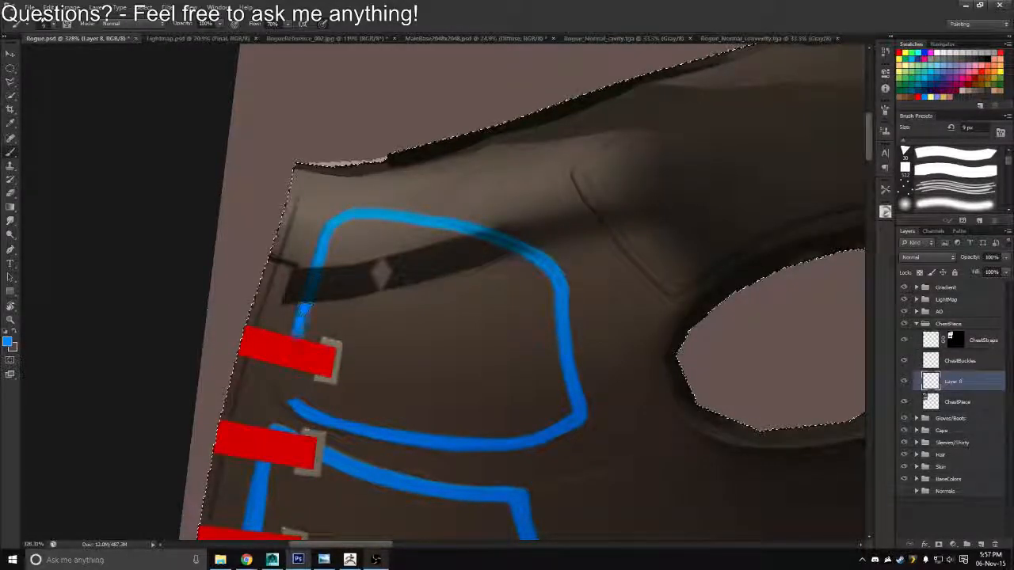
key(r)
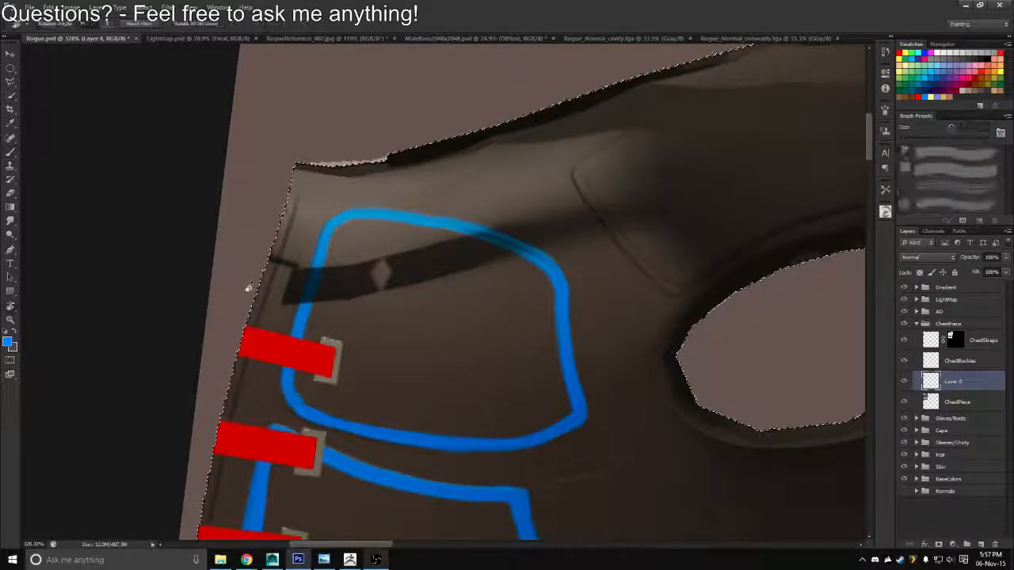
drag(249, 284, 317, 118)
key(b)
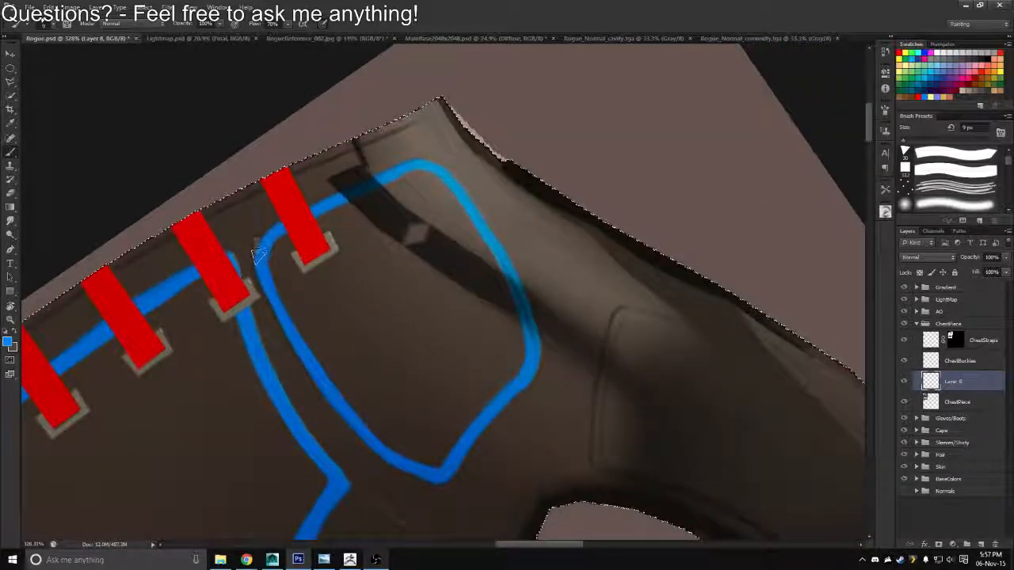
Clean up the closed upper panel's blue outline near the first strap and at its inner lower corner with the eraser and brush
key(e)
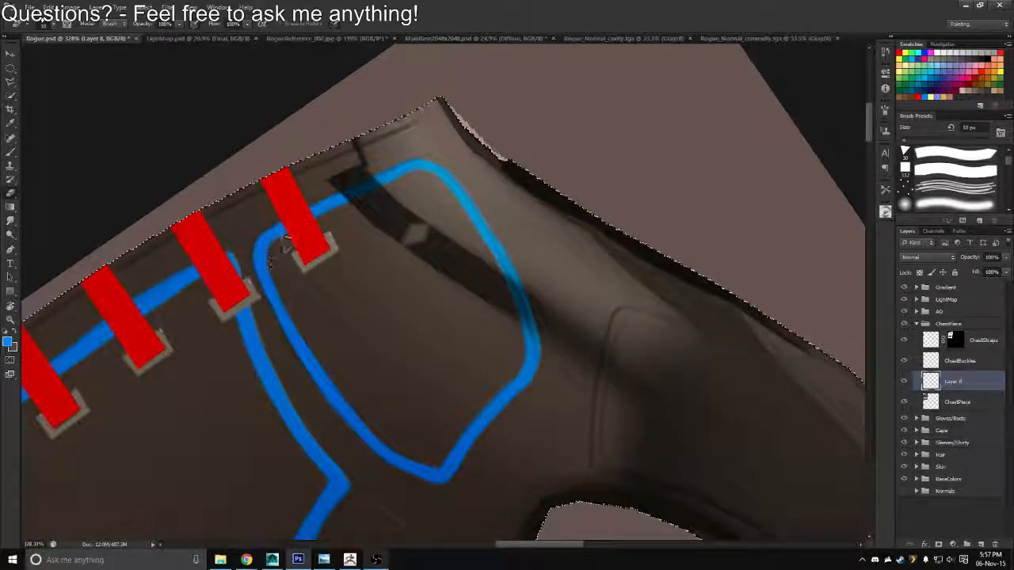
key(z)
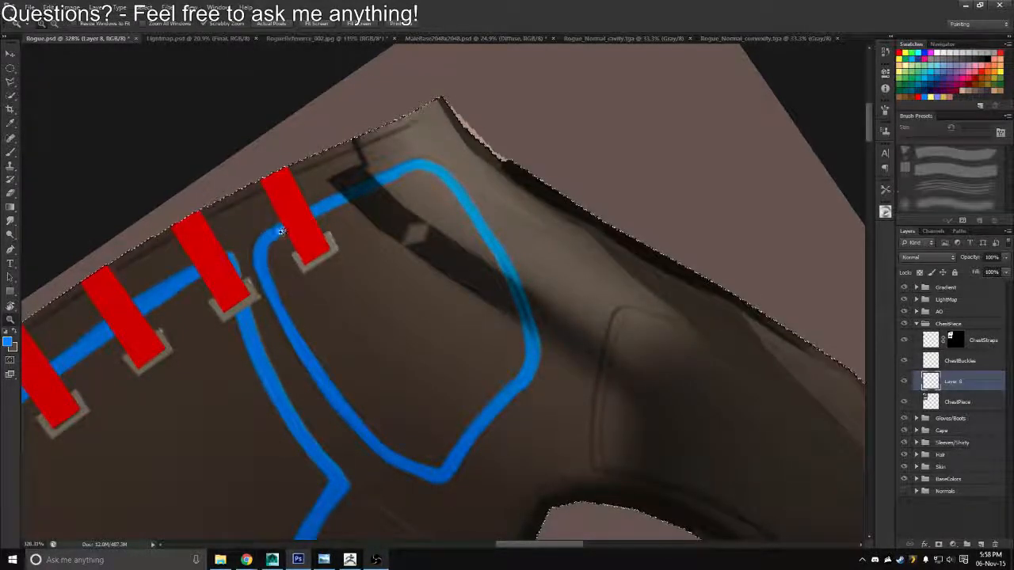
drag(280, 230, 269, 229)
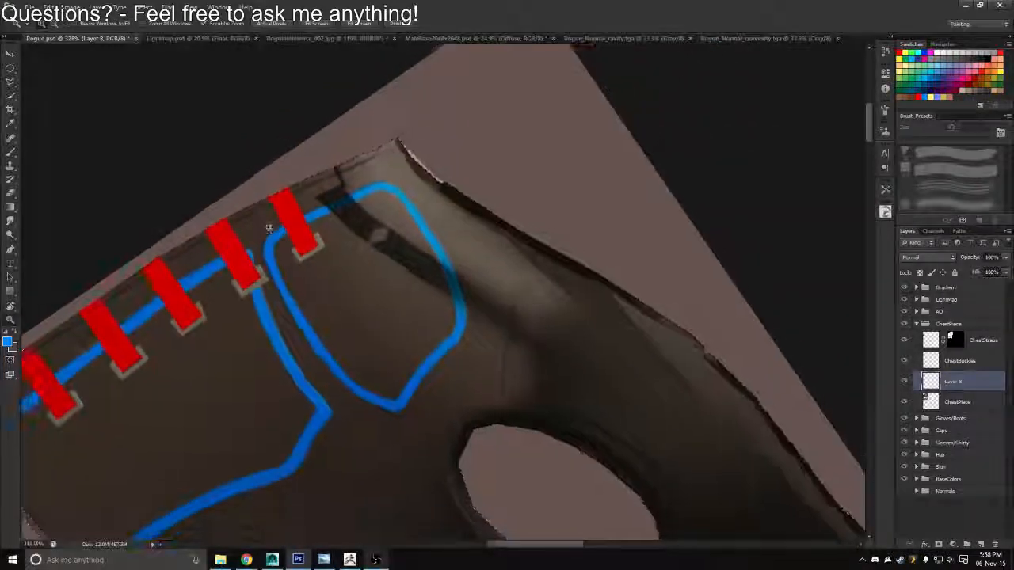
key(r)
drag(551, 190, 428, 136)
key(z)
mouse_move(501, 230)
mouse_down()
mouse_move(470, 223)
mouse_move(516, 228)
mouse_up()
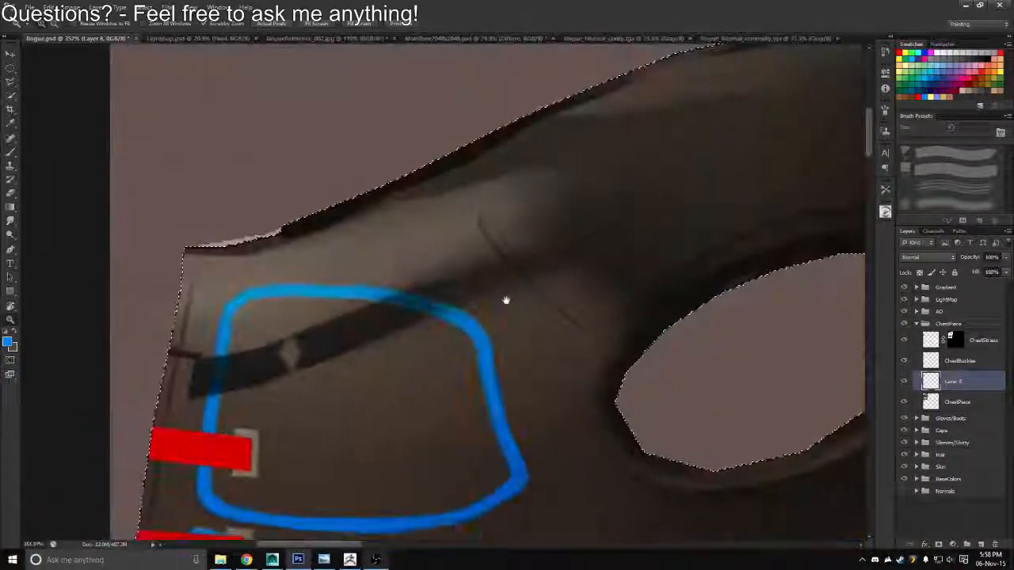
drag(506, 300, 537, 192)
key(b)
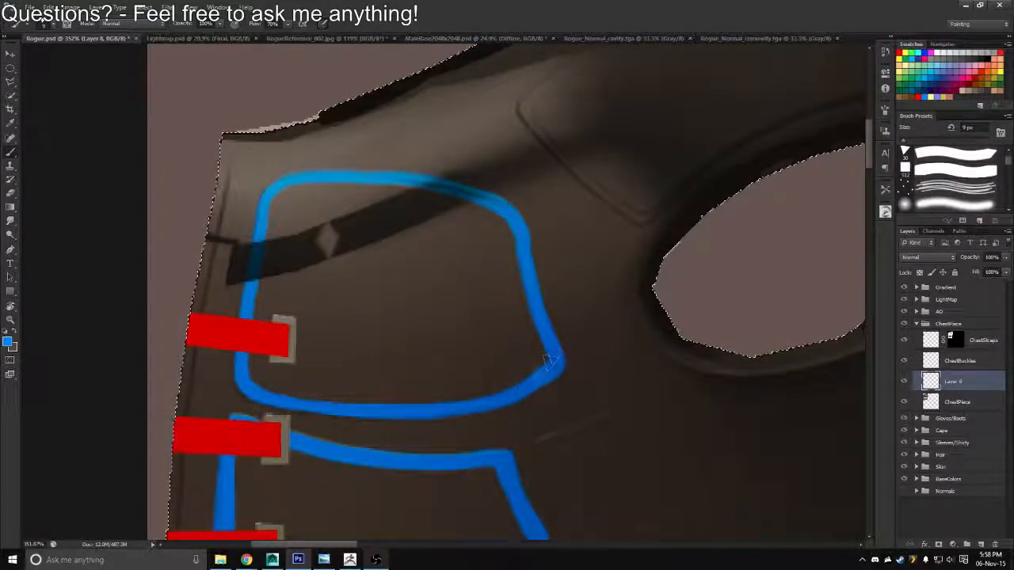
key(e)
scroll(547, 356, down, 1)
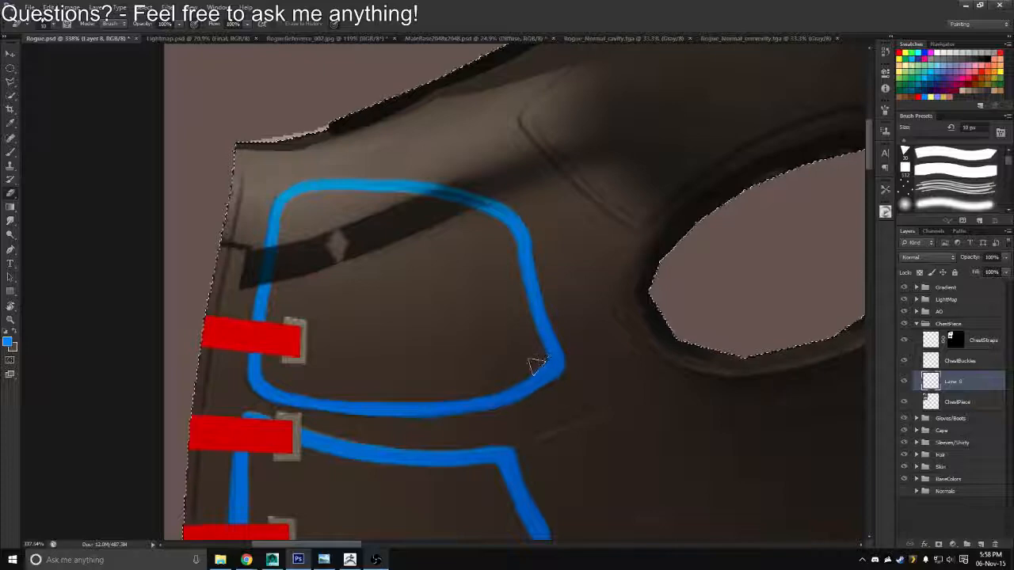
Paint a small elongated panel outline in blue with a 9 px brush, between the lower panel's upper corner and the armhole
key(z)
drag(535, 358, 487, 337)
drag(536, 313, 580, 186)
key(x)
drag(462, 313, 480, 307)
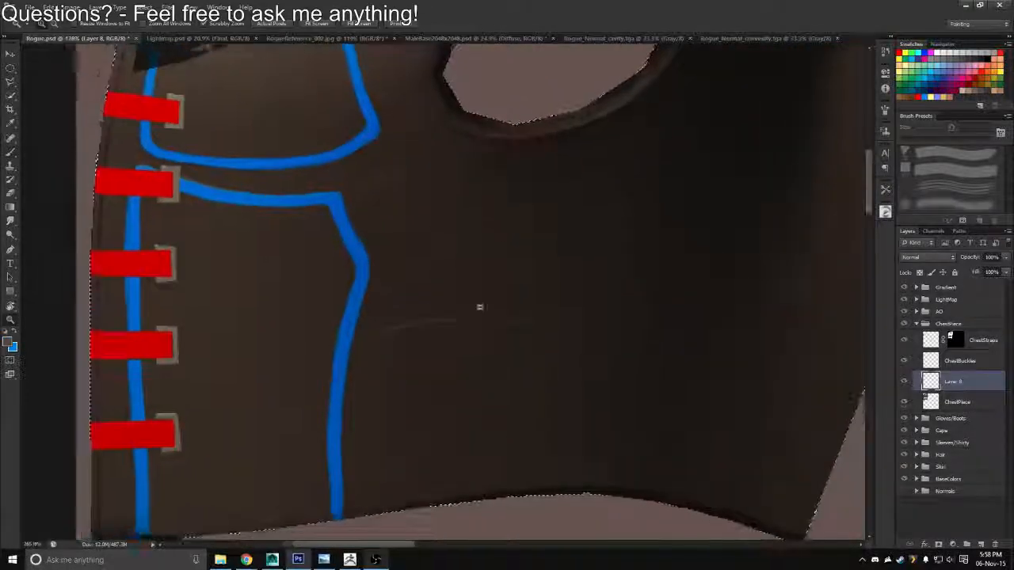
key(b)
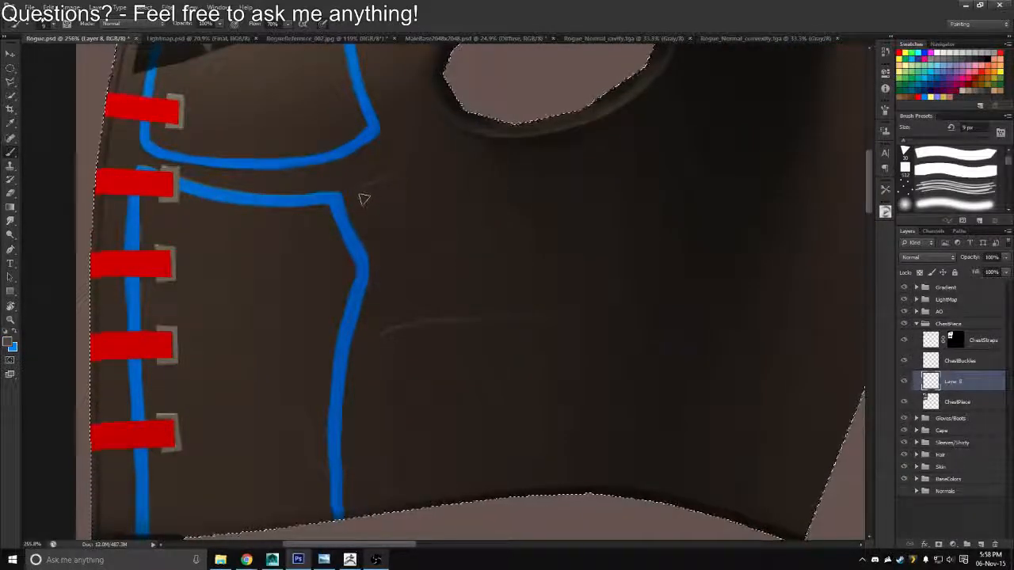
key(x)
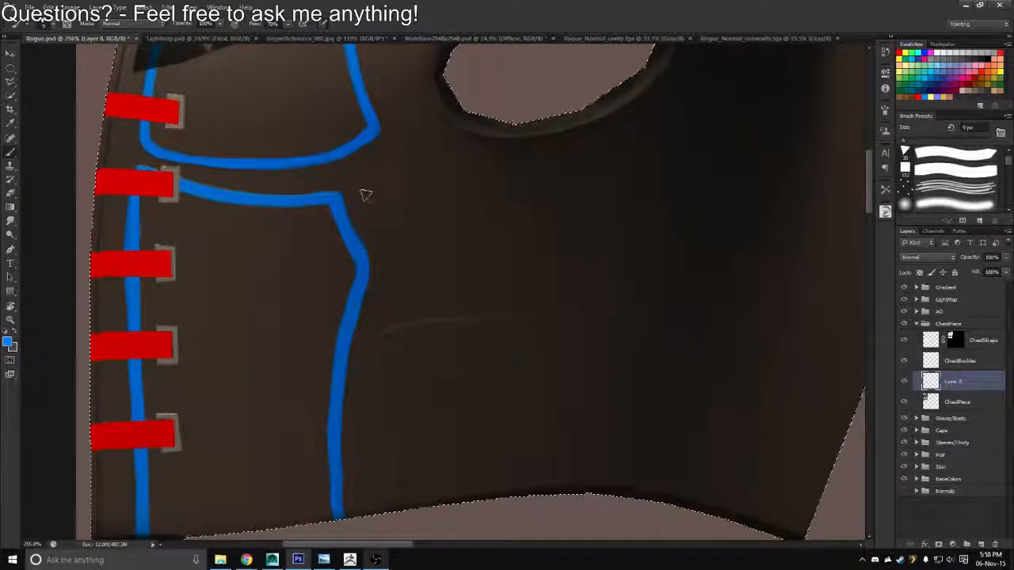
drag(360, 202, 376, 186)
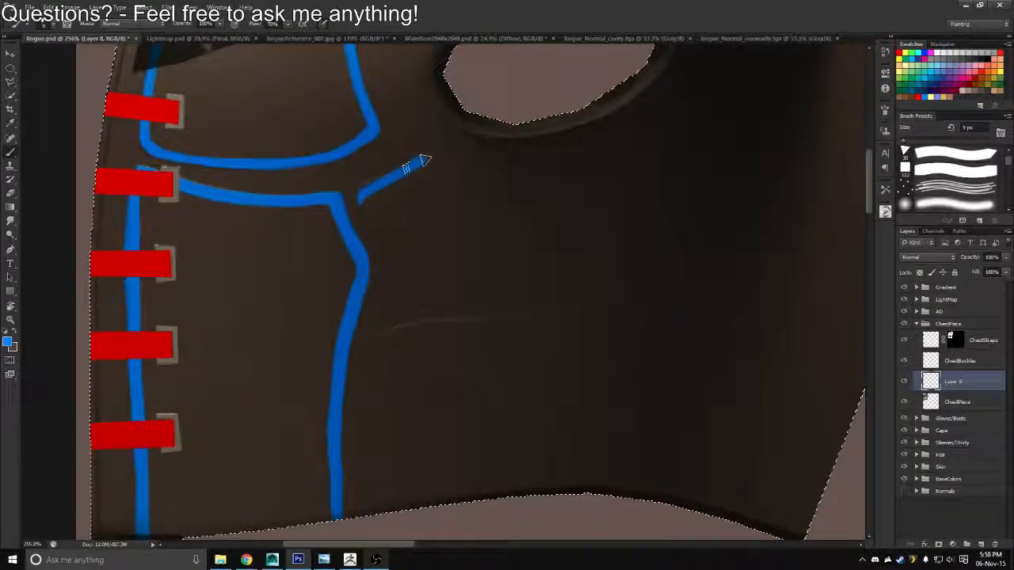
key(ctrl+z)
drag(385, 236, 406, 222)
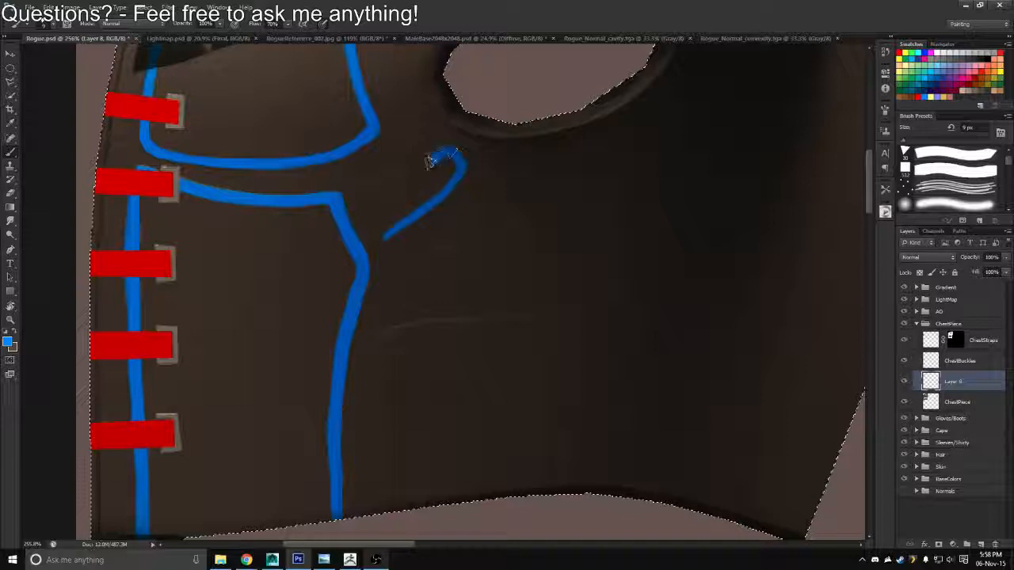
drag(428, 161, 378, 184)
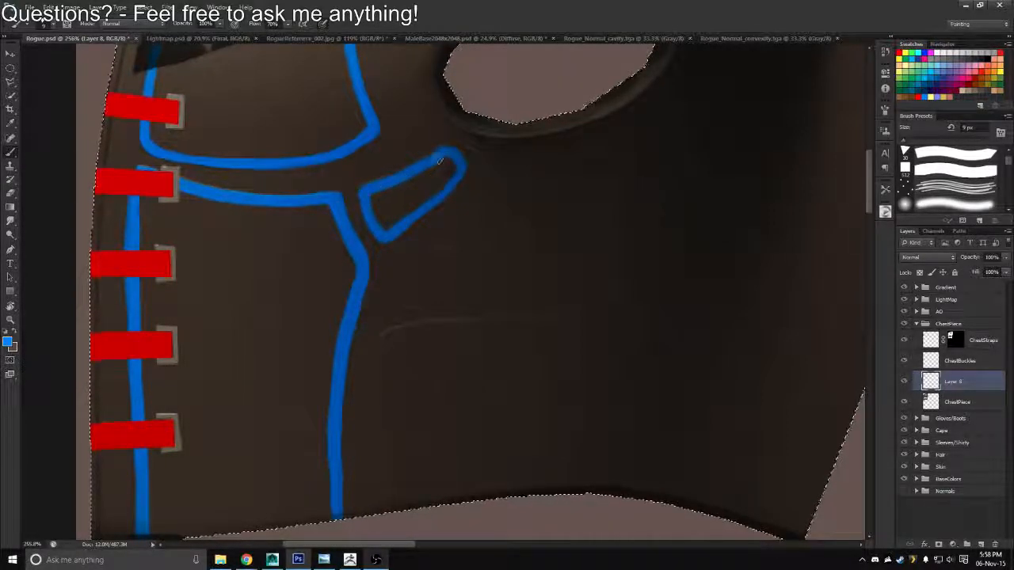
Even out the small panel's blue outline and sharpen its corners with a 9 px brush and a 10 px eraser
key(bracketright)
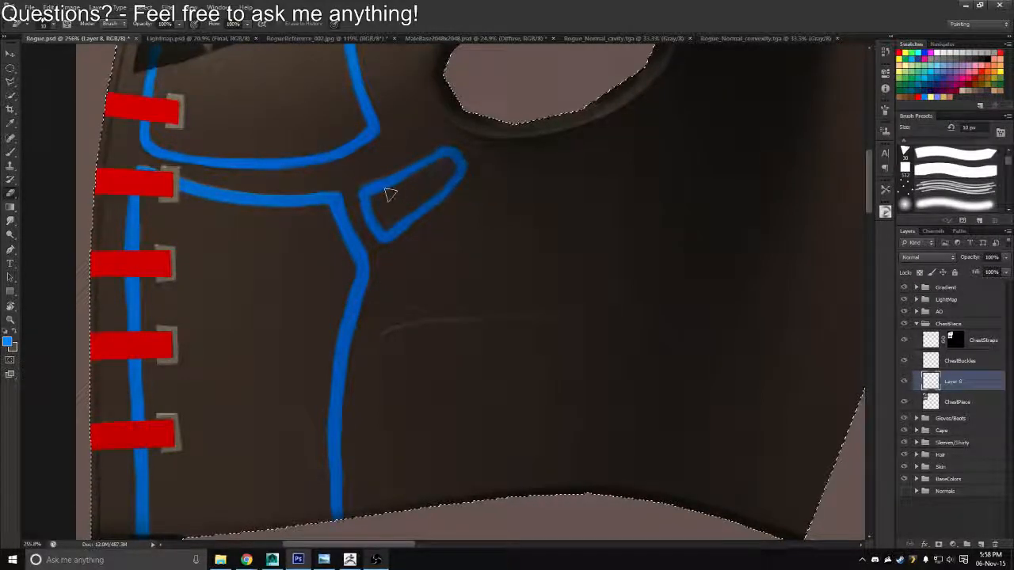
key(b)
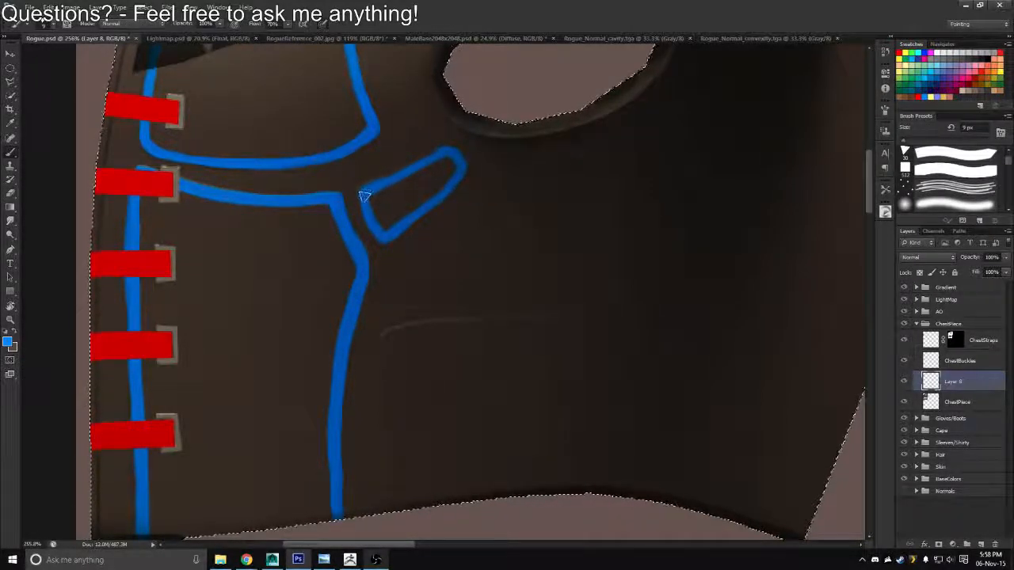
key(bracketleft)
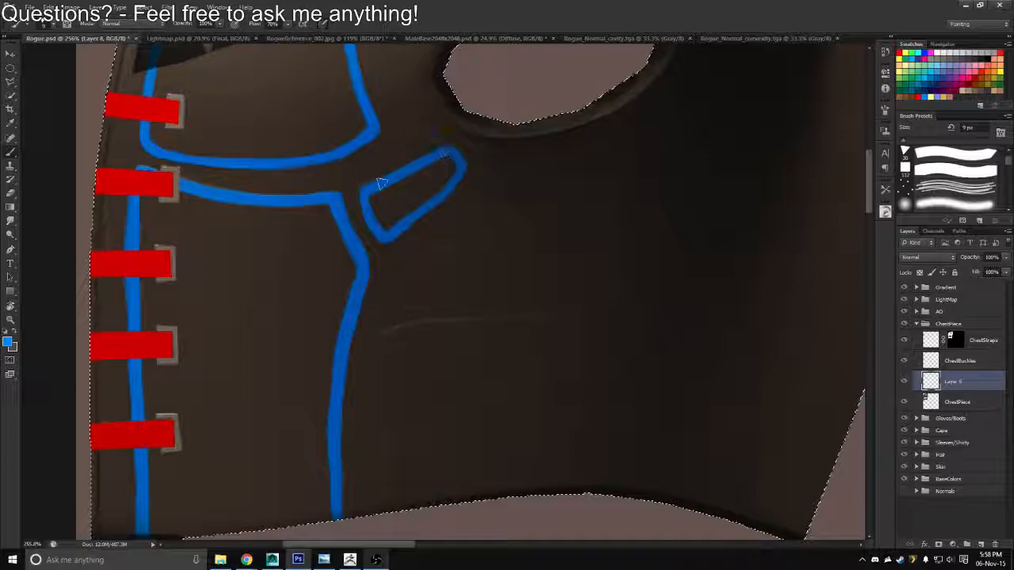
mouse_move(362, 198)
mouse_down()
mouse_move(305, 175)
mouse_move(366, 213)
mouse_up()
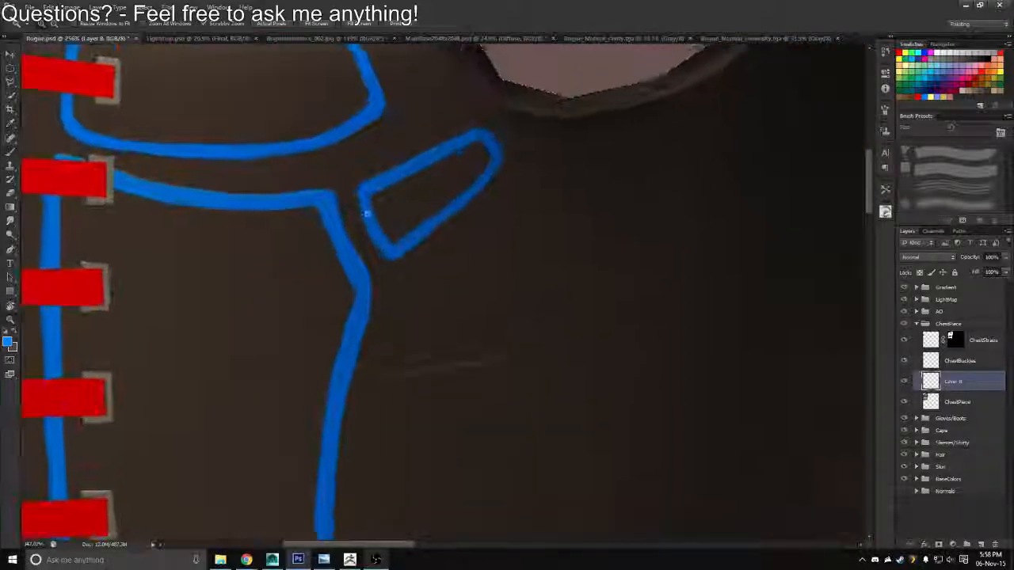
key(b)
drag(486, 188, 497, 161)
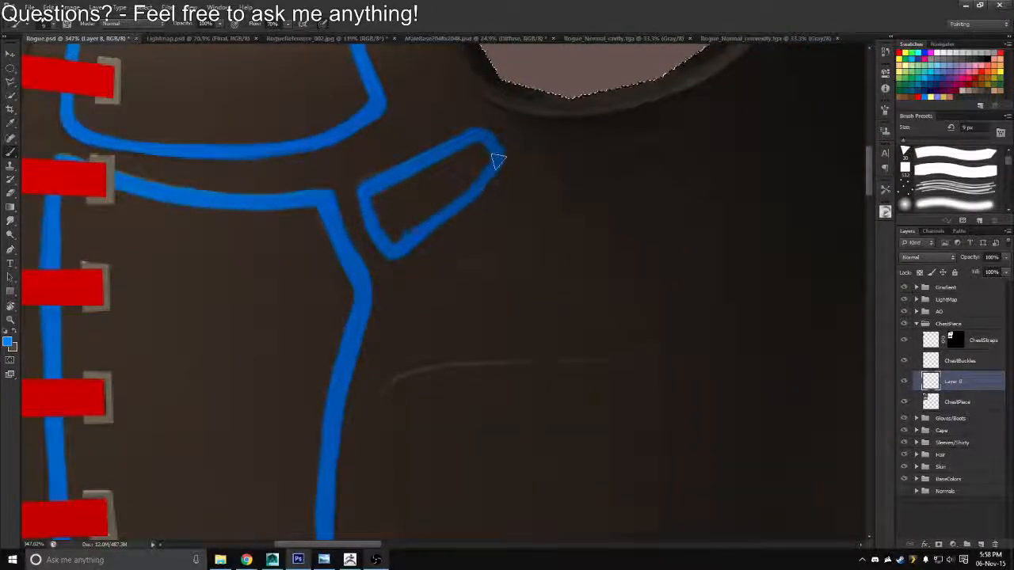
key(bracketright)
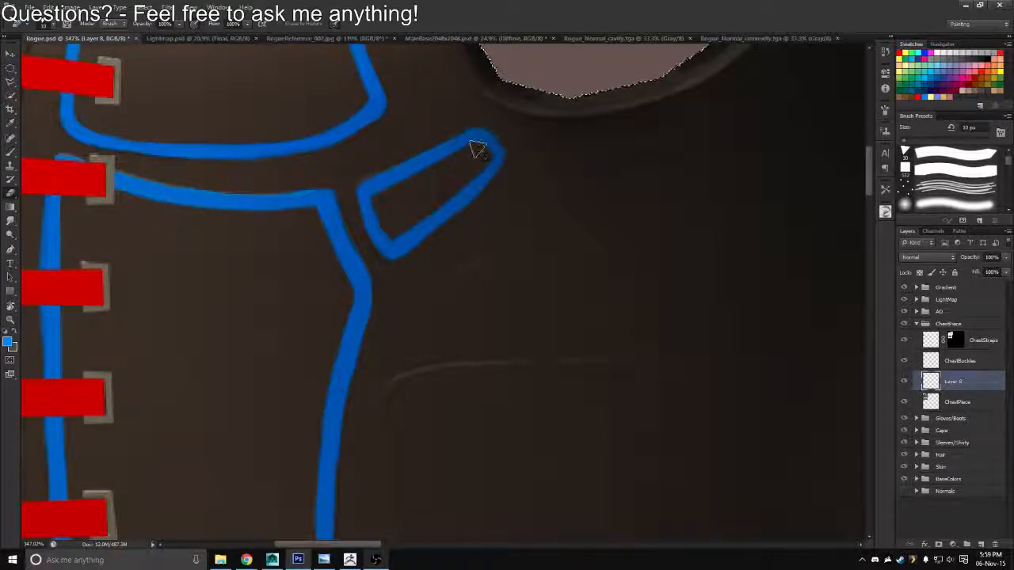
key(b)
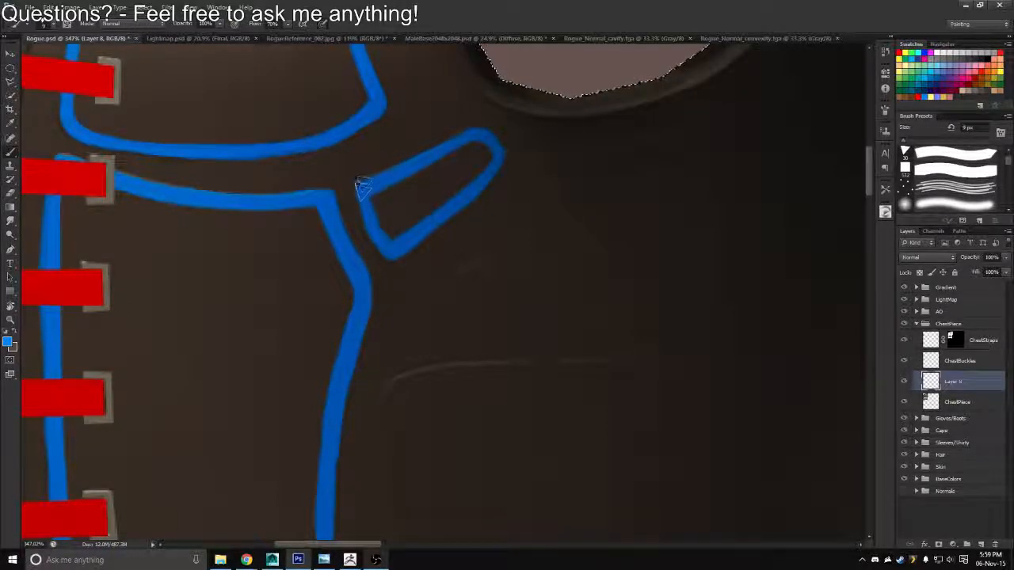
Move the Normals group to the top of the layer stack and place the blue outline layer above it
key(z)
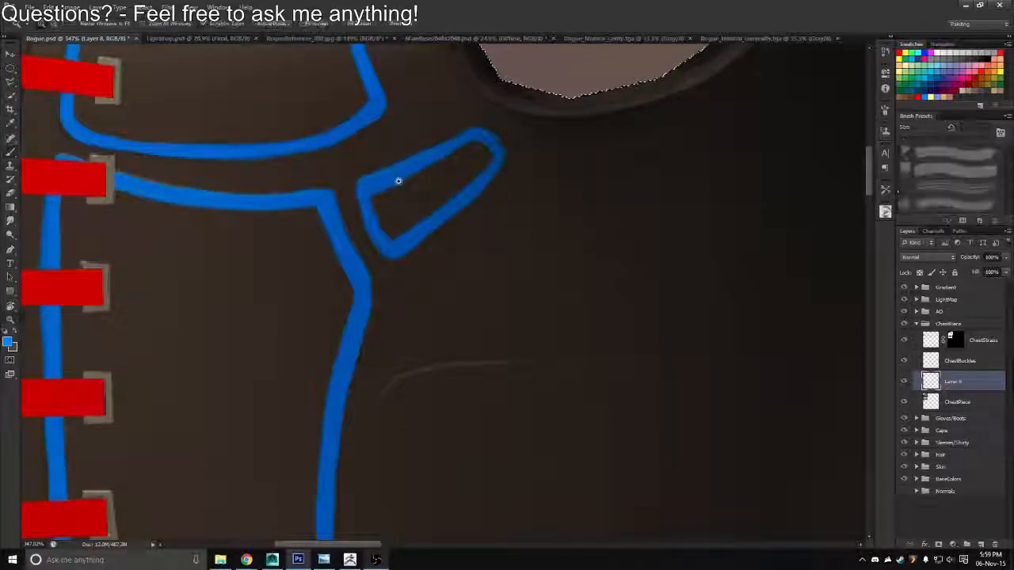
drag(398, 177, 351, 162)
drag(343, 159, 333, 156)
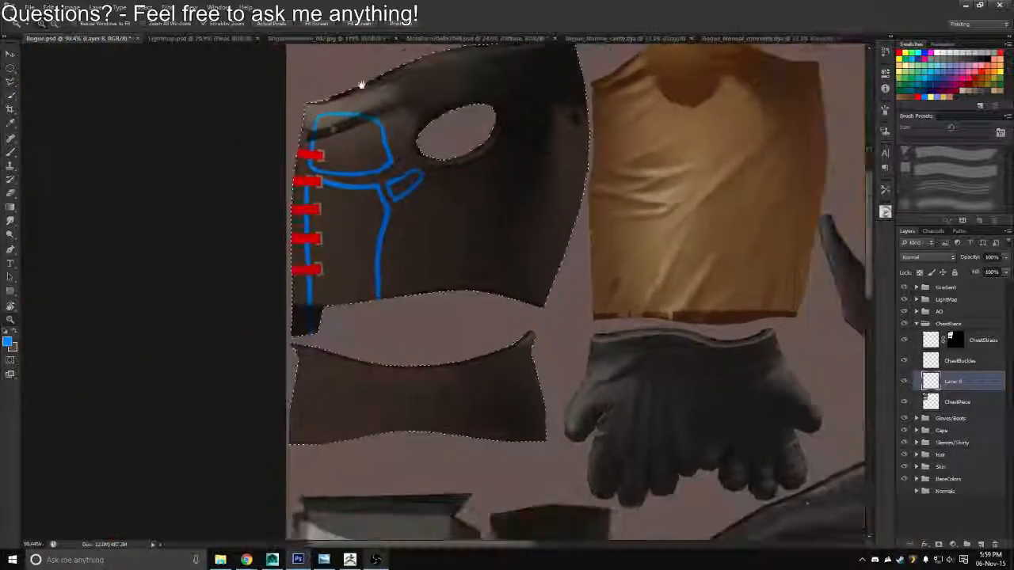
drag(461, 158, 337, 206)
drag(365, 293, 416, 292)
drag(369, 317, 507, 248)
drag(343, 320, 480, 246)
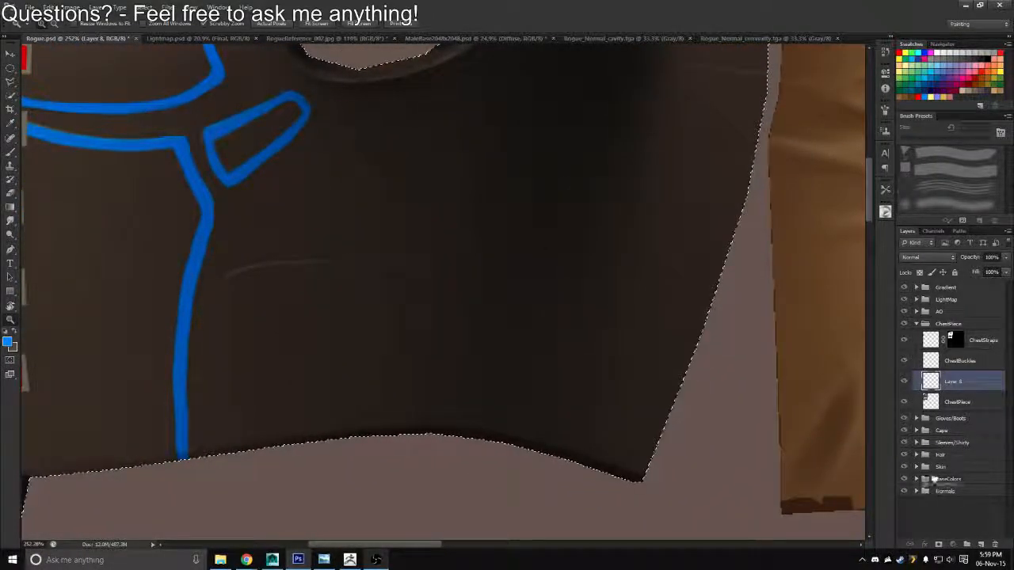
drag(942, 280, 942, 283)
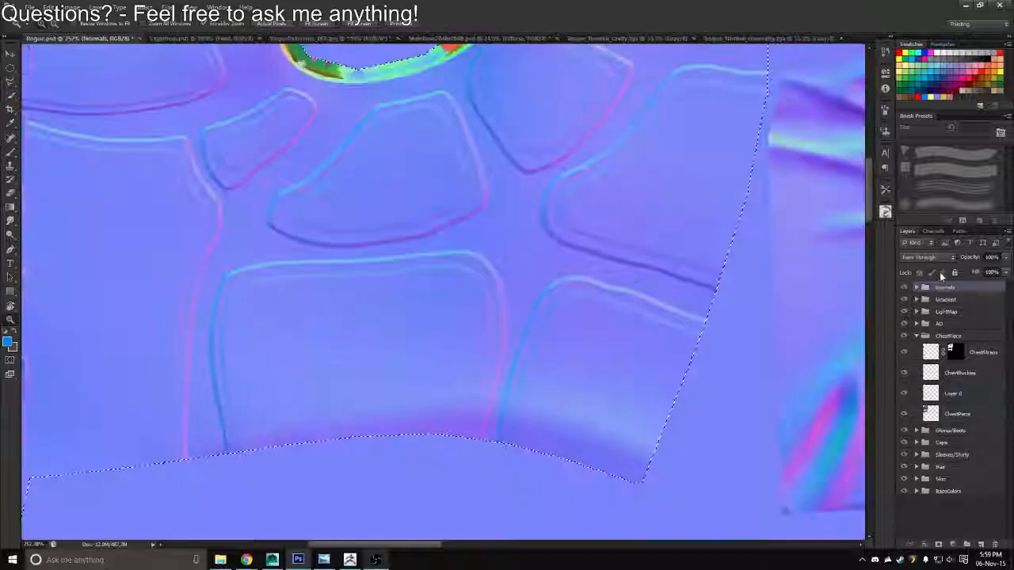
drag(944, 320, 945, 292)
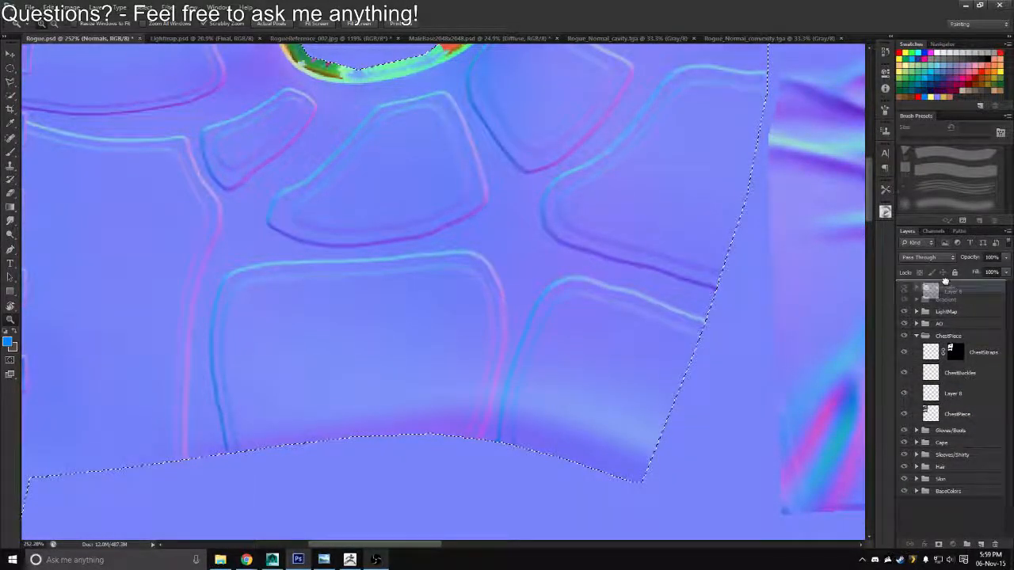
Paint the slanted edge of the panel below the armhole in blue with a 10 px brush, tracing the normal map down to its pointed corner
drag(373, 187, 381, 222)
key(b)
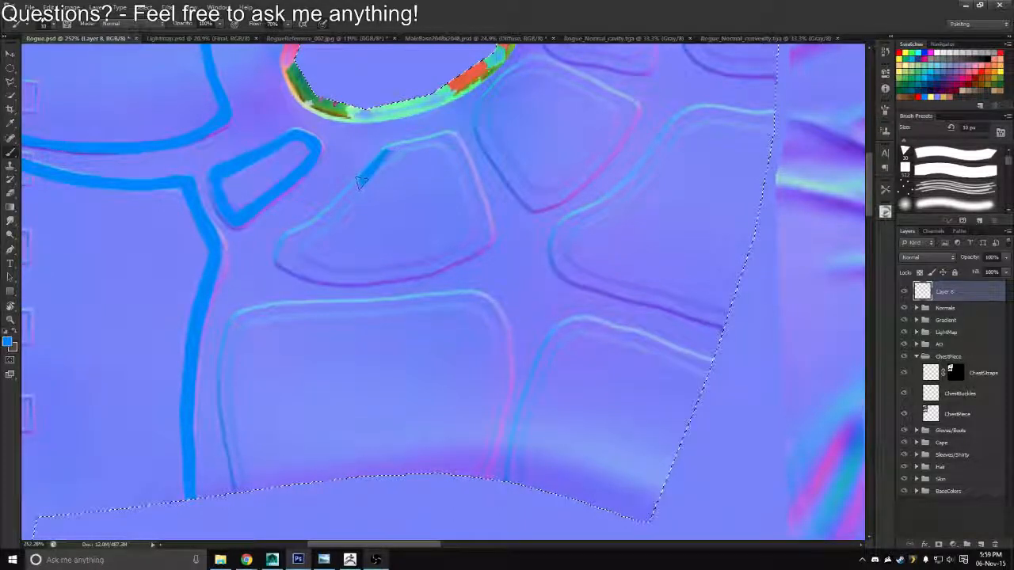
drag(360, 181, 338, 207)
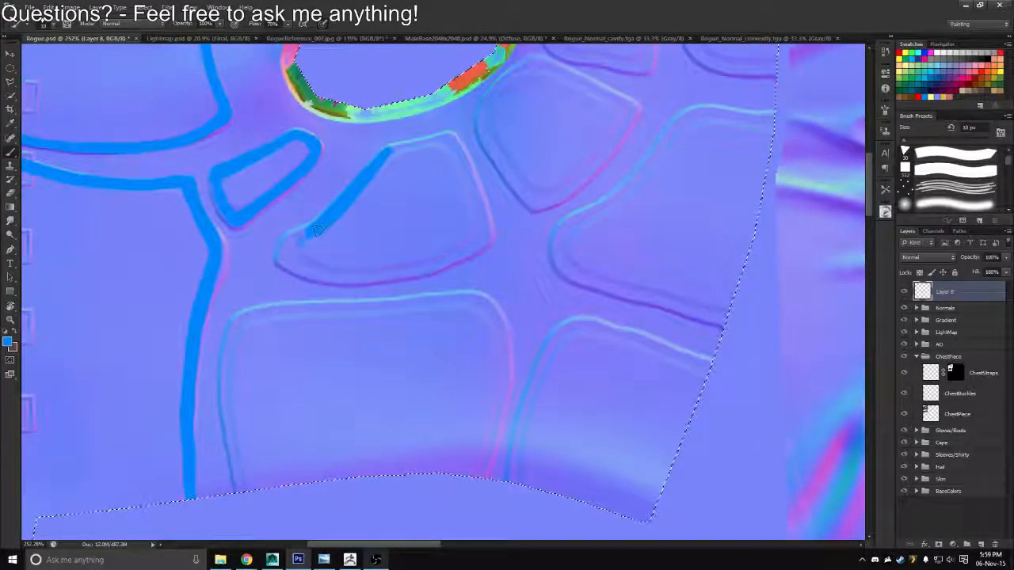
drag(316, 230, 282, 257)
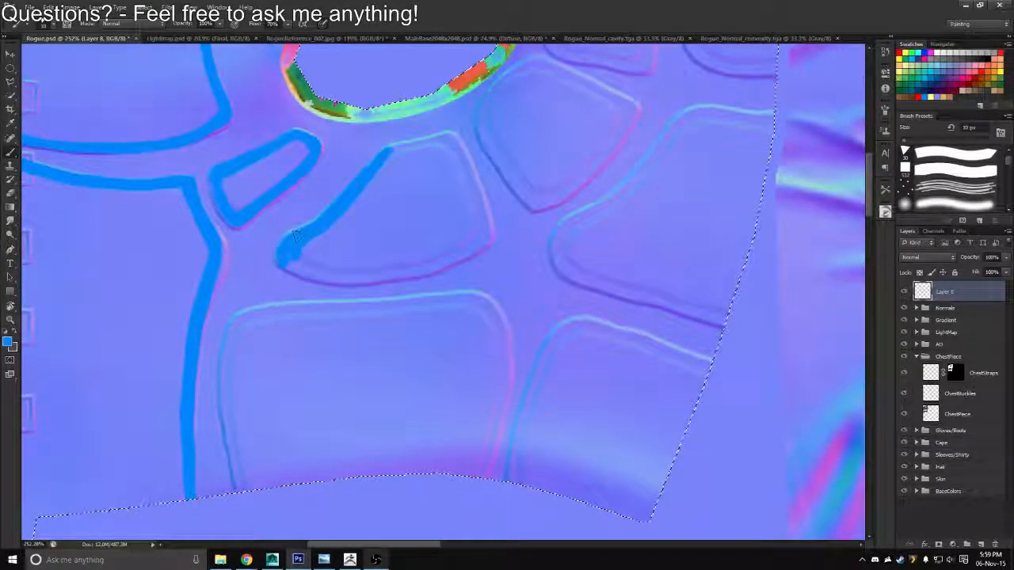
Paint the curved lower edge of the panel below the armhole in blue with a 10 px brush, continuing around its outer corner
key(r)
mouse_move(267, 215)
mouse_down()
mouse_move(527, 220)
mouse_move(505, 229)
mouse_move(475, 187)
mouse_up()
key(b)
mouse_move(406, 279)
mouse_down()
mouse_move(461, 211)
mouse_move(523, 185)
mouse_up()
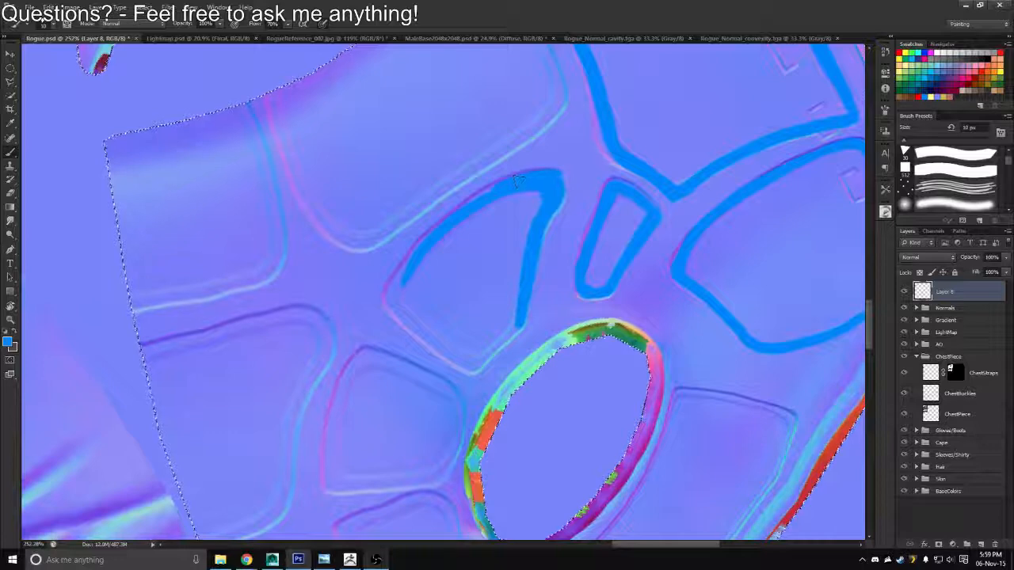
key(r)
drag(418, 229, 499, 186)
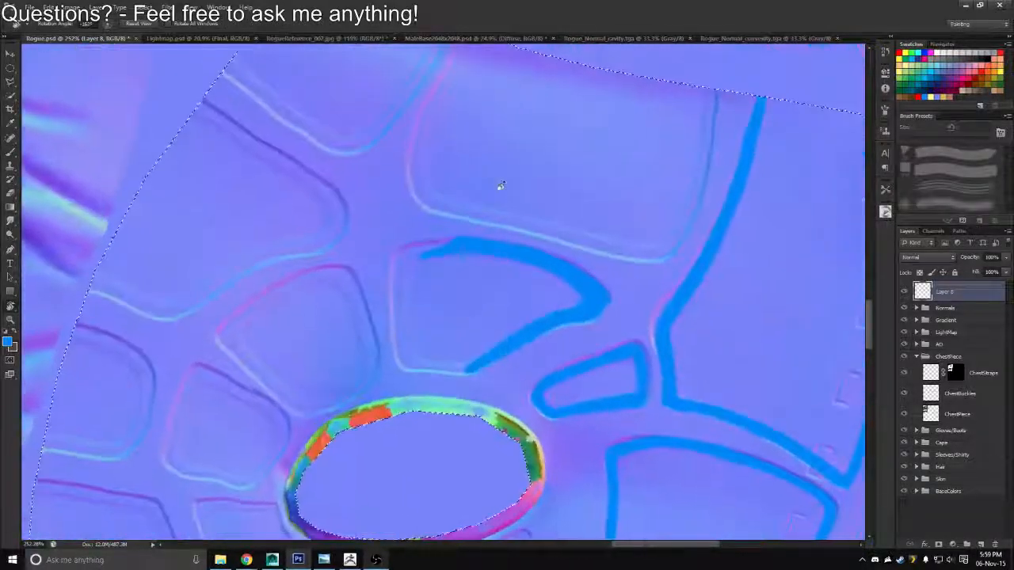
mouse_move(396, 261)
mouse_down()
mouse_move(395, 279)
mouse_move(398, 270)
mouse_up()
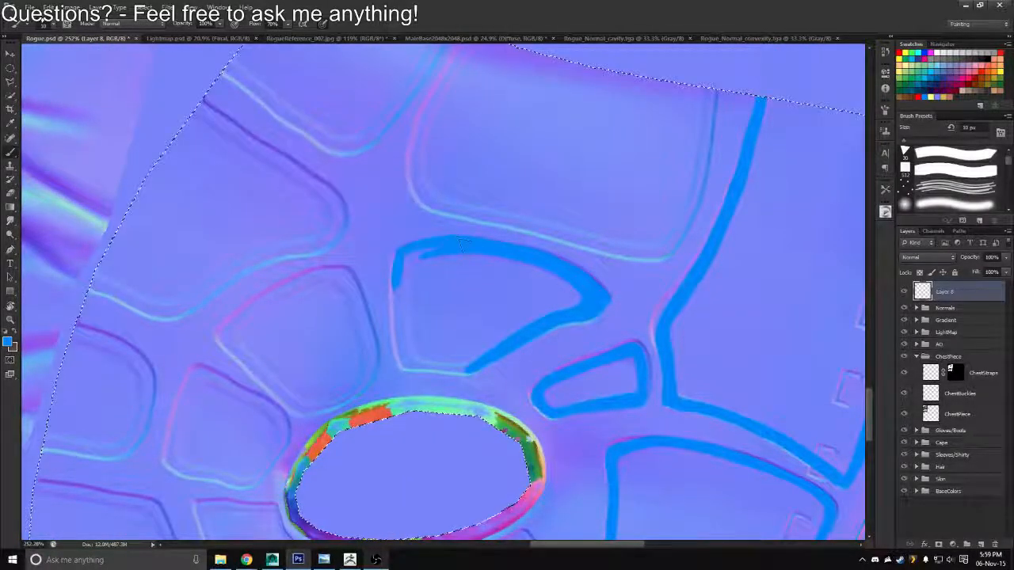
Clean up the blue stroke along the panel's curved lower edge and fill the notch at its outer corner
key(e)
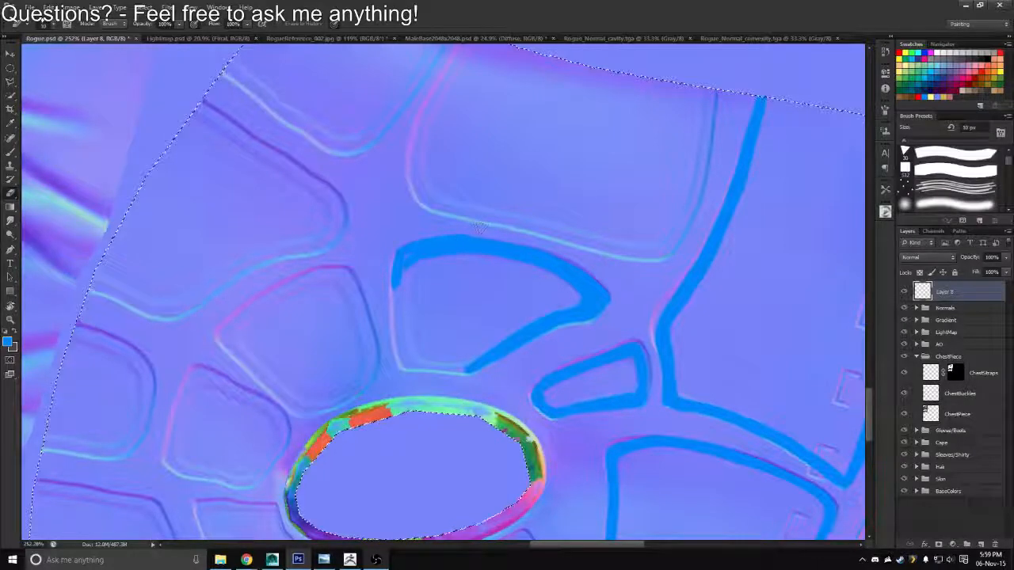
key(XF86AudioLowerVolume)
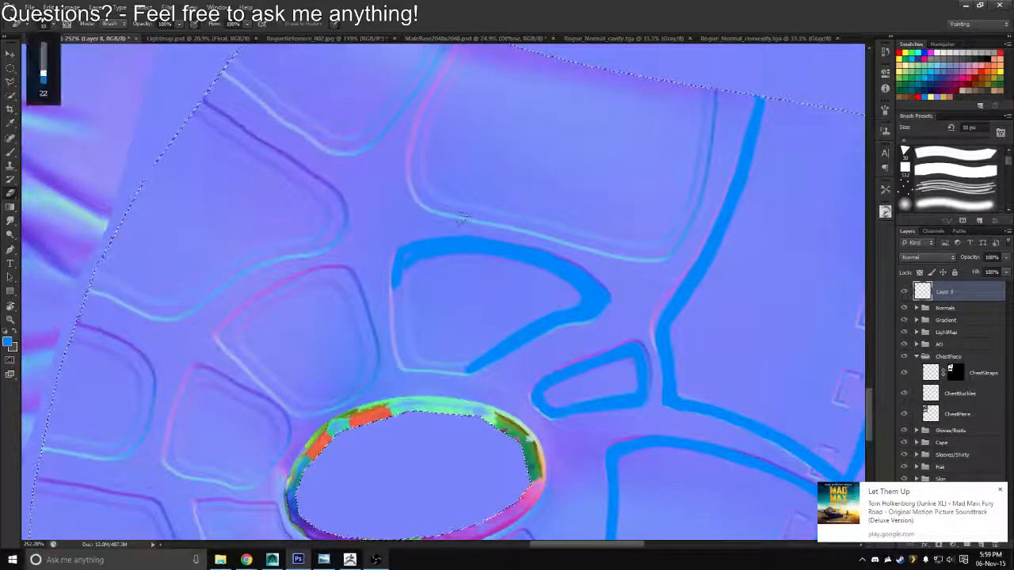
key(r)
mouse_move(412, 205)
mouse_down()
mouse_move(428, 230)
mouse_move(407, 244)
mouse_up()
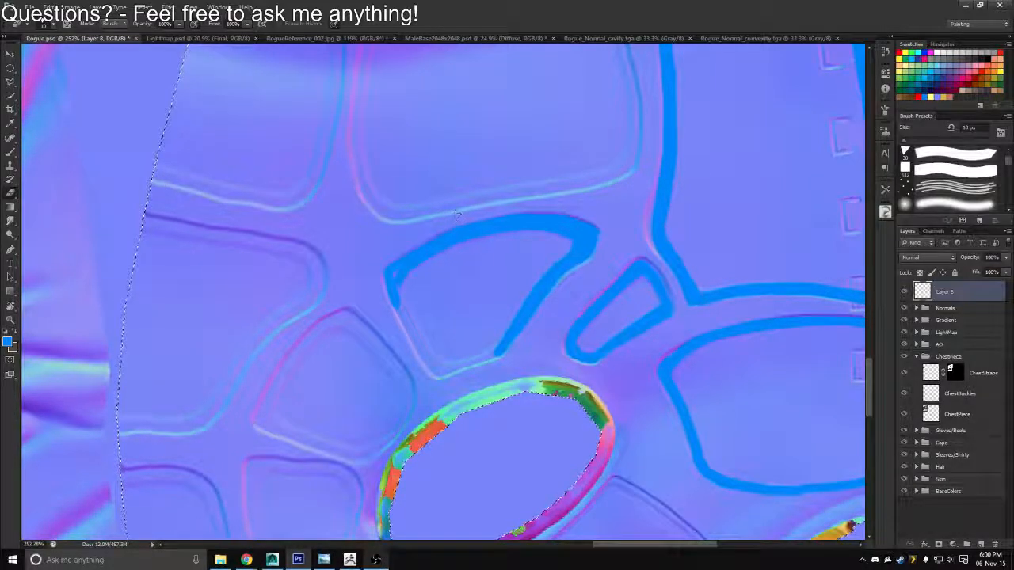
key(b)
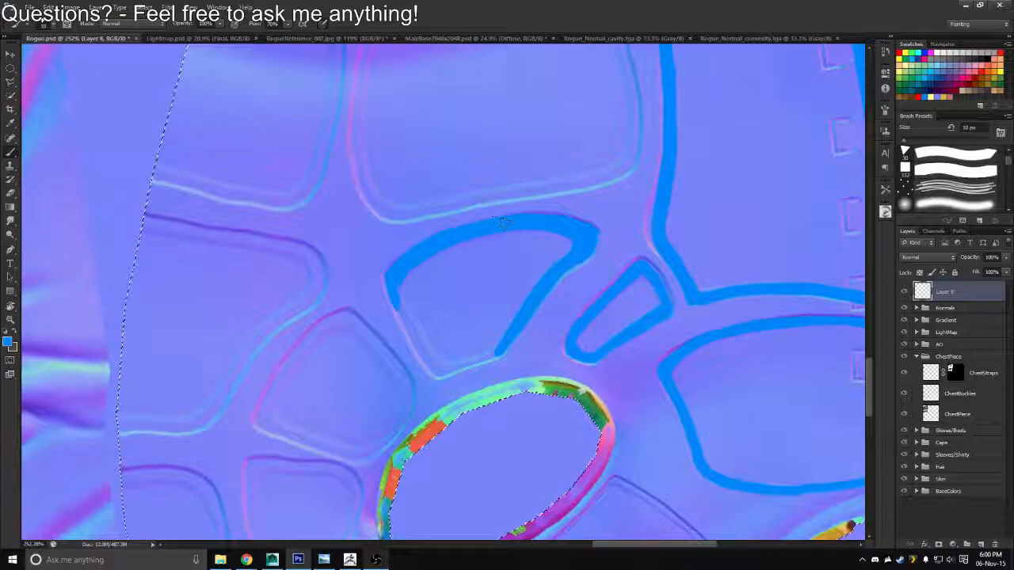
Extend the panel's blue outline along the side facing the armhole up to its upper corner with a 10 px brush
key(r)
mouse_move(426, 235)
mouse_down()
mouse_move(458, 238)
mouse_move(498, 299)
mouse_move(480, 324)
mouse_up()
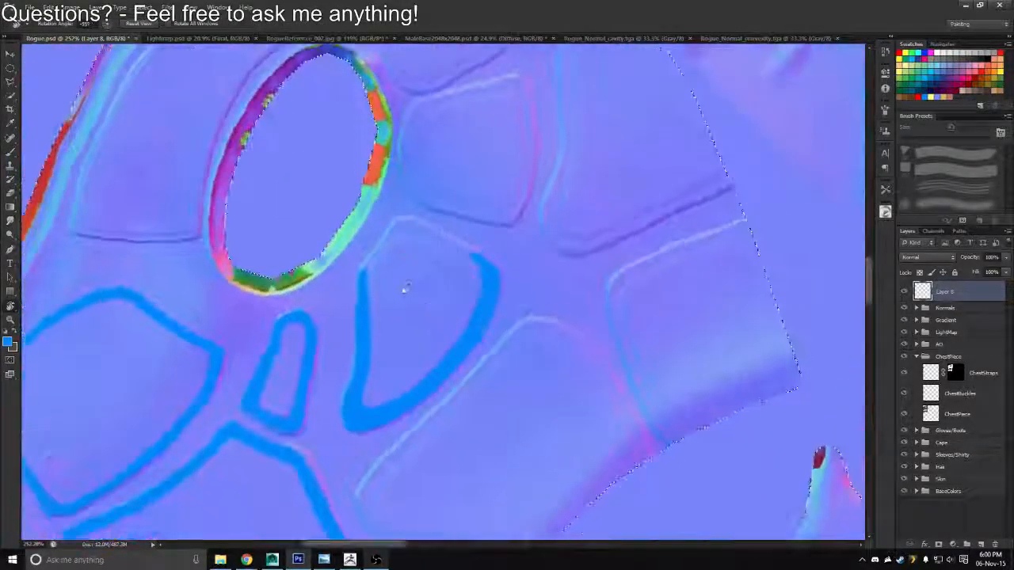
key(z)
drag(382, 260, 424, 258)
key(b)
drag(415, 196, 361, 273)
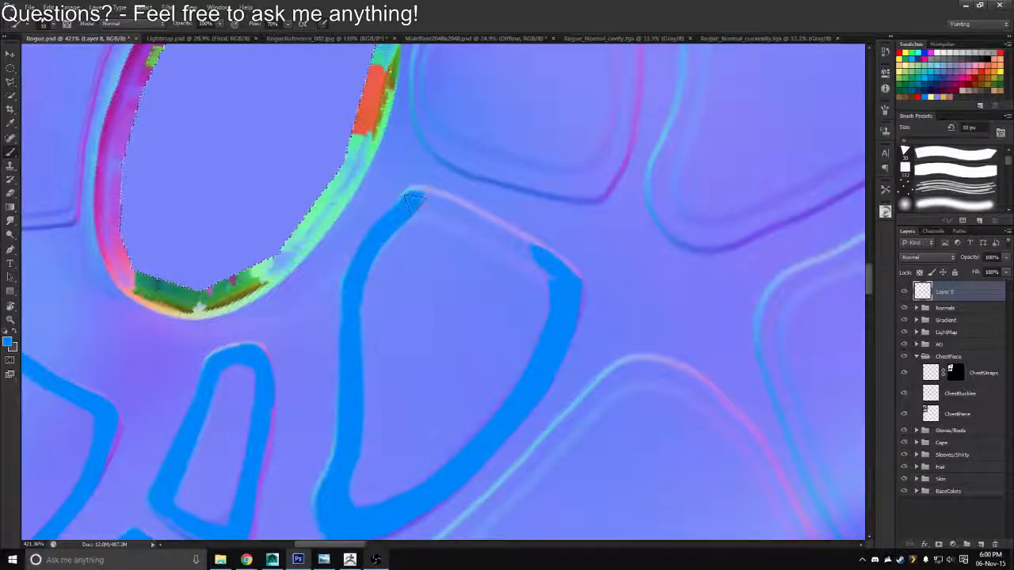
Close the panel's blue outline by painting its outer edge from the upper corner to the lower edge
key(r)
mouse_move(377, 238)
mouse_down()
mouse_move(410, 131)
mouse_move(322, 136)
mouse_up()
key(b)
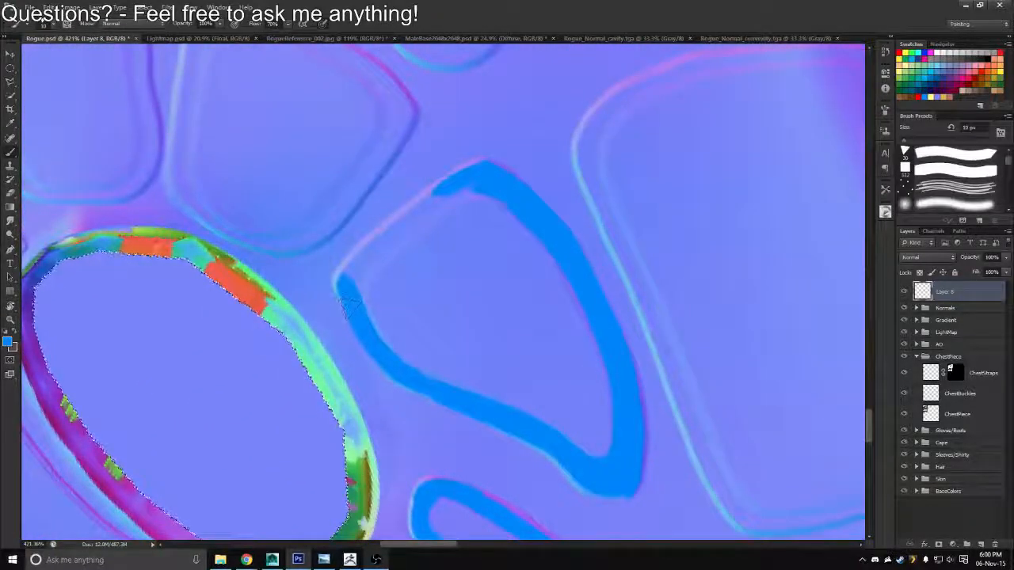
mouse_move(347, 304)
mouse_down()
mouse_move(376, 234)
mouse_move(469, 192)
mouse_up()
key(ctrl+z)
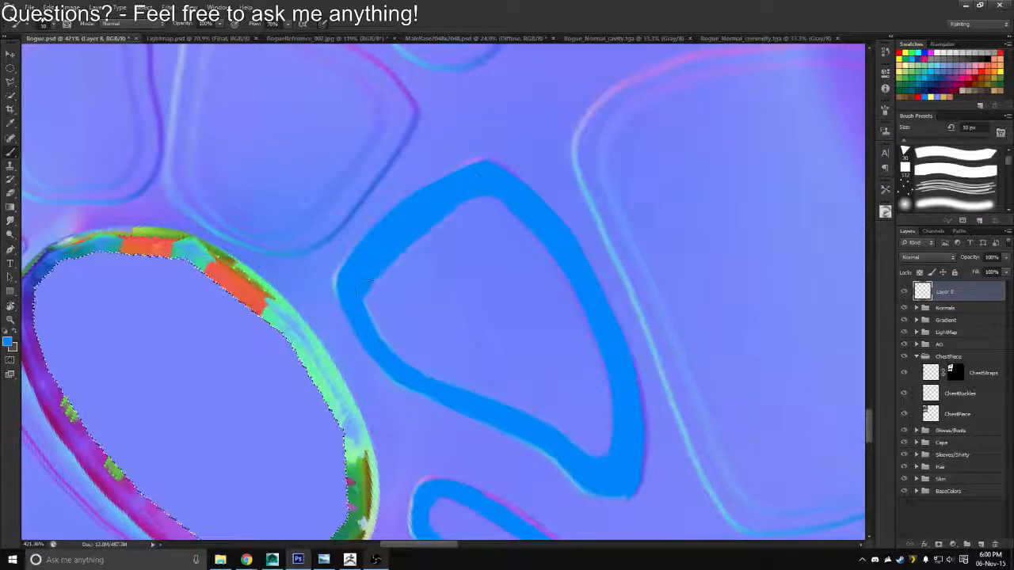
Erase the ragged inner rim of the panel's outer edge to leave an even blue line
key(e)
drag(467, 201, 432, 214)
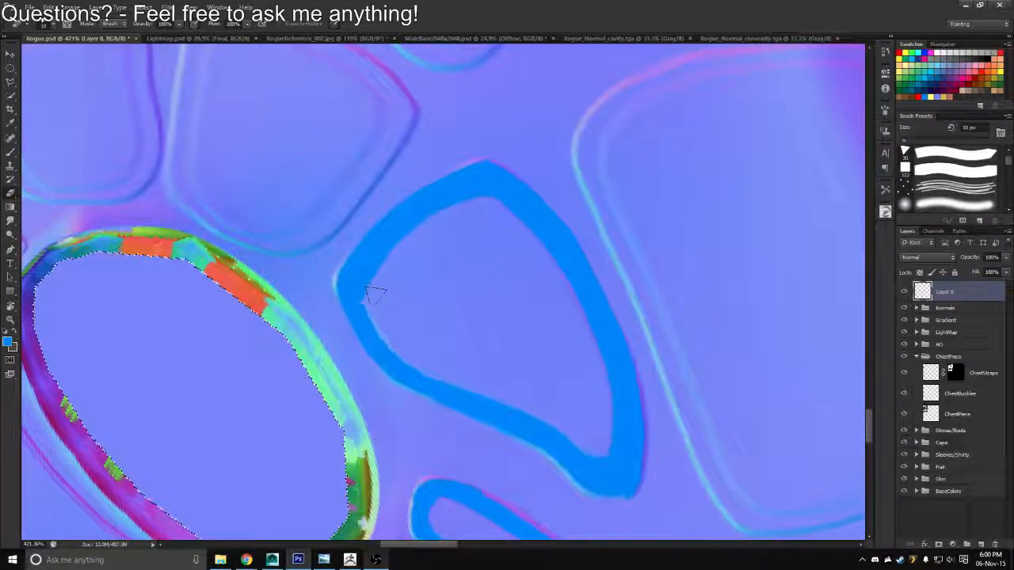
key(z)
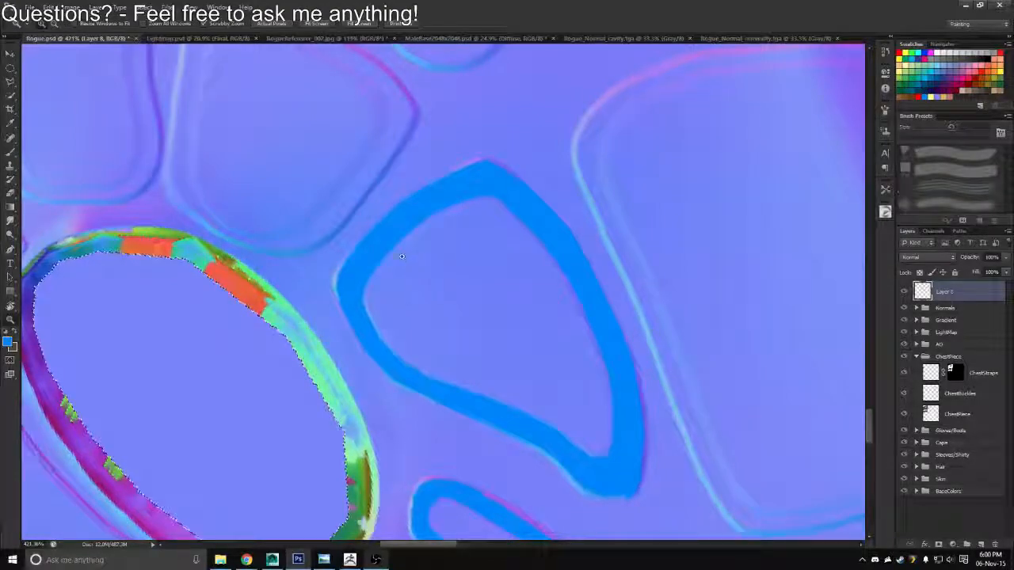
Round off the pointed lower corner of the panel's blue outline with the brush and eraser, undoing the stray stroke beneath it
key(r)
drag(402, 256, 588, 271)
key(z)
drag(391, 349, 425, 375)
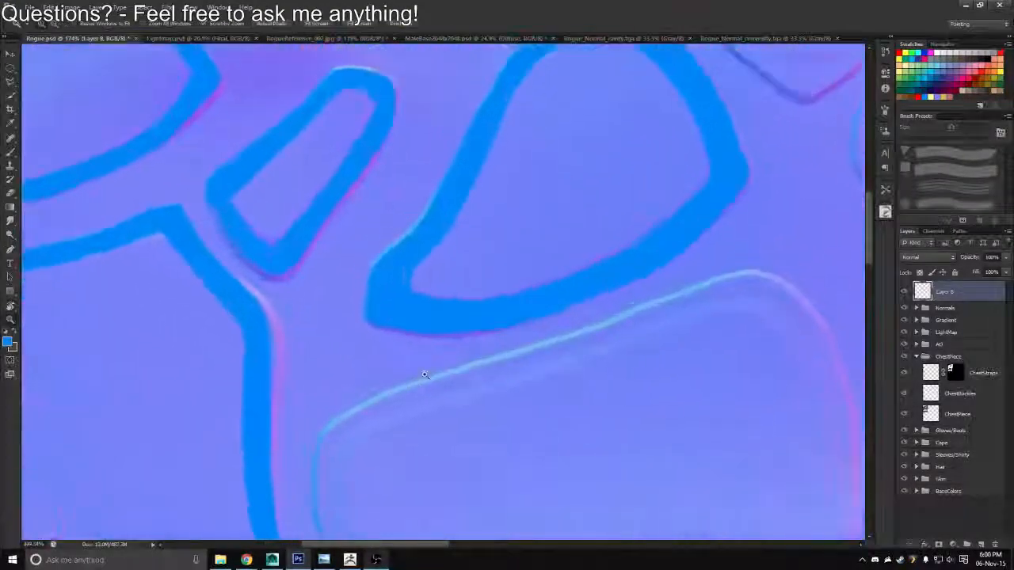
key(b)
key(b)
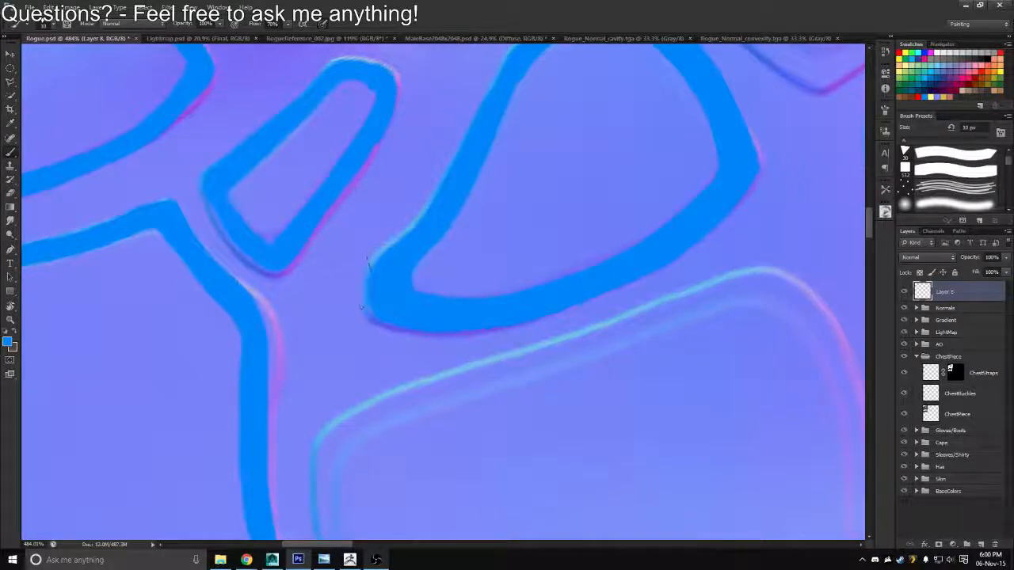
key(e)
key(b)
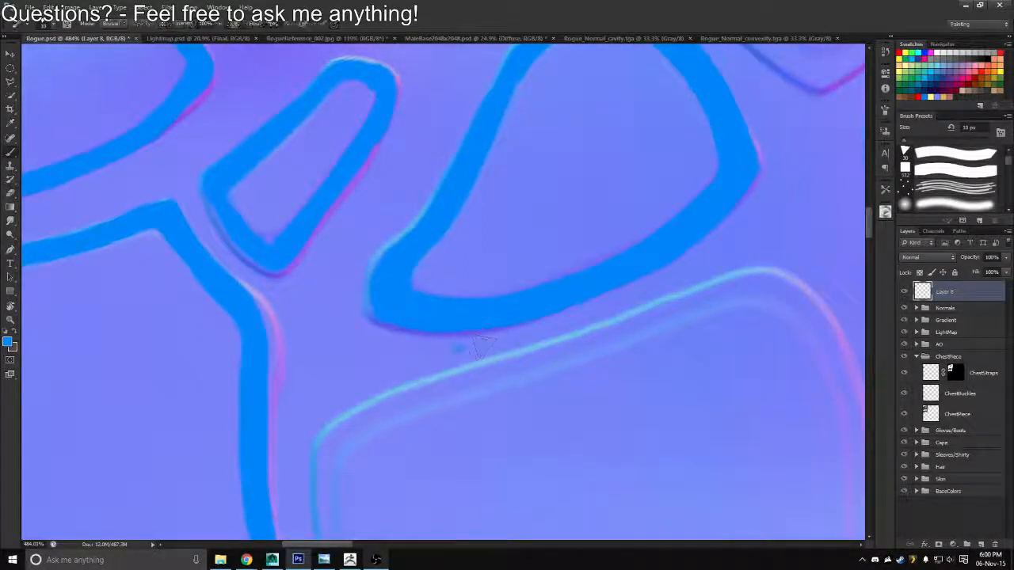
drag(456, 349, 682, 286)
key(ctrl+z)
Trim the outside of the panel's blue outline with the eraser at the upper corner beside the armhole
drag(783, 180, 685, 276)
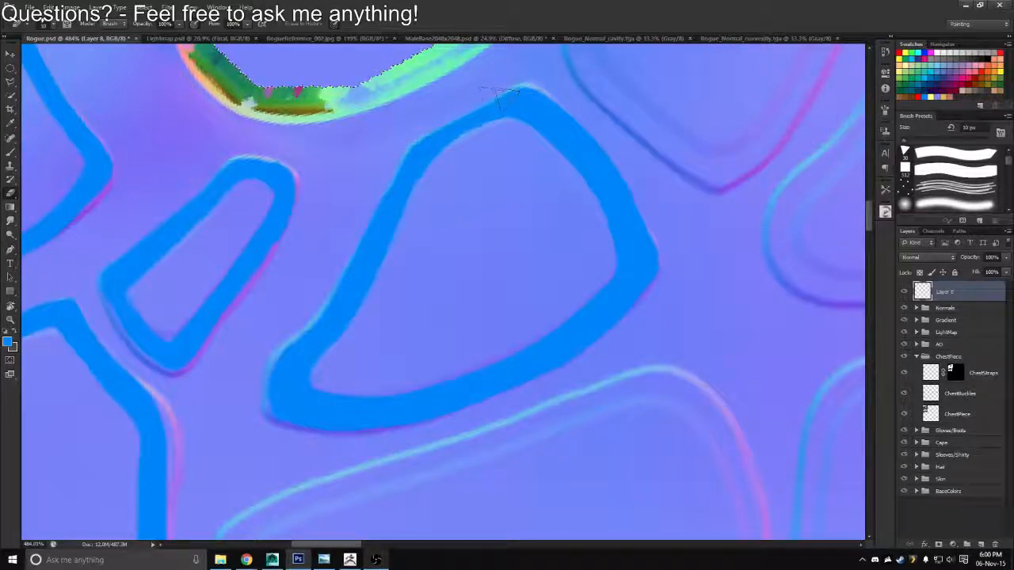
drag(521, 103, 419, 143)
drag(496, 140, 437, 110)
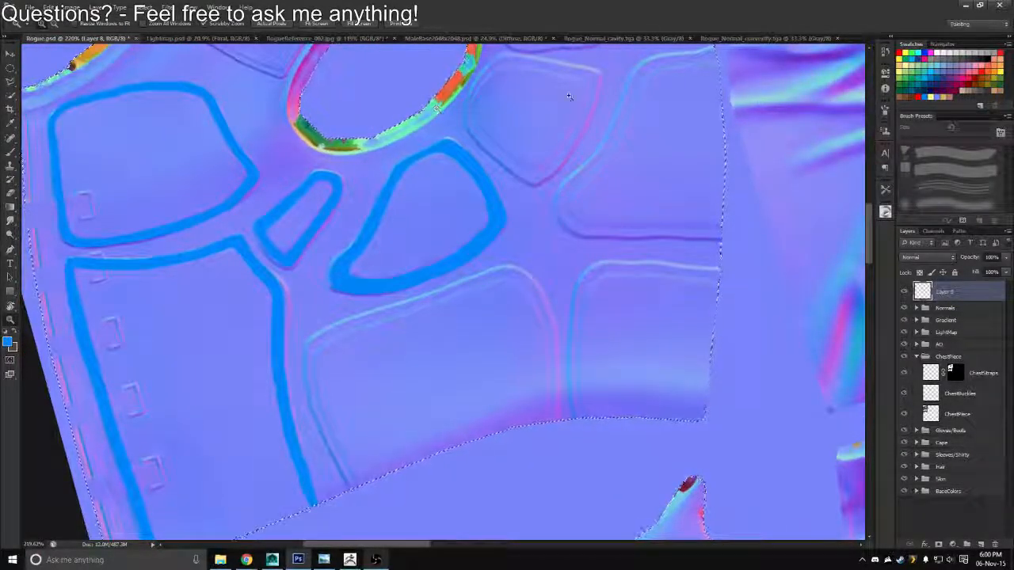
Paint the upper edge of the large hem panel below in blue with a 10 px brush, following the normal map's seam
key(b)
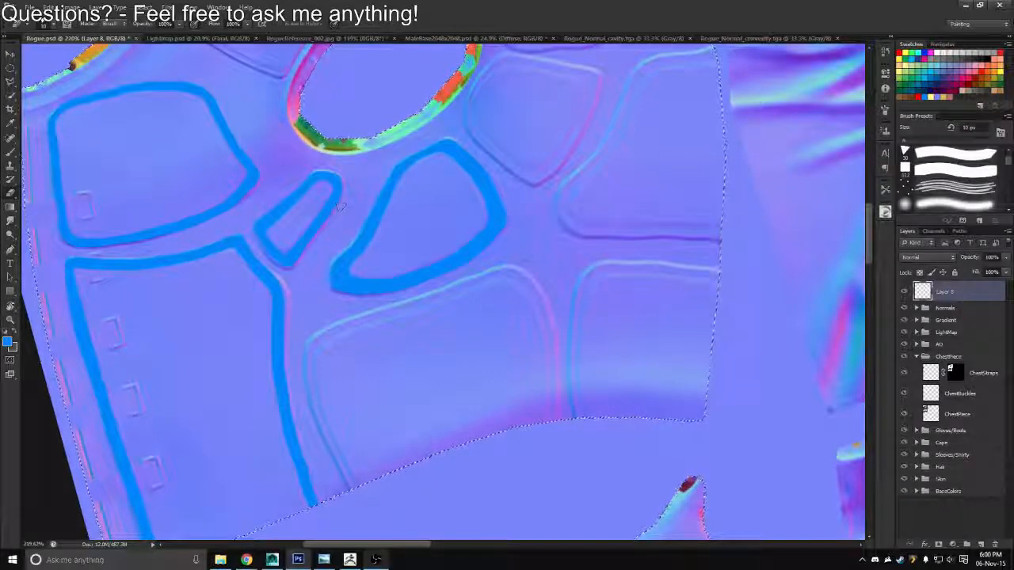
drag(528, 156, 564, 86)
key(b)
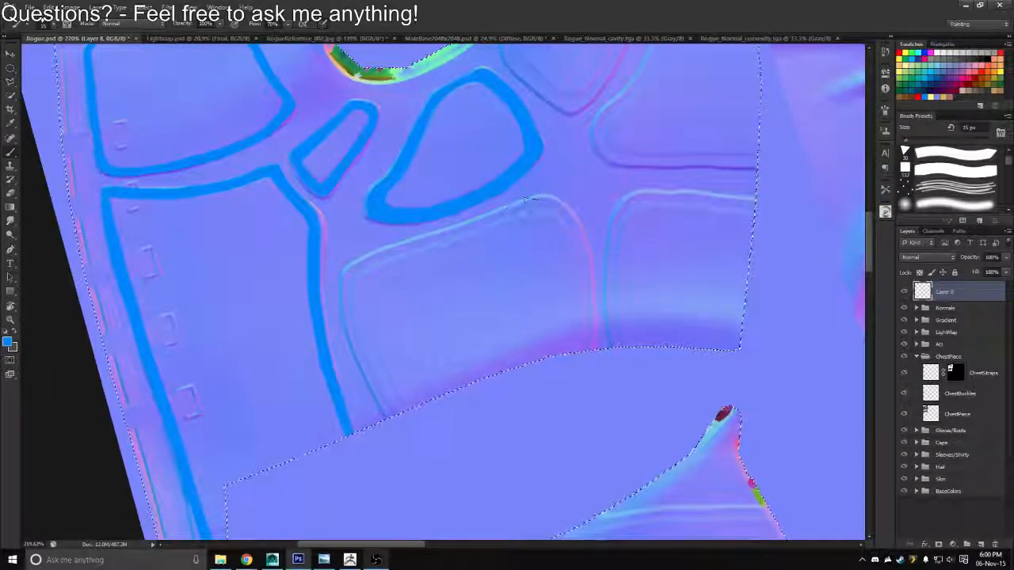
key([)
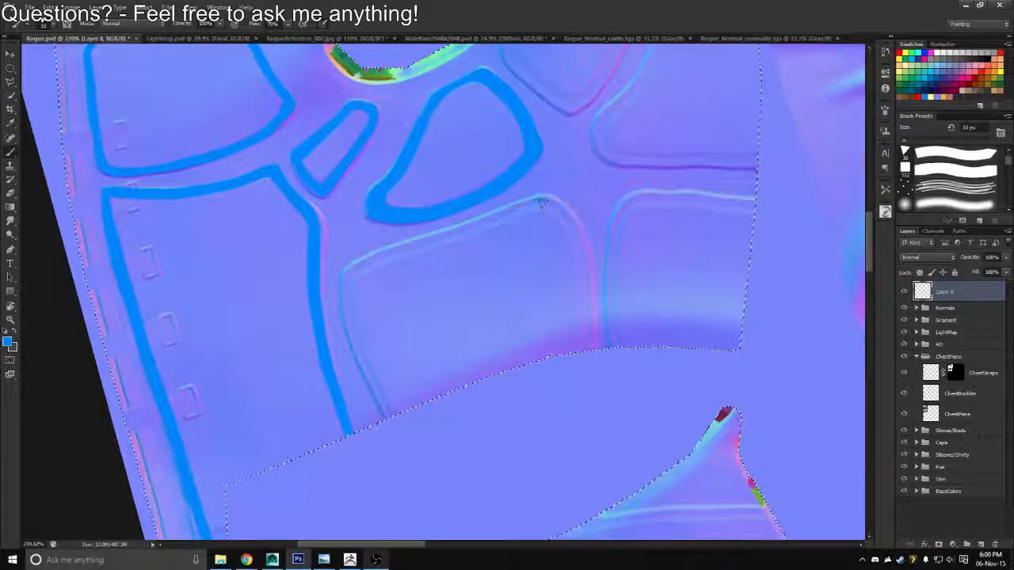
mouse_move(543, 201)
mouse_down()
mouse_move(350, 275)
mouse_move(469, 225)
mouse_up()
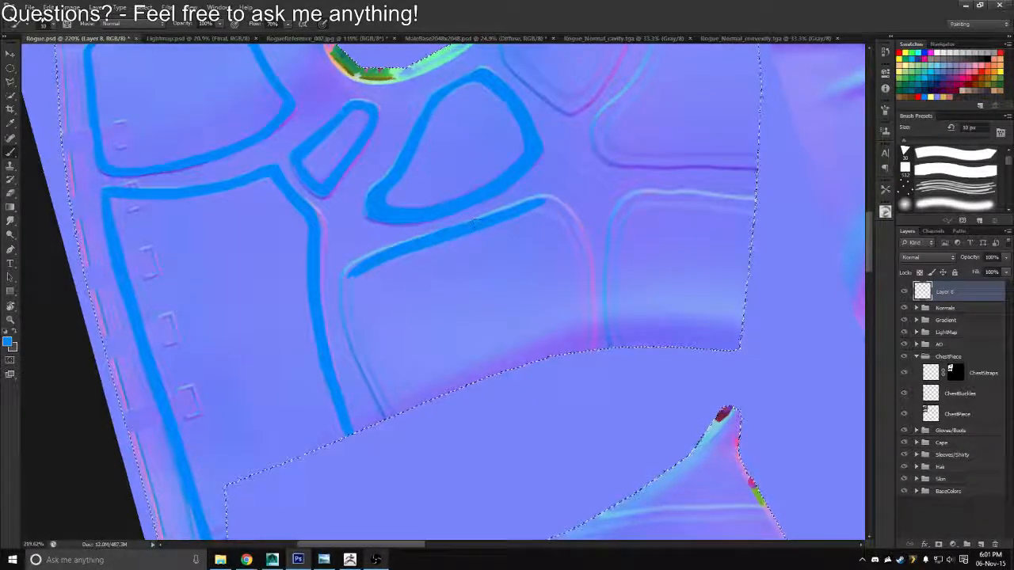
Paint the hem panel's inner side edge in blue down to the hem and smooth the corner joining it to the upper edge
key(r)
mouse_move(359, 221)
mouse_down()
mouse_move(369, 210)
mouse_move(492, 193)
mouse_up()
mouse_move(309, 266)
mouse_down()
mouse_move(356, 231)
mouse_move(331, 246)
mouse_move(335, 236)
mouse_move(376, 209)
mouse_move(408, 191)
mouse_move(451, 205)
mouse_up()
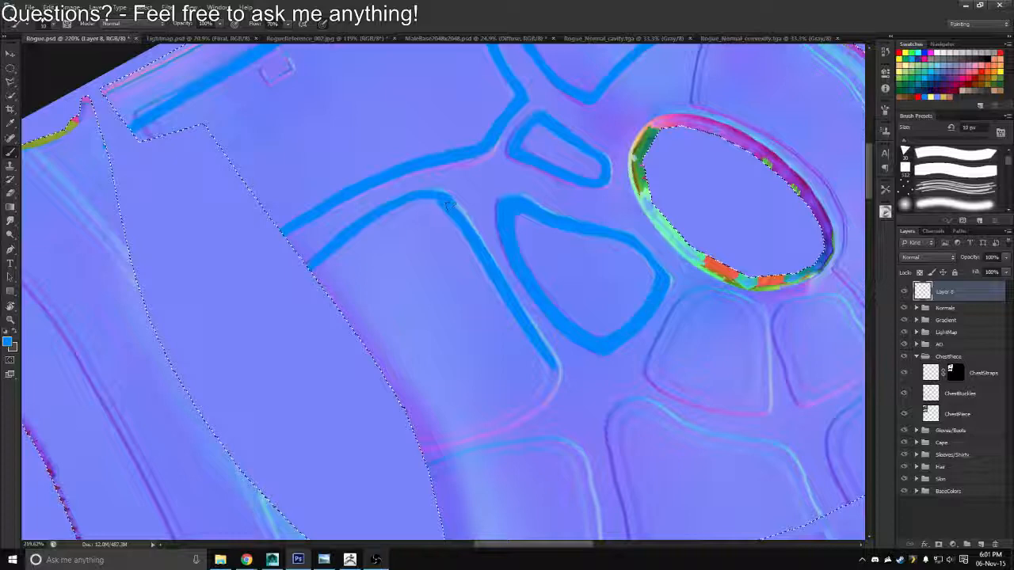
key(e)
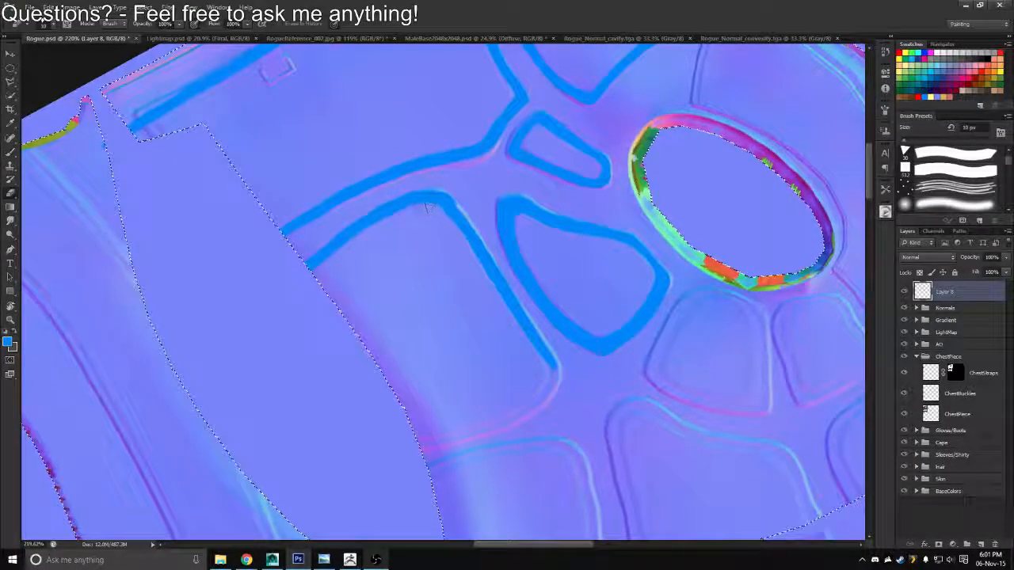
key(b)
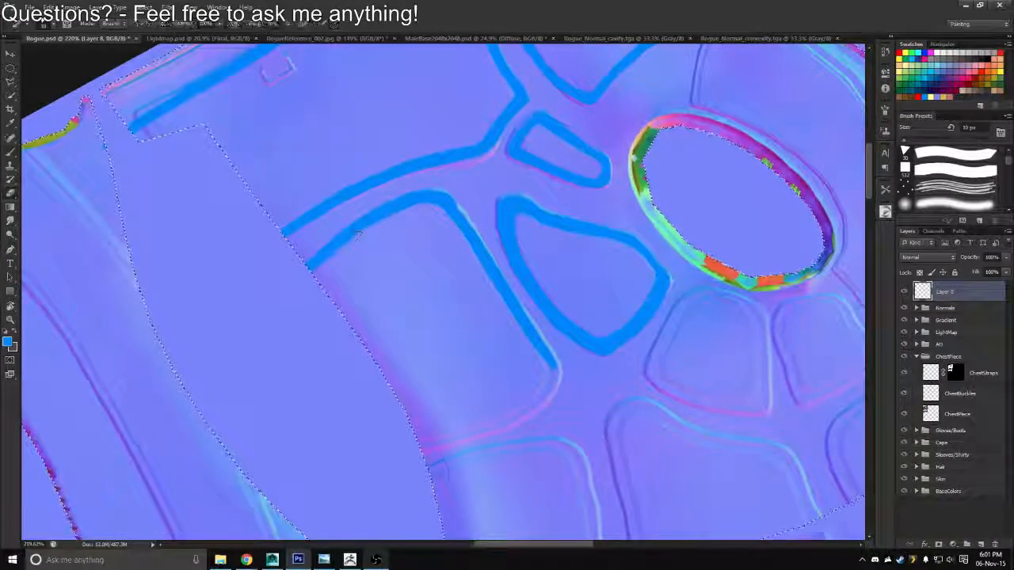
Paint the hem panel's outer side edge in blue from the hem up to the corner, undoing the last corner stroke
key(r)
drag(385, 231, 367, 254)
drag(441, 293, 440, 290)
drag(314, 227, 414, 139)
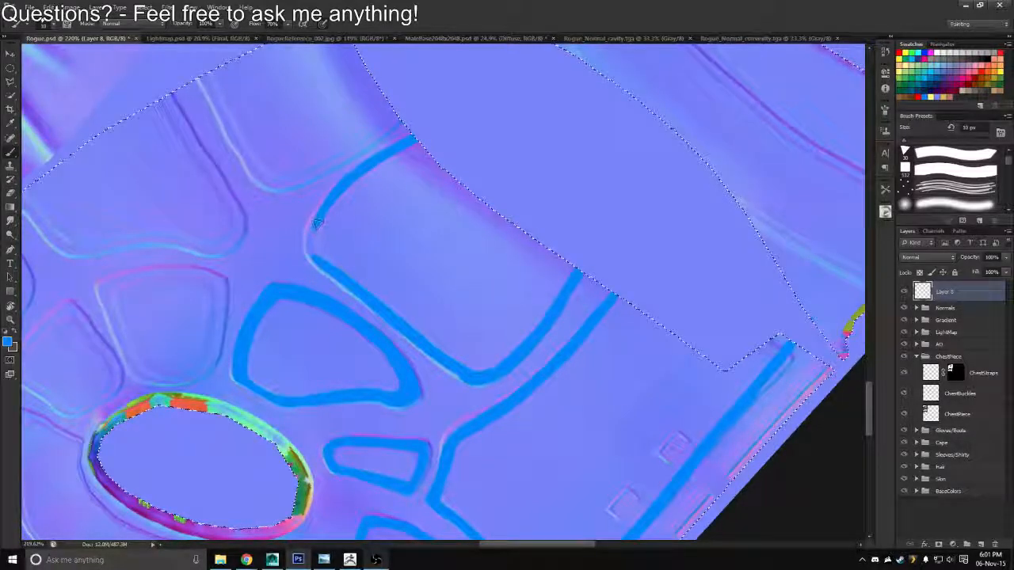
drag(316, 224, 313, 246)
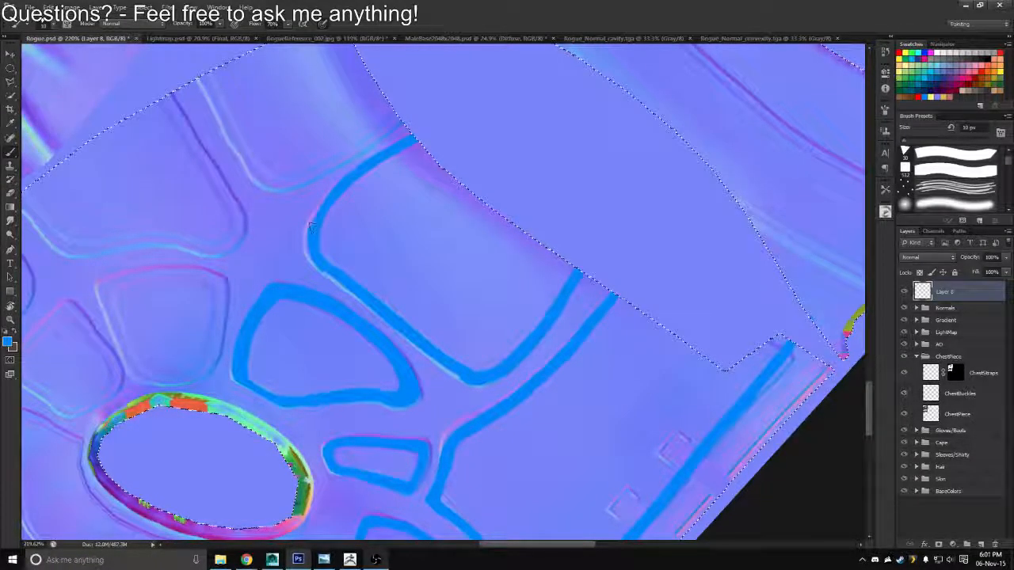
key(ctrl+z)
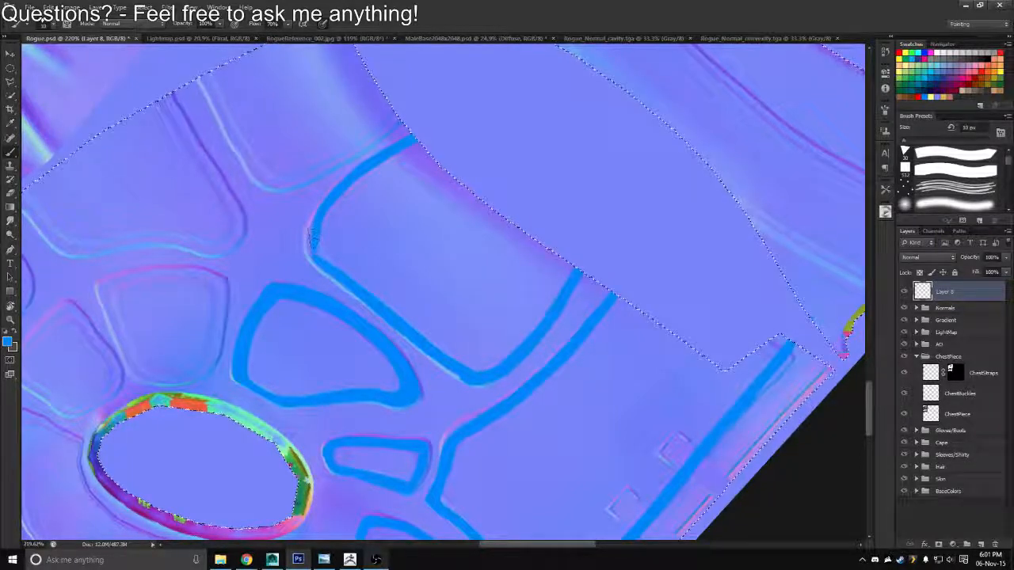
Join and round the hem panel's upper corners and even out the width of its blue outline with a 10 px brush
key(r)
mouse_move(342, 185)
mouse_down()
mouse_move(358, 154)
mouse_move(354, 169)
mouse_move(383, 155)
mouse_move(384, 173)
mouse_up()
key(z)
key(b)
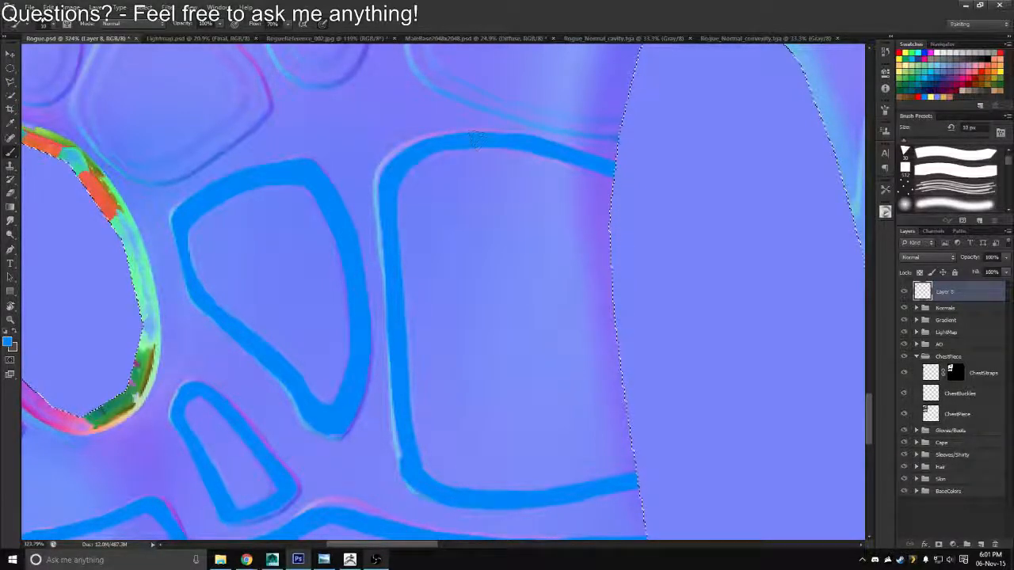
key(r)
drag(476, 140, 347, 207)
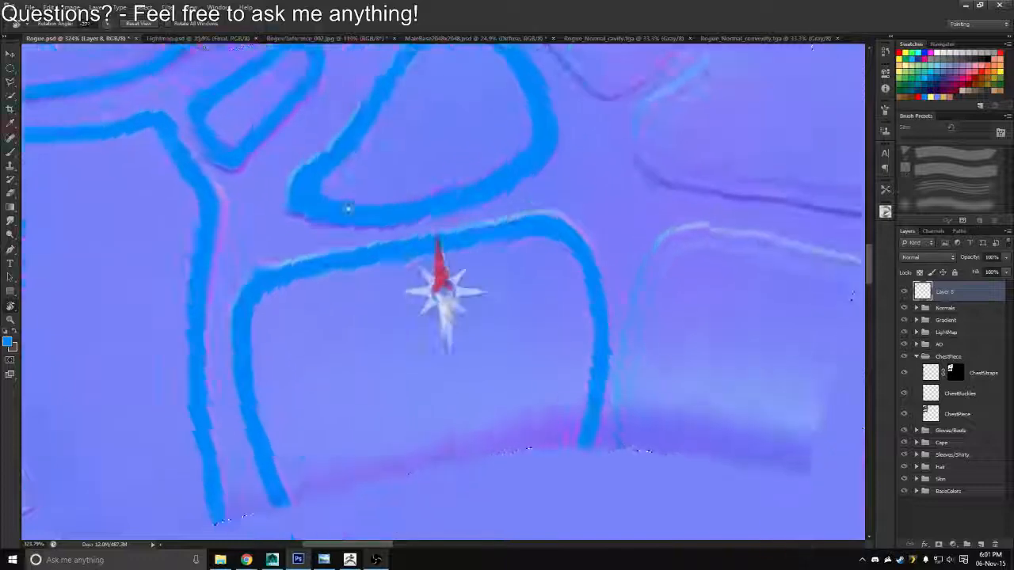
key(b)
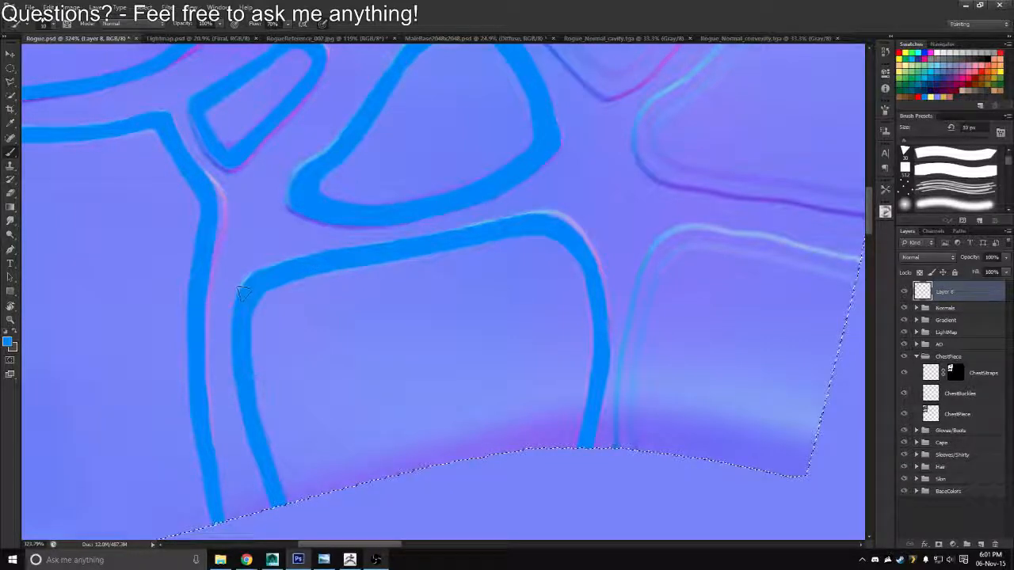
key(r)
mouse_move(631, 185)
mouse_down()
mouse_move(353, 141)
mouse_move(341, 154)
mouse_up()
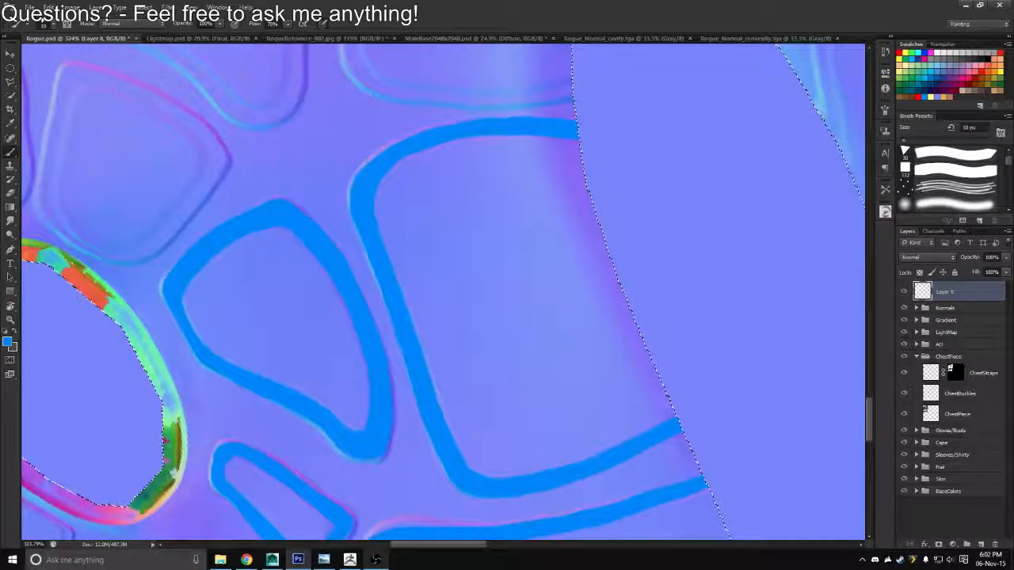
Paint the upper edge of the side panel above the outer hem panel in blue with a 10 px brush, from its corner to the selection border
key(z)
key(r)
drag(450, 184, 608, 260)
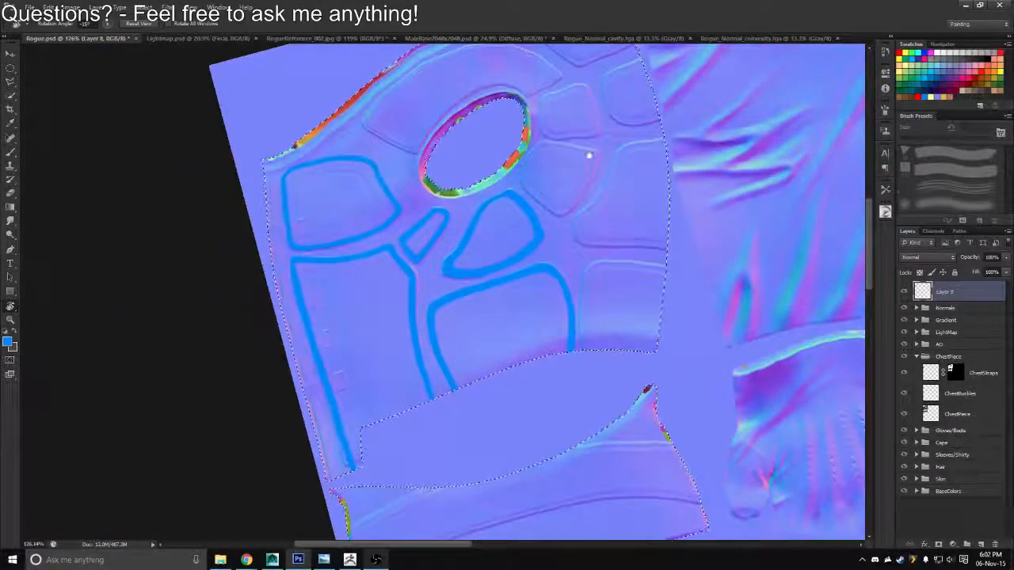
mouse_move(653, 119)
mouse_down()
mouse_move(543, 170)
mouse_move(541, 197)
mouse_move(537, 162)
mouse_up()
key(z)
drag(517, 205, 547, 205)
key(b)
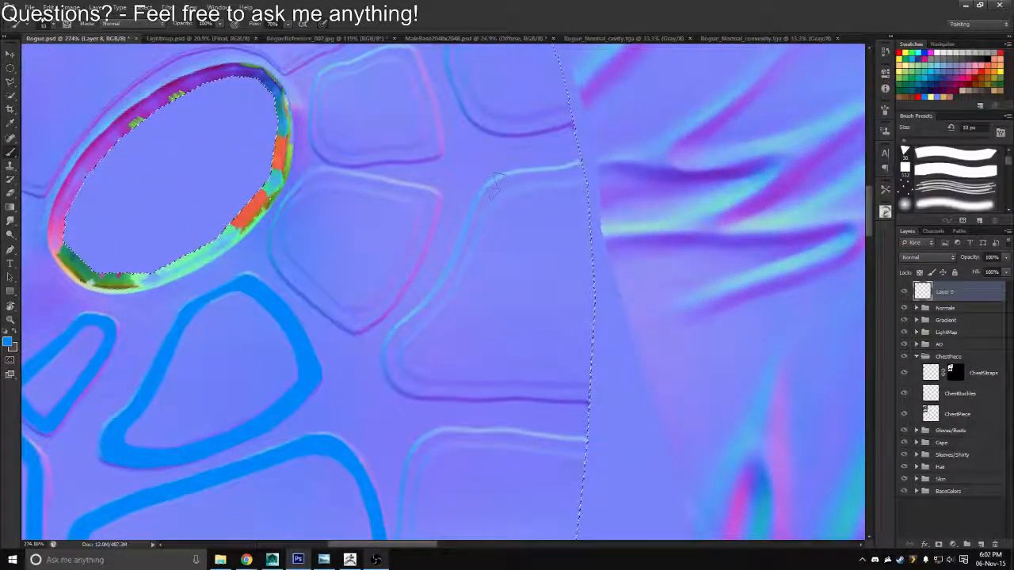
mouse_move(483, 198)
mouse_down()
mouse_move(520, 177)
mouse_move(587, 169)
mouse_up()
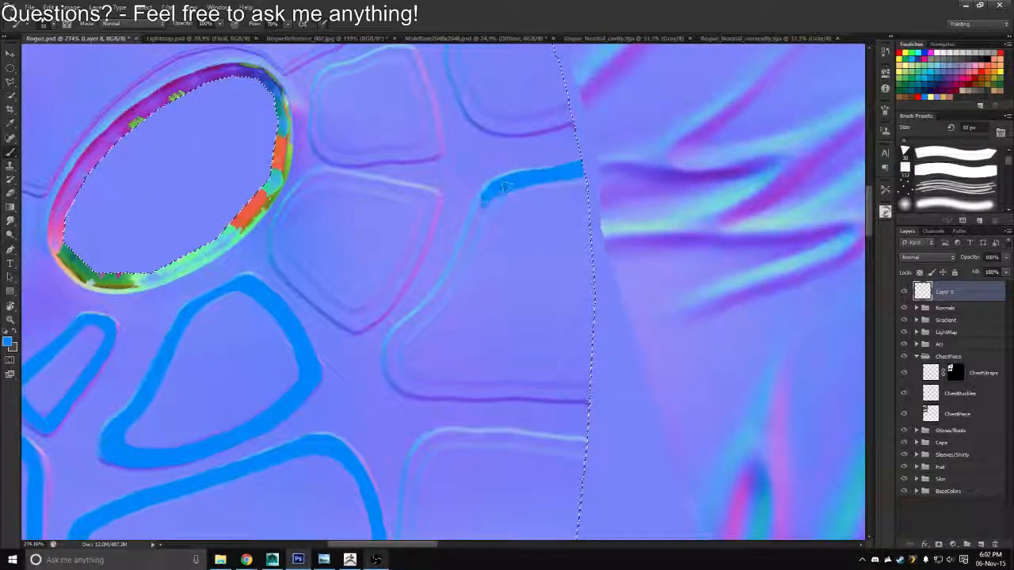
Paint the side panel's slanted inner edge in blue down to its lower corner and along the lower edge to the selection border
mouse_move(411, 329)
mouse_down()
mouse_move(398, 346)
mouse_move(458, 269)
mouse_up()
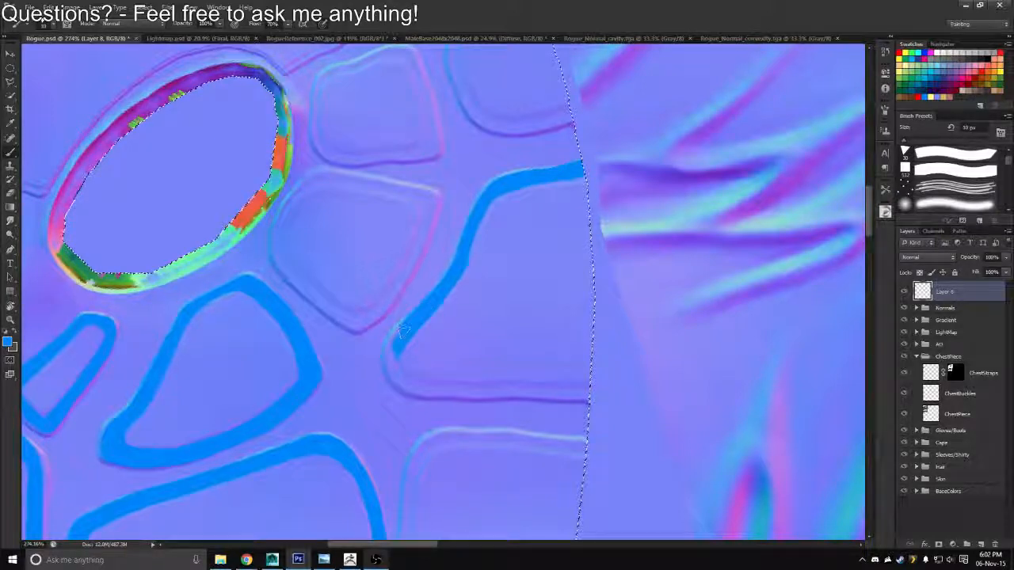
mouse_move(392, 349)
mouse_down()
mouse_move(395, 368)
mouse_move(392, 347)
mouse_up()
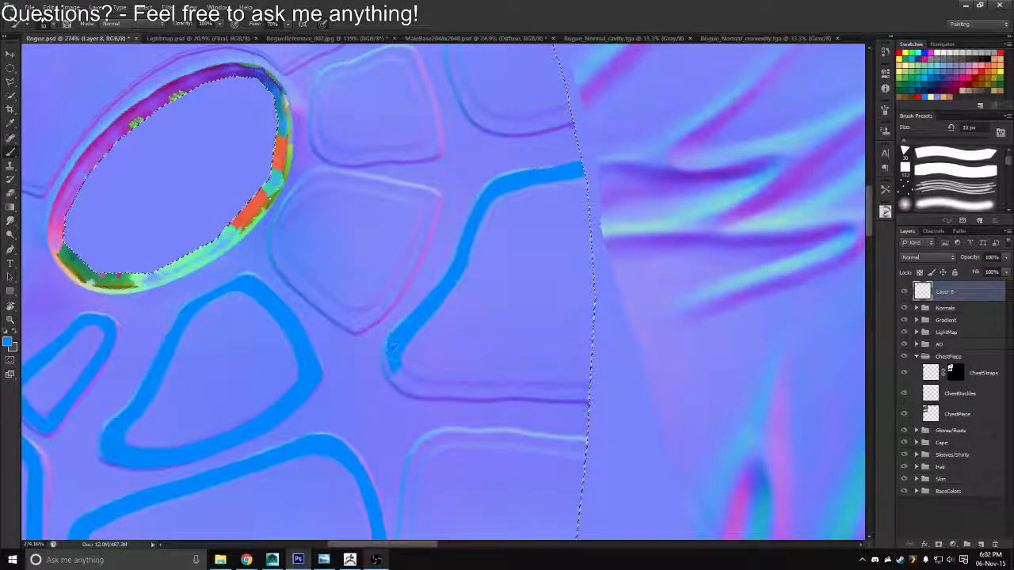
key(r)
mouse_move(390, 238)
mouse_down()
mouse_move(511, 217)
mouse_move(555, 293)
mouse_up()
drag(361, 260, 329, 268)
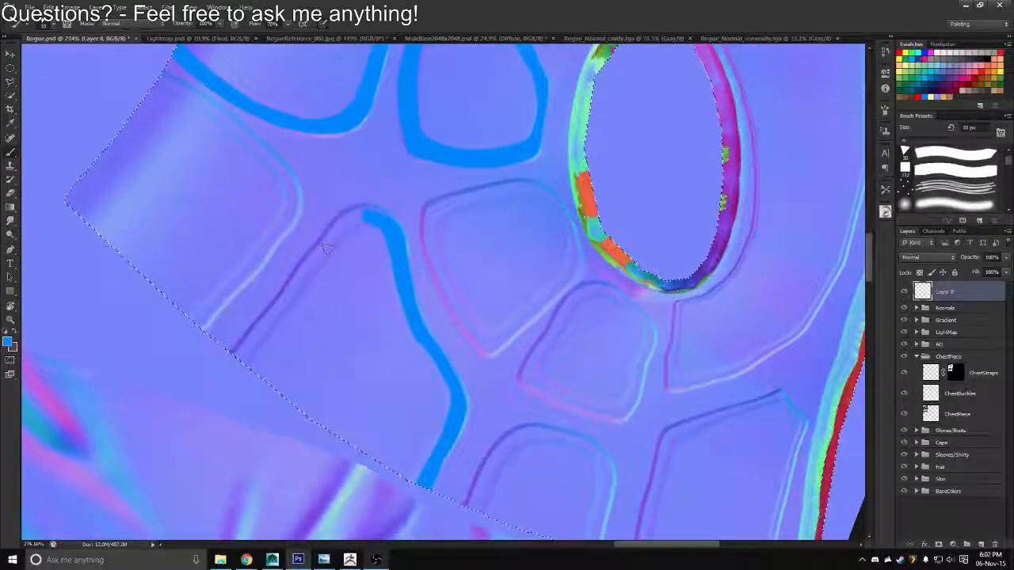
mouse_move(365, 215)
mouse_down()
mouse_move(343, 227)
mouse_move(235, 355)
mouse_up()
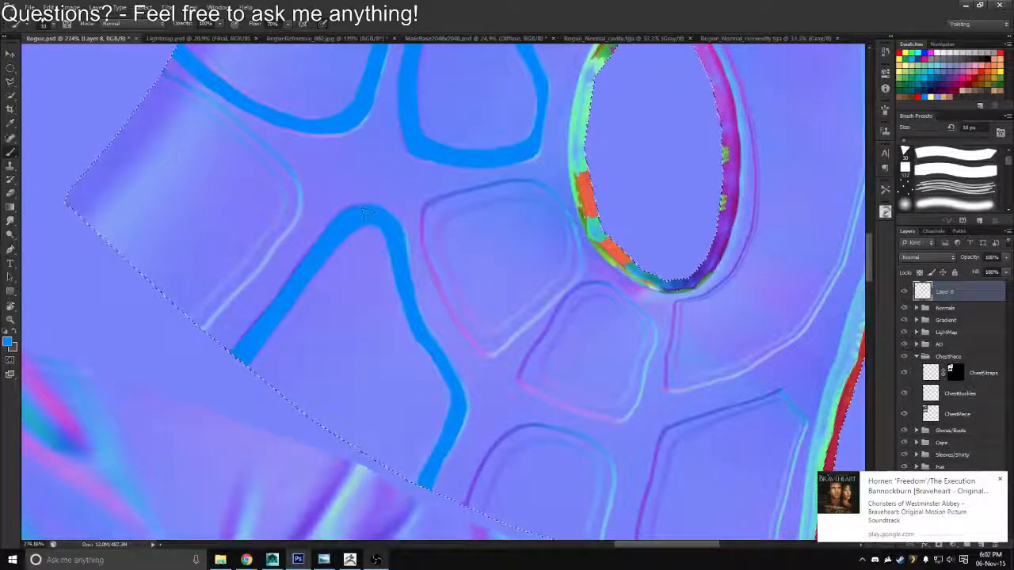
Try to paint the inner side edge of the outer hem panel in blue, from its upper corner down to the hem
key(r)
mouse_move(388, 226)
mouse_down()
mouse_move(434, 169)
mouse_move(248, 246)
mouse_move(241, 296)
mouse_up()
key(b)
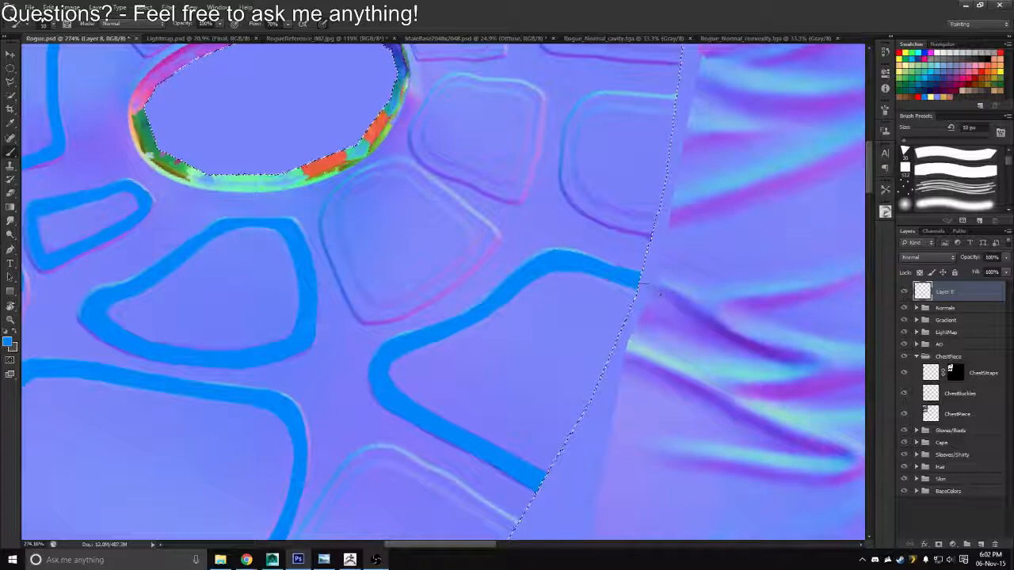
key(z)
mouse_move(612, 275)
mouse_down()
mouse_move(528, 336)
mouse_move(544, 337)
mouse_move(567, 324)
mouse_move(473, 280)
mouse_move(435, 288)
mouse_move(359, 354)
mouse_up()
key(b)
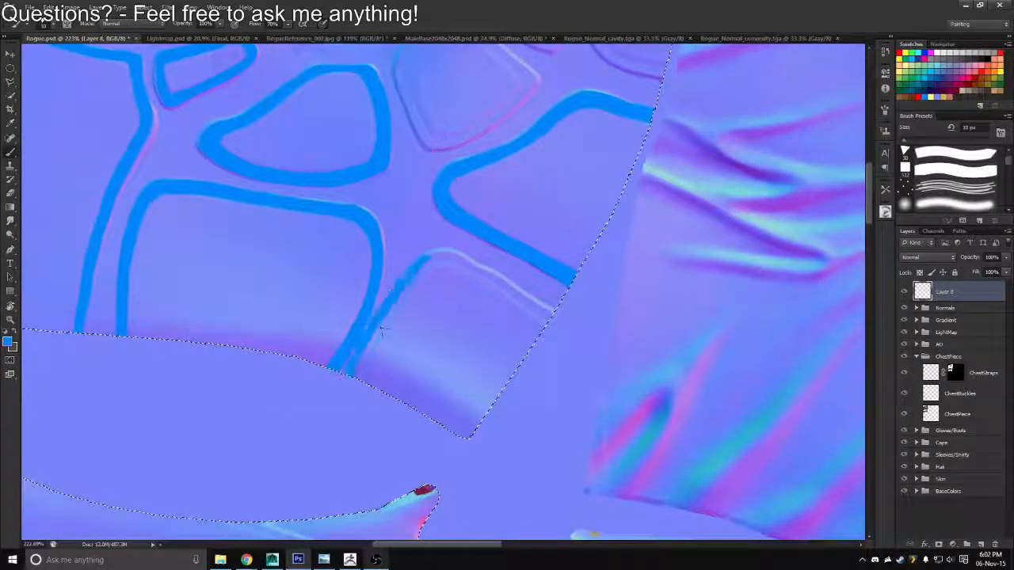
key(ctrl+z)
Paint the outer hem panel's upper edge in blue from its corner to the selection border, redoing the first stroke
key(r)
mouse_move(383, 258)
mouse_down()
mouse_move(577, 287)
mouse_move(559, 235)
mouse_move(516, 231)
mouse_up()
drag(472, 305, 470, 240)
key(b)
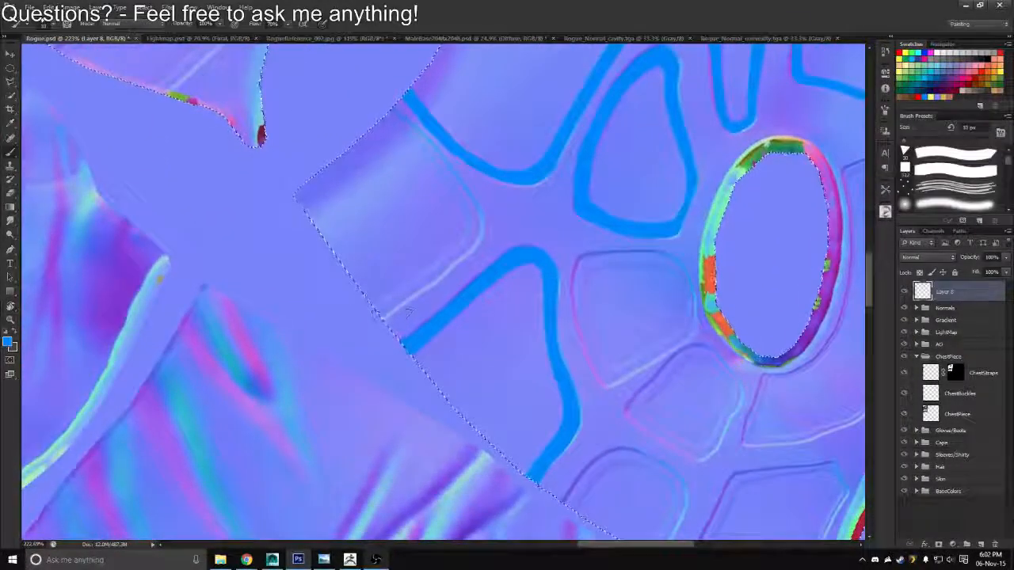
drag(430, 280, 378, 320)
key(ctrl+z)
drag(476, 236, 403, 292)
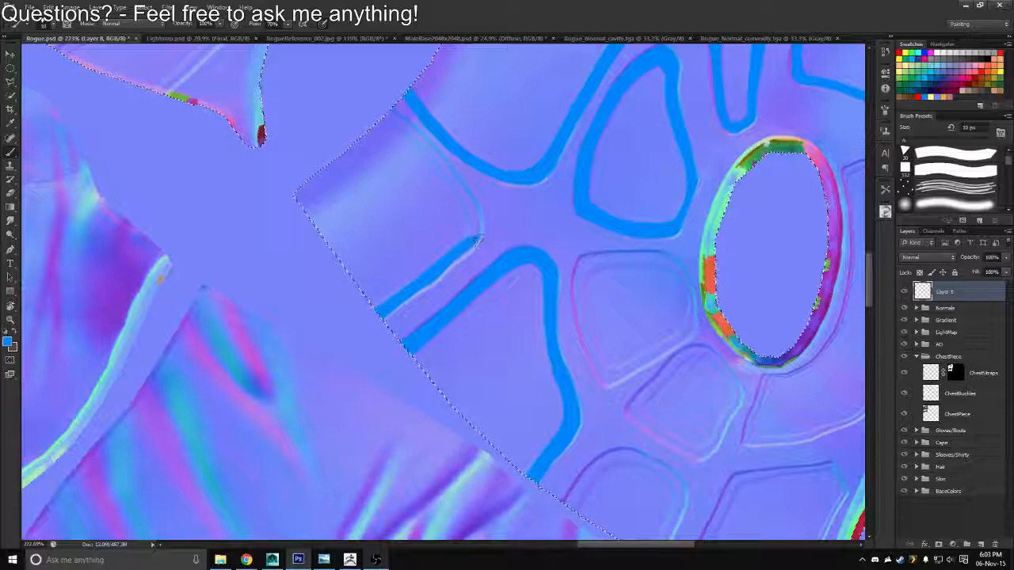
drag(418, 287, 376, 319)
Paint the outer hem panel's inner side edge in blue down to the hem and round the corner joining it to the upper edge
key(r)
mouse_move(525, 197)
mouse_down()
mouse_move(487, 136)
mouse_move(304, 217)
mouse_up()
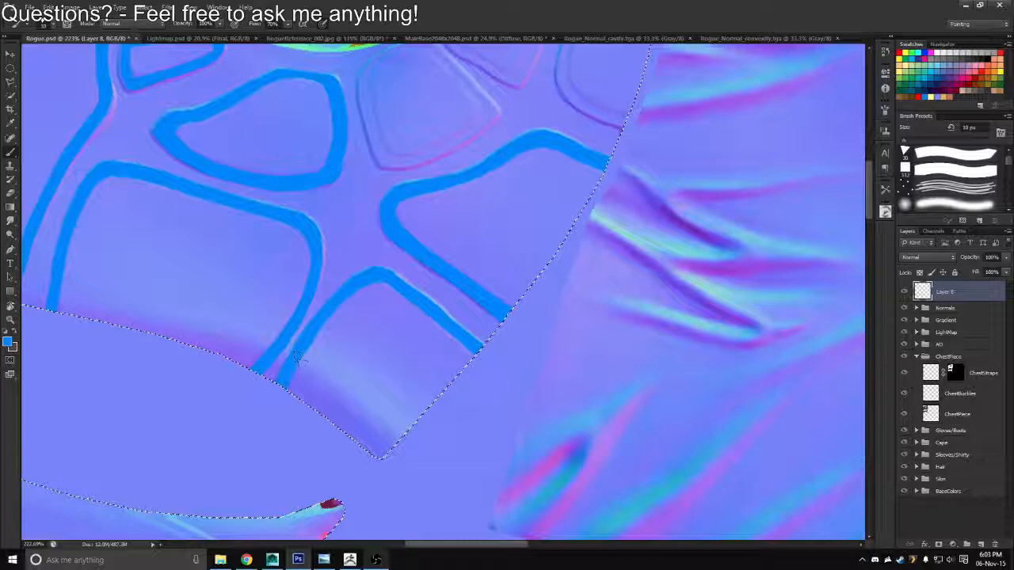
key(e)
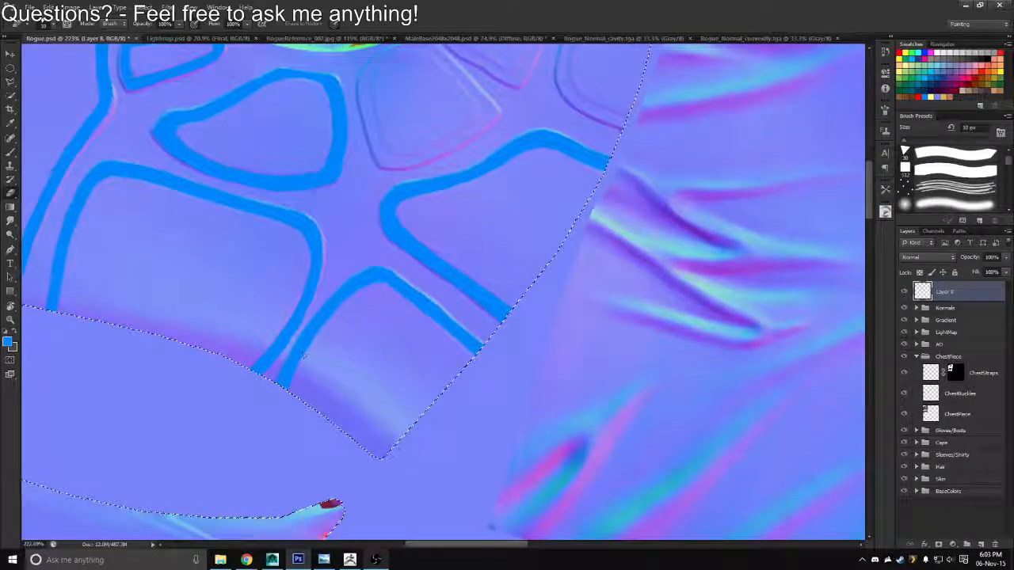
key(b)
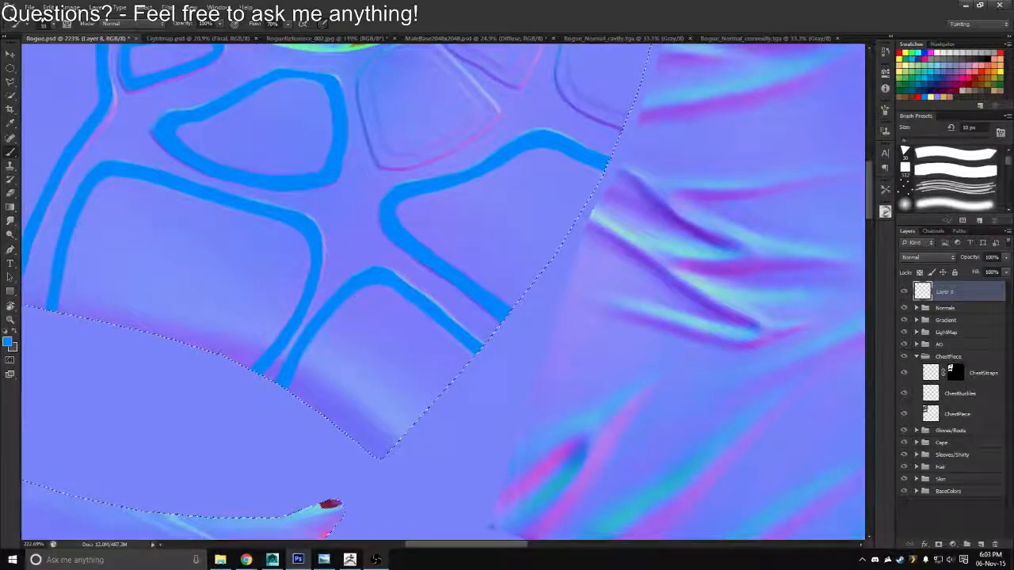
Try to trace the lower seam of the curved strip below the vest in blue with a 10 px brush
key(r)
drag(413, 208, 335, 181)
key(z)
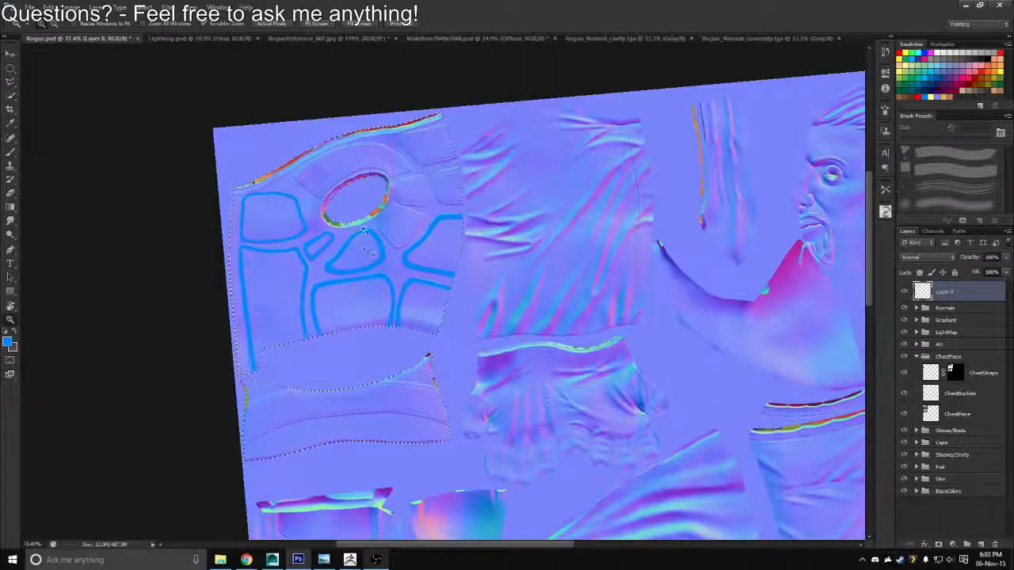
drag(370, 252, 478, 55)
drag(383, 208, 423, 222)
key(b)
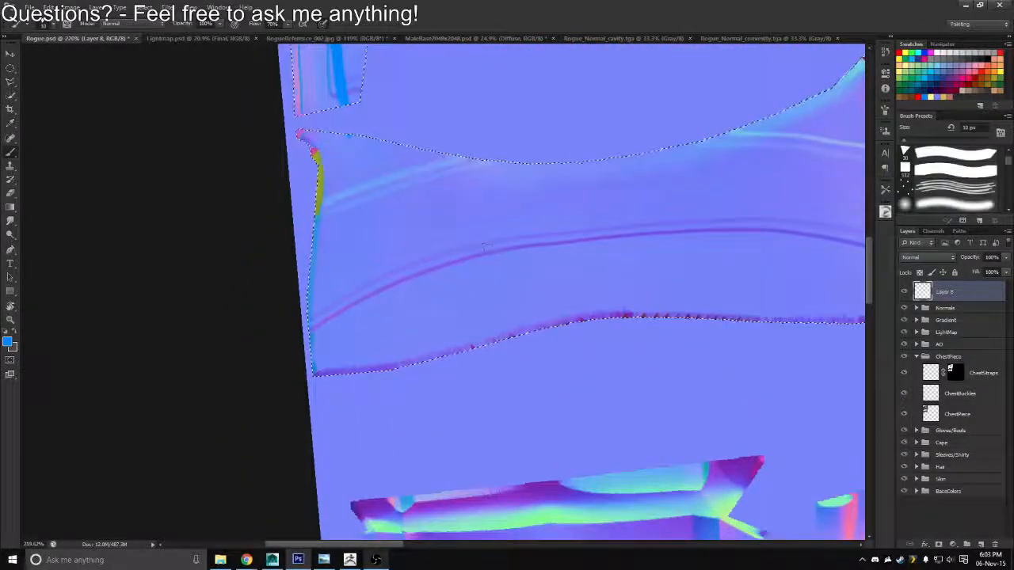
key(r)
drag(519, 211, 477, 184)
drag(511, 198, 404, 256)
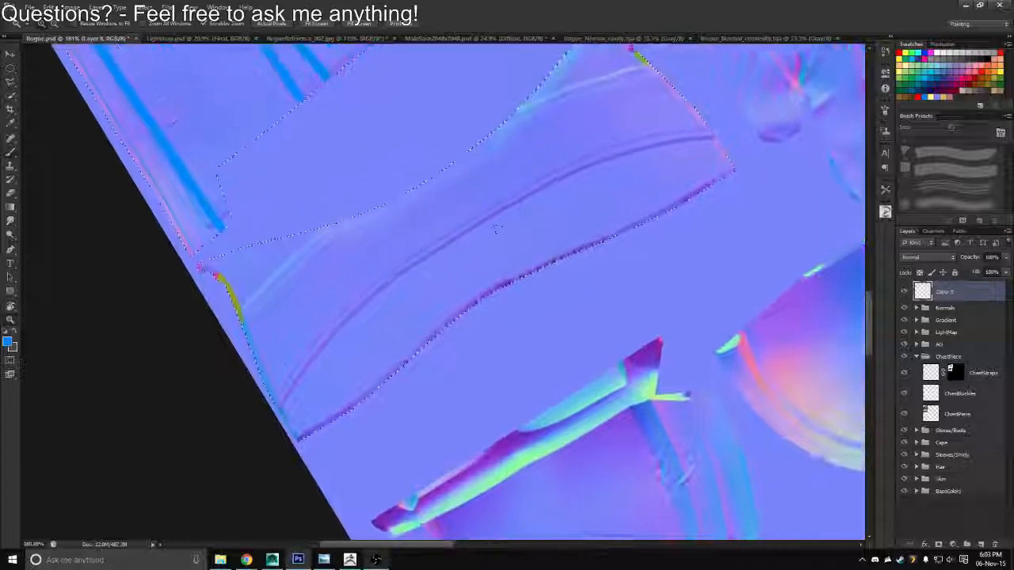
key(b)
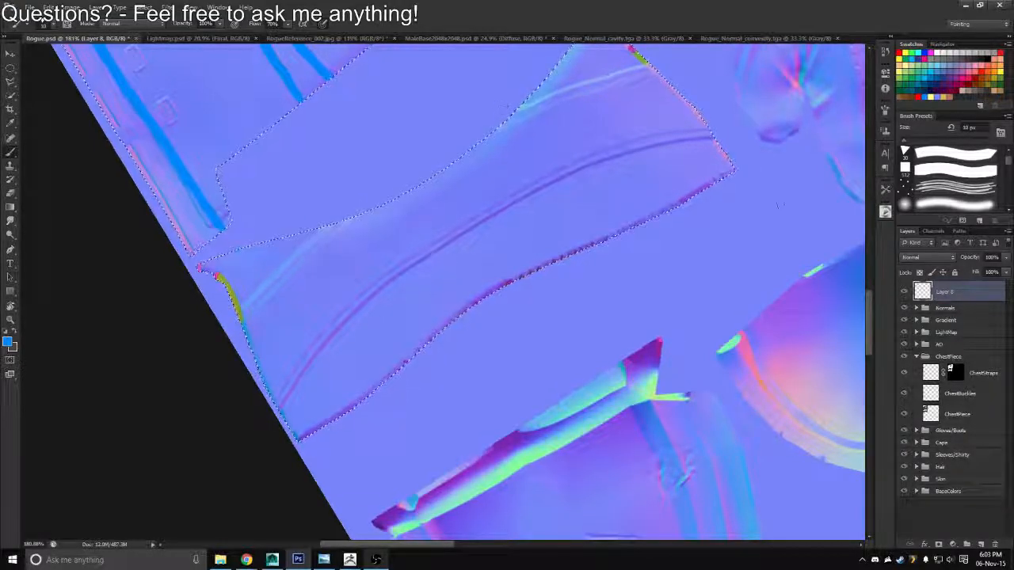
mouse_move(536, 211)
mouse_down()
mouse_move(470, 192)
mouse_move(462, 201)
mouse_move(626, 179)
mouse_up()
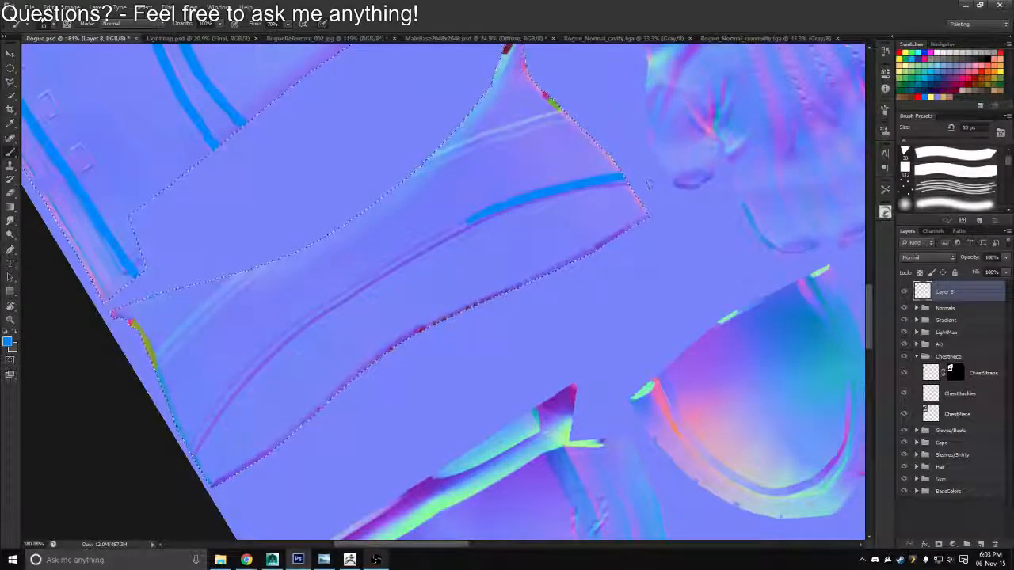
key(ctrl+z)
Trace the curved strip's upper seam in blue with a 15 px brush at the end away from the canvas edge, undoing the trial strokes
key(bracketright)
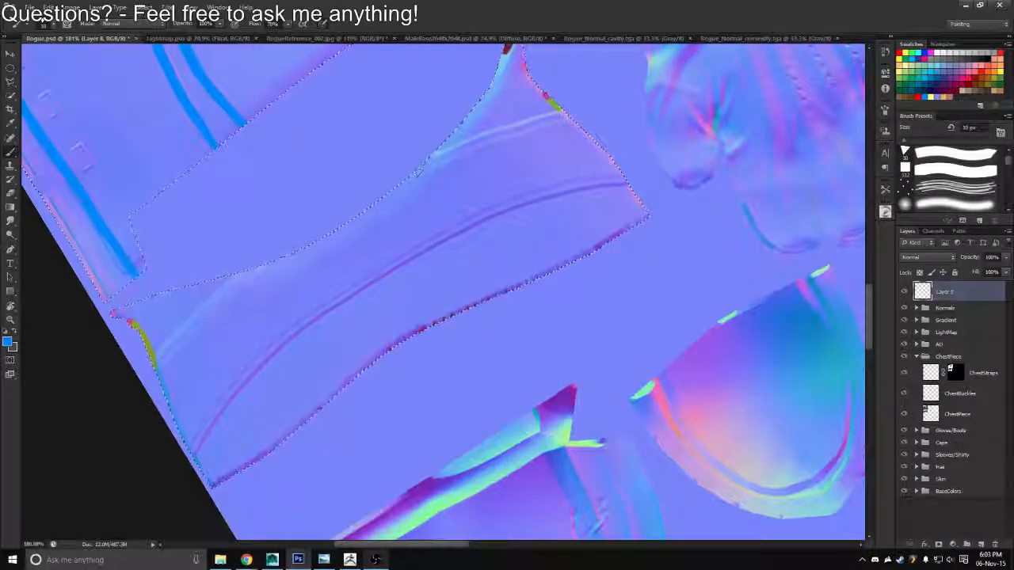
drag(422, 165, 549, 116)
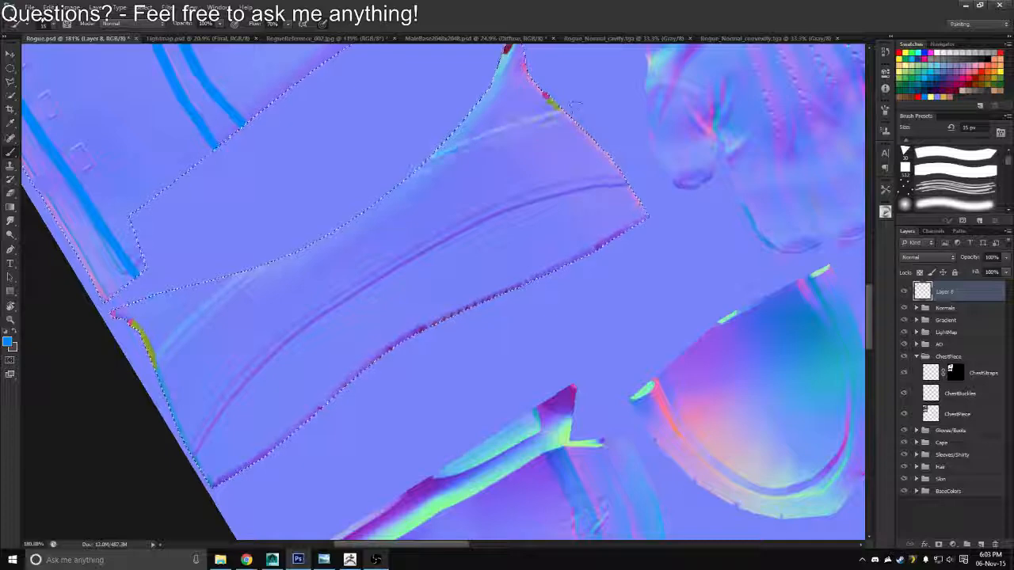
click(559, 112)
key(ctrl+z)
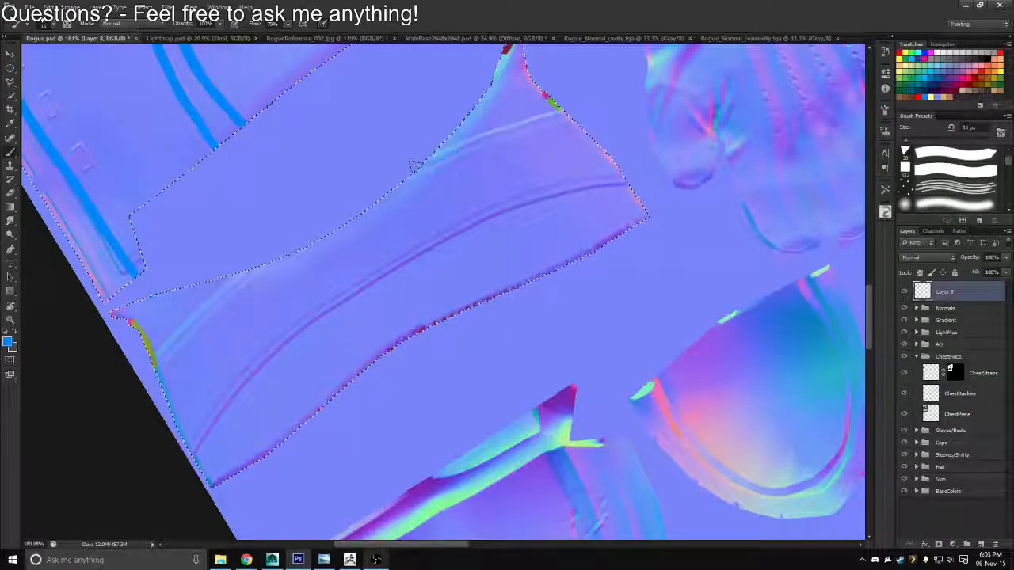
drag(420, 168, 543, 117)
drag(542, 117, 469, 183)
key(ctrl+z)
key(b)
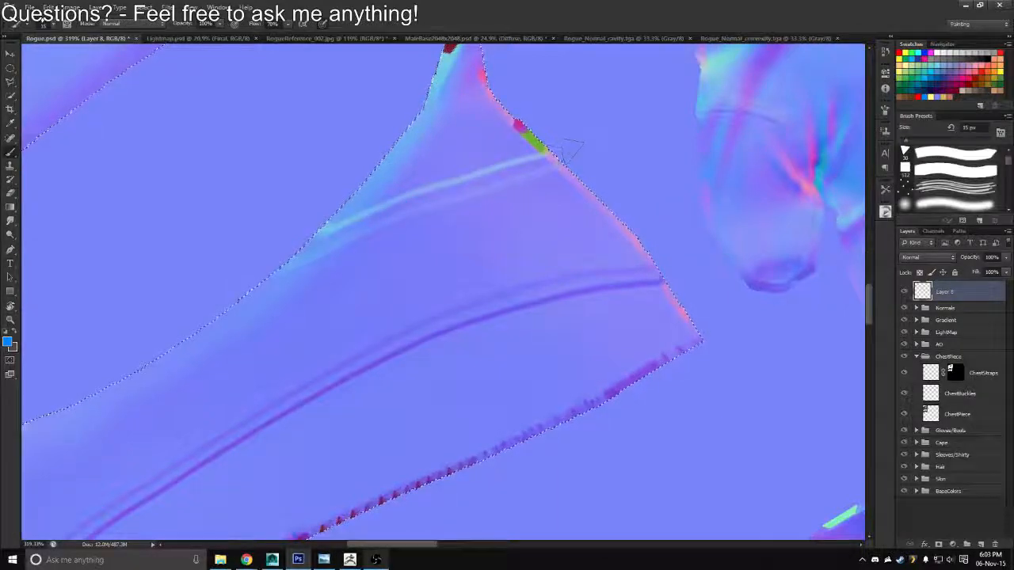
click(547, 161)
key(ctrl+z)
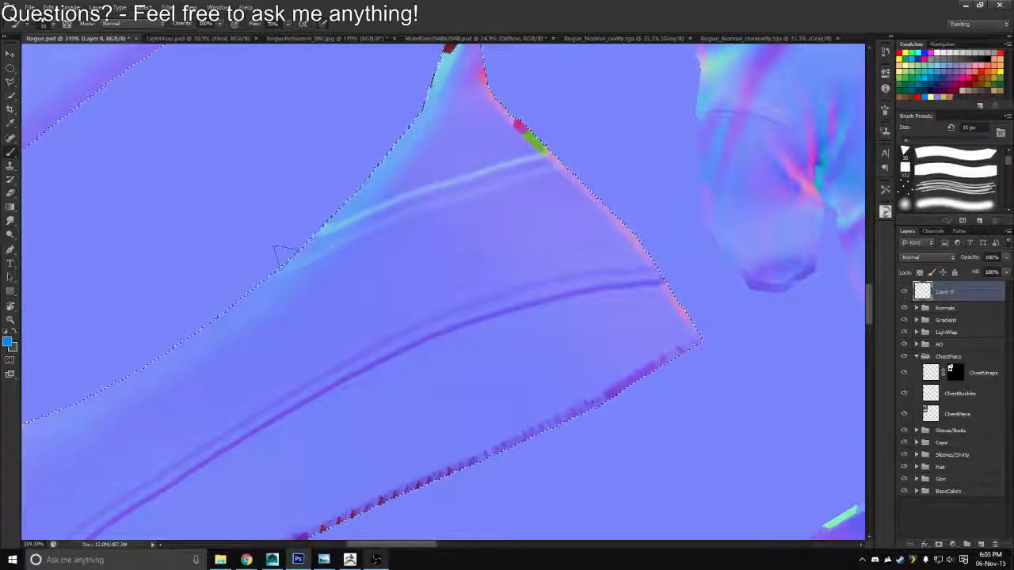
mouse_move(293, 257)
mouse_down()
mouse_move(533, 148)
mouse_move(555, 152)
mouse_move(412, 202)
mouse_up()
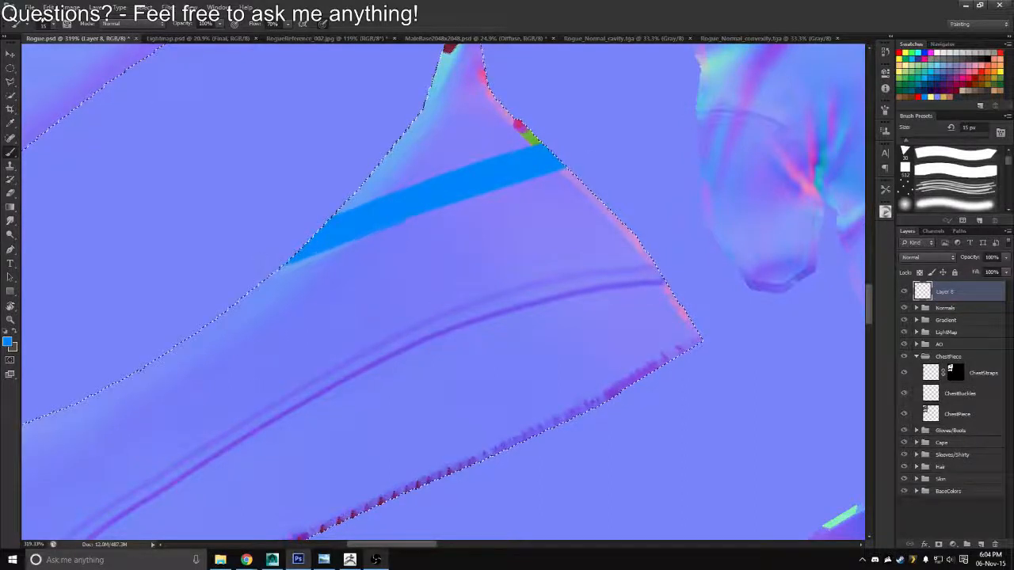
Trim the upper side of the blue seam stripe with a 10 px eraser and repaint it to full width with a 15 px brush
key(e)
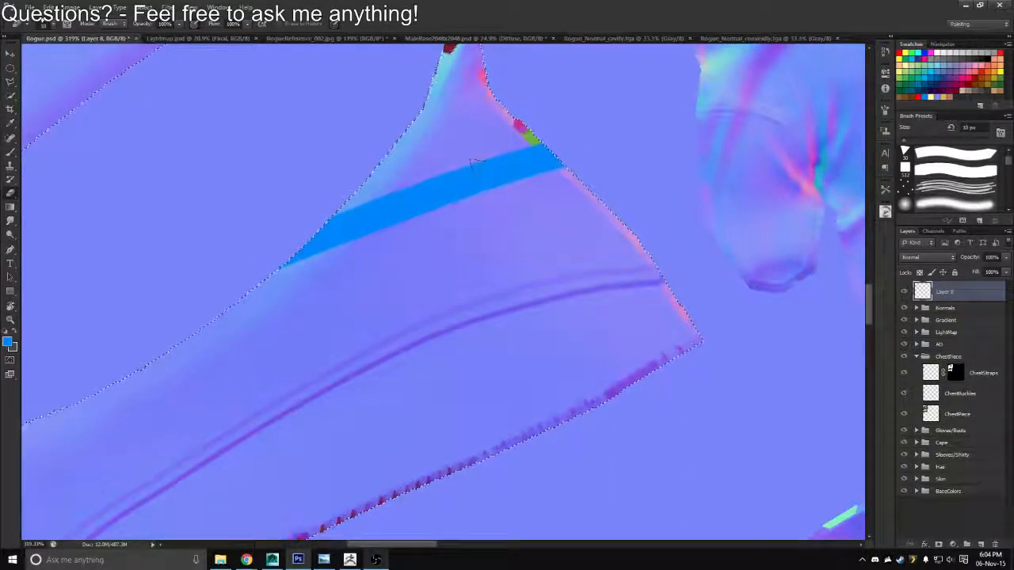
drag(554, 168, 285, 259)
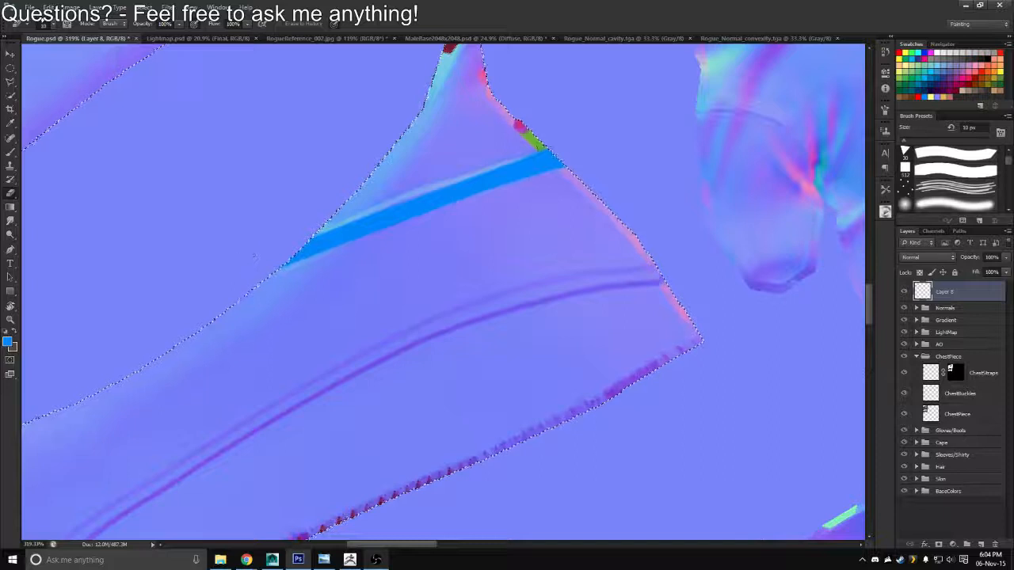
key(b)
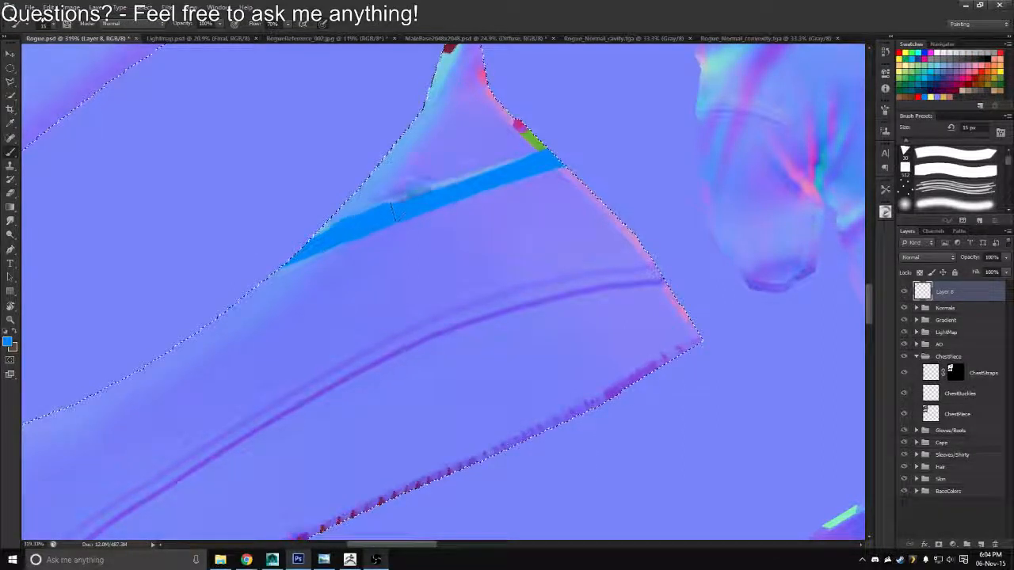
drag(393, 208, 508, 160)
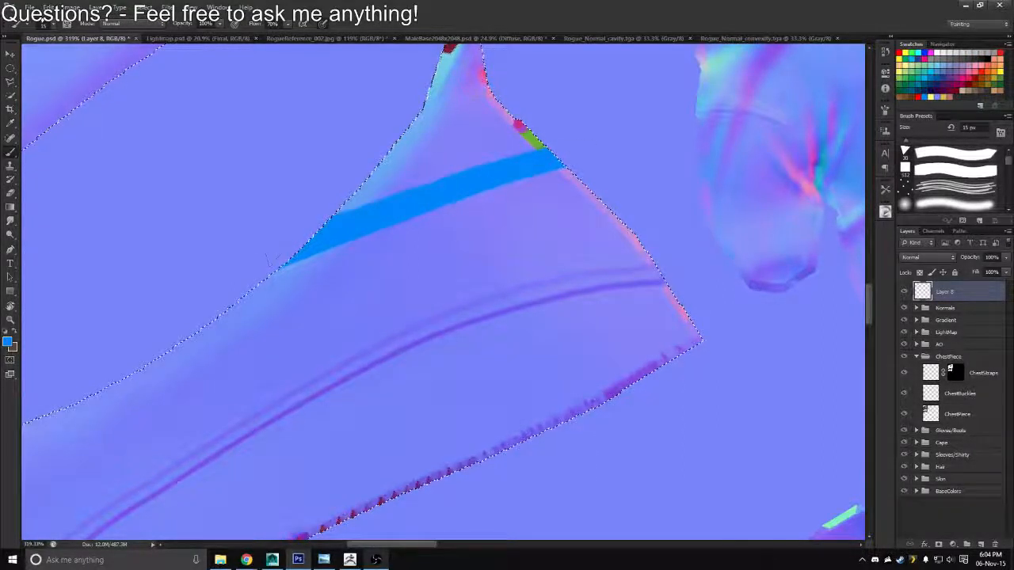
Trace the strip's upper seam in blue at the end beside the canvas edge, up to the selection border, with a 15 px brush
drag(155, 364, 375, 206)
drag(177, 337, 340, 190)
key(r)
drag(443, 252, 456, 251)
key(b)
drag(213, 263, 490, 96)
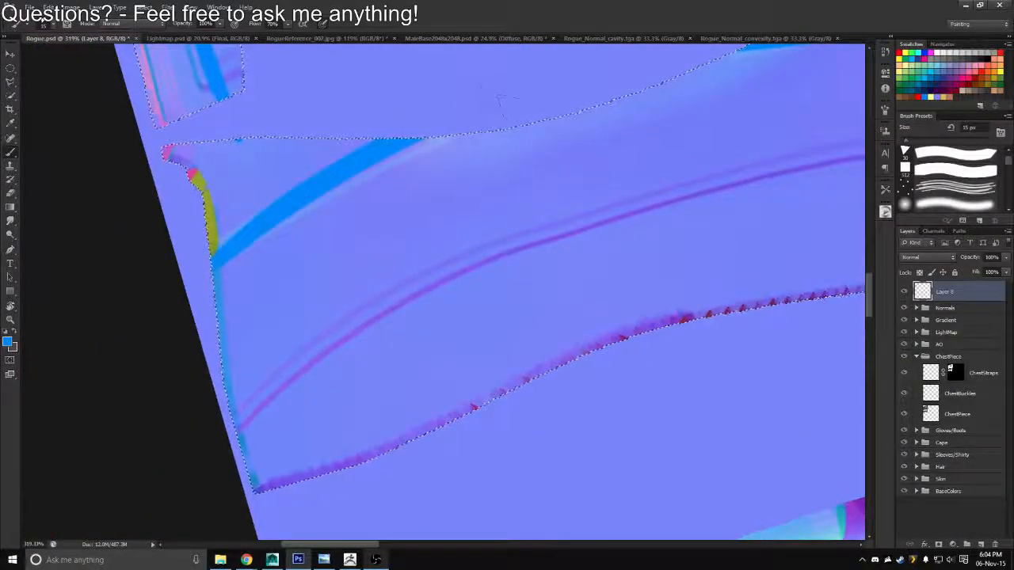
Widen the blue stripe beside the canvas edge with the 15 px brush and even out its lower side with a 10 px eraser
drag(230, 252, 466, 115)
key(ctrl+z)
drag(216, 254, 483, 129)
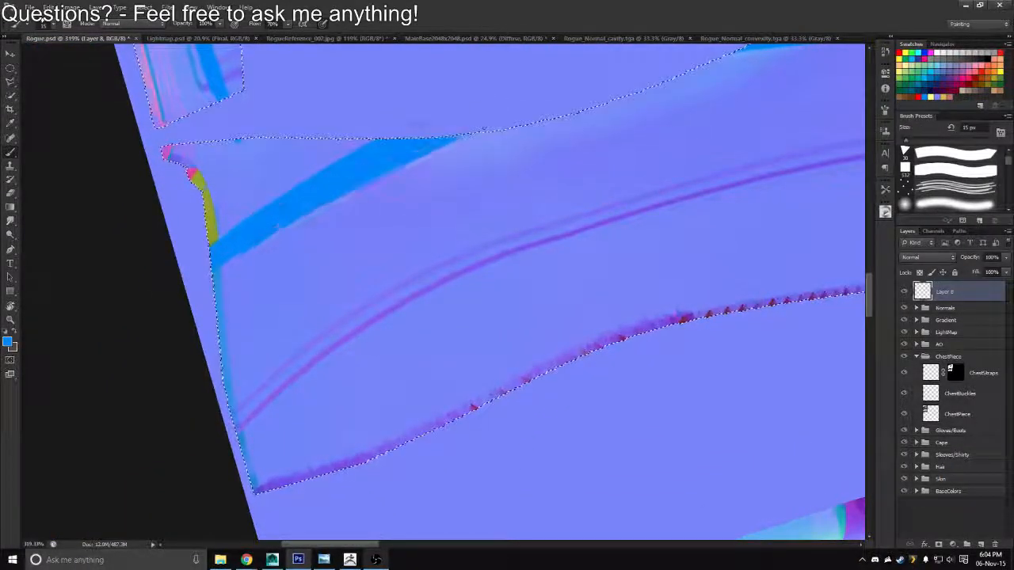
key(e)
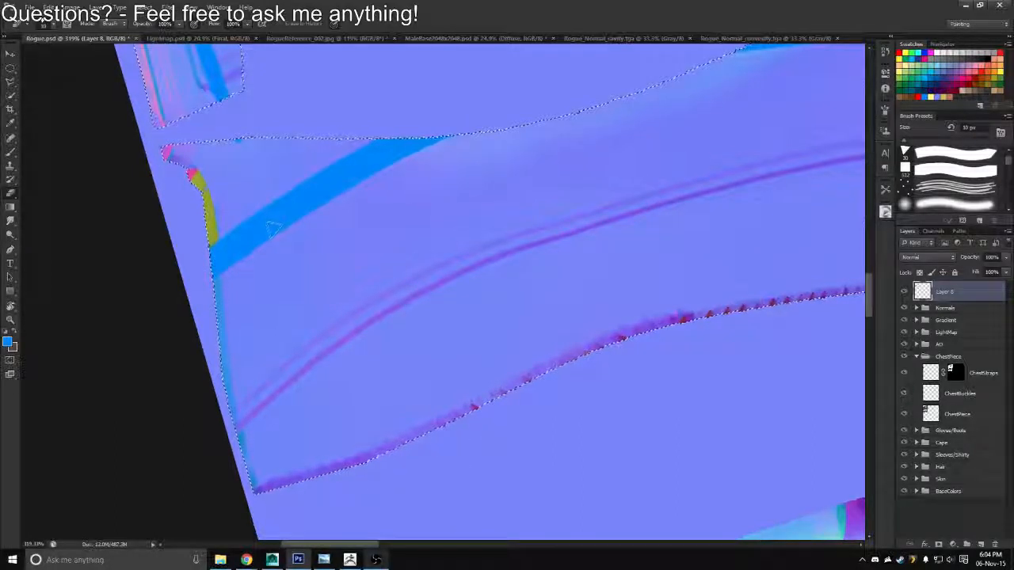
key(ctrl+z)
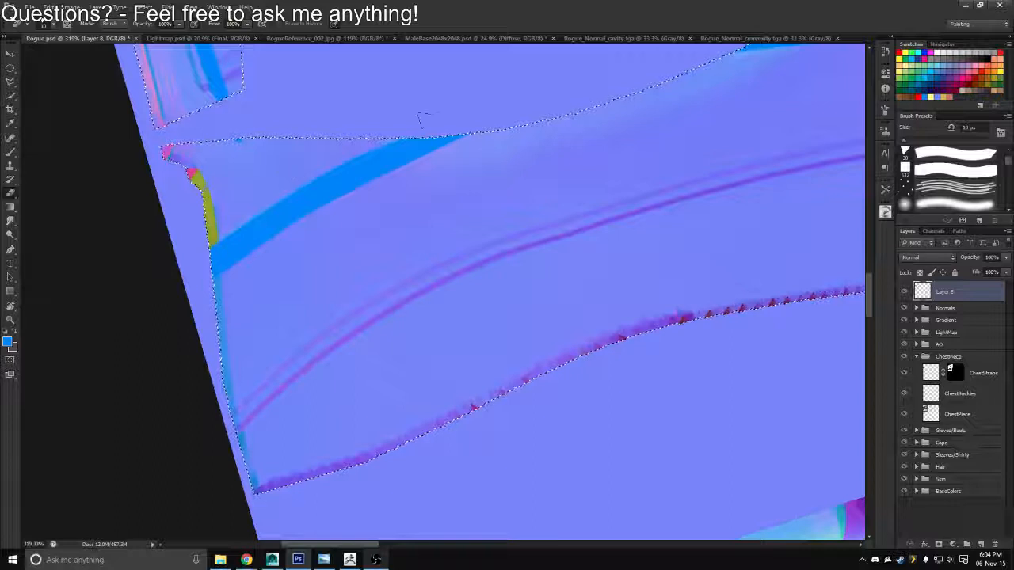
key(b)
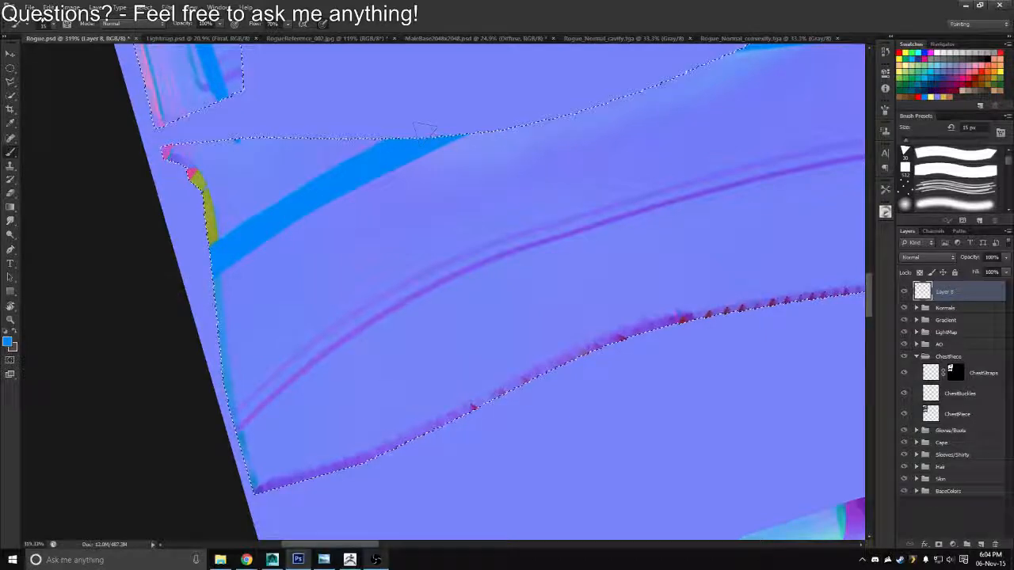
Reduce the brush to 9 px and paint the strip's lower seam in blue at the end away from the canvas edge, widening the line upward
key(z)
mouse_move(301, 219)
mouse_down()
mouse_move(227, 219)
mouse_move(236, 225)
mouse_up()
drag(375, 153, 334, 137)
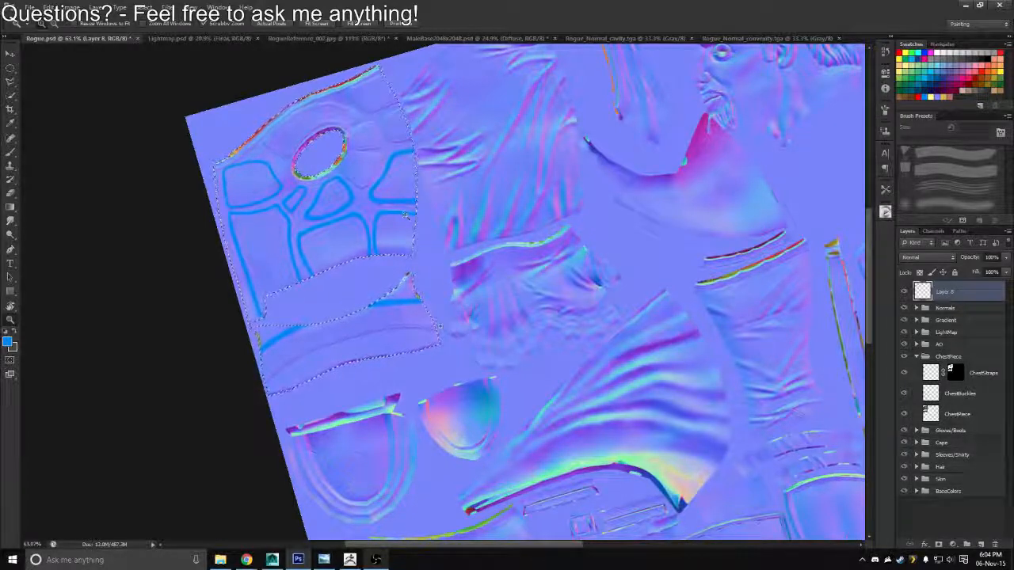
mouse_move(364, 335)
mouse_down()
mouse_move(444, 335)
mouse_move(651, 258)
mouse_move(624, 188)
mouse_move(579, 162)
mouse_move(731, 87)
mouse_up()
key(r)
key(b)
key([)
key([)
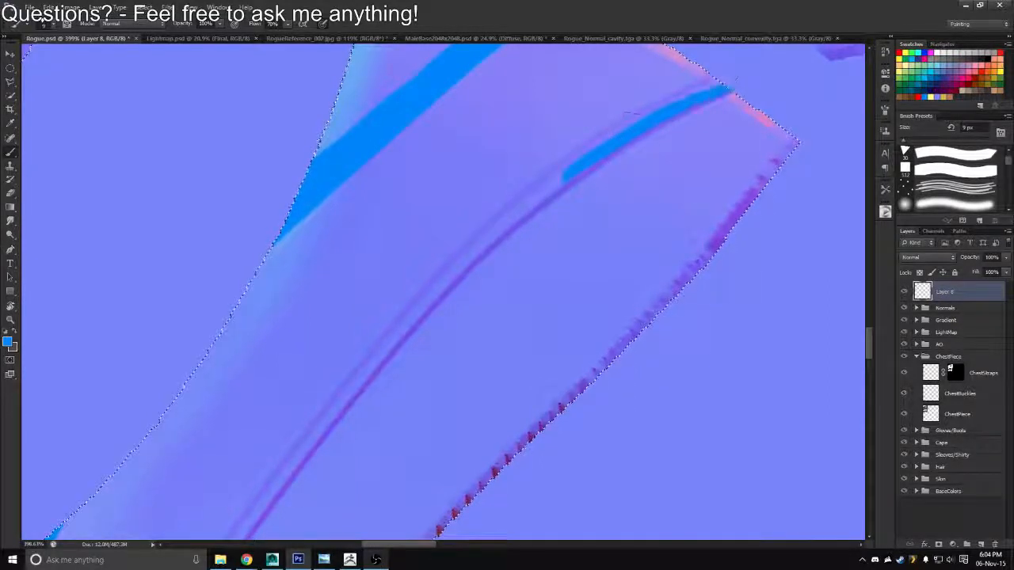
drag(558, 168, 720, 76)
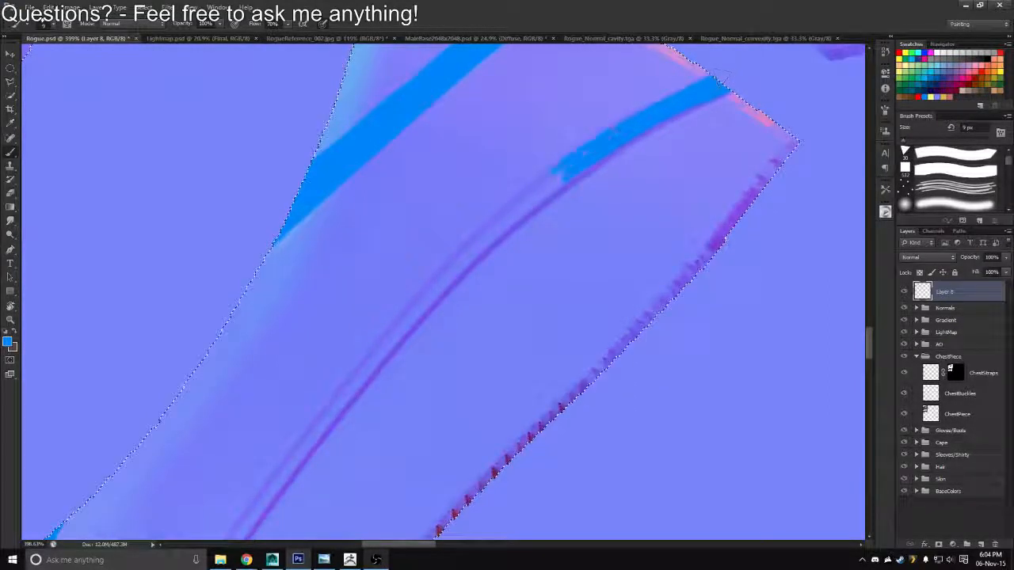
Extend the blue stripe along the strip's lower seam toward the canvas edge with the 9 px brush, filling it to full width
mouse_move(651, 113)
mouse_down()
mouse_move(479, 235)
mouse_move(547, 177)
mouse_move(536, 186)
mouse_up()
key(r)
key(b)
drag(498, 239, 603, 175)
drag(522, 209, 622, 146)
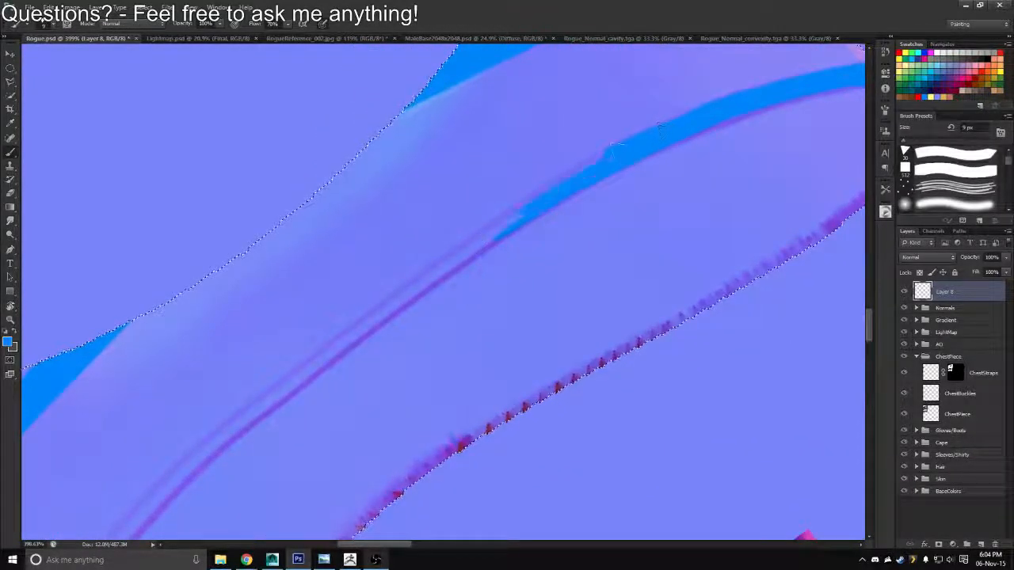
Continue the blue line through the middle stretch of the strip's lower seam and widen it to cover both seam lines
mouse_move(512, 220)
mouse_down()
mouse_move(400, 294)
mouse_move(513, 182)
mouse_move(453, 208)
mouse_move(373, 272)
mouse_up()
key(space)
drag(504, 190, 603, 112)
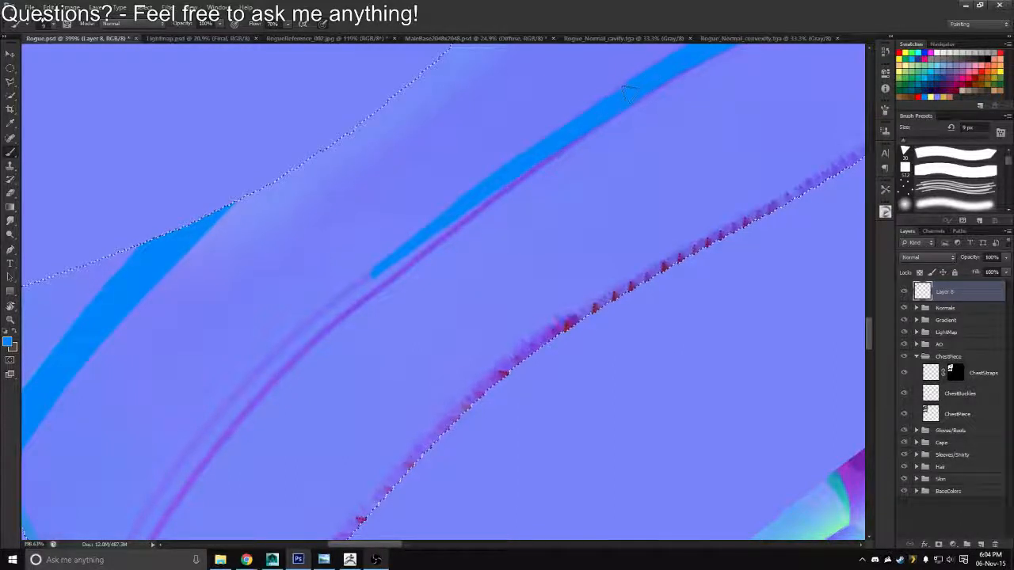
drag(427, 242, 555, 148)
drag(378, 277, 430, 243)
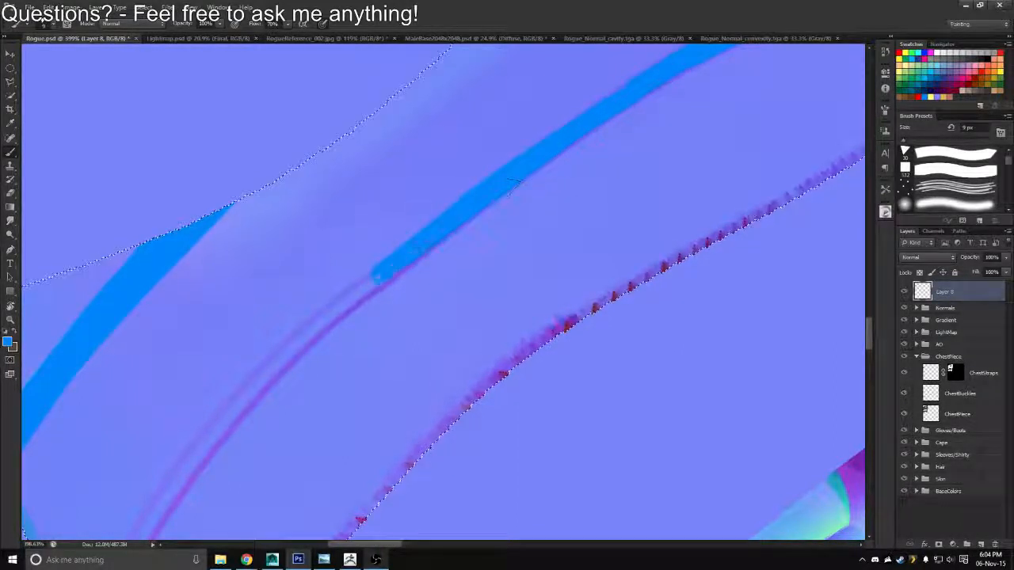
Finish the blue stripe along the strip's lower seam up to the selection border beside the canvas edge
mouse_move(357, 293)
mouse_down()
mouse_move(386, 275)
mouse_move(419, 215)
mouse_up()
drag(316, 304, 433, 195)
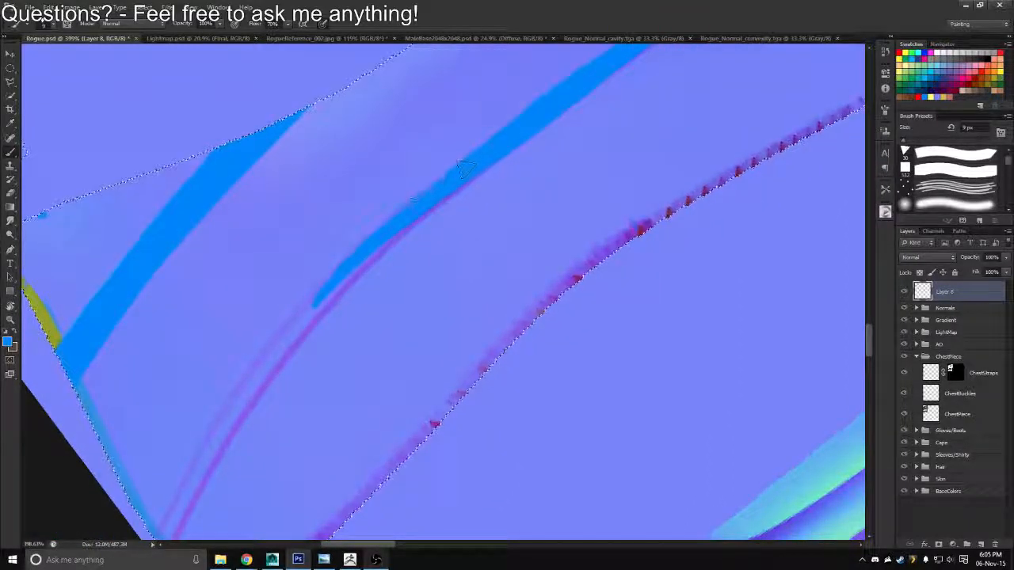
drag(311, 316, 467, 176)
mouse_move(296, 335)
mouse_down()
mouse_move(348, 273)
mouse_move(357, 233)
mouse_move(531, 156)
mouse_up()
key(r)
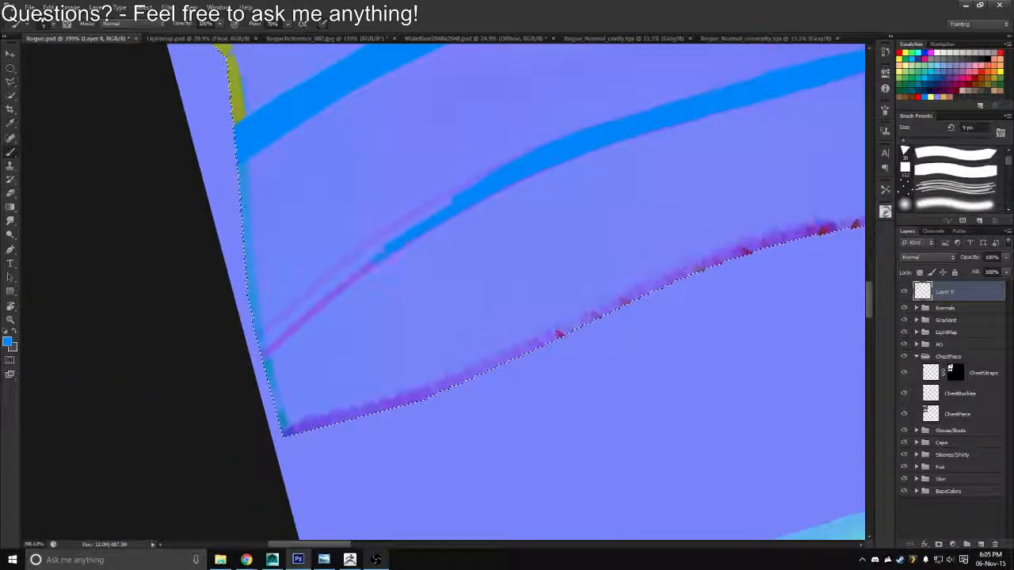
drag(378, 242, 258, 343)
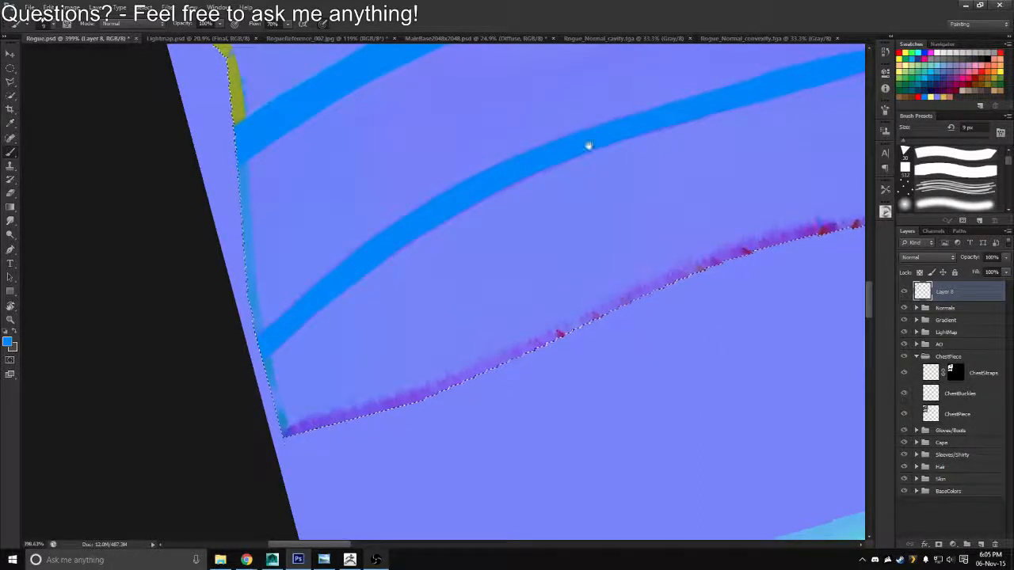
Reduce the brush to 7 px and trace the outer seam of the angular corner panel beside the vest's upper edge in blue
drag(588, 145, 464, 364)
drag(415, 203, 427, 348)
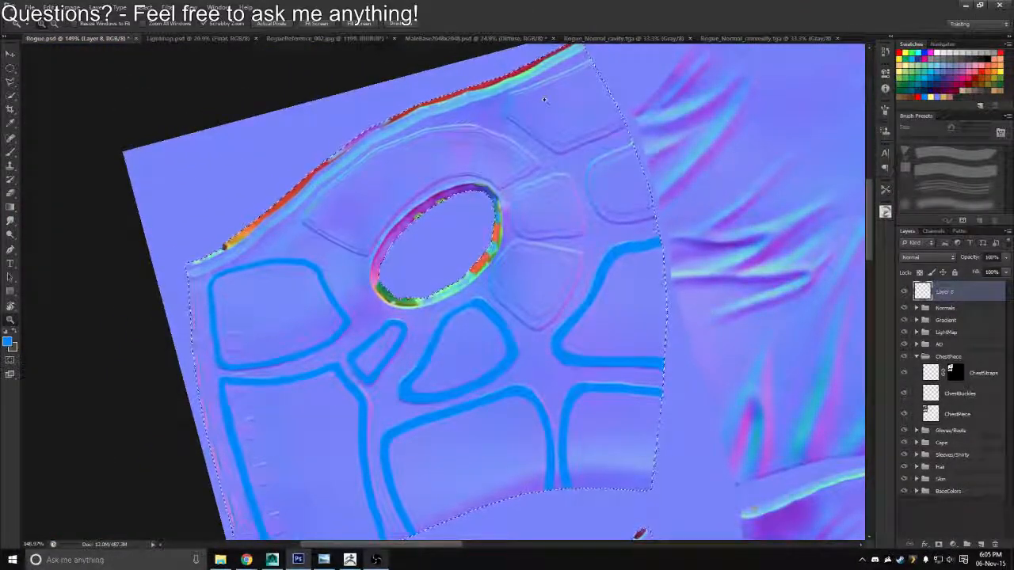
drag(545, 100, 575, 122)
drag(568, 60, 536, 176)
drag(537, 176, 584, 186)
drag(528, 201, 649, 138)
key(ctrl+z)
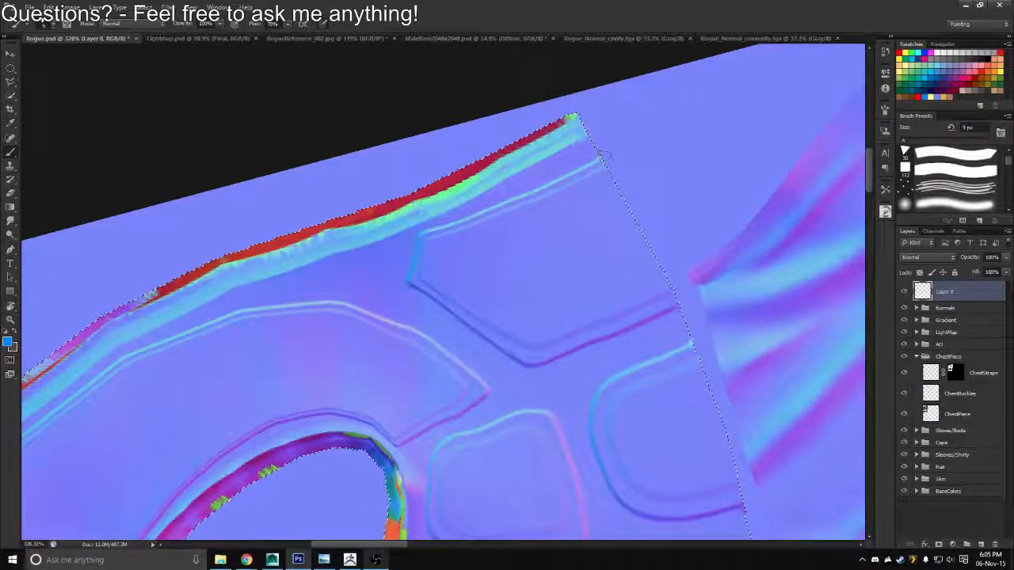
key(ctrl+z)
key(bracketleft)
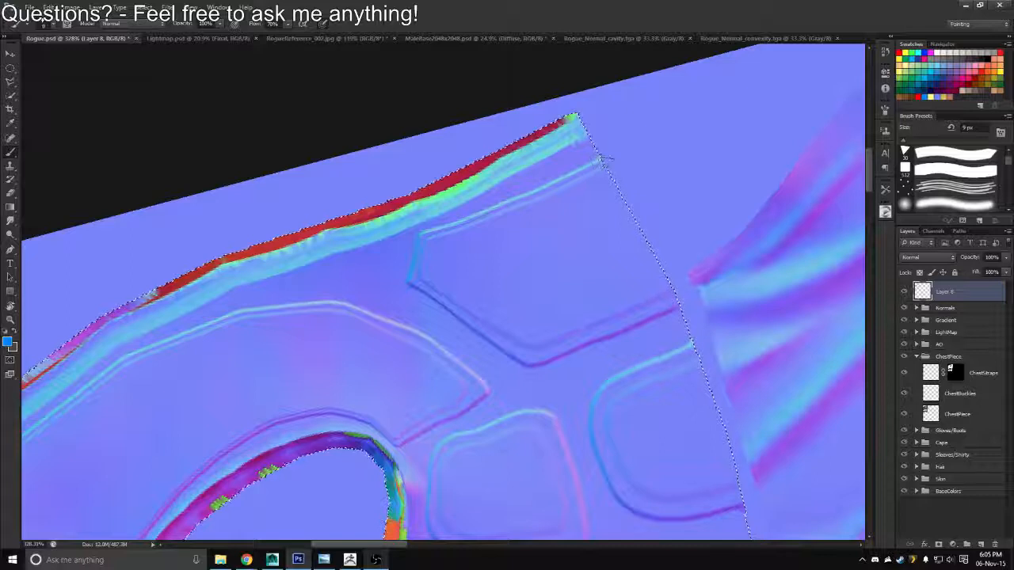
drag(605, 160, 584, 170)
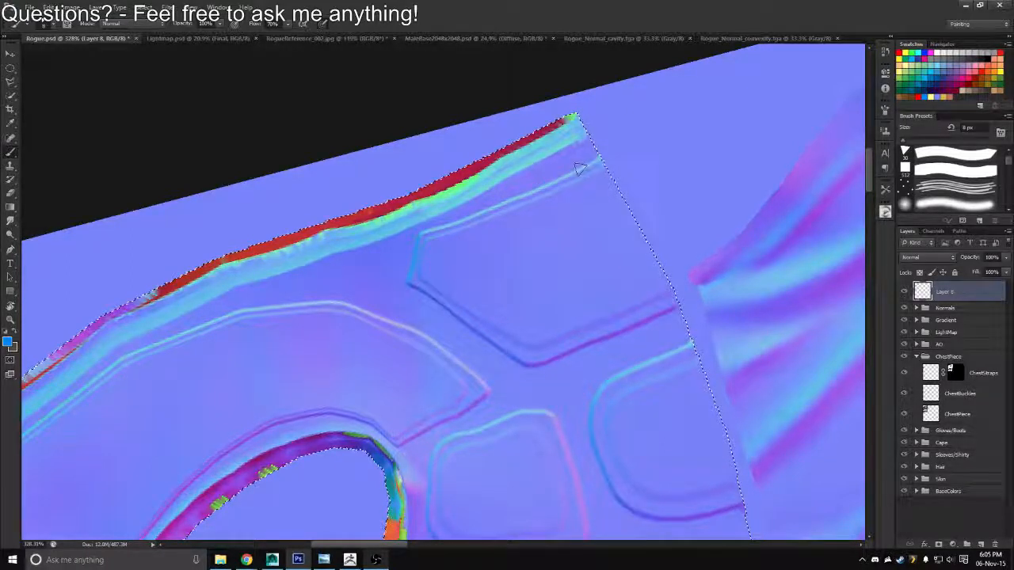
key(bracketleft)
drag(603, 160, 564, 178)
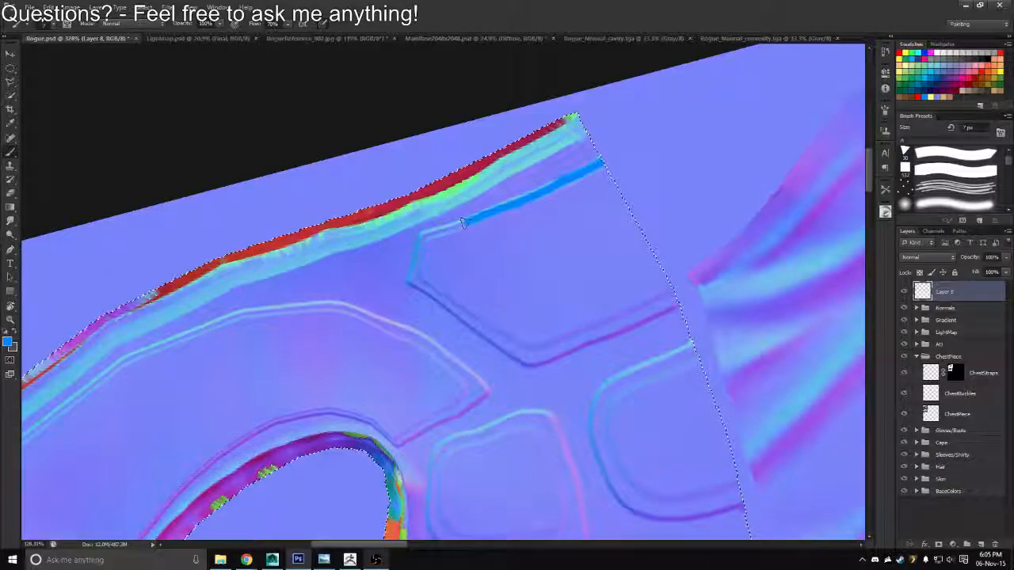
mouse_move(442, 230)
mouse_down()
mouse_move(427, 237)
mouse_move(412, 279)
mouse_move(612, 233)
mouse_move(611, 298)
mouse_up()
Trace the corner panel's remaining inner seam in blue down to the selection border, filling out its obtuse corner
key(r)
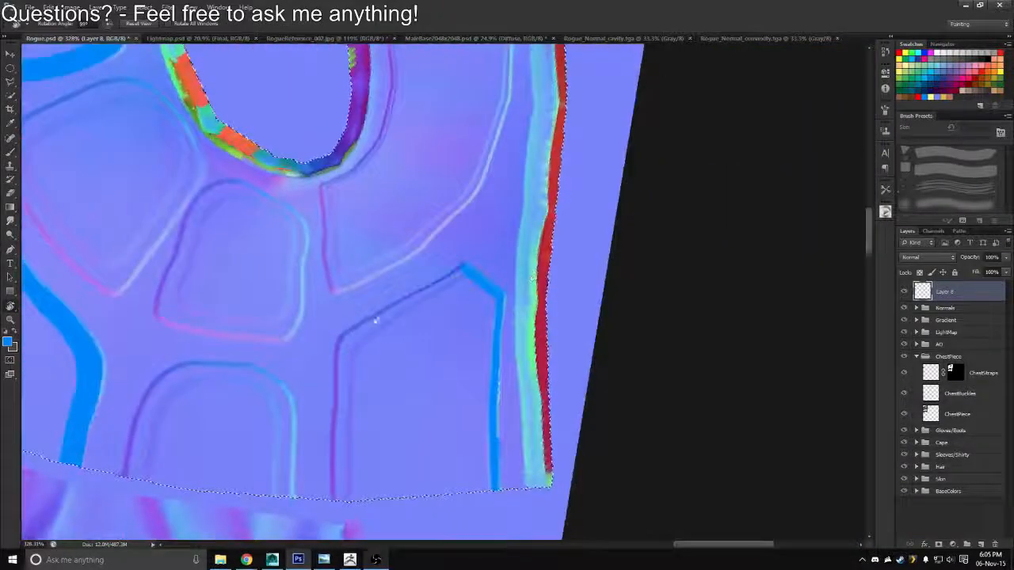
key(b)
drag(403, 307, 346, 346)
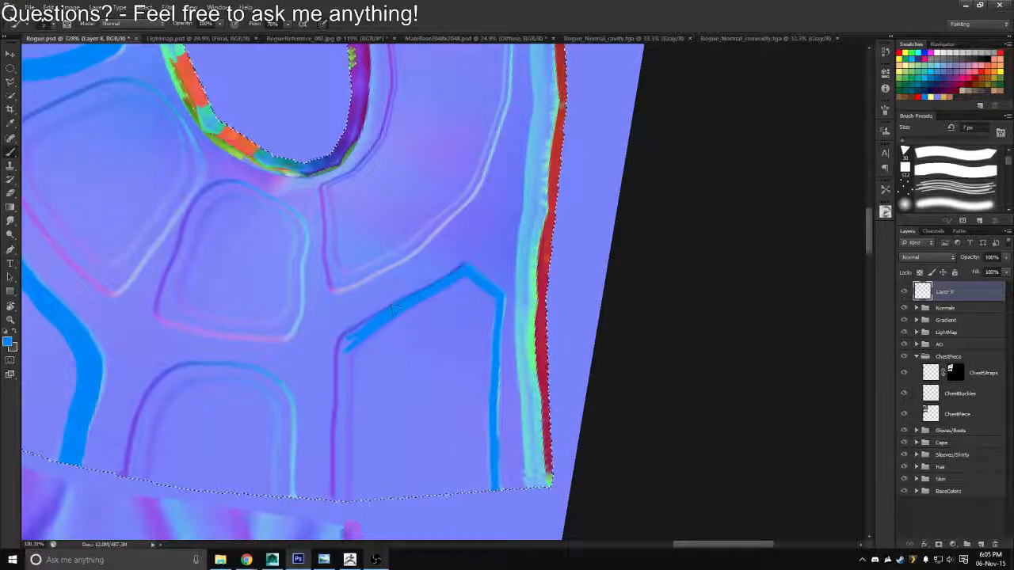
key(r)
mouse_move(325, 290)
mouse_down()
mouse_move(422, 240)
mouse_move(372, 243)
mouse_move(284, 298)
mouse_up()
key(b)
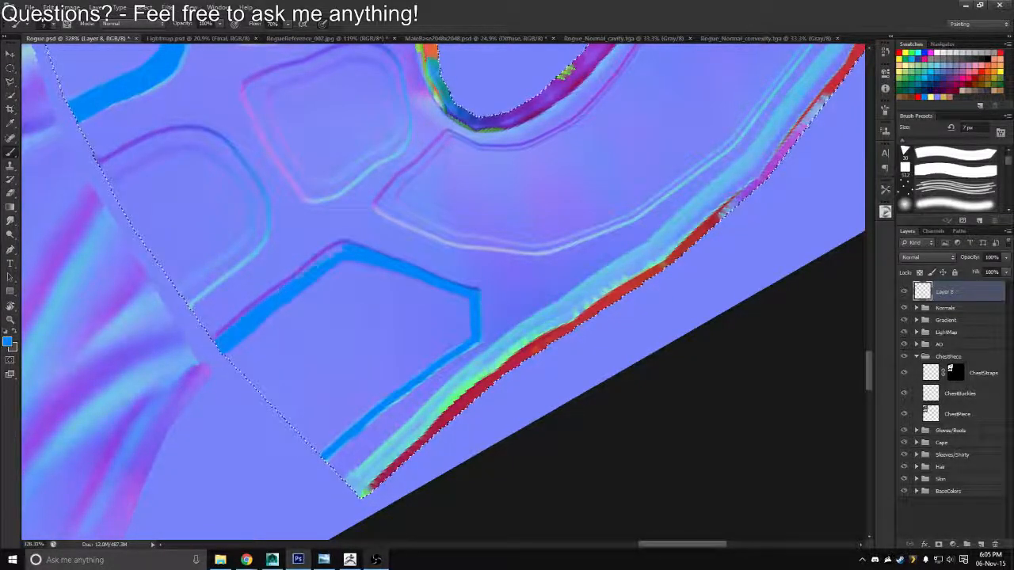
drag(339, 249, 349, 248)
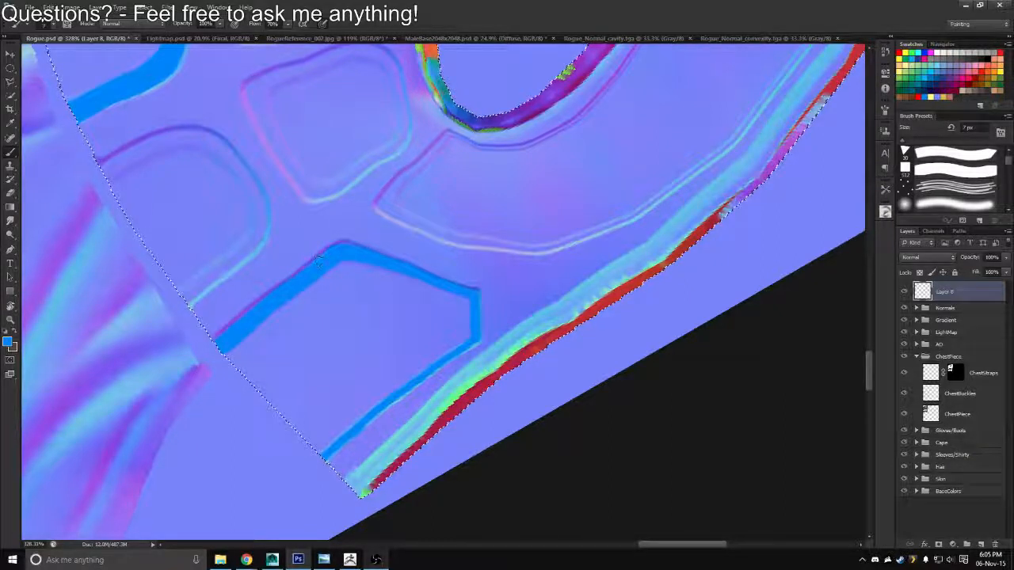
Even out the corner panel's line beside the vest's upper edge with a 10 px eraser and the 7 px brush
key(bracketright)
key(bracketright)
key(bracketright)
key(e)
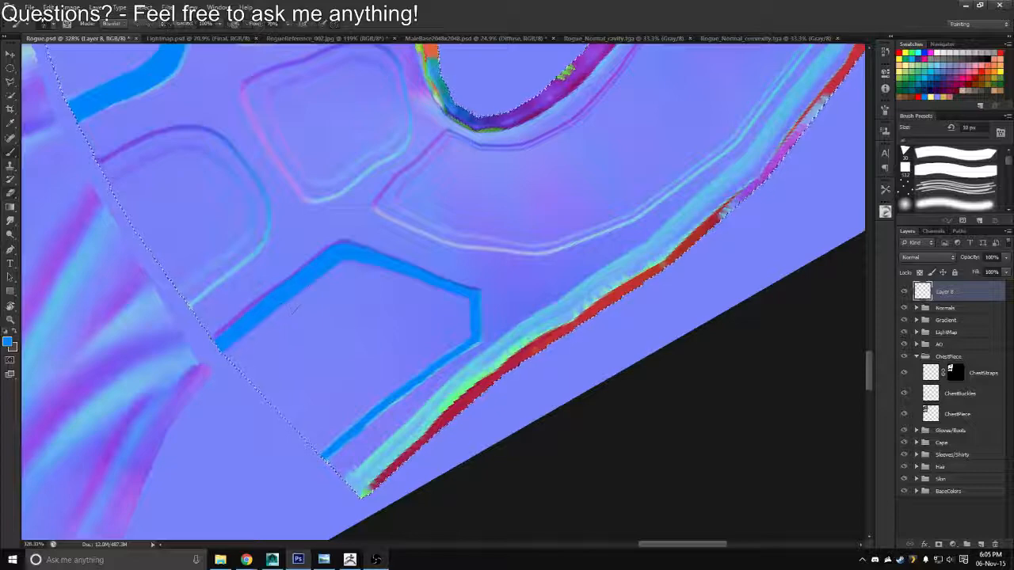
key(z)
drag(305, 285, 302, 250)
key(b)
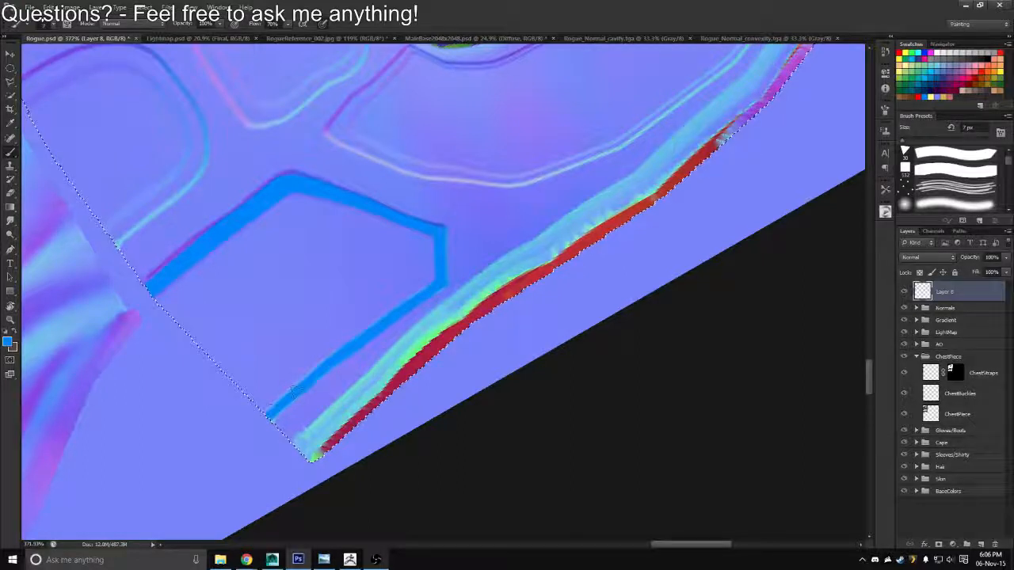
key(e)
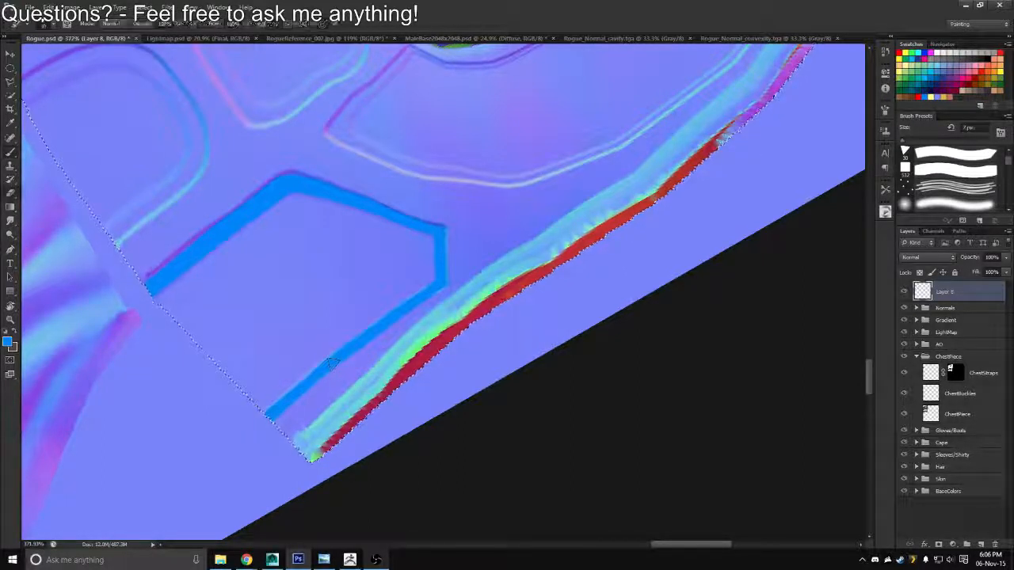
key(b)
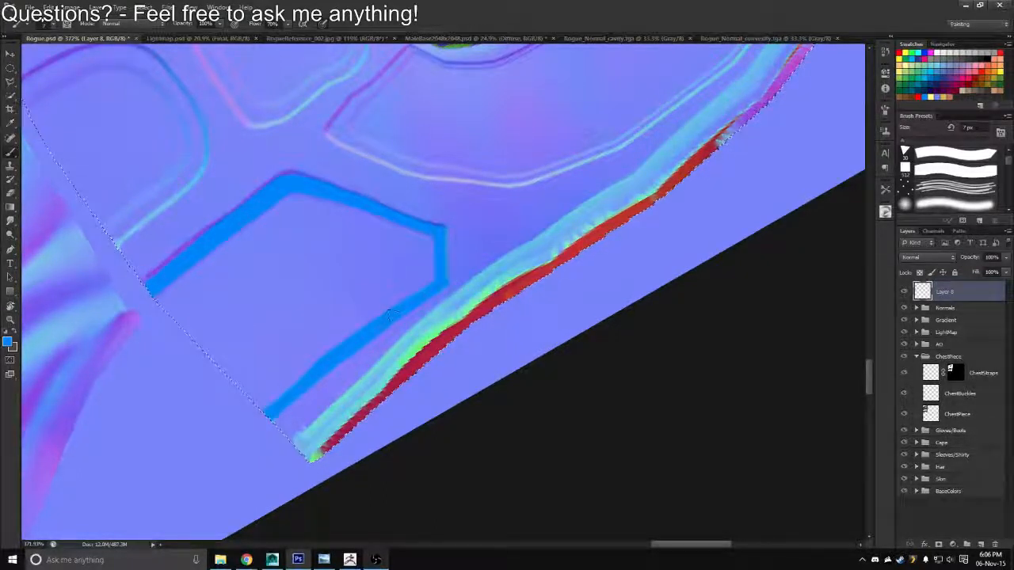
key(e)
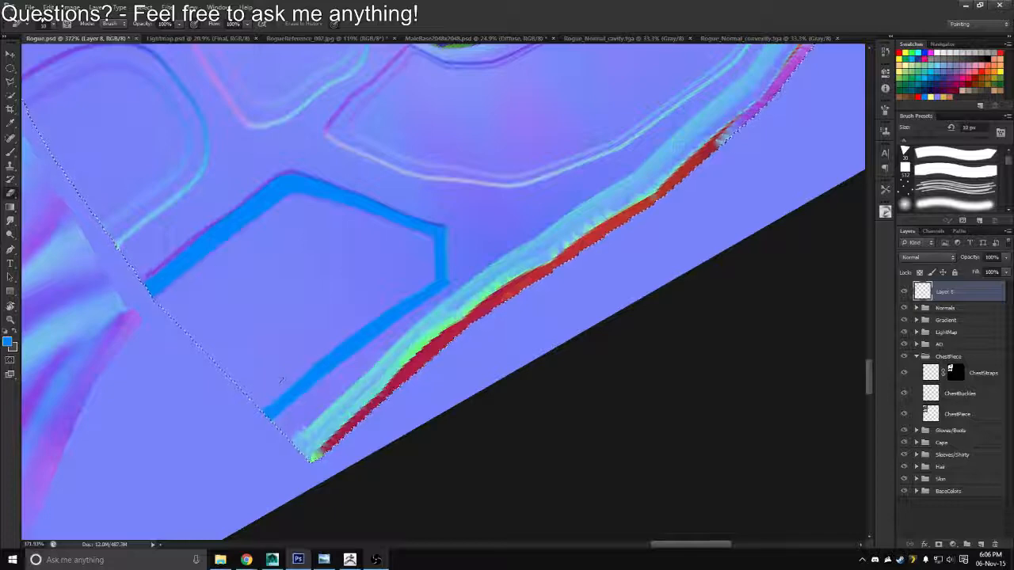
Trace both ends of the neighbouring rounded panel's seam in blue from the selection border, thickening the side nearest the corner panel
key(b)
mouse_move(139, 153)
mouse_down()
mouse_move(361, 290)
mouse_move(357, 283)
mouse_up()
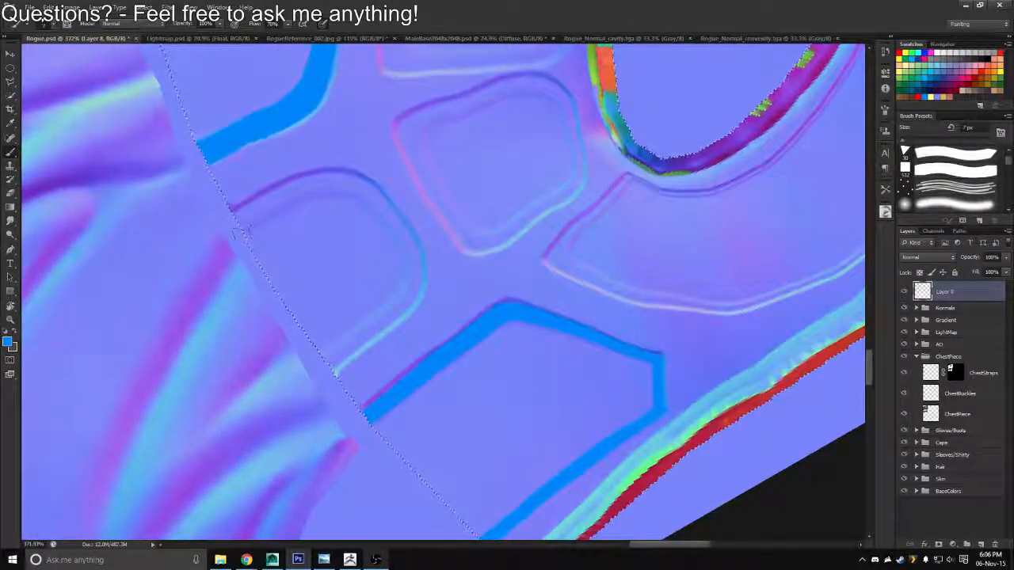
drag(242, 224, 304, 197)
key(r)
drag(370, 176, 456, 319)
mouse_move(551, 273)
mouse_down()
mouse_move(441, 244)
mouse_move(465, 205)
mouse_up()
key(b)
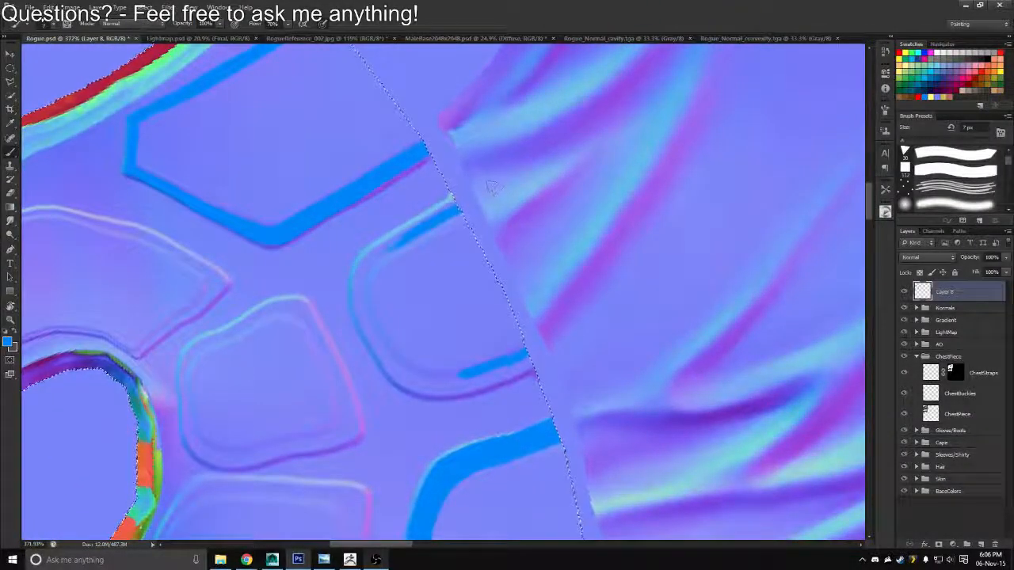
mouse_move(385, 251)
mouse_down()
mouse_move(485, 181)
mouse_move(388, 241)
mouse_move(354, 290)
mouse_up()
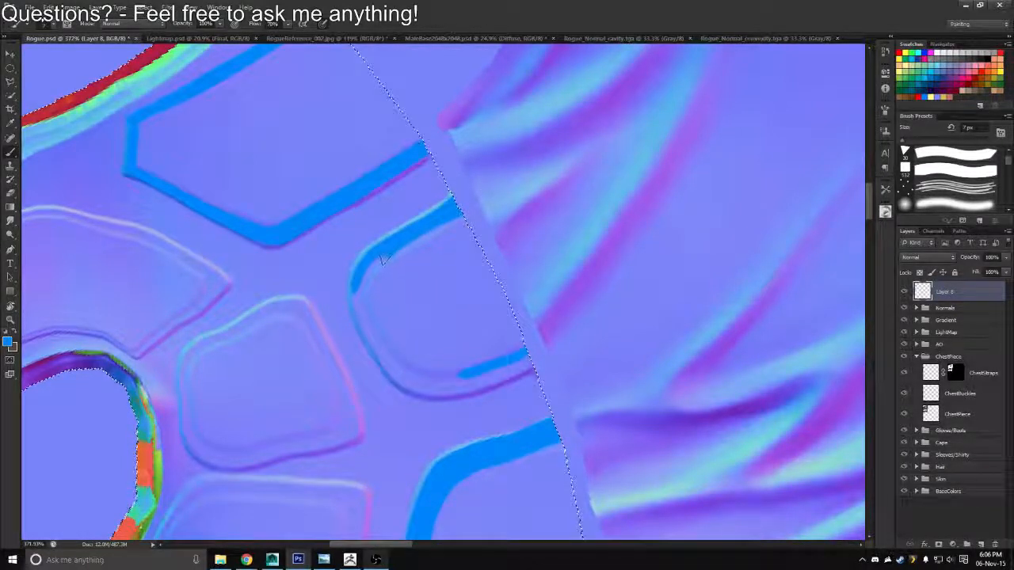
key(e)
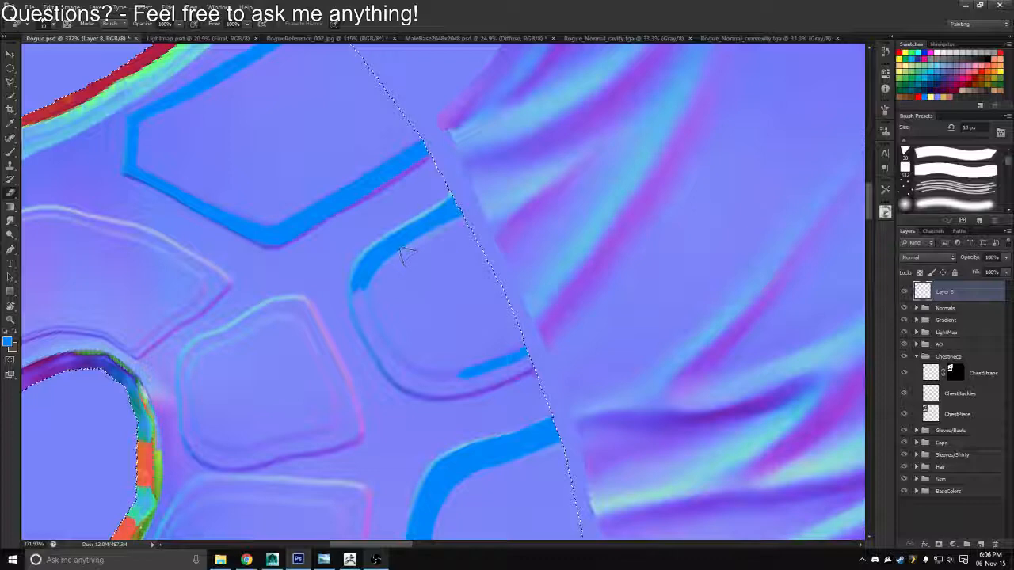
key(b)
Join the two blue ends around the rounded panel's curve with the 7 px brush
key(r)
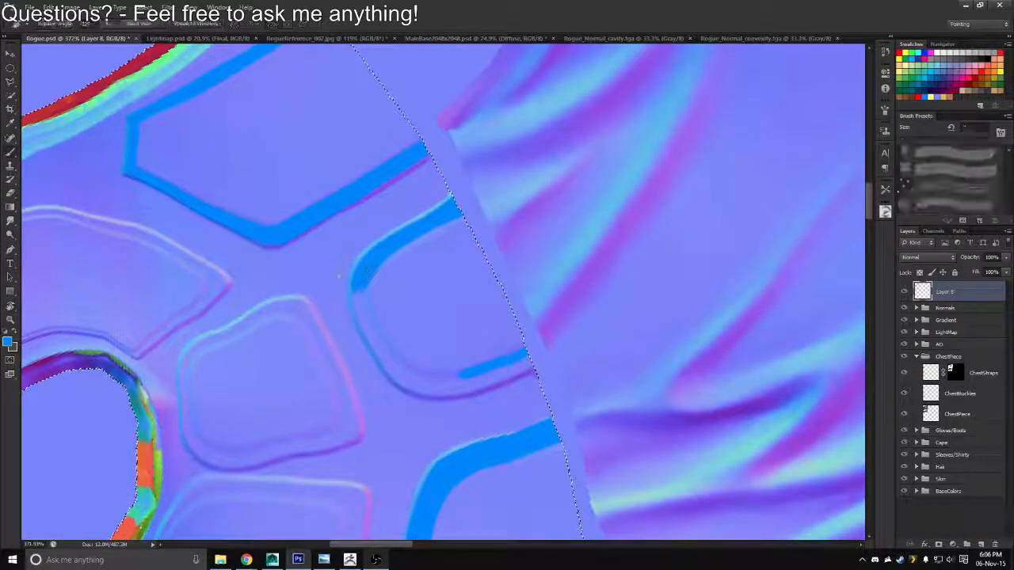
mouse_move(317, 237)
mouse_down()
mouse_move(534, 182)
mouse_move(574, 235)
mouse_up()
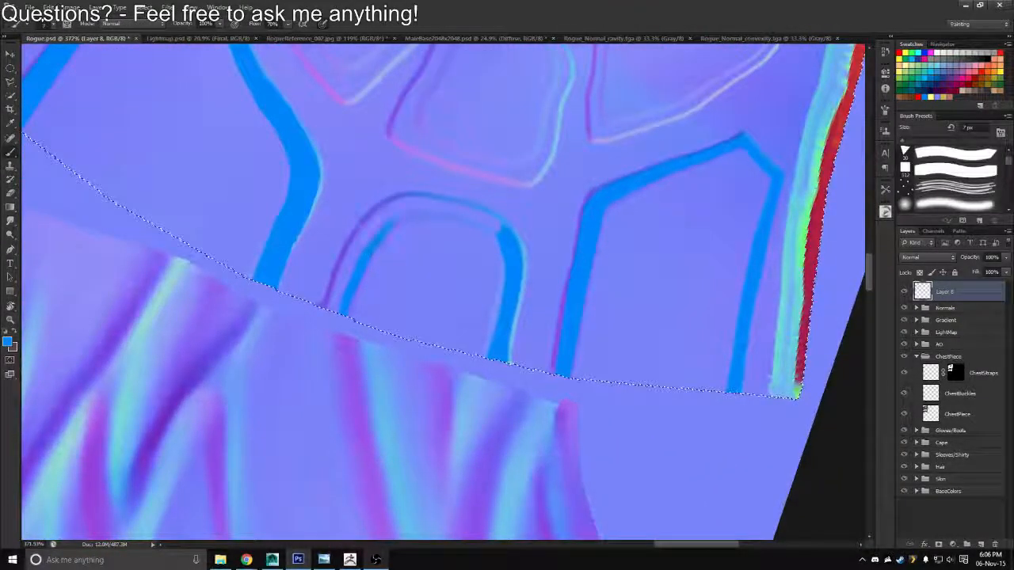
mouse_move(390, 224)
mouse_down()
mouse_move(434, 205)
mouse_move(475, 212)
mouse_move(505, 232)
mouse_up()
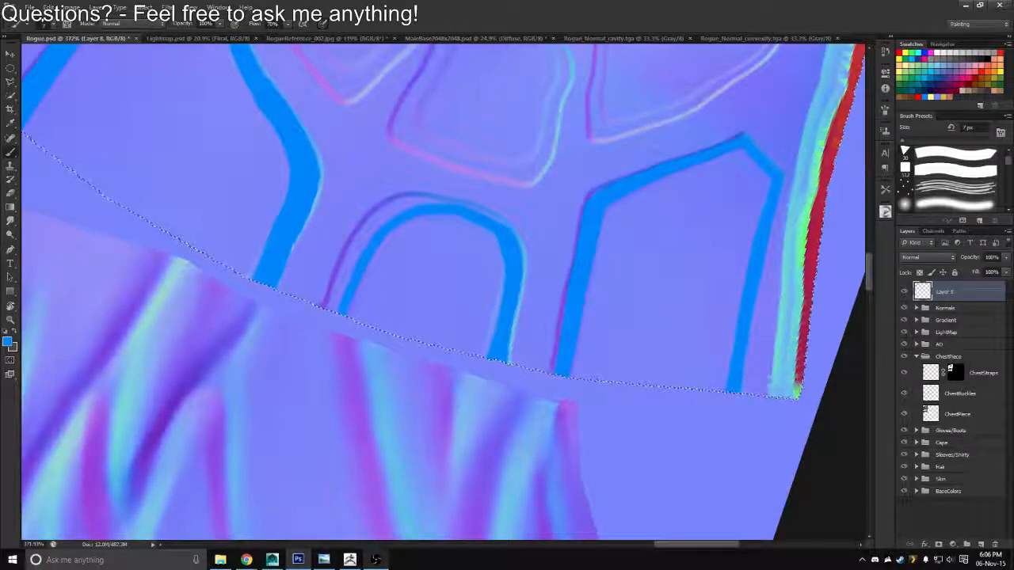
key(alt+Tab)
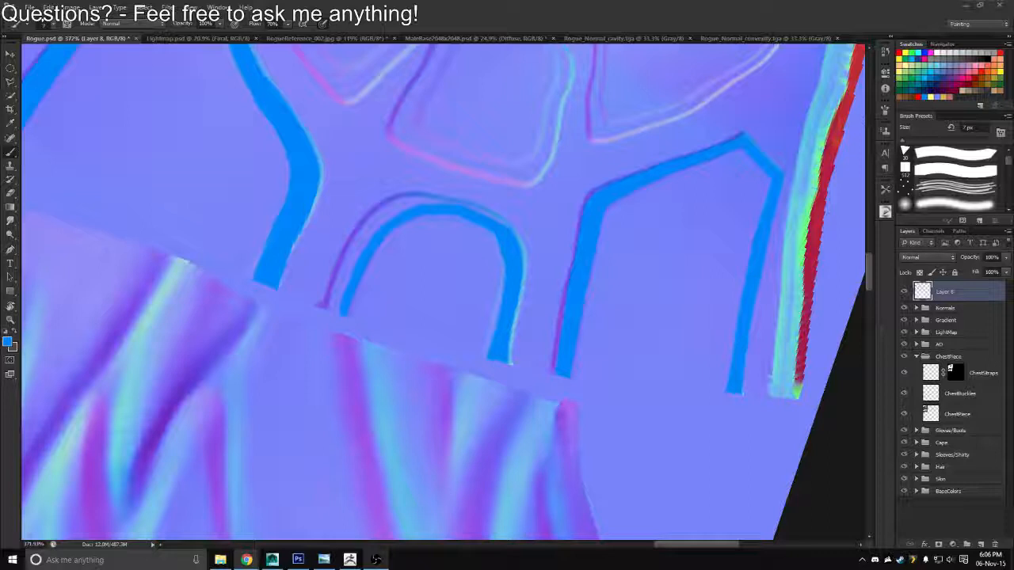
key(alt+Tab)
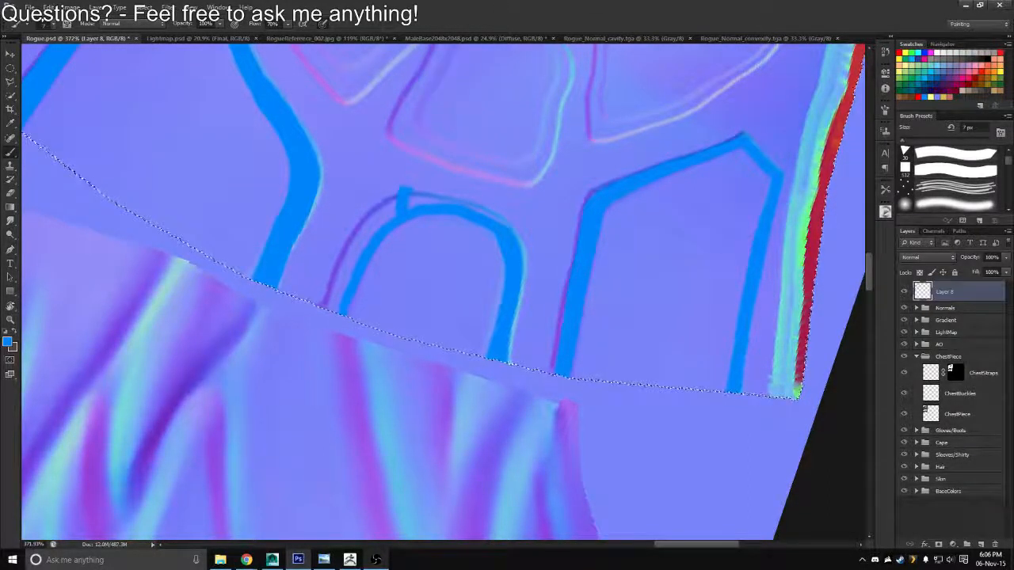
key(alt+Tab)
click(581, 15)
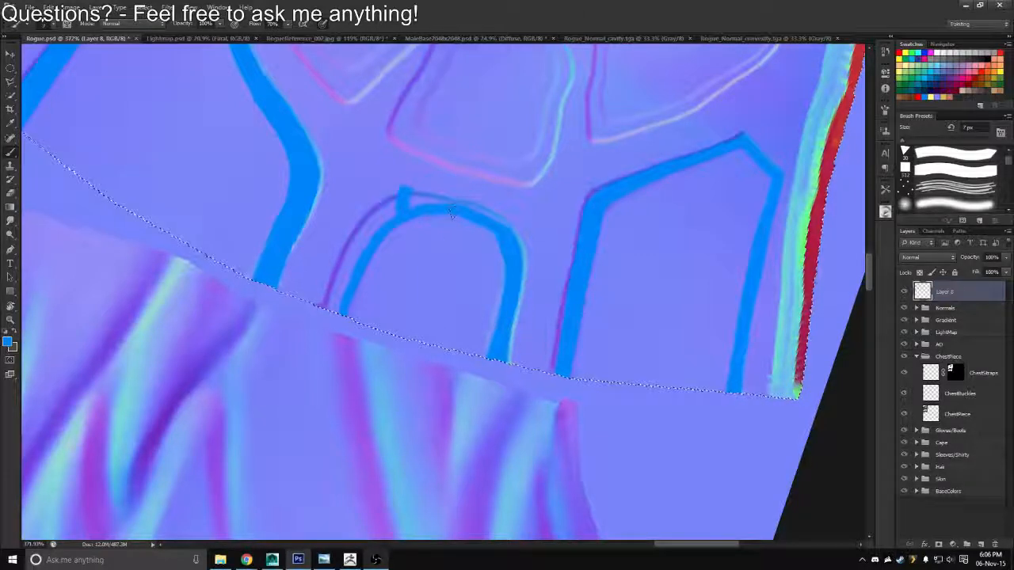
mouse_move(431, 249)
mouse_down()
mouse_move(449, 202)
mouse_move(439, 239)
mouse_up()
key(ctrl+z)
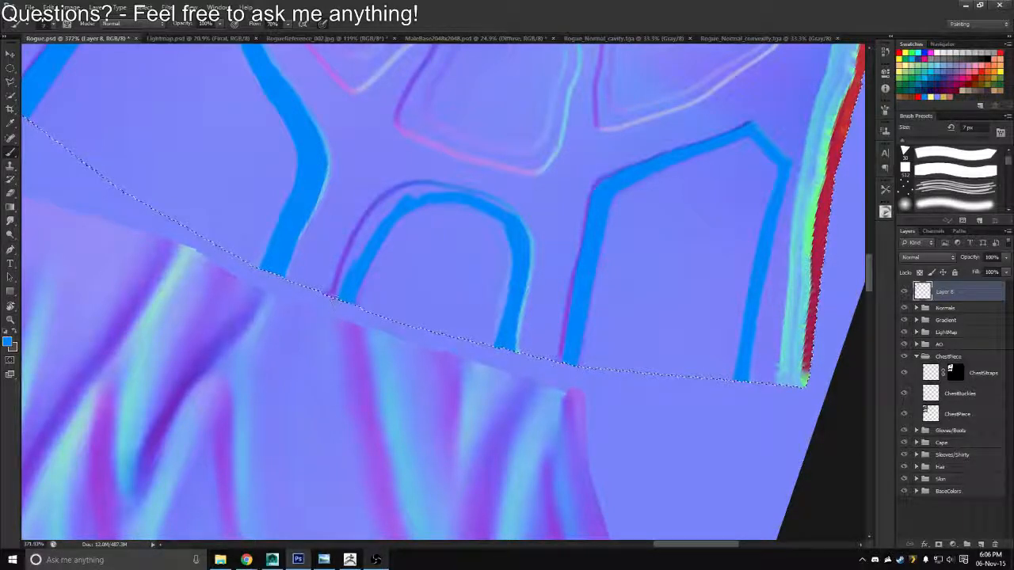
Widen the rounded panel's blue line outward to its outer seam, from the selection border around the curve
drag(337, 300, 388, 204)
key(r)
mouse_move(448, 188)
mouse_down()
mouse_move(340, 233)
mouse_move(337, 316)
mouse_move(363, 234)
mouse_move(379, 222)
mouse_move(354, 283)
mouse_up()
key(r)
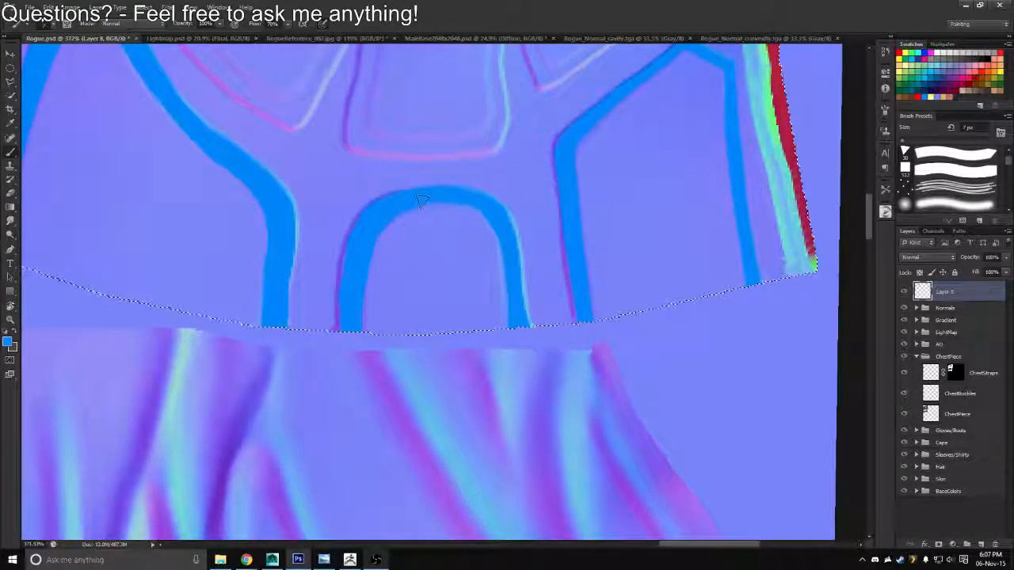
Touch up the rounded panel's blue outline along the curve nearest the corner panel
key(r)
mouse_move(421, 200)
mouse_down()
mouse_move(412, 254)
mouse_move(319, 256)
mouse_up()
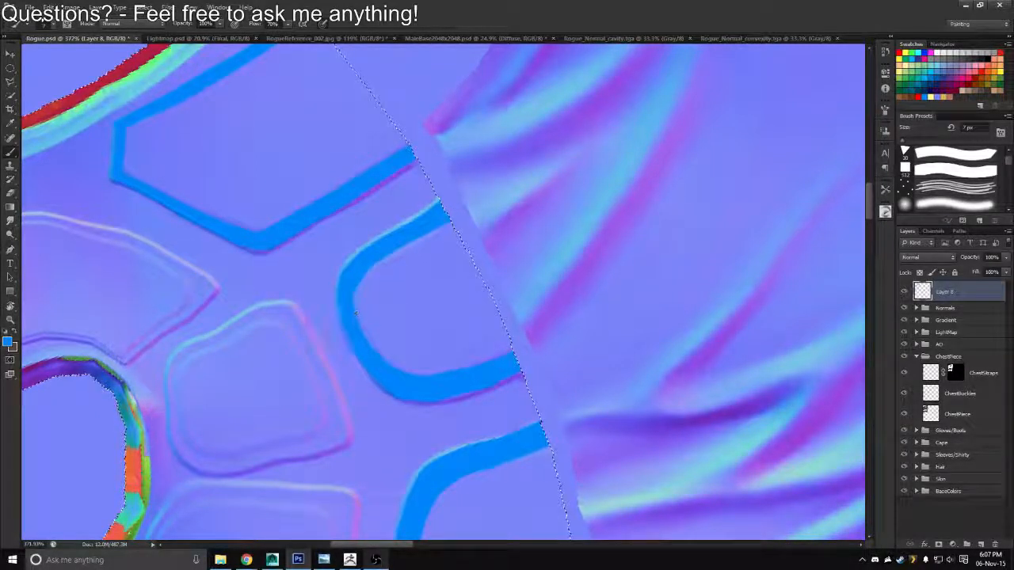
mouse_move(347, 297)
mouse_down()
mouse_move(366, 266)
mouse_move(447, 213)
mouse_move(396, 233)
mouse_move(356, 228)
mouse_move(414, 237)
mouse_up()
key(z)
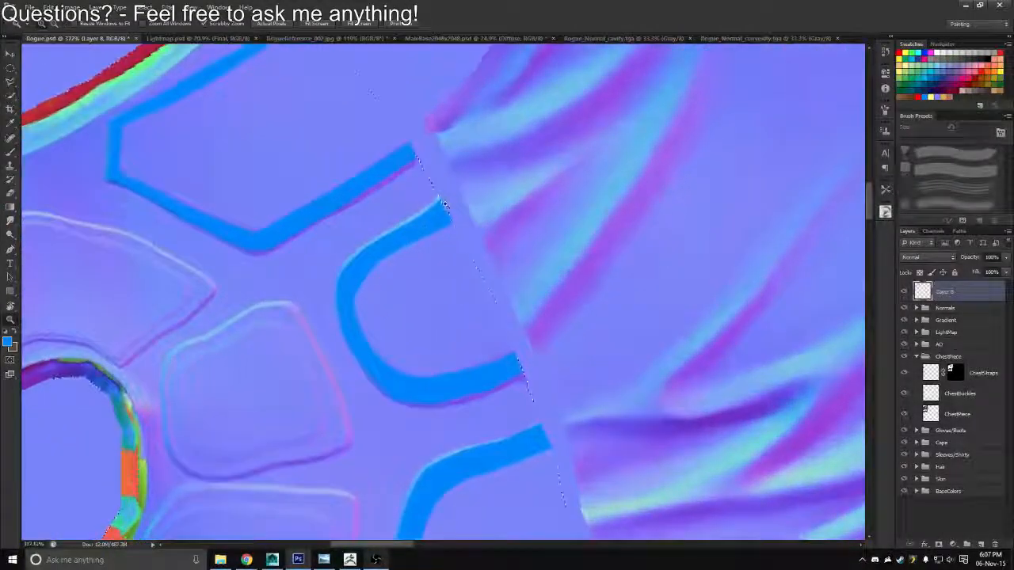
key(b)
key(e)
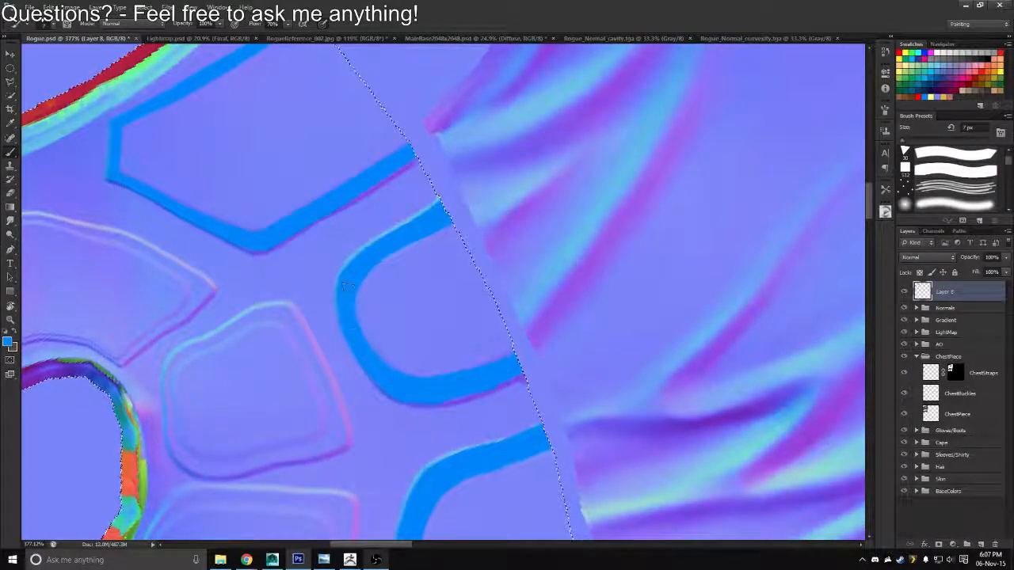
Trim the outer edge of the rounded panel's blue line at the selection border with the 10 px eraser
key(e)
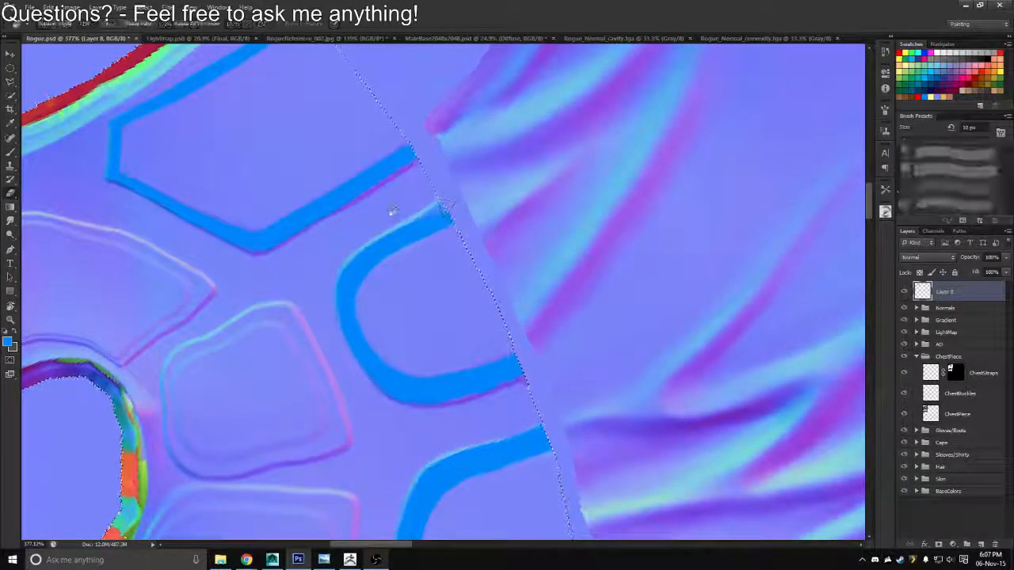
key(r)
mouse_move(392, 211)
mouse_down()
mouse_move(441, 283)
mouse_move(385, 222)
mouse_up()
key(b)
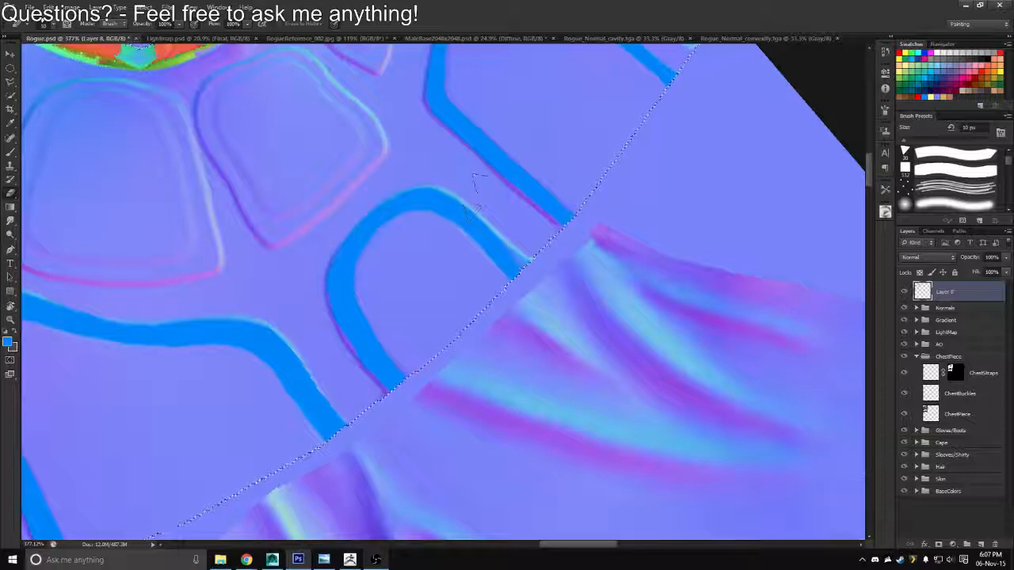
Repaint the rounded panel's blue end out to its outer seam at the selection border with the 7 px brush
key(z)
mouse_move(454, 160)
mouse_down()
mouse_move(424, 160)
mouse_move(384, 60)
mouse_up()
key(r)
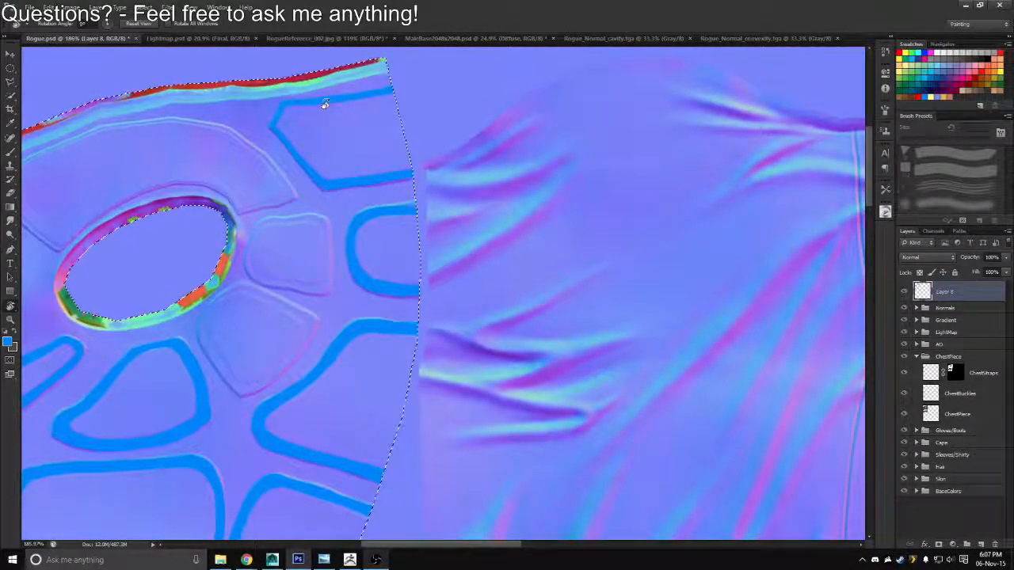
drag(355, 207, 411, 207)
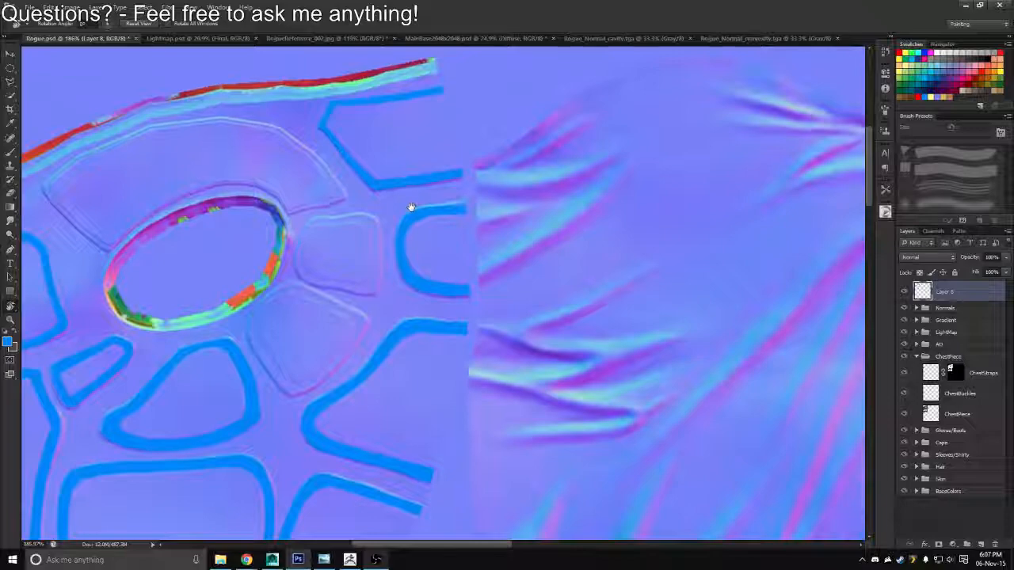
drag(516, 171, 410, 148)
scroll(432, 211, up, 8)
key(b)
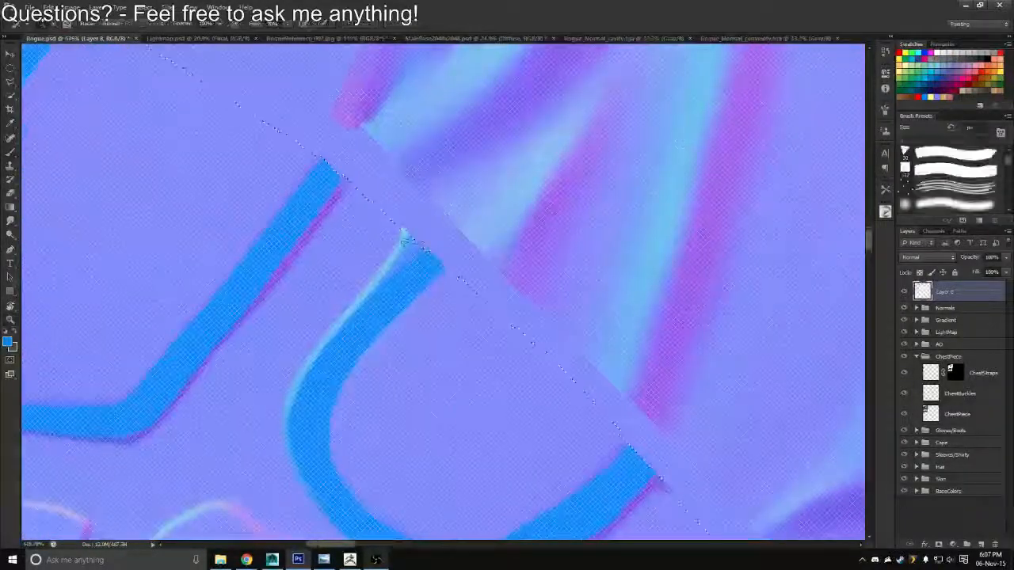
drag(405, 237, 422, 236)
drag(390, 285, 437, 220)
mouse_move(437, 220)
mouse_down()
mouse_move(388, 246)
mouse_move(421, 198)
mouse_move(414, 213)
mouse_move(369, 204)
mouse_move(433, 219)
mouse_move(377, 246)
mouse_move(452, 179)
mouse_move(406, 212)
mouse_up()
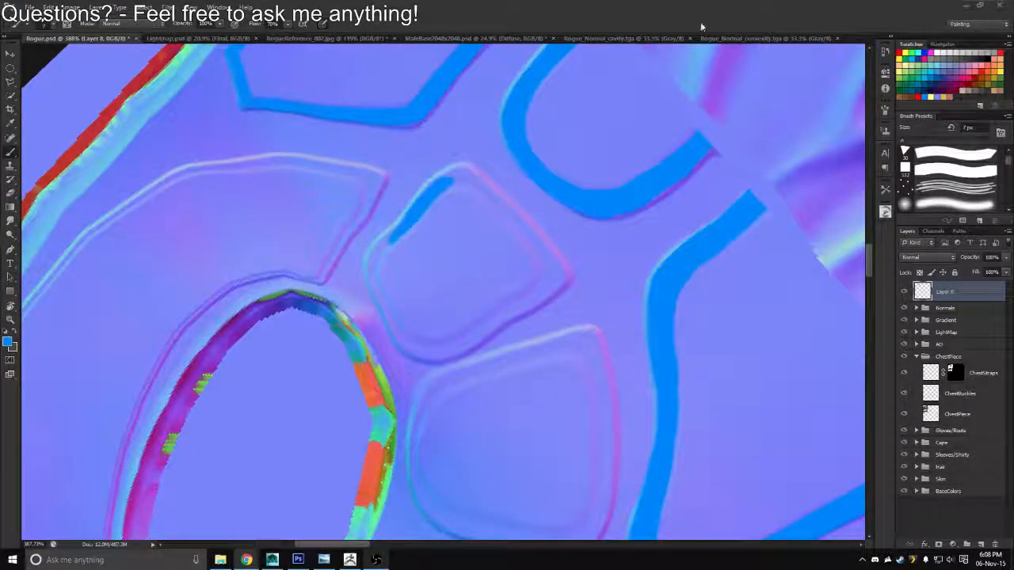
Trace the two opposite long sides of the small four-sided panel beside the armhole in blue
drag(482, 301, 500, 219)
drag(497, 257, 570, 200)
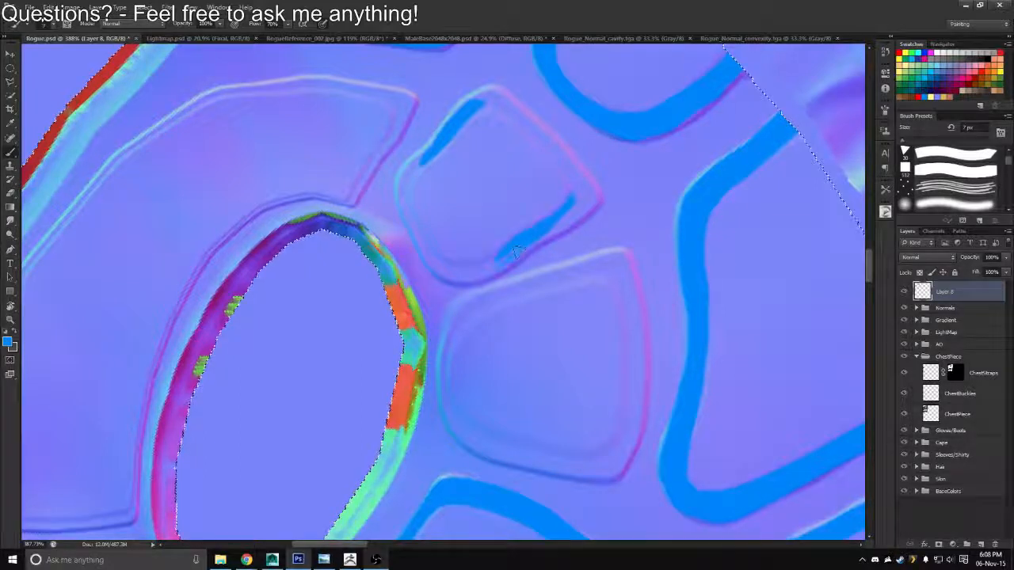
drag(499, 266, 591, 211)
mouse_move(537, 237)
mouse_down()
mouse_move(593, 198)
mouse_move(561, 222)
mouse_move(580, 191)
mouse_up()
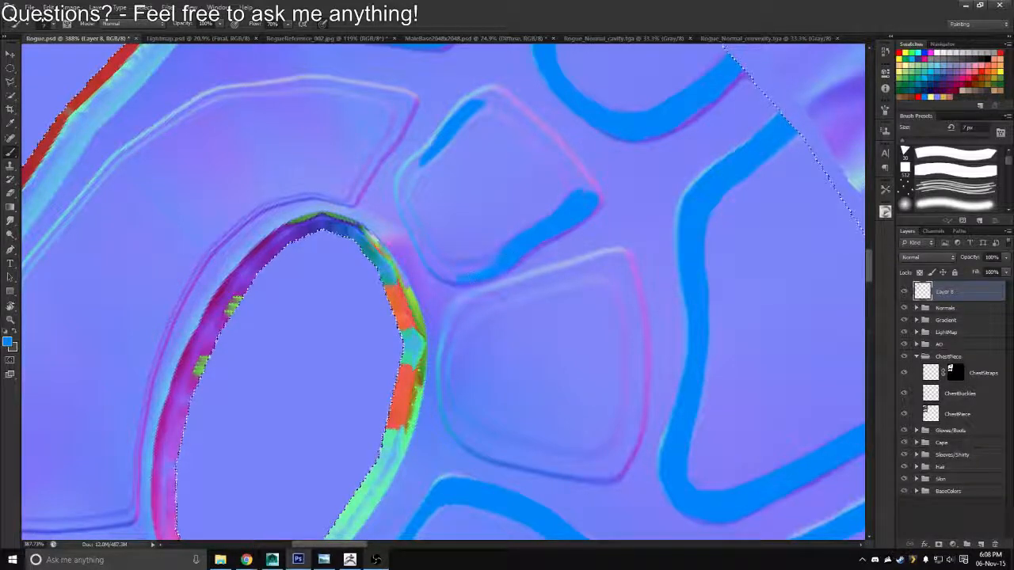
Trace the small panel's armhole-facing side in blue, continuing around its rounded corners
key(r)
mouse_move(470, 224)
mouse_down()
mouse_move(582, 179)
mouse_move(591, 240)
mouse_move(549, 262)
mouse_up()
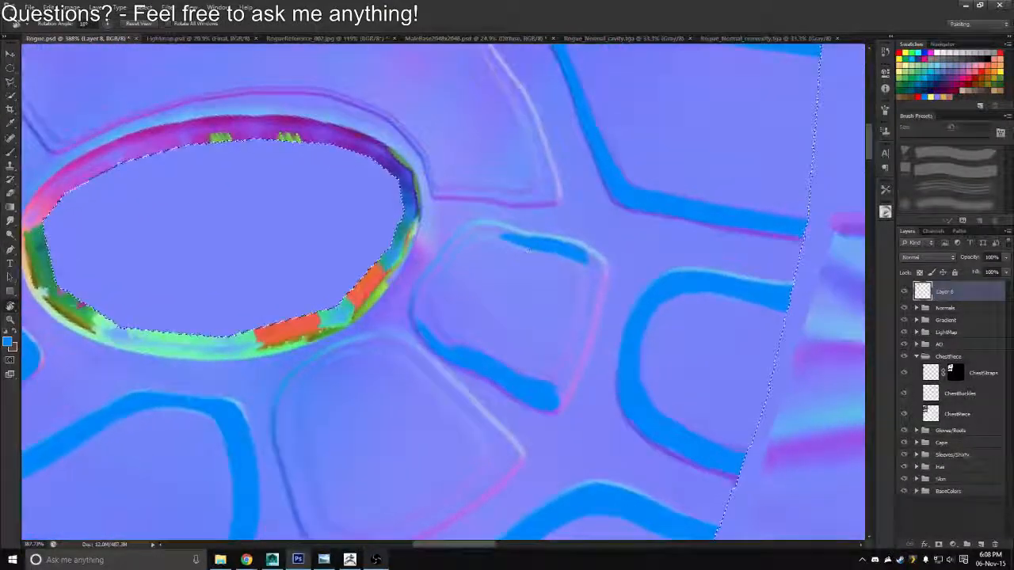
key(b)
drag(477, 229, 437, 273)
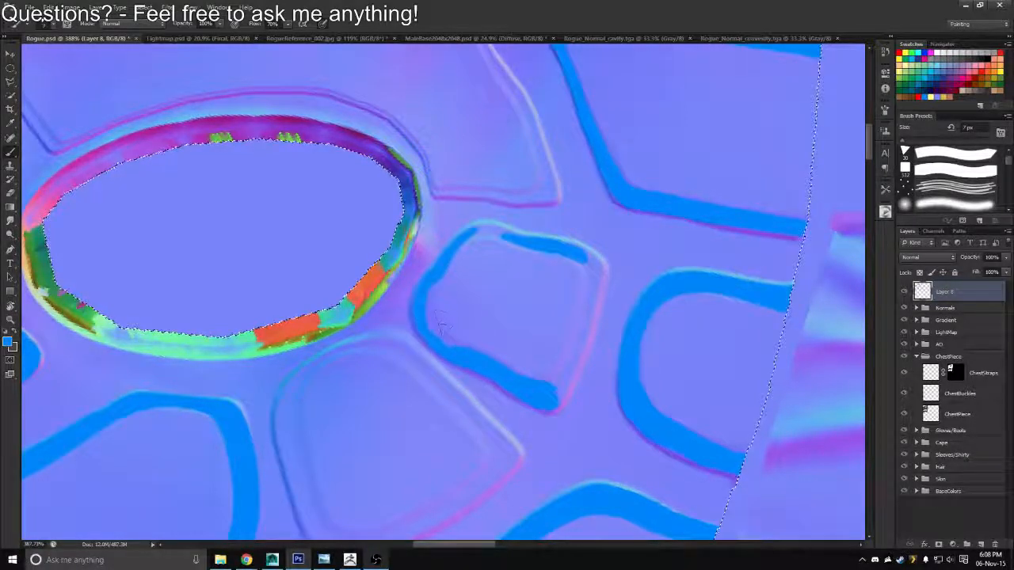
key(r)
drag(440, 323, 404, 276)
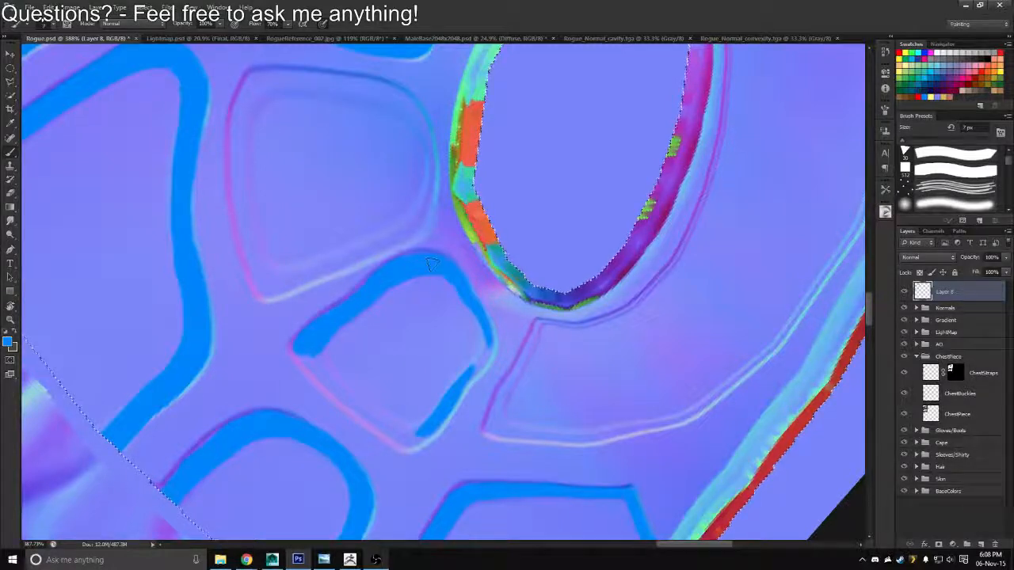
Close the gap in the small panel's blue outline beside the long curved panel and even out its width
key(r)
mouse_move(432, 265)
mouse_down()
mouse_move(445, 341)
mouse_move(472, 335)
mouse_up()
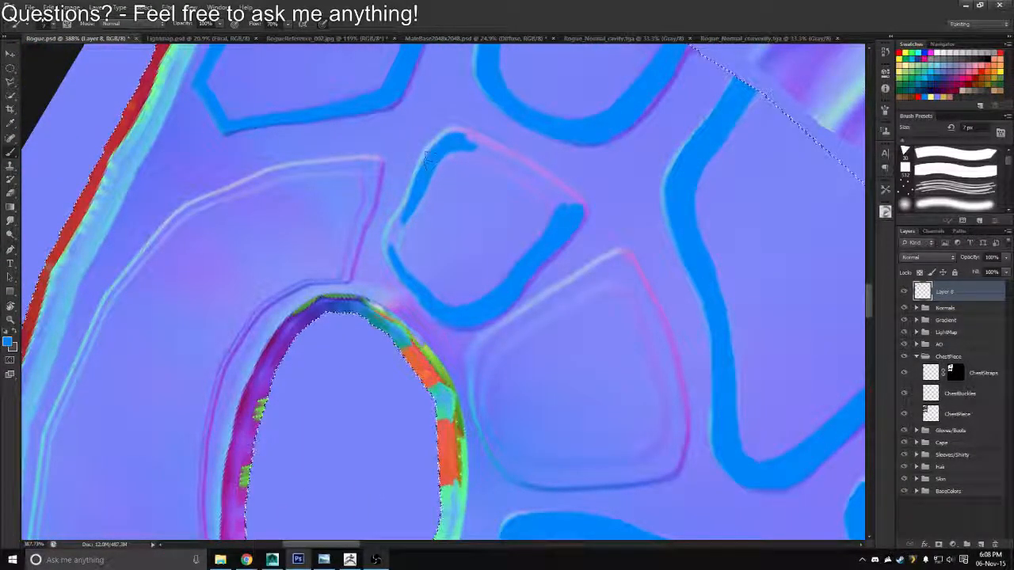
drag(406, 211, 396, 252)
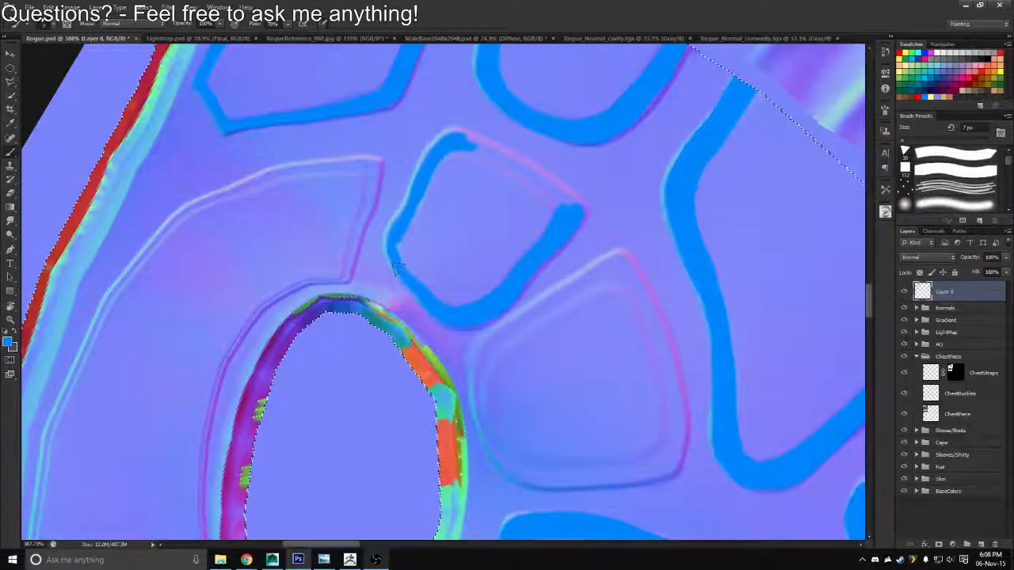
key(r)
mouse_move(402, 257)
mouse_down()
mouse_move(445, 223)
mouse_move(480, 216)
mouse_up()
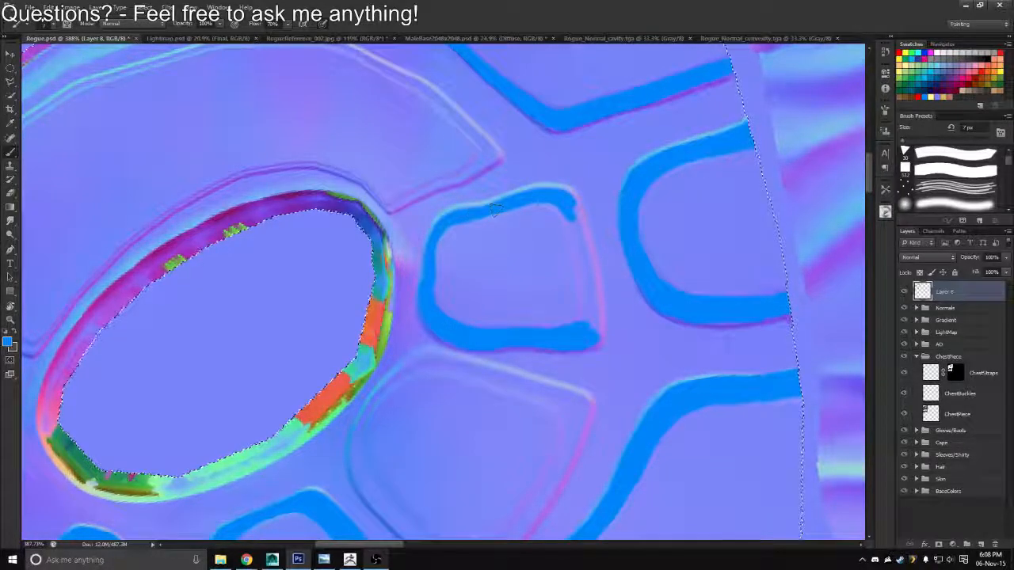
Paint the small panel's remaining side facing the rounded panel in blue and fill the corner to close the outline
key(r)
mouse_move(563, 176)
mouse_down()
mouse_move(364, 187)
mouse_move(333, 268)
mouse_move(349, 290)
mouse_up()
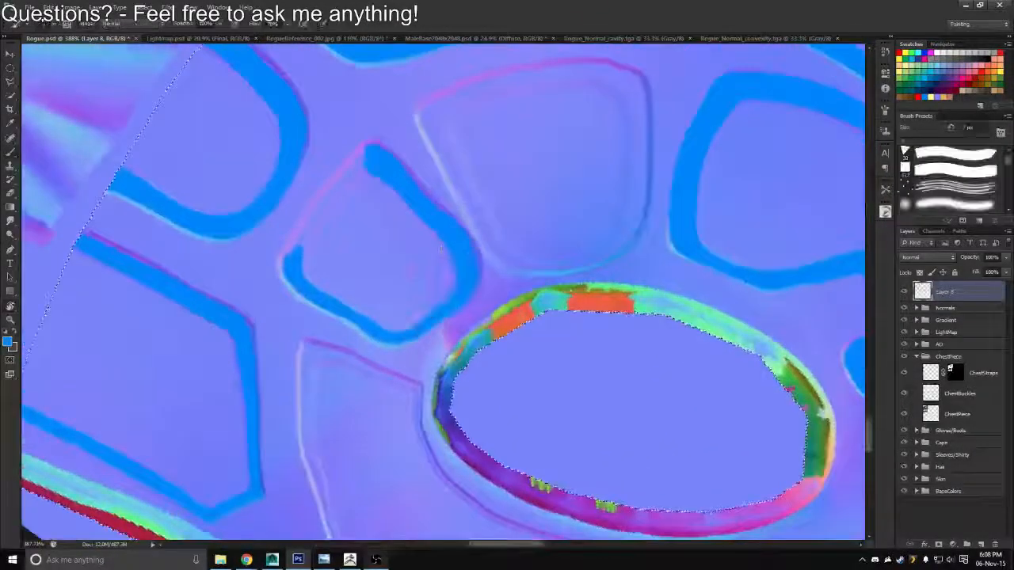
drag(360, 167, 317, 216)
mouse_move(358, 161)
mouse_down()
mouse_move(293, 264)
mouse_move(327, 199)
mouse_up()
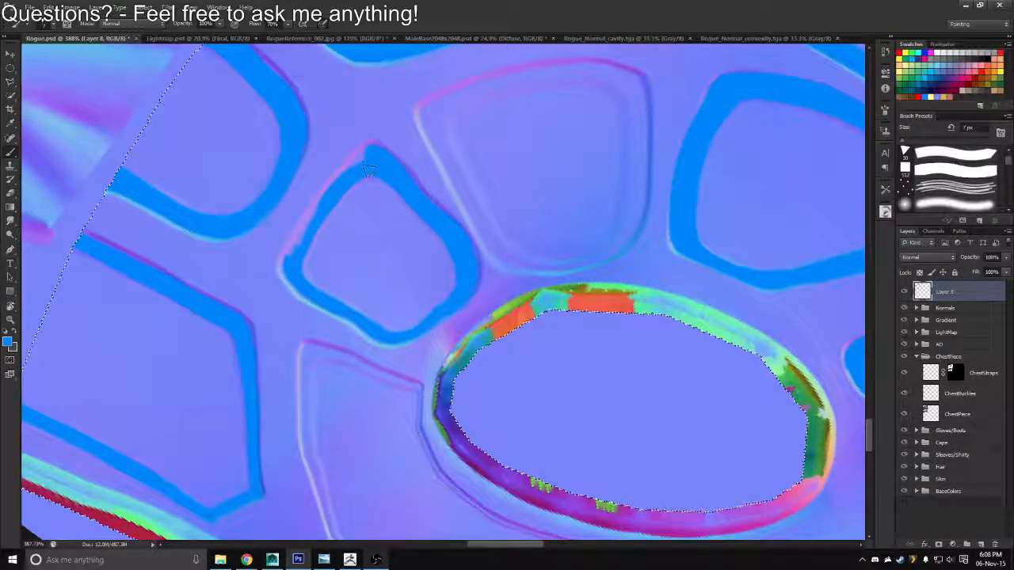
drag(369, 171, 370, 150)
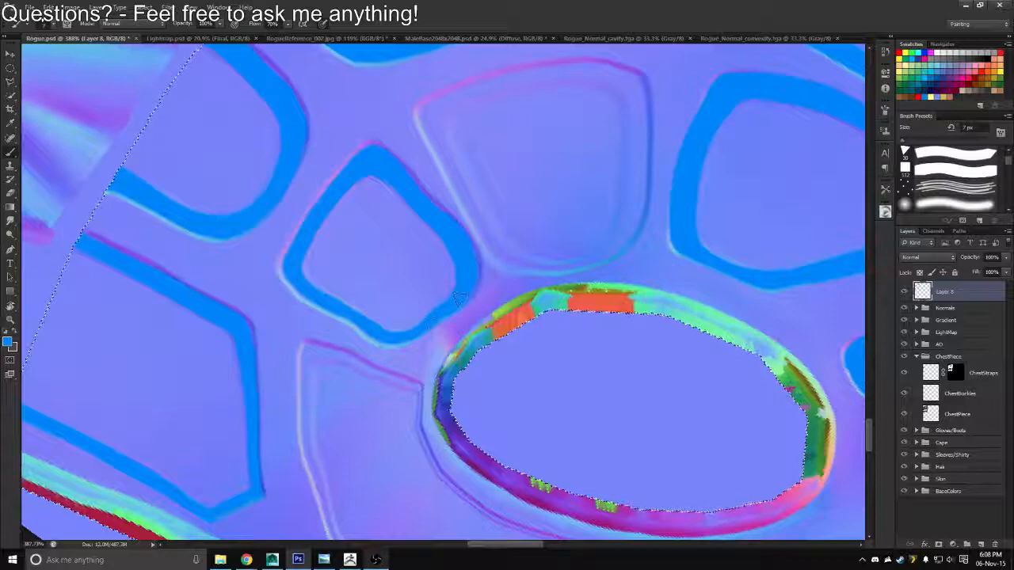
Trace the first stretch of the long curved panel's outer seam in blue, starting at the corner nearest the small panel
key(z)
drag(364, 309, 558, 194)
key(r)
key(z)
drag(331, 155, 428, 165)
key(r)
drag(564, 143, 403, 103)
drag(400, 103, 363, 204)
drag(458, 145, 428, 144)
key(b)
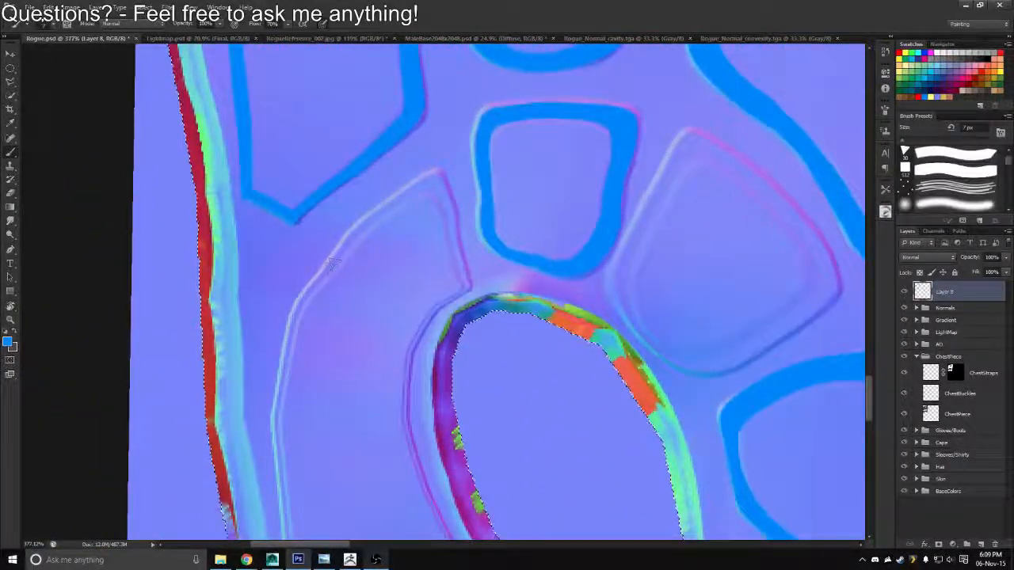
mouse_move(331, 267)
mouse_down()
mouse_move(369, 212)
mouse_move(354, 233)
mouse_move(433, 186)
mouse_up()
key(ctrl+z)
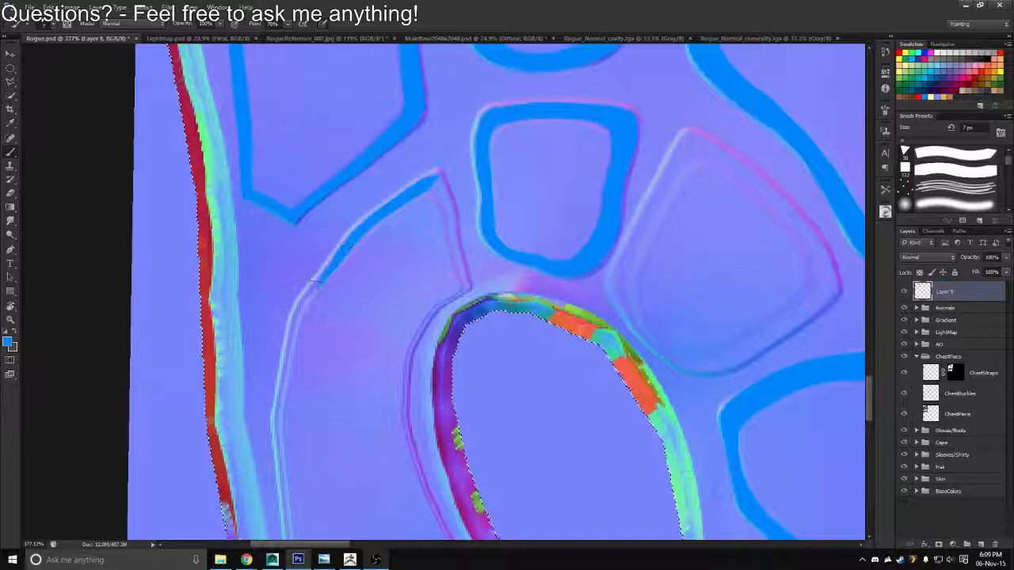
drag(341, 252, 293, 319)
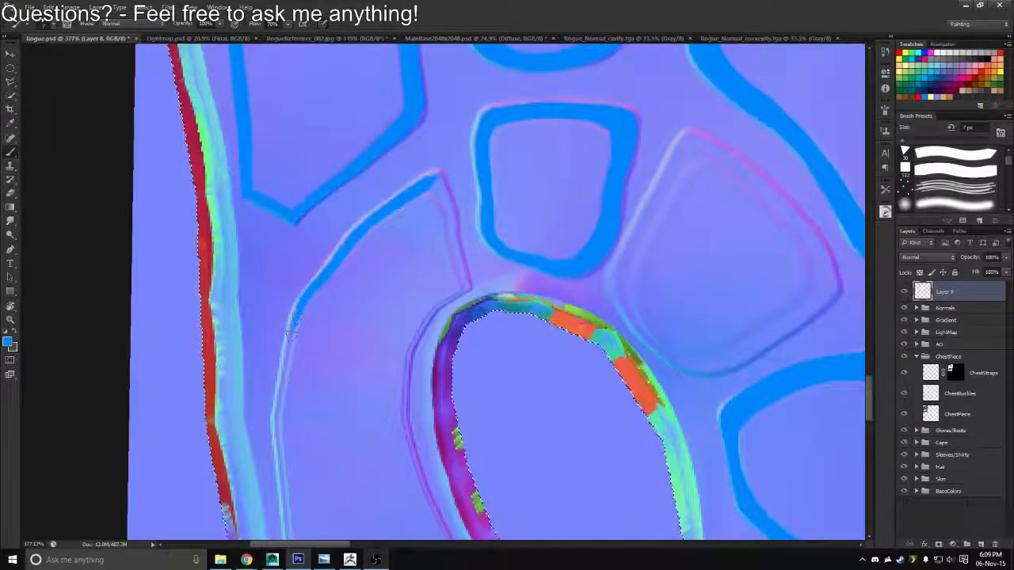
Trace the long curved panel's short end facing the small panel in blue, from the outer corner to the armhole
key(r)
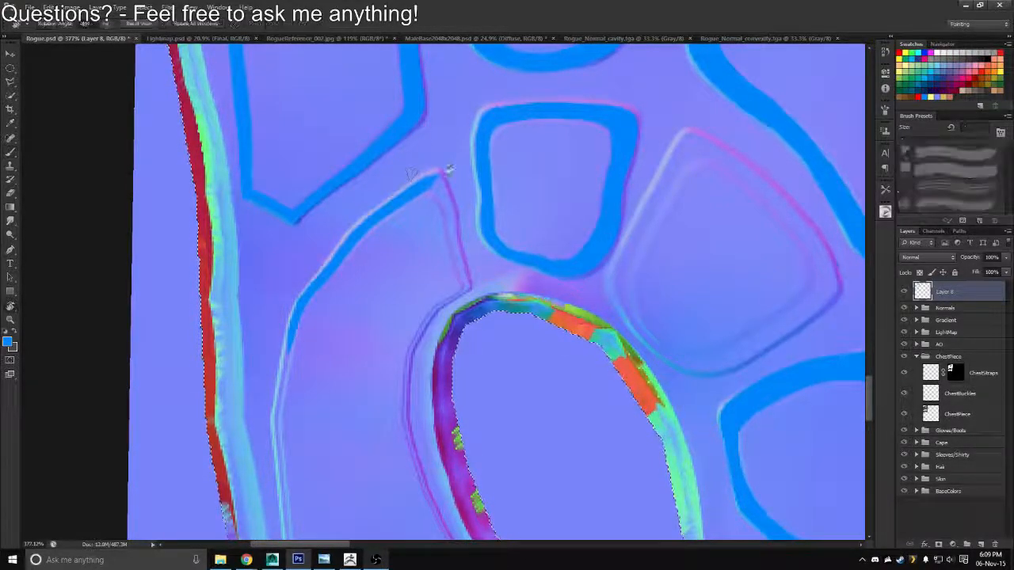
mouse_move(447, 169)
mouse_down()
mouse_move(372, 238)
mouse_move(351, 276)
mouse_move(390, 316)
mouse_up()
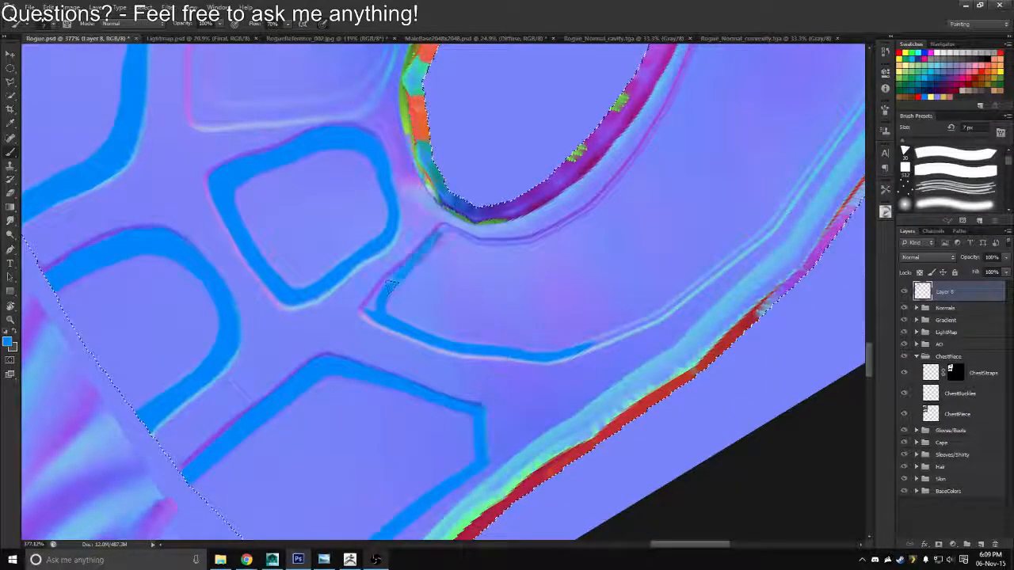
mouse_move(391, 285)
mouse_down()
mouse_move(379, 294)
mouse_move(441, 288)
mouse_move(442, 250)
mouse_up()
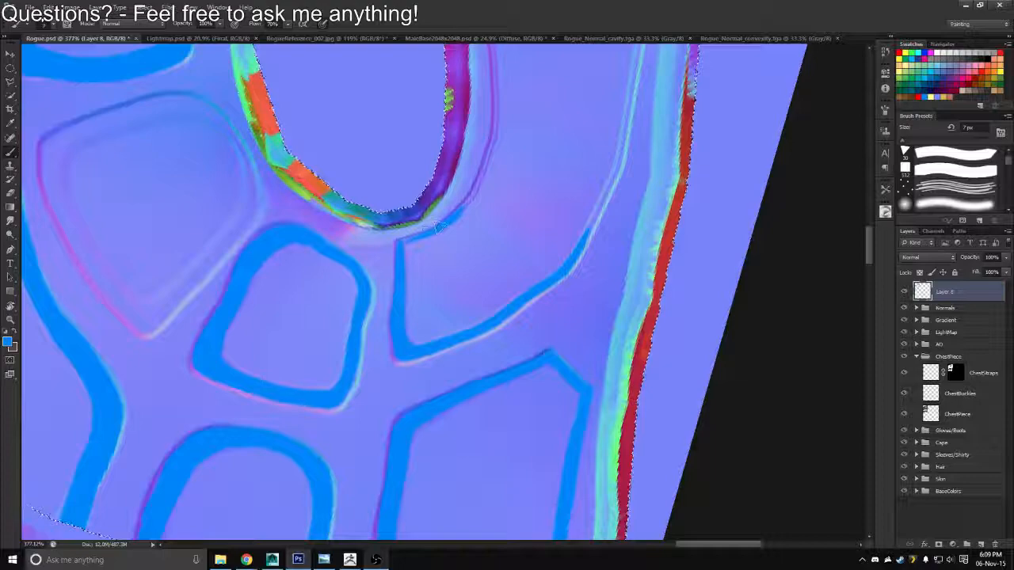
Trace the long curved panel's inner seam in blue along the armhole to its far corner
key(r)
mouse_move(541, 174)
mouse_down()
mouse_move(475, 237)
mouse_move(403, 272)
mouse_move(418, 209)
mouse_up()
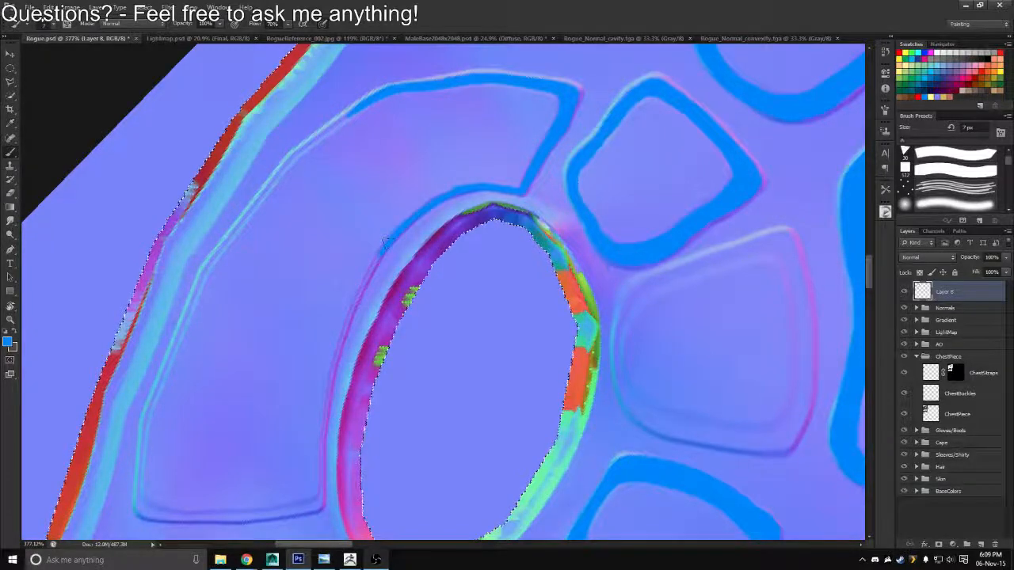
key(r)
drag(384, 243, 264, 321)
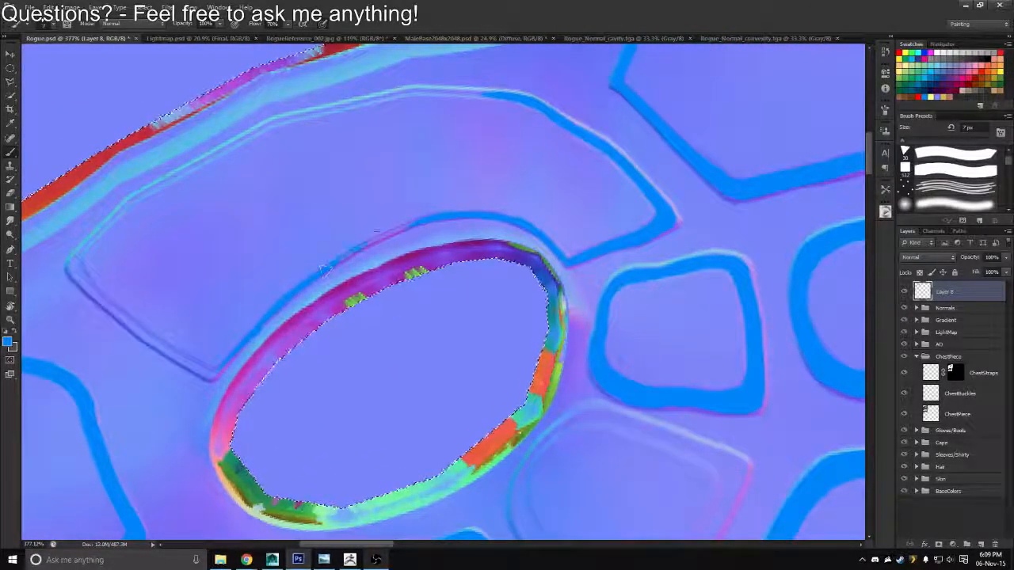
Continue the blue line along the long curved panel's outer seam and join it to the first stretch
mouse_move(282, 236)
mouse_down()
mouse_move(441, 206)
mouse_move(388, 274)
mouse_up()
mouse_move(466, 165)
mouse_down()
mouse_move(525, 132)
mouse_move(466, 152)
mouse_move(531, 127)
mouse_move(614, 112)
mouse_up()
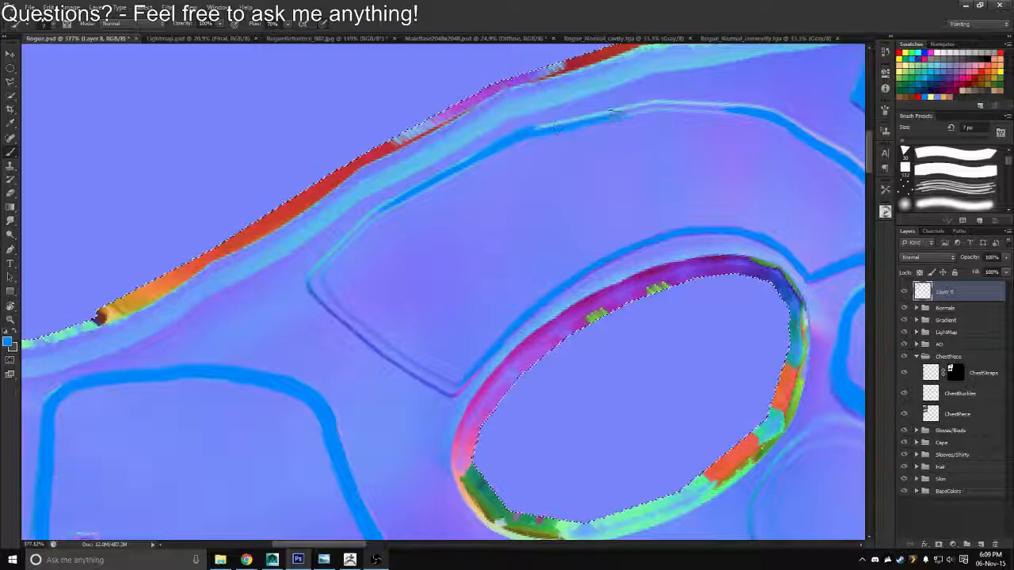
drag(742, 66, 594, 145)
drag(594, 144, 523, 96)
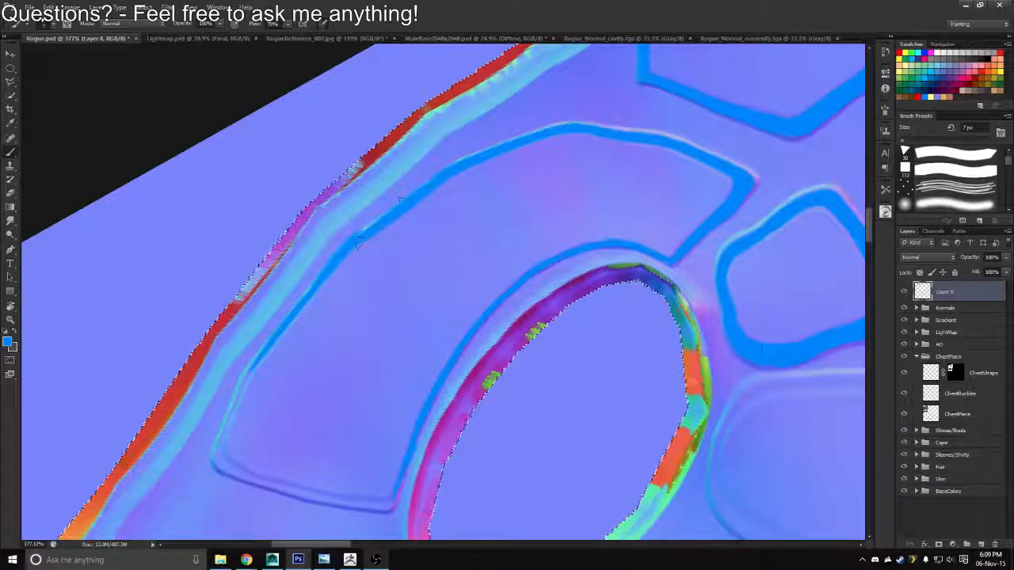
Smooth the bump in the long curved panel's outer blue line, alternating the 10 px eraser and the brush
key(e)
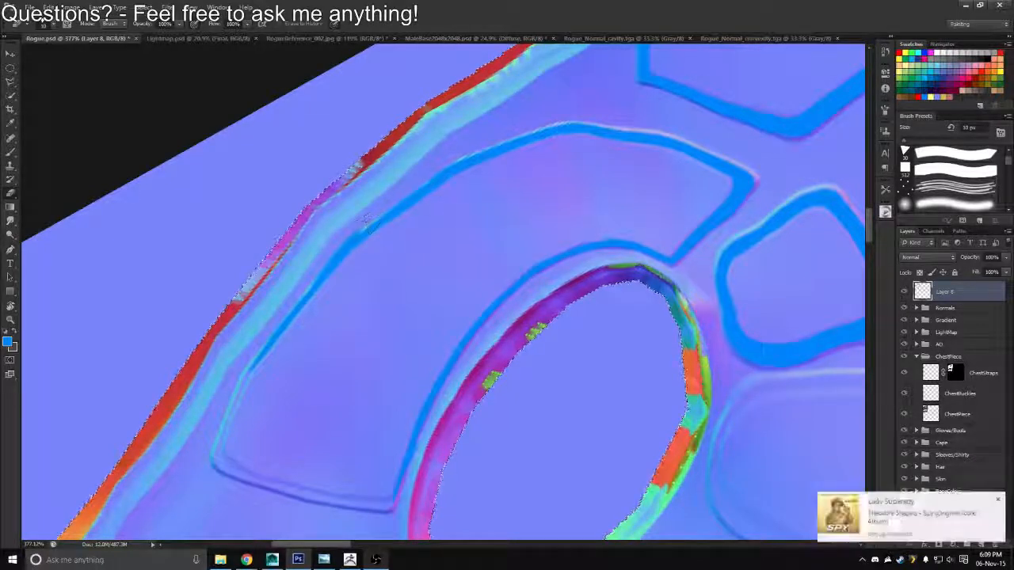
key(b)
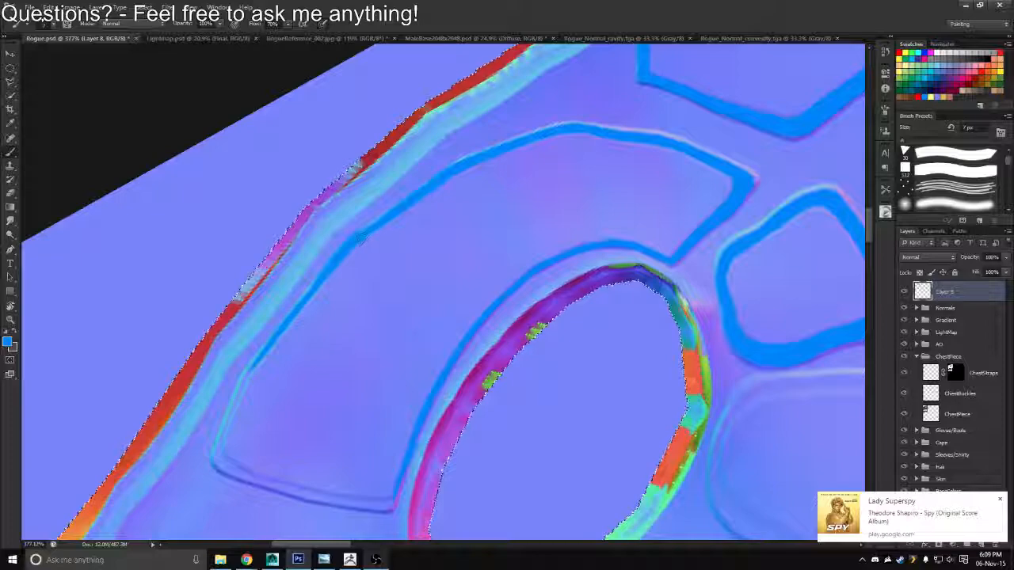
key(e)
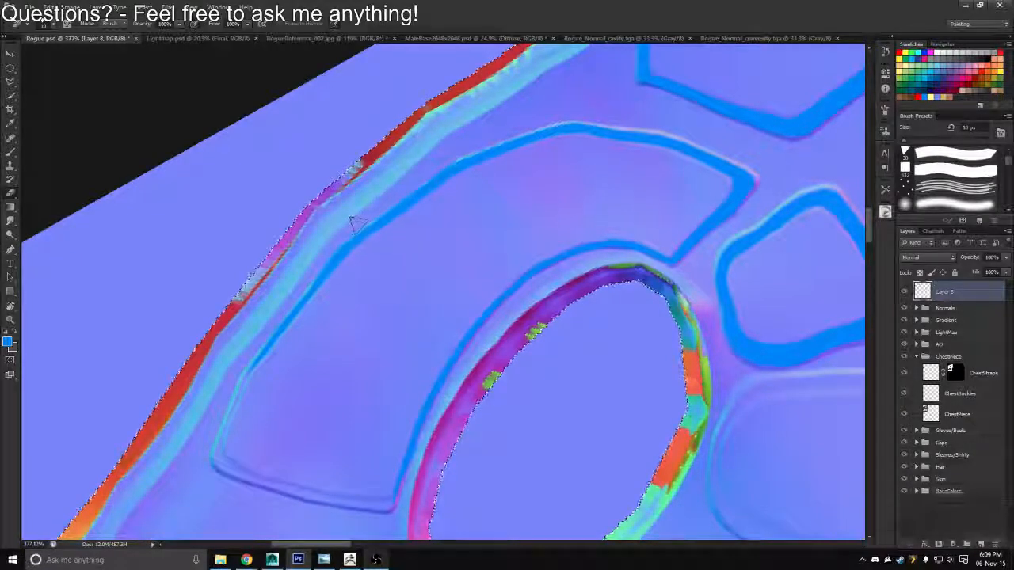
Trace the long curved panel's far short end in blue from its outer corner toward the armhole
key(r)
mouse_move(313, 256)
mouse_down()
mouse_move(332, 198)
mouse_move(382, 223)
mouse_move(385, 210)
mouse_up()
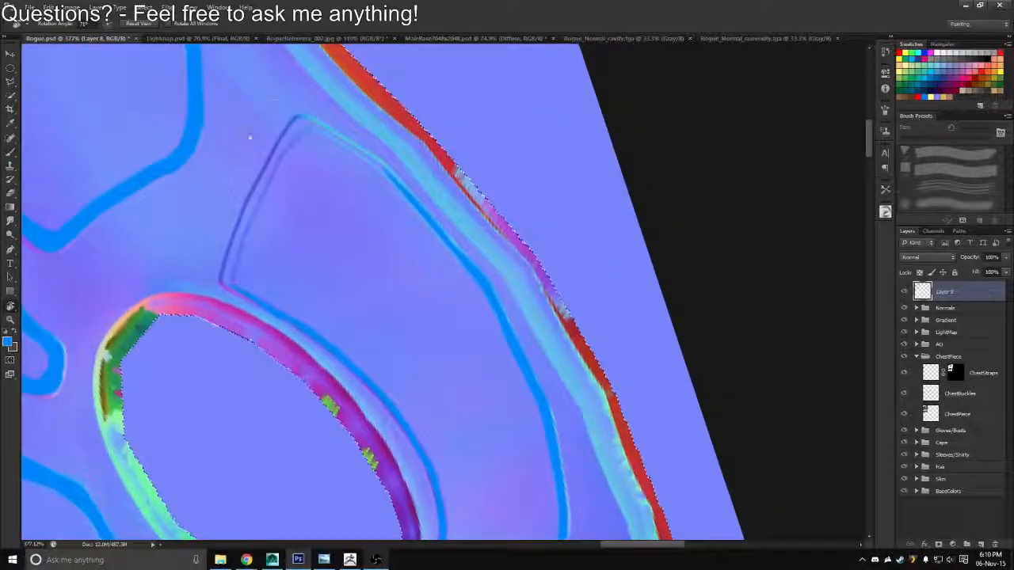
key(b)
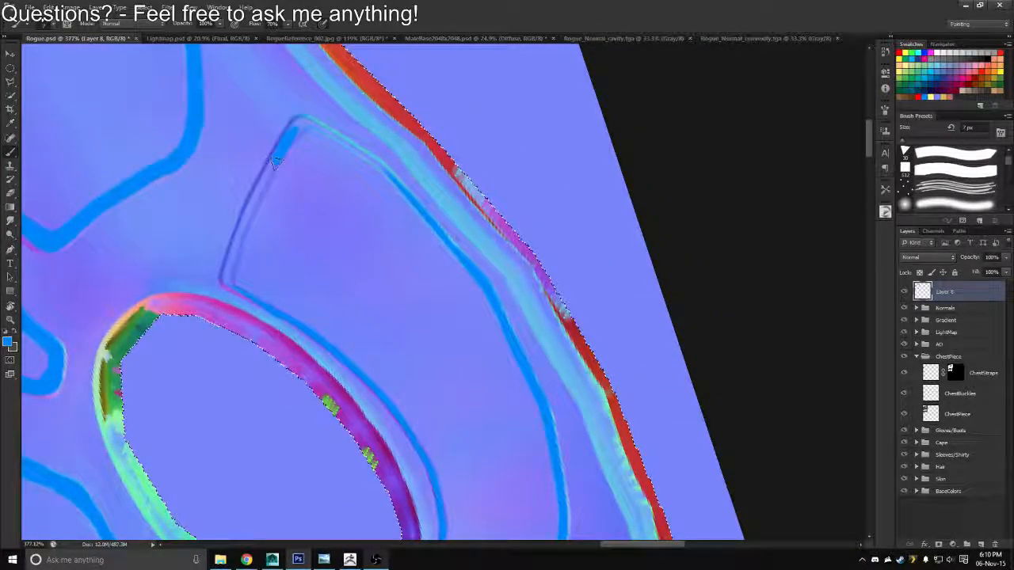
drag(292, 133, 250, 218)
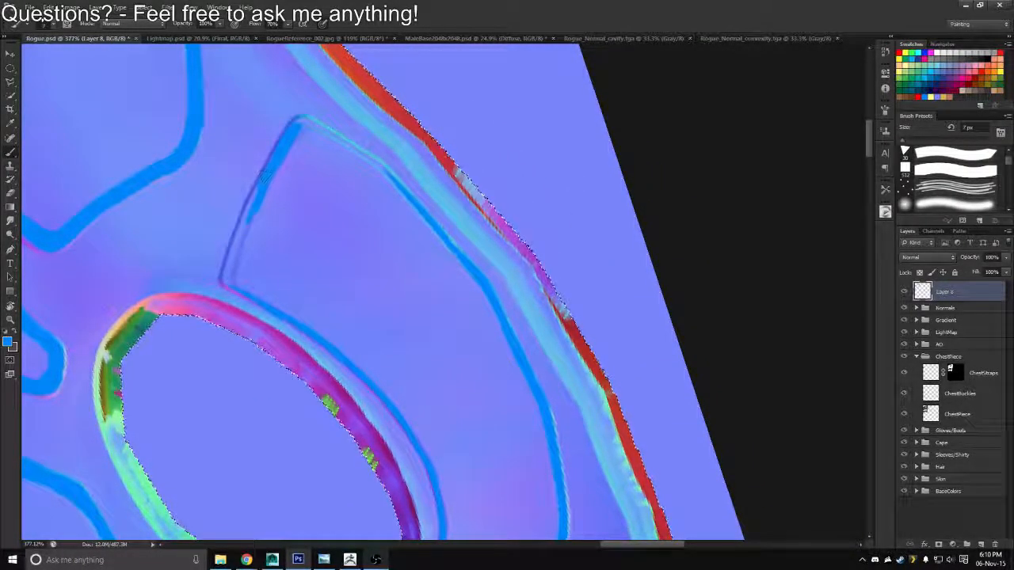
mouse_move(263, 180)
mouse_down()
mouse_move(225, 282)
mouse_move(255, 190)
mouse_move(294, 124)
mouse_move(190, 264)
mouse_move(198, 345)
mouse_up()
Close the long curved panel's outline at its far outer corner and thicken the adjoining outer blue line
key(r)
mouse_move(427, 183)
mouse_down()
mouse_move(425, 130)
mouse_move(358, 156)
mouse_up()
key(b)
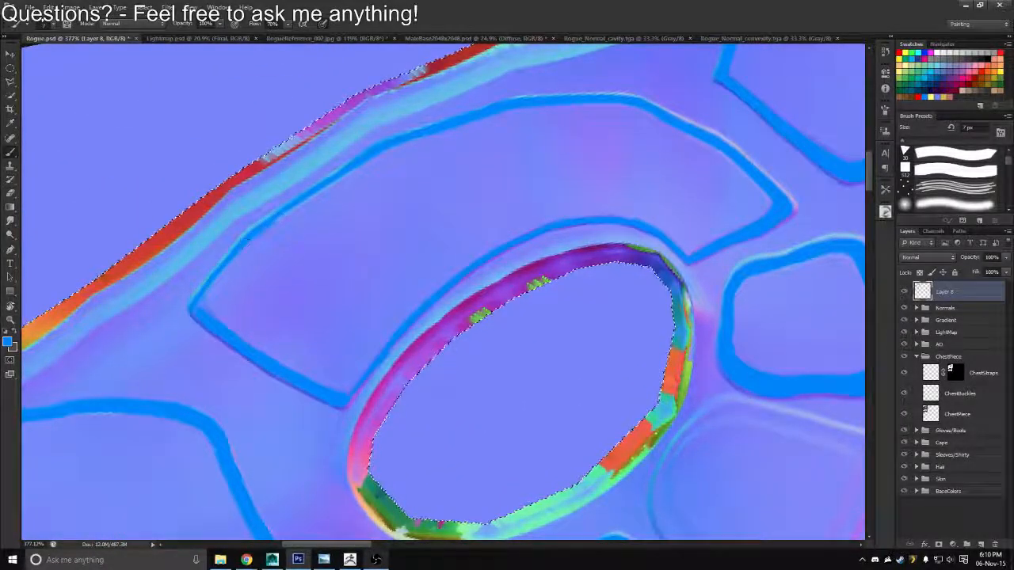
drag(267, 218, 366, 156)
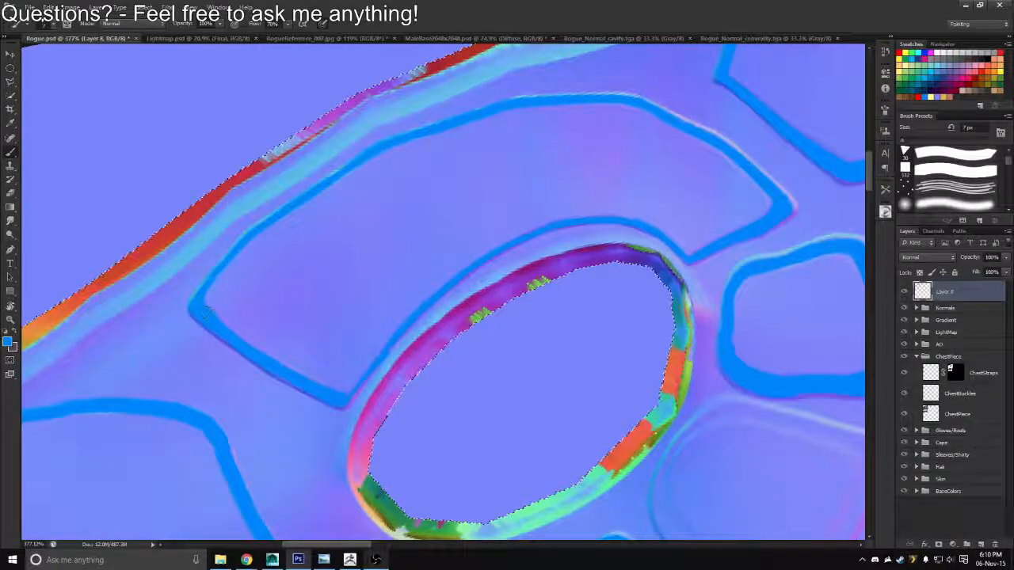
Start outlining the remaining unmarked panel beside the armhole with overlapping blue strokes inside its seam farthest from the armhole
key(e)
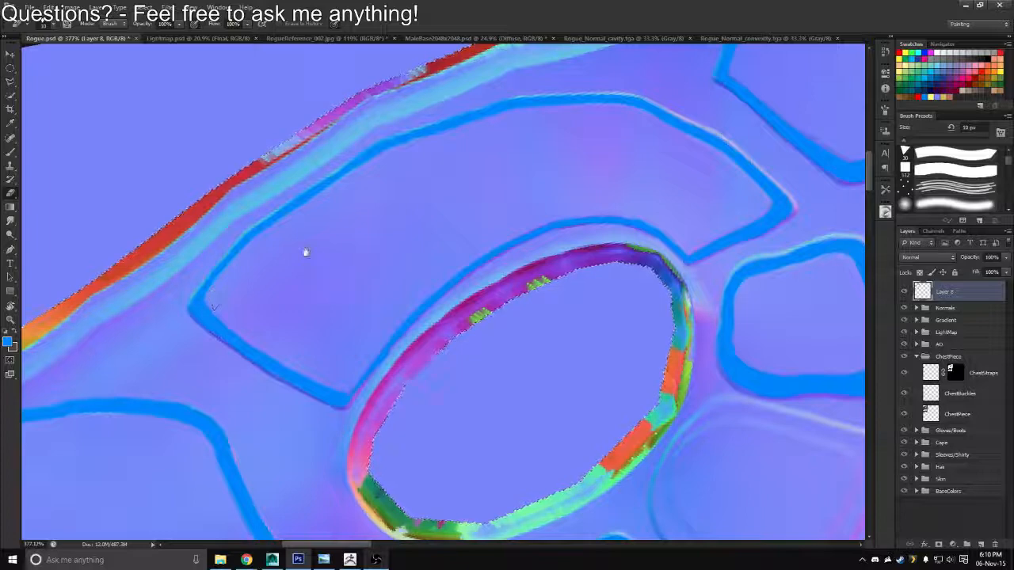
drag(397, 281, 297, 203)
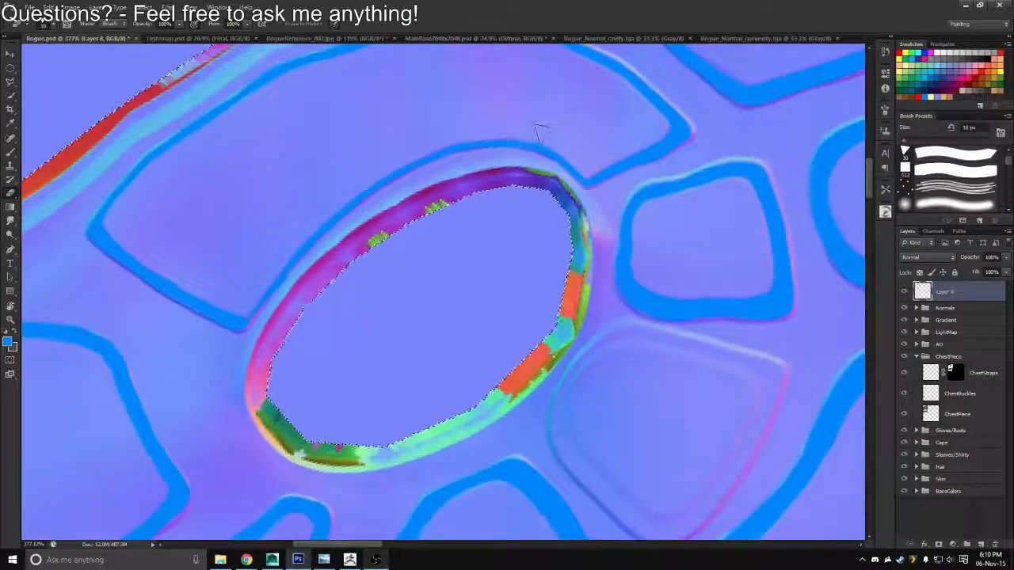
drag(526, 157, 483, 95)
drag(538, 330, 450, 191)
key(b)
drag(629, 196, 595, 268)
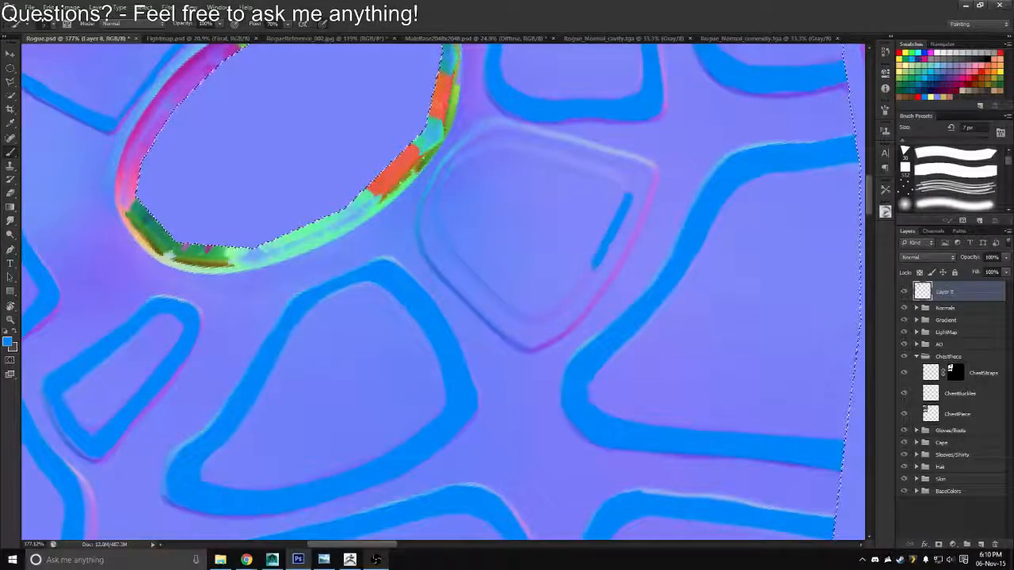
mouse_move(626, 198)
mouse_down()
mouse_move(586, 287)
mouse_move(604, 272)
mouse_up()
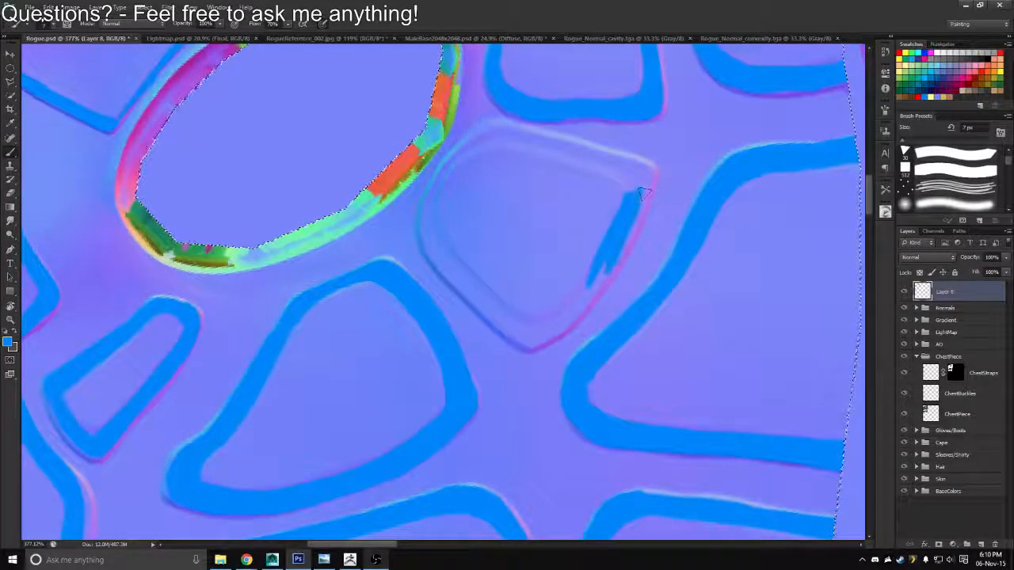
Trace the same panel's adjoining side facing the small outlined panel with the 9 px blue brush, joining the first line at the pointed corner
key(r)
drag(610, 207, 467, 110)
drag(457, 170, 489, 271)
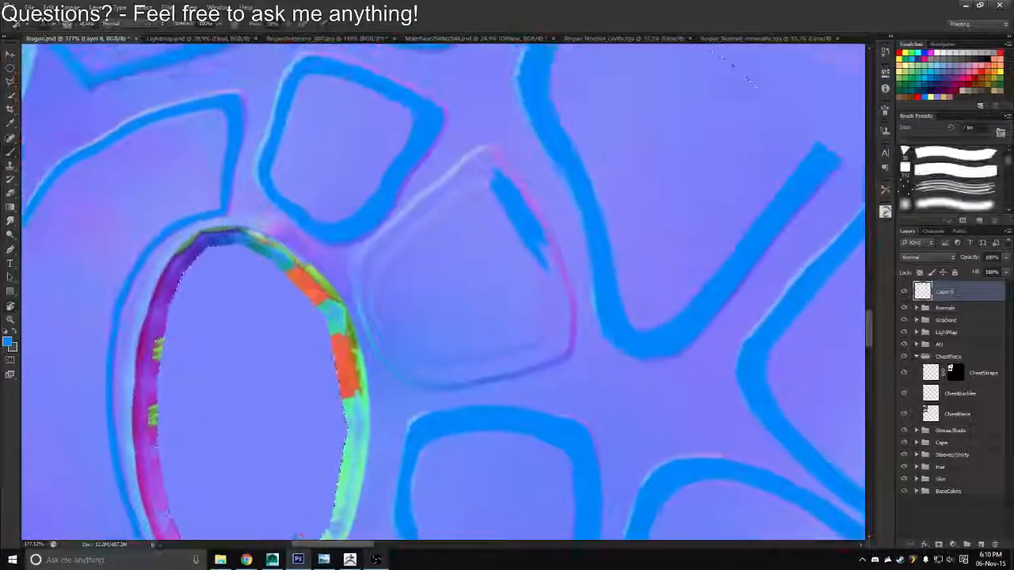
key(b)
drag(450, 194, 372, 256)
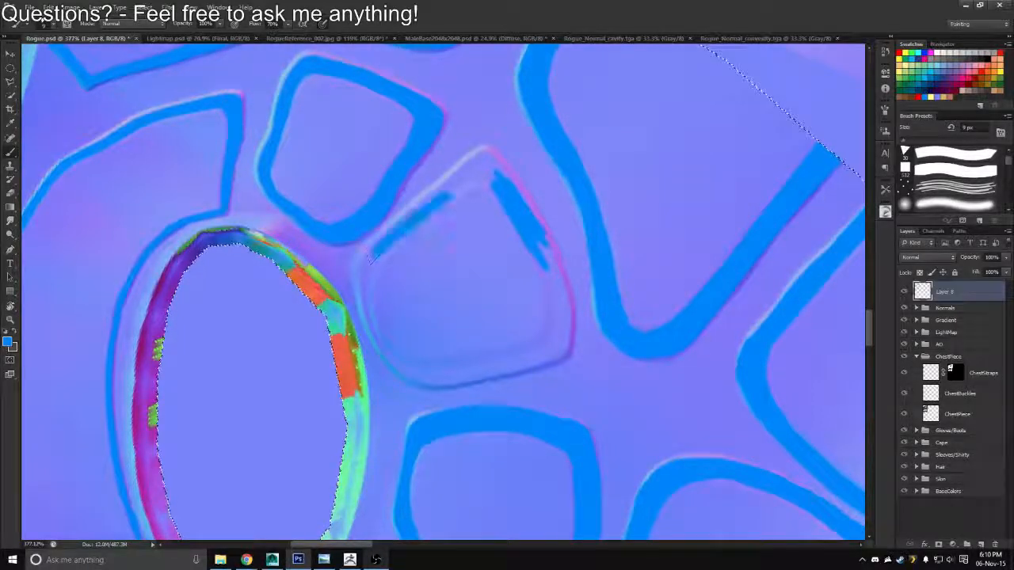
mouse_move(446, 193)
mouse_down()
mouse_move(495, 175)
mouse_move(444, 190)
mouse_up()
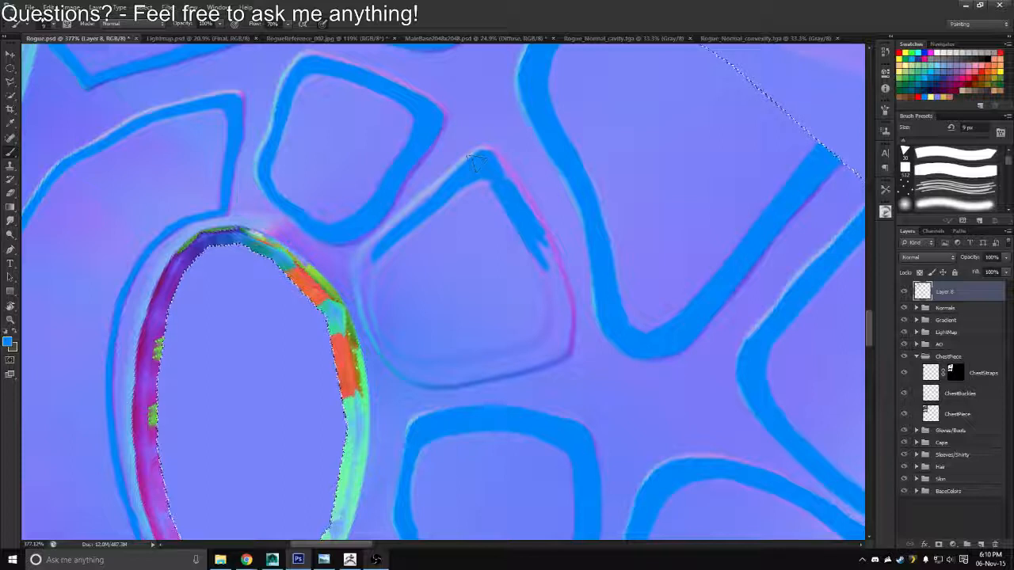
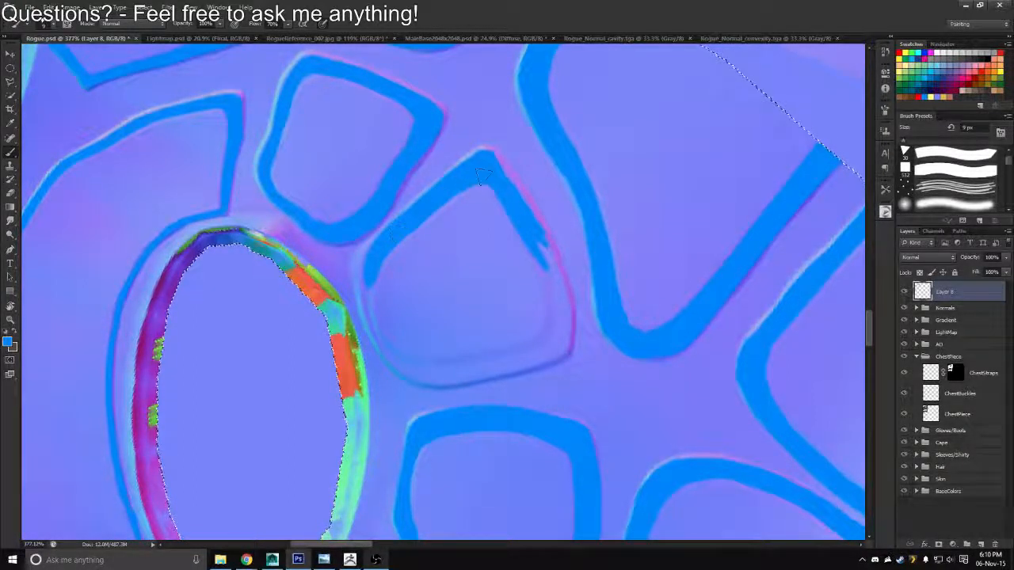
Trace the panel's outer curved side in blue from the pointed corner to the next corner, trimming the line's inner edge with the eraser
key(r)
drag(479, 173, 305, 301)
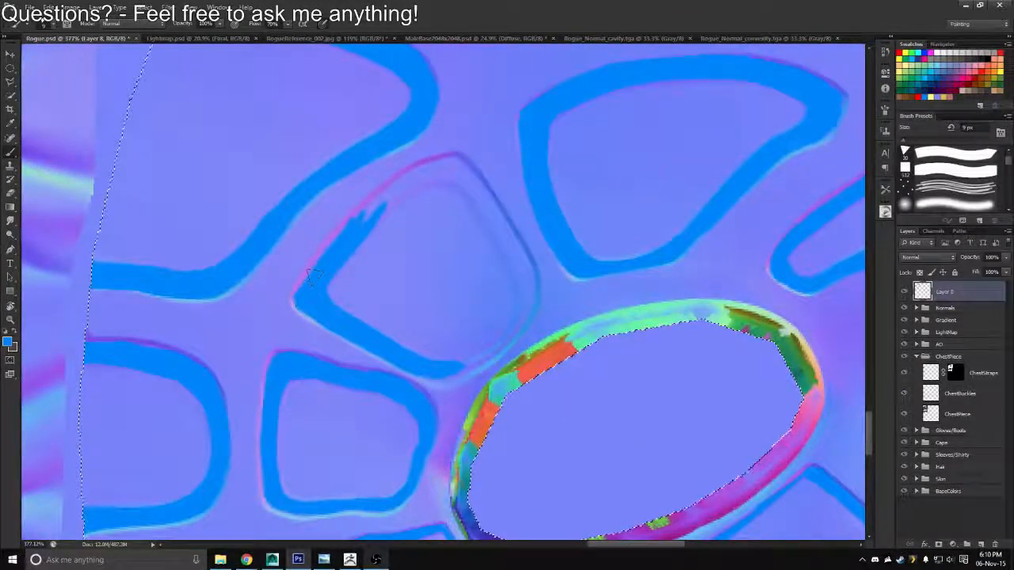
mouse_move(296, 300)
mouse_down()
mouse_move(370, 211)
mouse_move(414, 176)
mouse_move(458, 164)
mouse_up()
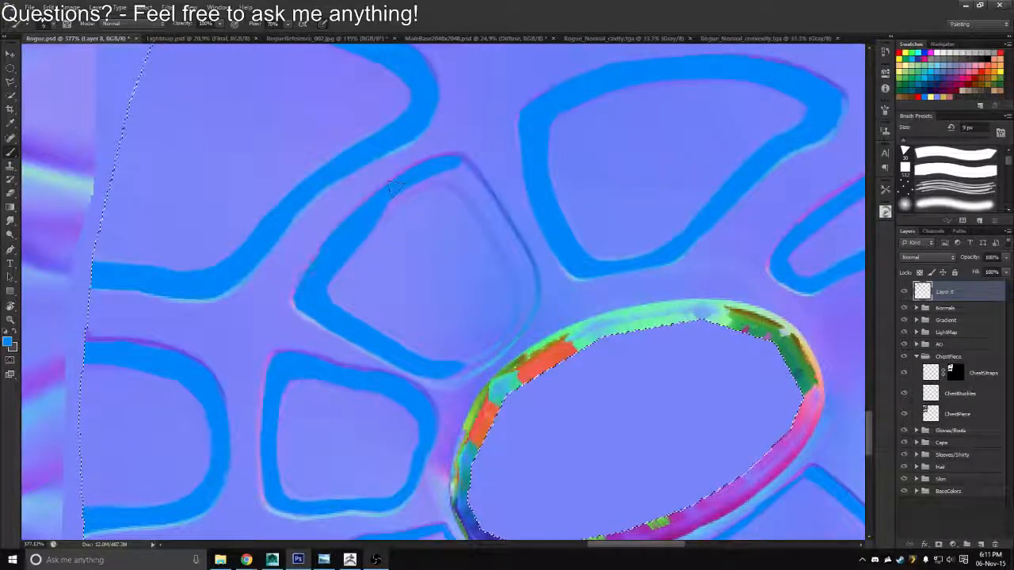
key(e)
drag(290, 291, 408, 166)
key(b)
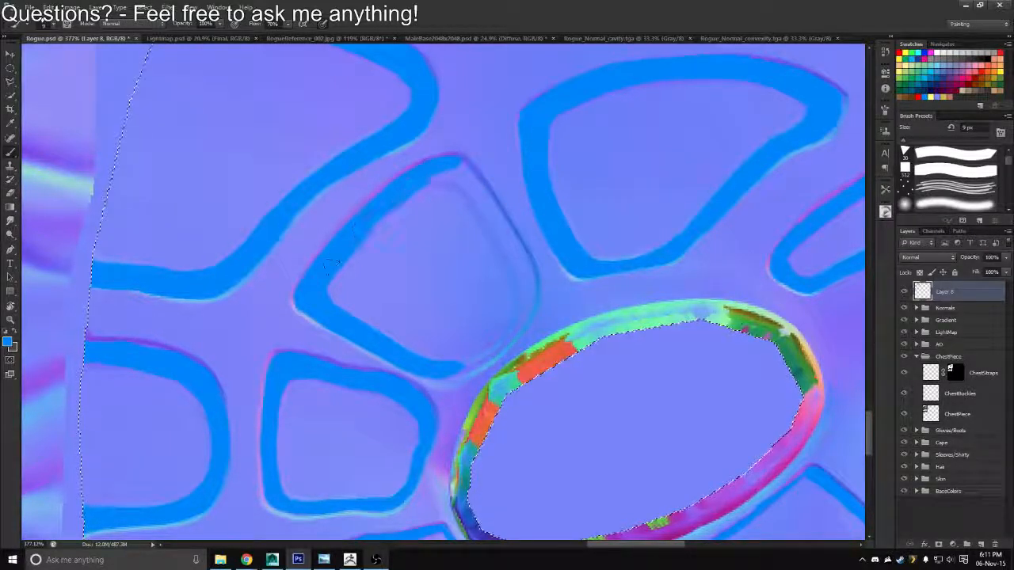
Trace the same panel's next side in blue along its seam, from the far corner toward the armhole, redoing the misplaced stroke
key(r)
drag(329, 265, 358, 207)
drag(459, 158, 380, 174)
drag(350, 245, 342, 178)
key(b)
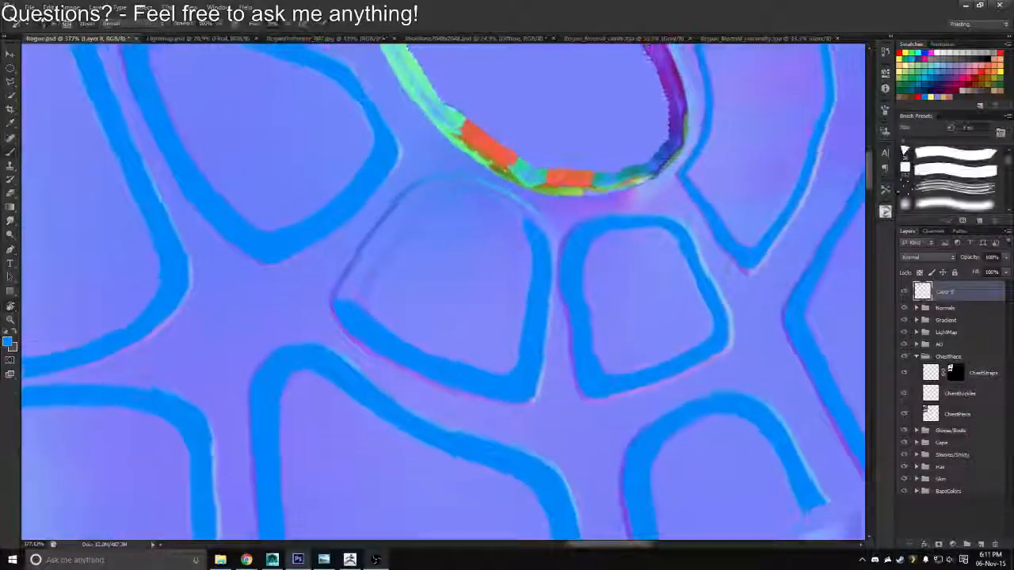
mouse_move(355, 309)
mouse_down()
mouse_move(364, 268)
mouse_move(406, 228)
mouse_up()
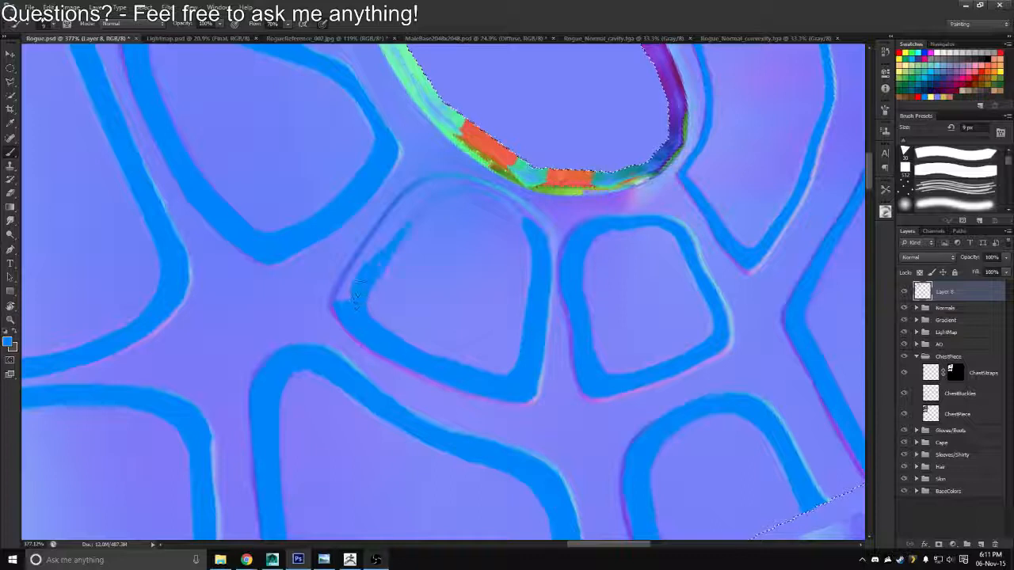
drag(432, 192, 373, 252)
key(ctrl+z)
mouse_move(437, 188)
mouse_down()
mouse_move(374, 243)
mouse_move(340, 298)
mouse_move(443, 237)
mouse_move(509, 295)
mouse_up()
Close the panel's blue outline along its rounded end facing the armhole with the 9 px brush
key(r)
key(b)
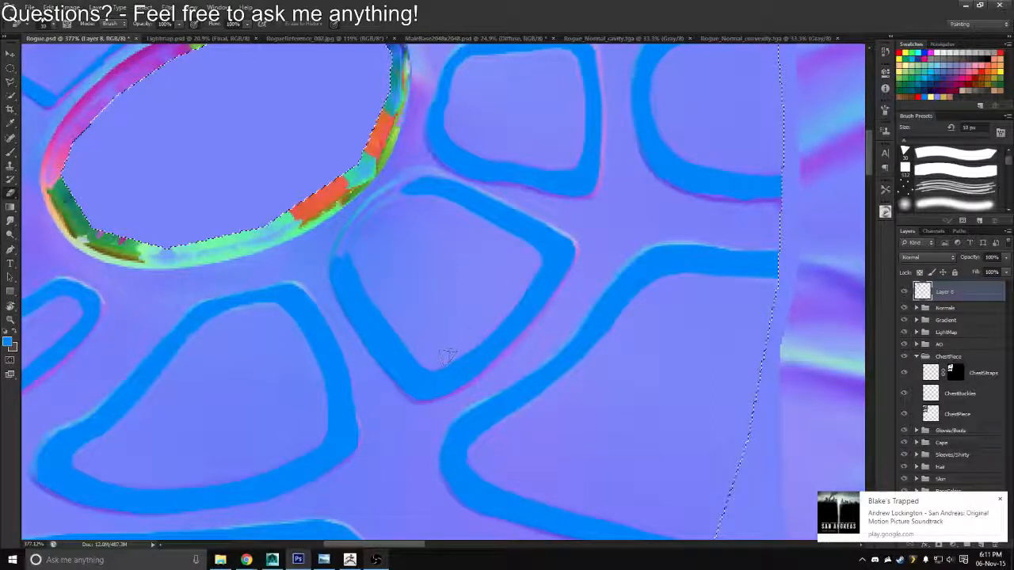
key(b)
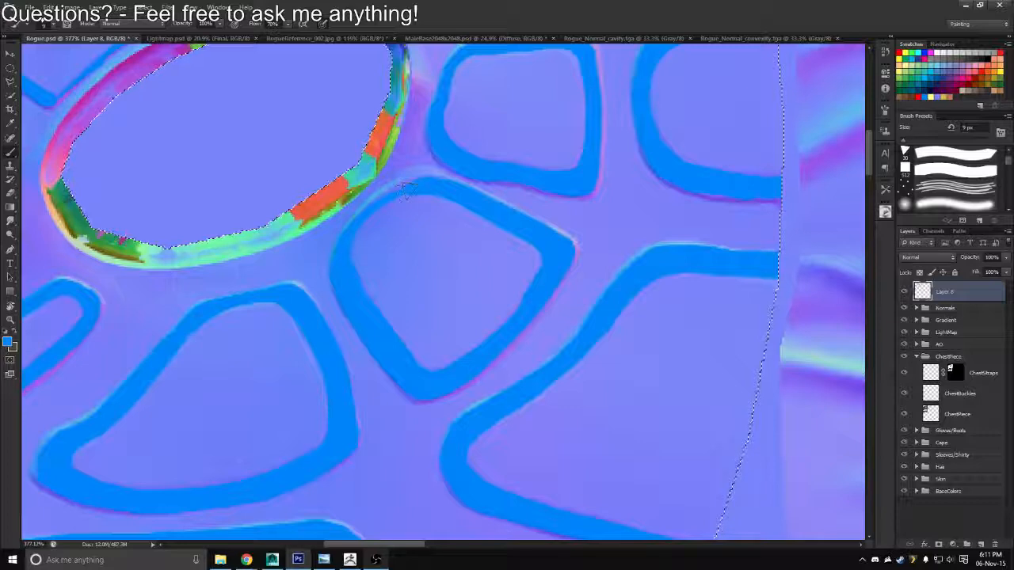
Switch to Open Broadcaster Software and move its window off the Photoshop canvas
key(alt+Tab)
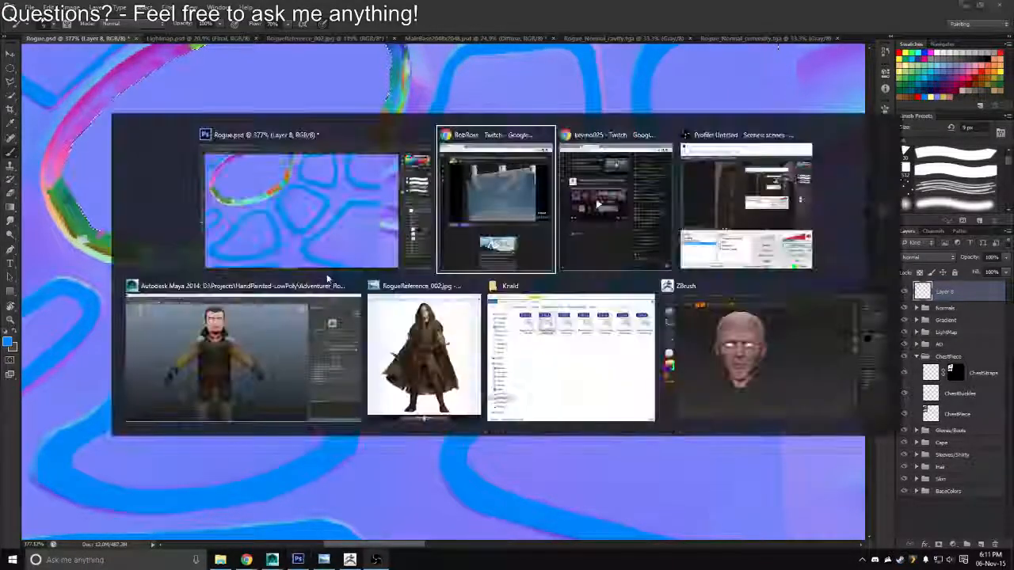
key(alt+Tab)
key(alt+Tab)
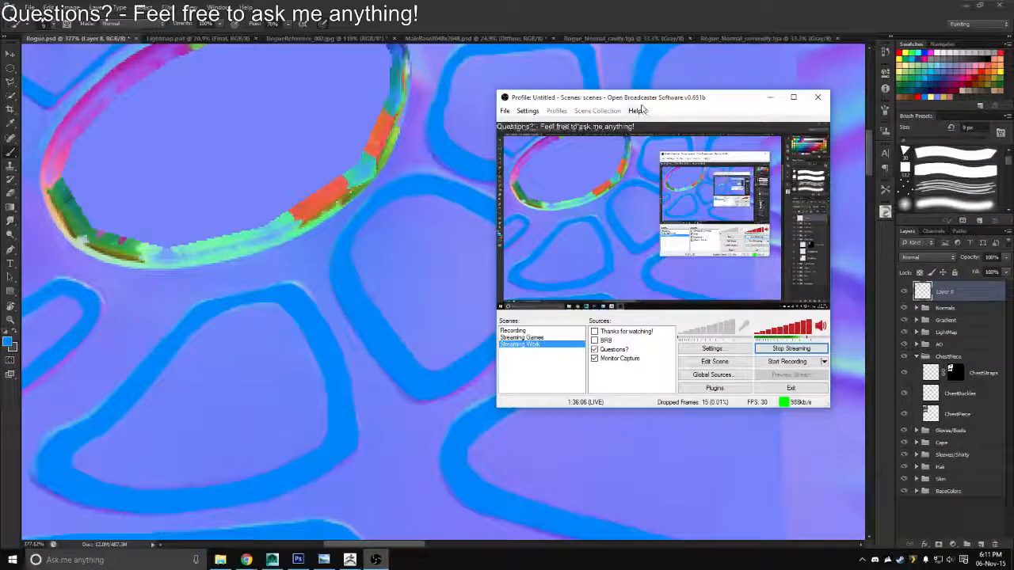
drag(637, 98, 1013, 198)
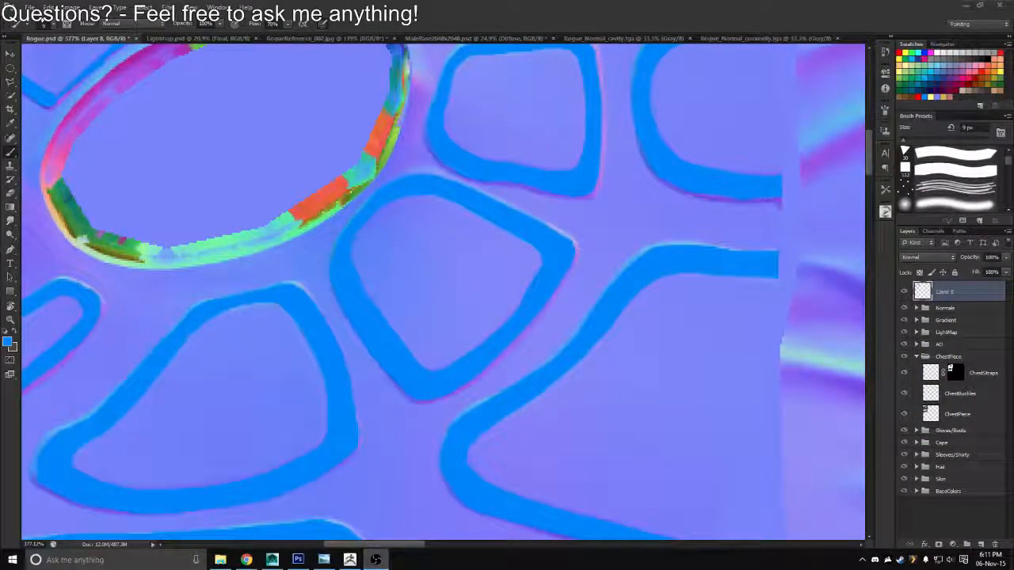
Hide the Normals group so the blue outlines lie over the painted leather vest
drag(427, 232, 448, 231)
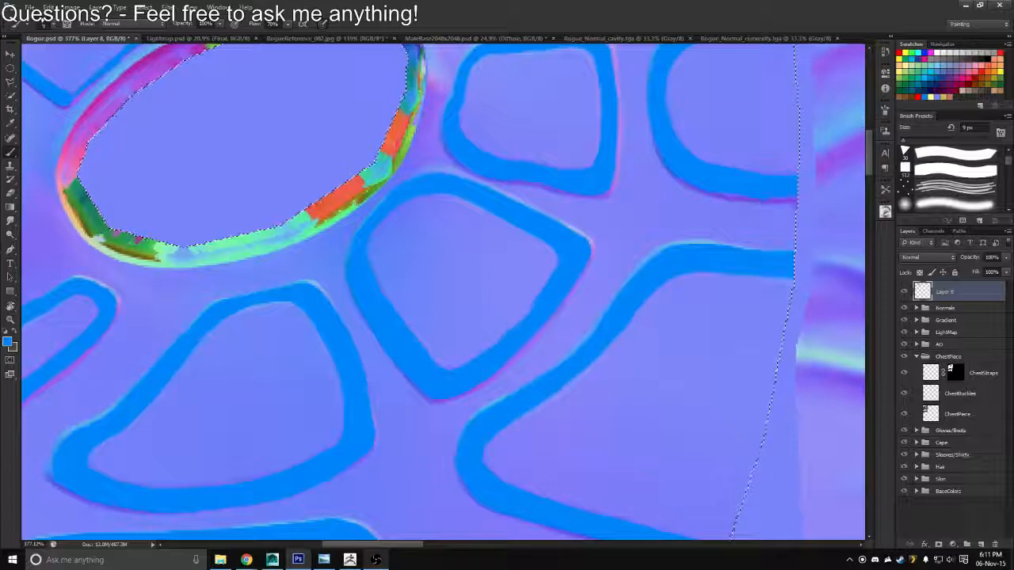
key(e)
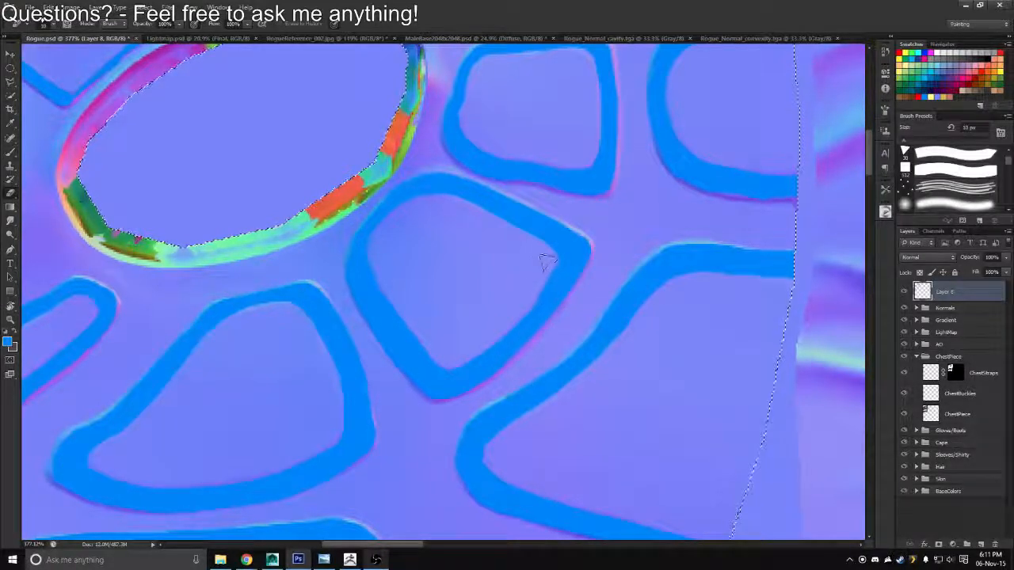
key(ctrl+space)
drag(536, 288, 498, 293)
key(ctrl+space)
drag(428, 354, 474, 253)
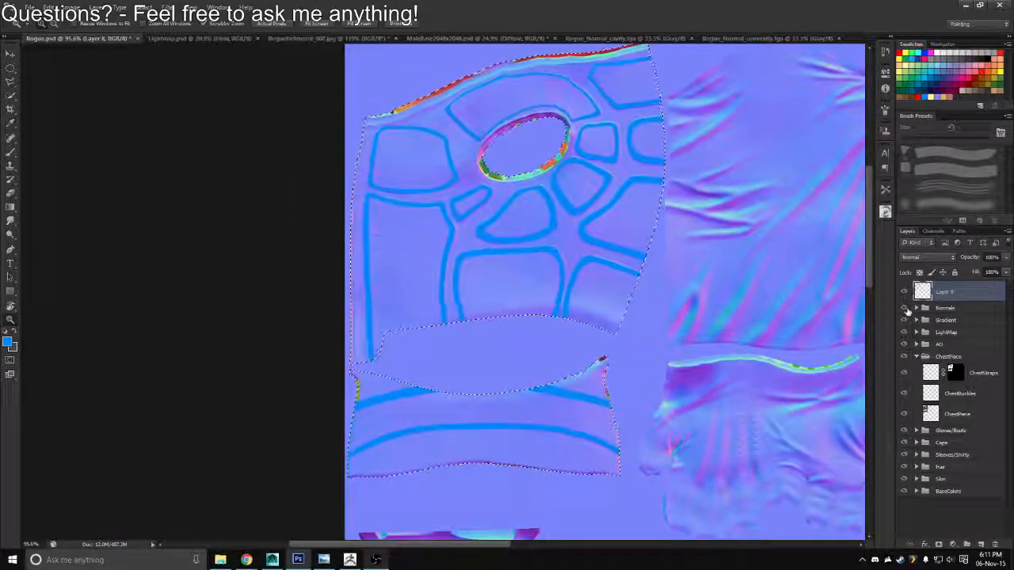
click(903, 308)
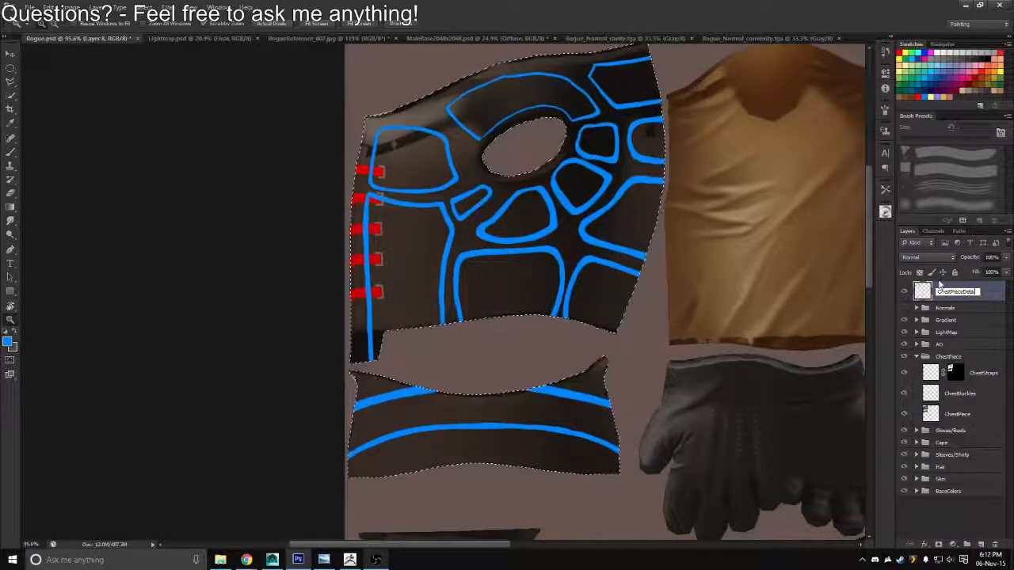
Rename the outline layer ChestPieceDetails and move it into the ChestPiece group, directly below ChestStraps
key(Return)
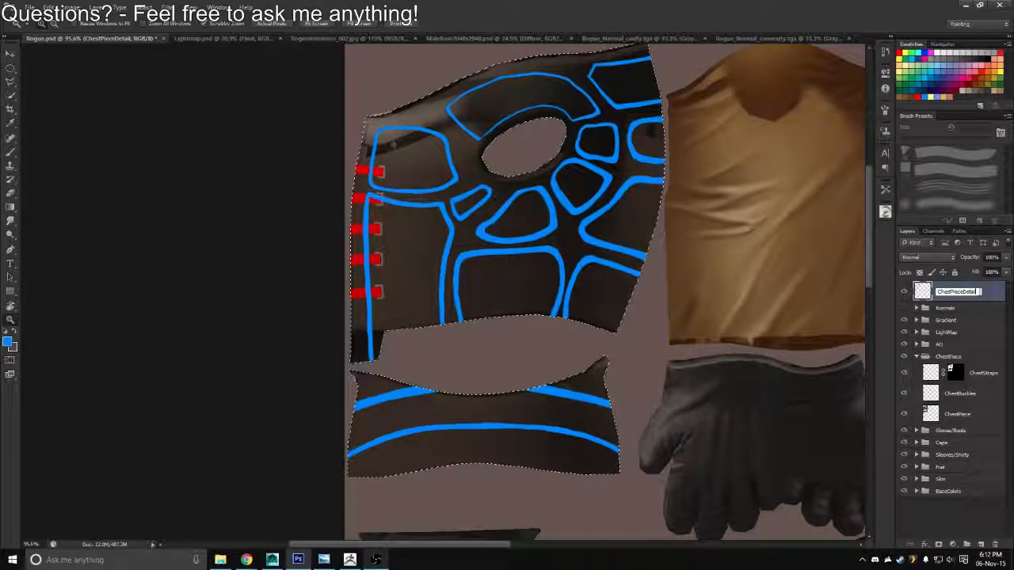
key(Return)
drag(980, 300, 947, 376)
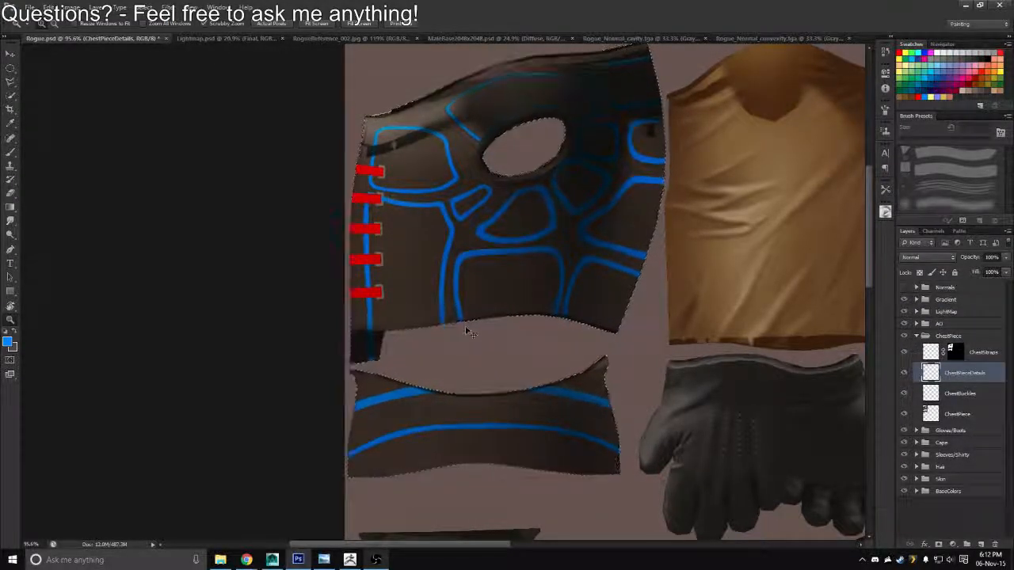
Create a new layer above ChestPieceDetails and choose light yellow as the foreground colour
key(b)
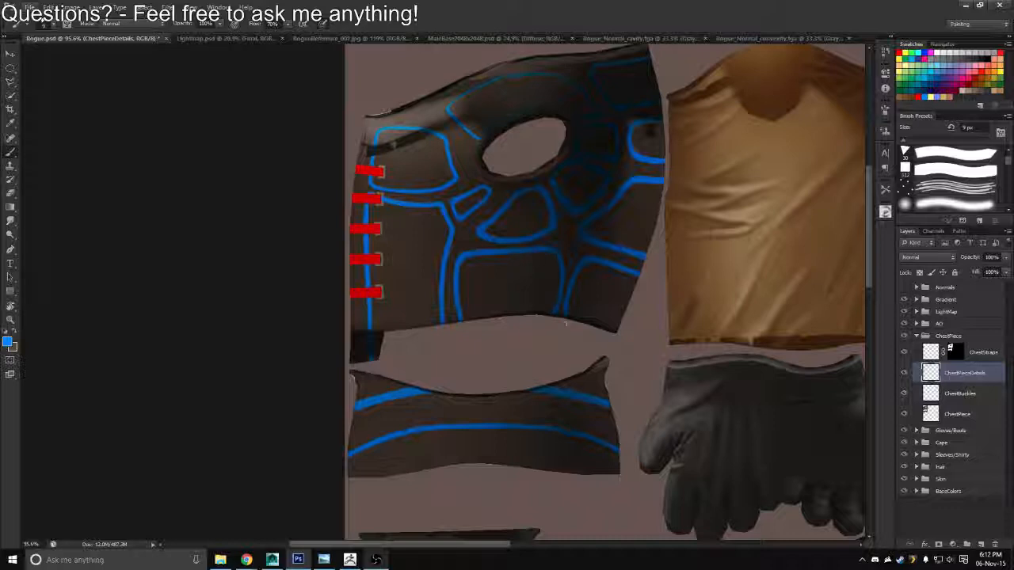
alt+click(479, 384)
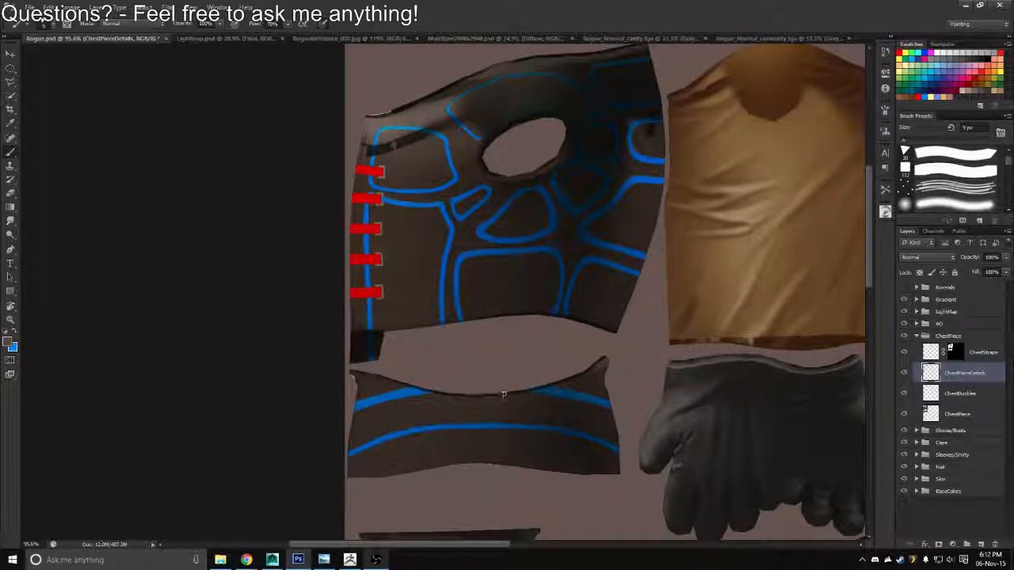
click(982, 545)
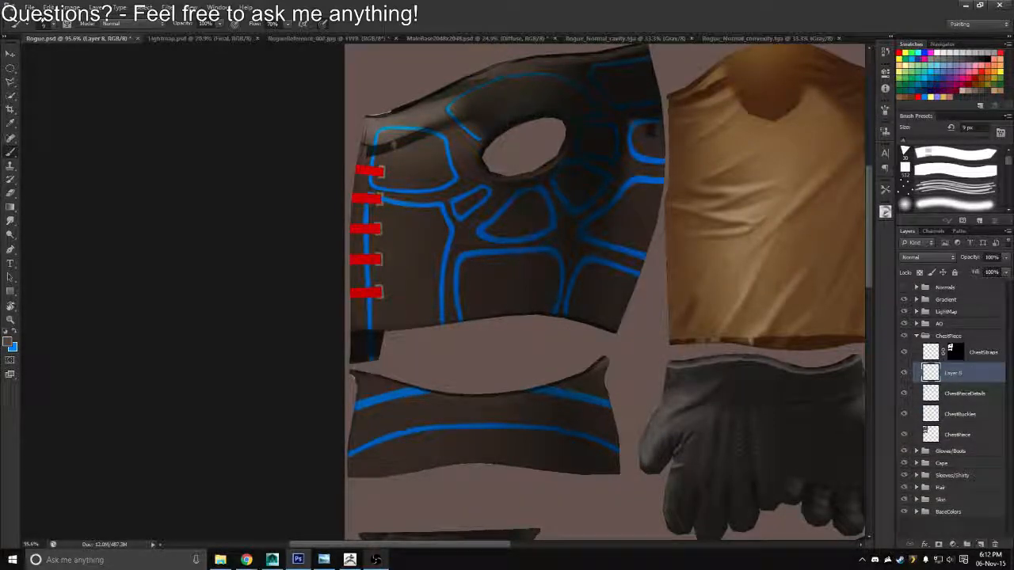
click(931, 95)
alt+scroll(404, 266, up, 3)
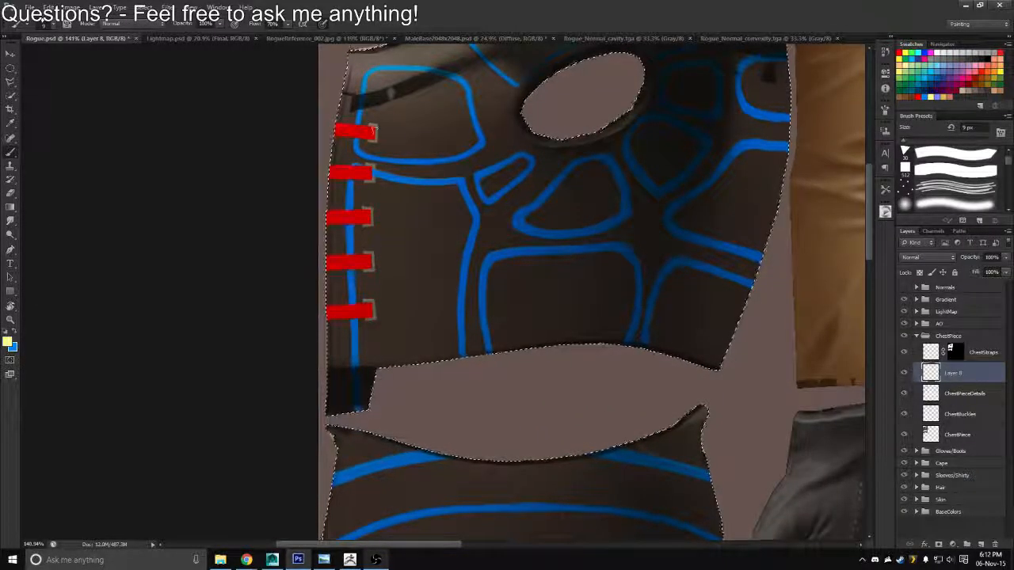
Switch to the hard square brush, shrink it to fit the vest panels, and undo the trial yellow strokes on the large front panel
click(960, 171)
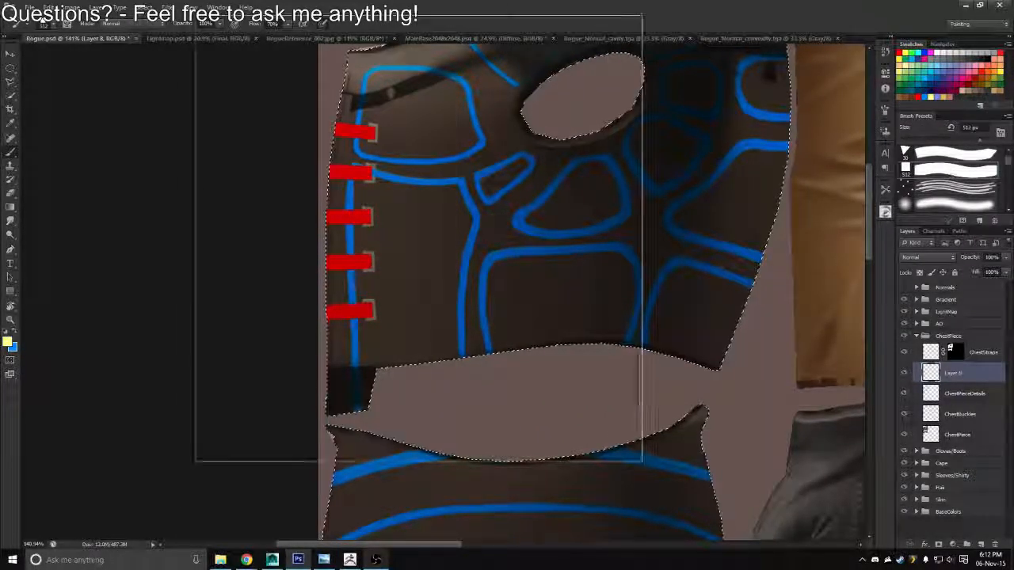
key(bracketleft)
key(bracketleft)
key(bracketleft)
key(bracketleft)
key(bracketleft)
key(bracketleft)
key(bracketleft)
key(bracketleft)
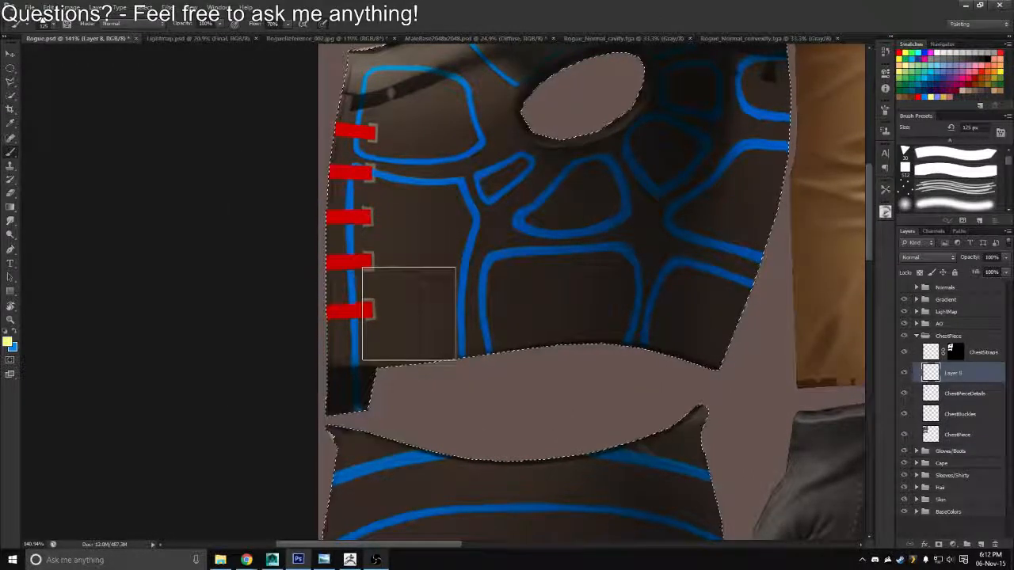
key(bracketleft)
mouse_move(431, 328)
mouse_down()
mouse_move(431, 354)
mouse_move(426, 269)
mouse_move(452, 263)
mouse_up()
key(bracketleft)
key(bracketleft)
key(bracketleft)
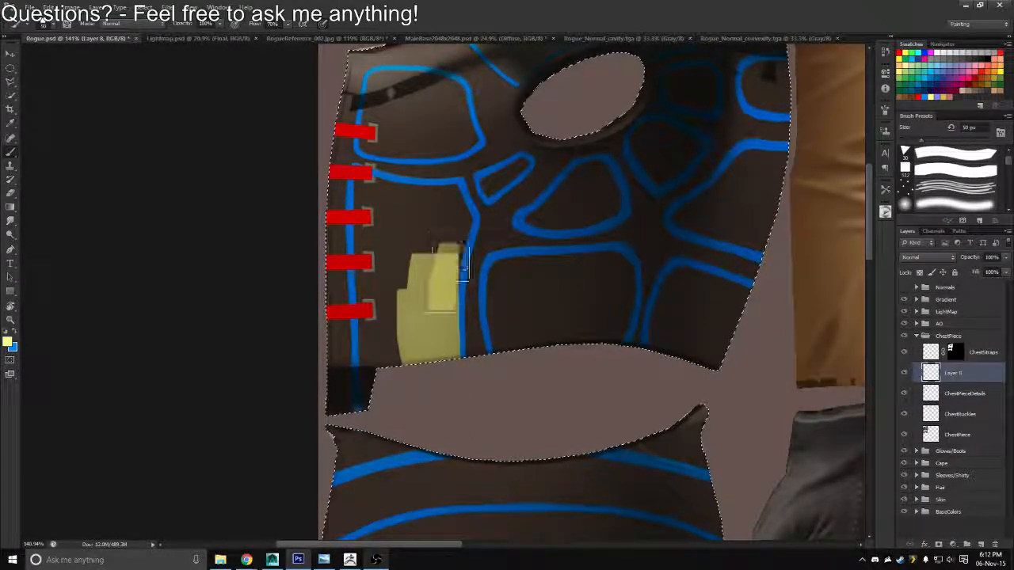
key(ctrl+z)
key(ctrl+alt+z)
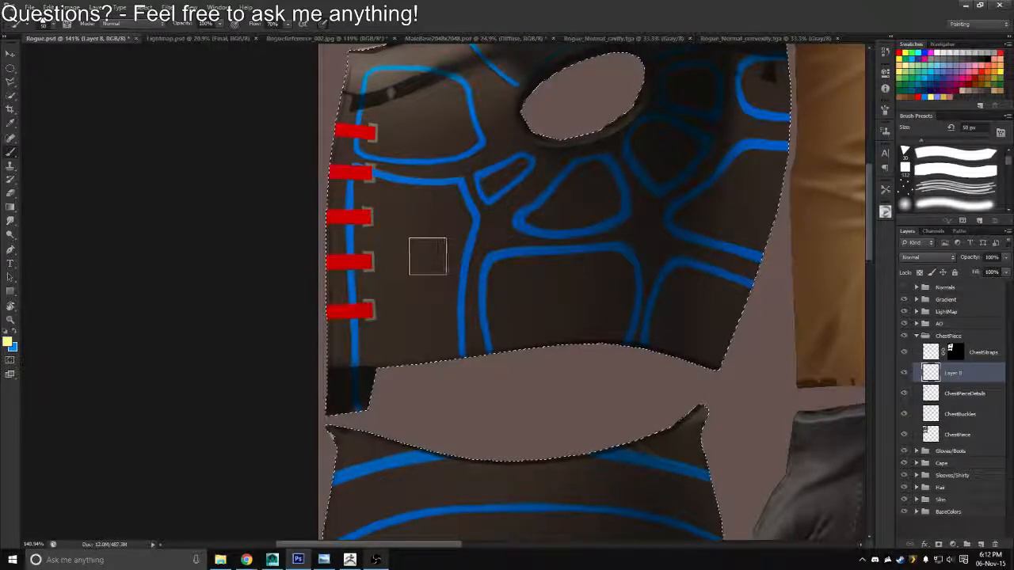
Start filling the large front panel beside the red straps with yellow, and move the yellow layer below ChestPieceDetails
drag(420, 231, 418, 324)
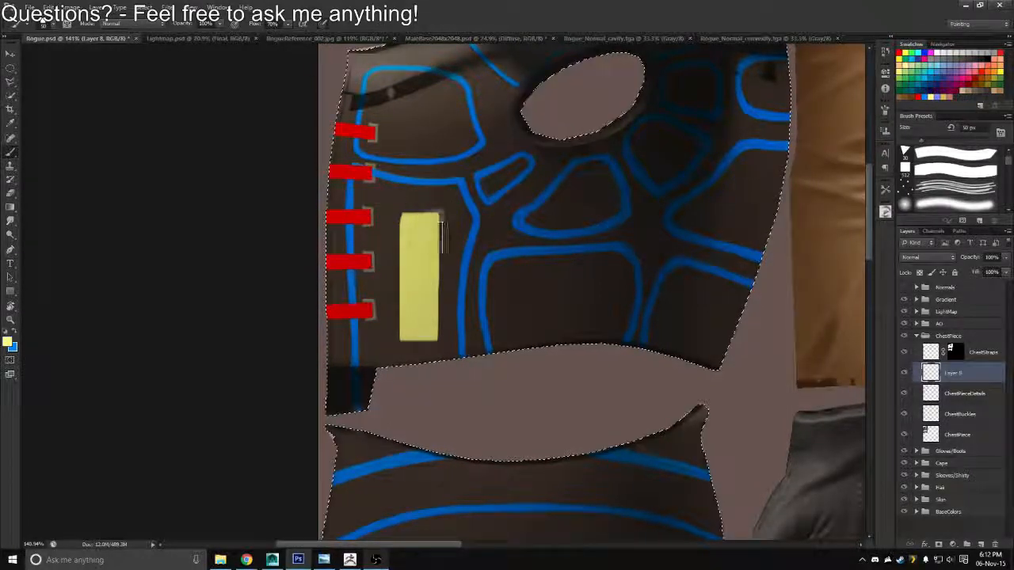
mouse_move(432, 225)
mouse_down()
mouse_move(411, 310)
mouse_move(409, 297)
mouse_move(396, 324)
mouse_move(386, 411)
mouse_up()
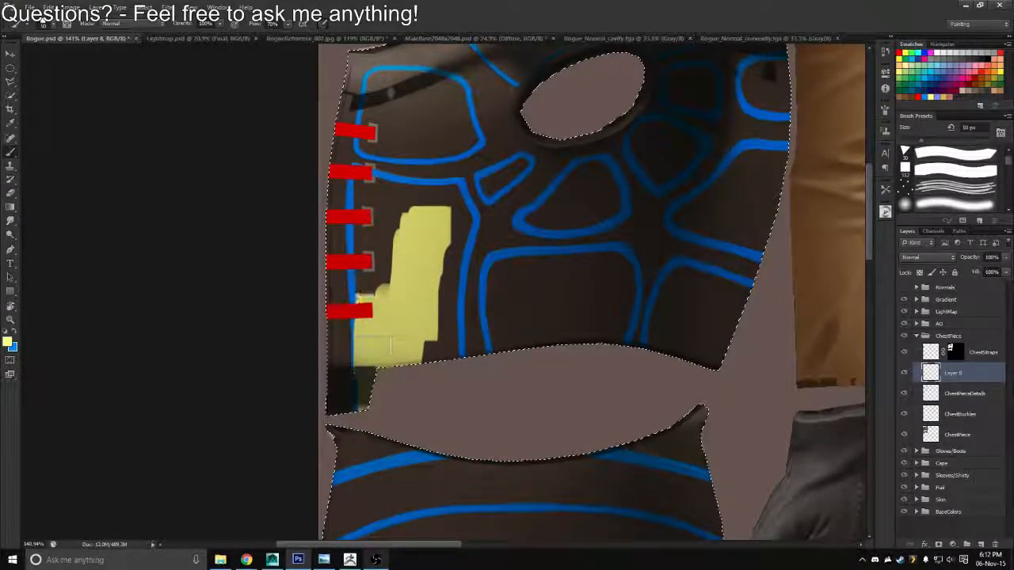
drag(372, 347, 374, 273)
drag(932, 372, 935, 403)
Fill the rest of the large front panel with yellow up to its blue outline, finishing the edges with a 25 px brush
mouse_move(366, 247)
mouse_down()
mouse_move(386, 285)
mouse_move(374, 277)
mouse_move(372, 198)
mouse_move(443, 202)
mouse_move(420, 277)
mouse_move(446, 207)
mouse_move(424, 322)
mouse_move(440, 212)
mouse_up()
key(bracketright)
key(bracketright)
key(bracketright)
key(bracketright)
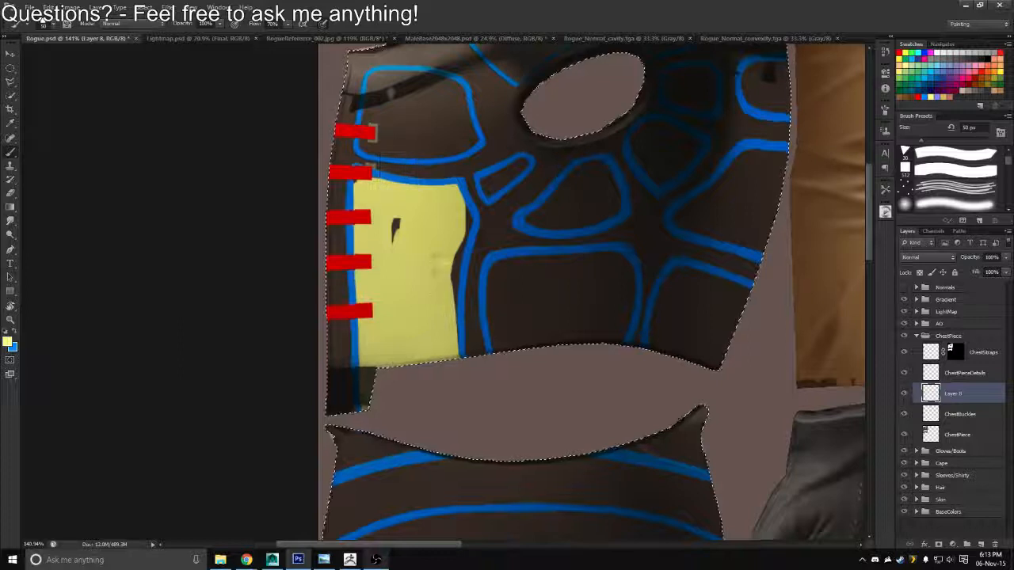
key(bracketleft)
key(bracketleft)
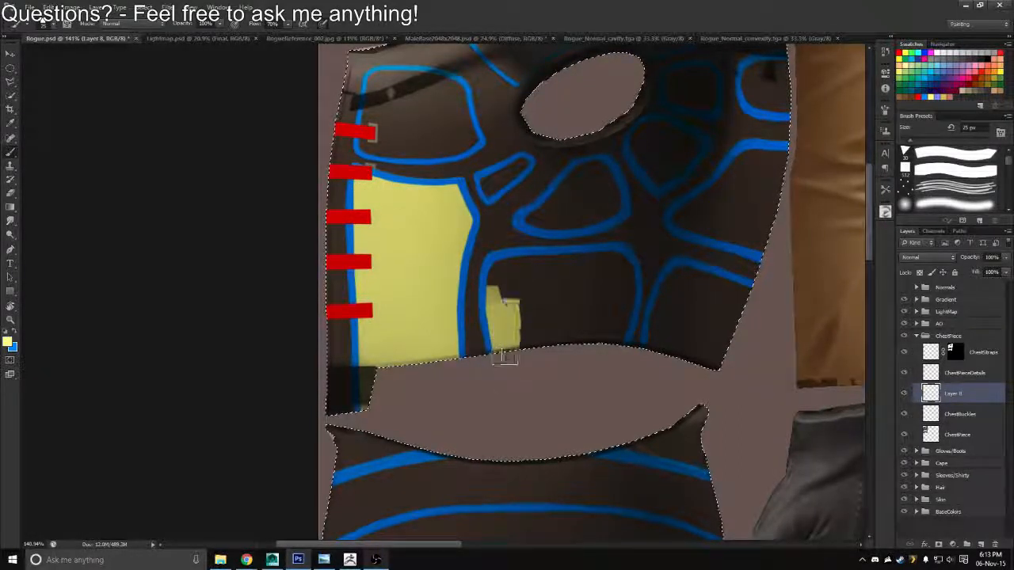
Fill the neighbouring panel on the vest's lower edge with yellow inside its blue outline, and start on the panel beyond it
mouse_move(537, 299)
mouse_down()
mouse_move(572, 313)
mouse_move(557, 349)
mouse_up()
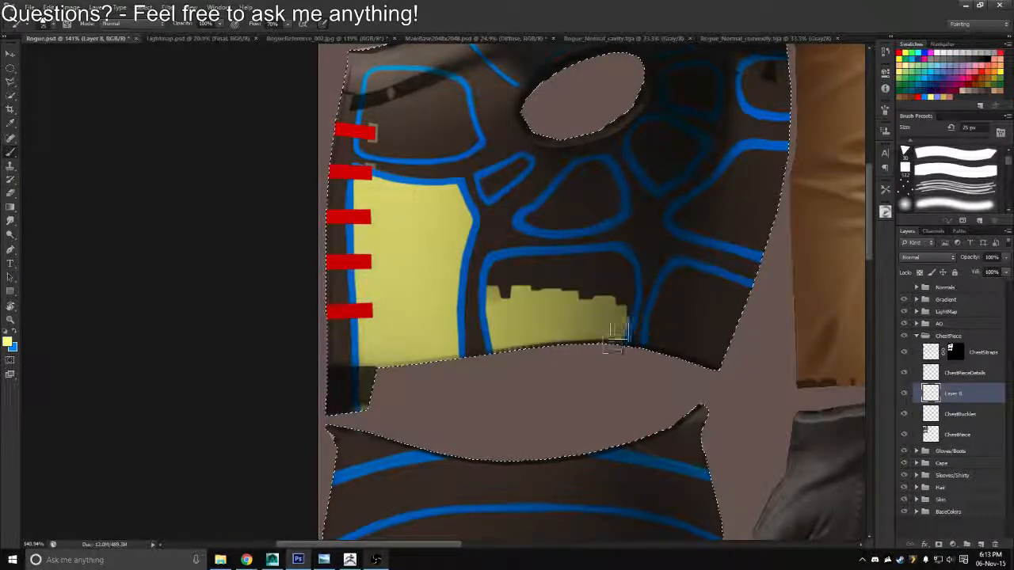
mouse_move(618, 332)
mouse_down()
mouse_move(618, 259)
mouse_move(518, 256)
mouse_move(495, 269)
mouse_move(515, 281)
mouse_move(568, 273)
mouse_move(613, 290)
mouse_move(602, 315)
mouse_move(625, 305)
mouse_up()
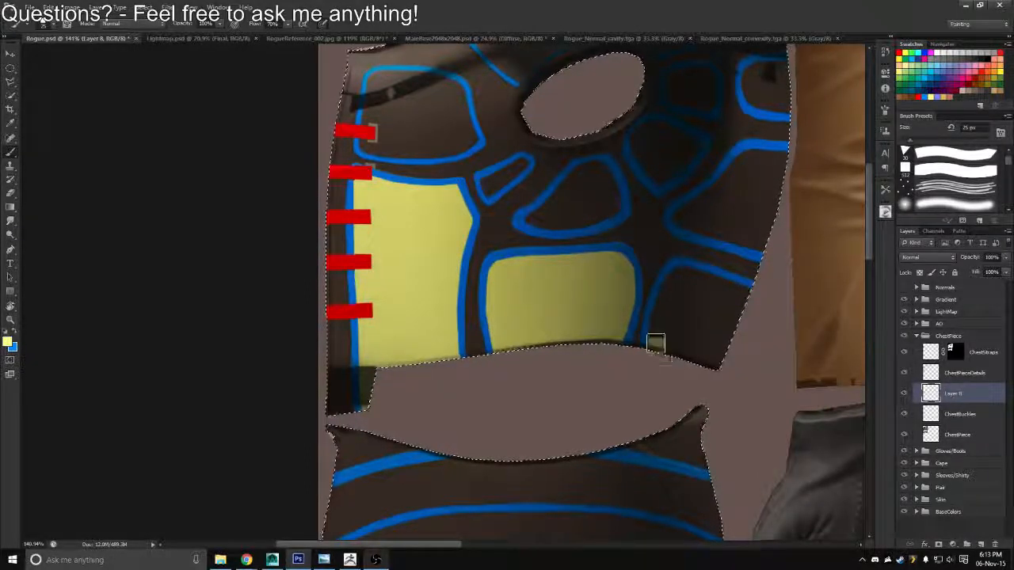
mouse_move(656, 344)
mouse_down()
mouse_move(683, 274)
mouse_move(773, 308)
mouse_move(734, 304)
mouse_move(667, 365)
mouse_move(741, 330)
mouse_move(715, 354)
mouse_move(677, 321)
mouse_move(658, 349)
mouse_up()
Fill the middle band of the separate lower vest piece with yellow between its blue lines
key(space)
mouse_move(653, 458)
mouse_down()
mouse_move(624, 285)
mouse_move(654, 359)
mouse_move(690, 262)
mouse_move(652, 181)
mouse_move(489, 197)
mouse_up()
key(r)
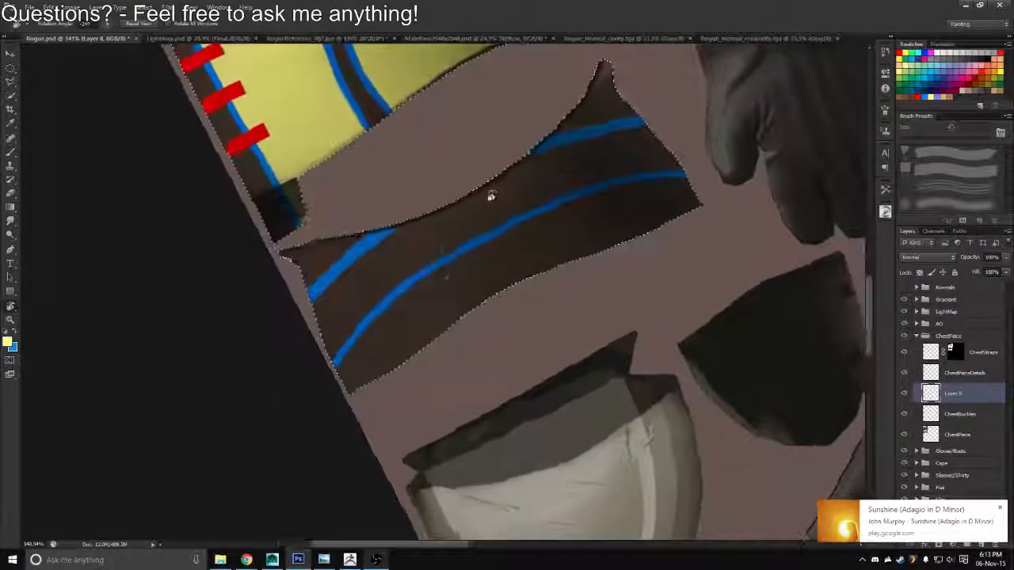
key(b)
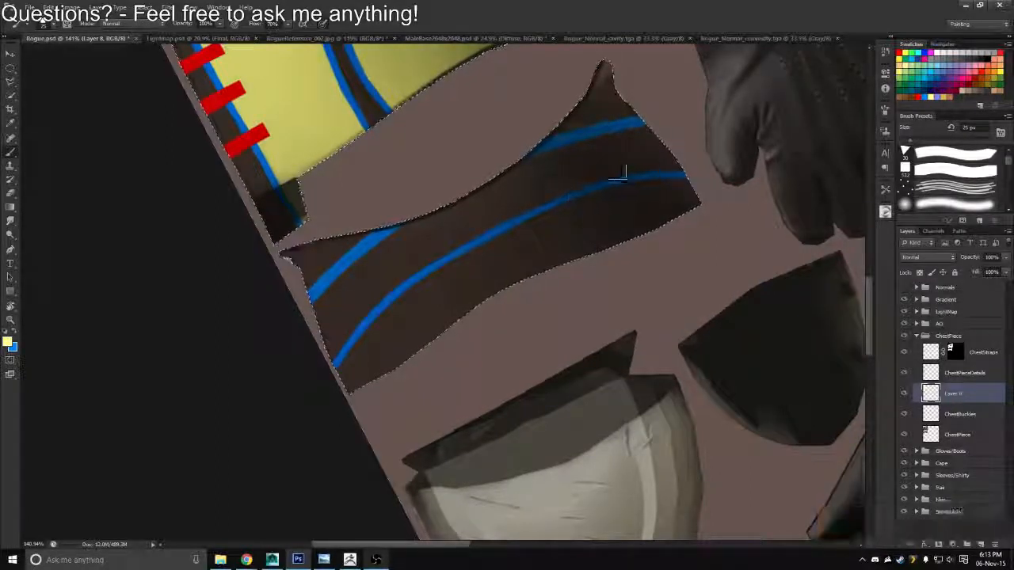
mouse_move(668, 155)
mouse_down()
mouse_move(632, 156)
mouse_move(648, 143)
mouse_move(594, 145)
mouse_move(636, 139)
mouse_move(612, 139)
mouse_move(510, 173)
mouse_move(581, 149)
mouse_move(554, 158)
mouse_move(629, 144)
mouse_move(700, 150)
mouse_move(525, 200)
mouse_move(459, 231)
mouse_move(488, 198)
mouse_move(466, 206)
mouse_move(367, 257)
mouse_move(322, 307)
mouse_move(307, 345)
mouse_up()
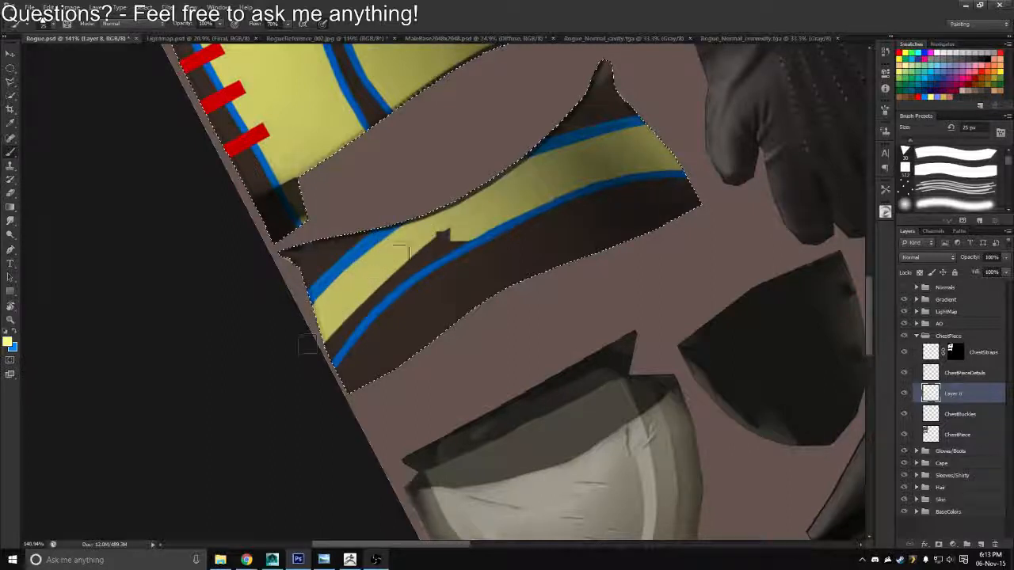
mouse_move(404, 249)
mouse_down()
mouse_move(348, 308)
mouse_move(533, 189)
mouse_up()
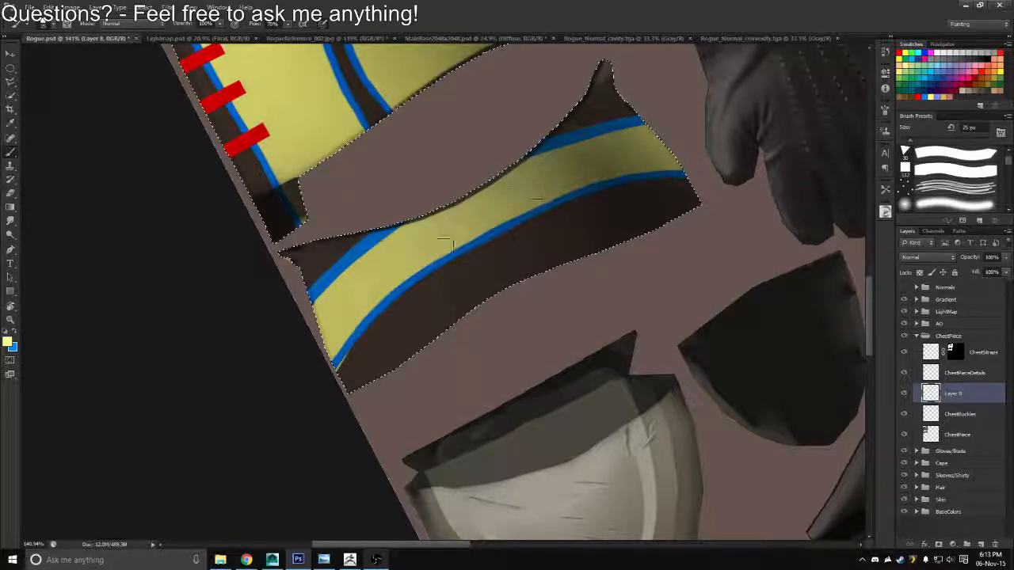
Erase the yellow spilling past the lower blue line at the narrow end of the separate vest piece, using a 10 px eraser
key(r)
drag(352, 371, 350, 356)
key(e)
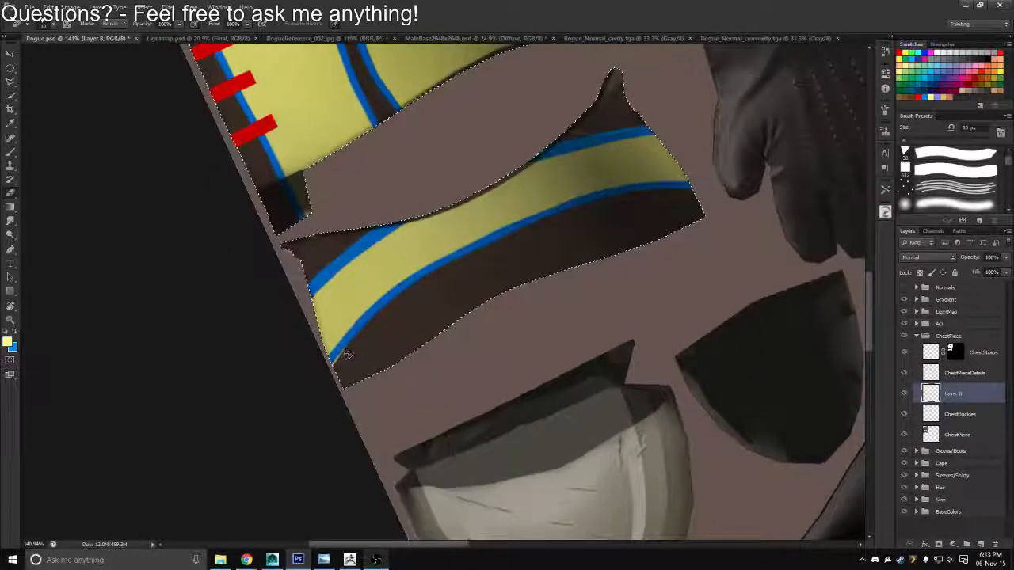
key(z)
drag(341, 275, 375, 295)
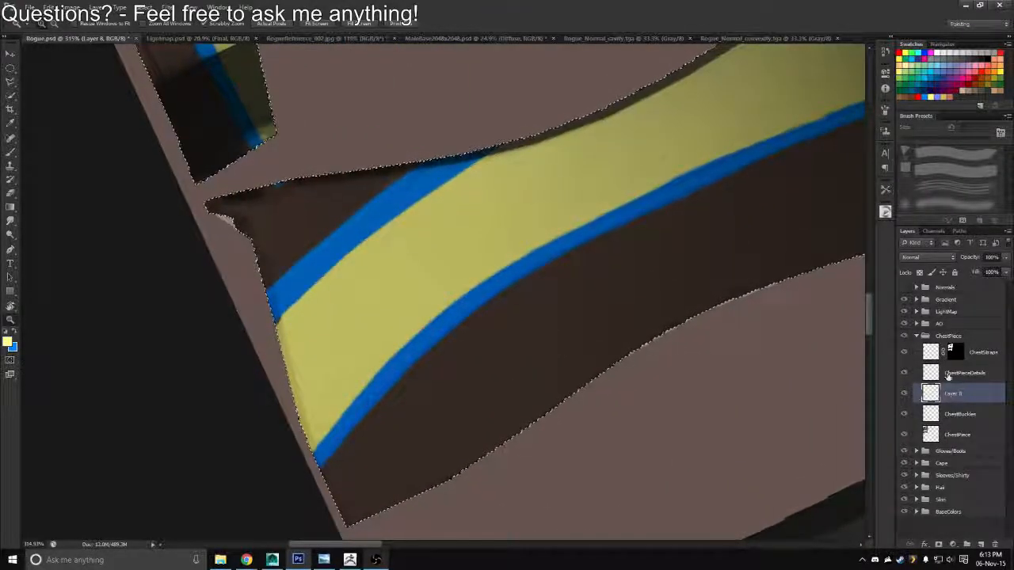
Try to thin the upper blue line at the end of the separate vest piece by erasing on the ChestPieceDetails layer
key(alt+bracketright)
key(e)
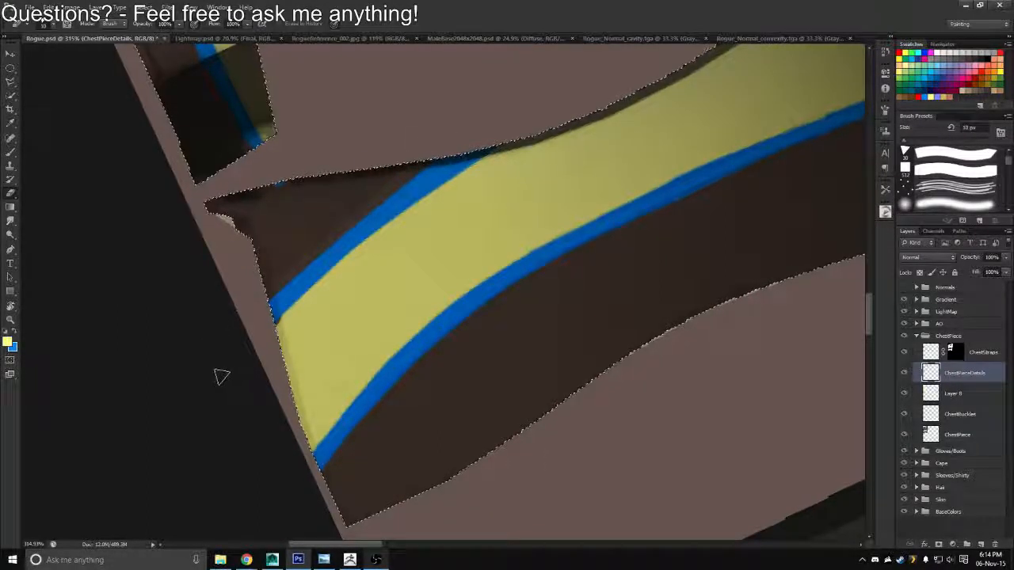
click(918, 394)
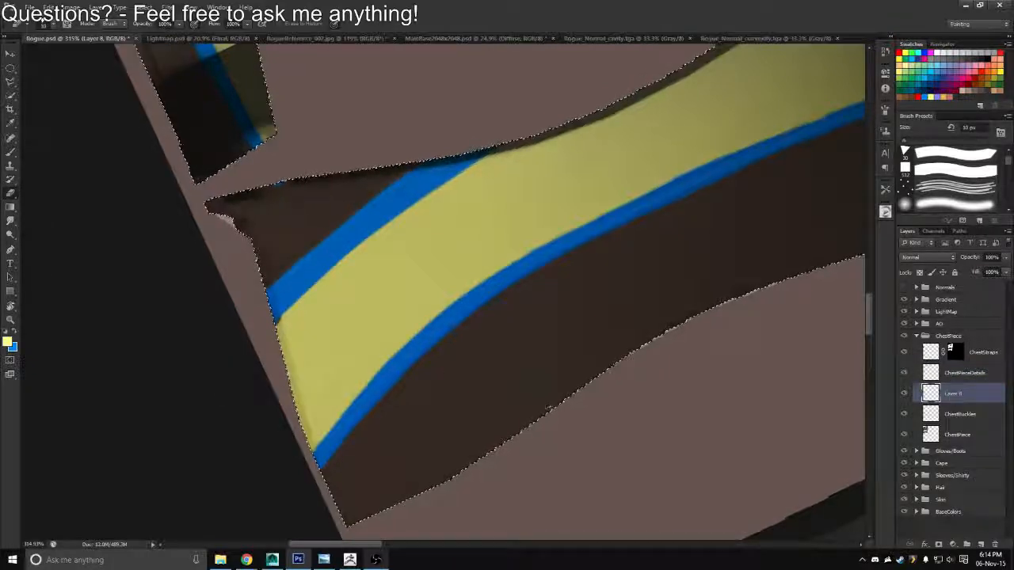
Check the yellow band's edges along the lower vest piece with ChestPieceDetails hidden and shown, and compare its panel lines with the Normals group
click(906, 373)
click(905, 376)
drag(611, 311, 476, 435)
drag(792, 159, 607, 317)
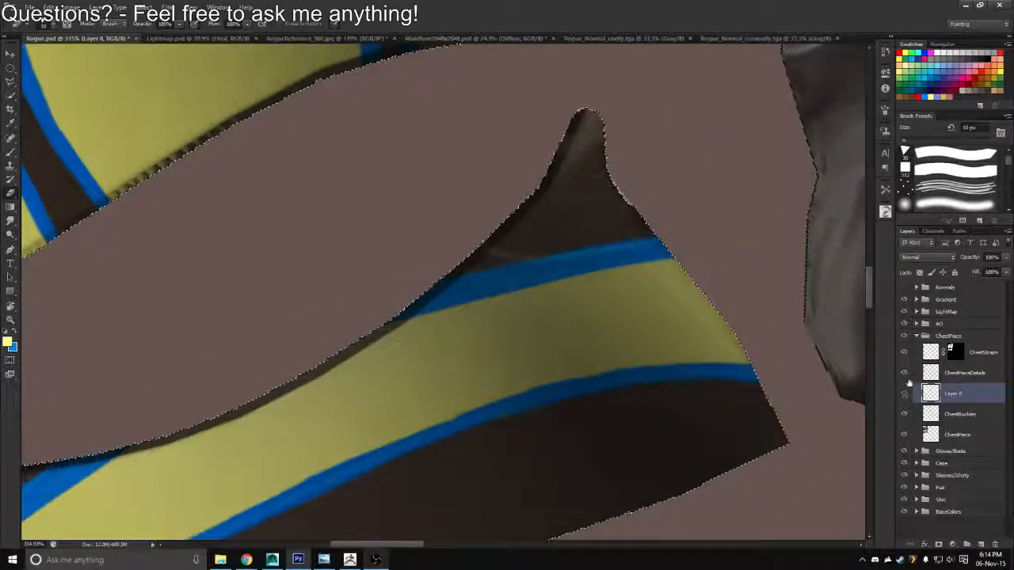
click(905, 374)
click(905, 374)
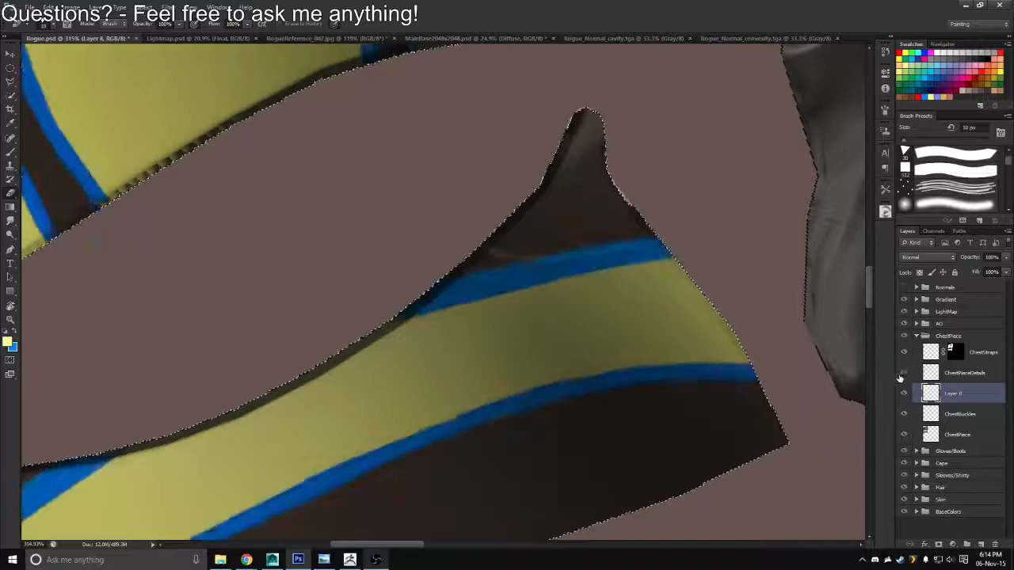
key(z)
drag(528, 355, 493, 335)
click(904, 288)
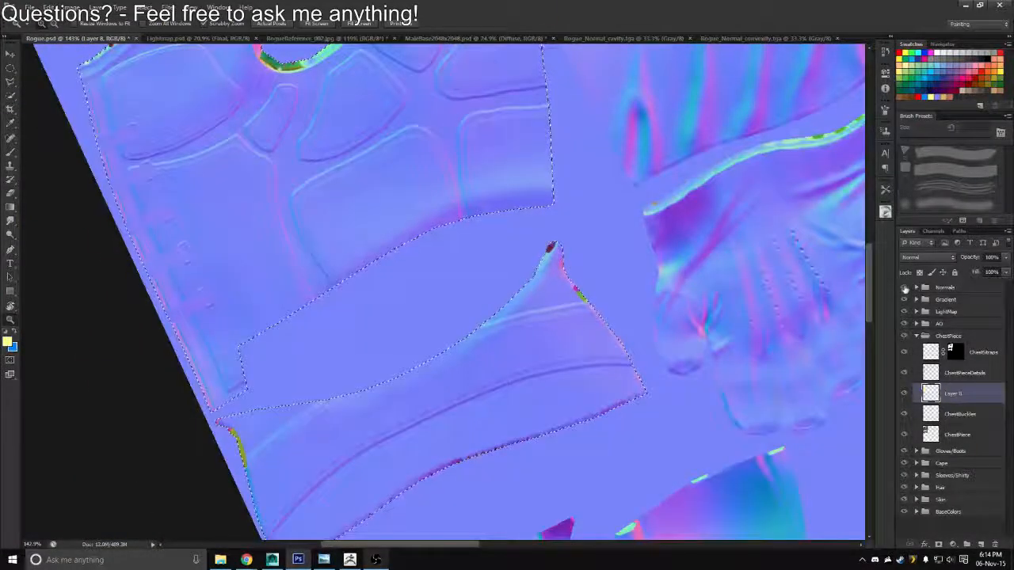
click(904, 288)
Fill the two blue-outlined panels along the vest's side edge, above the finished lower panels, with yellow on Layer 8
drag(570, 401, 620, 321)
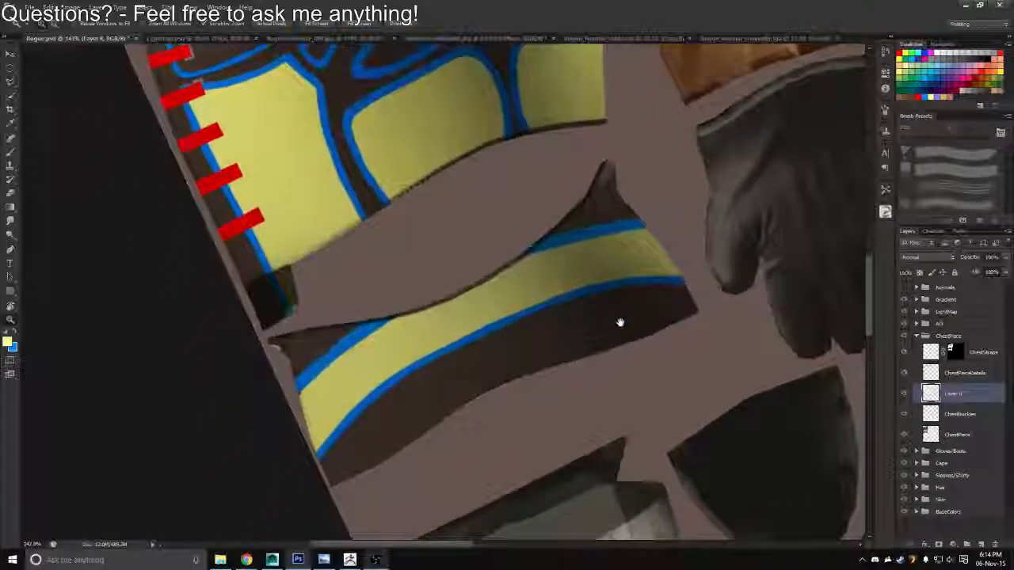
drag(631, 184, 618, 349)
drag(602, 250, 587, 334)
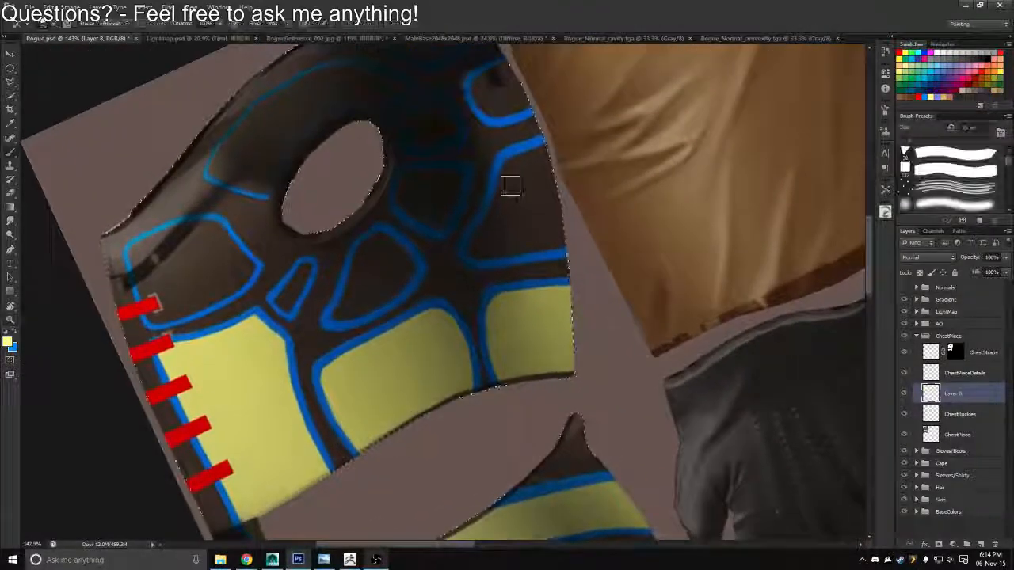
mouse_move(543, 199)
mouse_down()
mouse_move(546, 225)
mouse_move(577, 222)
mouse_move(545, 237)
mouse_move(563, 253)
mouse_move(477, 251)
mouse_move(513, 168)
mouse_move(525, 155)
mouse_move(557, 164)
mouse_move(502, 238)
mouse_up()
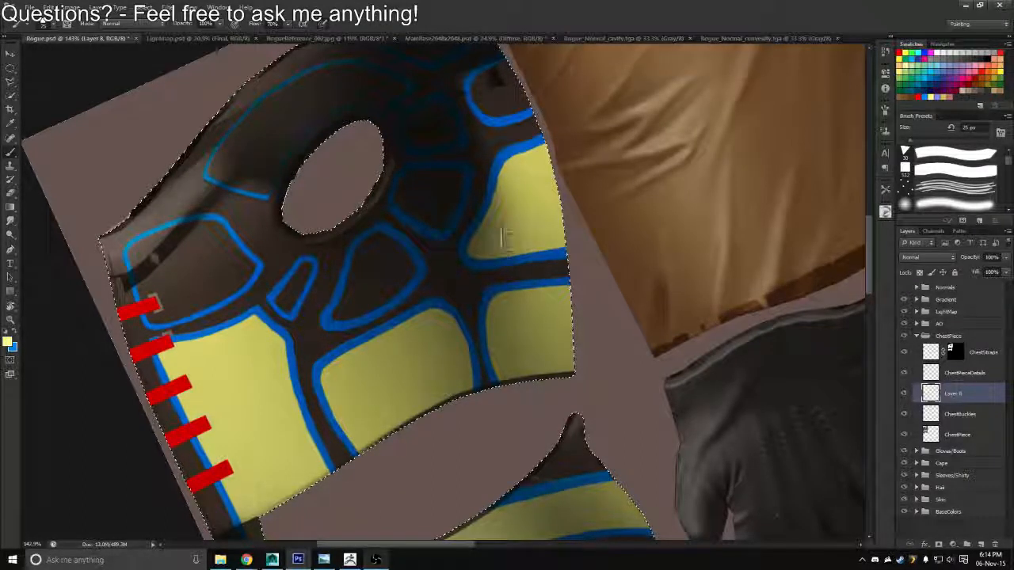
drag(506, 151, 536, 264)
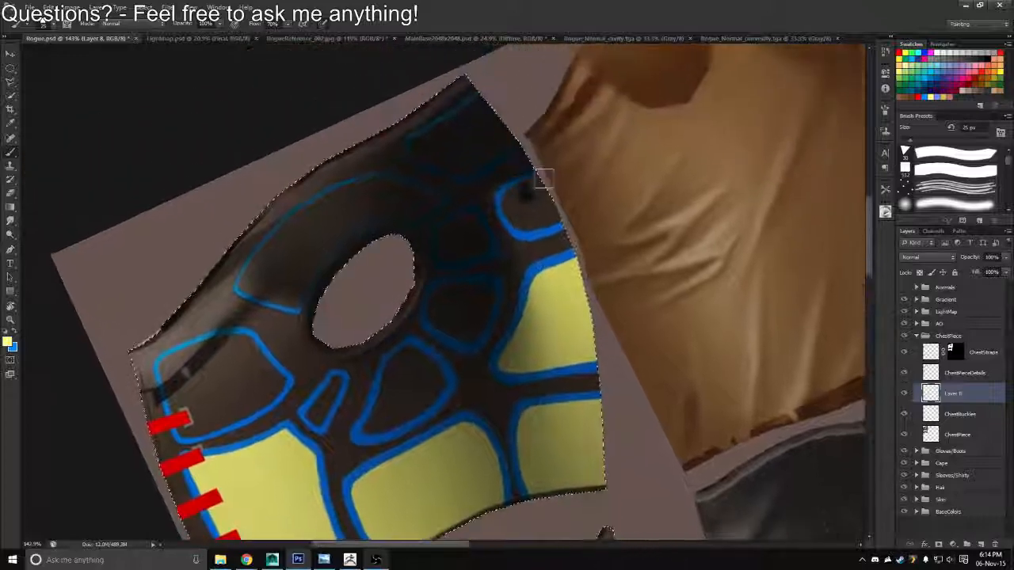
mouse_move(542, 181)
mouse_down()
mouse_move(513, 206)
mouse_move(540, 215)
mouse_up()
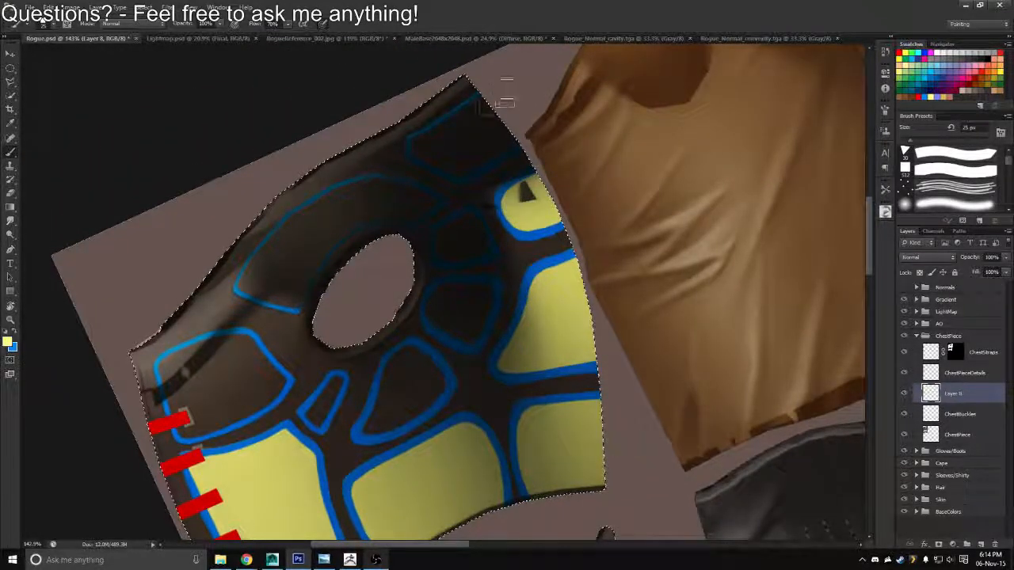
Fill the dark panel at the vest's upper corner with yellow and refine its edges with a 10 px eraser and a smaller brush
mouse_move(506, 101)
mouse_down()
mouse_move(470, 123)
mouse_move(498, 96)
mouse_move(484, 109)
mouse_move(508, 101)
mouse_move(461, 121)
mouse_move(519, 128)
mouse_move(515, 135)
mouse_move(461, 170)
mouse_move(418, 145)
mouse_up()
key(e)
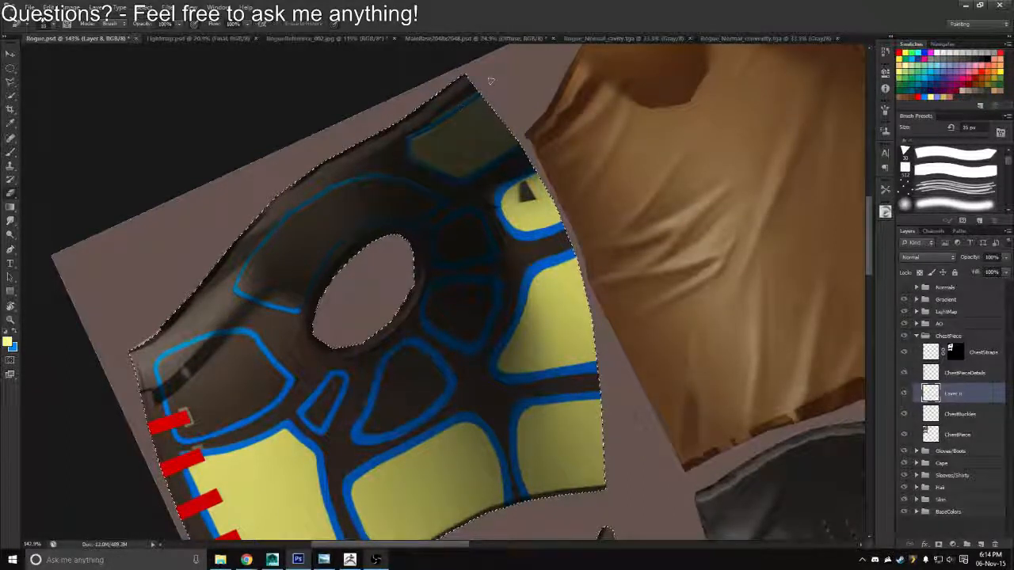
drag(402, 141, 413, 159)
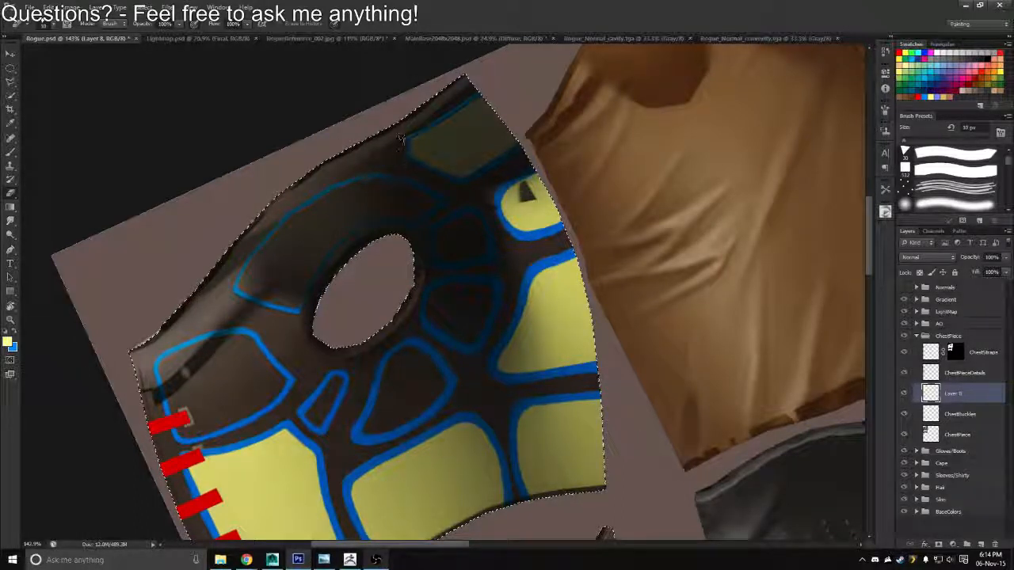
key(b)
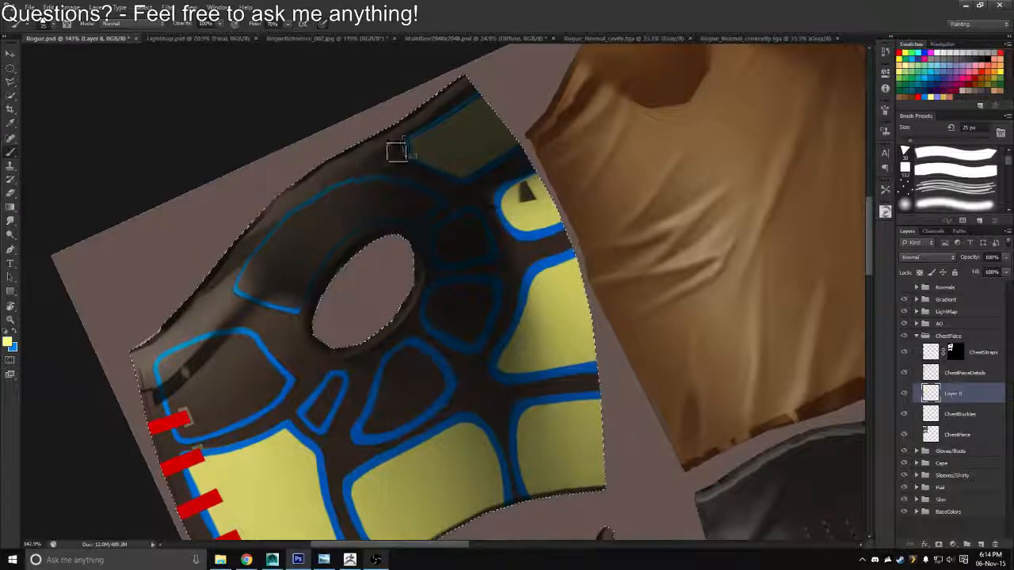
key(bracketleft)
key(bracketleft)
key(bracketleft)
key(bracketleft)
drag(412, 147, 419, 156)
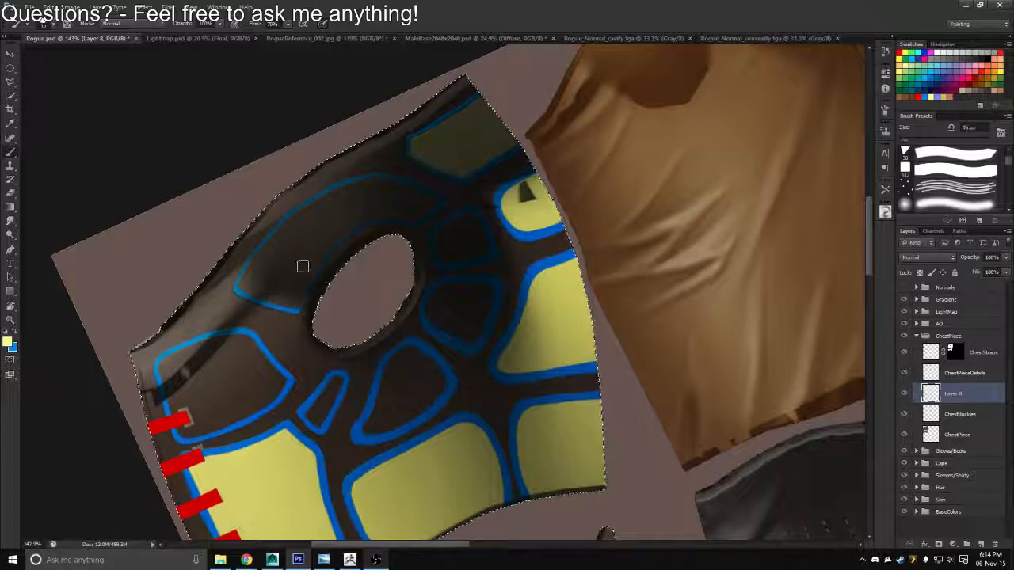
Fill the small narrow panel and the rounded triangular panel below the armhole with yellow inside their blue outlines
key(bracketright)
key(bracketright)
key(bracketright)
key(bracketright)
key(bracketleft)
key(bracketleft)
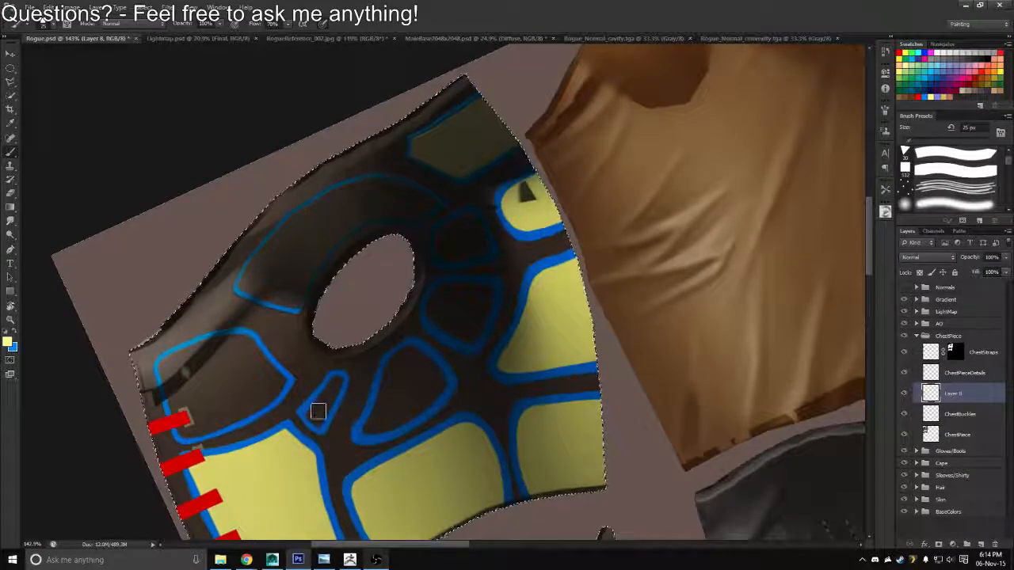
mouse_move(314, 412)
mouse_down()
mouse_move(337, 384)
mouse_move(307, 420)
mouse_up()
mouse_move(393, 389)
mouse_down()
mouse_move(366, 428)
mouse_move(395, 426)
mouse_move(439, 393)
mouse_move(424, 355)
mouse_move(398, 359)
mouse_move(380, 404)
mouse_move(408, 366)
mouse_up()
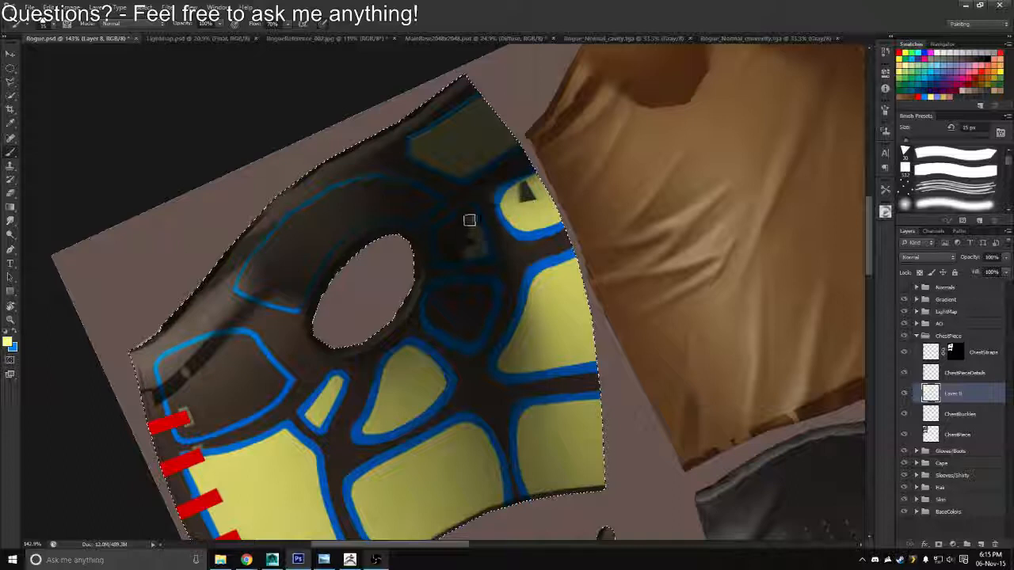
Fill the two shaded panels beside the armhole with yellow using a 15 px brush, up to their blue outlines
mouse_move(470, 220)
mouse_down()
mouse_move(480, 239)
mouse_move(461, 221)
mouse_up()
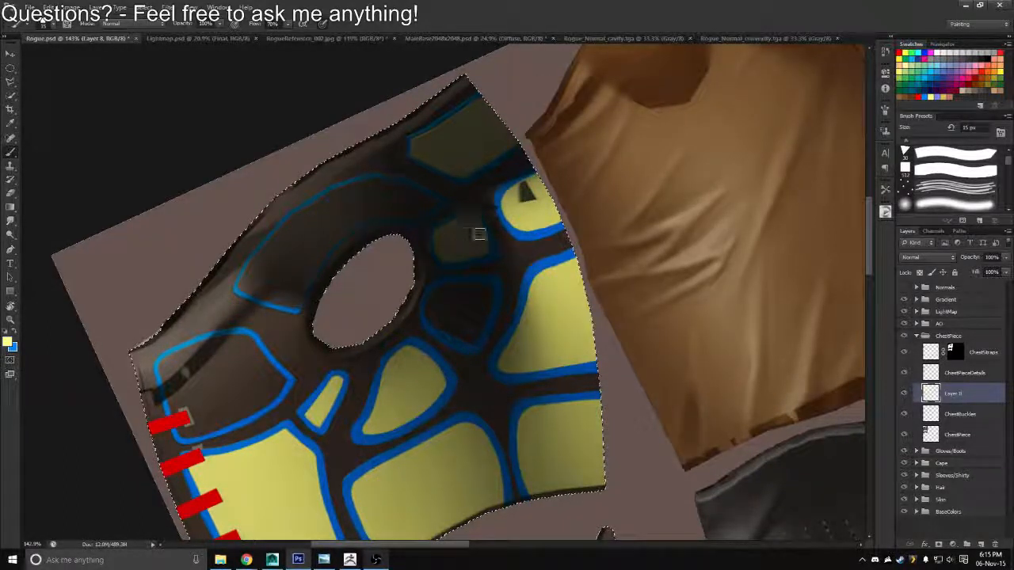
key(bracketleft)
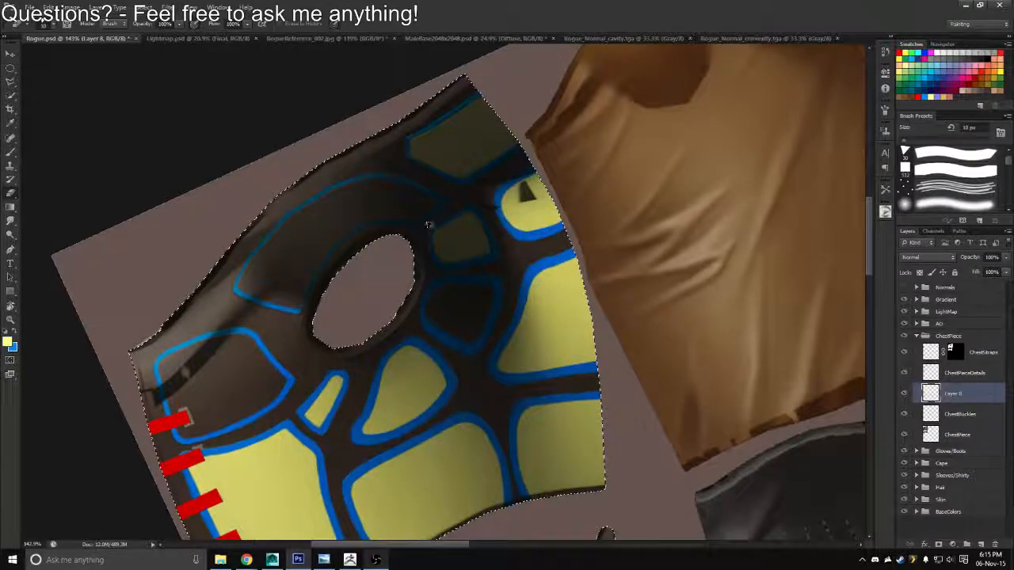
key(b)
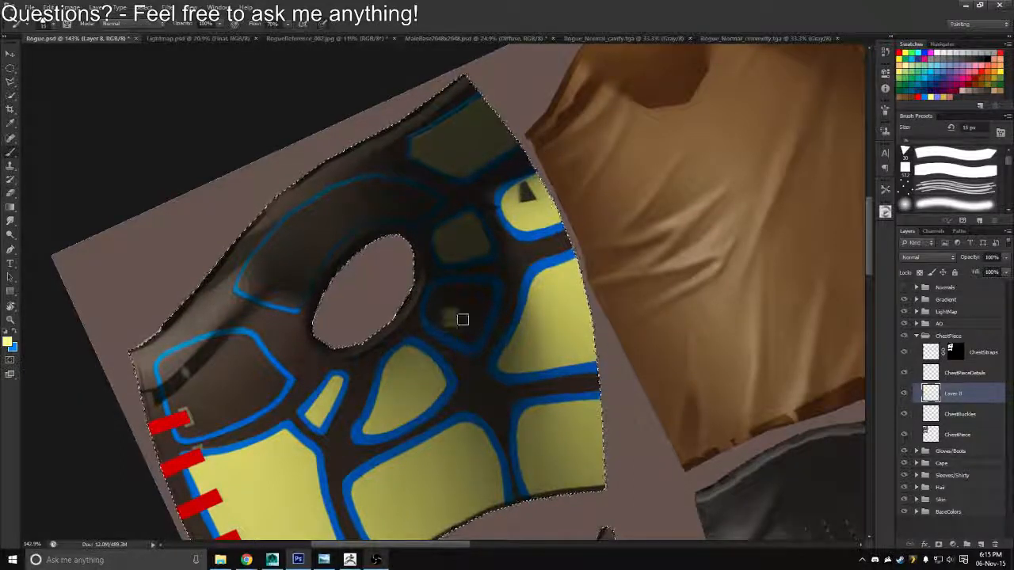
mouse_move(459, 316)
mouse_down()
mouse_move(462, 324)
mouse_move(480, 315)
mouse_move(488, 294)
mouse_move(460, 285)
mouse_up()
mouse_move(439, 323)
mouse_down()
mouse_move(429, 317)
mouse_move(455, 301)
mouse_up()
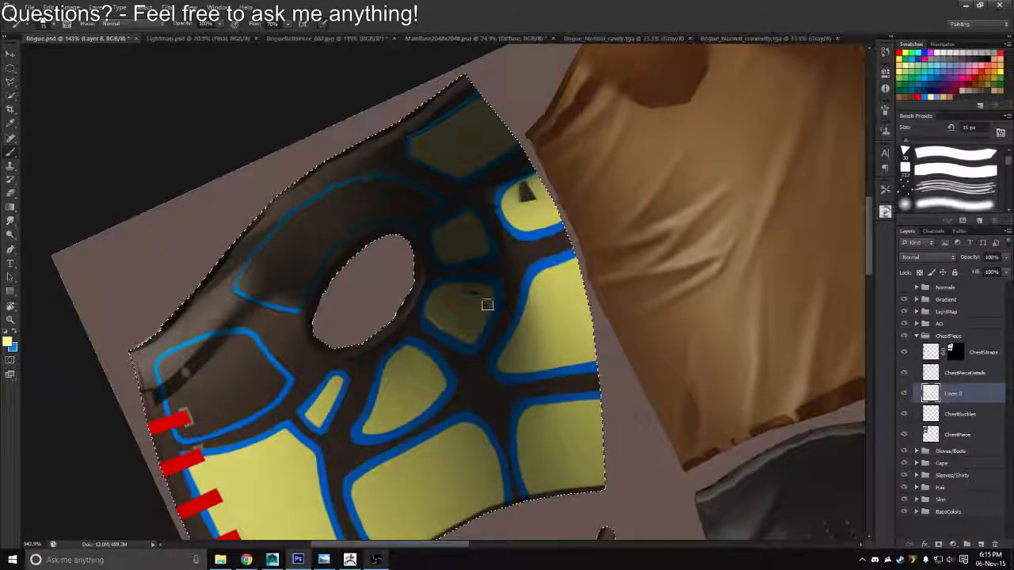
Touch up the blue outline of the lower panel beside the armhole with a 7 px brush on ChestBuckles, and return to Layer 8
click(960, 413)
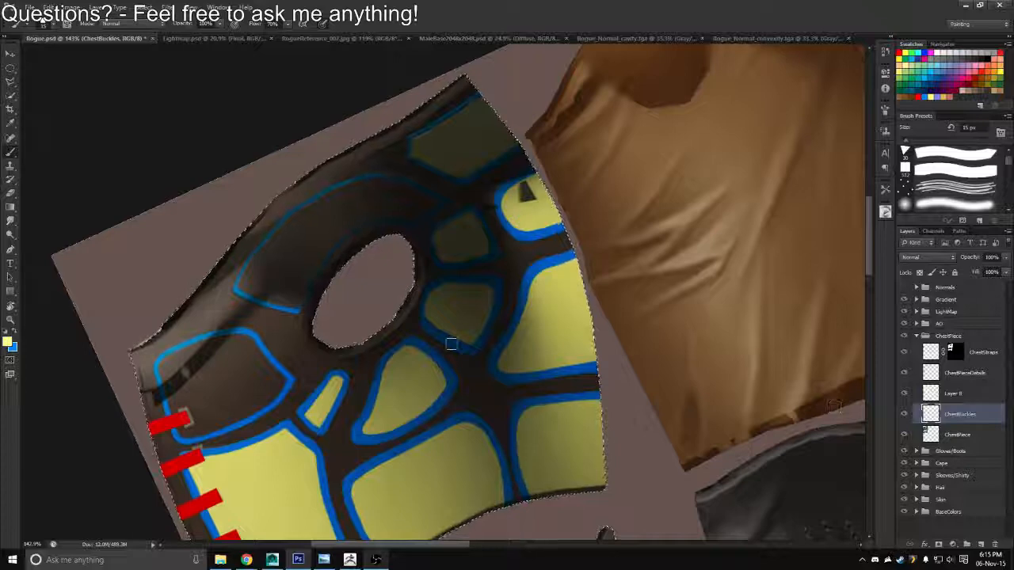
key(x)
key(bracketleft)
key(bracketleft)
key(bracketleft)
key(bracketleft)
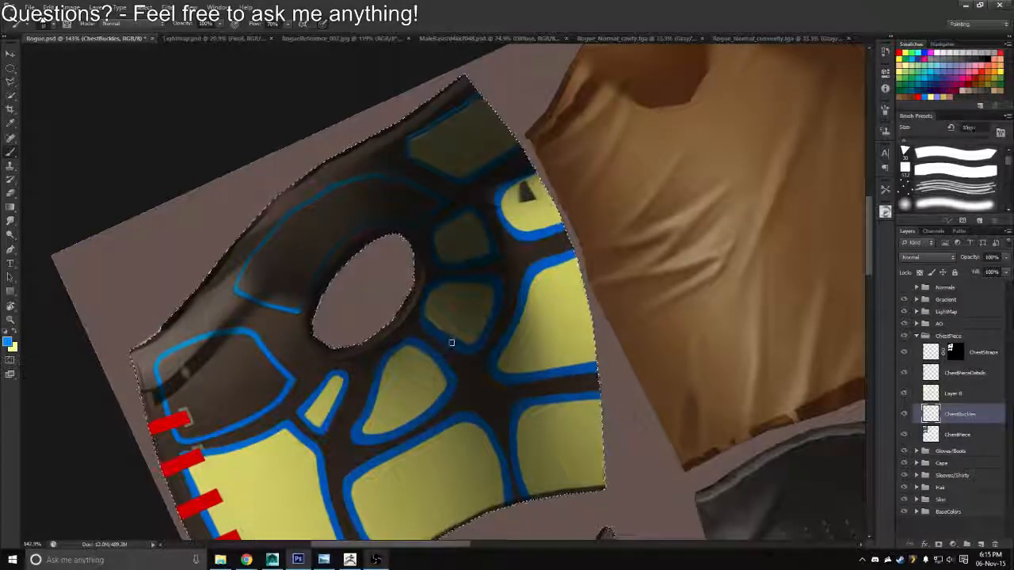
key(z)
click(469, 384)
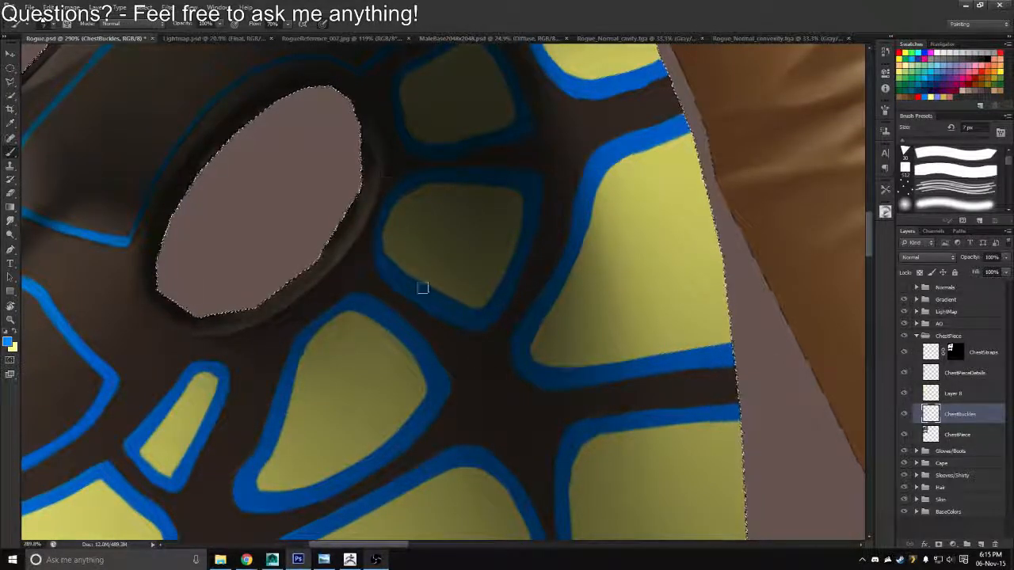
key(alt+bracketright)
key(e)
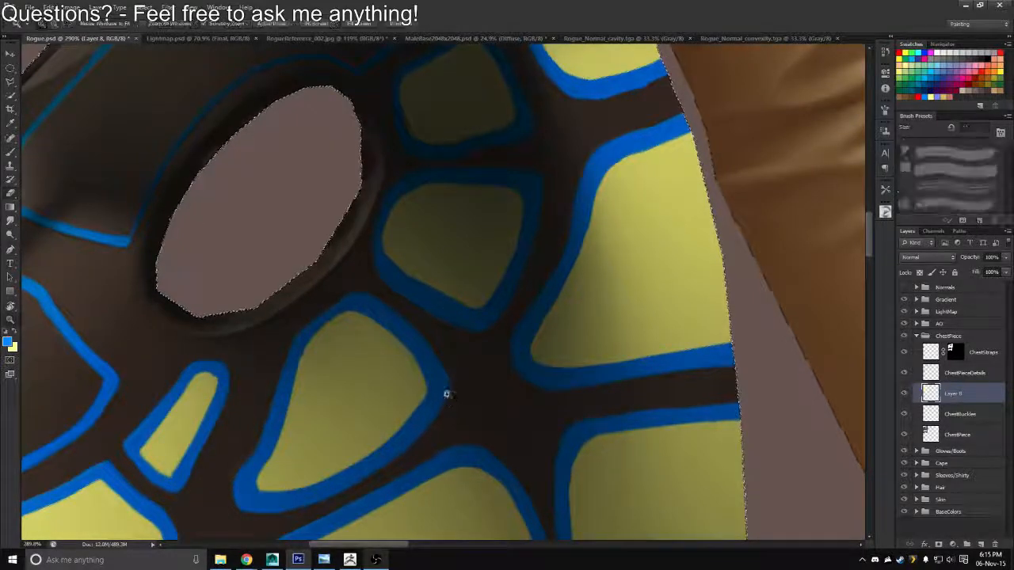
drag(446, 394, 399, 363)
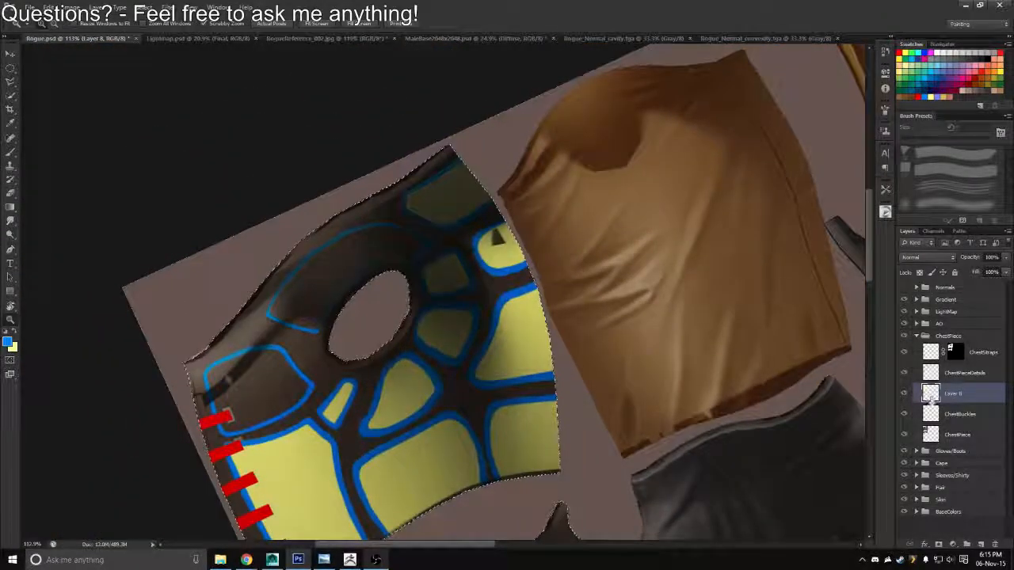
key(b)
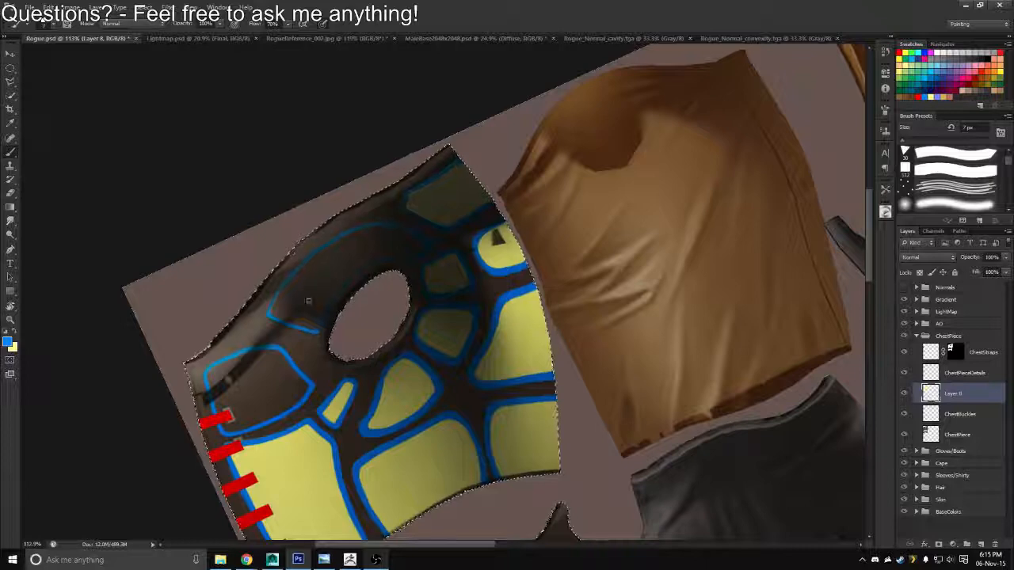
drag(267, 306, 350, 222)
key(r)
mouse_move(347, 227)
mouse_down()
mouse_move(369, 195)
mouse_move(347, 230)
mouse_move(366, 279)
mouse_move(371, 255)
mouse_move(355, 275)
mouse_move(308, 294)
mouse_move(315, 221)
mouse_up()
key(z)
key(ctrl+z)
Fill the front panel above the large strapped panel with yellow using a 20 px brush, and erase the spill outside its blue outline
key(x)
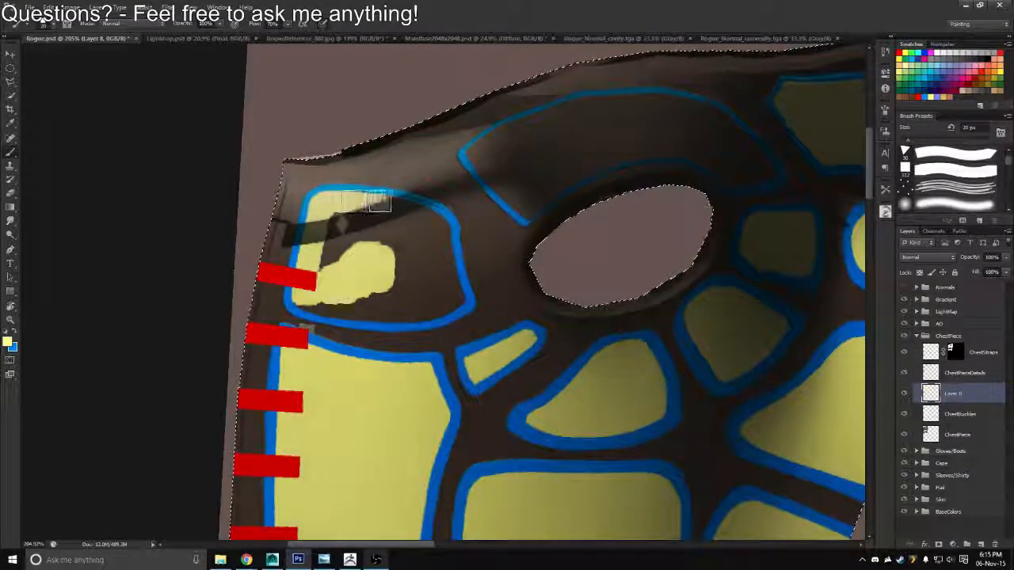
mouse_move(378, 201)
mouse_down()
mouse_move(438, 219)
mouse_move(458, 292)
mouse_move(451, 303)
mouse_move(403, 318)
mouse_move(301, 309)
mouse_move(291, 296)
mouse_move(331, 254)
mouse_move(406, 269)
mouse_move(400, 303)
mouse_up()
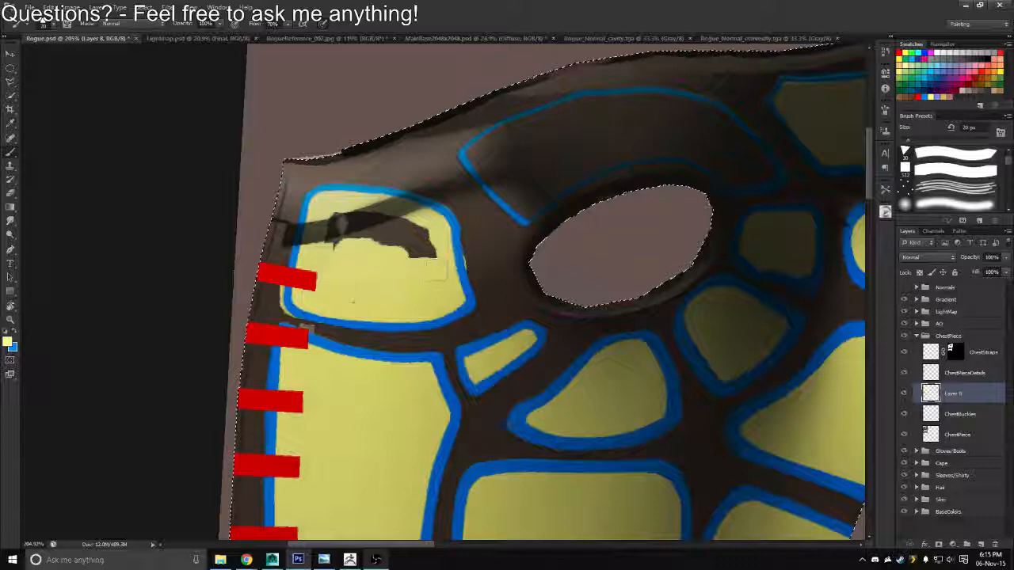
key(ctrl+alt+z)
key(ctrl+alt+z)
key(ctrl+alt+z)
key(ctrl+alt+z)
key(ctrl+alt+z)
key(ctrl+alt+z)
key(ctrl+alt+z)
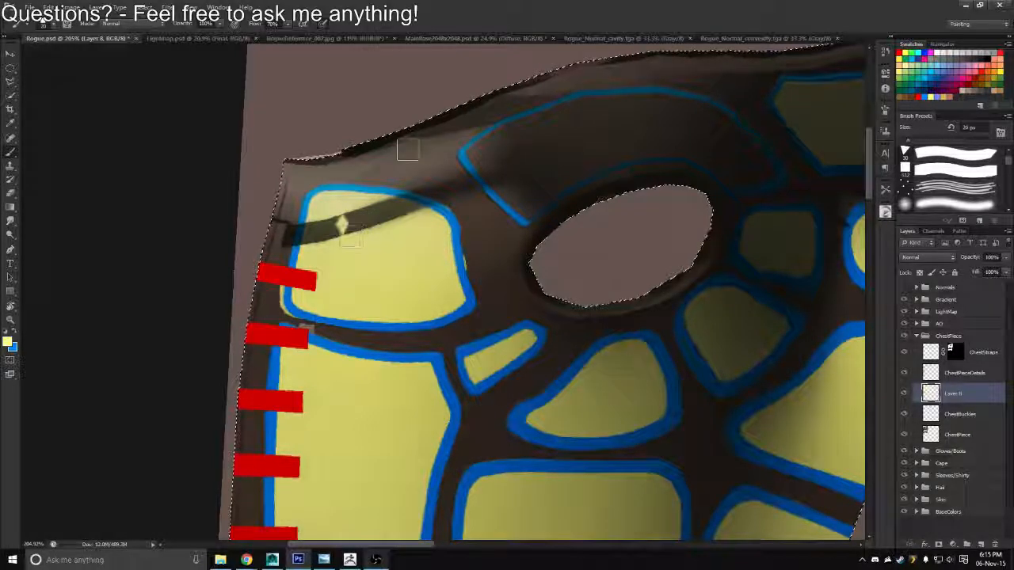
key(e)
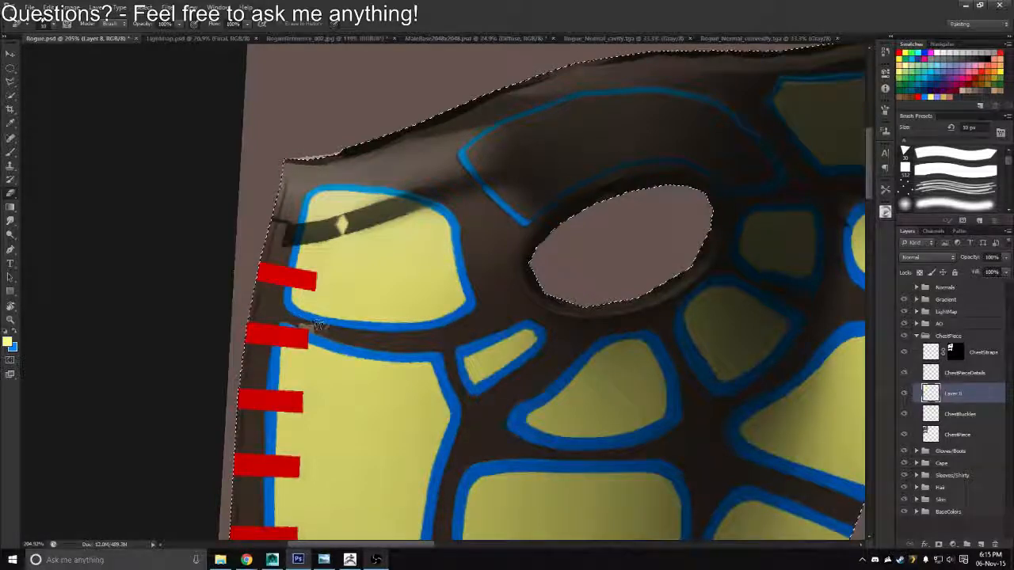
Fill the long curved shoulder panel around the armhole with yellow using a 20 px brush, and ready a 10 px eraser for its edges
drag(613, 270, 546, 285)
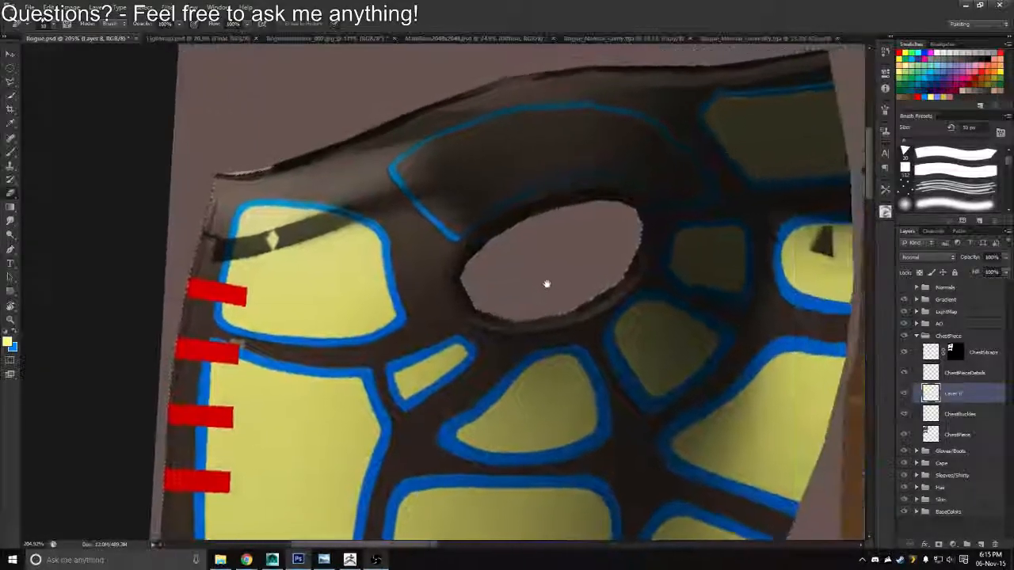
key(r)
mouse_move(557, 235)
mouse_down()
mouse_move(573, 164)
mouse_move(532, 131)
mouse_up()
key(b)
drag(469, 85, 428, 163)
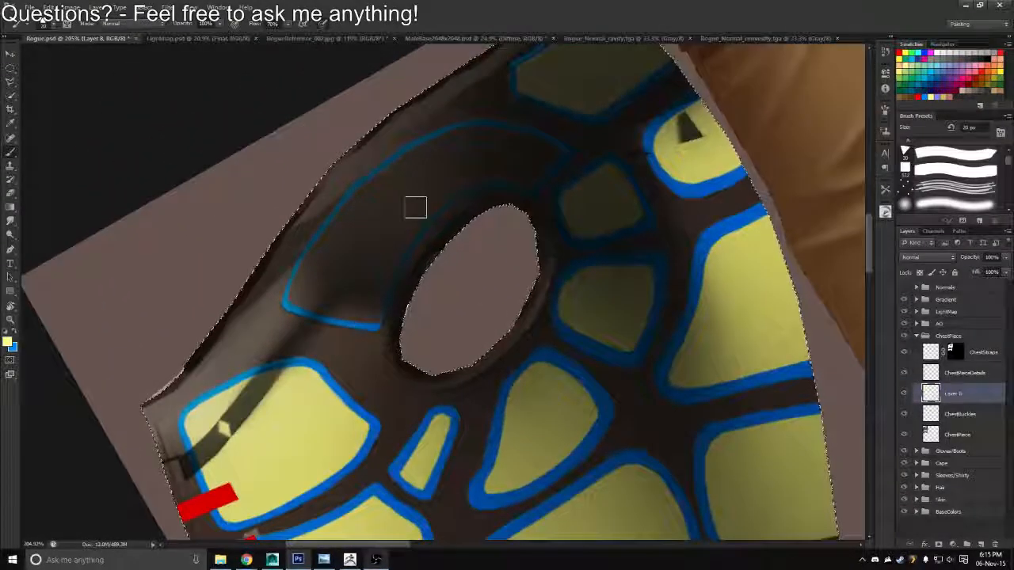
mouse_move(382, 248)
mouse_down()
mouse_move(483, 156)
mouse_move(408, 200)
mouse_move(371, 231)
mouse_move(476, 151)
mouse_move(364, 243)
mouse_move(448, 159)
mouse_move(351, 235)
mouse_move(444, 152)
mouse_move(388, 187)
mouse_move(453, 144)
mouse_move(429, 151)
mouse_move(479, 136)
mouse_move(550, 154)
mouse_move(525, 186)
mouse_move(522, 171)
mouse_move(487, 178)
mouse_move(515, 166)
mouse_move(457, 178)
mouse_move(485, 168)
mouse_move(401, 236)
mouse_move(368, 319)
mouse_move(297, 299)
mouse_move(330, 248)
mouse_move(314, 275)
mouse_move(313, 262)
mouse_move(345, 259)
mouse_move(331, 296)
mouse_move(449, 244)
mouse_move(466, 202)
mouse_move(408, 257)
mouse_move(472, 194)
mouse_move(467, 205)
mouse_move(544, 186)
mouse_move(468, 198)
mouse_up()
key(r)
key(e)
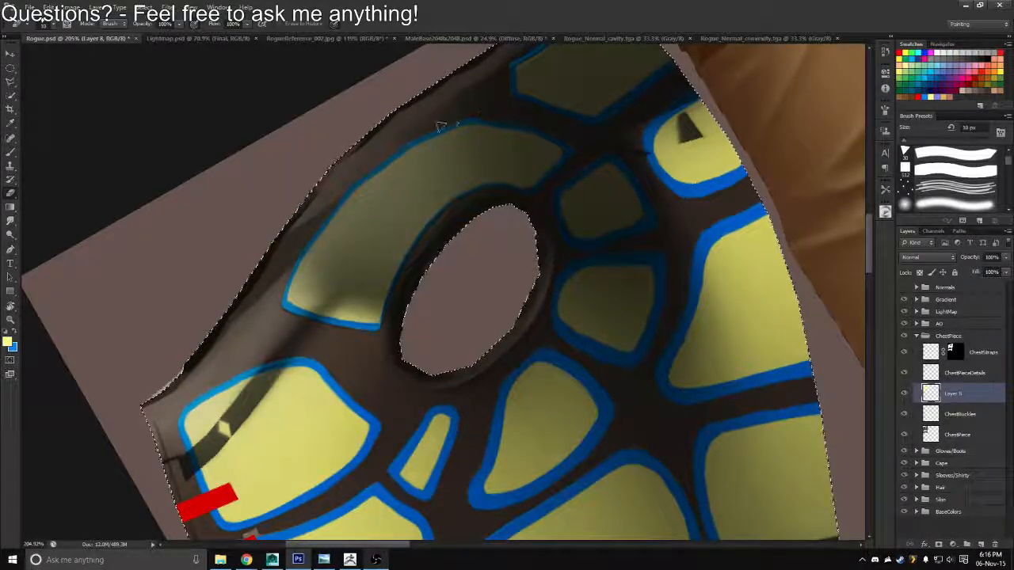
Clean up the end of the curved shoulder panel beside the armhole with a 7 px brush and a 10 px eraser
key(b)
key(bracketleft)
key(bracketleft)
key(bracketleft)
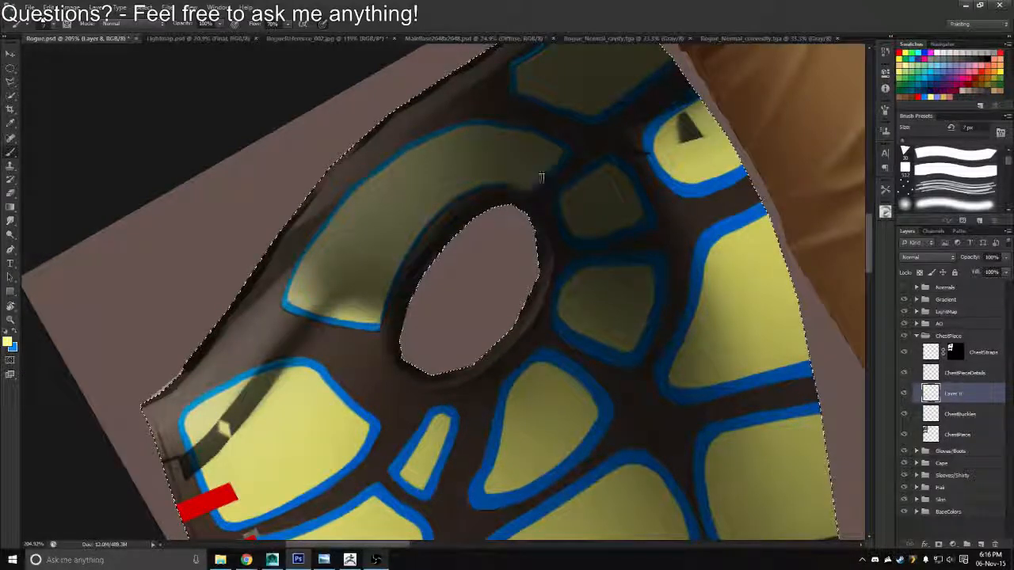
key(r)
key(b)
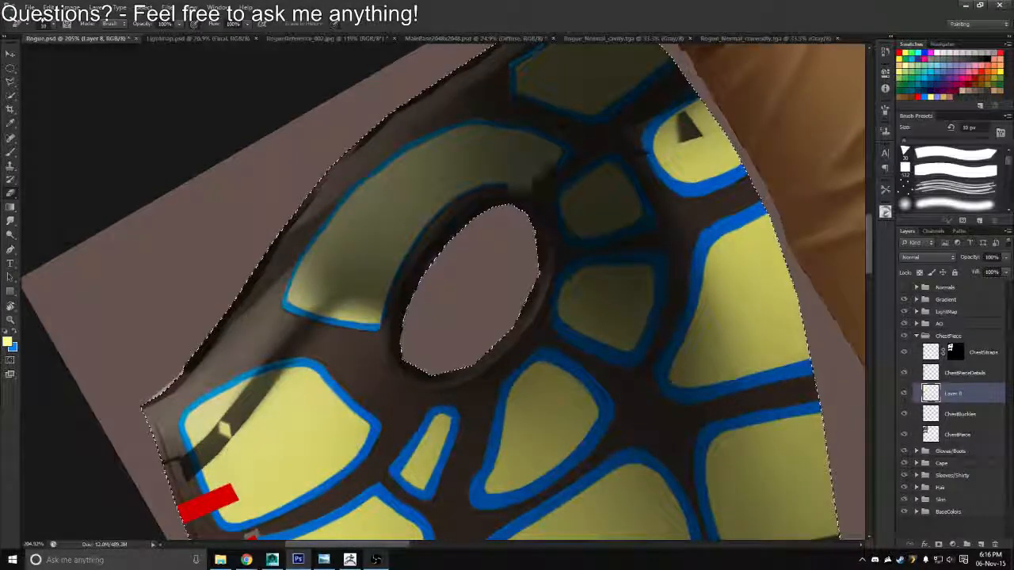
Rename Layer 8 as ChestPieceDetails2 and the existing ChestPieceDetails layer as ChestPieceDetails1
key(z)
mouse_move(466, 228)
mouse_down()
mouse_move(421, 212)
mouse_move(452, 140)
mouse_move(464, 227)
mouse_move(453, 168)
mouse_up()
key(r)
key(z)
drag(453, 168, 426, 169)
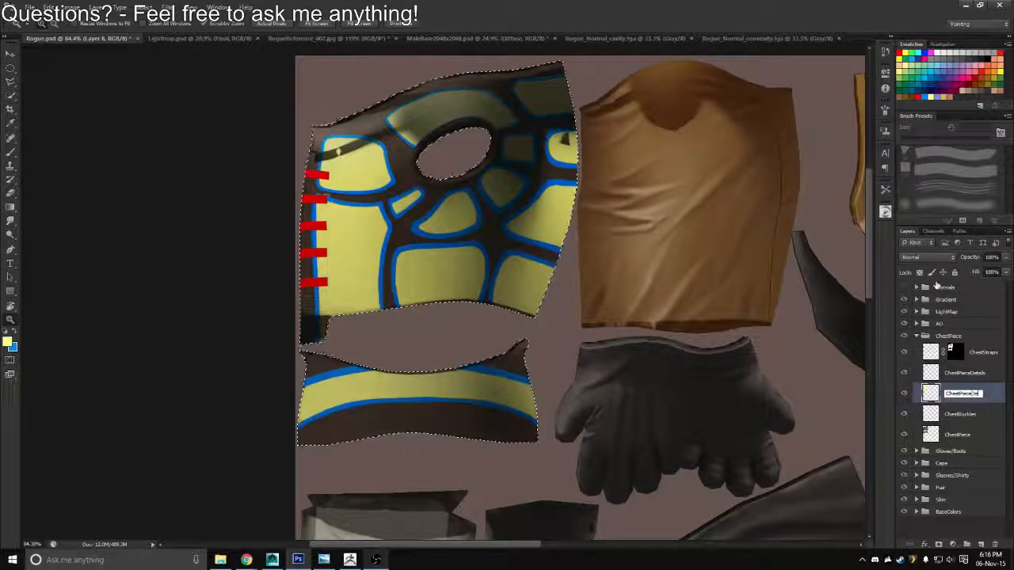
key(Return)
double_click(965, 372)
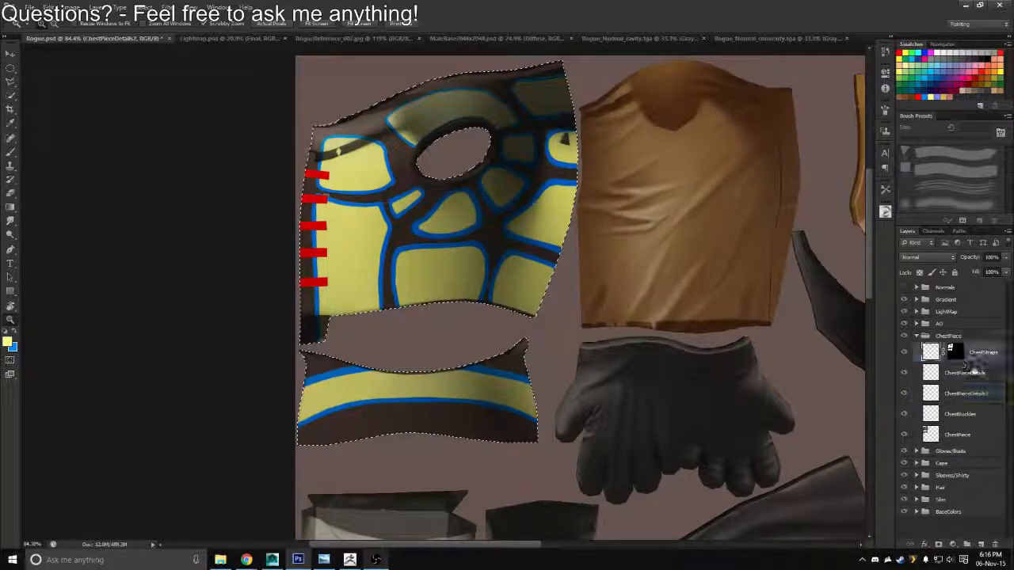
text(1)
key(Return)
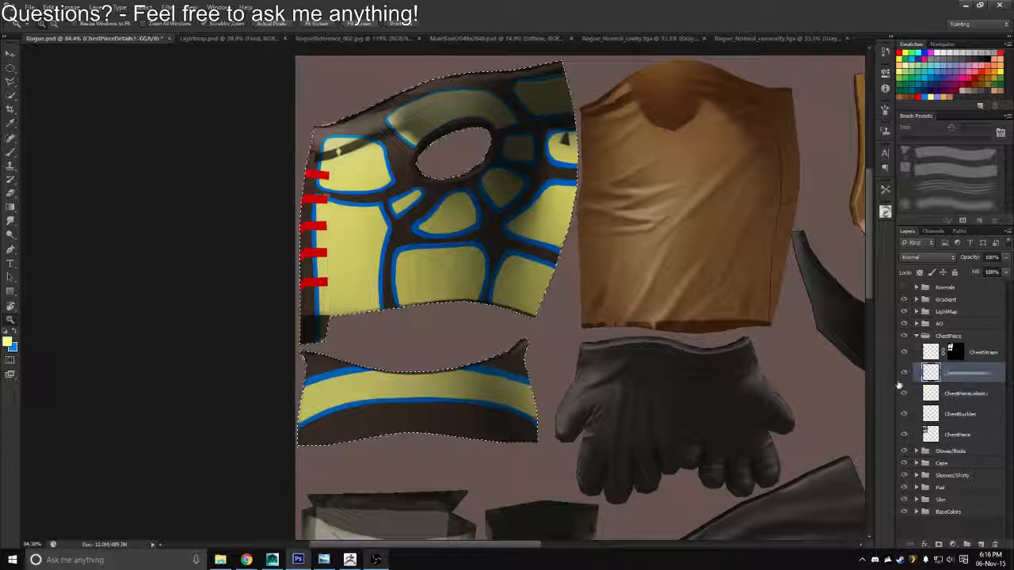
Hide both ChestPieceDetails layers and erase the stray blue mark below the armhole on ChestBuckles with a 10 px eraser
drag(904, 373, 906, 398)
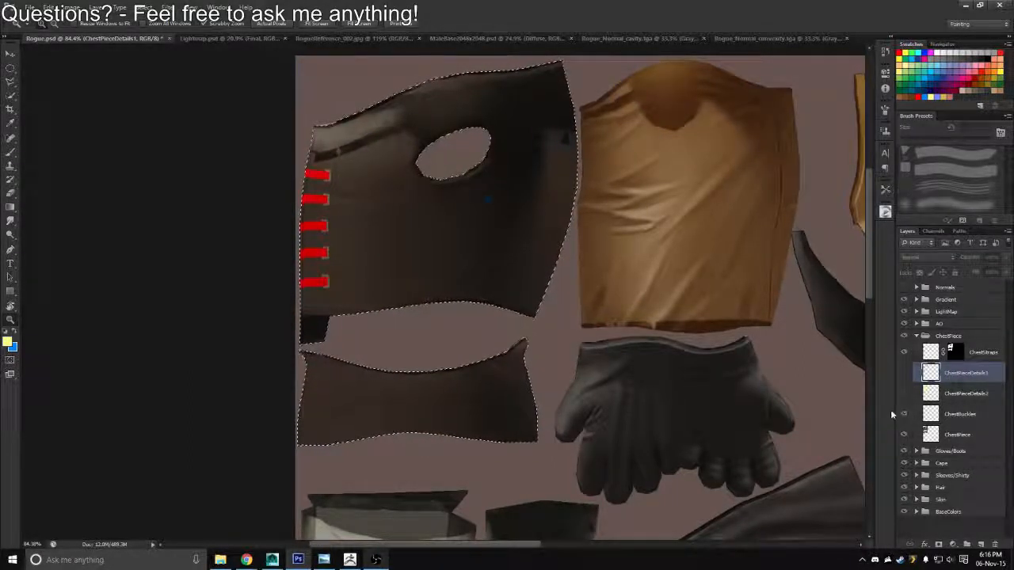
click(918, 414)
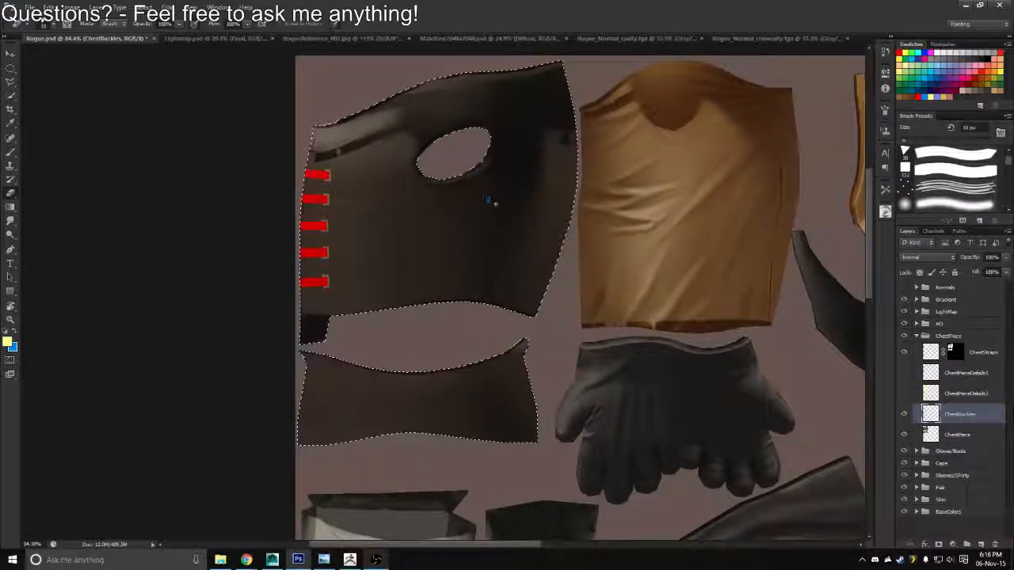
scroll(482, 199, up, 3)
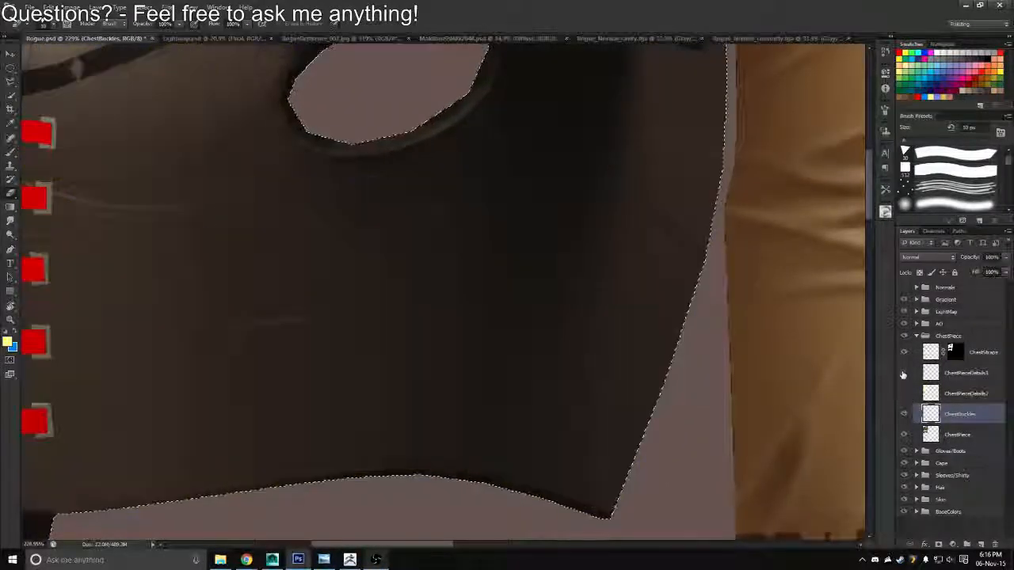
Show ChestPieceDetails1 and touch up the blue outline of the lower panel beside the armhole on it with a 7 px brush
click(904, 373)
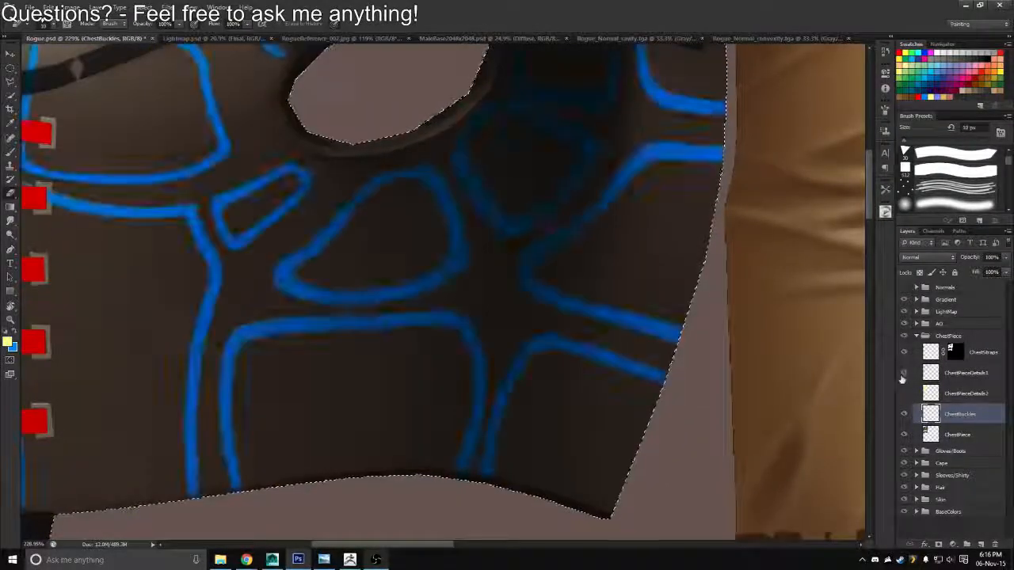
click(918, 374)
key(bracketleft)
key(bracketleft)
key(bracketleft)
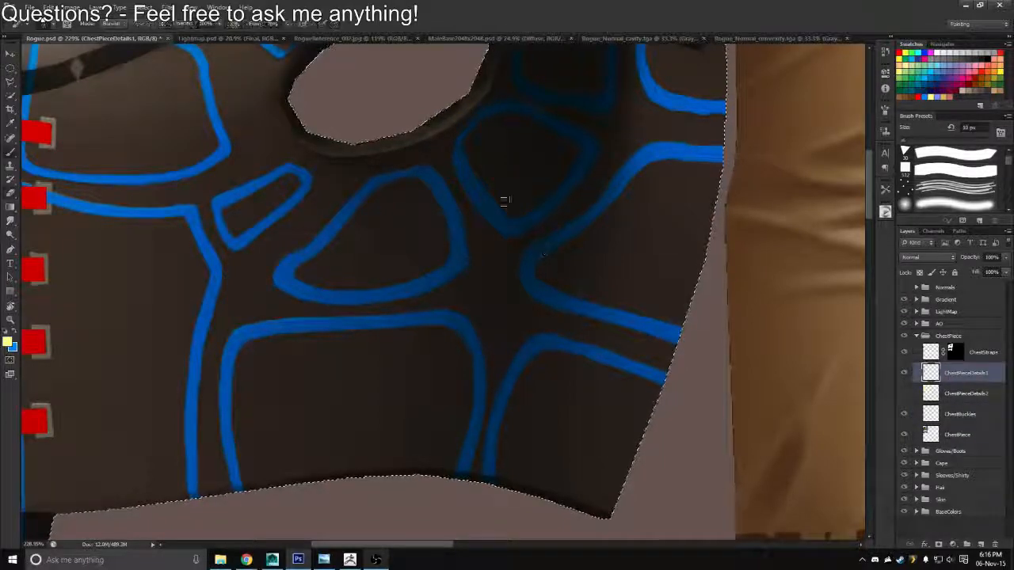
key(x)
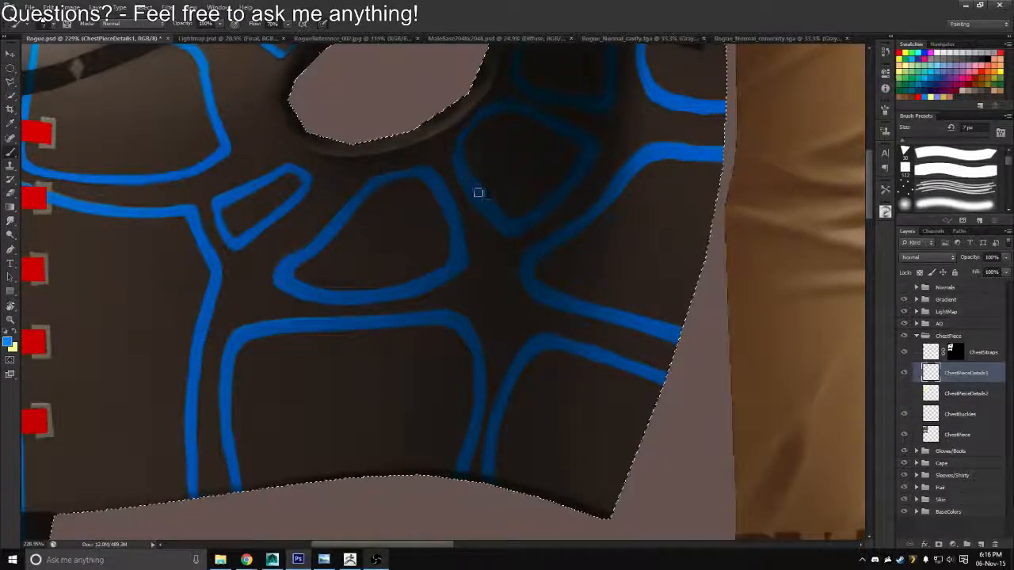
Hide the ChestPieceDetails1 and ChestStraps layers to leave the vest's bare leather
key(z)
drag(493, 210, 457, 221)
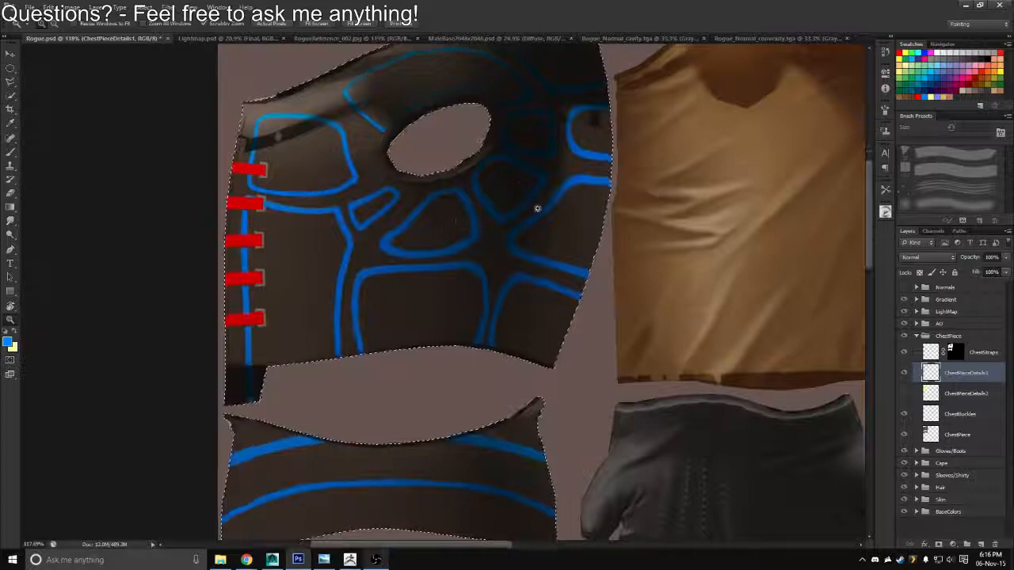
click(903, 373)
drag(418, 370, 396, 356)
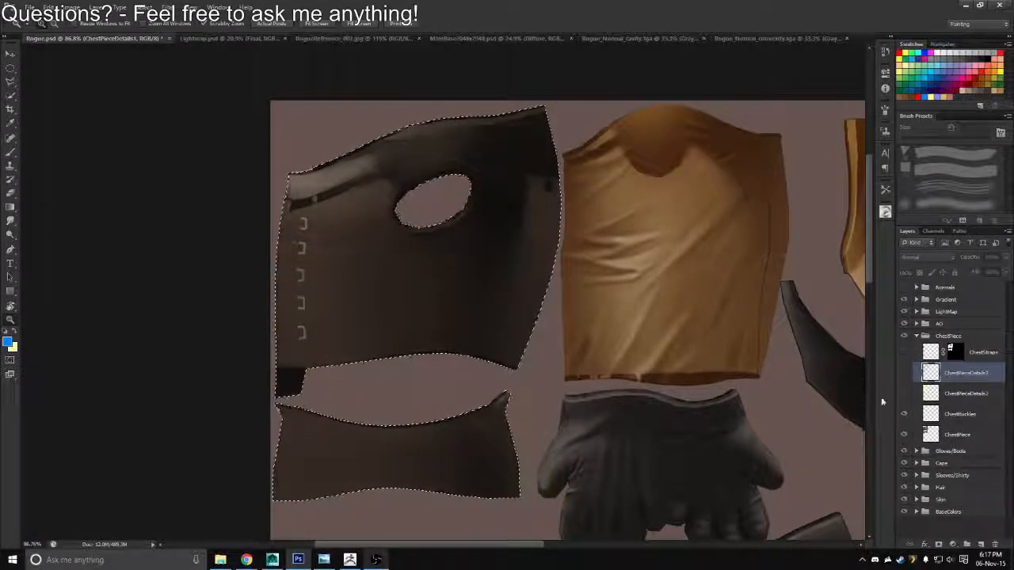
Copy the selected vest area of the BaseAO copy layer to a new layer named ChestPieceAO in the AO group
click(932, 434)
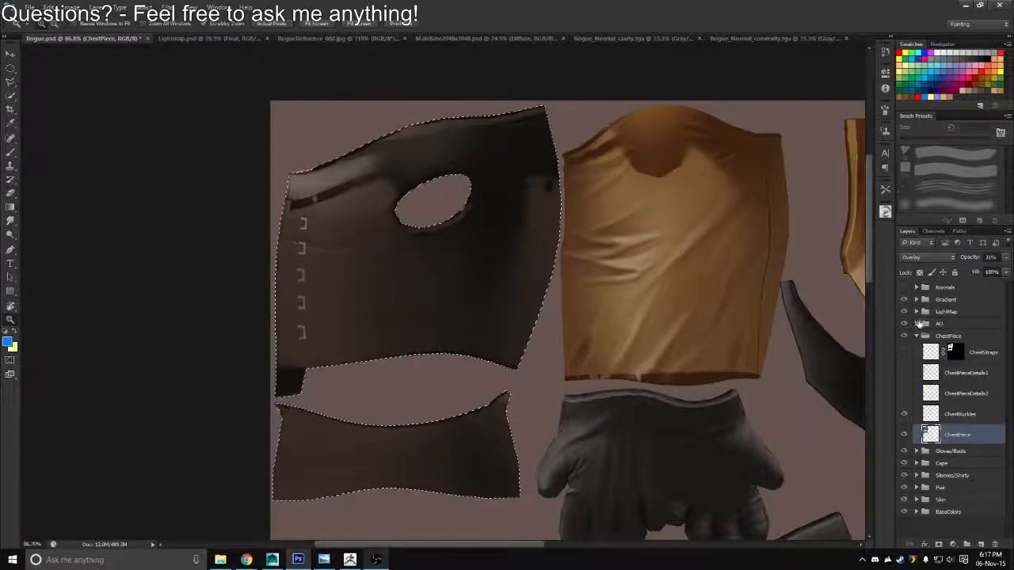
click(917, 324)
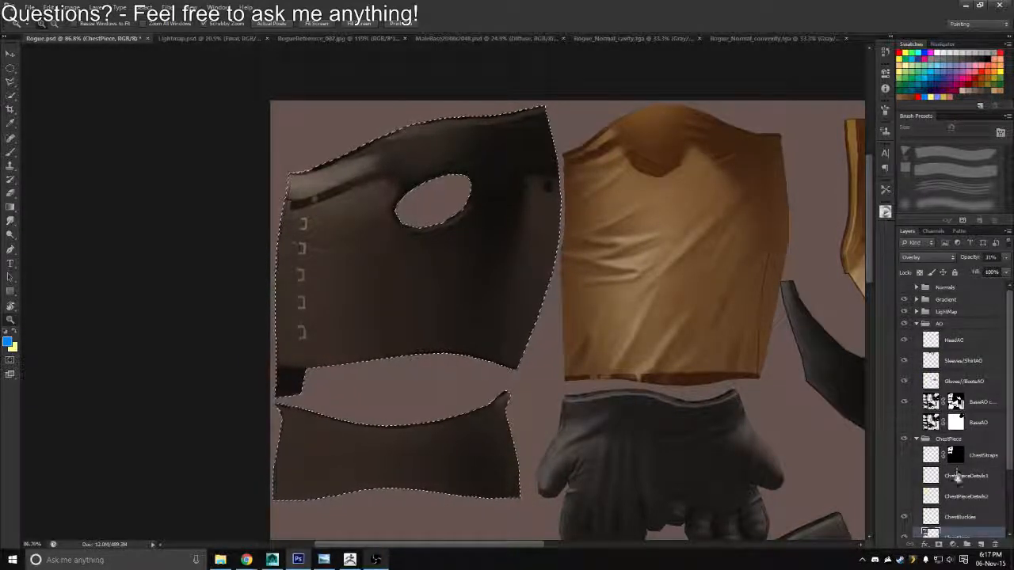
click(950, 404)
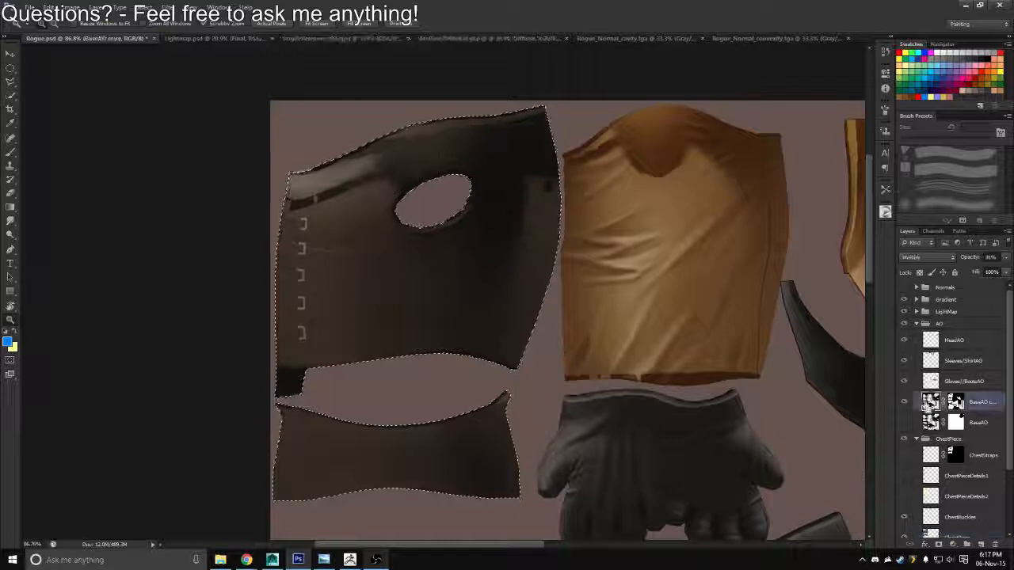
key(ctrl+j)
text(Clo)
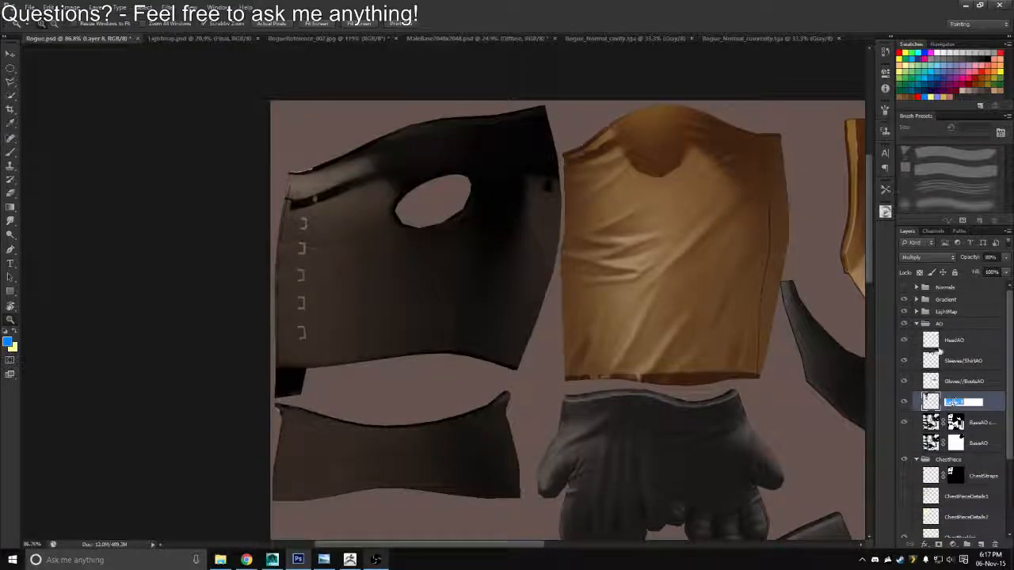
text(stPieceAO)
key(Return)
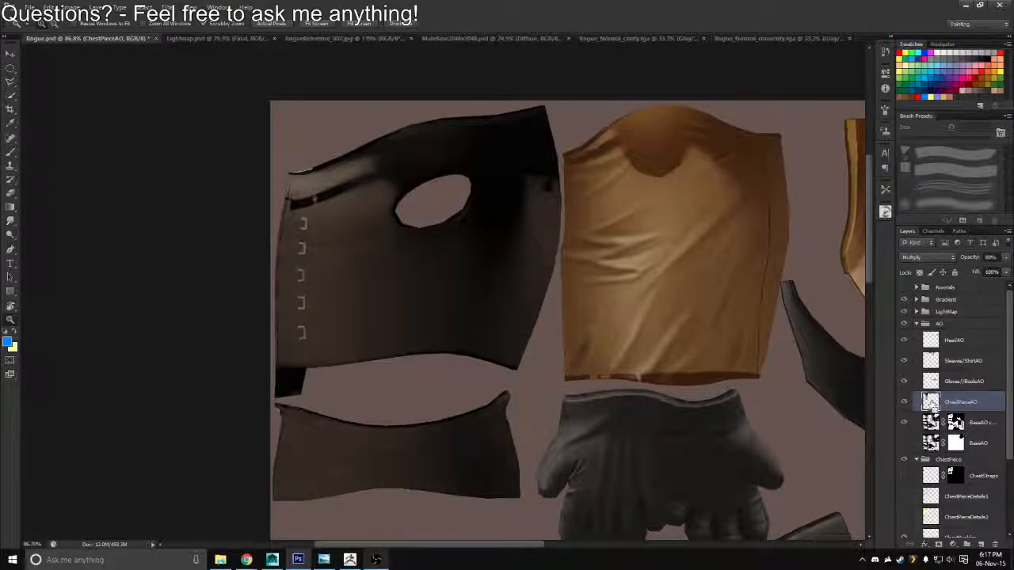
Fill the vest selection with black on the BaseAO copy layer's mask, and deselect
click(956, 422)
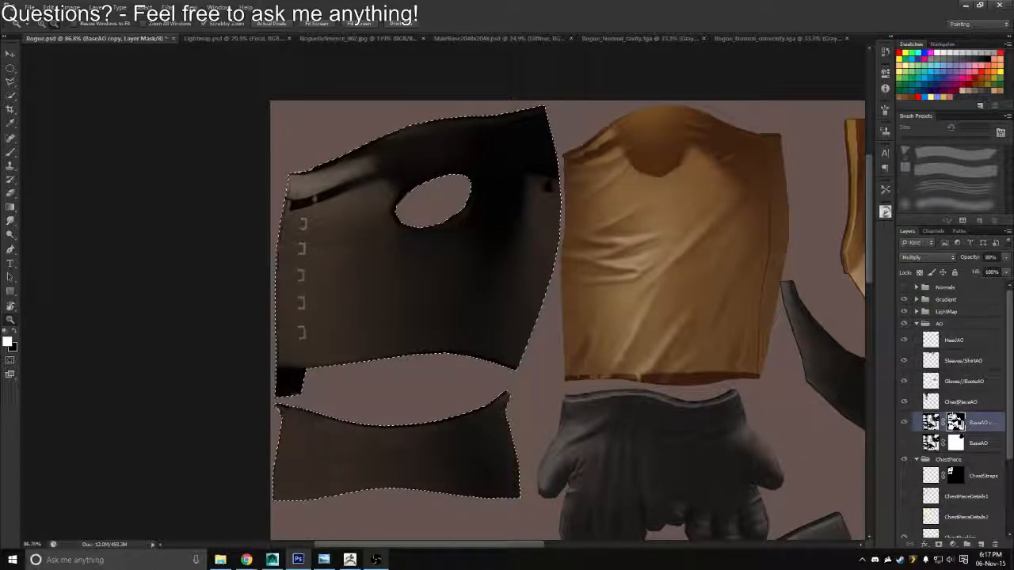
key(x)
key(alt+BackSpace)
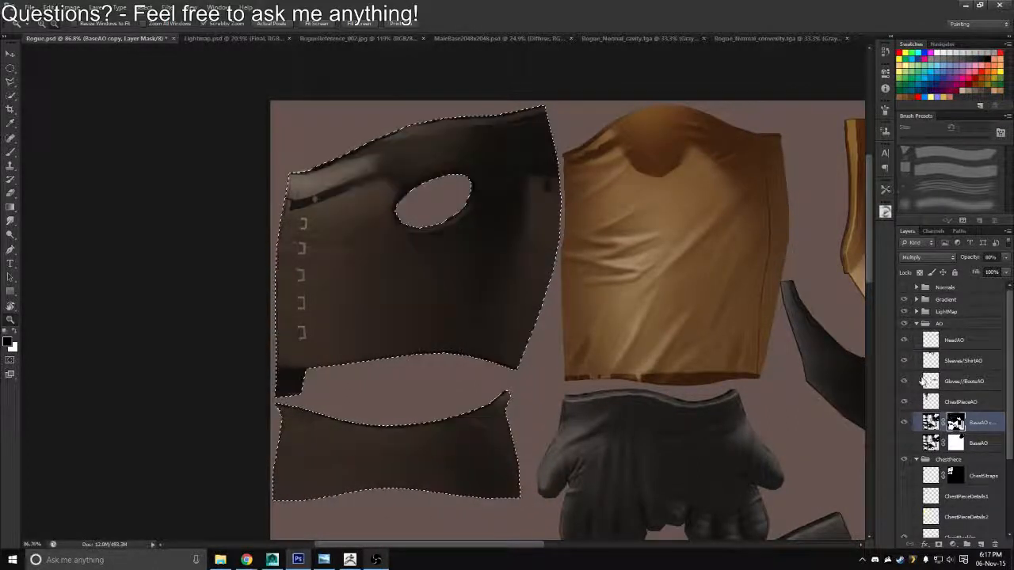
key(ctrl+d)
Make ChestPieceAO the active layer and save the Rogue document
click(923, 403)
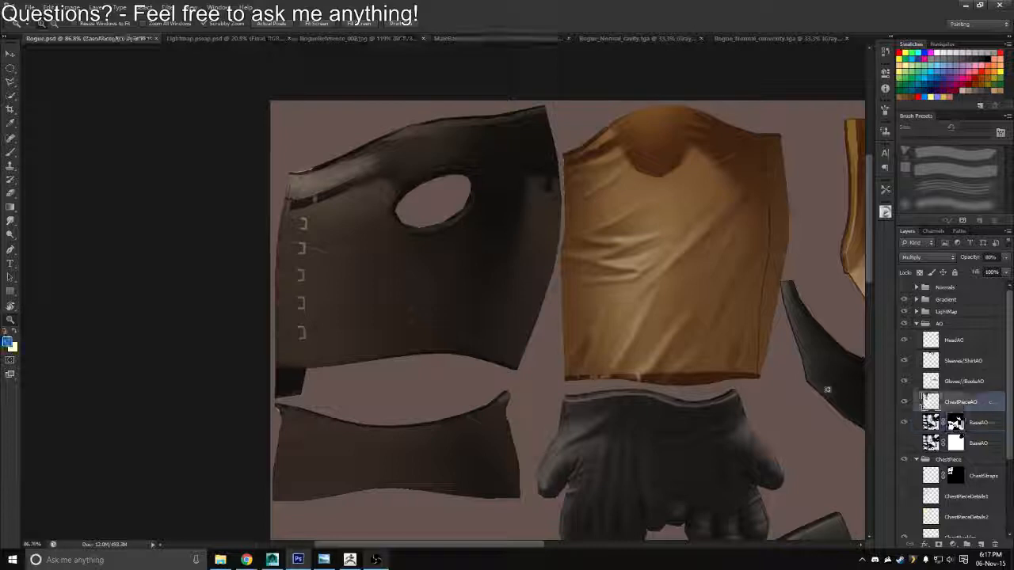
click(96, 8)
mouse_move(71, 8)
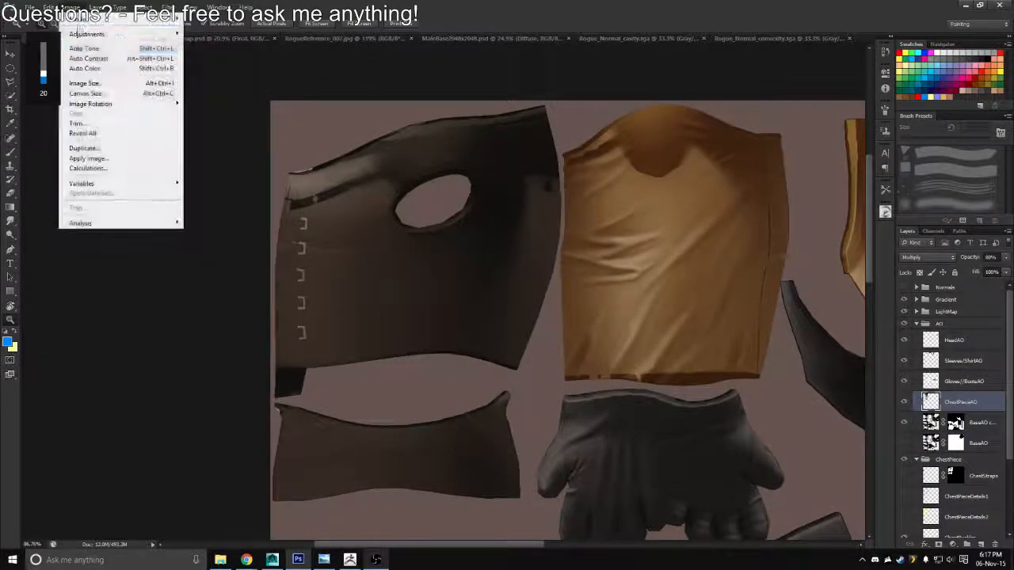
mouse_move(103, 34)
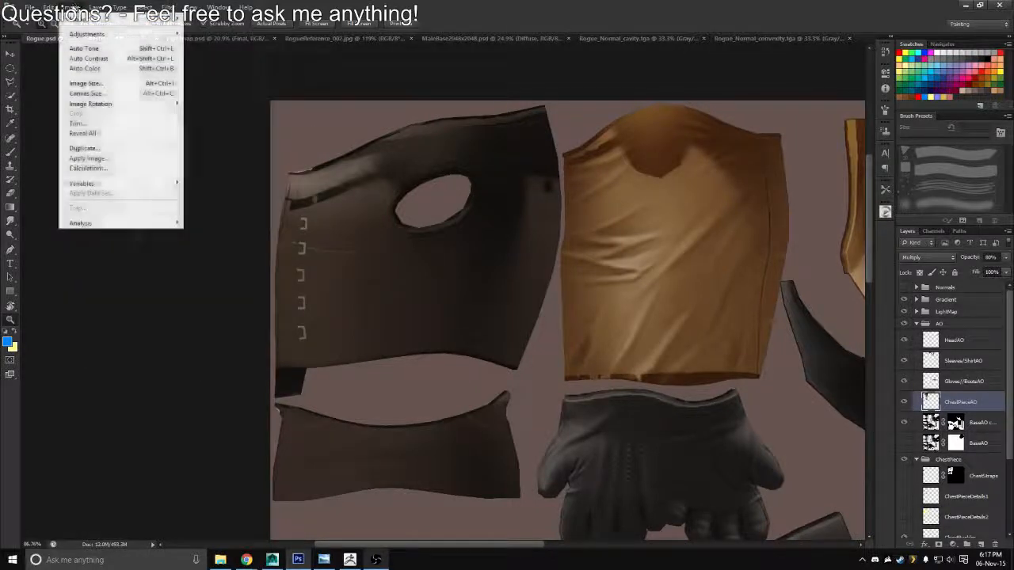
click(86, 9)
drag(512, 290, 480, 286)
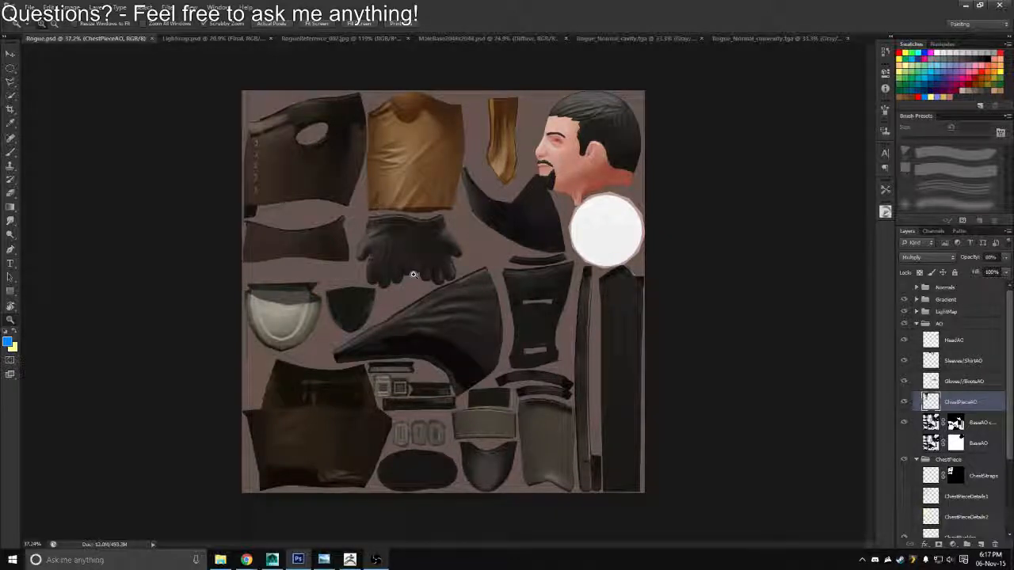
drag(295, 193, 317, 256)
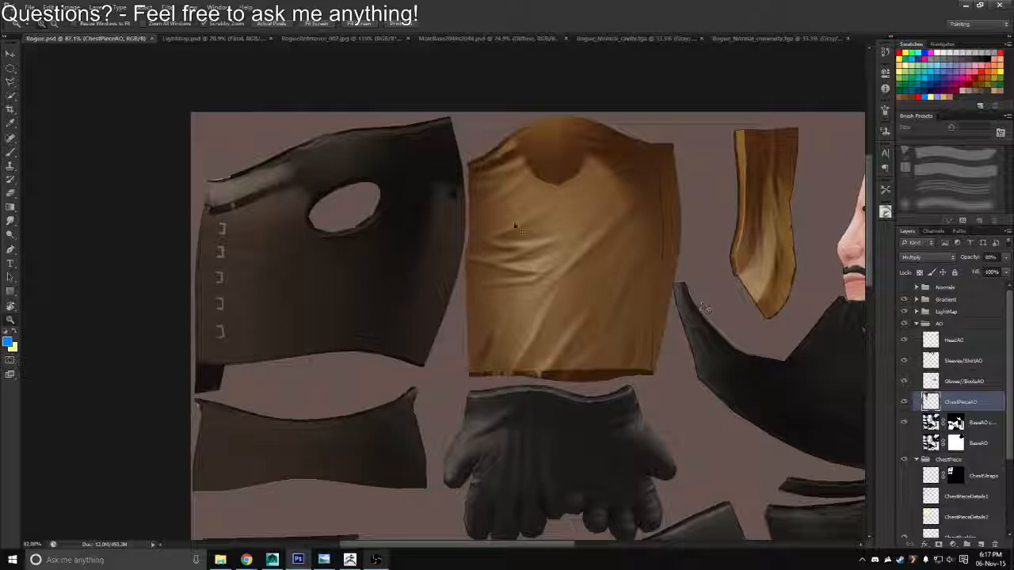
key(ctrl+shift+s)
click(646, 280)
click(71, 7)
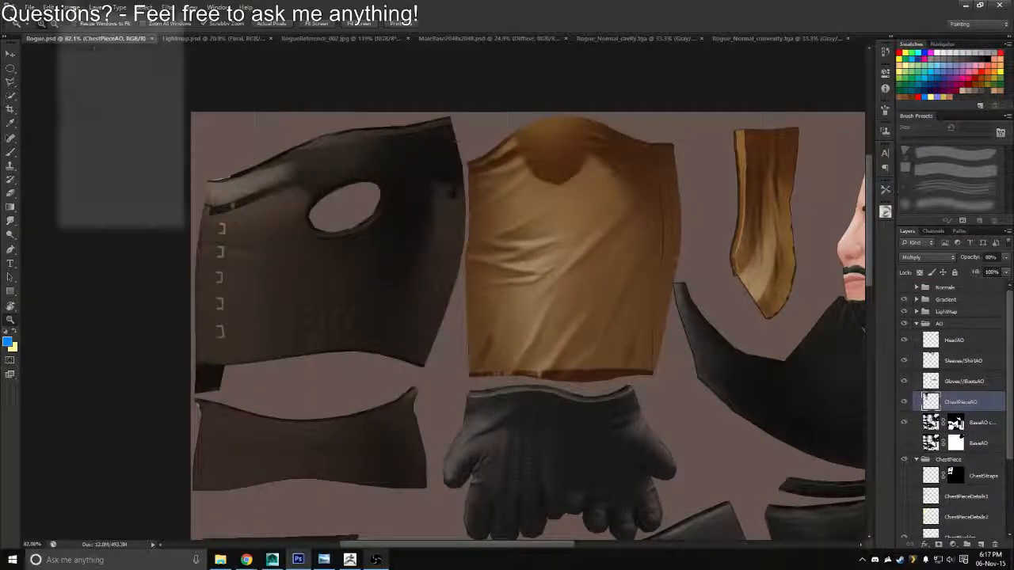
mouse_move(116, 34)
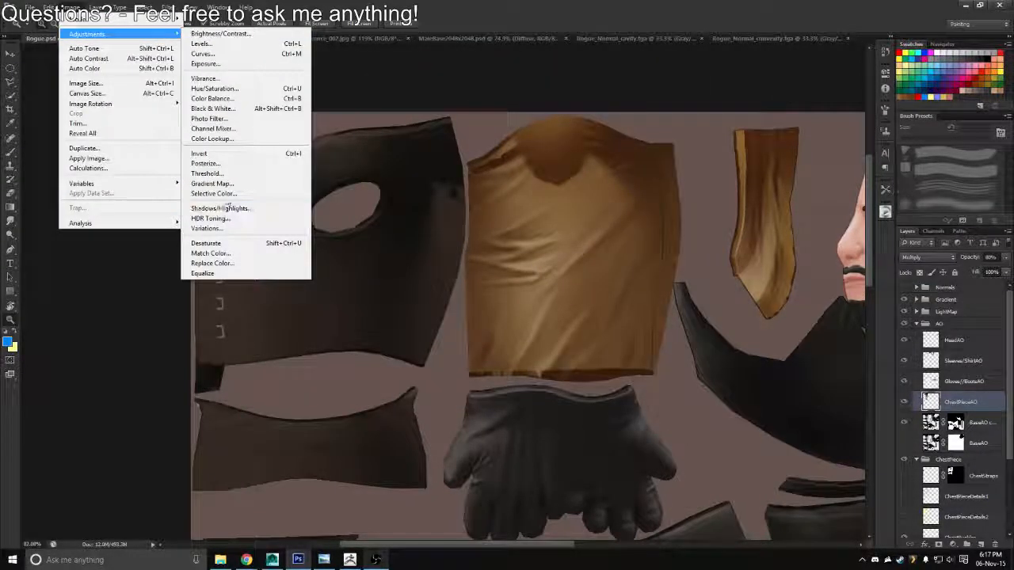
click(238, 187)
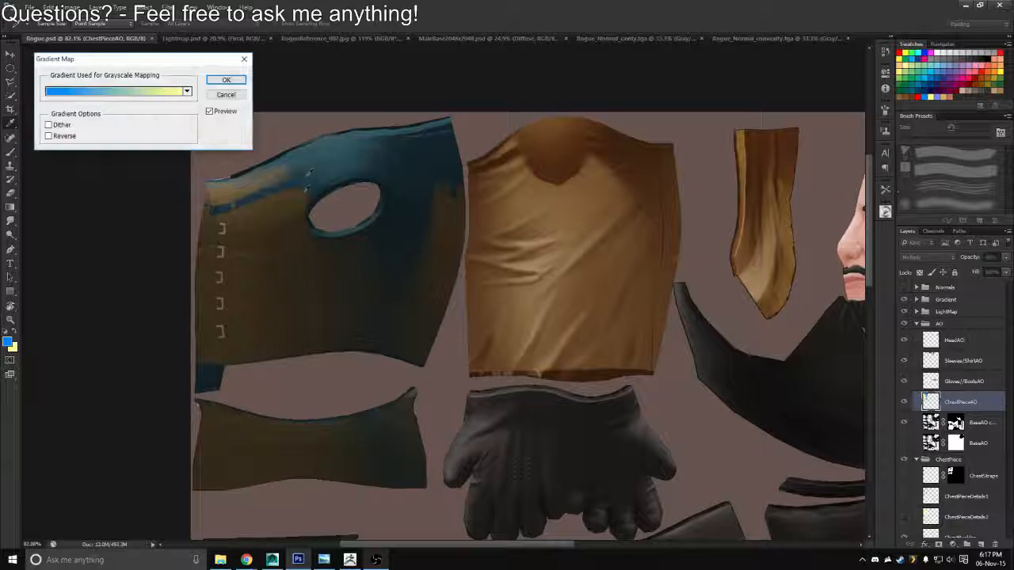
click(226, 80)
key(x)
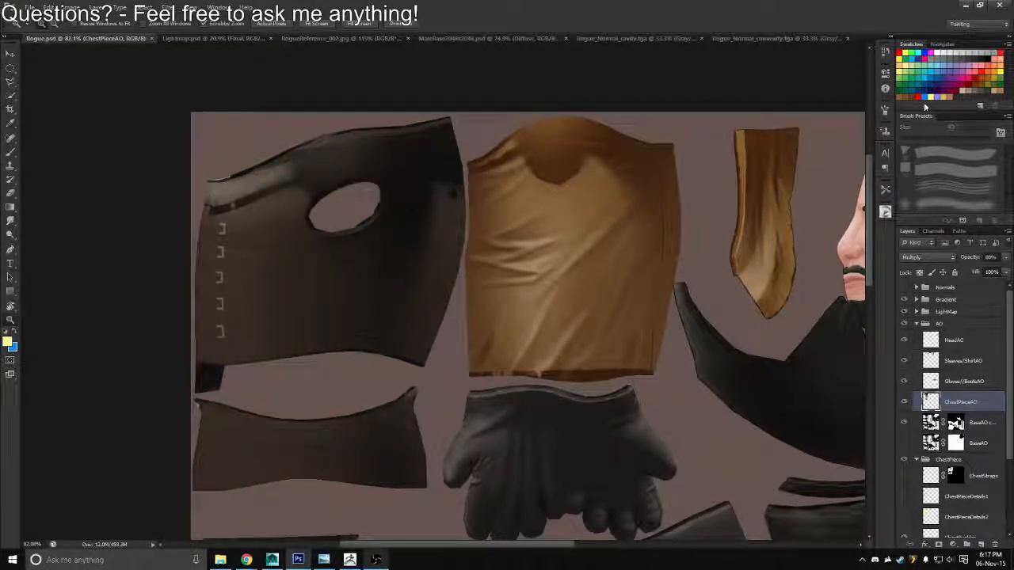
Reset the default colours, then take a grey-brown swatch as foreground with white as background
key(d)
key(XF86AudioLowerVolume)
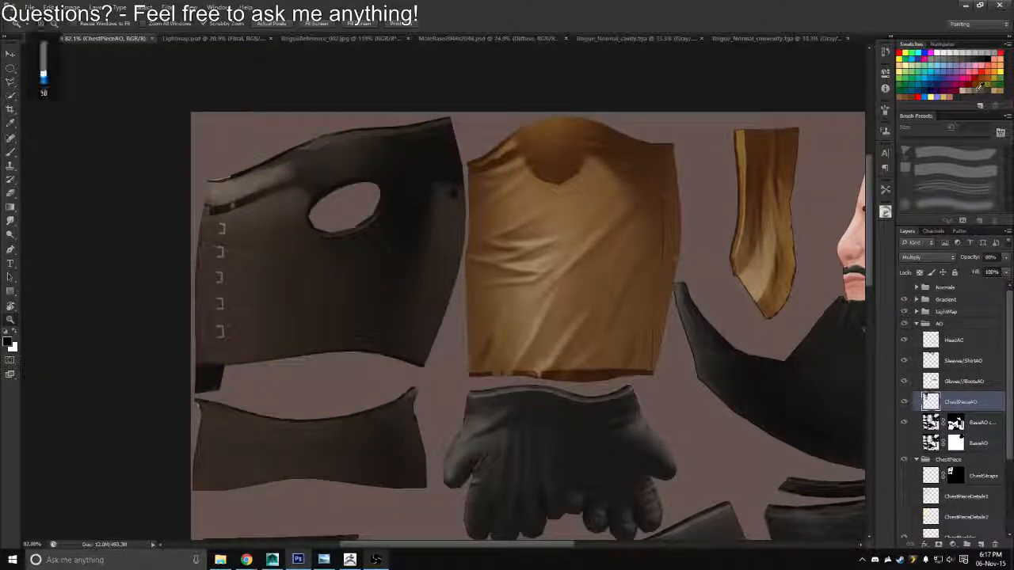
key(XF86AudioLowerVolume)
key(XF86AudioLowerVolume)
key(XF86AudioLowerVolume)
key(XF86AudioLowerVolume)
key(XF86AudioLowerVolume)
key(XF86AudioLowerVolume)
key(XF86AudioLowerVolume)
key(XF86AudioLowerVolume)
key(XF86AudioLowerVolume)
key(XF86AudioLowerVolume)
key(XF86AudioLowerVolume)
key(XF86AudioLowerVolume)
key(XF86AudioLowerVolume)
key(XF86AudioLowerVolume)
key(XF86AudioLowerVolume)
key(XF86AudioLowerVolume)
Apply a Gradient Map to ChestPieceAO that runs from dark brown 433b36 to white
click(72, 7)
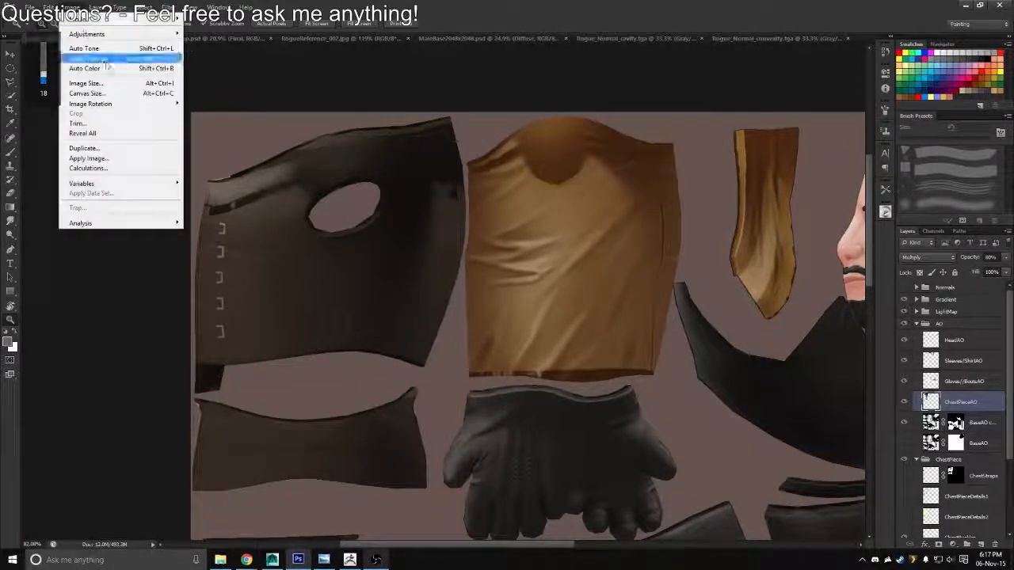
mouse_move(87, 34)
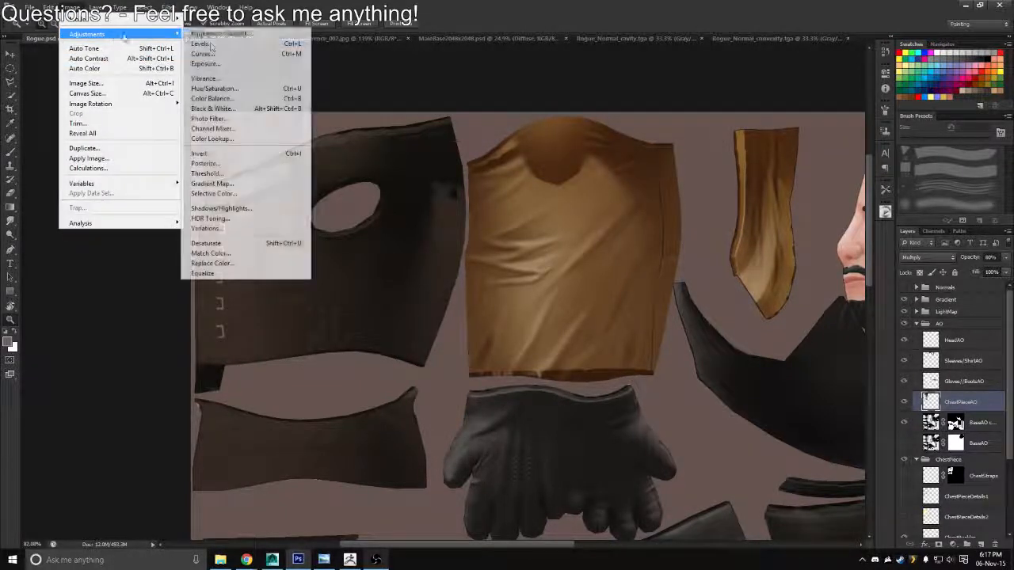
click(217, 184)
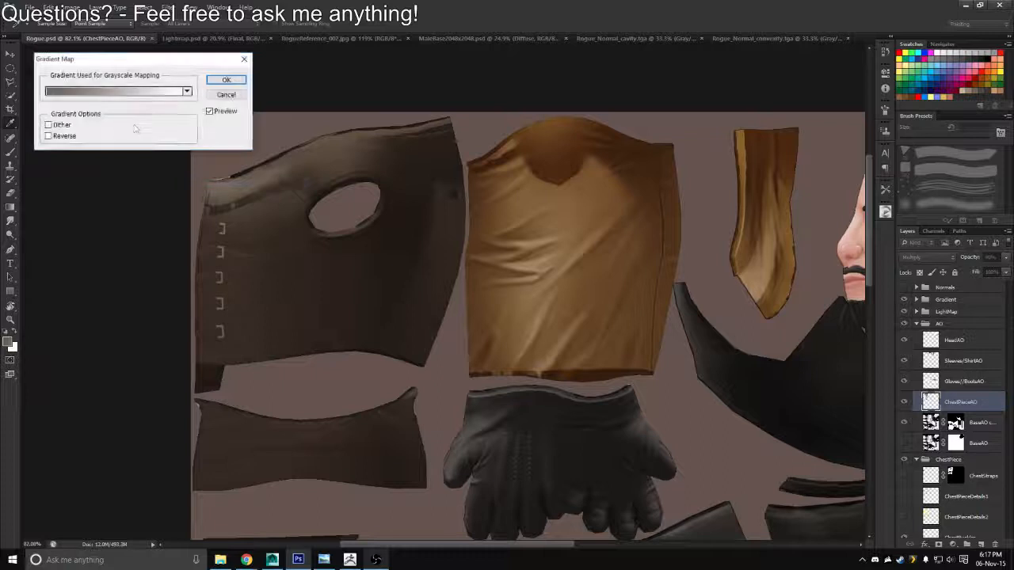
click(55, 92)
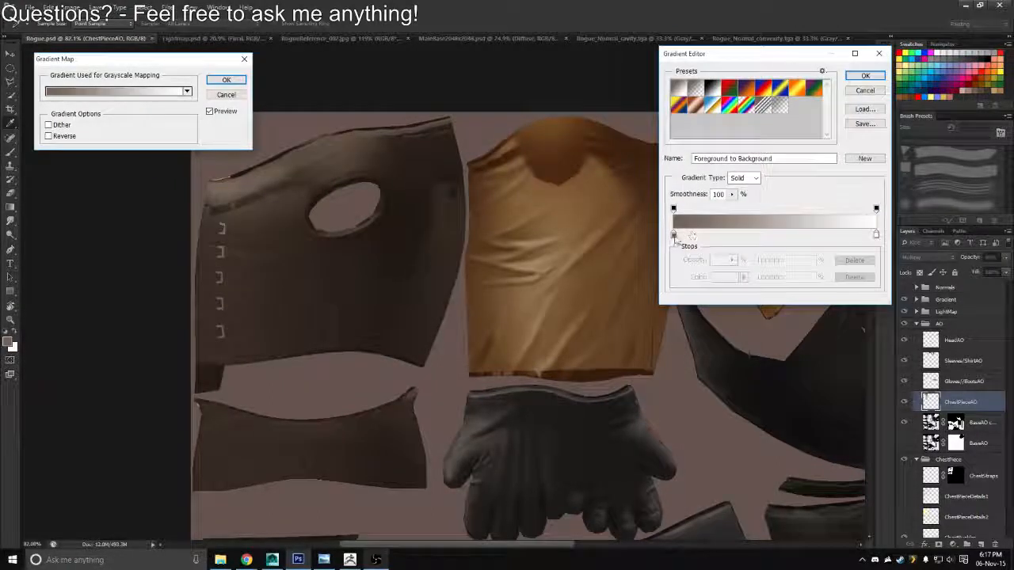
double_click(673, 235)
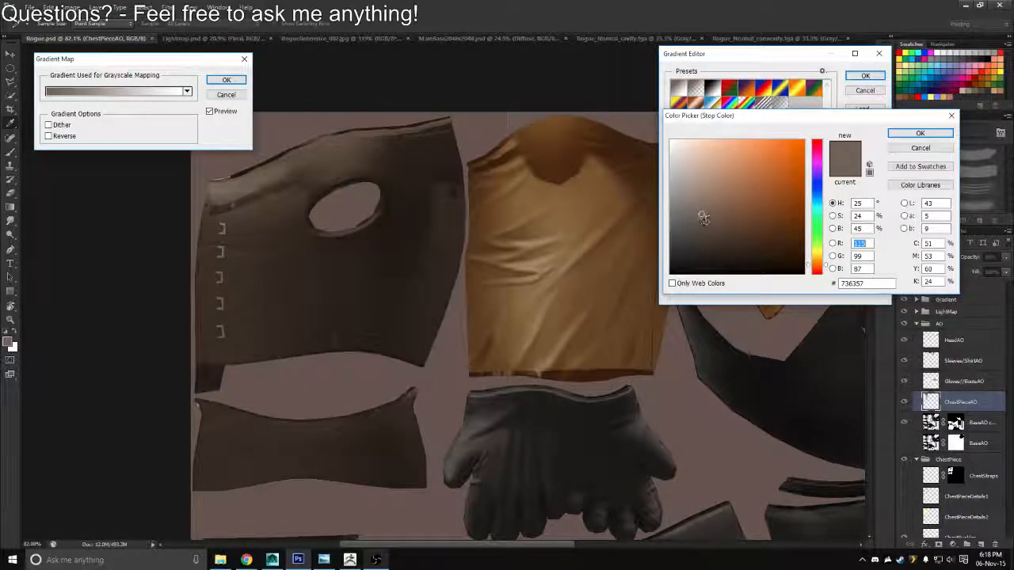
drag(702, 215, 696, 238)
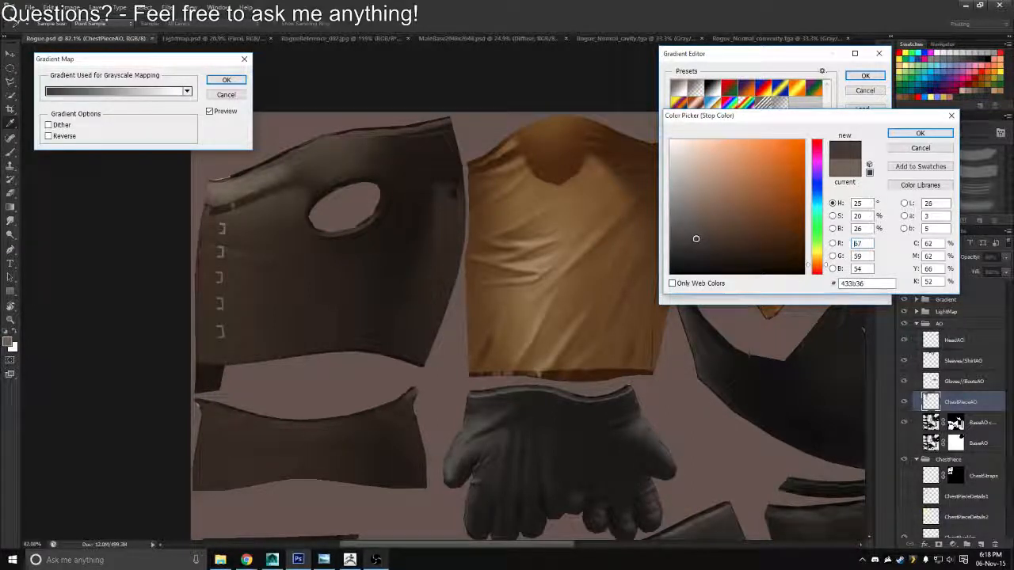
click(919, 132)
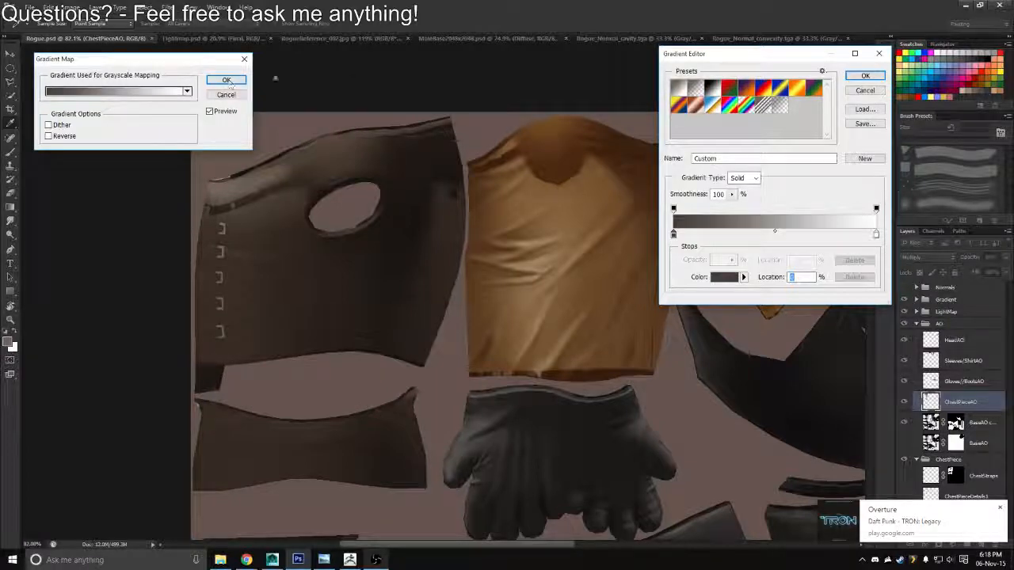
click(866, 75)
click(226, 80)
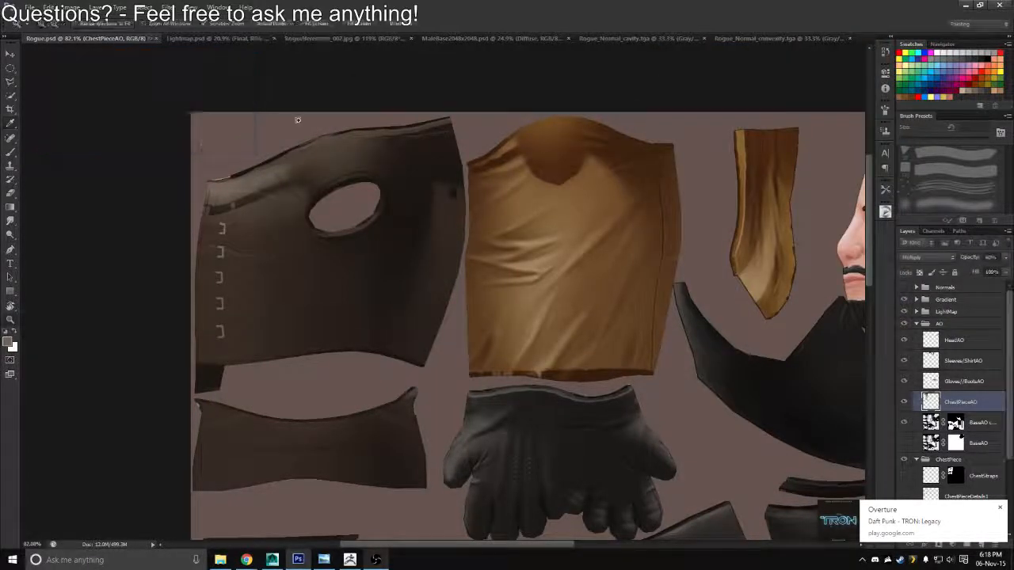
Collapse the AO group, show ChestPieceDetails1, and recolour its blue lines light beige with transparent pixels locked
drag(486, 389, 475, 332)
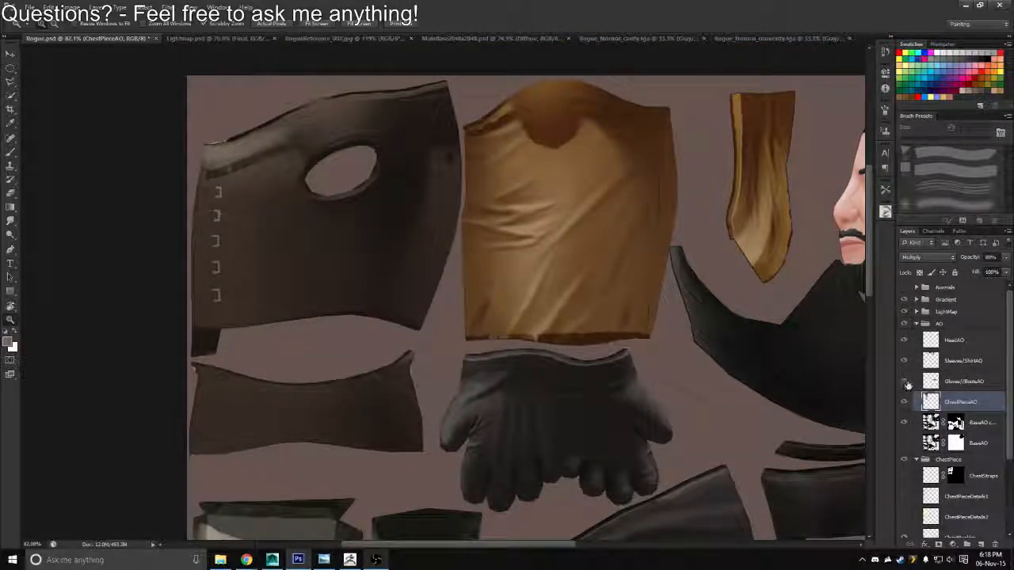
key(x)
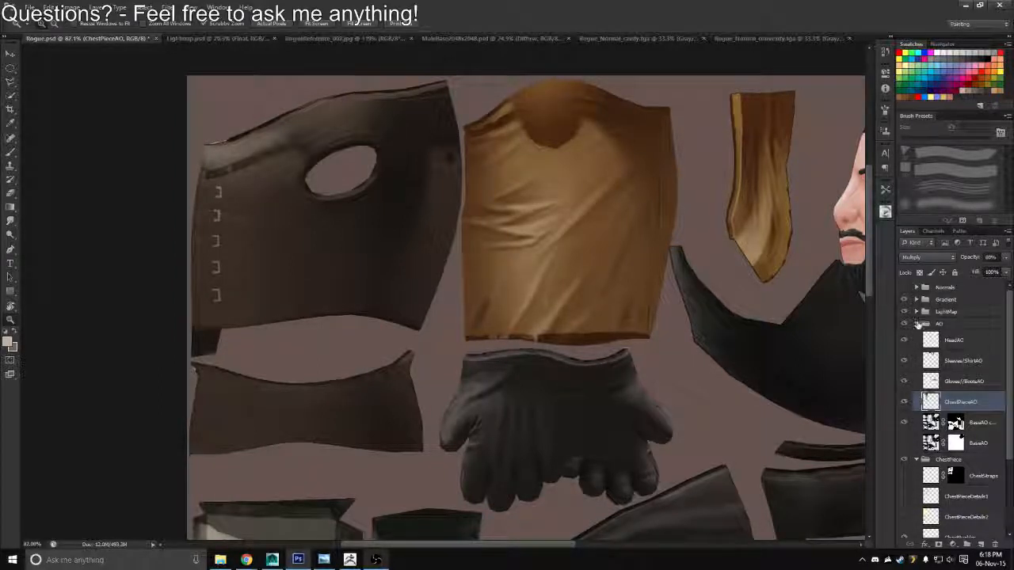
click(917, 324)
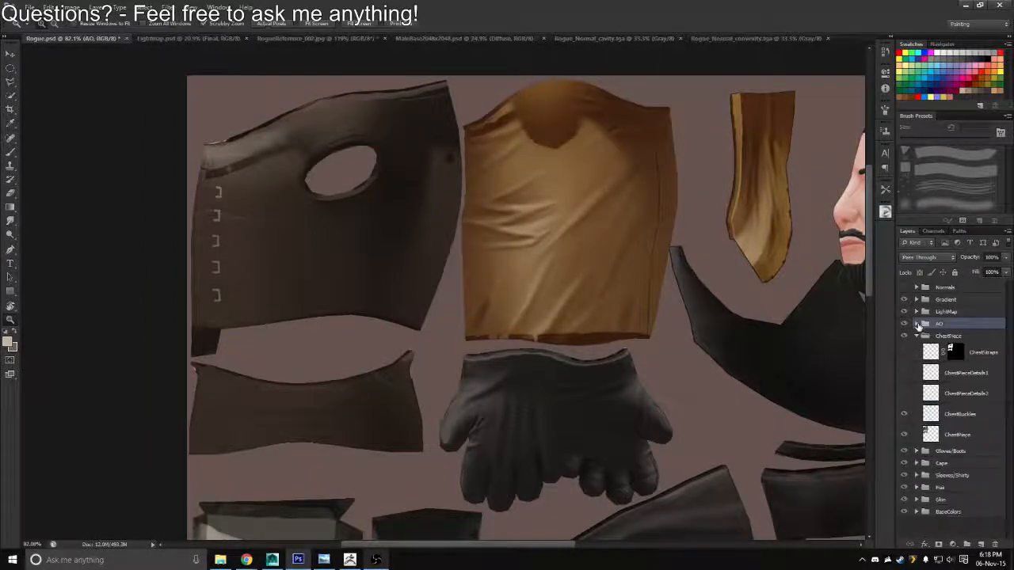
click(906, 394)
click(904, 372)
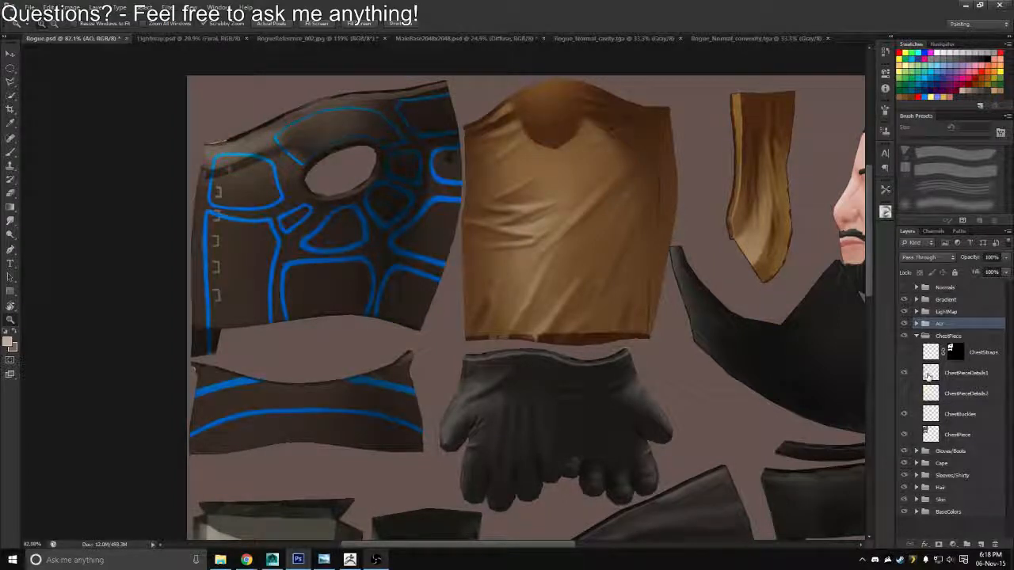
click(928, 375)
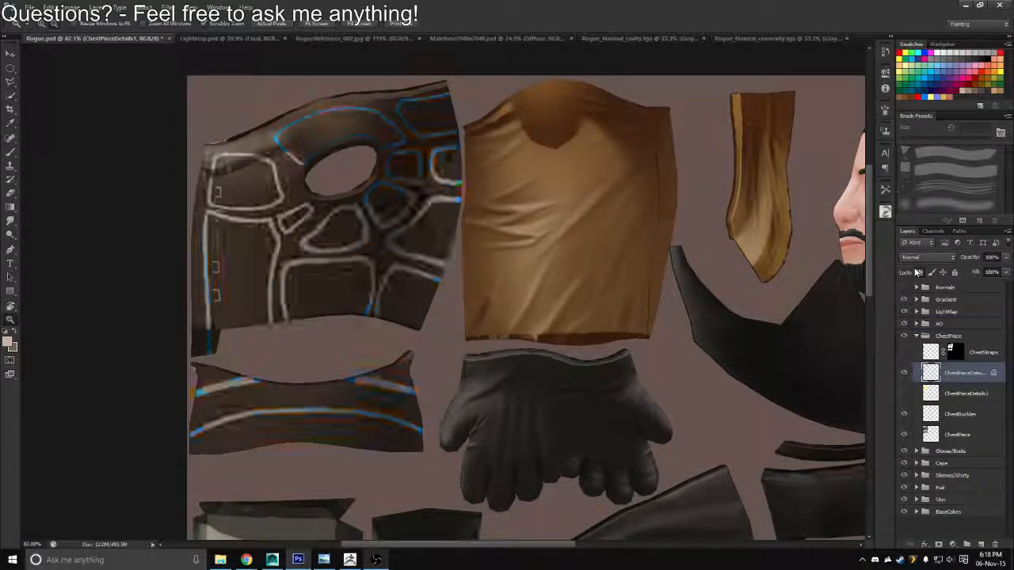
Try the Multiply and Overlay blend modes on ChestPieceDetails1, and return it to Normal
click(917, 259)
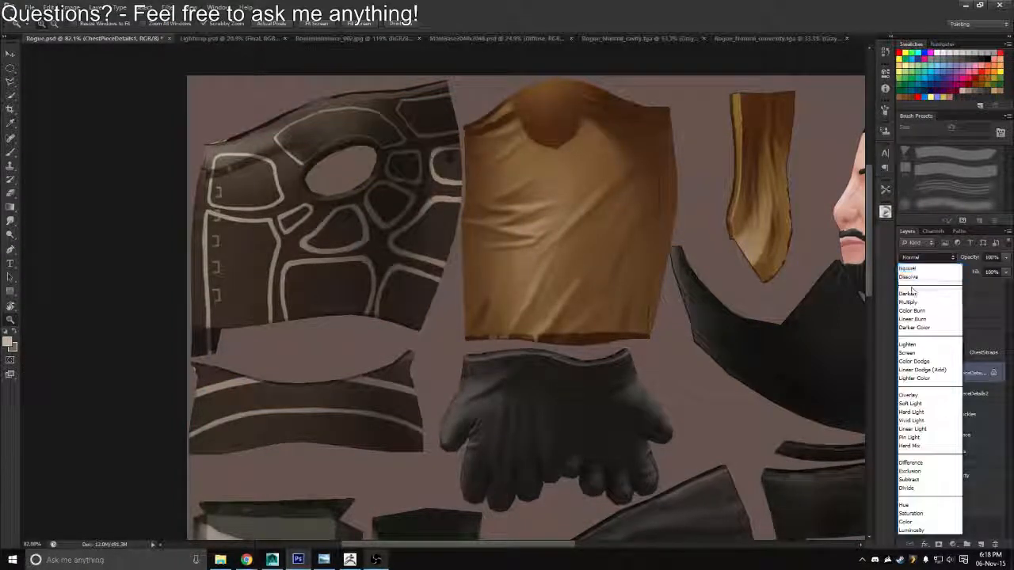
click(911, 301)
click(914, 258)
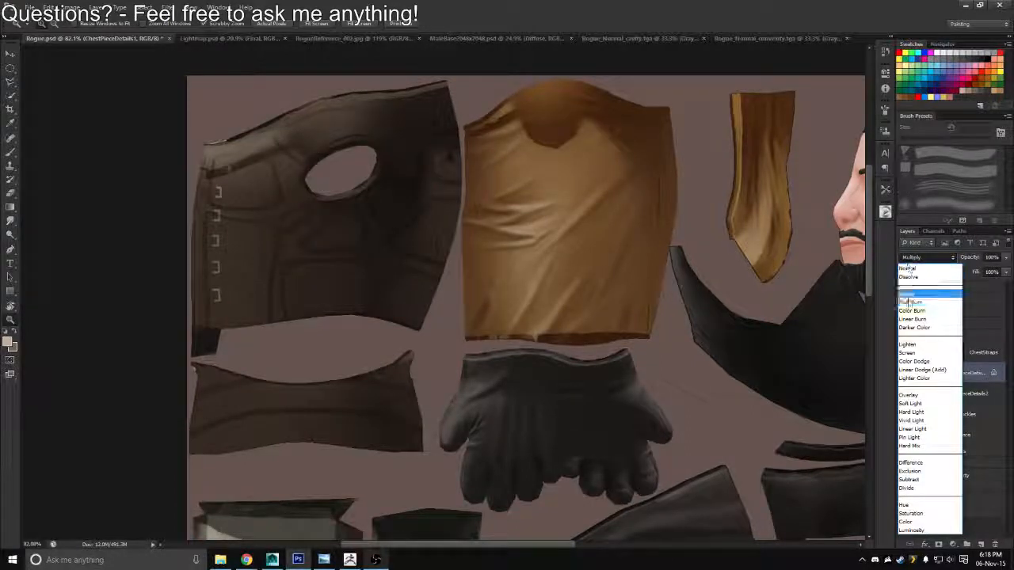
click(900, 394)
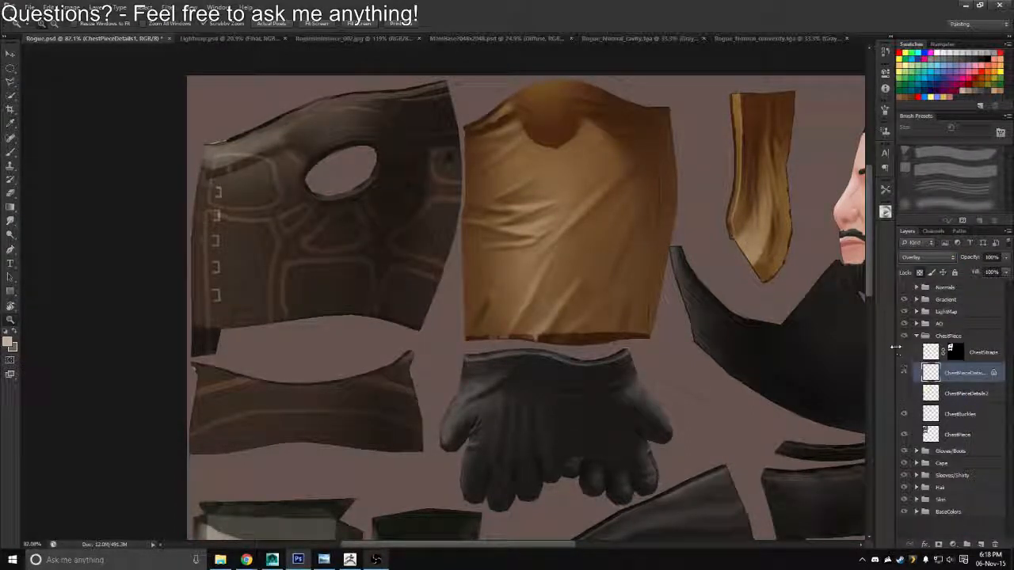
click(919, 257)
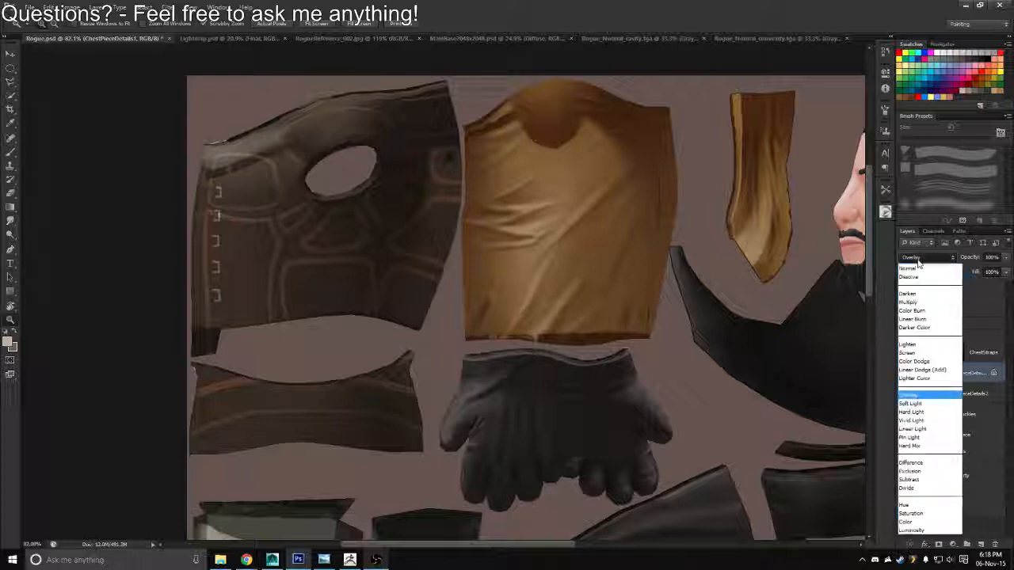
click(913, 266)
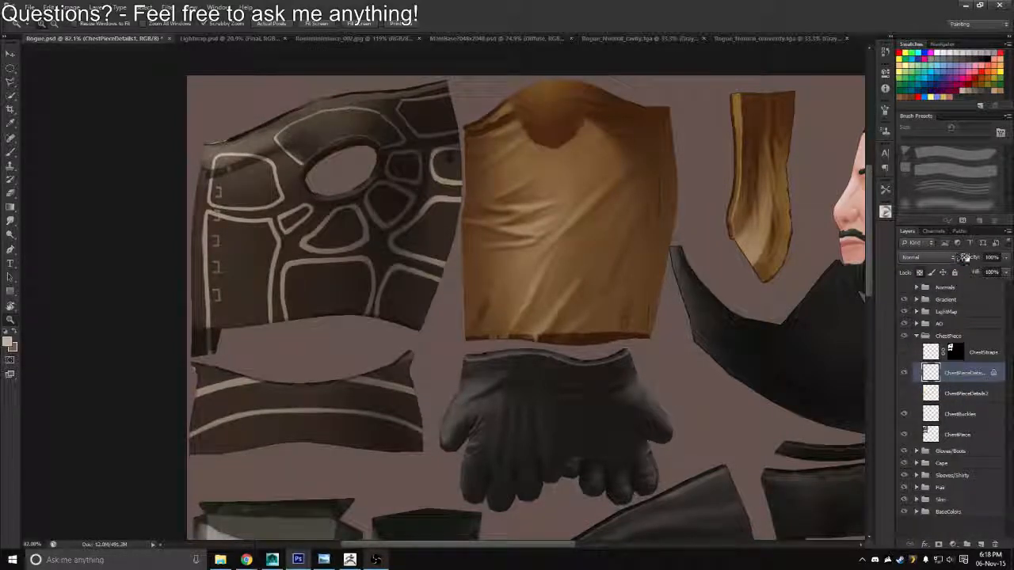
Lower the opacity of the ChestPieceDetails1 layer to about 21%
drag(968, 258, 926, 263)
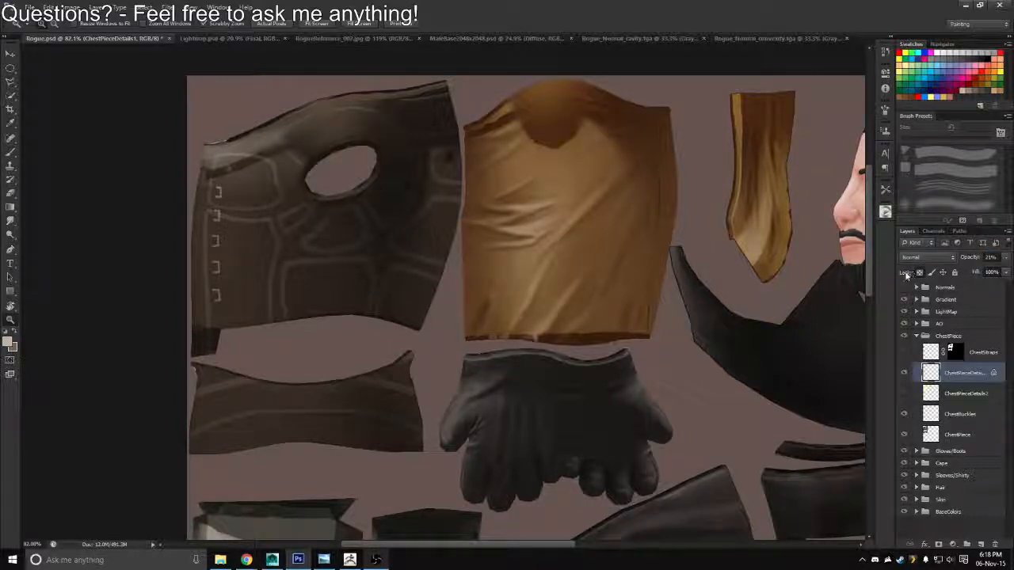
Make ChestPieceDetails2 the active layer, show its yellow panels, and compare the vest with and without them
click(928, 395)
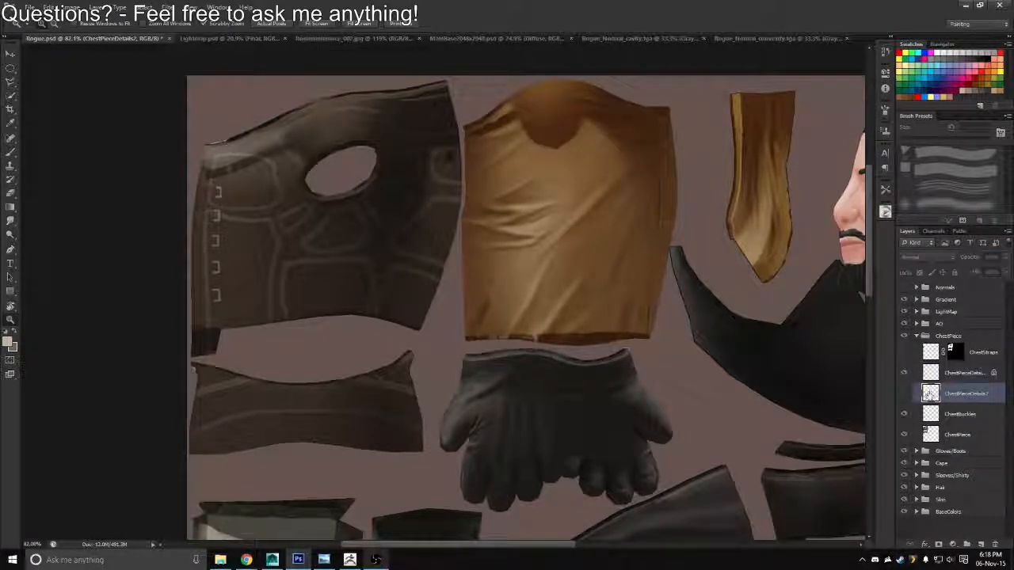
click(903, 394)
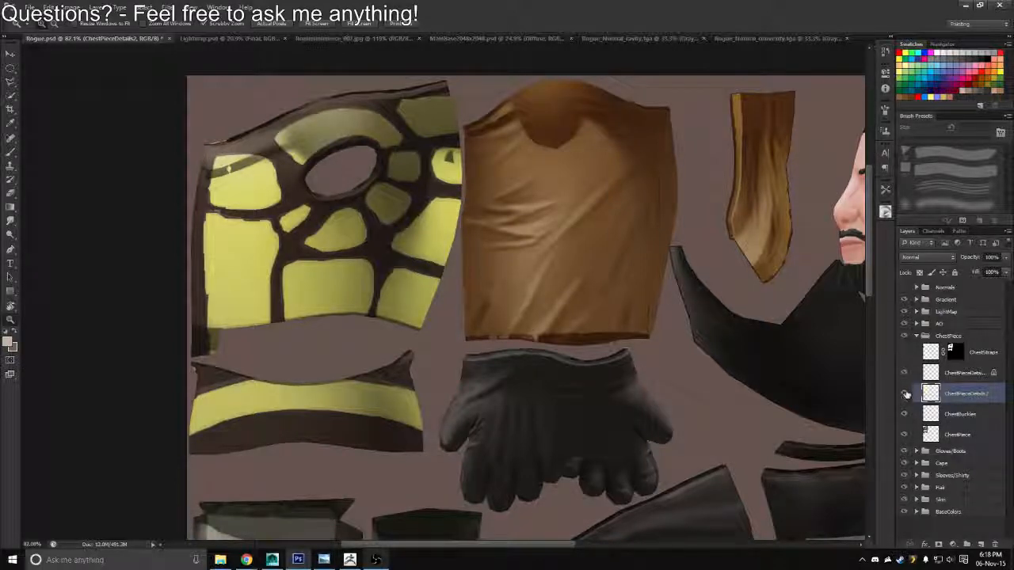
ctrl+click(930, 391)
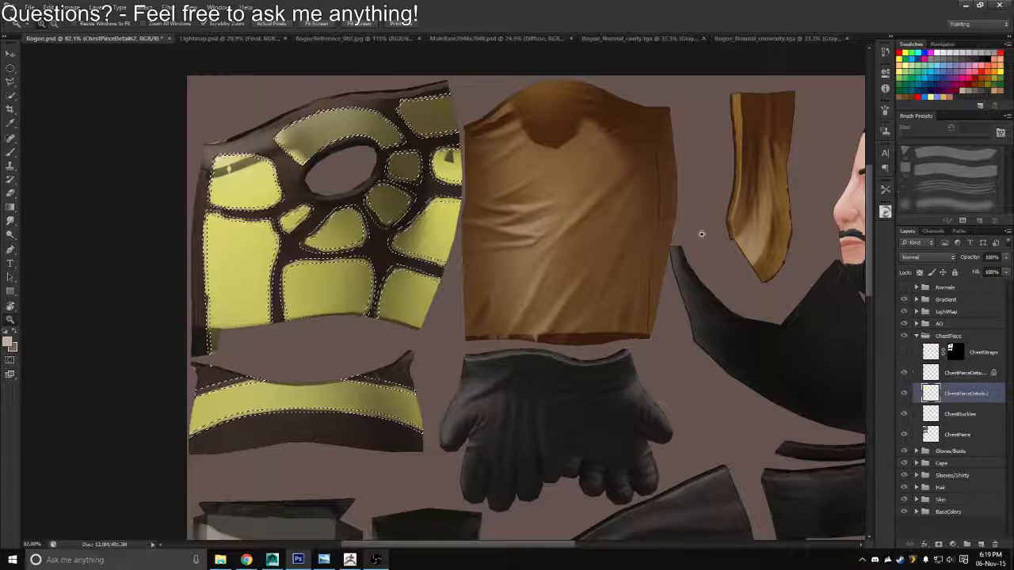
key(ctrl+d)
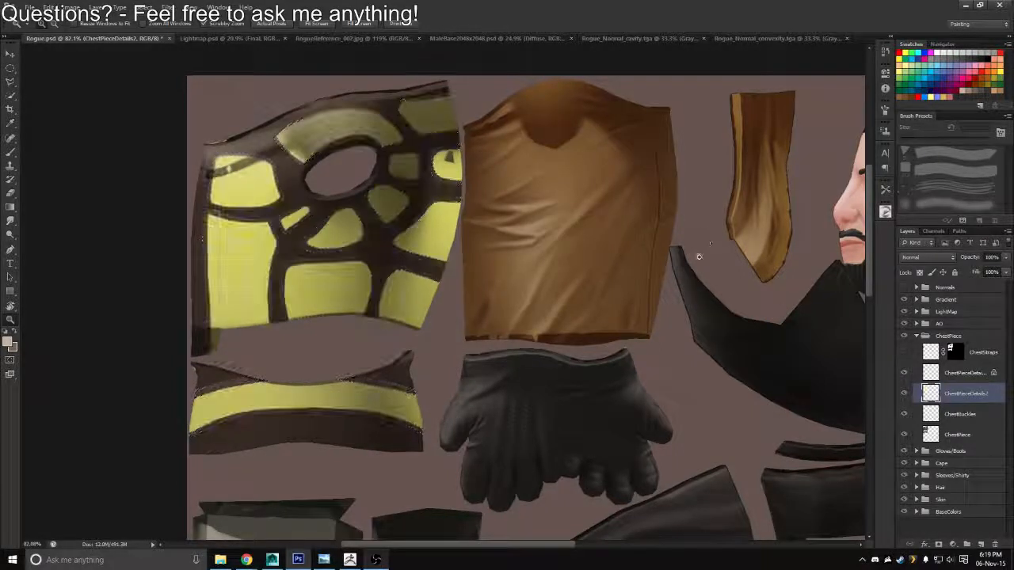
click(906, 392)
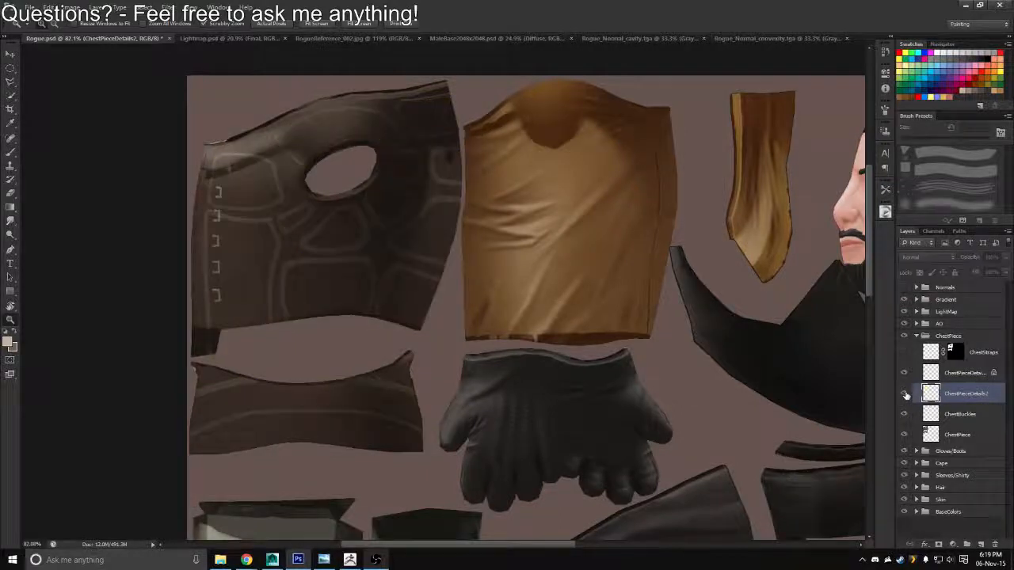
click(906, 396)
click(905, 395)
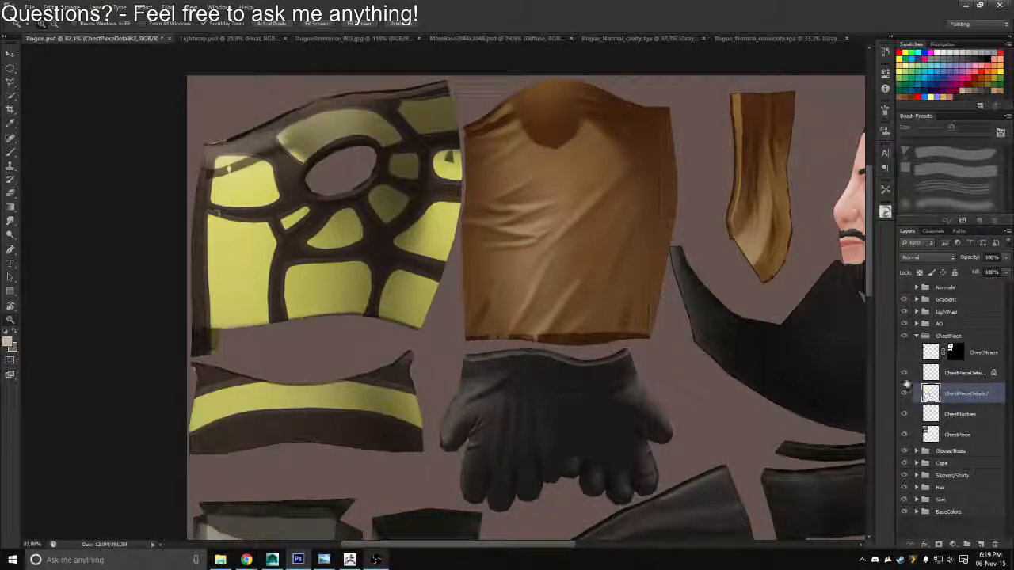
Lock the transparent pixels of ChestPieceDetails2 and fill its yellow panels with grey-brown, then with a dark grey swatch colour
click(971, 90)
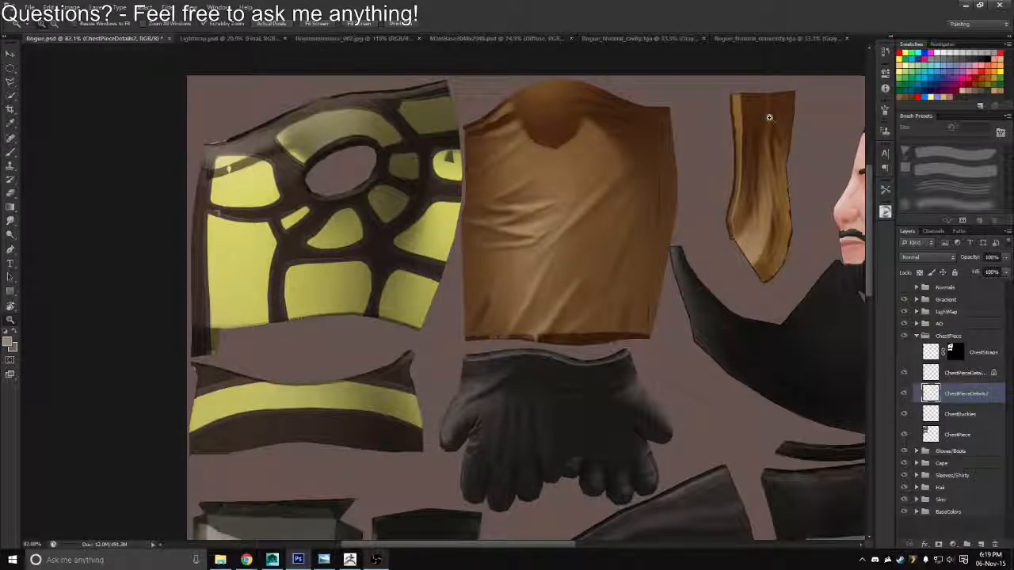
click(916, 273)
key(alt+BackSpace)
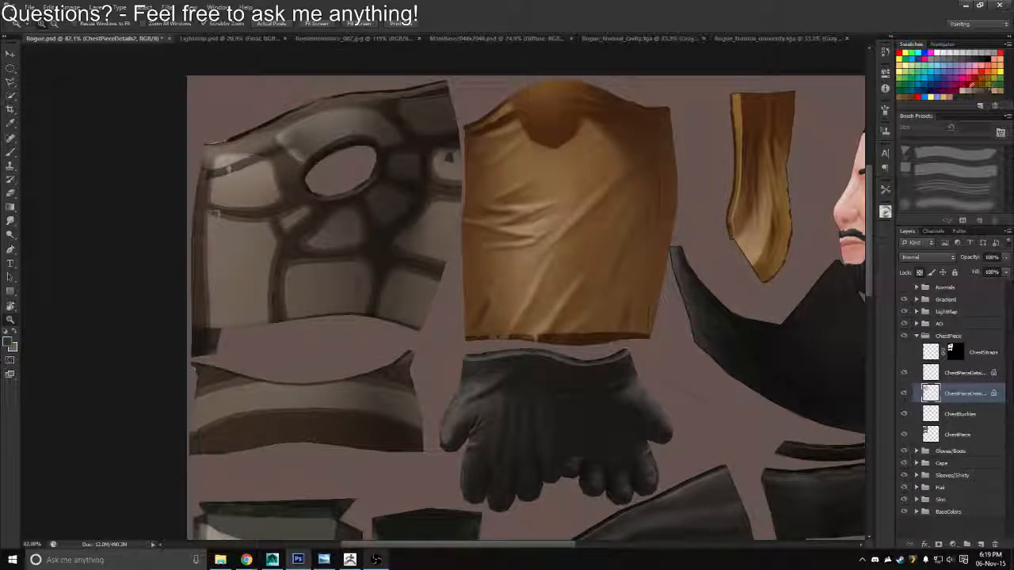
key(alt+BackSpace)
Set the ChestPieceDetails2 layer to Multiply at 53% opacity
drag(526, 277, 558, 267)
click(927, 257)
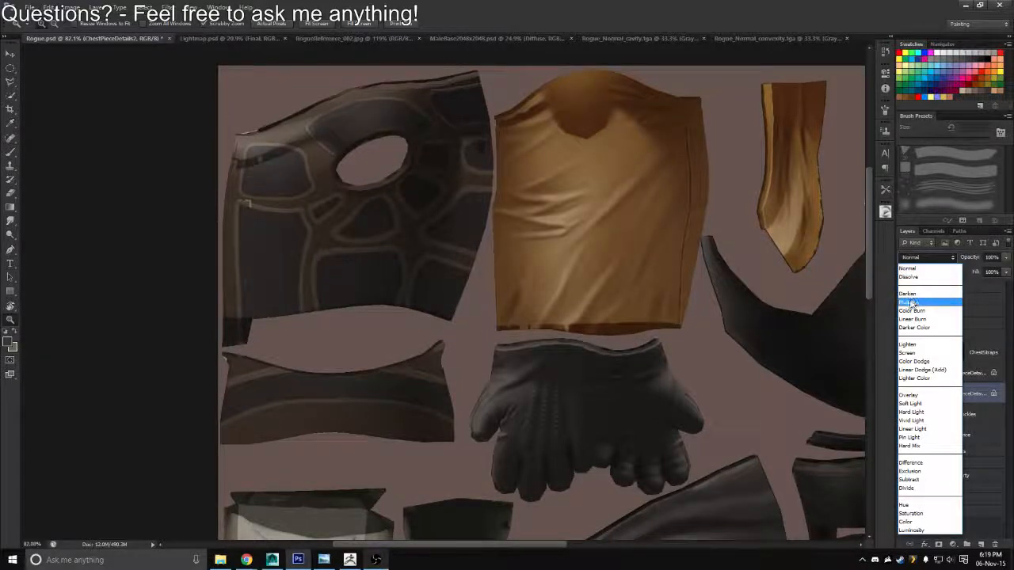
click(911, 304)
drag(972, 259, 942, 263)
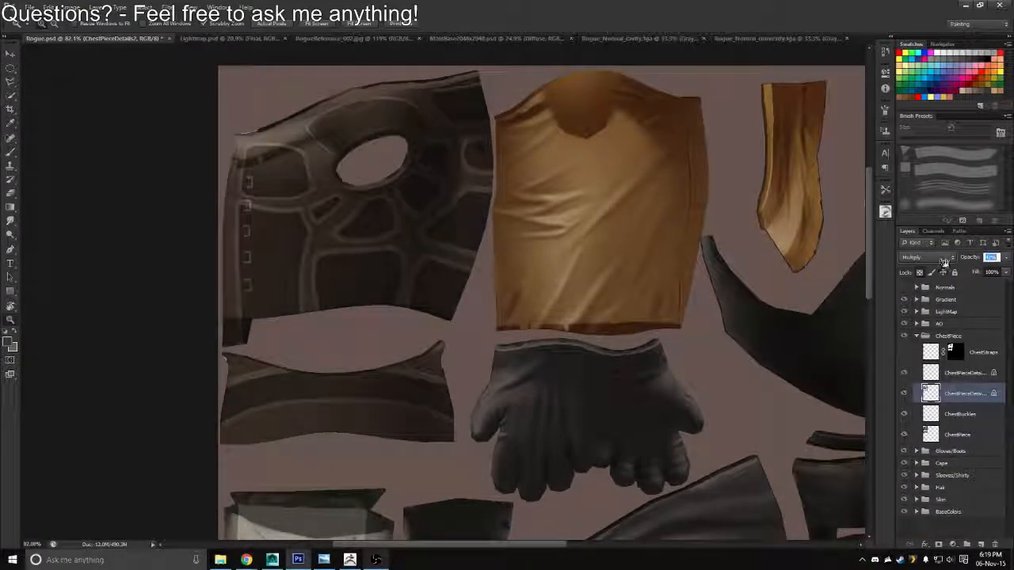
Save a Targa copy over Rogue_Diffuse.tga in the Textures folder at 24 bits/pixel
key(ctrl+shift+s)
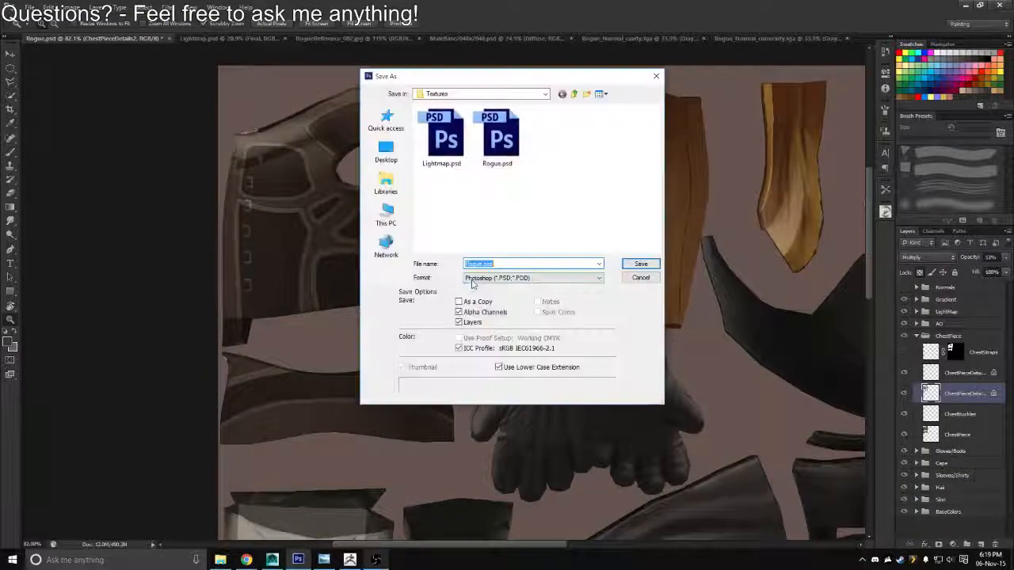
click(506, 278)
click(484, 418)
click(443, 151)
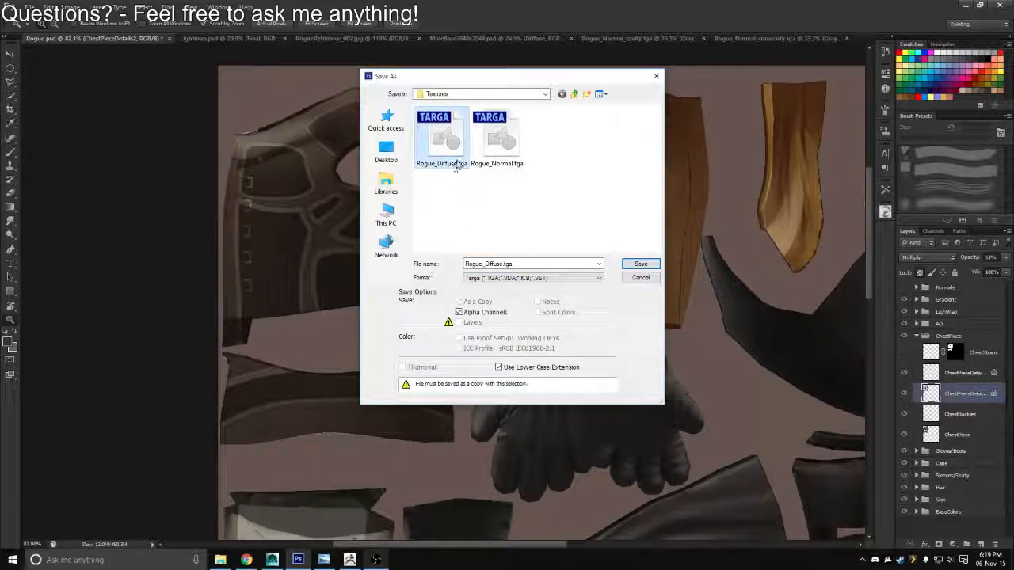
key(Return)
key(Return)
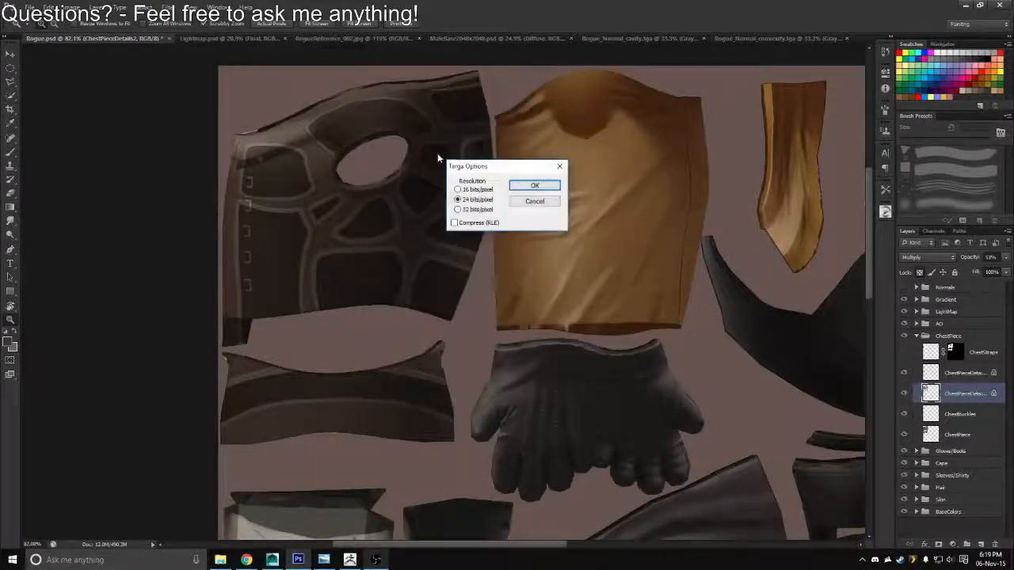
key(Return)
Switch to Maya, reload the Rogue_Diffuse.tga texture, and view the whole character from the front
key(alt+Tab)
click(255, 398)
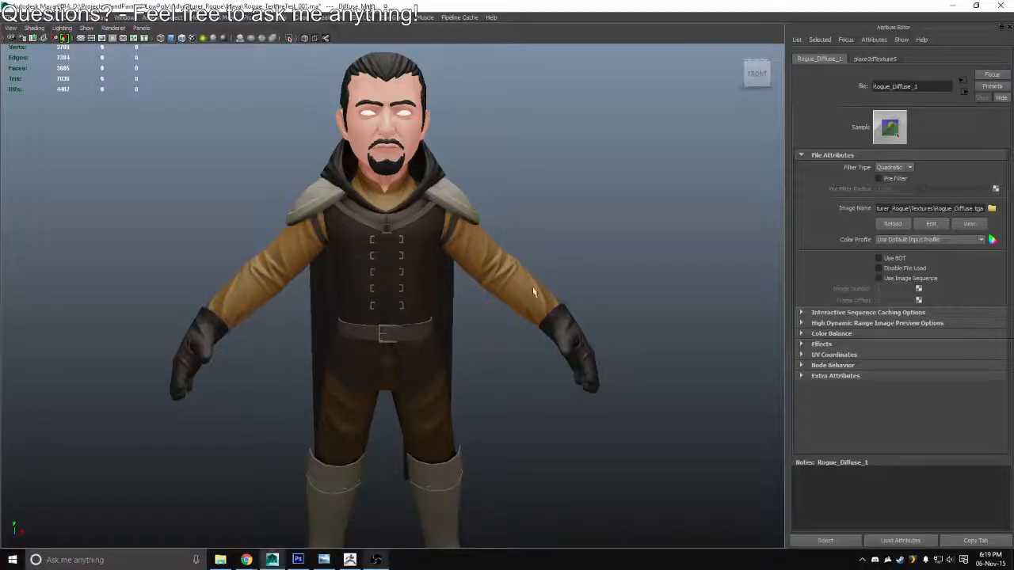
click(893, 224)
drag(557, 288, 477, 289)
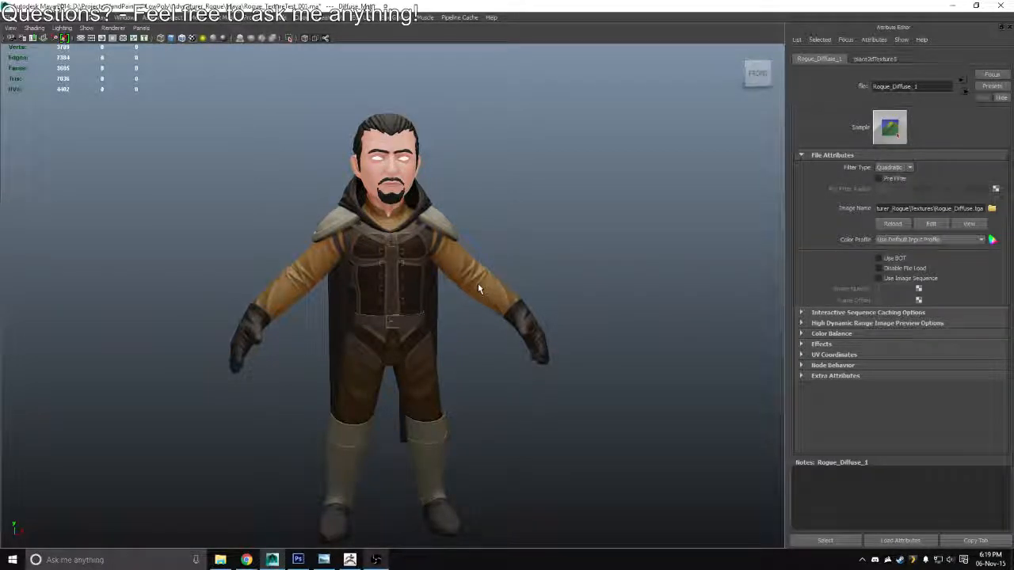
Switch back to Photoshop and set the ChestPieceDetails2 layer to Normal blending at 100% opacity
drag(477, 288, 674, 267)
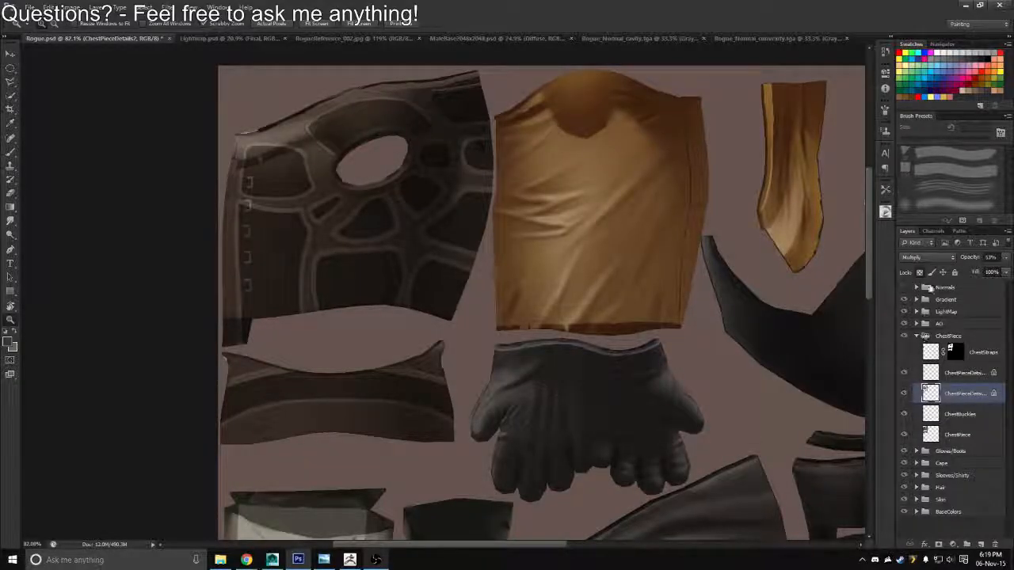
drag(969, 260, 999, 259)
click(933, 257)
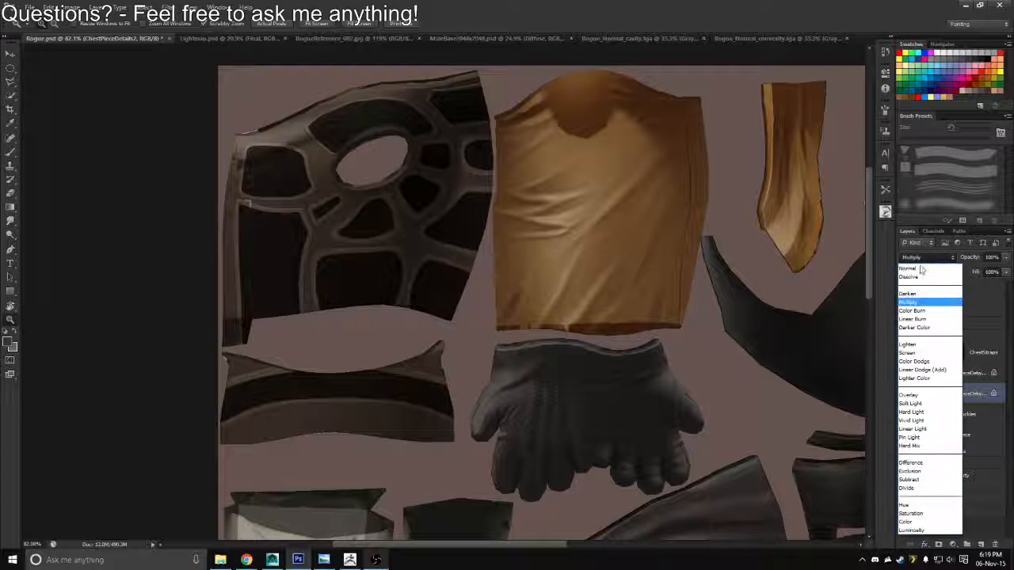
click(918, 269)
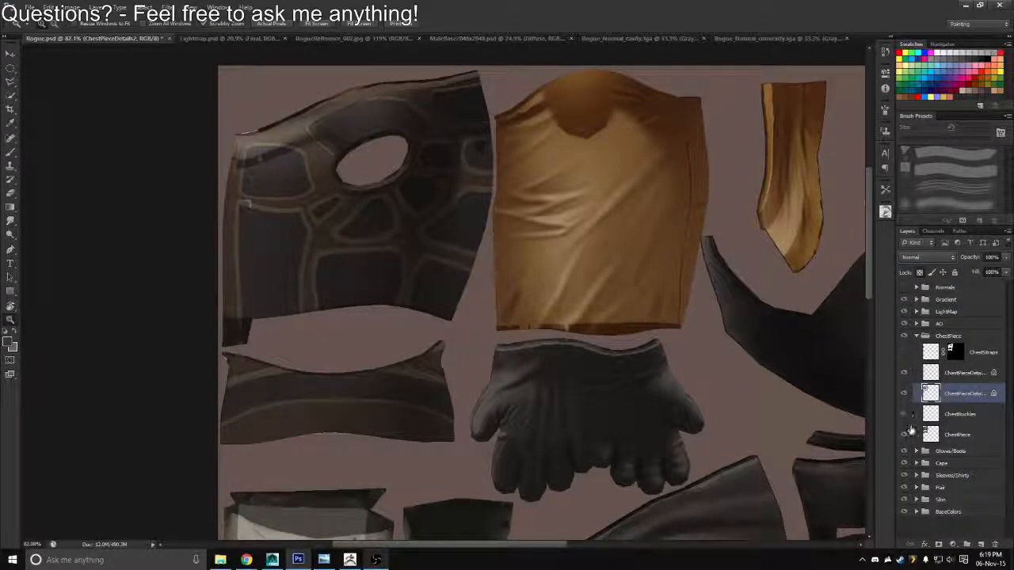
Try Normal blending on the ChestPiece layer, and set it to Multiply at 57% opacity
click(912, 430)
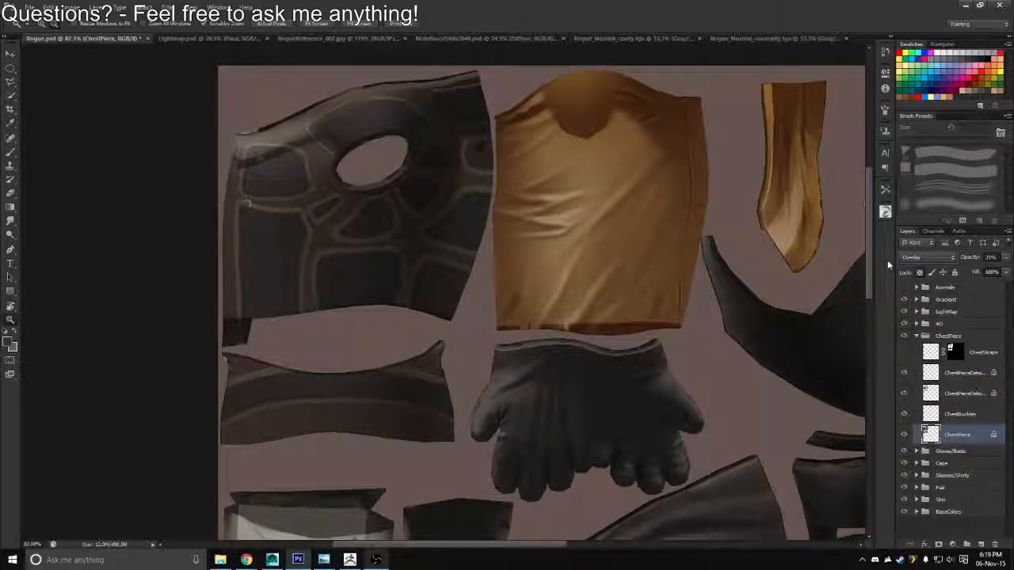
drag(598, 409, 632, 349)
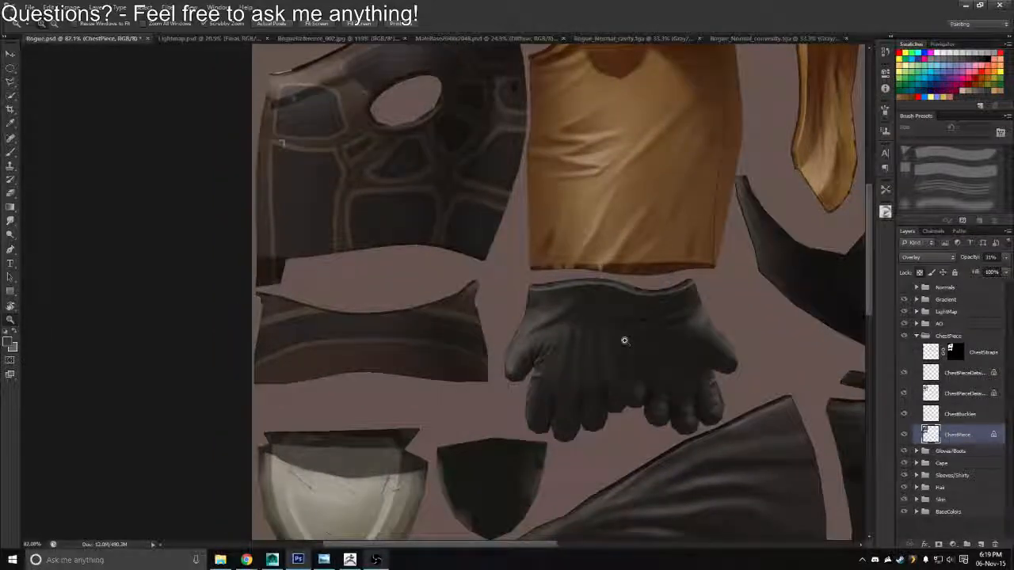
scroll(482, 294, up, 3)
drag(482, 294, 484, 288)
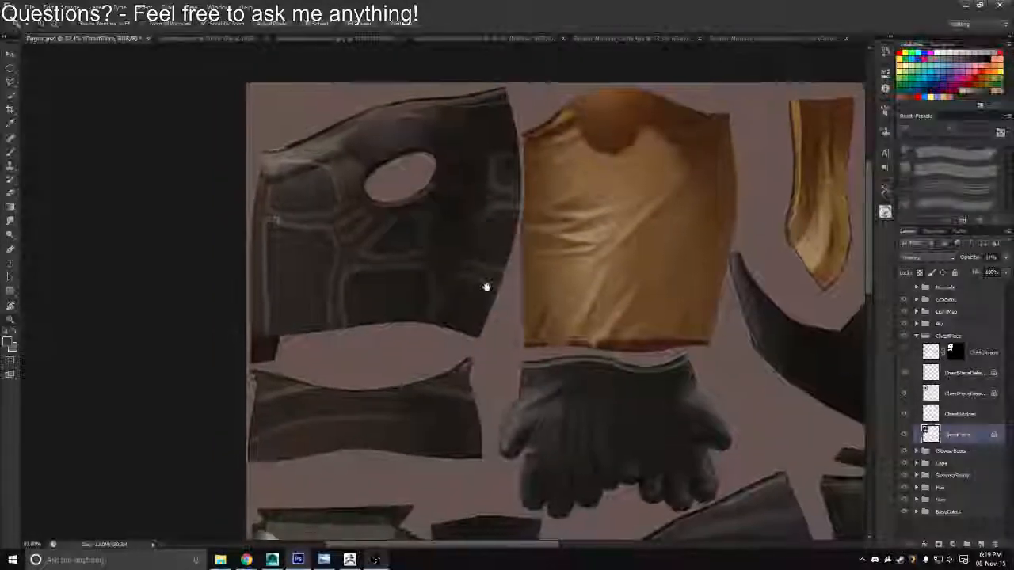
click(937, 262)
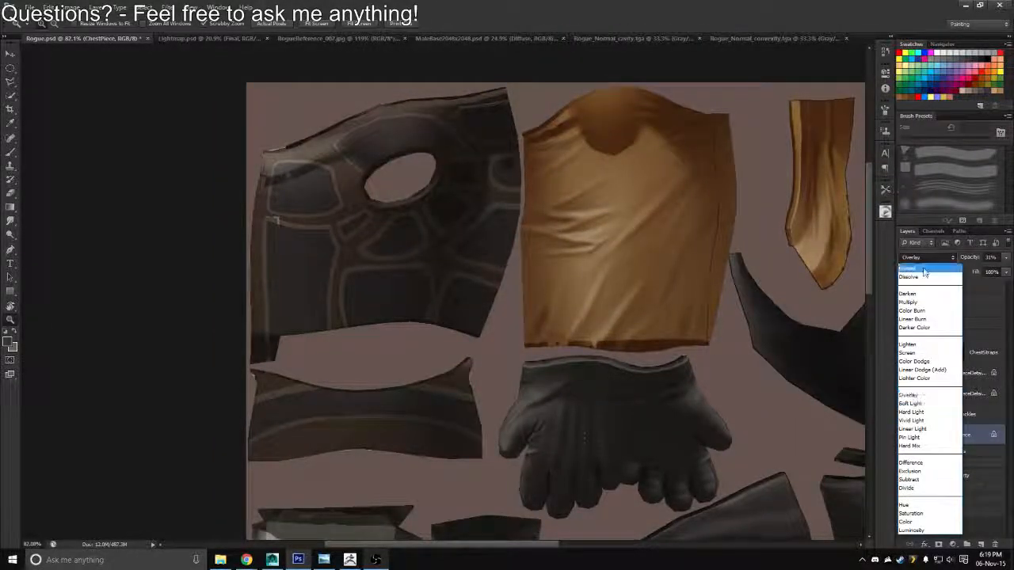
click(923, 273)
click(921, 260)
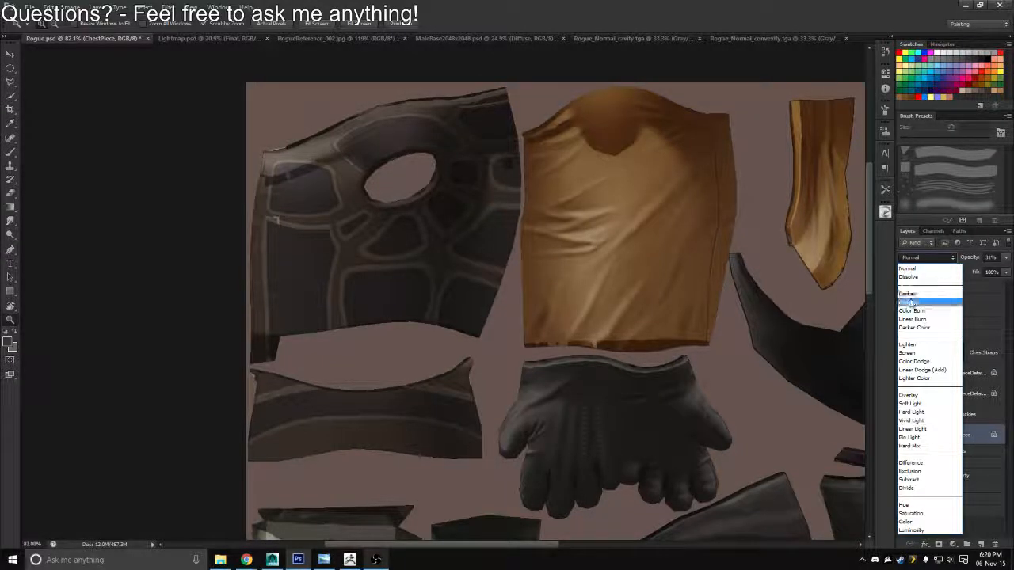
click(910, 302)
click(966, 261)
drag(966, 260, 991, 266)
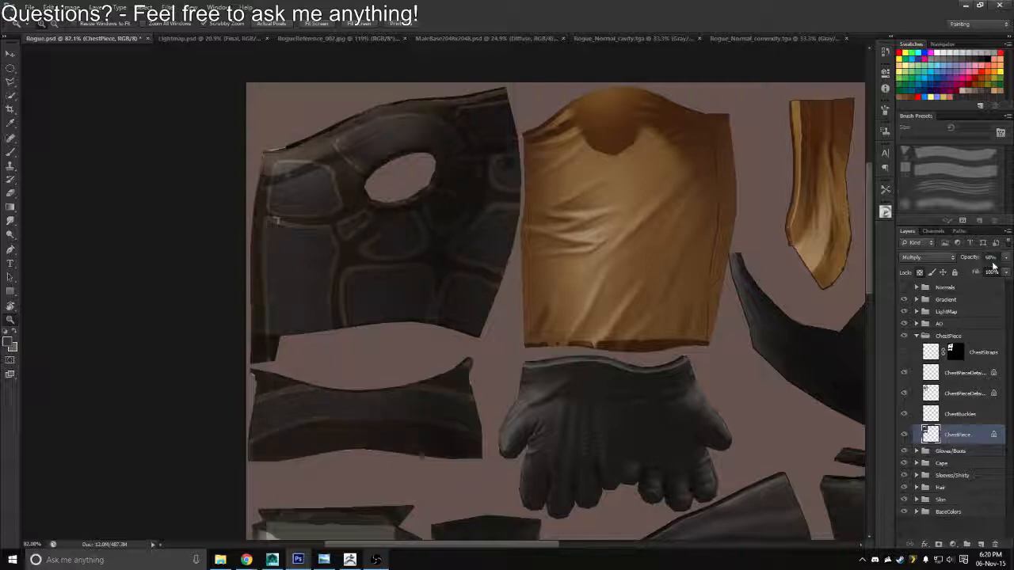
click(969, 260)
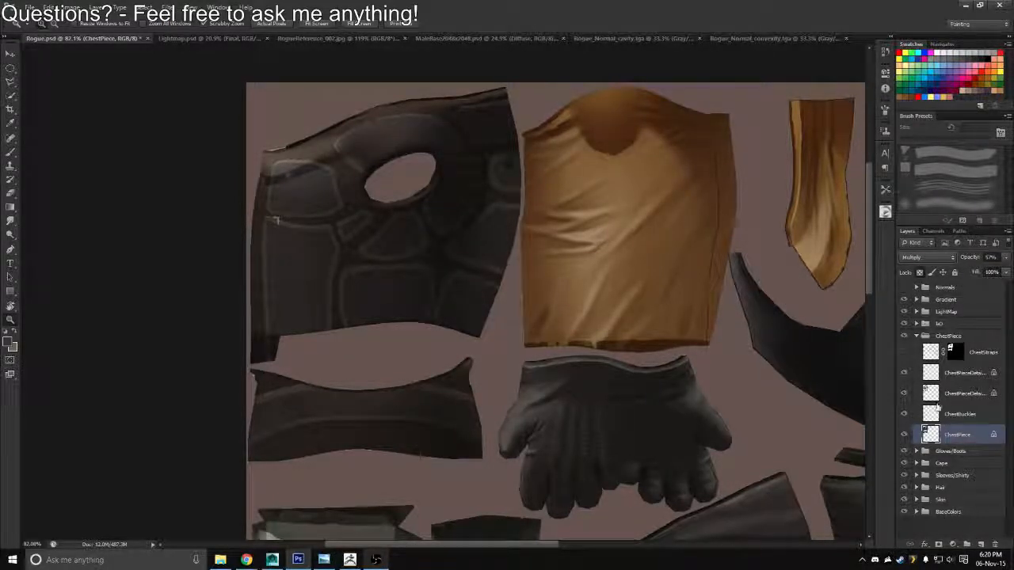
Try Overlay on the ChestPiece layer and settle on Multiply at 54% opacity
click(927, 395)
drag(458, 334, 505, 334)
click(931, 433)
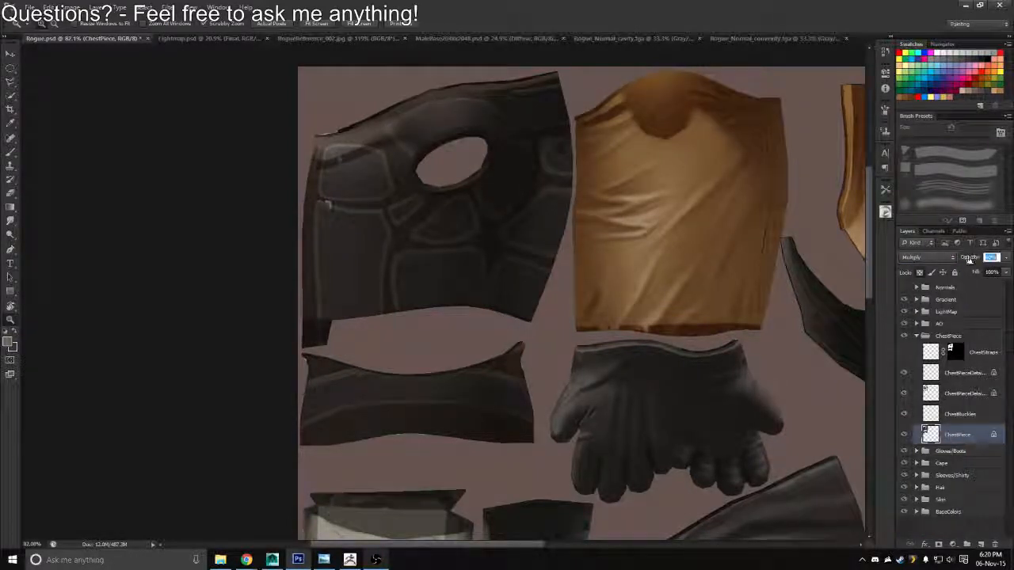
click(943, 258)
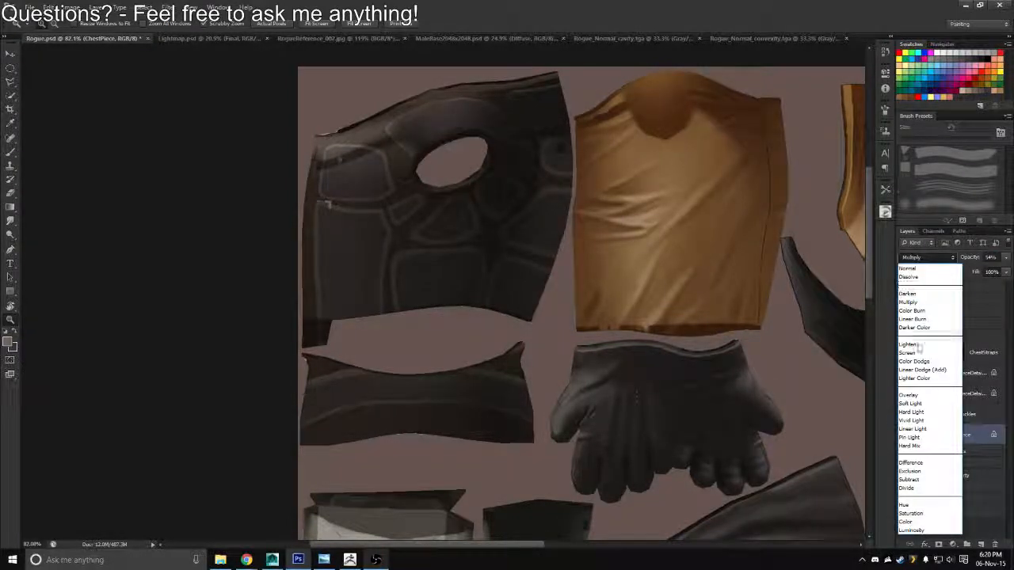
click(911, 393)
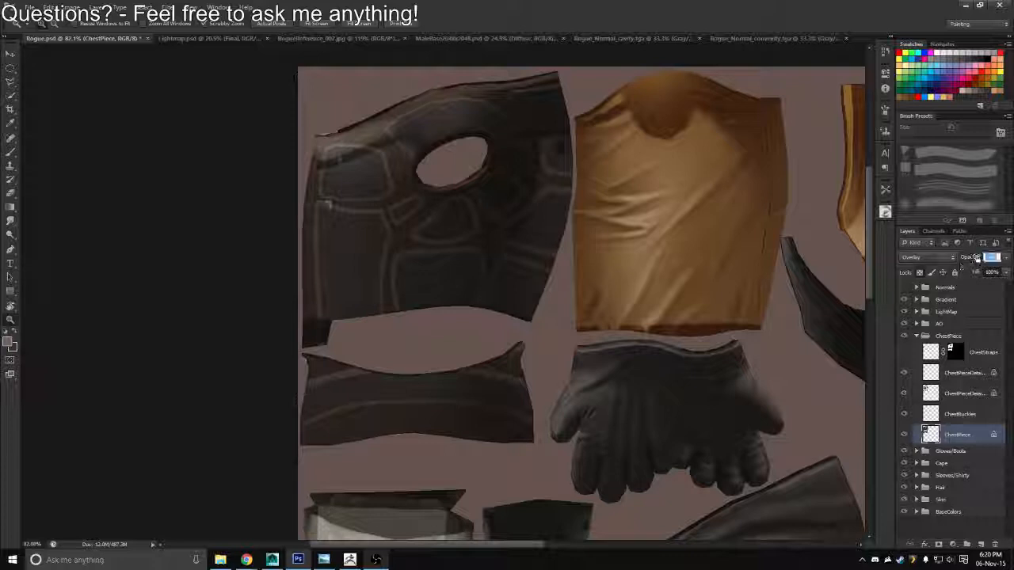
drag(977, 258, 974, 259)
click(950, 259)
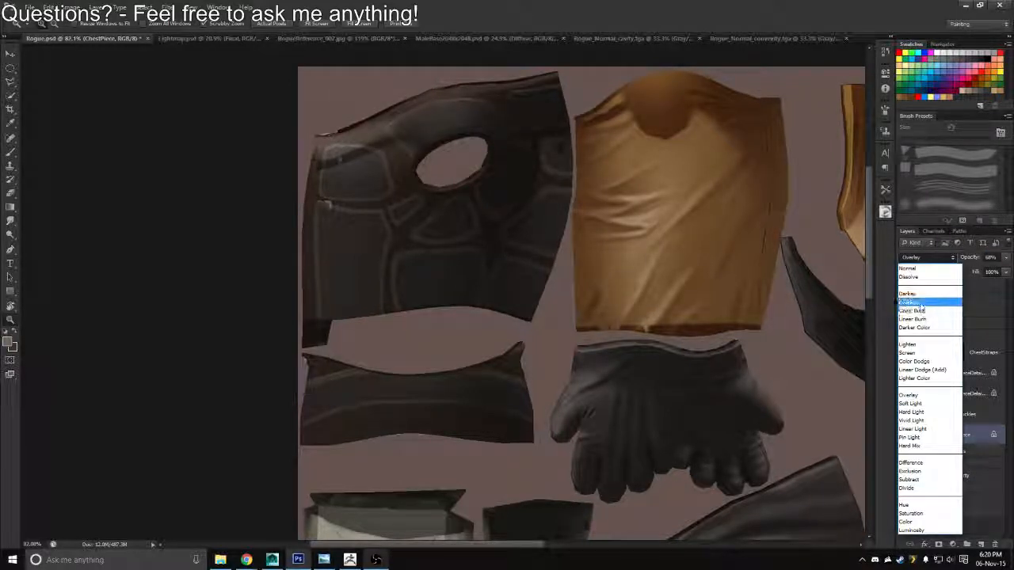
click(920, 305)
click(963, 260)
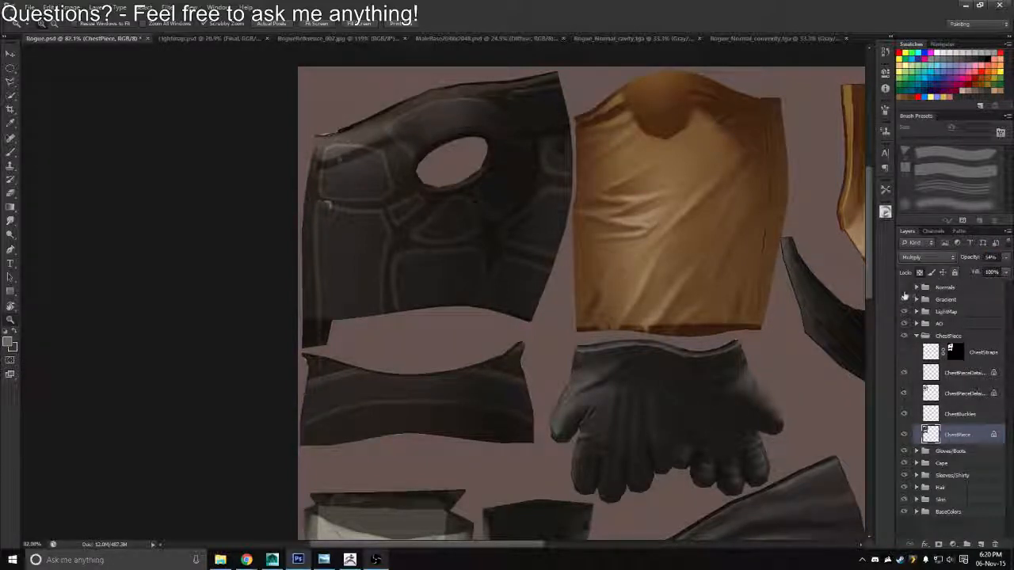
Compare the vest with ChestPieceDetails2 hidden and shown, and recolour that layer's panels with a dark grey-brown from the colour wheel
drag(451, 287, 472, 310)
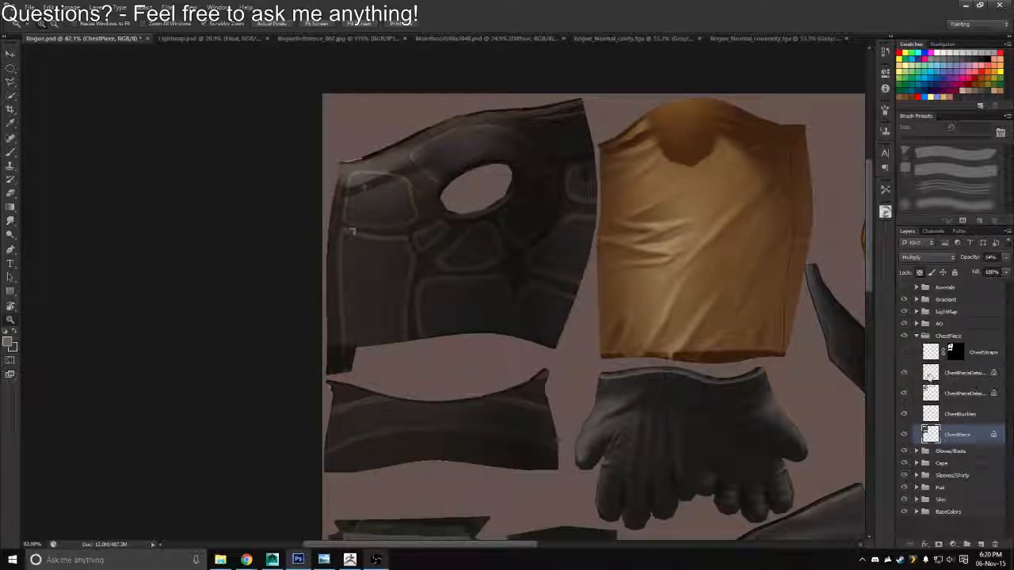
click(905, 394)
click(906, 395)
click(928, 393)
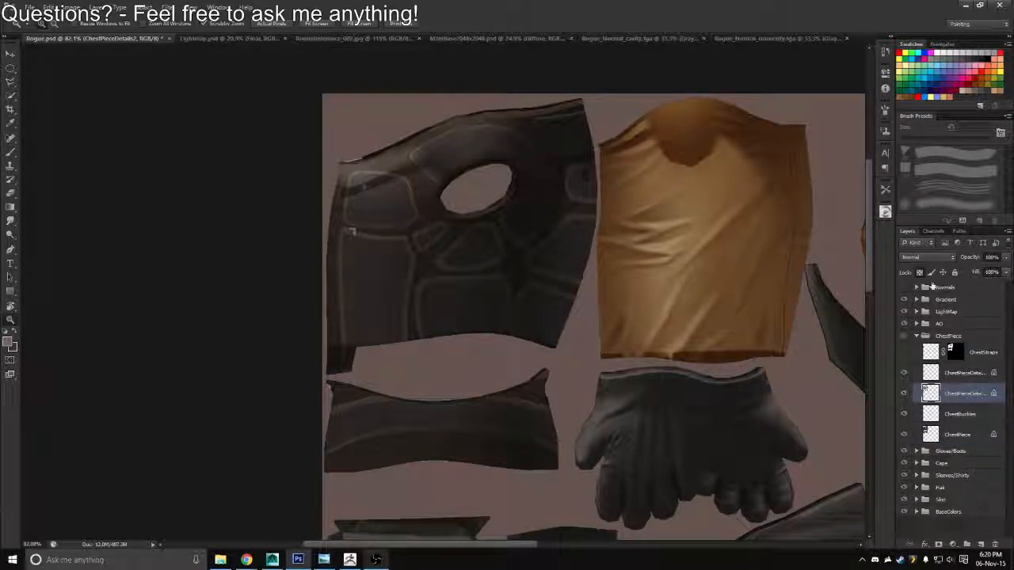
key(ctrl+z)
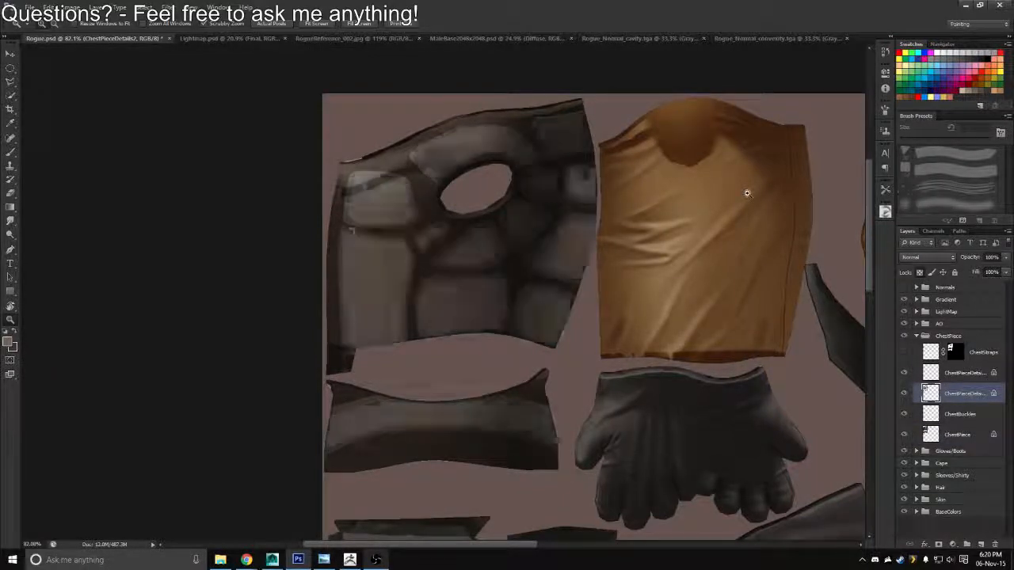
click(885, 214)
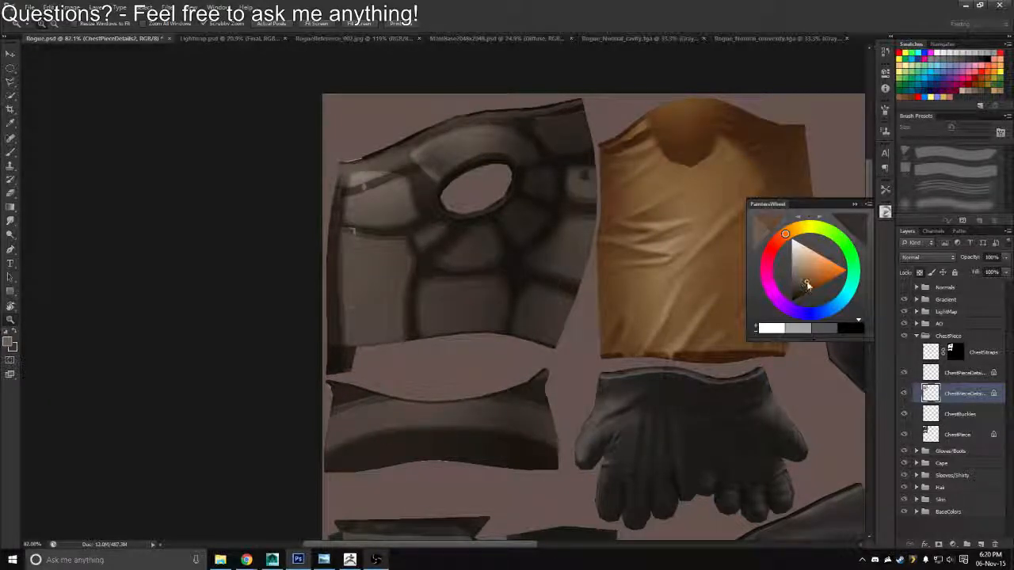
drag(807, 283, 795, 287)
drag(531, 306, 509, 286)
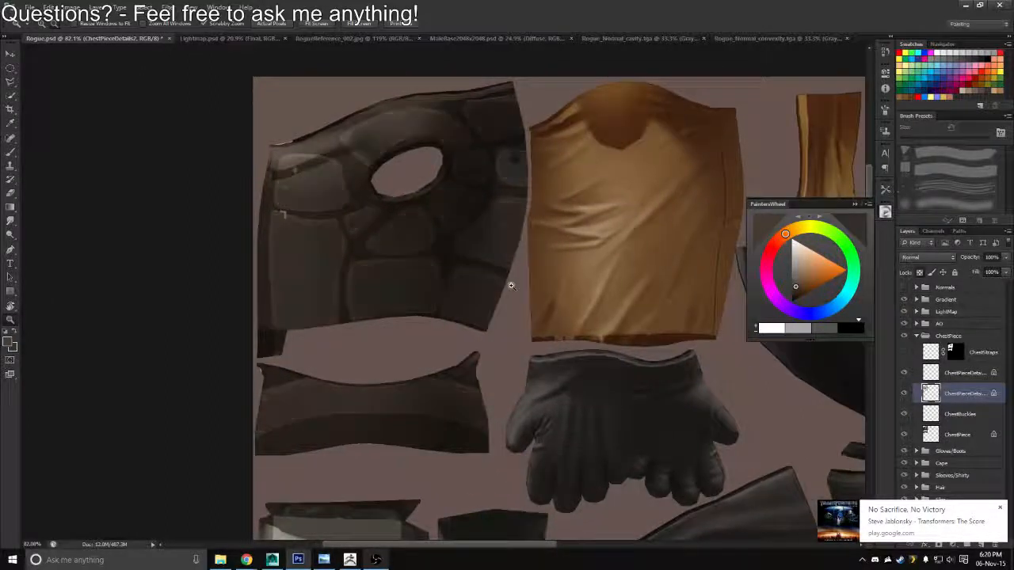
Set the opacity of the ChestPieceDetails1 layer to 31%
click(954, 375)
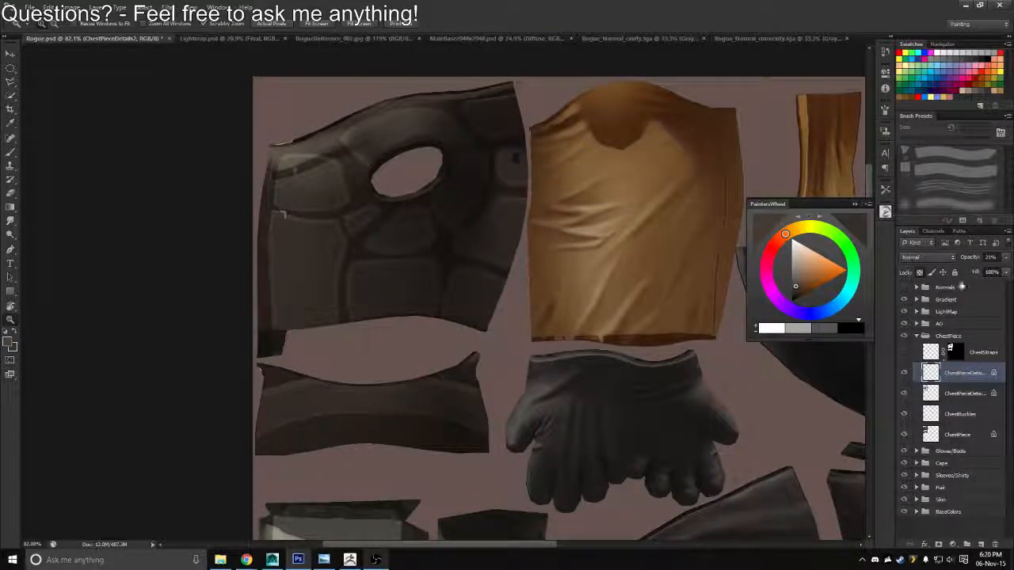
drag(973, 260, 975, 262)
drag(421, 297, 433, 260)
Move the ChestBuckles layer above both chest detail layers, directly below ChestStraps
key(ctrl+shift+s)
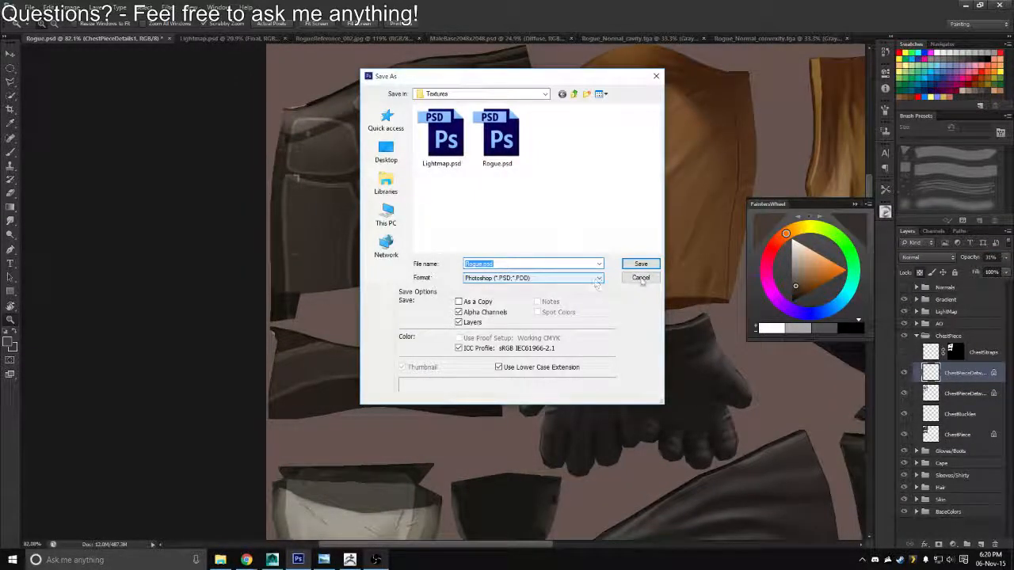
click(641, 278)
drag(938, 396, 942, 379)
click(941, 373)
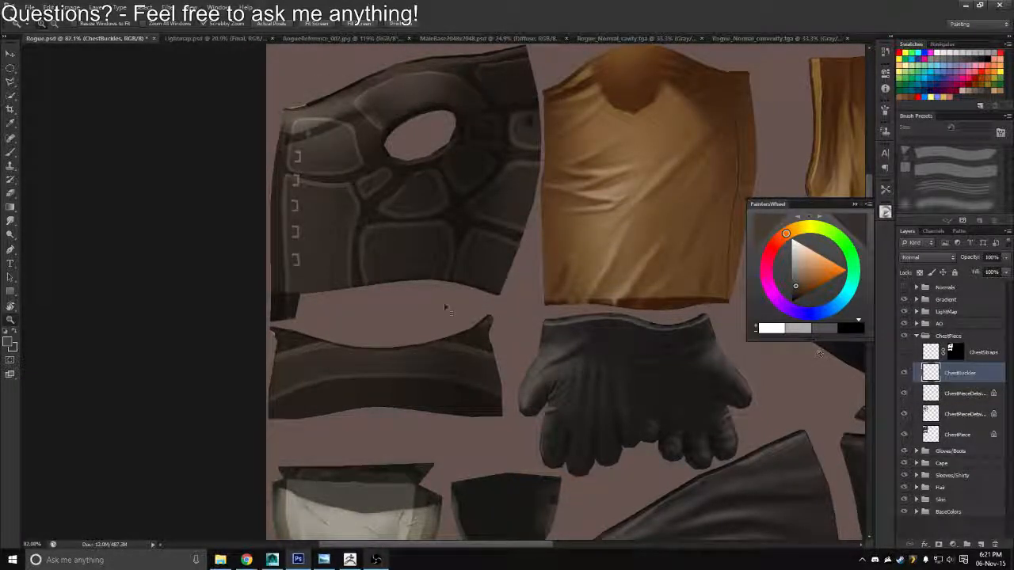
Save the texture with the raised buckles as a Targa copy over Rogue_Diffuse.tga in the Textures folder
key(ctrl+shift+s)
click(499, 278)
click(475, 418)
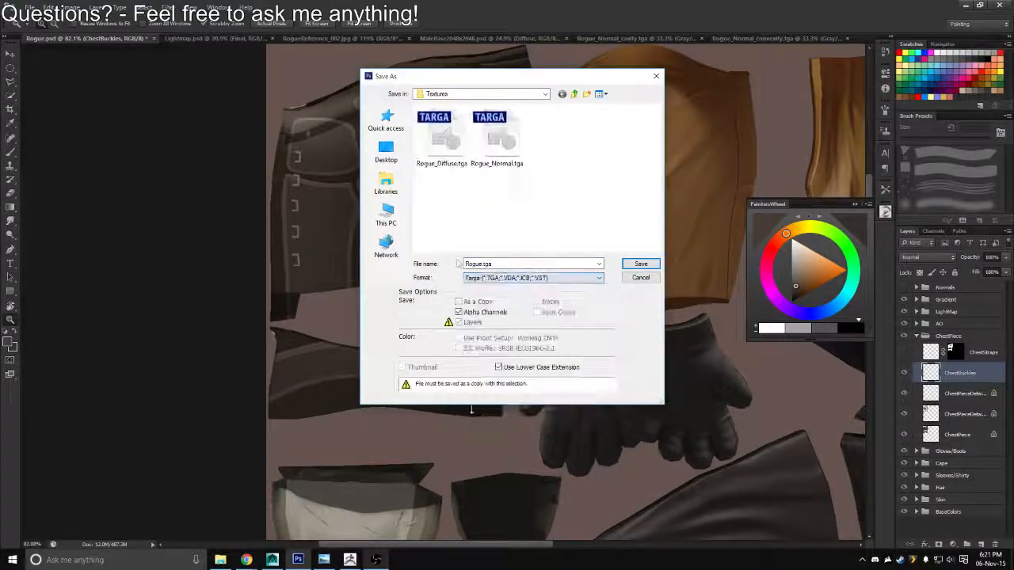
double_click(441, 170)
key(y)
Switch to Maya, reload the Rogue_Diffuse.tga texture, and view the character from the front at a distance
key(alt+Tab)
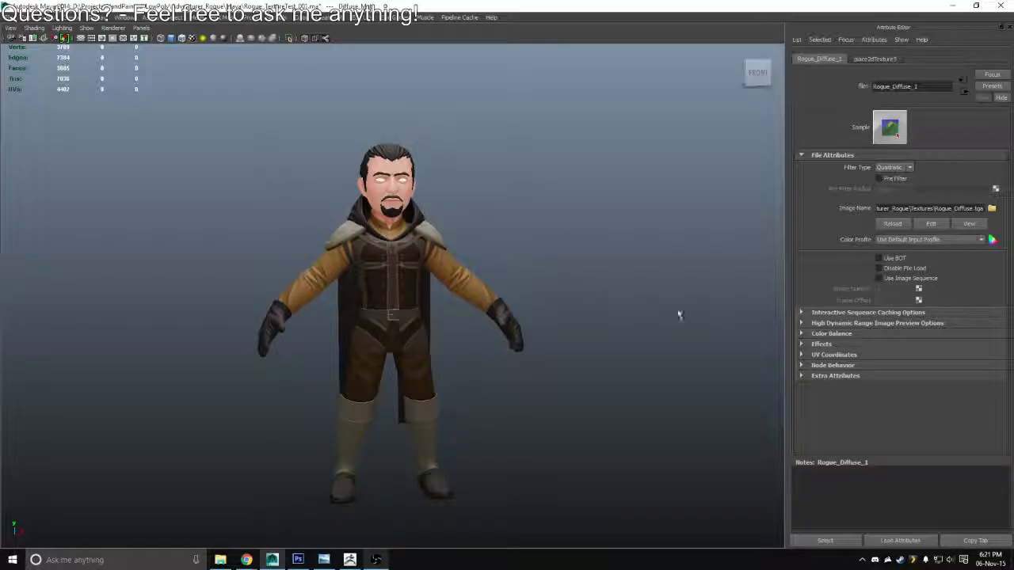
click(894, 226)
drag(515, 313, 530, 331)
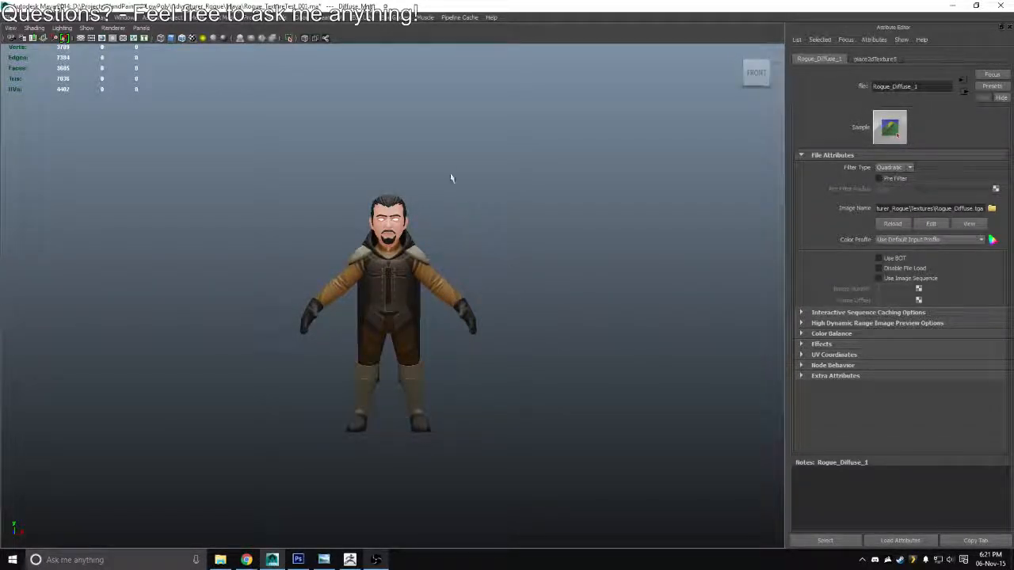
Back in Photoshop, show the ChestStraps layer, lock its transparent pixels, and fill the red straps with dark grey-brown
key(alt+Tab)
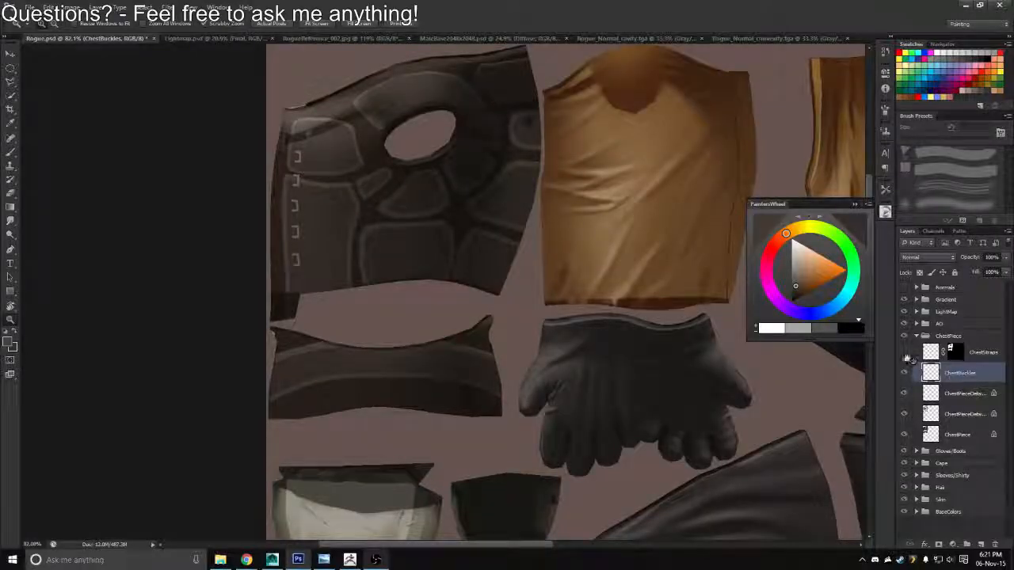
click(905, 353)
click(928, 353)
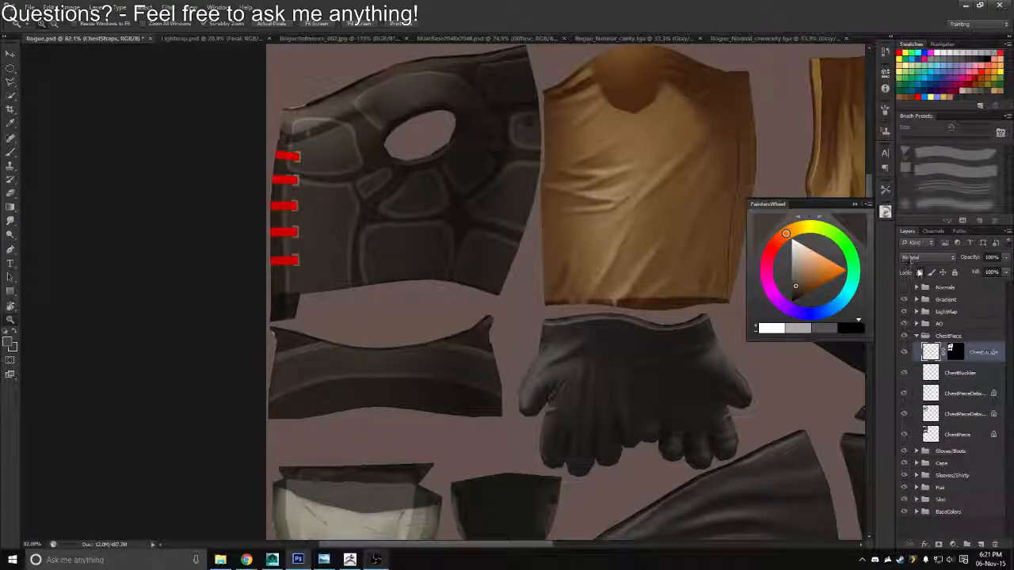
click(919, 272)
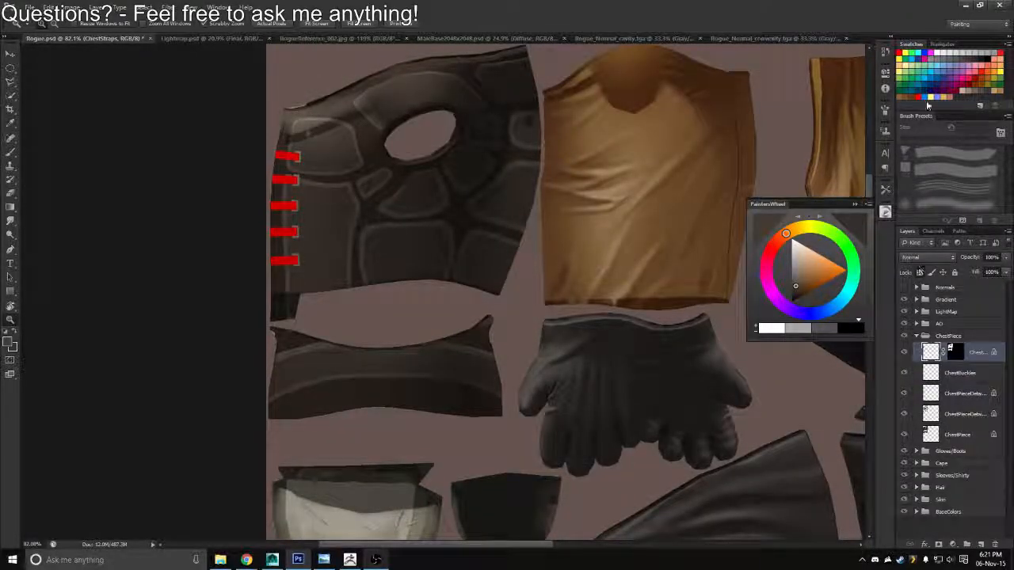
click(990, 82)
key(alt+BackSpace)
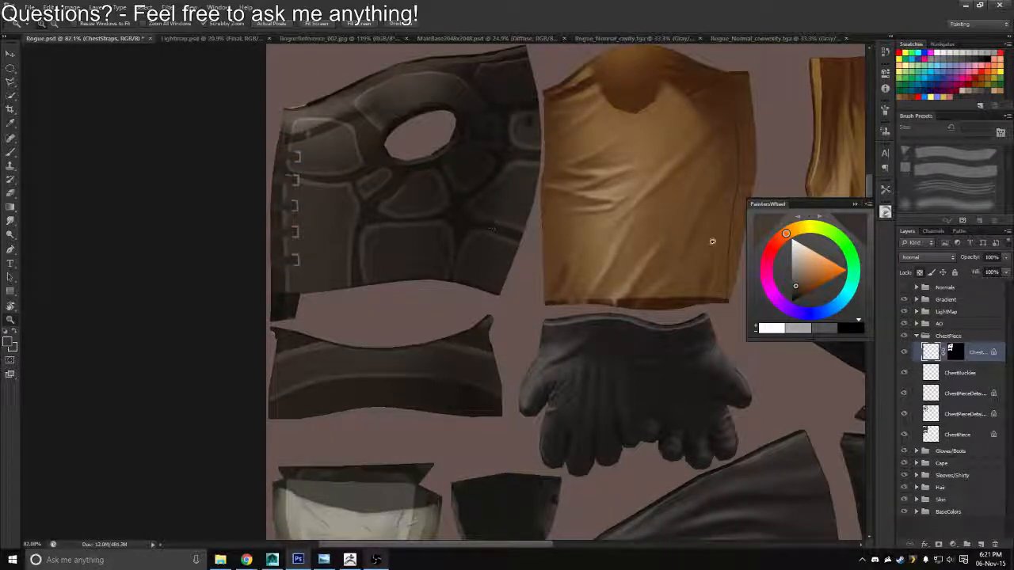
Set the ChestStraps layer to Multiply at 86% opacity
click(926, 257)
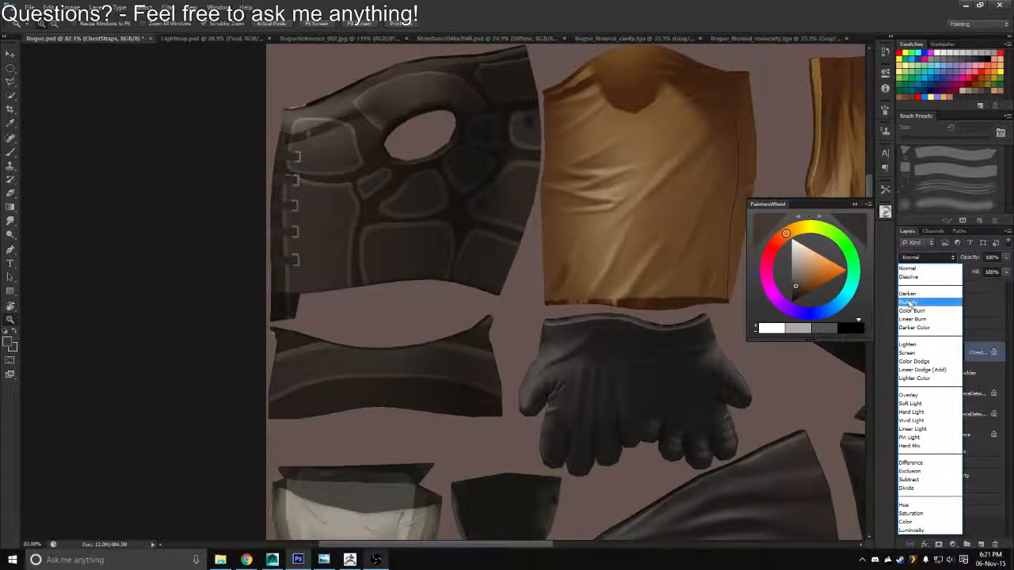
click(909, 302)
click(944, 259)
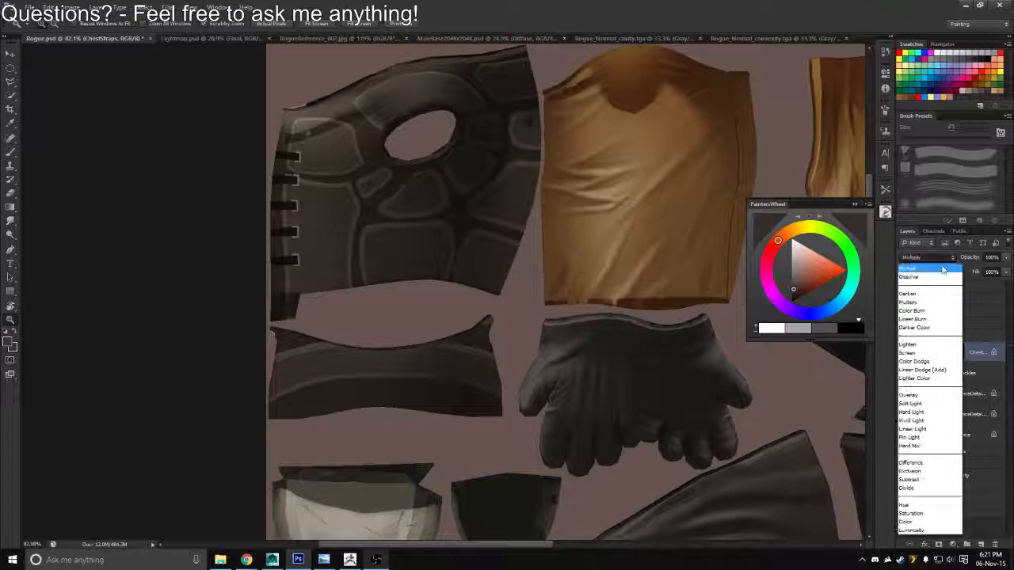
click(952, 258)
click(968, 258)
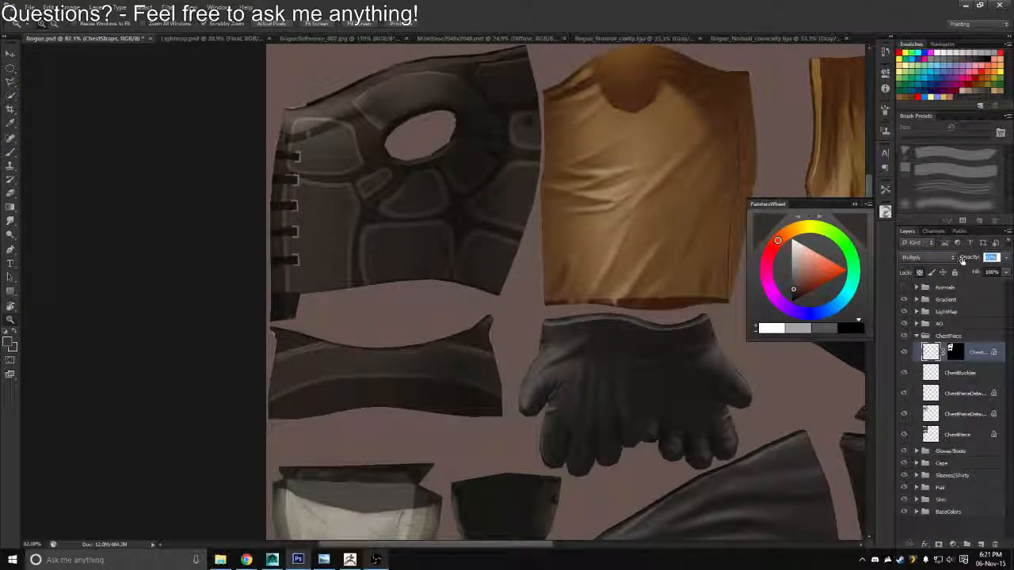
drag(964, 261, 963, 261)
mouse_move(301, 194)
mouse_down()
mouse_move(335, 219)
mouse_move(303, 209)
mouse_up()
Save the texture with the darkened straps as a Targa copy, overwriting Rogue_Diffuse.tga
key(ctrl+shift+s)
click(518, 277)
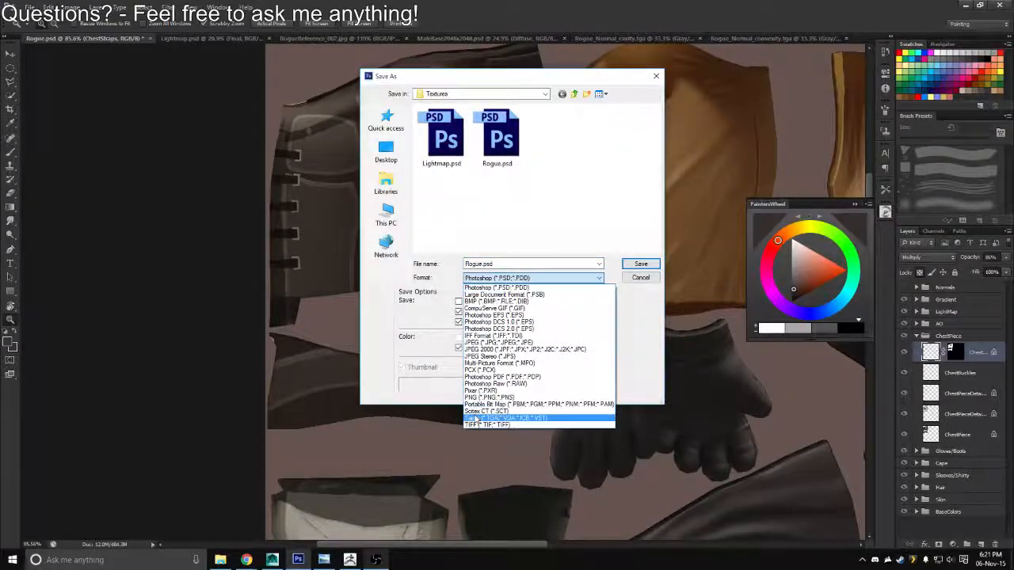
click(506, 417)
double_click(431, 147)
key(y)
key(Return)
Switch to Maya, reload the diffuse texture, and check the vest straps on the whole character from slightly off the front
key(alt+Tab)
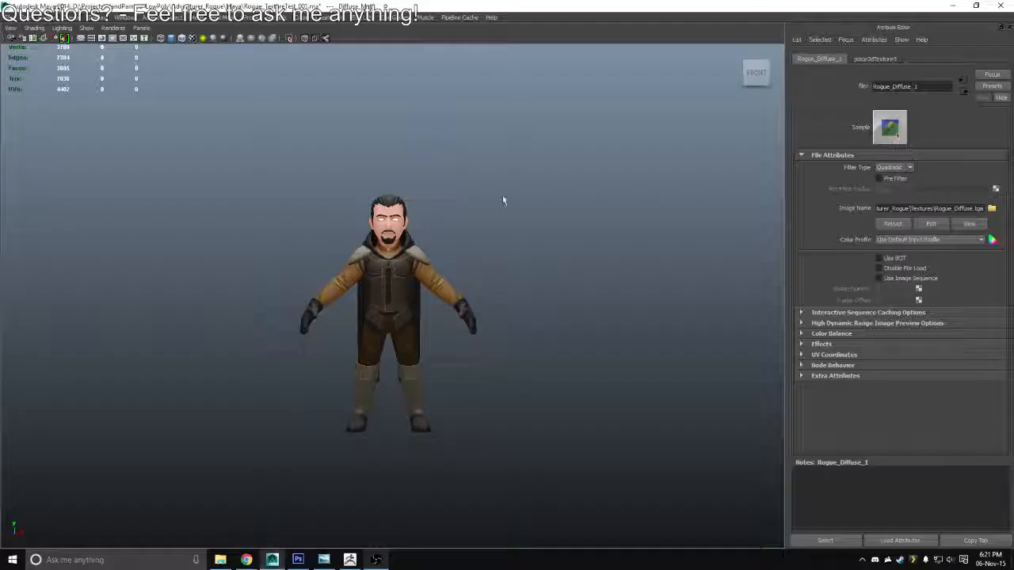
scroll(583, 308, down, 3)
drag(583, 308, 495, 311)
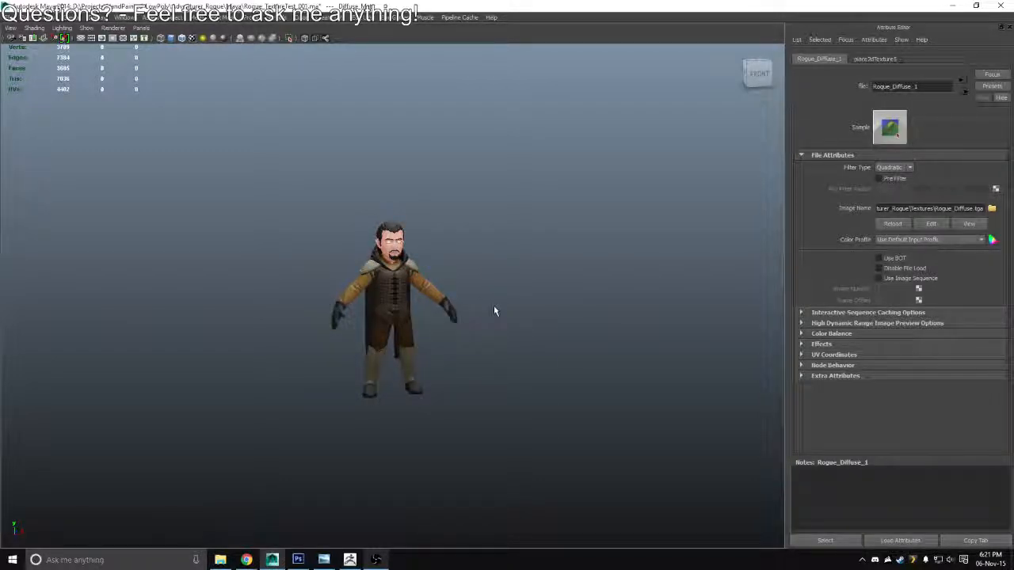
Examine the vest straps on the whole character from the front, near and far, and return to Photoshop
scroll(432, 288, up, 4)
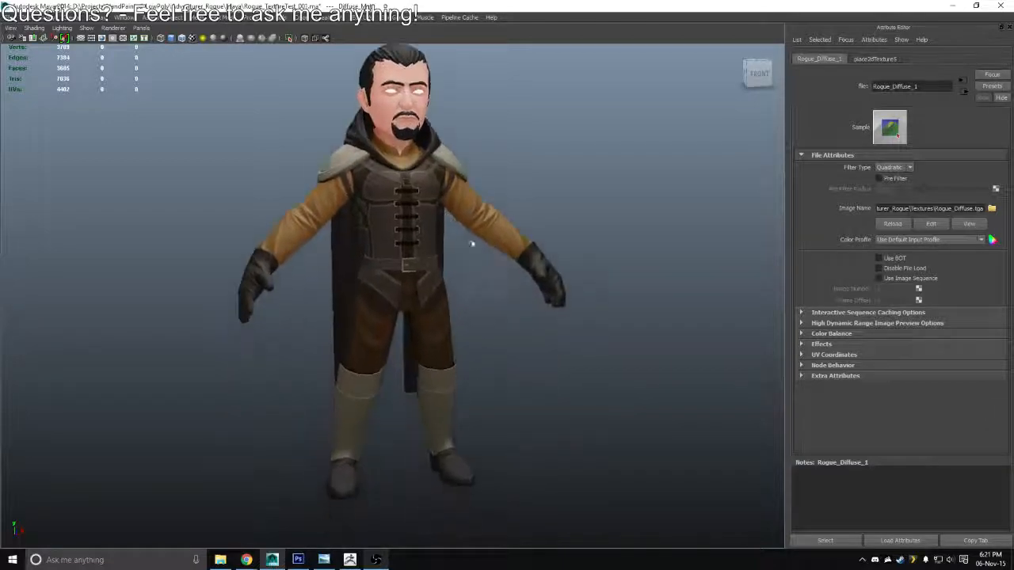
scroll(471, 244, down, 3)
key(alt+Tab)
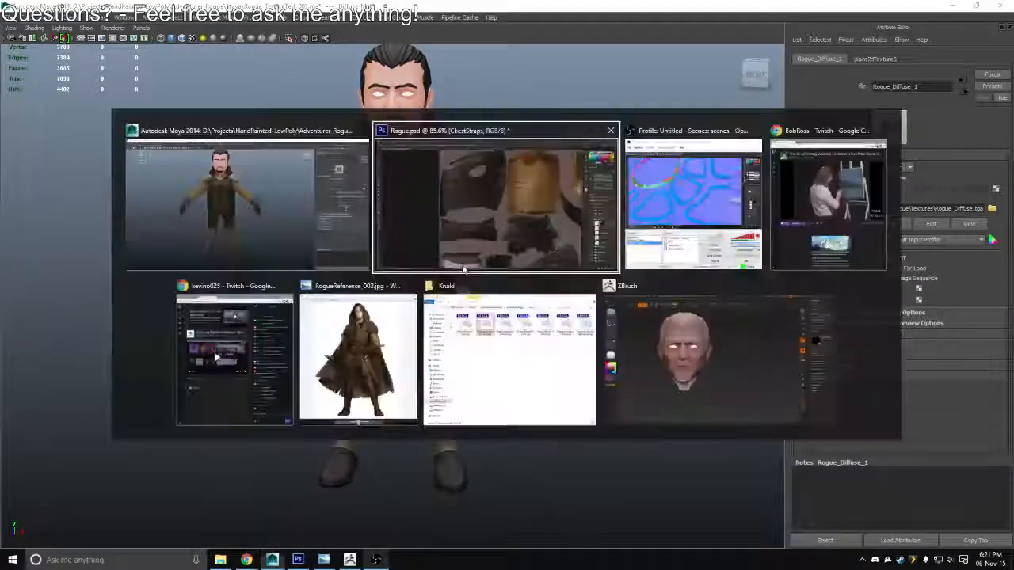
key(alt+Tab)
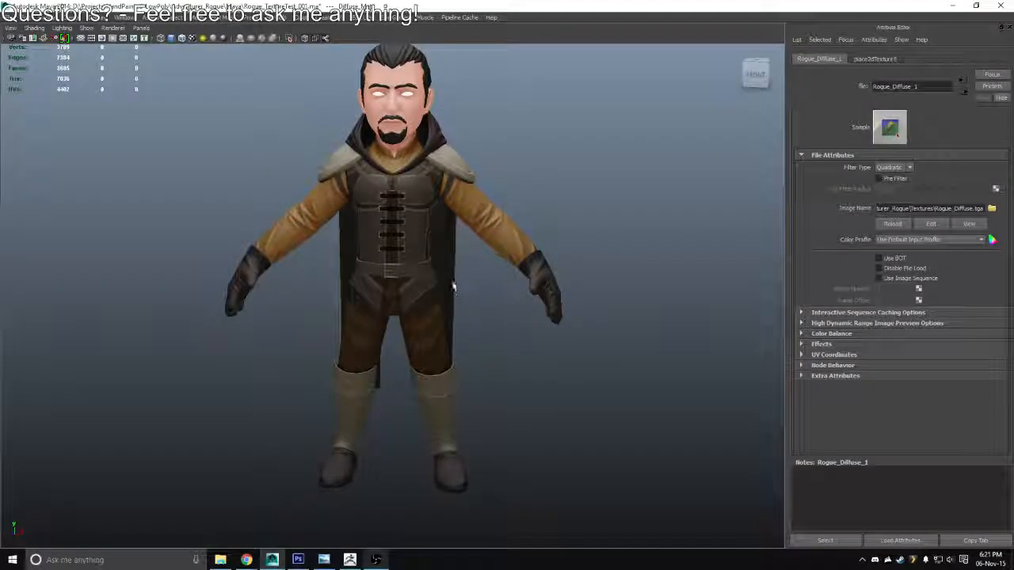
scroll(339, 277, down, 5)
drag(381, 293, 369, 314)
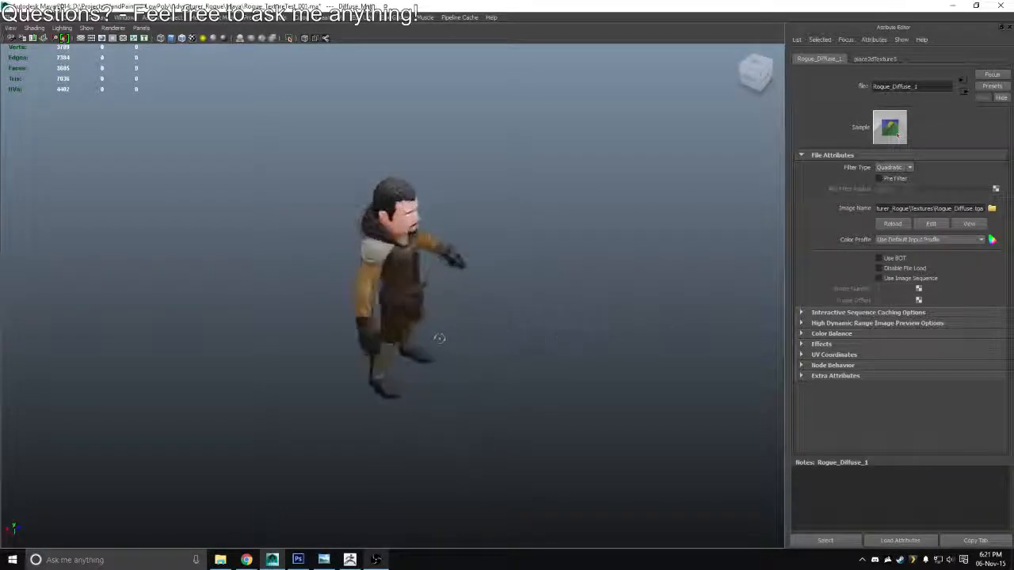
scroll(436, 407, up, 3)
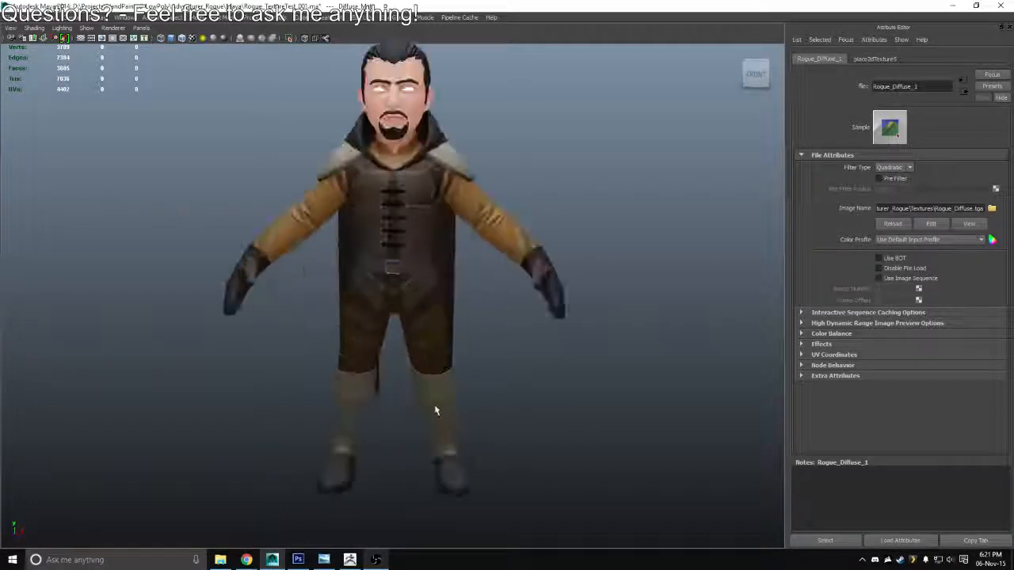
key(alt+Tab)
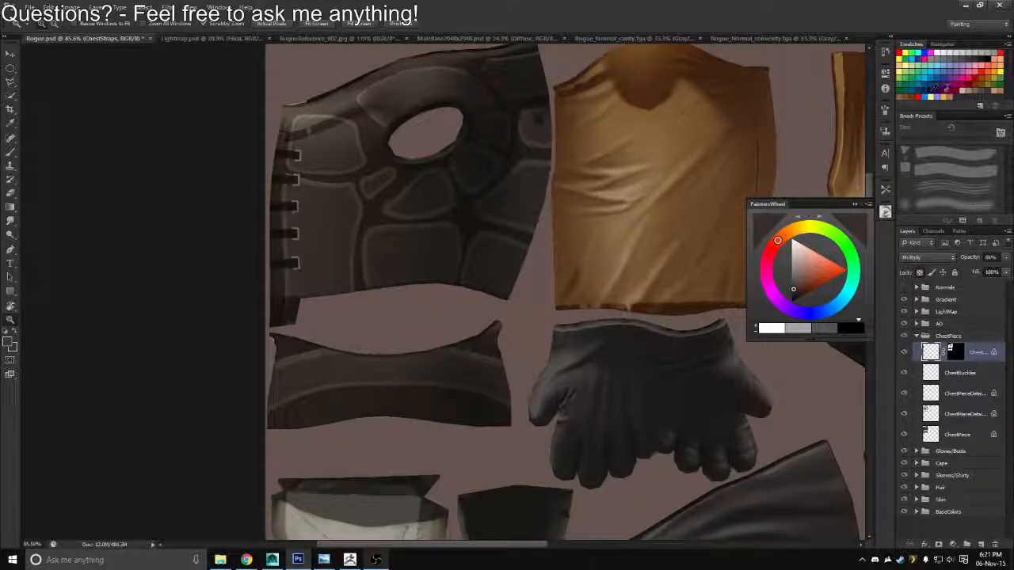
Try the ChestStraps layer in Overlay at 100% opacity and in Screen blending mode
click(974, 89)
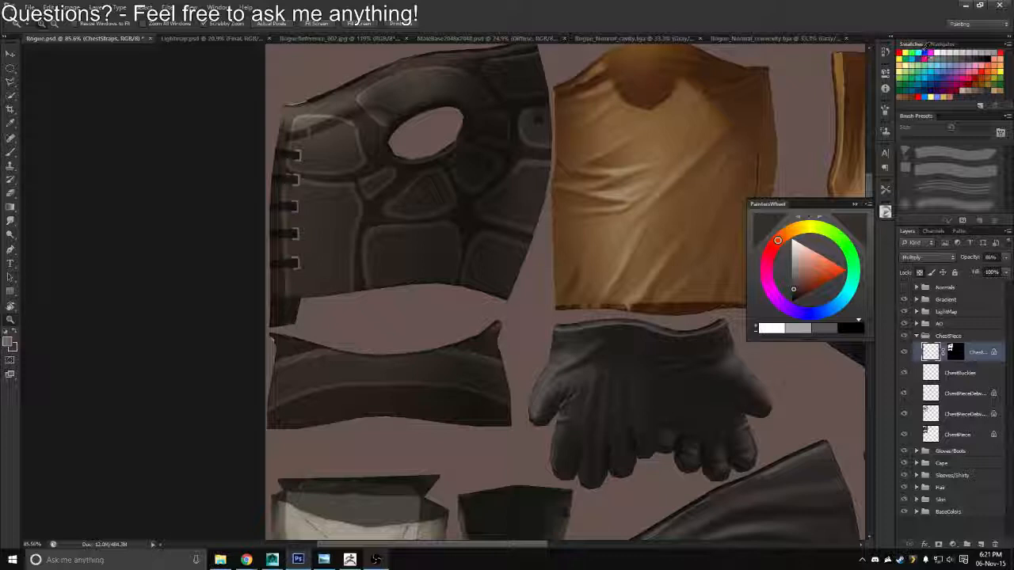
click(926, 258)
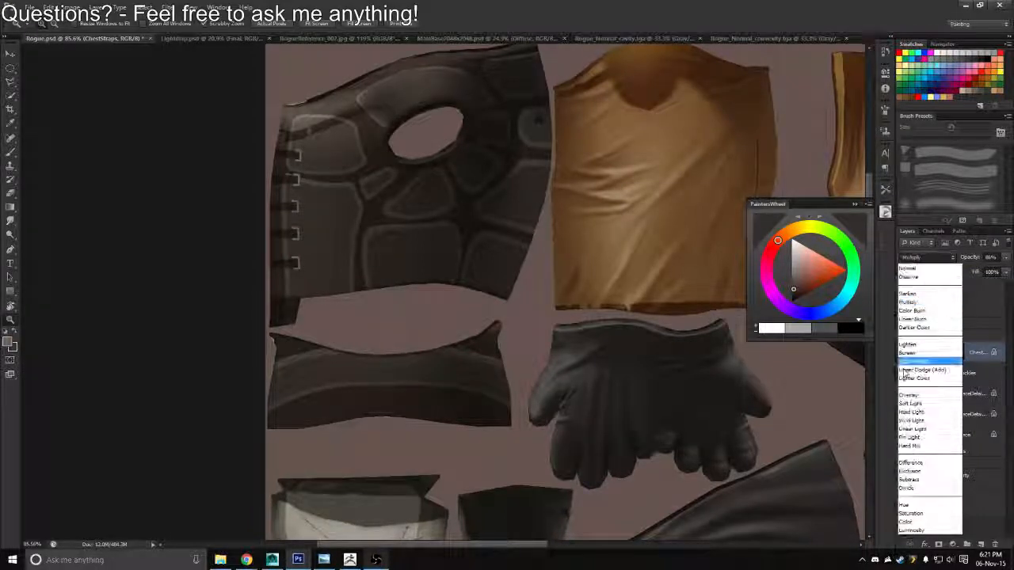
click(903, 395)
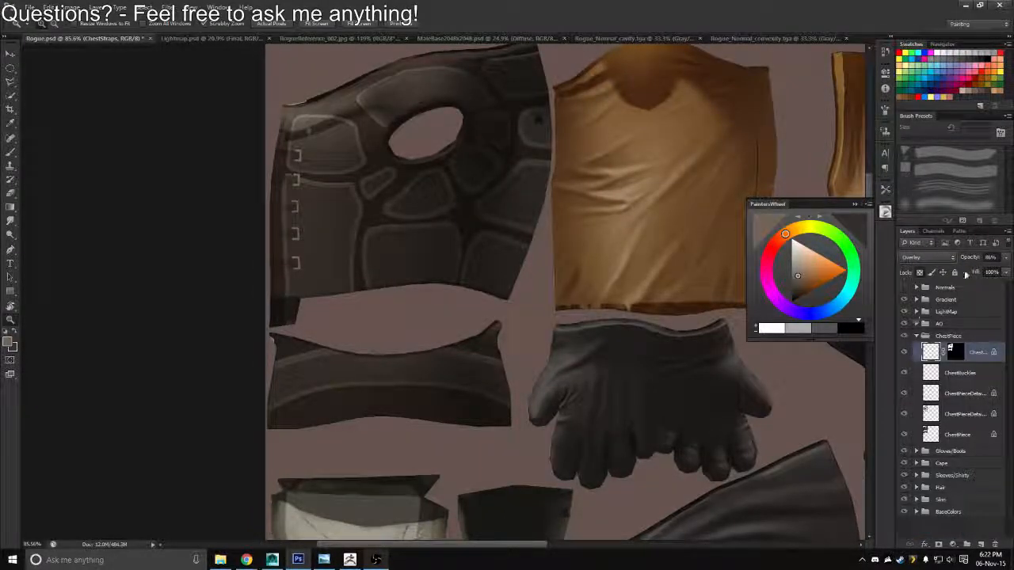
drag(966, 258, 978, 261)
click(935, 258)
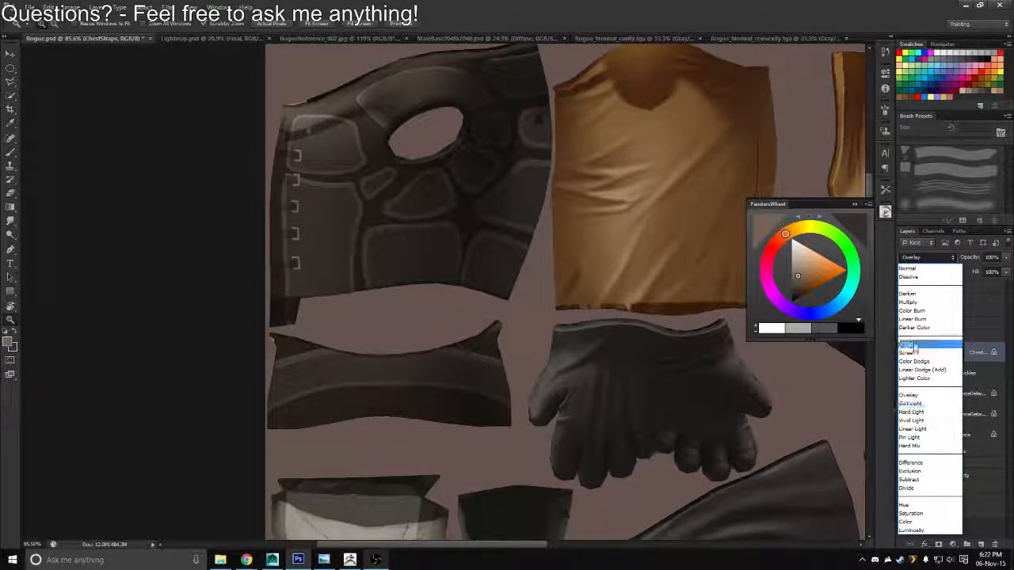
click(909, 354)
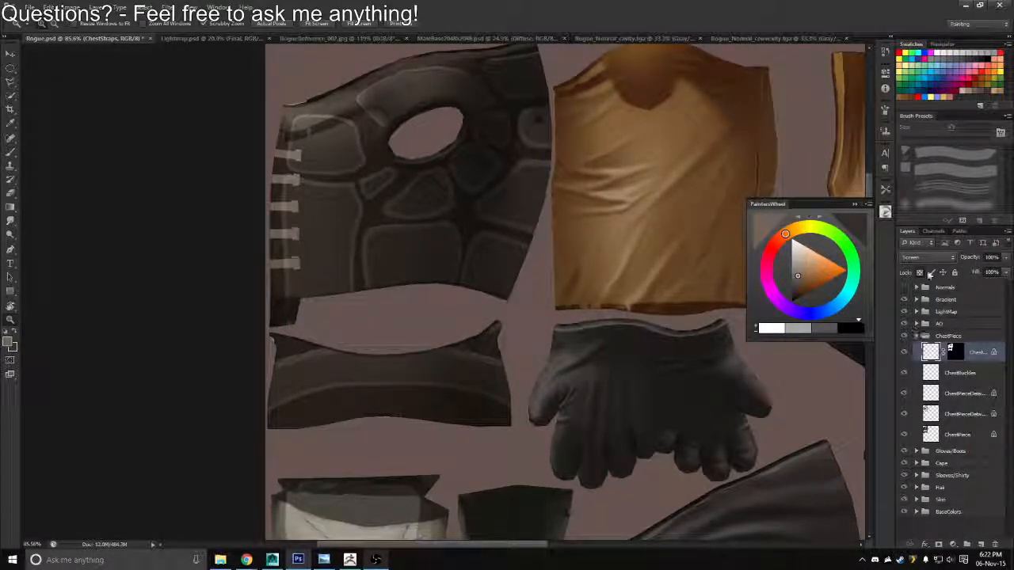
Set the ChestStraps layer to Normal blending at 83% opacity
click(921, 257)
click(916, 264)
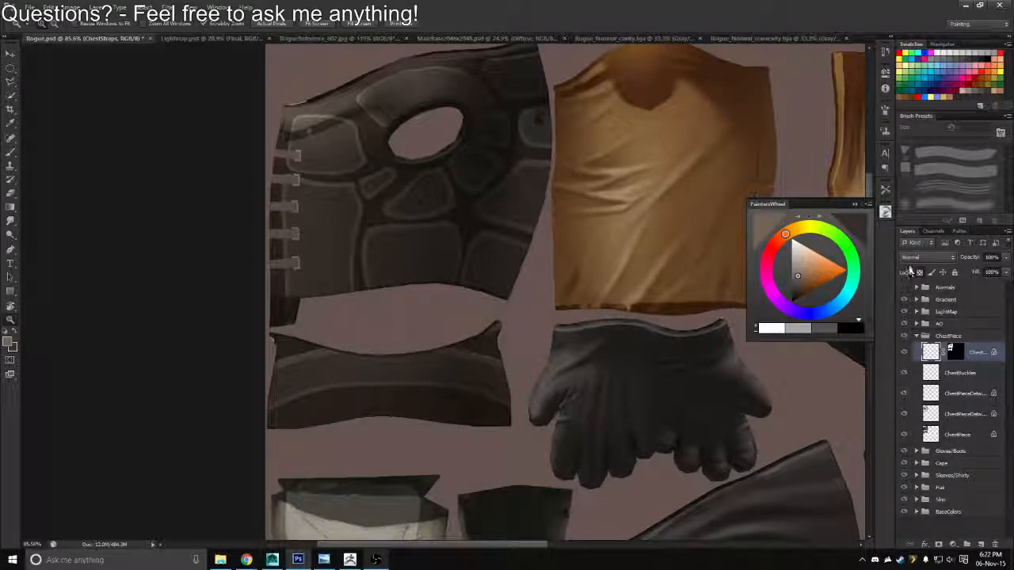
click(972, 260)
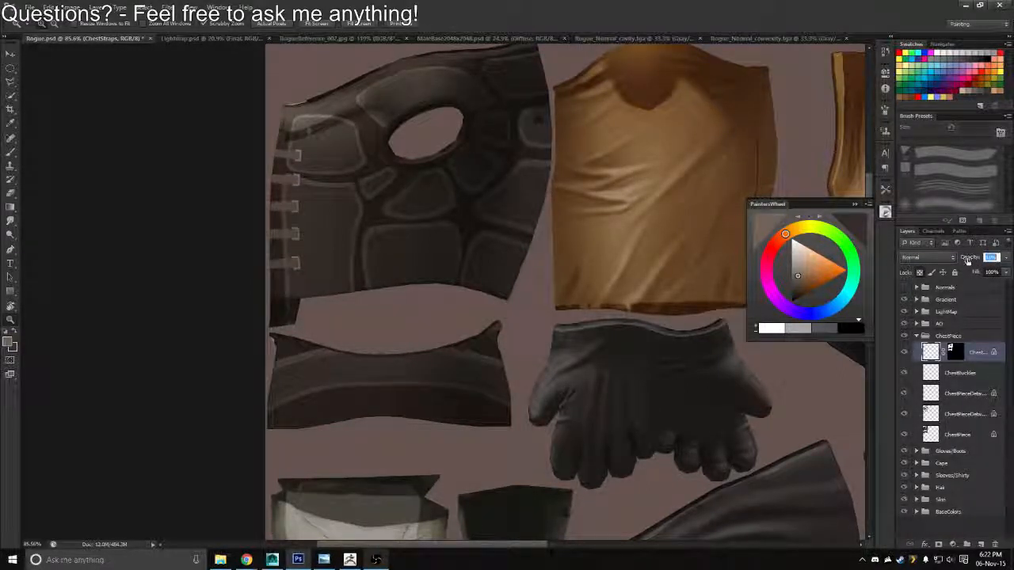
Save the texture with the Normal-mode straps as a Targa copy, overwriting Rogue_Diffuse.tga
key(ctrl+shift+s)
click(532, 277)
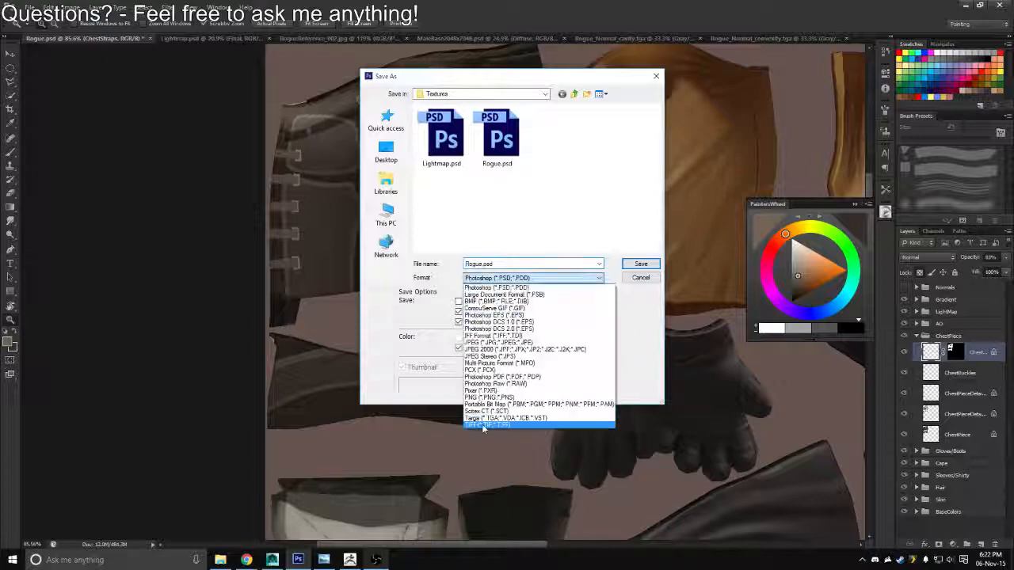
click(481, 418)
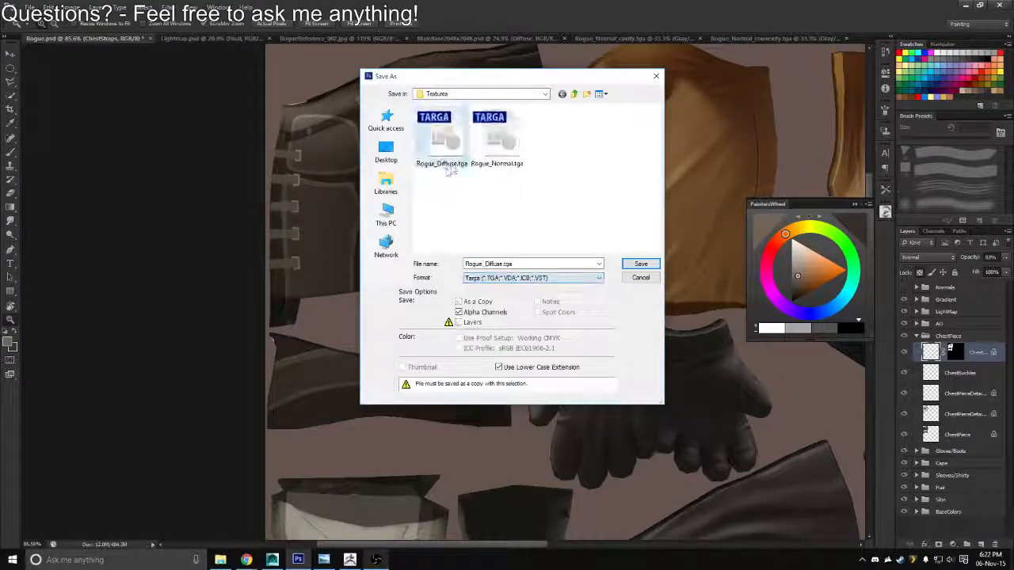
click(641, 263)
key(Return)
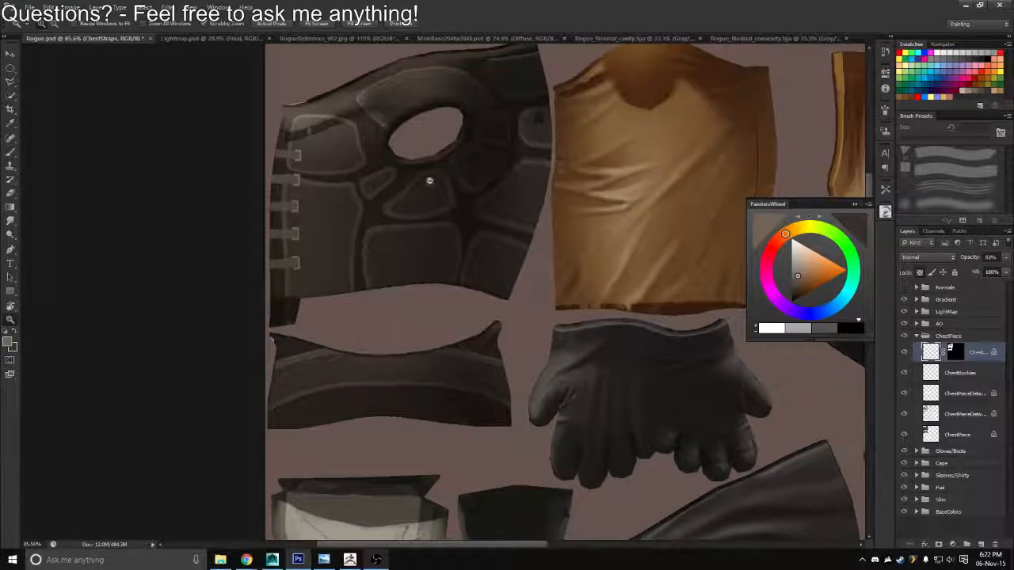
Switch to Maya, check the lighter straps on the model, and return to Photoshop
key(alt+Tab)
drag(523, 293, 501, 364)
key(alt+Tab)
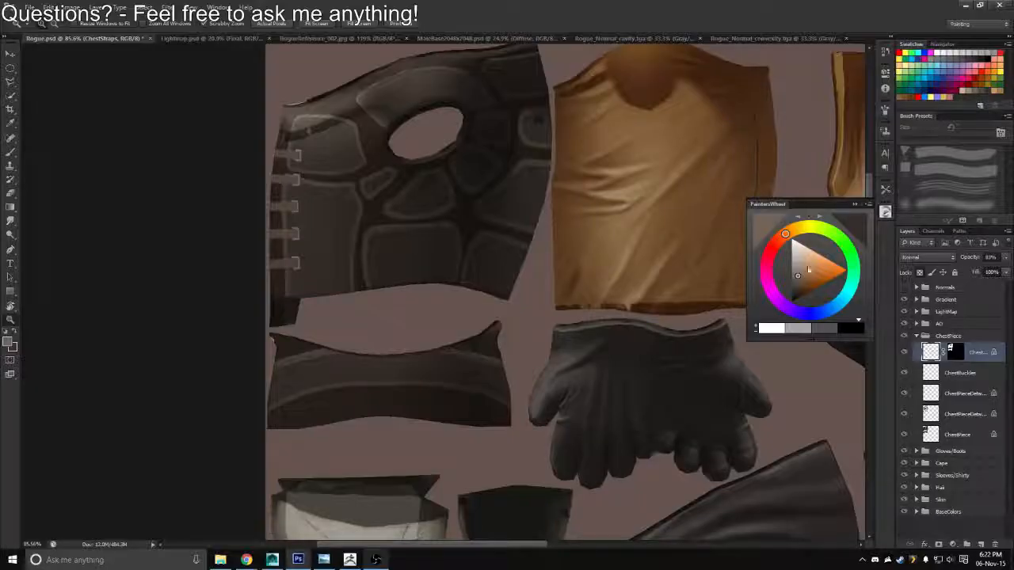
Fill the chest straps with a darker brown and save the texture as a Targa copy over Rogue_Diffuse.tga
click(795, 289)
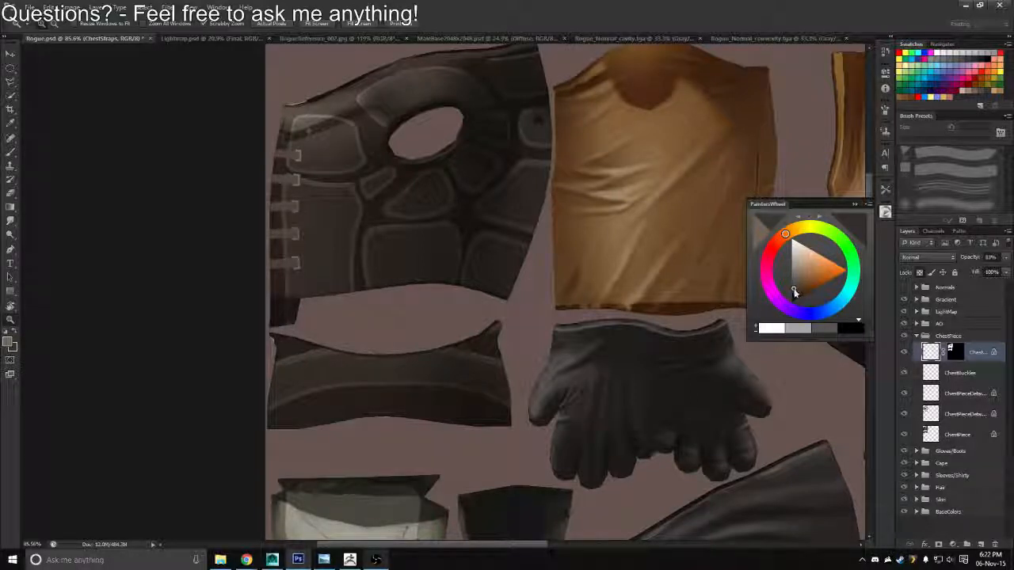
drag(419, 306, 396, 347)
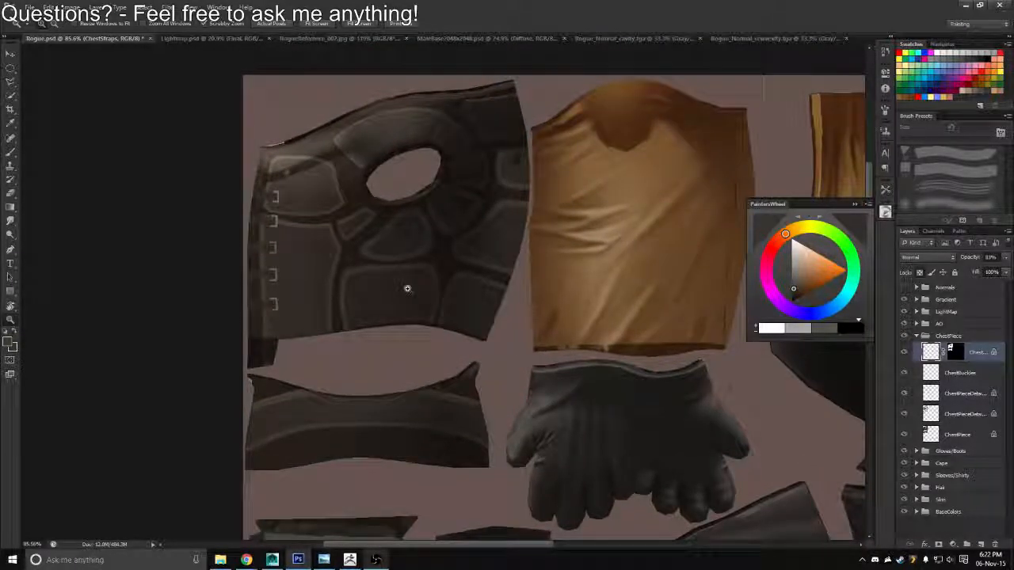
key(ctrl+shift+s)
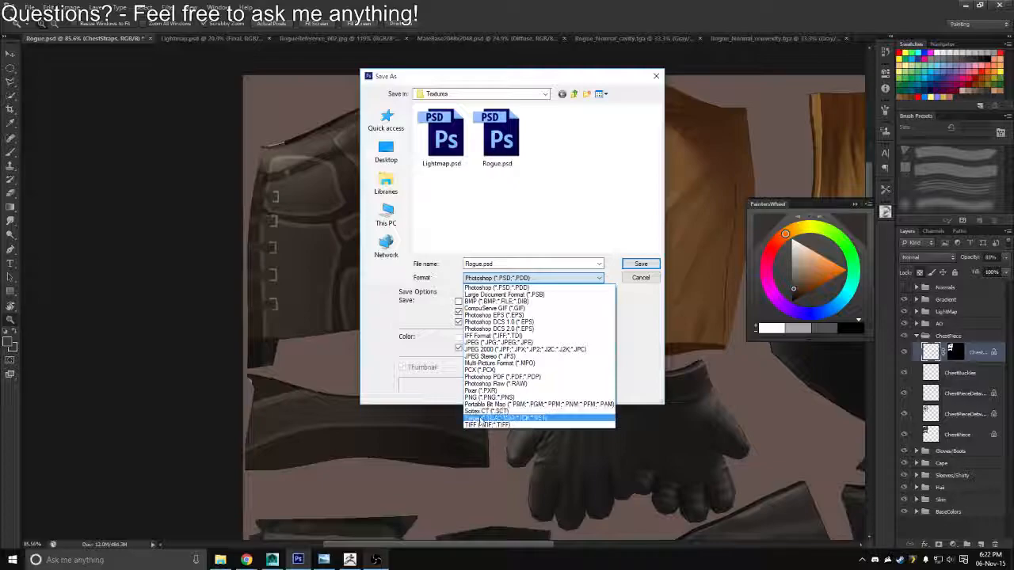
click(483, 417)
key(Return)
key(Return)
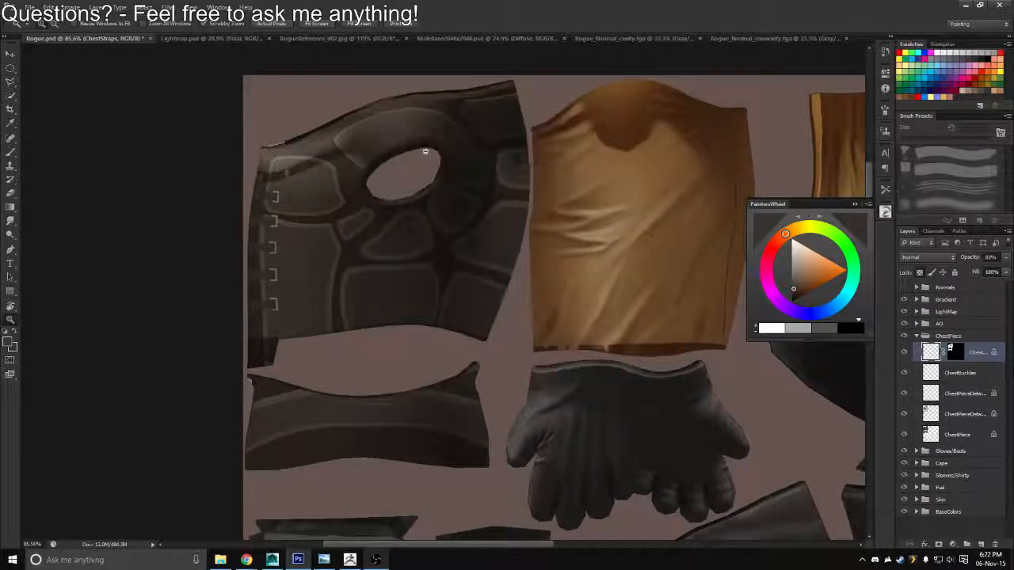
Switch to Maya and check the darkened straps and buckles on the front of the character's vest
key(alt+Tab)
drag(649, 292, 670, 275)
scroll(509, 401, up, 5)
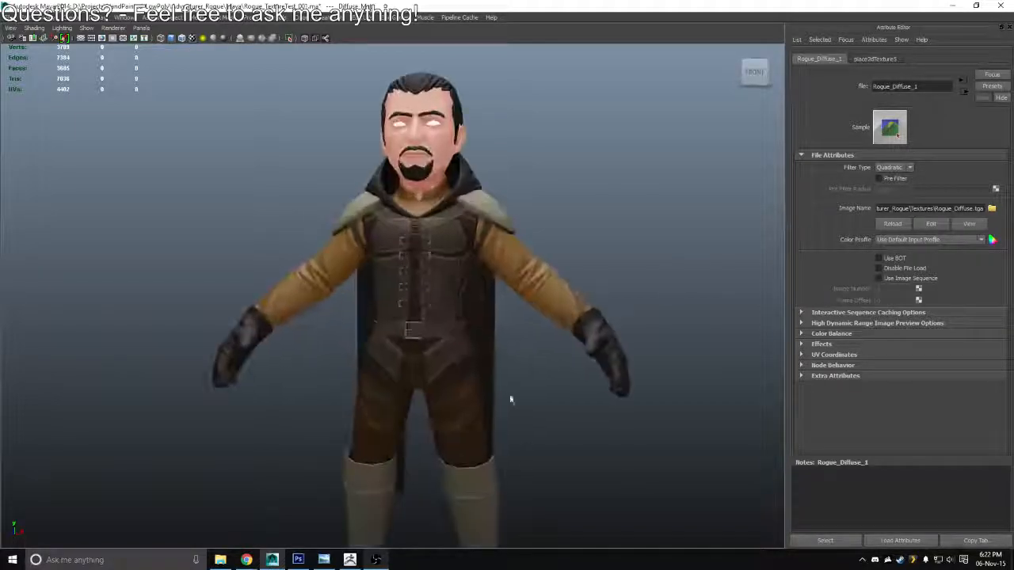
drag(510, 401, 467, 264)
Return to Photoshop and set the ChestStraps layer's opacity to 95%
key(alt+Tab)
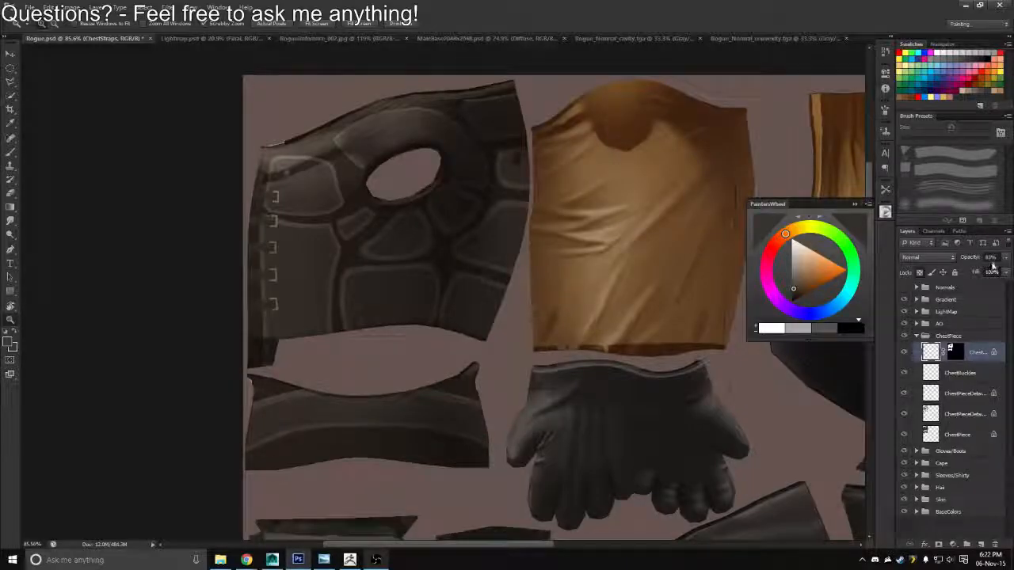
scroll(998, 254, down, 5)
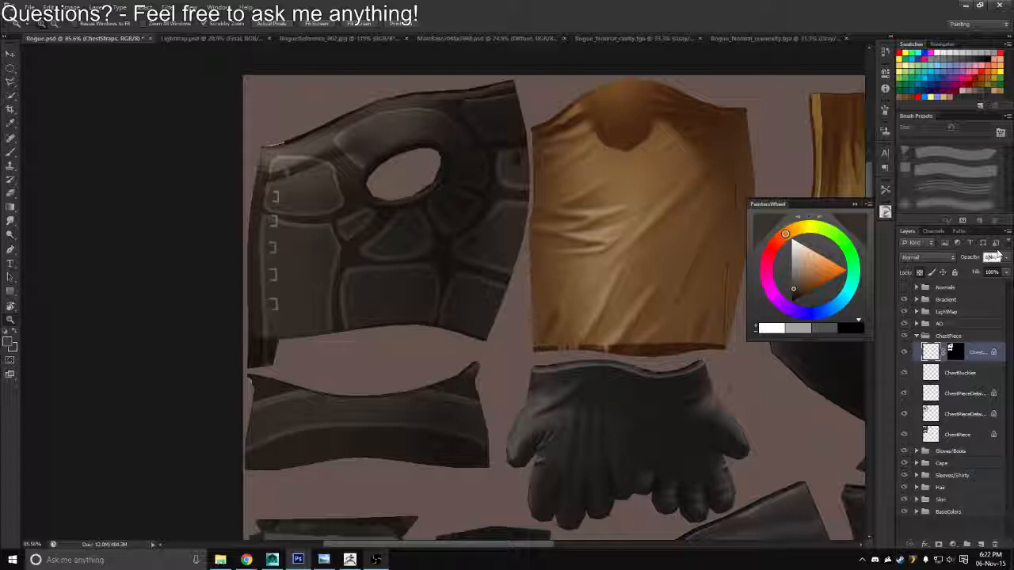
key(Return)
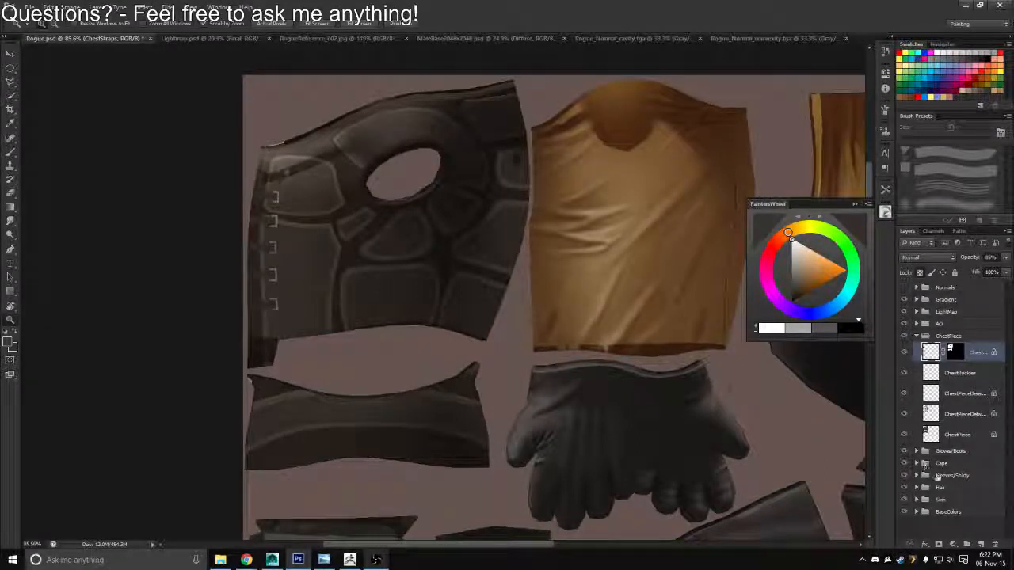
Duplicate the Con/Cav group from the sleeves and shirt group and move the copy to the top of the ChestPiece group
click(925, 475)
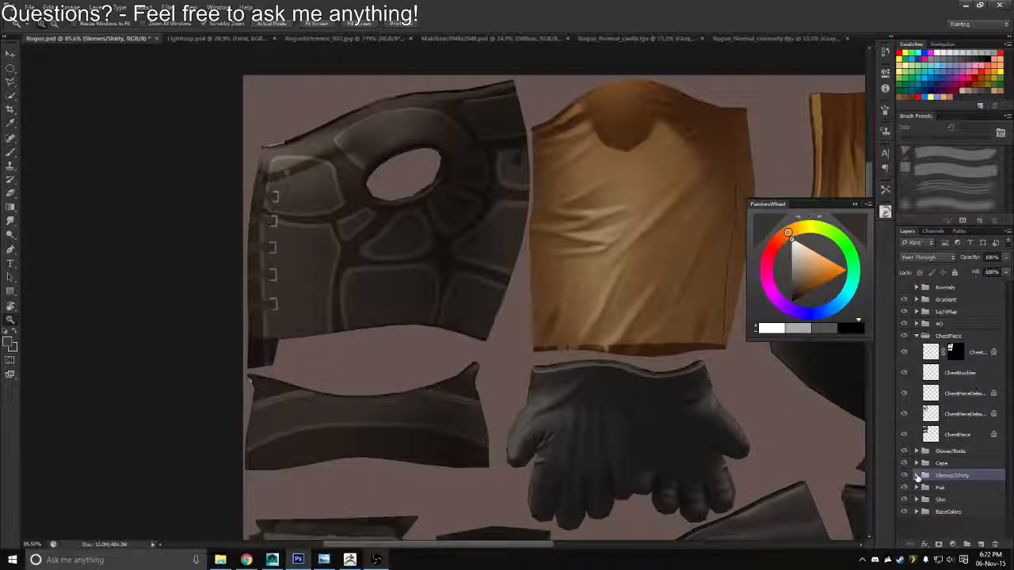
click(916, 476)
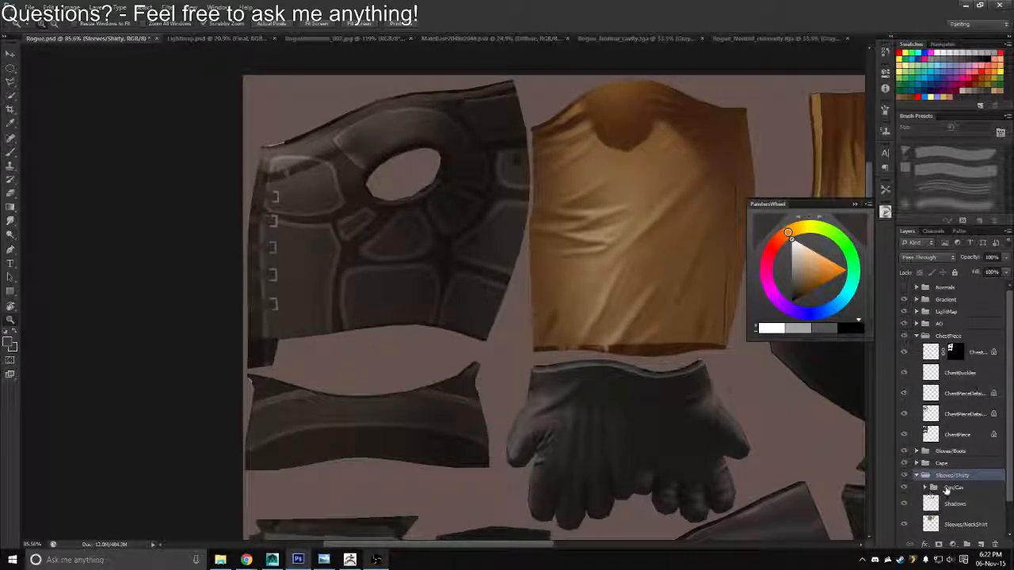
click(945, 489)
key(ctrl+j)
drag(950, 489, 949, 353)
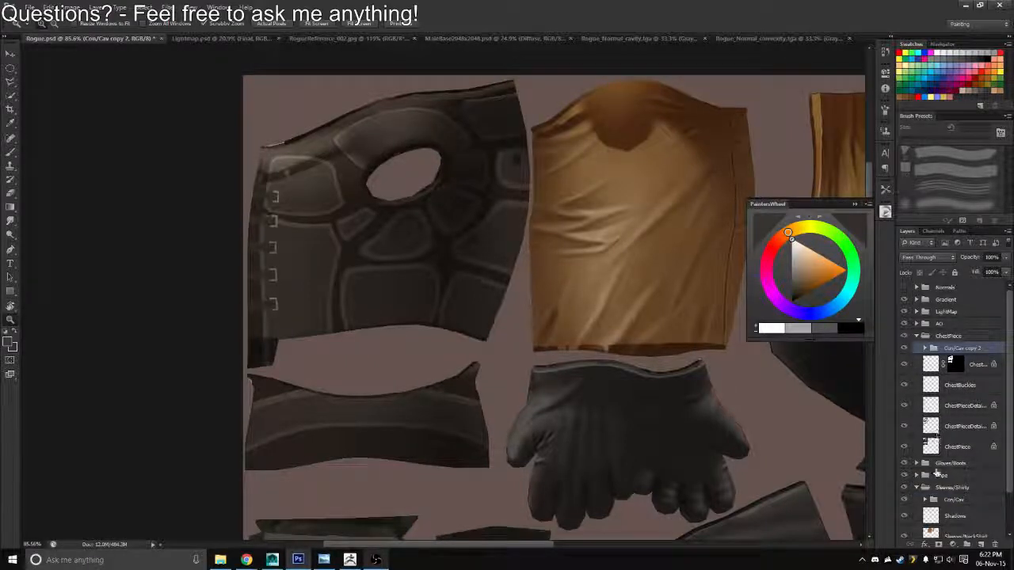
click(916, 487)
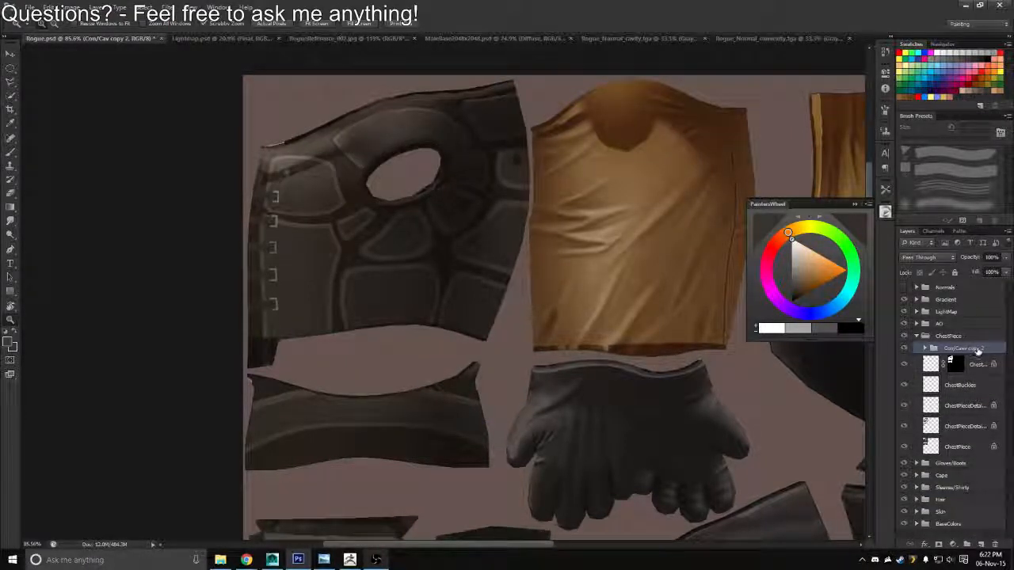
Rename the copied group in ChestPiece to Con/Cav
click(988, 352)
key(BackSpace)
key(BackSpace)
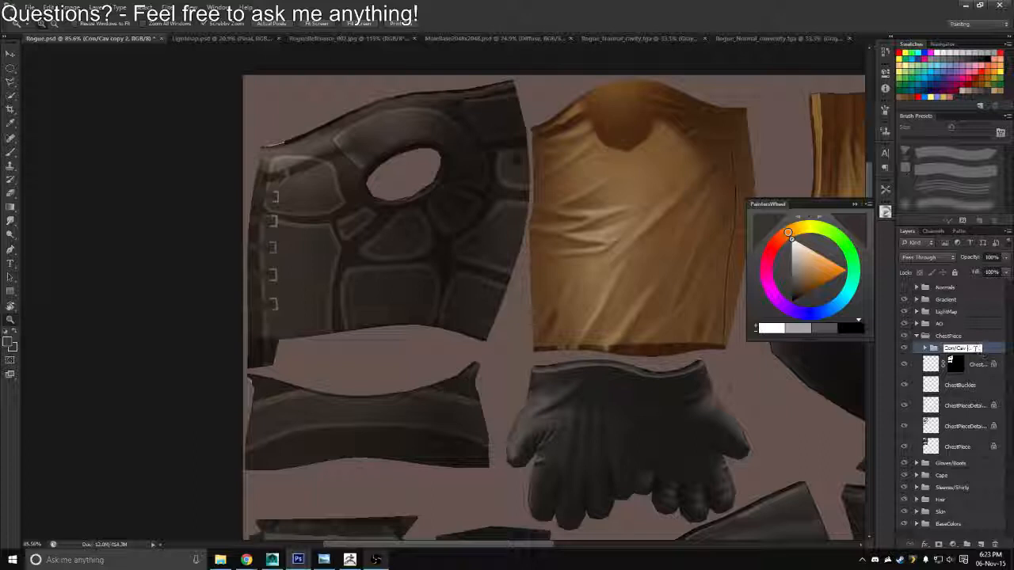
key(Return)
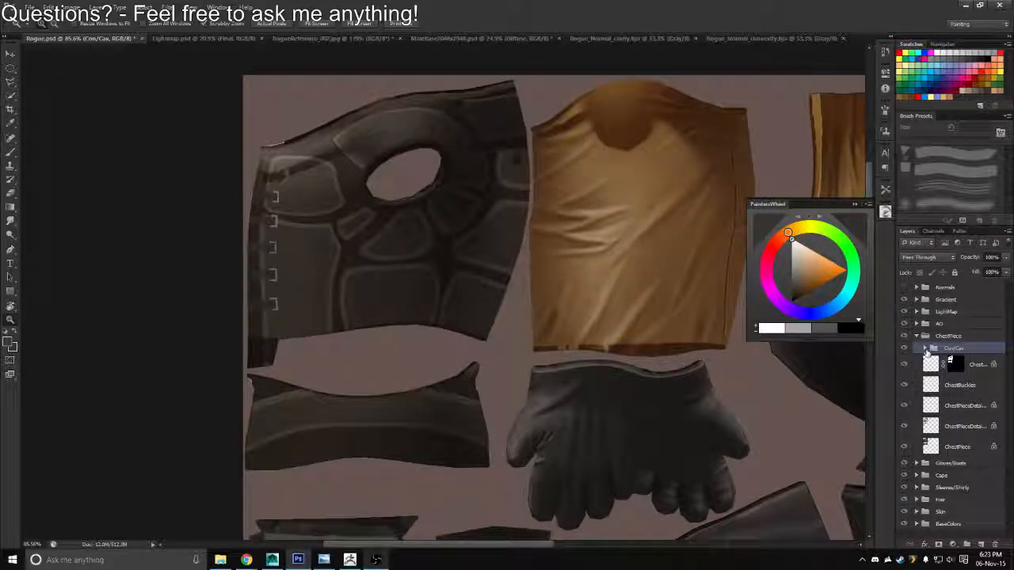
Replace the mask on the ChestPiece group's Cavity layer with one made from the chest piece's outline
click(925, 349)
ctrl+click(964, 384)
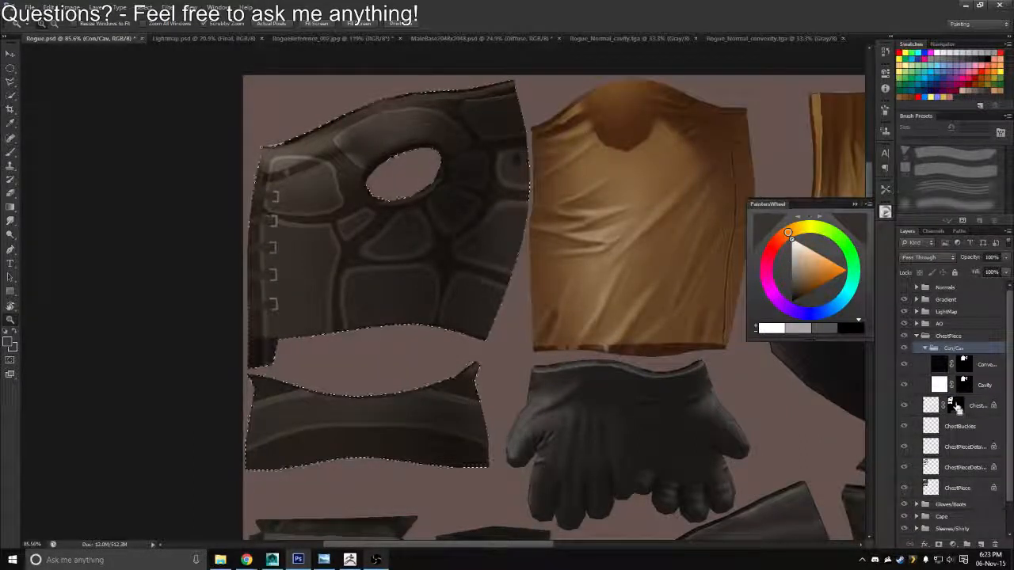
drag(965, 387, 994, 545)
click(592, 240)
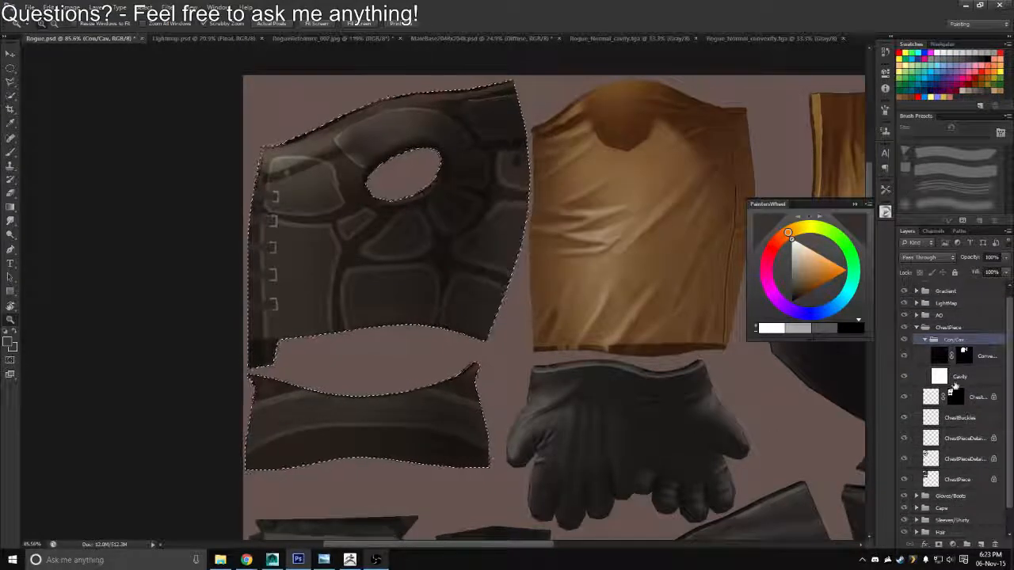
click(938, 545)
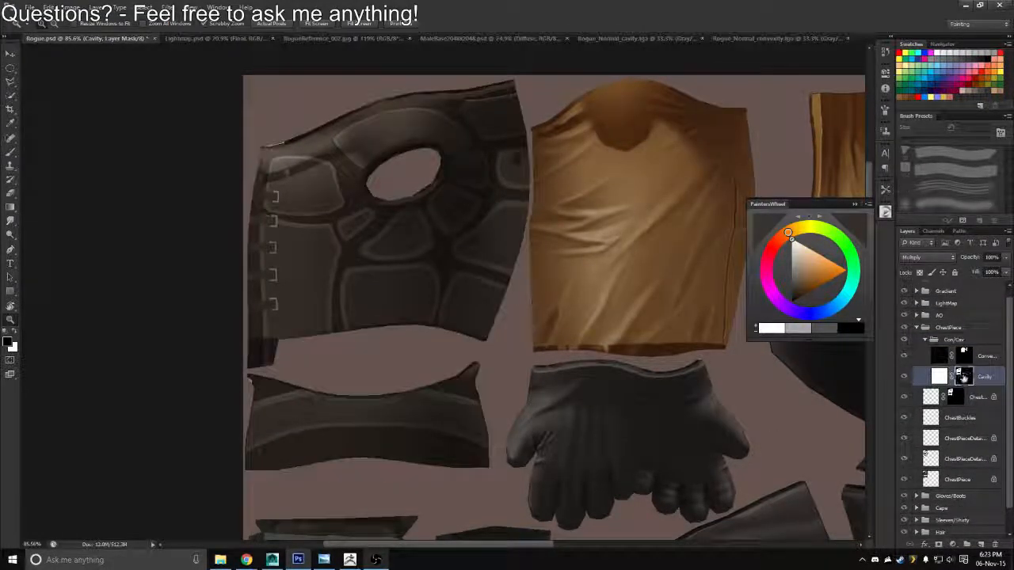
Replace the Convexity layer's mask with the same chest piece outline loaded from the Cavity mask
ctrl+click(965, 379)
drag(966, 359, 991, 545)
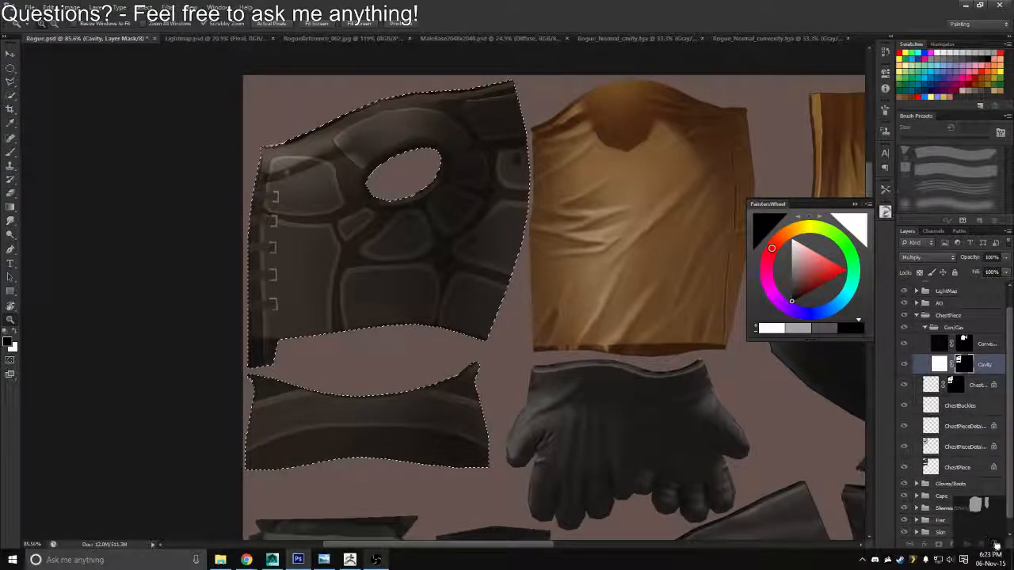
click(594, 241)
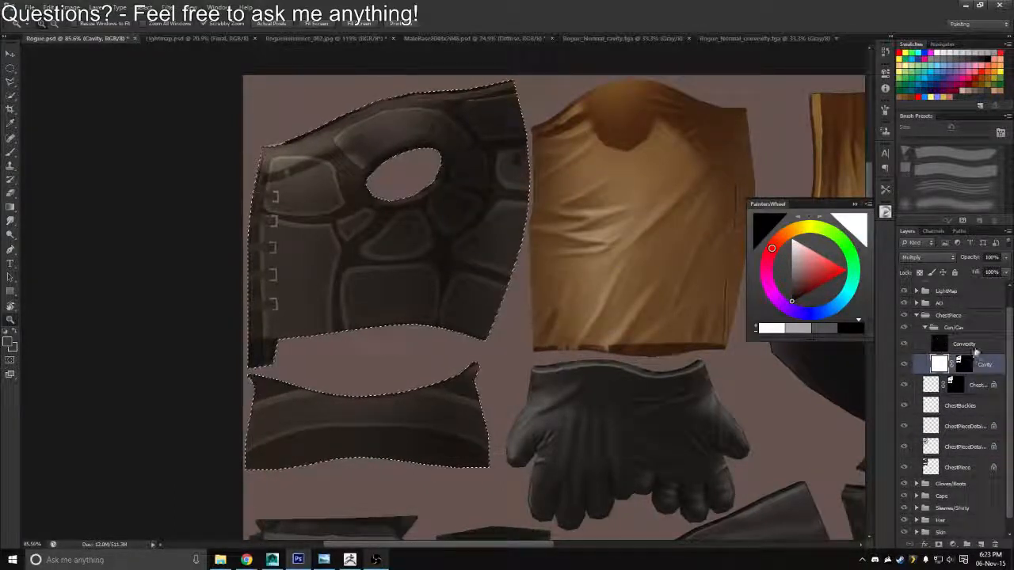
click(964, 344)
click(938, 546)
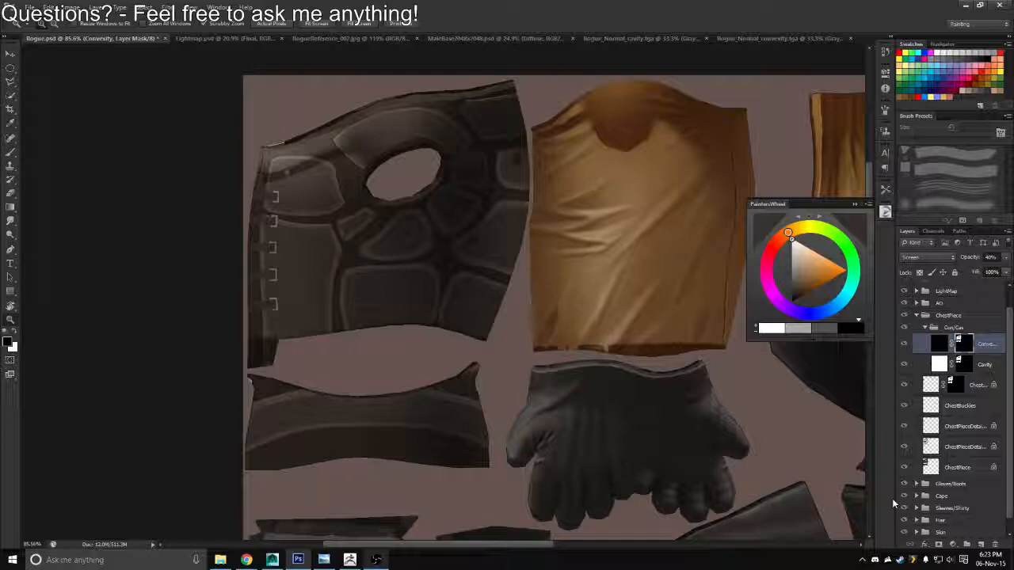
Compare the chest piece with the Convexity layer hidden and shown, and set that layer's opacity to 54%
click(904, 346)
click(938, 365)
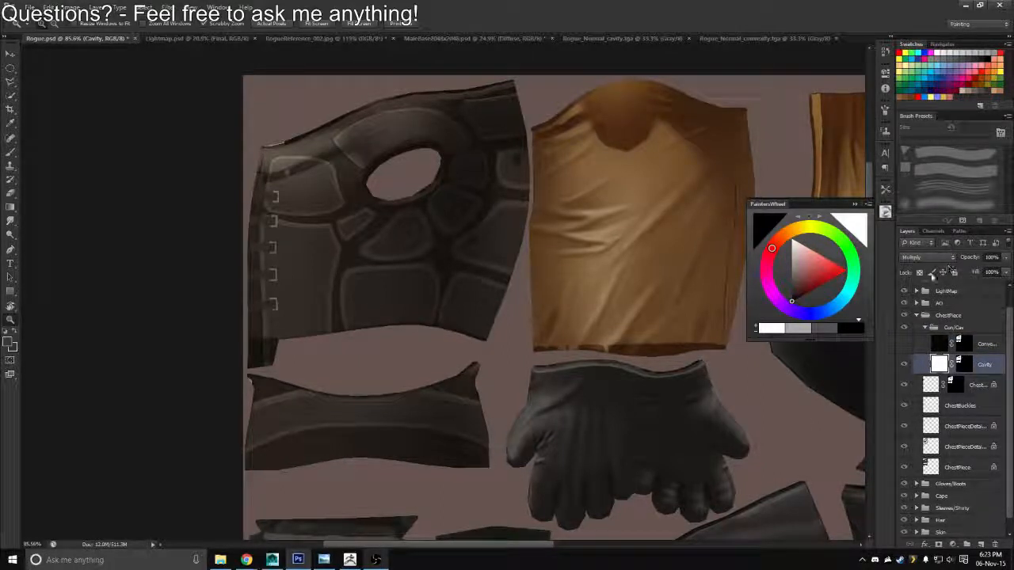
click(905, 346)
scroll(376, 270, up, 3)
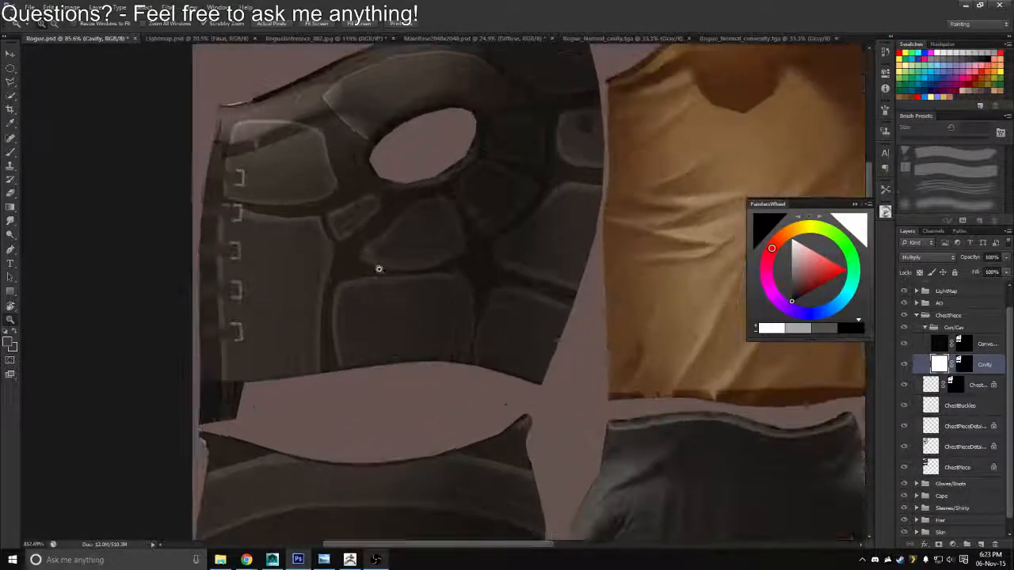
click(938, 343)
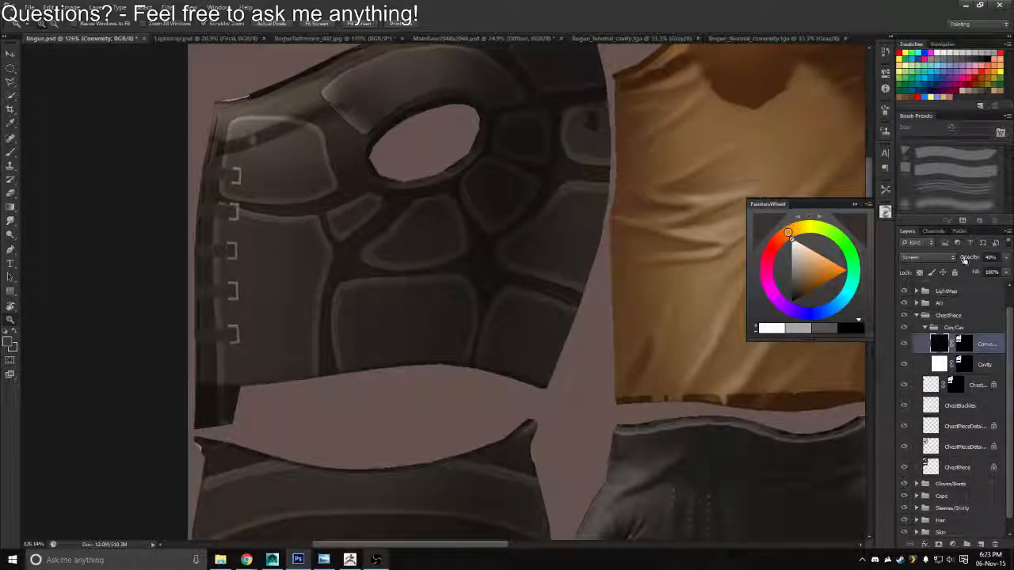
mouse_move(964, 260)
mouse_down()
mouse_move(1001, 261)
mouse_move(927, 262)
mouse_move(948, 261)
mouse_up()
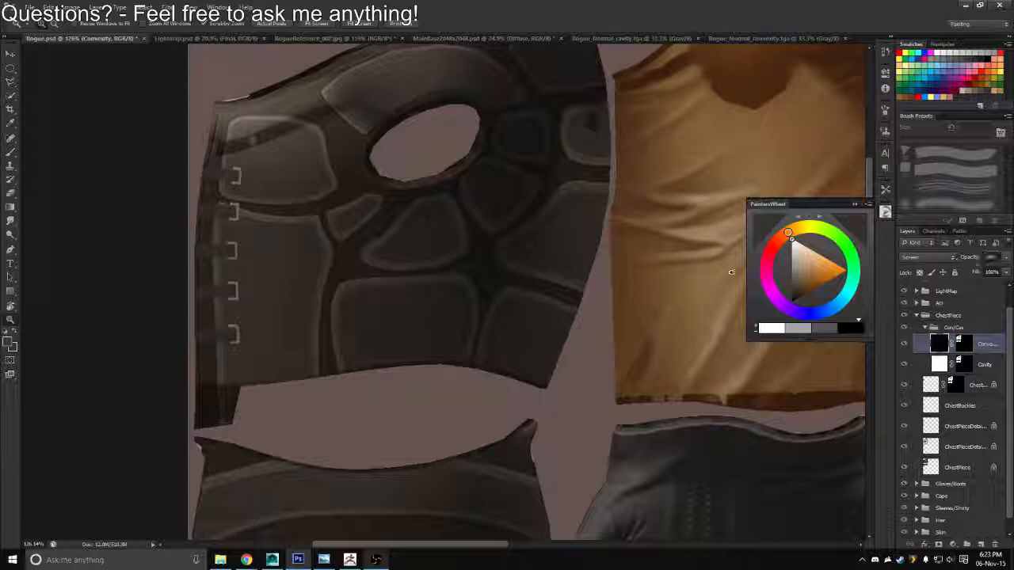
Paint black on the Convexity layer's mask along the chest piece's upper edge with a 25 px brush
drag(458, 184, 543, 348)
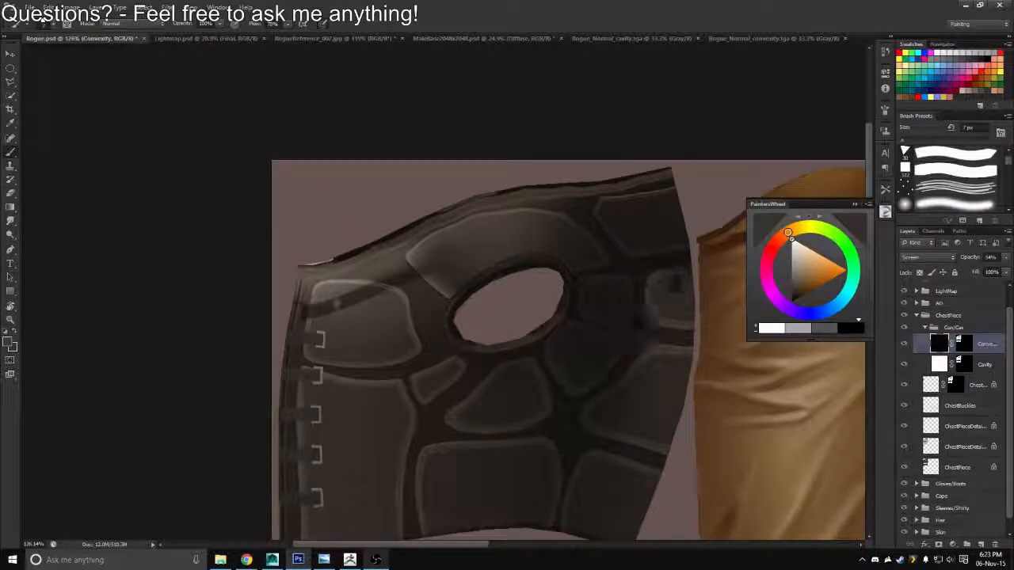
click(962, 343)
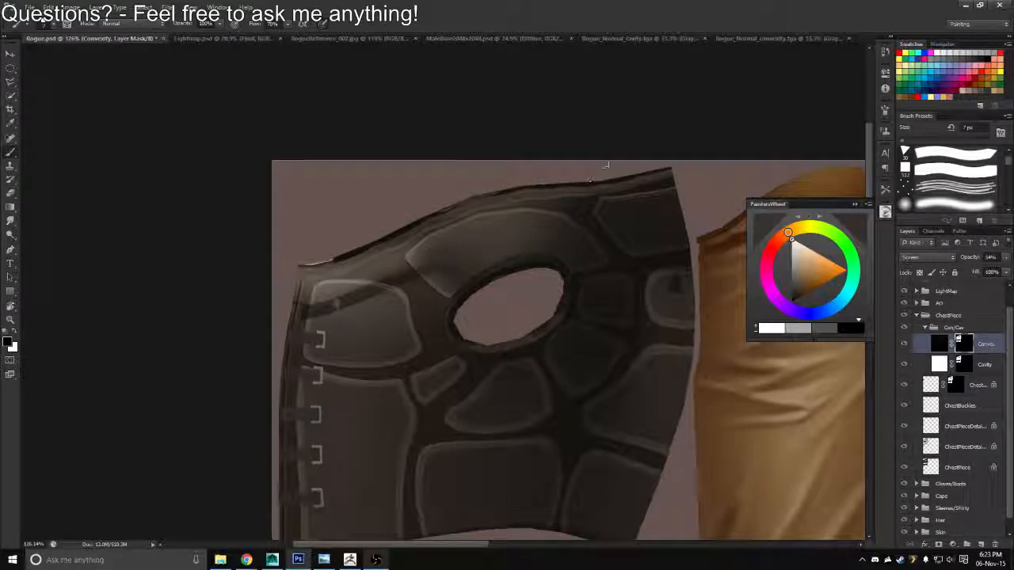
key(bracketright)
key(bracketright)
key(bracketright)
key(bracketright)
key(bracketright)
key(bracketright)
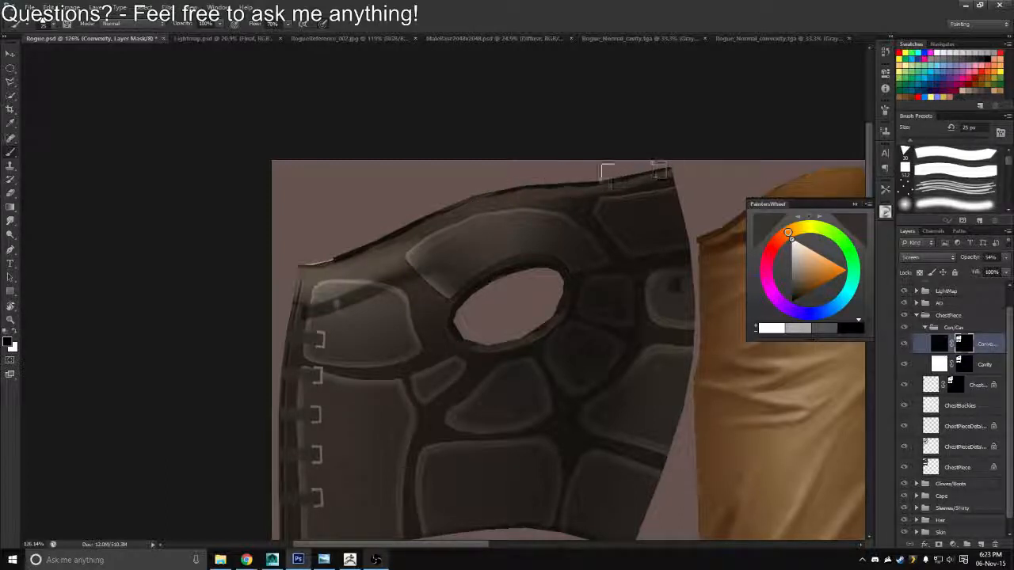
alt+click(606, 173)
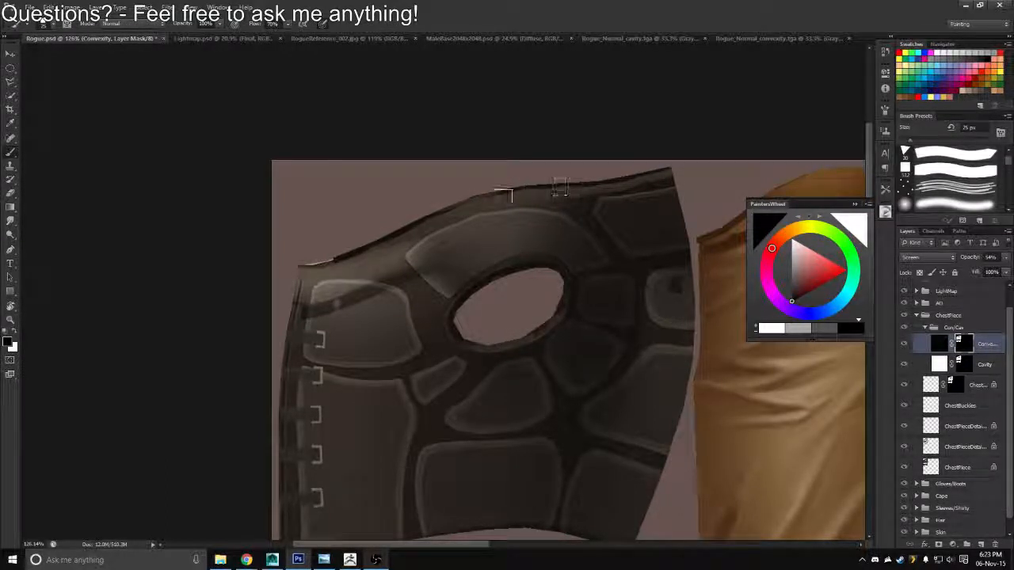
drag(503, 196, 458, 204)
mouse_move(383, 238)
mouse_down()
mouse_move(345, 232)
mouse_move(325, 141)
mouse_up()
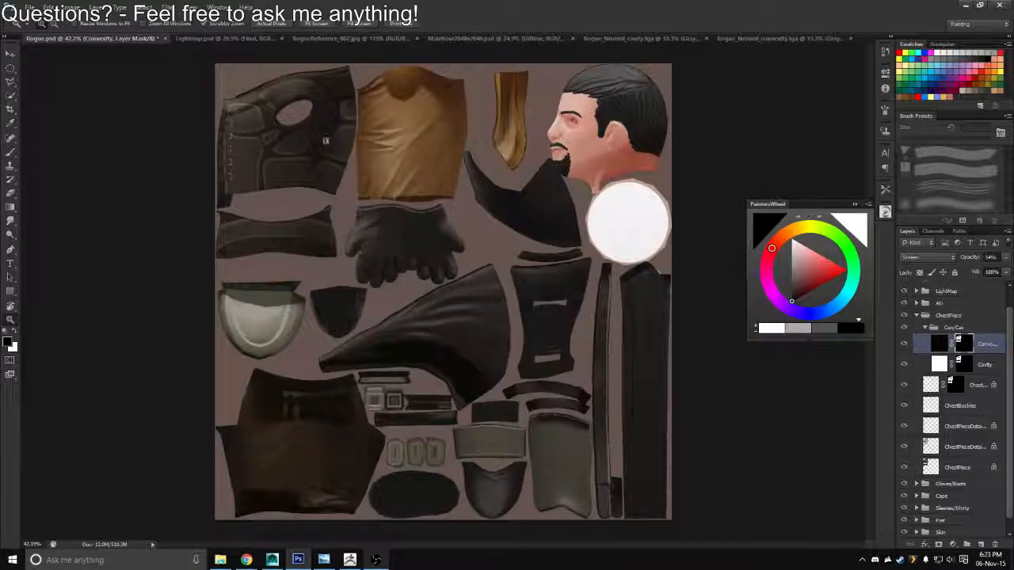
Save the texture in Targa format, switch to Maya to reload Rogue_Diffuse.tga, and check the vest on the model
key(ctrl+shift+s)
click(532, 278)
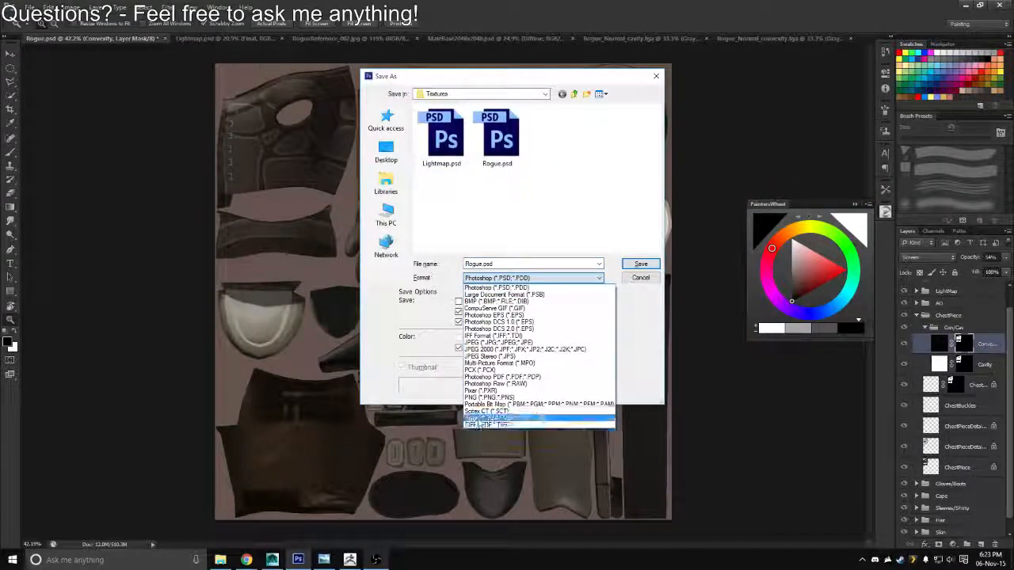
click(478, 418)
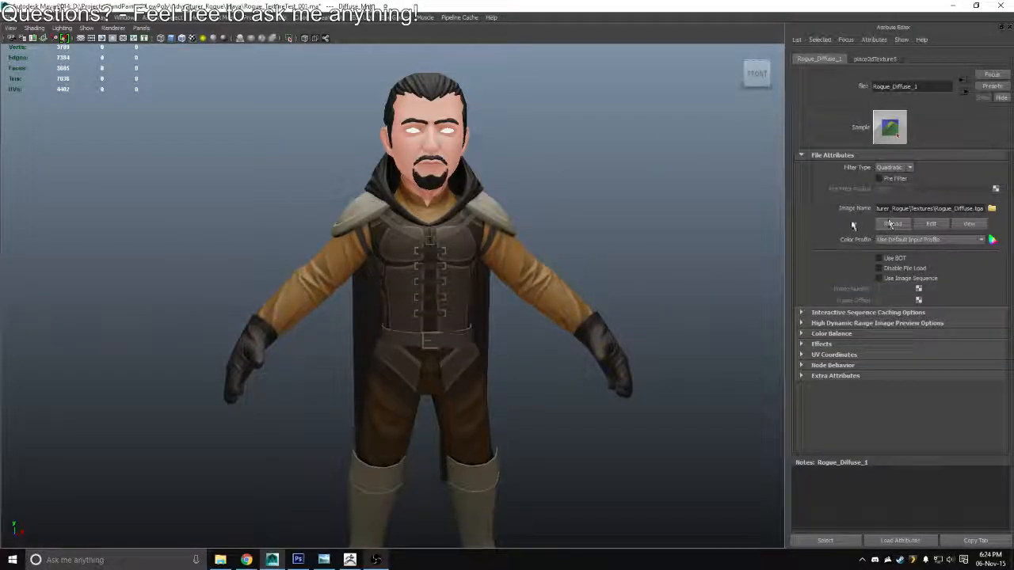
drag(477, 305, 362, 228)
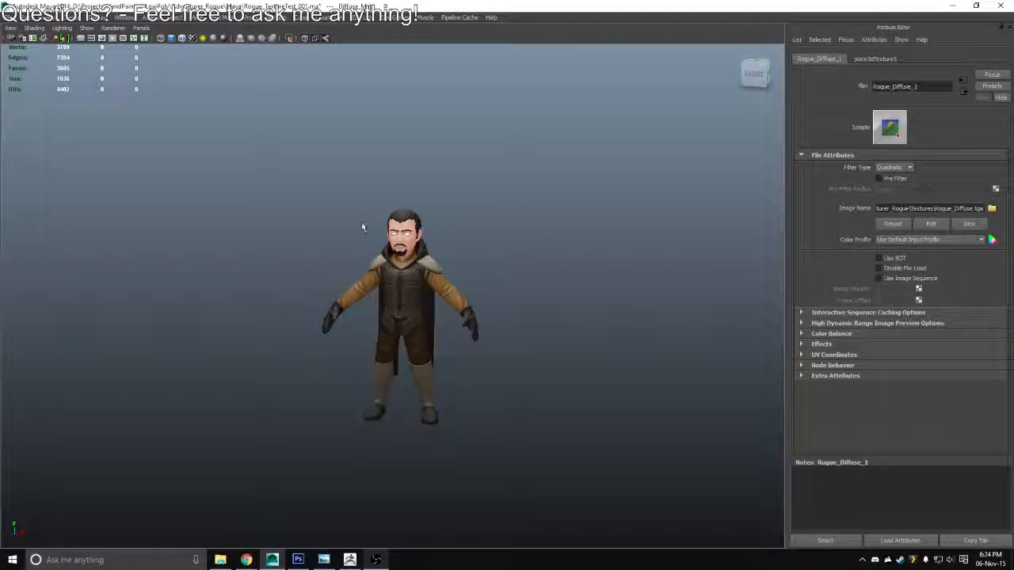
drag(442, 295, 445, 265)
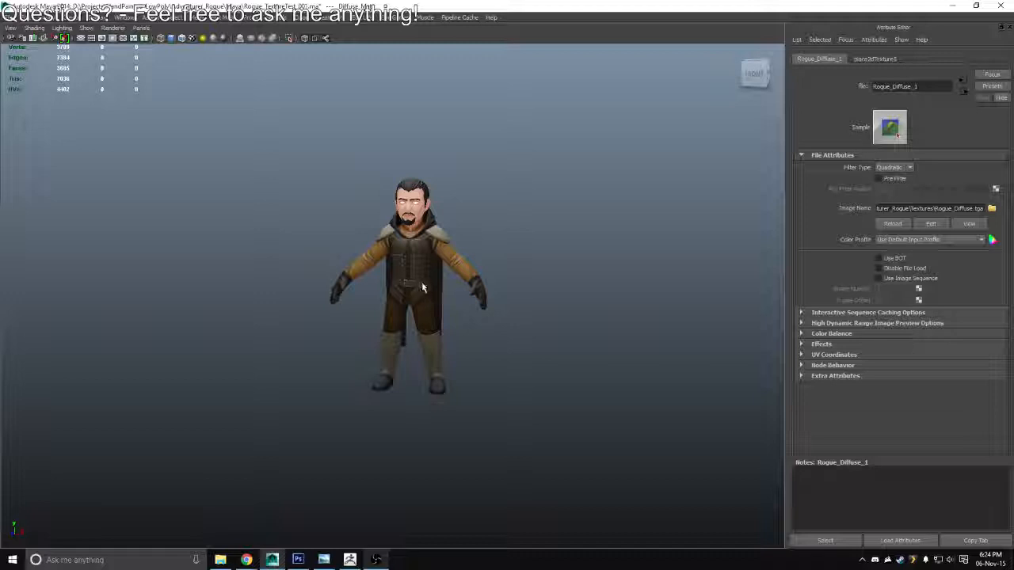
drag(433, 275, 476, 319)
key(f)
Switch to Photoshop, collapse the Con/Cav and ChestPiece groups, and save Rogue.psd
key(alt+Tab)
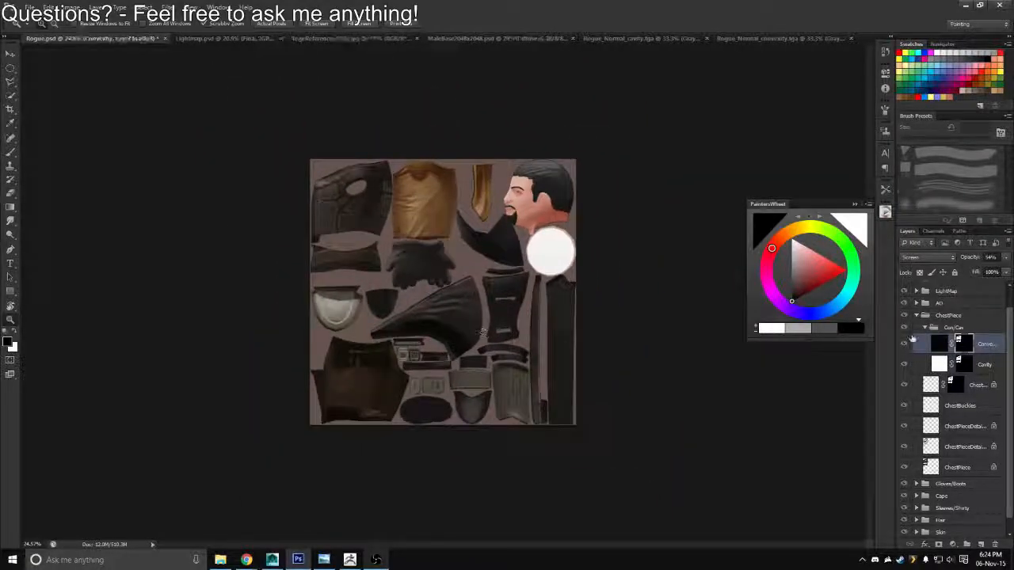
click(926, 327)
key(ctrl+s)
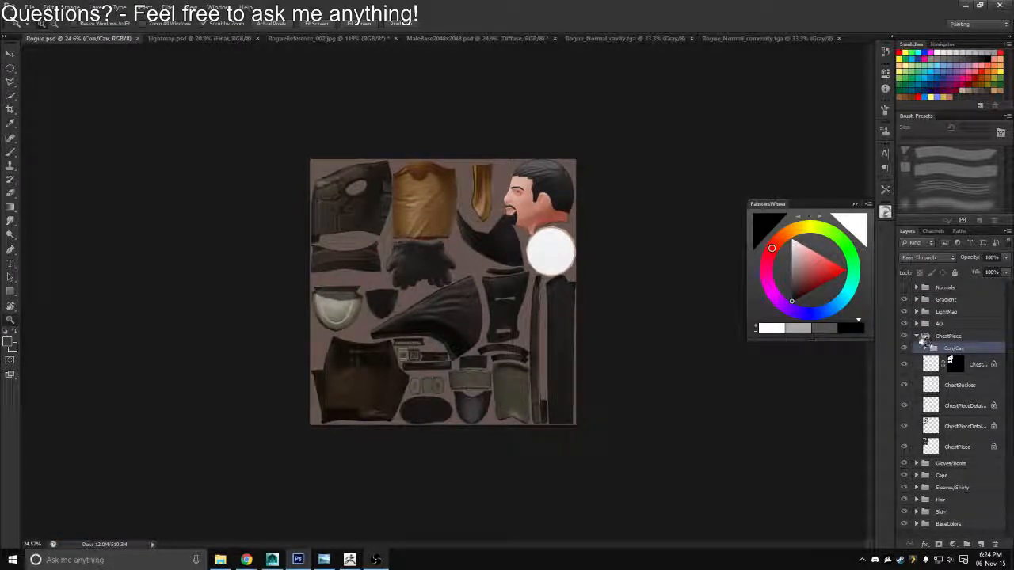
click(916, 335)
drag(399, 279, 418, 302)
Switch to Maya and examine the textured Rogue model from near and far, comparing it with the Photoshop texture
key(alt+Tab)
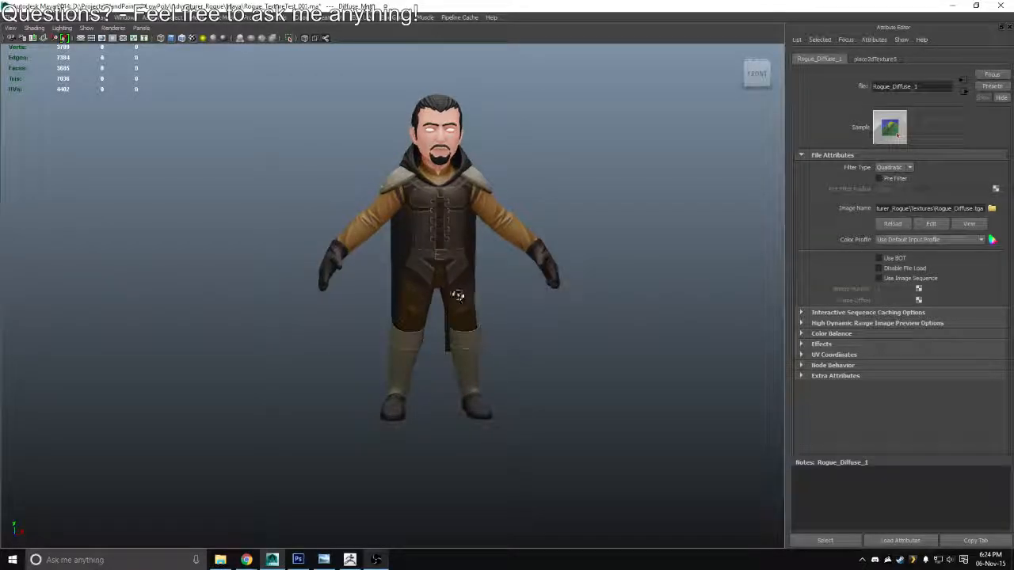
key(alt+Tab)
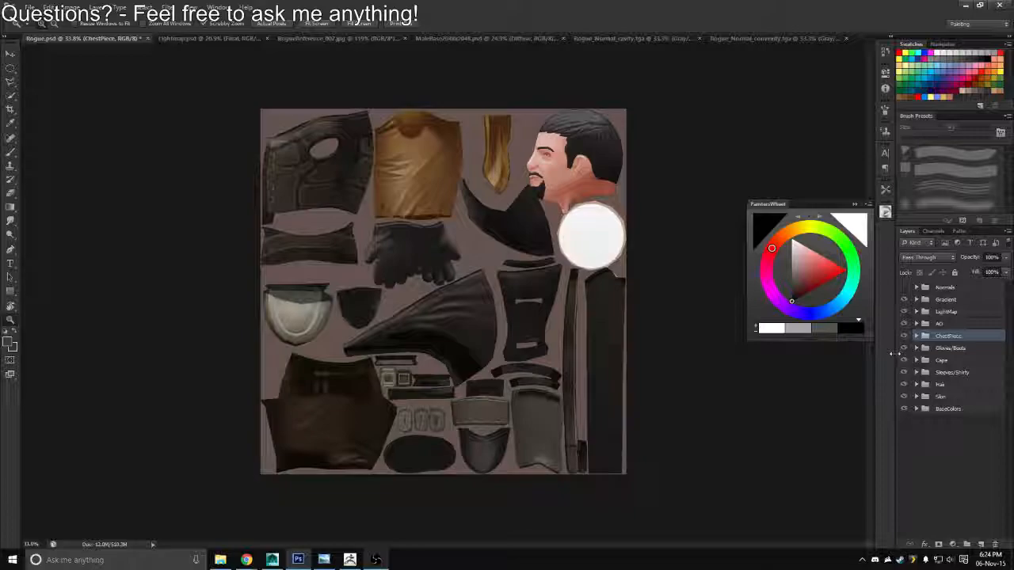
key(alt+Tab)
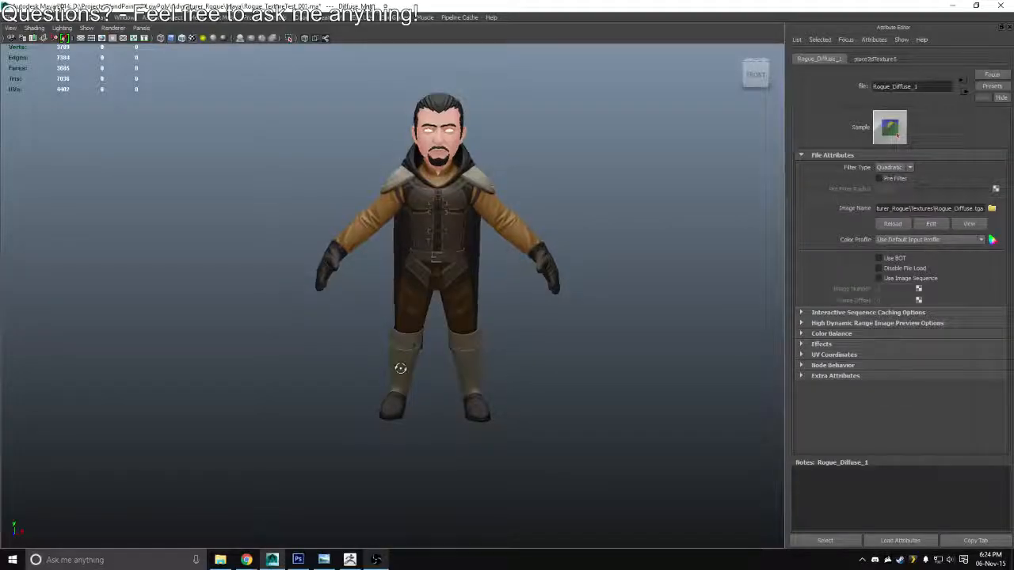
drag(400, 367, 405, 313)
scroll(408, 335, down, 3)
scroll(388, 315, up, 5)
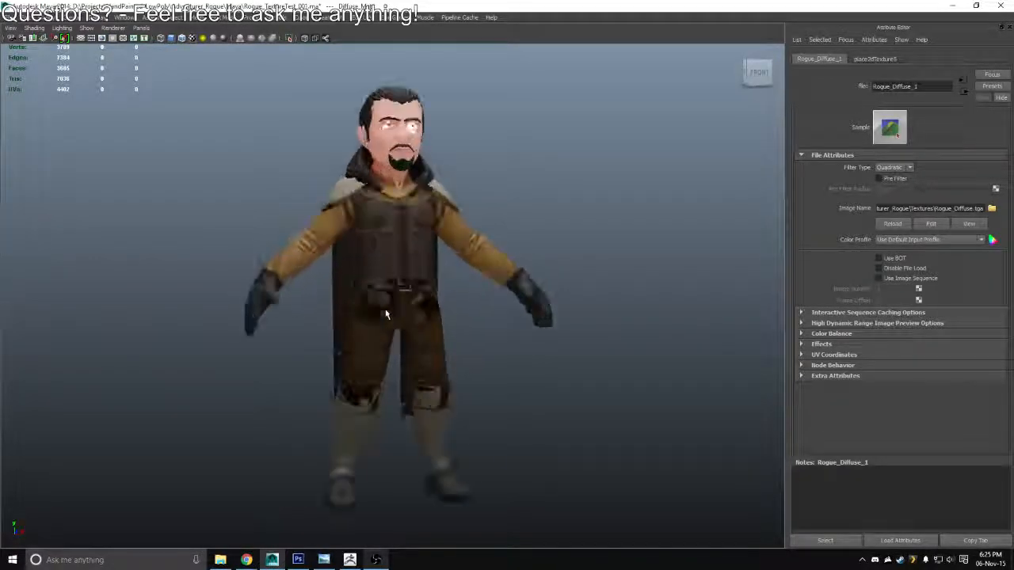
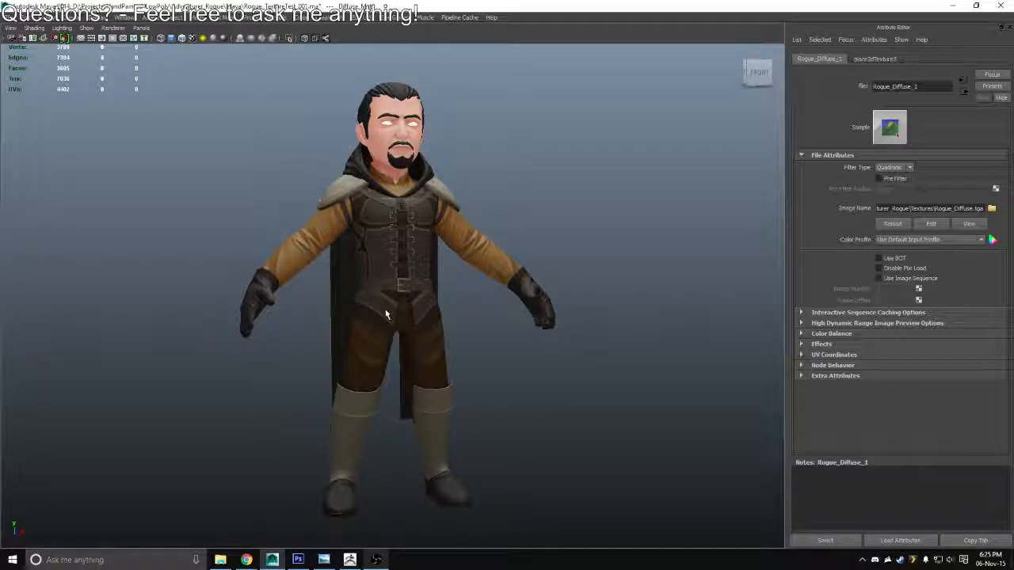
Switch to Photoshop, load the outline of the Pants layer in the BaseColors group as a selection and show only that layer
key(alt+Tab)
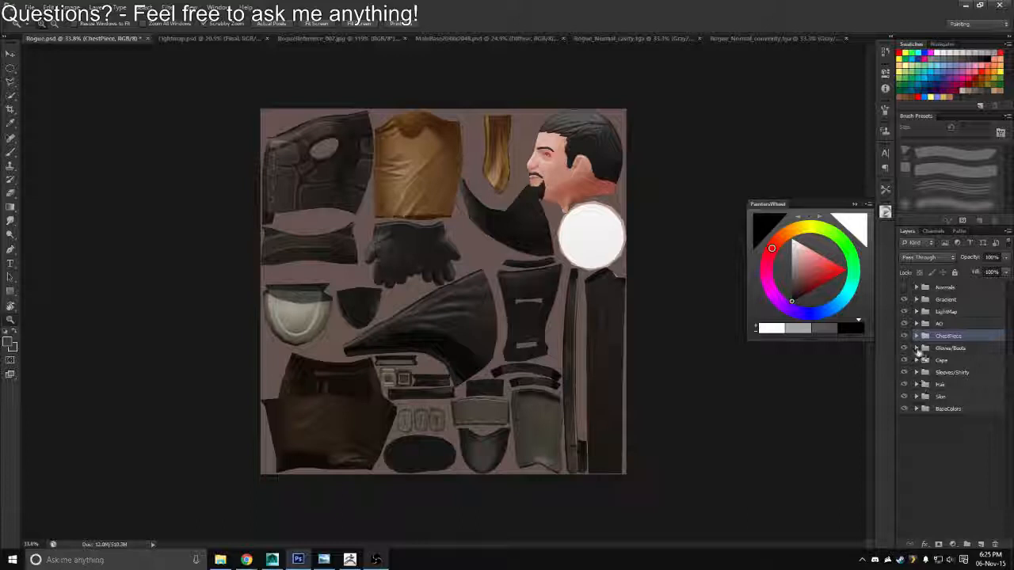
click(916, 408)
scroll(1003, 480, down, 5)
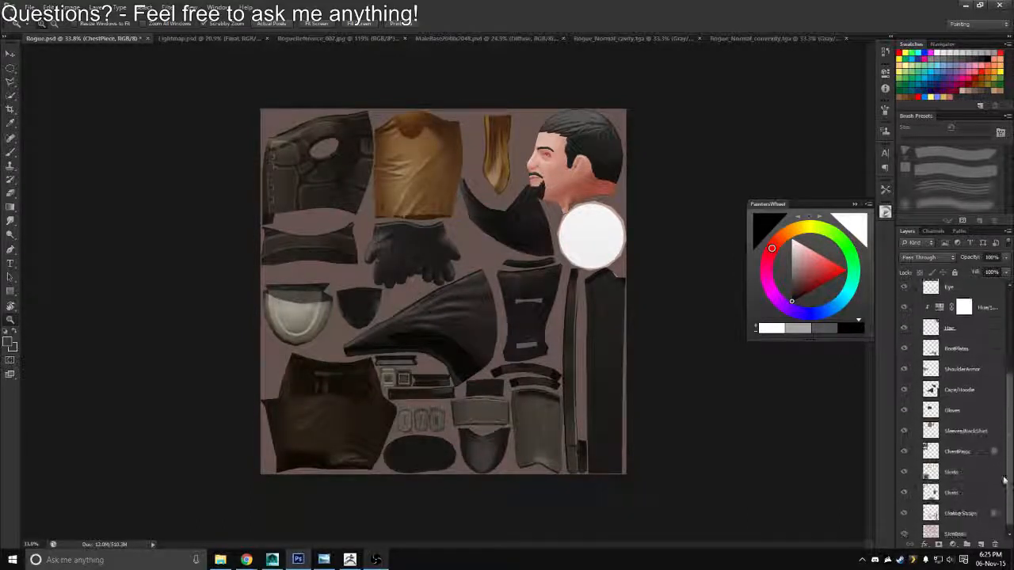
ctrl+click(930, 469)
drag(1009, 446, 1008, 344)
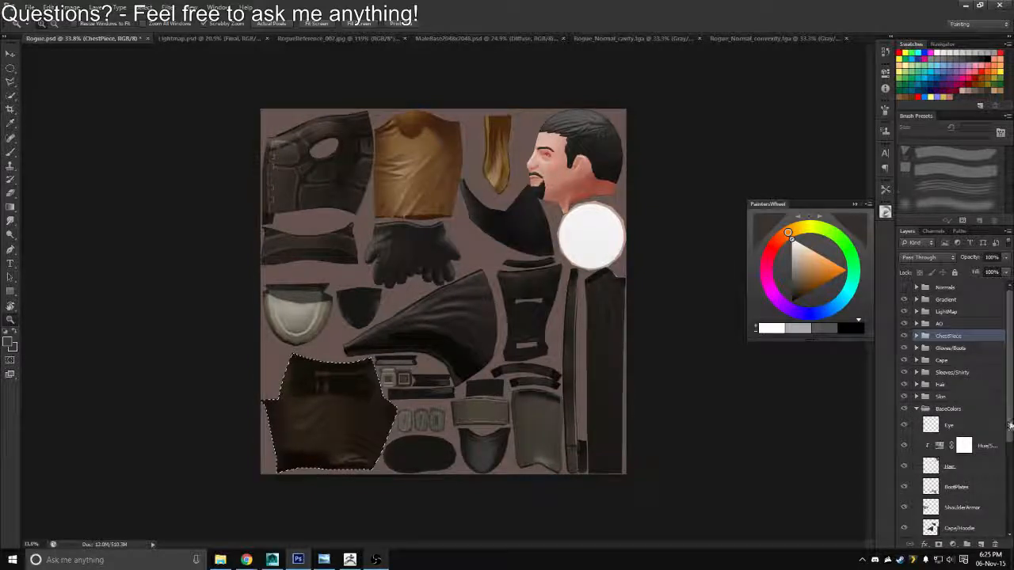
scroll(951, 513, down, 5)
alt+click(903, 467)
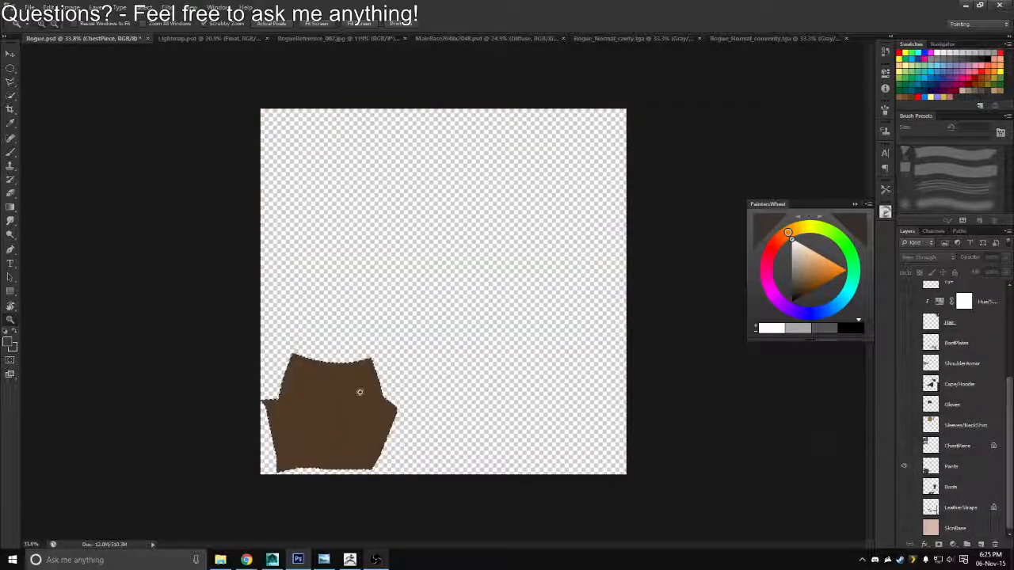
Show all layers again, lock the base Pants layer's transparent pixels and refill it with a lighter, muted brown
key(b)
alt+click(343, 417)
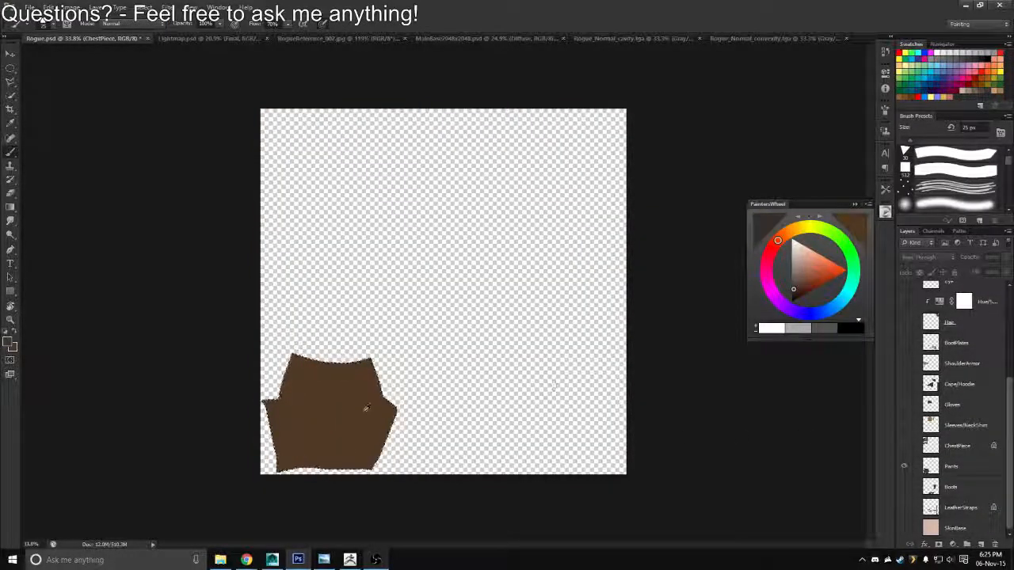
alt+click(366, 409)
click(801, 273)
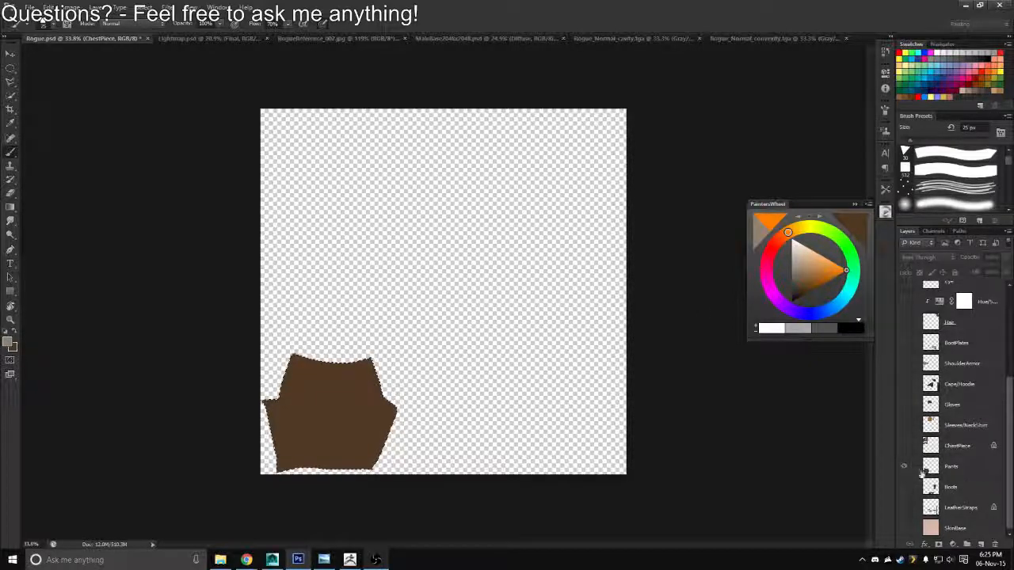
alt+click(905, 467)
click(929, 469)
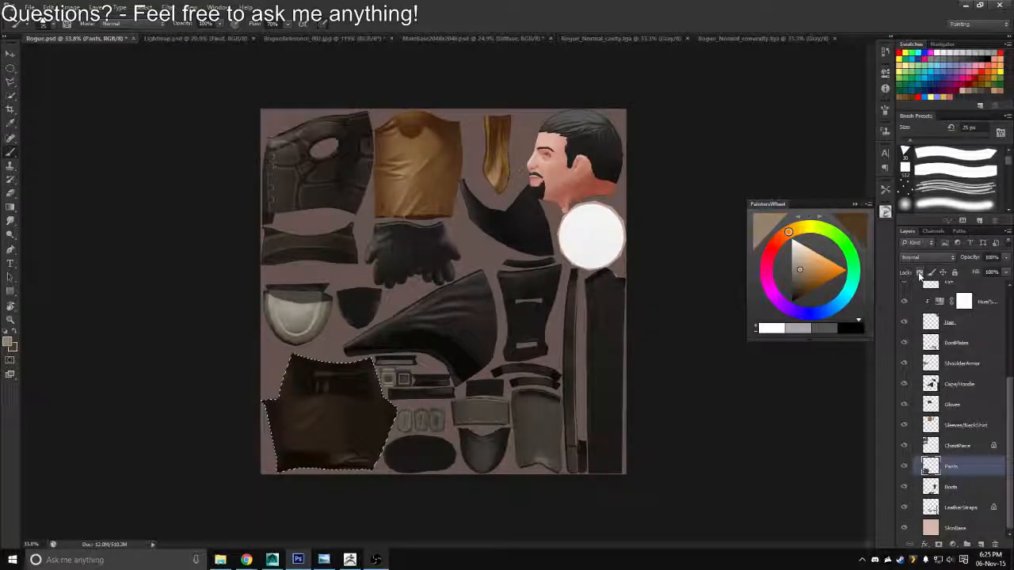
key(ctrl+d)
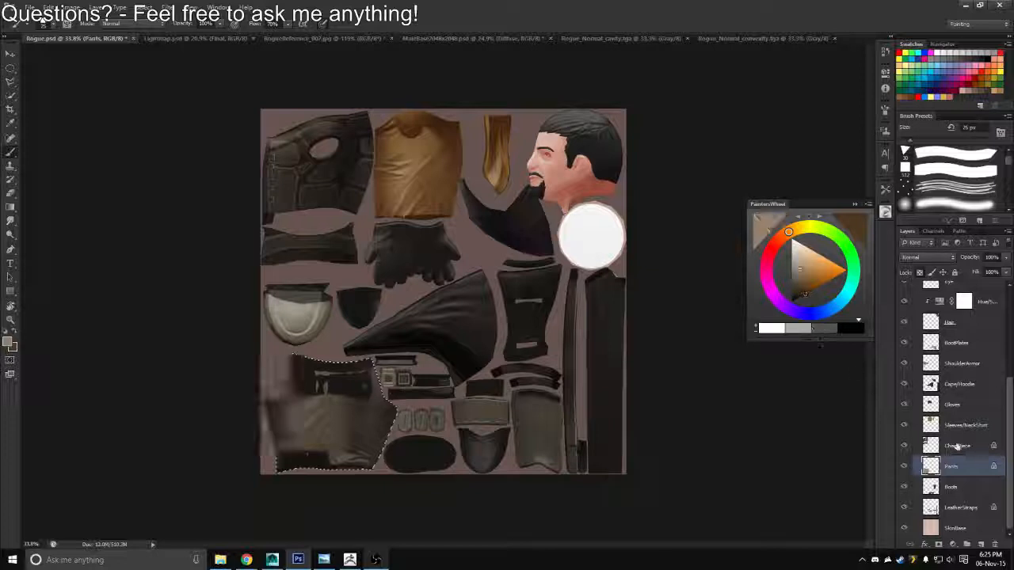
Collapse the BaseColors group, add a new layer above the ChestPiece group and fill the pants selection on it with dark brown
drag(1005, 443, 1004, 323)
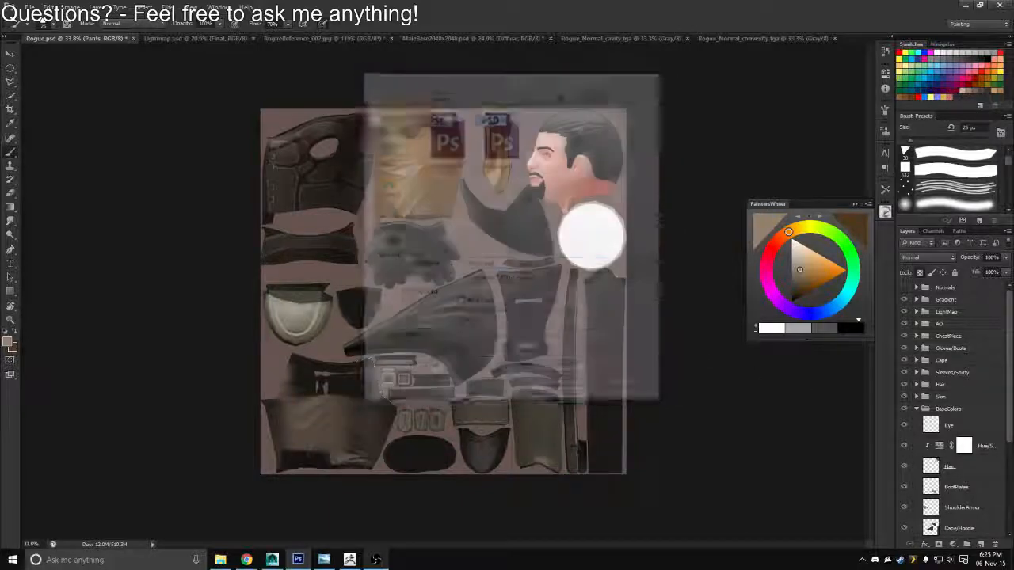
click(918, 409)
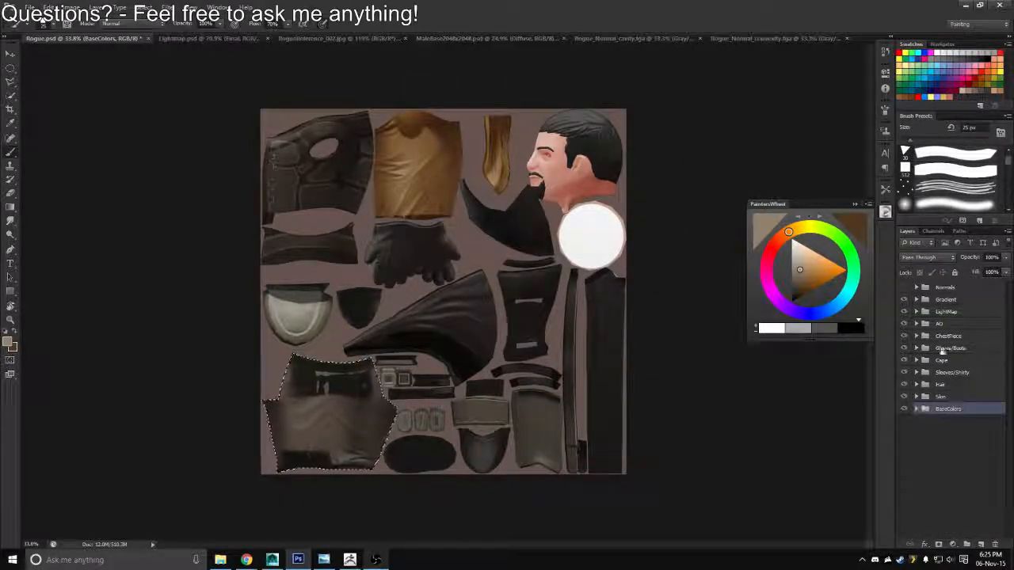
click(939, 336)
click(981, 545)
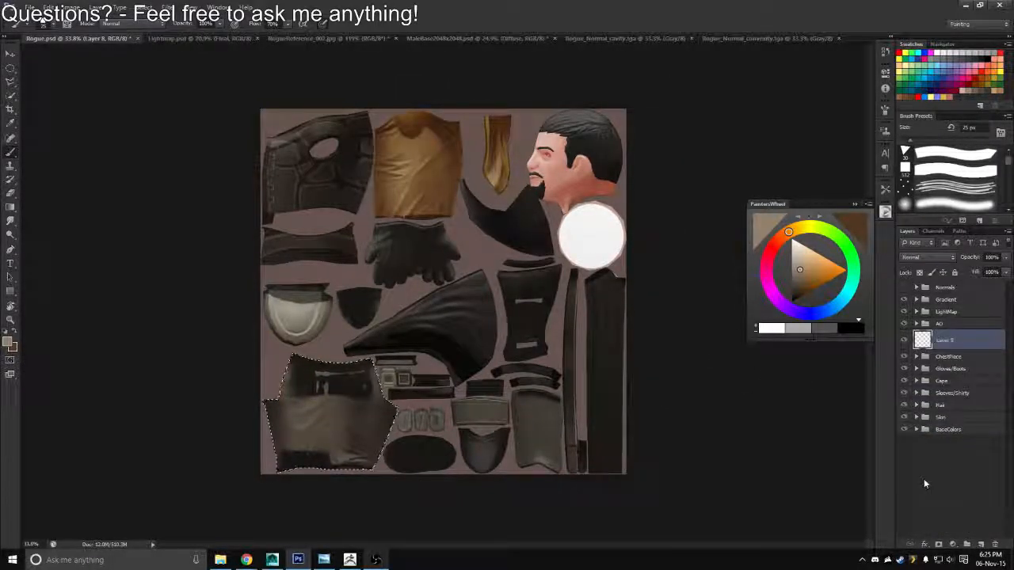
key(alt+BackSpace)
Set the new brown fill layer's blend mode to Overlay and rename the layer as Pants
click(926, 257)
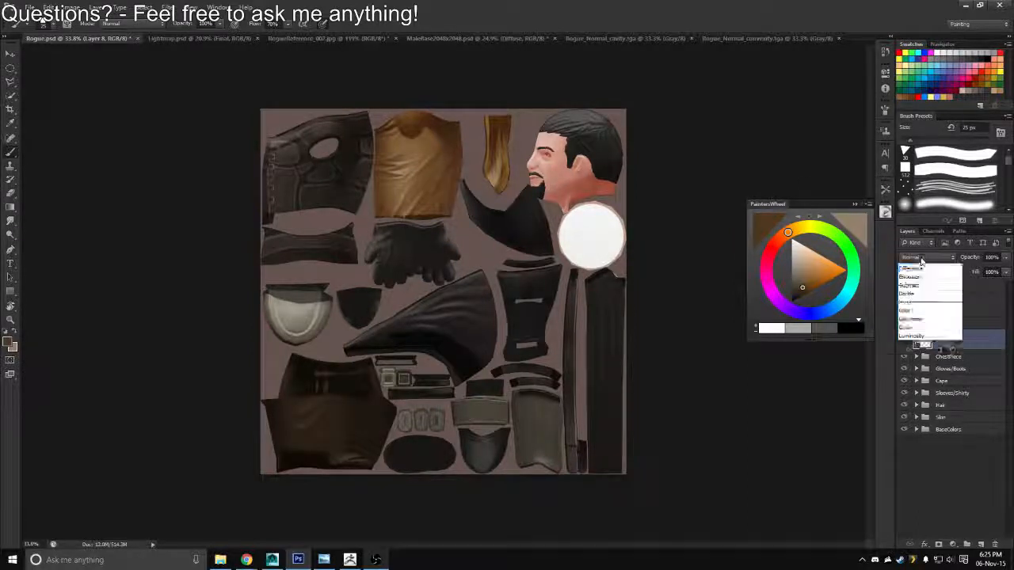
click(909, 396)
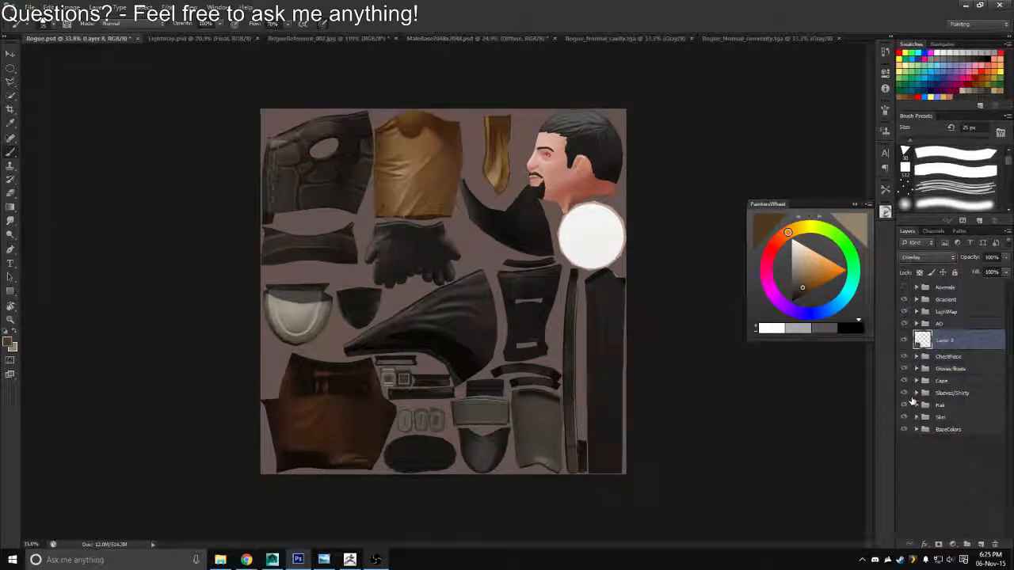
double_click(942, 340)
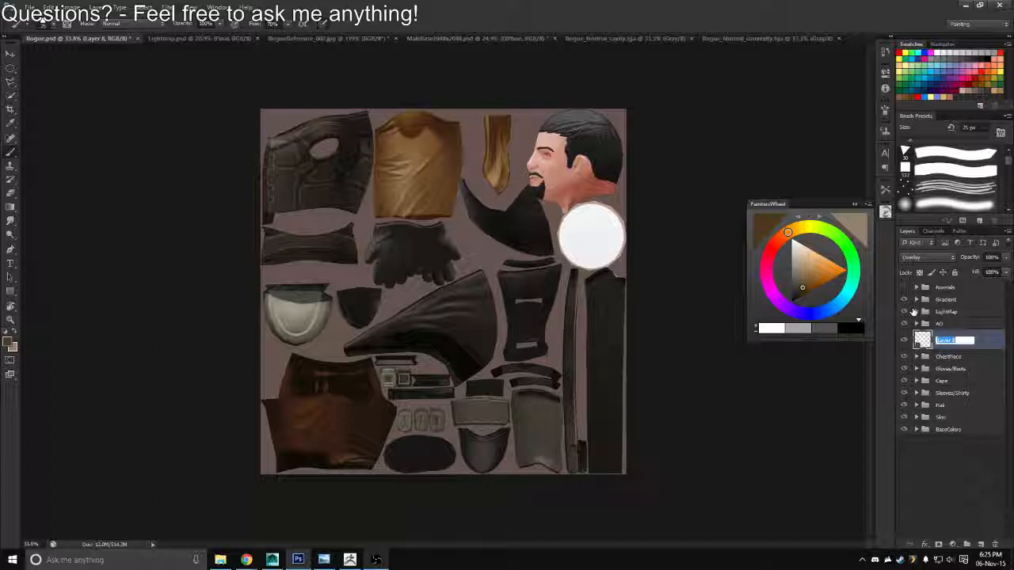
text(Hants)
key(Return)
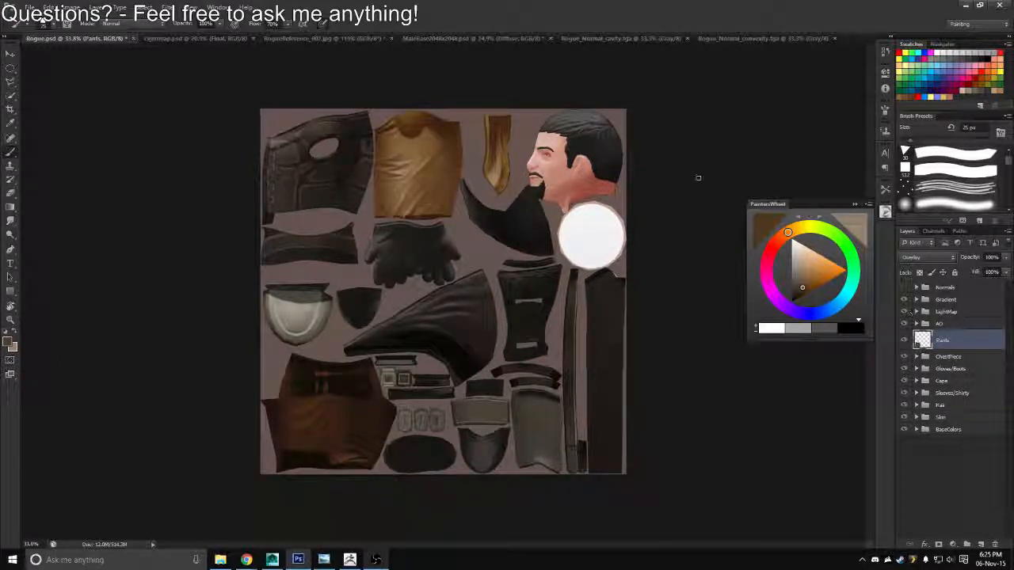
Choose a medium brown, lock the Pants overlay layer's transparent pixels and refill its shape with that colour
click(792, 300)
click(803, 277)
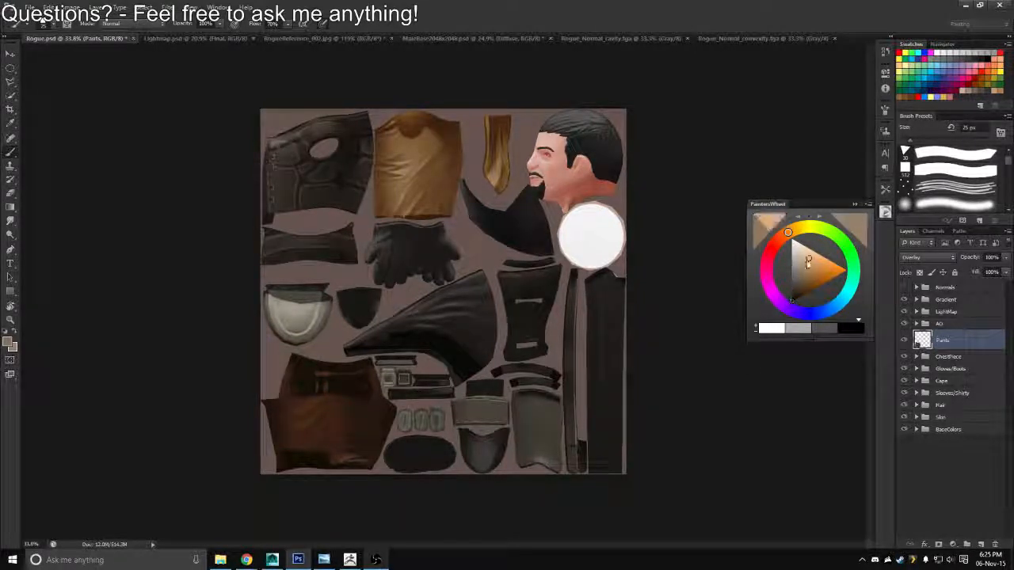
click(804, 265)
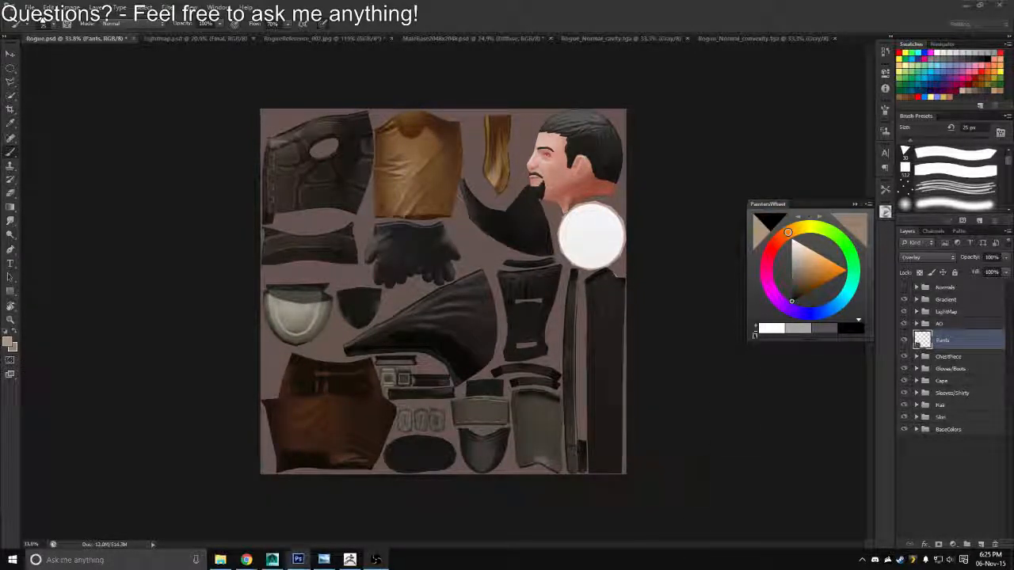
drag(805, 271, 801, 275)
click(813, 284)
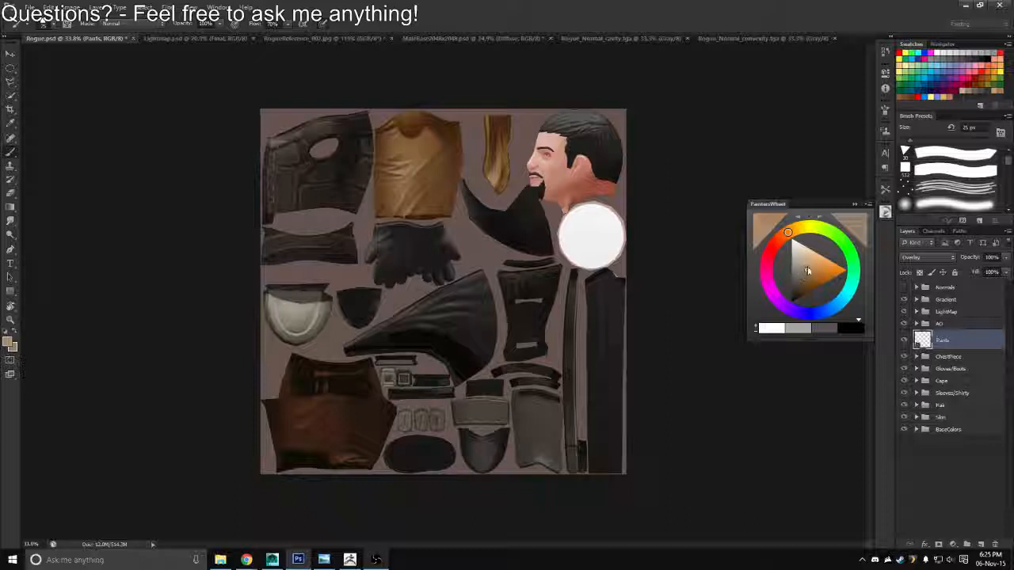
click(801, 280)
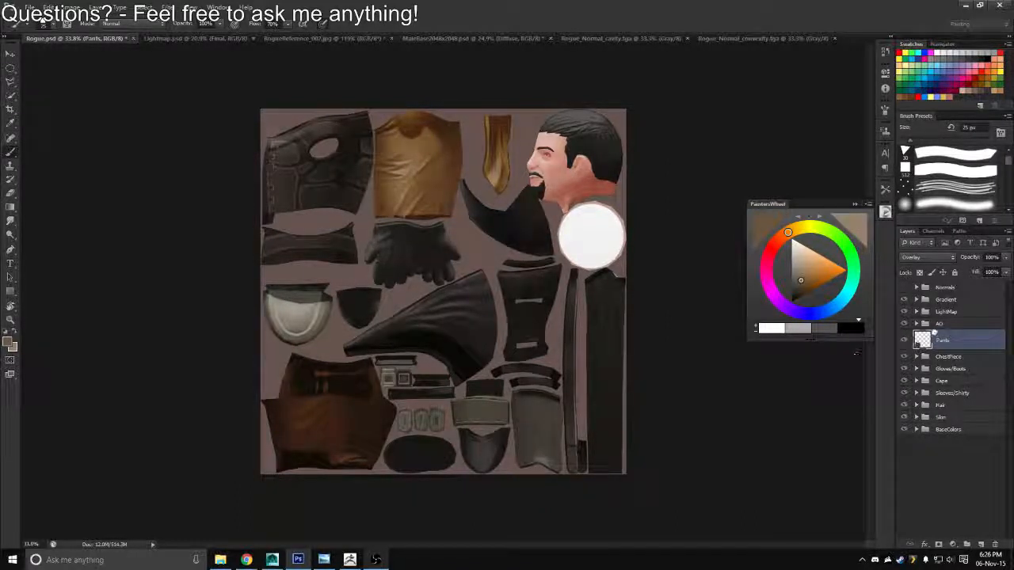
click(920, 272)
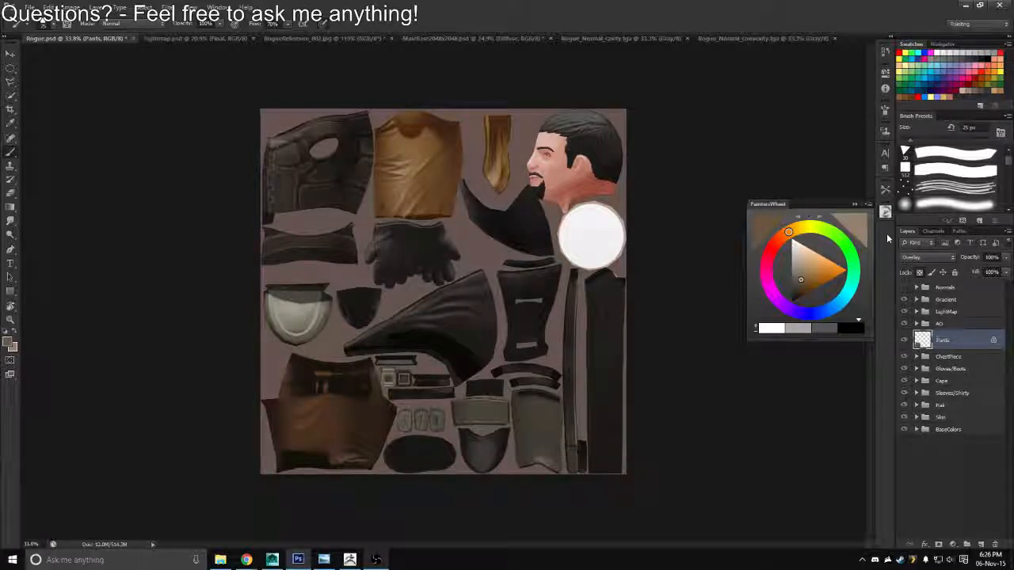
Save the texture in Targa format over Rogue_Diffuse.tga and reload it on the character in Maya
mouse_move(453, 358)
mouse_down()
mouse_move(435, 347)
mouse_move(455, 363)
mouse_up()
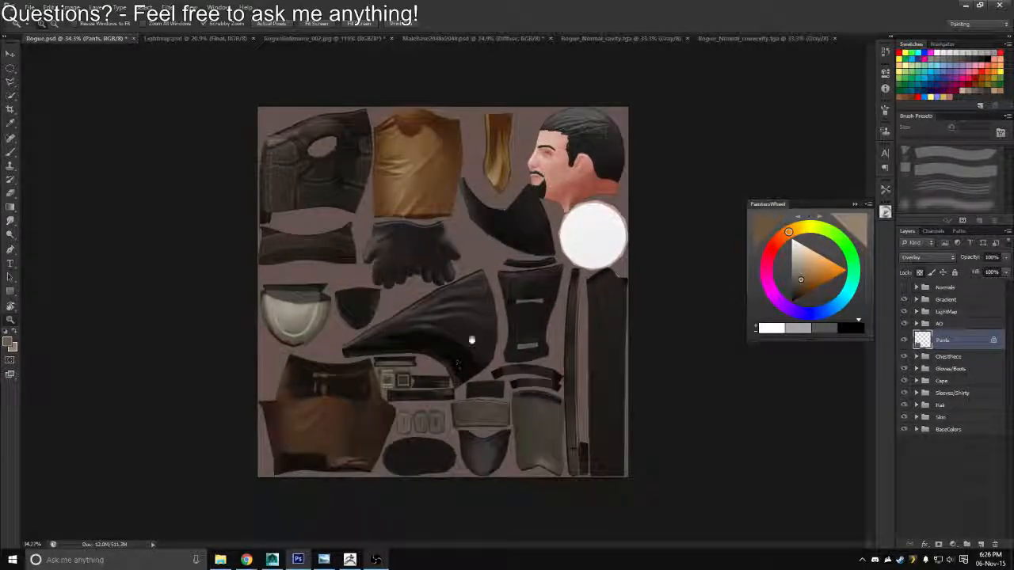
key(ctrl+shift+s)
click(515, 277)
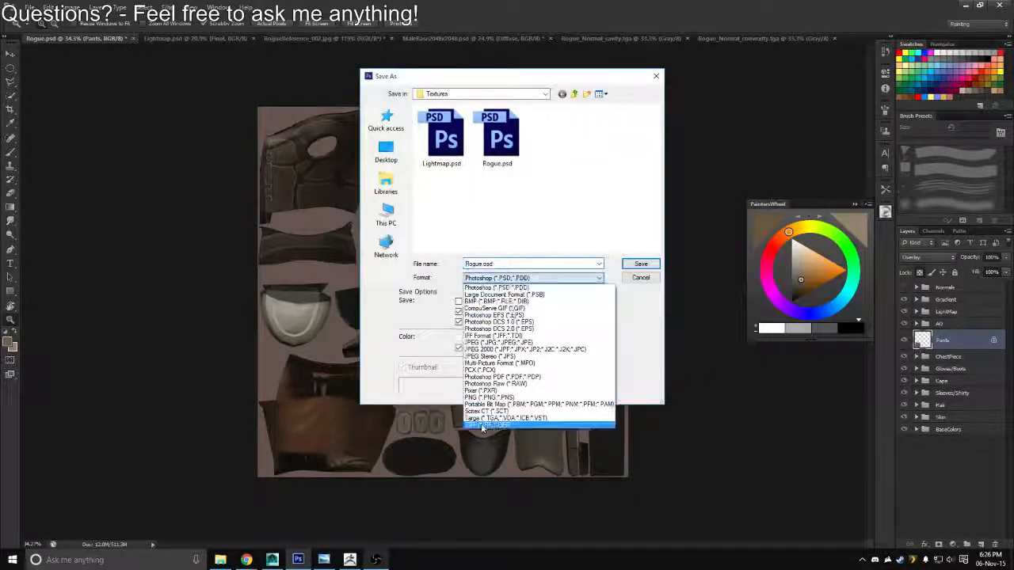
click(479, 417)
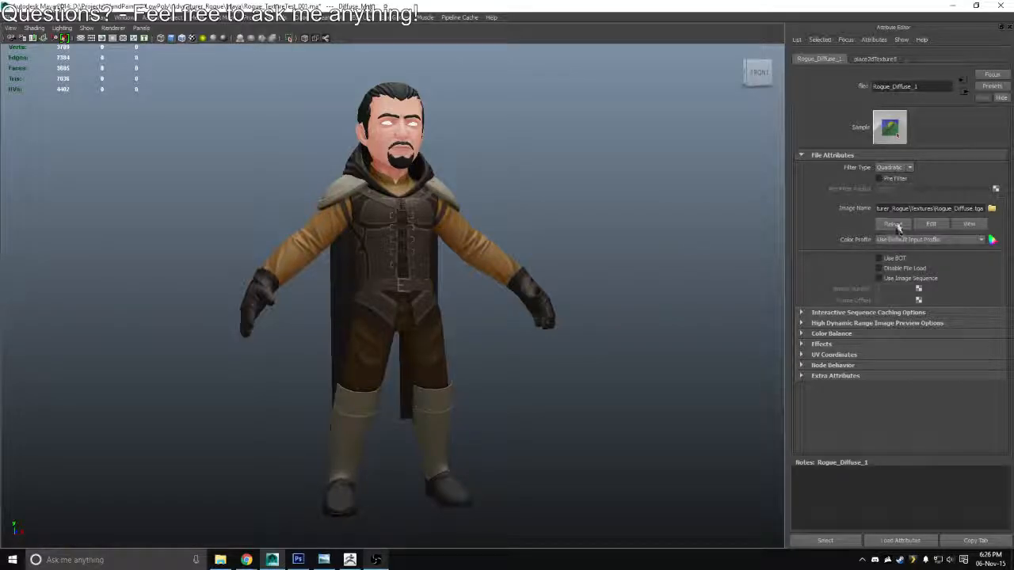
click(897, 227)
scroll(484, 310, down, 3)
drag(484, 310, 460, 318)
Return to Photoshop, try a slightly darker brown for the Pants overlay layer and save the texture over Rogue_Diffuse.tga
key(alt+Tab)
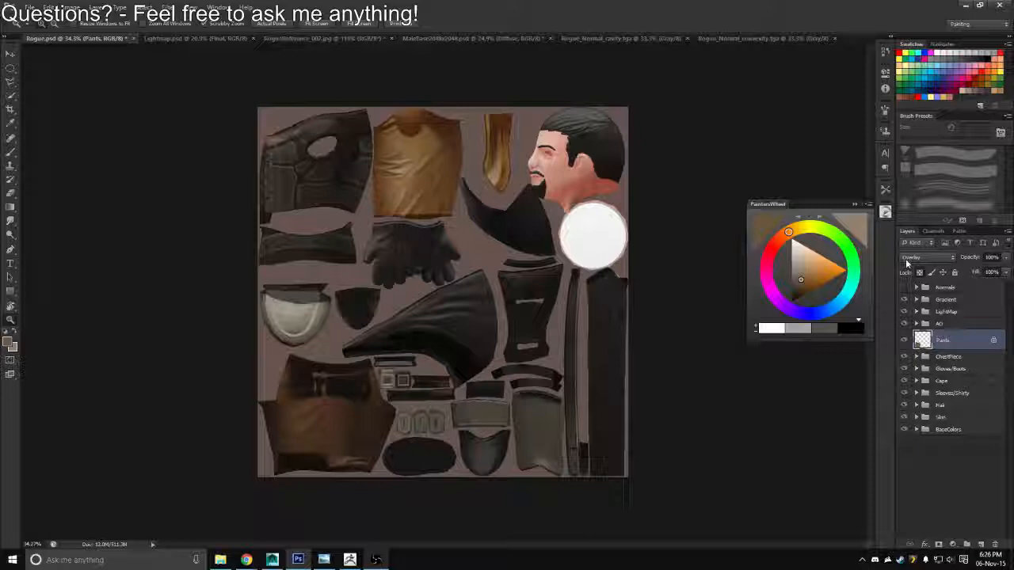
click(796, 287)
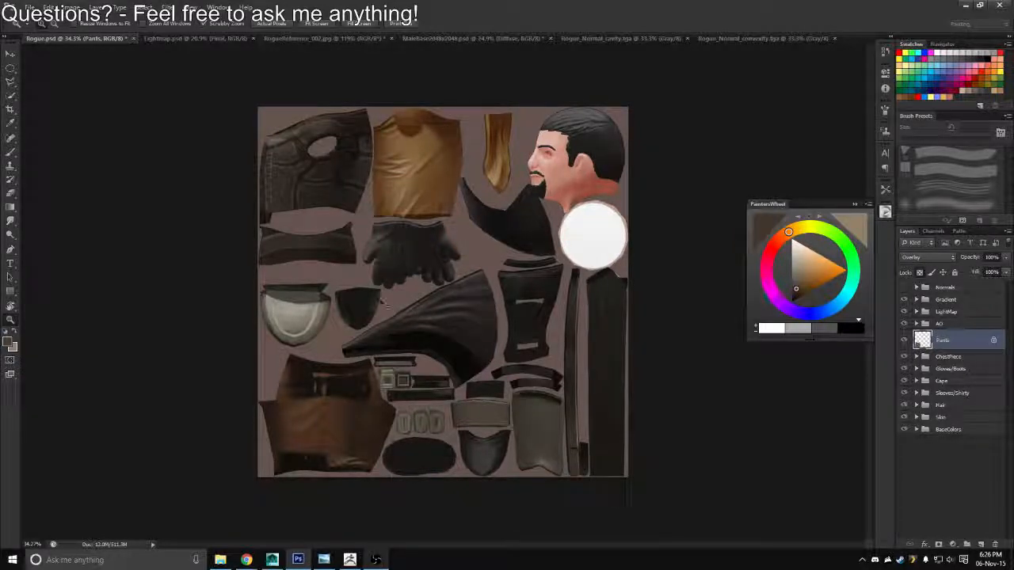
key(ctrl+shift+s)
click(489, 278)
click(485, 417)
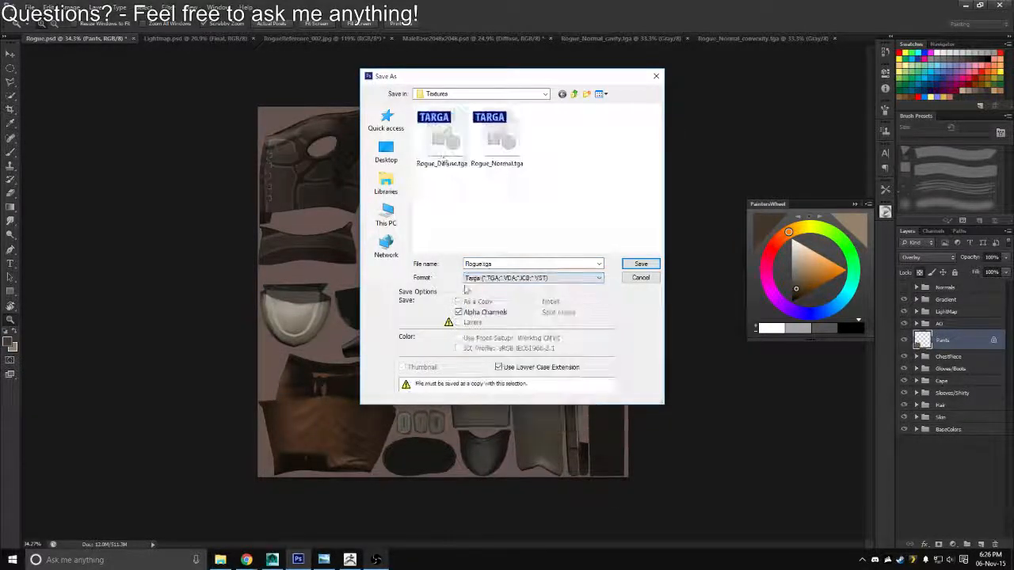
double_click(444, 158)
key(y)
key(Return)
Switch to Maya, reload the diffuse texture and examine the pants colour on the full character
key(alt+Tab)
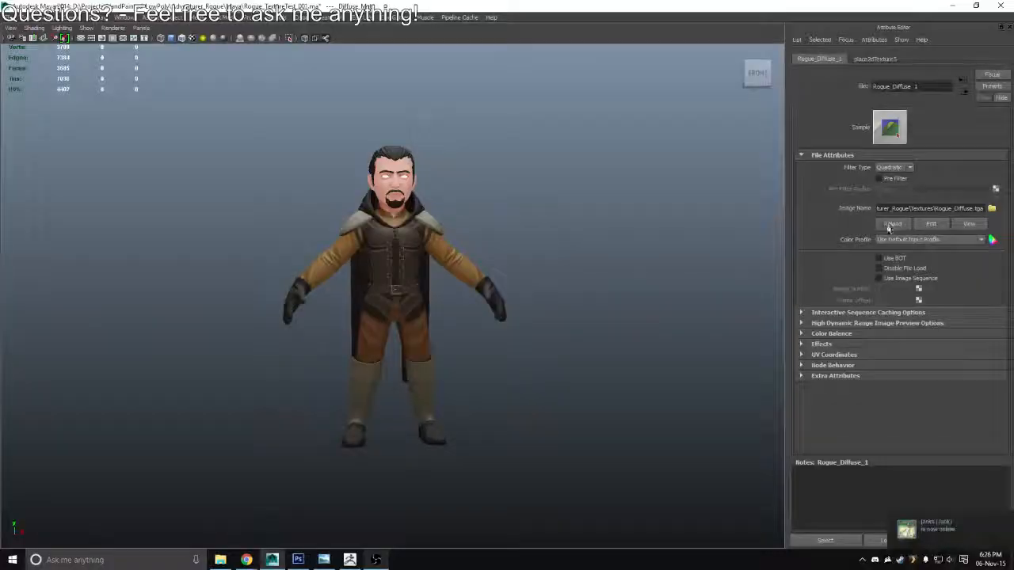
drag(465, 332, 454, 296)
scroll(516, 293, up, 4)
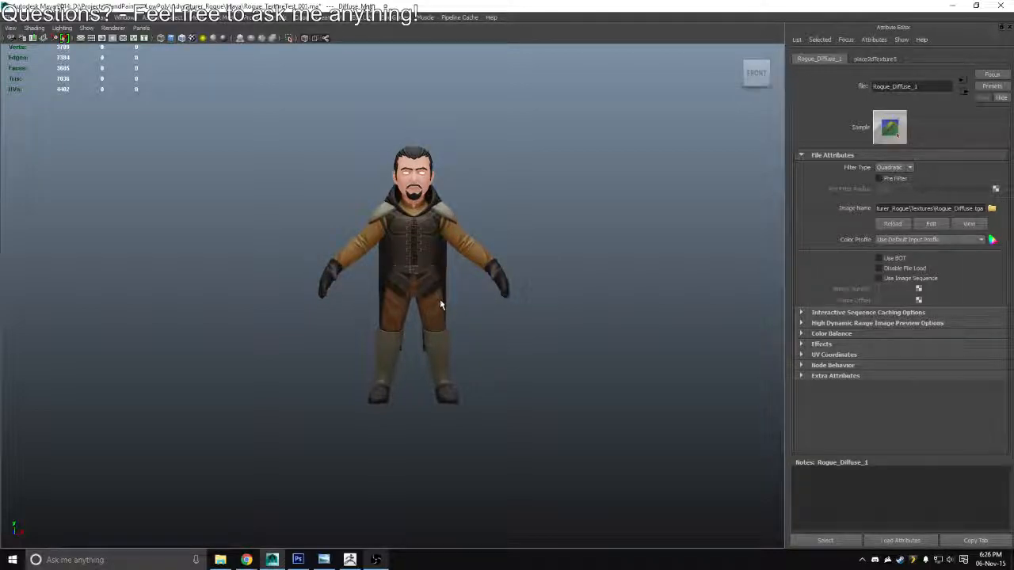
Return to Photoshop, refill the Pants overlay layer with a very dark brown and save the texture as Targa over the diffuse file
key(alt+Tab)
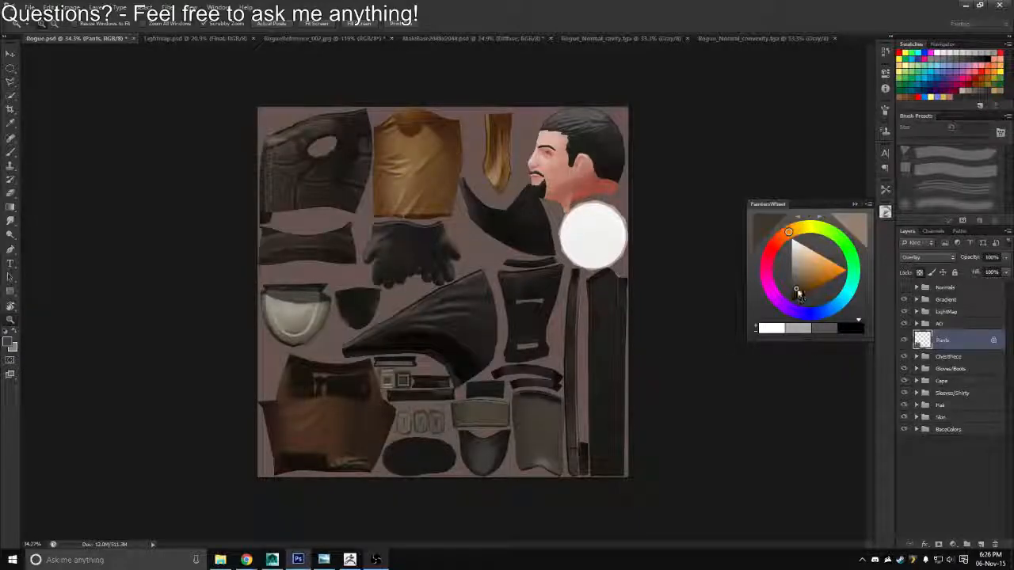
key(ctrl+shift+s)
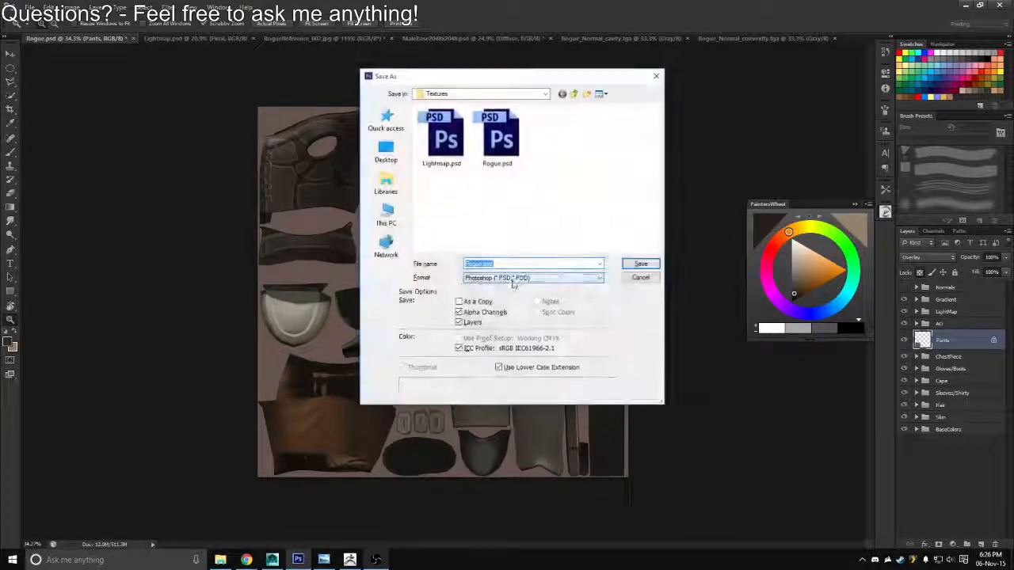
click(533, 278)
click(522, 418)
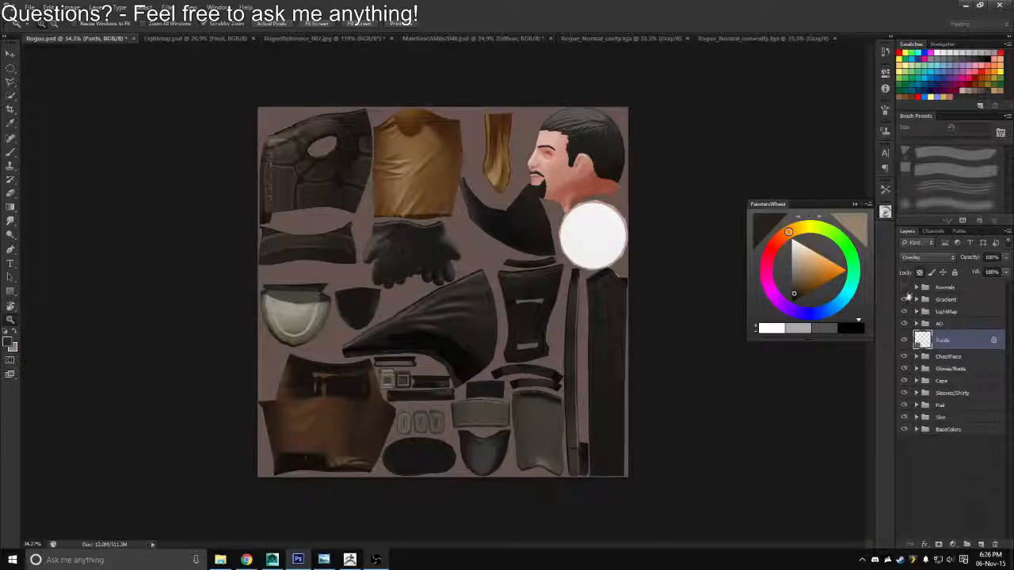
key(ctrl+shift+s)
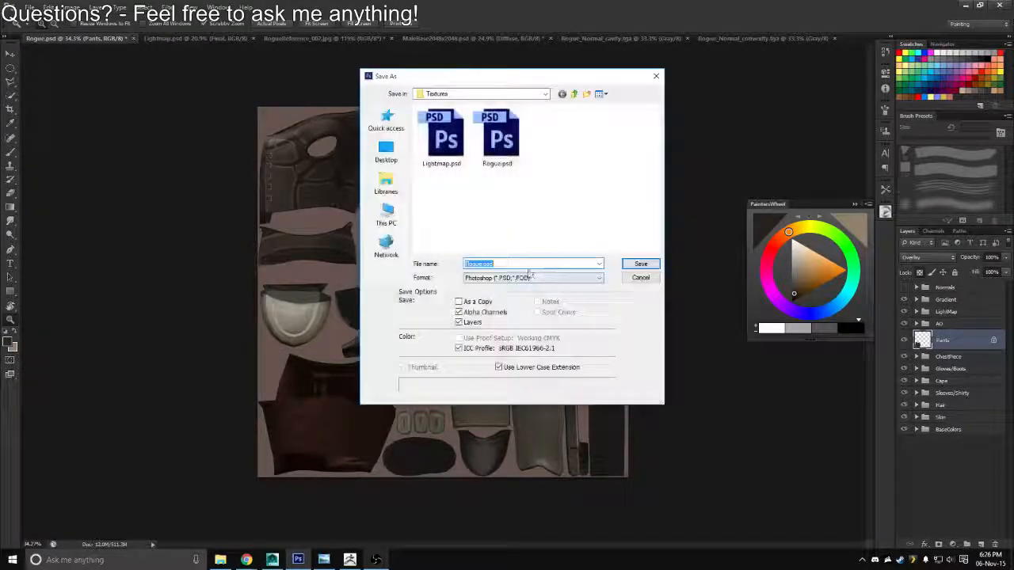
click(532, 278)
click(475, 418)
key(Return)
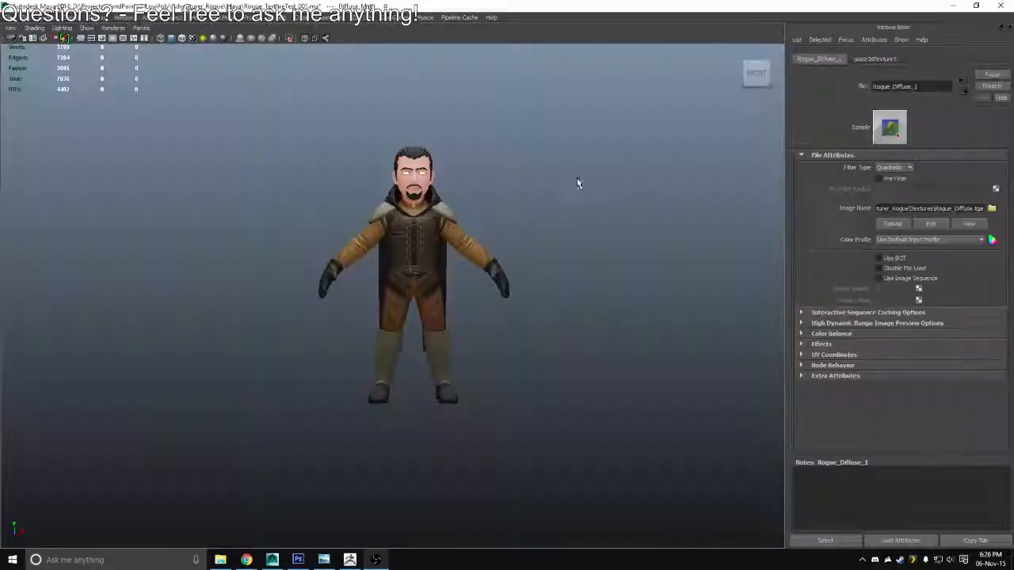
Reload the diffuse texture in Maya and check the darkened pants on the character from a distance
click(893, 225)
scroll(453, 307, down, 3)
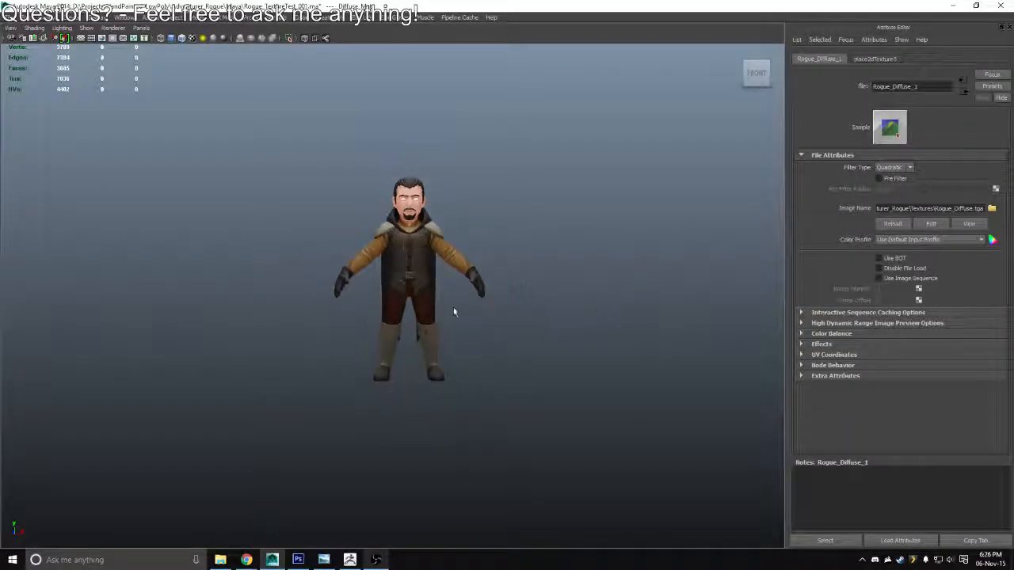
drag(453, 307, 469, 309)
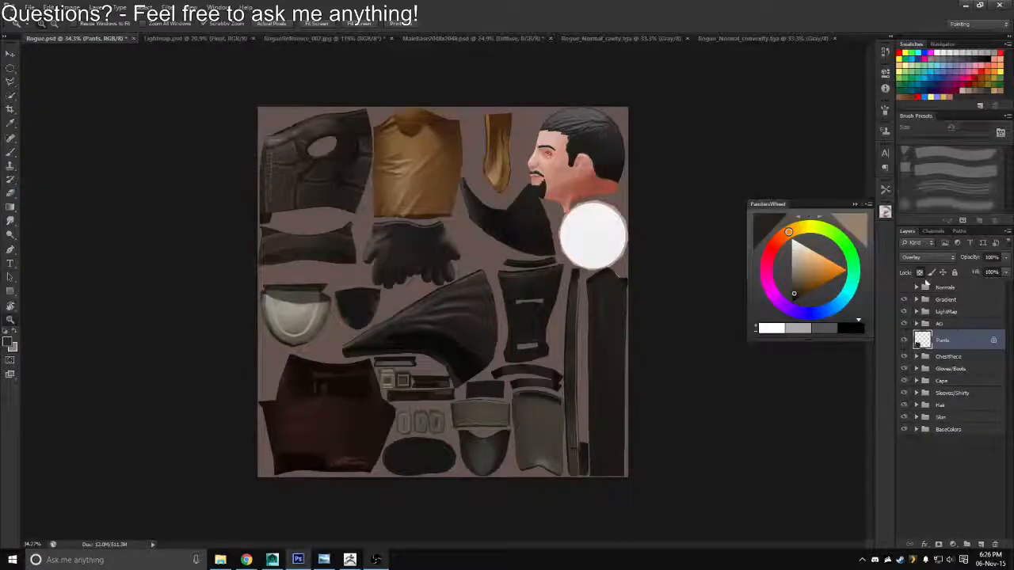
Return to Photoshop, set the Pants layer's blend mode to Multiply, refill it with a slightly lighter brown and lower its opacity to 69%
click(926, 257)
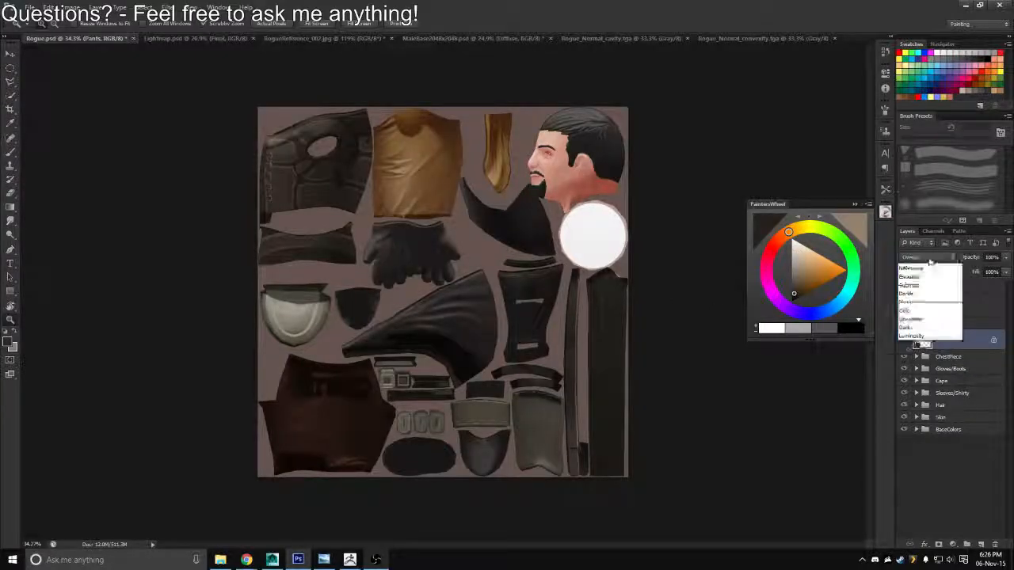
click(925, 298)
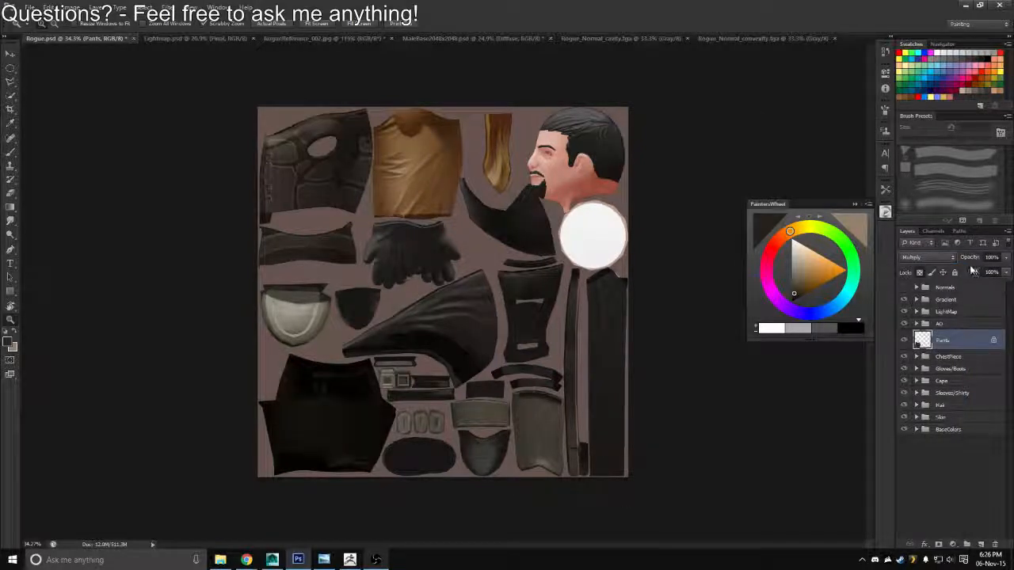
click(796, 289)
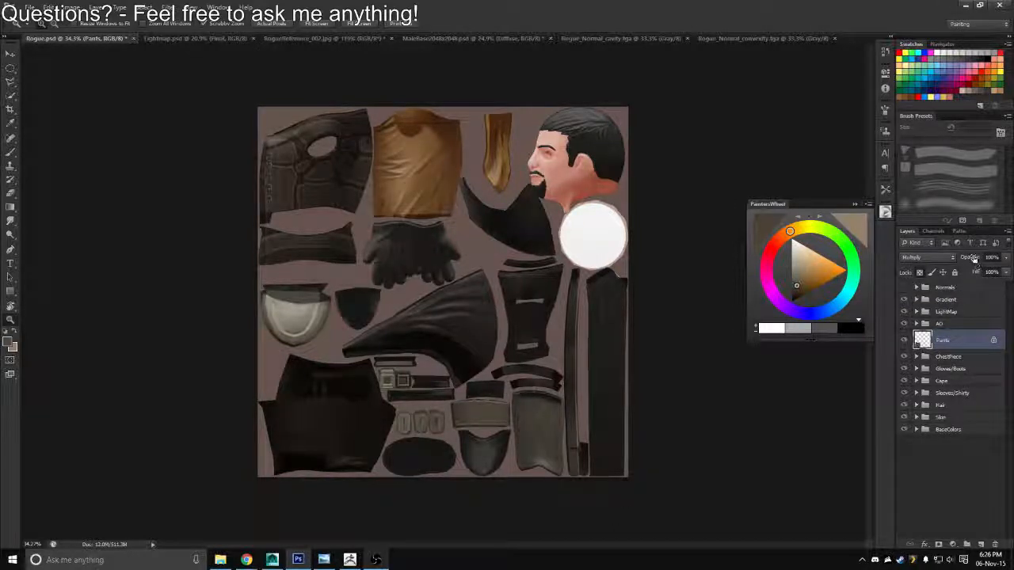
drag(975, 260, 950, 260)
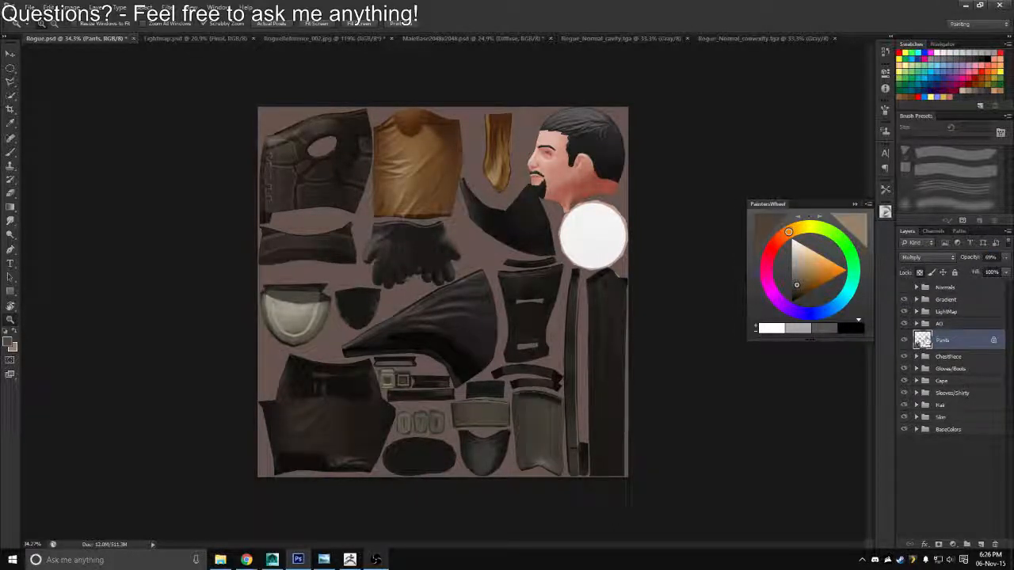
Load the Pants layer's outline as a selection and copy that area of the BaseAO copy layer in the AO group to a new layer
ctrl+click(922, 341)
click(916, 323)
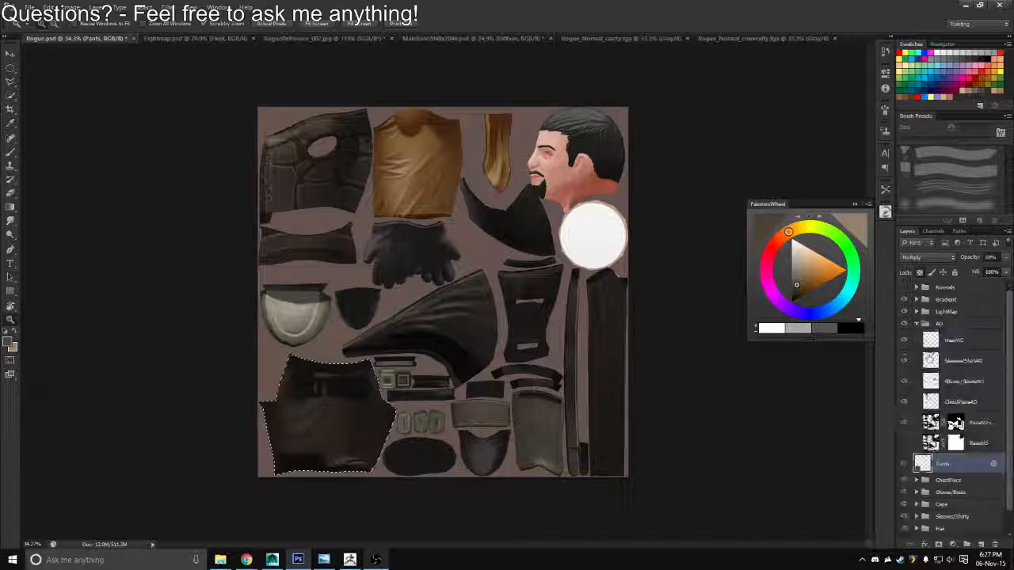
click(976, 422)
key(ctrl+j)
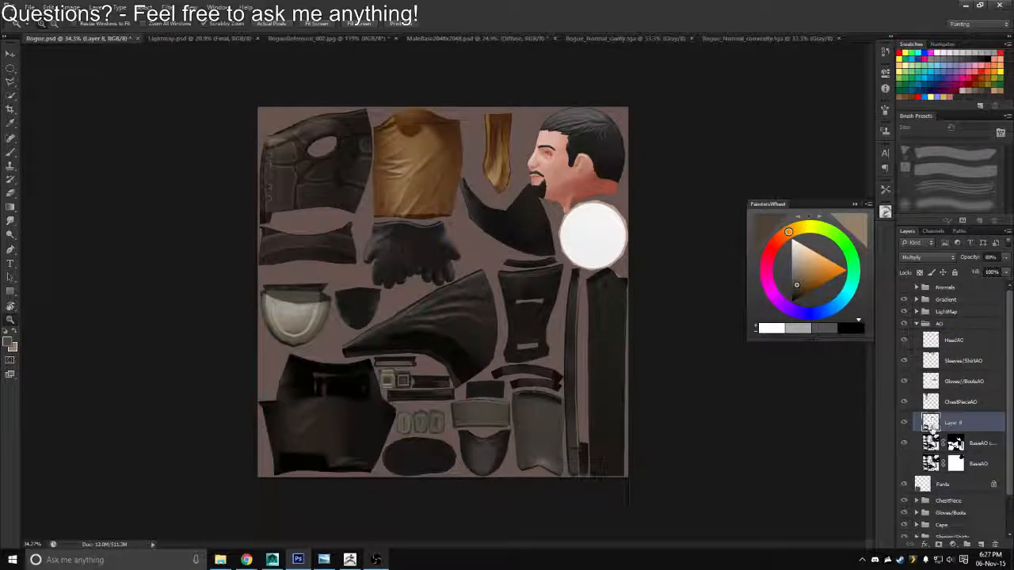
Select the copied pants area, fill it with black on the BaseAO copy layer's mask and deselect
ctrl+click(928, 424)
click(951, 444)
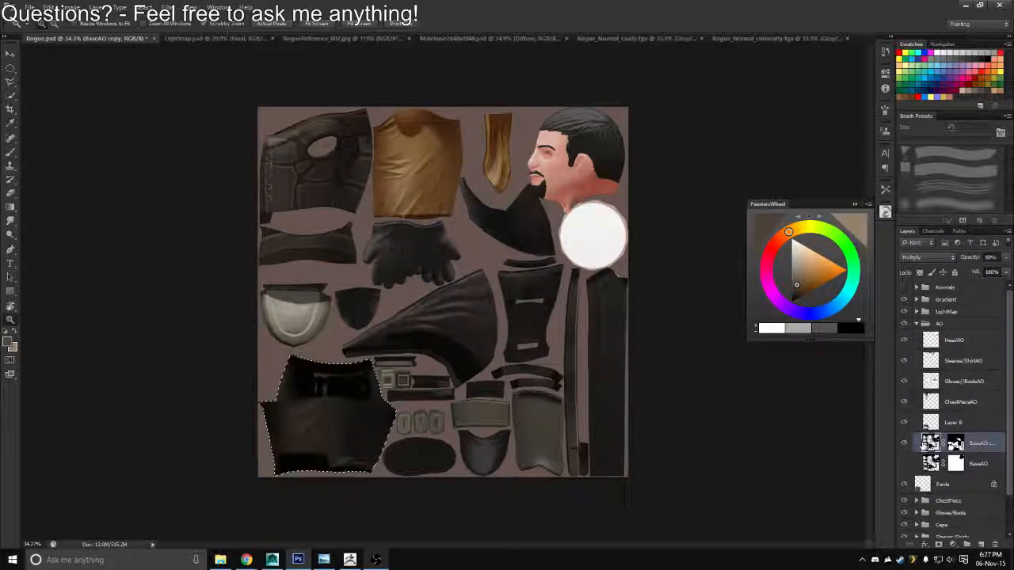
click(956, 443)
key(alt+BackSpace)
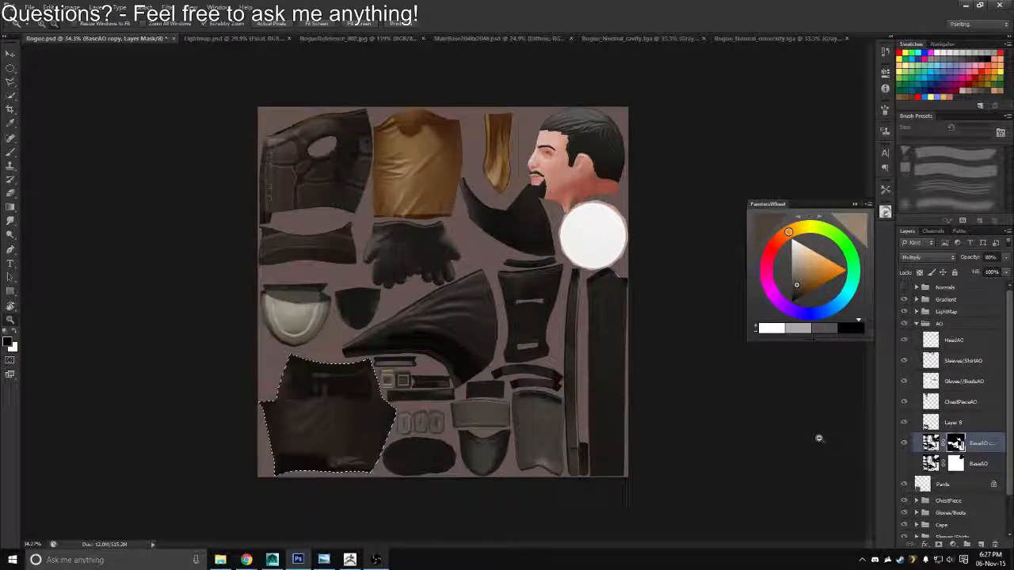
key(ctrl+d)
Rename the copied pants layer in the AO group as PantsAO
click(924, 425)
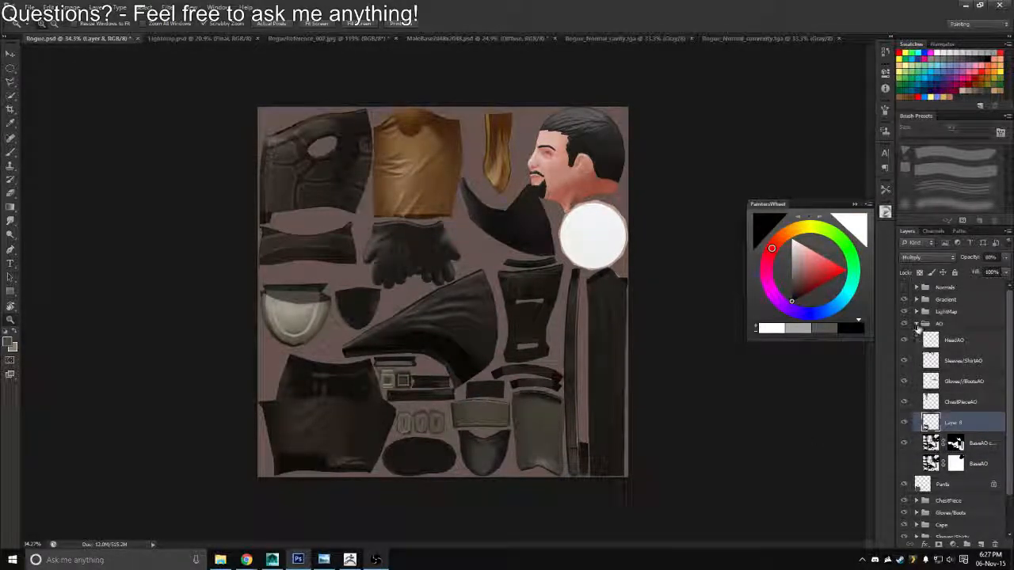
click(916, 324)
click(916, 324)
double_click(954, 423)
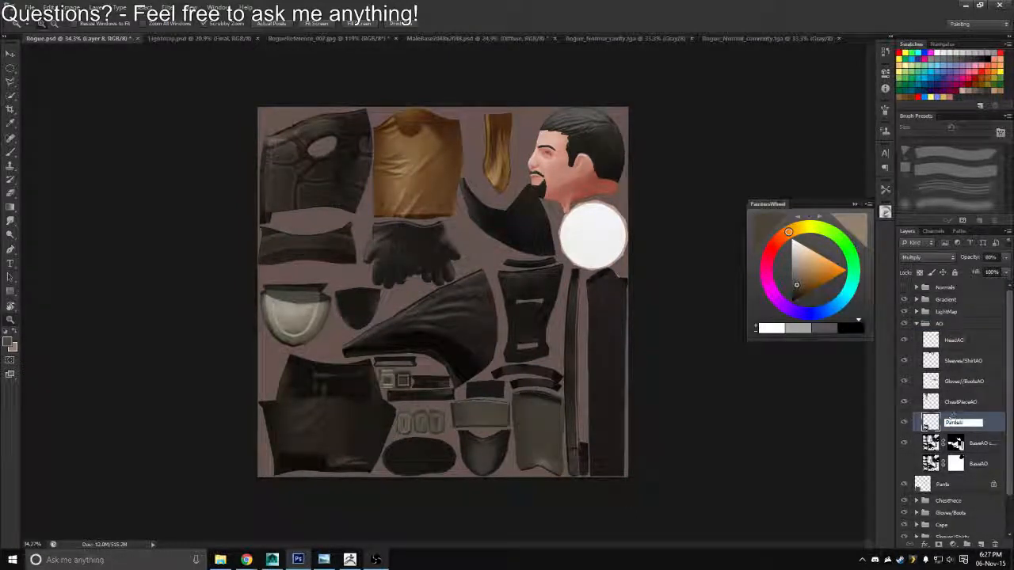
key(Return)
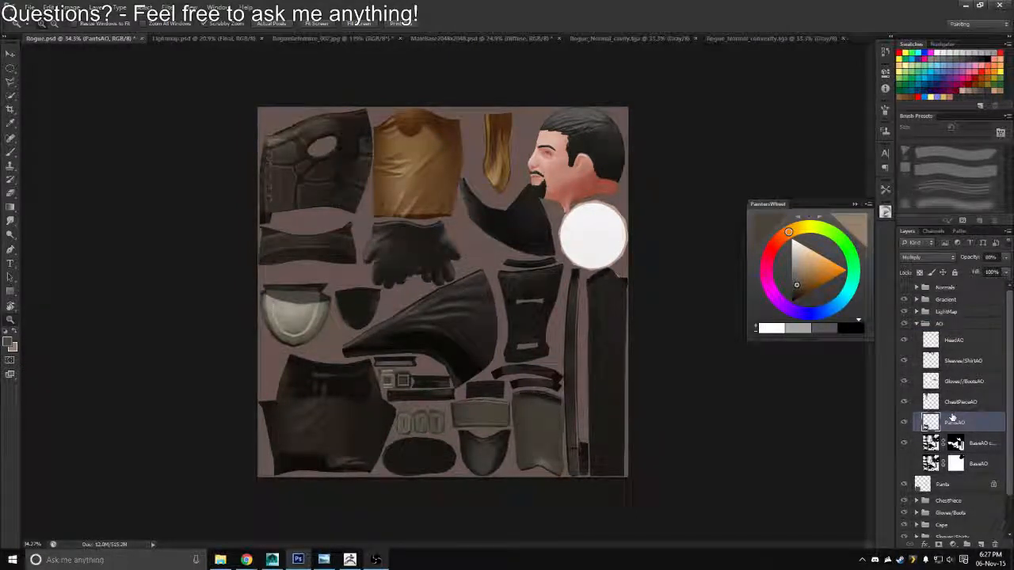
click(917, 325)
click(917, 324)
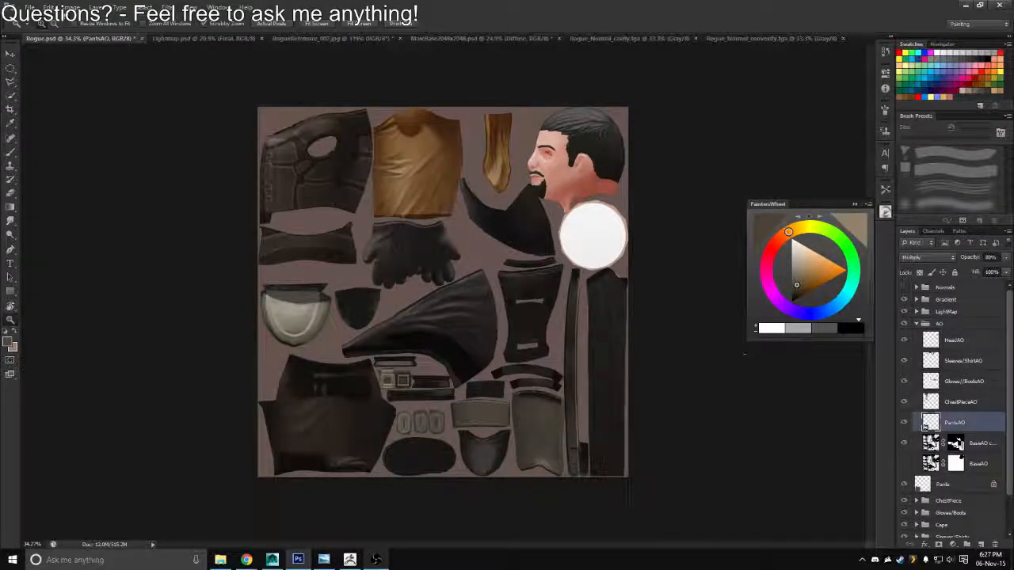
click(65, 7)
mouse_move(95, 34)
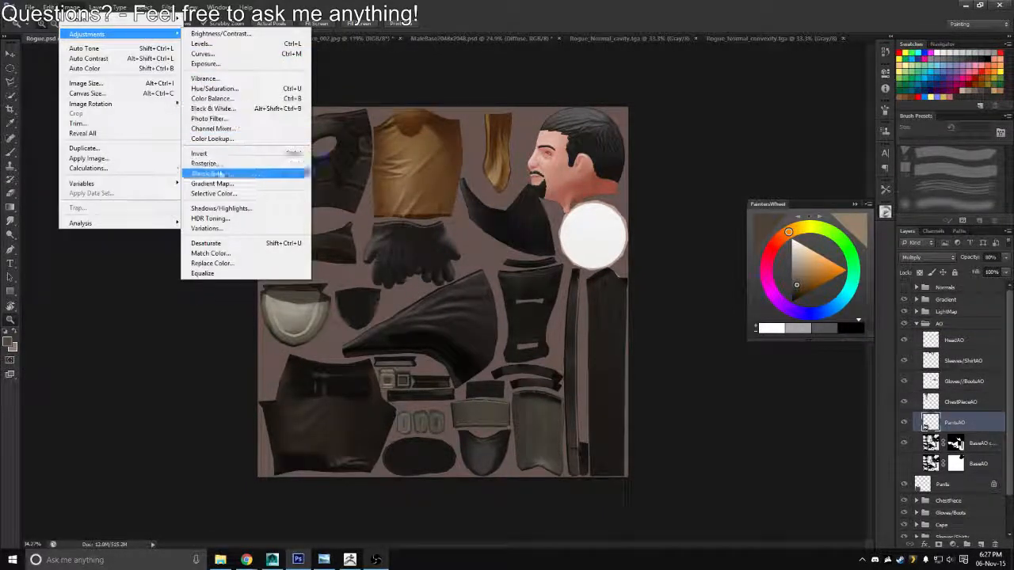
click(212, 183)
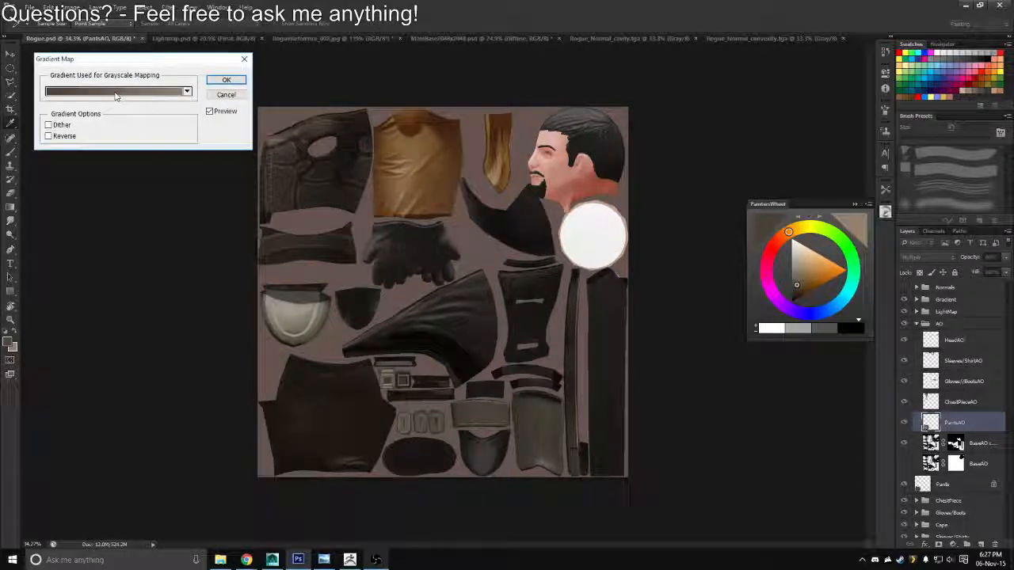
click(225, 94)
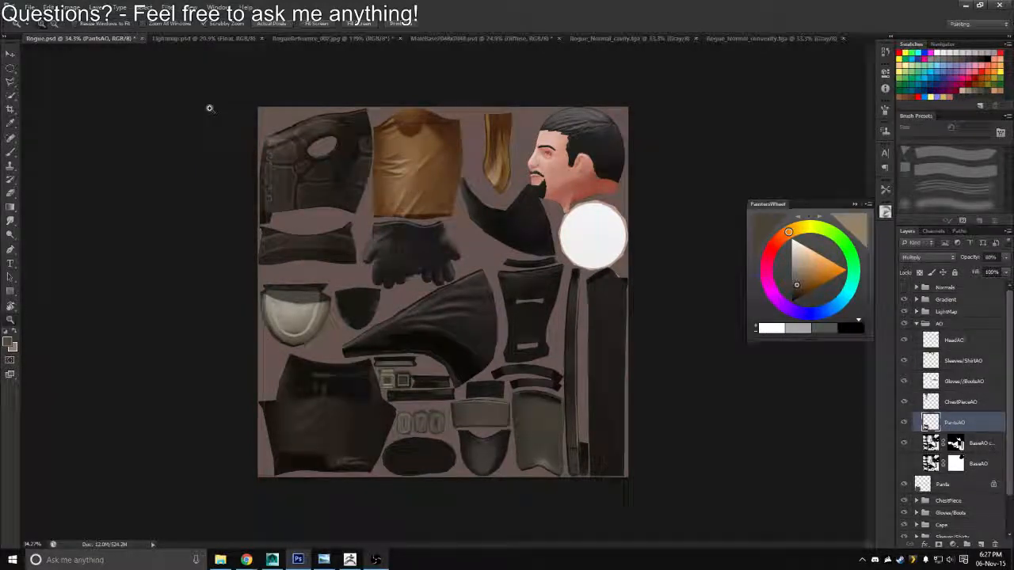
Set the background colour to white and try a Gradient Map on the PantsAO layer running from dark brown to white
alt+click(263, 164)
click(942, 51)
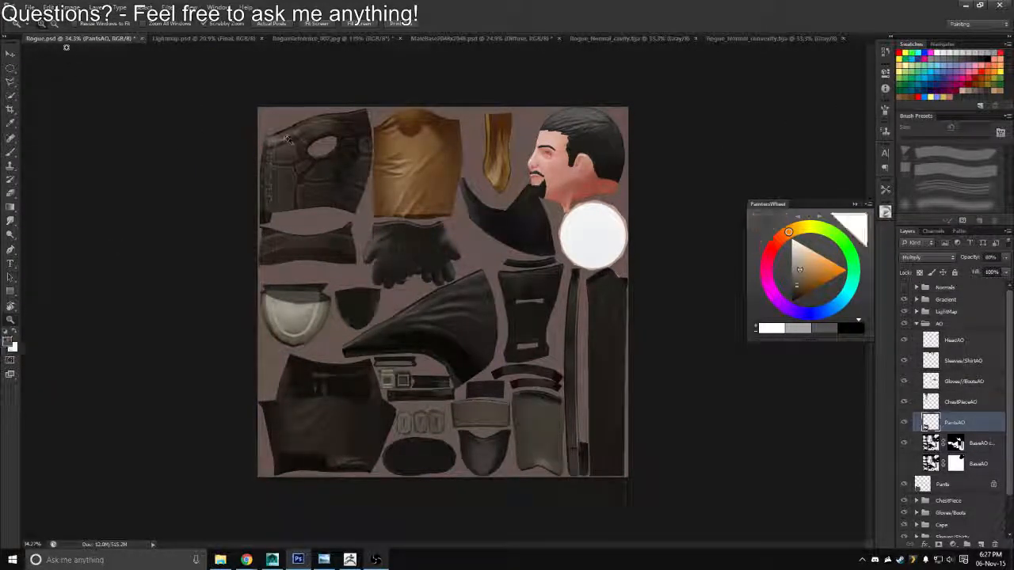
click(67, 7)
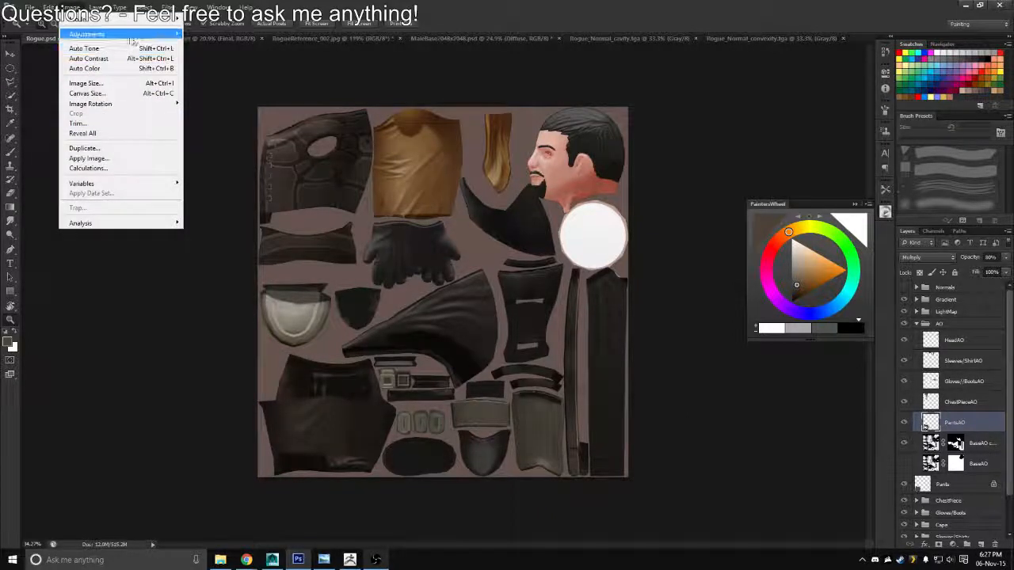
mouse_move(88, 34)
click(218, 184)
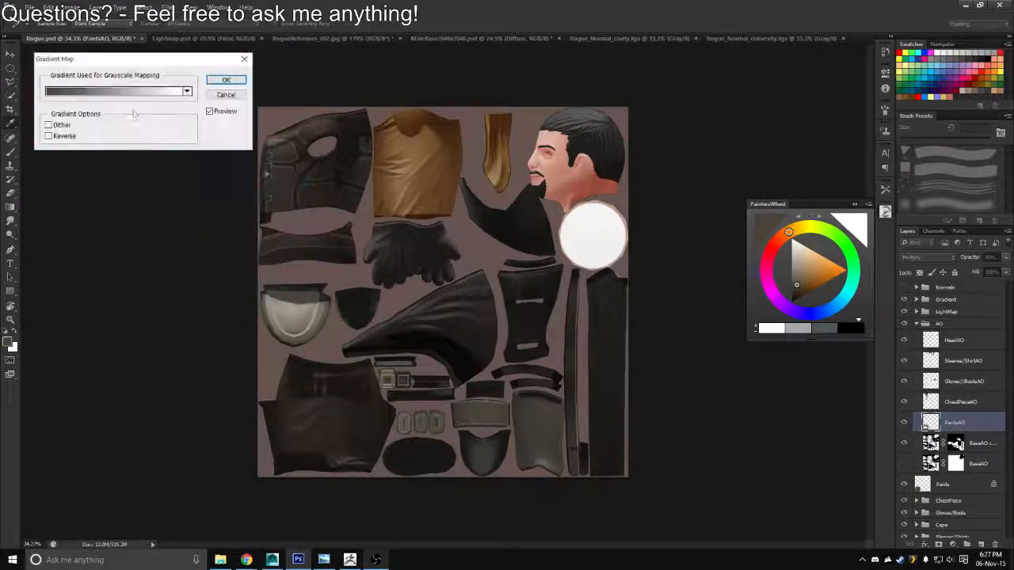
click(127, 92)
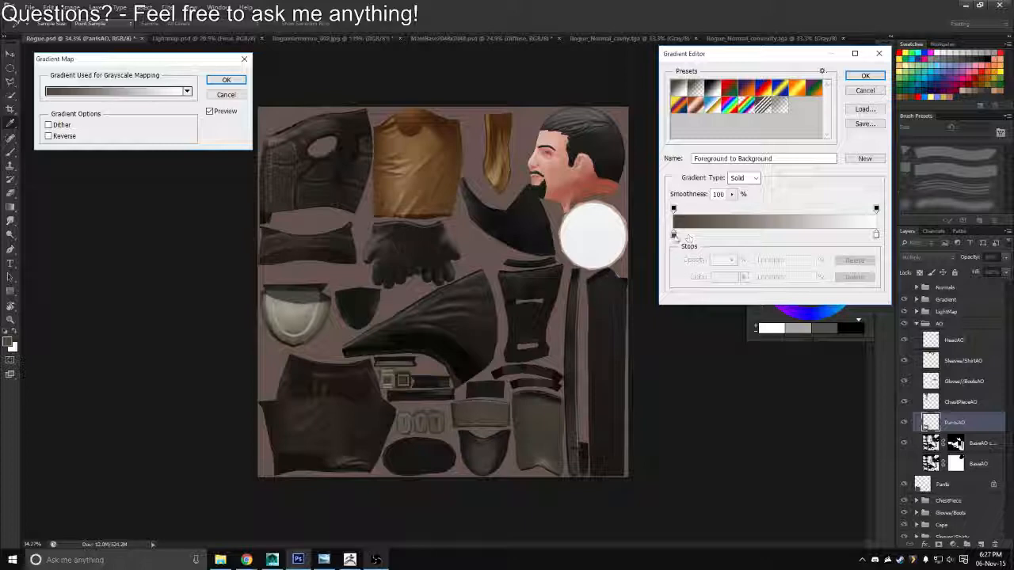
double_click(674, 235)
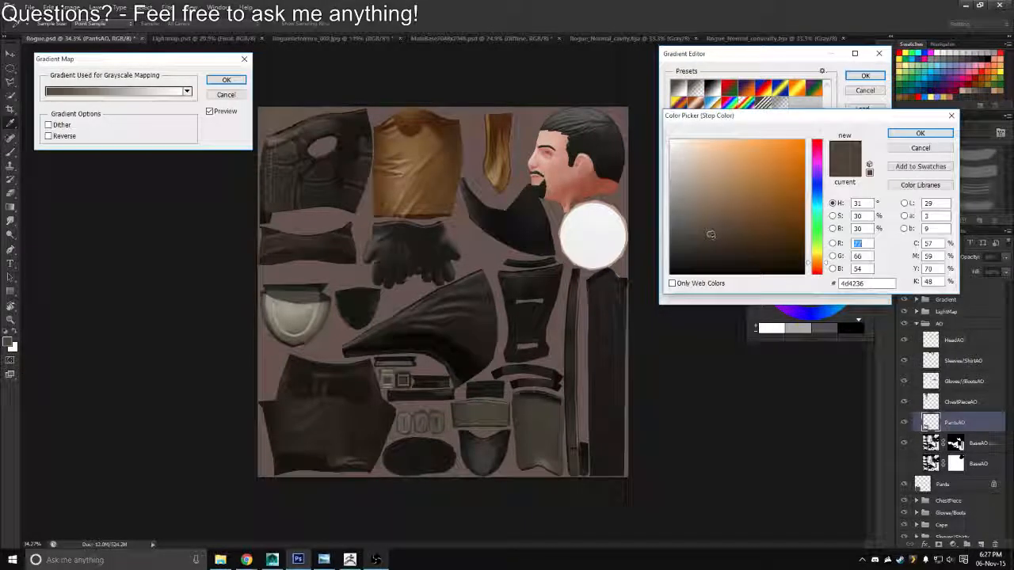
click(919, 133)
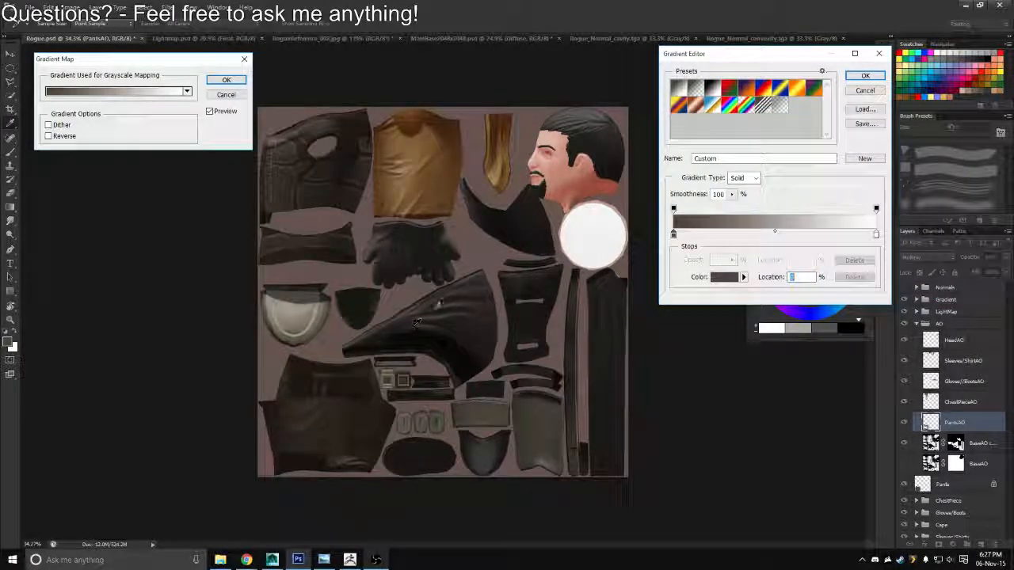
click(866, 76)
click(227, 82)
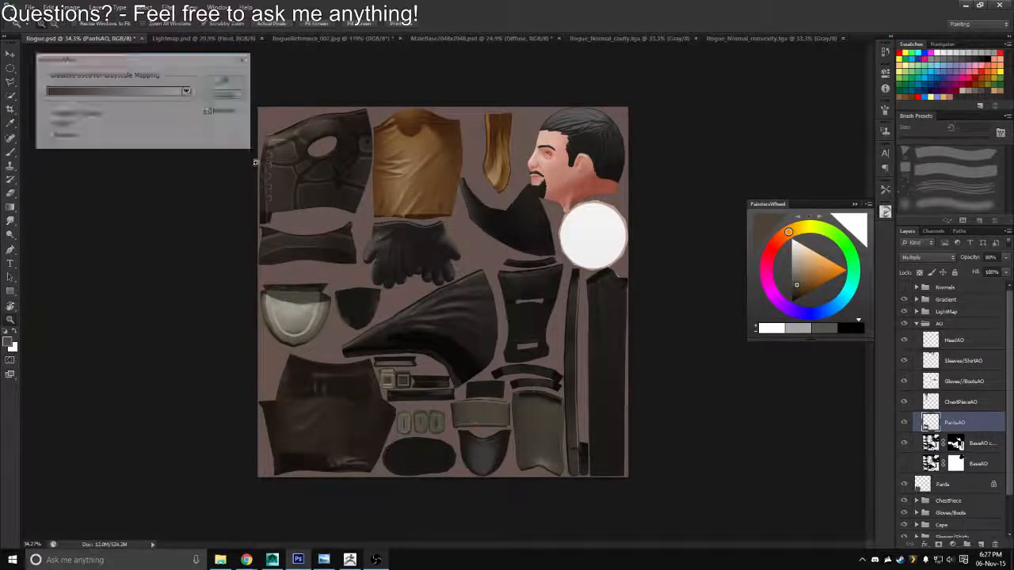
Apply a Gradient Map to the PantsAO layer with its dark colour stop set to brown 5c4833 and its light end white
ctrl+double_click(373, 411)
drag(376, 423, 405, 268)
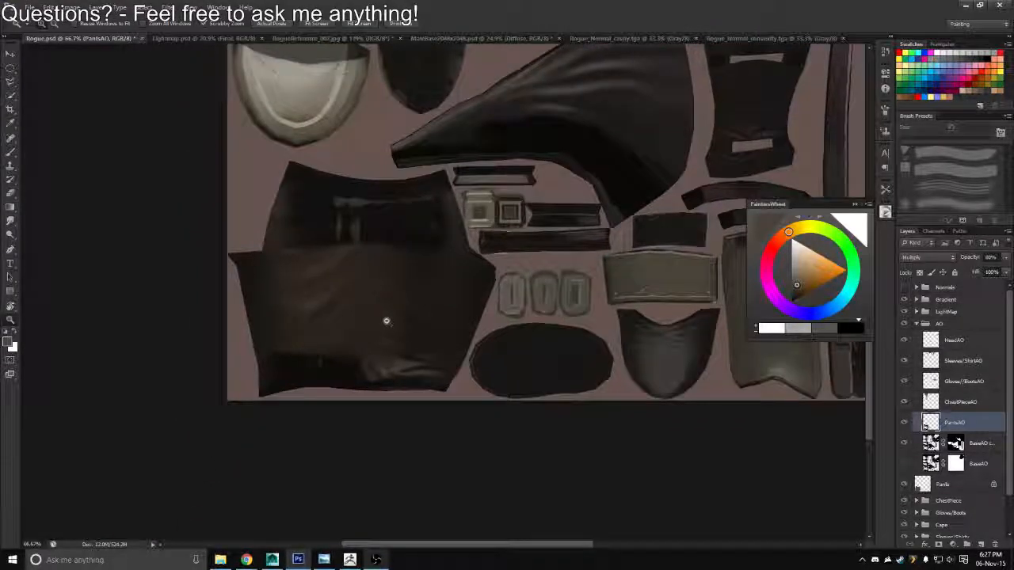
click(375, 319)
drag(374, 317, 354, 309)
click(70, 7)
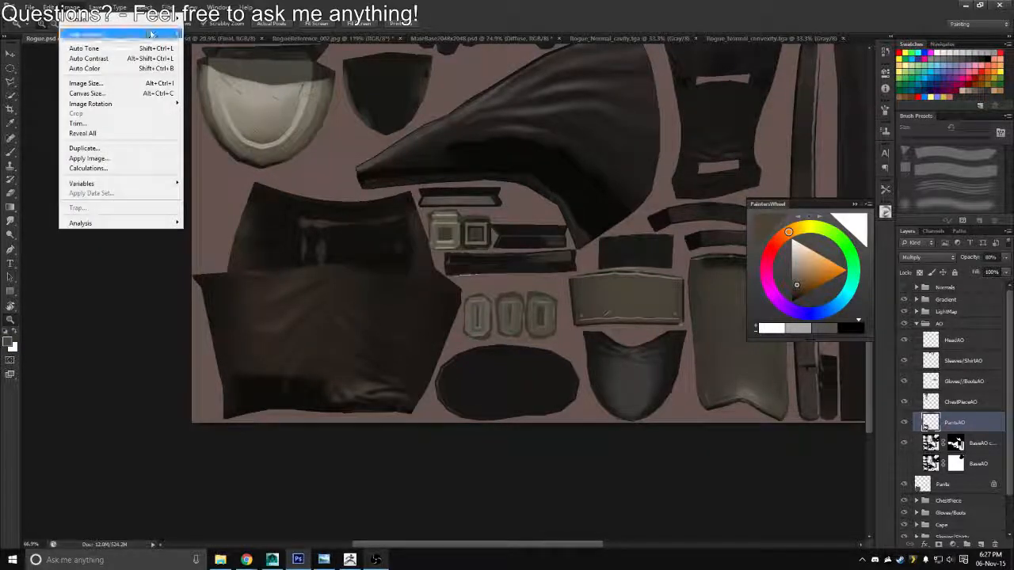
mouse_move(151, 35)
click(237, 185)
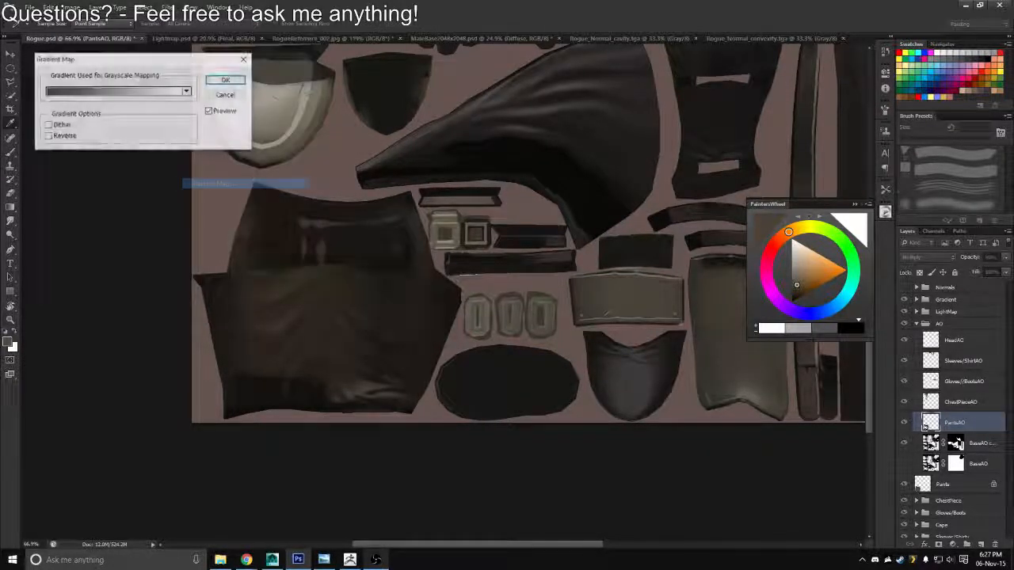
click(151, 91)
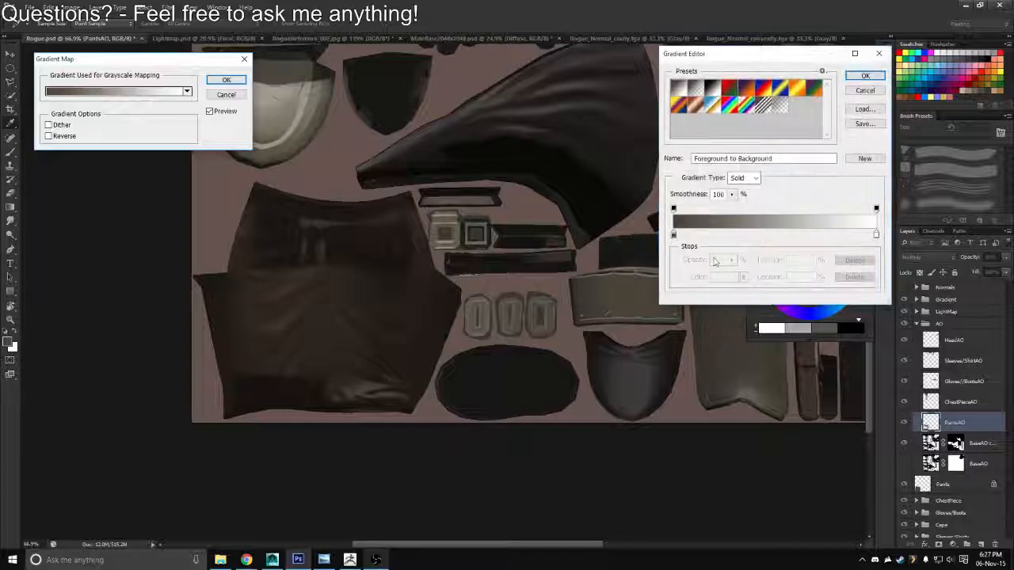
click(673, 236)
click(716, 276)
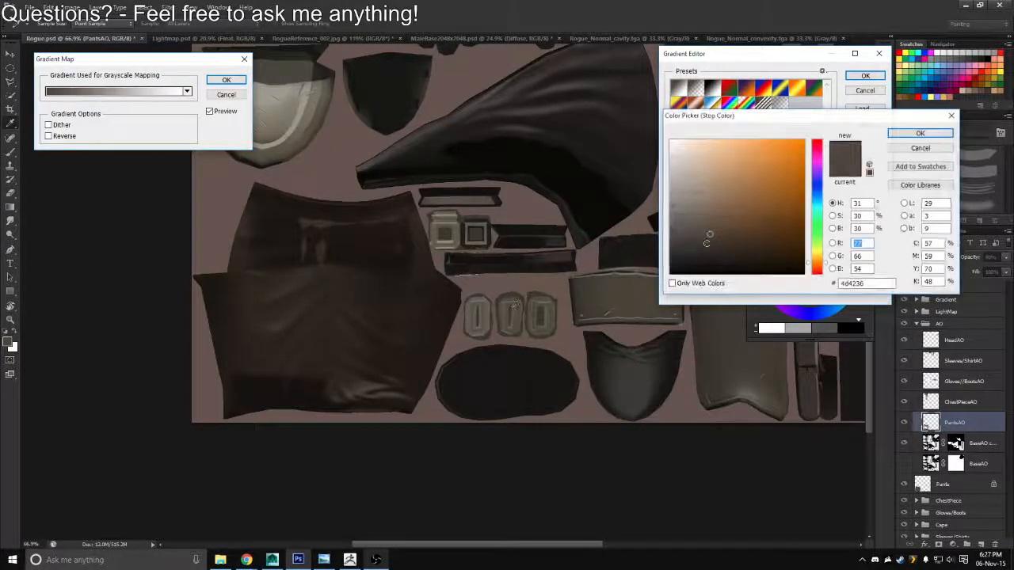
mouse_move(697, 235)
mouse_down()
mouse_move(722, 170)
mouse_move(701, 241)
mouse_move(766, 241)
mouse_move(704, 229)
mouse_move(708, 222)
mouse_move(728, 237)
mouse_move(753, 208)
mouse_move(749, 231)
mouse_move(730, 226)
mouse_up()
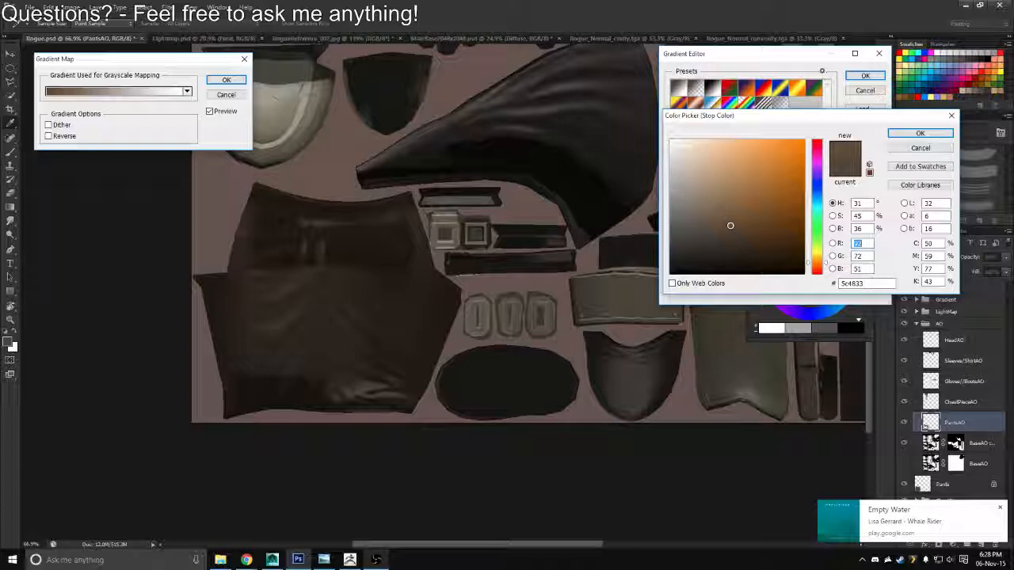
click(919, 132)
click(864, 75)
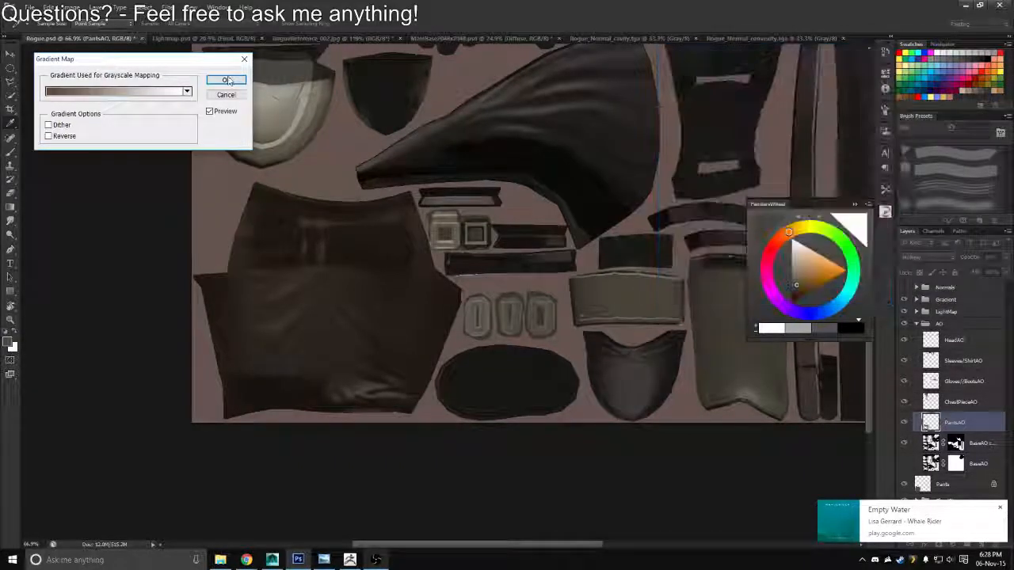
click(227, 80)
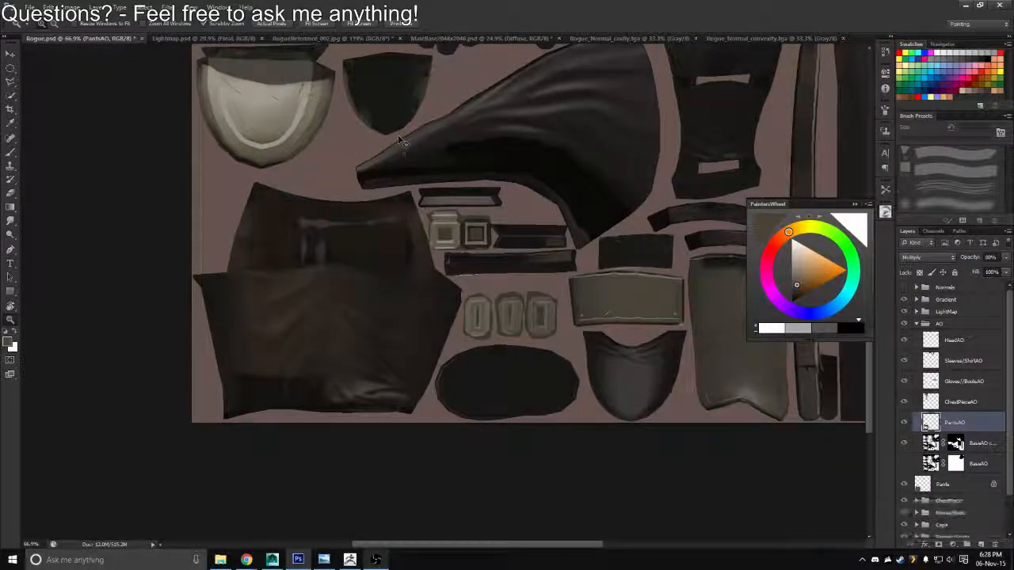
Collapse the AO group and save the texture as Targa over the existing diffuse file
drag(378, 235, 343, 213)
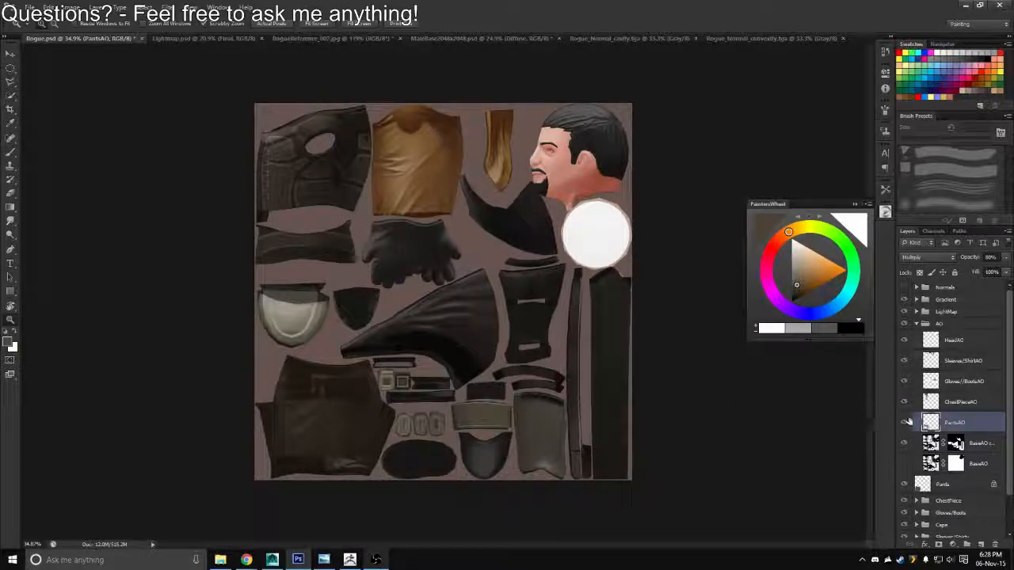
click(917, 325)
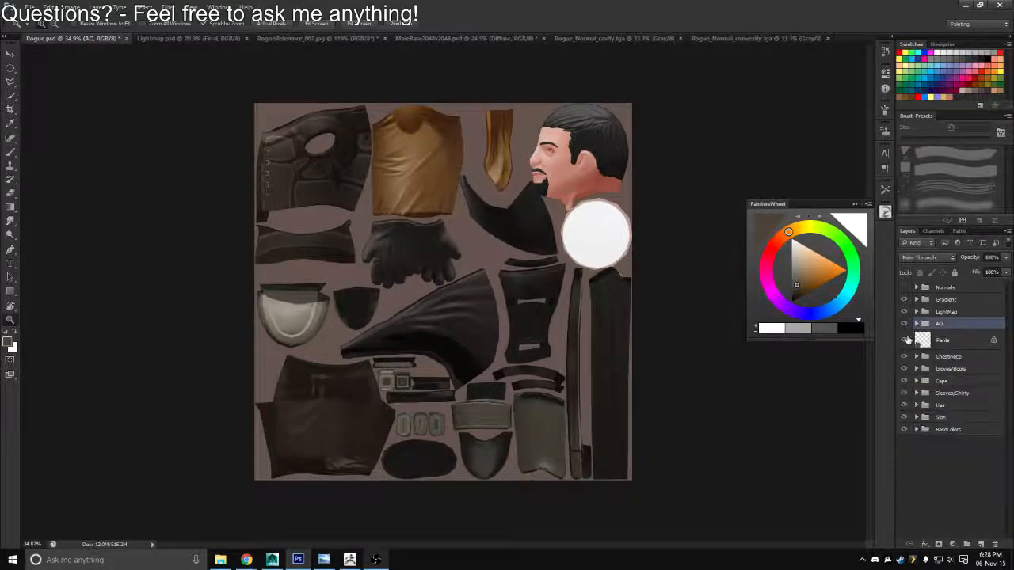
key(ctrl+shift+s)
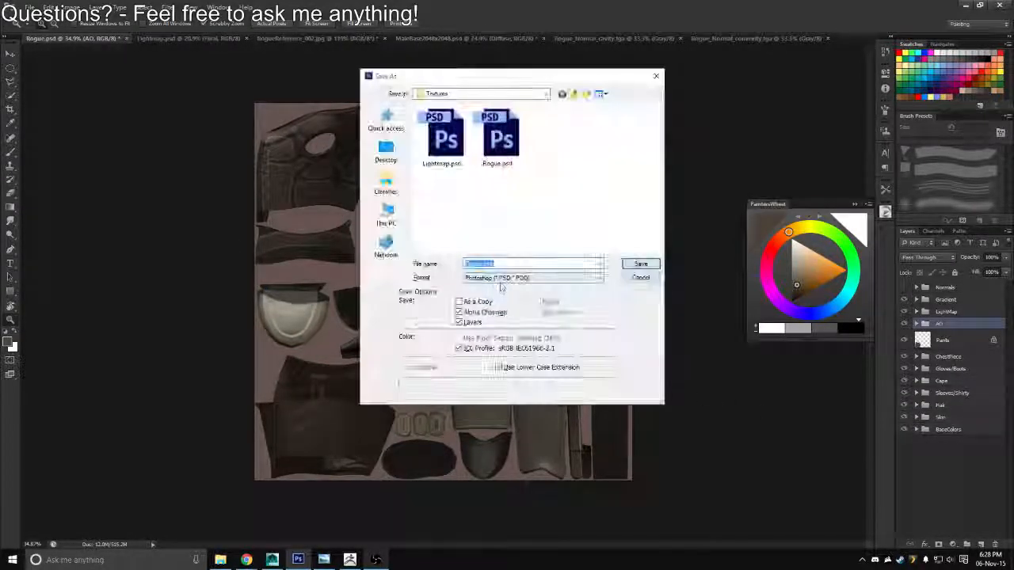
click(533, 278)
click(507, 408)
click(440, 146)
double_click(440, 150)
key(y)
key(Return)
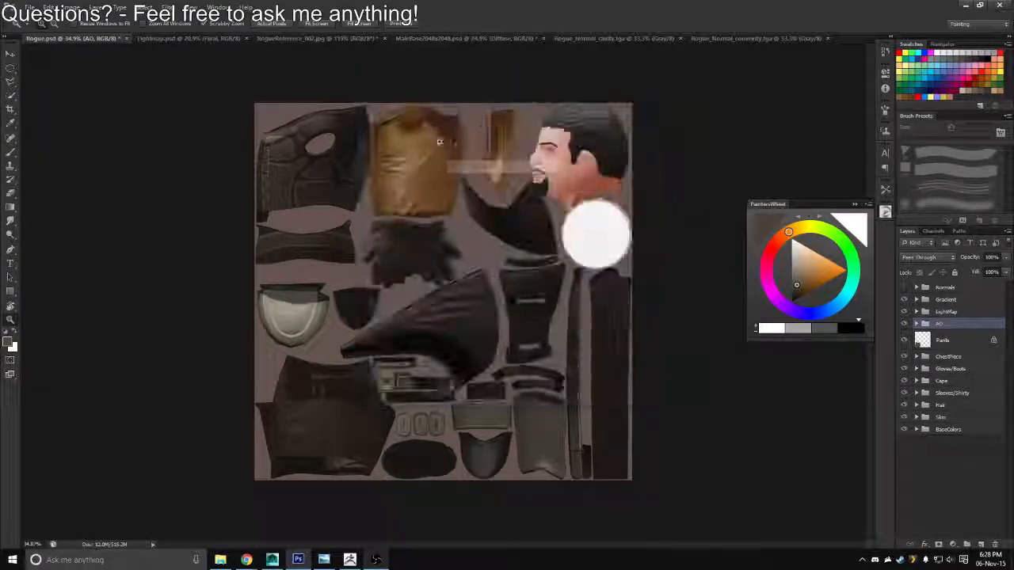
Switch to Maya, reload the diffuse texture, check the pants shading on the character and return to Photoshop
key(alt+Tab)
click(893, 224)
mouse_move(440, 319)
mouse_down()
mouse_move(675, 323)
mouse_move(425, 315)
mouse_up()
key(alt+Tab)
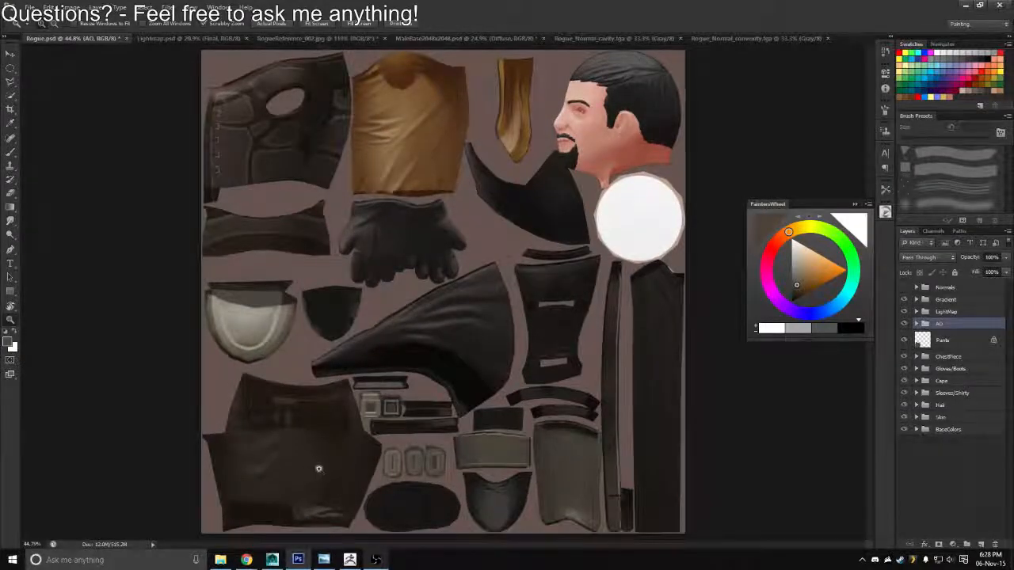
drag(319, 469, 333, 461)
drag(324, 445, 378, 325)
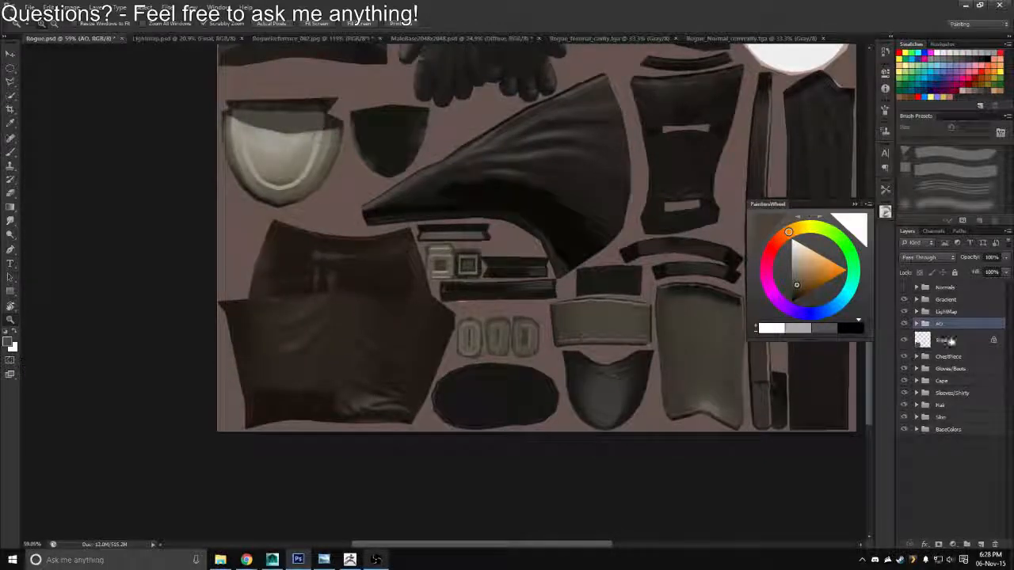
click(953, 339)
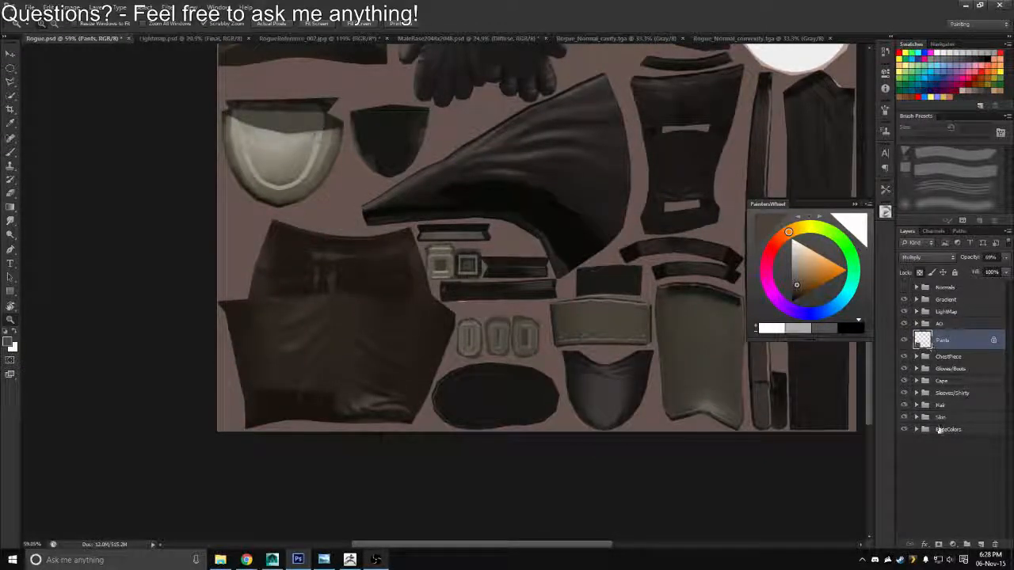
click(981, 545)
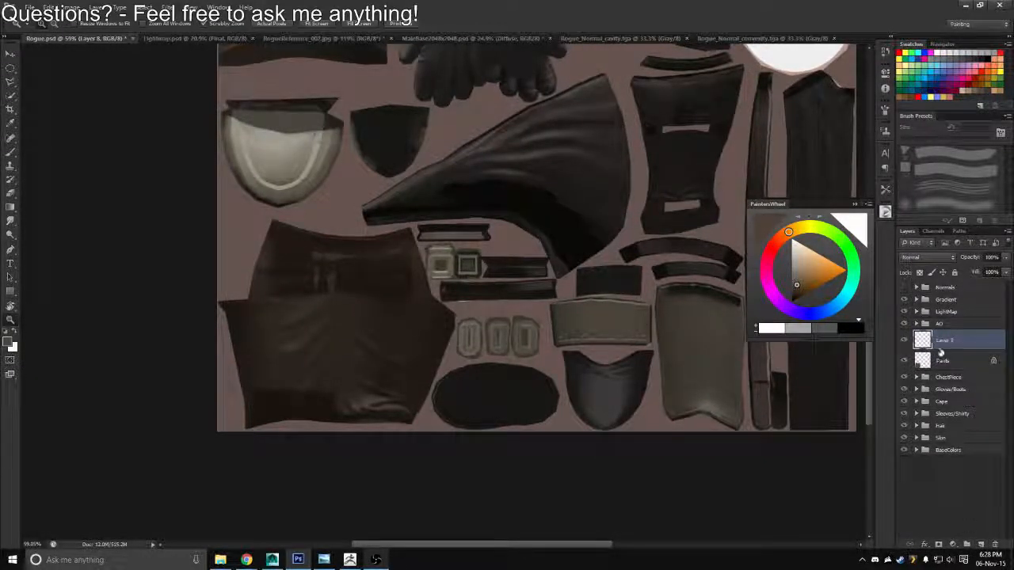
key(ctrl+z)
Duplicate the ChestPiece group's Con/Cav group, place the copy above the Pants layer and expand it
click(916, 356)
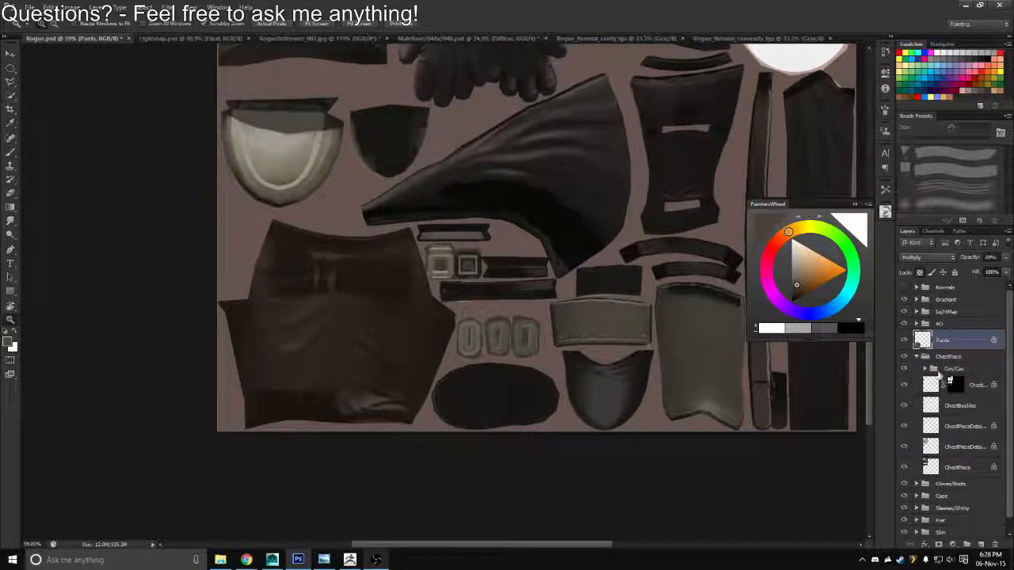
click(955, 370)
key(ctrl+j)
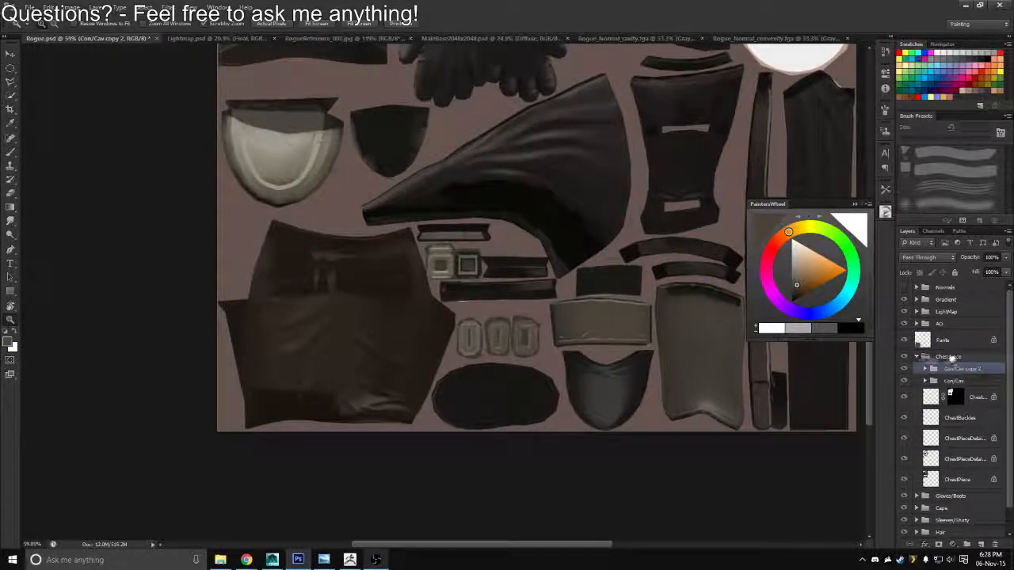
drag(953, 358, 945, 334)
click(917, 369)
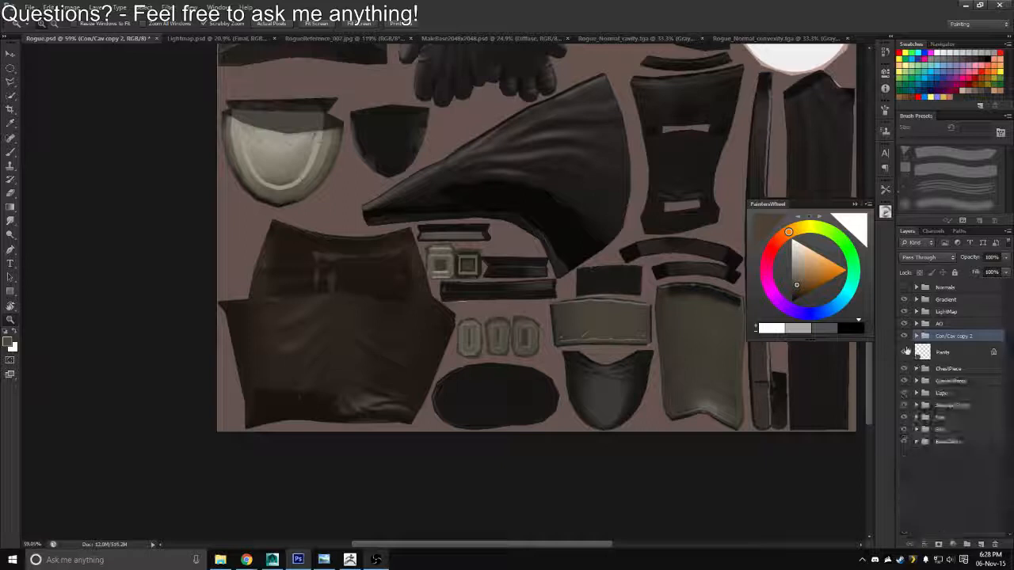
click(917, 337)
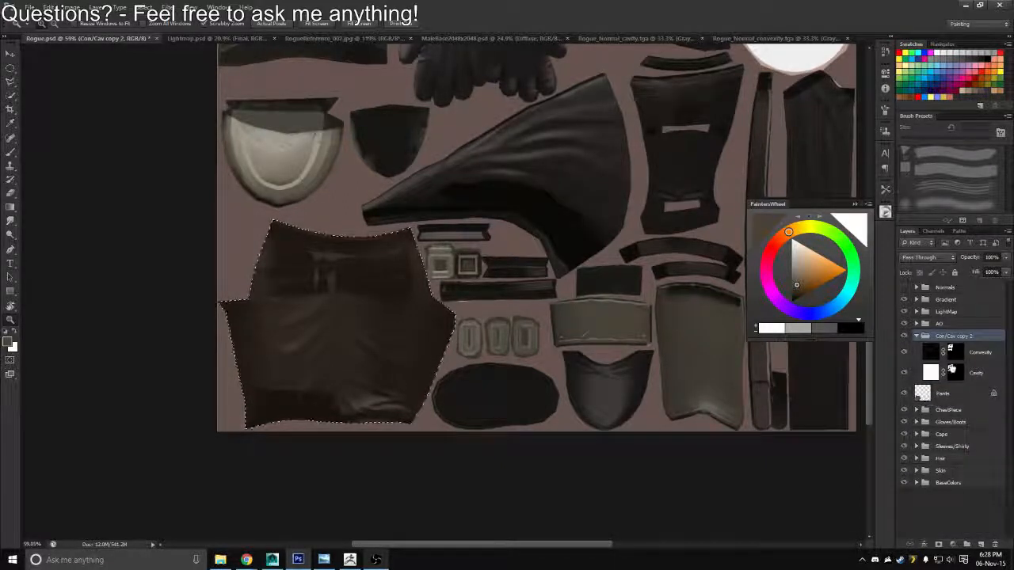
Replace the masks on the copied group's Cavity and Convexity layers with masks made from the pants' outline
drag(952, 370, 995, 544)
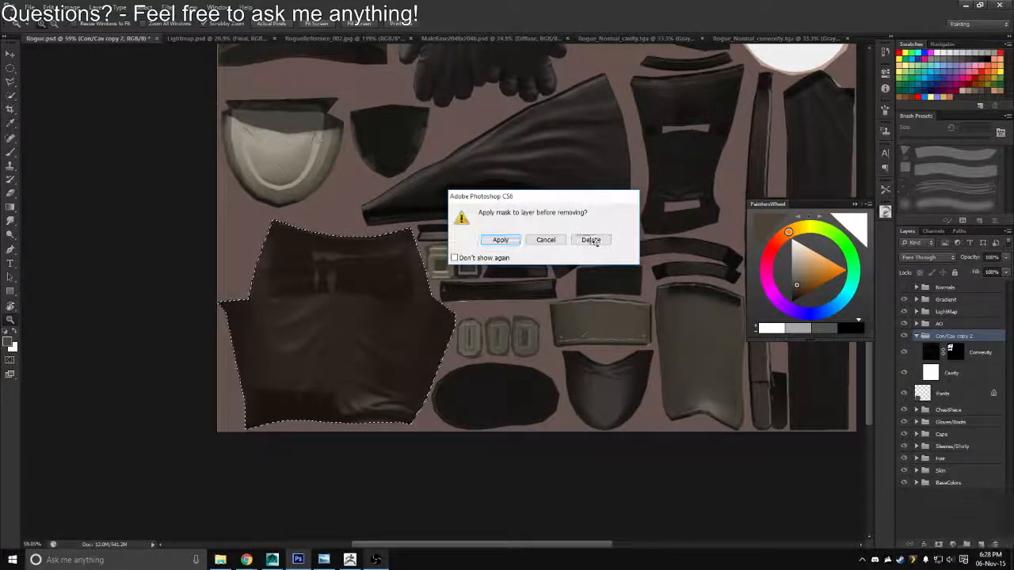
click(593, 239)
click(939, 544)
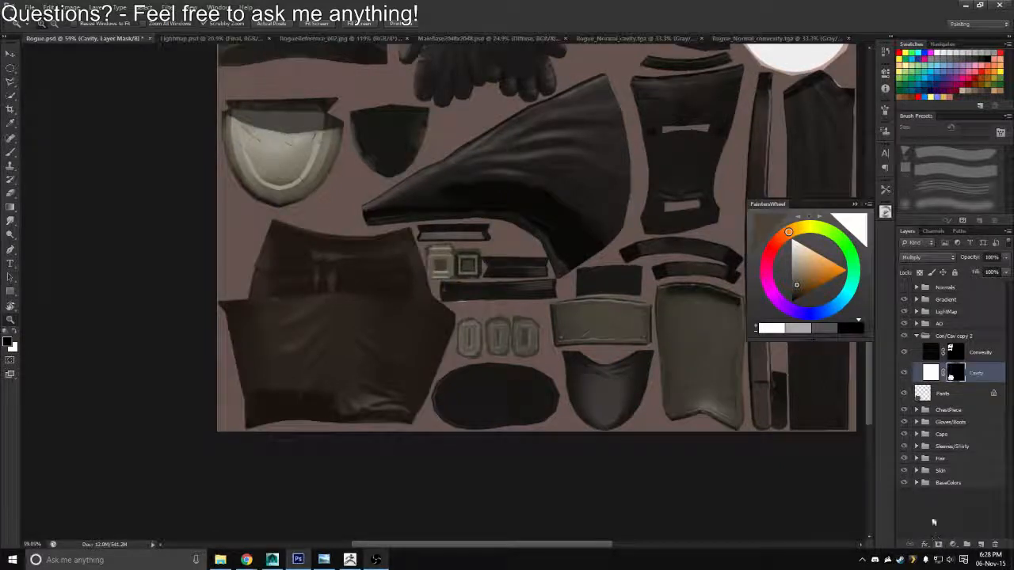
drag(958, 376, 995, 544)
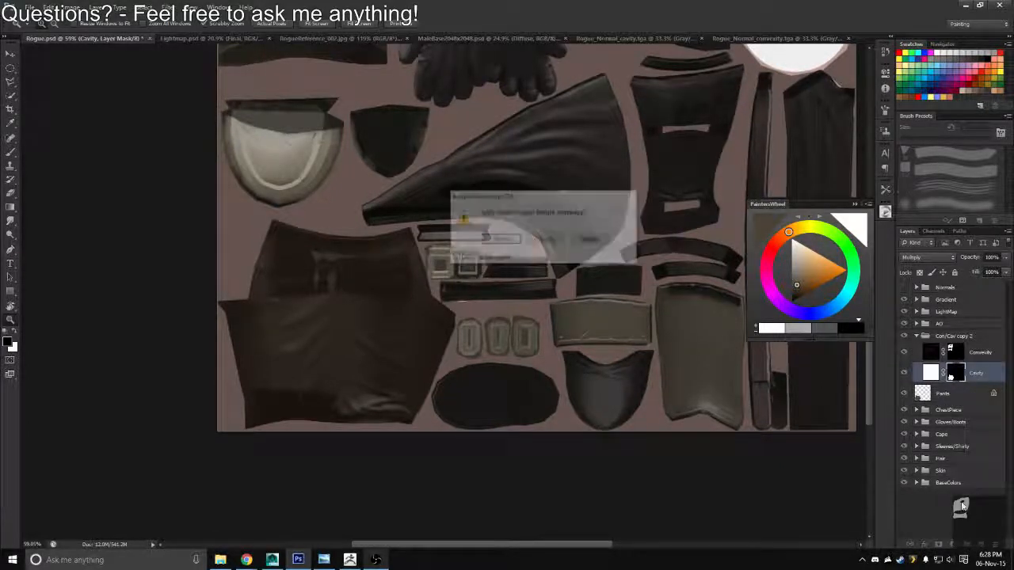
click(591, 240)
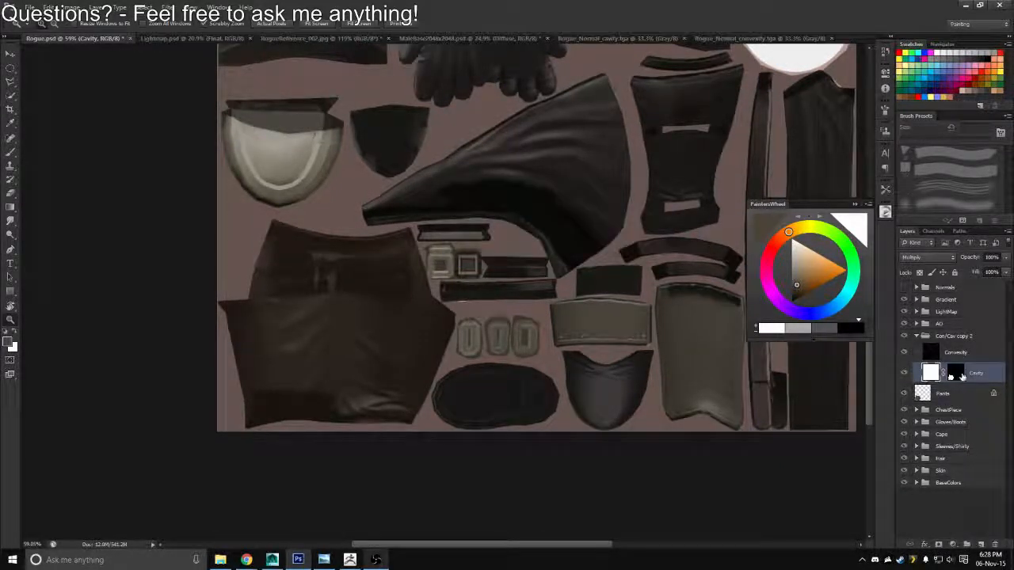
ctrl+click(958, 372)
click(961, 354)
click(939, 544)
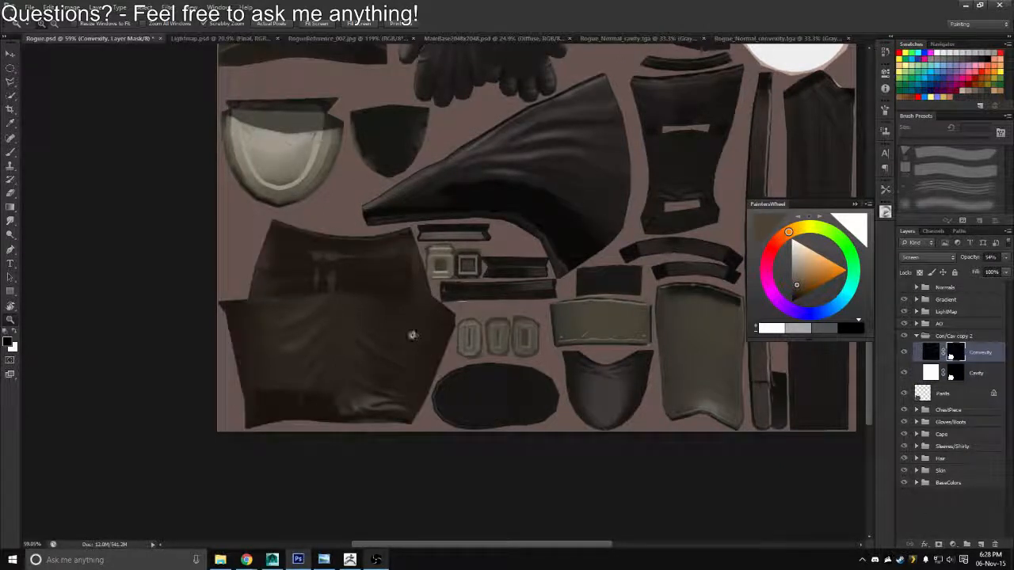
Duplicate the pants' Cavity layer three times, merge the four cavity layers into one and set its blend mode to Multiply
drag(382, 349, 506, 309)
drag(444, 319, 464, 341)
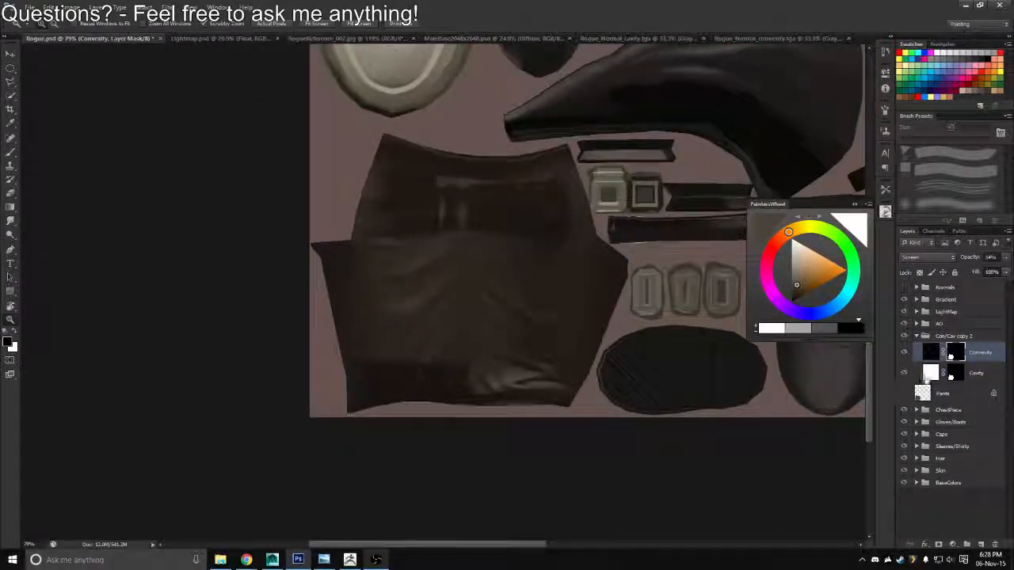
click(933, 376)
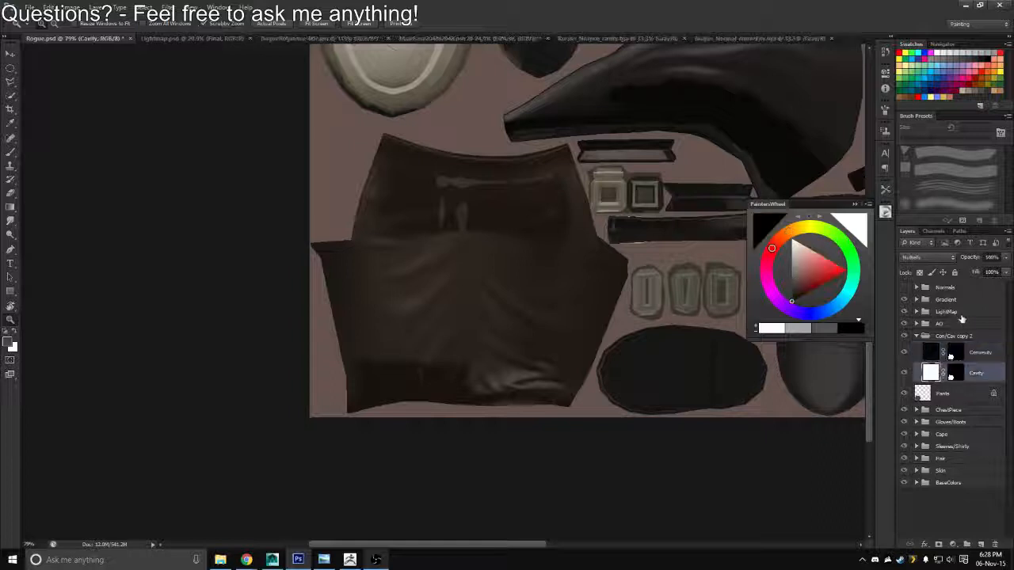
key(ctrl+j)
key(ctrl+j)
key(ctrl+j)
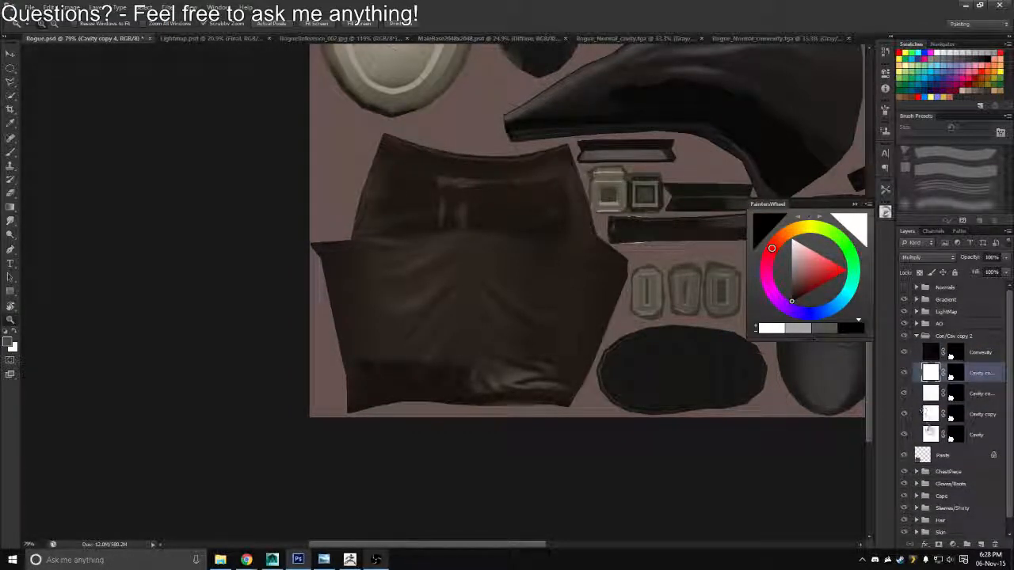
shift+click(930, 434)
key(ctrl+e)
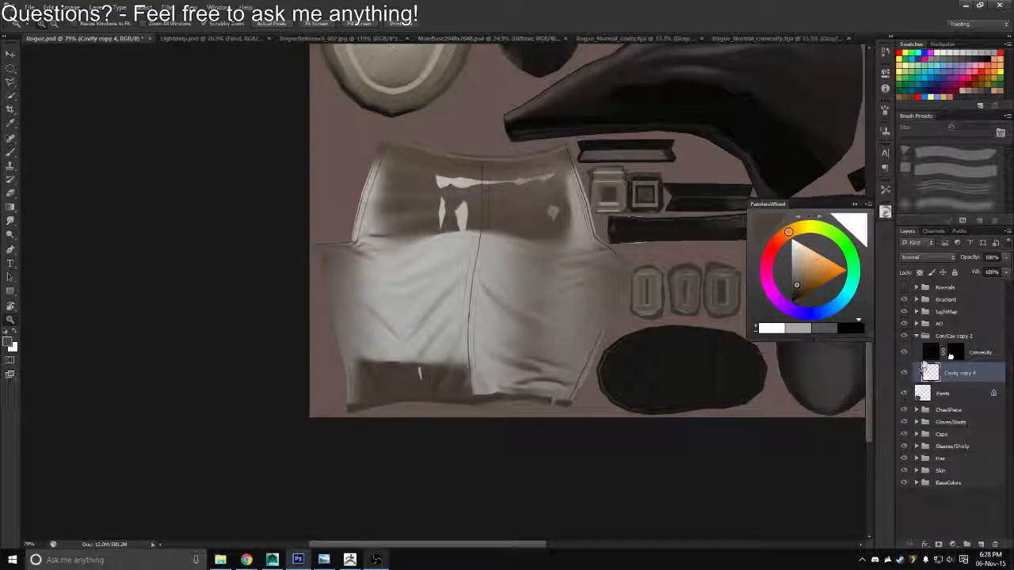
click(928, 257)
click(919, 289)
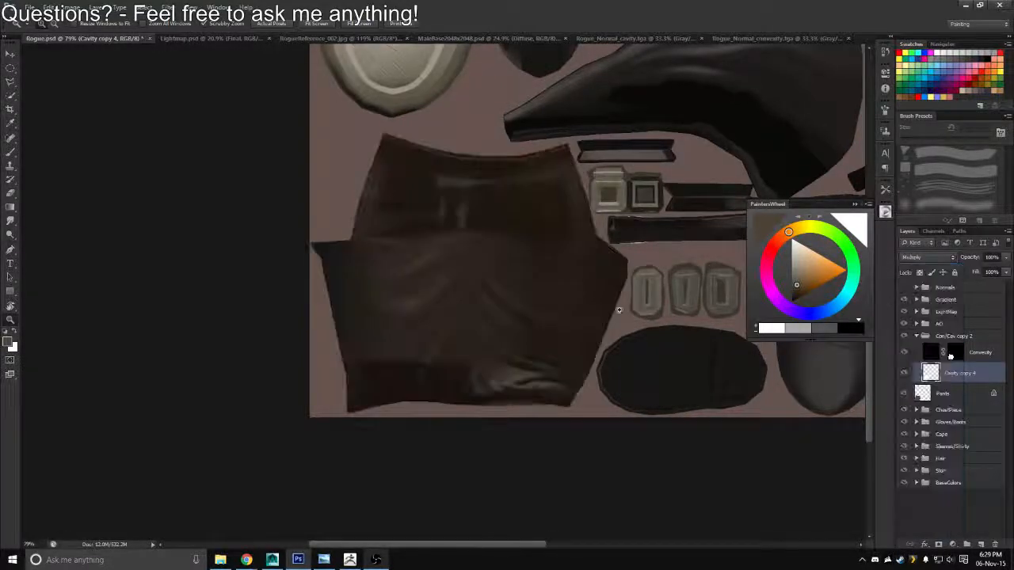
Check the Convexity layer's effect on the pants and set its opacity to 45%
drag(620, 309, 536, 326)
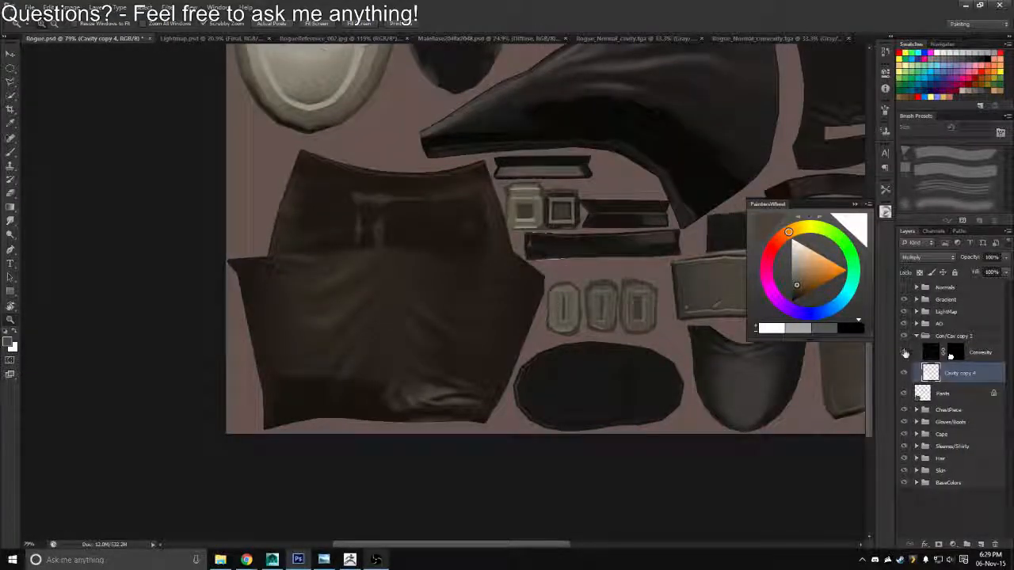
click(904, 352)
click(928, 353)
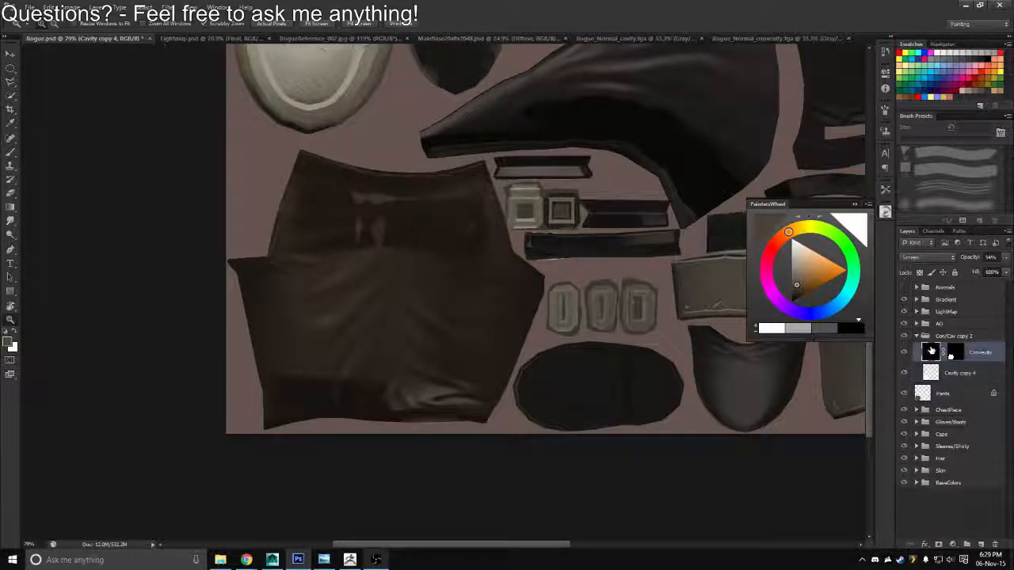
click(985, 257)
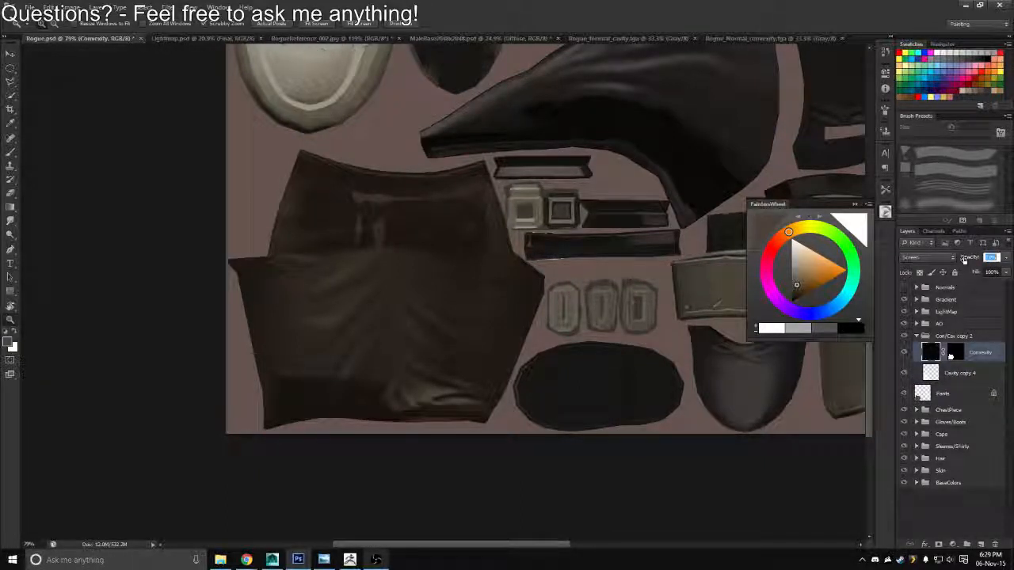
click(990, 258)
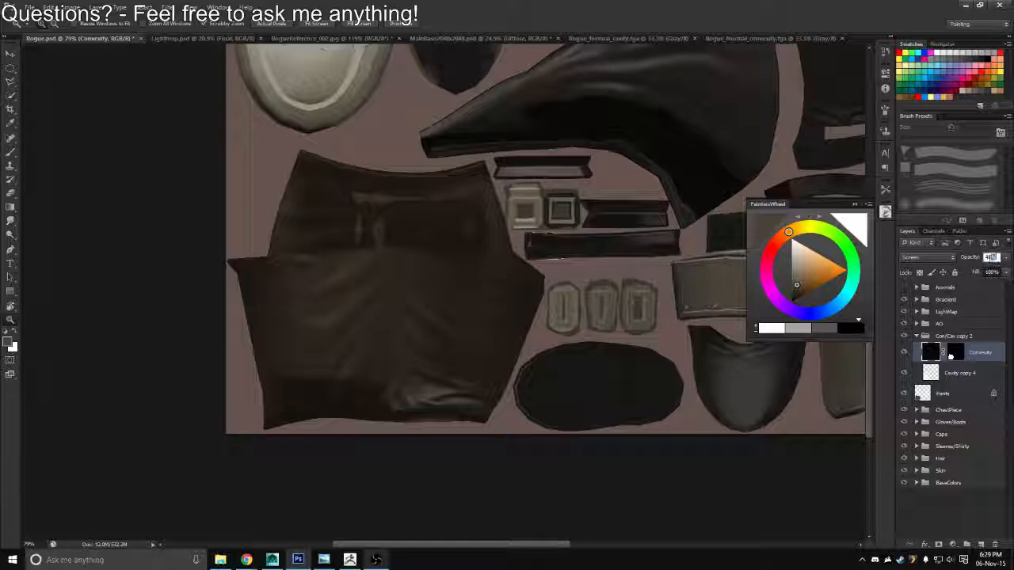
click(758, 462)
Save the texture as Targa over the existing diffuse file, then switch to Maya and reload the Rogue_Diffuse texture
drag(509, 359, 481, 323)
key(ctrl+shift+s)
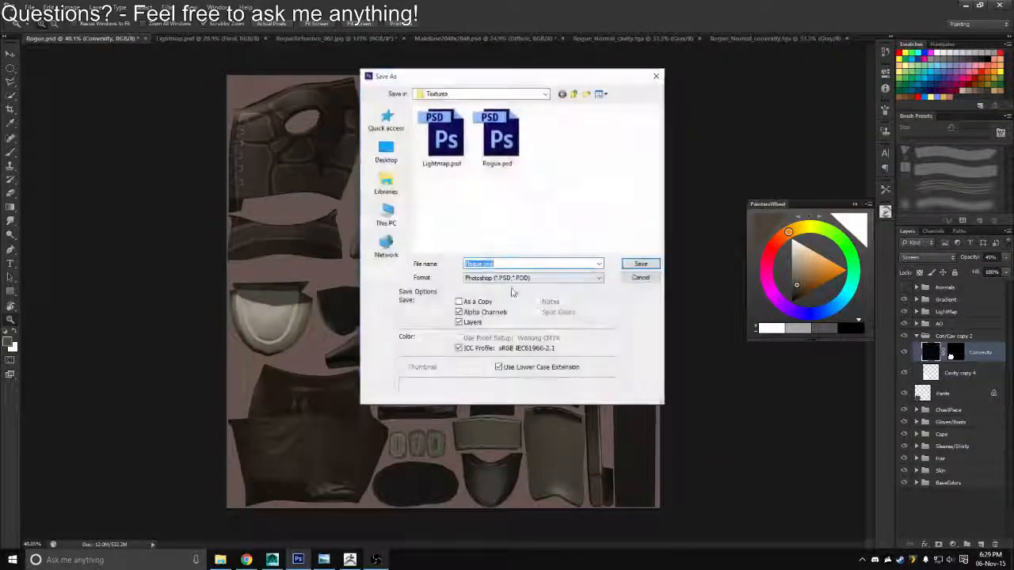
click(532, 277)
click(483, 413)
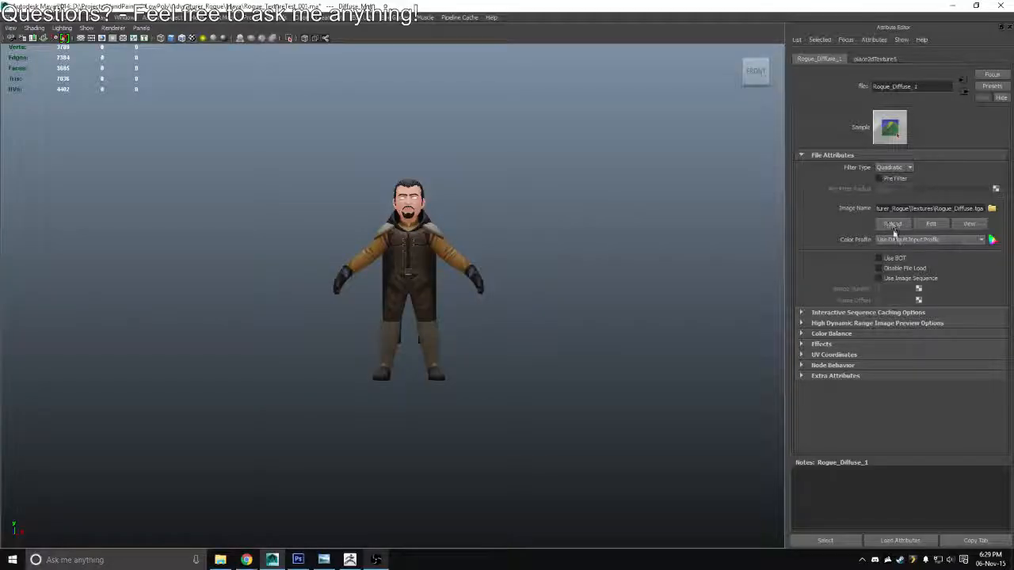
click(888, 225)
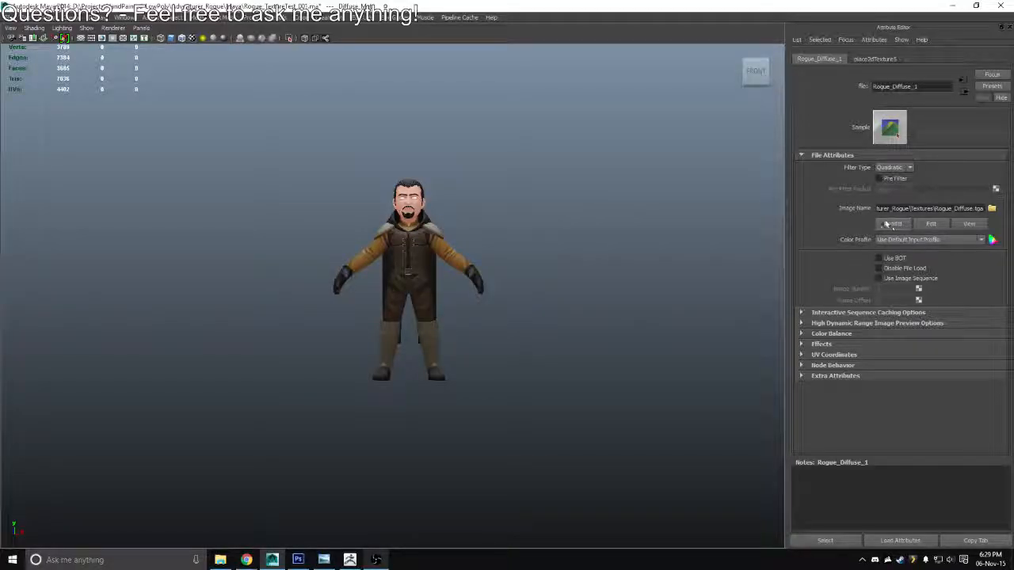
Examine the reloaded pants shading on the character up close, from several angles and in lit textured display
scroll(404, 301, up, 7)
drag(458, 332, 686, 251)
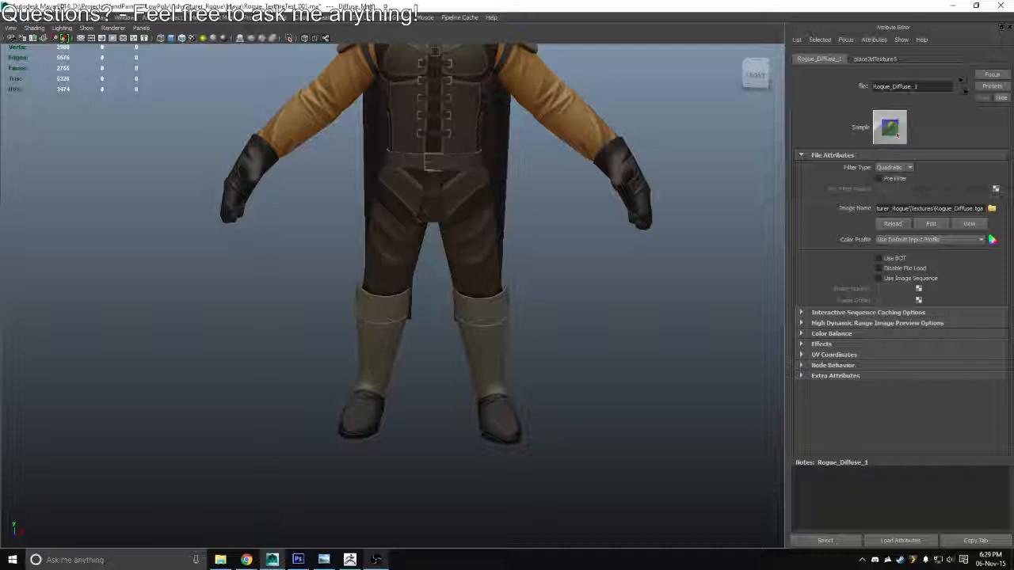
drag(579, 248, 451, 324)
drag(451, 324, 641, 324)
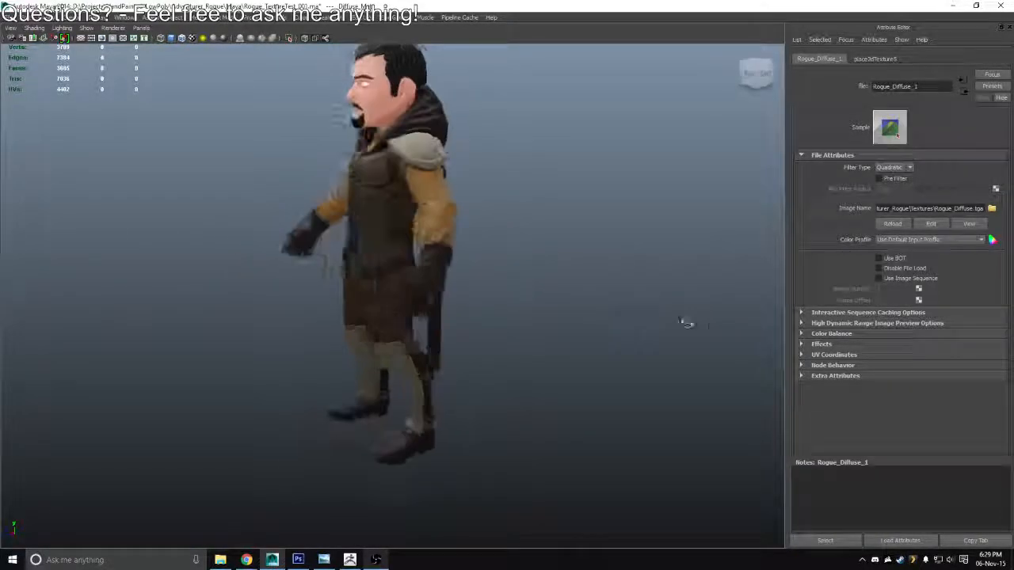
scroll(519, 271, up, 2)
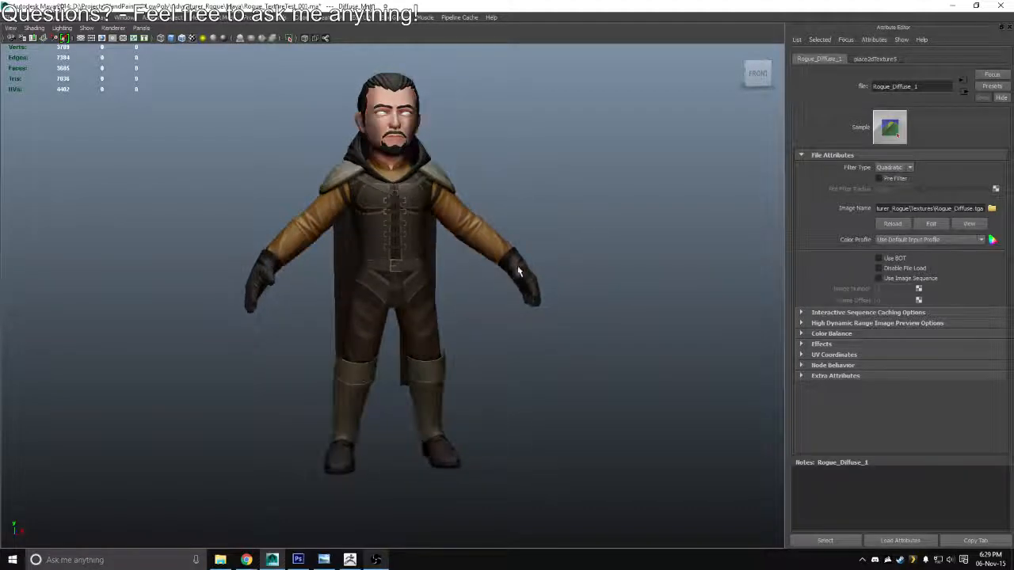
key(5)
key(6)
drag(329, 227, 334, 259)
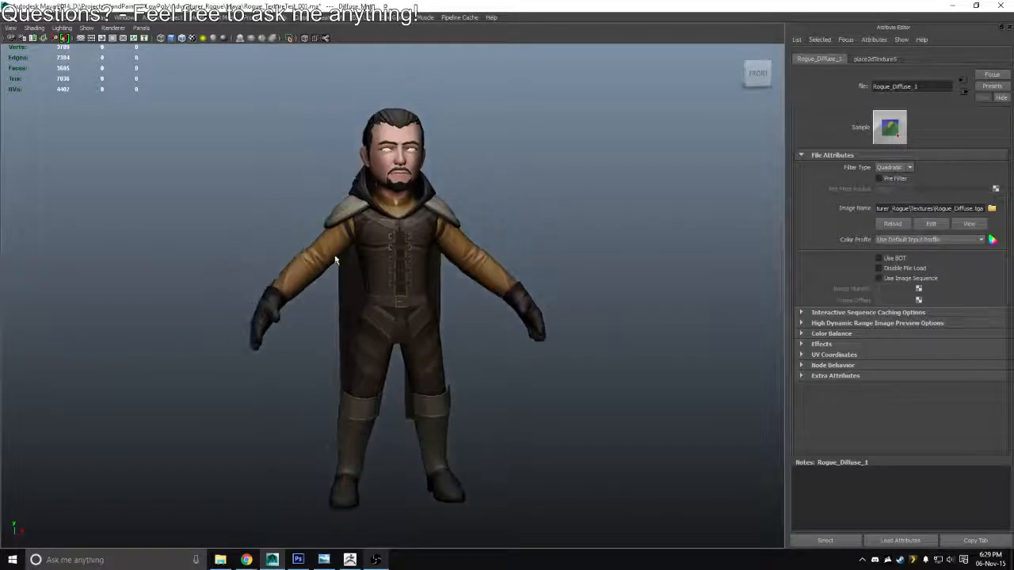
Set the viewport lighting to Use No Lights and inspect the character's unlit texture from several distances and angles
click(62, 27)
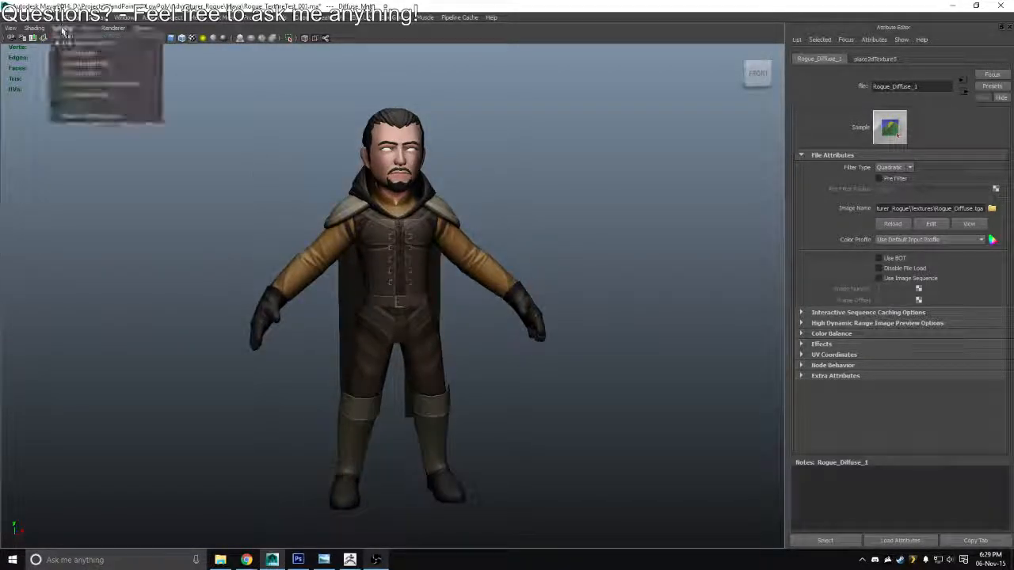
click(72, 73)
drag(198, 181, 215, 319)
drag(423, 293, 375, 259)
scroll(398, 289, up, 5)
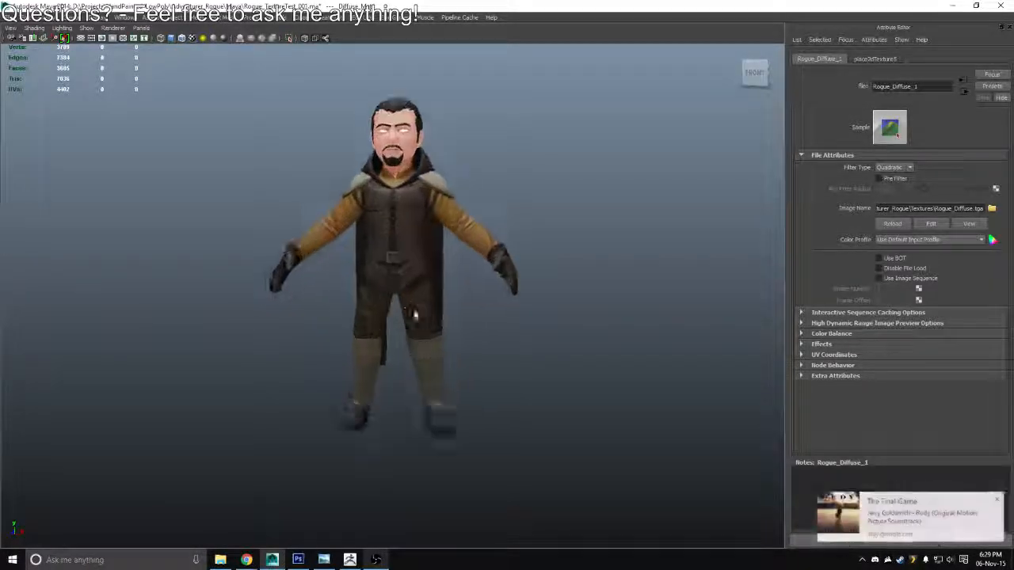
drag(413, 315, 136, 248)
drag(467, 256, 390, 253)
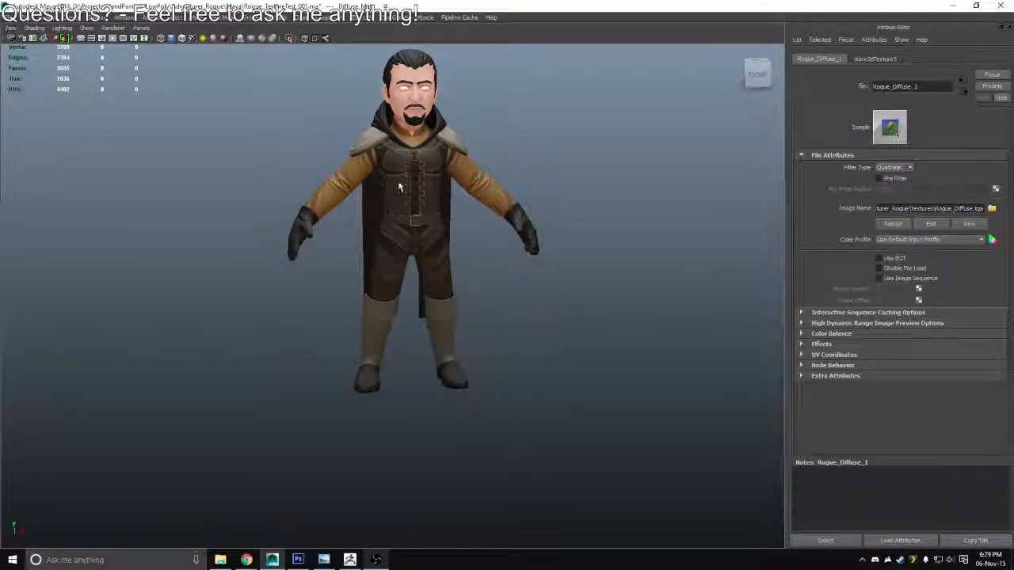
drag(400, 187, 428, 229)
Restore the full Maya interface around the perspective view, deselect the Diffuse_Mat material and save the scene
key(space)
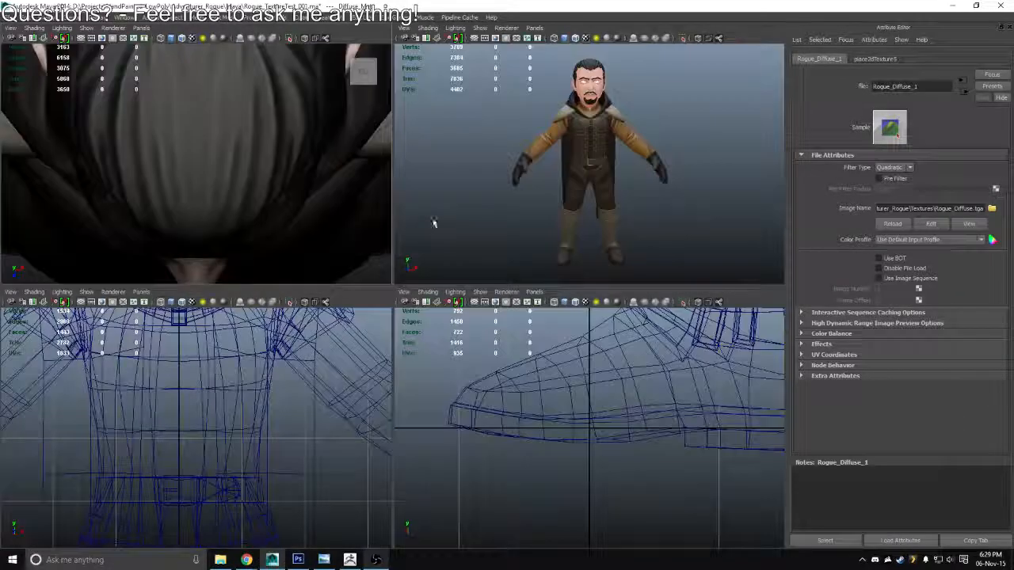
key(space)
key(ctrl+space)
scroll(512, 221, down, 3)
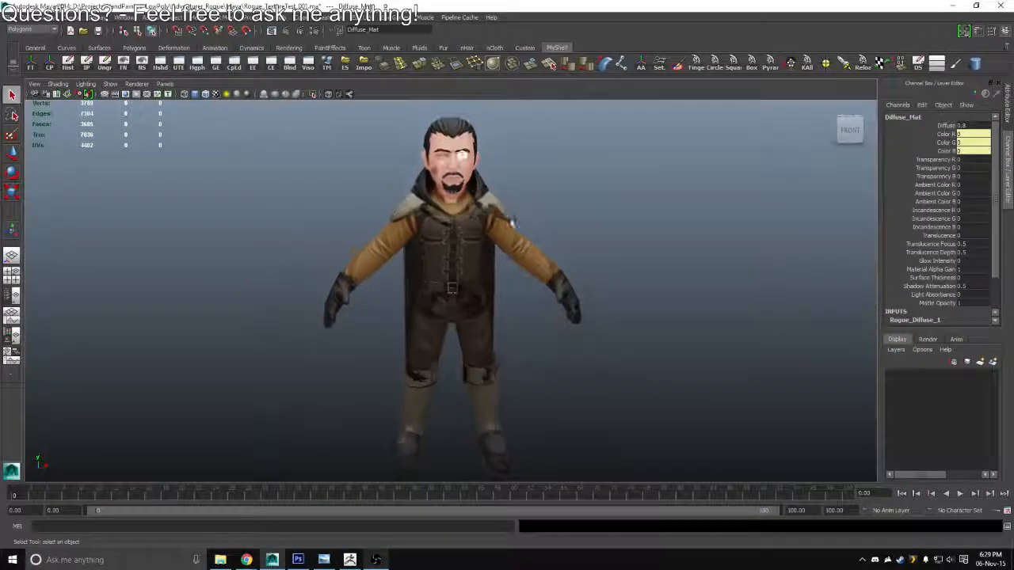
click(620, 241)
key(ctrl+s)
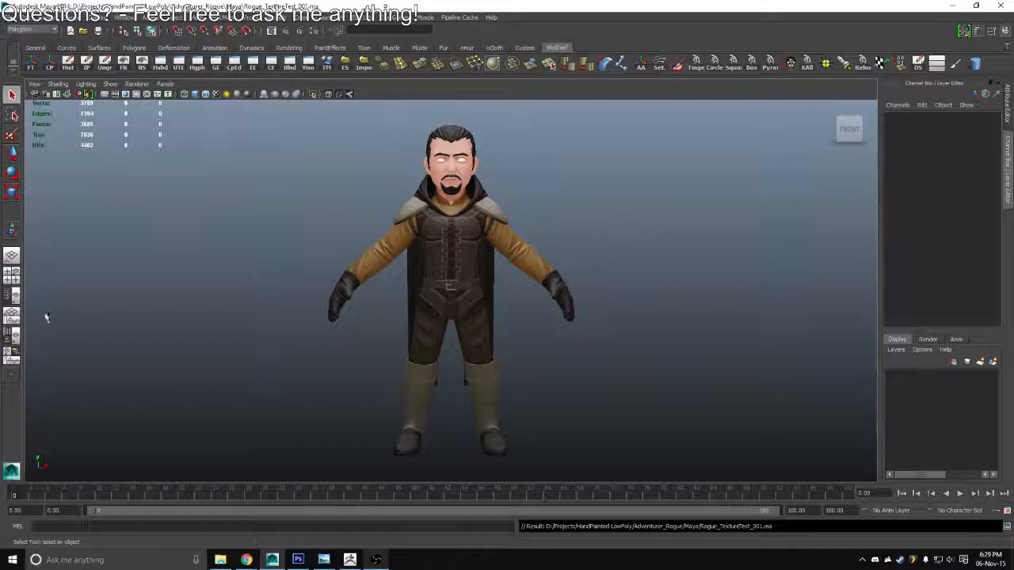
Show the Outliner beside the perspective view and rename the character's head mesh as Head
click(12, 295)
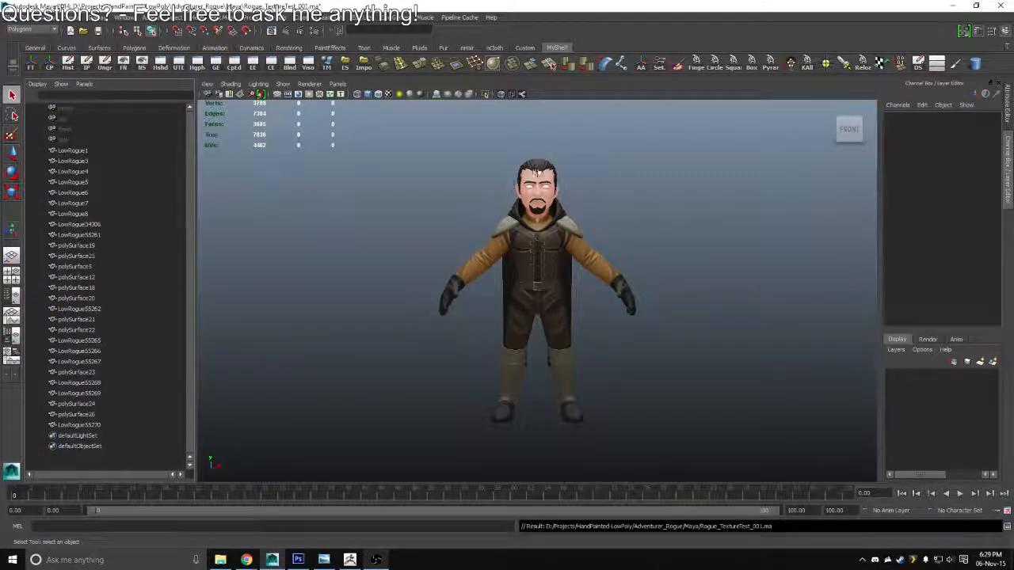
click(75, 298)
click(910, 116)
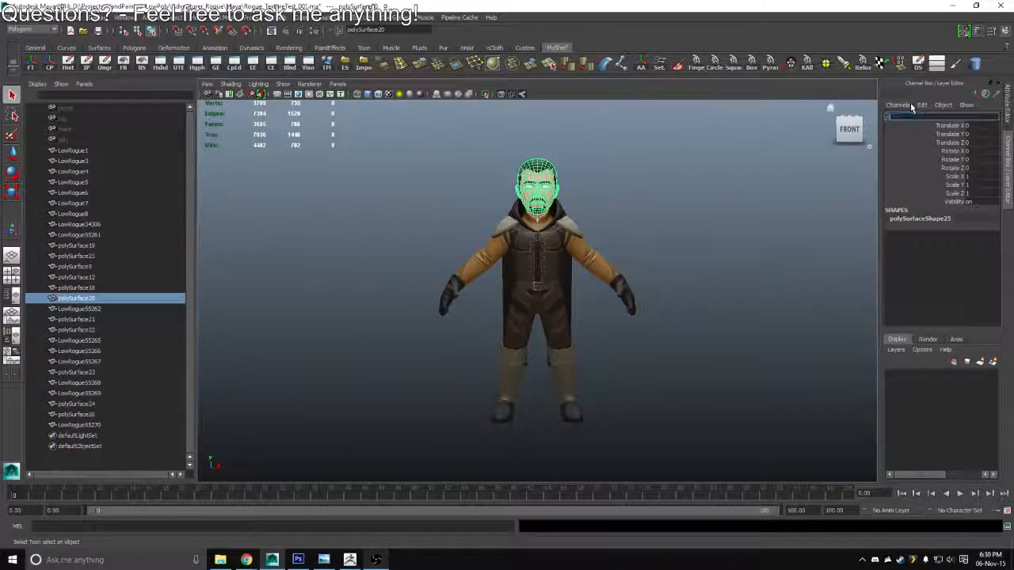
text(Head)
key(Return)
Rename the mesh of the character's left eye as L_EYE
scroll(522, 317, up, 3)
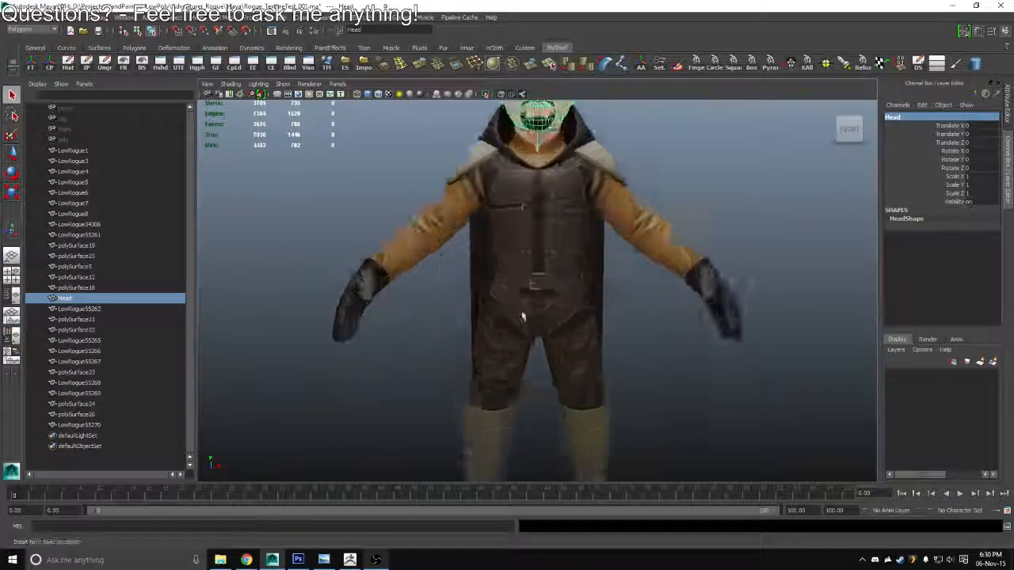
drag(522, 317, 525, 466)
scroll(543, 261, up, 4)
click(604, 216)
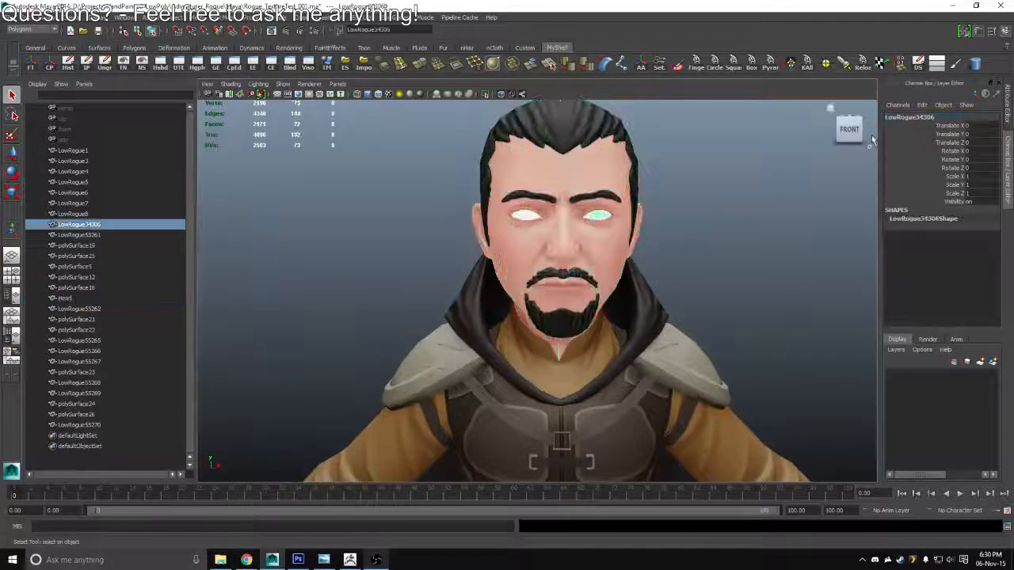
click(901, 125)
click(906, 118)
text(E)
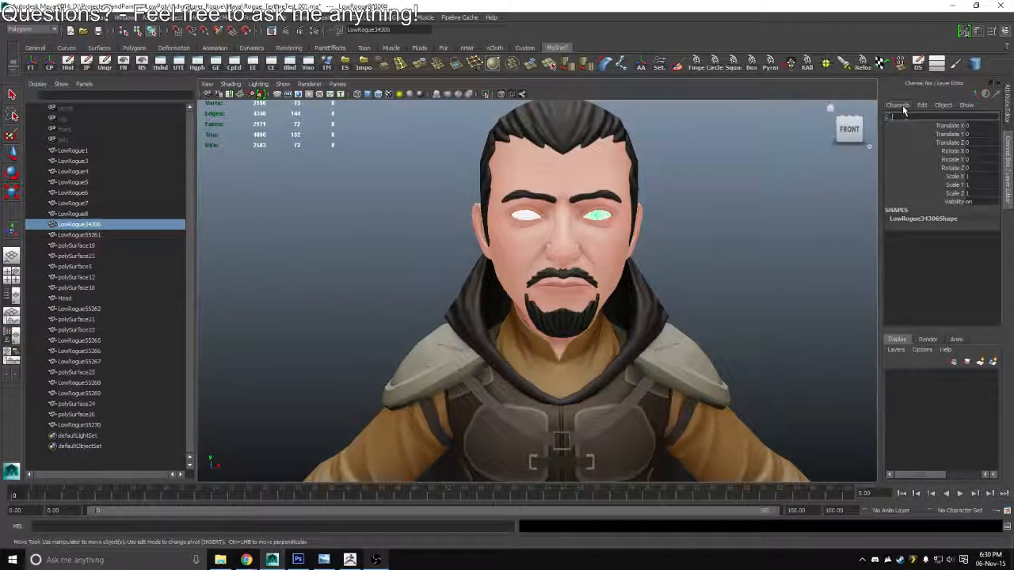
text(_EYE)
key(Return)
Rename the mesh of the character's right eye as R_Eye
click(518, 215)
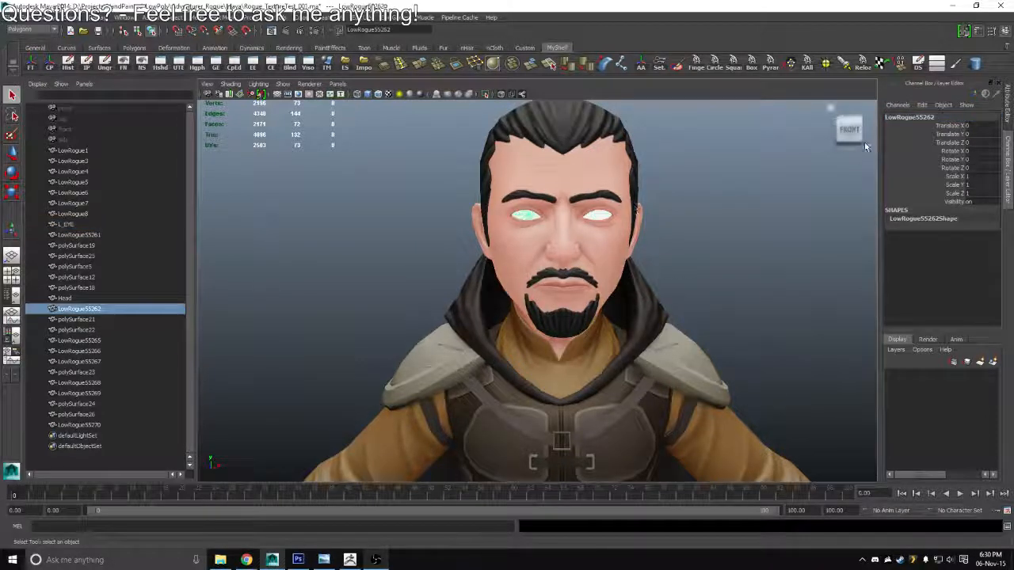
key(ctrl+z)
key(shift+z)
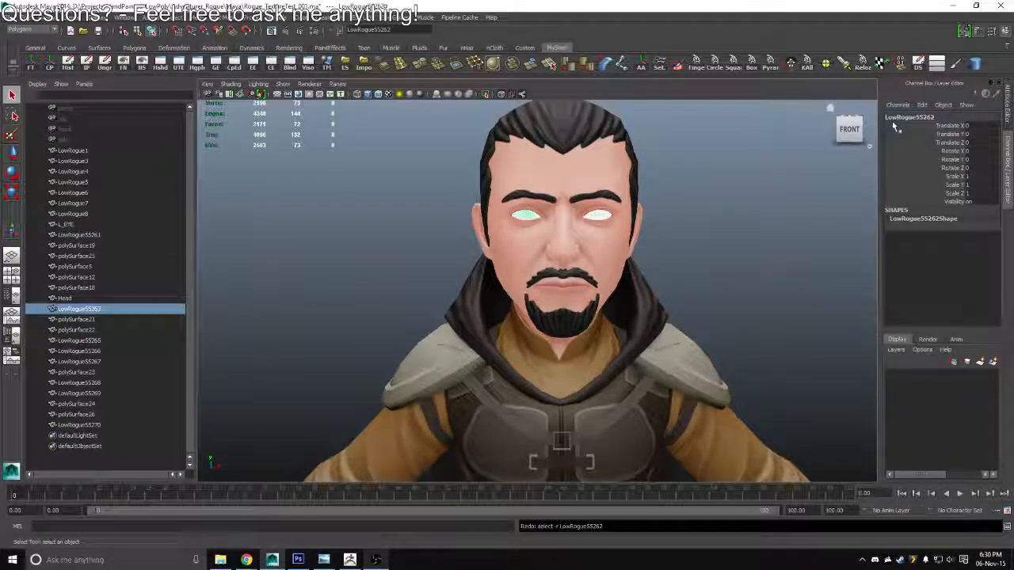
click(898, 118)
text(R)
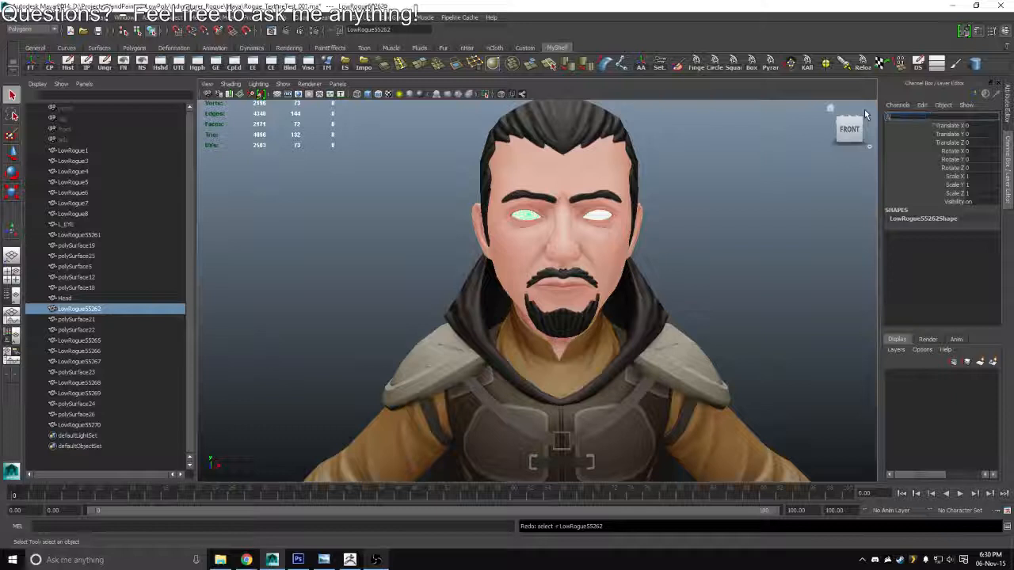
text(_Eye)
key(Return)
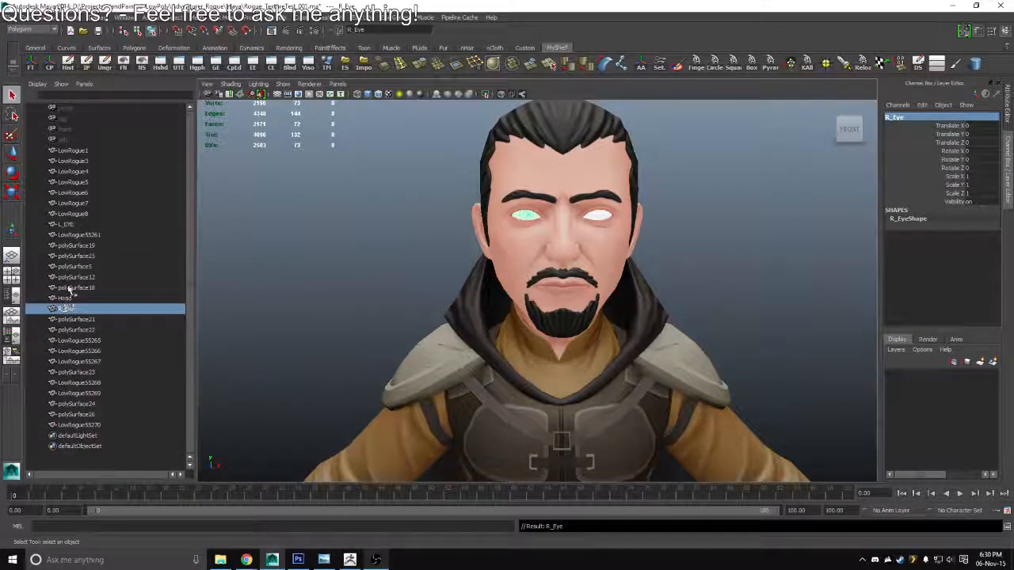
Correct the left eye mesh's name to L_Eye and clear the selection
click(66, 224)
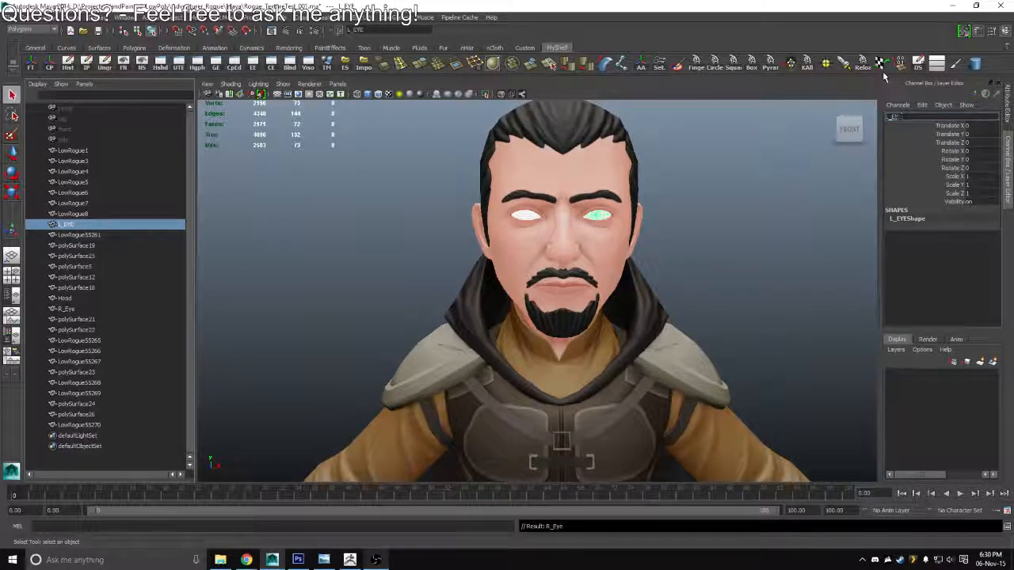
text(ye)
key(Return)
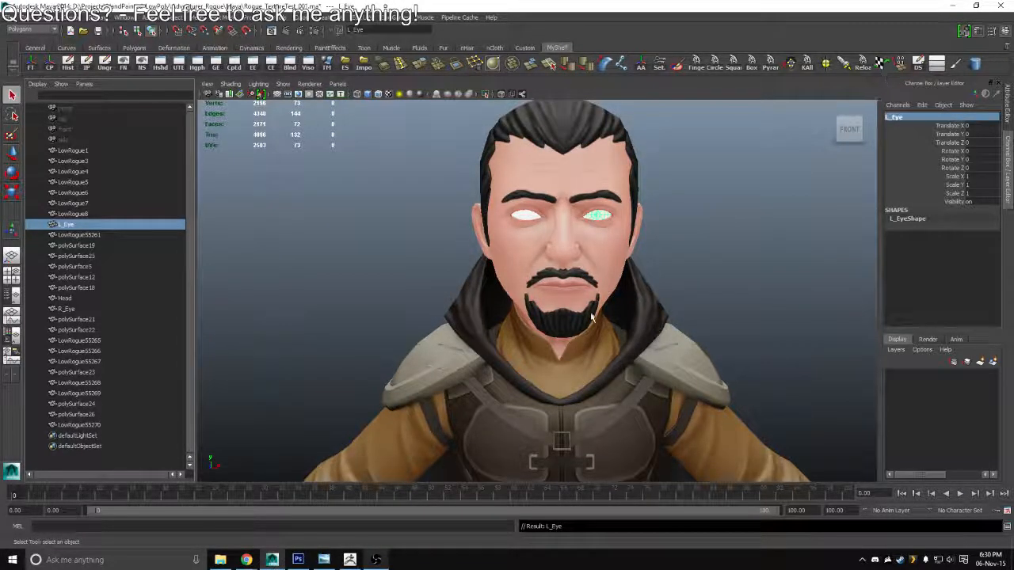
drag(349, 451, 324, 410)
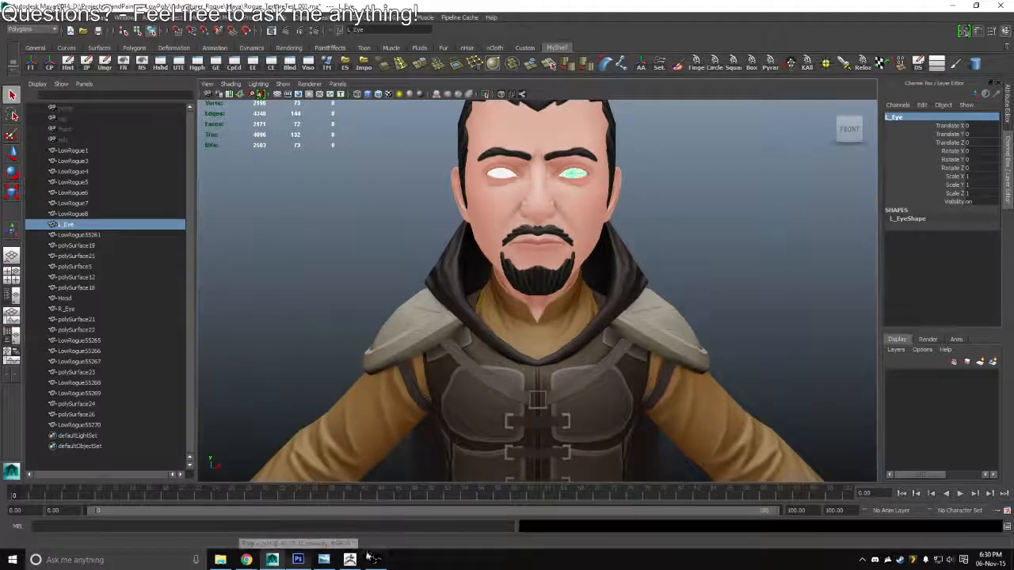
drag(578, 325, 563, 255)
click(717, 219)
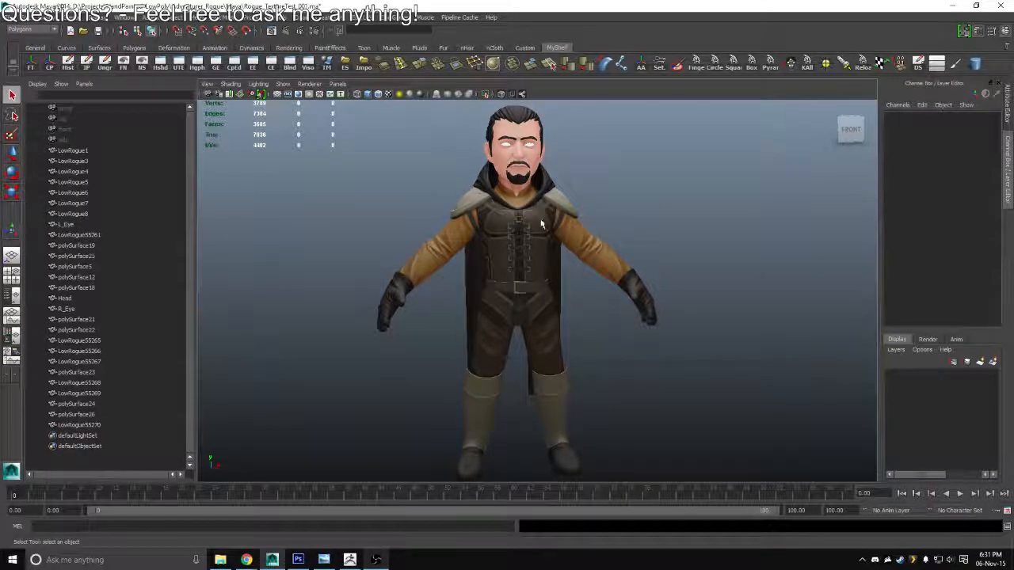
Group the head mesh together with both eye meshes
scroll(500, 254, down, 3)
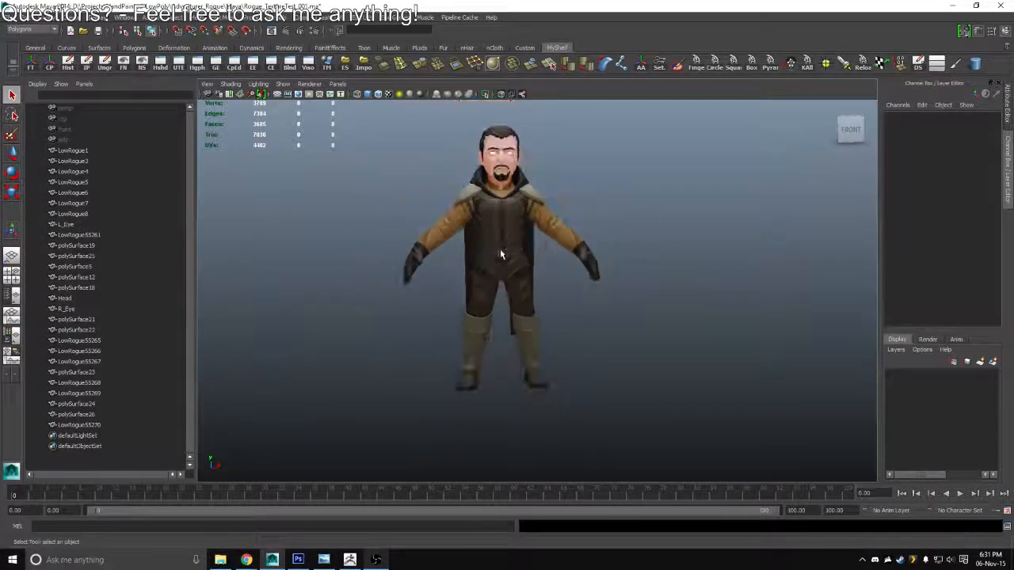
drag(500, 254, 544, 228)
scroll(543, 269, up, 3)
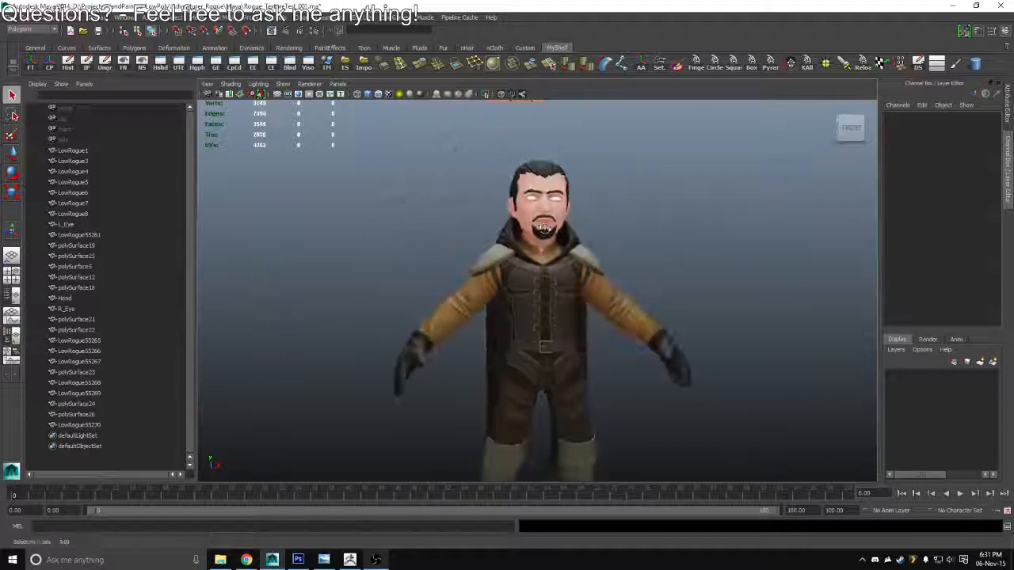
scroll(544, 228, up, 4)
click(545, 226)
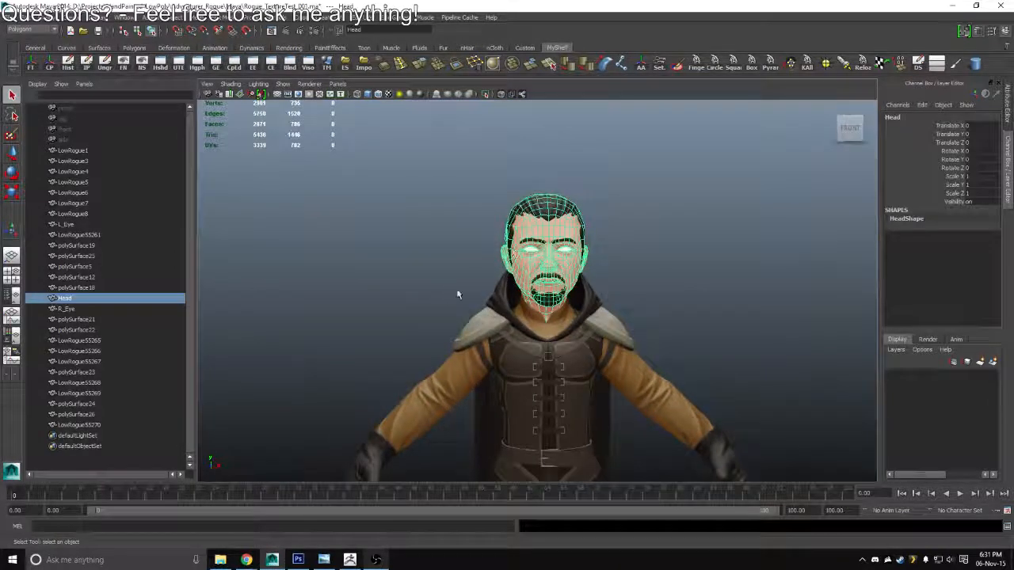
key(f)
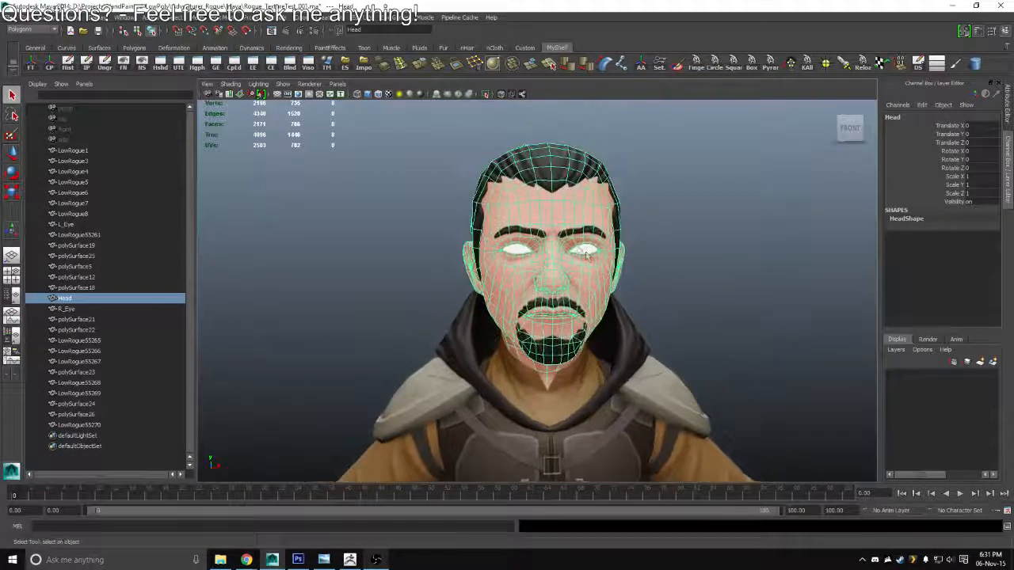
shift+click(586, 252)
shift+click(518, 250)
key(ctrl+g)
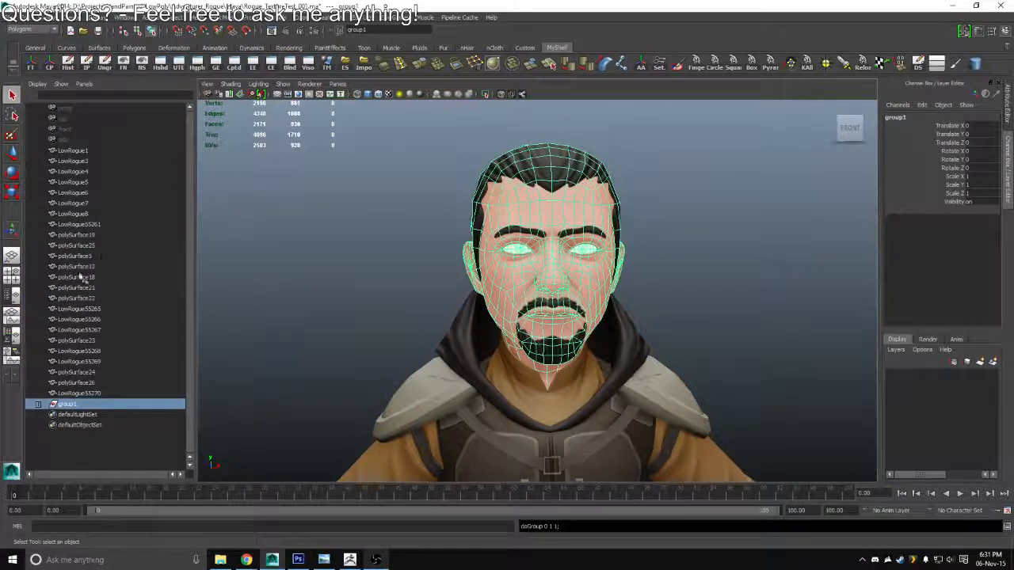
Name the new group of head and eye meshes Rogue_G
double_click(68, 405)
text(Rog)
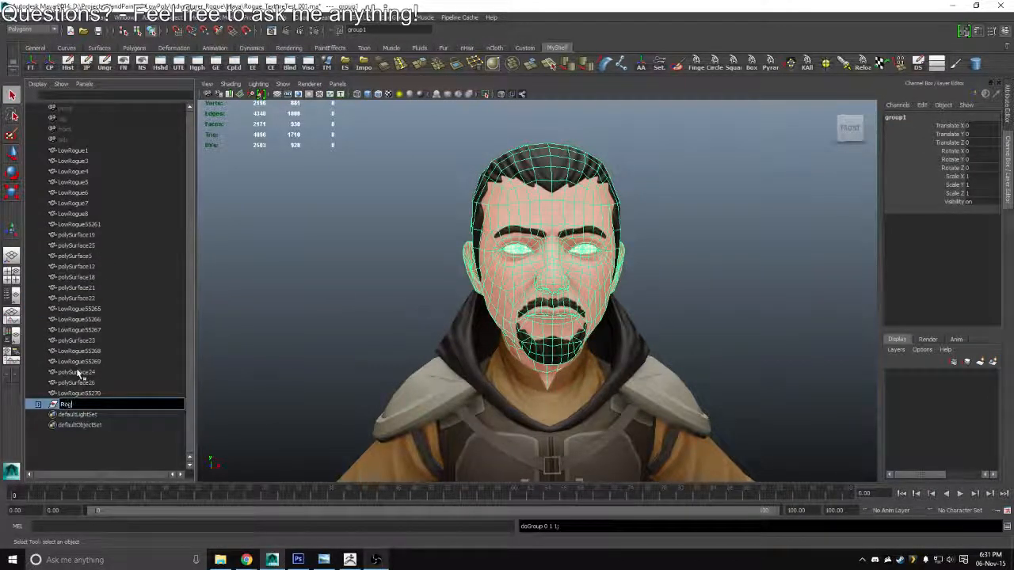
text(ue_G)
key(Return)
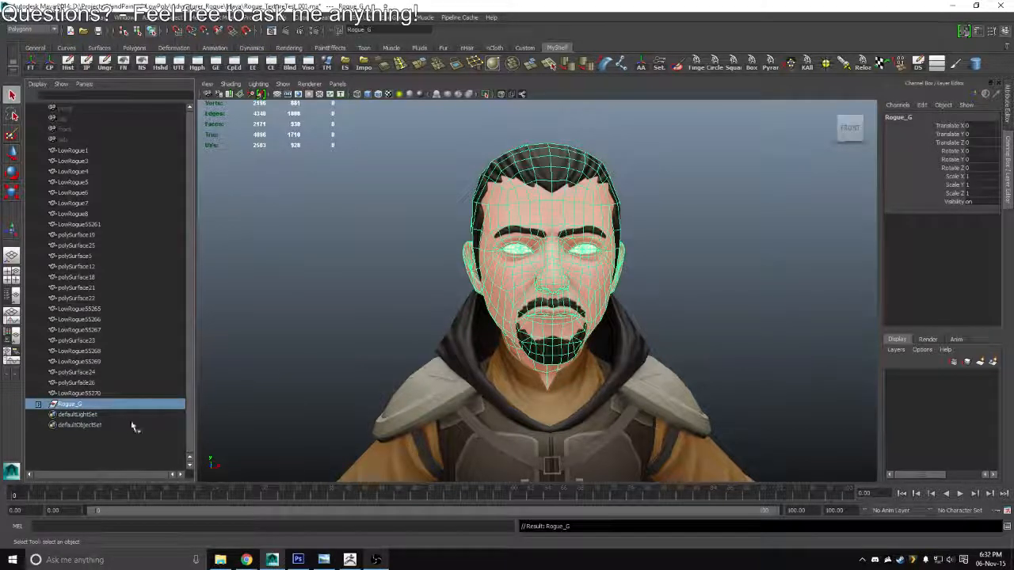
Group L_Eye and R_Eye inside Rogue_G and name that subgroup Eyes_G
click(38, 405)
click(75, 414)
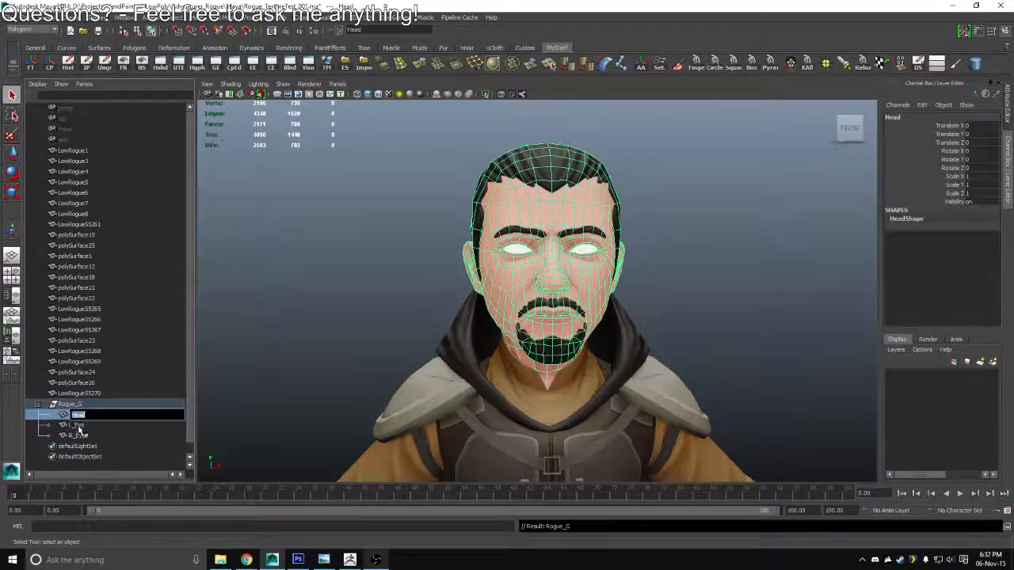
drag(75, 425, 82, 437)
key(ctrl+g)
double_click(80, 426)
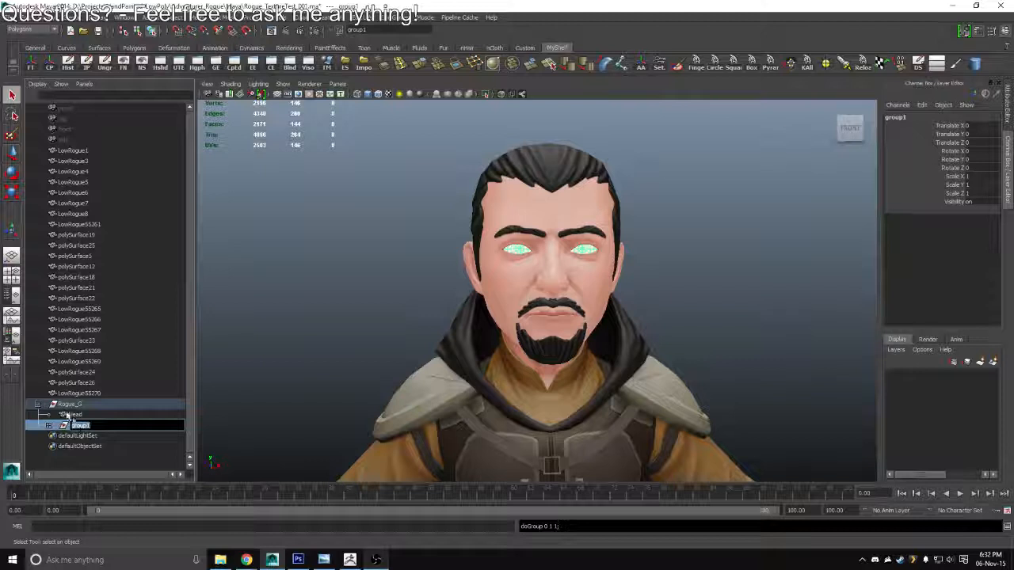
text(Eyes_G)
key(Return)
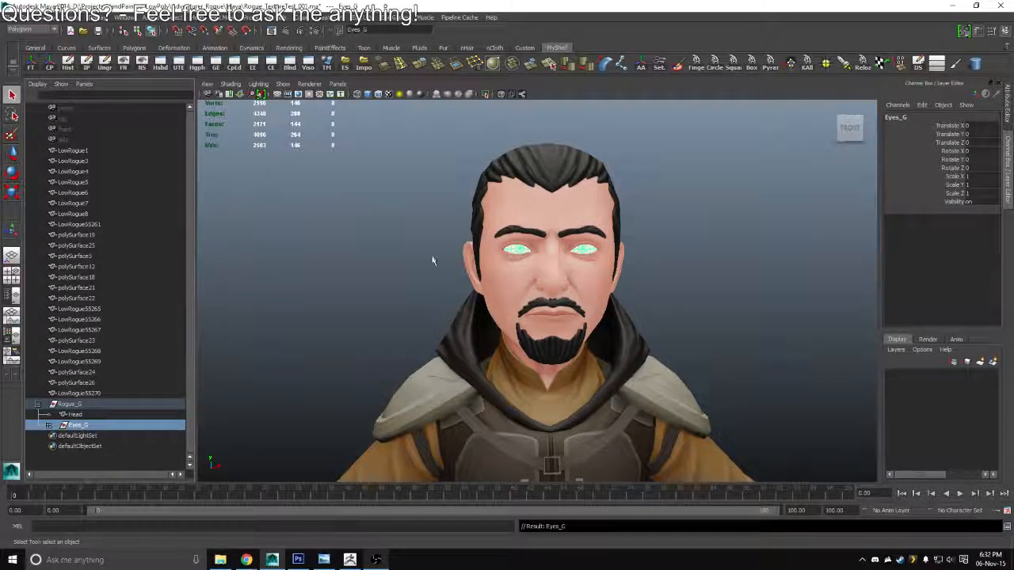
Rename the shirt collar mesh around the character's neck as Shirt_Neck
drag(592, 277, 571, 176)
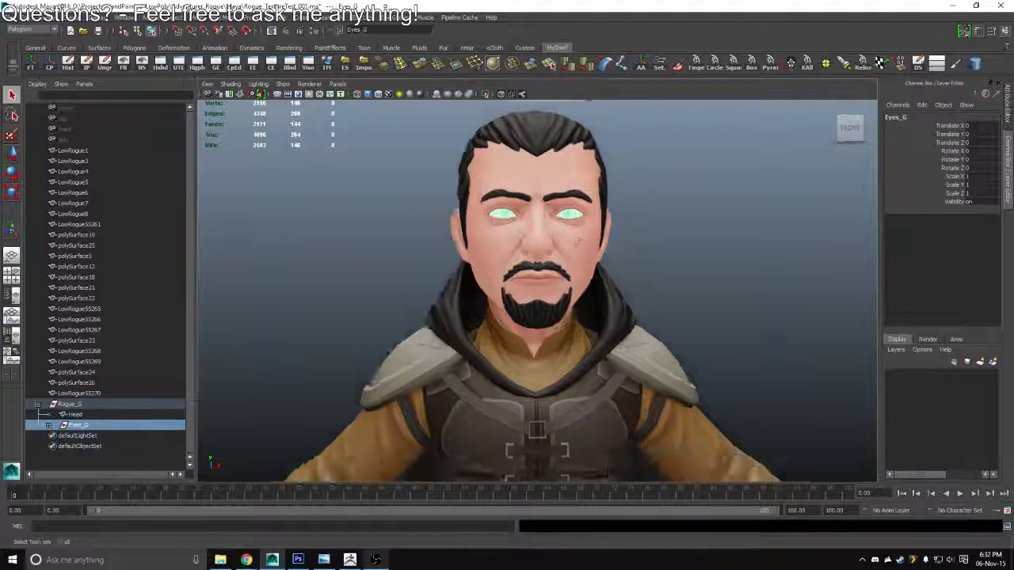
click(536, 312)
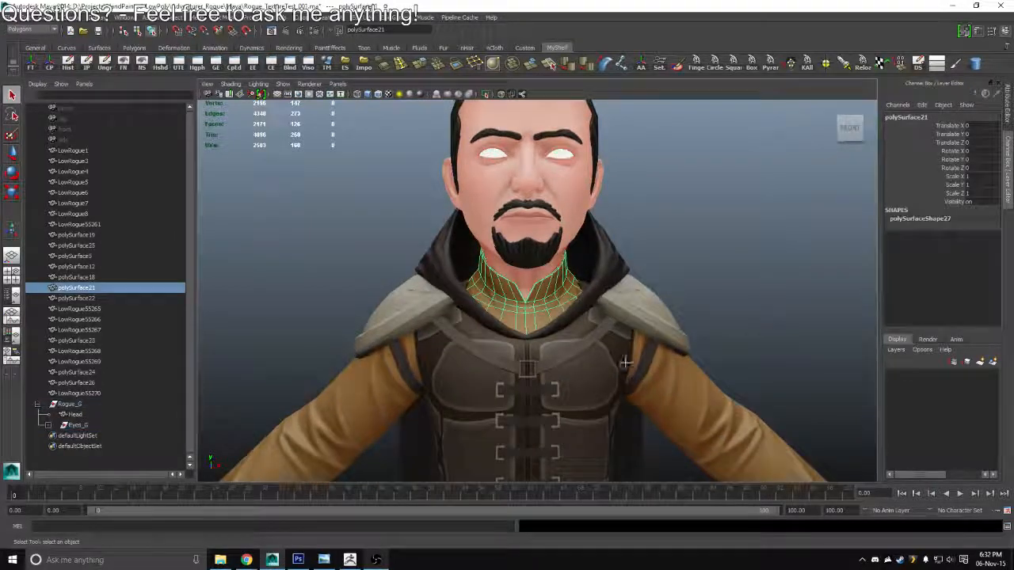
drag(626, 362, 626, 301)
click(929, 117)
text(Shirt_G)
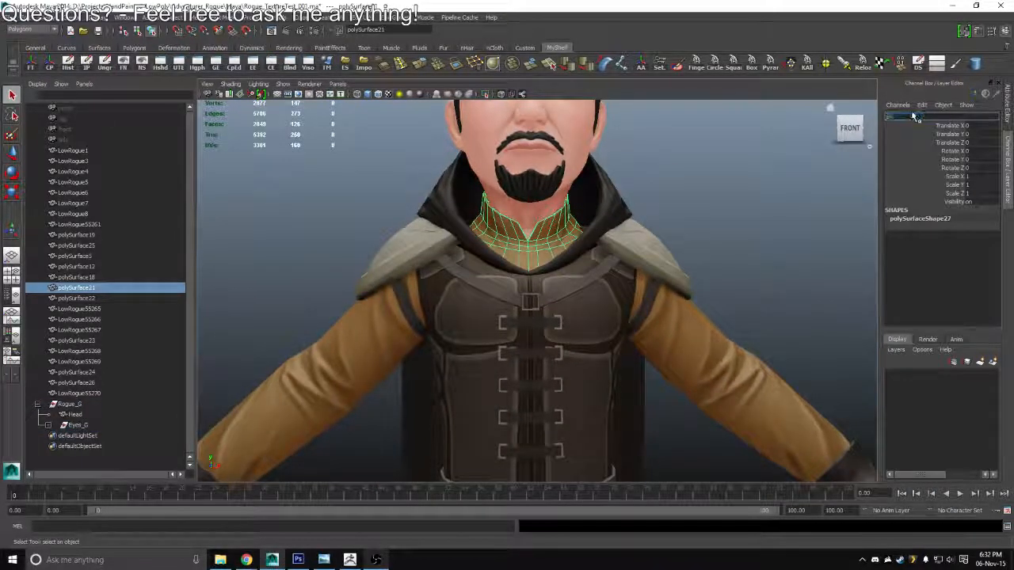
text(eck)
key(Return)
Rename the shirt sleeve mesh on the character's left arm as L_ShirtSleeve
click(730, 354)
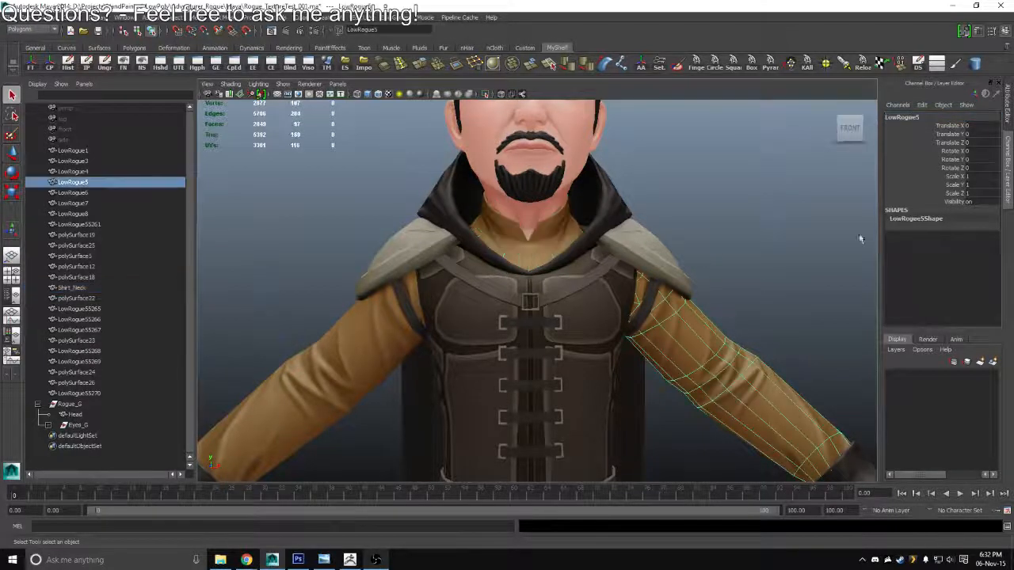
click(917, 119)
text(Shirt)
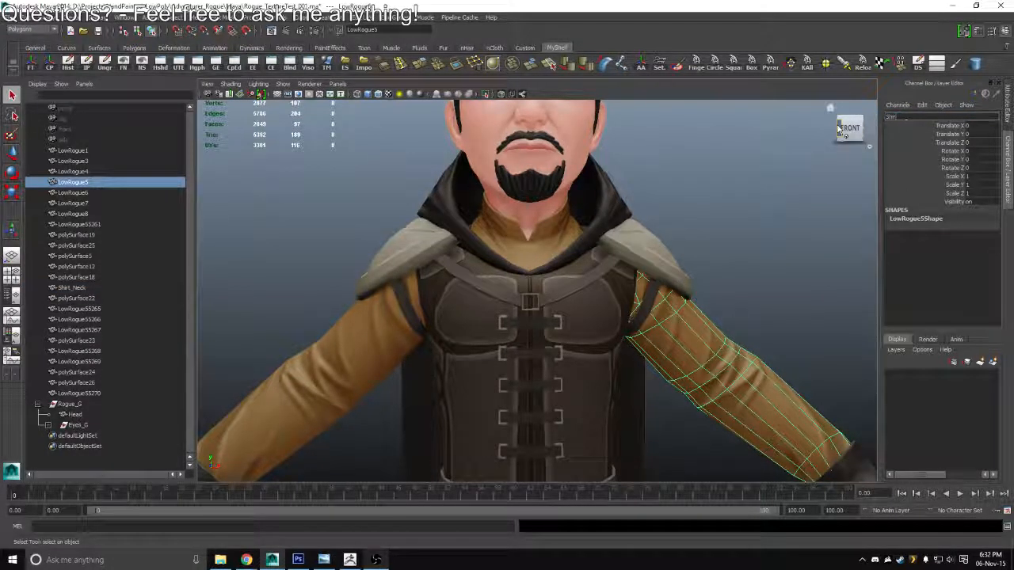
text(Sleev)
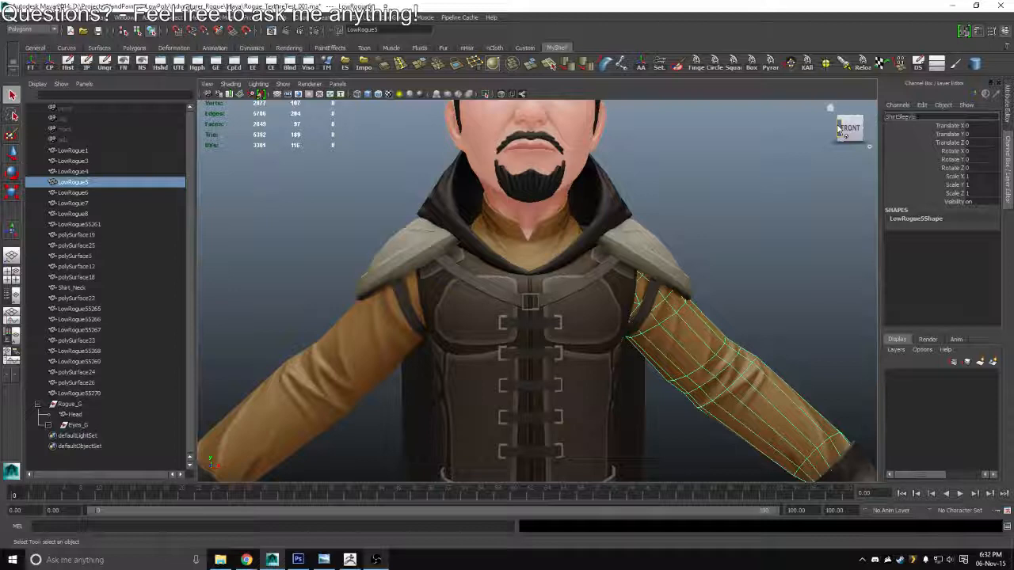
text(e)
key(Home)
text(L_)
key(Return)
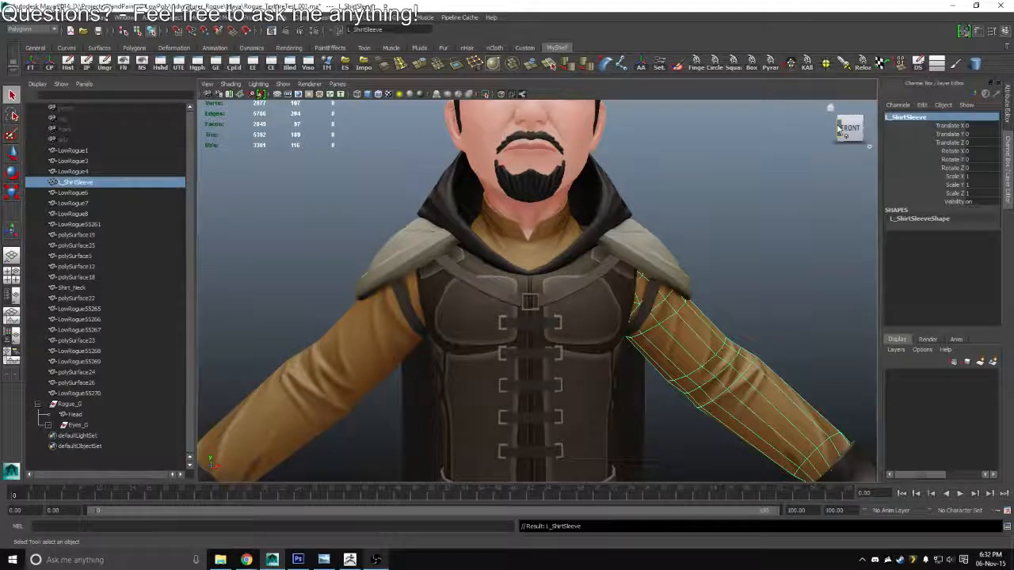
Rename the shirt sleeve mesh on the character's right arm as R_ShirtSleeve
click(307, 345)
click(912, 118)
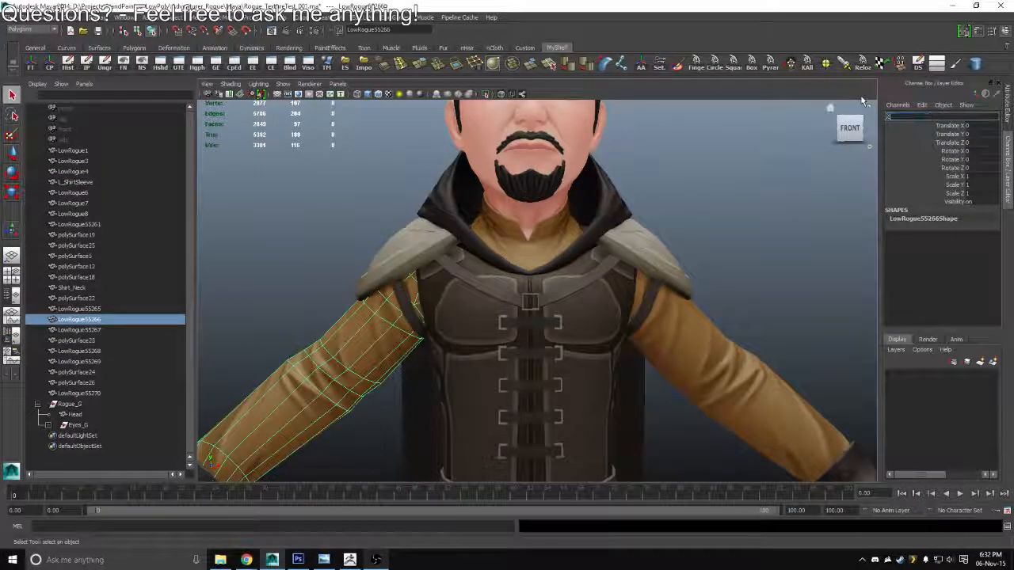
text(_ShirtSleeve)
key(Return)
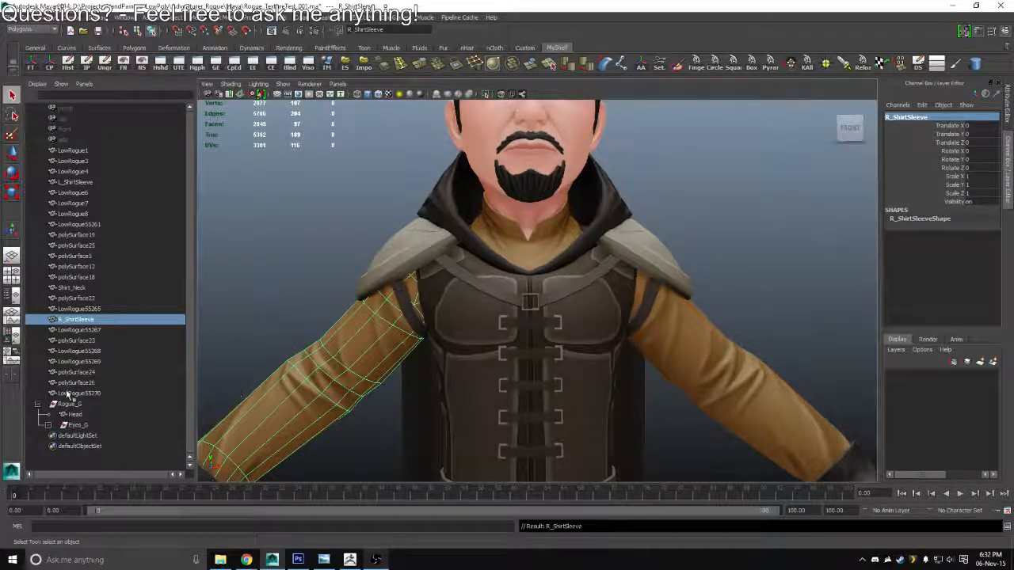
Group both shirt sleeves under the name Shirt_G and move the Shirt_Neck mesh into that group
shift+click(739, 337)
key(ctrl+g)
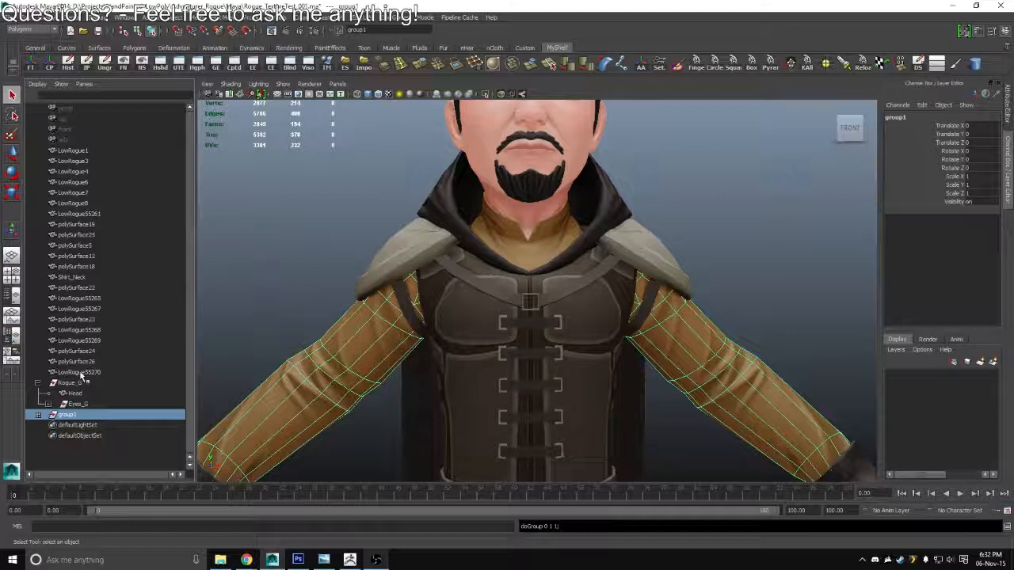
double_click(70, 417)
text(Shi)
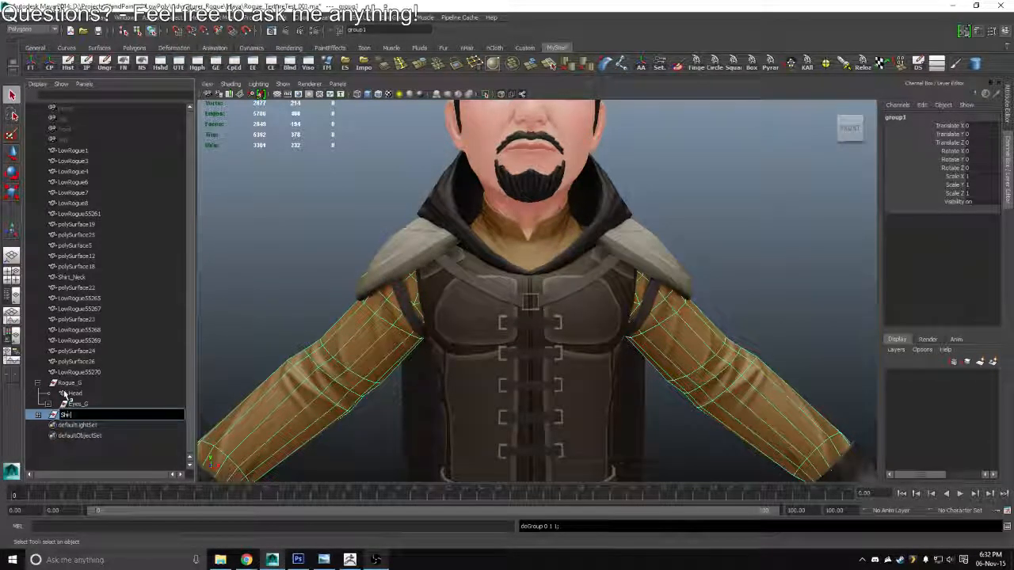
text(rt_G)
key(Return)
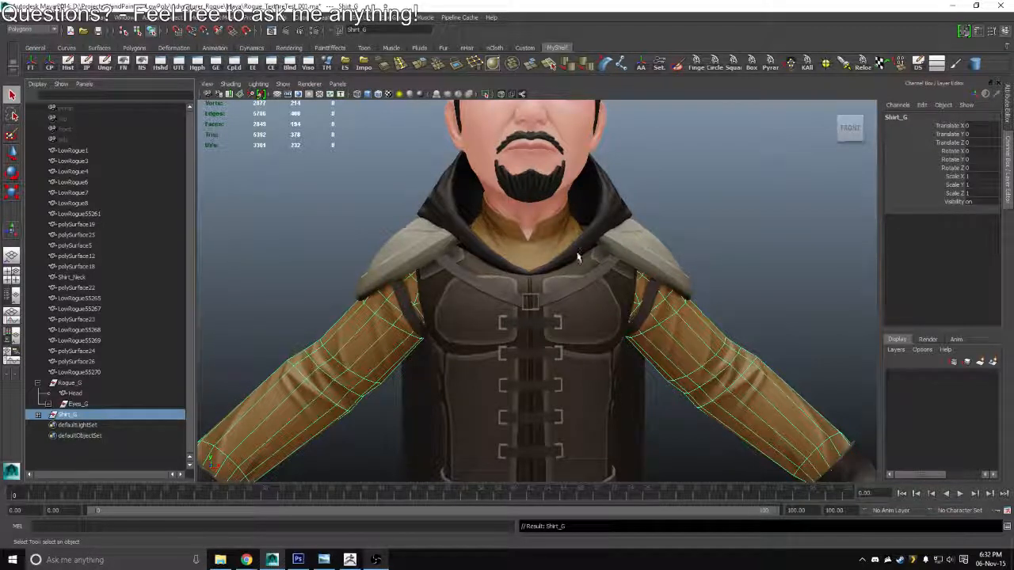
click(541, 258)
drag(71, 279, 70, 417)
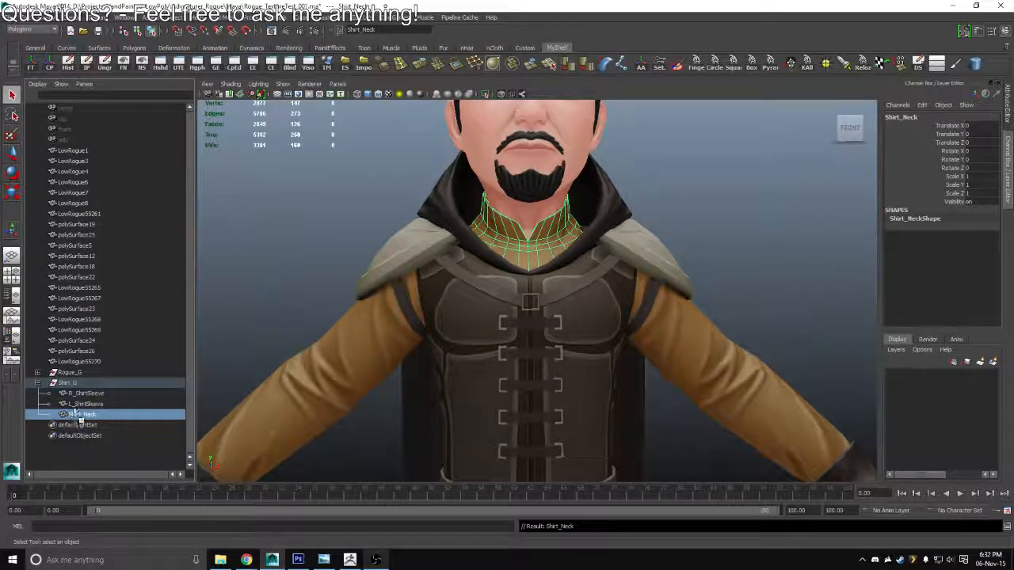
Move the Shirt_G group into the Rogue_G group and expand Rogue_G to show its children
drag(75, 411, 68, 373)
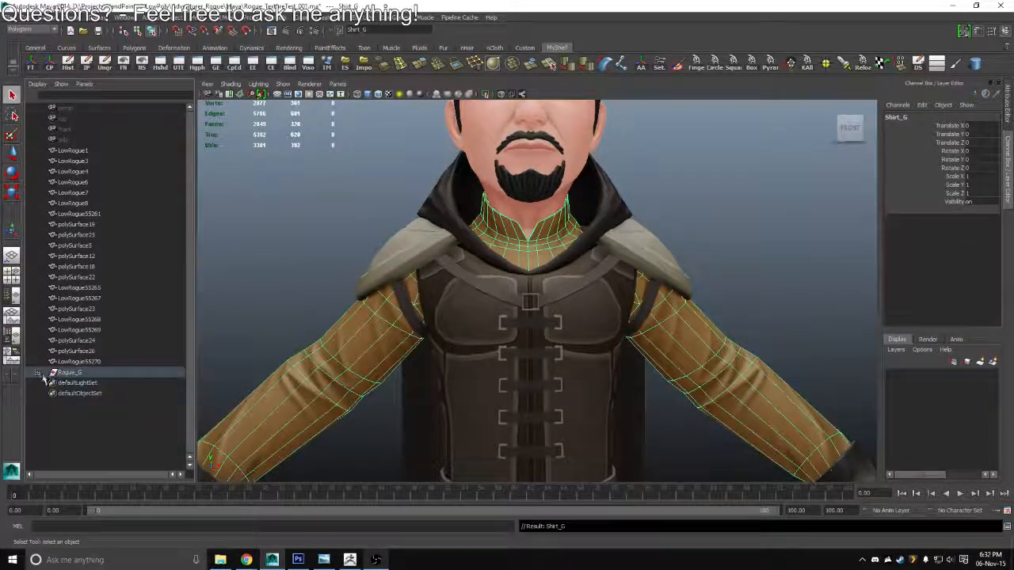
click(37, 372)
click(718, 237)
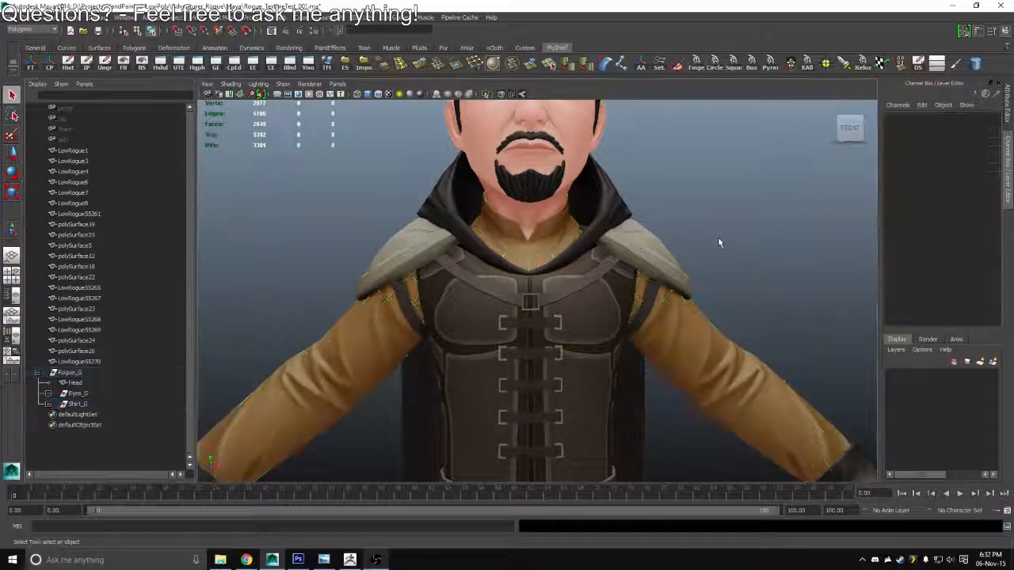
Rename the dark hood mesh around the character's neck as Hoodie
scroll(702, 265, down, 5)
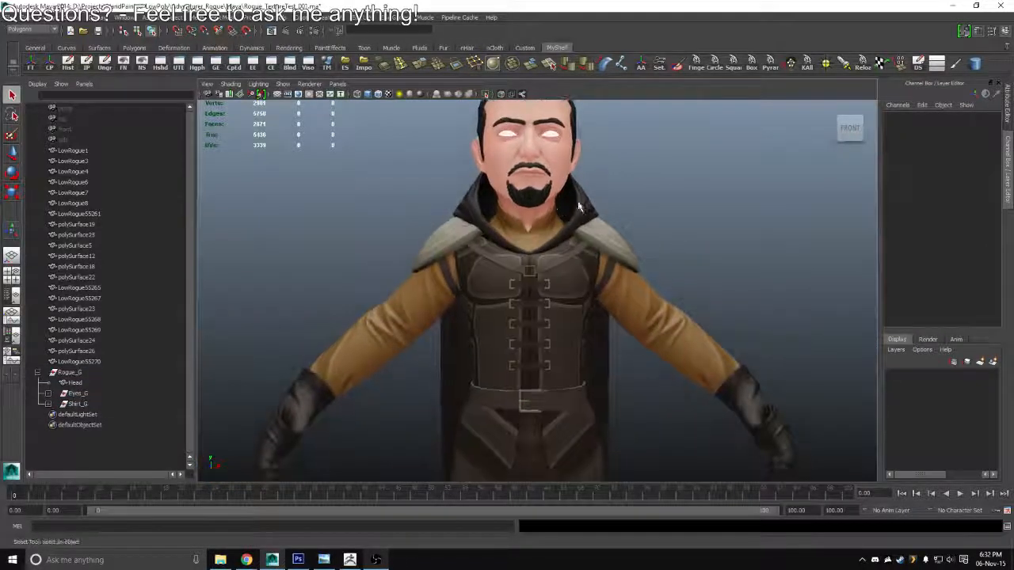
click(579, 208)
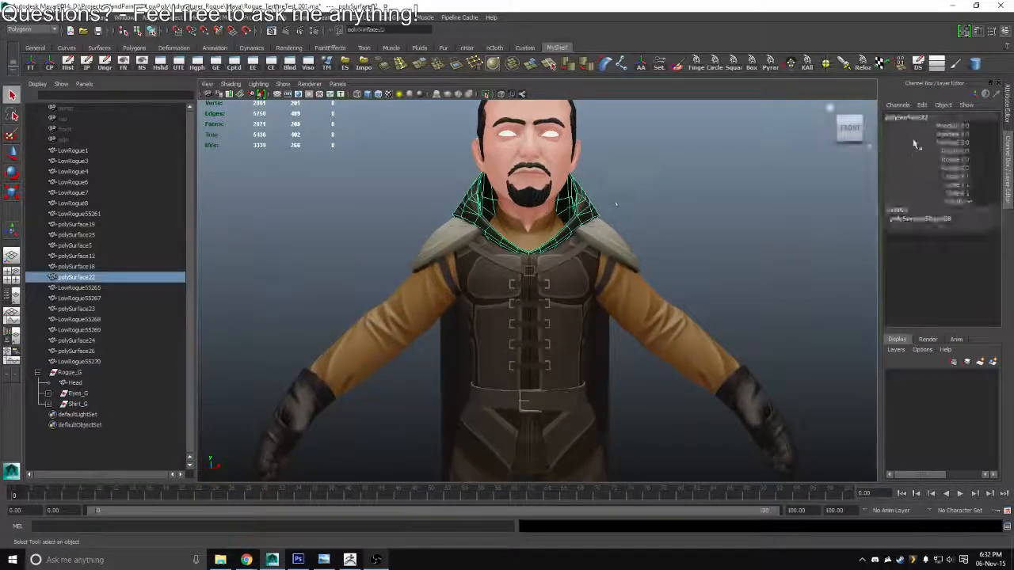
text(Hoodie)
key(Return)
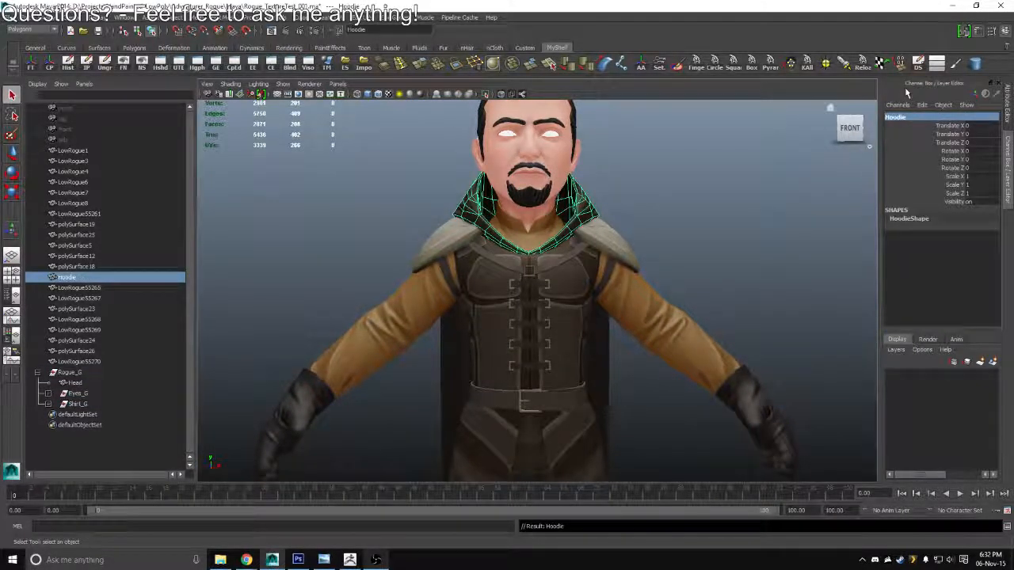
Rename the cape mesh on the character's left side as L_Cape
click(609, 369)
click(927, 117)
key(BackSpace)
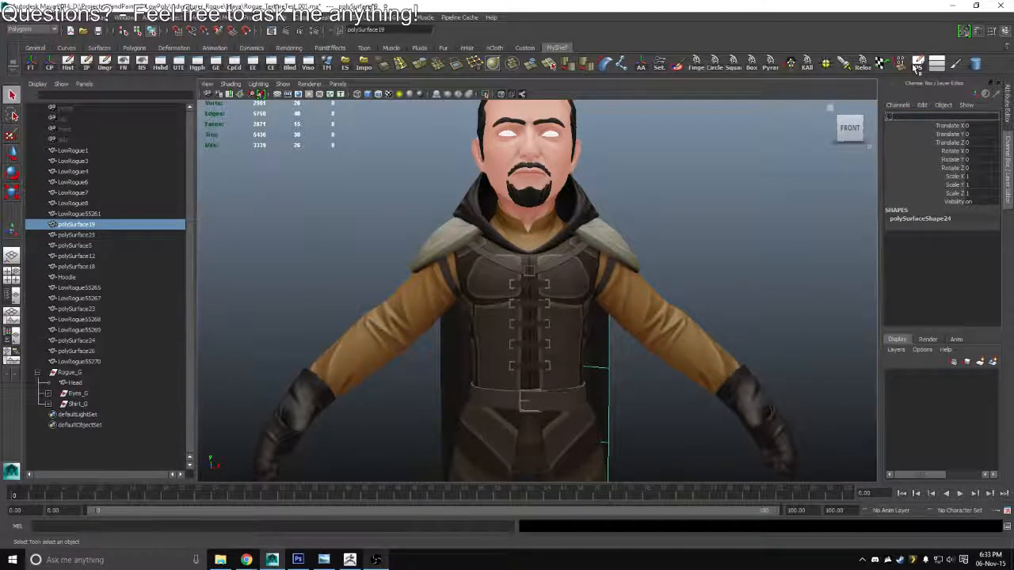
text(L_Cape)
key(Return)
Rename the cape mesh on the character's right side as R_Cape
click(457, 261)
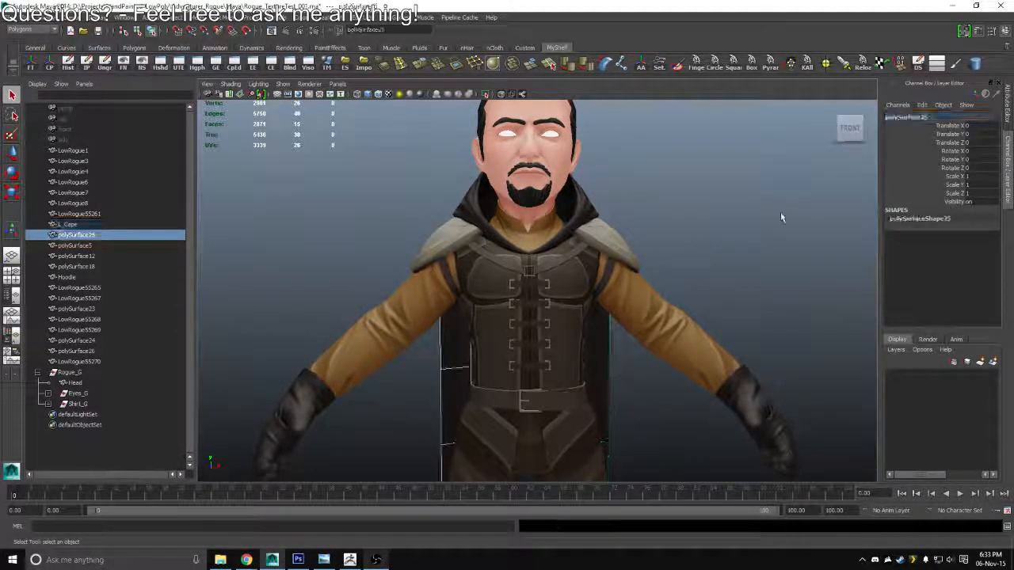
click(925, 119)
click(925, 117)
text(R_Cape)
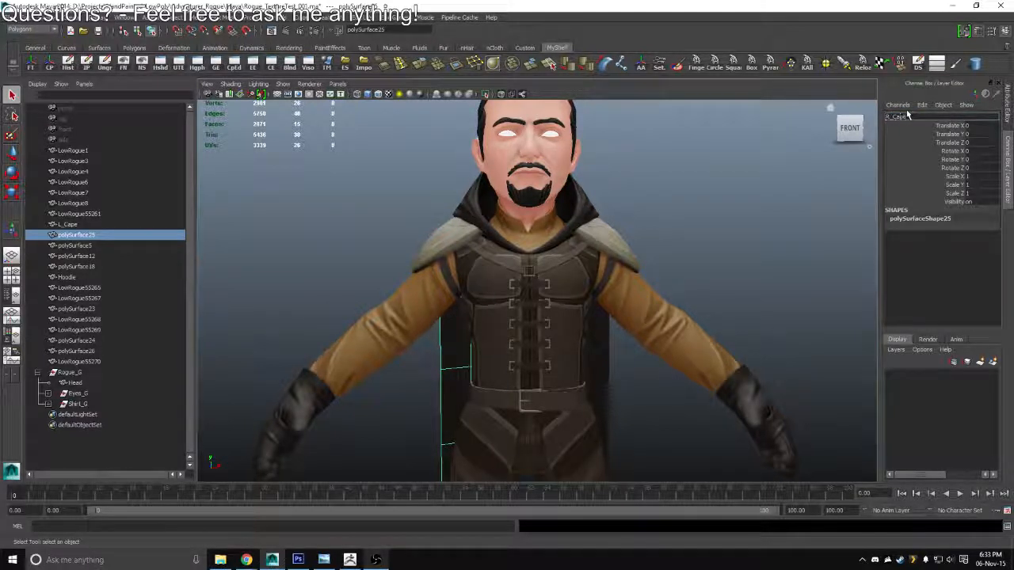
key(Return)
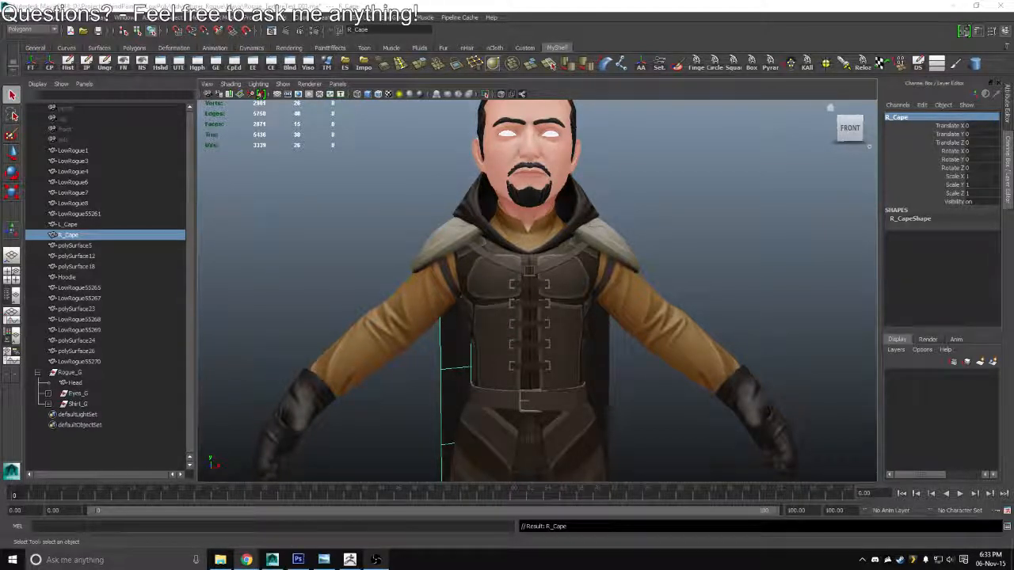
key(XF86AudioLowerVolume)
key(XF86AudioLowerVolume)
key(XF86AudioLowerVolume)
key(XF86AudioLowerVolume)
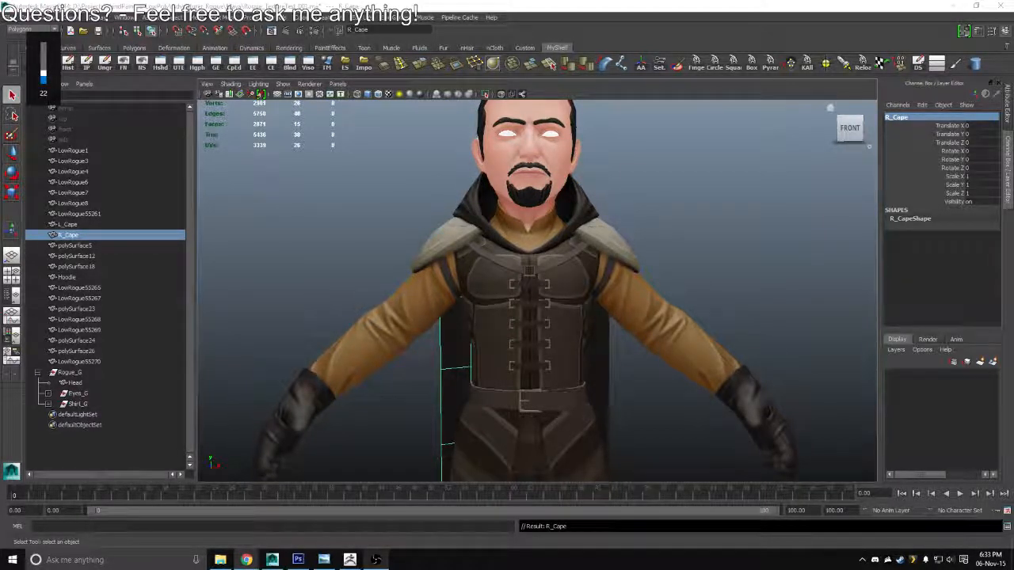
key(XF86AudioRaiseVolume)
key(XF86AudioRaiseVolume)
key(XF86AudioLowerVolume)
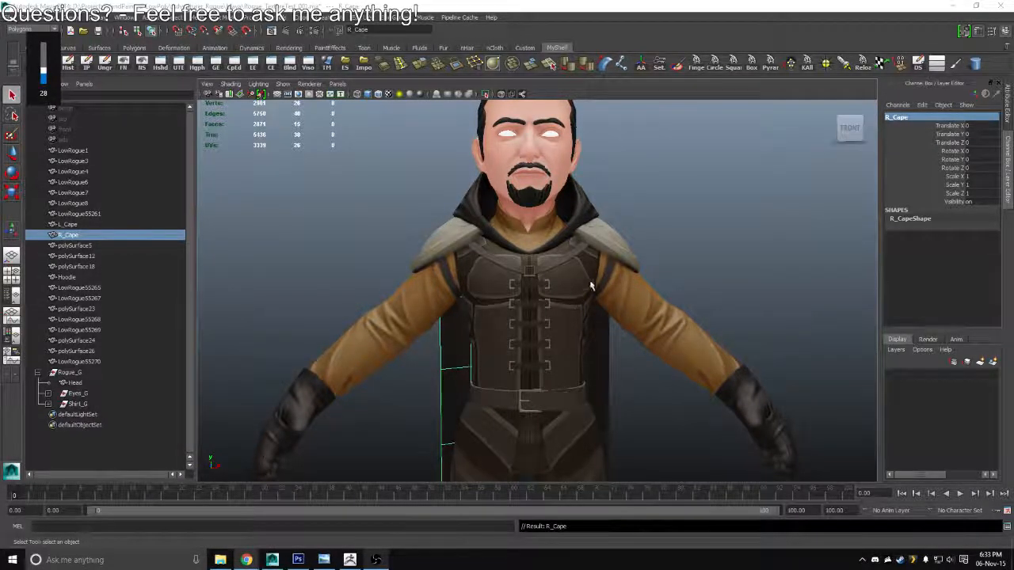
Group the L_Cape and R_Cape meshes together under the name Cape_G
drag(634, 206, 604, 254)
shift+click(607, 373)
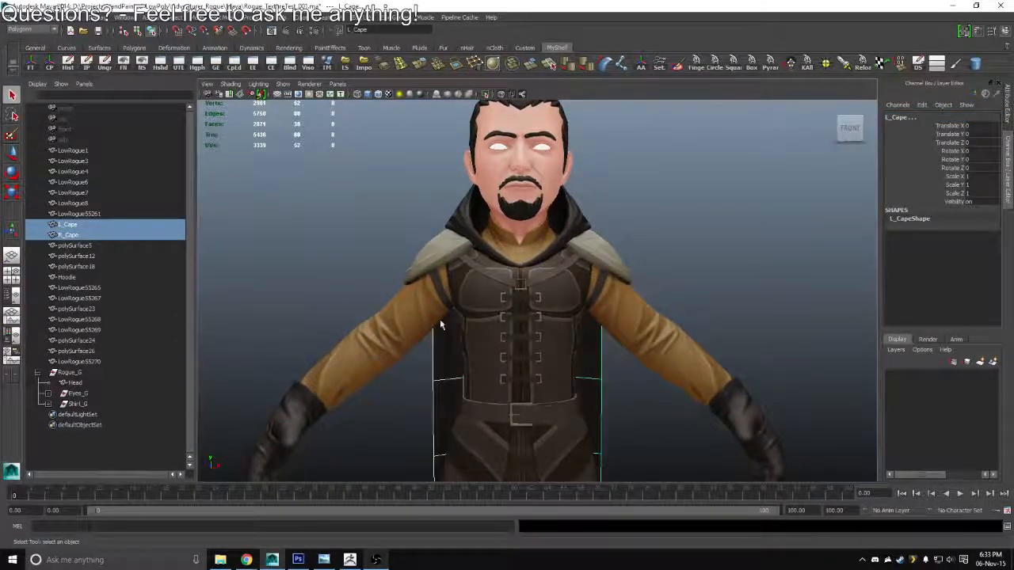
key(ctrl+g)
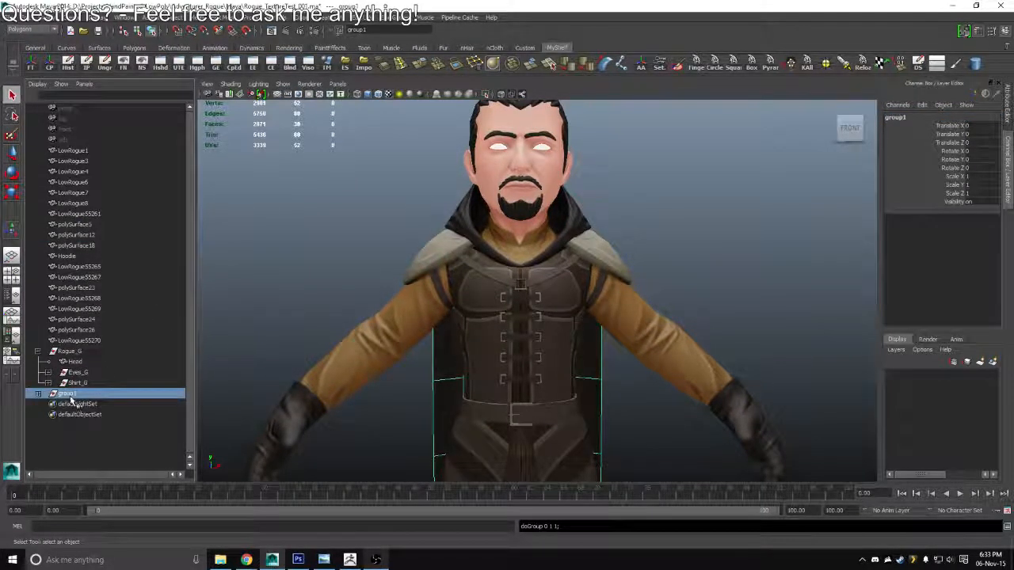
double_click(68, 394)
text(Cape_G)
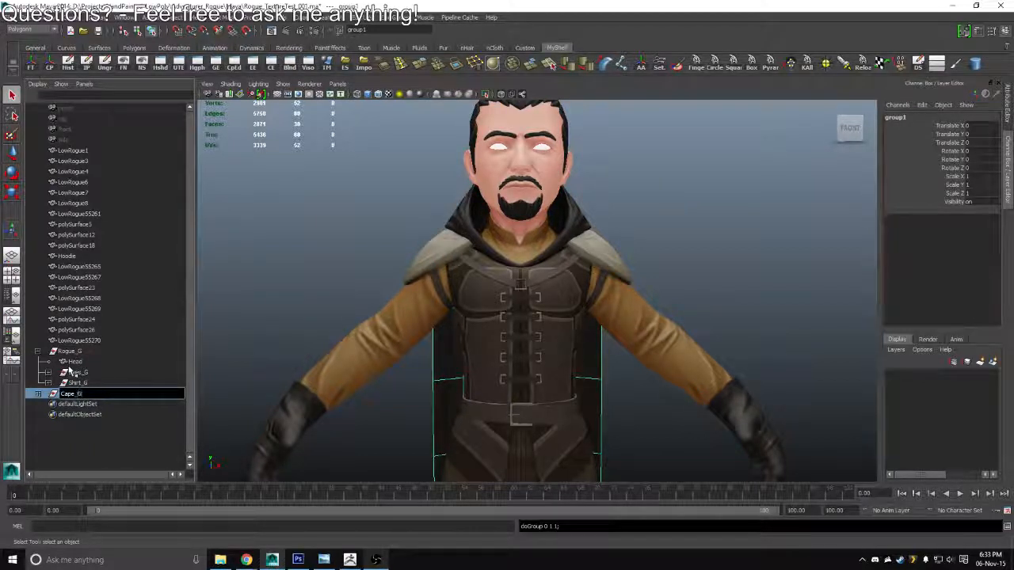
key(Return)
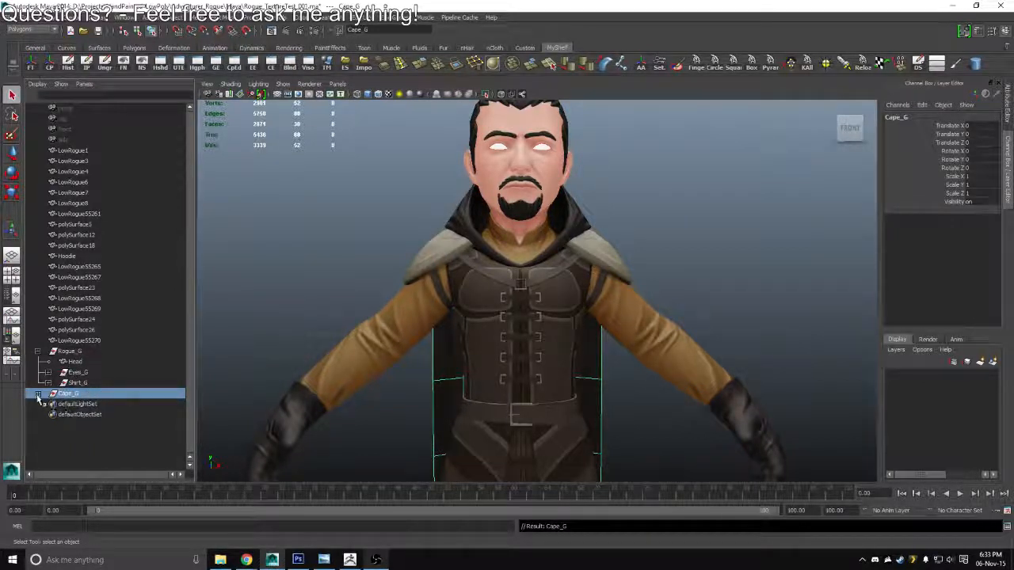
Reorder the Eyes_G group so R_Eye comes before L_Eye, and move the Cape_G group into Rogue_G
click(37, 394)
click(48, 384)
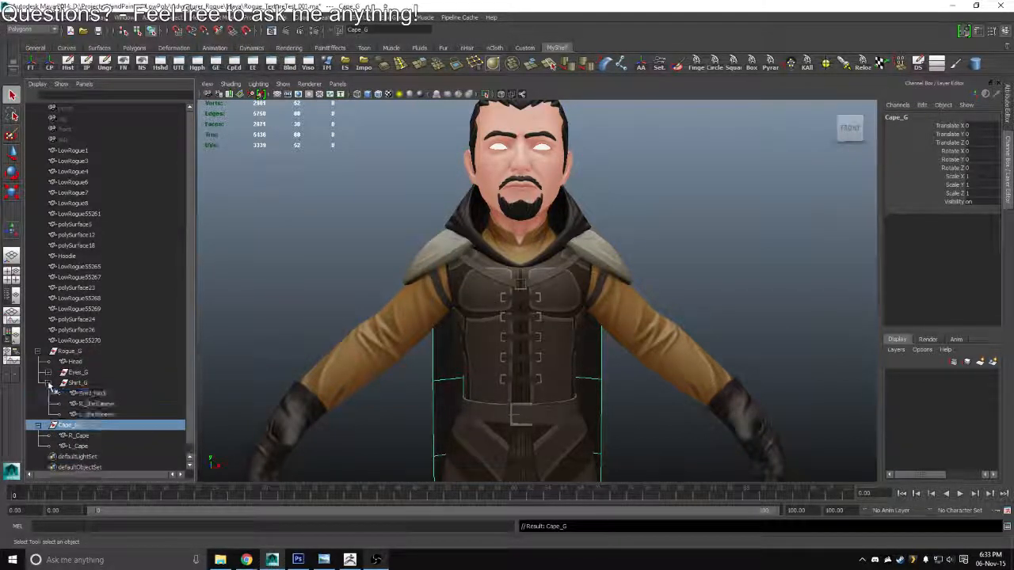
click(49, 383)
click(48, 373)
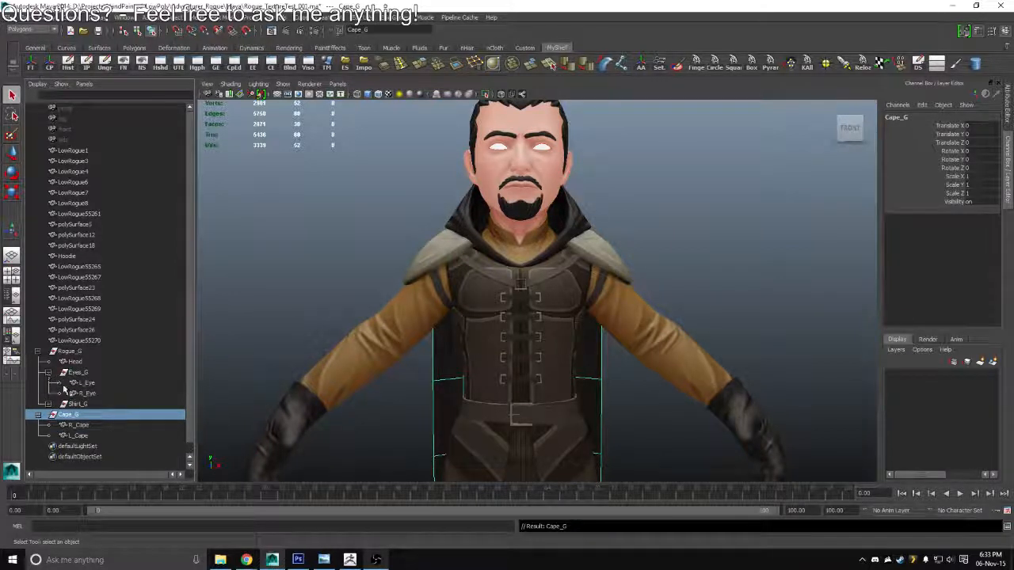
drag(81, 395, 85, 380)
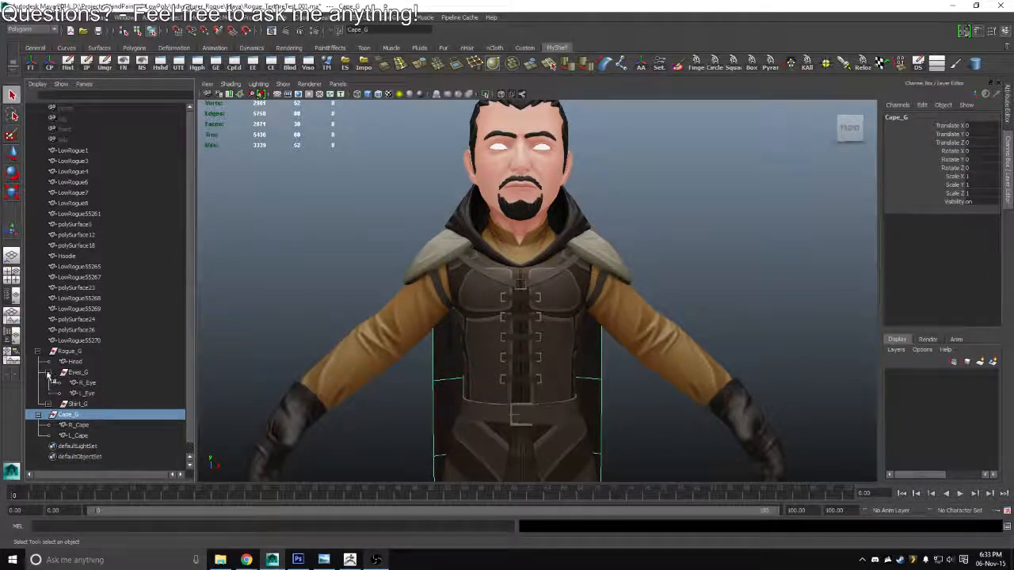
click(48, 373)
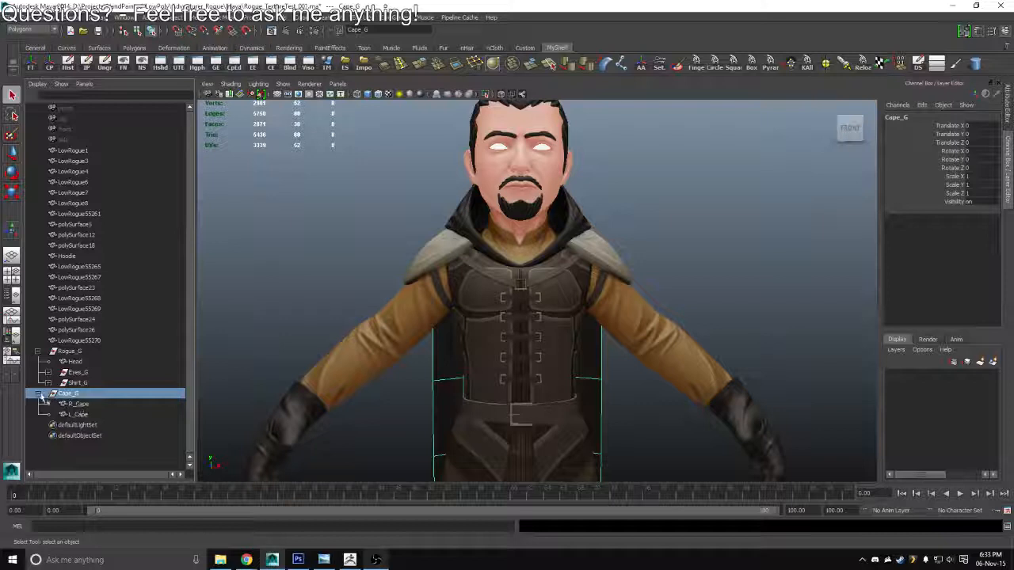
click(38, 393)
drag(68, 393, 72, 352)
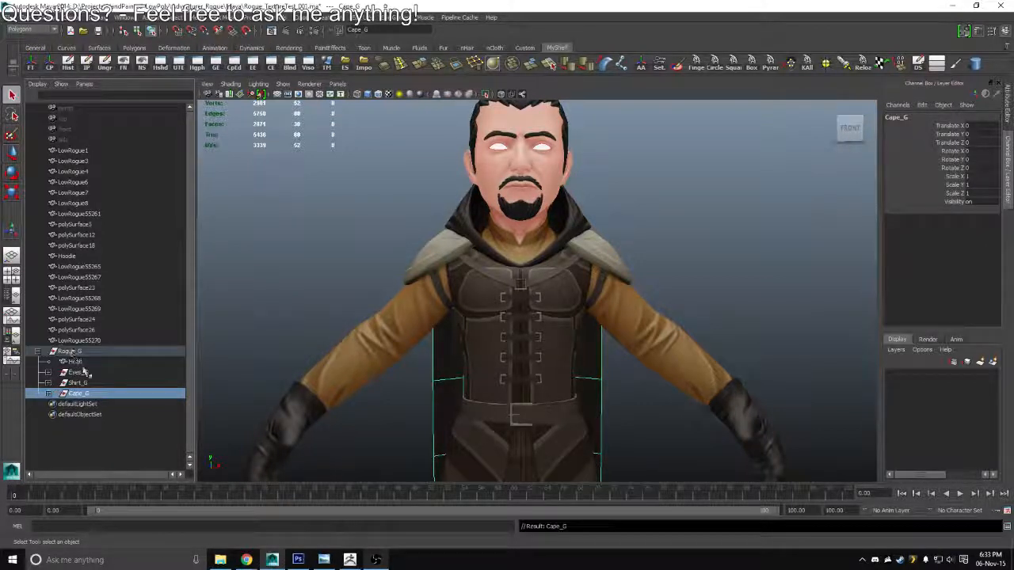
Rename the shoulder pad mesh on the character's left shoulder as L_ShoulderArmor
click(600, 248)
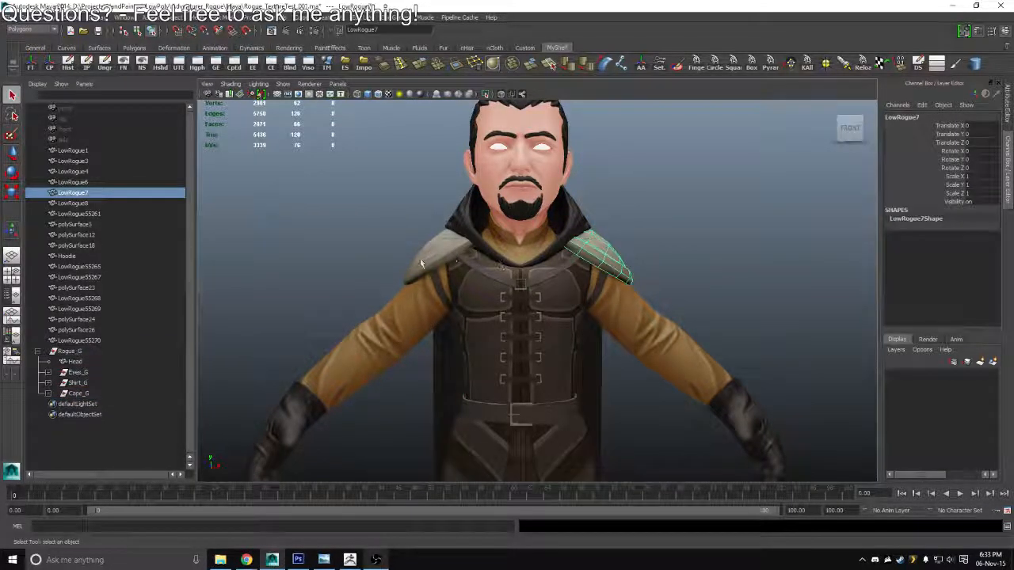
click(900, 117)
text(L)
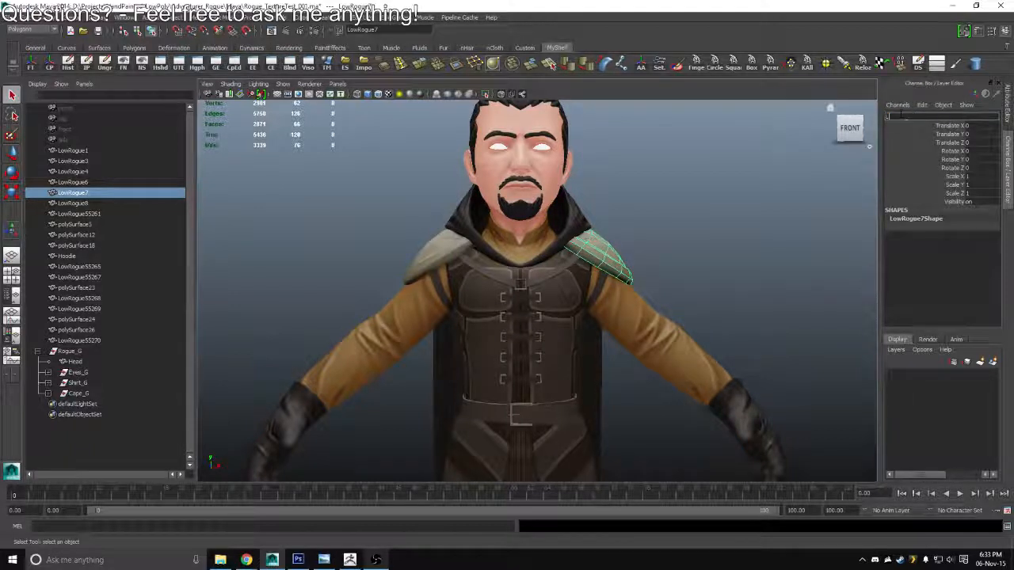
text(_ShoulderArmor)
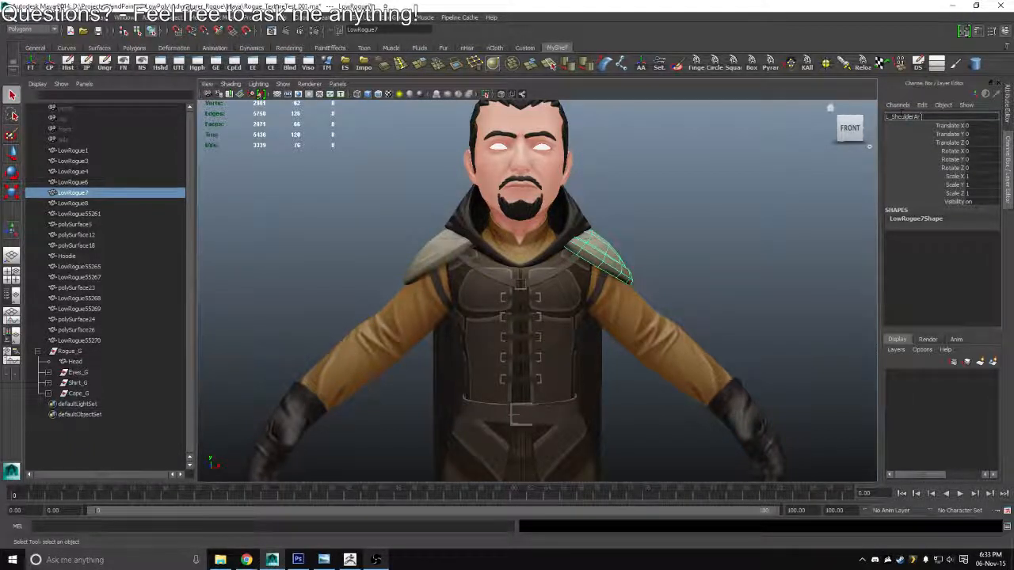
key(Return)
Rename the shoulder pad mesh on the character's right shoulder as R_ShoulderArmor
click(420, 255)
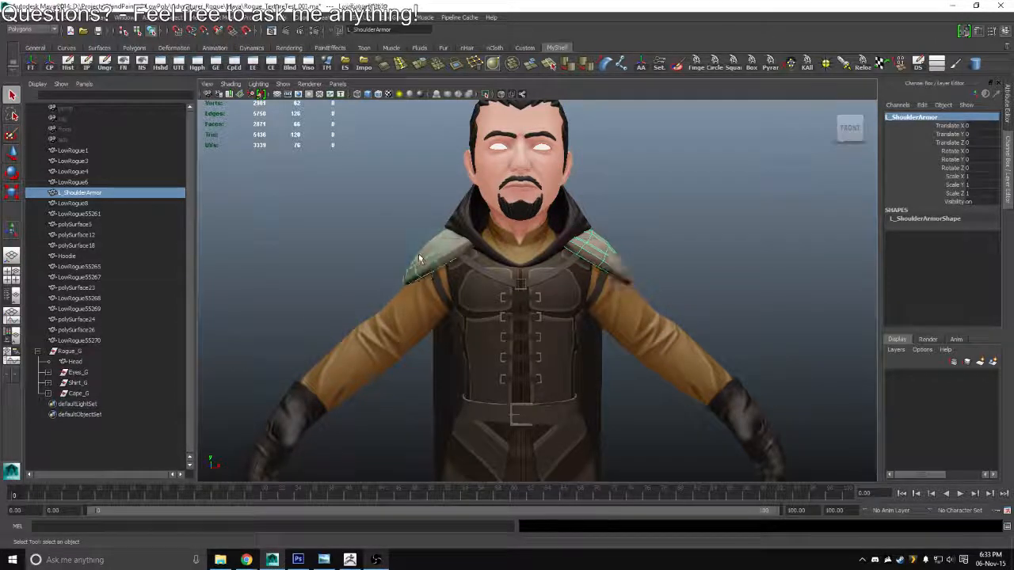
click(899, 117)
text(R_Shoul)
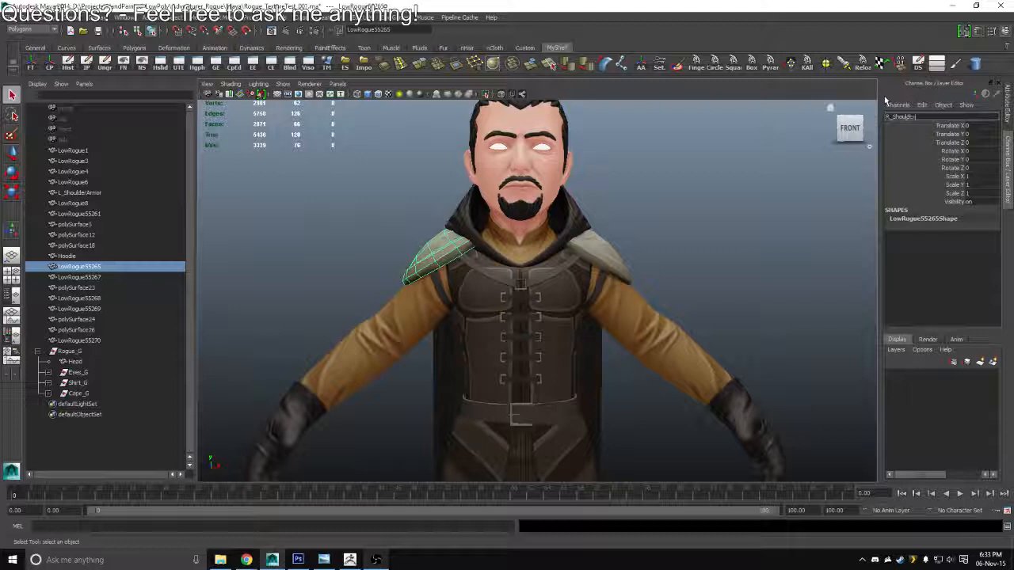
text(derArmor)
key(Return)
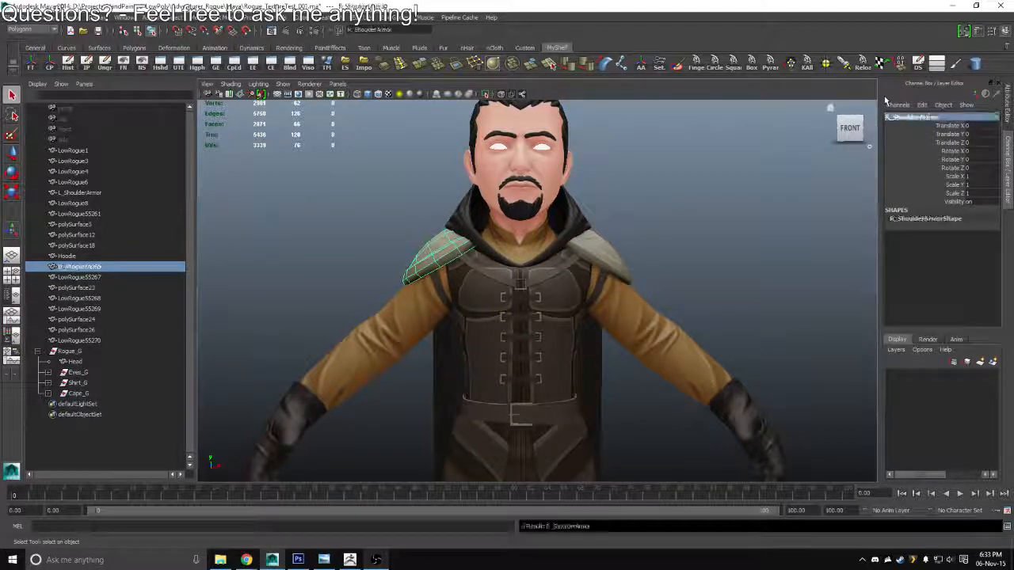
Group both shoulder armor meshes together under the name ShoulderArmor_G
click(590, 251)
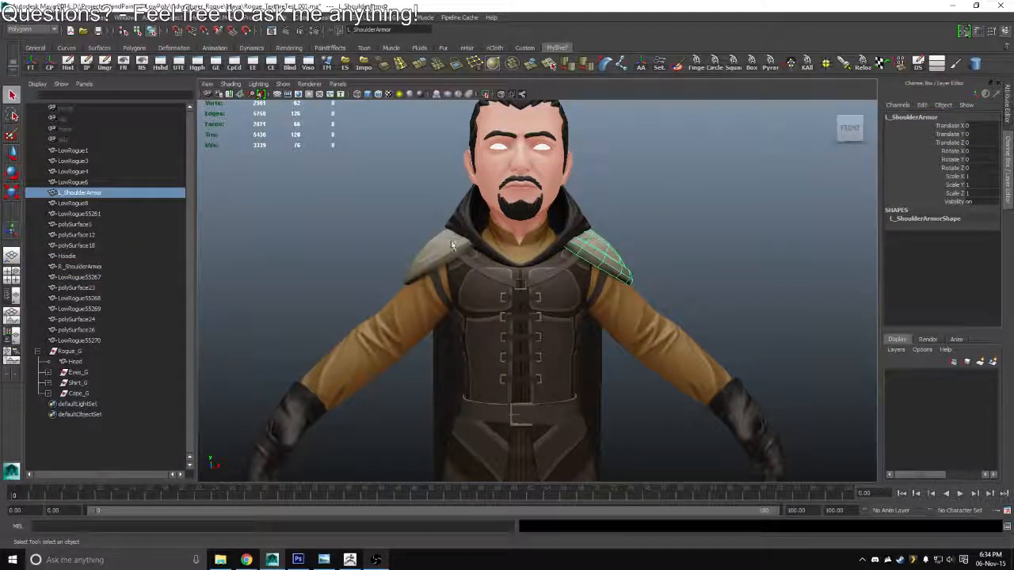
click(444, 250)
shift+click(594, 252)
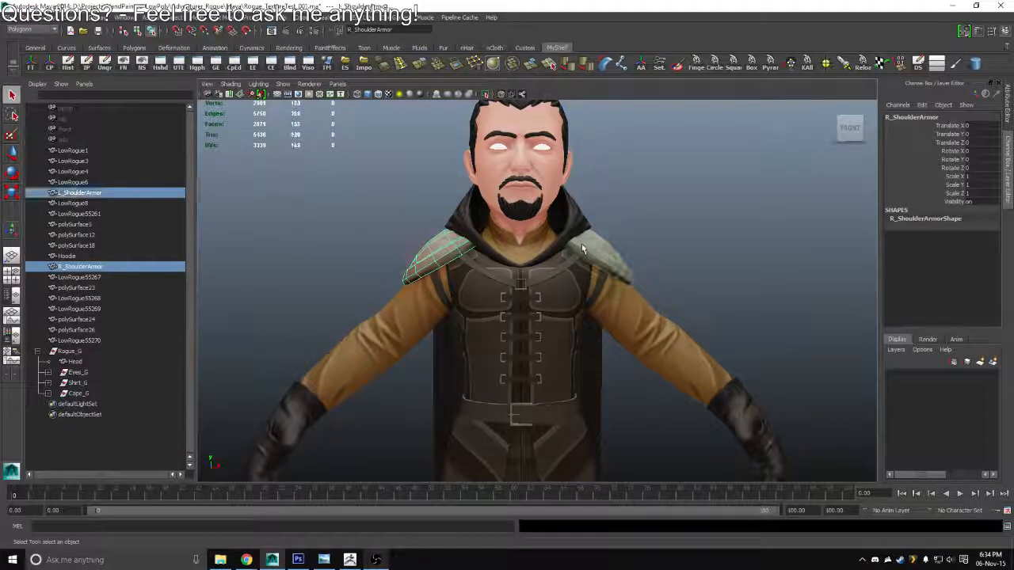
key(ctrl+g)
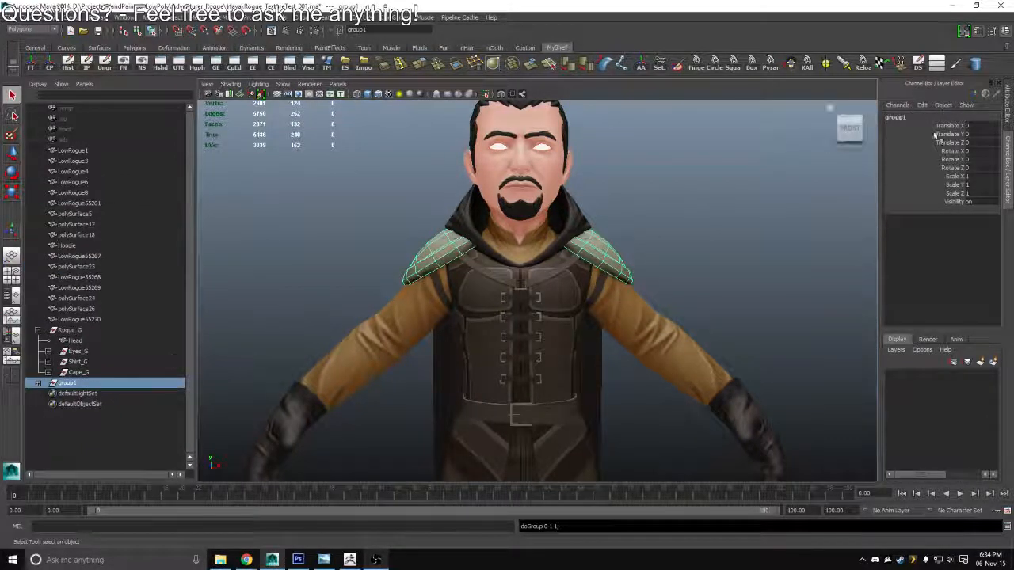
click(902, 118)
text(Shoul)
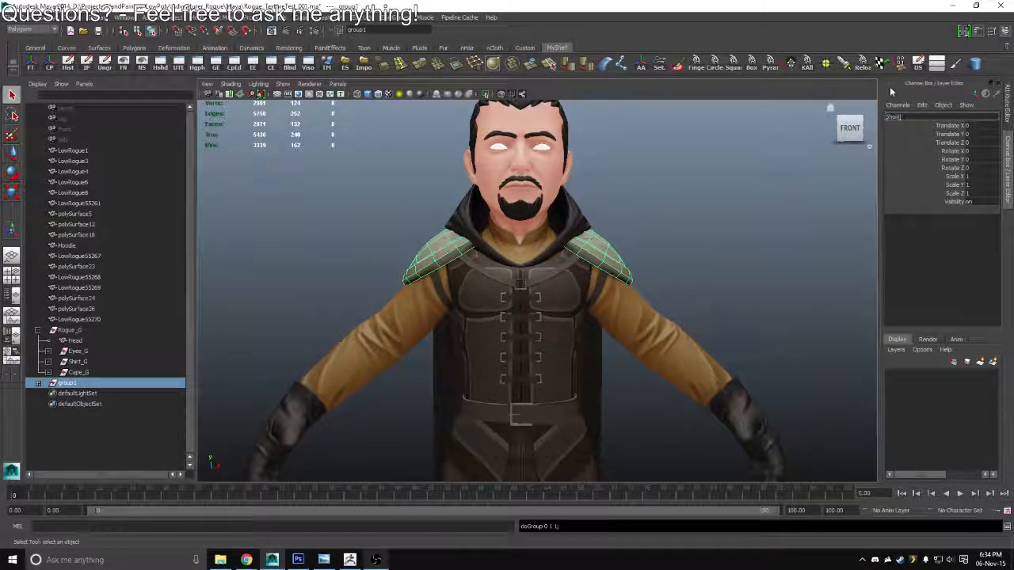
text(derArmor_G)
key(Return)
Move the ShoulderArmor_G group into Rogue_G, then select Rogue_G to check which meshes it contains
click(388, 332)
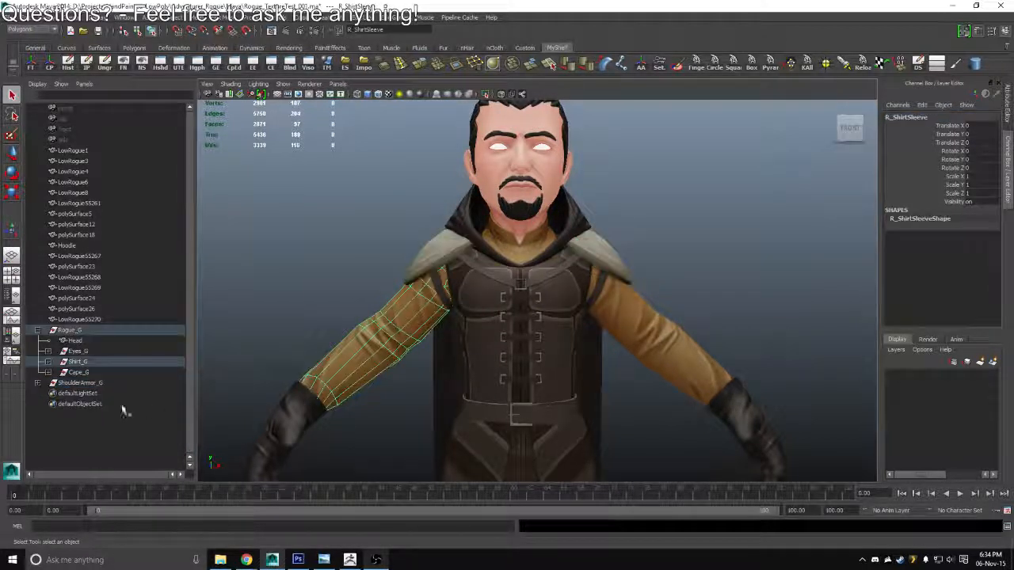
click(78, 385)
drag(73, 386, 71, 333)
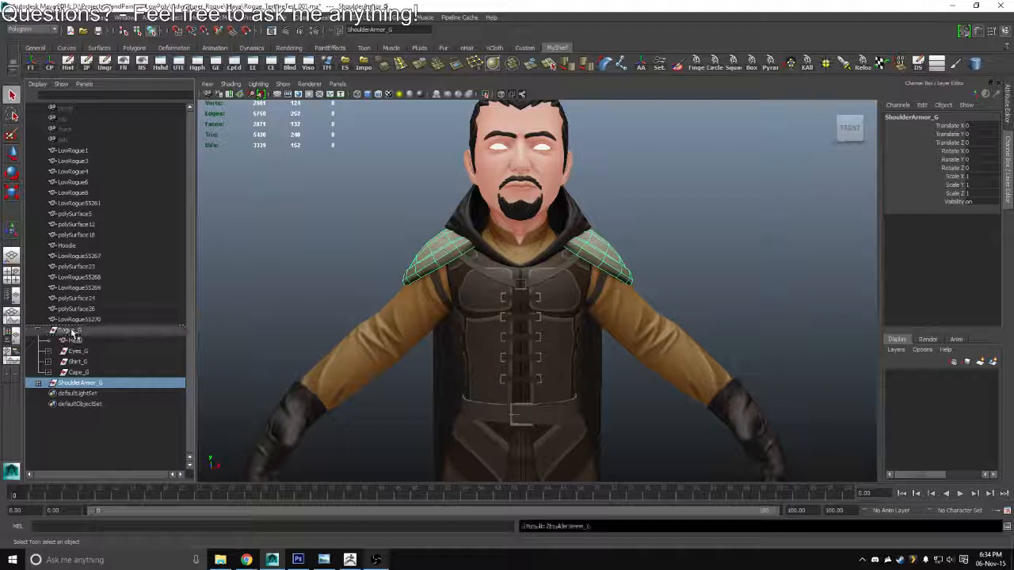
click(670, 199)
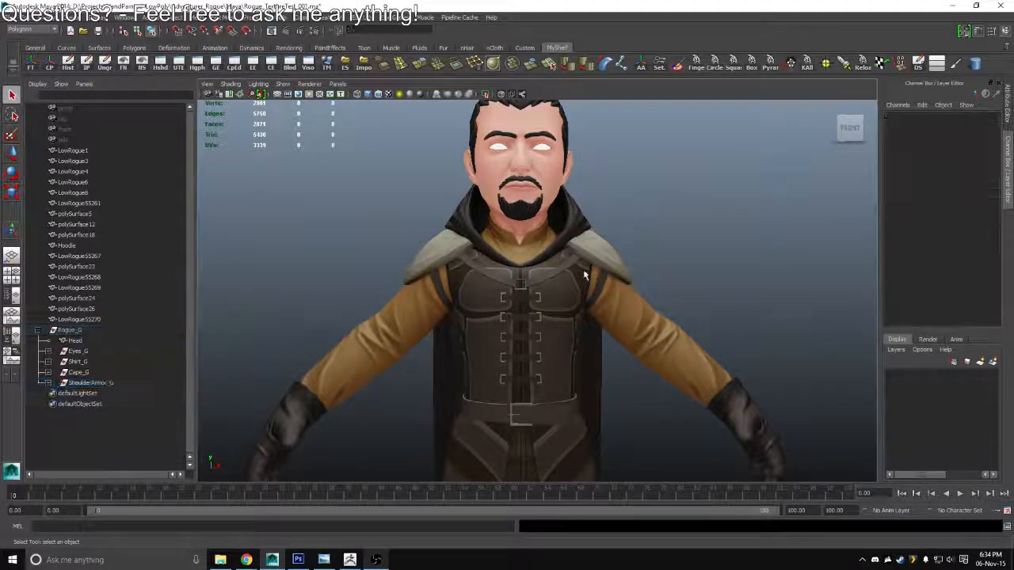
click(96, 327)
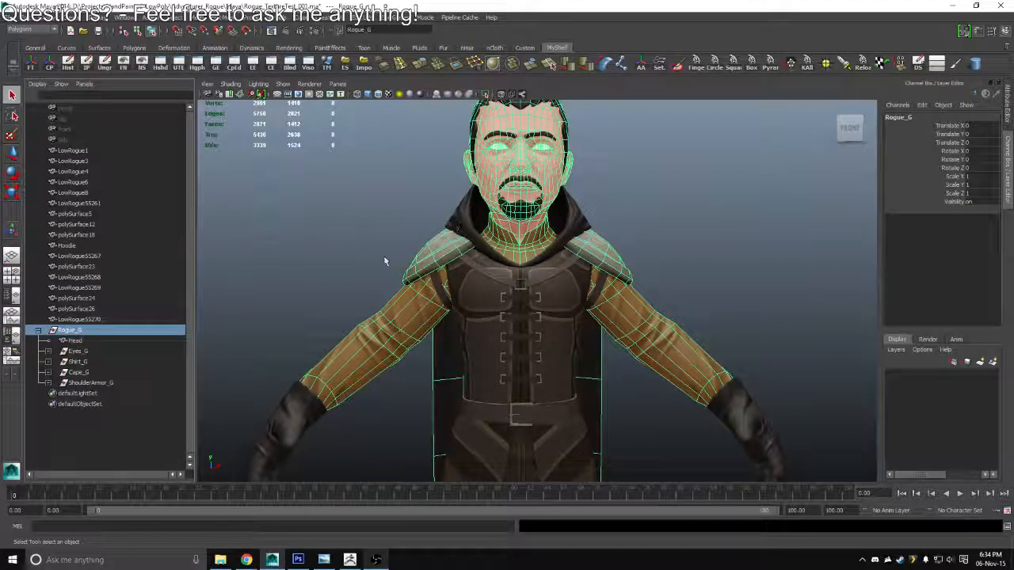
Group the hood mesh around the character's neck under the name Hoodie_G
click(461, 225)
key(ctrl+g)
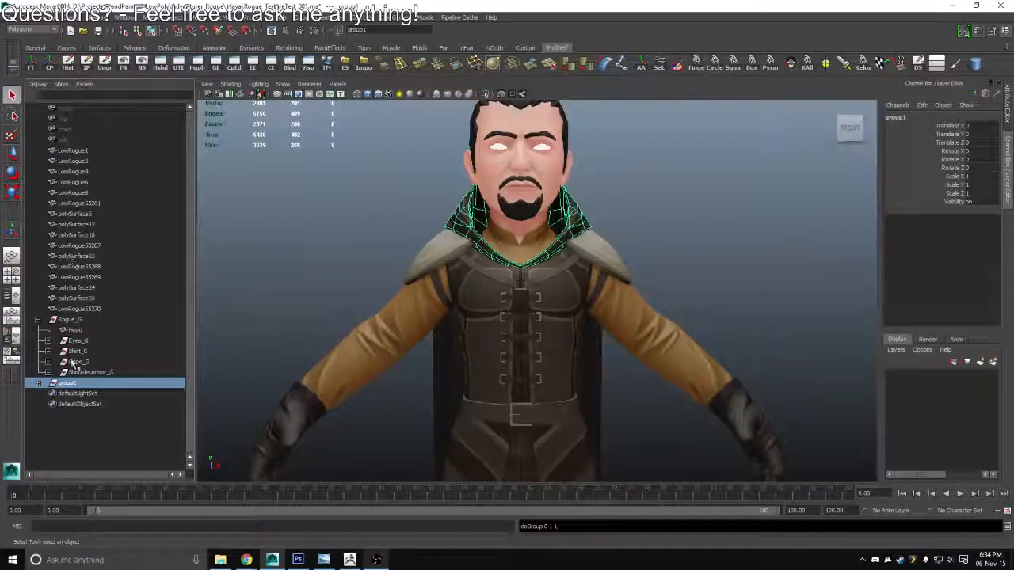
double_click(69, 383)
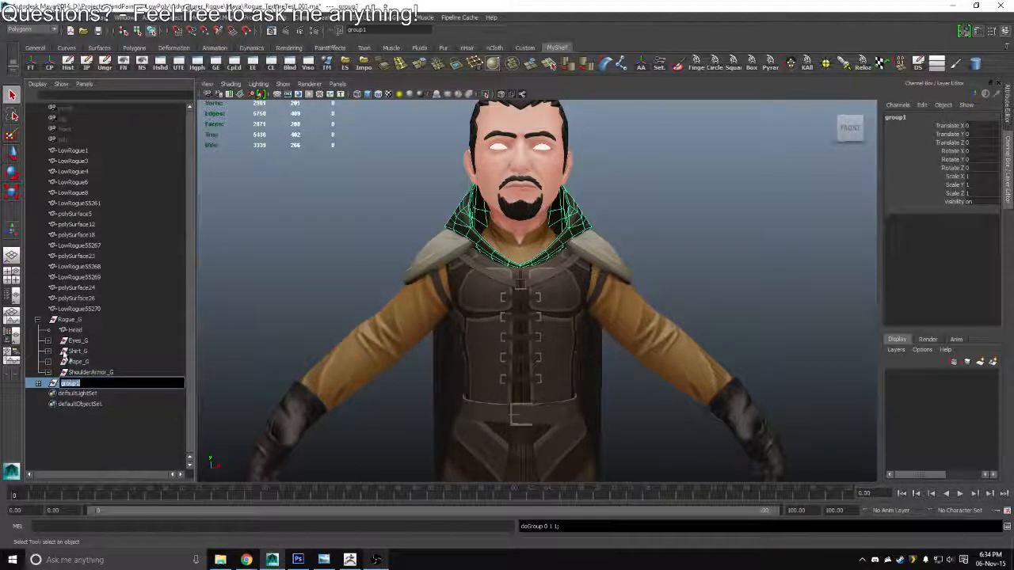
text(Hoodie_GH)
key(Return)
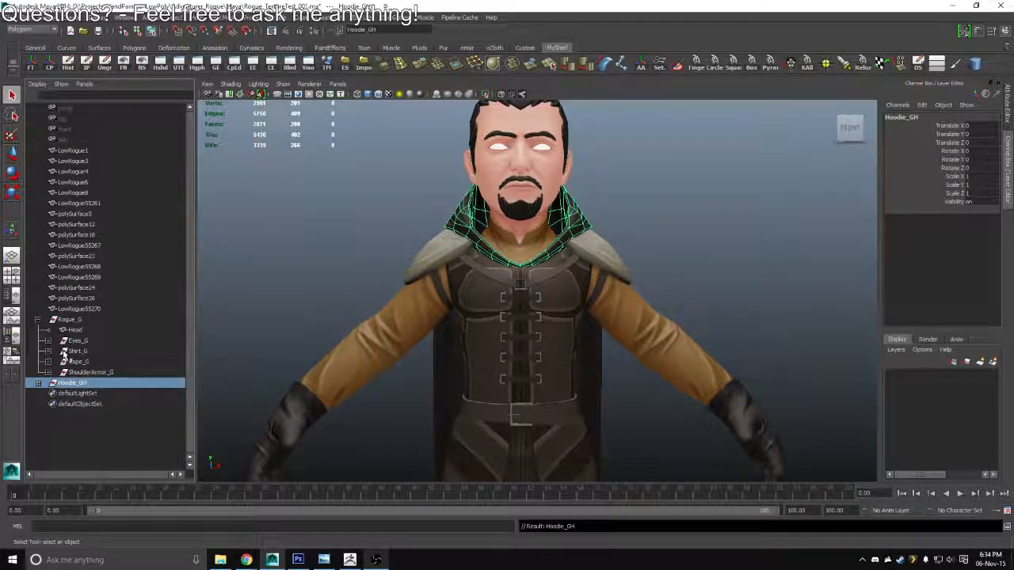
double_click(88, 386)
click(87, 385)
key(BackSpace)
key(Return)
Move the Hoodie_G group into Rogue_G and reorder the groups so Hoodie_G, Cape_G, Shirt_G and ShoulderArmor_G follow Eyes_G
drag(73, 384, 82, 360)
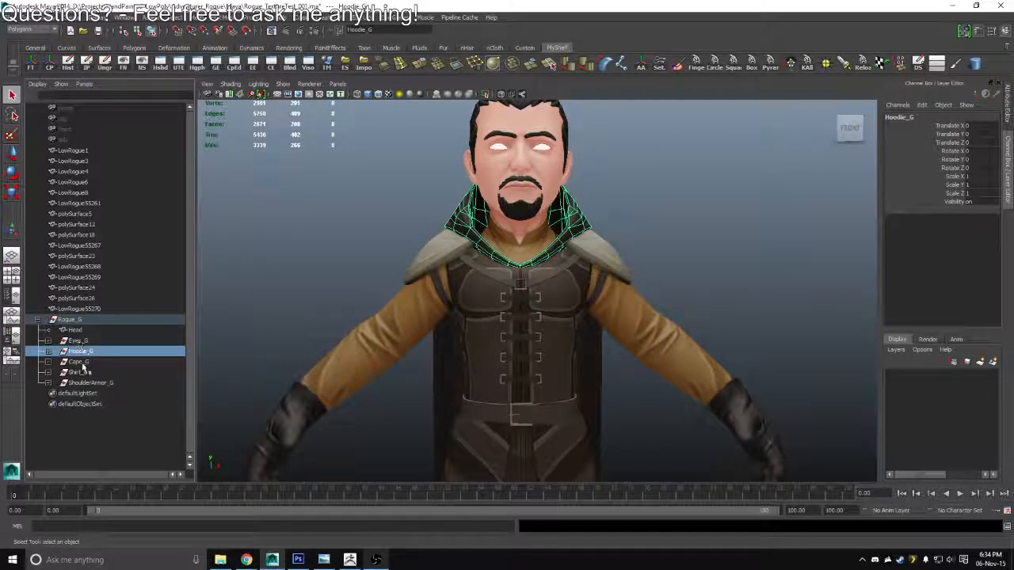
click(79, 372)
click(83, 382)
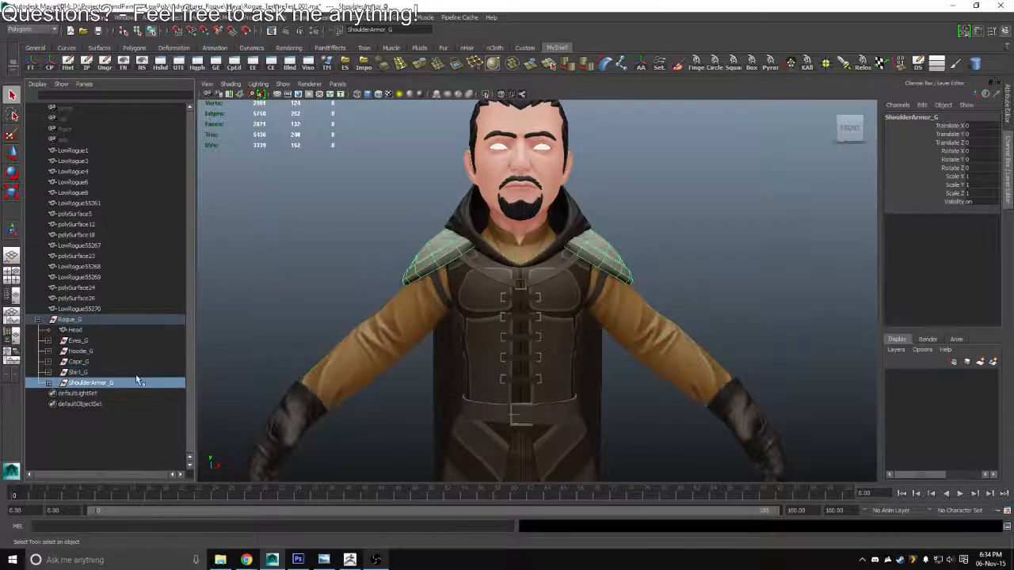
click(640, 219)
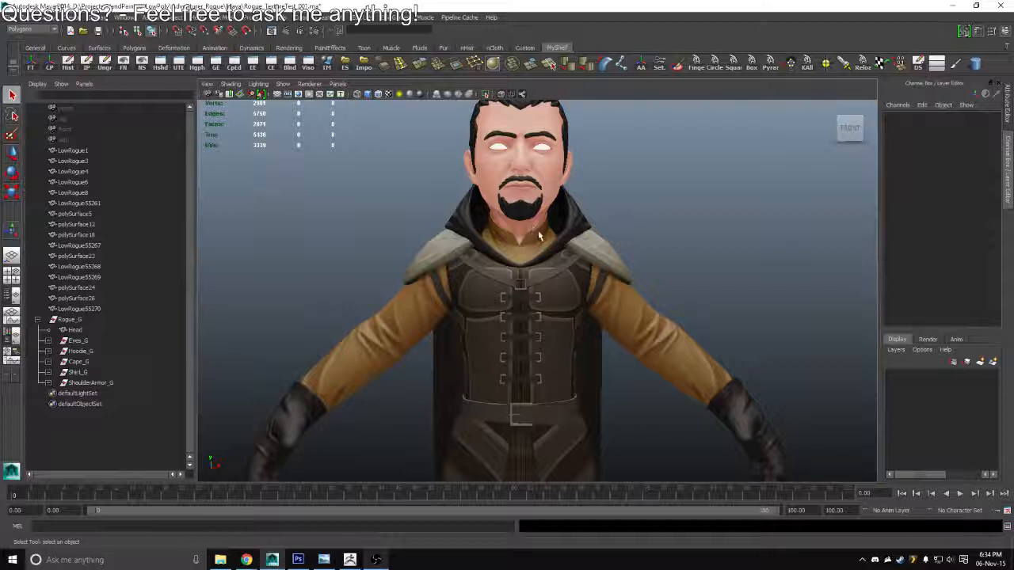
Rename the torso armor mesh as ChestPiece
drag(519, 236, 558, 125)
scroll(515, 237, down, 5)
drag(473, 260, 579, 285)
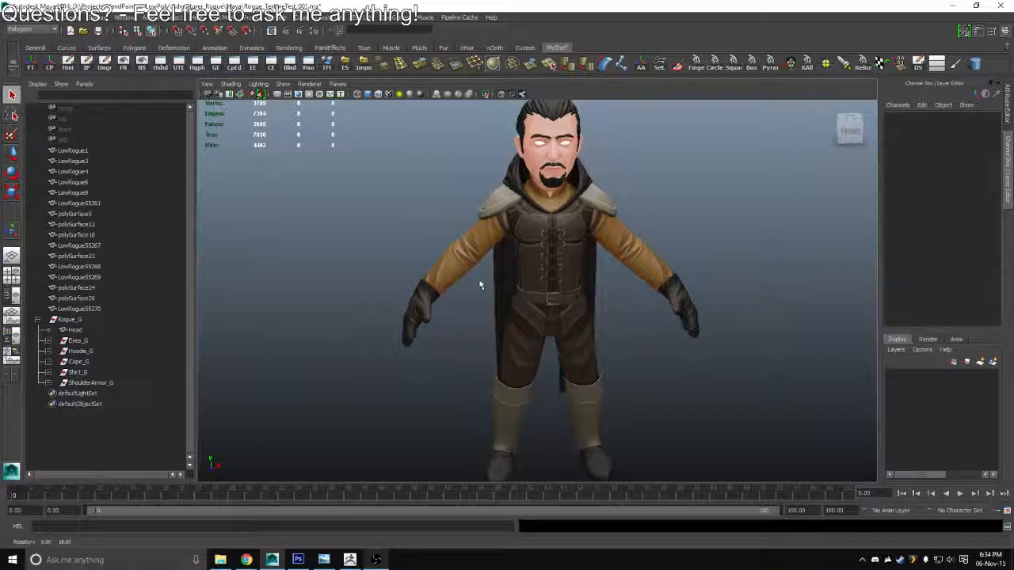
click(572, 232)
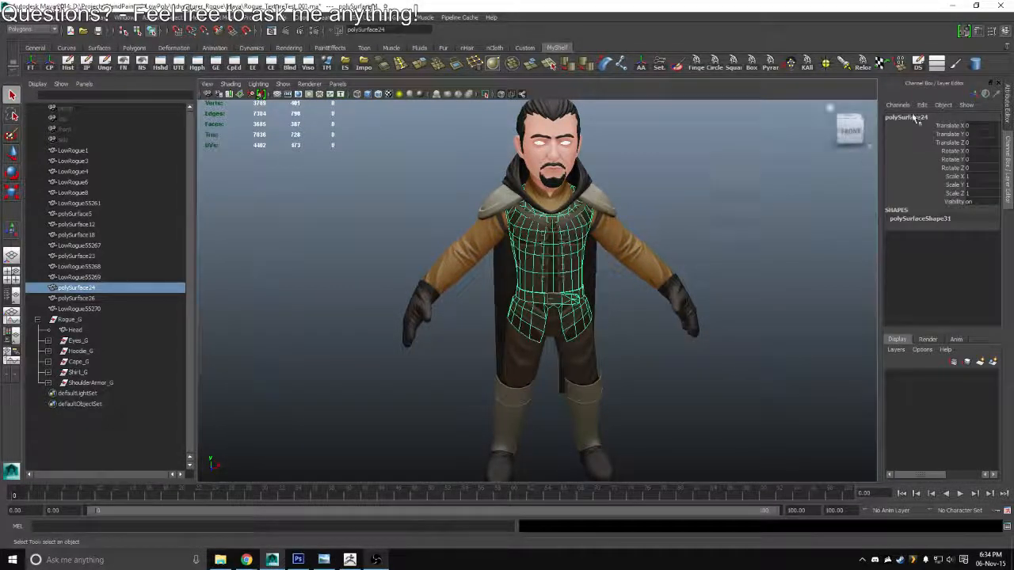
text(Chest)
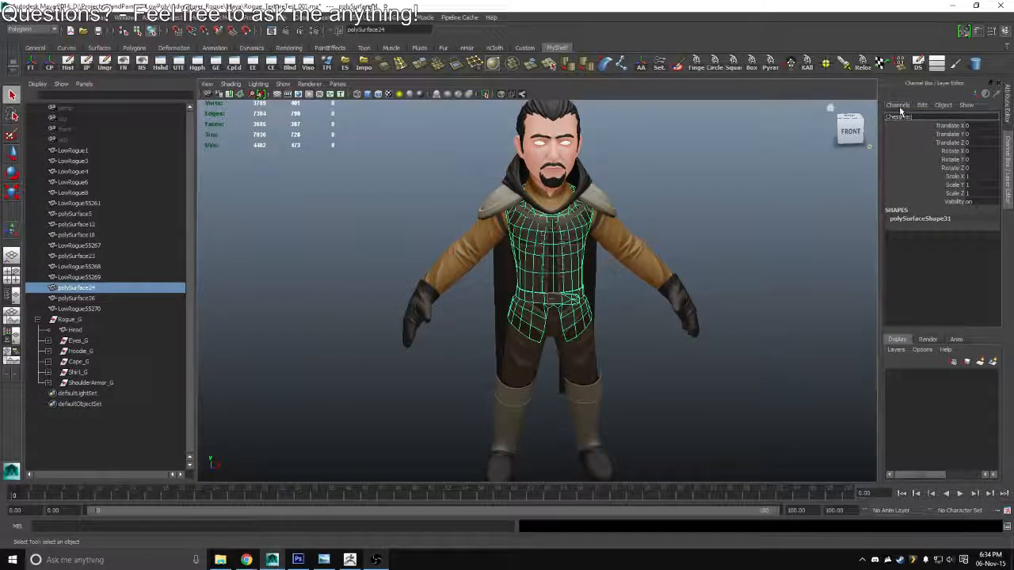
key(Return)
Group the torso armor mesh under the name ChestPiece
key(ctrl+g)
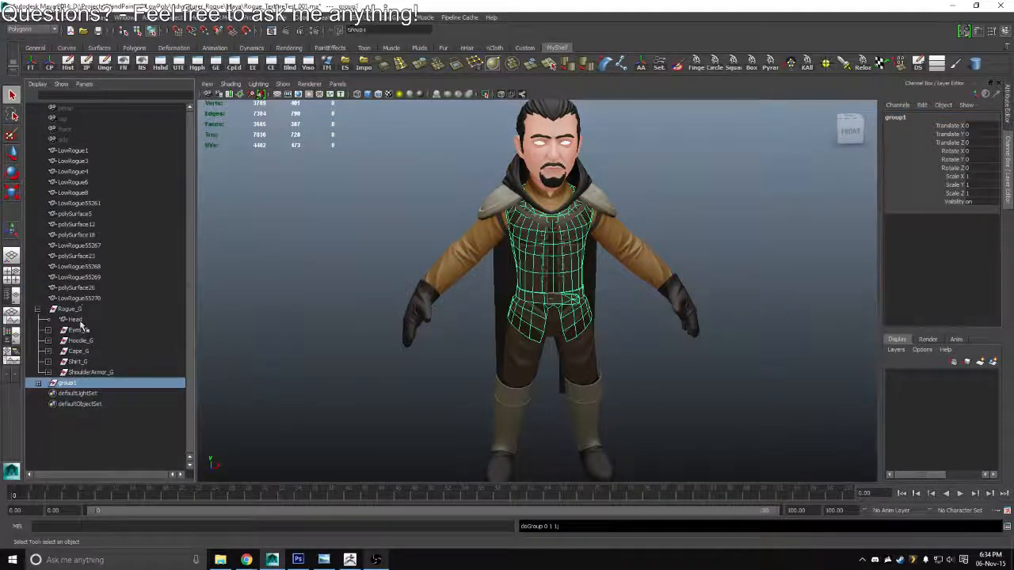
double_click(73, 384)
text(Cl)
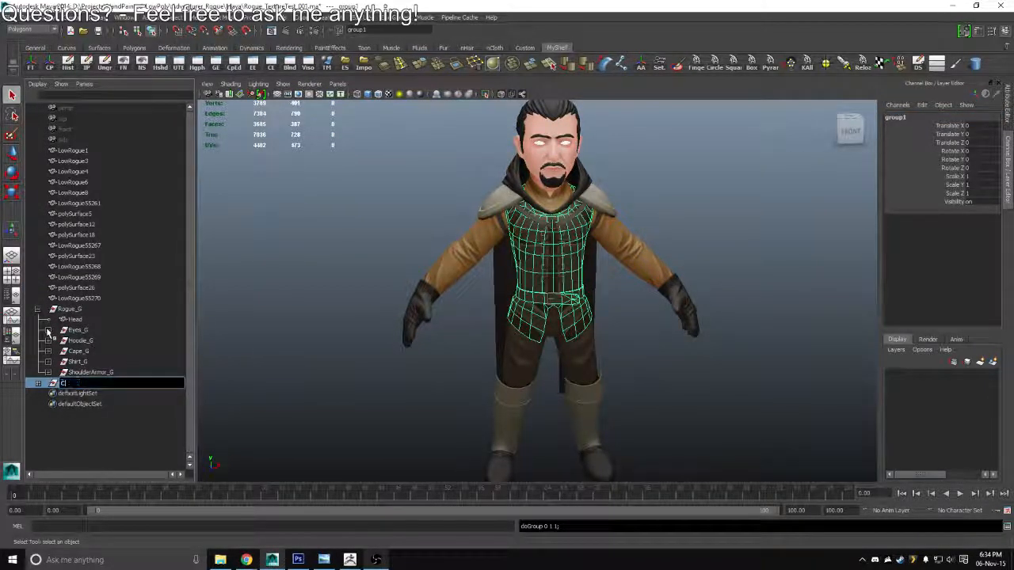
text(estPiece)
key(Return)
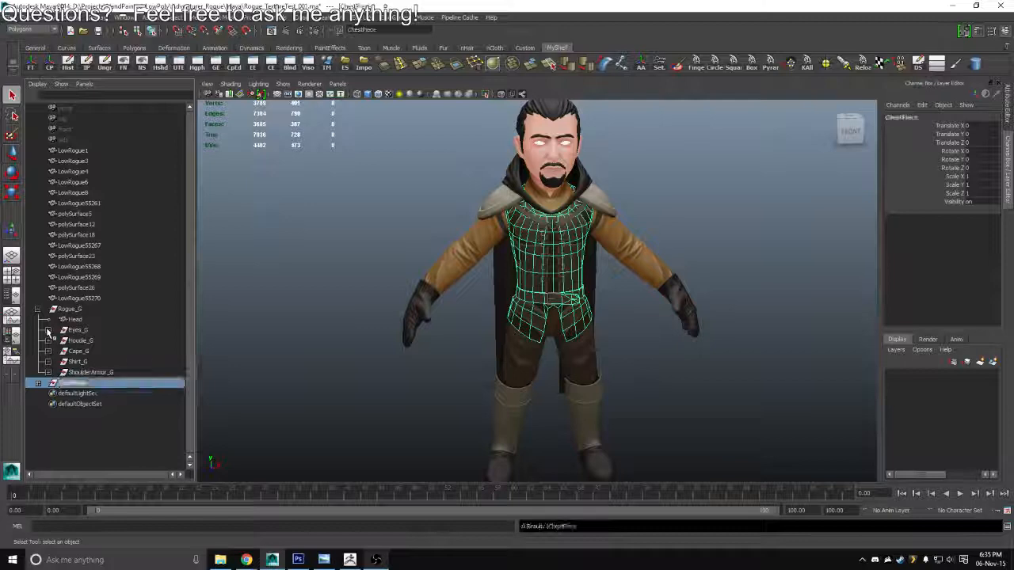
Select the two strap meshes running over the chest and center their pivots
drag(545, 189, 555, 388)
click(509, 252)
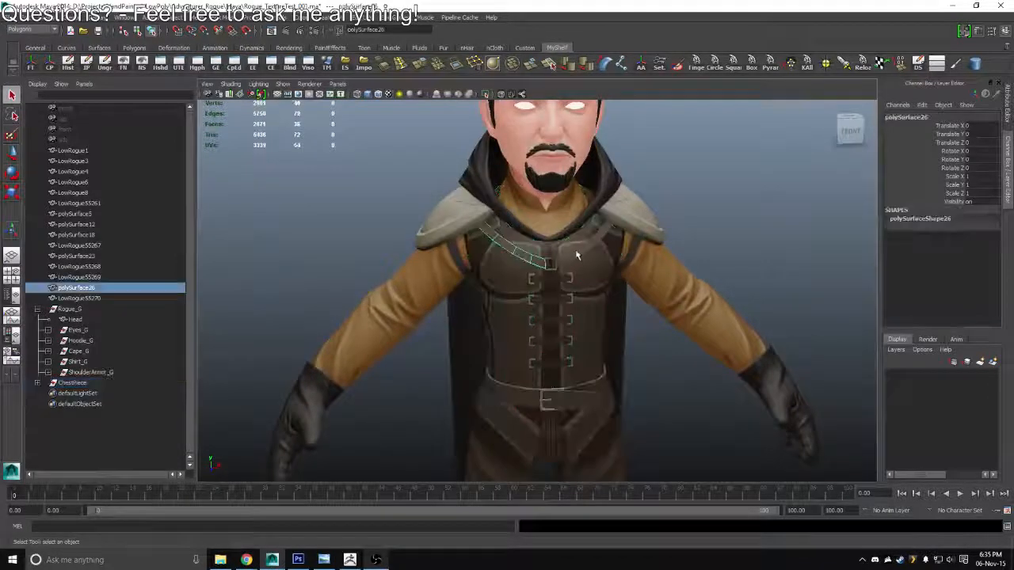
shift+click(578, 252)
key(w)
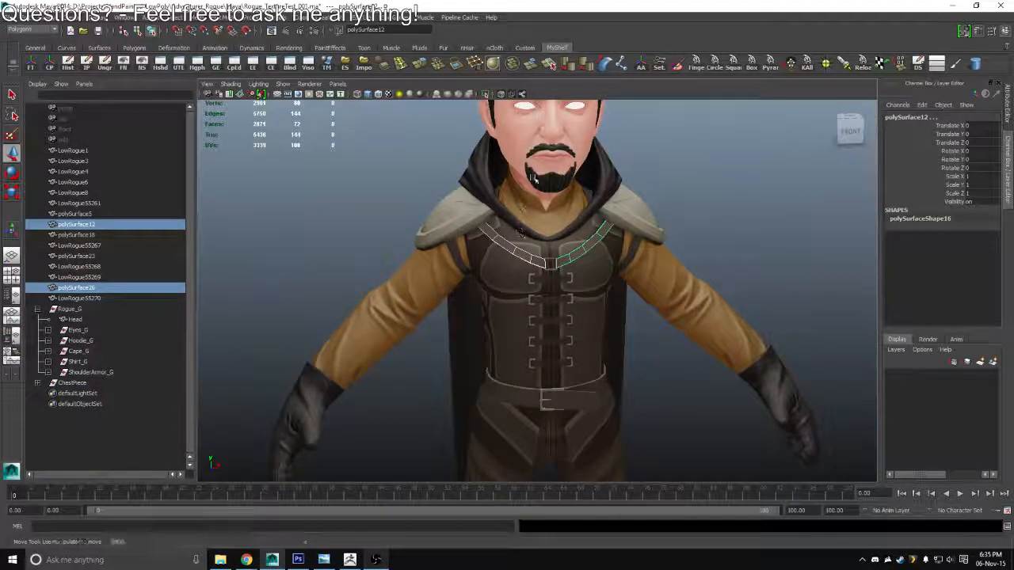
click(50, 67)
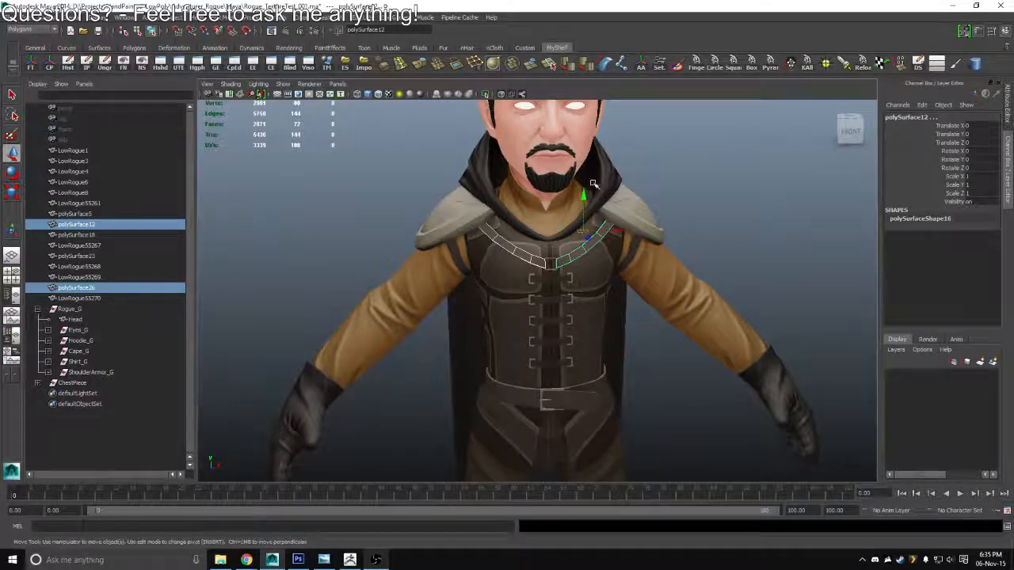
Try moving both chest strap meshes upward to inspect their pieces, and undo the move
drag(584, 203, 448, 172)
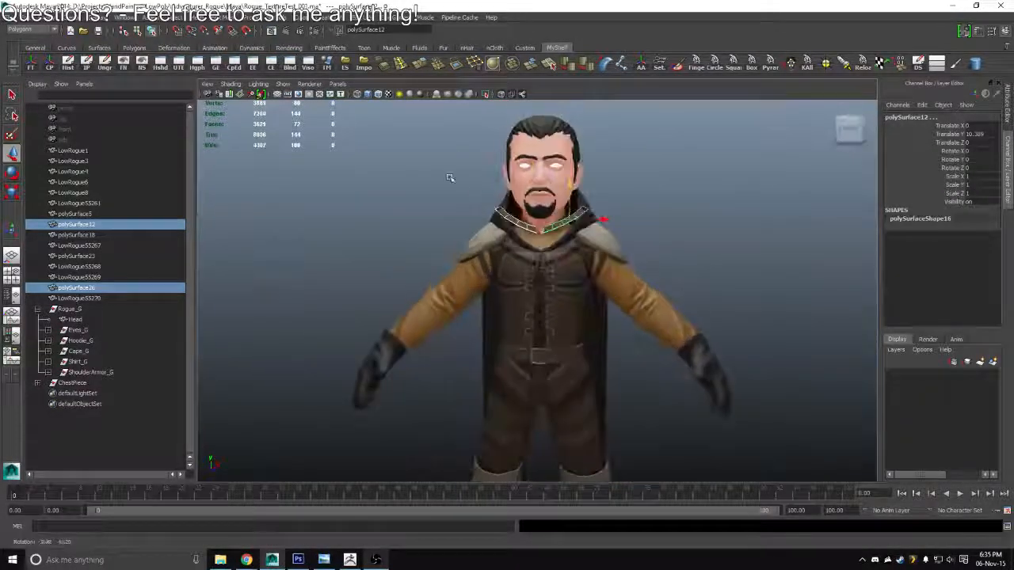
drag(503, 222, 516, 362)
key(ctrl+z)
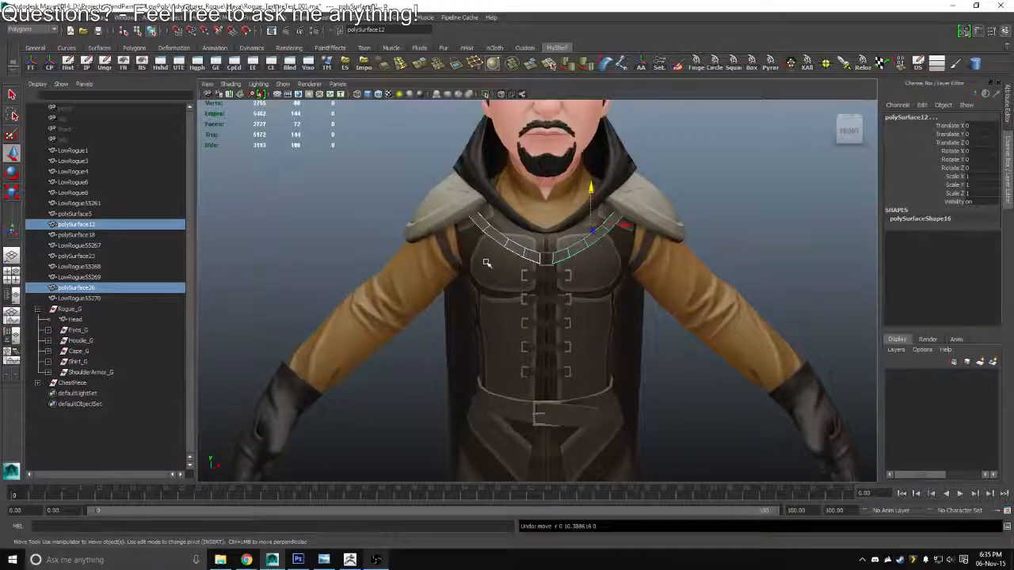
Separate both chest strap meshes into front and back pieces while isolated, and delete their construction history
drag(486, 262, 493, 242)
key(q)
click(605, 226)
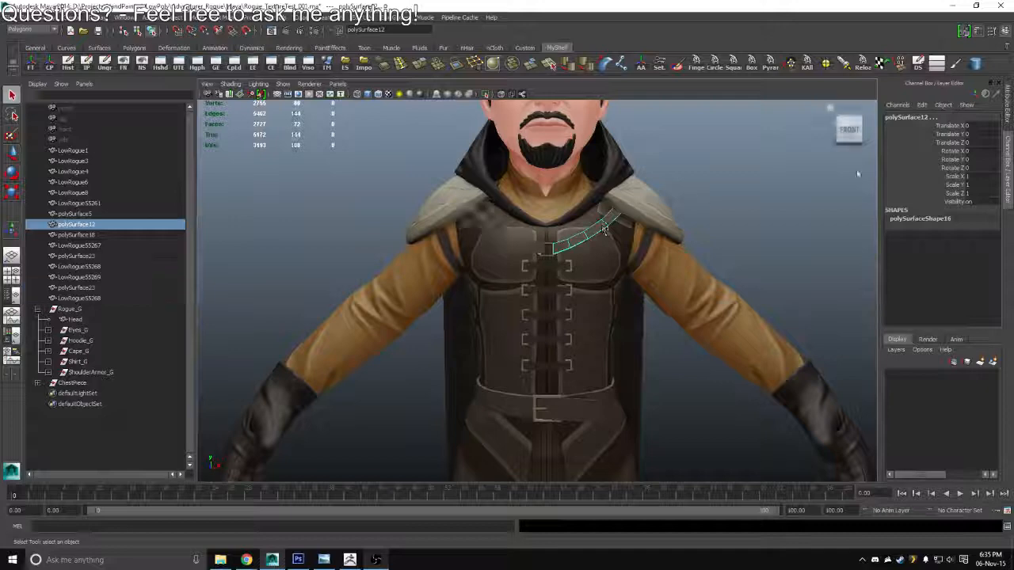
drag(859, 175, 531, 242)
shift+click(487, 234)
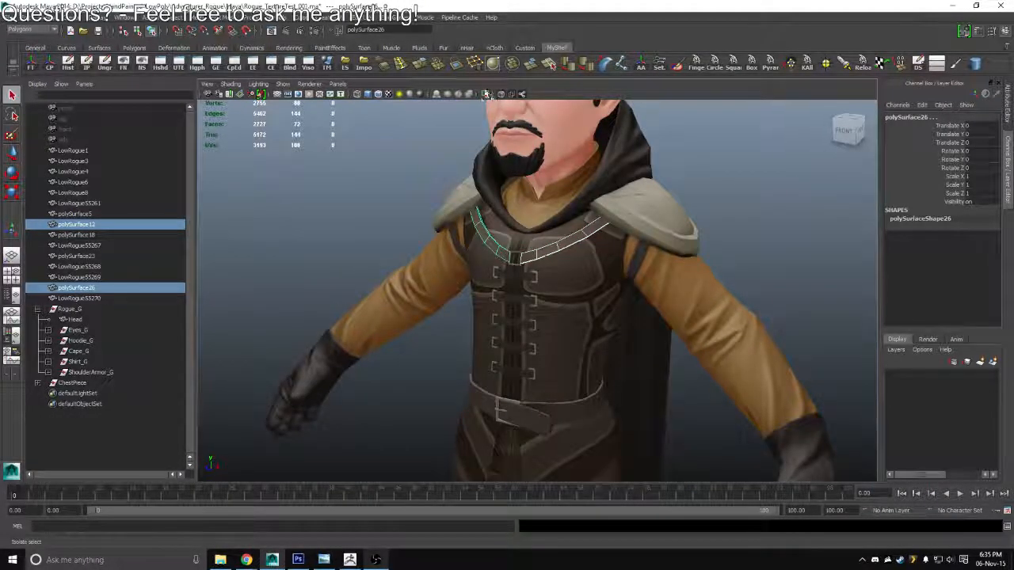
click(487, 93)
shift+right_click(461, 169)
click(436, 322)
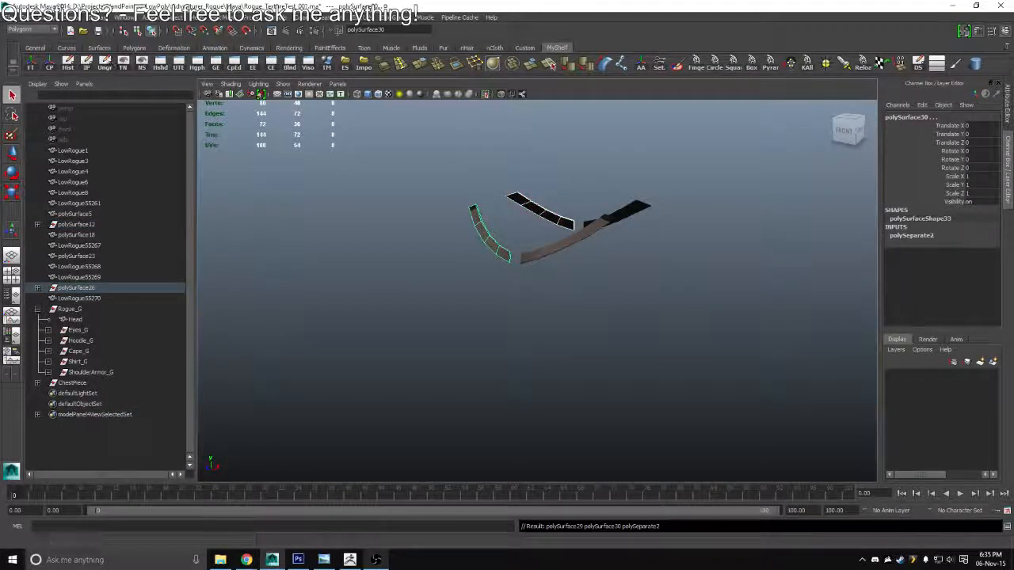
click(639, 198)
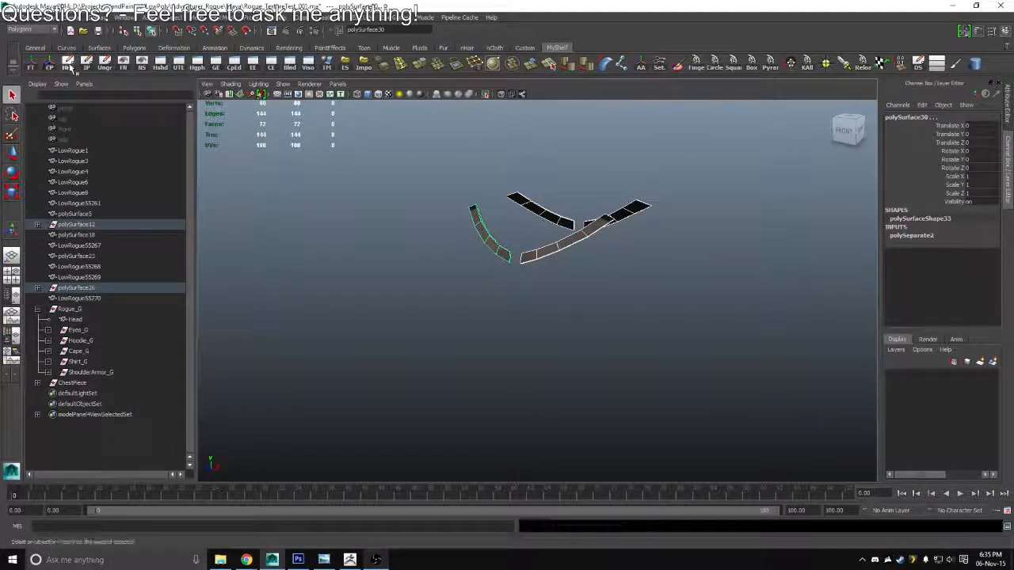
click(485, 94)
Separate the strap buckle mesh at the center of the chest into its individual pieces and delete the construction history
click(517, 255)
drag(517, 255, 555, 232)
shift+right_click(554, 232)
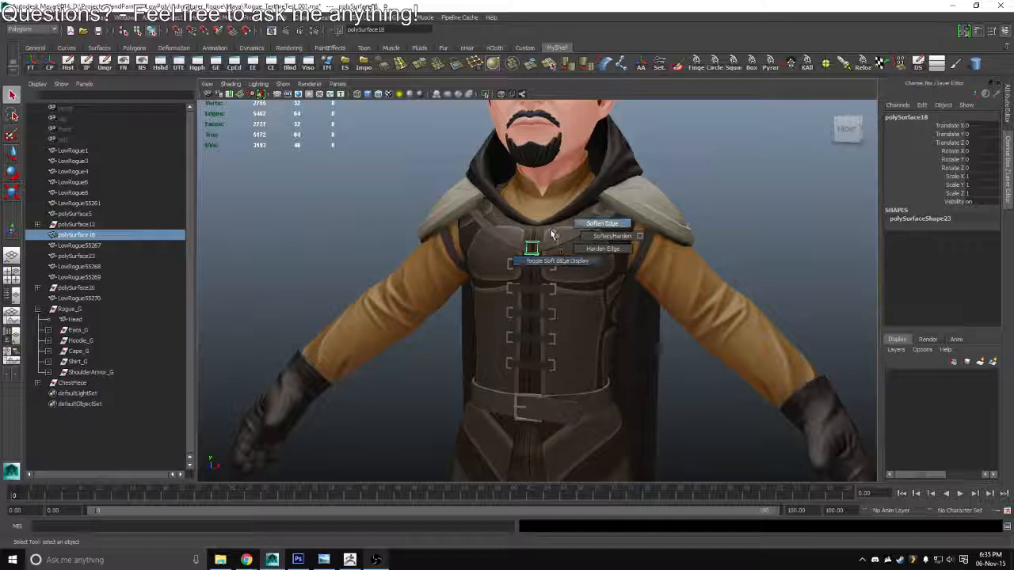
shift+right_click(555, 232)
click(526, 385)
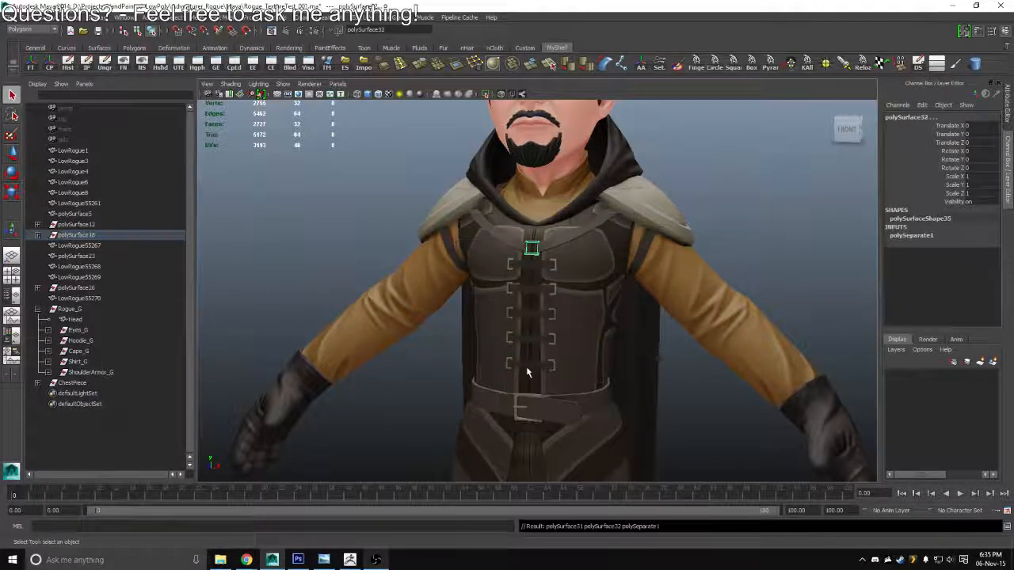
click(68, 70)
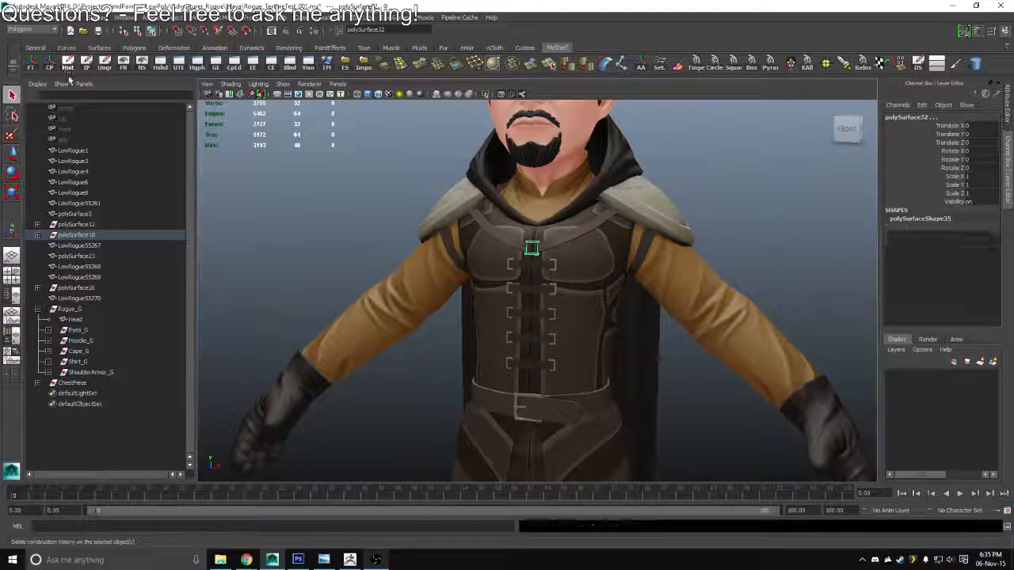
Rename the front strap piece on the character's left side as L_FrontChestStrap
click(571, 231)
drag(570, 238, 611, 222)
click(598, 234)
click(912, 116)
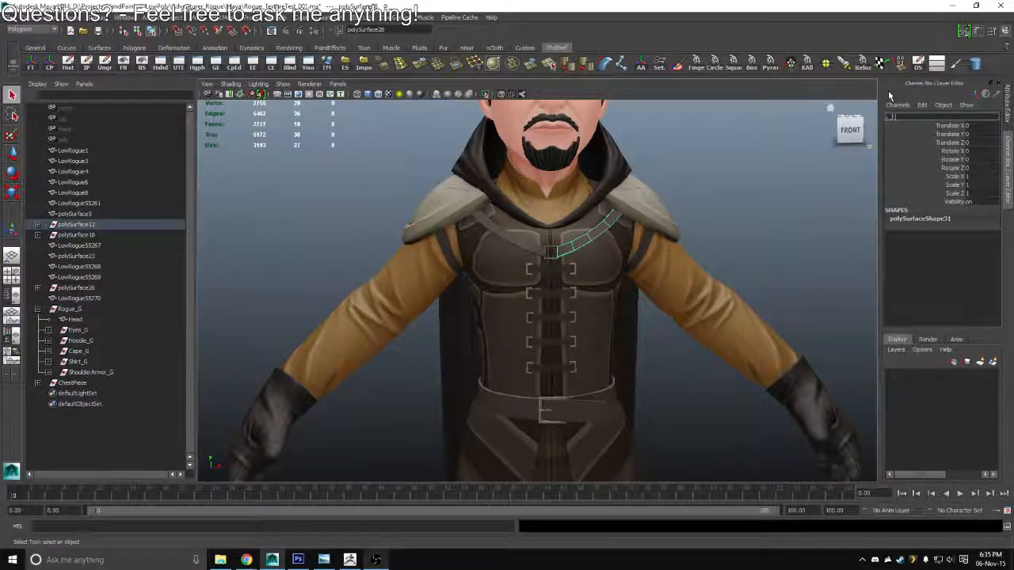
text(L_FrontS)
text(hestStrap)
key(Return)
key(ctrl+c)
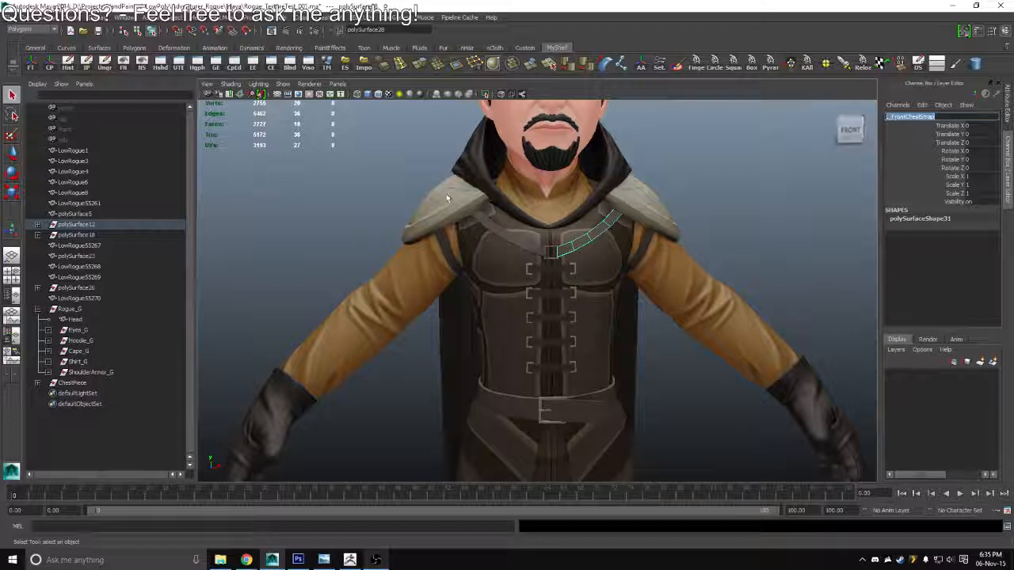
Rename the front strap piece on the character's right side as R_FrontChestStrap
click(495, 229)
click(910, 116)
text(L_FrontChestStrap)
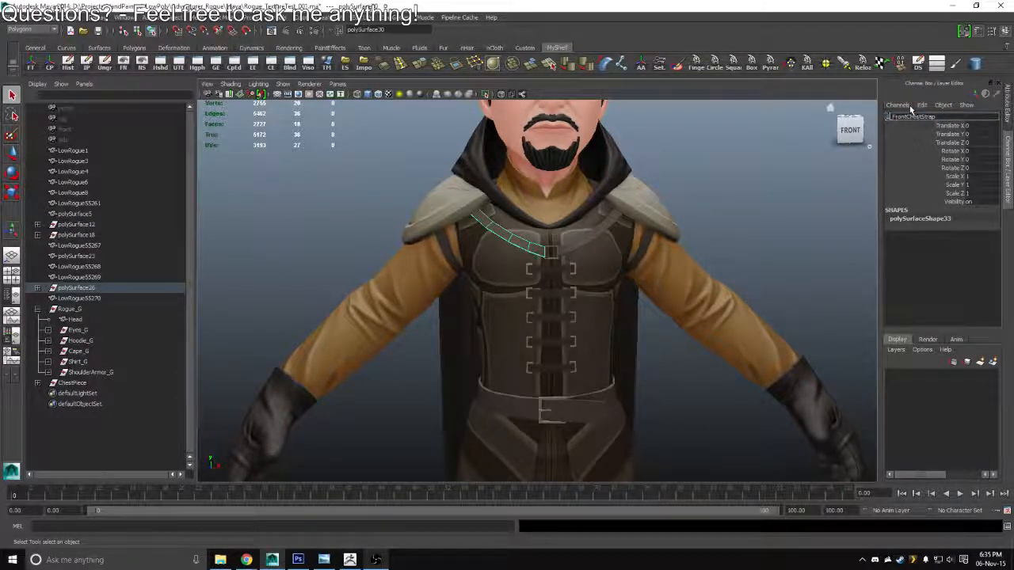
key(Return)
Rename the back strap piece on the character's left side as L_BackChestStrap
drag(621, 209, 555, 204)
click(547, 202)
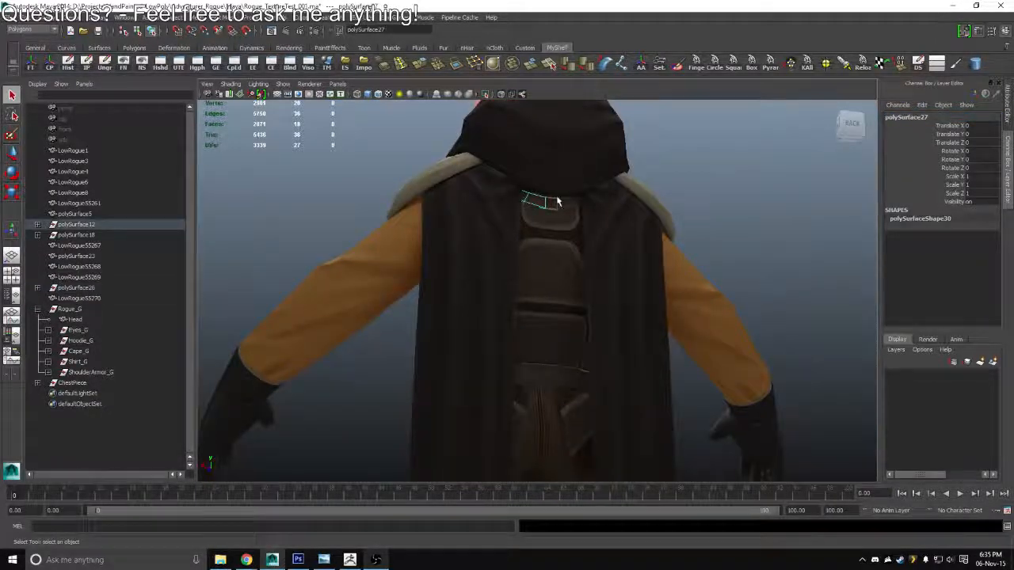
click(921, 118)
key(ctrl+v)
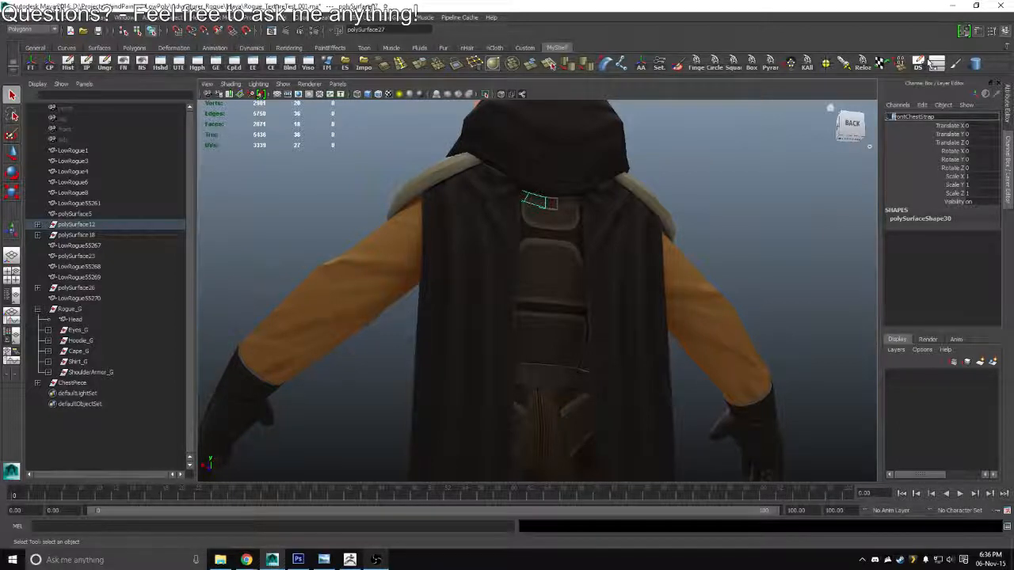
drag(896, 116, 905, 116)
text(Back)
key(Return)
Rename the back strap piece on the character's right side as R_BackChestStrap
click(577, 206)
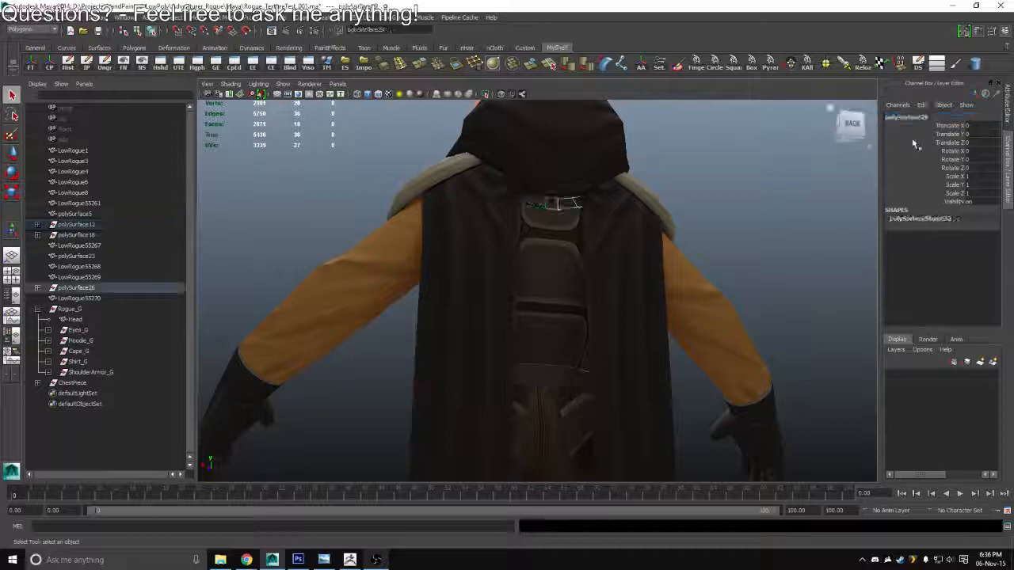
click(916, 118)
key(ctrl+v)
drag(907, 118, 783, 82)
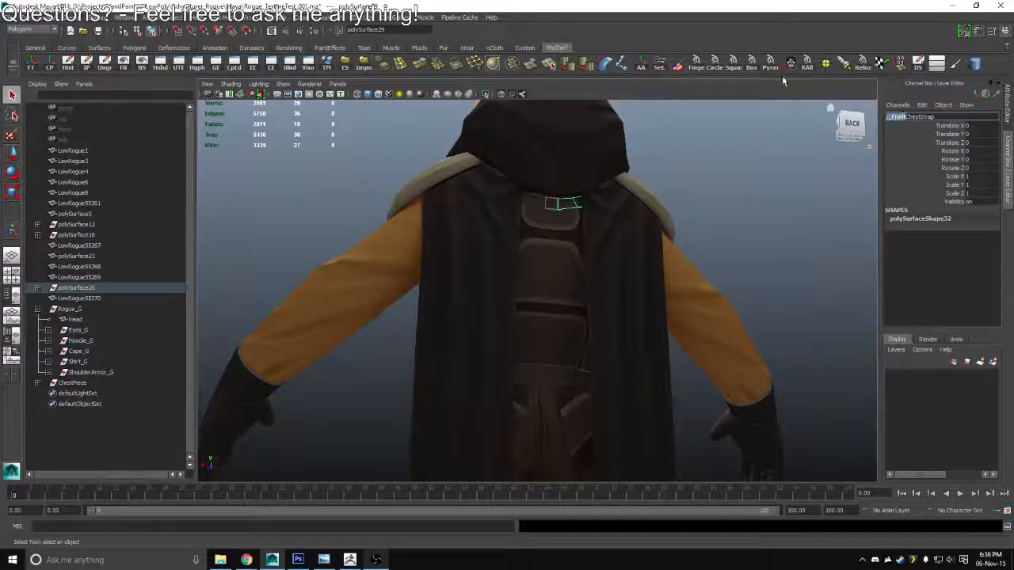
text(R_Back)
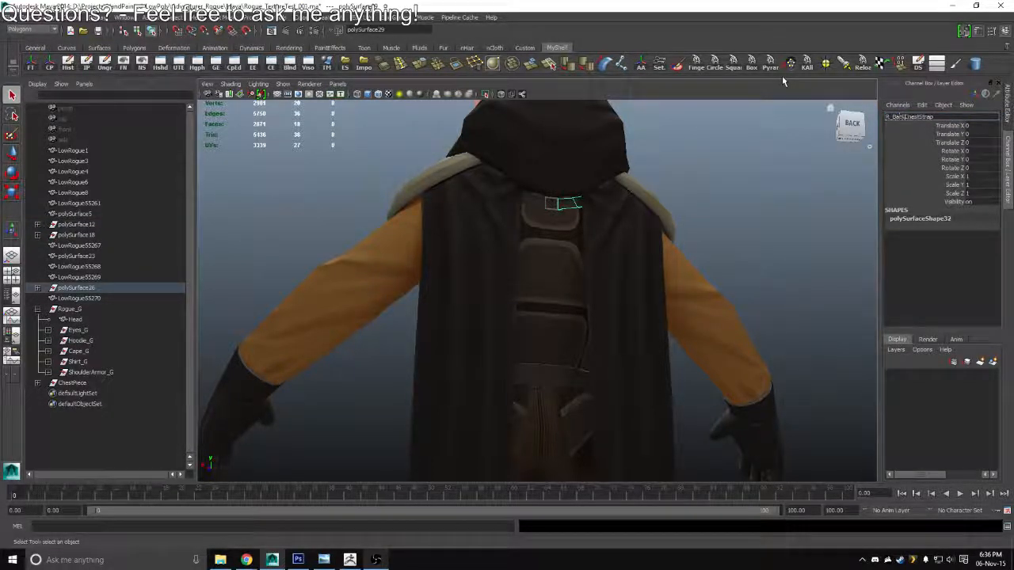
key(Return)
Move R_FrontChestStrap and R_BackChestStrap out of the polySurface26 group and delete the emptied group
drag(520, 244, 745, 263)
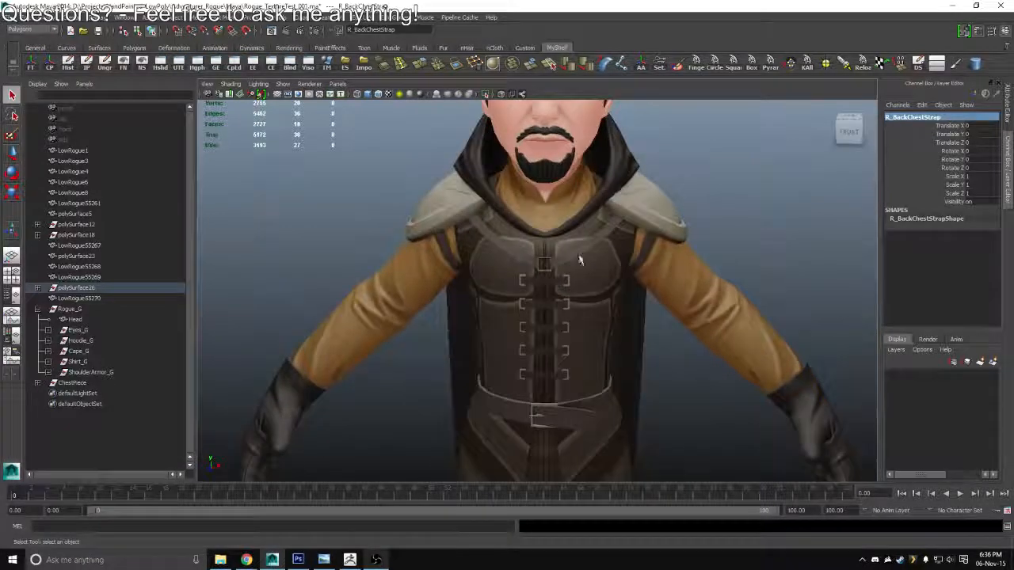
click(579, 254)
shift+click(518, 256)
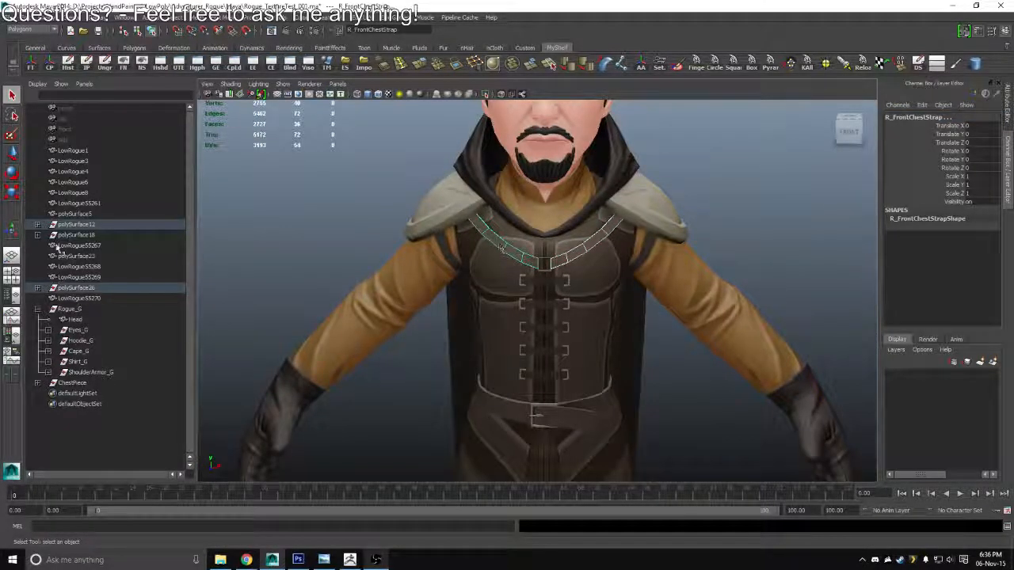
click(37, 288)
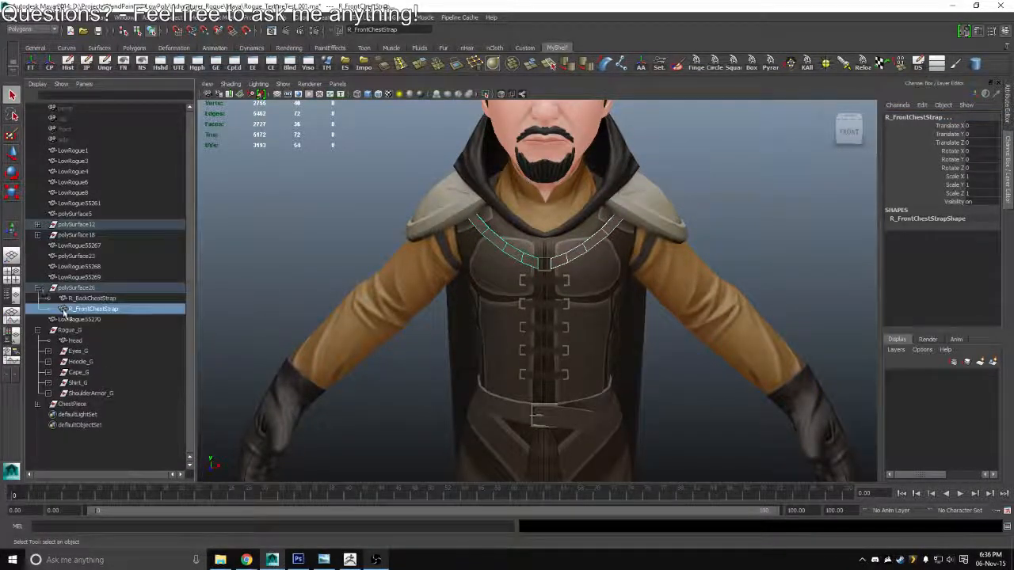
shift+click(80, 303)
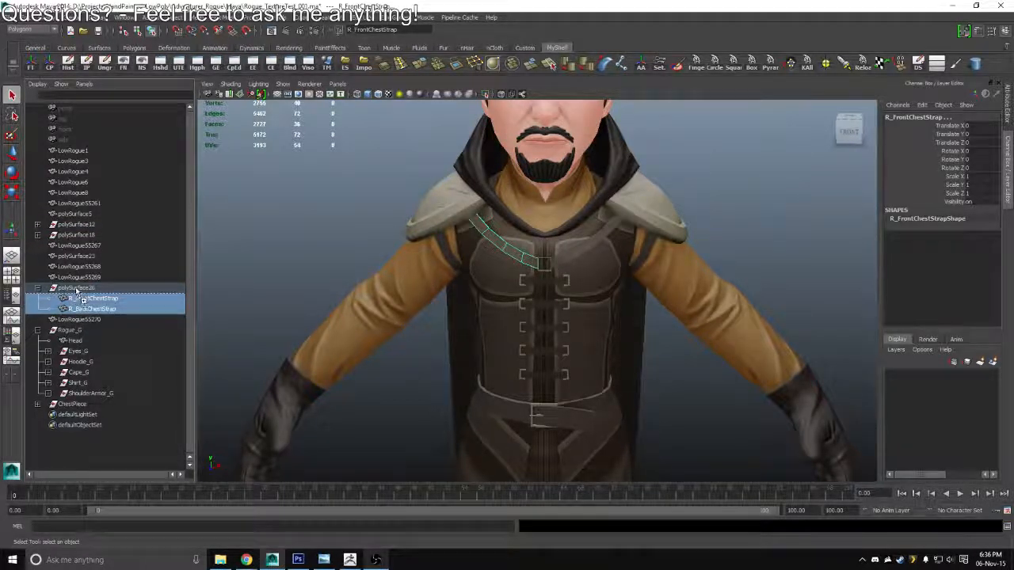
mouse_move(78, 292)
mouse_down()
mouse_move(68, 226)
mouse_move(75, 273)
mouse_up()
click(71, 309)
key(Delete)
Move the left chest straps and the two buckle meshes out of polySurface12 and polySurface18, and delete both emptied groups
click(38, 235)
click(69, 227)
click(37, 245)
click(72, 277)
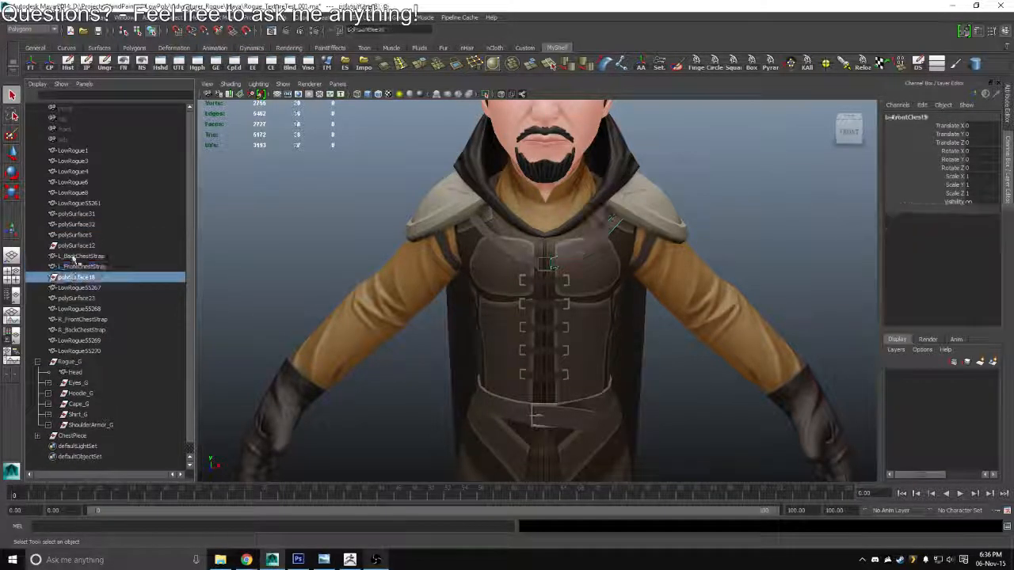
ctrl+click(73, 246)
key(Delete)
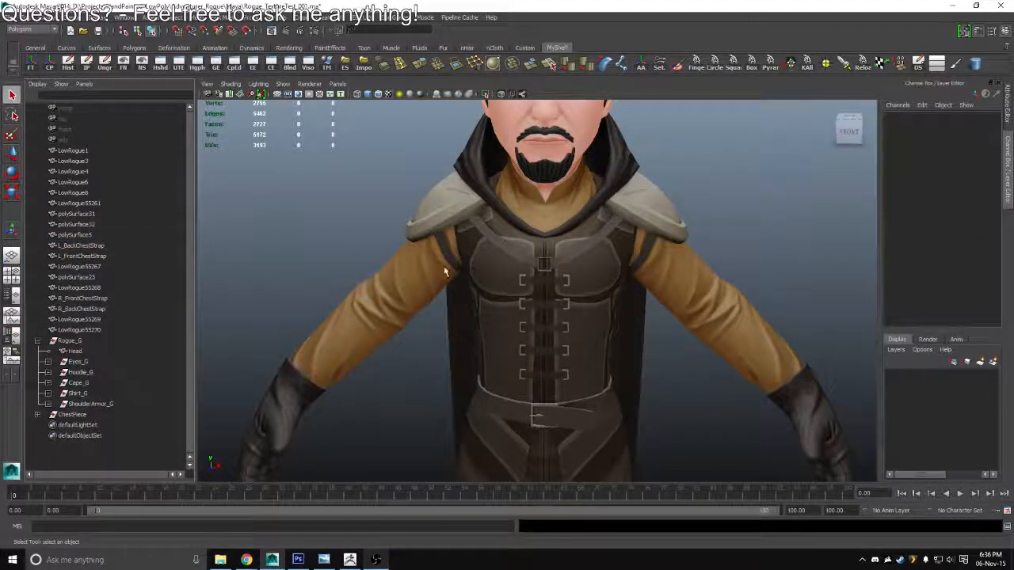
Group the left and right front chest straps and name the group FrontChestStraps_G
click(552, 264)
shift+click(511, 258)
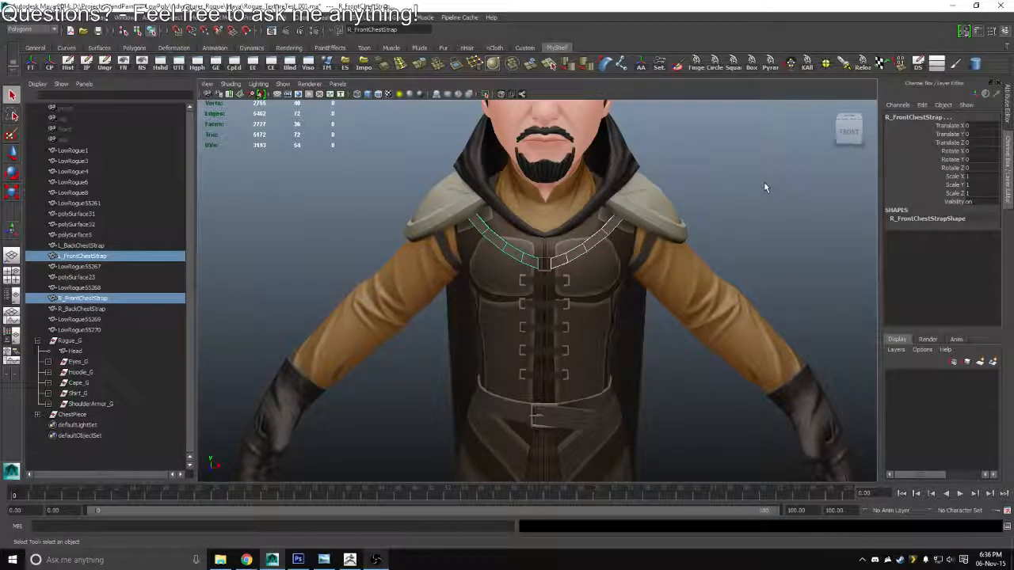
key(ctrl+g)
click(901, 117)
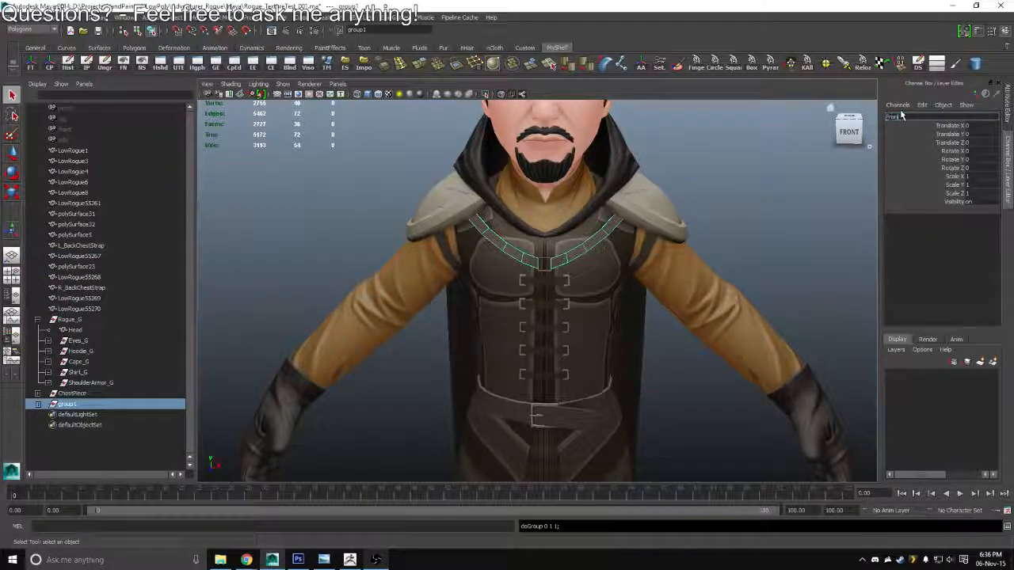
text(FrontChestStraps)
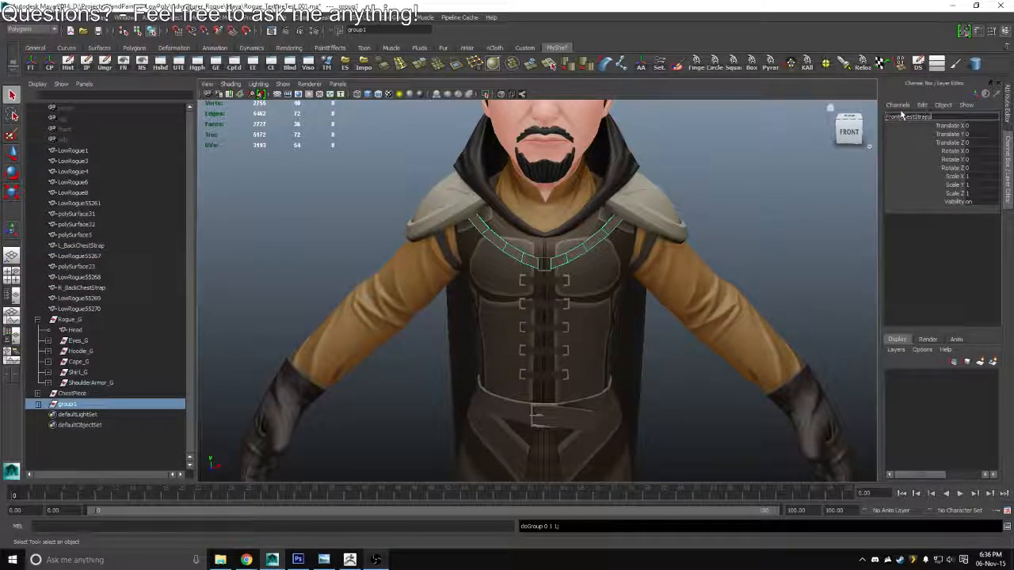
text(_G)
key(Return)
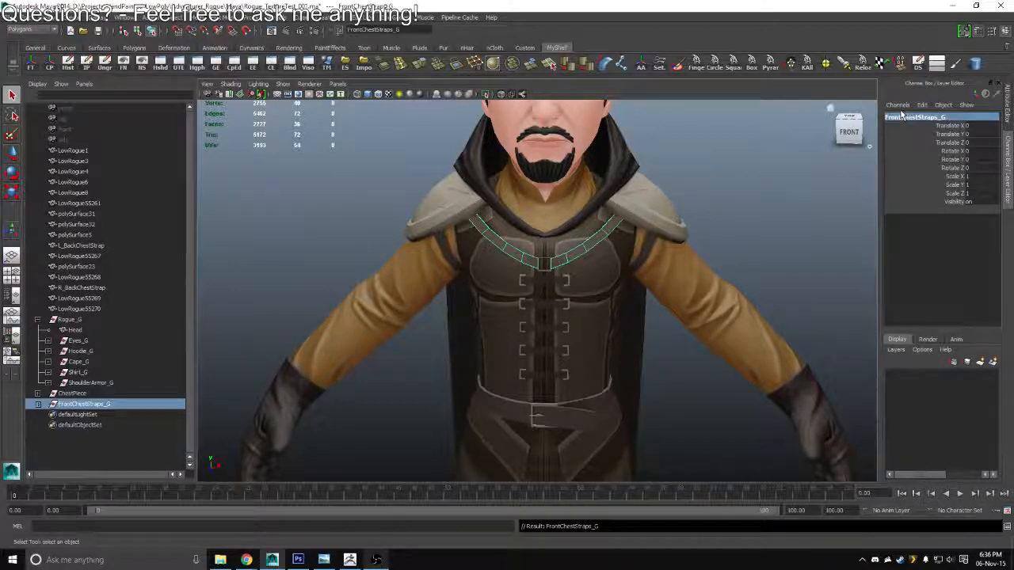
Group the left and right back chest straps and name the group BackChestStraps_G
drag(602, 230, 489, 217)
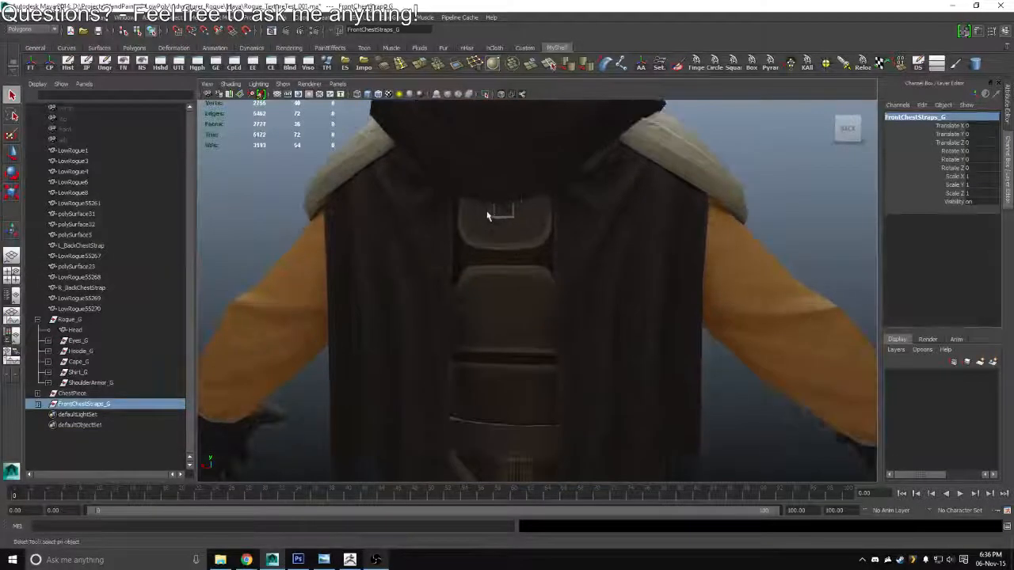
click(491, 212)
shift+click(538, 209)
key(ctrl+g)
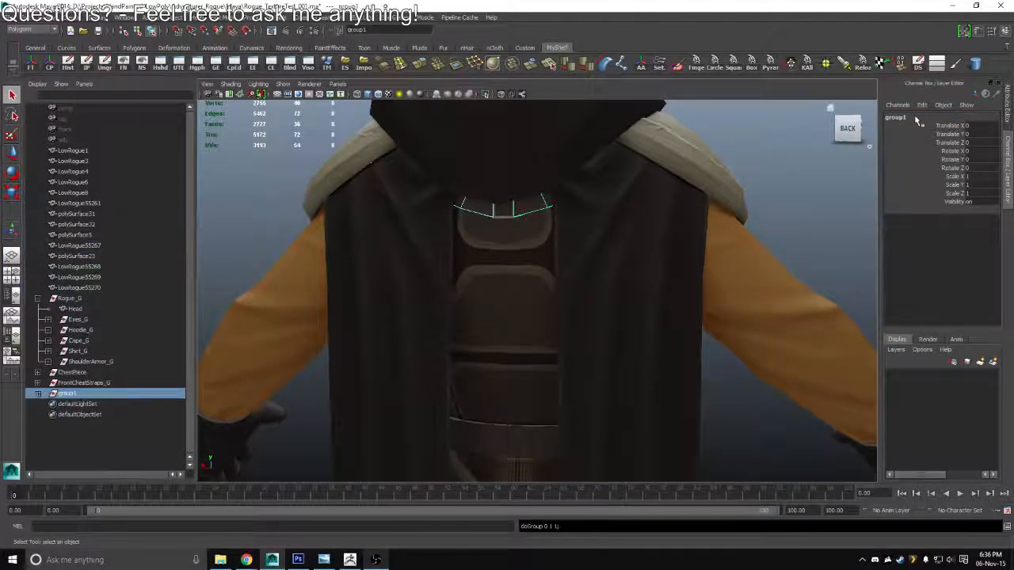
text(Back)
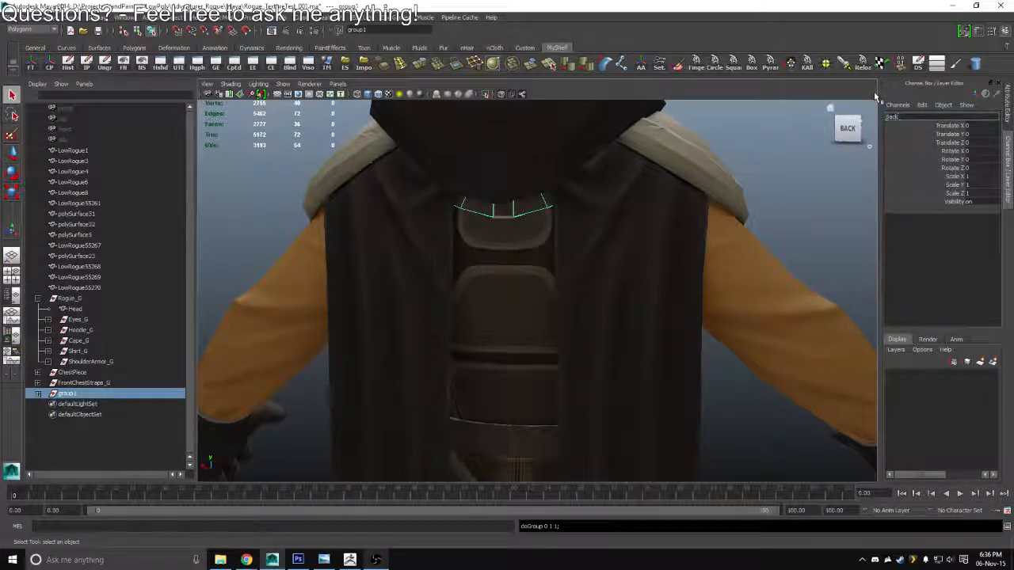
text(ChestStraps)
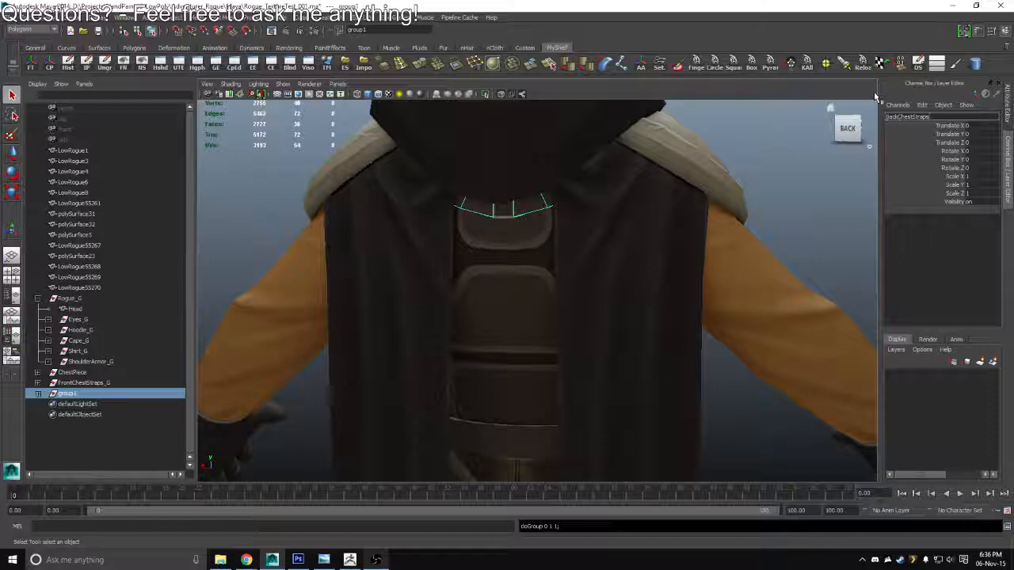
text(_G)
key(Return)
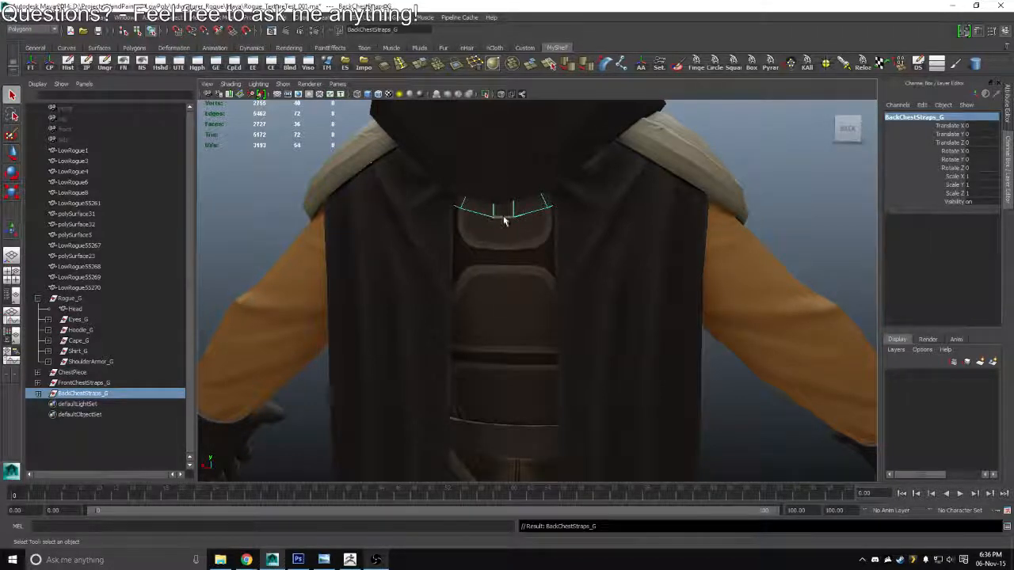
Rename the square buckle between the front chest straps as FrontChestStrapBuckle
click(504, 220)
alt+drag(486, 221, 580, 256)
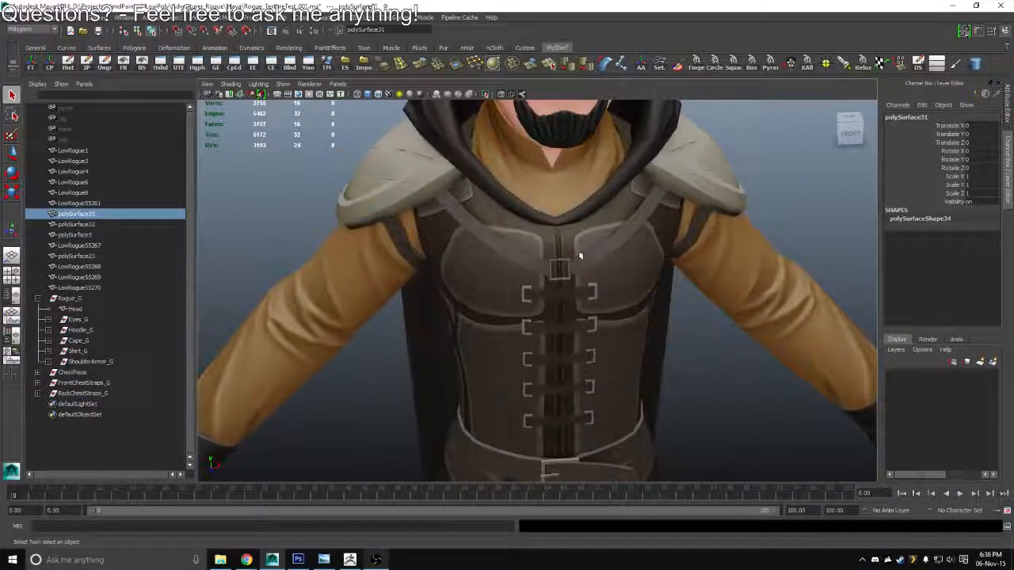
click(566, 263)
text(F)
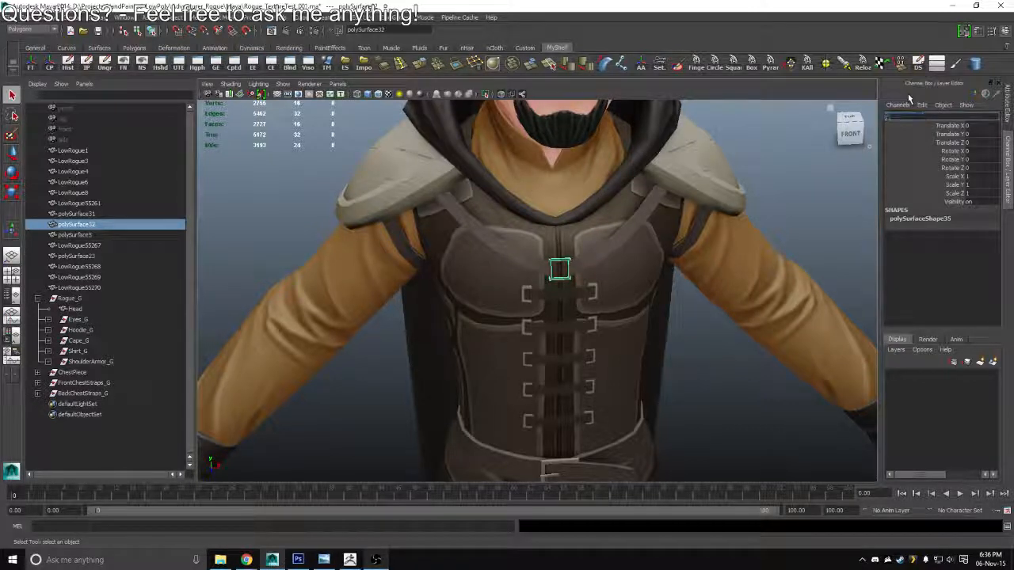
text(rontChes)
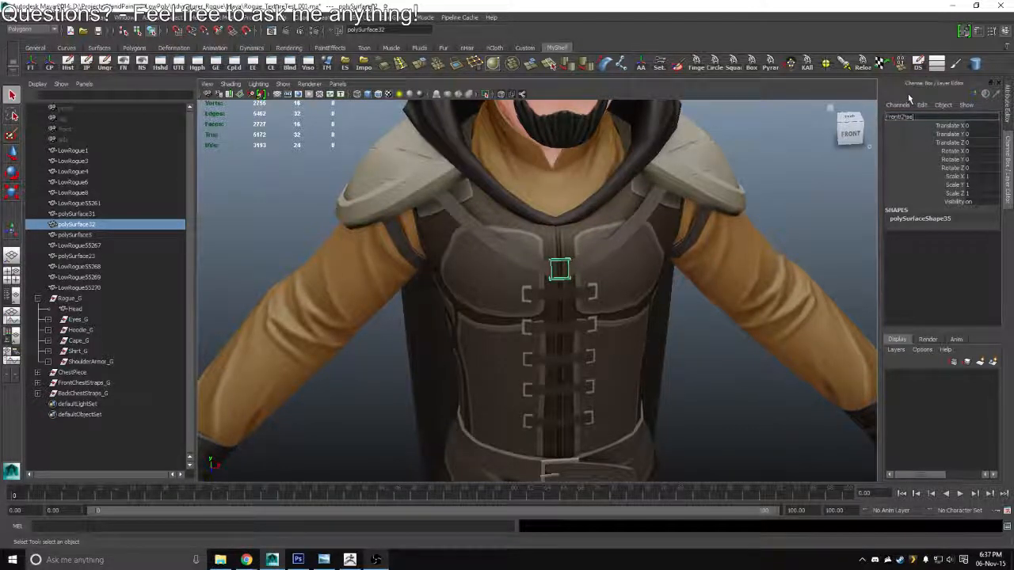
text(tStrapBuckle)
key(Return)
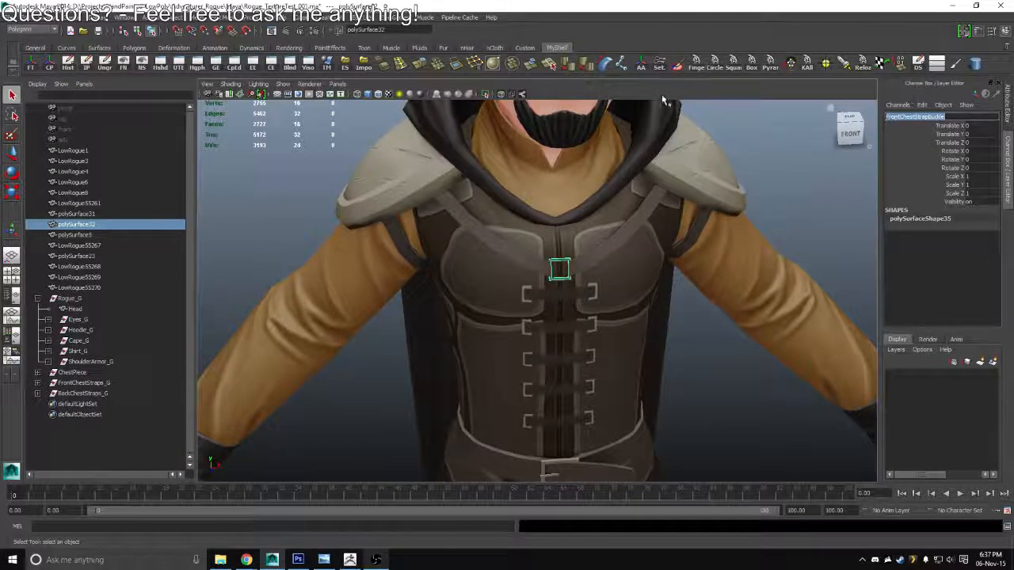
Rename the square buckle between the back chest straps as BackChestStrapBuckle, reusing the front buckle's name
drag(649, 202, 381, 210)
click(571, 182)
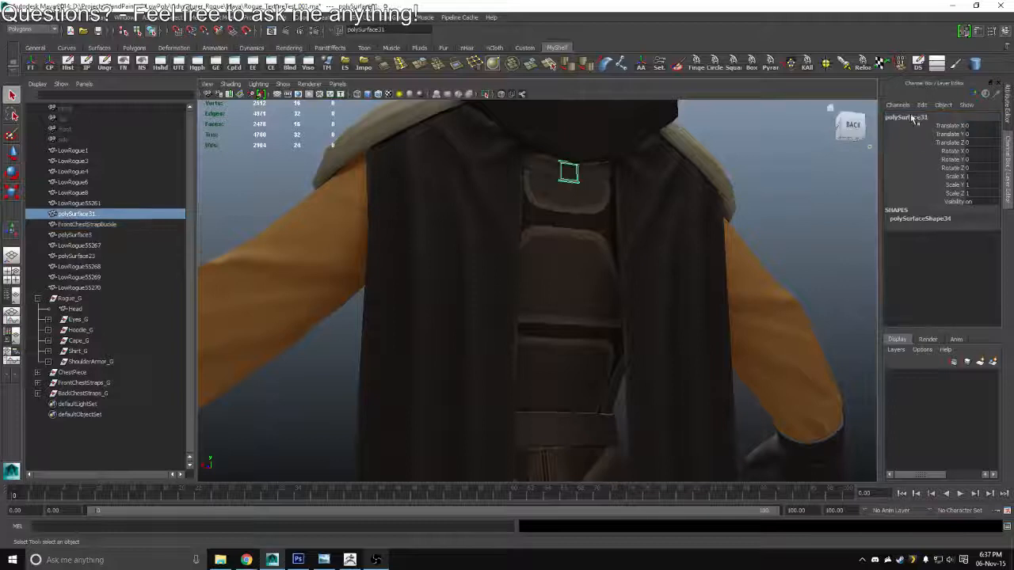
click(912, 117)
text(FrontChestStrapBuckle)
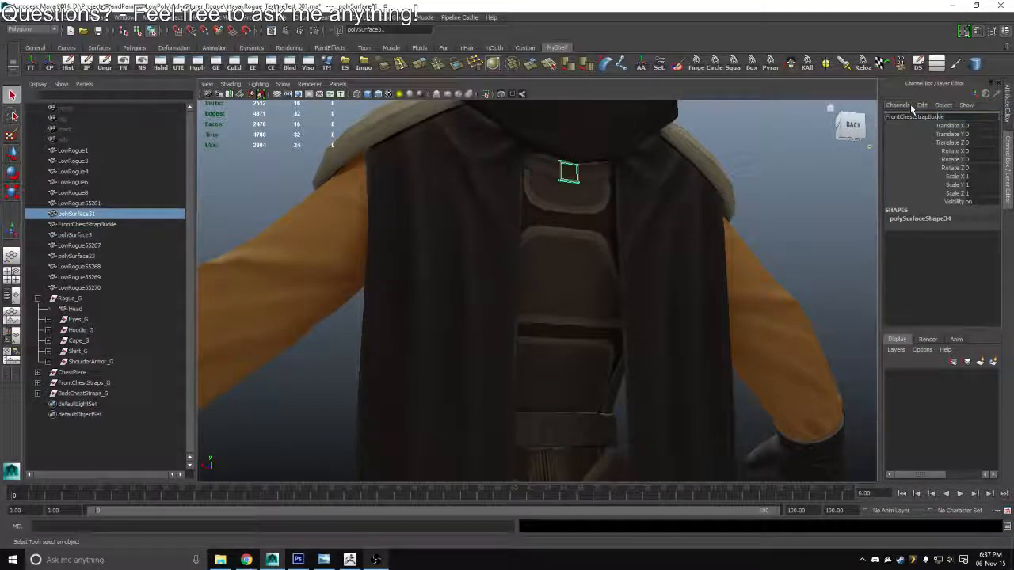
key(Delete)
key(Delete)
key(Delete)
key(Delete)
key(Delete)
text(Back)
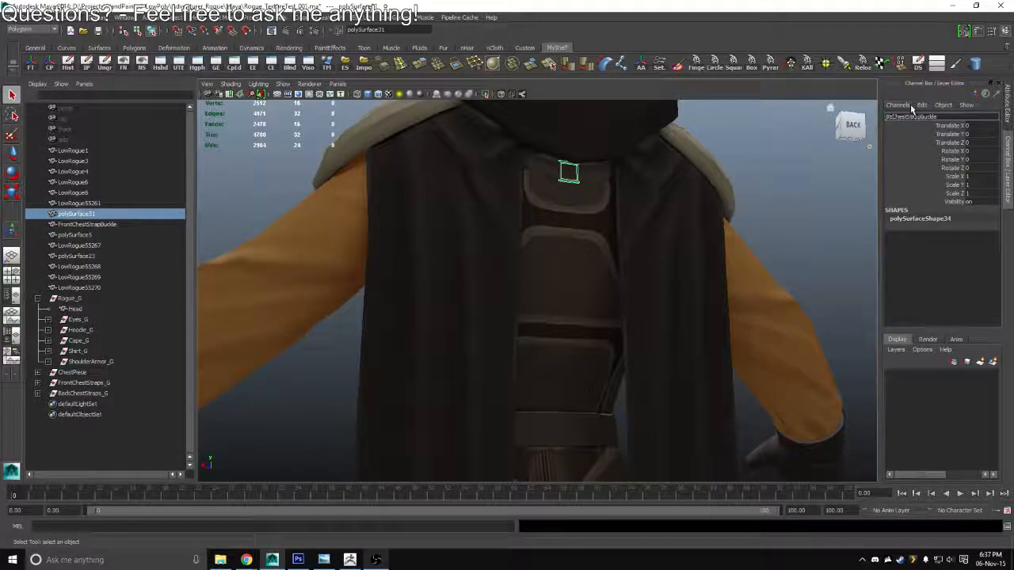
key(Return)
Group the front and back chest strap buckles and name the group ChestBuckles
drag(577, 253, 506, 239)
shift+click(507, 239)
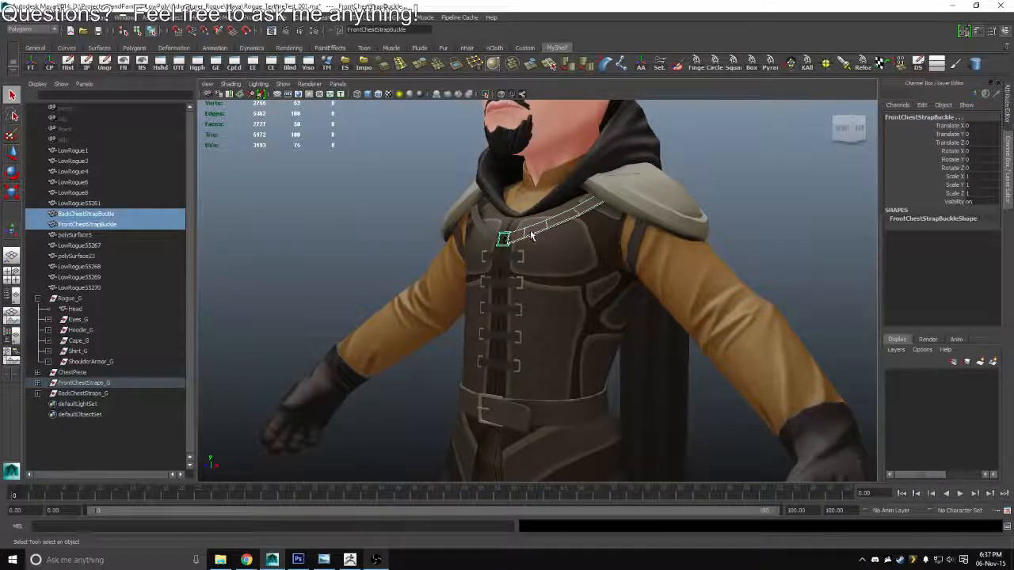
key(ctrl+g)
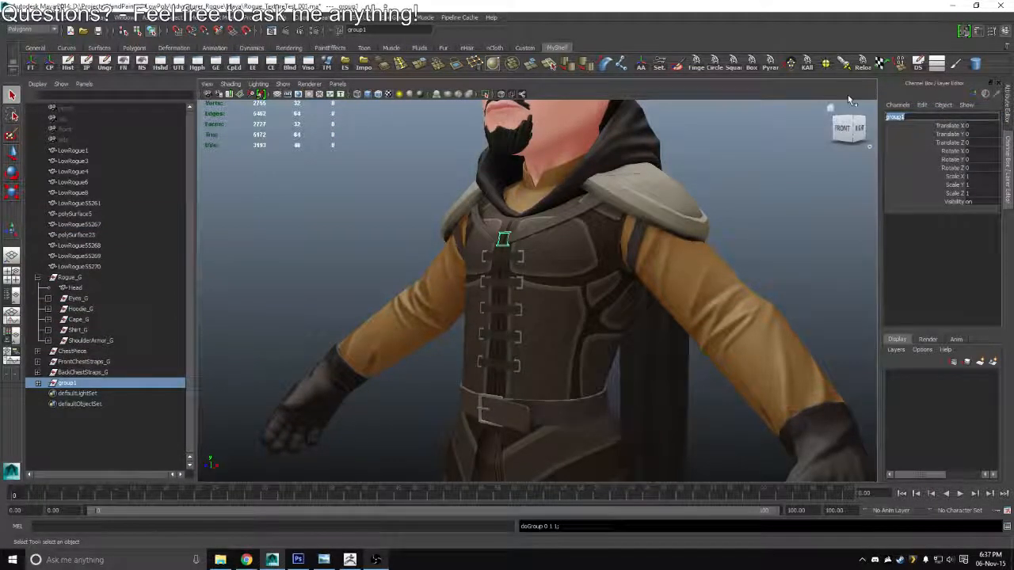
text(ChestBuckles)
key(Return)
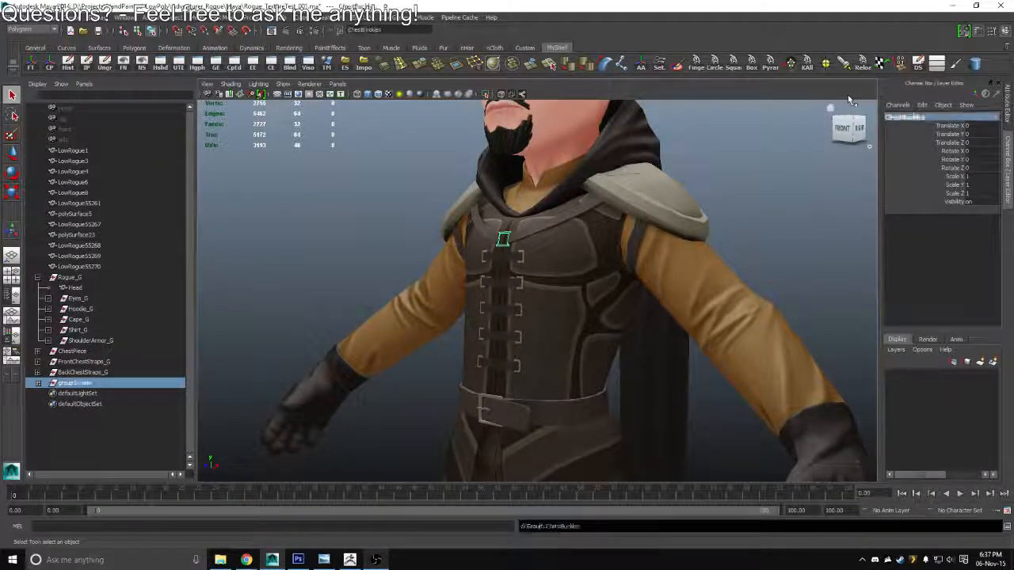
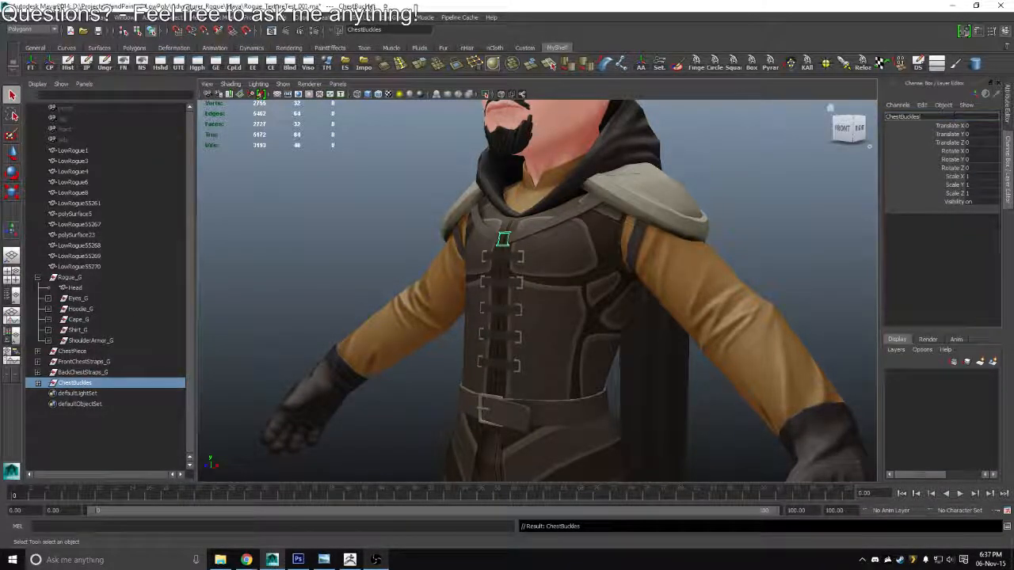
Add the _G suffix to the chest buckle group, naming it ChestBuckles_G
text(_G)
key(Return)
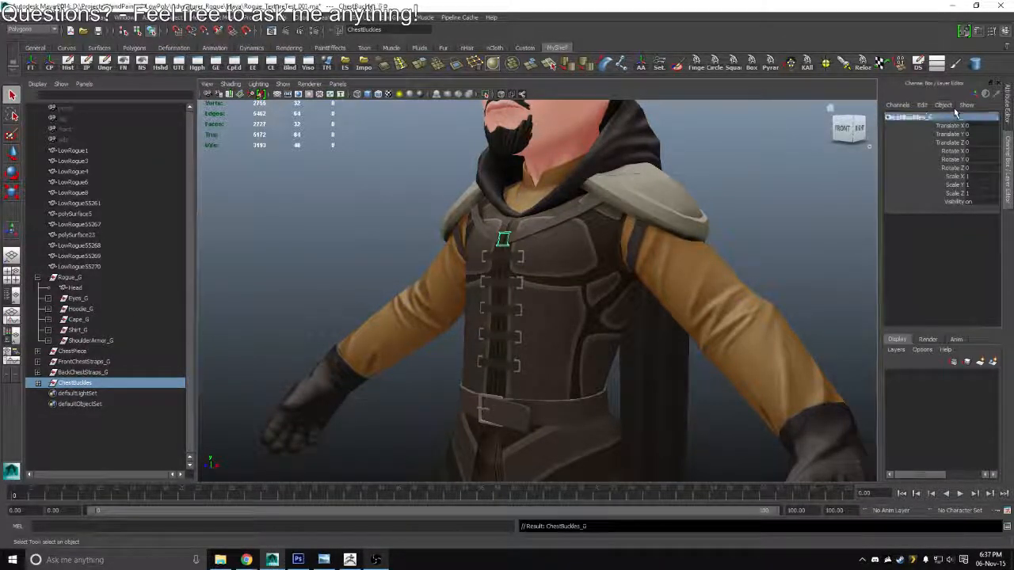
click(39, 383)
click(39, 384)
drag(348, 261, 381, 279)
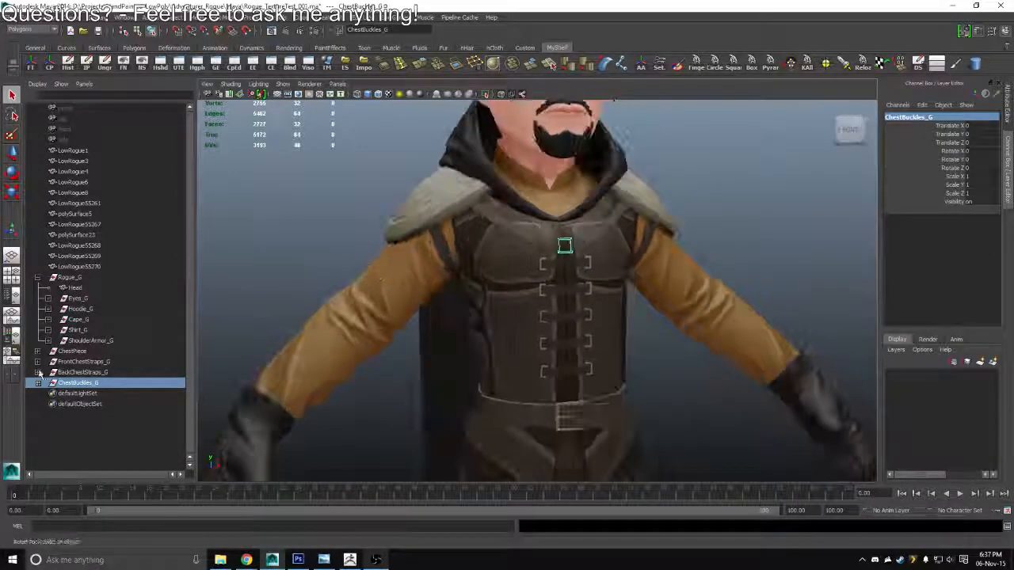
Move ChestPiece, FrontChestStraps_G, BackChestStraps_G and ChestBuckles_G into the Rogue_G group, between Cape_G and Shirt_G
click(72, 351)
drag(73, 354, 79, 333)
click(76, 362)
click(77, 372)
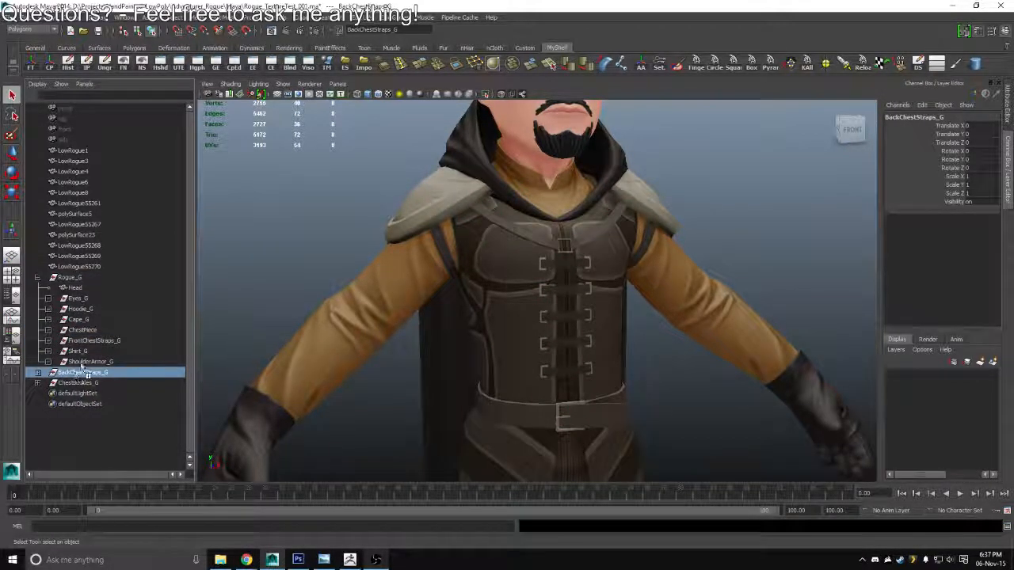
drag(85, 372, 79, 341)
click(77, 382)
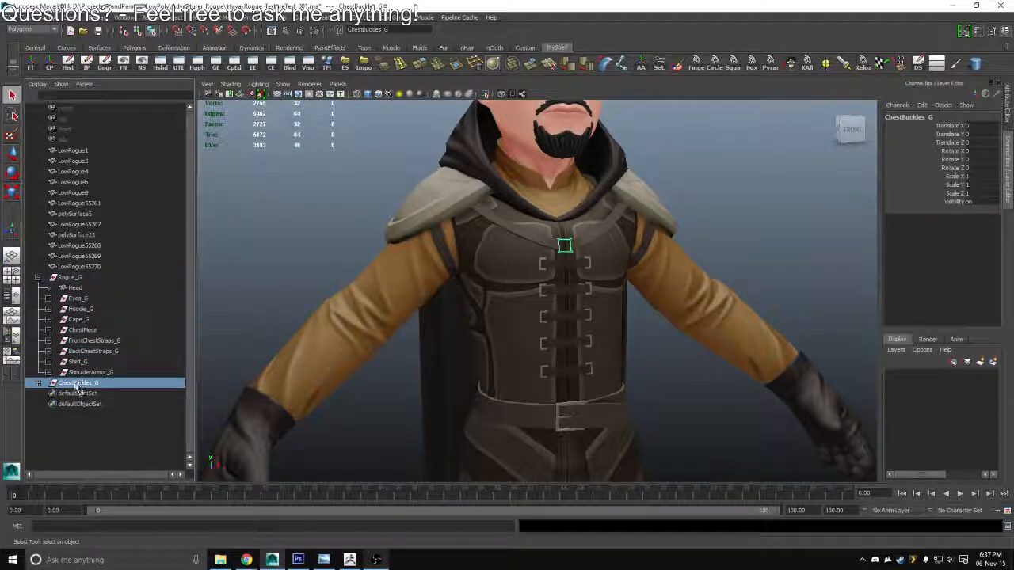
drag(77, 382, 79, 357)
Group the front strap, back strap and chest buckle groups as ChestStraps_G and place it below ChestPiece in Rogue_G
click(87, 340)
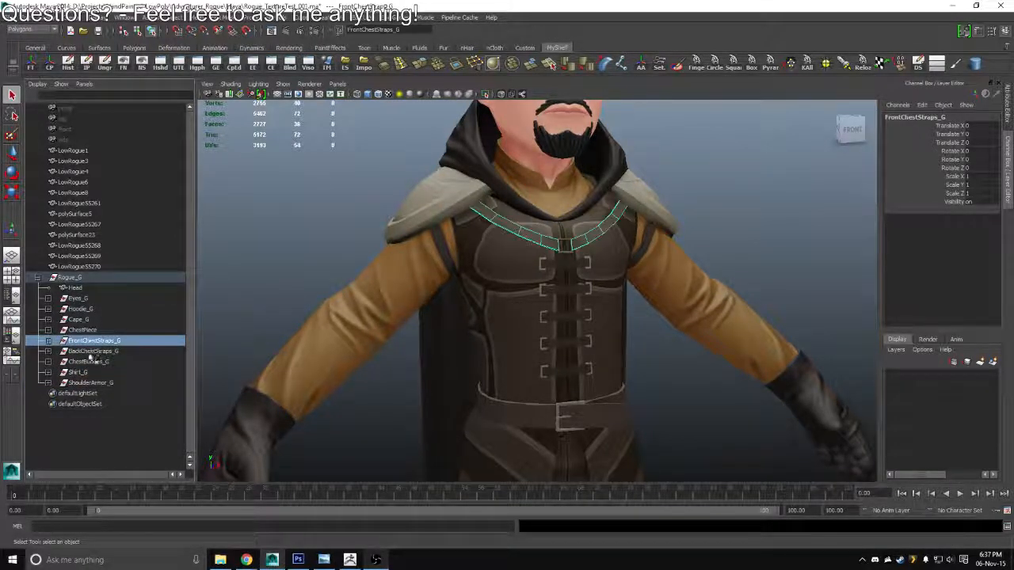
shift+click(89, 362)
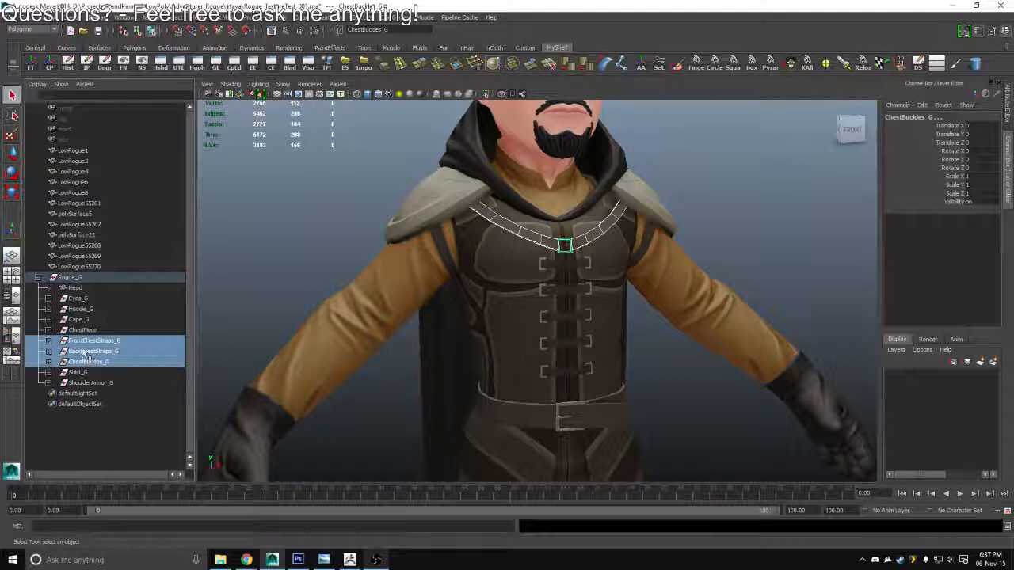
key(ctrl+g)
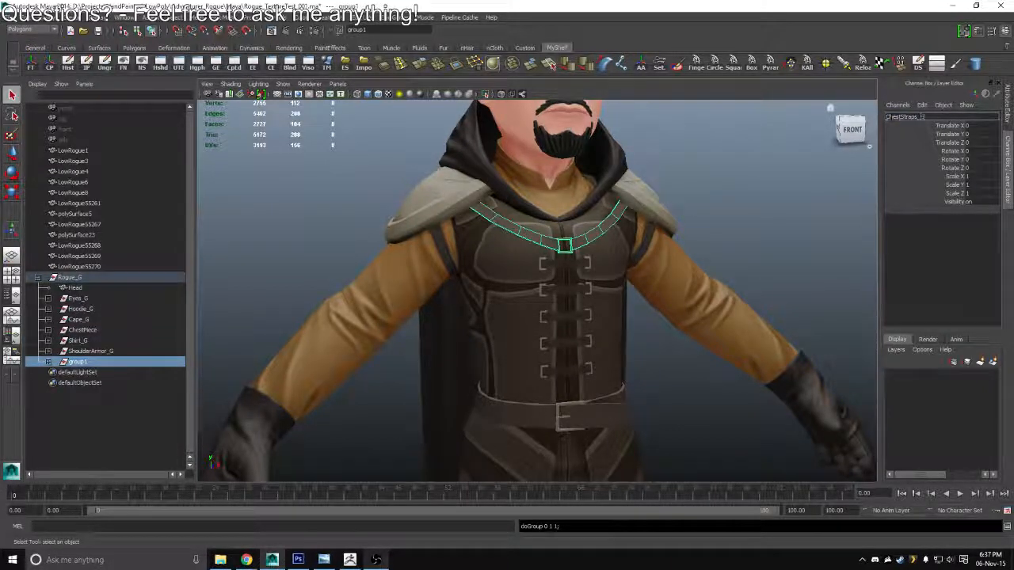
key(Return)
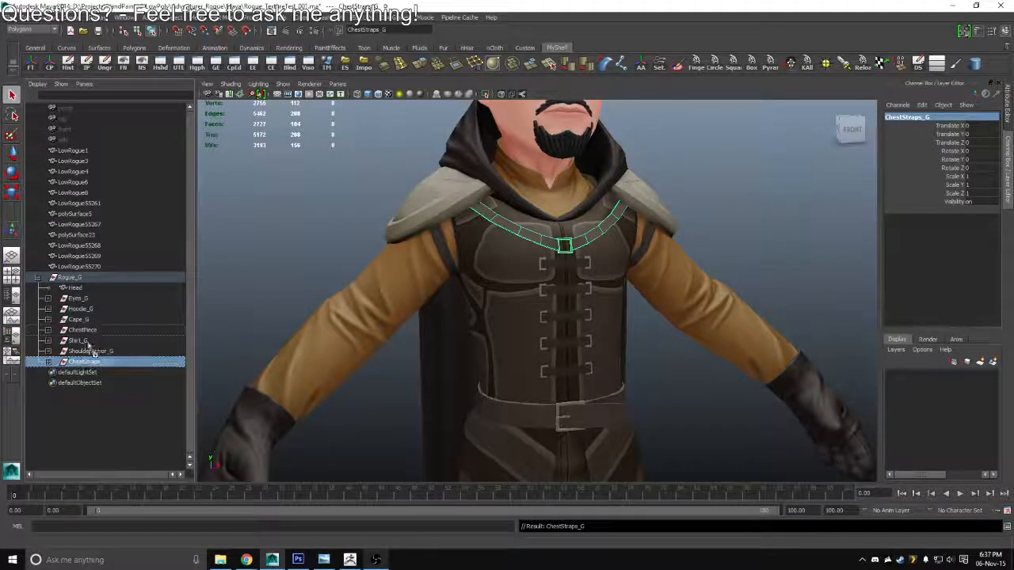
drag(89, 346, 79, 340)
click(49, 341)
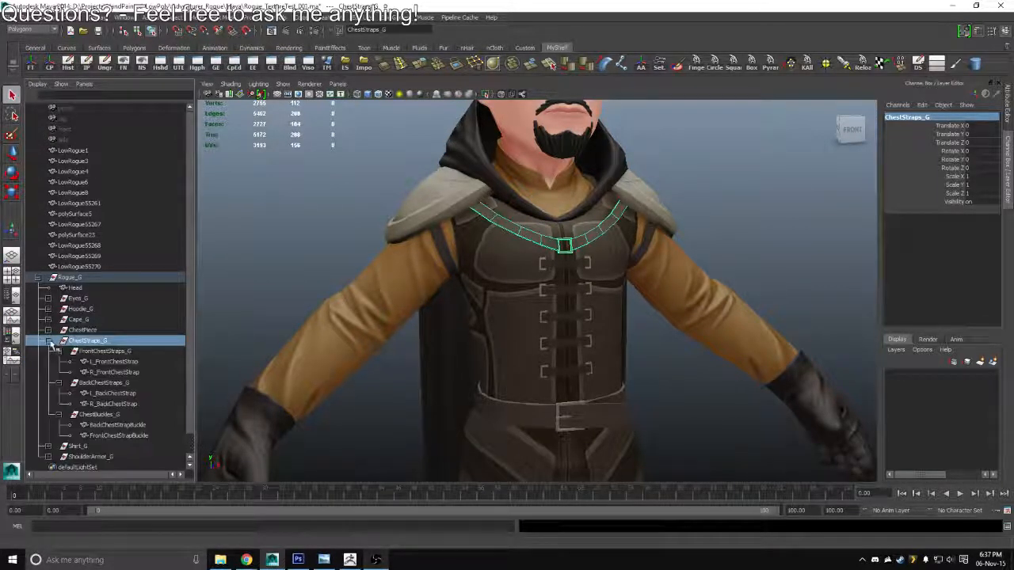
click(49, 340)
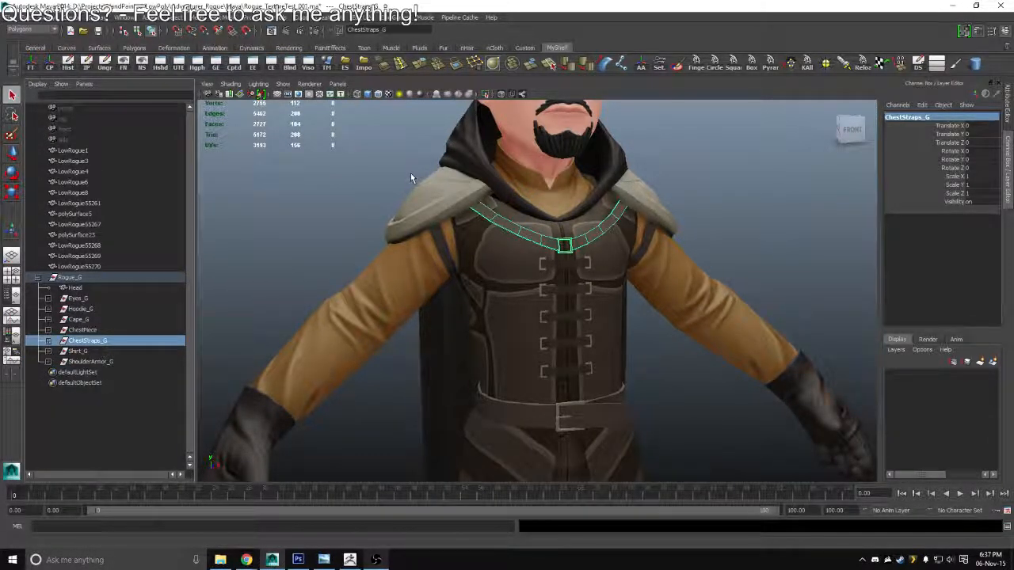
Rename the strap around the character's left upper arm as L_ArmStrap
click(76, 279)
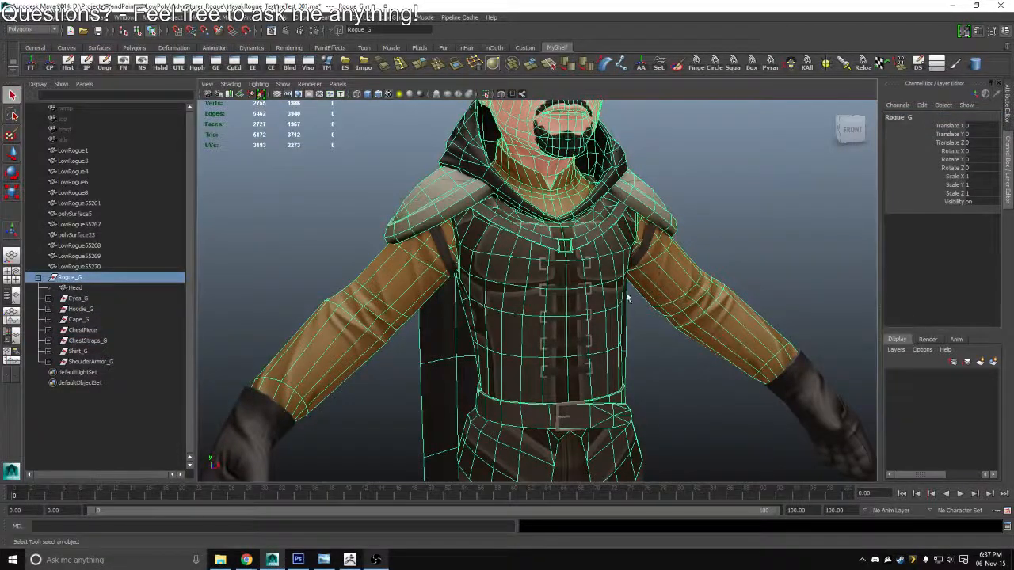
drag(617, 272, 535, 232)
scroll(535, 232, up, 4)
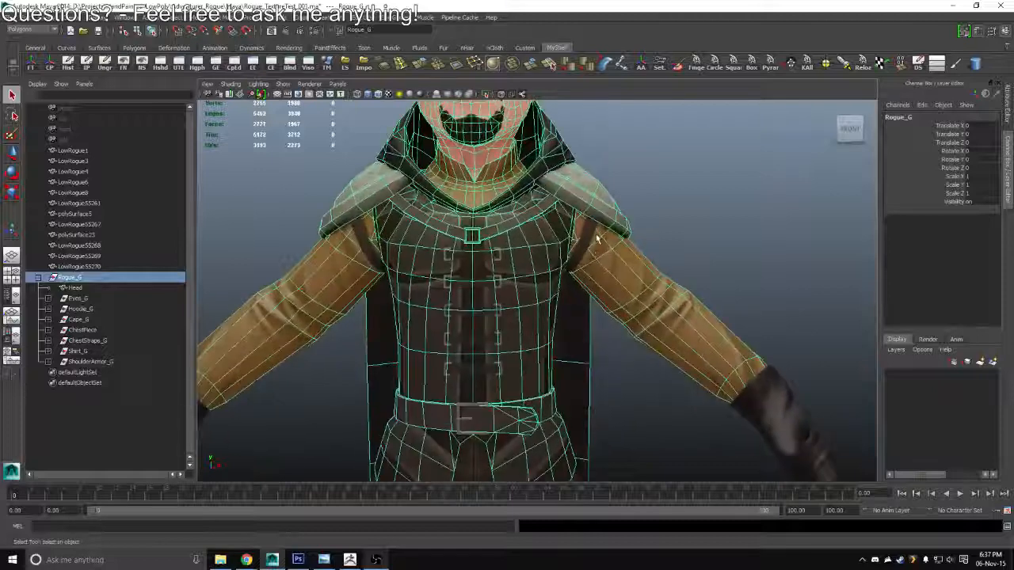
click(590, 236)
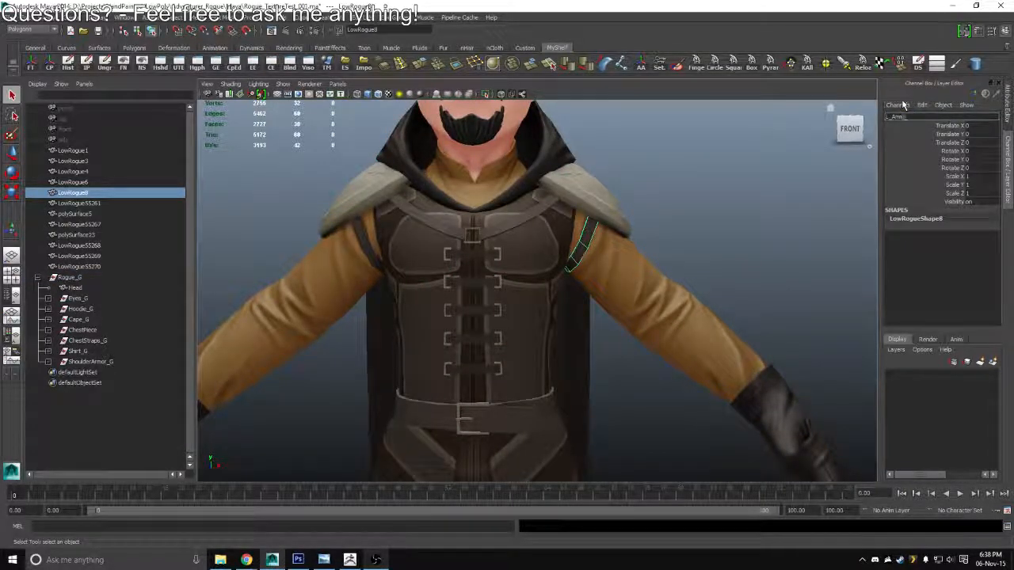
text(L_ArmStrap)
key(Return)
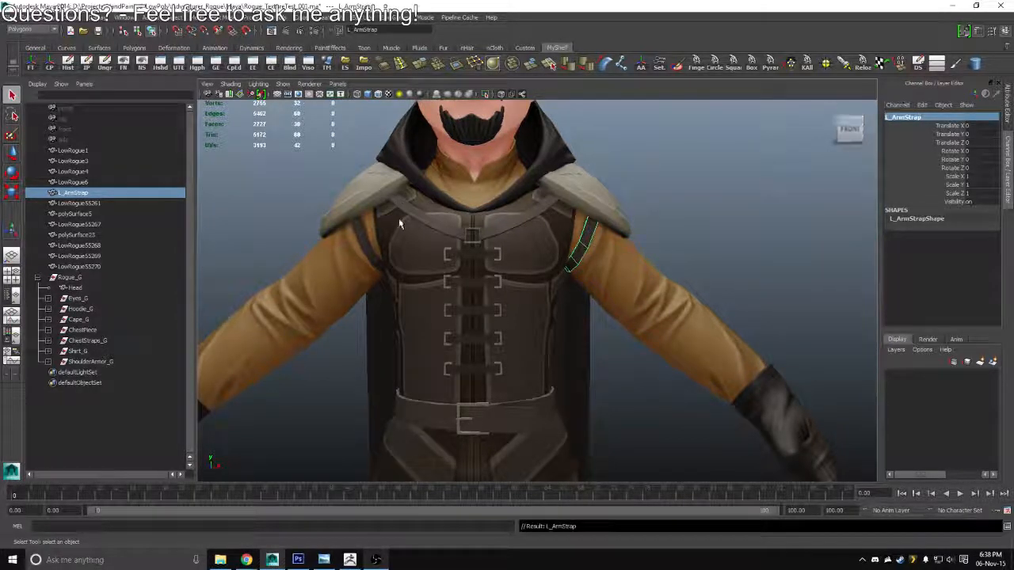
Rename the strap around the character's right upper arm as R_ArmStrap, reusing the left strap's name
click(361, 231)
click(907, 118)
text(L_ArmStrap)
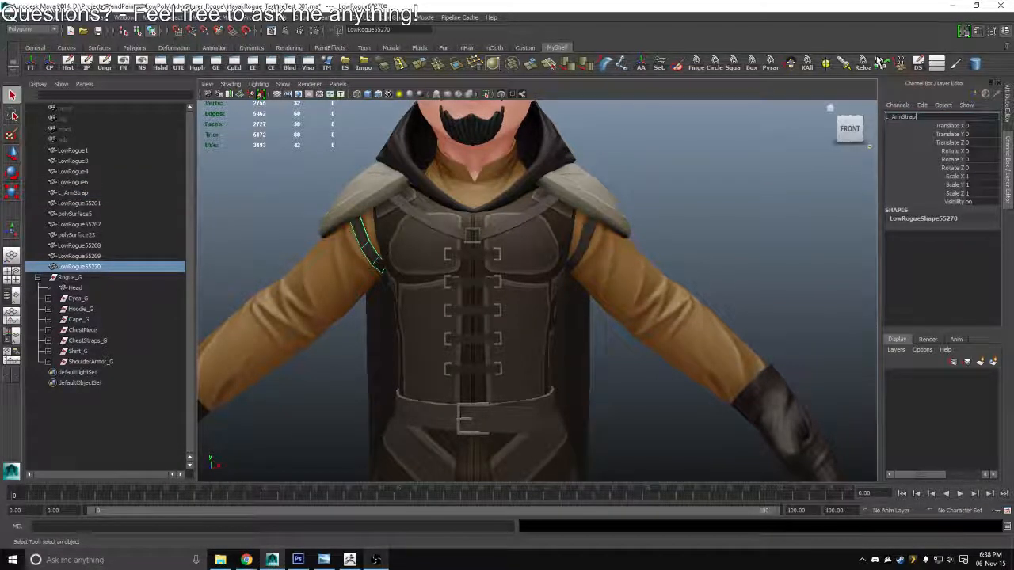
key(Left)
key(Left)
key(Left)
key(Left)
key(Left)
key(Left)
key(BackSpace)
text(R)
key(Return)
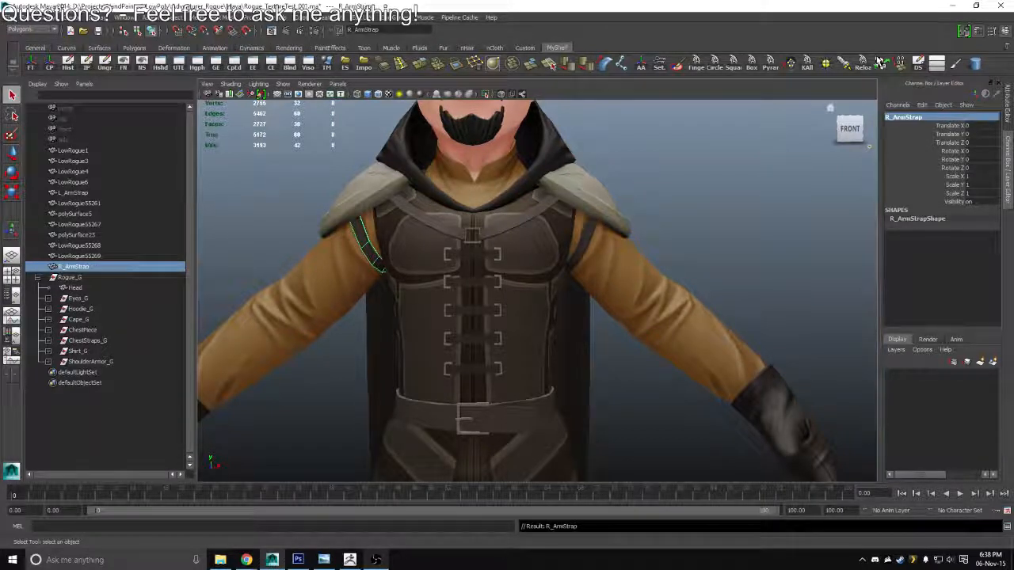
Group the two arm straps as ArmStraps_G and place the group below ChestStraps_G in Rogue_G
shift+click(588, 232)
key(ctrl+g)
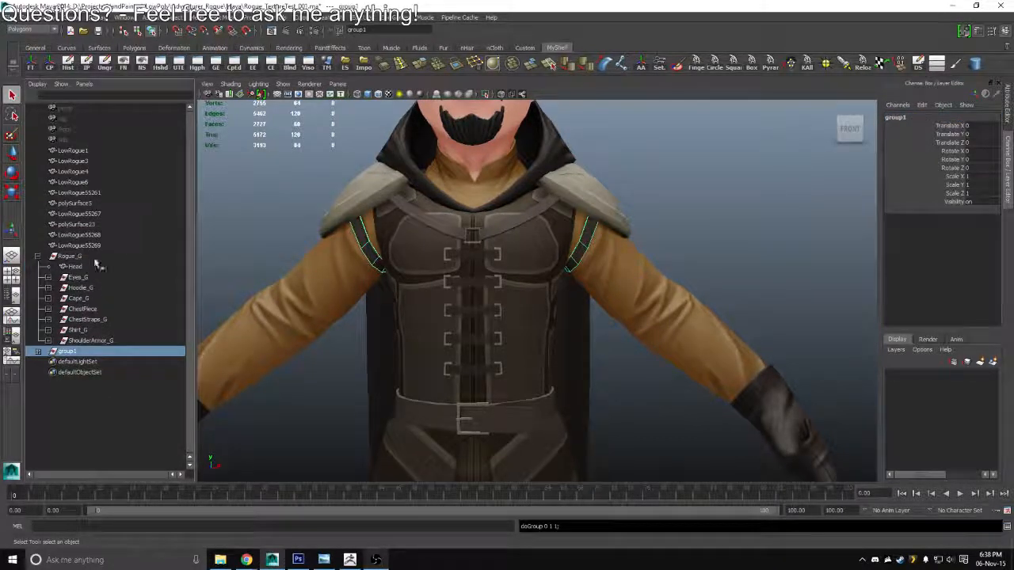
double_click(72, 353)
text(A)
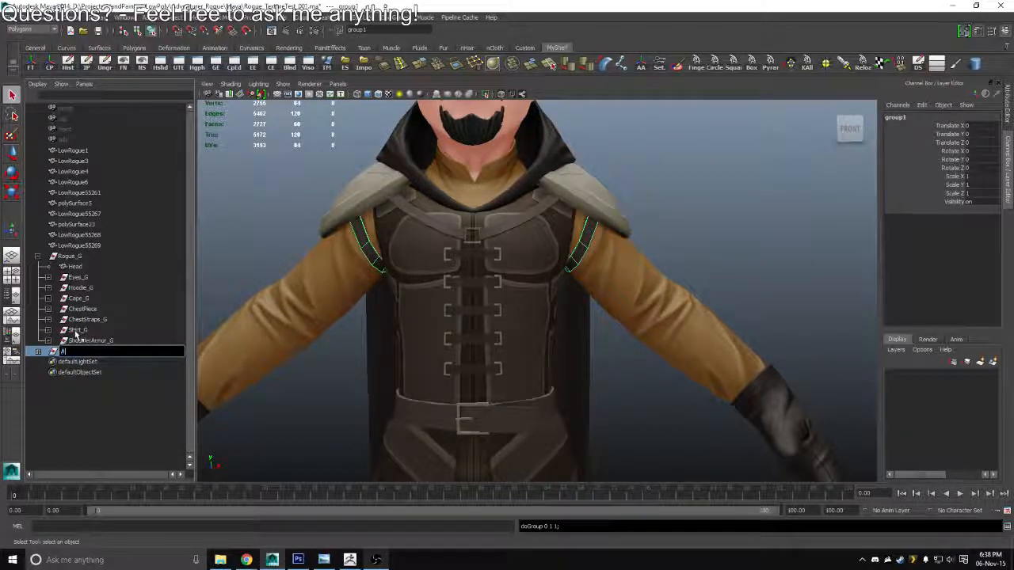
text(rmStraps_G)
key(Return)
drag(78, 354, 87, 331)
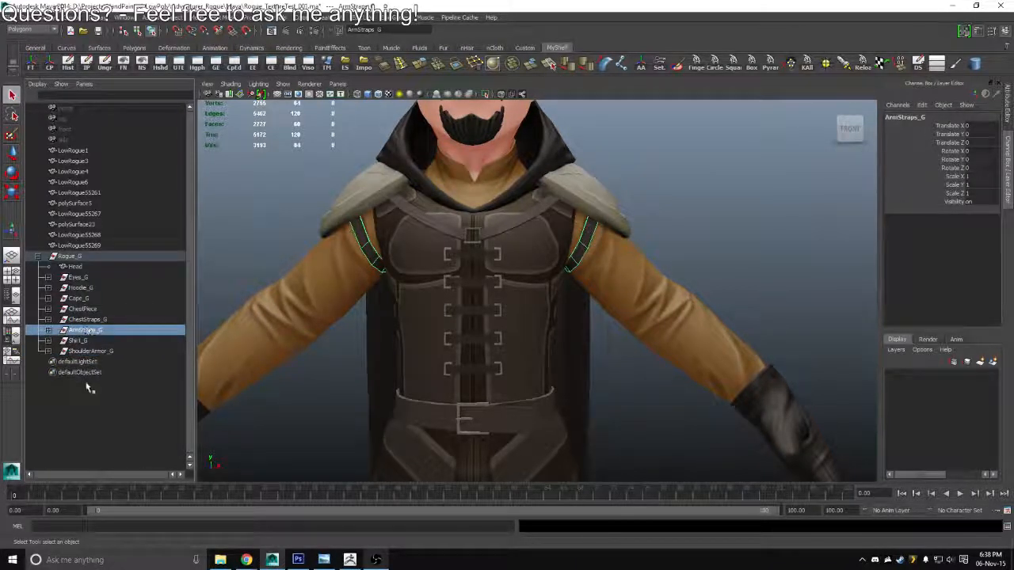
Rename the glove on the character's left hand as L_Glove
click(73, 182)
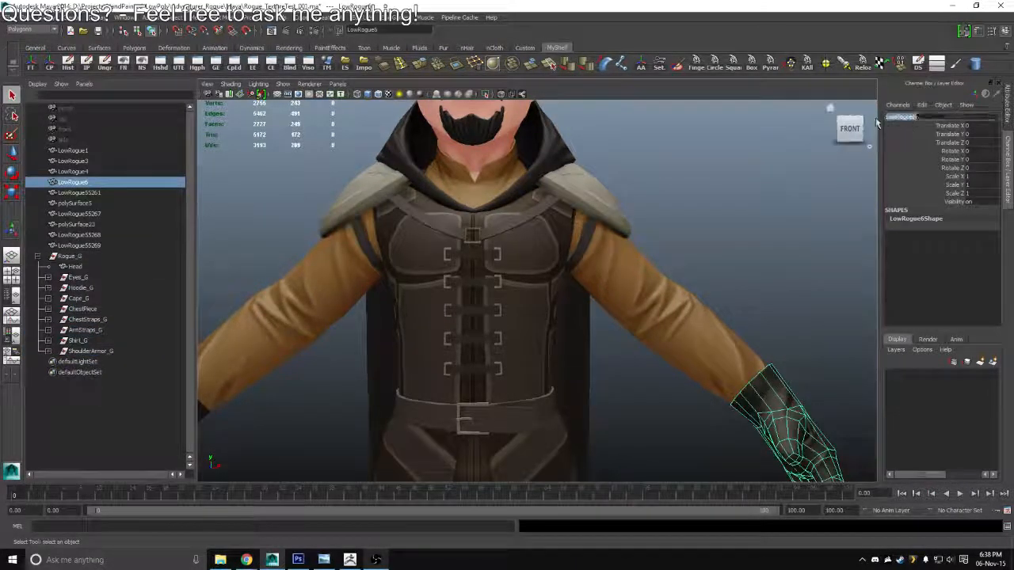
drag(877, 123, 867, 120)
text(L_Gloves)
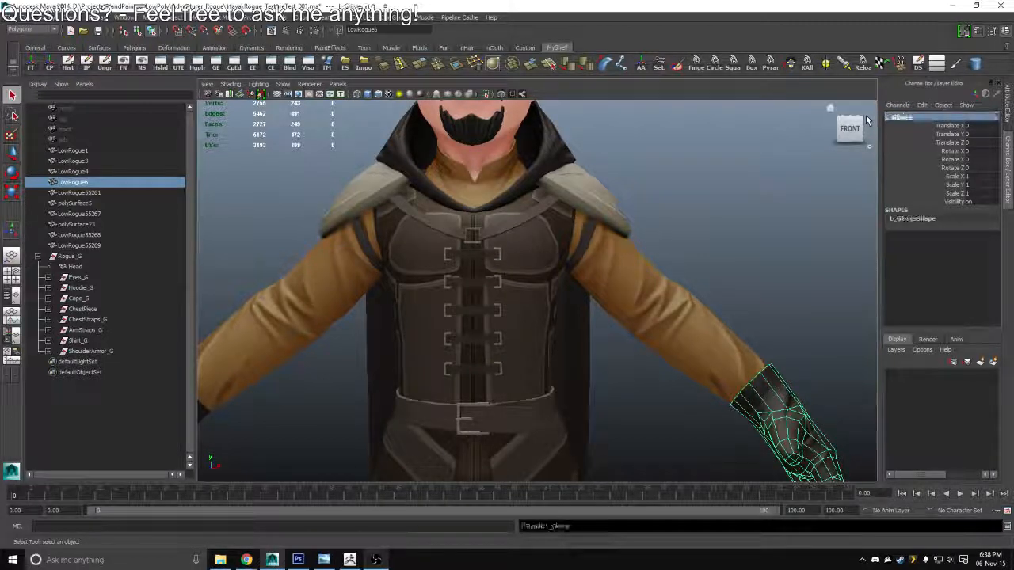
key(Return)
drag(251, 415, 378, 323)
scroll(379, 323, down, 2)
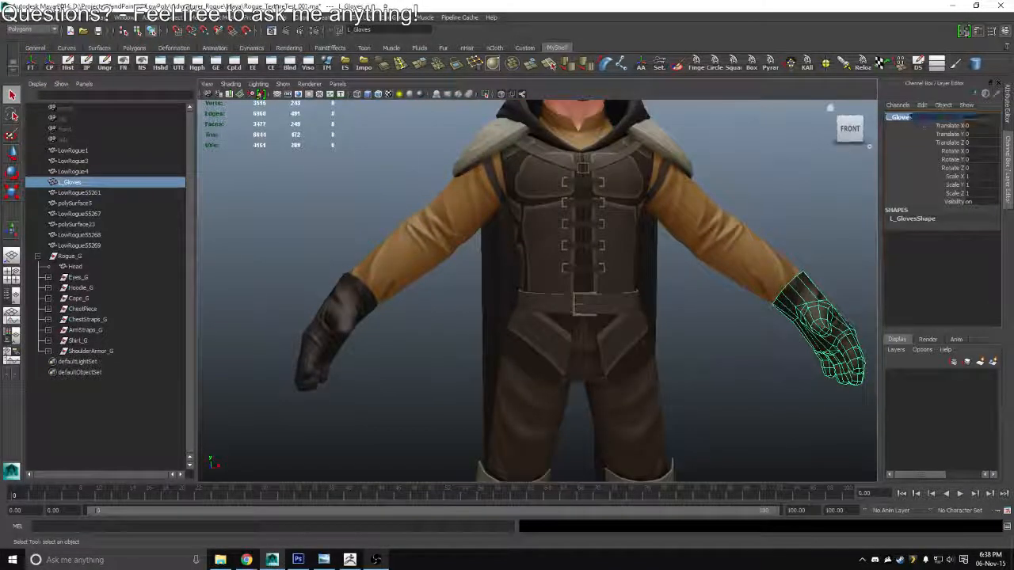
Rename the glove on the character's right hand as R_Glove
click(333, 332)
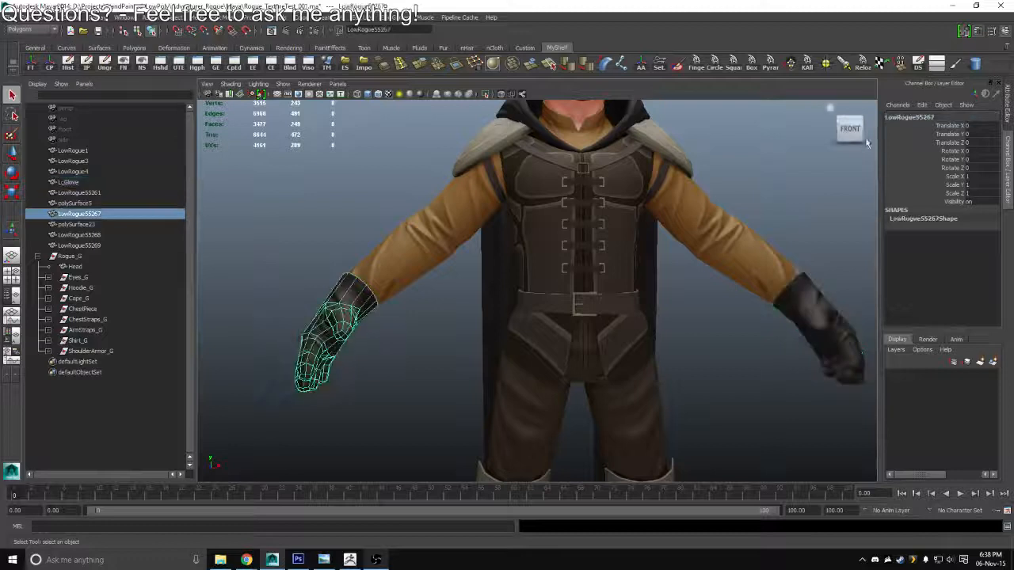
click(903, 115)
key(BackSpace)
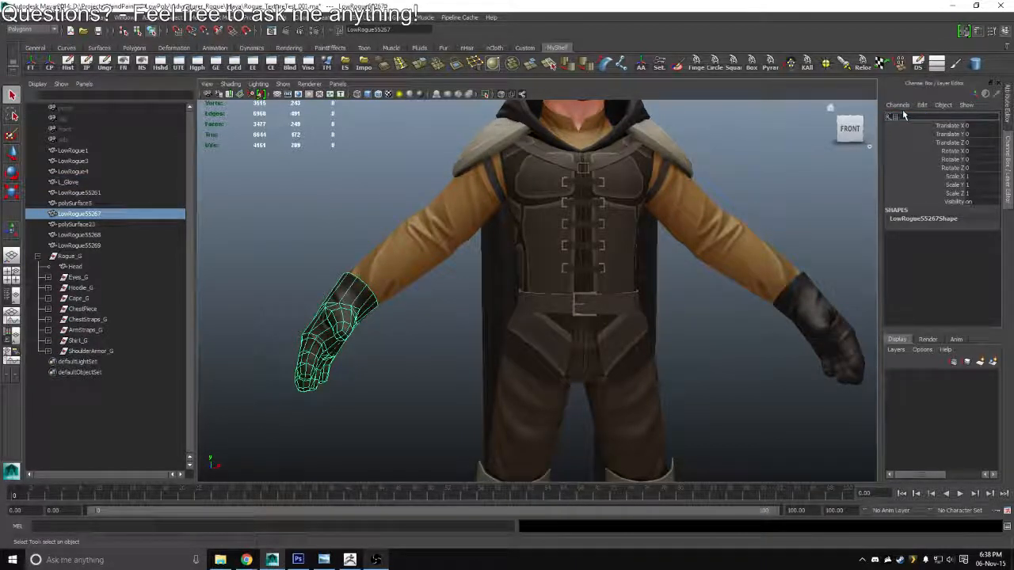
text(R_Glove)
key(Return)
Group both gloves as Gloves_G and arrange Rogue_G with that group below Shirt_G and ShoulderArmor_G below Cape_G
click(825, 320)
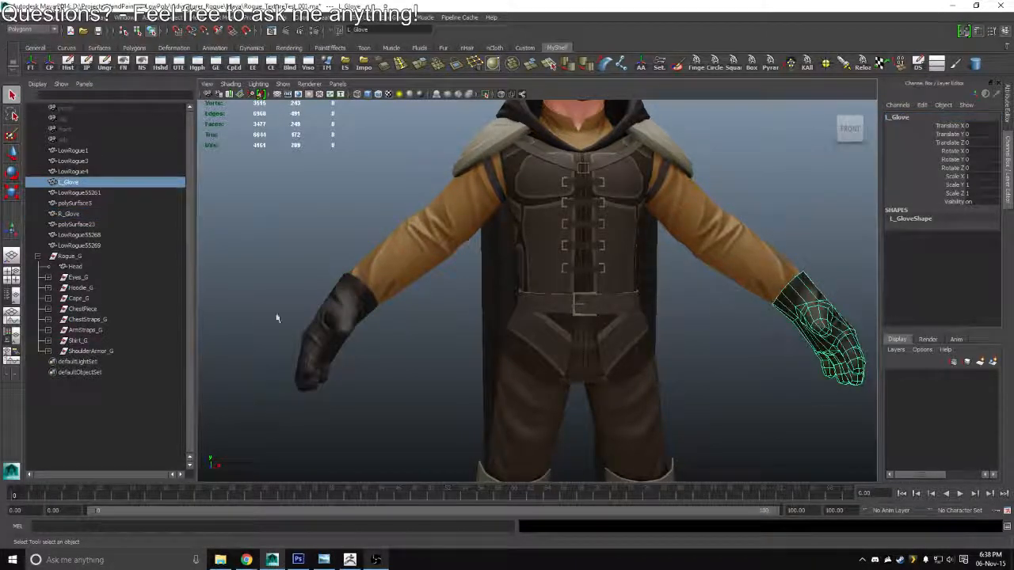
shift+click(307, 343)
key(ctrl+g)
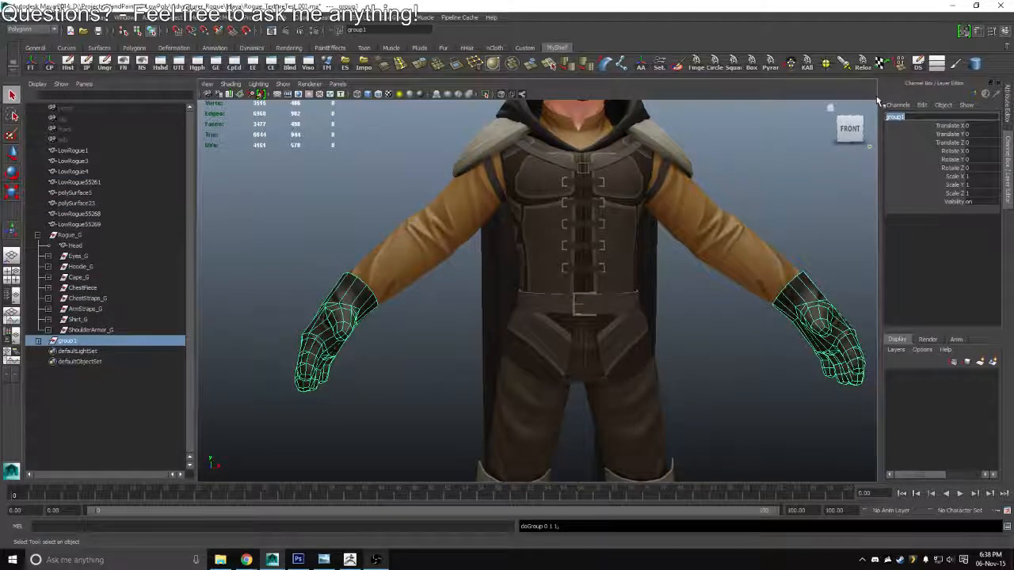
text(Gloves)
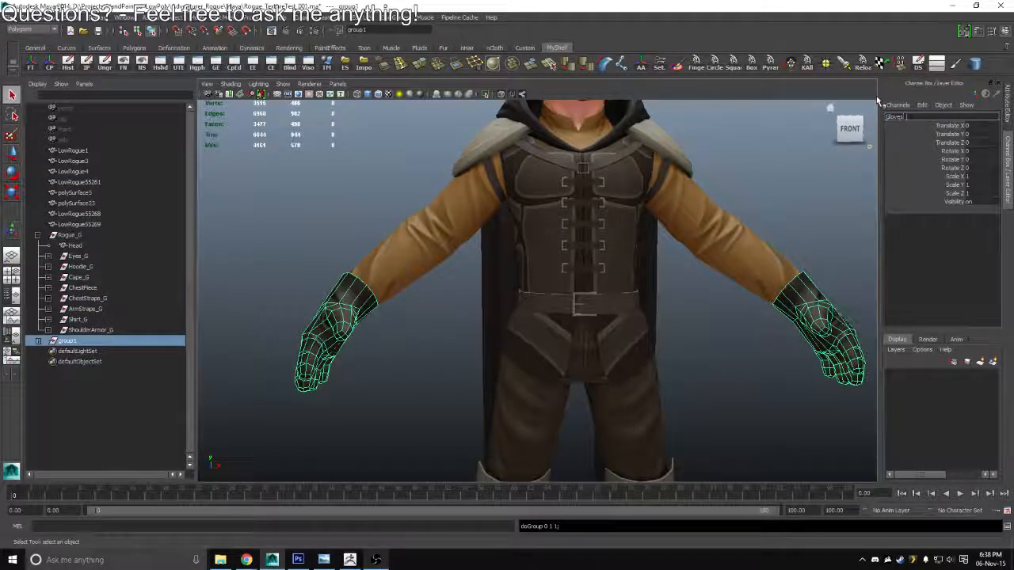
text(_G)
key(Return)
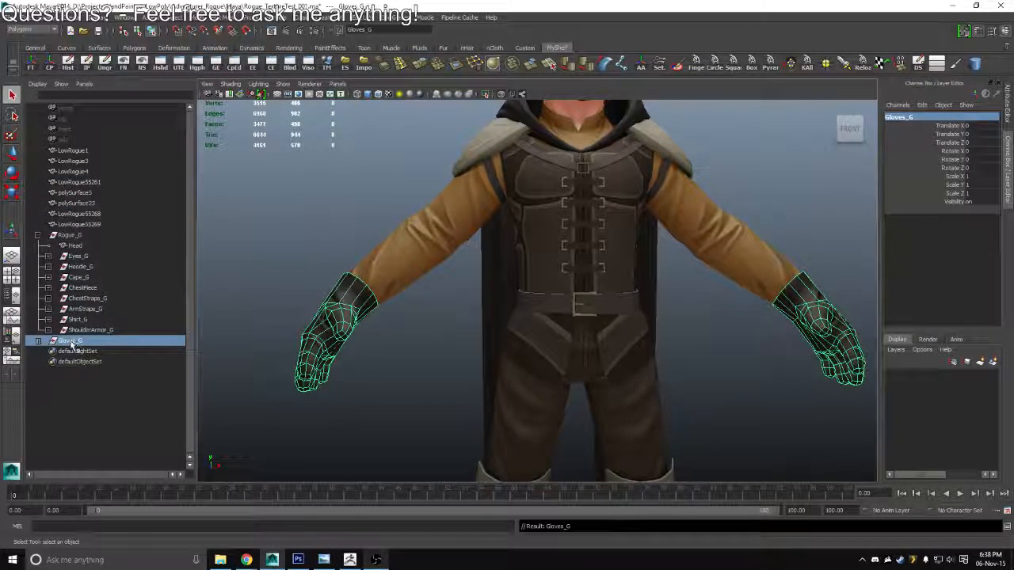
drag(71, 343, 89, 289)
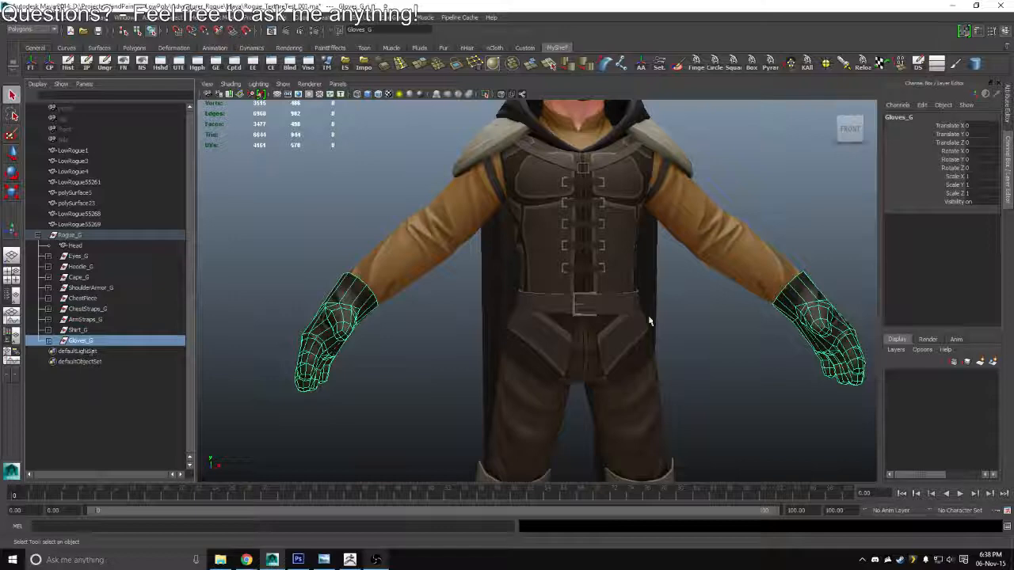
Rename the buckle frame at the front of the belt as BeltBuckle
scroll(650, 320, down, 6)
click(86, 236)
drag(502, 290, 499, 242)
scroll(654, 372, up, 5)
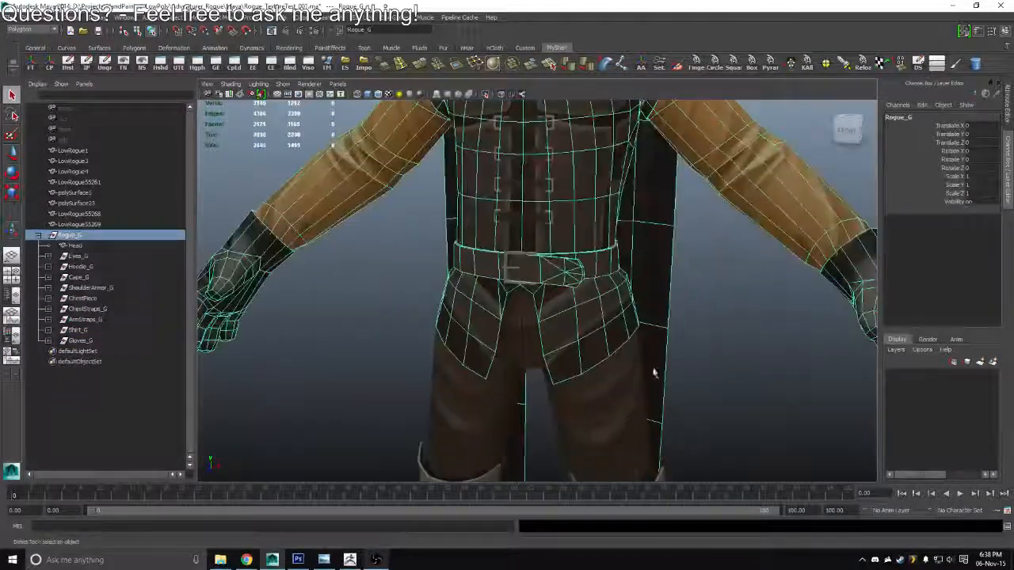
scroll(654, 373, up, 5)
click(502, 209)
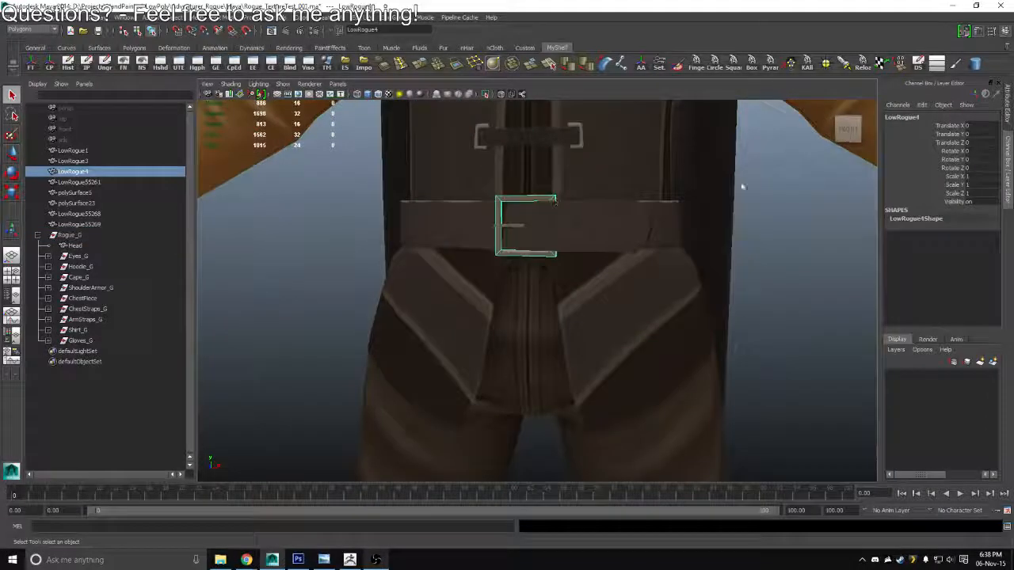
click(906, 117)
text(BVe)
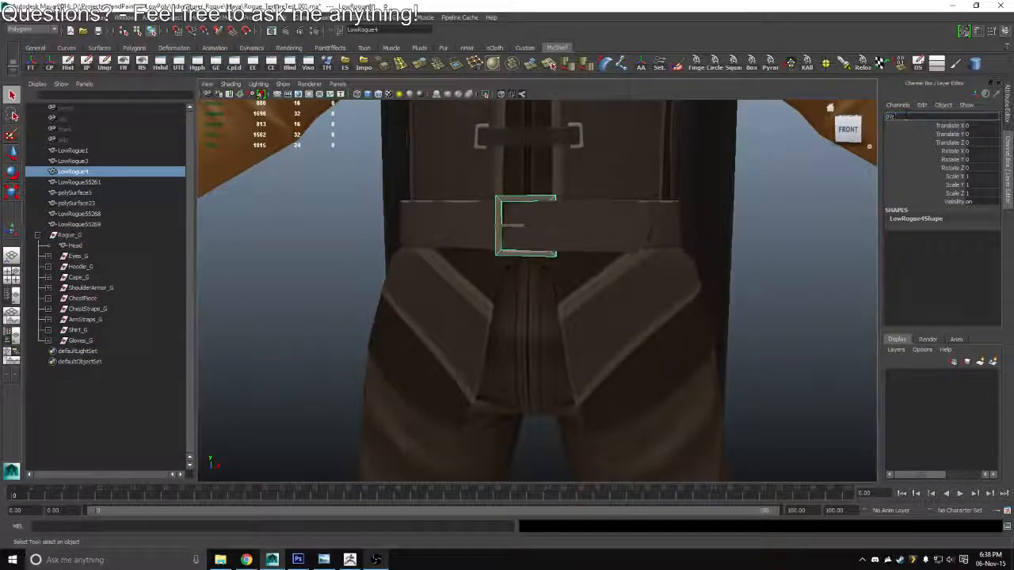
key(BackSpace)
key(BackSpace)
key(BackSpace)
text(Beltb)
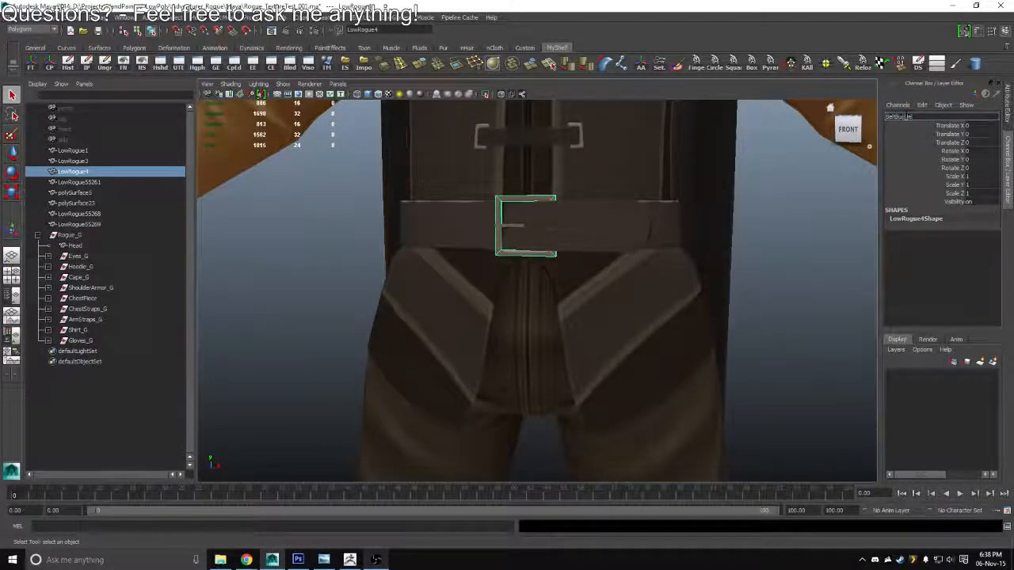
key(Return)
Rename the small prong inside the belt buckle as BeltBuckleThingy
click(513, 222)
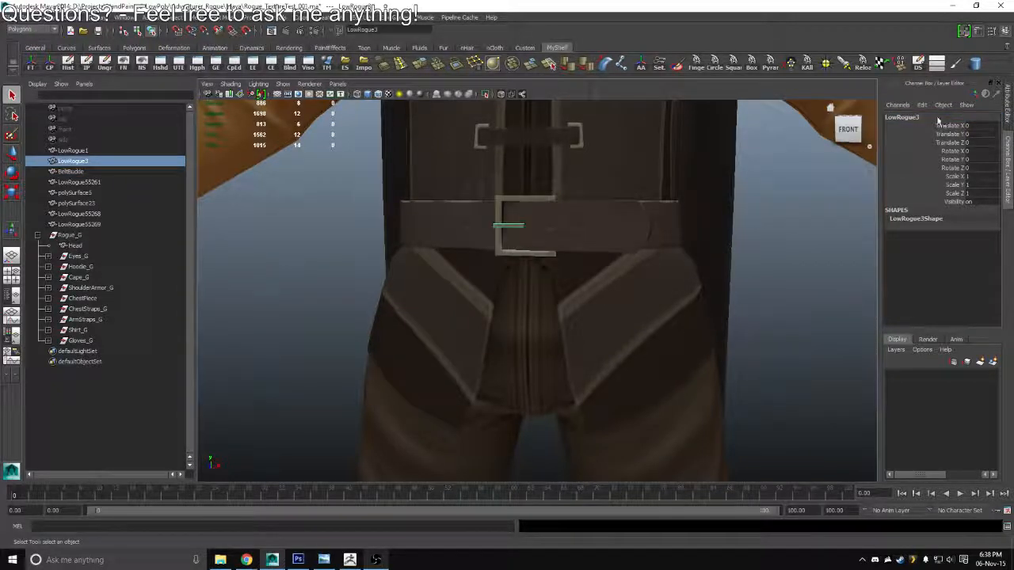
click(907, 116)
text(Belt)
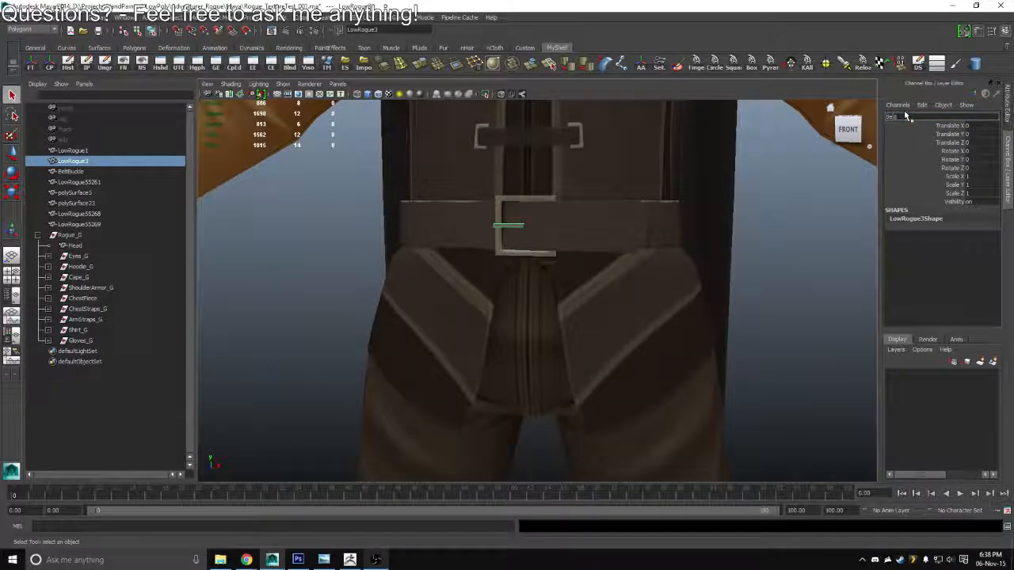
text(Str)
text(kle)
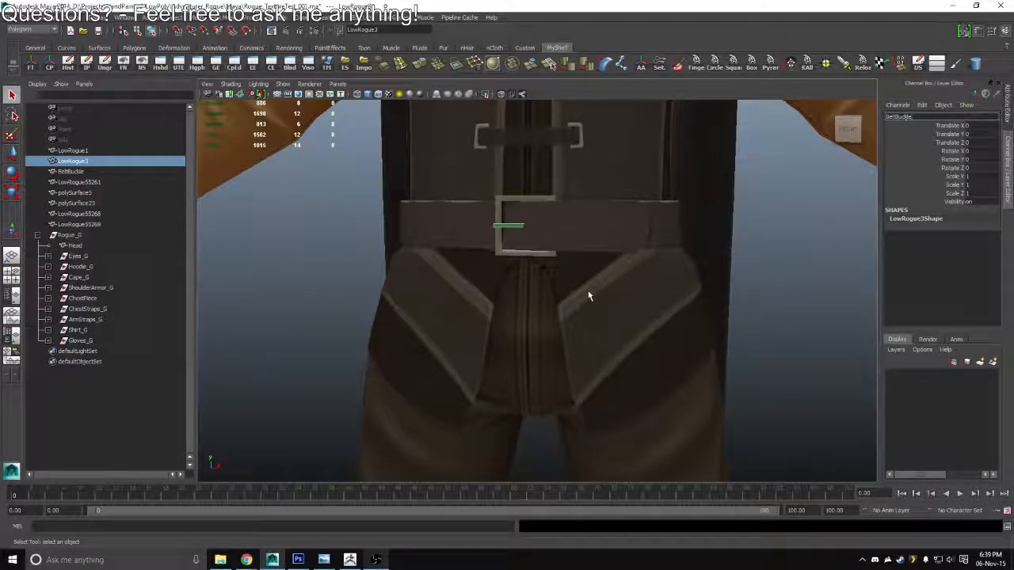
text(Thingy)
key(Return)
Group the buckle frame and its prong as BeltBuckle_G and place the group in Rogue_G between Shirt_G and Gloves_G
scroll(534, 294, down, 2)
click(508, 250)
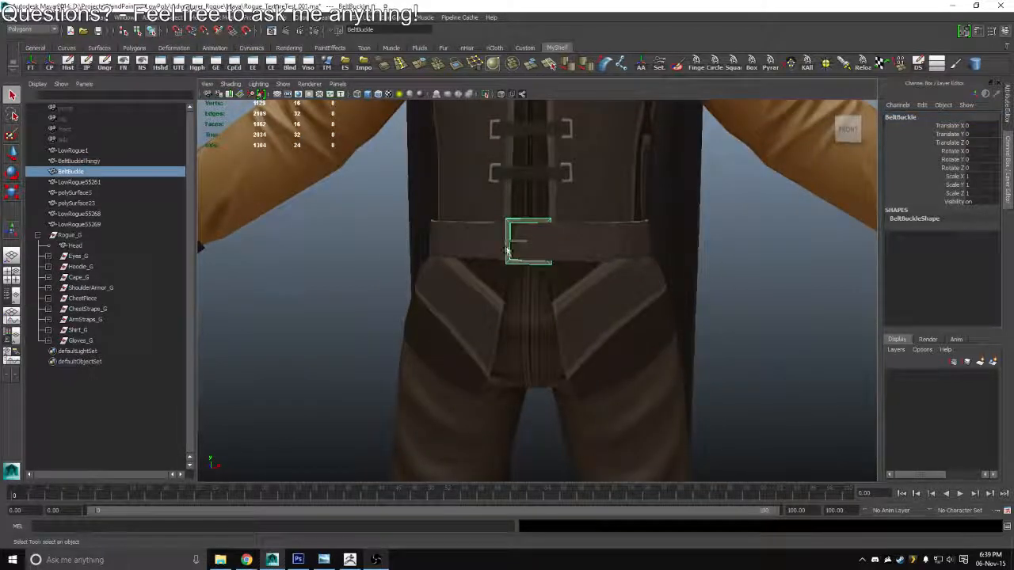
shift+click(516, 237)
key(ctrl+g)
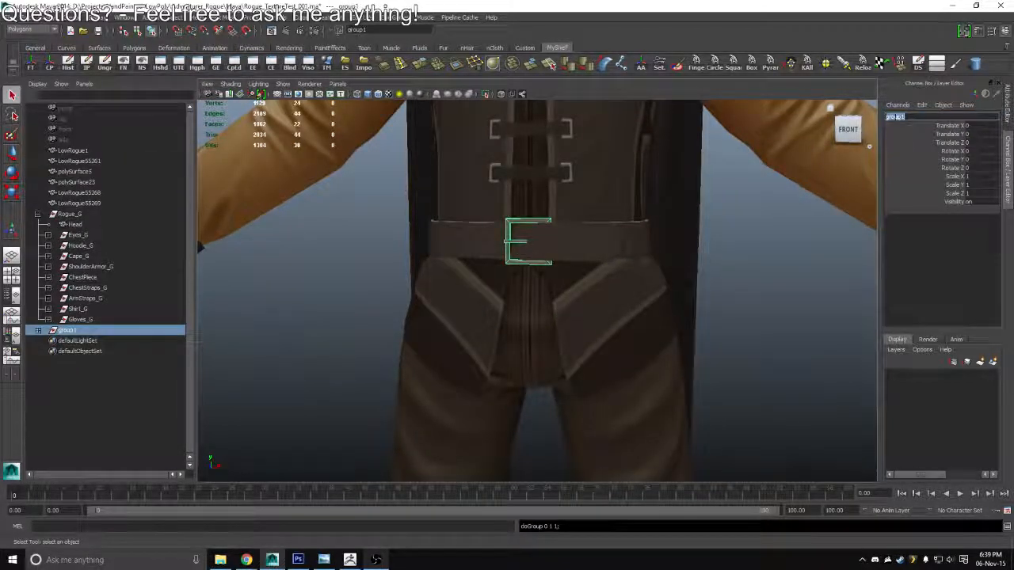
text(tBuckle_G)
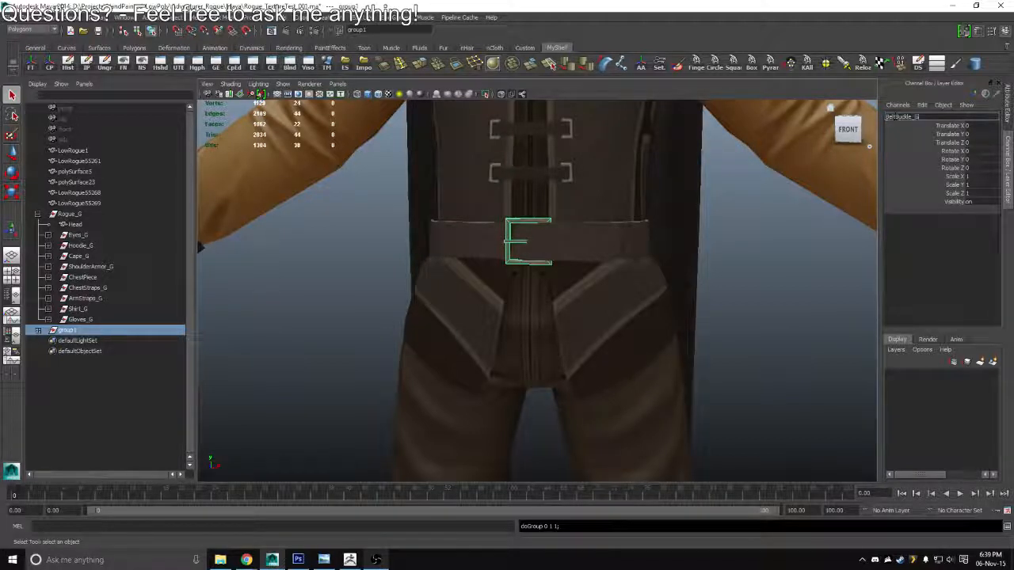
key(Return)
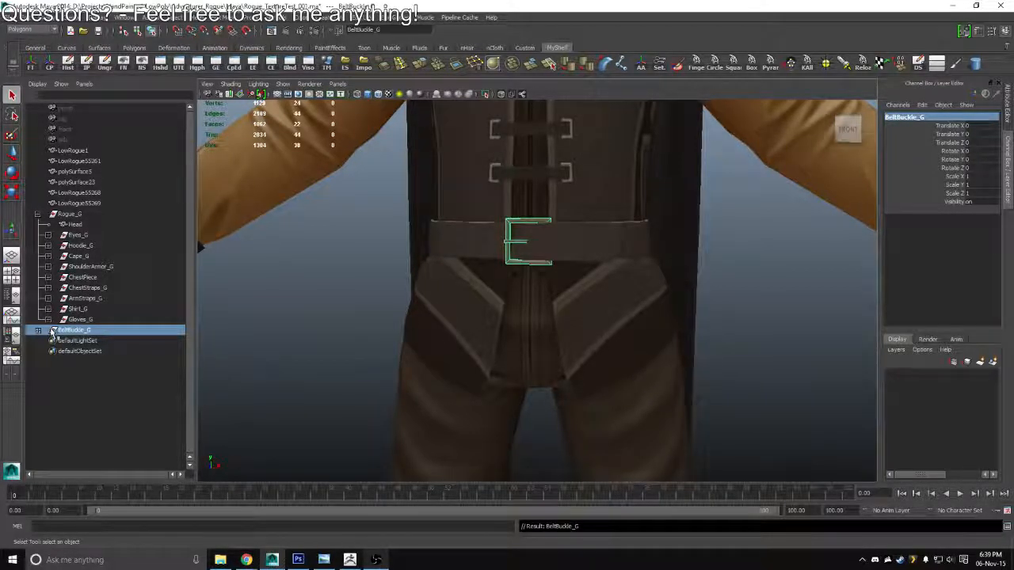
click(38, 331)
click(38, 331)
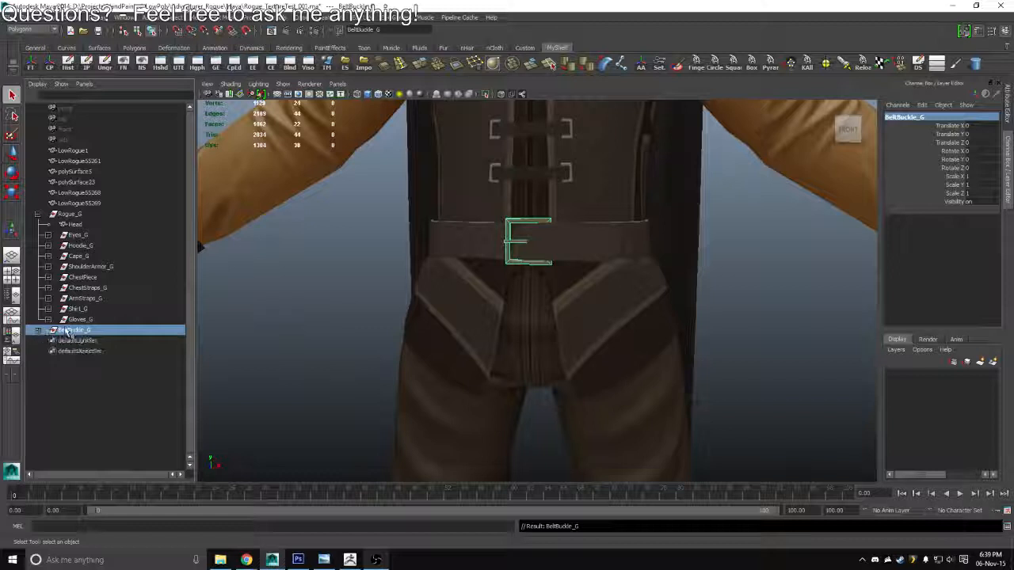
mouse_move(69, 331)
mouse_down()
mouse_move(83, 315)
mouse_move(72, 322)
mouse_up()
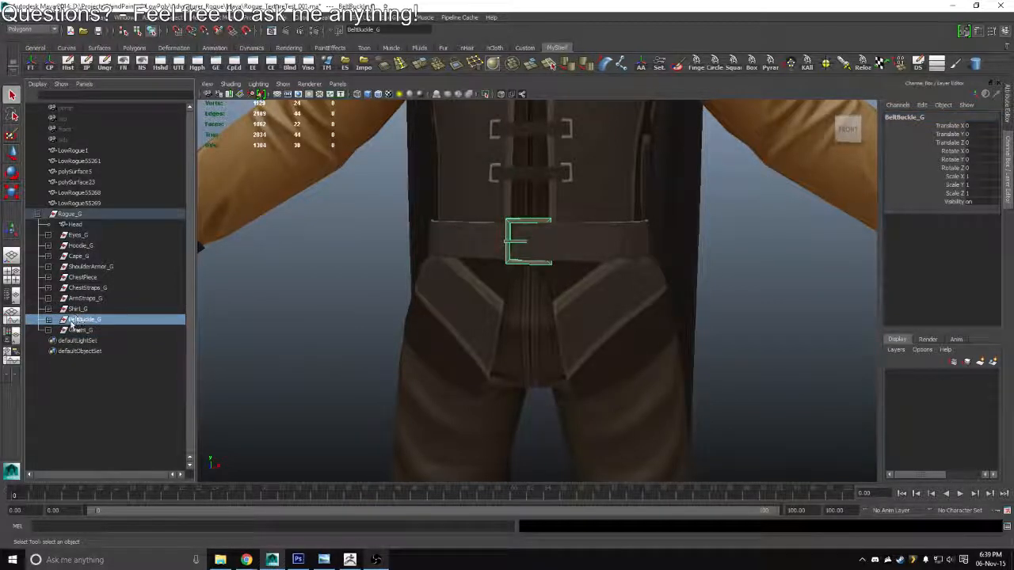
Rename the trouser mesh on the character's legs as Pants
scroll(682, 317, down, 4)
click(706, 319)
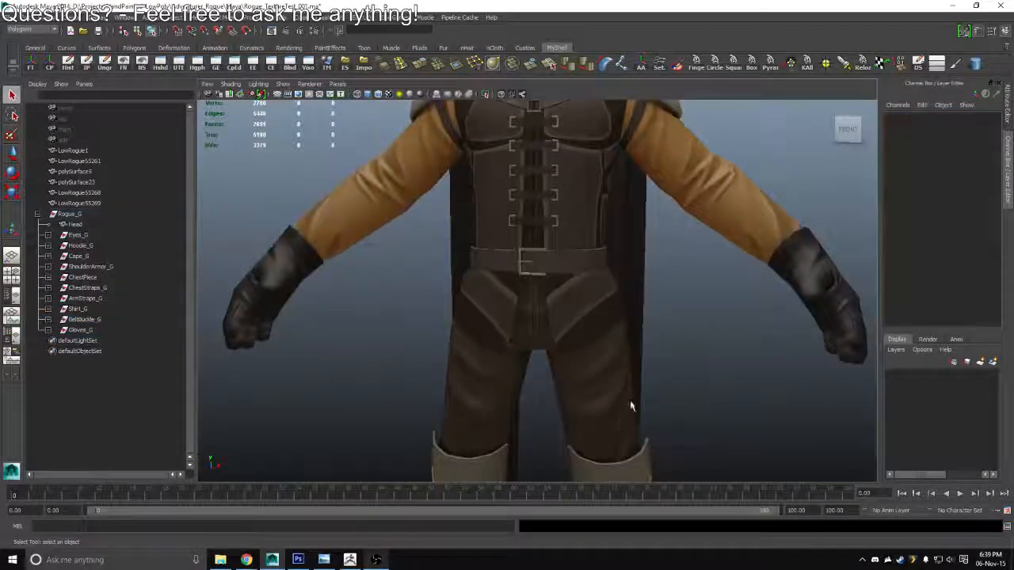
click(580, 387)
double_click(919, 116)
text(Pants)
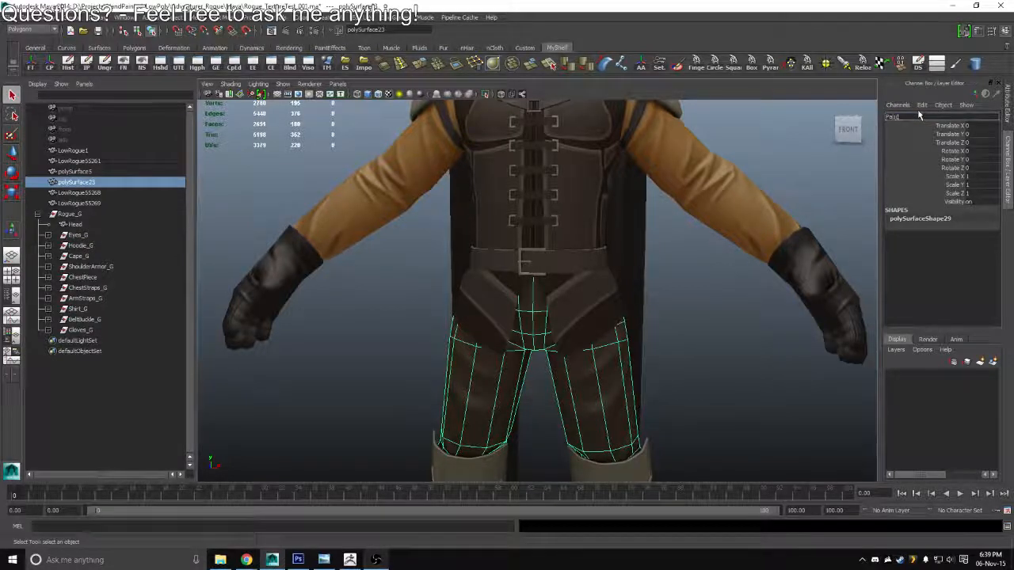
key(Return)
Put the trouser mesh into its own group named Pants_G
key(ctrl+g)
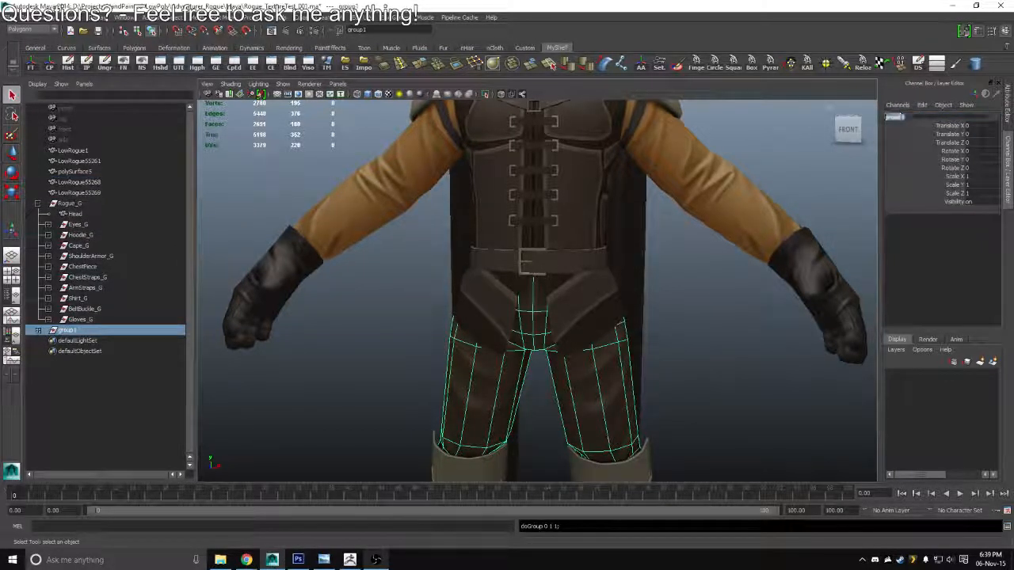
double_click(894, 116)
text(PAnts)
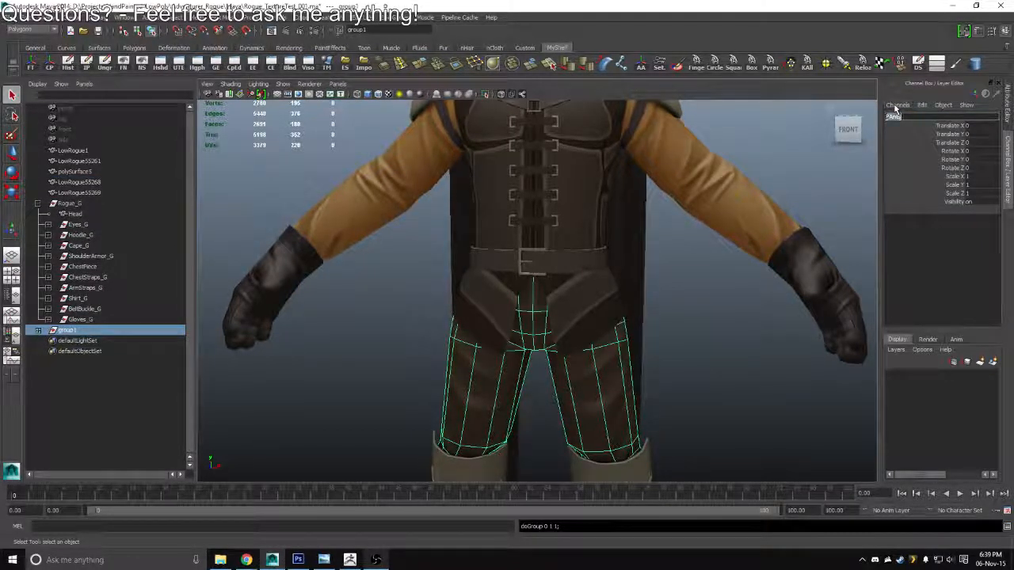
key(ctrl+a)
text(Pants_G)
key(Return)
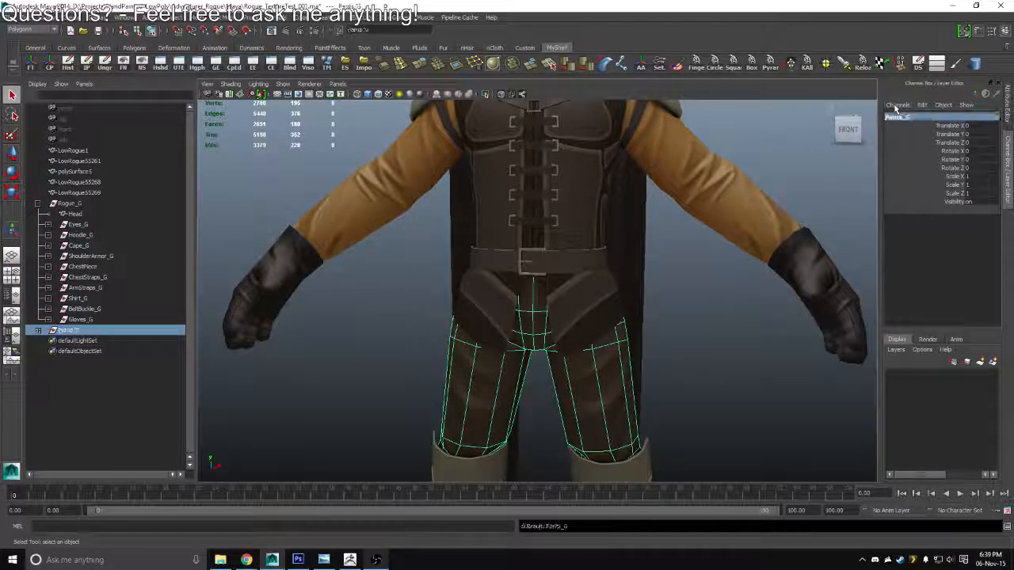
Move Pants_G into Rogue_G below Gloves_G, undoing the accidental parenting under Gloves_G
key(a)
drag(65, 333, 70, 321)
key(ctrl+z)
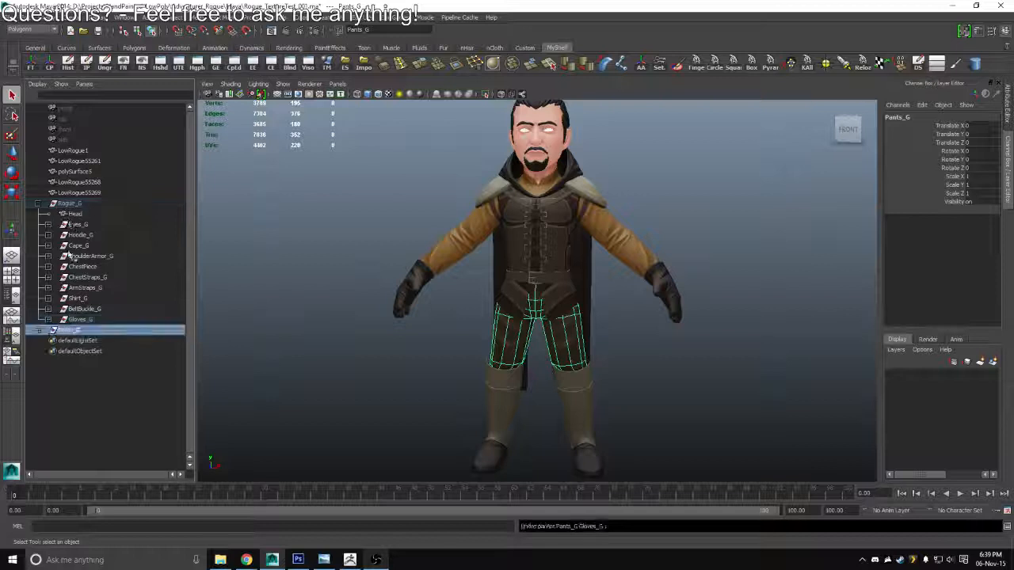
drag(68, 315, 71, 204)
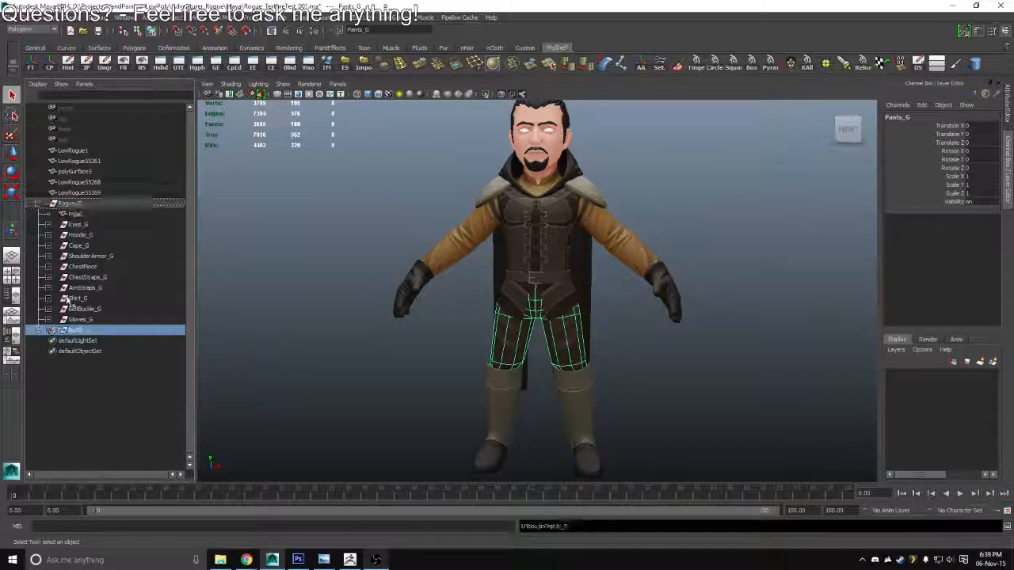
Rename the boot on the character's left foot as L_Boot
drag(496, 372, 485, 264)
click(657, 294)
drag(654, 295, 620, 283)
click(532, 305)
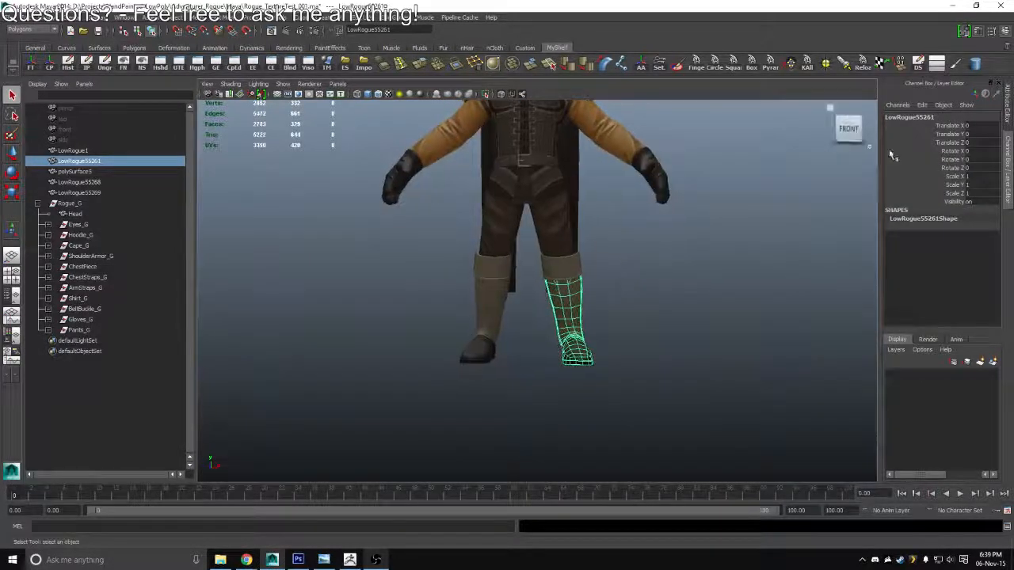
double_click(904, 117)
key(BackSpace)
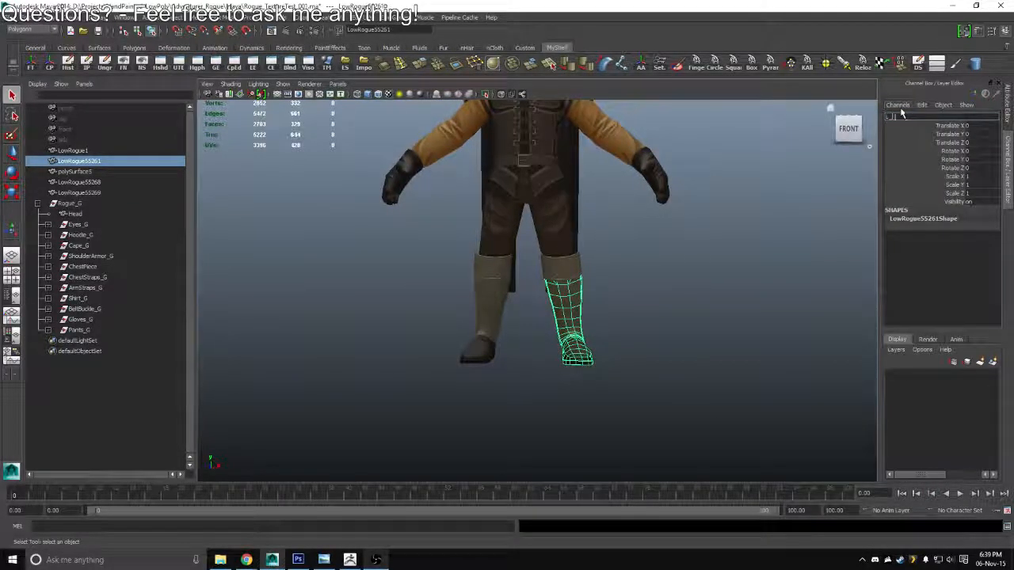
text(L_Boot)
key(Return)
Rename the boot on the character's right foot as R_Boot, with a capital B
click(462, 328)
double_click(907, 117)
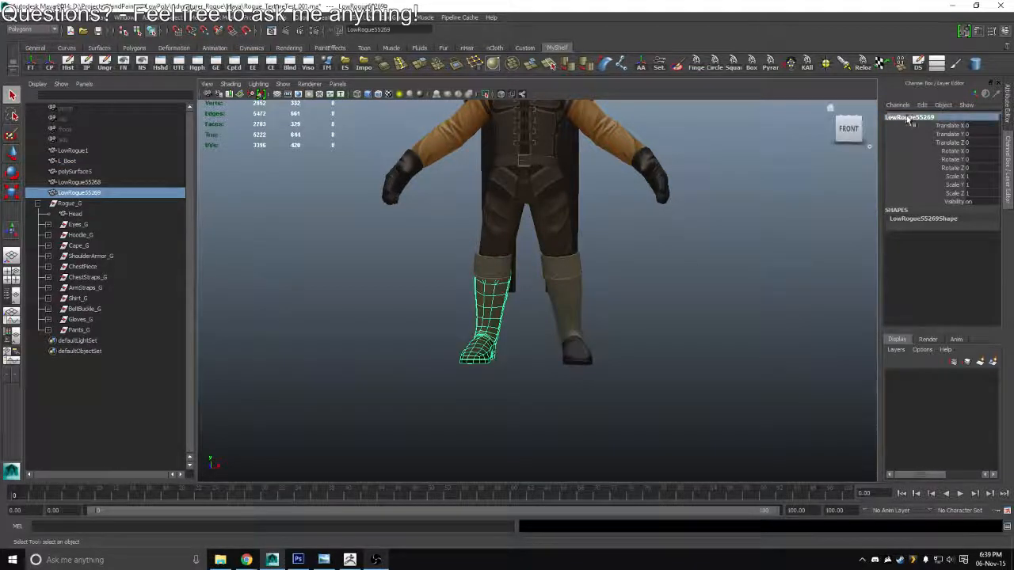
key(BackSpace)
text(R_b)
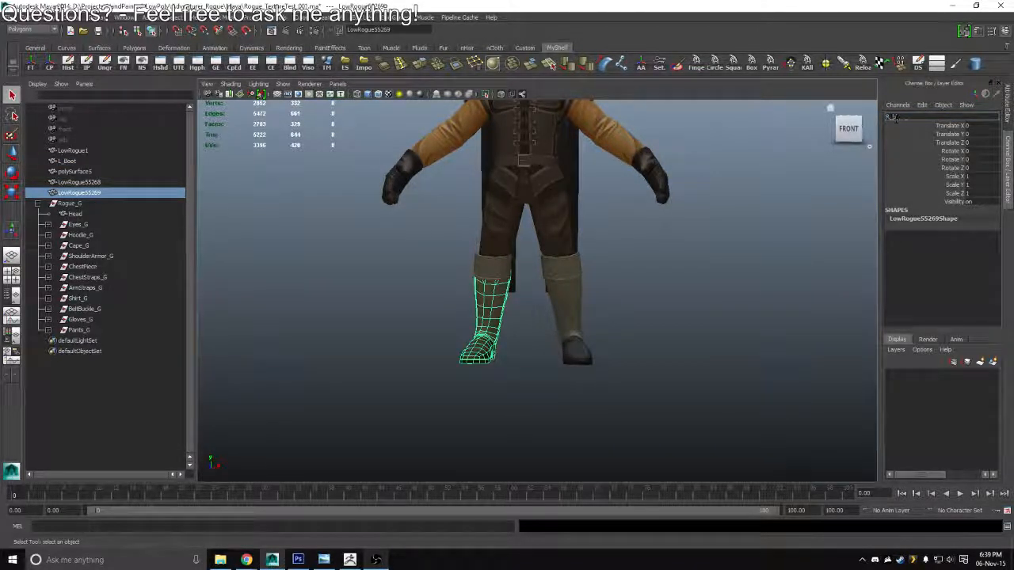
text(oot)
key(Return)
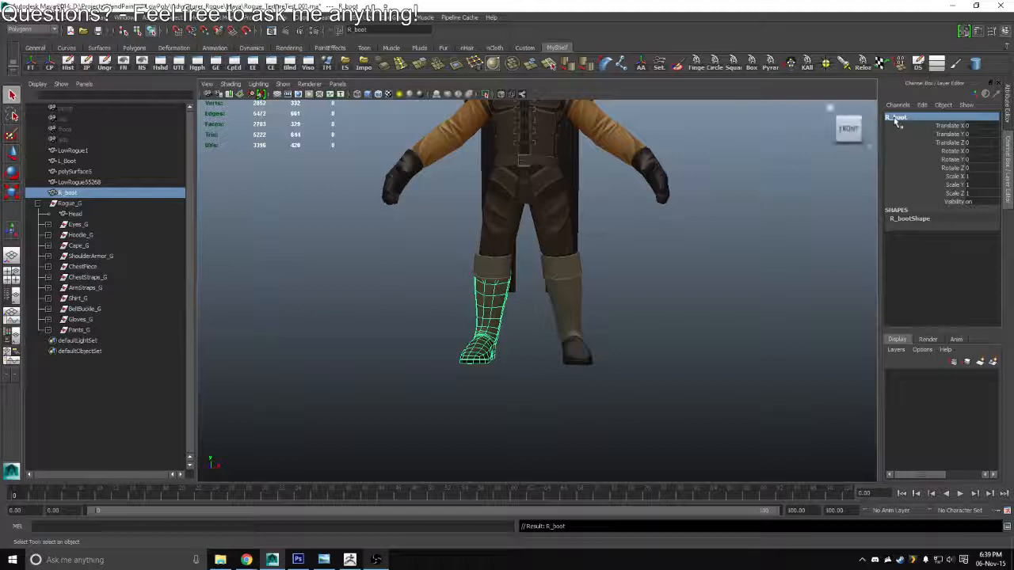
double_click(895, 119)
text(R_Boot)
key(Return)
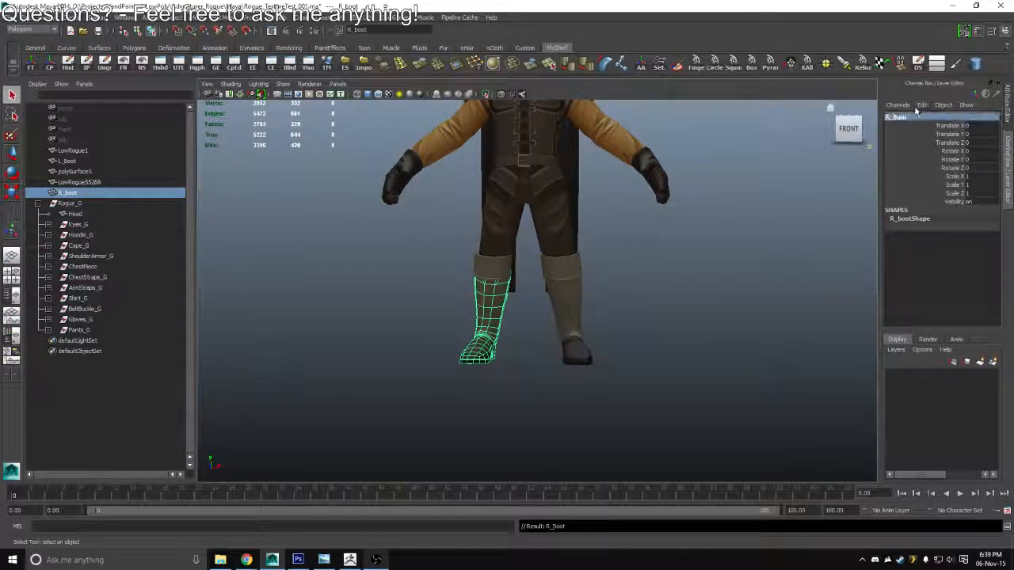
Group only the L_Boot and R_Boot meshes and name the group Boots_G
shift+click(563, 328)
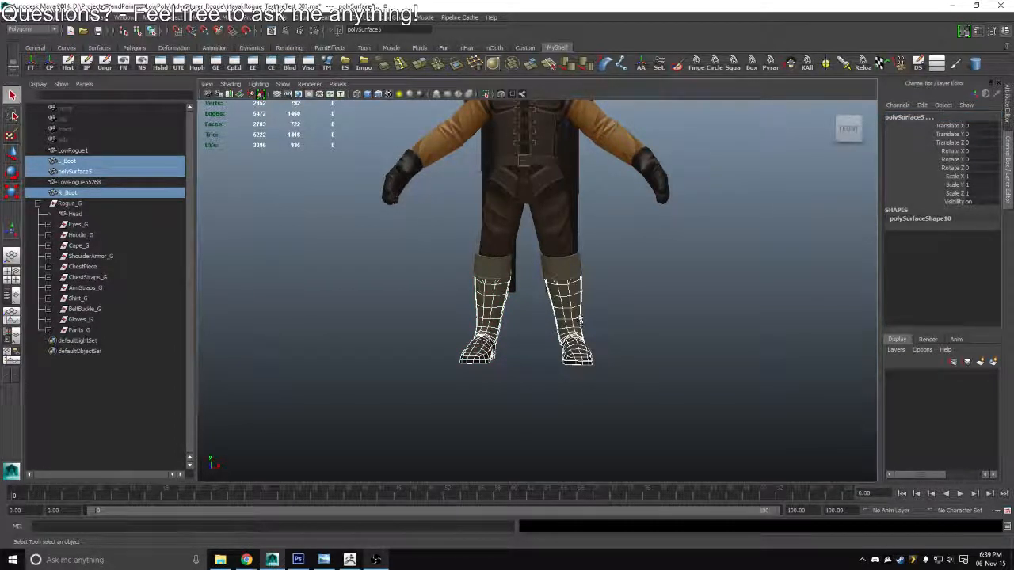
click(479, 355)
shift+click(587, 362)
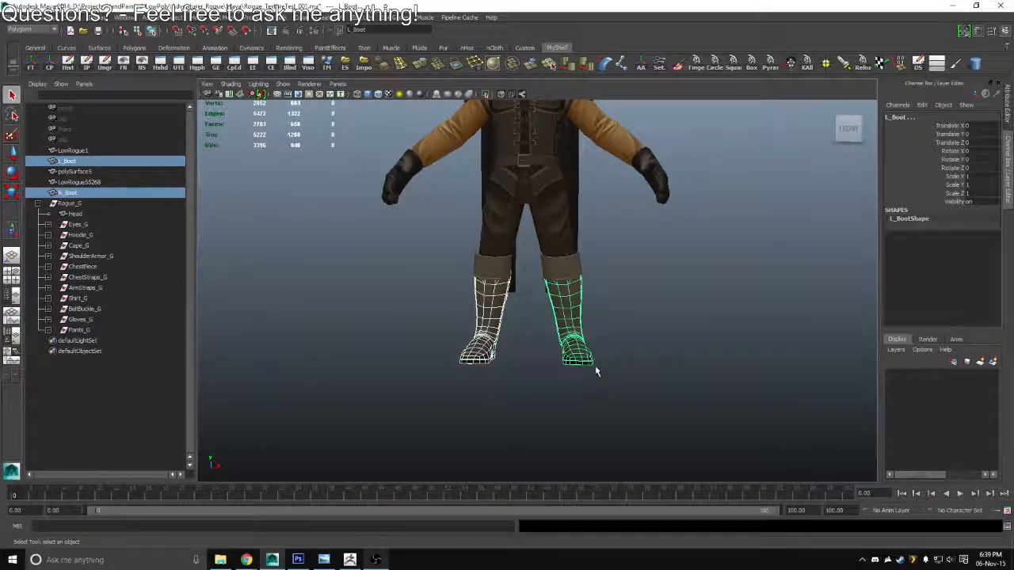
key(ctrl+g)
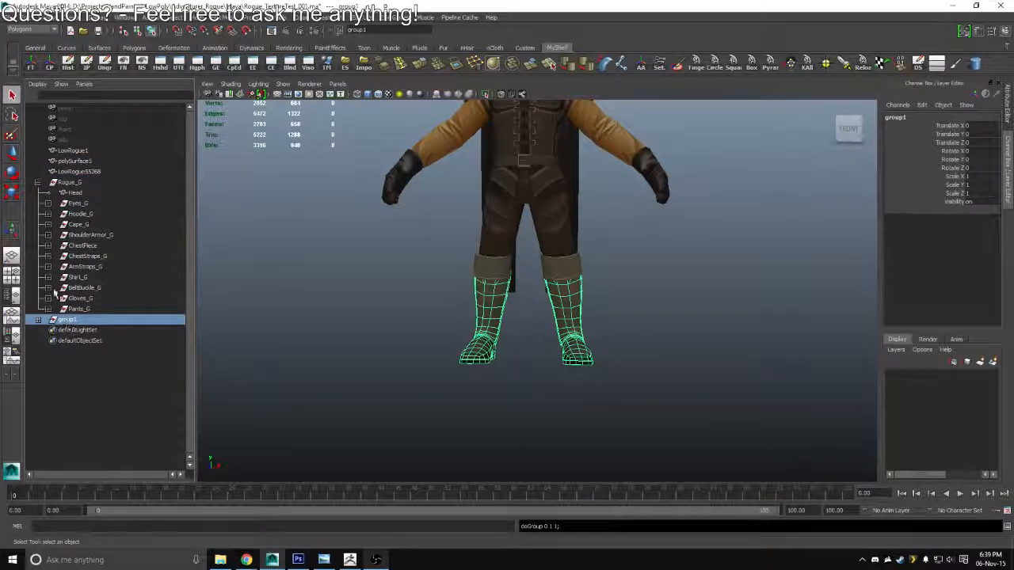
double_click(895, 117)
text(Boots)
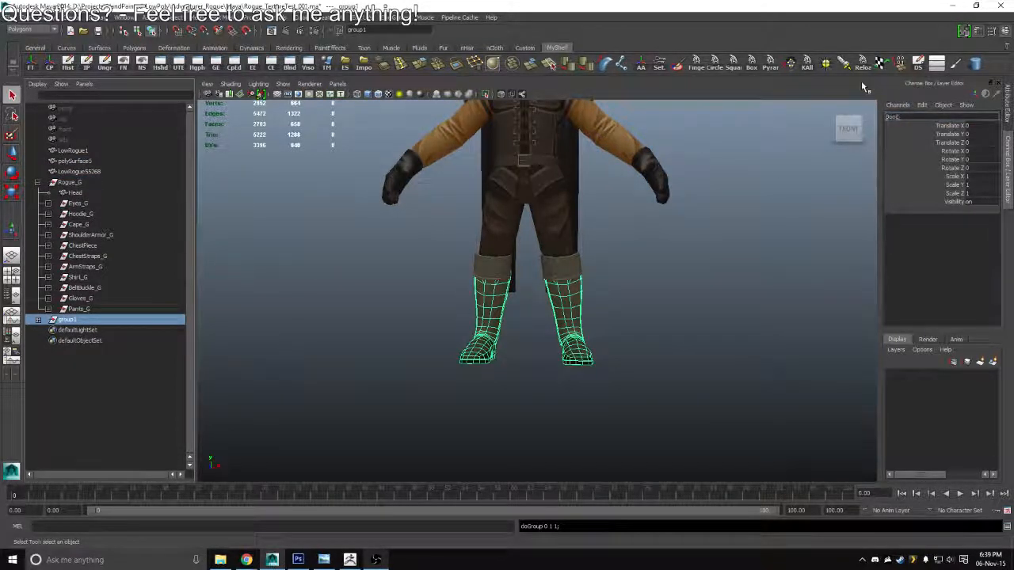
text(_G)
key(Return)
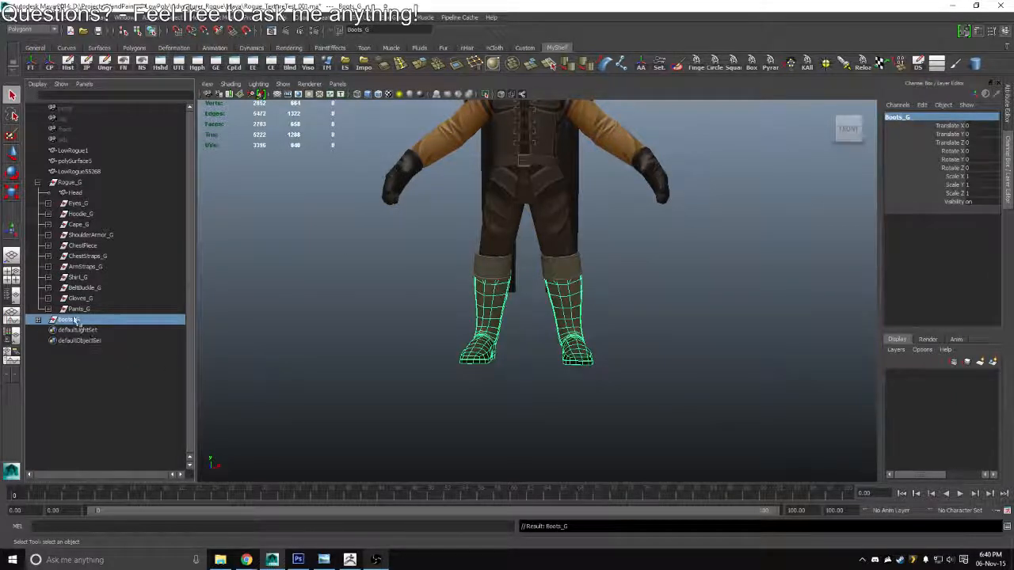
Move Boots_G into Rogue_G as its last child, directly below Pants_G
drag(79, 211, 85, 184)
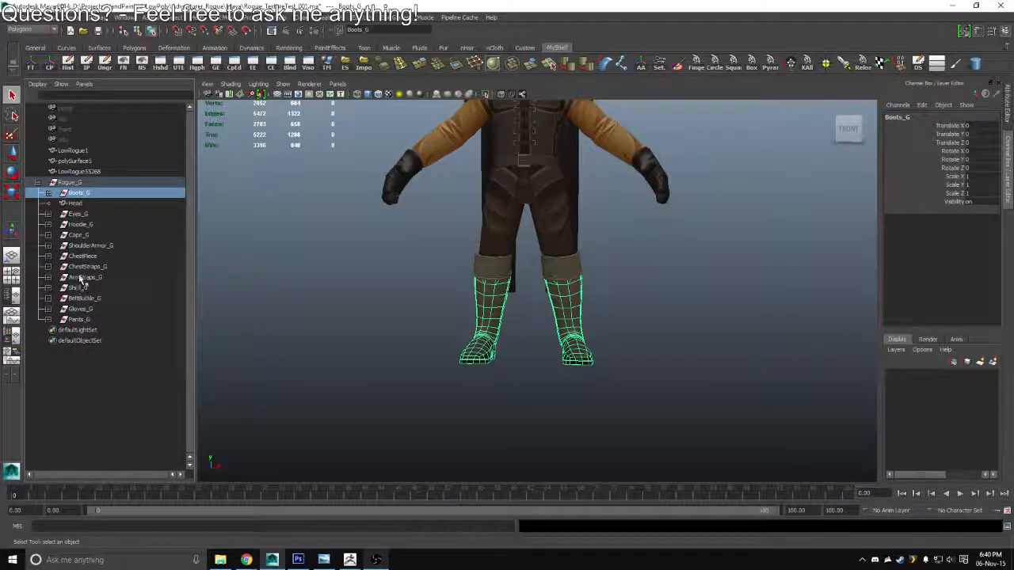
key(ctrl+z)
drag(83, 318, 75, 185)
Duplicate the left boot's buckles and mirror the copy onto the right boot with a Scale X of -1
key(f)
drag(521, 296, 403, 295)
click(445, 299)
click(521, 307)
click(518, 307)
key(ctrl+d)
click(980, 176)
text(-1)
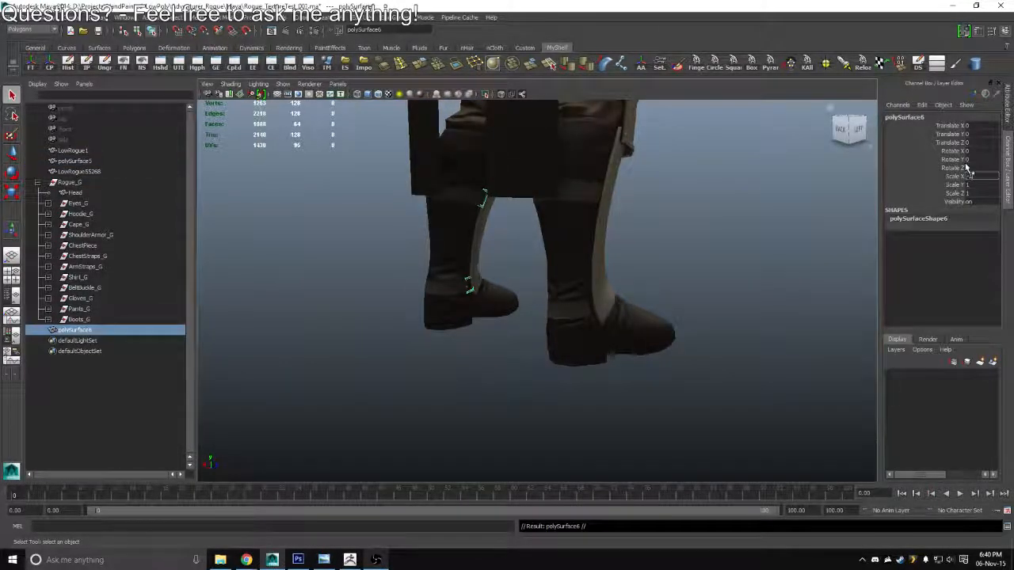
key(Return)
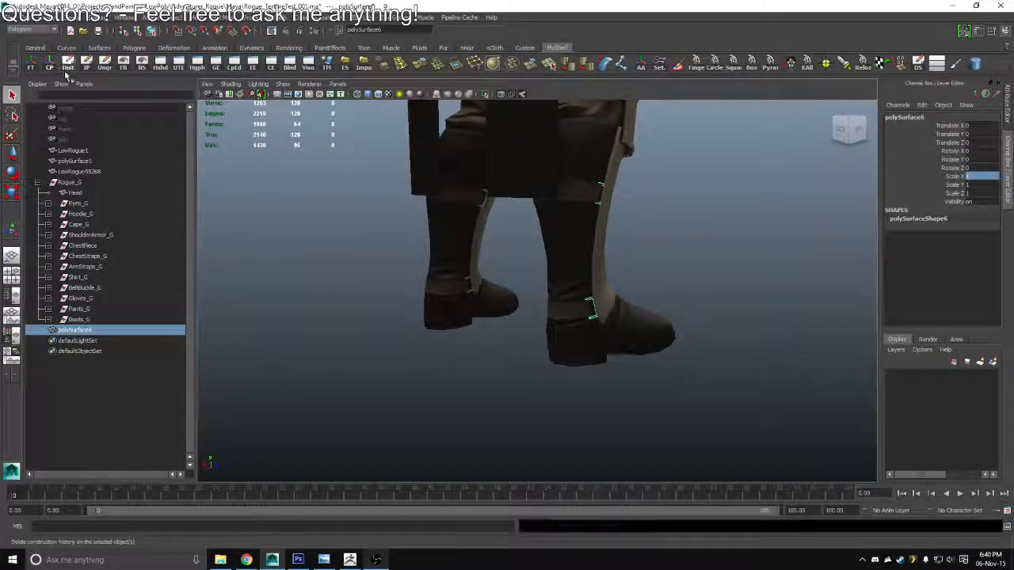
click(507, 265)
Rename the buckles on the character's left boot as L_BootBuckles
drag(600, 192, 598, 301)
click(582, 177)
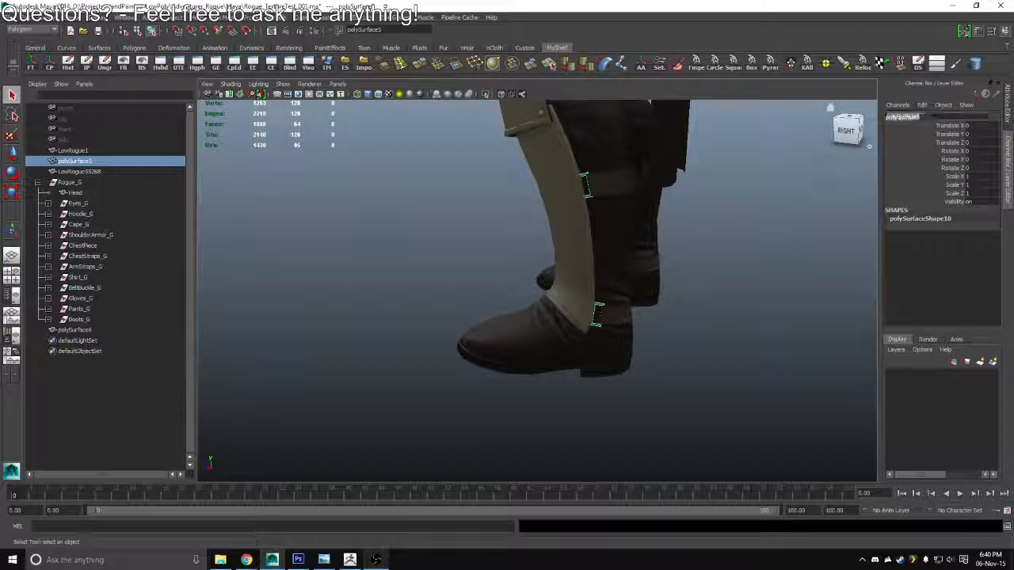
click(921, 116)
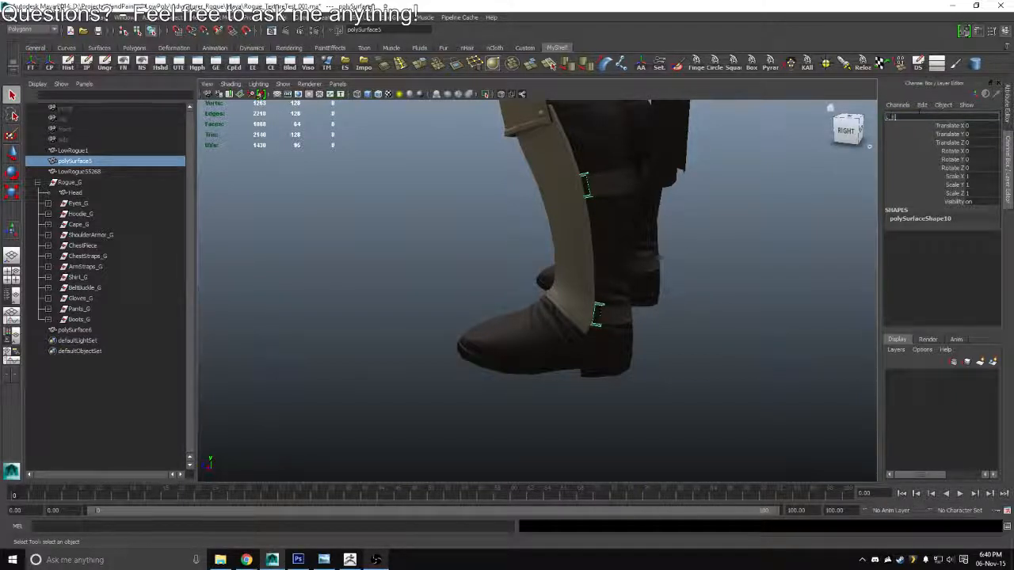
text(L_BootStr)
text(Buckles)
key(Return)
Rename the mirrored buckles on the character's right boot as R_BootBuckles
drag(726, 219, 598, 252)
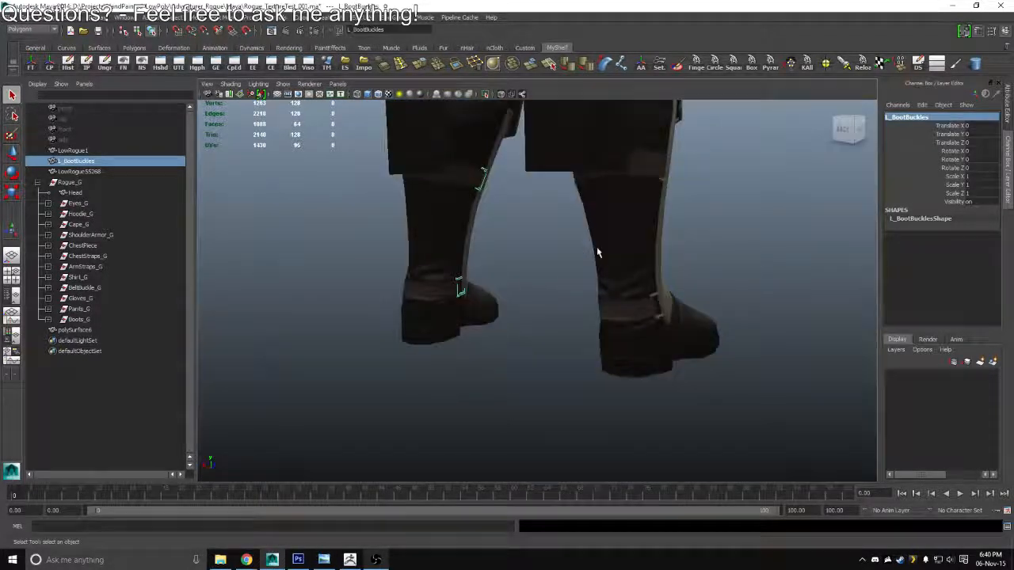
click(653, 303)
click(906, 117)
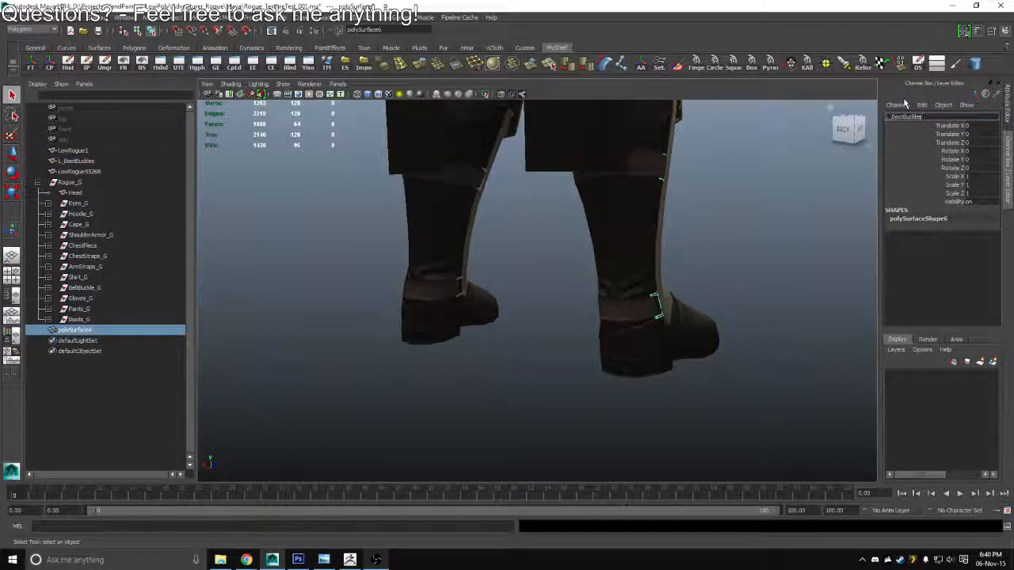
key(Return)
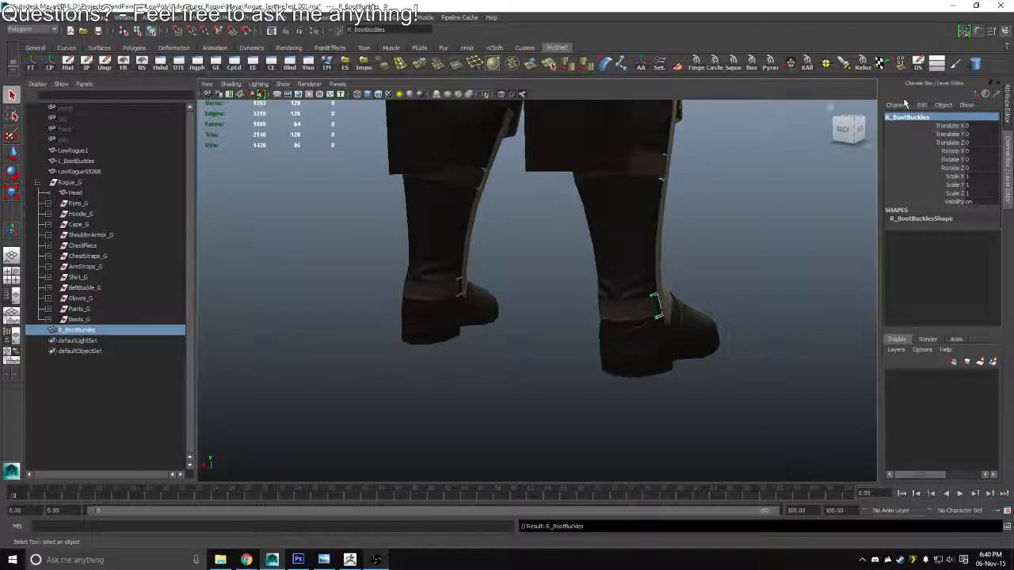
Group L_BootBuckles and R_BootBuckles as BootBuckles_G and move the group into Rogue_G below Boots_G
shift+click(461, 283)
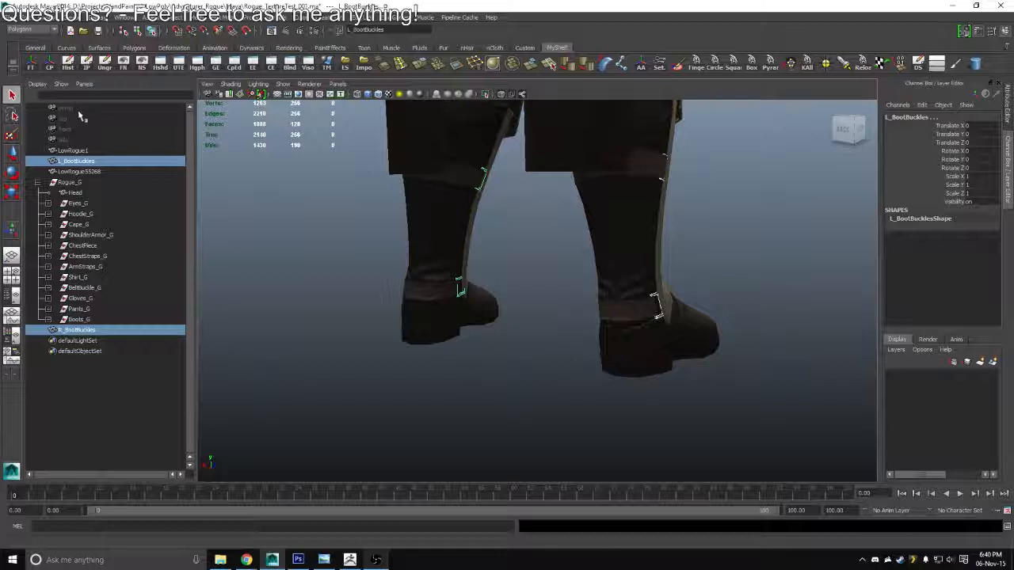
key(ctrl+g)
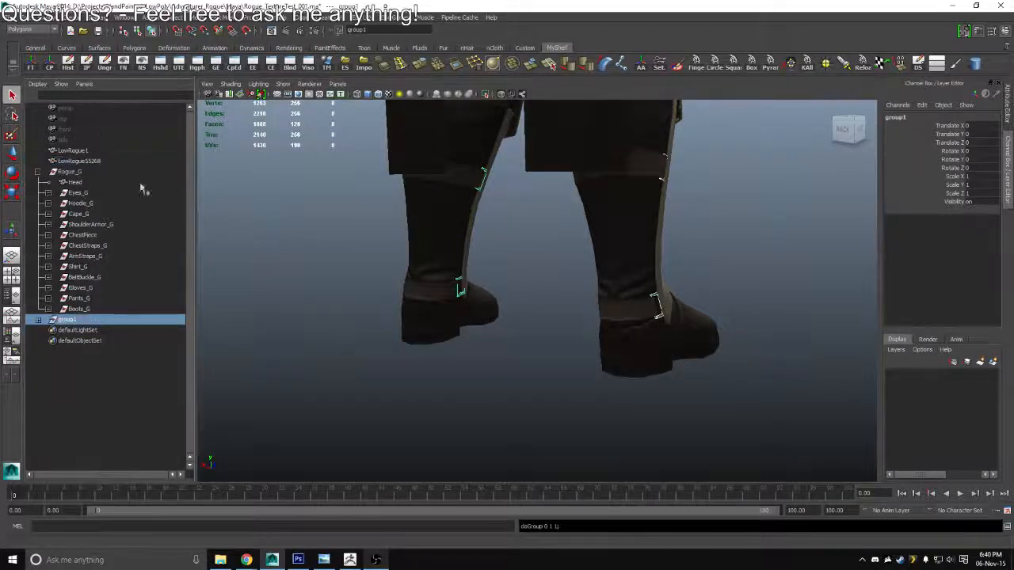
double_click(68, 320)
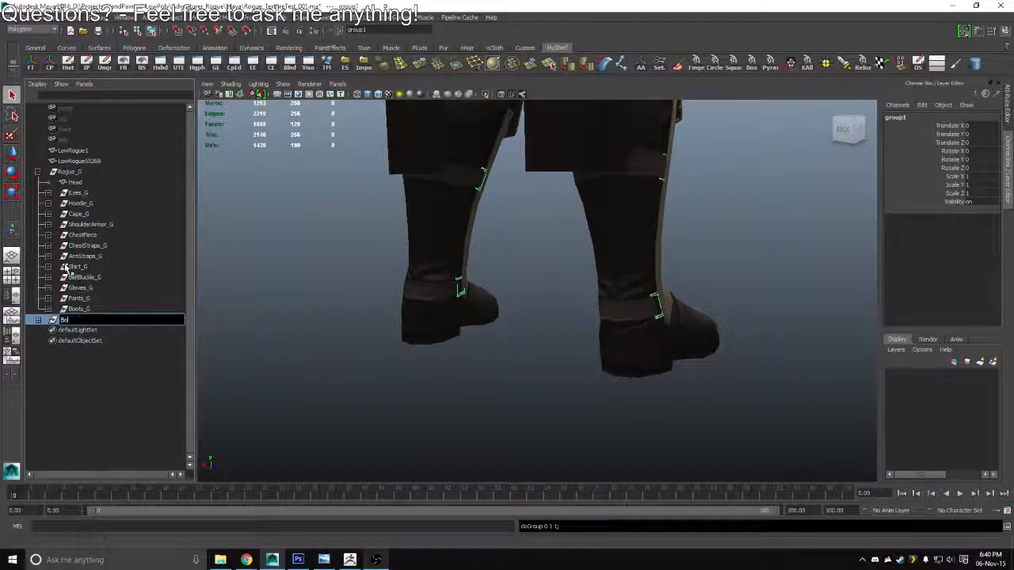
text(BootBuckles_G)
key(Return)
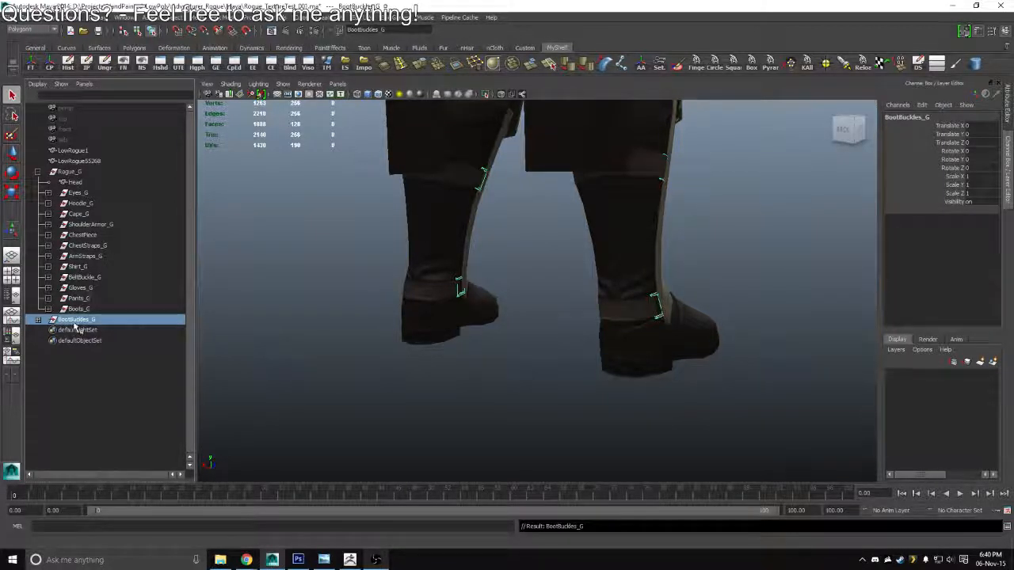
drag(79, 240, 68, 171)
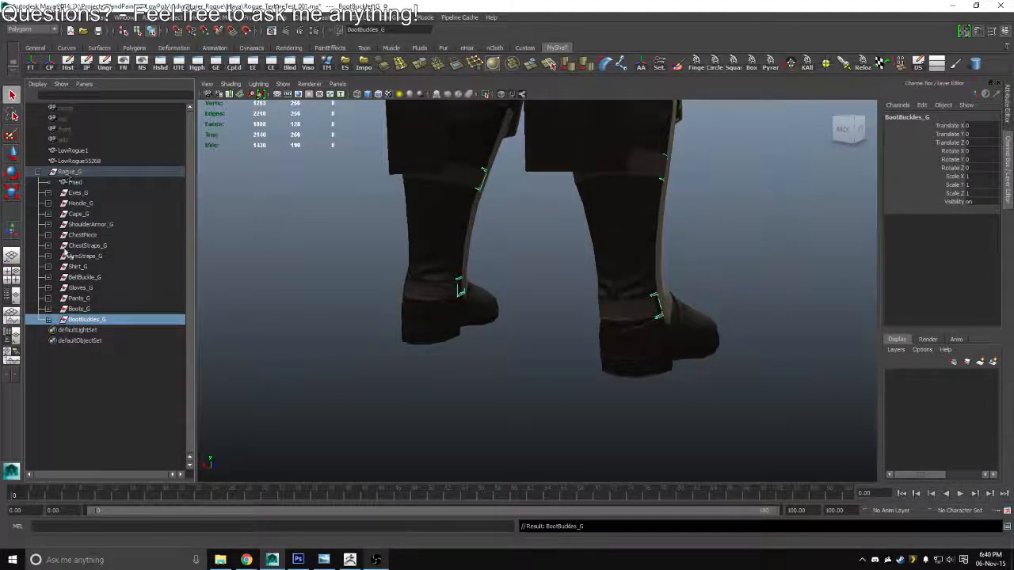
Expand the boot buckle, boot, pants and glove groups, and reorder Gloves_G so R_Glove comes before L_Glove
click(49, 320)
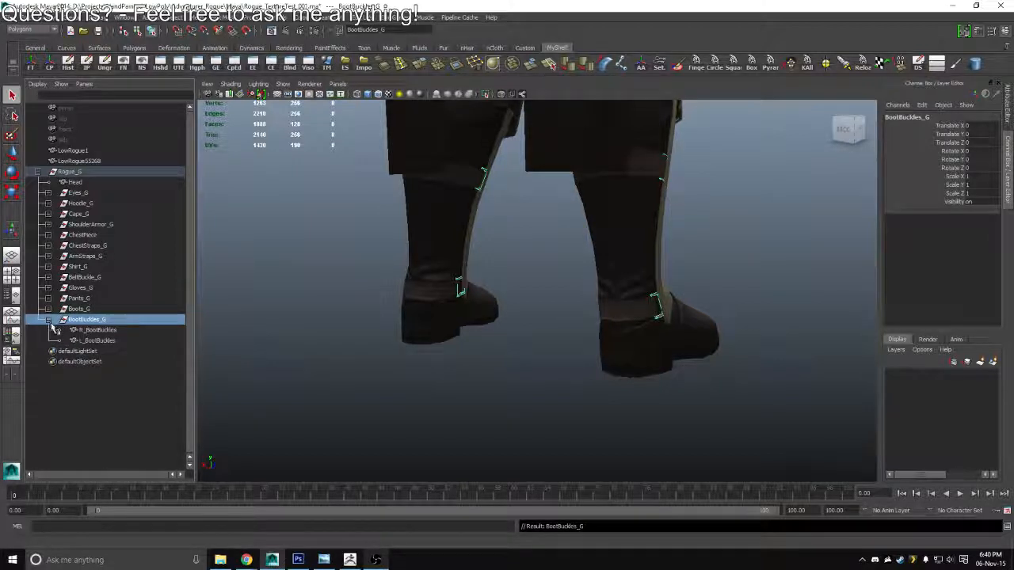
click(49, 311)
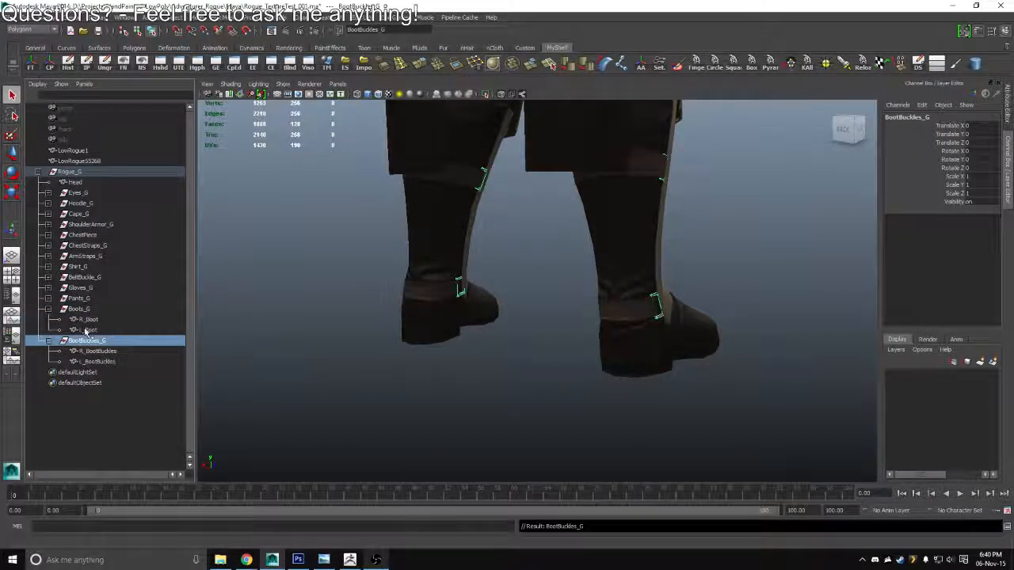
click(49, 298)
click(48, 287)
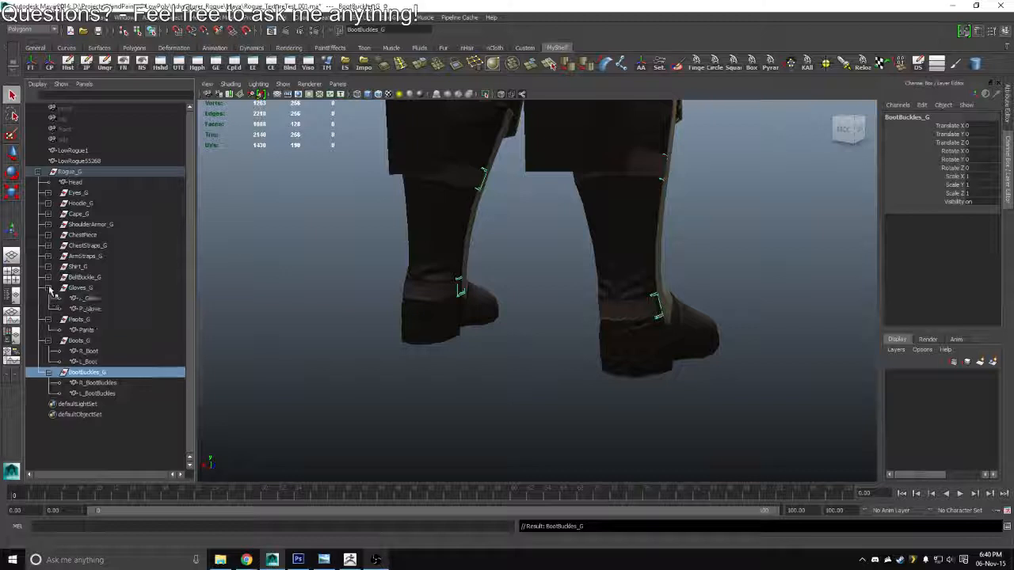
drag(85, 301, 82, 297)
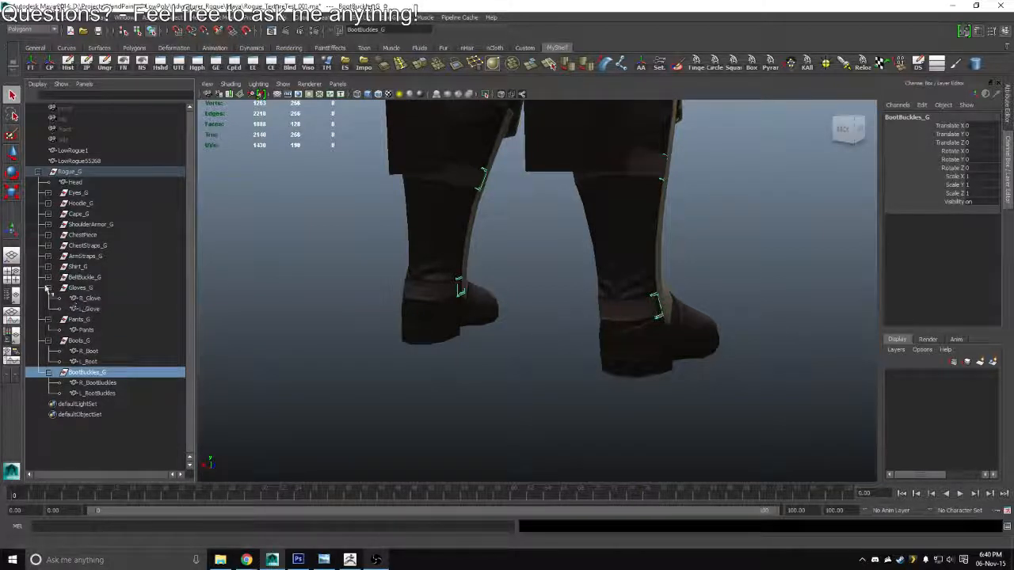
Expand the shirt, arm strap and chest strap groups, and place the right strap before the left in FrontChestStraps_G and BackChestStraps_G
click(49, 278)
click(49, 278)
click(48, 268)
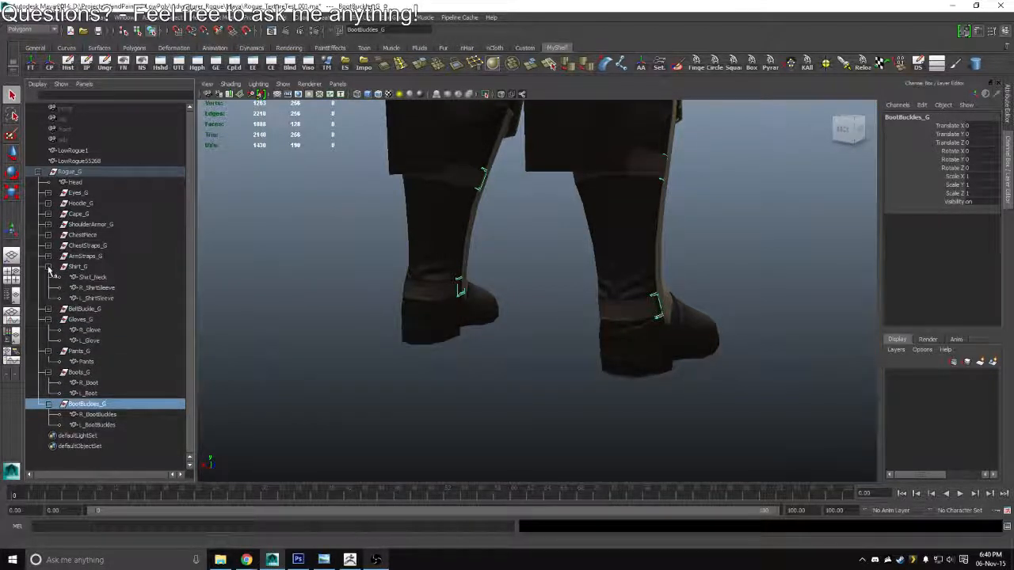
click(49, 256)
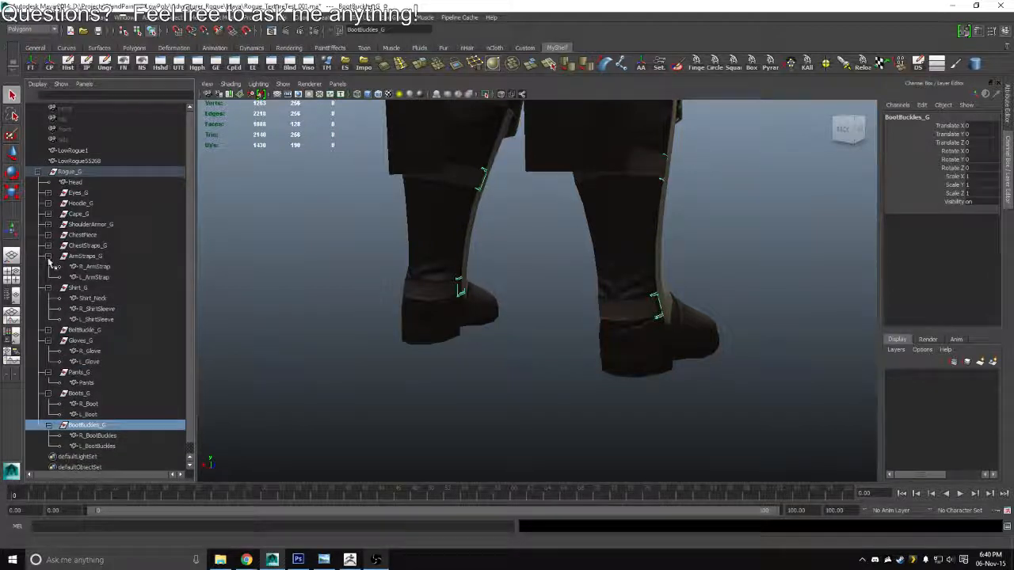
click(48, 246)
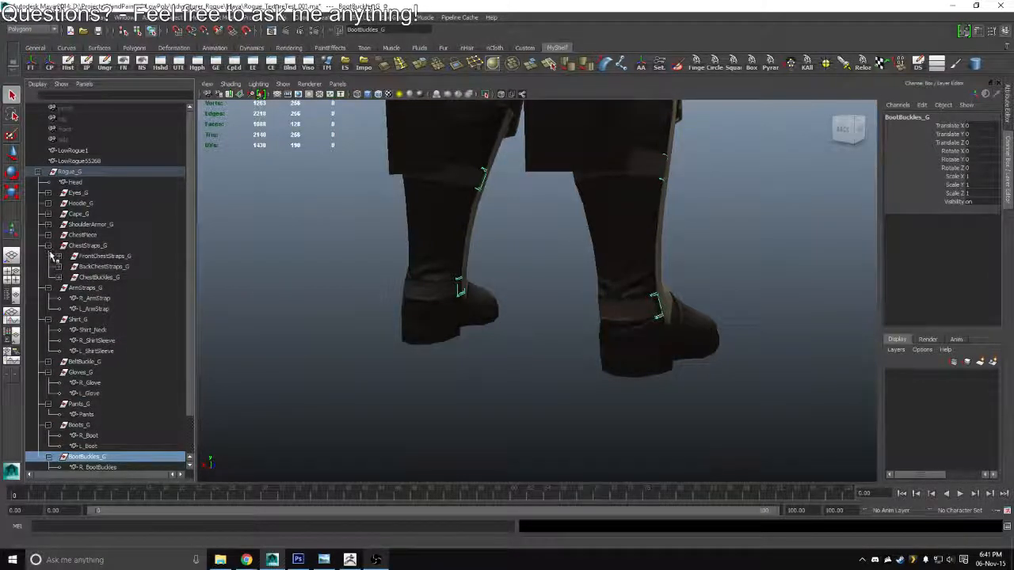
click(48, 246)
shift+click(48, 245)
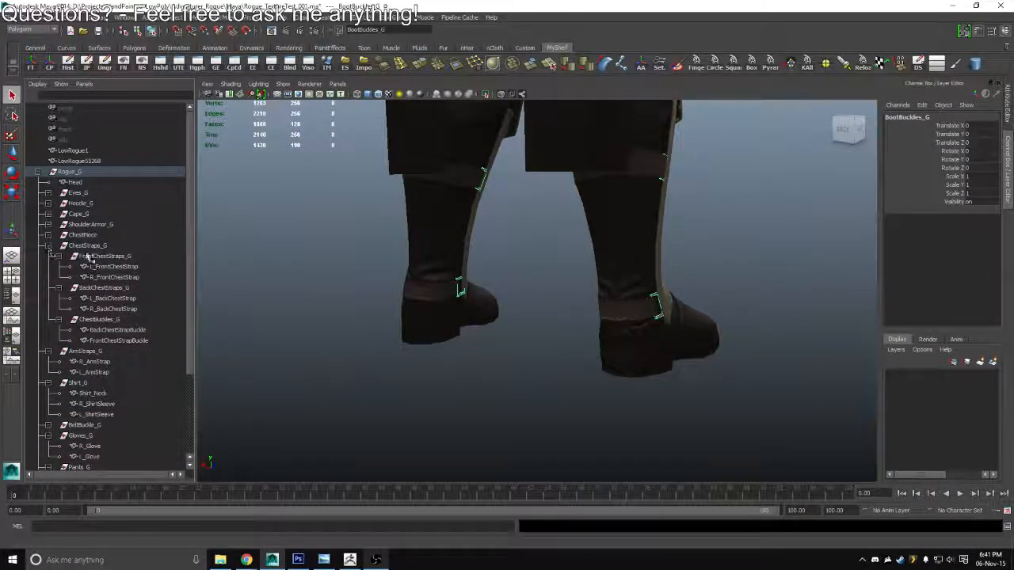
drag(103, 267, 102, 302)
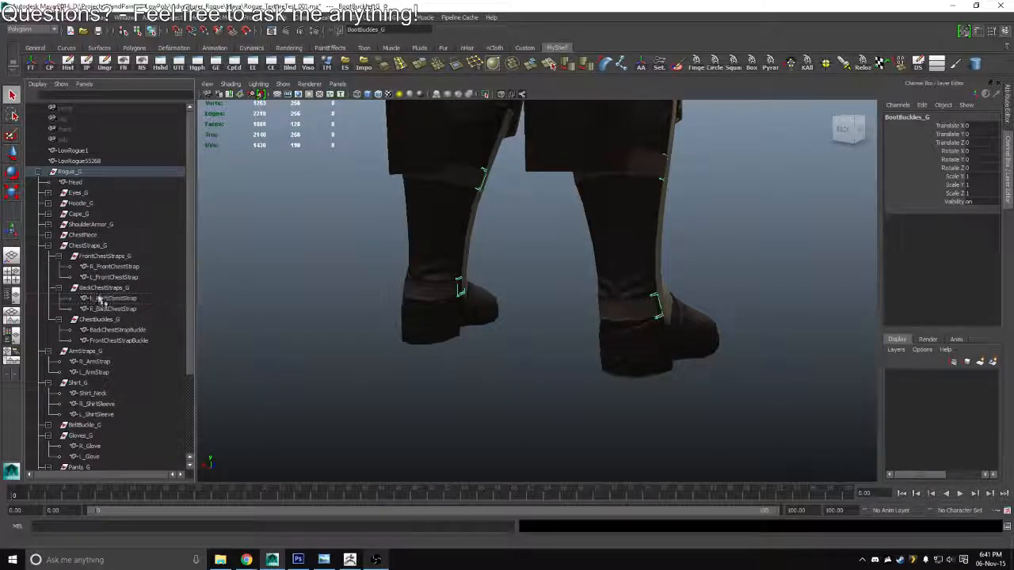
Check the contents and left/right order of the chest piece, shoulder armor, cape, hoodie and eye groups
click(49, 235)
click(49, 225)
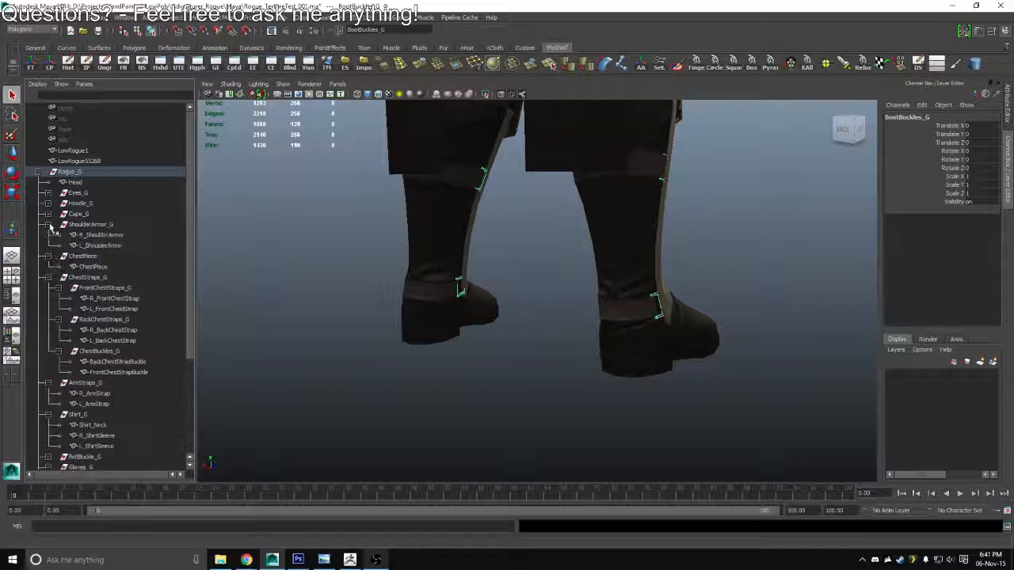
click(48, 214)
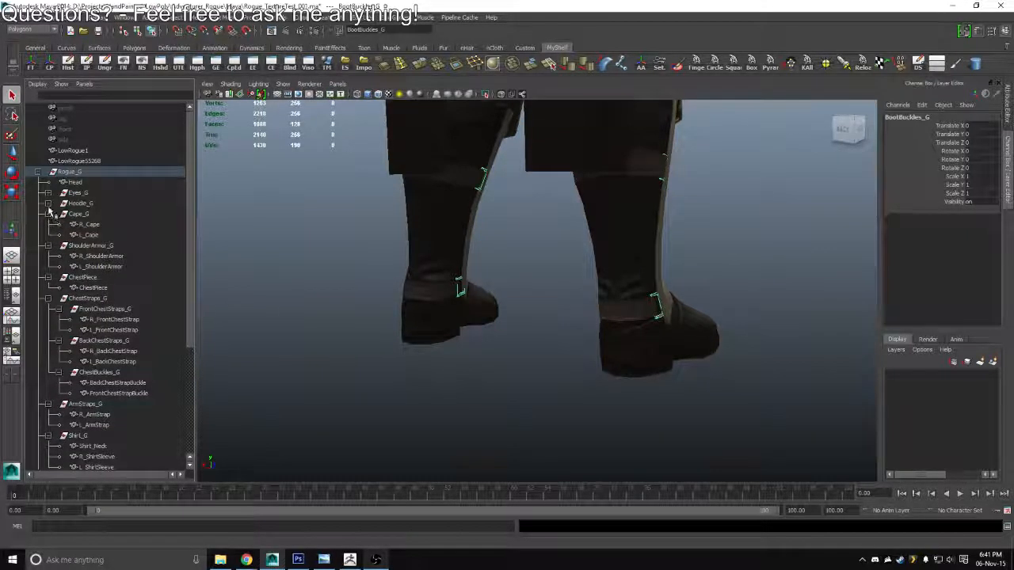
click(48, 204)
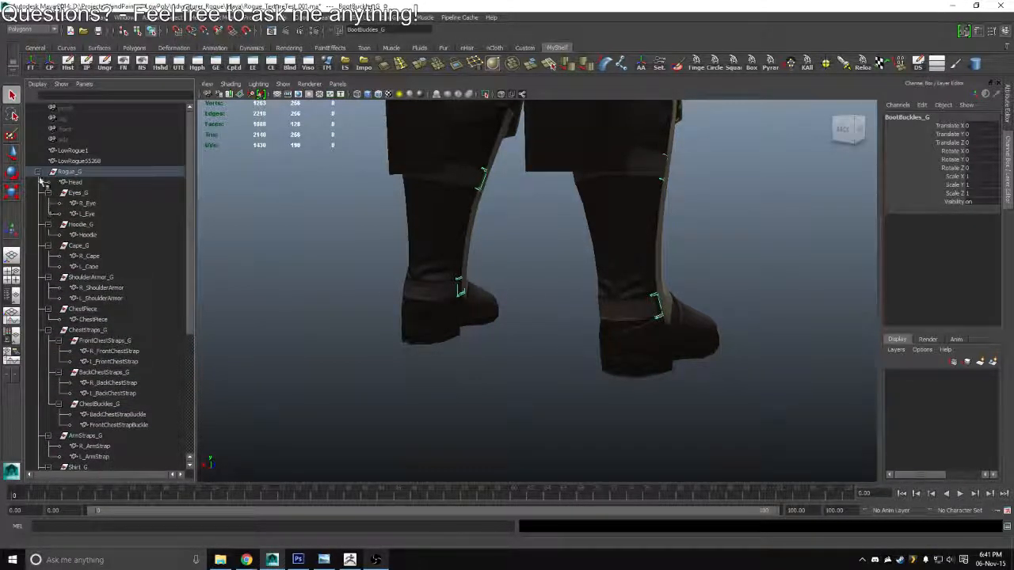
click(38, 172)
click(38, 172)
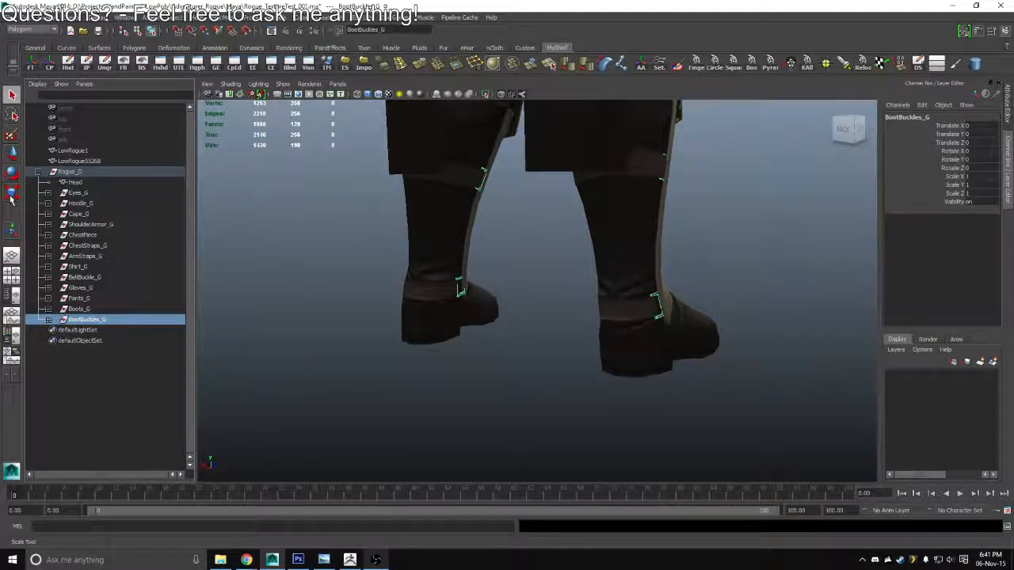
Rename the unnamed upper plate on the character's left boot, LowRogue1, as L_BootMetalPlateTop
click(427, 356)
scroll(425, 341, down, 6)
drag(417, 246, 456, 234)
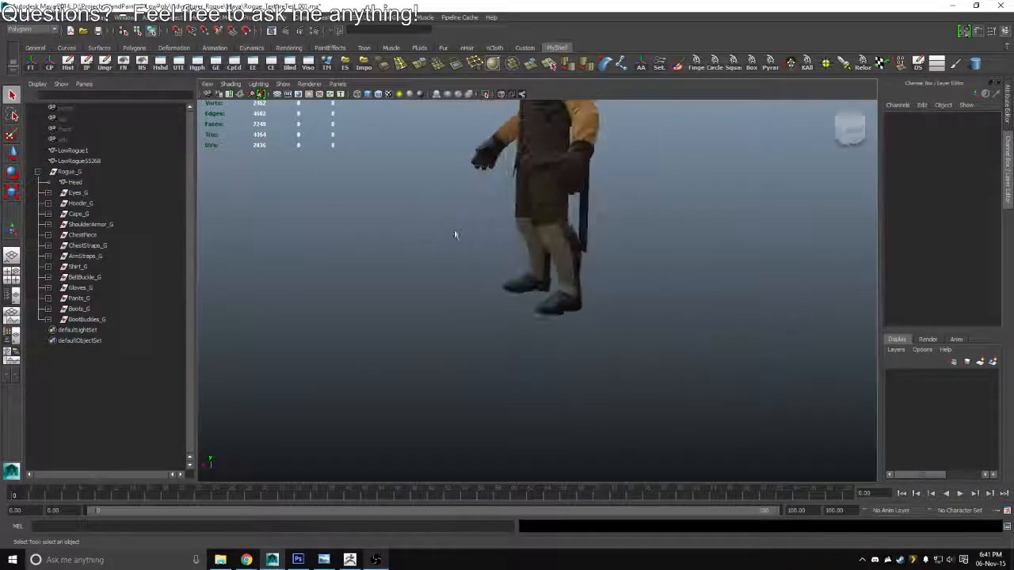
click(90, 162)
drag(529, 202, 560, 304)
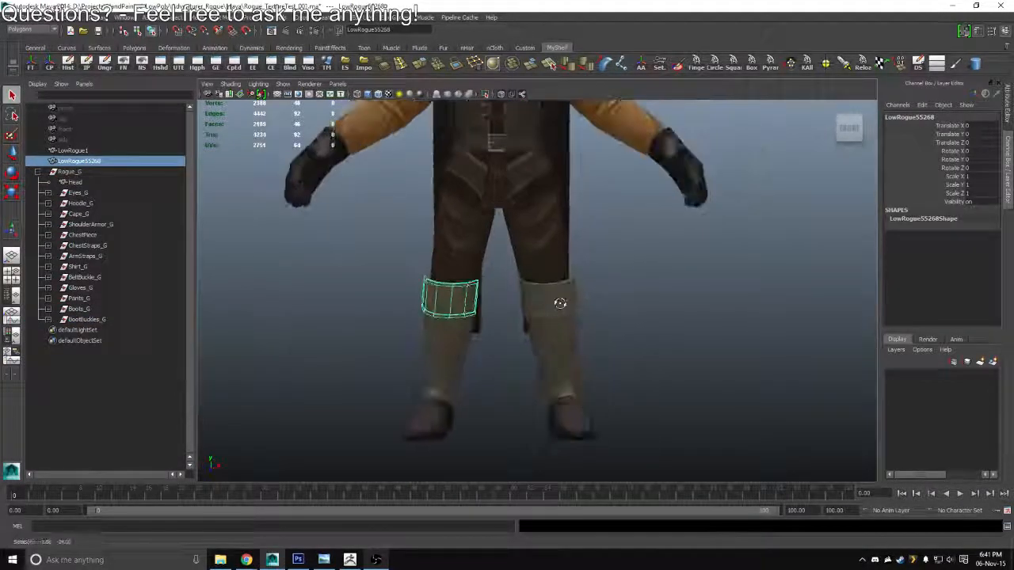
scroll(562, 308, up, 3)
click(565, 312)
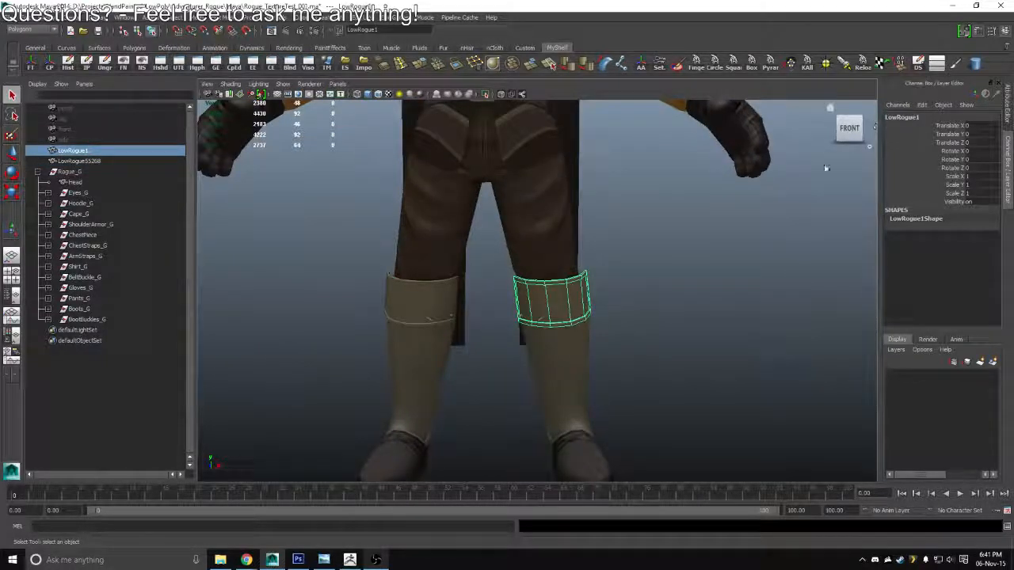
click(623, 333)
click(577, 294)
double_click(900, 117)
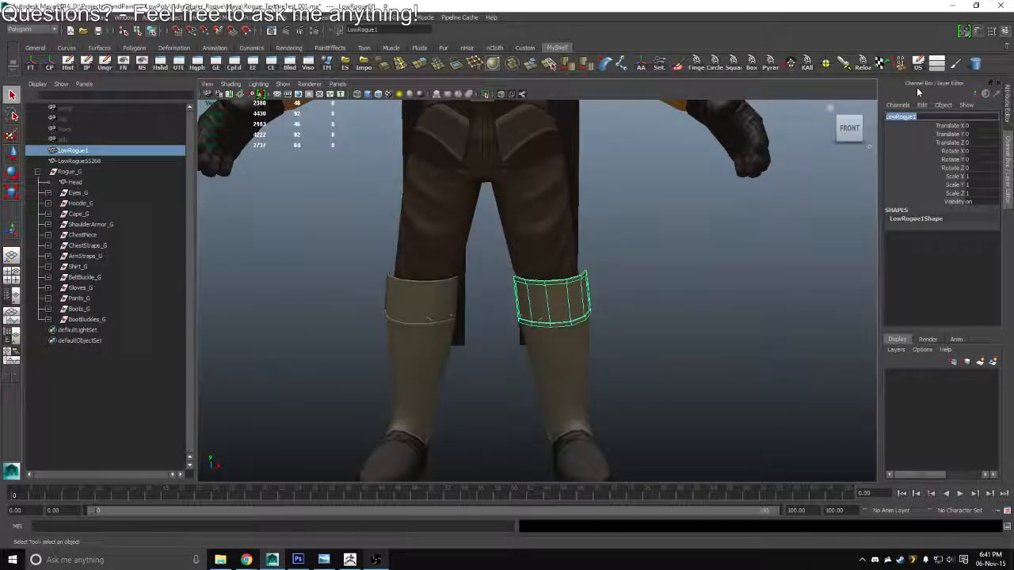
text(R)
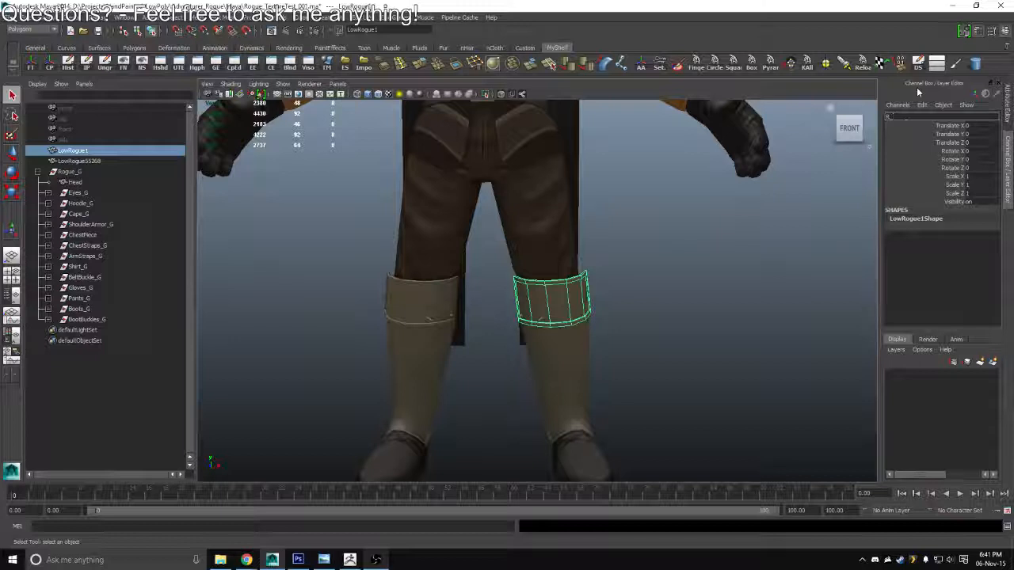
text(_Boo)
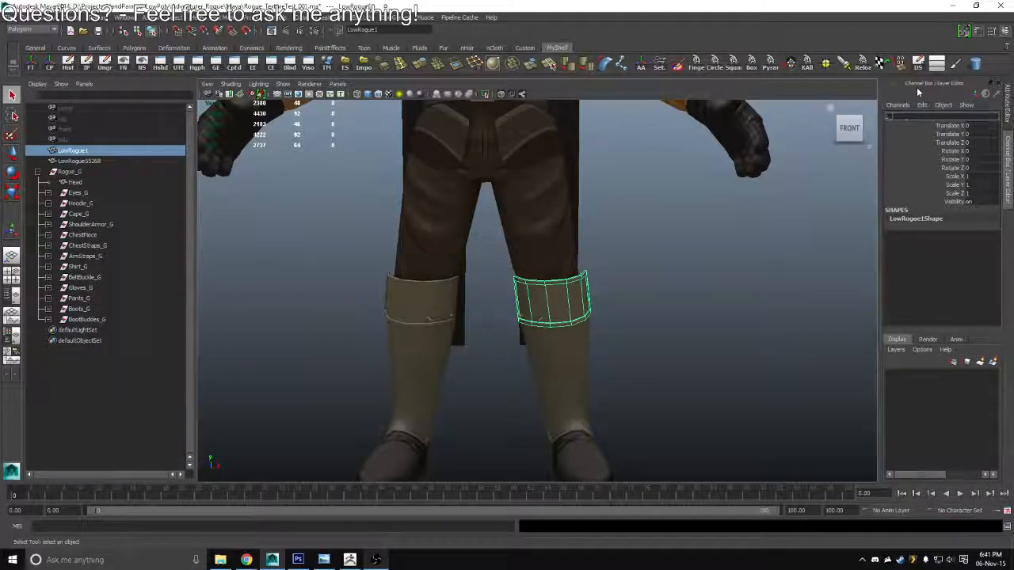
text(tMetalPlateTop)
key(Return)
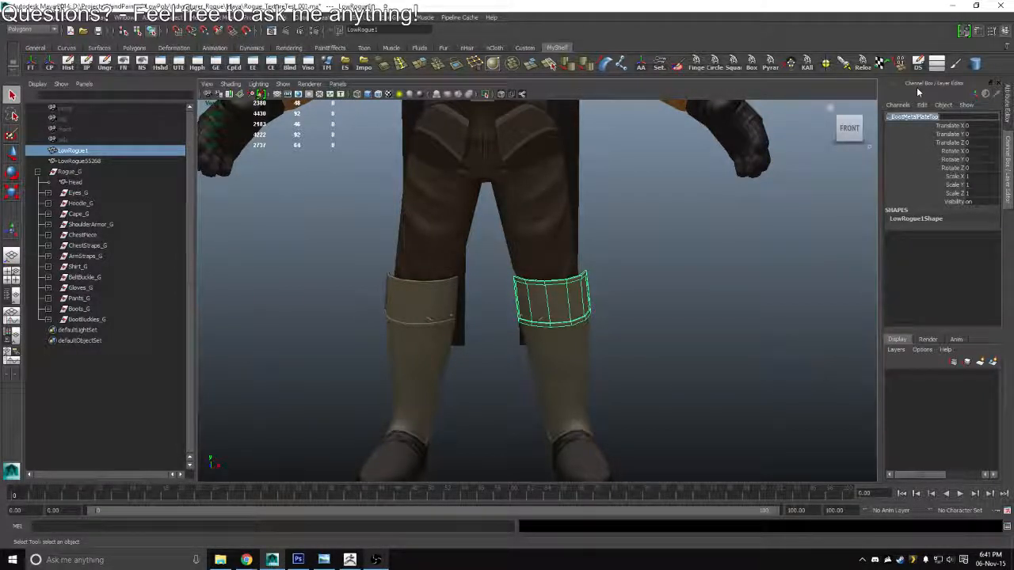
Rename the matching upper plate on the character's right boot as R_BootMetalPlateTop
click(442, 306)
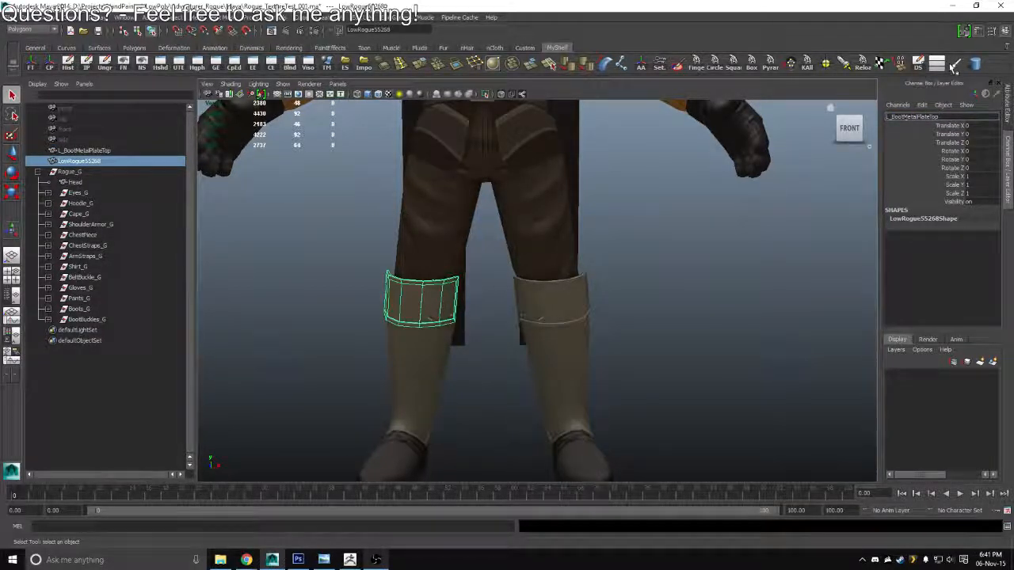
key(Delete)
text(R)
key(Return)
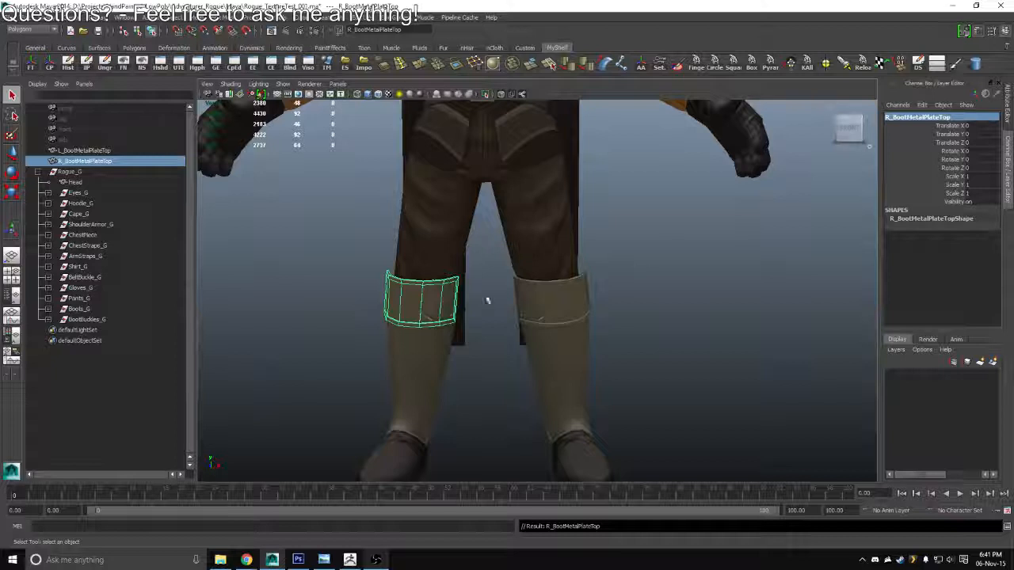
Group both upper boot plates and name the group BootMetalPlateTop_G
shift+click(555, 304)
key(ctrl+g)
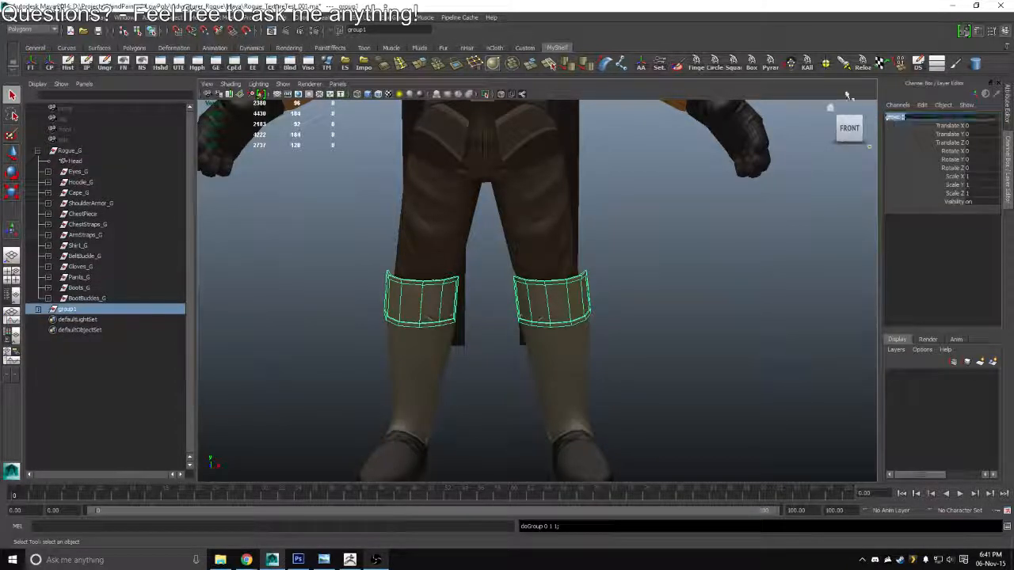
text(Boot)
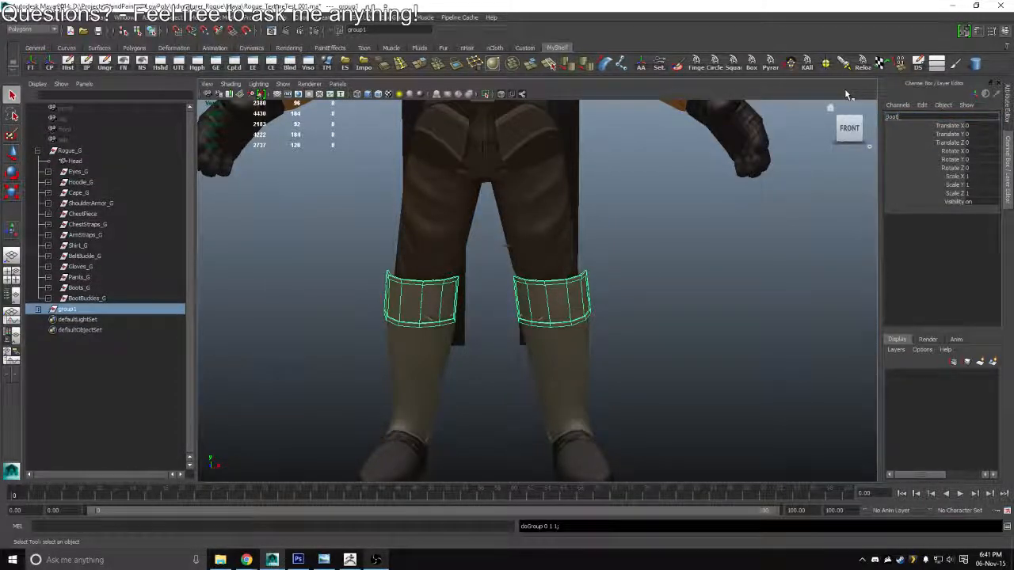
text(MetalPlateTop_G)
key(Return)
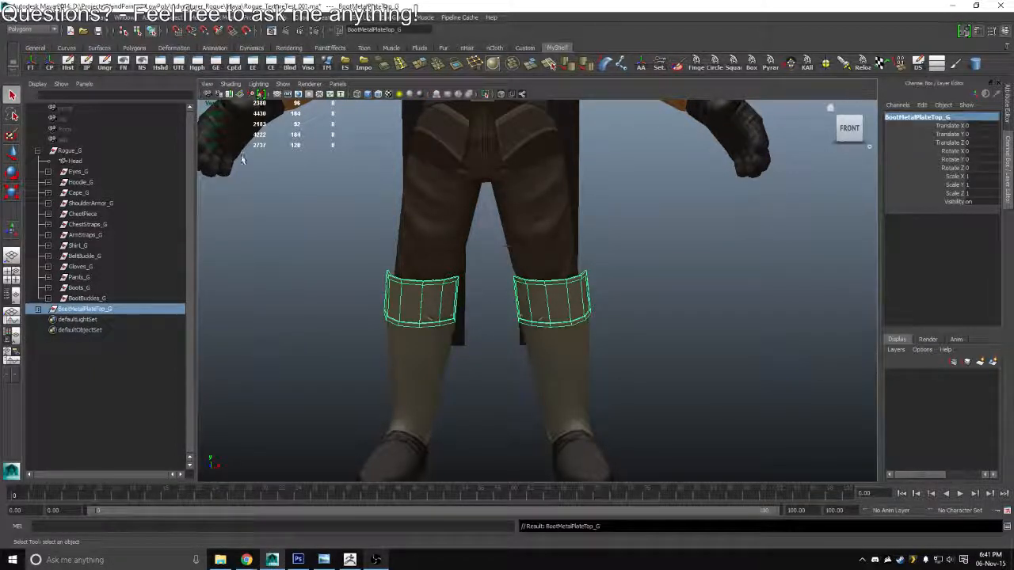
Move BootMetalPlateTop_G into Rogue_G and place it between Pants_G and Boots_G
drag(71, 313, 70, 150)
drag(78, 313, 82, 285)
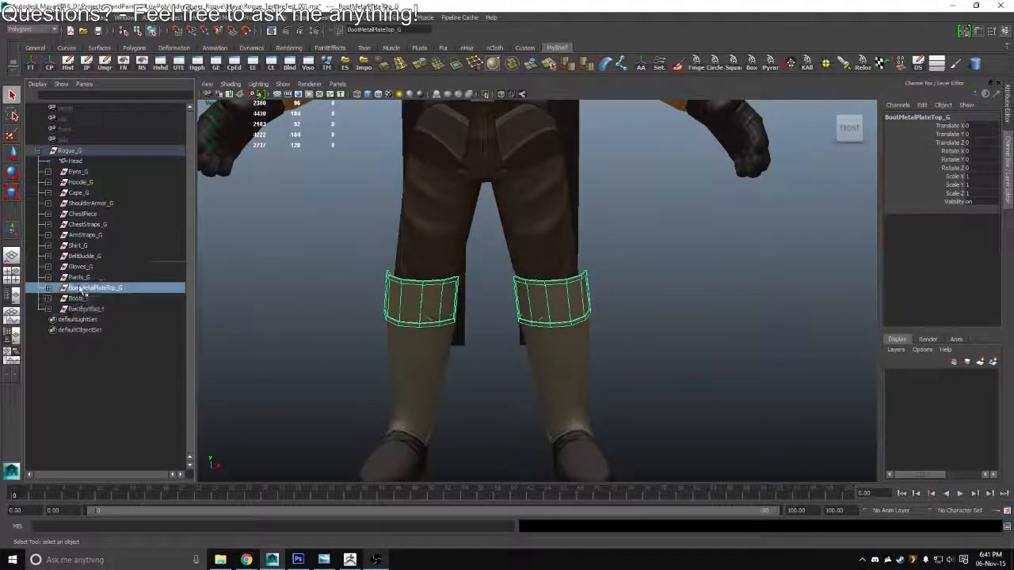
click(285, 279)
Collapse the finished Rogue_G hierarchy, clear the selection and save the scene
drag(396, 251, 26, 172)
click(37, 151)
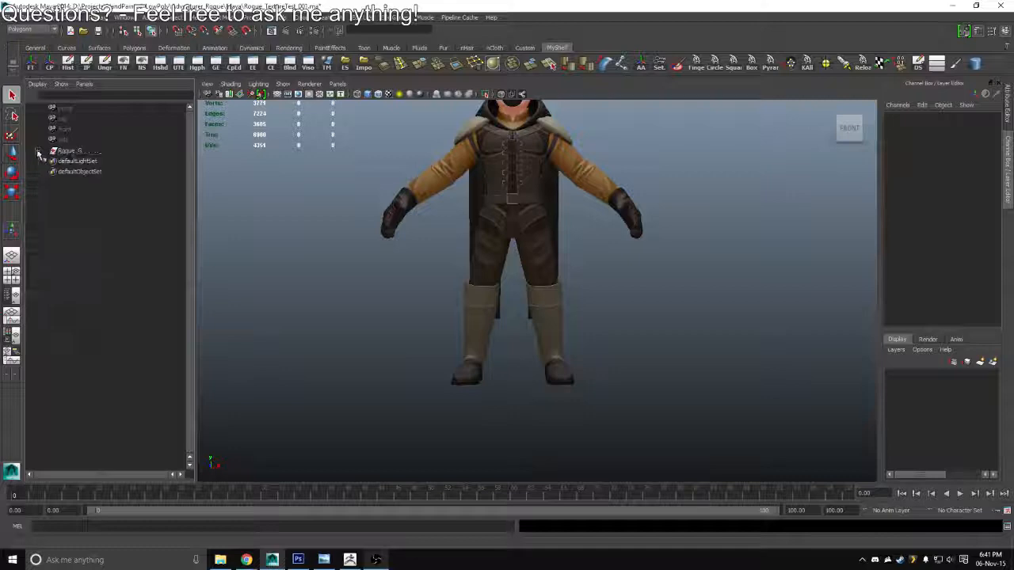
shift+click(37, 151)
click(38, 151)
click(77, 151)
key(f)
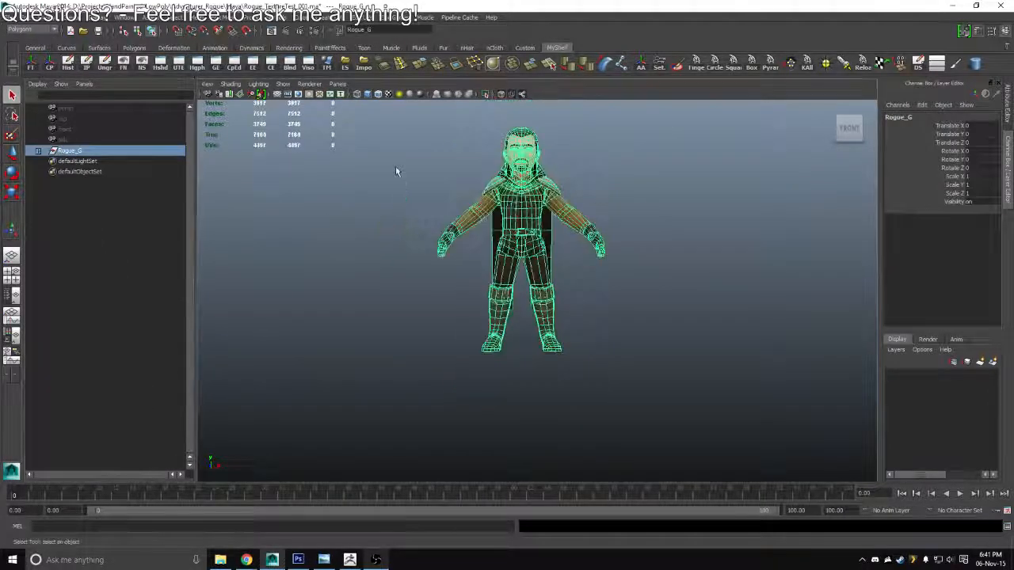
drag(395, 168, 396, 266)
click(392, 281)
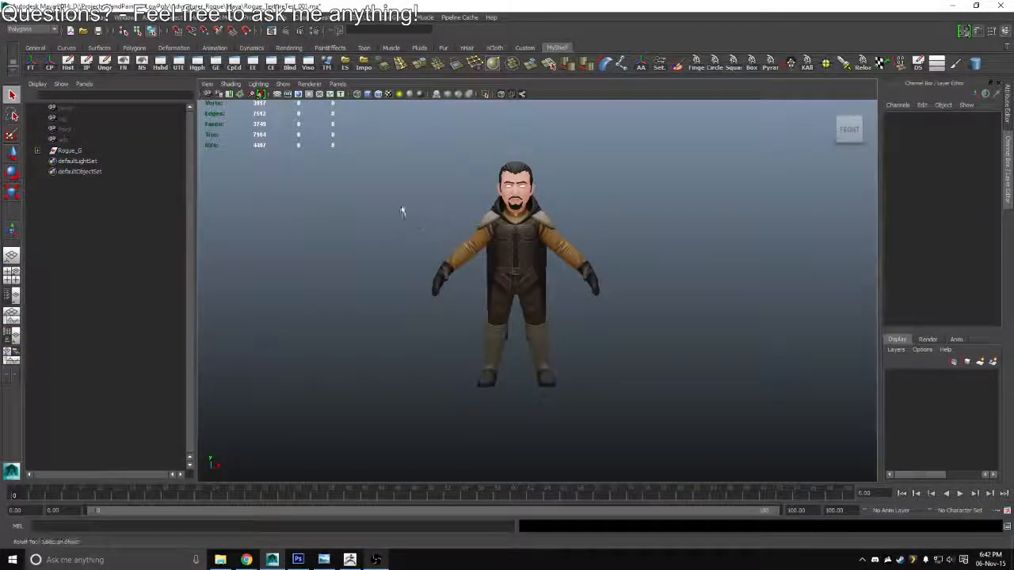
key(ctrl+s)
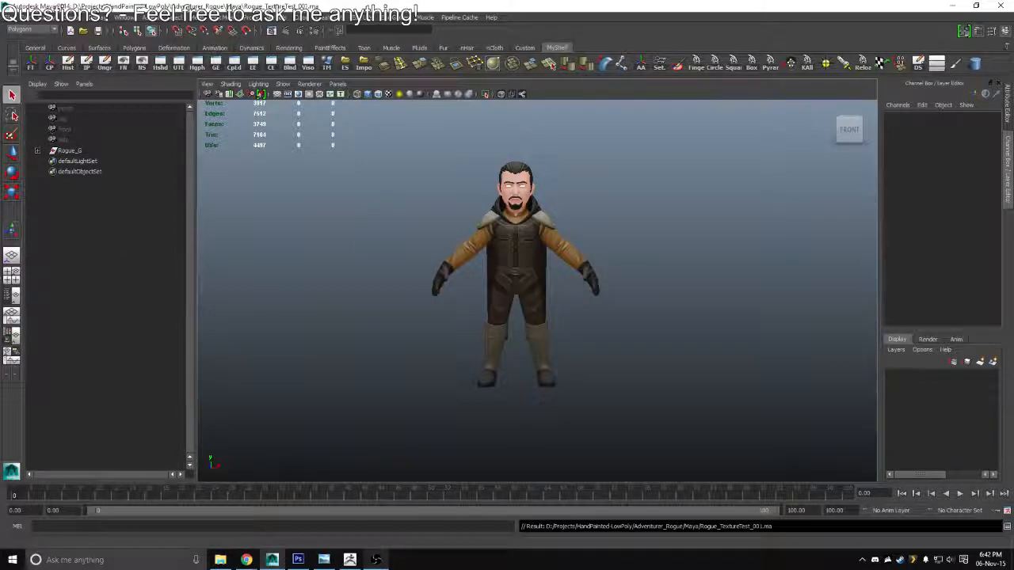
Expand the viewport to fill the window with the whole rogue character in view
click(11, 256)
scroll(485, 277, up, 3)
drag(485, 277, 464, 238)
key(ctrl+space)
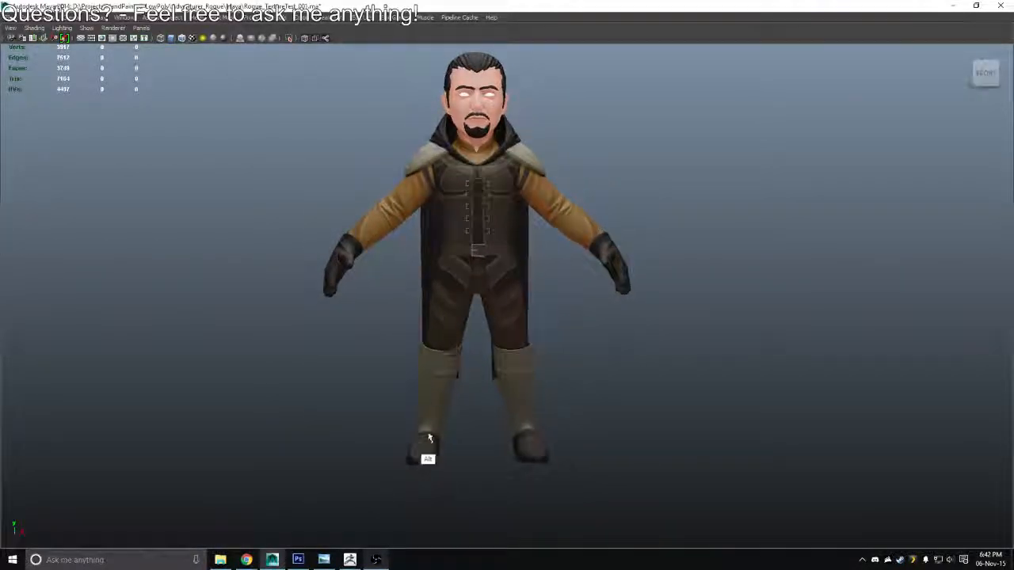
Switch to Photoshop and rename the Con/Cav copy 2 layer group as Con/Cav
key(alt+Tab)
key(alt+Tab)
key(alt+Tab)
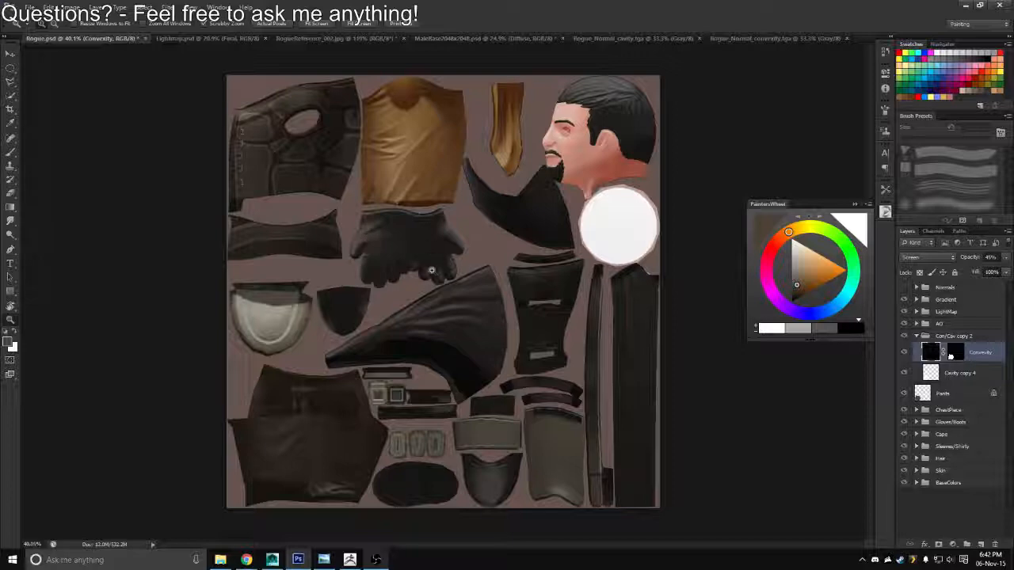
drag(350, 333, 361, 296)
double_click(956, 336)
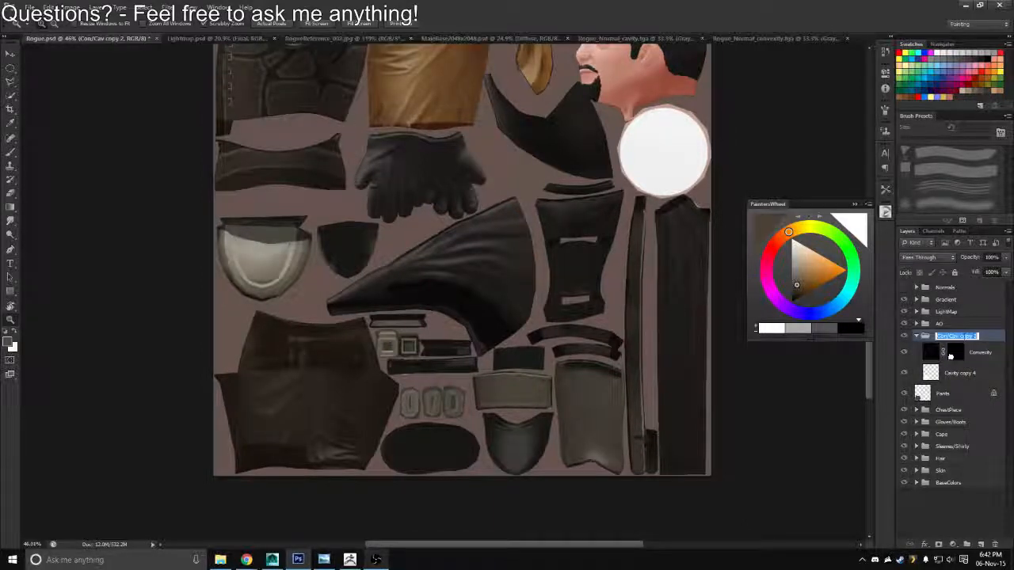
click(977, 336)
key(BackSpace)
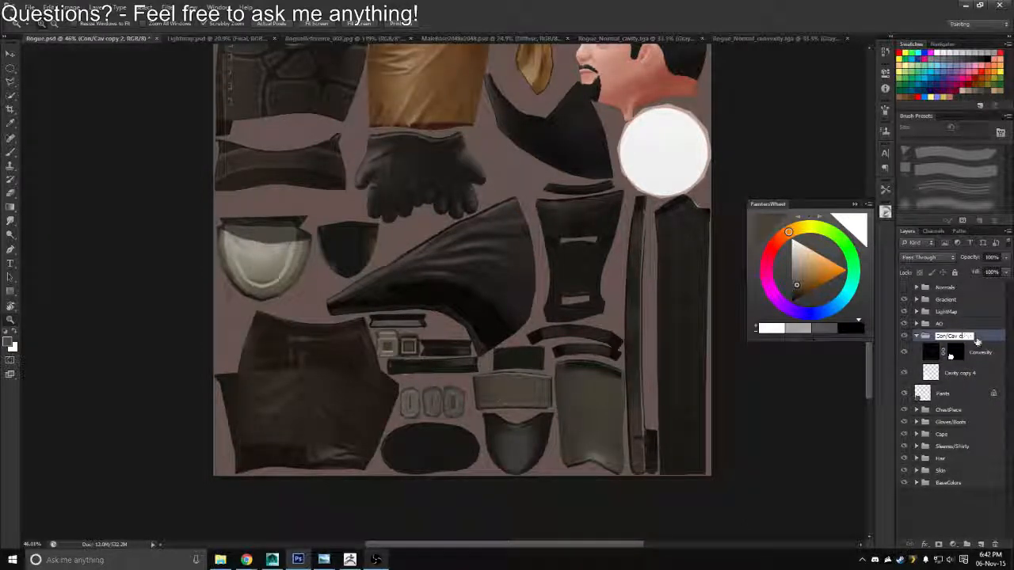
key(BackSpace)
key(BackSpace)
key(BackSpace)
key(BackSpace)
key(BackSpace)
key(BackSpace)
key(Return)
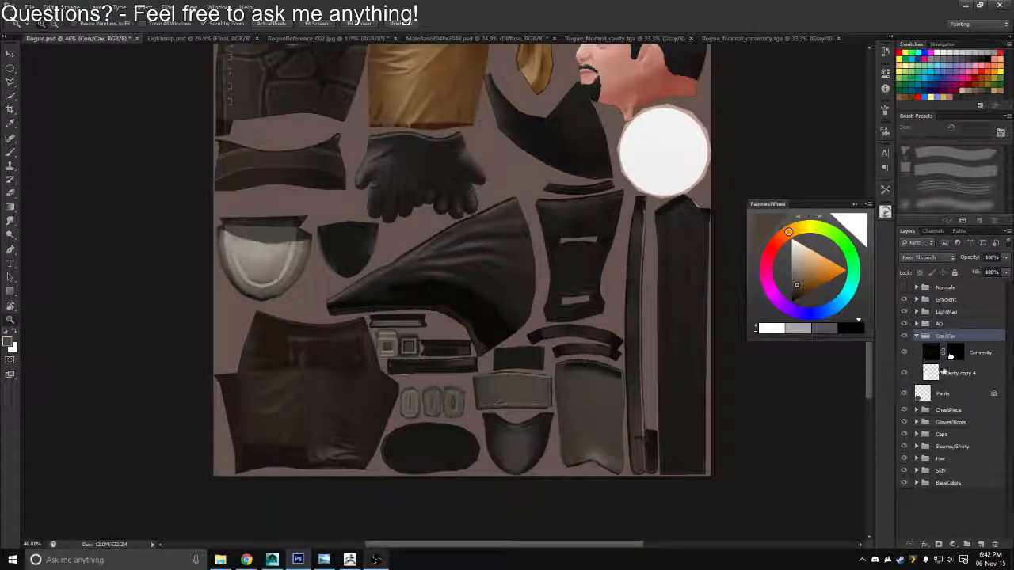
Group Con/Cav together with the Pants layer under the name Pants and save Rogue.psd
click(915, 335)
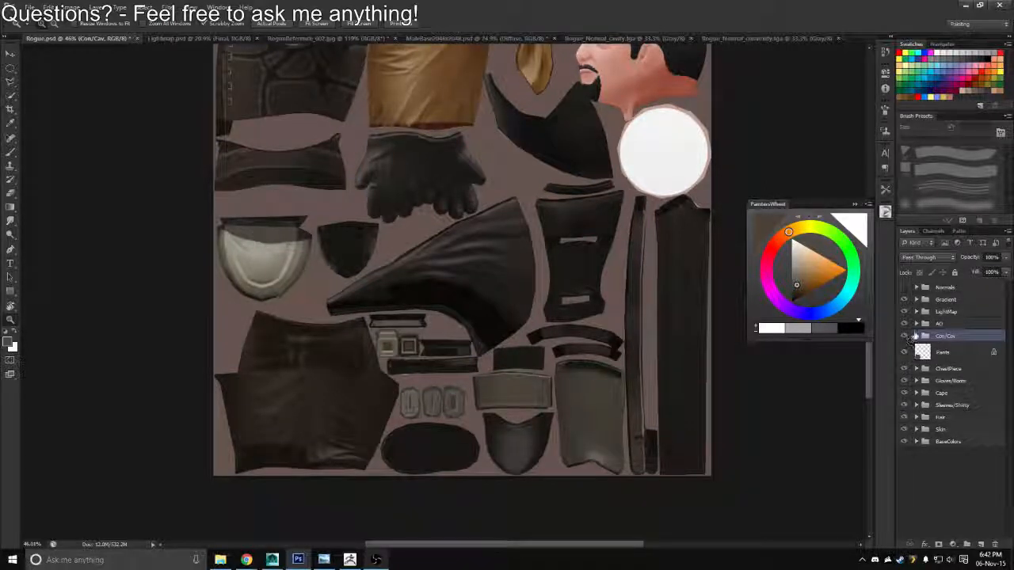
shift+click(938, 351)
key(ctrl+g)
double_click(944, 336)
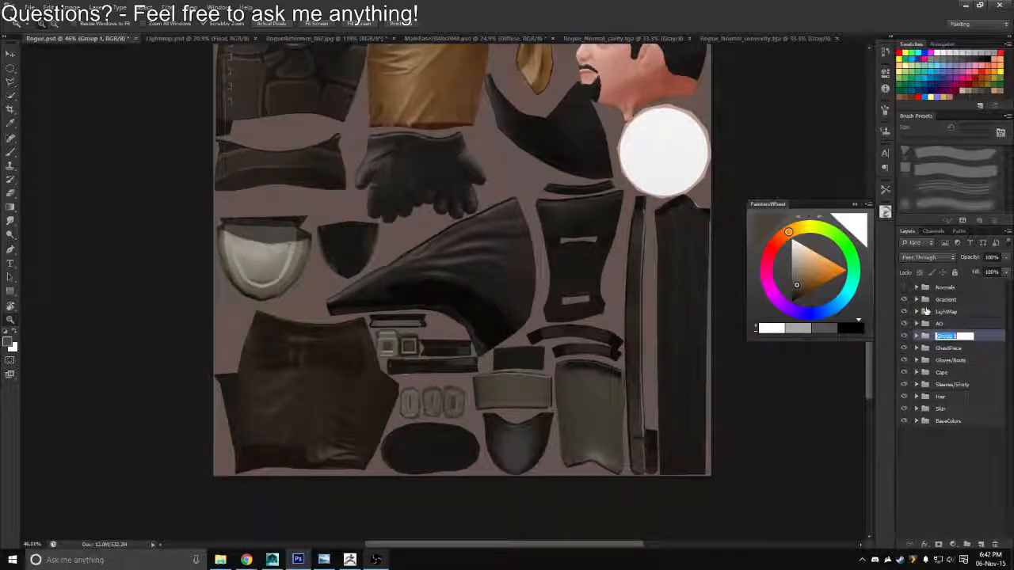
text(Pants)
key(Return)
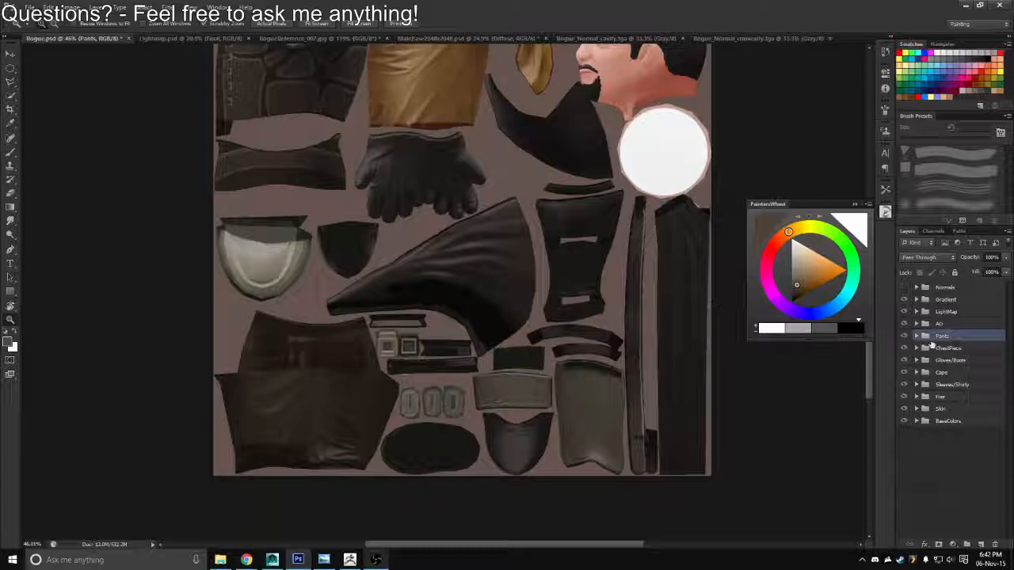
scroll(496, 328, down, 3)
key(ctrl+s)
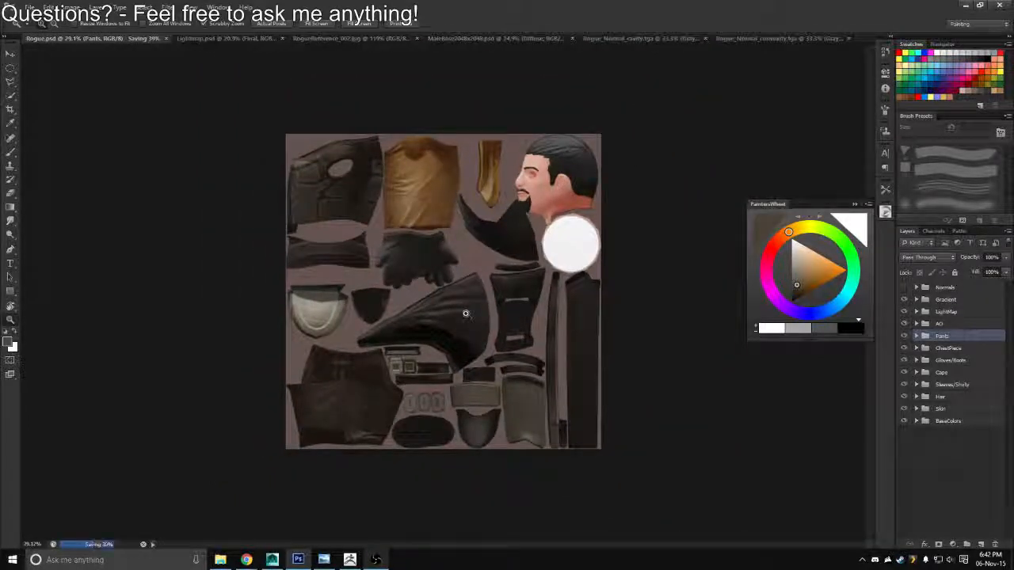
Switch to Maya and examine the metal plates on the character's boots up close
key(alt+Tab)
drag(464, 322, 459, 271)
click(522, 268)
click(571, 274)
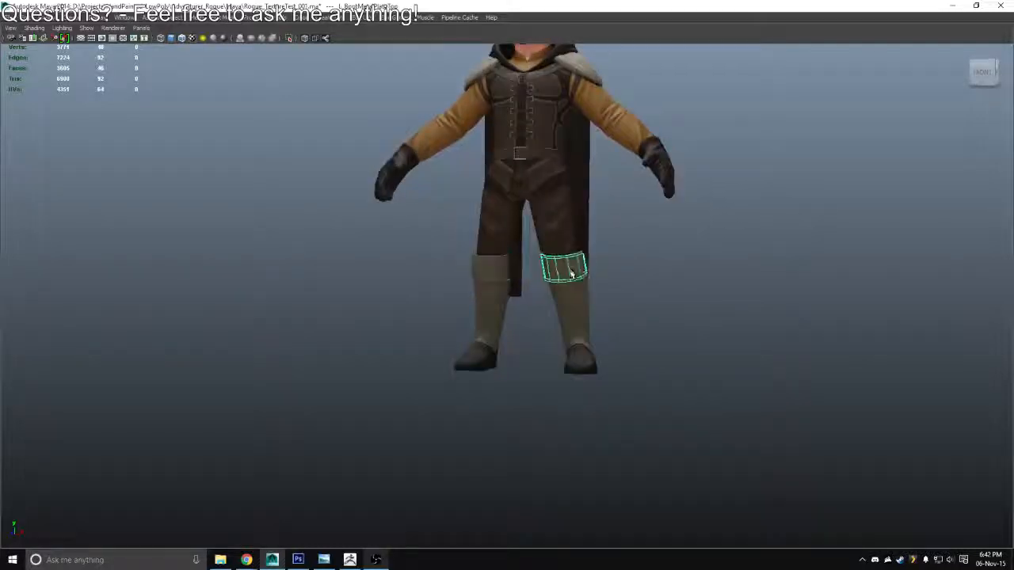
drag(586, 274, 604, 225)
scroll(604, 225, up, 5)
click(663, 312)
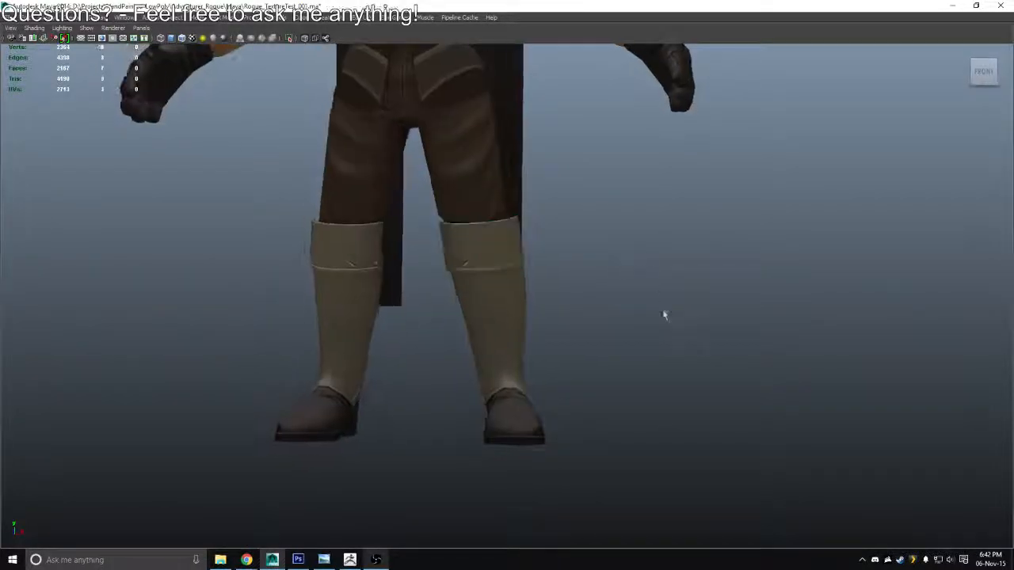
Switch to Photoshop, pick a mid-grey swatch as the paint colour and add a new layer above the Pants group
key(alt+Tab)
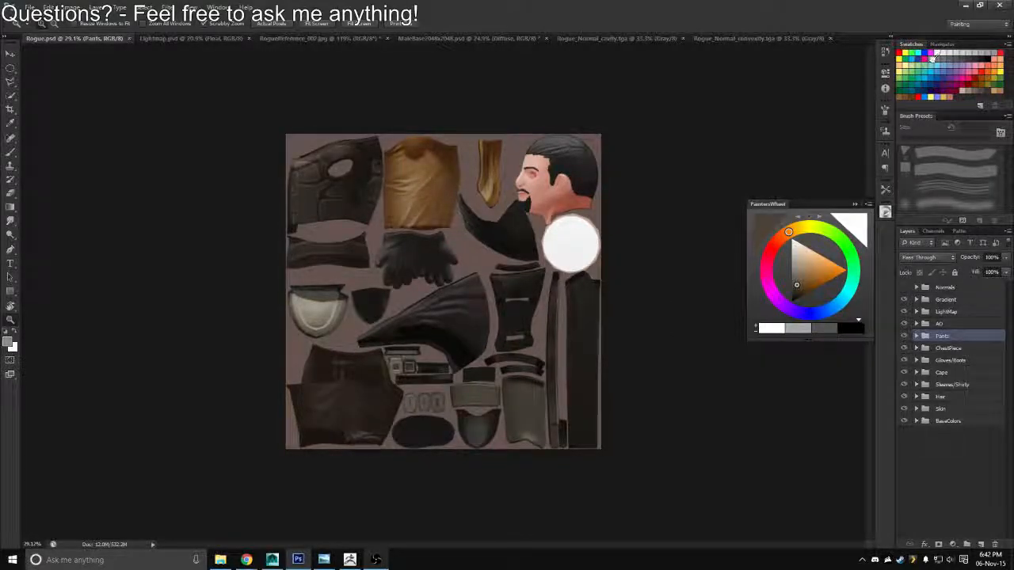
click(933, 58)
click(980, 544)
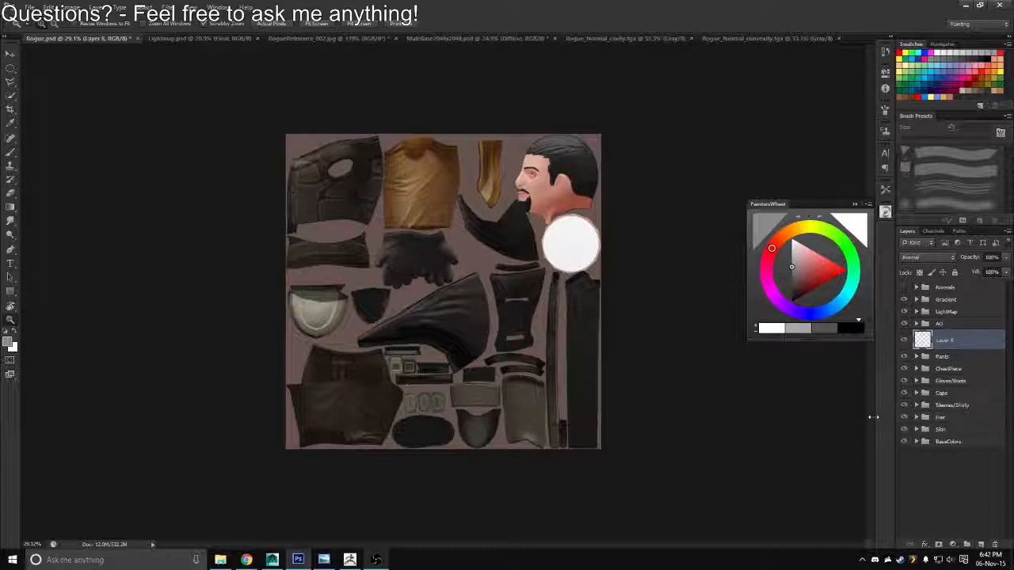
Load the BootPlates base-colour layer as a selection and subtract the buckles, keeping only the boot plates selected
click(916, 441)
scroll(950, 475, down, 5)
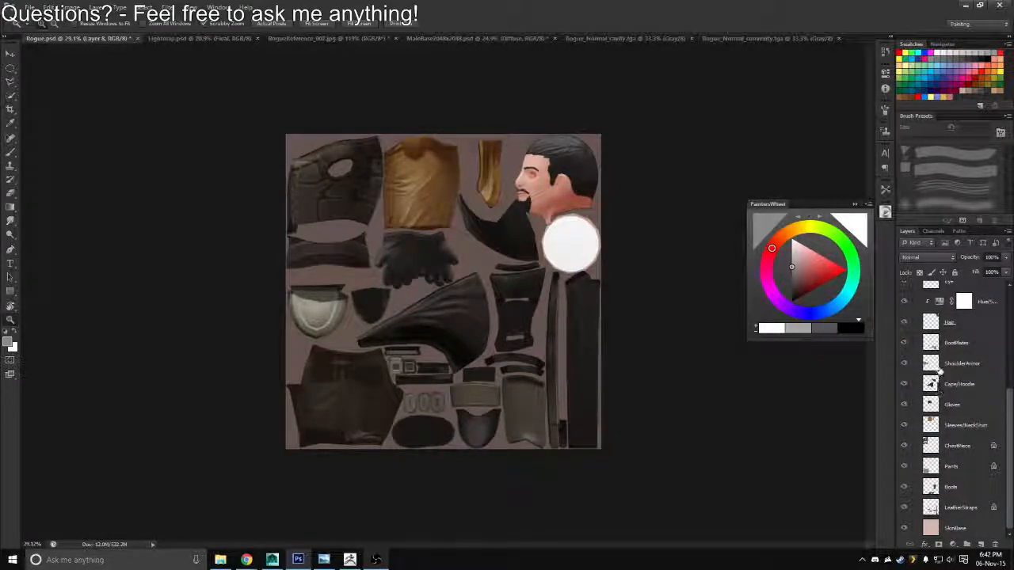
ctrl+click(931, 346)
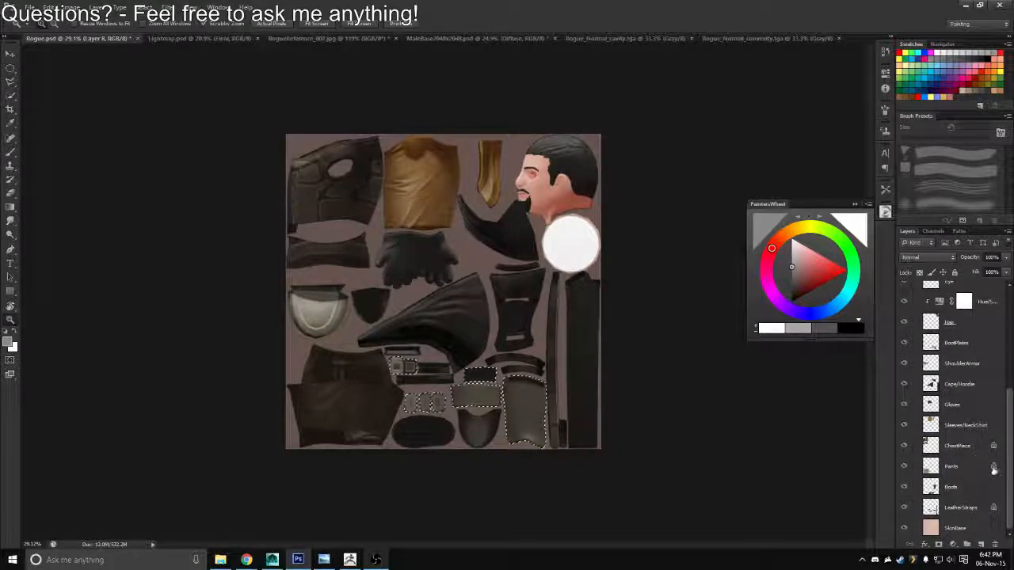
key(m)
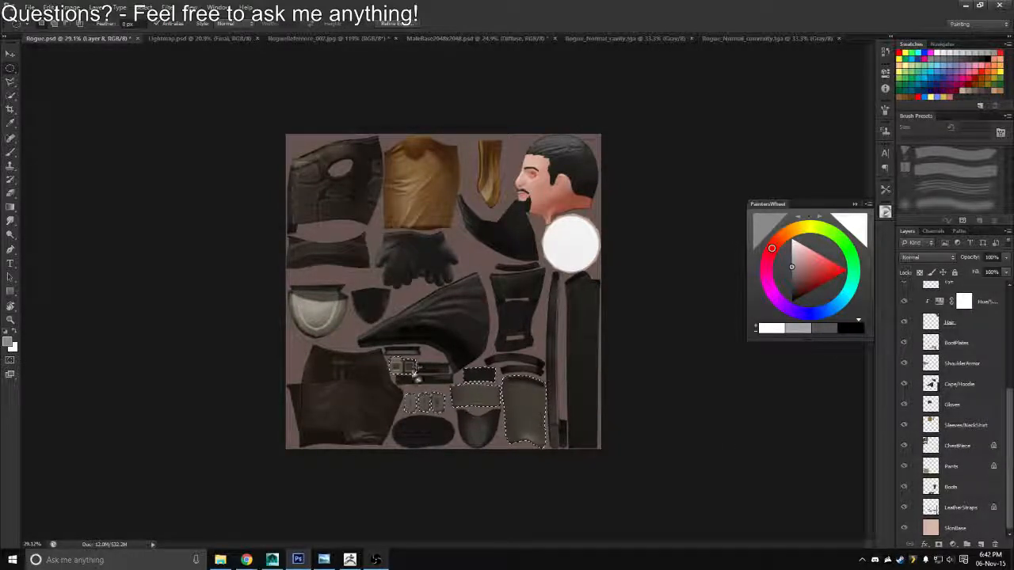
drag(352, 479, 444, 339)
drag(447, 422, 450, 423)
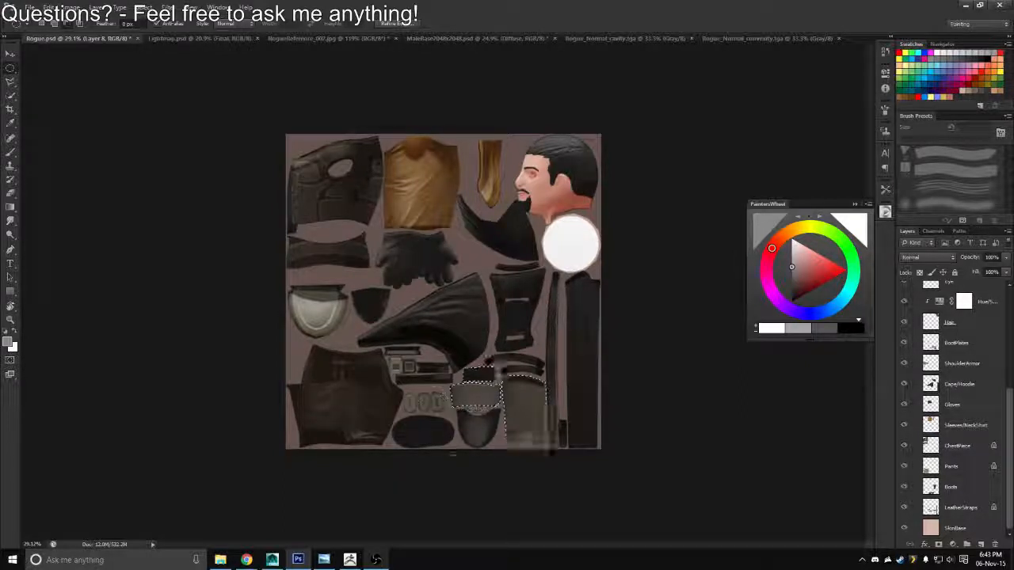
Fill the boot-plate selection with grey on the new layer, deselect it and name the layer MetalPlates
click(1011, 385)
click(1011, 393)
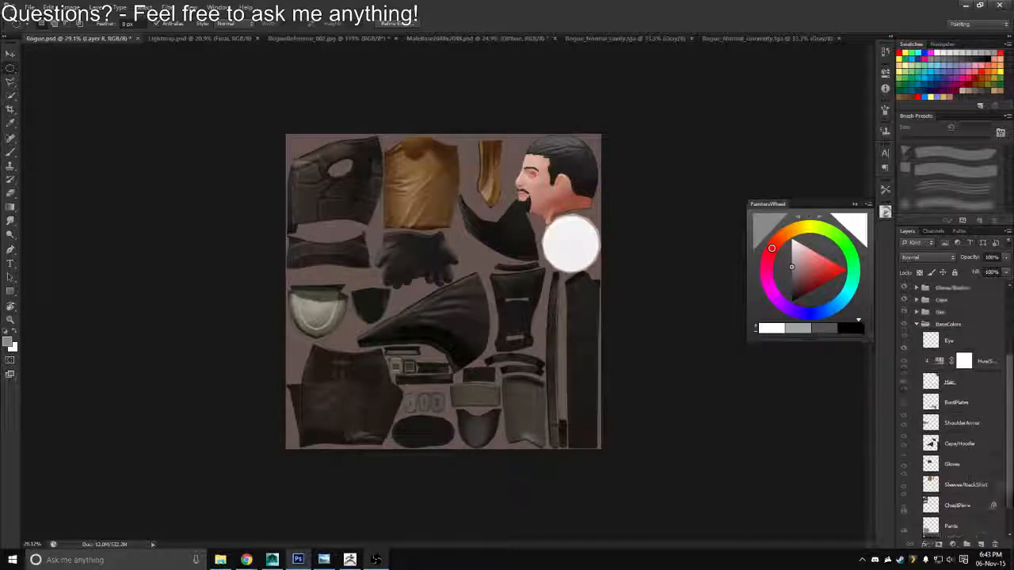
scroll(921, 426, up, 5)
click(918, 442)
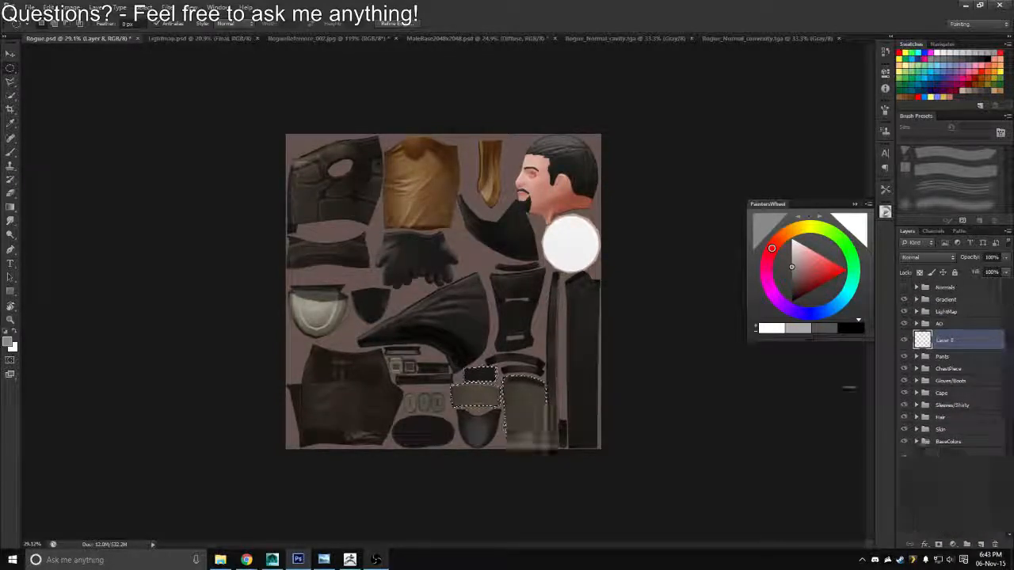
key(ctrl+d)
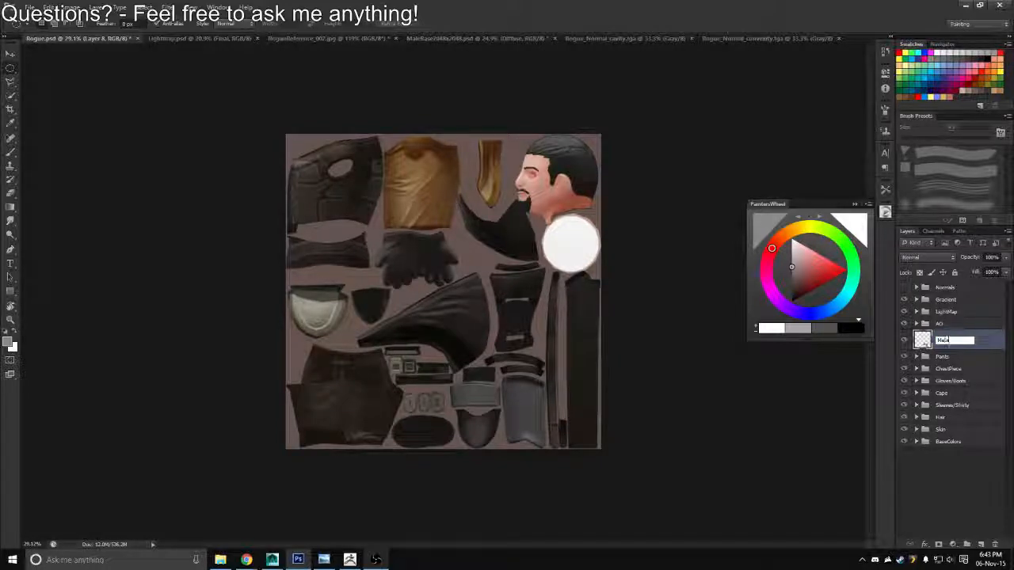
key(Return)
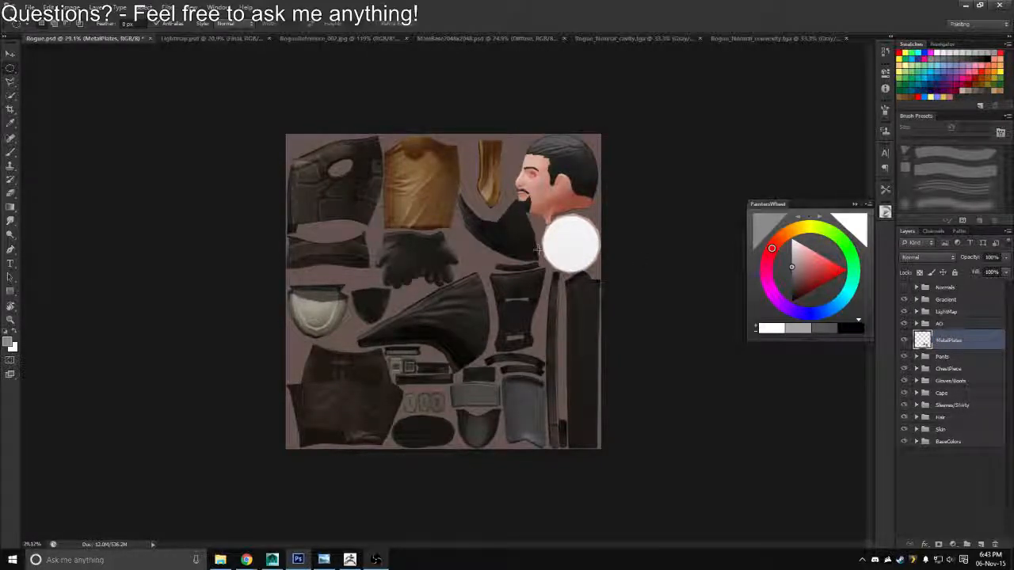
Try the Overlay, Multiply, Soft Light and Color Burn blend modes on the MetalPlates layer
key(z)
drag(484, 379, 542, 396)
drag(613, 455, 592, 349)
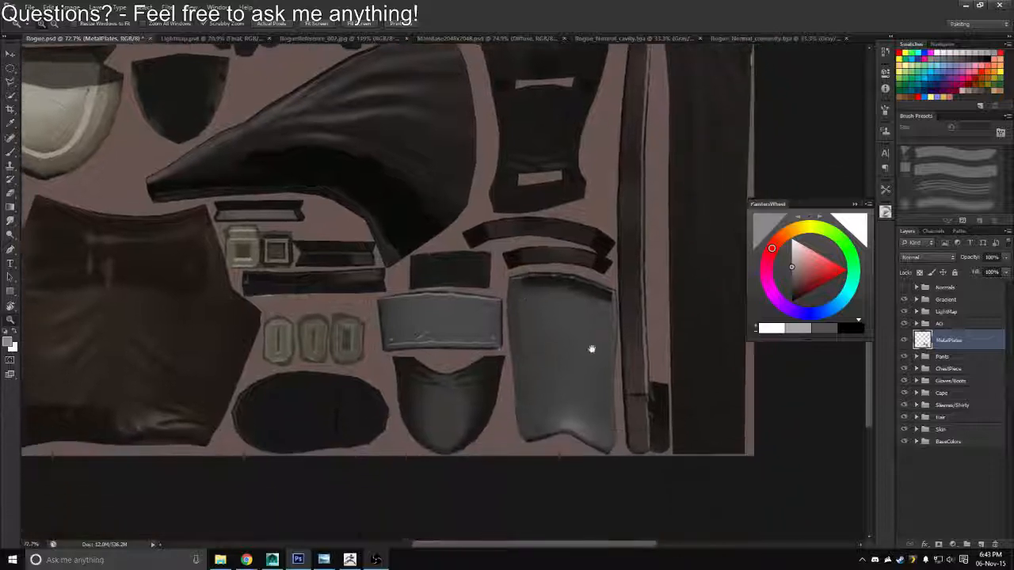
click(918, 258)
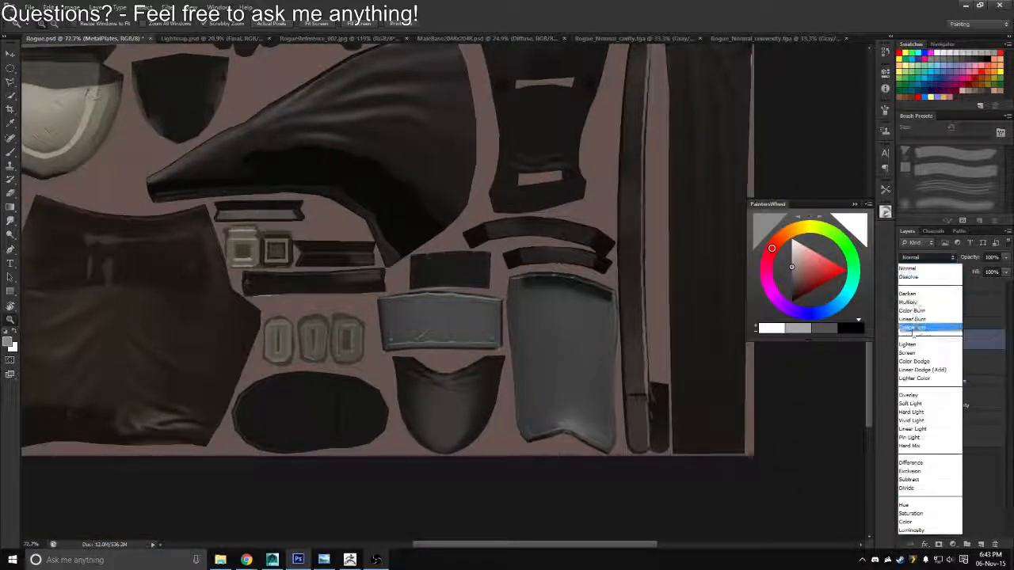
click(905, 396)
click(921, 258)
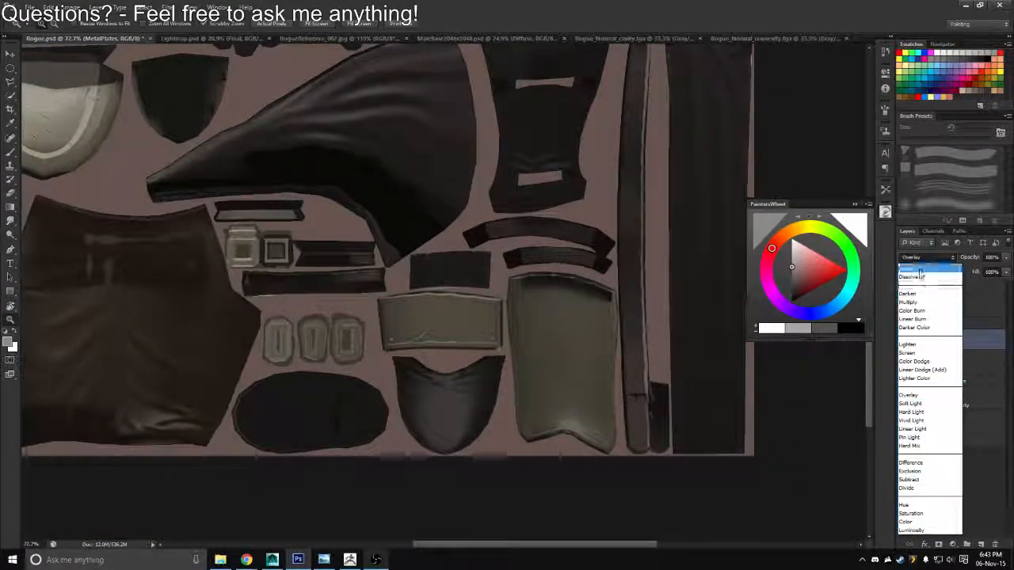
click(907, 327)
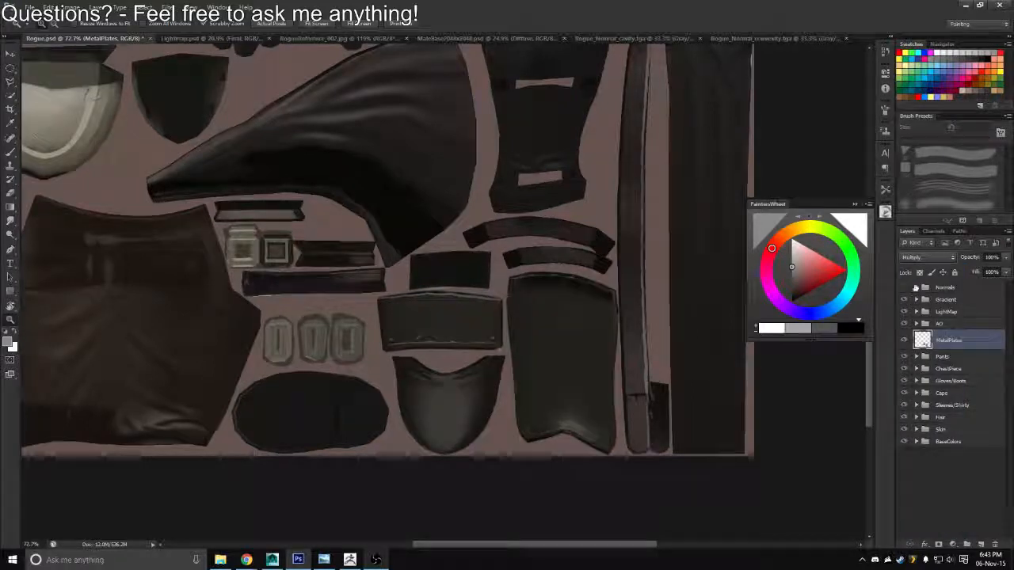
click(918, 258)
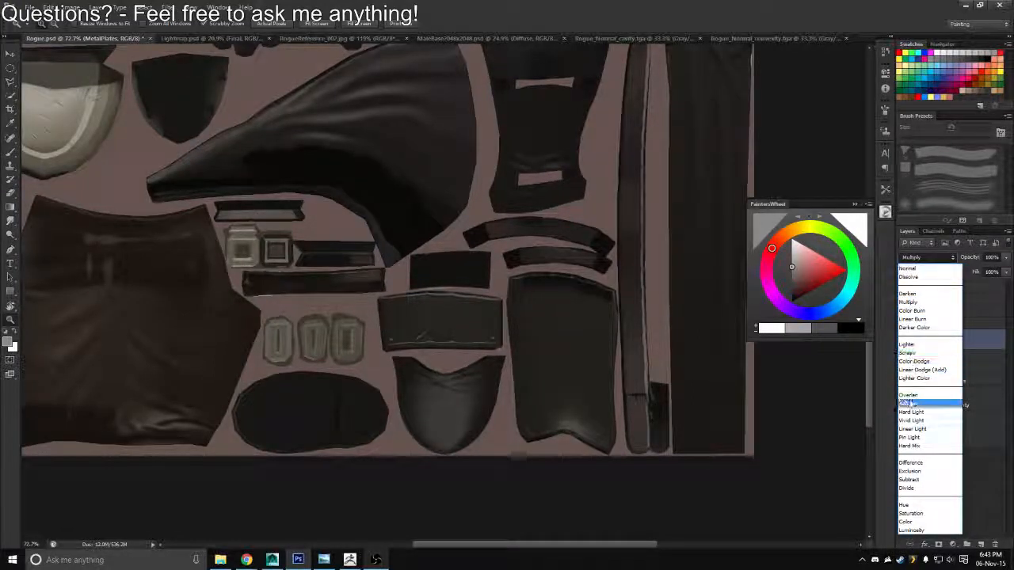
click(908, 403)
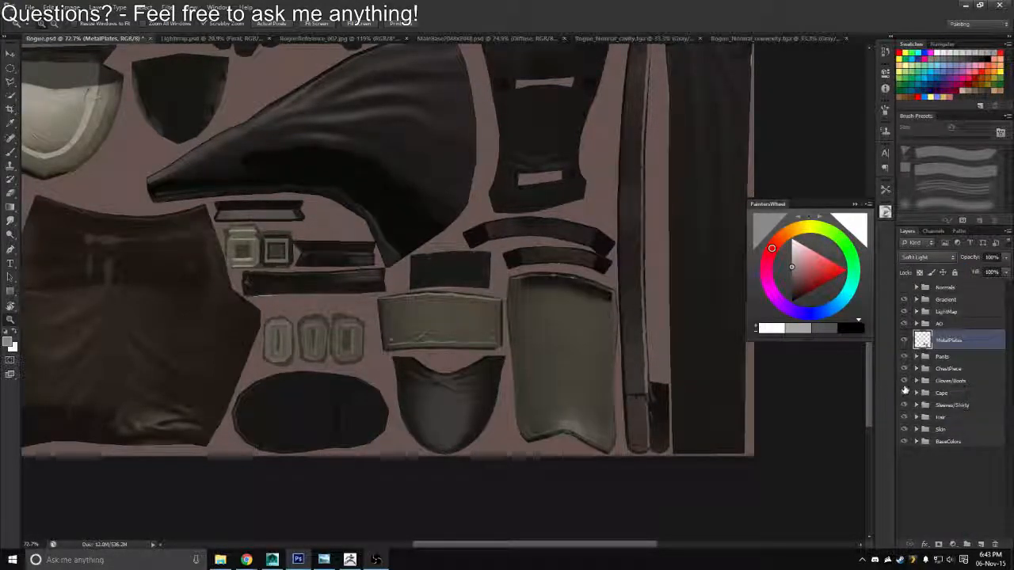
key(Up)
key(Up)
key(Up)
key(Up)
key(Up)
key(Up)
key(Up)
key(Up)
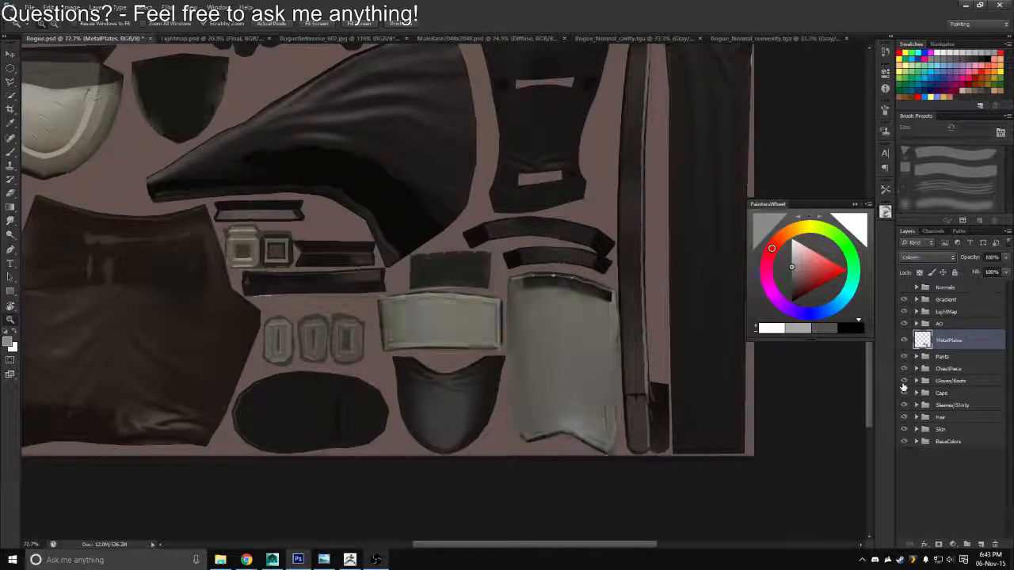
Set the MetalPlates layer to Normal blending with 55% opacity
click(947, 258)
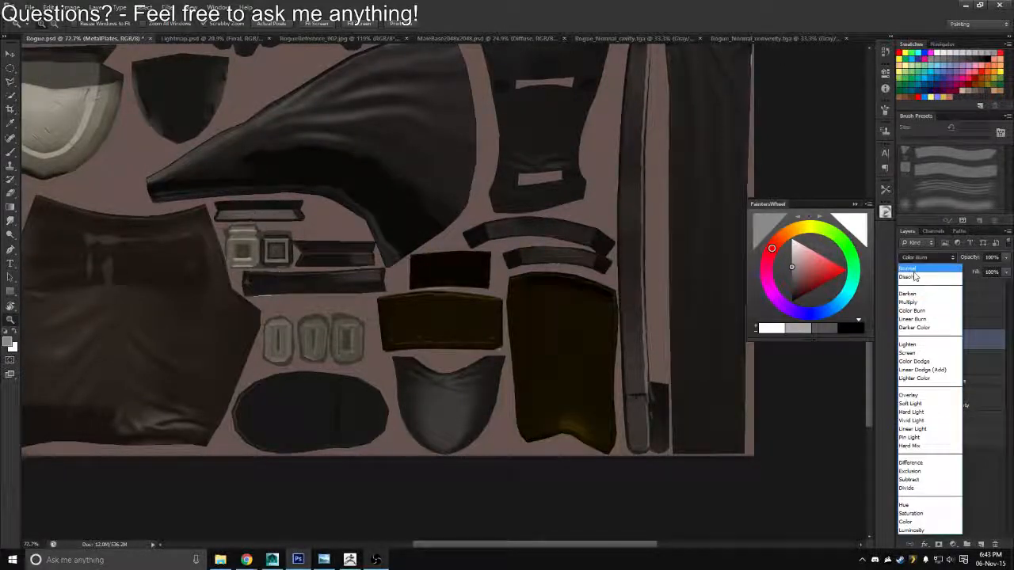
click(960, 259)
drag(961, 258, 998, 260)
text(55)
key(Return)
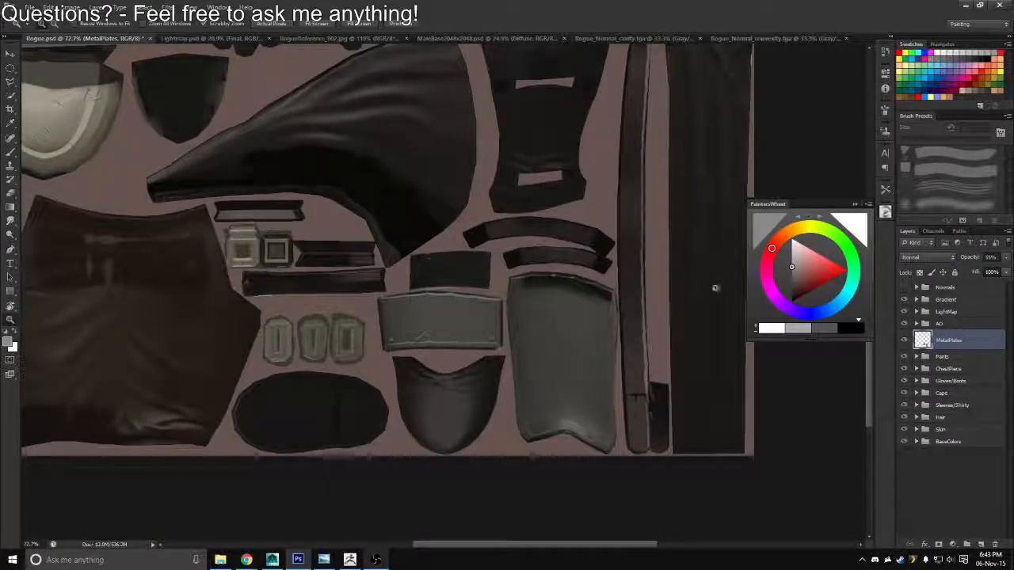
Export the updated texture as an image copy, overwriting the existing texture file in the Textures folder
key(ctrl+0)
key(ctrl+shift+s)
click(533, 277)
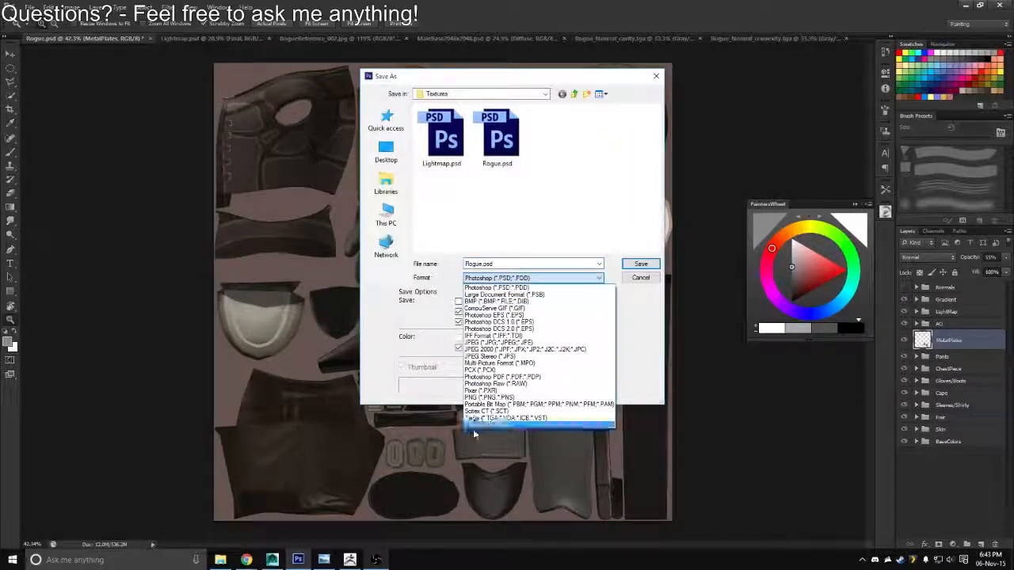
click(472, 422)
double_click(443, 161)
key(y)
key(Return)
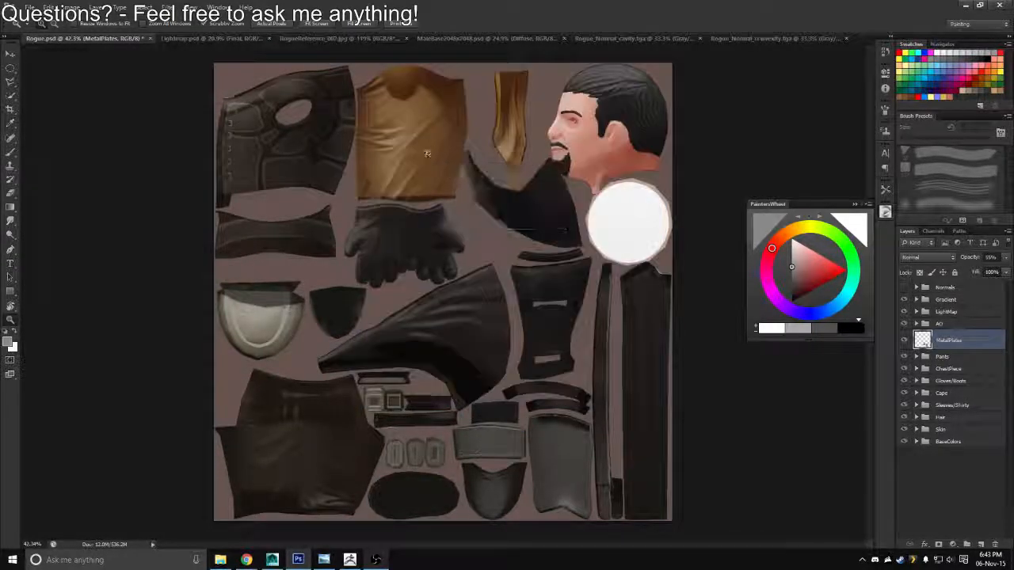
Switch to Maya and reload the Rogue_Diffuse.tga texture of the boot's Diffuse_Mat material to check the metal plates on the model
key(alt+Tab)
key(alt+Tab)
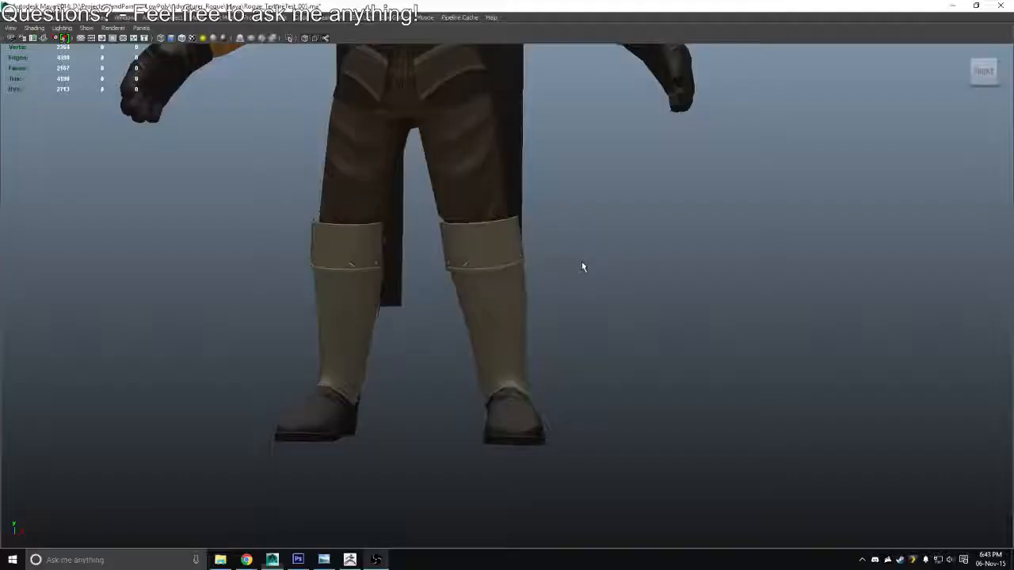
drag(592, 221, 556, 274)
key(ctrl+a)
key(ctrl+a)
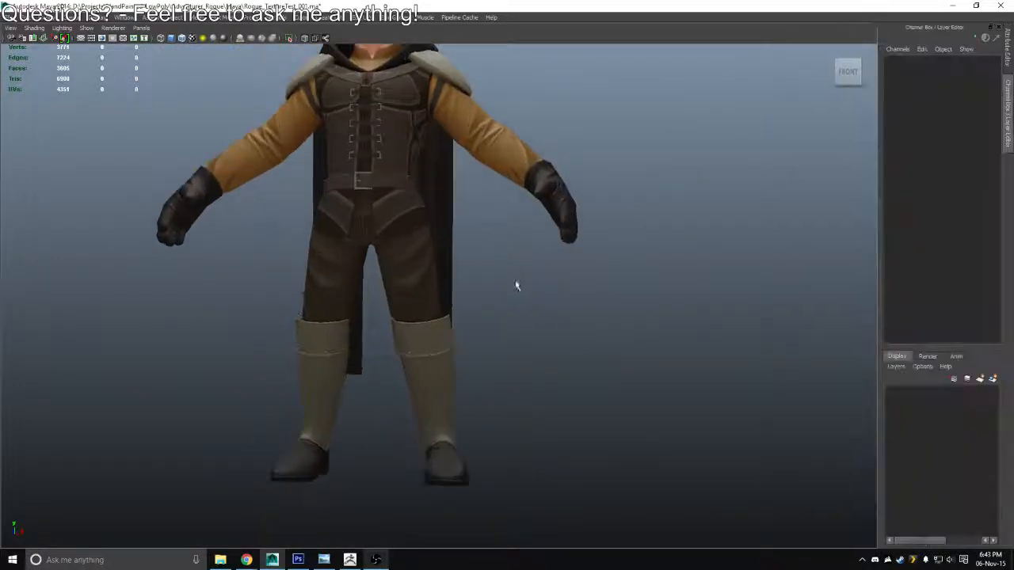
key(ctrl+a)
click(407, 381)
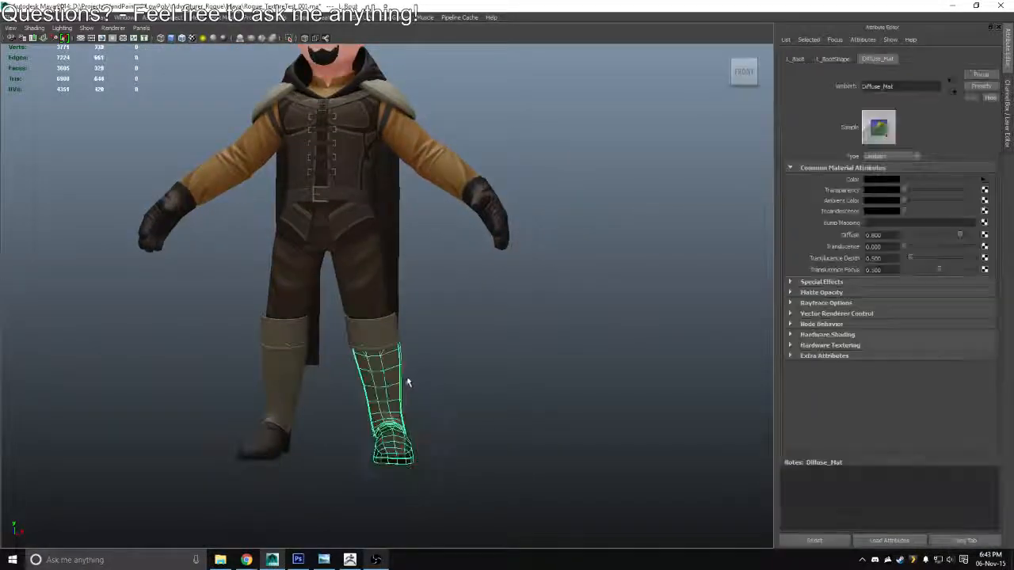
click(790, 542)
click(985, 181)
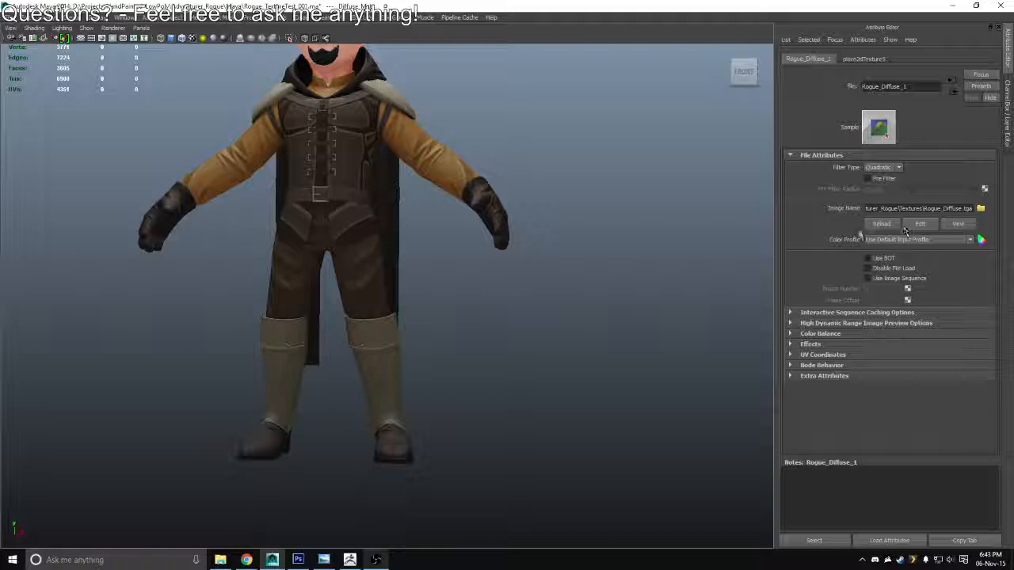
drag(555, 232, 487, 301)
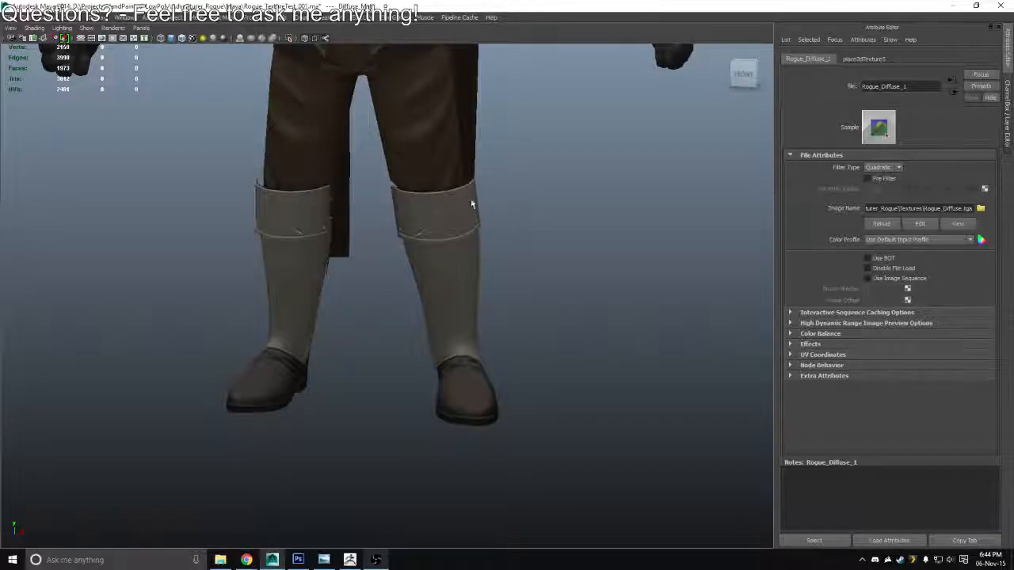
Return to Photoshop and put the MetalPlates layer into a new group named MetalPlates
key(alt+Tab)
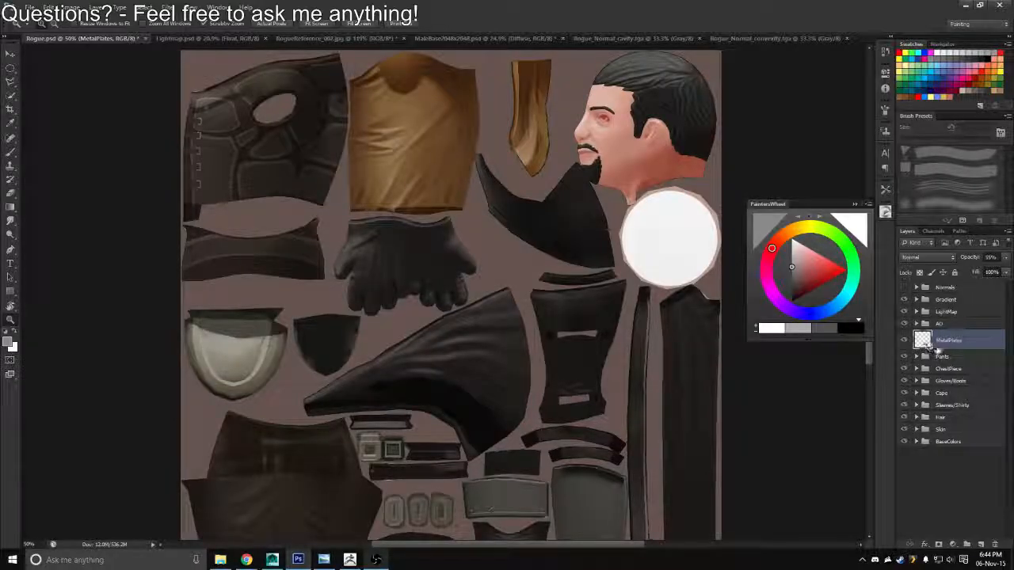
key(ctrl+g)
double_click(944, 337)
text(Me)
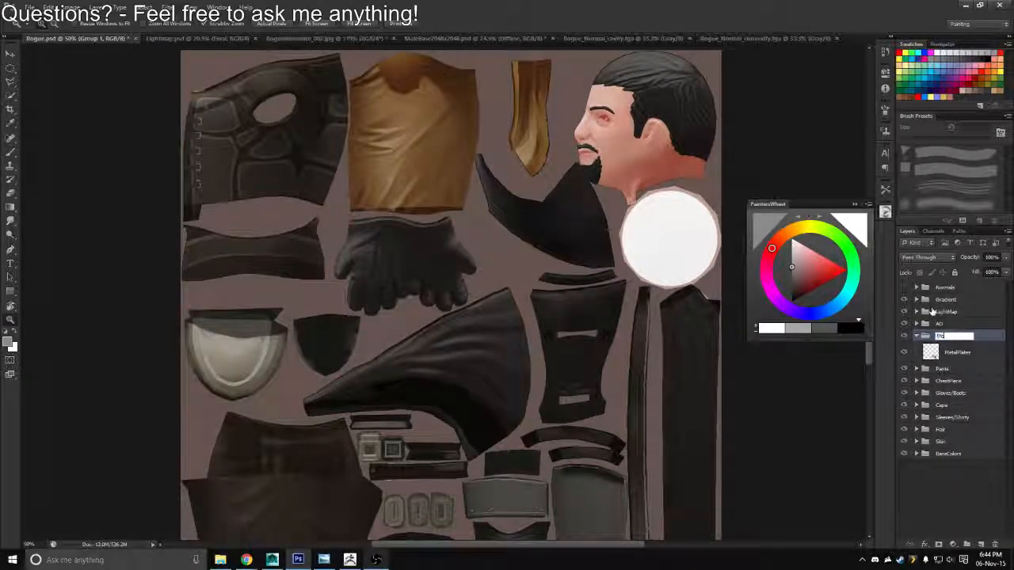
text(talPlates)
key(Return)
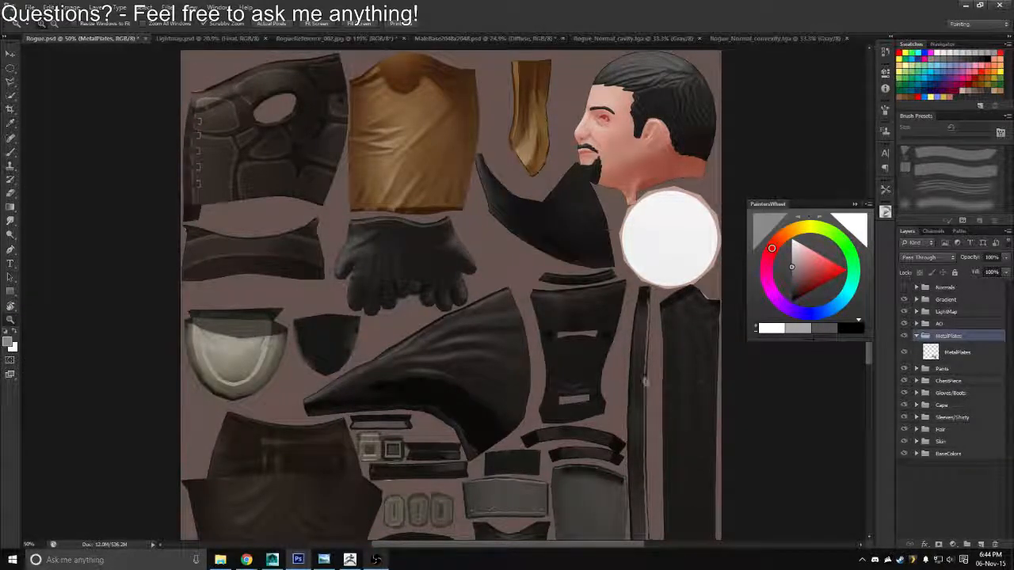
Copy the boot-plate areas of the BaseAO copy layer to a new layer in the AO group, using the MetalPlates layer's outline as selection
scroll(452, 350, down, 5)
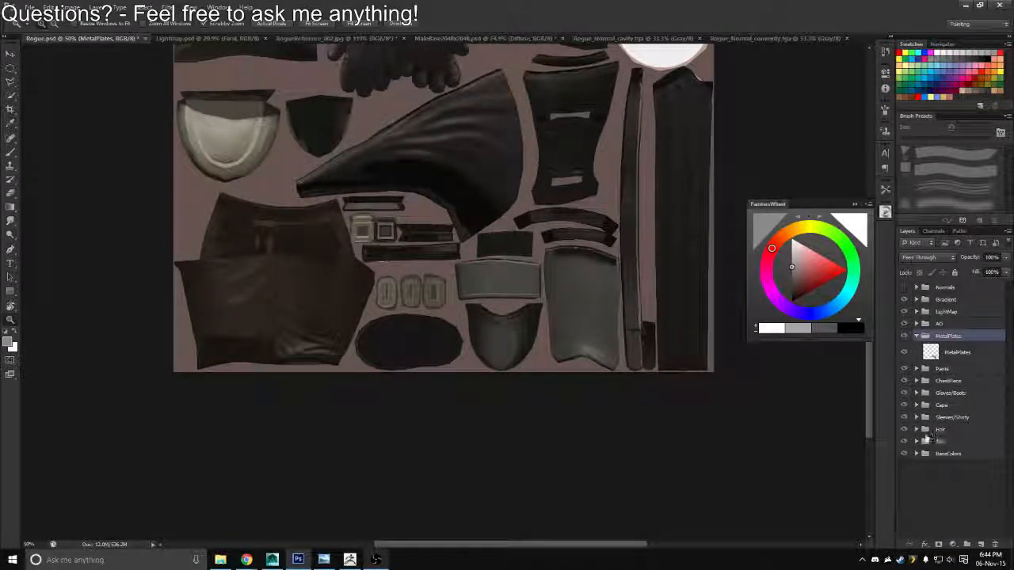
click(916, 324)
ctrl+click(931, 496)
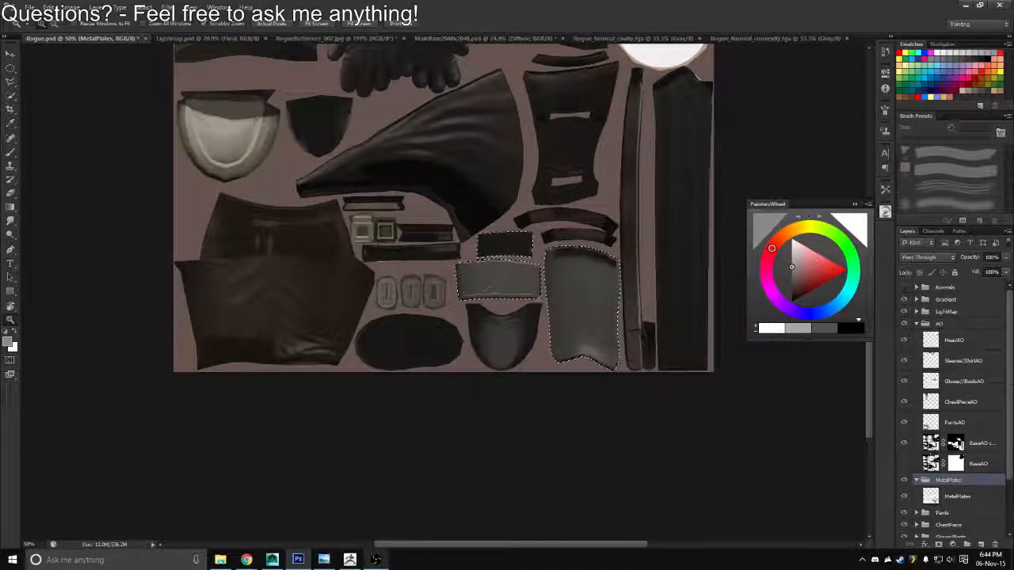
click(931, 445)
key(ctrl+j)
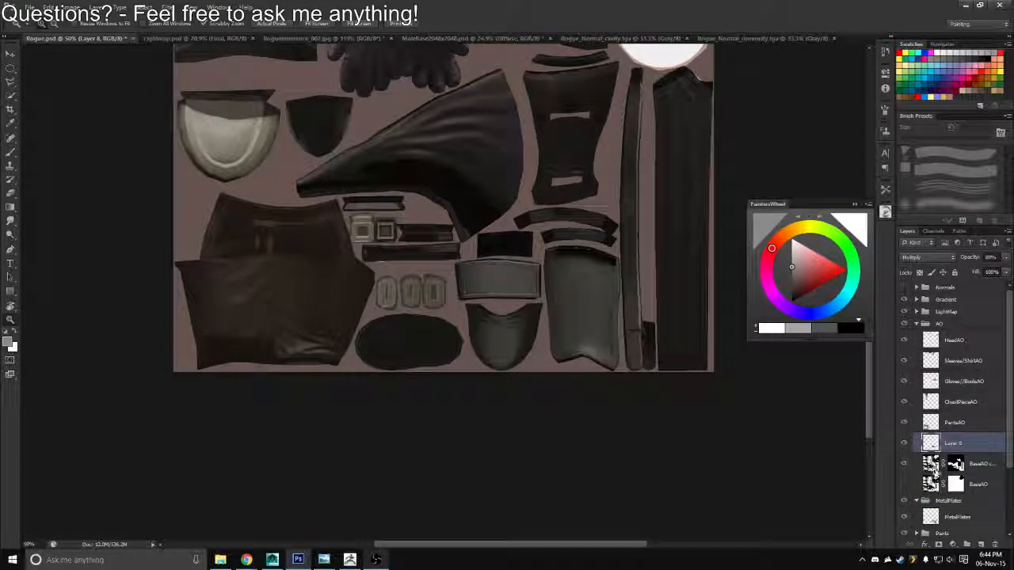
Hide the boot-plate areas of the BaseAO copy layer by filling them with black on its mask, and deselect
ctrl+click(931, 448)
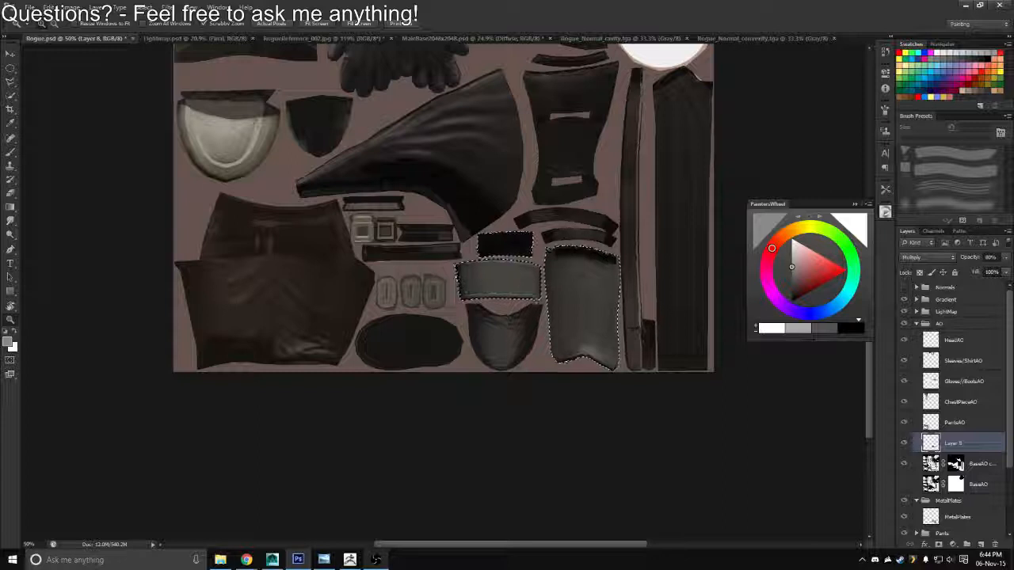
click(956, 464)
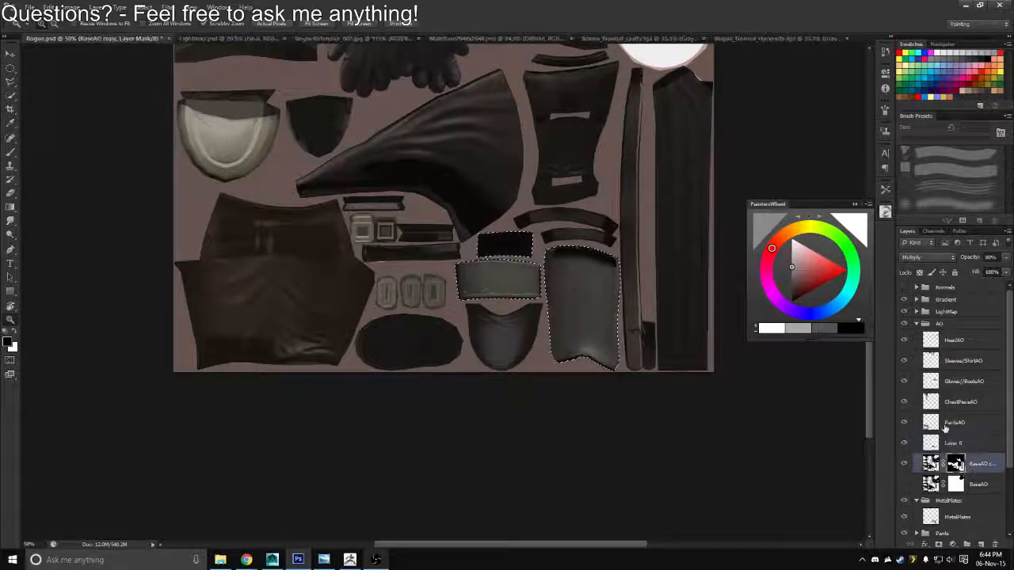
key(alt+BackSpace)
key(ctrl+d)
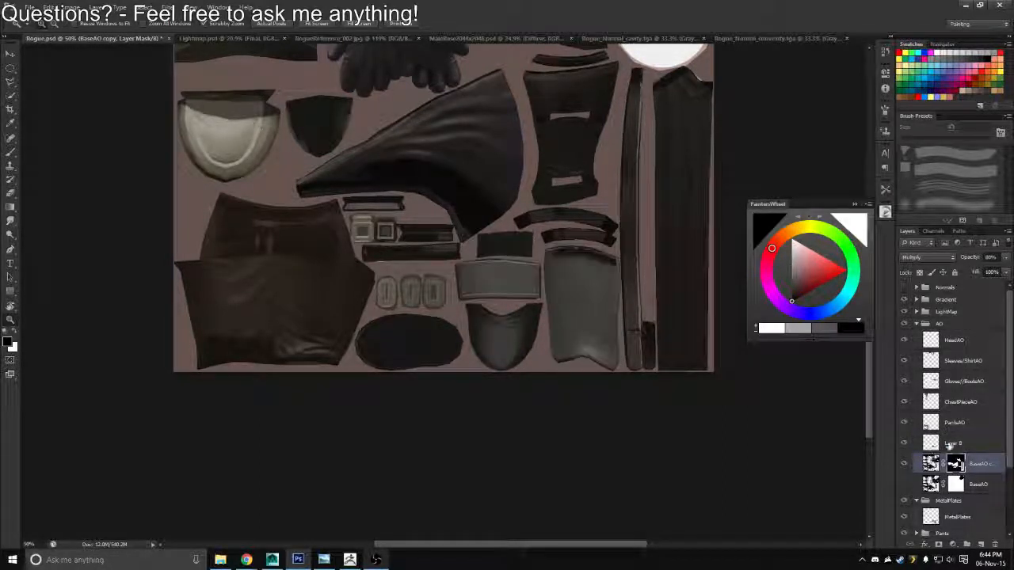
Rename the copied boot-plate occlusion layer as BootMetalPlates
double_click(951, 444)
text(Boot)
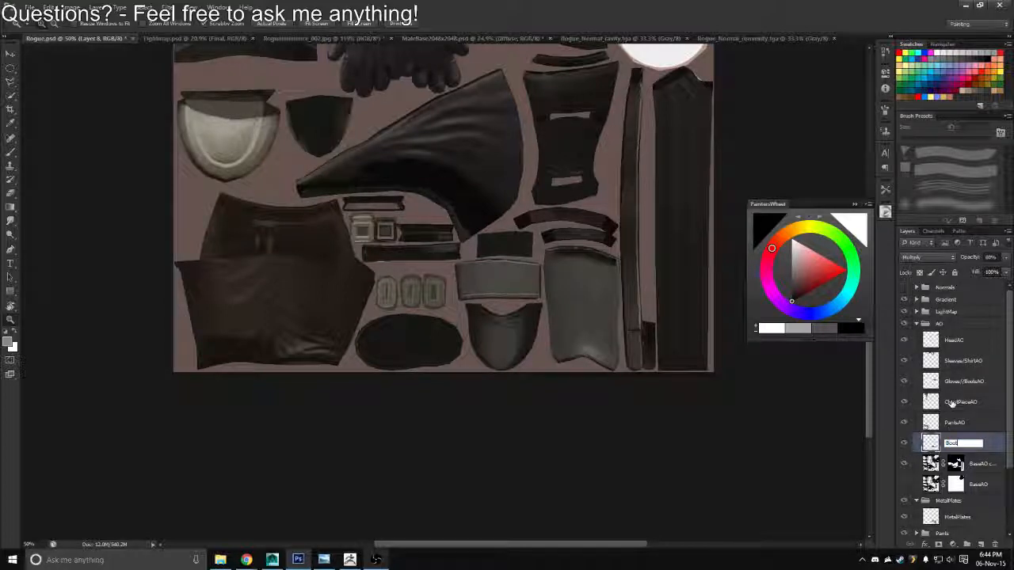
text(MetalPlates)
key(Return)
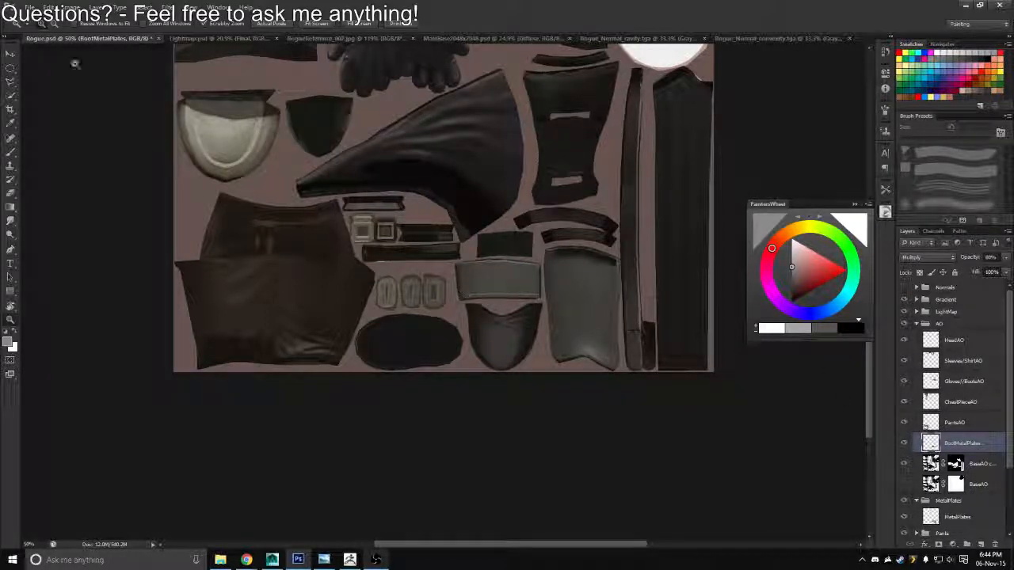
Apply a Gradient Map from dark grey 3f3f3f to white to the BootMetalPlates layer and collapse the AO group
click(70, 7)
mouse_move(109, 35)
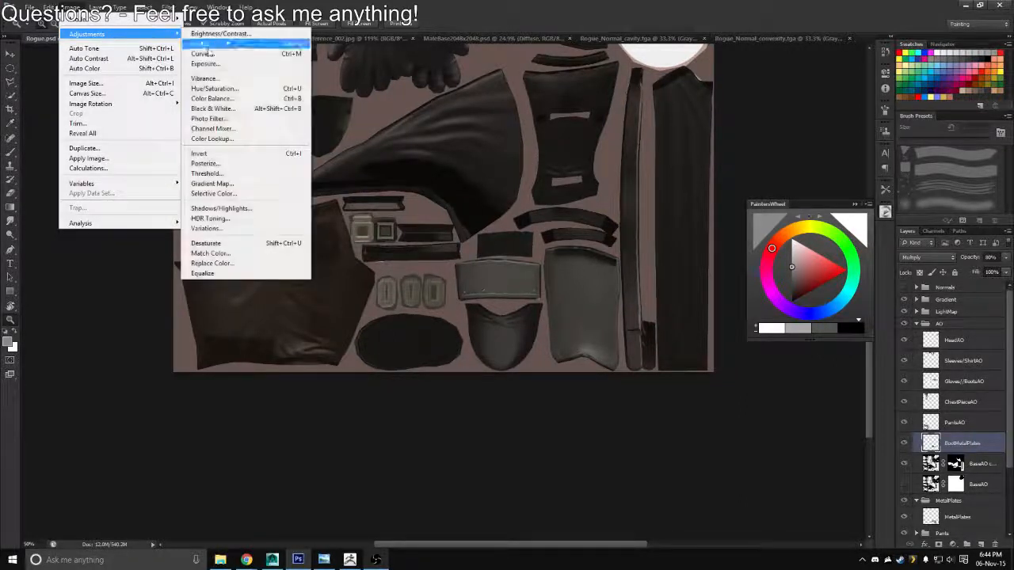
click(208, 183)
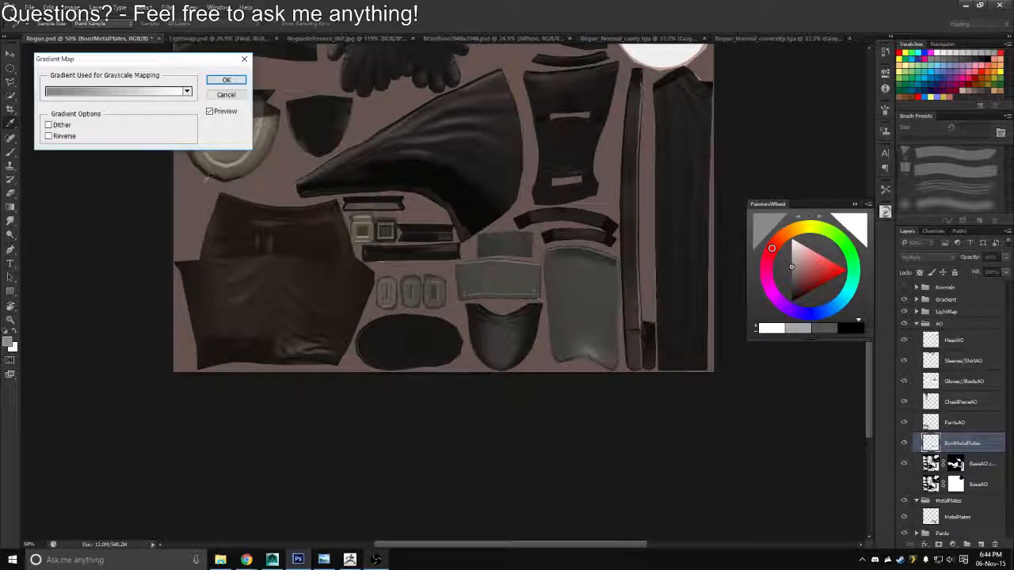
click(115, 91)
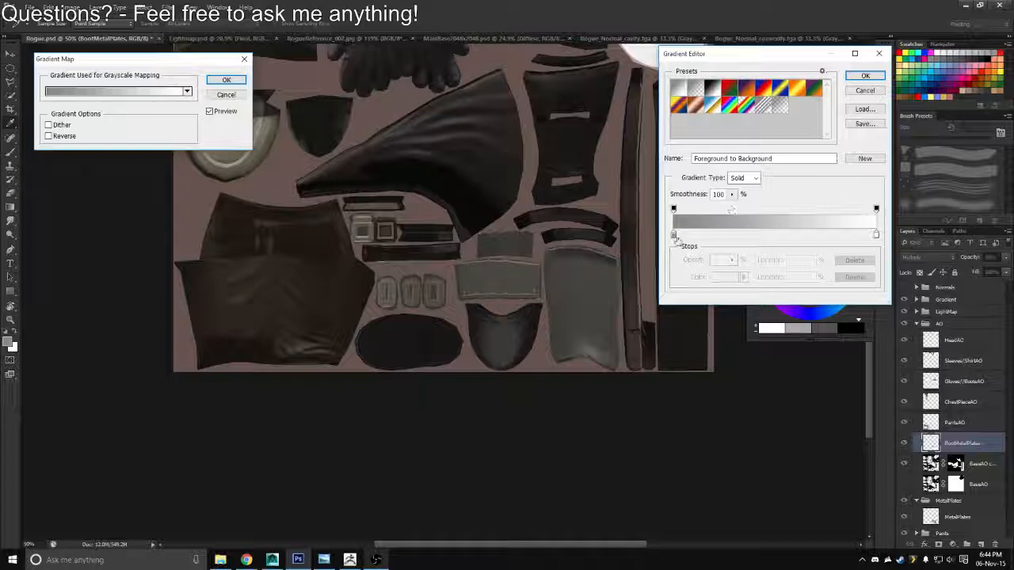
click(674, 235)
click(725, 276)
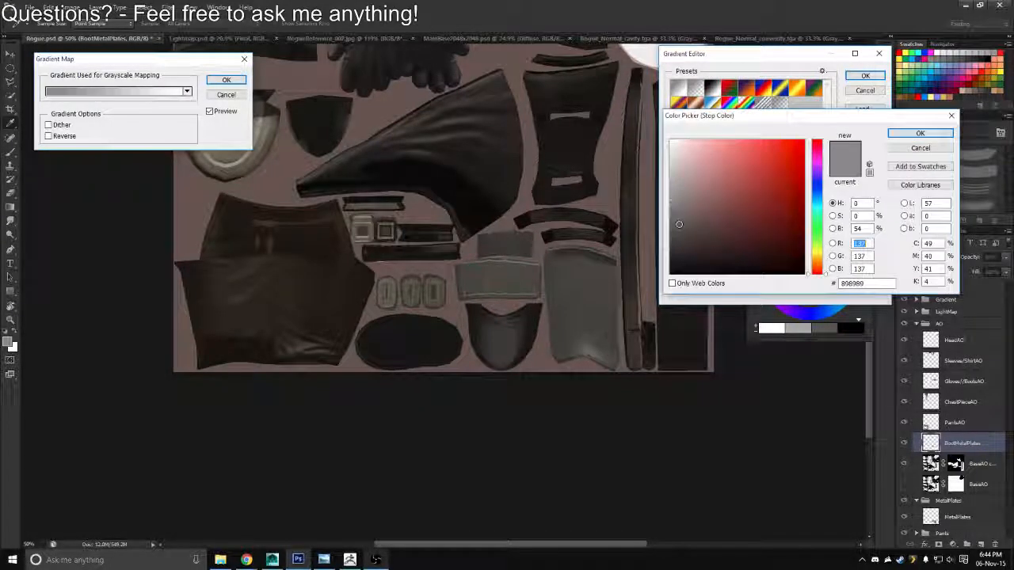
drag(679, 224, 670, 244)
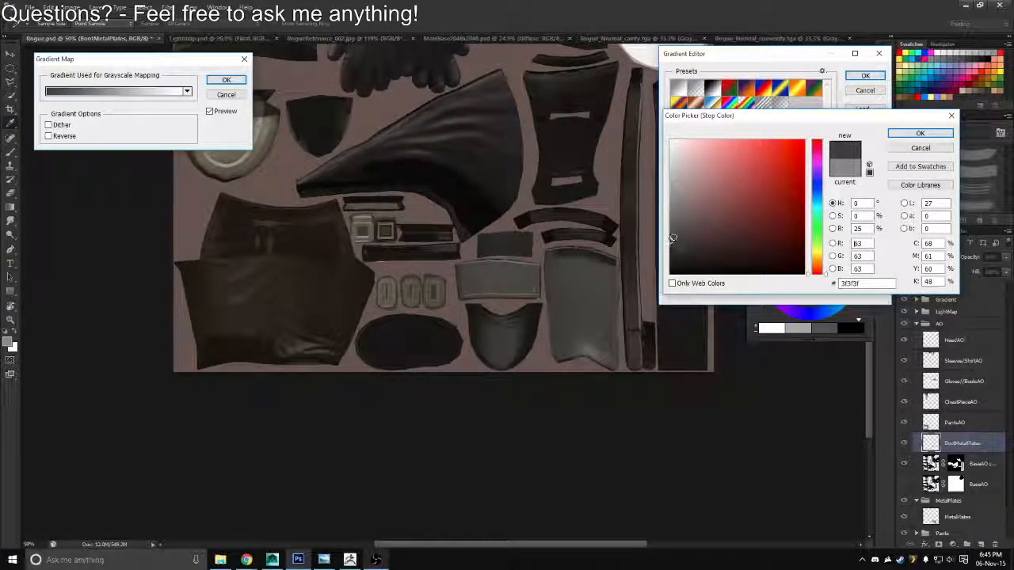
click(920, 132)
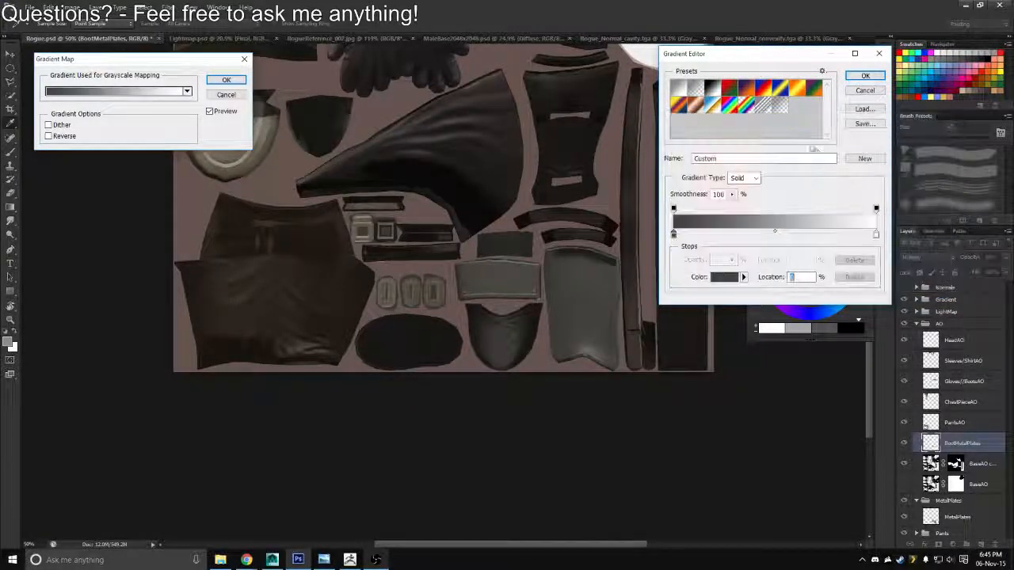
click(861, 77)
click(227, 80)
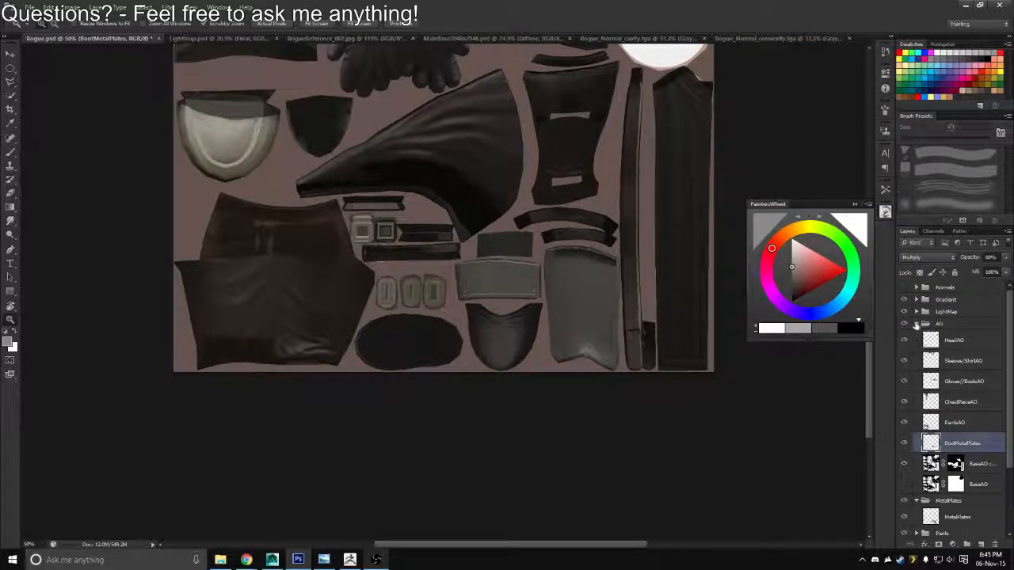
click(917, 325)
Add a new layer above the MetalPlates layer inside the MetalPlates group
scroll(477, 319, up, 1)
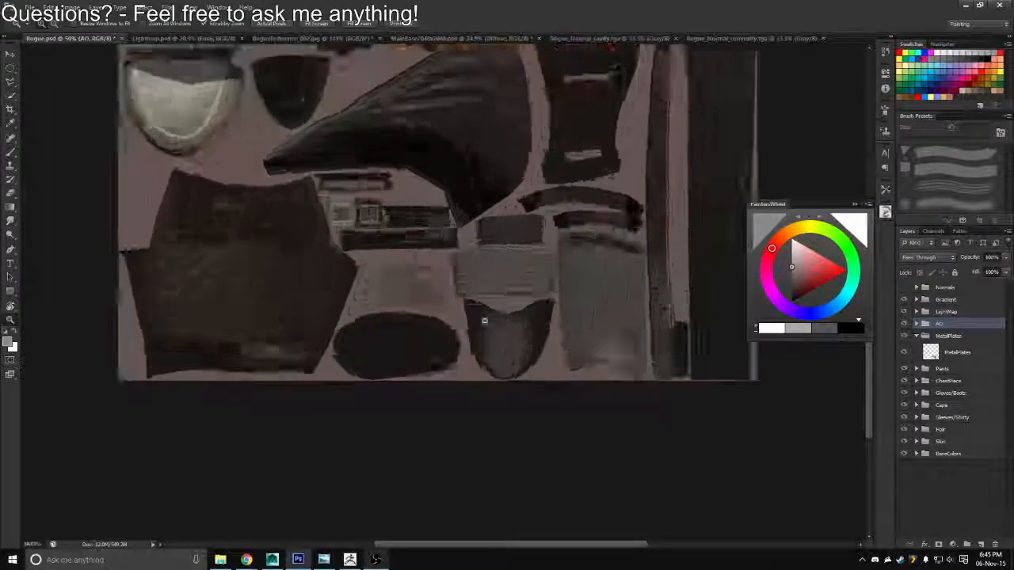
drag(484, 321, 545, 304)
drag(578, 268, 518, 333)
click(948, 353)
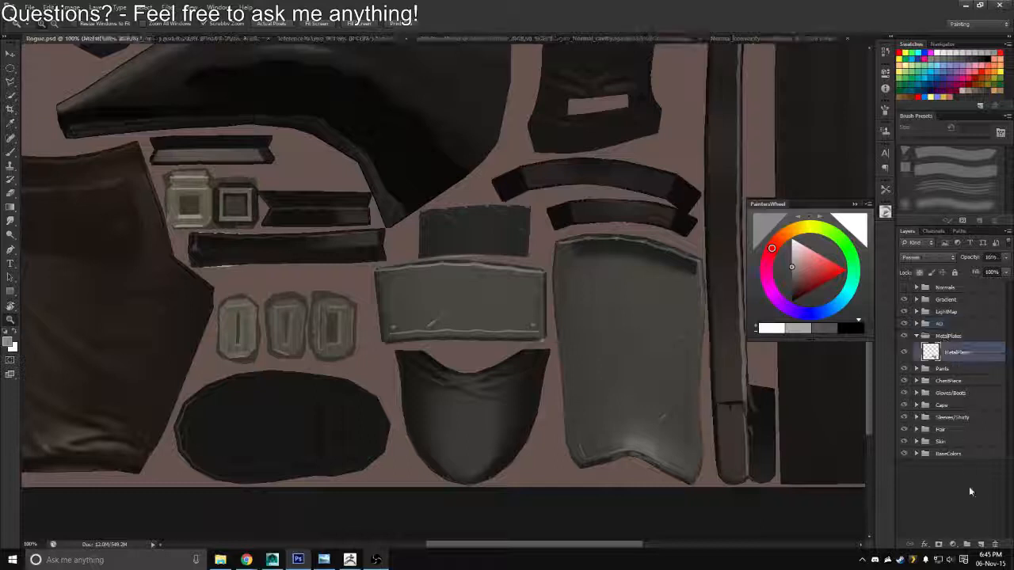
click(980, 544)
drag(605, 362, 546, 357)
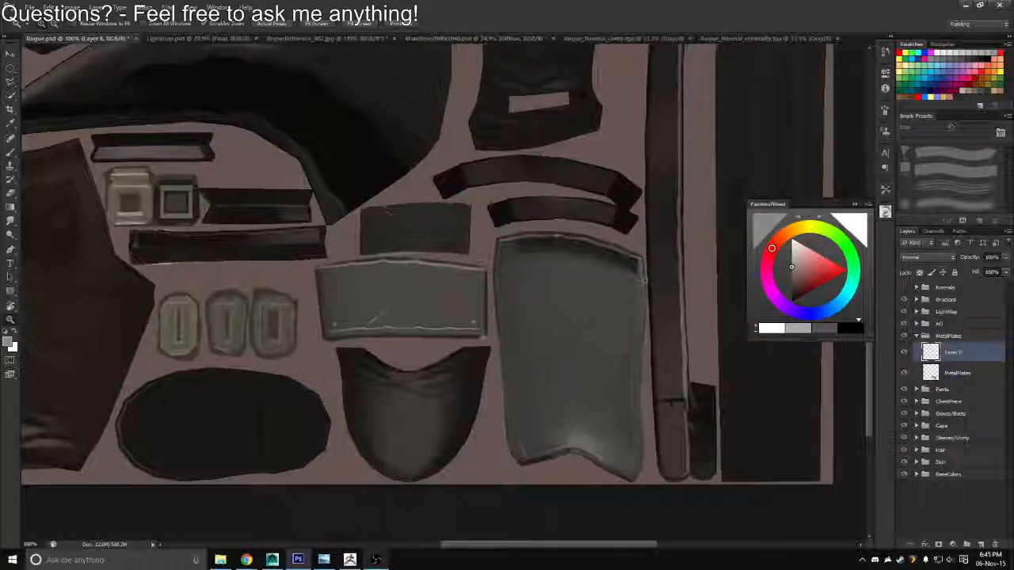
Set up a 9 px brush with a light grey colour and name the new layer Scratches
key(b)
click(924, 160)
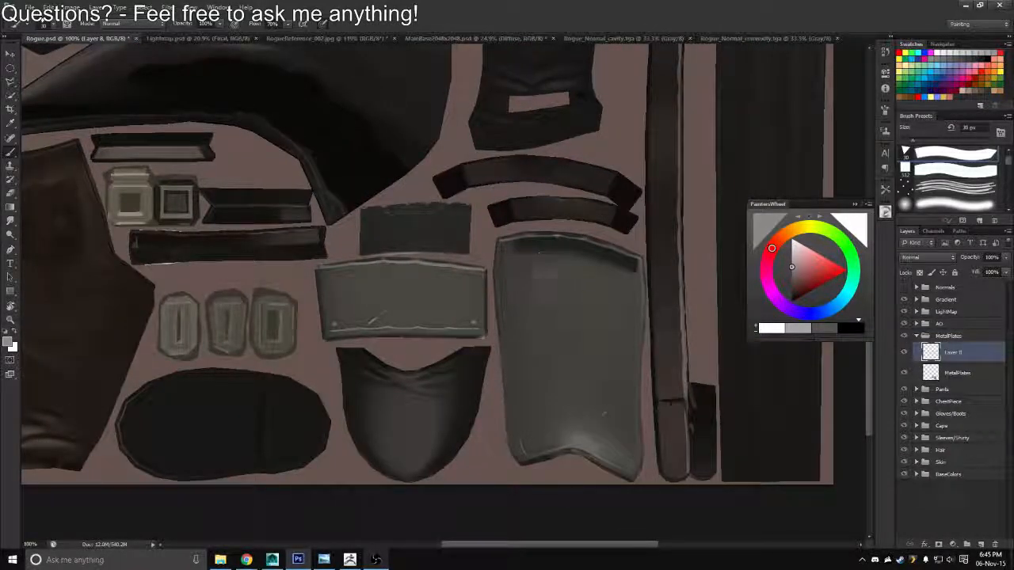
key(bracketleft)
key(bracketleft)
key(bracketleft)
key(bracketleft)
key(bracketleft)
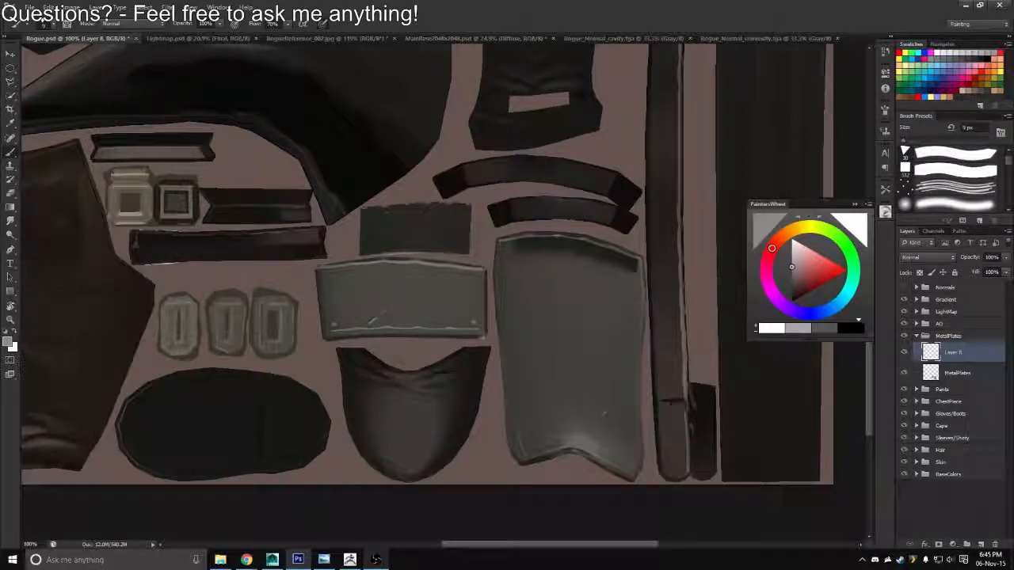
click(979, 51)
text(Scratches)
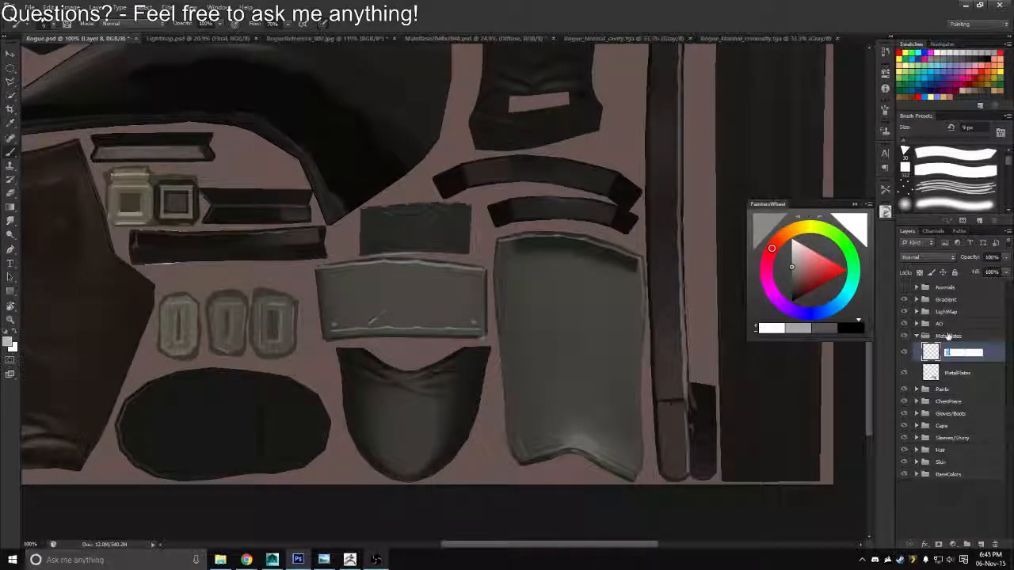
key(Return)
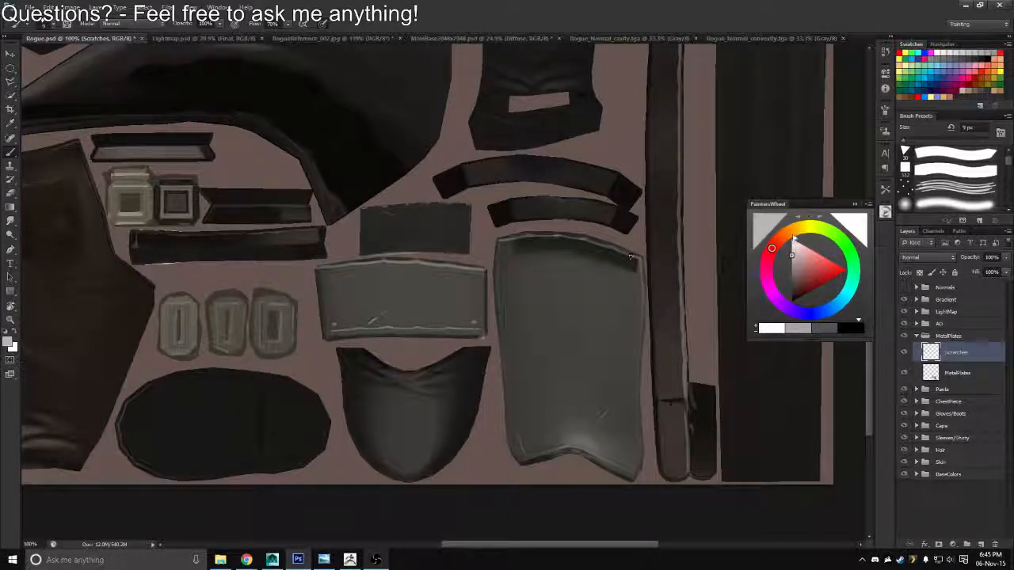
Set the Scratches layer to Screen blending, judging it with a trial stroke on the large boot plate, and clear the stroke
drag(545, 291, 566, 300)
click(912, 255)
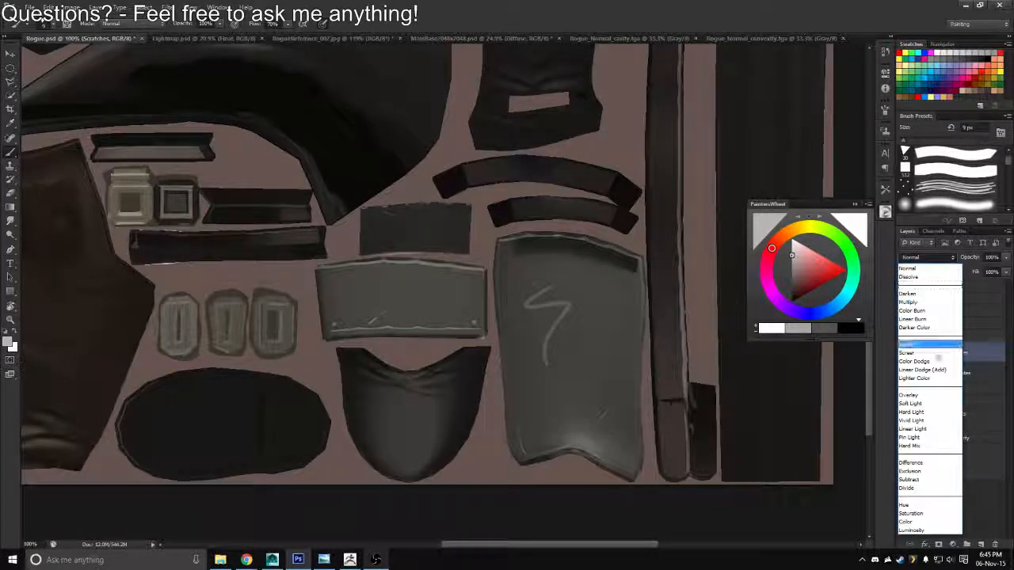
click(910, 351)
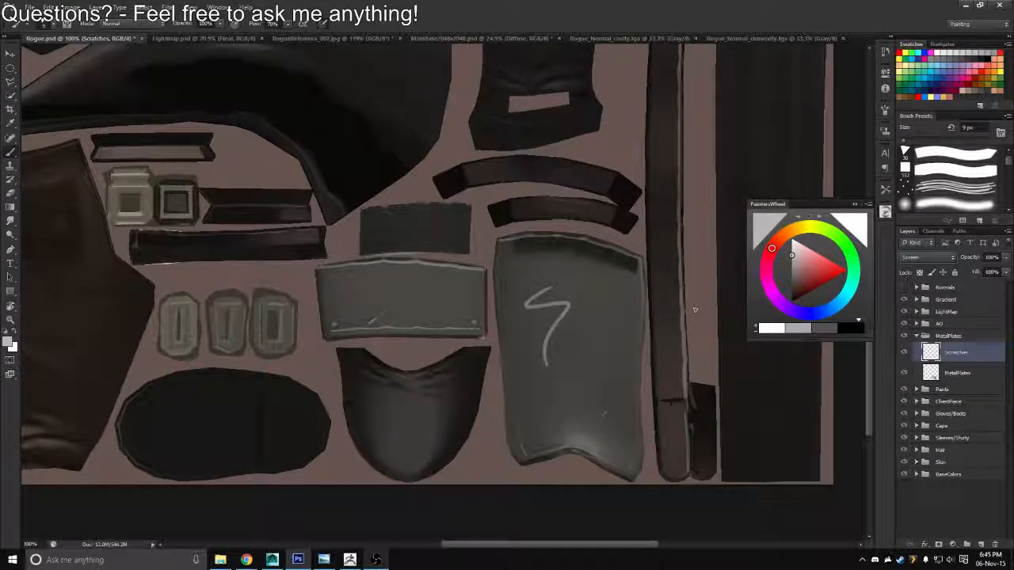
drag(514, 294, 450, 285)
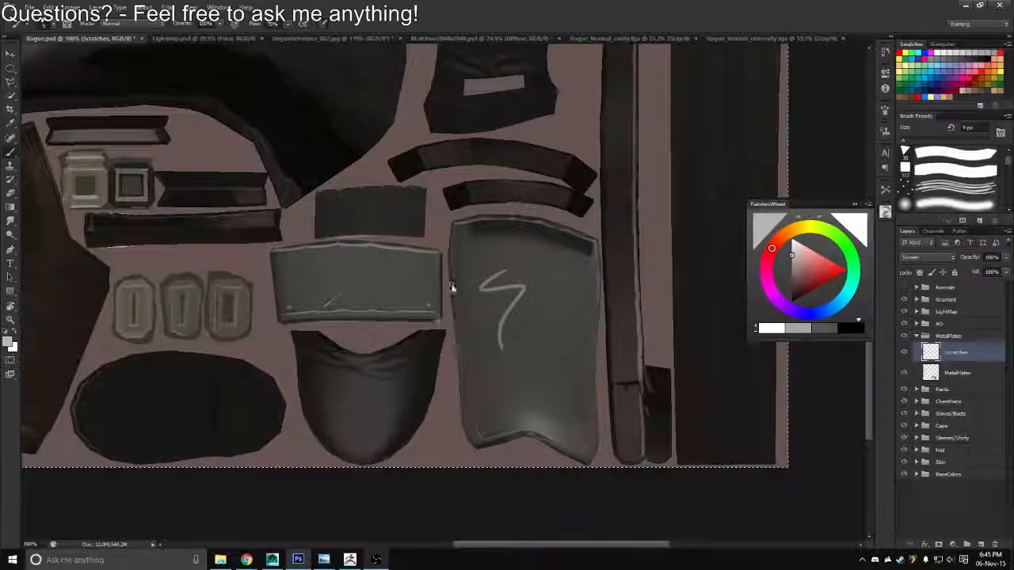
key(Delete)
Set the brush opacity to 45% for painting scratches on the boot plates
scroll(511, 325, up, 5)
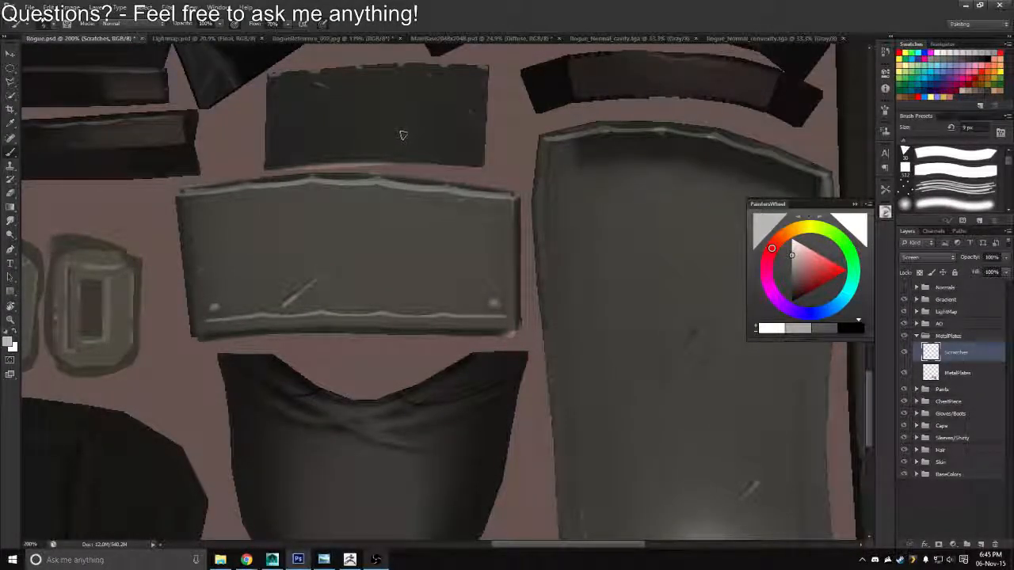
key(4)
key(5)
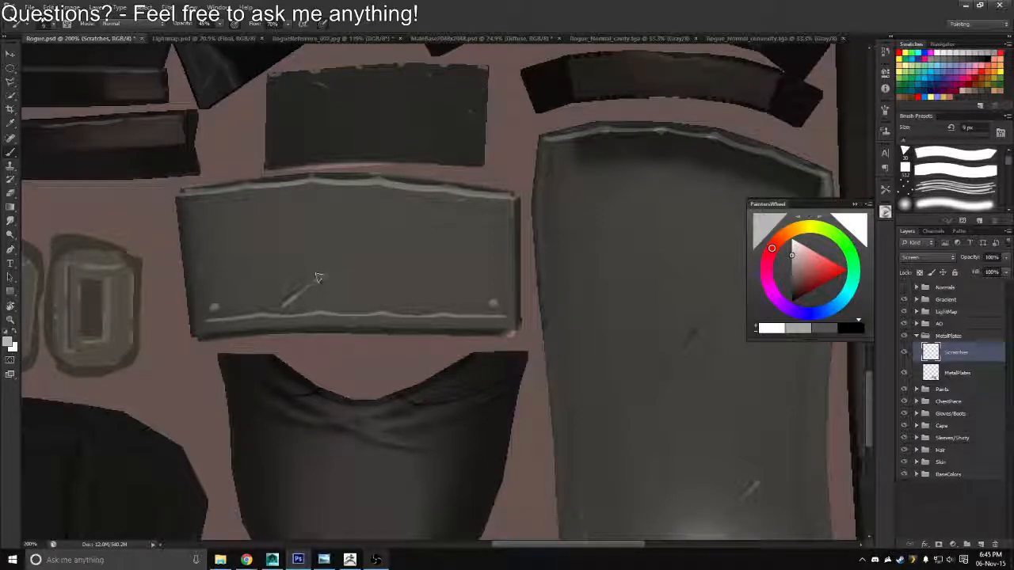
Paint light scratches across the two metal boot plates on the Scratches layer with a smaller 5 px brush
key(bracketleft)
key(bracketleft)
mouse_move(290, 296)
mouse_down()
mouse_move(285, 304)
mouse_move(304, 287)
mouse_up()
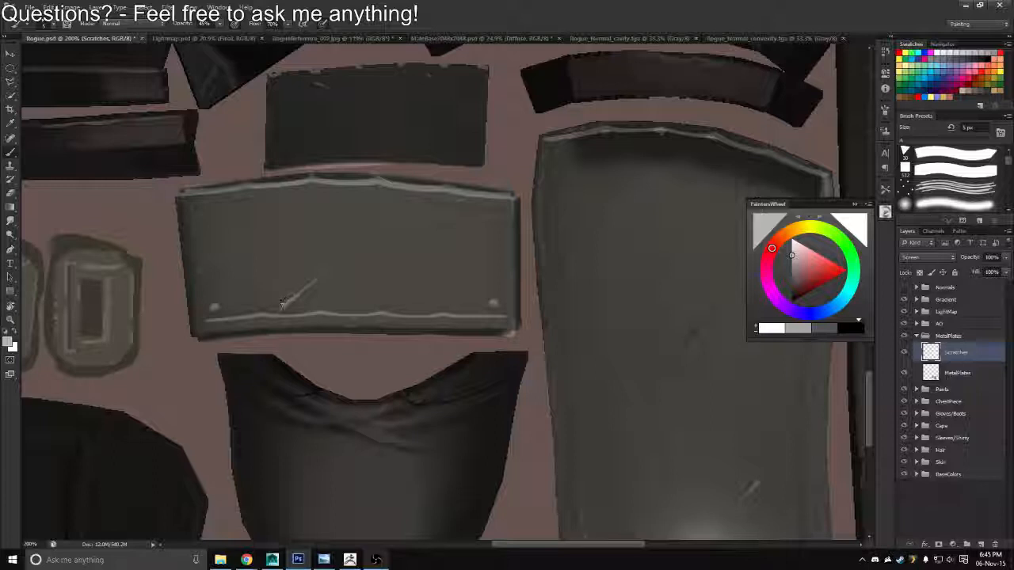
key(ctrl+z)
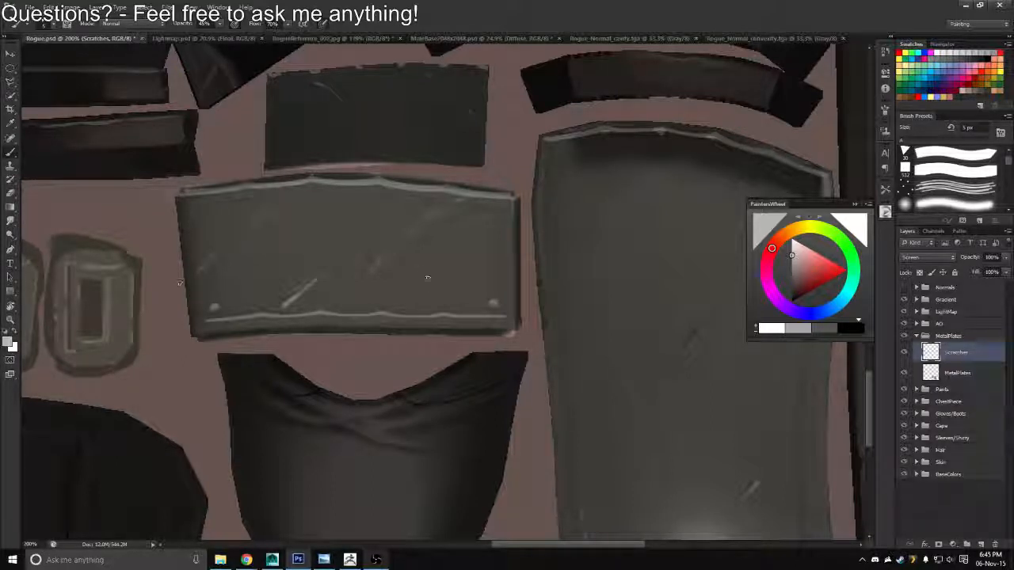
drag(494, 308, 394, 237)
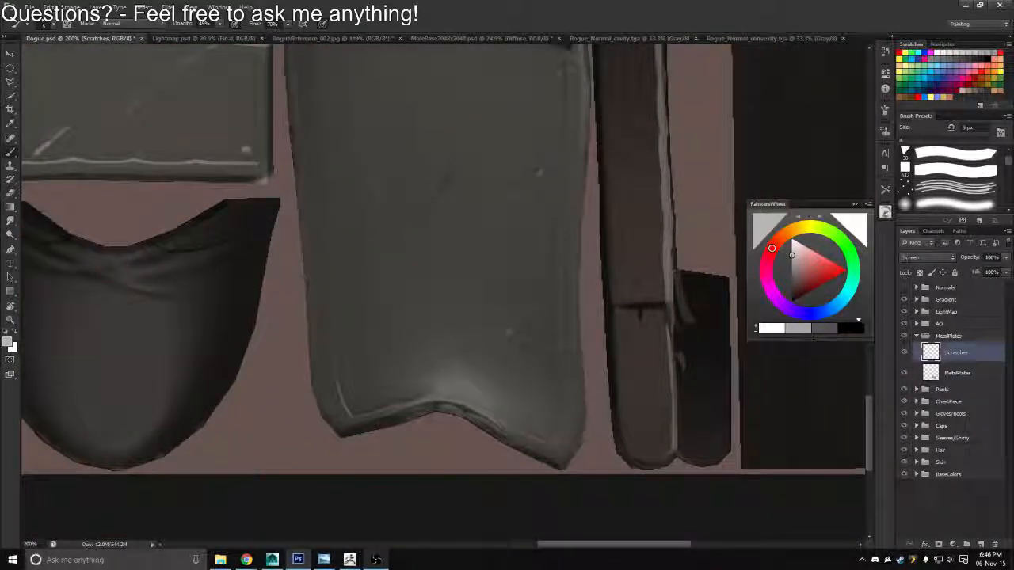
drag(507, 331, 497, 340)
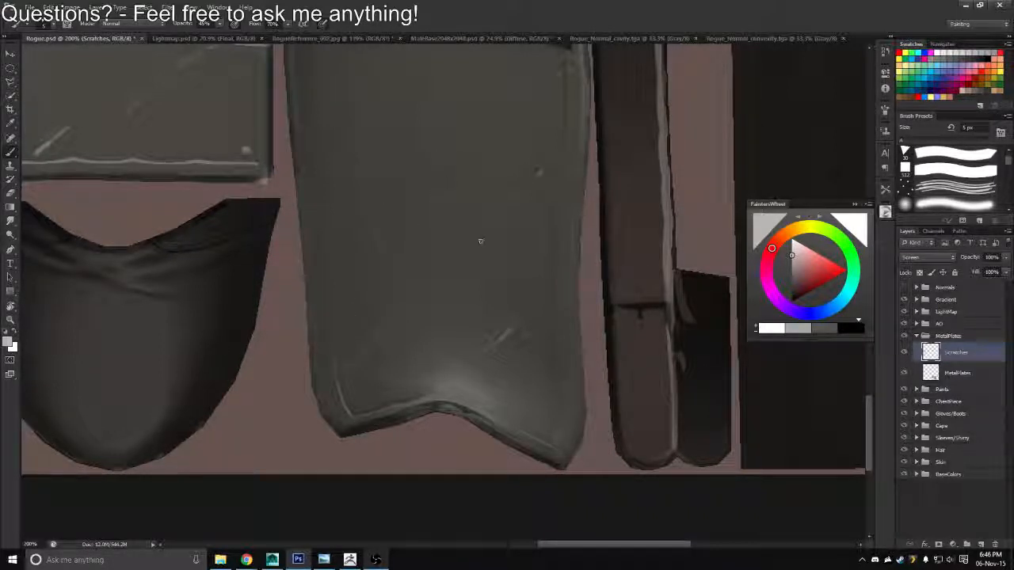
Duplicate the Con/Cav group from Sleeves/Shirty and move the copy into the MetalPlates group above Scratches
click(923, 392)
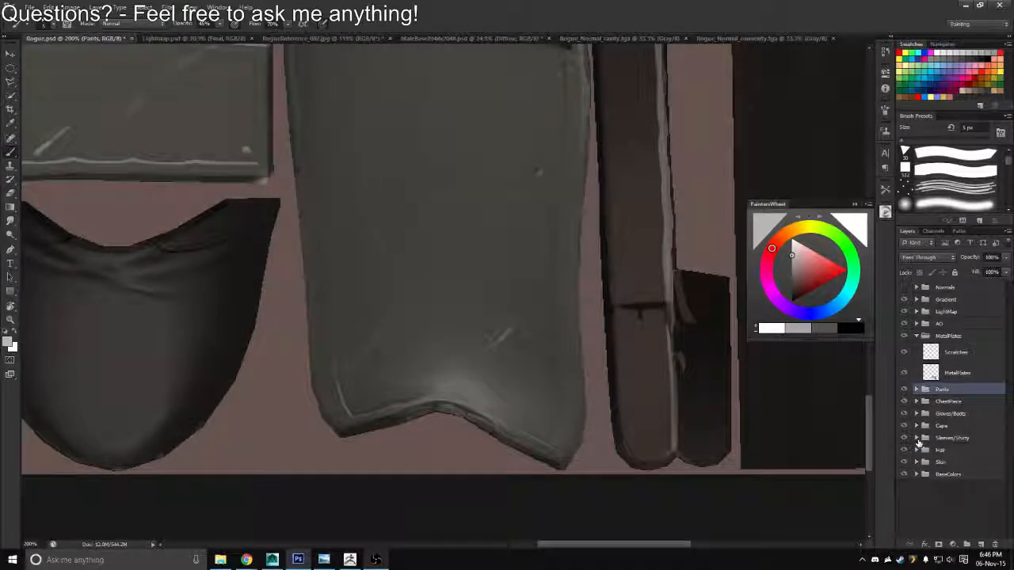
click(917, 439)
click(925, 450)
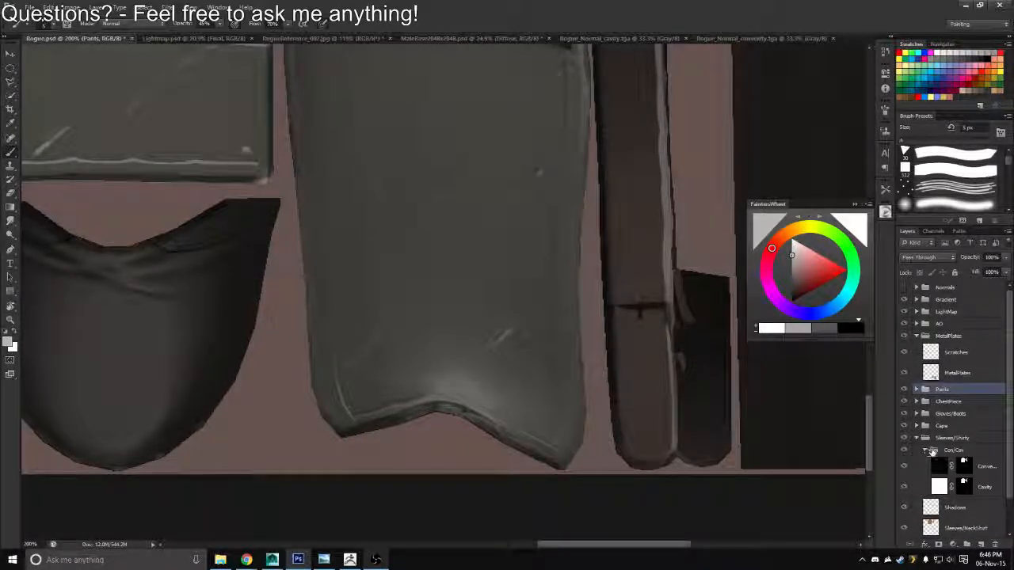
click(926, 451)
click(950, 450)
key(ctrl+j)
drag(955, 452, 929, 362)
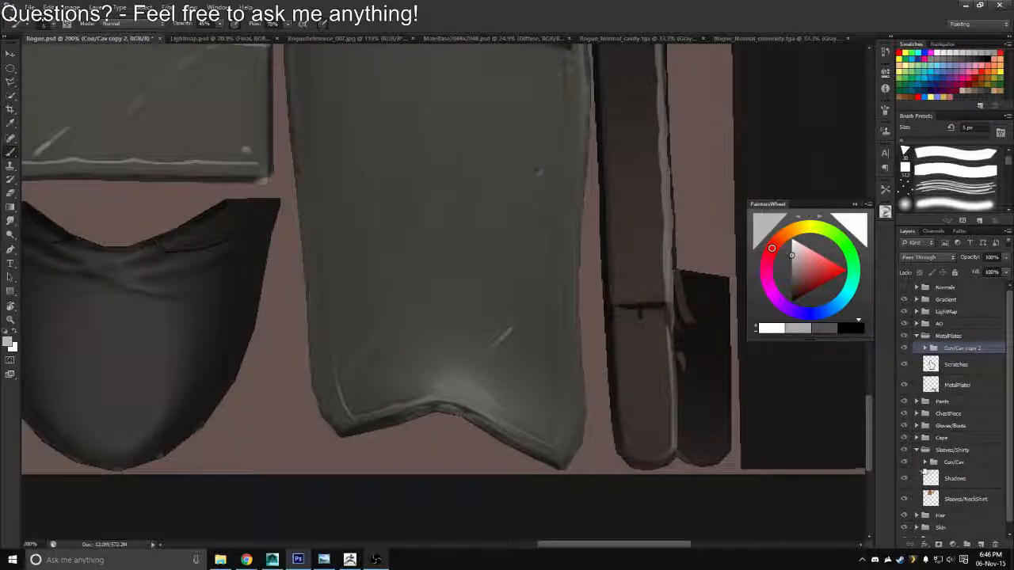
Collapse the Sleeves/Shirty group and rename the copied group in MetalPlates to Con/Cav
click(917, 450)
double_click(965, 349)
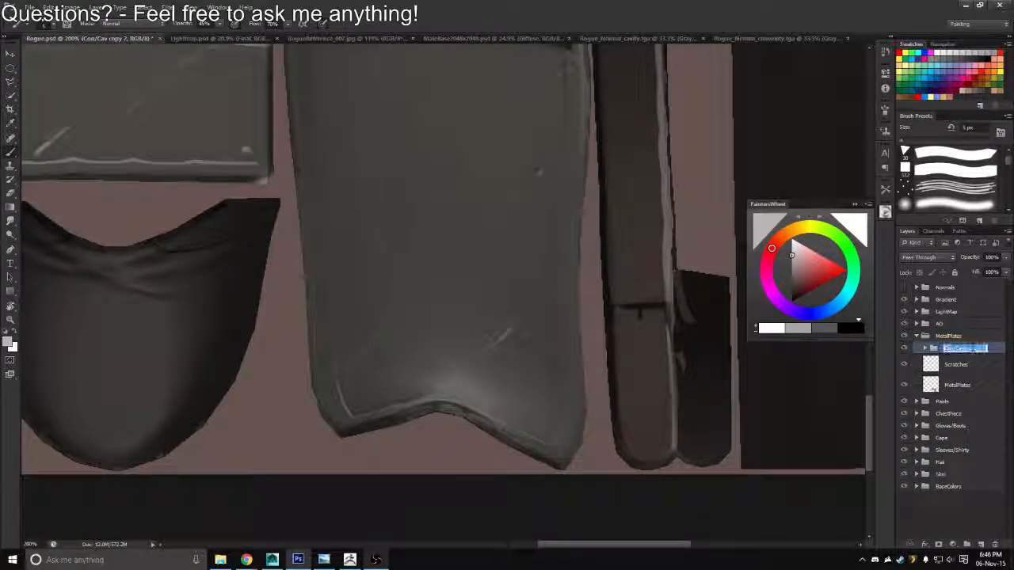
drag(968, 348, 1002, 342)
key(BackSpace)
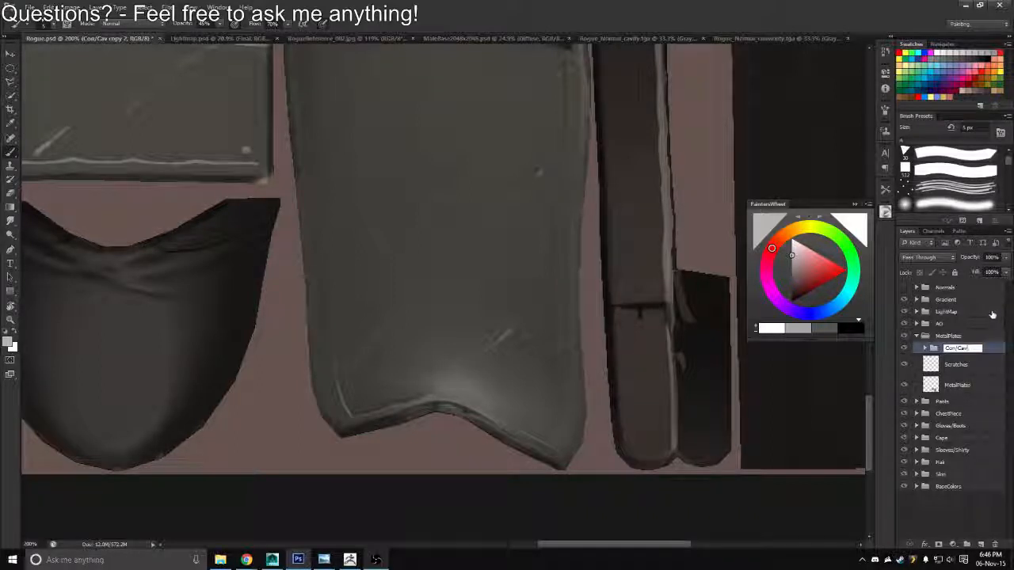
key(Return)
Load the MetalPlates layer's outline as a selection and delete the old masks from the copied Cavity and Convexity layers
click(925, 350)
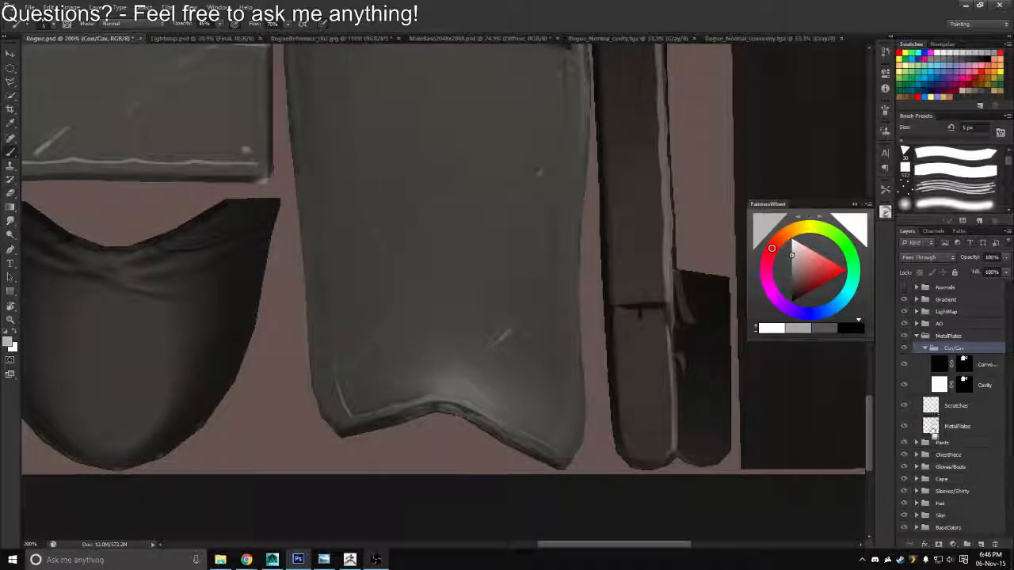
ctrl+click(932, 426)
drag(967, 386, 996, 545)
click(591, 240)
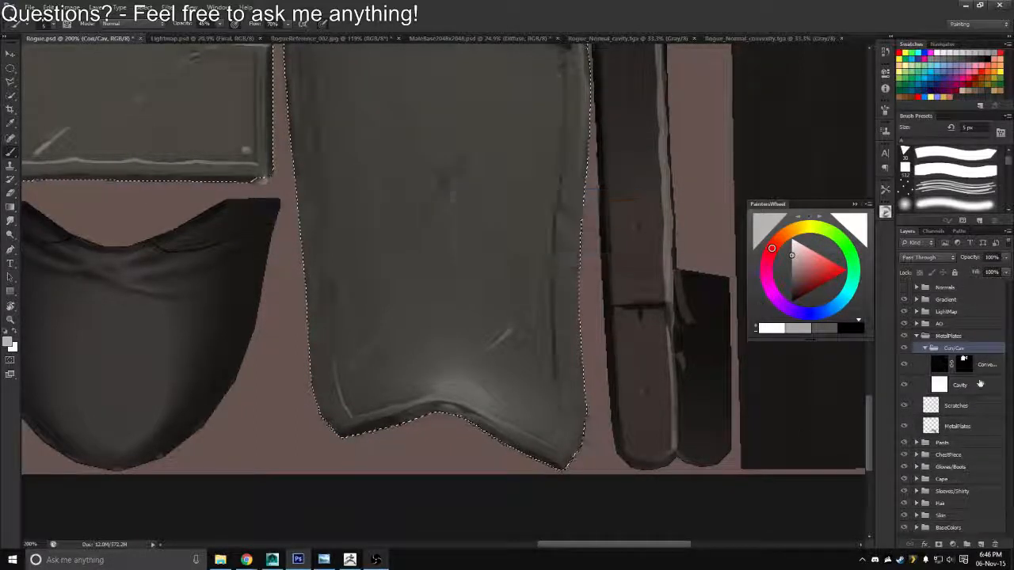
drag(976, 505, 996, 544)
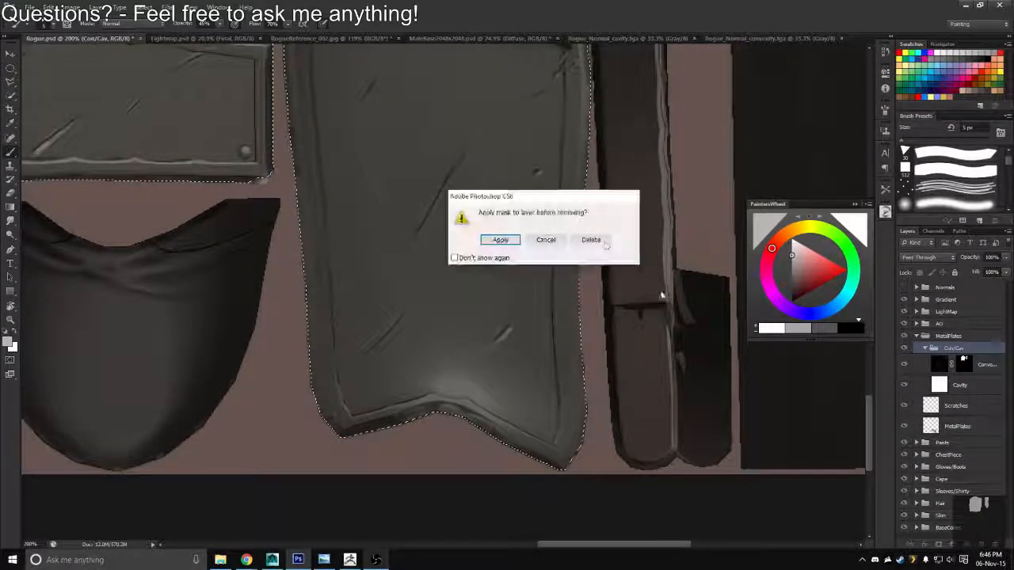
click(592, 239)
Add layer masks to the Cavity and Convexity layers from the metal plates selection
click(958, 385)
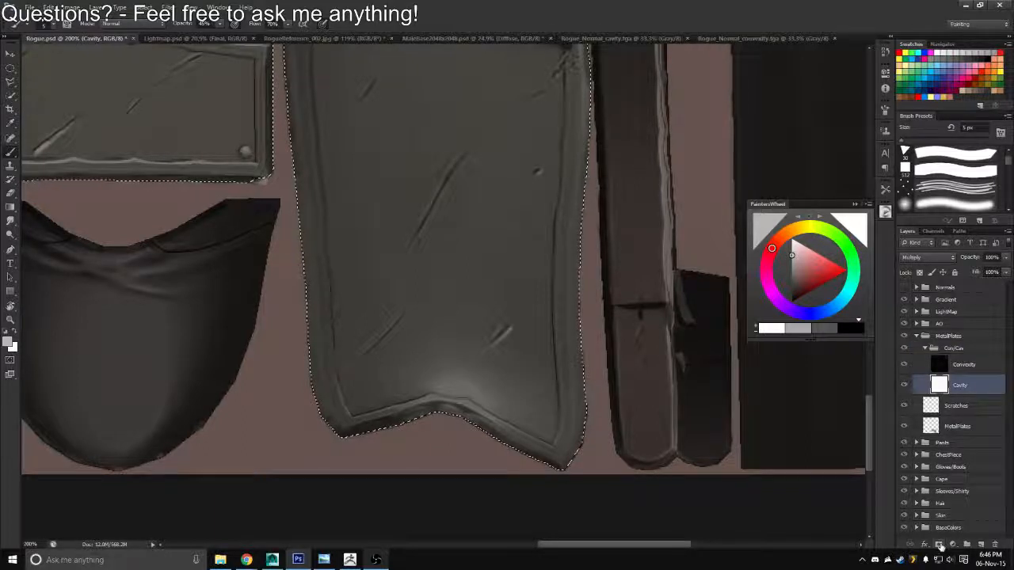
click(939, 544)
ctrl+click(963, 386)
click(963, 365)
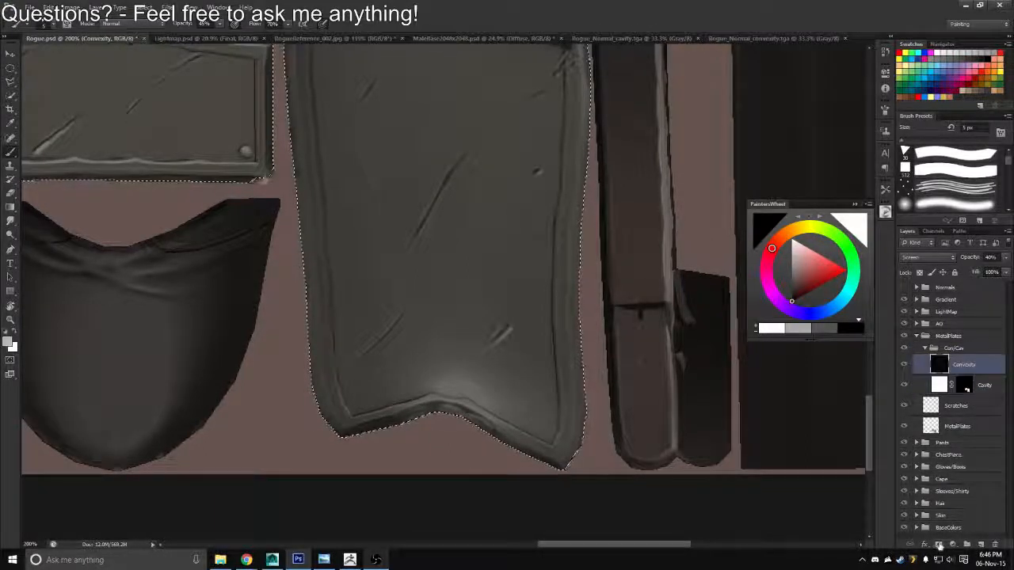
click(939, 545)
Hide the Convexity layer and start a Gradient Map adjustment on the Cavity layer, opening its gradient for editing
click(928, 387)
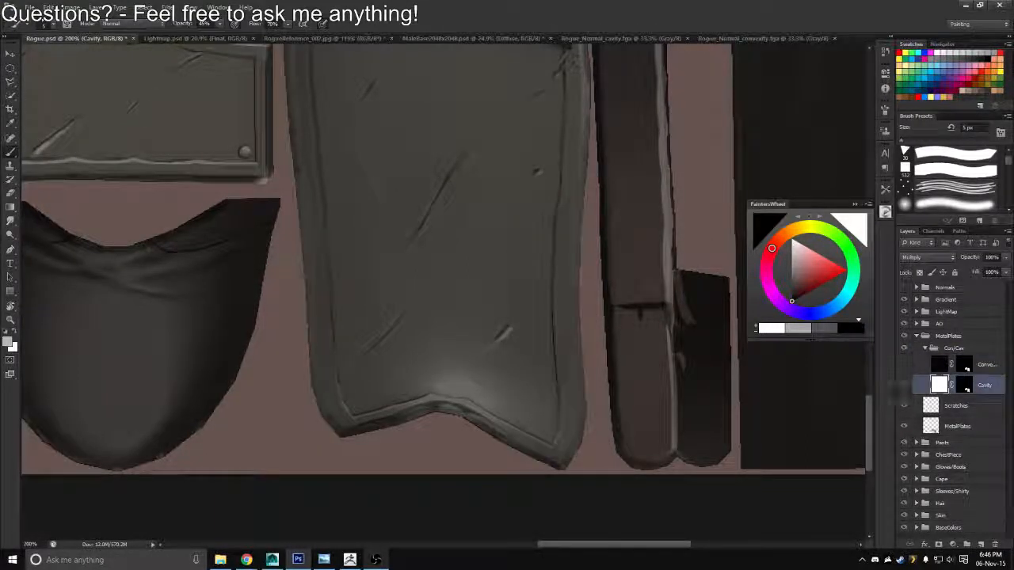
mouse_move(972, 259)
mouse_down()
mouse_move(945, 260)
mouse_move(982, 264)
mouse_up()
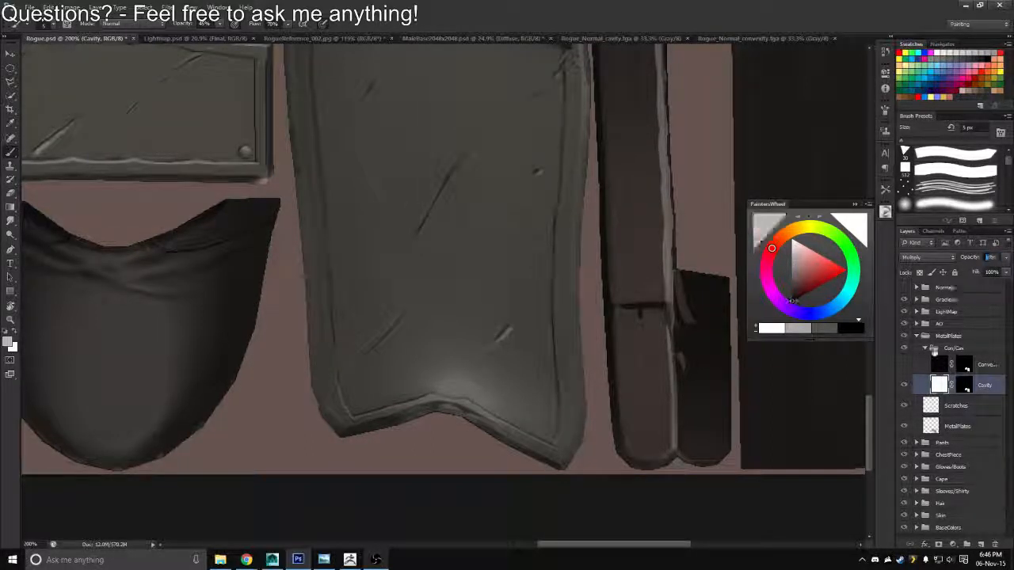
click(95, 7)
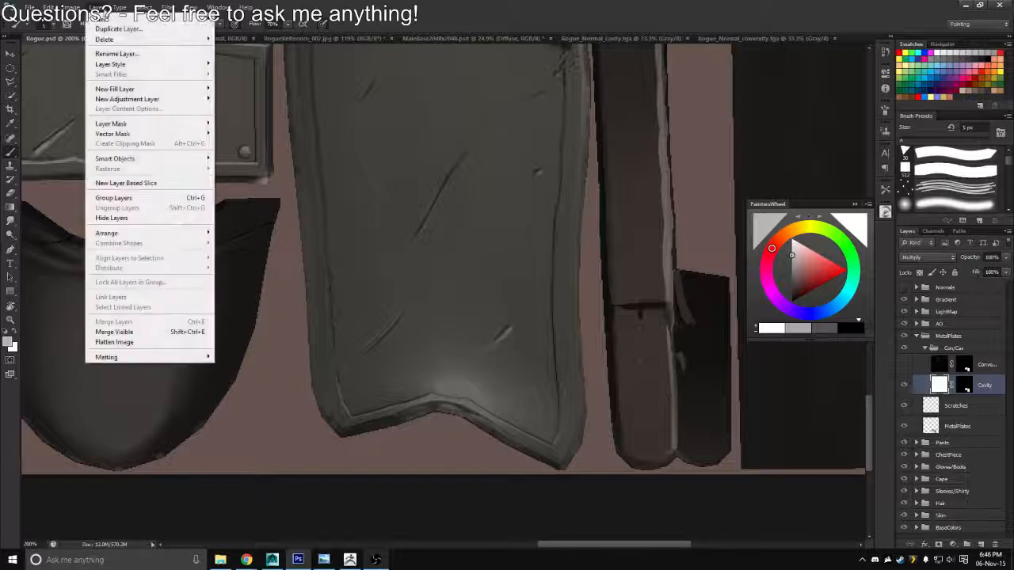
mouse_move(71, 7)
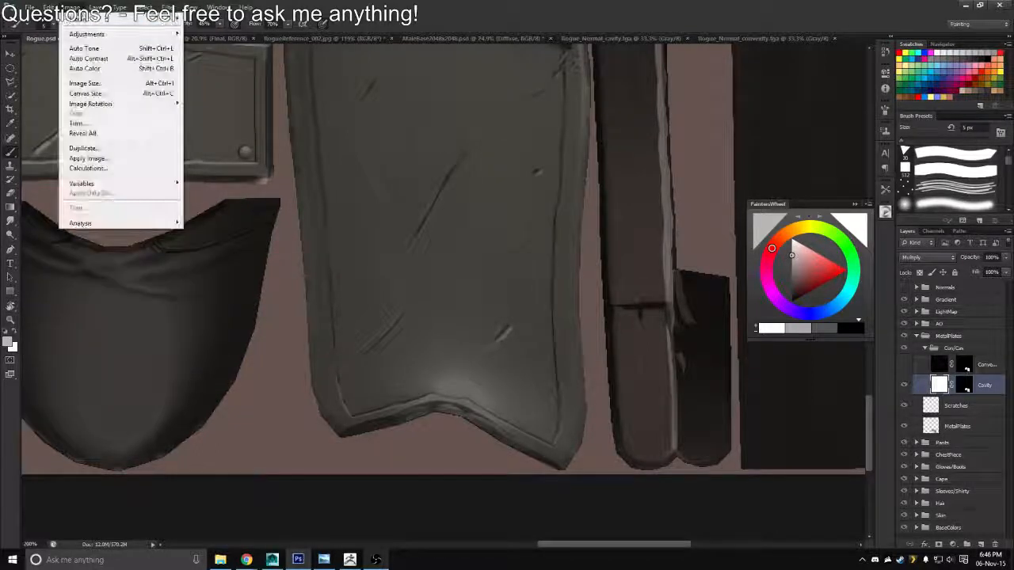
mouse_move(96, 35)
click(213, 183)
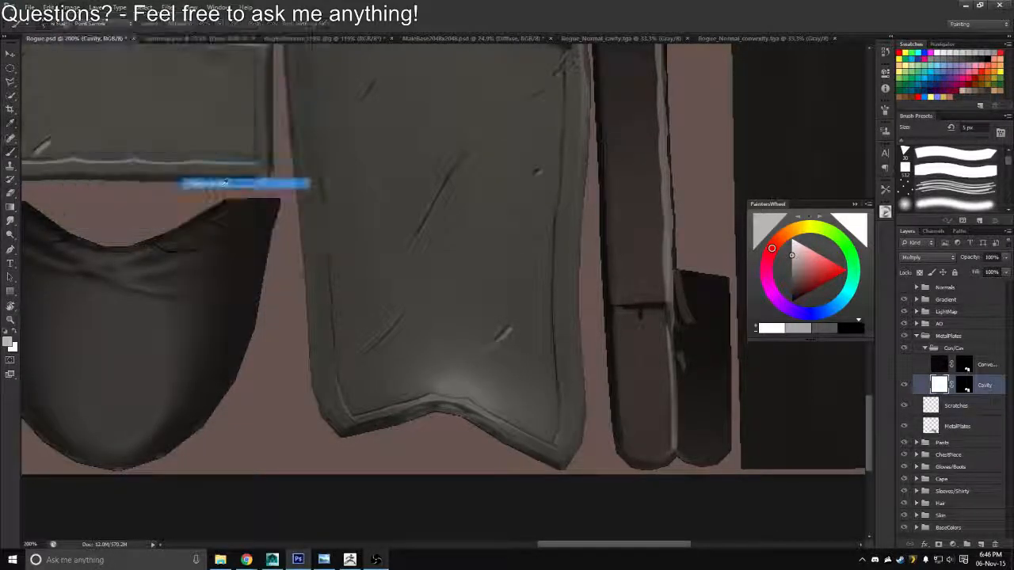
click(123, 92)
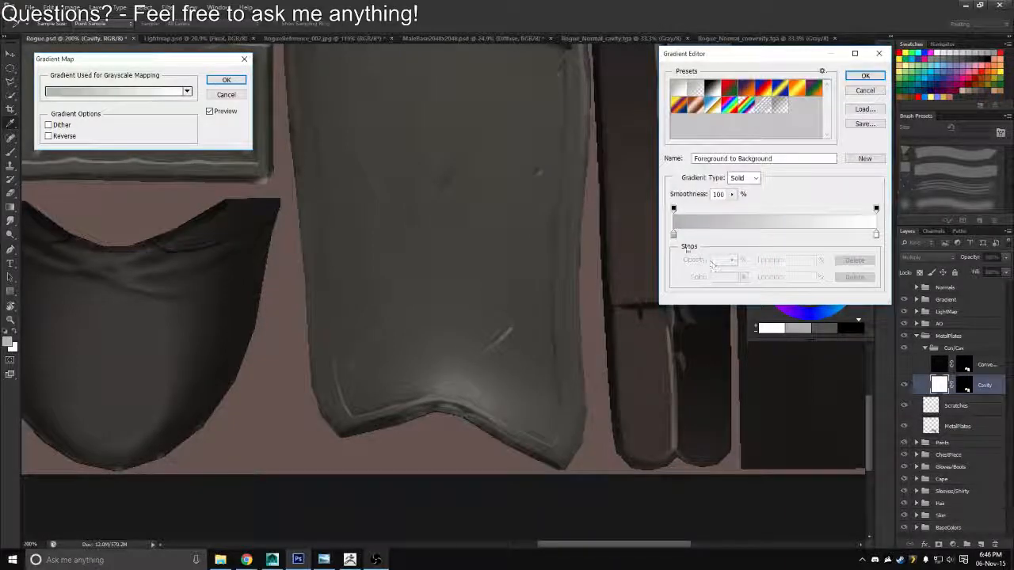
Set the gradient's dark colour stop to #434343 and apply the Gradient Map to the Cavity layer
click(673, 234)
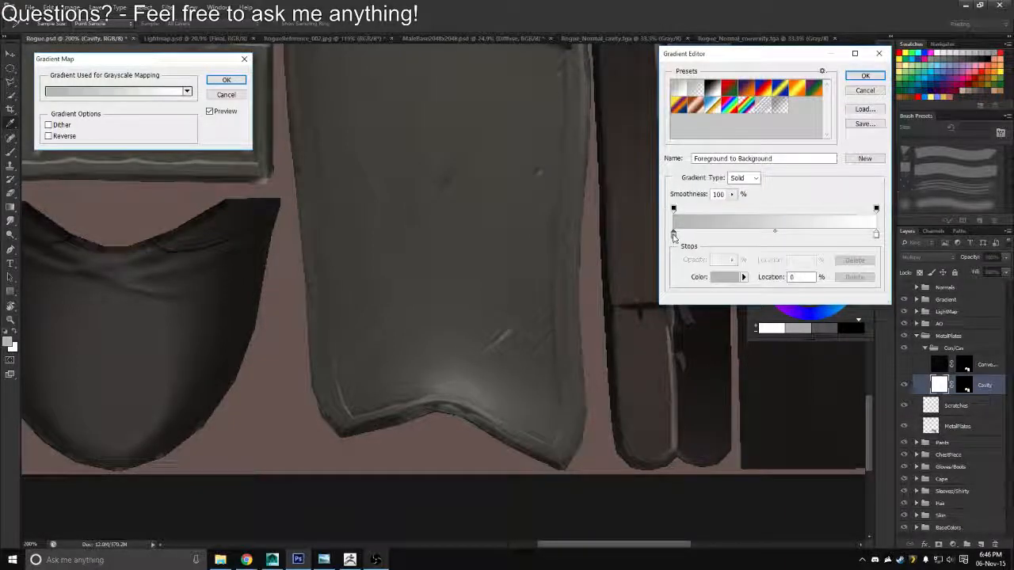
click(724, 277)
click(671, 243)
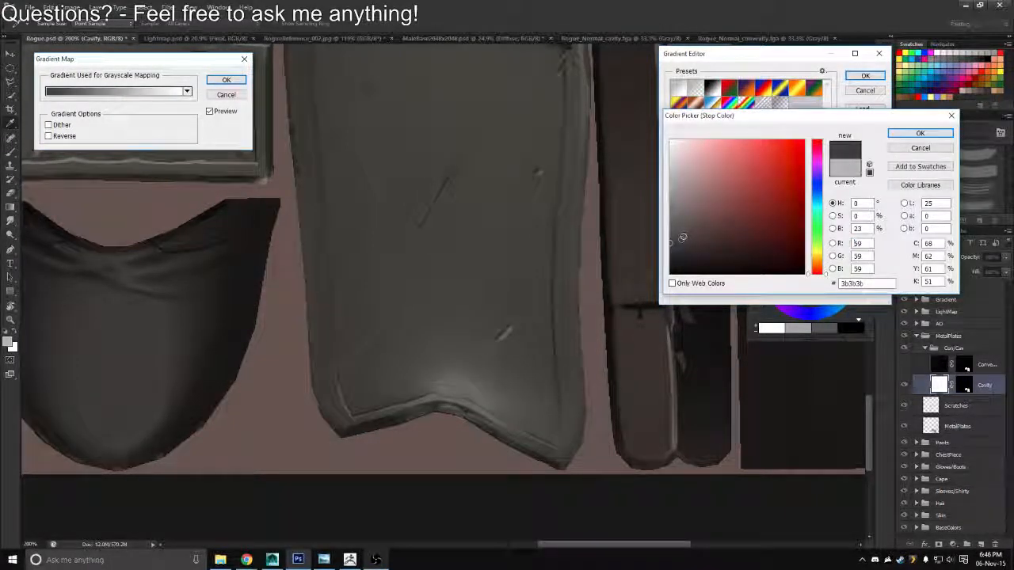
mouse_move(675, 250)
mouse_down()
mouse_move(650, 256)
mouse_move(667, 239)
mouse_up()
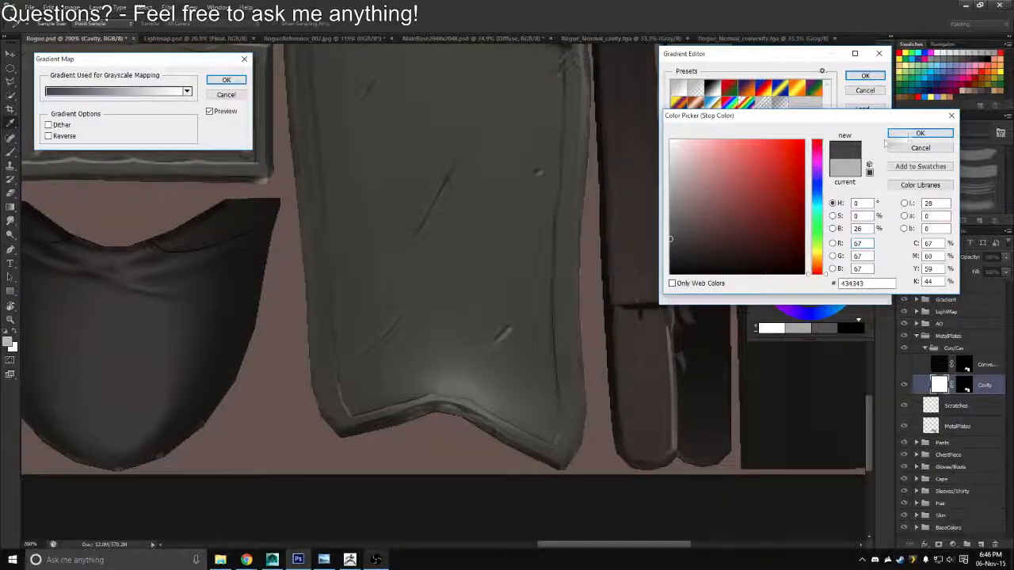
click(894, 134)
click(865, 76)
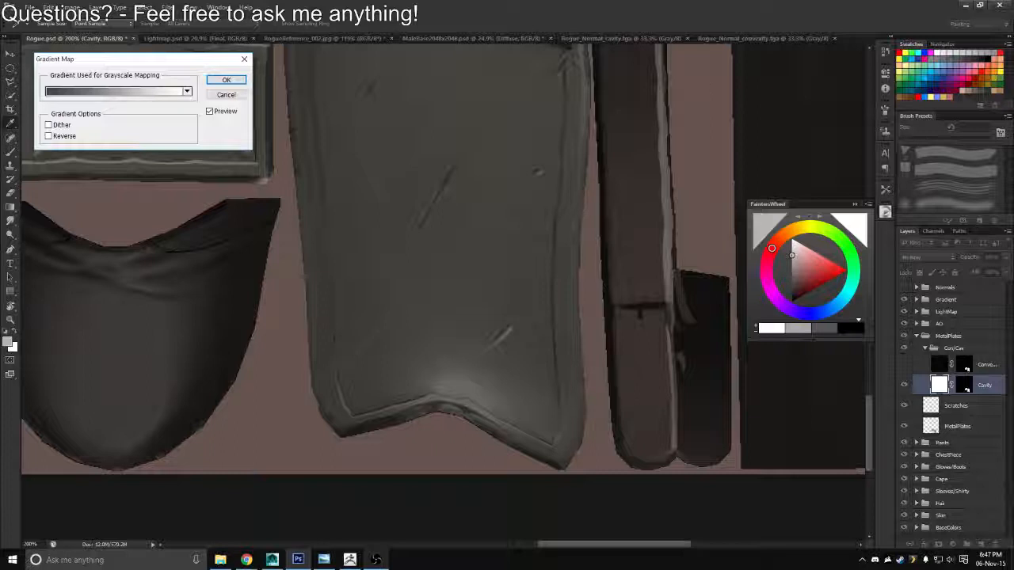
key(Return)
Lower the Cavity layer's opacity to 69%, then show the Convexity layer and set its opacity to 56%
key(b)
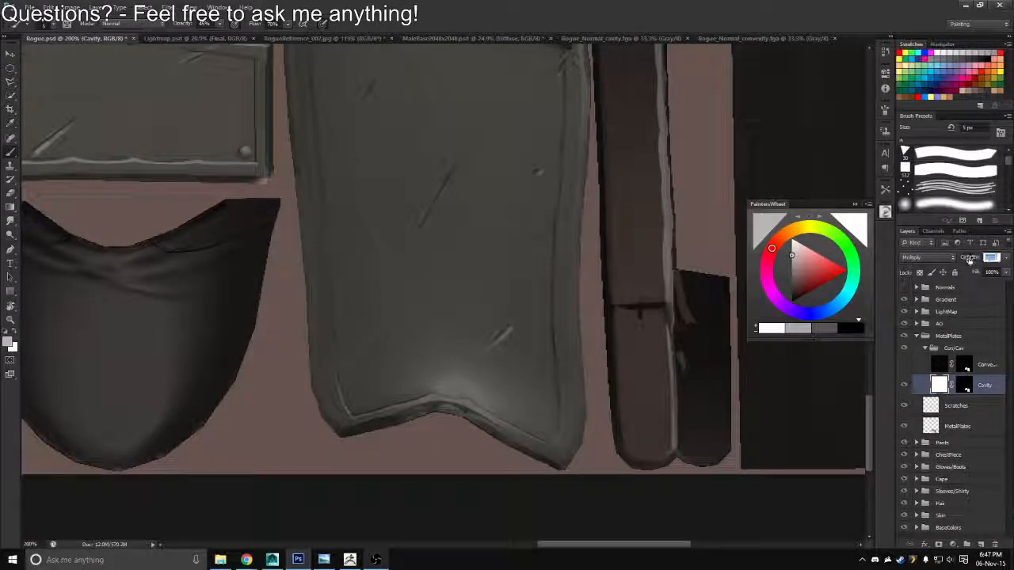
drag(969, 259, 956, 261)
click(905, 364)
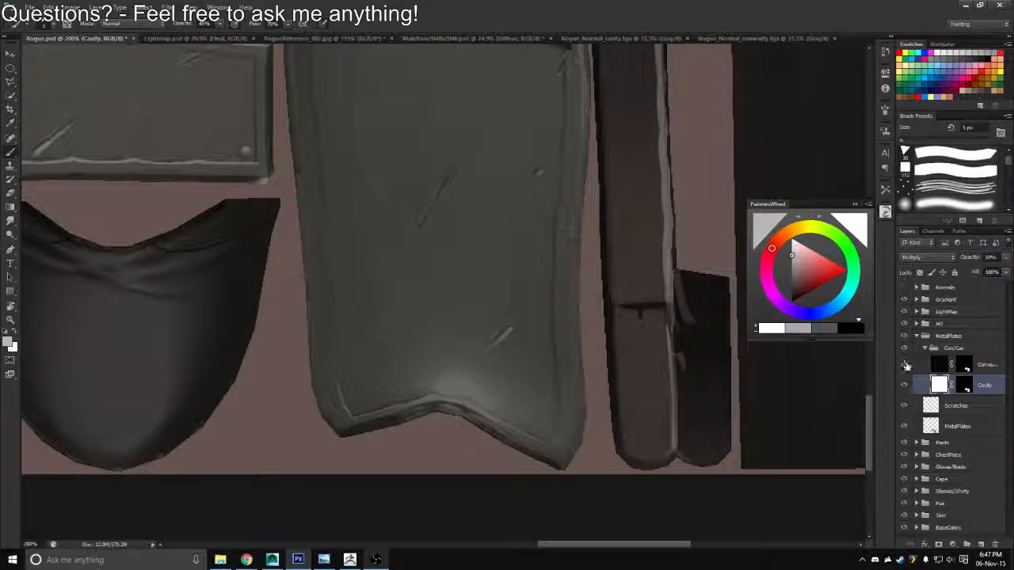
click(938, 365)
click(990, 258)
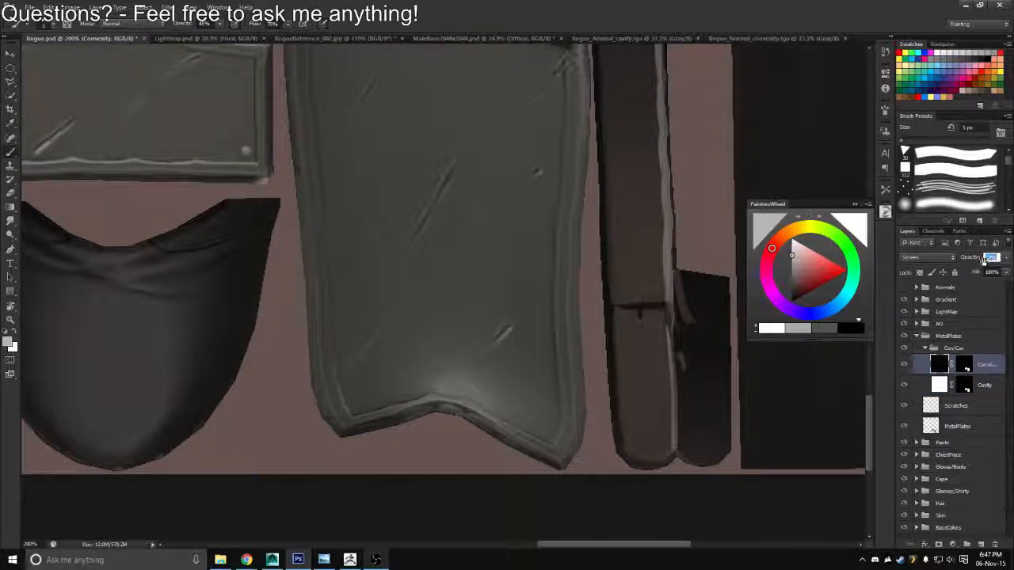
drag(982, 259, 980, 260)
Collapse the Con/Cav group and save the texture as a Targa file over the existing Rogue_Diffuse.tga
key(ctrl+space)
drag(497, 303, 434, 301)
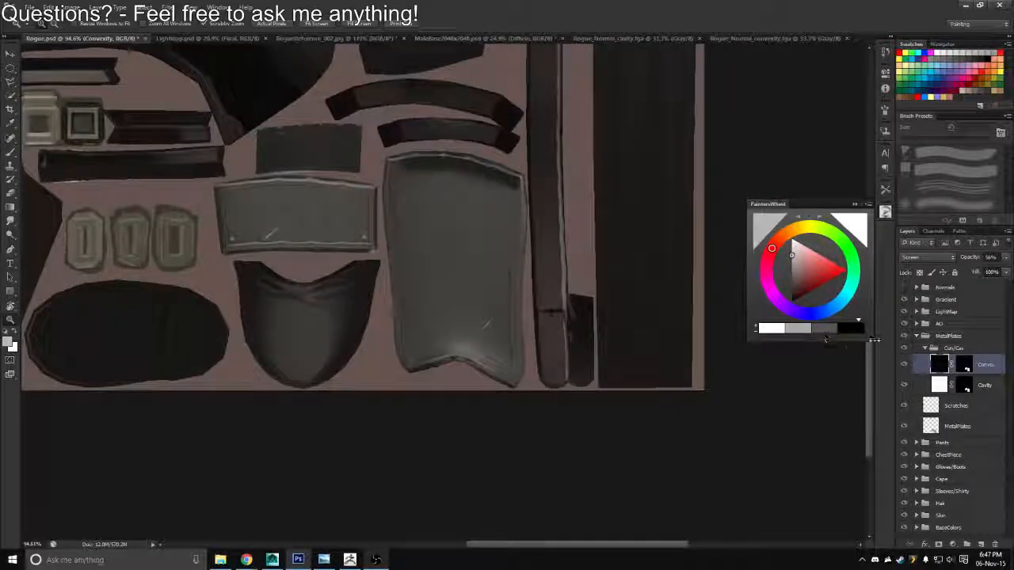
click(927, 348)
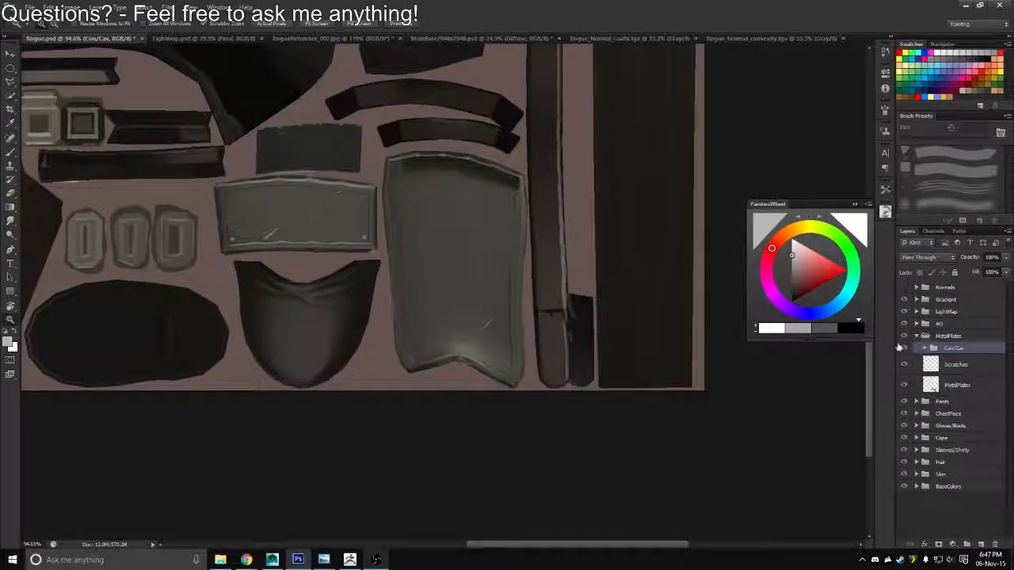
key(ctrl+shift+s)
click(532, 277)
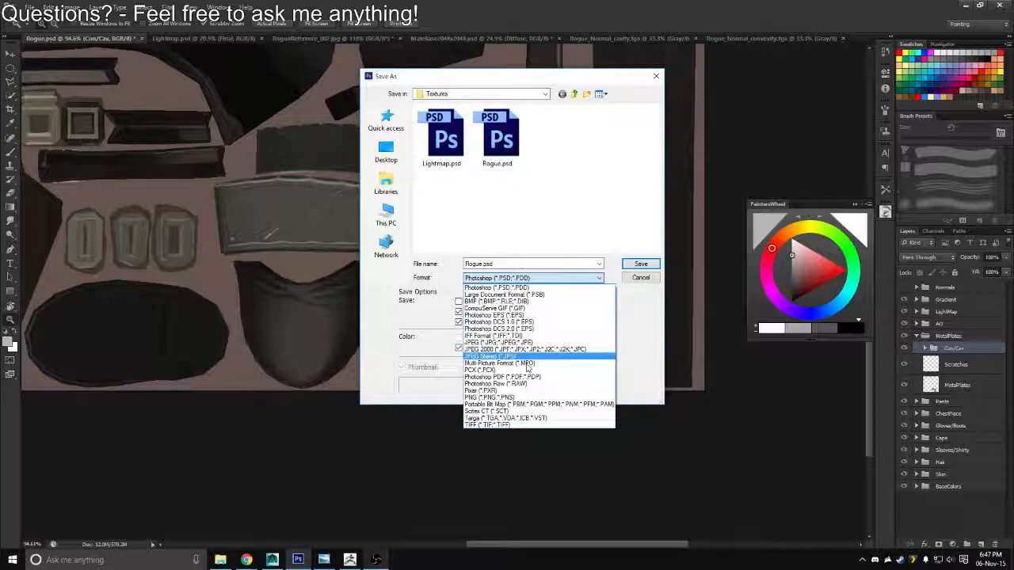
click(499, 413)
double_click(444, 161)
key(y)
key(Return)
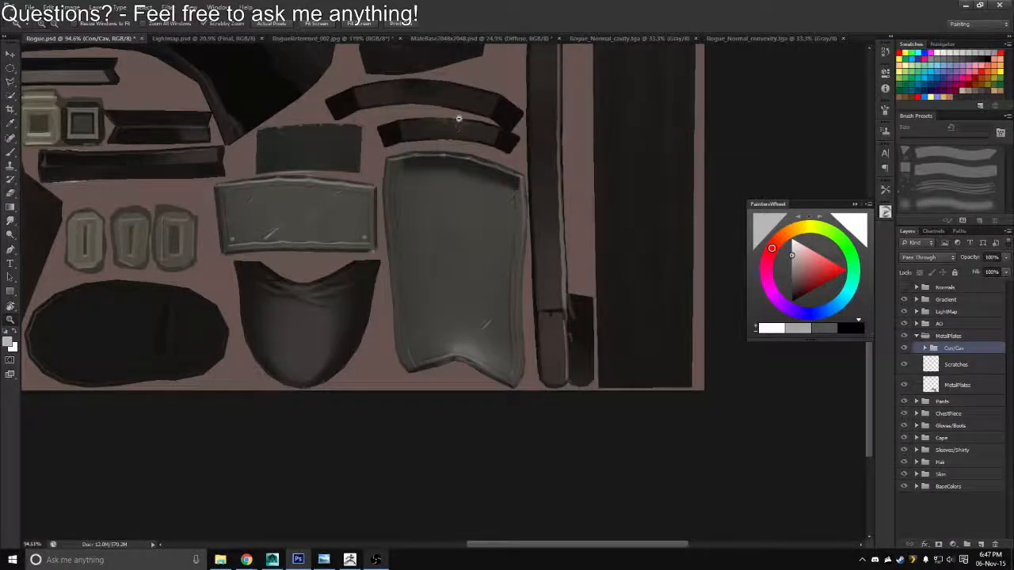
Switch to Maya, reload the Rogue_Diffuse.tga texture and inspect the boot plates on the model from several angles
key(alt+Tab)
click(434, 158)
click(984, 180)
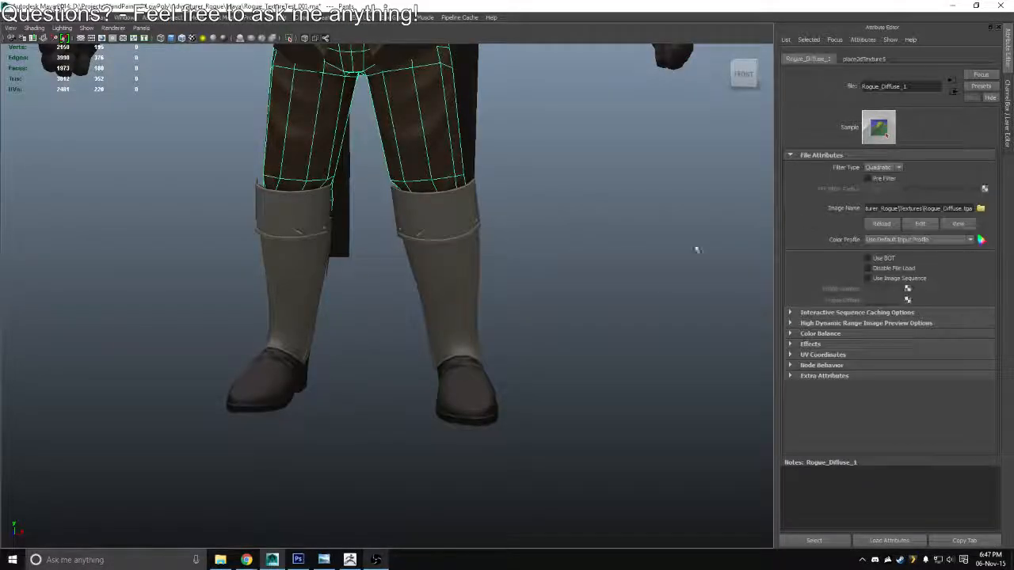
drag(614, 267, 686, 265)
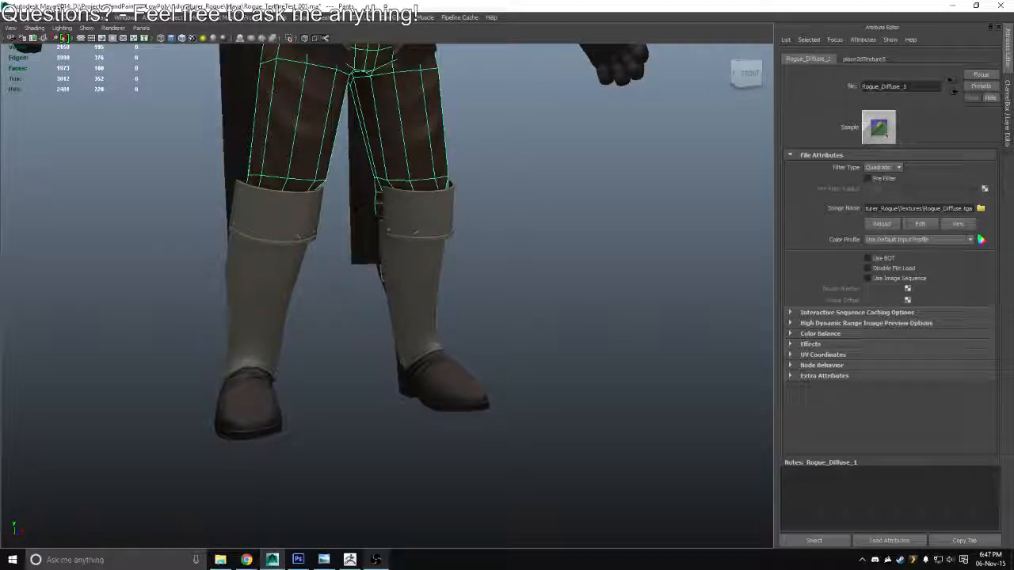
click(800, 538)
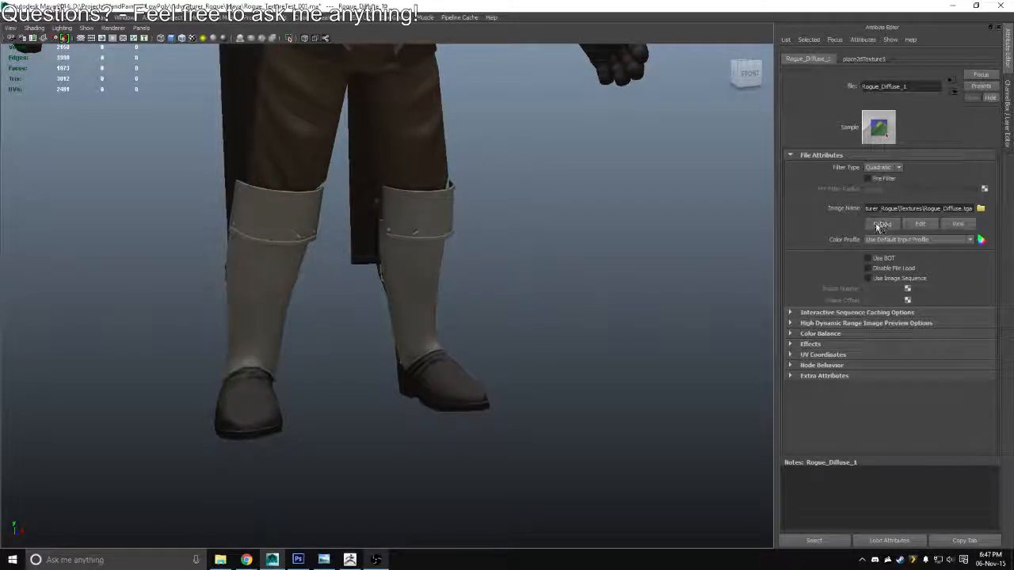
drag(563, 308, 497, 344)
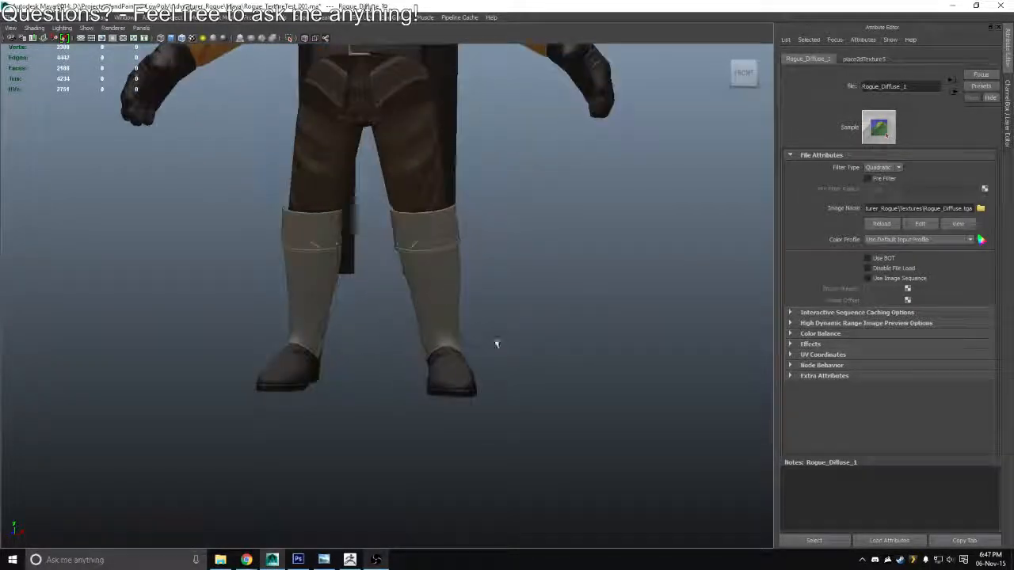
Switch back to Photoshop and paint additional fine scratch strokes on the large boot plate in the Scratches layer
key(alt+Tab)
scroll(453, 272, up, 3)
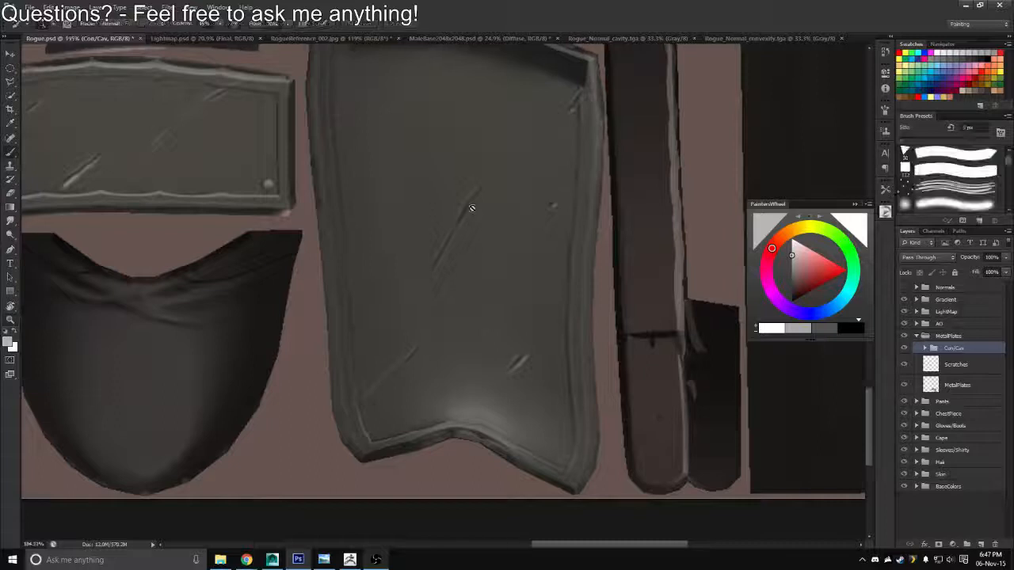
click(933, 361)
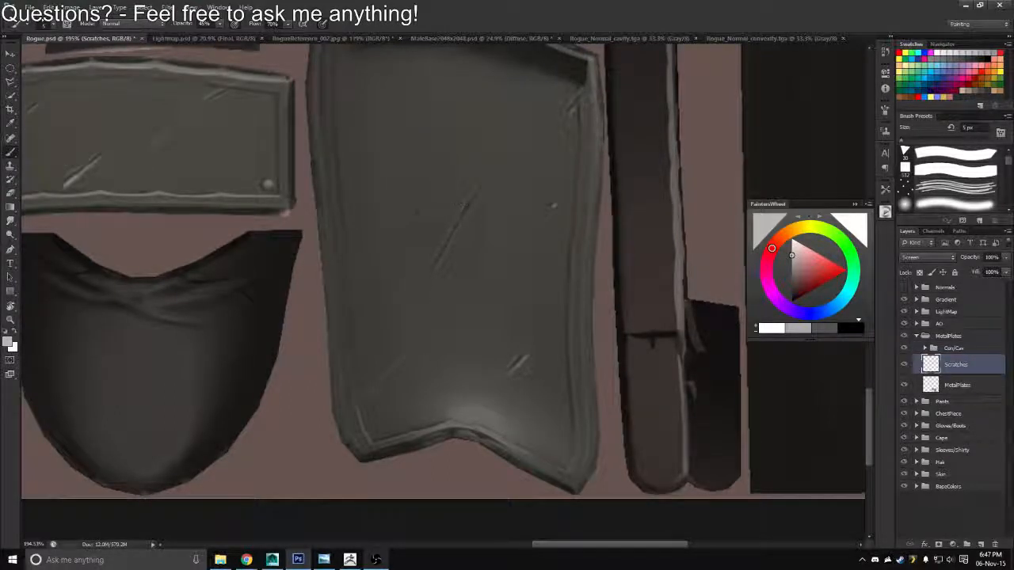
drag(466, 206, 454, 228)
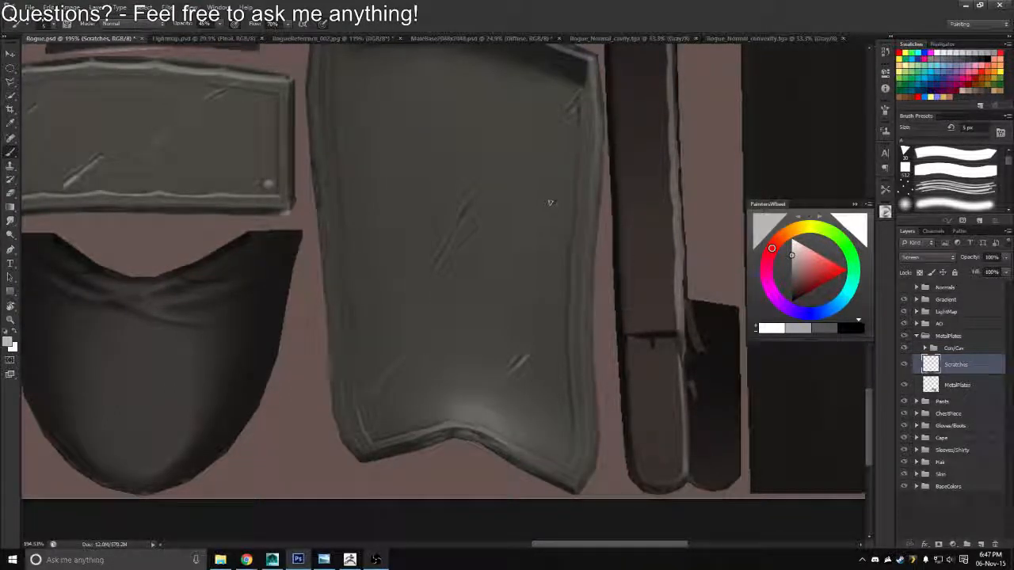
drag(555, 202, 552, 210)
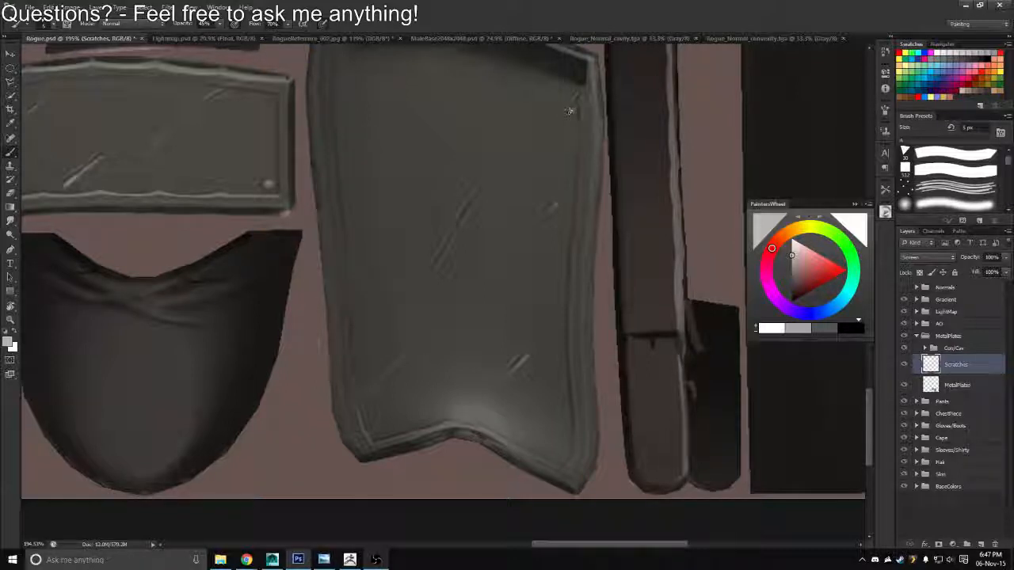
drag(584, 87, 576, 97)
Add a new layer above Scratches and paint dark bolts at the small plate's two lower corners with an 8 px brush
drag(320, 101, 438, 203)
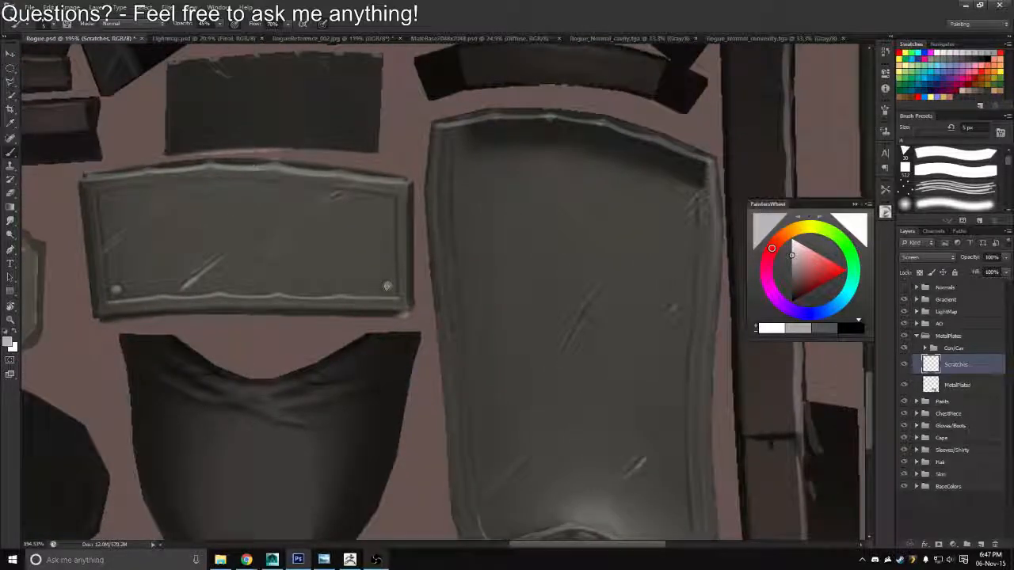
click(982, 544)
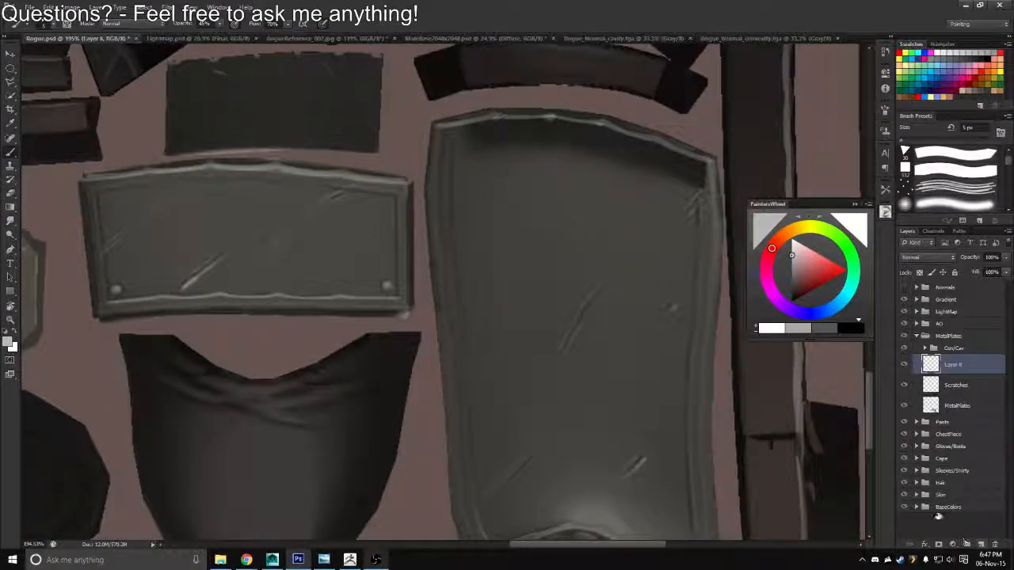
click(977, 59)
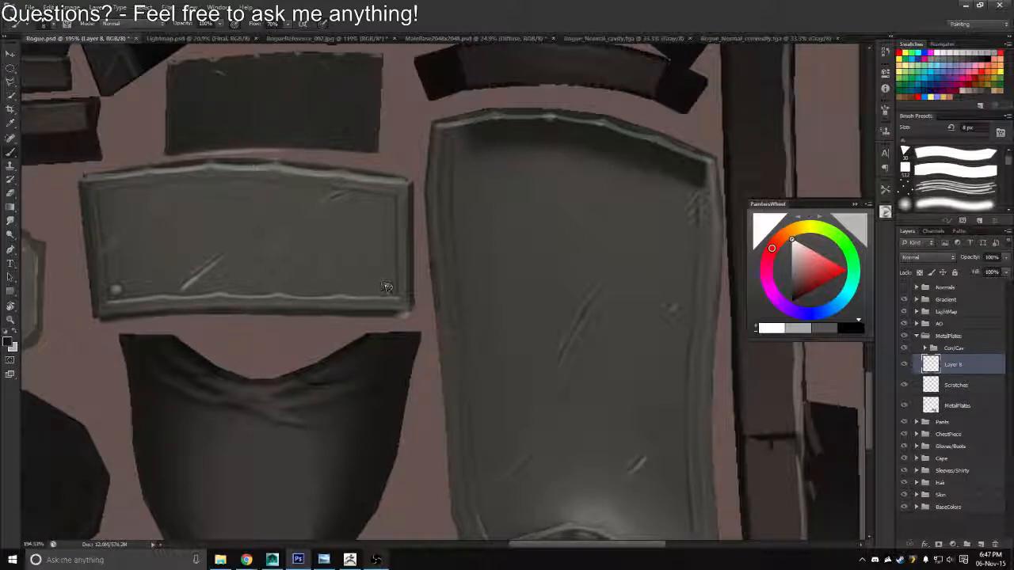
click(385, 287)
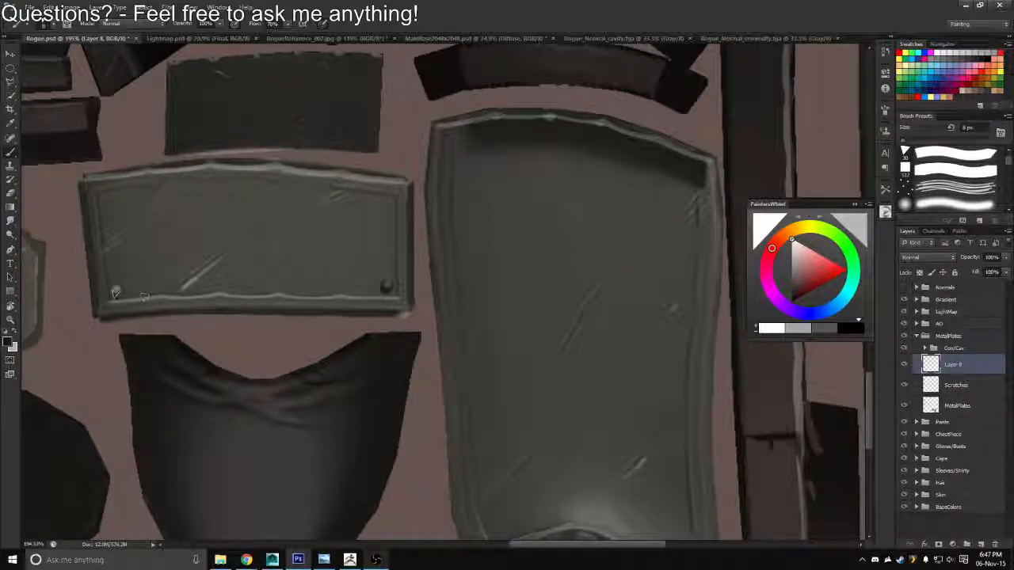
click(116, 291)
key(e)
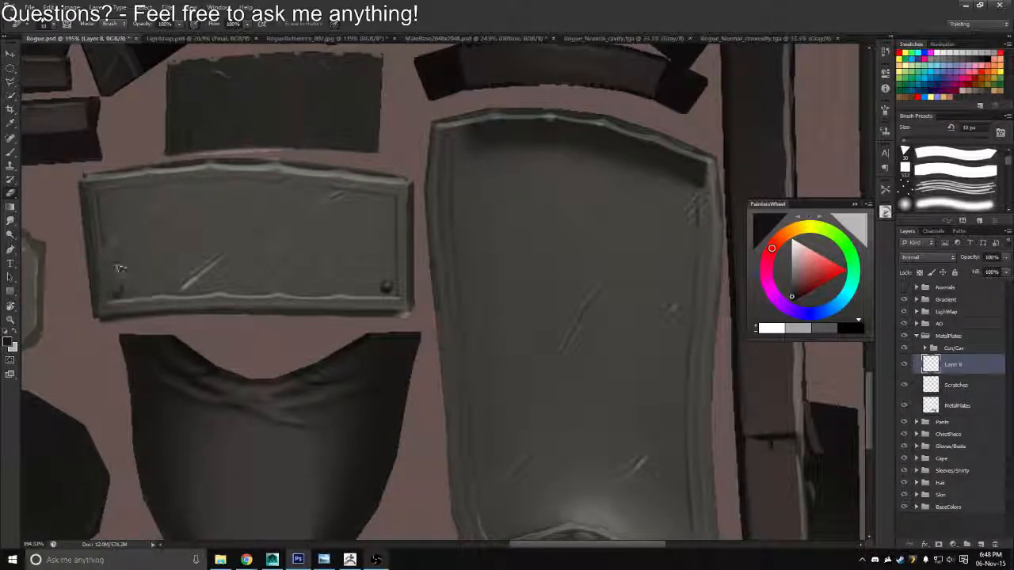
Save the texture in Targa format over the existing Rogue_Diffuse.tga
key(ctrl+shift+s)
click(471, 278)
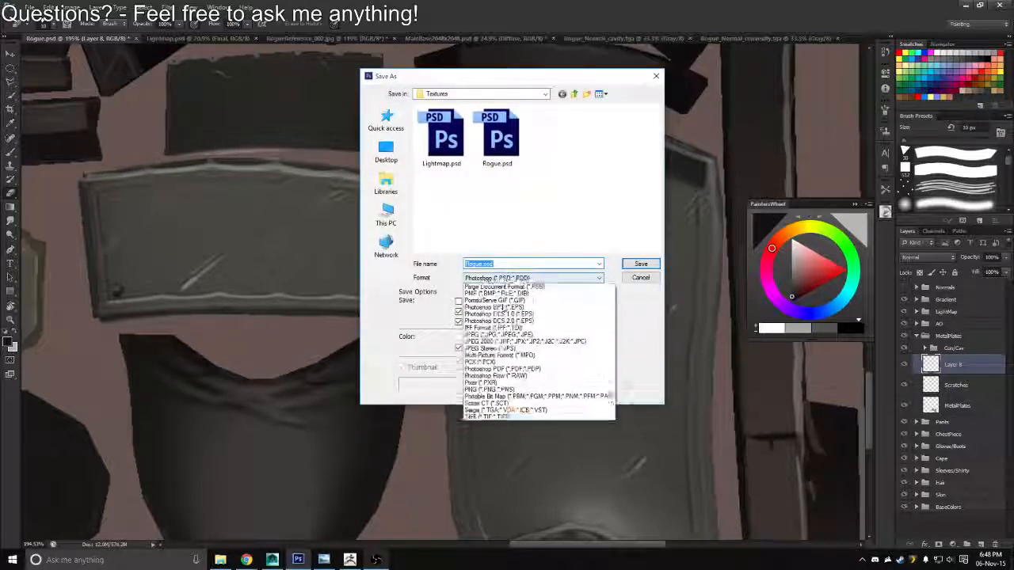
click(480, 417)
double_click(440, 143)
key(Return)
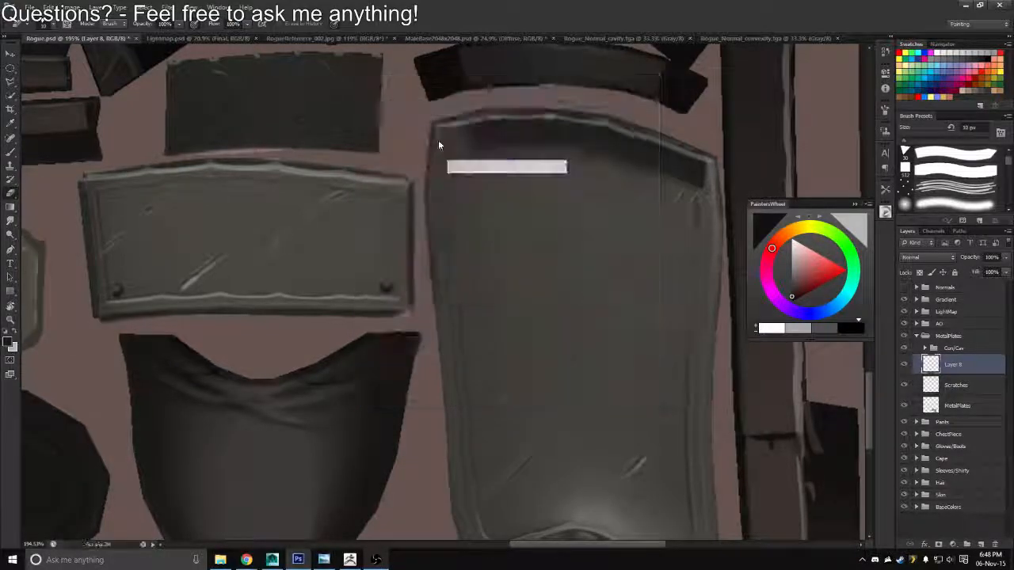
Switch to Maya and inspect the bolts on the model's boot cuffs
key(alt+Tab)
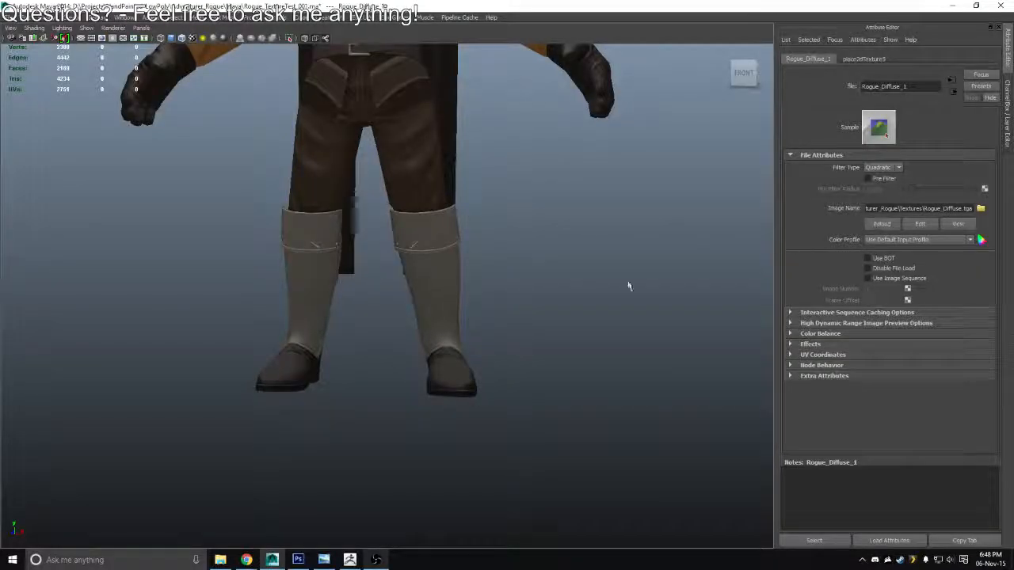
scroll(629, 286, down, 5)
mouse_move(412, 220)
mouse_down()
mouse_move(539, 222)
mouse_move(407, 217)
mouse_up()
Return to Photoshop, rotate the canvas so the small plate is tilted, and rename the new bolt layer as Bolts
key(alt+Tab)
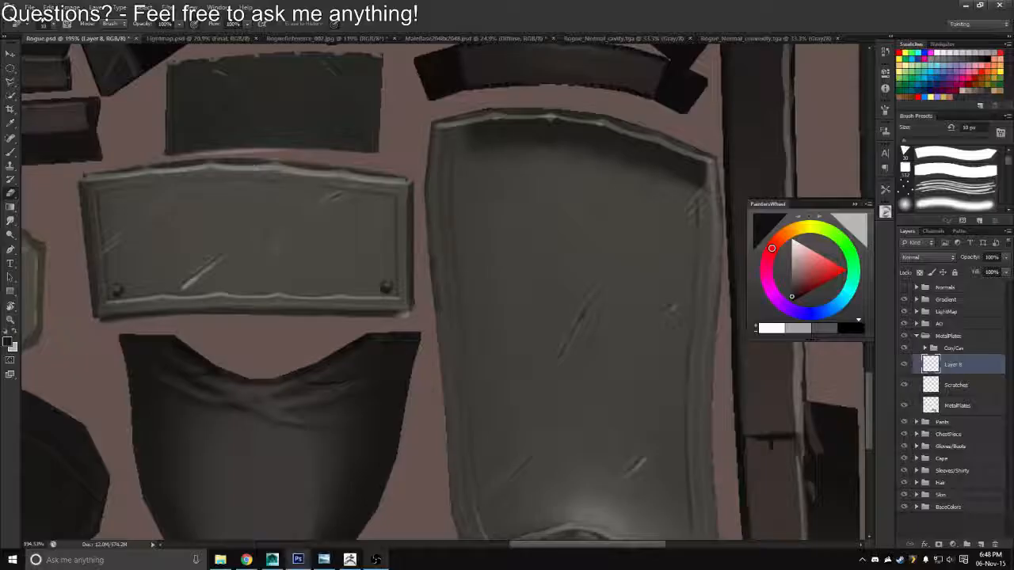
drag(532, 356, 472, 125)
key(r)
drag(415, 213, 540, 151)
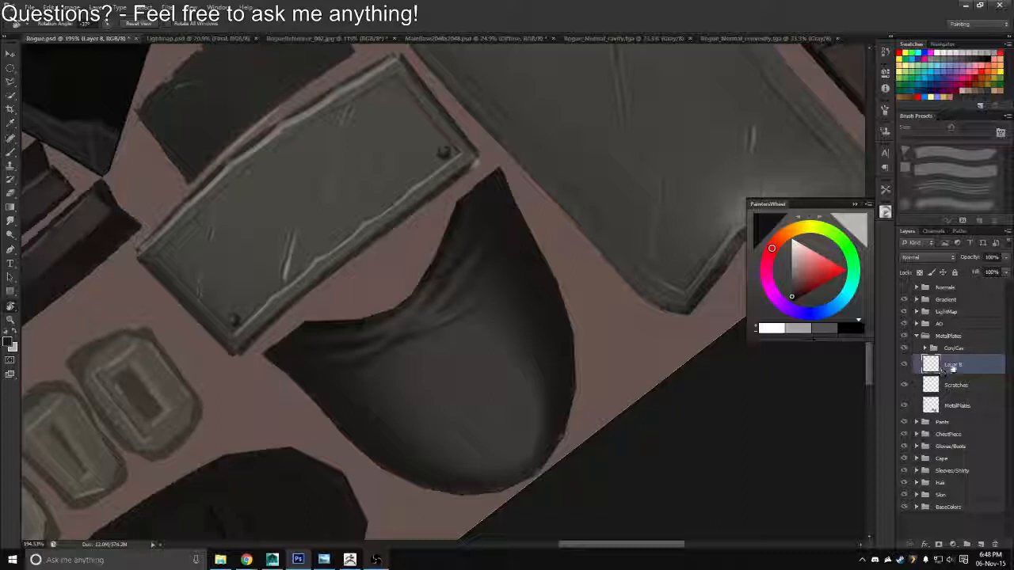
double_click(953, 364)
text(Bolts)
key(Return)
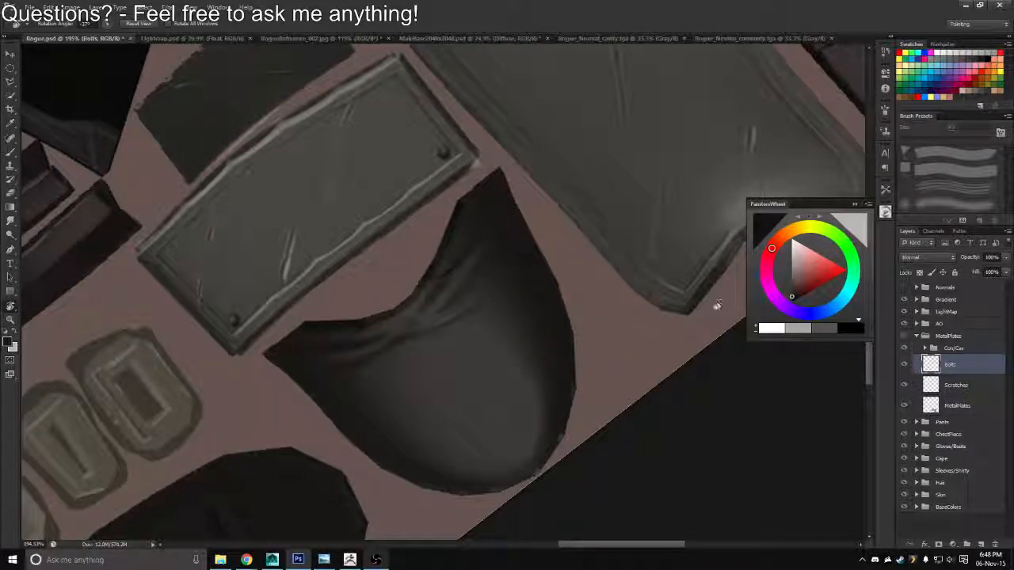
Choose bright red as the foreground colour, add a new layer above Bolts and enlarge the brush to 30 px
click(931, 93)
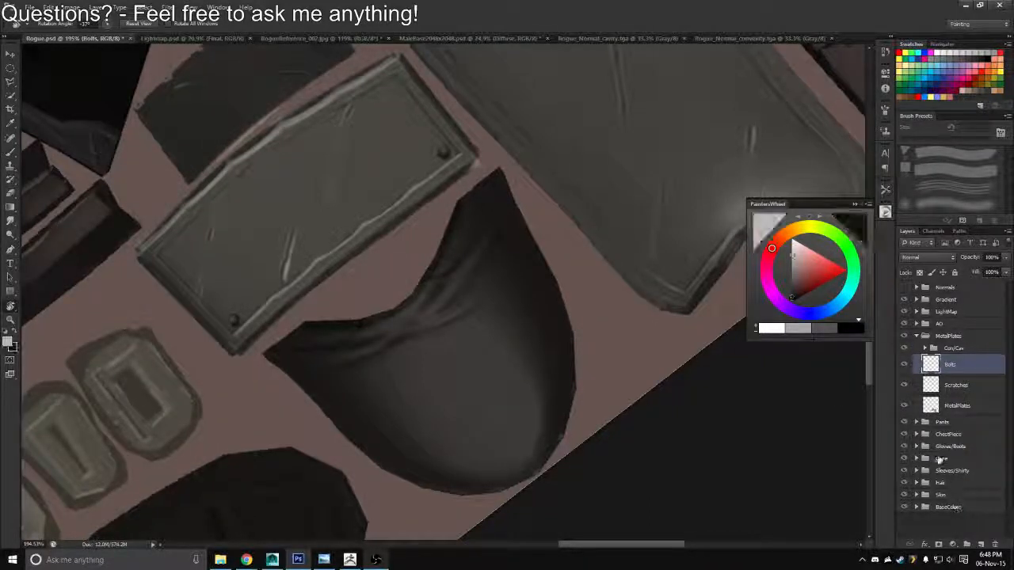
click(919, 96)
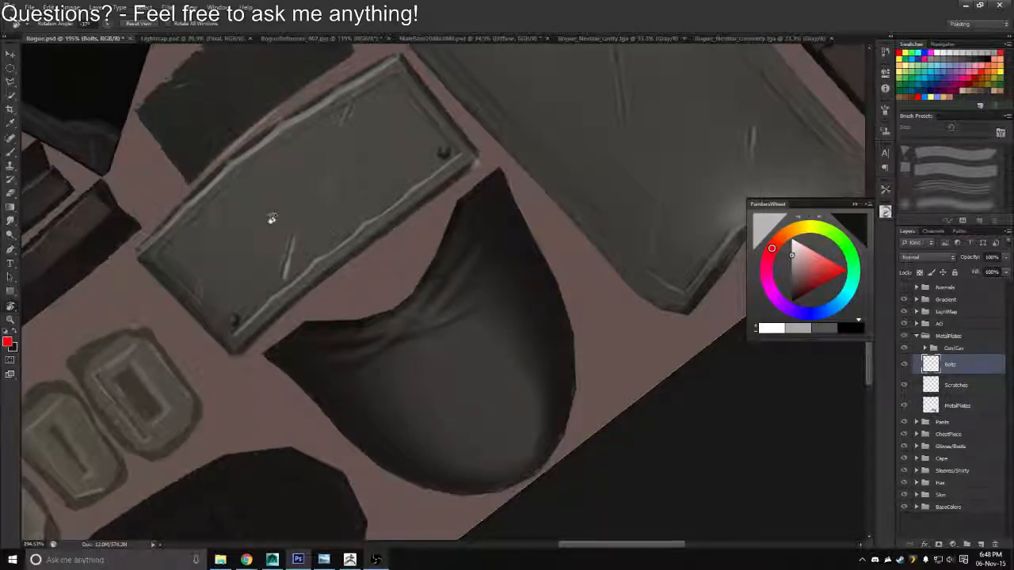
drag(278, 196, 286, 246)
key(b)
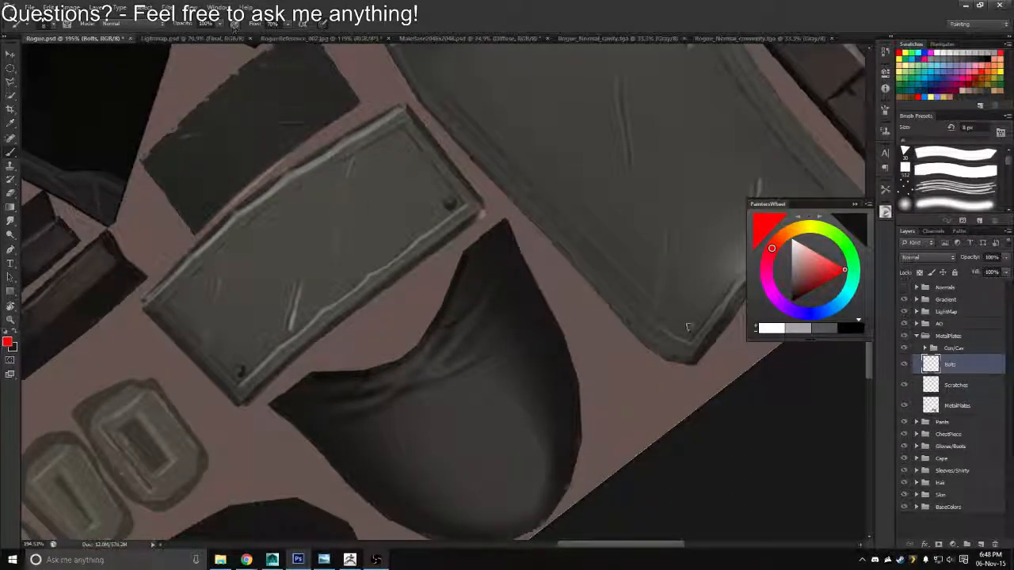
click(979, 543)
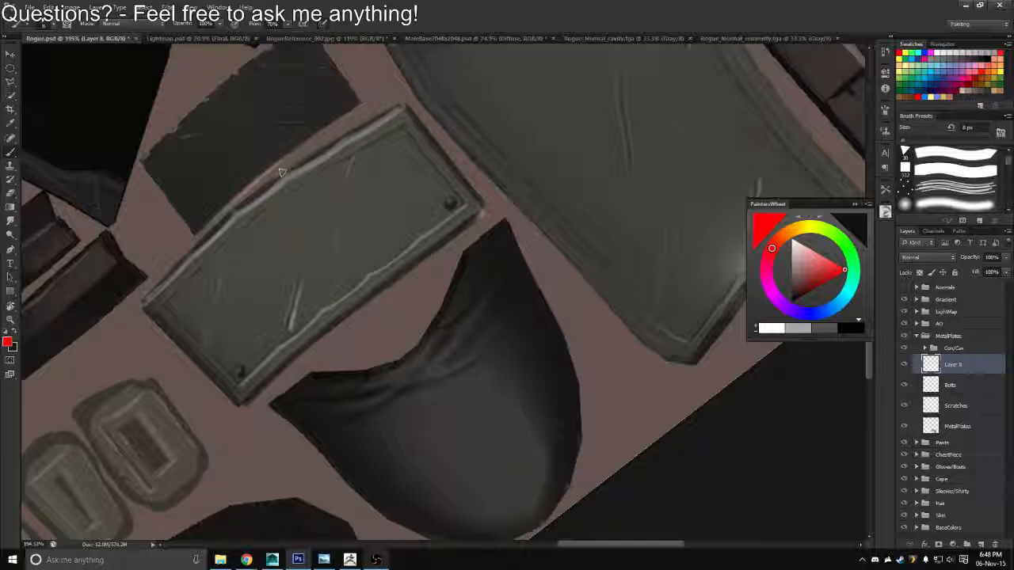
key(bracketright)
key(bracketright)
key(bracketright)
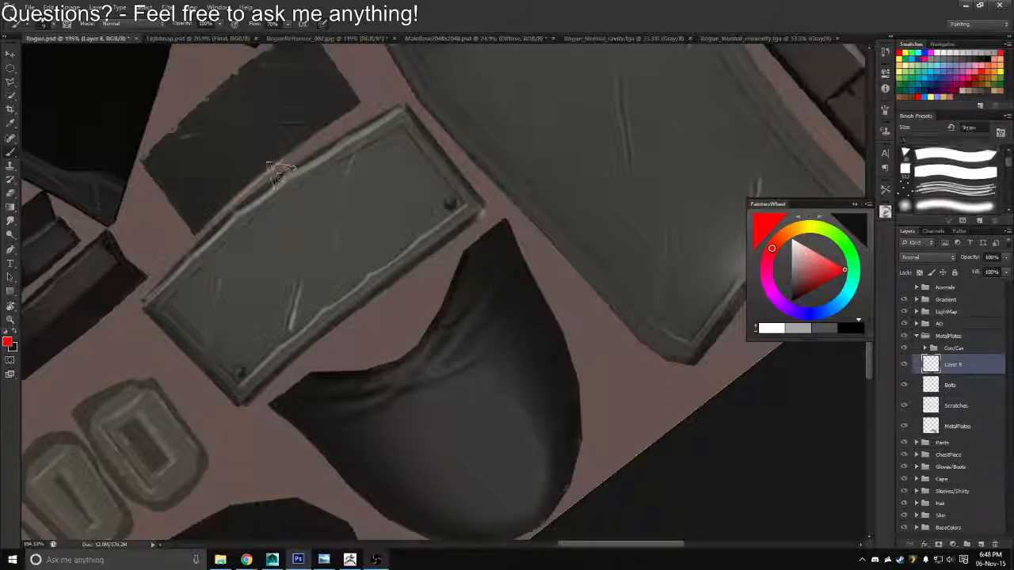
key(bracketright)
key(bracketright)
key(bracketright)
key(bracketright)
key(bracketright)
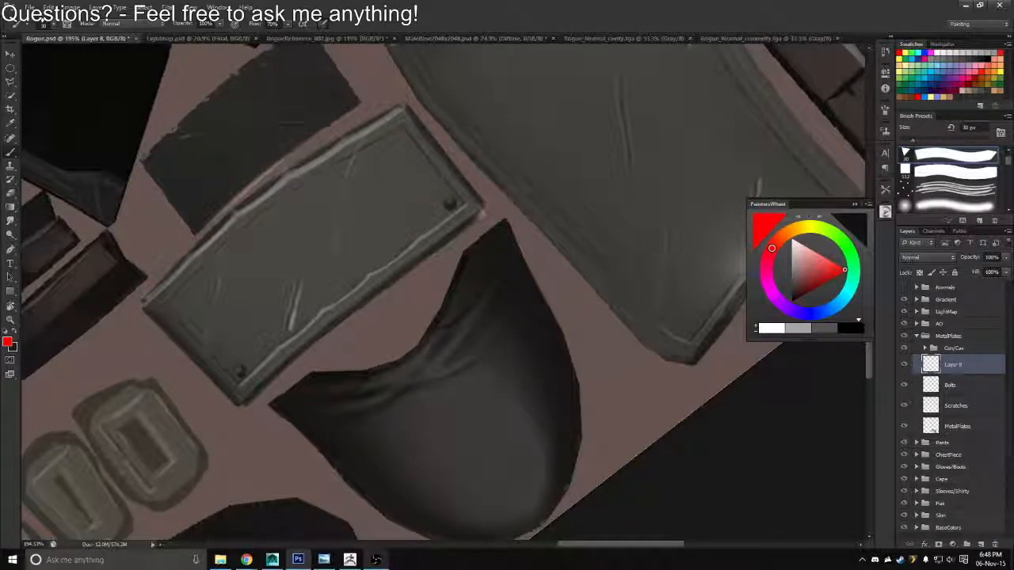
key(alt+Tab)
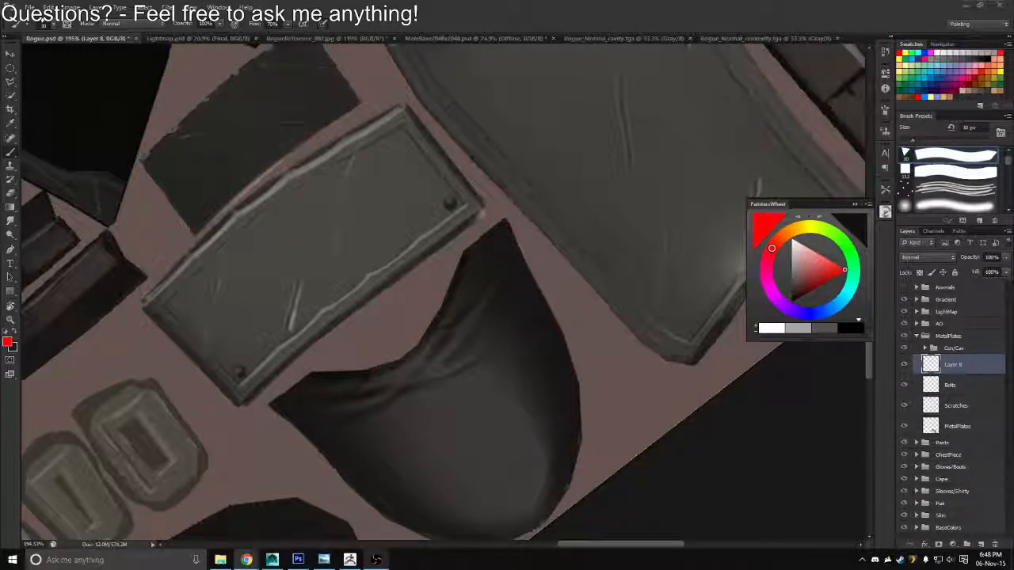
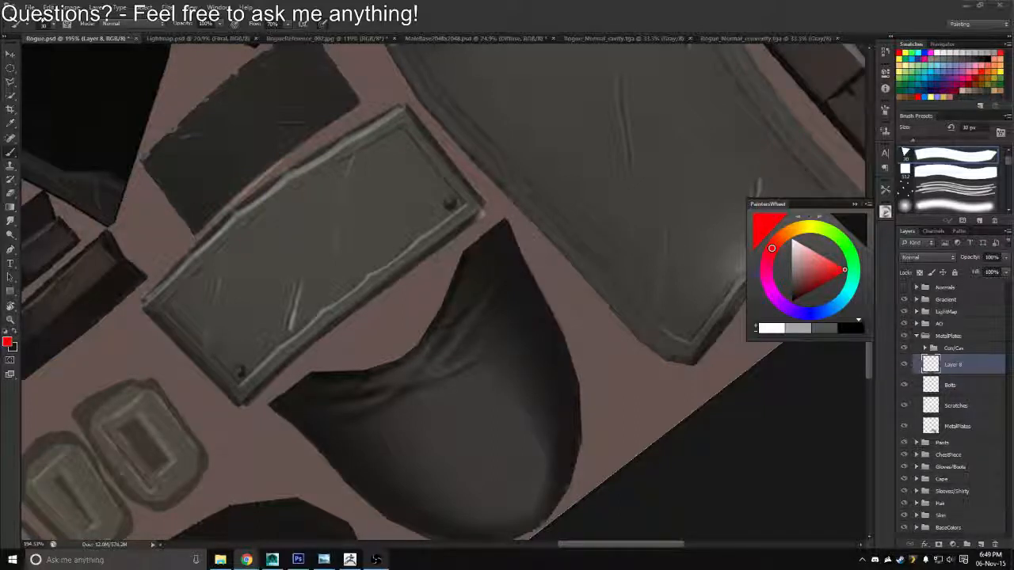
click(382, 277)
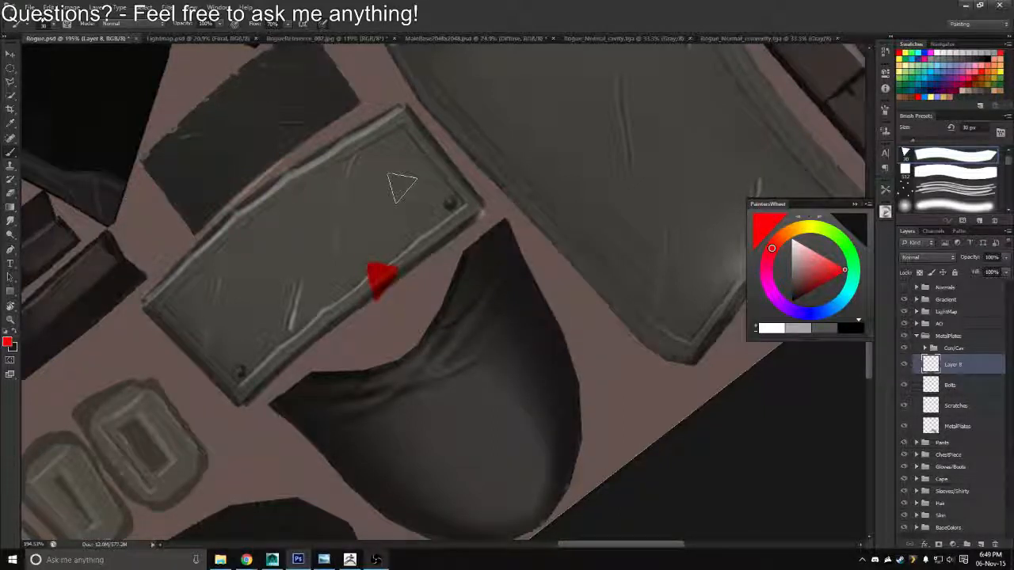
mouse_move(388, 267)
mouse_down()
mouse_move(416, 215)
mouse_move(421, 225)
mouse_move(406, 229)
mouse_move(392, 211)
mouse_up()
key(e)
key(b)
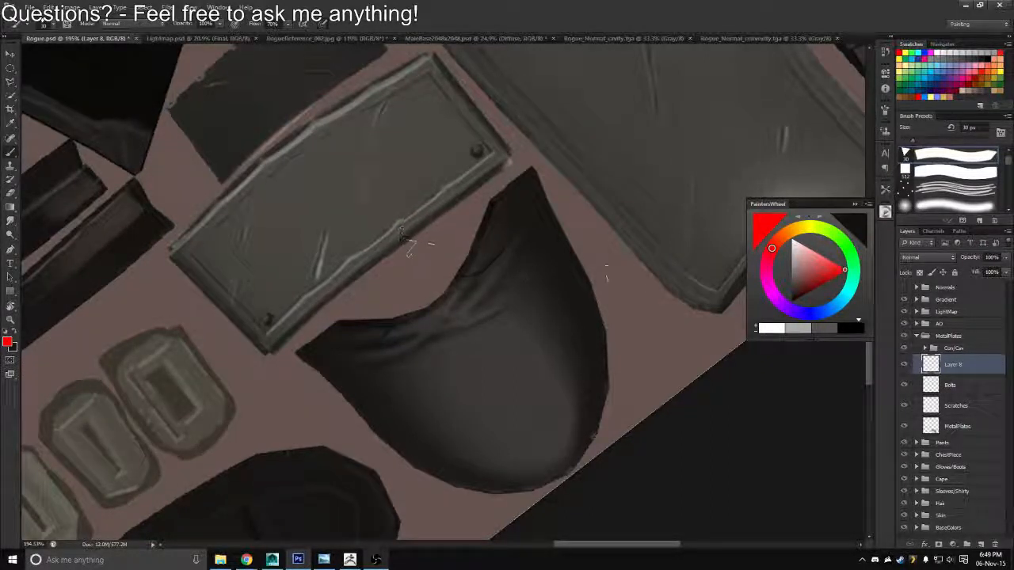
Load the MetalPlates layer's outline as a selection, then paint and trim a red band along the small plate's long edge facing the rounded piece
ctrl+click(931, 428)
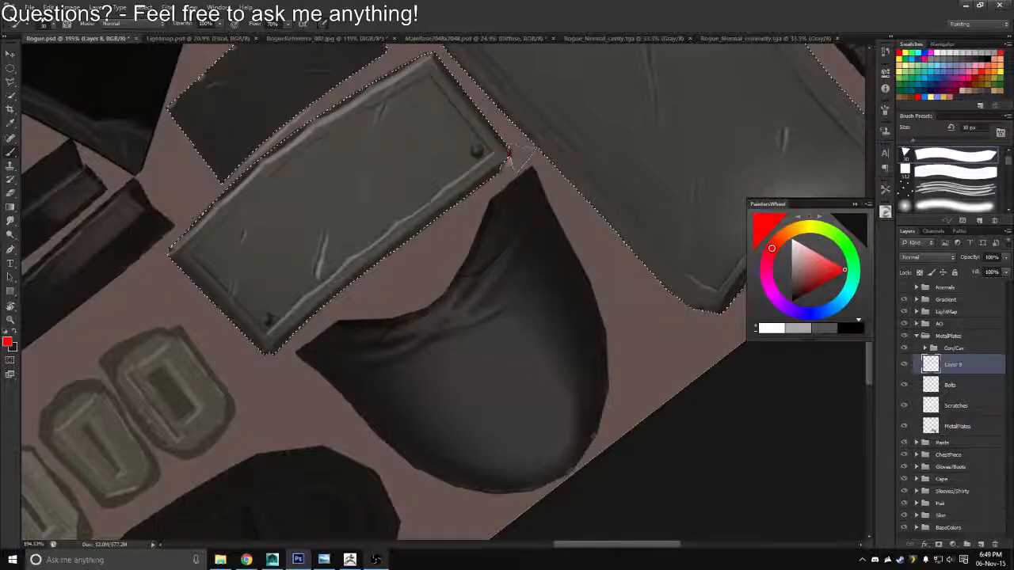
mouse_move(431, 212)
mouse_down()
mouse_move(507, 155)
mouse_move(317, 287)
mouse_move(265, 345)
mouse_up()
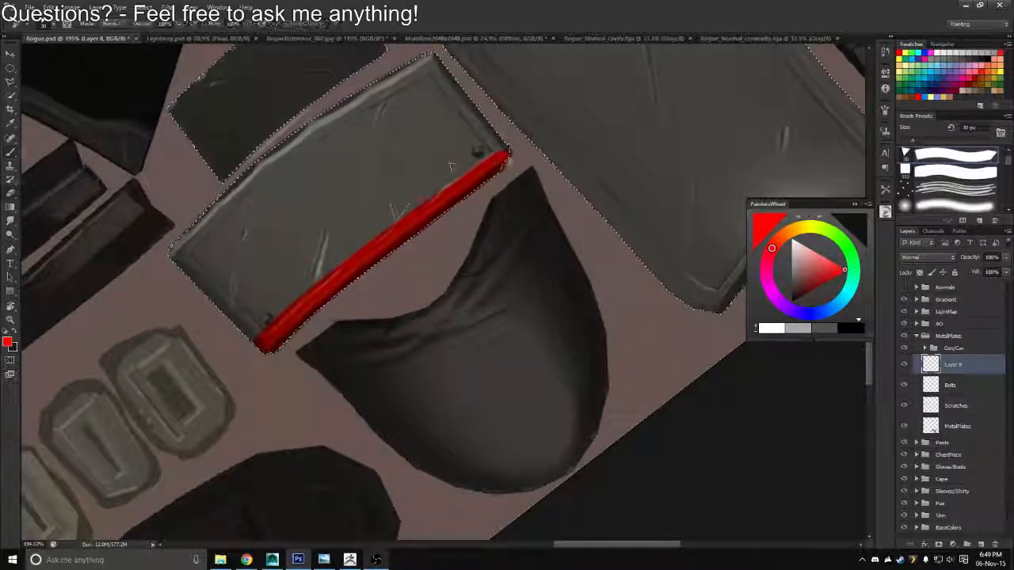
key(bracketleft)
key(bracketleft)
drag(389, 225, 263, 335)
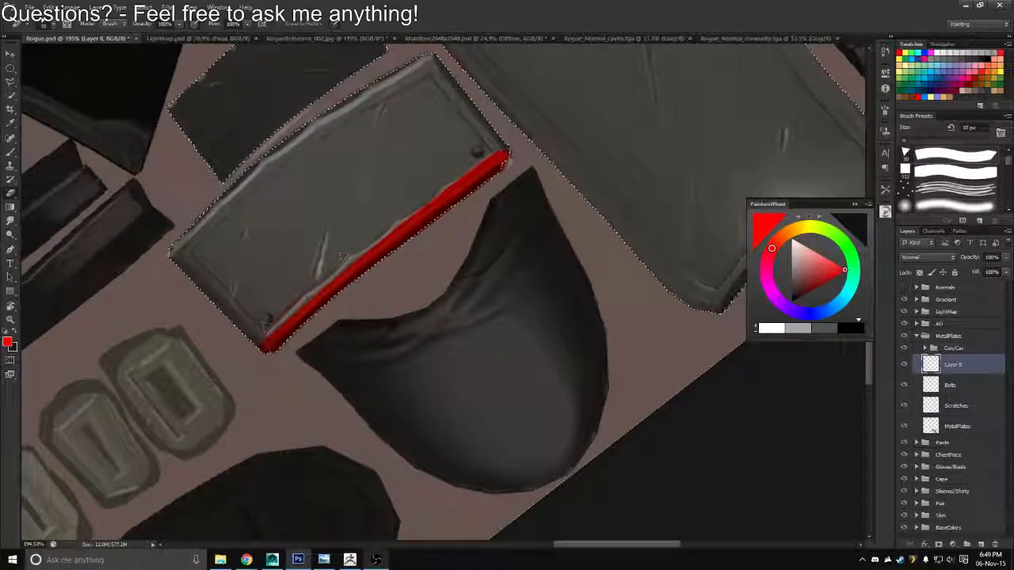
key(b)
drag(317, 283, 360, 273)
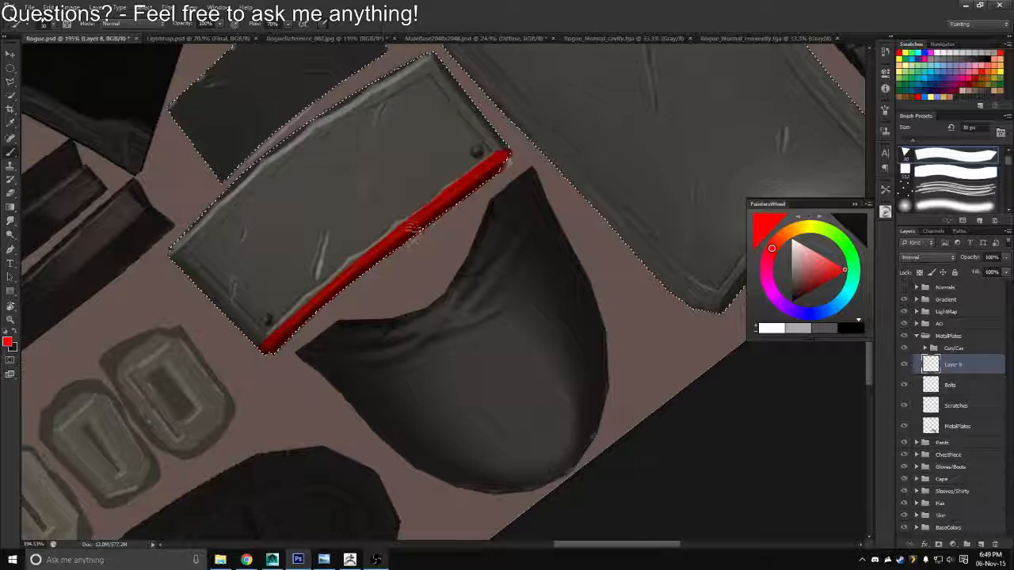
drag(412, 227, 394, 252)
drag(339, 272, 270, 343)
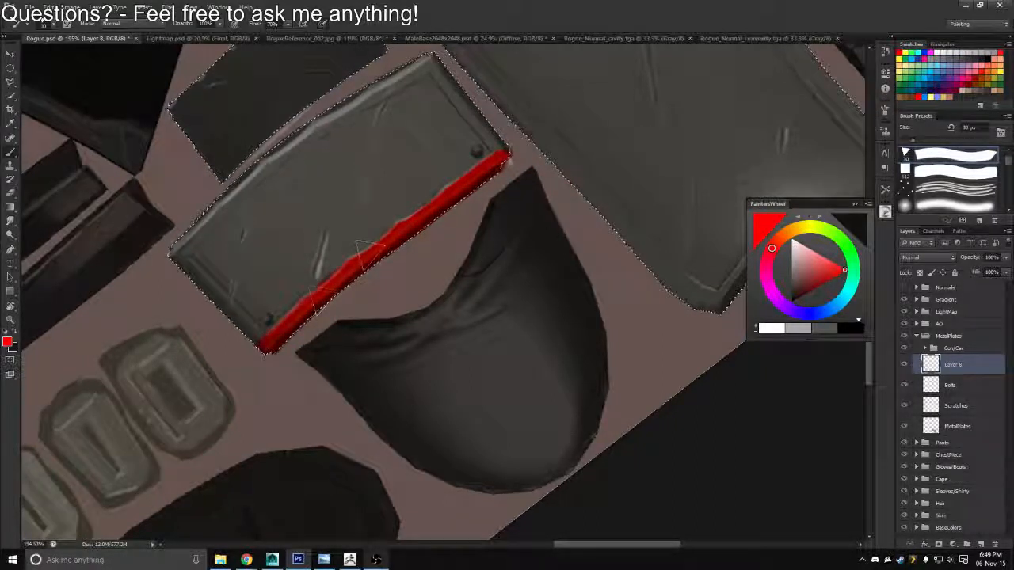
Rotate the canvas and continue the red band along the small plate's short edge beside the large plate
key(r)
mouse_move(411, 145)
mouse_down()
mouse_move(402, 149)
mouse_move(556, 203)
mouse_move(567, 273)
mouse_up()
drag(534, 232, 340, 122)
key(b)
mouse_move(382, 271)
mouse_down()
mouse_move(487, 216)
mouse_move(461, 226)
mouse_up()
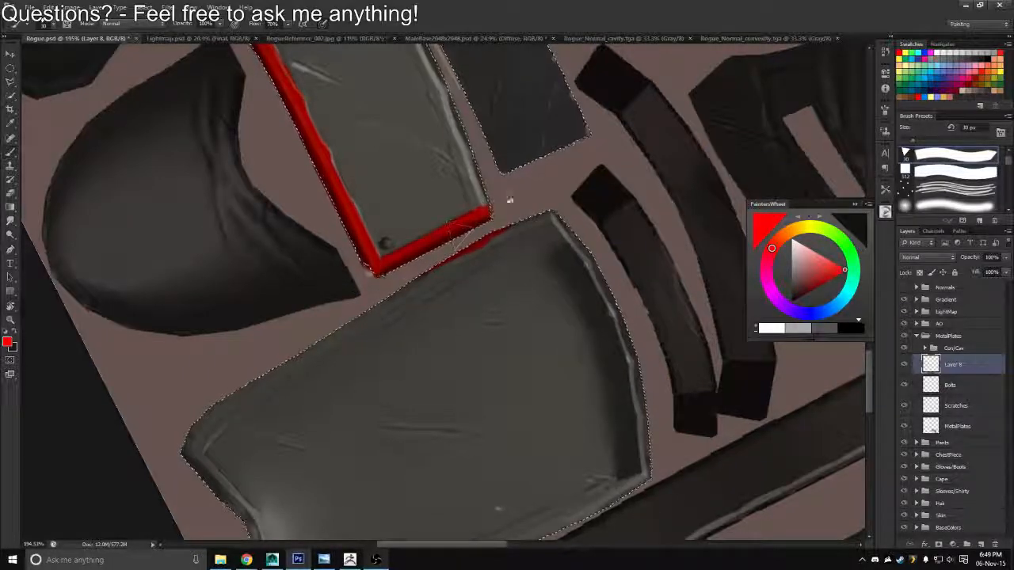
Paint a red band along the small plate's other long edge, next to the dark rectangular piece
key(r)
drag(515, 135, 626, 309)
drag(483, 310, 477, 320)
key(space)
drag(656, 255, 418, 242)
key(b)
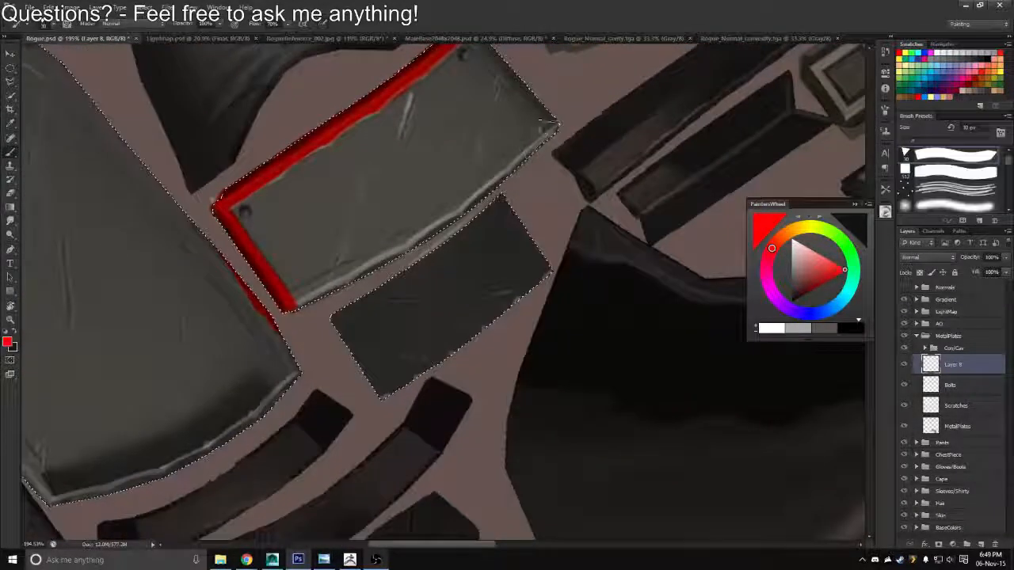
mouse_move(552, 126)
mouse_down()
mouse_move(497, 181)
mouse_move(402, 247)
mouse_up()
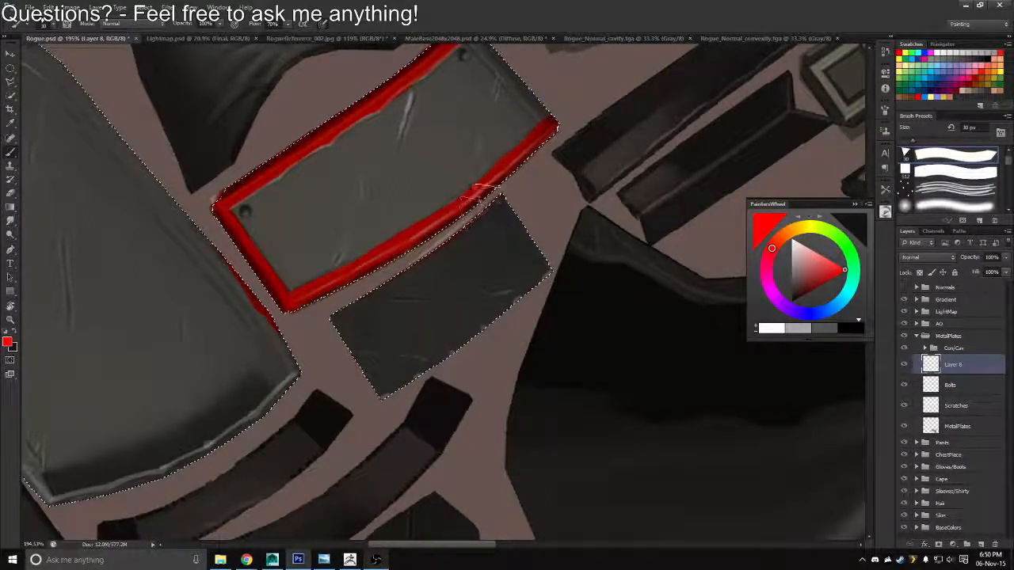
Close the small plate's red border by painting its remaining short edge near the bolt
key(r)
mouse_move(568, 111)
mouse_down()
mouse_move(545, 81)
mouse_move(600, 119)
mouse_move(485, 335)
mouse_move(444, 352)
mouse_up()
key(space)
drag(460, 240, 307, 49)
mouse_move(584, 196)
mouse_down()
mouse_move(568, 177)
mouse_move(499, 162)
mouse_up()
key(b)
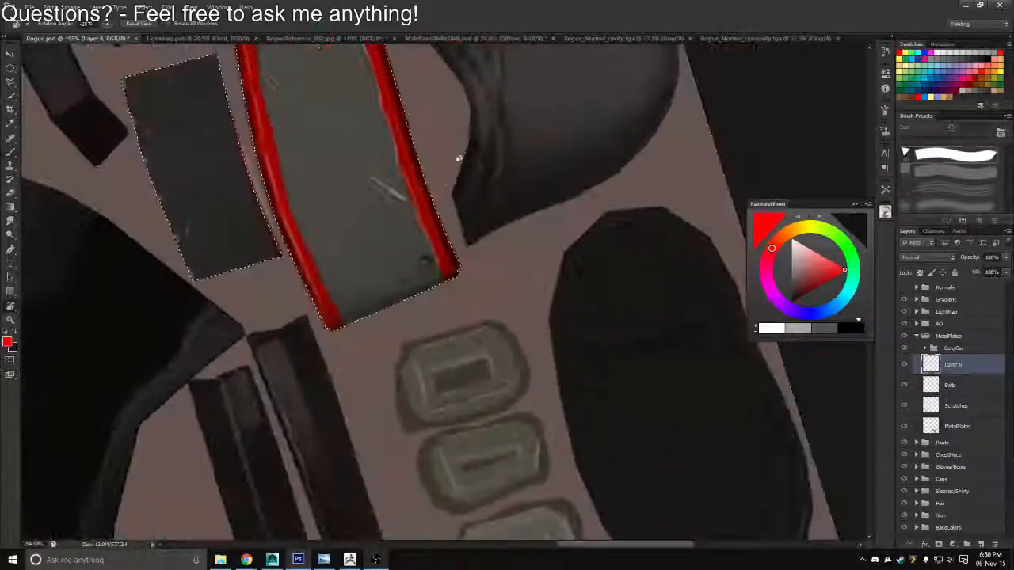
mouse_move(454, 277)
mouse_down()
mouse_move(367, 302)
mouse_move(309, 342)
mouse_move(347, 321)
mouse_move(331, 320)
mouse_move(450, 276)
mouse_up()
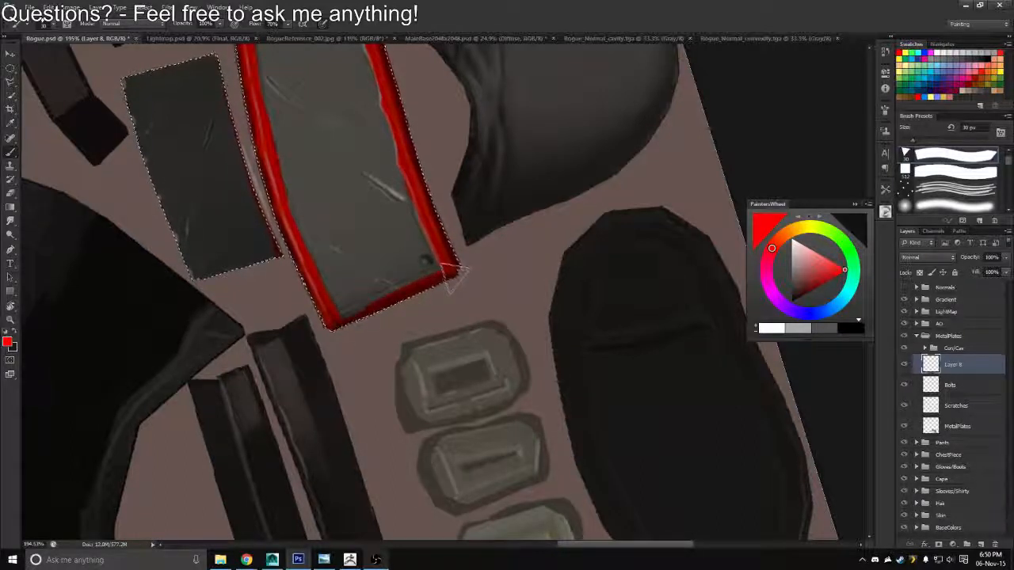
drag(335, 316, 447, 274)
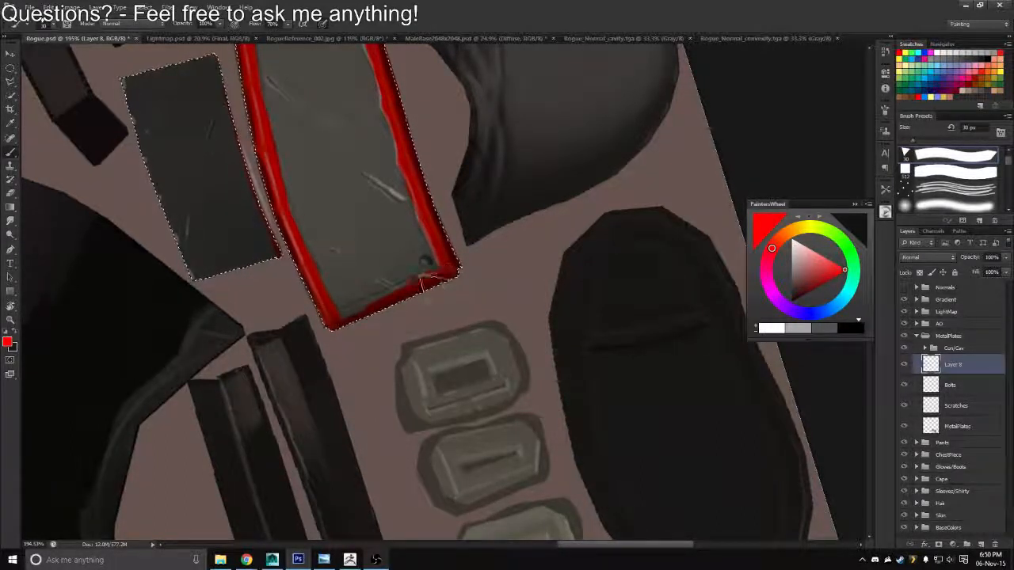
Paint a wide red band along the large plate's long edge beside the strap, out to its pointed corner
drag(459, 201, 435, 412)
drag(436, 241, 436, 310)
mouse_move(430, 227)
mouse_down()
mouse_move(407, 261)
mouse_move(386, 169)
mouse_move(615, 281)
mouse_move(532, 428)
mouse_up()
drag(543, 364, 294, 243)
drag(526, 195, 553, 209)
drag(596, 154, 581, 178)
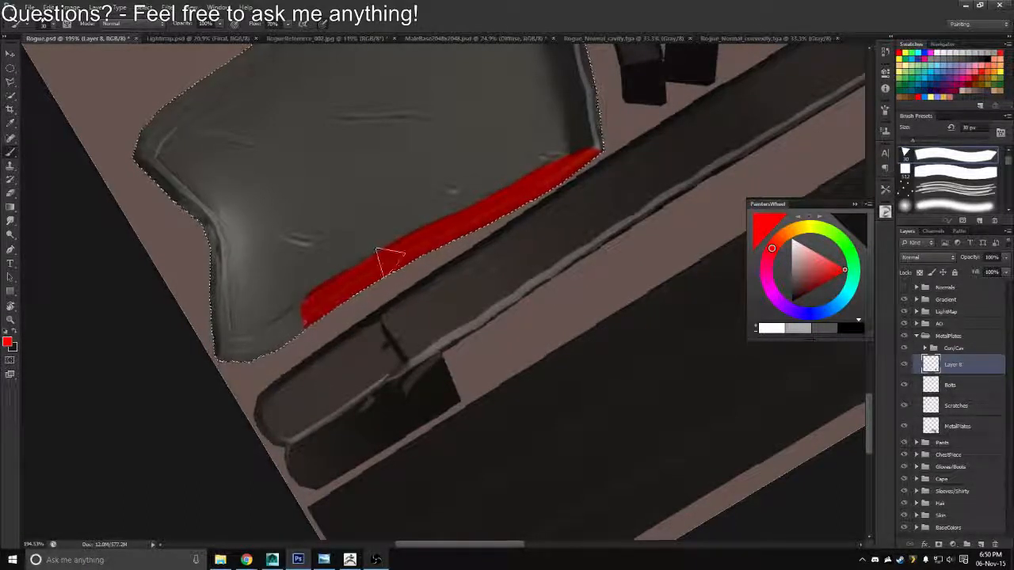
key(ctrl+z)
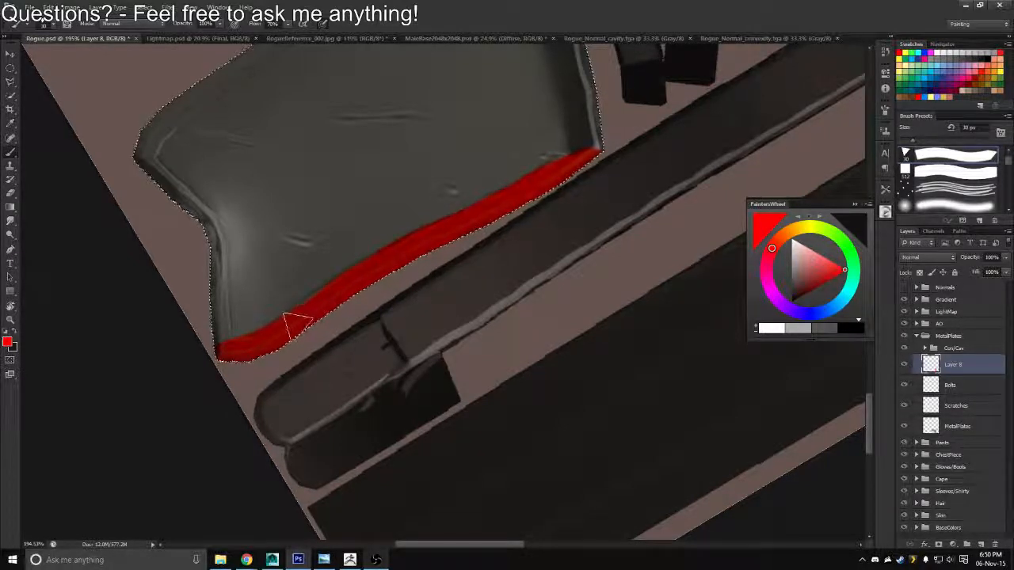
mouse_move(220, 351)
mouse_down()
mouse_move(455, 237)
mouse_move(599, 149)
mouse_up()
Rotate the canvas and paint the red band around the large plate's notched end
key(r)
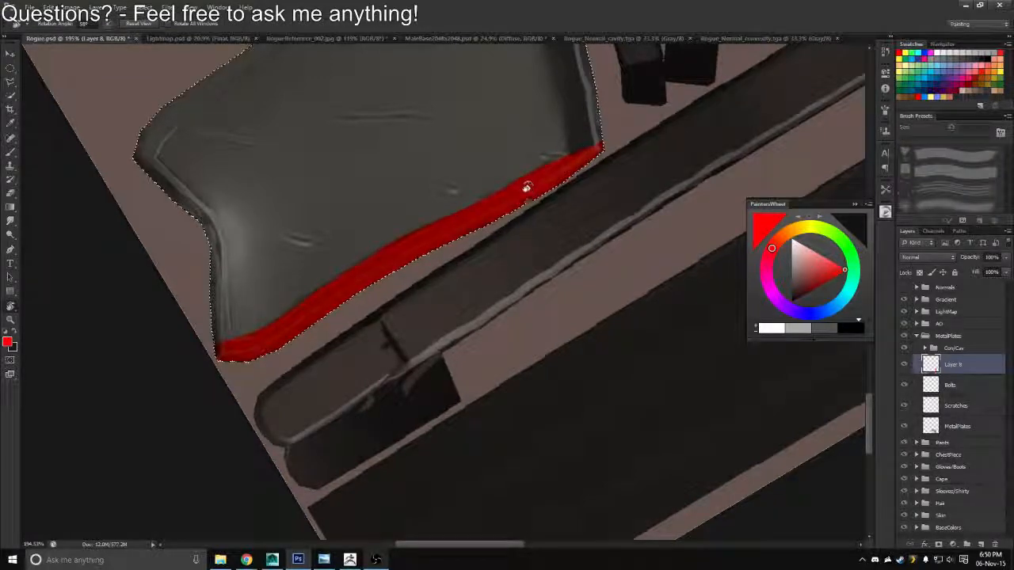
mouse_move(525, 185)
mouse_down()
mouse_move(414, 148)
mouse_move(405, 262)
mouse_move(549, 217)
mouse_move(516, 240)
mouse_up()
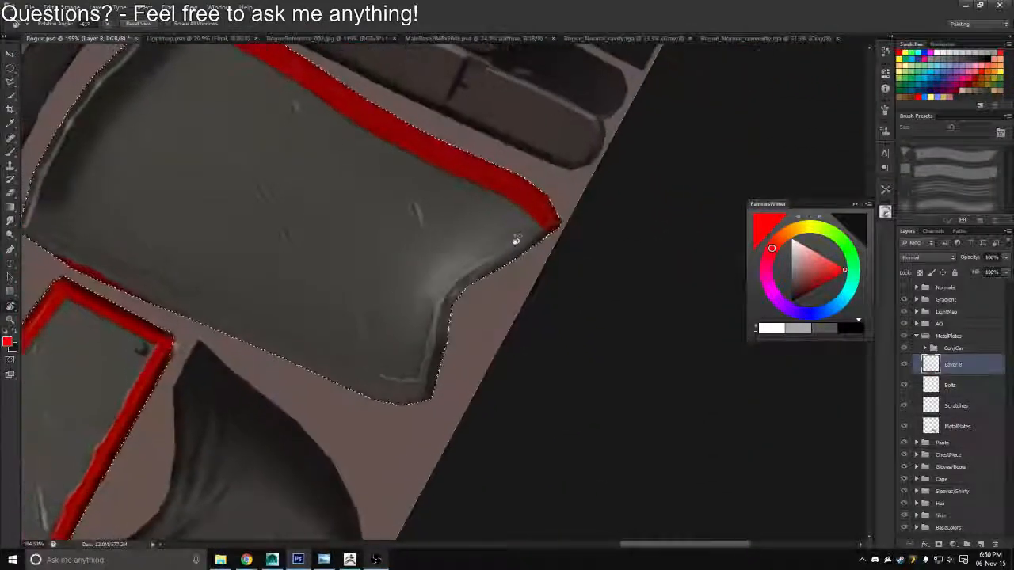
key(b)
mouse_move(464, 287)
mouse_down()
mouse_move(575, 213)
mouse_move(554, 216)
mouse_move(482, 277)
mouse_move(508, 252)
mouse_move(532, 252)
mouse_move(522, 238)
mouse_move(538, 226)
mouse_move(512, 237)
mouse_move(552, 227)
mouse_up()
key(ctrl+z)
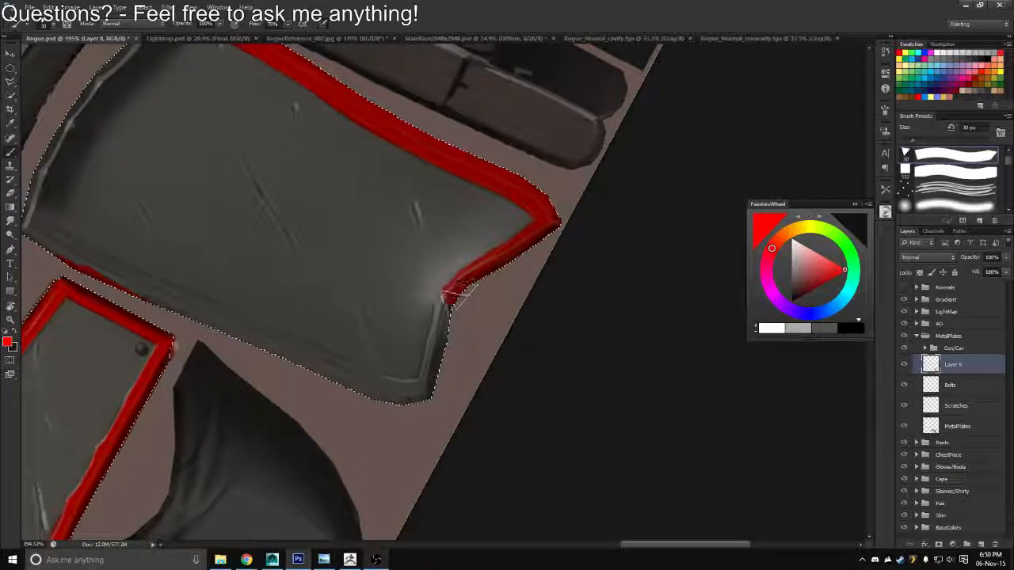
drag(445, 309, 426, 394)
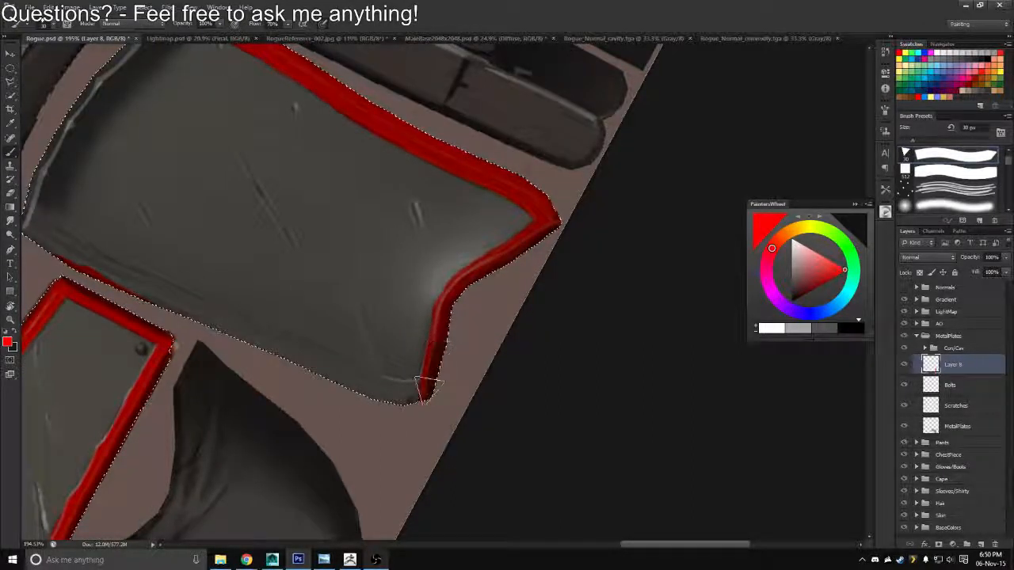
drag(430, 385, 422, 401)
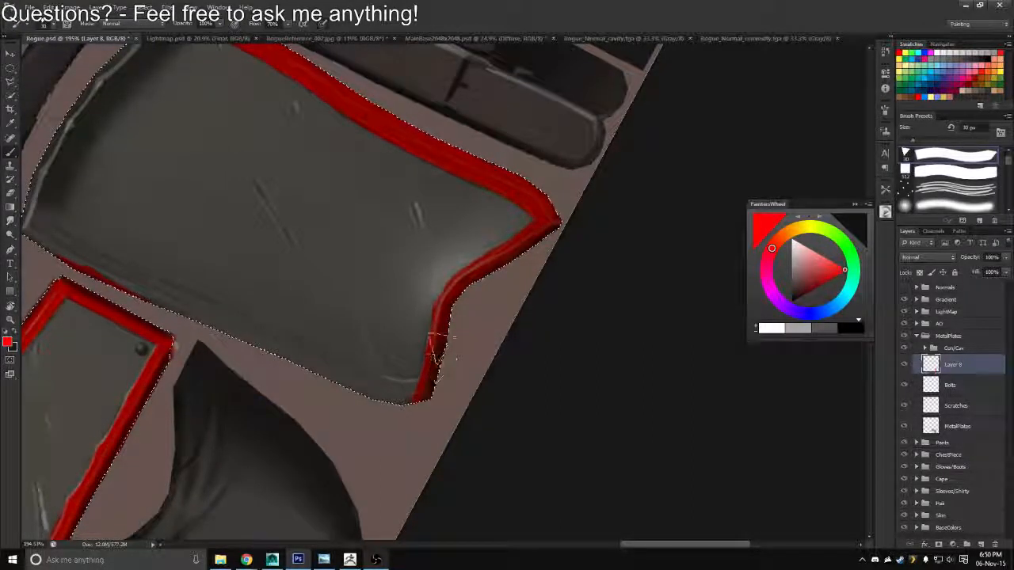
Touch up the red band at the inner curve of the large plate's notch
key(e)
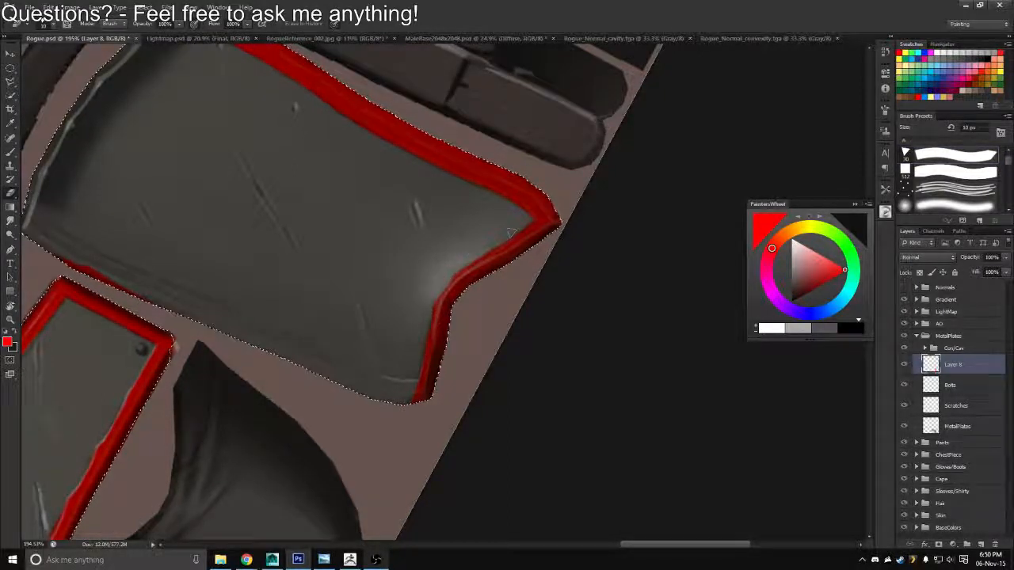
key(b)
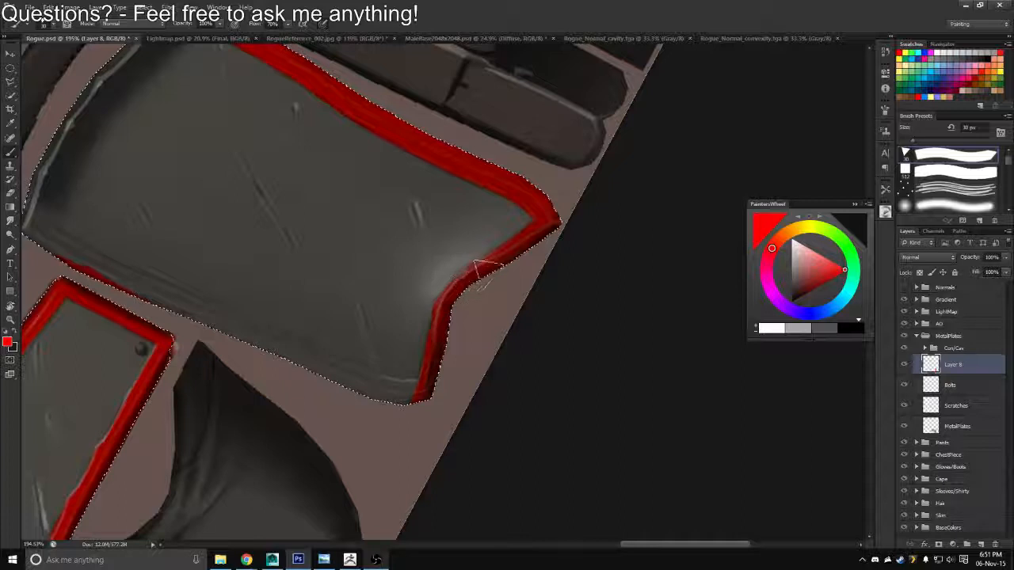
mouse_move(475, 264)
mouse_down()
mouse_move(489, 269)
mouse_move(453, 291)
mouse_up()
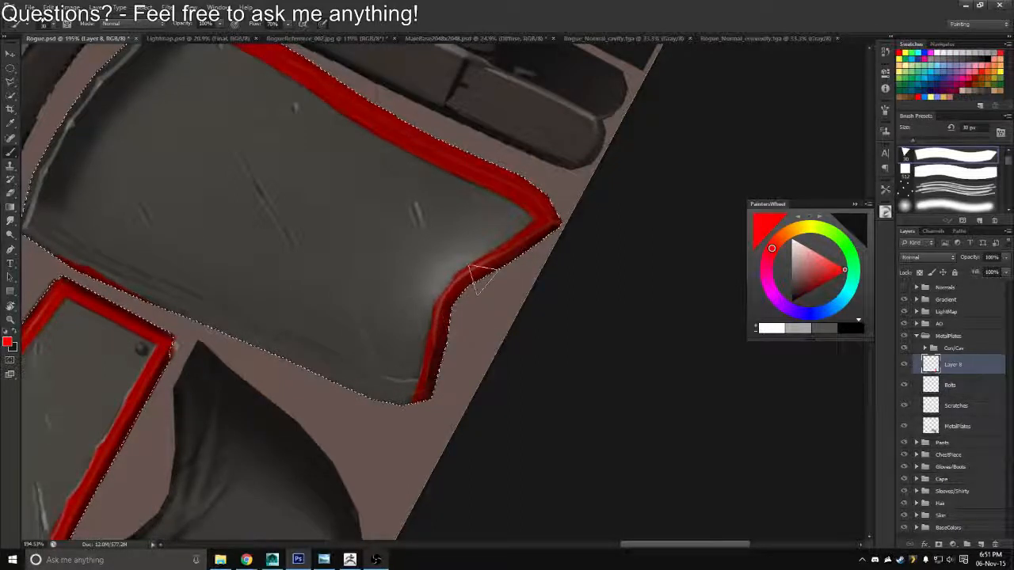
key(e)
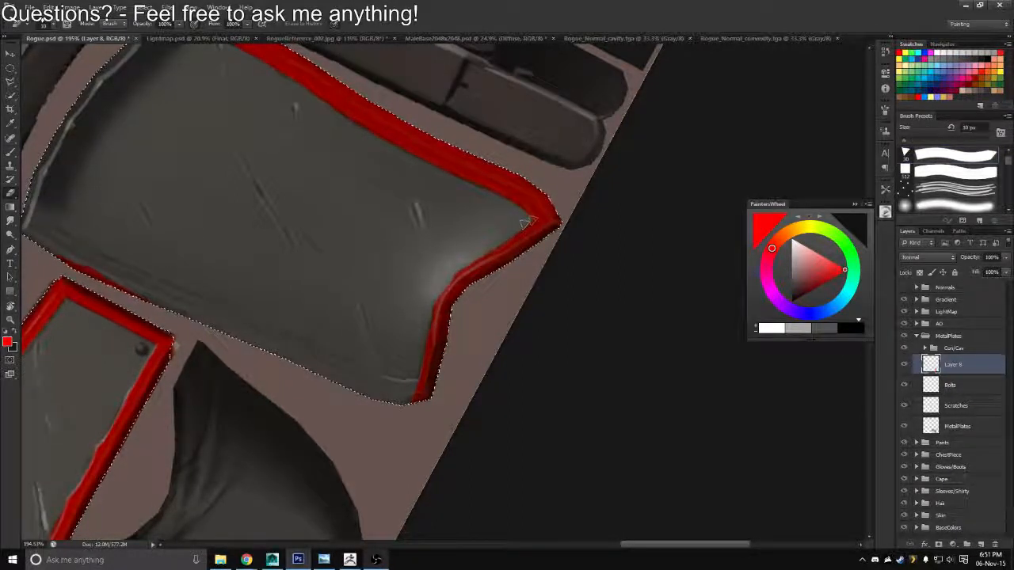
Reorient the canvas and paint the red border around the large plate's corner where the notched end meets the unpainted long edge
key(r)
drag(530, 219, 499, 192)
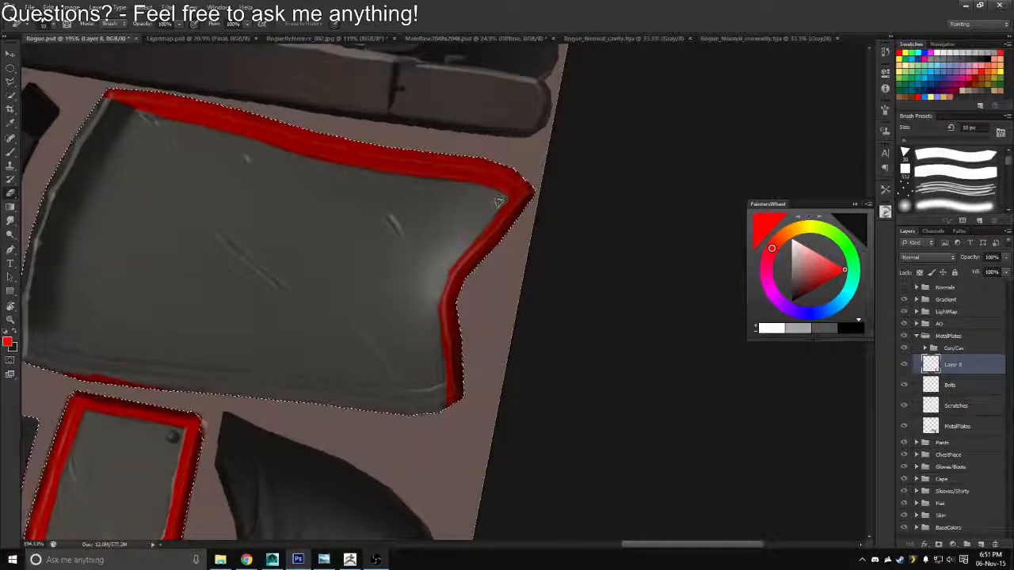
mouse_move(501, 201)
mouse_down()
mouse_move(478, 225)
mouse_move(376, 144)
mouse_move(538, 219)
mouse_move(507, 320)
mouse_move(515, 294)
mouse_move(576, 285)
mouse_up()
key(z)
key(r)
key(z)
key(r)
drag(451, 252, 474, 357)
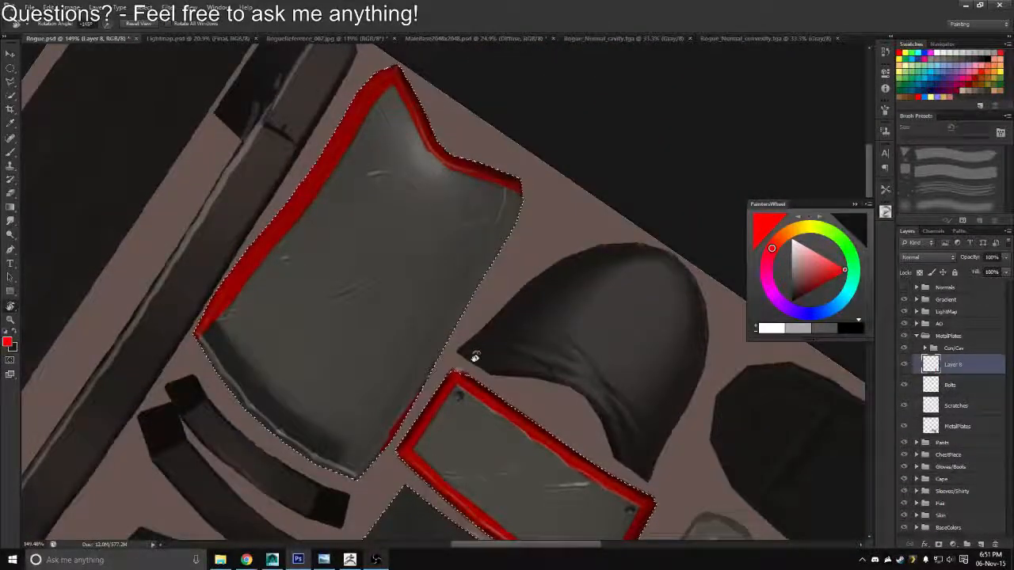
mouse_move(542, 199)
mouse_down()
mouse_move(496, 115)
mouse_move(557, 127)
mouse_move(565, 146)
mouse_up()
key(z)
drag(469, 175, 479, 179)
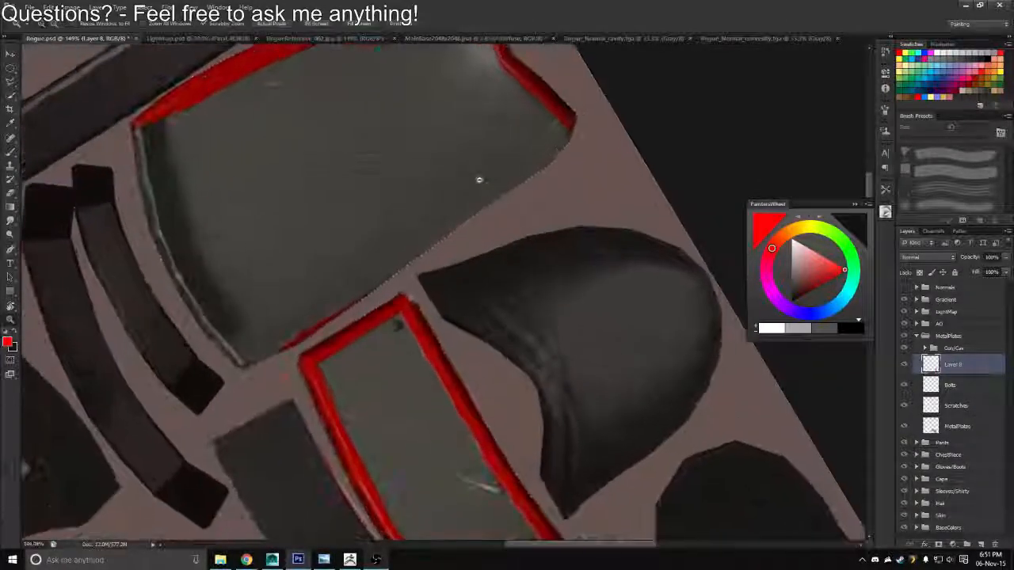
key(b)
drag(571, 127, 537, 171)
right_click(559, 137)
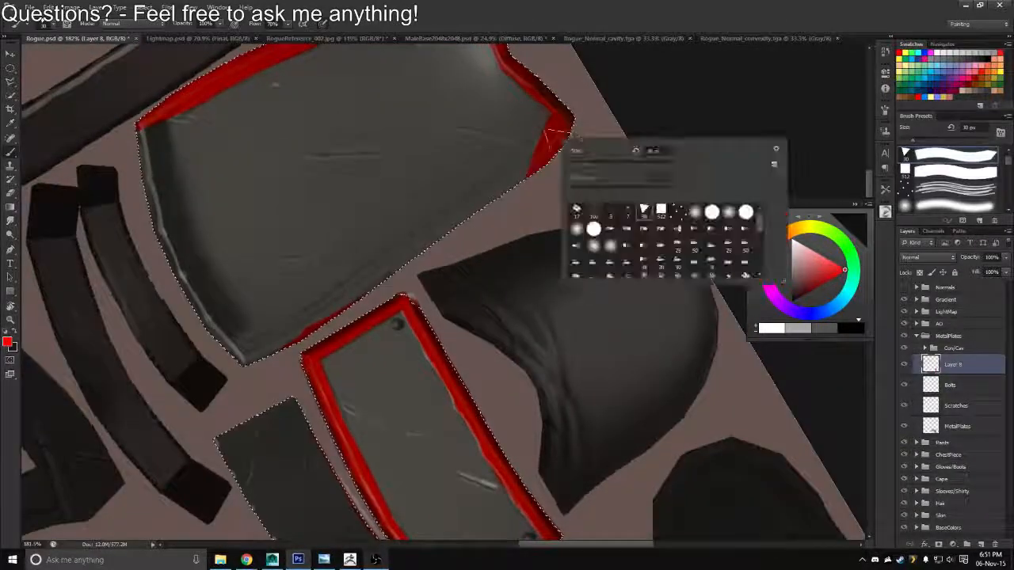
key(ctrl+z)
drag(568, 124, 515, 183)
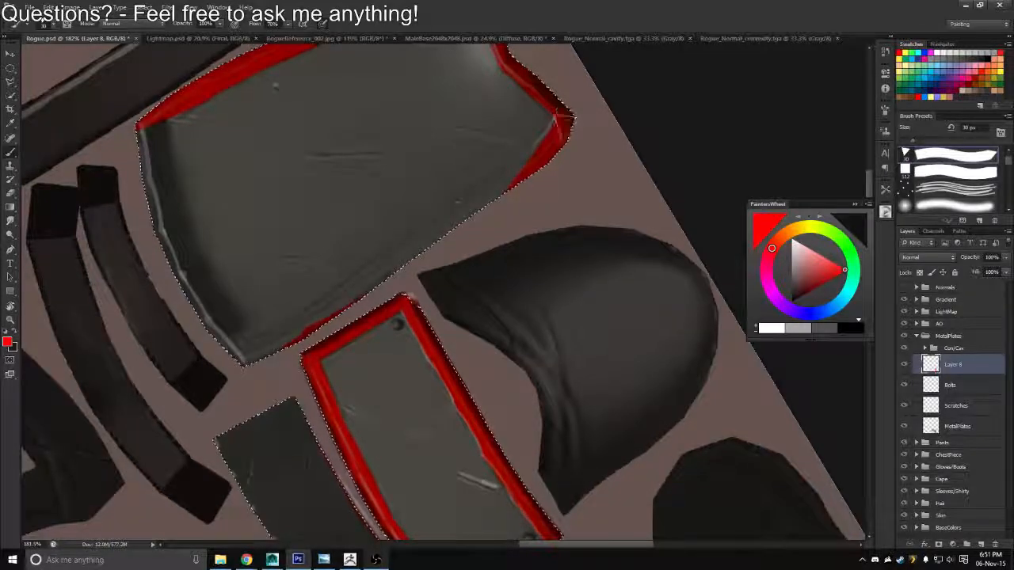
Extend and even out the red band along the rest of the large plate's long edge facing the small plate
mouse_move(467, 212)
mouse_down()
mouse_move(409, 256)
mouse_move(496, 189)
mouse_up()
drag(317, 285, 354, 277)
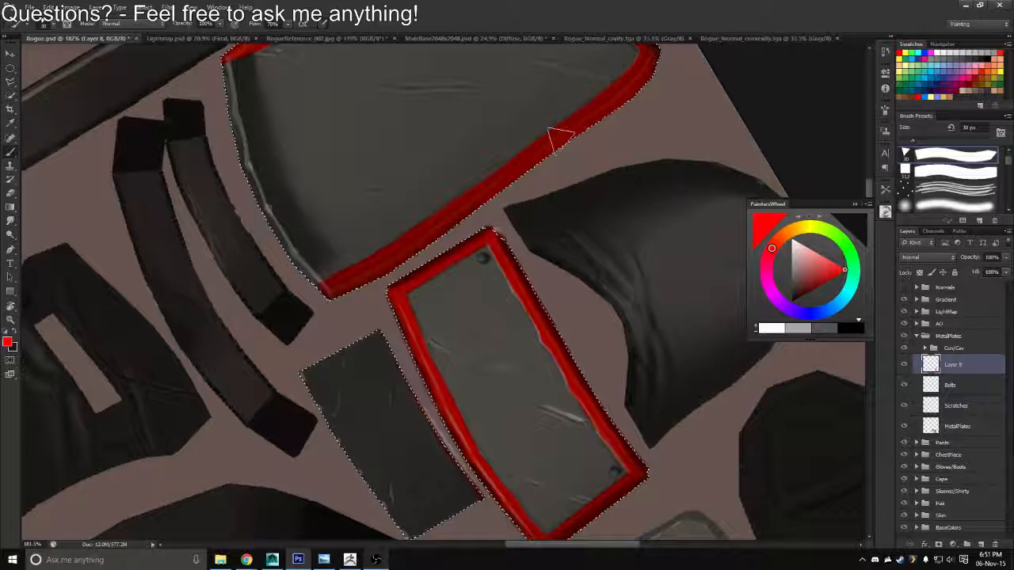
drag(552, 134, 519, 163)
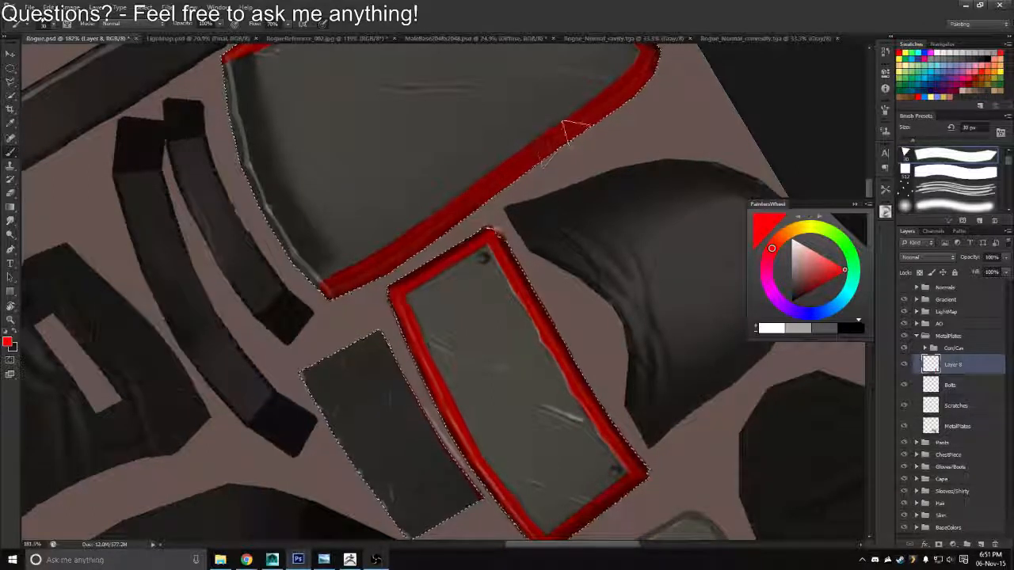
mouse_move(574, 129)
mouse_down()
mouse_move(420, 230)
mouse_move(528, 161)
mouse_move(477, 202)
mouse_up()
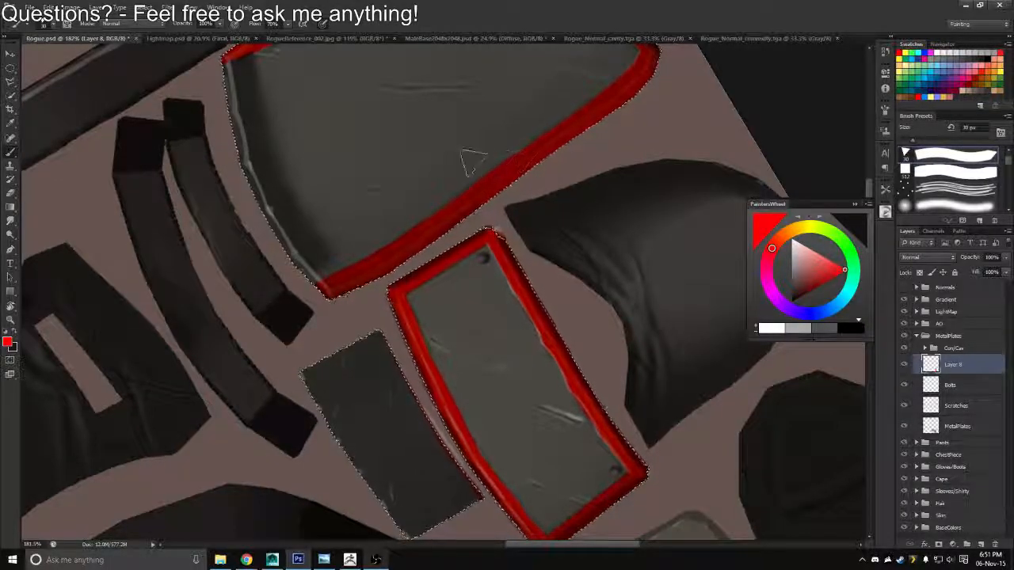
Rotate the canvas and complete the large plate's red border along its curved end
key(r)
drag(468, 158, 505, 172)
key(b)
drag(550, 74, 493, 102)
key(space)
mouse_move(529, 86)
mouse_down()
mouse_move(476, 127)
mouse_move(525, 137)
mouse_move(320, 269)
mouse_up()
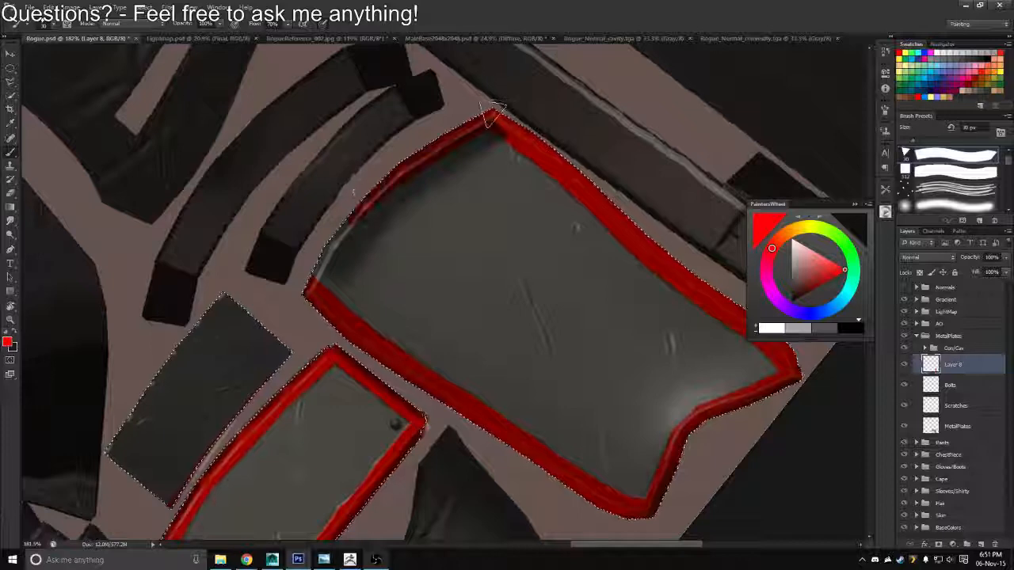
drag(480, 124, 317, 293)
drag(484, 124, 317, 288)
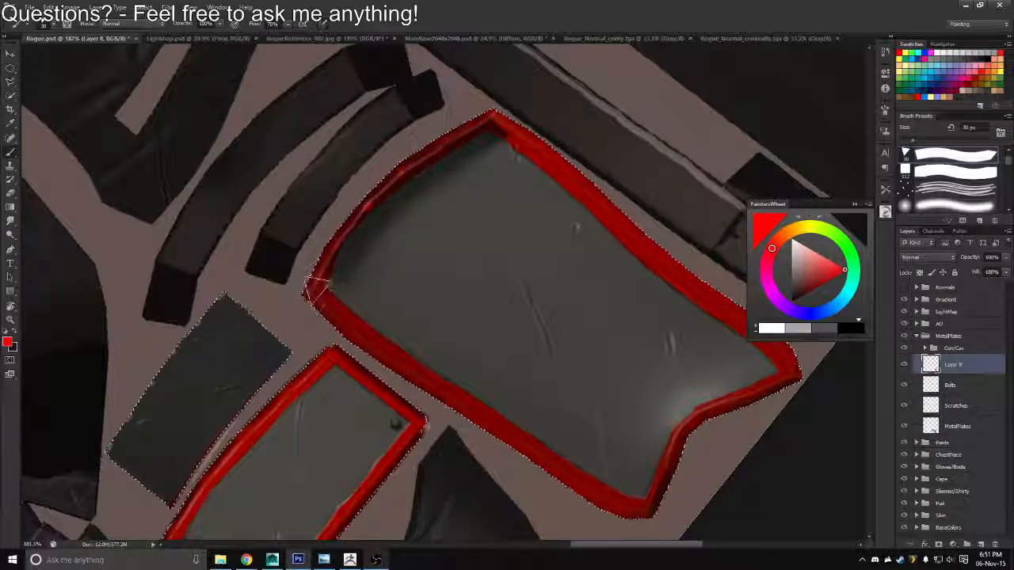
drag(487, 122, 317, 286)
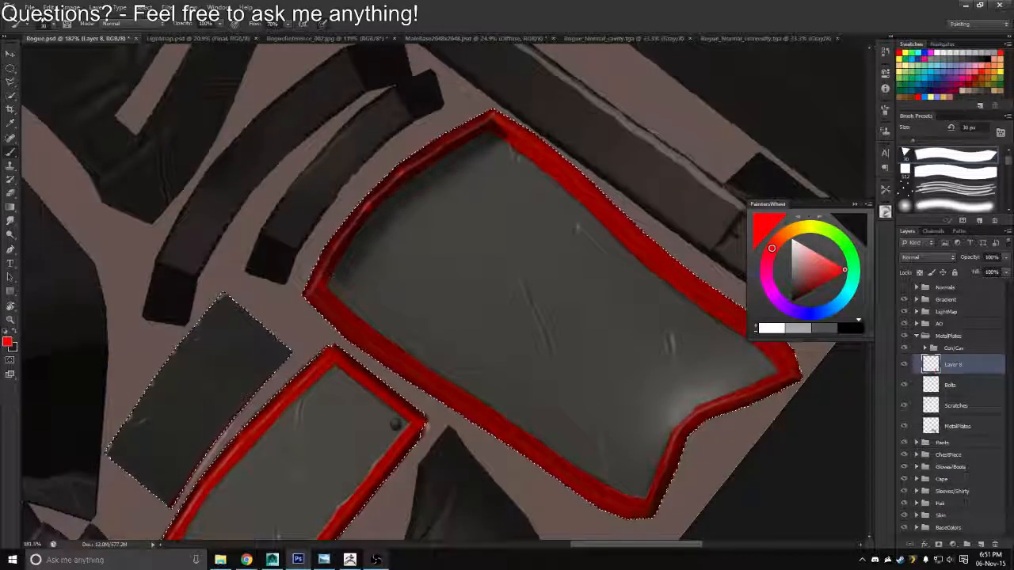
Paint a more even red band along the large plate's curved end and erase excess paint from its inner edge
mouse_move(491, 119)
mouse_down()
mouse_move(380, 189)
mouse_move(314, 292)
mouse_up()
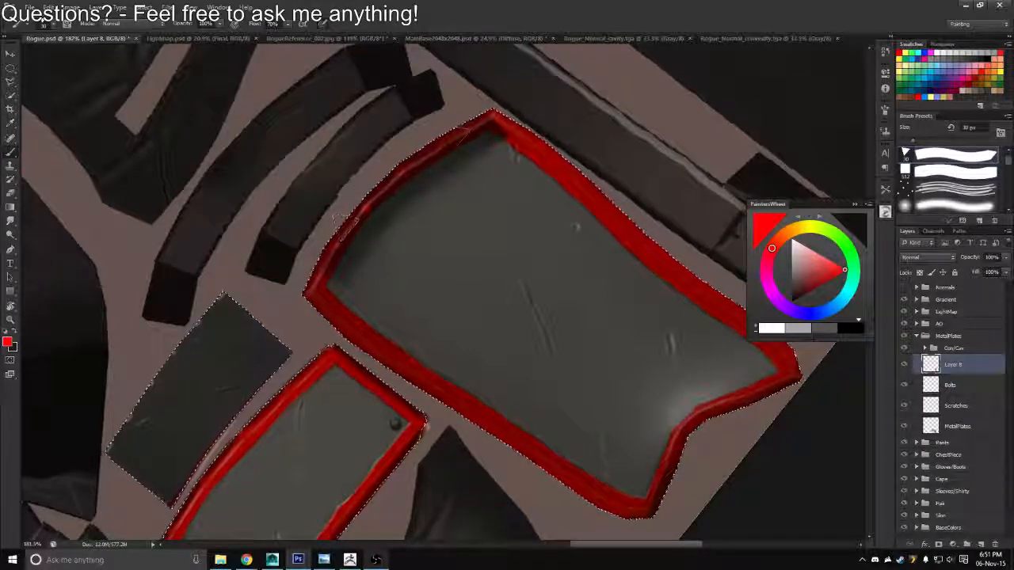
drag(406, 152, 317, 283)
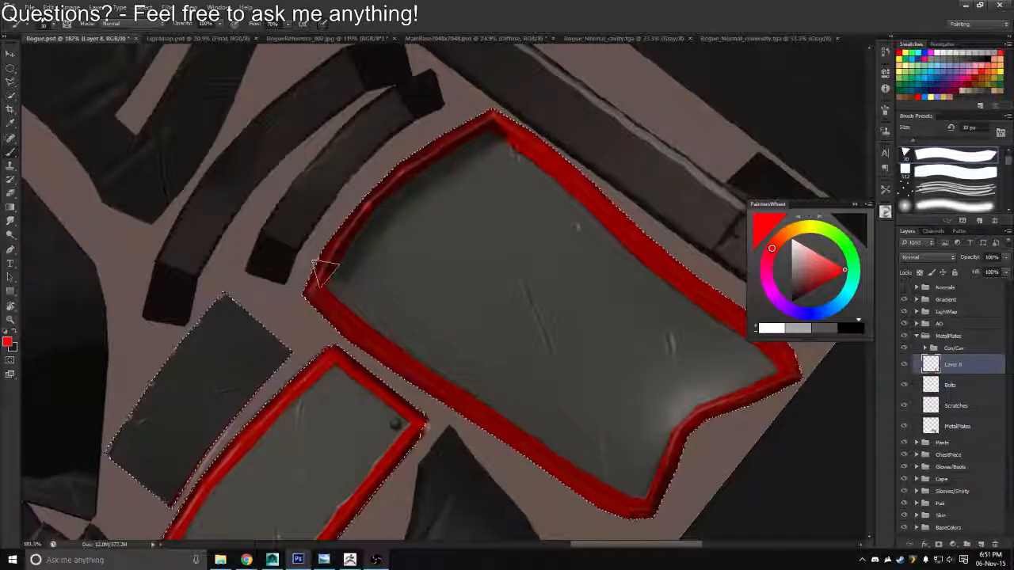
key(e)
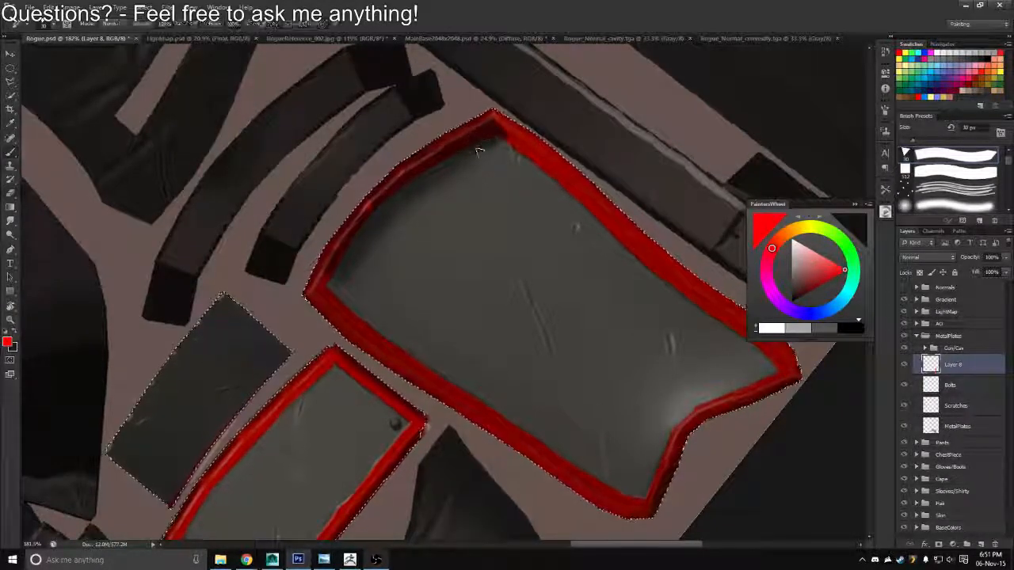
scroll(491, 139, up, 5)
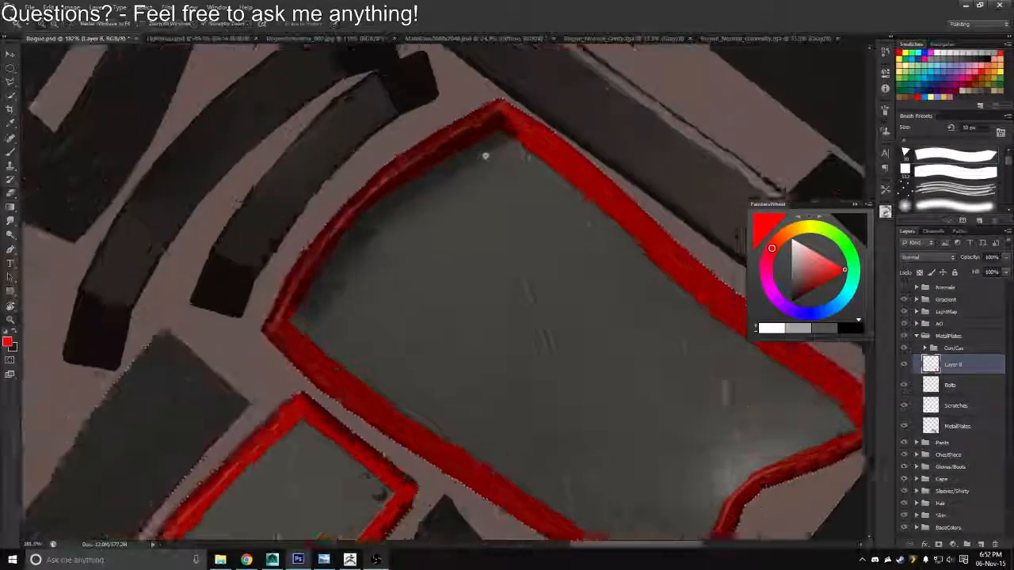
scroll(501, 134, down, 3)
Thicken the red band from the large plate's outer corner along the curved end, trimming its inner edge with the Eraser
key(b)
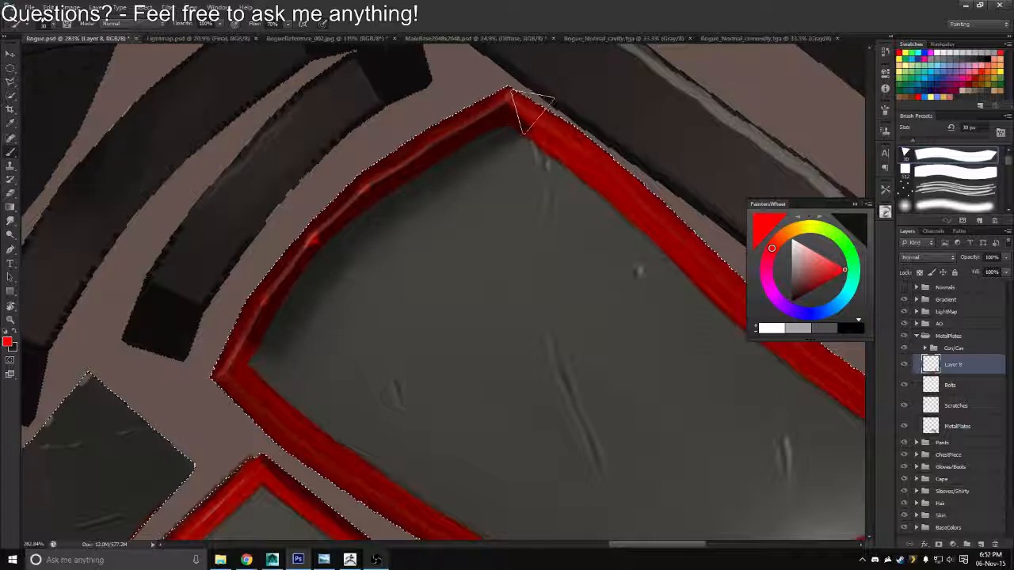
mouse_move(532, 110)
mouse_down()
mouse_move(461, 131)
mouse_move(341, 200)
mouse_up()
drag(232, 367, 301, 263)
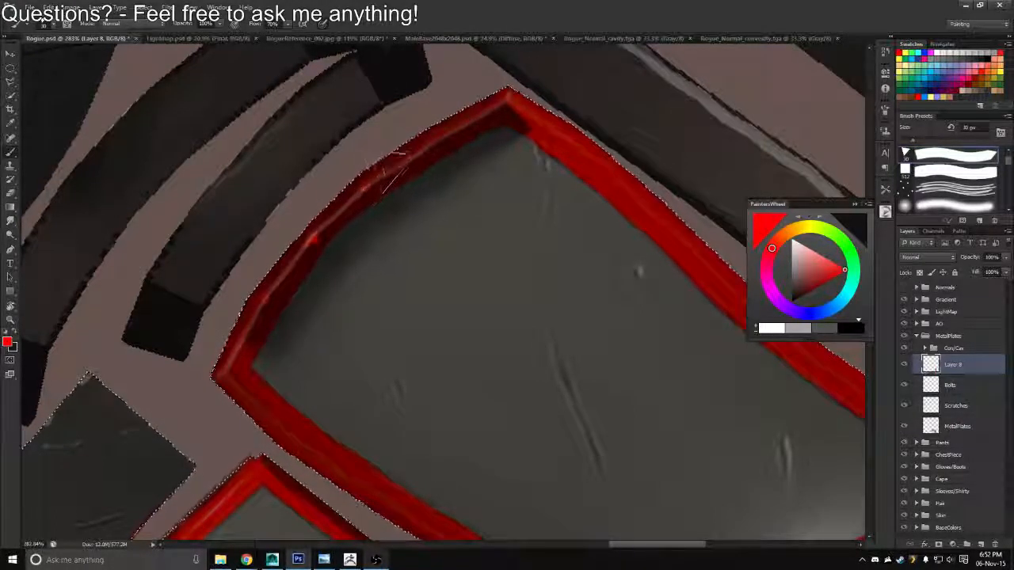
drag(394, 170, 361, 190)
key(e)
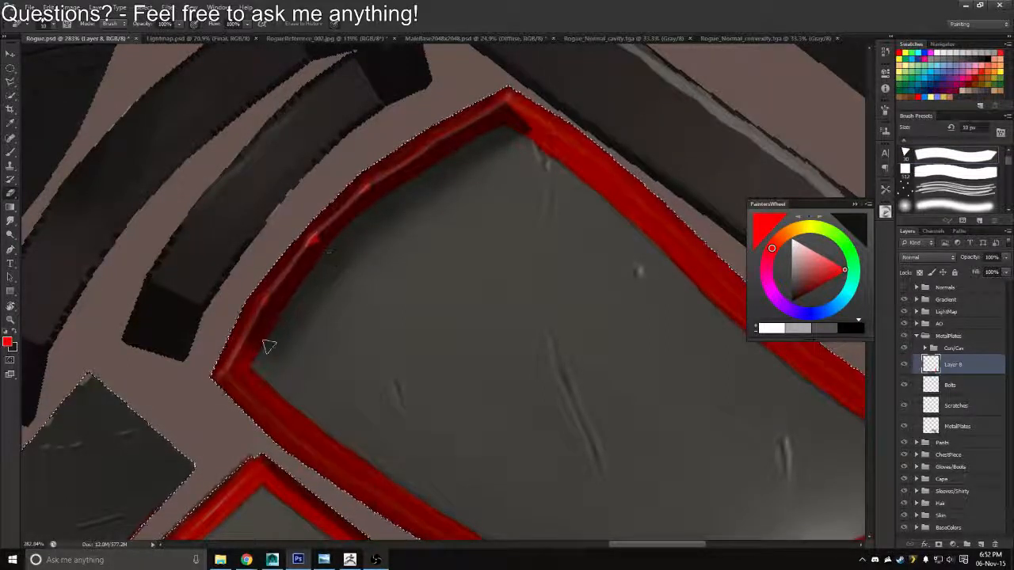
key(b)
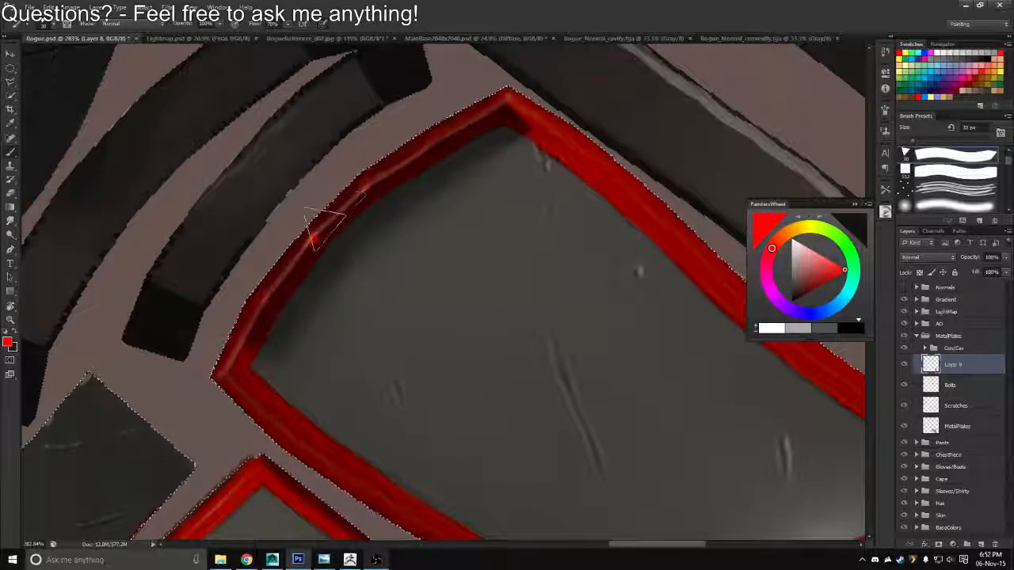
drag(370, 194, 335, 222)
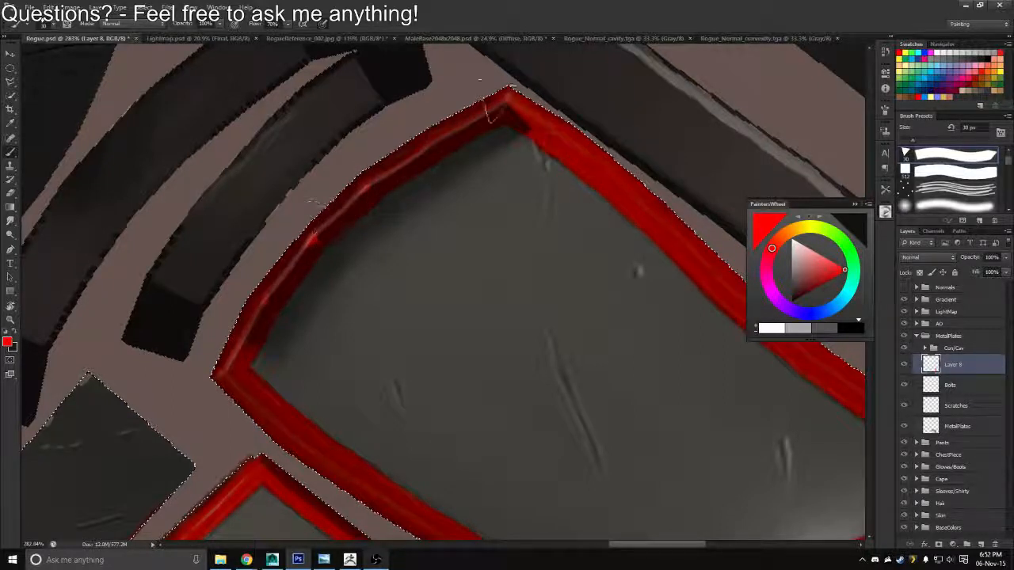
key(e)
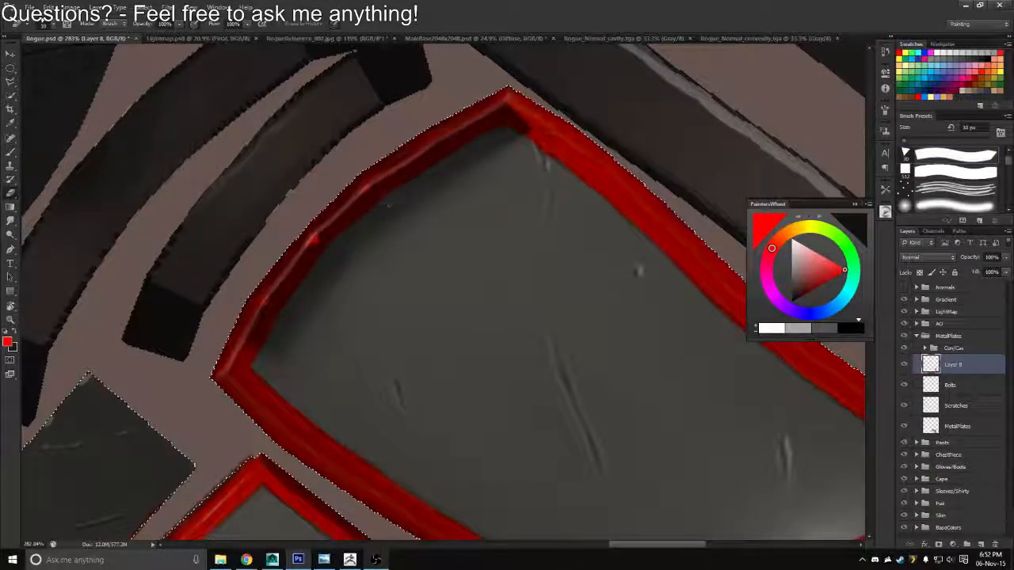
key(b)
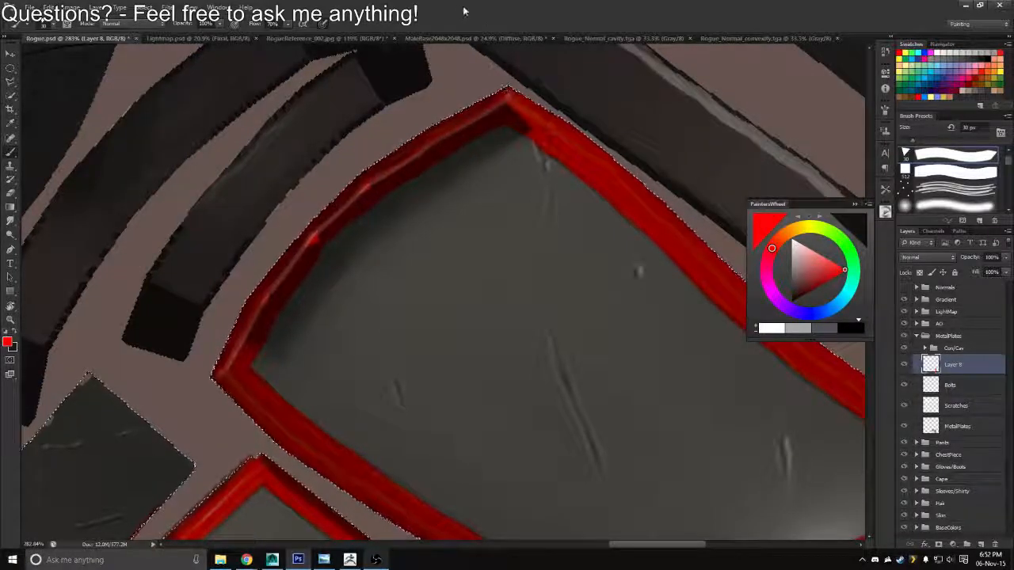
Rotate the canvas until the curved end stands vertical and smooth the red band's inner edge around its middle bends
key(r)
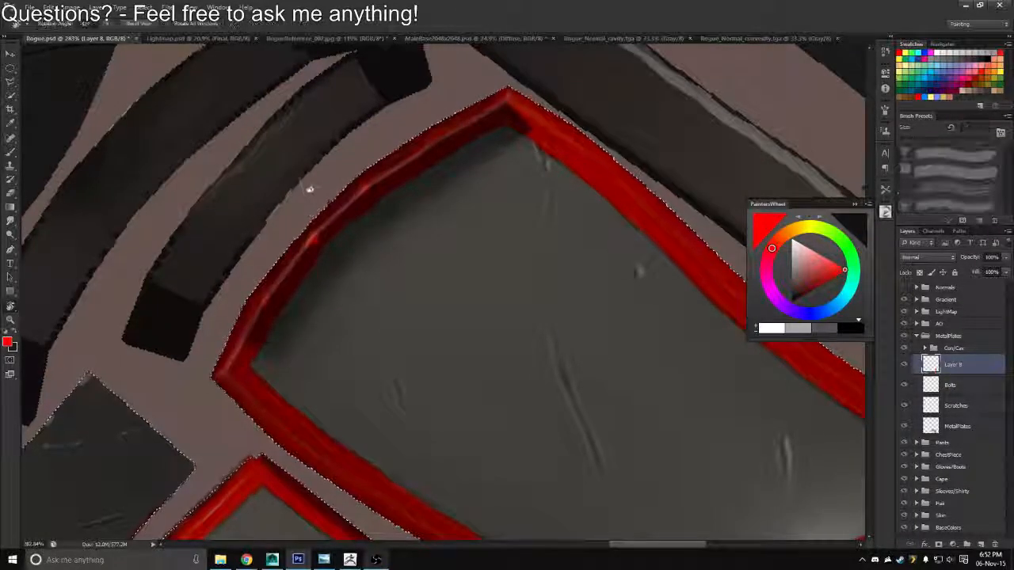
mouse_move(310, 190)
mouse_down()
mouse_move(280, 261)
mouse_move(303, 273)
mouse_move(306, 294)
mouse_up()
key(b)
key(r)
key(b)
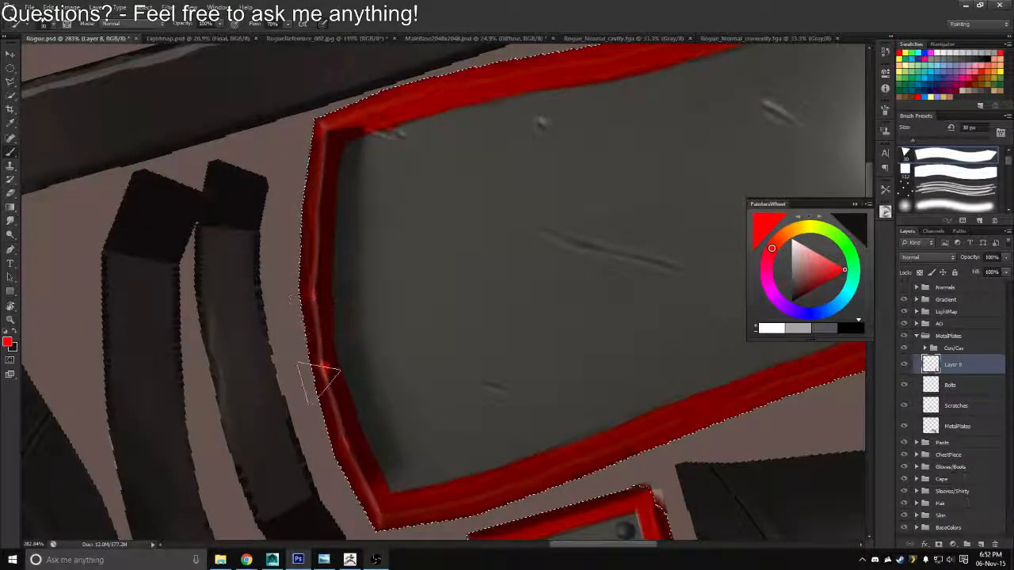
key(w)
key(e)
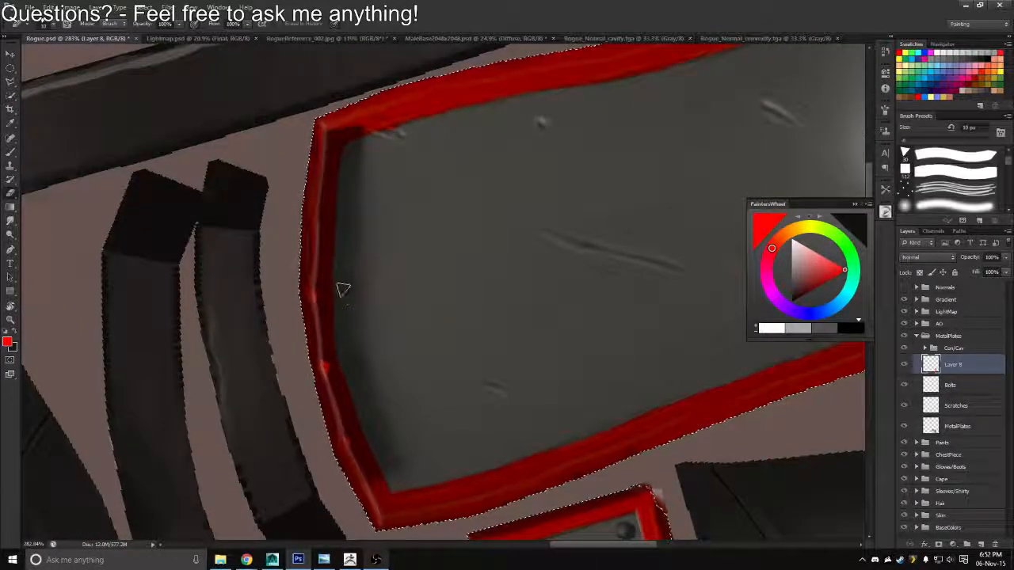
Reorient the canvas and clean the border's inner corner where the large plate's curved end meets the edge beside the small plate
key(z)
drag(355, 299, 305, 255)
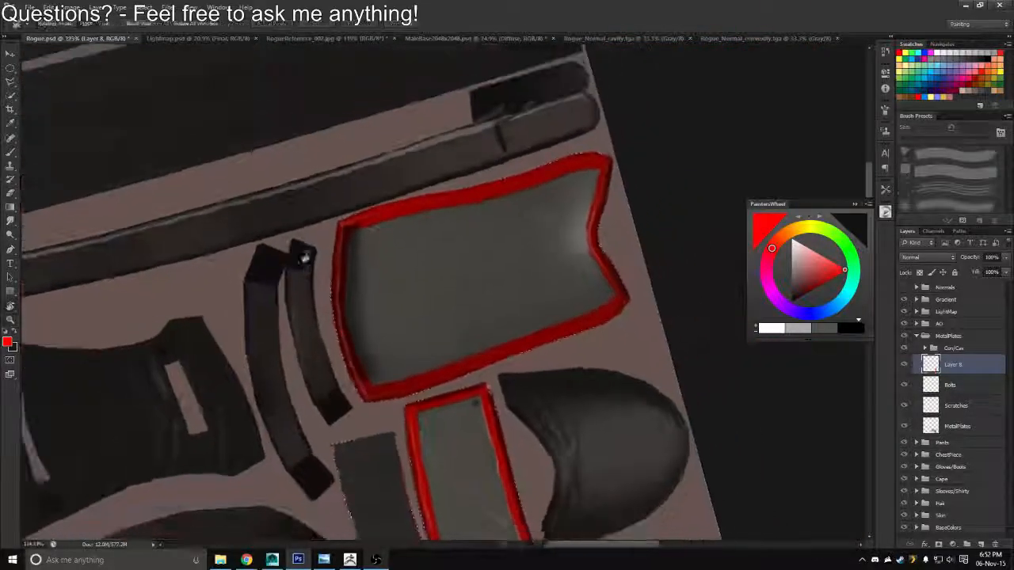
key(r)
drag(323, 220, 524, 194)
key(z)
drag(369, 221, 384, 182)
key(e)
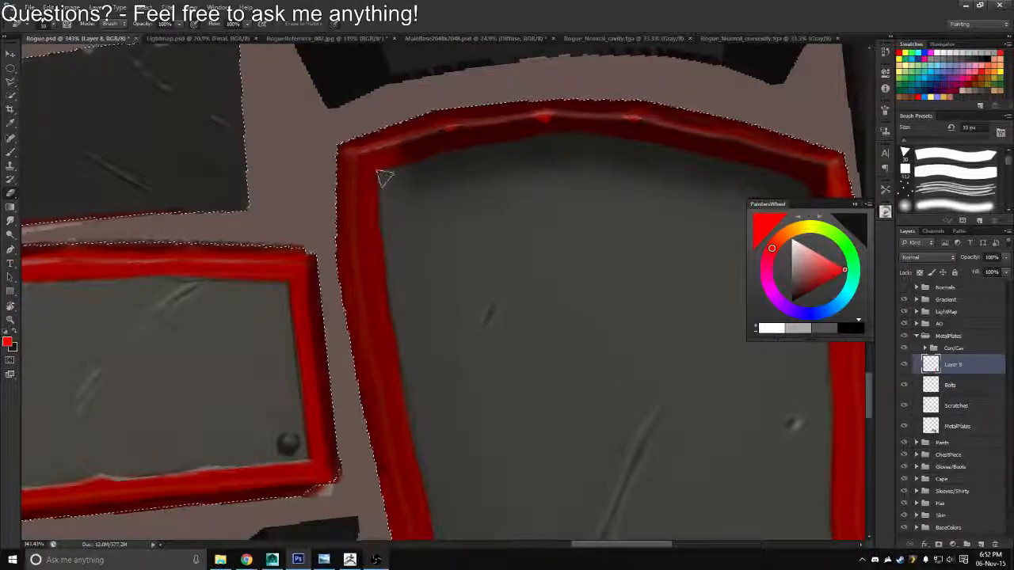
Return the canvas to its upright orientation and rename the red border layer as EdgeDetail
key(z)
drag(384, 233, 299, 219)
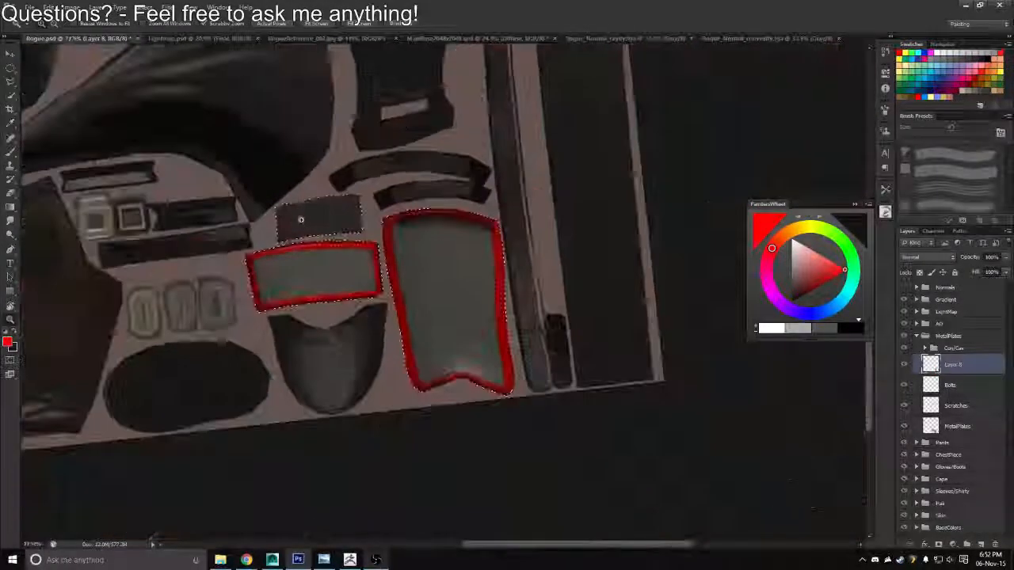
key(r)
drag(356, 194, 388, 188)
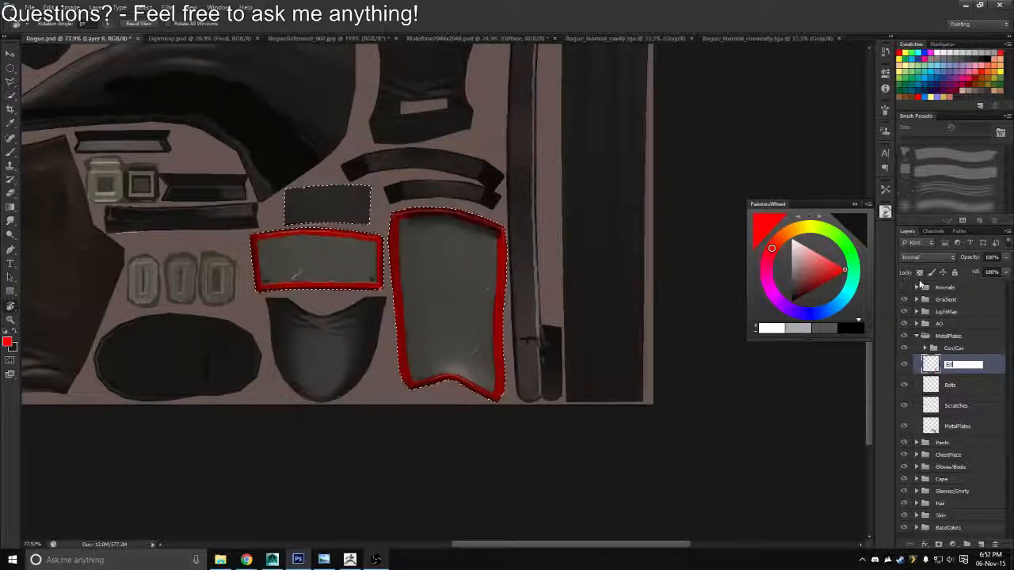
text(geDeta)
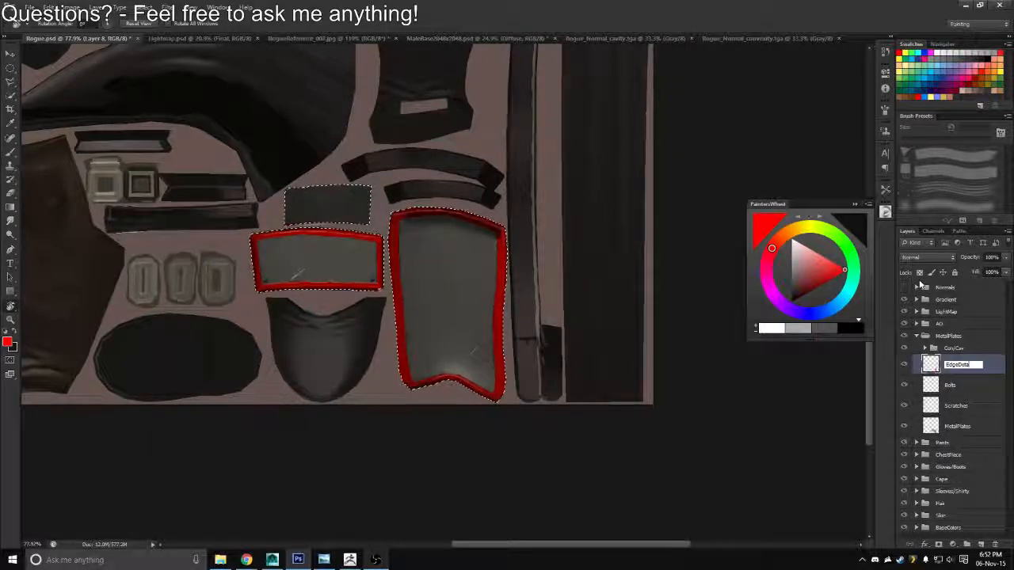
text(il)
key(Return)
Lock the EdgeDetail layer's transparent pixels, fill the red border with dark grey and clear the selection
drag(466, 284, 488, 304)
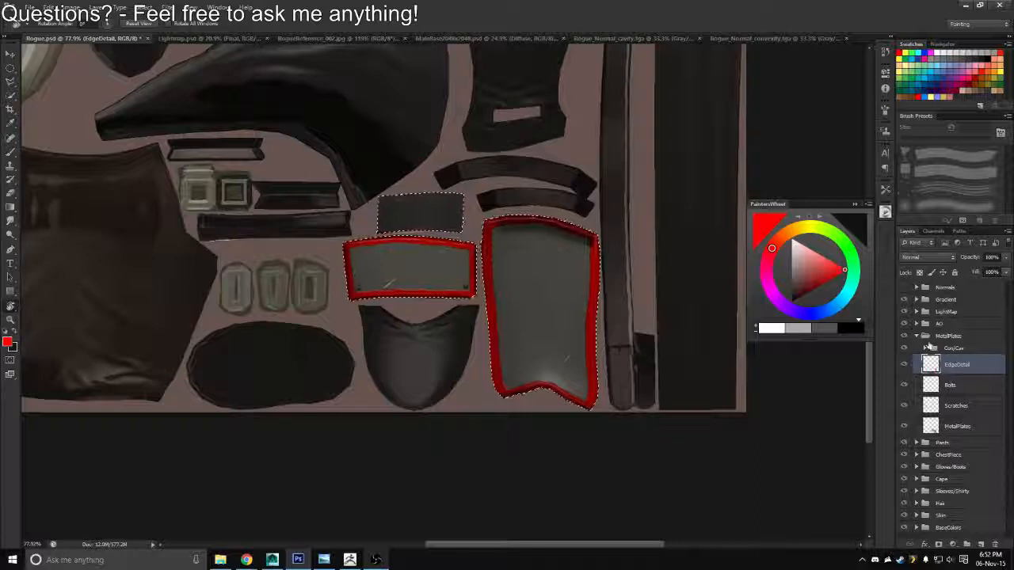
click(971, 58)
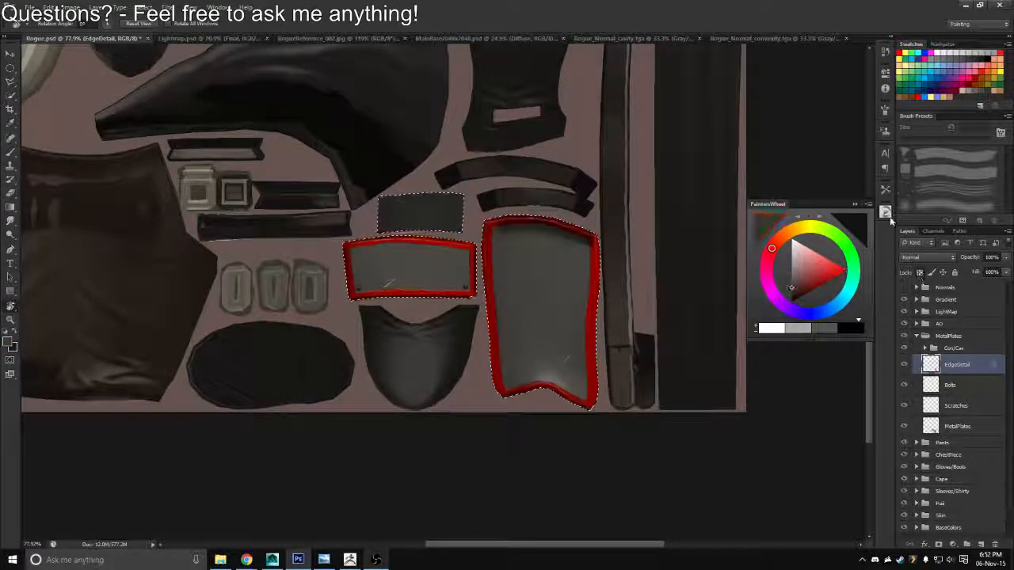
key(alt+BackSpace)
key(ctrl+d)
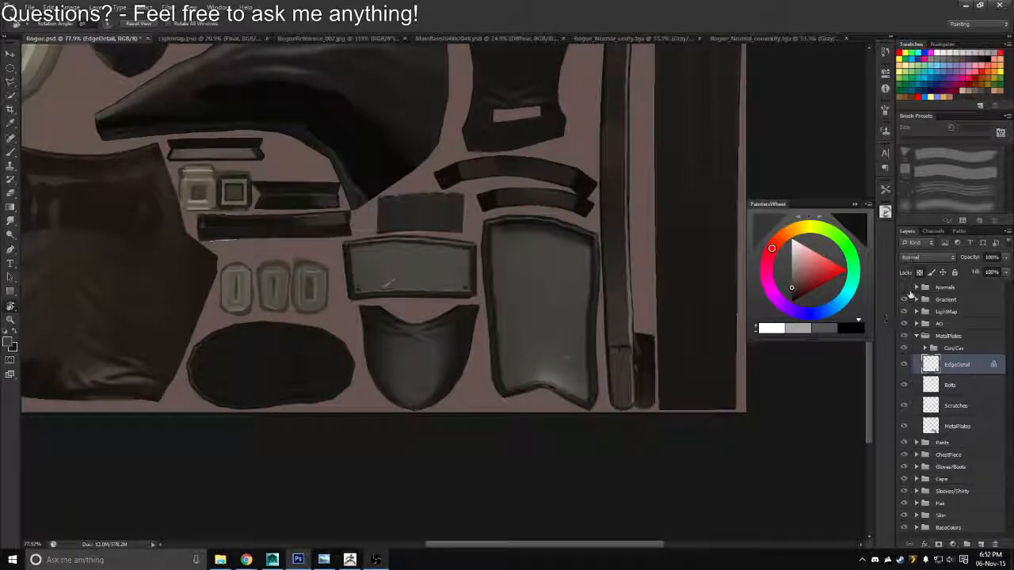
Set the EdgeDetail layer's blend mode to Multiply and its opacity to 86%
click(927, 258)
click(922, 294)
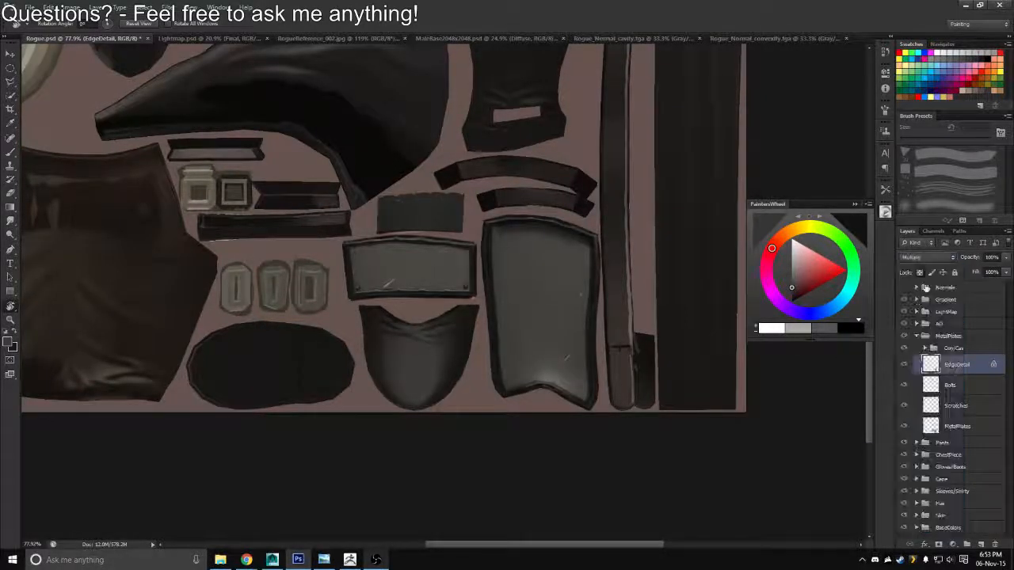
drag(970, 263, 968, 264)
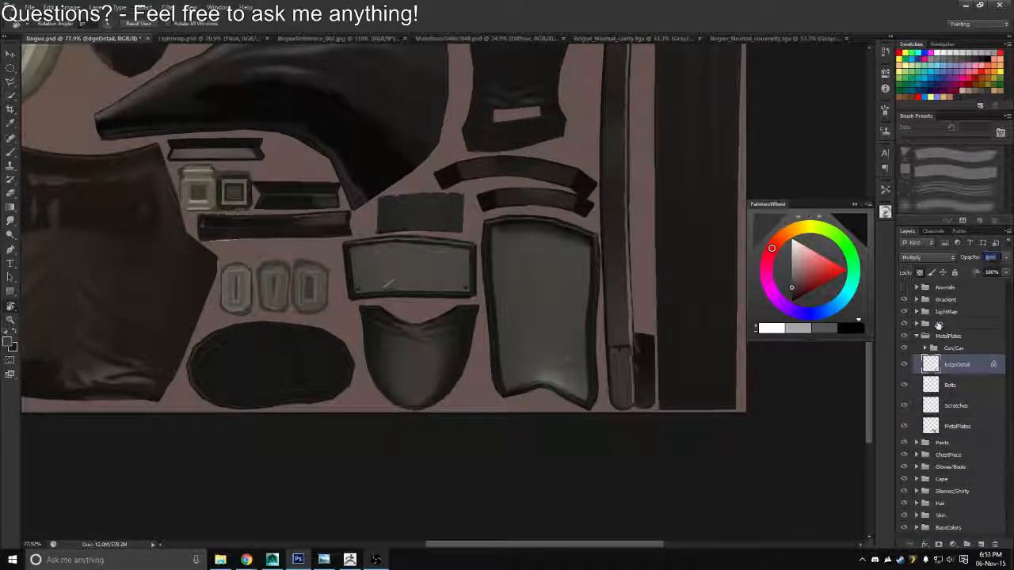
drag(938, 326, 959, 390)
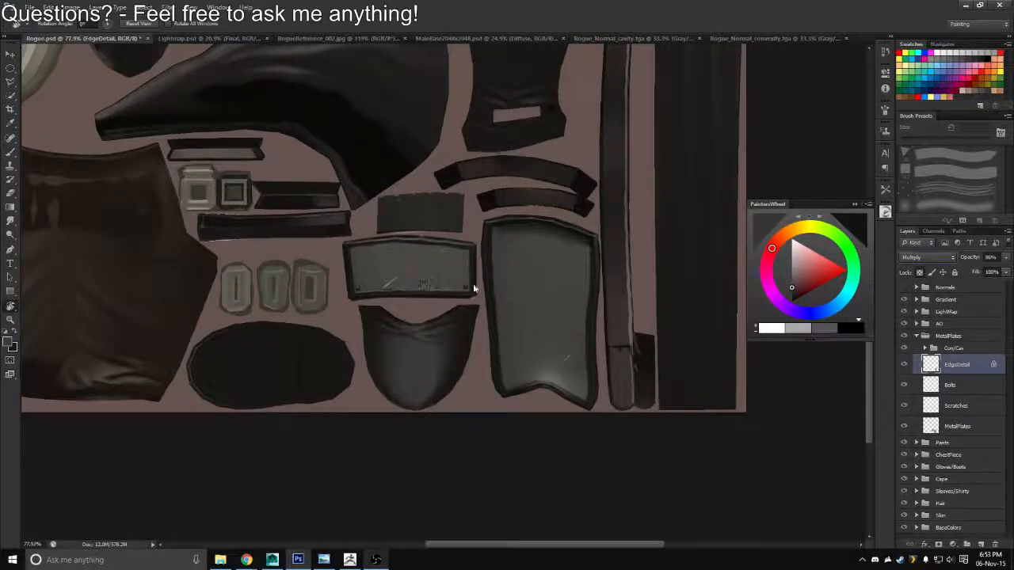
Save a Targa copy of the texture over Rogue_Diffuse.tga in the Textures folder
key(ctrl+shift+s)
click(533, 278)
click(518, 415)
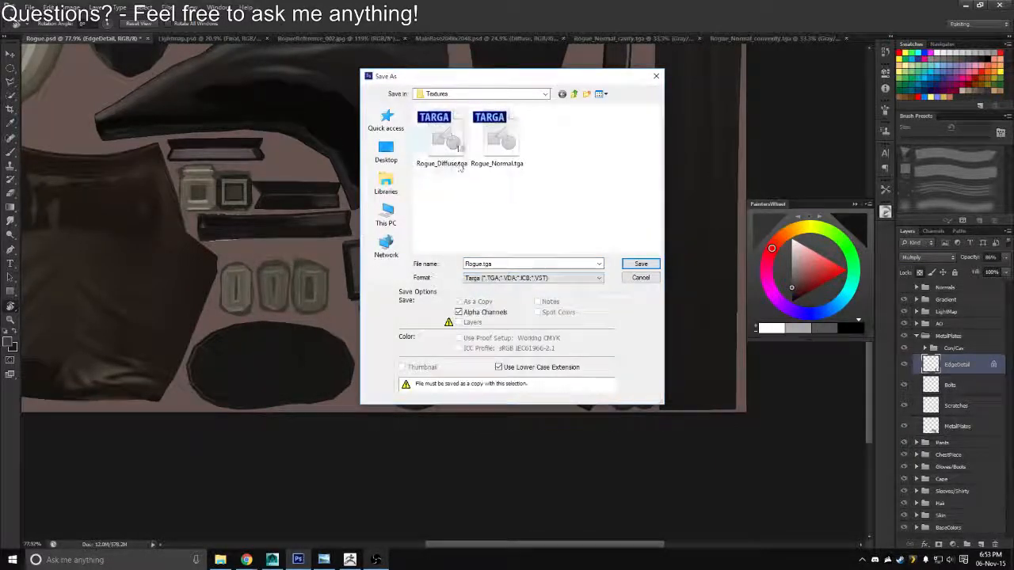
Switch to Maya, reload the Rogue_Diffuse.tga texture and examine the metal plates on the character's boots
key(alt+Tab)
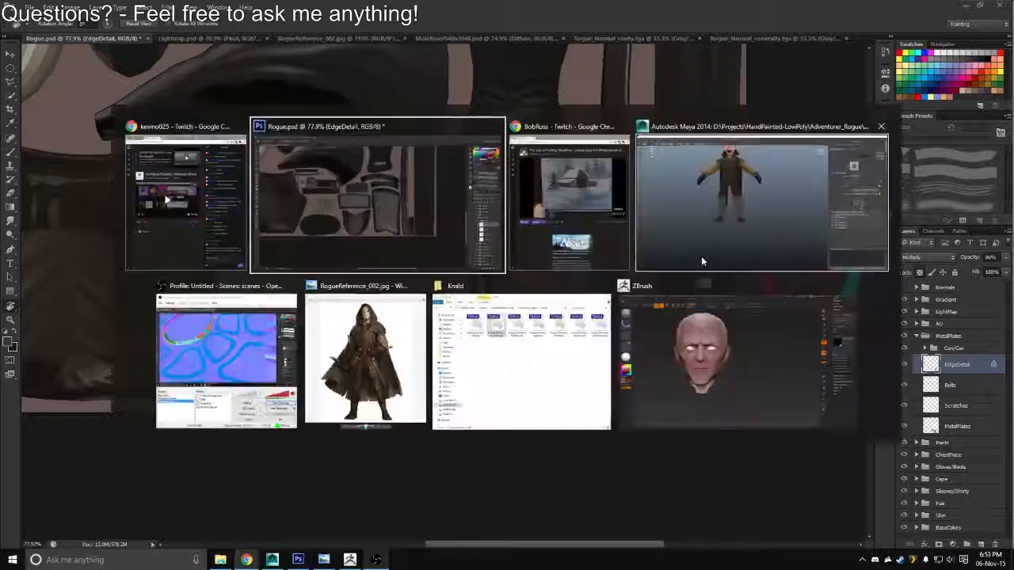
key(alt+Tab)
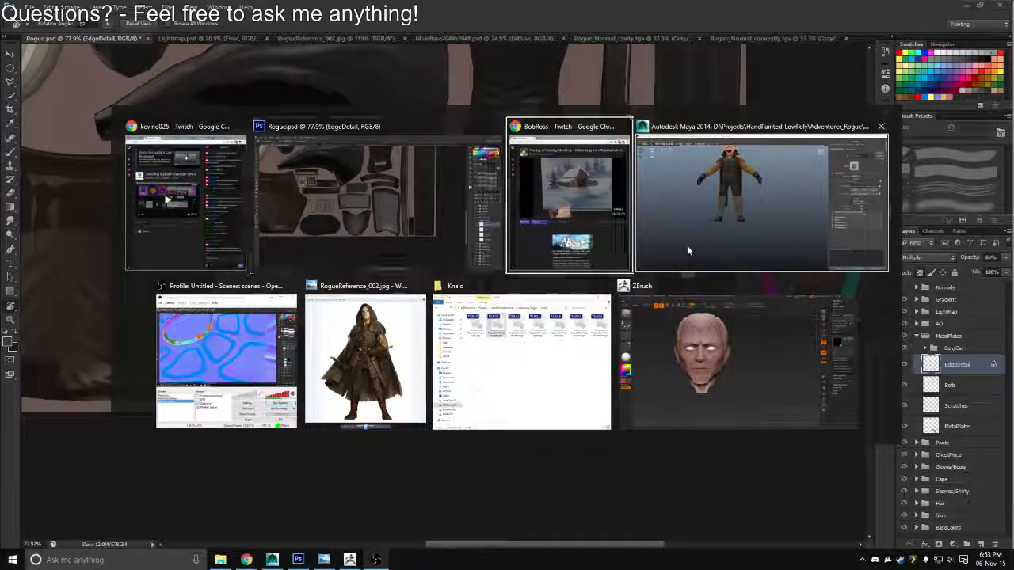
click(688, 250)
click(881, 223)
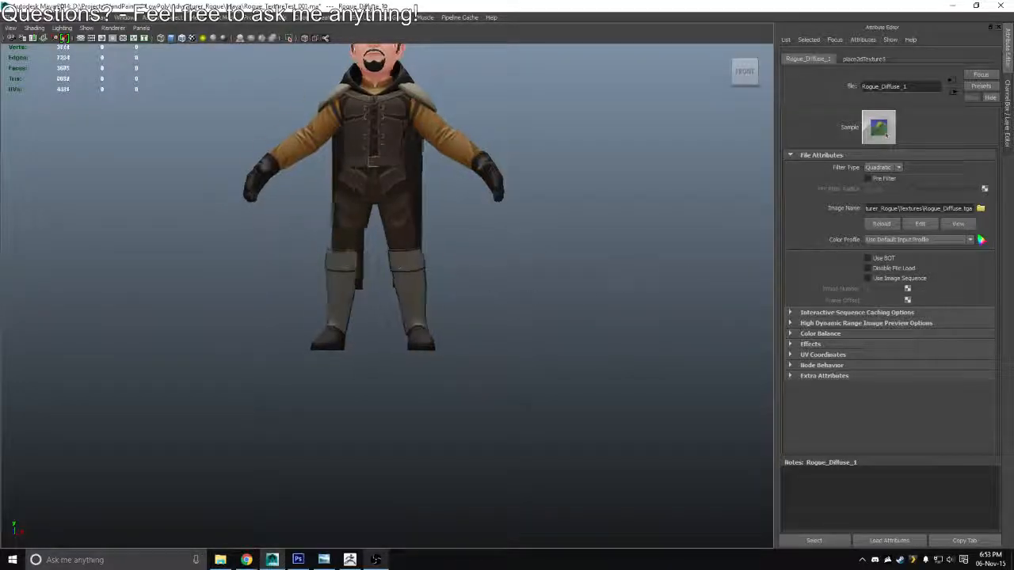
drag(515, 289, 543, 339)
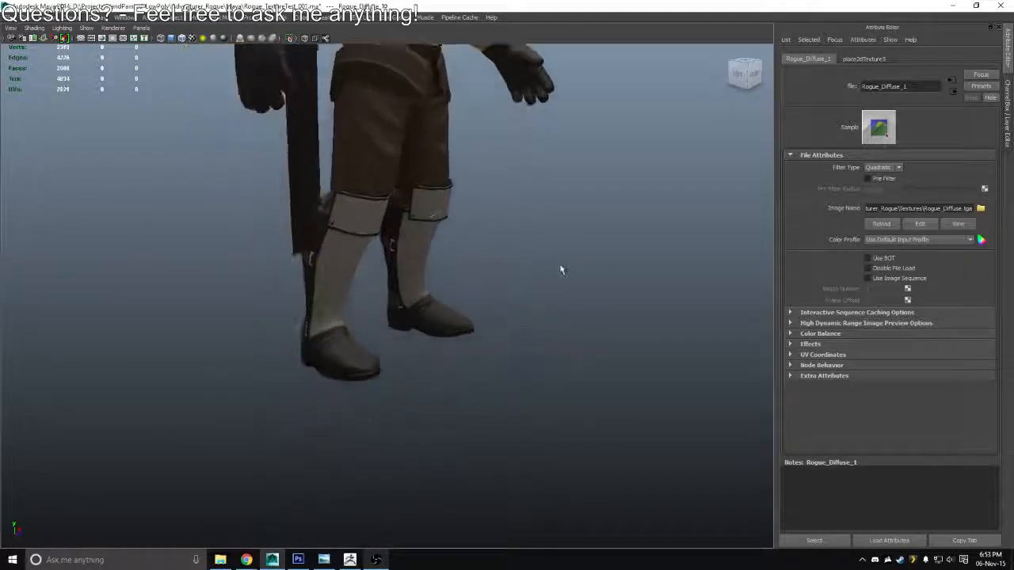
Switch back to Photoshop and lower the EdgeDetail layer's opacity to 57%
key(alt+Tab)
click(653, 238)
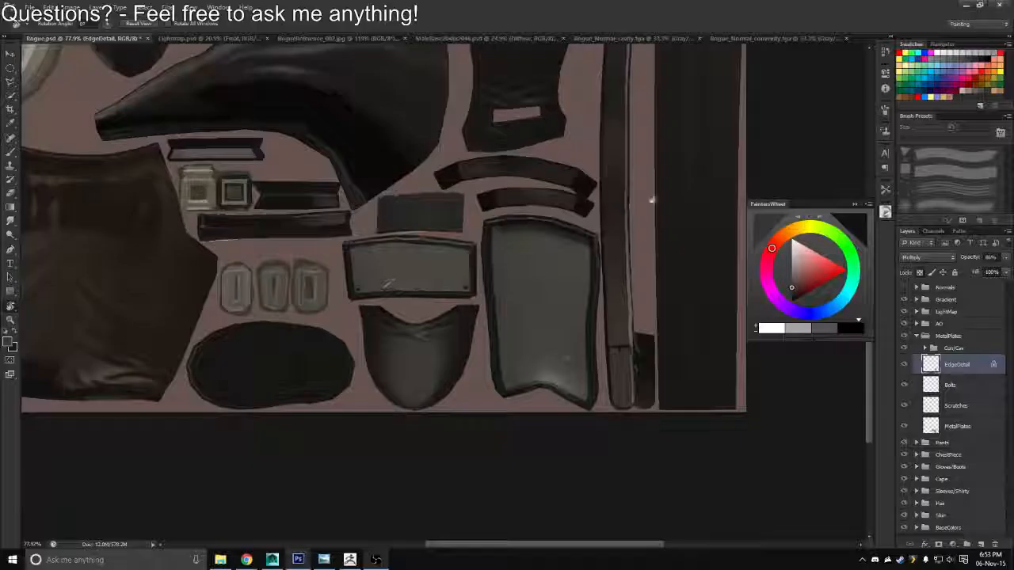
drag(970, 258, 938, 261)
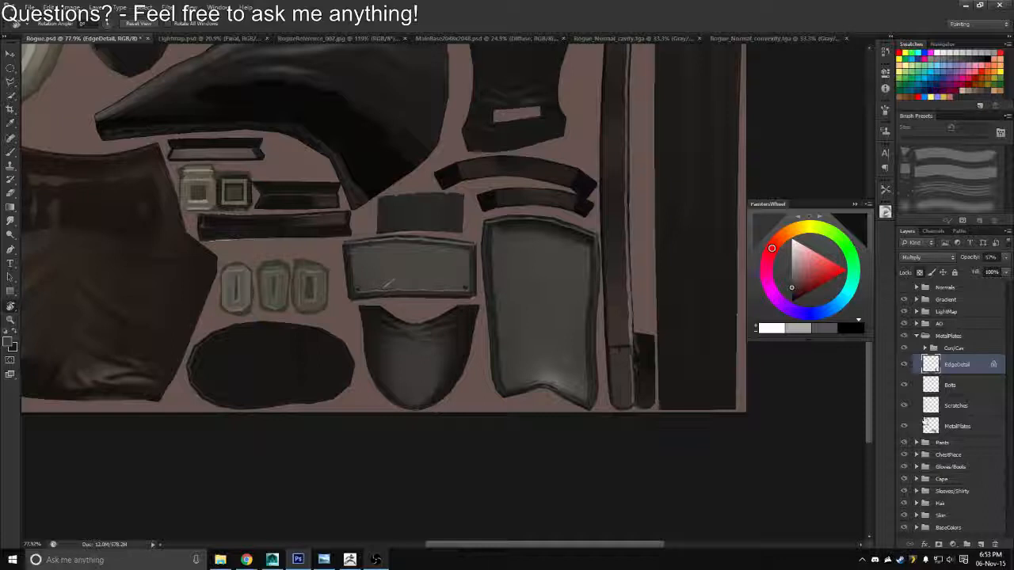
Create a new layer directly beneath EdgeDetail and choose a soft round brush preset
click(979, 544)
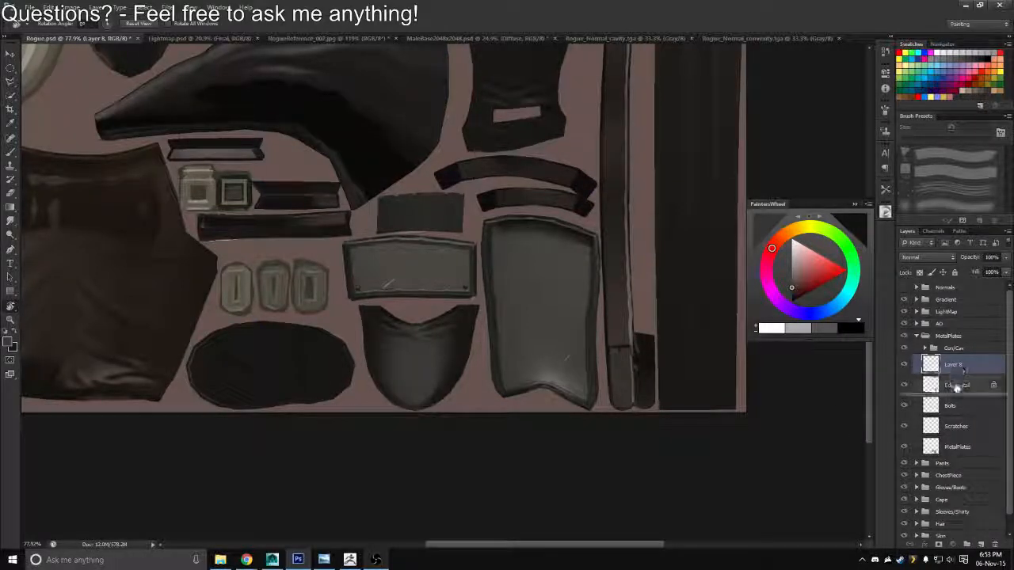
drag(1008, 159, 1010, 161)
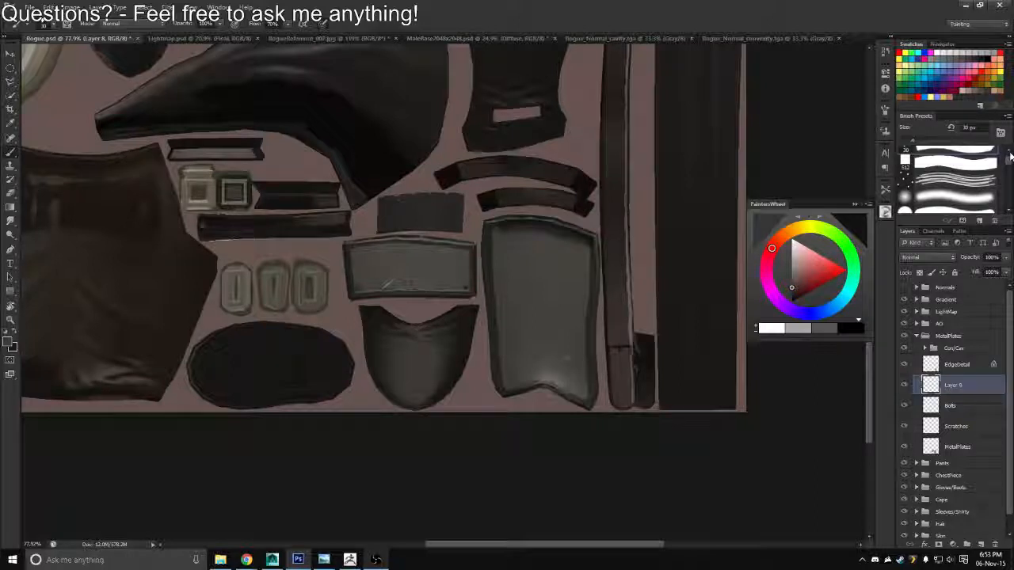
click(1009, 211)
click(1009, 211)
click(1009, 211)
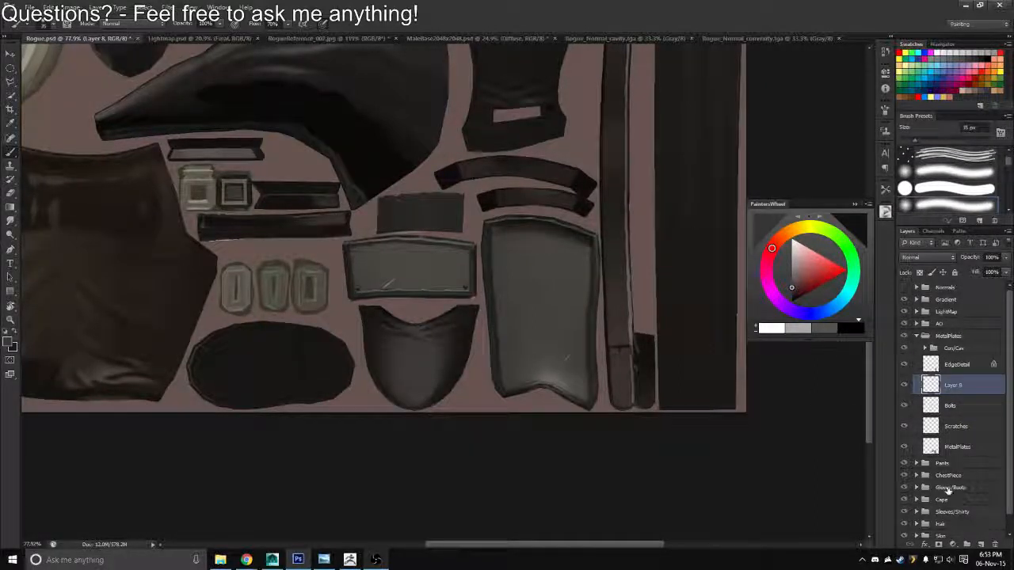
Load the MetalPlates layer's outline as a selection and shade the plates on the new layer with a soft brush enlarged to 500 px
ctrl+click(931, 447)
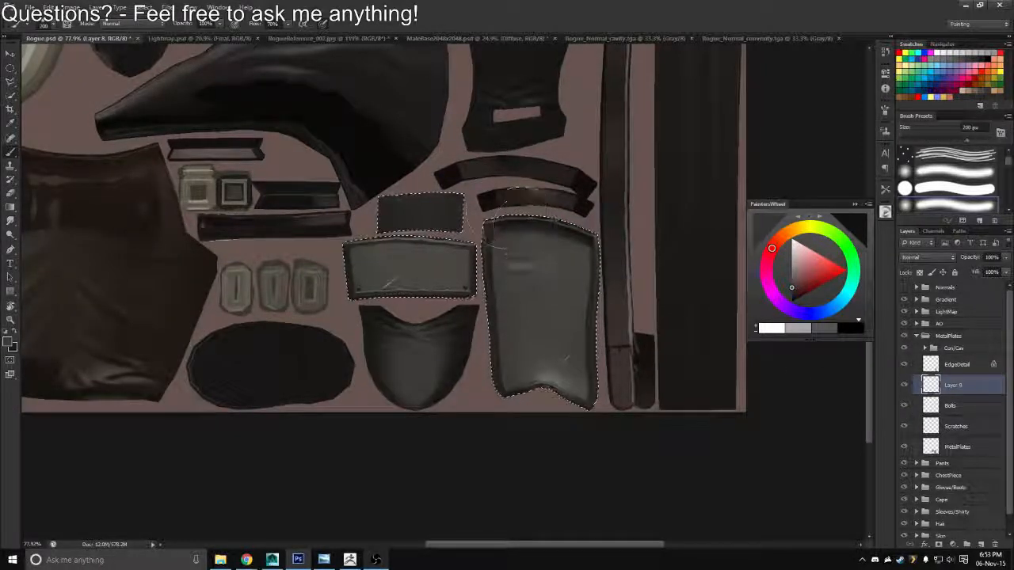
key(bracketright)
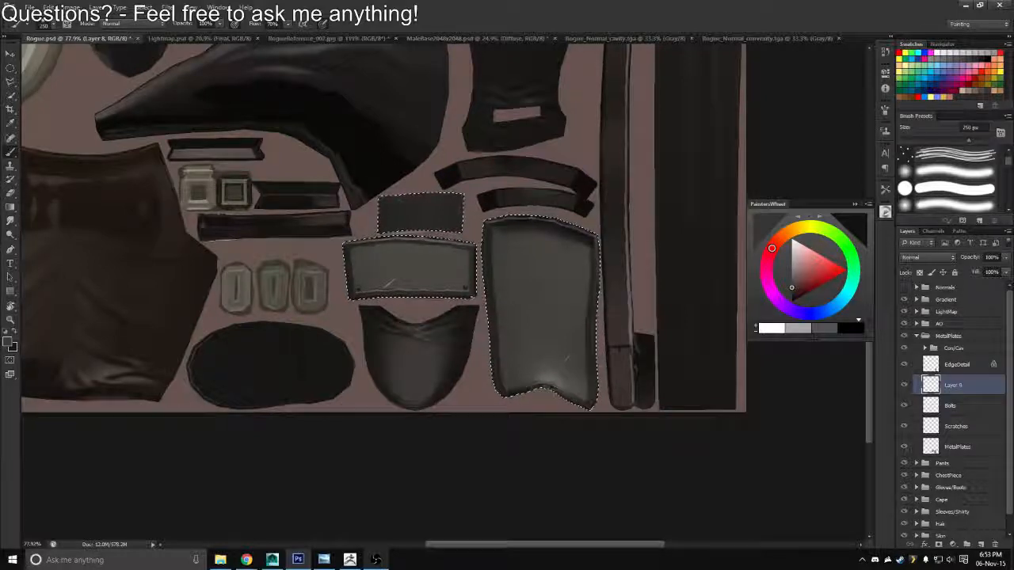
drag(525, 252, 498, 298)
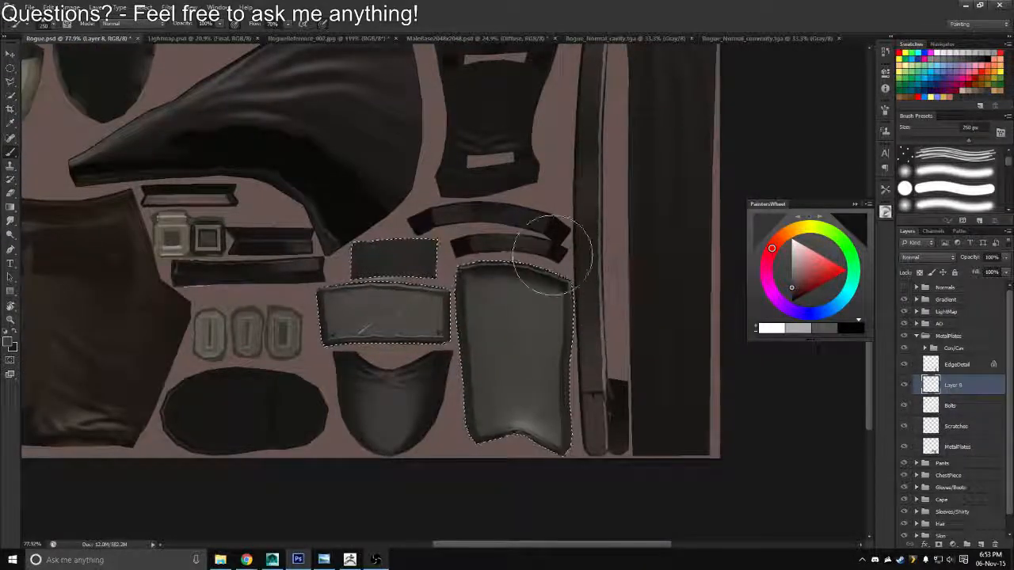
key(bracketright)
key(bracketright)
key(bracketright)
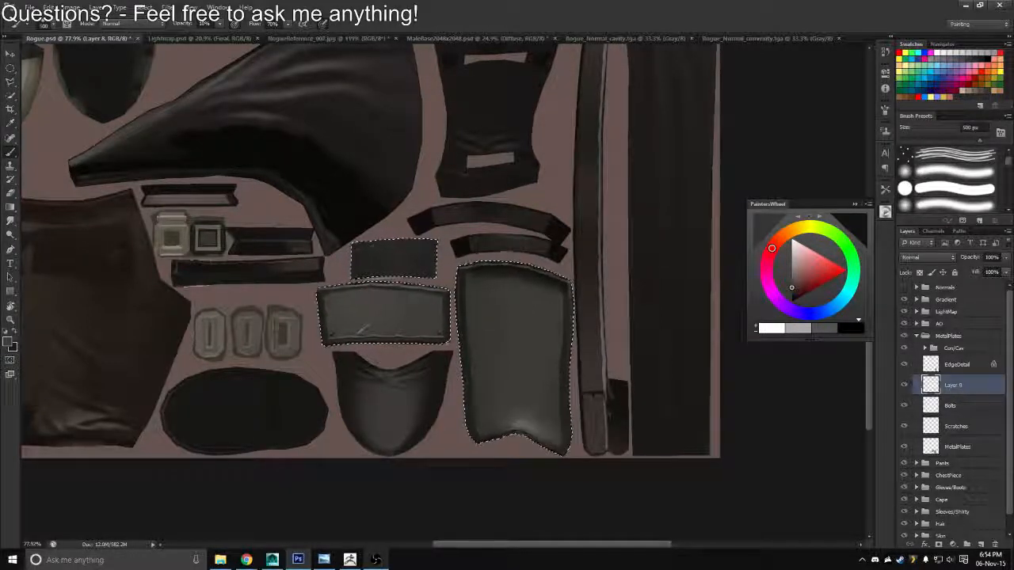
key(alt+Tab)
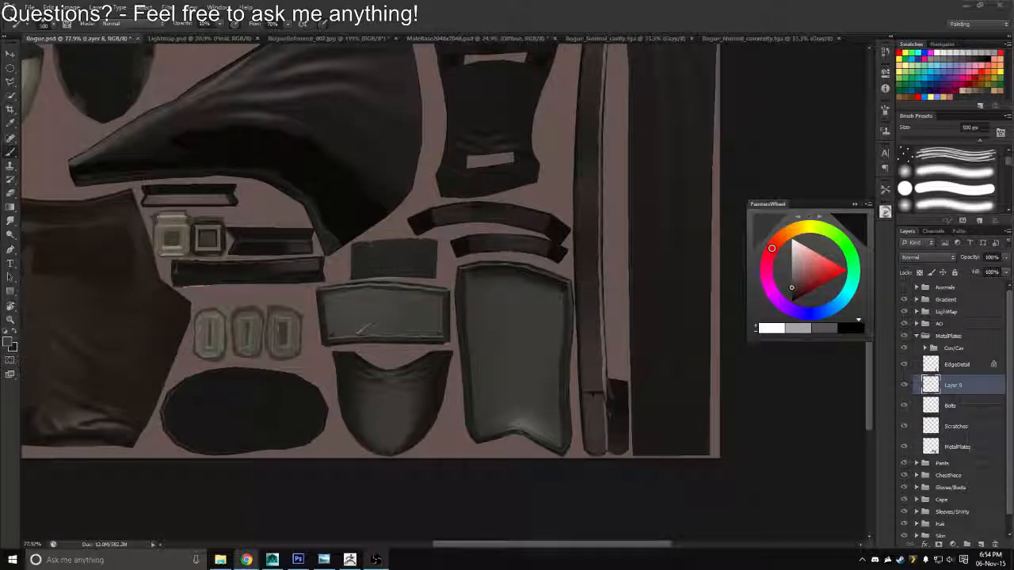
click(524, 313)
drag(523, 310, 546, 262)
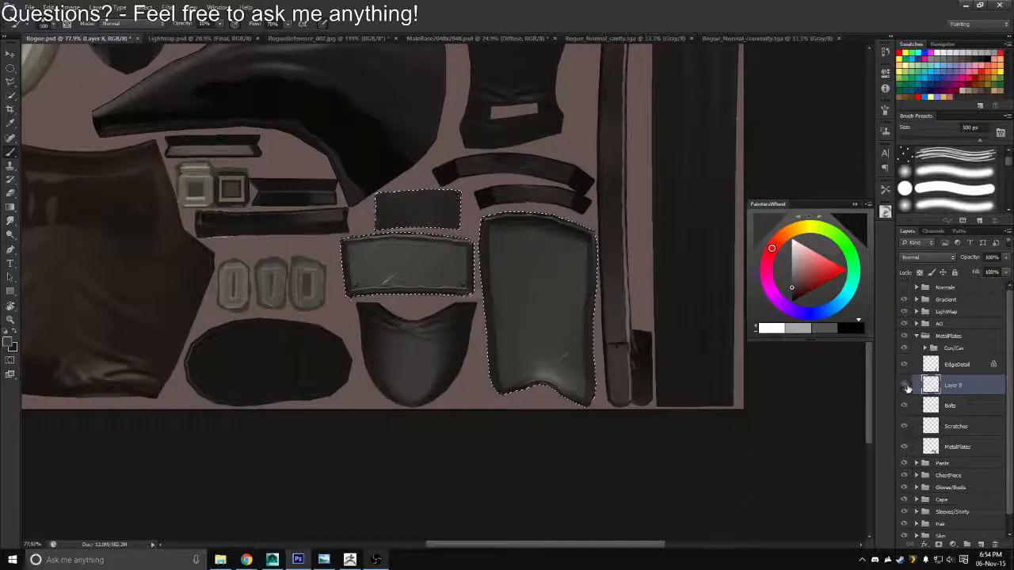
Touch up the plate shading on the new layer with an enlarged eraser, ending back on the brush
key(e)
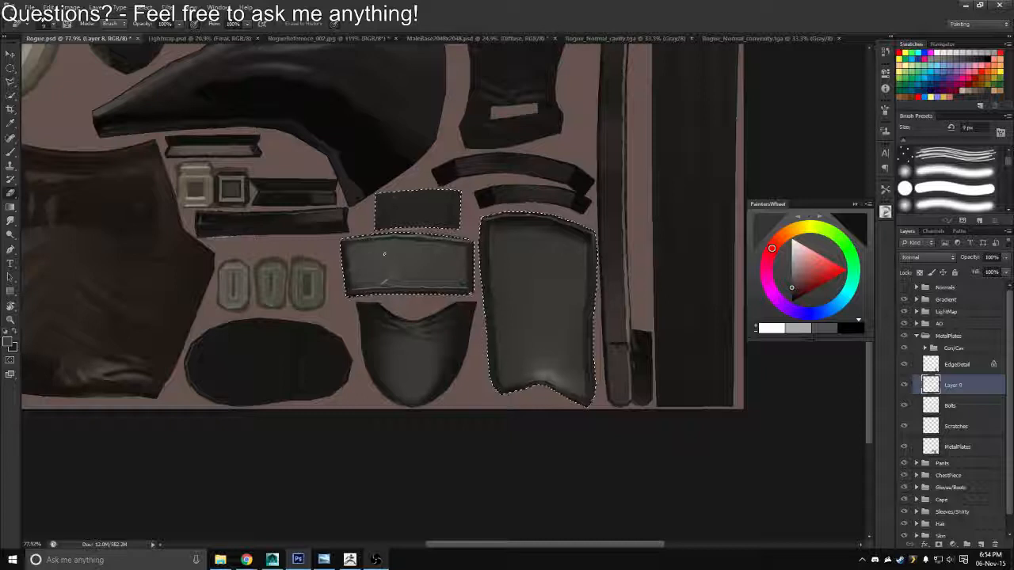
key(bracketleft)
key(bracketleft)
key(bracketleft)
key(bracketleft)
key(bracketleft)
key(bracketleft)
key(bracketleft)
key(bracketright)
key(bracketright)
key(bracketright)
key(bracketright)
key(bracketright)
key(bracketright)
key(bracketright)
key(bracketright)
key(bracketright)
key(bracketright)
key(bracketright)
key(bracketright)
key(bracketright)
key(bracketright)
key(bracketright)
key(bracketright)
key(bracketright)
key(bracketright)
key(bracketright)
key(bracketright)
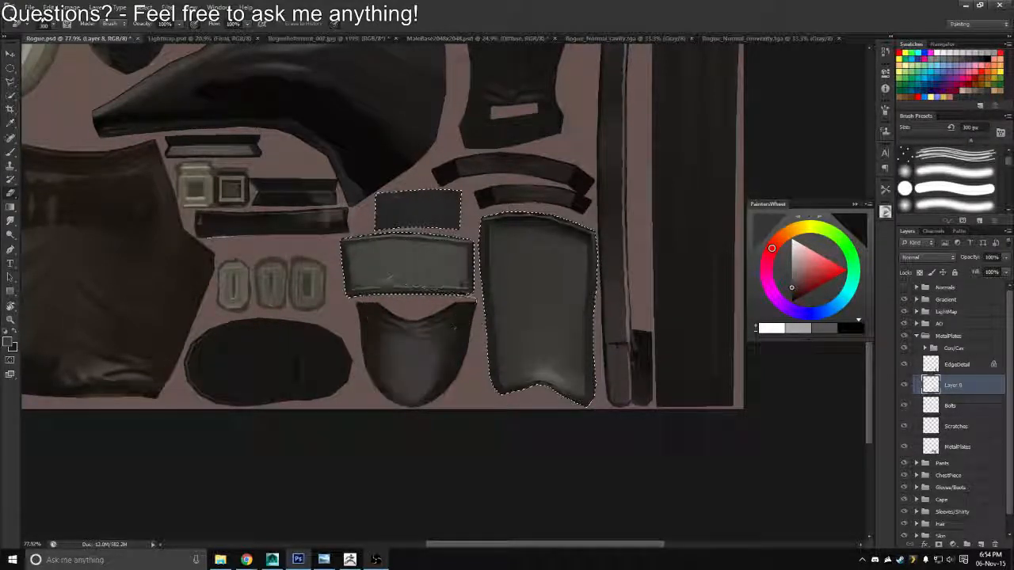
key(b)
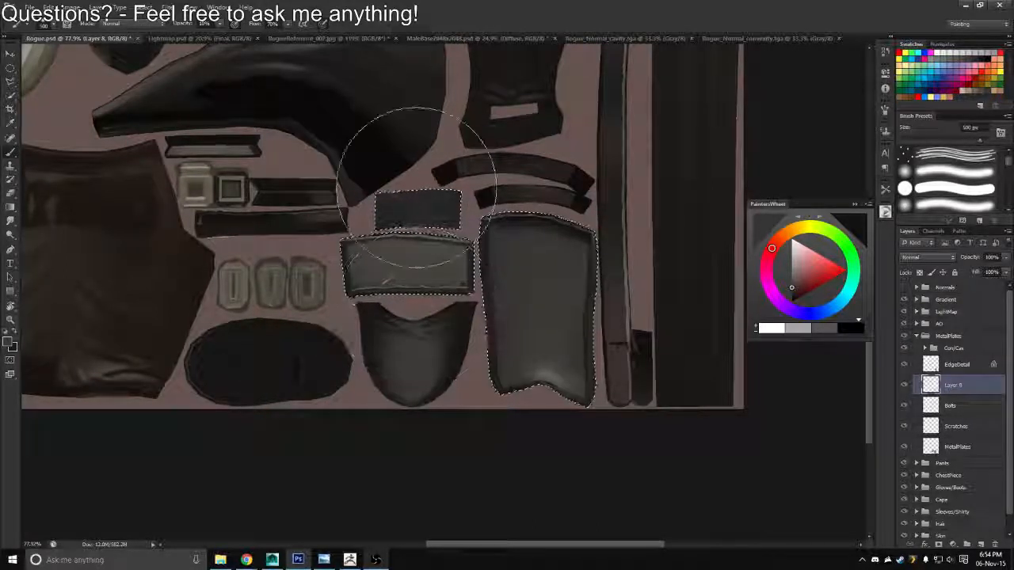
Subtract the tall shin plate from the selection and shade the two smaller plates with the 500 px soft brush
key(m)
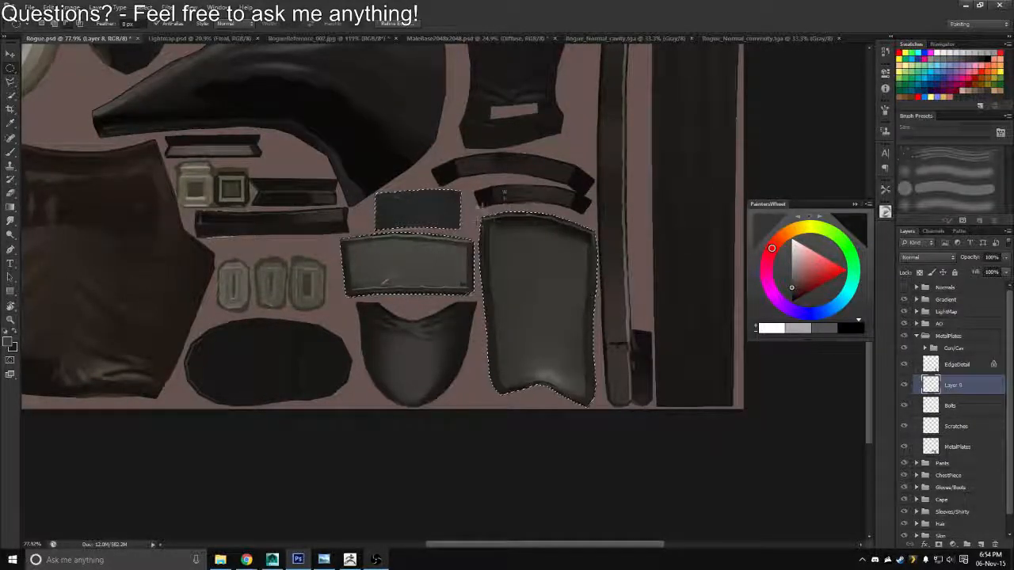
drag(483, 207, 565, 283)
key(l)
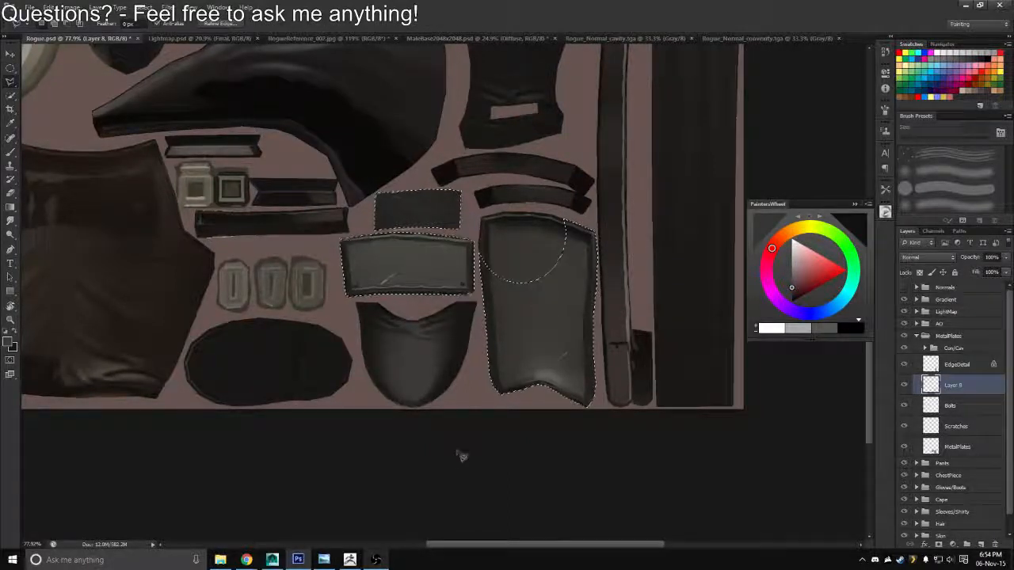
drag(457, 447, 455, 442)
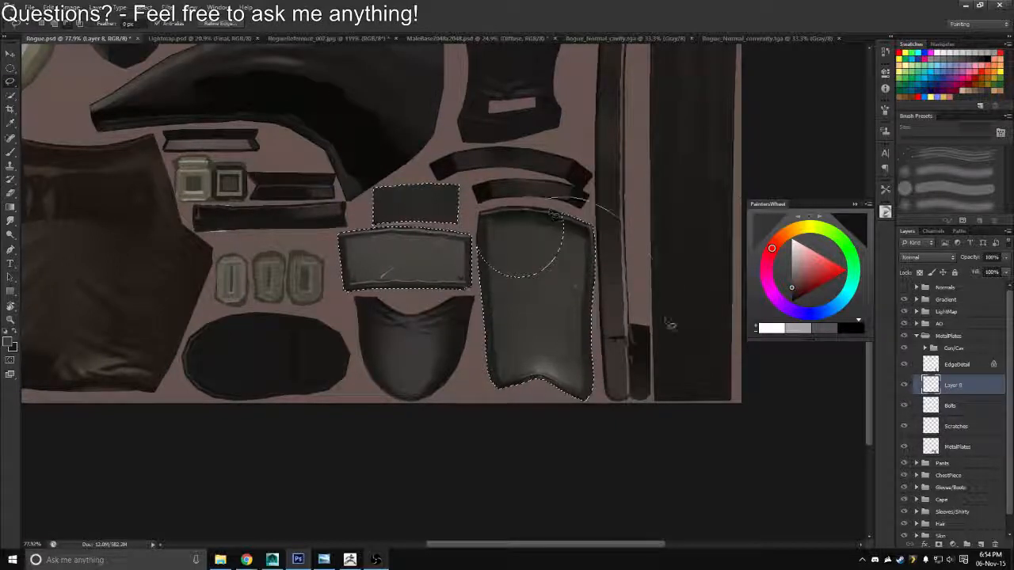
key(b)
drag(483, 296, 477, 258)
drag(473, 298, 511, 292)
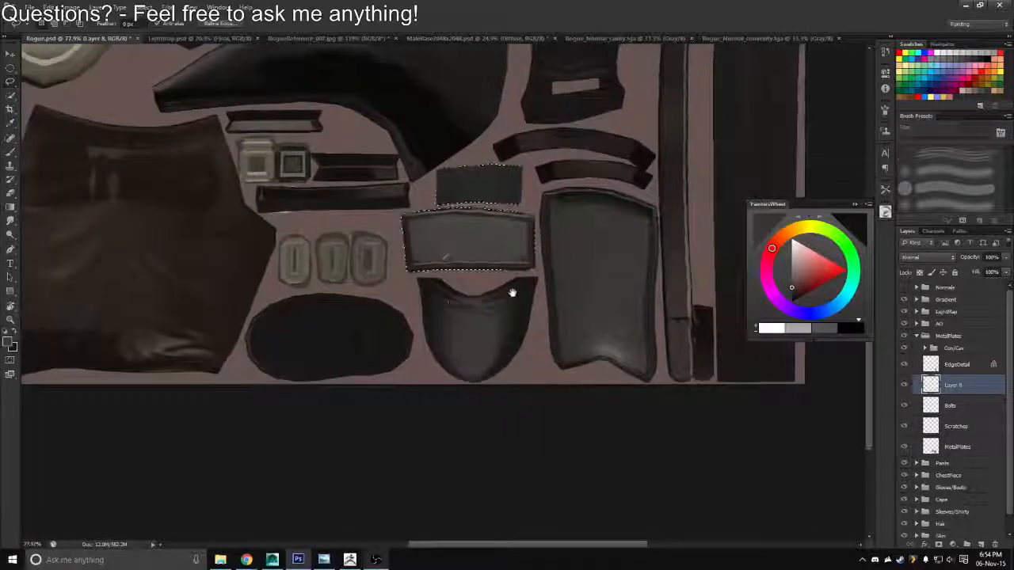
key(b)
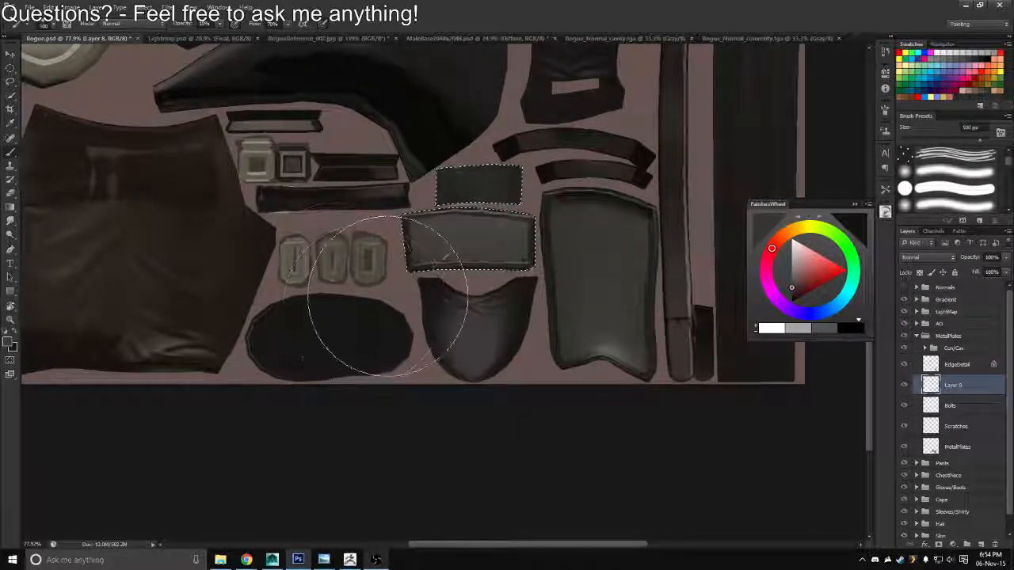
drag(550, 316, 807, 374)
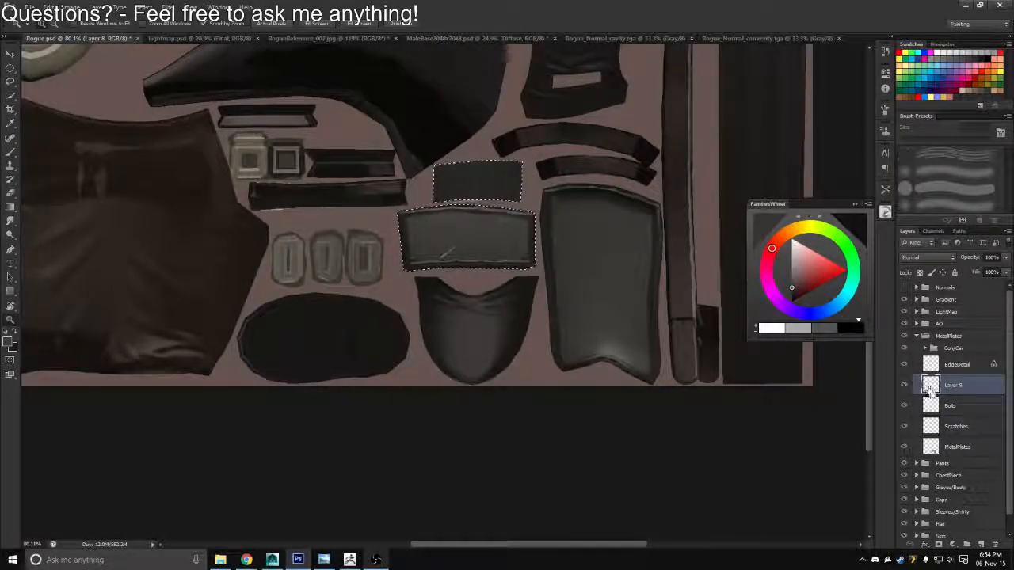
Reselect the metal plates, subtract the two smaller ones and shade the tall shin plate with a 250 px soft brush
ctrl+click(933, 386)
click(540, 239)
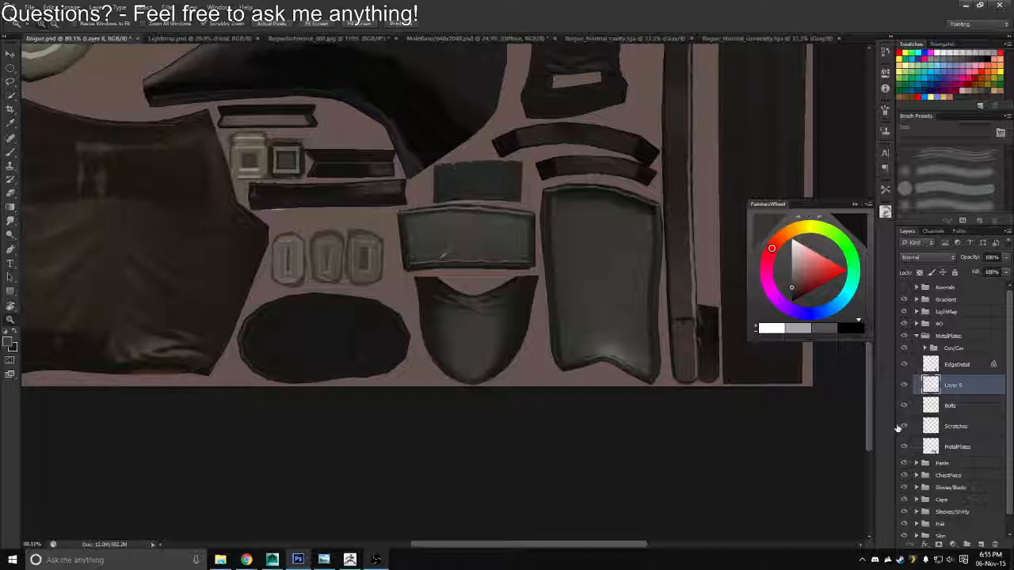
ctrl+click(931, 447)
key(l)
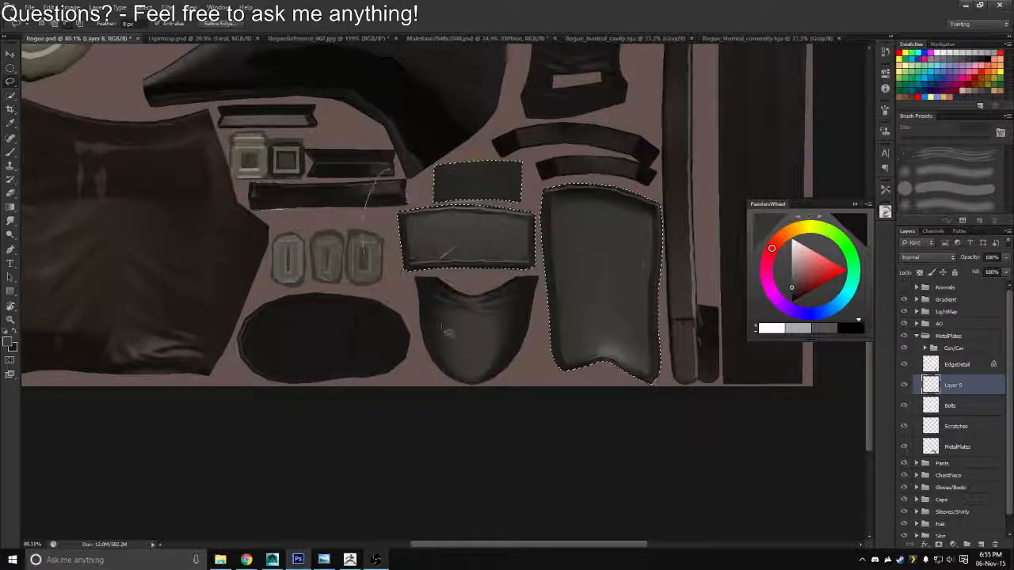
drag(545, 273, 544, 219)
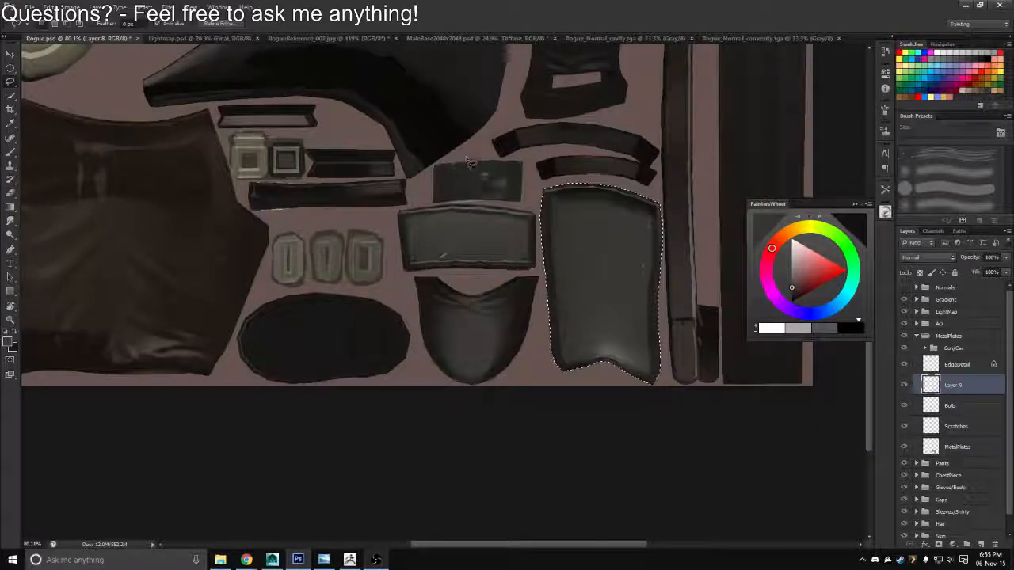
key(b)
key(bracketleft)
key(bracketleft)
key(bracketleft)
key(bracketleft)
key(bracketleft)
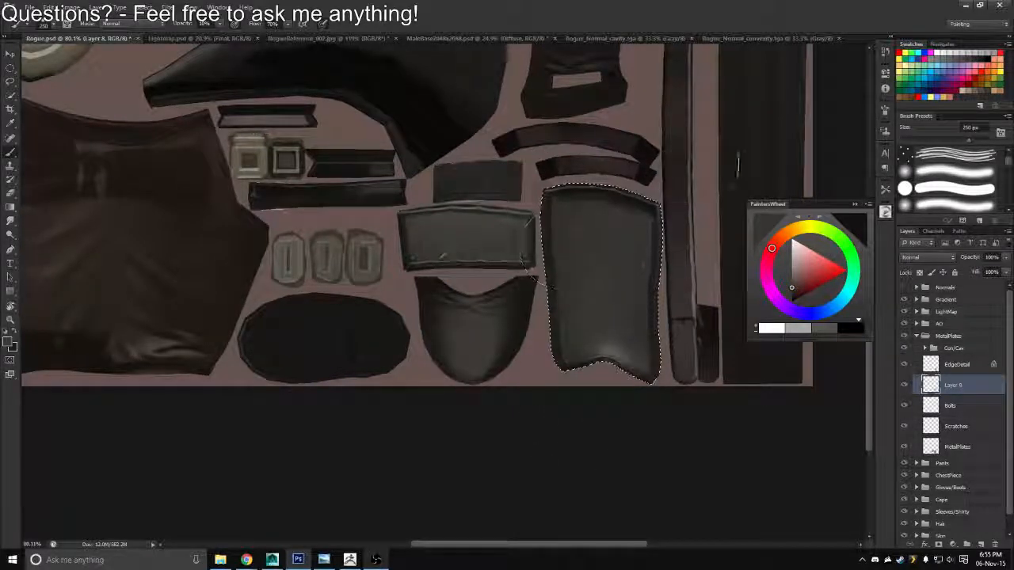
Save a Targa copy of the shaded texture over Rogue_Diffuse.tga in the Textures folder
key(z)
mouse_move(633, 242)
mouse_down()
mouse_move(587, 238)
mouse_move(579, 255)
mouse_up()
key(ctrl+shift+s)
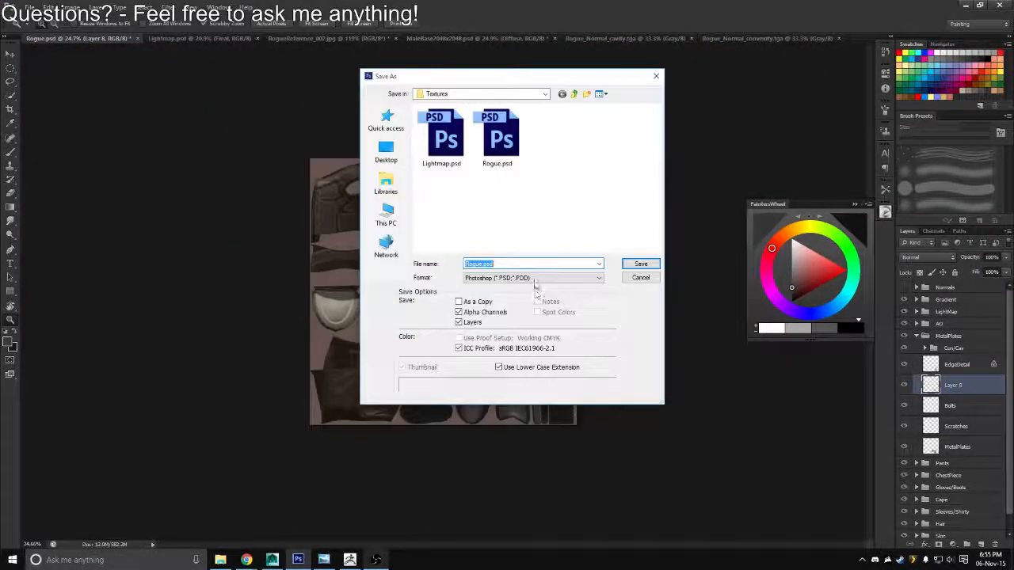
click(531, 279)
click(483, 420)
double_click(448, 140)
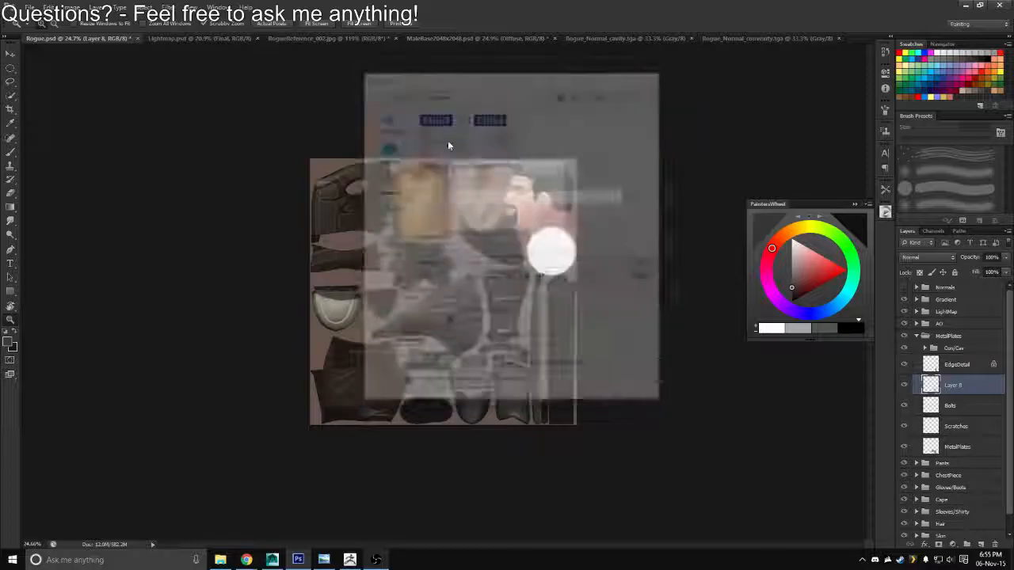
Switch to Maya, reload the Rogue_Diffuse.tga texture and examine the plates on the whole character
key(alt+Tab)
click(545, 238)
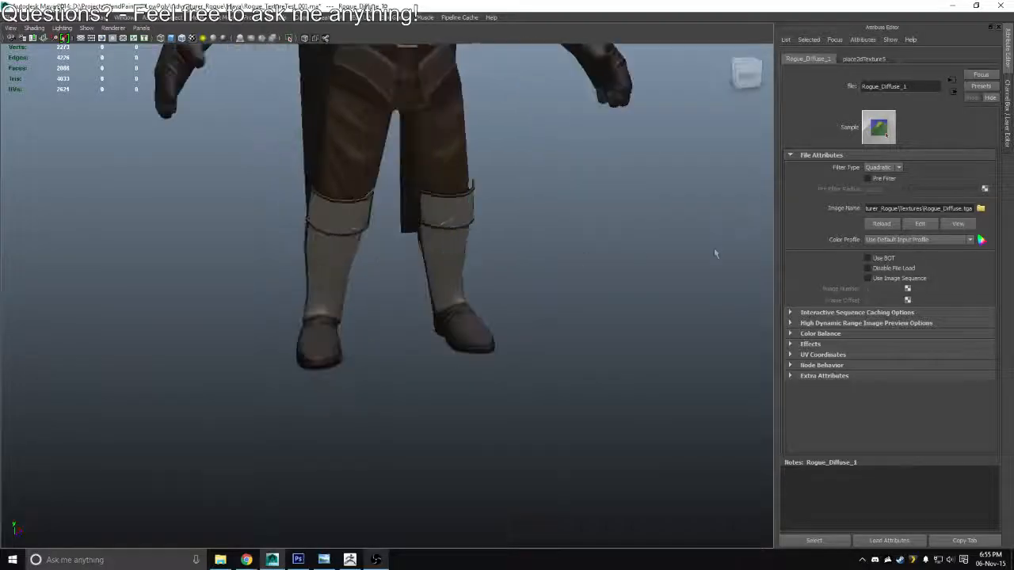
click(887, 229)
drag(669, 280, 546, 290)
scroll(545, 291, down, 5)
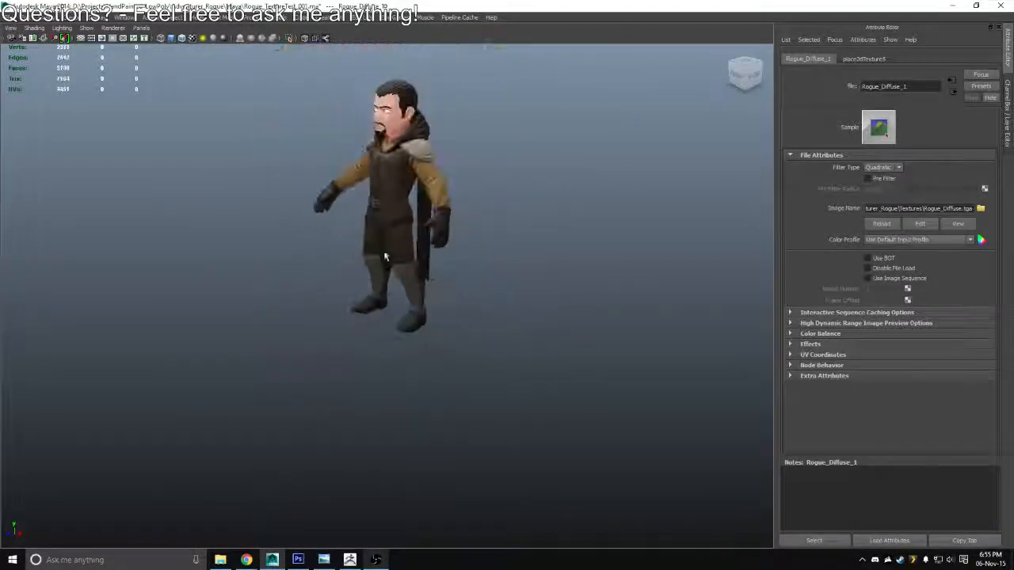
drag(404, 292, 509, 278)
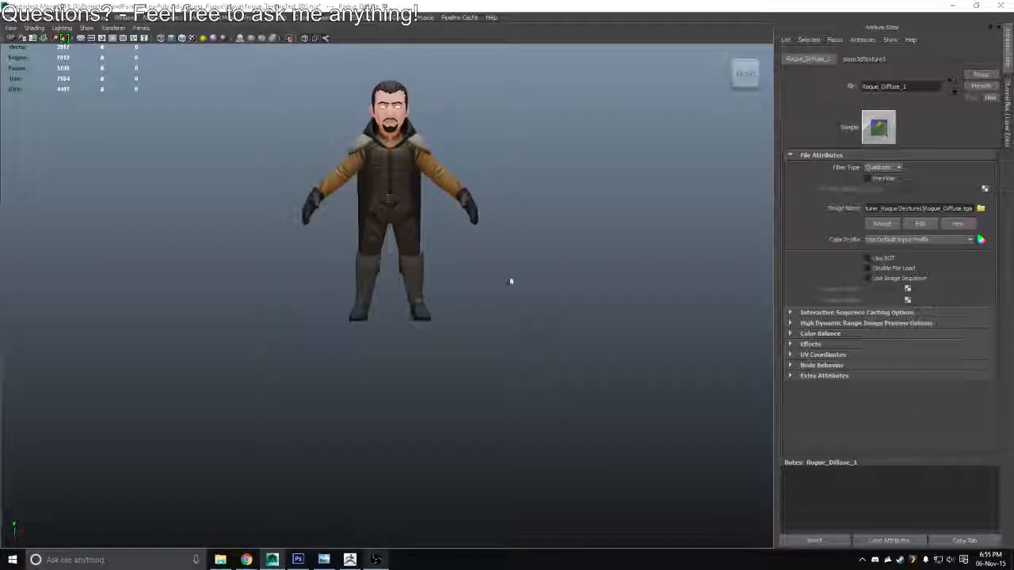
Switch back to Photoshop, rename the new shading layer Shadows and lower its opacity to 28%
key(alt+Tab)
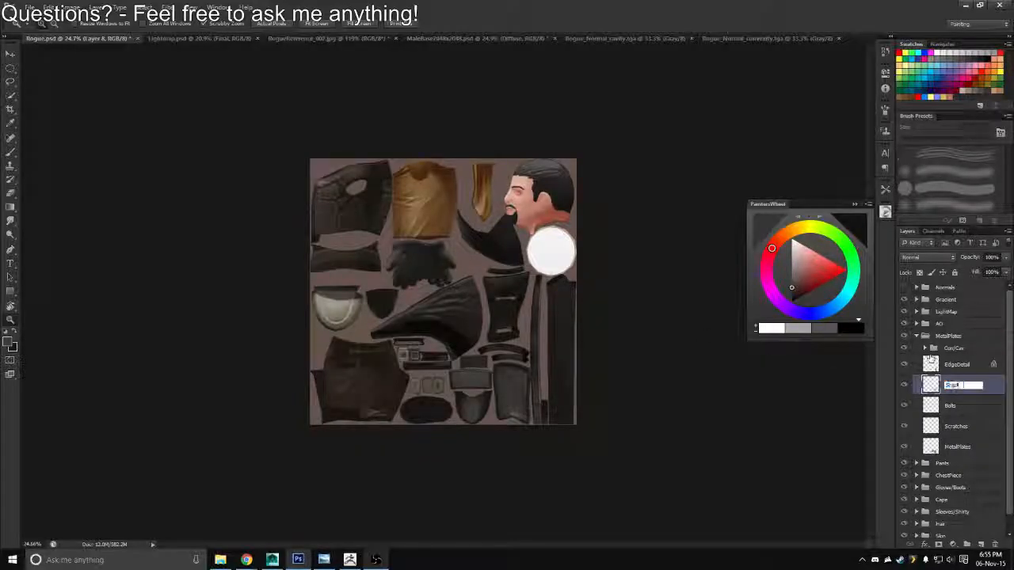
key(Return)
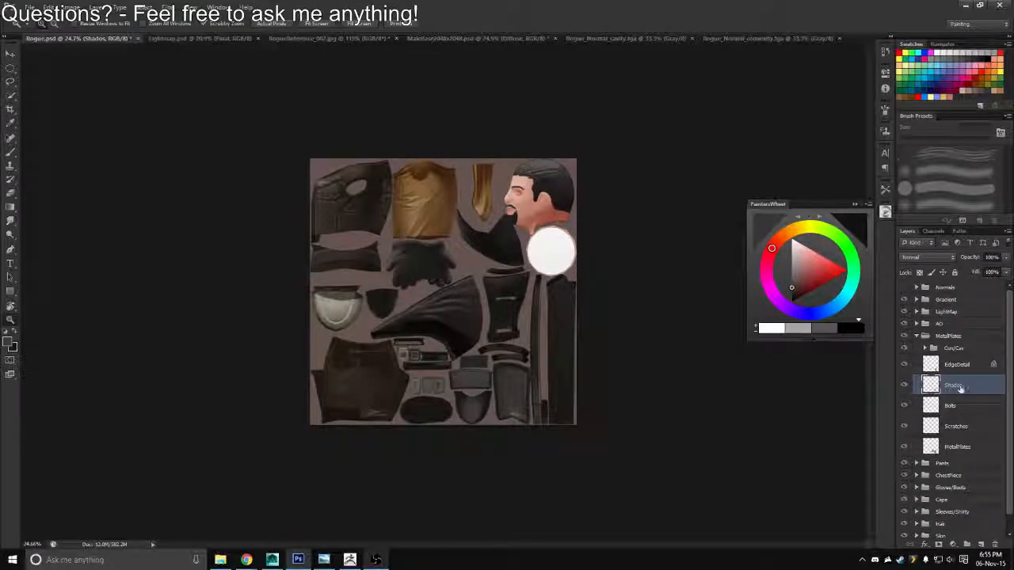
double_click(955, 386)
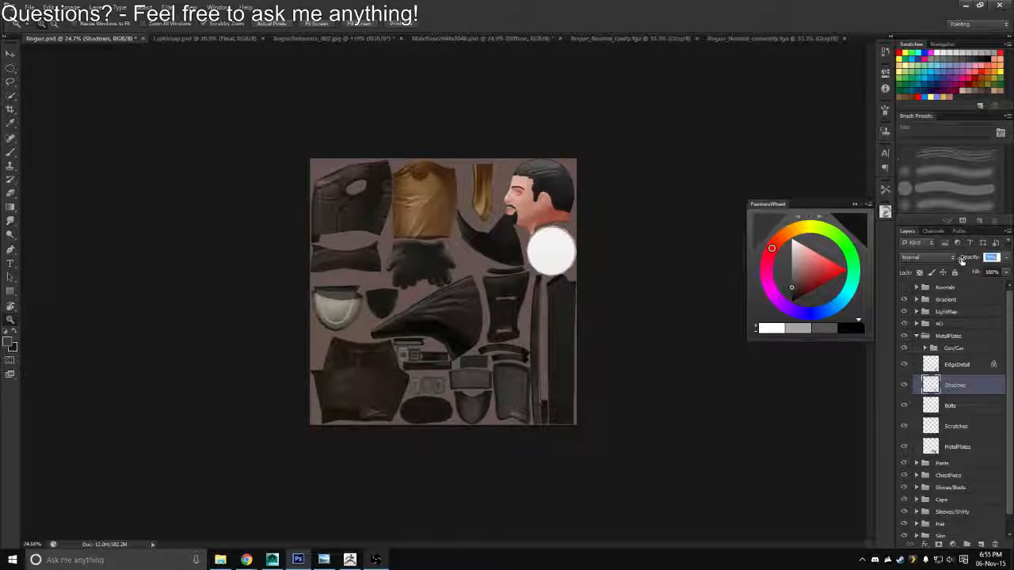
drag(475, 402, 599, 420)
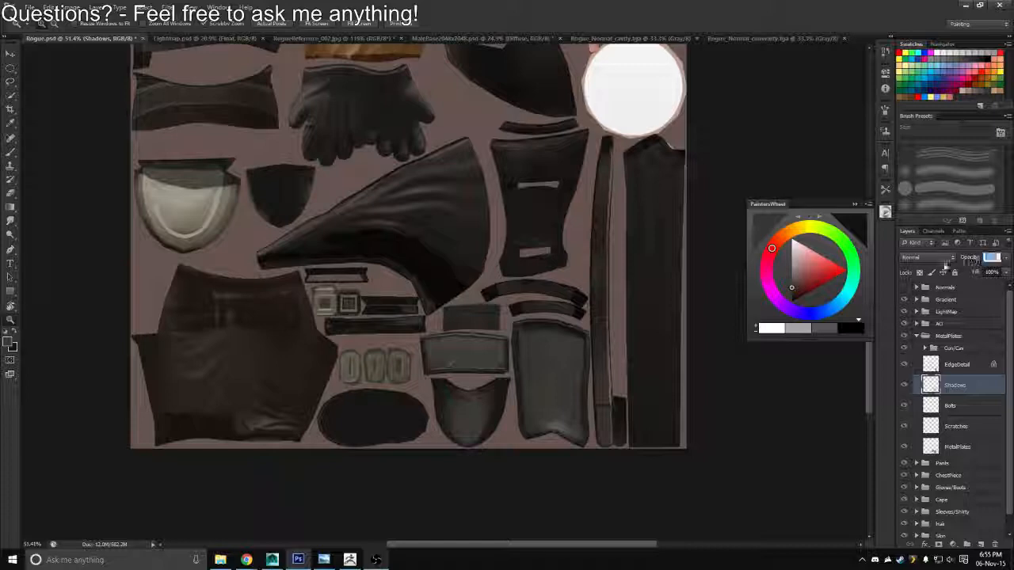
drag(946, 266, 940, 269)
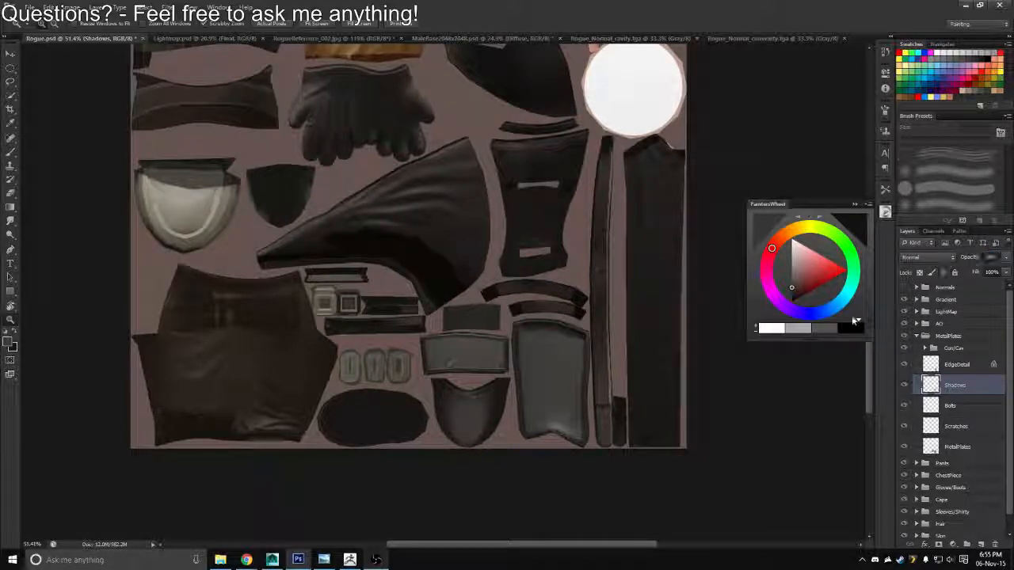
Save the texture with the lighter shadows as a Targa copy over Rogue_Diffuse.tga
drag(514, 372, 473, 368)
key(ctrl+shift+s)
click(507, 278)
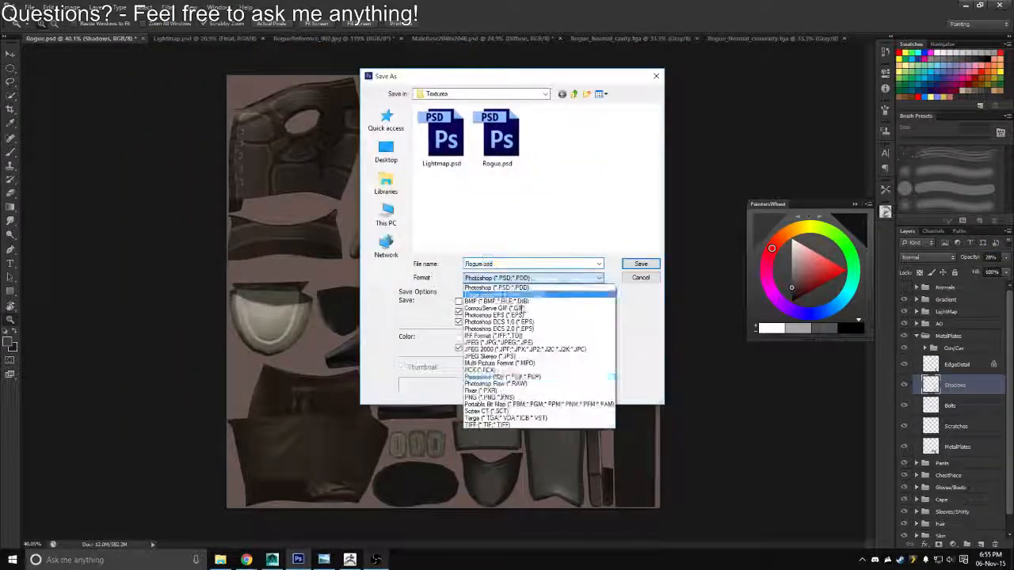
click(486, 418)
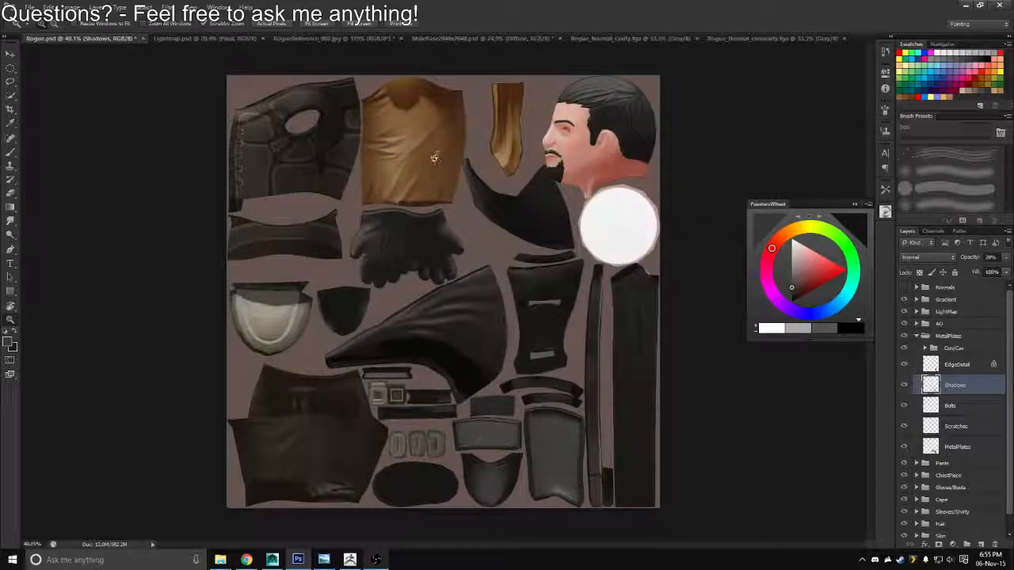
Switch to Maya to examine the boot plates from several angles, and return to Photoshop
key(alt+Tab)
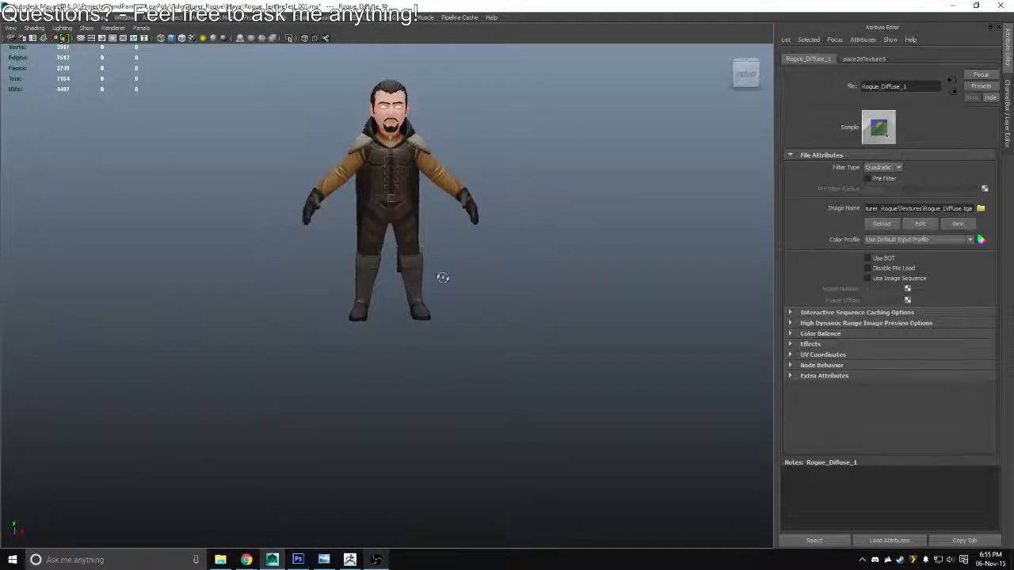
drag(444, 280, 562, 300)
drag(615, 294, 705, 294)
key(alt+Tab)
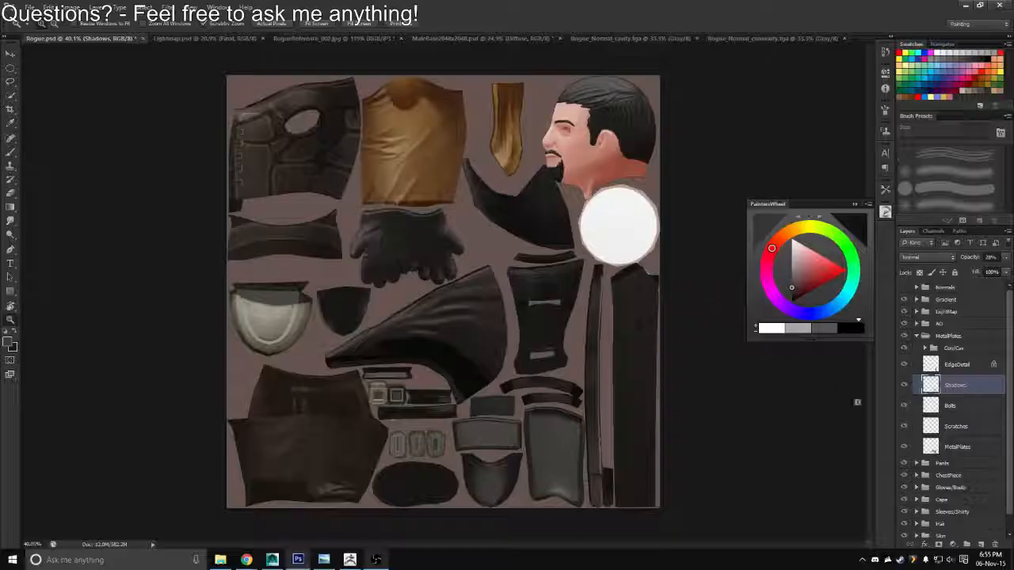
Activate the Scratches layer and choose a lighter grey with the 30 px triangular brush preset
click(956, 428)
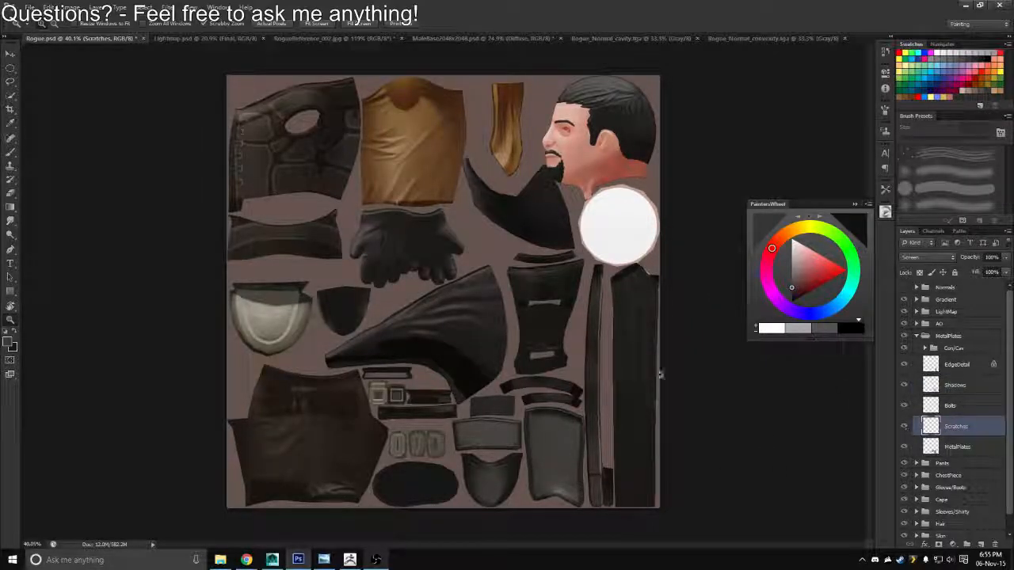
click(935, 54)
key(b)
right_click(479, 198)
click(579, 289)
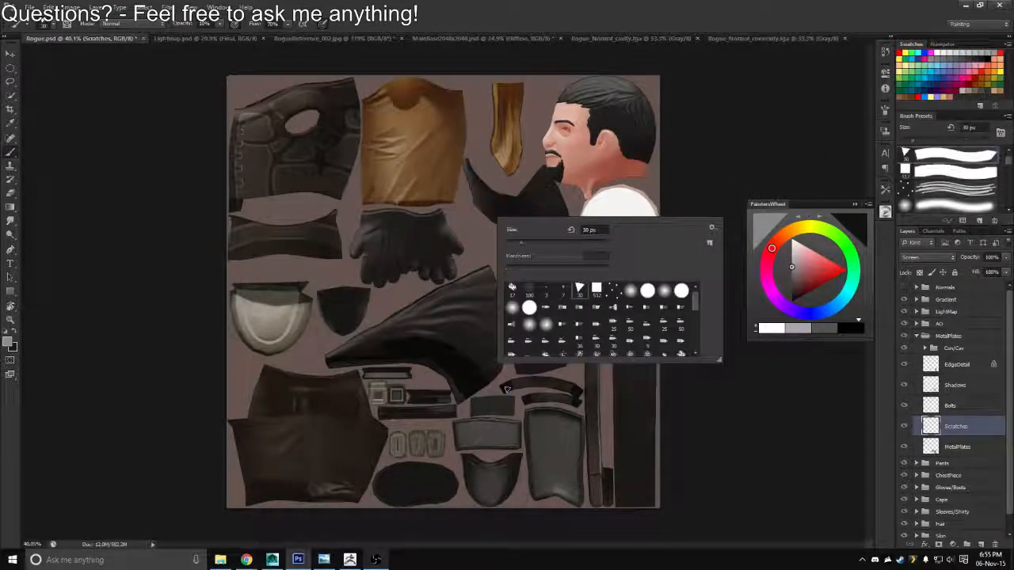
Paint fine light scratches on the tall boot plate with a 6 px brush at 35% opacity
click(149, 400)
drag(510, 438, 565, 439)
drag(534, 523, 432, 316)
drag(541, 283, 562, 283)
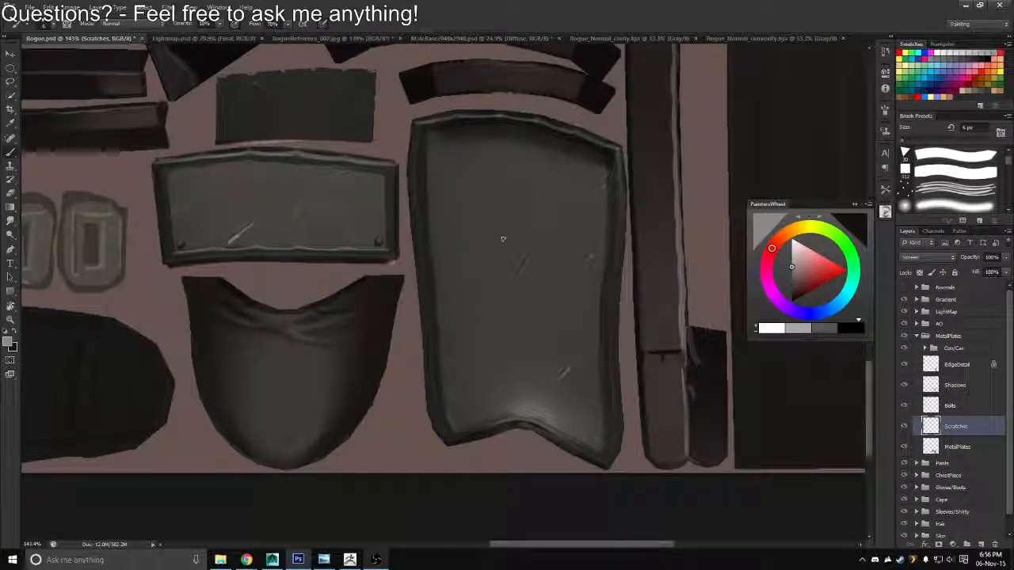
key(3)
key(5)
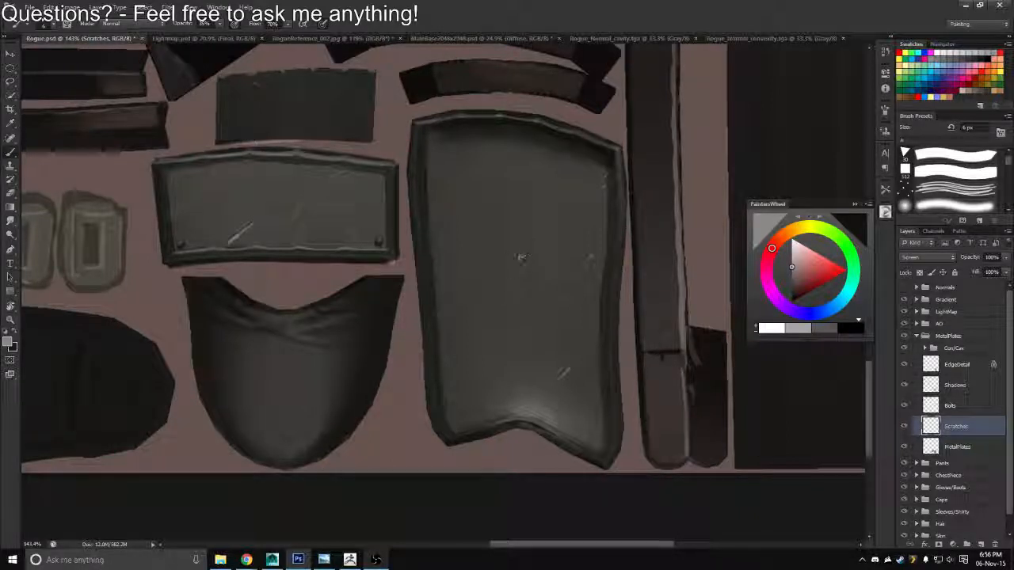
drag(559, 375, 569, 370)
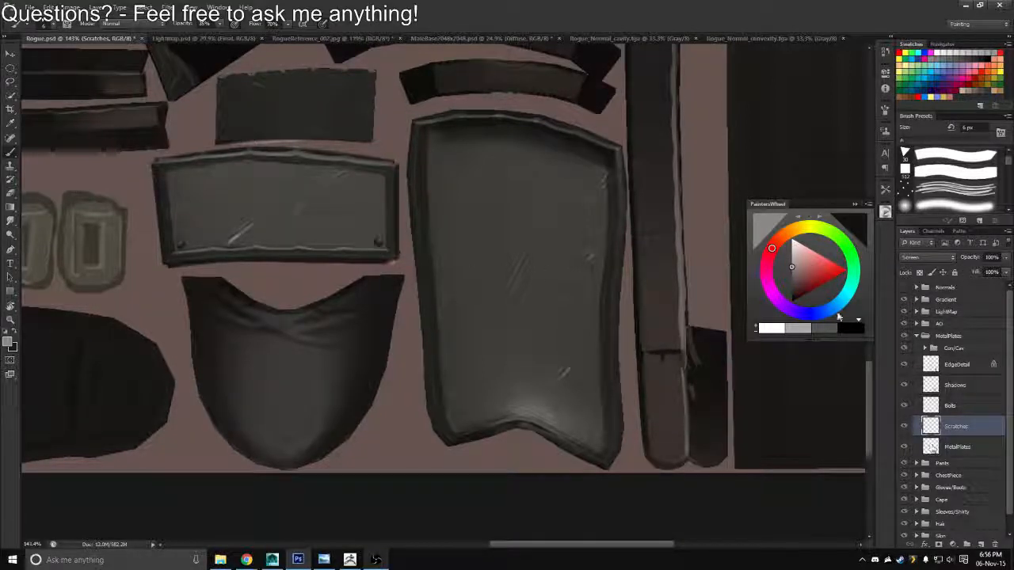
Set the brush opacity to 60% and try another diagonal scratch across the middle of the tall plate
key(6)
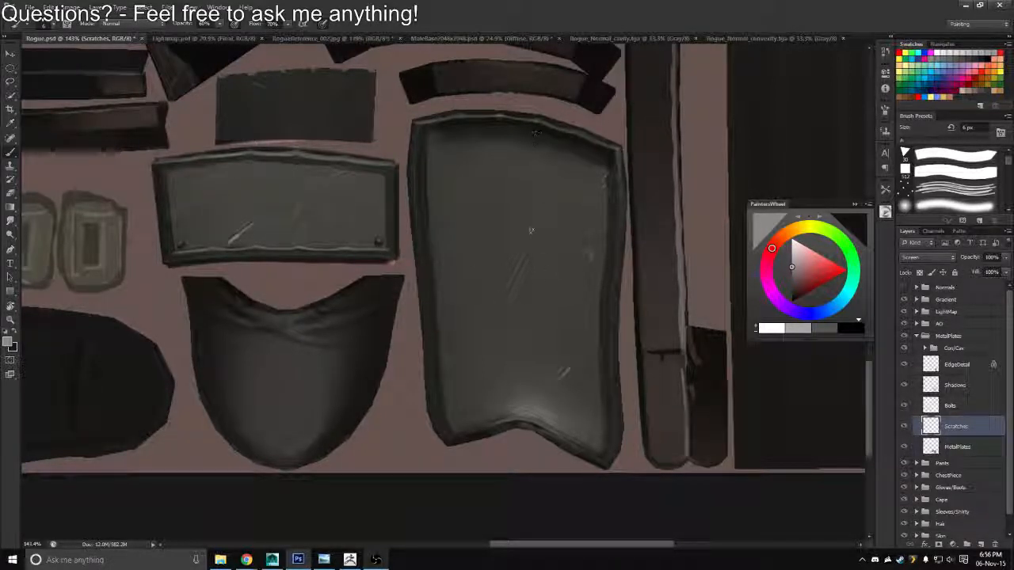
drag(514, 226, 499, 251)
key(ctrl+z)
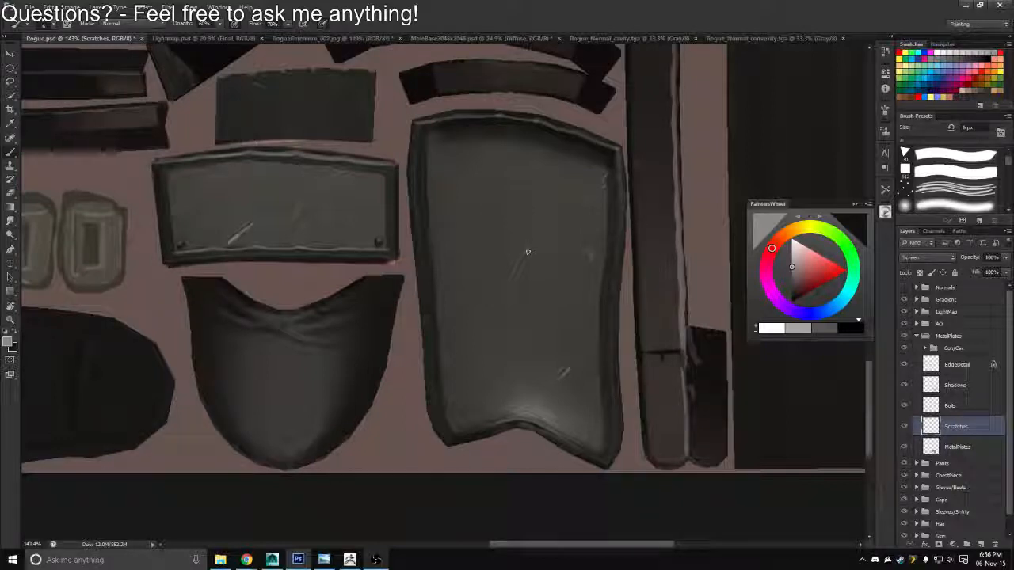
Choose the square 512 px preset for the Eraser and undo the accidental layer deletions until the Scratches layer is restored
key(e)
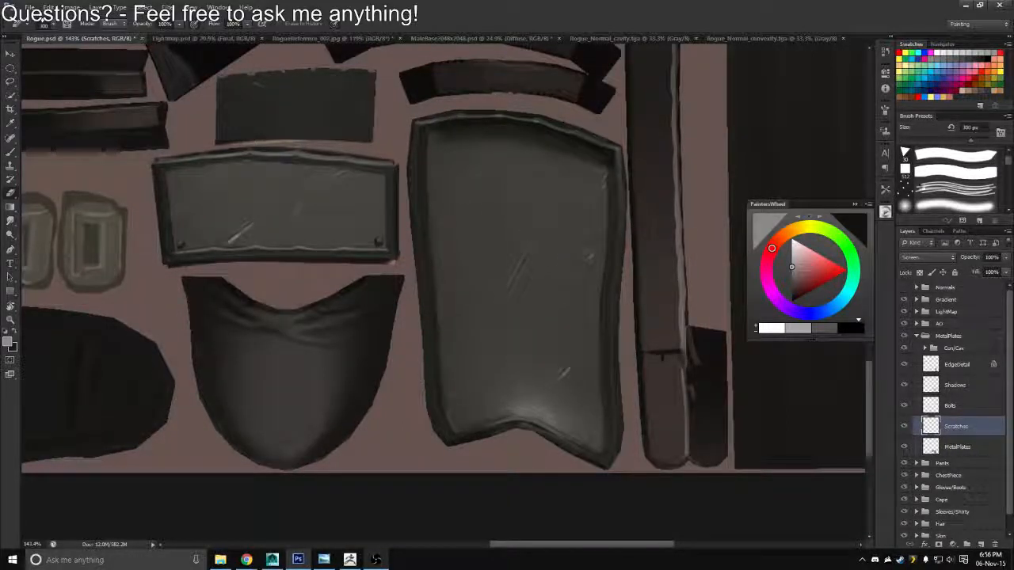
click(923, 171)
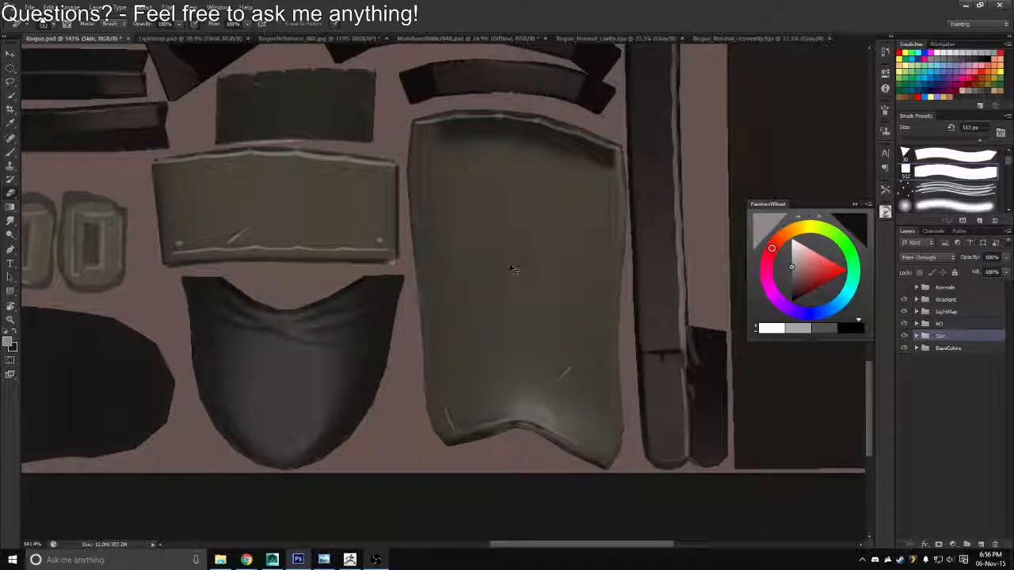
key(ctrl+alt+z)
key(ctrl+alt+z)
key(ctrl+alt+z)
key(ctrl+alt+z)
key(ctrl+alt+z)
key(ctrl+alt+z)
key(ctrl+alt+z)
key(ctrl+alt+z)
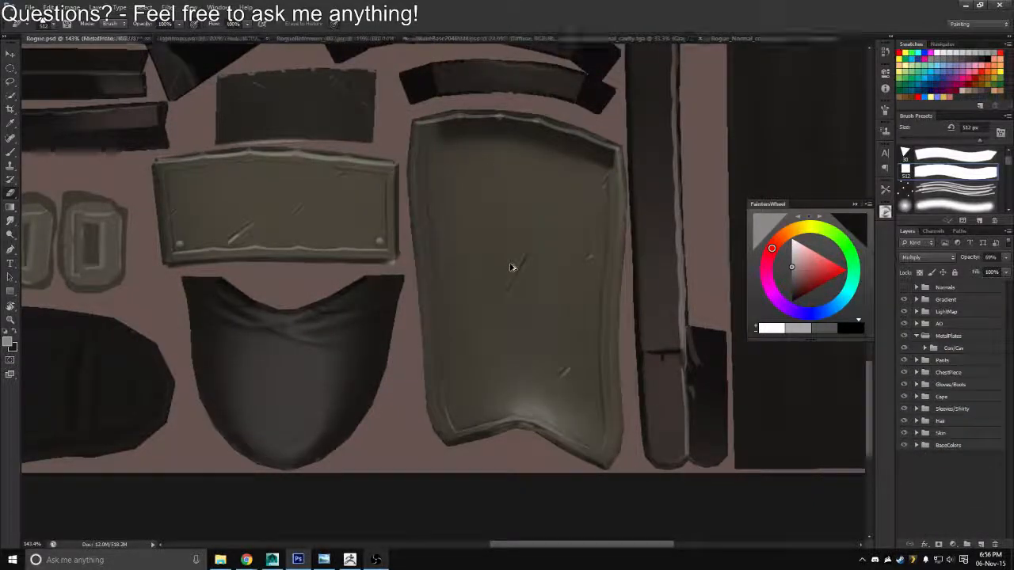
key(ctrl+alt+z)
key(ctrl+alt+z)
key(ctrl+alt+z)
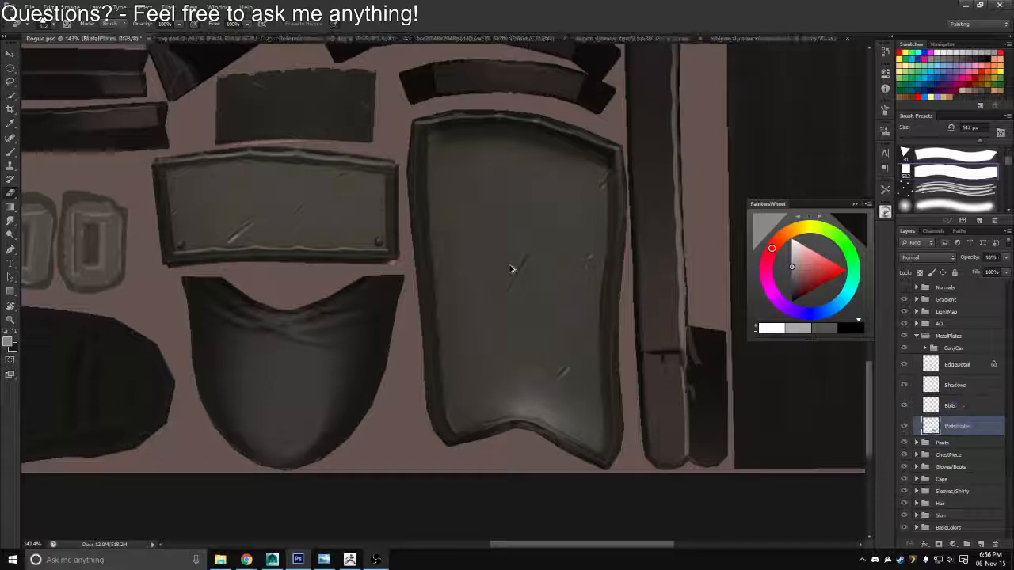
key(ctrl+alt+z)
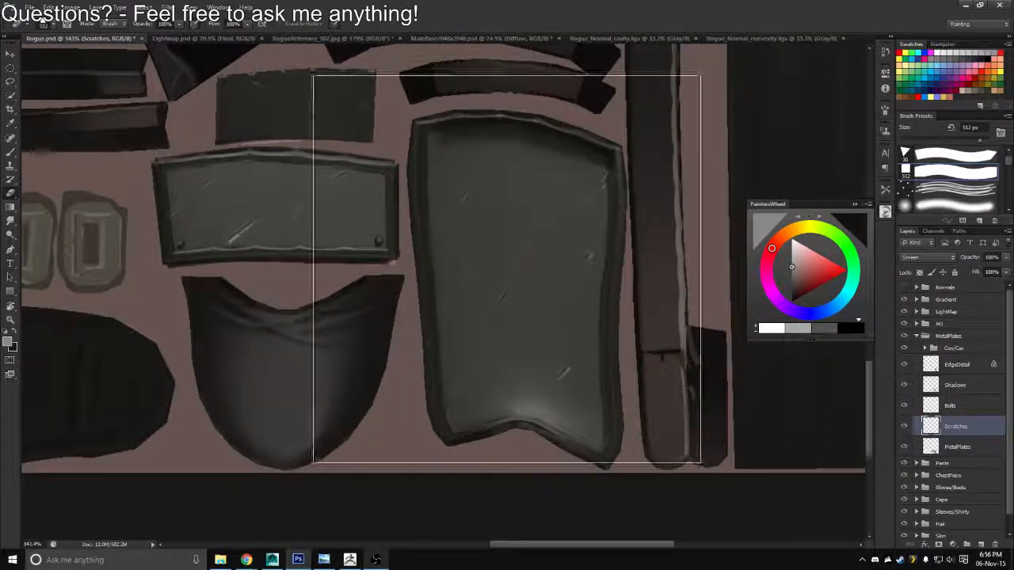
Lengthen the diagonal scratch in the middle of the tall boot plate with the Brush tool
key(z)
mouse_move(499, 267)
mouse_down()
mouse_move(469, 246)
mouse_move(452, 249)
mouse_move(484, 267)
mouse_up()
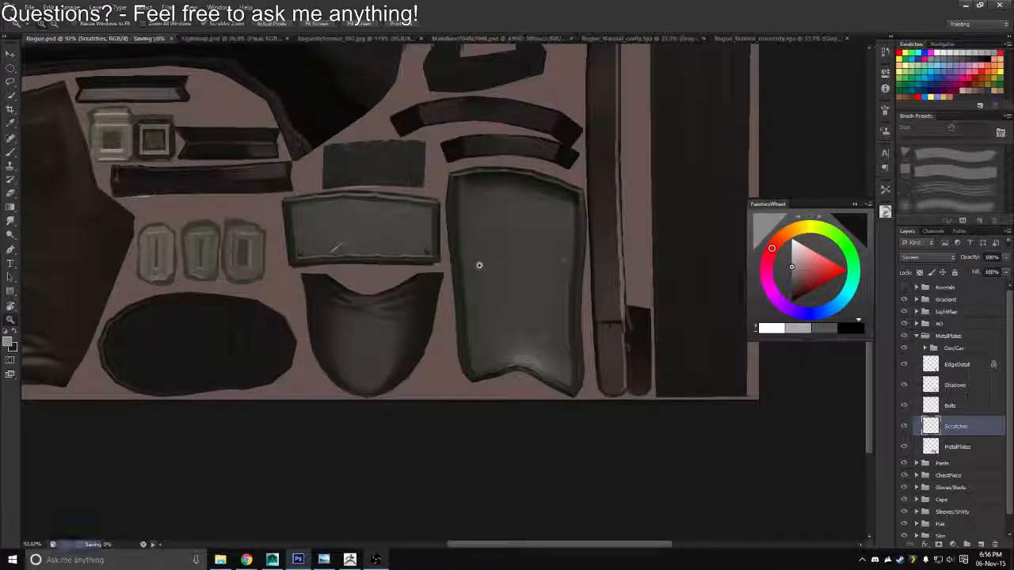
drag(478, 267, 425, 231)
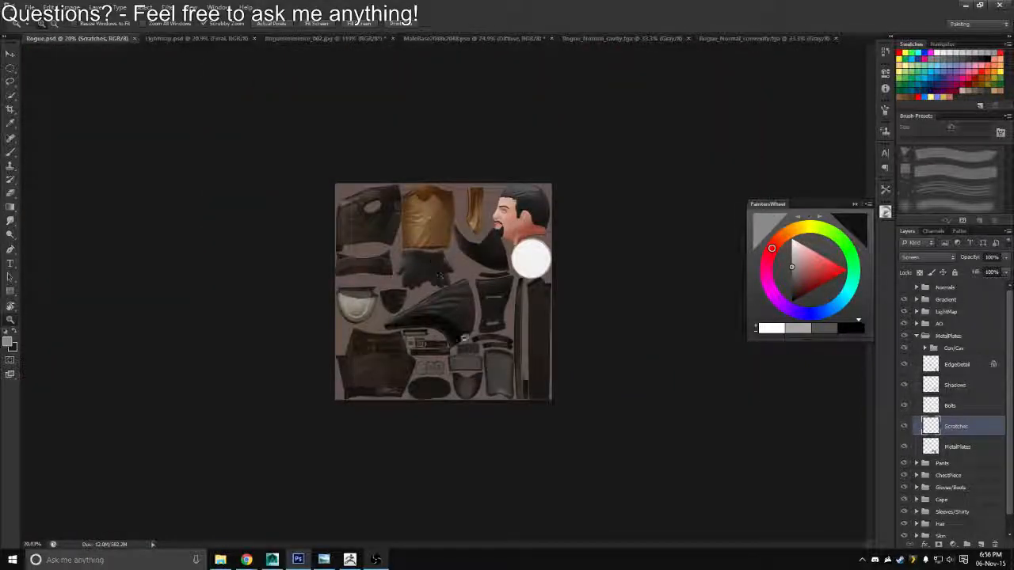
drag(464, 338, 582, 449)
drag(465, 243, 479, 244)
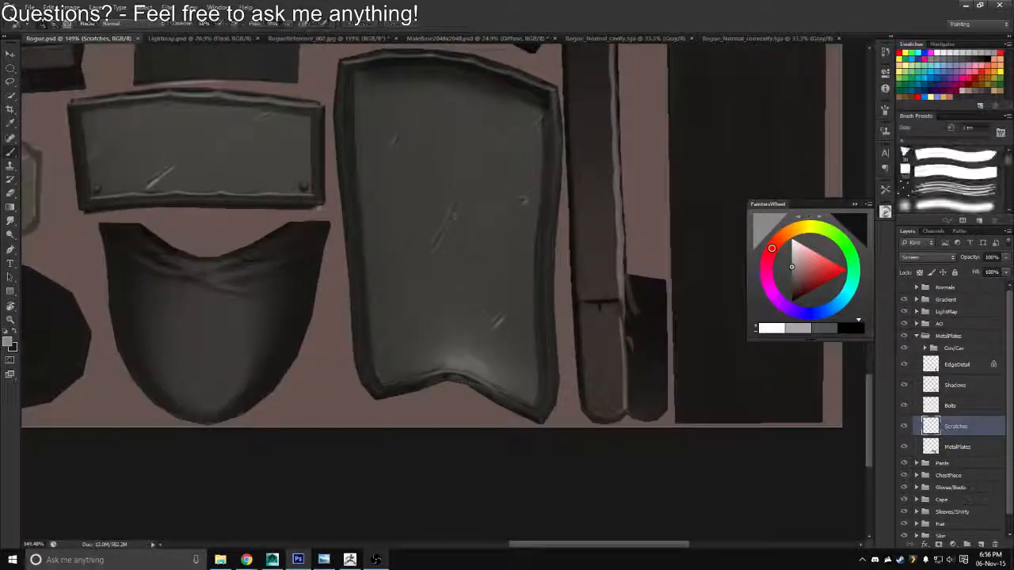
key(b)
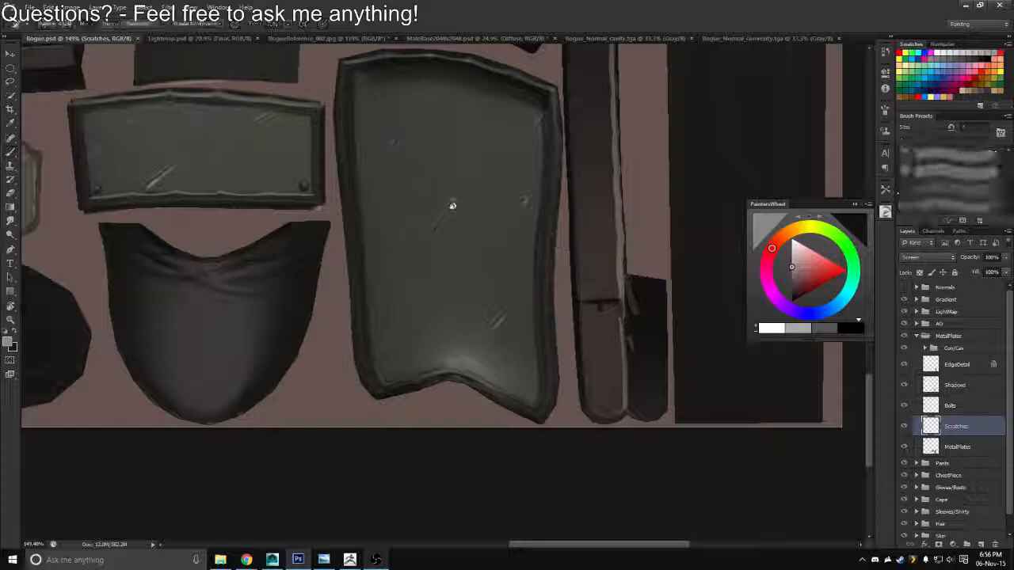
key(period)
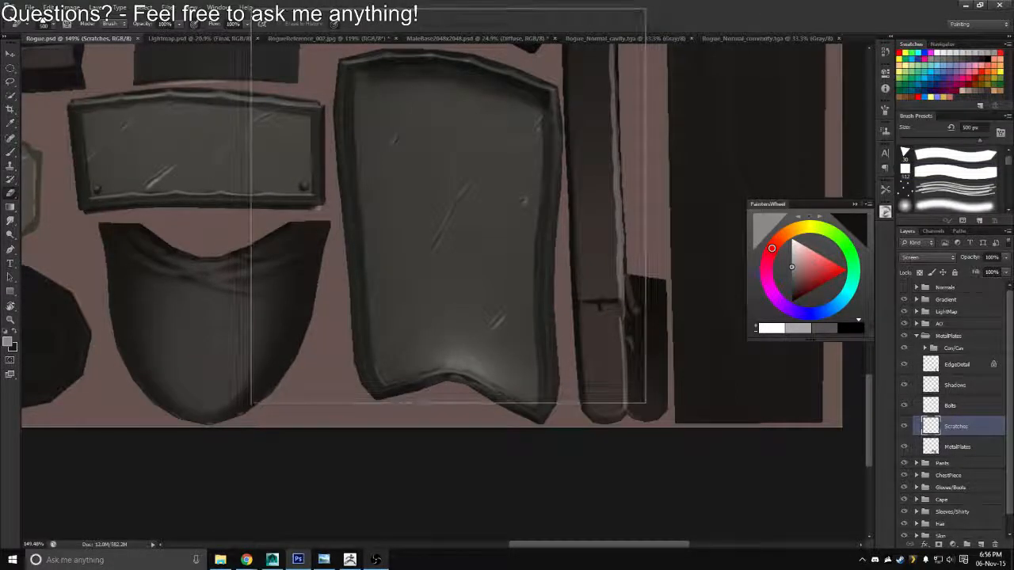
Reduce the square eraser to a small size and trim the scratch in the middle of the tall plate
key(bracketleft)
key(bracketleft)
key(bracketleft)
key(bracketleft)
key(bracketleft)
key(bracketleft)
key(bracketleft)
key(bracketleft)
key(bracketleft)
key(bracketleft)
key(bracketleft)
key(bracketleft)
key(bracketleft)
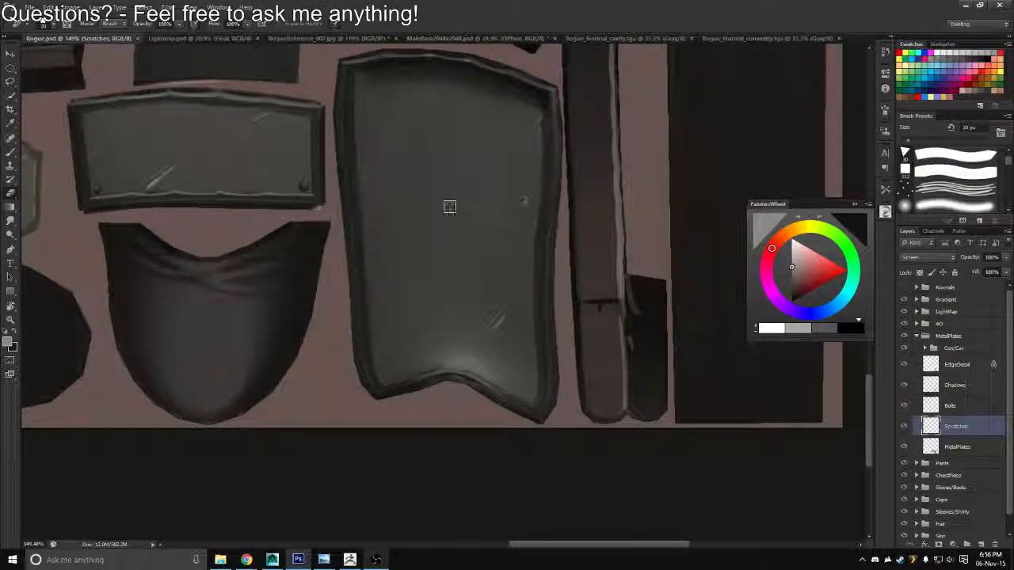
Set the Scratches layer's opacity to 56% and touch up the small scratch near the tall plate's outer edge with the Eraser
click(966, 259)
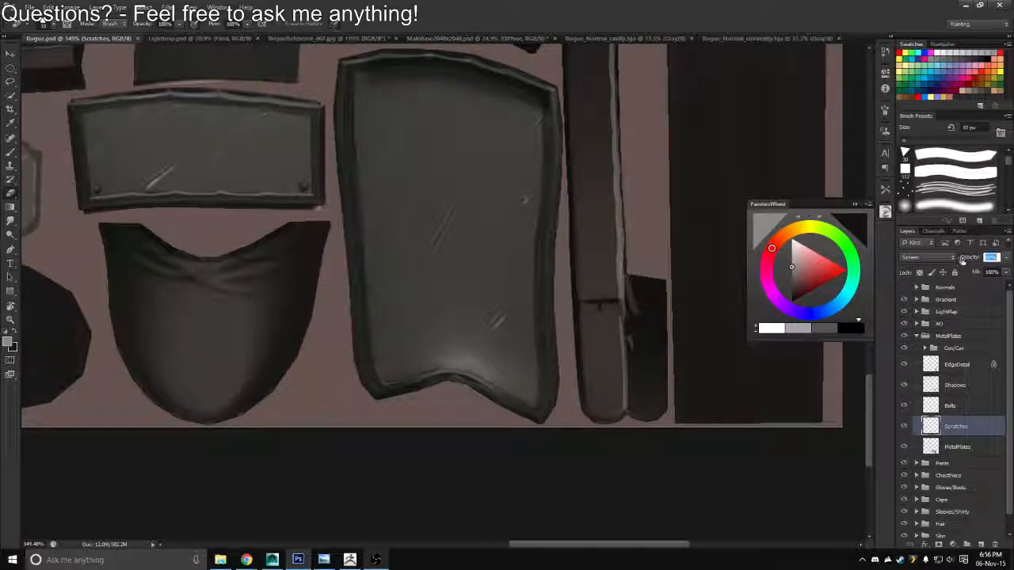
text(56)
key(Return)
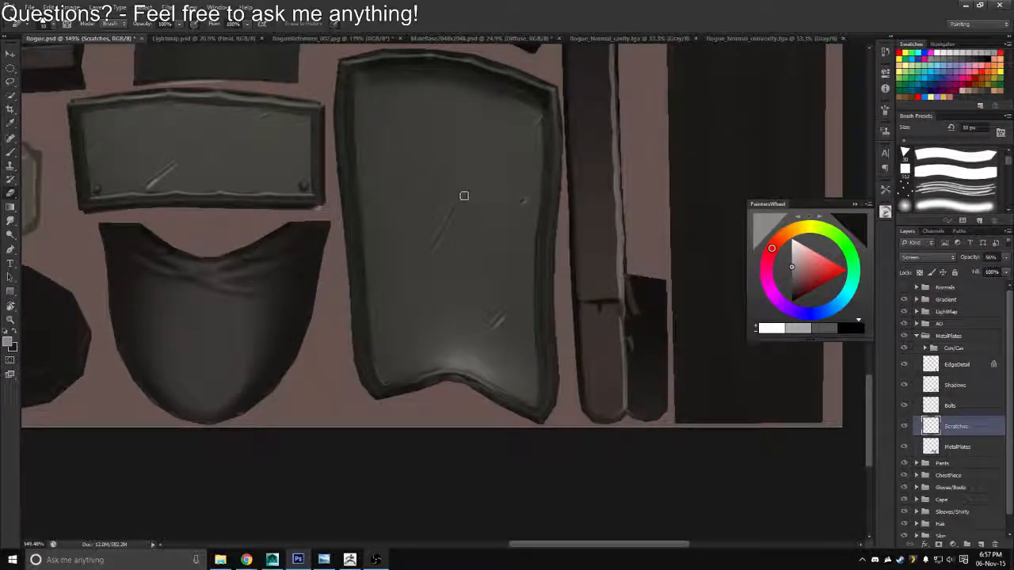
click(523, 199)
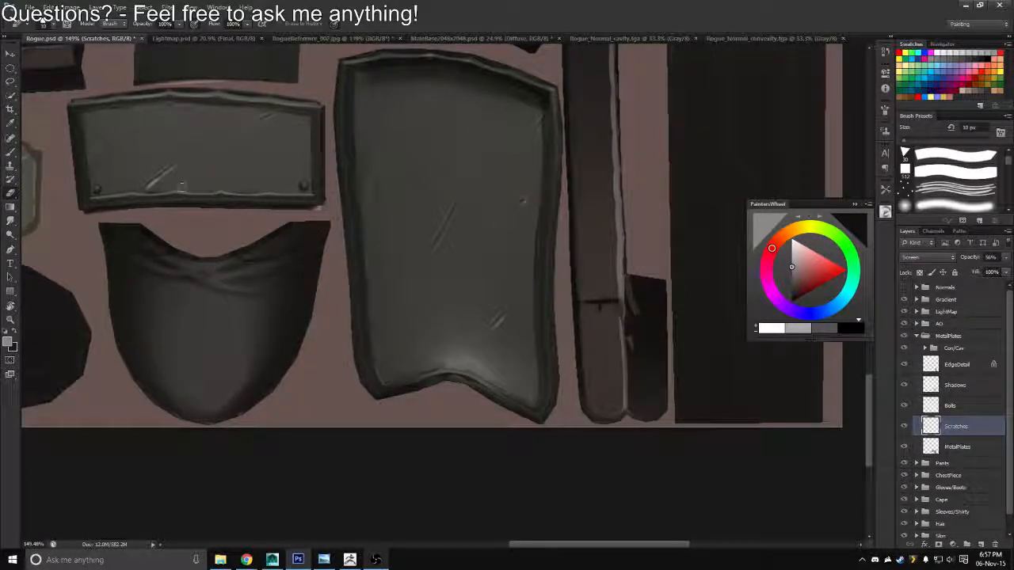
Save the texture as a Targa copy over Rogue.tga in the Textures folder
key(z)
drag(342, 255, 309, 241)
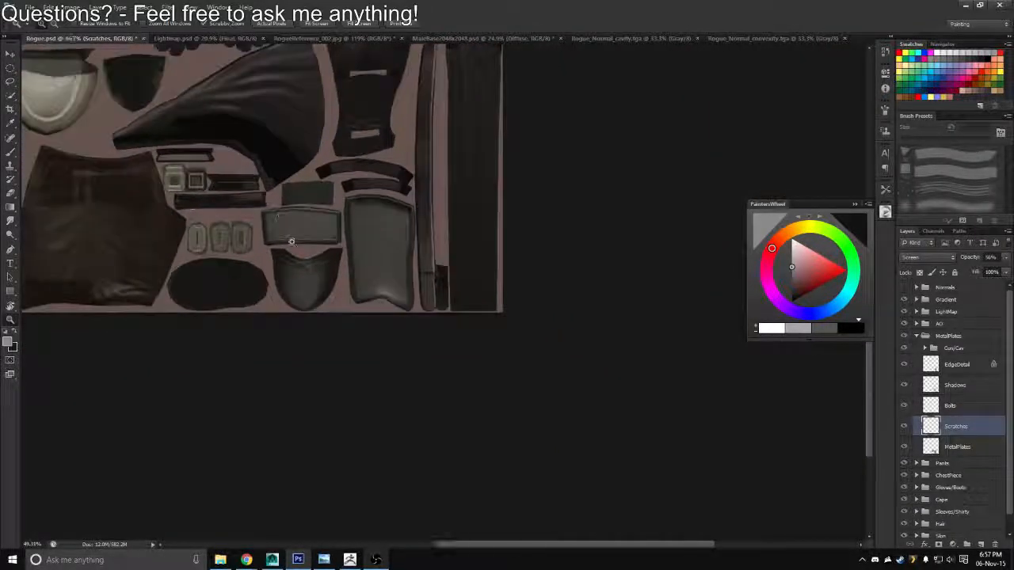
key(ctrl+shift+s)
click(532, 278)
click(507, 413)
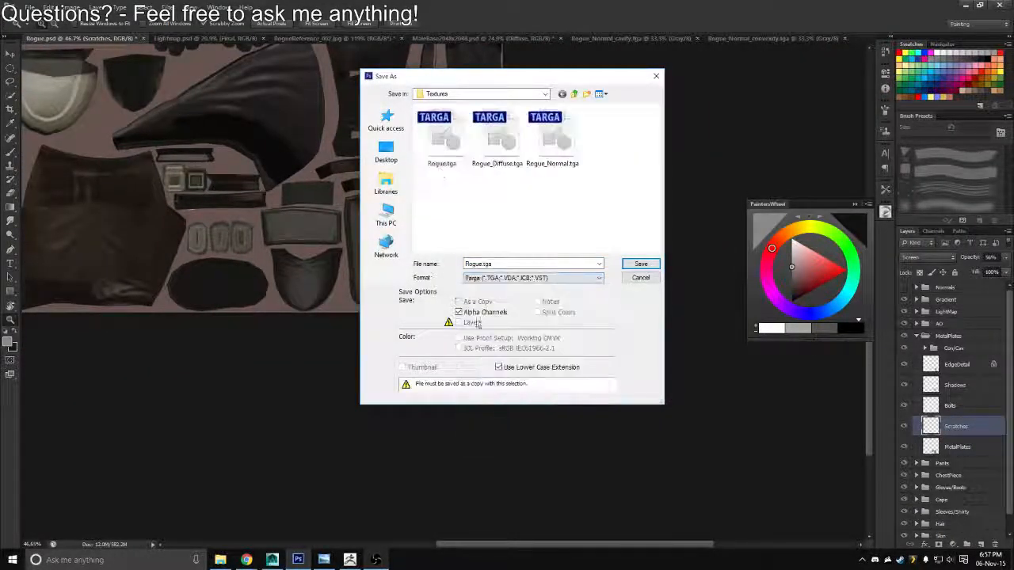
double_click(442, 142)
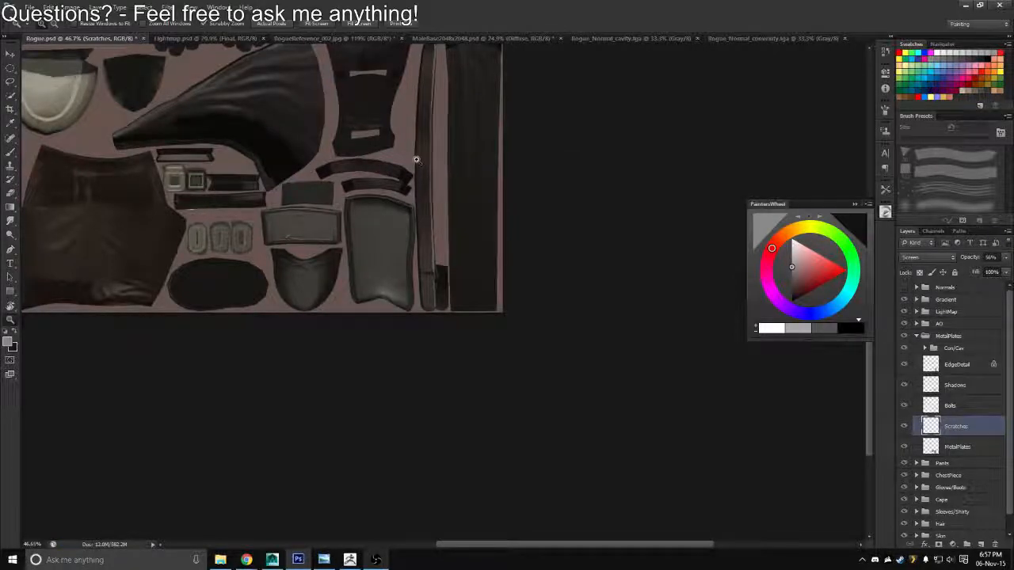
Save the texture as a Targa copy over Rogue_Diffuse.tga in the Textures folder
key(ctrl+shift+s)
click(532, 277)
click(507, 413)
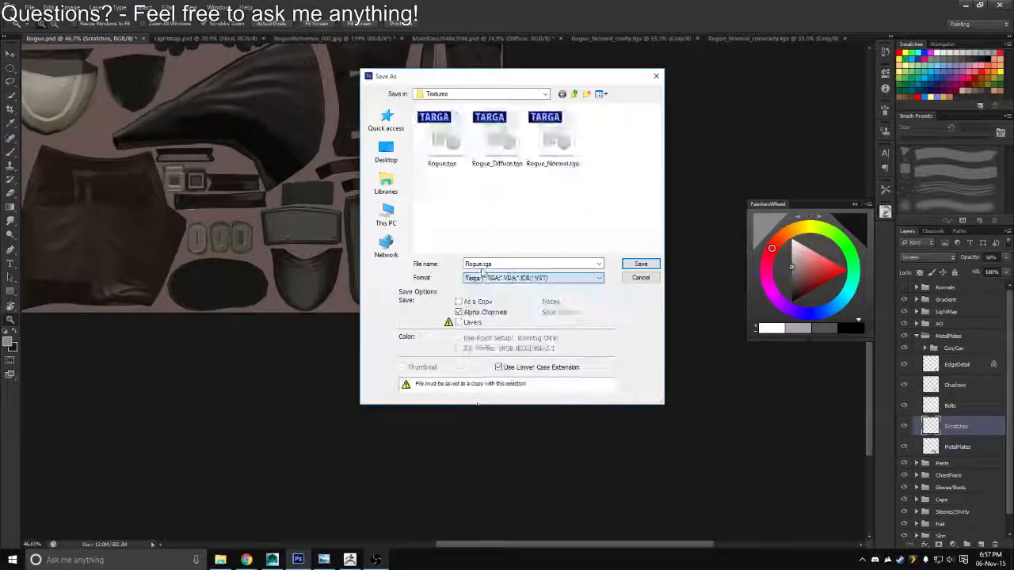
double_click(492, 149)
key(Return)
key(Return)
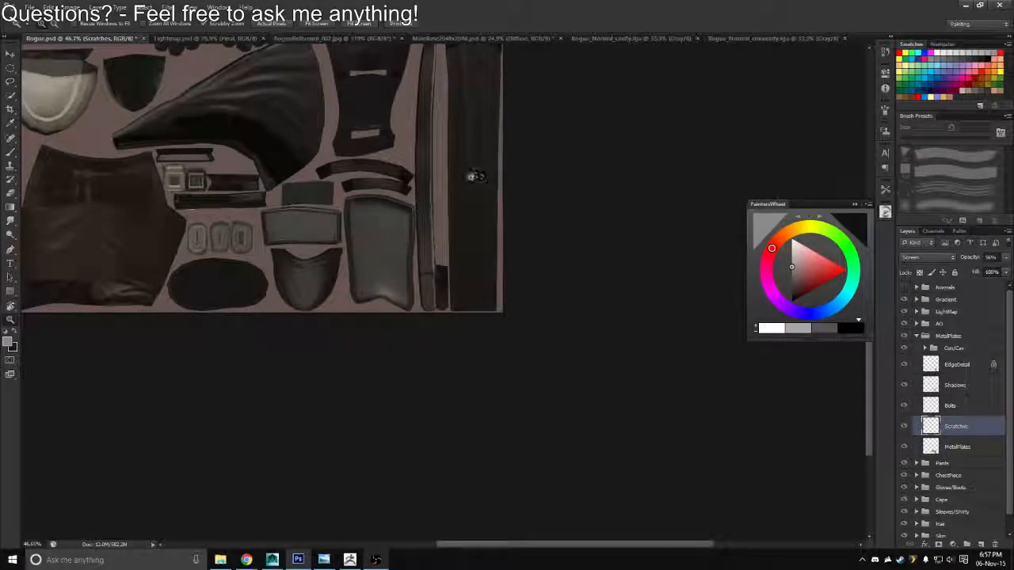
Switch to File Explorer and delete Rogue.tga from the Textures folder of the Adventurer_Rogue project
key(super)
click(220, 560)
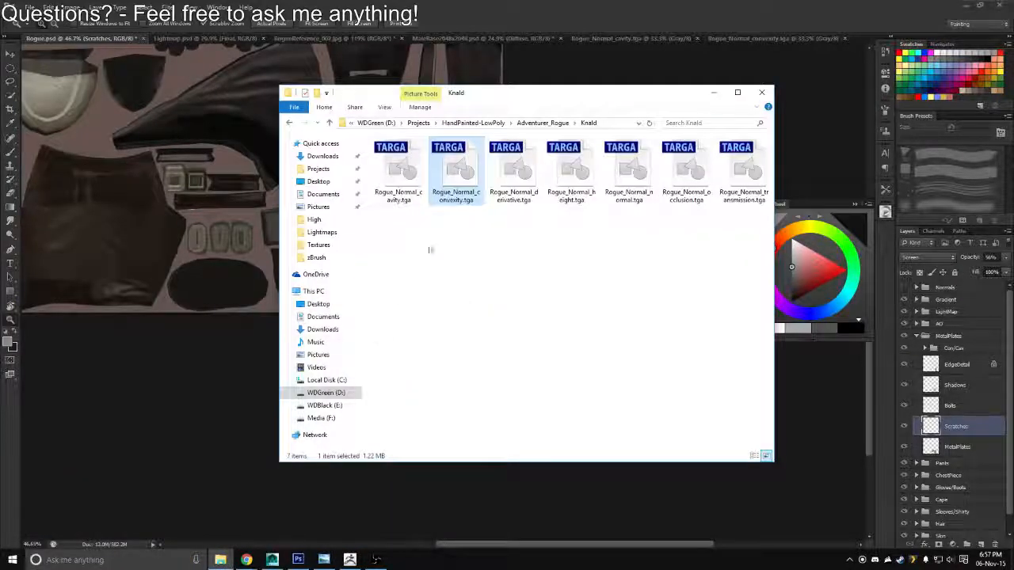
click(543, 122)
double_click(390, 225)
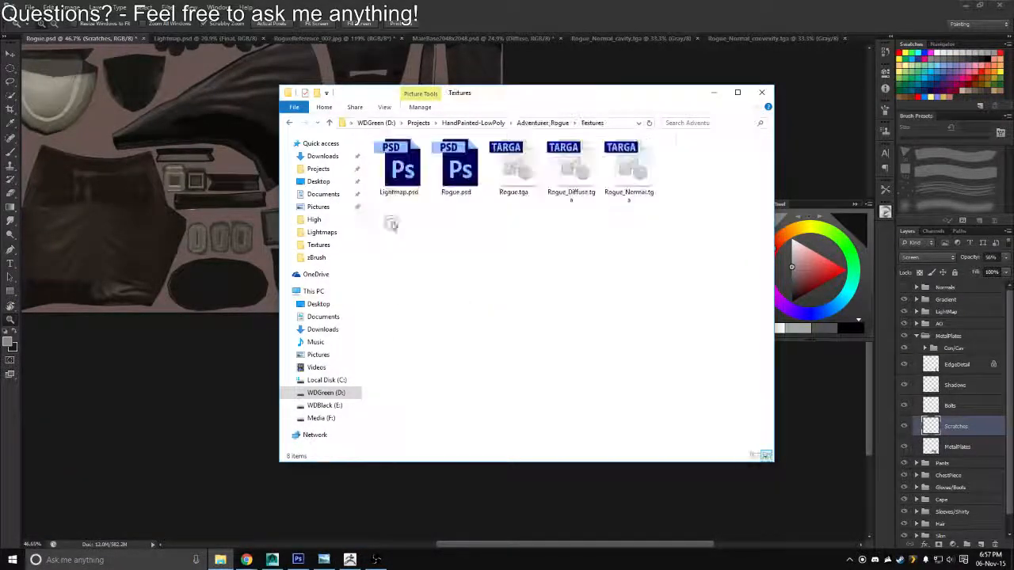
click(515, 196)
key(Delete)
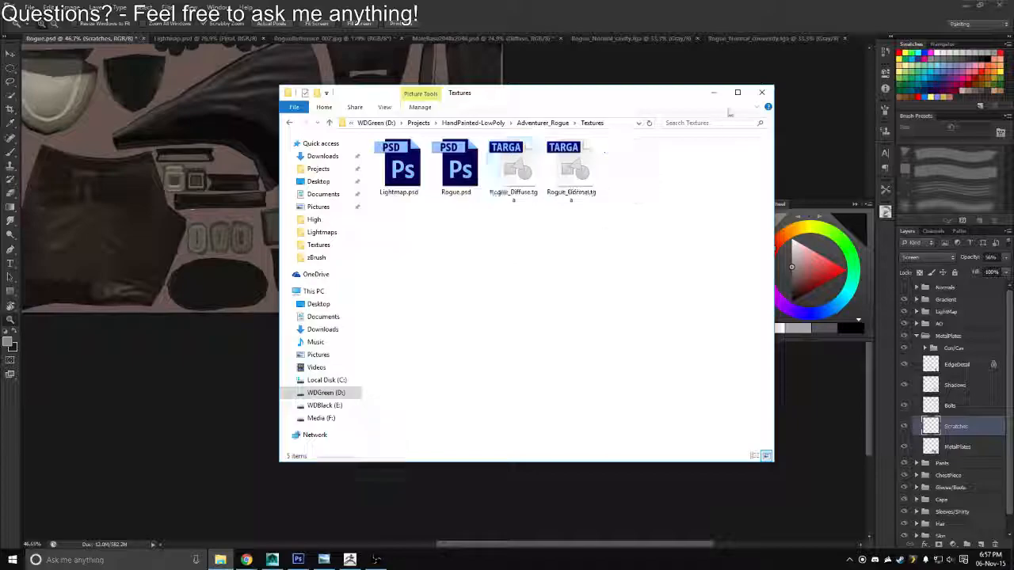
click(715, 93)
Switch to Maya, reload the Rogue_Diffuse.tga texture and examine the boot plates up close
click(959, 5)
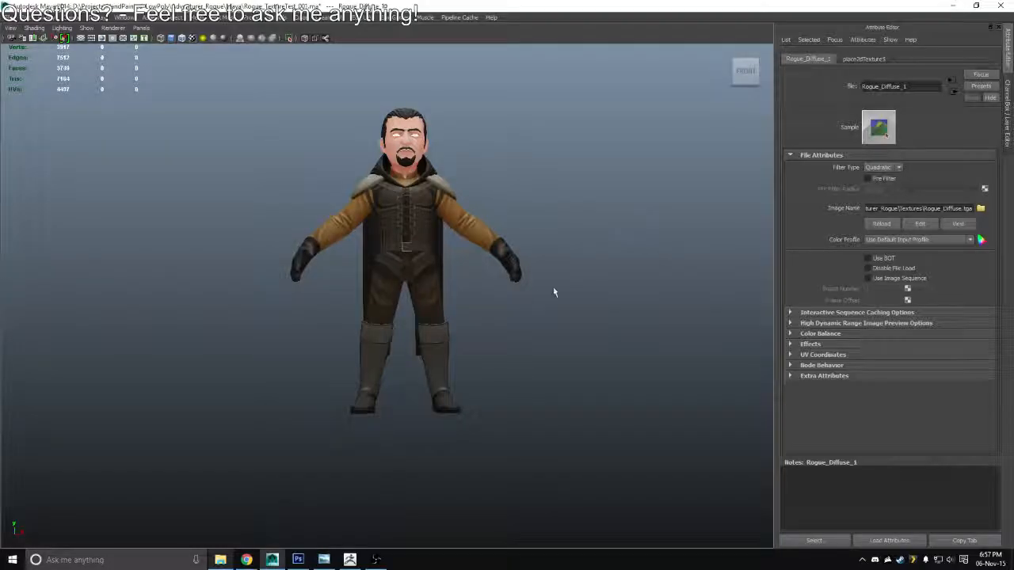
drag(532, 296, 547, 317)
scroll(547, 372, up, 4)
drag(547, 382, 546, 280)
click(878, 223)
scroll(498, 274, down, 5)
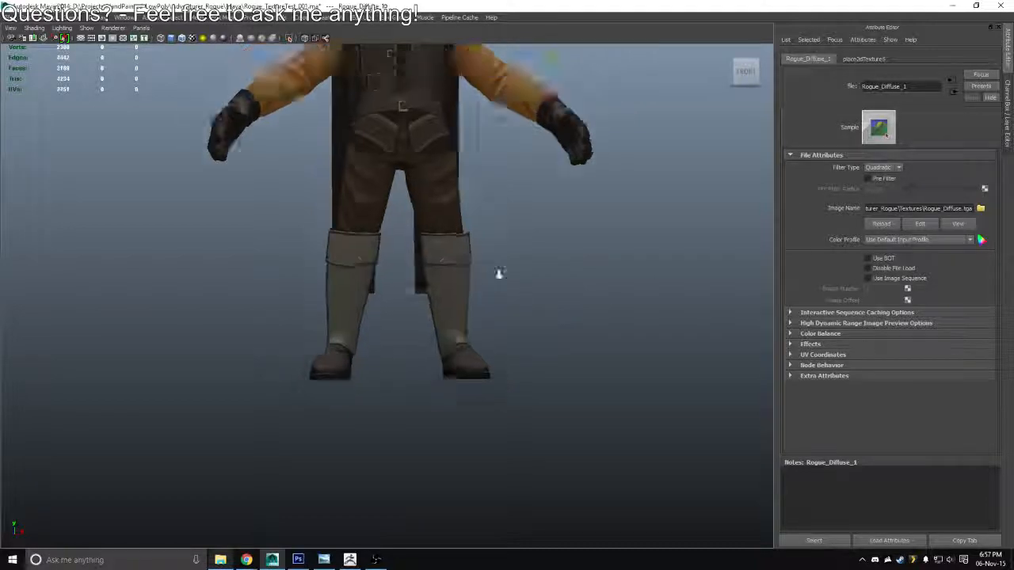
drag(426, 295, 430, 333)
Switch to Photoshop and view the complete texture layout
key(alt+Tab)
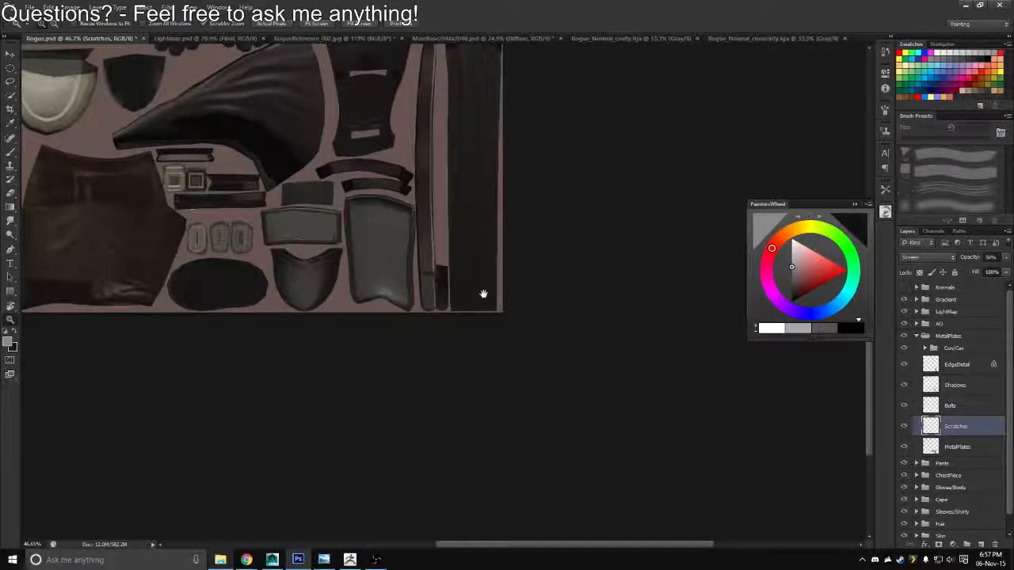
drag(483, 293, 513, 186)
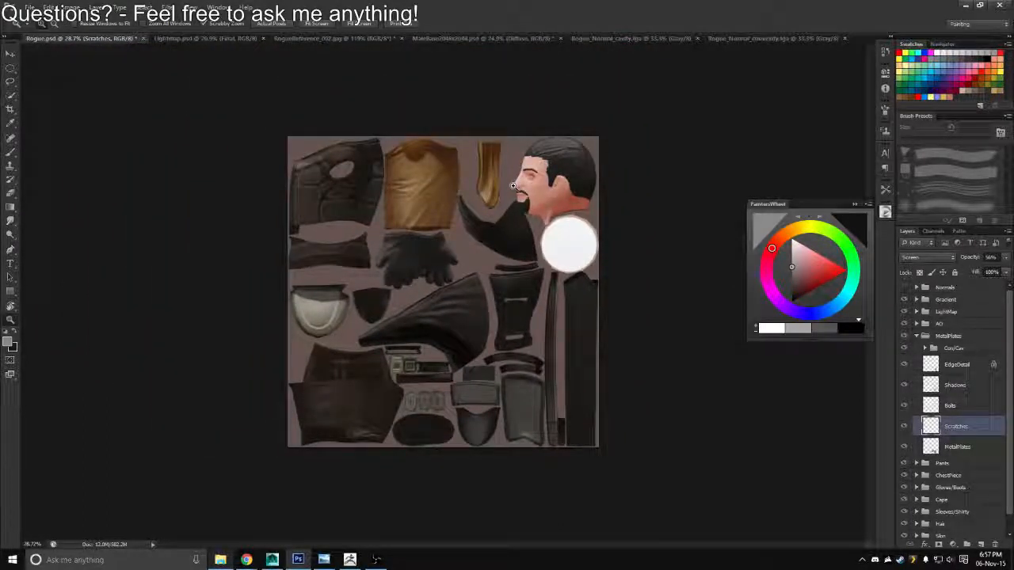
mouse_move(392, 455)
mouse_down()
mouse_move(375, 464)
mouse_move(396, 457)
mouse_up()
Switch back to Maya and examine the whole rogue model from several angles
key(alt+Tab)
drag(444, 368, 572, 288)
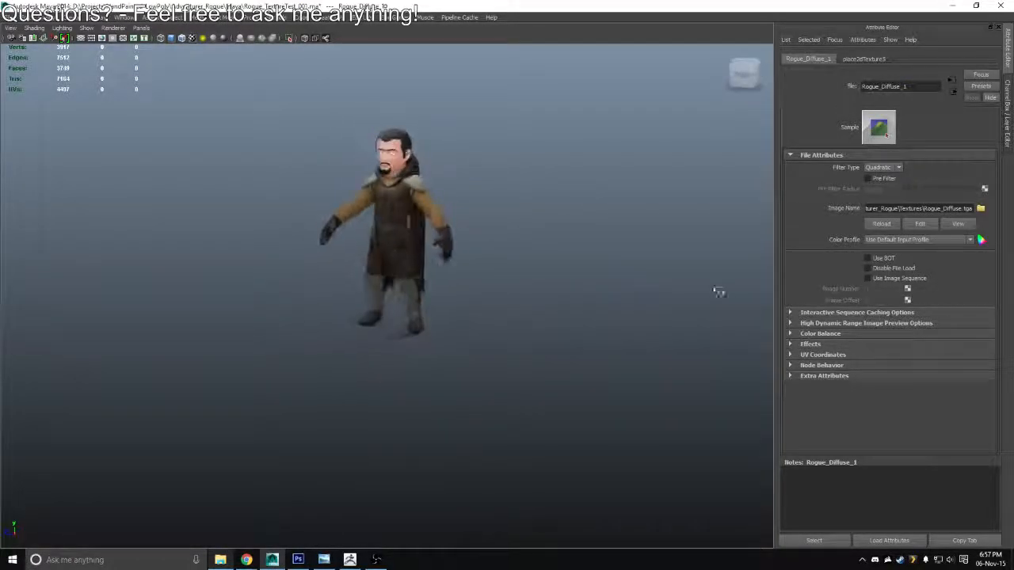
drag(754, 290, 331, 288)
scroll(420, 257, up, 5)
drag(418, 264, 400, 294)
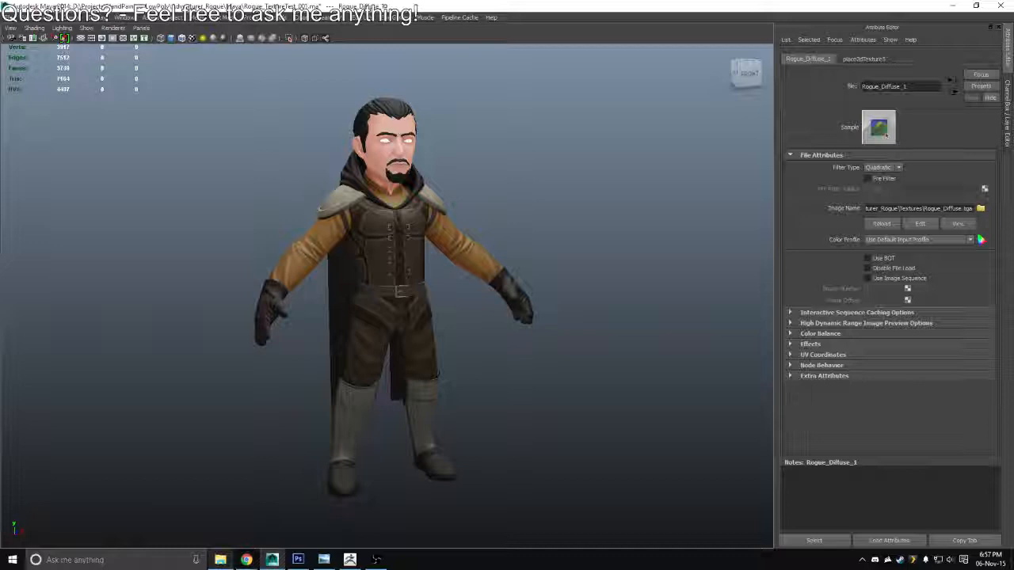
key(alt+Tab)
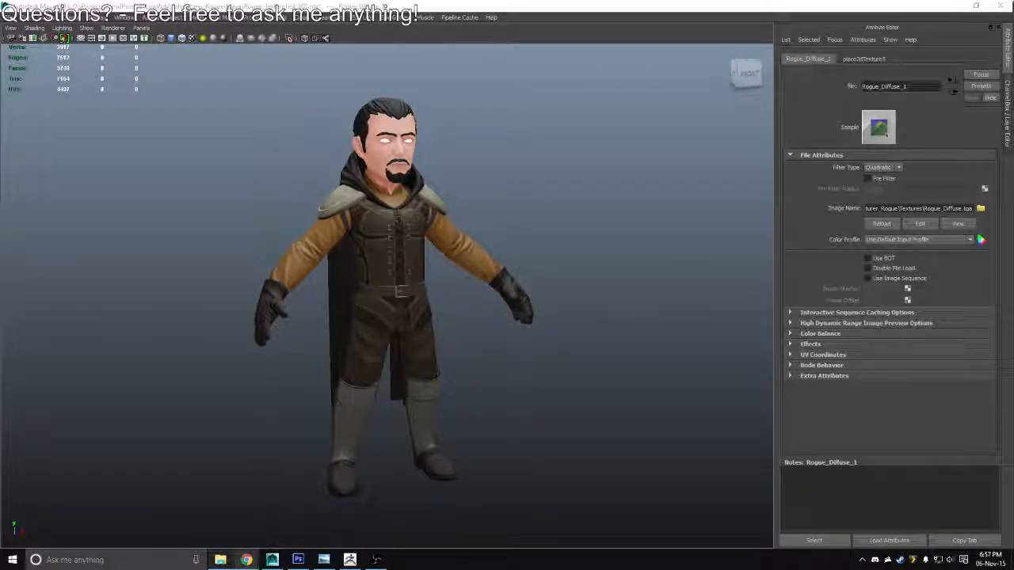
key(XF86AudioLowerVolume)
key(XF86AudioLowerVolume)
key(XF86AudioLowerVolume)
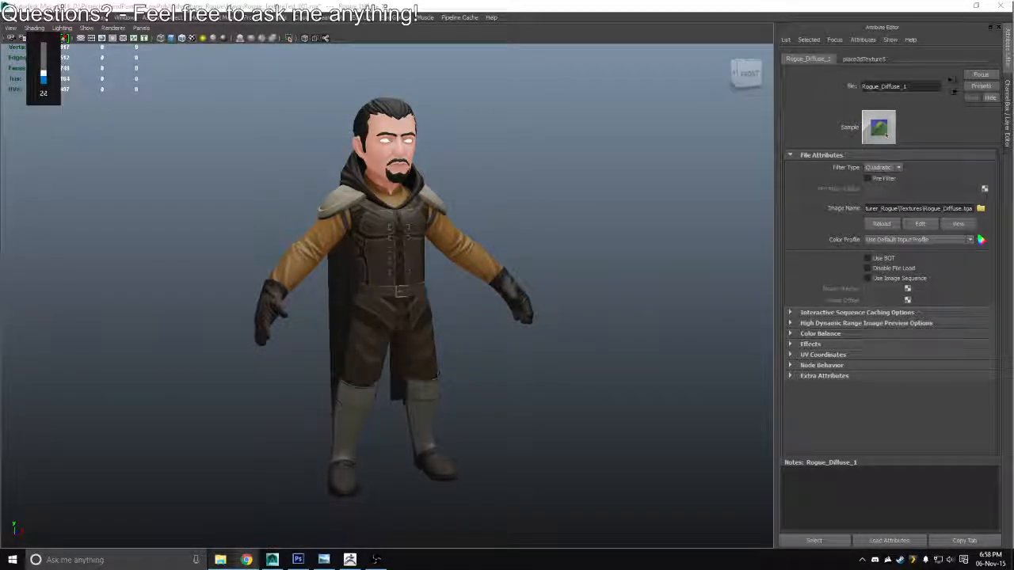
key(XF86AudioLowerVolume)
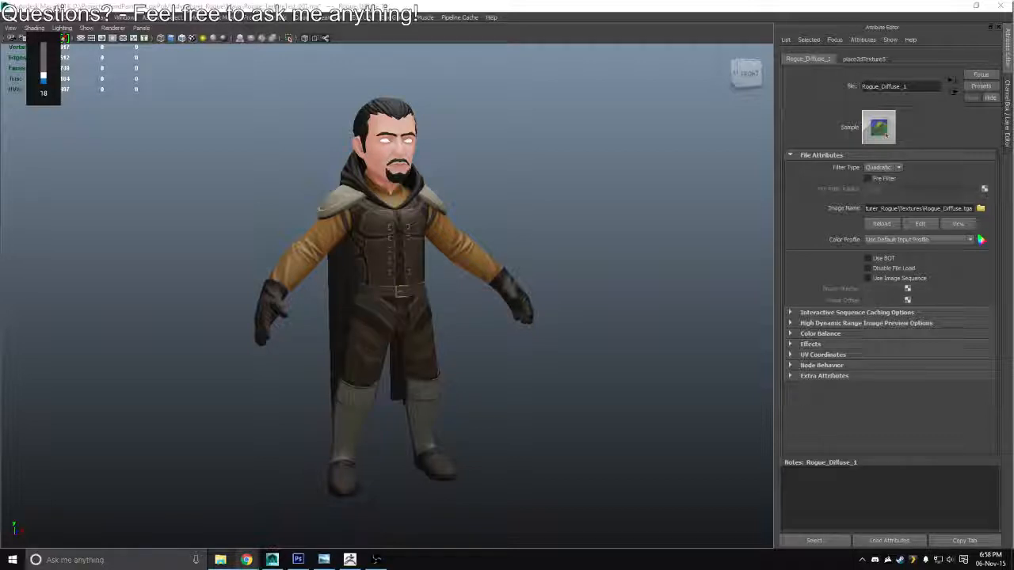
key(XF86AudioLowerVolume)
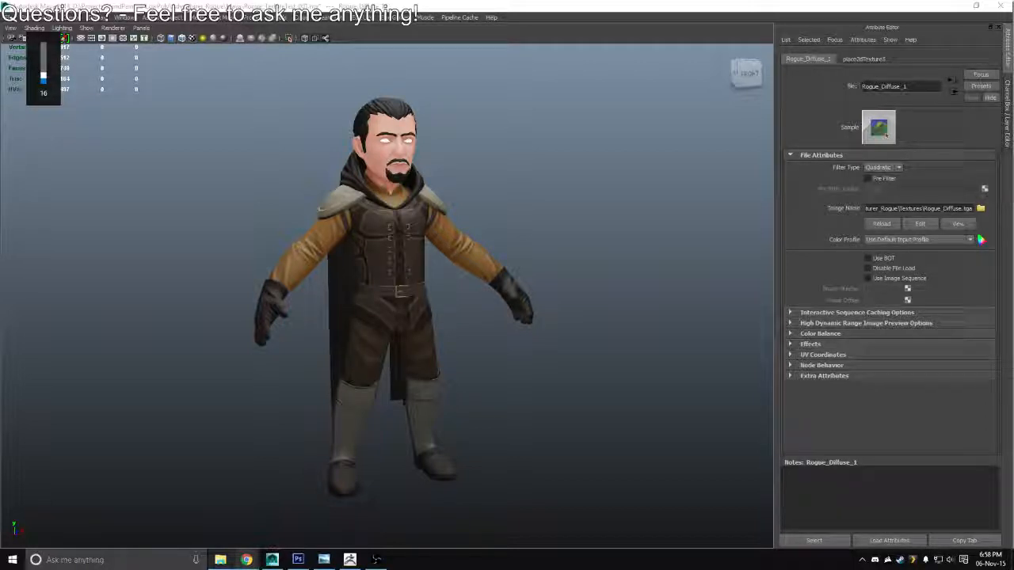
key(XF86AudioLowerVolume)
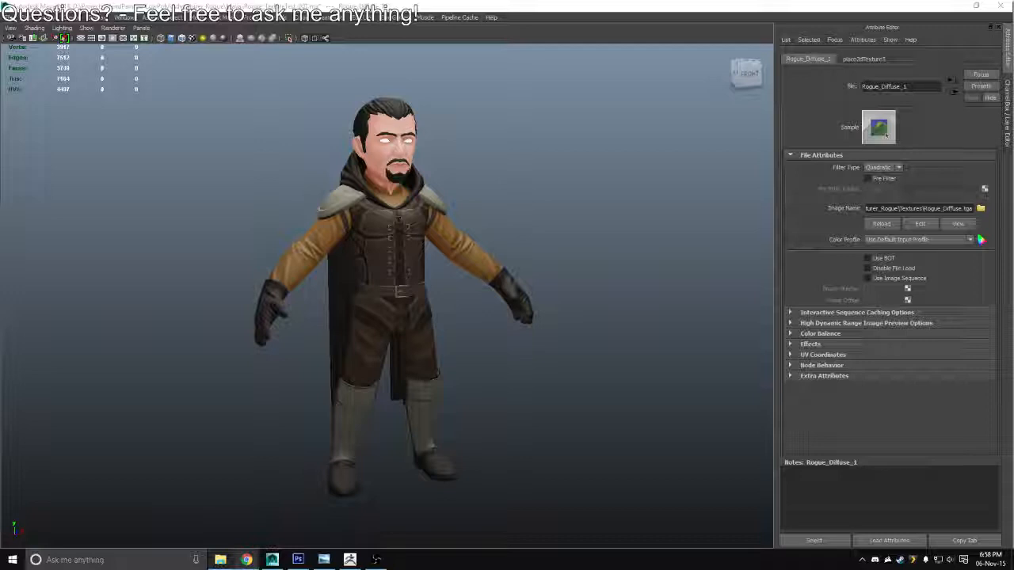
Inspect the textured rogue's front and sides, comparing the shoulder armor with the boot plates
drag(480, 222, 588, 203)
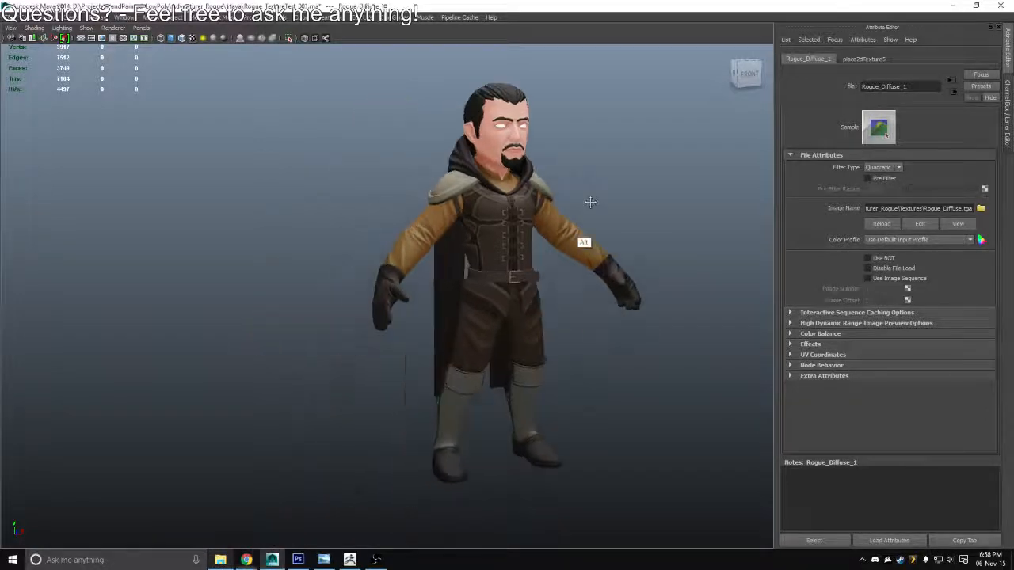
drag(583, 243, 516, 265)
drag(500, 373, 712, 296)
mouse_move(478, 315)
mouse_down()
mouse_move(538, 304)
mouse_move(429, 296)
mouse_move(385, 306)
mouse_move(389, 335)
mouse_move(491, 304)
mouse_up()
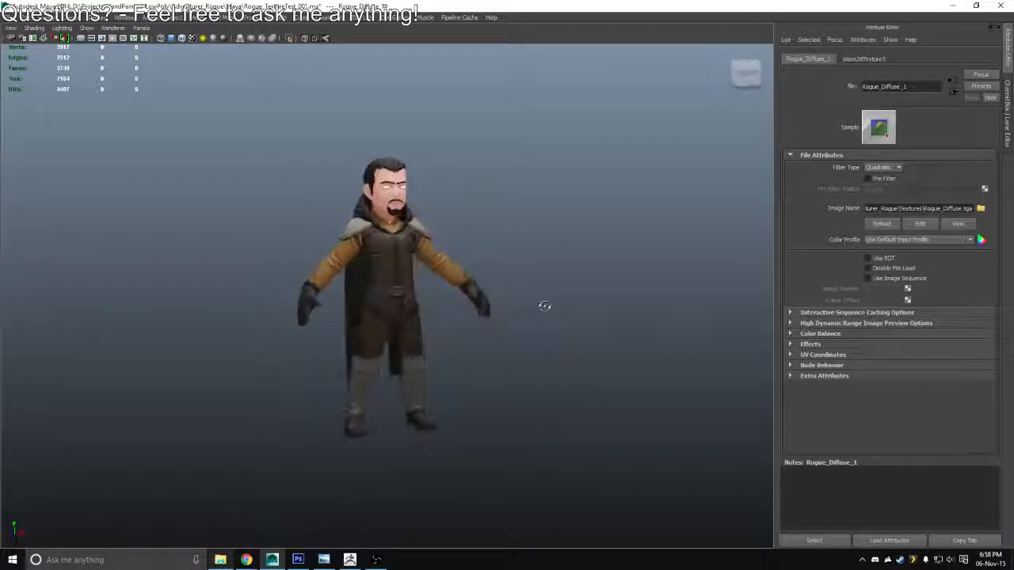
drag(430, 219, 606, 274)
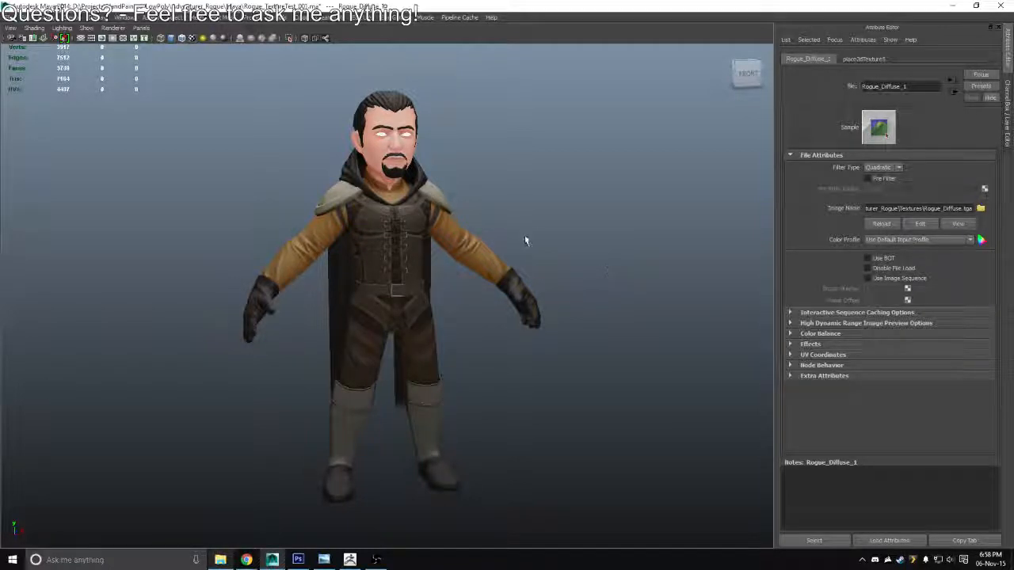
Switch to Photoshop and collapse the MetalPlates layer group of Rogue.psd
key(alt+Tab)
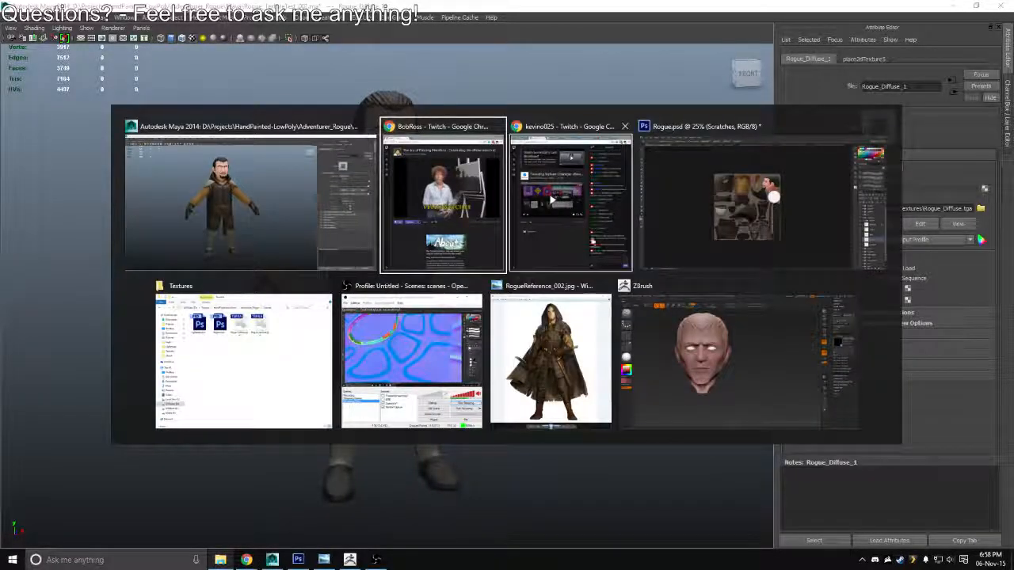
key(Tab)
key(Tab)
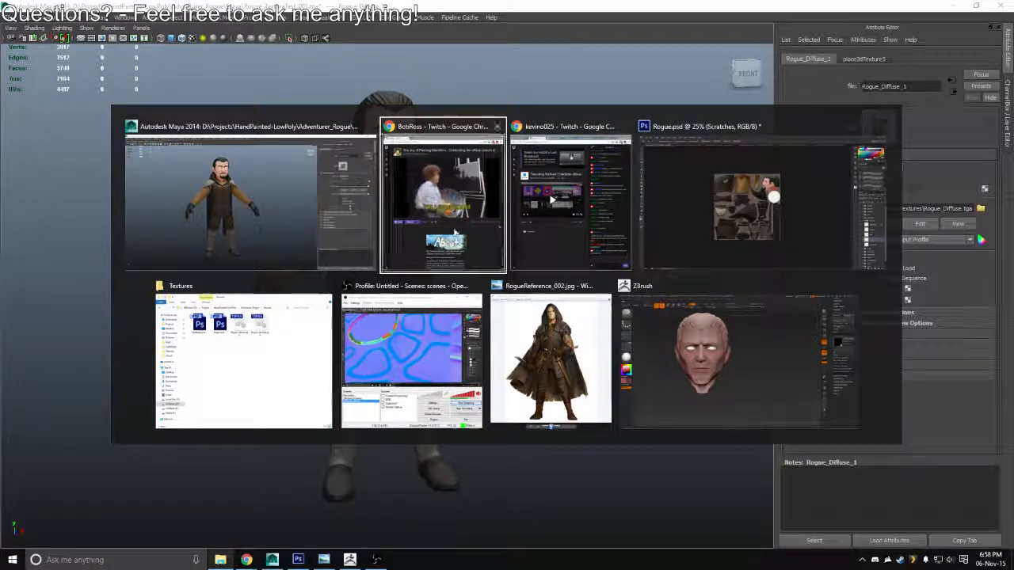
drag(446, 341, 493, 362)
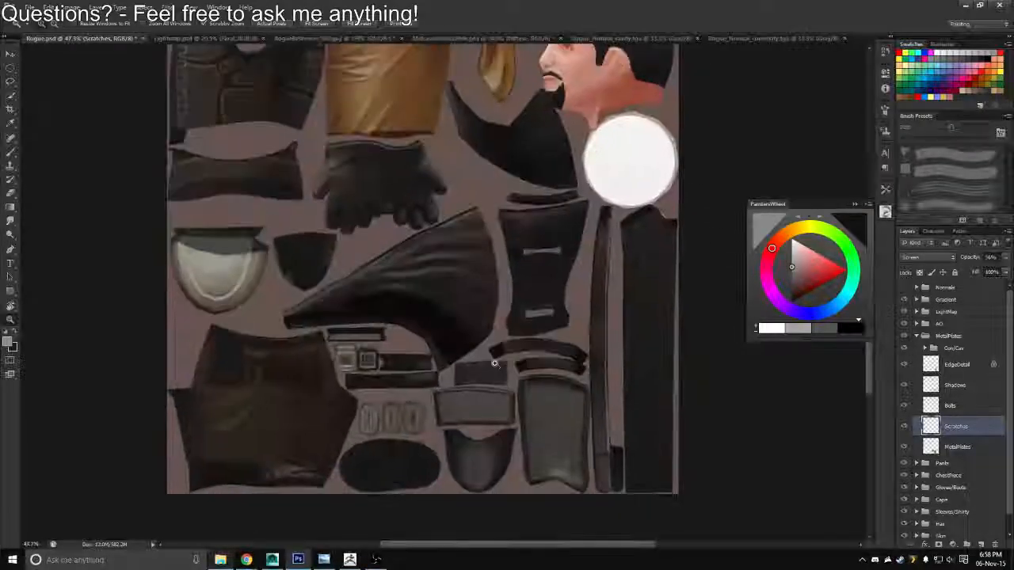
drag(529, 314, 529, 337)
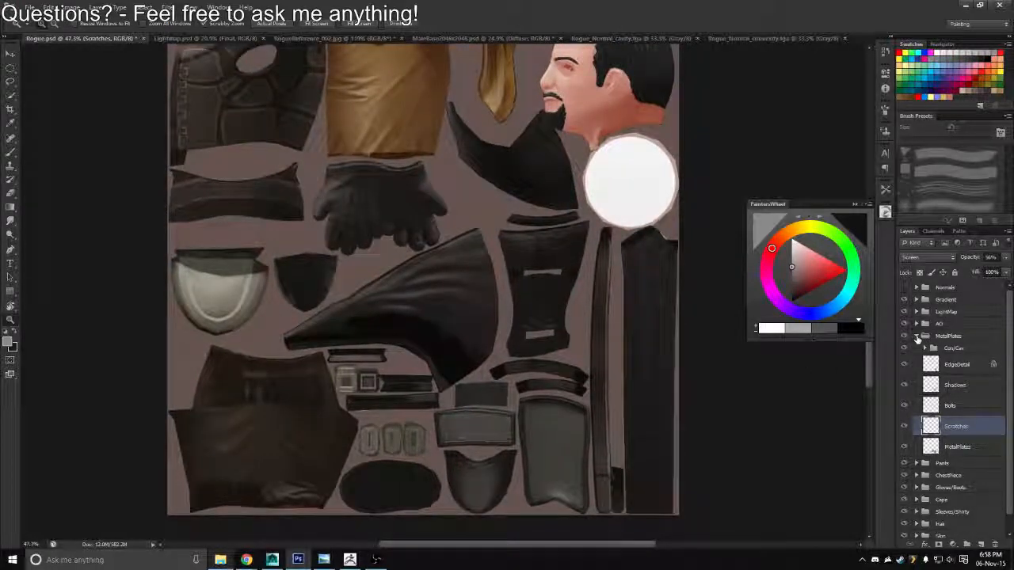
click(916, 336)
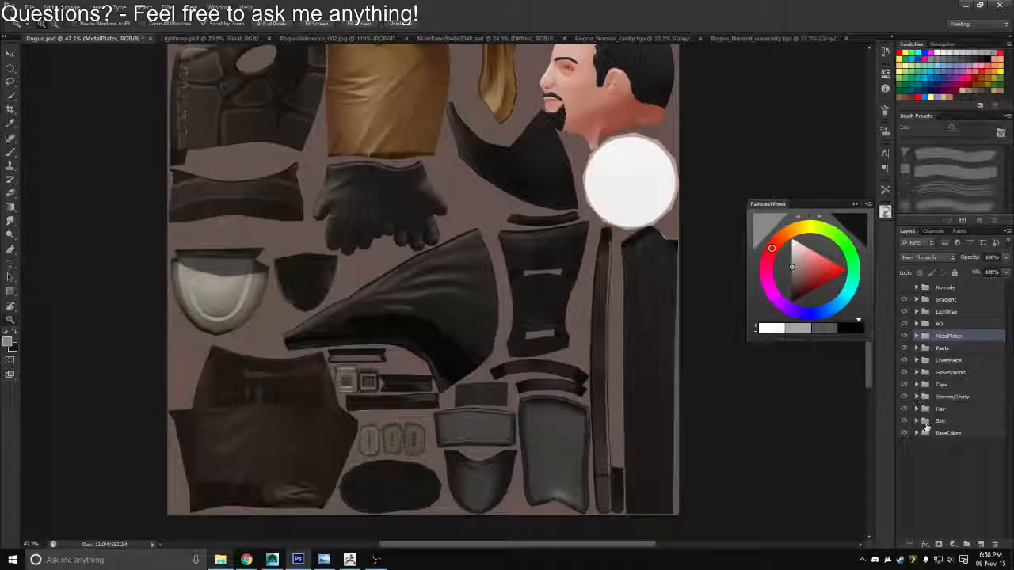
Load the outline of the ShoulderArmor layer in the BaseColors group as a selection
click(918, 433)
drag(1007, 408, 1005, 504)
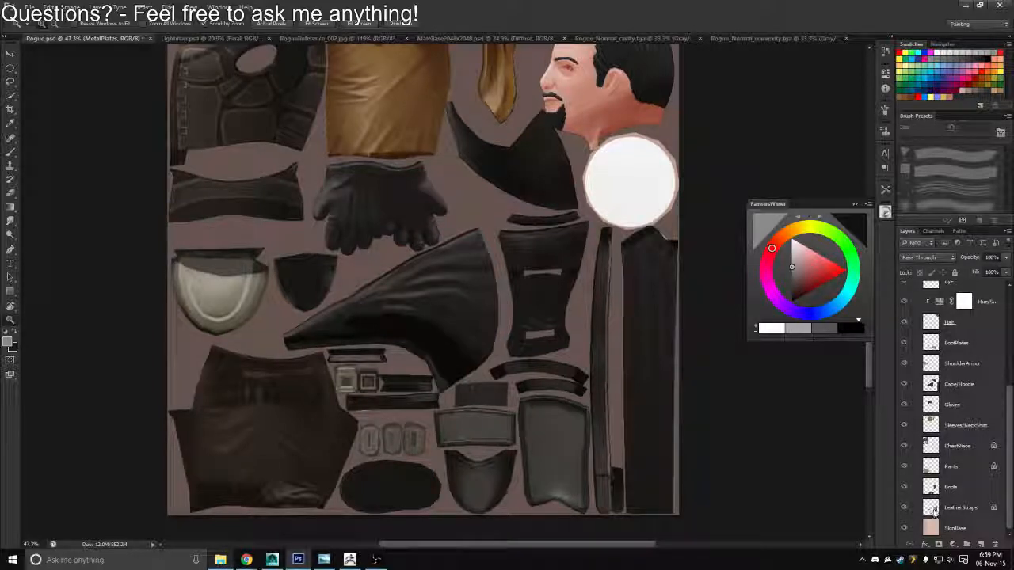
ctrl+click(931, 364)
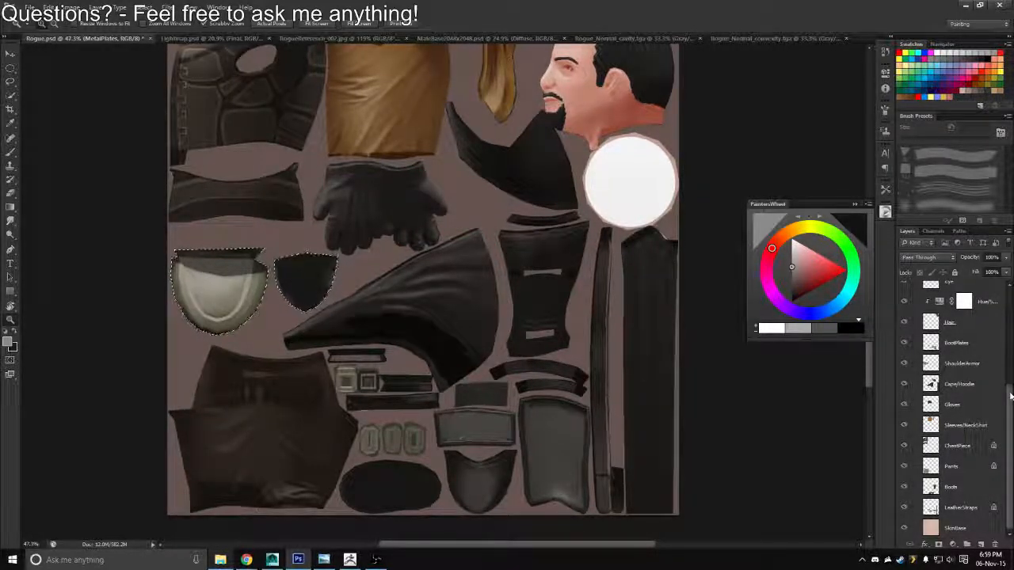
drag(1010, 396, 1009, 351)
click(916, 346)
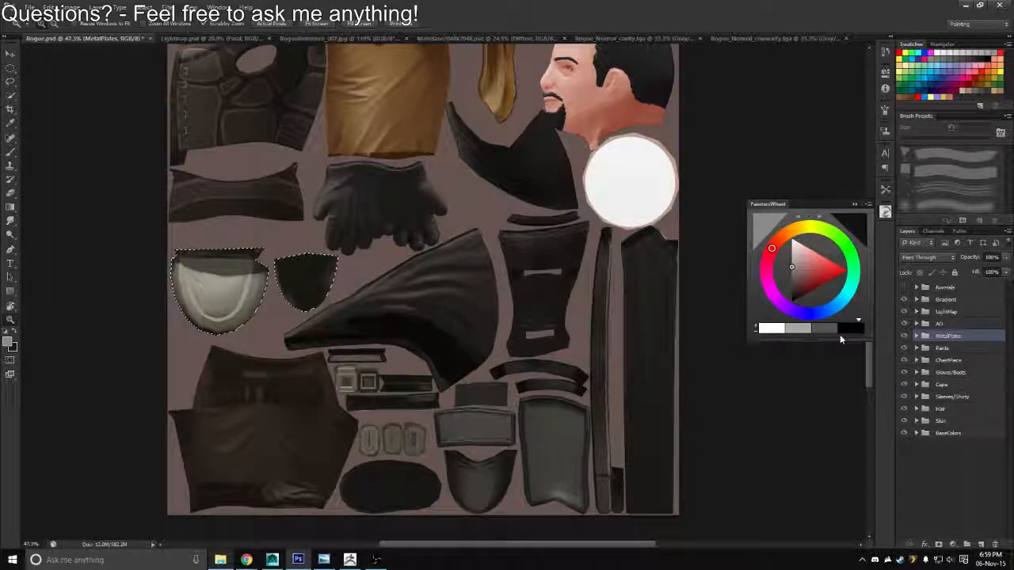
key(ctrl+d)
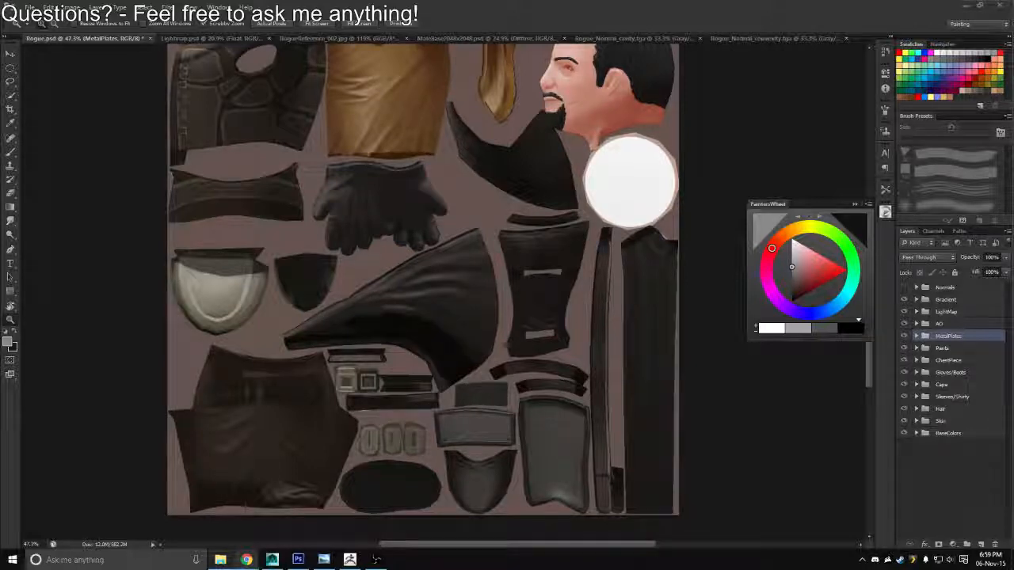
drag(453, 423, 489, 333)
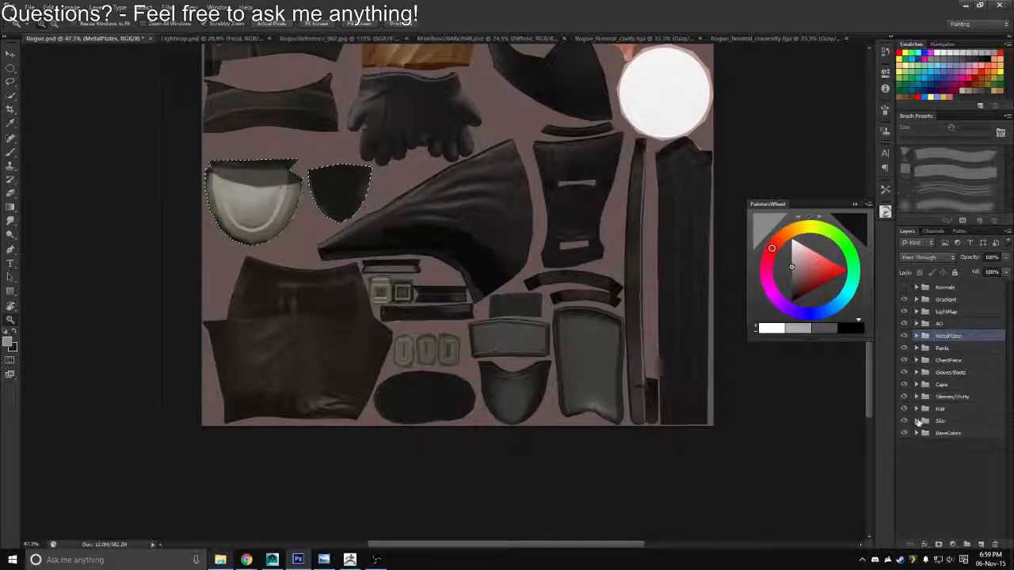
click(916, 421)
click(916, 421)
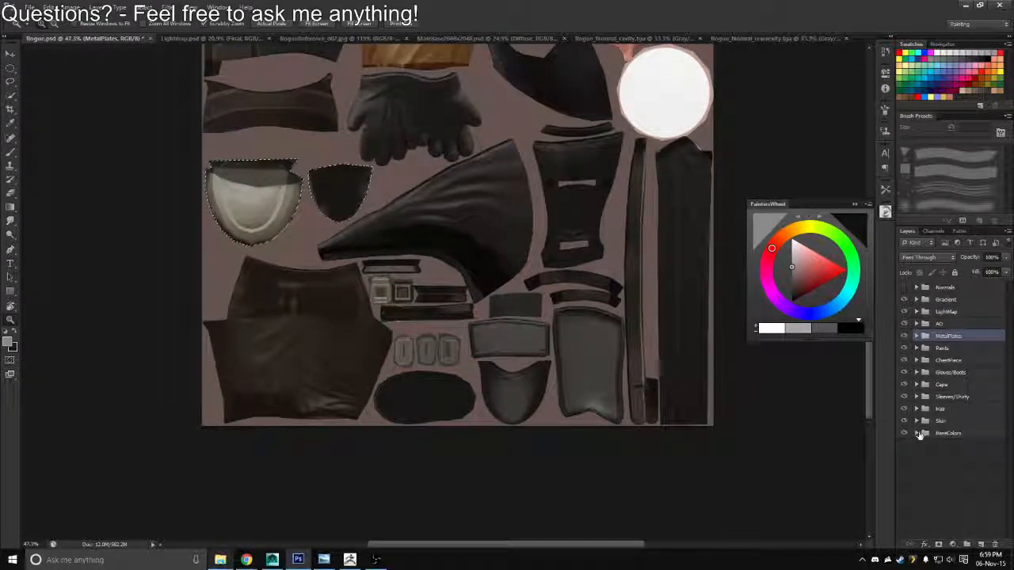
click(917, 434)
scroll(1009, 416, down, 2)
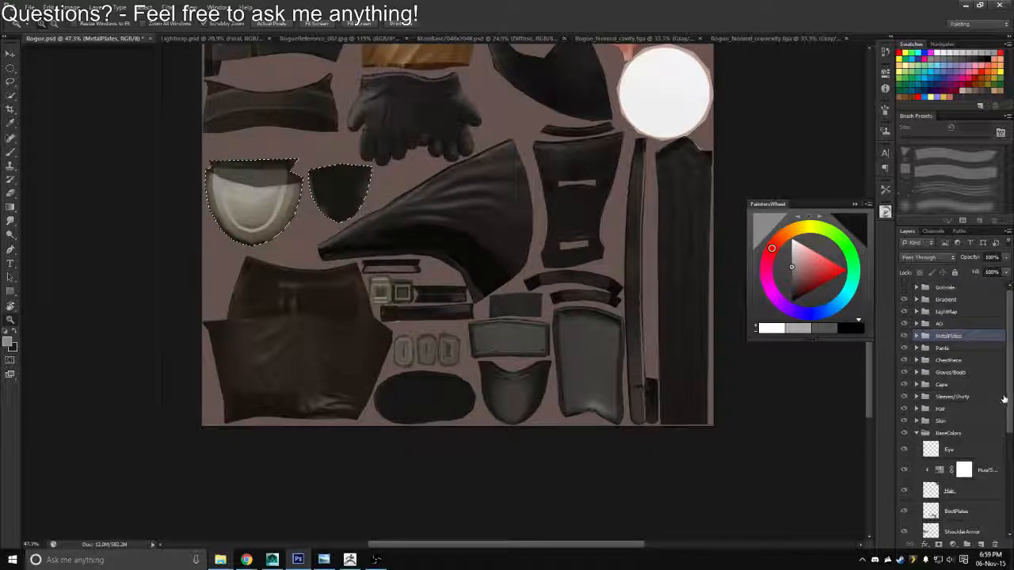
click(917, 402)
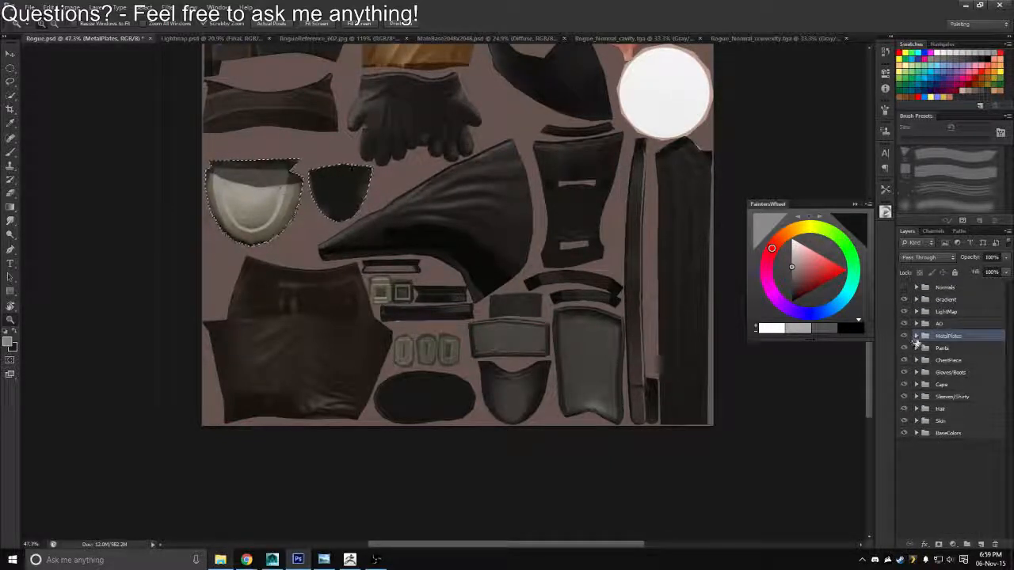
Isolate the MetalPlates layer to check its opacity, try a higher opacity, and show all the other layers again
click(916, 337)
alt+click(905, 448)
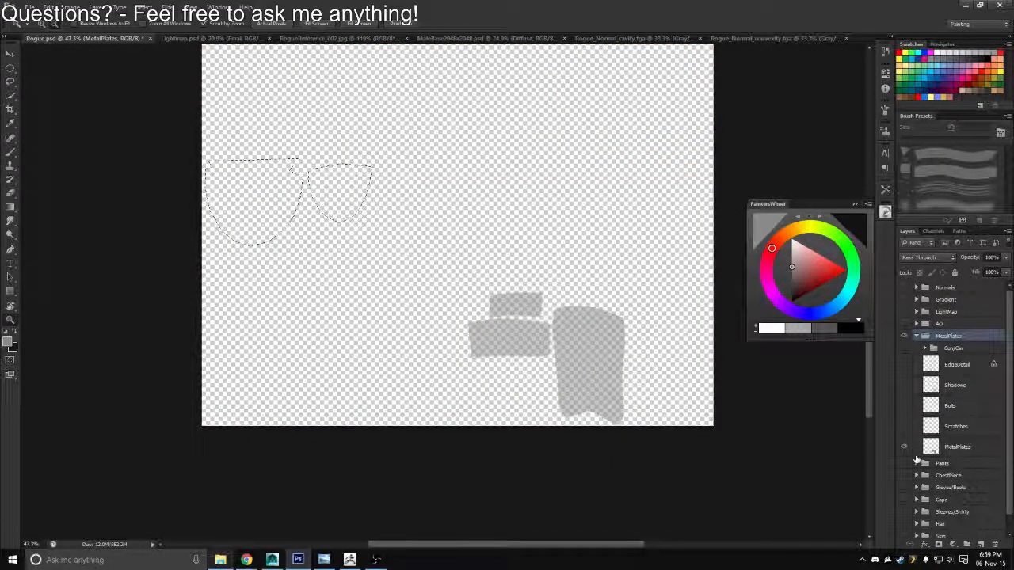
click(956, 447)
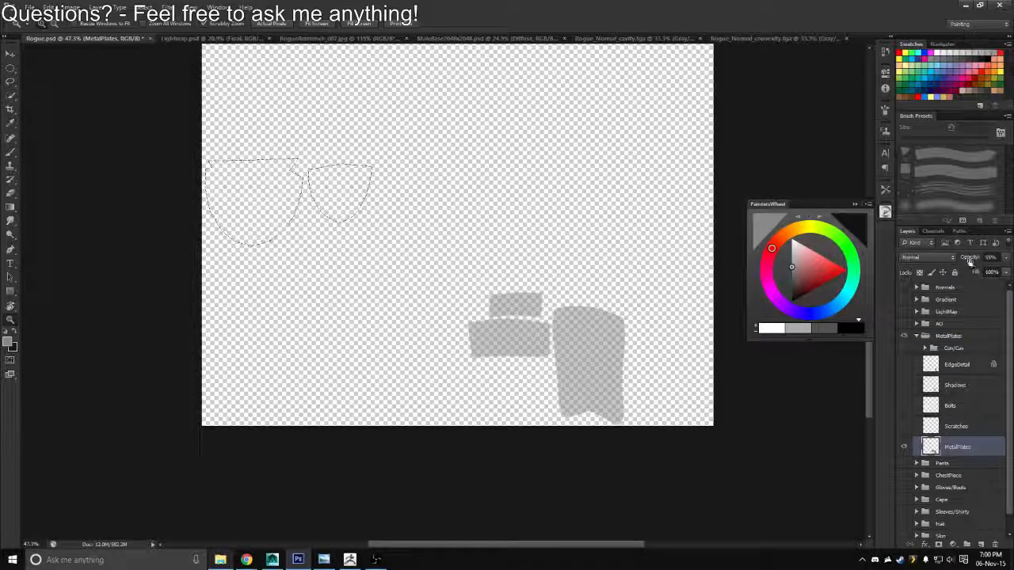
drag(969, 261, 1009, 260)
key(b)
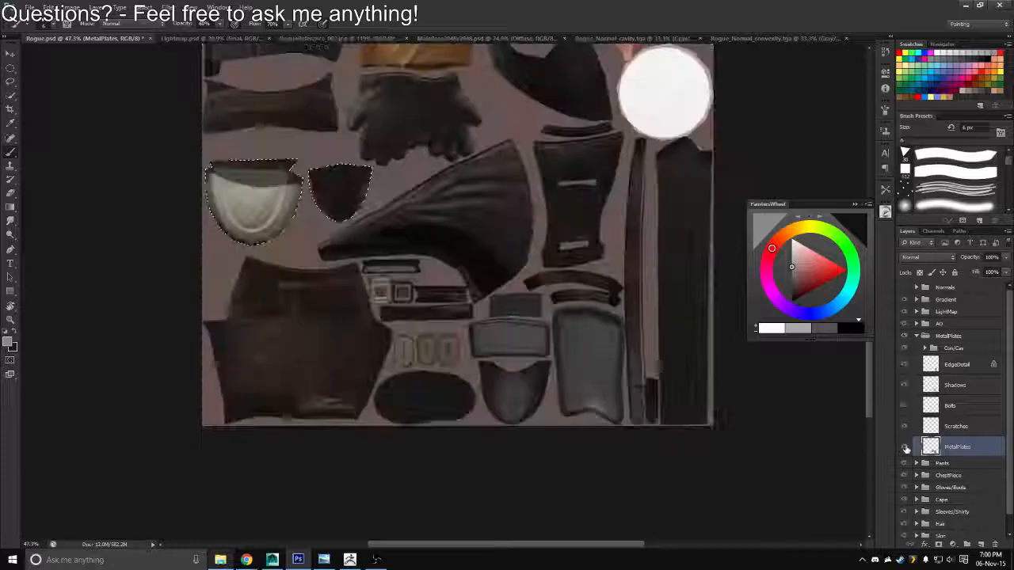
alt+click(903, 446)
Set the MetalPlates layer's opacity to 55% and collapse its group
click(991, 257)
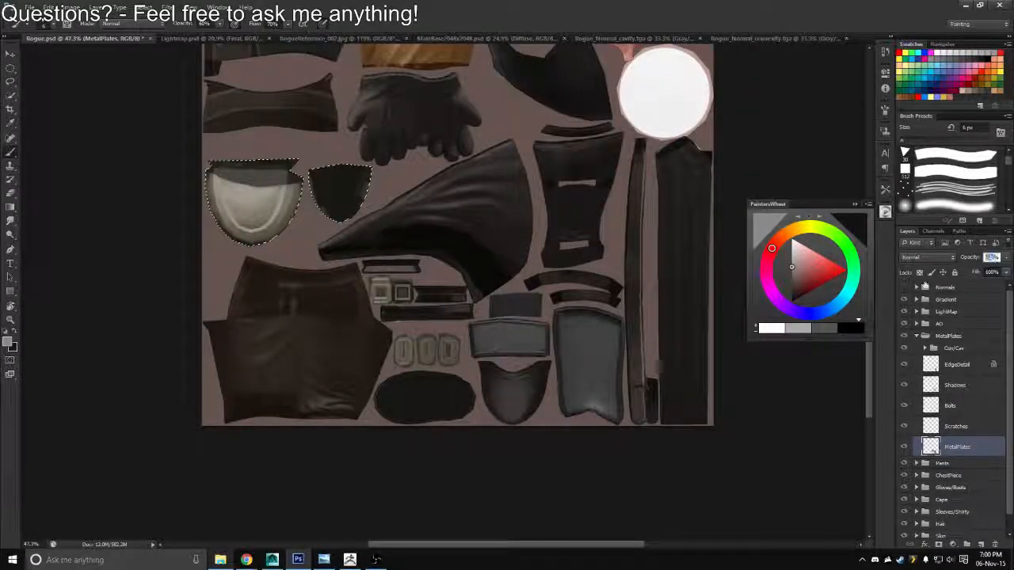
text(50)
key(Return)
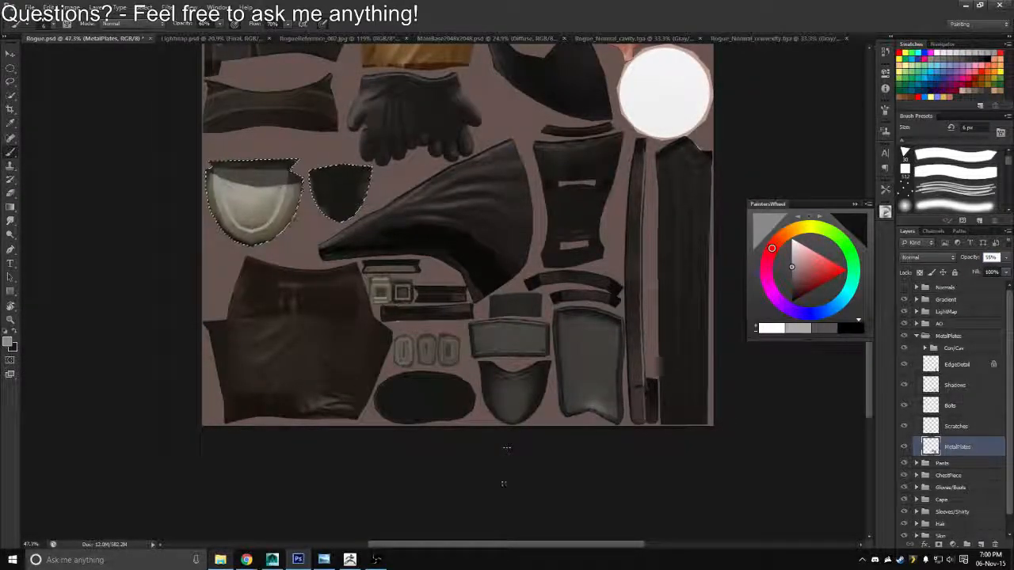
key(Return)
key(z)
drag(505, 430, 507, 430)
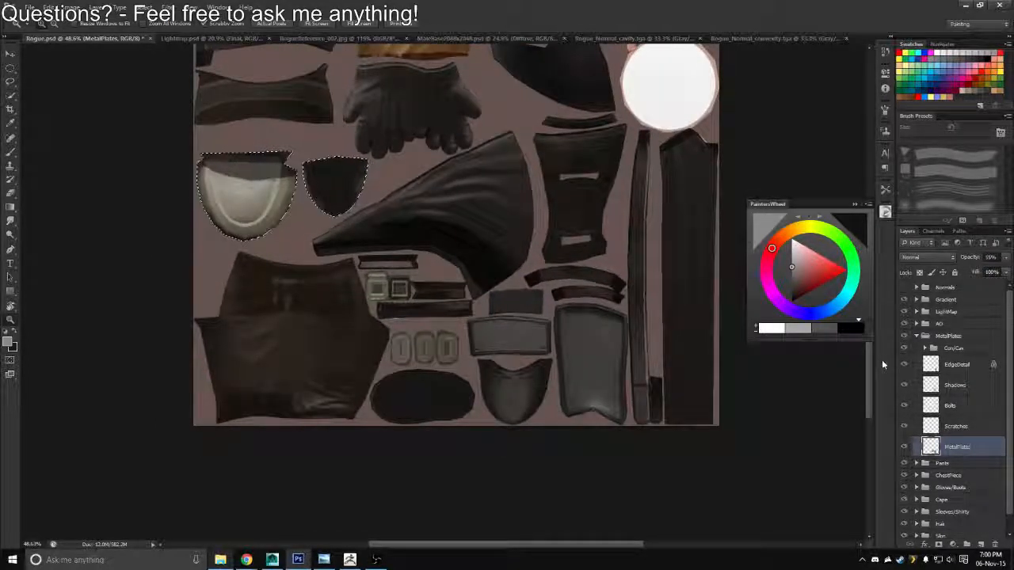
click(917, 336)
Add a new layer above the MetalPlates group, fill the shoulder armor selection with grey on it, and deselect
click(977, 518)
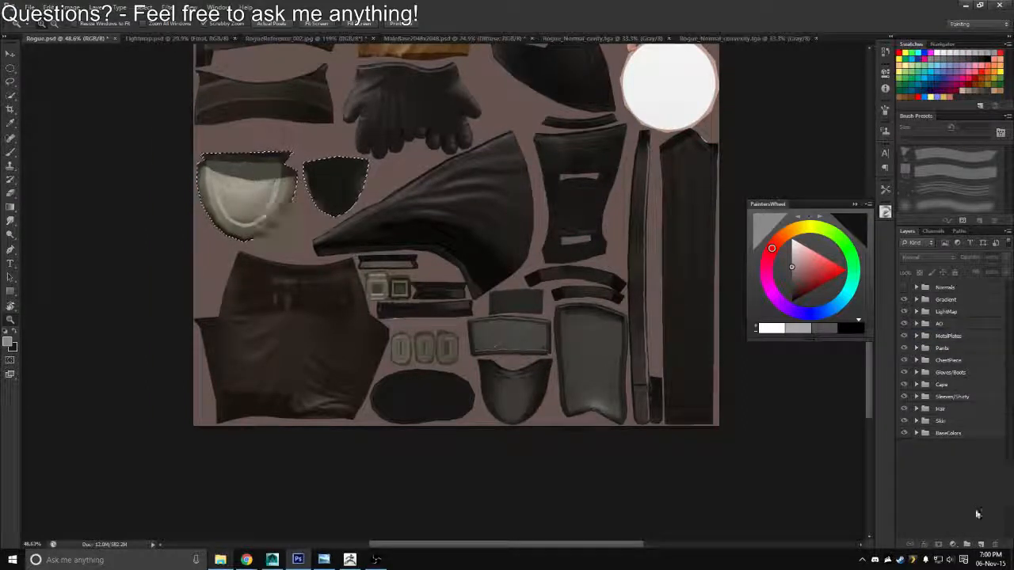
click(982, 545)
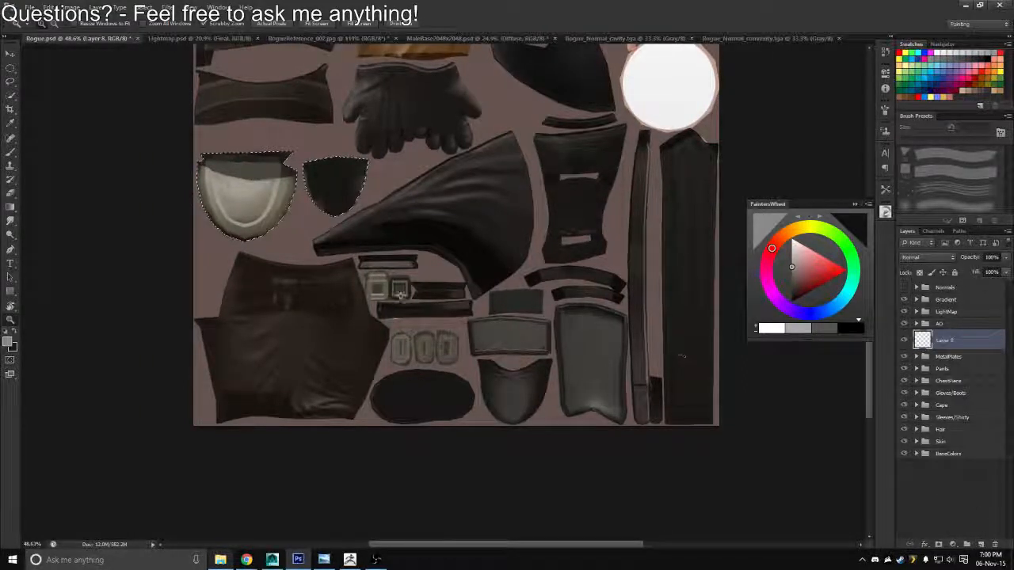
key(ctrl+d)
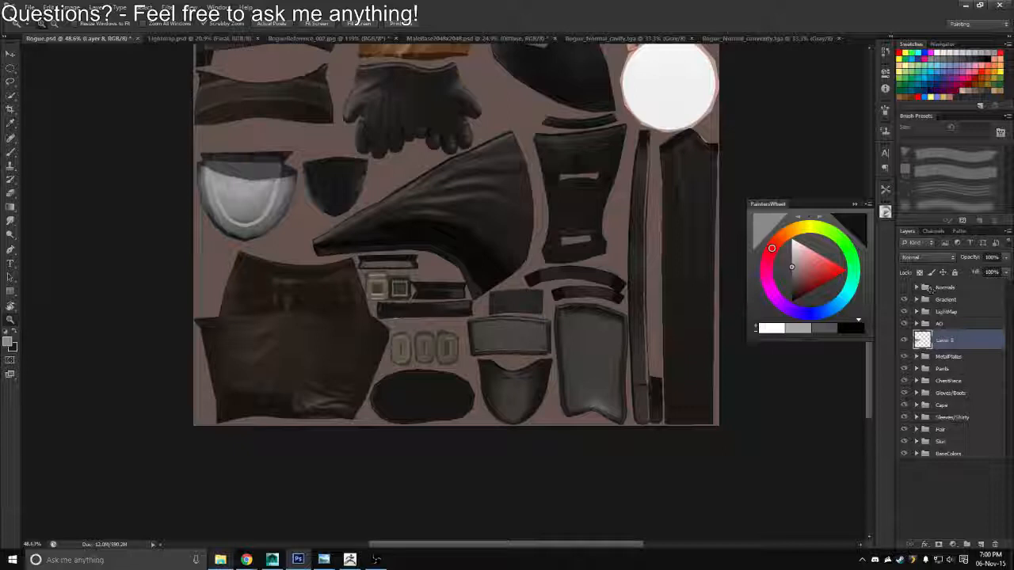
Set the opacity of the new shoulder armor fill layer to 55%
click(963, 259)
text(55)
key(Return)
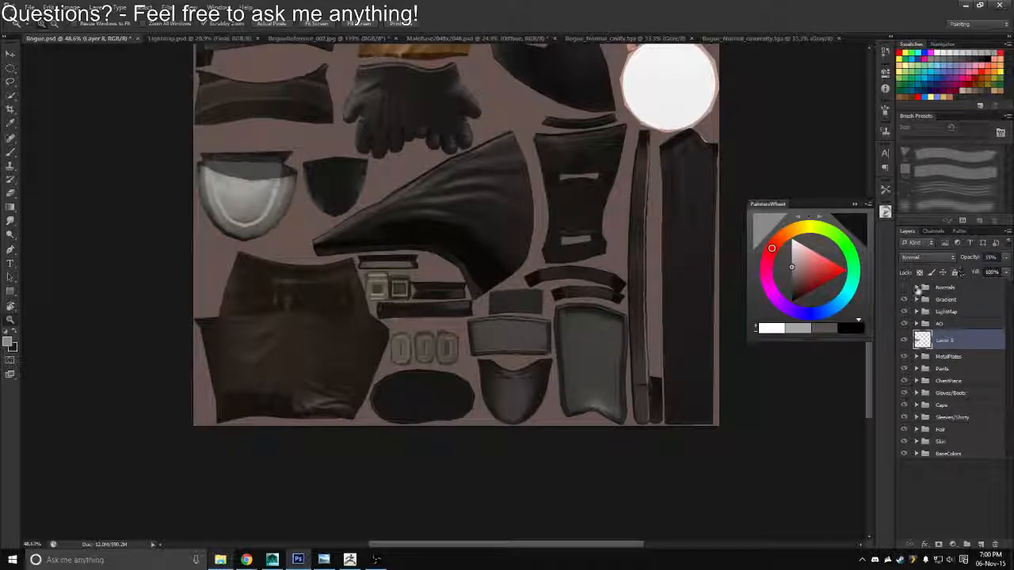
Expand the MetalPlates group for reference and rename the new fill layer as ShoulderArmor
click(917, 357)
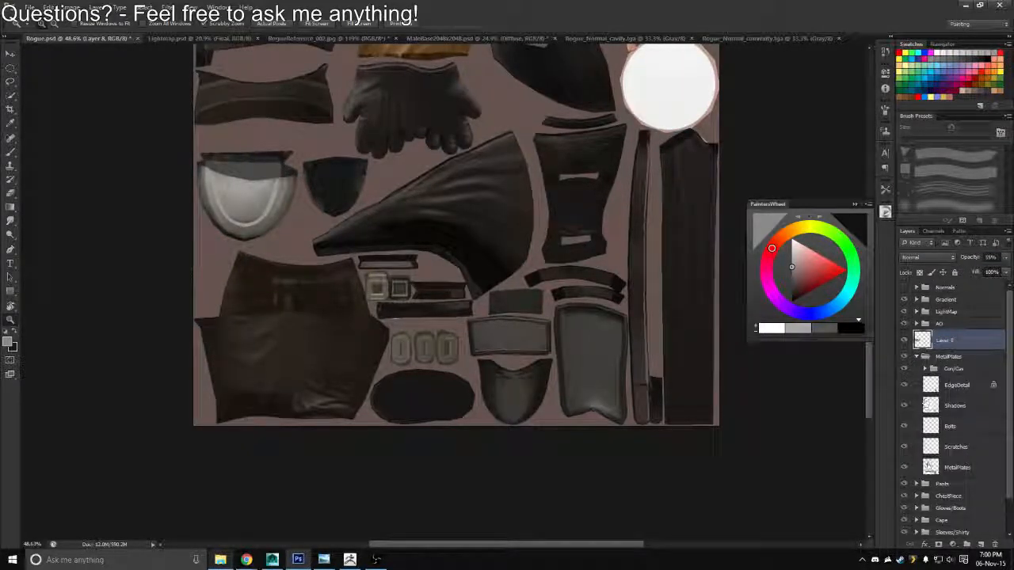
click(929, 466)
double_click(943, 340)
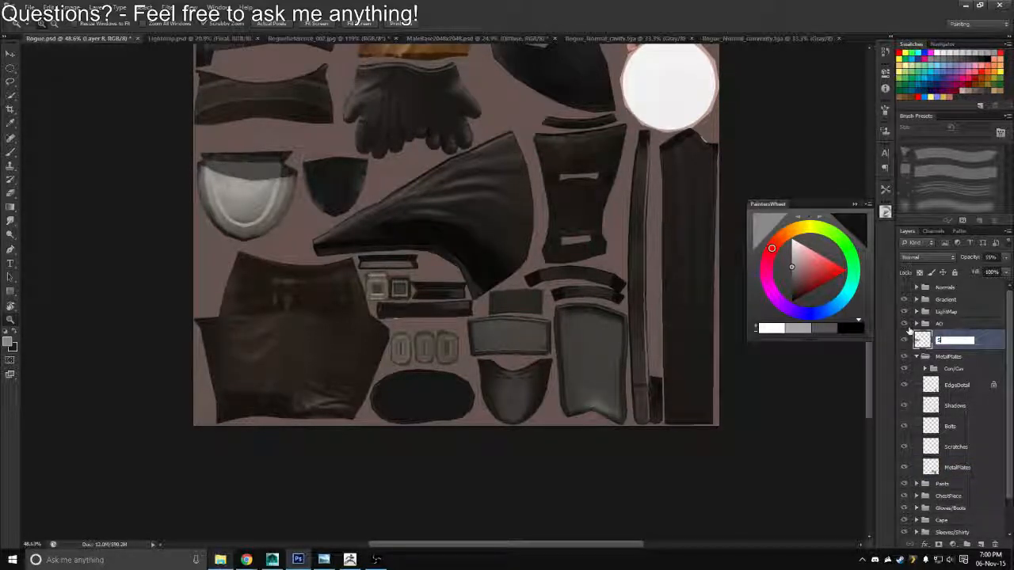
text(ShoulderArmor)
key(Return)
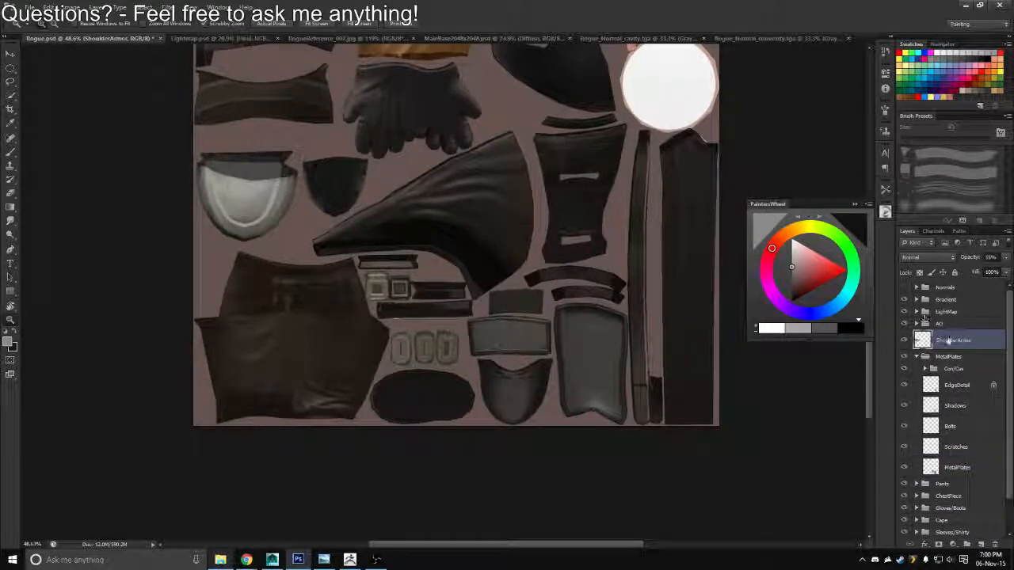
Put the ShoulderArmor layer in its own group named ShoulderArmor, and collapse it and the MetalPlates group
key(ctrl+g)
double_click(945, 341)
text(Sho)
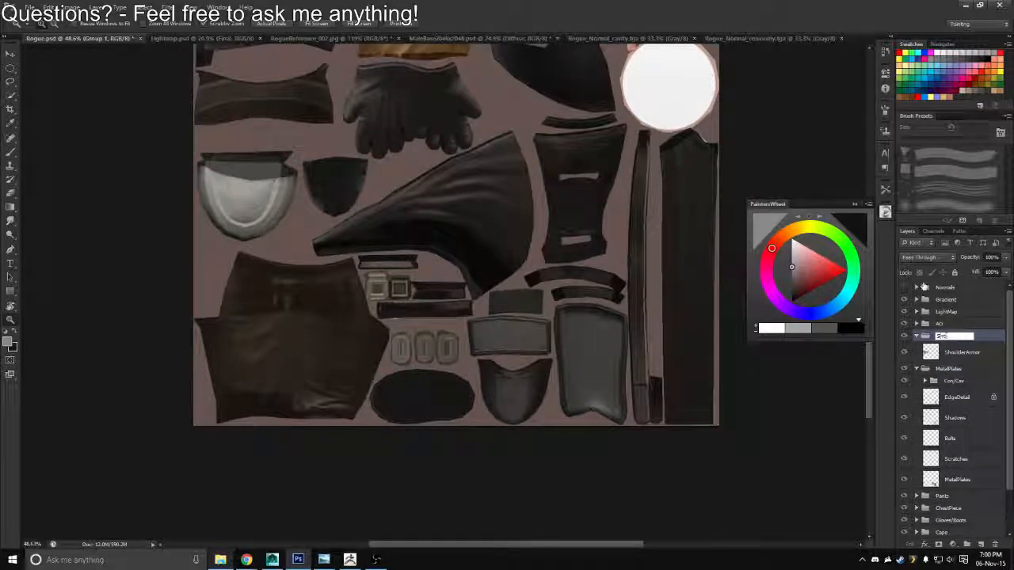
text(ulderArmo)
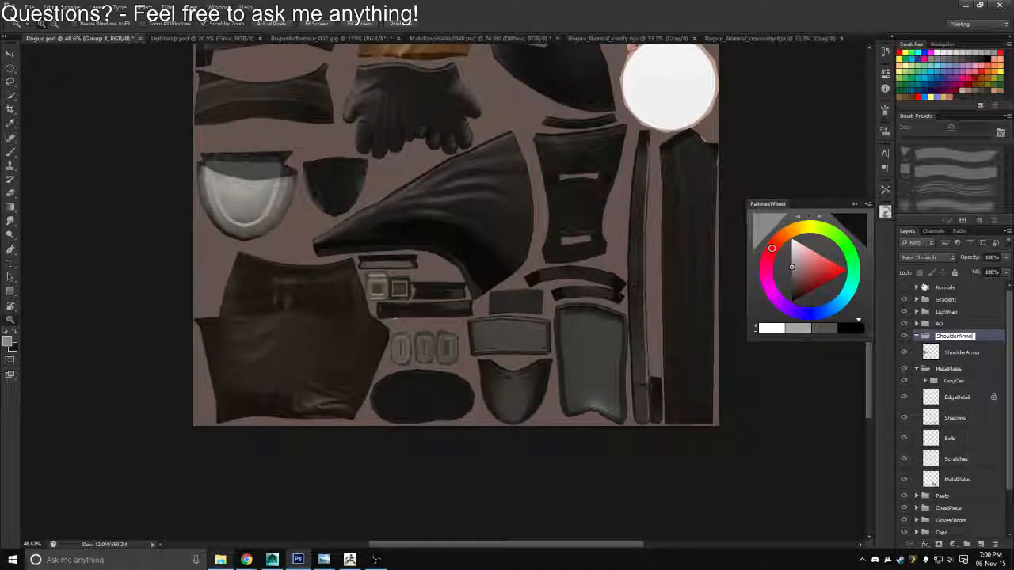
text(r)
key(Return)
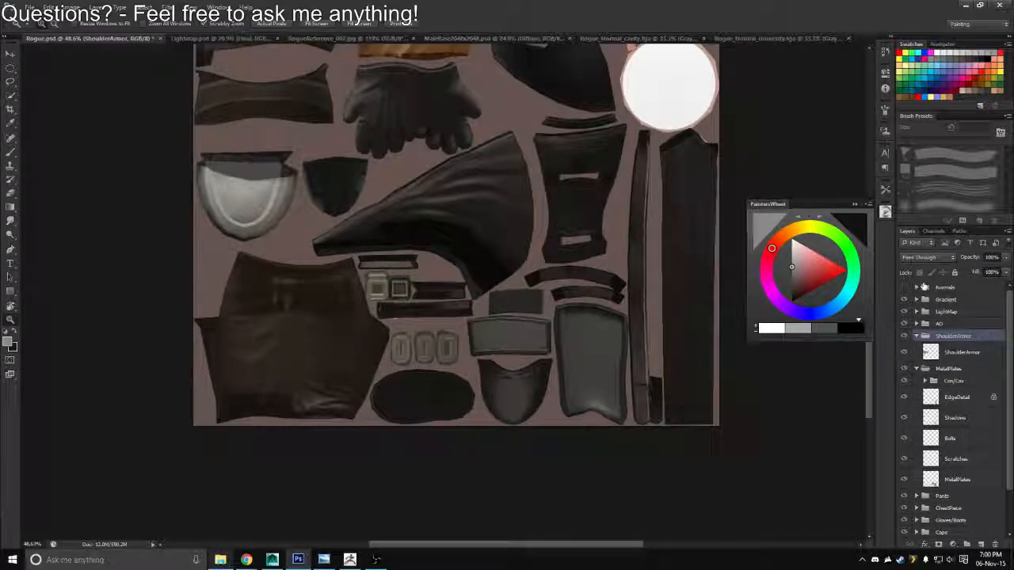
click(917, 369)
click(917, 336)
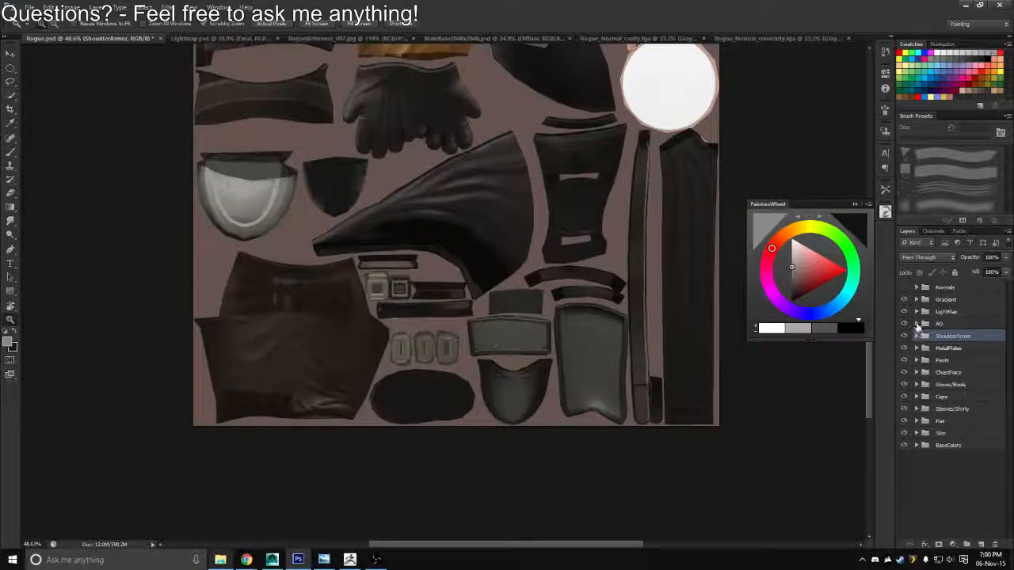
Load the ShoulderArmor layer's outline as a selection and copy that area of the BaseAO copy layer to a new layer
click(918, 323)
click(917, 500)
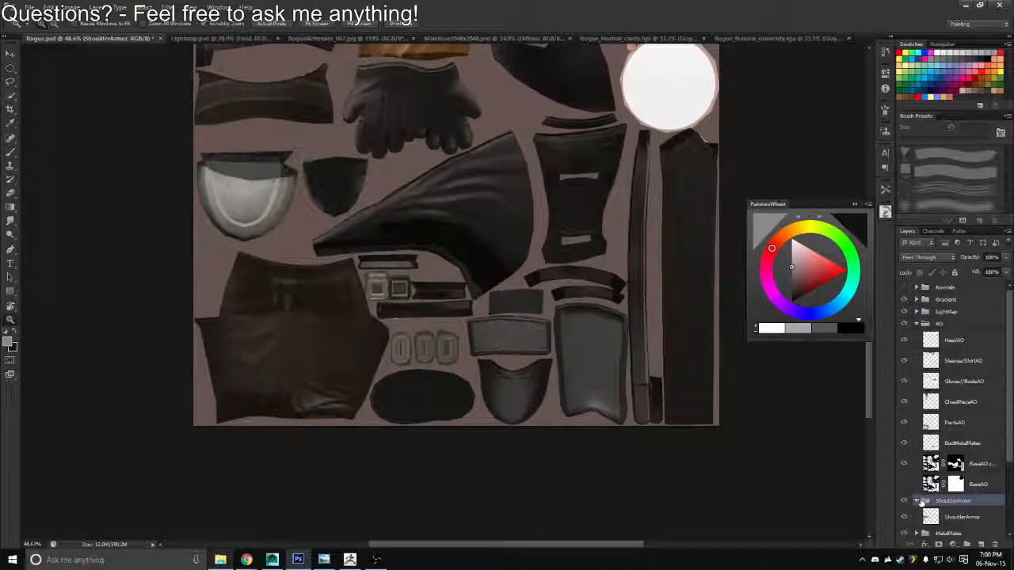
ctrl+click(931, 516)
click(930, 464)
key(ctrl+j)
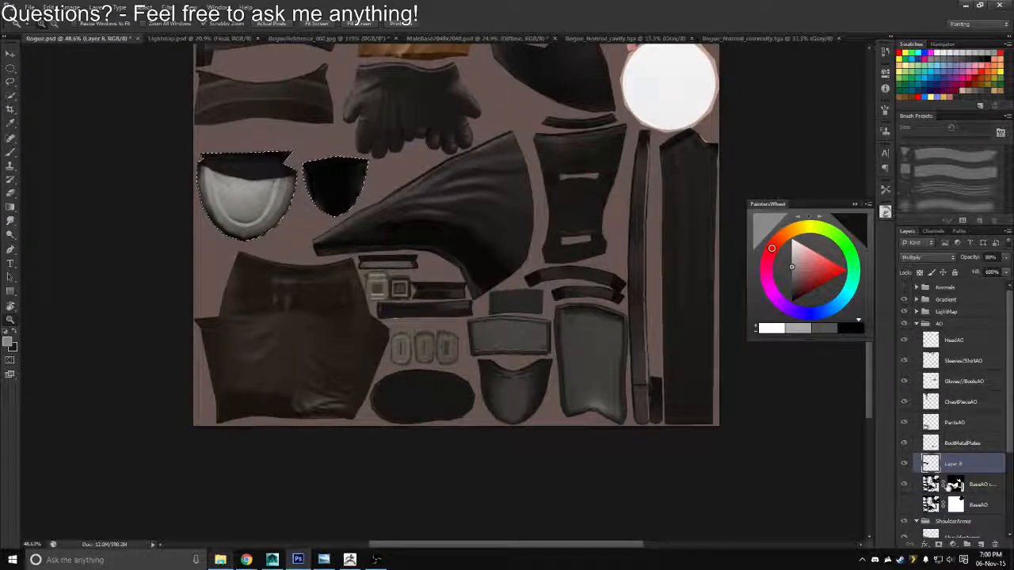
Fill the shoulder armor selection with black on the BaseAO copy layer's mask, and deselect
click(955, 485)
key(alt+BackSpace)
key(ctrl+d)
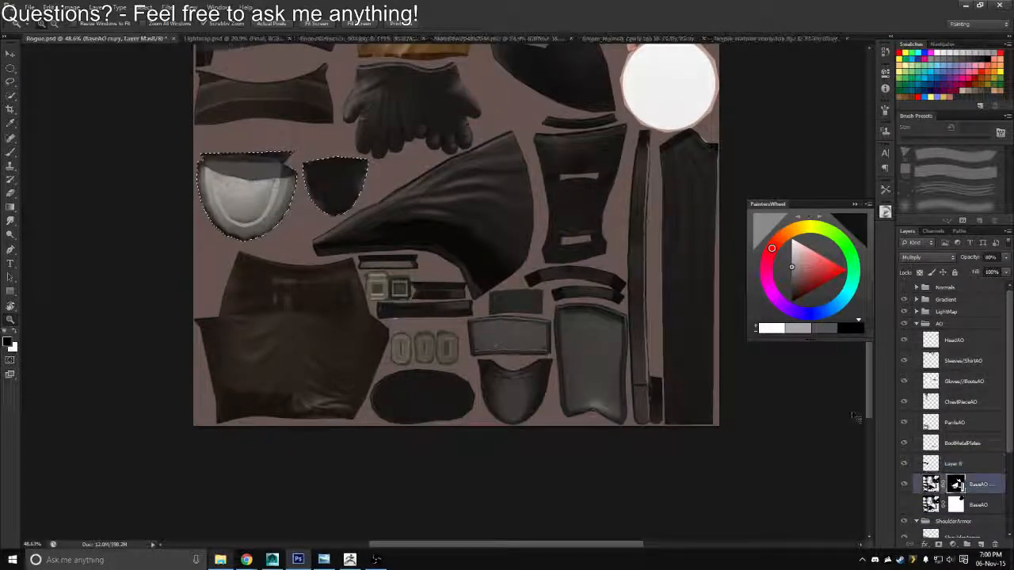
click(930, 466)
click(935, 445)
key(ctrl+e)
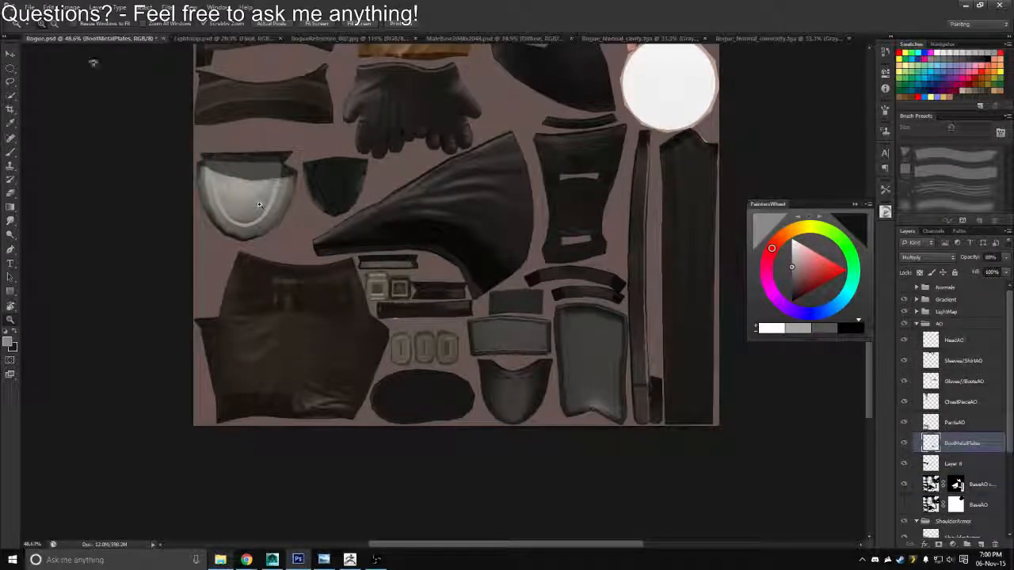
click(71, 7)
mouse_move(106, 38)
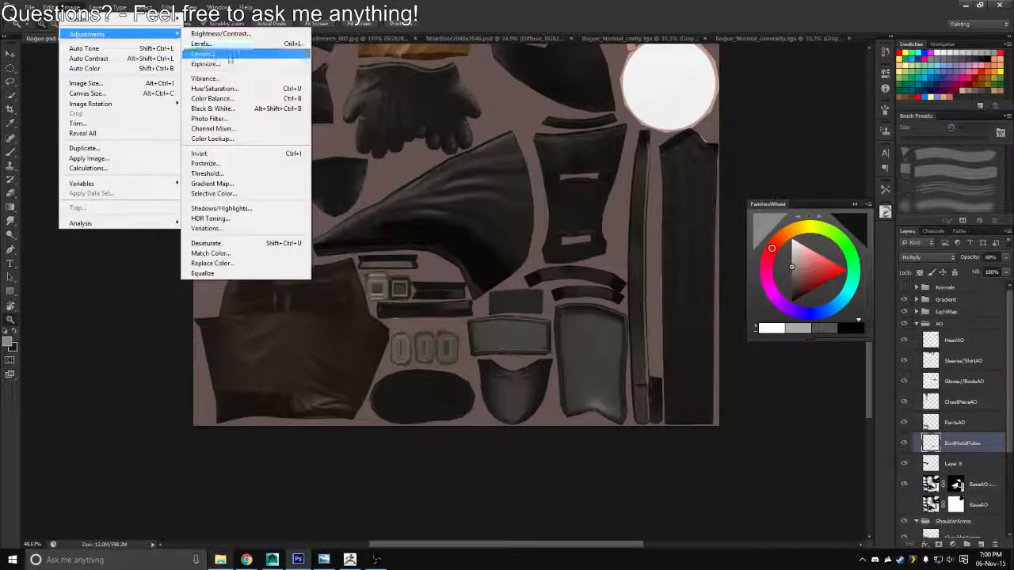
click(225, 187)
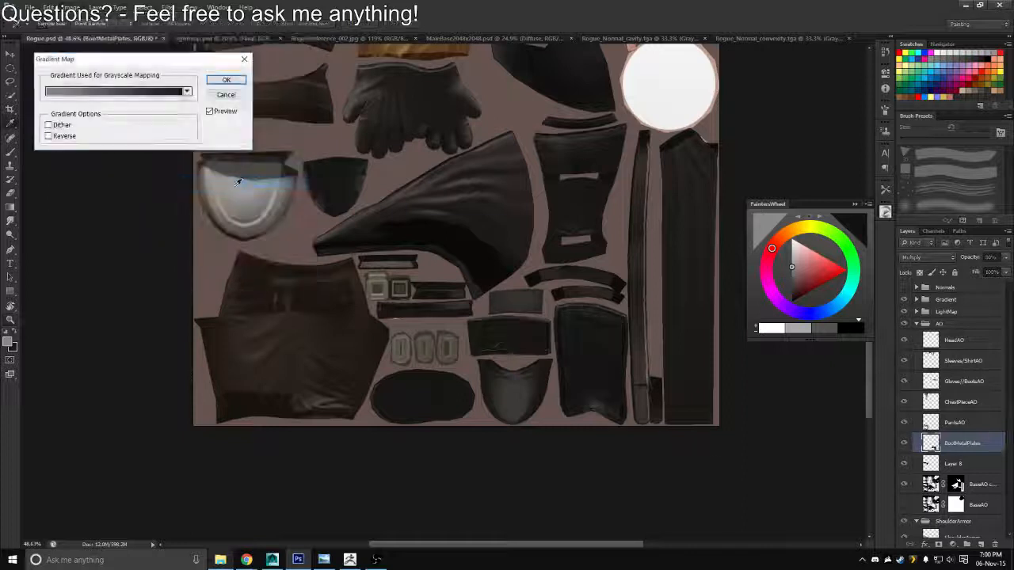
click(228, 98)
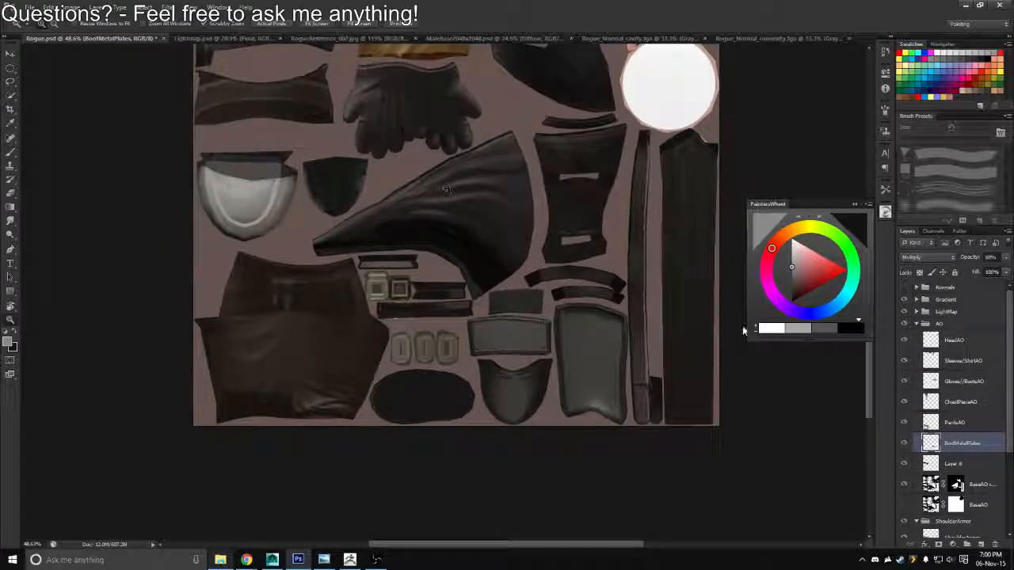
click(791, 297)
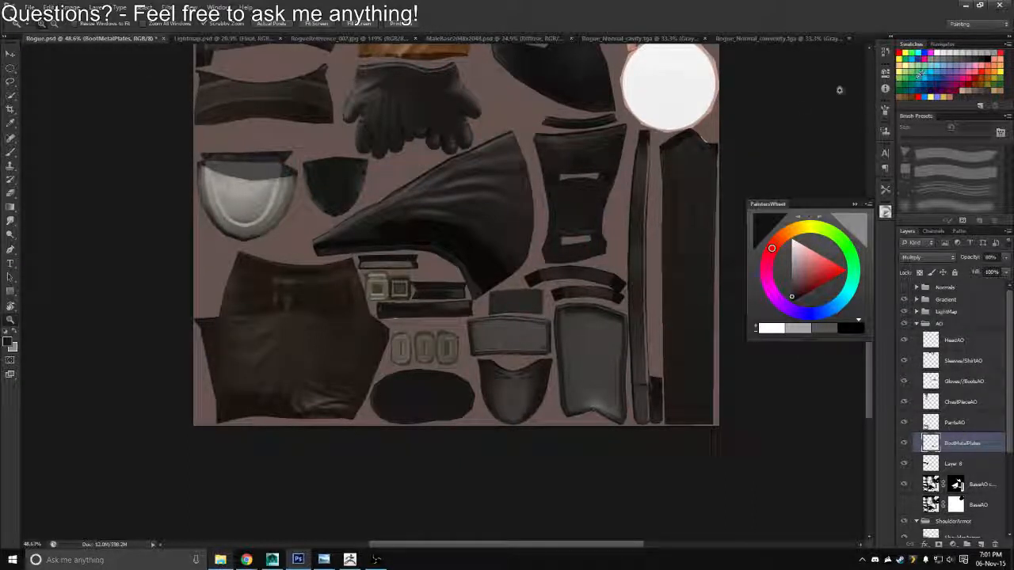
click(71, 7)
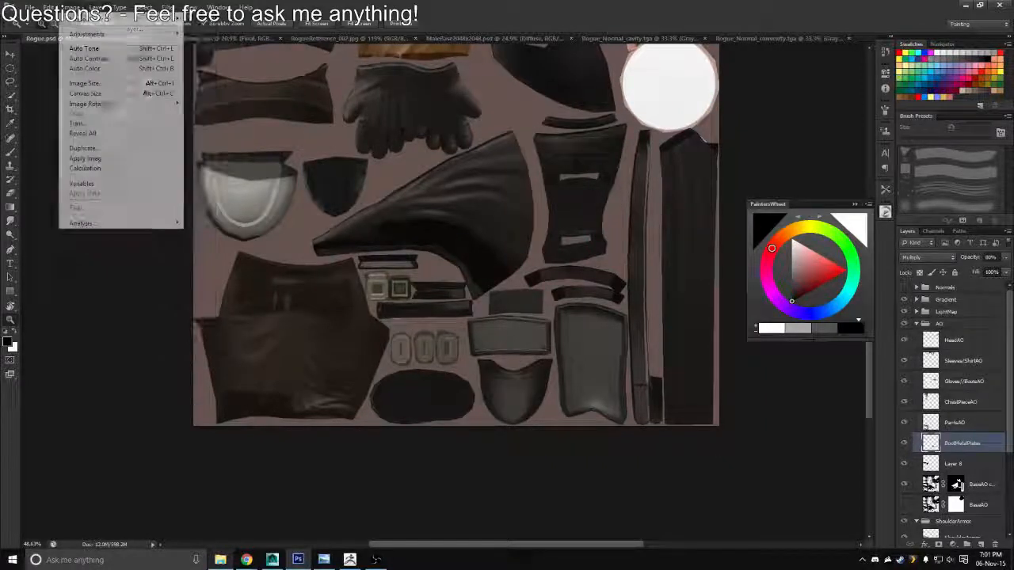
mouse_move(111, 34)
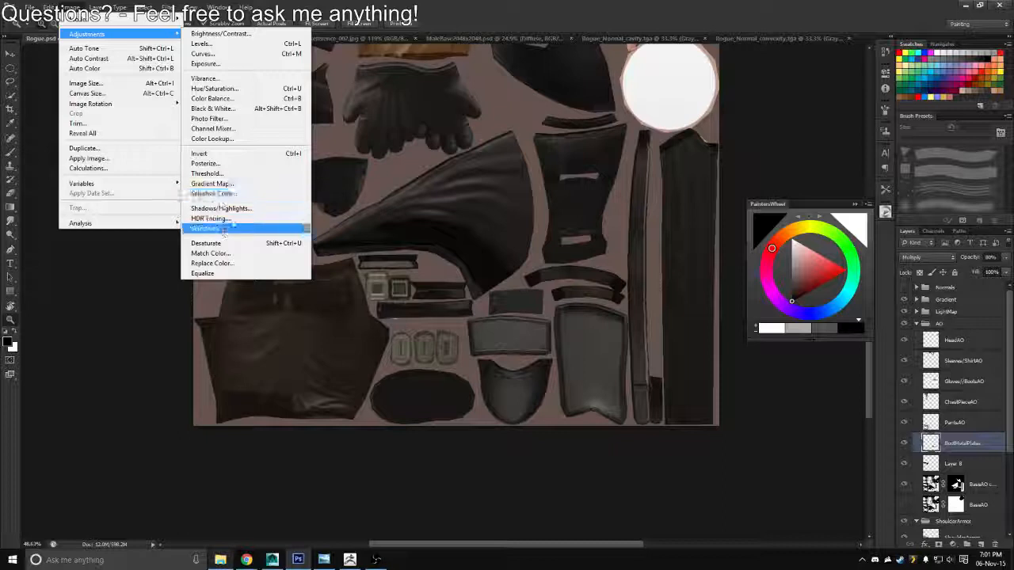
click(211, 183)
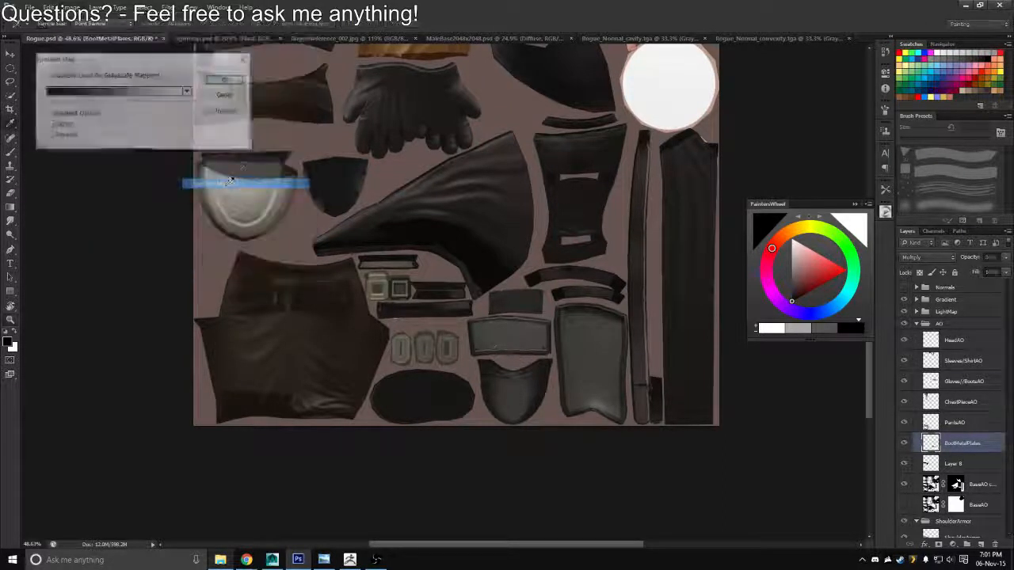
click(119, 92)
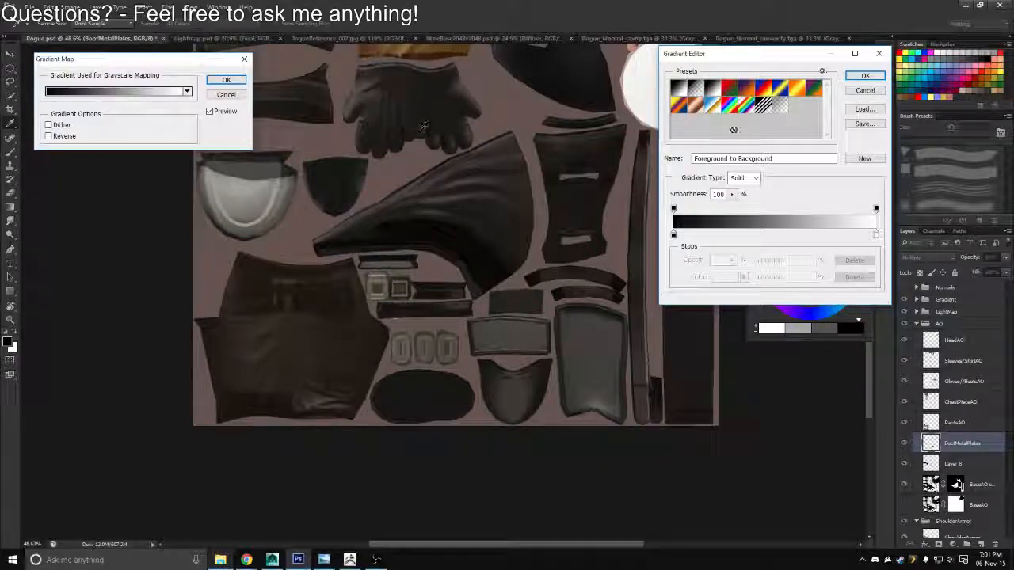
click(856, 92)
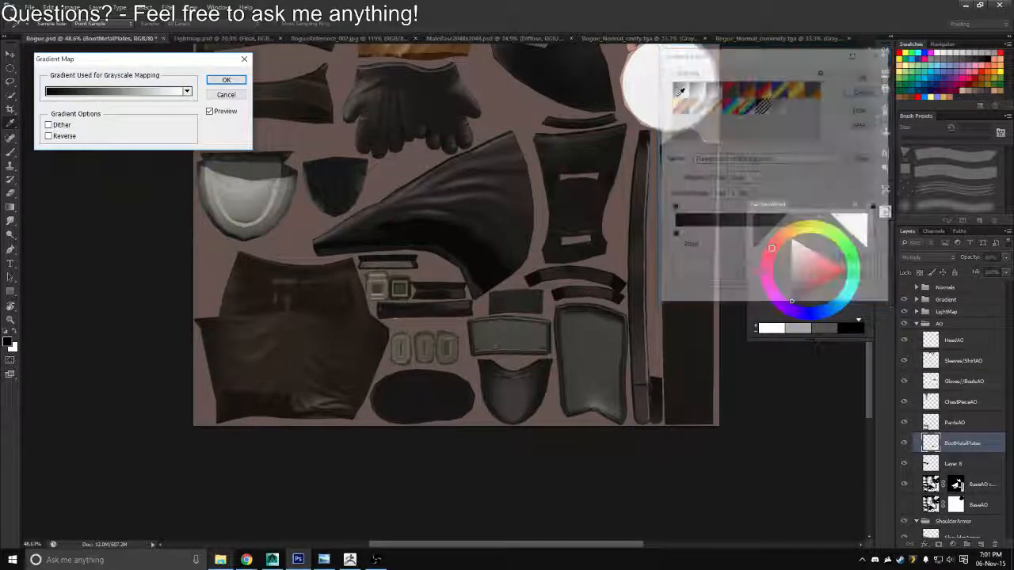
click(227, 95)
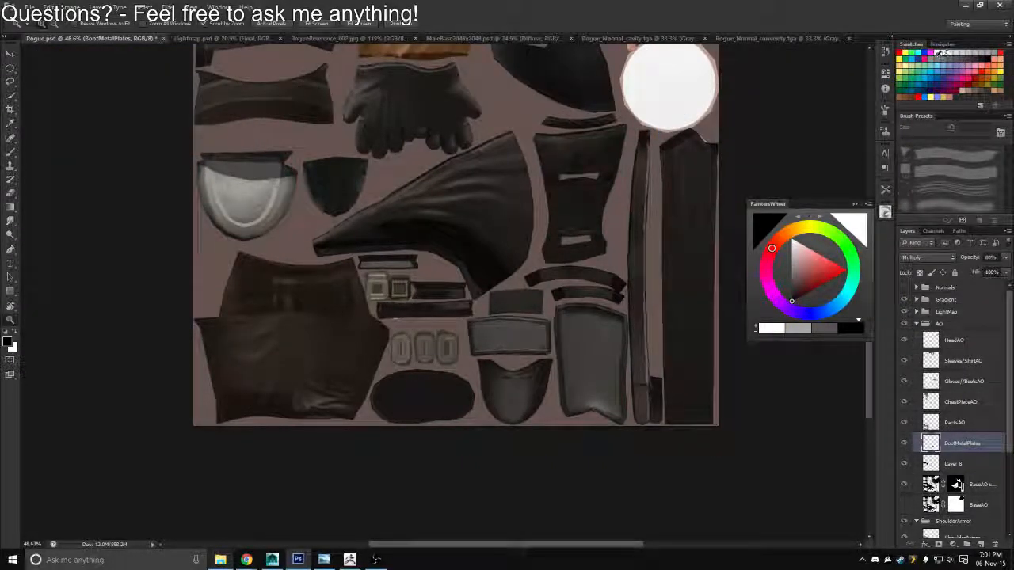
click(931, 59)
click(71, 7)
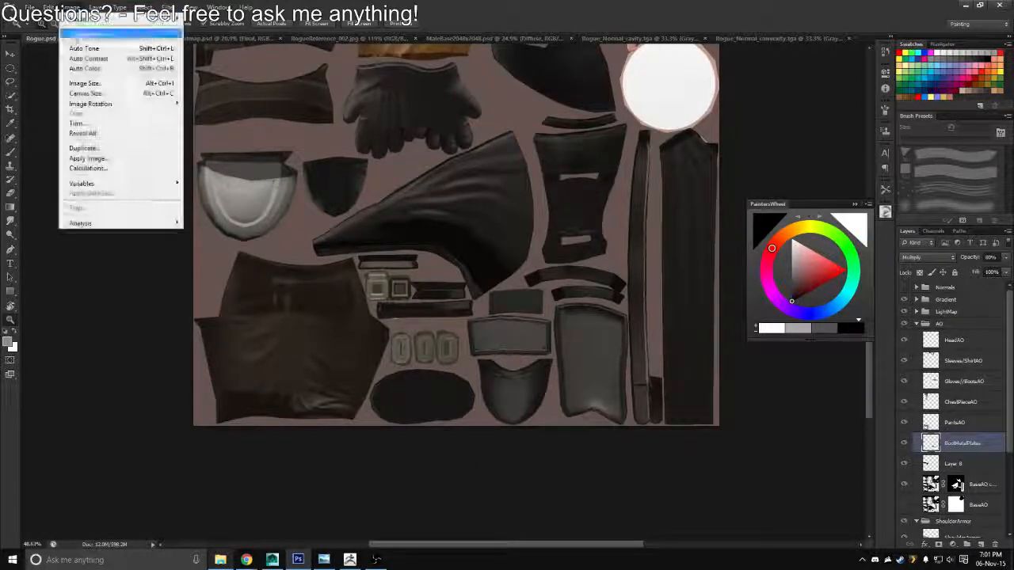
click(883, 442)
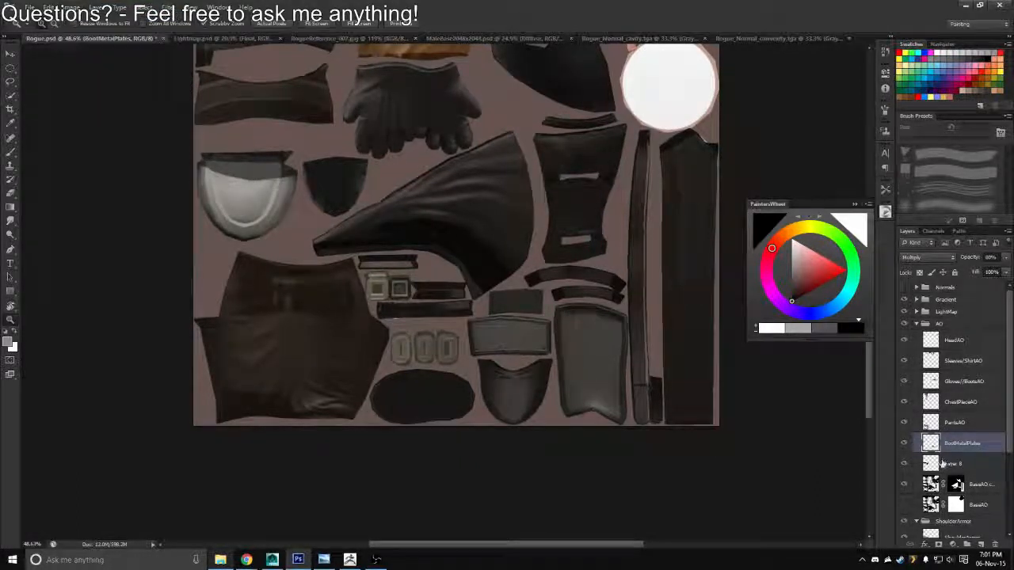
Rename the shoulder armor ambient occlusion layer in the AO group as ShoulderArmorAO
double_click(953, 464)
text(Shoul)
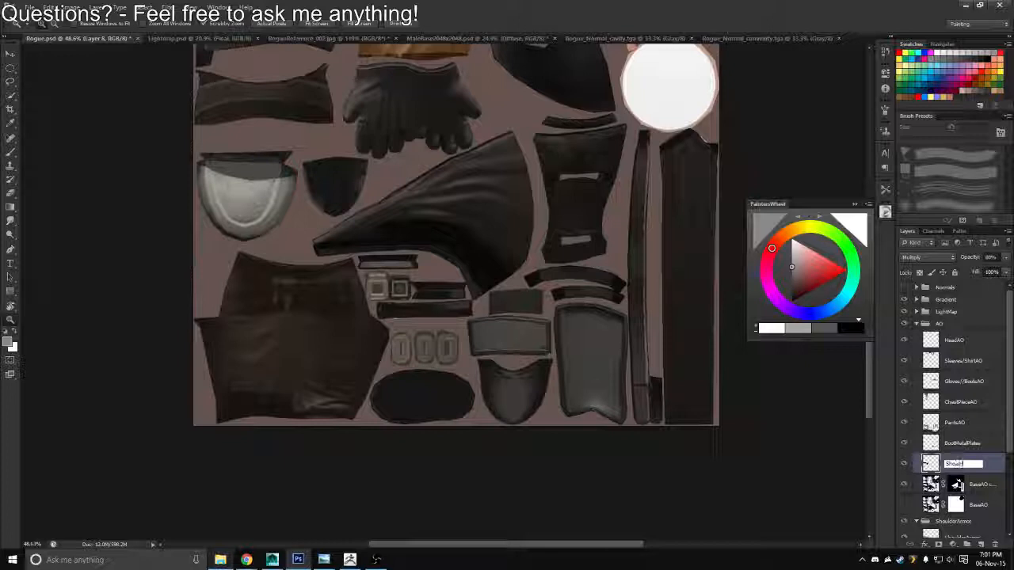
text(derArmor)
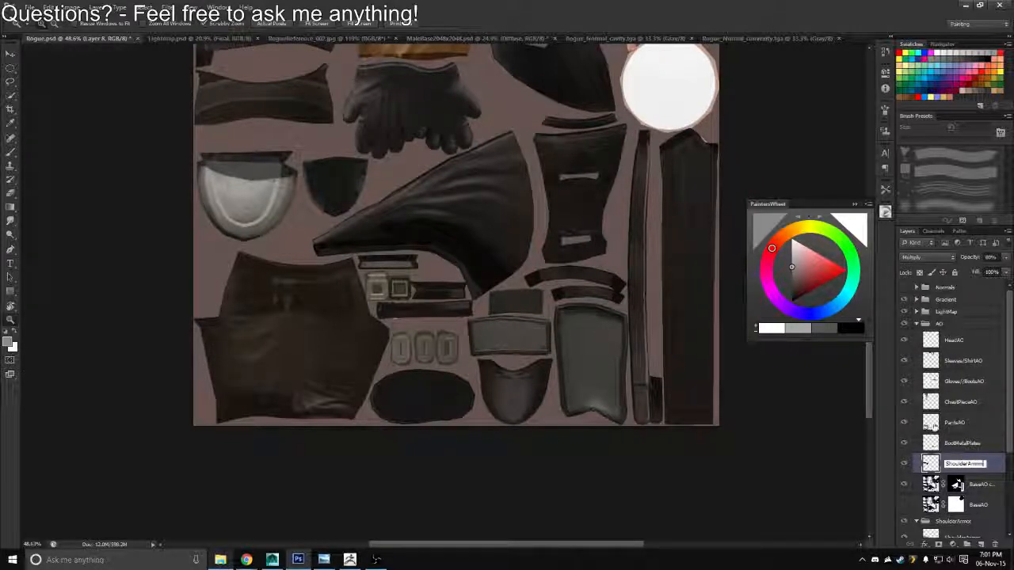
text(AO)
key(Return)
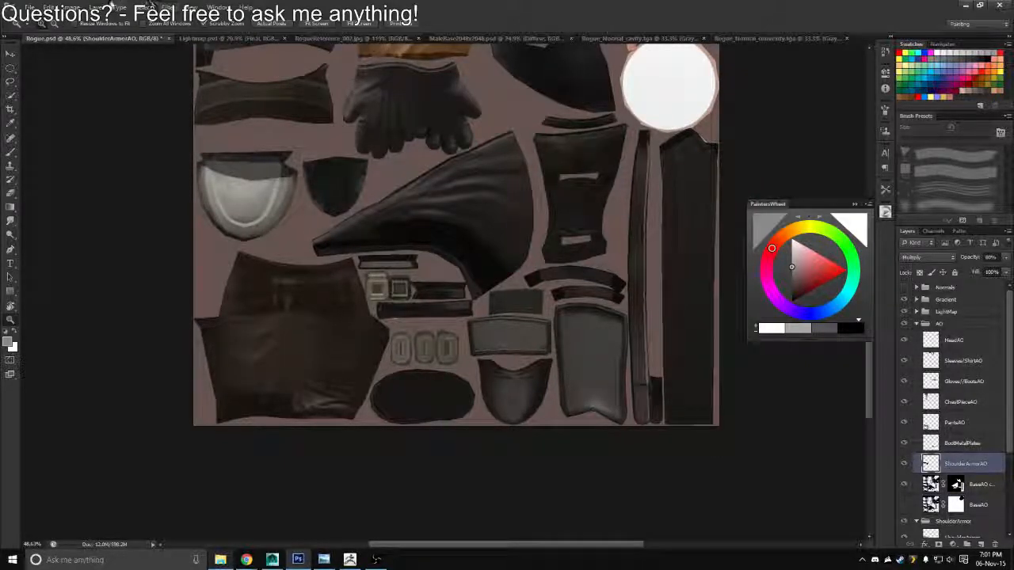
Apply a Gradient Map to the ShoulderArmorAO layer running from dark grey 303030 to white
click(70, 7)
mouse_move(88, 34)
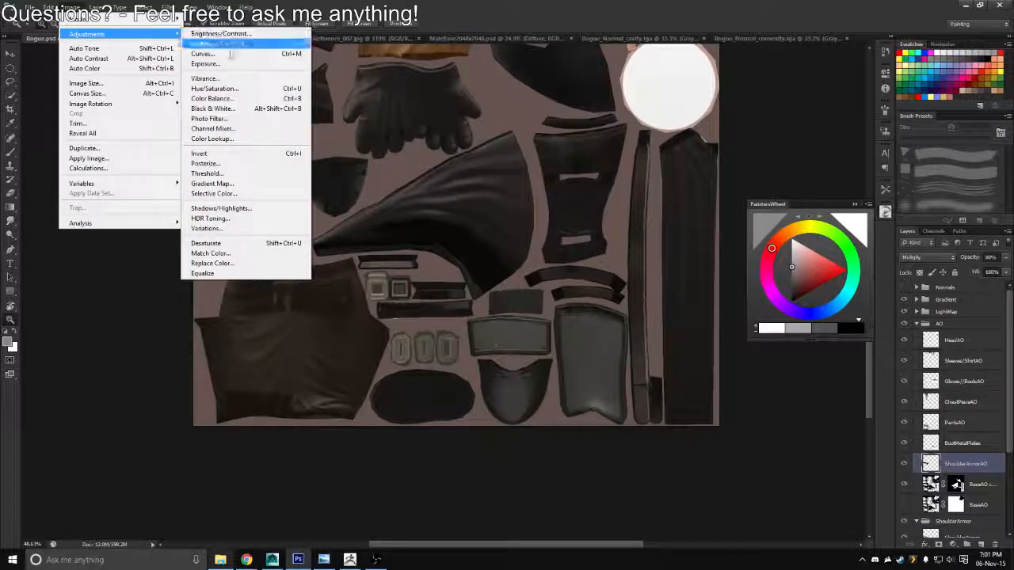
click(237, 183)
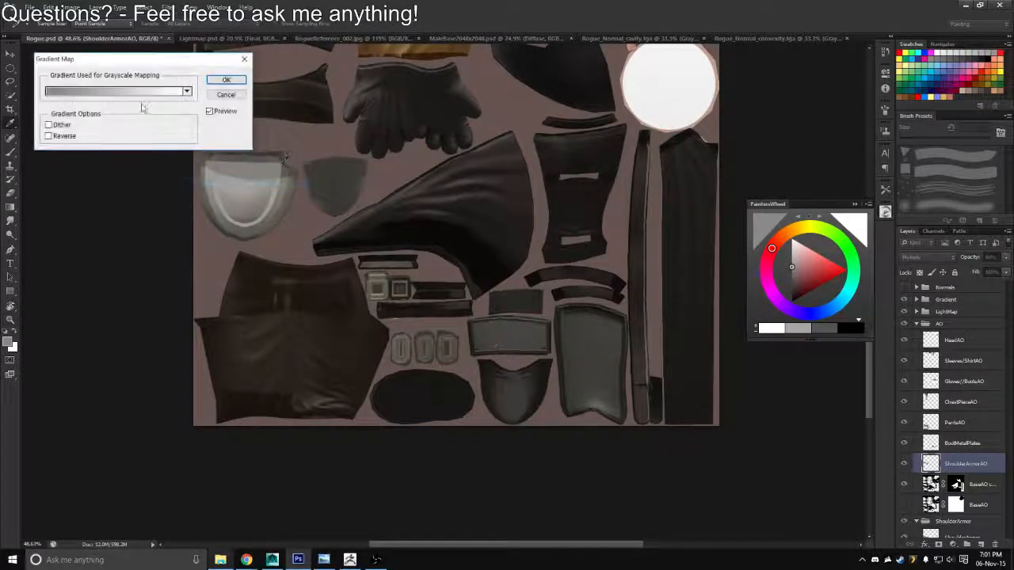
click(111, 92)
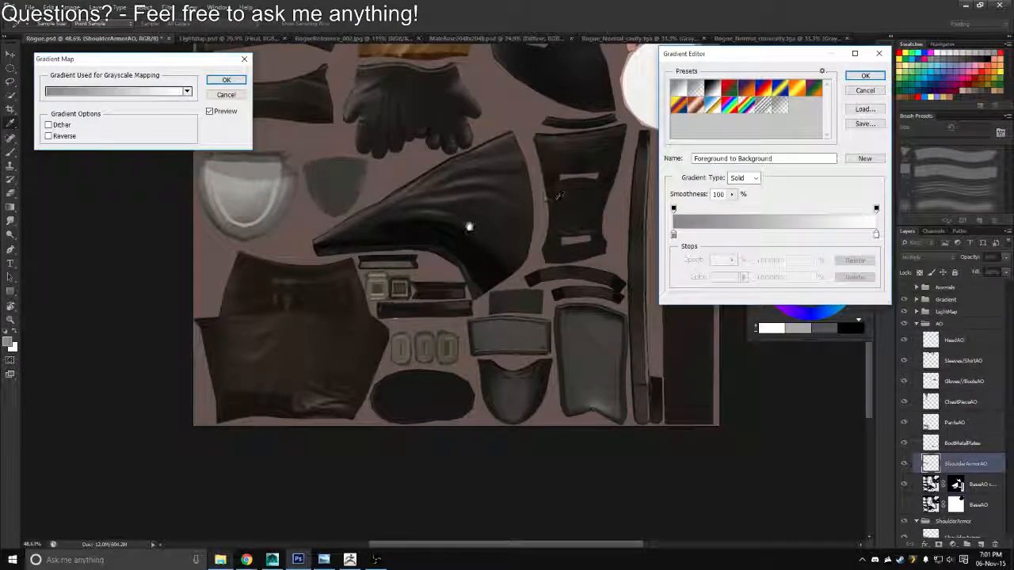
drag(469, 227, 615, 285)
click(673, 234)
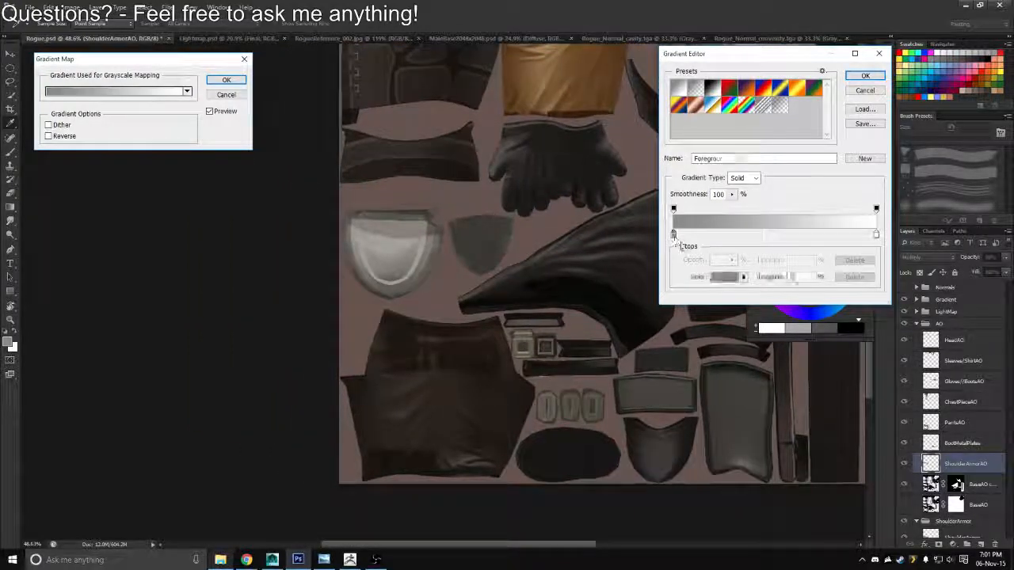
click(722, 278)
mouse_move(673, 218)
mouse_down()
mouse_move(669, 266)
mouse_move(670, 249)
mouse_up()
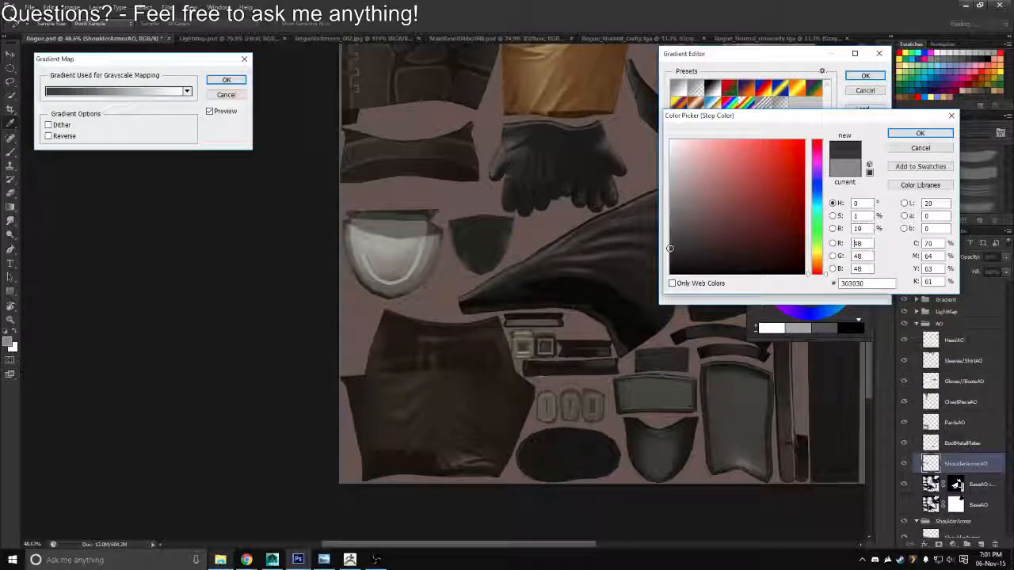
click(919, 132)
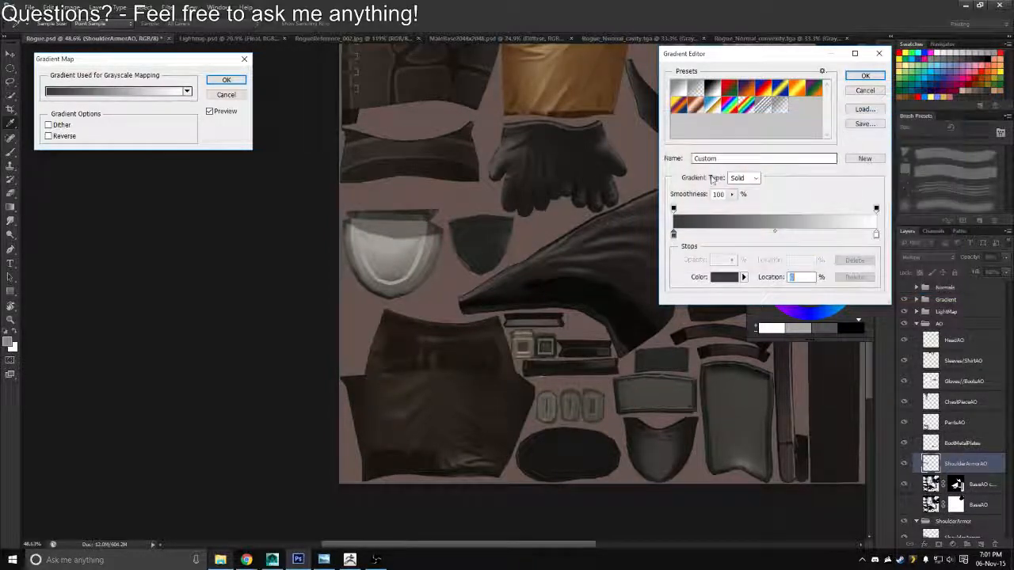
click(865, 75)
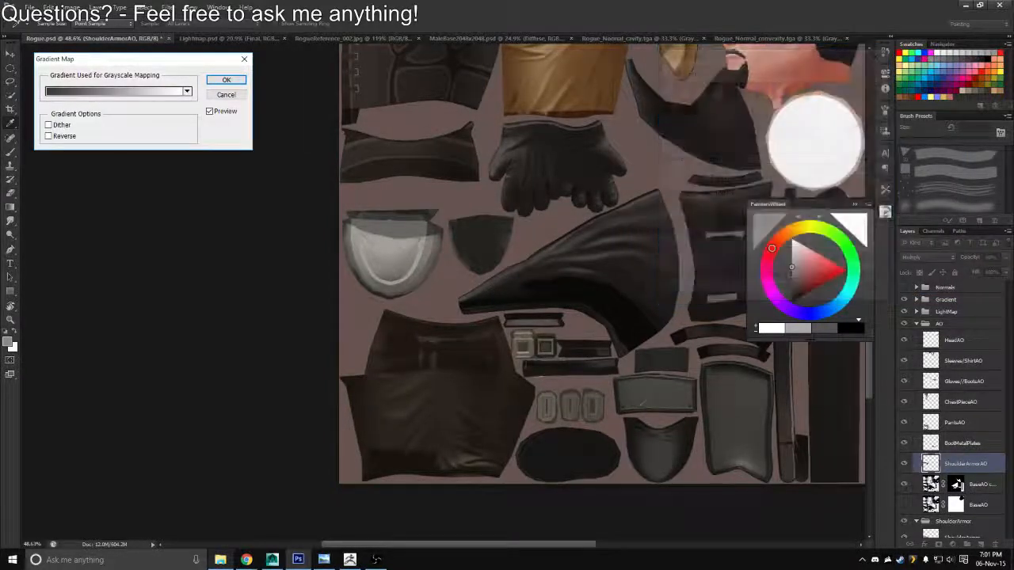
click(226, 78)
Collapse the AO group and add a new layer above the ShoulderArmor layer inside its group
drag(434, 261, 523, 270)
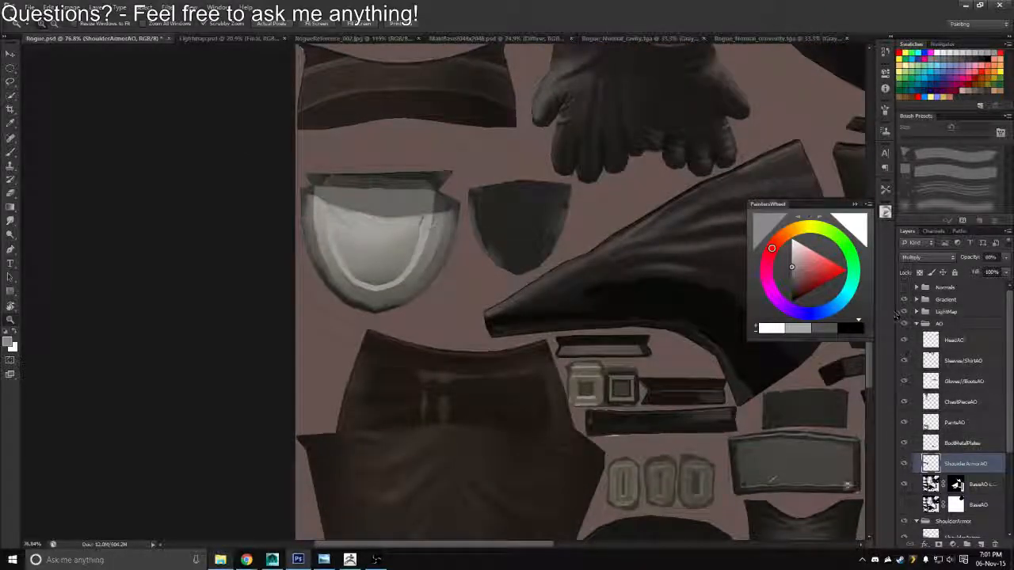
click(916, 324)
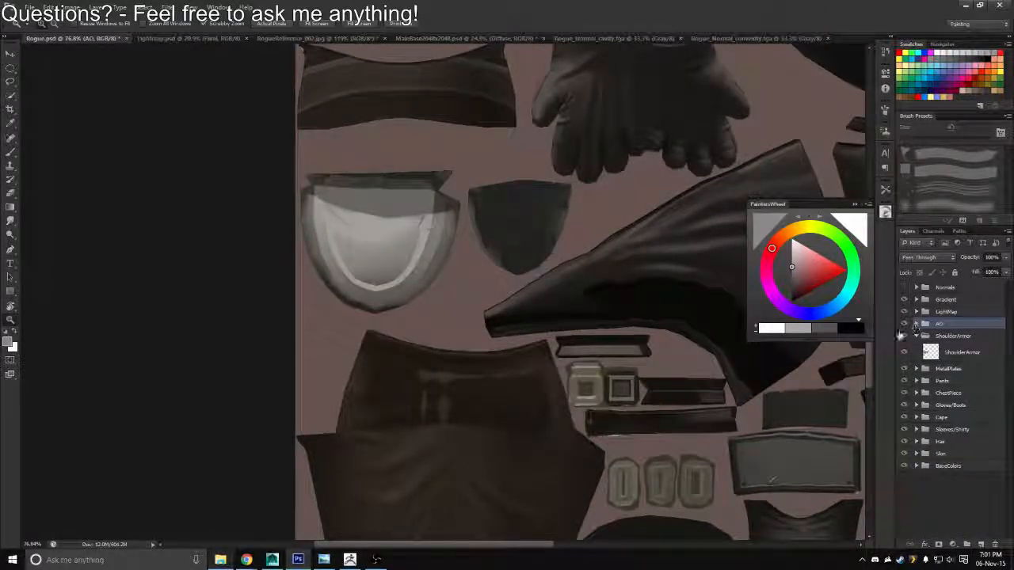
click(955, 354)
click(981, 543)
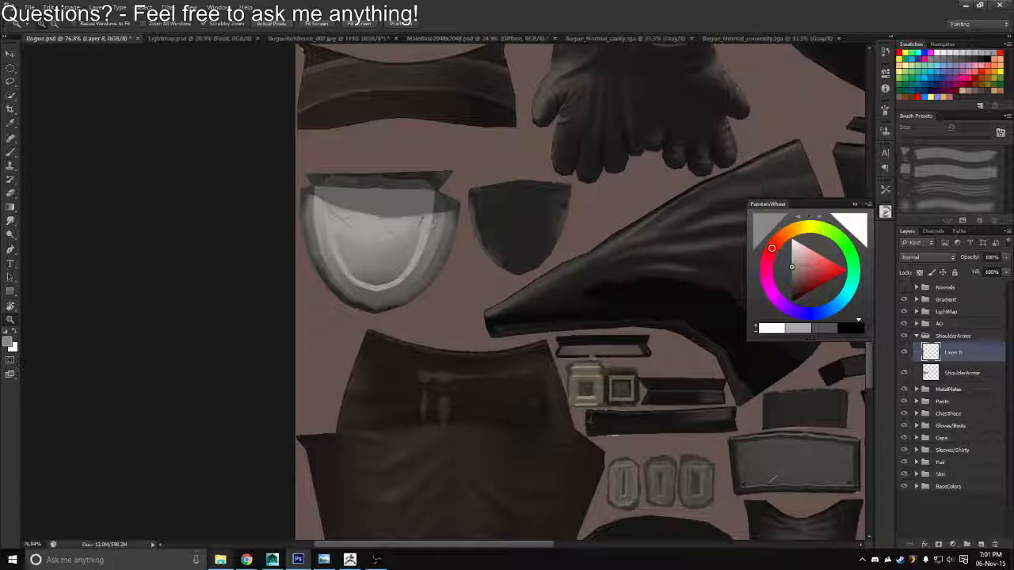
Choose the 30 px triangular brush tip, load the ShoulderArmor layer's outline as a selection, and enlarge the brush to 100 px
key(b)
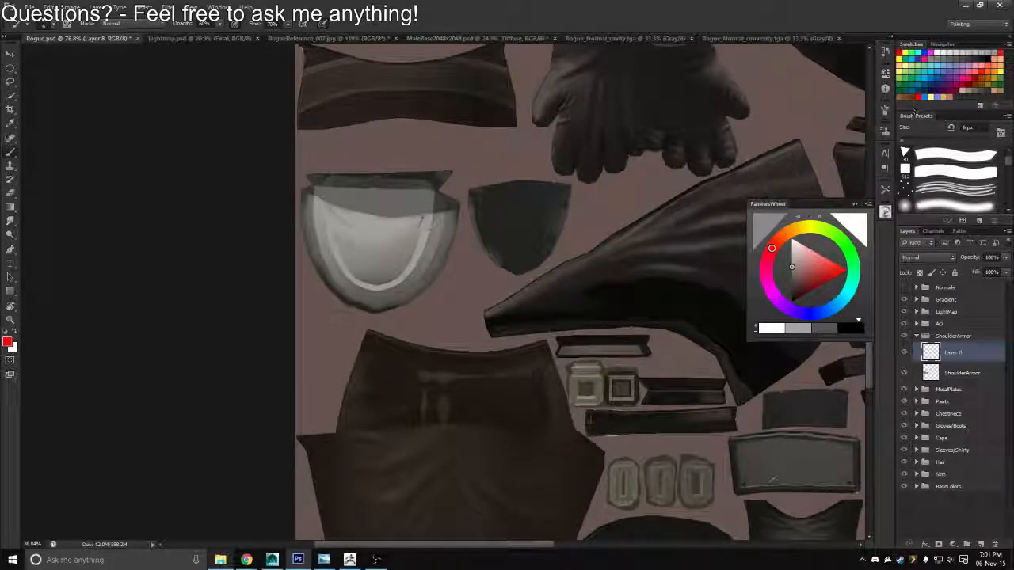
right_click(459, 222)
click(541, 291)
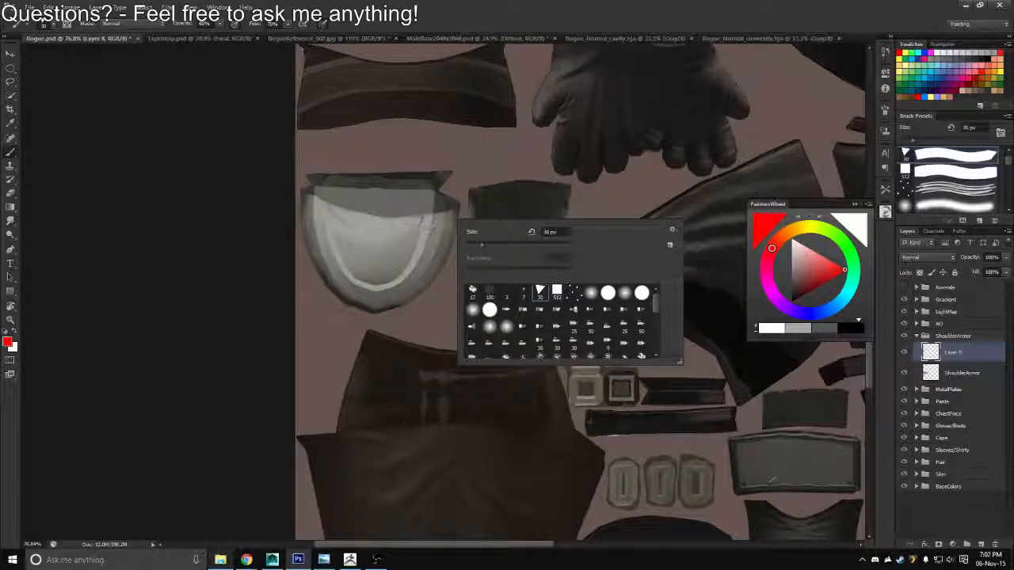
click(253, 270)
ctrl+click(931, 375)
key(z)
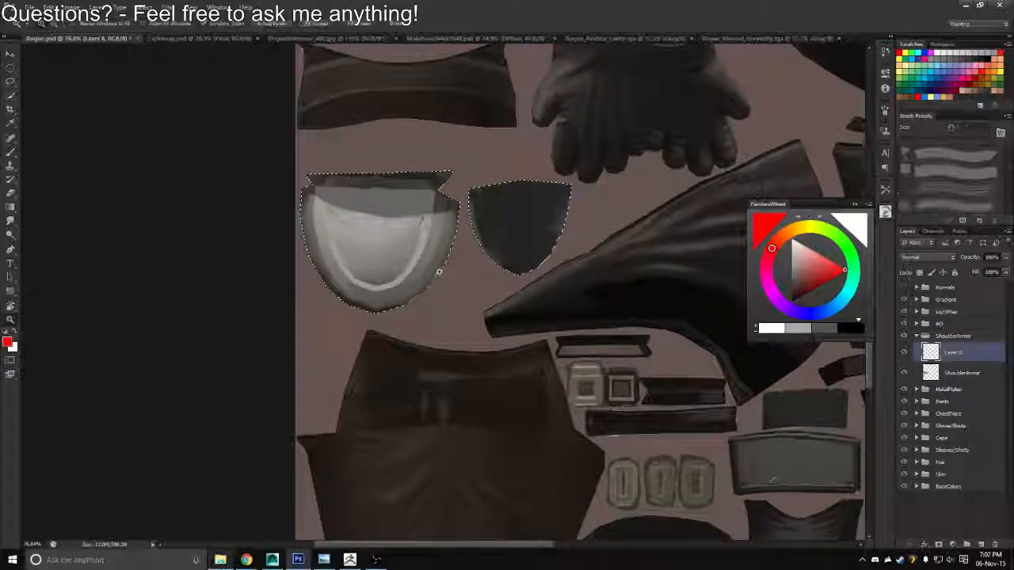
drag(443, 270, 477, 284)
key(b)
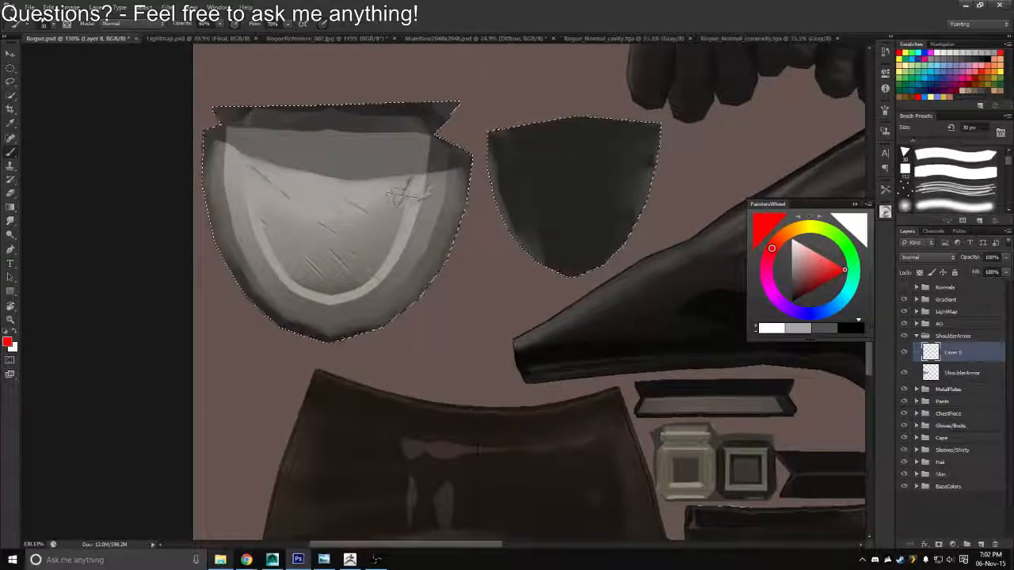
key(bracketright)
key(bracketright)
key(bracketright)
key(bracketright)
key(bracketright)
key(bracketright)
key(bracketright)
Try a red stroke along the right rim of the large shoulder armor piece and undo it
drag(461, 165, 371, 269)
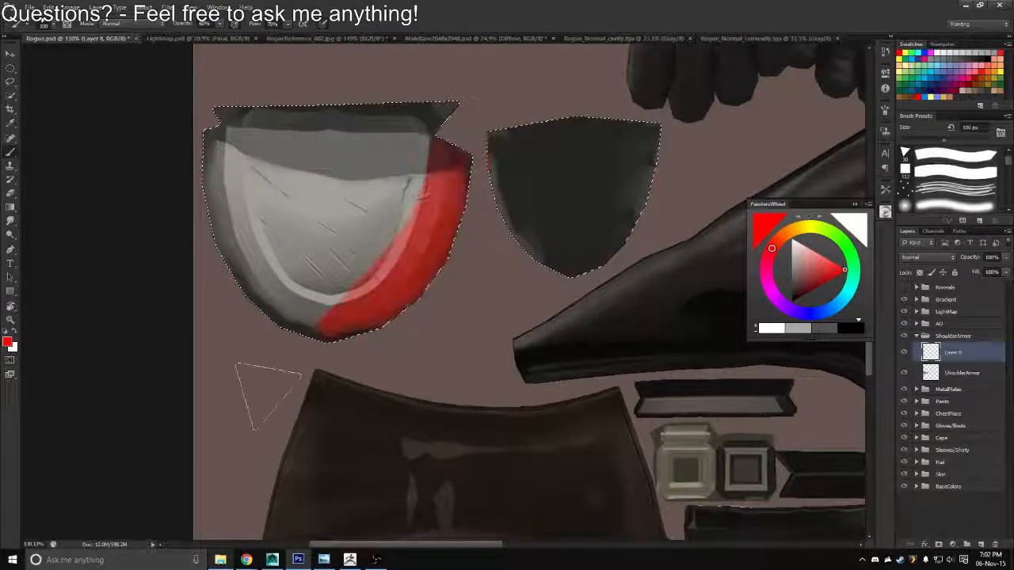
key(ctrl+z)
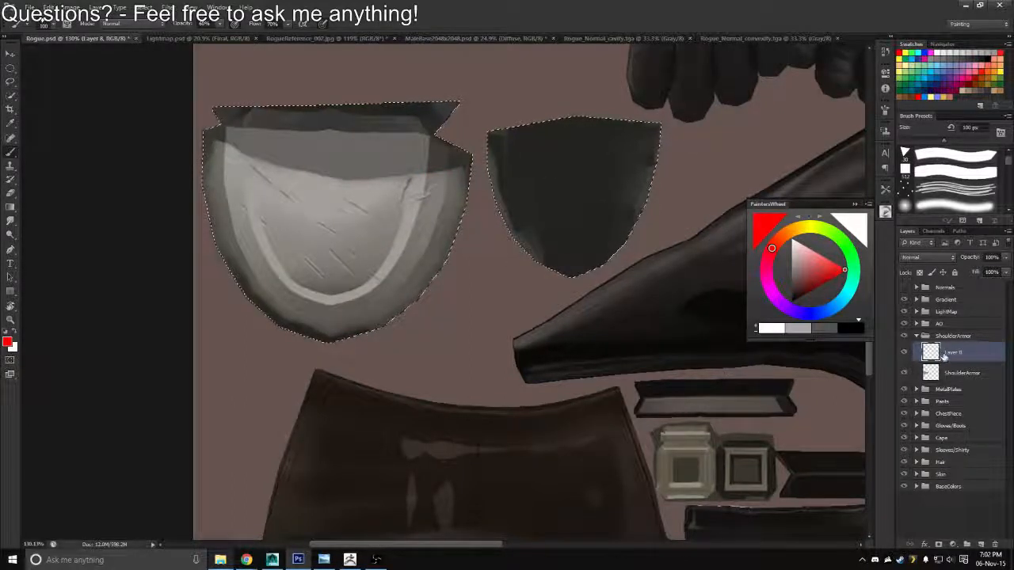
mouse_move(245, 254)
mouse_down()
mouse_move(345, 263)
mouse_move(345, 291)
mouse_move(372, 281)
mouse_up()
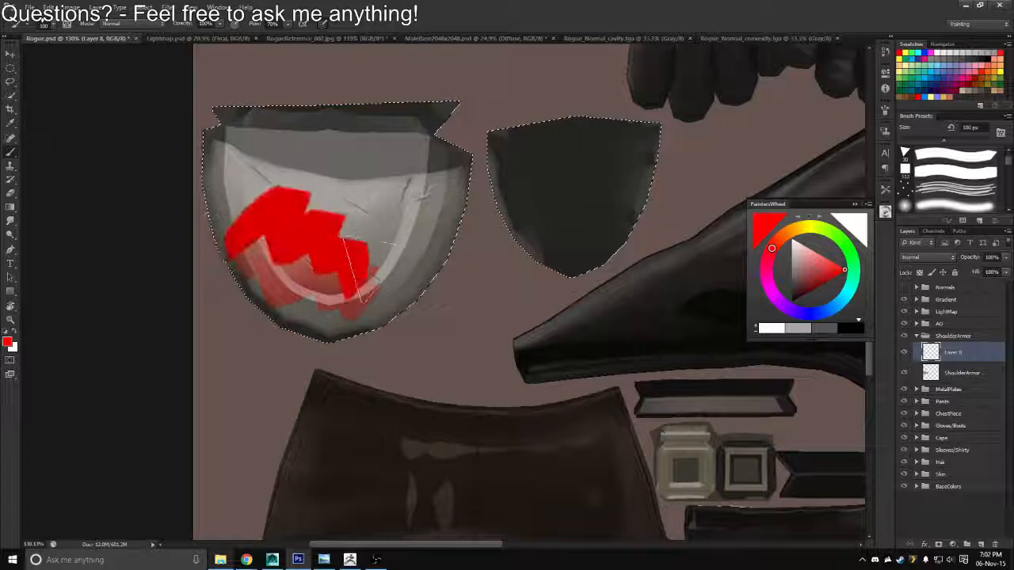
key(ctrl+z)
key(ctrl+d)
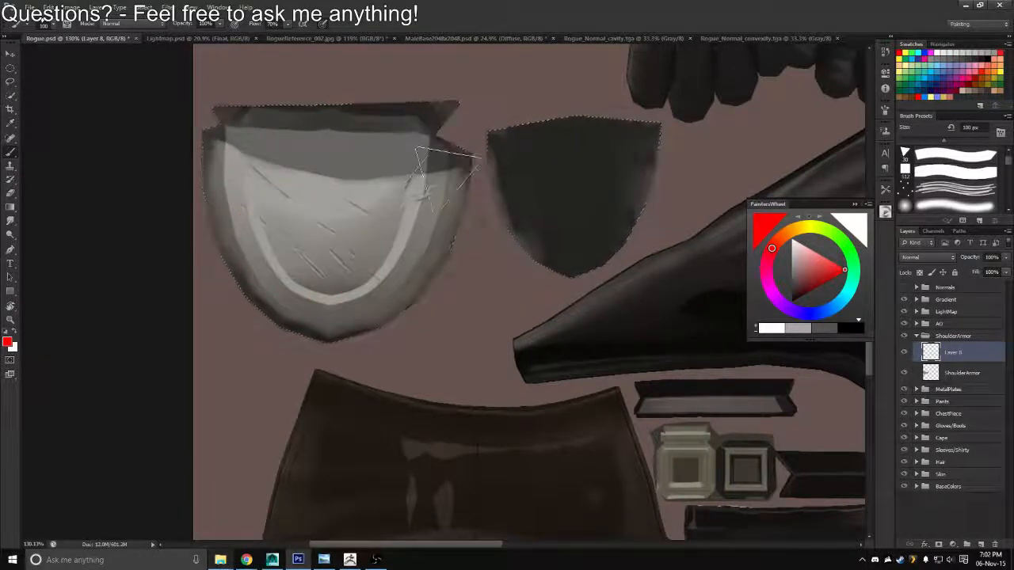
Paint a solid red band along one long side of the large shoulder armor's rim
key(z)
drag(398, 179, 238, 235)
key(r)
drag(477, 277, 441, 48)
mouse_move(551, 213)
mouse_down()
mouse_move(534, 195)
mouse_move(502, 192)
mouse_up()
key(b)
mouse_move(431, 295)
mouse_down()
mouse_move(387, 371)
mouse_move(321, 392)
mouse_move(442, 305)
mouse_move(295, 412)
mouse_up()
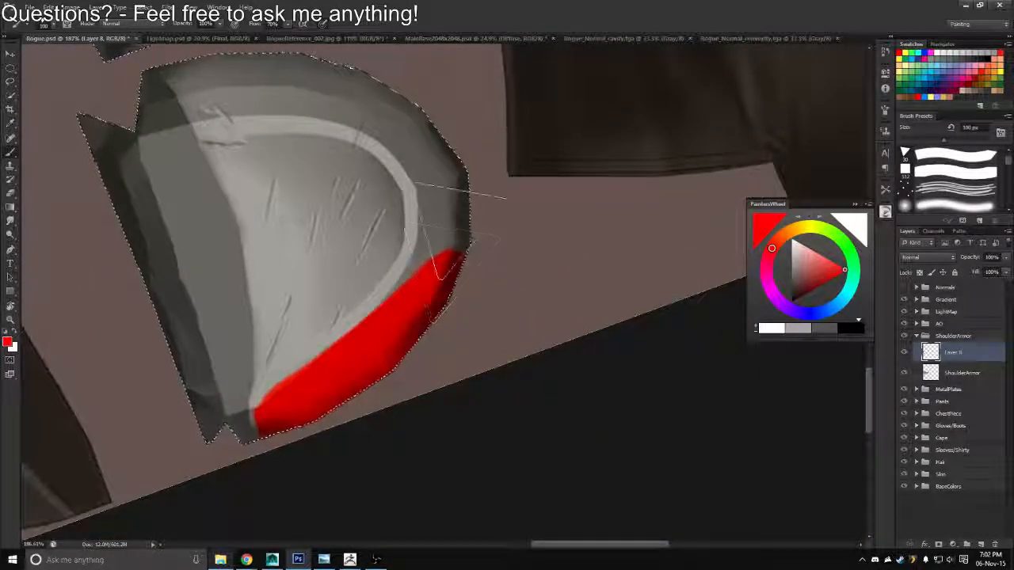
drag(461, 236, 401, 331)
mouse_move(437, 263)
mouse_down()
mouse_move(326, 361)
mouse_move(435, 255)
mouse_up()
drag(309, 372, 236, 415)
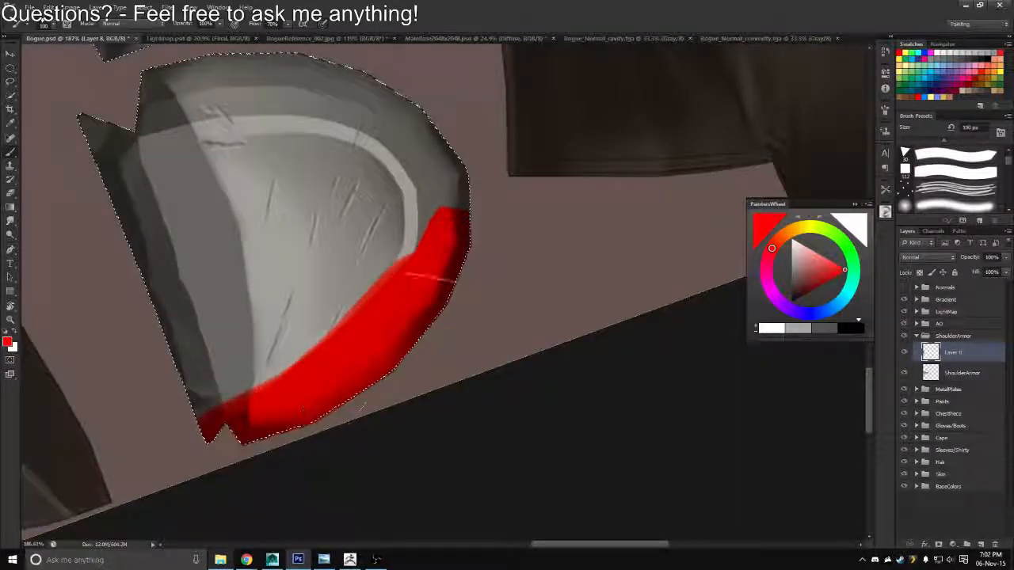
Continue the red band around the curved end and along the opposite side of the shoulder armor's rim
mouse_move(436, 247)
mouse_down()
mouse_move(408, 127)
mouse_move(427, 197)
mouse_up()
mouse_move(341, 83)
mouse_down()
mouse_move(136, 91)
mouse_move(142, 119)
mouse_move(115, 118)
mouse_move(262, 86)
mouse_up()
drag(358, 67, 401, 163)
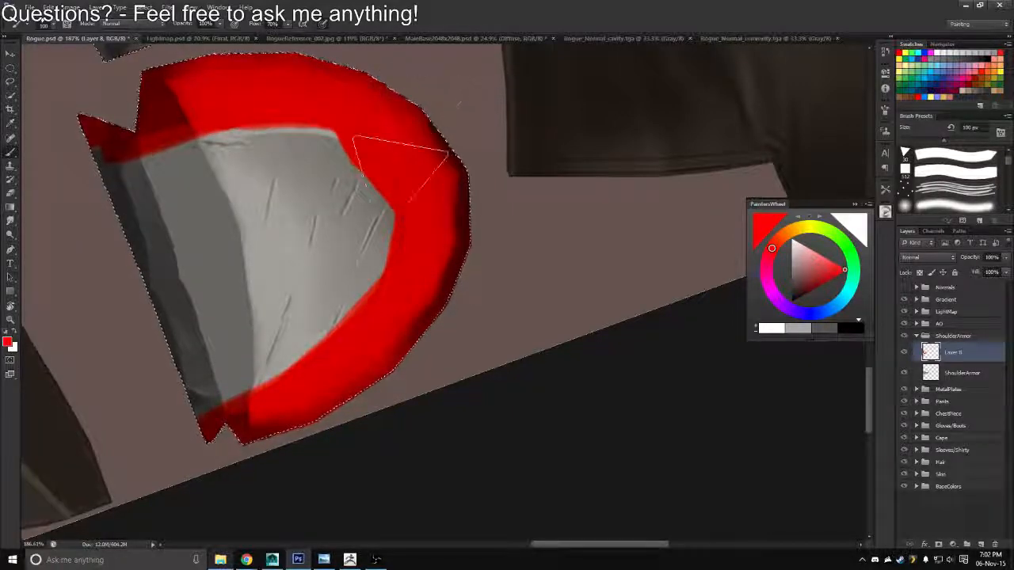
Erase the red overshoot along the rim's inner edge on the first painted side, lowering the paint layer's opacity to 76% as a guide
mouse_move(325, 351)
mouse_down()
mouse_move(340, 371)
mouse_move(375, 288)
mouse_up()
key(e)
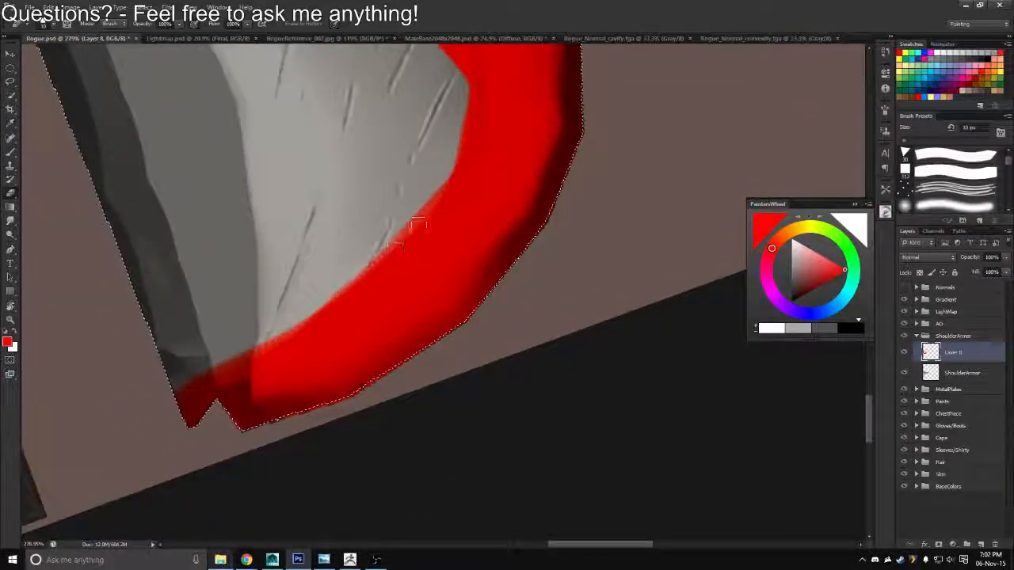
drag(464, 173, 329, 305)
drag(444, 201, 300, 315)
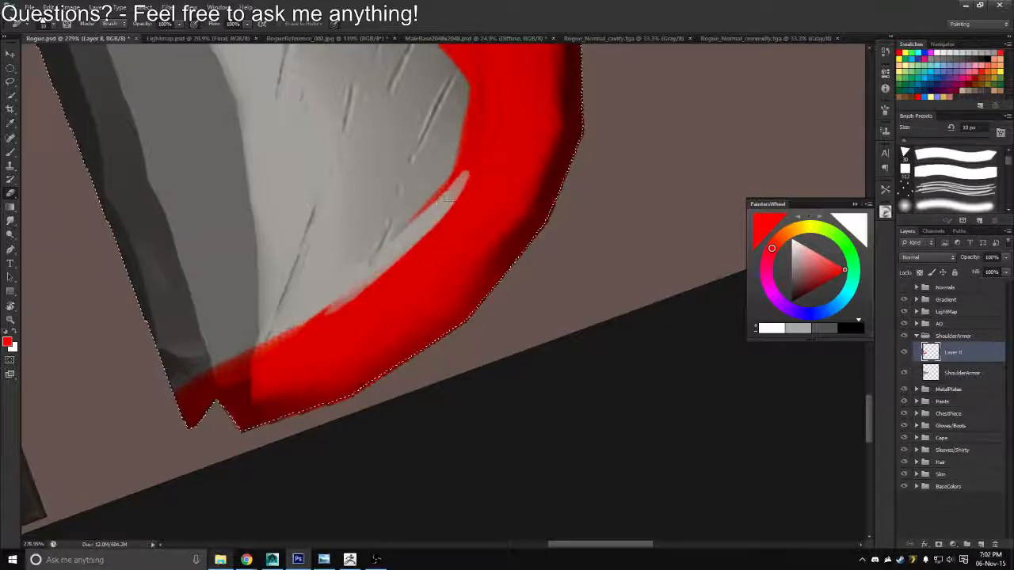
drag(972, 261, 971, 261)
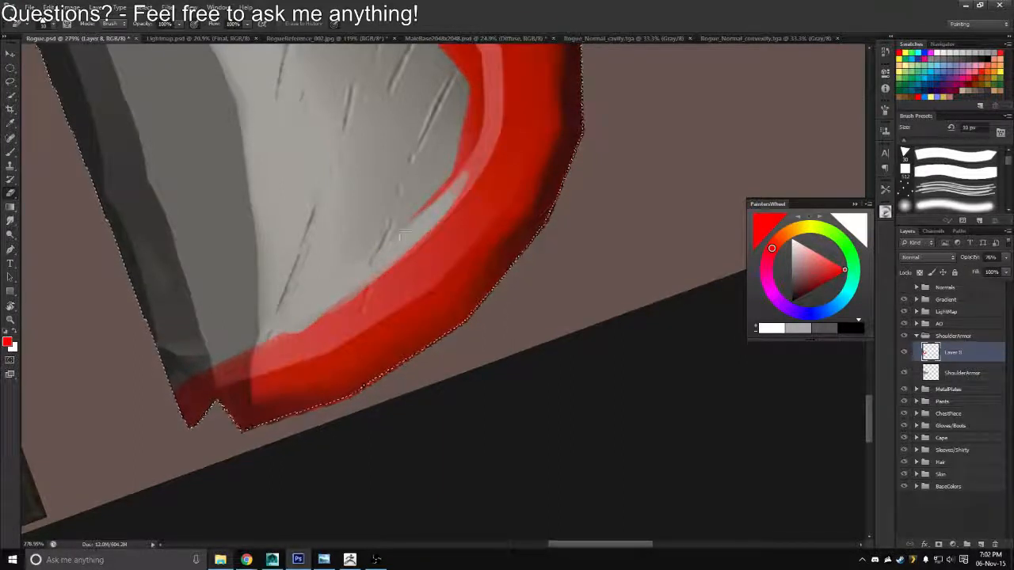
drag(471, 178, 441, 194)
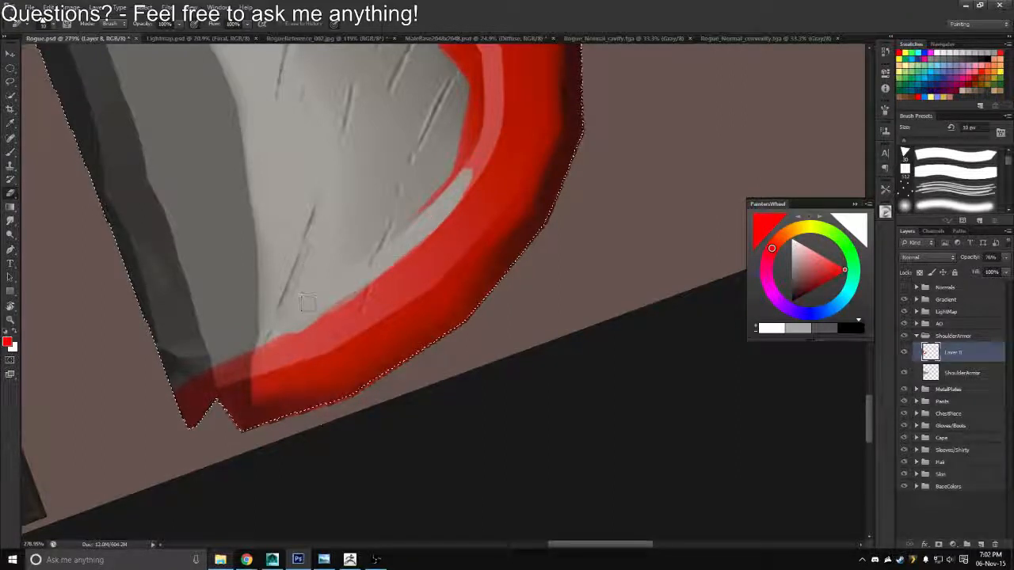
Reduce the brush to 35 px and repaint the red band's inner edge near the notched end of that side
key(b)
key(bracketleft)
key(bracketleft)
key(bracketleft)
key(bracketleft)
key(bracketleft)
key(bracketleft)
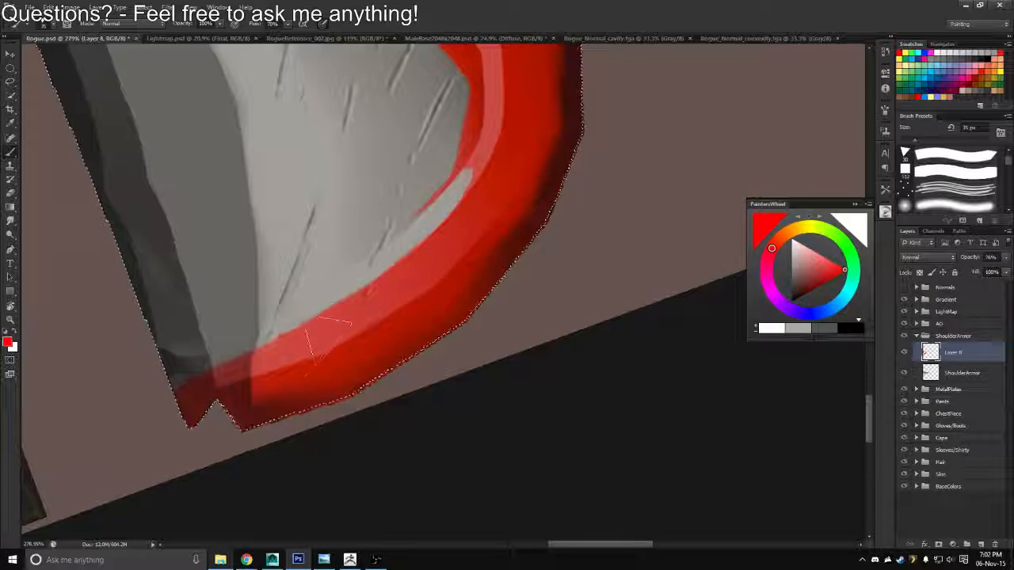
drag(238, 366, 353, 321)
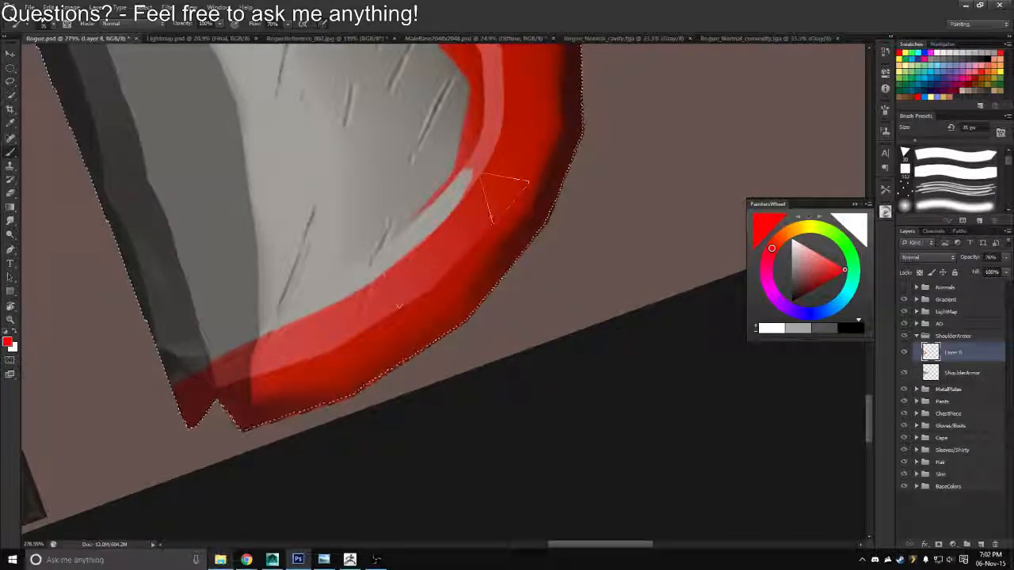
Erase the red from the pale inner trim where the rim's long side turns into the curved end
key(space)
drag(489, 165, 490, 352)
key(r)
drag(573, 227, 286, 287)
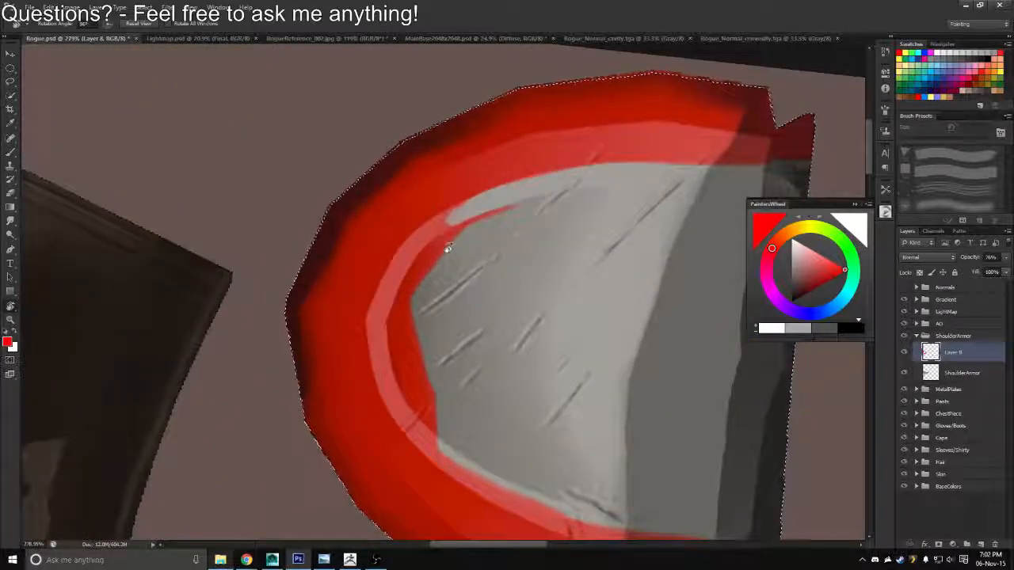
key(b)
drag(468, 220, 400, 288)
drag(421, 244, 389, 286)
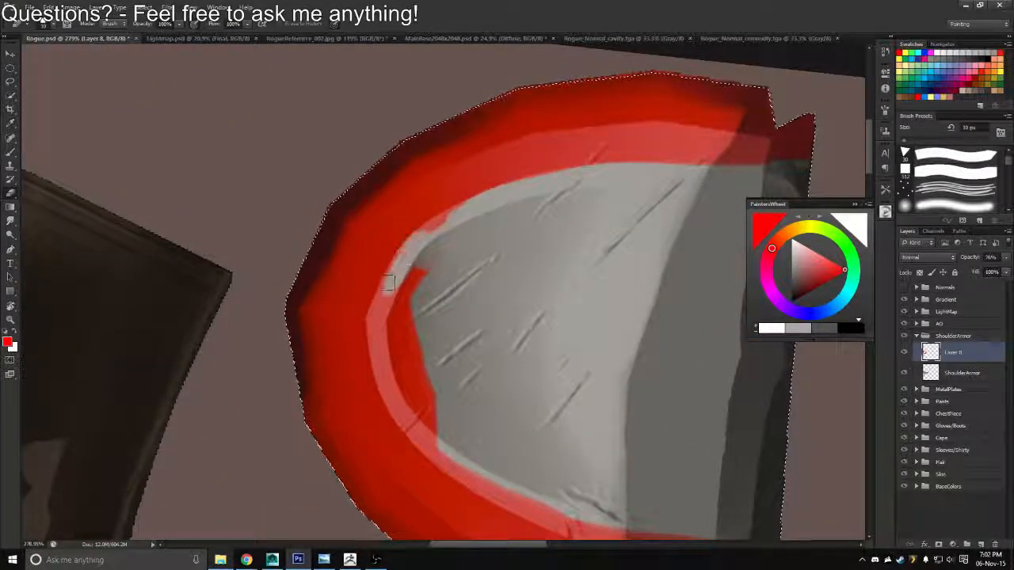
mouse_move(446, 219)
mouse_down()
mouse_move(409, 251)
mouse_move(488, 195)
mouse_move(412, 252)
mouse_move(384, 340)
mouse_up()
drag(401, 277, 398, 341)
mouse_move(407, 276)
mouse_down()
mouse_move(414, 339)
mouse_move(423, 273)
mouse_up()
drag(413, 332, 464, 248)
Clear the remaining red from the pale trim around the bend of the shoulder armor's curved end
key(r)
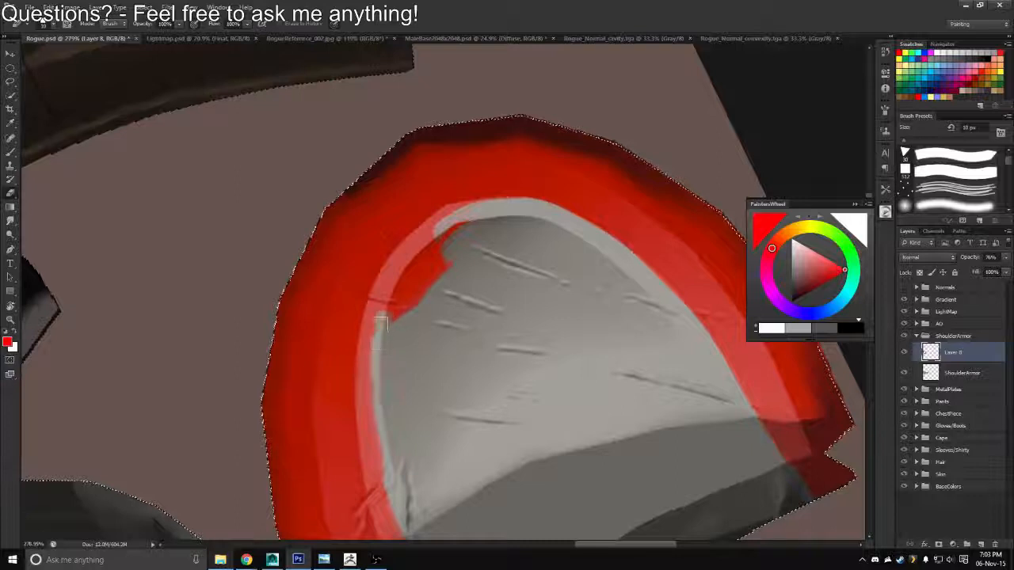
drag(381, 324, 371, 348)
drag(380, 297, 372, 324)
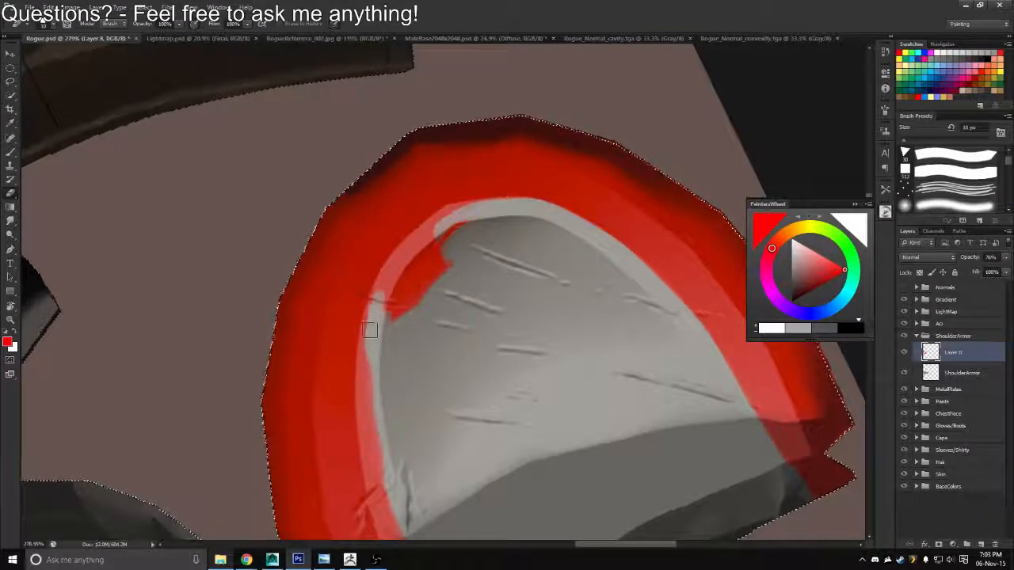
drag(386, 275, 377, 295)
mouse_move(398, 259)
mouse_down()
mouse_move(380, 293)
mouse_move(387, 279)
mouse_up()
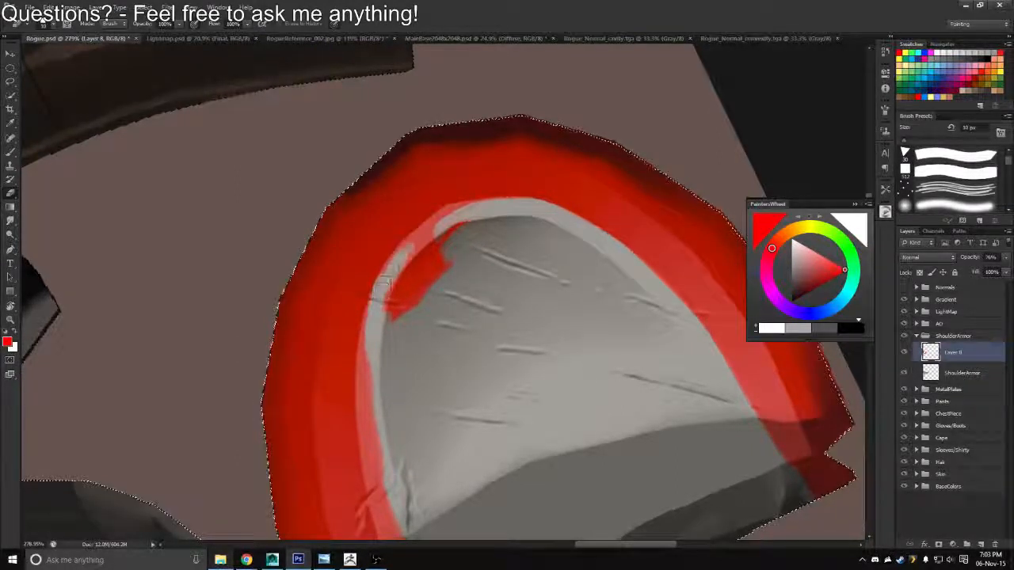
drag(414, 244, 386, 277)
drag(431, 228, 390, 271)
mouse_move(446, 220)
mouse_down()
mouse_move(422, 237)
mouse_move(456, 207)
mouse_move(511, 202)
mouse_move(452, 218)
mouse_move(492, 207)
mouse_move(410, 264)
mouse_move(438, 253)
mouse_move(411, 271)
mouse_move(400, 307)
mouse_up()
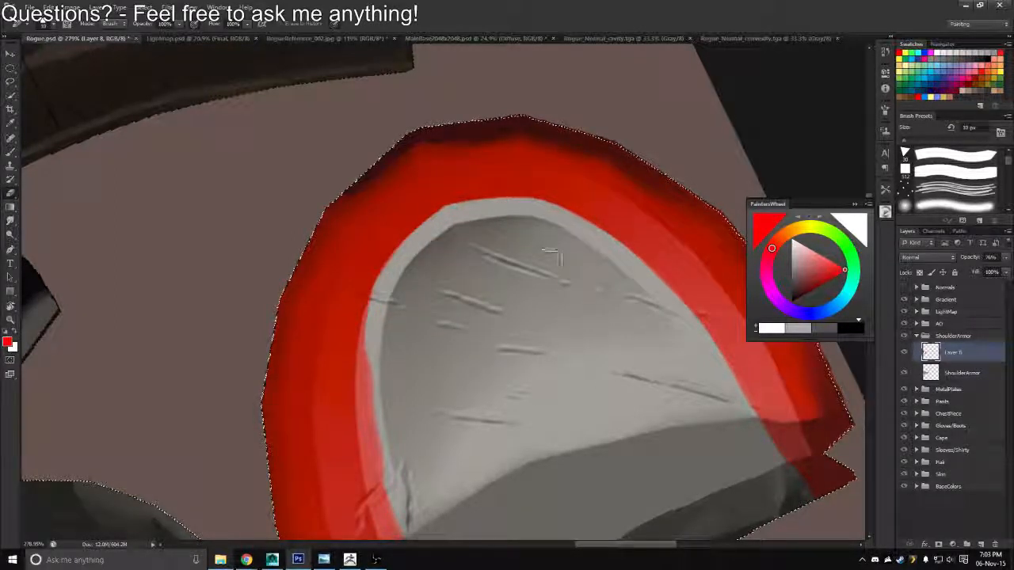
Erase the red from the pale trim along the opposite long side, up to the notched corner
key(r)
mouse_move(444, 240)
mouse_down()
mouse_move(499, 208)
mouse_move(424, 249)
mouse_move(471, 198)
mouse_up()
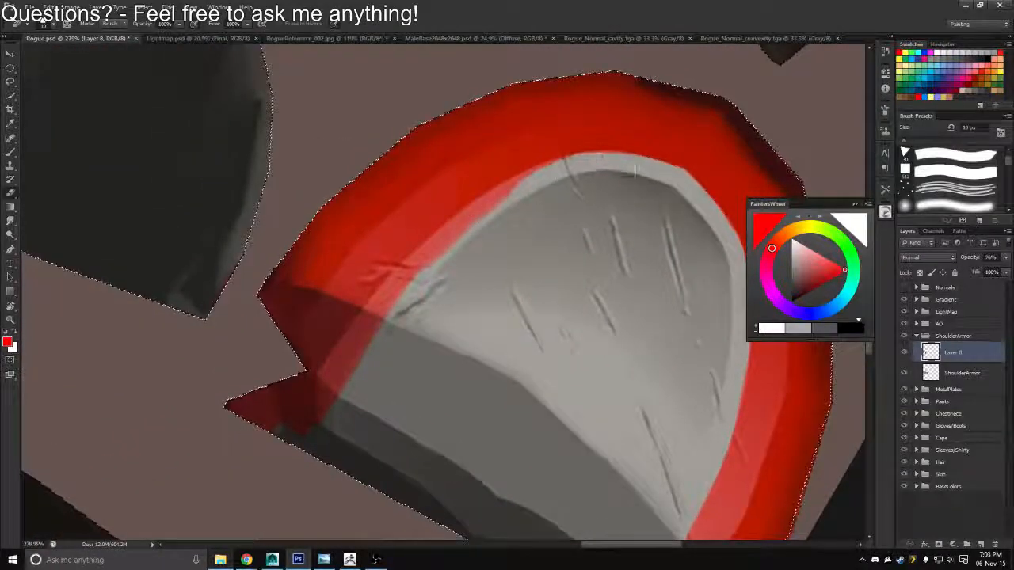
mouse_move(558, 165)
mouse_down()
mouse_move(452, 242)
mouse_move(321, 416)
mouse_up()
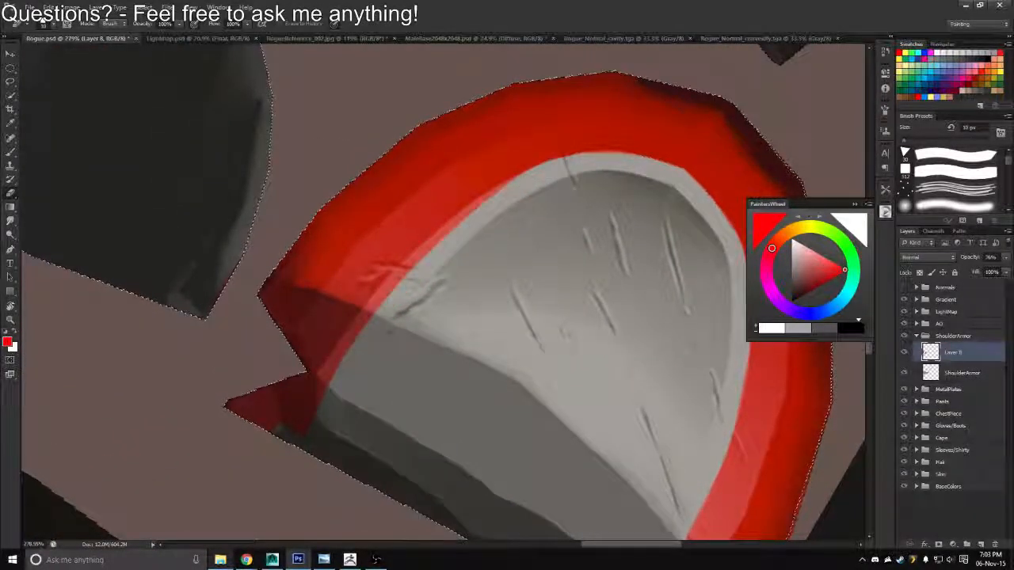
drag(529, 176, 351, 349)
mouse_move(430, 245)
mouse_down()
mouse_move(361, 326)
mouse_move(309, 426)
mouse_up()
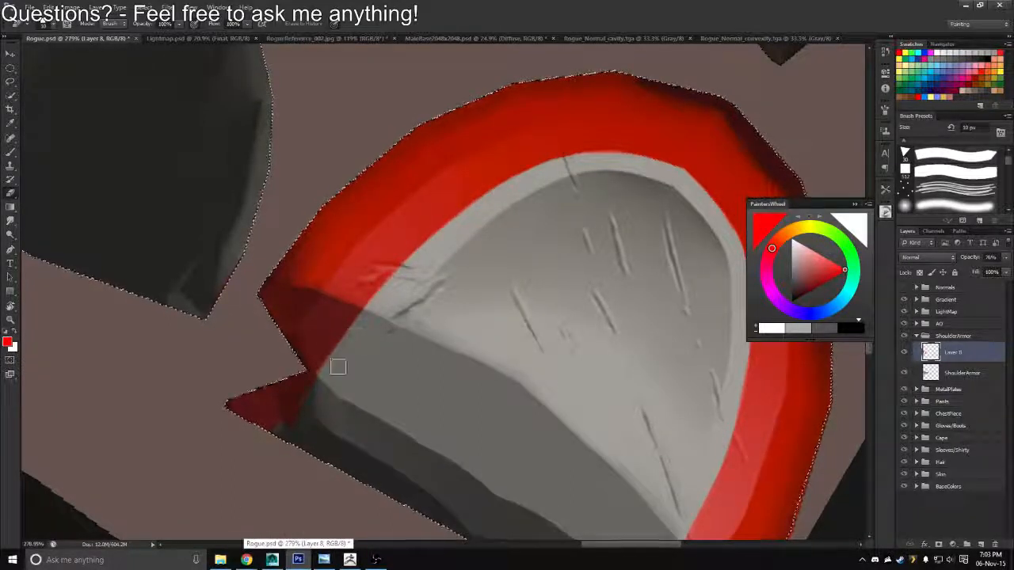
Save the texture as a Targa file in the Textures folder, overwriting Rogue_Diffuse.tga
key(x)
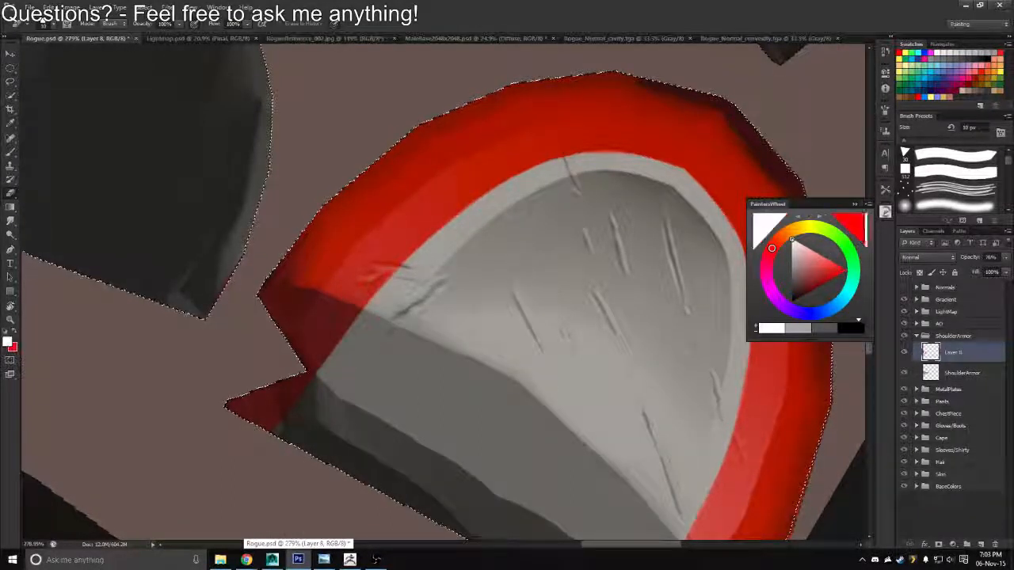
key(z)
drag(563, 296, 338, 319)
key(r)
key(space)
key(z)
key(r)
drag(507, 203, 484, 188)
key(ctrl+shift+s)
click(532, 278)
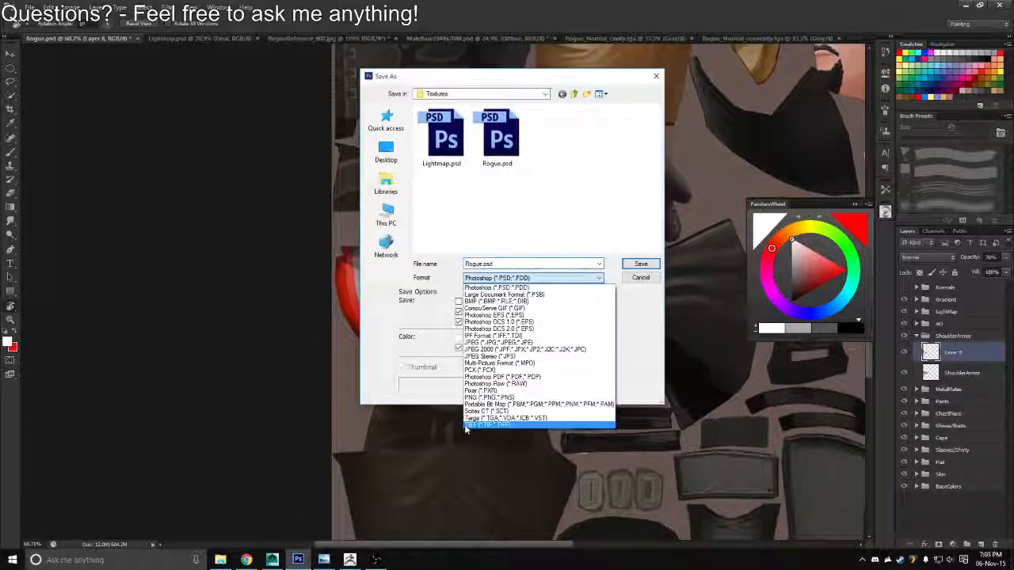
click(472, 419)
double_click(450, 148)
key(y)
key(Return)
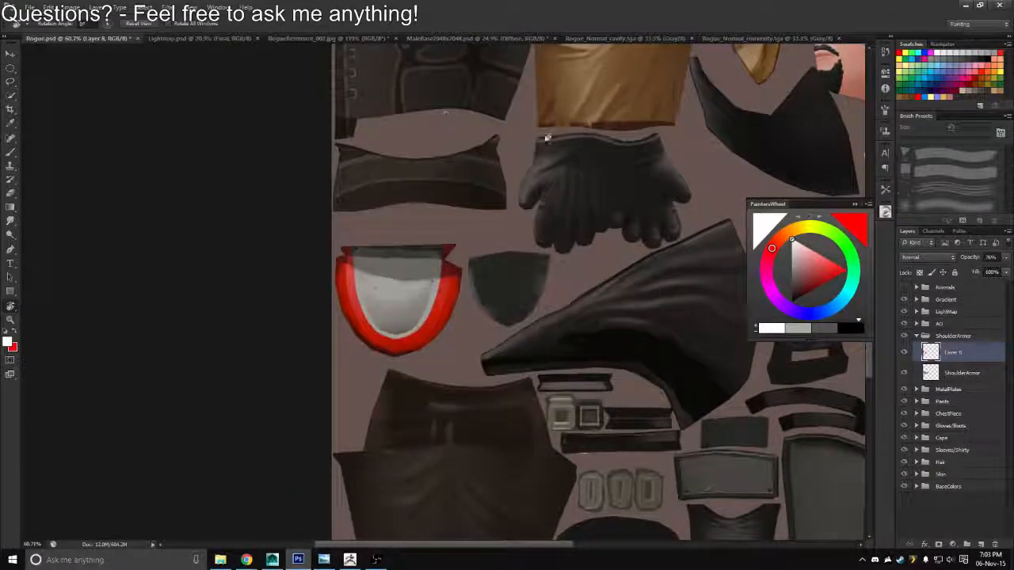
Switch to Maya, reload the Rogue_Diffuse.tga texture, and inspect the red rim on the character's shoulder
key(alt+Tab)
key(alt+Tab)
Switch back to Photoshop and paint red over the pale inner trim along one side of the shoulder armor with a 25 px brush
key(alt+Tab)
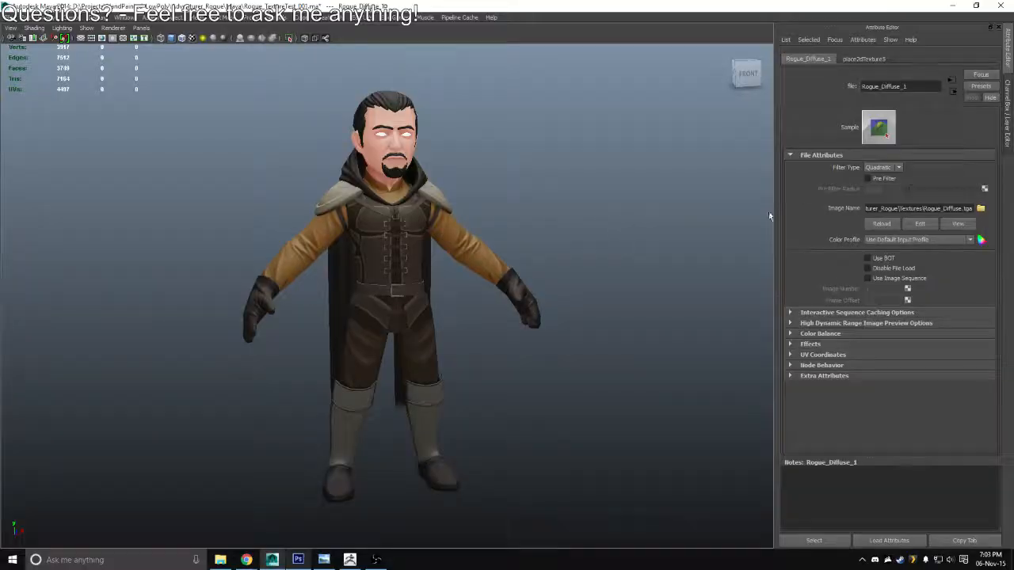
click(876, 226)
drag(560, 257, 520, 323)
key(alt+Tab)
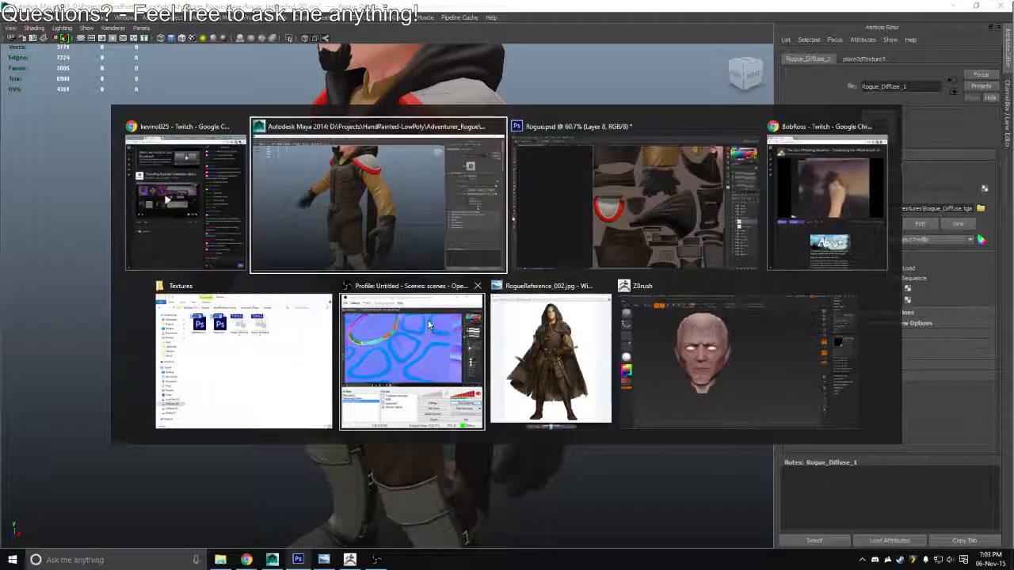
key(alt+Tab)
key(alt+Tab)
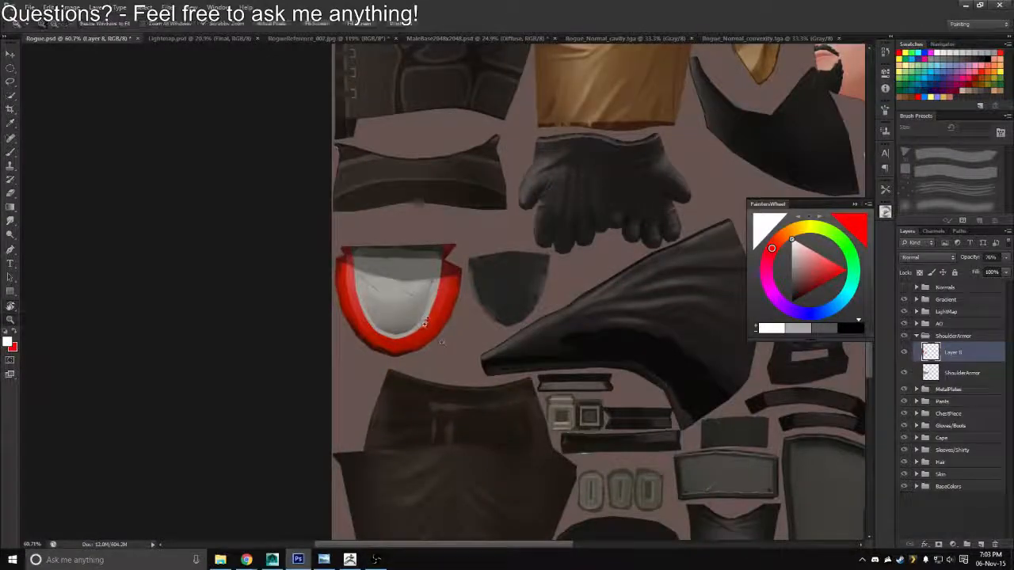
scroll(431, 333, up, 5)
key(r)
drag(477, 229, 511, 258)
key(z)
key(b)
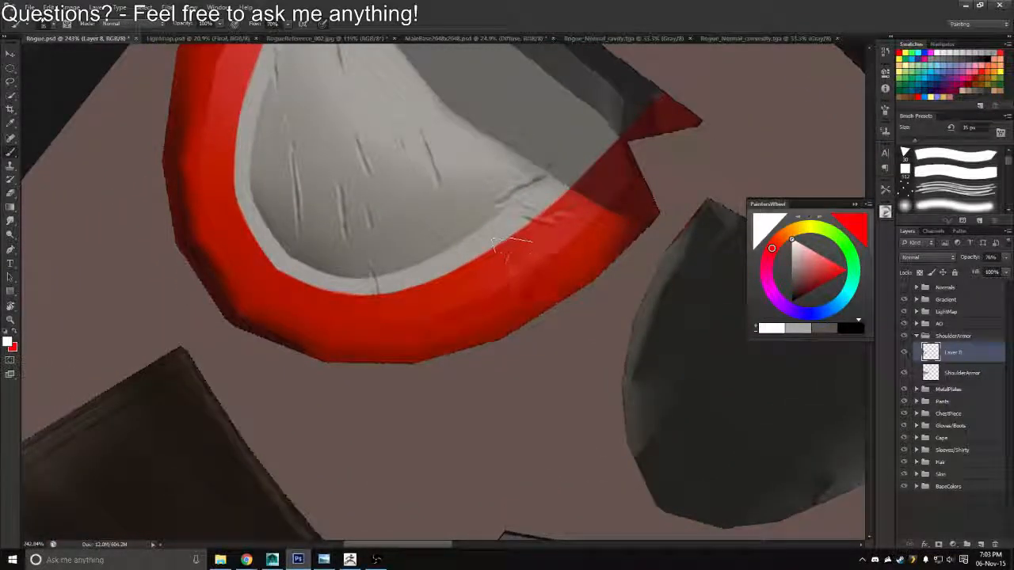
key(bracketleft)
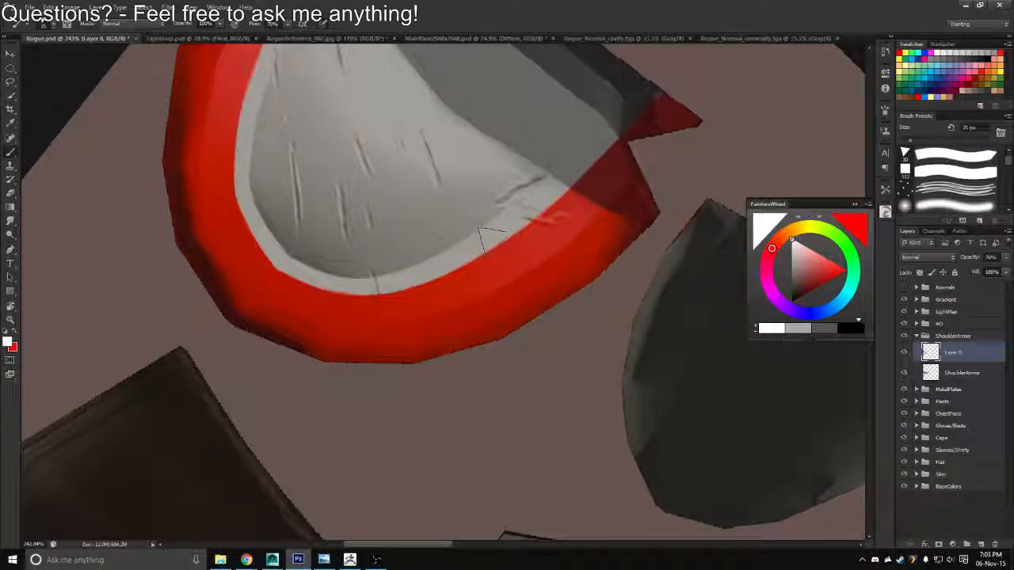
mouse_move(485, 247)
mouse_down()
mouse_move(556, 202)
mouse_move(632, 141)
mouse_up()
key(ctrl+z)
key(x)
mouse_move(487, 244)
mouse_down()
mouse_move(546, 206)
mouse_move(621, 129)
mouse_up()
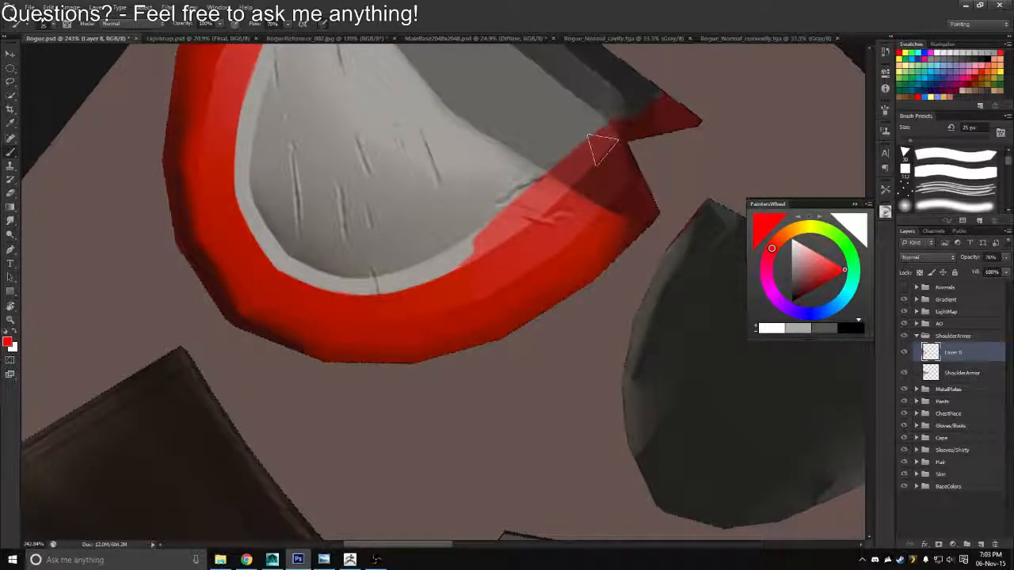
mouse_move(507, 208)
mouse_down()
mouse_move(380, 273)
mouse_move(277, 261)
mouse_up()
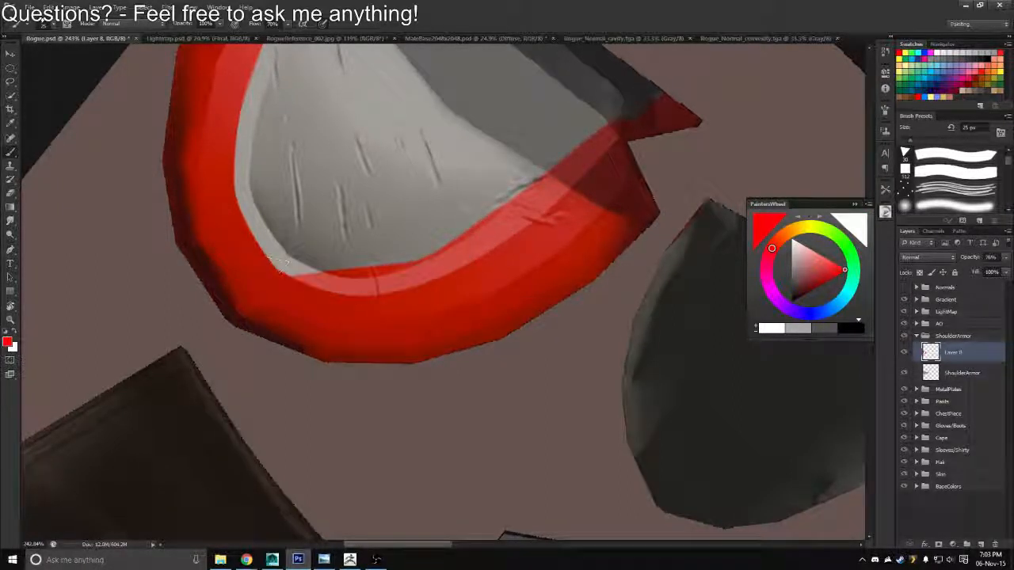
Extend the red over the pale trim around the shoulder armor's curved end
key(r)
mouse_move(317, 230)
mouse_down()
mouse_move(381, 164)
mouse_move(440, 150)
mouse_up()
key(space)
drag(472, 156, 468, 221)
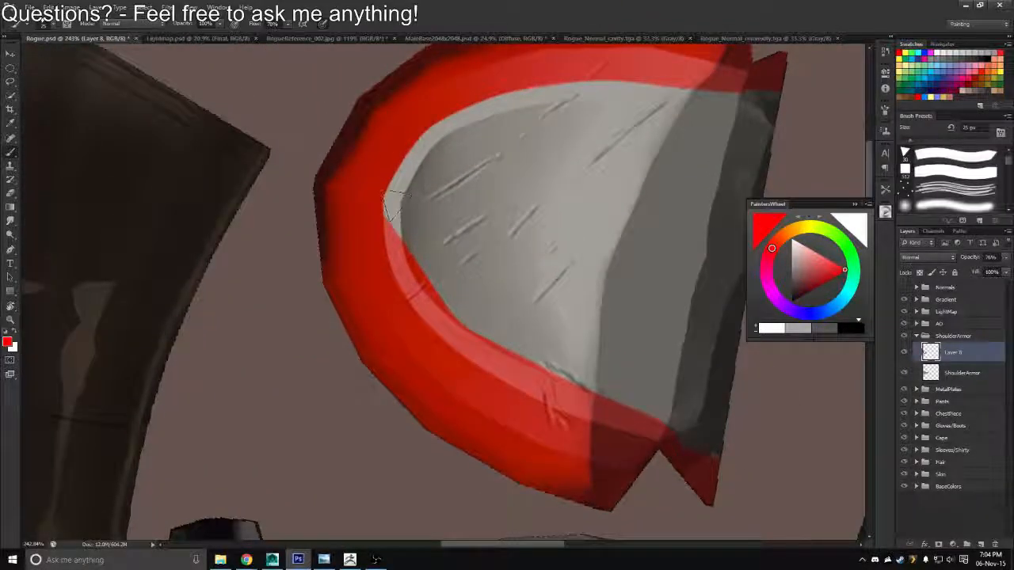
mouse_move(393, 206)
mouse_down()
mouse_move(399, 171)
mouse_move(447, 117)
mouse_move(518, 98)
mouse_up()
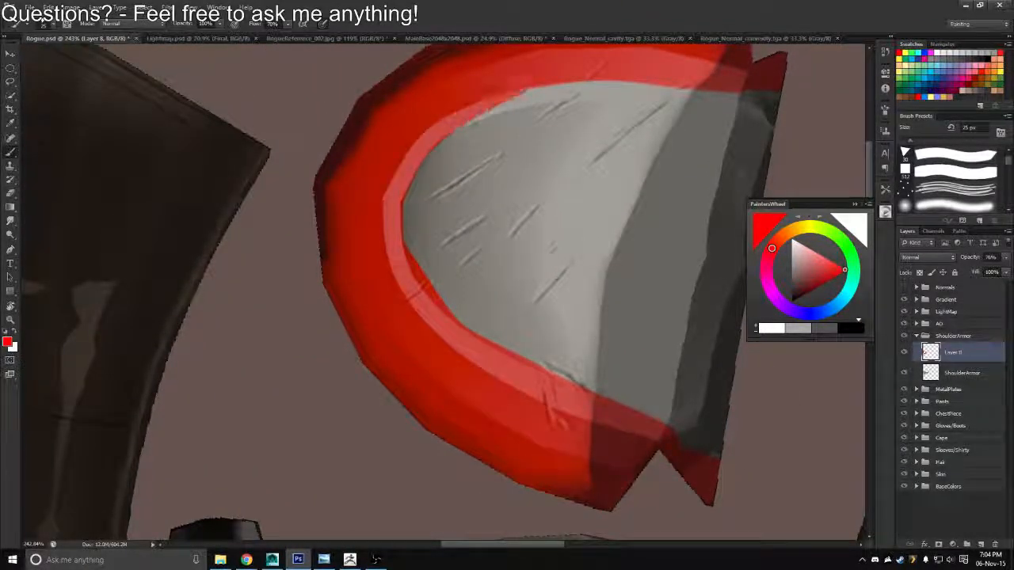
drag(468, 125, 599, 85)
Paint the last stretch of pale trim red along the other long side, through to the notched end
key(space)
drag(552, 110, 472, 261)
key(r)
mouse_move(602, 140)
mouse_down()
mouse_move(591, 127)
mouse_move(517, 115)
mouse_up()
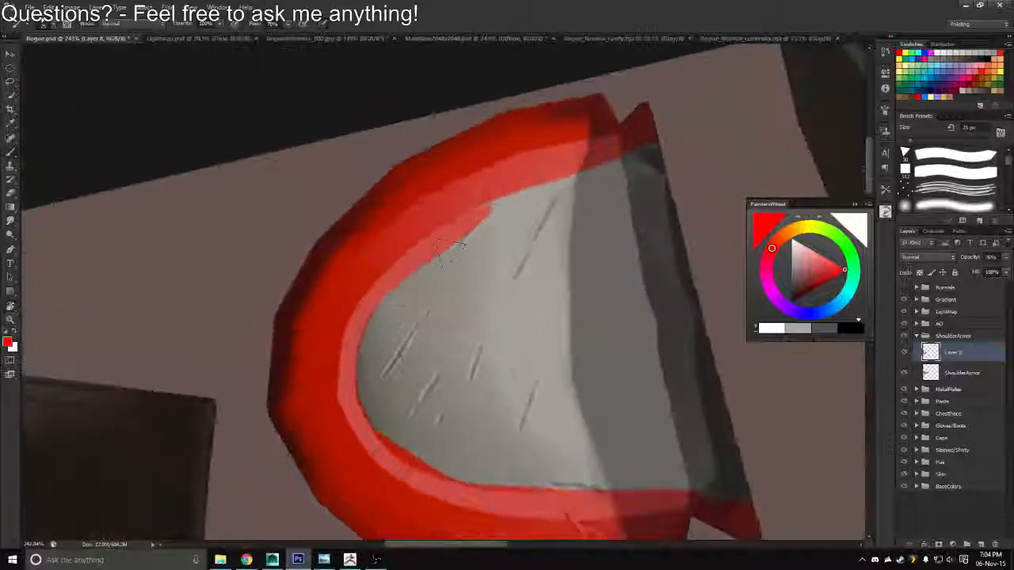
drag(482, 215, 622, 162)
key(ctrl+z)
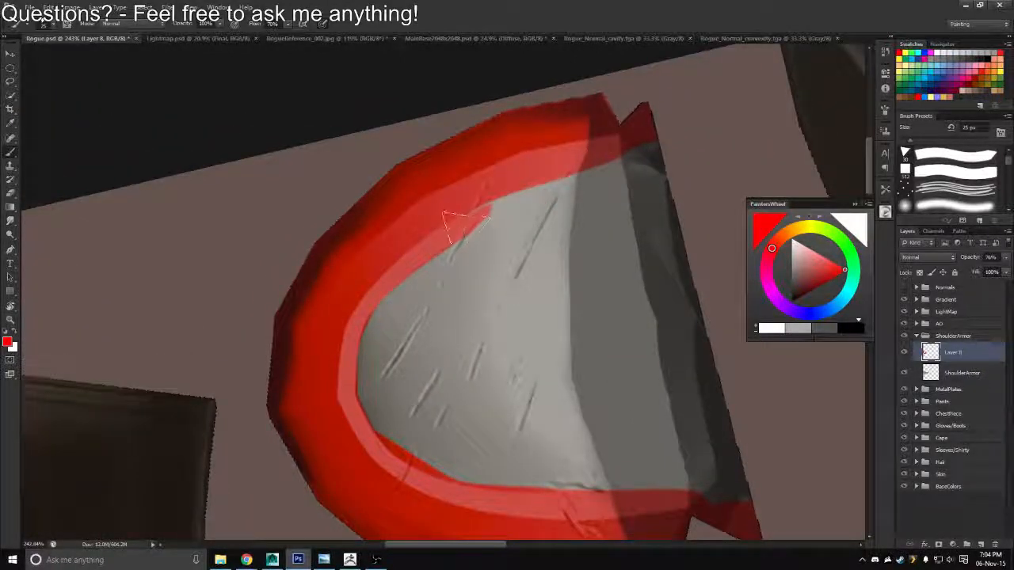
drag(467, 225, 659, 129)
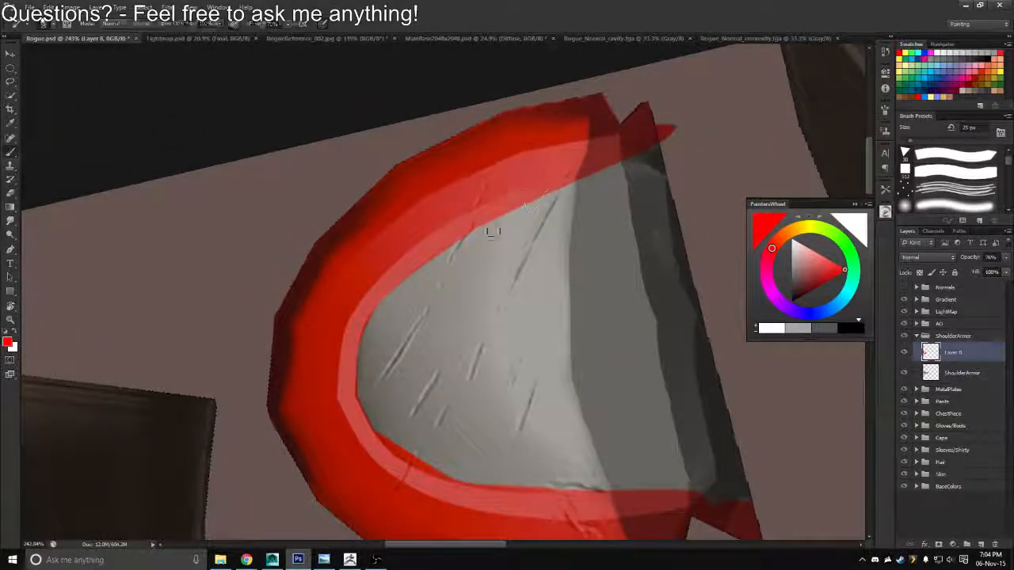
Erase the red spill along the inner edge of the shoulder armor's rim on one long side with a 10 px eraser
key(e)
drag(428, 259, 523, 209)
drag(461, 236, 550, 193)
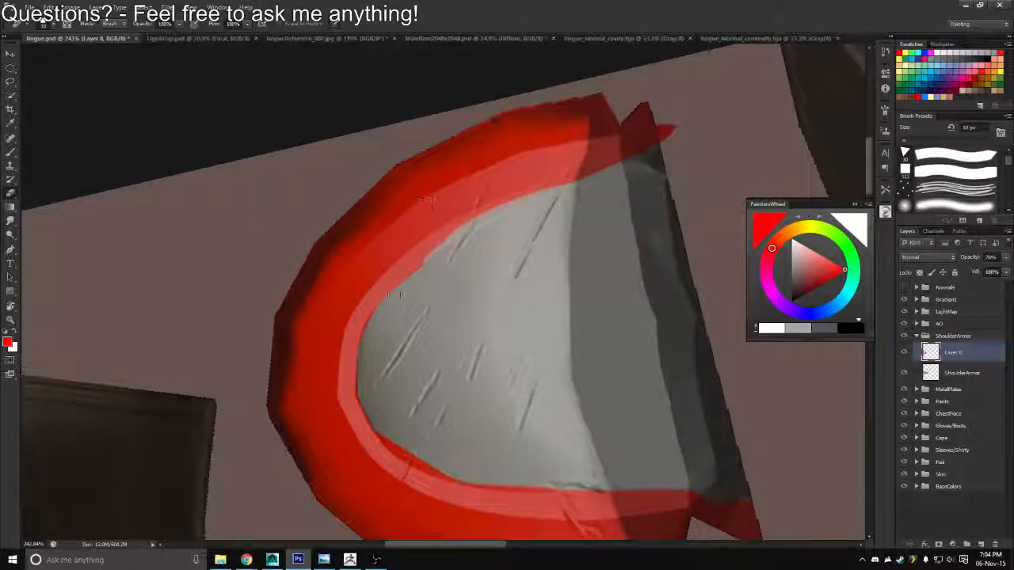
drag(392, 286, 486, 220)
drag(436, 244, 586, 177)
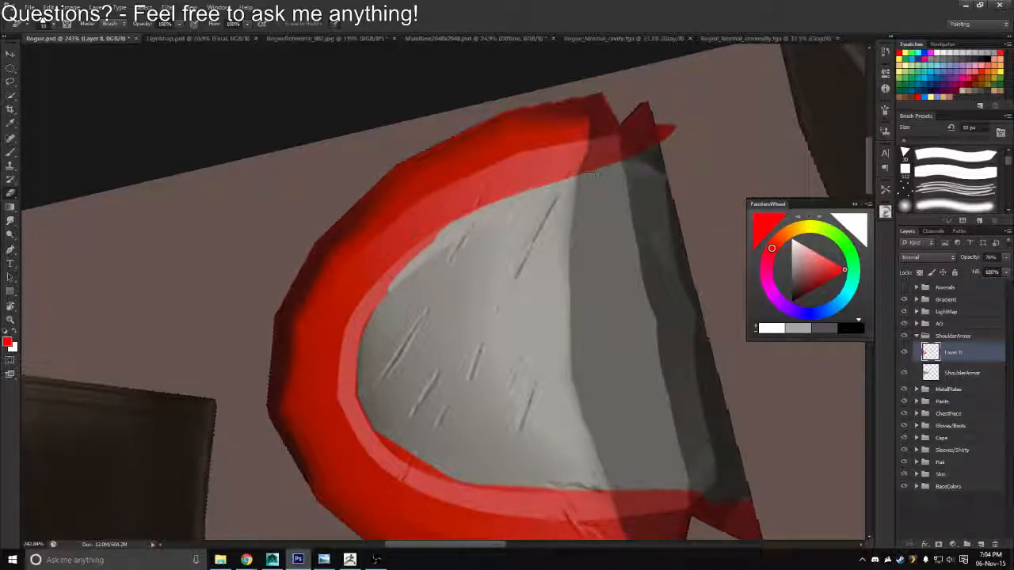
mouse_move(455, 230)
mouse_down()
mouse_move(368, 305)
mouse_move(360, 331)
mouse_up()
Rotate the canvas and try to erase the red from the pale inner trim along the shoulder armor's opposite long side
key(r)
mouse_move(385, 291)
mouse_down()
mouse_move(360, 339)
mouse_move(481, 205)
mouse_move(540, 209)
mouse_up()
drag(398, 226, 550, 201)
key(e)
mouse_move(455, 145)
mouse_down()
mouse_move(473, 135)
mouse_move(280, 319)
mouse_up()
drag(316, 267, 274, 328)
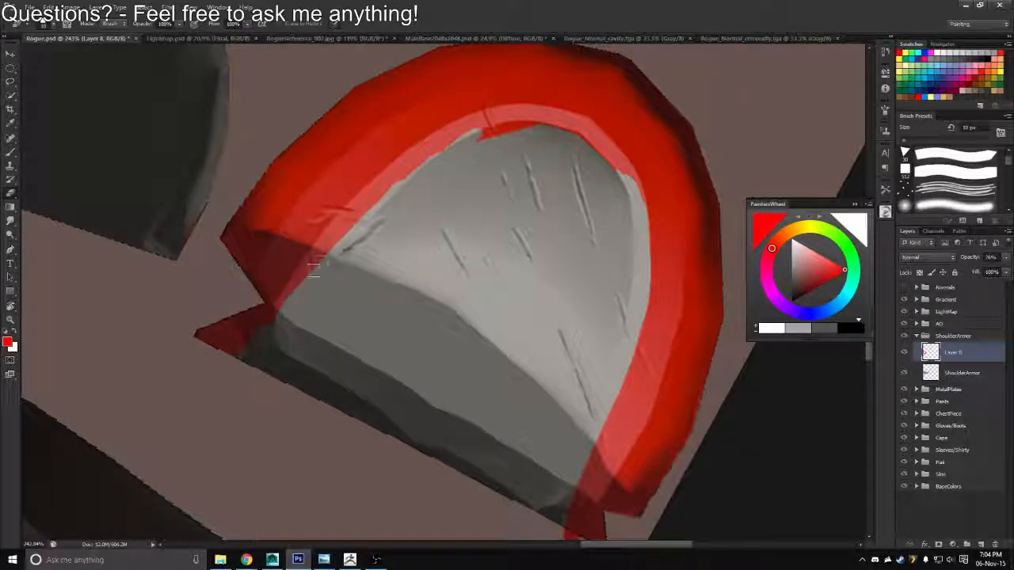
mouse_move(386, 177)
mouse_down()
mouse_move(305, 279)
mouse_move(392, 178)
mouse_move(485, 119)
mouse_move(331, 246)
mouse_up()
drag(480, 126, 375, 190)
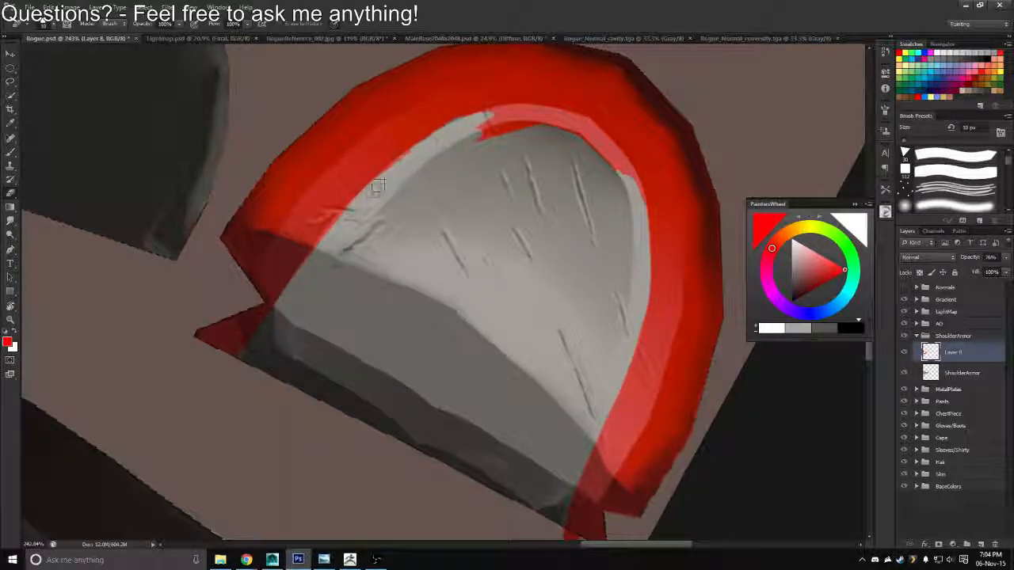
drag(446, 135, 413, 158)
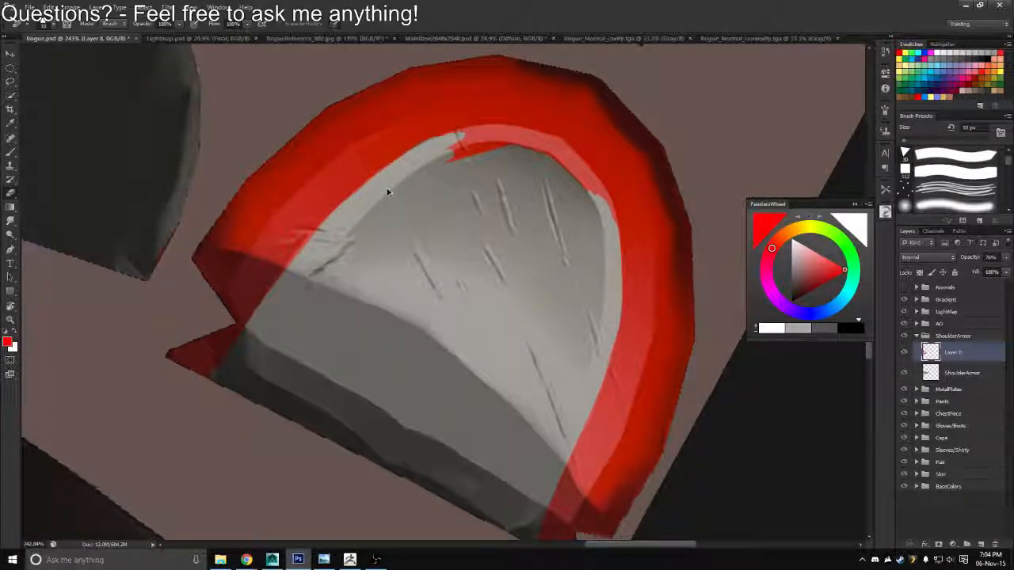
drag(389, 197, 409, 164)
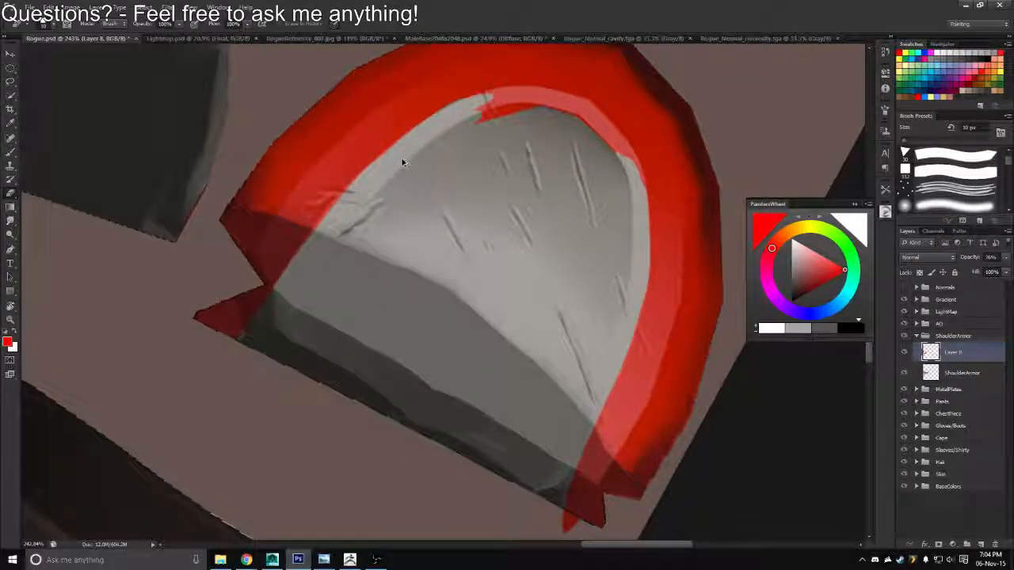
Undo the last eraser strokes along the shoulder armor's inner trim
key(ctrl+alt+z)
key(ctrl+alt+z)
key(ctrl+alt+z)
key(ctrl+alt+z)
key(ctrl+alt+z)
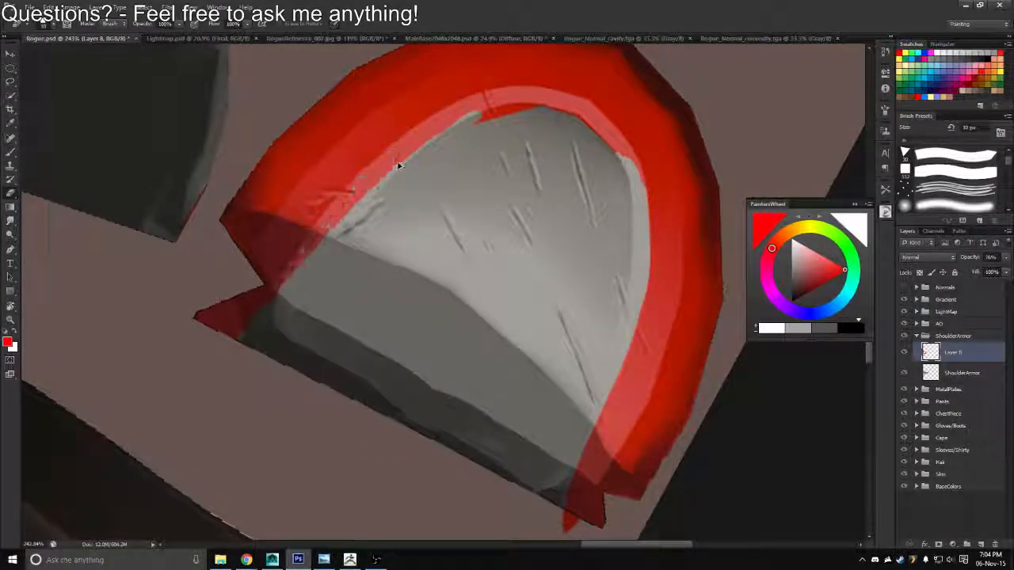
key(ctrl+alt+z)
key(ctrl+alt+z)
key(ctrl+alt+z)
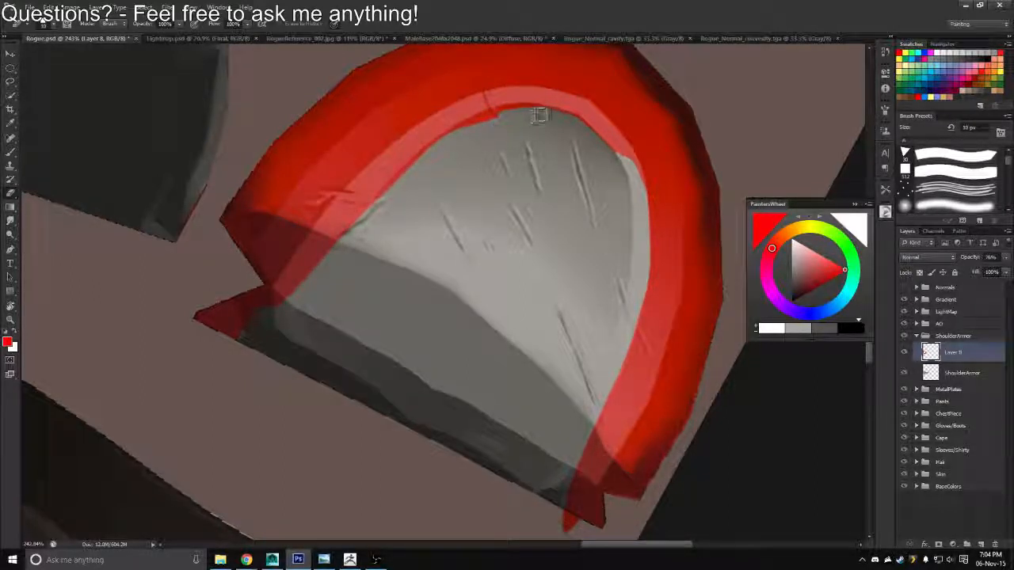
drag(496, 130, 491, 140)
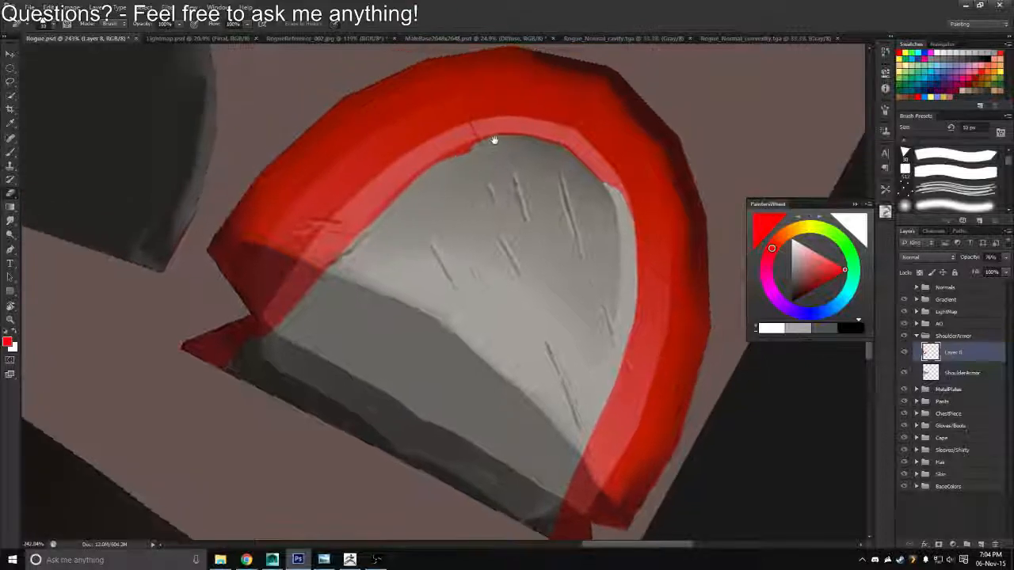
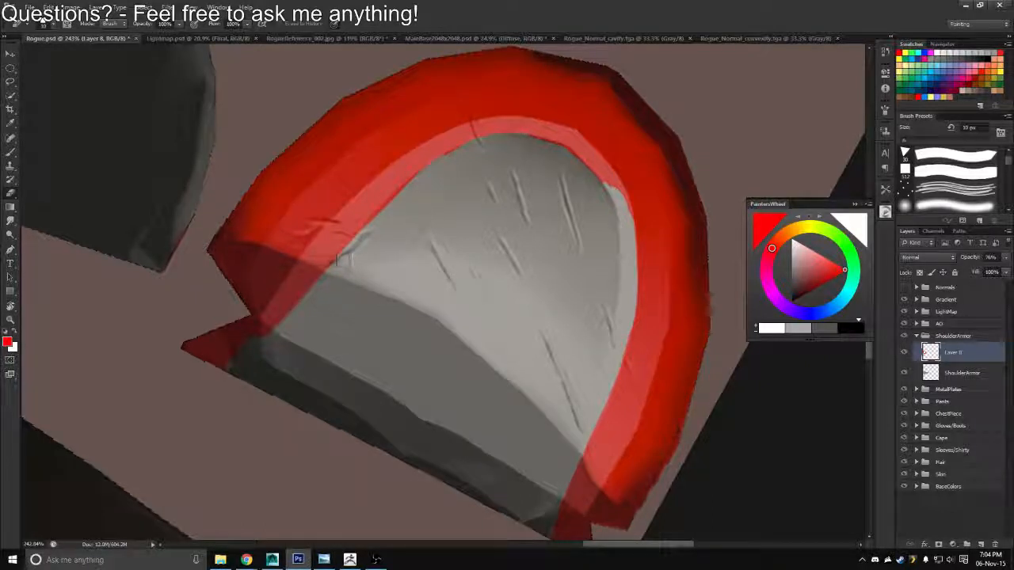
Extend the red rim mask through the shoulder armor's notched end and along the adjoining inner trim with a 25 px brush
key(b)
mouse_move(312, 256)
mouse_down()
mouse_move(241, 372)
mouse_move(273, 348)
mouse_move(274, 301)
mouse_move(262, 366)
mouse_move(276, 304)
mouse_move(259, 355)
mouse_up()
key(e)
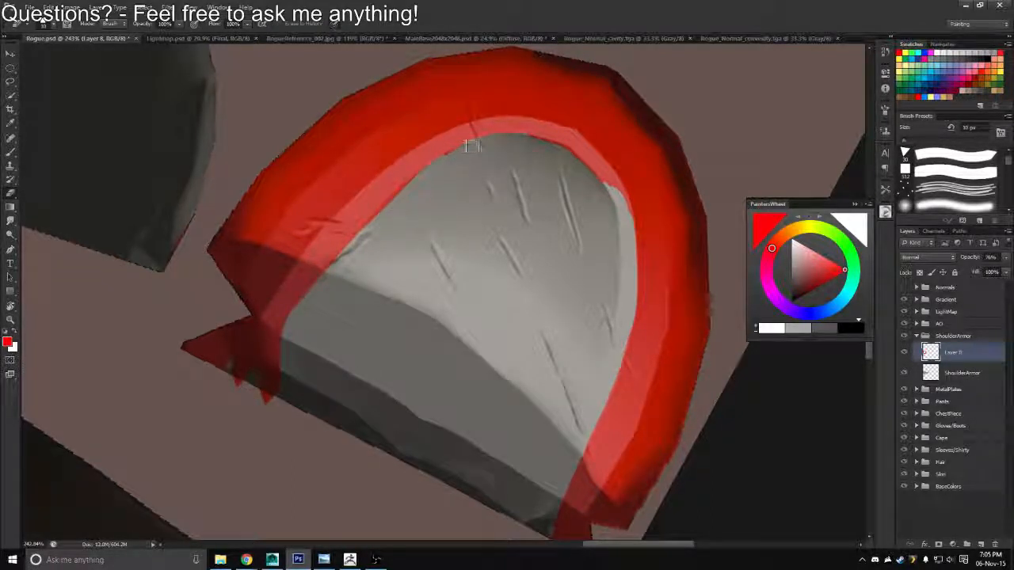
key(b)
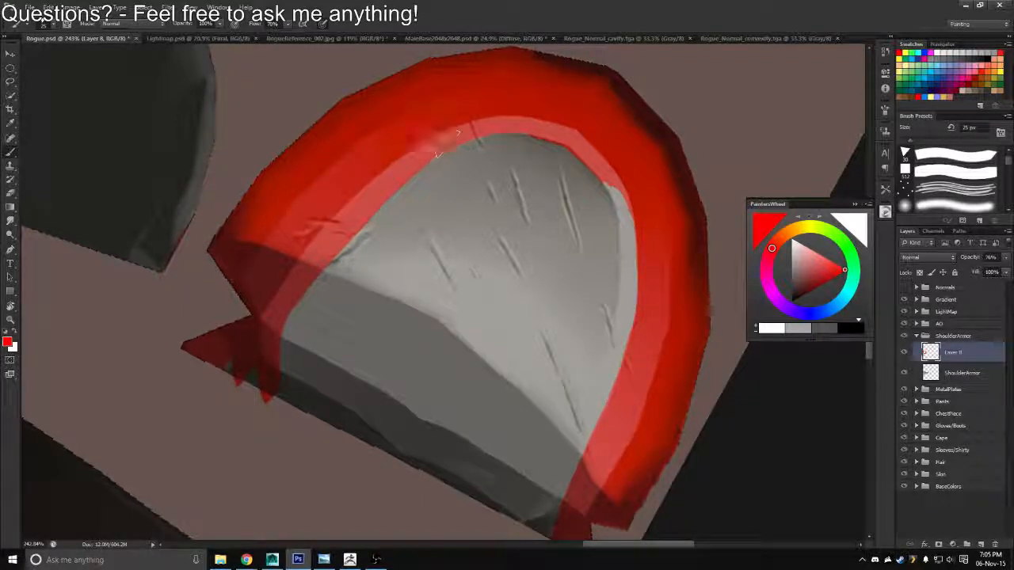
mouse_move(448, 138)
mouse_down()
mouse_move(337, 119)
mouse_move(261, 320)
mouse_move(270, 351)
mouse_up()
Fill the red along the inner trim of the other long side and erase its spill with a 10 px eraser
key(r)
mouse_move(252, 214)
mouse_down()
mouse_move(290, 149)
mouse_move(563, 54)
mouse_move(554, 76)
mouse_move(418, 87)
mouse_move(356, 131)
mouse_move(384, 107)
mouse_up()
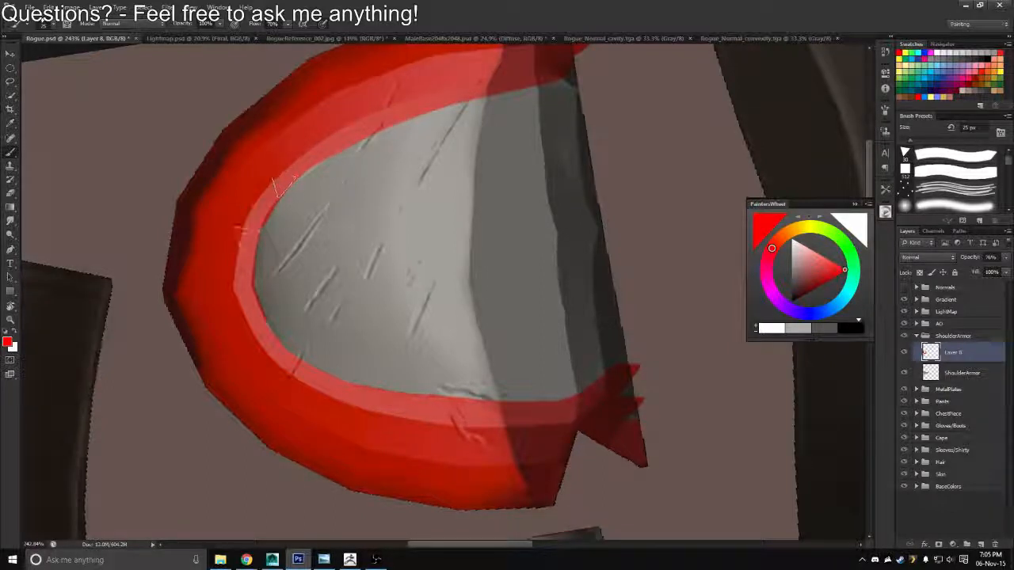
drag(380, 117, 308, 164)
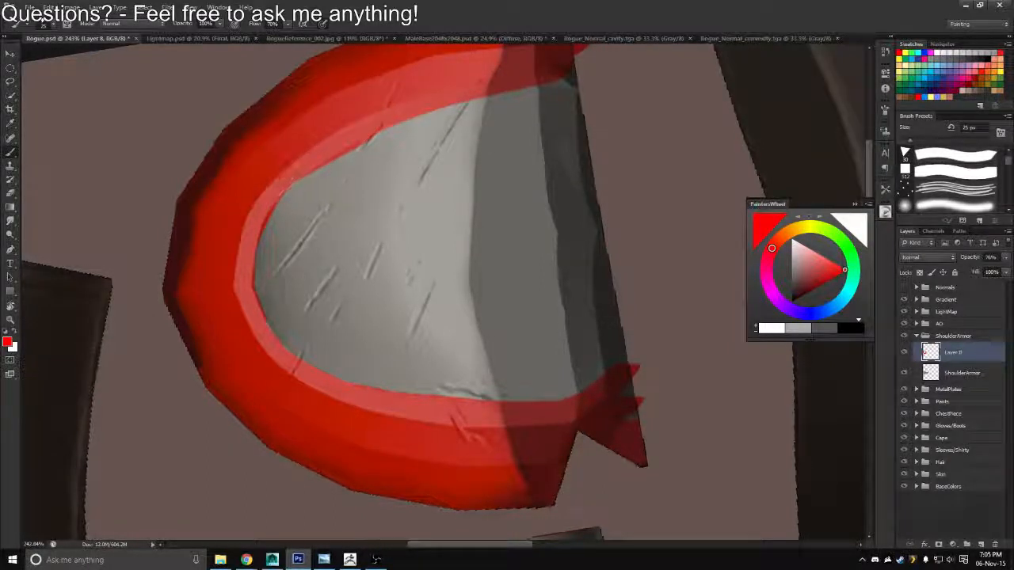
key(e)
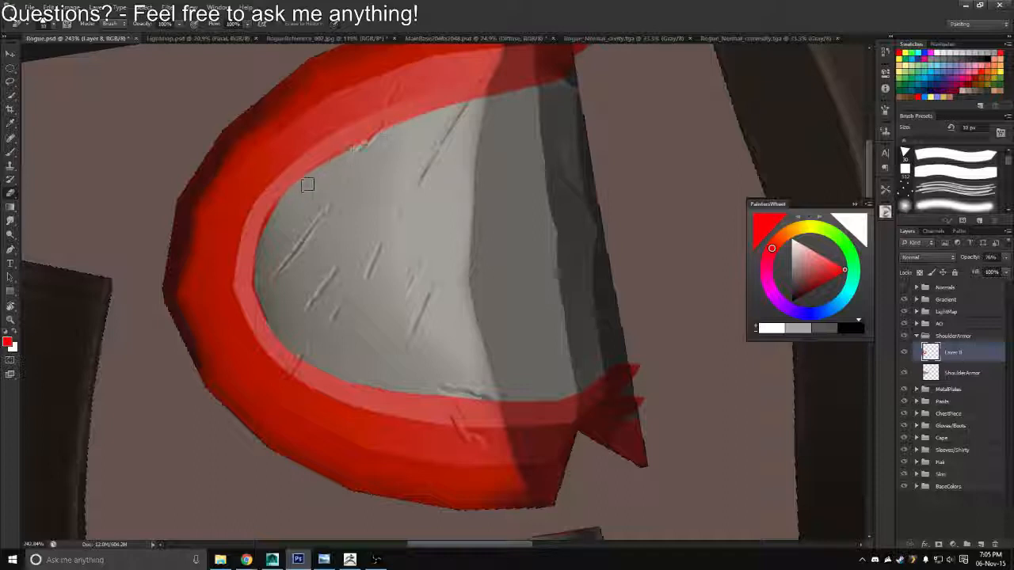
mouse_move(308, 184)
mouse_down()
mouse_move(366, 141)
mouse_move(355, 159)
mouse_move(301, 185)
mouse_up()
drag(363, 149, 395, 133)
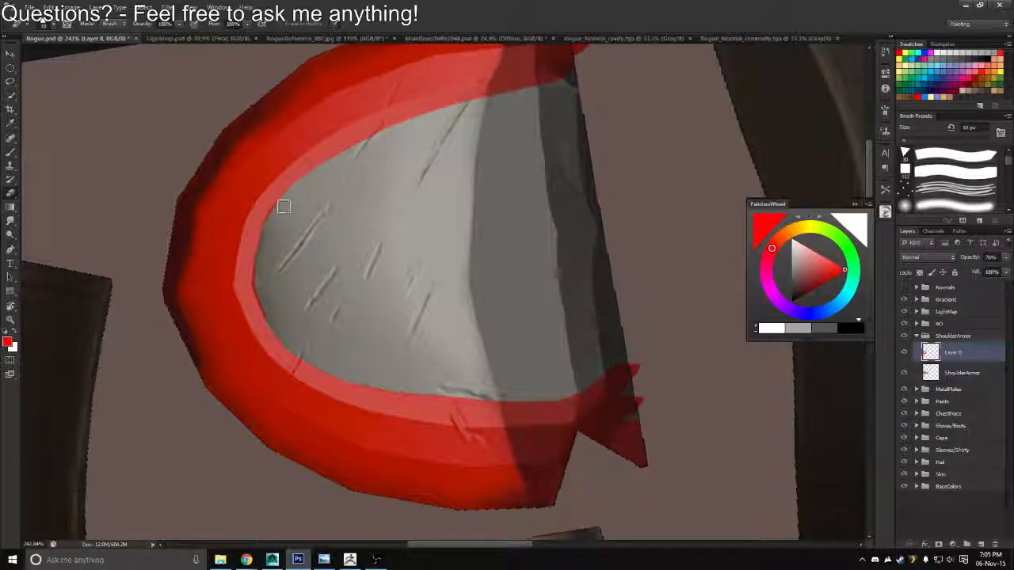
Touch up the inner edge of the red mask around the armor's rounded tip with the brush and eraser
key(r)
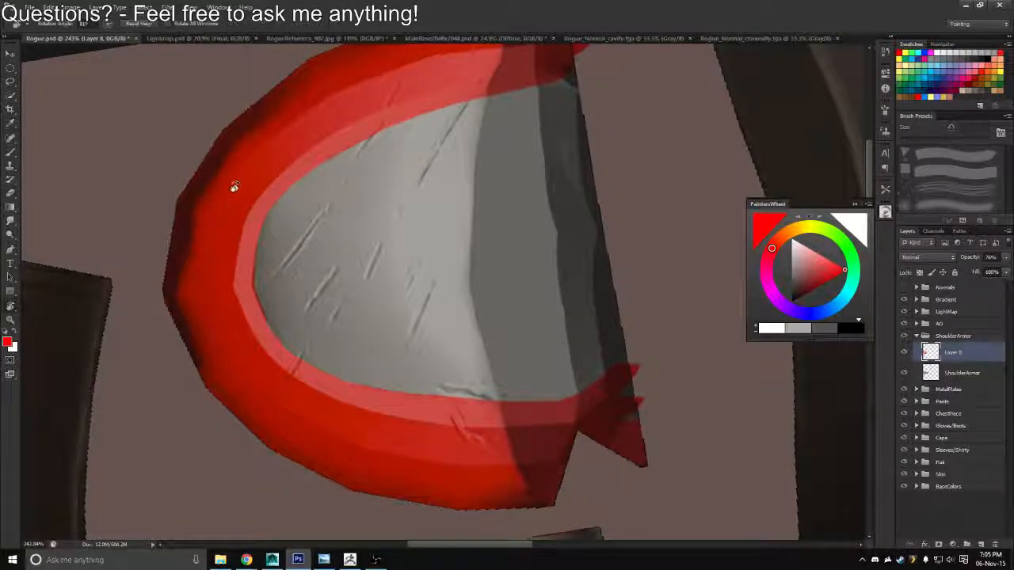
mouse_move(235, 187)
mouse_down()
mouse_move(358, 125)
mouse_move(480, 124)
mouse_up()
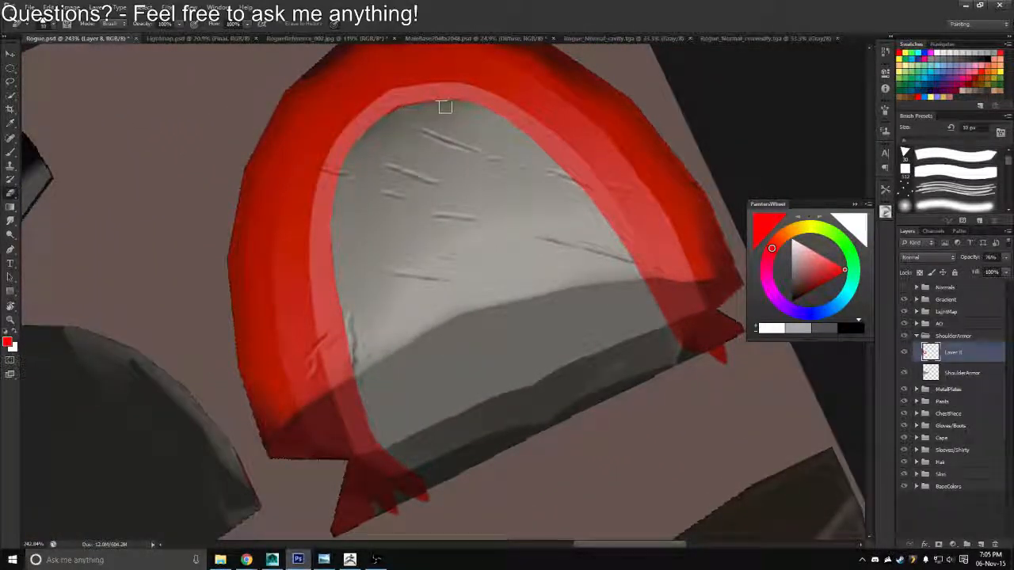
key(b)
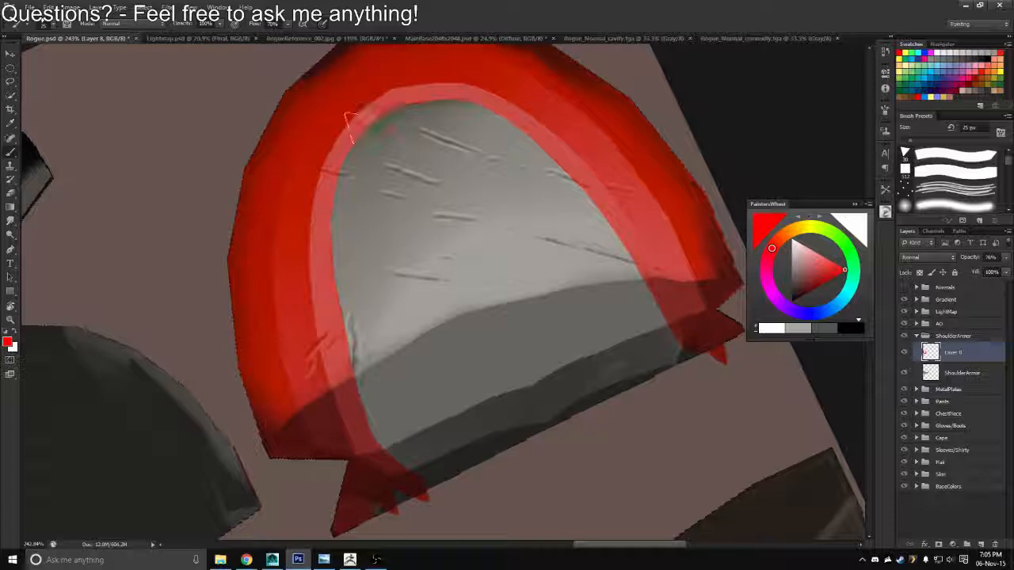
key(e)
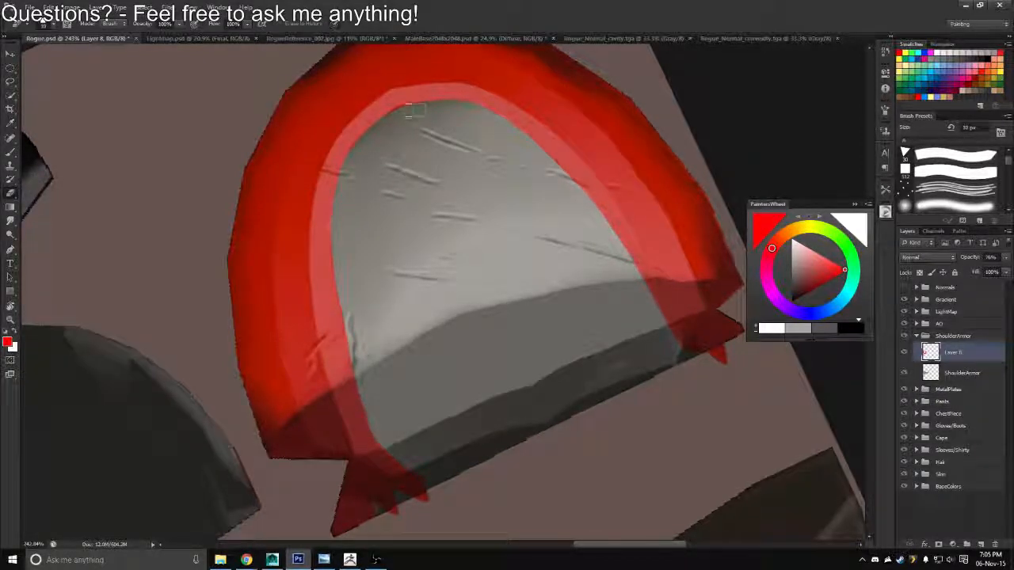
Examine the red rim mask from several angles and zoom levels, including its notched end
key(z)
mouse_move(356, 180)
mouse_down()
mouse_move(321, 170)
mouse_move(443, 289)
mouse_up()
key(r)
drag(379, 352, 423, 272)
key(z)
drag(401, 319, 463, 315)
key(r)
key(b)
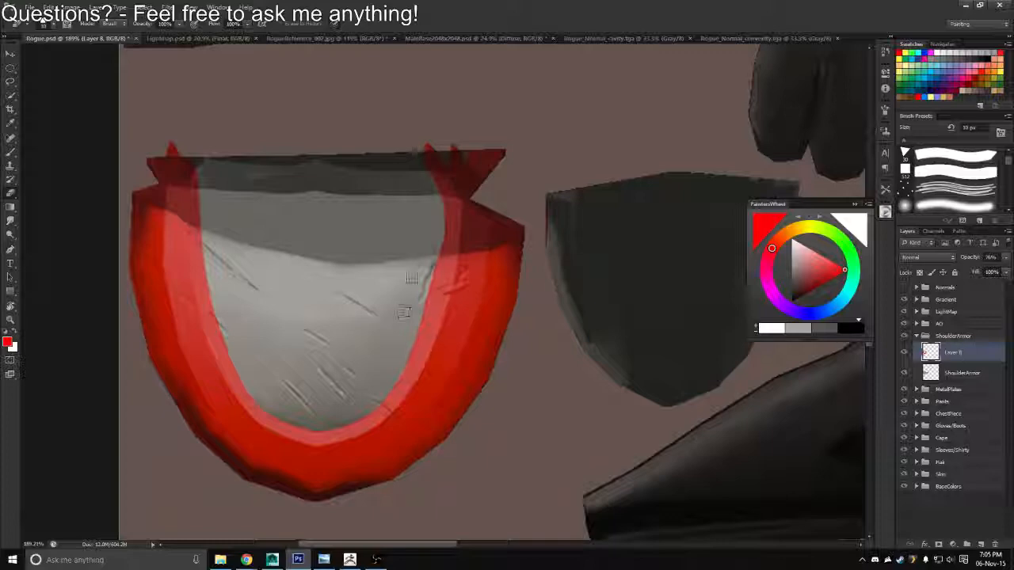
key(z)
drag(411, 277, 376, 278)
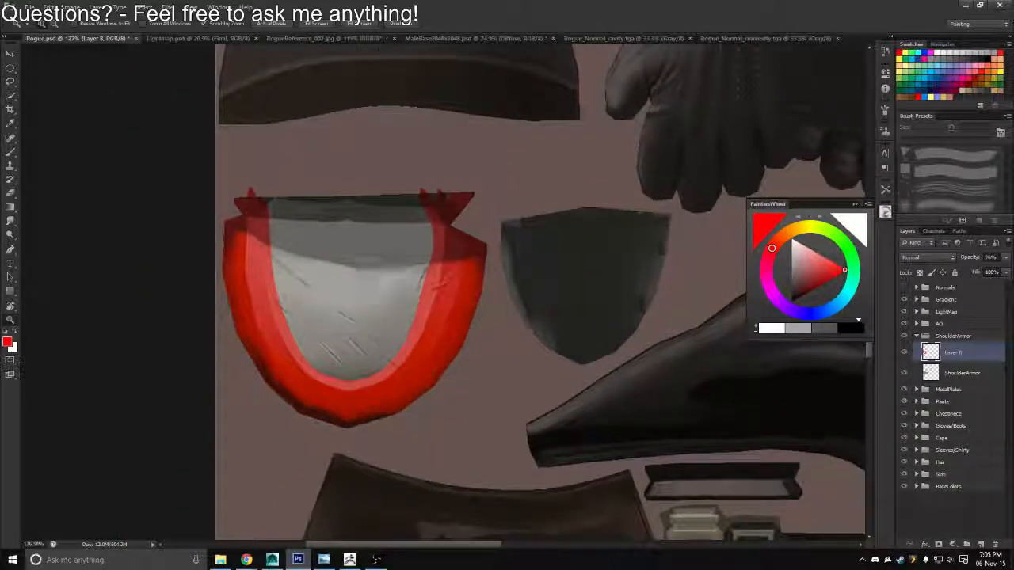
drag(396, 253, 523, 226)
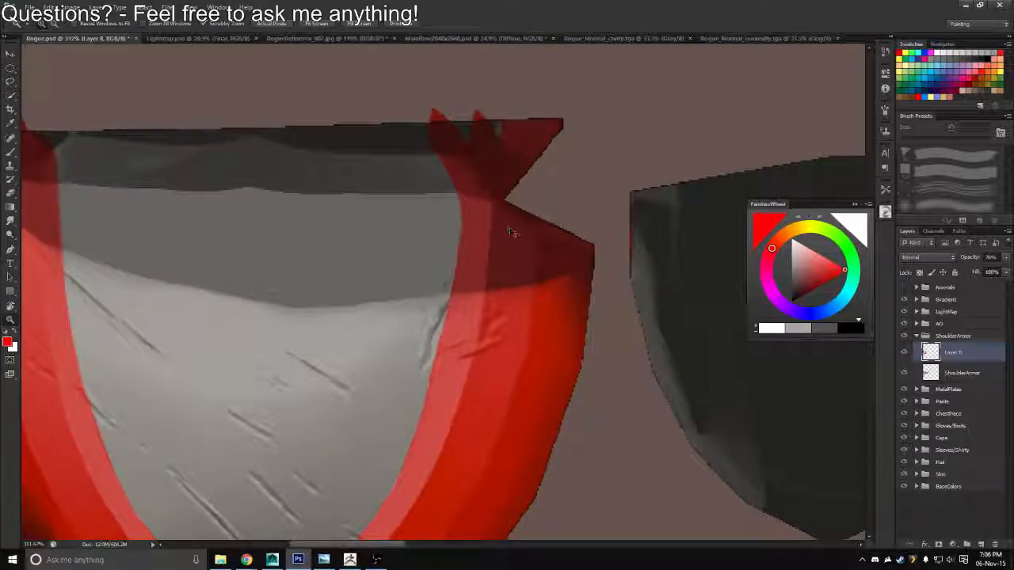
key(r)
mouse_move(509, 226)
mouse_down()
mouse_move(412, 163)
mouse_move(287, 324)
mouse_up()
key(b)
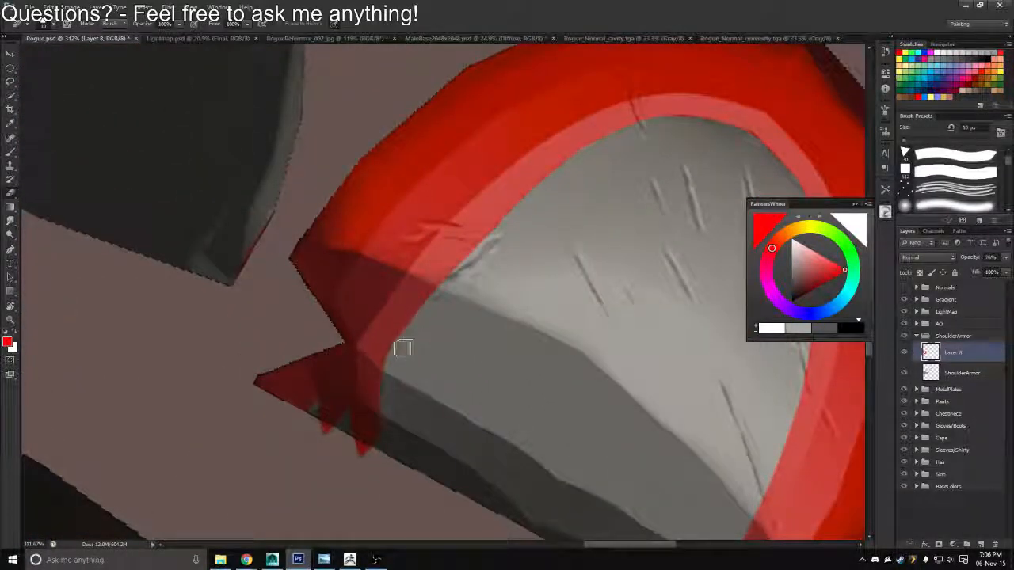
key(z)
drag(431, 308, 385, 293)
key(r)
drag(389, 250, 584, 306)
Export the painted texture in Targa format and reload the Rogue_Diffuse image in Maya
key(ctrl+shift+s)
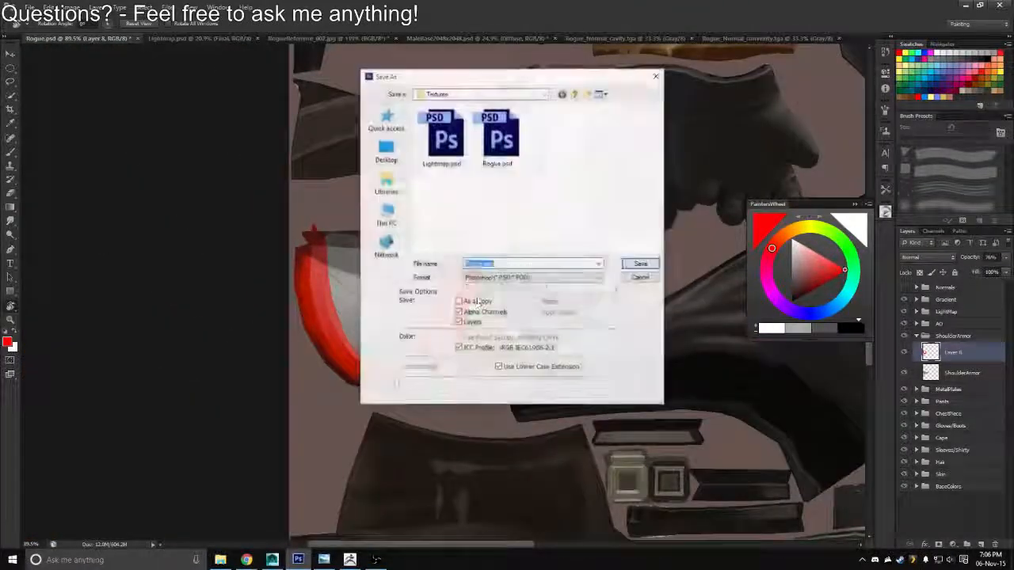
click(532, 277)
click(474, 420)
click(641, 264)
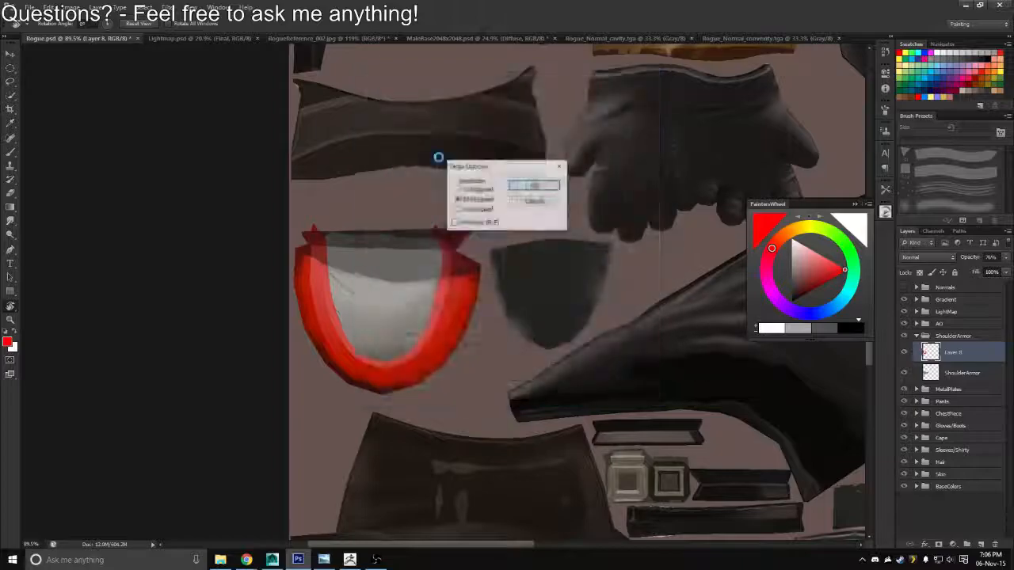
key(Return)
key(alt+Tab)
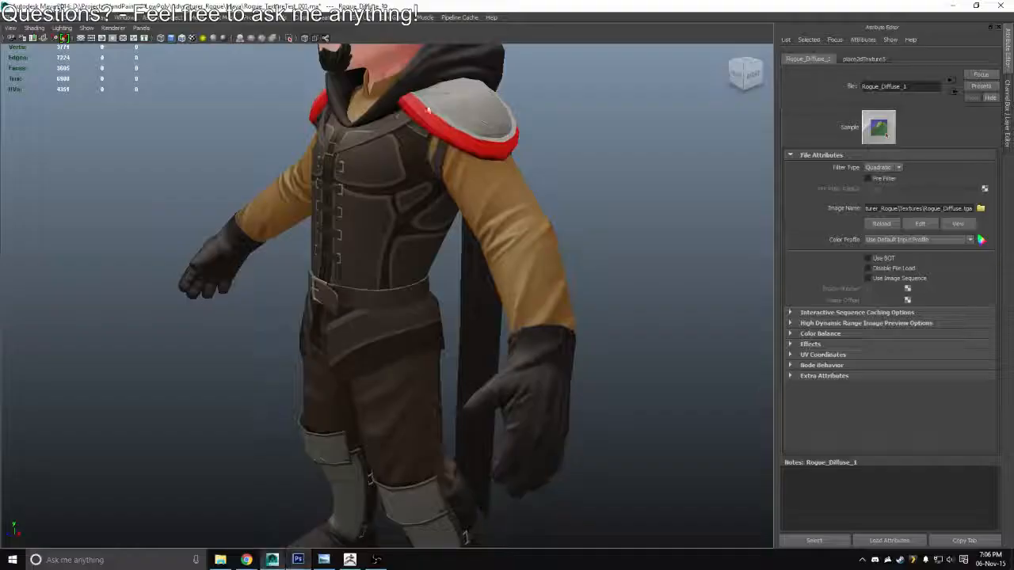
click(882, 226)
Examine the red rim on the character's shoulder armor from the side, up close and from a distance
drag(606, 249, 539, 229)
scroll(539, 229, down, 4)
drag(469, 274, 676, 281)
scroll(554, 253, up, 6)
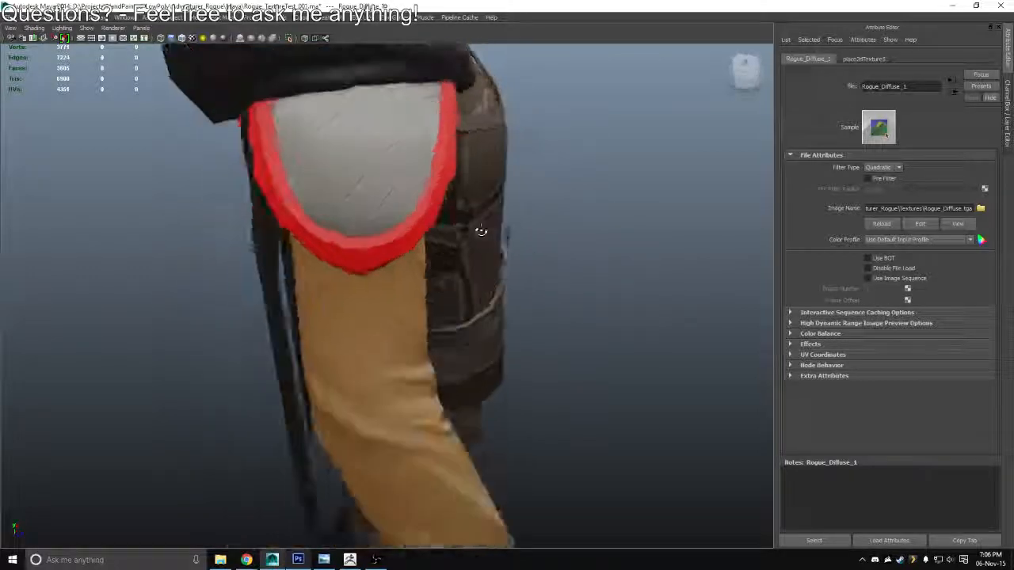
drag(481, 231, 483, 231)
scroll(476, 243, down, 5)
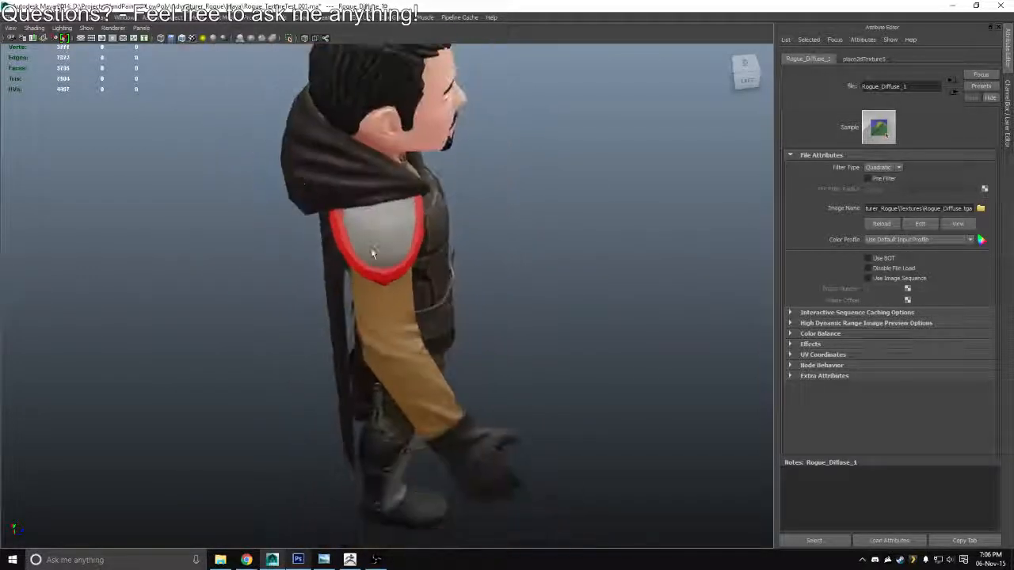
drag(373, 252, 187, 266)
scroll(415, 310, up, 3)
drag(416, 312, 498, 245)
Return to Photoshop and rename the red rim mask layer as EdgeColor
key(alt+Tab)
key(z)
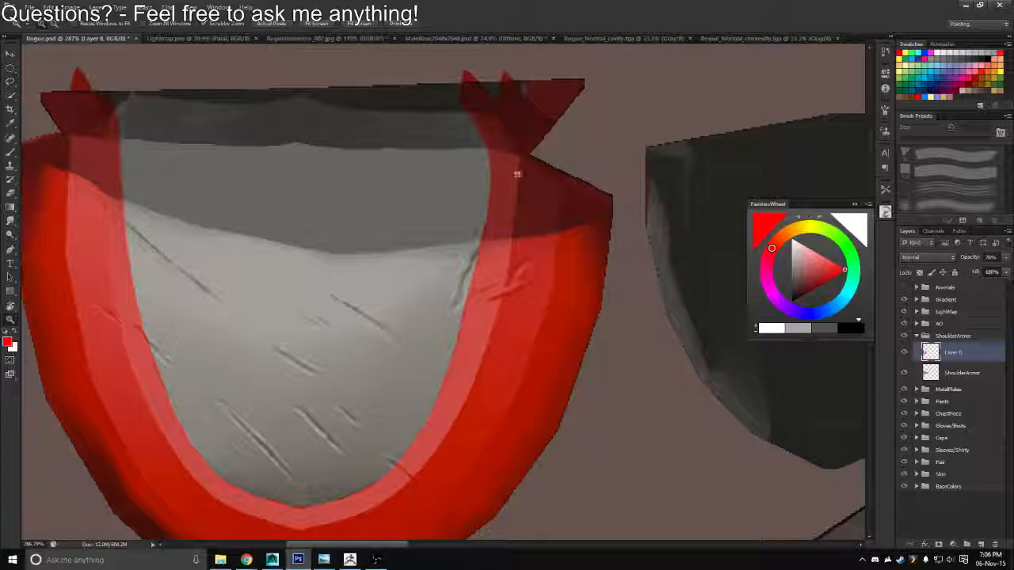
key(b)
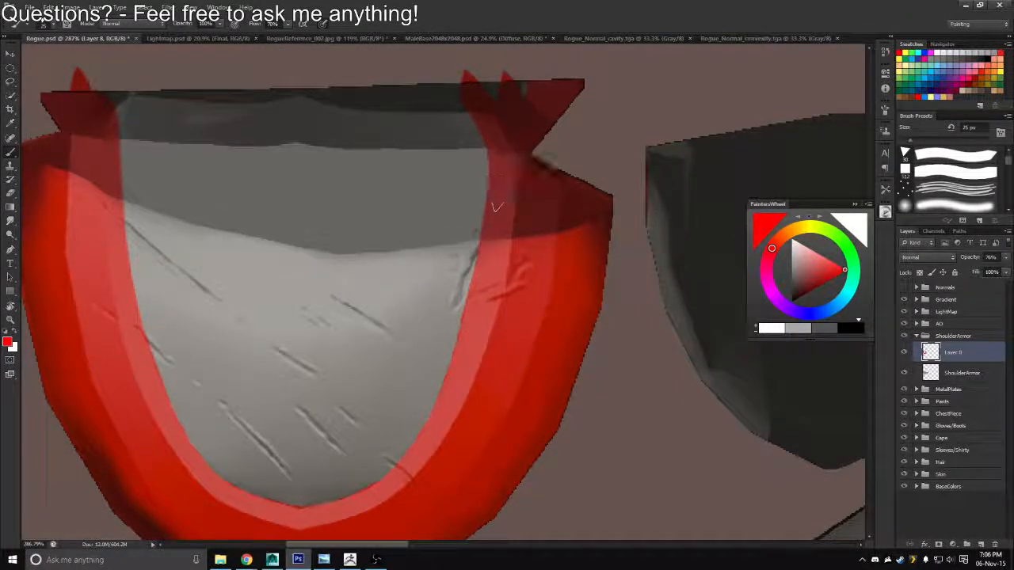
key(z)
drag(422, 290, 395, 297)
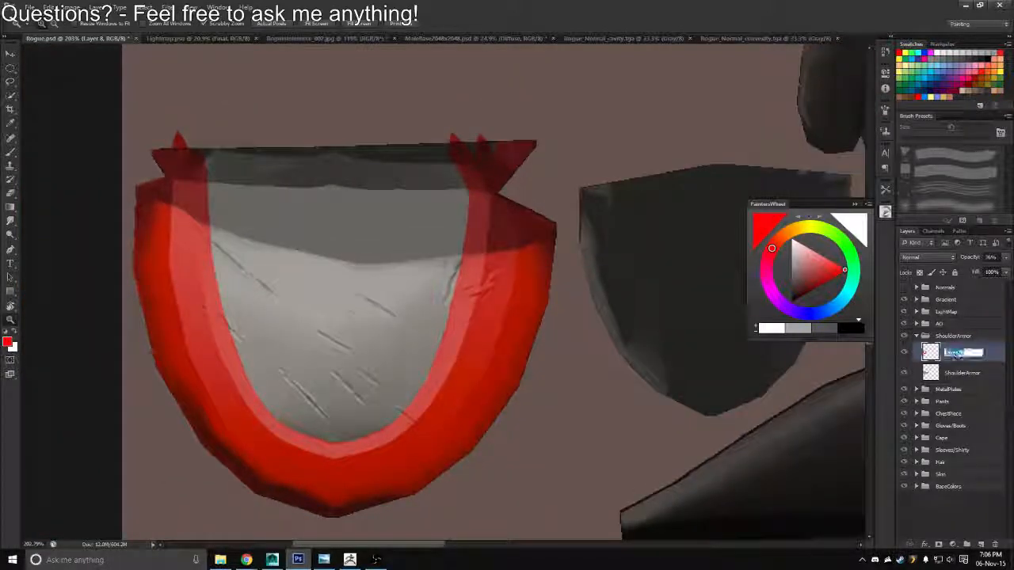
text(lor)
key(Return)
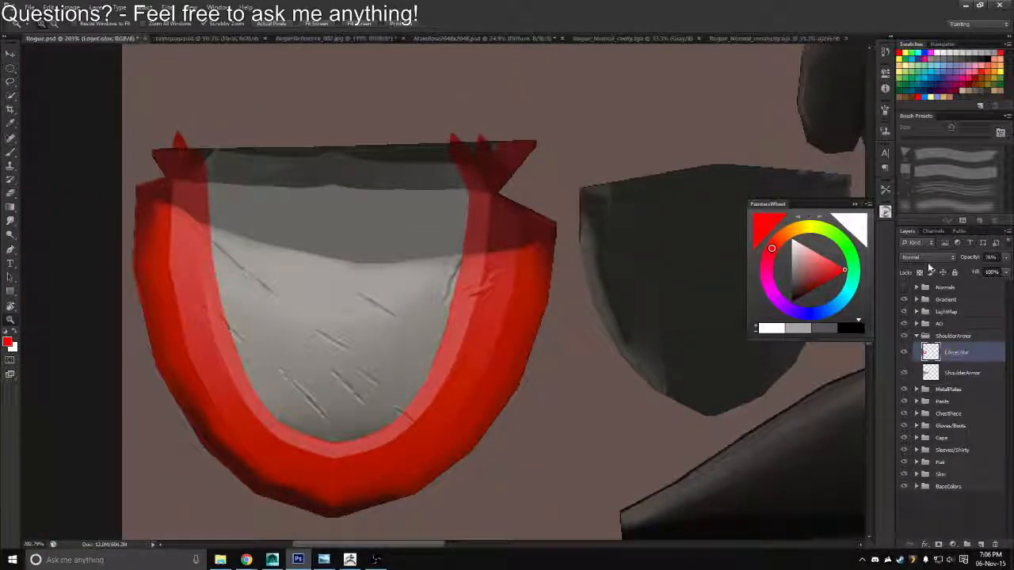
Clear the red outside the armor pieces on EdgeColor, using the inverted outline of the ShoulderArmor layer as the selection
ctrl+click(930, 374)
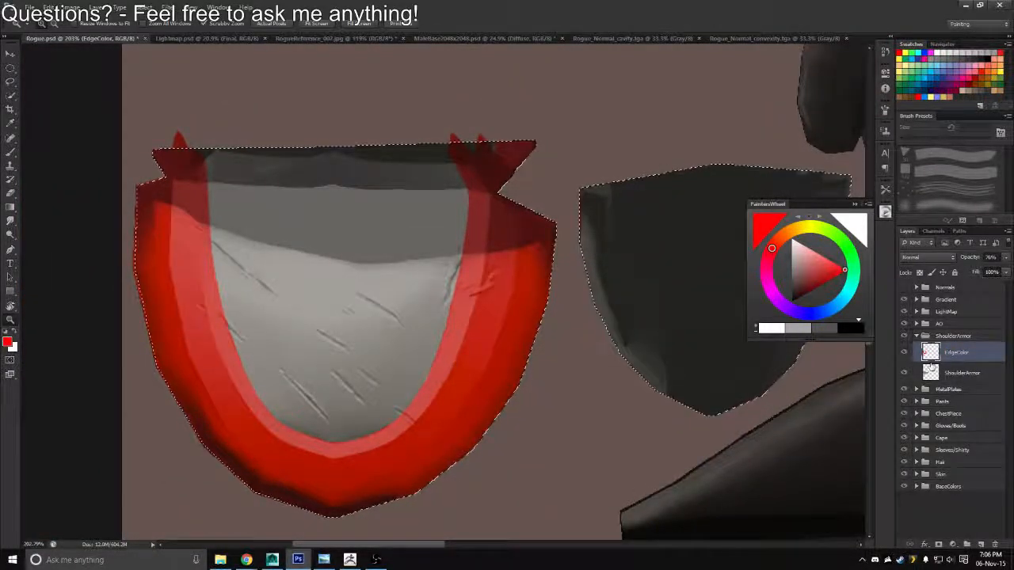
key(ctrl+shift+i)
key(Delete)
key(ctrl+d)
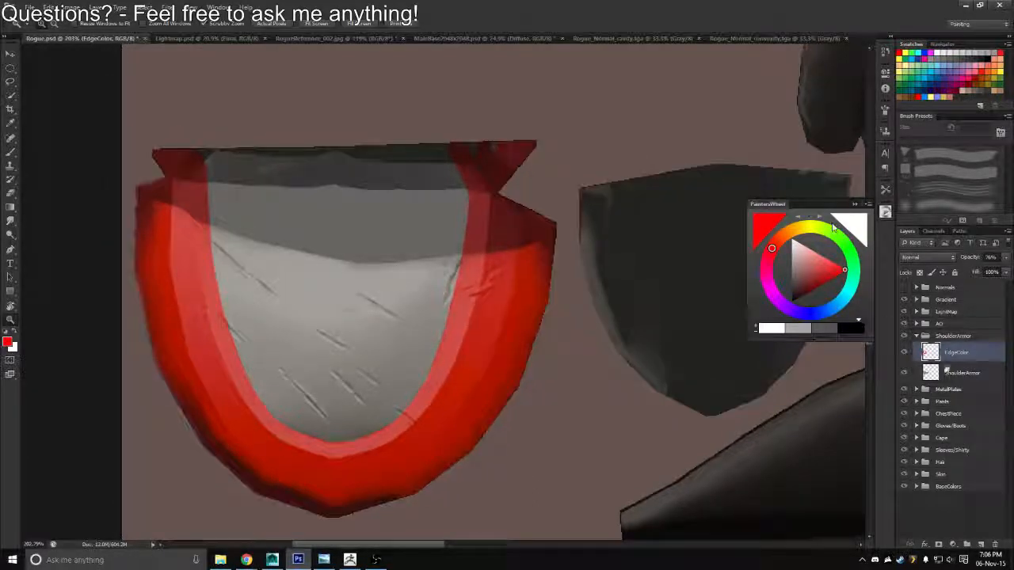
Paint red over the gaps at both notched ends and clear the spill outside the armor outline
key(b)
drag(501, 157, 474, 128)
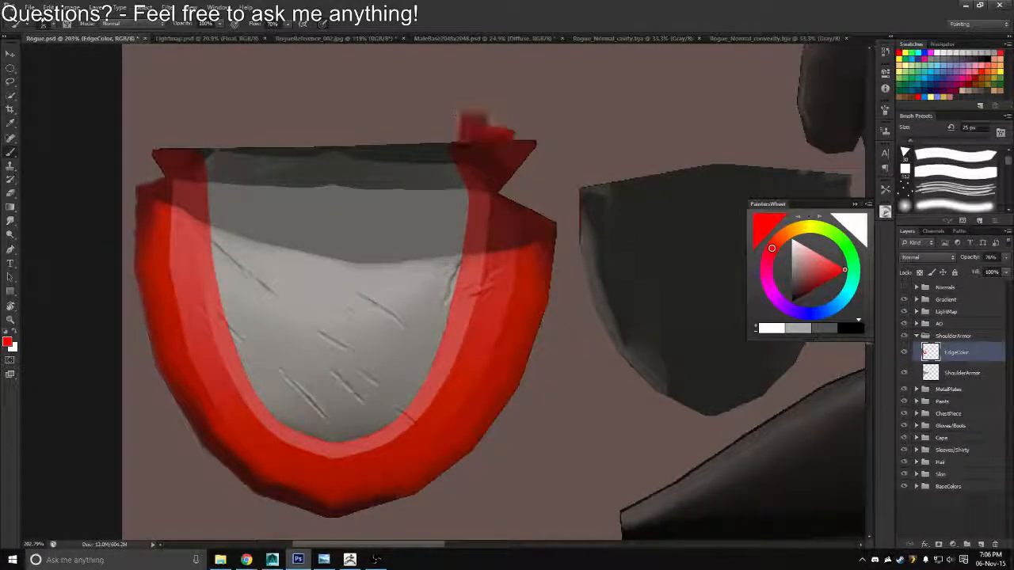
mouse_move(202, 139)
mouse_down()
mouse_move(198, 147)
mouse_move(208, 145)
mouse_up()
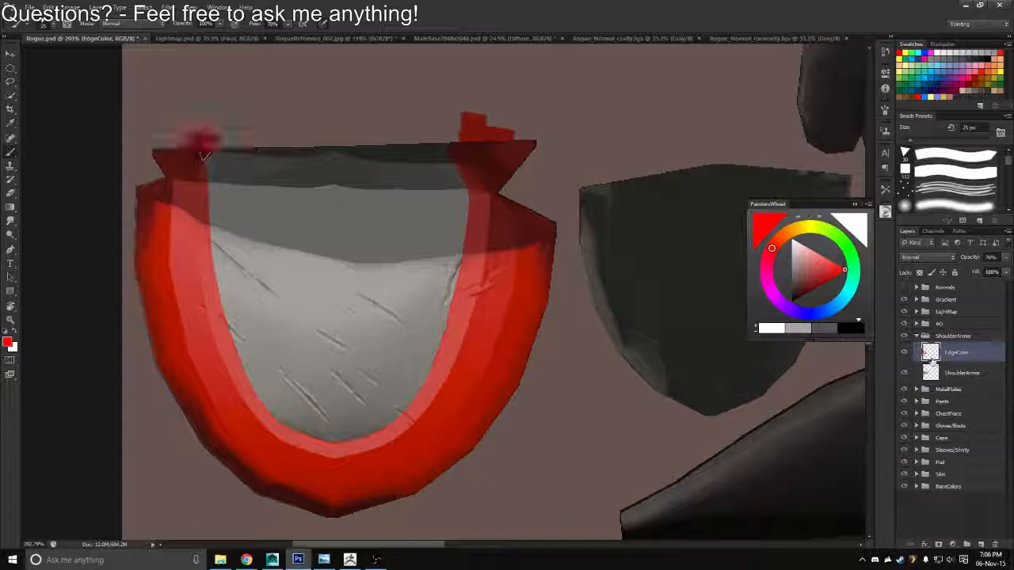
key(ctrl+alt+z)
key(ctrl+alt+z)
key(ctrl+alt+z)
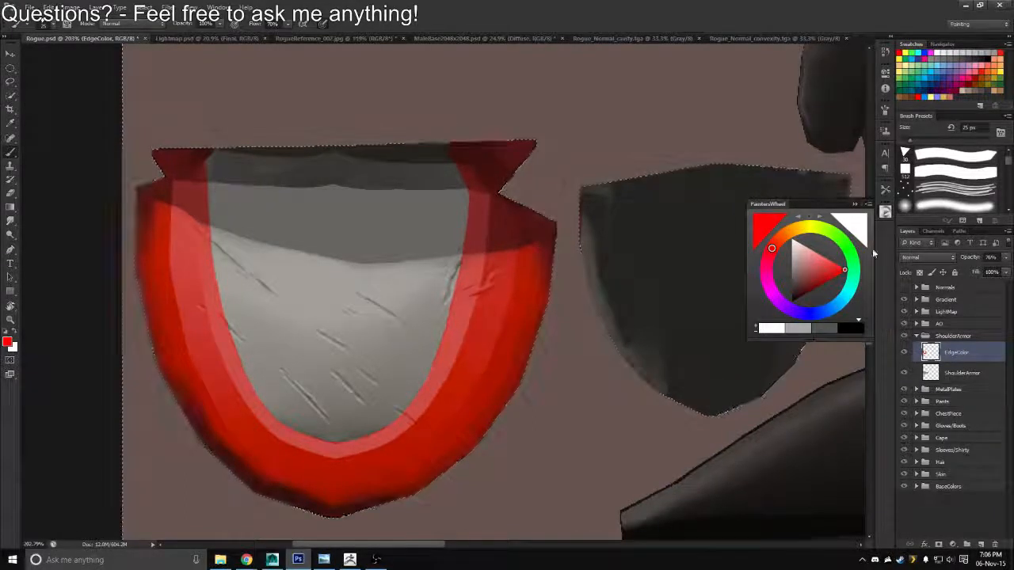
key(ctrl+d)
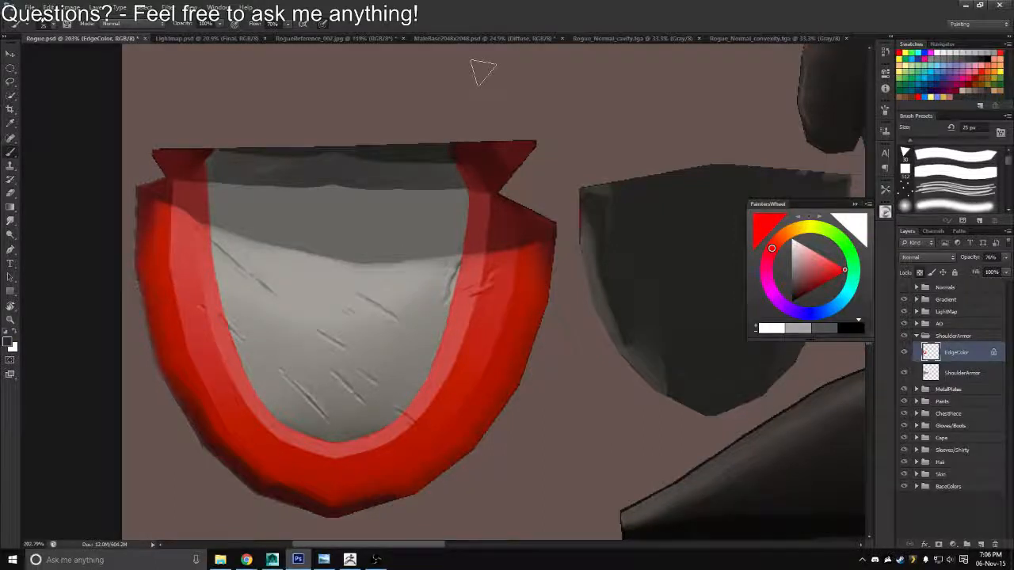
Lock the EdgeColor layer's transparent pixels and fill the rim mask with dark gray
key(alt+BackSpace)
key(z)
drag(502, 331, 462, 312)
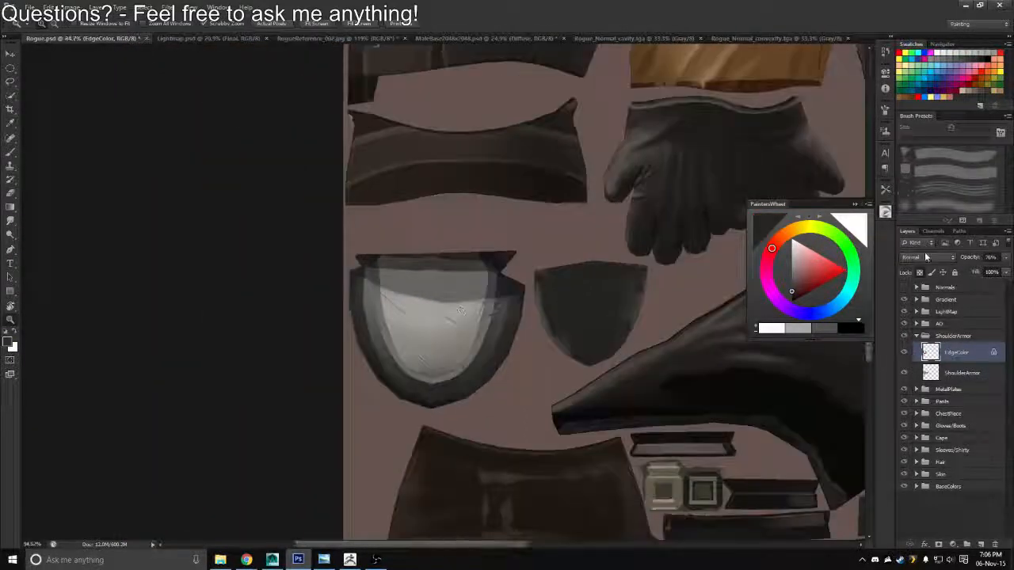
Set the EdgeColor layer's blend mode to Multiply and its opacity to 65%
click(924, 257)
click(908, 302)
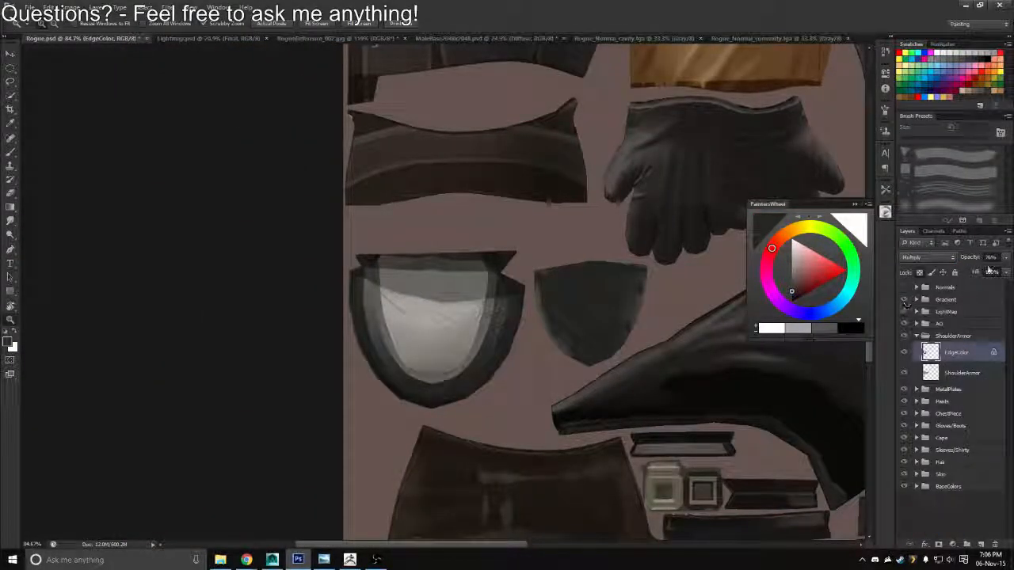
click(971, 260)
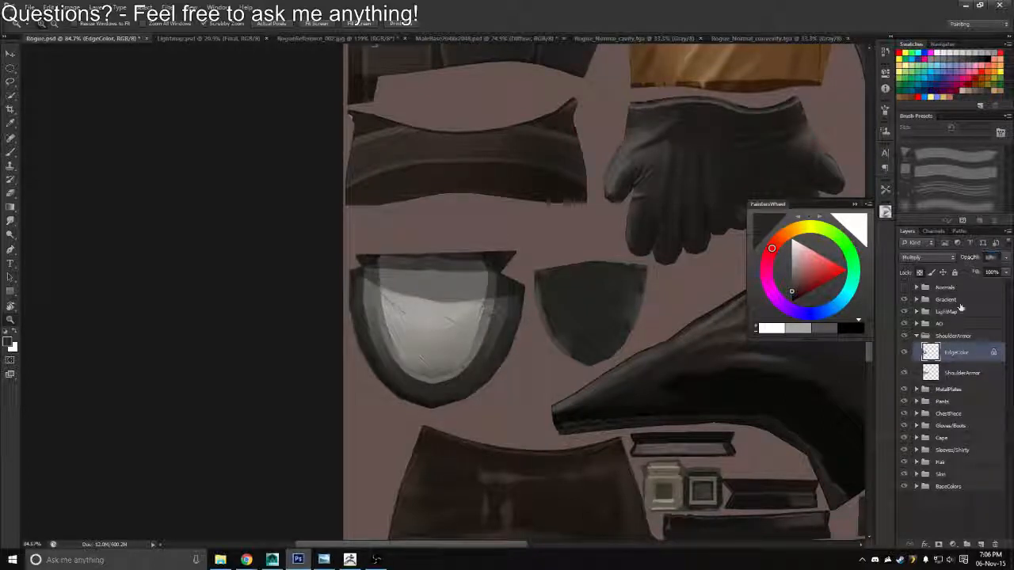
click(943, 372)
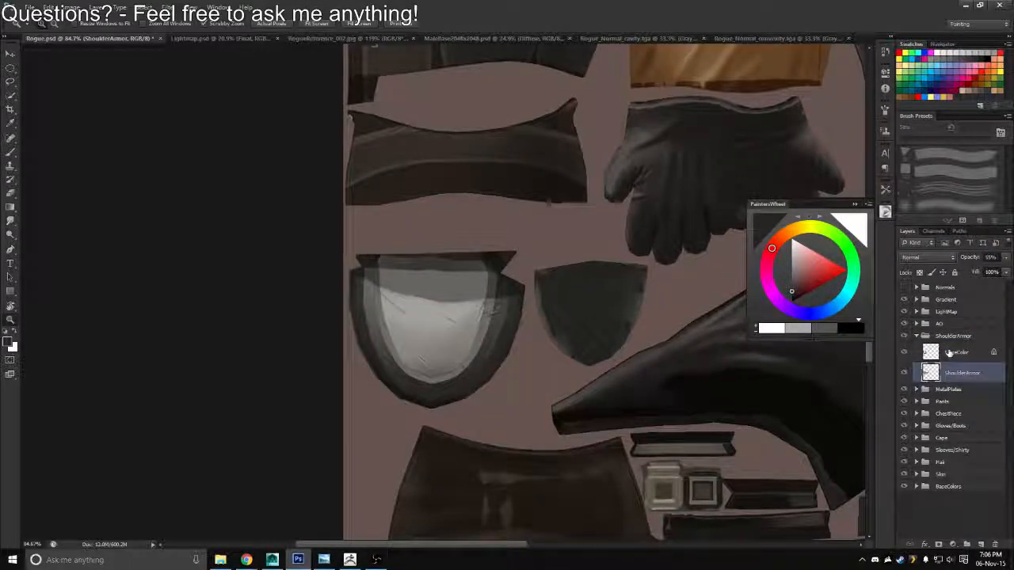
click(950, 353)
Export the texture with the darkened rim over the existing Targa file and switch to Maya
key(ctrl+shift+s)
click(533, 278)
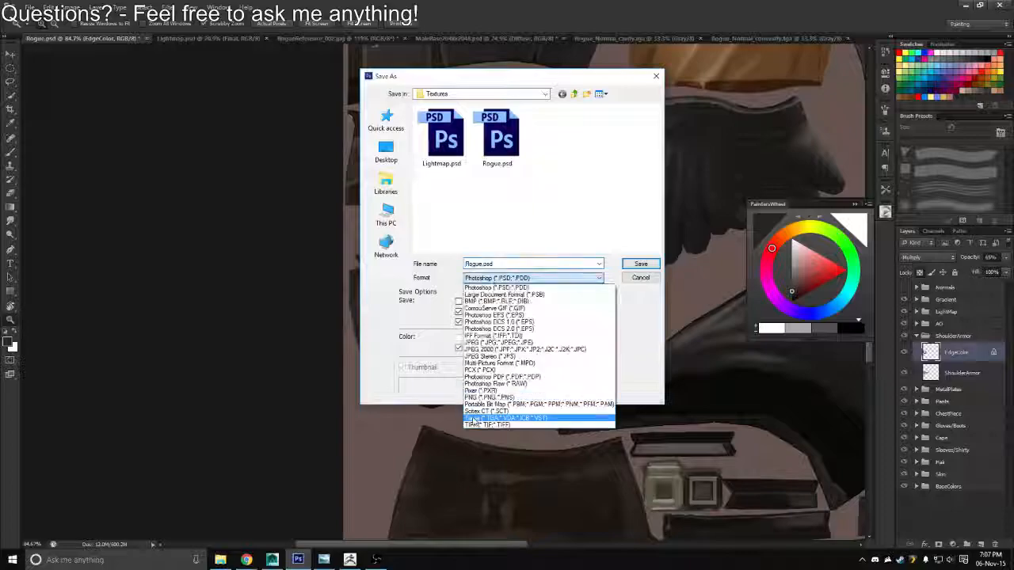
click(487, 409)
click(441, 136)
key(Return)
key(alt+Tab)
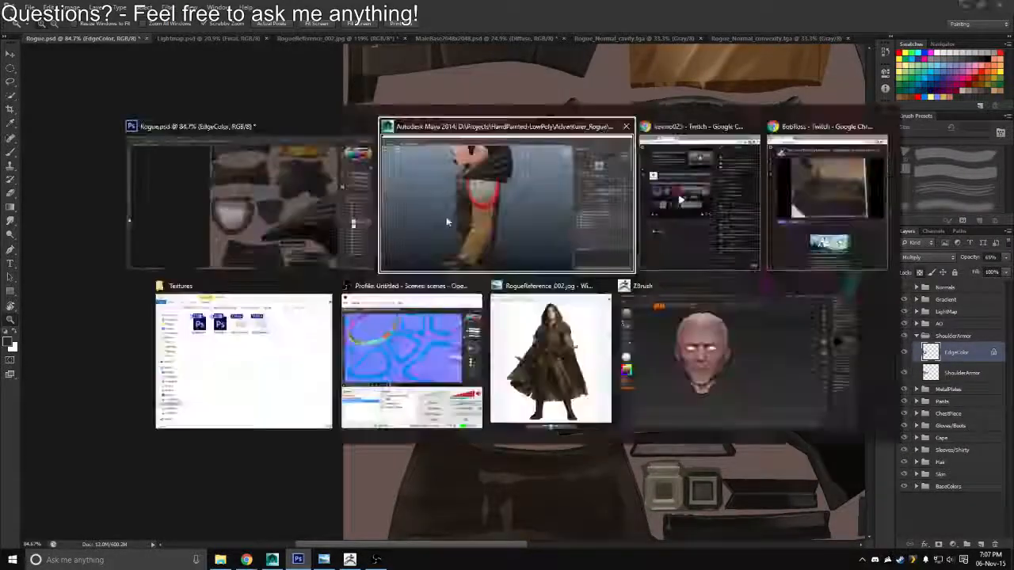
Examine the shoulder armor's darkened rim on the rogue from several angles and distances in Maya
scroll(513, 258, down, 5)
alt+drag(317, 273, 446, 251)
scroll(427, 262, down, 2)
alt+drag(315, 308, 297, 333)
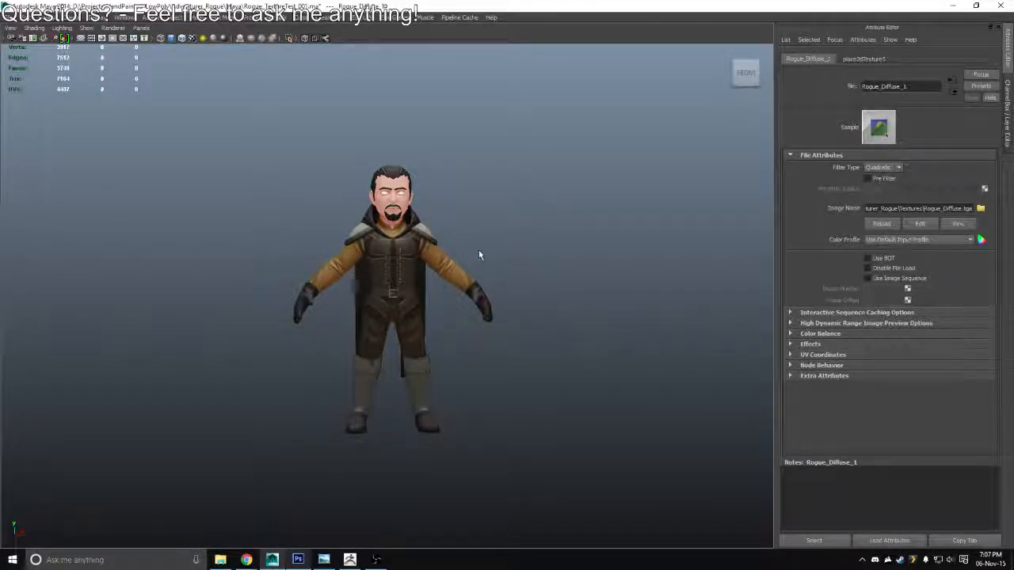
alt+drag(479, 252, 507, 283)
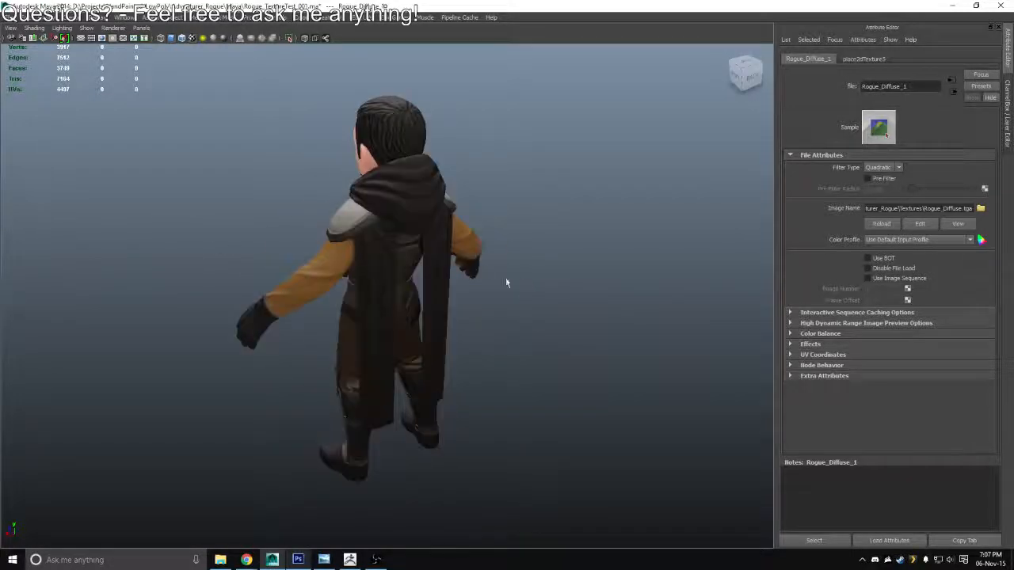
scroll(506, 282, down, 5)
alt+drag(262, 305, 485, 282)
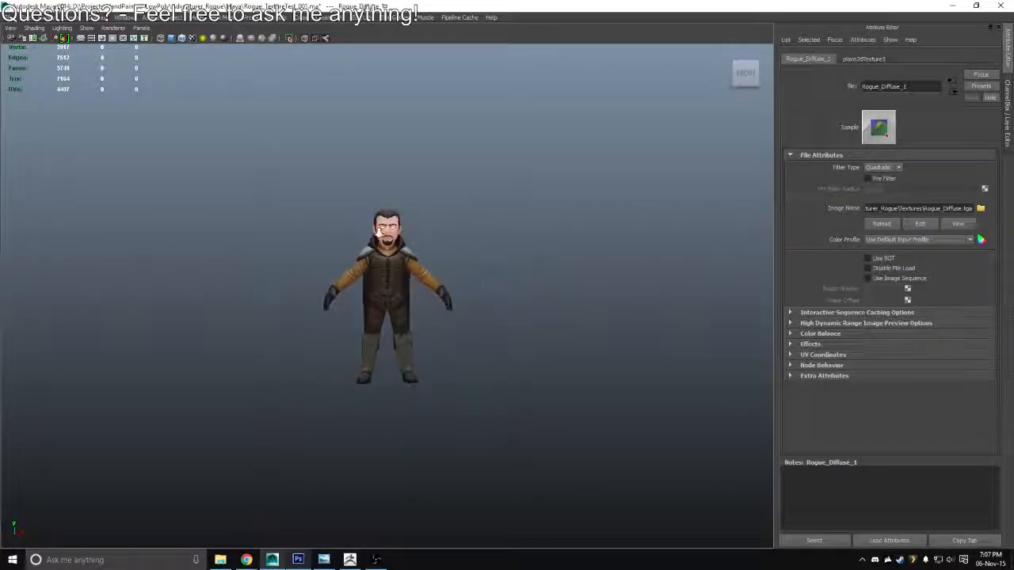
alt+drag(378, 232, 451, 222)
scroll(450, 223, up, 5)
Switch to Photoshop, duplicate the MetalPlates group's Con/Cav group into the ShoulderArmor group, and name the copy Con/Cav
key(alt+Tab)
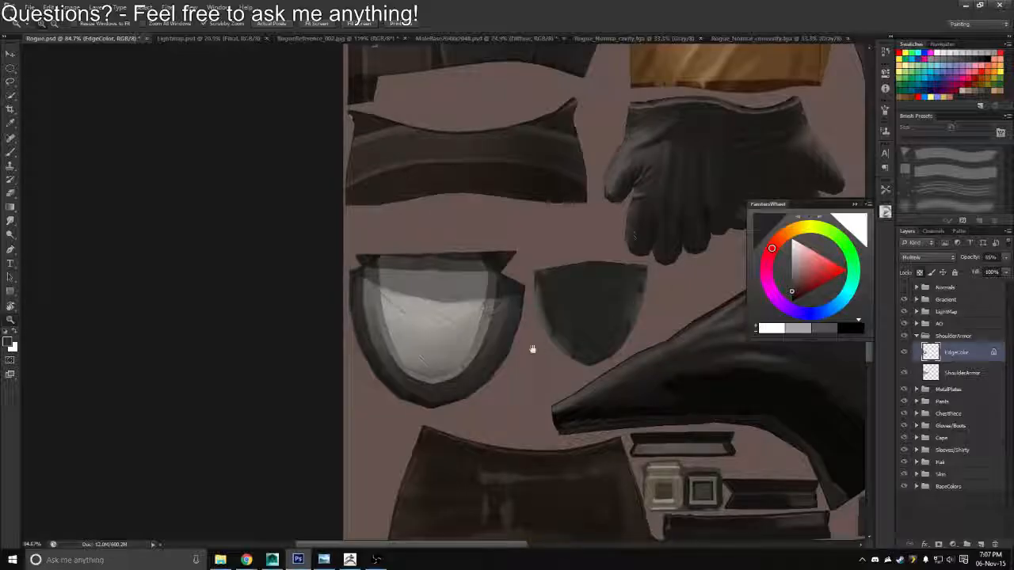
drag(532, 349, 515, 303)
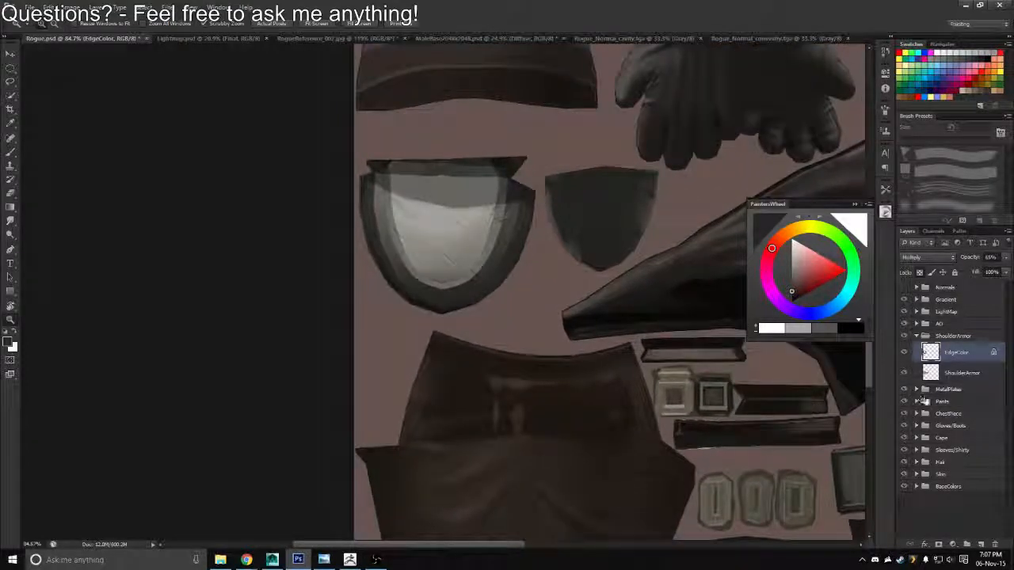
click(916, 389)
click(952, 401)
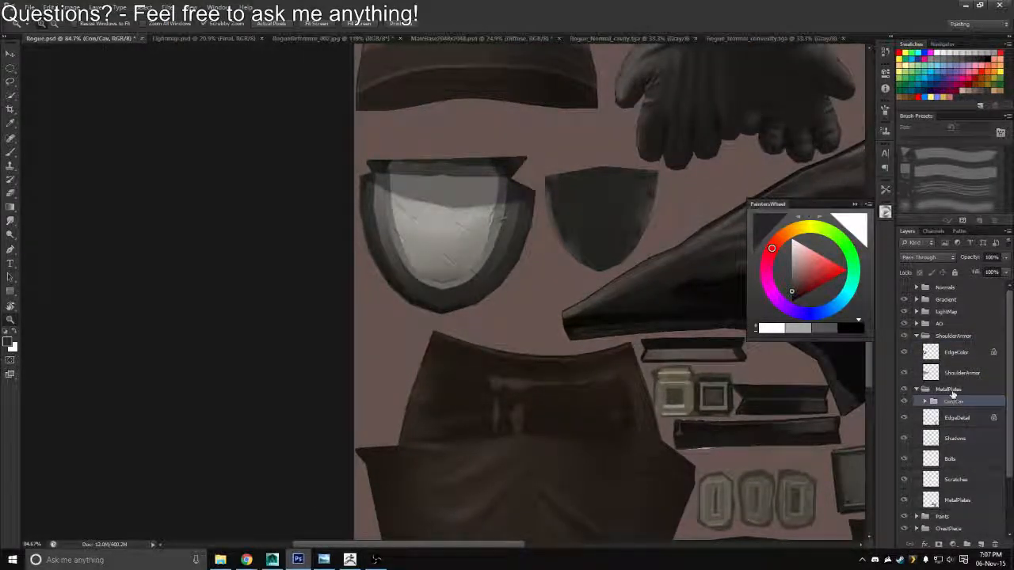
key(ctrl+j)
drag(950, 402, 951, 343)
click(917, 402)
double_click(971, 349)
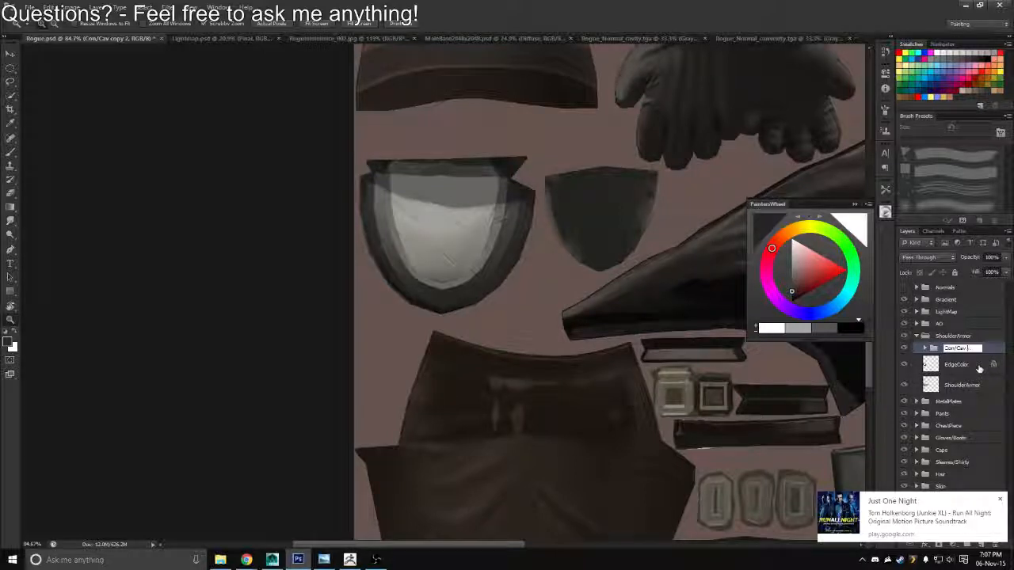
key(Return)
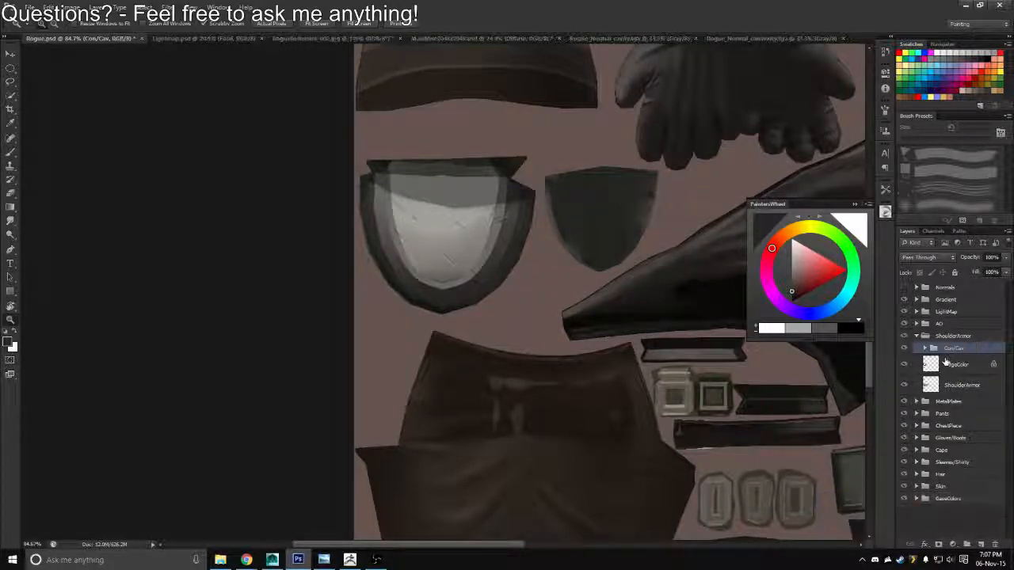
Replace the Cavity layer's mask in the ShoulderArmor group with one made from the shoulder armor's outline
drag(475, 265, 511, 279)
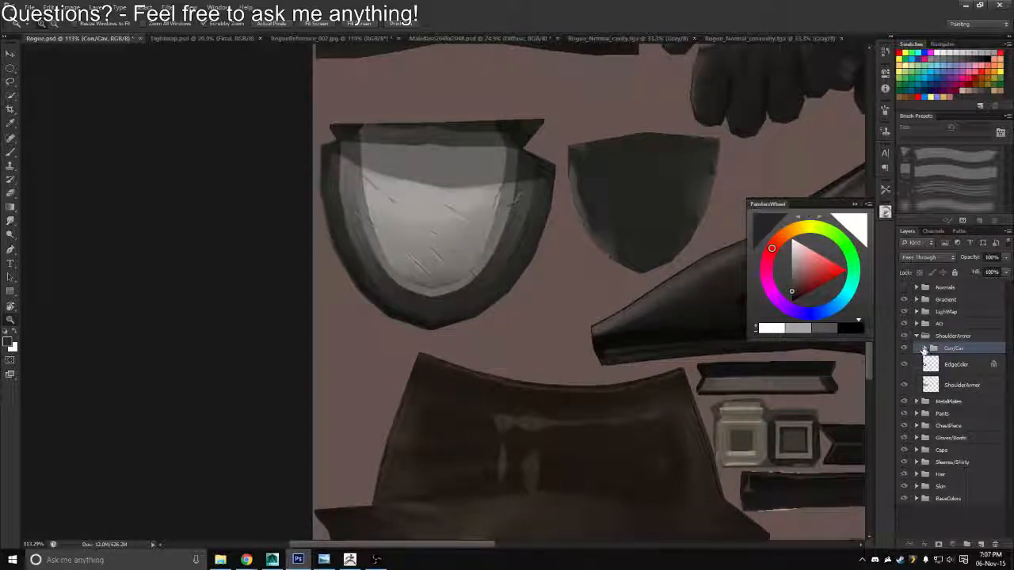
click(924, 349)
ctrl+click(932, 426)
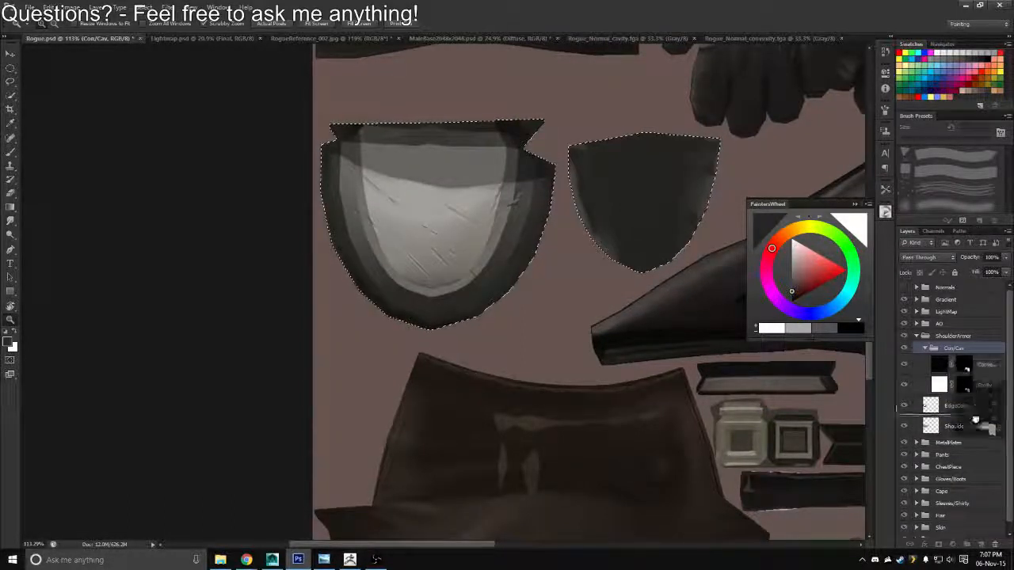
scroll(991, 531, down, 1)
click(990, 543)
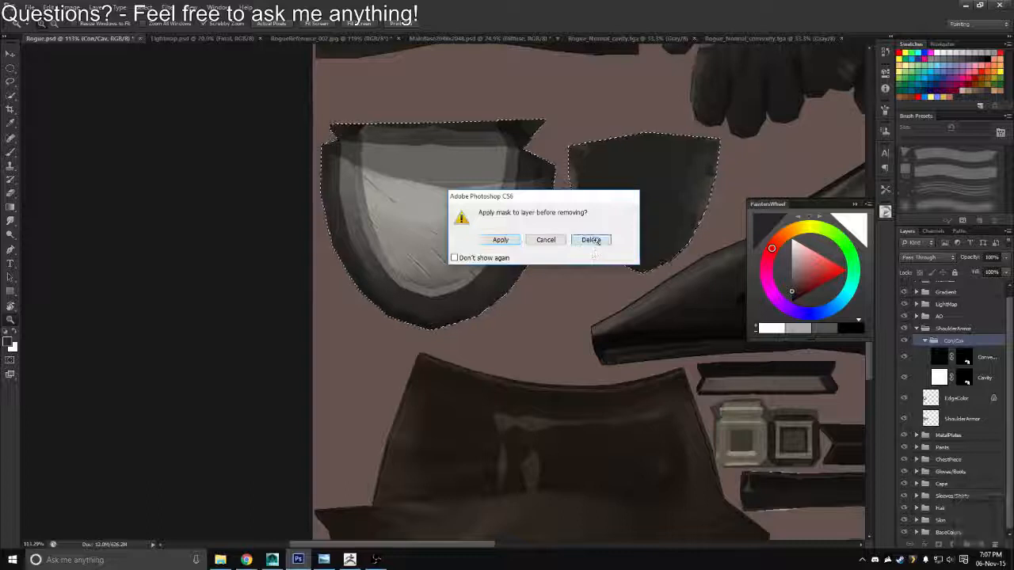
click(591, 239)
click(939, 378)
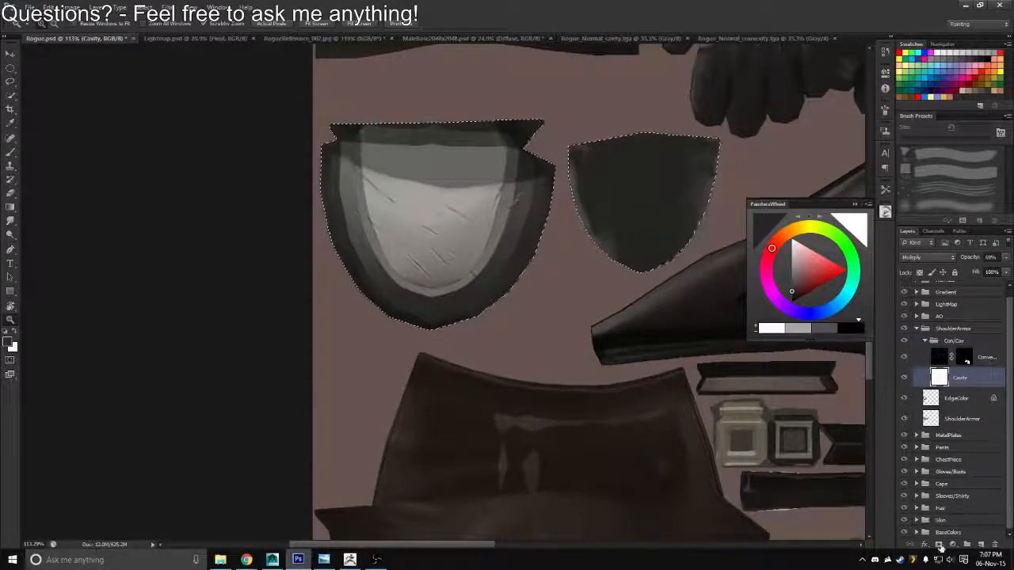
click(938, 545)
Replace the Convexity layer's mask with one made from the shoulder armor's outline
ctrl+click(960, 380)
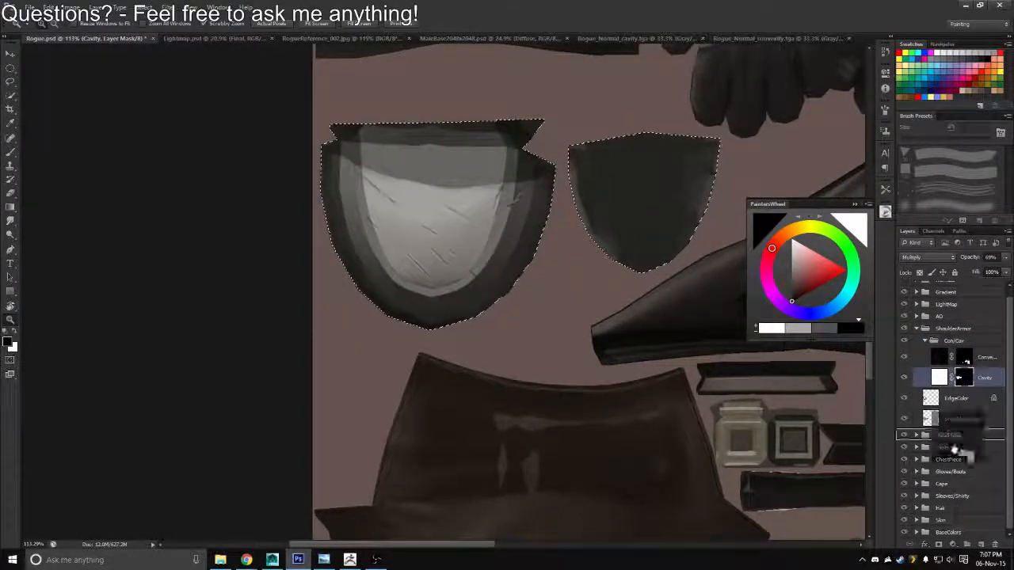
click(993, 544)
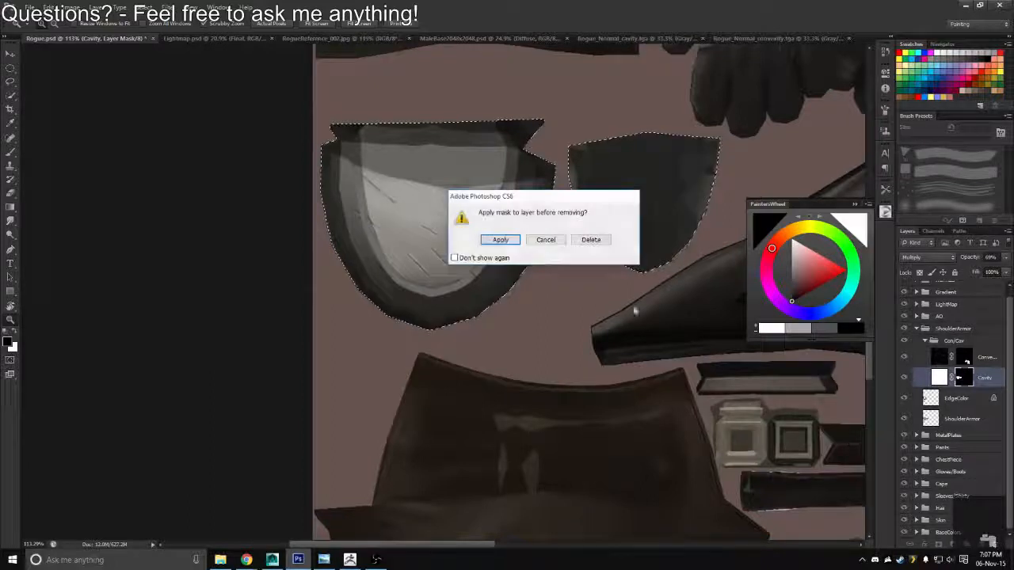
click(592, 238)
click(948, 362)
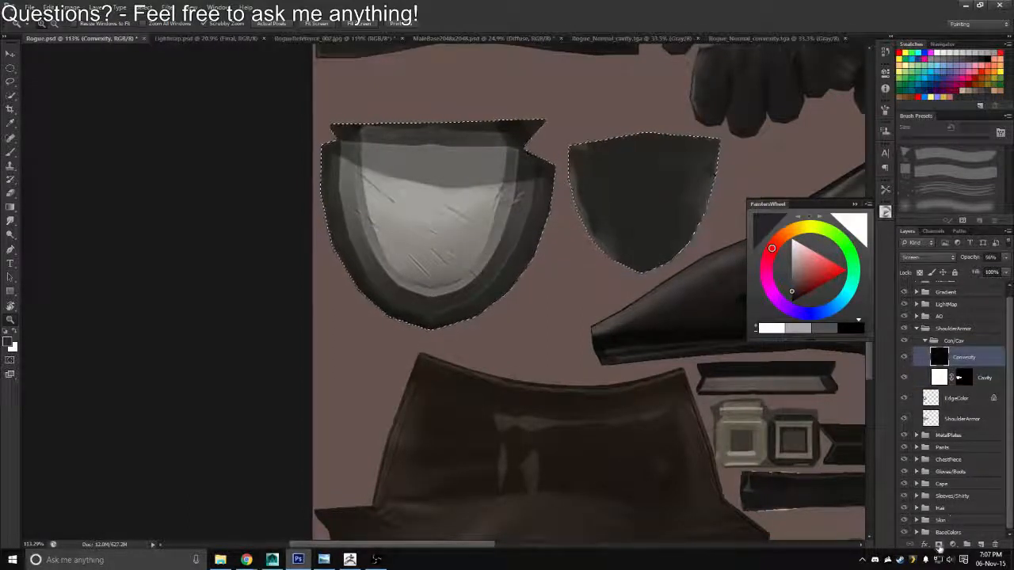
click(939, 545)
Compare the armor with the Convexity and Cavity layers hidden and shown, and set the Convexity layer's opacity to 41%
click(904, 358)
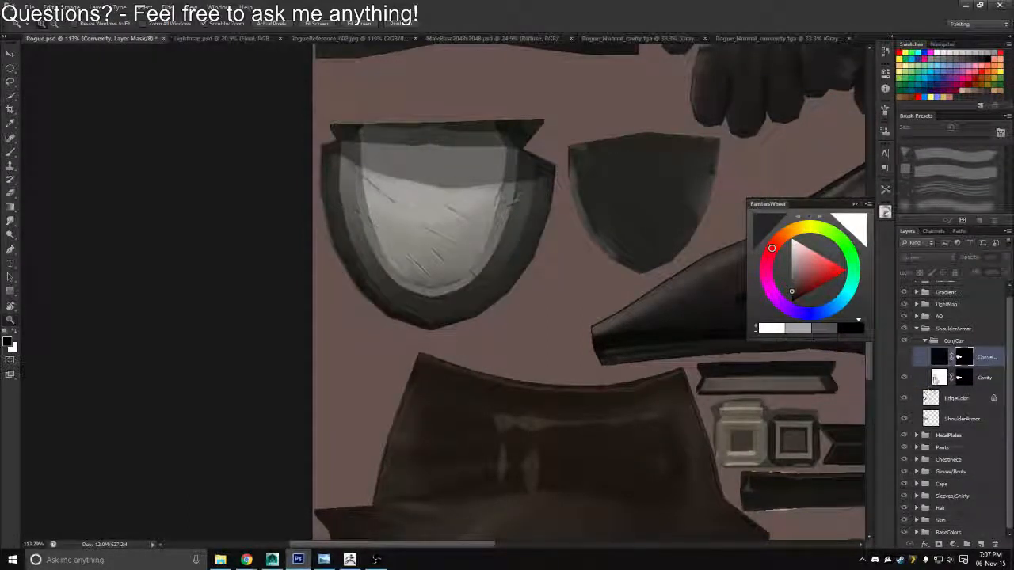
click(937, 378)
click(905, 379)
click(905, 381)
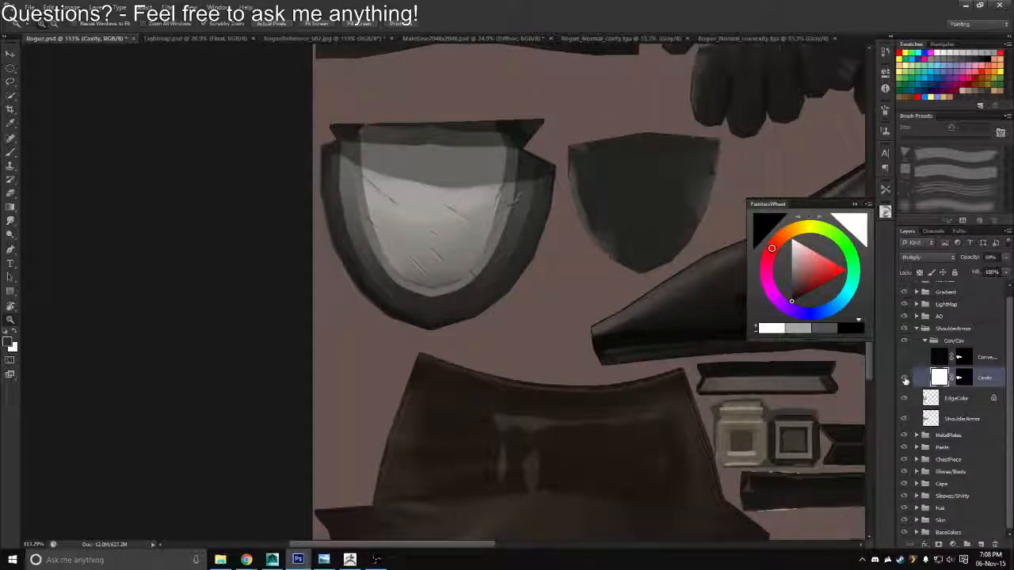
click(922, 359)
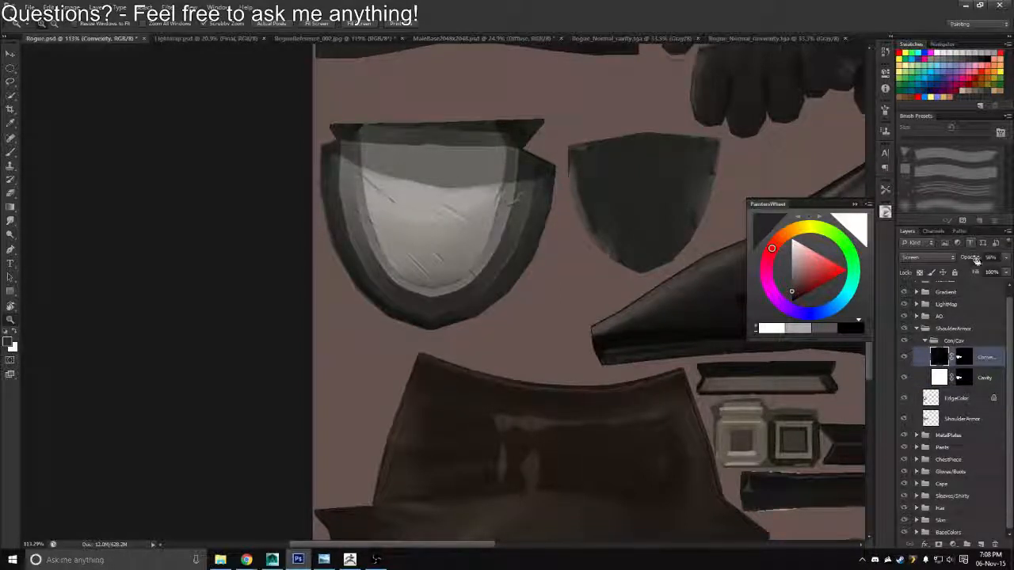
drag(972, 265, 970, 265)
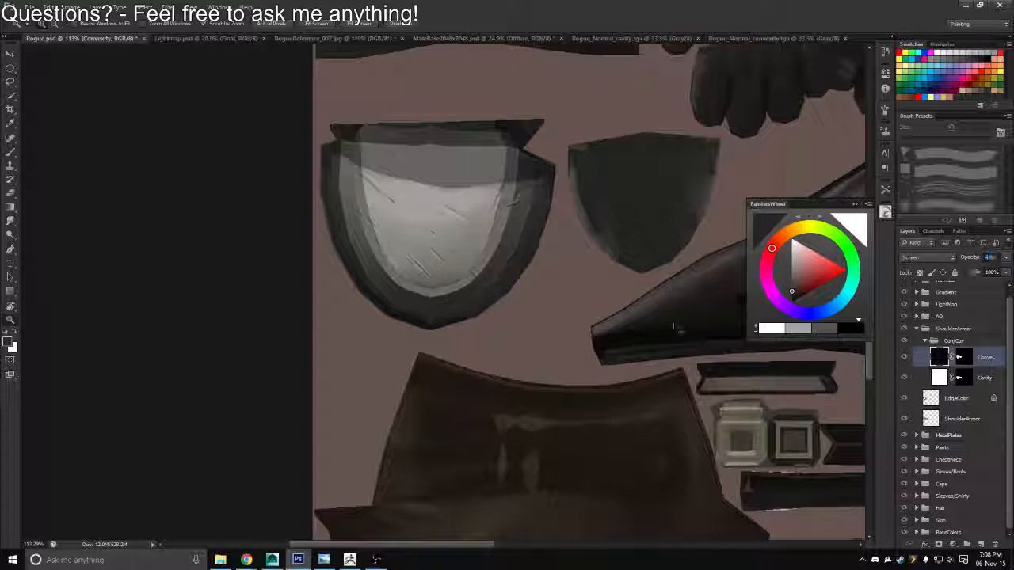
Export the texture with the new cavity and convexity detail over Rogue_Diffuse.tga and switch to Maya
key(shift+ctrl+s)
click(532, 277)
click(507, 417)
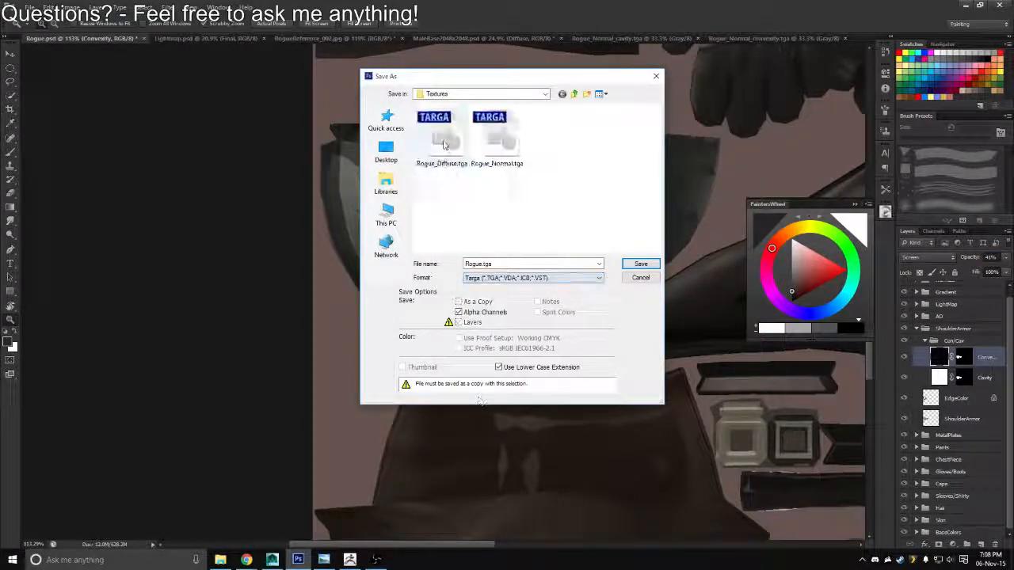
double_click(444, 145)
key(alt+Tab)
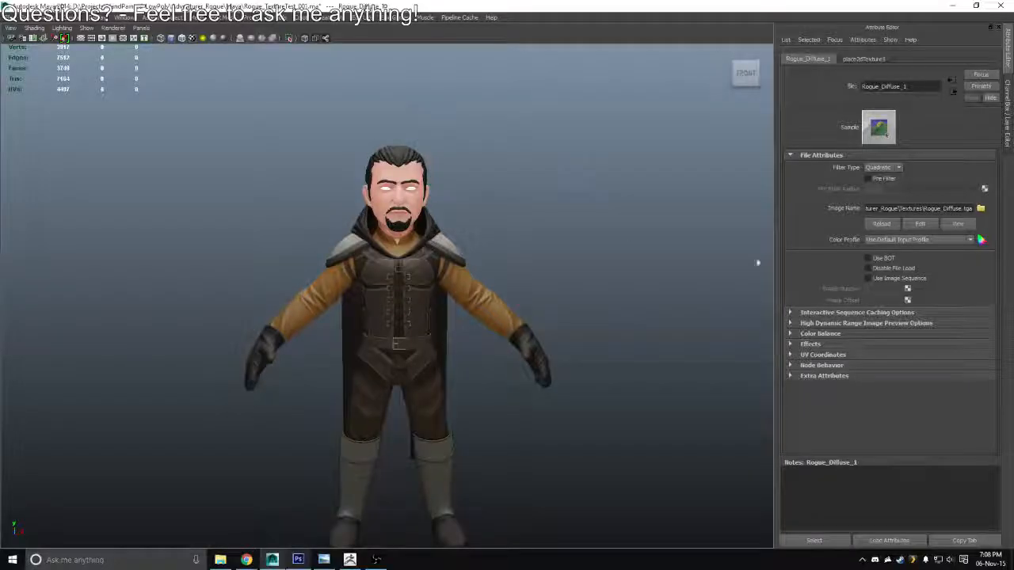
Reload the diffuse texture on the model and examine the shoulder armor up close
click(879, 225)
drag(491, 289, 334, 258)
scroll(504, 320, up, 3)
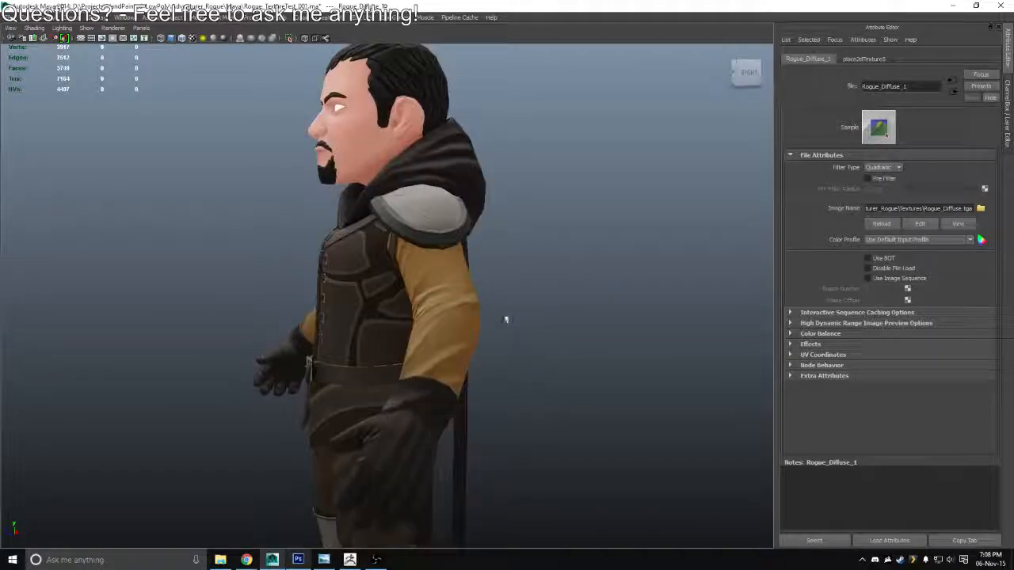
drag(505, 319, 511, 339)
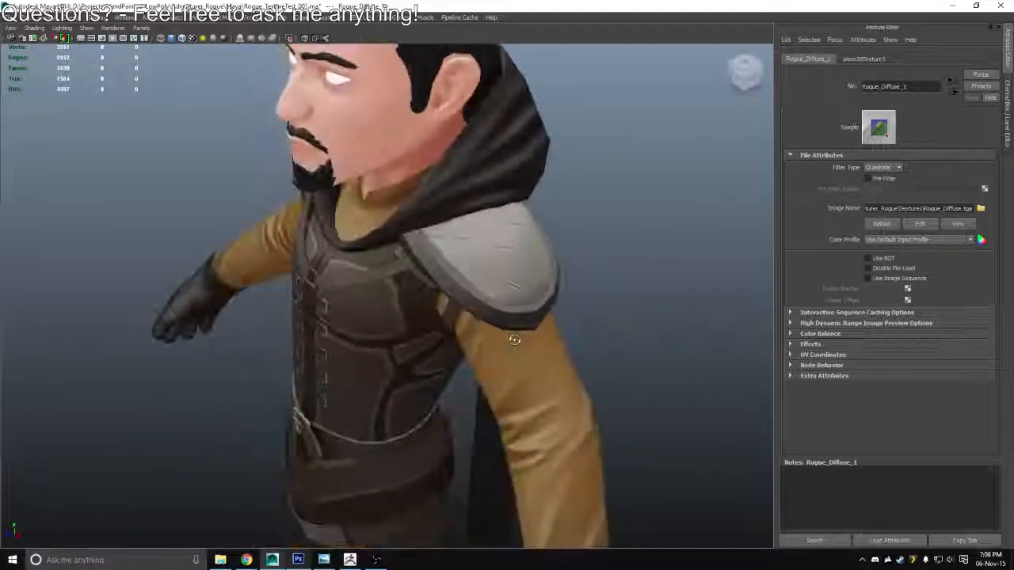
Switch to Photoshop and make the Convexity layer's mask the target for the Brush tool
key(alt+Tab)
drag(429, 246, 477, 245)
key(b)
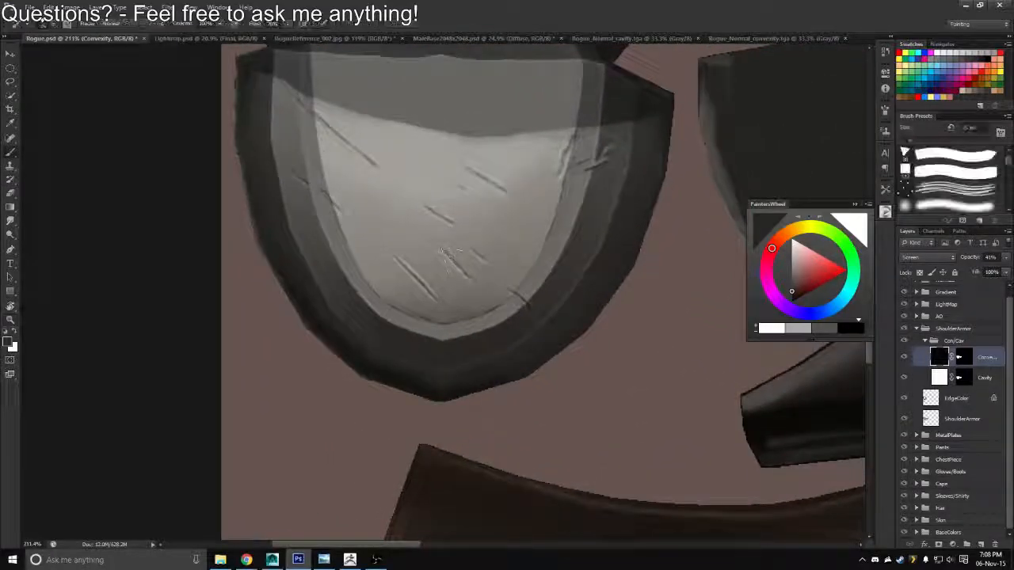
click(965, 357)
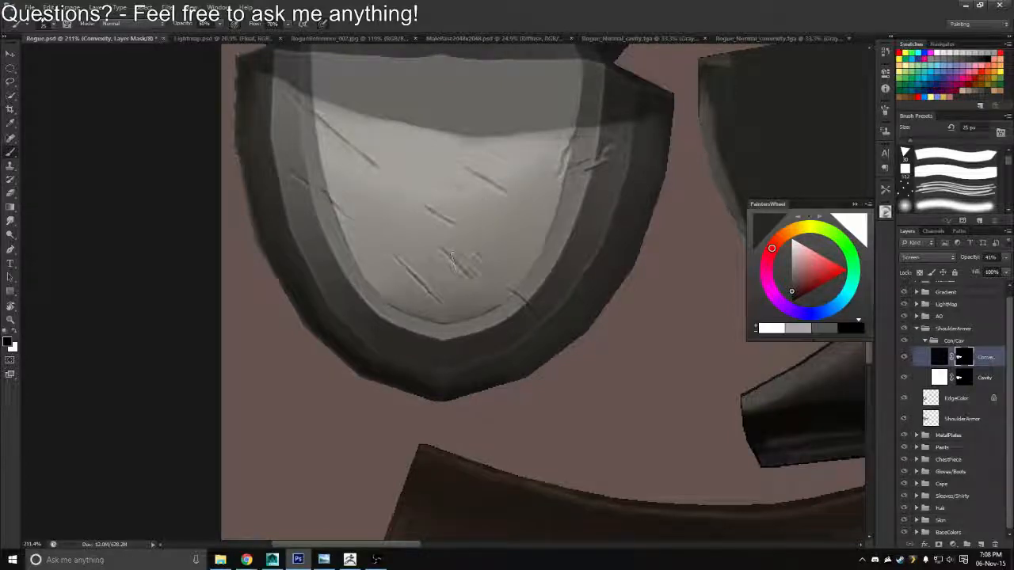
Export the current texture as Targa again, replacing Rogue_Diffuse.tga, and return to Maya
drag(386, 203, 356, 212)
key(ctrl+shift+s)
click(476, 278)
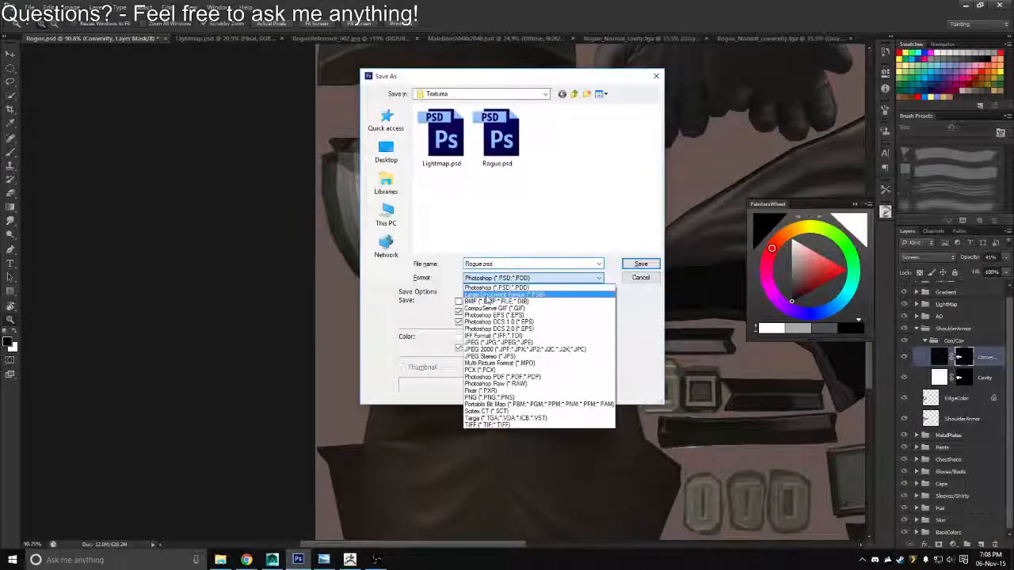
click(486, 415)
double_click(443, 163)
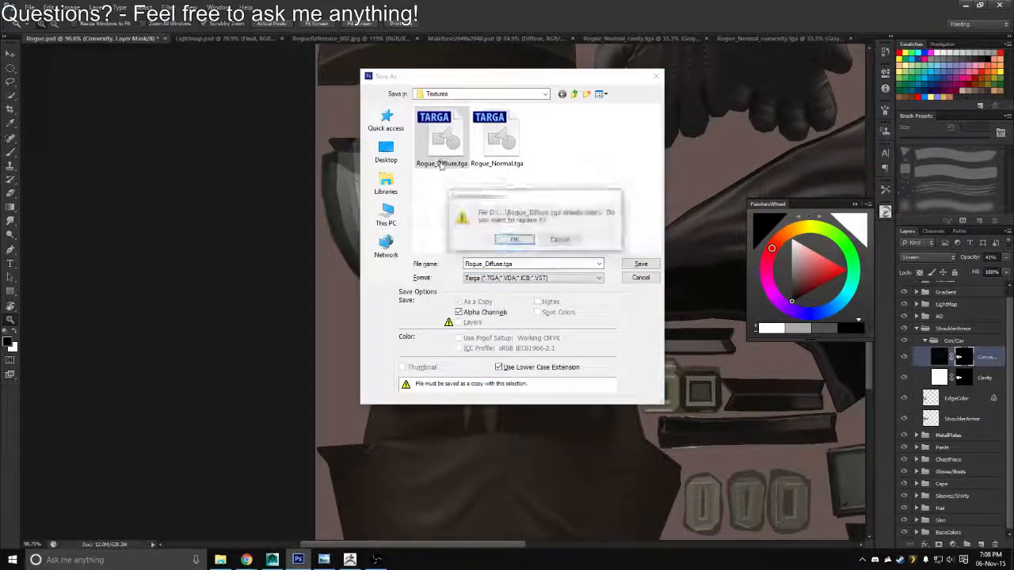
key(y)
key(Return)
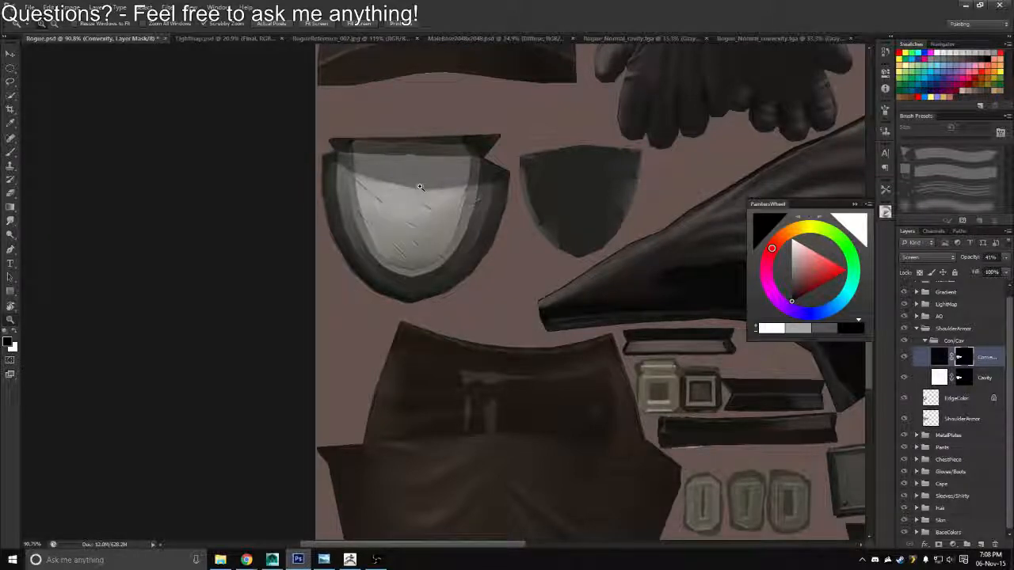
key(alt+Tab)
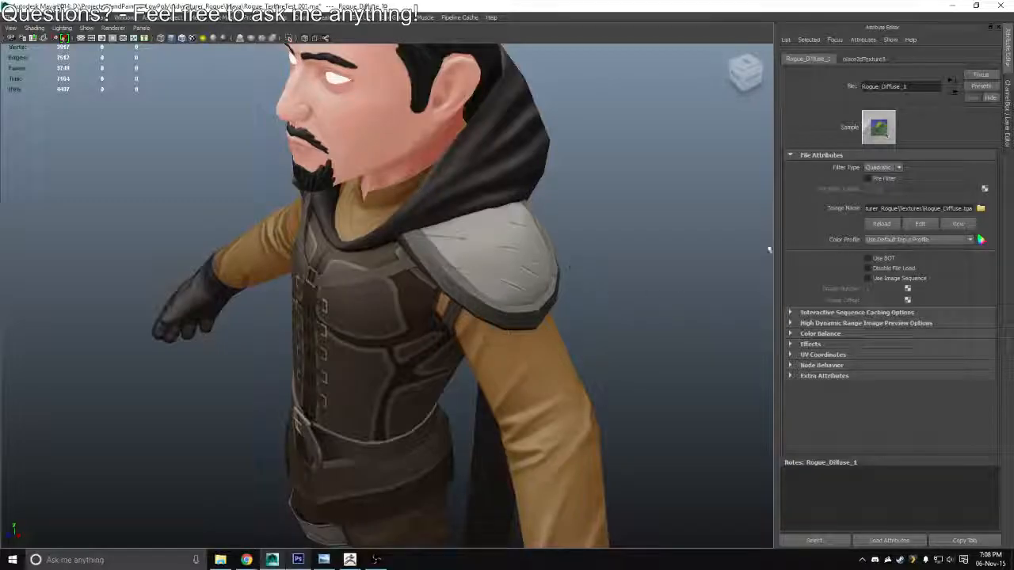
Reload the updated diffuse texture and examine the whole rogue from the front, side and above
click(878, 225)
scroll(442, 262, down, 4)
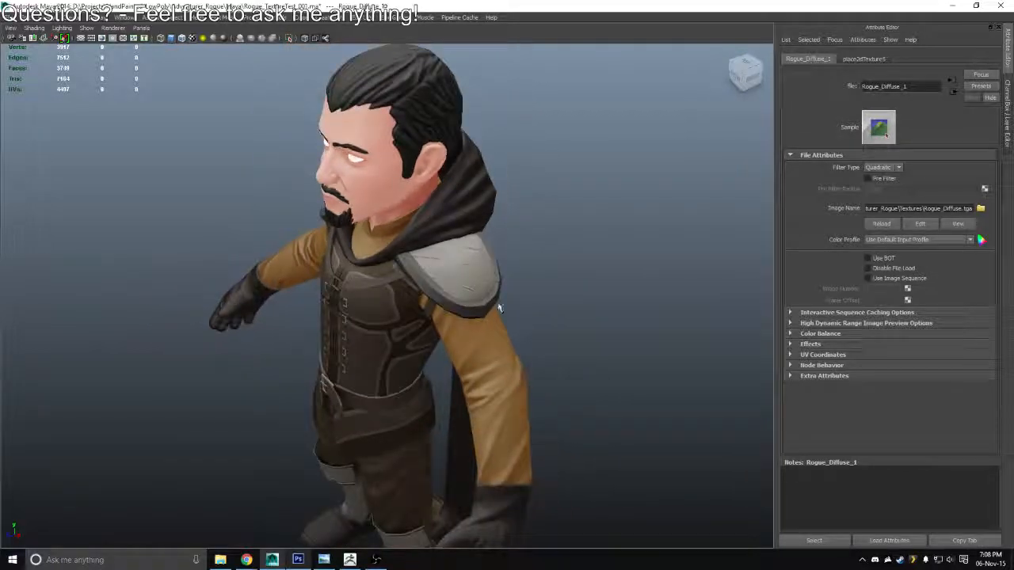
drag(498, 306, 280, 306)
scroll(295, 232, down, 5)
drag(295, 232, 509, 319)
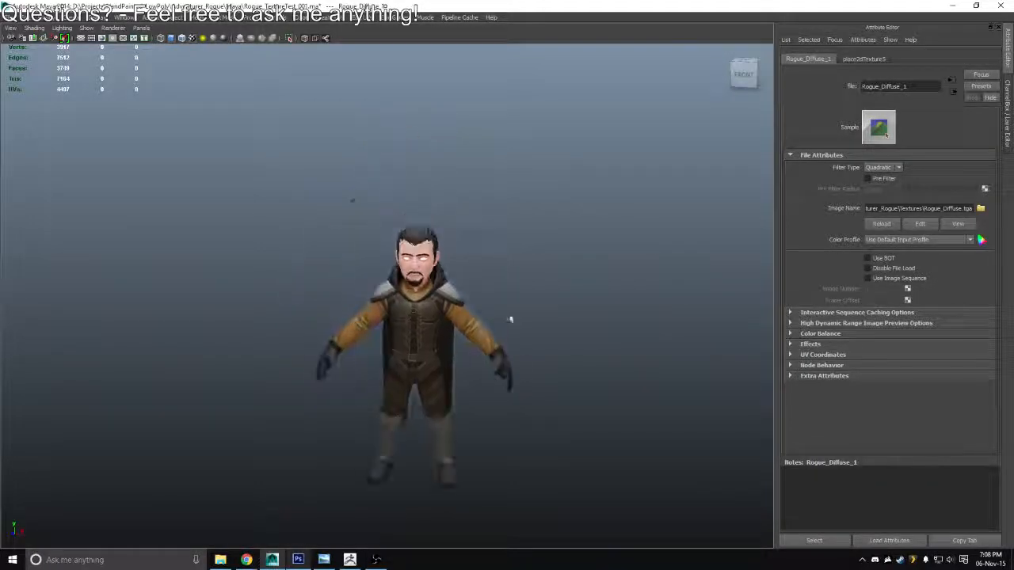
scroll(523, 348, up, 6)
drag(525, 369, 380, 328)
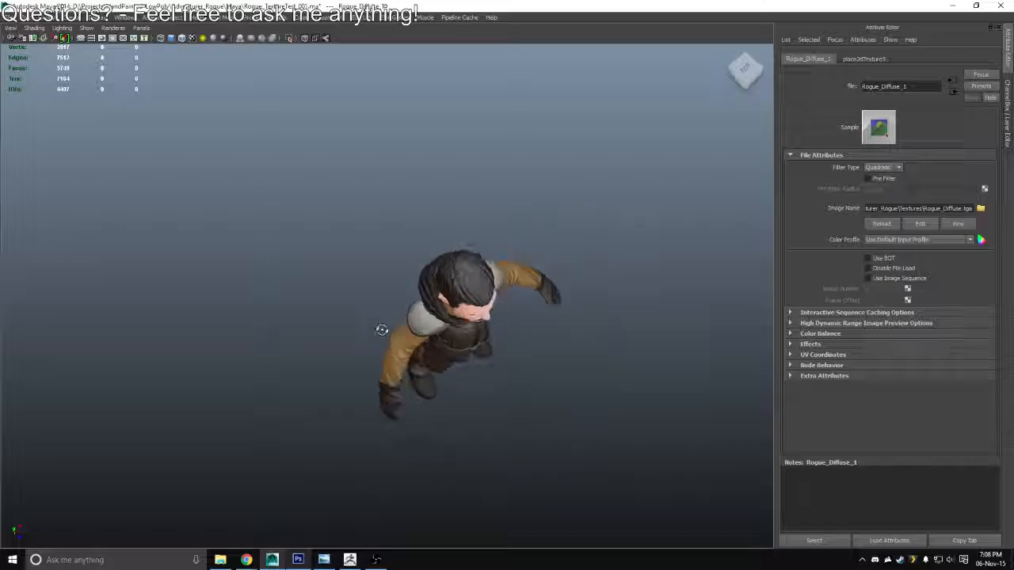
Switch to Photoshop, collapse the Con/Cav group, and add a new layer between it and the EdgeColor layer
key(alt+Tab)
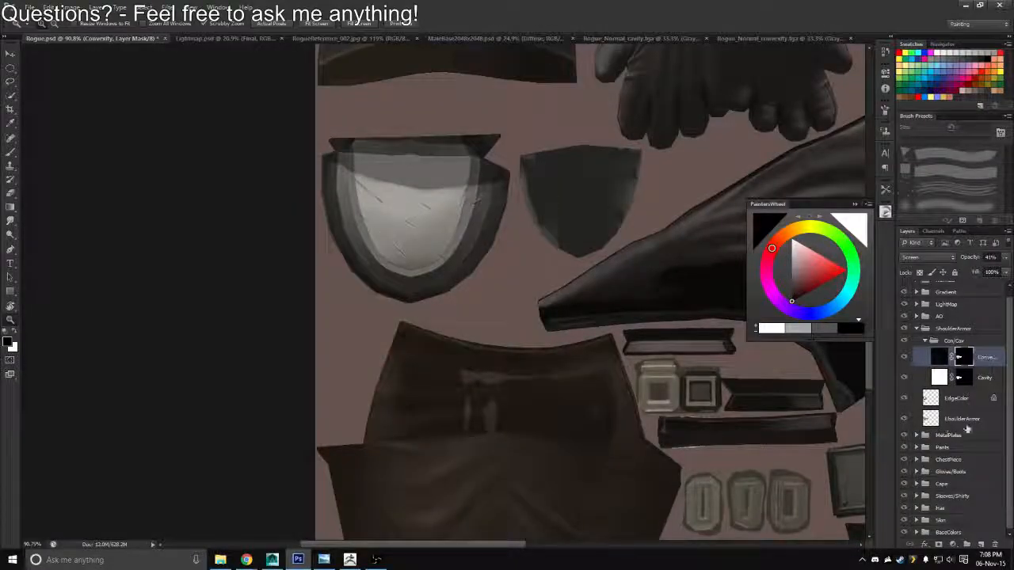
click(927, 341)
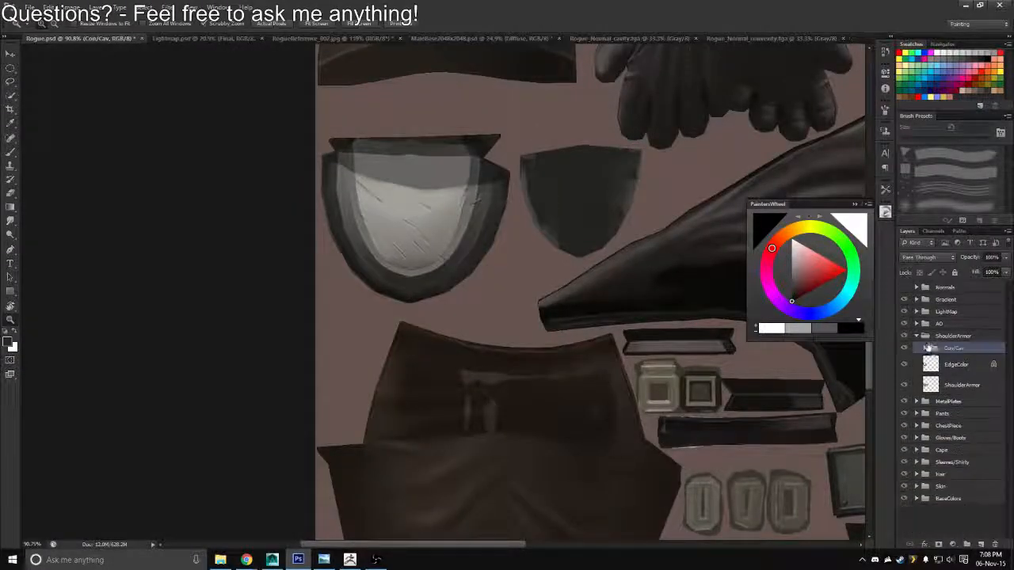
click(979, 544)
drag(941, 352, 937, 381)
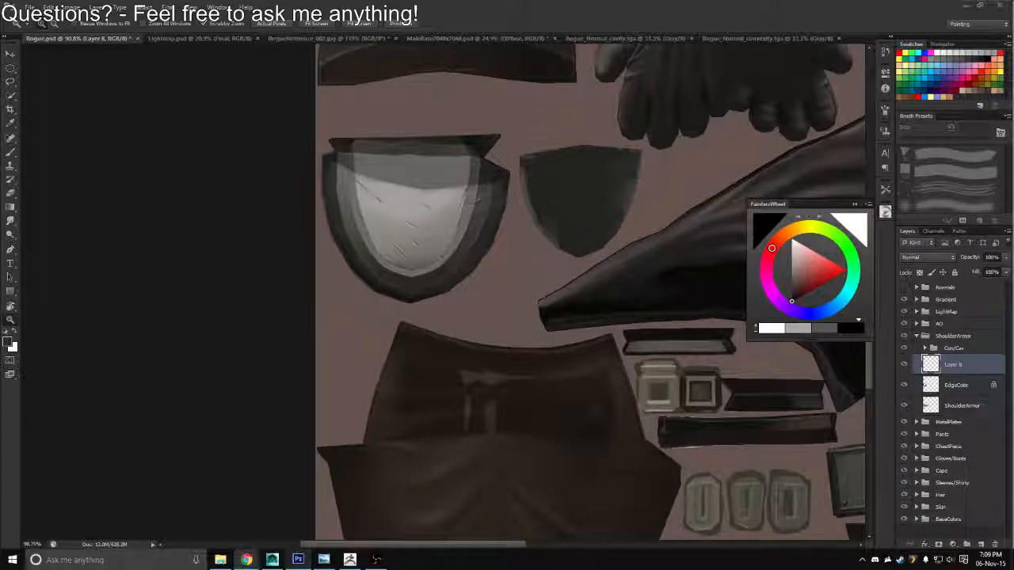
key(XF86AudioLowerVolume)
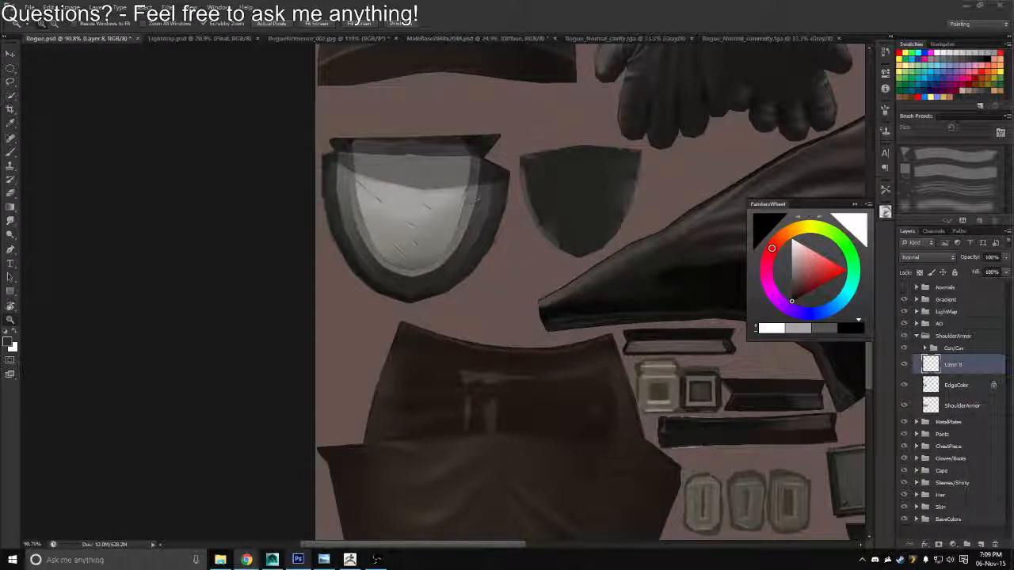
Paint dirt detail on the new layer of the shoulder armor with an 8 px brush in a muted grey-brown
drag(432, 246, 482, 312)
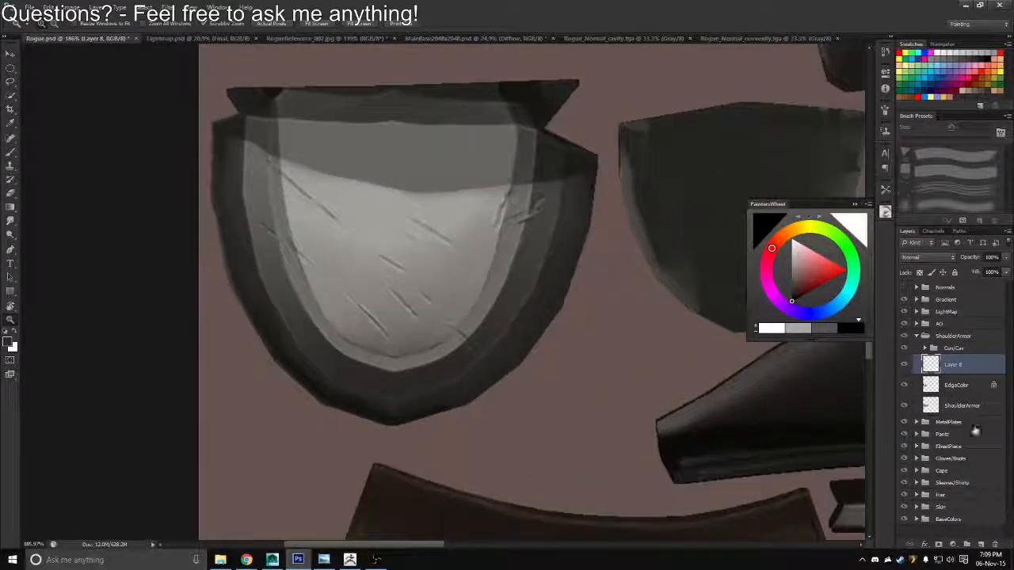
key(b)
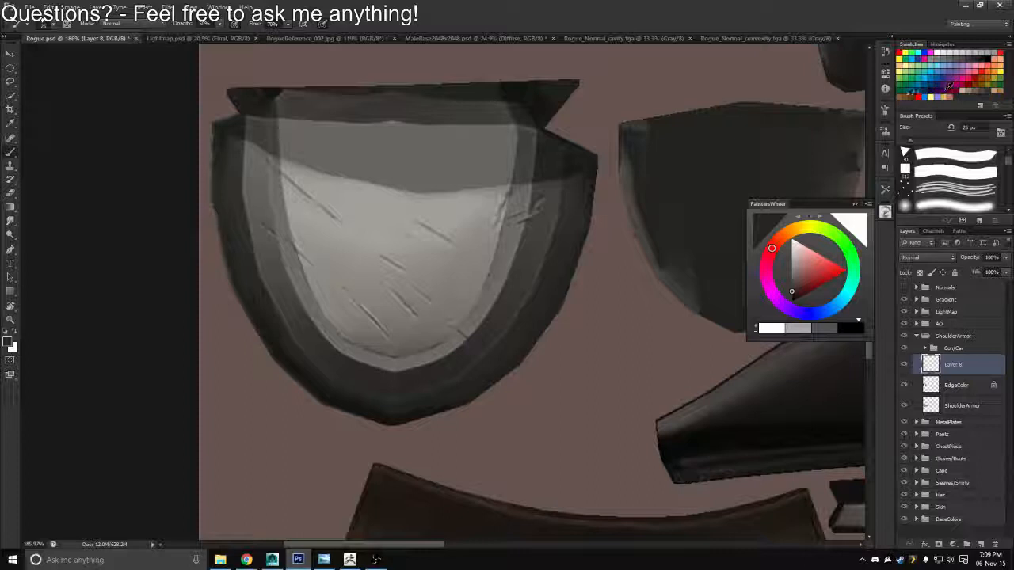
click(951, 101)
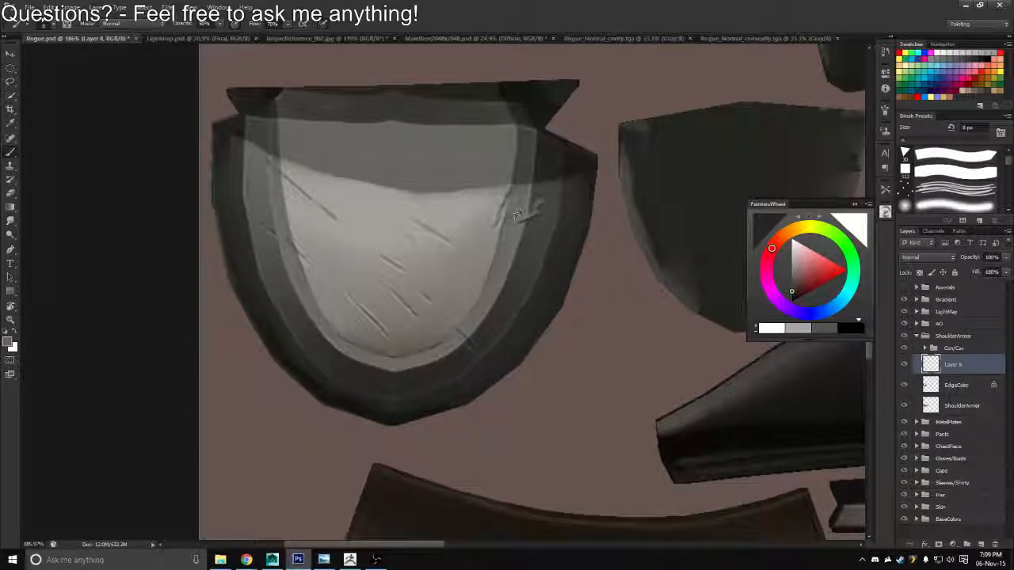
key(r)
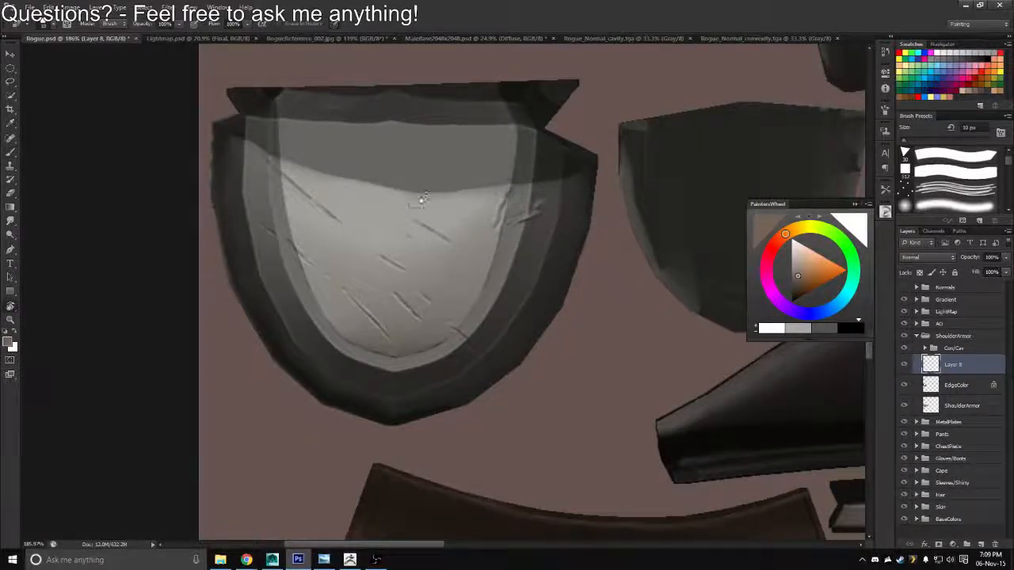
drag(385, 234, 441, 235)
key(b)
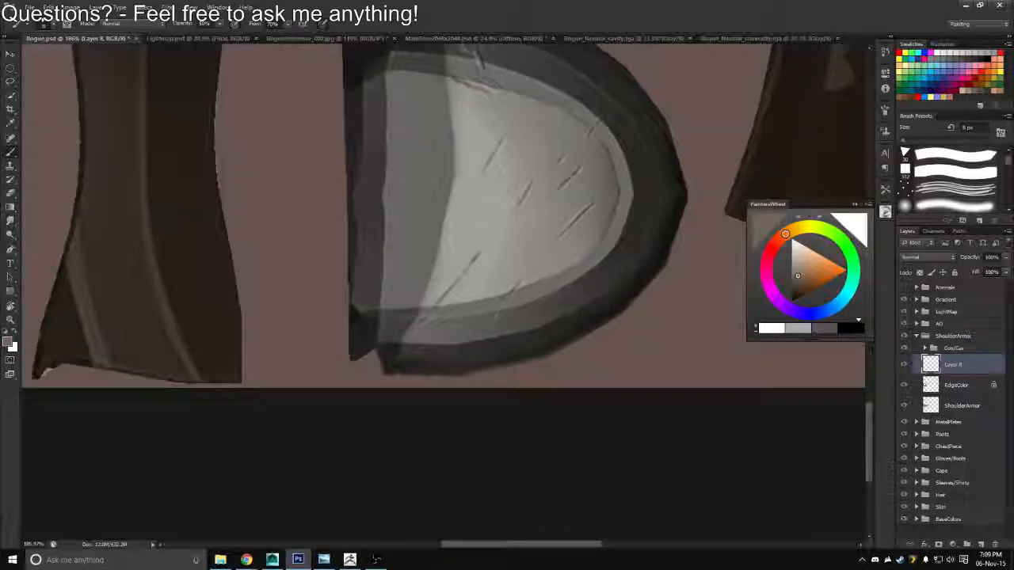
drag(501, 133, 514, 252)
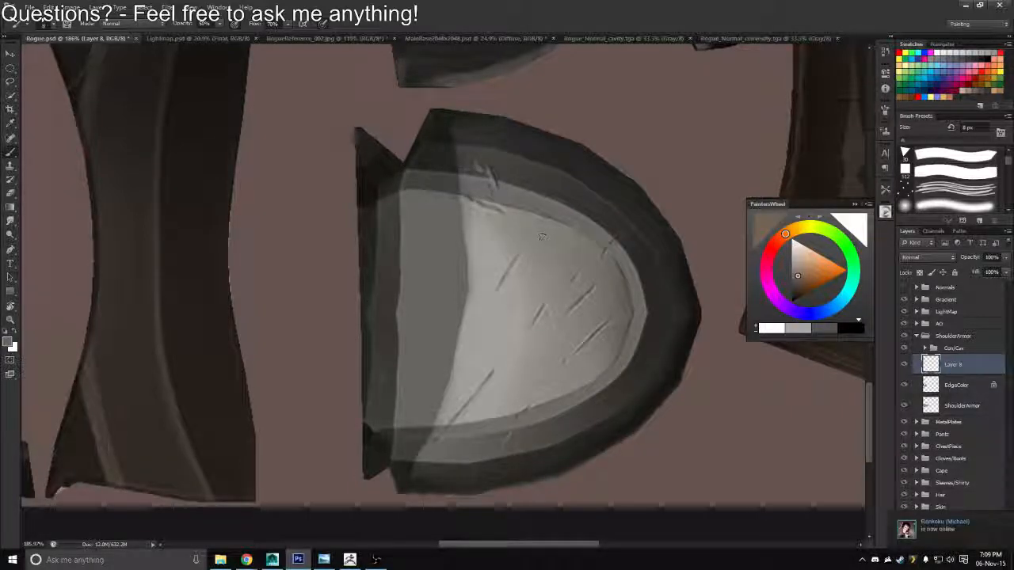
drag(513, 295, 488, 286)
Switch to Maya and examine the rogue and his shoulder armor from the front, back and side
key(alt+Tab)
key(alt+Tab)
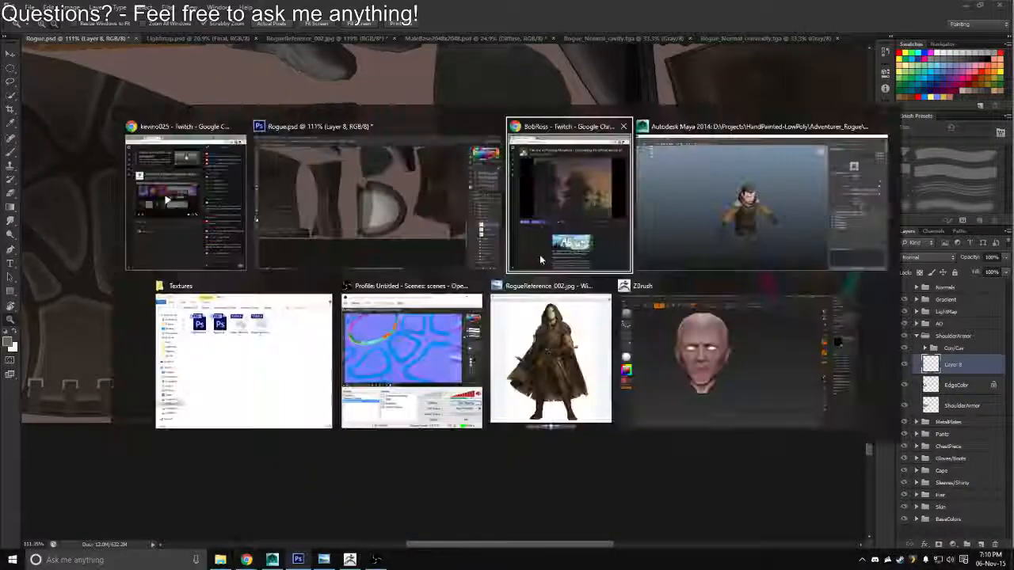
drag(539, 260, 481, 271)
scroll(481, 271, up, 5)
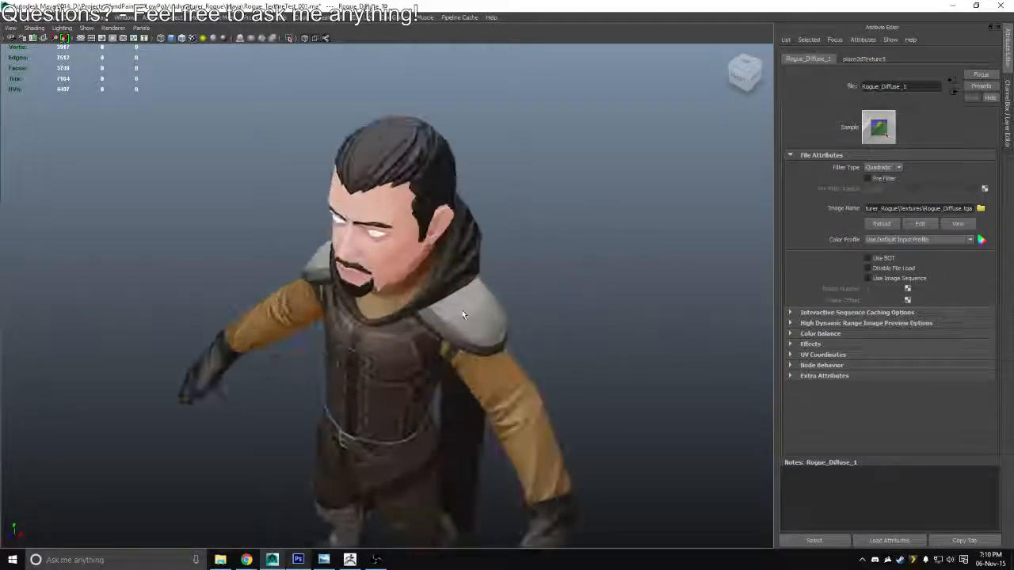
click(467, 307)
click(595, 277)
scroll(595, 277, down, 5)
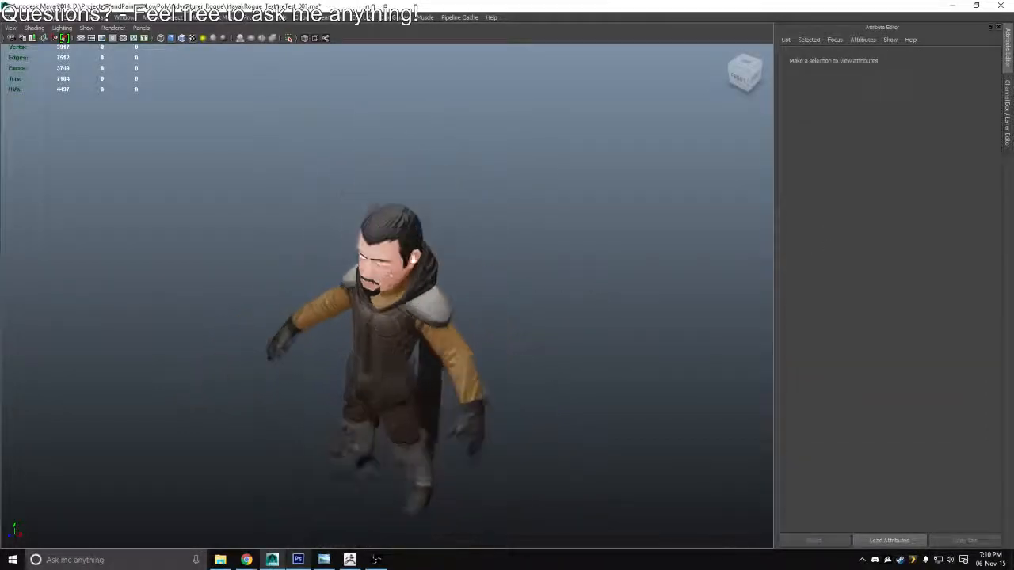
drag(408, 305, 409, 281)
scroll(386, 281, up, 3)
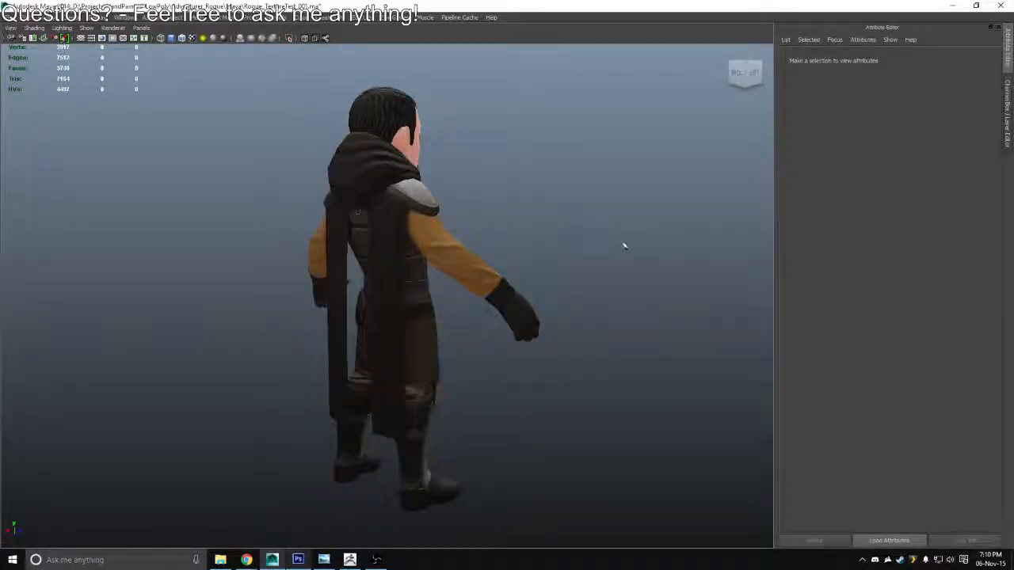
drag(624, 247, 572, 274)
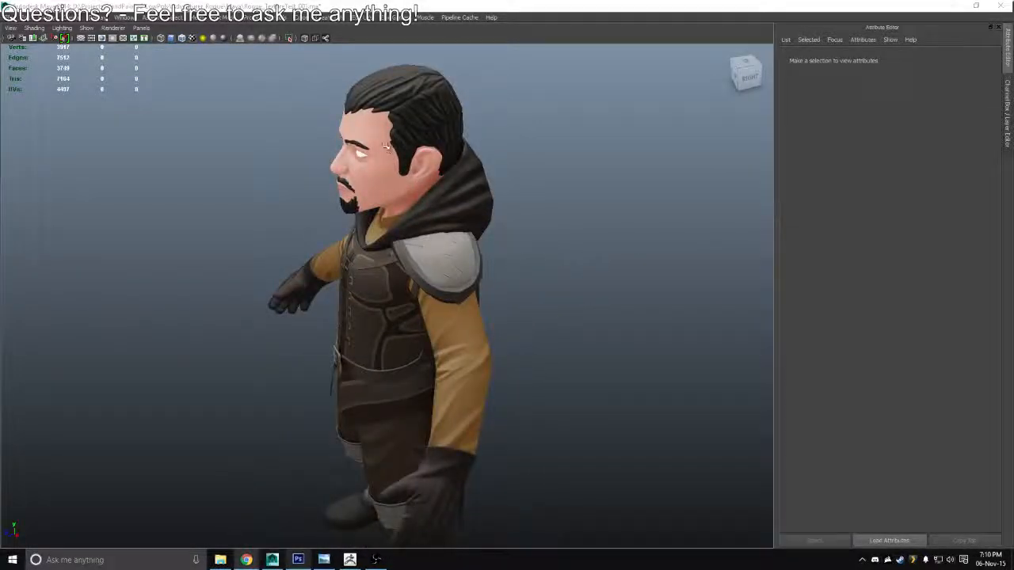
Switch to Photoshop, set the new shoulder armor layer's blend mode to Overlay, and rename it ScratchesDirt
key(alt+Tab)
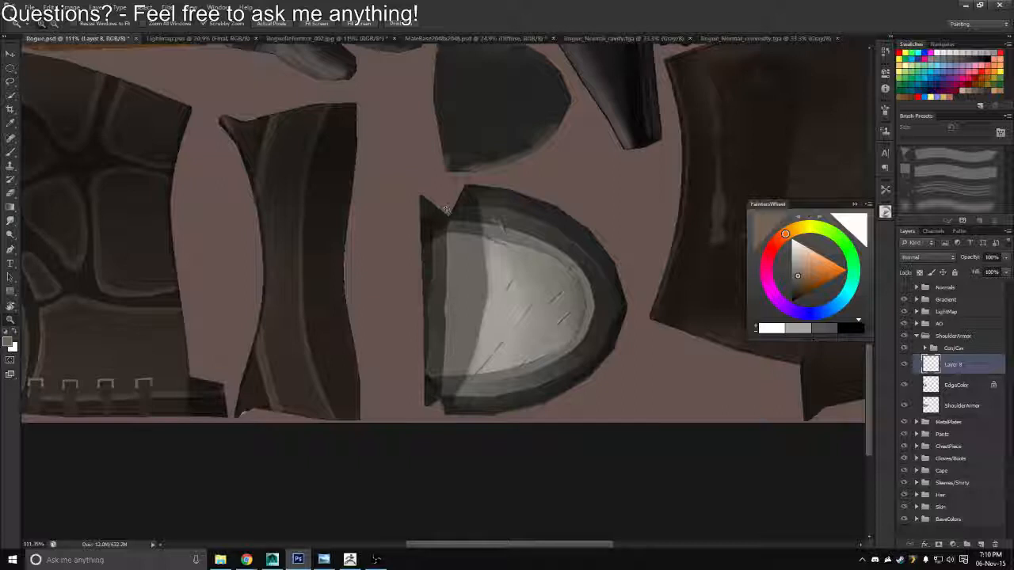
drag(539, 287, 578, 297)
key(b)
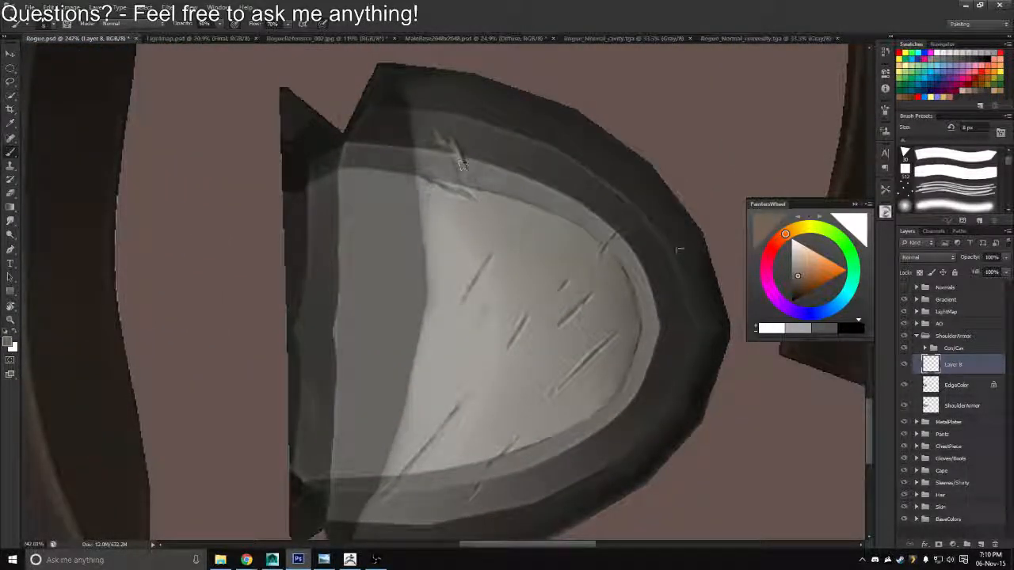
click(927, 257)
click(913, 396)
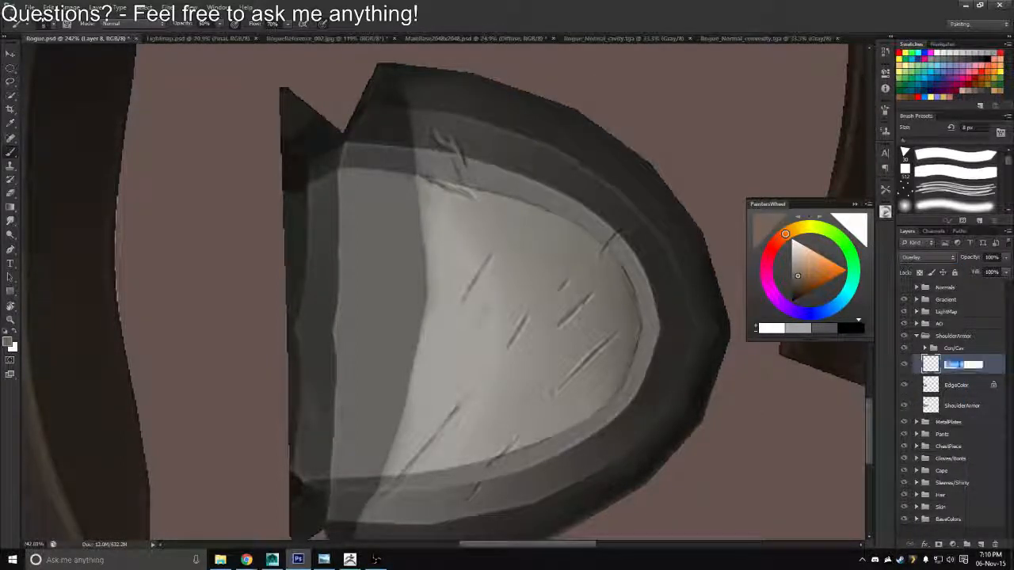
text(Scra)
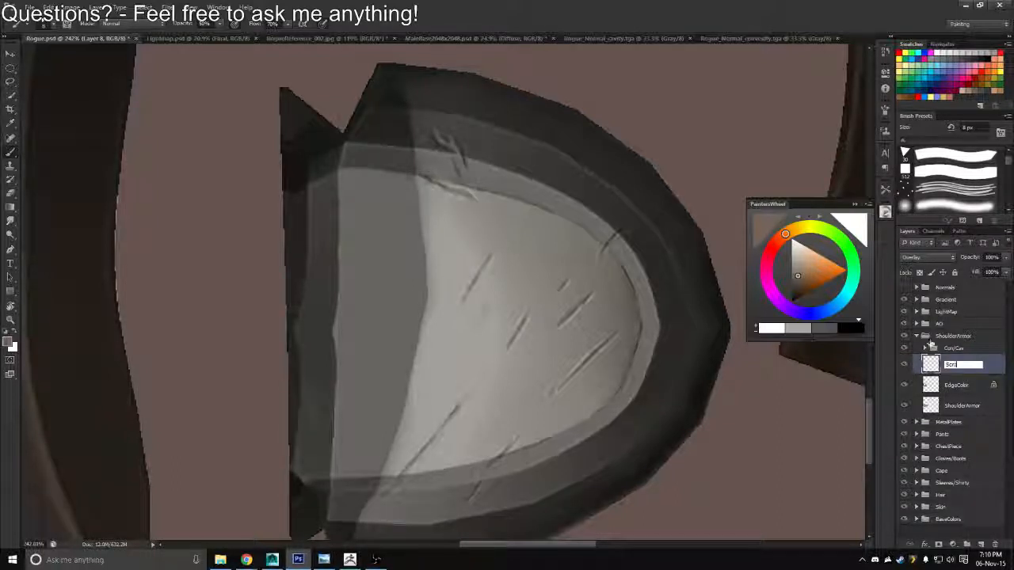
text(tches)
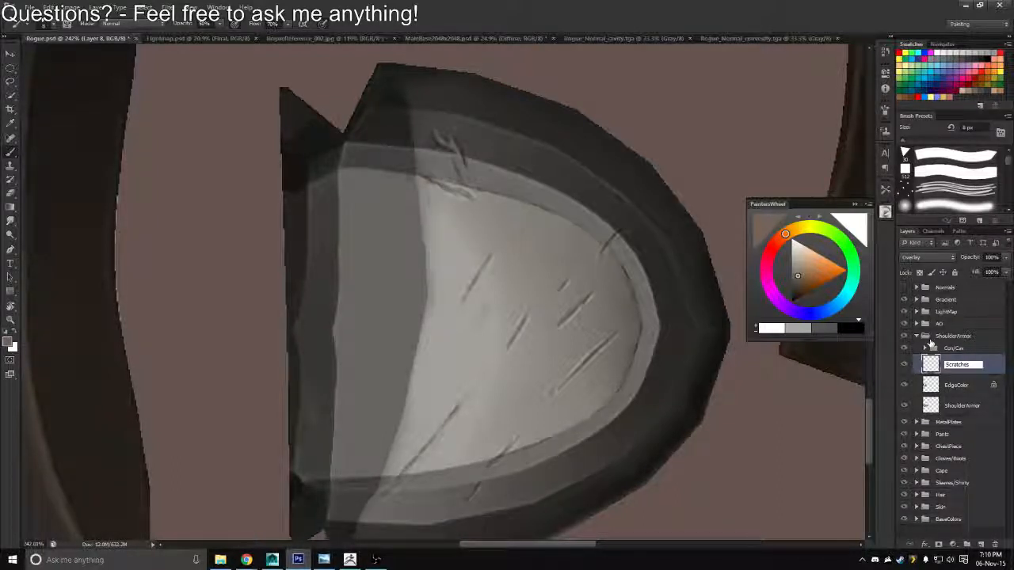
text(Dirt)
key(Return)
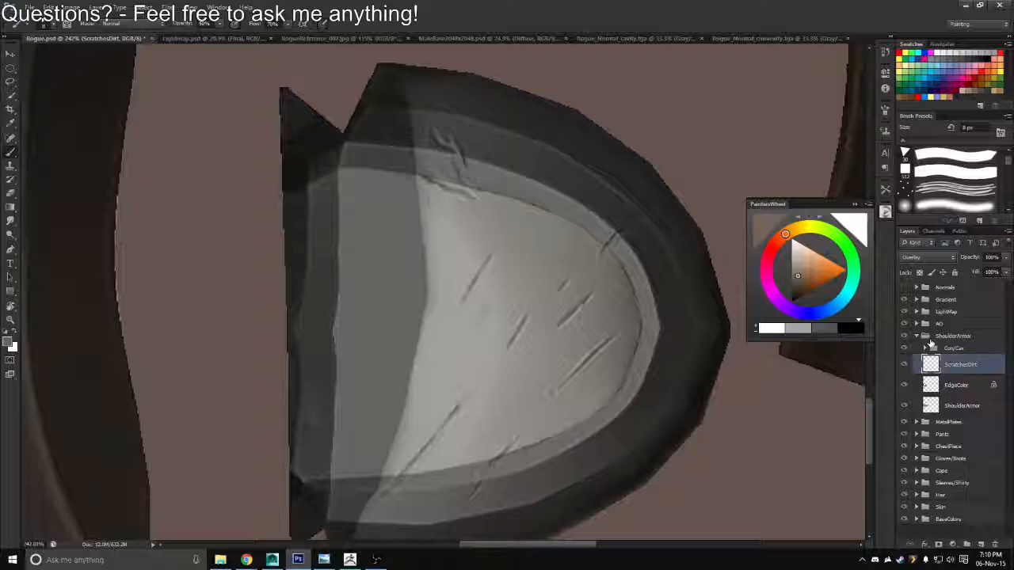
Export the texture with the ScratchesDirt layer as Targa, replacing Rogue_Diffuse.tga, and switch to Maya
drag(474, 275, 511, 236)
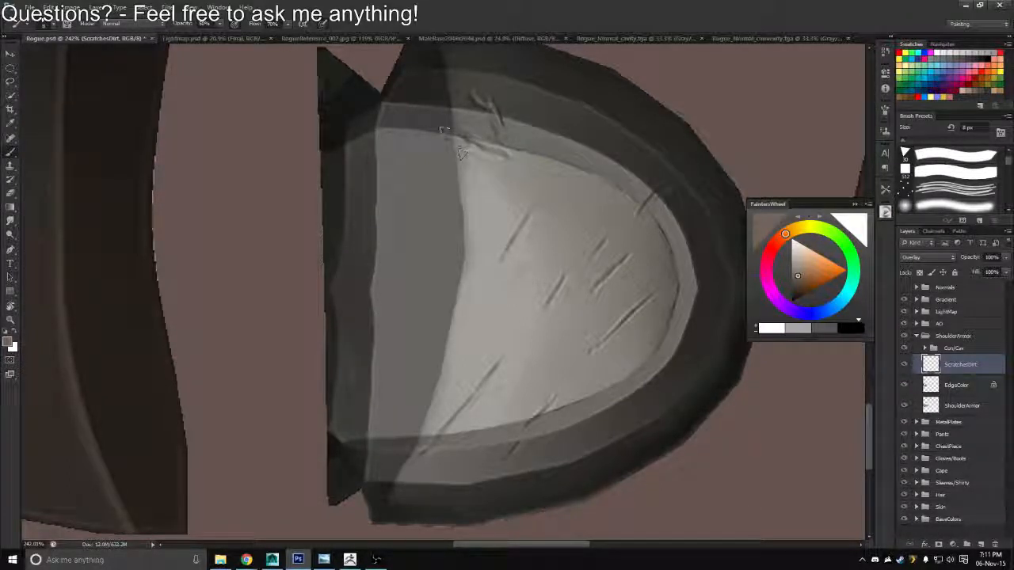
drag(517, 175, 485, 186)
key(ctrl+shift+s)
click(532, 277)
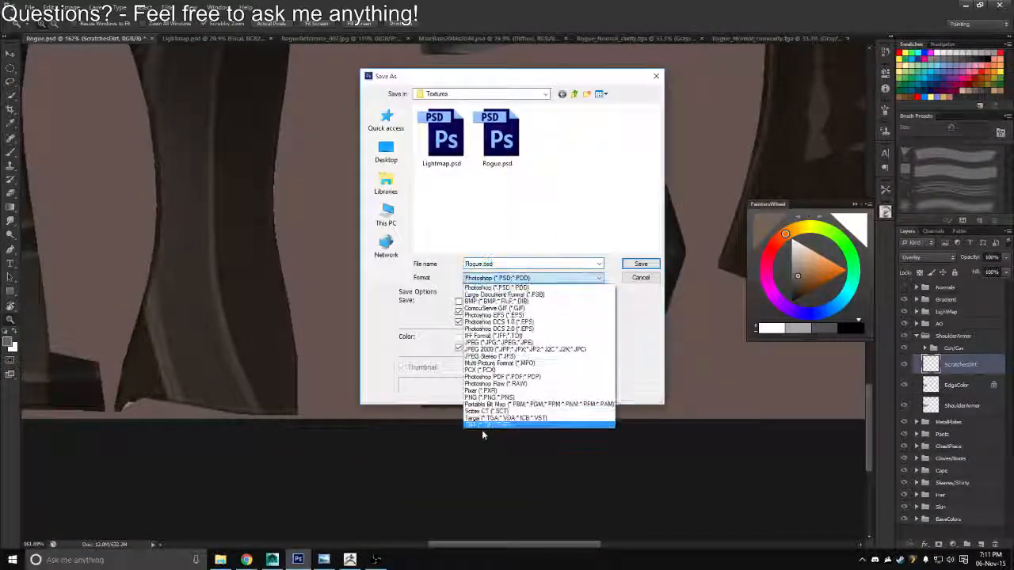
click(537, 416)
double_click(447, 138)
key(Return)
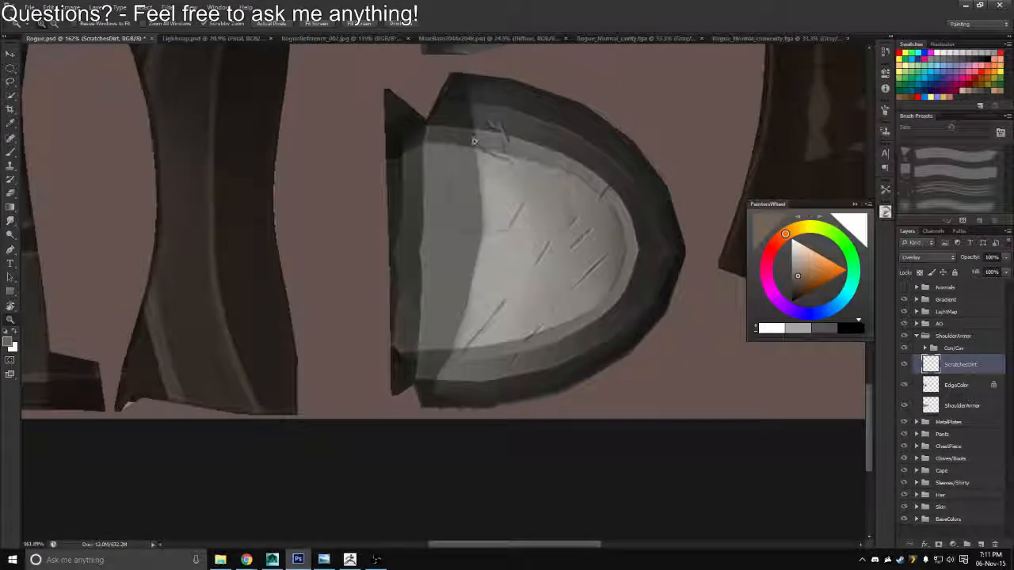
key(alt+Tab)
key(alt+Tab)
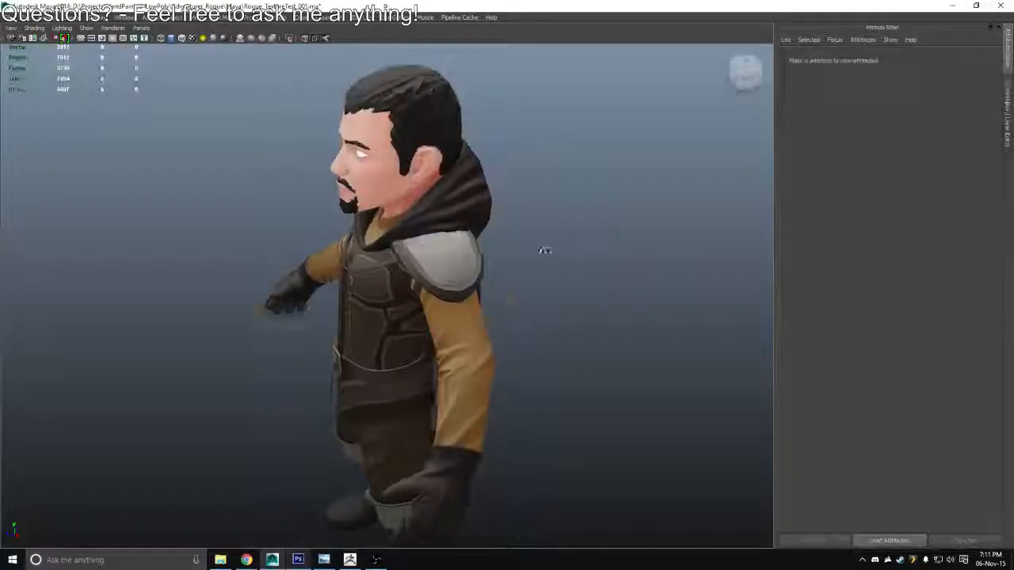
Reload the file texture of the shoulder armor's Diffuse_Mat material and examine the rogue from the front and side
drag(544, 249, 656, 193)
scroll(657, 192, up, 3)
click(496, 223)
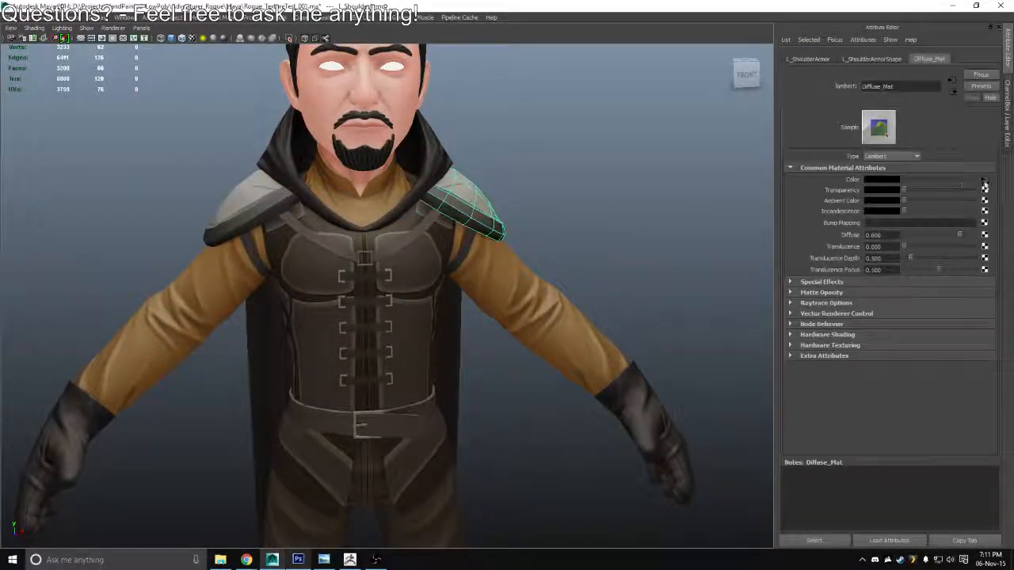
click(985, 185)
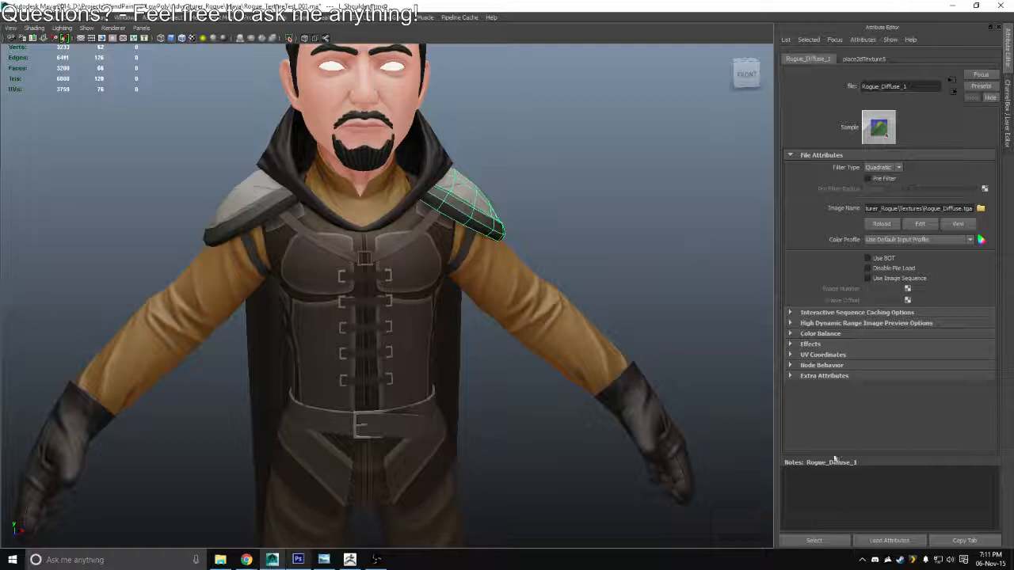
click(666, 243)
click(891, 226)
drag(728, 273, 470, 169)
scroll(607, 305, down, 3)
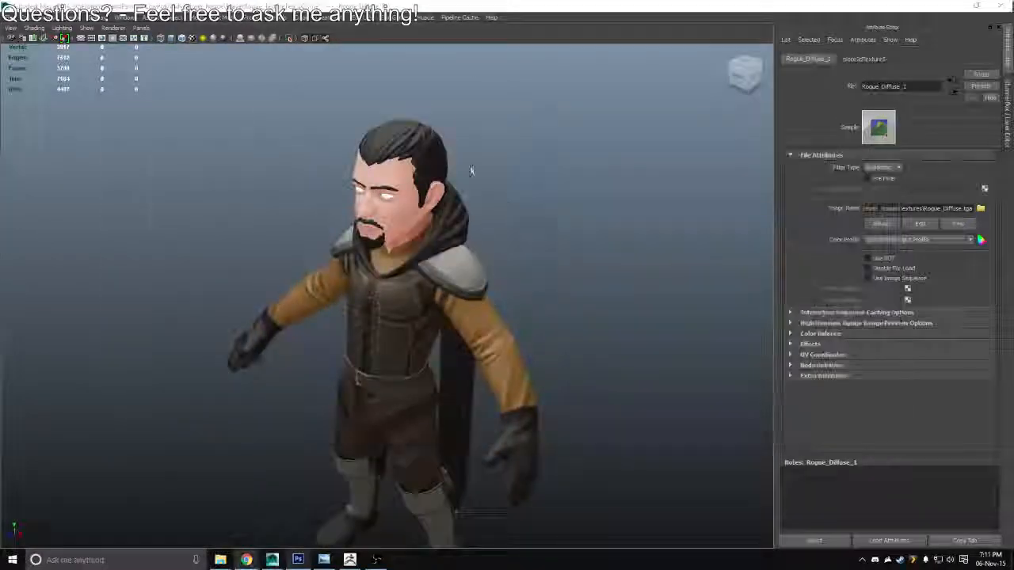
Switch to Photoshop and add a new layer above ScratchesDirt in the ShoulderArmor group
key(alt+Tab)
key(alt+Tab)
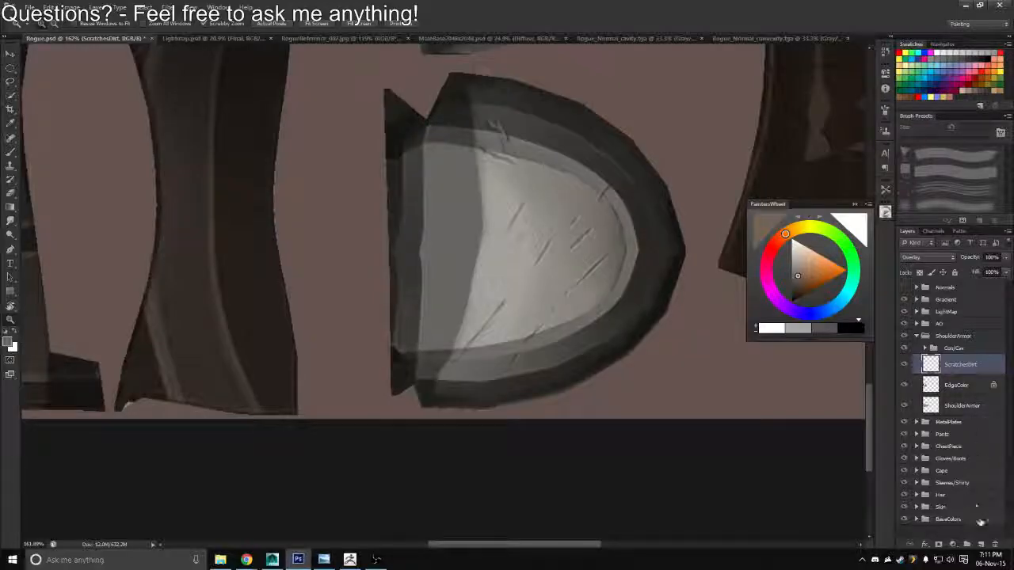
click(980, 544)
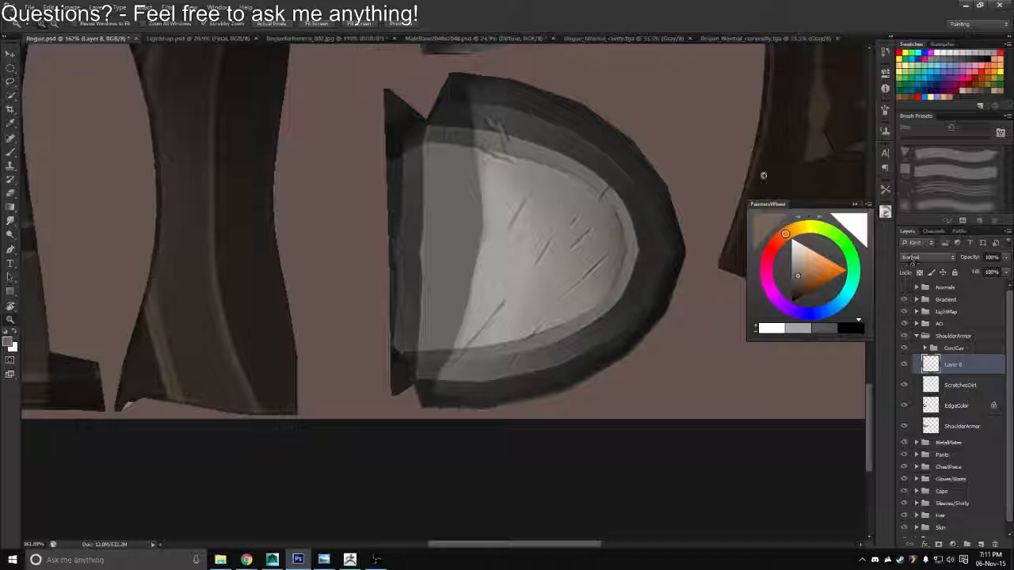
Paint a soft white highlight over the middle of the shoulder armor with a soft round brush at 175 px
drag(514, 296, 523, 270)
right_click(546, 225)
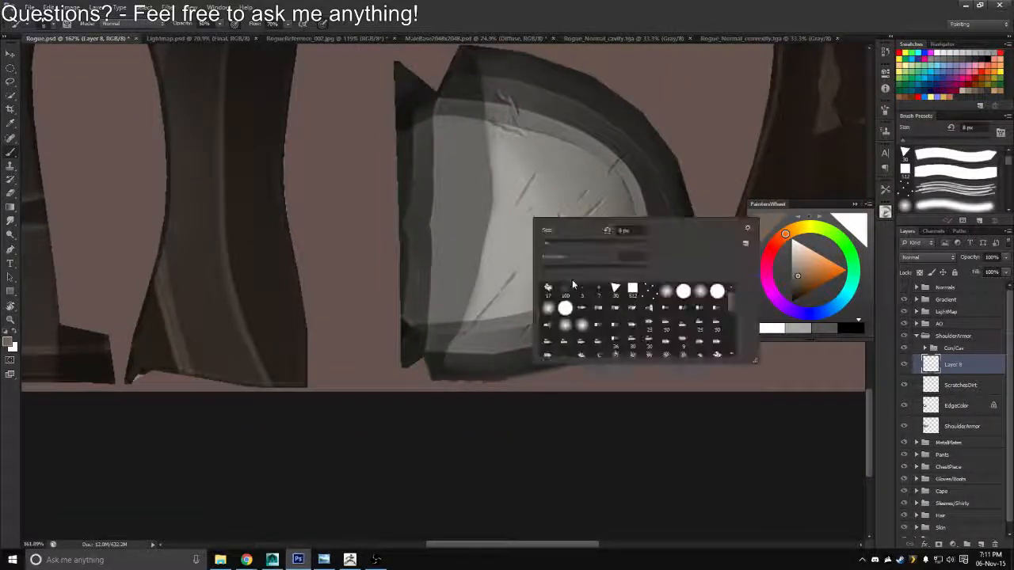
click(667, 292)
click(329, 453)
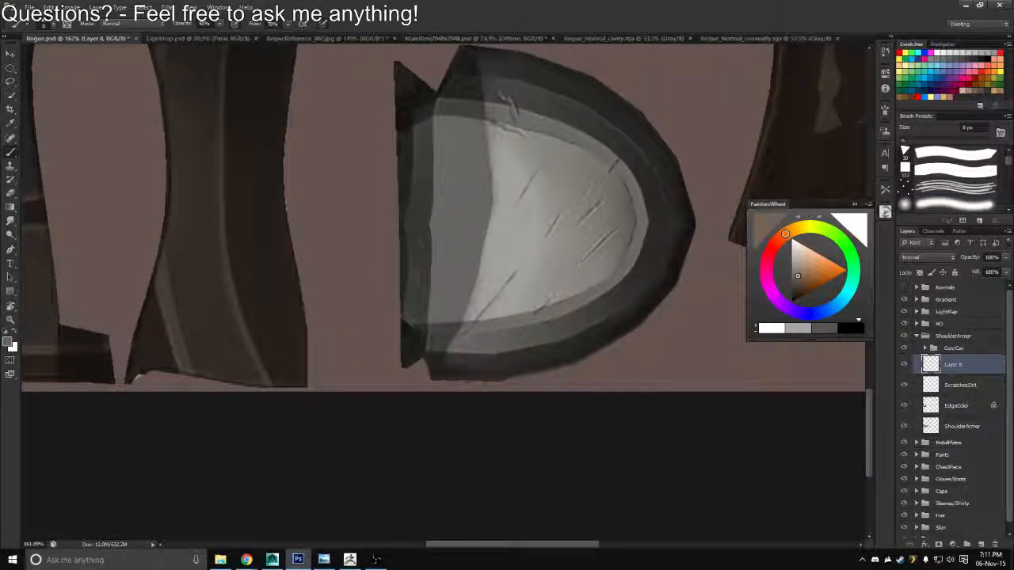
key(bracketright)
key(bracketright)
key(bracketright)
key(bracketright)
key(bracketright)
key(bracketright)
key(bracketright)
key(bracketright)
key(bracketright)
key(bracketright)
key(bracketright)
key(bracketright)
key(bracketright)
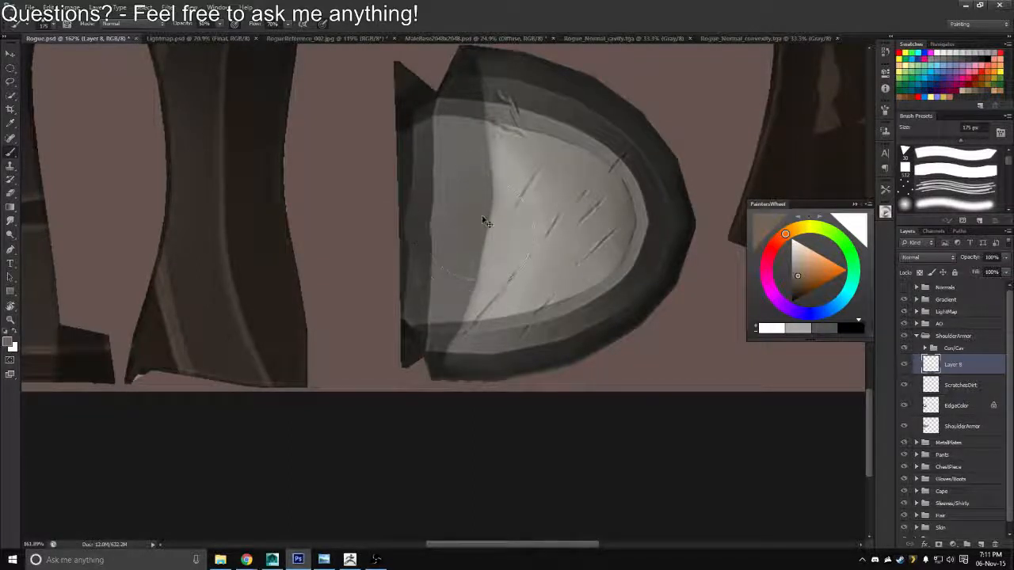
key(x)
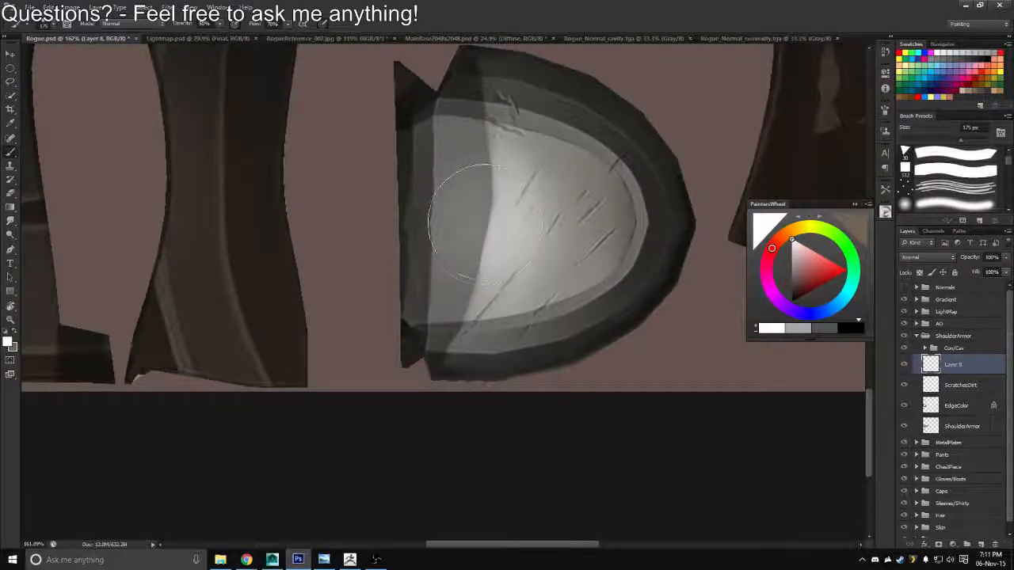
Export the highlighted texture in Targa format, overwriting Rogue_Diffuse.tga
key(ctrl+shift+s)
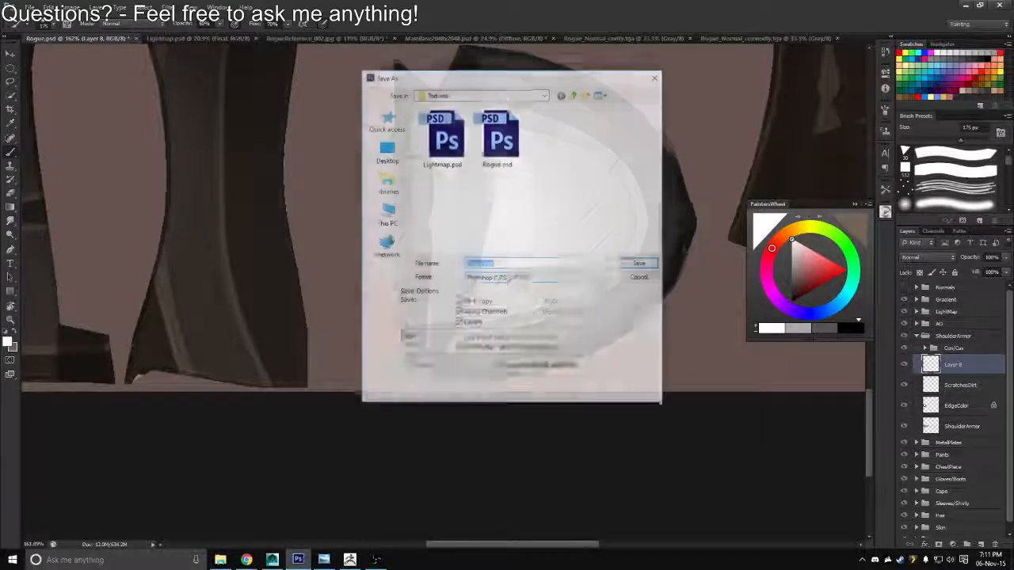
click(511, 279)
click(492, 417)
click(452, 146)
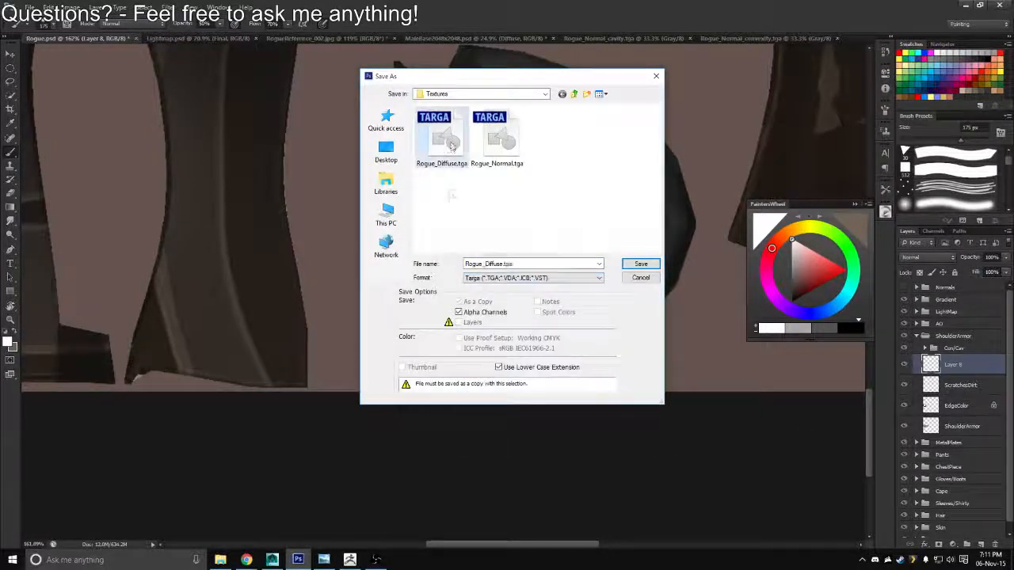
double_click(452, 146)
key(y)
key(Return)
Switch to Maya, reload the diffuse texture, and check the shoulder armor highlight on the rogue
key(alt+Tab)
key(alt+Tab)
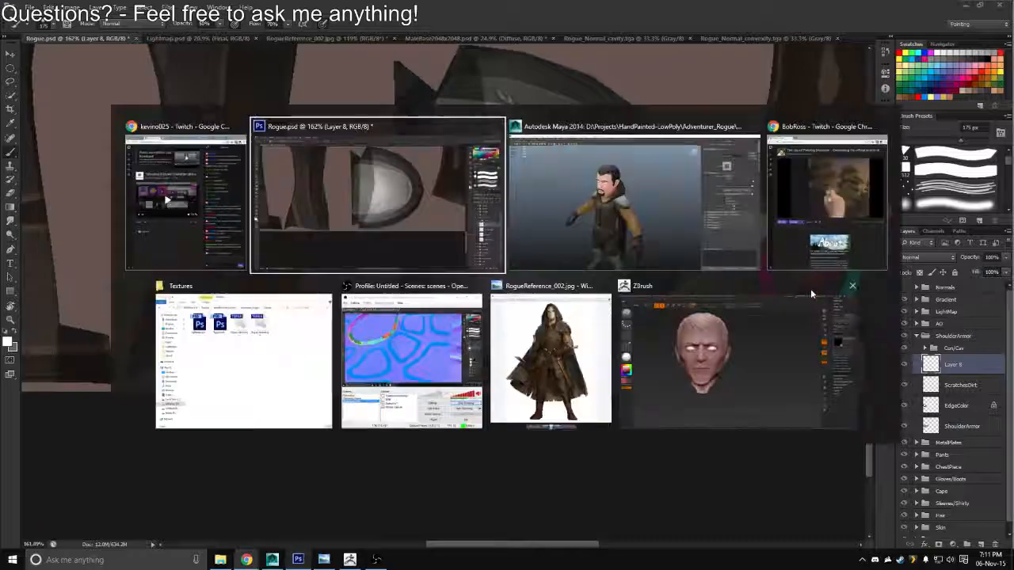
key(alt+Tab)
key(Tab)
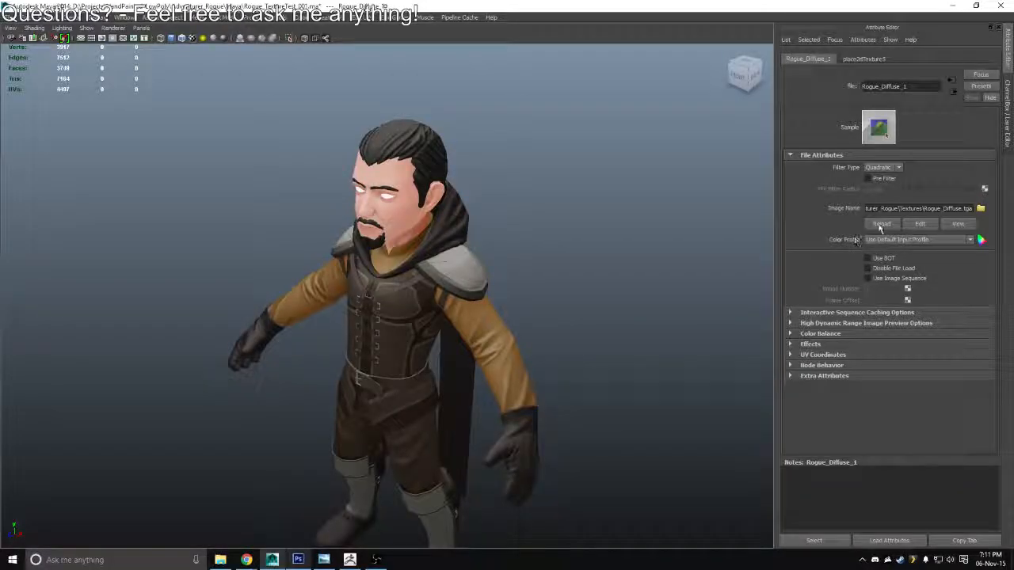
drag(629, 320, 602, 296)
Switch to Photoshop, set the shoulder armor highlight layer's blend mode to Screen, and rename the layer Highlight
key(alt+Tab)
click(932, 258)
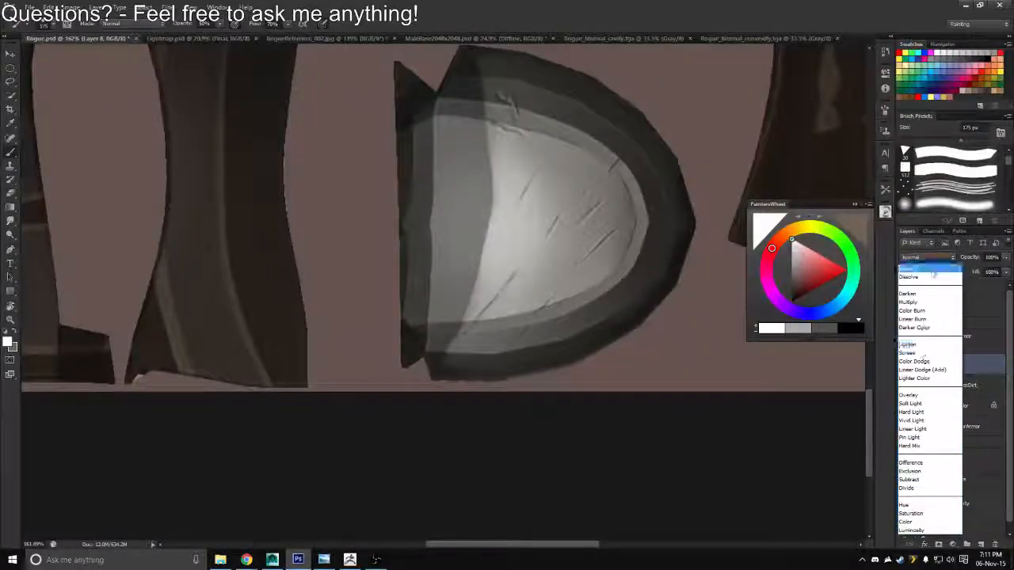
click(911, 353)
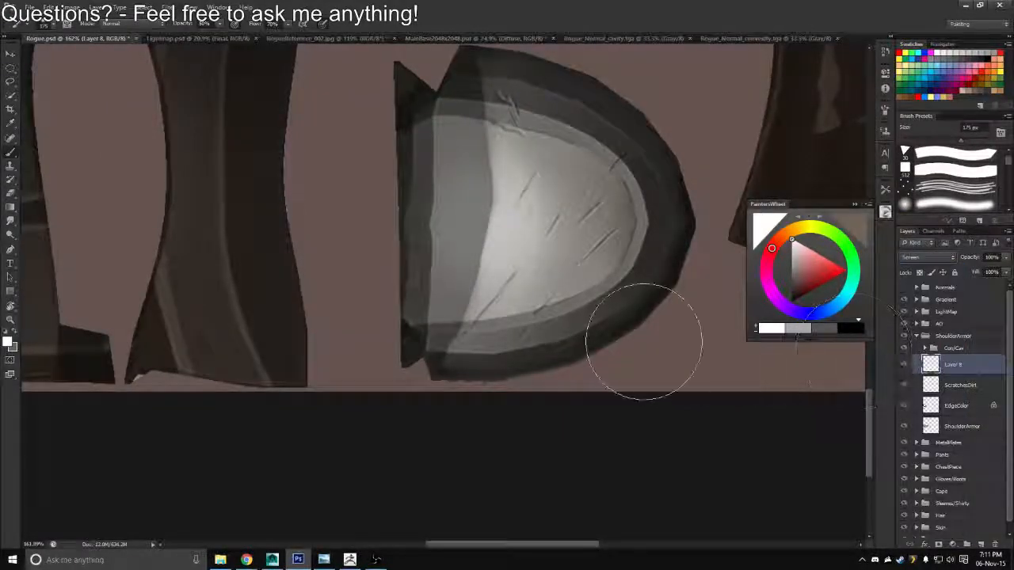
double_click(953, 364)
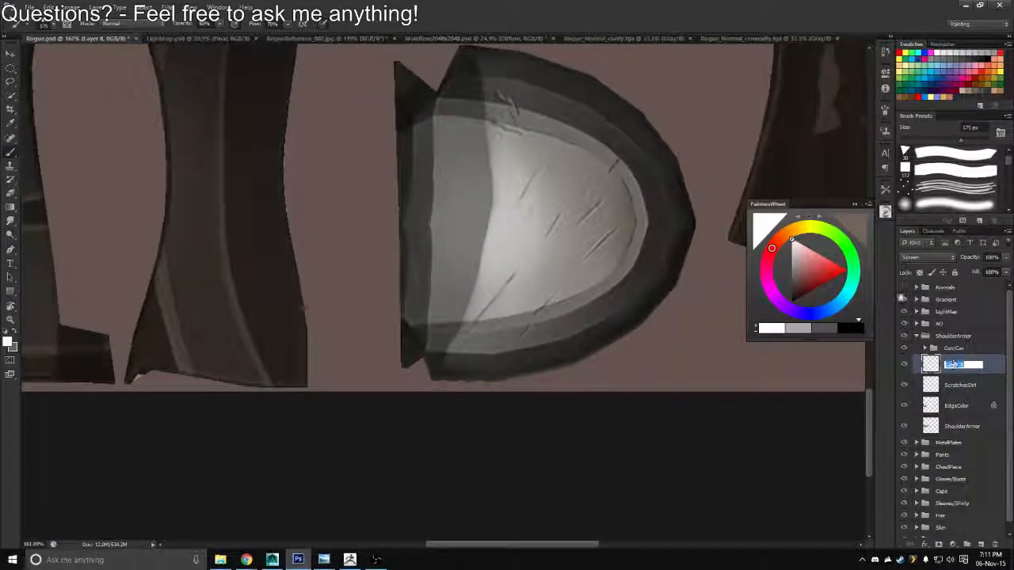
text(Highlight)
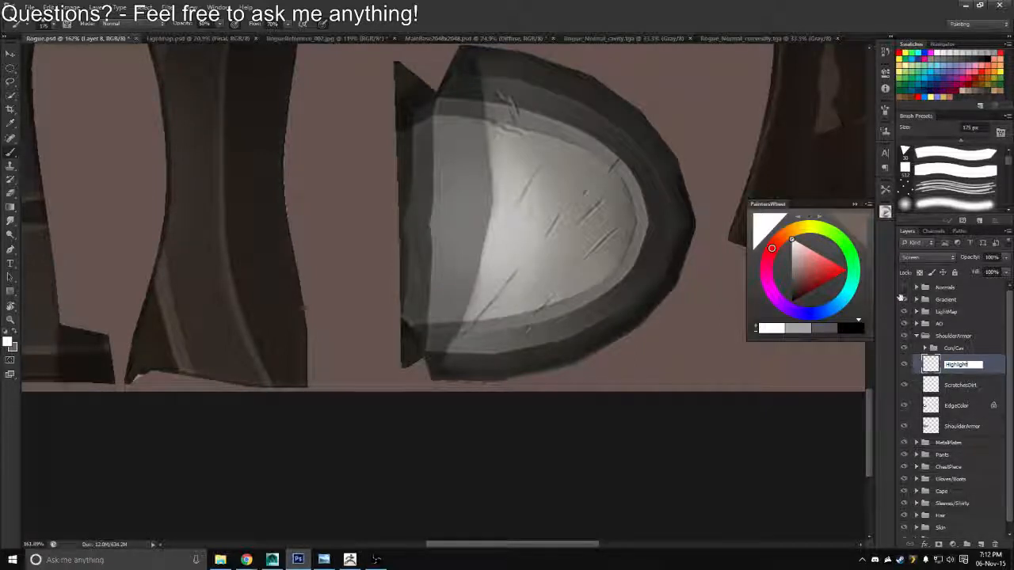
key(Return)
On the ScratchesDirt layer, paint a thin dark line along the inner edge of the armor's rim with a 5 px brush
mouse_move(640, 227)
mouse_down()
mouse_move(540, 209)
mouse_move(548, 163)
mouse_move(563, 164)
mouse_up()
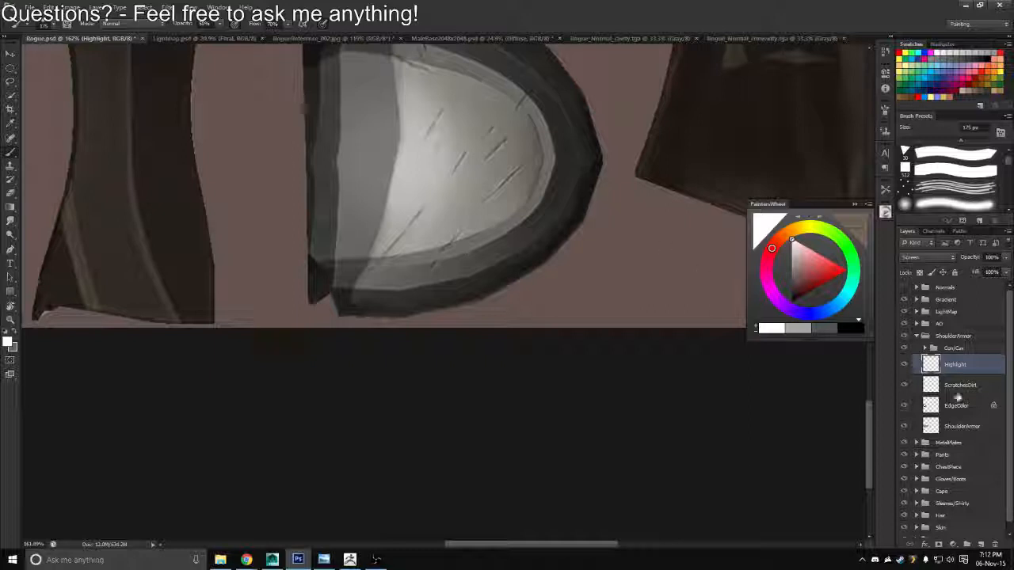
click(958, 387)
right_click(625, 205)
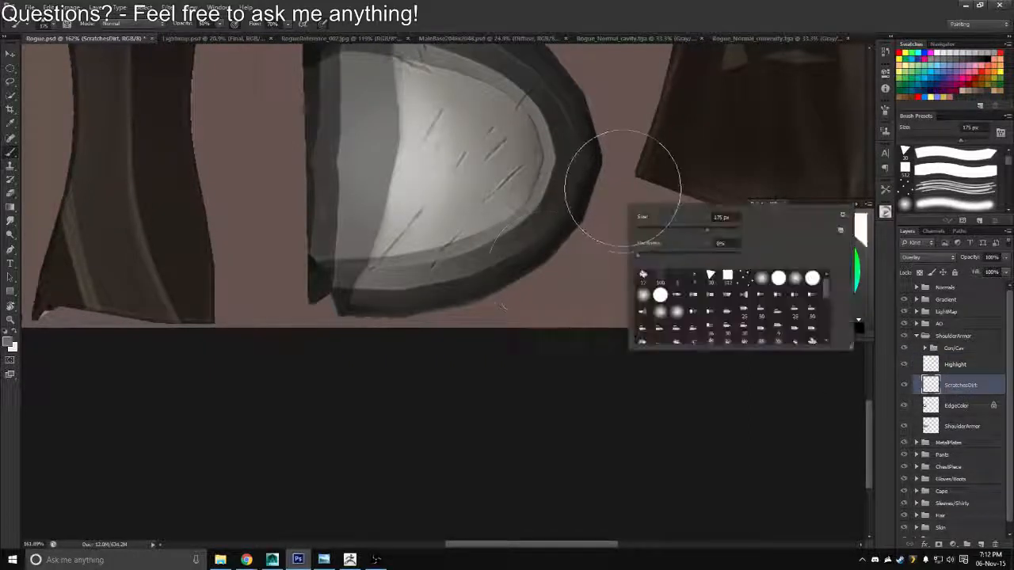
click(580, 383)
drag(533, 207, 543, 178)
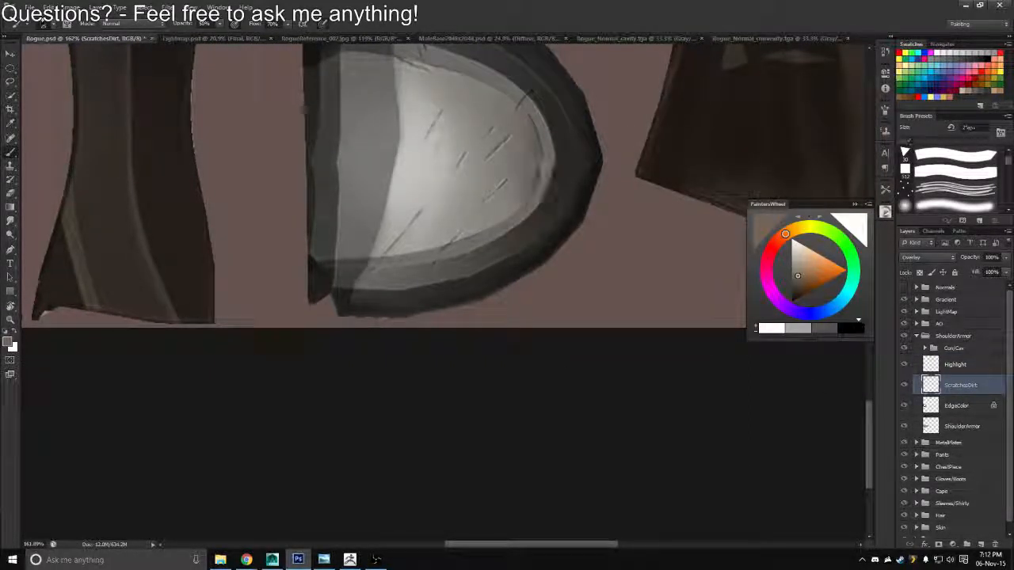
key([)
key([)
key([)
key([)
key([)
key([)
key([)
key(ctrl+z)
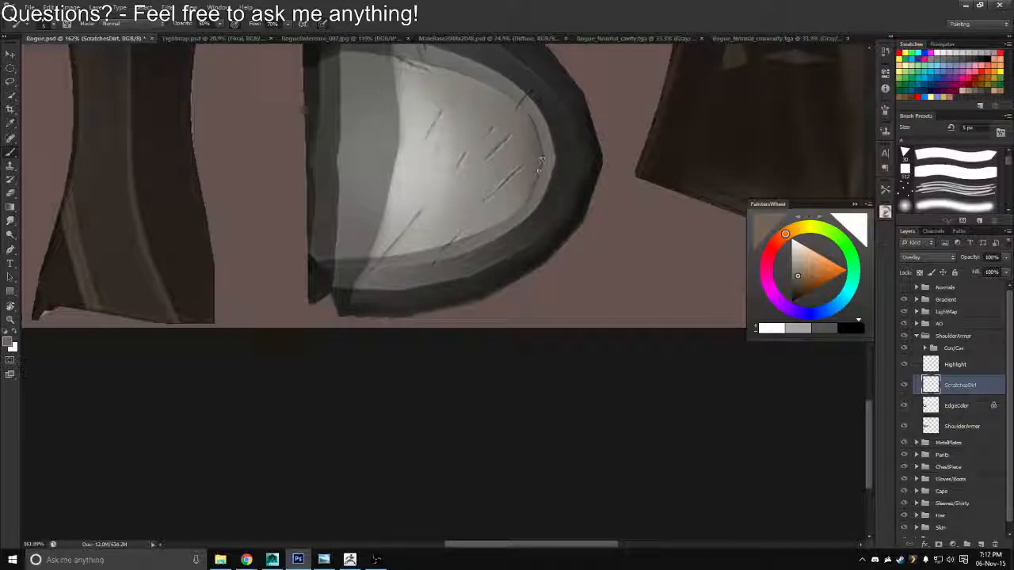
scroll(541, 163, up, 5)
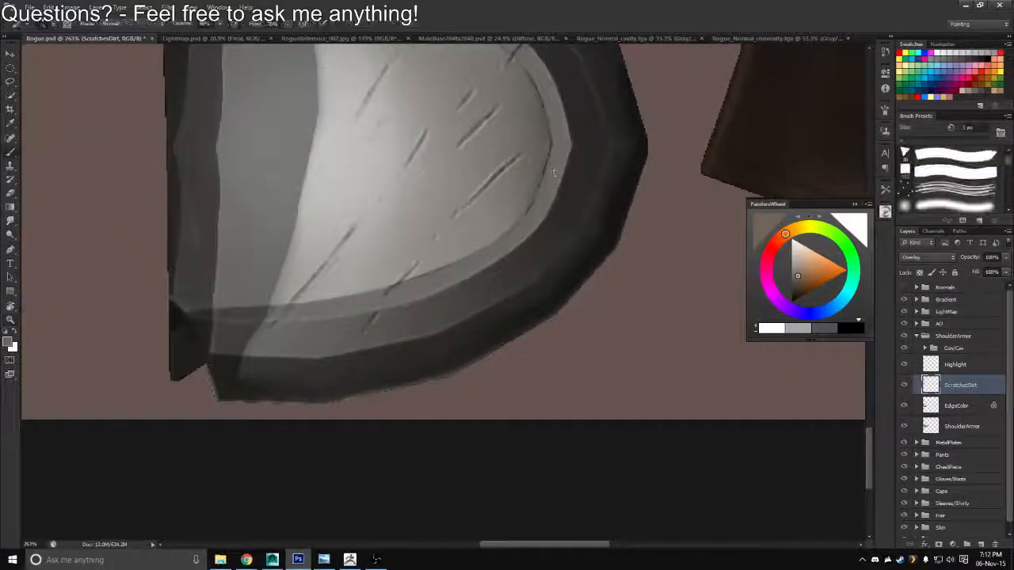
key(b)
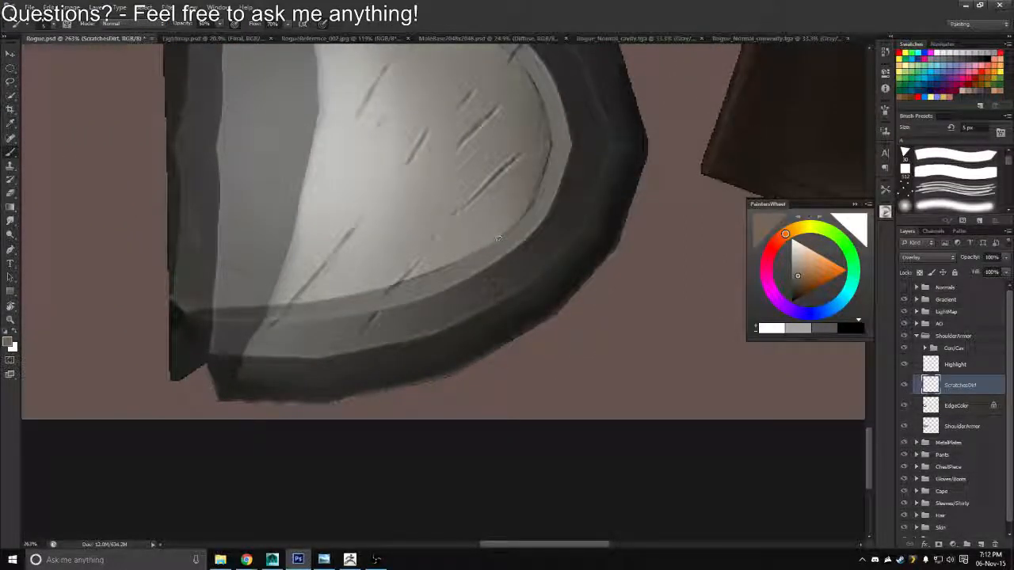
drag(540, 171, 535, 251)
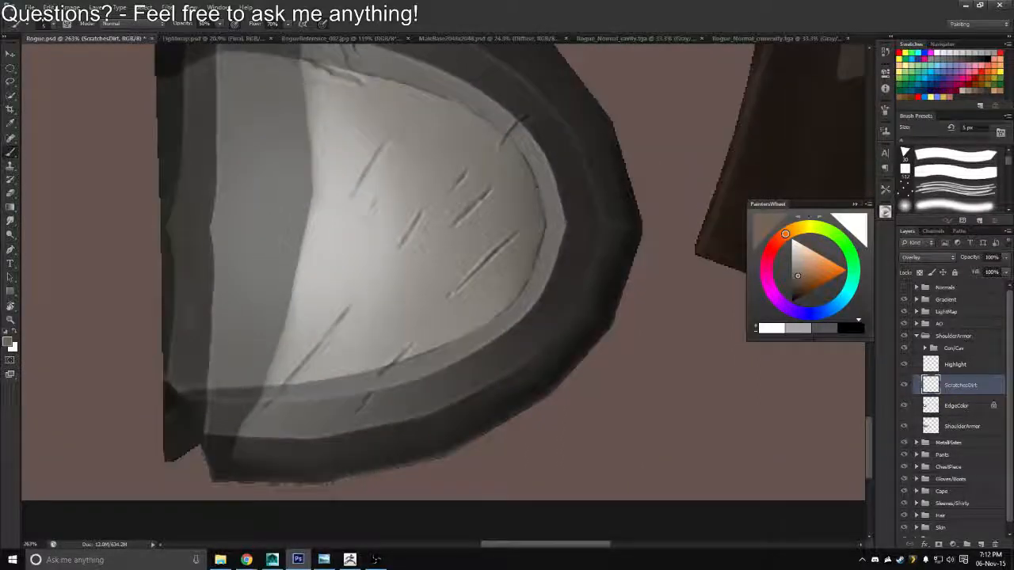
Darken the curved inner rim further on the ScratchesDirt layer, enlarging the brush to 9 px
key(r)
drag(538, 112, 617, 184)
key(b)
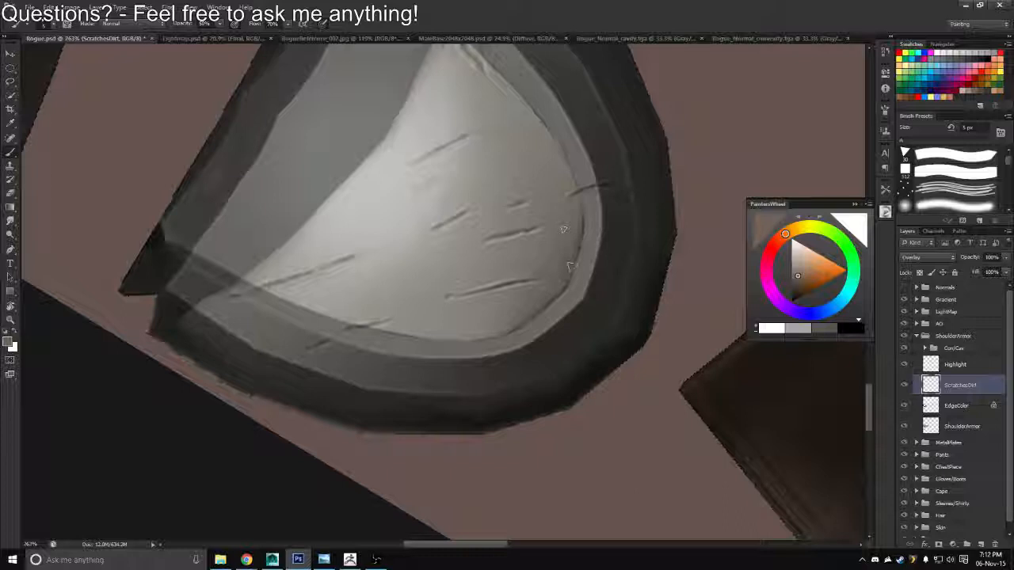
key(bracketright)
key(bracketright)
key(bracketright)
key(bracketright)
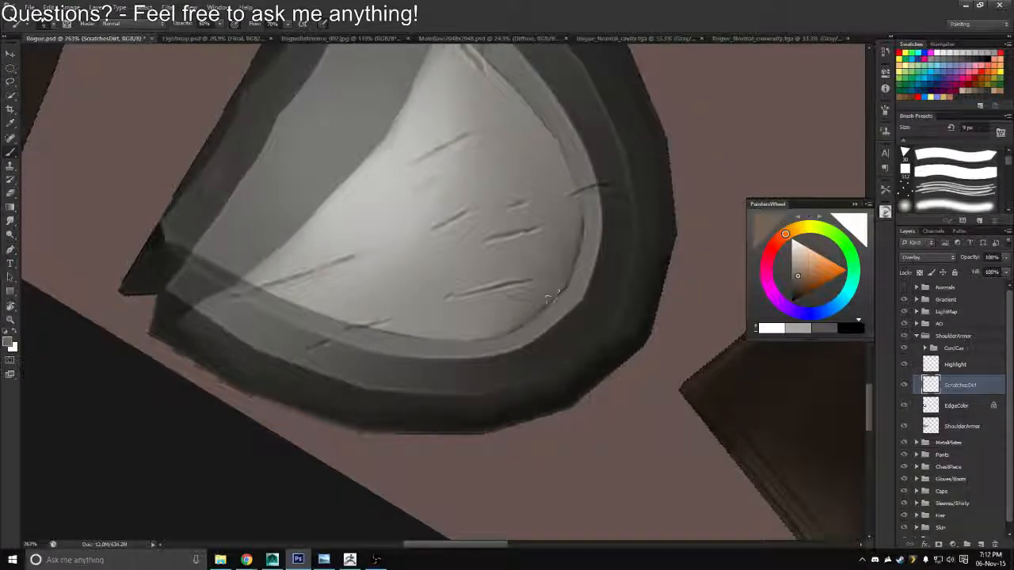
key(ctrl+space)
drag(503, 314, 452, 315)
Add a new layer above ScratchesDirt in the ShoulderArmor group and choose a muted blue as the foreground color
key(r)
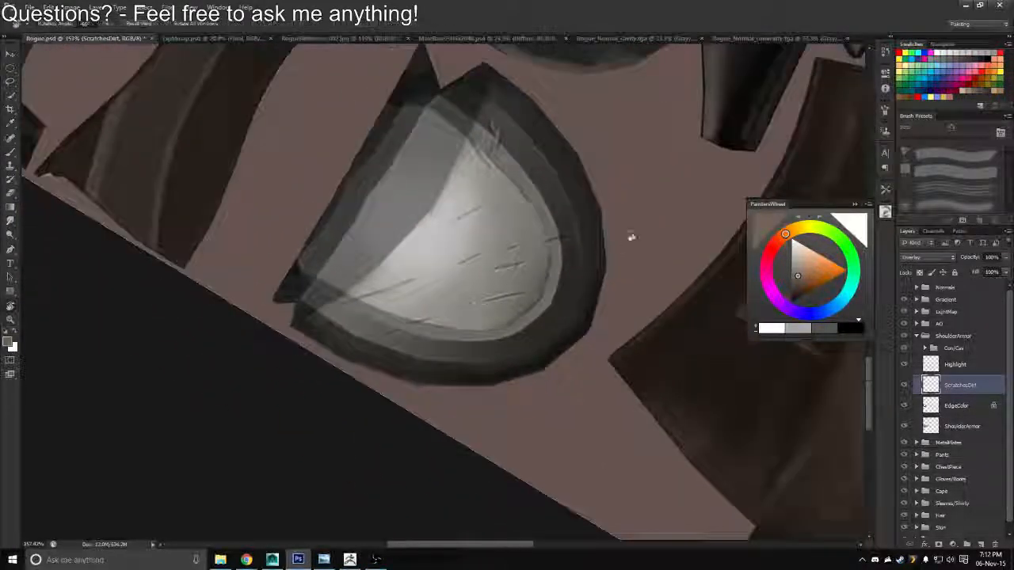
drag(631, 233, 611, 187)
click(978, 545)
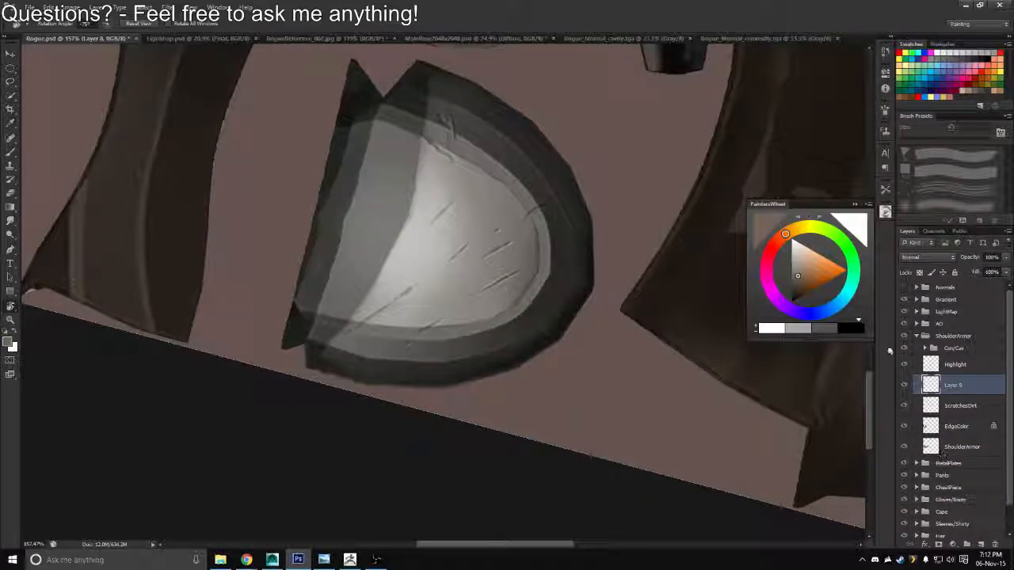
key(b)
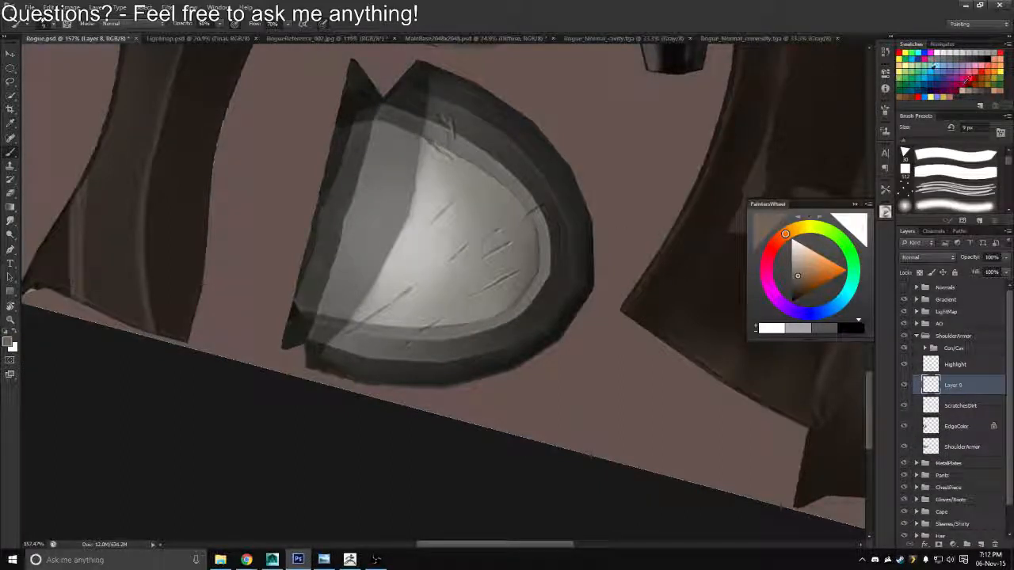
key(x)
click(930, 78)
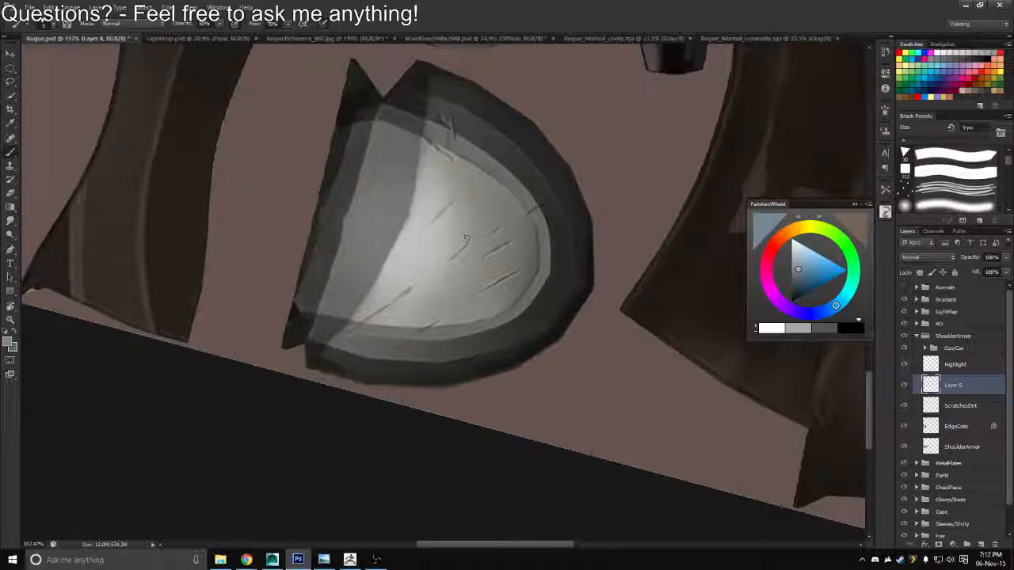
Load the outline of the ShoulderArmor layer as a selection, keeping the new layer active
drag(542, 263, 533, 302)
key(z)
drag(563, 297, 533, 286)
key(r)
drag(600, 344, 643, 315)
ctrl+click(931, 447)
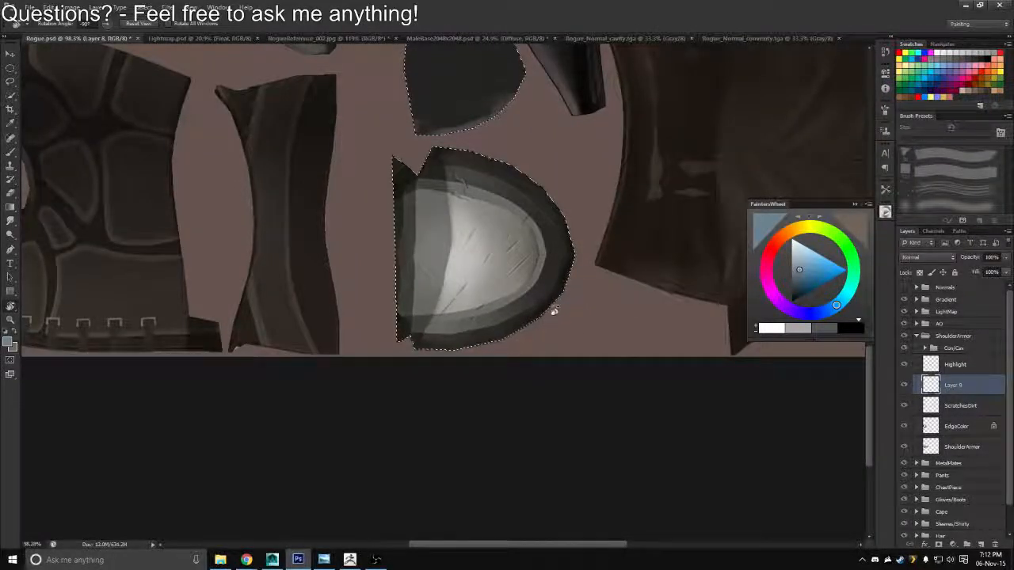
Brush a faint blue tint over the shoulder armor inside the selection and soften it with a large, partly transparent eraser
key(b)
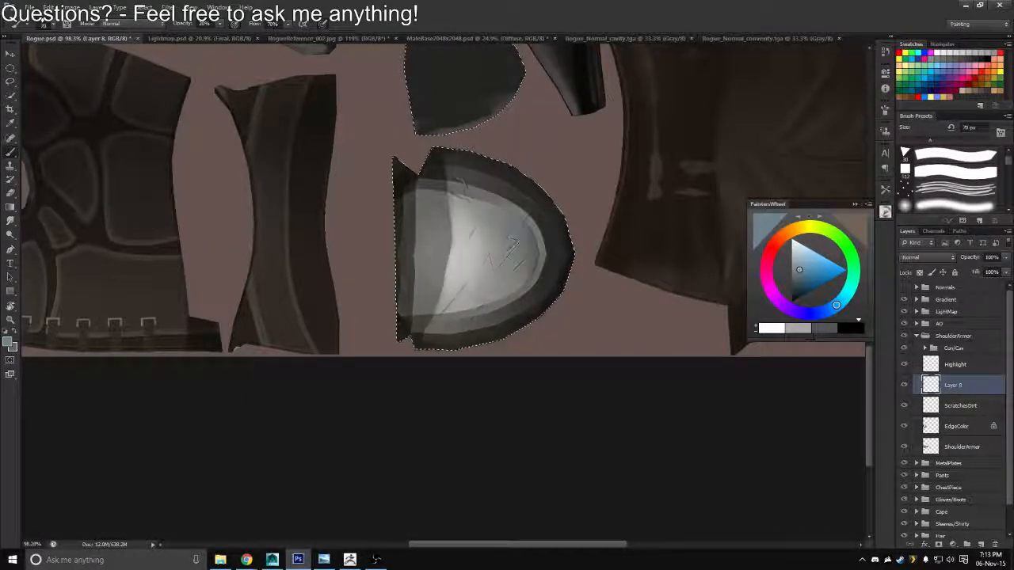
key(e)
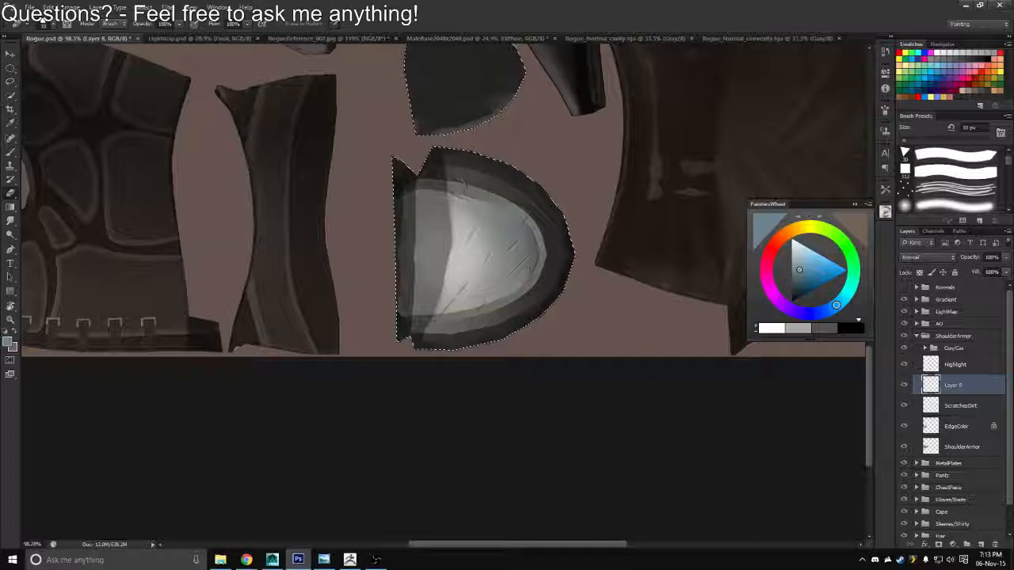
key(bracketright)
key(bracketright)
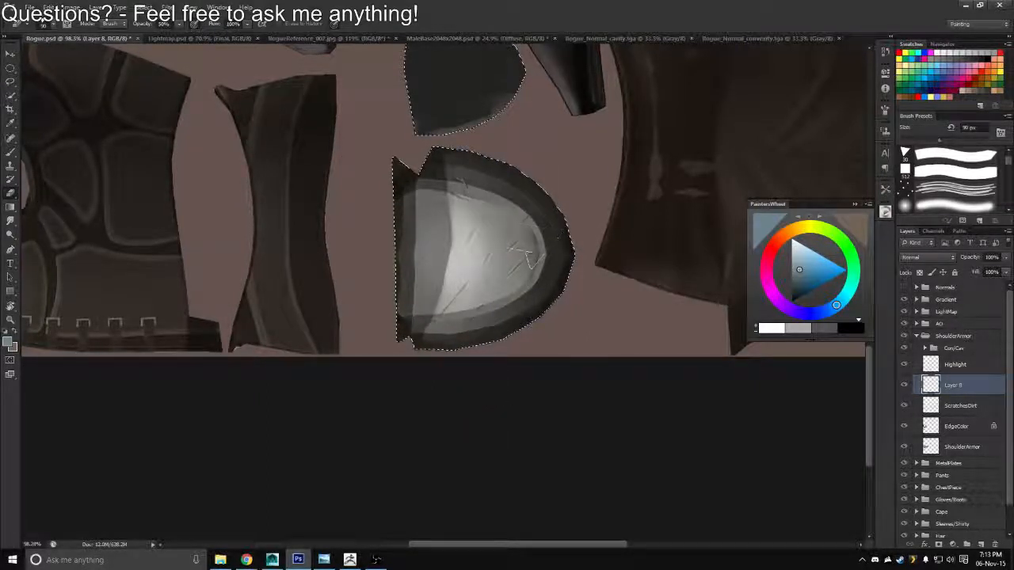
key(b)
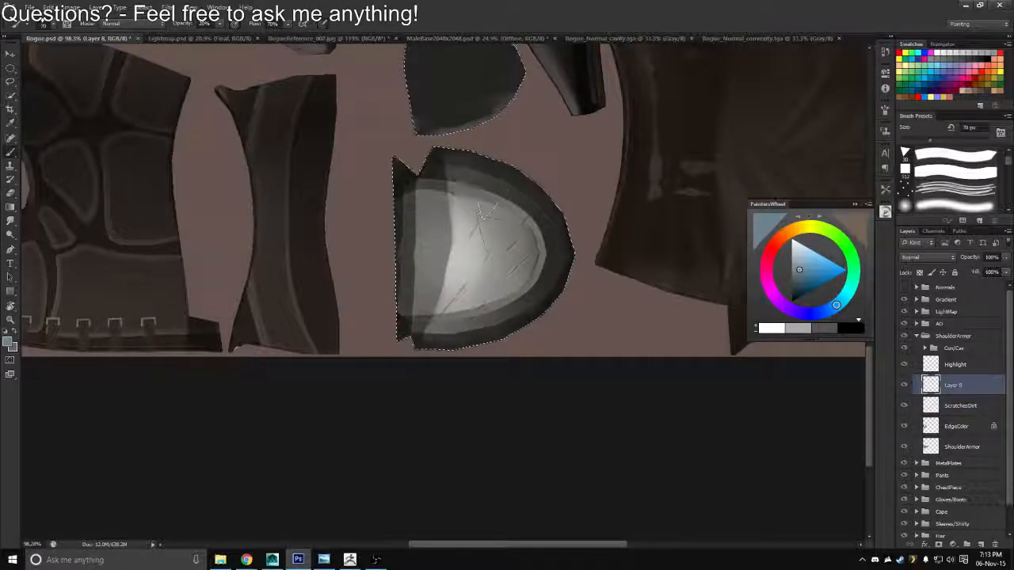
drag(494, 241, 519, 268)
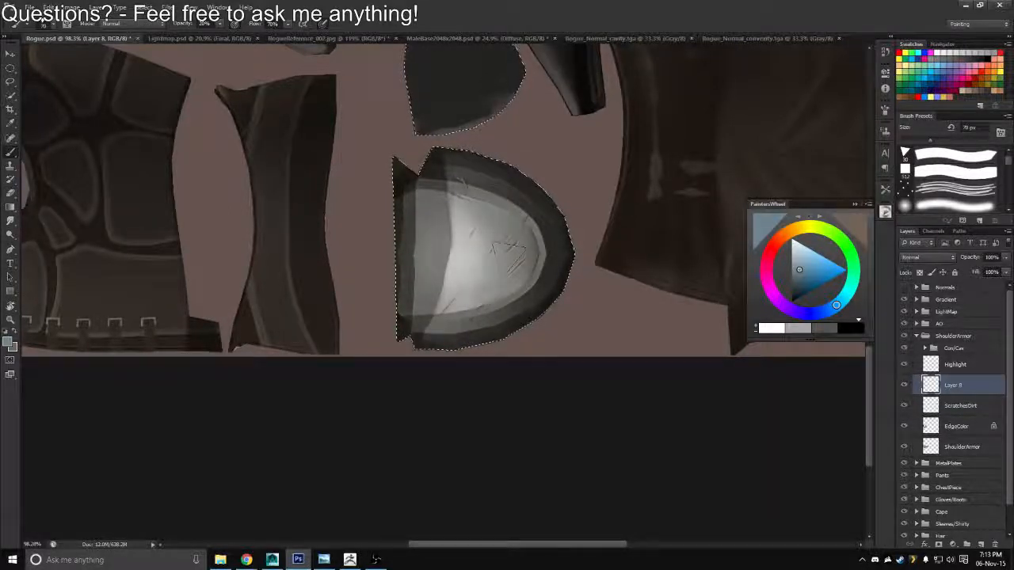
key(e)
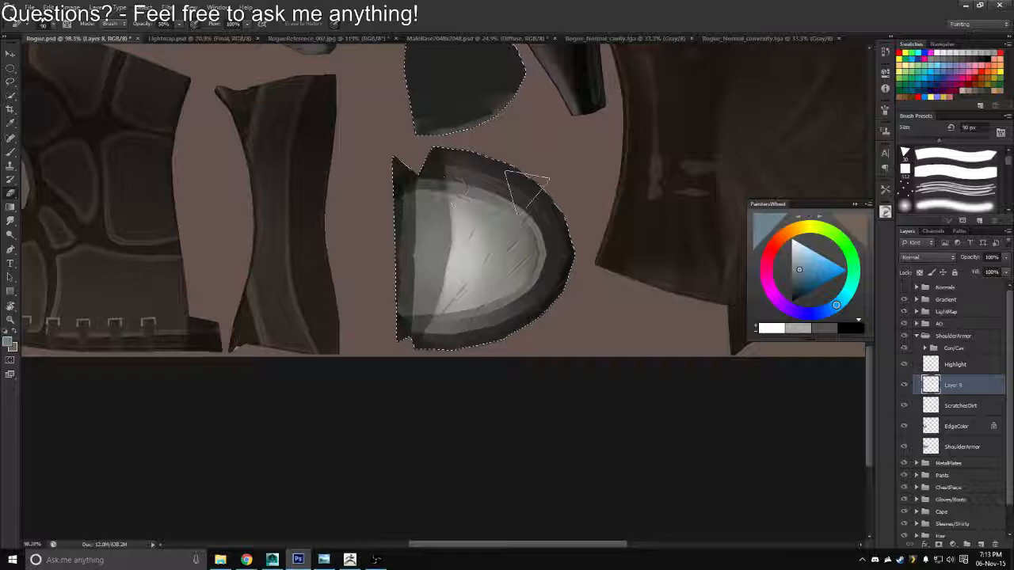
drag(464, 252, 473, 290)
Set the tint layer's blend mode to Overlay and rename the layer ColorVariation
key(z)
mouse_move(541, 317)
mouse_down()
mouse_move(521, 310)
mouse_move(539, 311)
mouse_up()
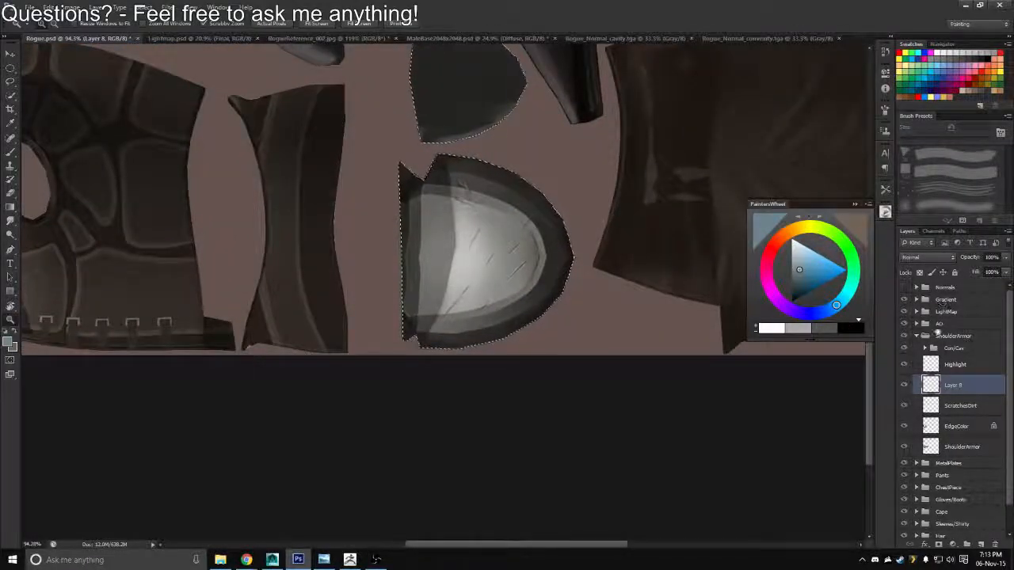
click(926, 258)
click(935, 361)
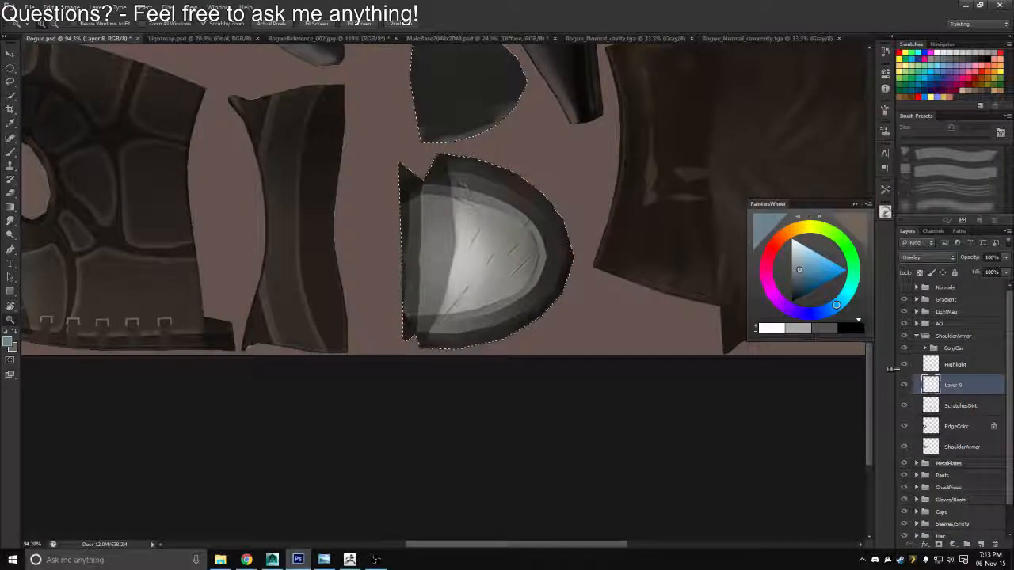
double_click(954, 386)
text(Color)
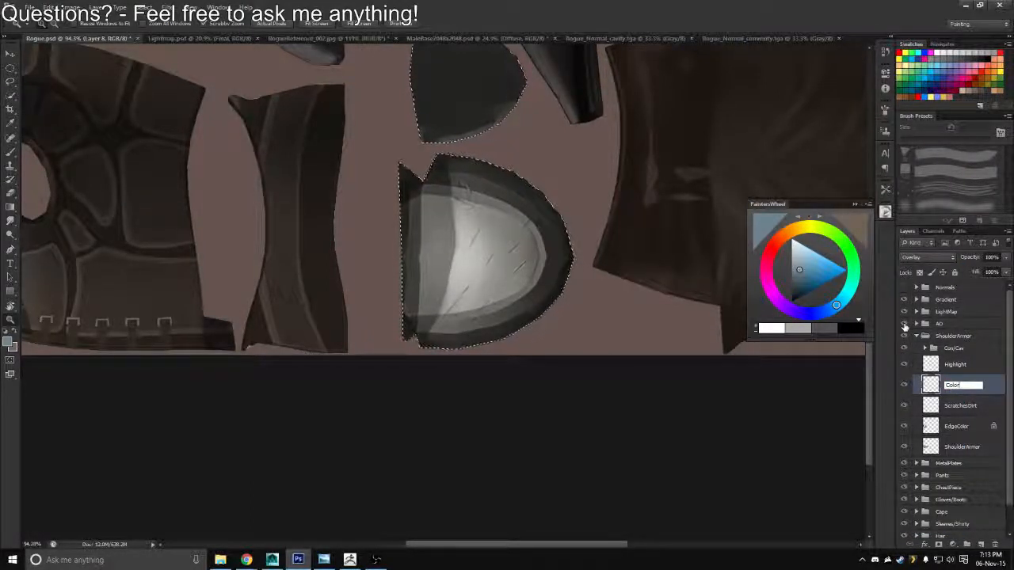
text(Variatio)
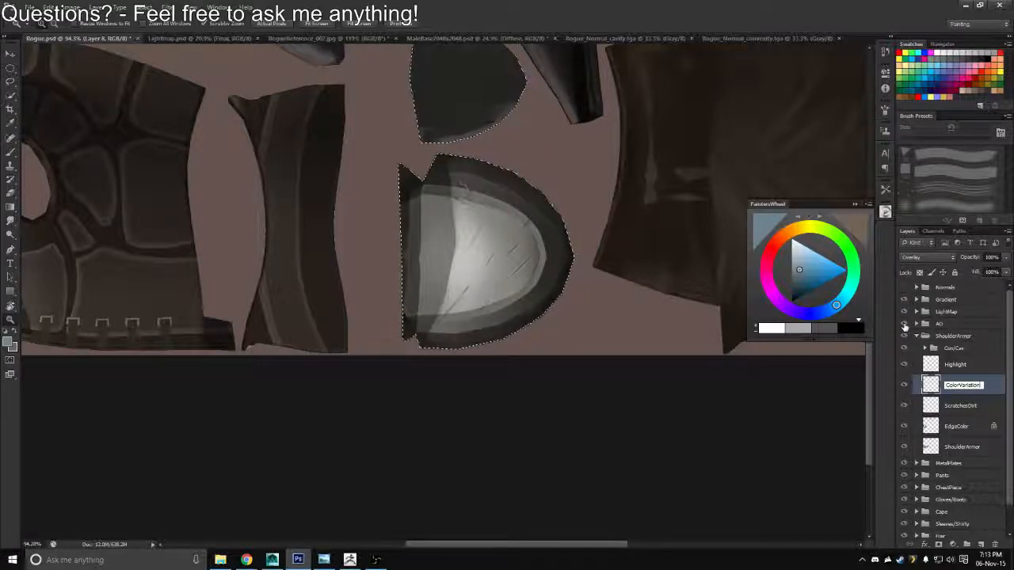
text(n)
key(Return)
drag(516, 354, 486, 339)
key(ctrl+shift+s)
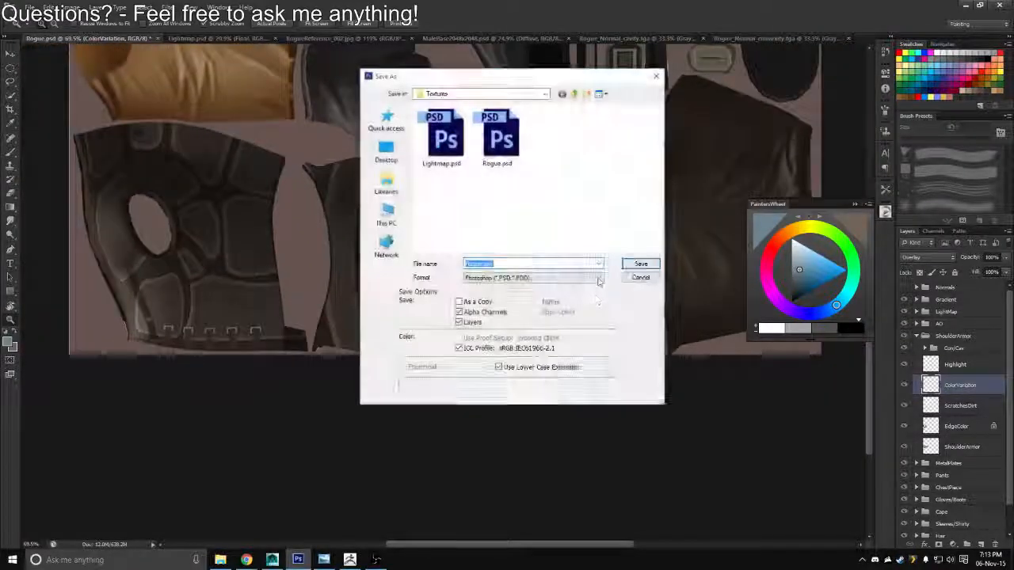
click(599, 278)
click(640, 277)
click(640, 277)
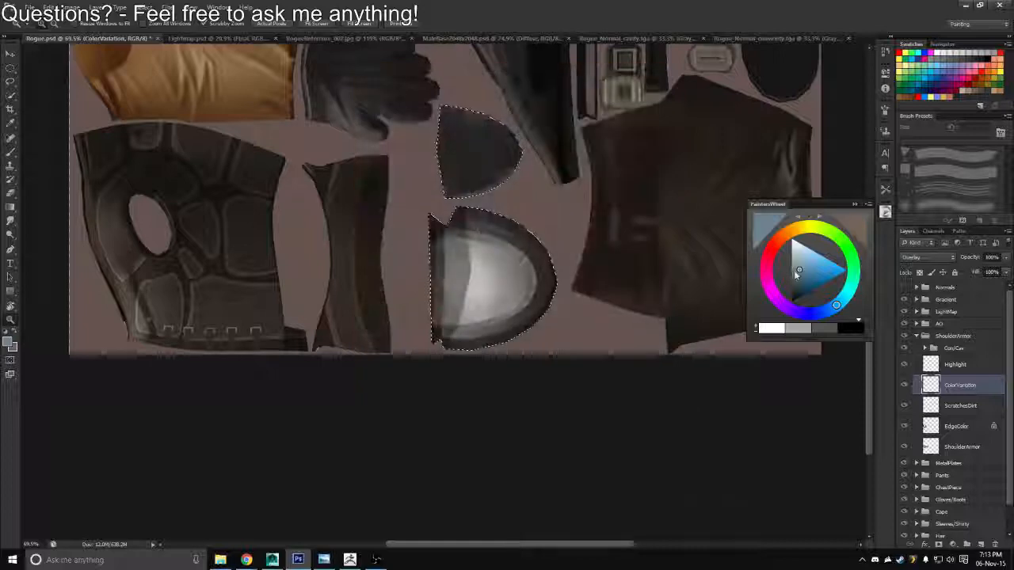
Try raising the ColorVariation layer's saturation to +29
key(ctrl+u)
mouse_move(758, 127)
mouse_down()
mouse_move(802, 135)
mouse_move(749, 133)
mouse_move(800, 136)
mouse_move(774, 134)
mouse_up()
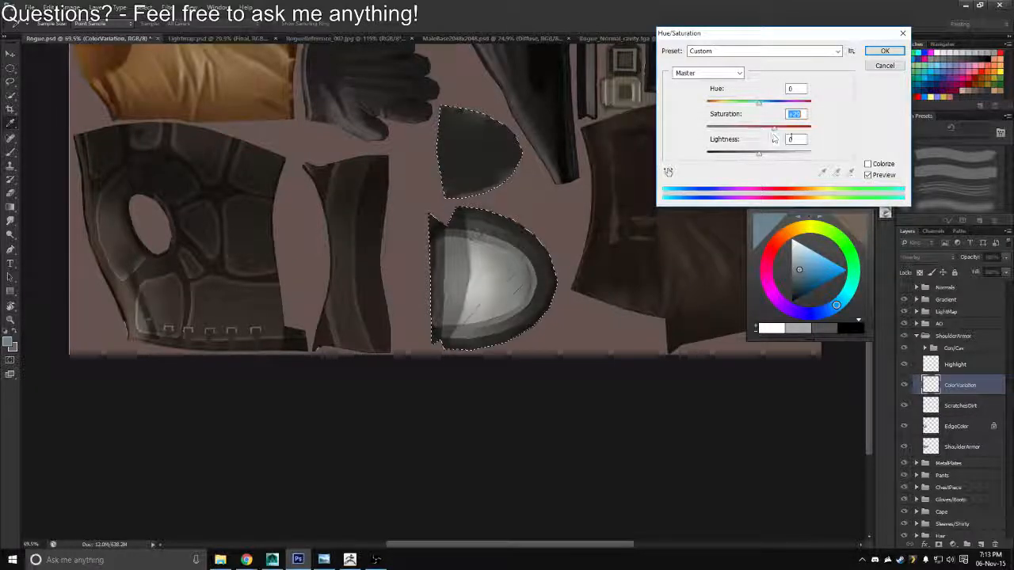
click(885, 66)
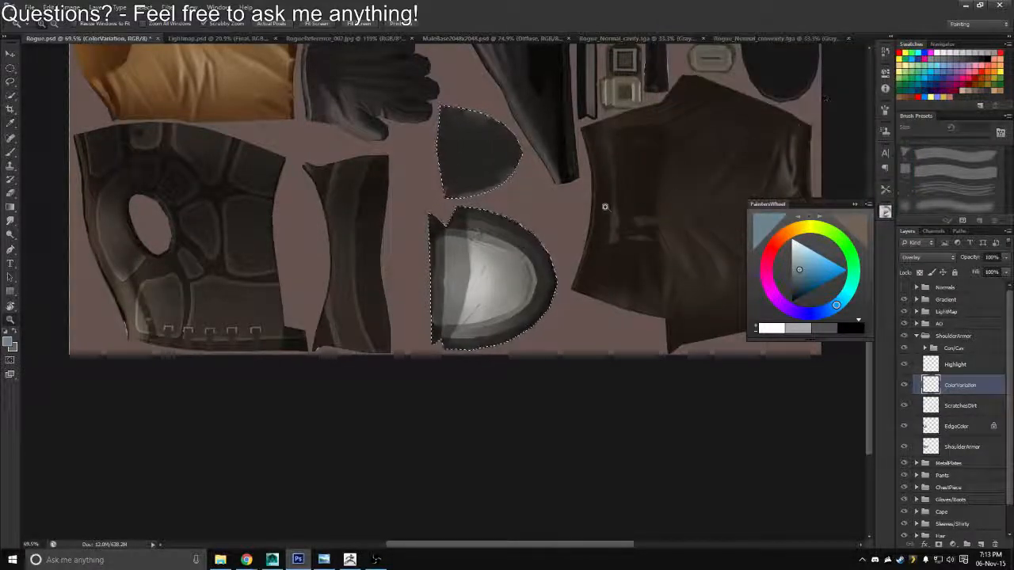
Shift the ColorVariation layer's hue to +22 and slightly raise its saturation with a Hue/Saturation adjustment
key(r)
drag(575, 192, 543, 418)
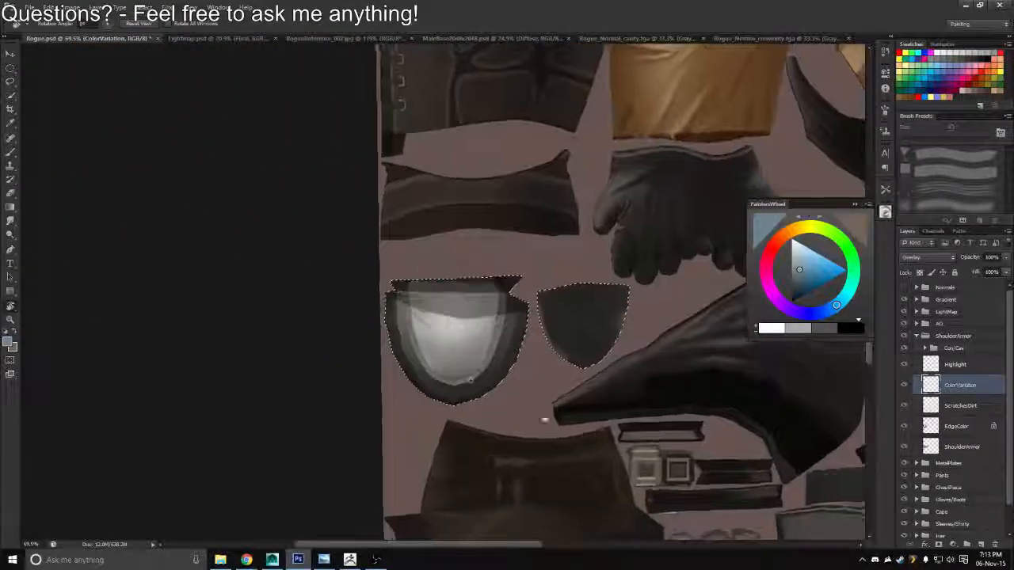
drag(493, 370, 517, 391)
drag(580, 298, 674, 260)
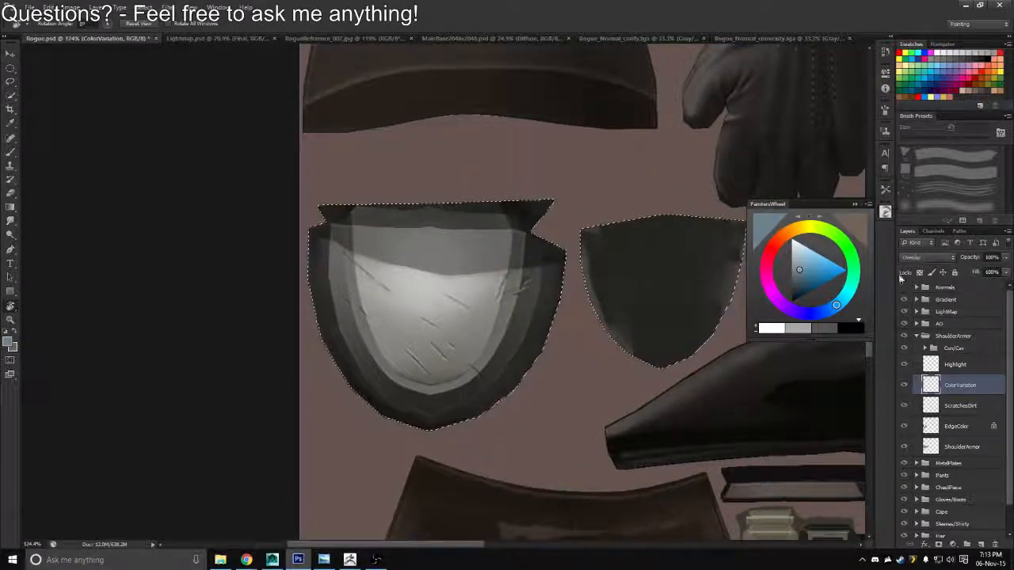
key(ctrl+u)
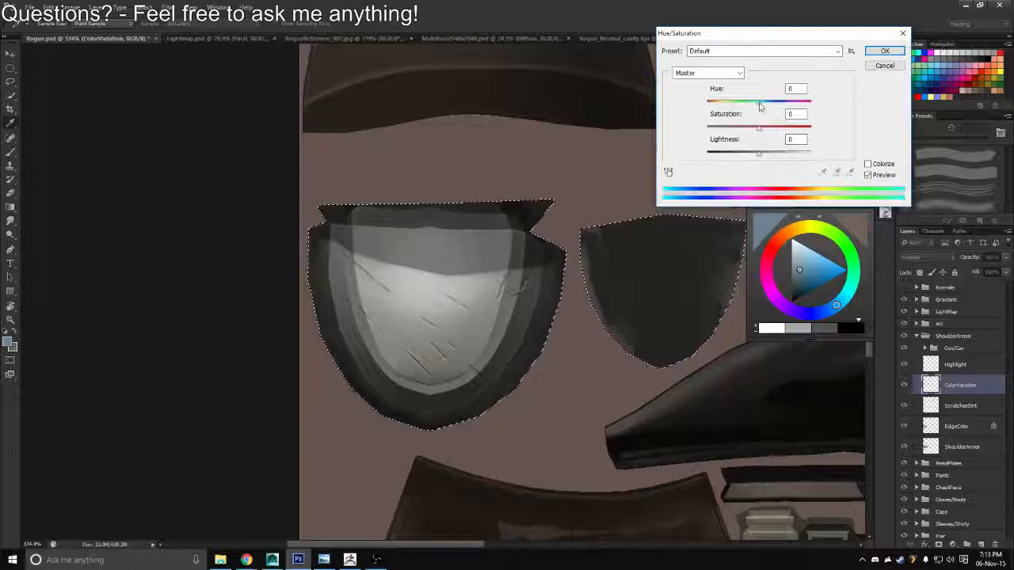
drag(759, 104, 716, 103)
drag(760, 130, 792, 133)
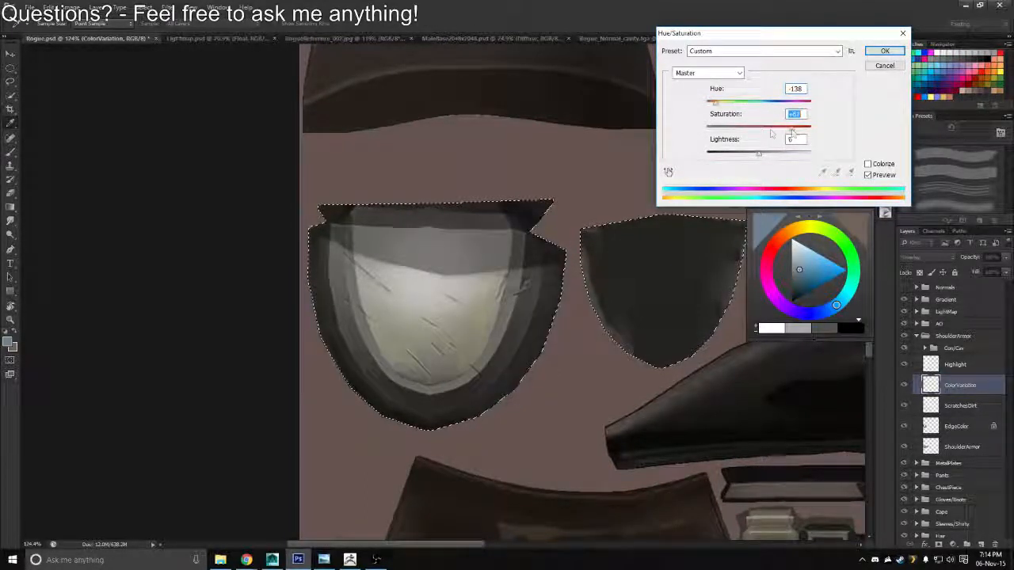
drag(715, 103, 767, 128)
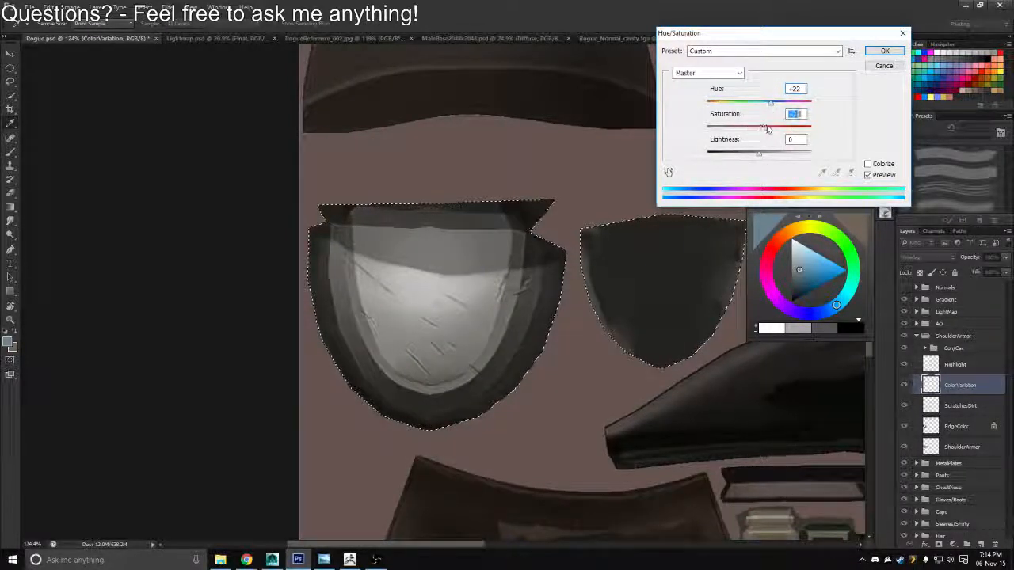
click(870, 71)
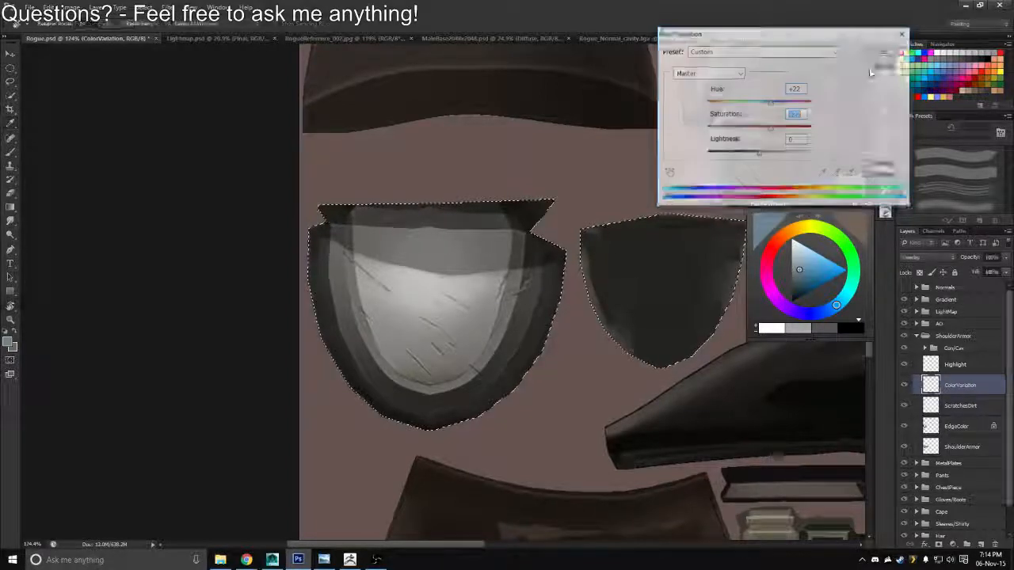
Save a Targa copy of the texture into the Textures folder, overwriting Rogue_Diffuse.tga
key(ctrl+shift+s)
click(519, 279)
click(475, 419)
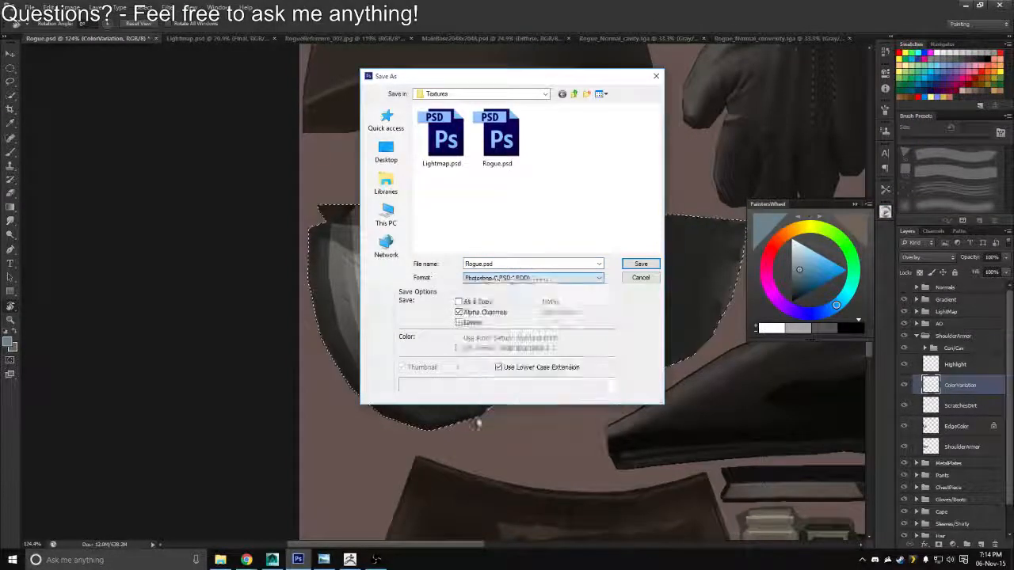
key(Return)
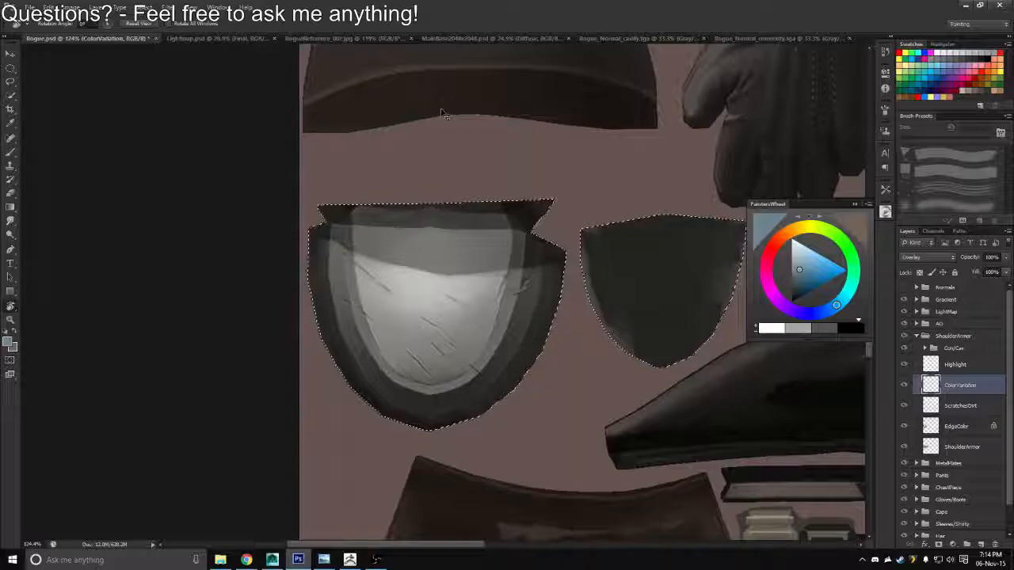
Switch to Maya, reload the Rogue_Diffuse texture and inspect the shoulder armor on the character model
key(alt+Tab)
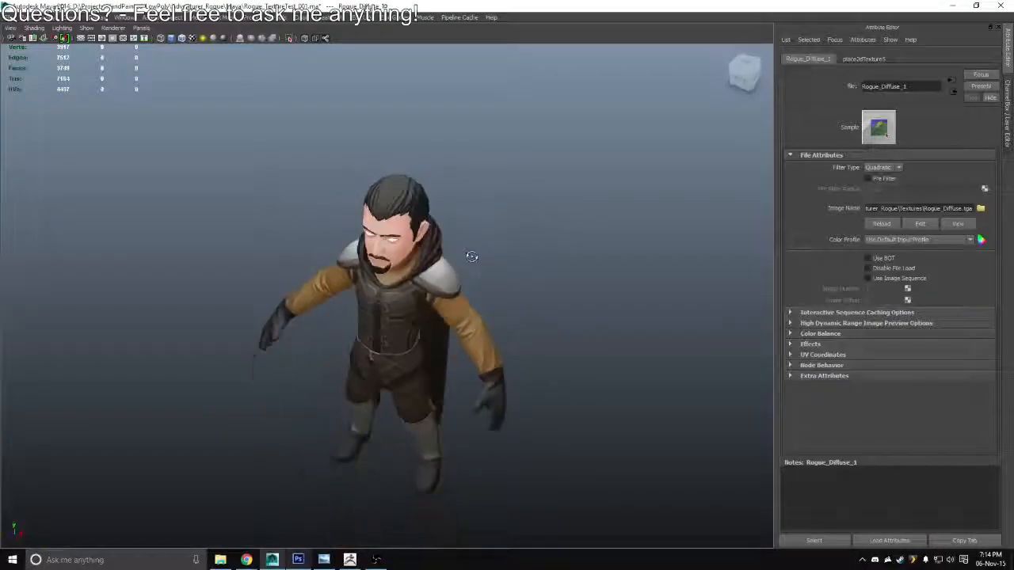
drag(472, 257, 554, 248)
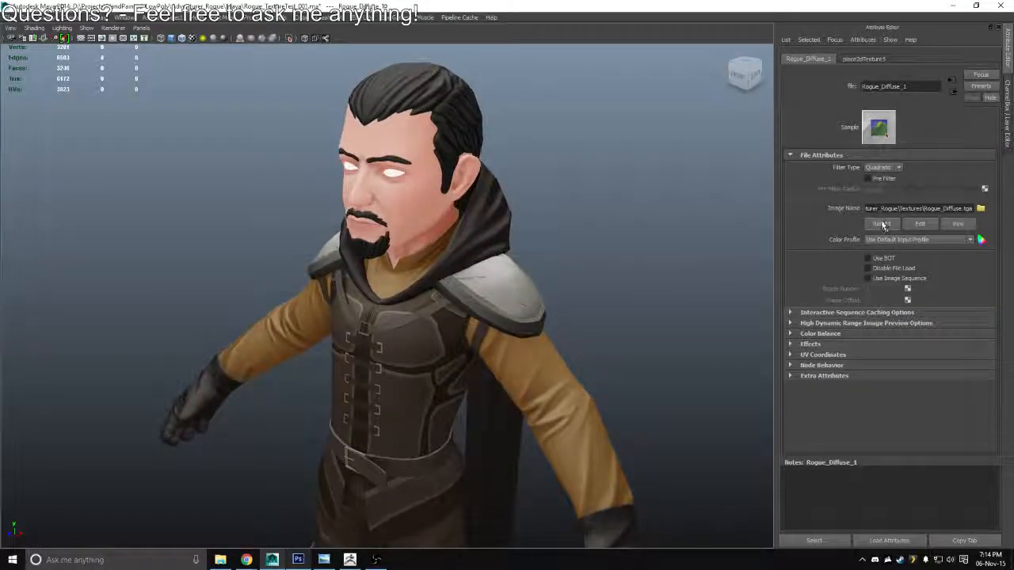
drag(655, 297, 632, 276)
Return to Photoshop, lower the ColorVariation layer's opacity to 80% and fine-tune its color with Hue/Saturation
key(alt+Tab)
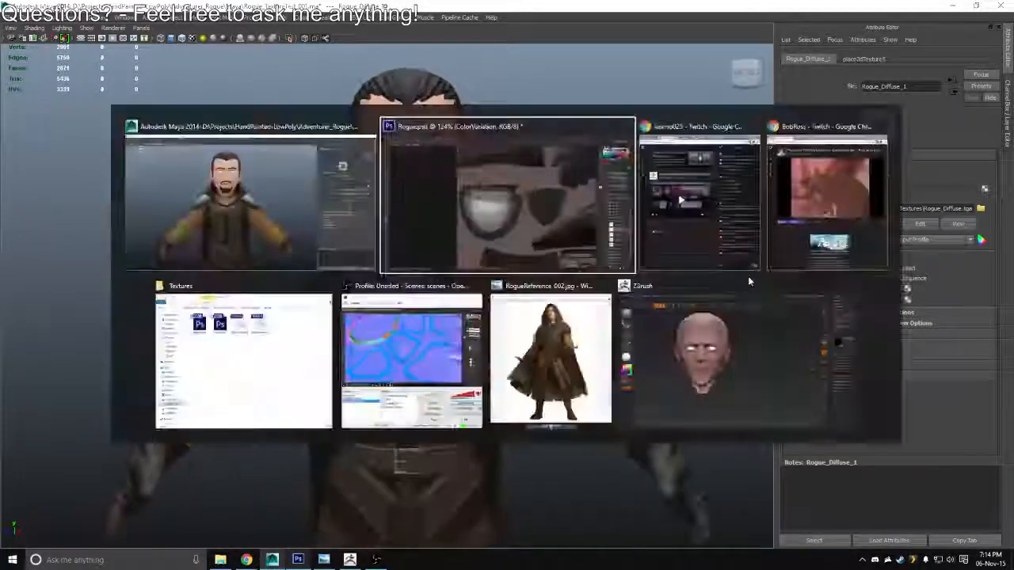
drag(973, 259, 961, 259)
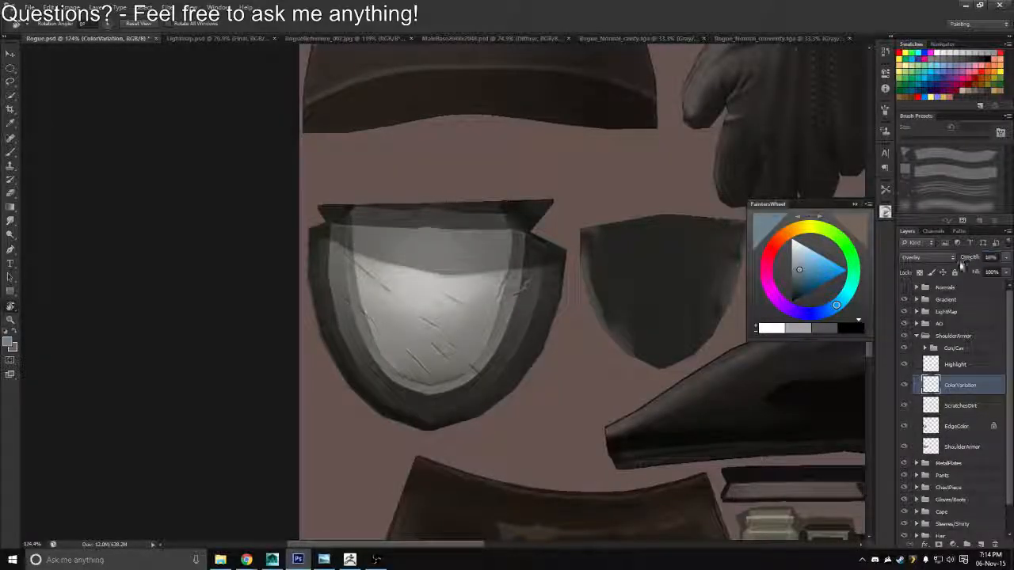
key(ctrl+u)
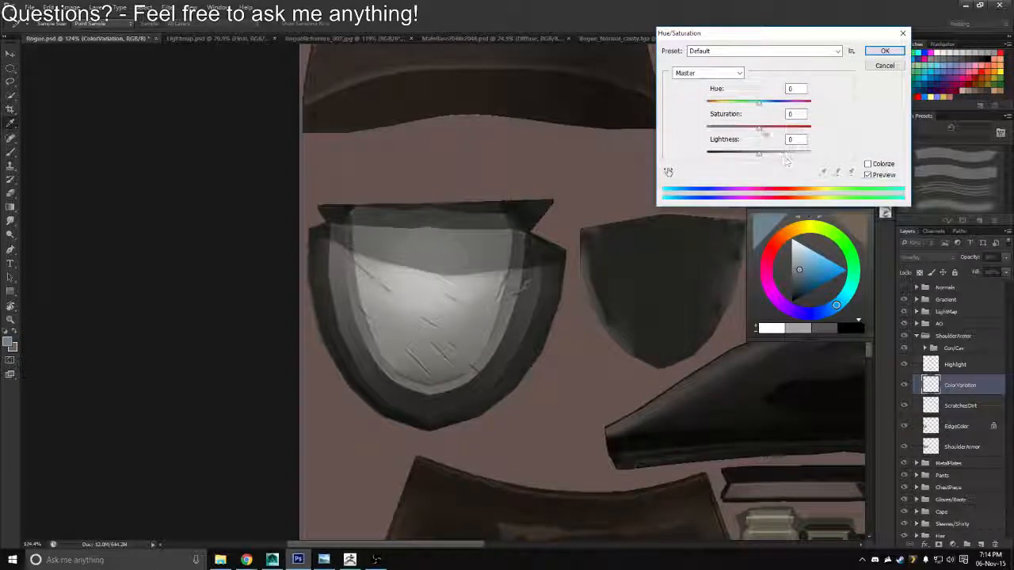
drag(761, 129, 745, 154)
click(884, 51)
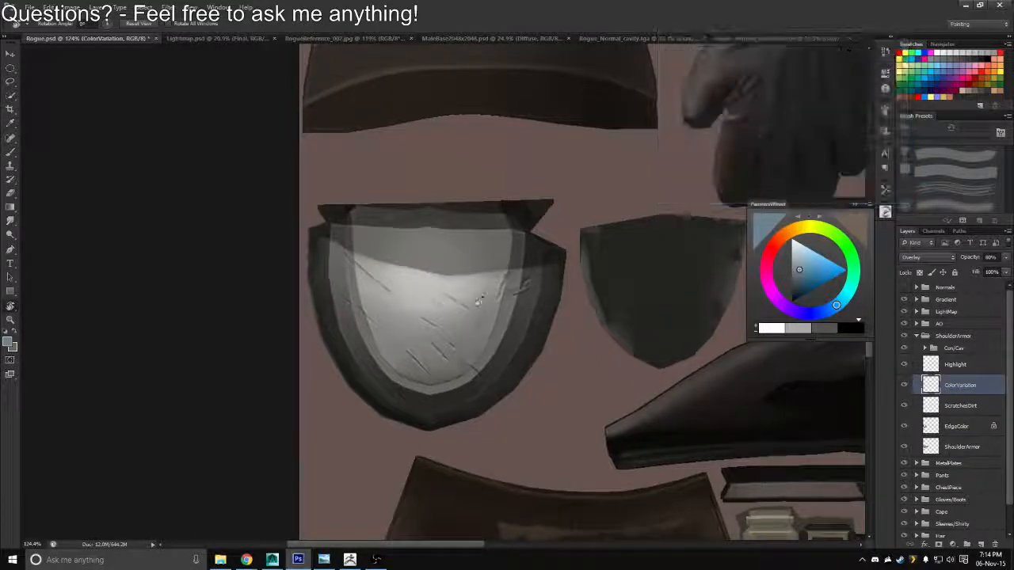
scroll(223, 385, down, 2)
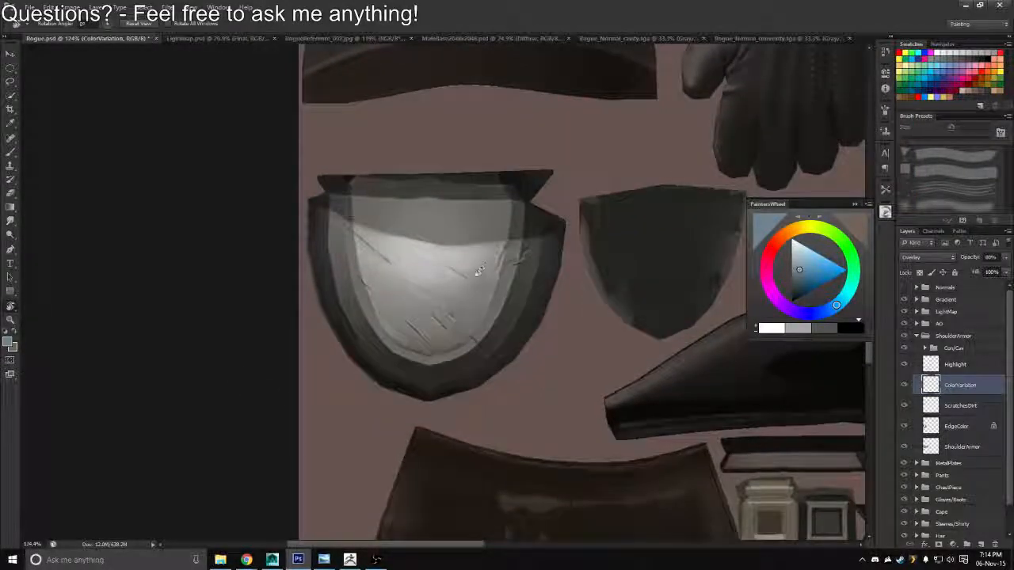
Erase some of the color tint from the lower part of the shoulder armor plate with a 35 px eraser
key(e)
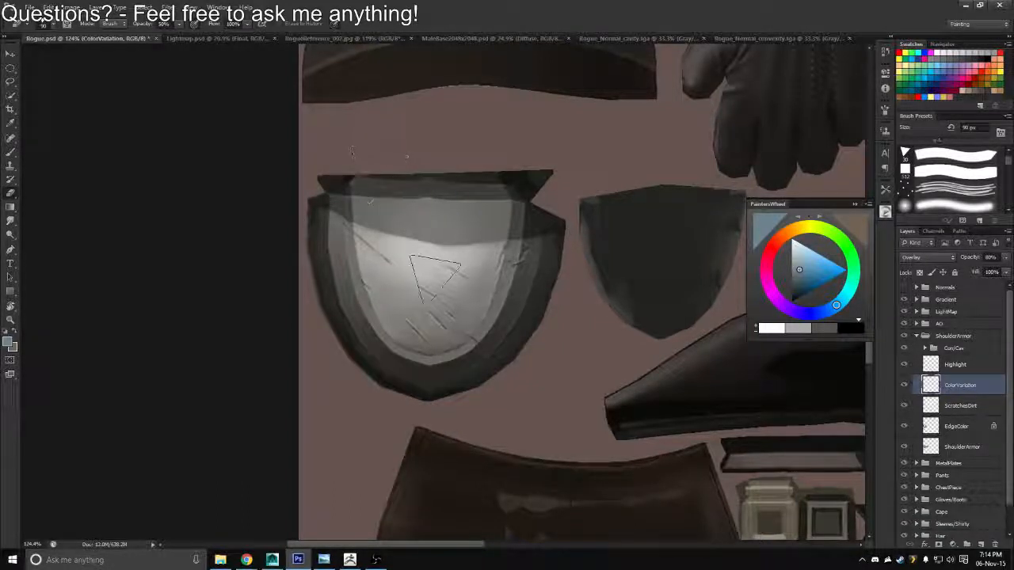
key(bracketleft)
key(bracketleft)
key(bracketleft)
key(bracketleft)
key(bracketleft)
key(bracketleft)
key(bracketleft)
drag(455, 319, 469, 329)
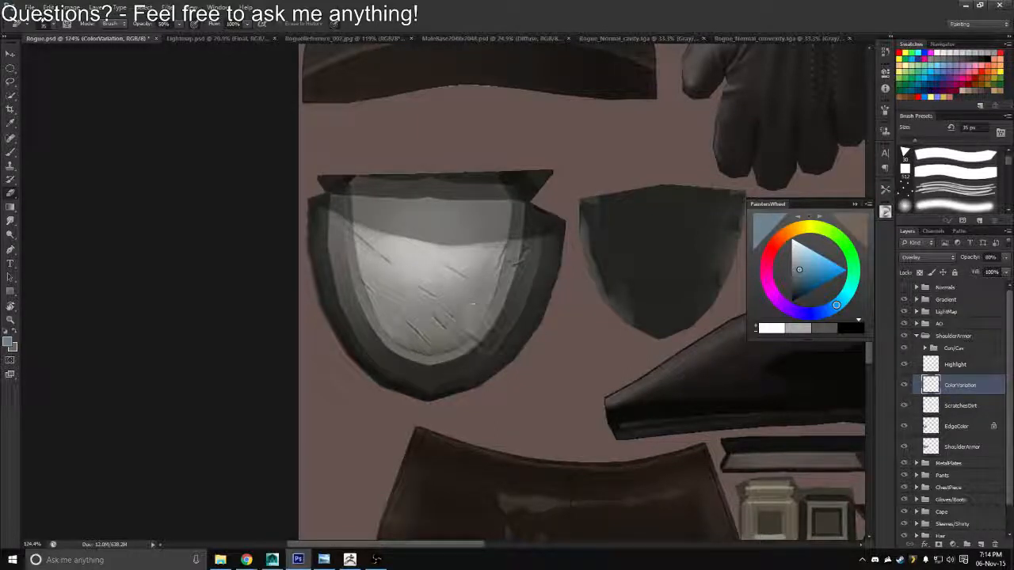
Brush more blue tint along the shoulder armor's rim and inner plate edge with a 40 px brush
key(b)
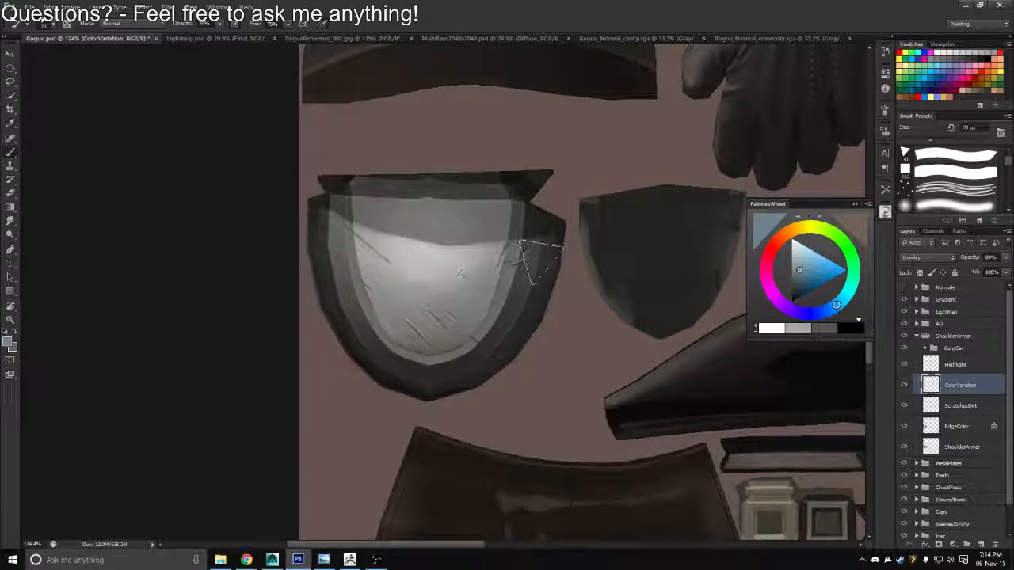
key(r)
mouse_move(542, 262)
mouse_down()
mouse_move(538, 199)
mouse_move(440, 245)
mouse_up()
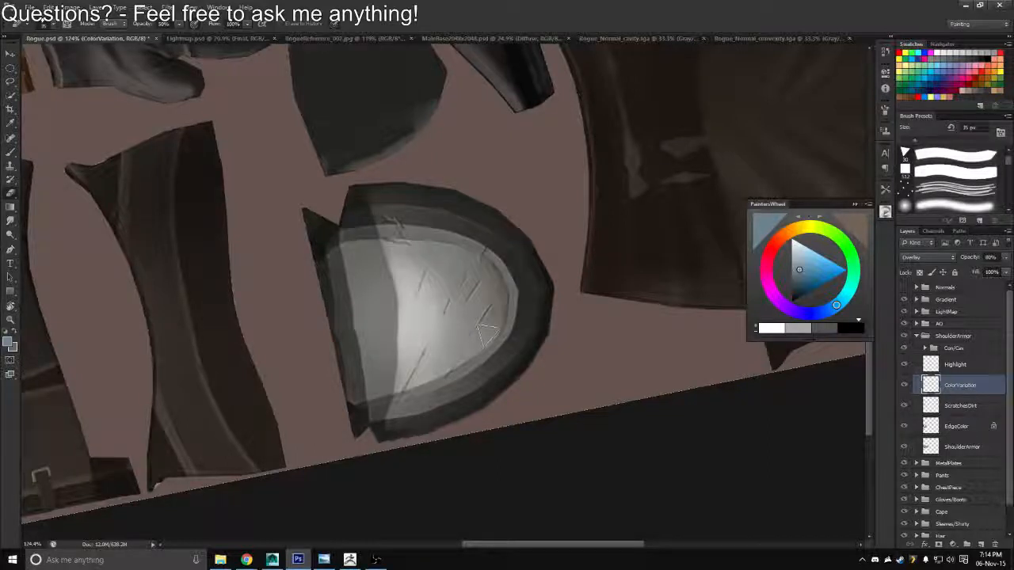
key(b)
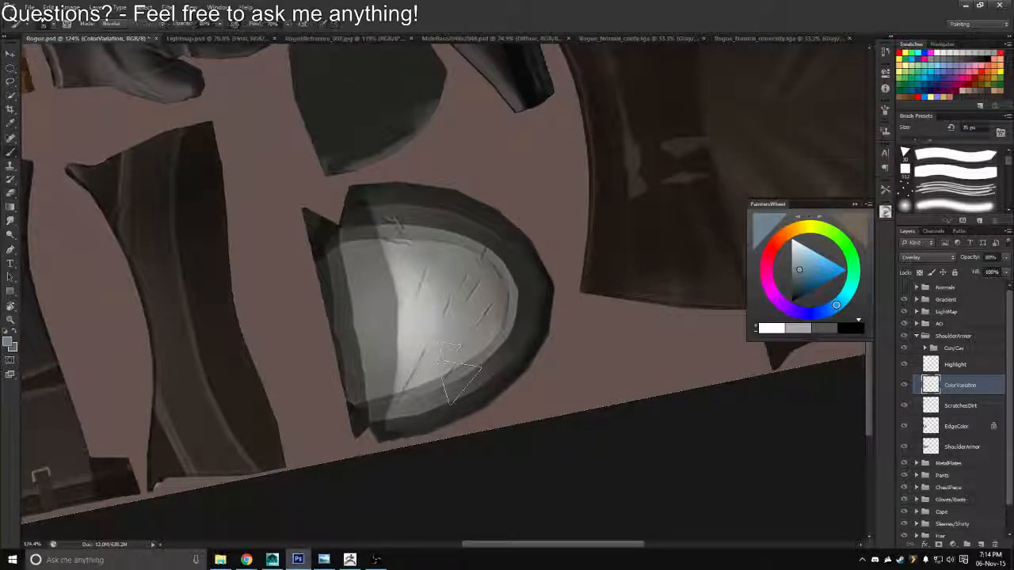
key(bracketleft)
key(bracketleft)
key(bracketleft)
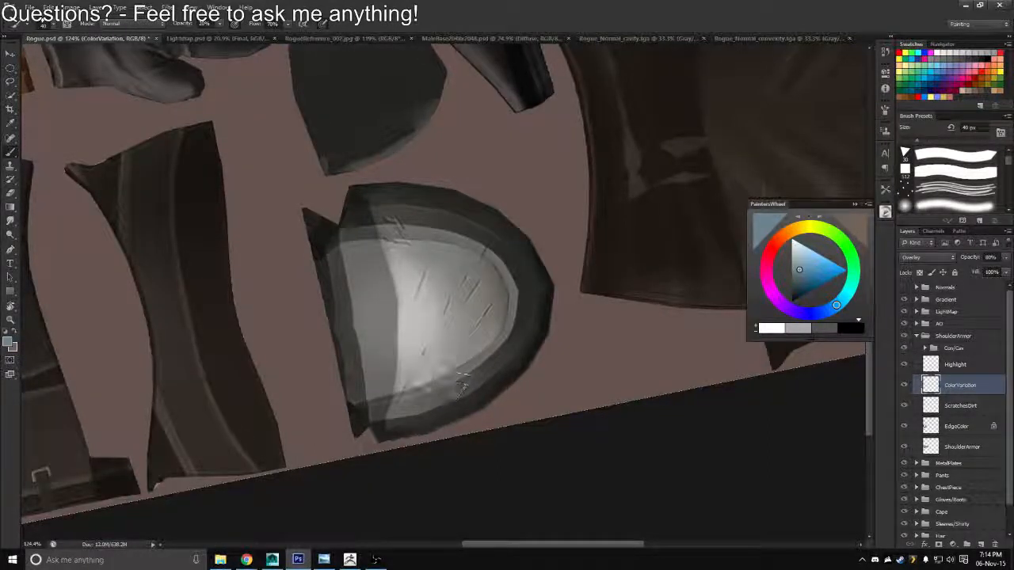
drag(462, 384, 453, 377)
mouse_move(501, 309)
mouse_down()
mouse_move(456, 369)
mouse_move(493, 287)
mouse_move(412, 409)
mouse_up()
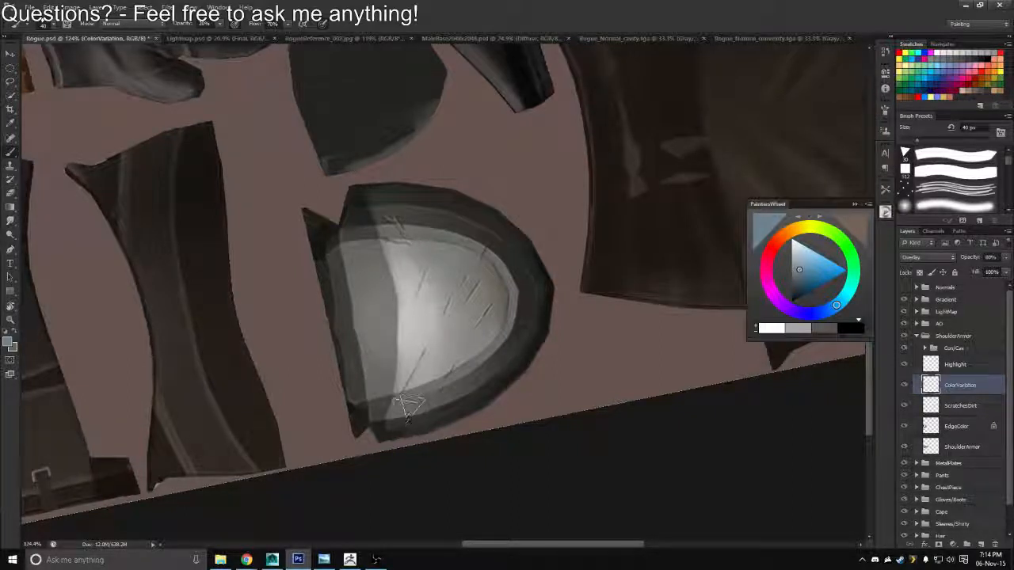
Touch up the tint around the armor's scratches and curved rim, alternating between brush and eraser
key(e)
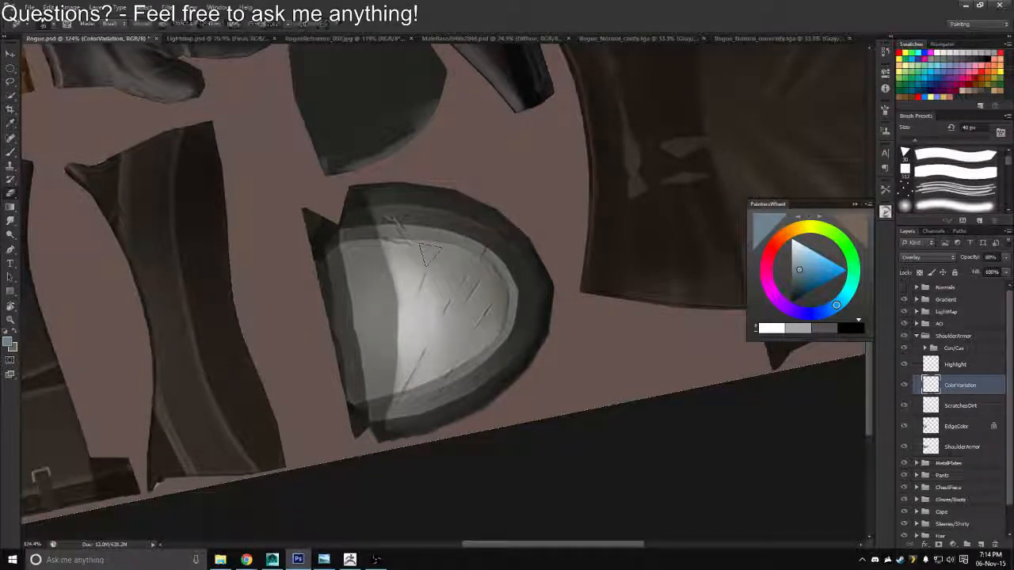
key(r)
mouse_move(430, 266)
mouse_down()
mouse_move(468, 217)
mouse_move(420, 255)
mouse_up()
key(b)
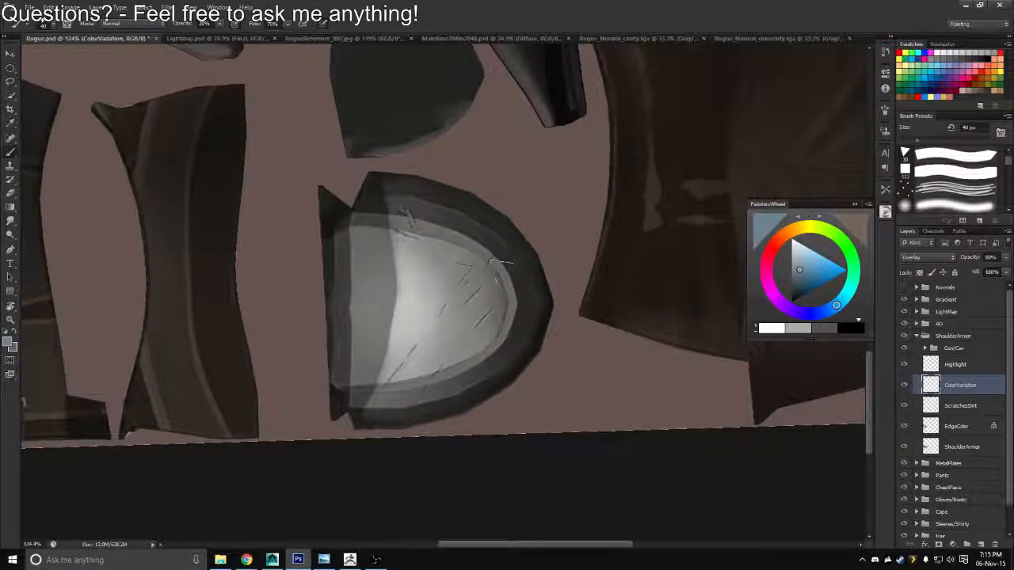
key(e)
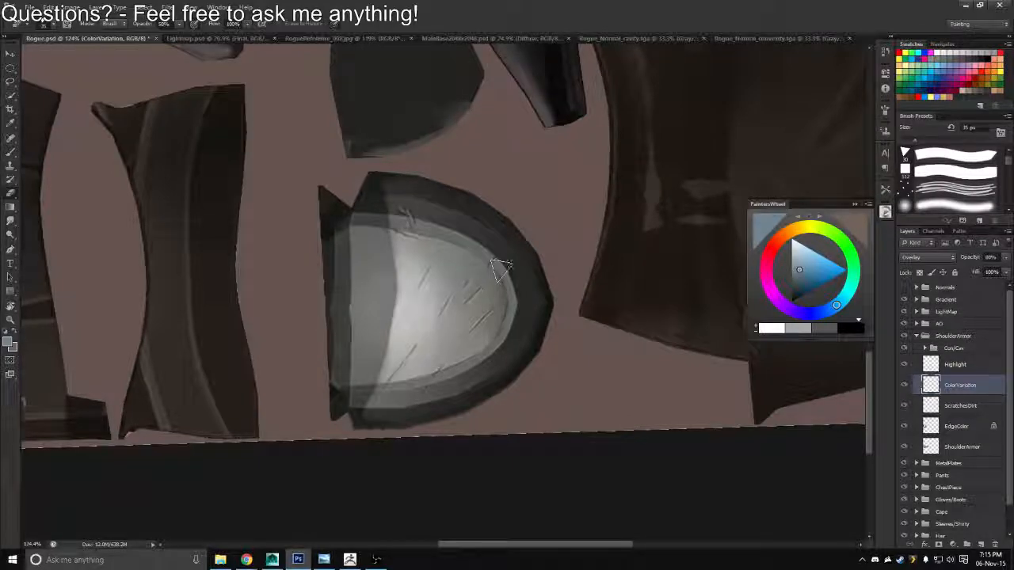
Export the updated texture as a Targa file, overwriting Rogue_Diffuse.tga in the Textures folder
key(z)
drag(486, 300, 451, 292)
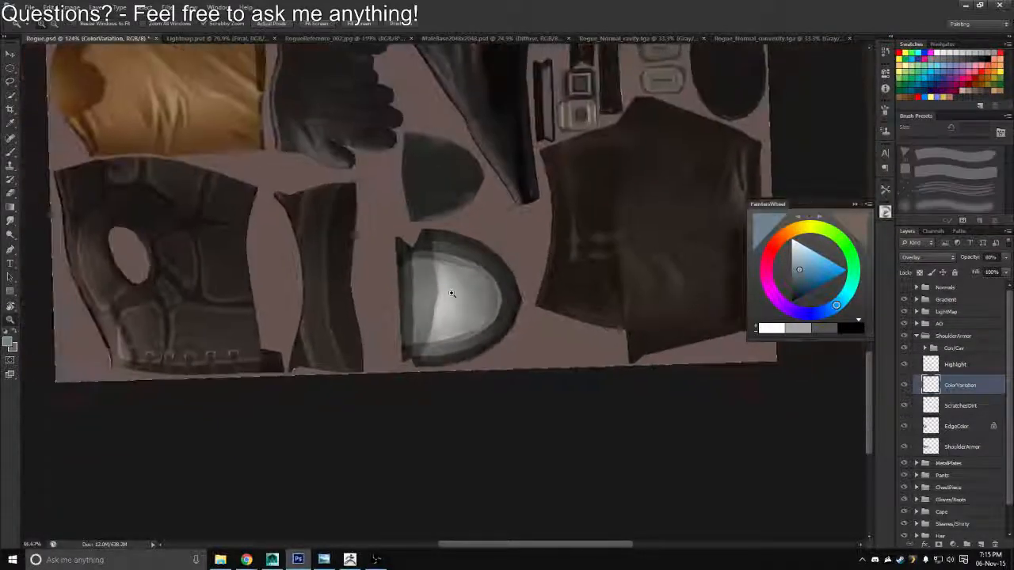
key(r)
drag(475, 231, 612, 334)
key(Escape)
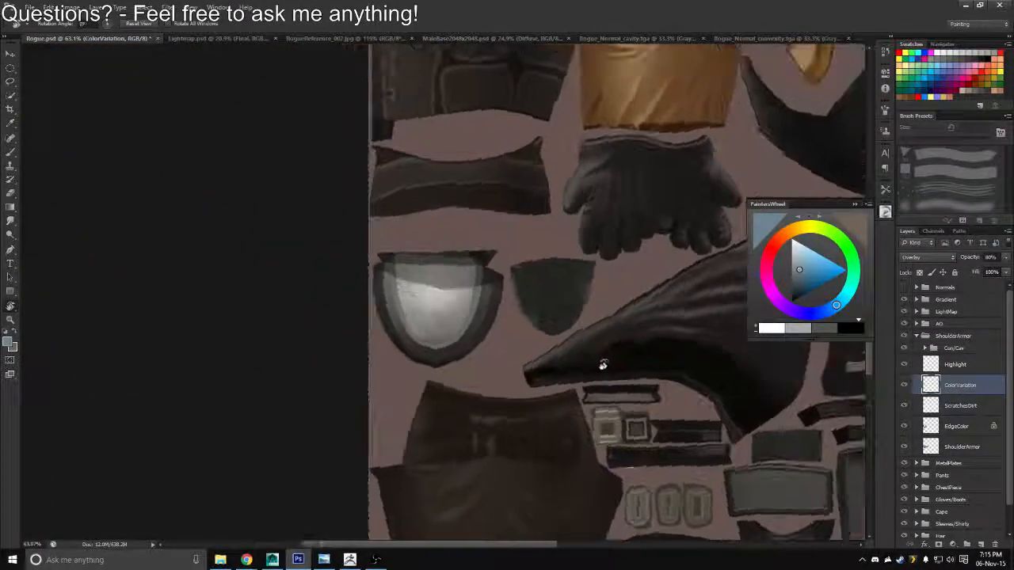
key(ctrl+shift+s)
click(541, 278)
click(509, 418)
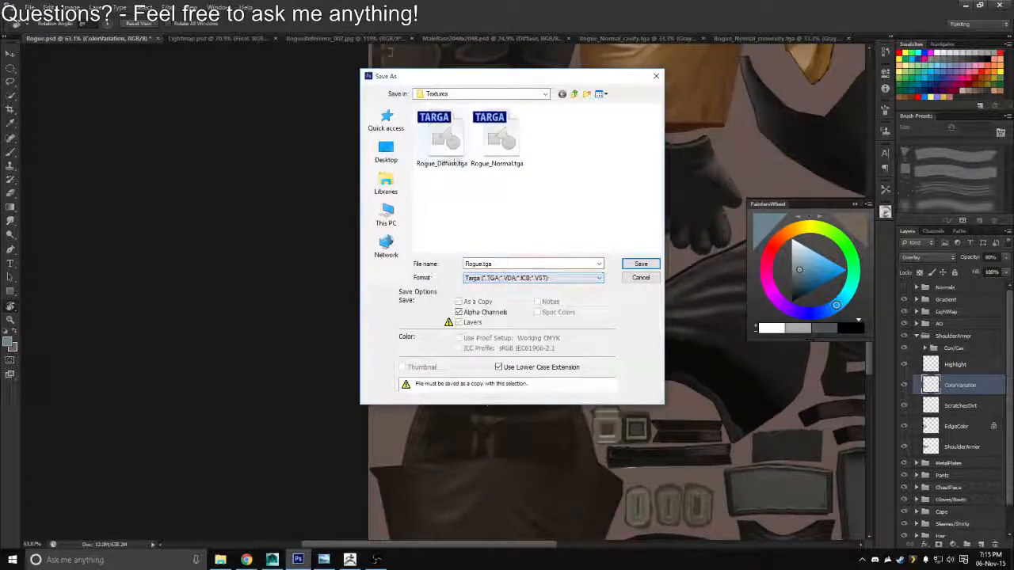
double_click(450, 151)
key(y)
Switch to Maya, reload the Rogue_Diffuse texture and review the updated armor from several angles
key(alt+Tab)
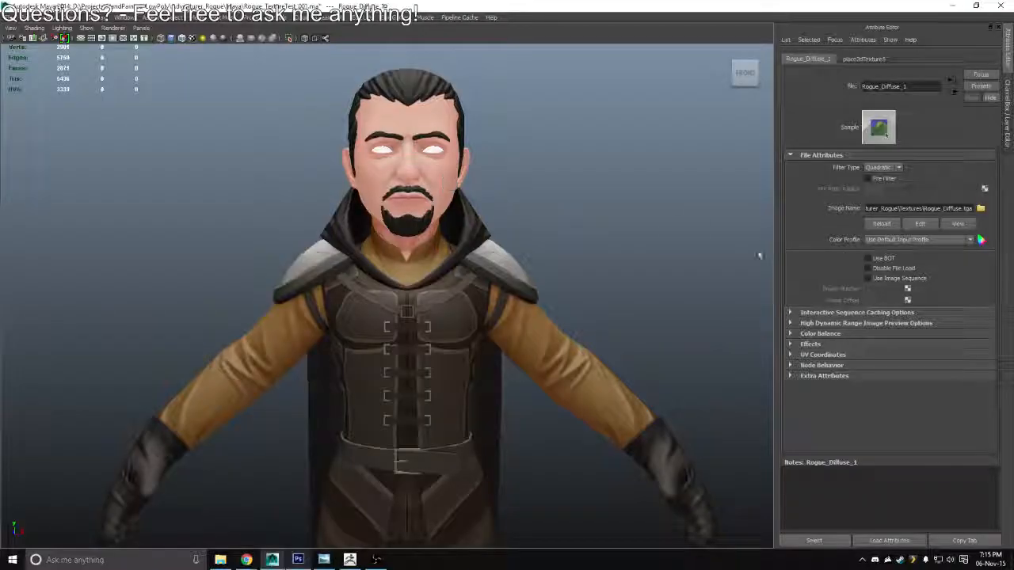
drag(758, 256, 735, 262)
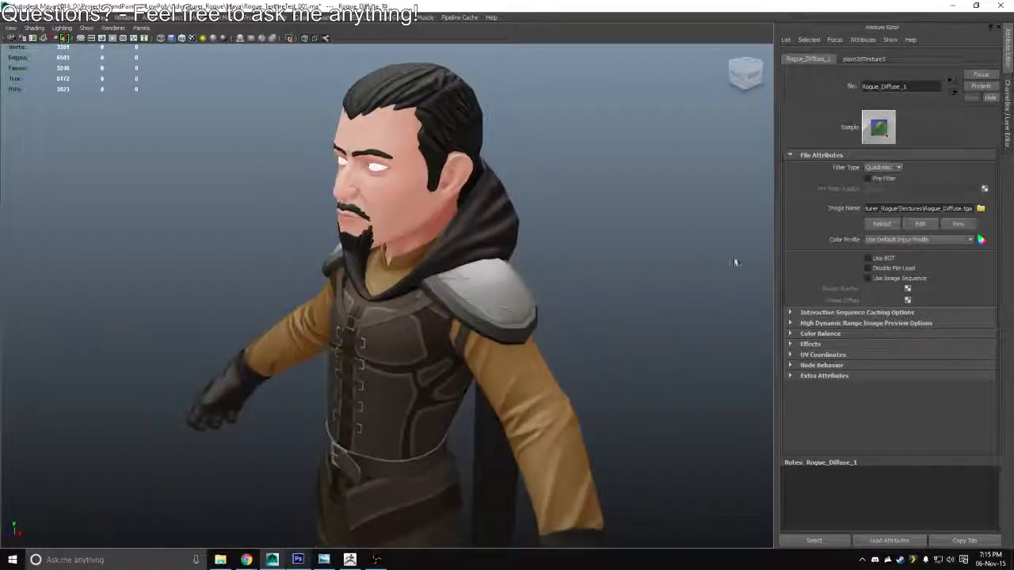
click(885, 224)
drag(602, 325, 599, 447)
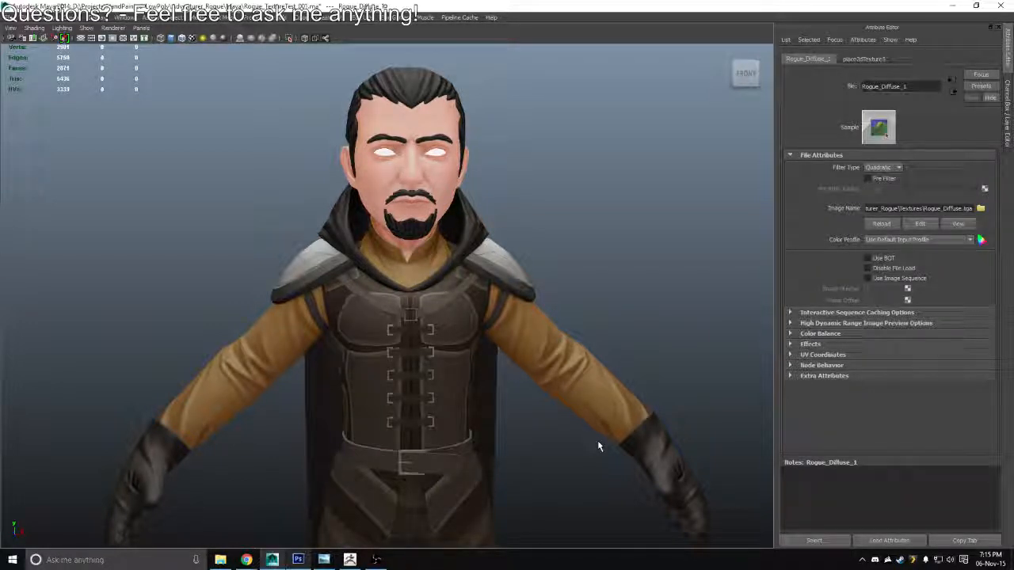
drag(578, 363, 509, 204)
drag(497, 312, 480, 330)
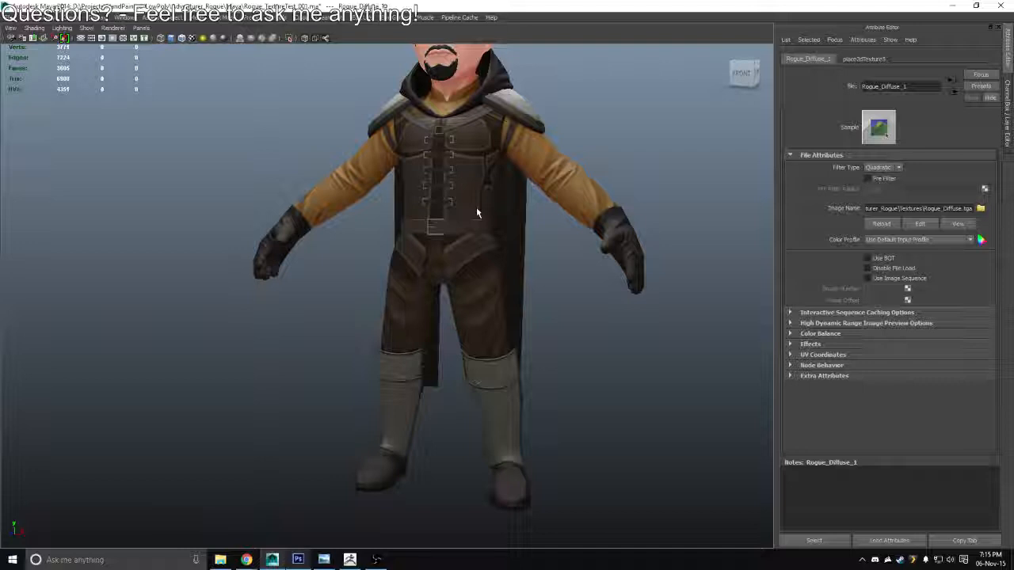
Examine the textured character as a whole and the face up close, briefly selecting the left eye mesh
drag(541, 206, 760, 299)
drag(441, 275, 622, 261)
drag(475, 139, 578, 349)
drag(521, 285, 446, 195)
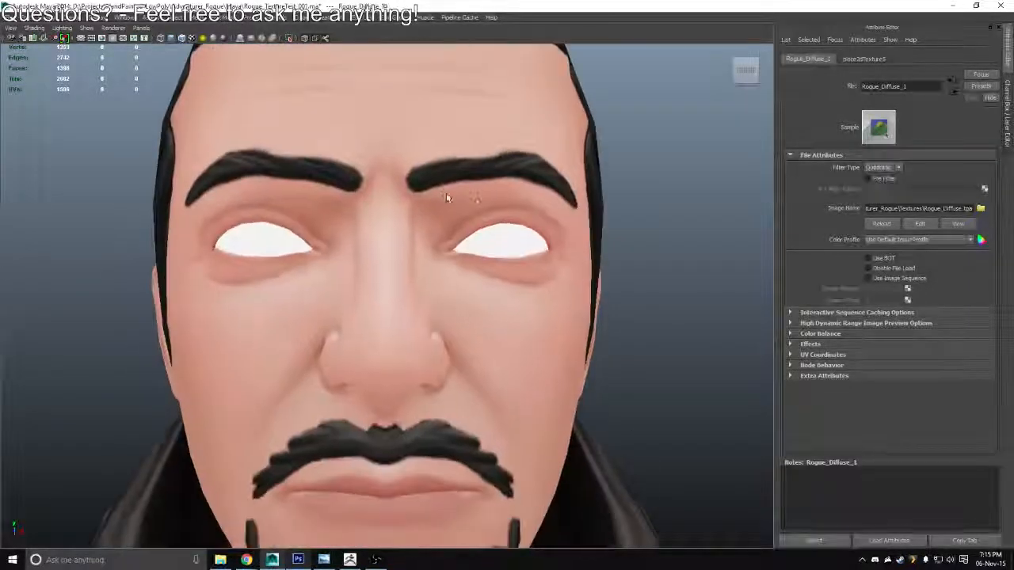
click(512, 239)
drag(555, 319, 411, 273)
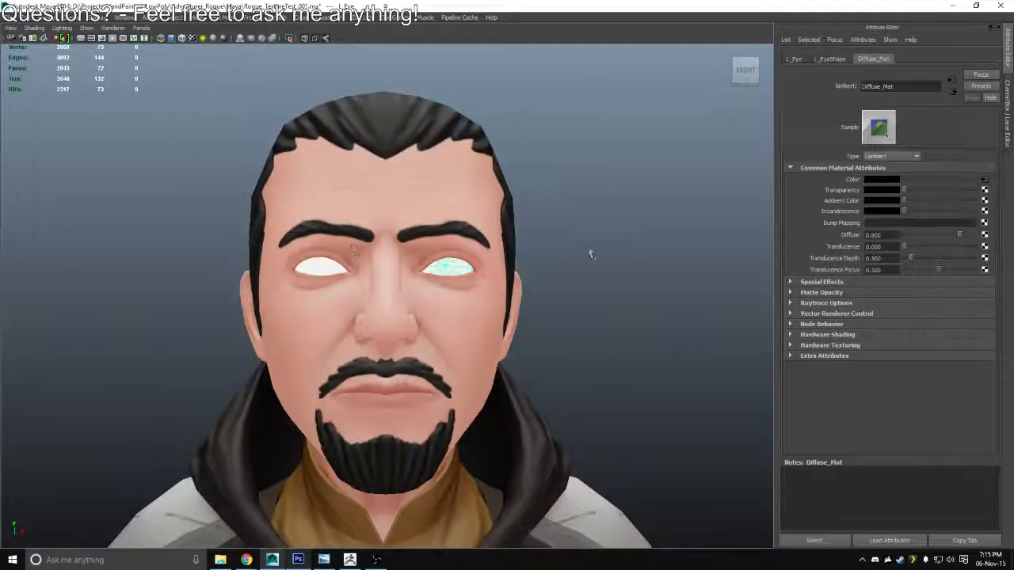
click(591, 253)
drag(590, 258, 466, 237)
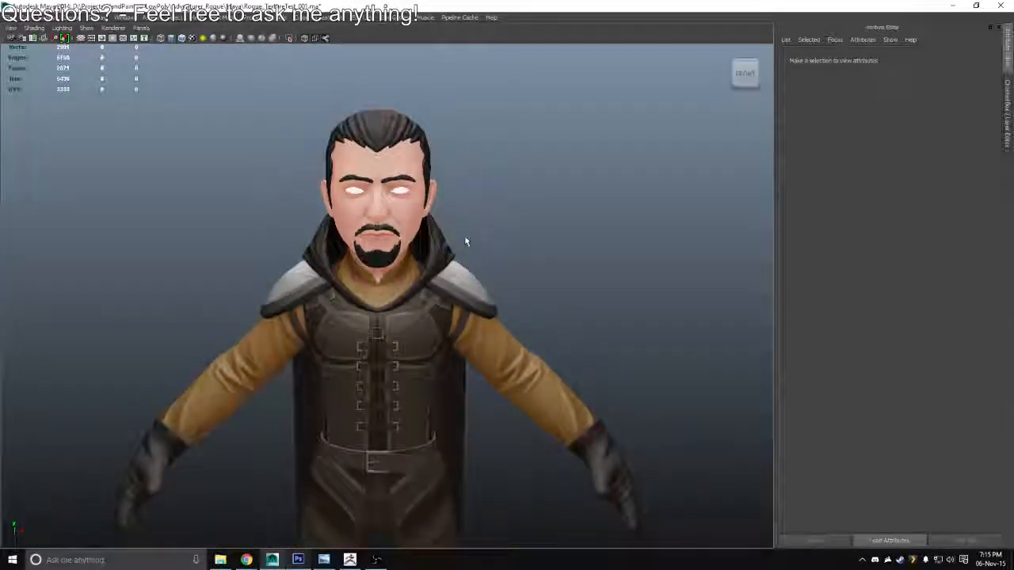
Switch to Photoshop, collapse the Con/Cav and ShoulderArmor layer groups, and save Rogue.psd
key(alt+Tab)
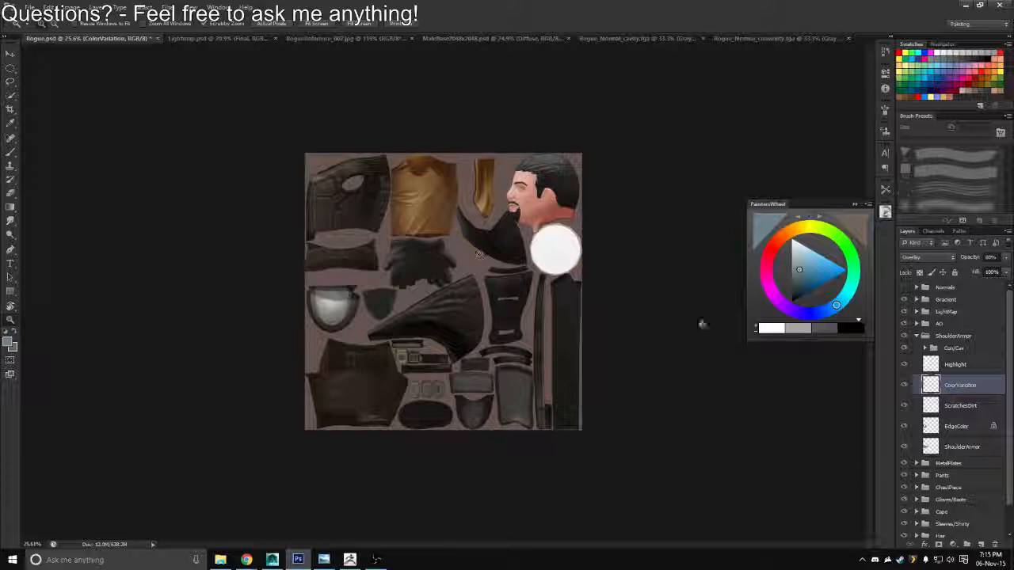
click(925, 348)
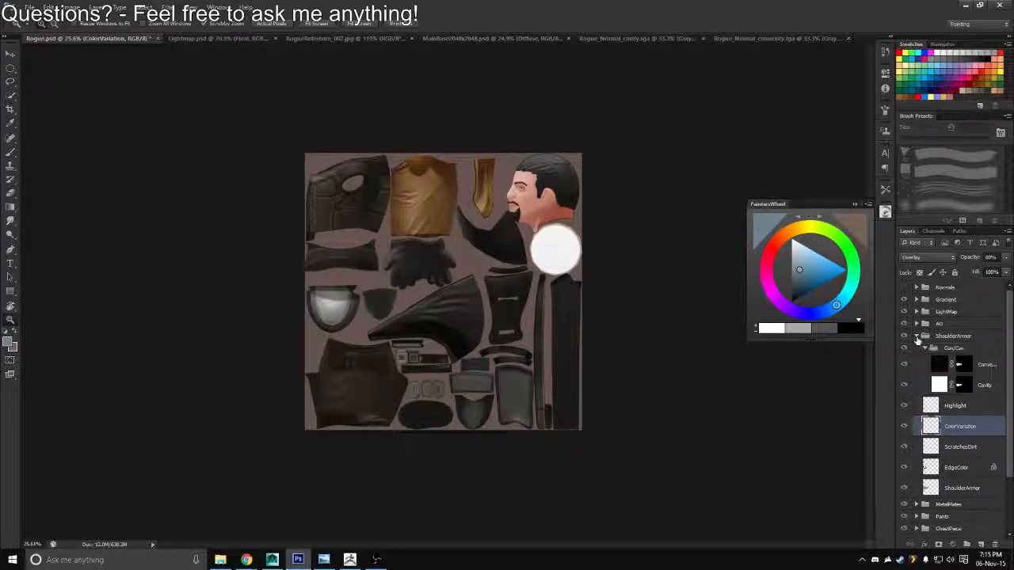
click(916, 337)
click(917, 337)
click(925, 348)
click(917, 336)
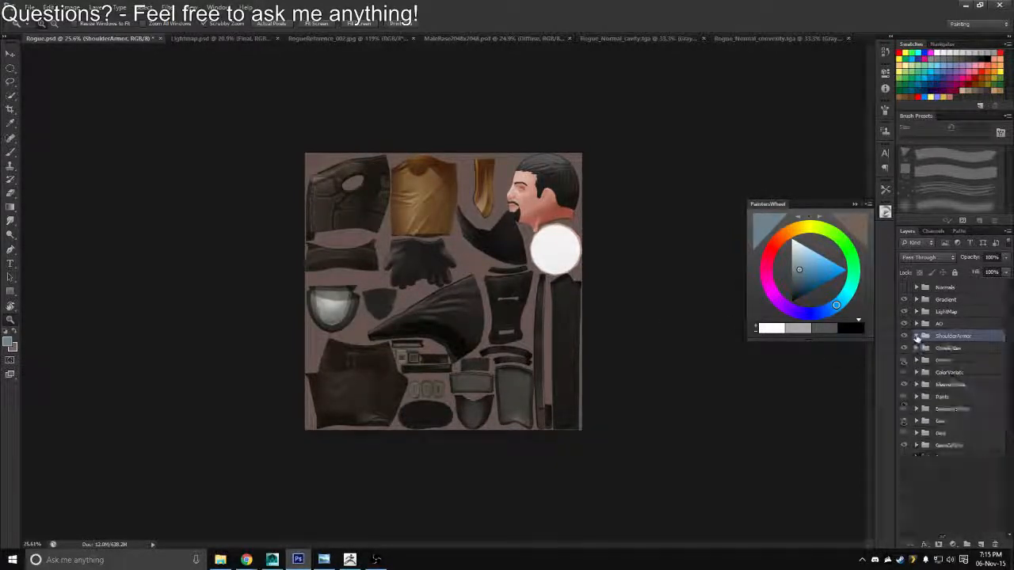
key(ctrl+s)
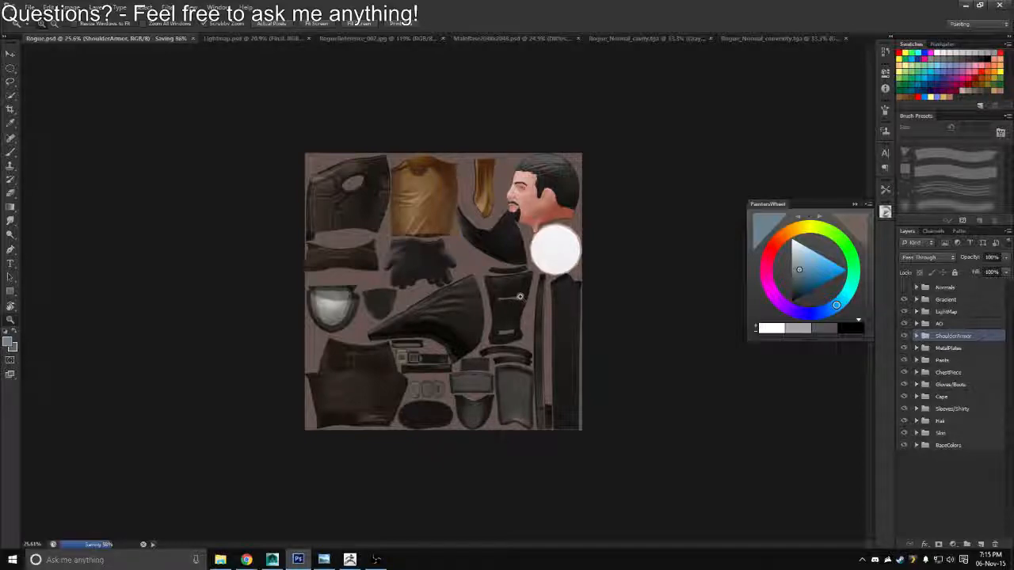
Switch to Maya, restore the full interface with the UV Texture Editor open, and select all of the character's meshes
click(964, 6)
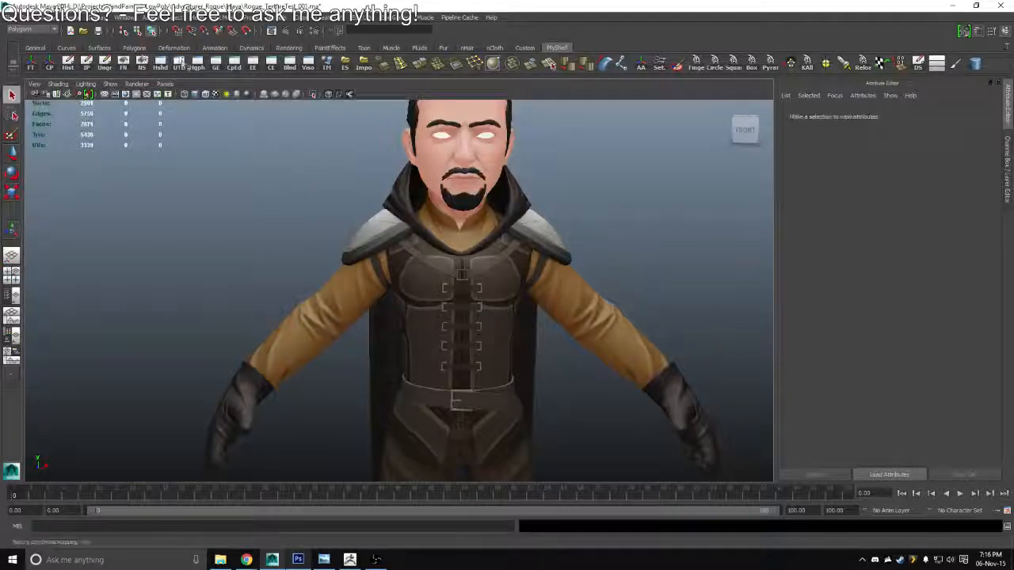
click(163, 63)
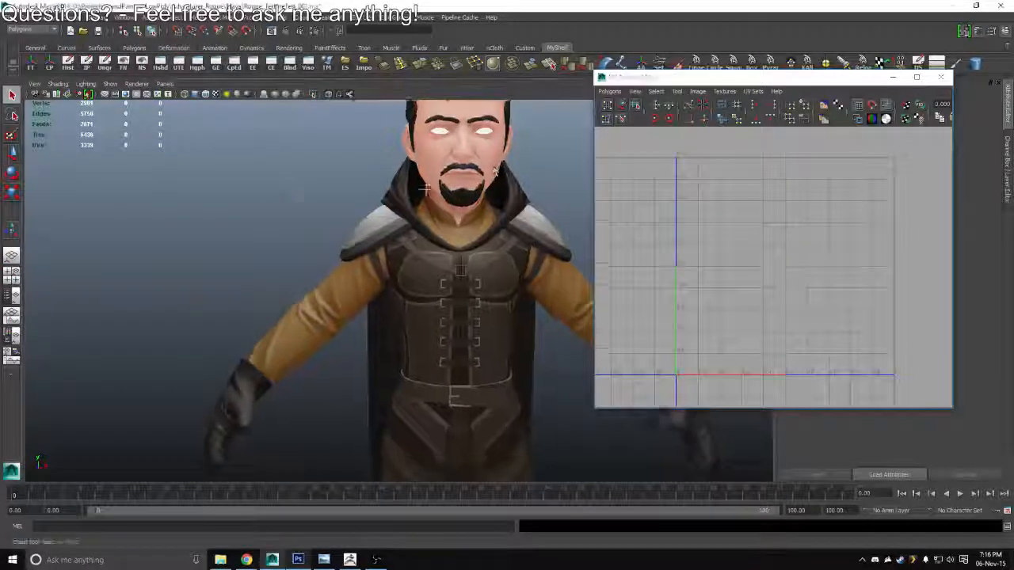
drag(425, 188, 63, 249)
drag(364, 400, 358, 303)
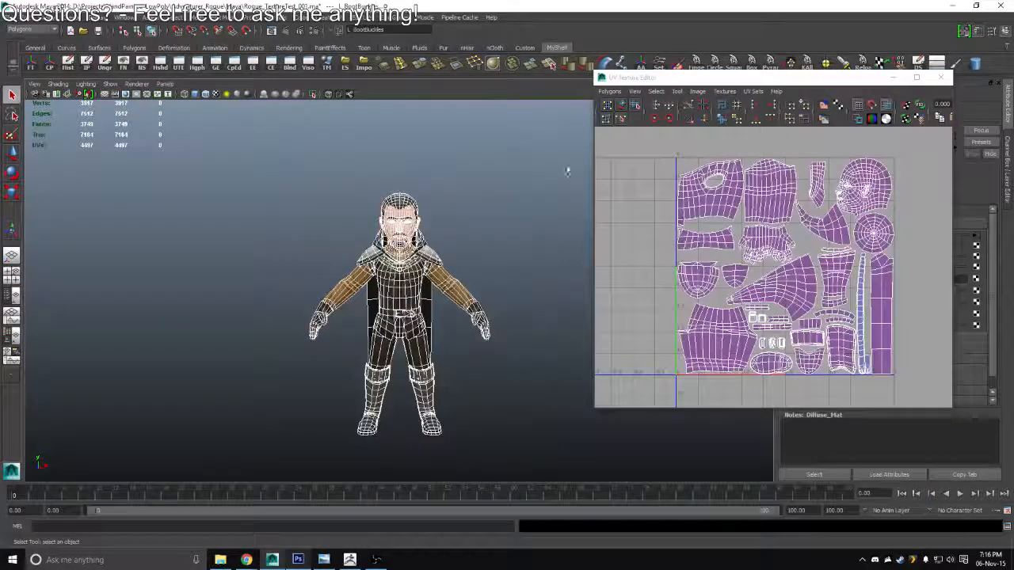
Export a 2048 x 2048 PNG UV snapshot of the selected meshes to the Desktop, named UVs
click(609, 91)
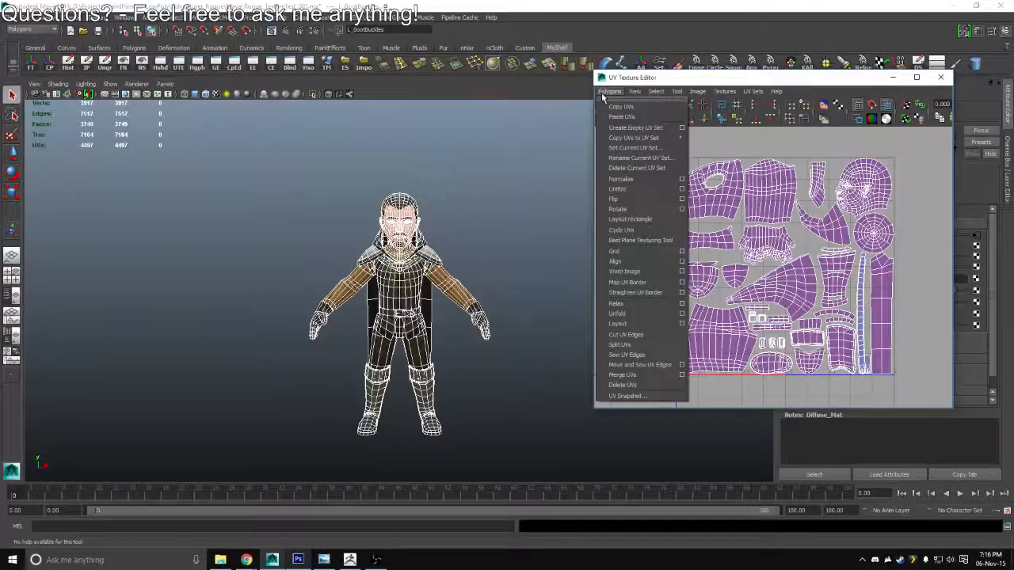
click(627, 396)
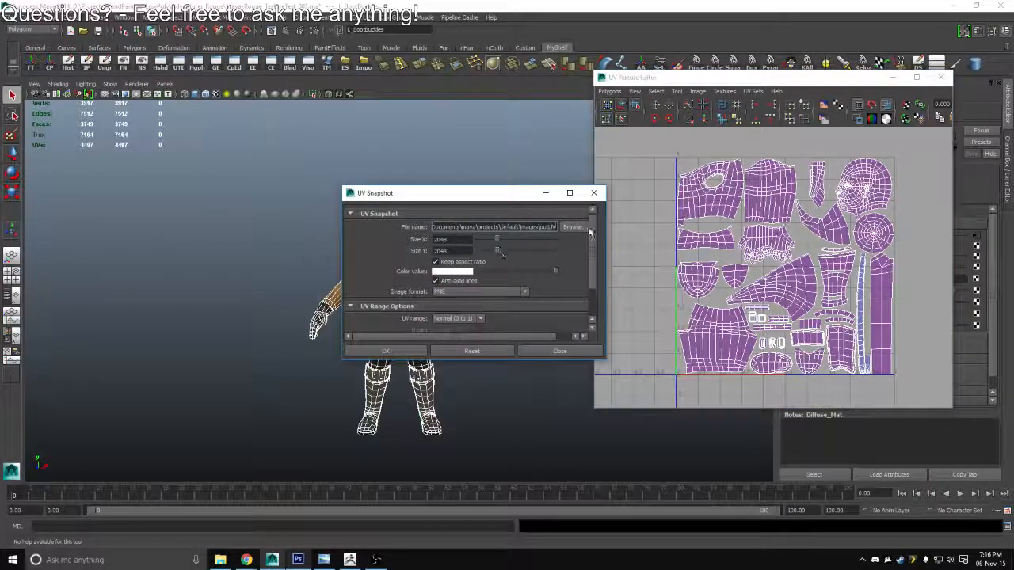
click(586, 228)
click(204, 151)
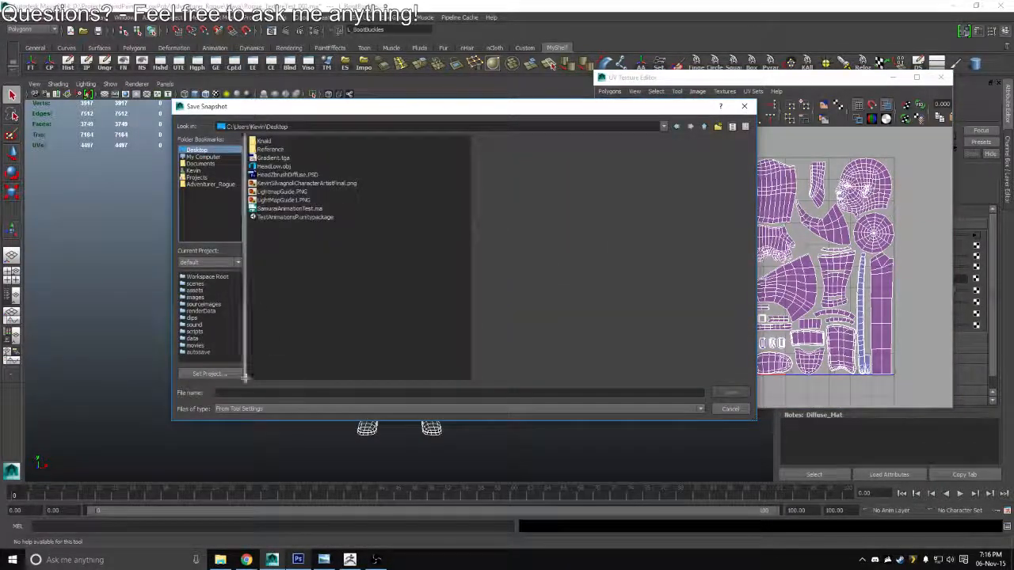
click(241, 394)
text(U)
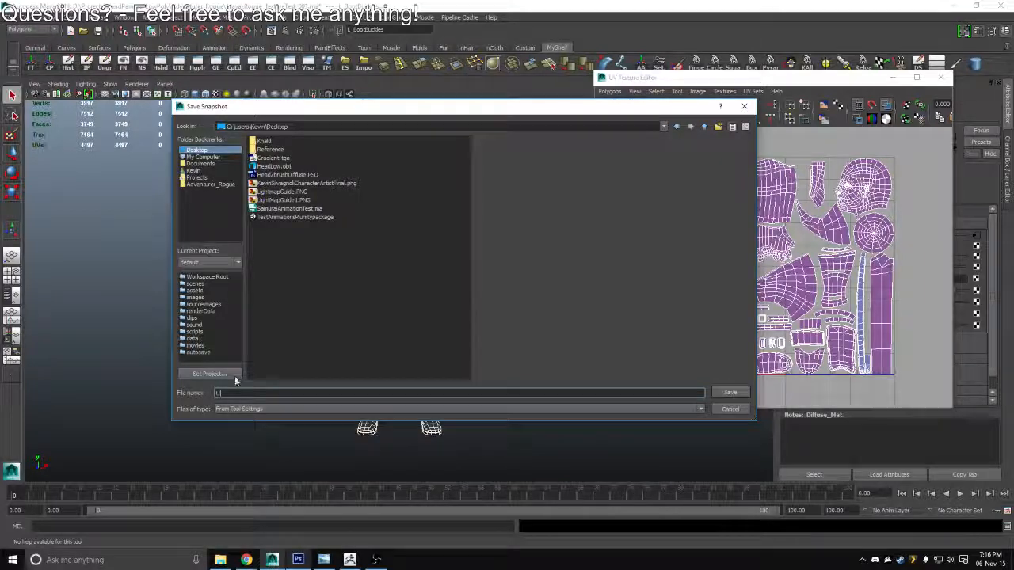
text(Vs)
click(730, 392)
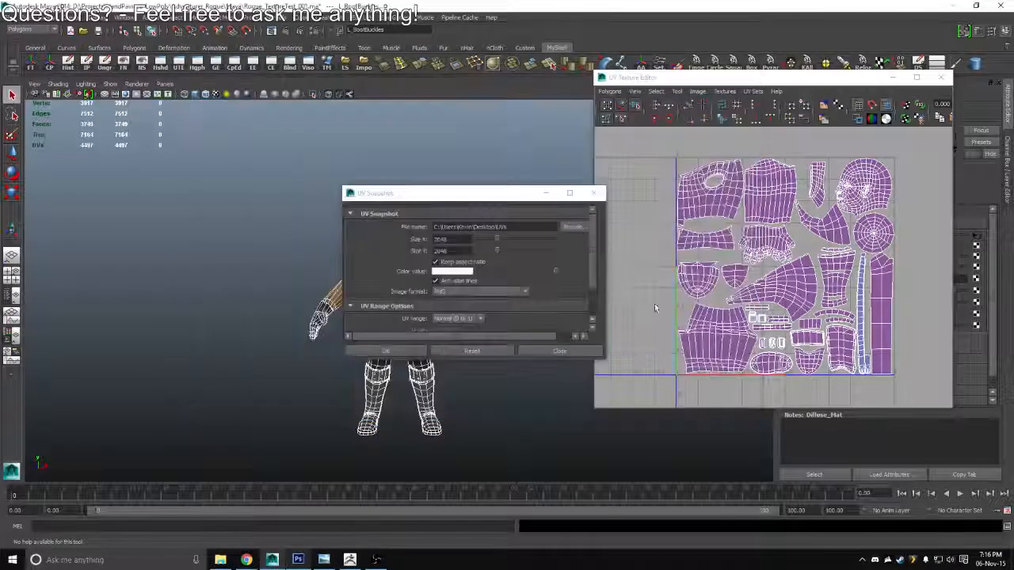
click(388, 351)
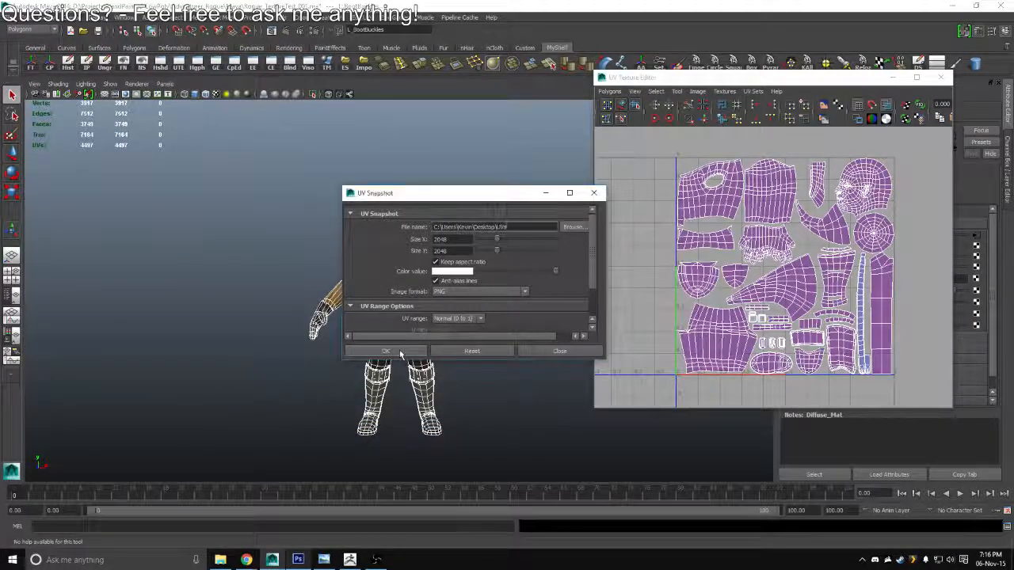
Close the UV Texture Editor, expand the viewport to full screen and deselect the character
click(940, 78)
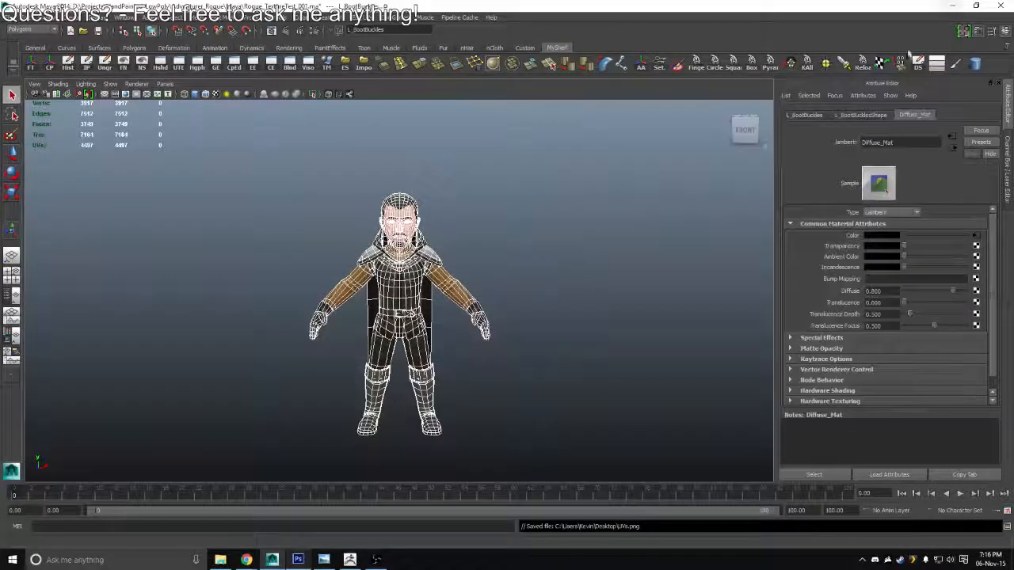
key(ctrl+space)
click(689, 246)
scroll(689, 246, up, 3)
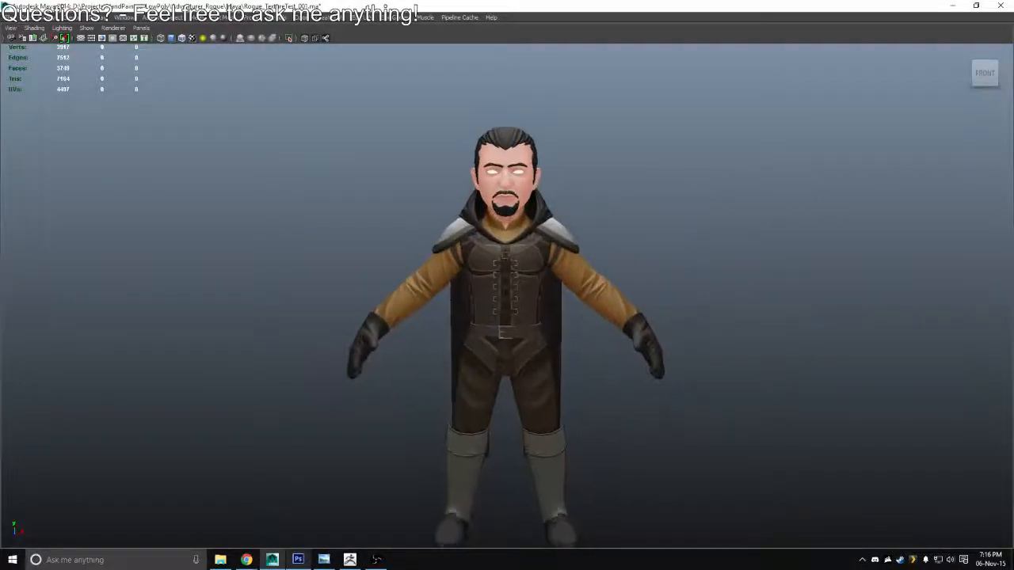
drag(689, 247, 705, 238)
Switch to Photoshop, shrink its window to expose the desktop files, and collapse the PaintersWheel color panel
click(953, 6)
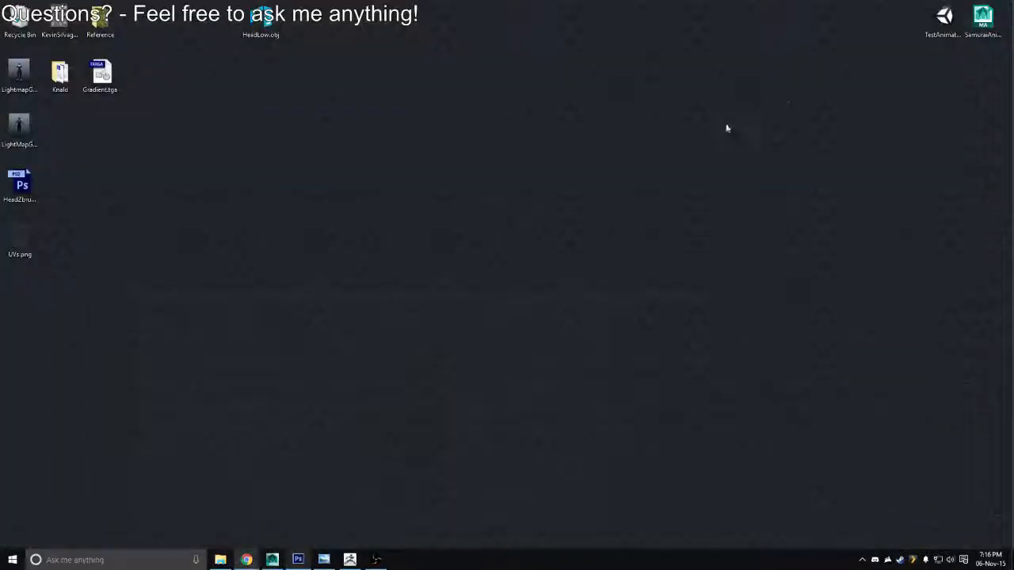
click(298, 559)
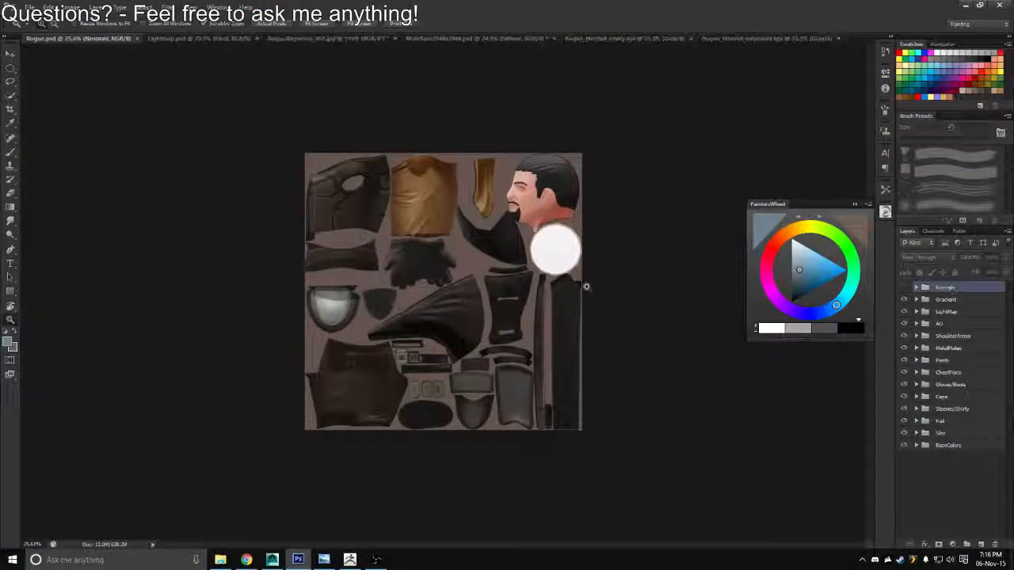
key(ctrl+minus)
double_click(614, 13)
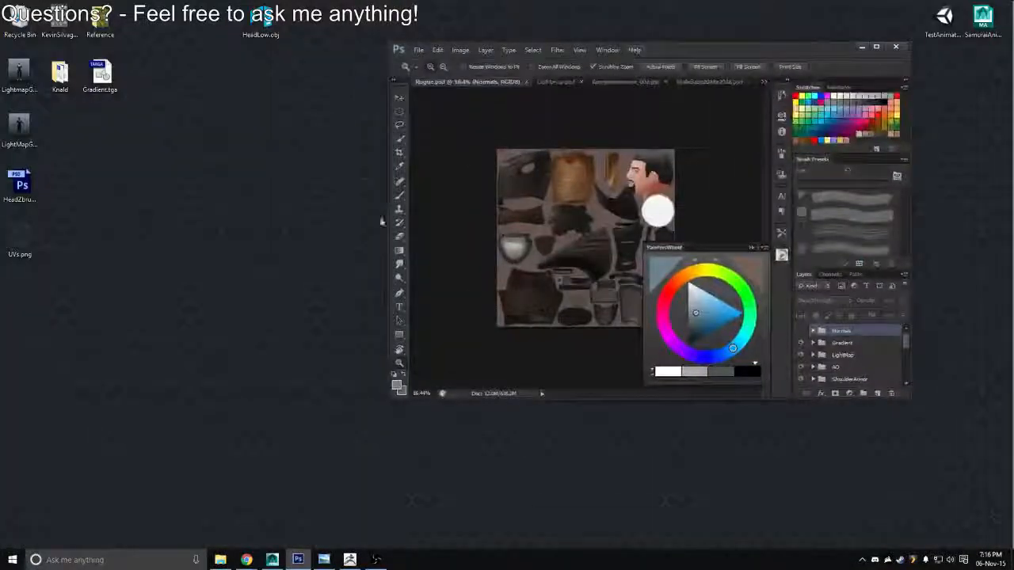
drag(569, 205, 509, 203)
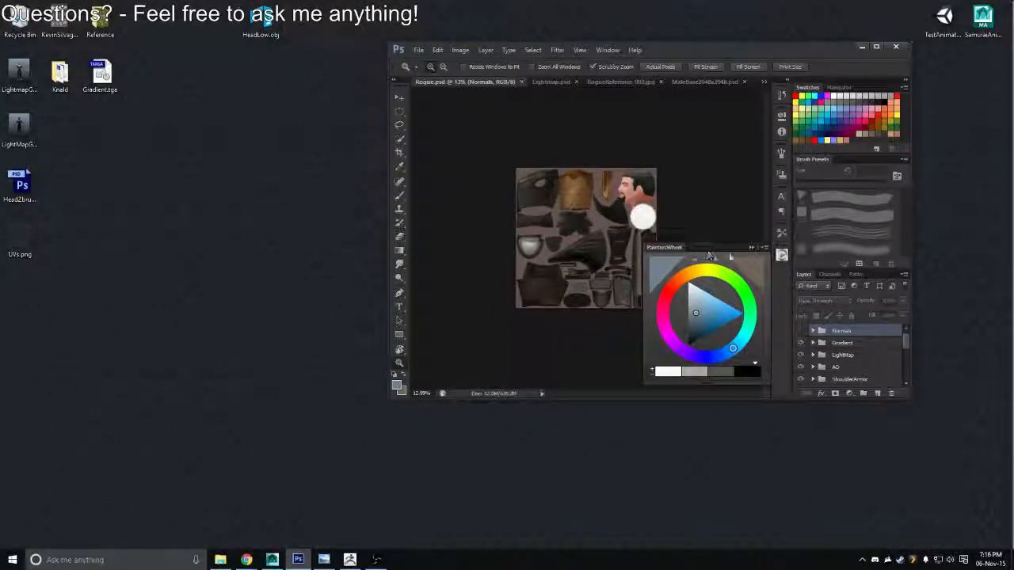
click(751, 247)
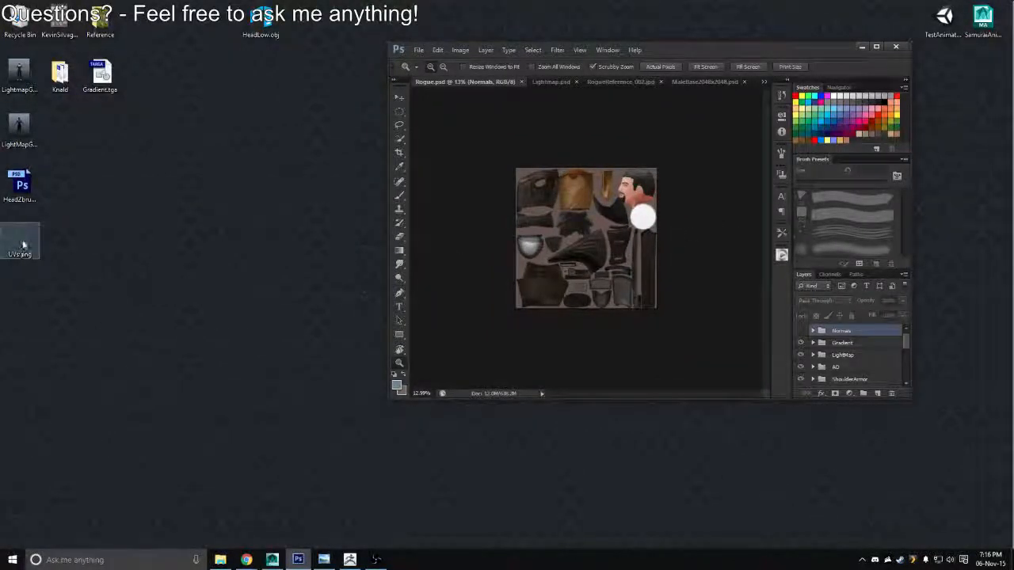
Place UVs.png from the desktop above the Normals group in Rogue.psd, maximize the window and rasterize the new layer
drag(23, 245, 487, 199)
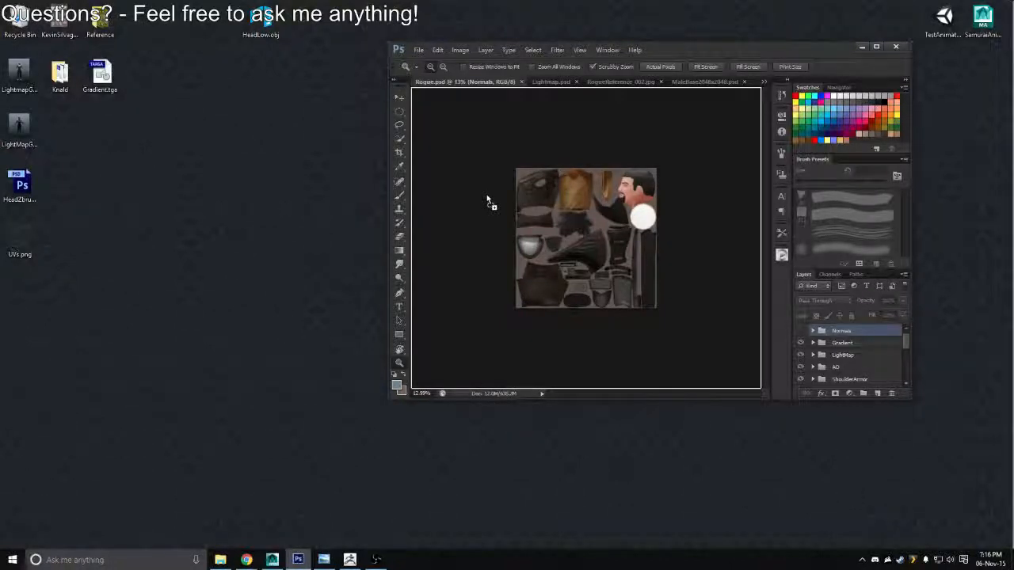
drag(568, 242, 636, 259)
click(876, 46)
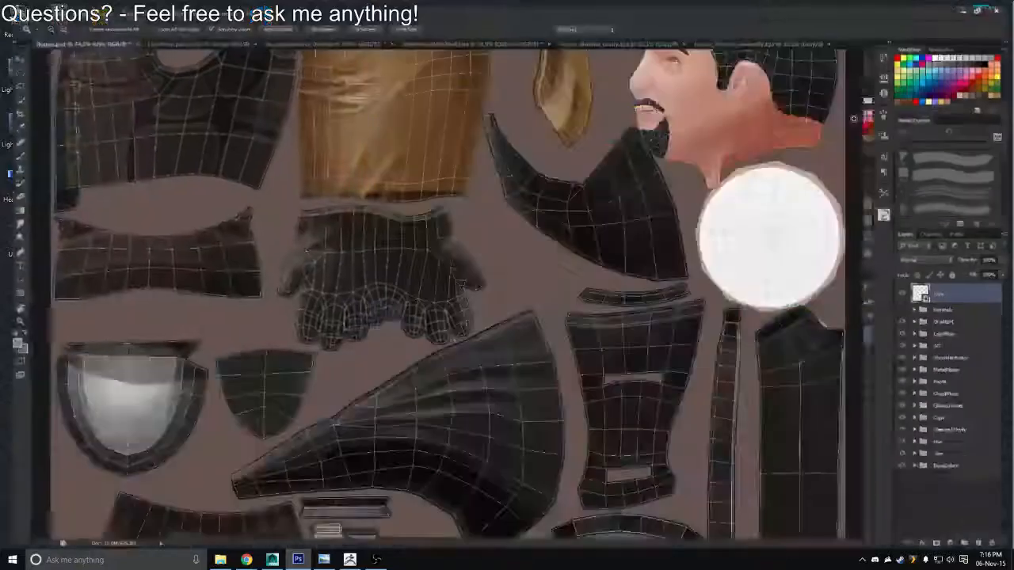
right_click(963, 286)
click(869, 291)
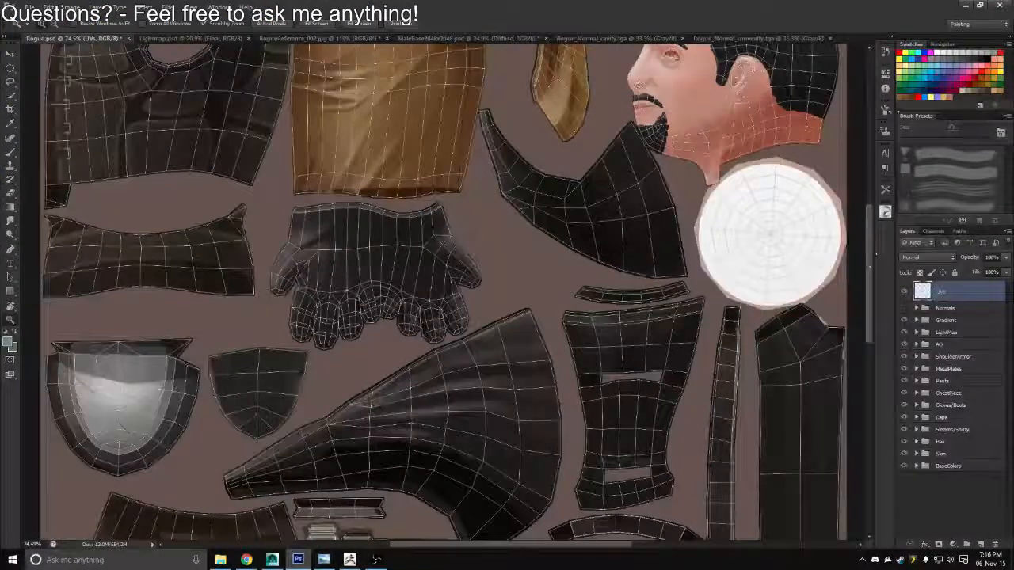
click(920, 95)
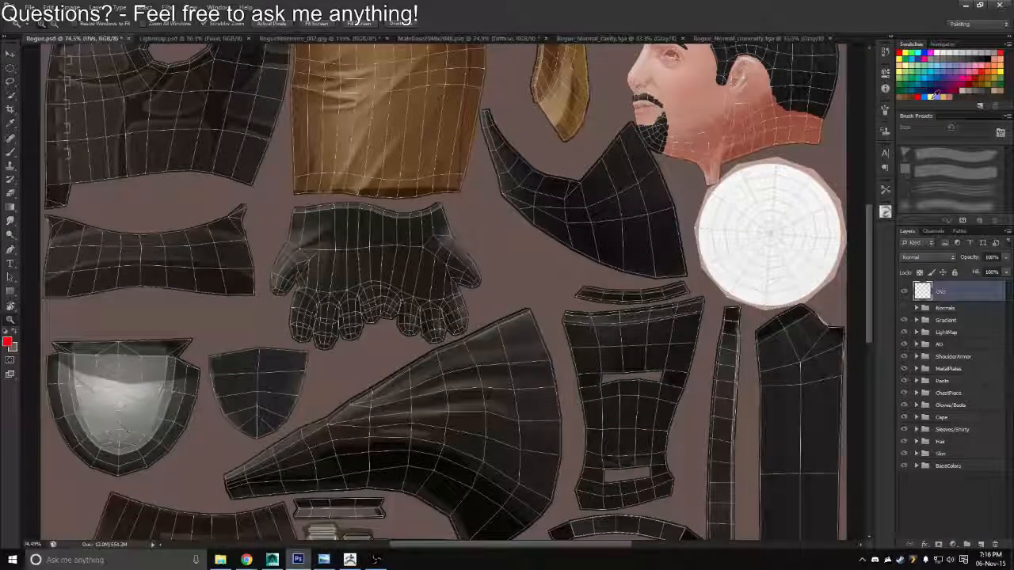
click(925, 95)
key(alt+BackSpace)
key(ctrl+z)
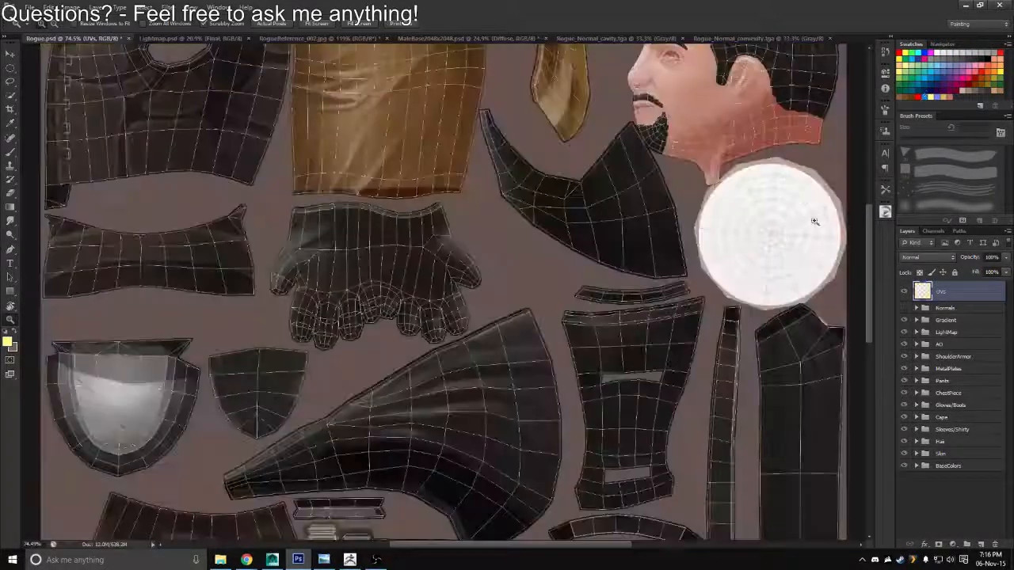
Lock the UVs layer's transparent pixels and recolor its wireframe, trying yellow first and settling on red
click(922, 274)
key(alt+BackSpace)
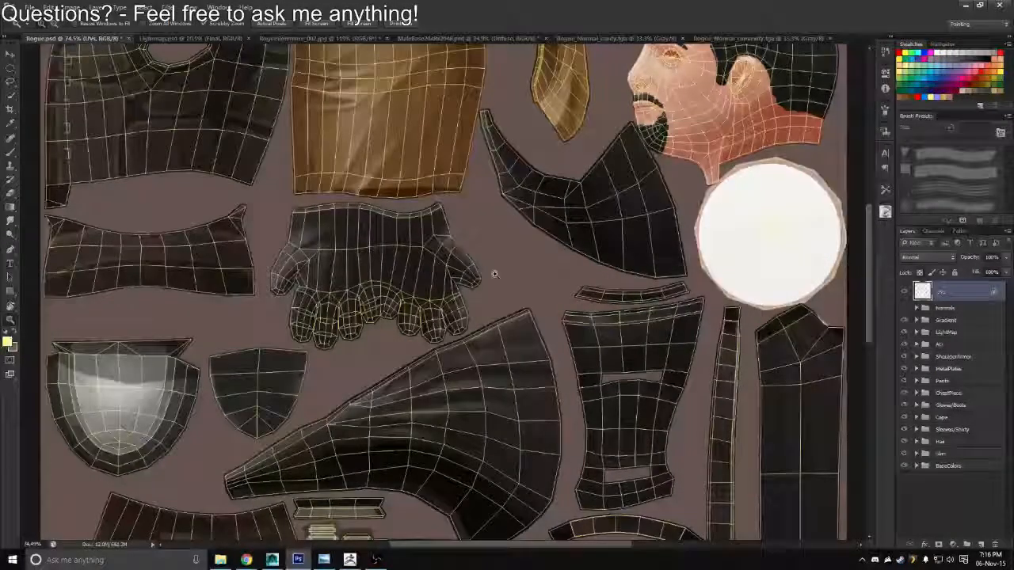
drag(495, 274, 450, 272)
drag(585, 232, 650, 232)
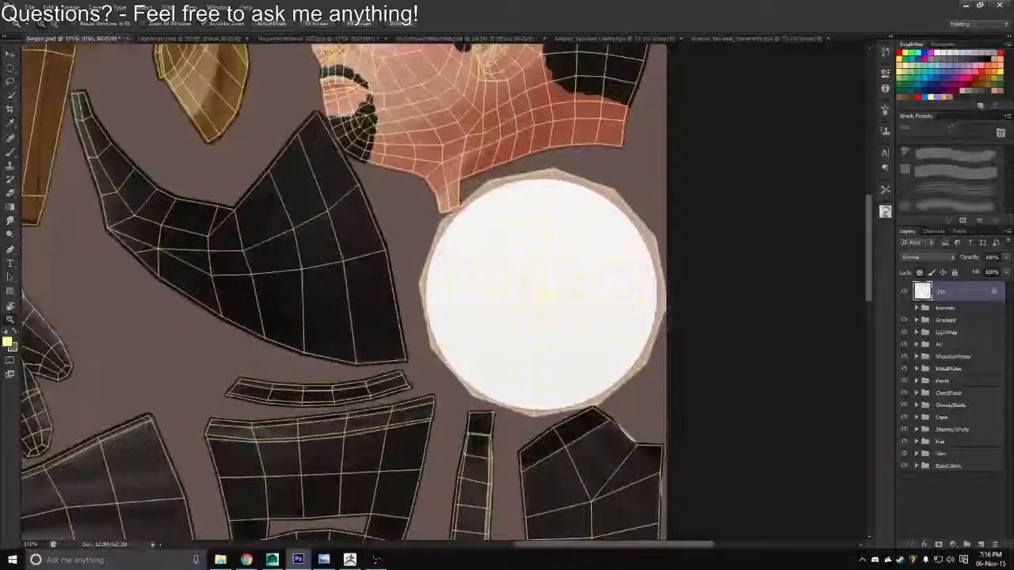
click(919, 95)
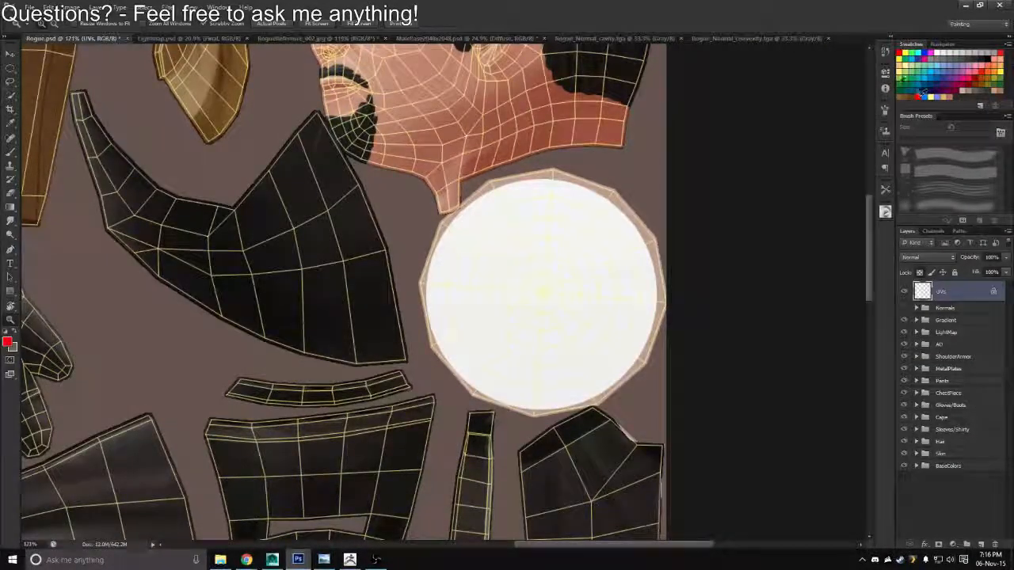
key(alt+BackSpace)
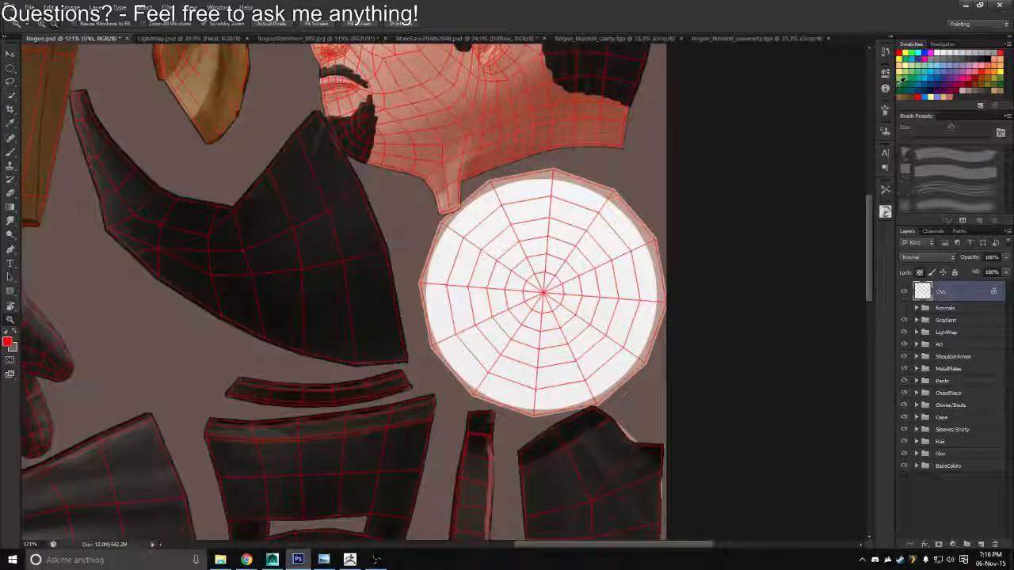
Add a new layer directly above the ShoulderArmor group and name it Eye
click(953, 358)
click(981, 545)
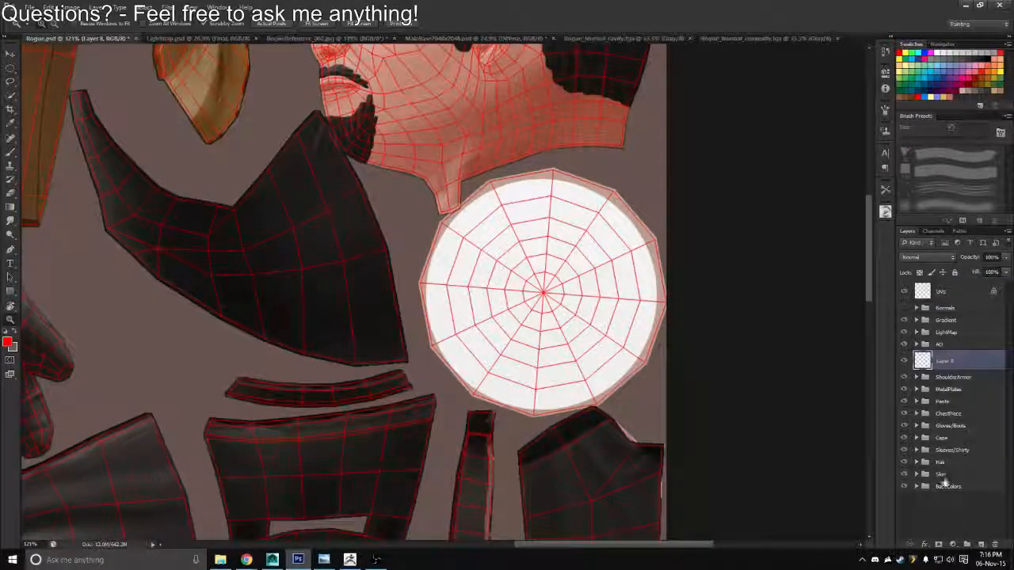
double_click(944, 361)
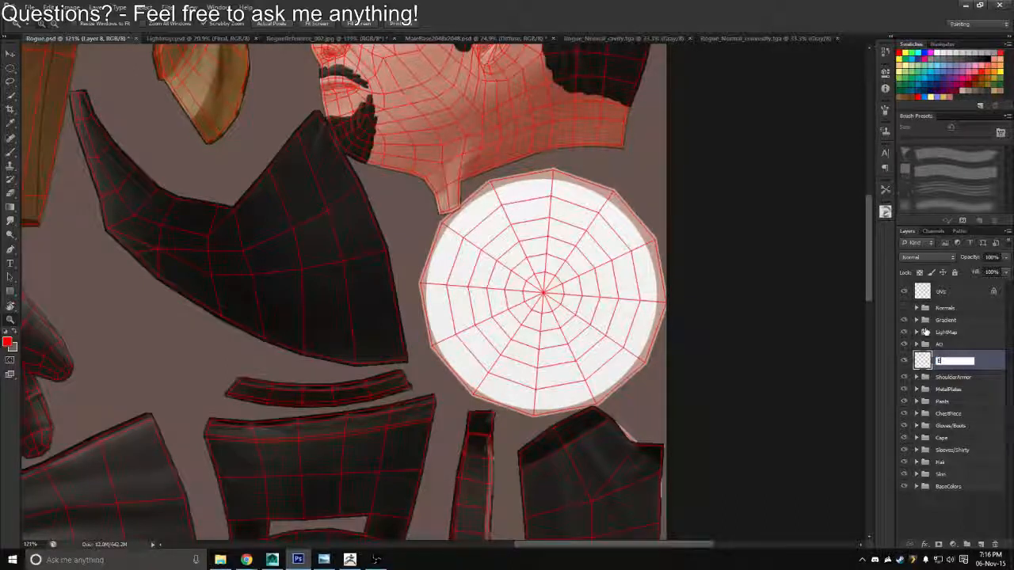
text(Eye)
key(Return)
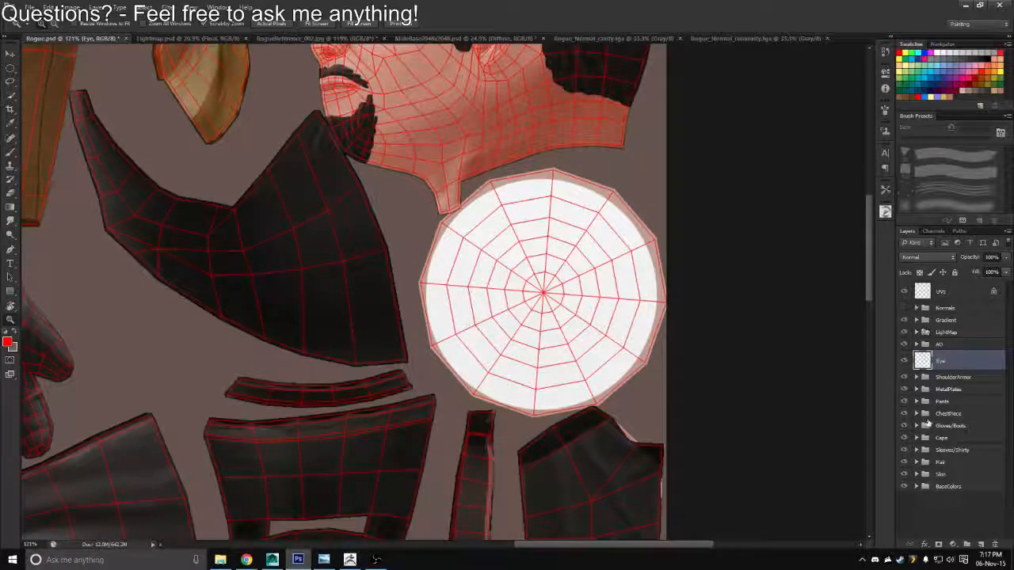
Put the Eye layer into its own group and name the group Eye
key(ctrl+g)
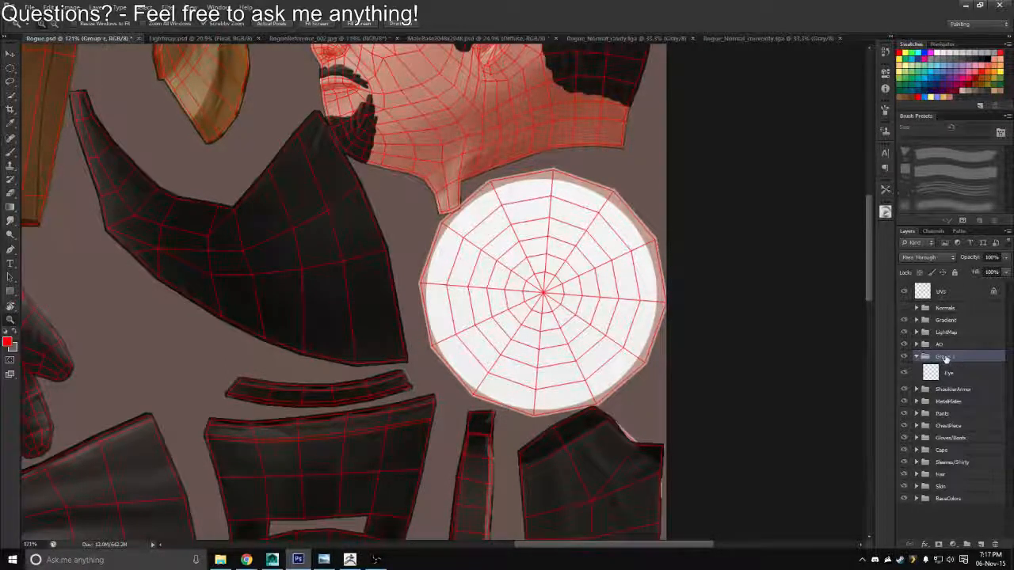
double_click(946, 357)
text(Eye)
key(Return)
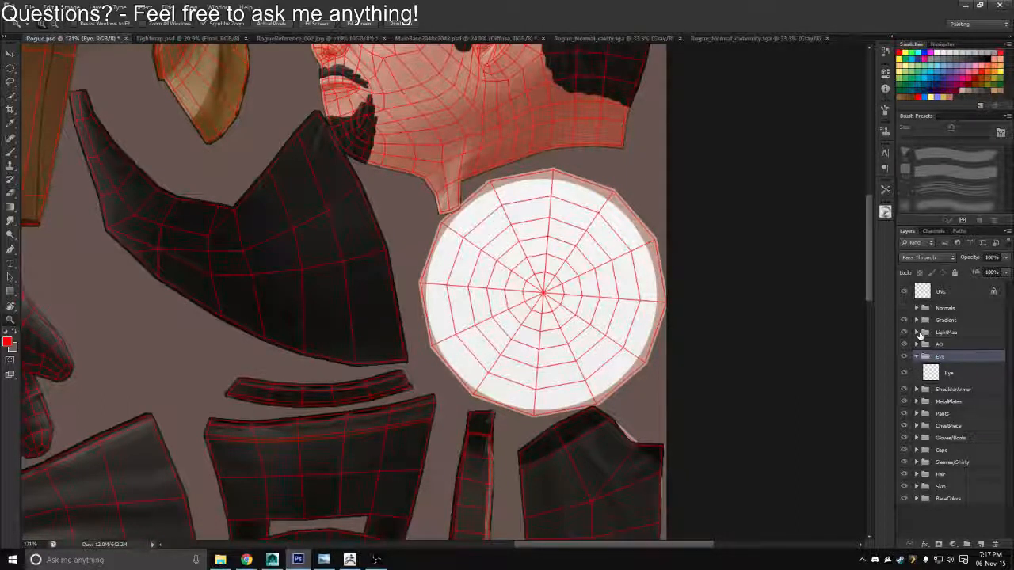
Rename the Eye layer inside the Eye group to Sclera
double_click(950, 374)
text(Ir)
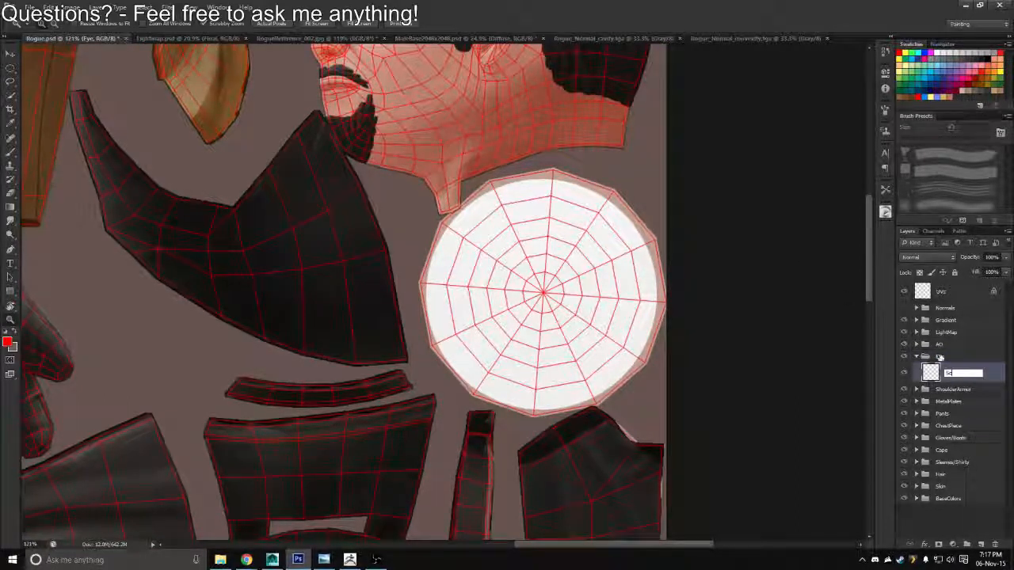
text(lera)
key(Return)
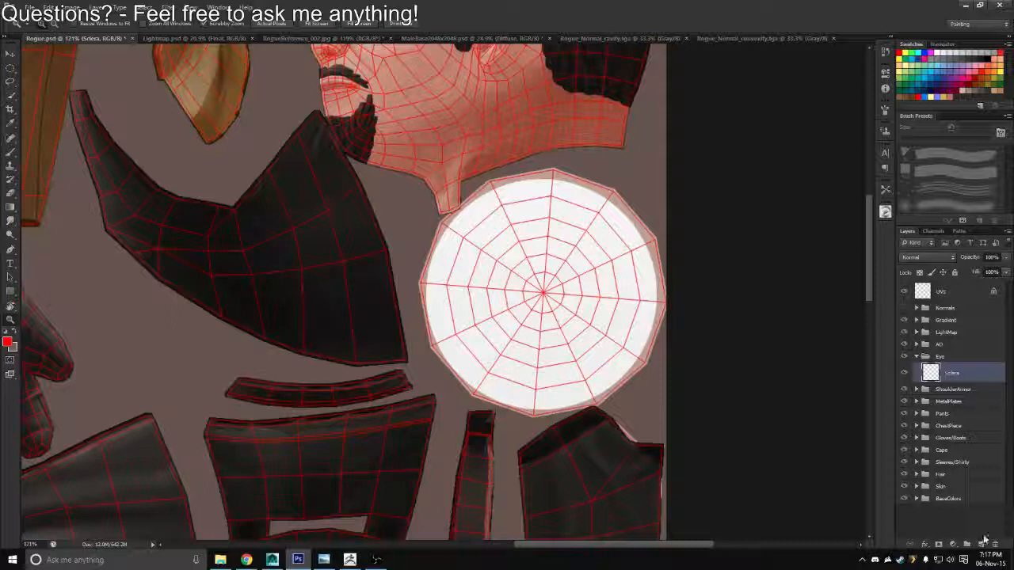
Add two new layers above Sclera in the Eye group, naming the lower one Iris and the upper one Pupil
click(982, 544)
double_click(955, 374)
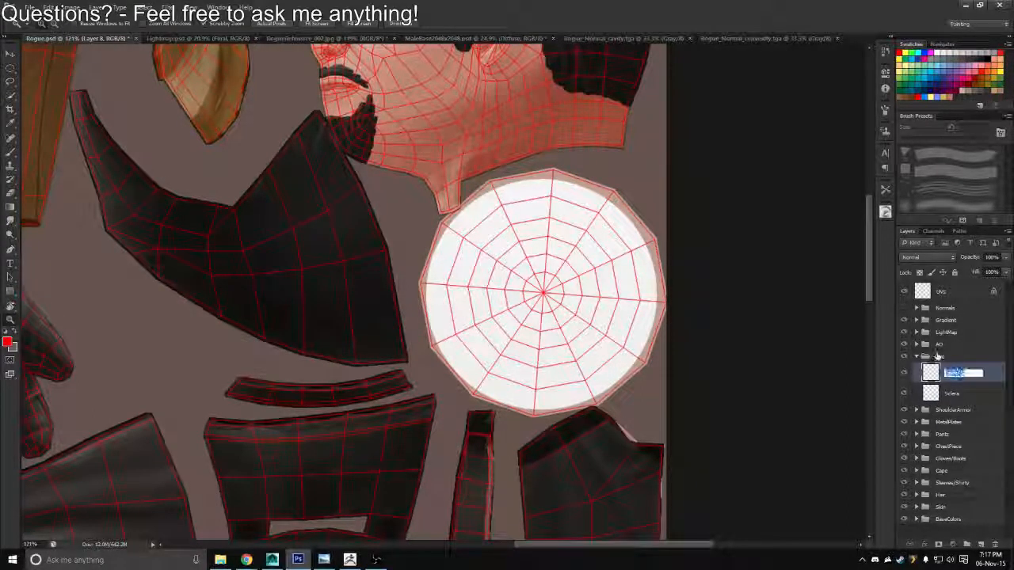
text(Iris)
key(Return)
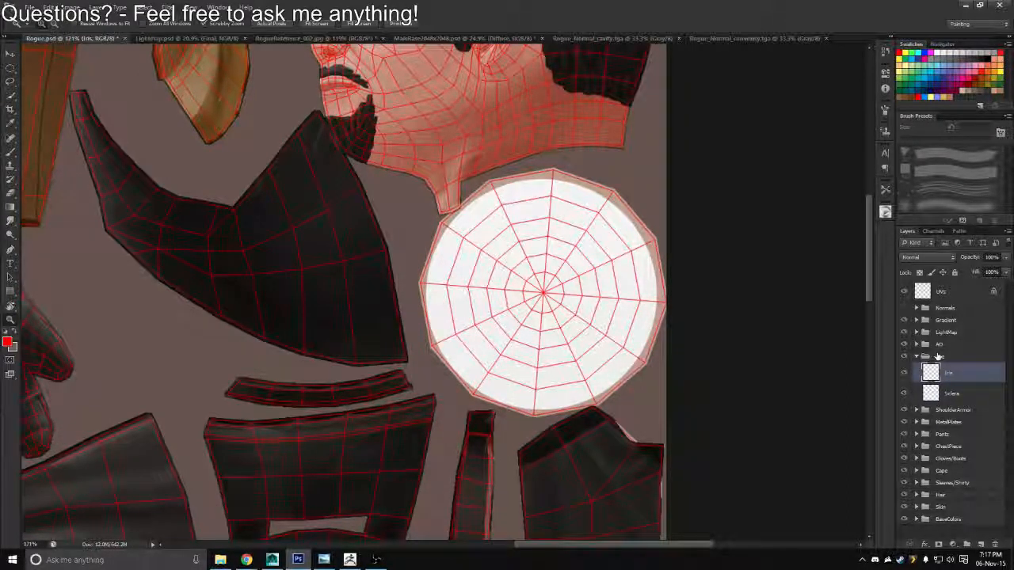
click(982, 544)
double_click(954, 373)
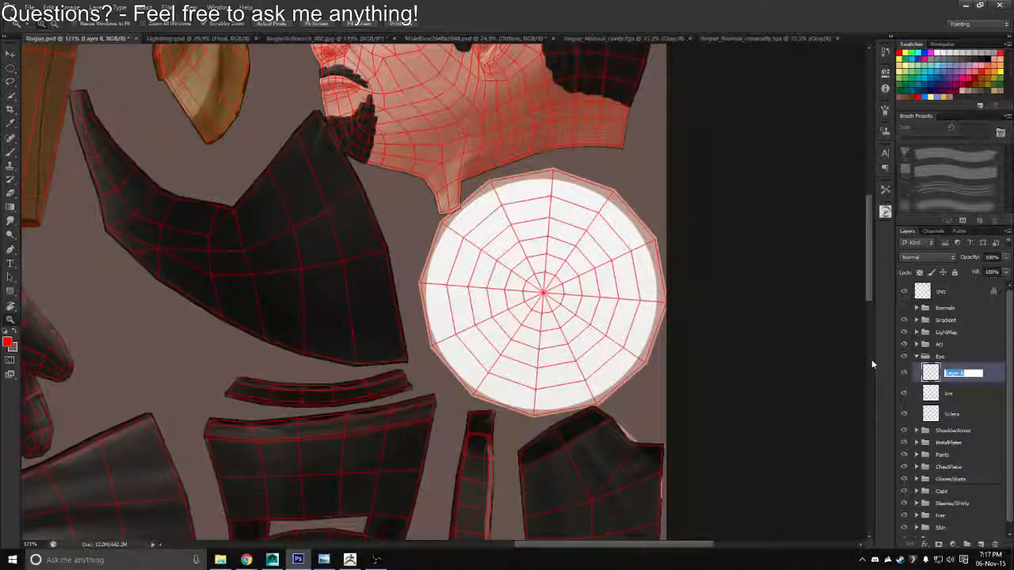
text(Pupil)
key(Return)
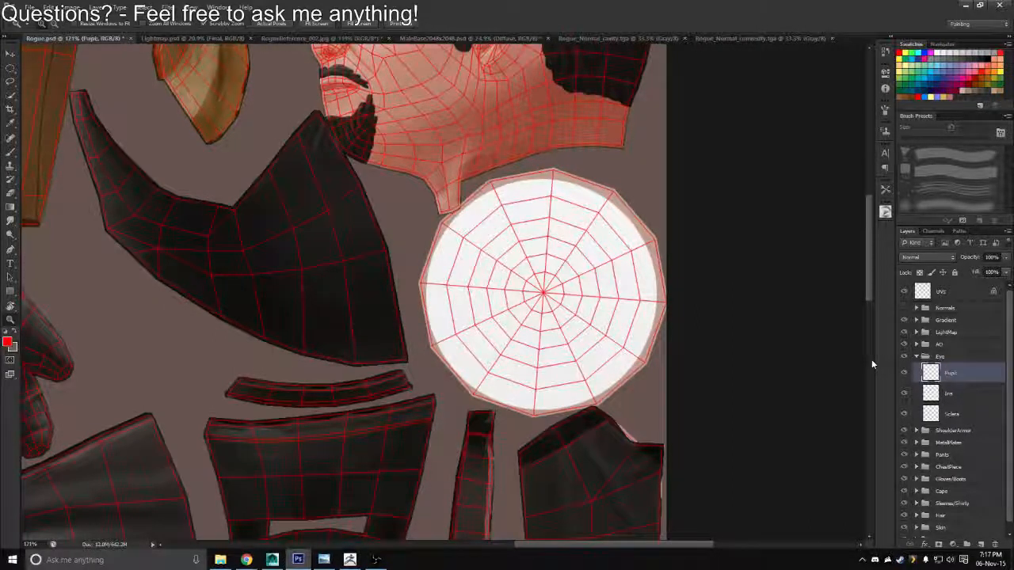
double_click(955, 374)
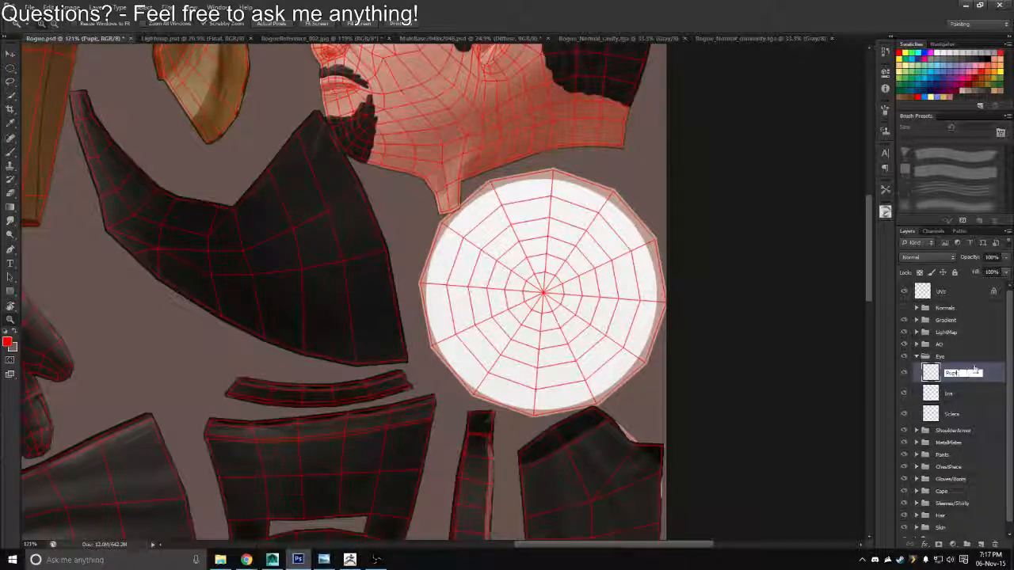
text(Pupil)
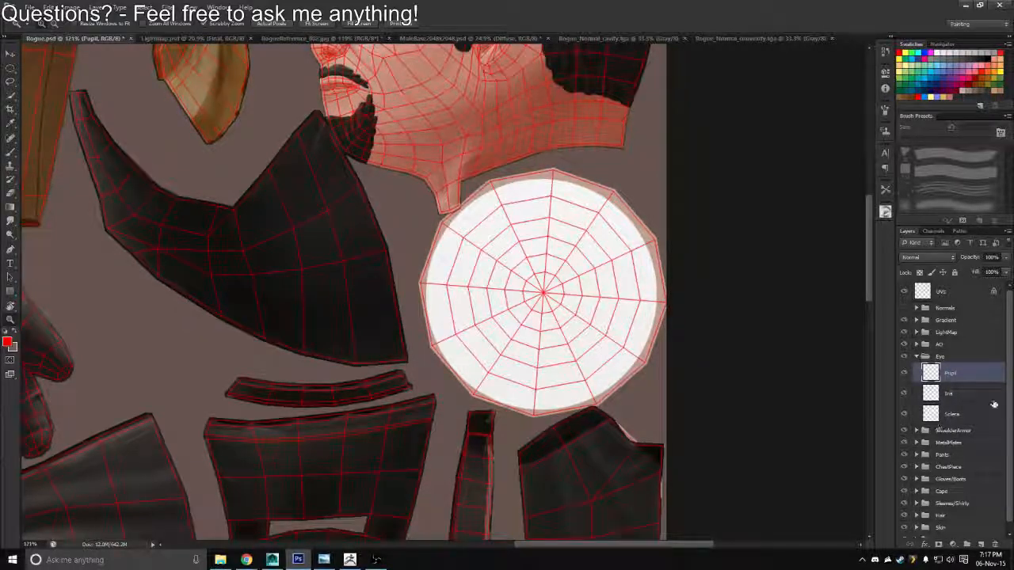
Load the shape of the Eye layer in the BaseColors group as a selection and fill the Sclera layer with white inside it
scroll(944, 523, down, 1)
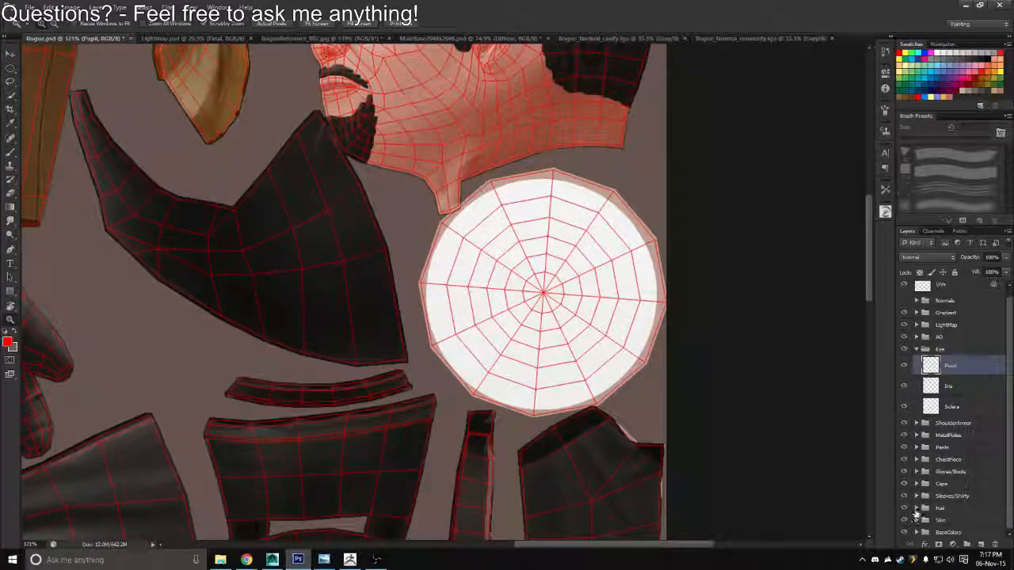
click(916, 532)
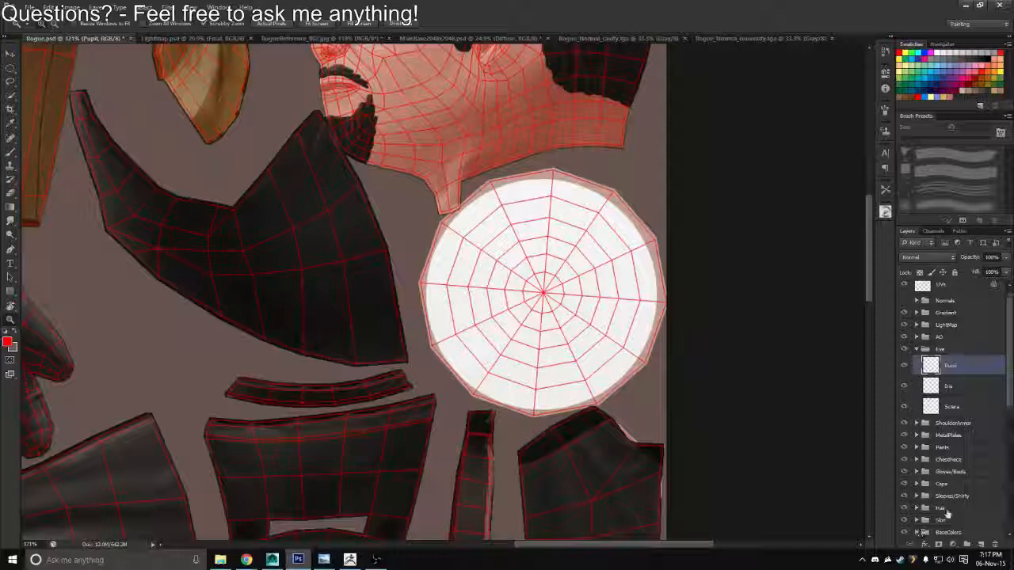
scroll(999, 482, down, 5)
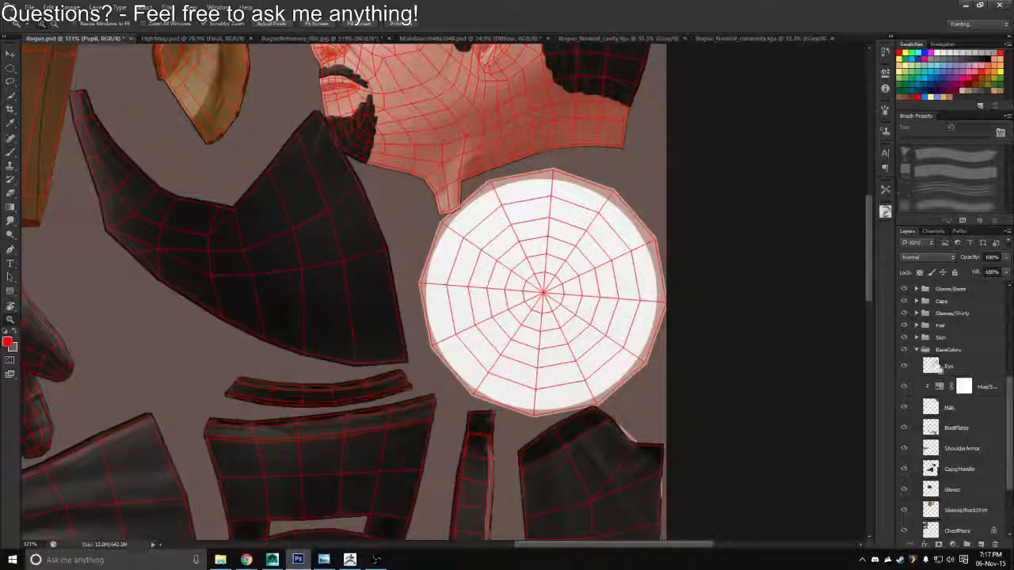
click(916, 349)
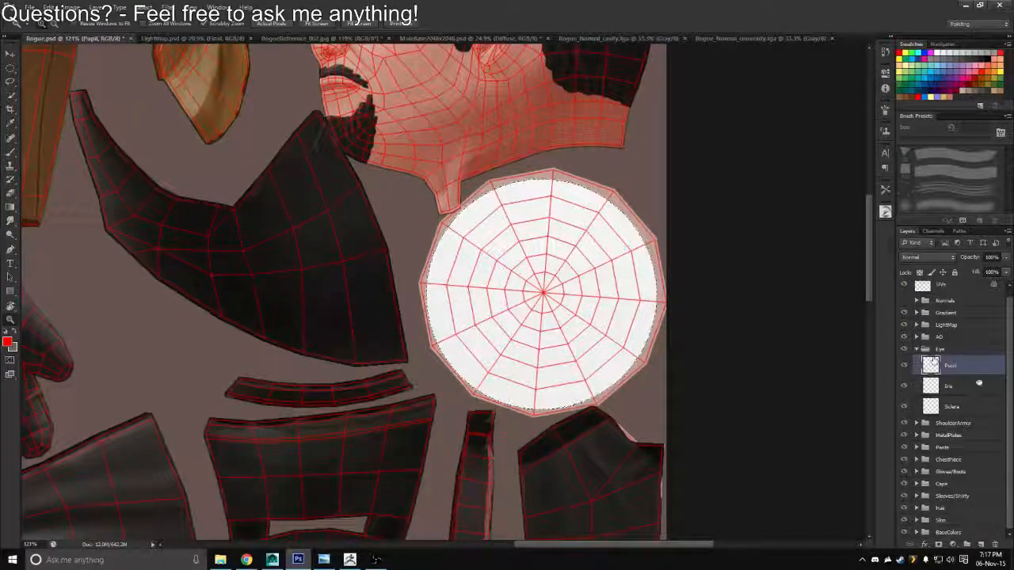
click(944, 410)
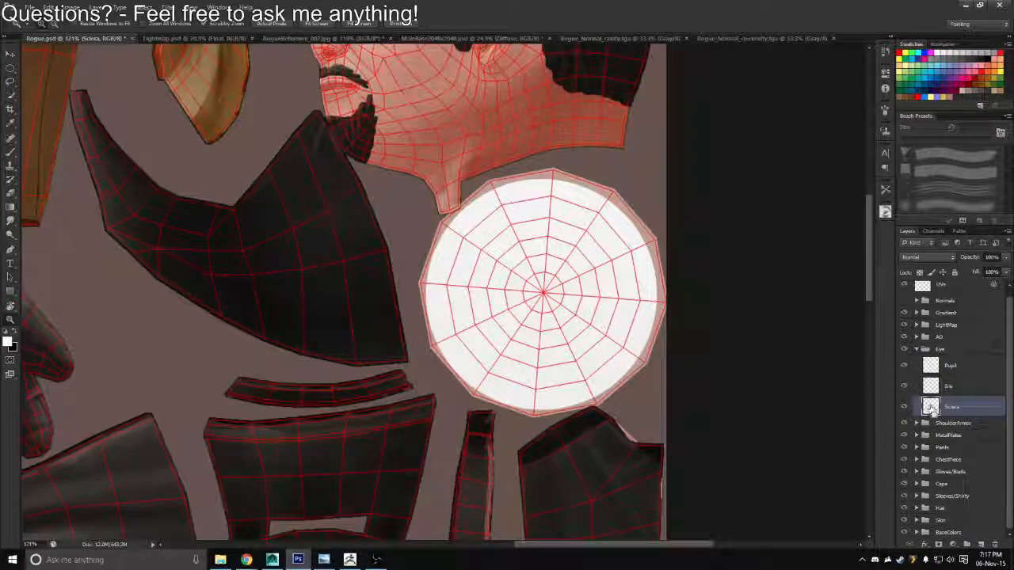
Fill the Iris layer with black using the Sclera layer's outline, and scale the disc down to iris size near the wireframe's center
ctrl+click(930, 406)
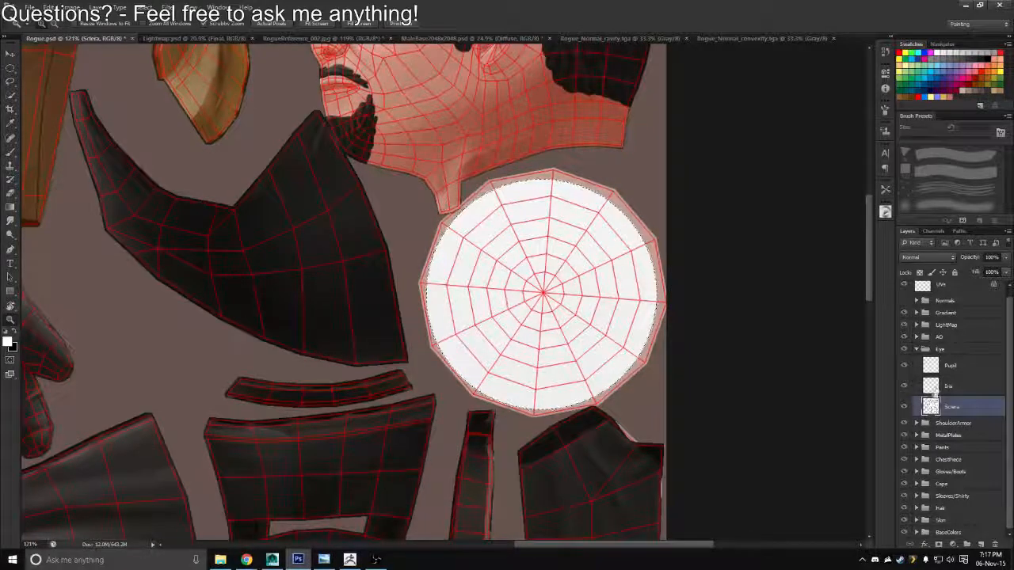
click(935, 386)
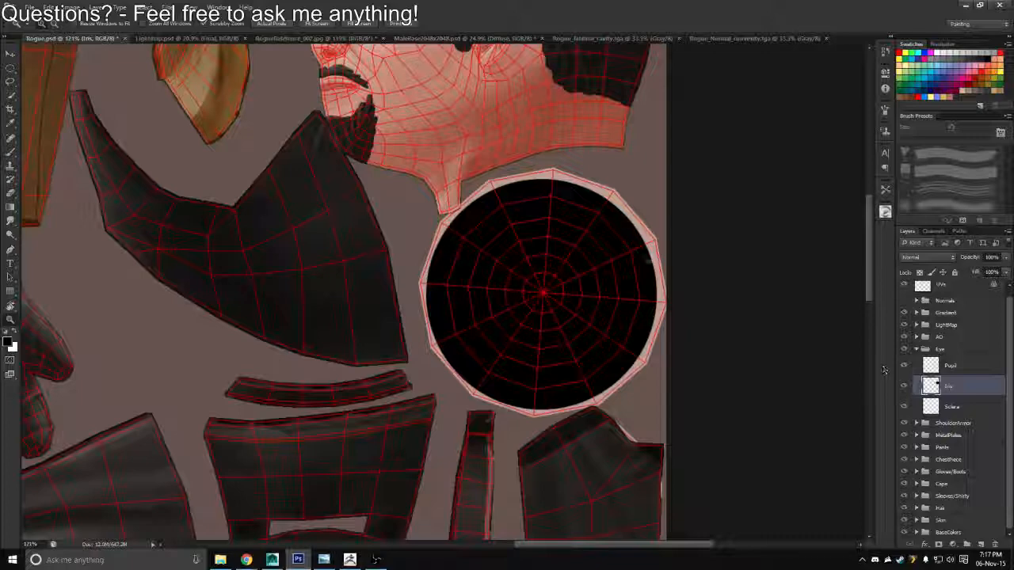
key(ctrl+t)
drag(655, 181, 566, 260)
key(Return)
key(z)
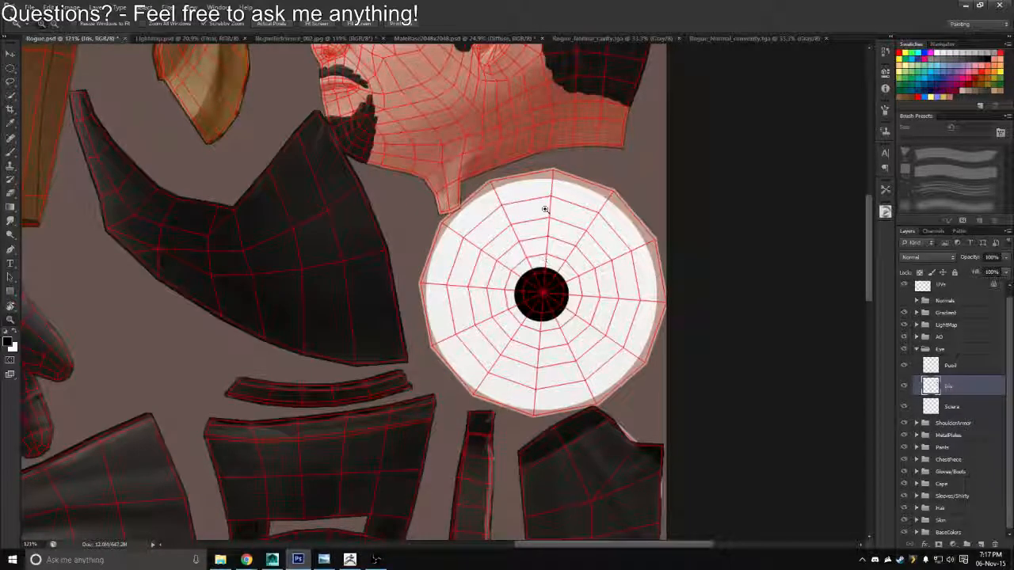
Center the iris disc on the UV wireframe, lock the Iris layer's transparent pixels and fill the disc with dark blue
key(v)
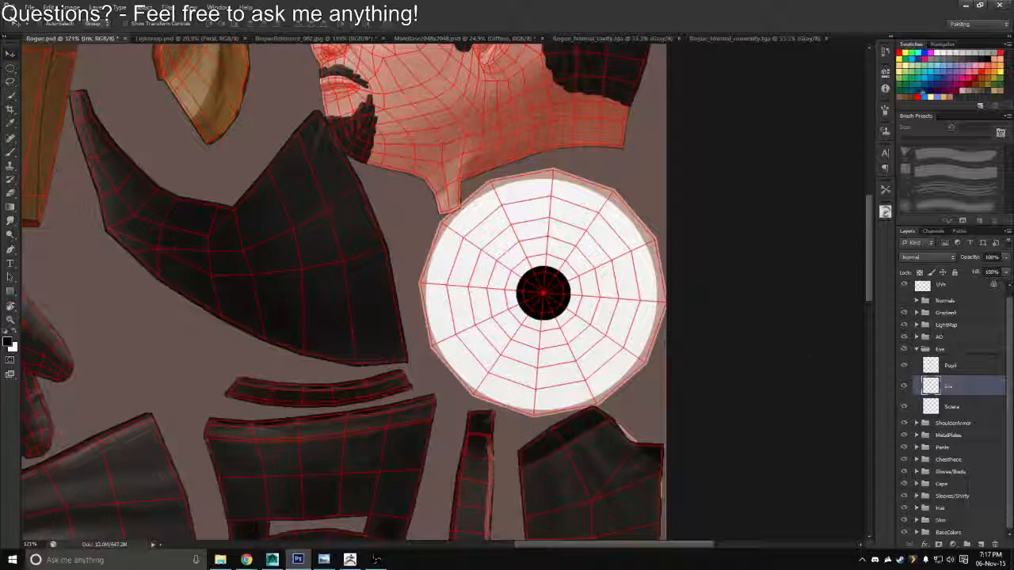
click(919, 272)
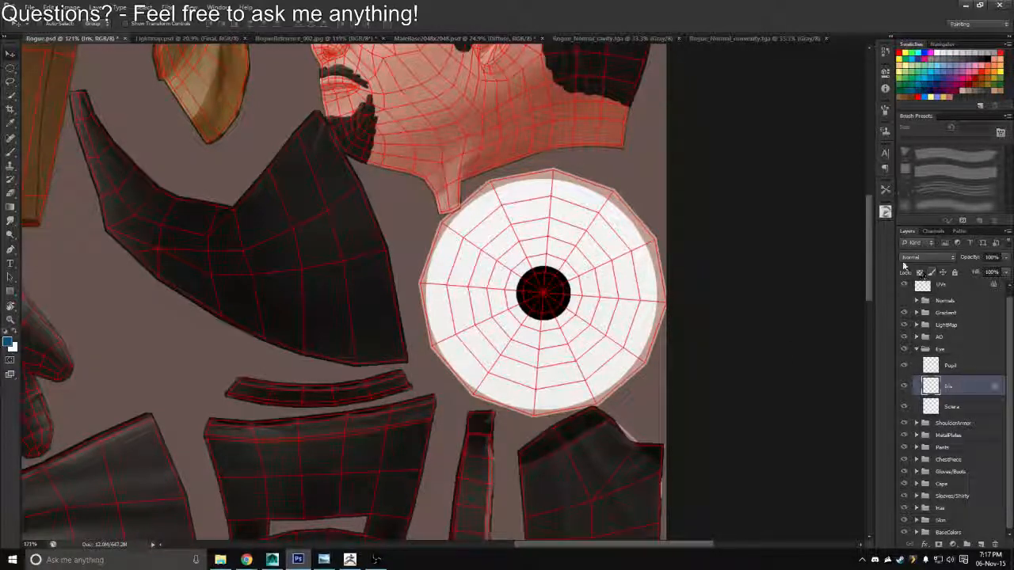
key(alt+BackSpace)
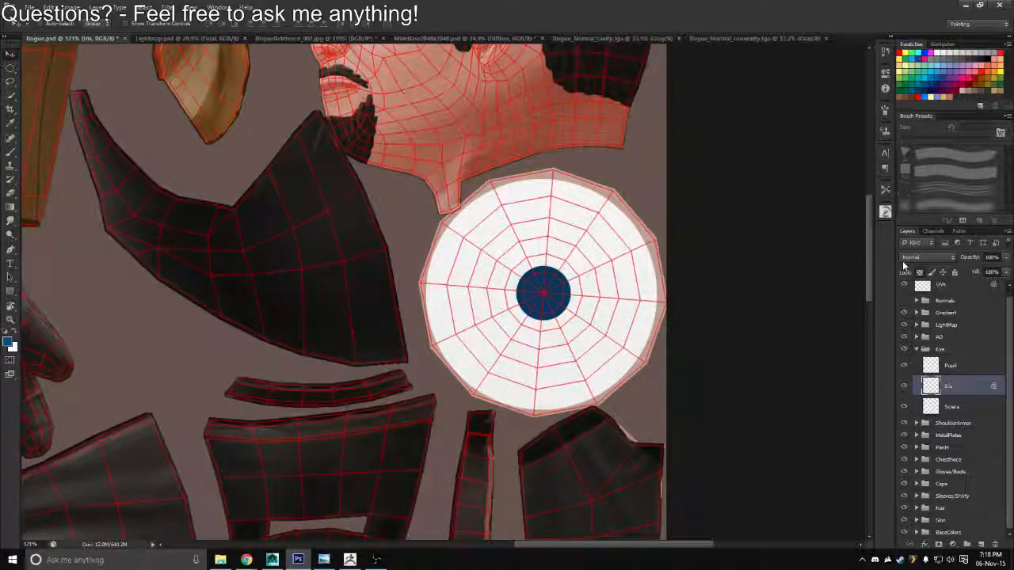
Fill the Pupil layer with black using the iris outline, and scale it down to a small disc centered in the iris
click(950, 365)
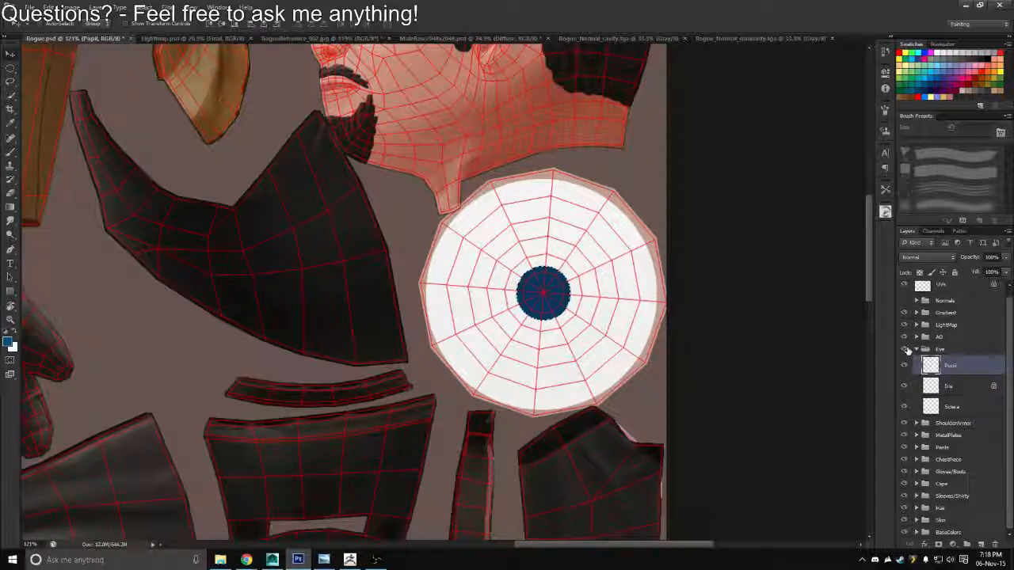
key(d)
key(alt+shift+BackSpace)
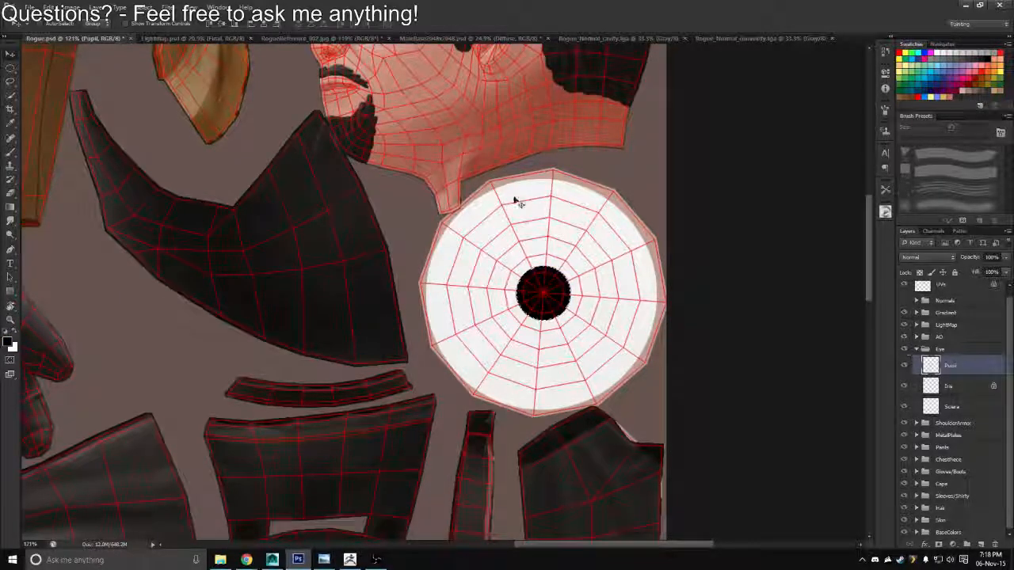
key(ctrl+t)
mouse_move(570, 267)
mouse_down()
mouse_move(564, 258)
mouse_move(568, 266)
mouse_up()
key(Return)
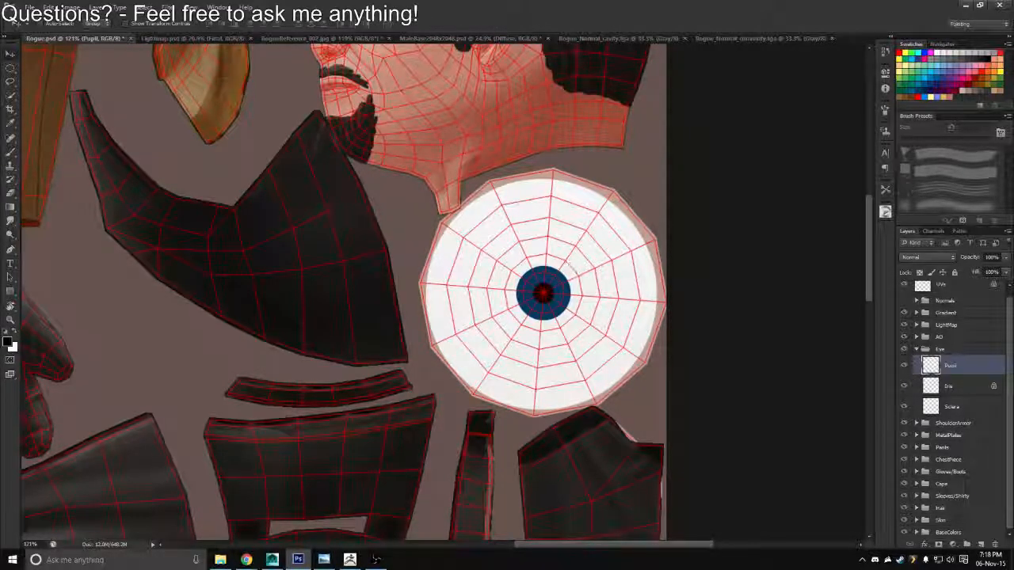
Hide the UVs overlay and save a Targa copy of the texture over Rogue_Diffuse.tga
click(903, 284)
drag(597, 330, 564, 265)
key(ctrl+shift+s)
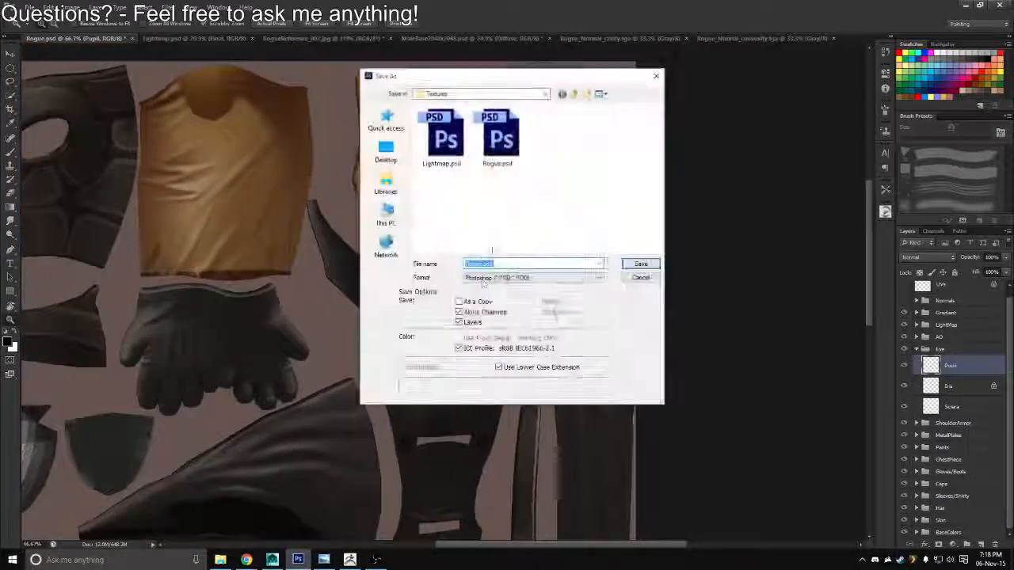
click(483, 279)
click(472, 416)
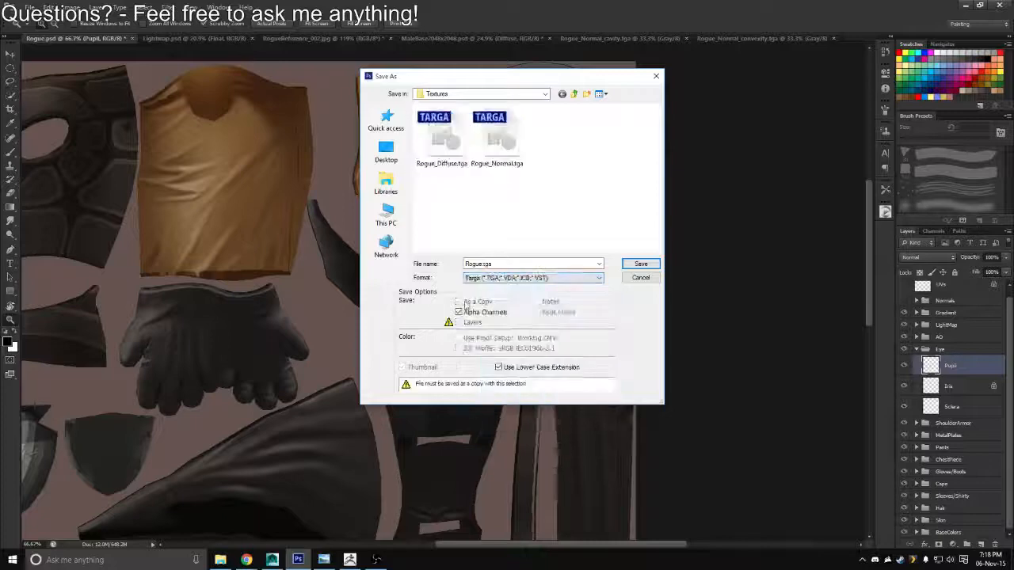
double_click(442, 157)
key(y)
key(Return)
Switch to Maya, reload the Rogue_Diffuse.tga file texture of Diffuse_Mat and inspect the character's eyes up close
key(alt+Tab)
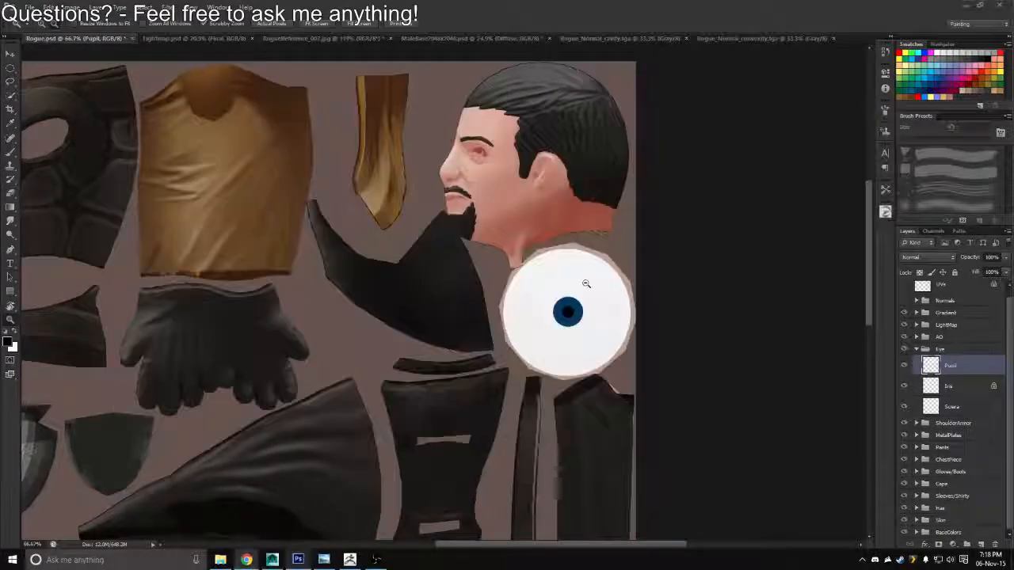
key(alt+Tab)
click(564, 255)
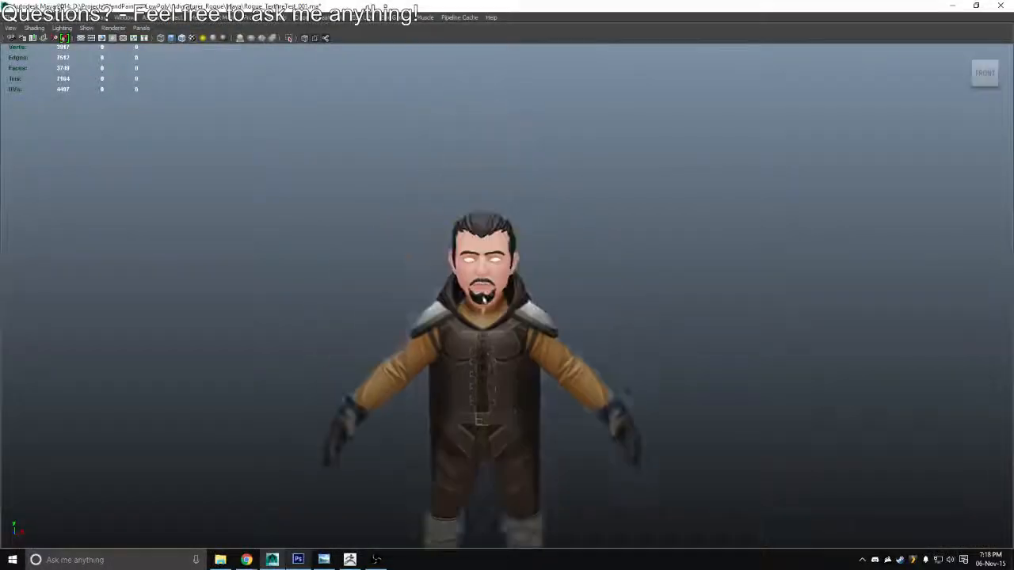
scroll(484, 299, up, 4)
key(ctrl+a)
key(ctrl+a)
key(ctrl+a)
click(480, 385)
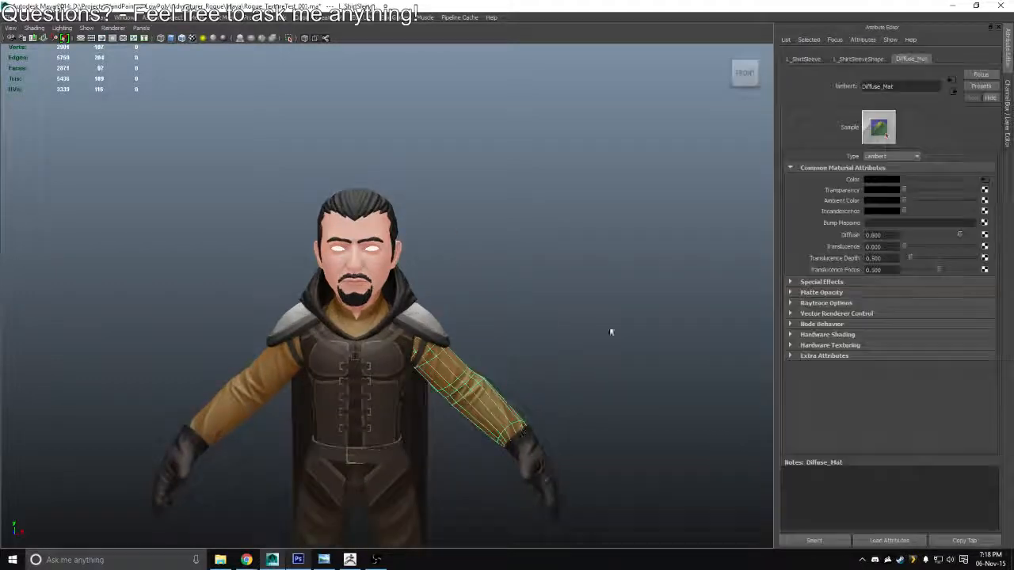
click(985, 180)
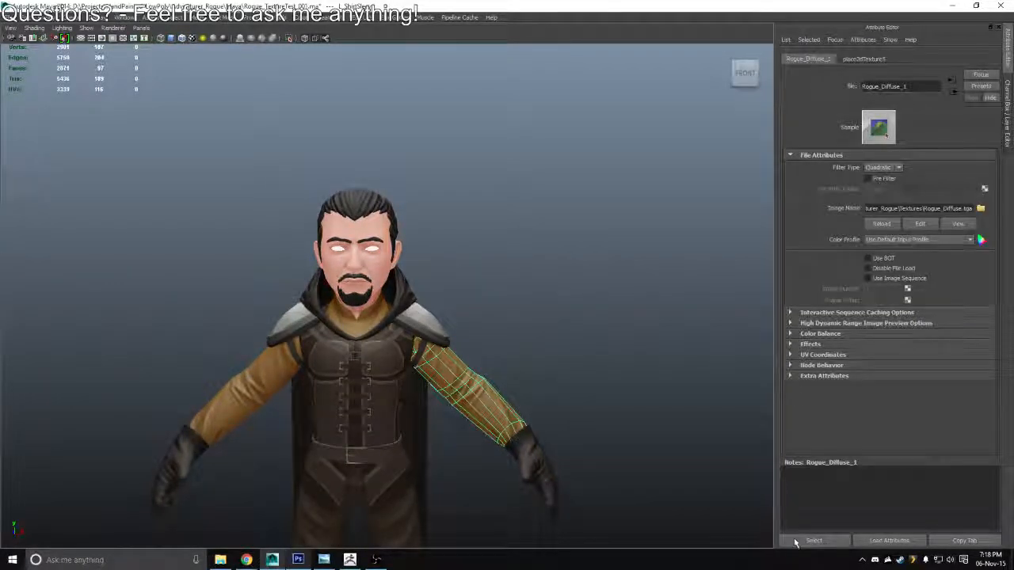
click(796, 541)
scroll(483, 214, up, 5)
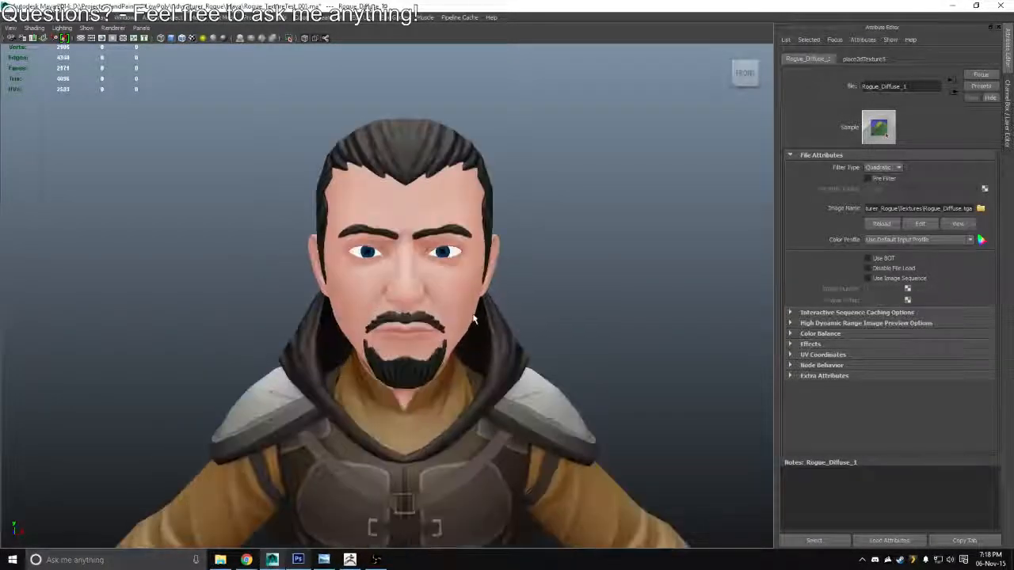
drag(483, 214, 477, 172)
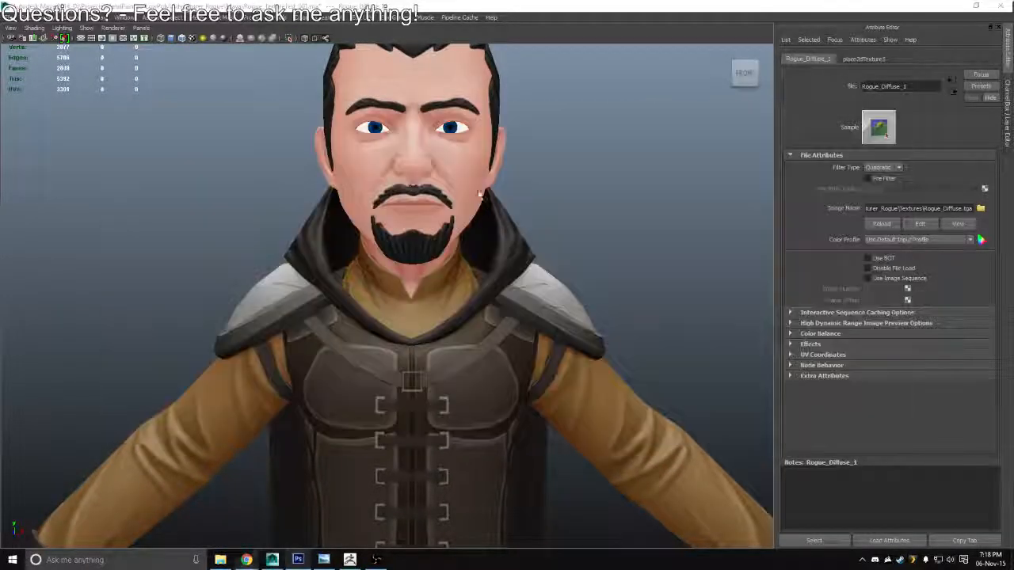
Return to Photoshop, select the Pupil and Iris layers together and nudge them slightly to the right
key(alt+Tab)
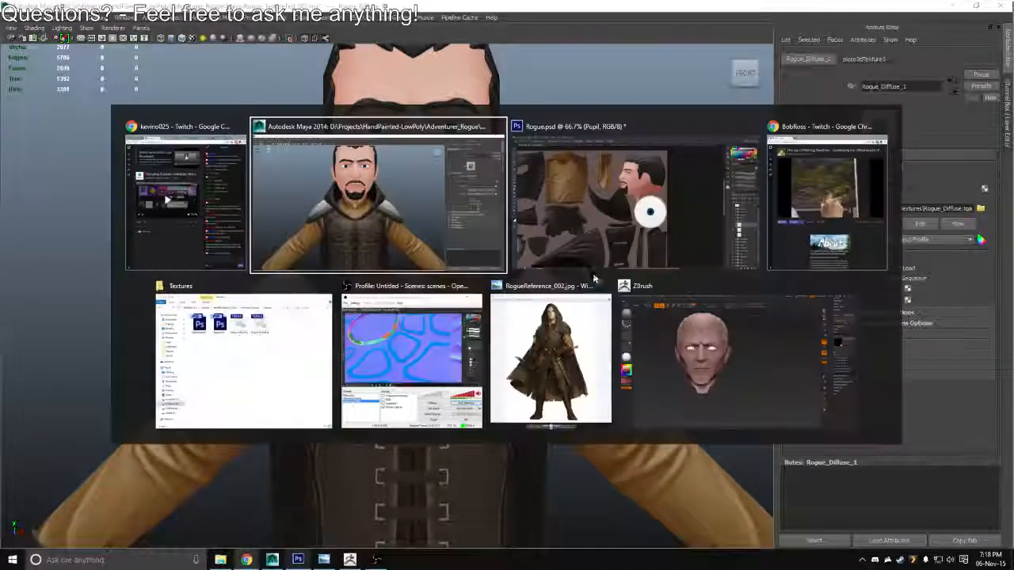
key(alt+Tab)
key(Tab)
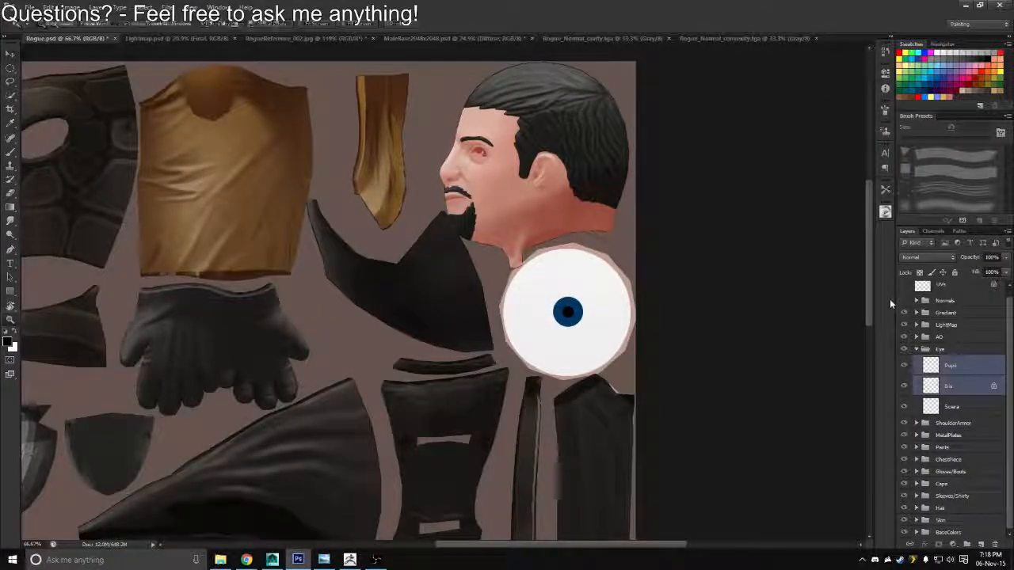
key(Right)
key(Right)
key(Right)
Save the adjusted eye texture as a Targa copy over Rogue_Diffuse.tga and switch to Maya
key(ctrl+shift+s)
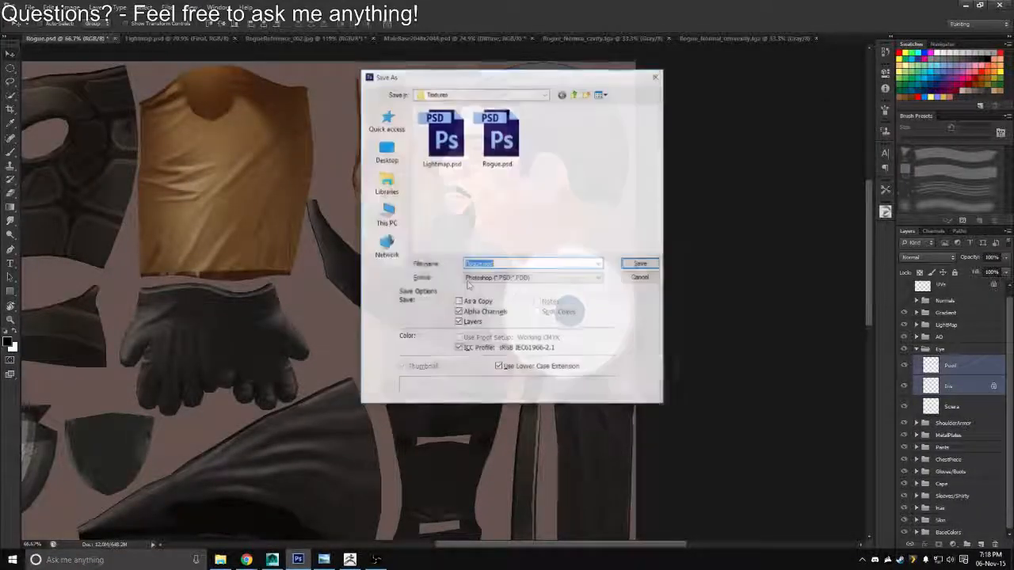
click(532, 277)
click(479, 419)
double_click(446, 159)
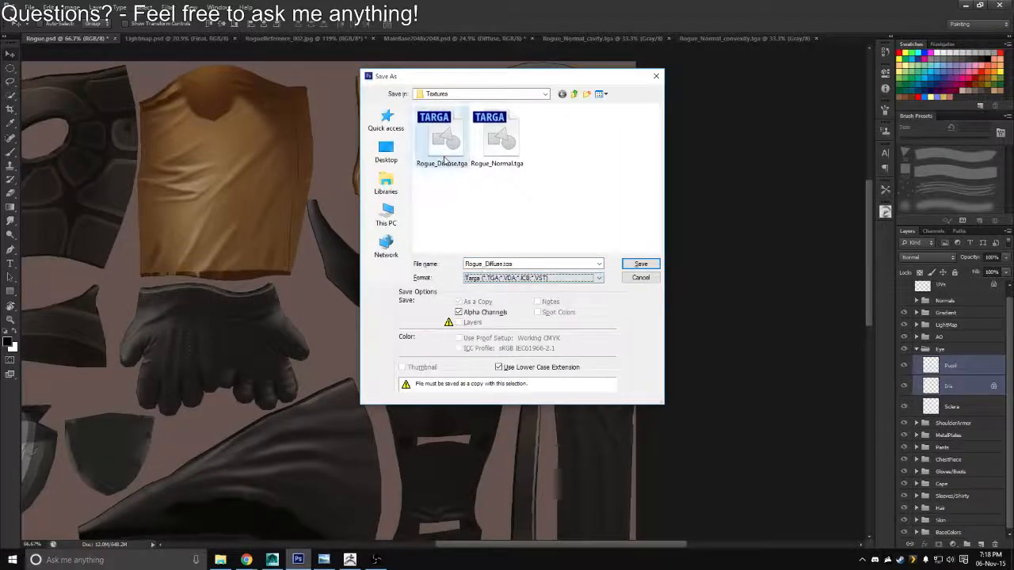
key(y)
key(alt+Tab)
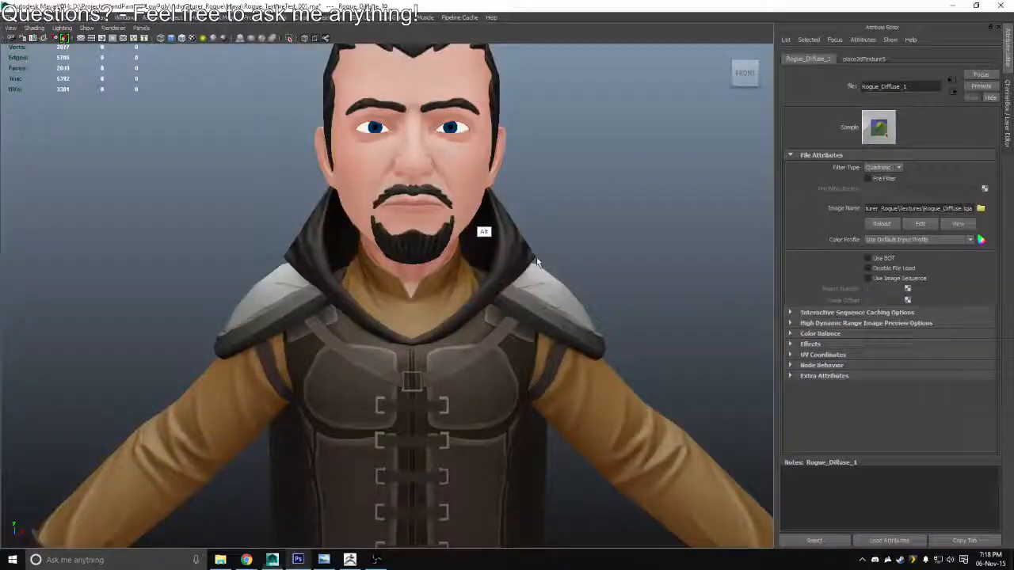
Reload the Rogue_Diffuse.tga texture in Maya, return to Photoshop and nudge the Pupil and Iris layers slightly to the right
click(884, 226)
key(alt+Tab)
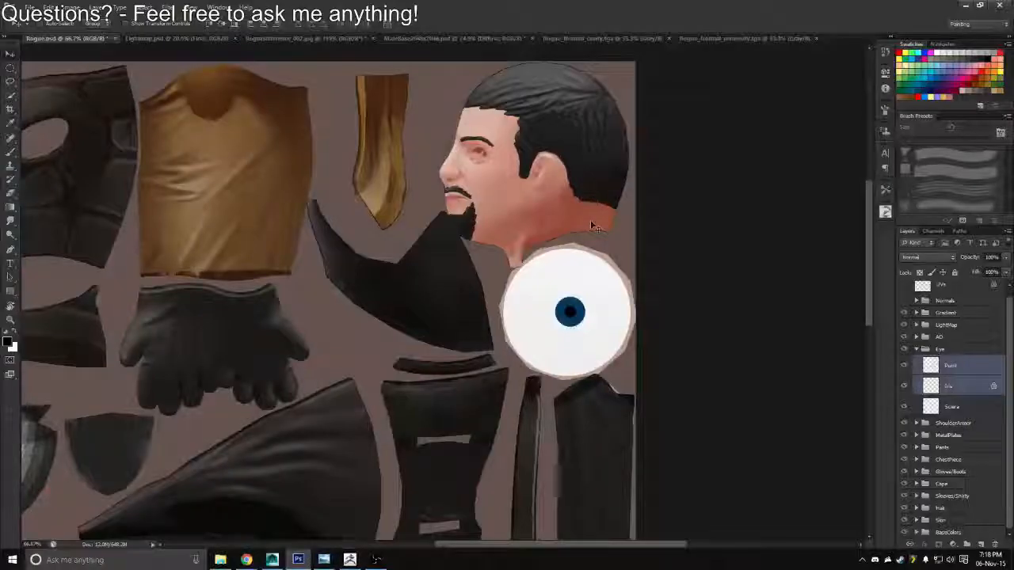
key(Right)
key(Right)
key(Right)
key(Right)
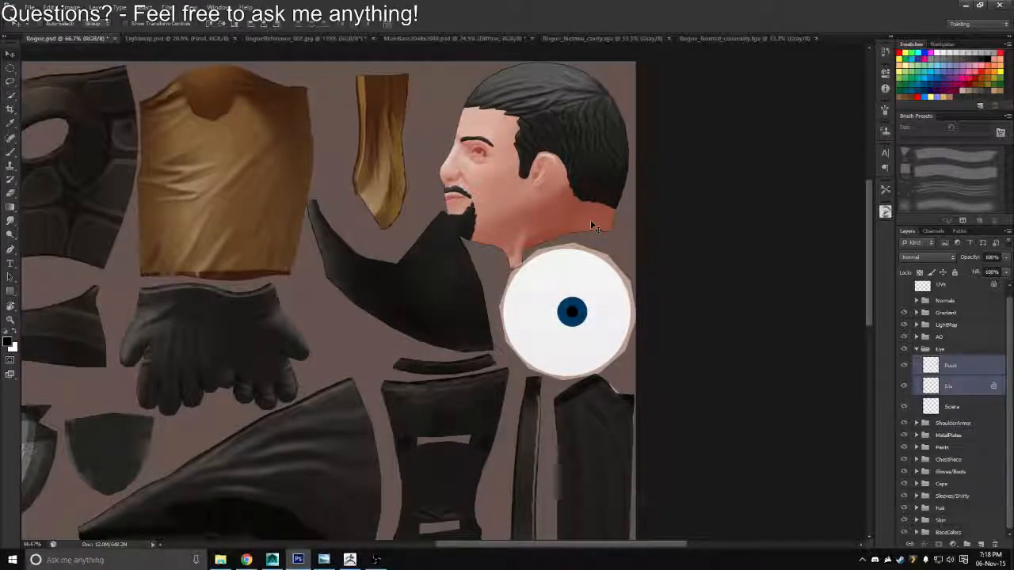
Save the texture with the shifted iris and pupil as a Targa copy over Rogue_Diffuse.tga
key(ctrl+shift+s)
click(543, 278)
click(493, 417)
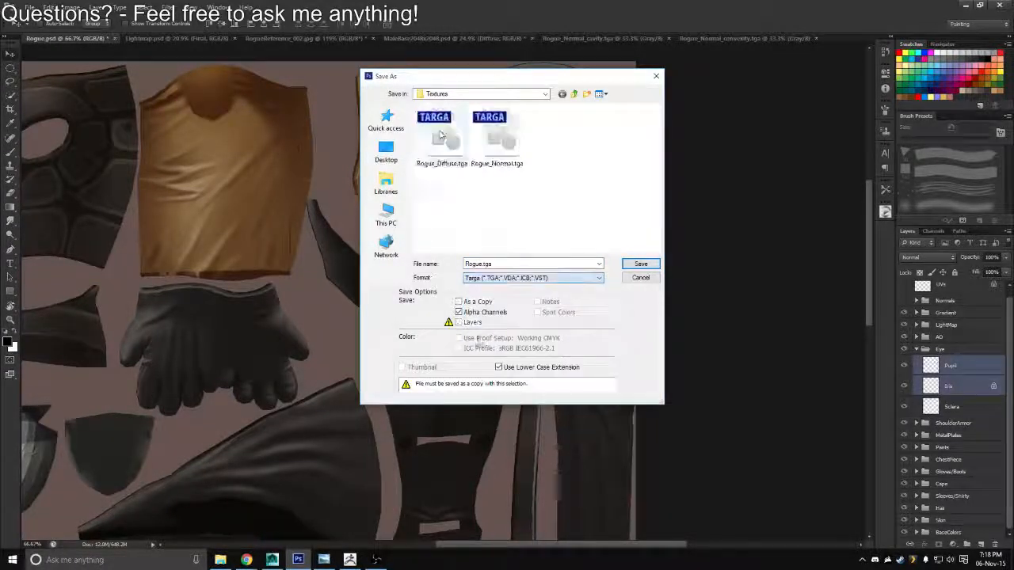
click(441, 136)
key(Return)
Switch to Maya, reload the Rogue_Diffuse.tga file texture and check the eyes from further away
key(alt+Tab)
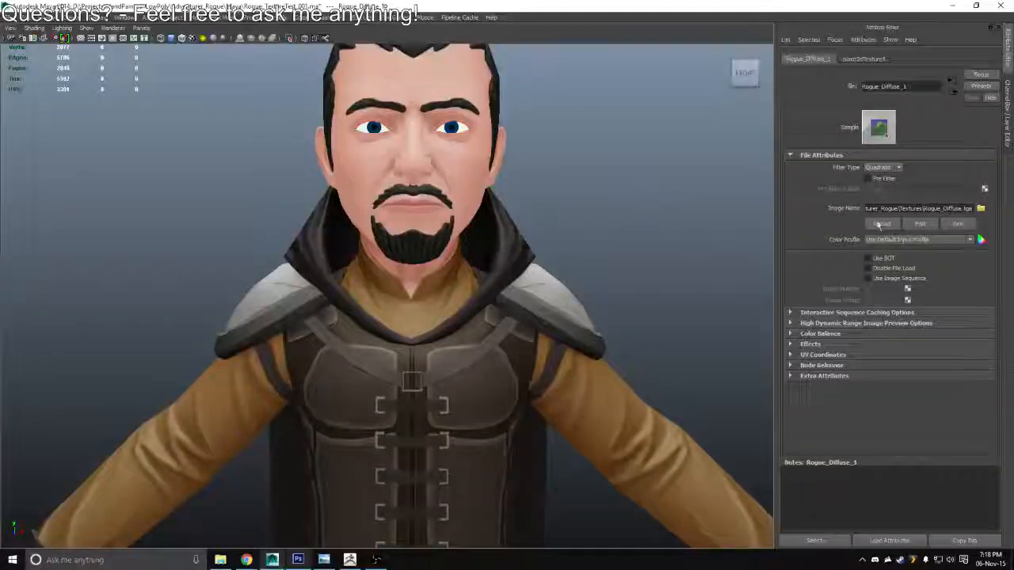
click(878, 224)
scroll(520, 301, down, 5)
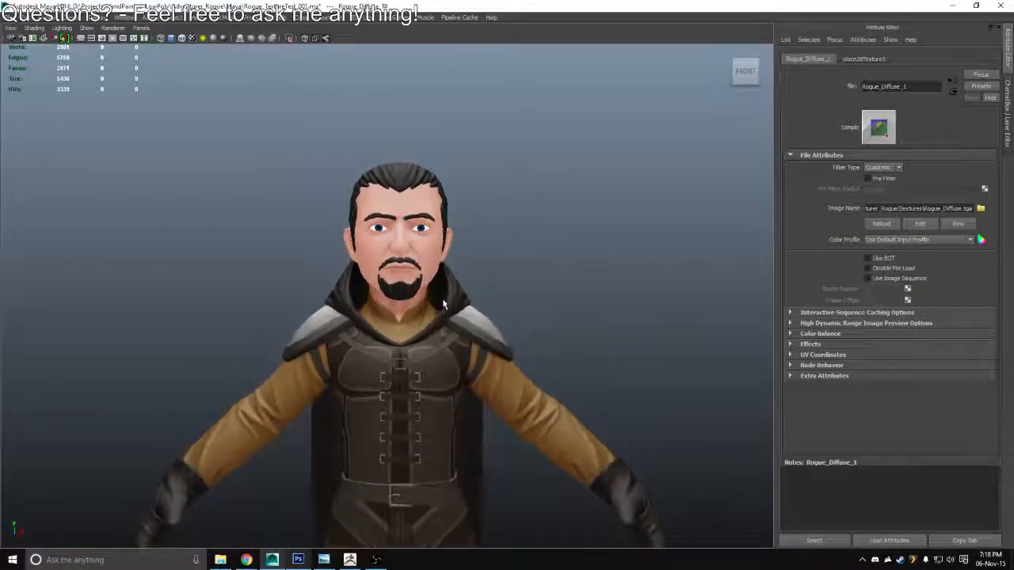
Return to Photoshop, nudge the Pupil and Iris layers slightly left and save a Targa copy over Rogue_Diffuse.tga
key(alt+Tab)
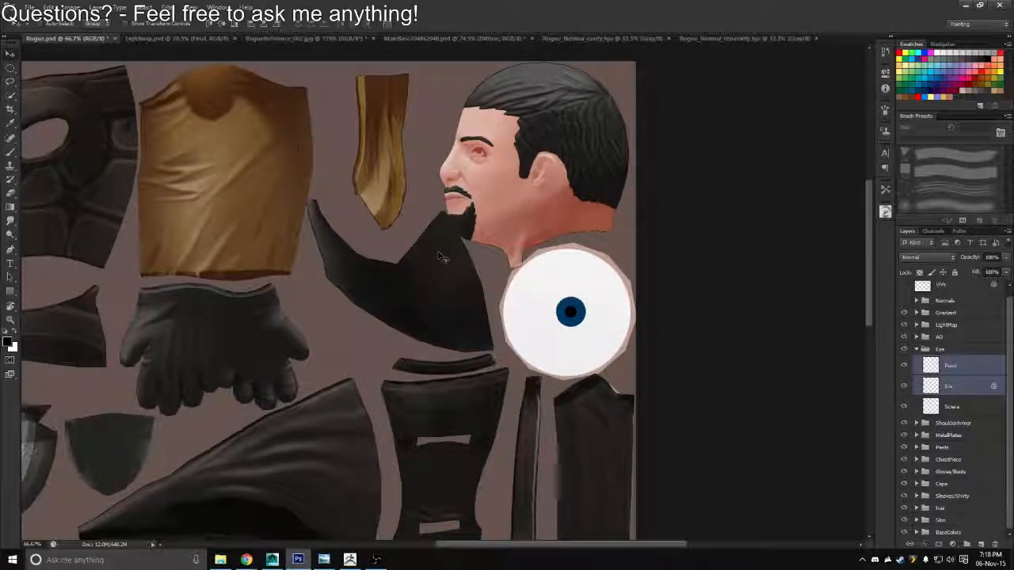
key(ctrl+shift+s)
click(555, 278)
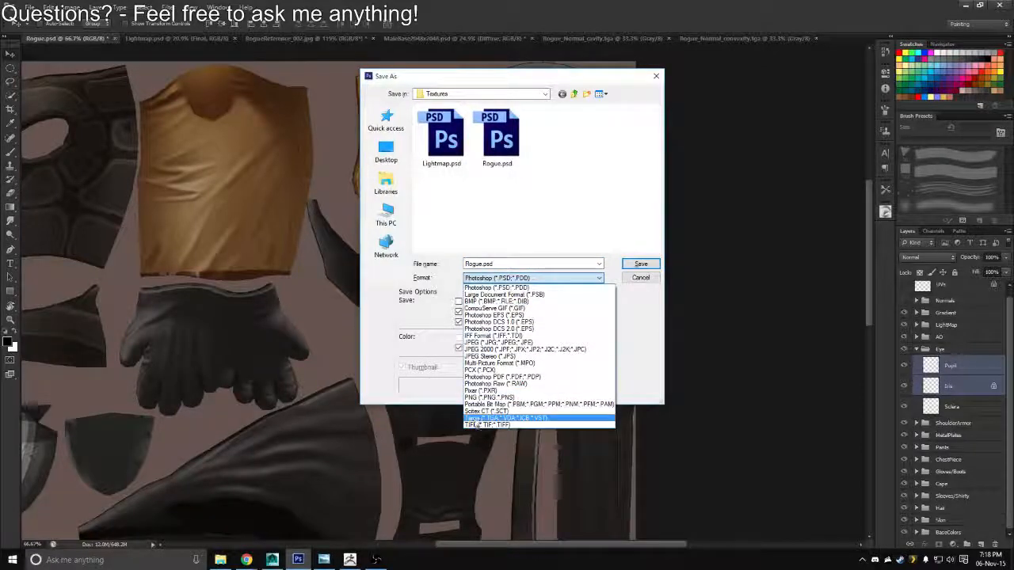
click(474, 419)
click(419, 140)
double_click(419, 140)
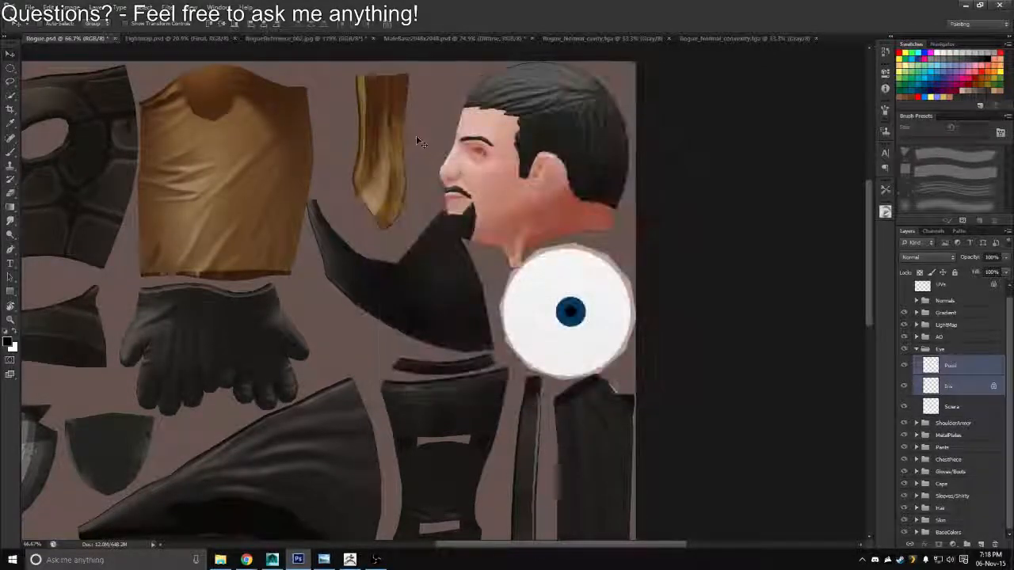
Switch to Maya, reload the Rogue_Diffuse.tga file texture and inspect the eye direction from above and up close
key(alt+Tab)
click(882, 224)
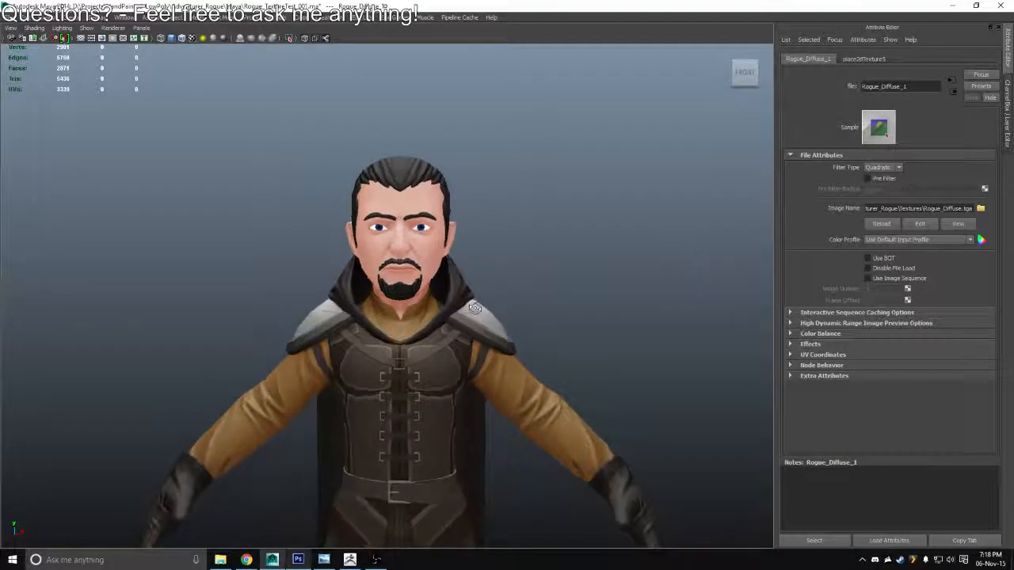
drag(474, 308, 457, 344)
scroll(449, 362, up, 6)
drag(435, 277, 431, 333)
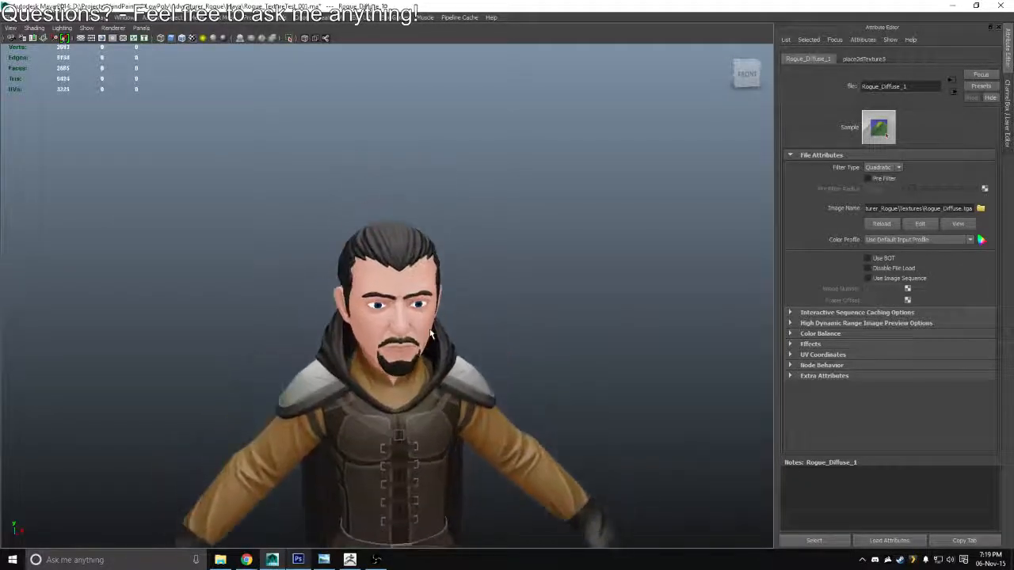
scroll(430, 334, up, 5)
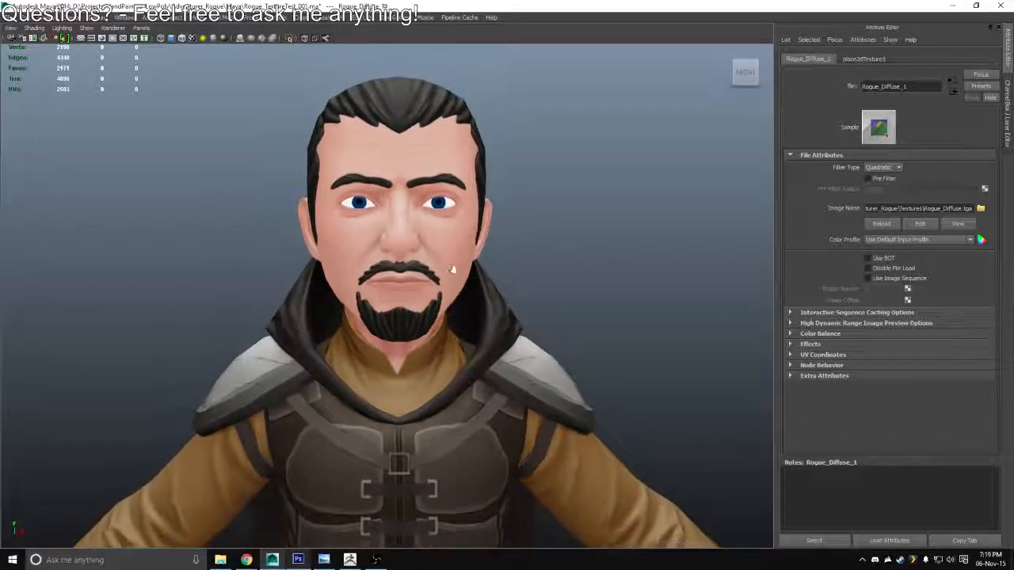
drag(452, 269, 448, 270)
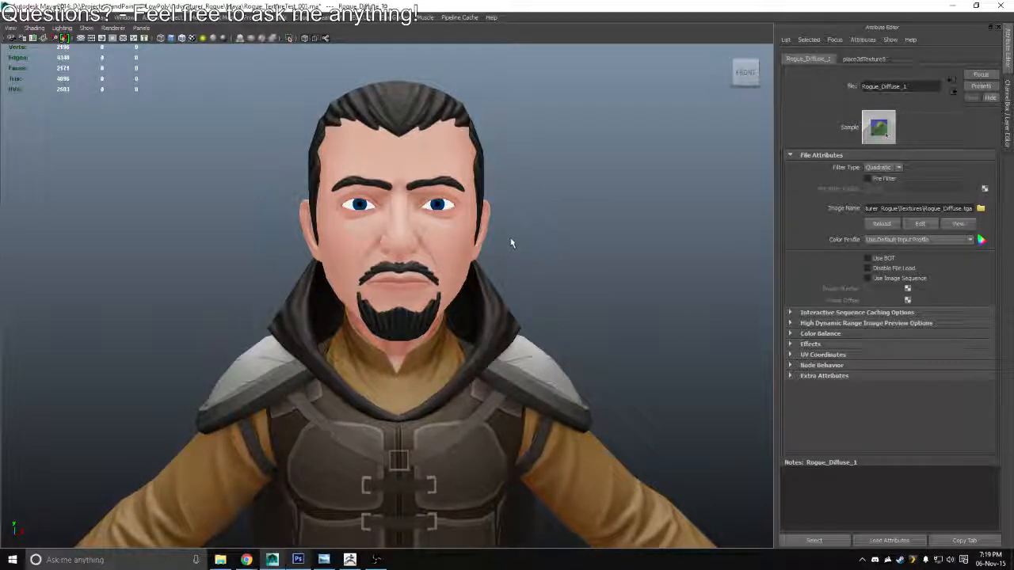
Return to Photoshop and lock the transparent pixels of the Pupil layer
key(alt+Tab)
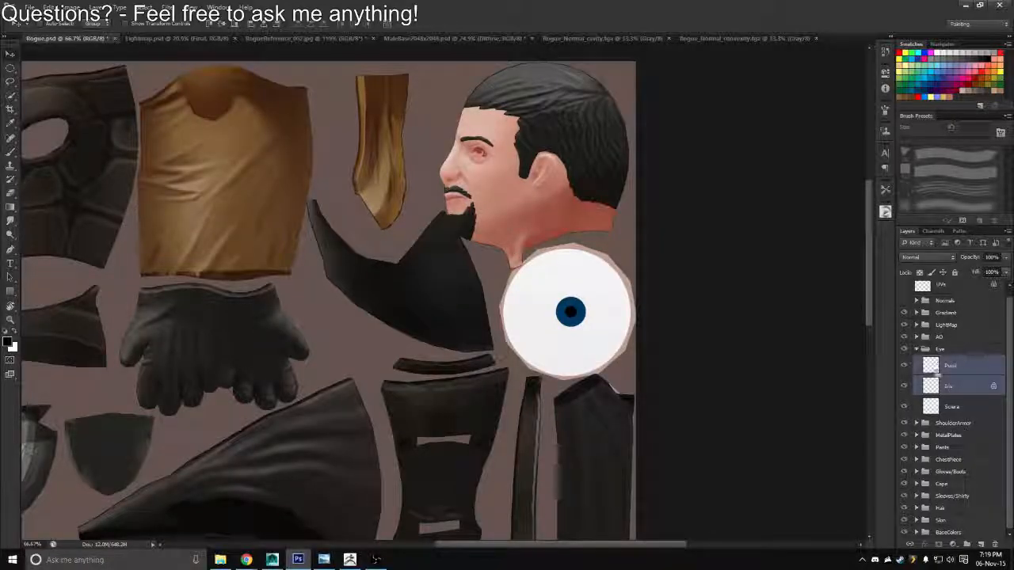
click(950, 367)
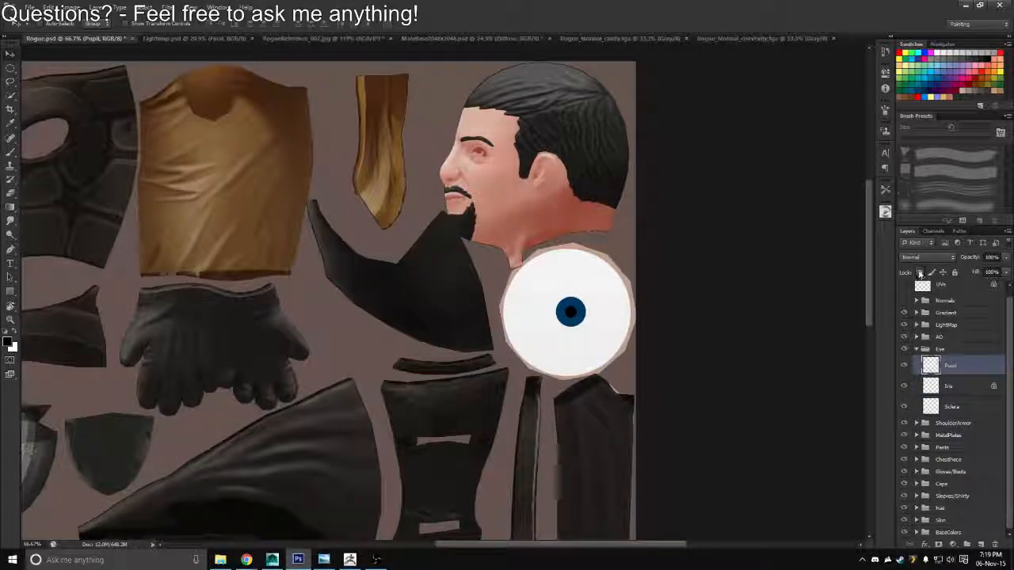
click(919, 273)
ctrl+drag(546, 305, 502, 270)
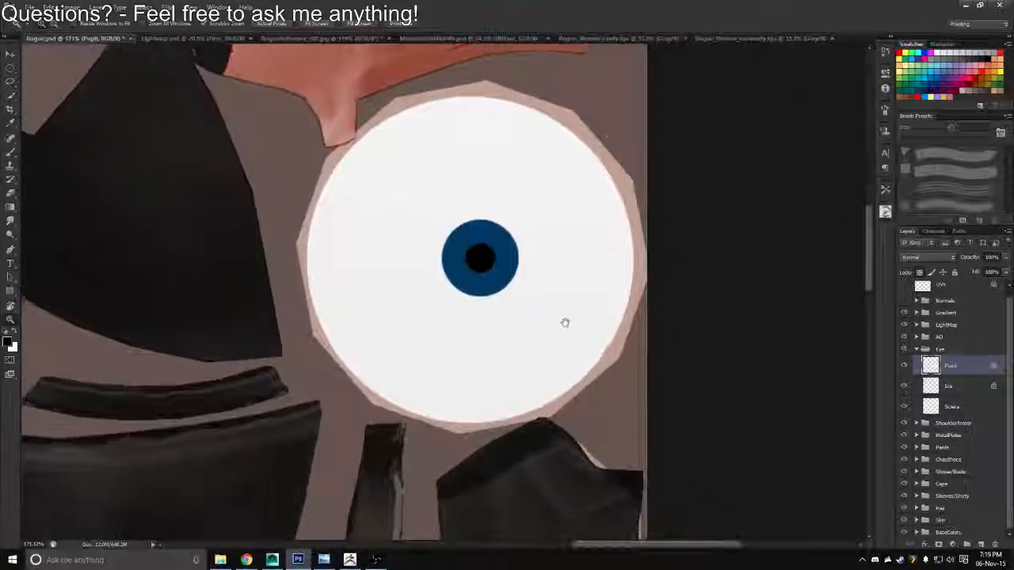
drag(566, 323, 568, 337)
Add a new layer between Iris and Pupil and load the iris shape as a selection
click(954, 392)
click(982, 545)
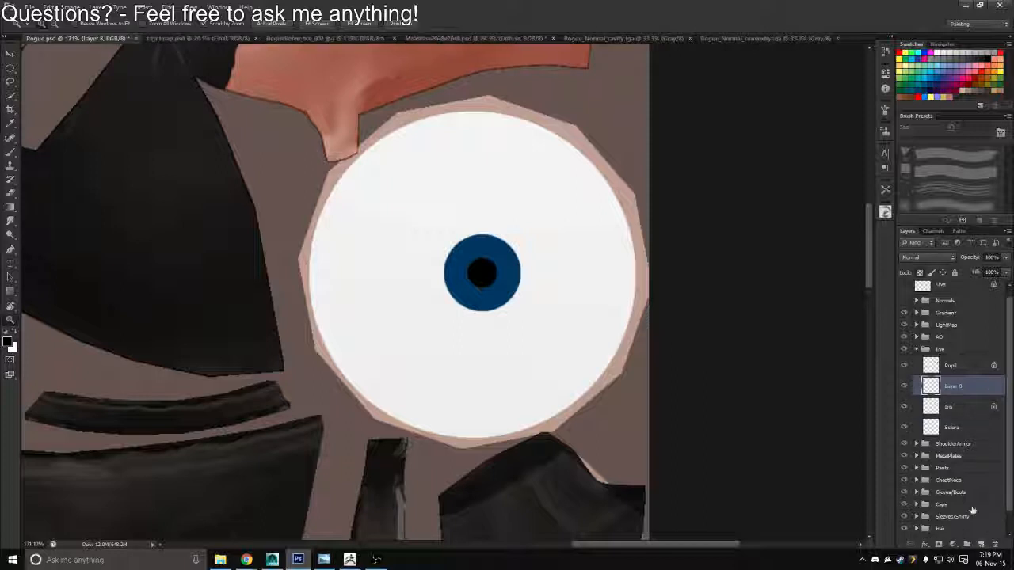
ctrl+click(938, 412)
Paint a few thin black lines radiating from the pupil across the iris with a 5 px brush on the new layer
key(b)
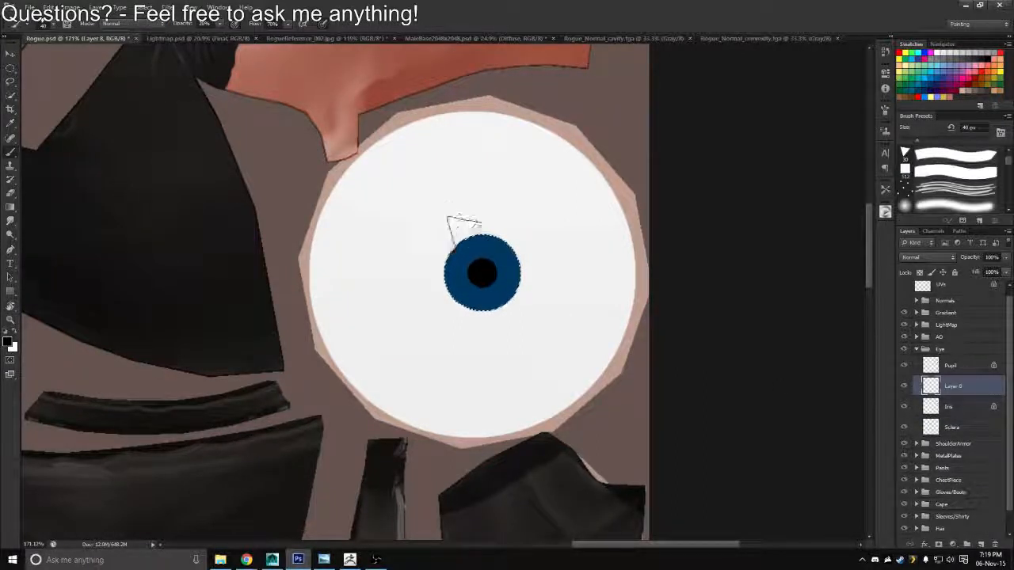
key(bracketleft)
key(bracketleft)
key(bracketleft)
key(bracketleft)
key(bracketleft)
key(bracketleft)
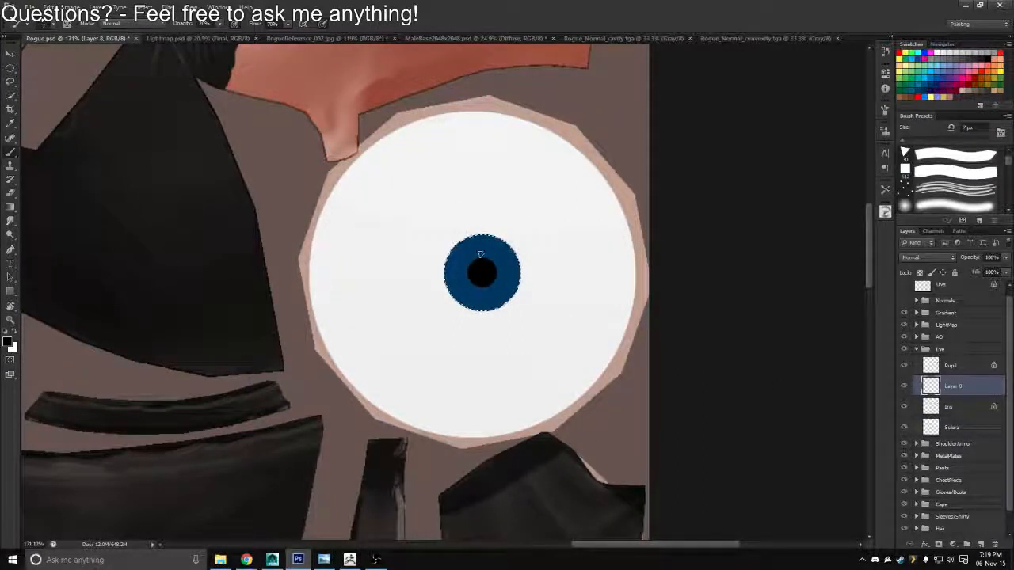
key(z)
drag(479, 255, 511, 271)
key(b)
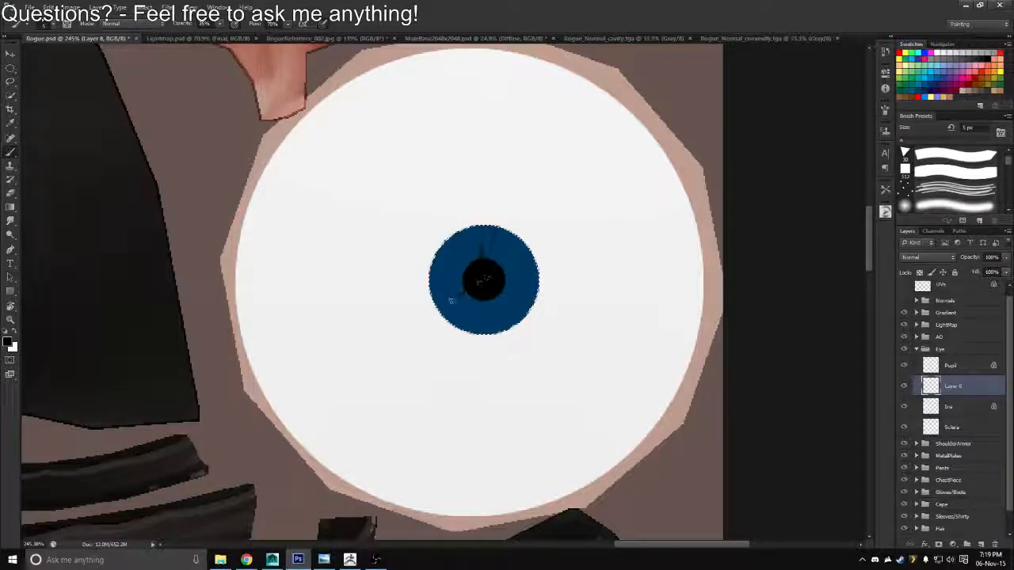
drag(457, 297, 474, 291)
Clear the selection and refill the iris on the Iris layer with a lighter teal blue
click(932, 408)
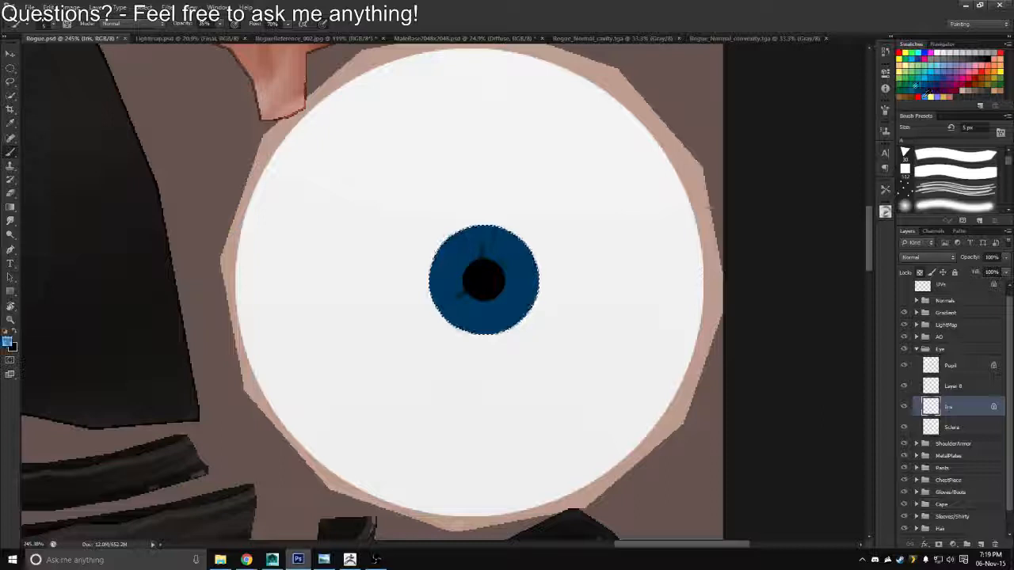
key(alt+BackSpace)
key(ctrl+d)
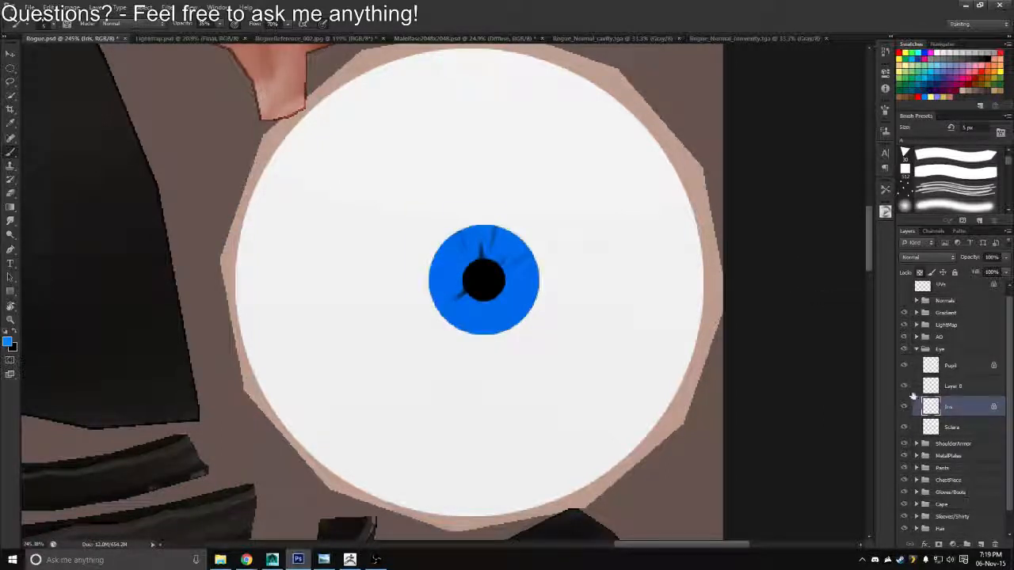
click(940, 389)
click(938, 410)
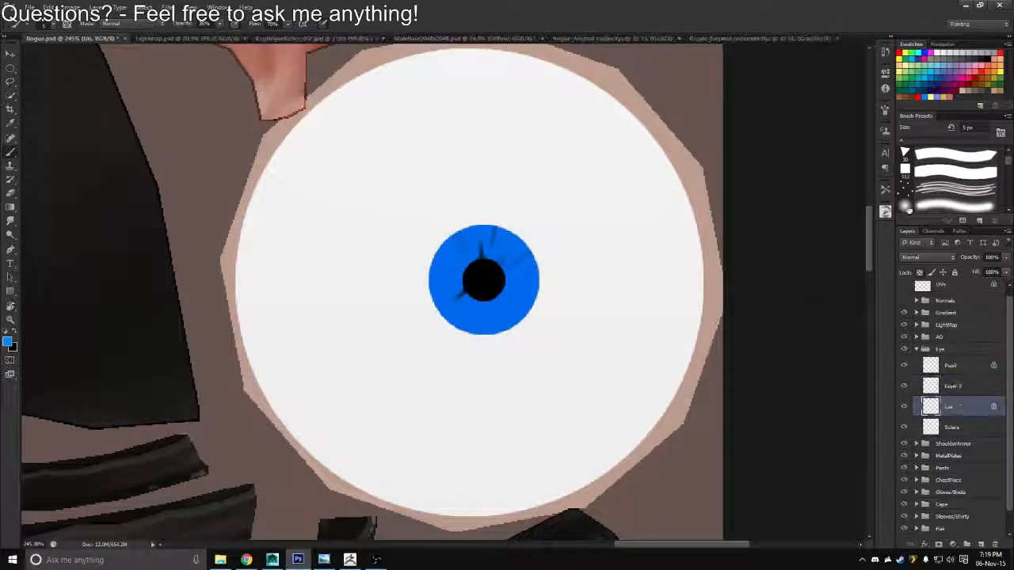
click(922, 82)
key(alt+BackSpace)
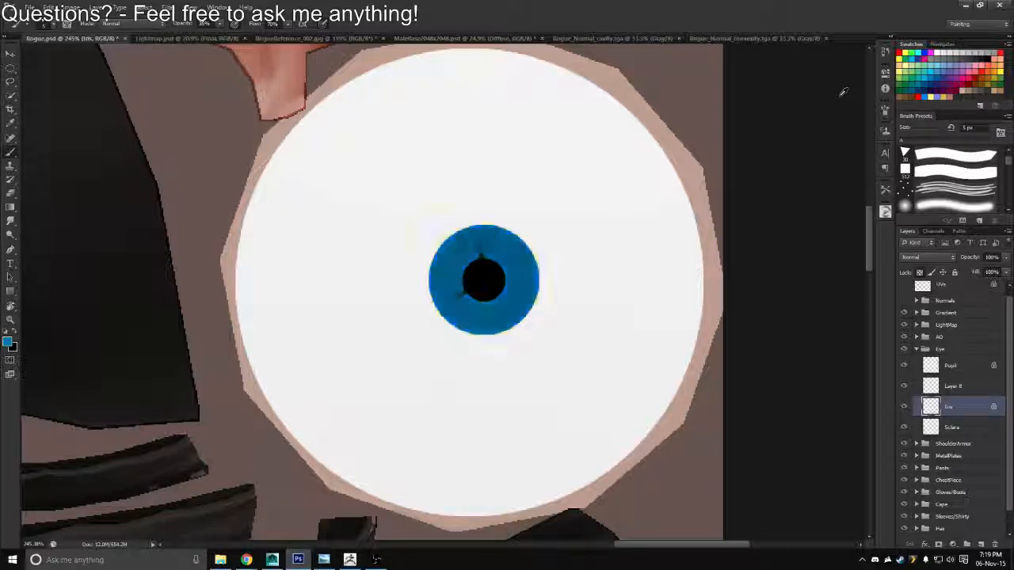
Rename the line layer above Iris as EyeDarkLines
double_click(954, 386)
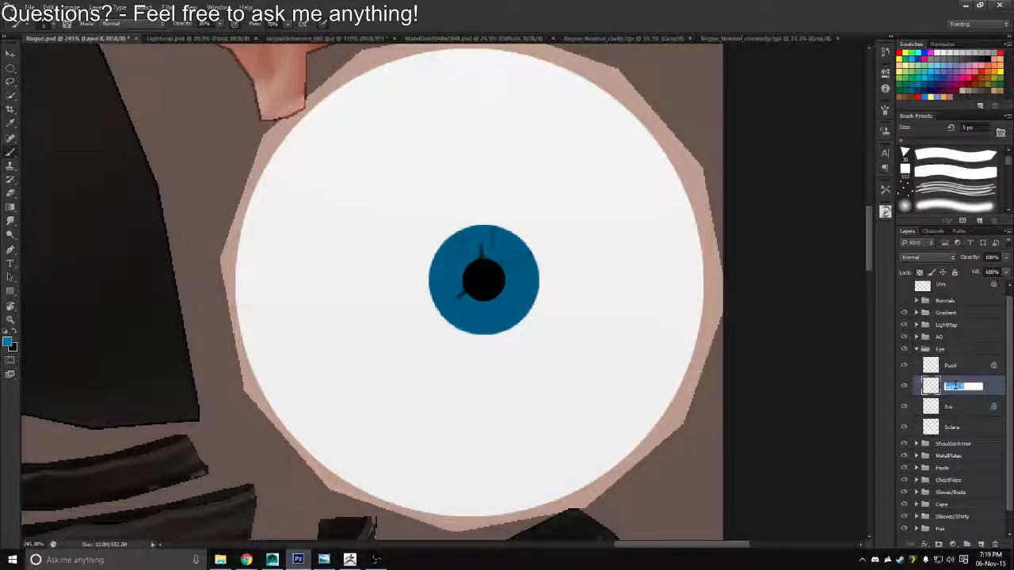
text(Ey)
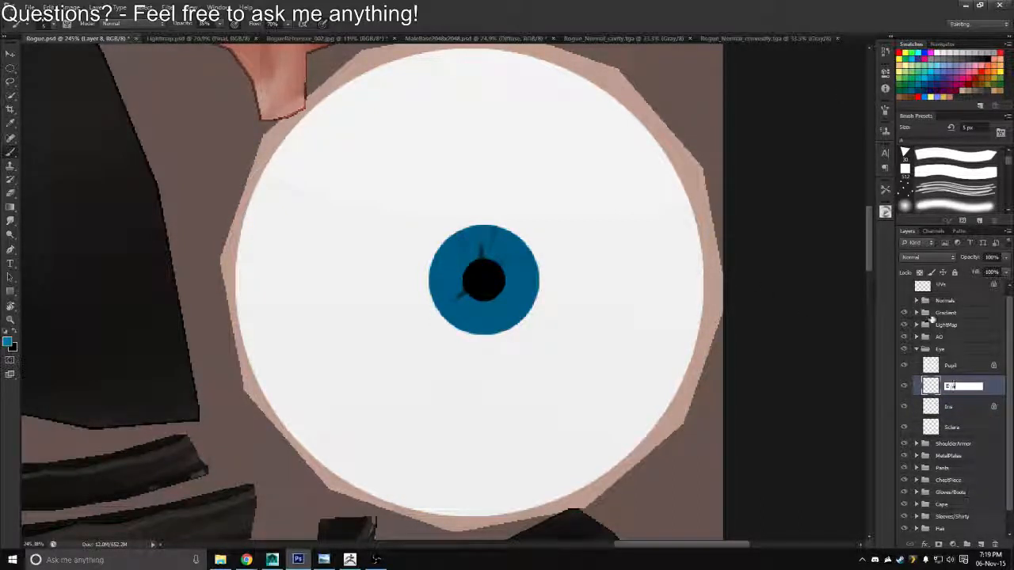
text(eDarkLines)
key(Return)
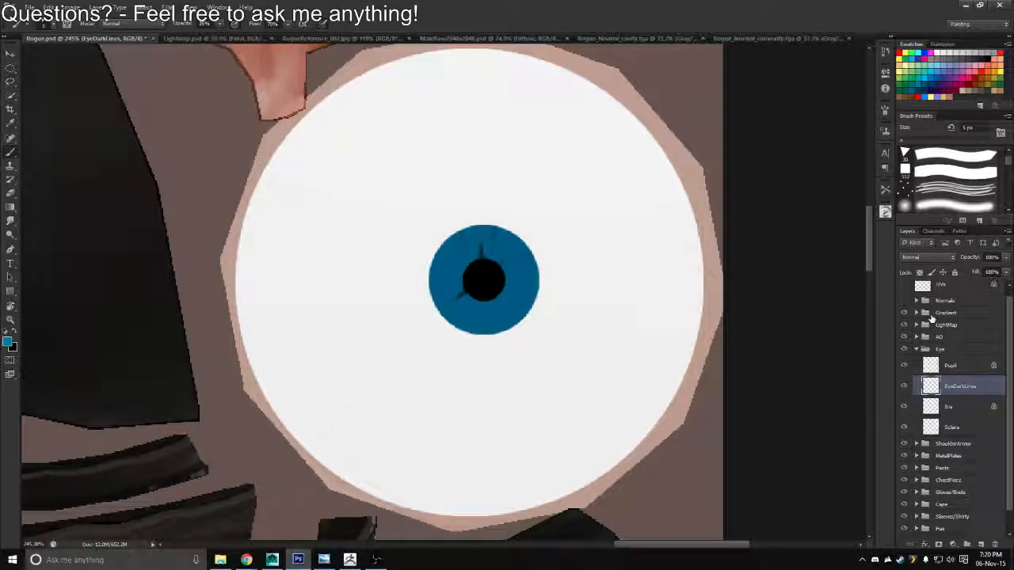
Load the iris shape as a selection and paint more thin black radial lines around the pupil on EyeDarkLines, rotating the canvas between strokes
ctrl+click(935, 410)
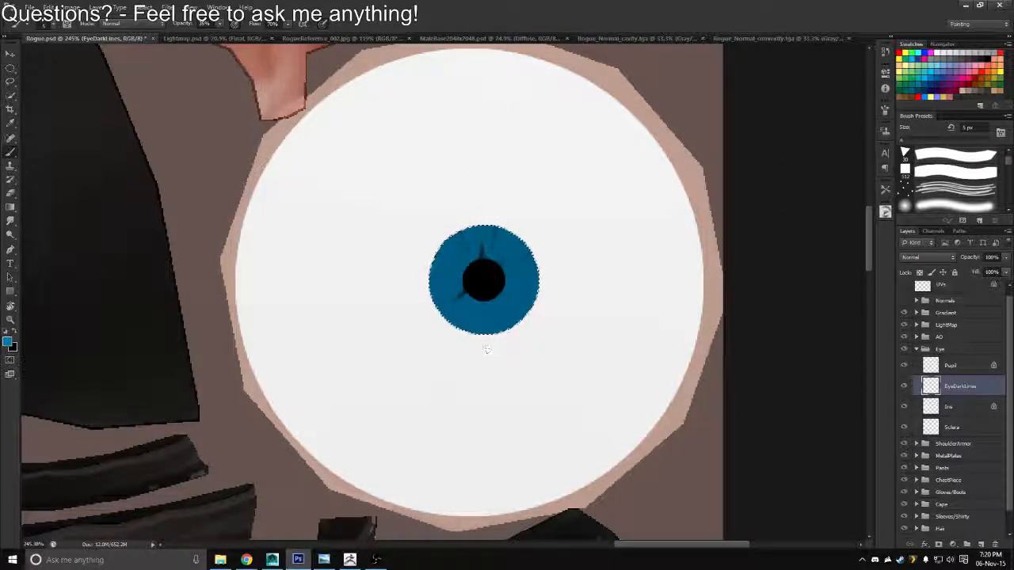
key(x)
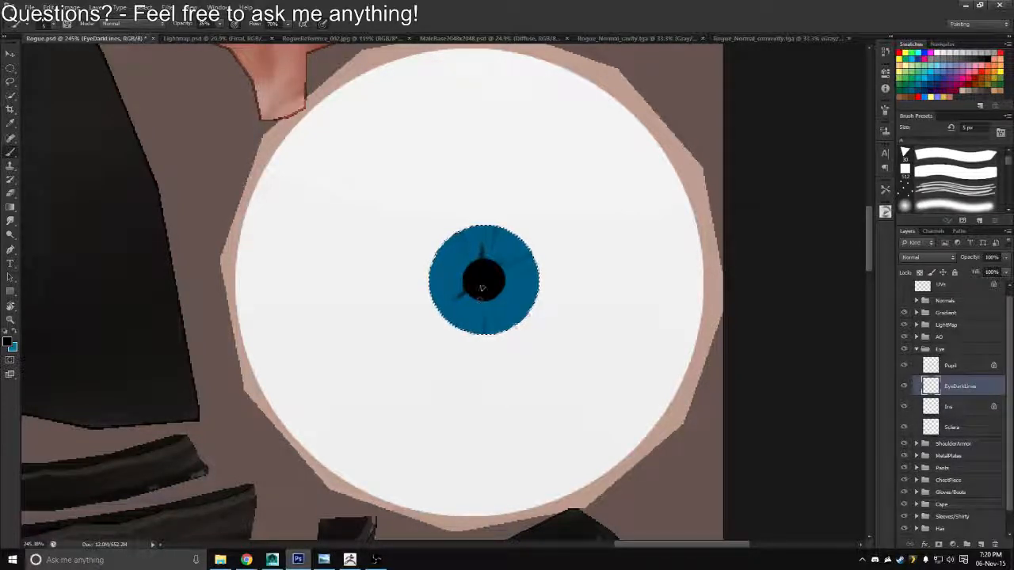
key(r)
drag(499, 234, 462, 213)
key(b)
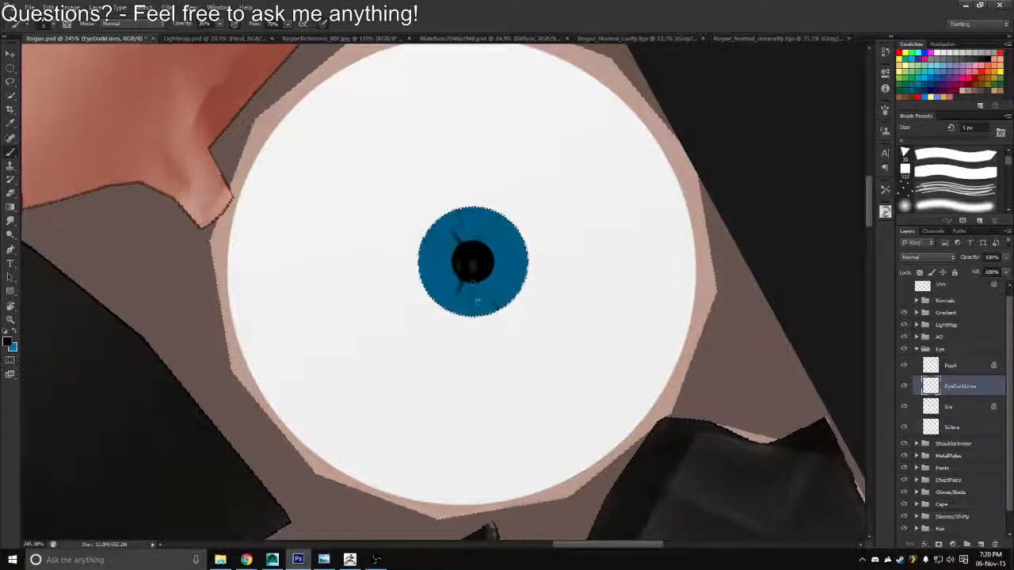
drag(473, 274, 481, 304)
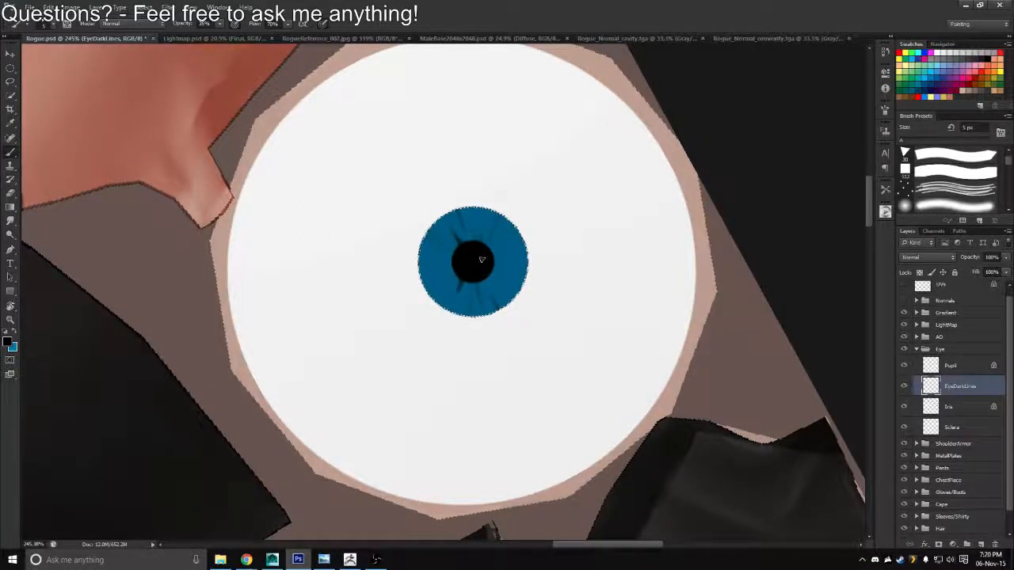
key(r)
mouse_move(482, 259)
mouse_down()
mouse_move(454, 181)
mouse_move(465, 225)
mouse_up()
key(b)
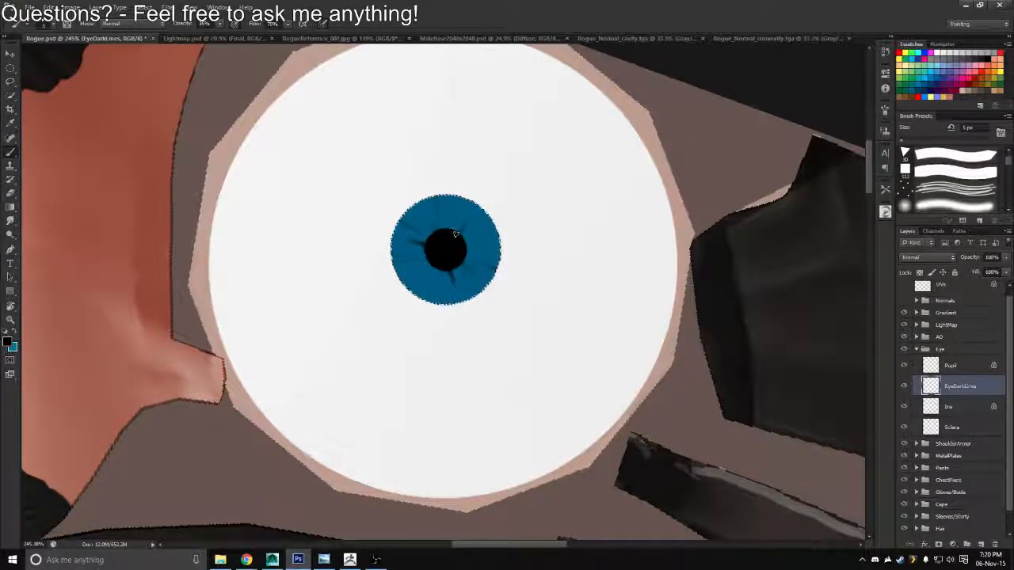
key(r)
drag(456, 233, 431, 207)
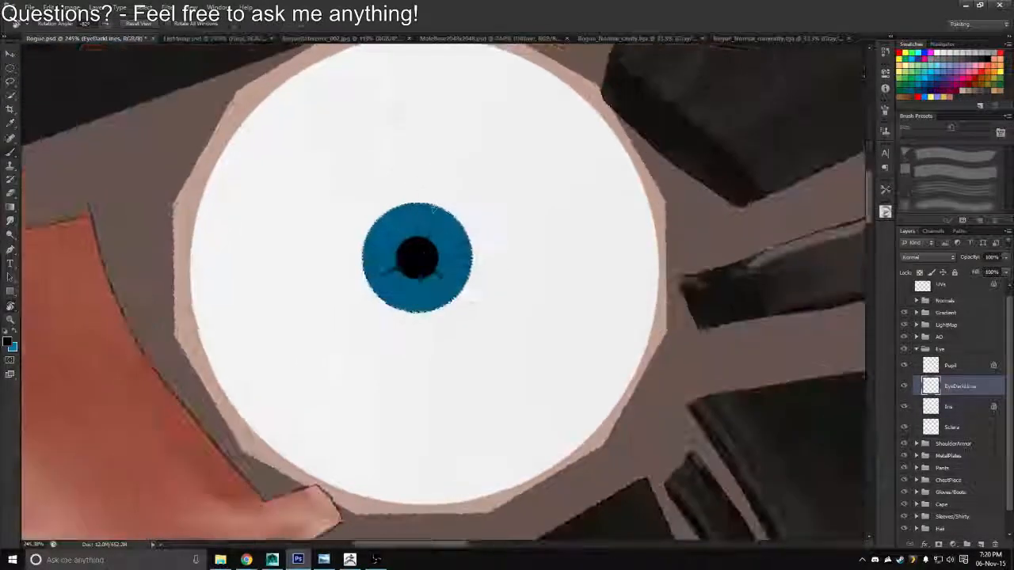
key(b)
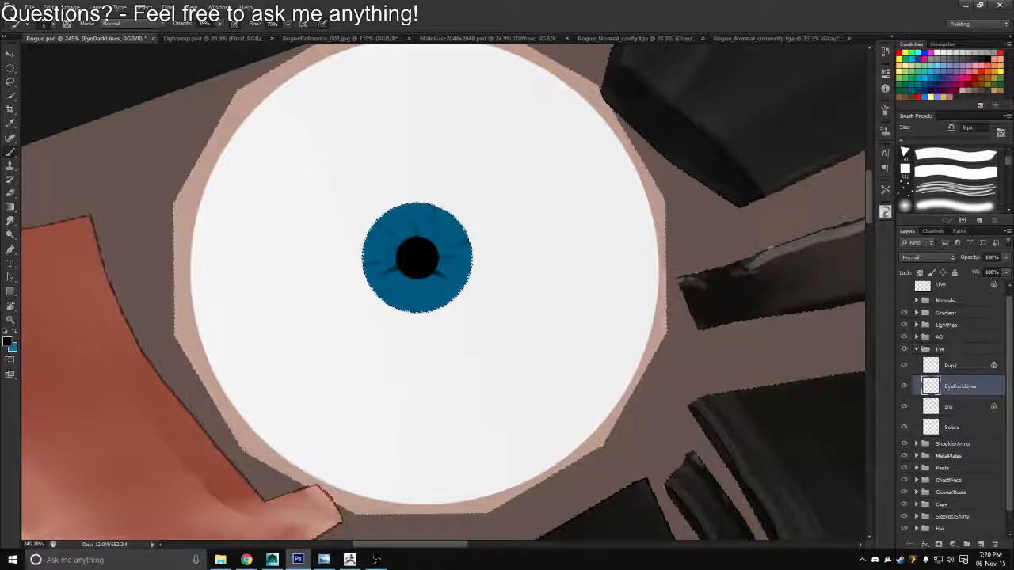
Darken the outer rim of the iris in black using a soft round brush enlarged to 25 px
right_click(612, 204)
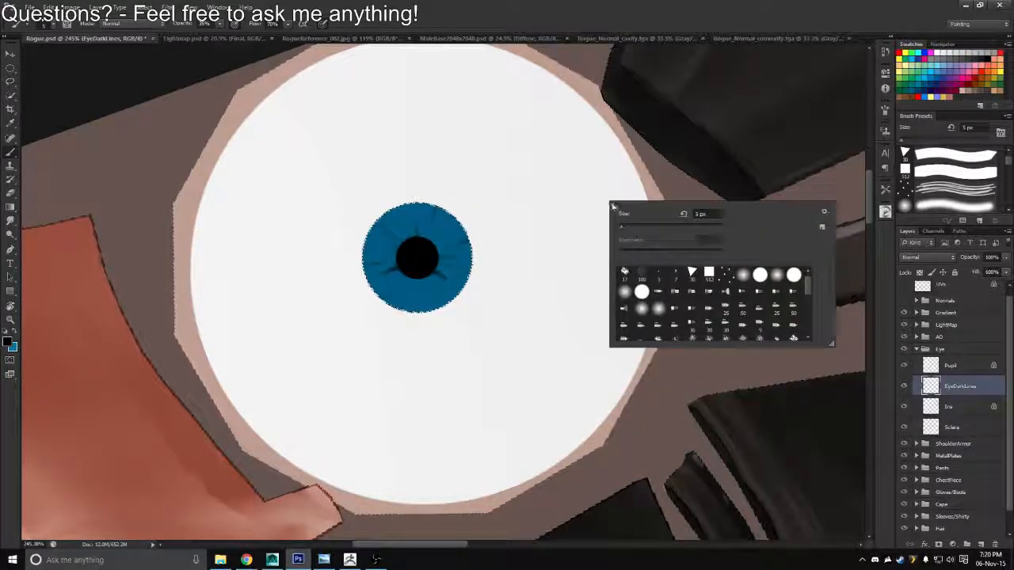
click(743, 277)
click(122, 102)
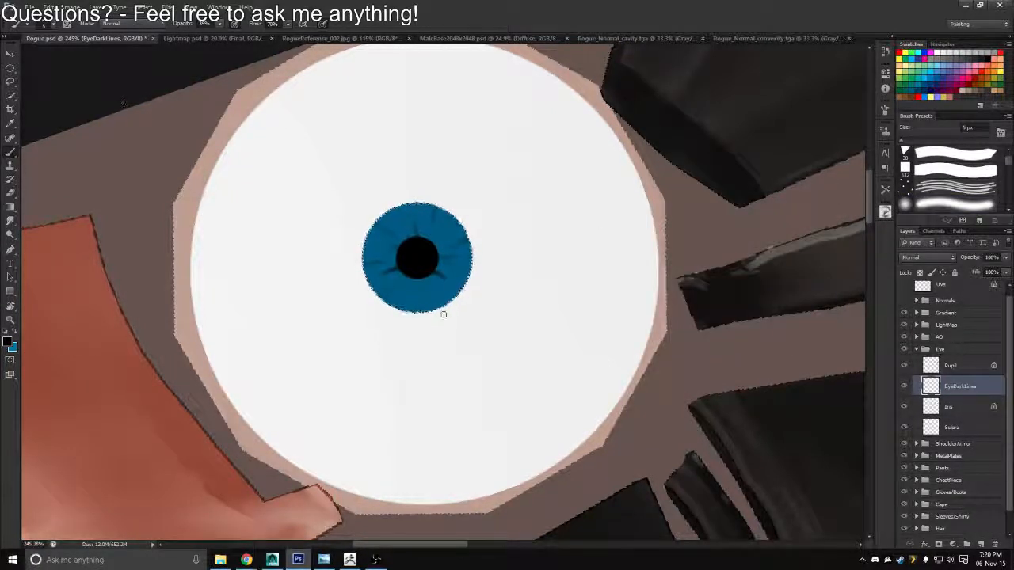
key(bracketright)
key(bracketright)
key(bracketright)
key(bracketright)
key(bracketright)
key(bracketright)
key(bracketright)
key(bracketright)
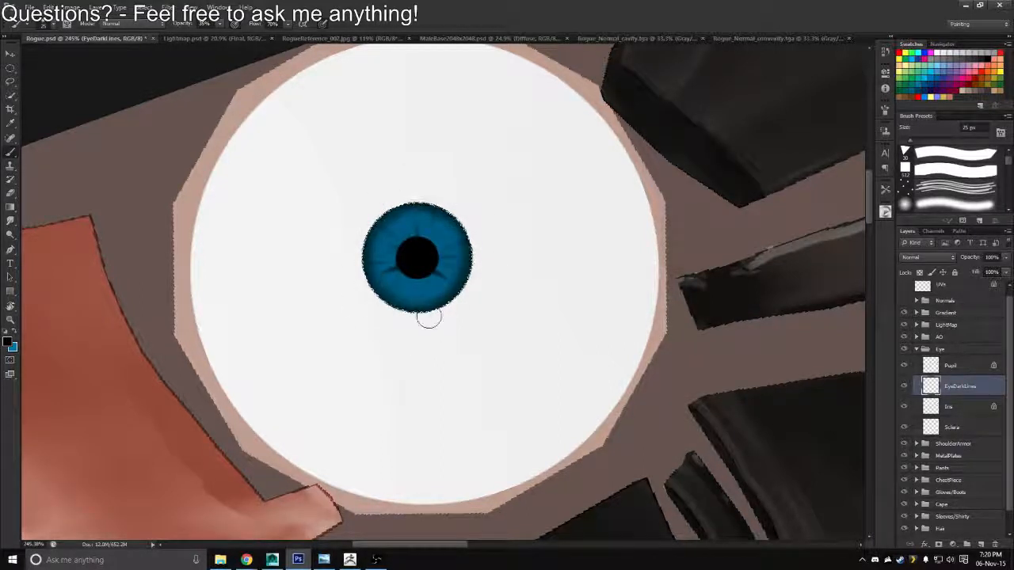
Switch to the pointed triangular brush preset, reduce it to 4 px, and paint fine black radial lines around the pupil on EyeDarkLines
right_click(406, 252)
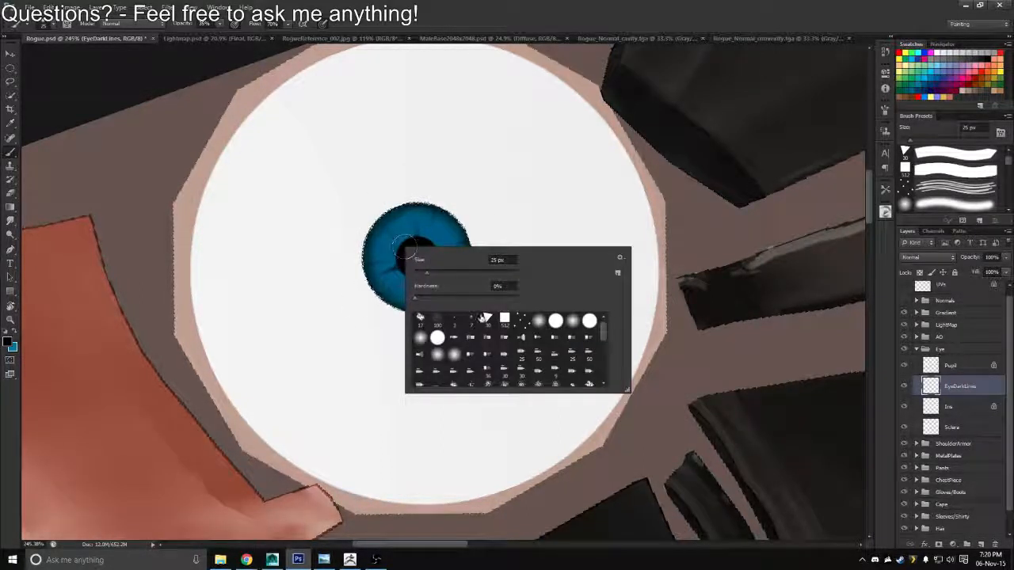
click(166, 84)
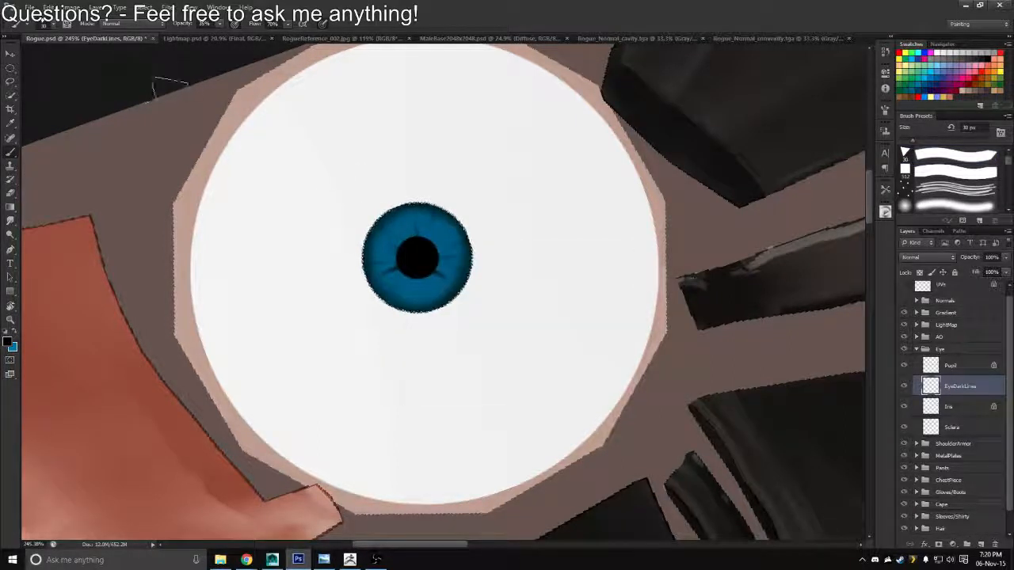
key(bracketleft)
key(bracketleft)
key(bracketleft)
key(bracketleft)
key(bracketleft)
key(bracketleft)
key(bracketleft)
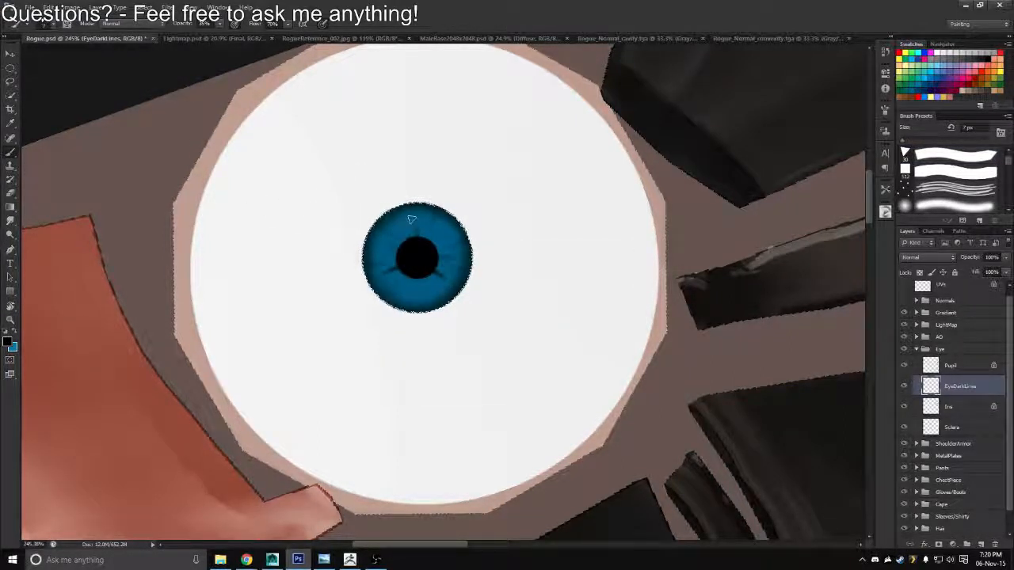
key(bracketleft)
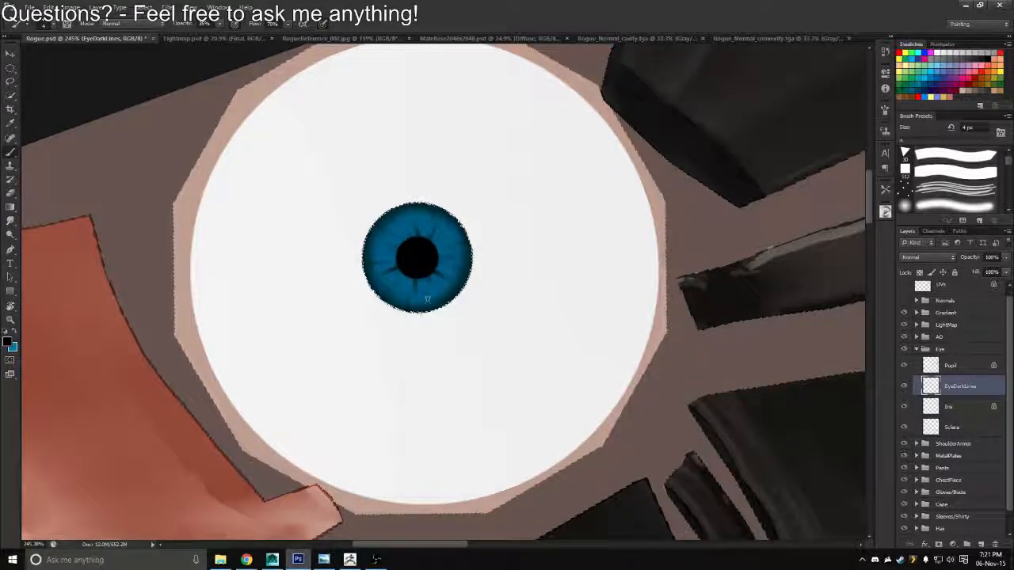
Enlarge the brush to 6 px and paint more dark radial streaks across the iris, rotating the canvas between strokes
key(bracketright)
key(bracketright)
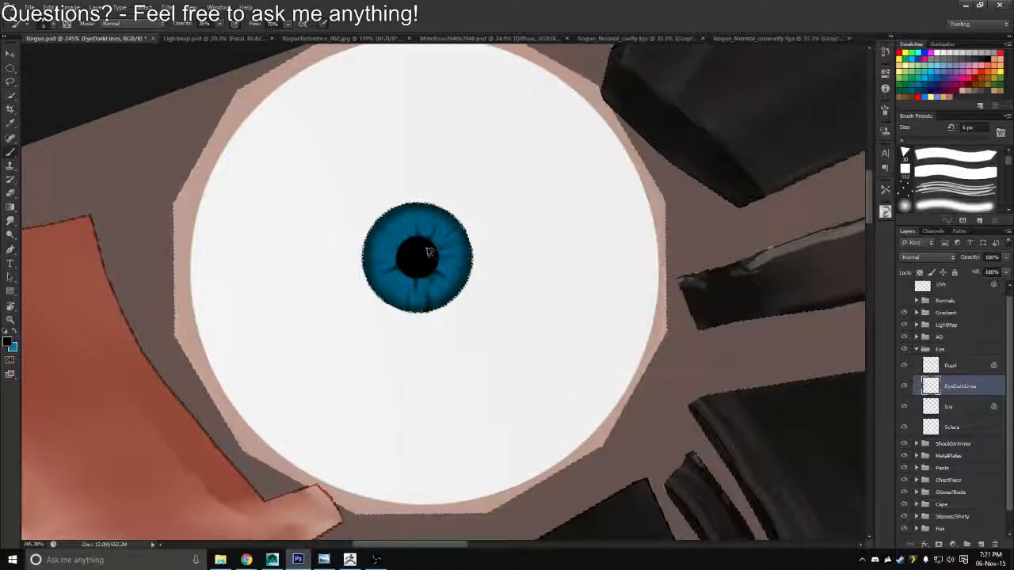
key(r)
drag(425, 176, 500, 190)
key(b)
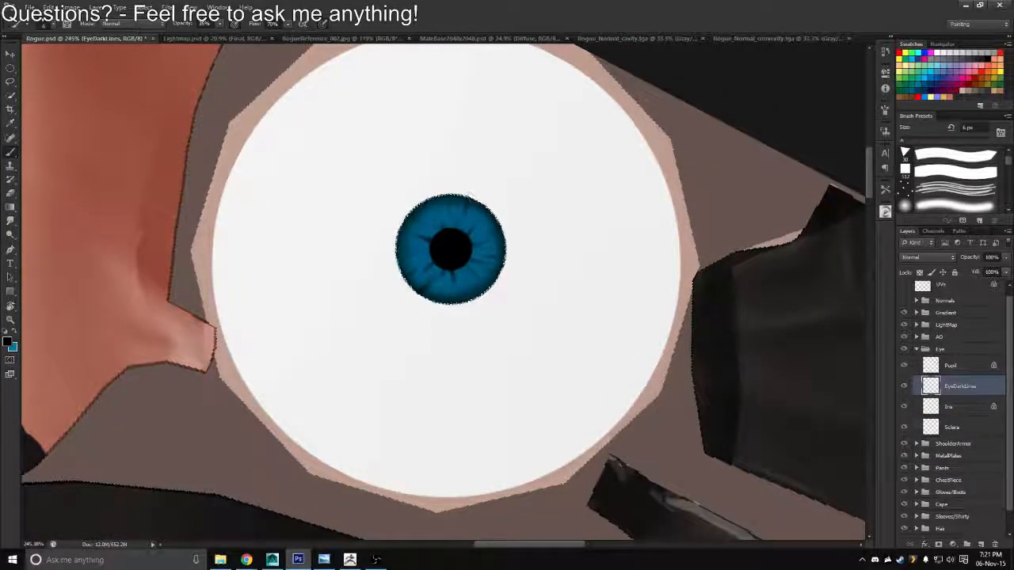
key(r)
drag(403, 181, 519, 235)
key(b)
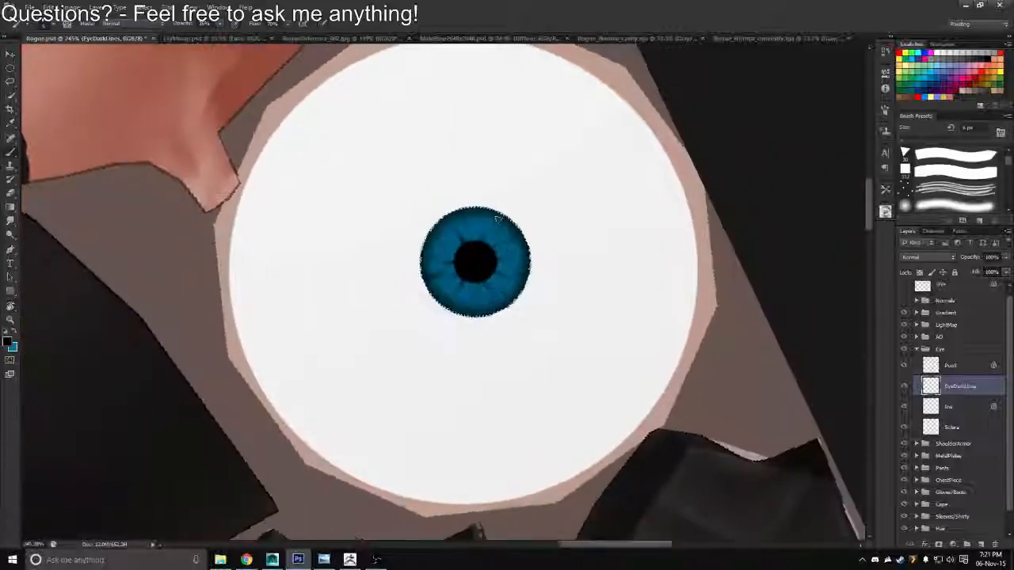
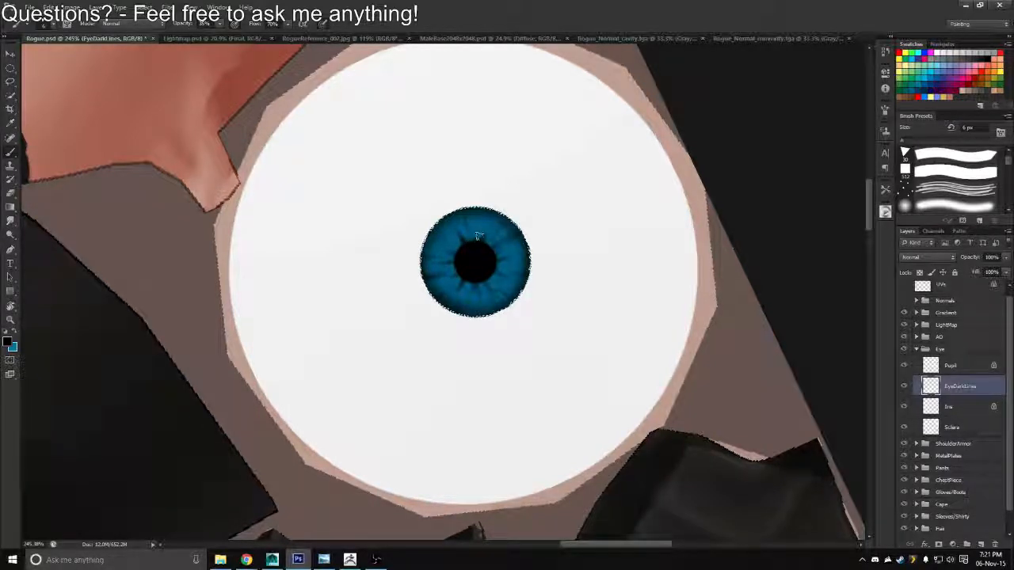
Paint additional dark radial streaks around the pupil on the EyeDarkLines layer
key(z)
drag(473, 239, 419, 236)
key(r)
drag(461, 157, 529, 154)
key(z)
drag(470, 238, 496, 246)
key(b)
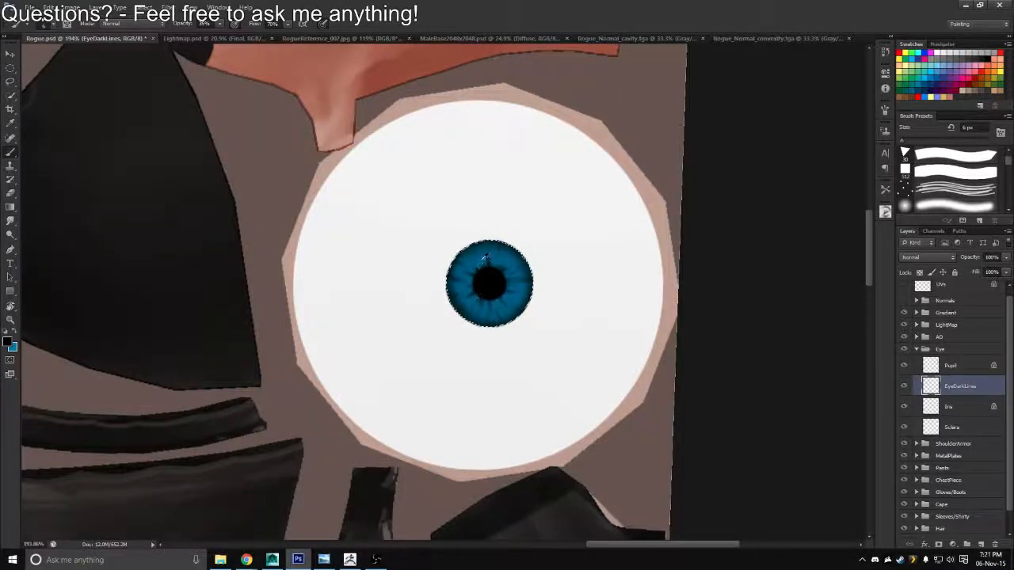
key(alt+Tab)
key(alt+Tab)
Scale the Pupil layer down uniformly to about 87% around its centre
scroll(472, 230, up, 3)
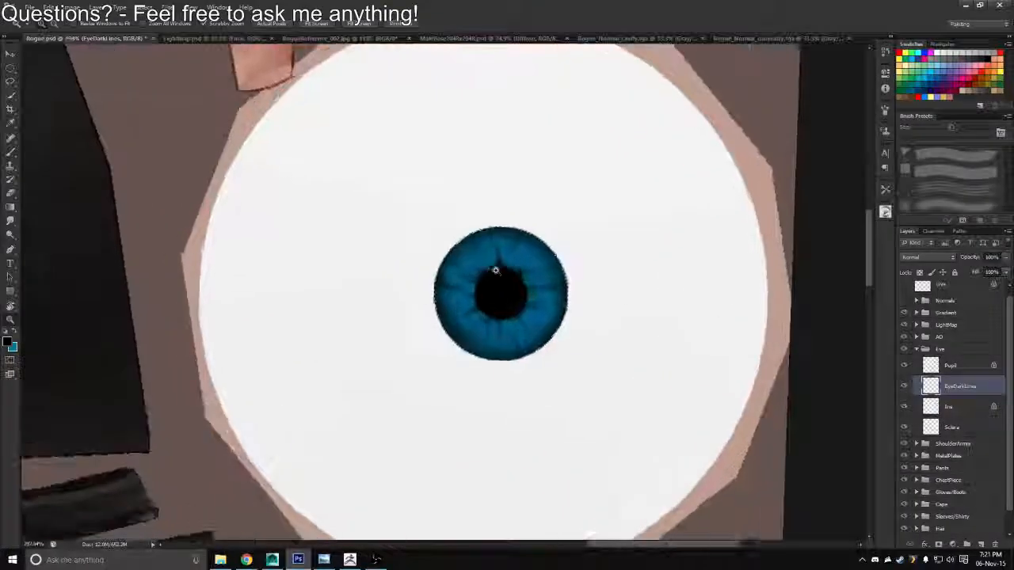
key(alt+])
key(ctrl+t)
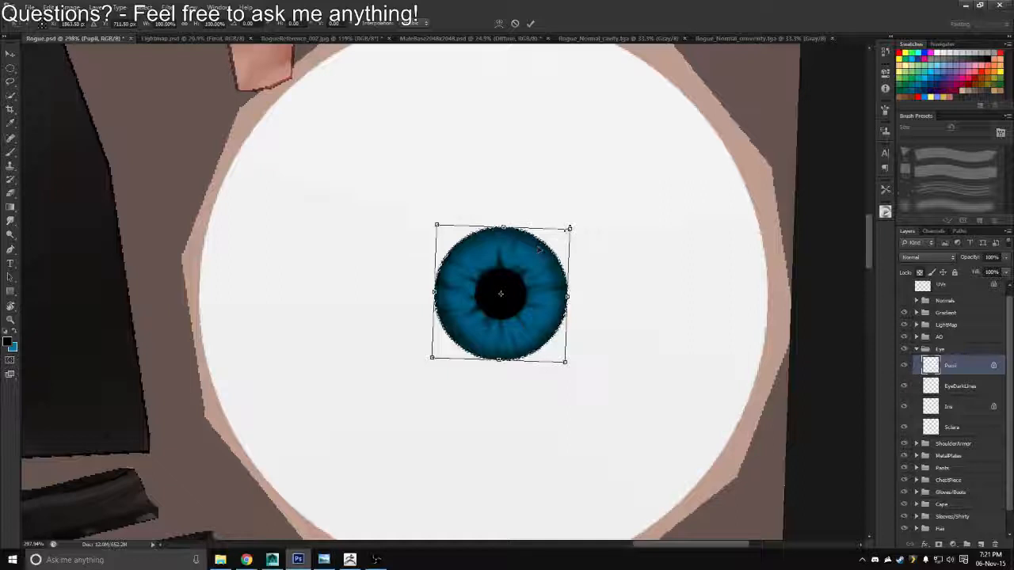
drag(569, 229, 558, 237)
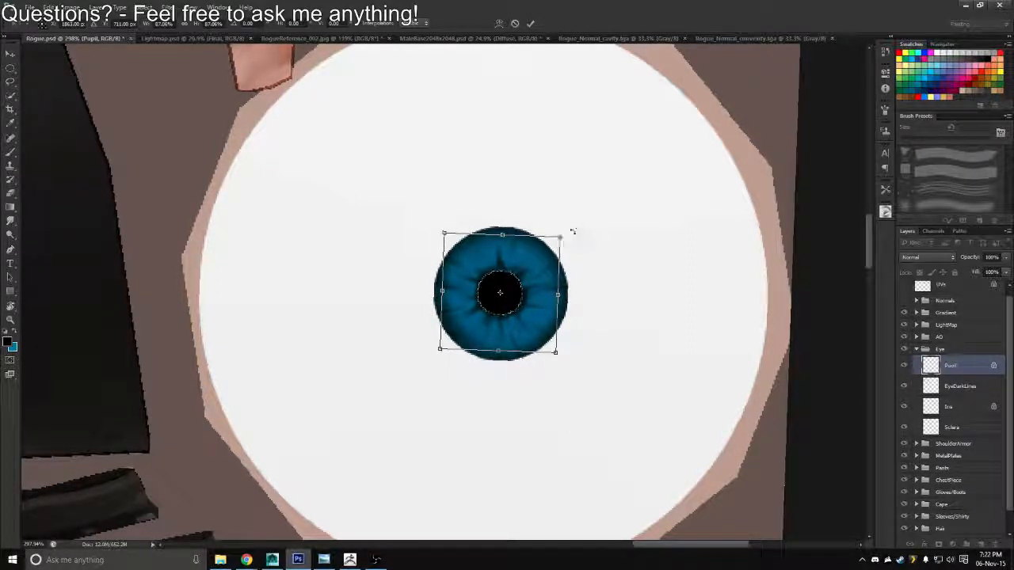
key(Return)
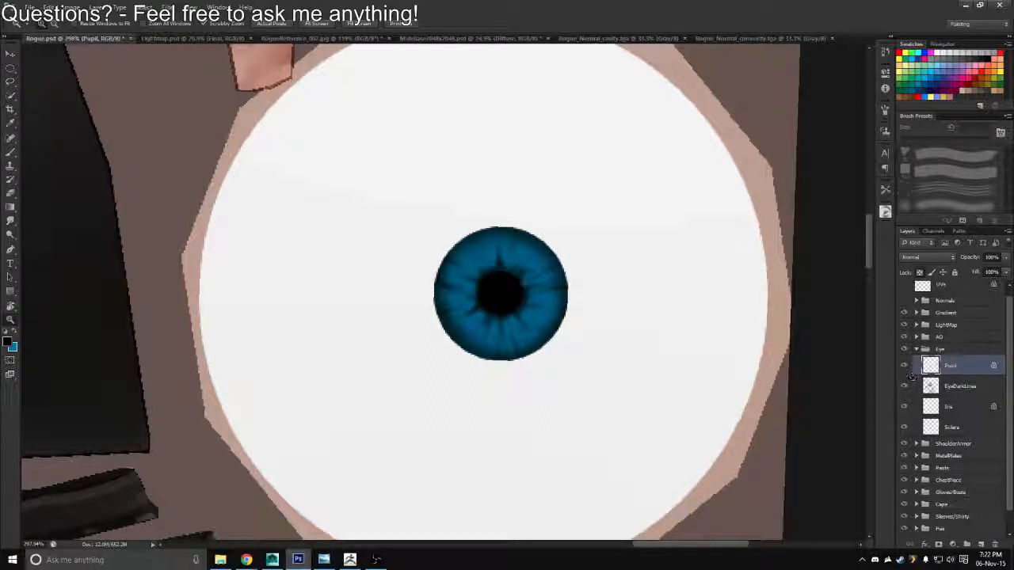
Undo the stray EyeDarkLines stroke crossing the iris edge and load the Iris layer's outline as a selection
click(934, 387)
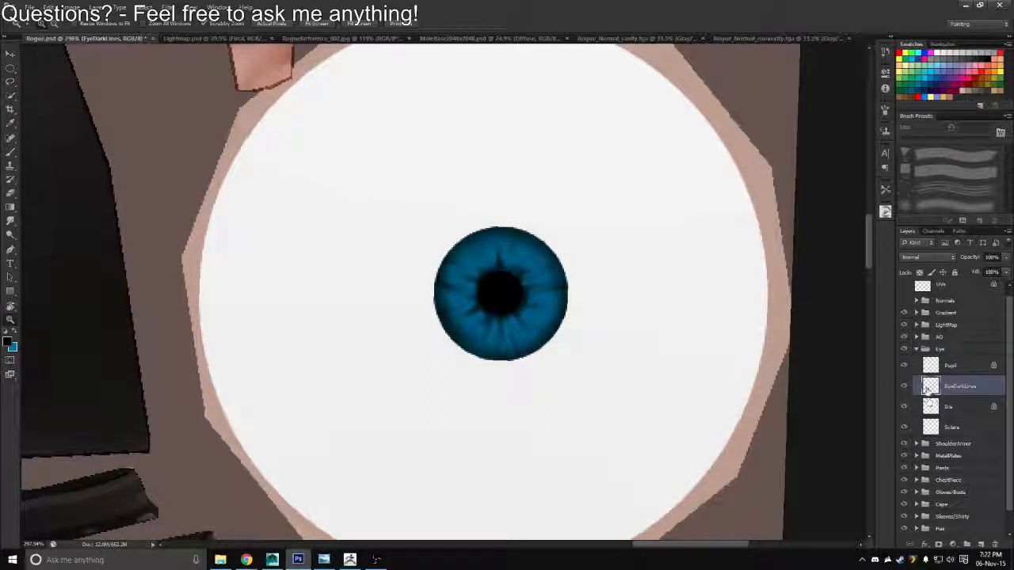
key(b)
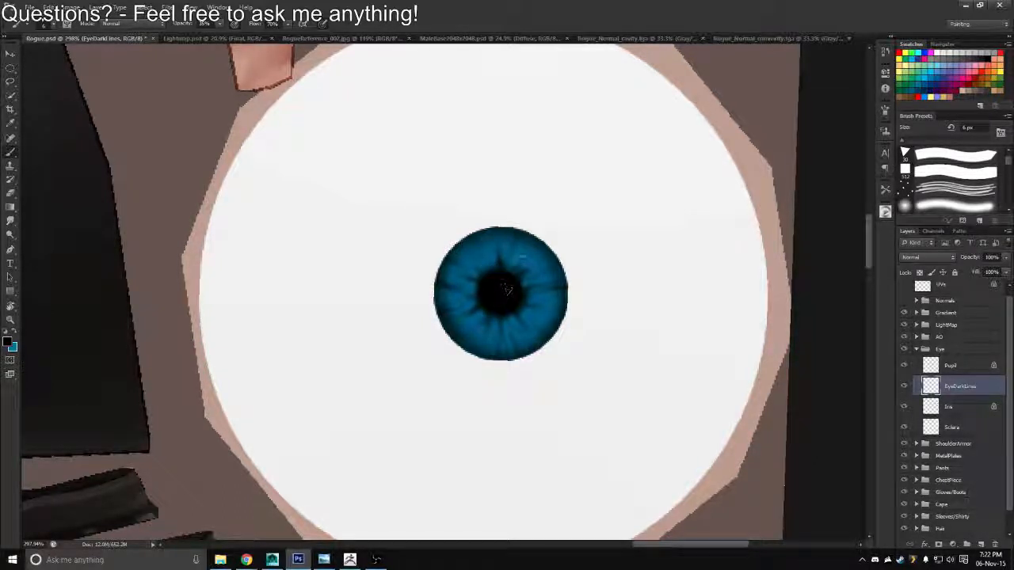
drag(544, 229, 532, 245)
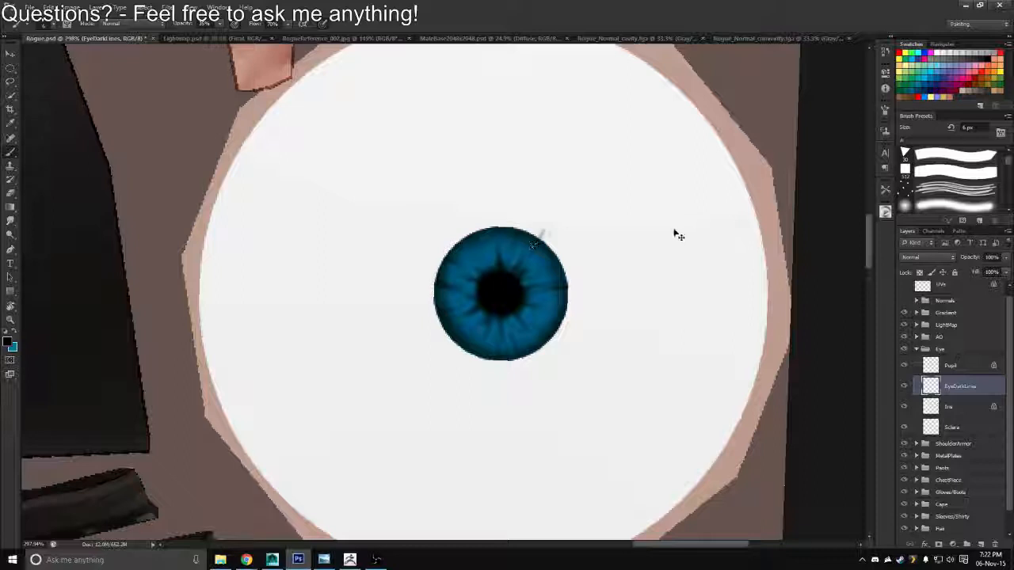
key(ctrl+z)
ctrl+click(931, 410)
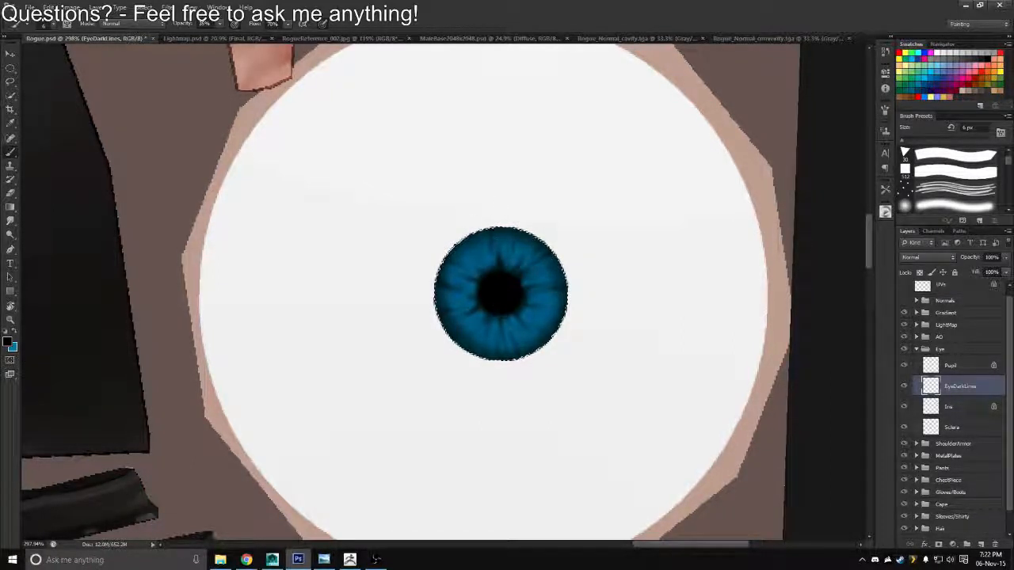
Paint thin dark strokes inward from the iris rim on EyeDarkLines, rotating the canvas to reach new sections
key(r)
mouse_move(470, 226)
mouse_down()
mouse_move(514, 208)
mouse_move(568, 217)
mouse_up()
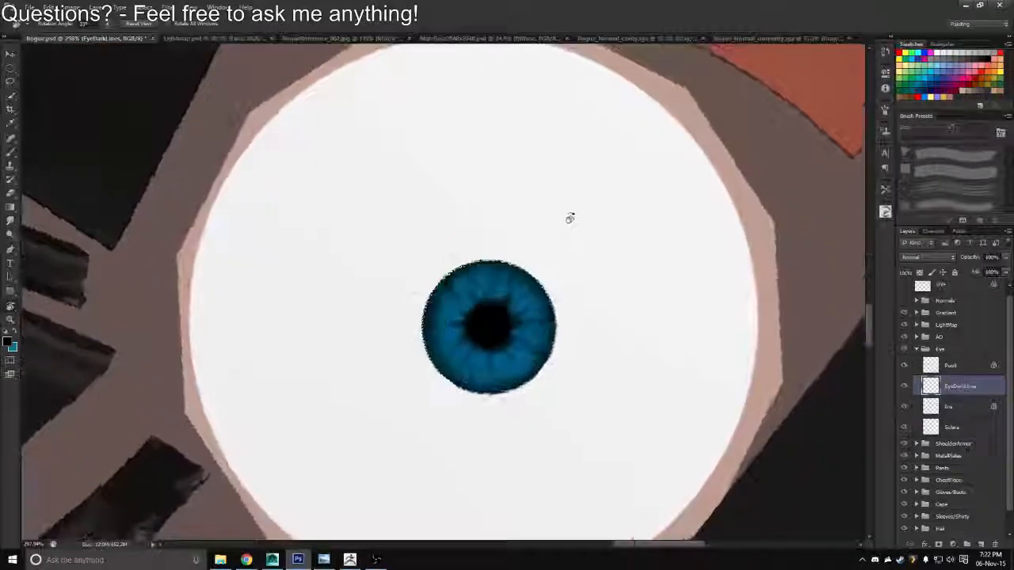
key(b)
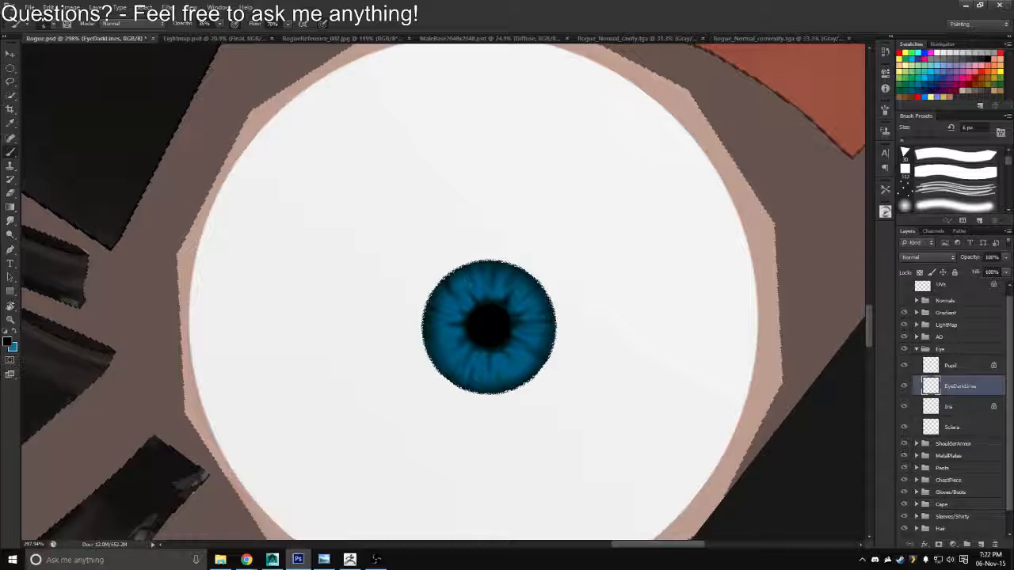
key(r)
mouse_move(433, 212)
mouse_down()
mouse_move(523, 213)
mouse_move(489, 213)
mouse_up()
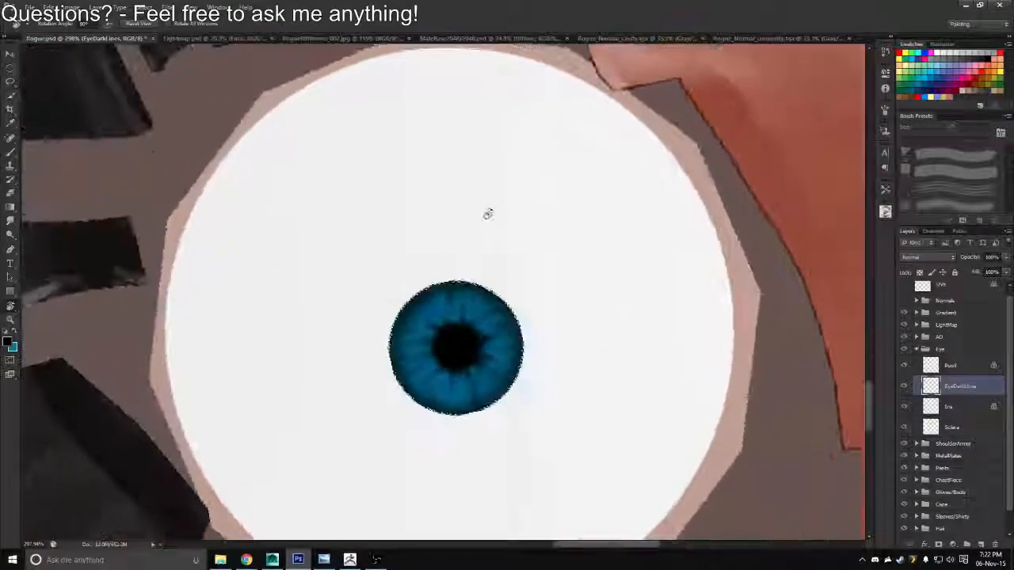
key(b)
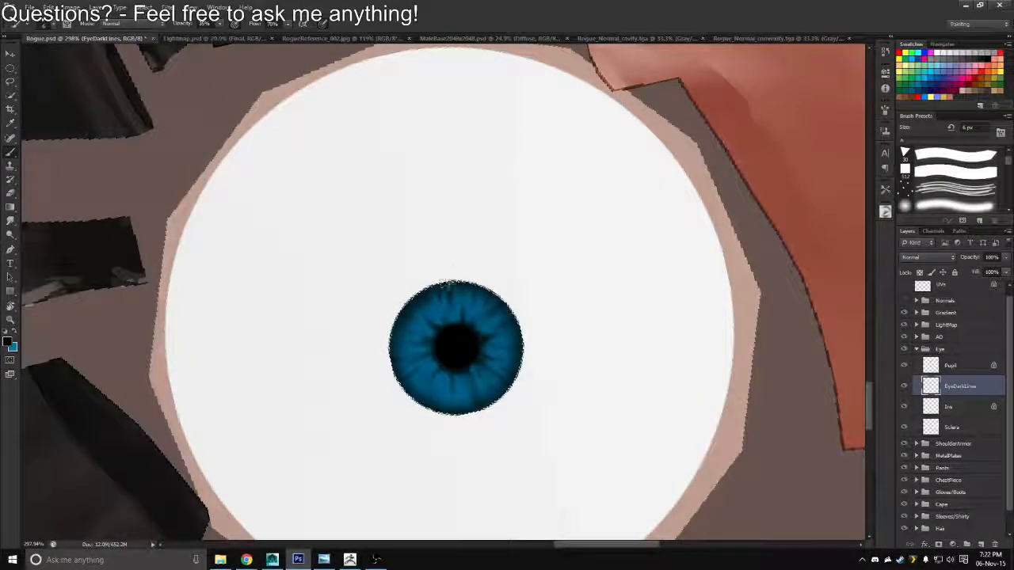
Continue the dark streaks on the opposite side of the iris with the 6 px brush
key(r)
mouse_move(452, 273)
mouse_down()
mouse_move(473, 229)
mouse_move(432, 282)
mouse_move(424, 180)
mouse_up()
key(b)
key(r)
key(b)
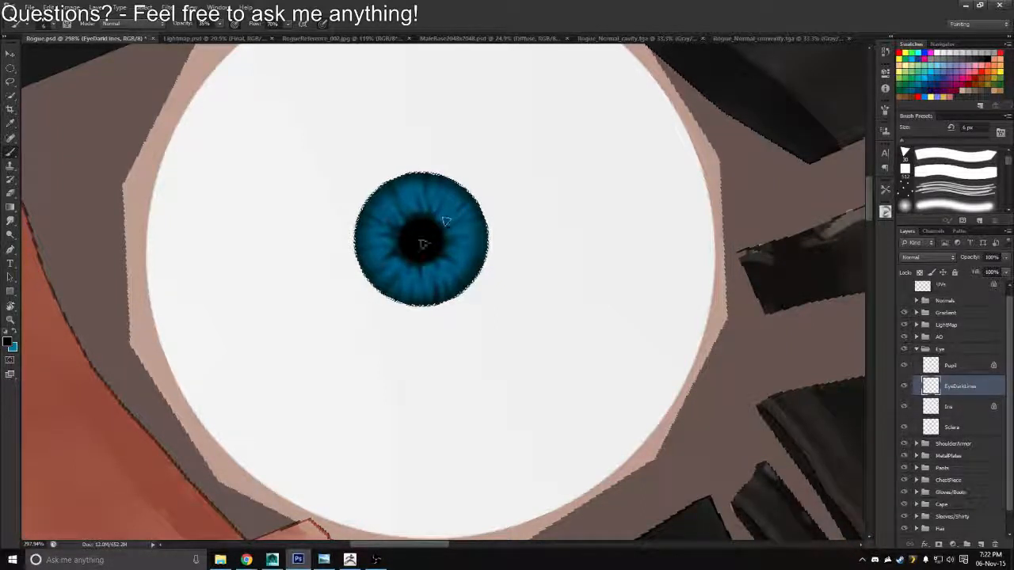
click(450, 203)
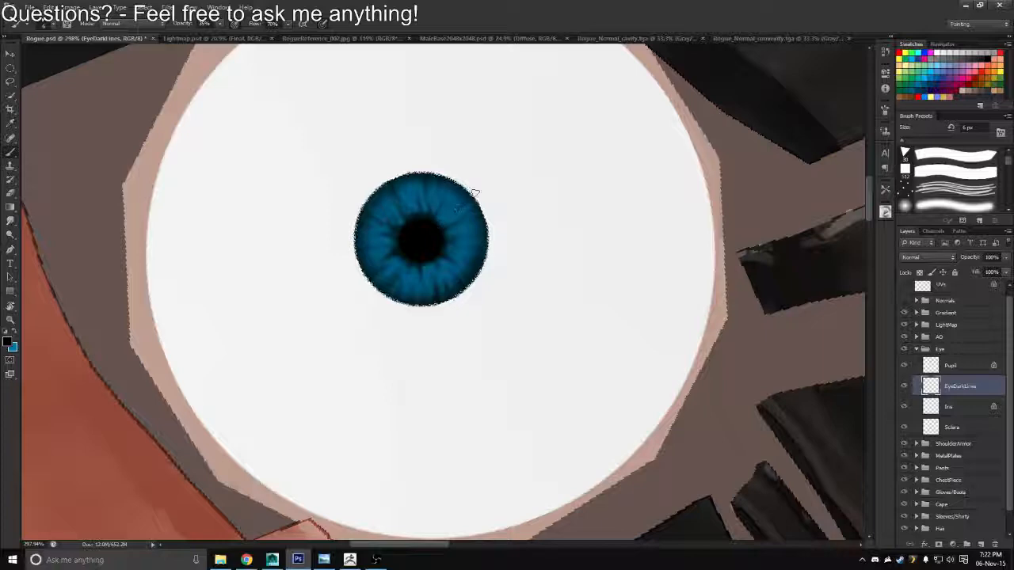
Fill the remaining gaps around the iris with fine dark radial streaks on EyeDarkLines
key(r)
drag(439, 194, 525, 190)
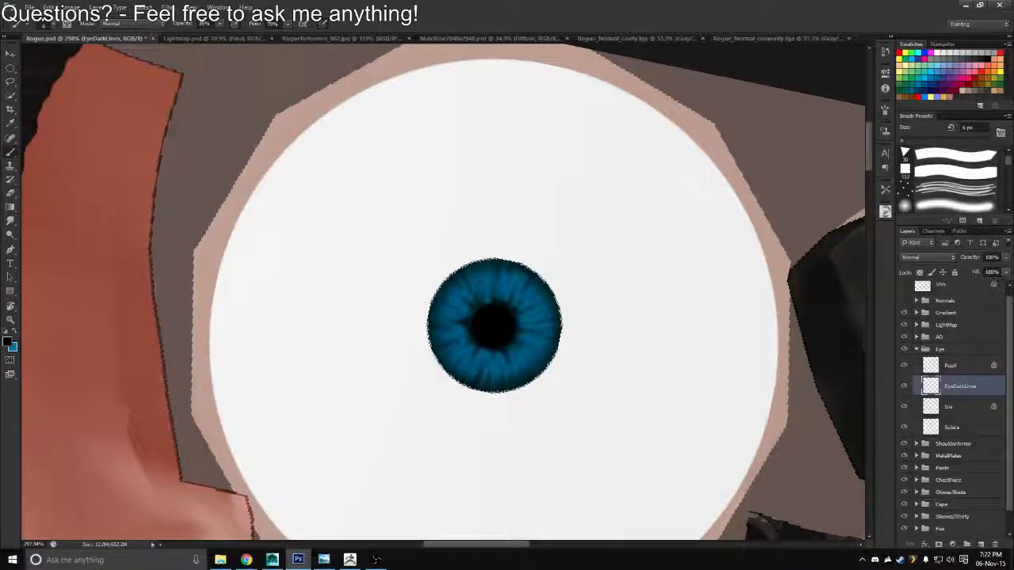
key(alt+Tab)
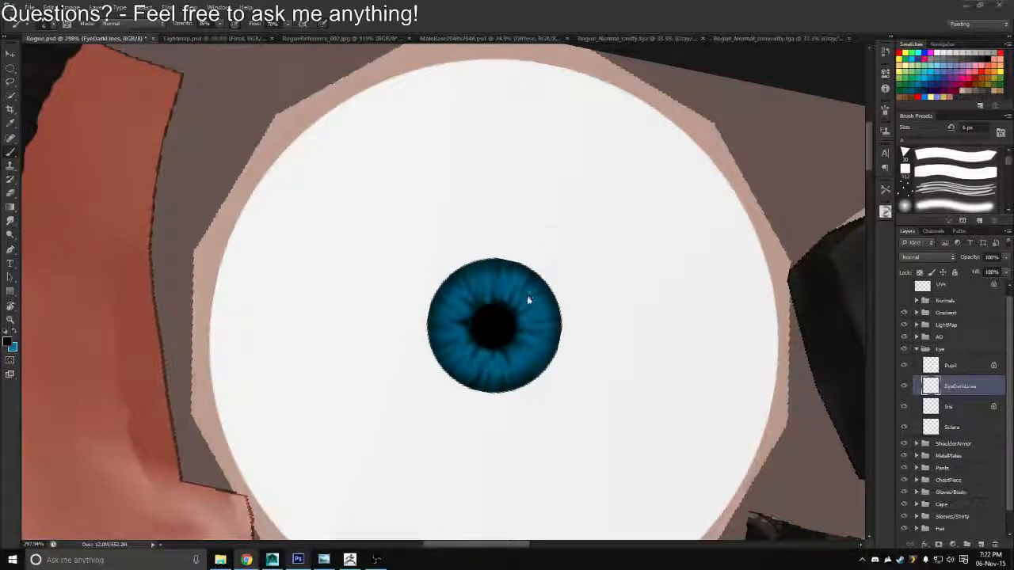
key(alt+Tab)
drag(533, 290, 512, 194)
key(XF86AudioLowerVolume)
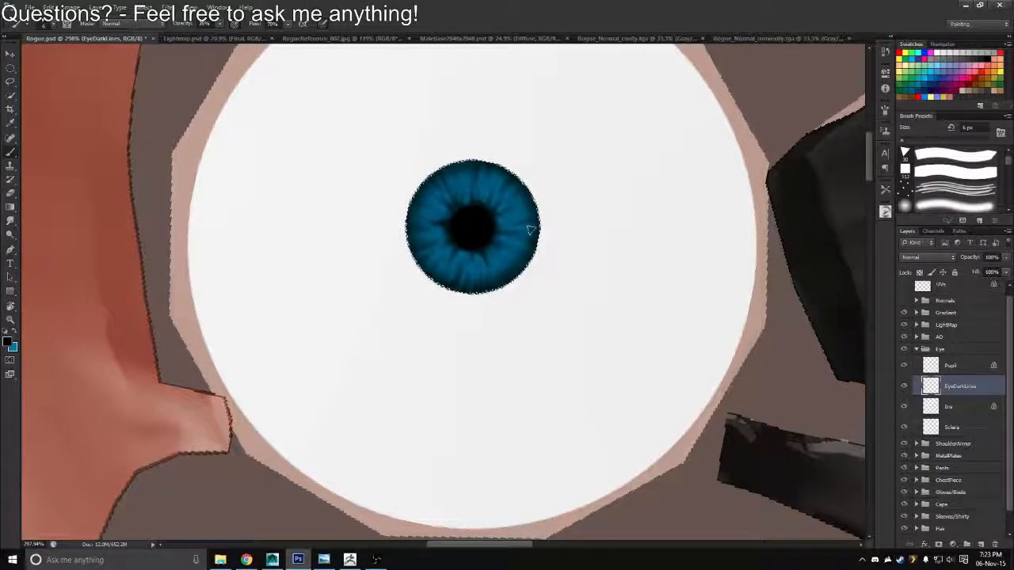
drag(535, 237, 571, 287)
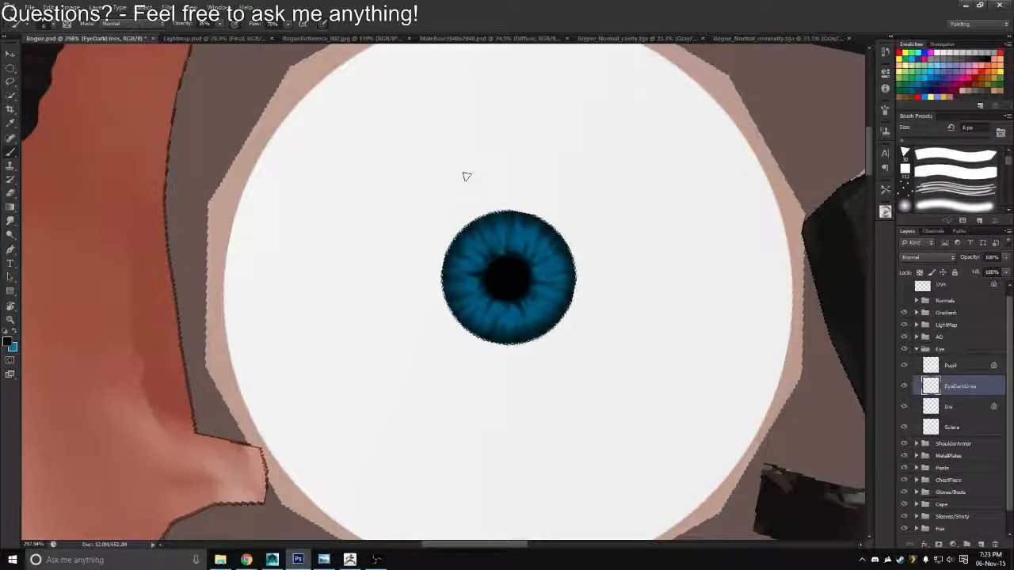
Bring the Google Play Music window into view, resume playing "Just One Night", and move the window away again
drag(1013, 87, 673, 129)
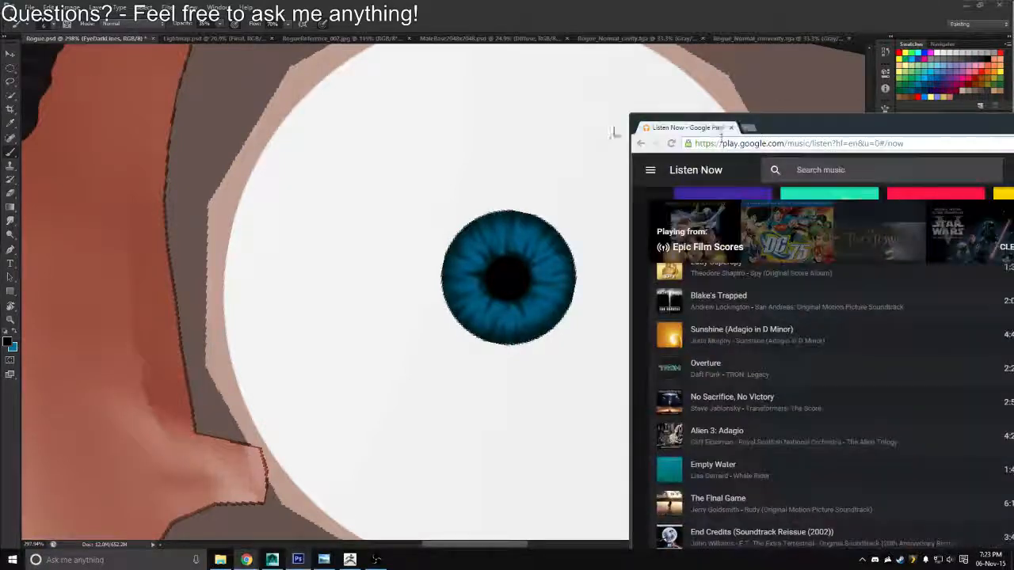
drag(786, 128, 599, 19)
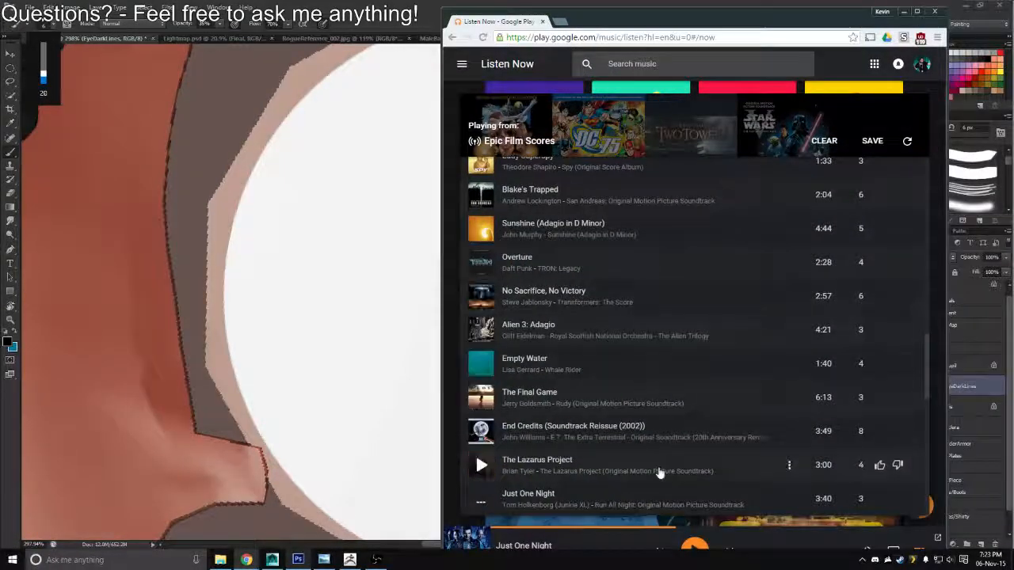
click(694, 542)
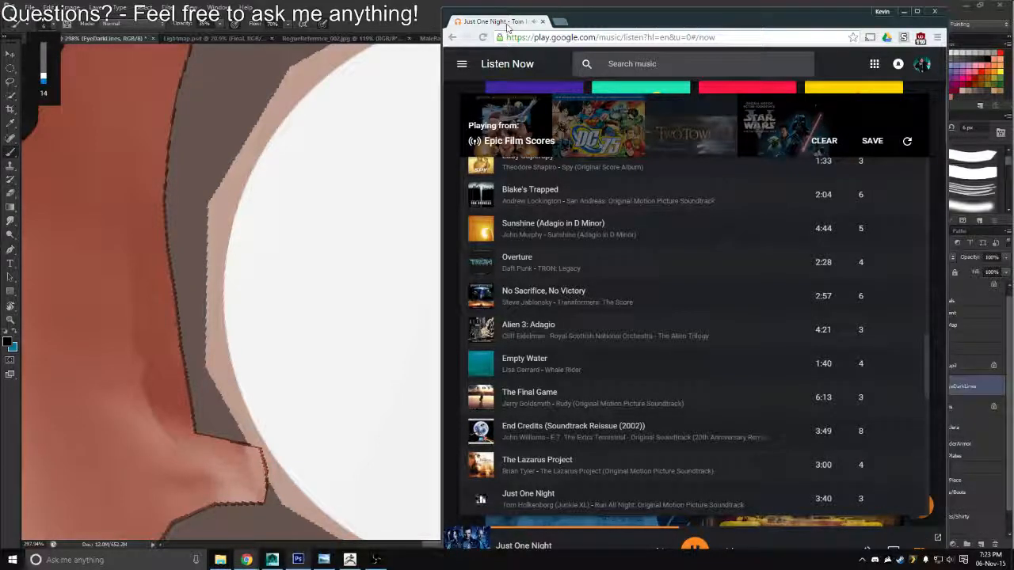
drag(515, 29, 1013, 78)
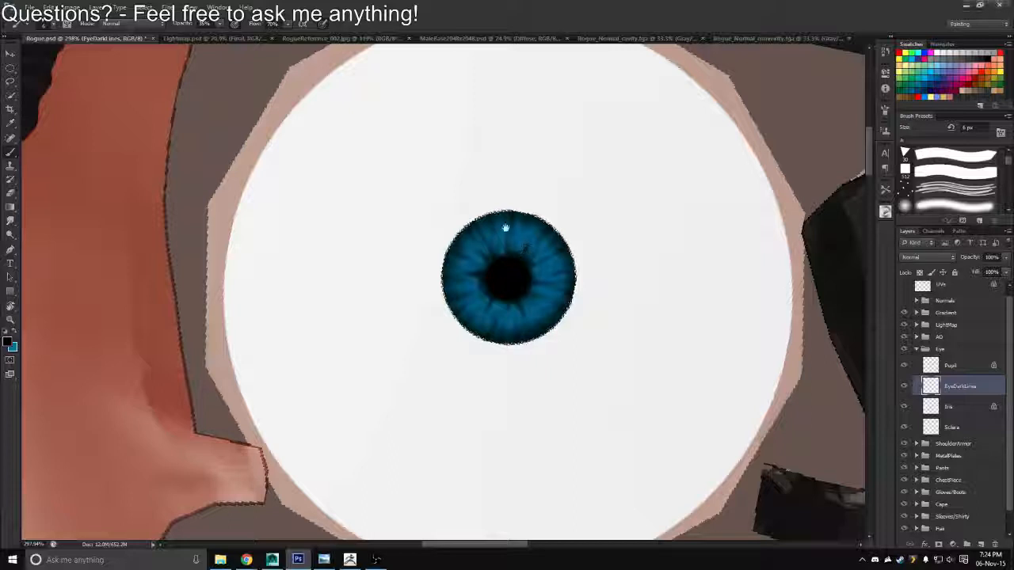
Enlarge the brush to 9 px and paint broader dark strokes around the iris on EyeDarkLines
key(])
key(])
key(])
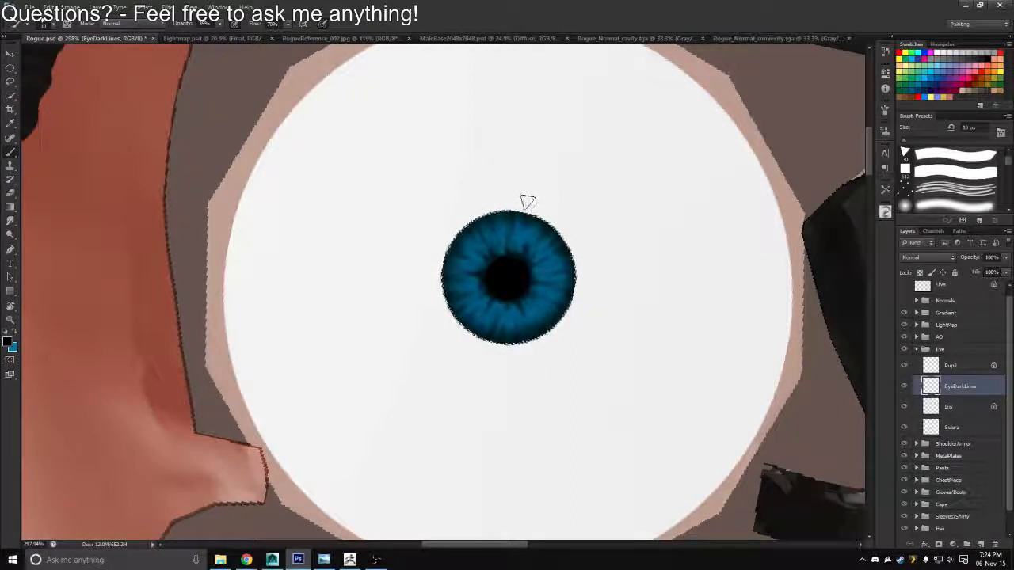
mouse_move(527, 213)
mouse_down()
mouse_move(480, 221)
mouse_move(447, 297)
mouse_move(469, 335)
mouse_up()
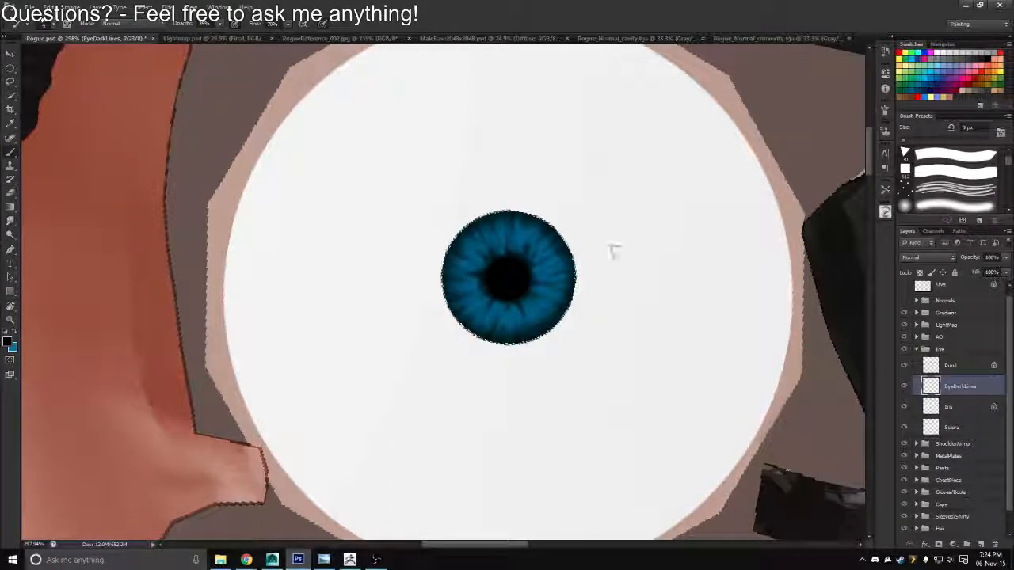
drag(579, 305, 587, 265)
Fill the Iris layer with brown, and replace that fill with dark grey
click(941, 406)
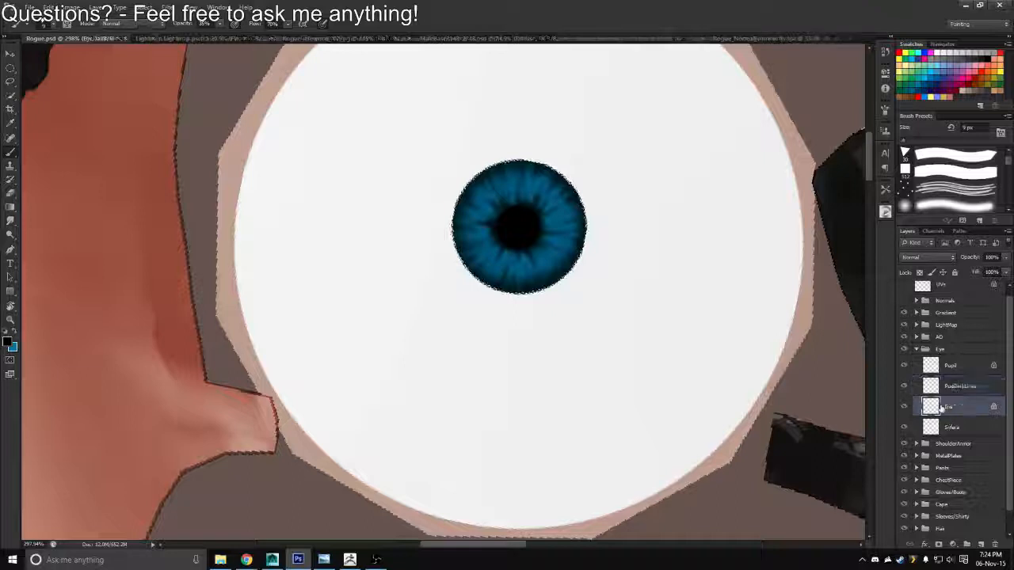
click(928, 96)
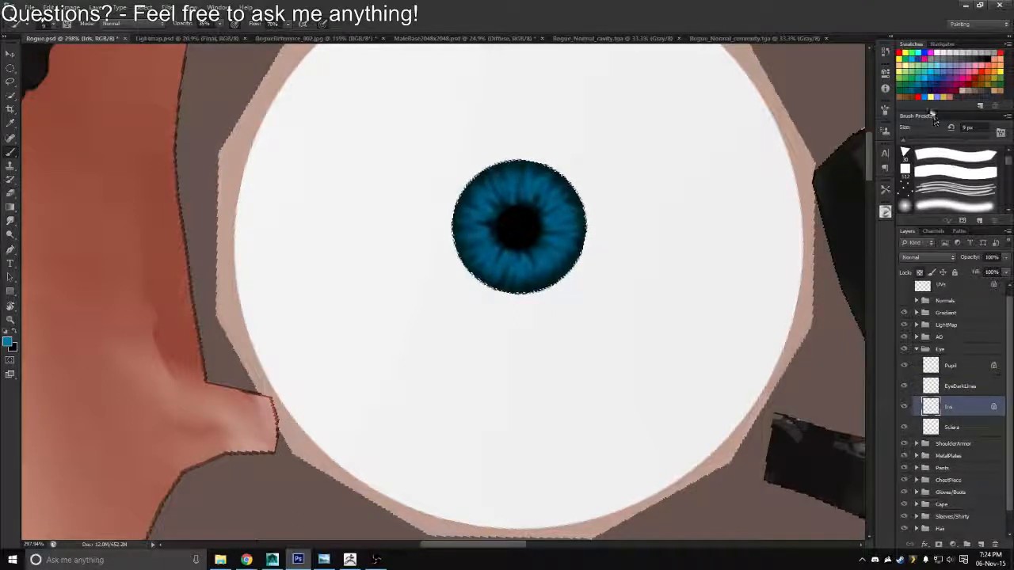
click(902, 98)
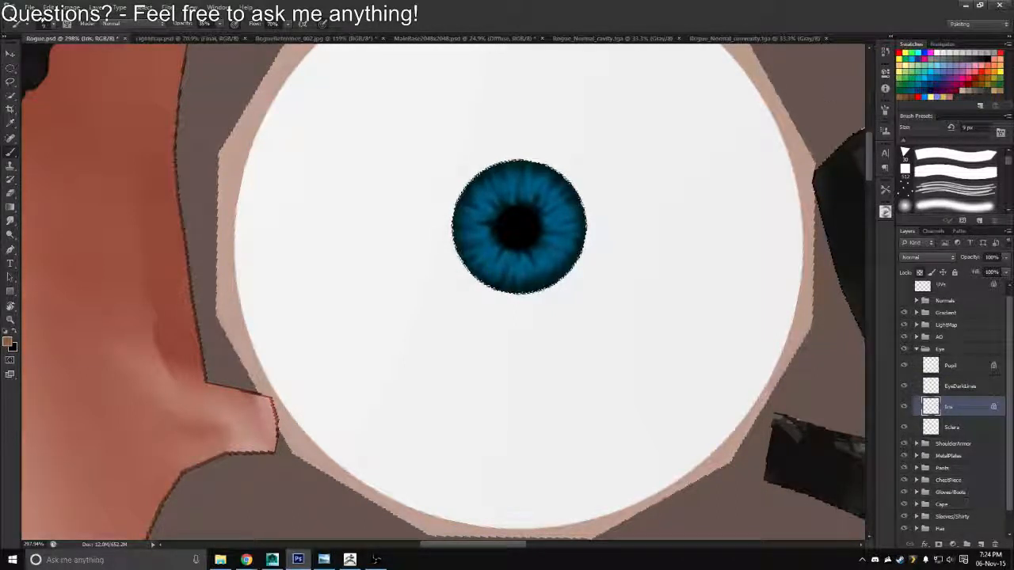
key(alt+BackSpace)
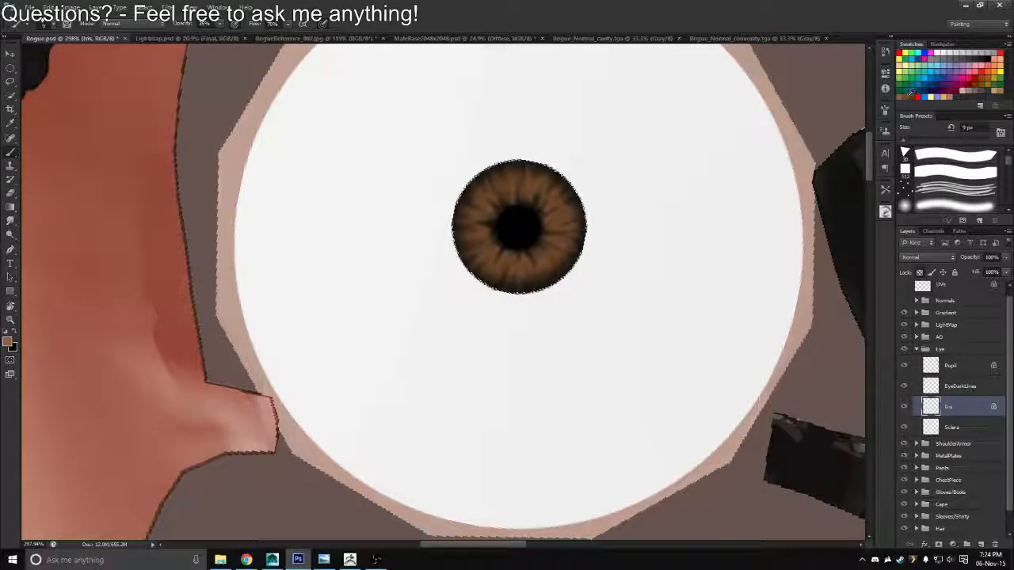
click(973, 88)
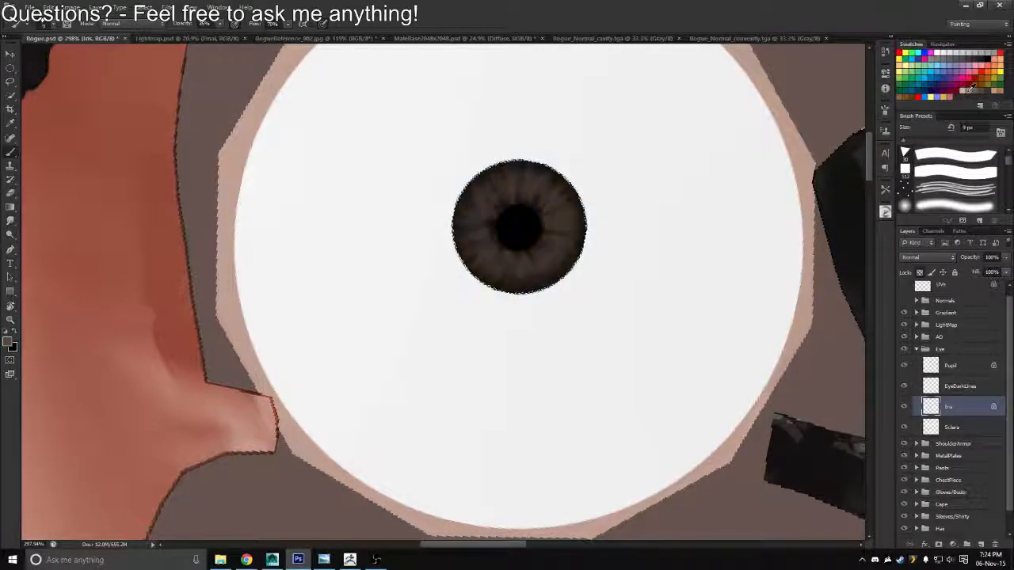
Add a new layer directly above the Iris layer and set the foreground colour to brown
click(981, 544)
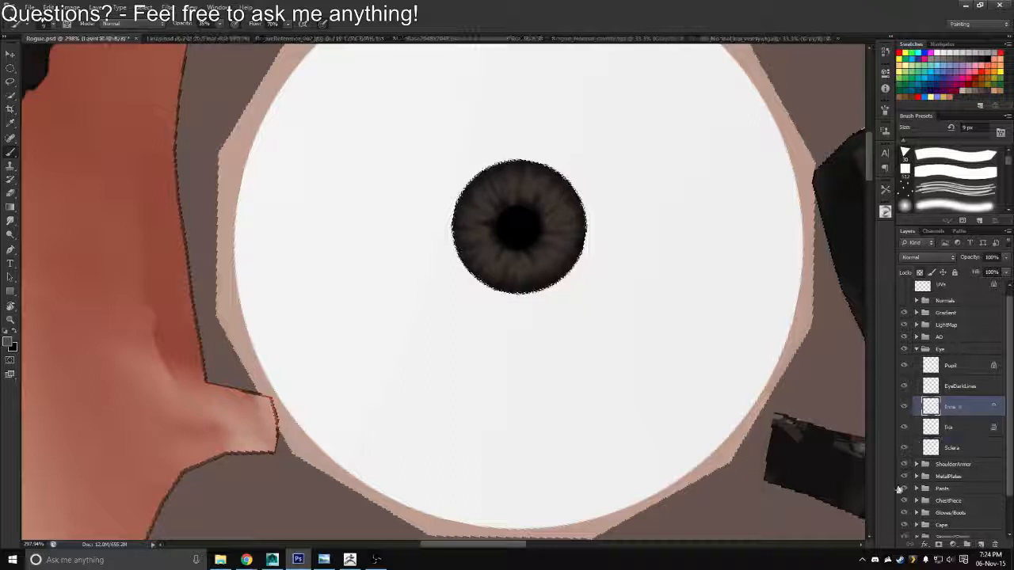
click(901, 93)
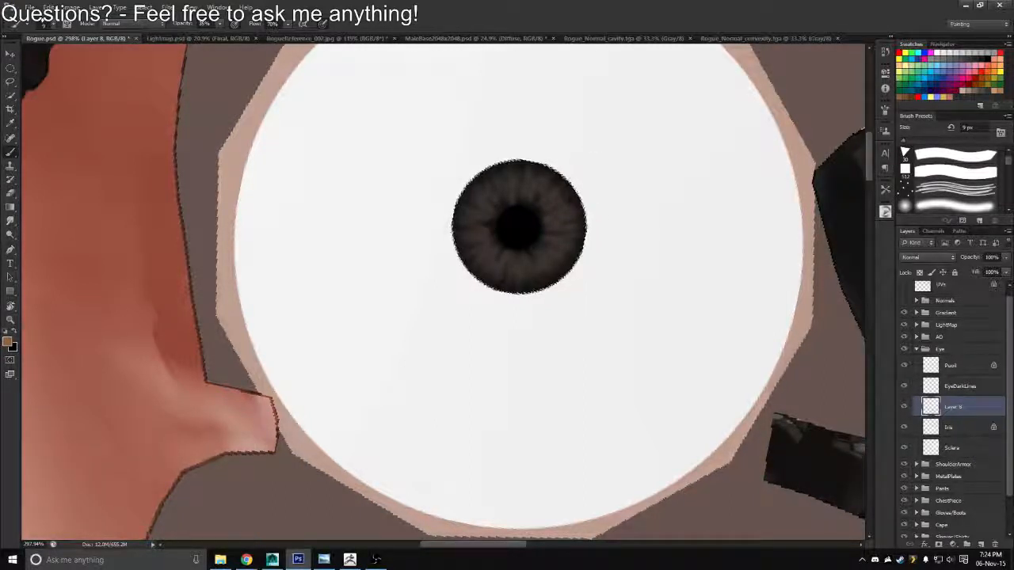
Adjust the system volume to 16
key(XF86AudioLowerVolume)
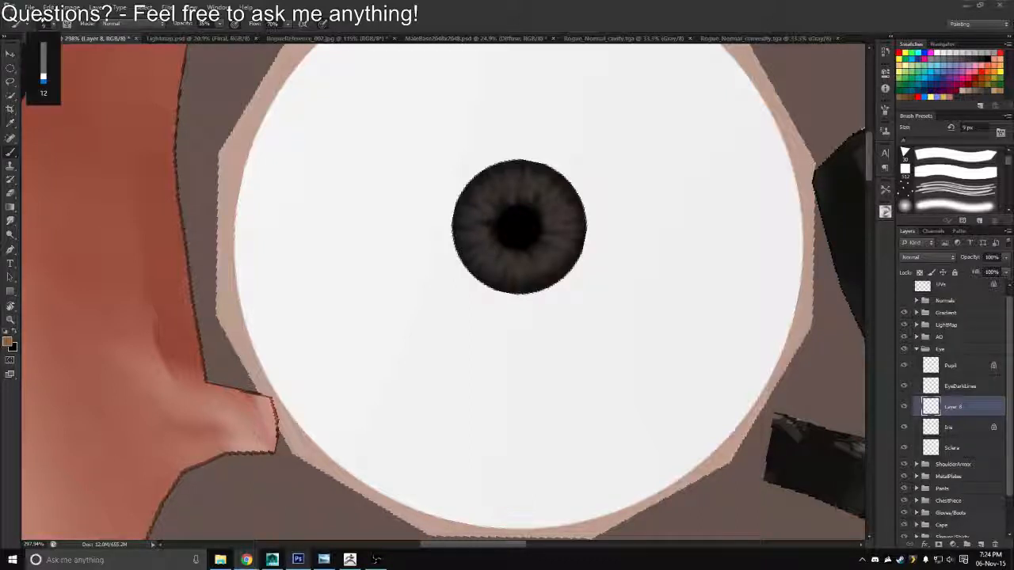
key(XF86AudioLowerVolume)
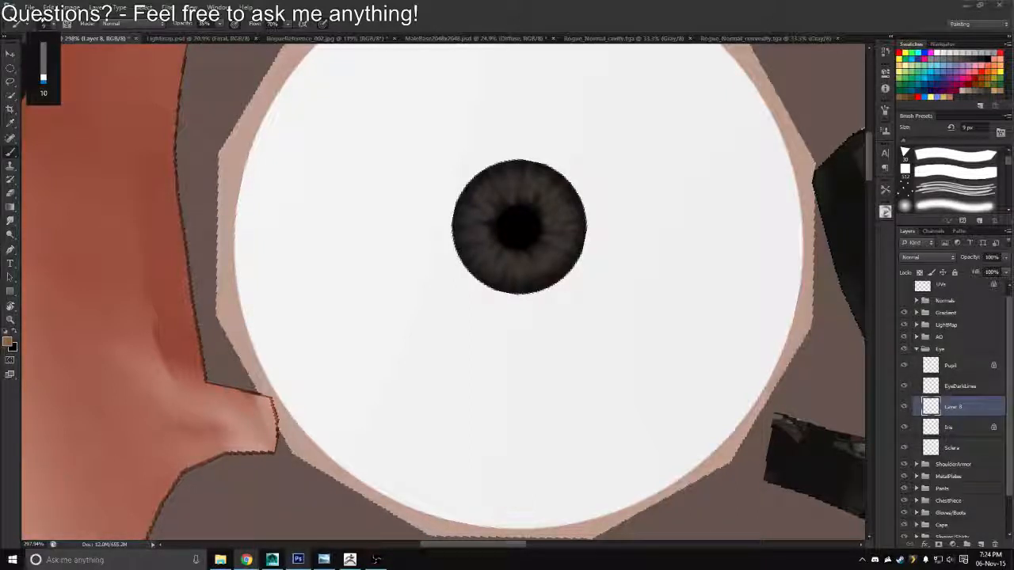
key(XF86AudioRaiseVolume)
key(XF86AudioRaiseVolume)
key(XF86AudioRaiseVolume)
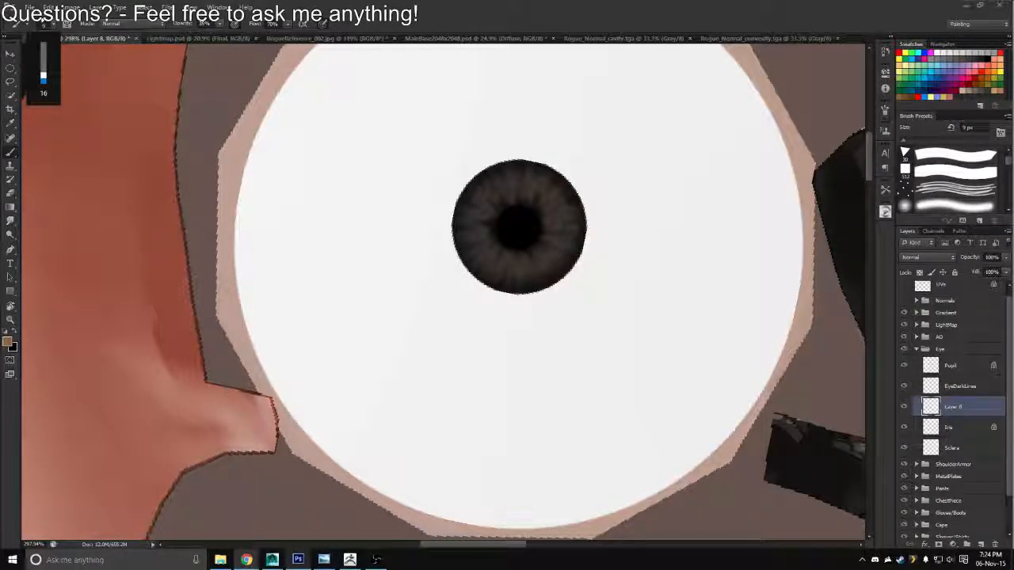
Lower the system volume further
key(XF86AudioLowerVolume)
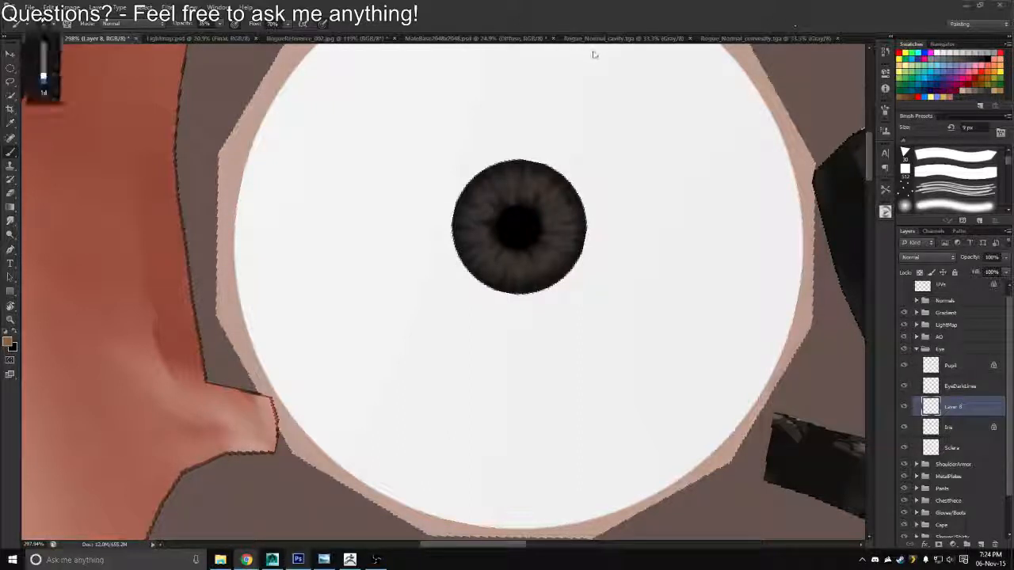
key(XF86AudioLowerVolume)
Try a brown stroke on the lower part of the iris and reduce the brush to 8 px
click(552, 261)
drag(552, 264, 542, 286)
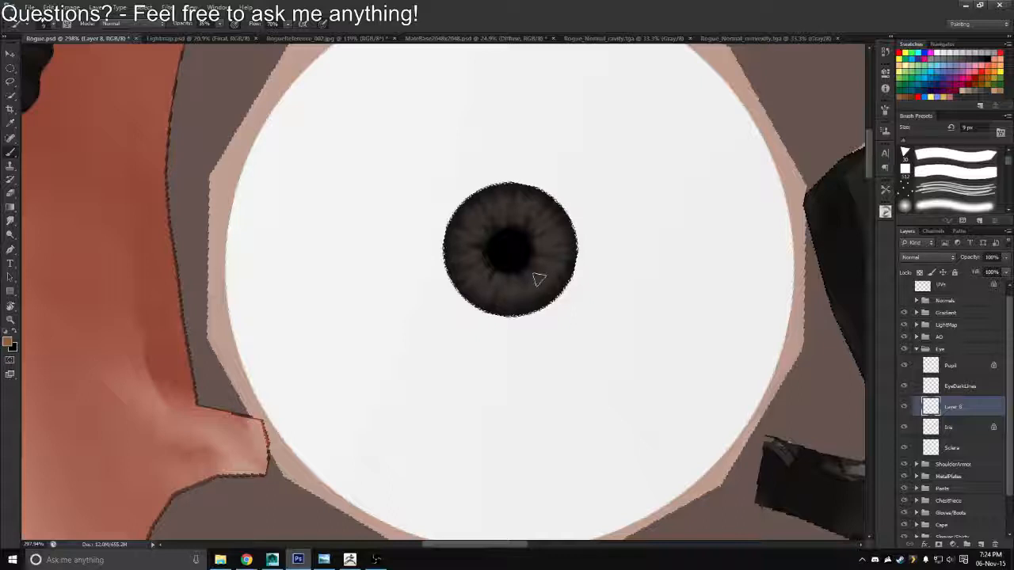
key([)
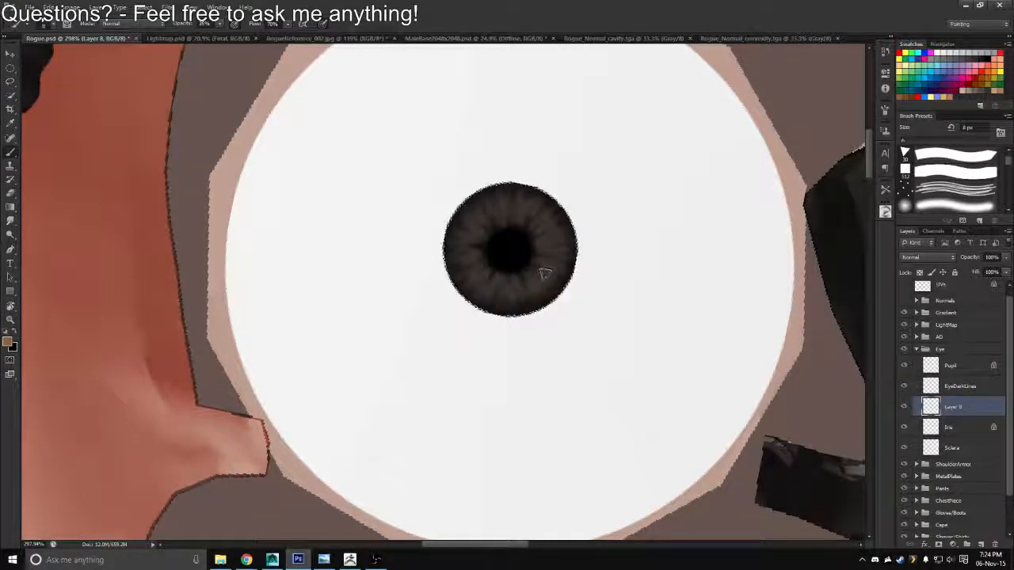
Try the Lighten, Screen, Soft Light and Overlay blend modes on the new layer above Iris
click(925, 258)
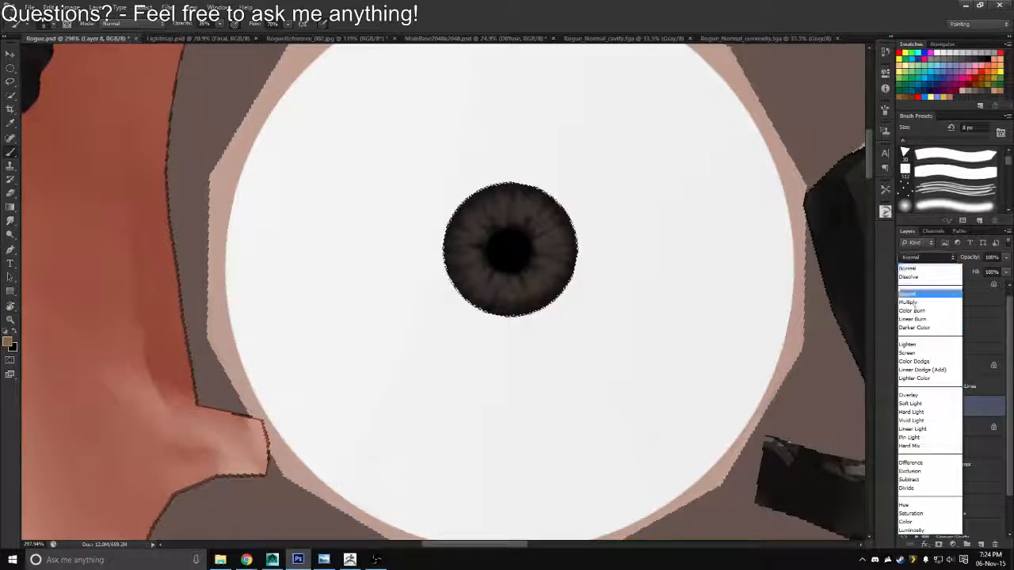
click(904, 345)
click(911, 259)
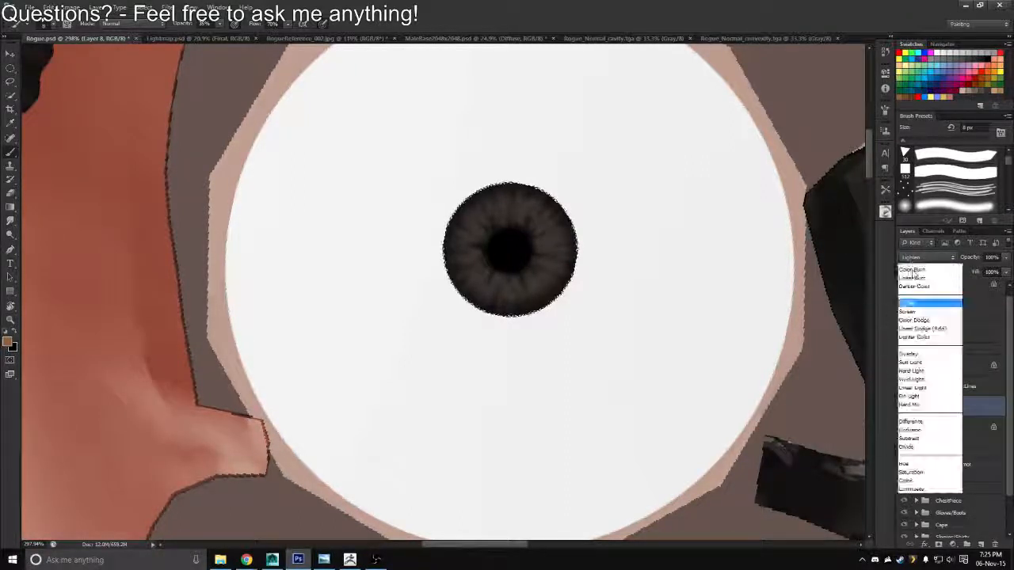
click(919, 360)
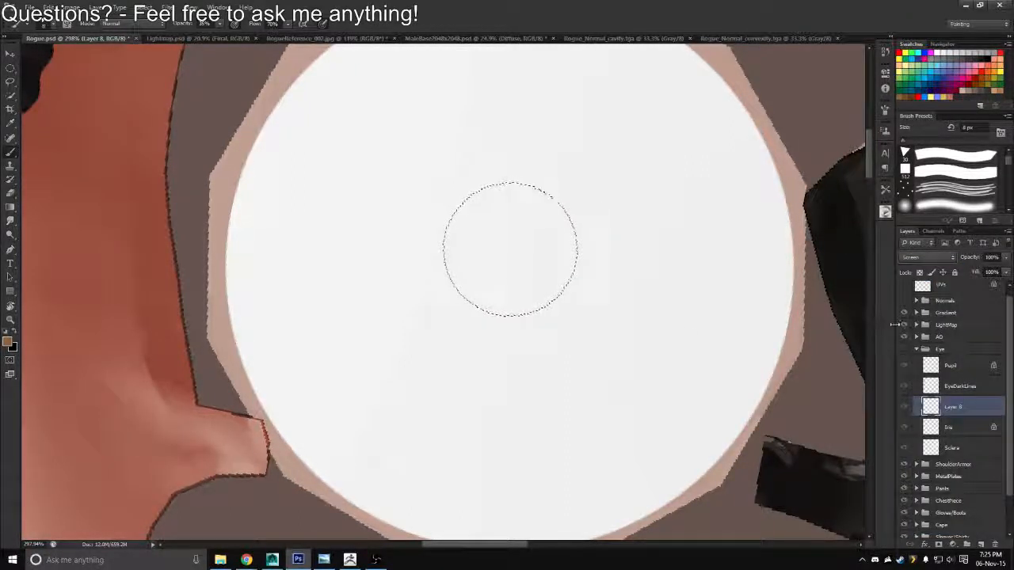
key(ctrl+z)
click(904, 349)
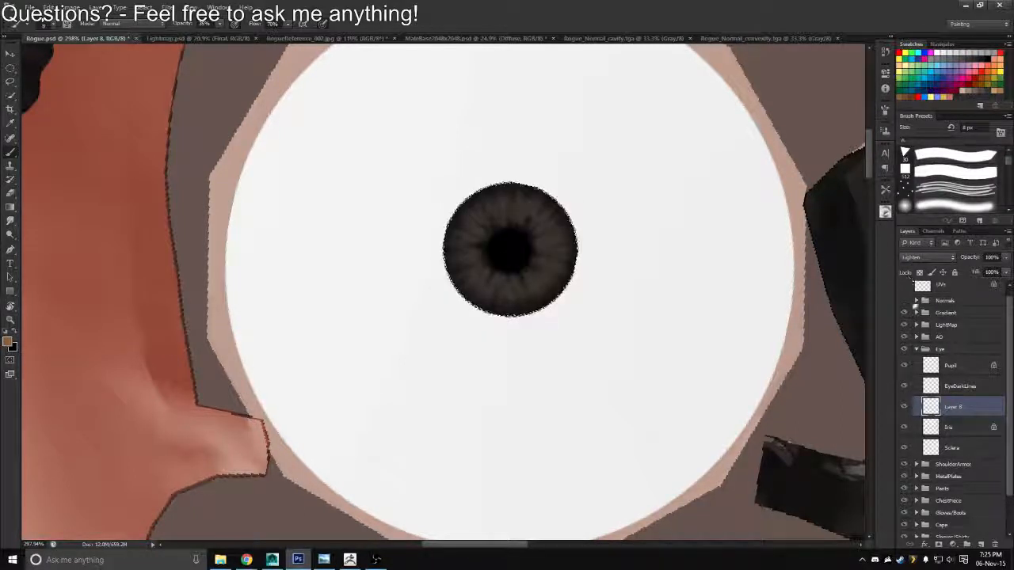
click(918, 258)
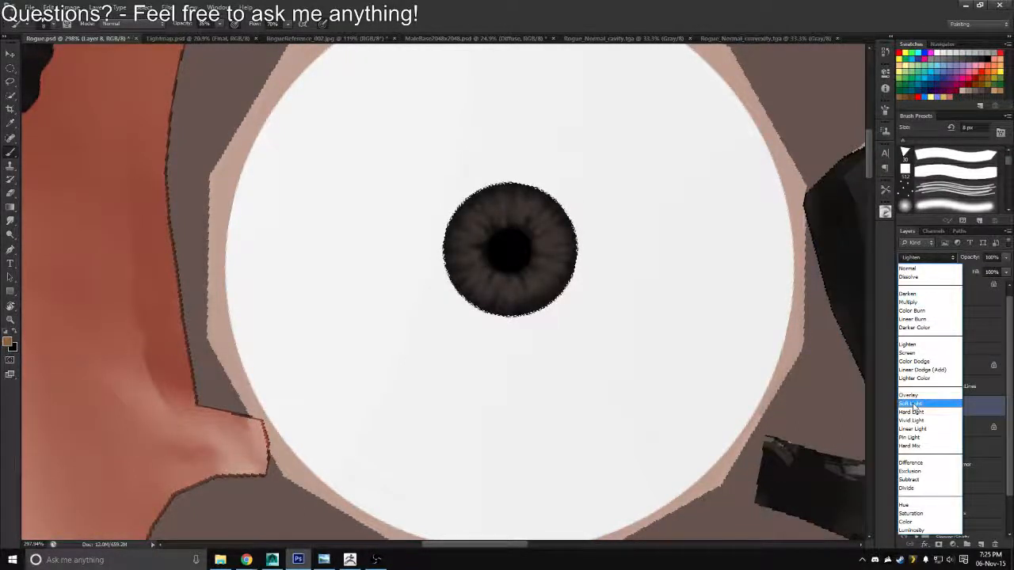
click(912, 404)
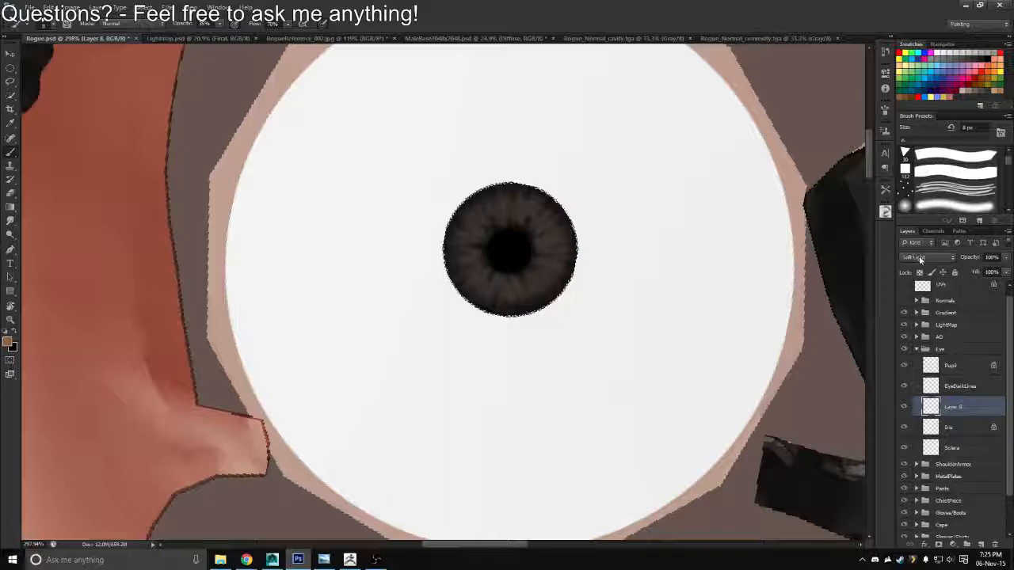
click(918, 258)
click(910, 394)
Set the new layer's blend mode to Color Dodge and paint a brown glow on the lower iris
click(917, 258)
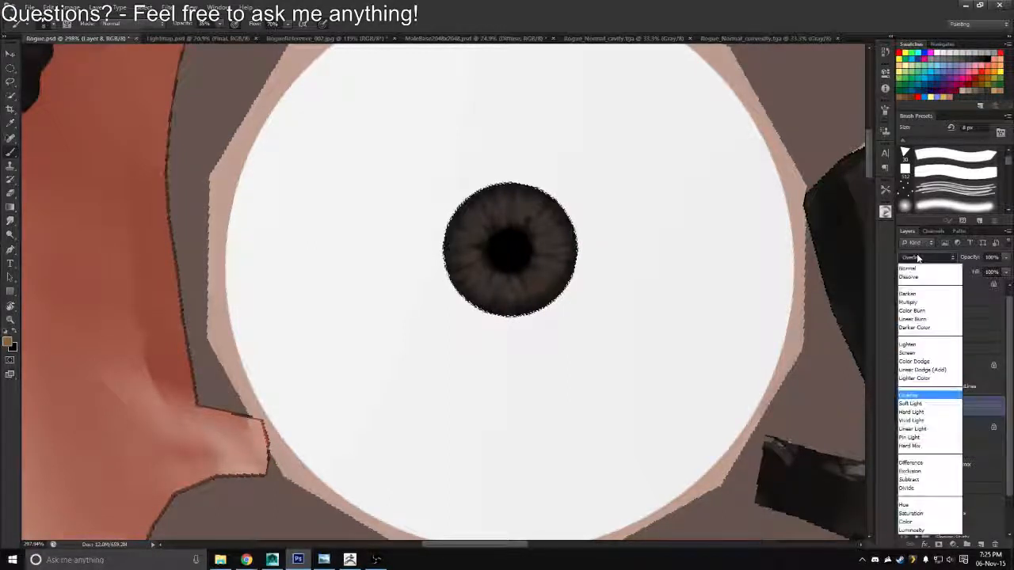
click(917, 362)
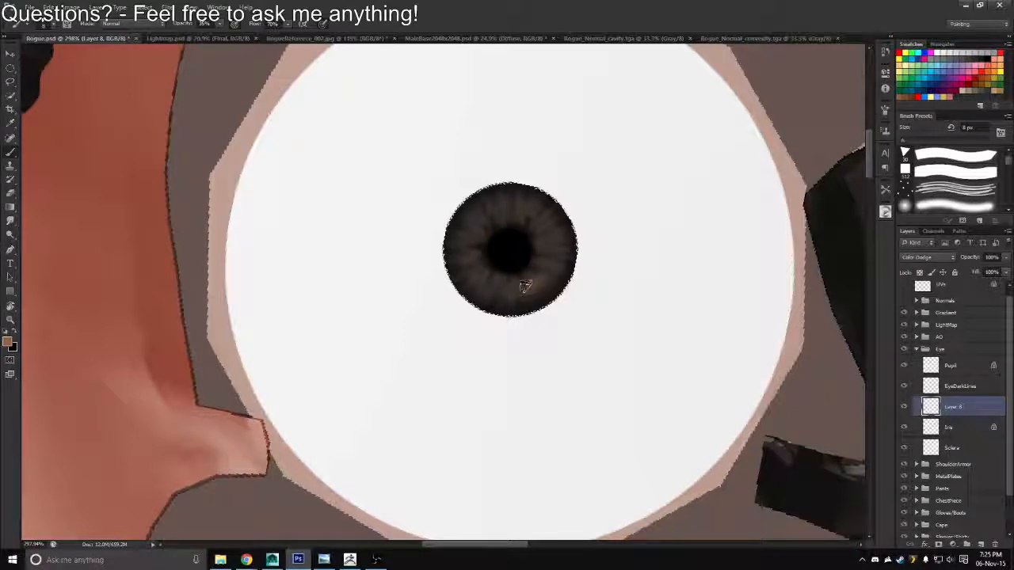
mouse_move(496, 292)
mouse_down()
mouse_move(534, 294)
mouse_move(577, 276)
mouse_up()
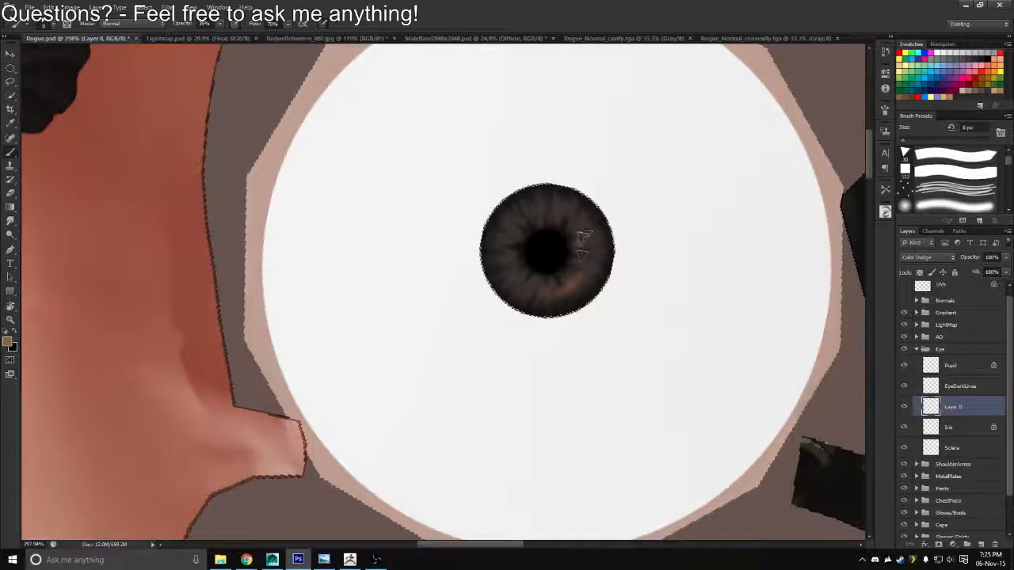
Rotate the canvas and paint brown radial highlights between the dark lines all around the iris
key(r)
mouse_move(573, 230)
mouse_down()
mouse_move(533, 187)
mouse_move(569, 213)
mouse_up()
key(r)
mouse_move(536, 162)
mouse_down()
mouse_move(654, 257)
mouse_move(501, 369)
mouse_move(510, 374)
mouse_move(509, 318)
mouse_up()
key(space)
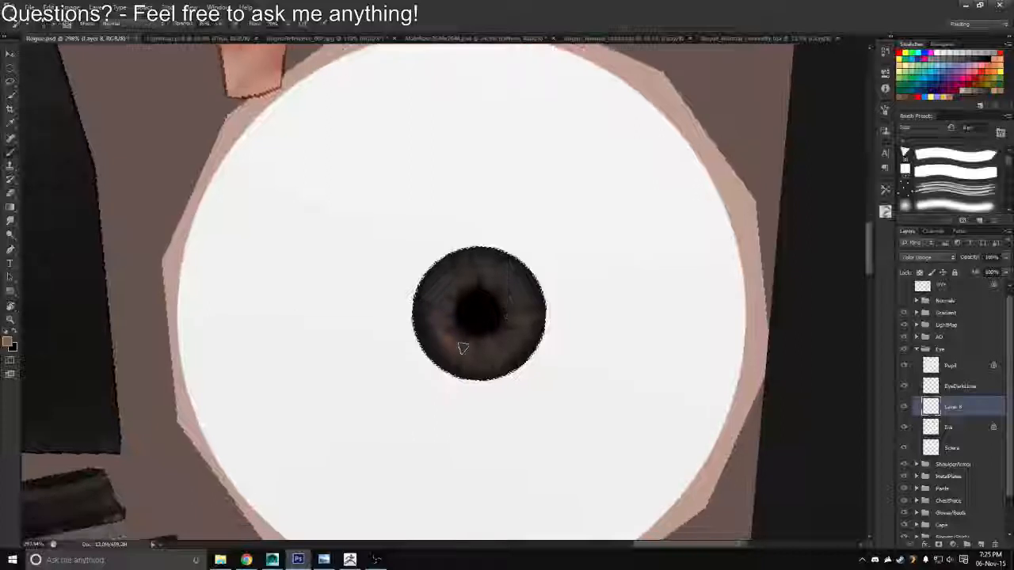
mouse_move(463, 349)
mouse_down()
mouse_move(451, 340)
mouse_move(471, 365)
mouse_move(479, 351)
mouse_move(487, 361)
mouse_move(454, 328)
mouse_move(494, 277)
mouse_move(513, 283)
mouse_up()
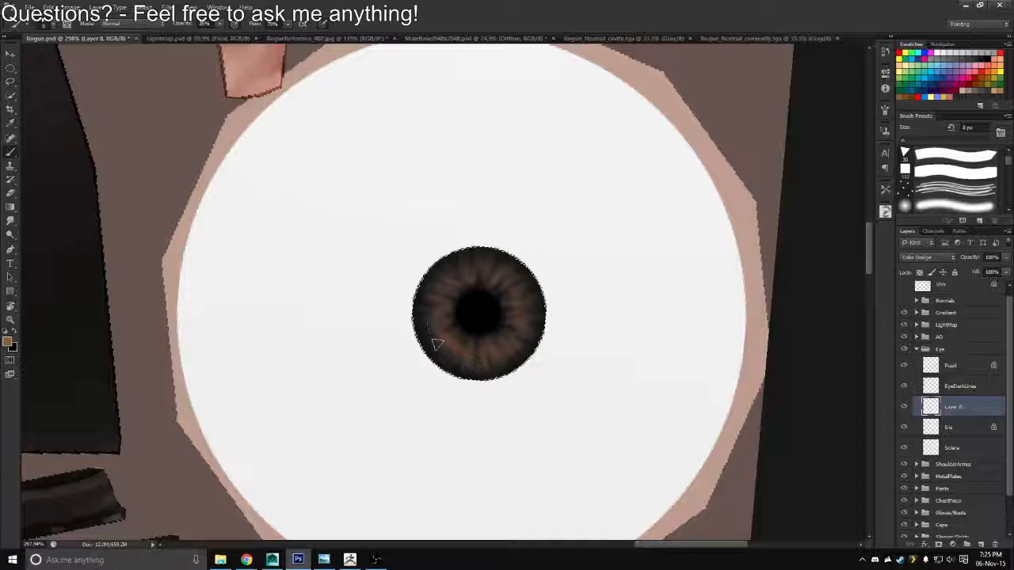
key(e)
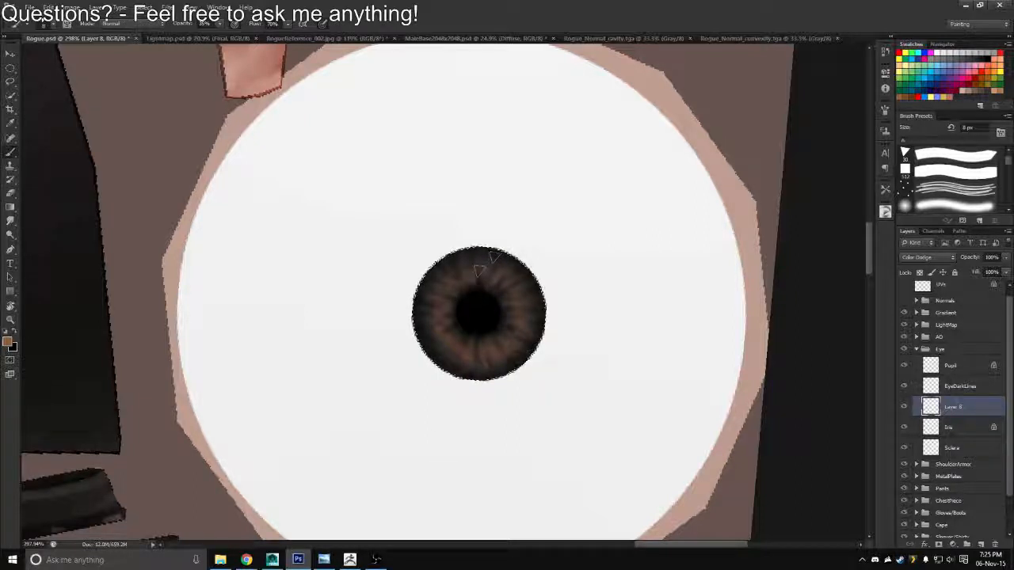
key(b)
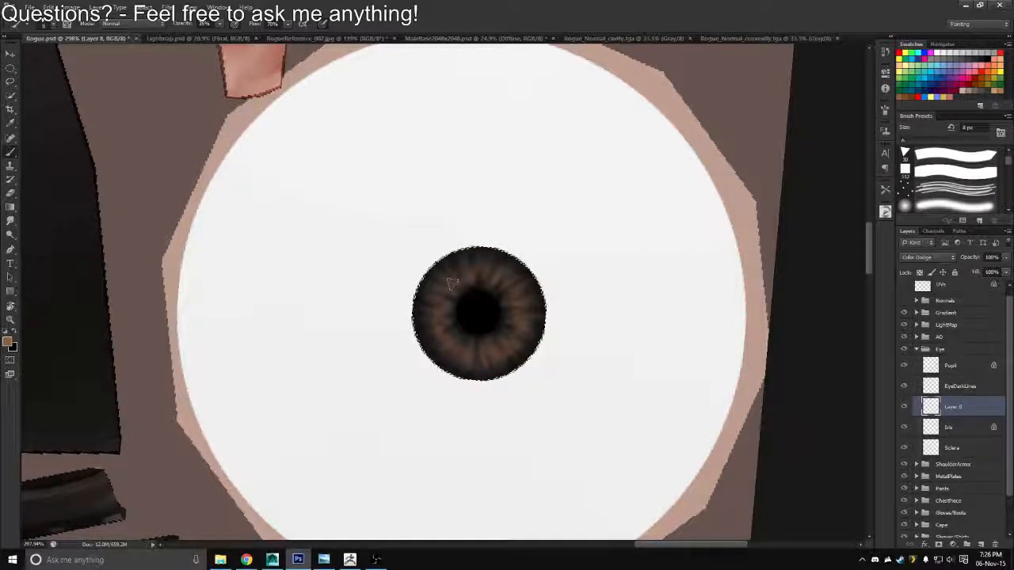
key(z)
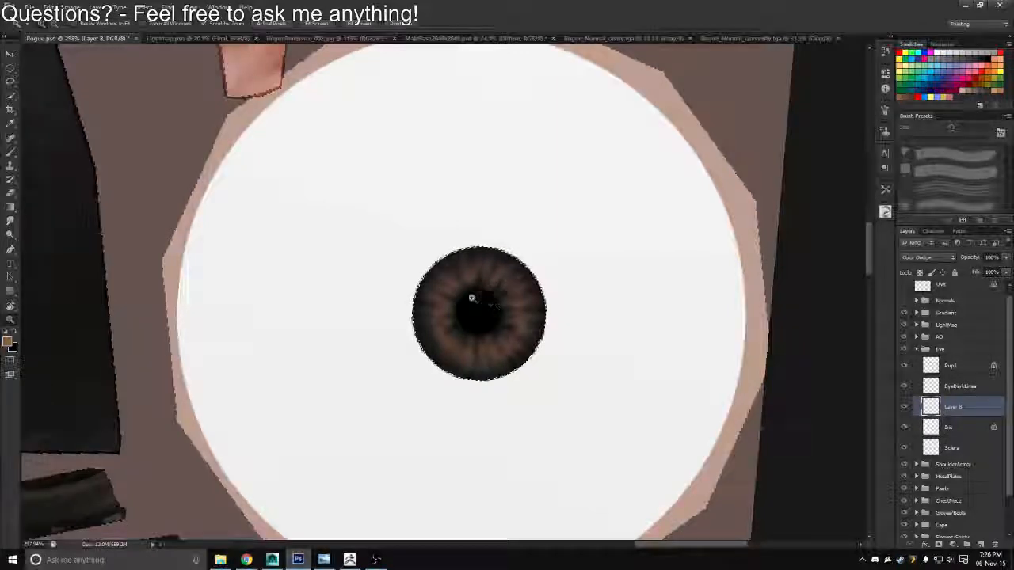
mouse_move(479, 300)
mouse_down()
mouse_move(419, 280)
mouse_move(475, 317)
mouse_up()
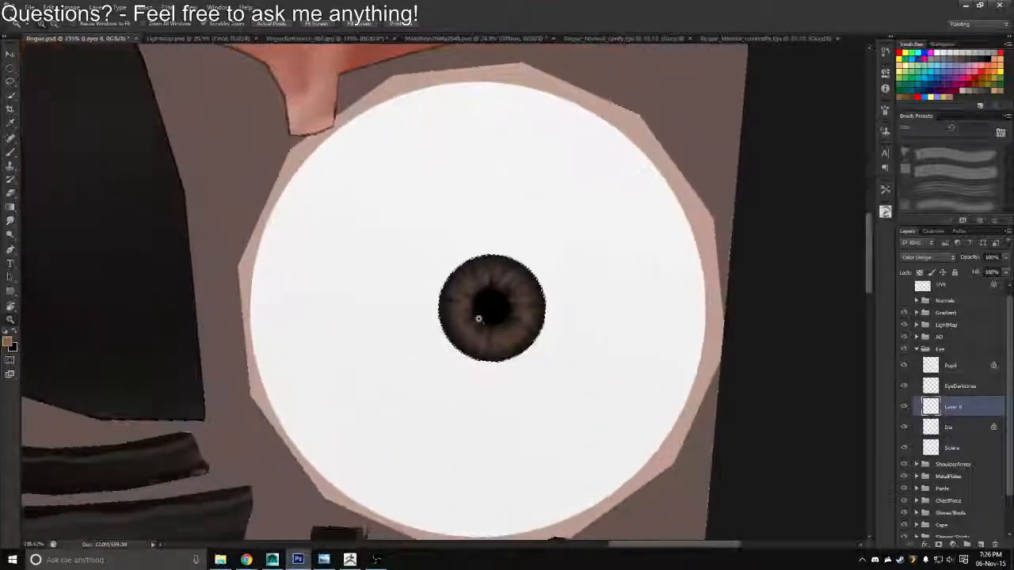
key(b)
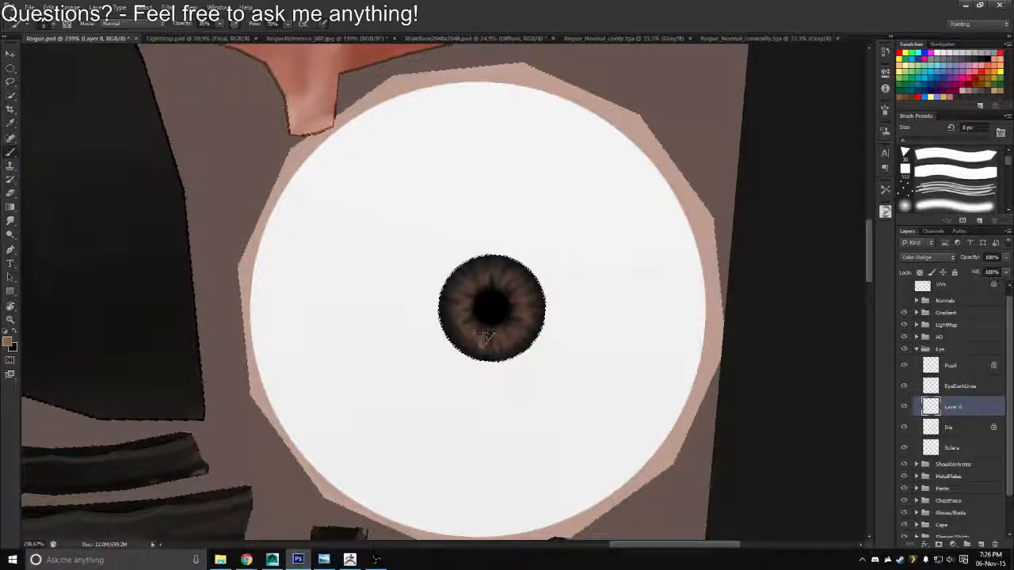
Rename the brown highlight layer as ColorHighlight
double_click(955, 408)
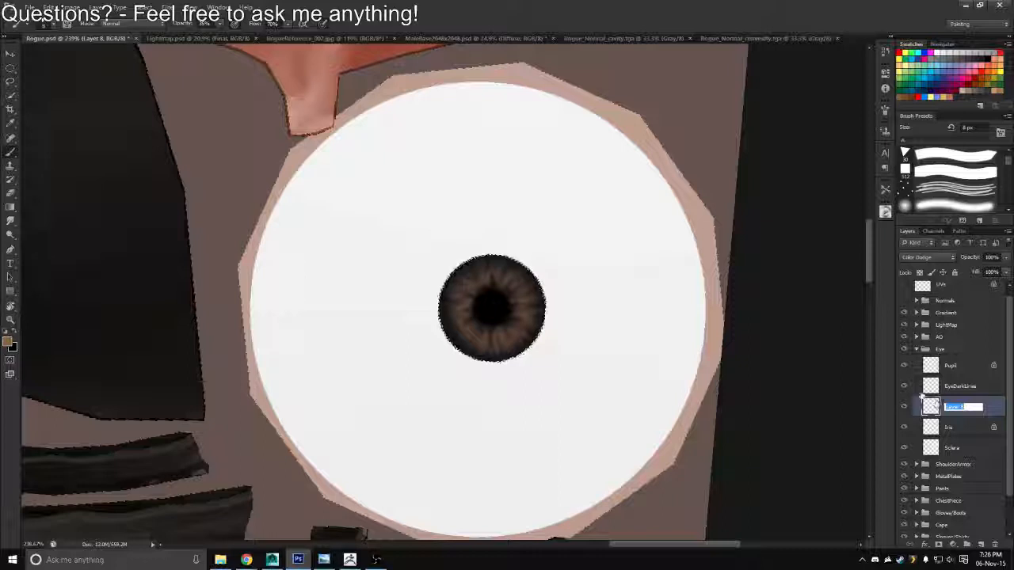
text(Eye)
text(Hig)
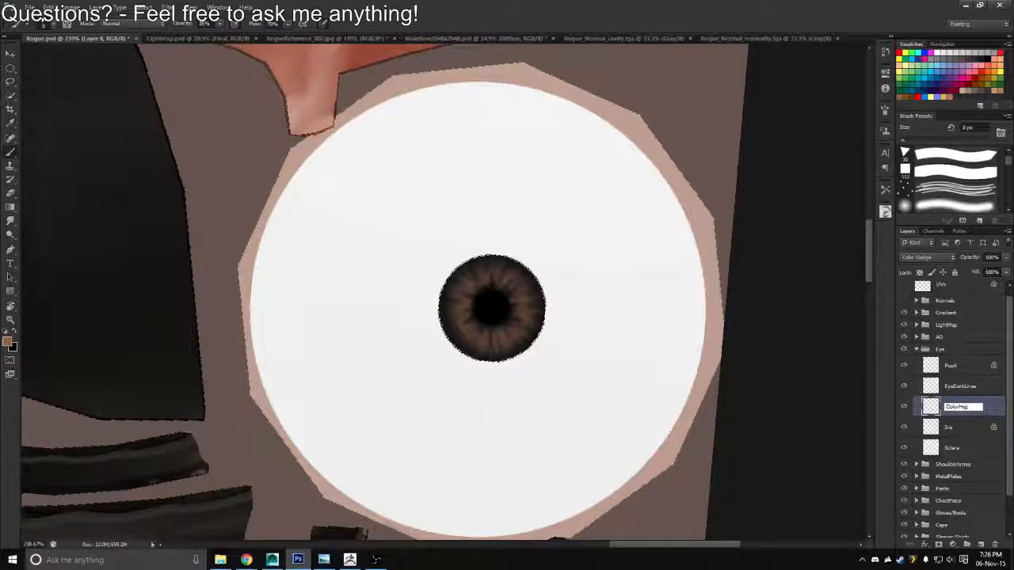
text(hlight)
key(Return)
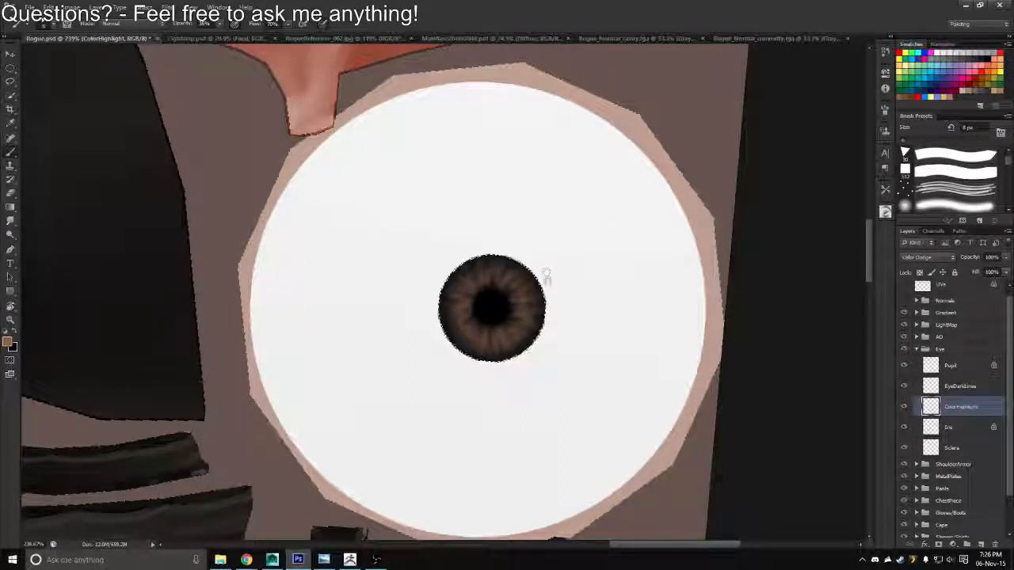
Add a new layer directly above EyeDarkLines, with the brush at 100% opacity and white as the foreground colour
drag(567, 313, 578, 243)
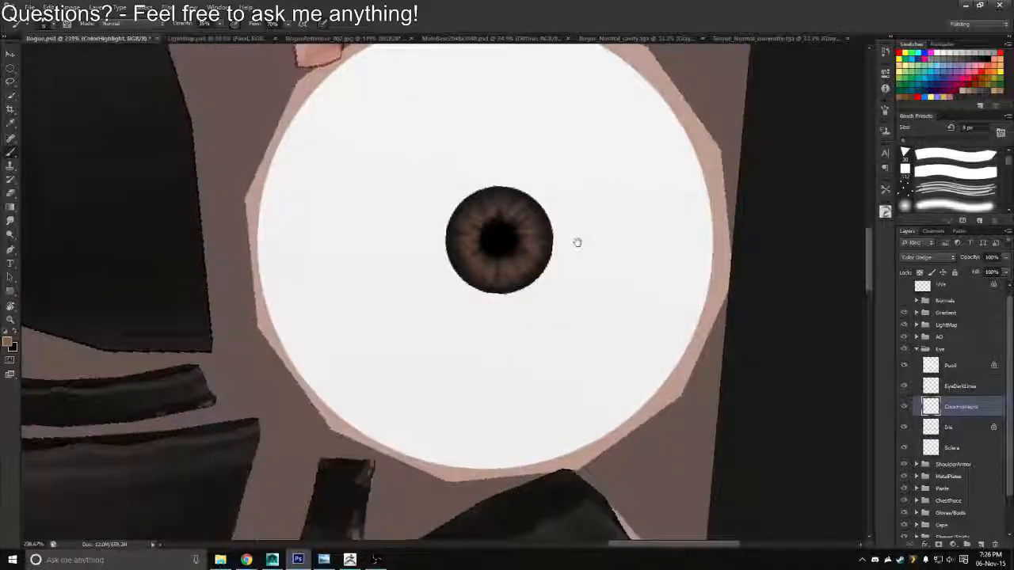
click(952, 388)
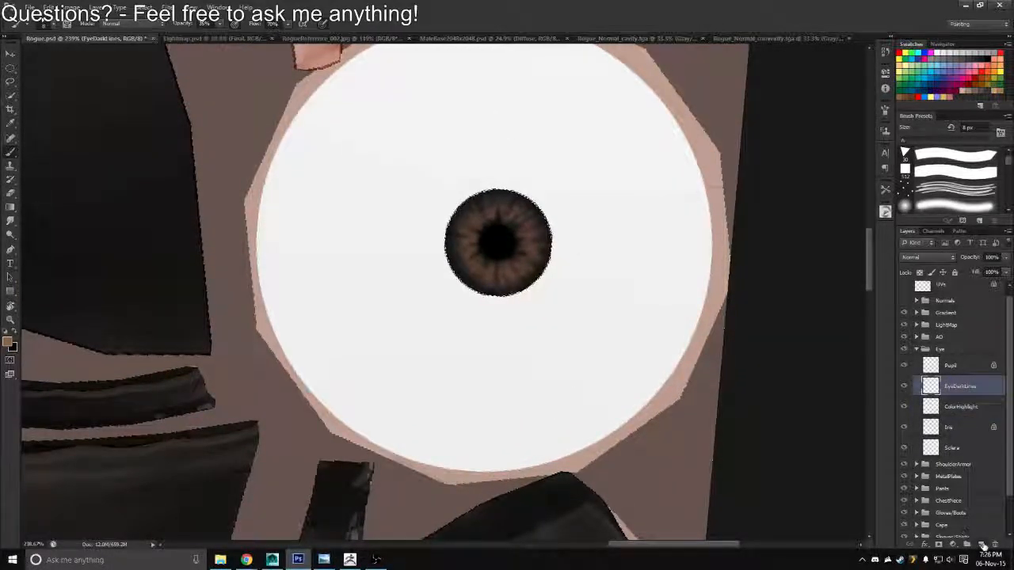
click(982, 545)
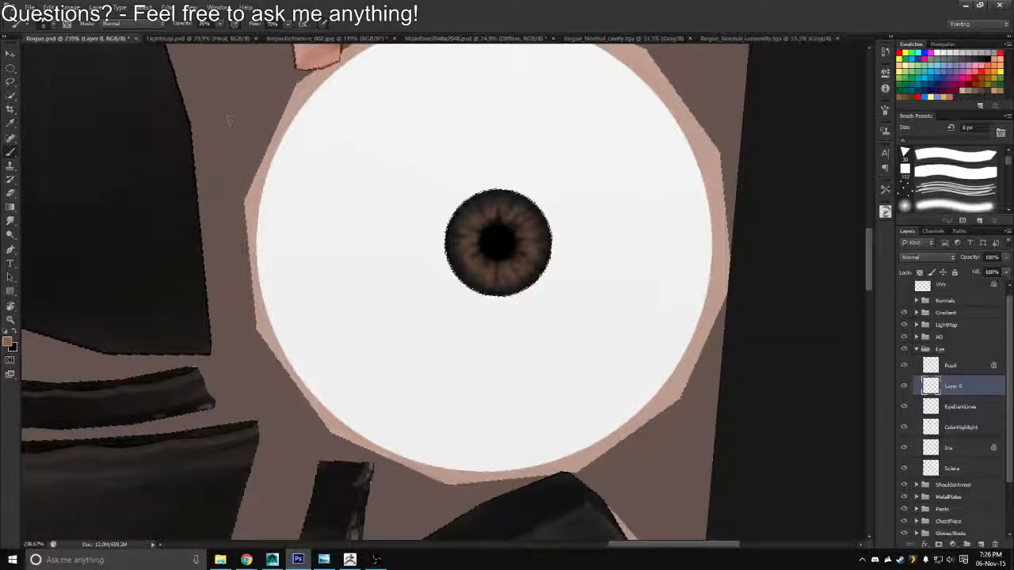
drag(221, 25, 230, 28)
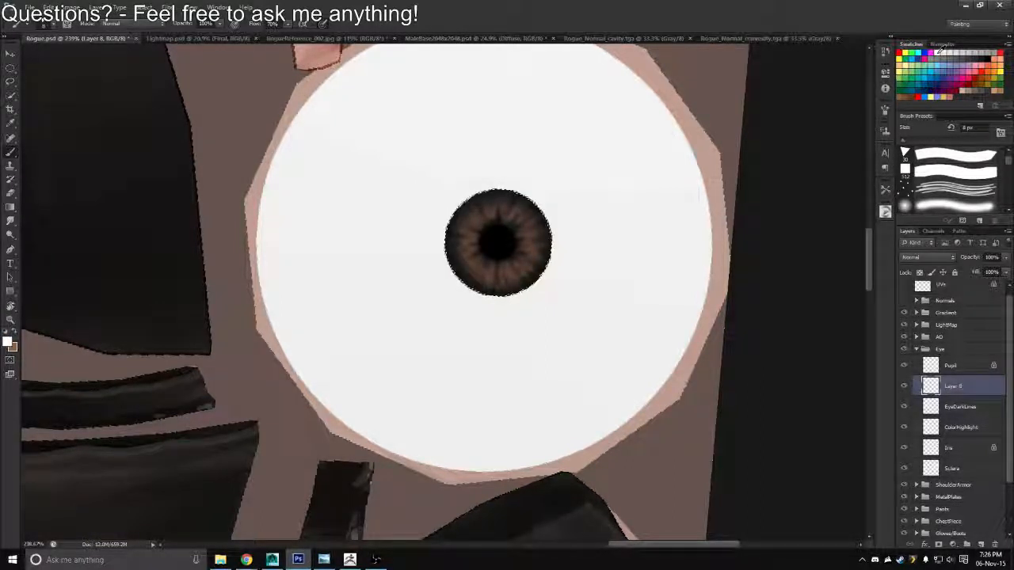
Paint a small white reflection on the iris just above the pupil and trim its edges with a 10 px eraser
drag(534, 226, 548, 226)
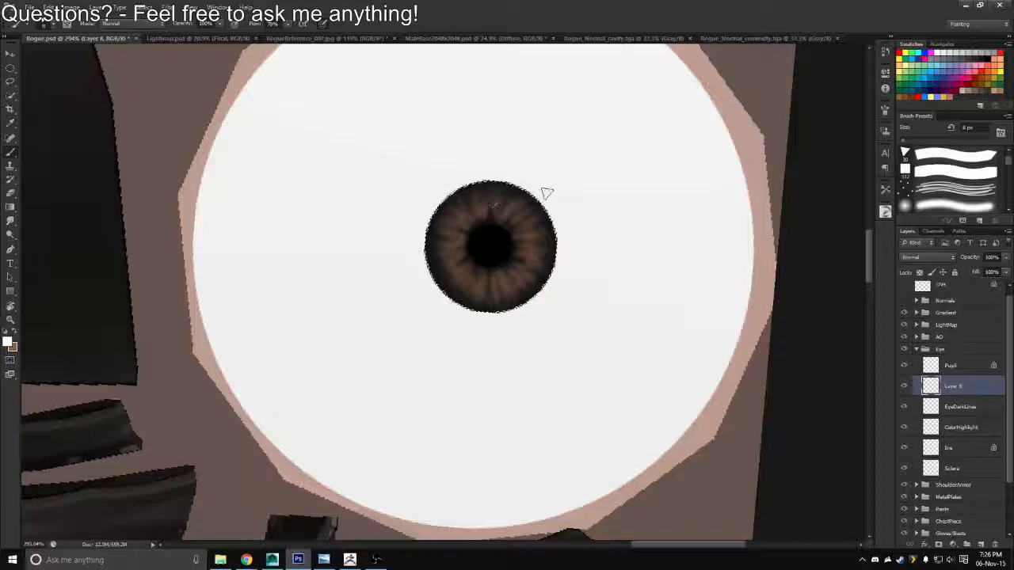
key(r)
drag(633, 176, 701, 159)
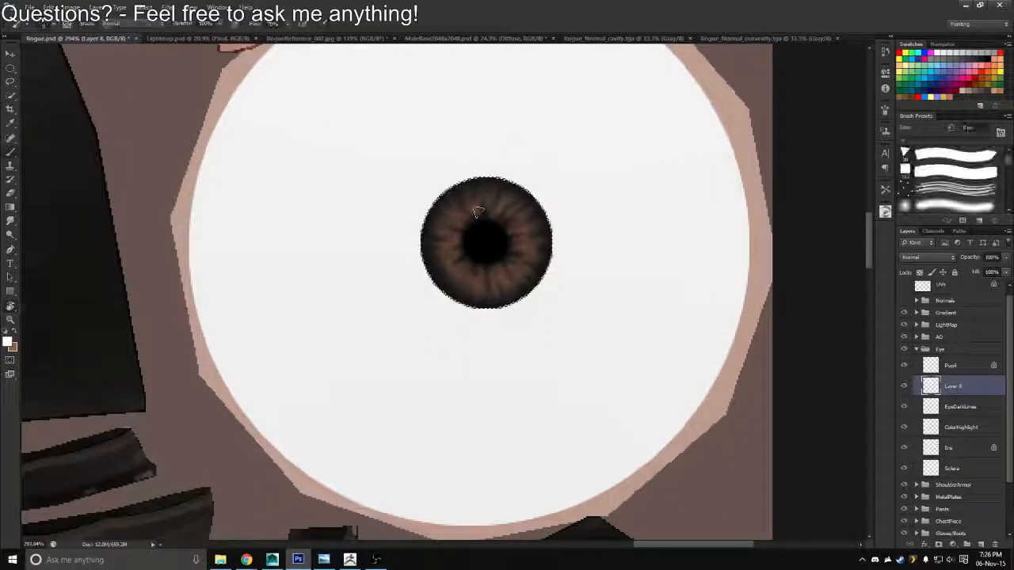
drag(489, 200, 497, 205)
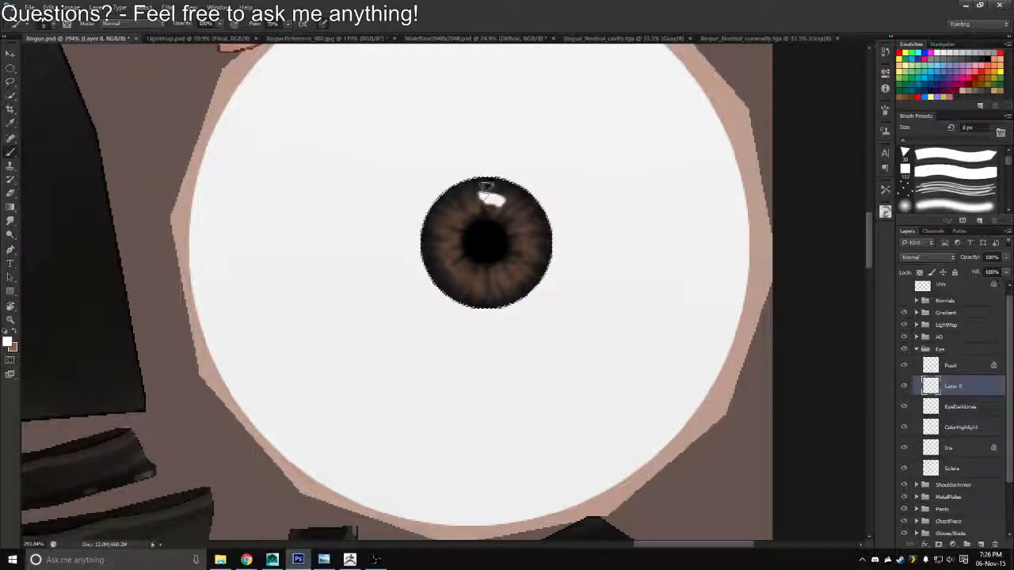
key(bracketright)
key(bracketright)
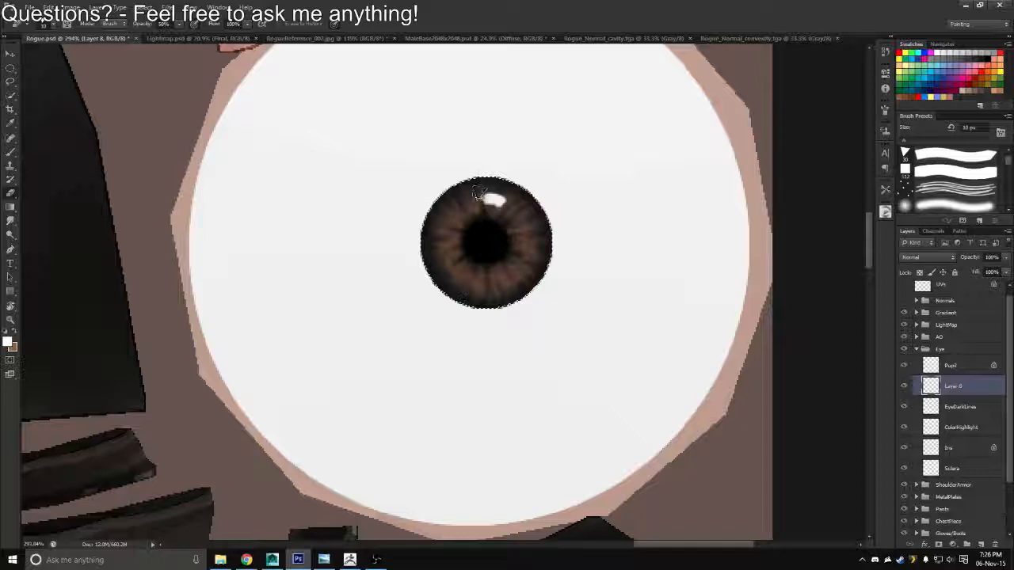
Save a copy of the character texture in Targa format in the Textures folder
key(z)
drag(478, 242, 407, 192)
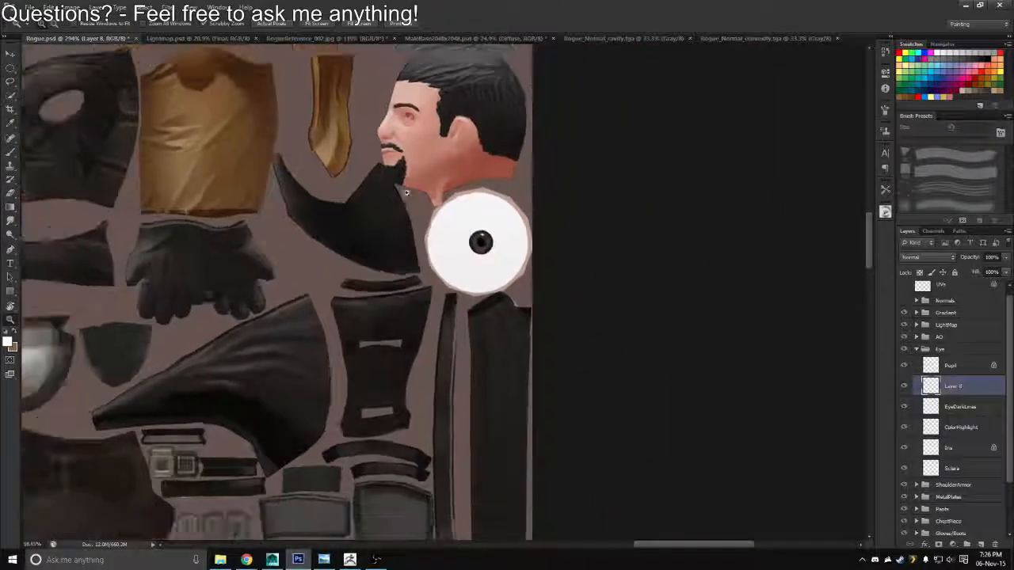
key(ctrl+shift+s)
click(533, 278)
click(487, 420)
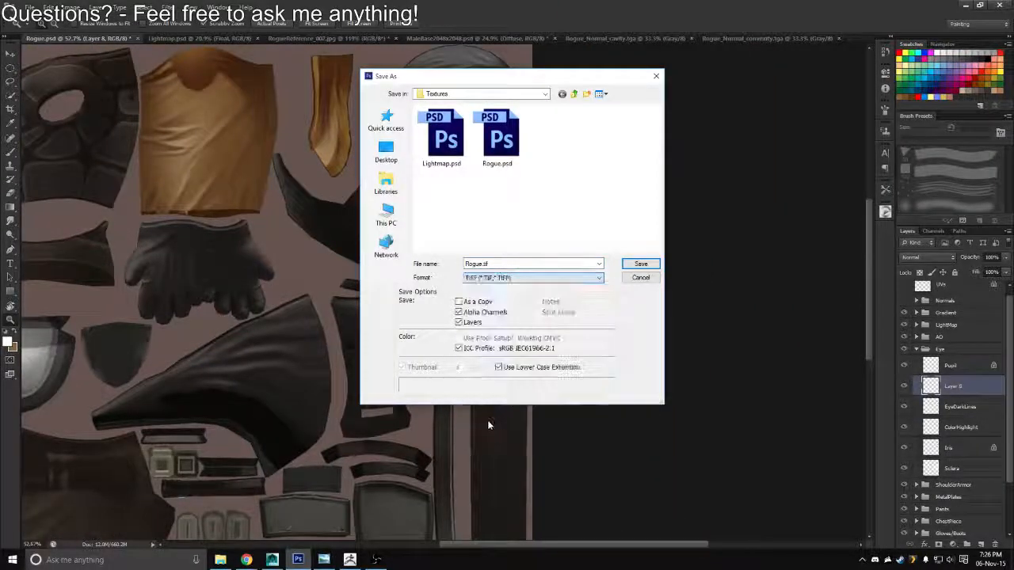
click(533, 277)
click(507, 408)
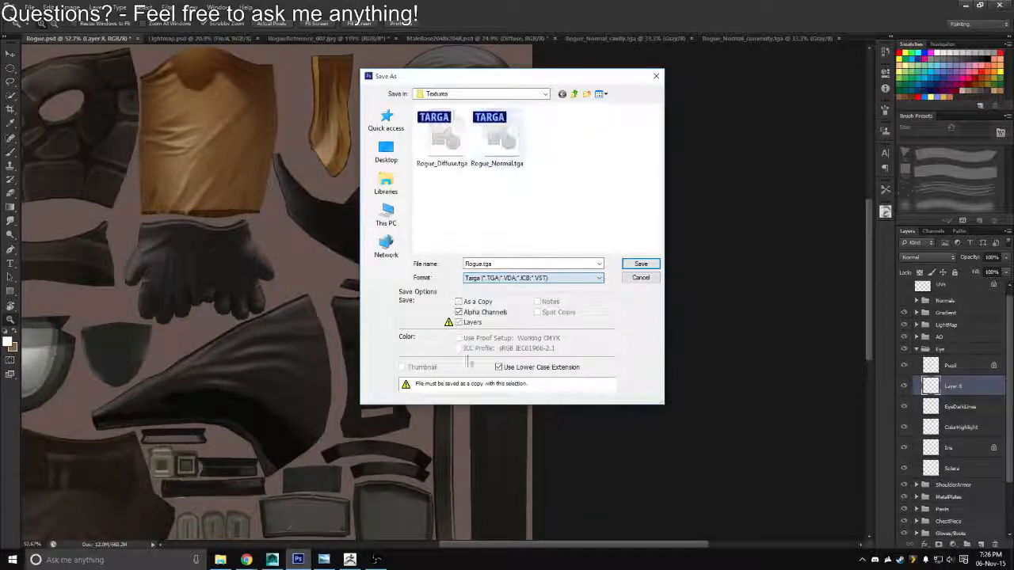
key(Return)
Switch to Maya and reload the Rogue_Diffuse.tga image of the Rogue_Diffuse_1 file texture
key(alt+Tab)
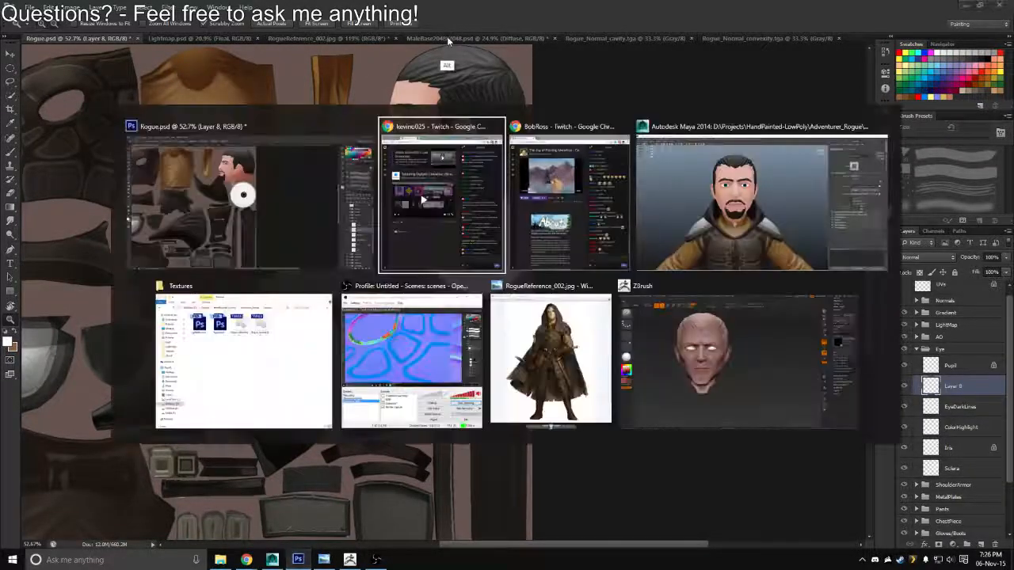
key(alt+Tab)
click(879, 224)
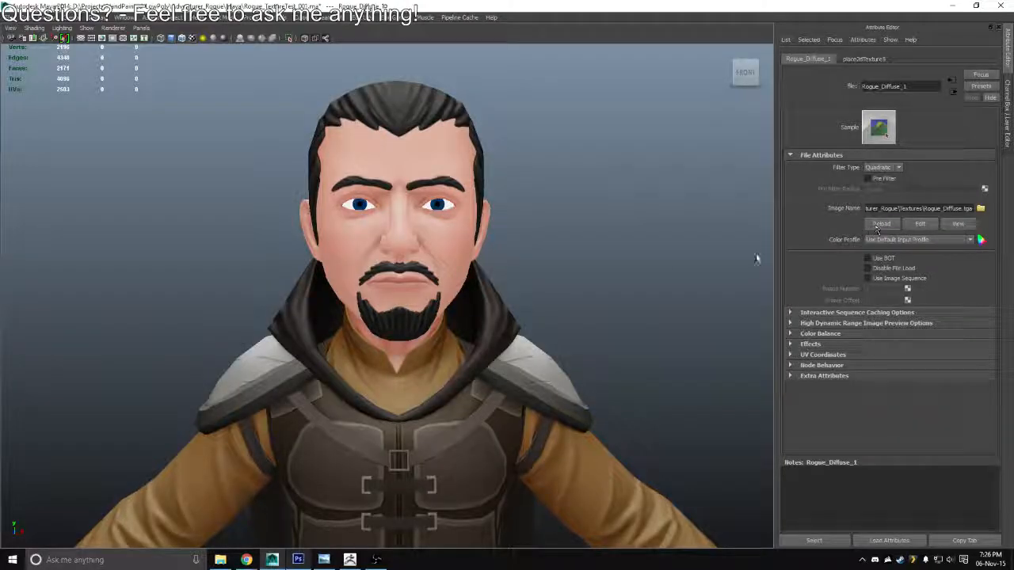
Switch to Photoshop, rename the new reflection layer Highlight, and move it above the Pupil layer in the Eye group
drag(555, 268, 486, 263)
key(alt+Tab)
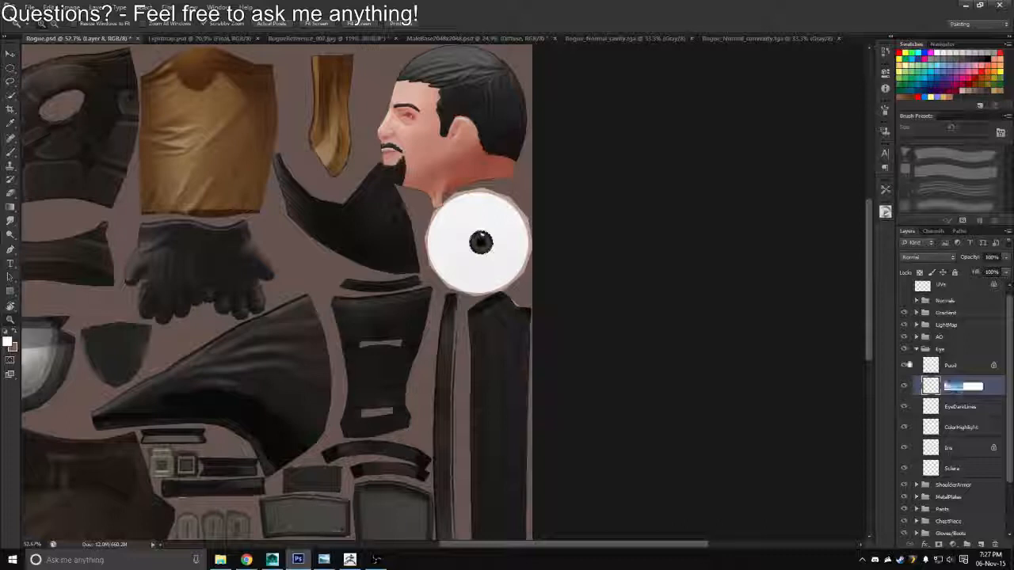
text(Highl)
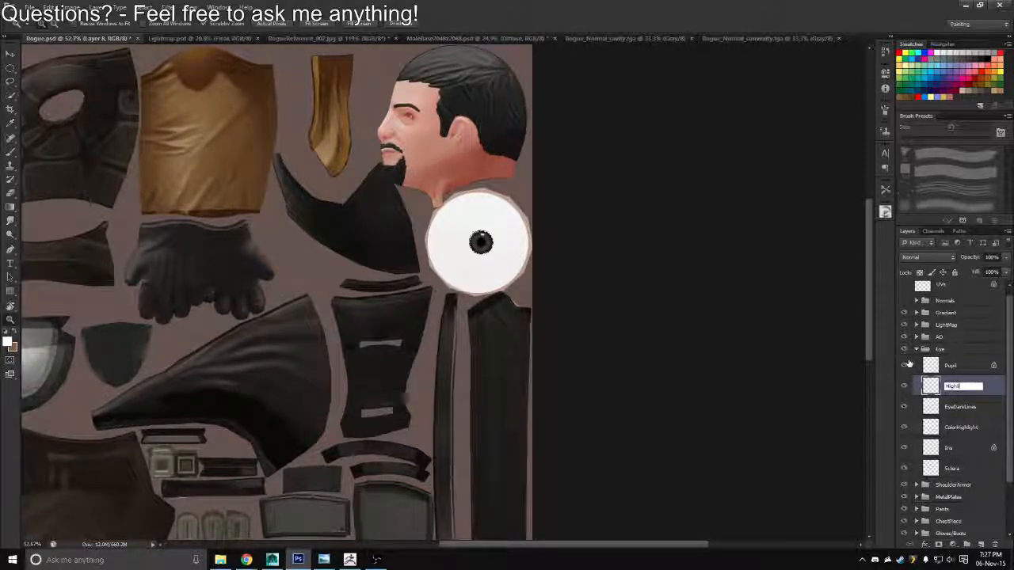
text(ight)
key(Return)
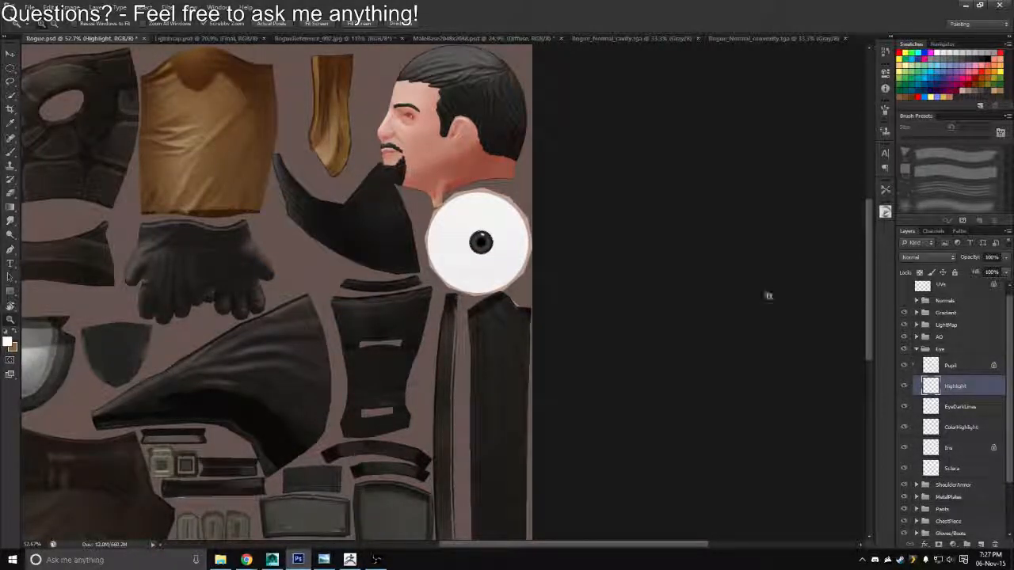
drag(953, 390, 950, 358)
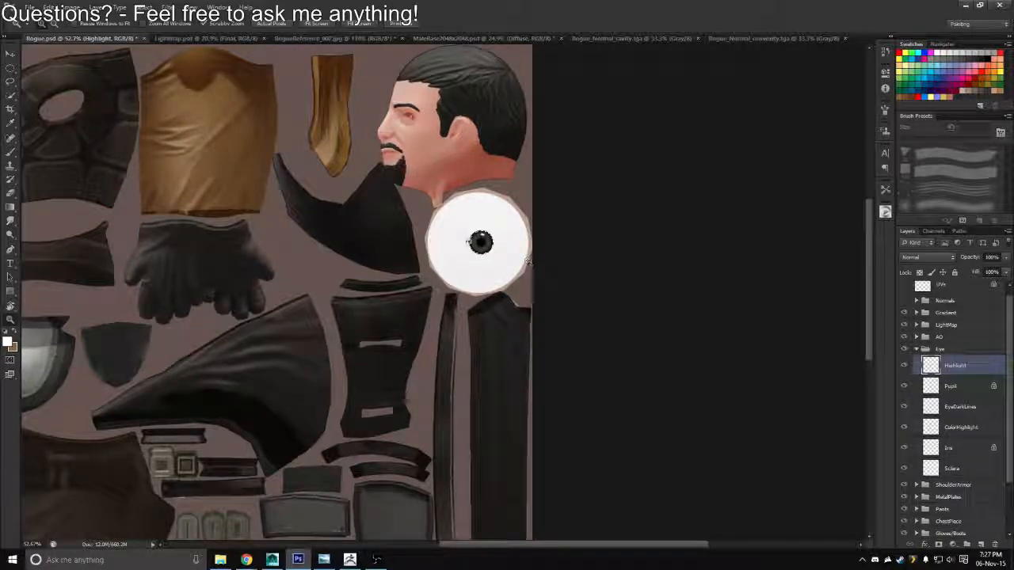
Save a copy of the texture in Targa format over Rogue_Diffuse.tga in the Textures folder
scroll(480, 242, up, 3)
scroll(491, 260, up, 4)
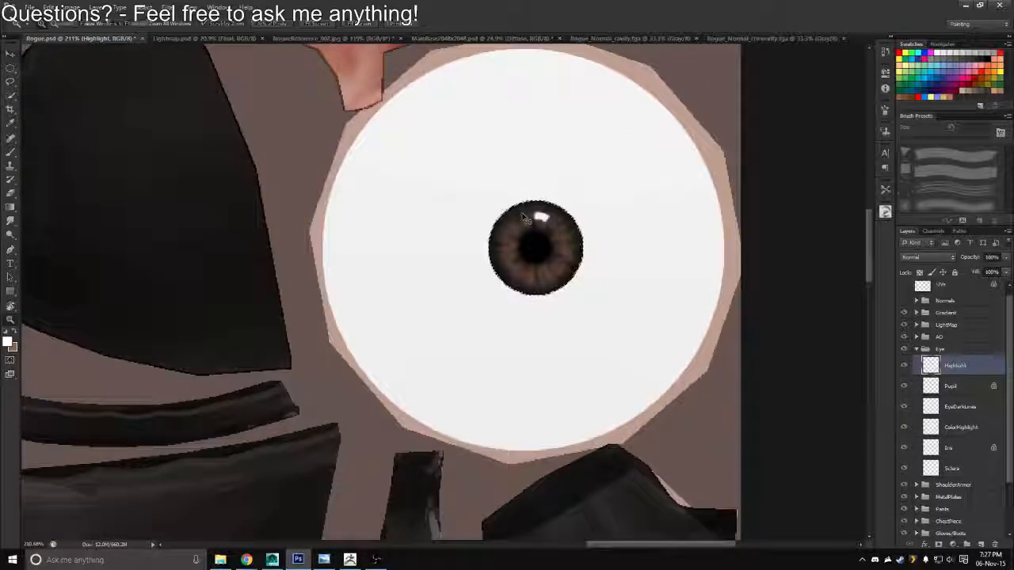
key(v)
key(ctrl+shift+s)
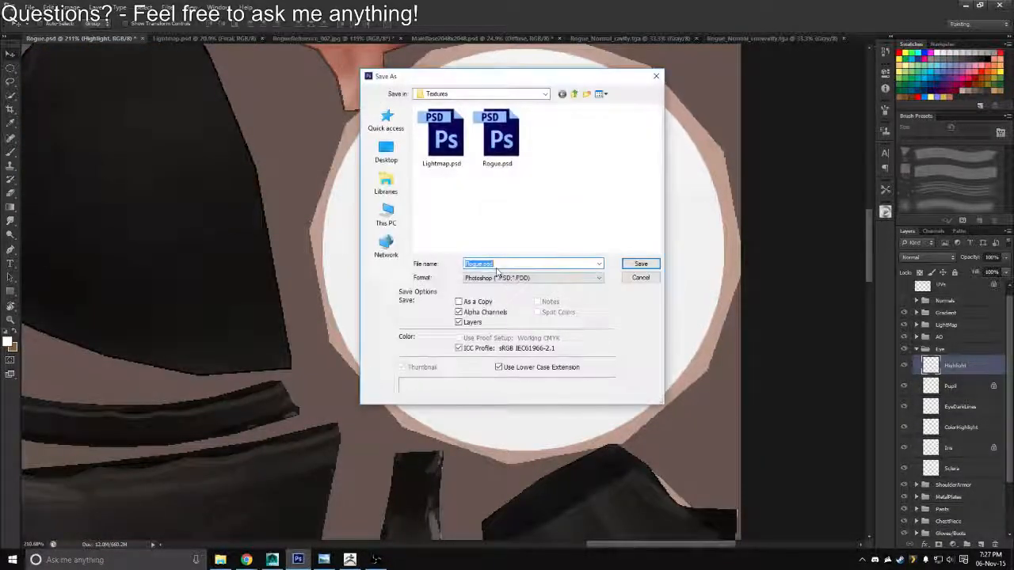
click(507, 278)
click(489, 418)
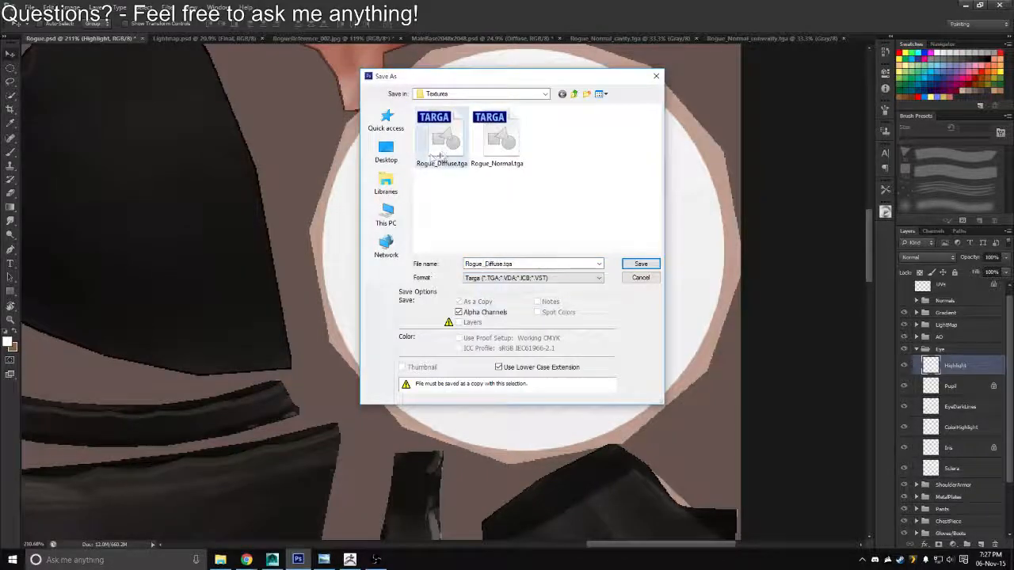
double_click(442, 152)
Switch to Maya and examine the eyes on the face up close and on the full character from the front
key(alt+Tab)
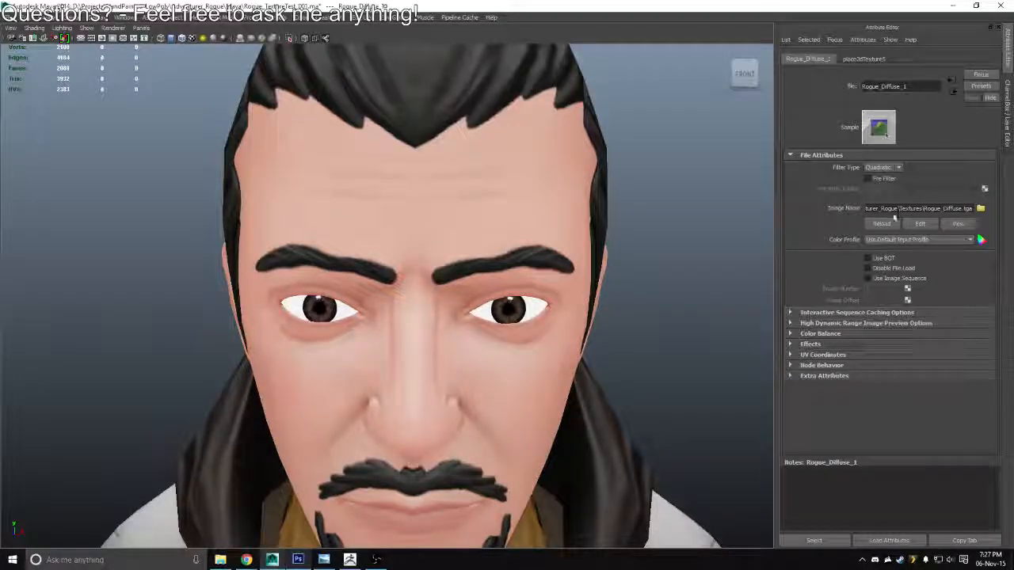
scroll(439, 324, down, 10)
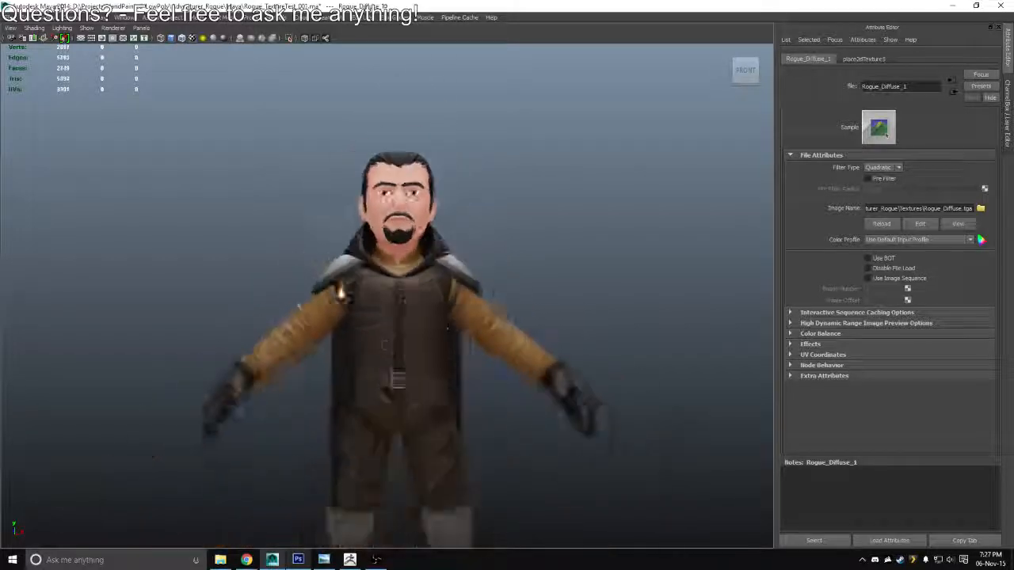
scroll(341, 291, down, 1)
drag(347, 285, 371, 140)
scroll(410, 226, down, 1)
drag(410, 227, 393, 275)
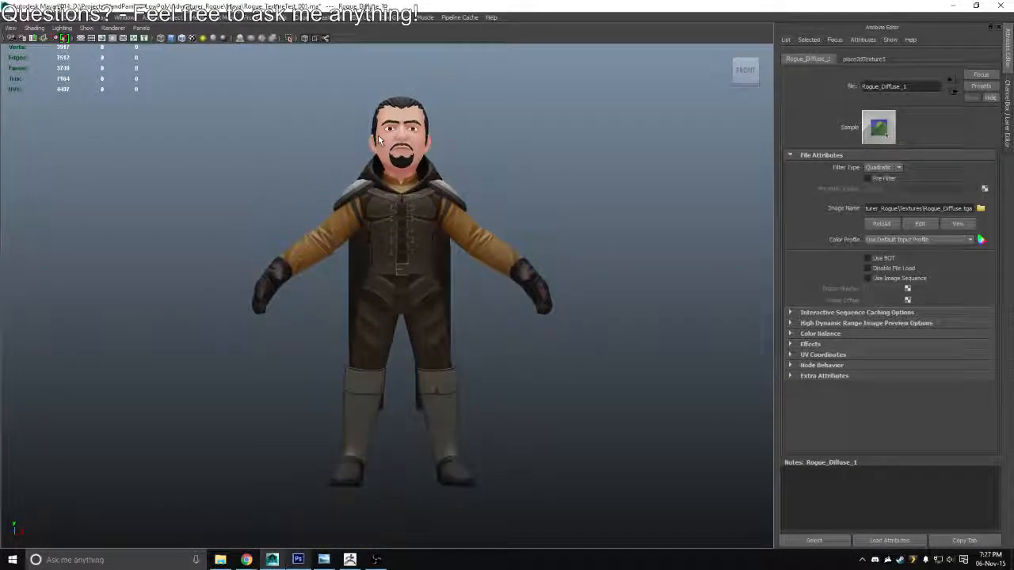
drag(536, 211, 515, 224)
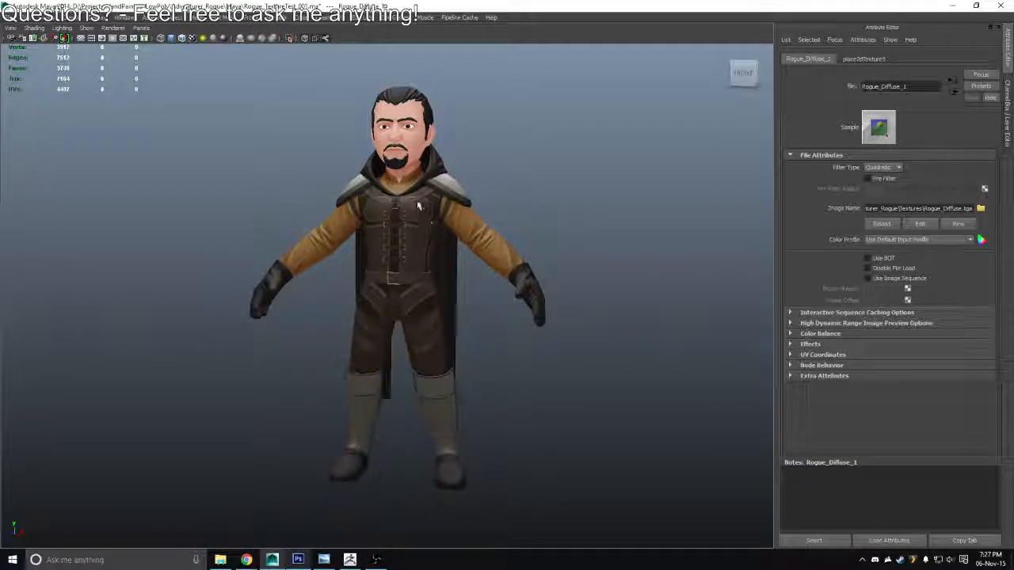
drag(416, 180, 426, 292)
scroll(472, 369, up, 7)
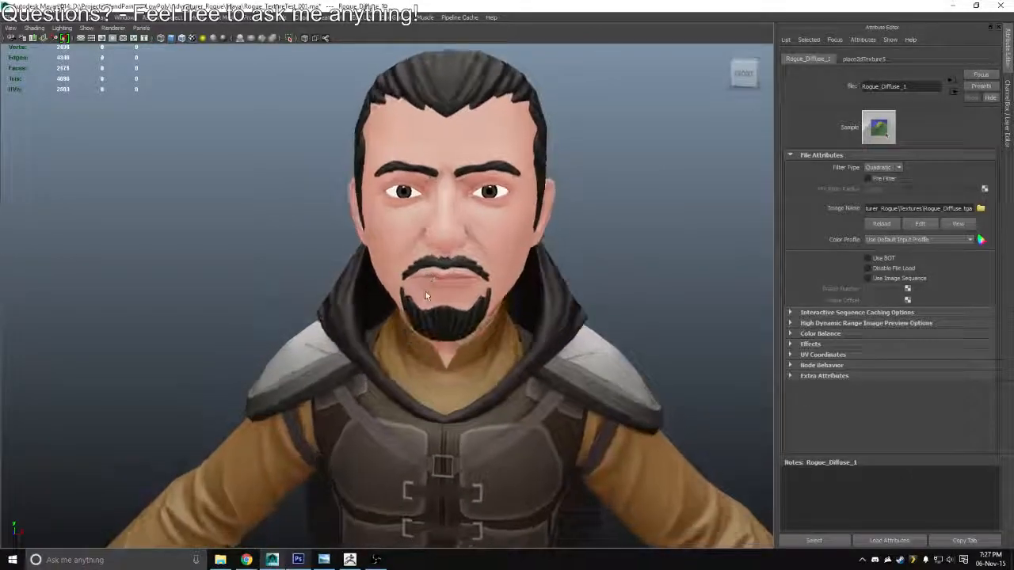
Switch to Photoshop, load the Sclera layer's outline as a selection, and add a new layer above Highlight in the Eye group
key(alt+Tab)
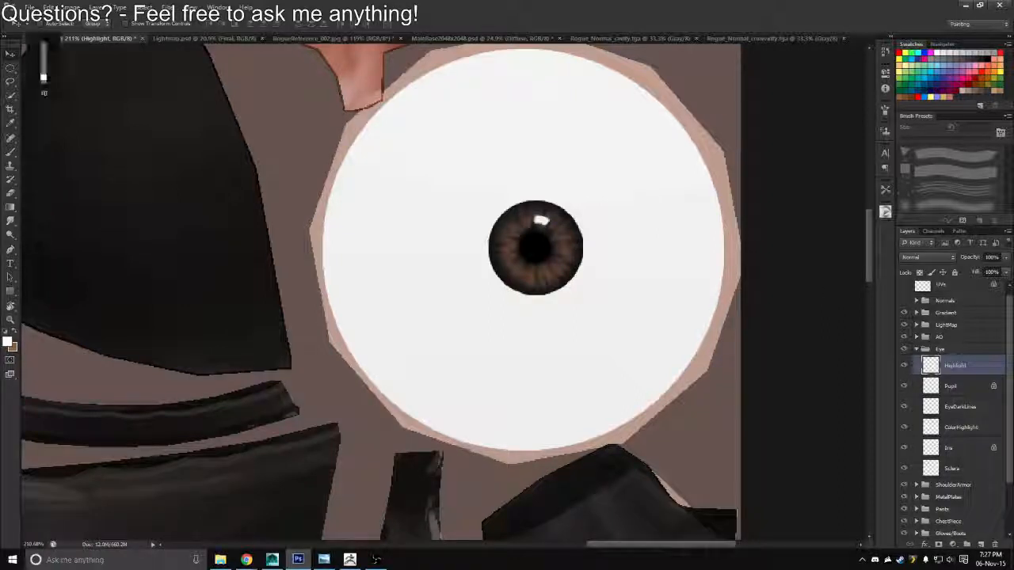
key(XF86AudioLowerVolume)
key(XF86AudioLowerVolume)
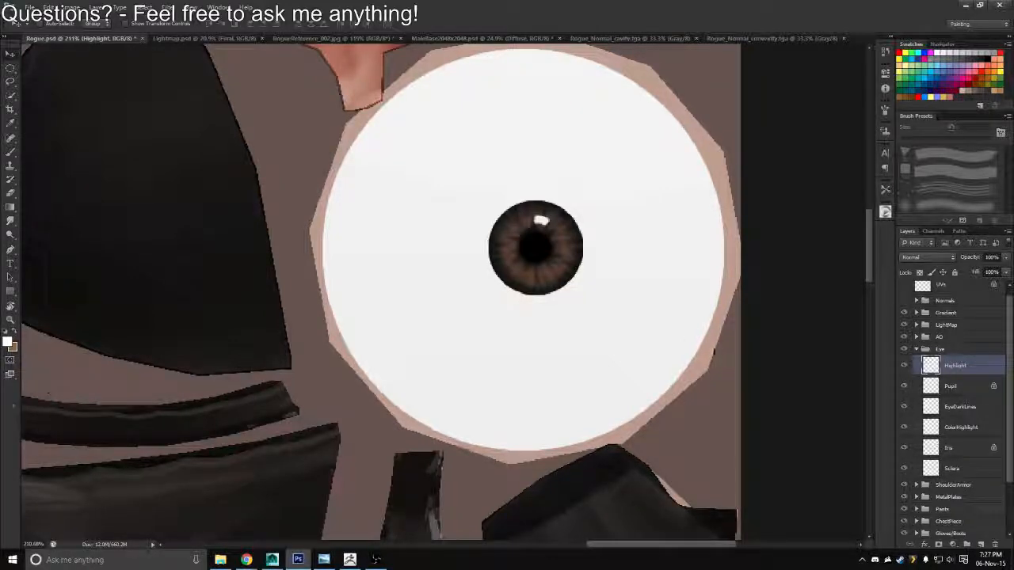
drag(679, 384, 693, 332)
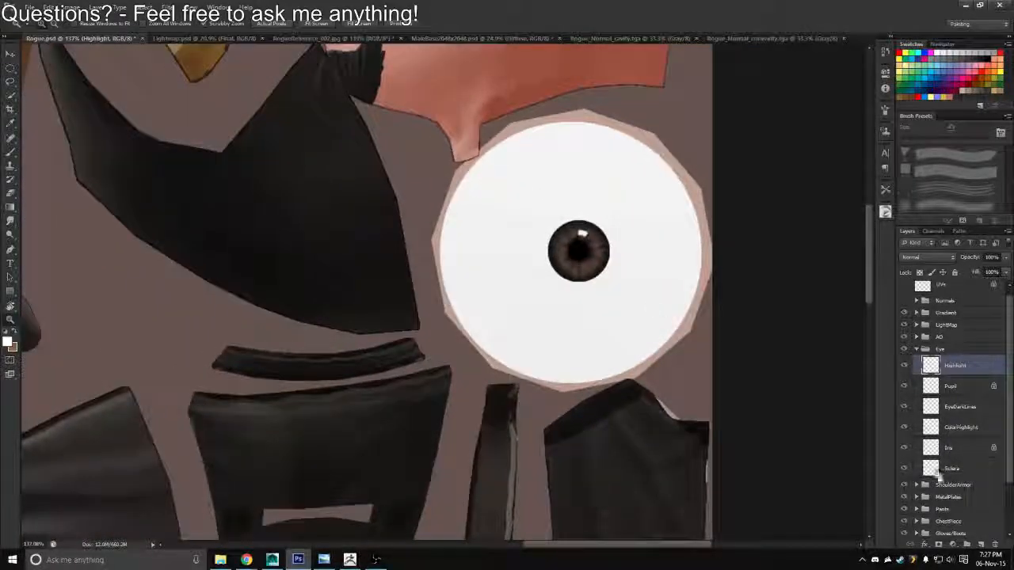
ctrl+click(932, 473)
click(981, 544)
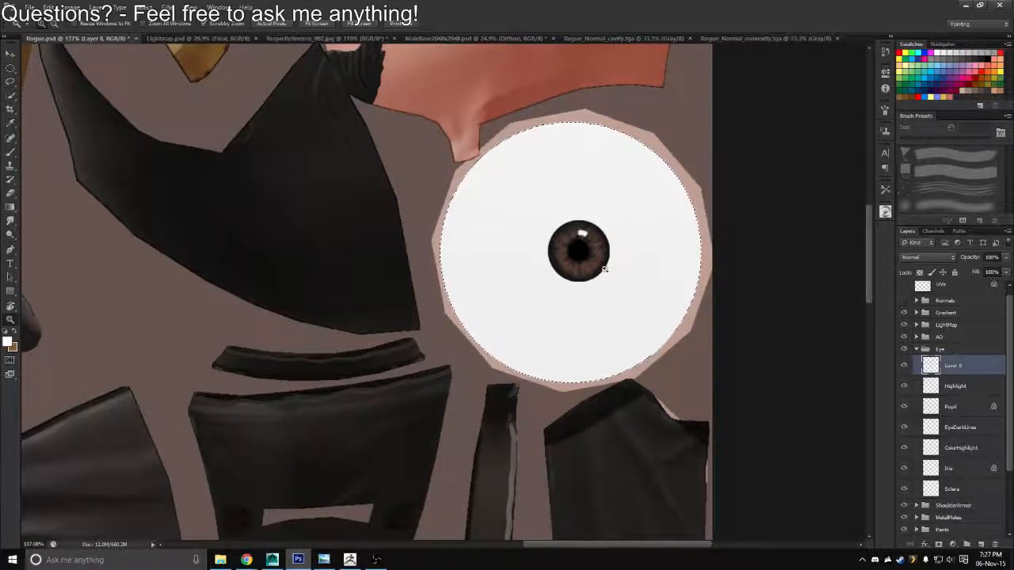
Paint a red dab over the selected eyeball on the new layer using a soft round brush at 700 px
drag(620, 330, 586, 314)
key(b)
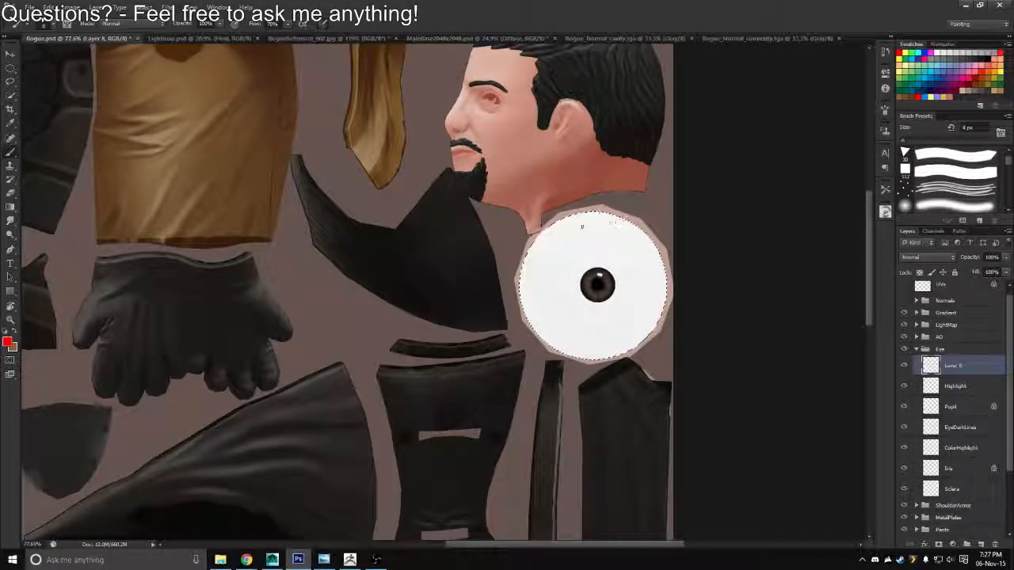
right_click(710, 317)
click(690, 385)
click(747, 299)
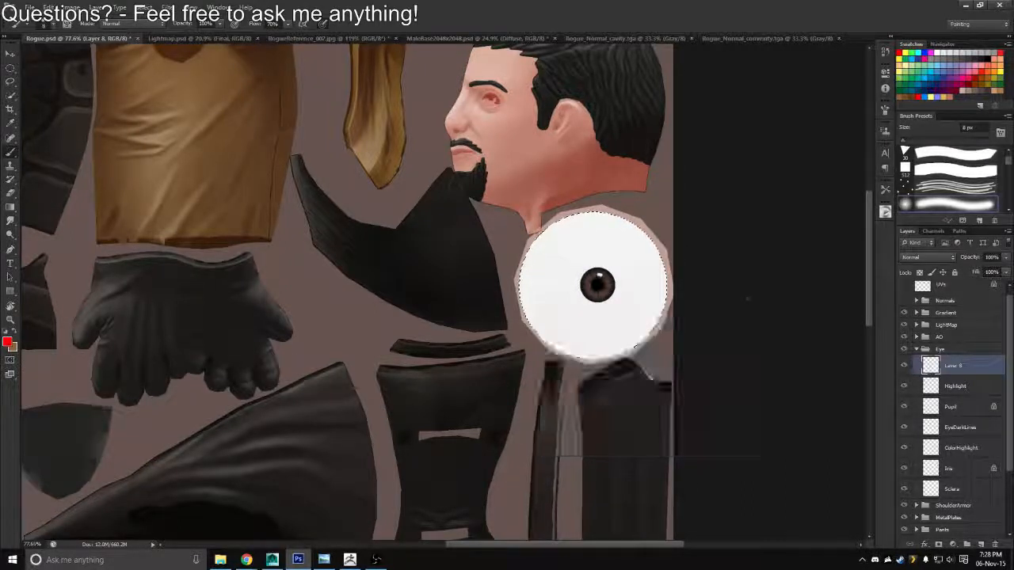
key(bracketright)
key(bracketright)
key(bracketright)
key(bracketright)
key(bracketright)
key(bracketright)
key(bracketright)
key(bracketright)
key(bracketright)
key(bracketright)
key(bracketright)
key(bracketright)
key(bracketright)
key(bracketright)
key(bracketright)
key(bracketright)
key(bracketright)
key(bracketright)
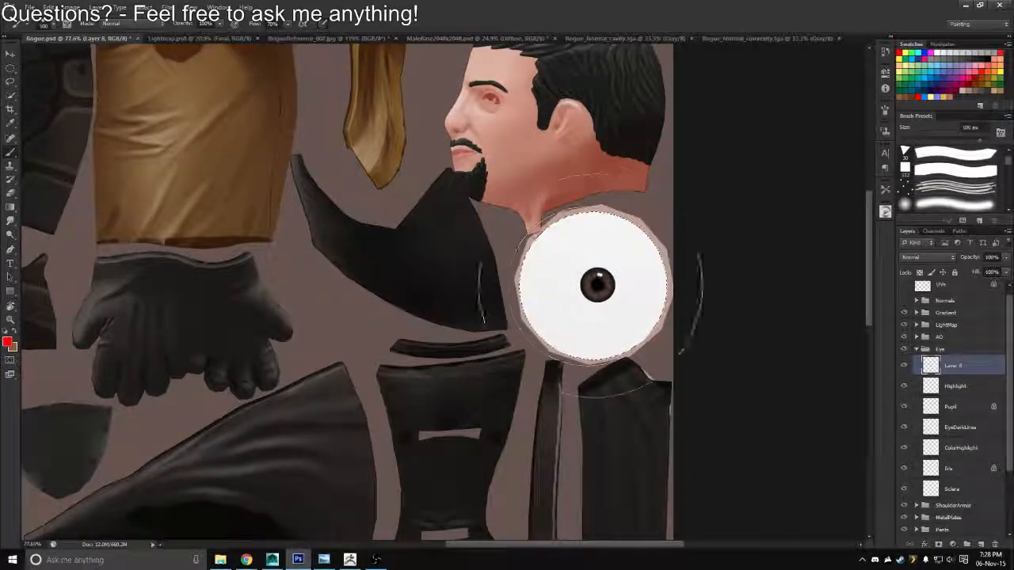
click(601, 283)
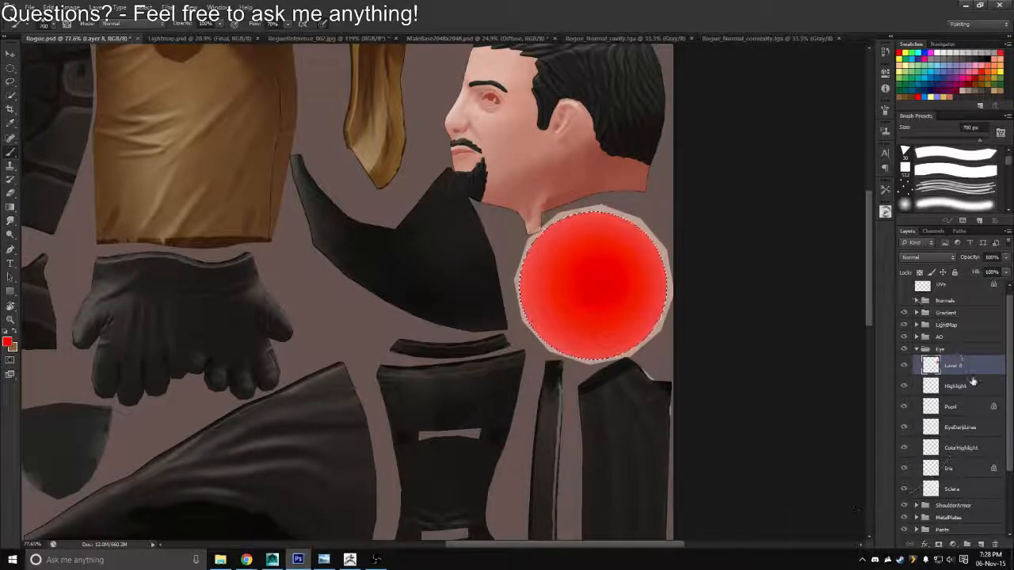
Move the red layer between Iris and Sclera and rename it redness
drag(971, 369, 961, 471)
double_click(954, 468)
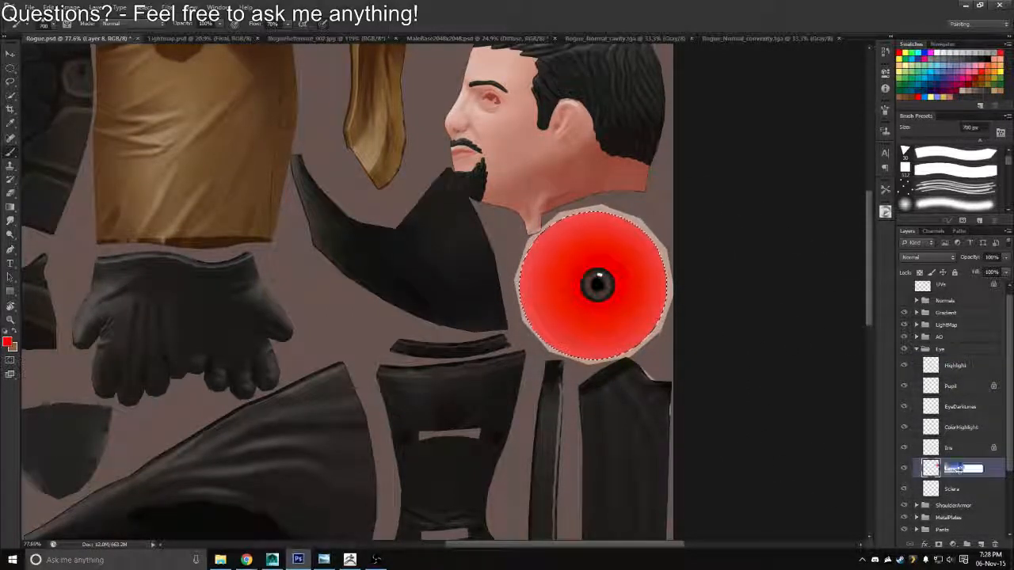
text(redness)
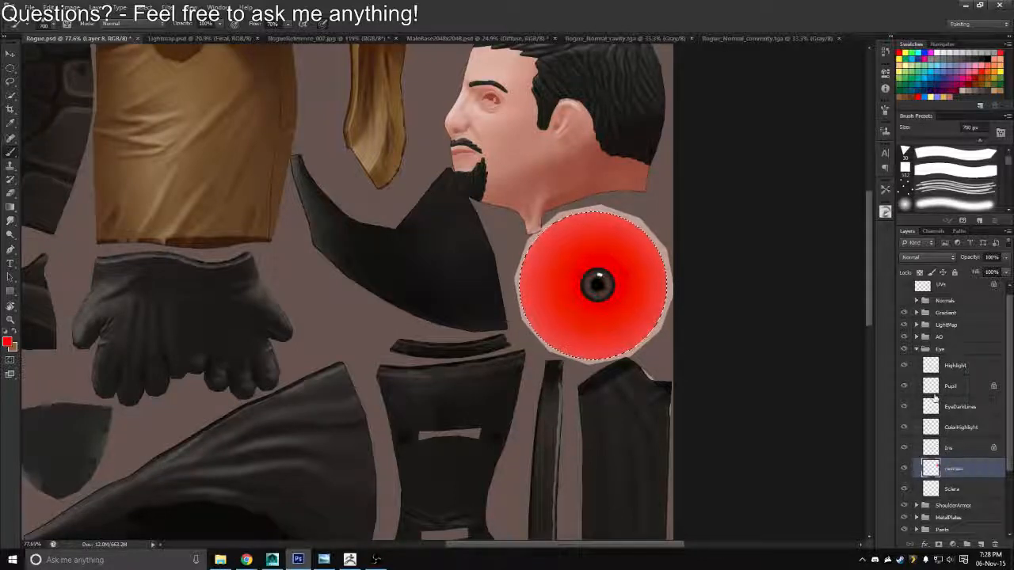
key(Return)
Fade the redness layer outward from the iris with repeated dabs of a soft round 500 px eraser
key(e)
right_click(747, 226)
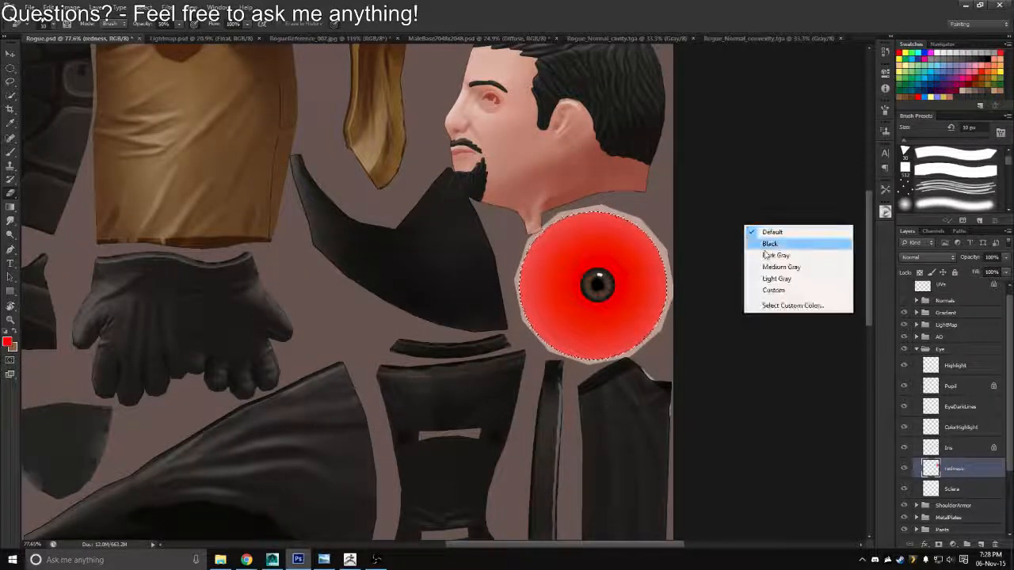
right_click(567, 207)
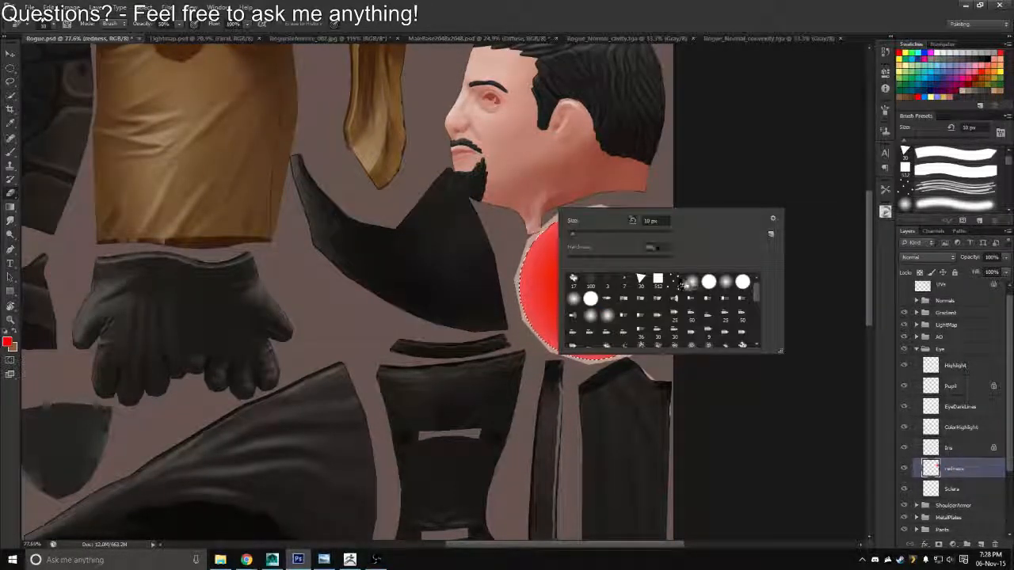
click(690, 283)
click(705, 155)
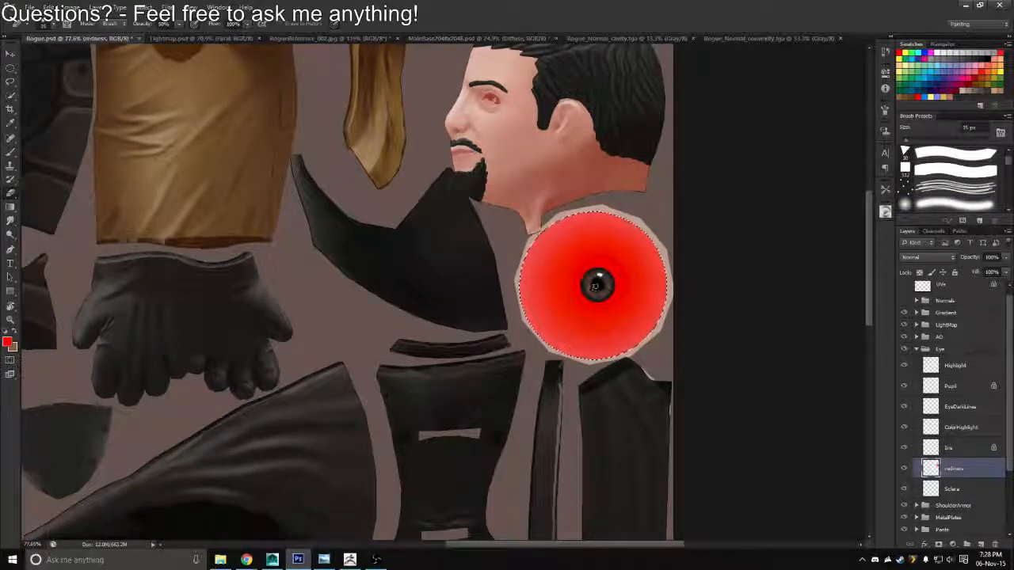
key(bracketleft)
key(bracketleft)
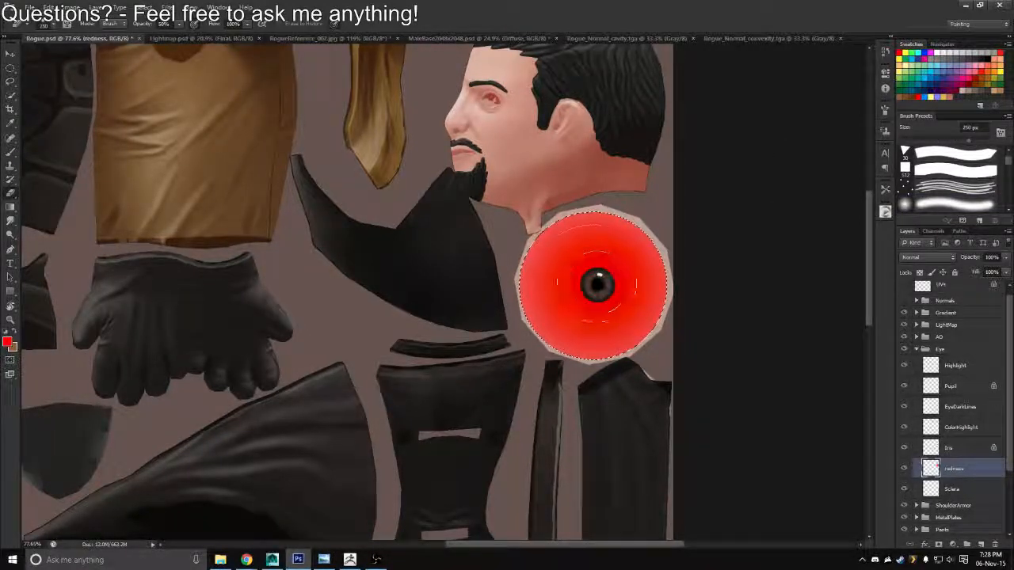
key(bracketright)
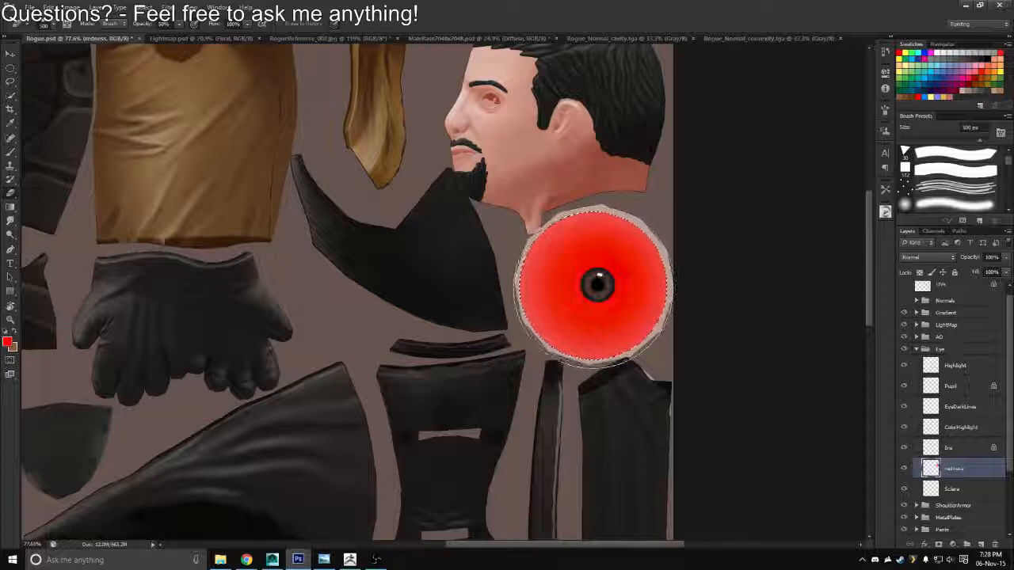
drag(594, 287, 595, 283)
click(595, 284)
click(596, 284)
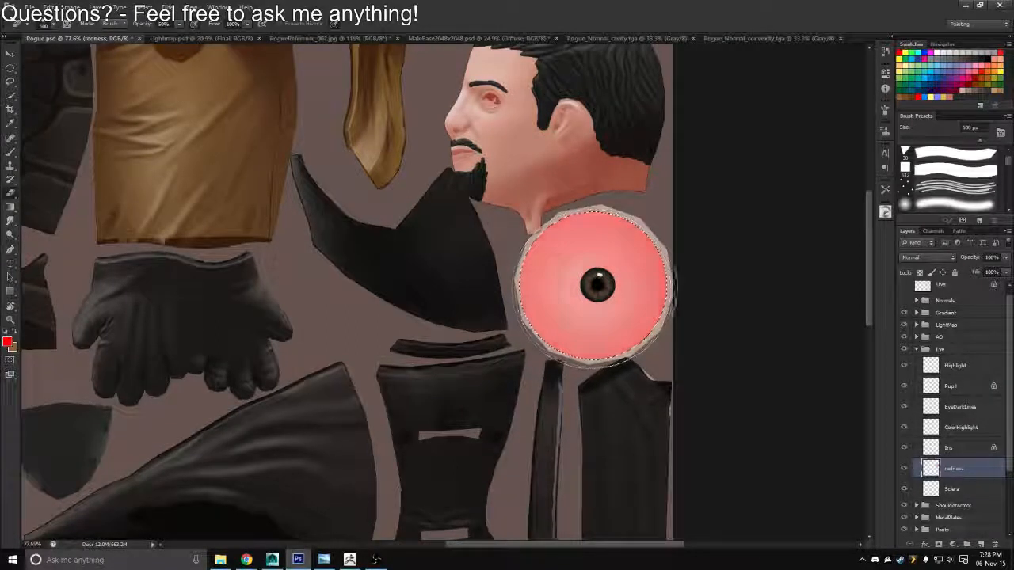
click(602, 282)
click(599, 282)
click(595, 284)
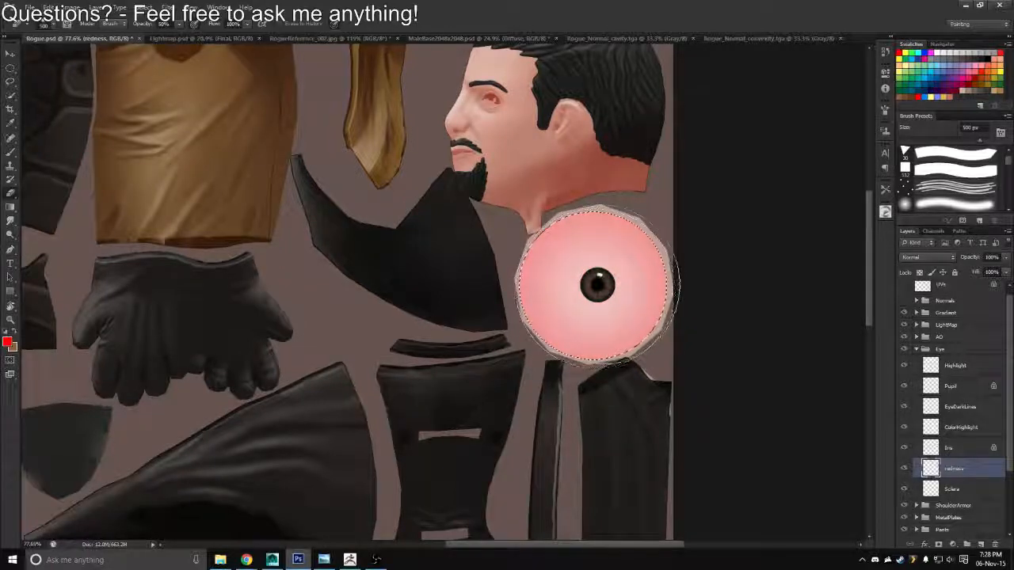
Overwrite Rogue_Diffuse.tga with a Targa copy of the reddened eye texture and reload the image in Maya
key(ctrl+shift+s)
click(559, 278)
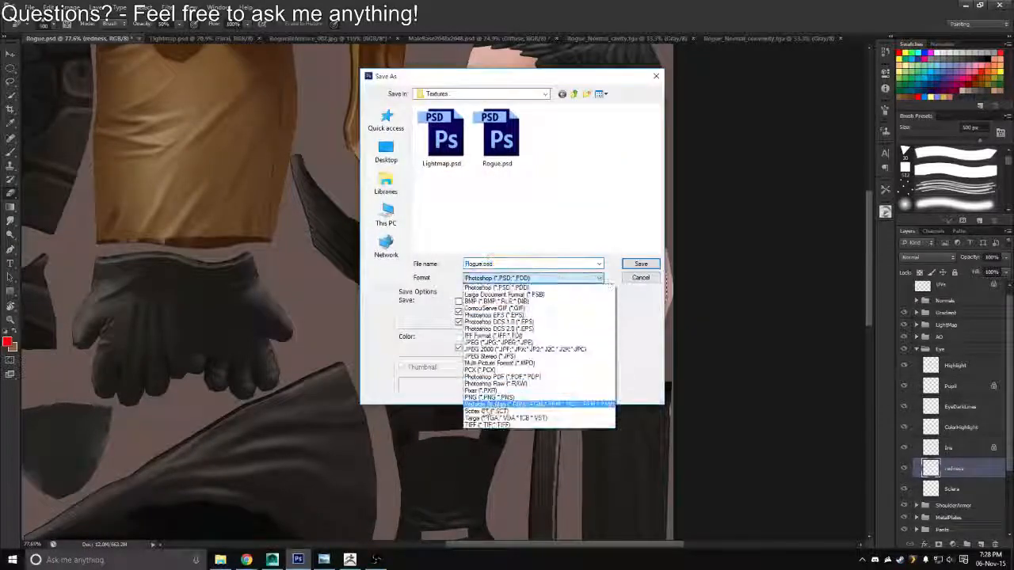
click(480, 416)
click(445, 166)
click(640, 264)
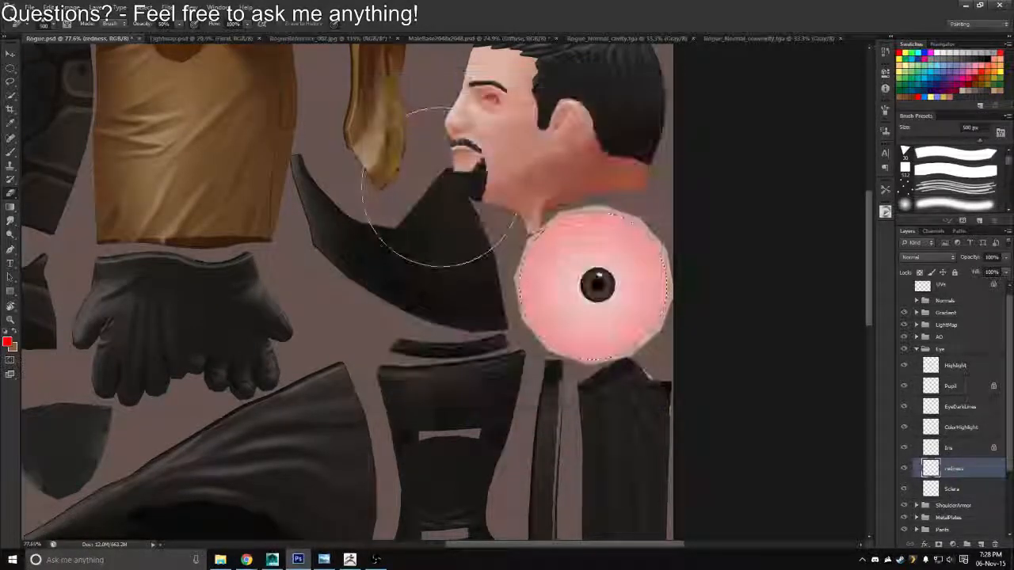
key(alt+Tab)
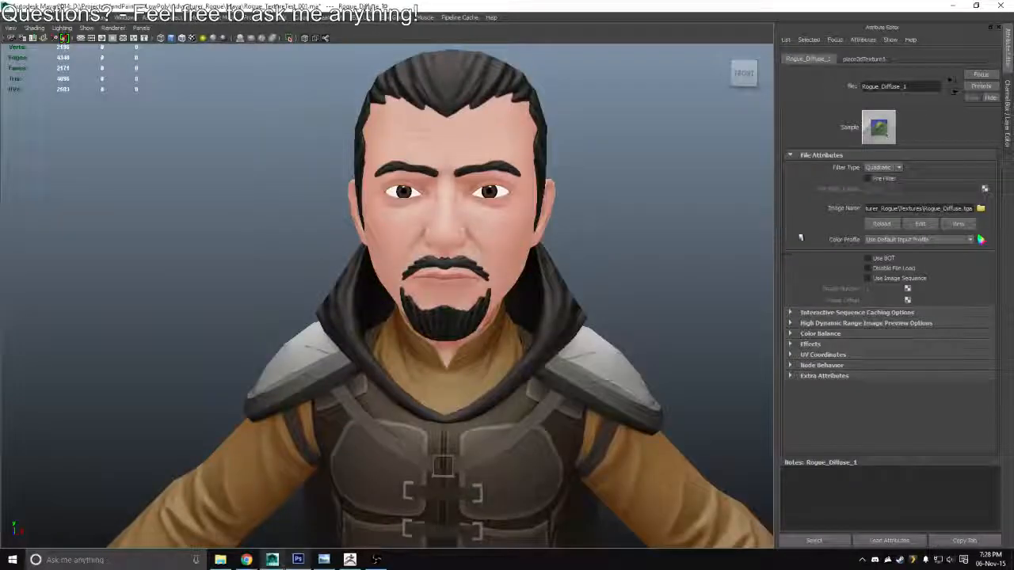
click(881, 224)
Switch to Photoshop, fade the redness around the iris with one more 500 px eraser dab, and save the texture again
key(alt+Tab)
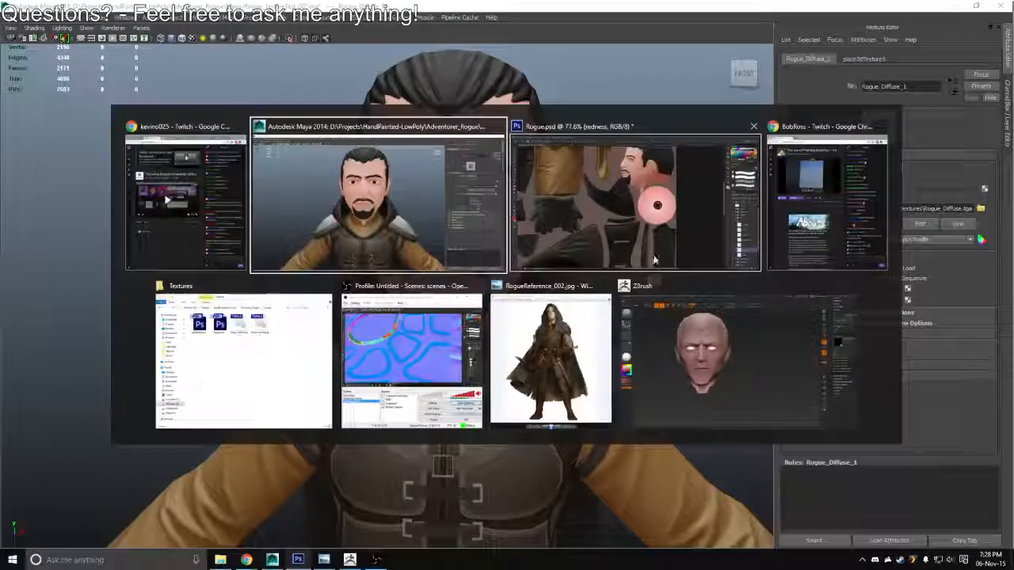
key(alt+Tab)
click(649, 256)
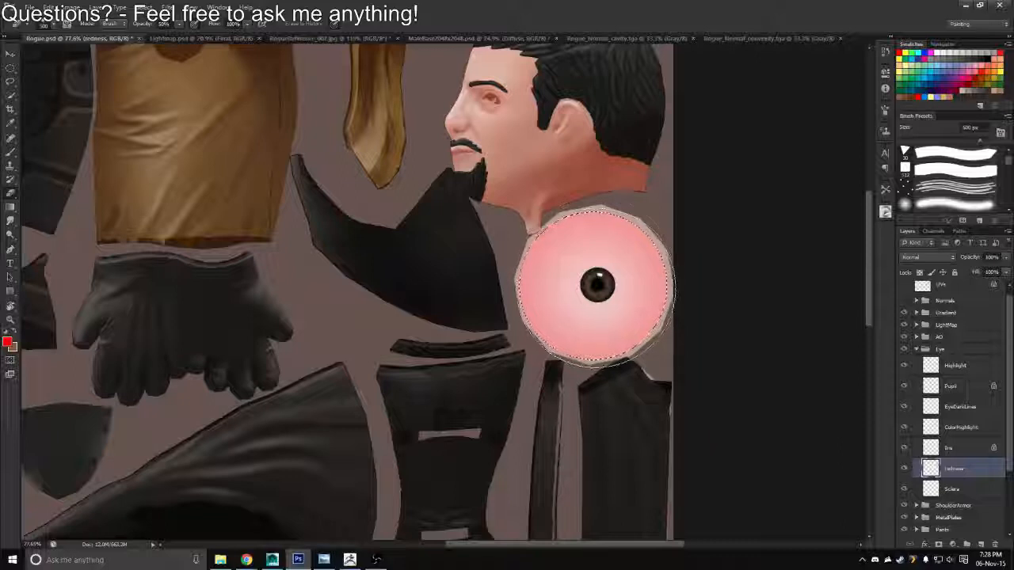
click(595, 285)
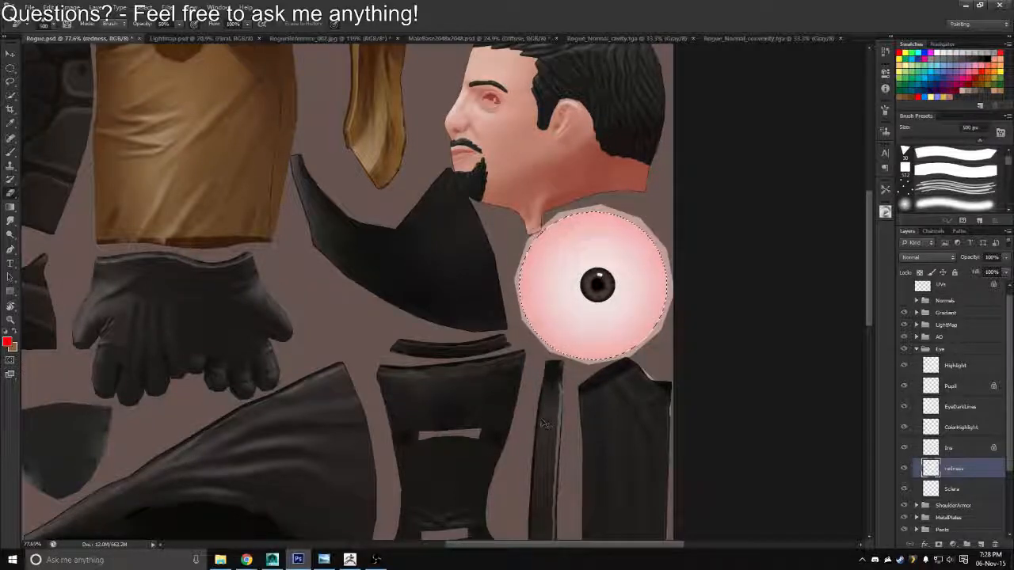
key(ctrl+shift+s)
click(639, 265)
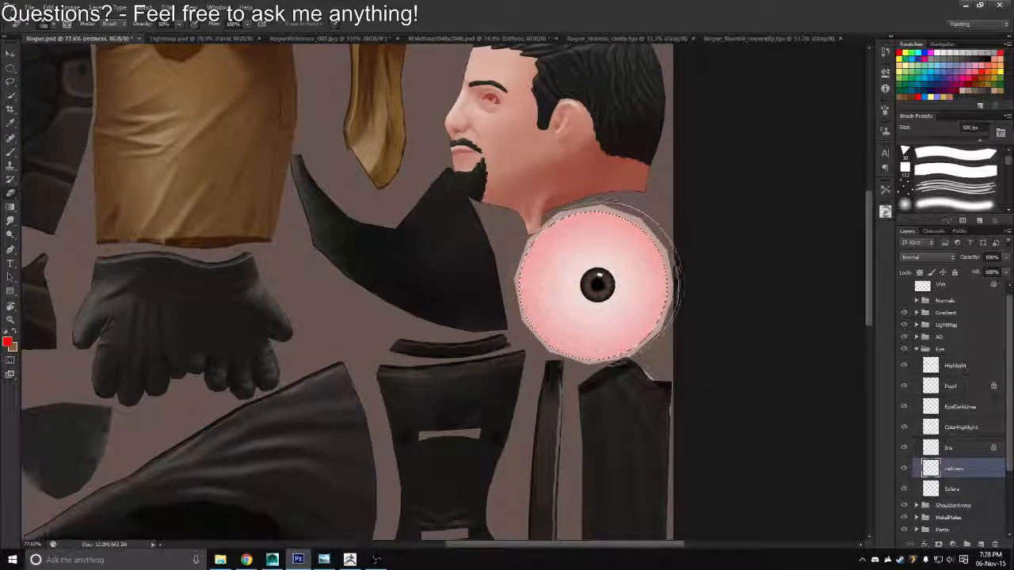
key(ctrl+shift+s)
click(599, 280)
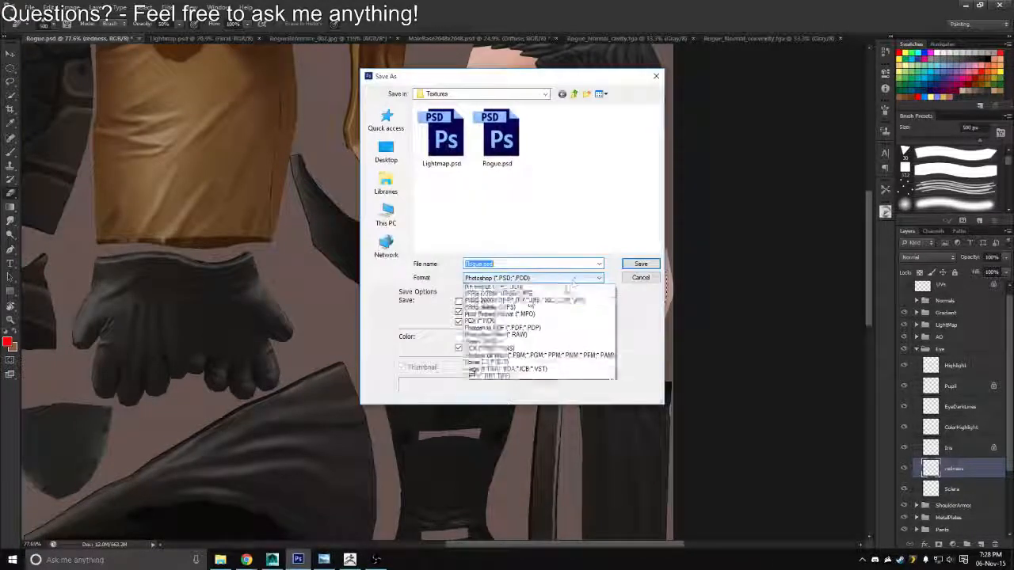
click(634, 285)
click(633, 281)
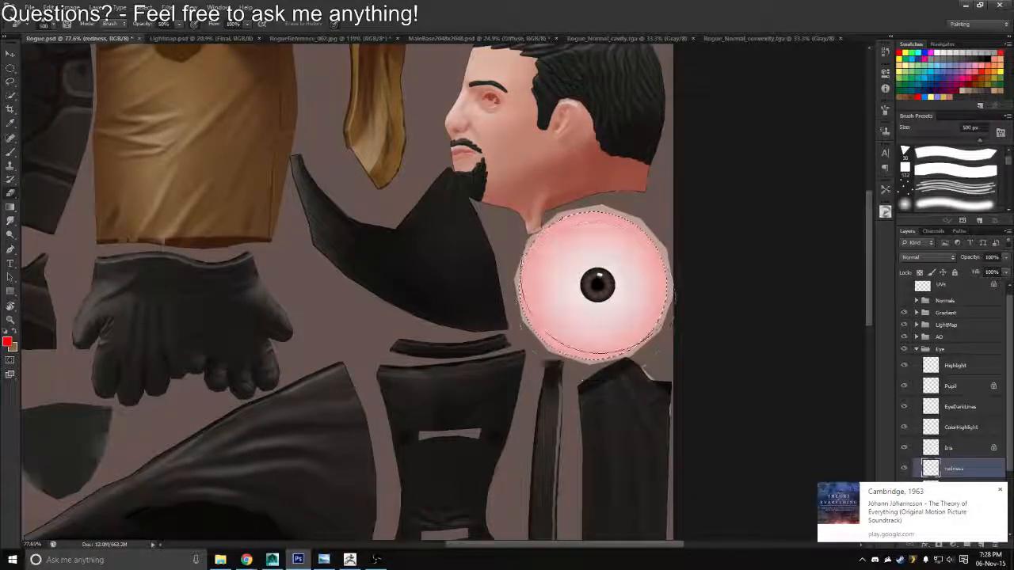
Overwrite Rogue_Diffuse.tga with a Targa copy of the softened redness texture, then reload the image in Maya and check the face
key(ctrl+shift+s)
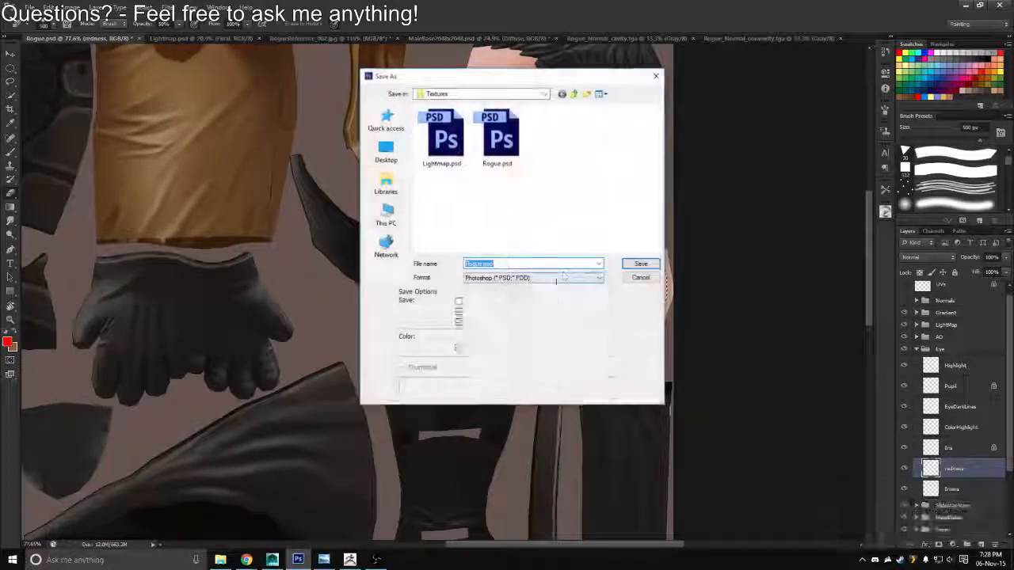
click(600, 278)
click(491, 410)
double_click(445, 171)
key(y)
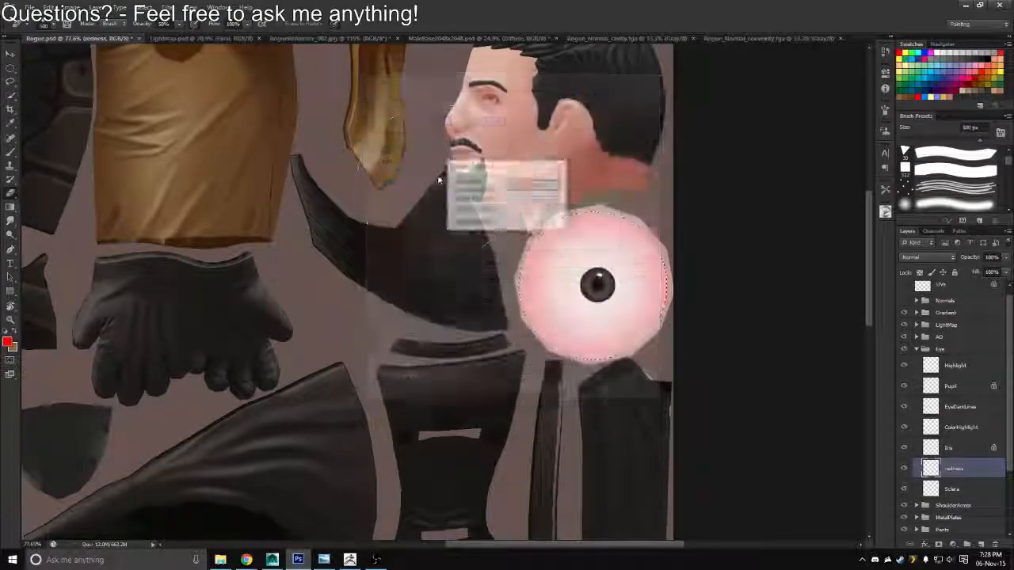
key(Return)
key(alt+Tab)
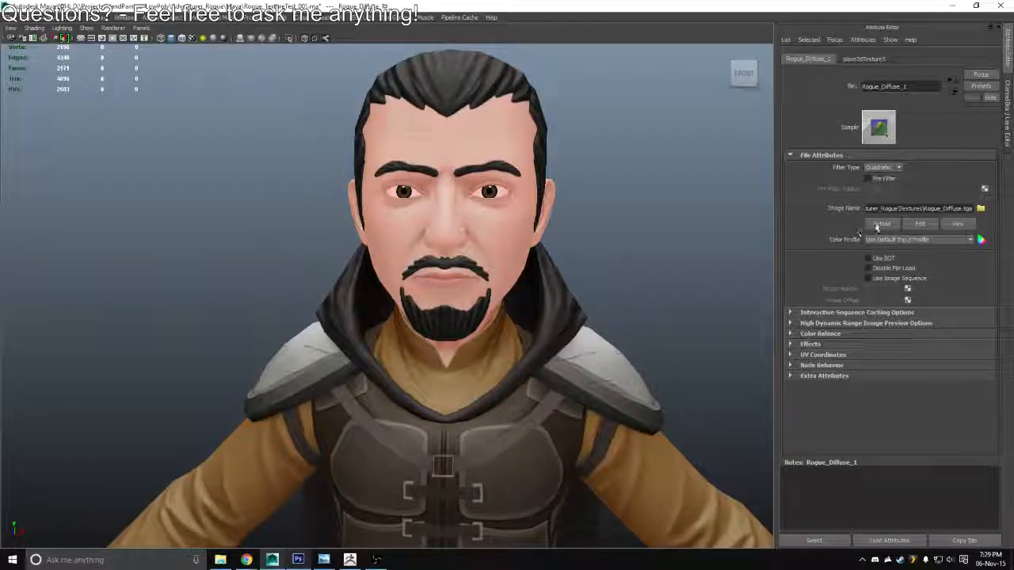
click(877, 228)
drag(753, 274, 653, 296)
Switch to Photoshop and capitalize the redness layer's name as Redness
key(alt+Tab)
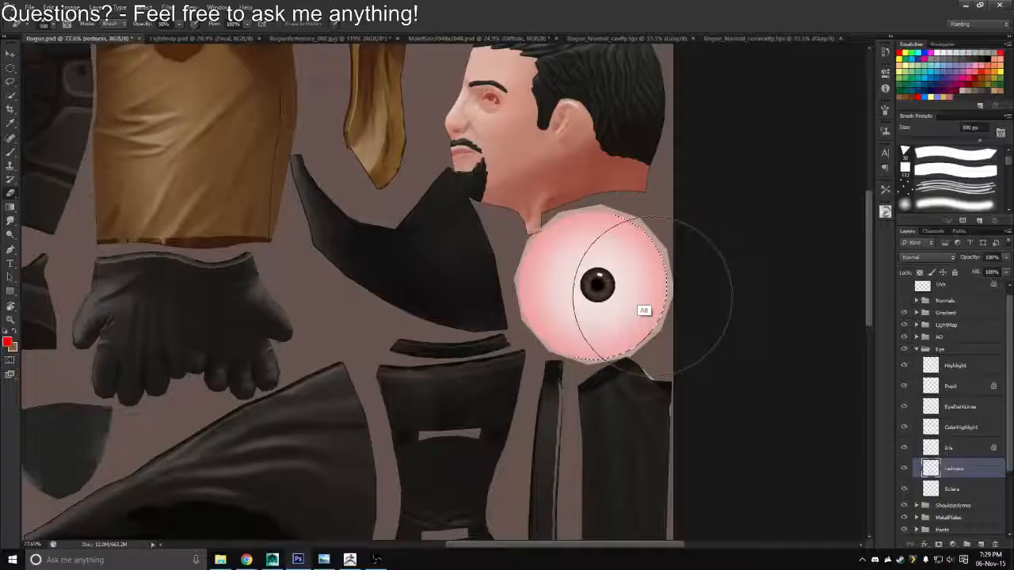
double_click(955, 471)
drag(948, 470, 937, 479)
text(R)
click(984, 472)
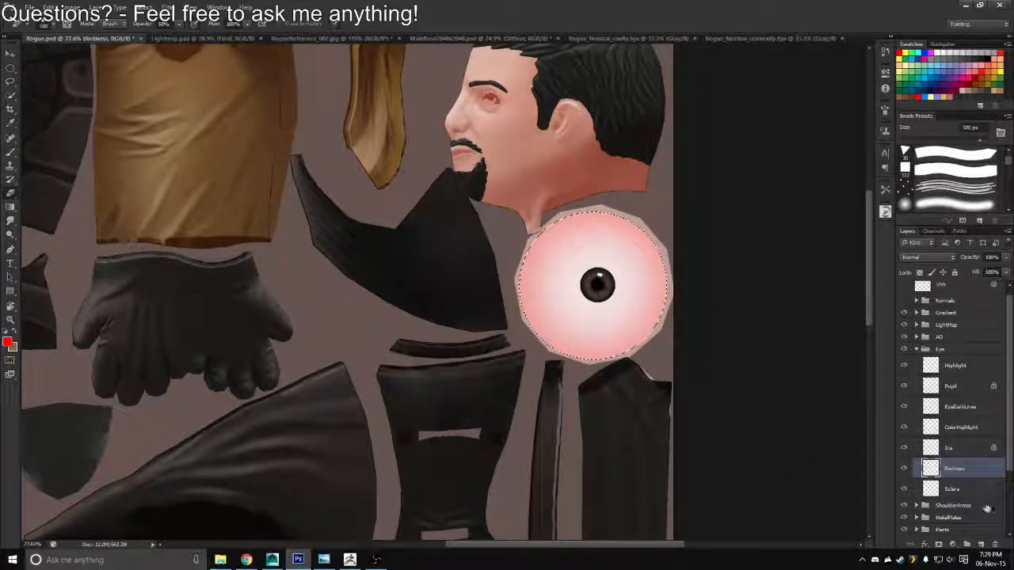
Add a new layer above Redness and name it EyeShadow
click(980, 545)
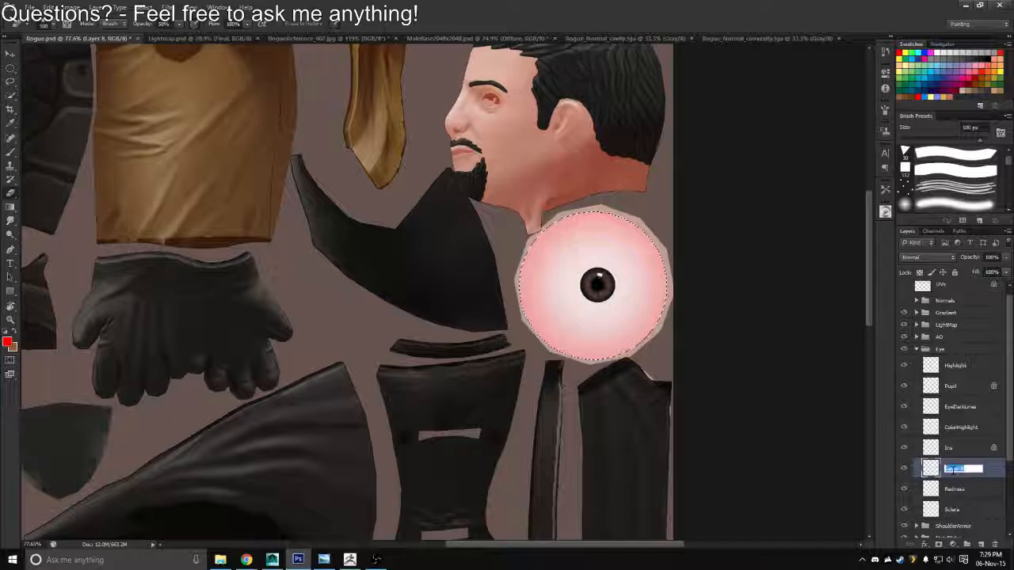
text(EyeShg)
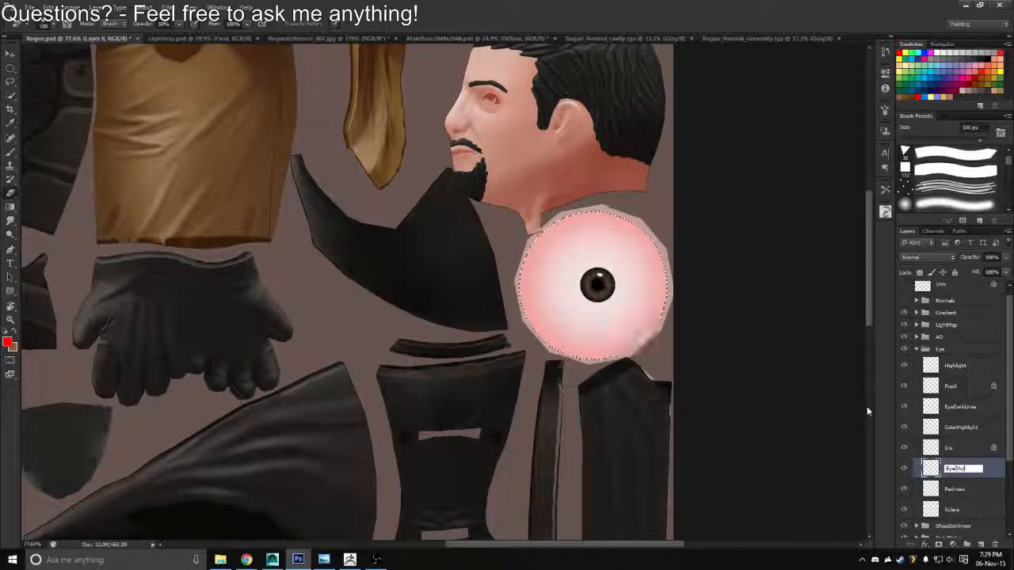
text(dow)
key(Return)
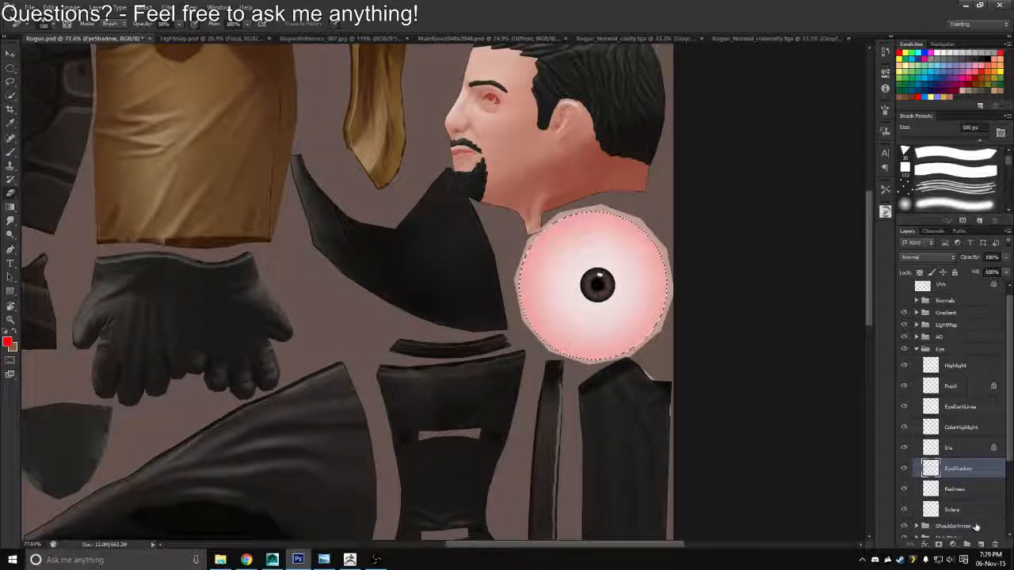
Cover the selected sclera with grey on the EyeShadow layer using a 700 px soft brush
key(b)
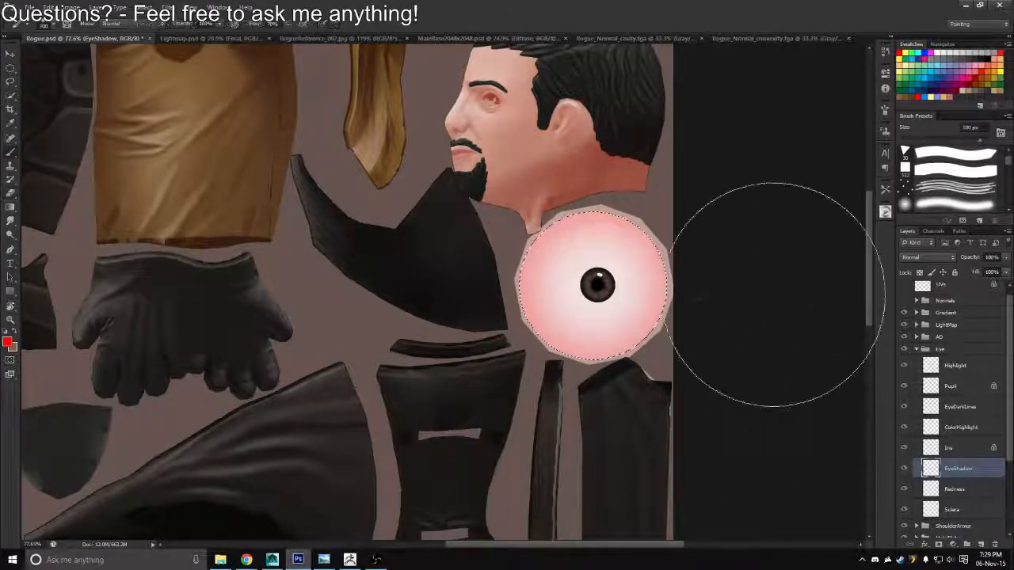
key(x)
click(936, 52)
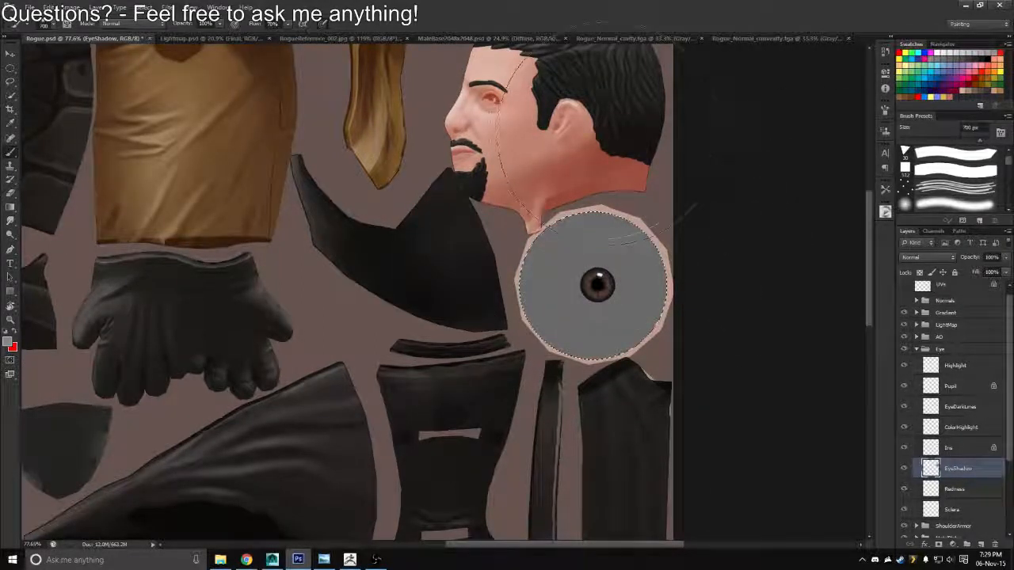
Set the EyeShadow layer's blend mode to Multiply and fade the shadow around the iris with a 500 px soft eraser
key(e)
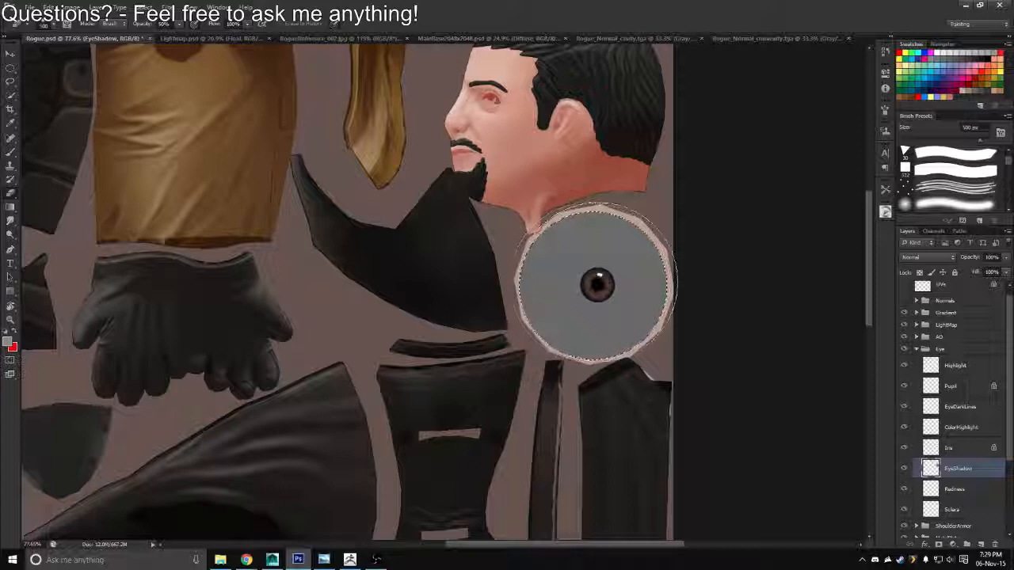
click(927, 257)
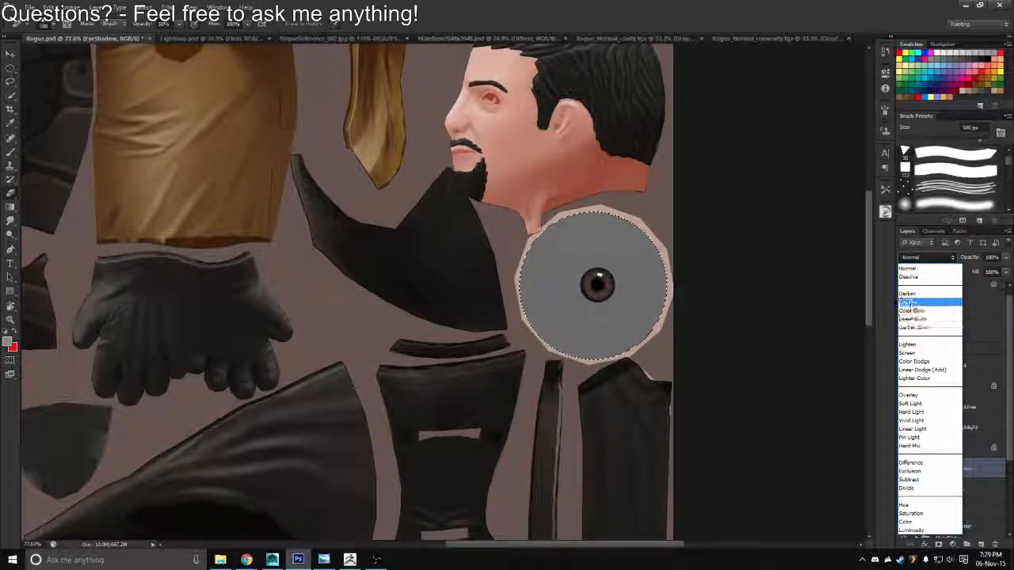
click(905, 303)
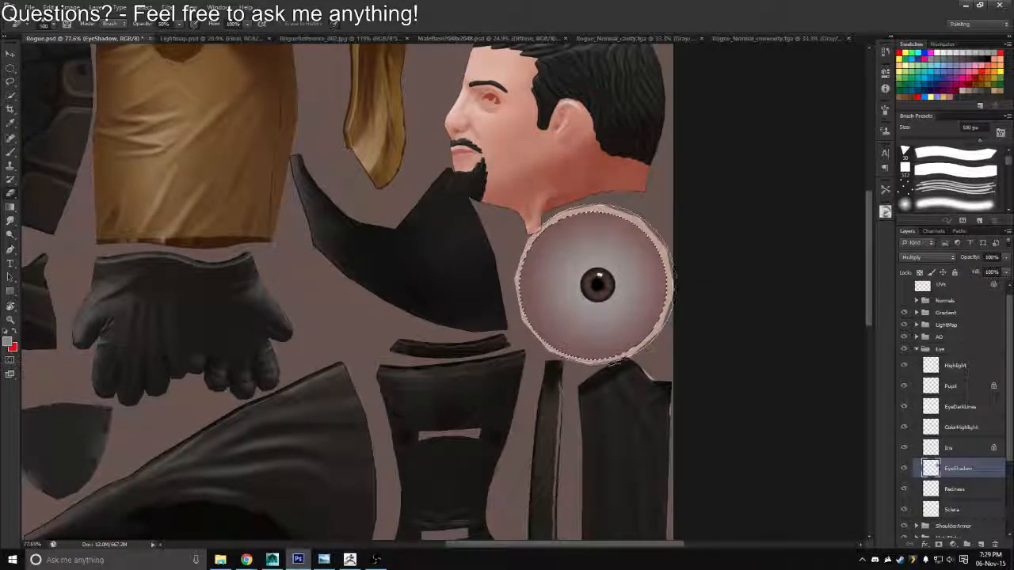
click(597, 286)
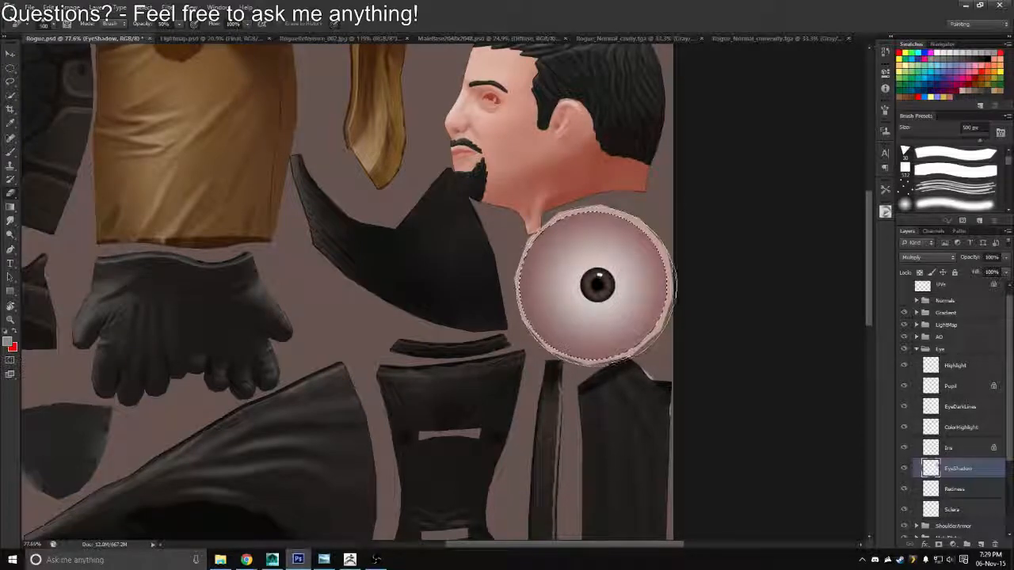
Overwrite Rogue_Diffuse.tga with a Targa copy of the shadowed eye texture, then reload the image in Maya and inspect the eyes
key(ctrl+shift+s)
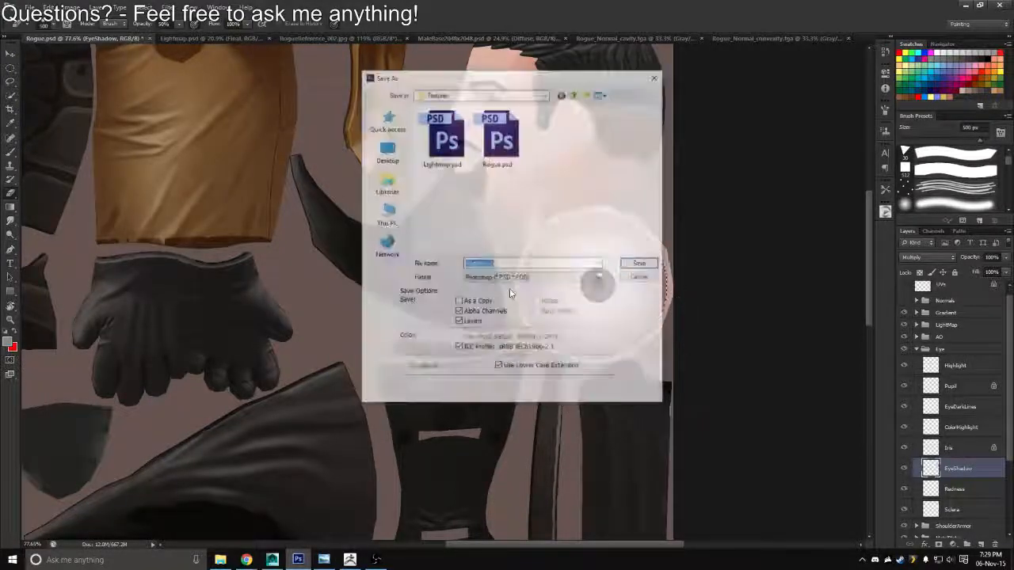
click(532, 277)
click(486, 418)
double_click(447, 147)
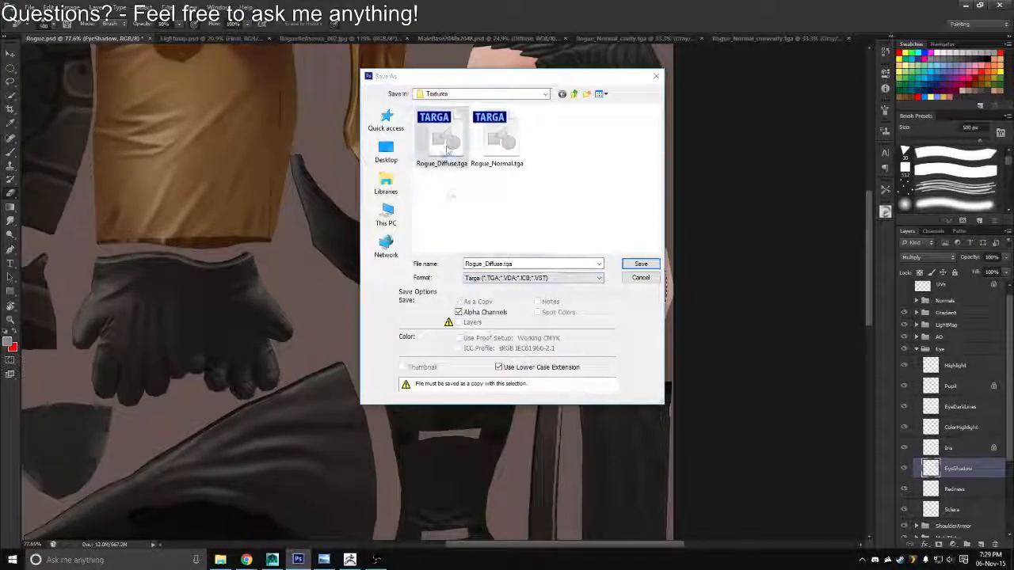
key(Return)
key(alt+Tab)
click(884, 224)
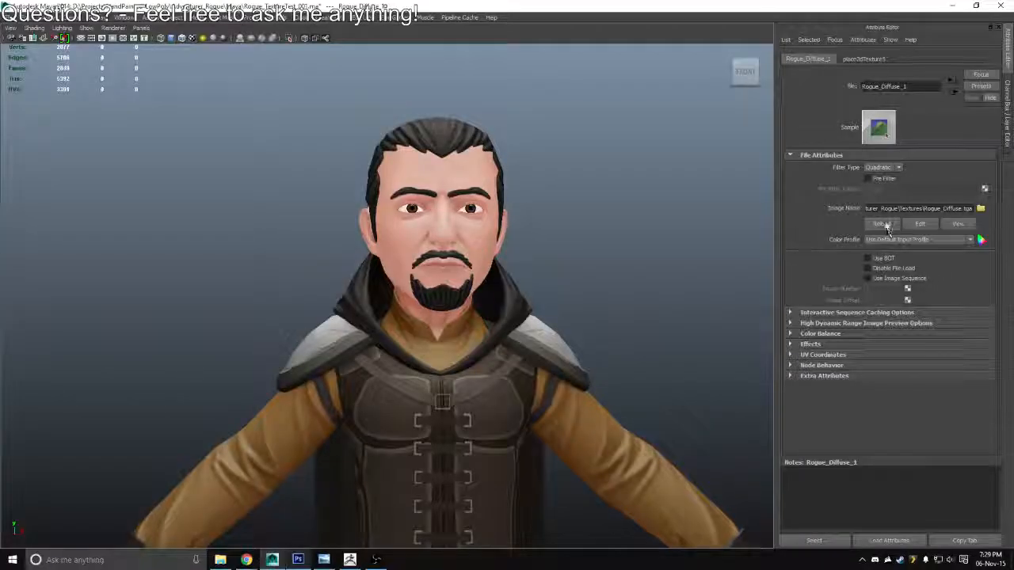
drag(629, 272, 472, 285)
Switch to Photoshop and set the EyeShadow layer's opacity to 50%
key(alt+Tab)
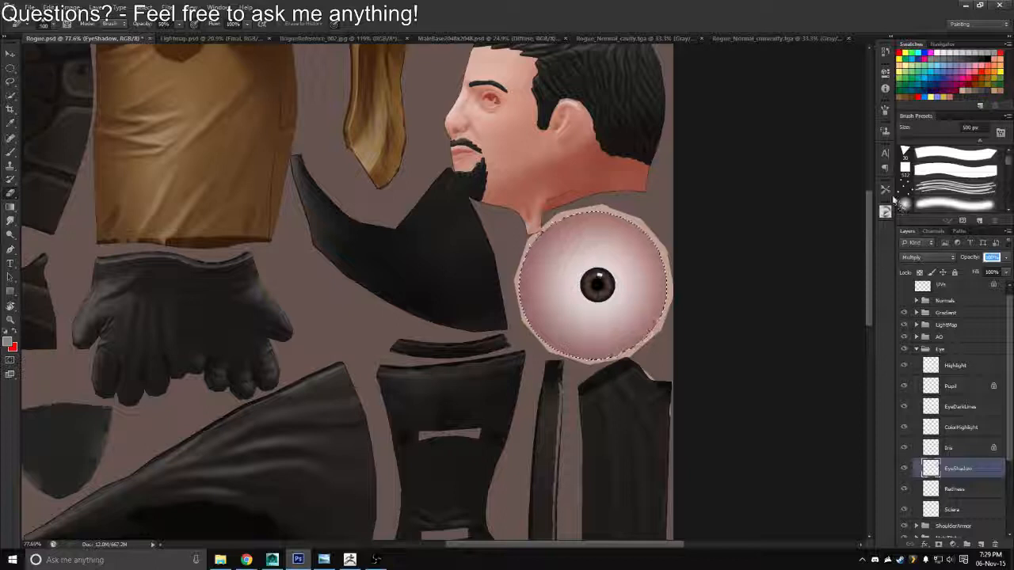
text(50)
key(Return)
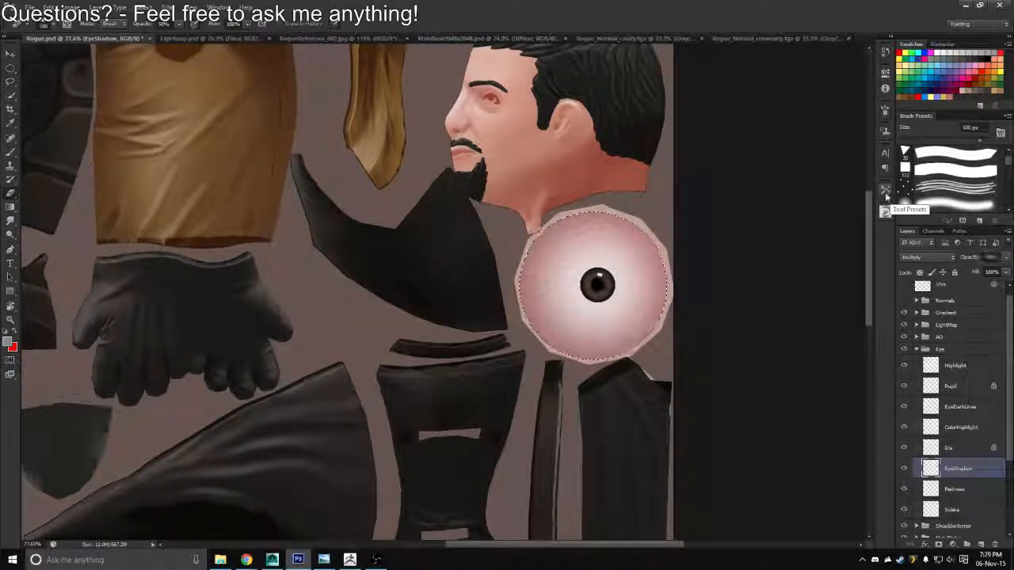
Add a new layer above EyeShadow and name it Veins
key(ctrl+shift+alt+n)
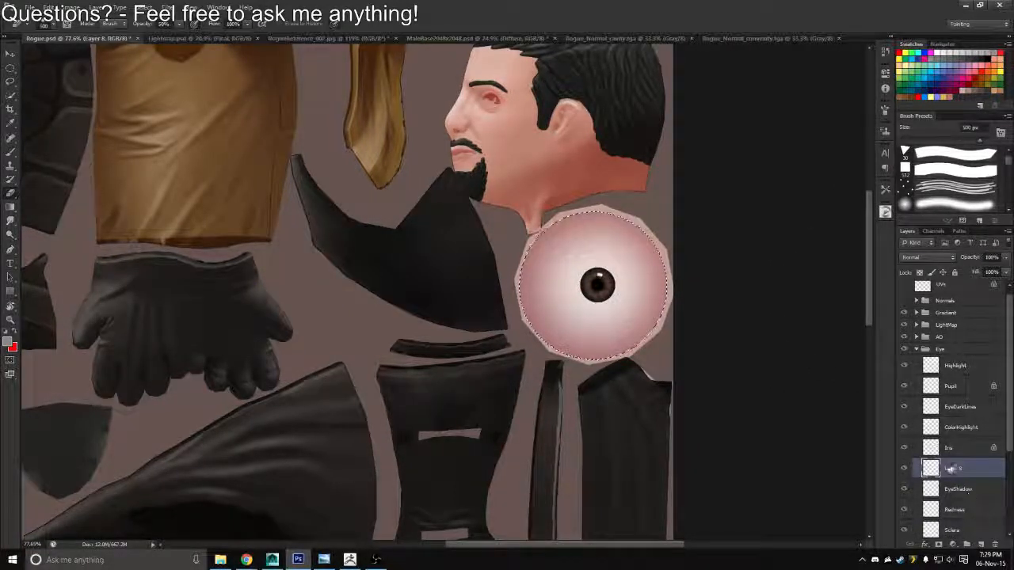
double_click(950, 469)
text(Veins)
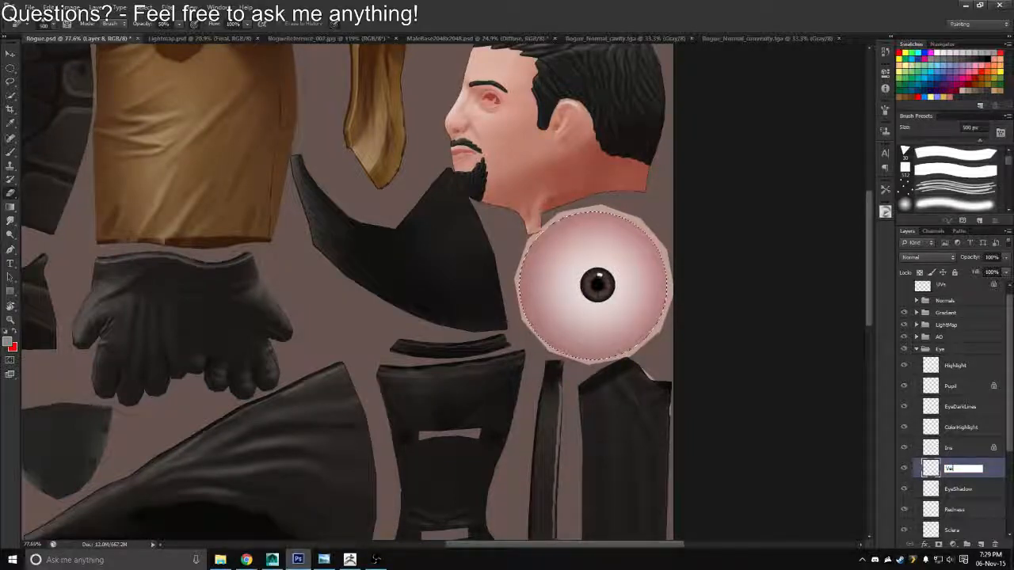
key(Return)
Choose a hard round brush and shrink it to about 8 px for detail work on the enlarged eyeball
key(b)
key(z)
mouse_move(566, 268)
mouse_down()
mouse_move(595, 310)
mouse_move(534, 235)
mouse_up()
key(b)
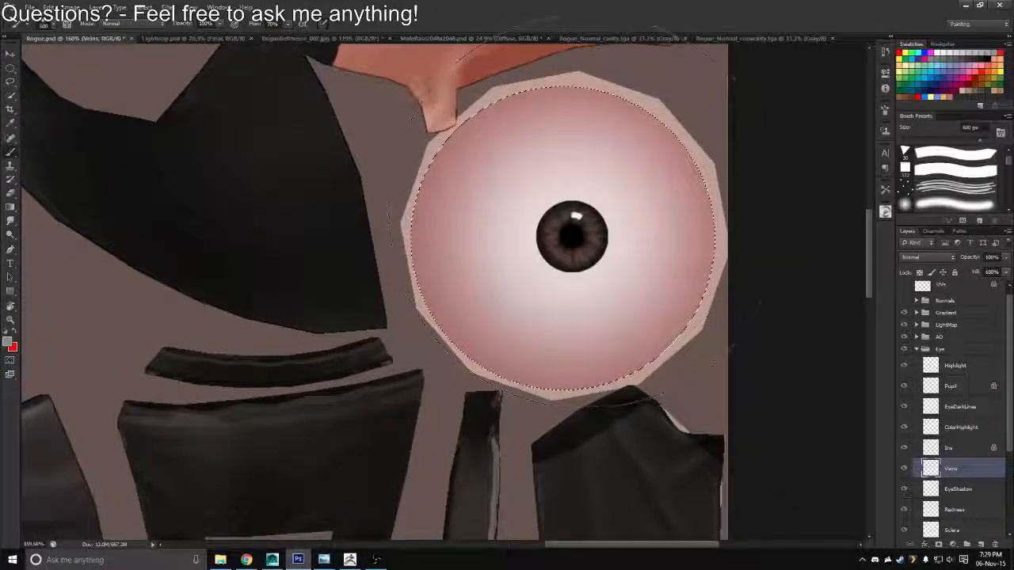
click(918, 154)
key(bracketleft)
key(bracketleft)
key(bracketleft)
key(bracketleft)
key(bracketleft)
key(bracketleft)
key(bracketleft)
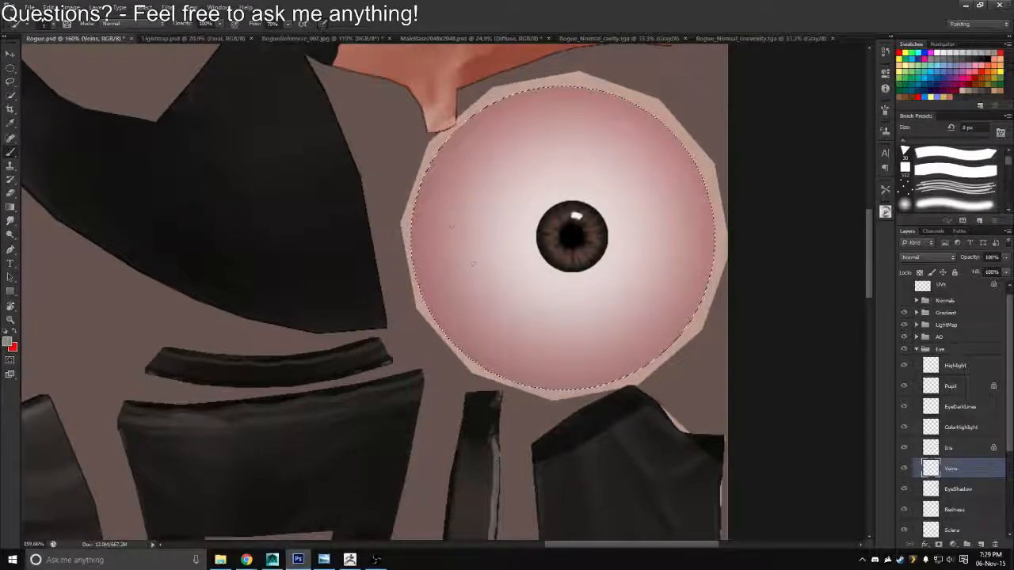
Paint thin, faint red veins across the sclera on the Veins layer with a 7 px brush at reduced opacity, undoing the test strokes
drag(441, 320, 480, 290)
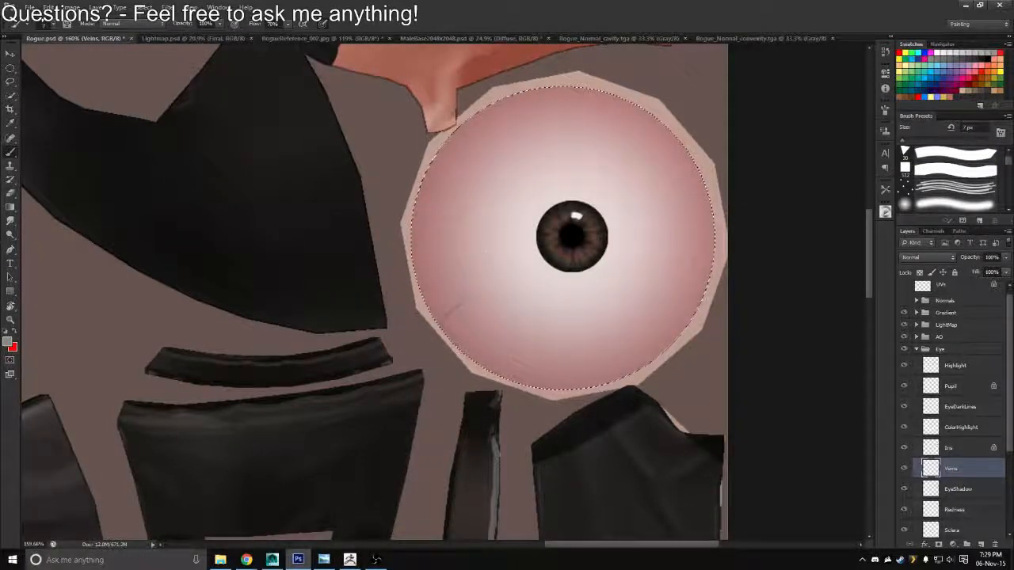
key(ctrl+z)
key(x)
click(235, 25)
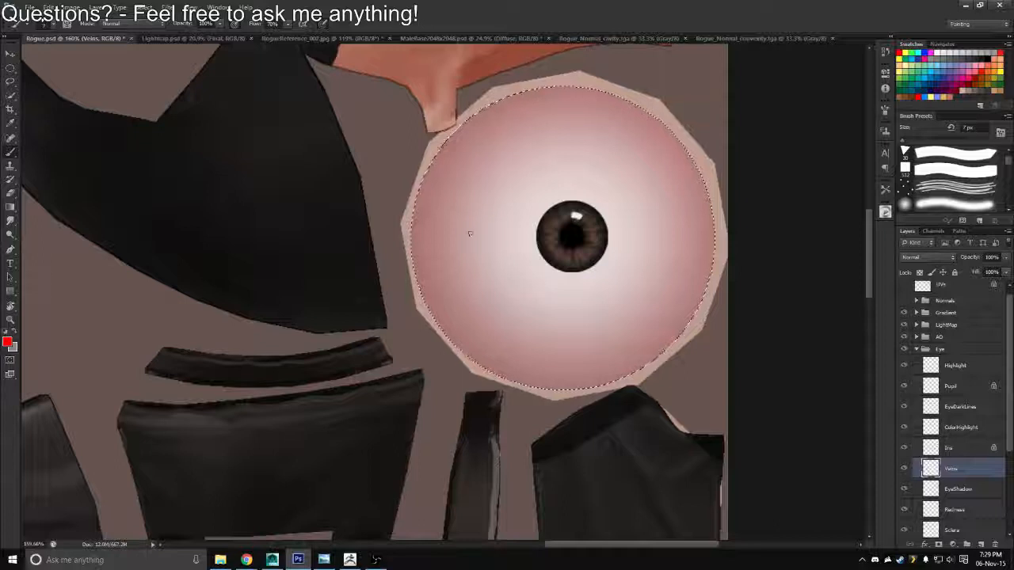
mouse_move(436, 305)
mouse_down()
mouse_move(459, 254)
mouse_move(445, 264)
mouse_move(405, 260)
mouse_up()
key(ctrl+z)
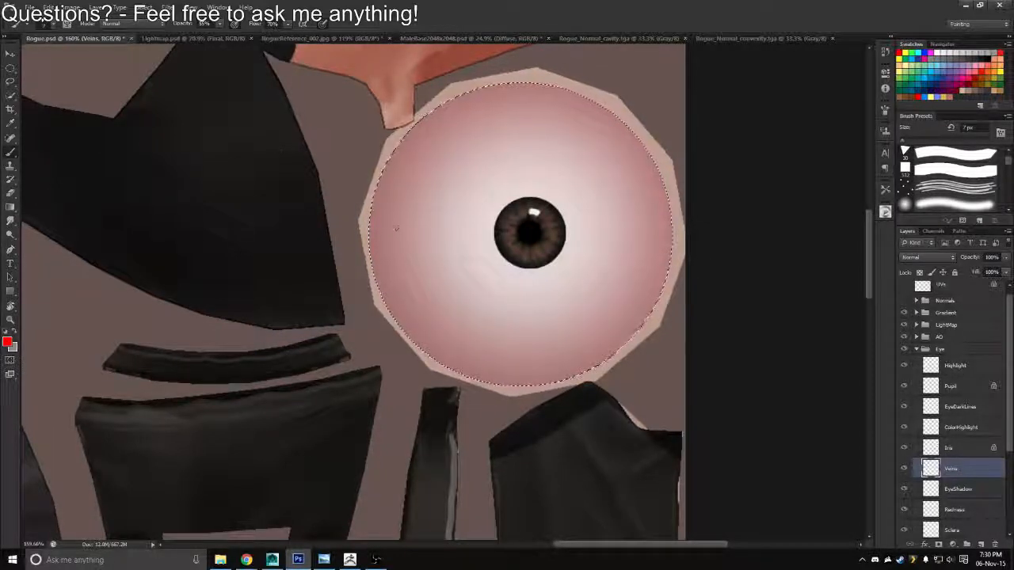
drag(429, 204, 444, 245)
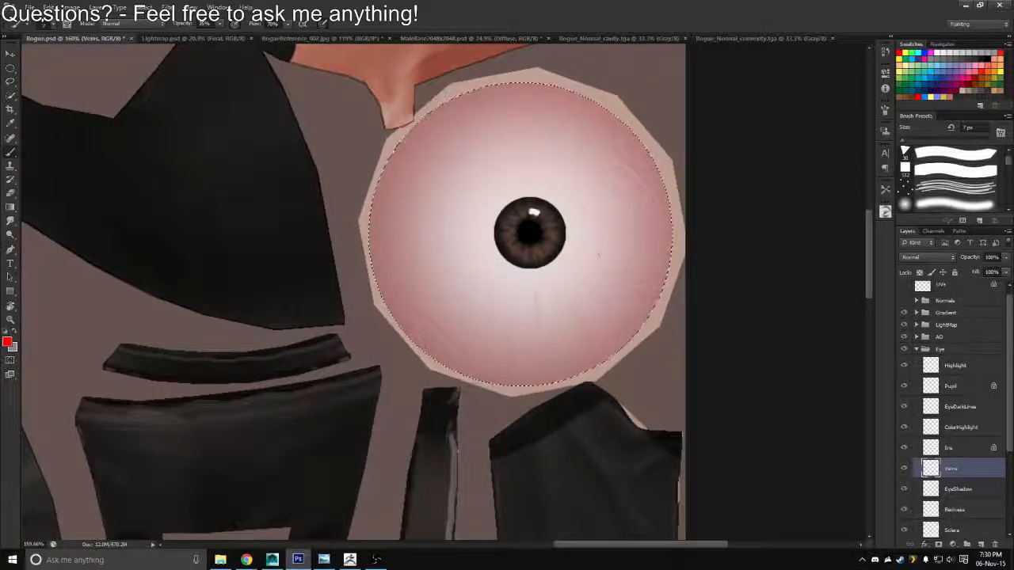
Export the texture as a Targa file, replacing the existing Rogue_Diffuse.tga
scroll(539, 238, down, 5)
key(ctrl+shift+s)
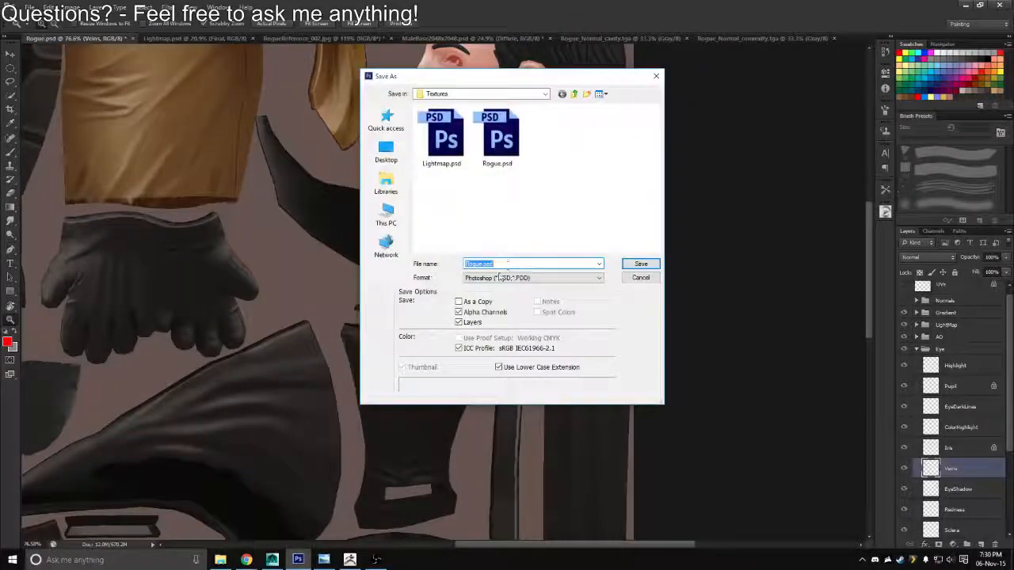
click(499, 277)
click(475, 418)
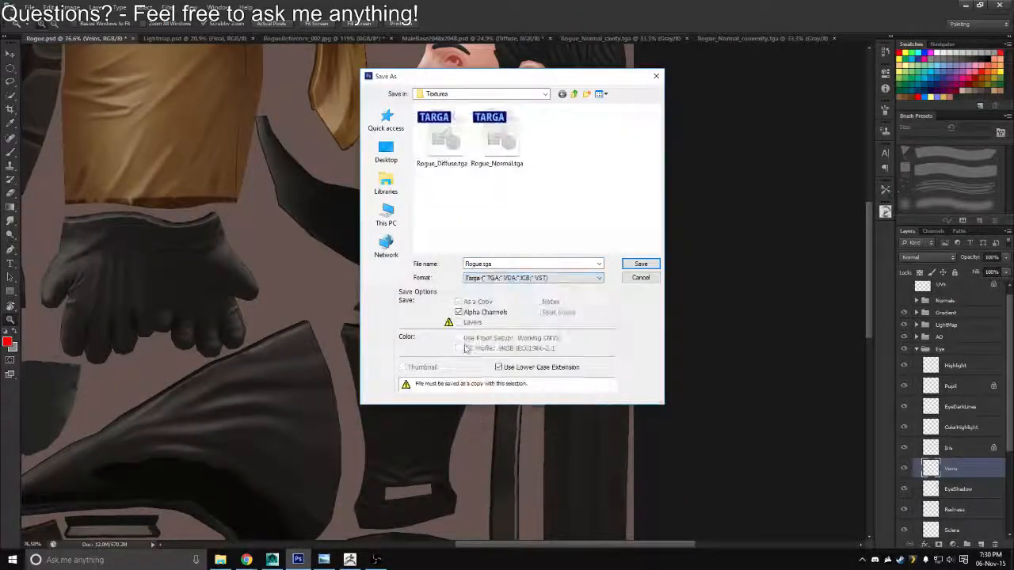
click(436, 142)
double_click(413, 148)
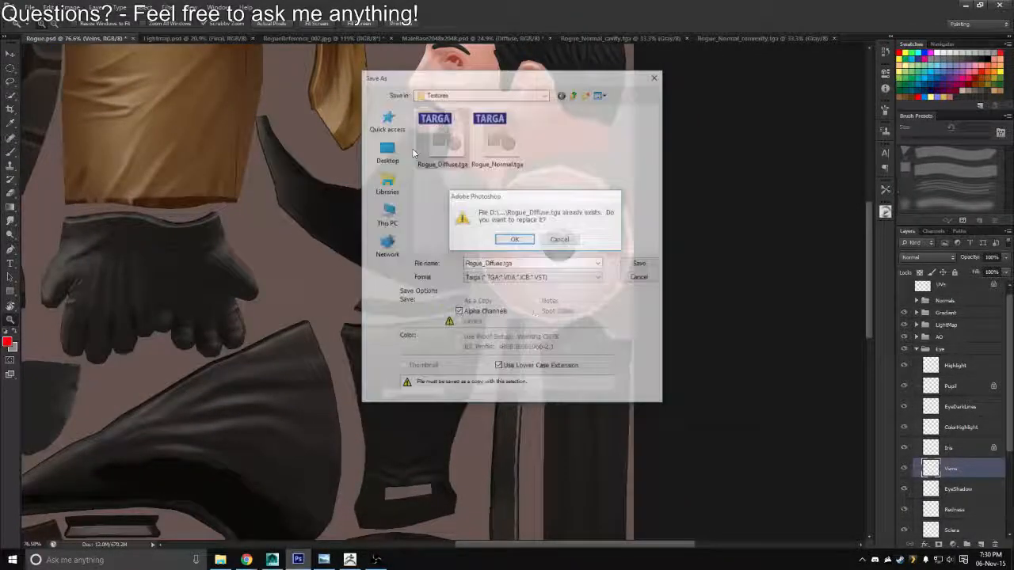
key(Return)
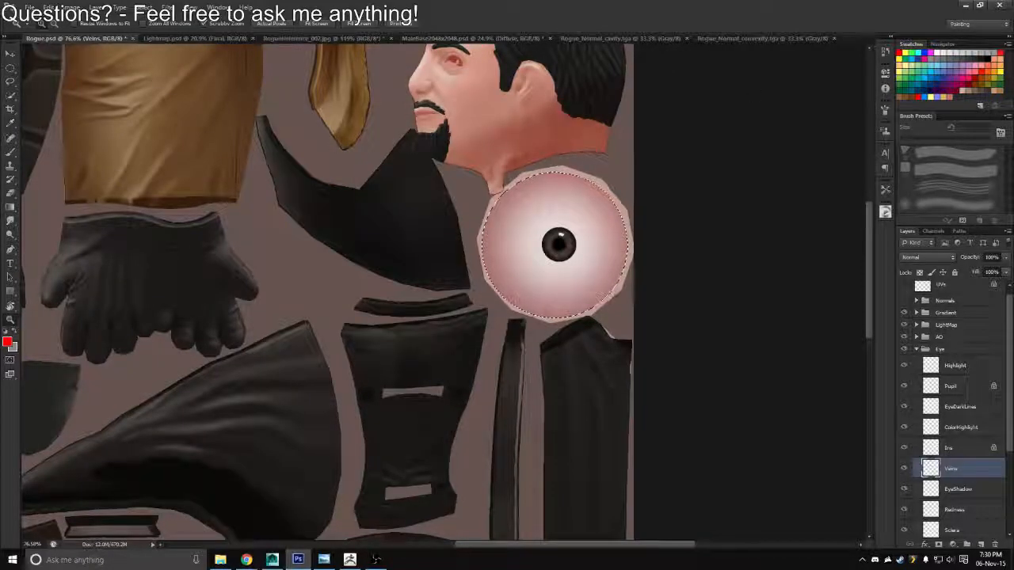
Switch to Maya, reload the Rogue_Diffuse texture and check the eyes and beard on the character's head
key(alt+Tab)
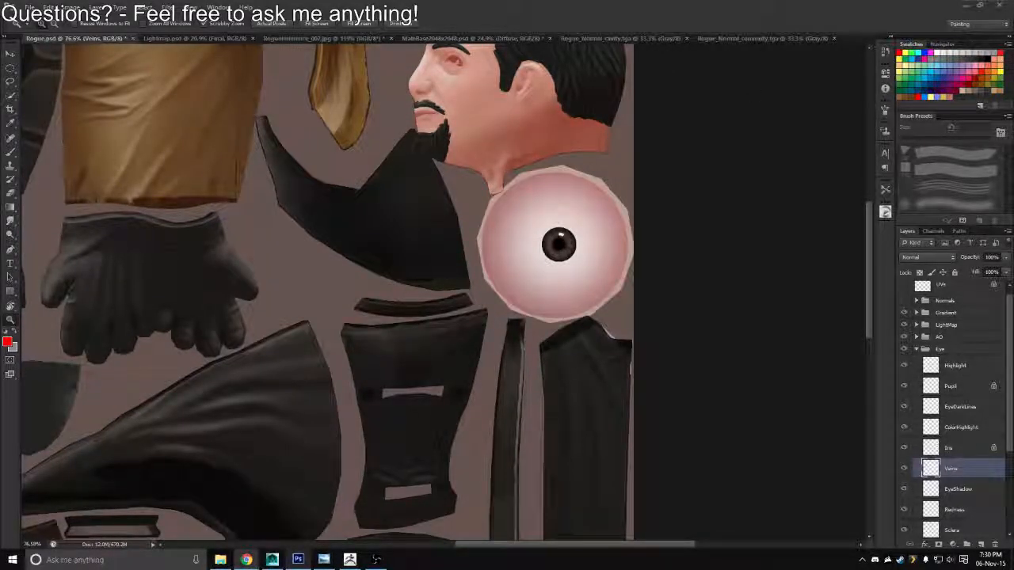
key(alt+Tab)
key(alt+Tab)
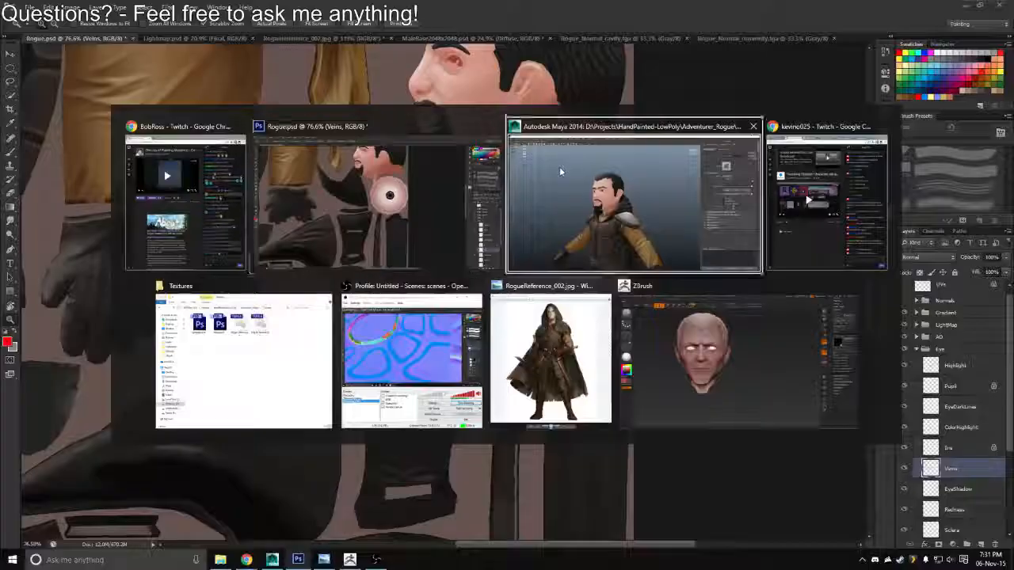
scroll(492, 210, up, 5)
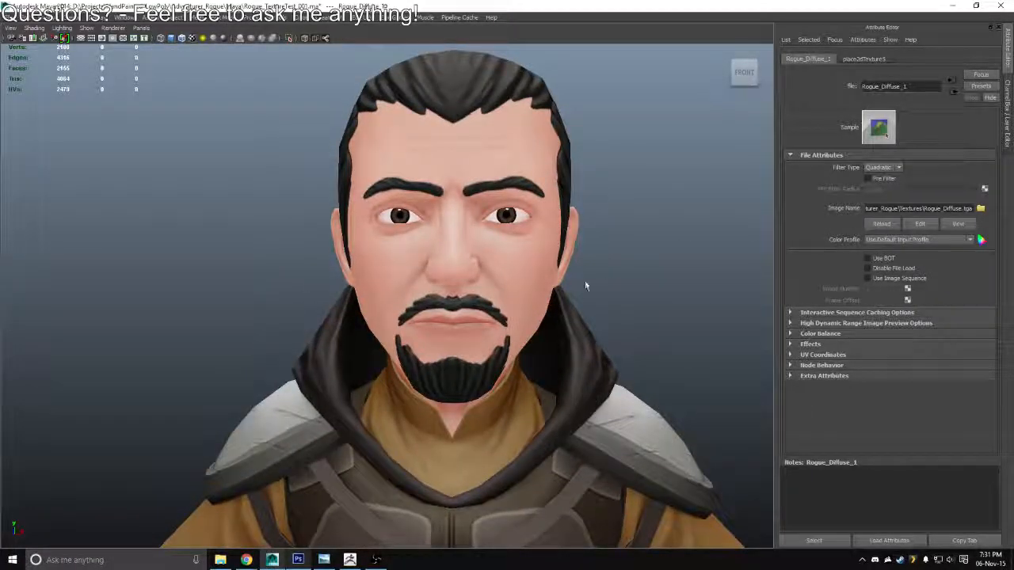
mouse_move(586, 286)
mouse_down()
mouse_move(475, 293)
mouse_move(575, 301)
mouse_up()
scroll(574, 297, down, 6)
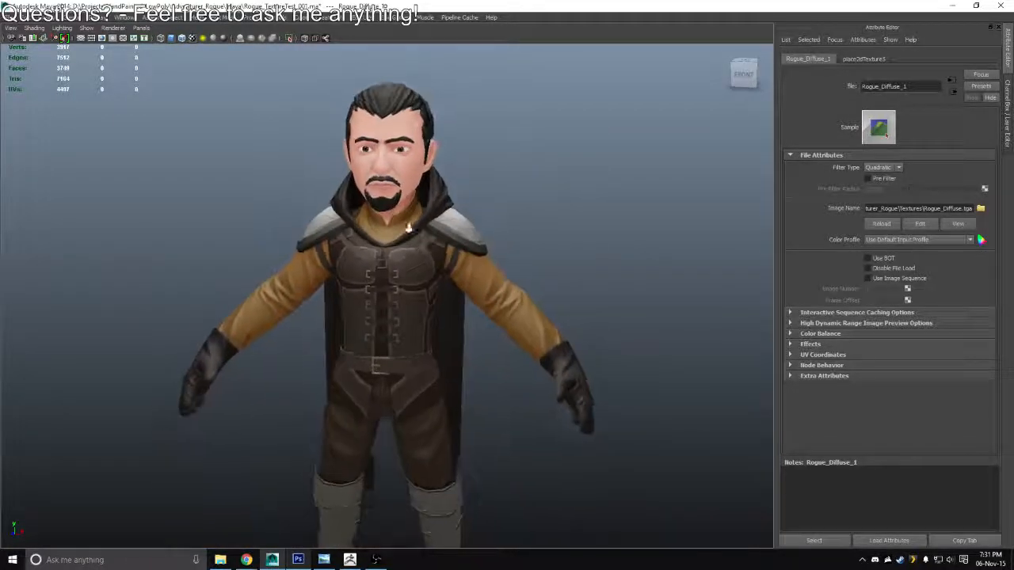
drag(409, 228, 515, 291)
drag(515, 291, 498, 420)
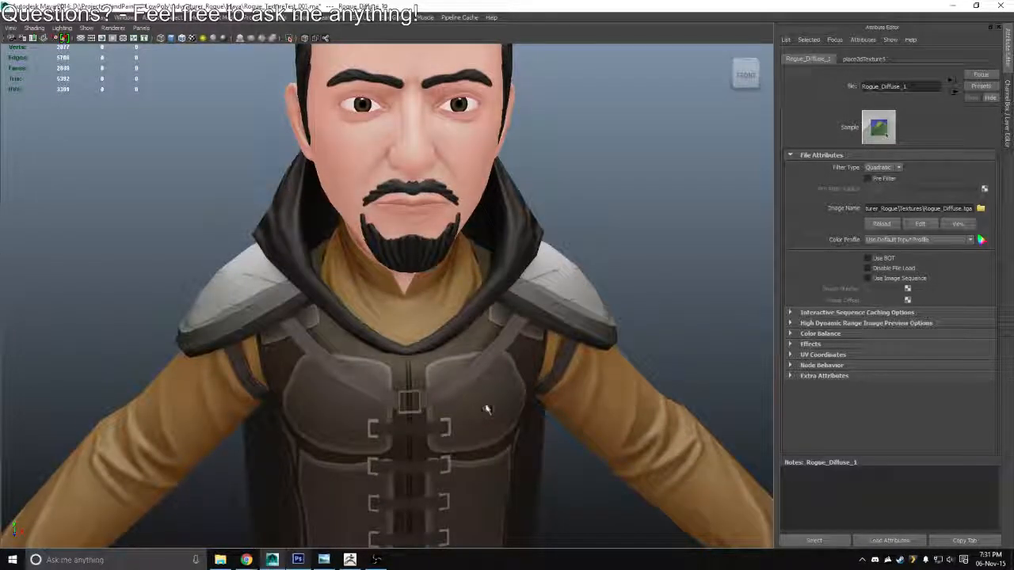
Switch back to Photoshop, collapse the Eye group, expand the Hair group and select its Hair layer
key(alt+Tab)
key(alt+Tab)
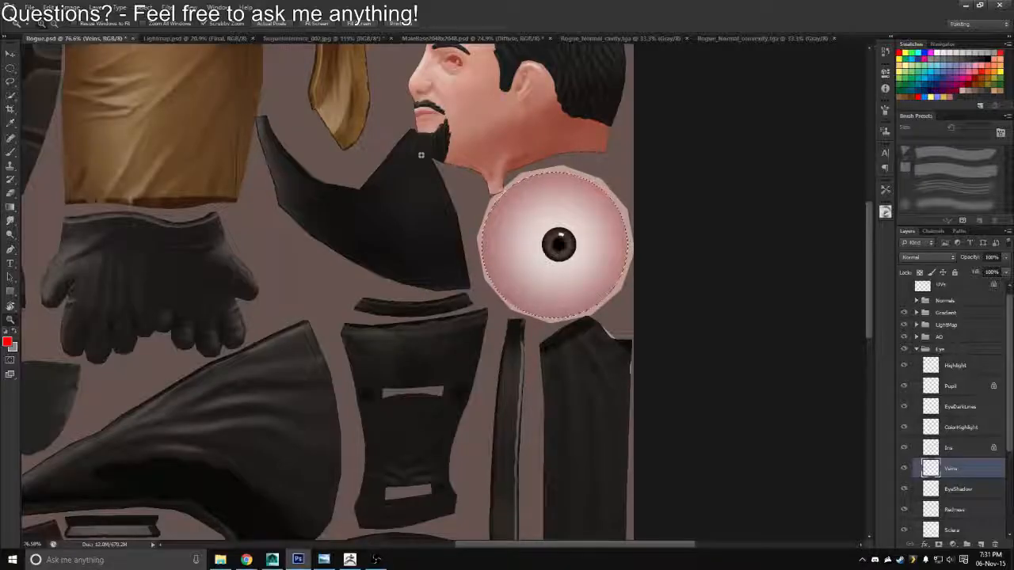
scroll(466, 164, up, 5)
scroll(466, 164, up, 8)
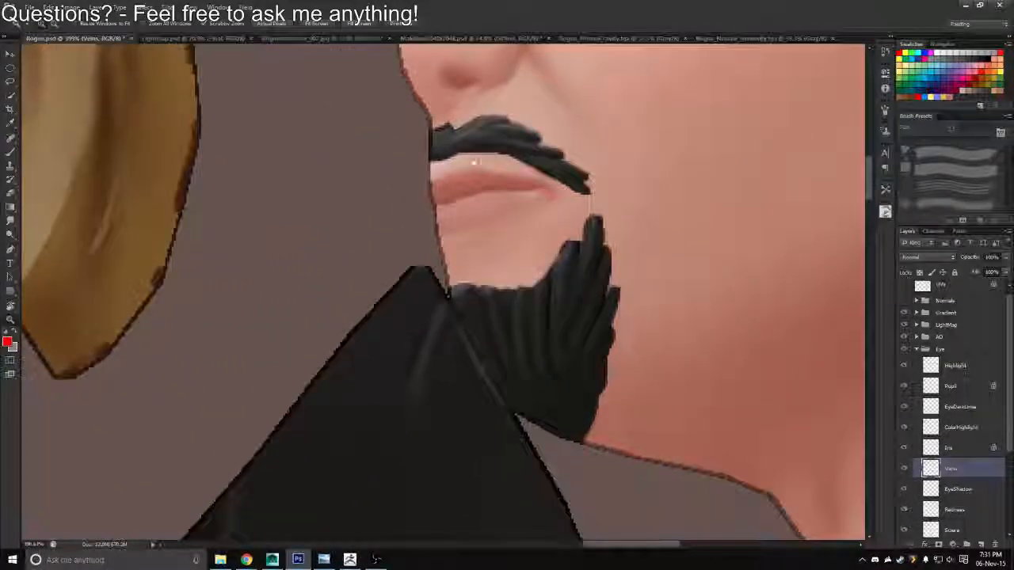
scroll(679, 306, down, 3)
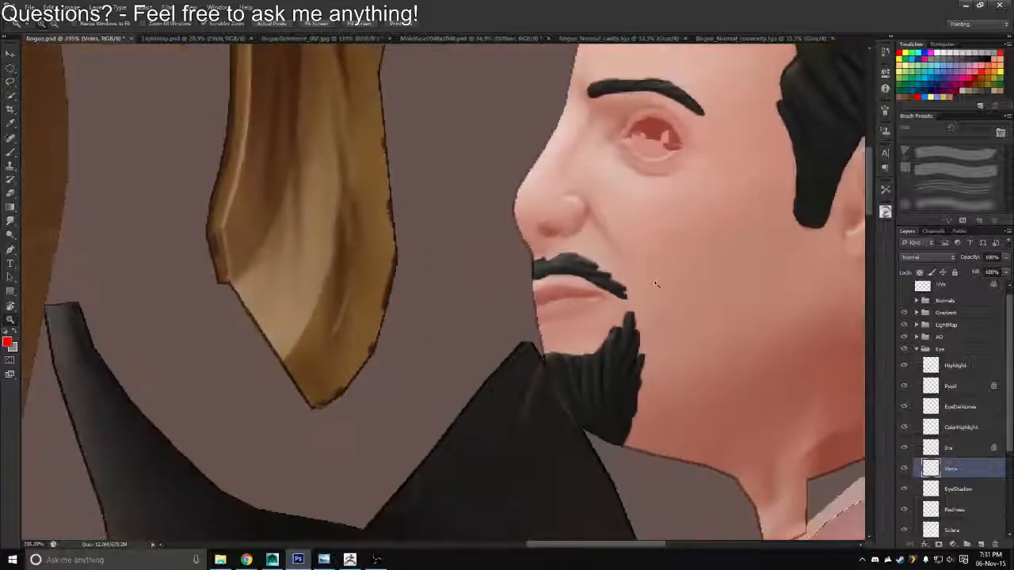
click(917, 349)
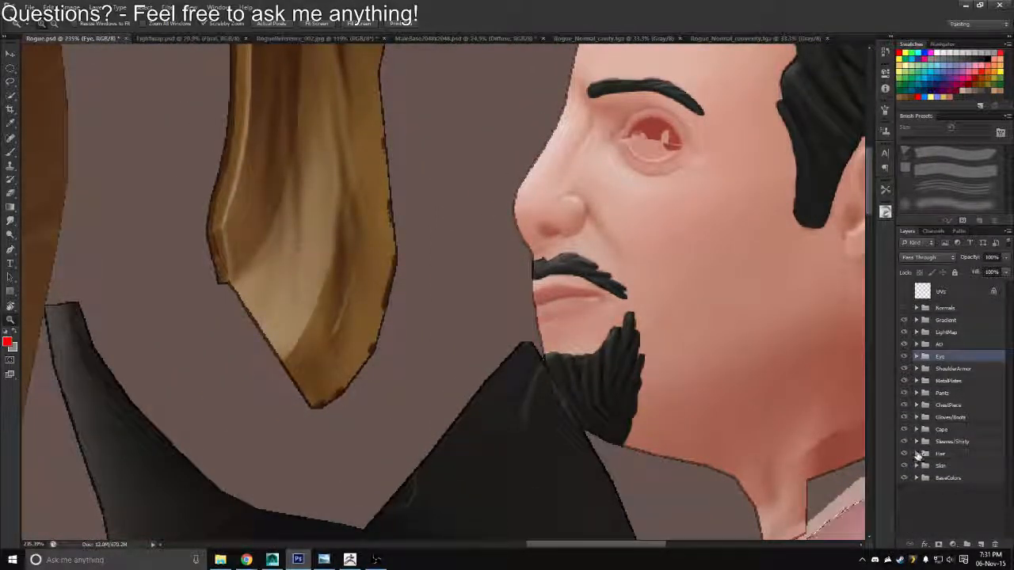
click(916, 453)
click(935, 484)
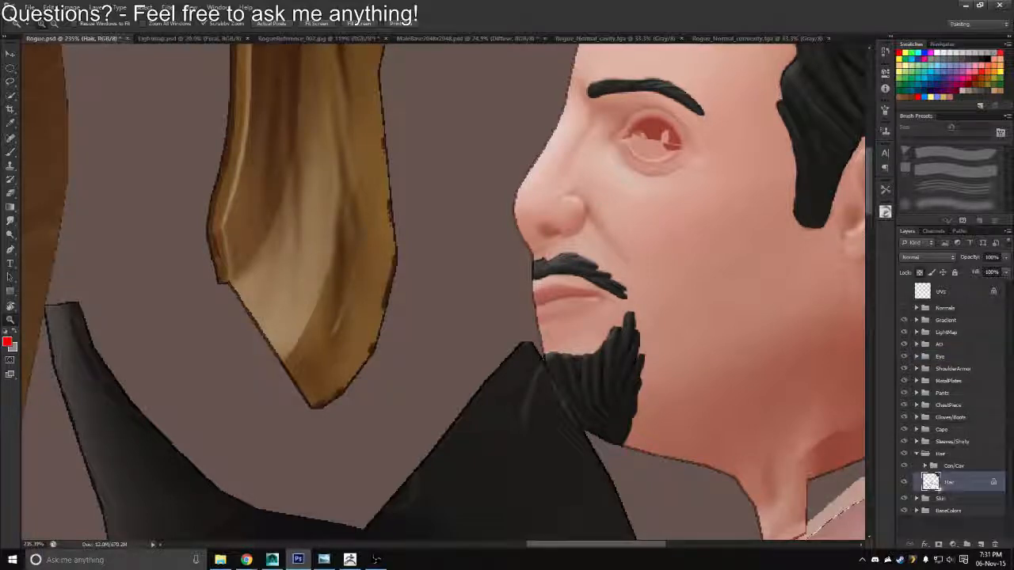
Isolate the Hair layer to check the beard shape, activate the brush with default colors, and show all layers again
alt+click(903, 482)
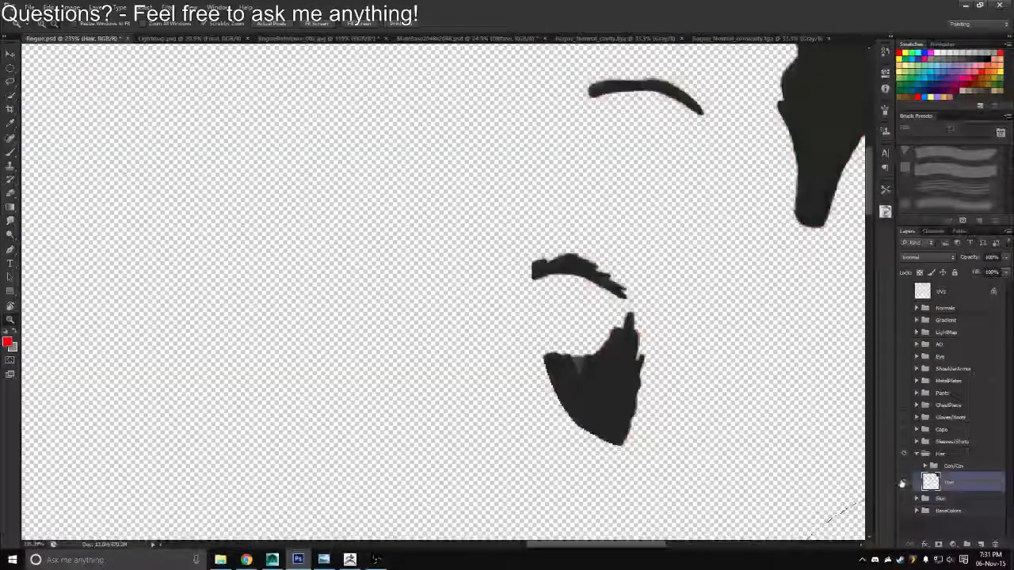
key(b)
key(d)
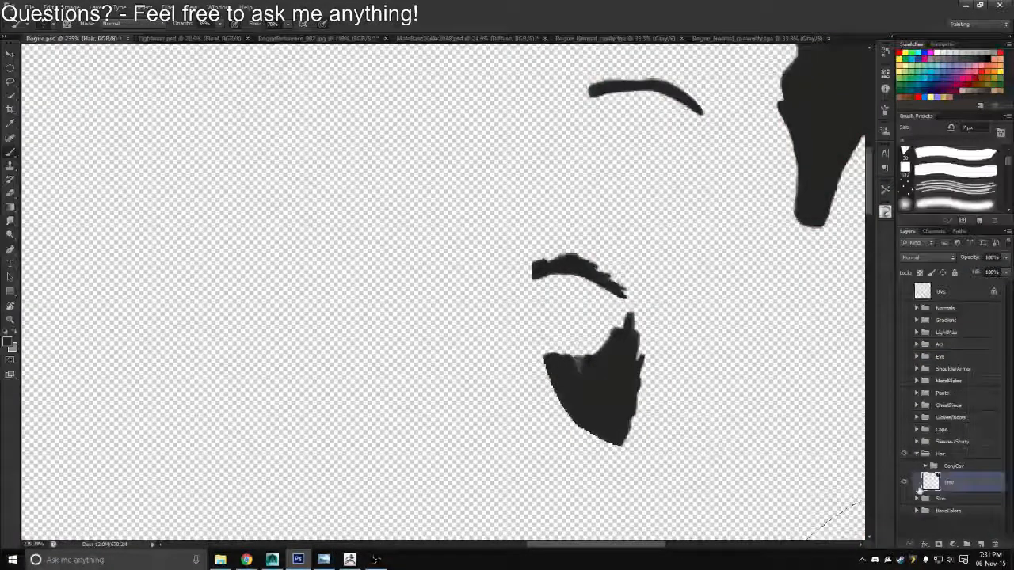
alt+click(906, 485)
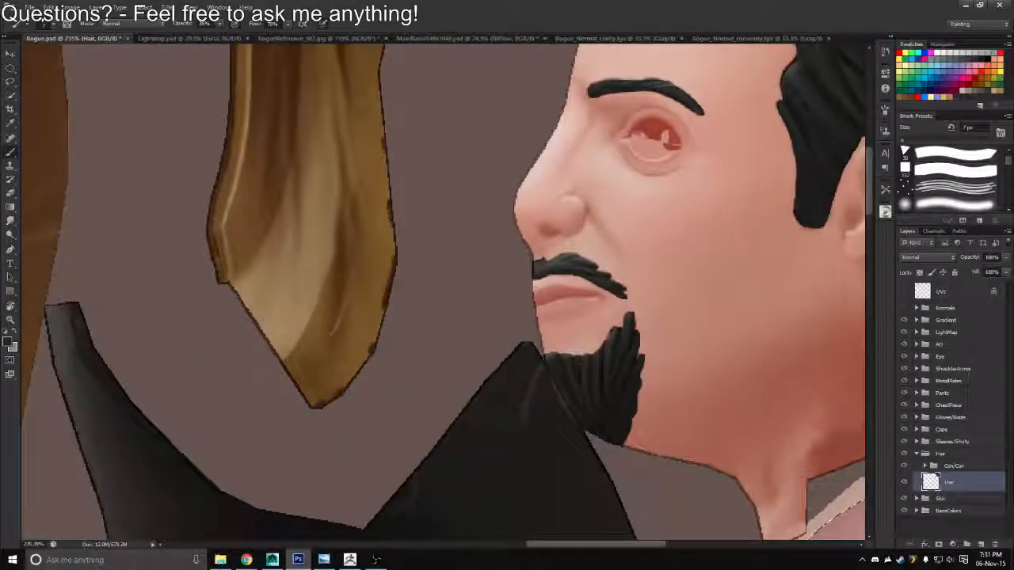
scroll(546, 294, down, 3)
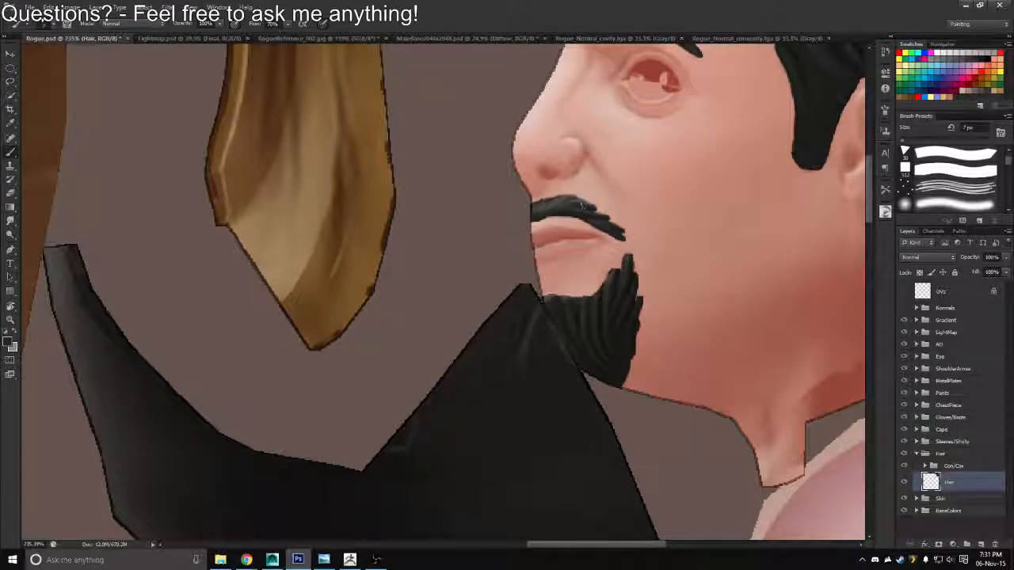
Save the updated texture in Targa format over Rogue_Diffuse.tga
key(ctrl+shift+s)
click(533, 278)
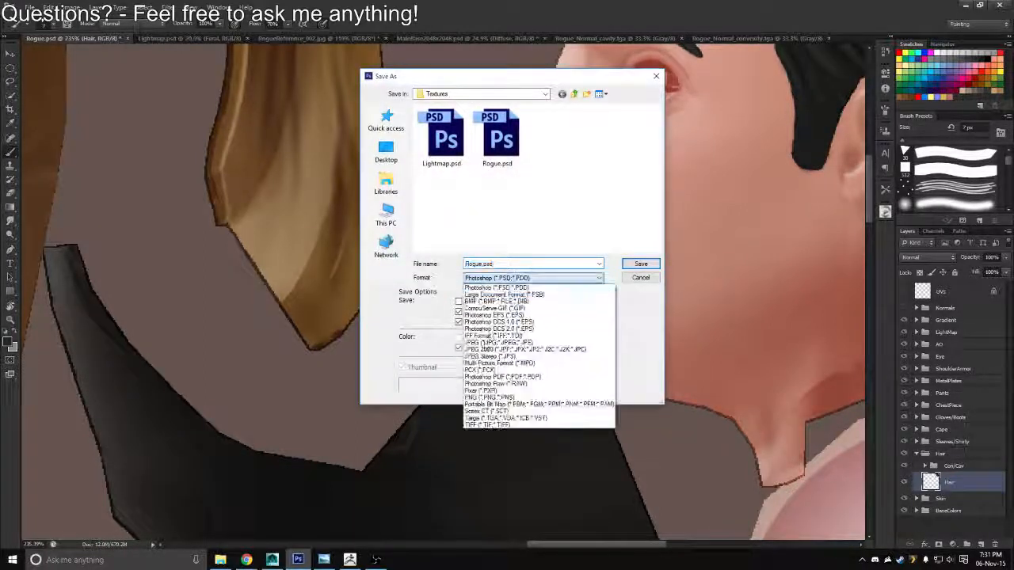
click(472, 419)
double_click(442, 154)
key(y)
key(Return)
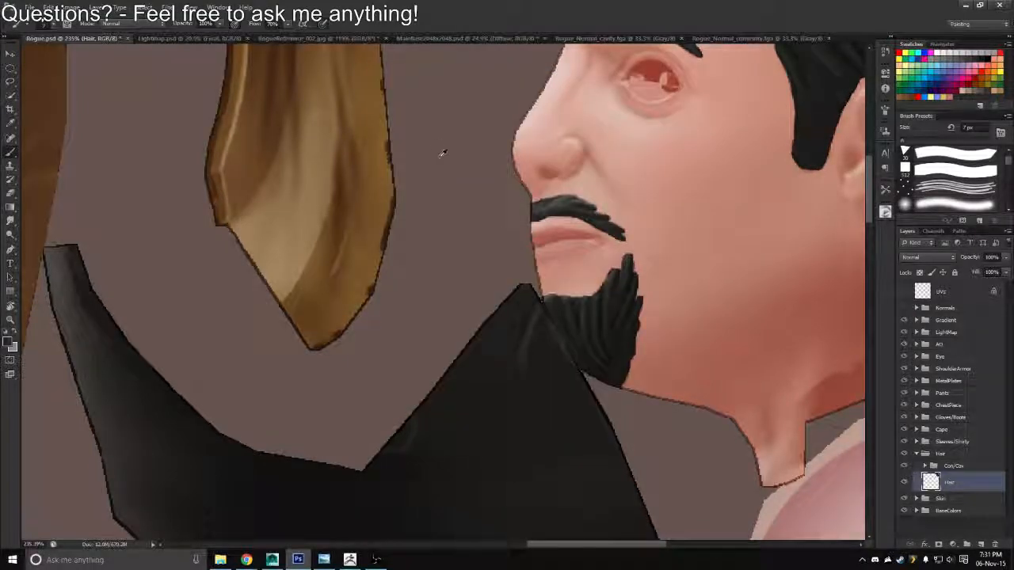
Switch to Maya, reload the Rogue_Diffuse texture and examine the full character and the face from the front
key(alt+Tab)
click(542, 223)
click(870, 226)
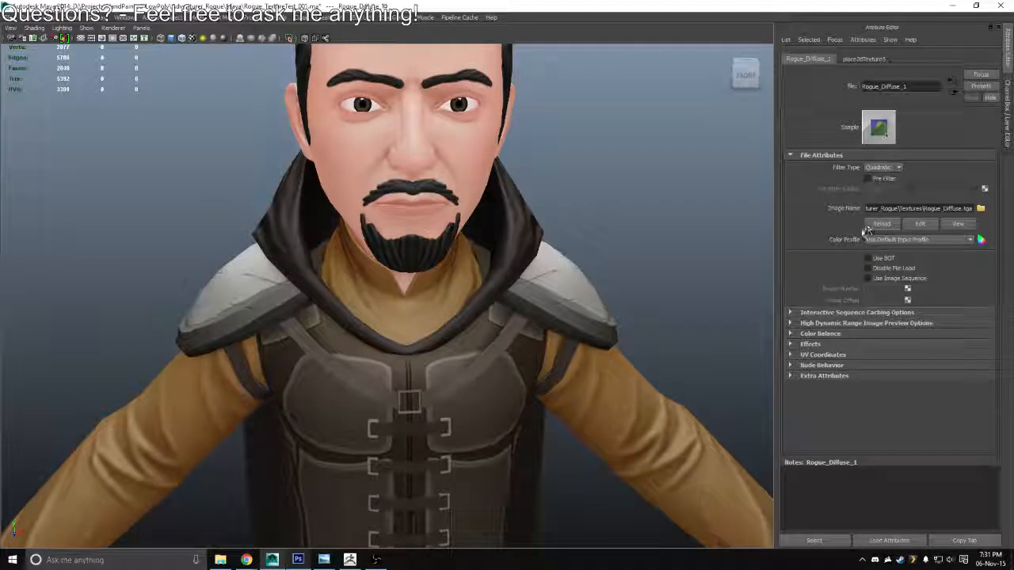
scroll(415, 323, down, 5)
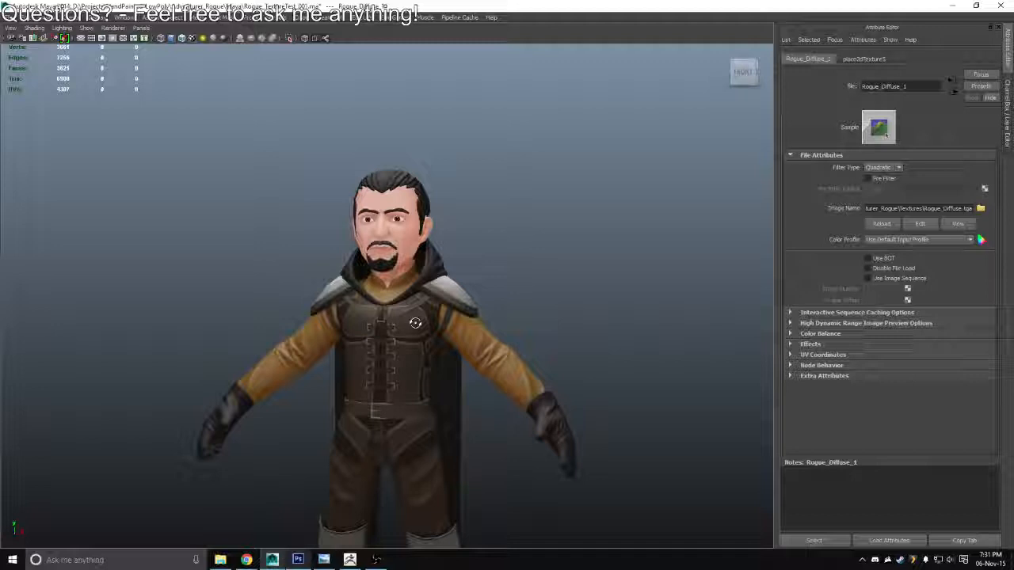
drag(415, 323, 373, 305)
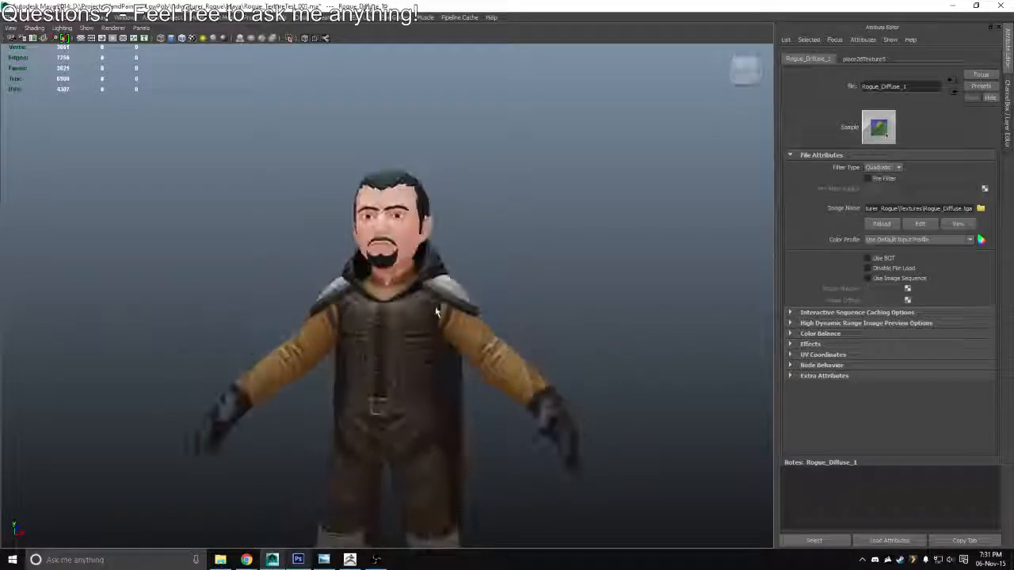
scroll(319, 265, down, 3)
drag(396, 372, 428, 289)
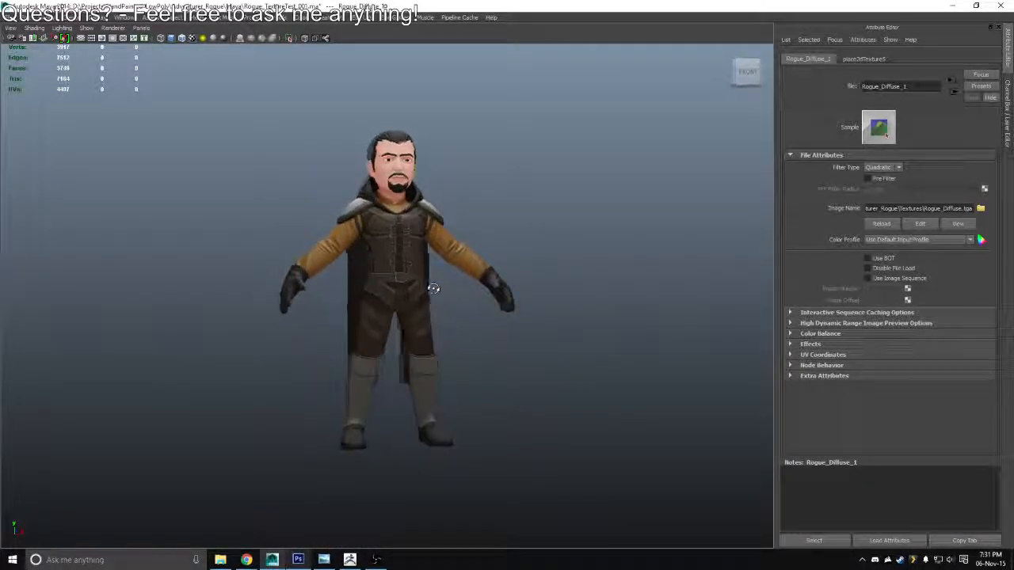
scroll(427, 289, up, 6)
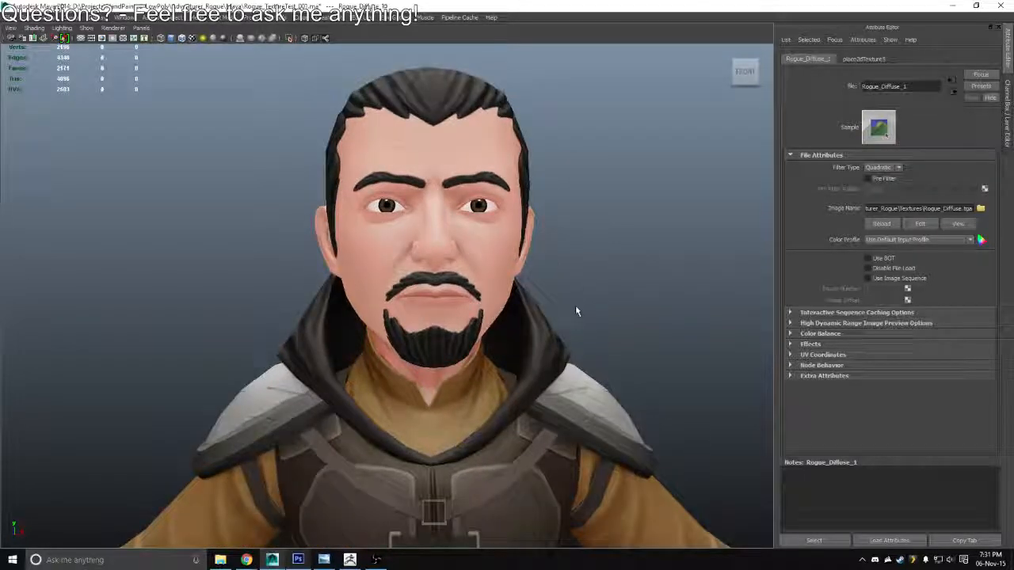
scroll(571, 305, down, 4)
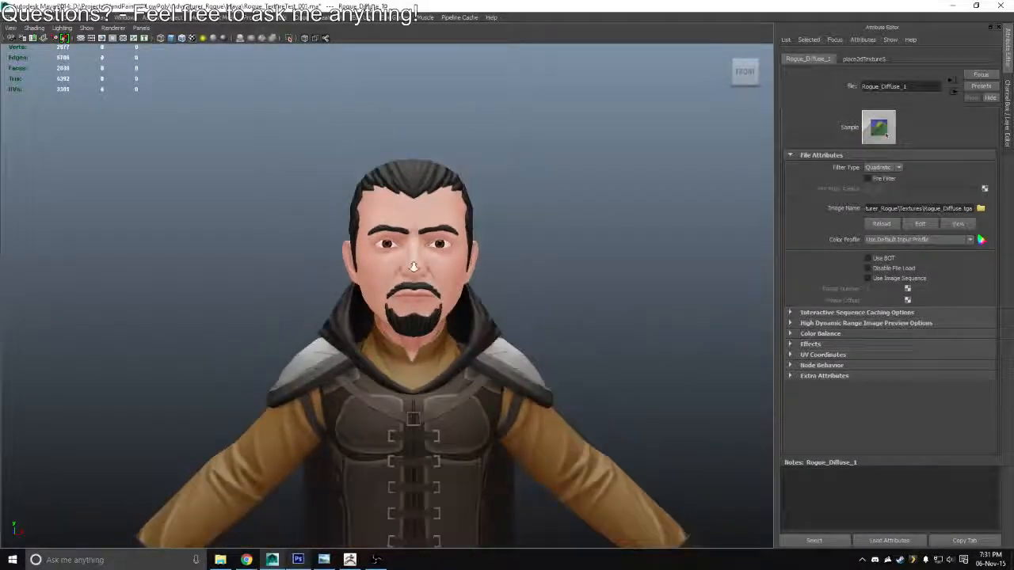
scroll(413, 267, down, 3)
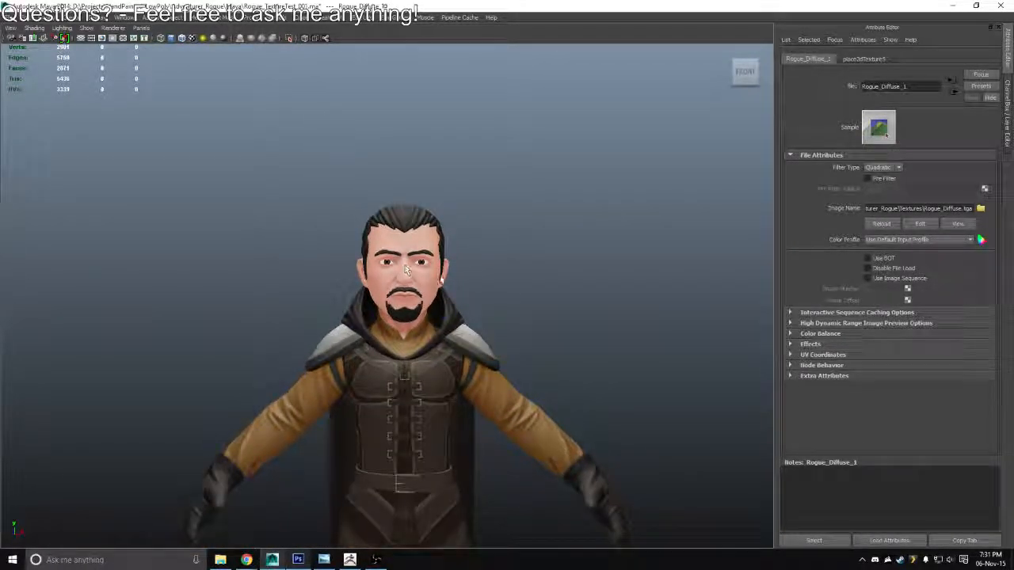
Switch to Photoshop, collapse the Hair group and combine the layer groups from Eye through Skin into one group
key(alt+Tab)
key(ctrl+0)
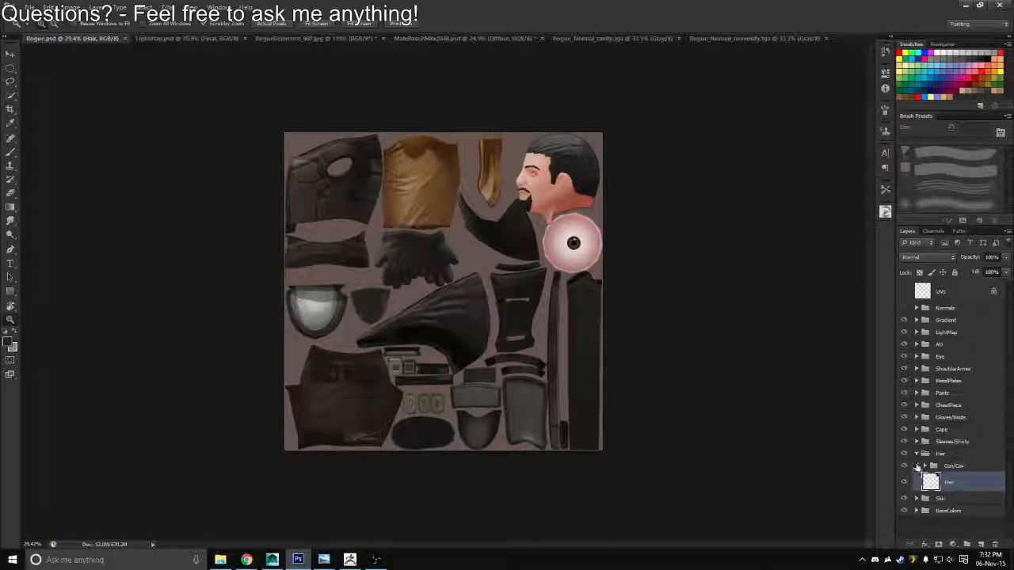
click(916, 454)
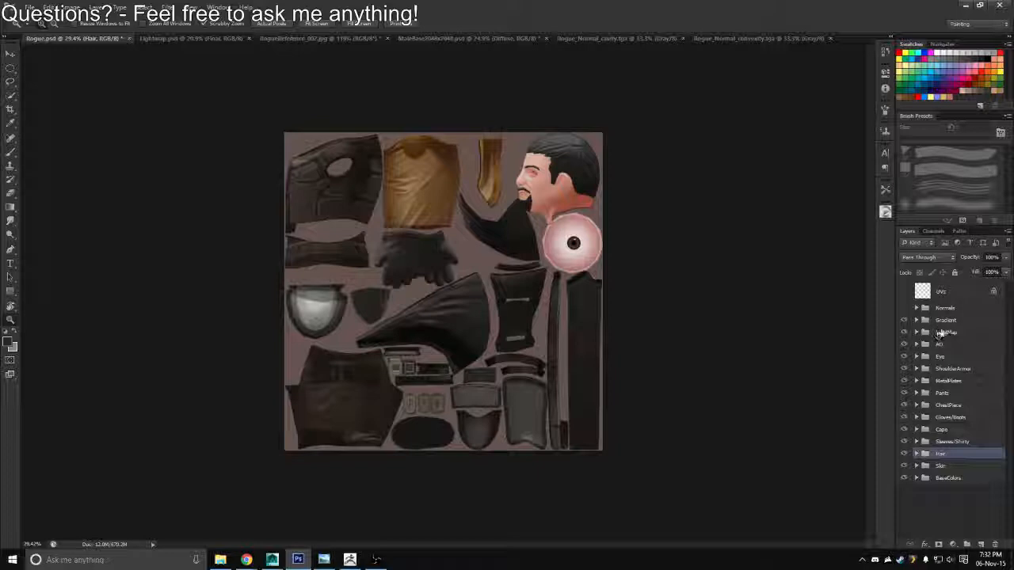
click(942, 357)
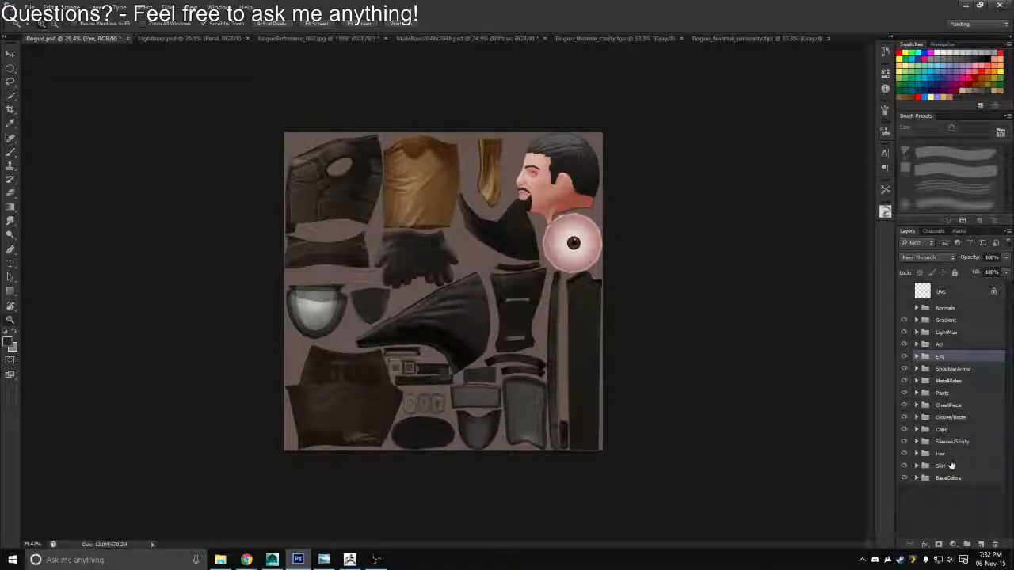
shift+click(950, 467)
key(ctrl+g)
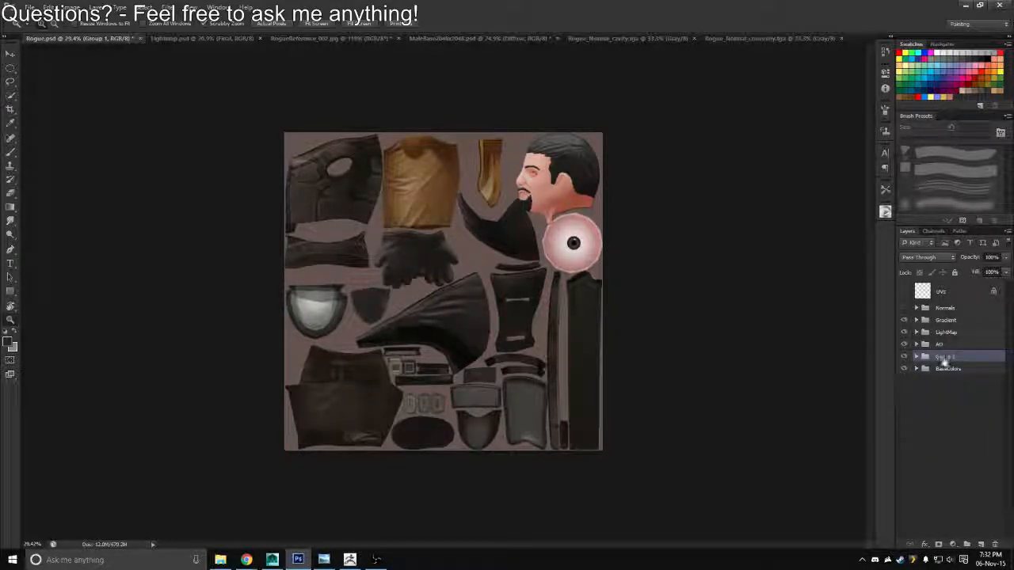
Name the new parent group Color and give it a blue label
text(Color)
key(Return)
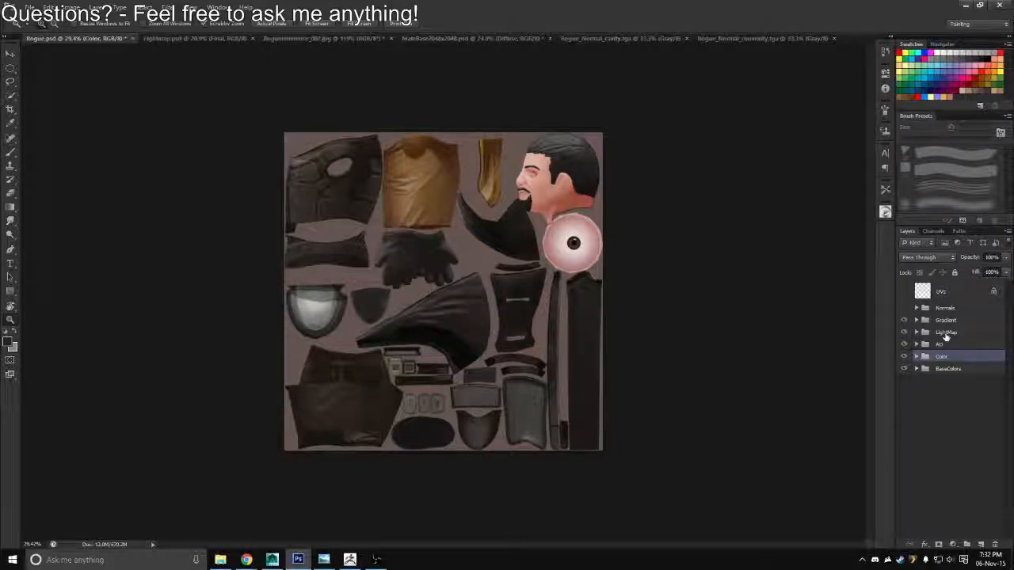
right_click(947, 363)
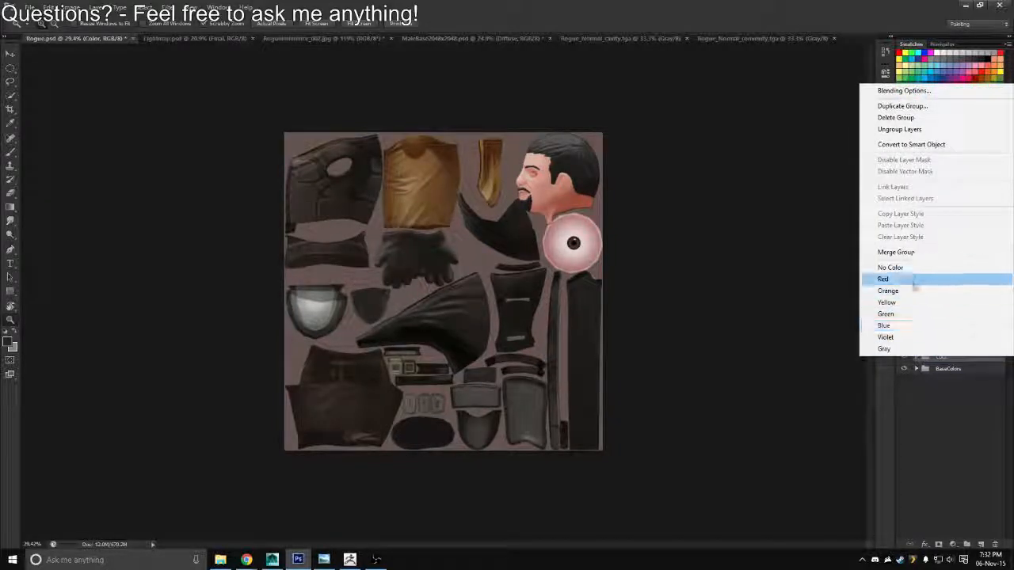
click(895, 326)
Expand the Color group and reorder its contents so Hair and Skin sit above Eye
click(916, 356)
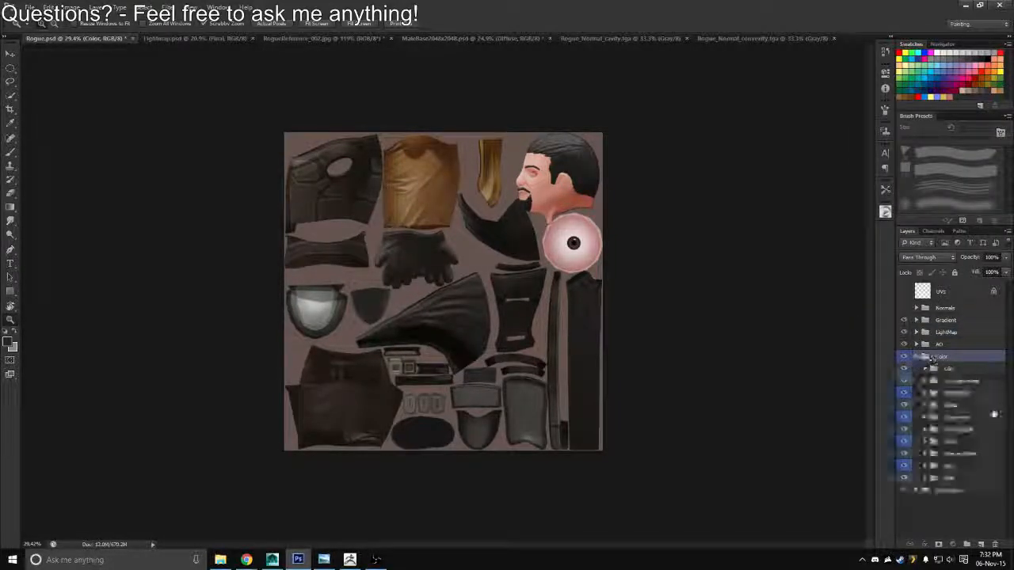
drag(951, 479, 962, 363)
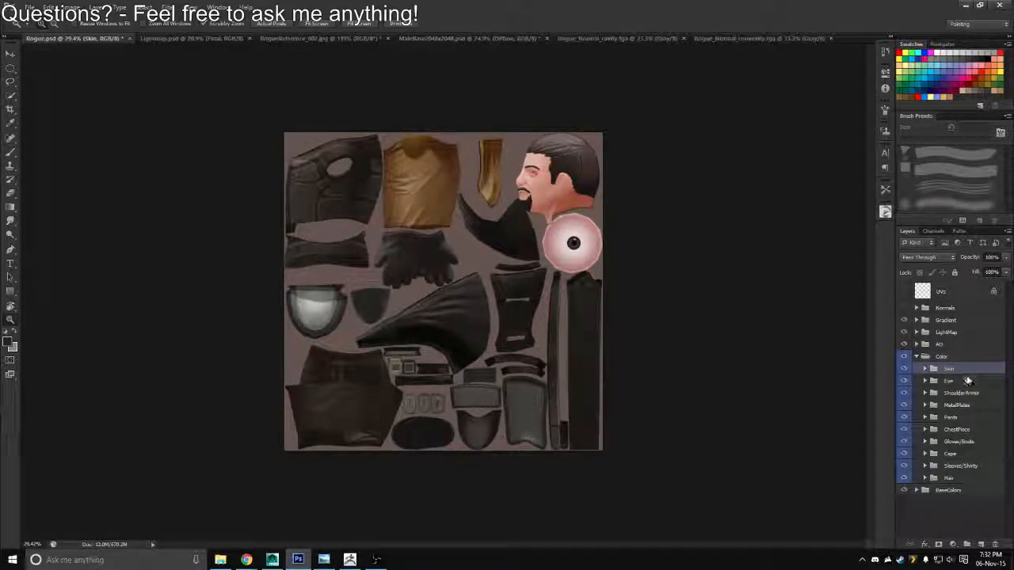
key(ctrl+z)
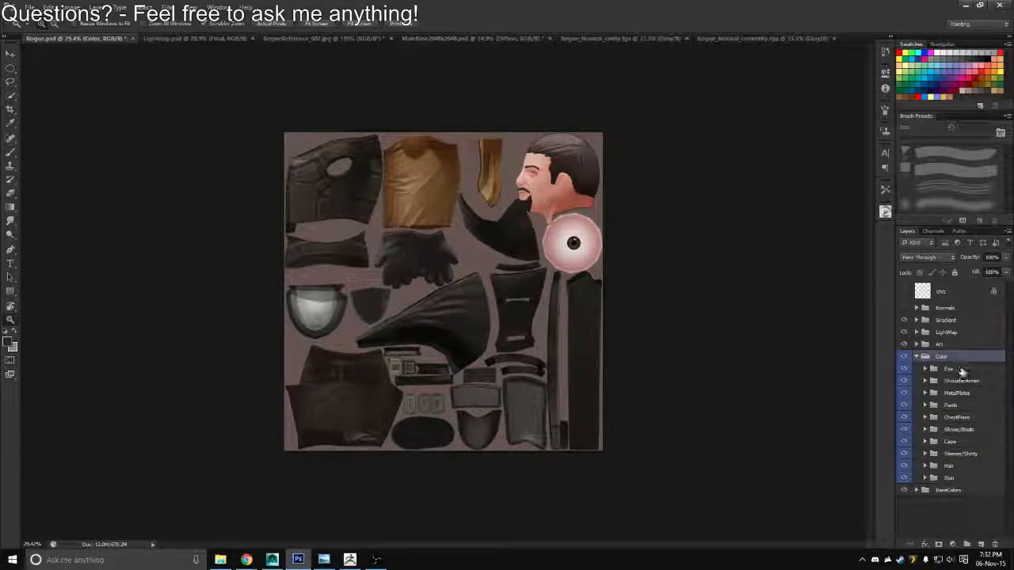
drag(950, 475, 948, 371)
shift+click(954, 479)
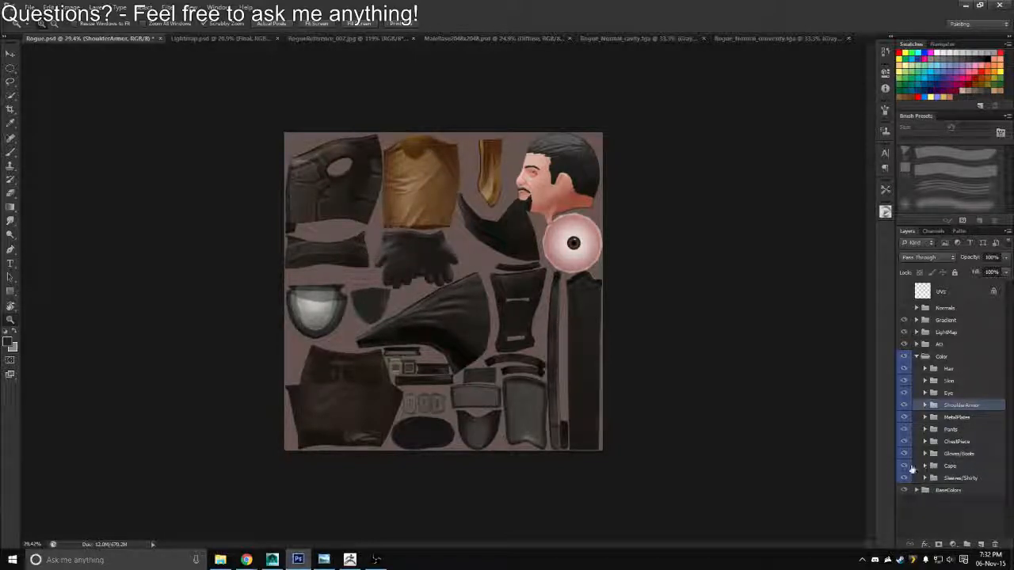
Rename the Cape group to Cape/Hoddie and move it above ShoulderArmor within the Color group
double_click(950, 465)
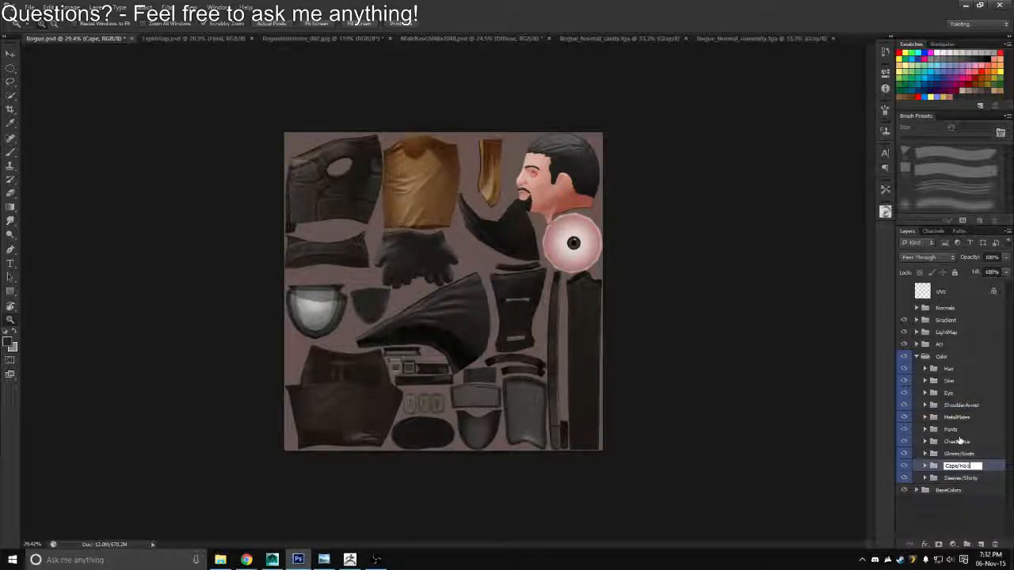
key(Return)
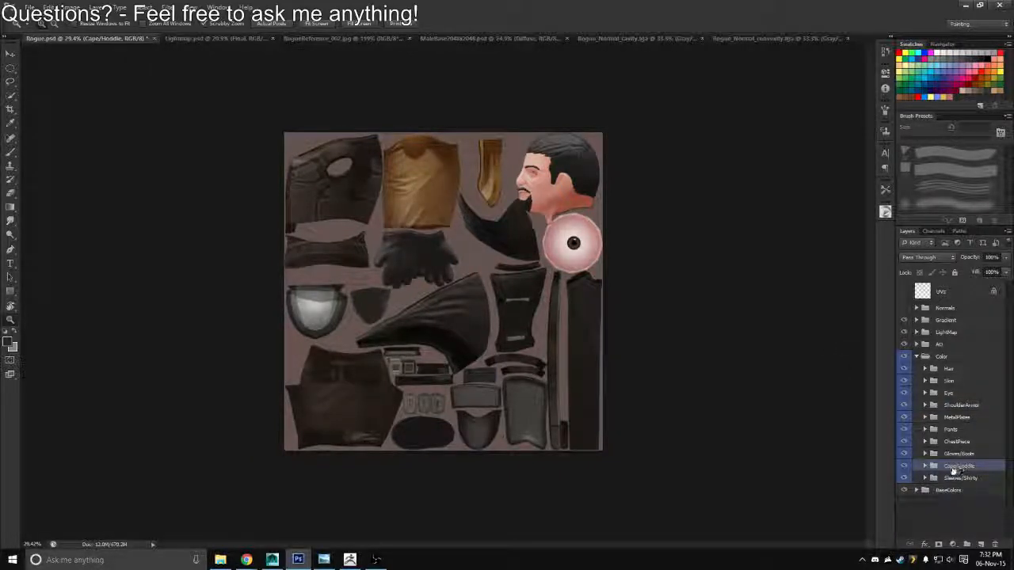
drag(953, 470, 965, 407)
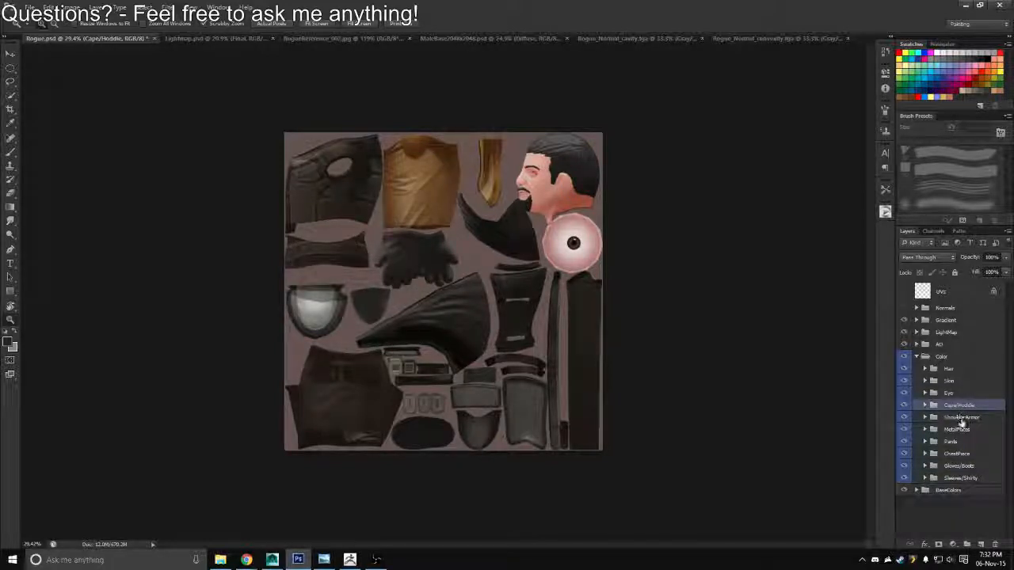
Reorder the Color group's lower contents as ChestPiece, Sleeves/Shirty, Gloves/Boots, MetalPlates and Pants, and collapse the Color group
mouse_move(958, 454)
mouse_down()
mouse_move(960, 425)
mouse_move(955, 436)
mouse_up()
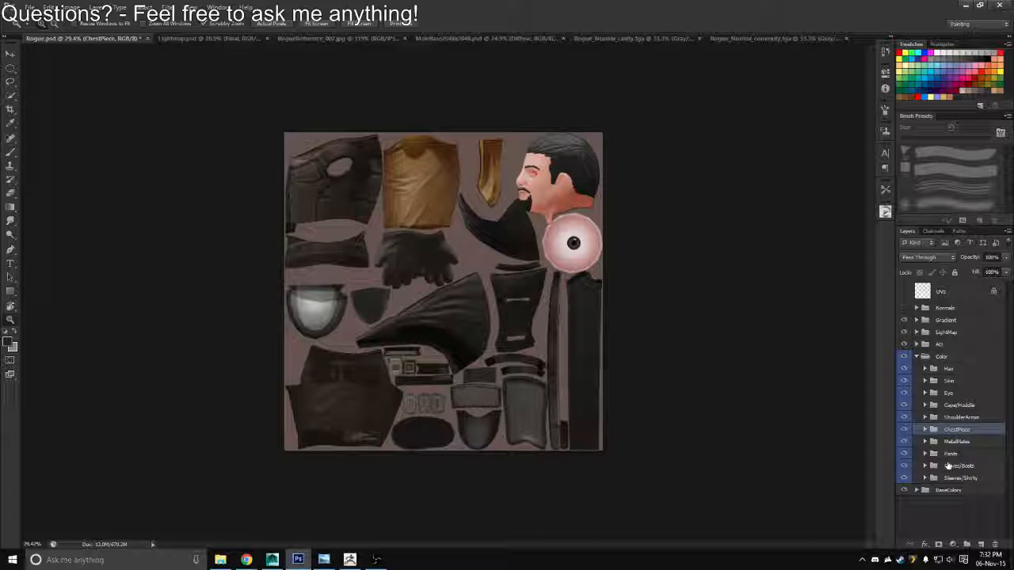
mouse_move(954, 464)
mouse_down()
mouse_move(963, 436)
mouse_move(966, 467)
mouse_up()
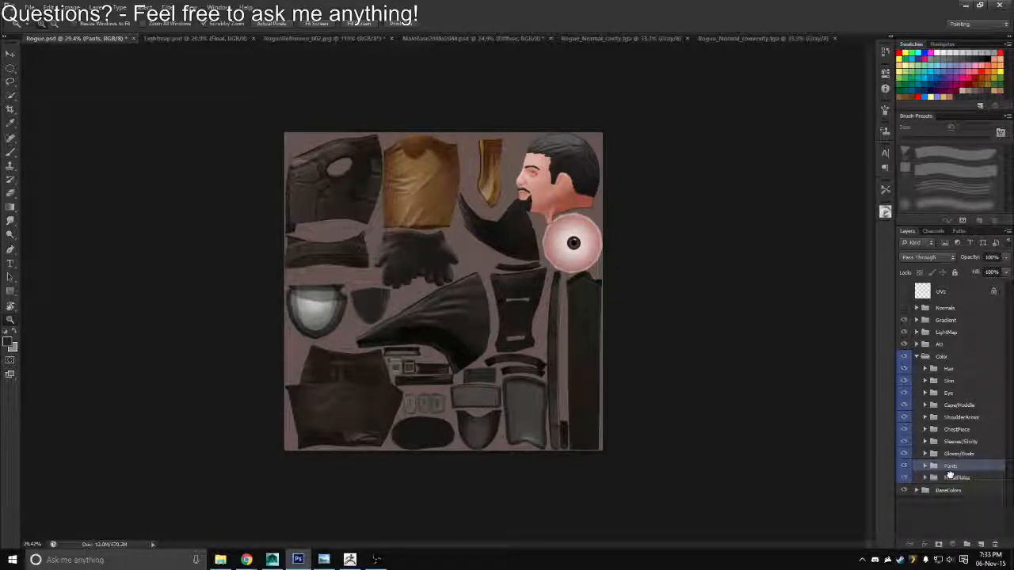
drag(948, 479, 951, 467)
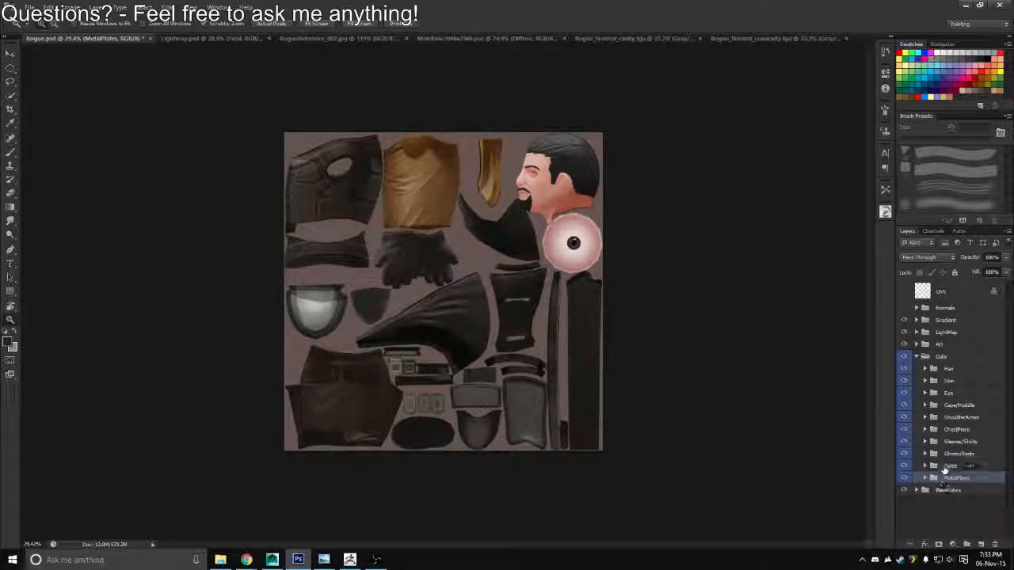
click(949, 480)
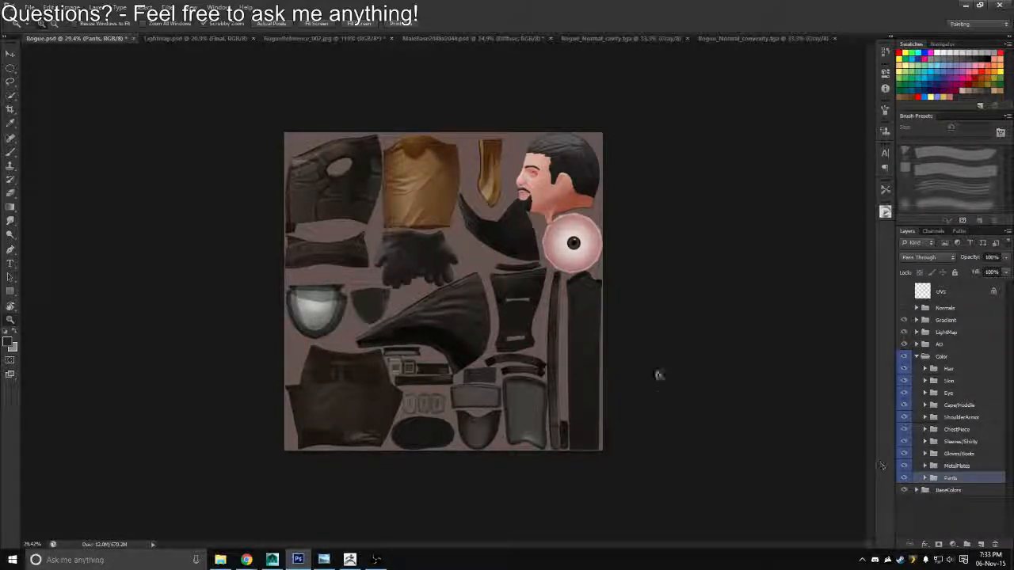
click(917, 356)
Label the AO group yellow, LightMap violet, Gradient orange and BaseColors green
click(936, 344)
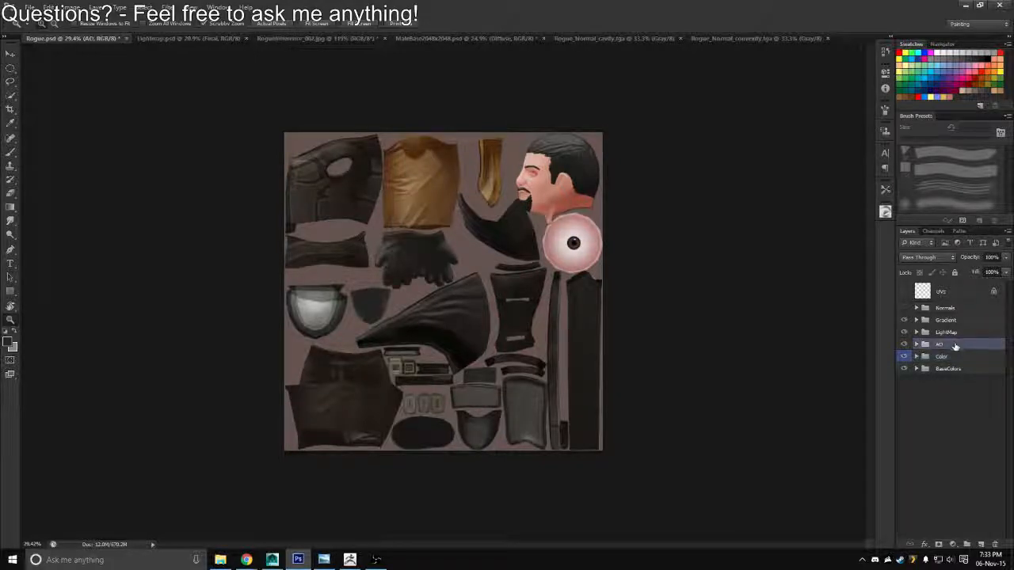
right_click(956, 344)
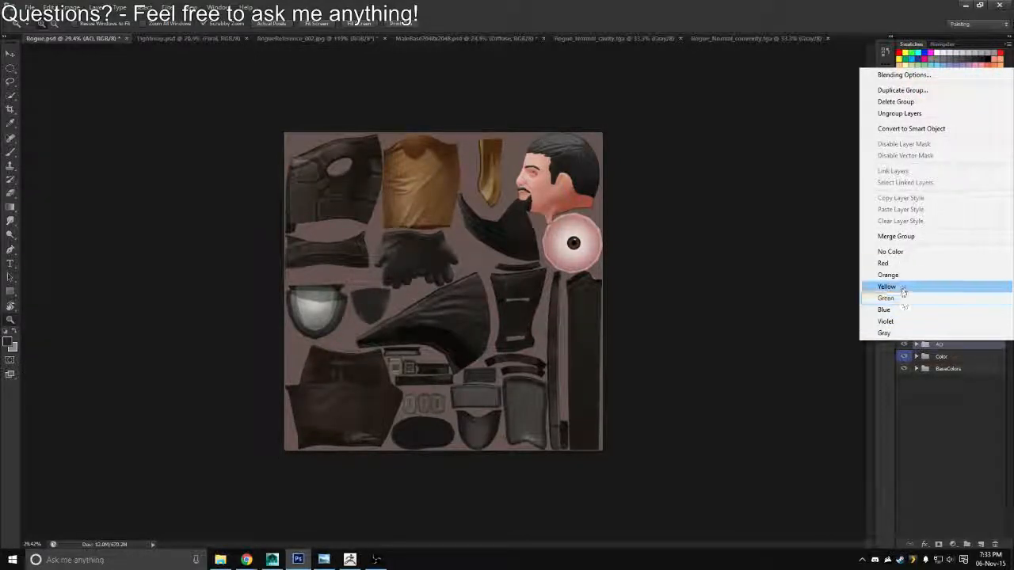
click(899, 286)
right_click(948, 333)
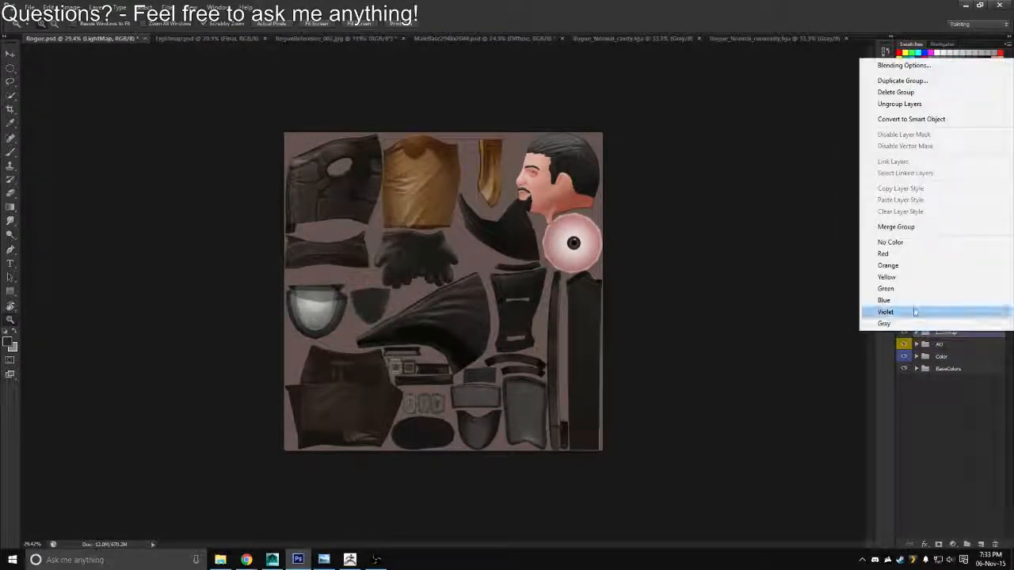
click(942, 311)
right_click(944, 321)
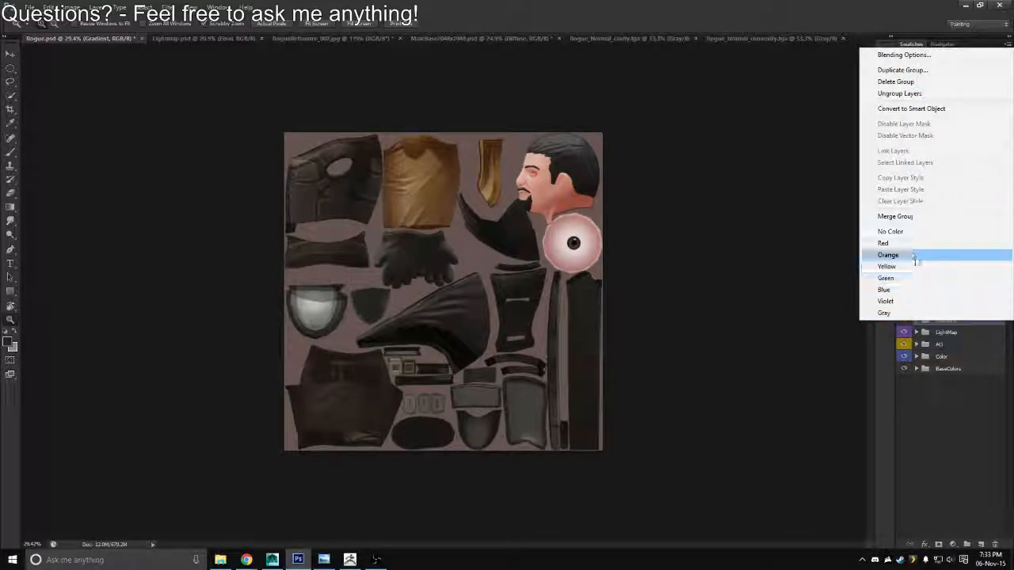
click(914, 257)
right_click(948, 369)
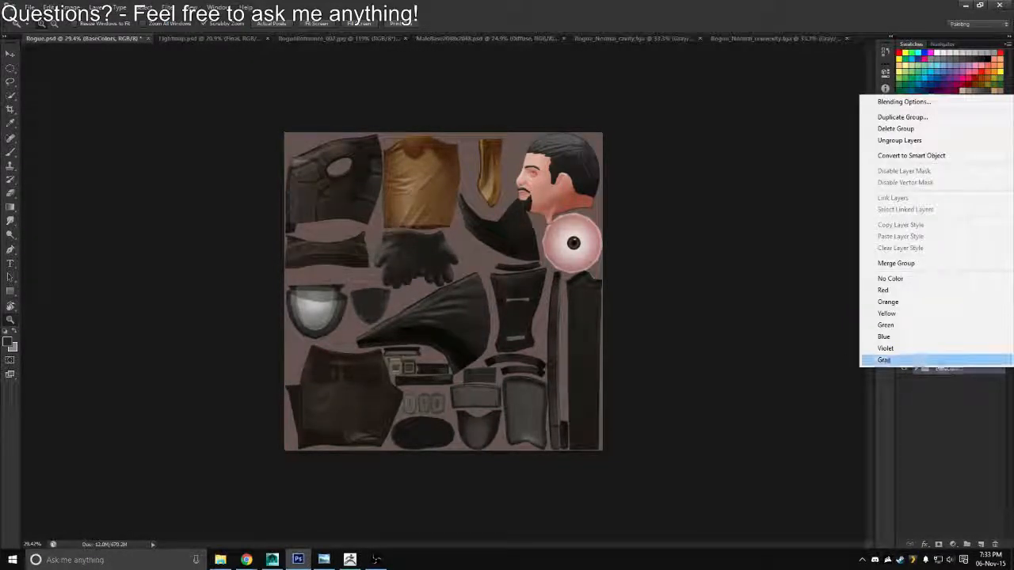
click(911, 327)
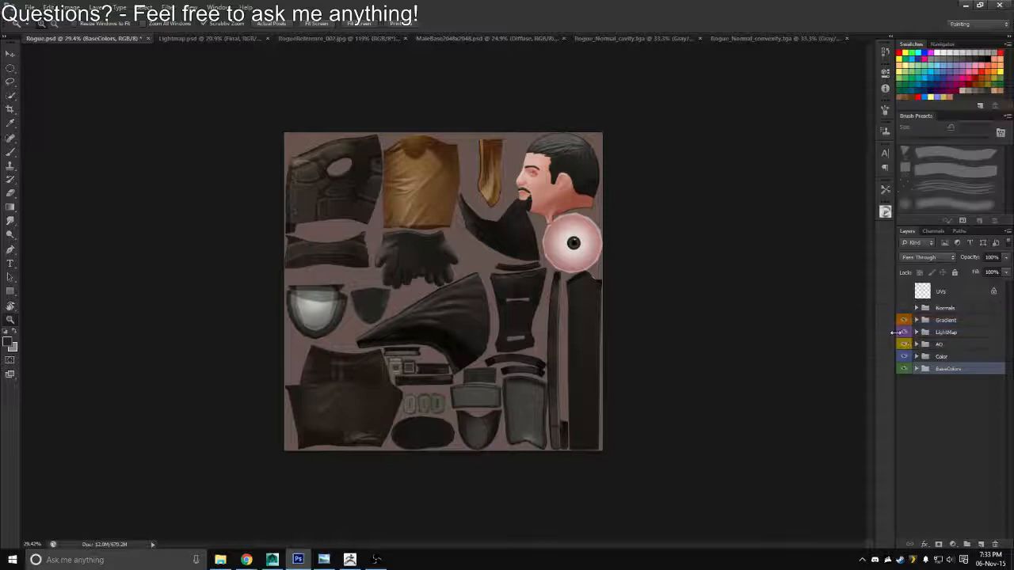
Save Rogue.psd, and close the Lightmap.psd and RogueReference_002.jpg documents, discarding the reference image's changes
scroll(625, 332, down, 1)
key(ctrl+s)
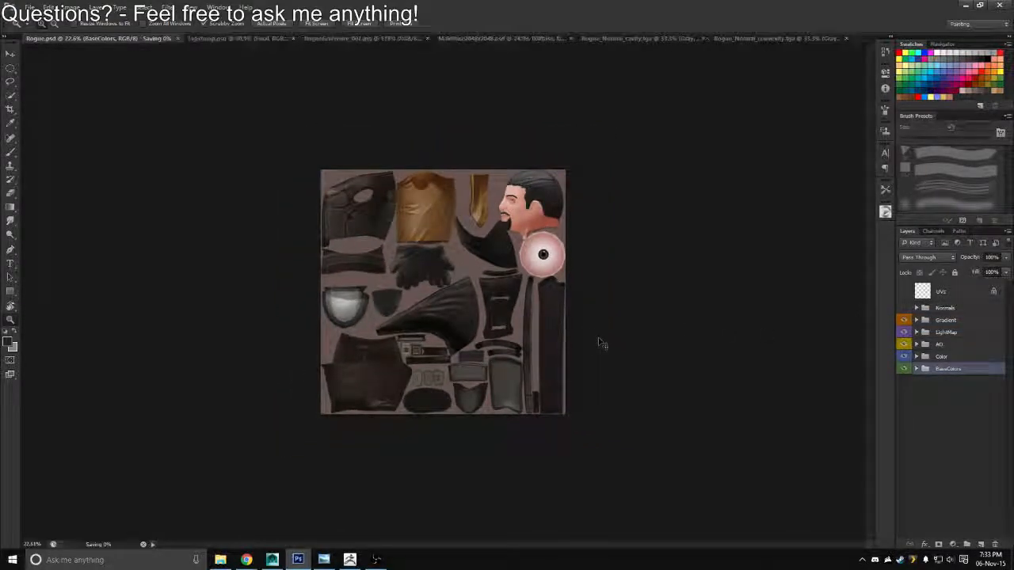
click(233, 39)
key(ctrl+w)
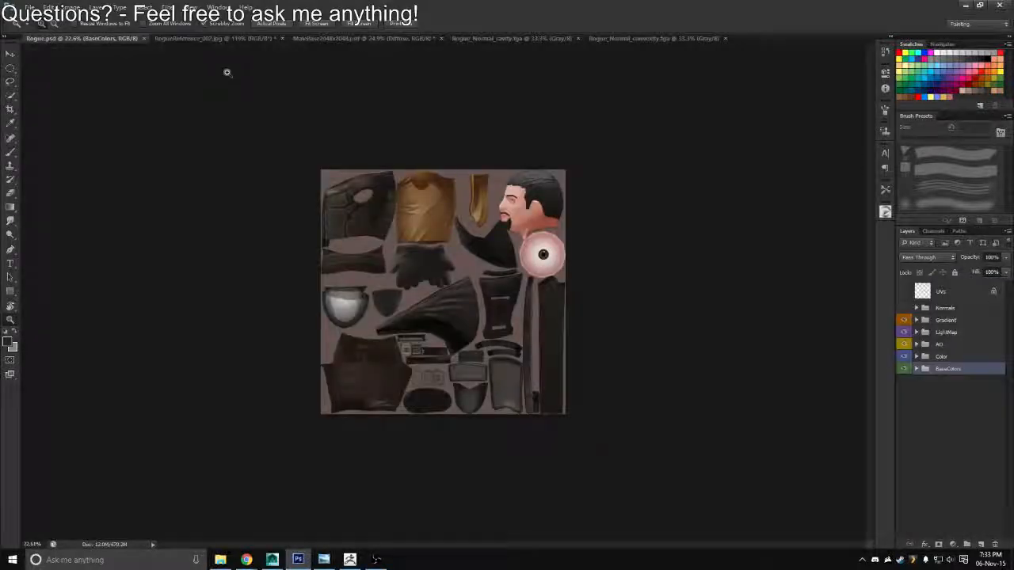
click(230, 41)
key(ctrl+w)
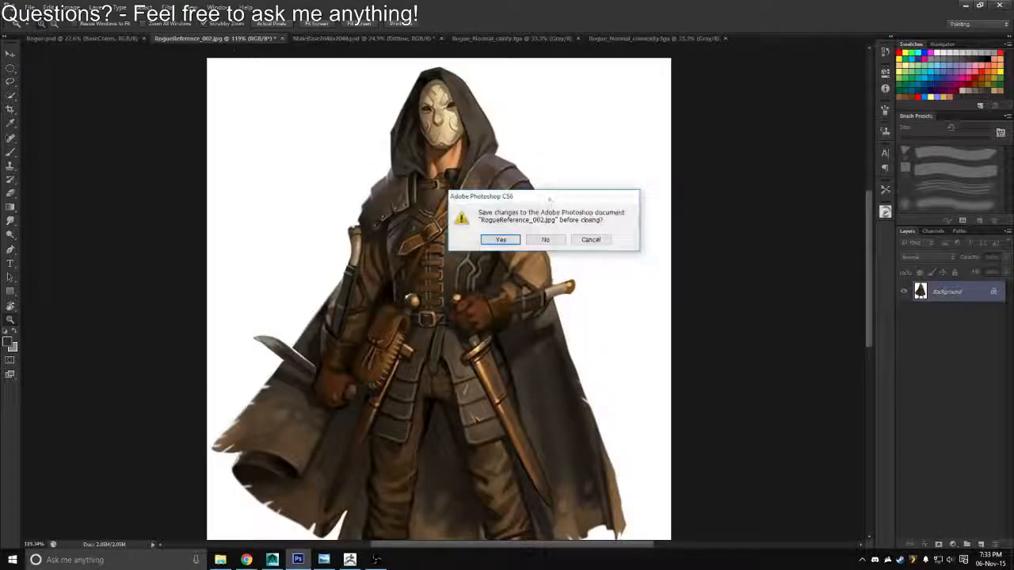
click(547, 239)
Close MaleBase2048x2048.psd without saving, along with the Rogue_Normal cavity and convexity images, leaving only Rogue.psd open
click(215, 40)
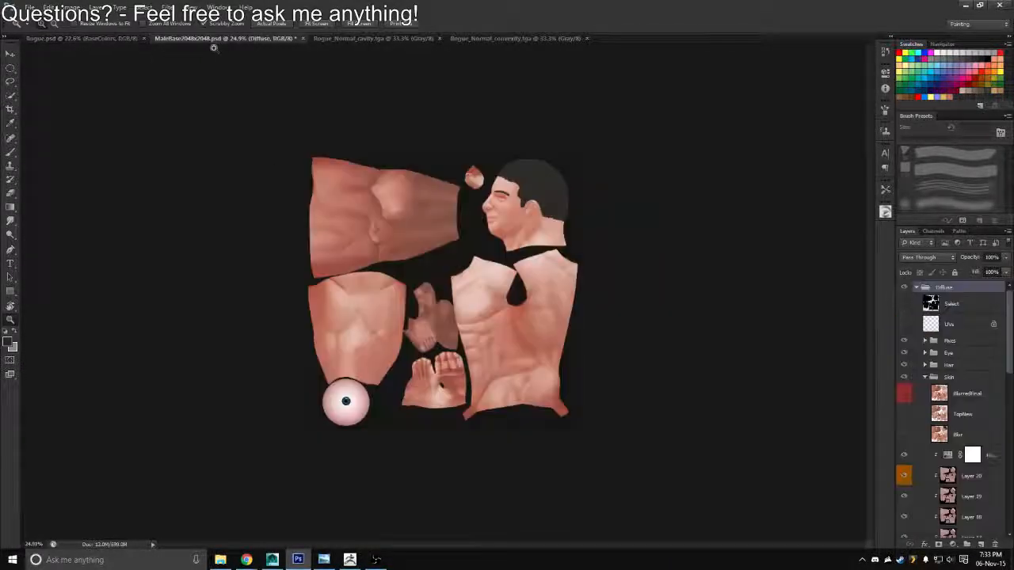
click(917, 288)
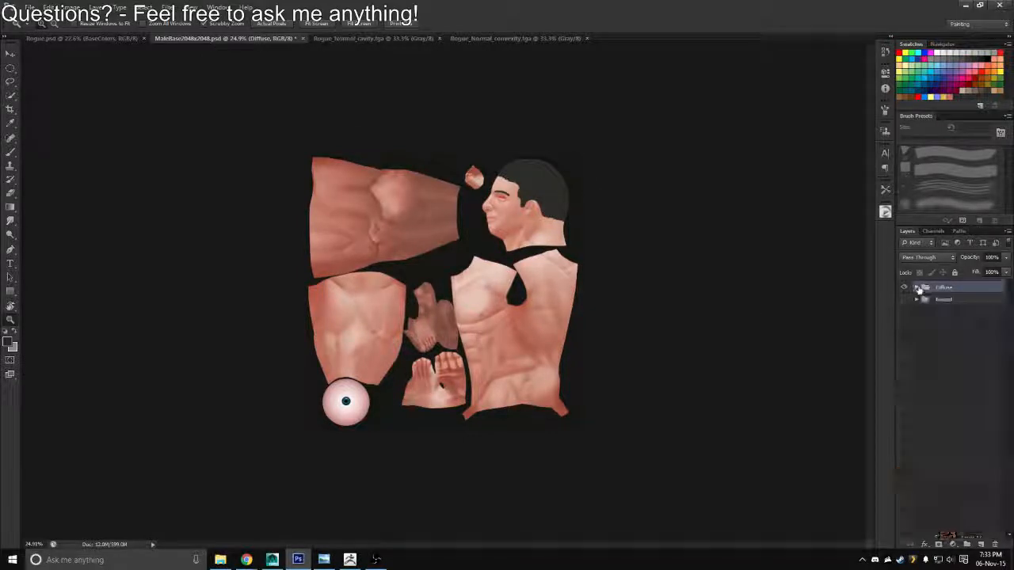
key(ctrl+w)
click(549, 240)
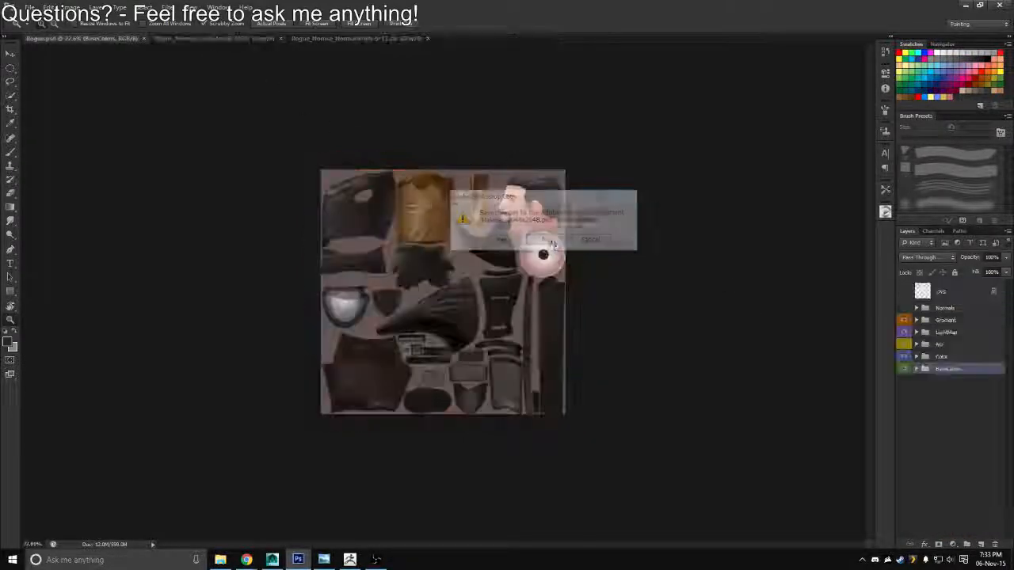
click(213, 40)
key(ctrl+w)
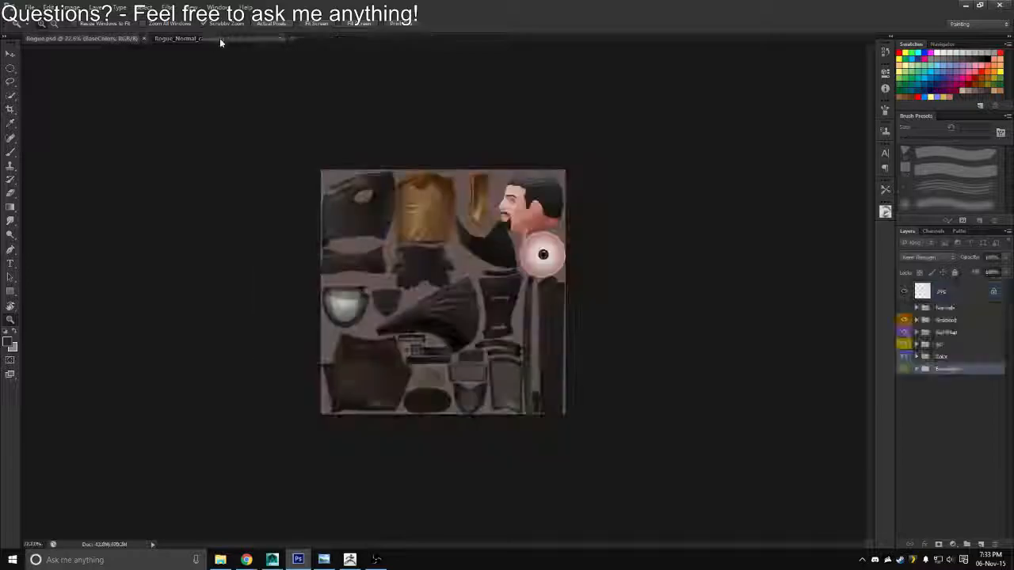
click(266, 39)
key(ctrl+w)
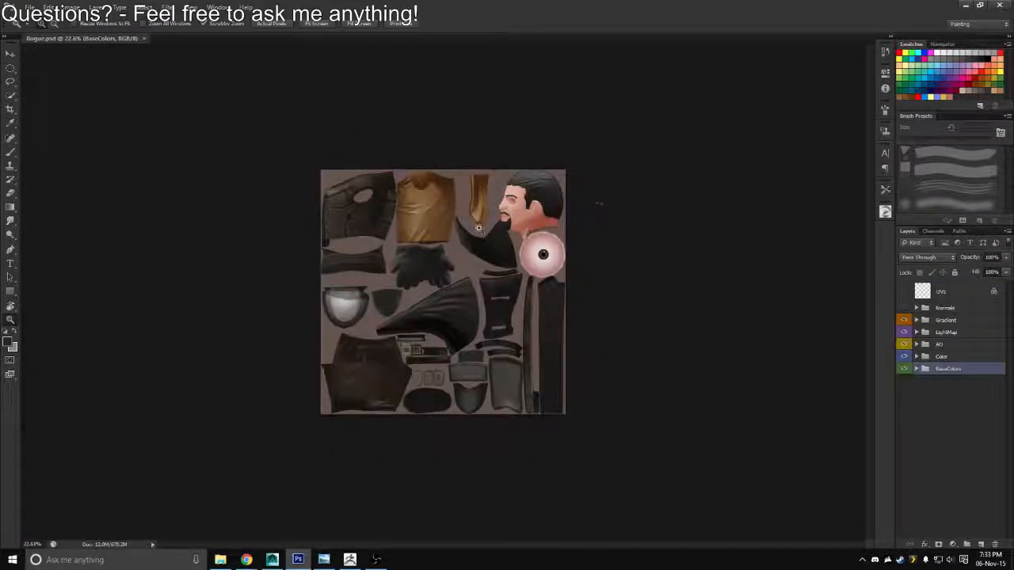
scroll(548, 191, up, 2)
Switch to Maya, show the full character in untextured shading, and restore the full interface with the Channel Box
click(965, 7)
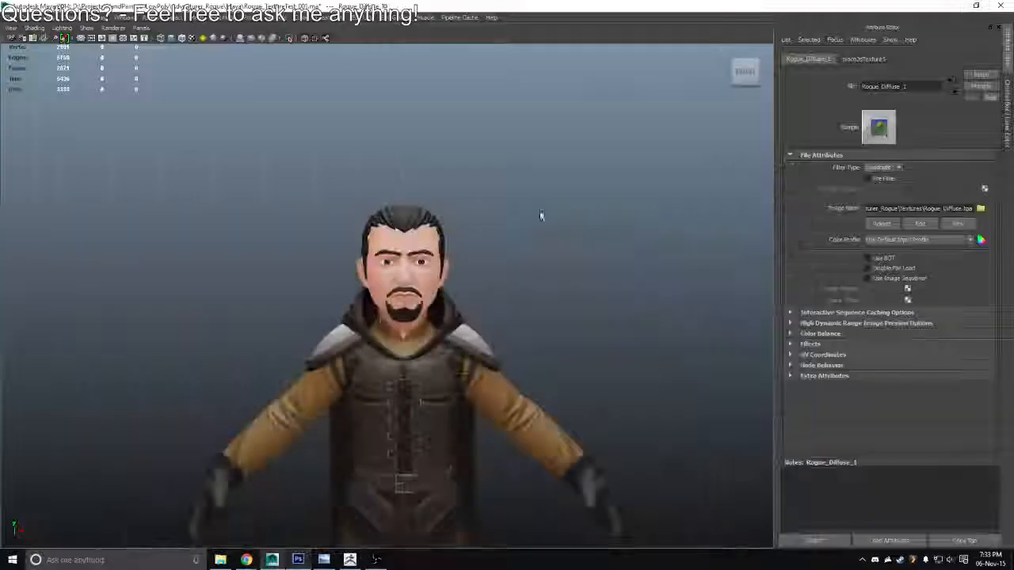
mouse_move(480, 293)
mouse_down()
mouse_move(581, 266)
mouse_move(546, 312)
mouse_move(466, 312)
mouse_move(451, 333)
mouse_move(325, 357)
mouse_move(555, 346)
mouse_up()
scroll(546, 312, down, 3)
scroll(441, 362, down, 3)
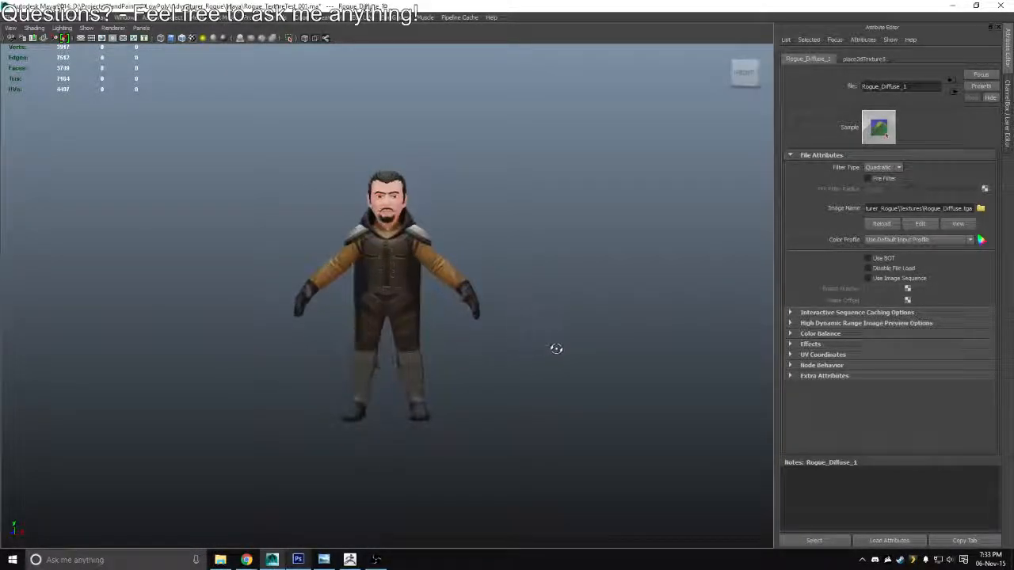
key(5)
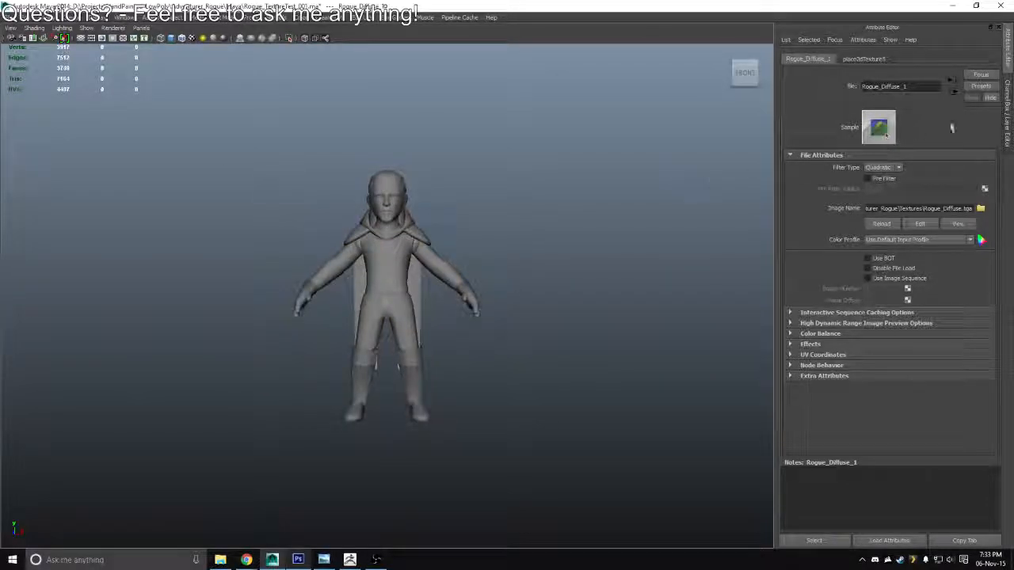
key(ctrl+space)
click(1003, 163)
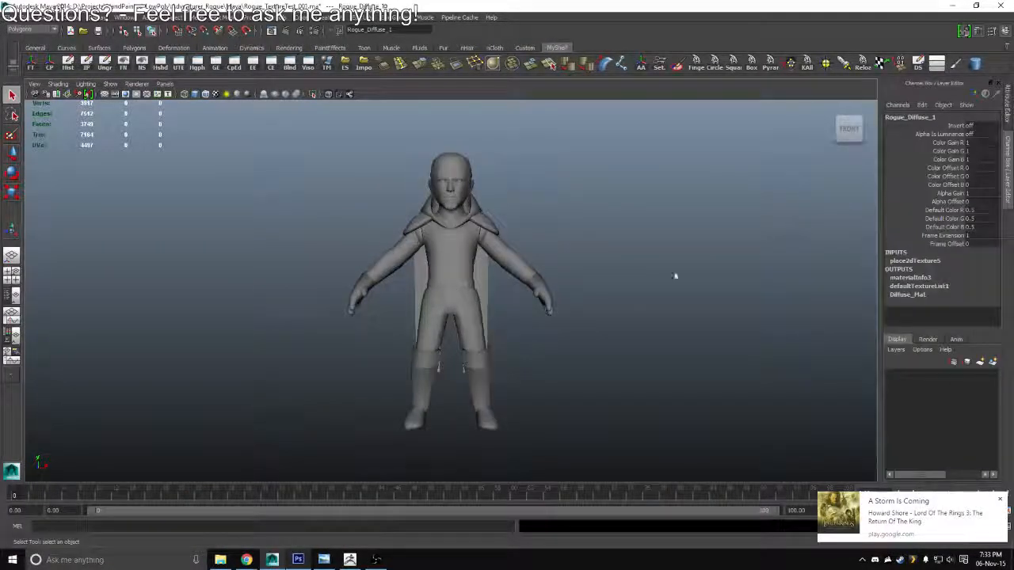
Freeze the transformations and delete the history of all the character's meshes, and save the scene
click(441, 267)
drag(266, 449, 638, 132)
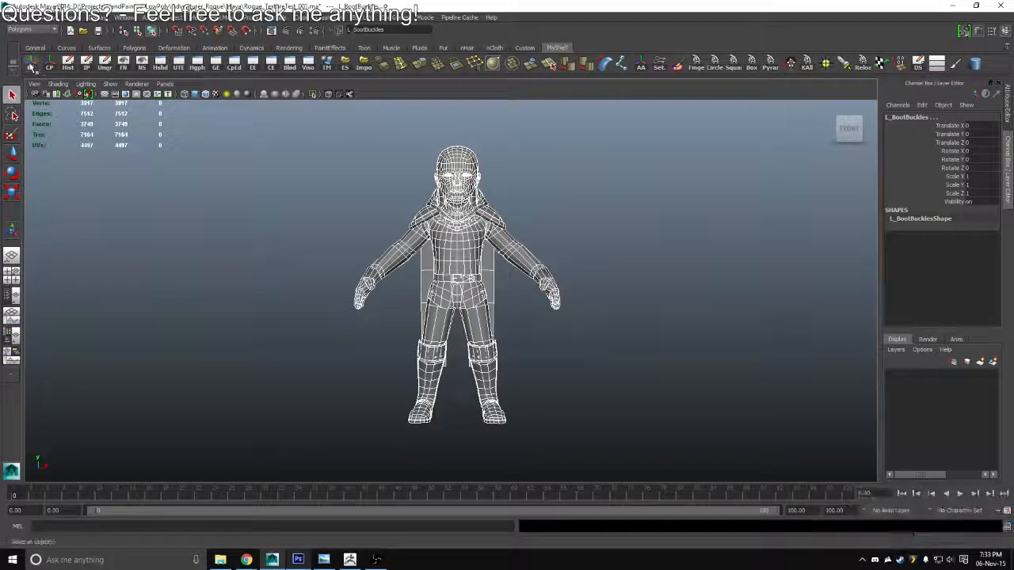
click(32, 66)
click(68, 65)
key(Up)
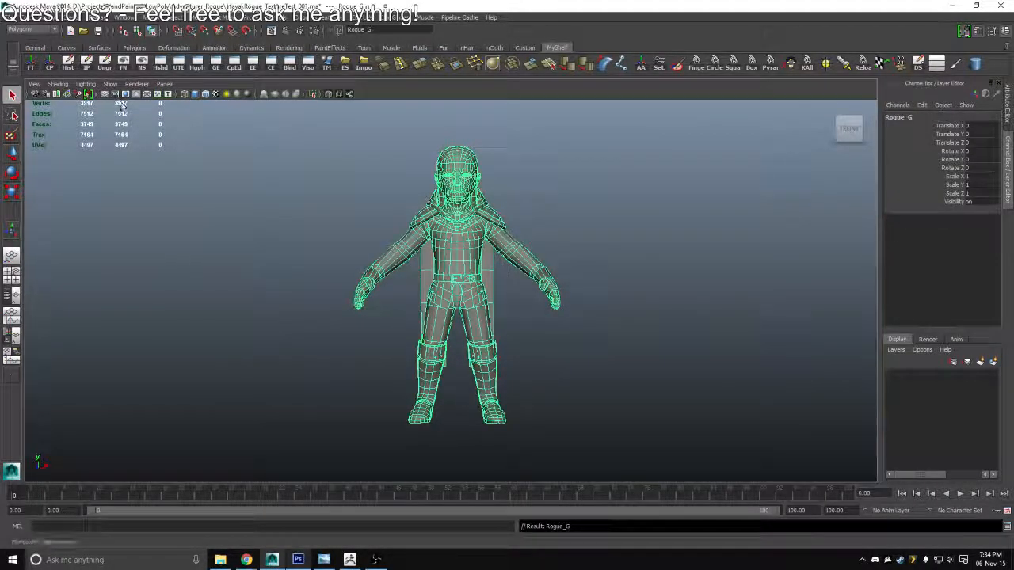
click(271, 226)
key(ctrl+s)
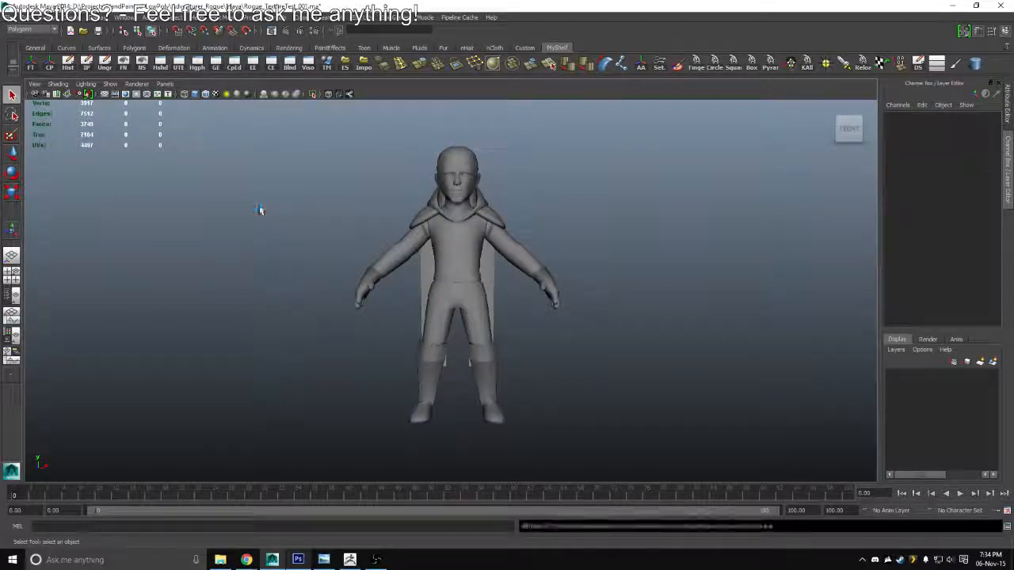
Duplicate the whole Rogue_G character group and move the copy about 115.6 units along X
click(450, 241)
key(Up)
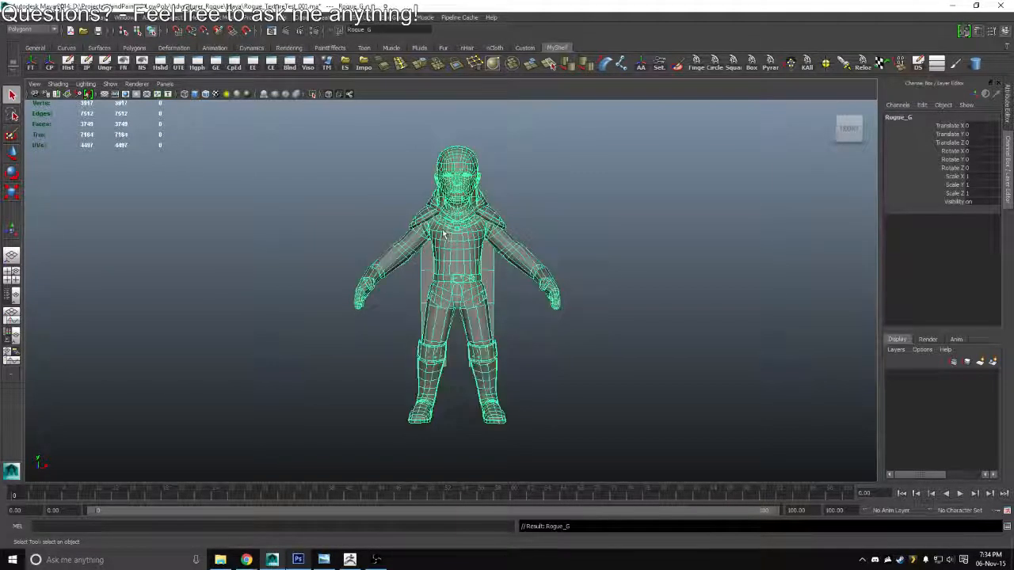
key(ctrl+d)
key(w)
drag(491, 418, 713, 418)
Rotate the duplicated character -180 degrees around Y to show its back, and shift it to about 121 on X
key(e)
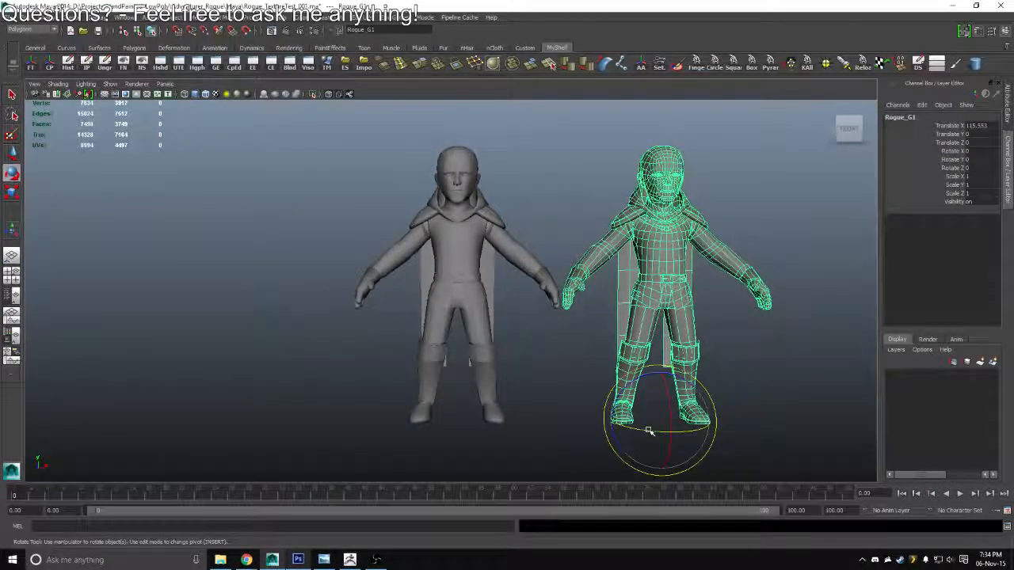
drag(647, 431, 510, 445)
key(w)
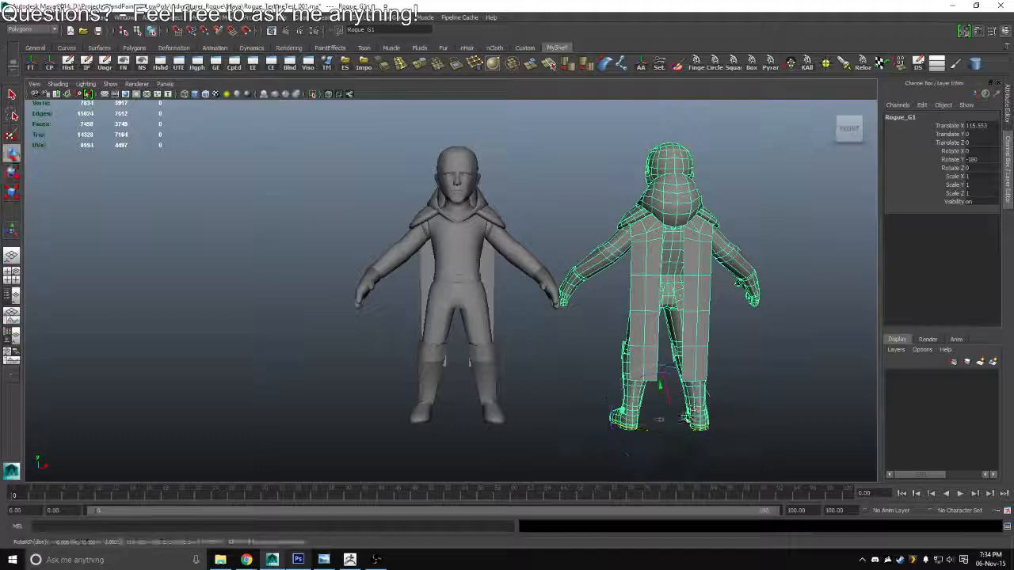
drag(700, 420, 710, 420)
Duplicate the back-facing character, place the copy beside it and rotate it to a side view
drag(756, 347, 560, 375)
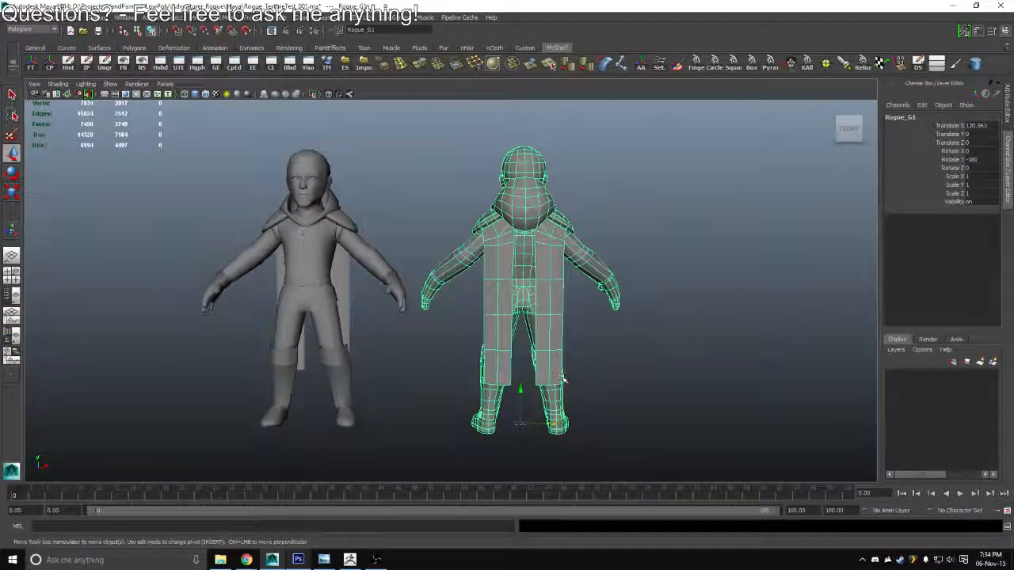
key(ctrl+d)
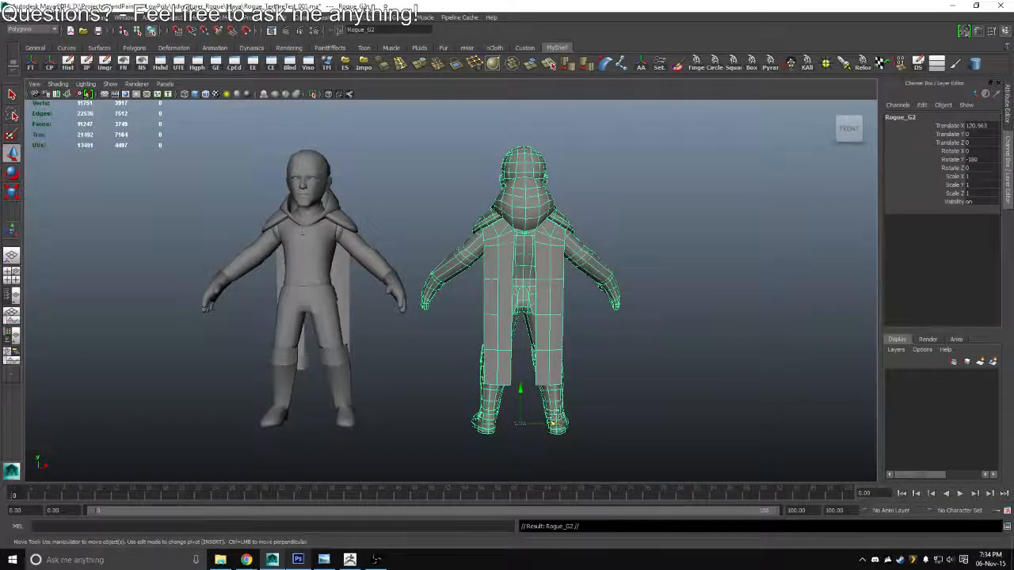
mouse_move(553, 424)
mouse_down()
mouse_move(697, 420)
mouse_move(730, 407)
mouse_move(737, 438)
mouse_move(767, 440)
mouse_move(643, 435)
mouse_move(736, 440)
mouse_move(773, 426)
mouse_move(552, 436)
mouse_up()
key(e)
key(w)
Duplicate the side-view character, turn the copy to face the opposite way, place it at the row's end, and show the lineup with the interface hidden
key(ctrl+d)
key(e)
key(w)
drag(695, 424, 815, 420)
mouse_move(694, 381)
alt+mouse_down()
mouse_move(693, 433)
mouse_move(683, 383)
alt+mouse_up()
click(591, 203)
key(ctrl+space)
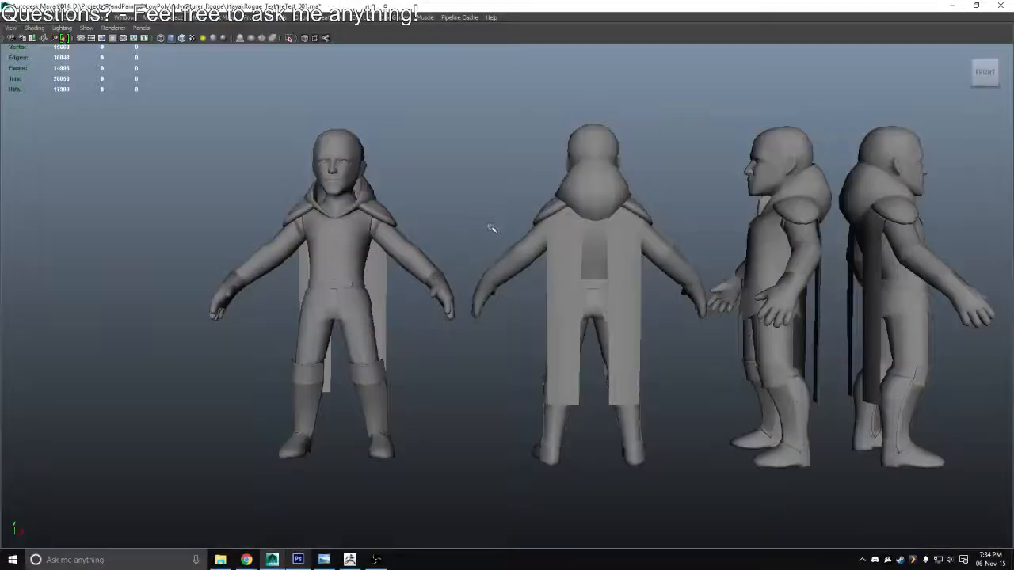
alt+drag(692, 274, 691, 242)
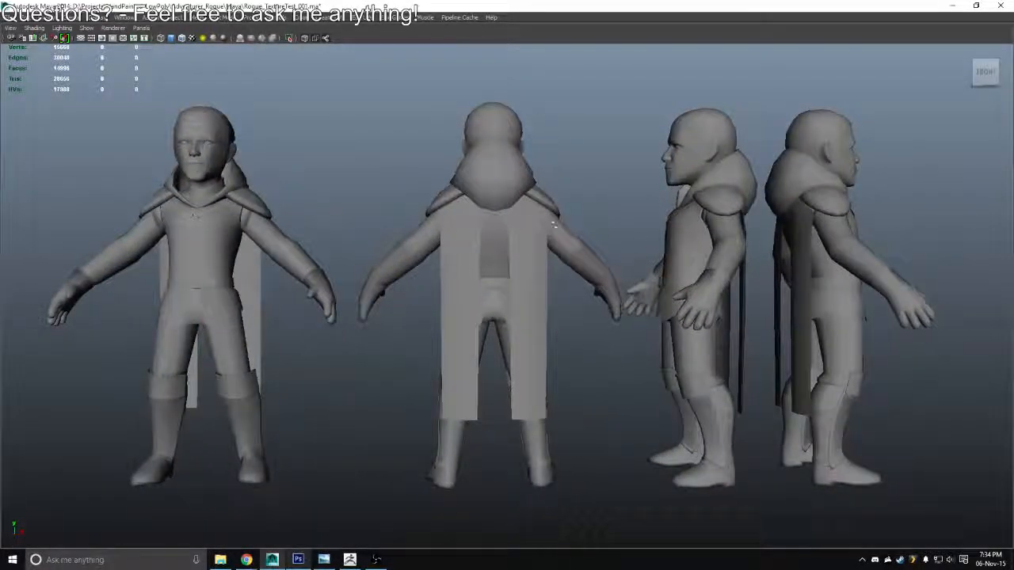
Display the four-character lineup with its textures and switch the viewport to flat lighting
key(6)
click(62, 28)
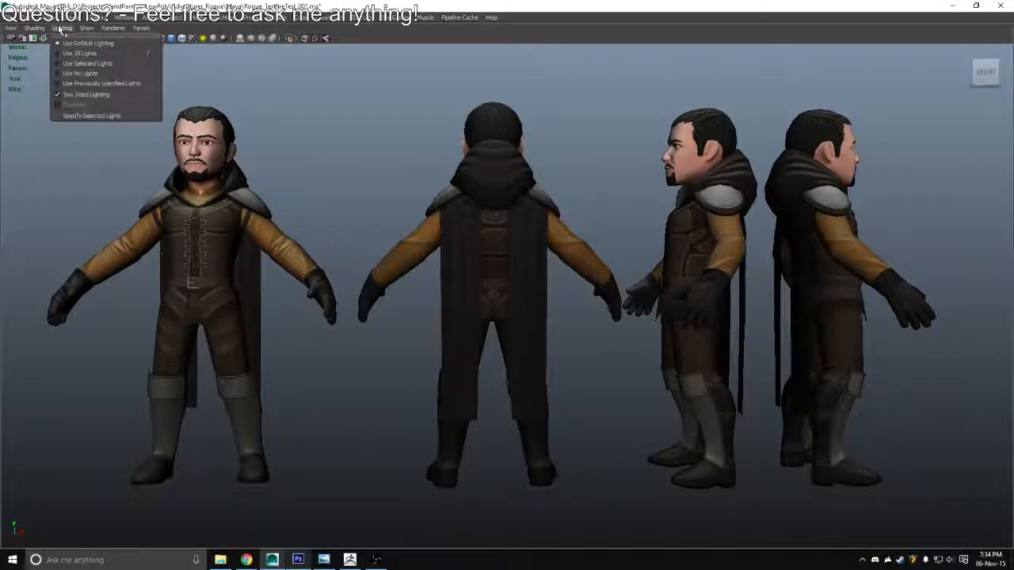
click(87, 62)
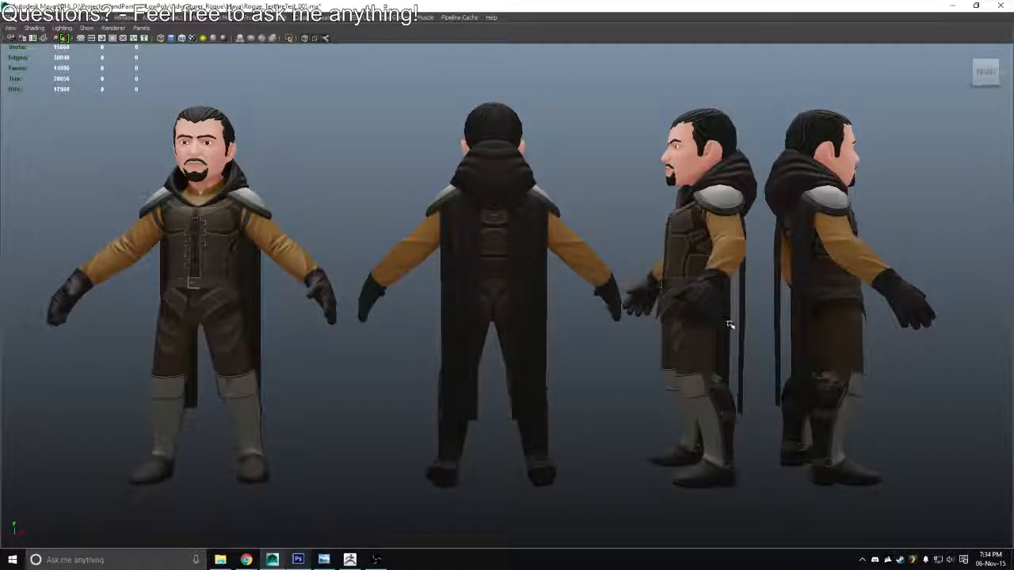
Select the back-view and both side-view character groups and move them slightly along X towards the front view
drag(633, 330, 663, 315)
click(576, 276)
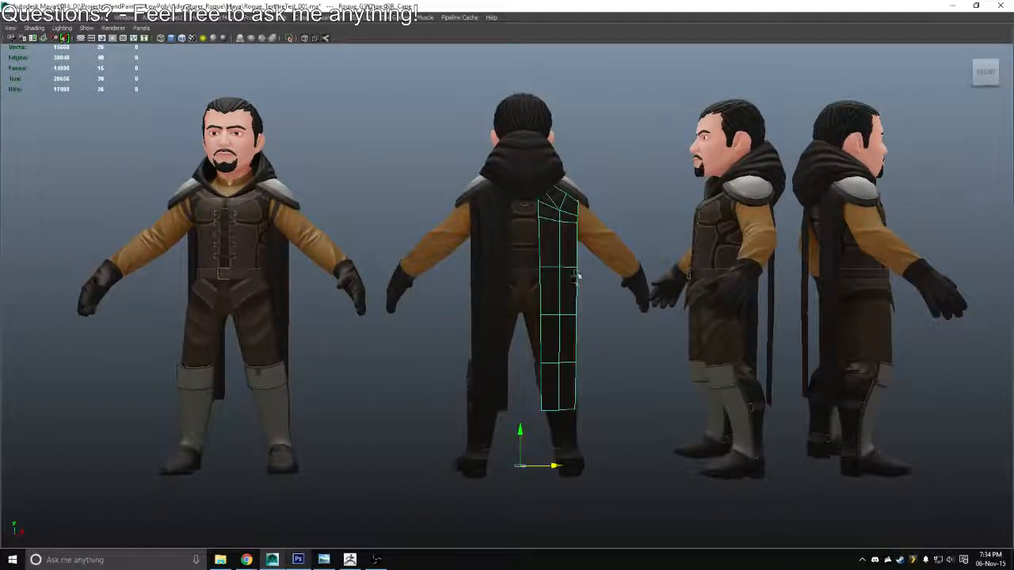
key(Up)
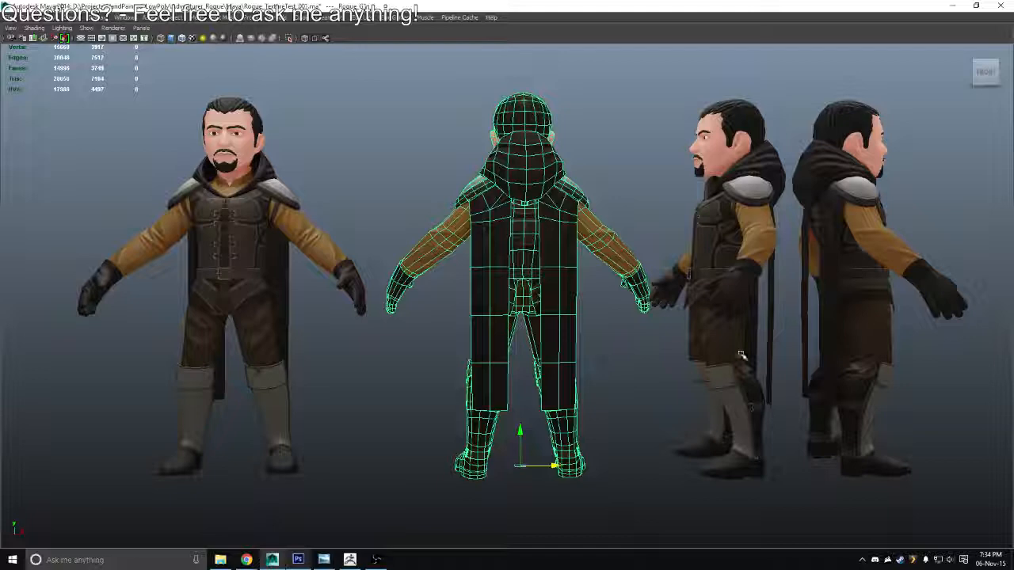
click(732, 321)
shift+click(864, 326)
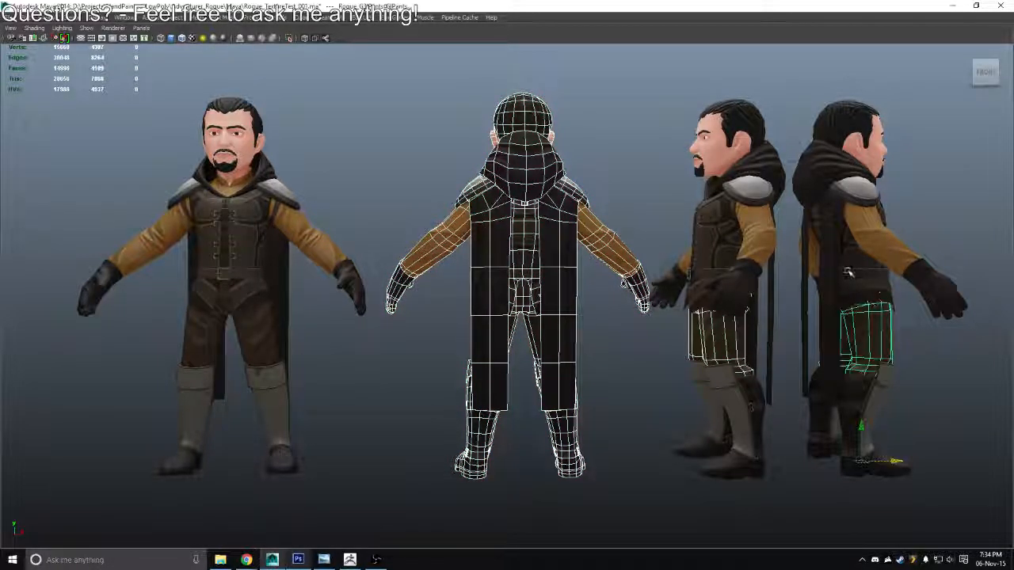
key(Up)
drag(895, 461, 884, 460)
Remove the back view from the selection, move both side-view groups slightly away from it along X, and clear the selection
drag(242, 507, 628, 115)
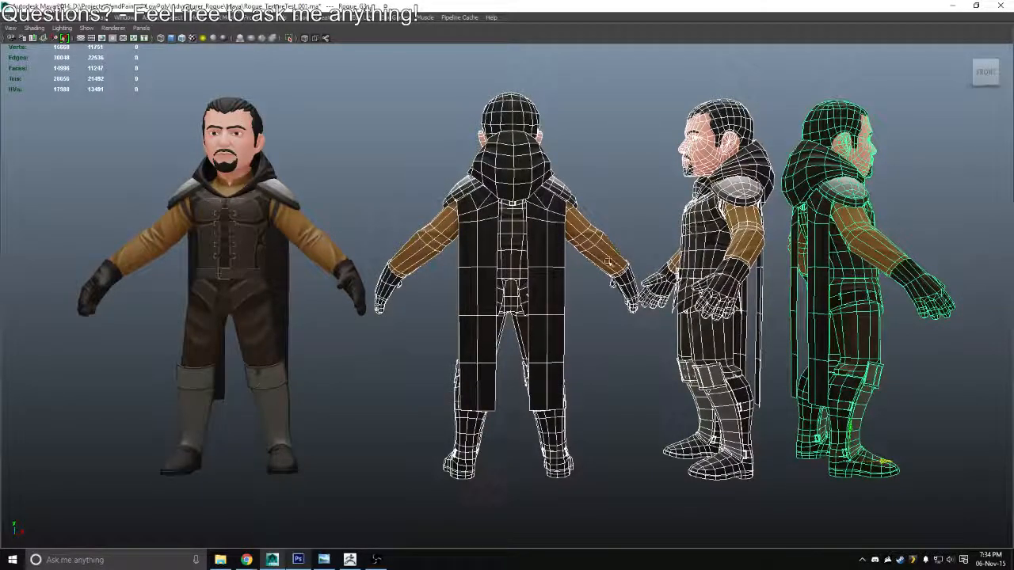
drag(733, 231, 795, 292)
key(Up)
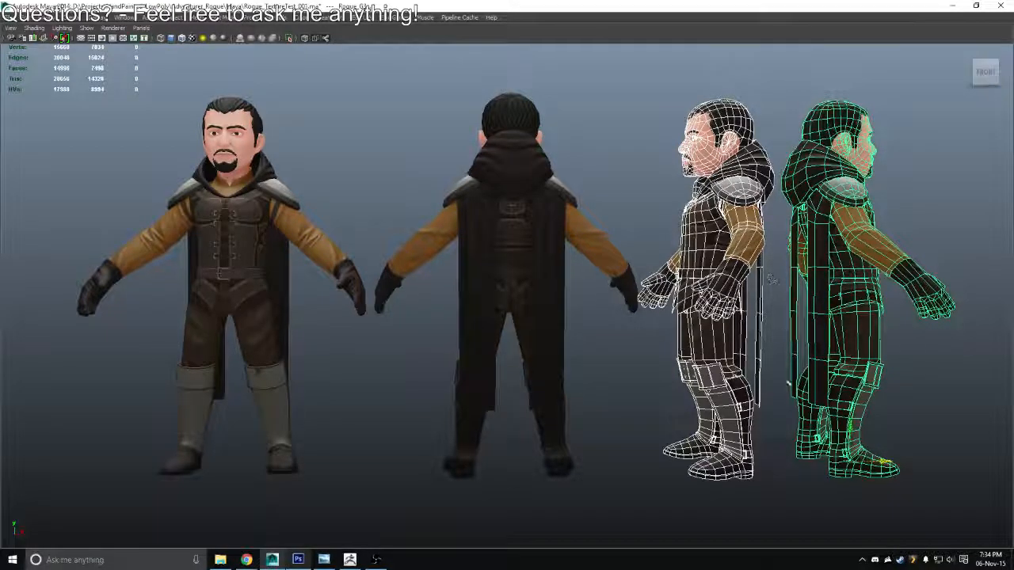
drag(883, 460, 891, 460)
click(637, 393)
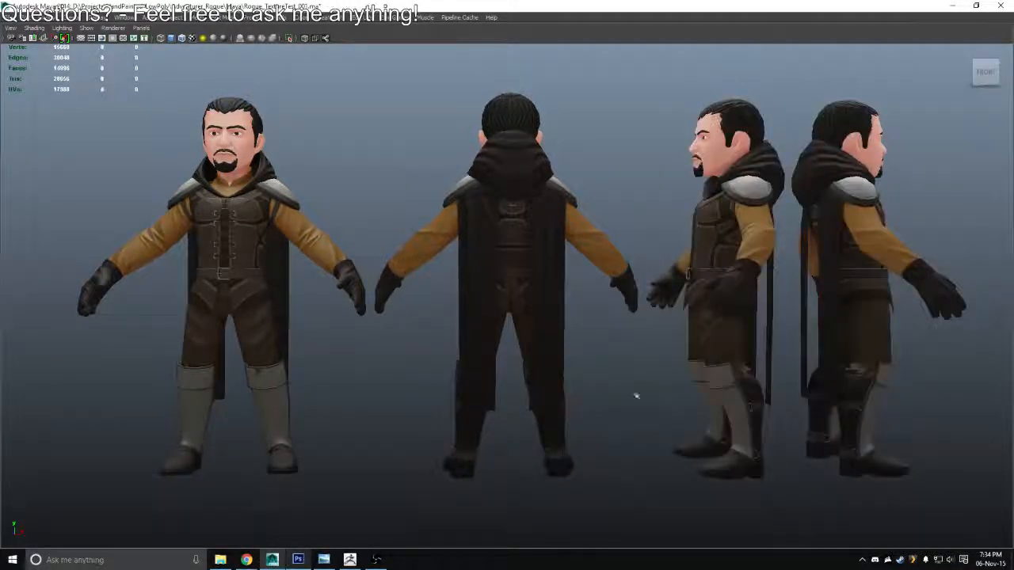
drag(604, 346, 578, 251)
drag(706, 252, 485, 278)
drag(554, 321, 599, 318)
drag(599, 319, 628, 399)
Switch to Photoshop and load the outline of the LeatherStraps layer in the BaseColors group as a selection
key(alt+Tab)
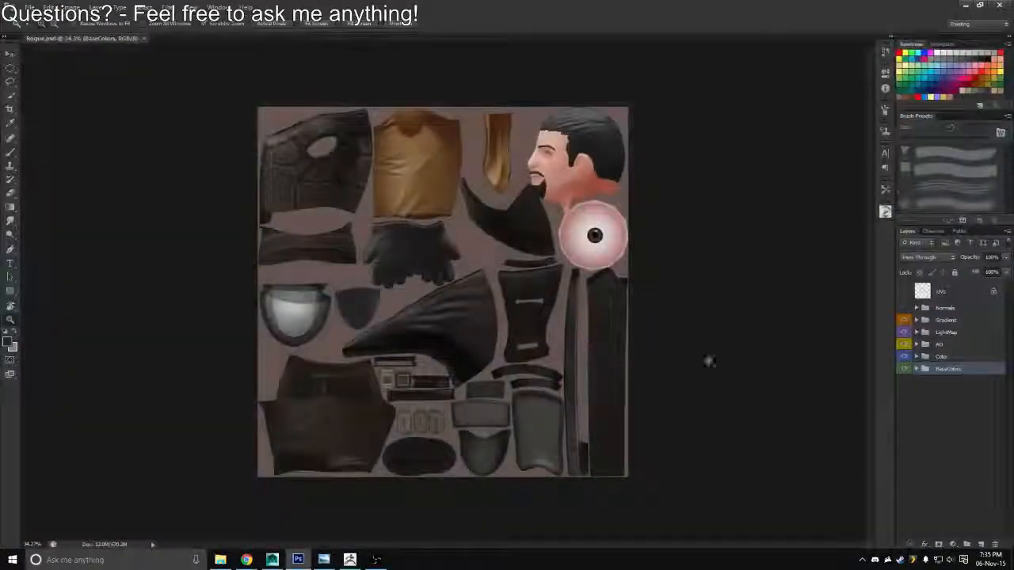
click(916, 369)
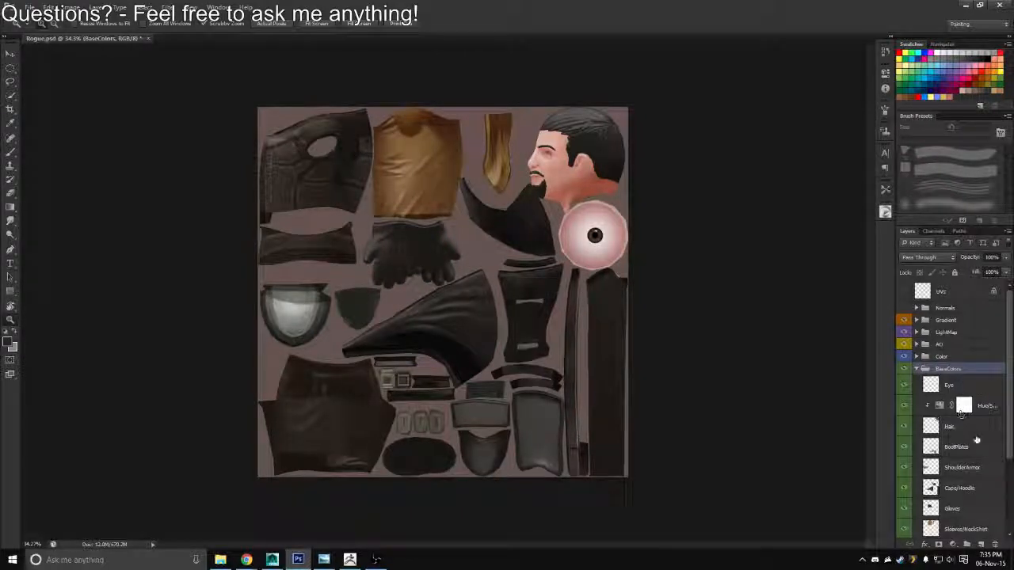
scroll(1004, 428, down, 4)
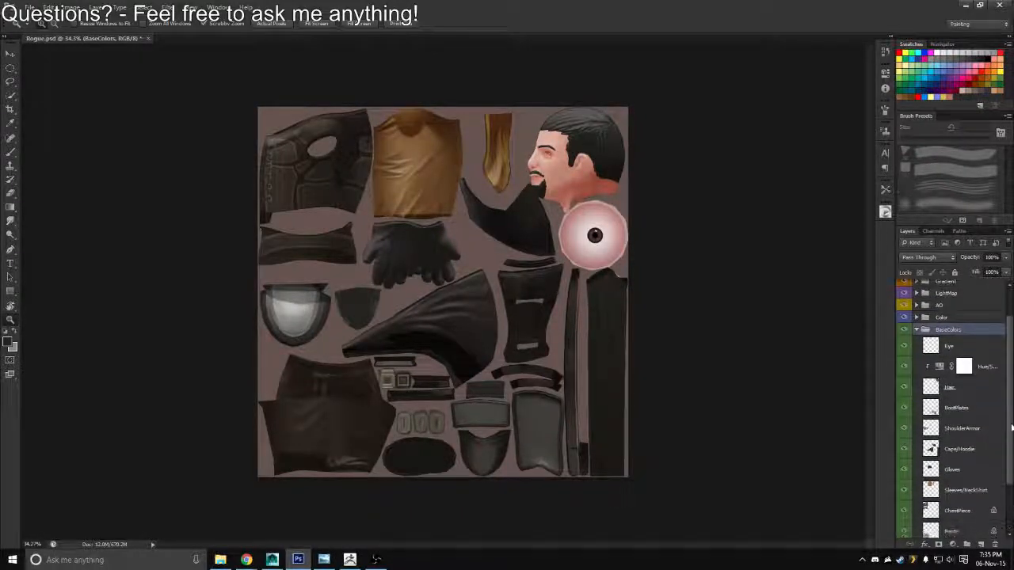
scroll(988, 507, down, 1)
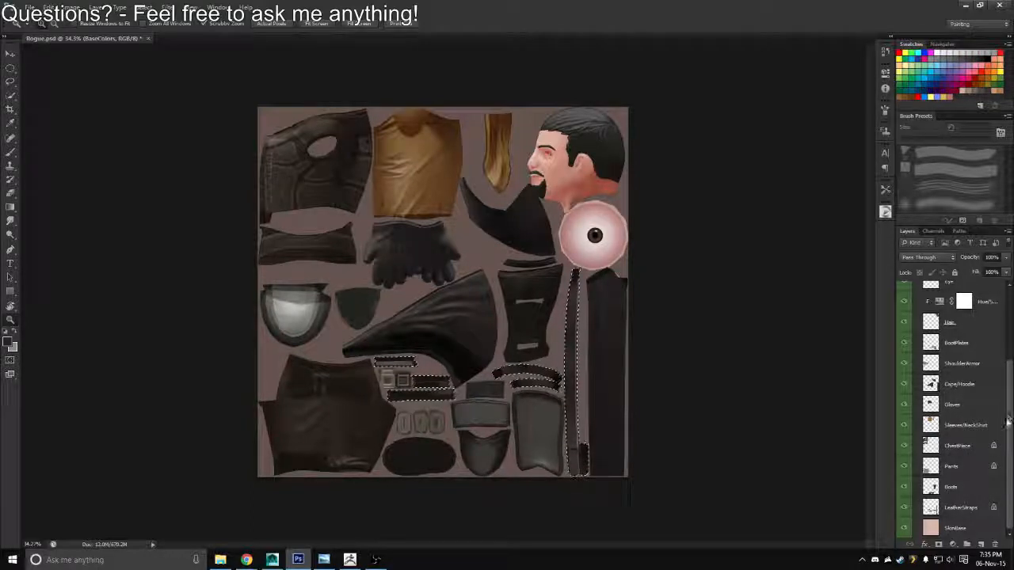
scroll(1004, 421, up, 5)
click(916, 369)
Add a new layer above the Color group, fill the selected straps with a grey-brown swatch, and clear the selection
click(940, 357)
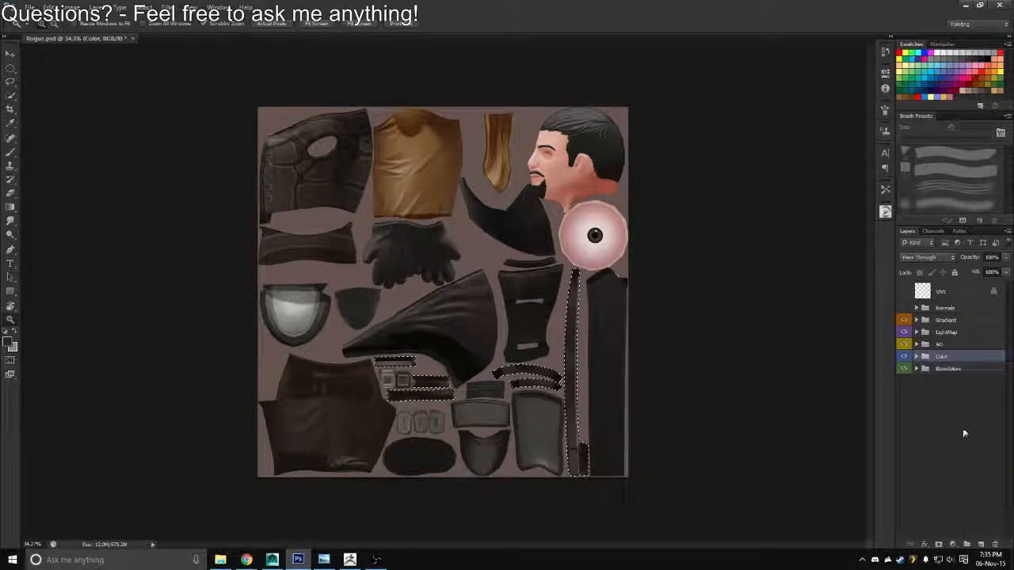
click(979, 544)
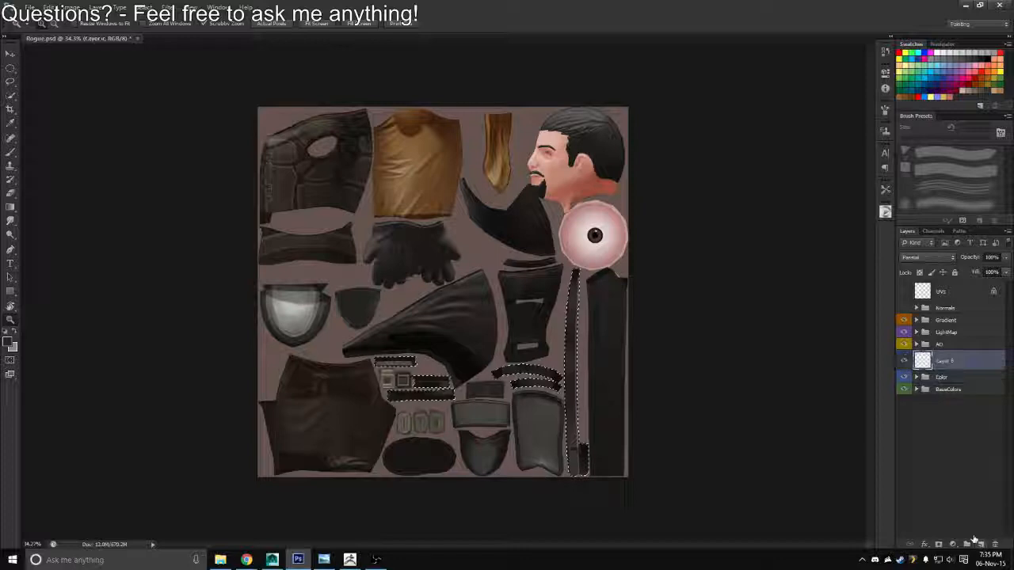
click(976, 88)
key(alt+BackSpace)
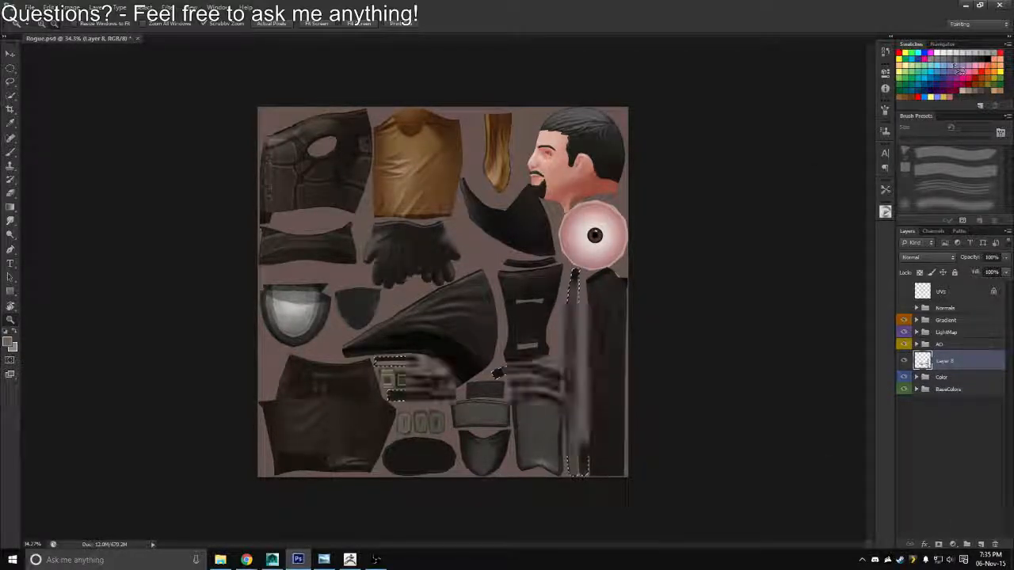
key(ctrl+d)
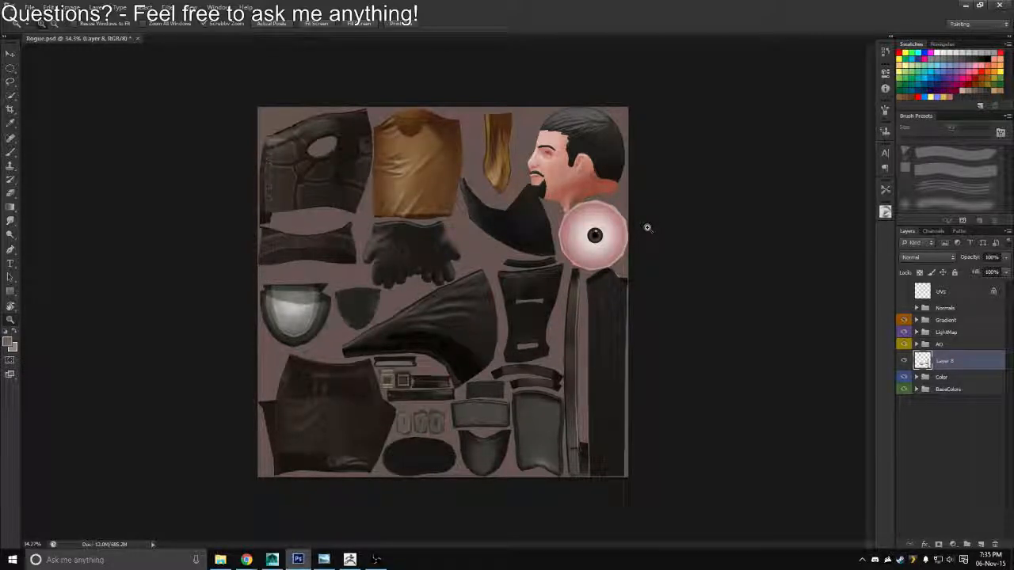
Rename the new layer LeatherStraps and put it in a group also named LeatherStraps
key(alt+Tab)
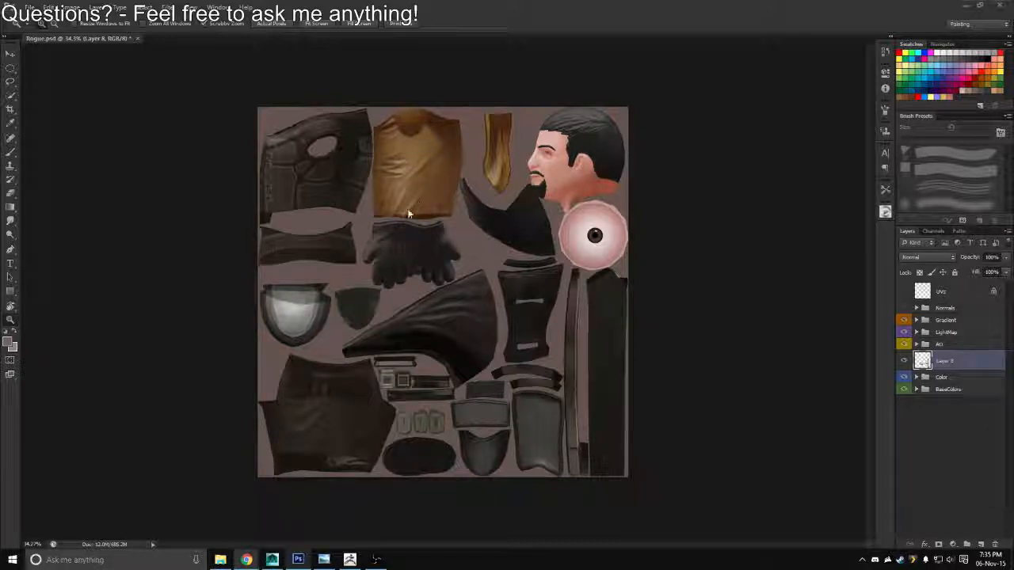
scroll(457, 219, up, 1)
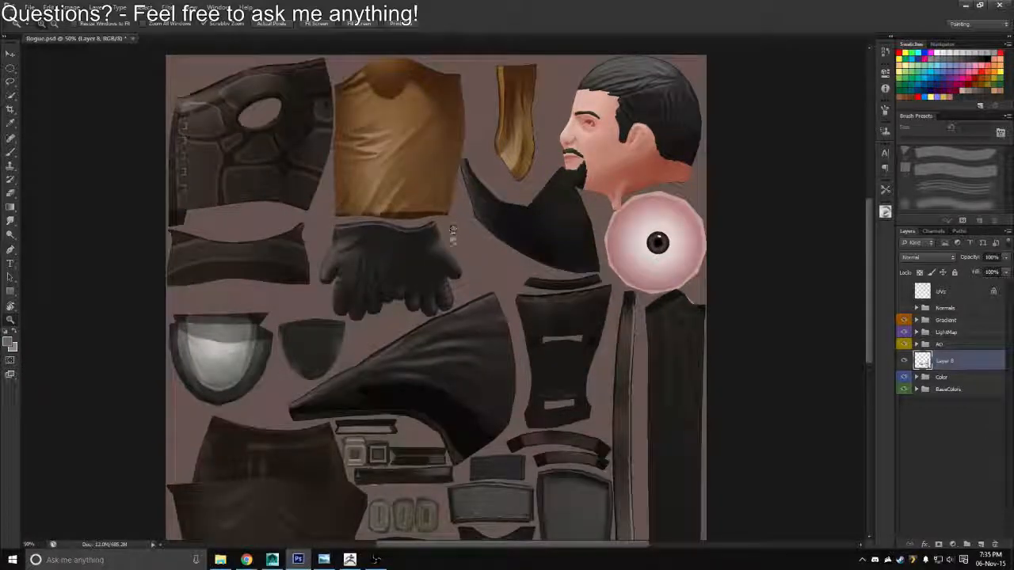
scroll(453, 231, down, 1)
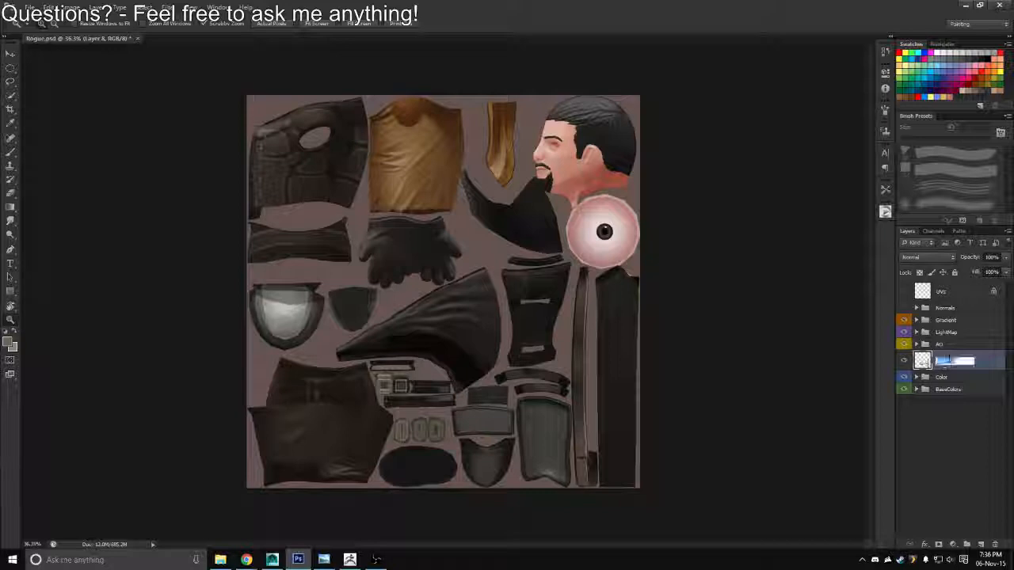
text(Steel)
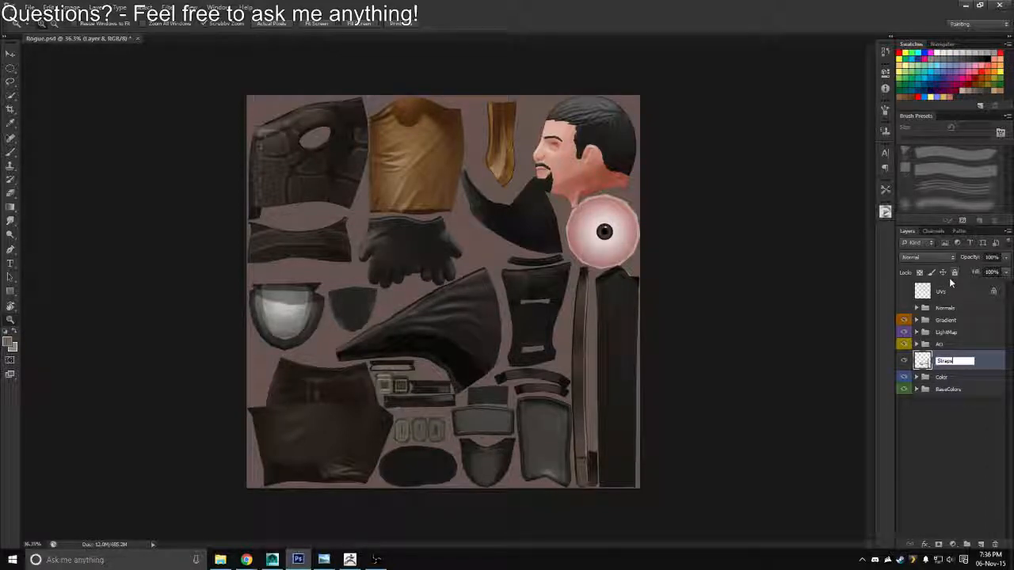
text(LeatherStraps)
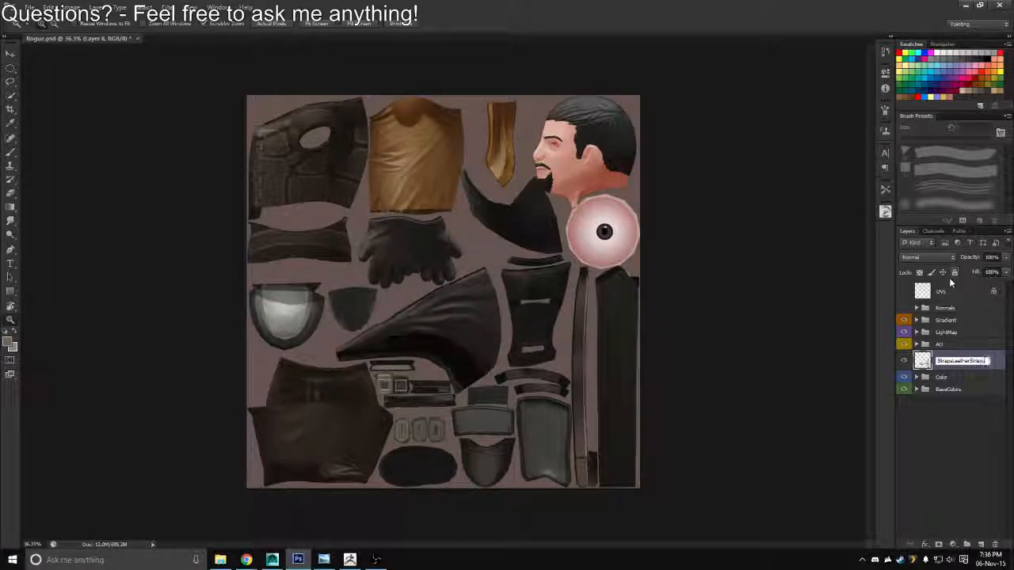
key(Return)
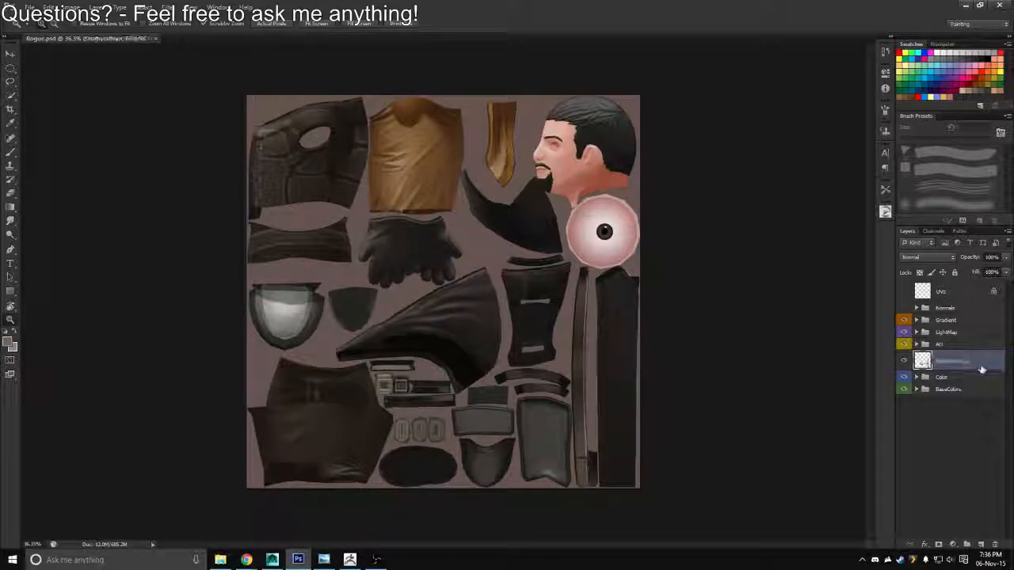
key(ctrl+g)
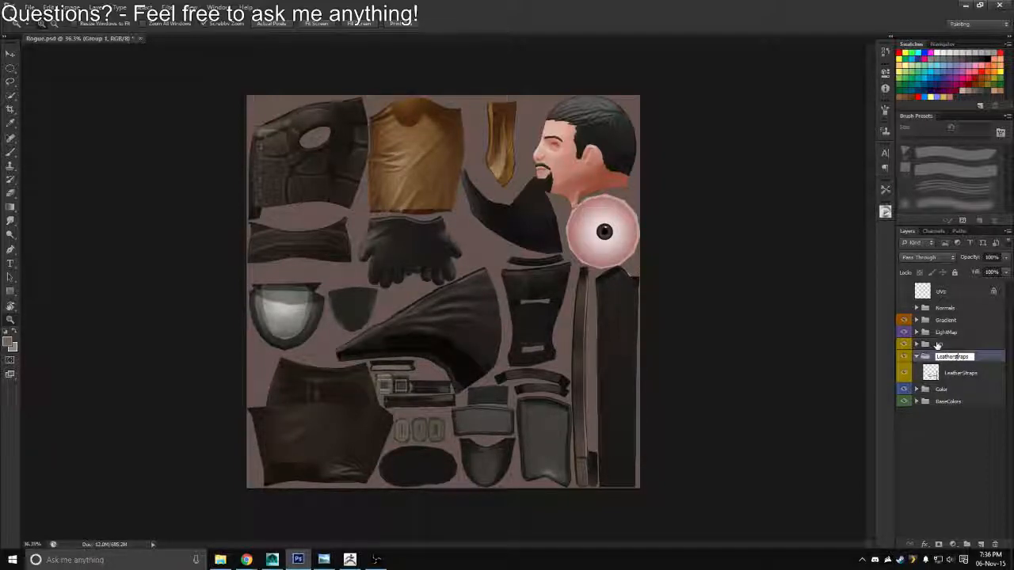
key(Return)
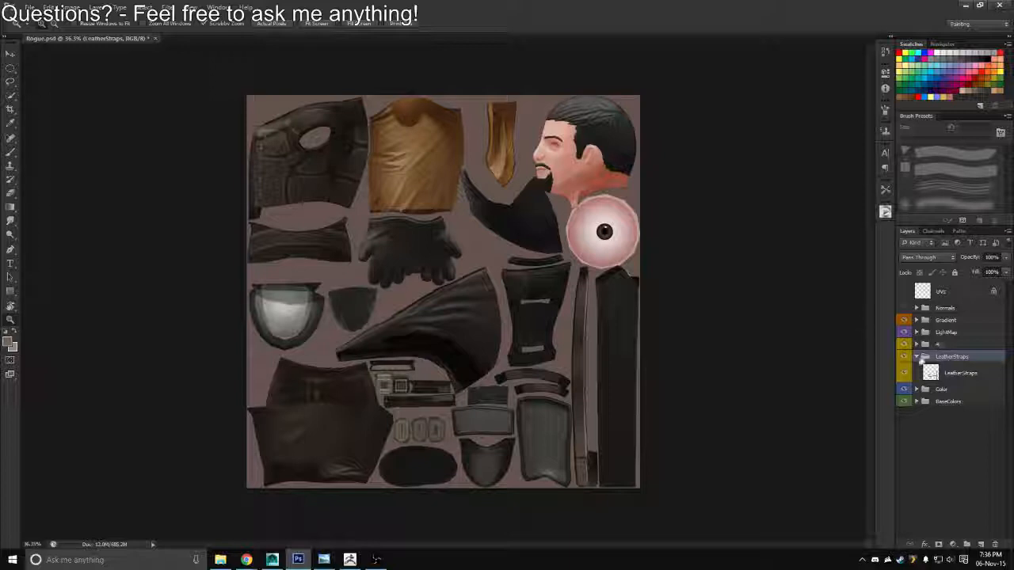
Move the LeatherStraps group to the top of the Color group and give it the blue colour label
click(917, 389)
drag(948, 361, 945, 404)
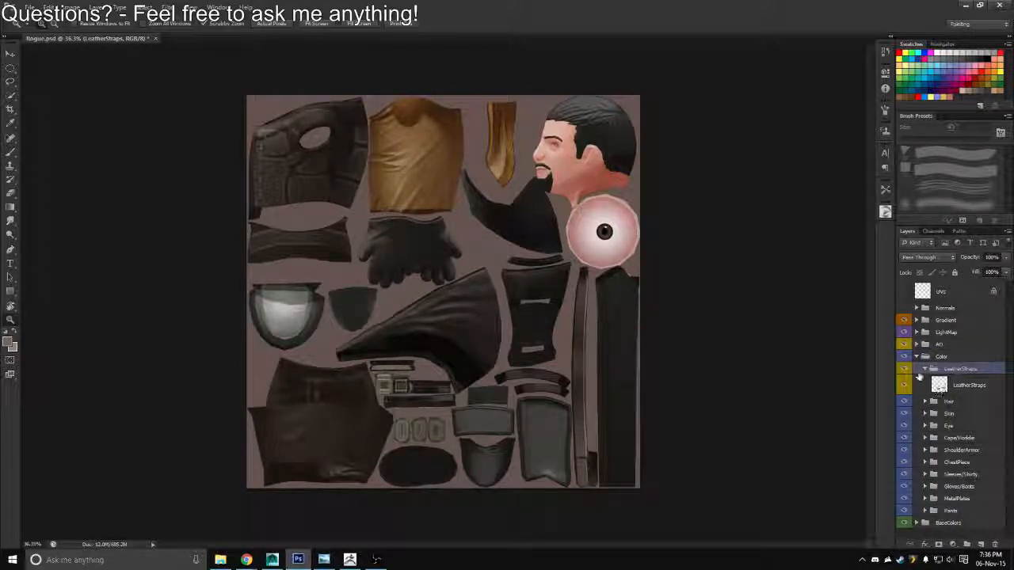
right_click(986, 370)
click(905, 338)
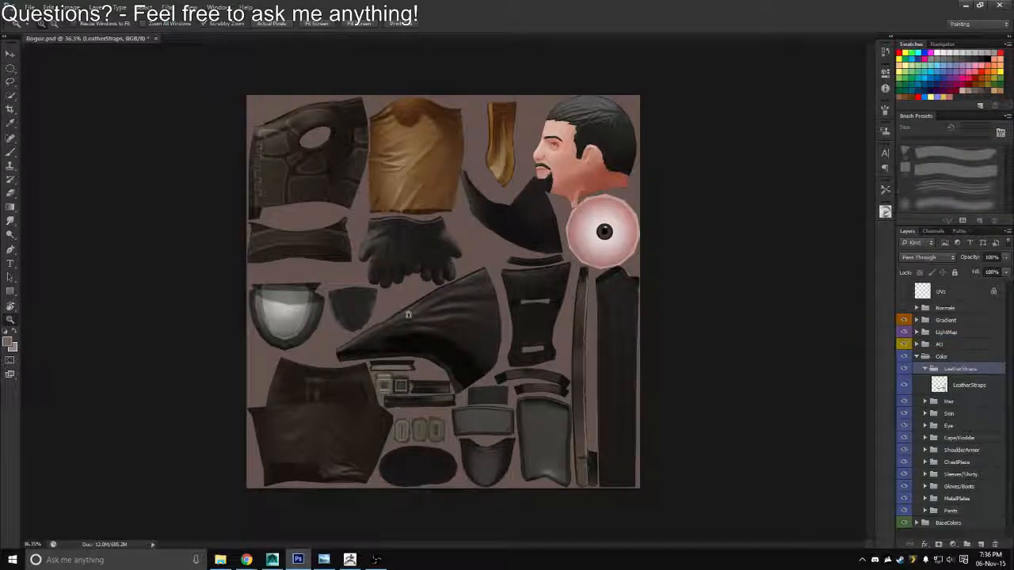
Start adding an adjustment layer above the LeatherStraps layer inside the Color group
drag(497, 386, 555, 394)
drag(559, 394, 483, 200)
drag(531, 304, 512, 316)
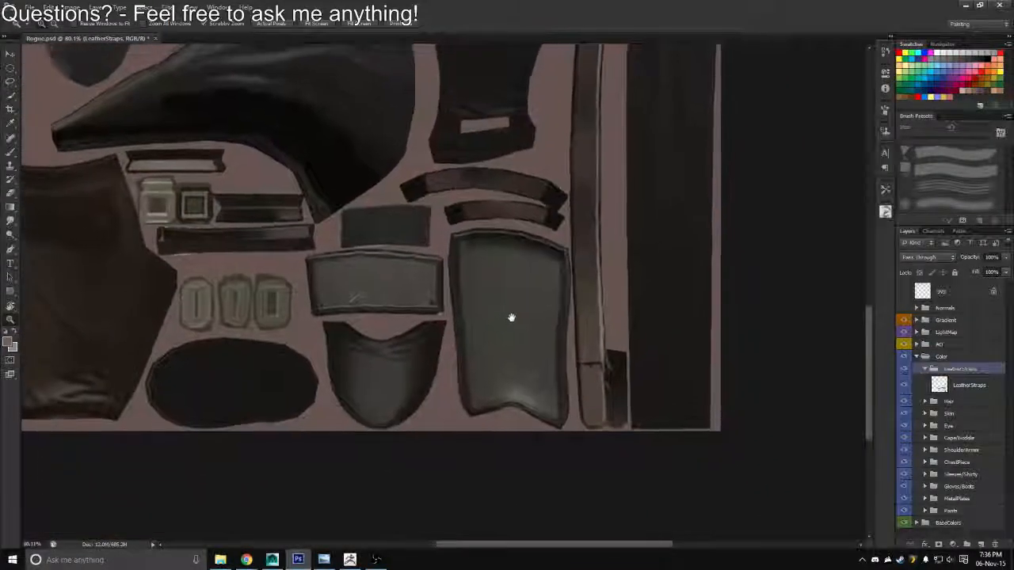
key(alt+Tab)
drag(513, 259, 495, 314)
key(alt+Tab)
click(945, 384)
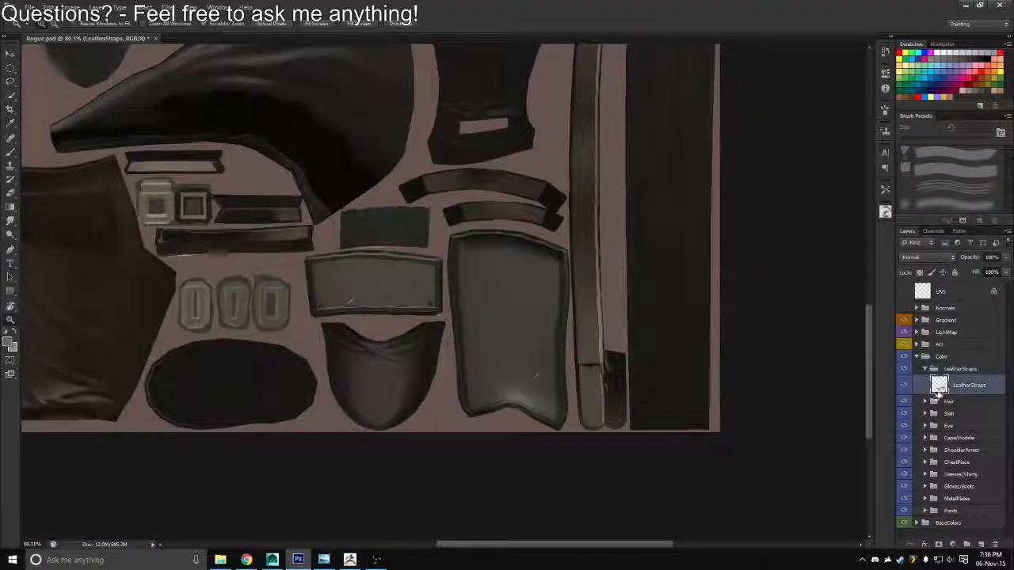
click(953, 545)
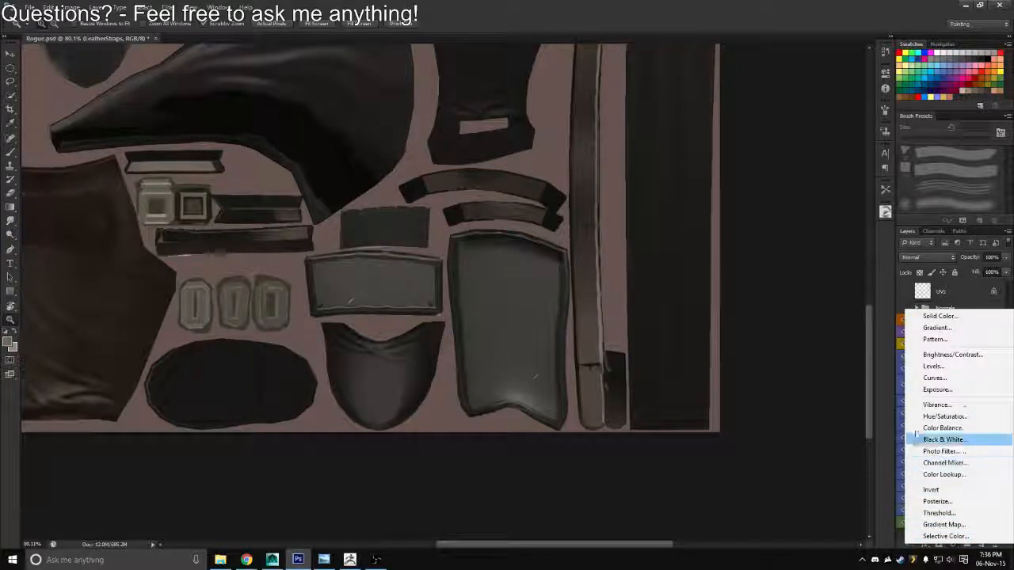
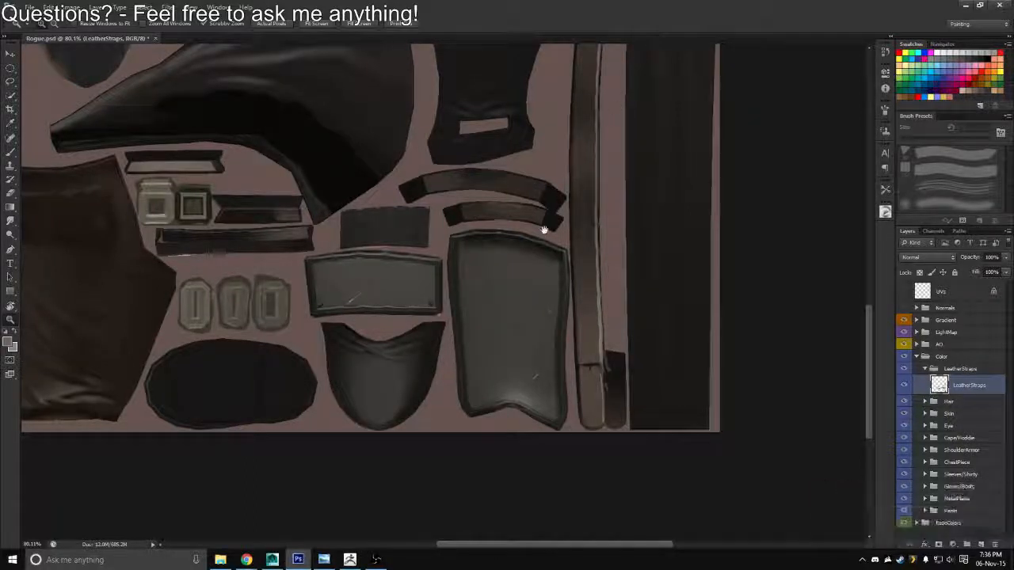
Add a Hue/Saturation adjustment layer above the LeatherStraps layer and clip it to that layer
drag(544, 230, 592, 240)
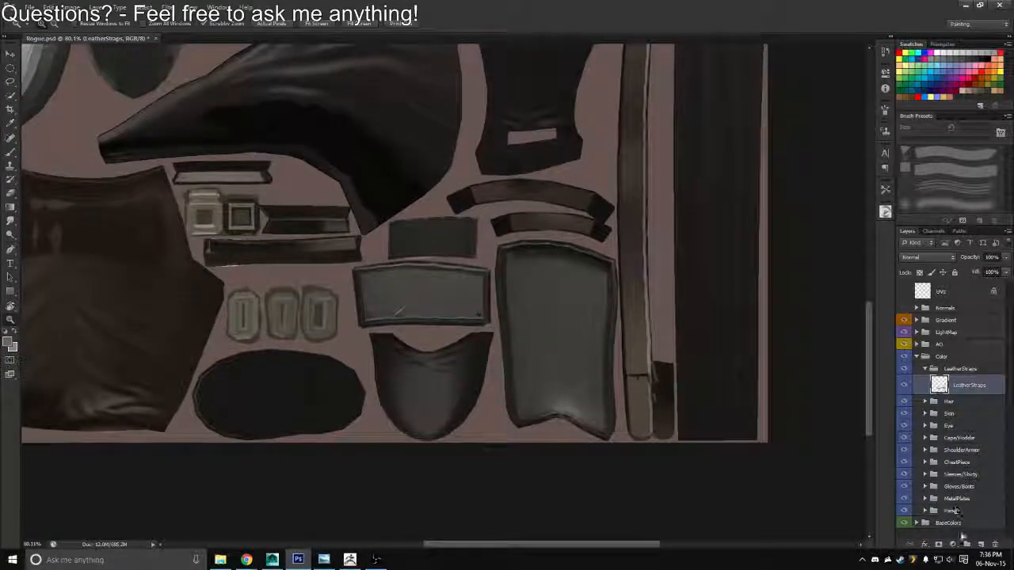
click(952, 544)
click(939, 415)
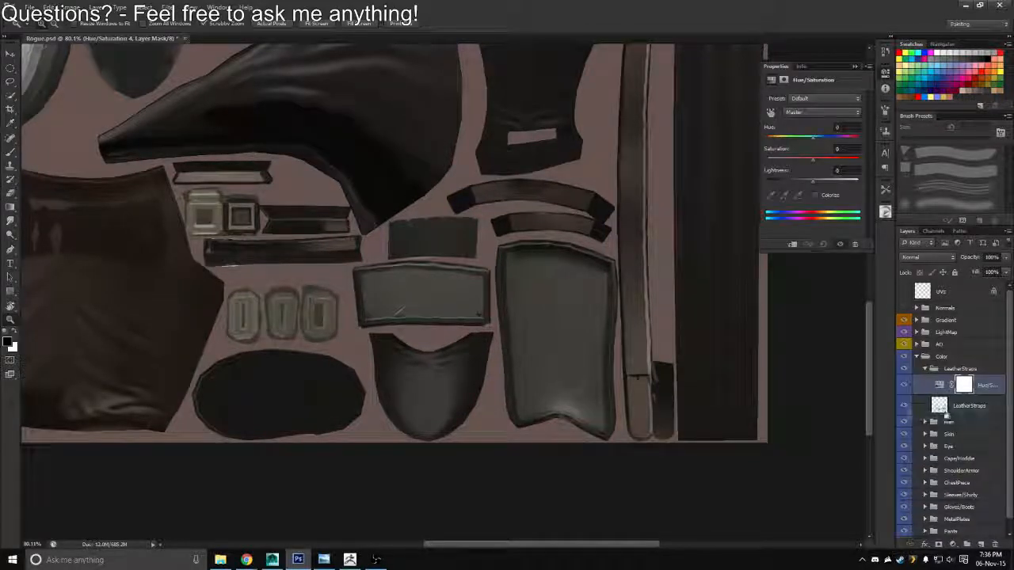
right_click(928, 386)
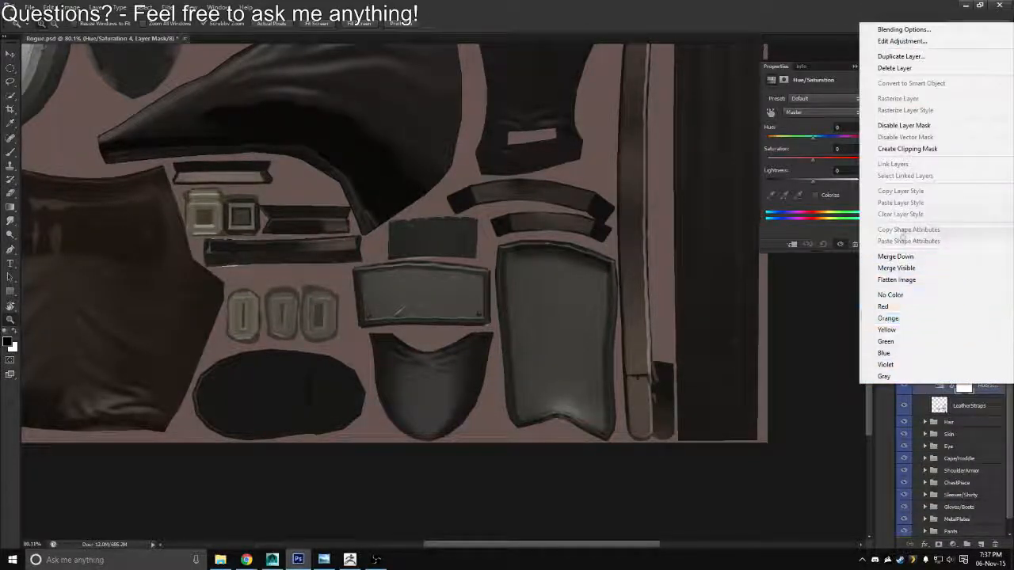
click(908, 150)
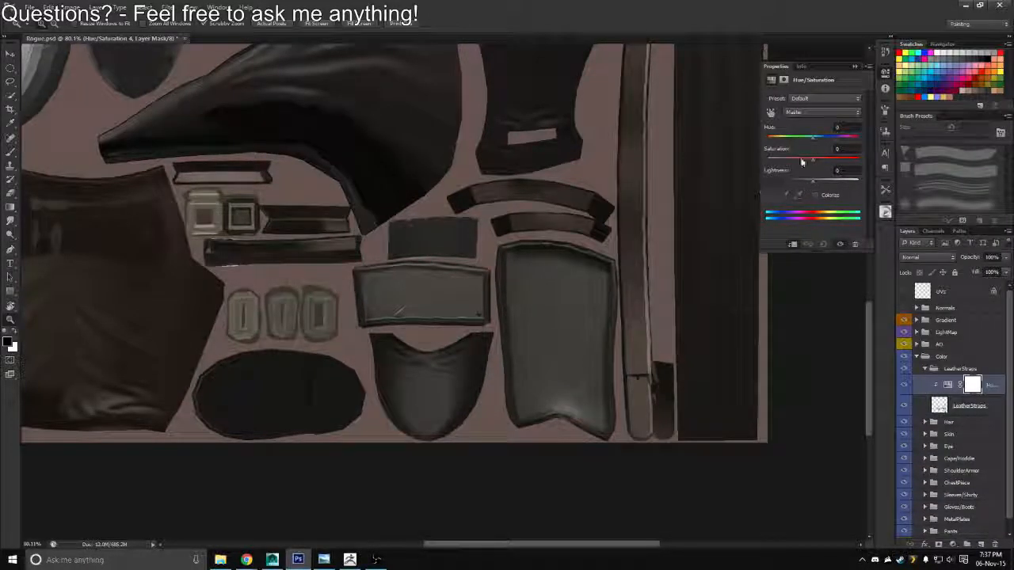
Adjust the leather straps' Hue/Saturation to hue 0, saturation +25 and lightness -6
drag(812, 164, 807, 140)
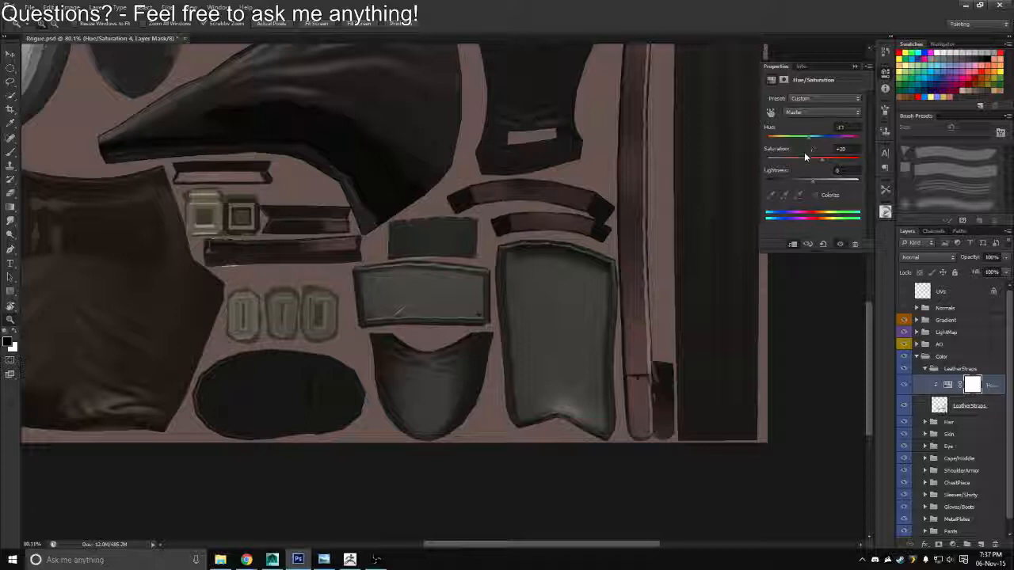
mouse_move(812, 179)
mouse_down()
mouse_move(820, 179)
mouse_move(801, 184)
mouse_move(817, 183)
mouse_up()
drag(845, 128, 826, 139)
text(0)
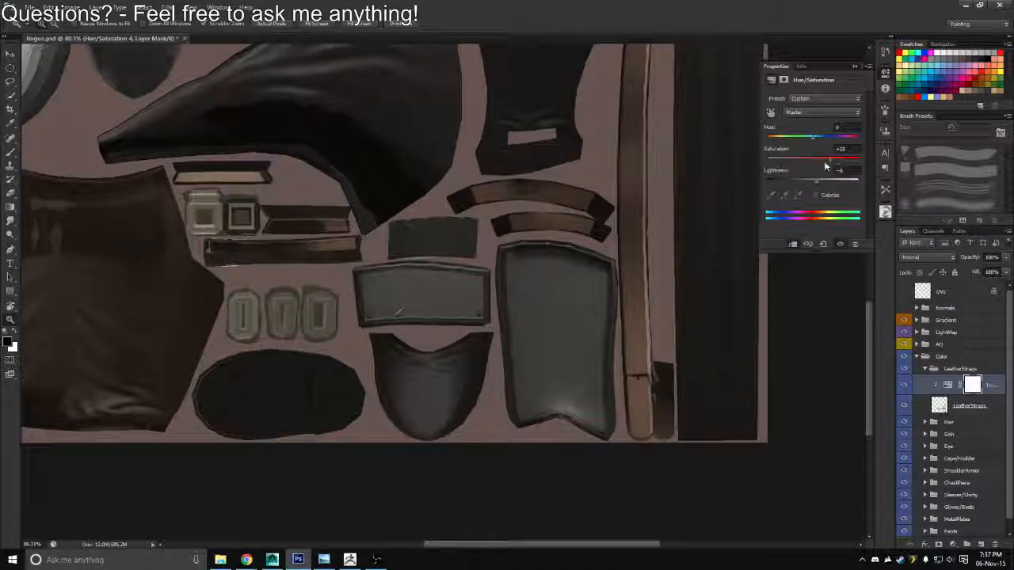
mouse_move(825, 166)
mouse_down()
mouse_move(804, 166)
mouse_move(824, 182)
mouse_move(808, 182)
mouse_move(826, 164)
mouse_up()
Save a Targa copy of the texture over Rogue_Diffuse.tga in the Textures folder
scroll(648, 278, down, 5)
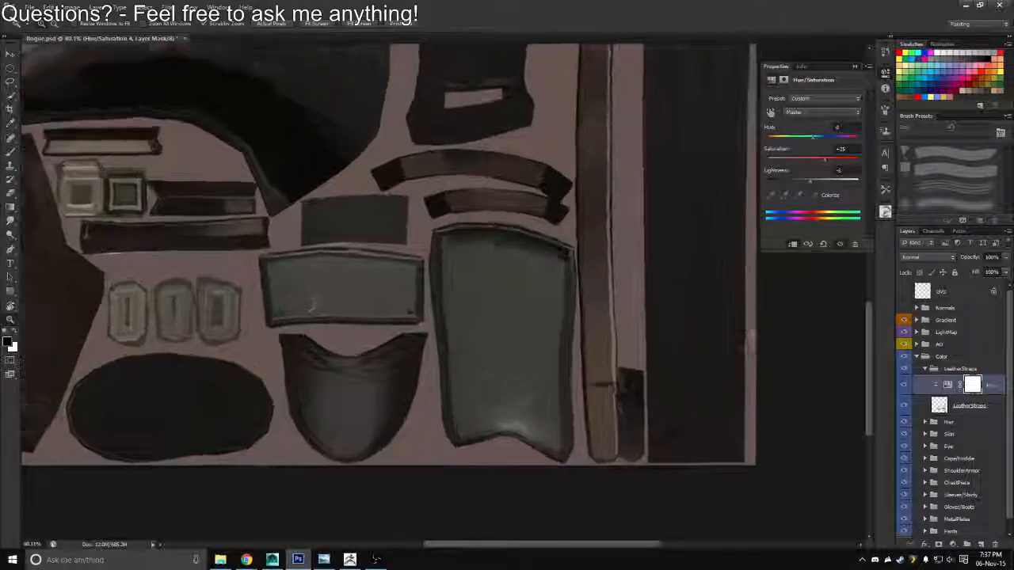
key(ctrl+shift+s)
click(554, 278)
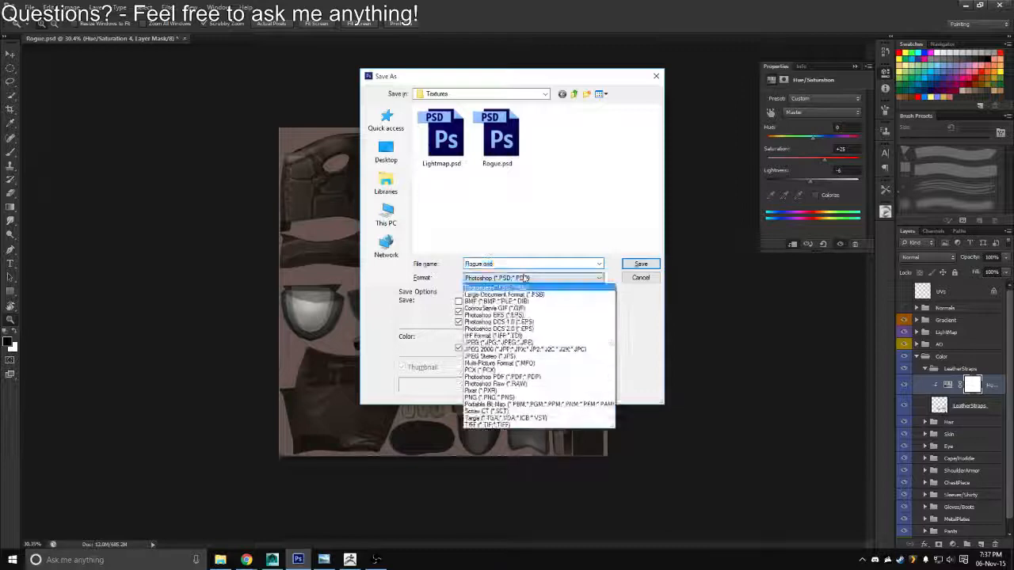
click(515, 416)
double_click(450, 137)
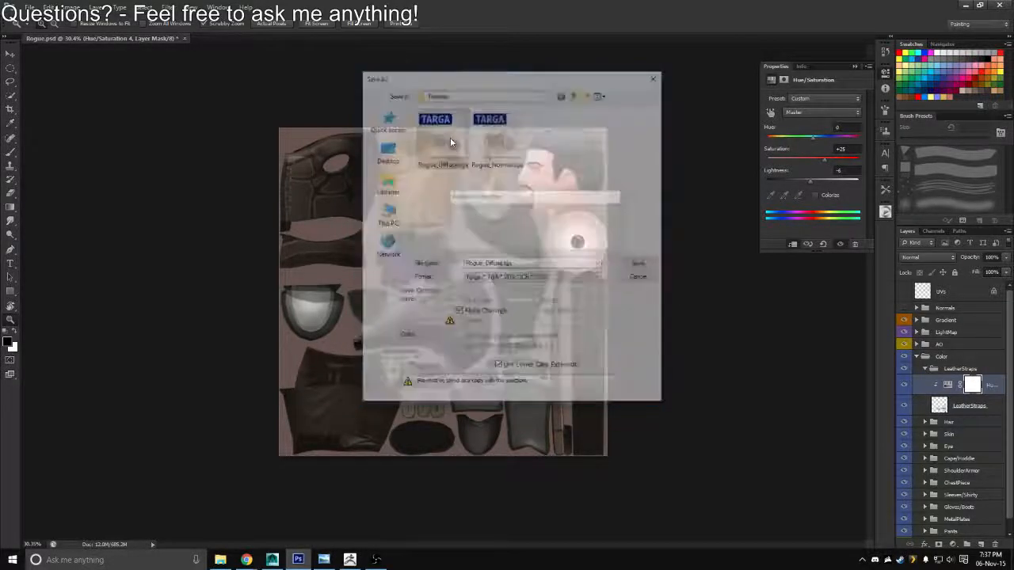
Switch to Maya, reload the Rogue_Diffuse texture through the left shirt sleeve's Diffuse_Mat material, and check the straps on the lineup
key(alt+Tab)
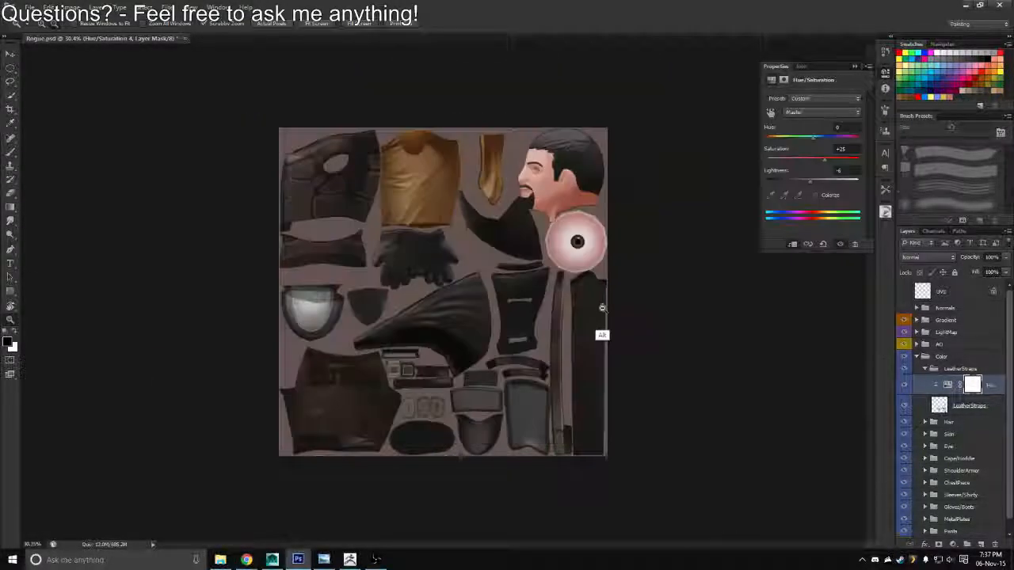
key(alt+Tab)
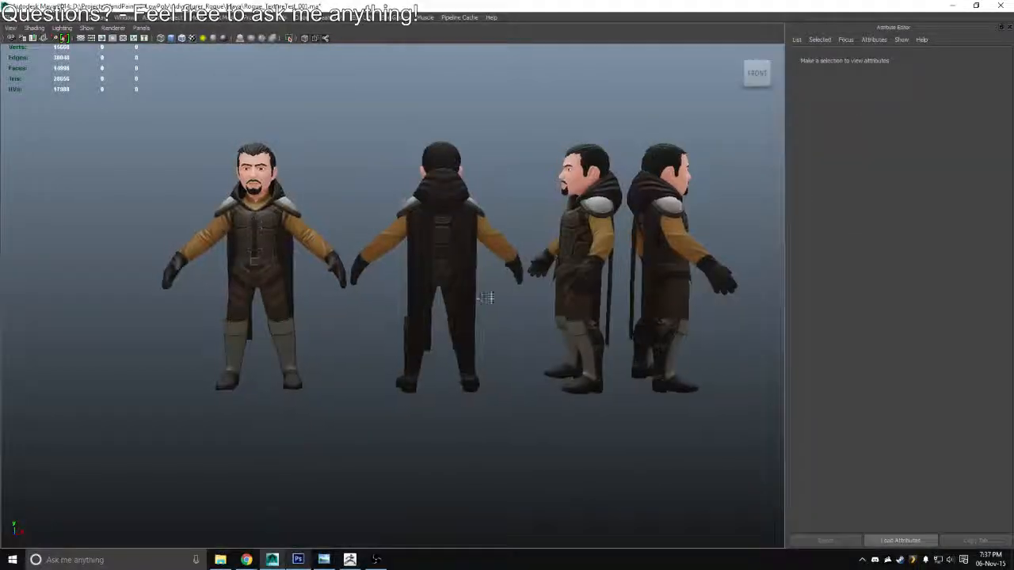
click(368, 211)
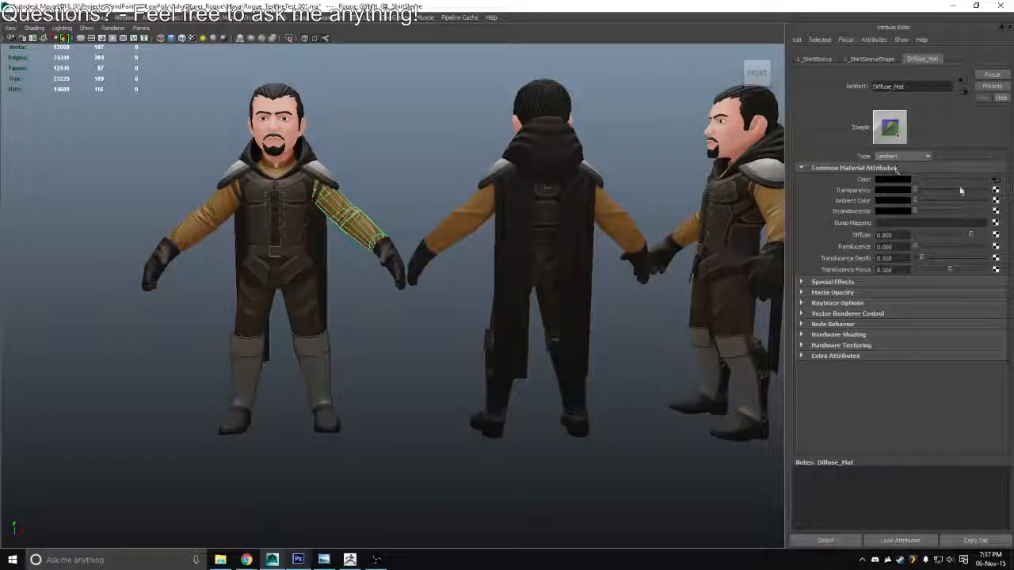
click(996, 180)
click(893, 224)
drag(587, 256, 686, 289)
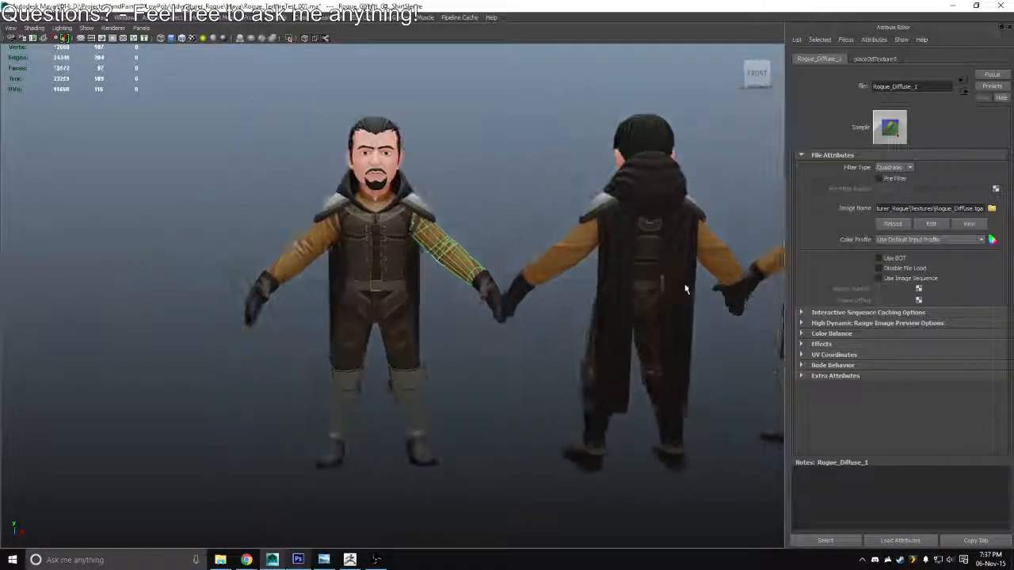
drag(747, 475, 581, 272)
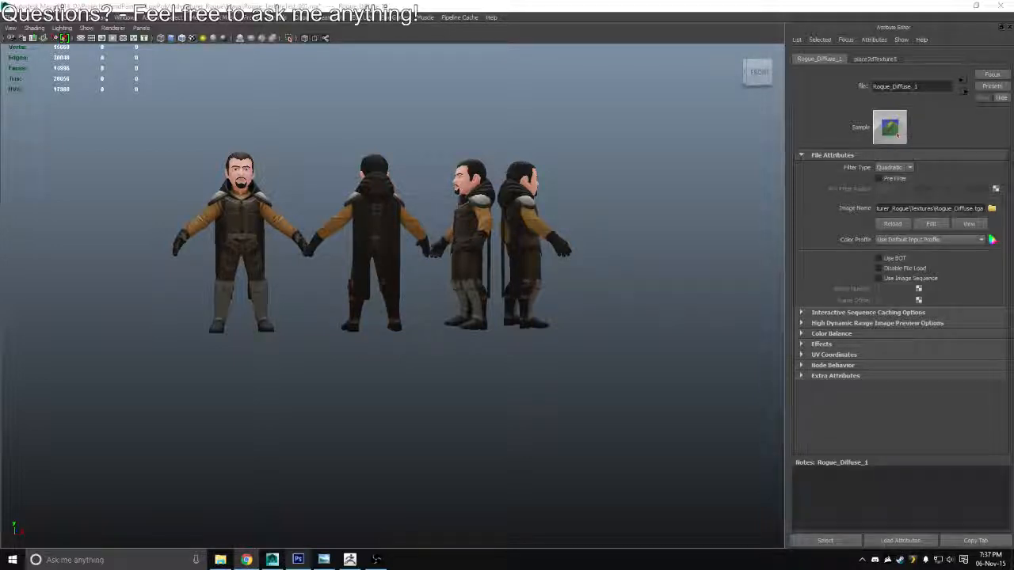
click(434, 300)
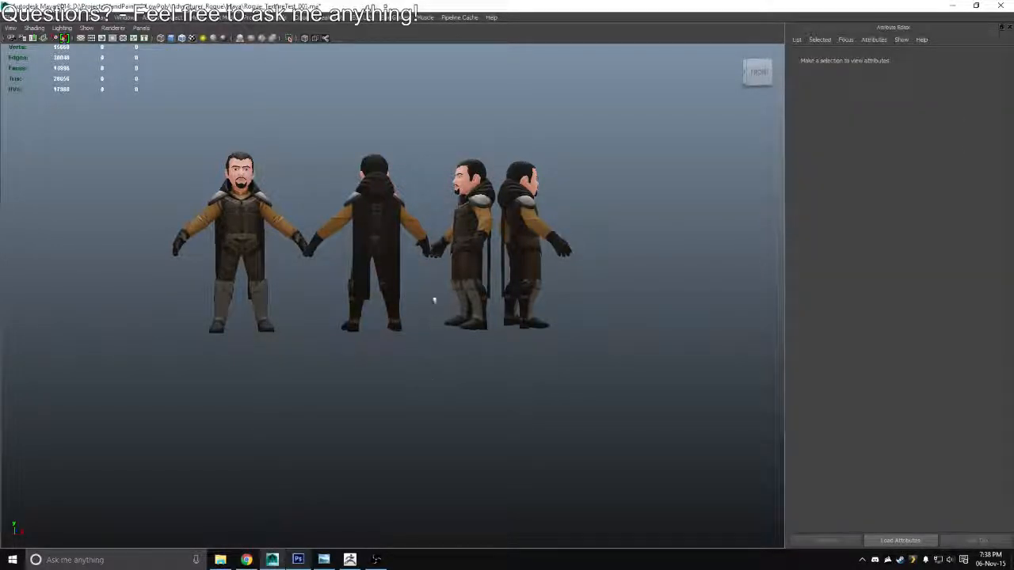
drag(397, 277, 375, 289)
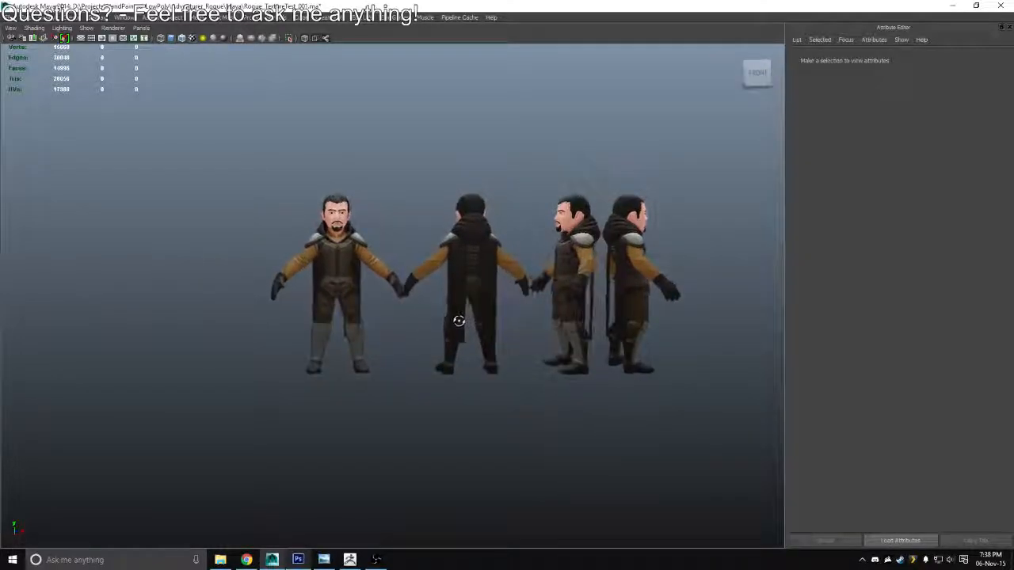
scroll(404, 303, up, 5)
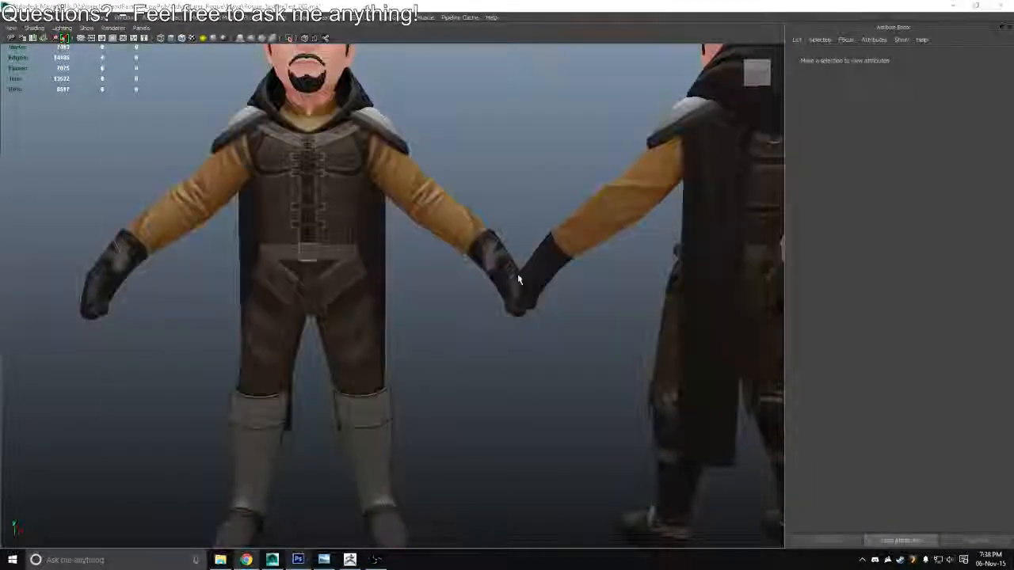
Switch back to Photoshop and add a new layer above the Hue/Saturation adjustment in the LeatherStraps group
key(alt+Tab)
key(alt+Tab)
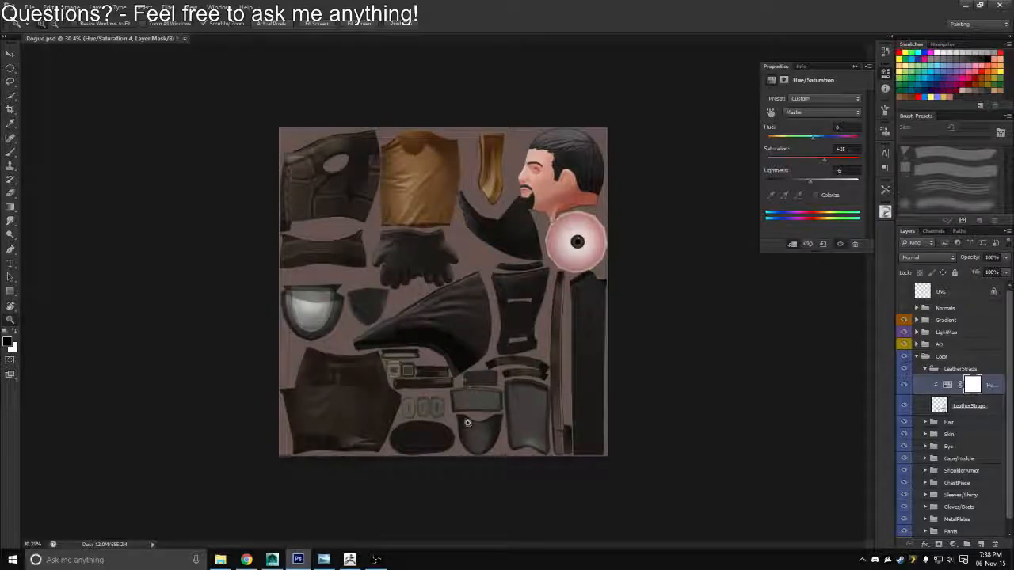
scroll(540, 449, up, 3)
drag(540, 449, 564, 443)
drag(622, 380, 459, 361)
drag(685, 389, 534, 256)
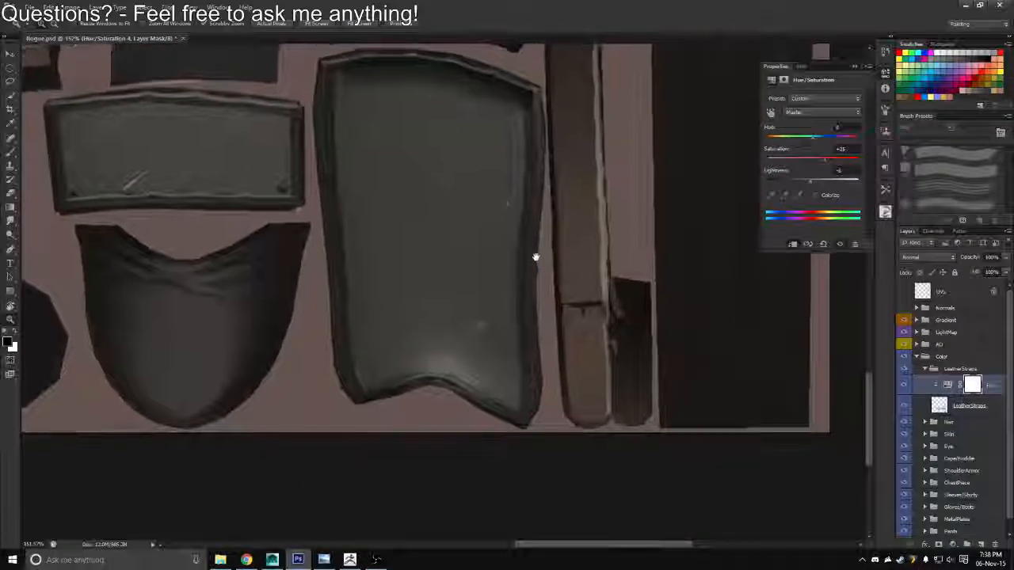
click(980, 544)
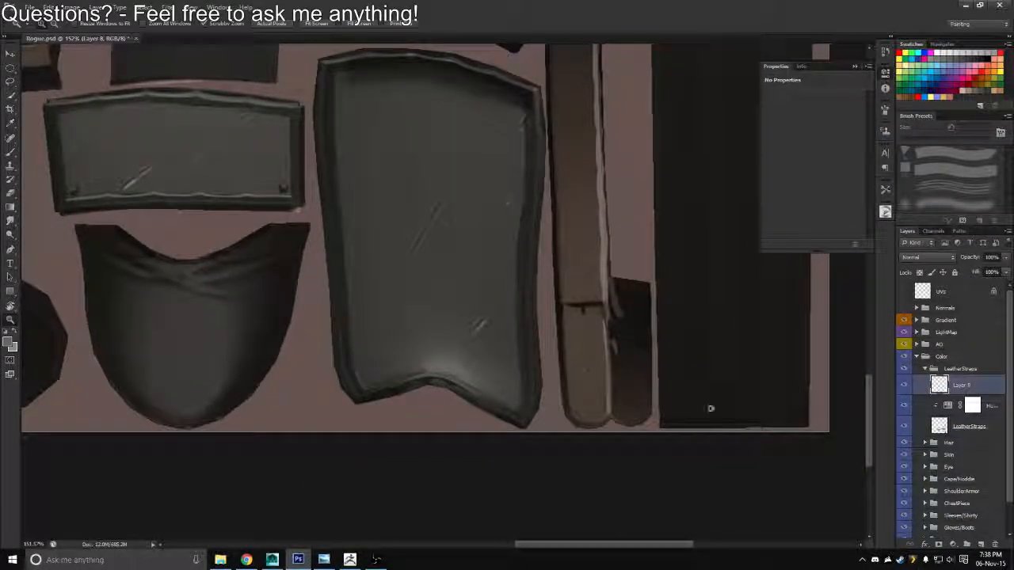
Paint a column of five small dark buckle holes down the lower end of the long strap with a 7 px round brush
key(b)
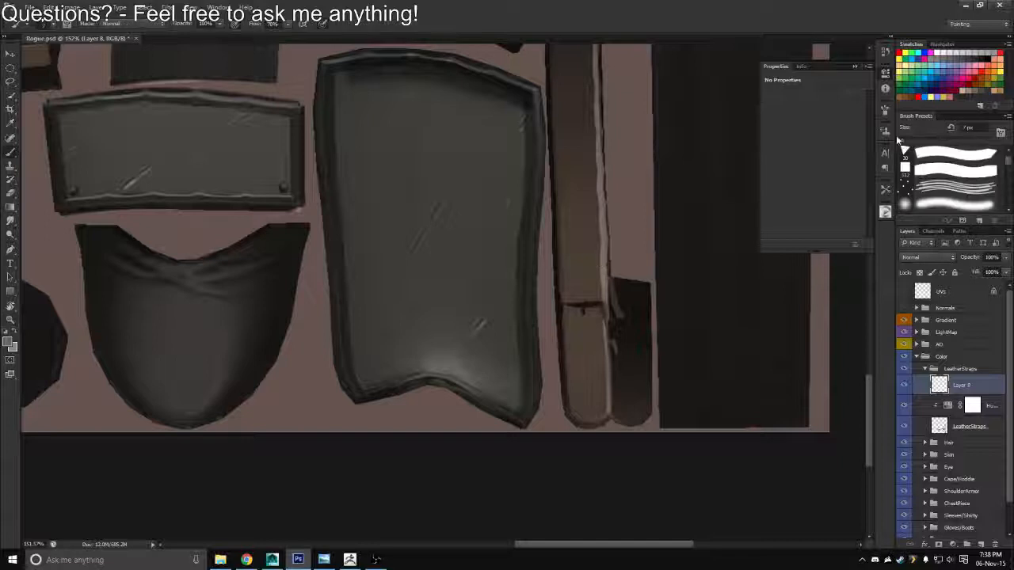
click(990, 89)
key(z)
drag(573, 301, 586, 316)
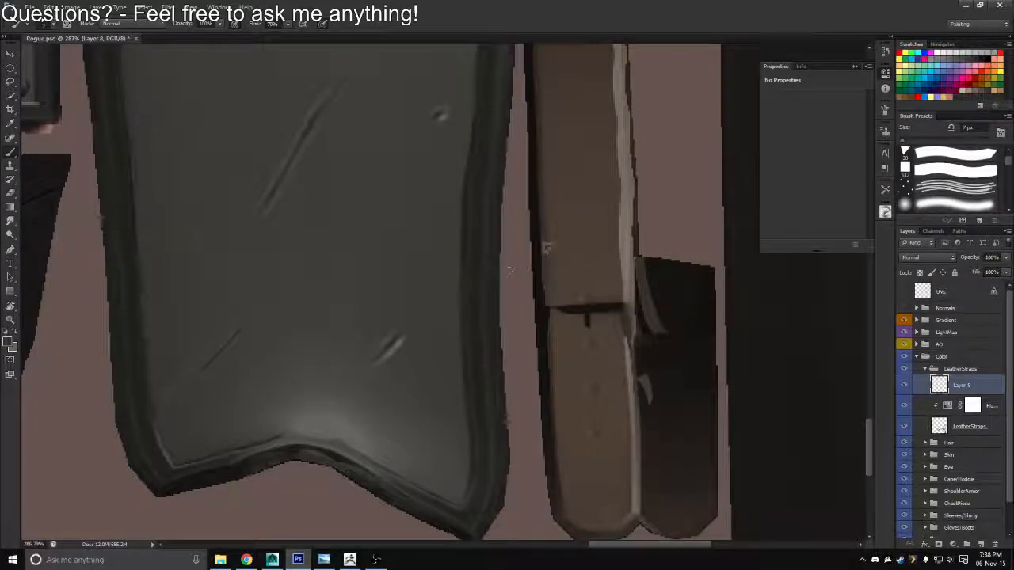
right_click(548, 248)
click(704, 322)
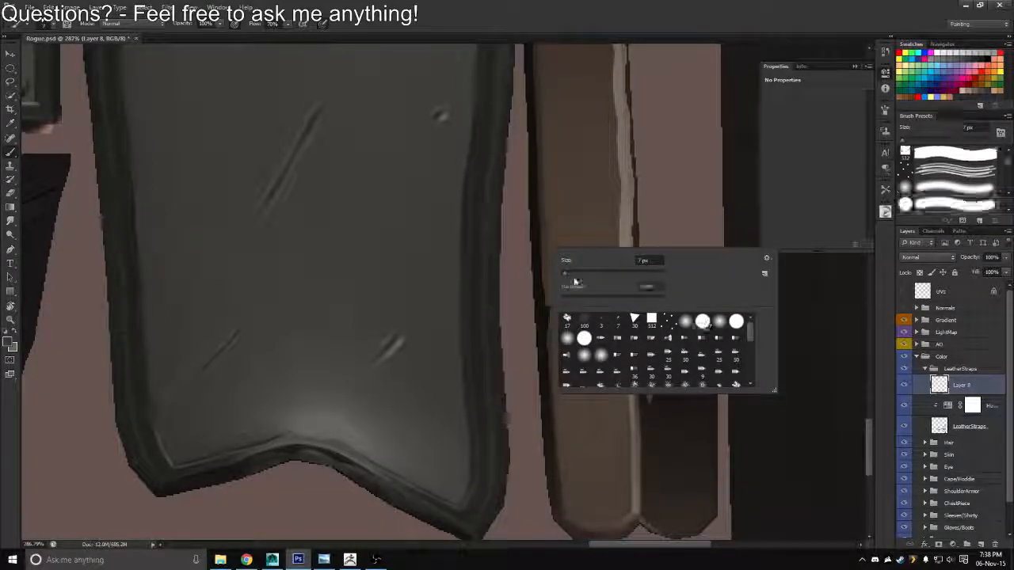
click(576, 294)
click(697, 165)
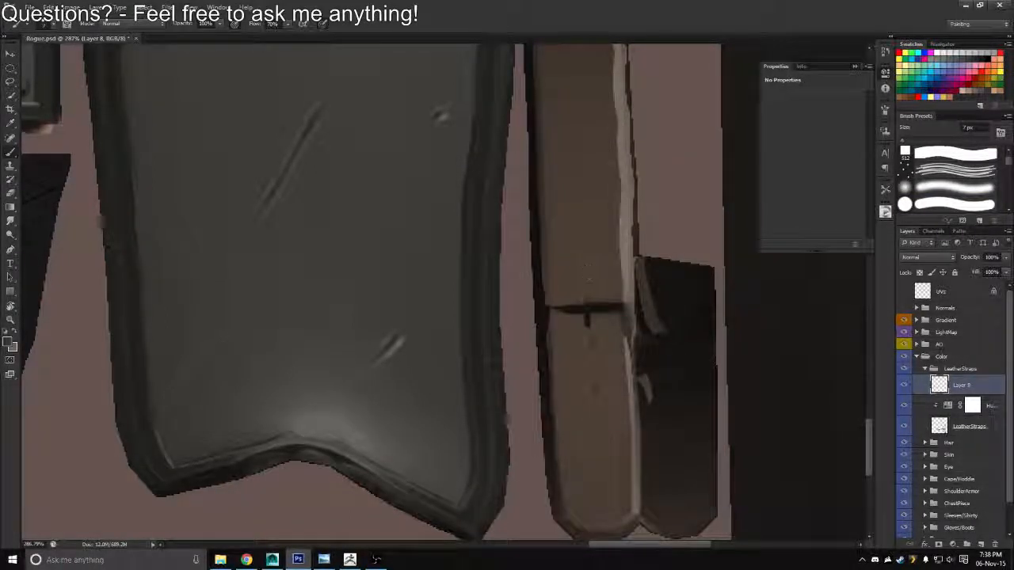
click(584, 253)
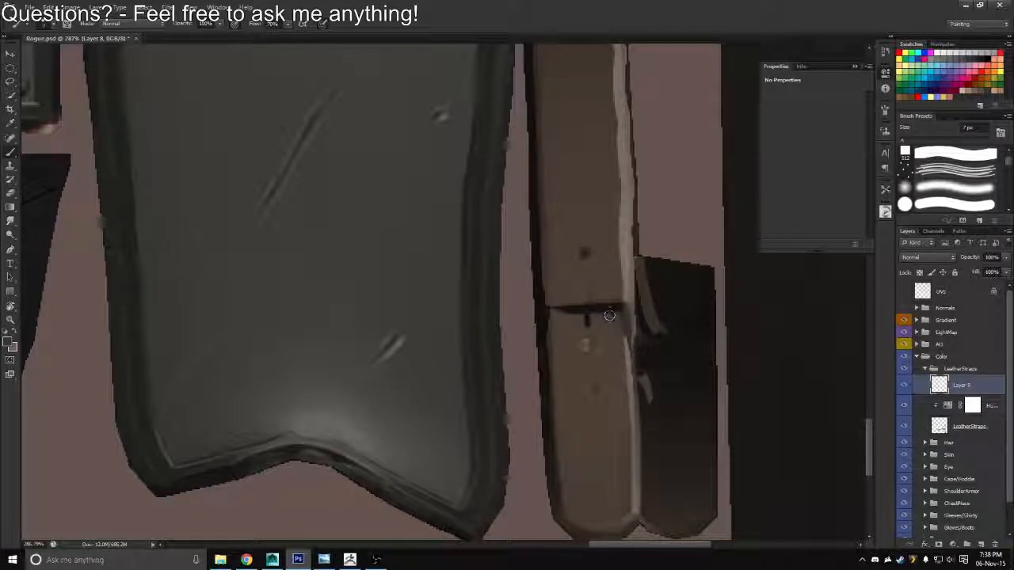
click(590, 345)
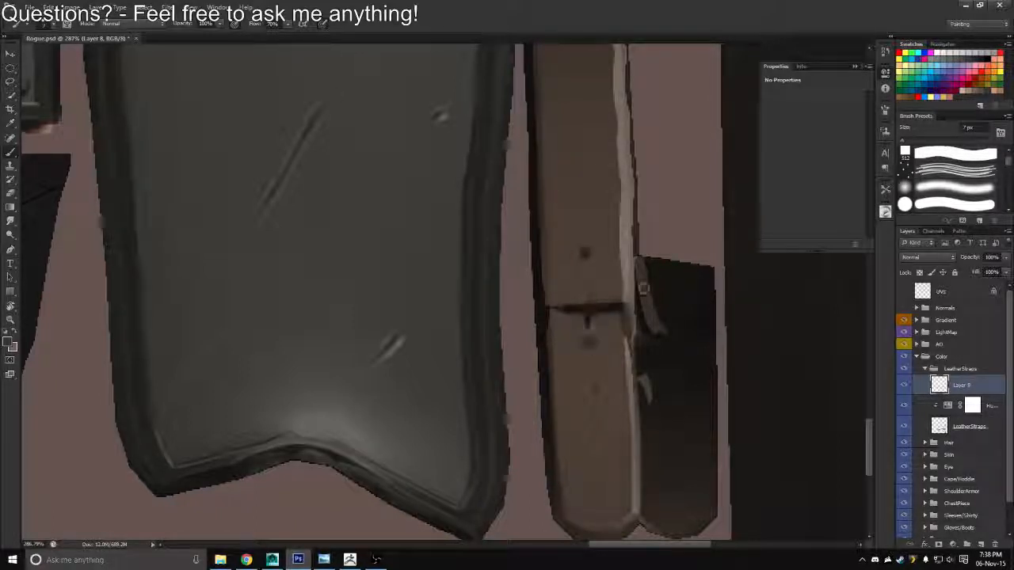
click(590, 387)
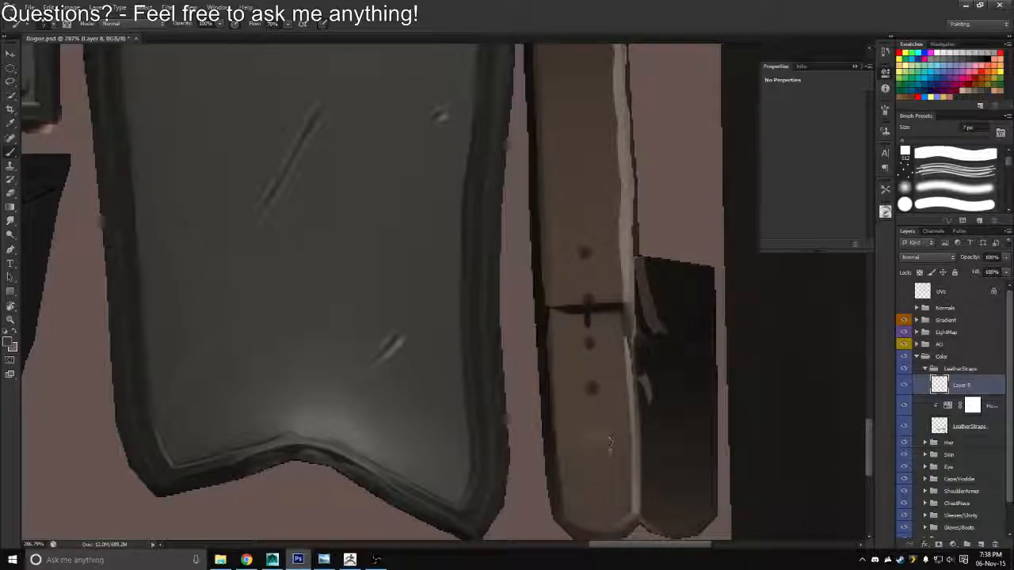
click(593, 430)
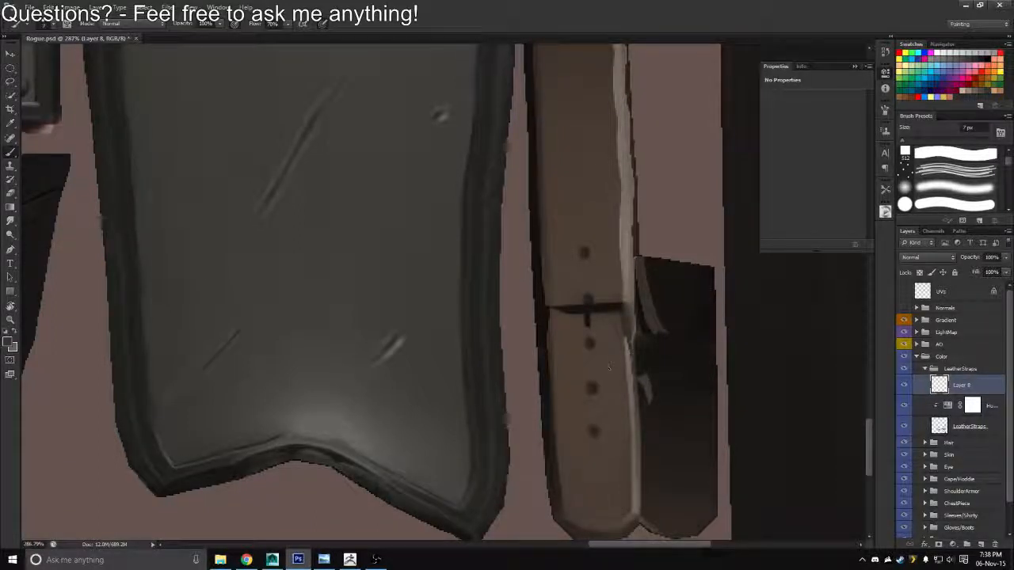
Overwrite Rogue_Diffuse.tga with a Targa copy of the texture that includes the painted strap holes
drag(602, 346, 513, 337)
key(ctrl+shift+s)
click(532, 278)
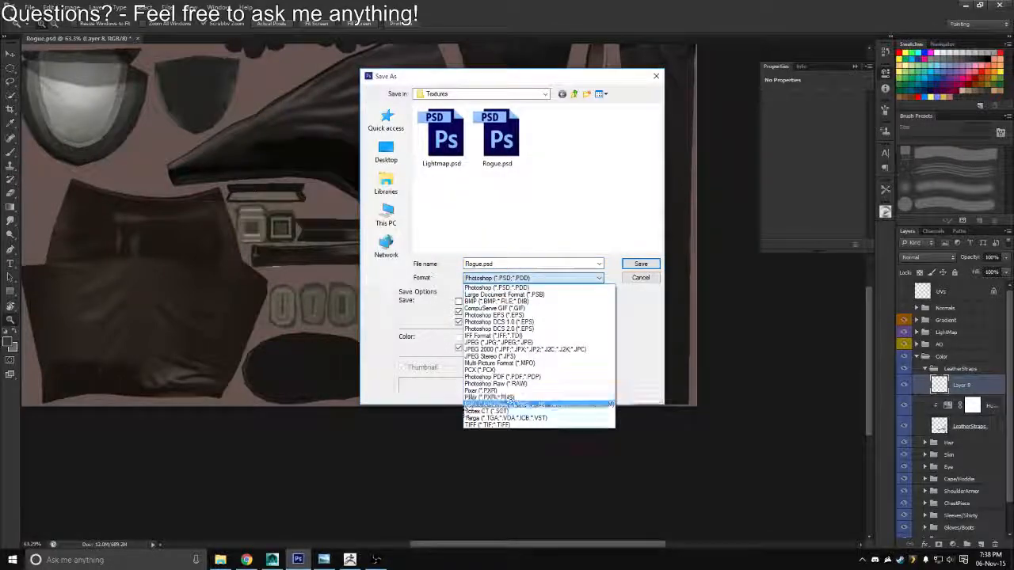
click(492, 413)
double_click(456, 148)
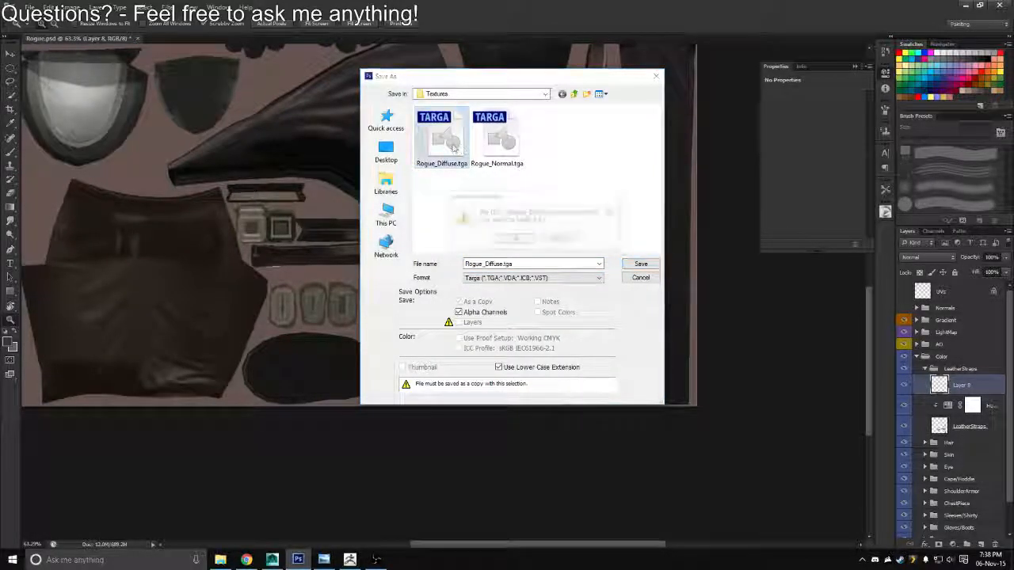
key(y)
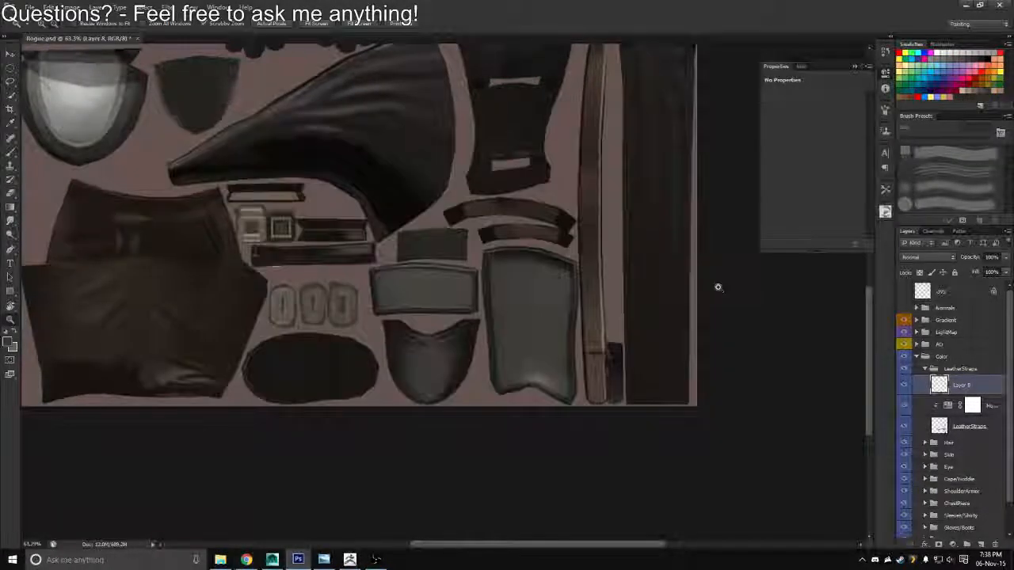
Switch to Maya, reload Rogue_Diffuse from the left sleeve's material, inspect the front and back figures, and return to Photoshop
key(alt+Tab)
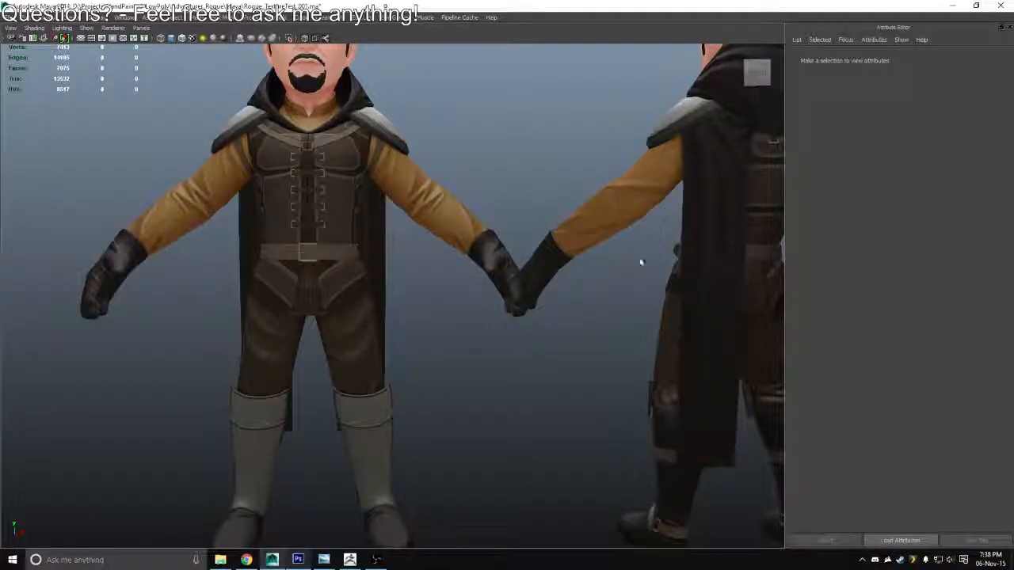
click(459, 233)
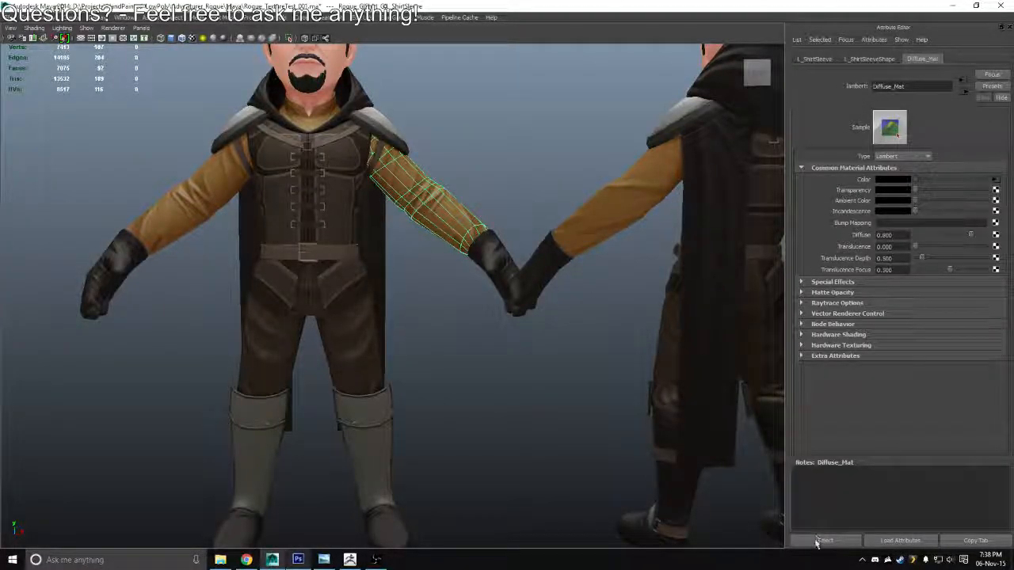
click(994, 180)
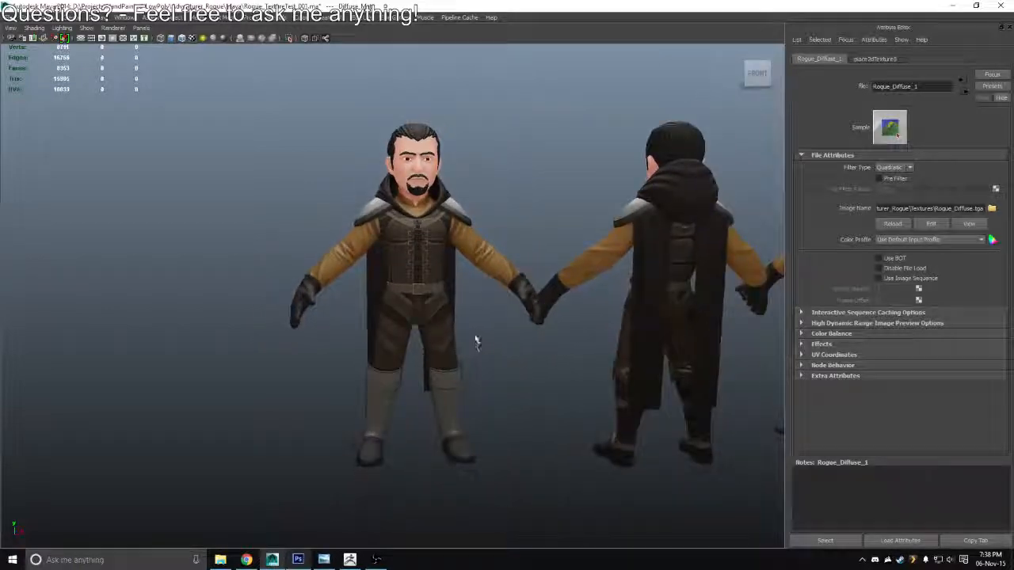
drag(477, 341, 398, 275)
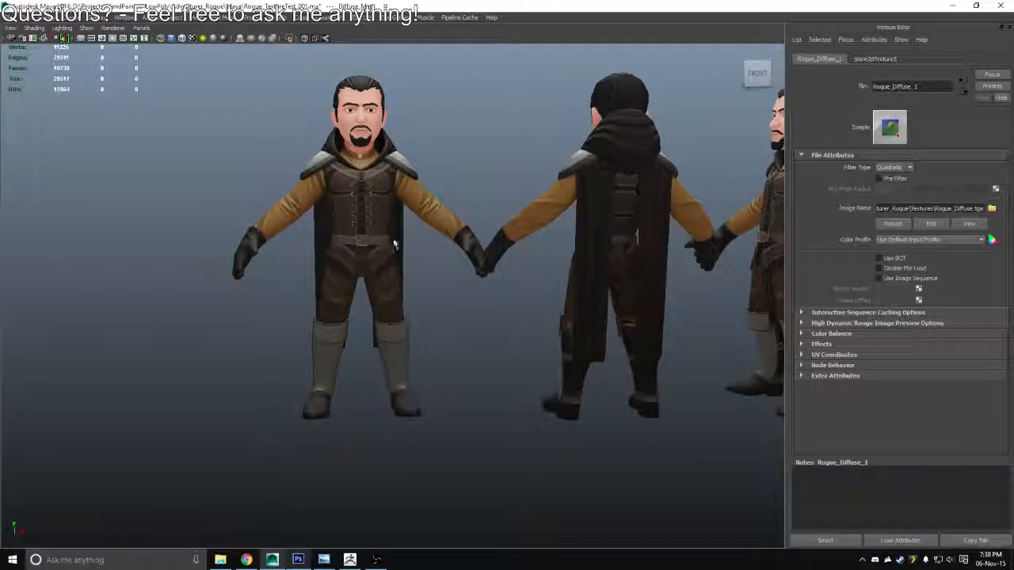
key(alt+Tab)
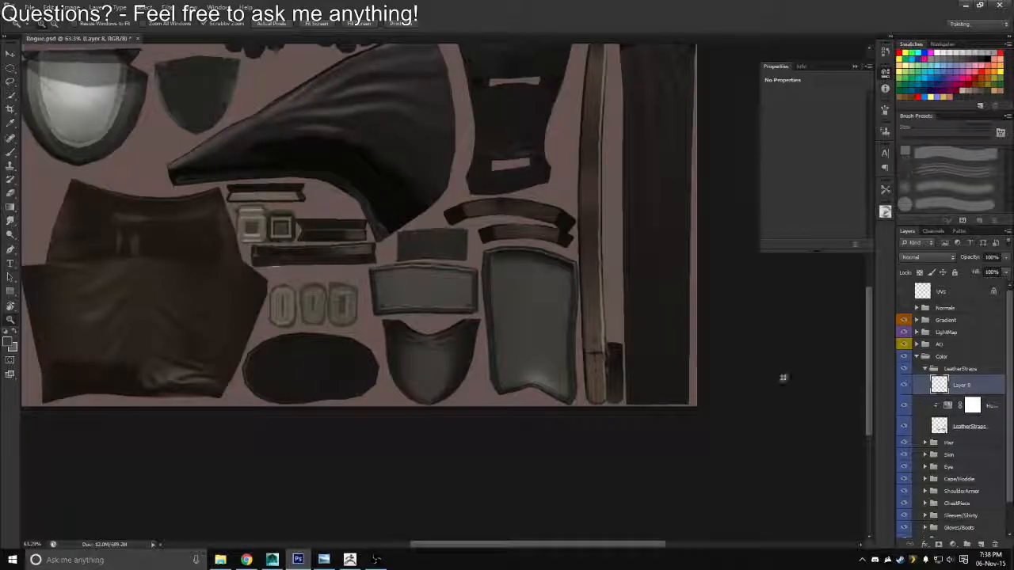
Rename the layer with the painted strap holes as BeltHoles
double_click(960, 386)
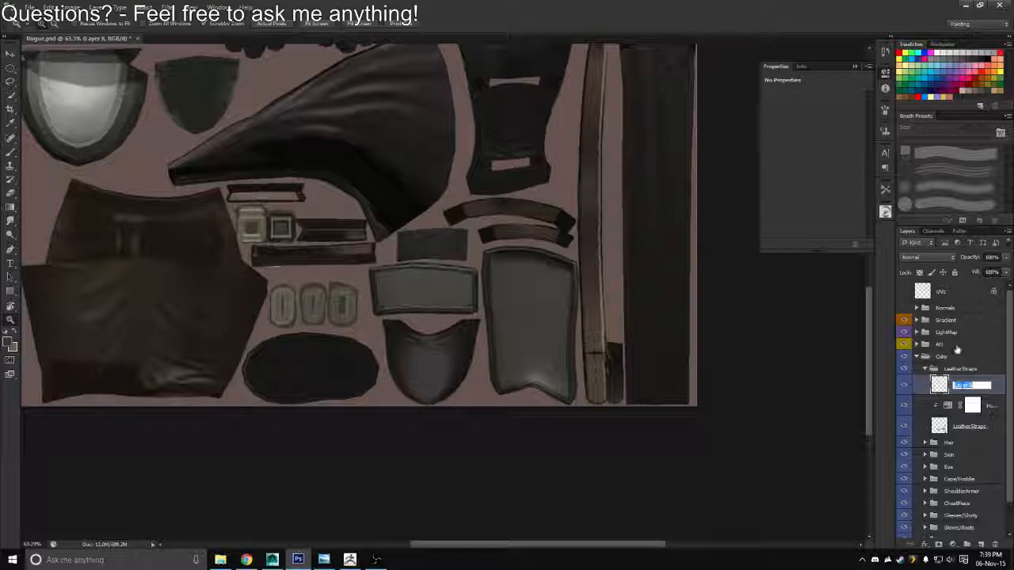
text(BeltHoles)
key(Return)
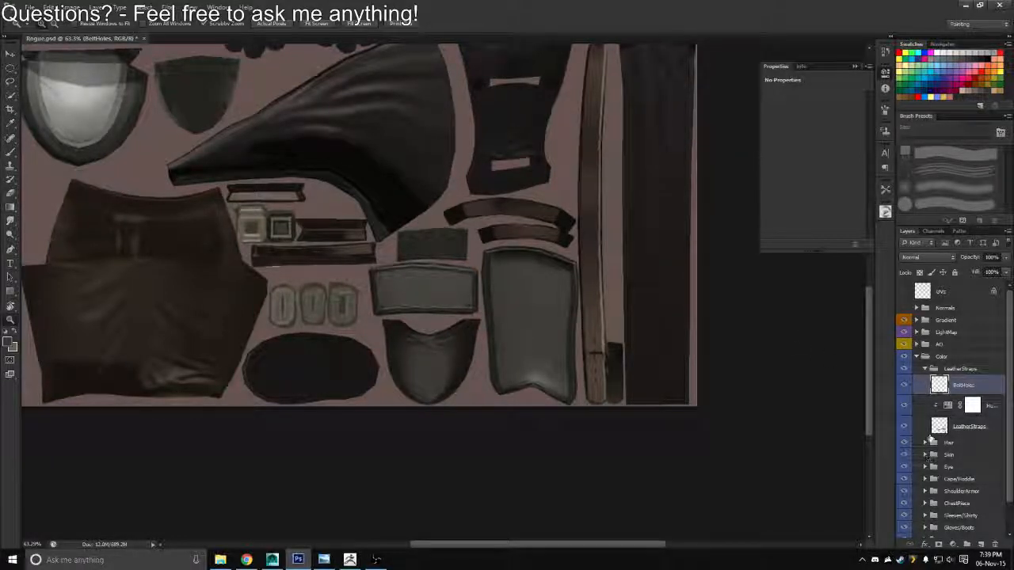
Darken the leather straps by setting the Lightness of their Hue/Saturation adjustment to -32
click(949, 406)
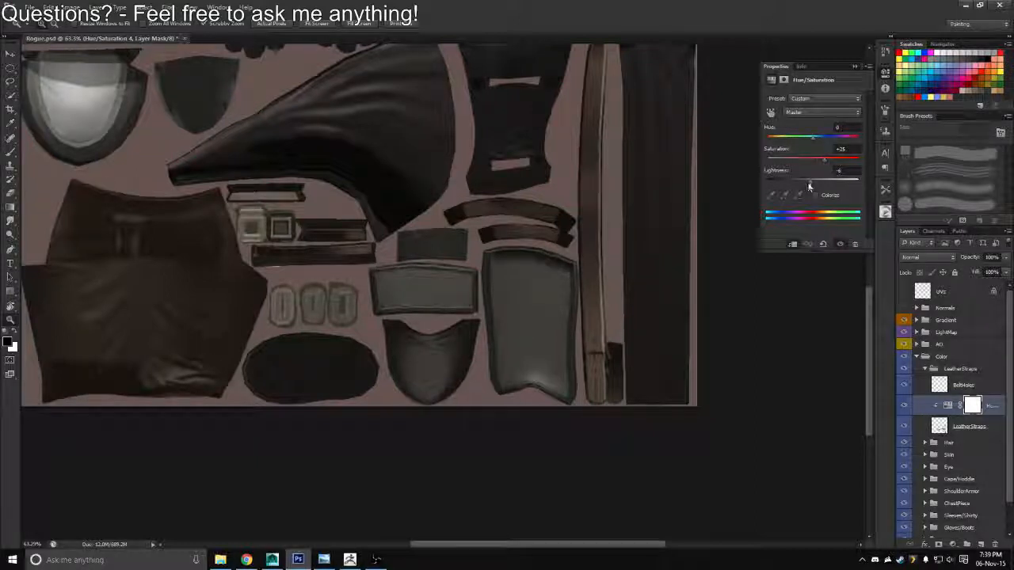
drag(808, 186, 798, 187)
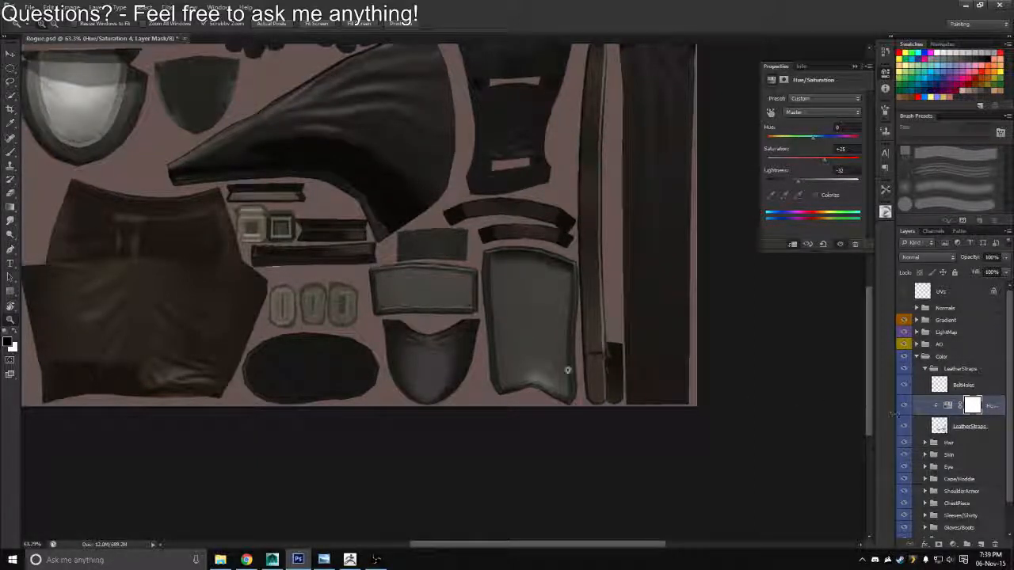
drag(448, 345, 422, 345)
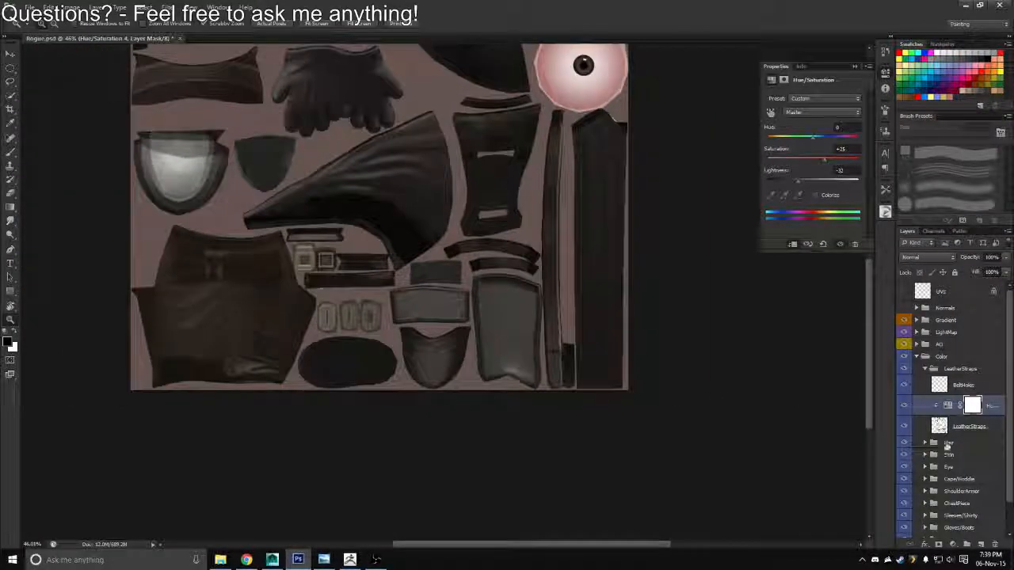
Duplicate the Hair group's Convexity and Cavity layers into the top of the LeatherStraps group, deleting the copies' masks without applying them
click(924, 442)
scroll(936, 438, down, 1)
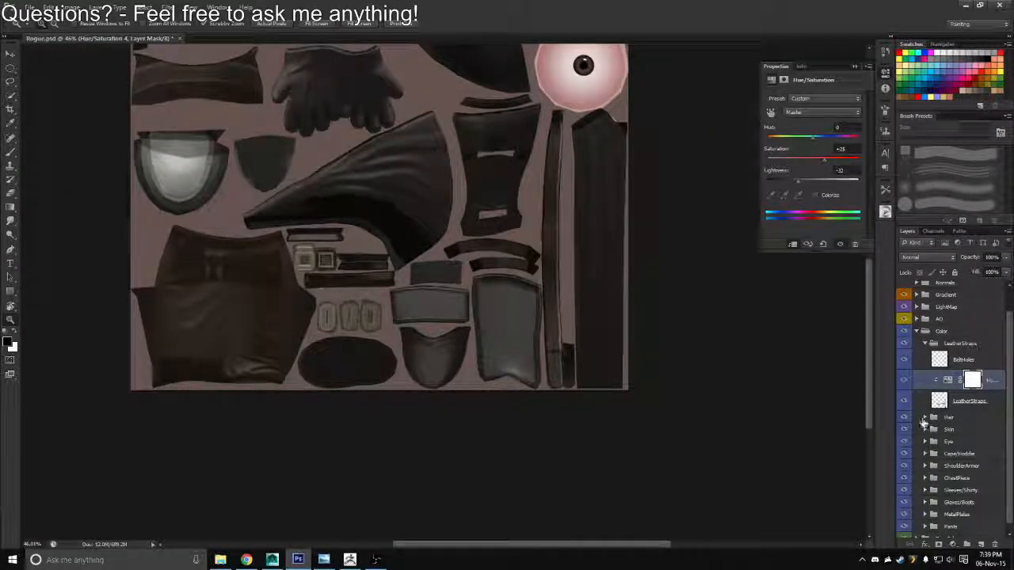
click(947, 446)
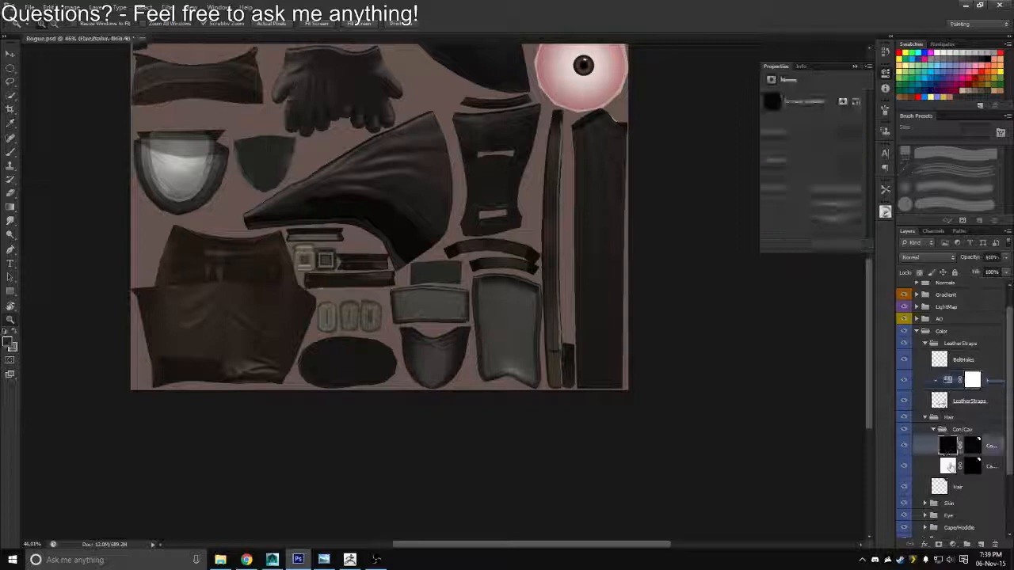
shift+click(950, 467)
key(ctrl+j)
drag(949, 446, 995, 544)
click(925, 460)
click(590, 239)
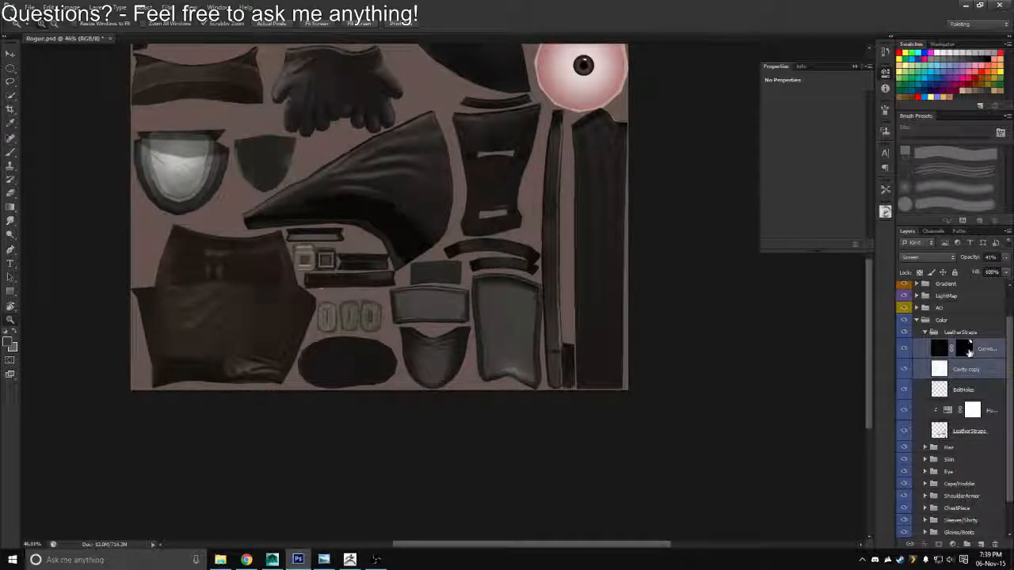
drag(968, 351, 995, 545)
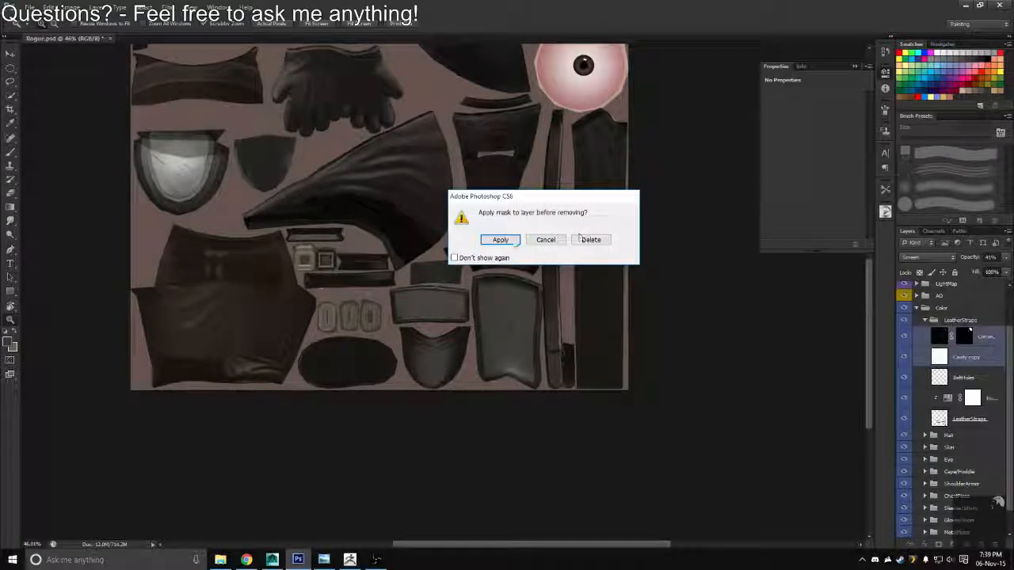
click(586, 239)
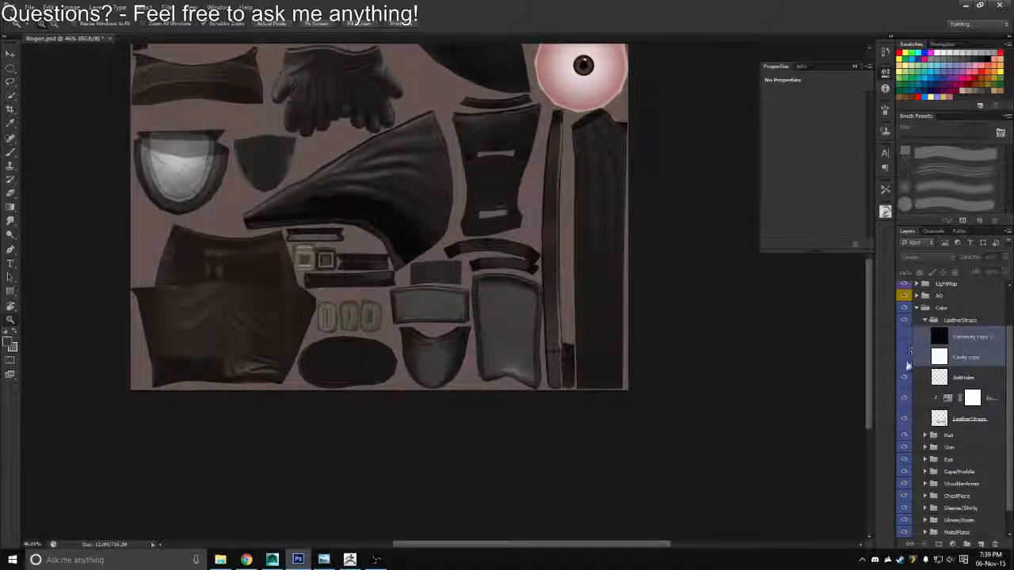
Select the outline of the LeatherStraps layer and copy that area of BaseAO copy to a new layer in the AO group
click(937, 421)
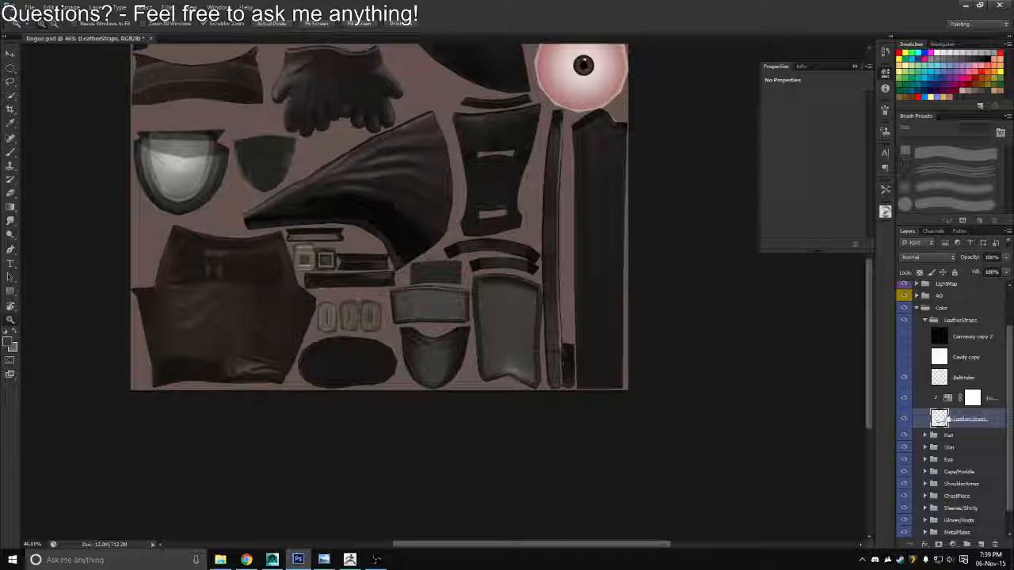
click(916, 295)
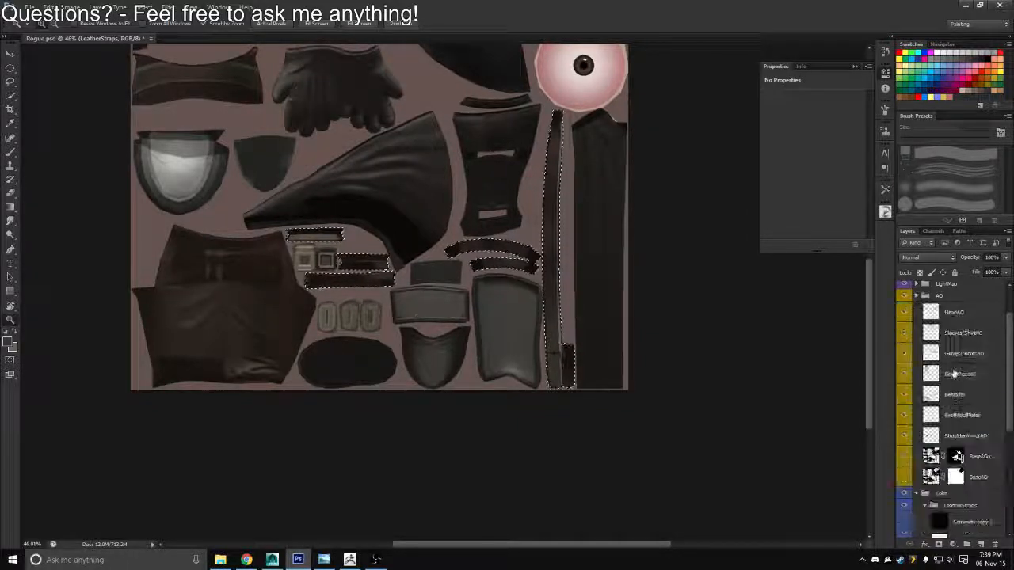
click(931, 456)
key(ctrl+j)
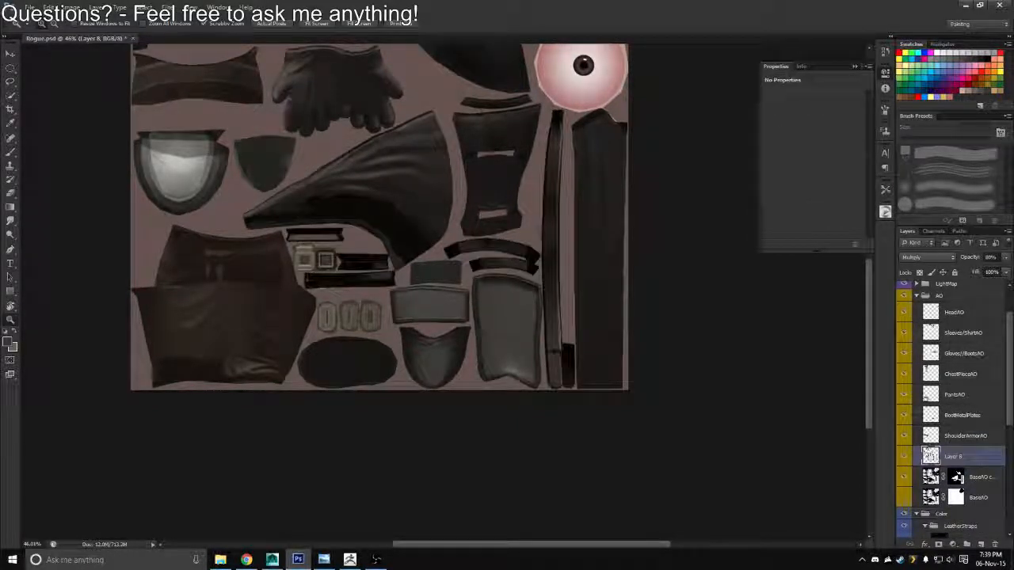
Fill the strap areas of the BaseAO copy mask with black, deselect, and rename the new strap AO layer as LeatherStraps
ctrl+click(932, 459)
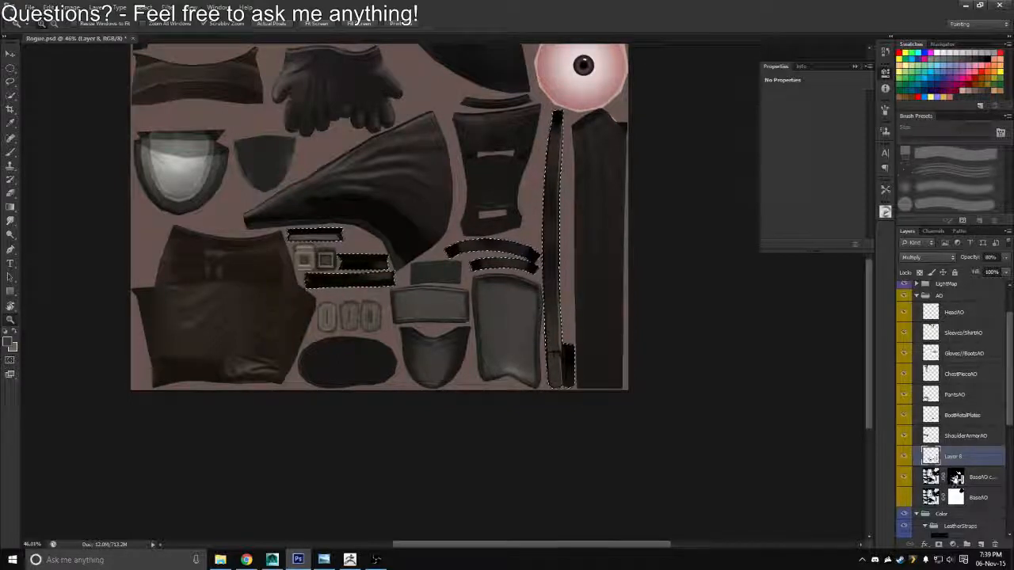
click(956, 476)
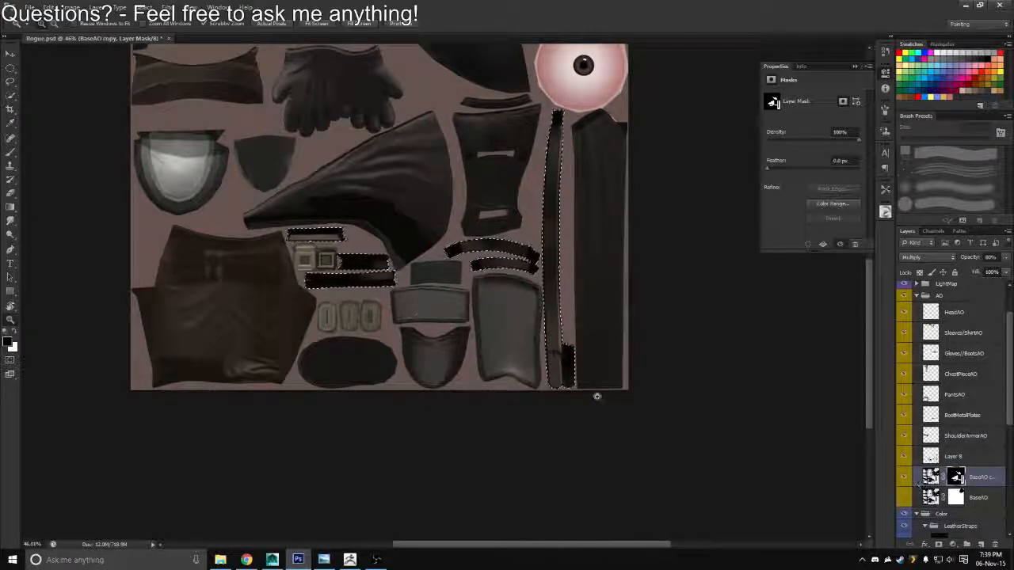
key(alt+BackSpace)
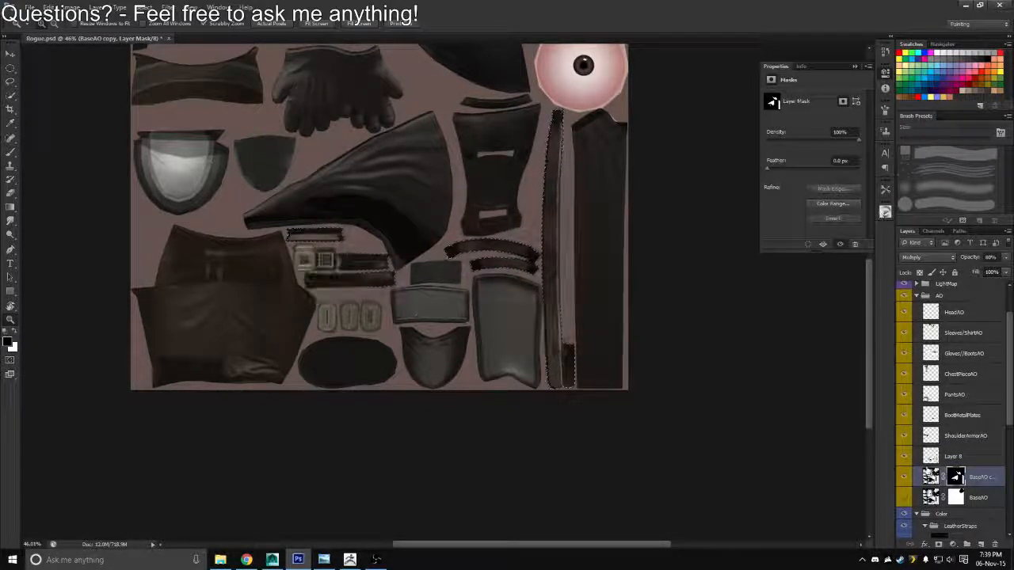
key(ctrl+d)
double_click(954, 457)
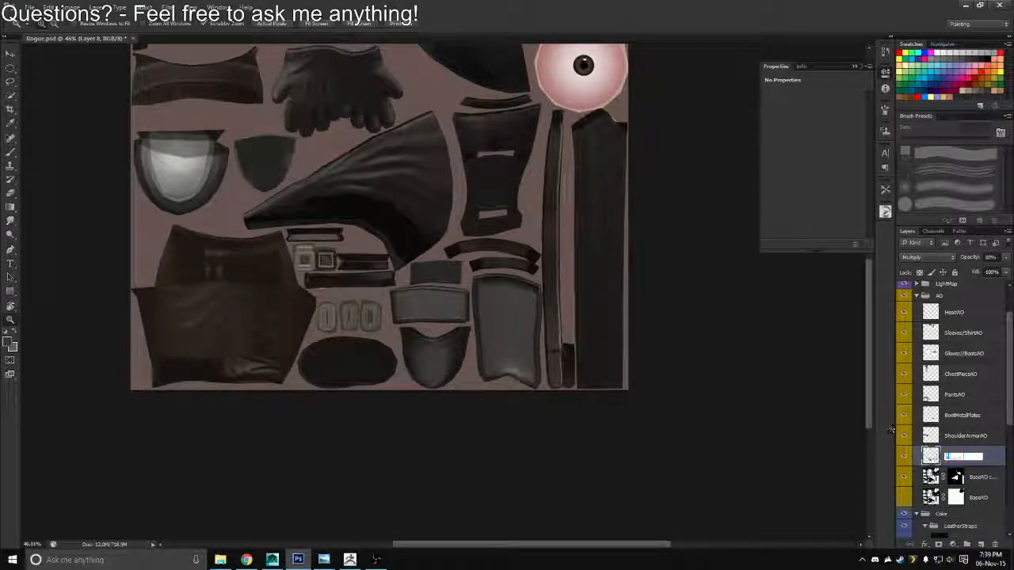
text(LeatherStraps)
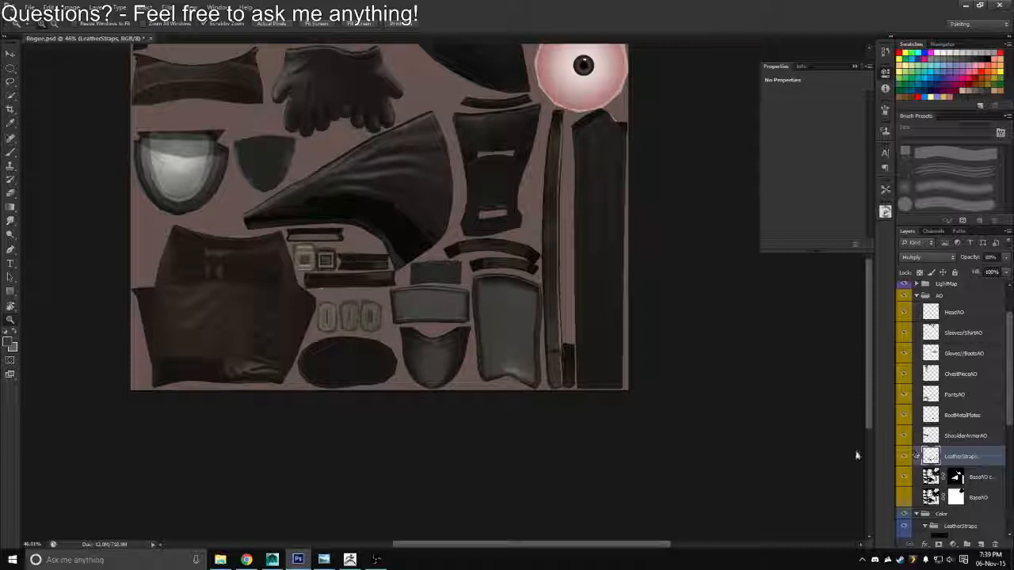
click(71, 6)
mouse_move(87, 34)
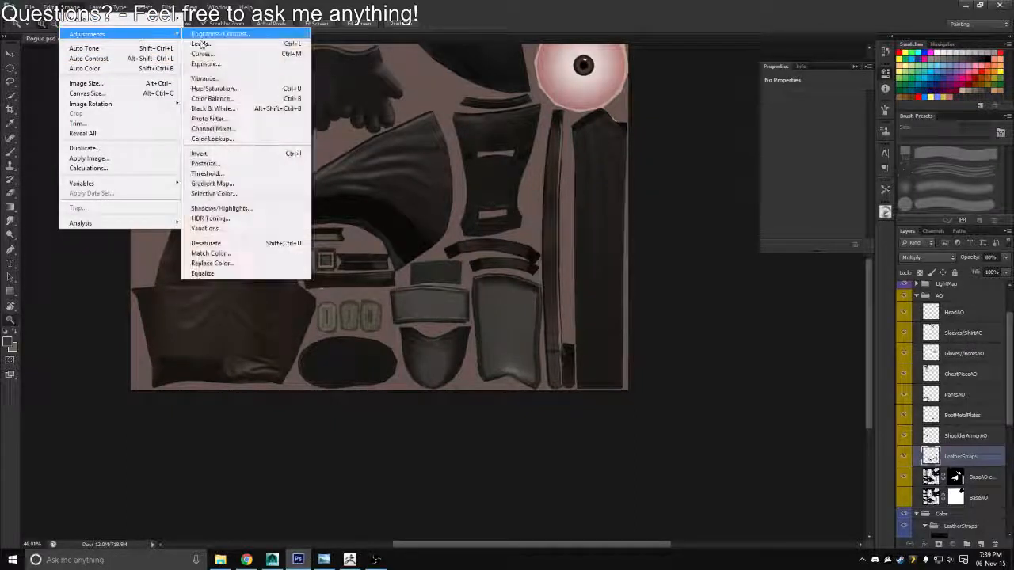
click(238, 183)
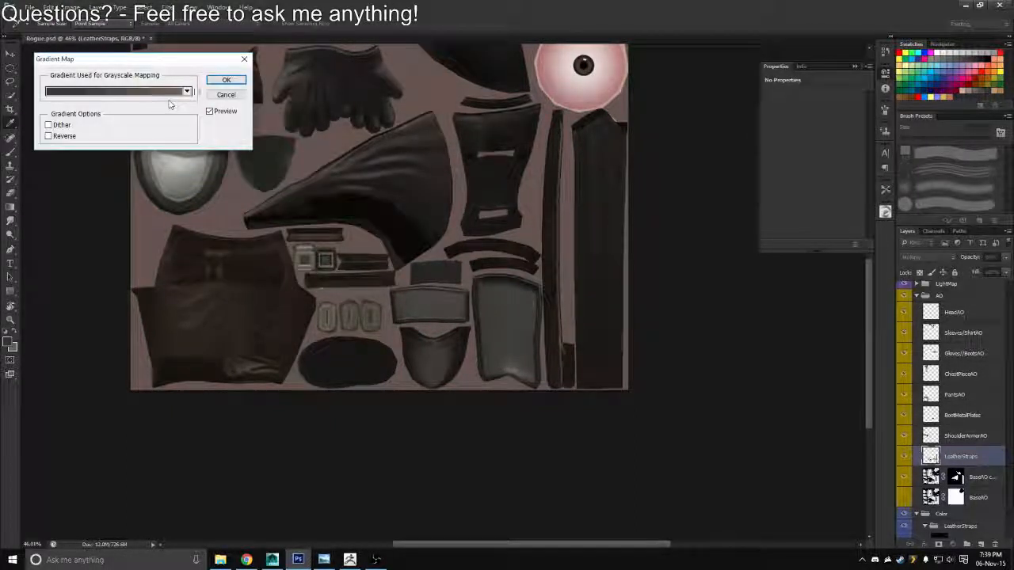
click(225, 95)
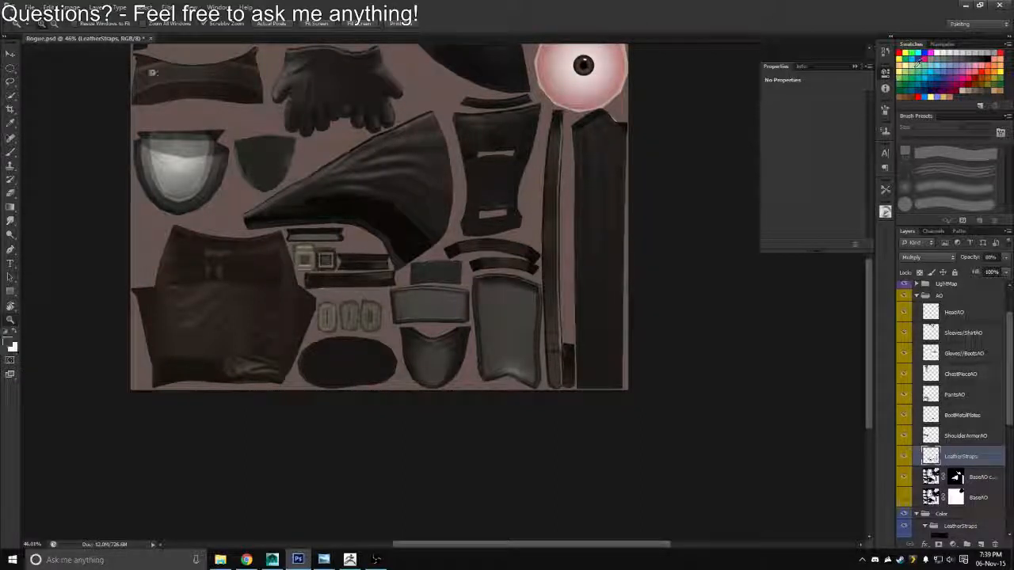
Apply a Gradient Map to the LeatherStraps AO layer, with its dark stop set to the brownish grey 5c514d
click(69, 7)
mouse_move(111, 34)
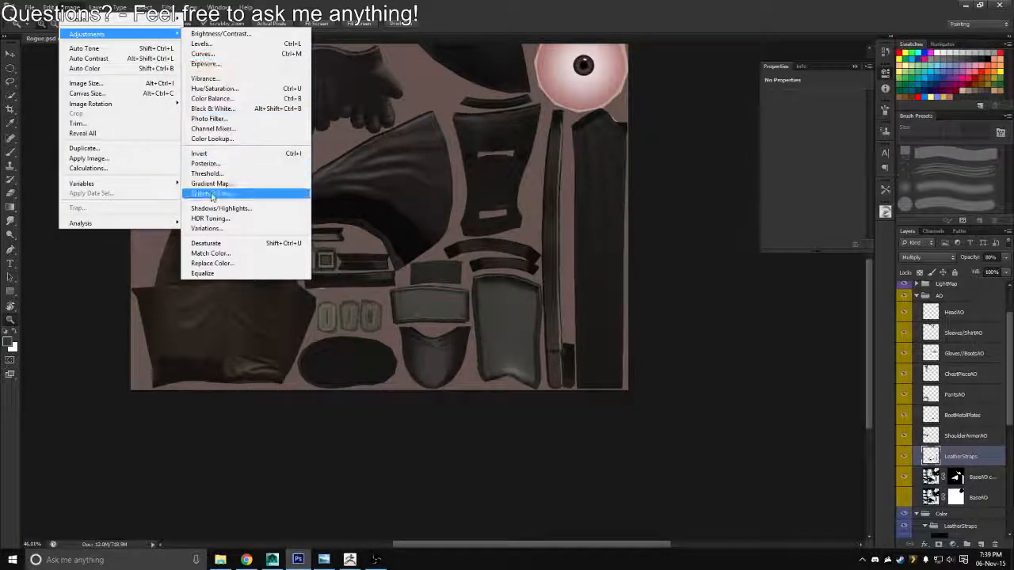
click(210, 193)
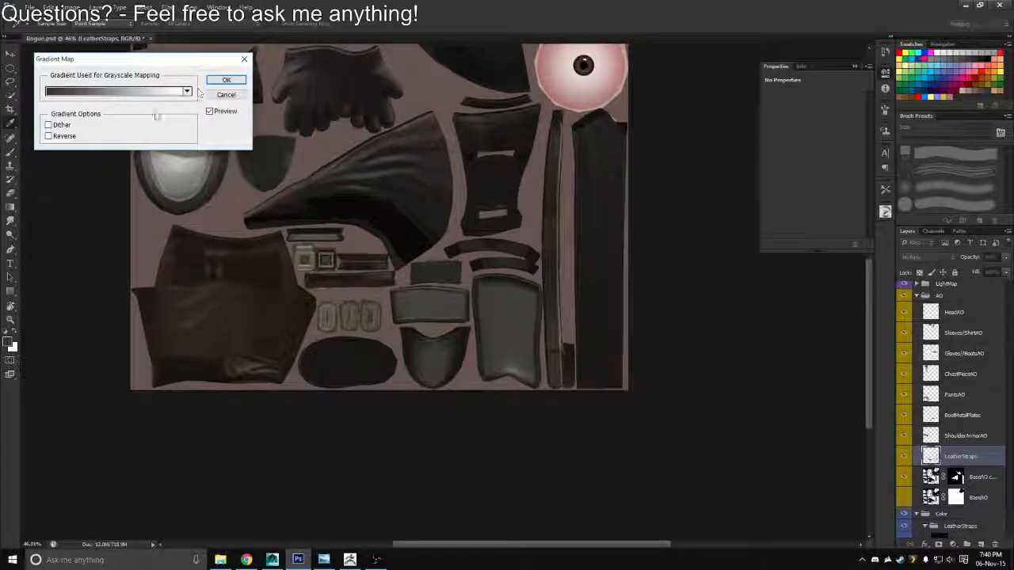
drag(526, 280, 475, 274)
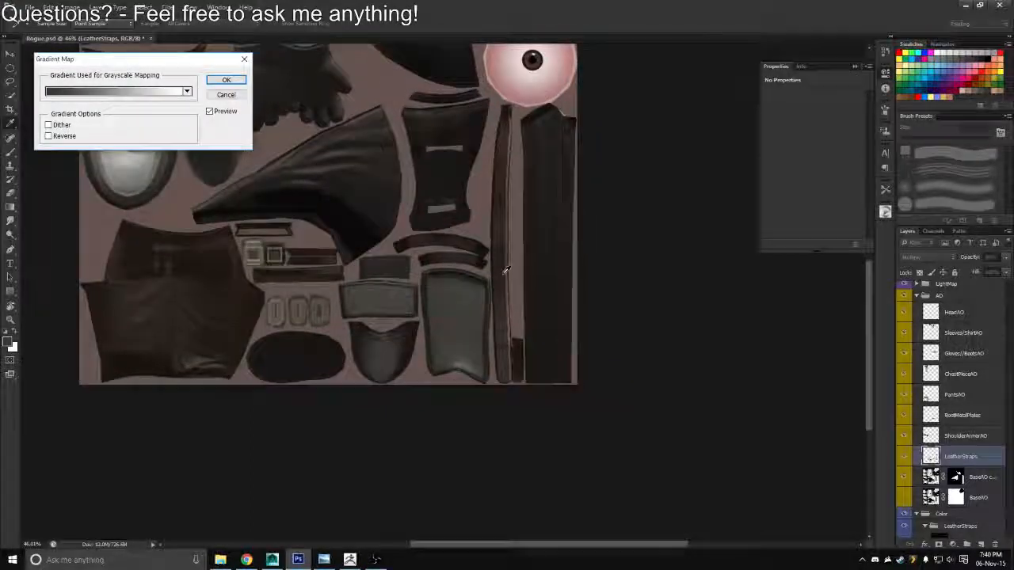
click(119, 91)
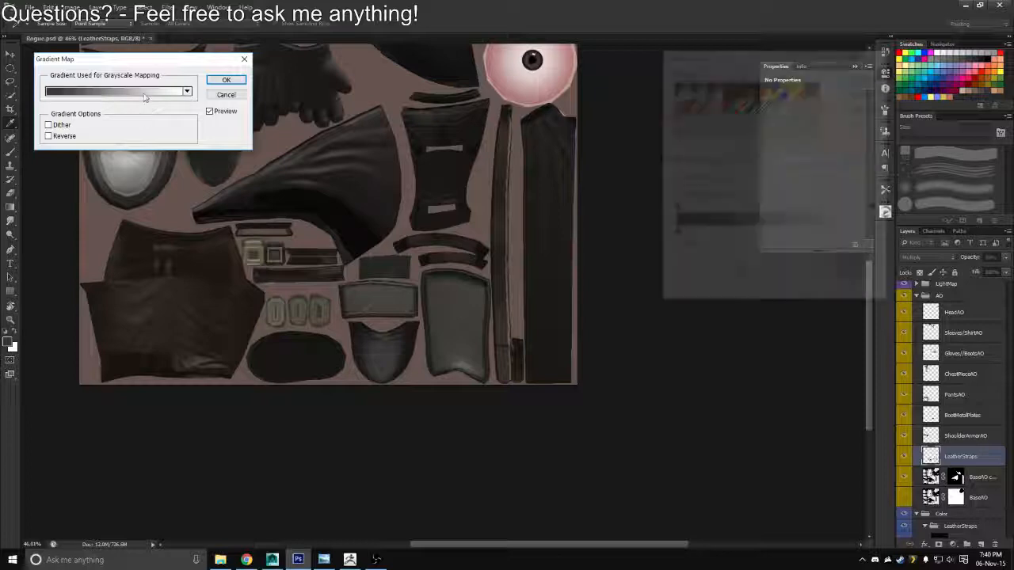
click(673, 234)
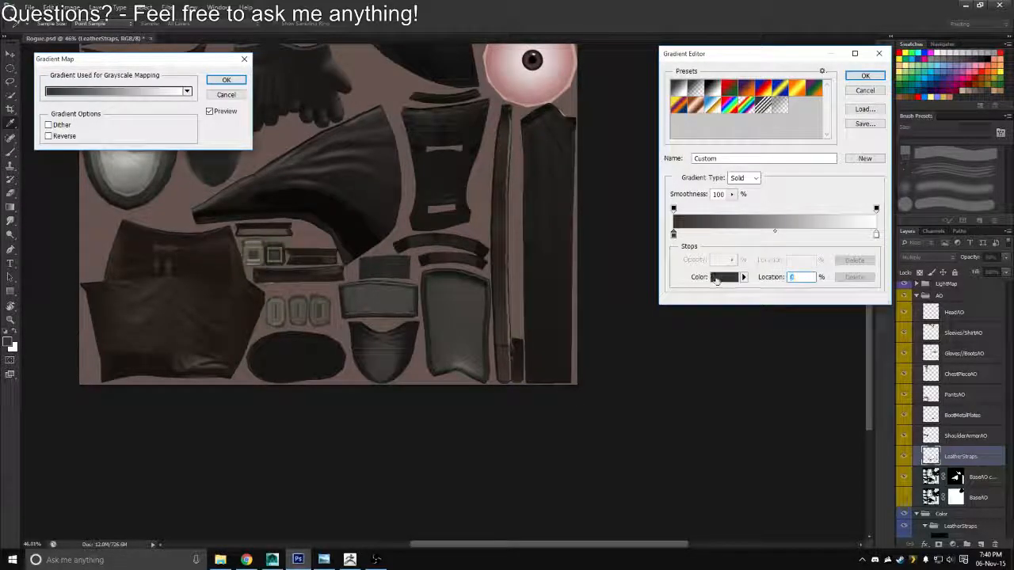
click(721, 276)
mouse_move(689, 237)
mouse_down()
mouse_move(699, 206)
mouse_move(672, 218)
mouse_move(705, 202)
mouse_move(686, 219)
mouse_move(686, 229)
mouse_move(700, 216)
mouse_move(684, 263)
mouse_move(691, 225)
mouse_up()
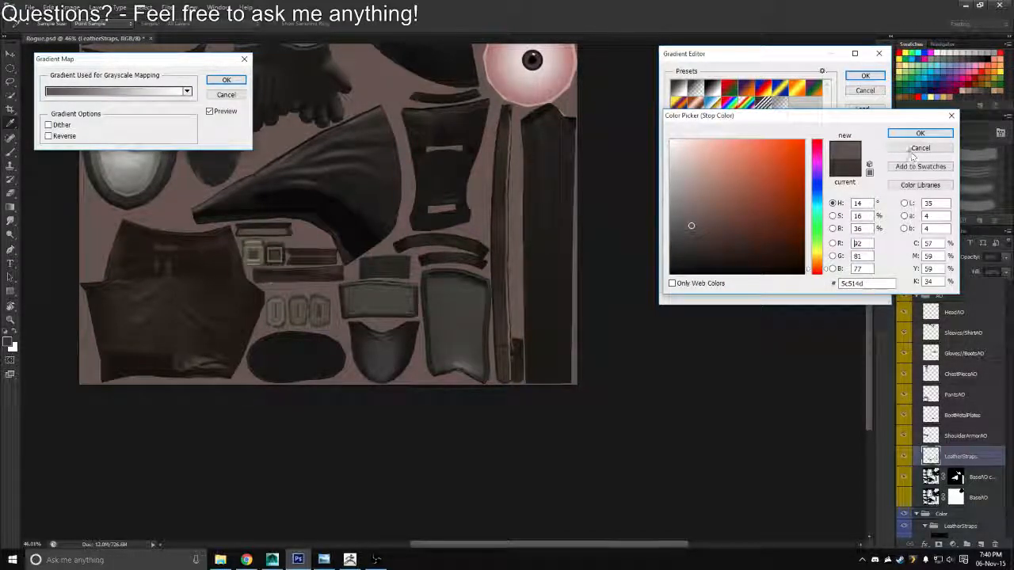
click(919, 133)
click(865, 75)
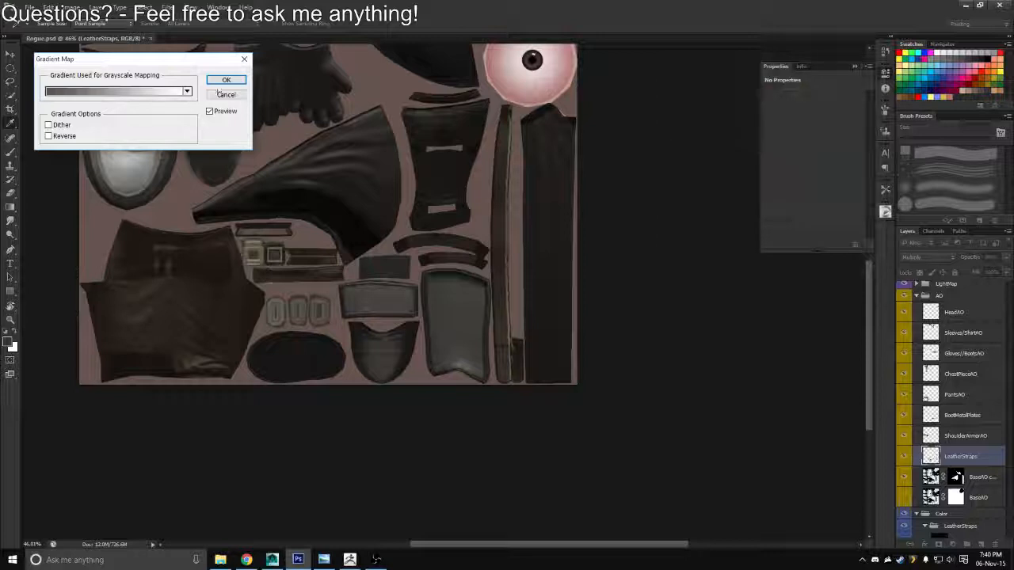
click(226, 80)
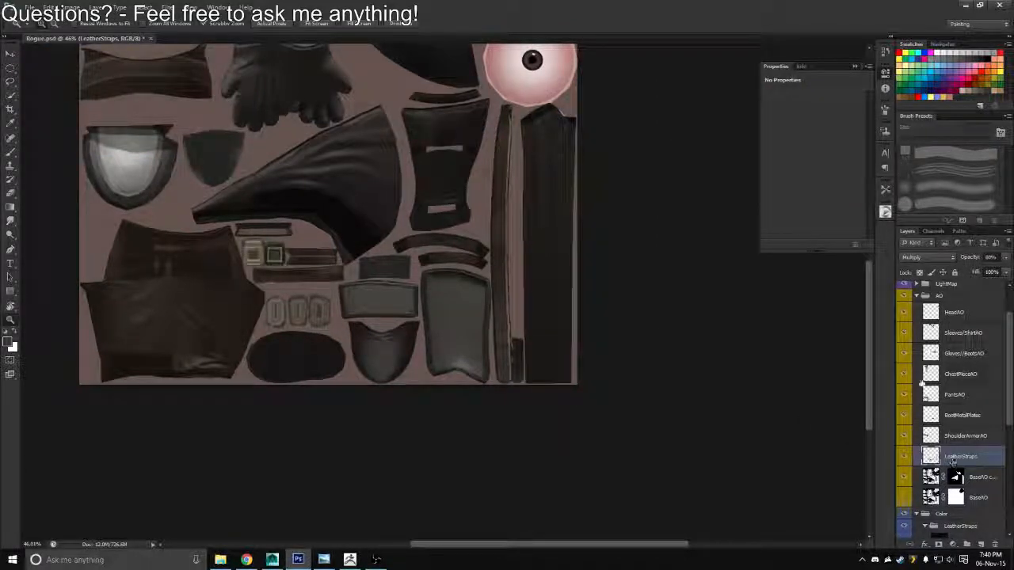
Collapse the AO group and mask the visible Cavity copy layer to the outline of the leather straps
click(916, 296)
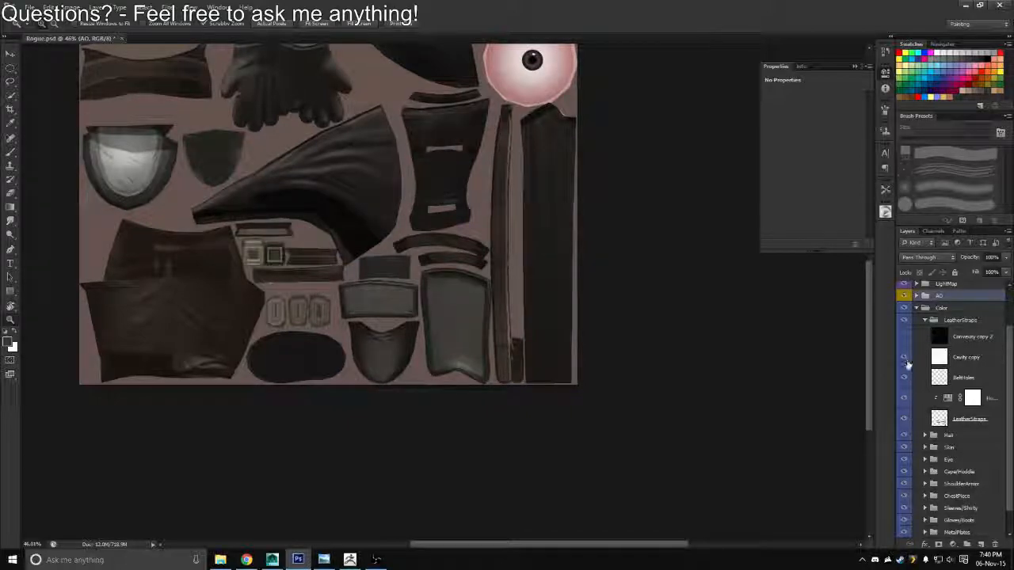
ctrl+click(940, 421)
drag(521, 370, 552, 387)
click(953, 380)
click(962, 357)
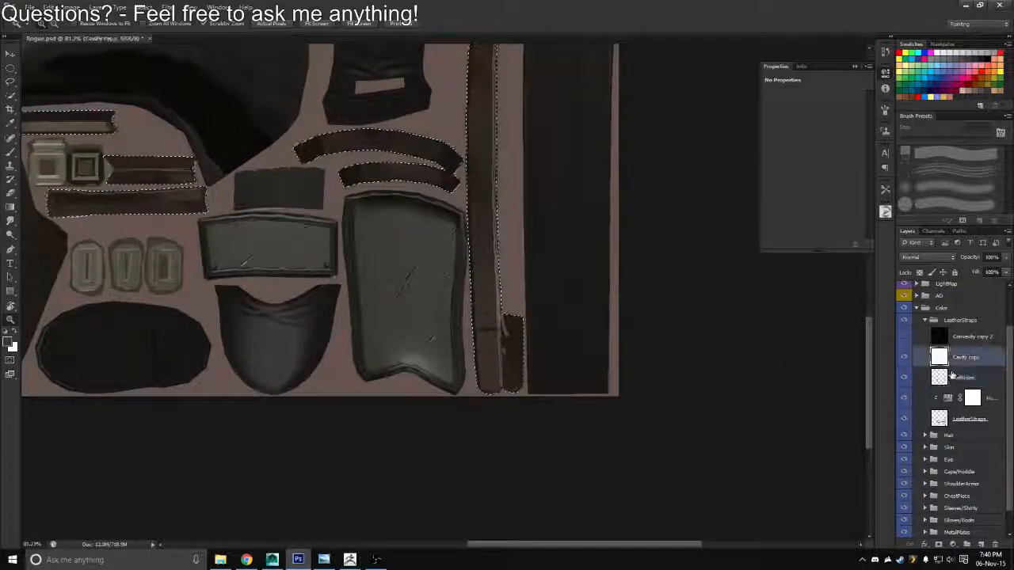
click(938, 544)
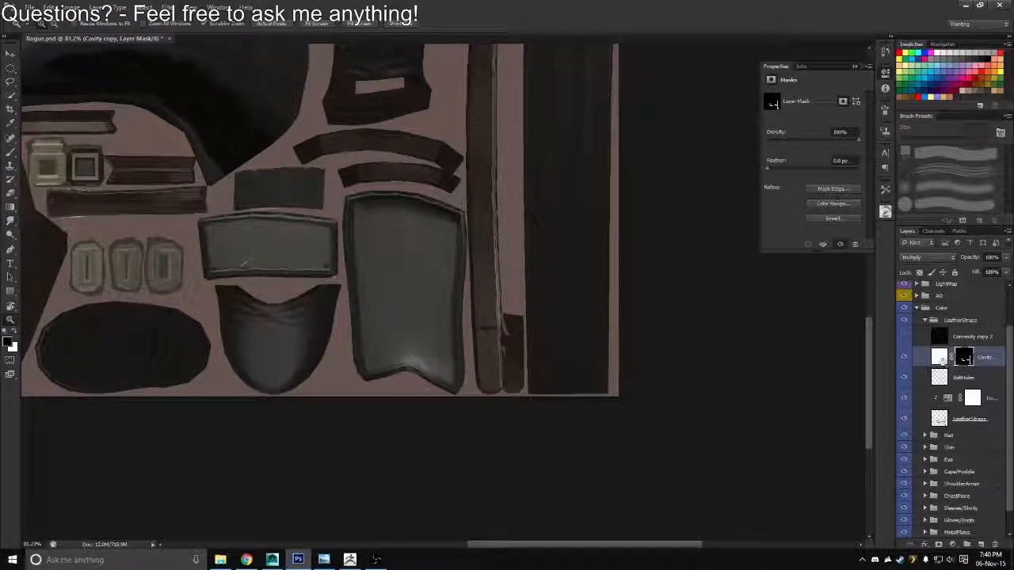
Show the Convexity copy 2 layer and mask it to the leather straps outline taken from the Cavity copy mask
click(941, 357)
click(917, 258)
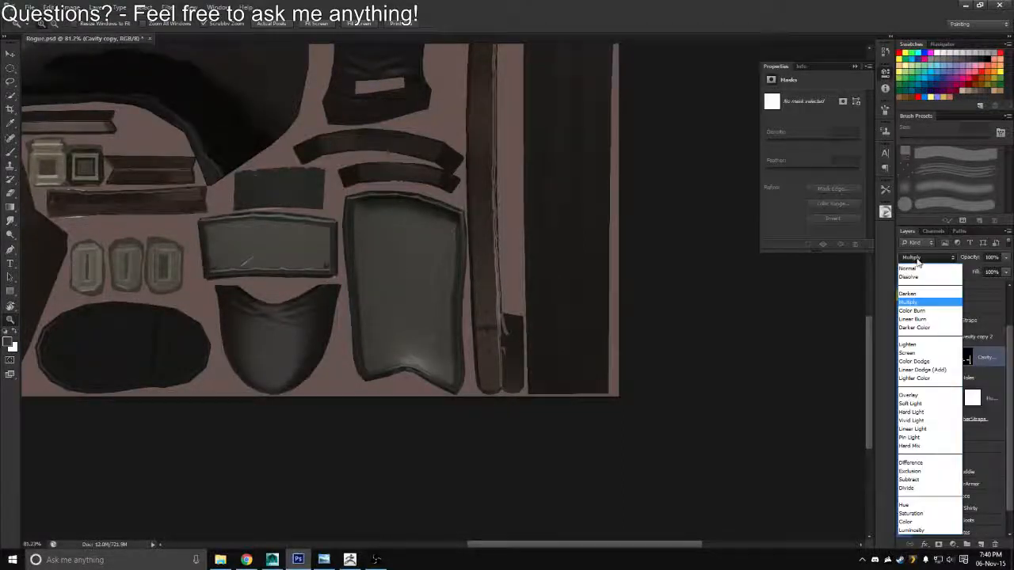
click(916, 260)
scroll(552, 357, up, 3)
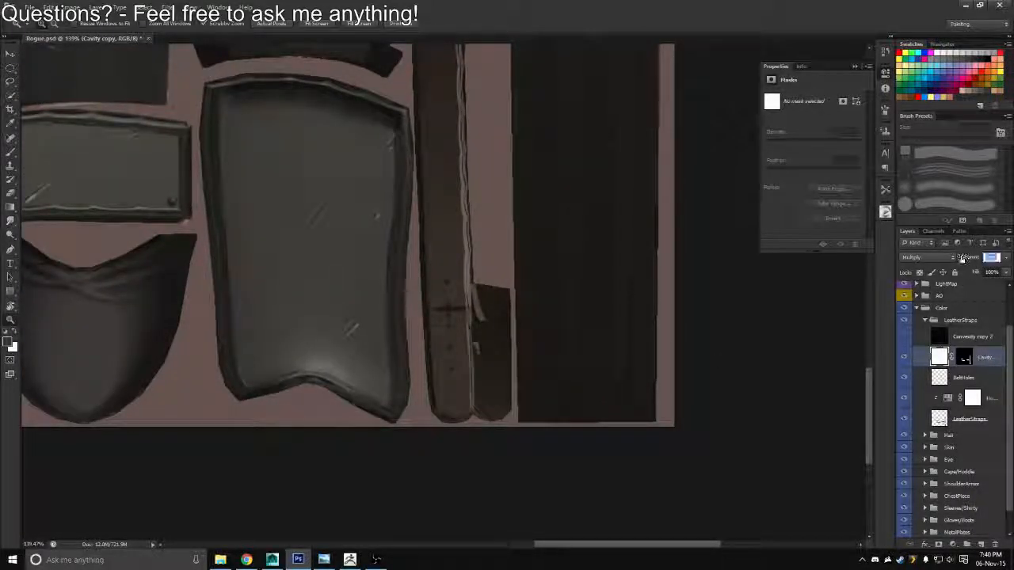
click(939, 339)
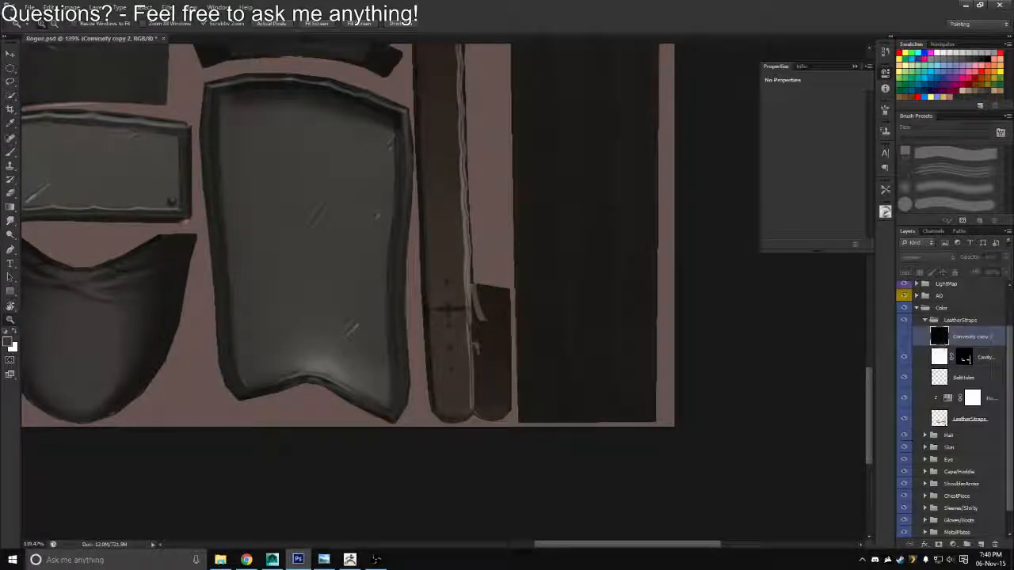
ctrl+click(964, 359)
click(904, 337)
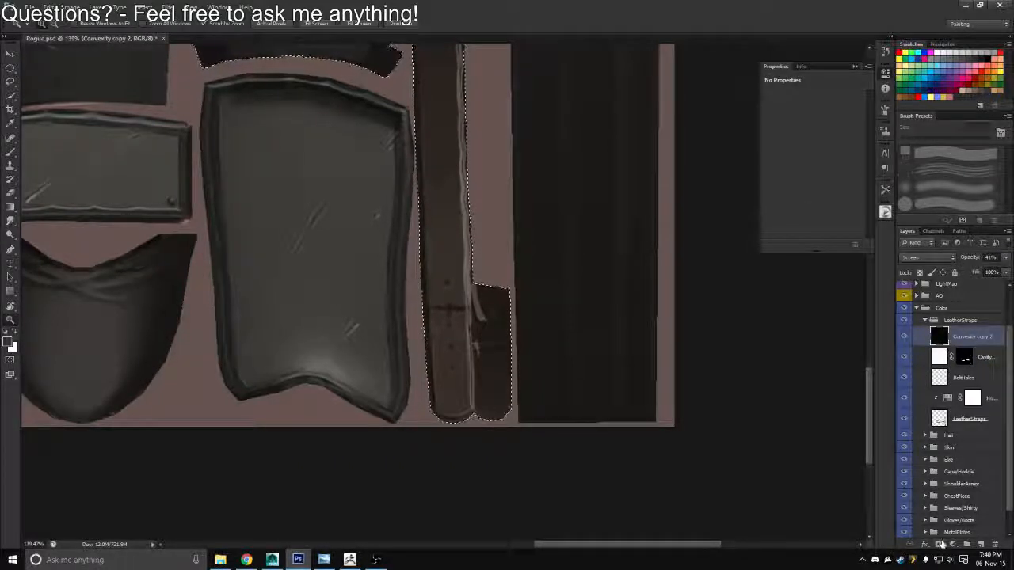
click(939, 544)
click(938, 338)
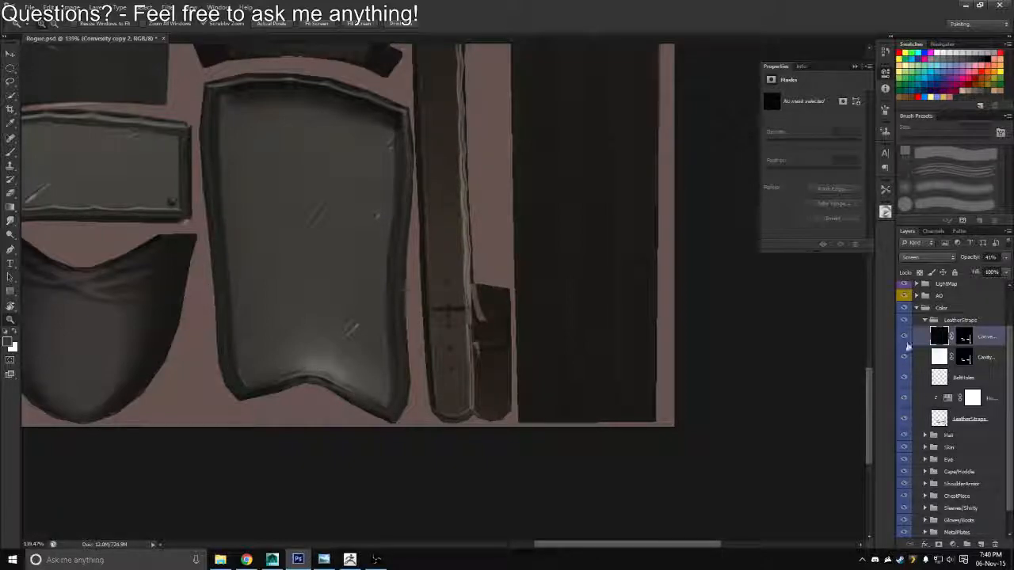
Export the texture in Targa format, overwriting the existing Rogue_Diffuse.tga file
scroll(570, 389, down, 3)
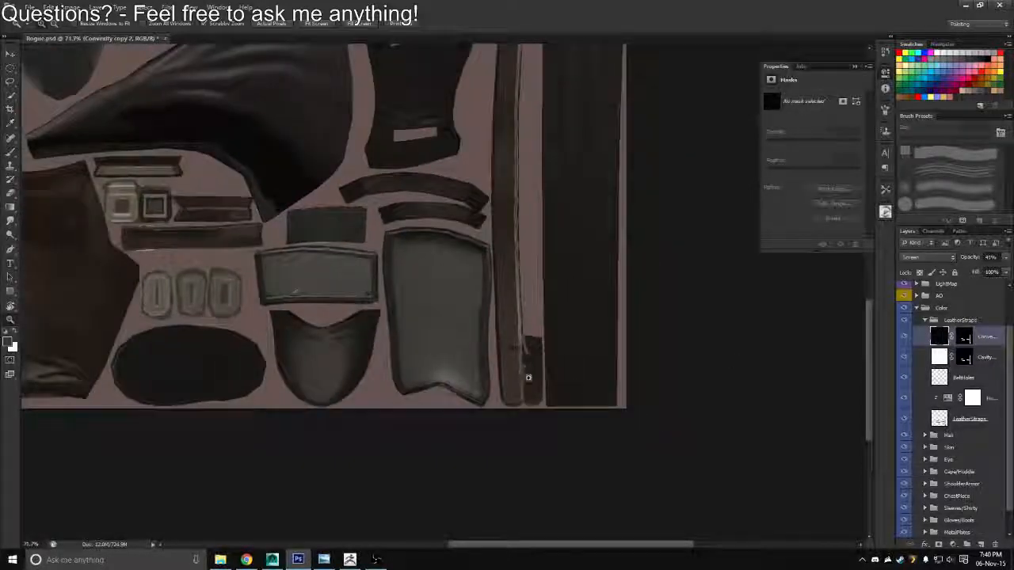
scroll(528, 378, down, 2)
key(ctrl+shift+s)
click(532, 277)
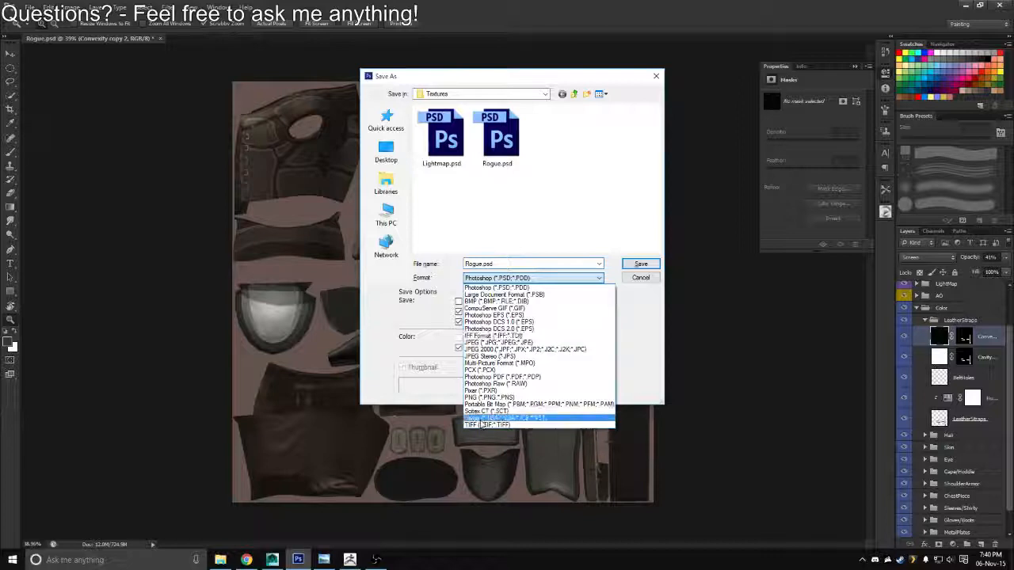
click(481, 420)
double_click(444, 141)
key(y)
key(Return)
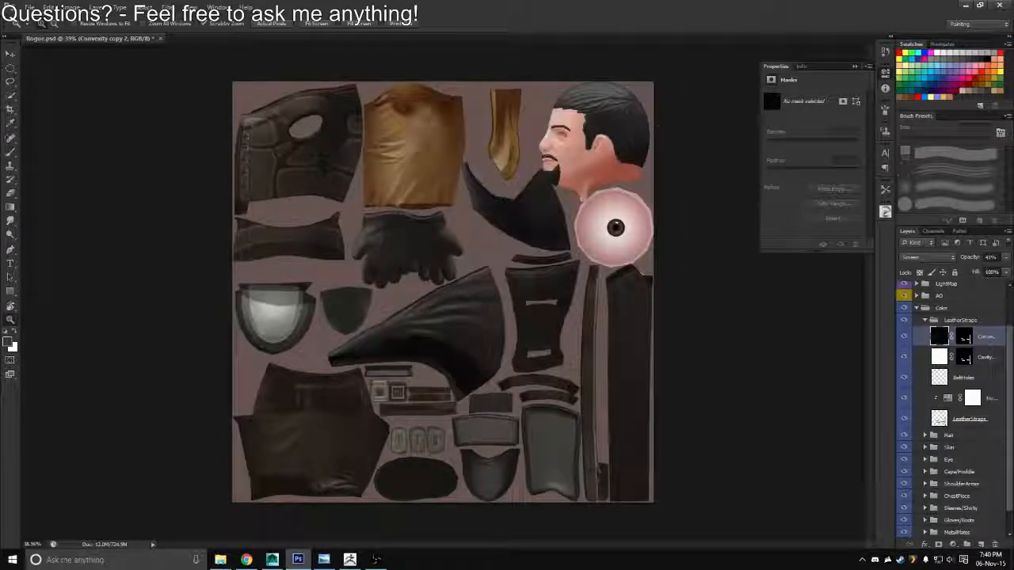
Switch to Maya, reload the Rogue_Diffuse.tga texture and inspect the straps and the rest of the Rogue models
click(965, 5)
drag(446, 200, 525, 352)
click(900, 224)
drag(586, 285, 663, 341)
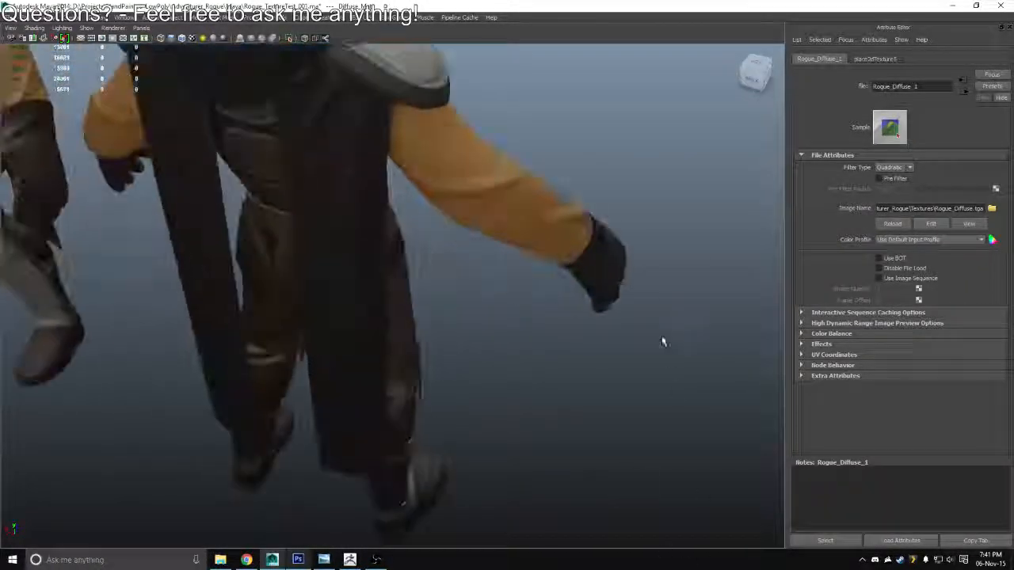
drag(663, 303, 245, 224)
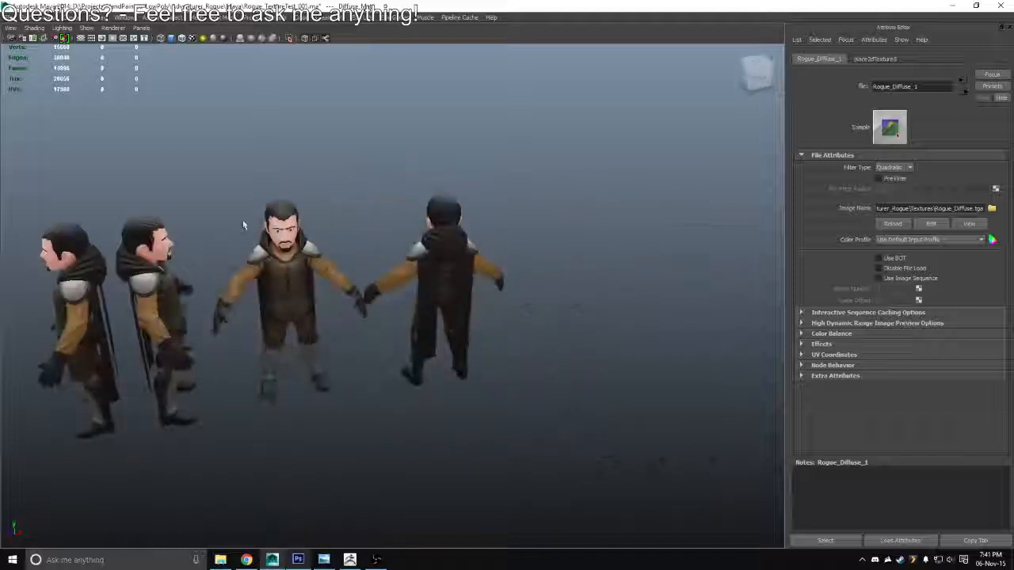
drag(434, 314, 351, 286)
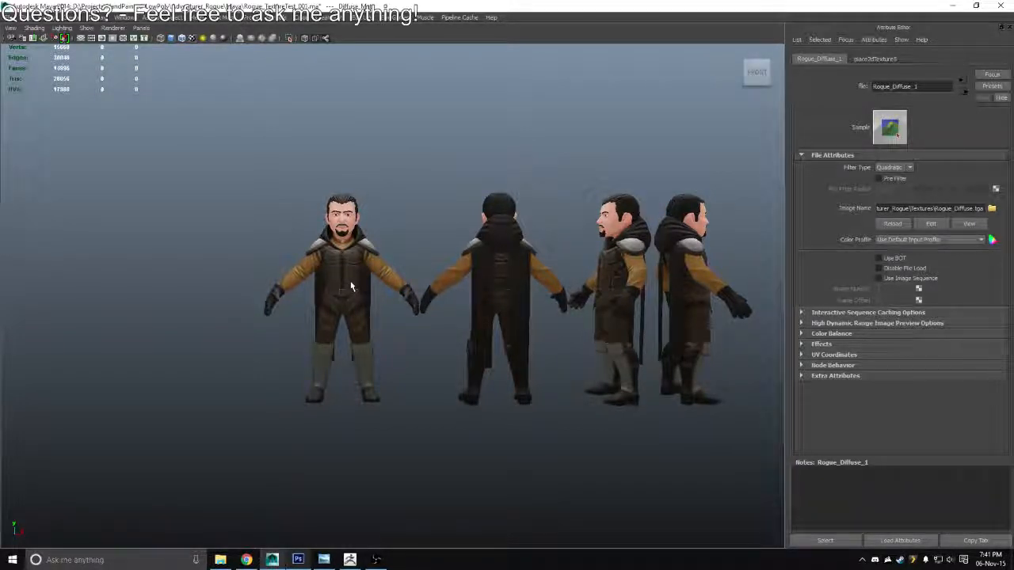
Back in Photoshop, move the LeatherStraps group below Pants at the end of the Color group and save the document
key(alt+Tab)
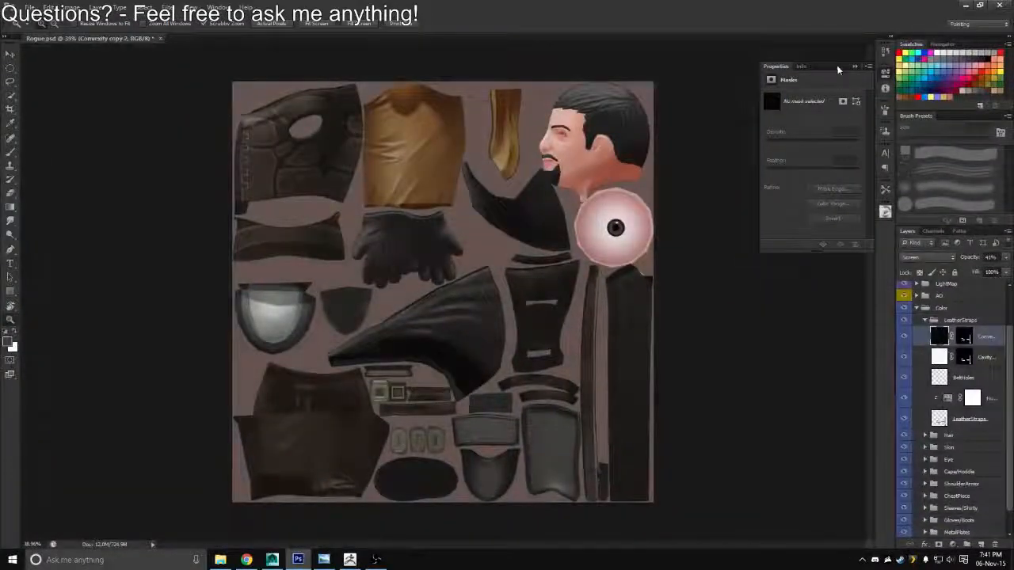
click(855, 66)
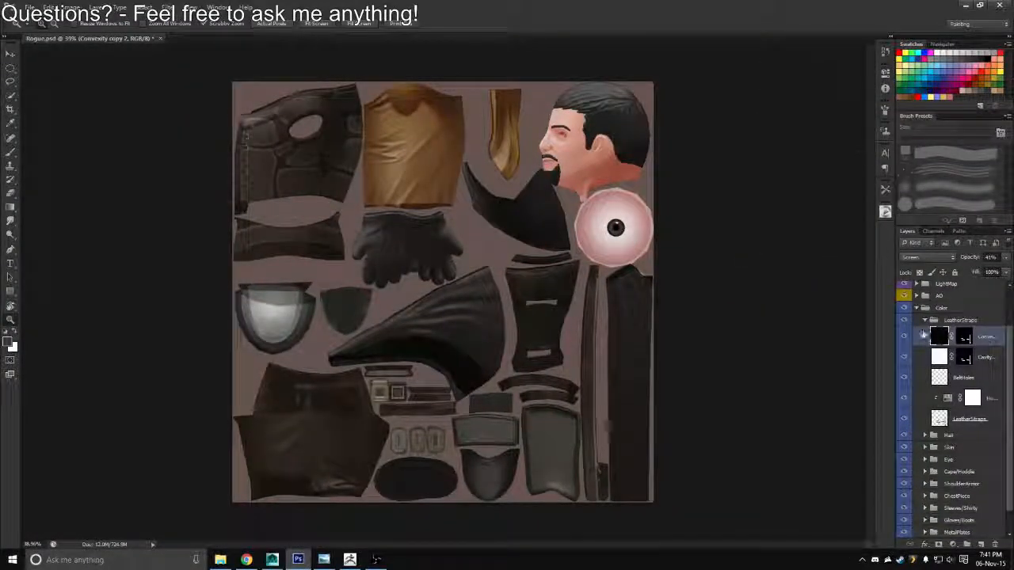
click(924, 321)
click(916, 358)
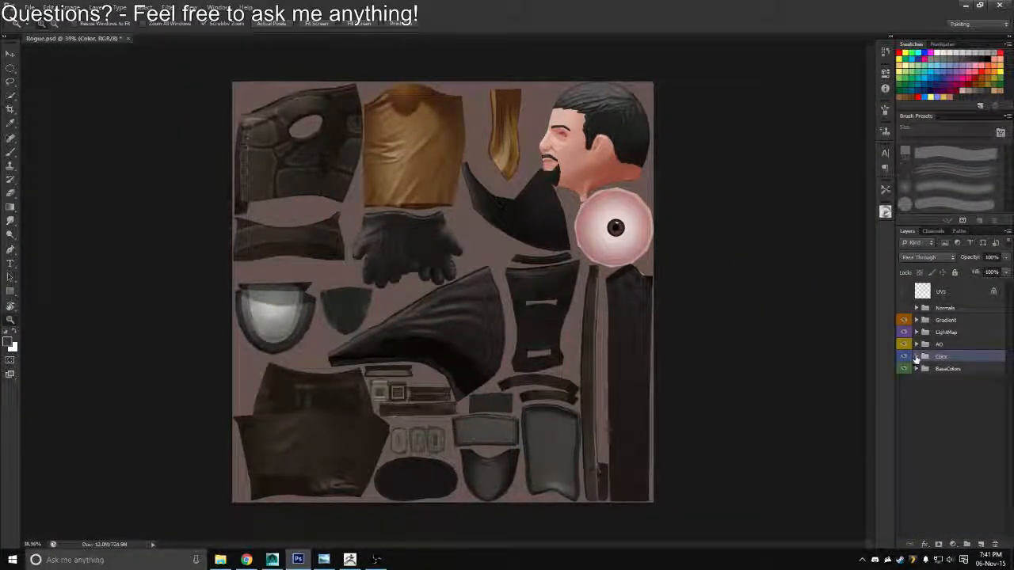
click(916, 357)
drag(957, 372, 951, 497)
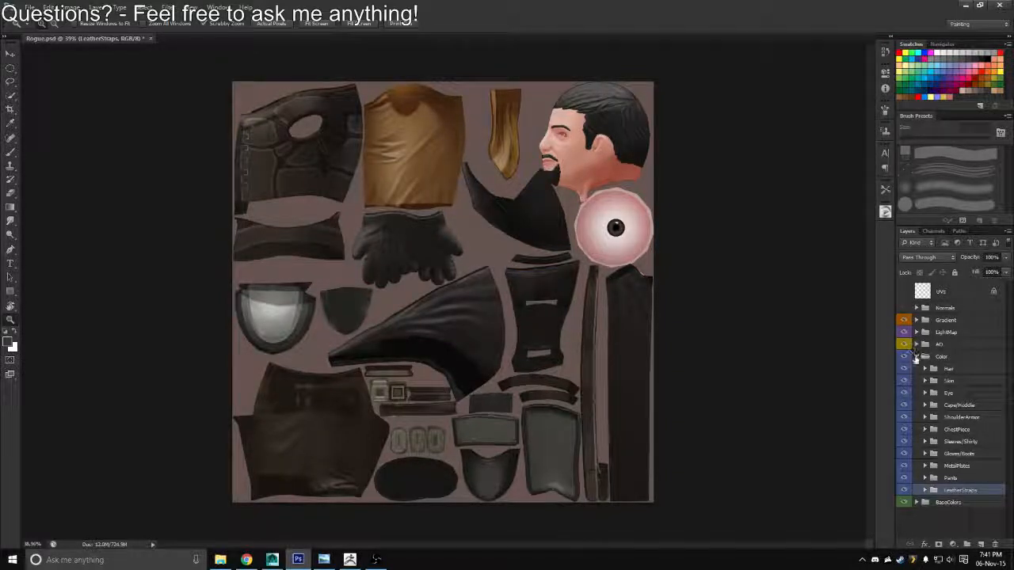
click(917, 356)
key(ctrl+s)
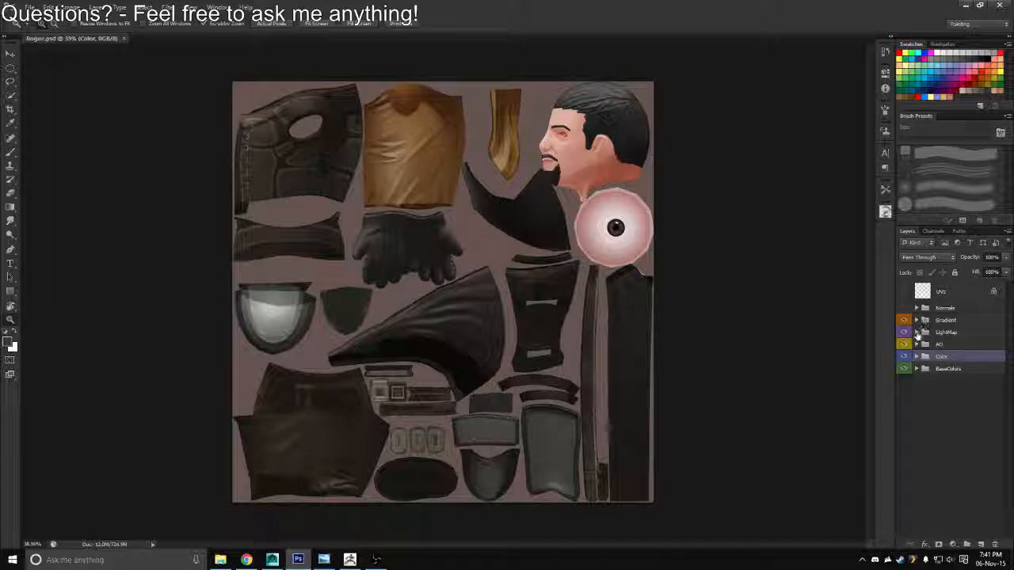
Add a Levels adjustment above the LM layer in the LightMap group, test its midtones at 1.84 and reset it
click(917, 333)
click(929, 348)
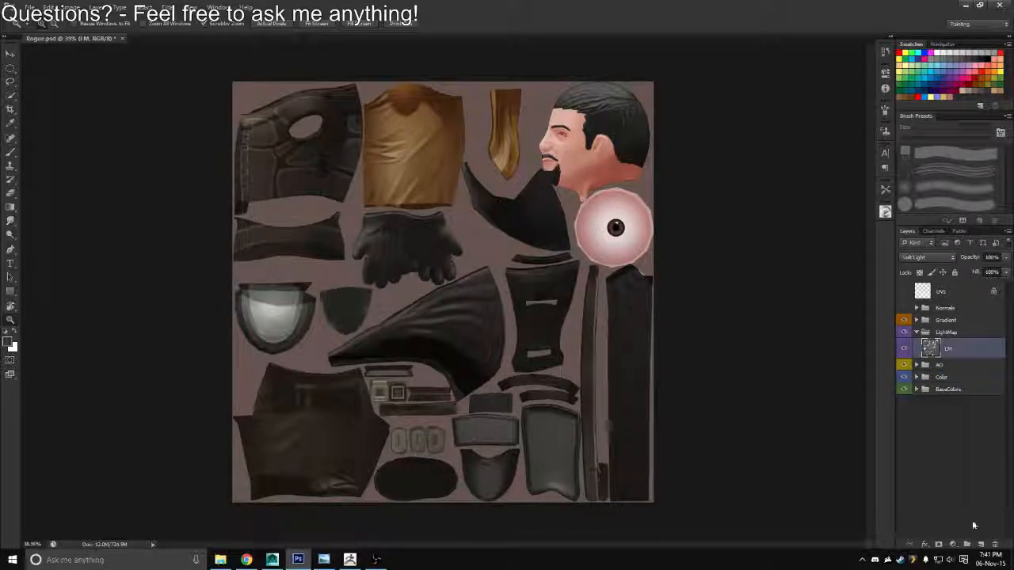
click(952, 545)
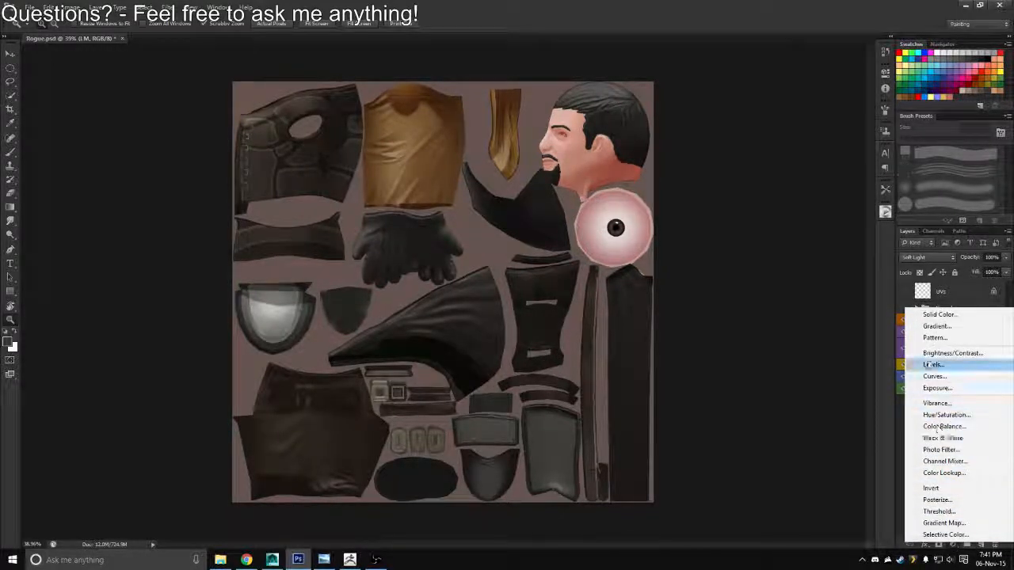
click(933, 364)
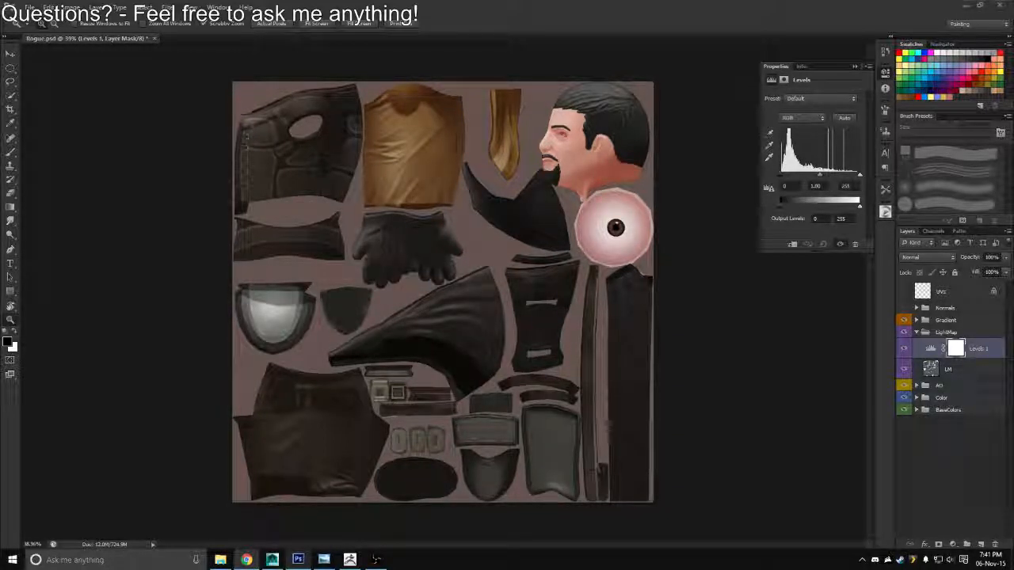
click(778, 29)
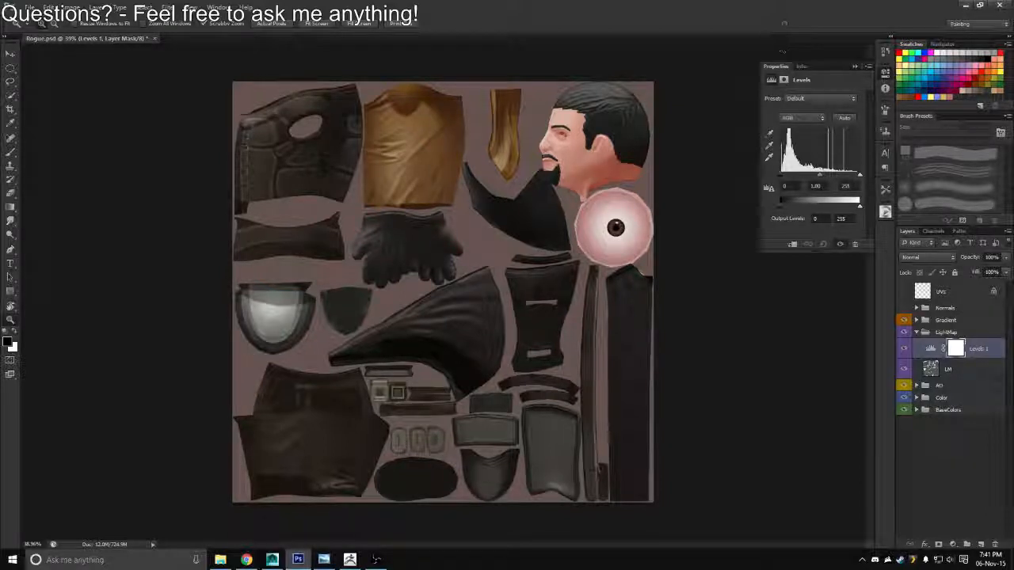
drag(861, 175, 802, 179)
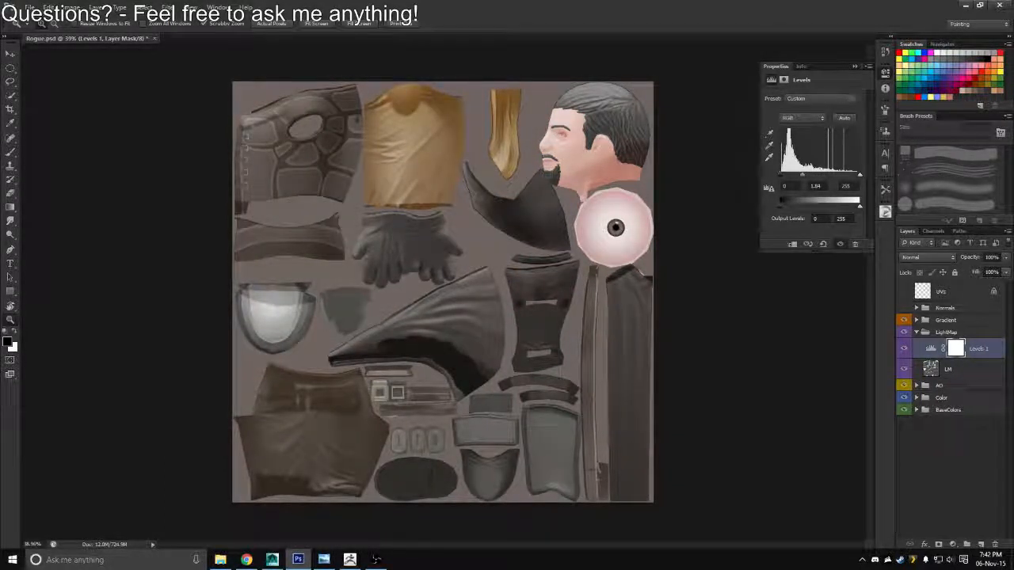
click(824, 244)
Duplicate the LM layer and load the outline of the Gloves/Boots layer as a selection
click(932, 370)
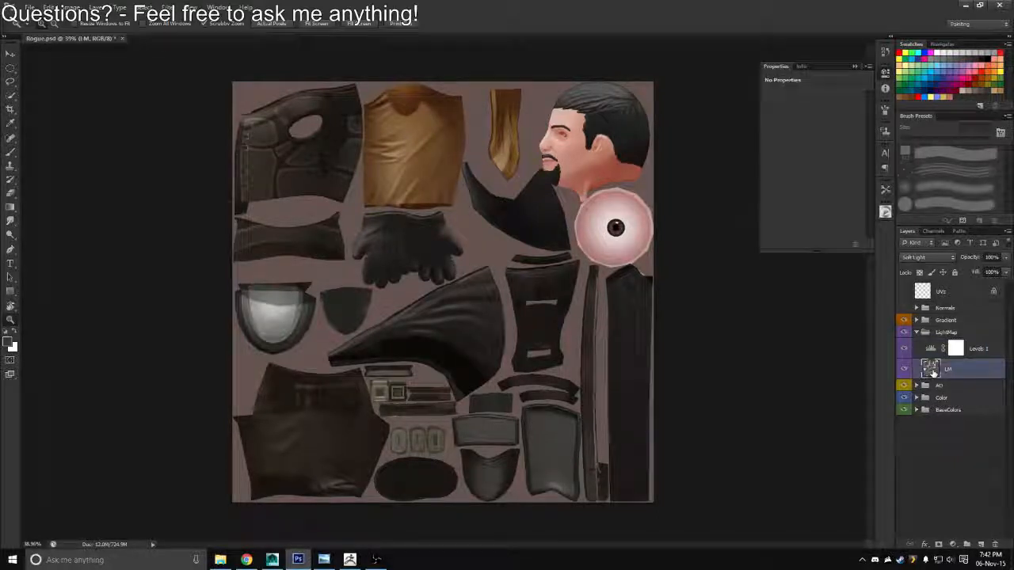
key(ctrl+j)
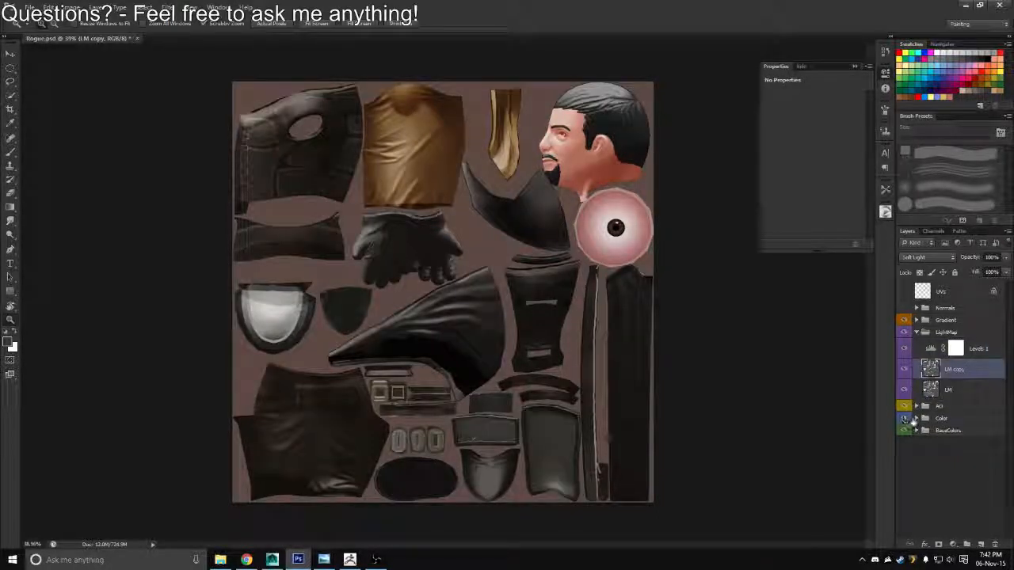
click(917, 418)
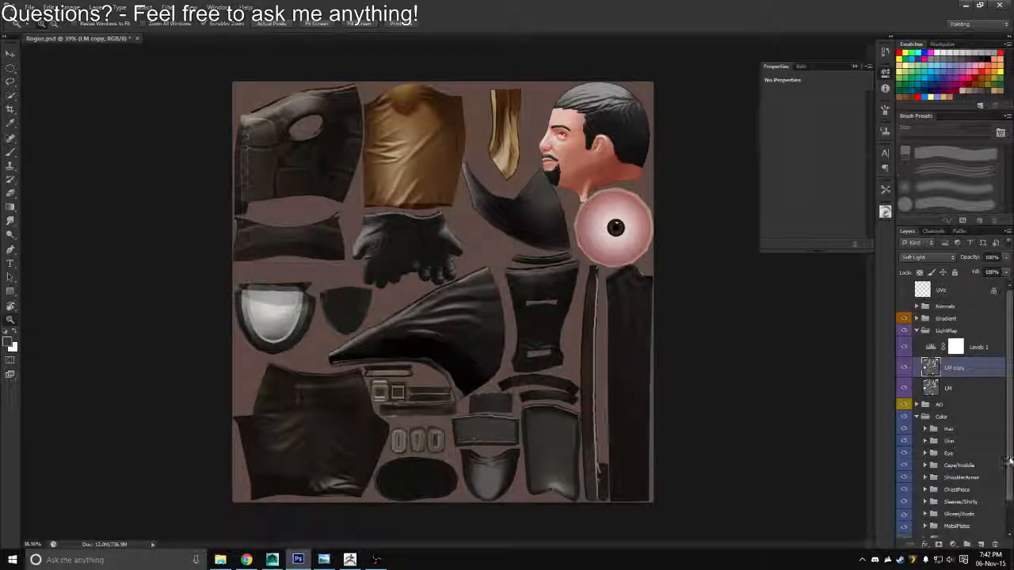
scroll(1000, 512, down, 2)
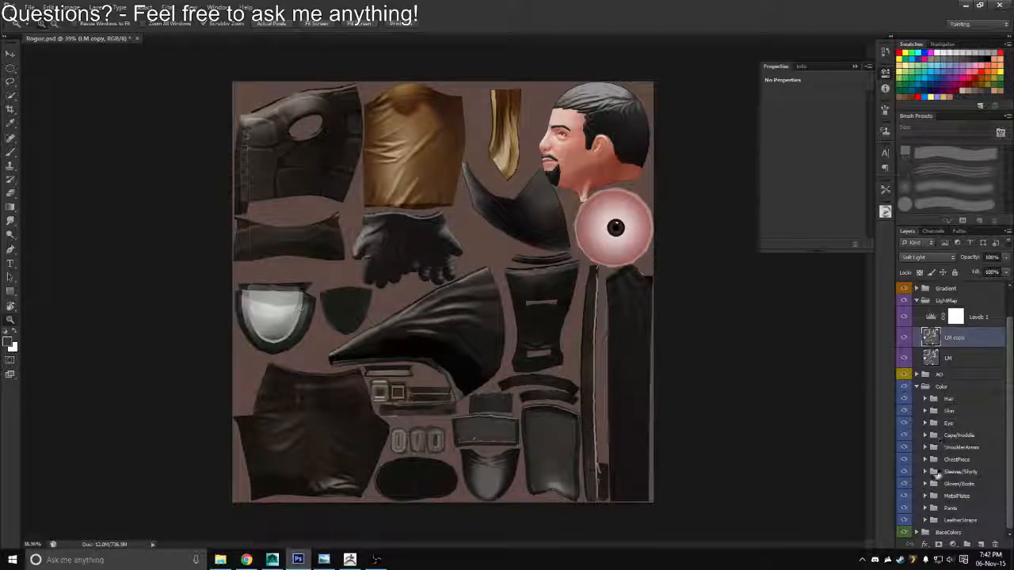
click(925, 484)
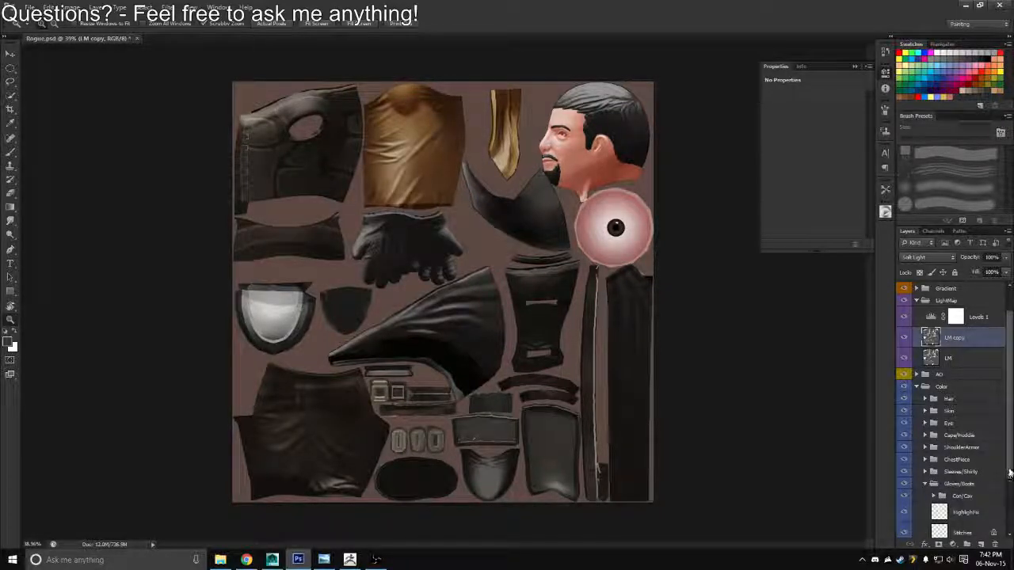
drag(1009, 474, 1010, 525)
ctrl+click(939, 478)
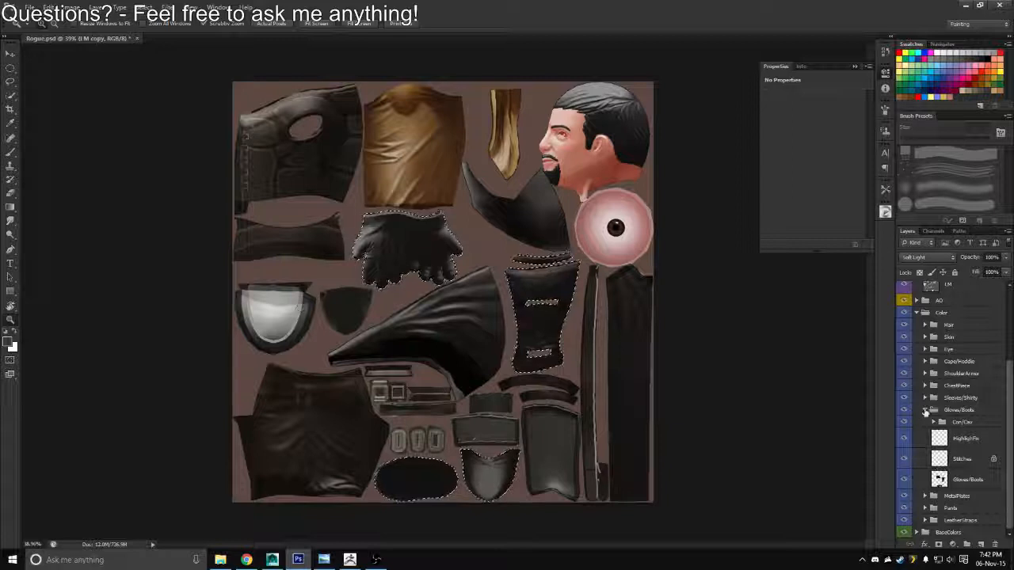
click(926, 411)
click(917, 386)
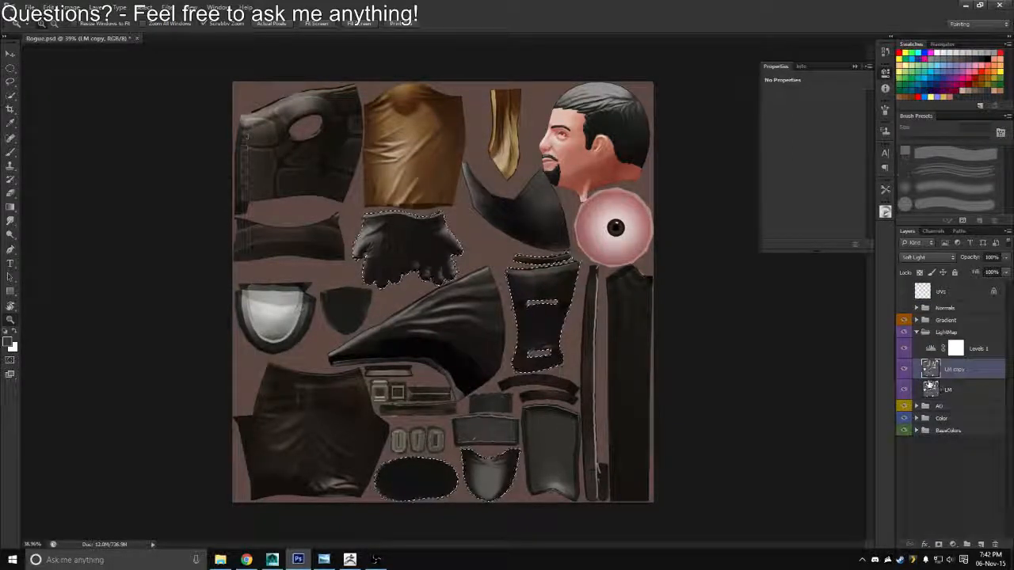
Copy the selected gloves and boots area of LM copy to a new layer and delete LM copy
key(ctrl+j)
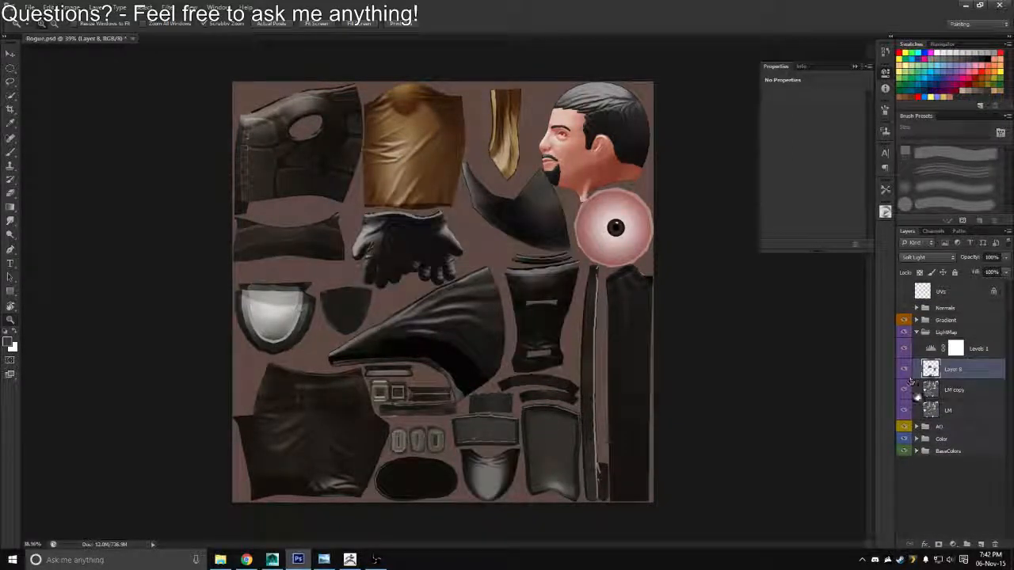
click(928, 391)
key(Delete)
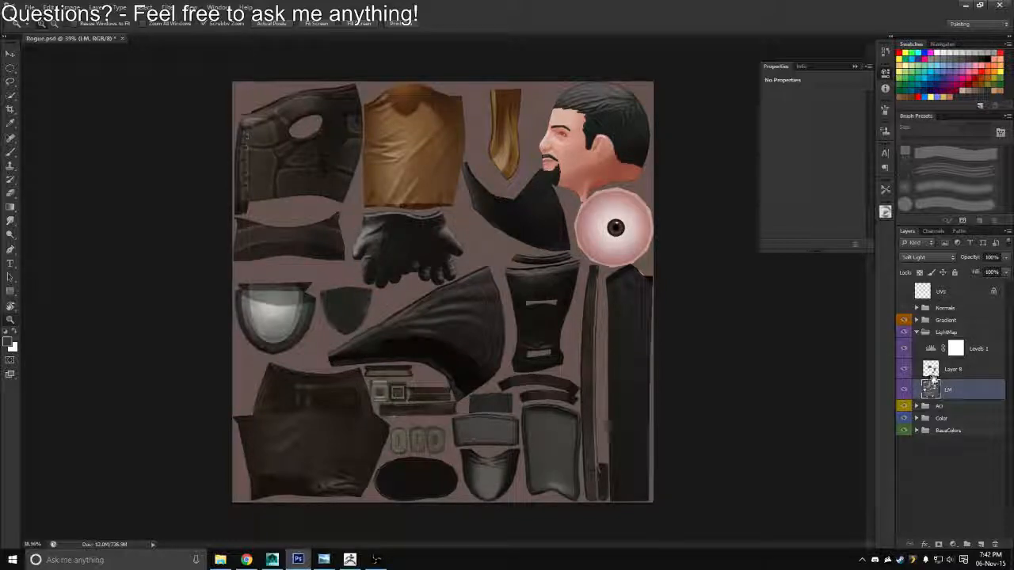
Switch to Maya and examine the gloves, boots and overall shading on the Rogue models
key(alt+Tab)
key(alt+Tab)
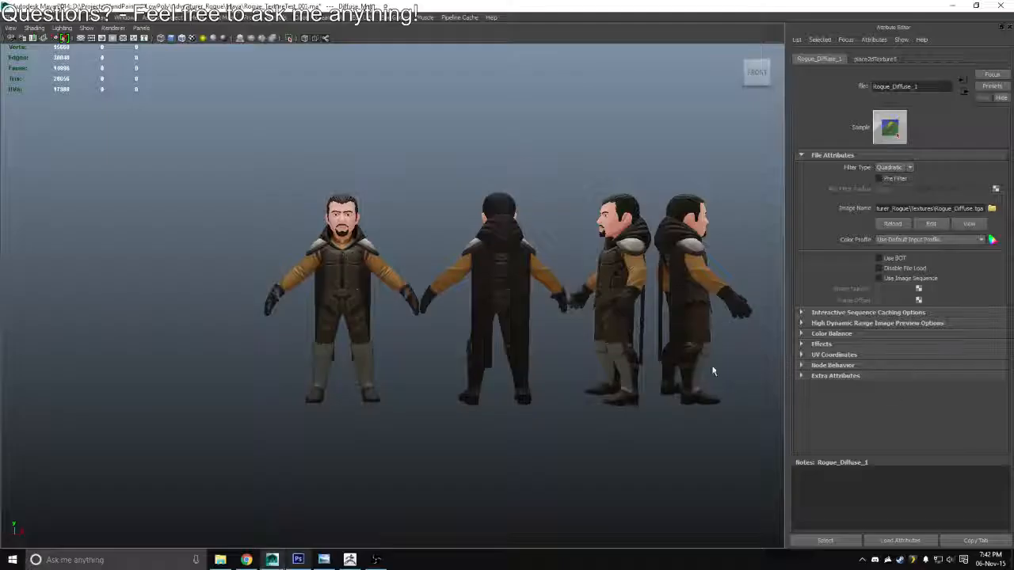
alt+drag(532, 354, 448, 307)
scroll(560, 396, up, 5)
scroll(448, 307, down, 5)
alt+drag(521, 333, 451, 294)
Back in Photoshop, clip the Levels adjustment to the gloves and boots light map layer and set its midtones to 2.06
key(alt+Tab)
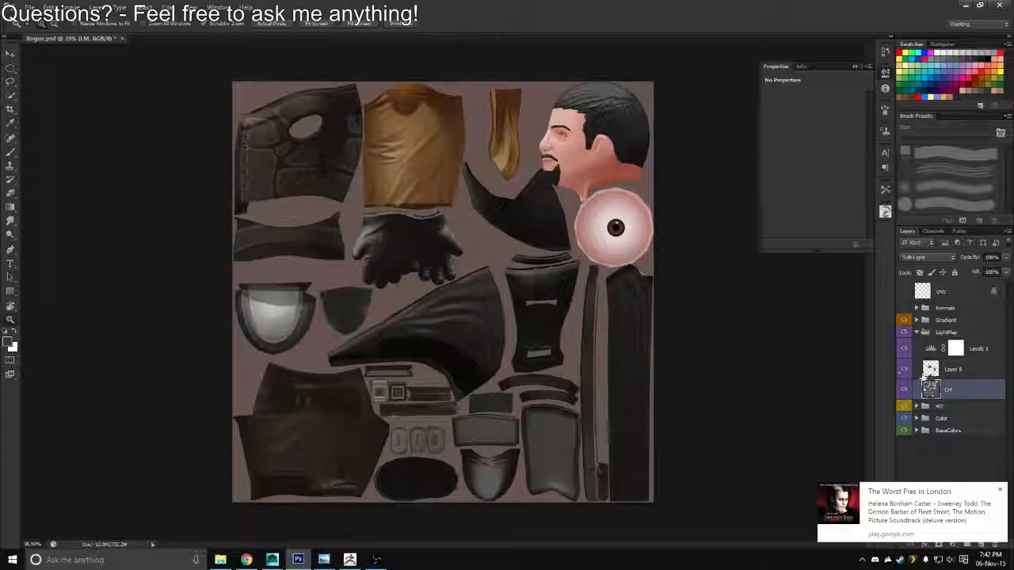
click(944, 372)
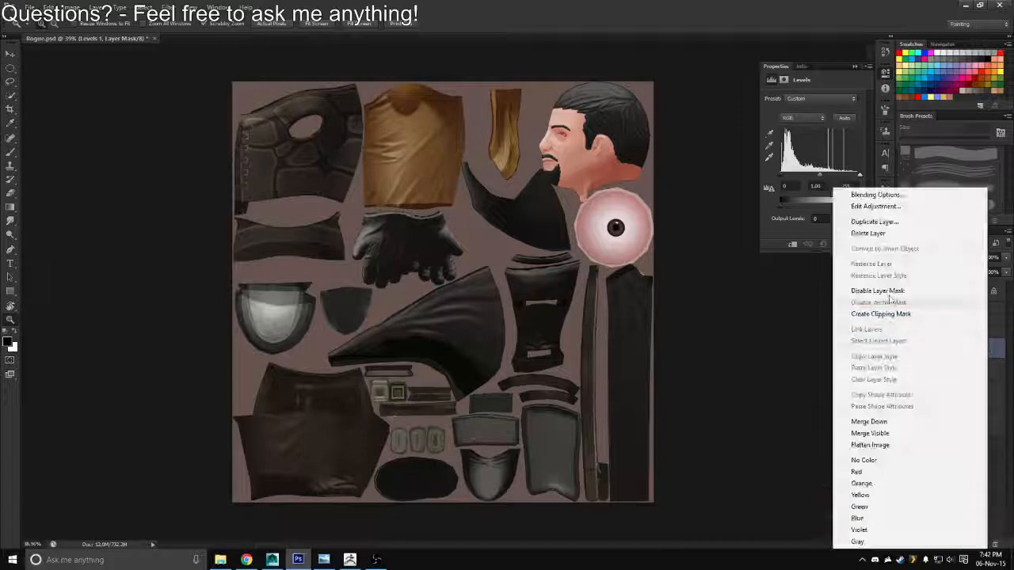
click(879, 312)
click(942, 348)
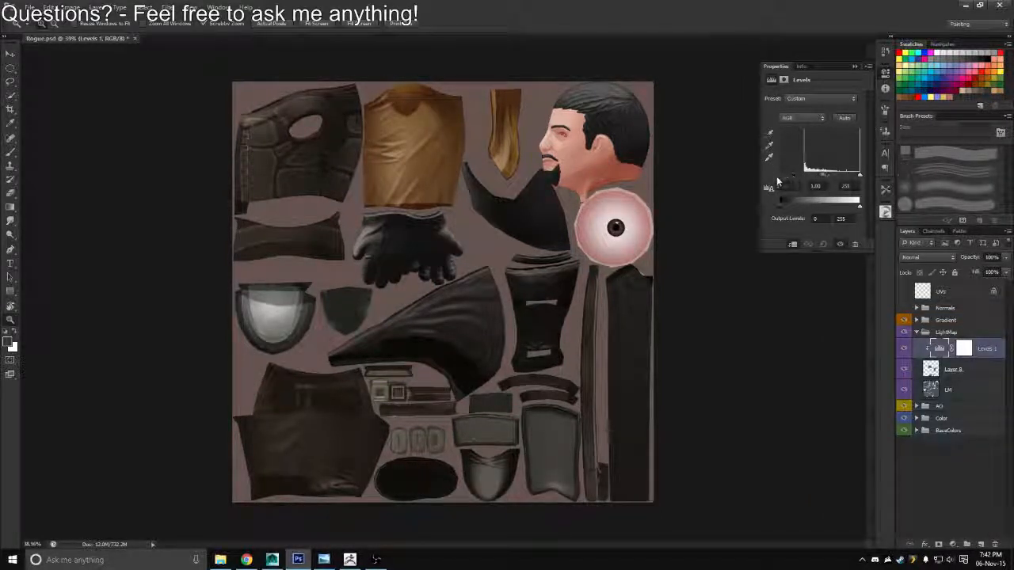
drag(817, 184, 802, 181)
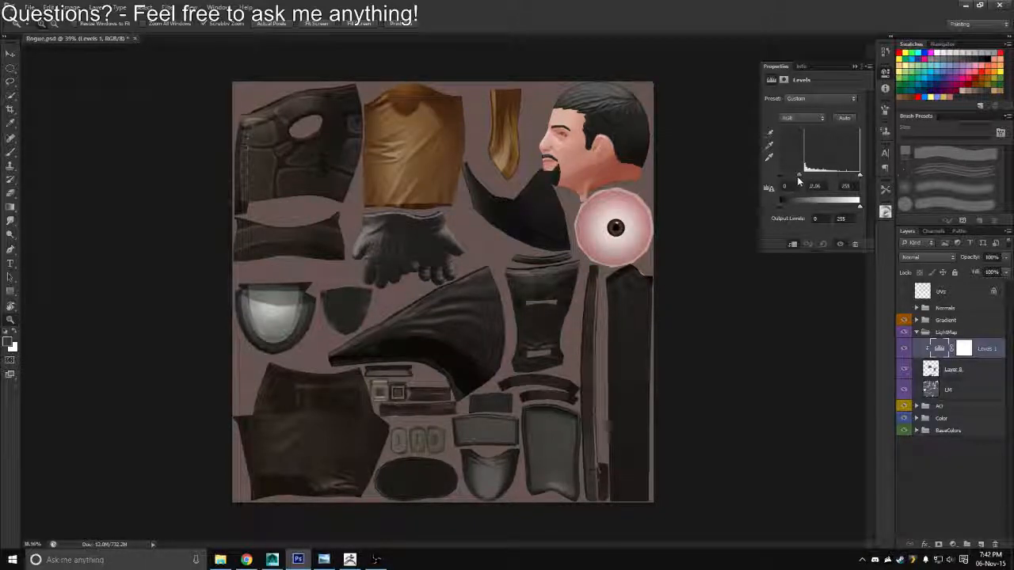
Export the texture in Targa format over Rogue_Diffuse.tga
key(ctrl+shift+s)
click(554, 278)
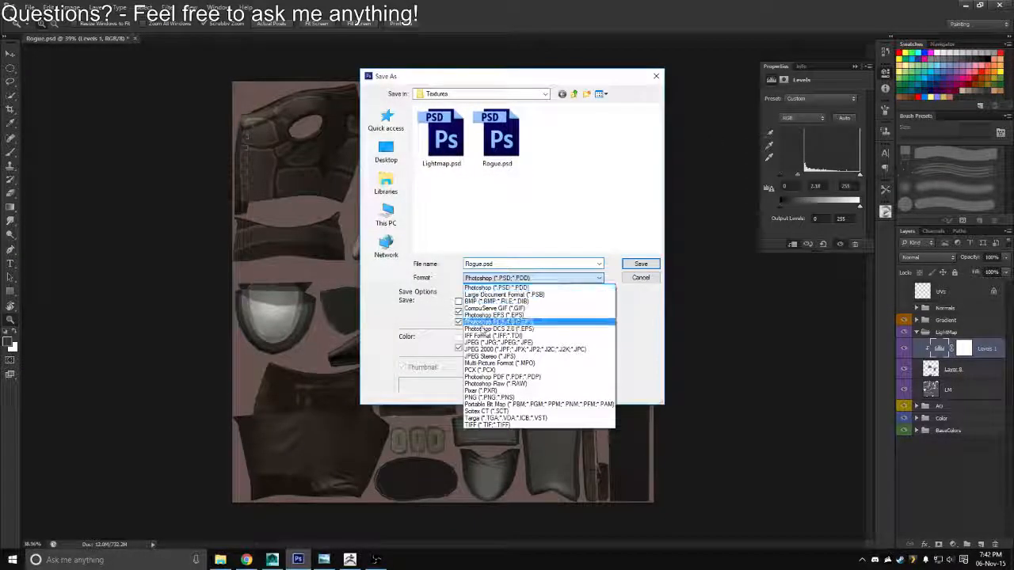
click(473, 418)
click(457, 151)
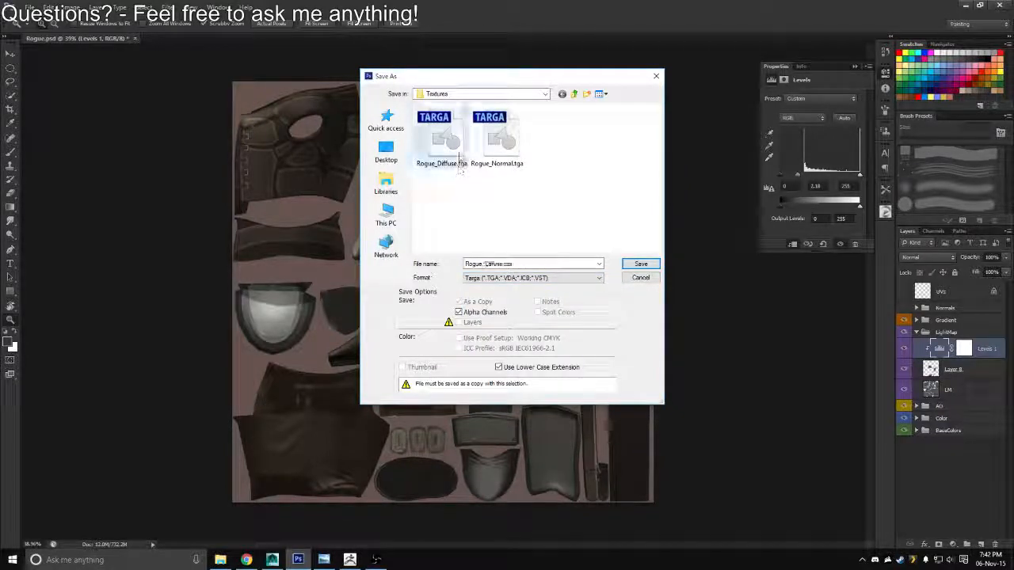
double_click(457, 151)
key(Return)
Switch to Maya, reload the Rogue_Diffuse texture and examine the gloves and boots on the models
key(alt+Tab)
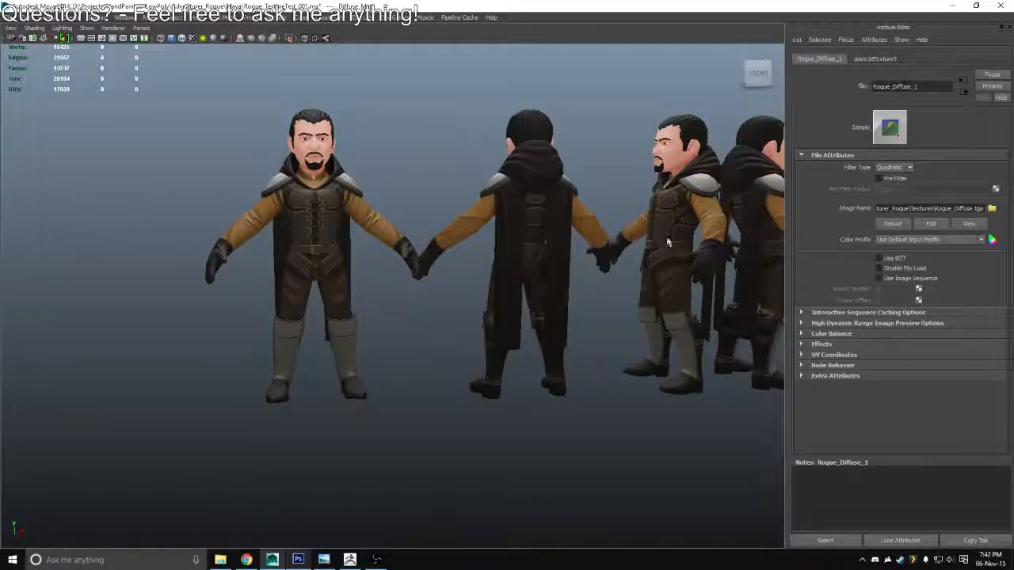
drag(411, 263, 670, 313)
click(897, 231)
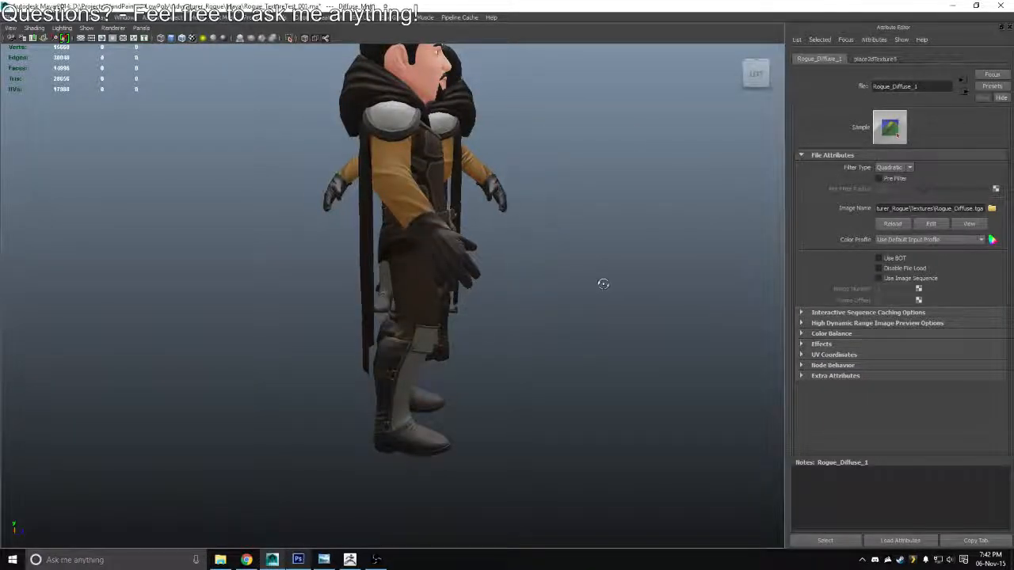
drag(602, 283, 473, 225)
Back in Photoshop, lower the gloves and boots Levels adjustment to an output white of 159 and an input white of 91
key(alt+Tab)
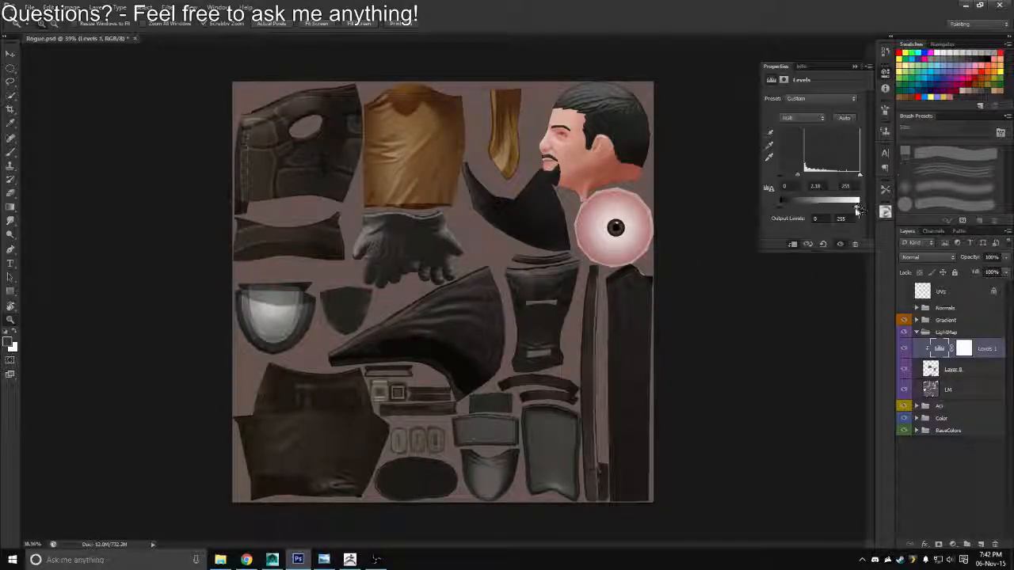
drag(856, 207, 830, 213)
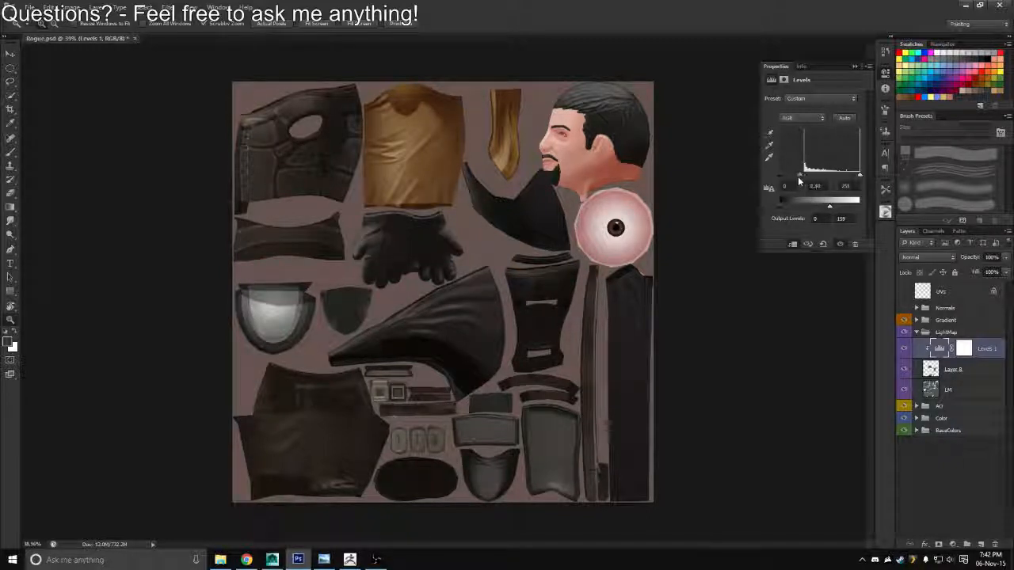
drag(856, 177, 810, 187)
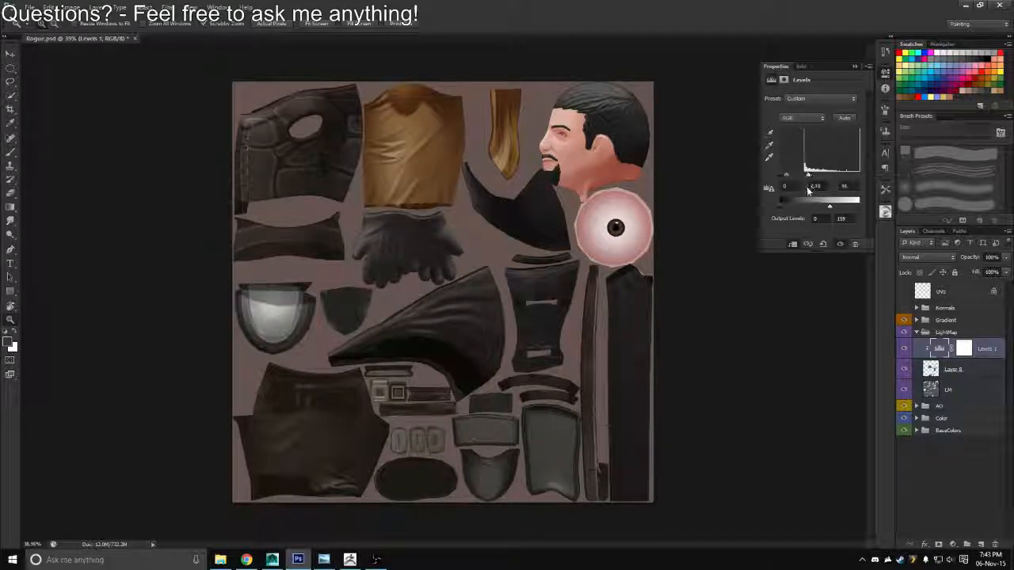
Export the texture with the adjusted Levels as a Targa file, overwriting Rogue_Diffuse.tga
key(ctrl+shift+s)
click(532, 277)
click(499, 413)
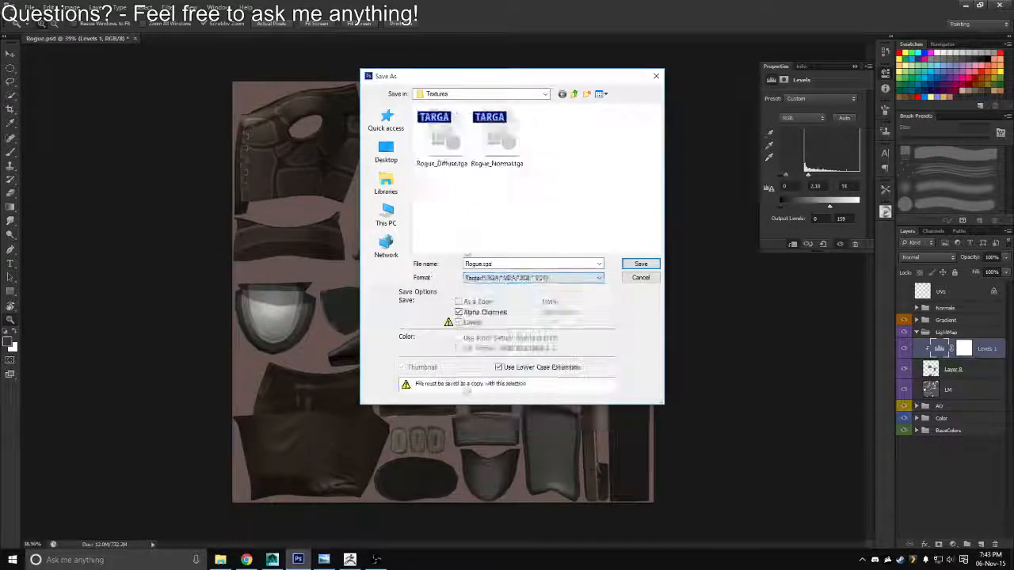
click(444, 155)
key(Return)
Switch to Maya and reload the Rogue_Diffuse image on the Rogue models
key(alt+Tab)
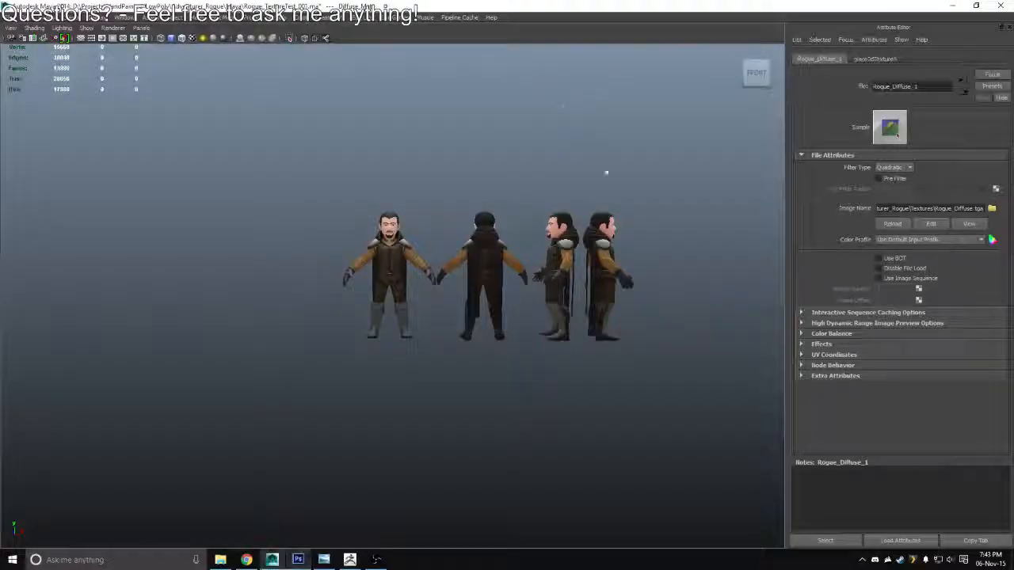
click(887, 225)
drag(414, 179, 626, 225)
click(892, 225)
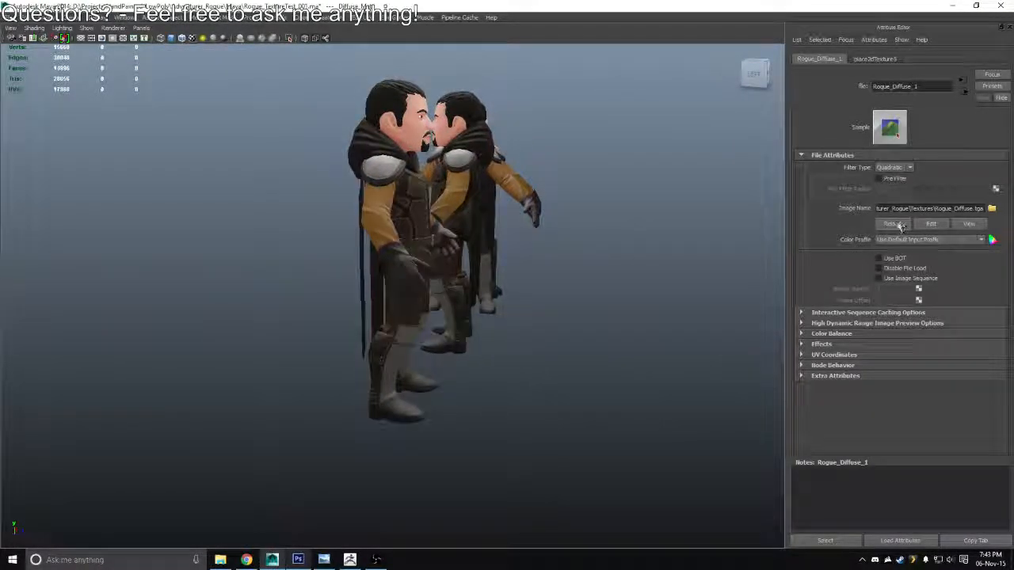
Examine the gloves, boots and torso of the Rogue models from the side, front and close up
drag(621, 273, 403, 149)
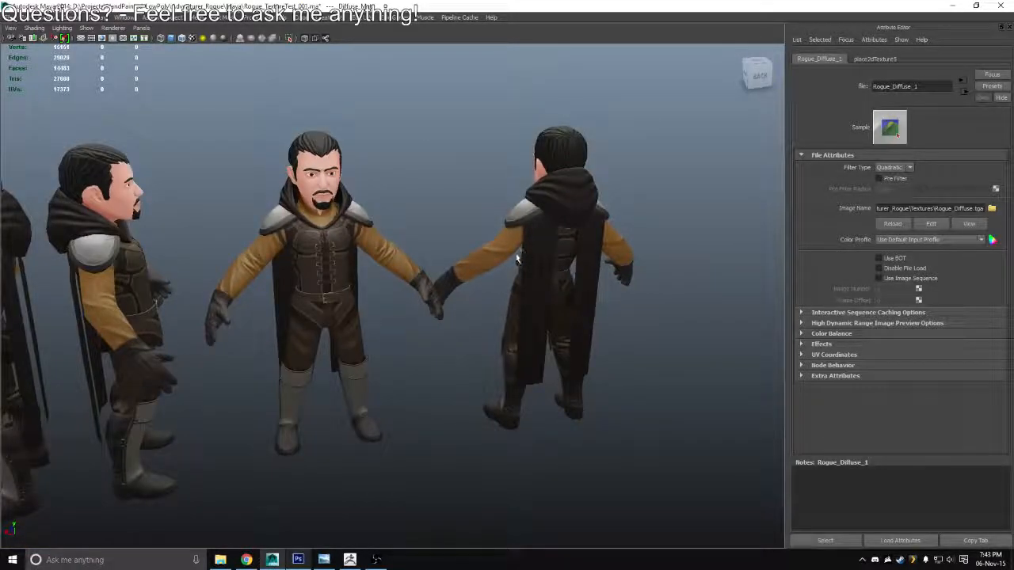
drag(517, 259, 390, 263)
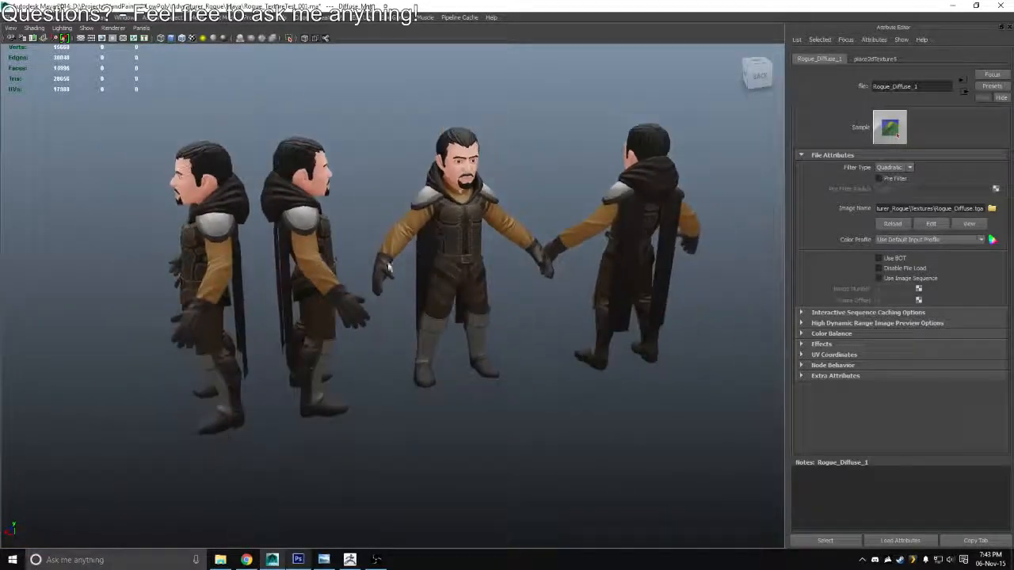
drag(516, 283, 525, 255)
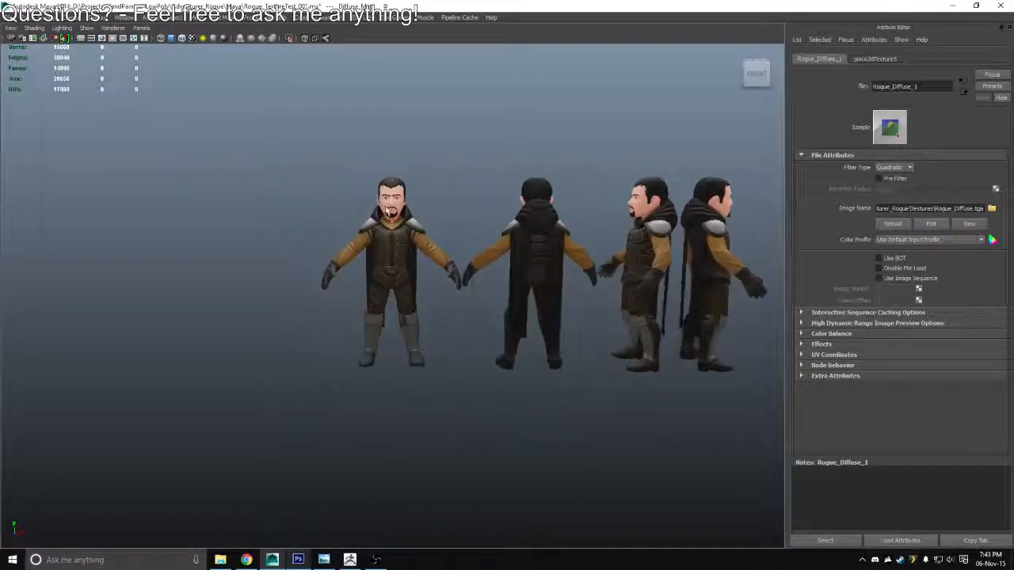
drag(404, 265, 443, 153)
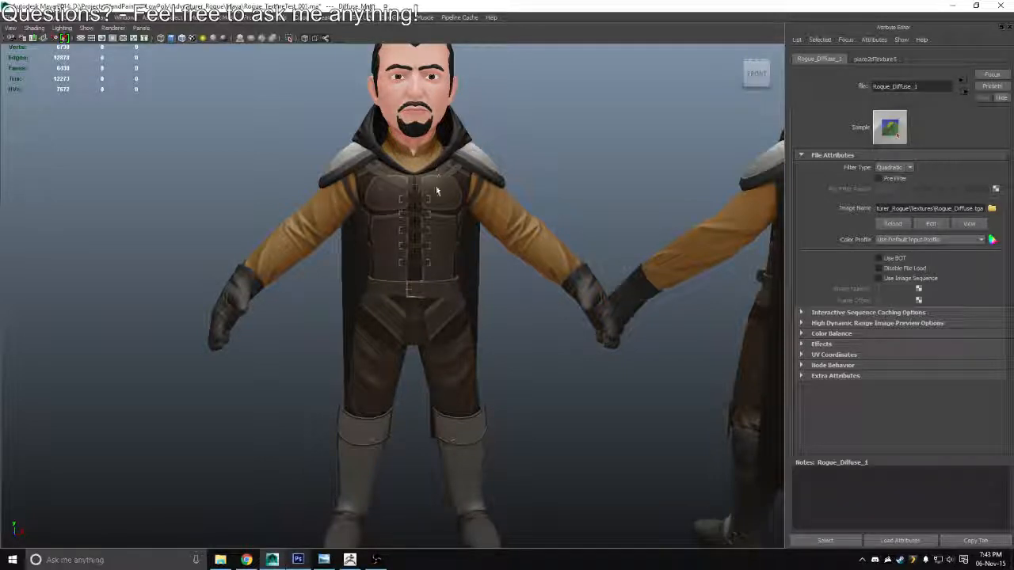
drag(428, 222, 434, 136)
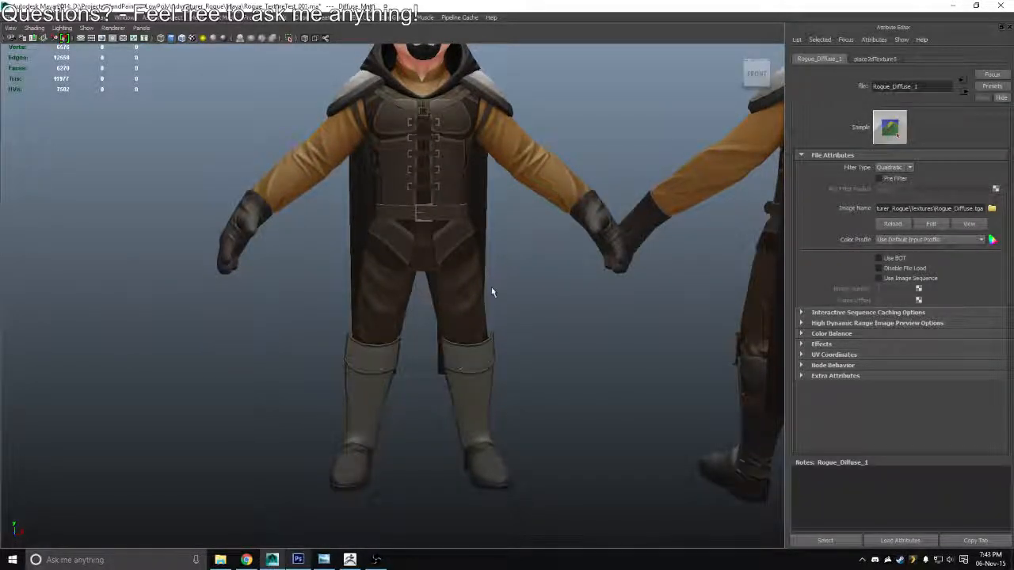
drag(491, 290, 457, 326)
Back in Photoshop, select Layer 8 for brush painting and load its outline as a selection
key(alt+Tab)
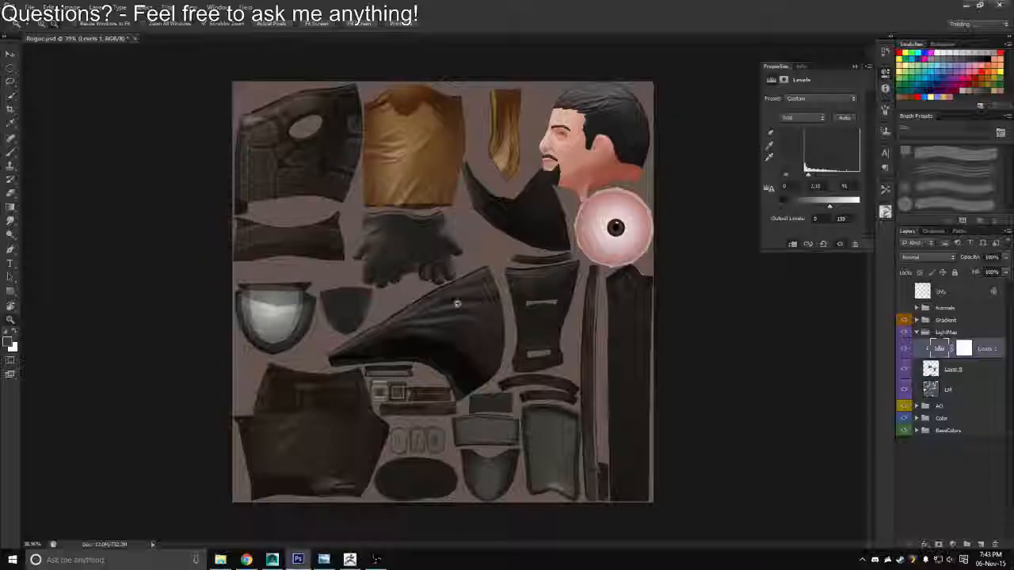
click(929, 375)
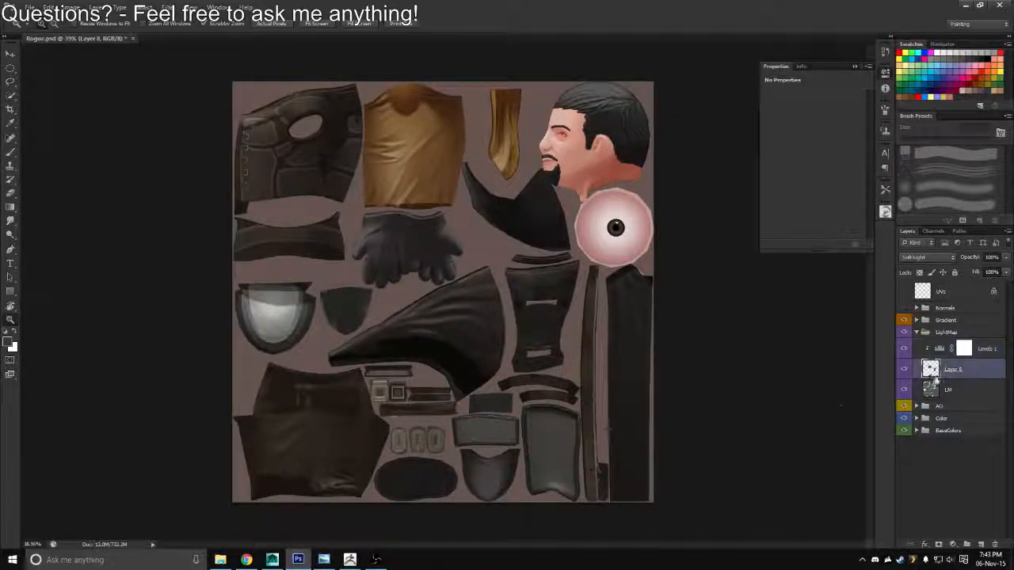
key(b)
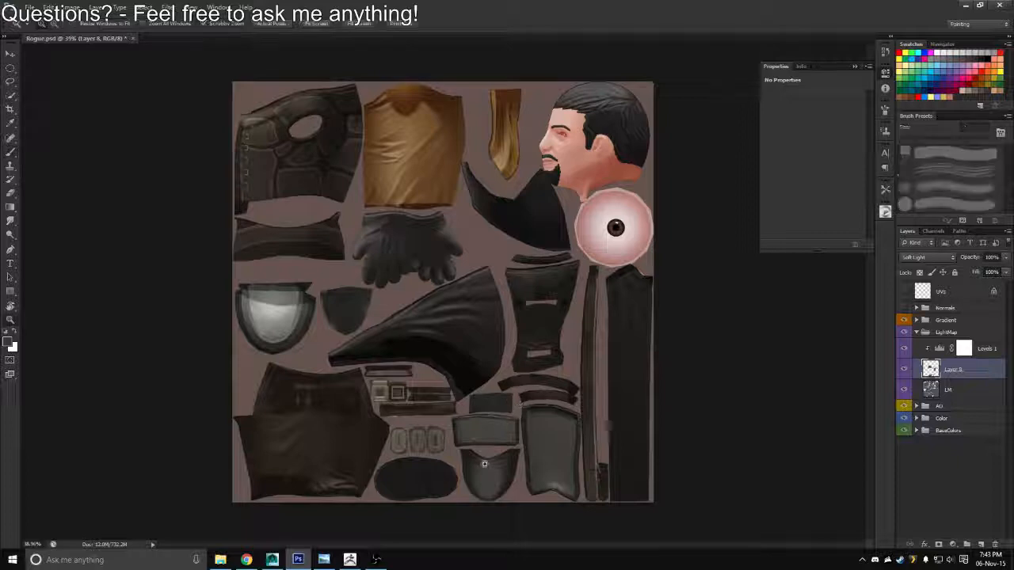
drag(482, 465, 484, 428)
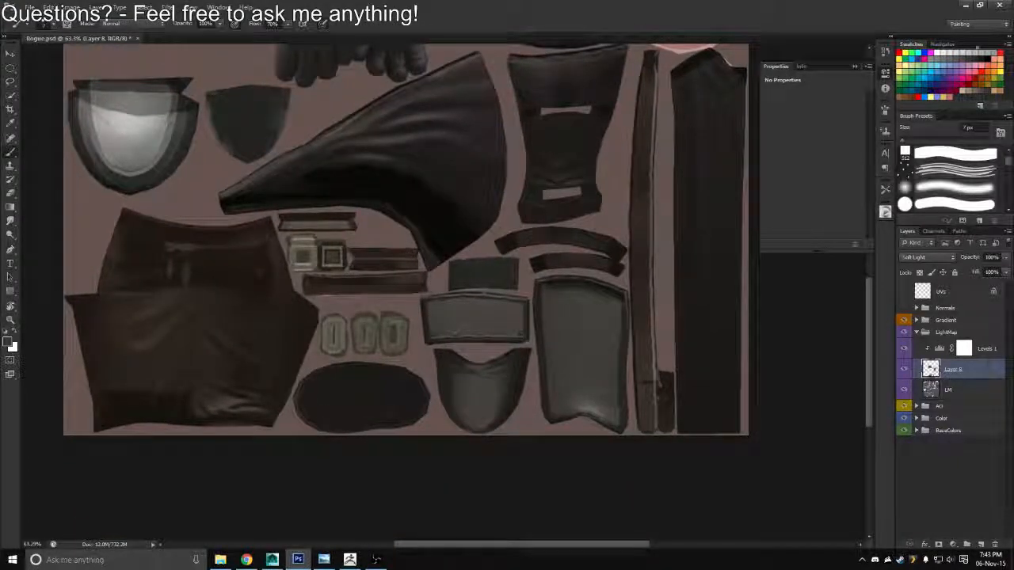
ctrl+click(930, 369)
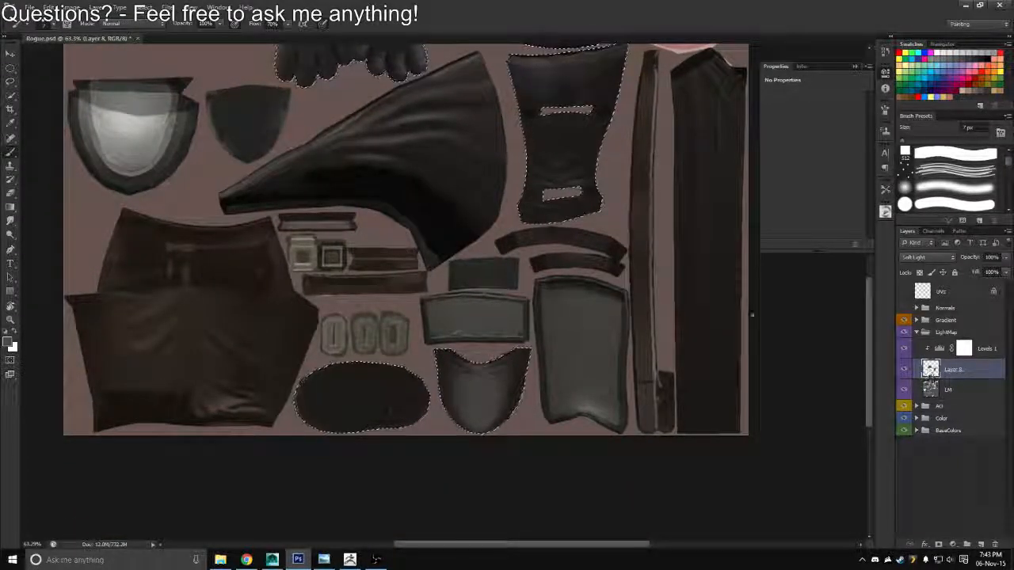
Paint shading on the boot toe piece of Layer 8 with a 100 px brush, choosing black as the colour
key(bracketright)
key(bracketright)
key(bracketright)
key(bracketright)
key(bracketright)
key(bracketright)
key(bracketright)
key(bracketright)
key(bracketright)
key(bracketright)
key(bracketright)
key(bracketright)
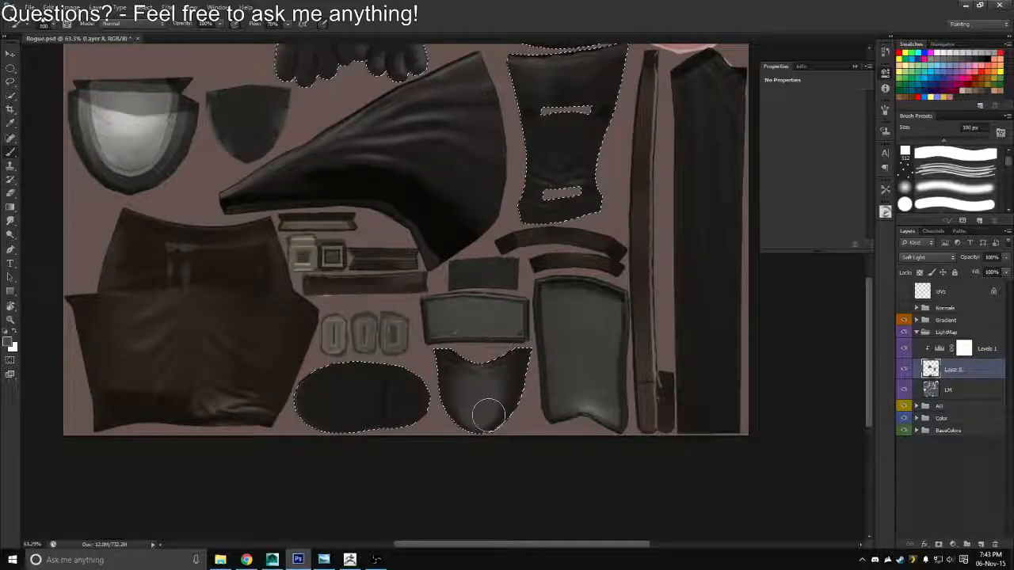
mouse_move(488, 415)
mouse_down()
mouse_move(494, 364)
mouse_move(470, 414)
mouse_move(454, 397)
mouse_move(504, 392)
mouse_move(497, 422)
mouse_move(476, 361)
mouse_up()
click(980, 60)
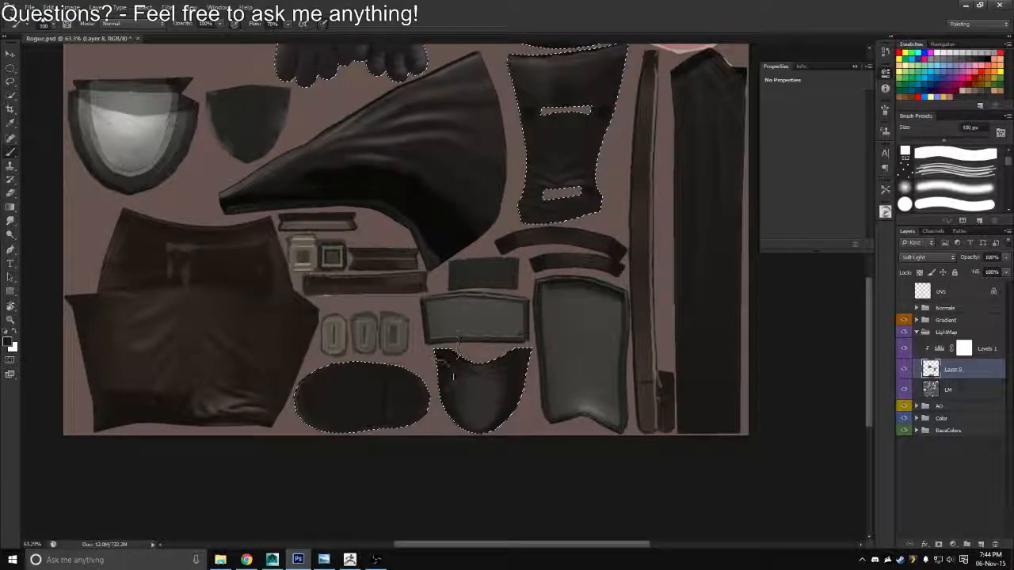
Export the texture with the darkened boot toe as a Targa file, replacing Rogue_Diffuse.tga
key(ctrl+shift+s)
click(533, 278)
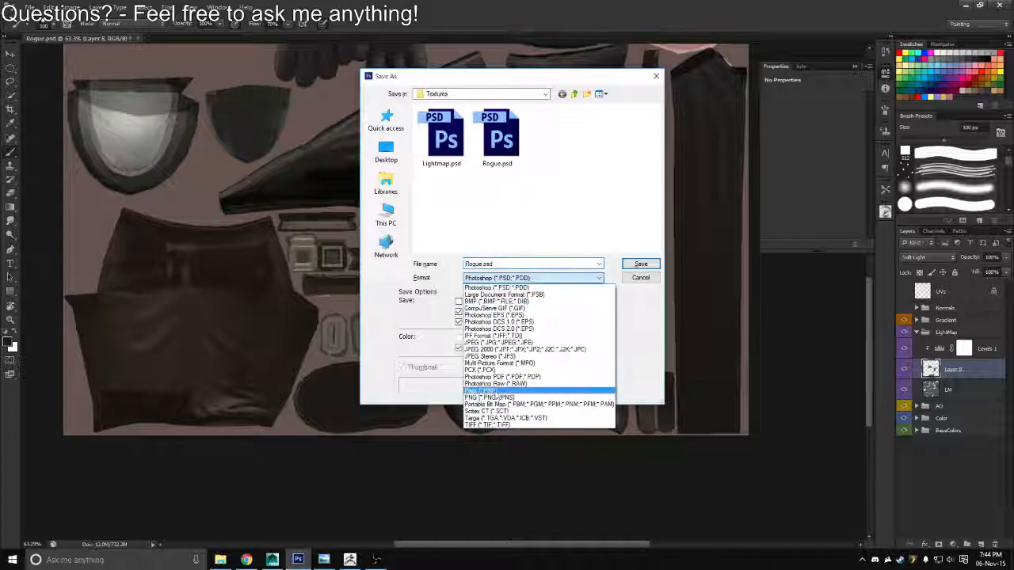
click(491, 418)
double_click(450, 142)
key(y)
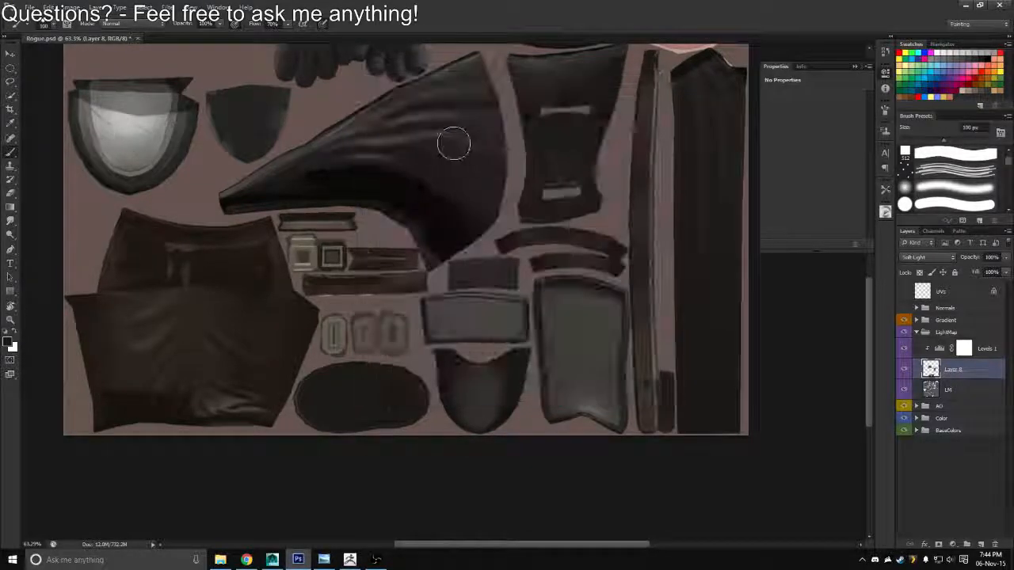
Switch to Maya, reload the Rogue_Diffuse texture and examine the boot toes
key(alt+Tab)
click(887, 226)
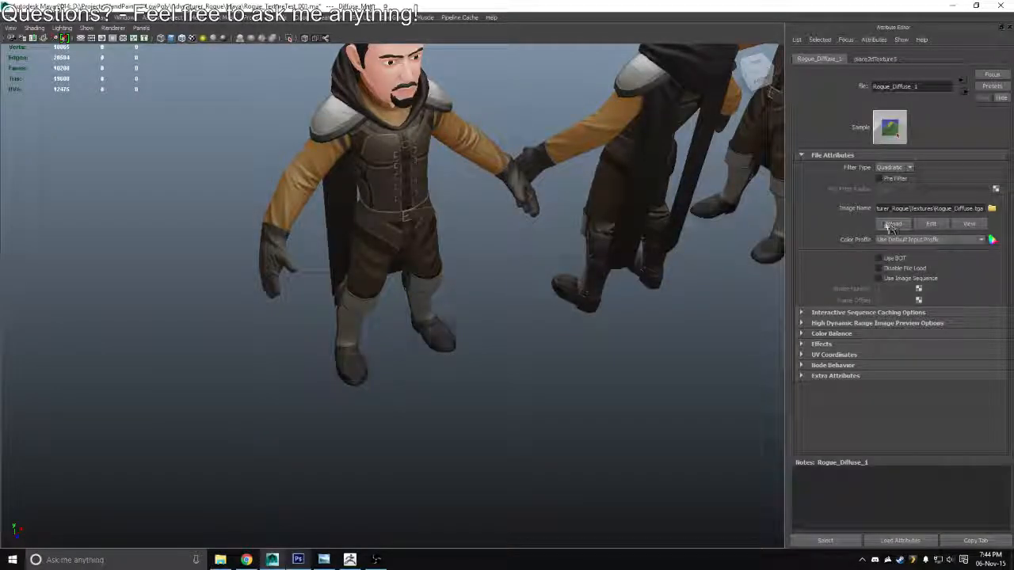
drag(514, 336, 459, 269)
Back in Photoshop, set the brush opacity to 50% and paint softer shadows along the boot toe piece's upper edge
key(alt+Tab)
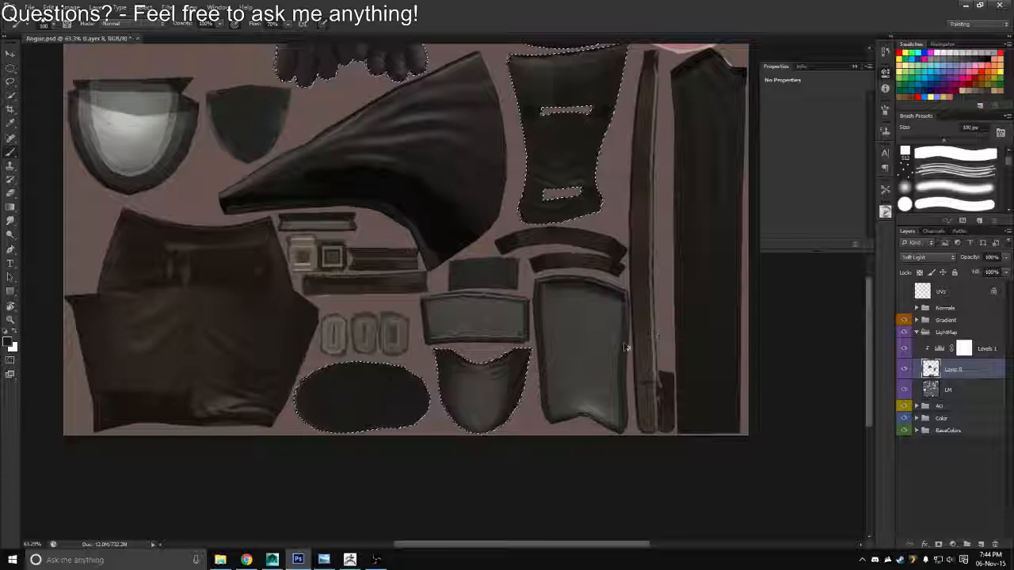
key(5)
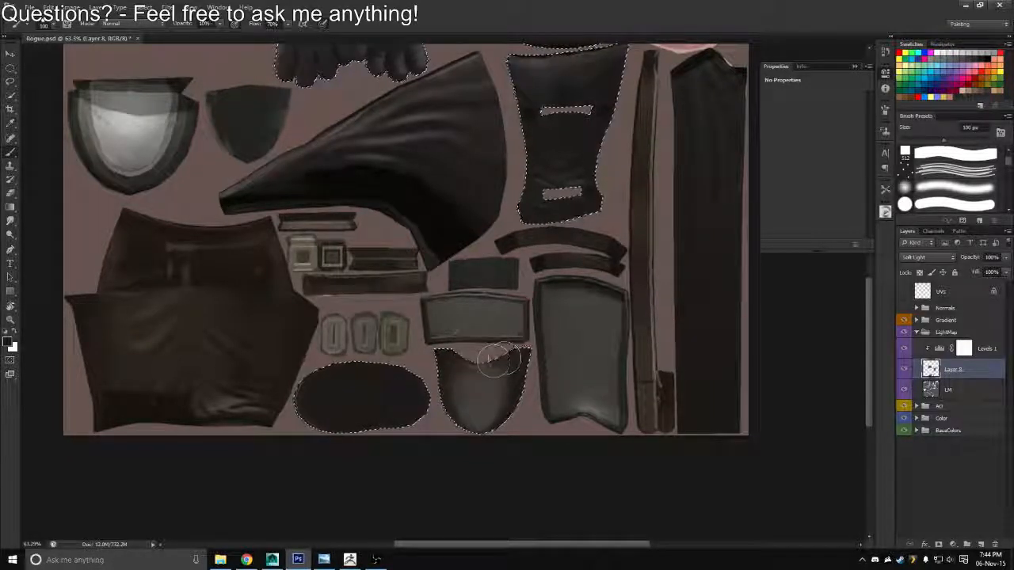
mouse_move(494, 361)
mouse_down()
mouse_move(501, 430)
mouse_move(504, 369)
mouse_up()
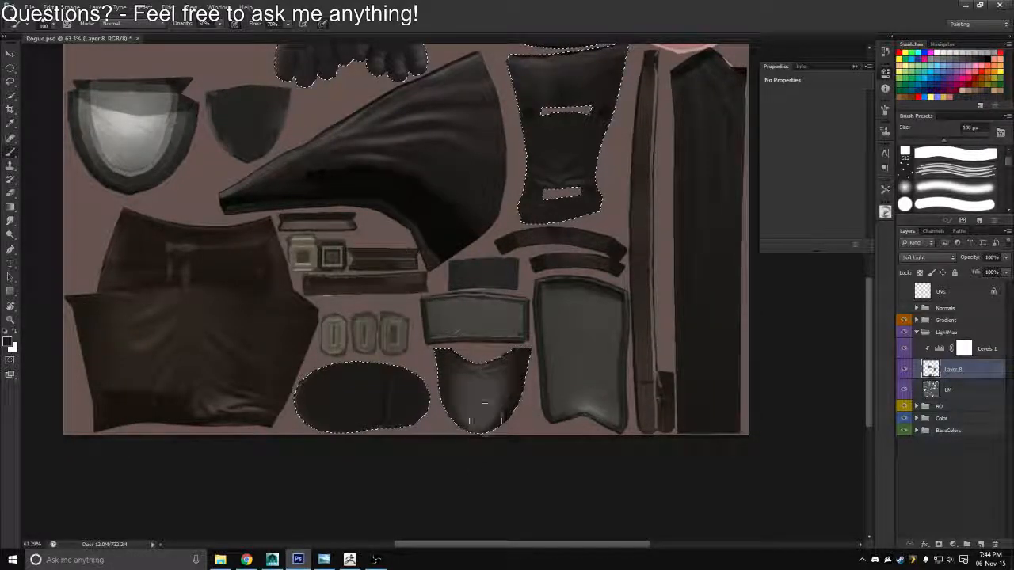
drag(419, 503, 436, 437)
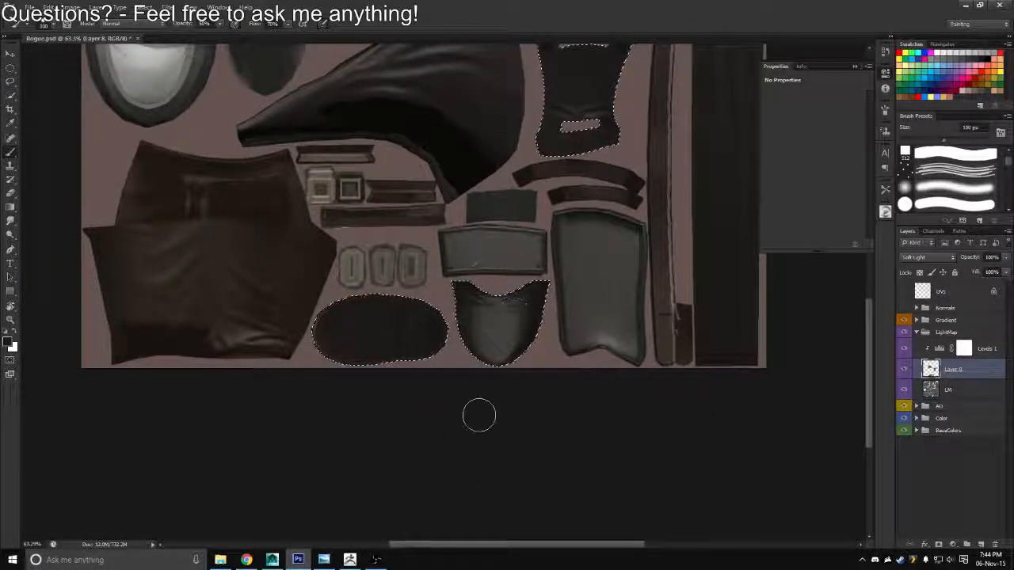
key(ctrl+shift+s)
click(532, 277)
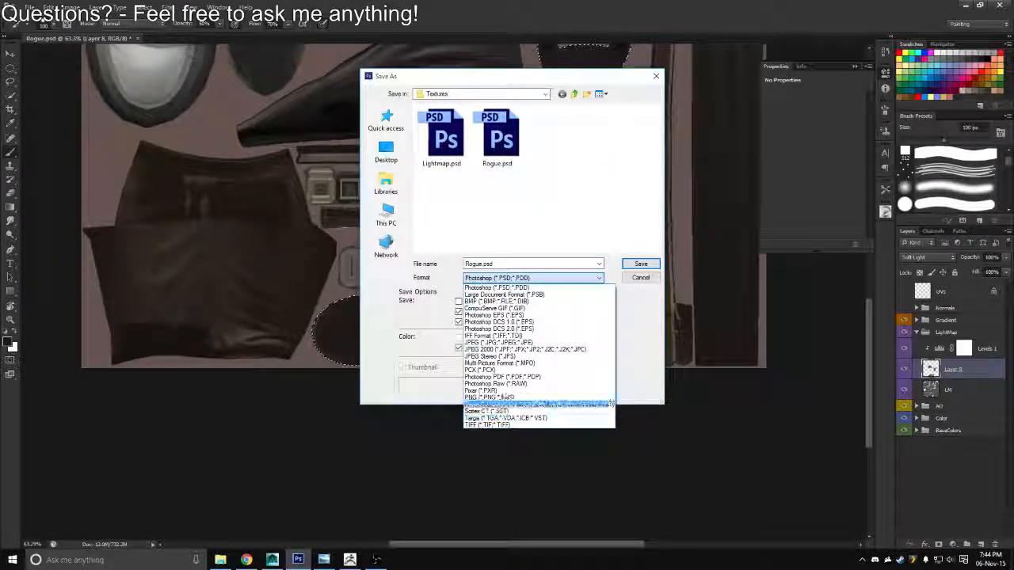
click(484, 425)
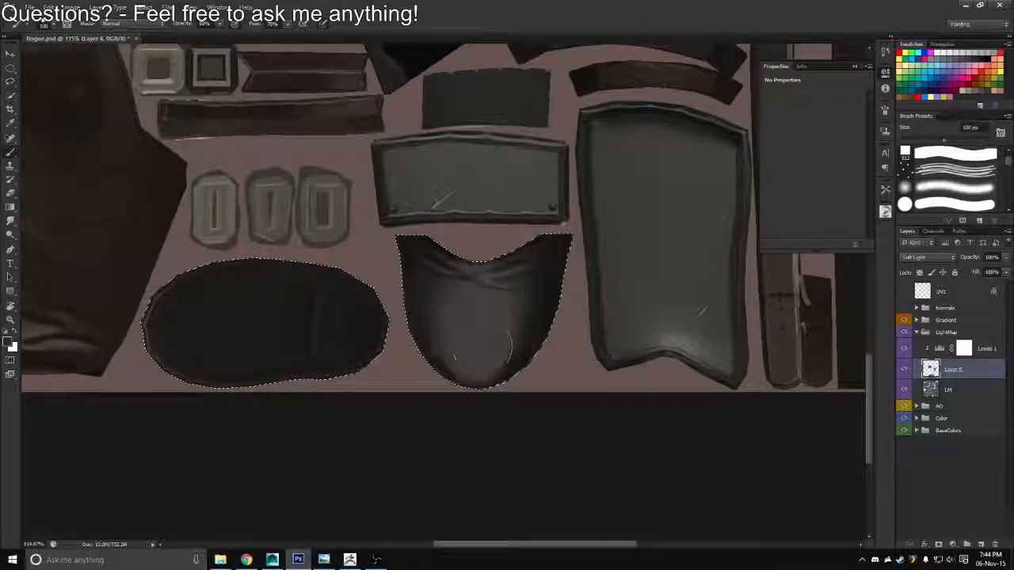
Darken the boot toe piece's rim with a soft 80 px brush and export the texture over Rogue_Diffuse.tga in Targa format
key(bracketleft)
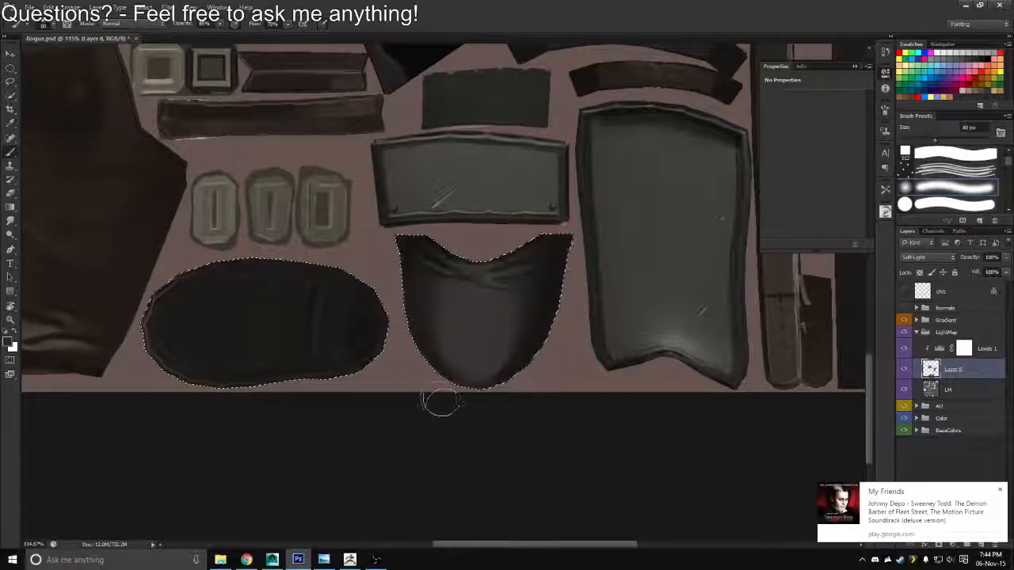
scroll(405, 425, down, 5)
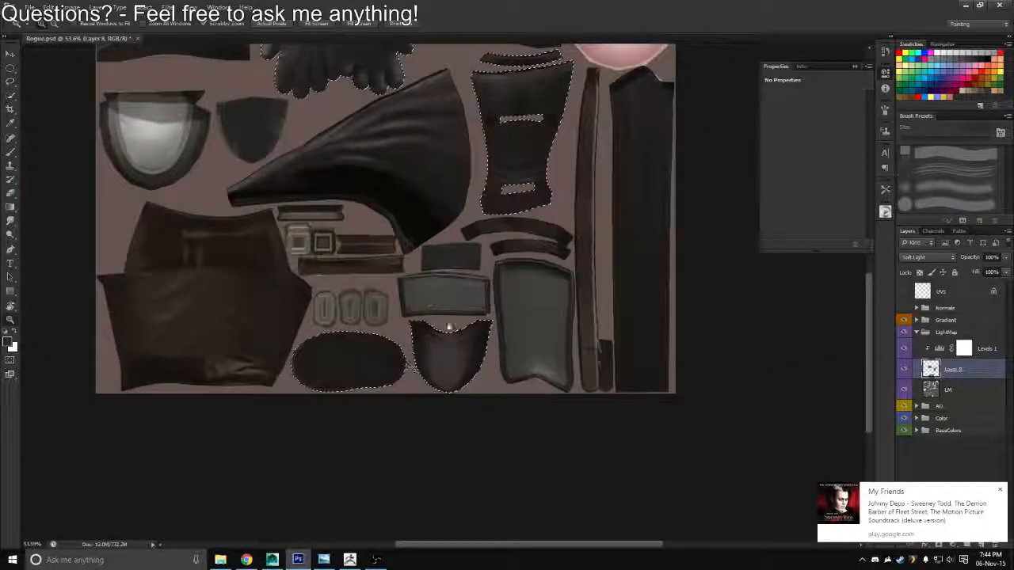
key(ctrl+shift+s)
click(532, 278)
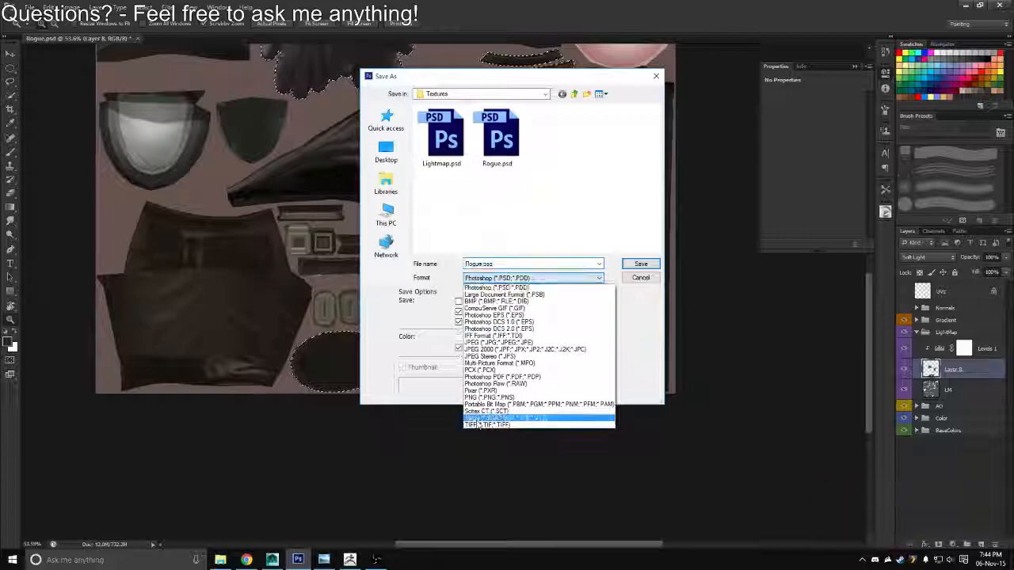
click(522, 413)
click(444, 143)
key(Return)
Switch to Maya, reload the Rogue_Diffuse texture and examine the boots on the character models
key(alt+Tab)
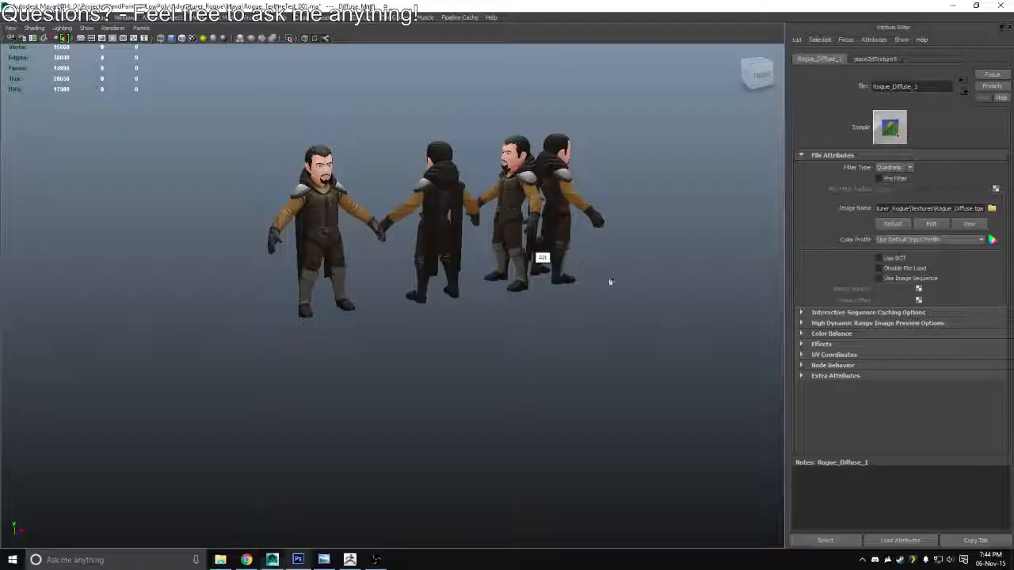
scroll(446, 335, up, 5)
drag(446, 335, 645, 335)
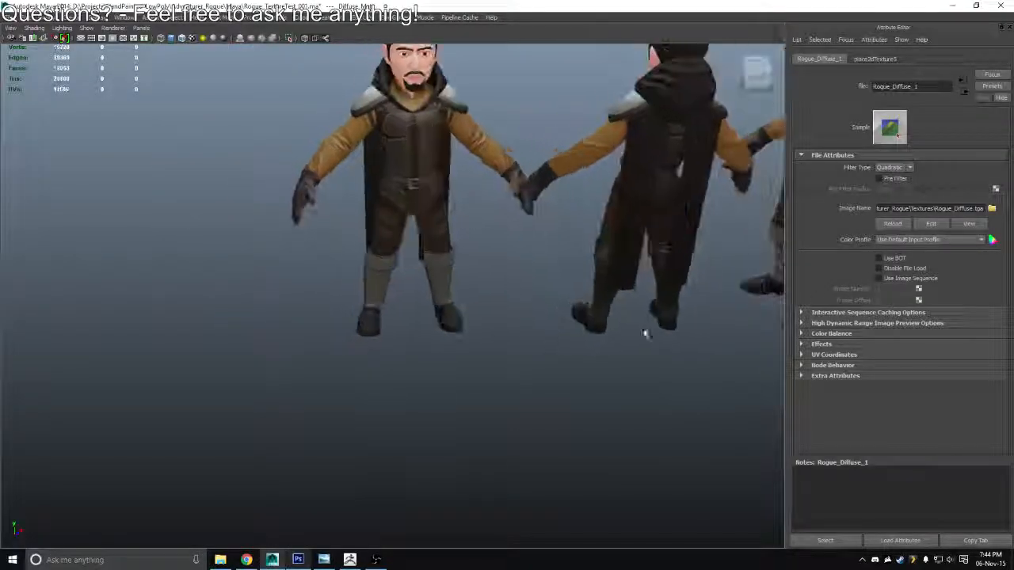
click(882, 226)
scroll(498, 273, down, 3)
drag(497, 274, 461, 222)
Back in Photoshop, isolate the LM layer to examine the light map on its own, then restore the other layers
key(alt+Tab)
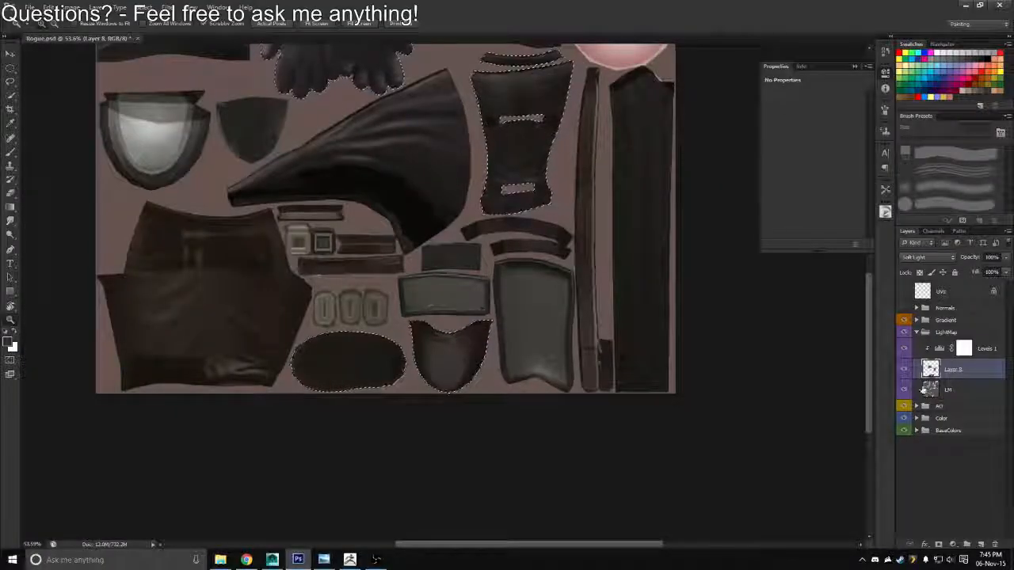
click(929, 392)
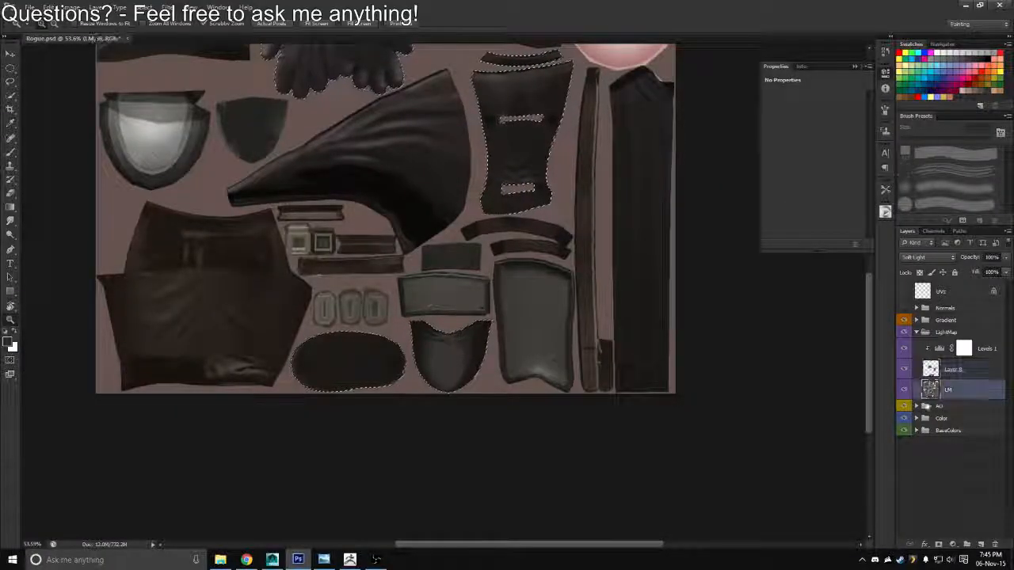
alt+click(904, 390)
scroll(629, 280, down, 4)
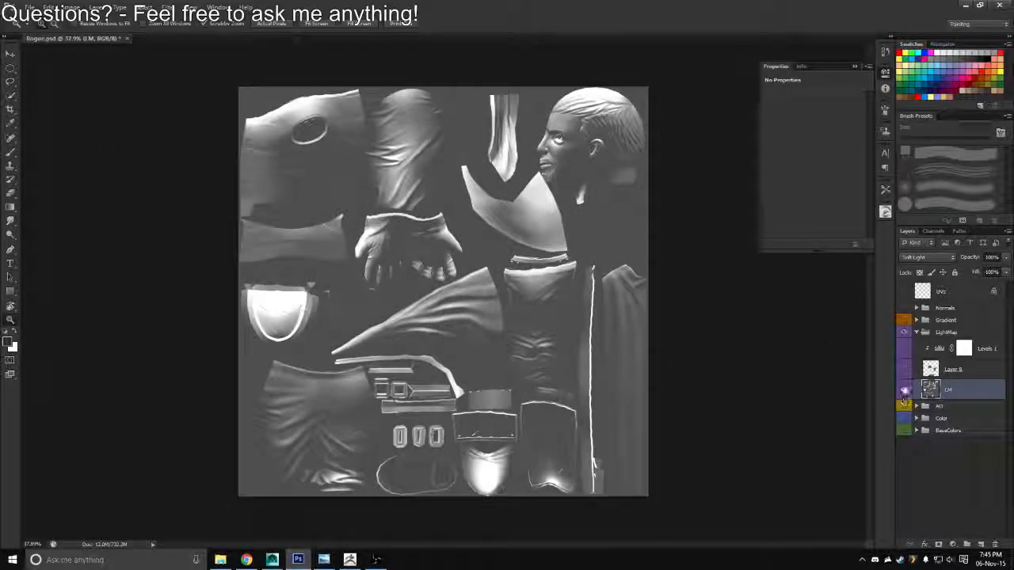
alt+click(903, 390)
key(XF86AudioLowerVolume)
key(XF86AudioLowerVolume)
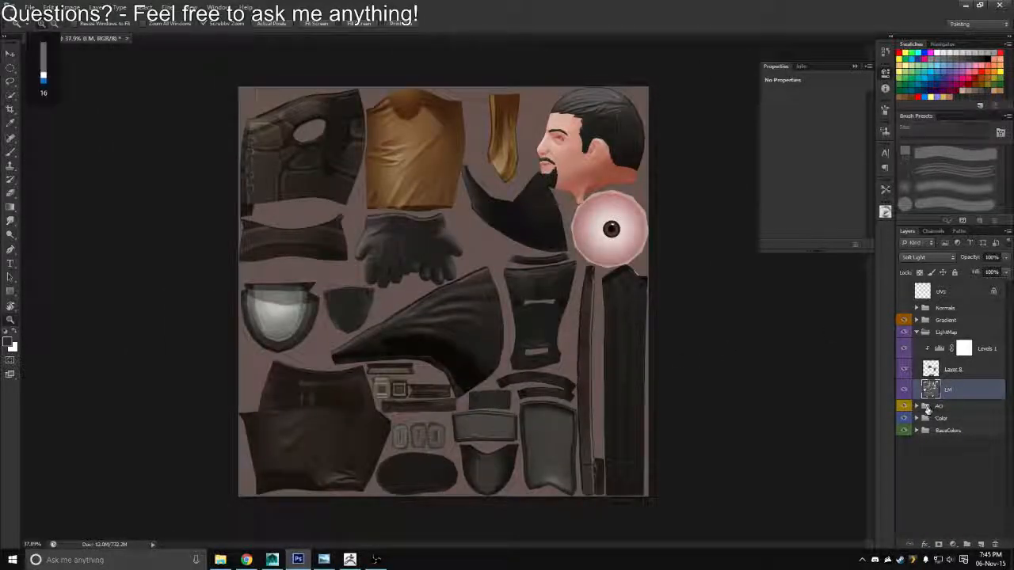
Load the mask from the ChestPiece group inside the Color group as a selection and collapse the groups again
click(916, 418)
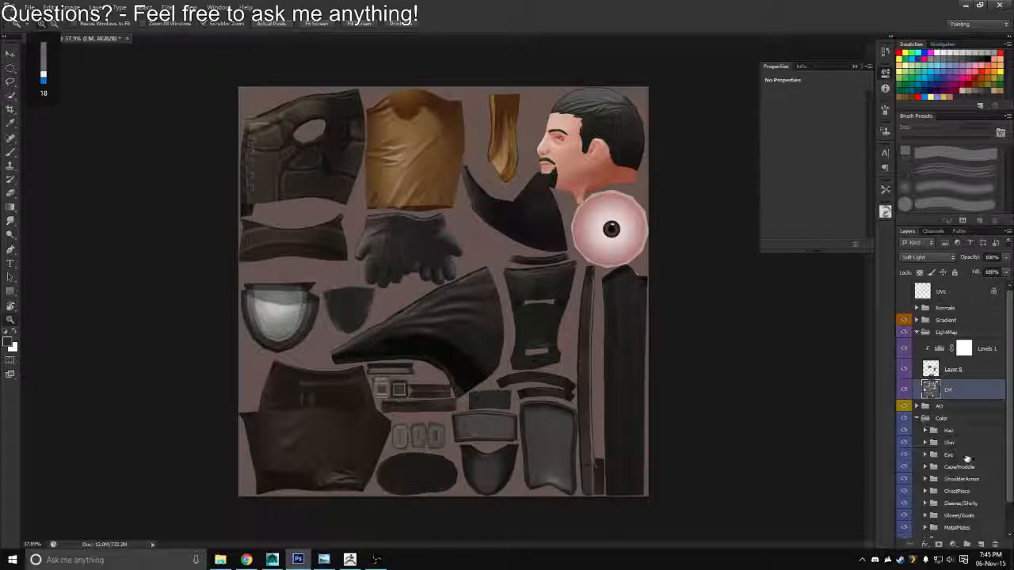
click(925, 492)
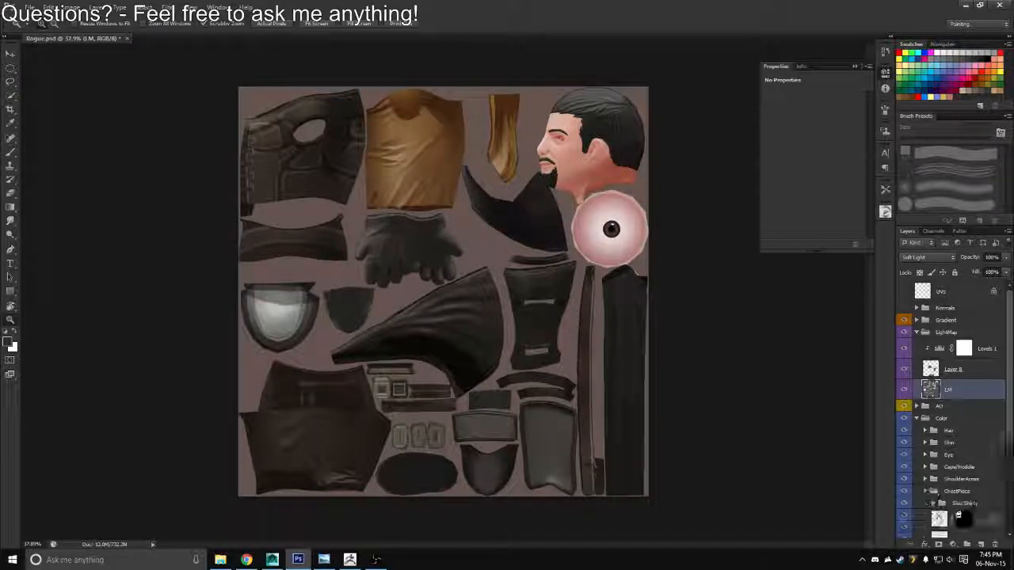
click(933, 503)
ctrl+click(964, 522)
click(932, 503)
click(924, 491)
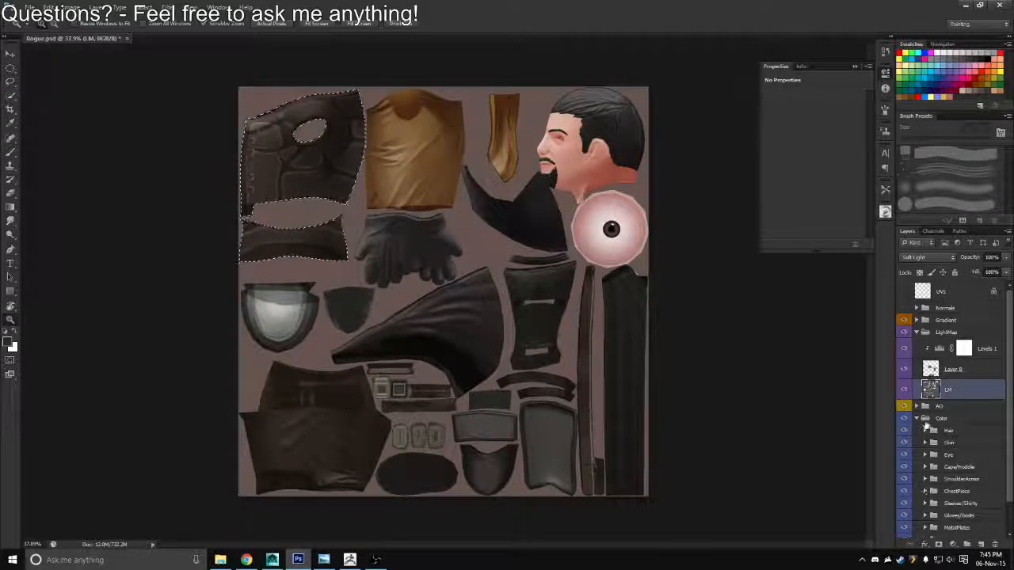
click(916, 418)
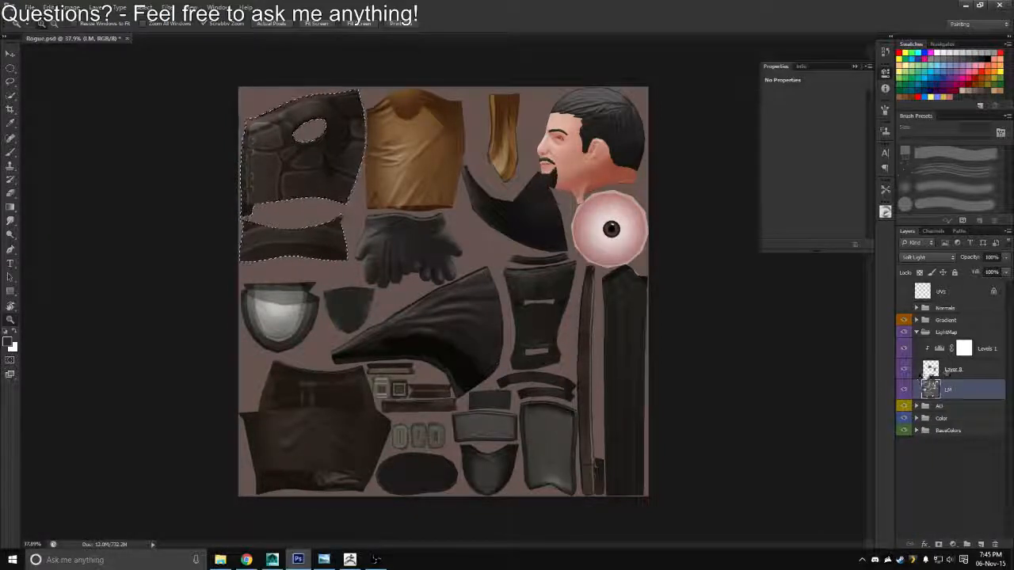
Rename the correction layer above LM in the LightMap group as Gloves/BootsFix
double_click(950, 370)
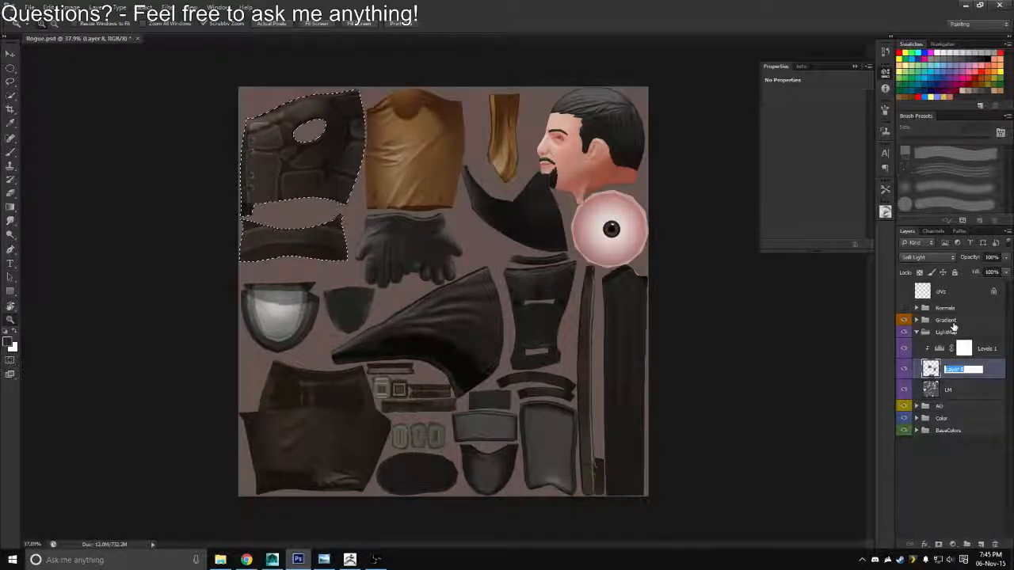
text(Glo)
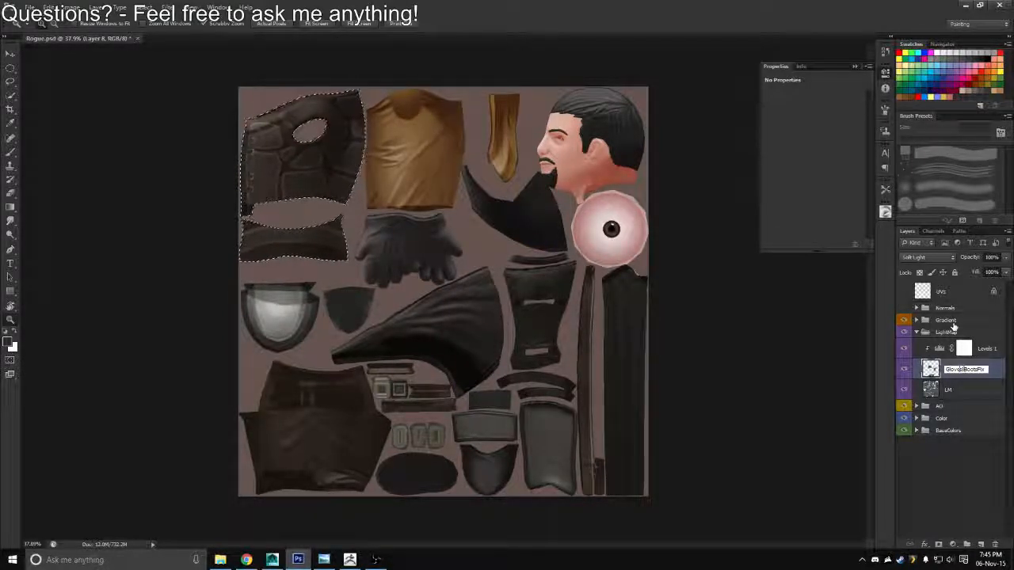
text(ves/BootsFix)
key(Return)
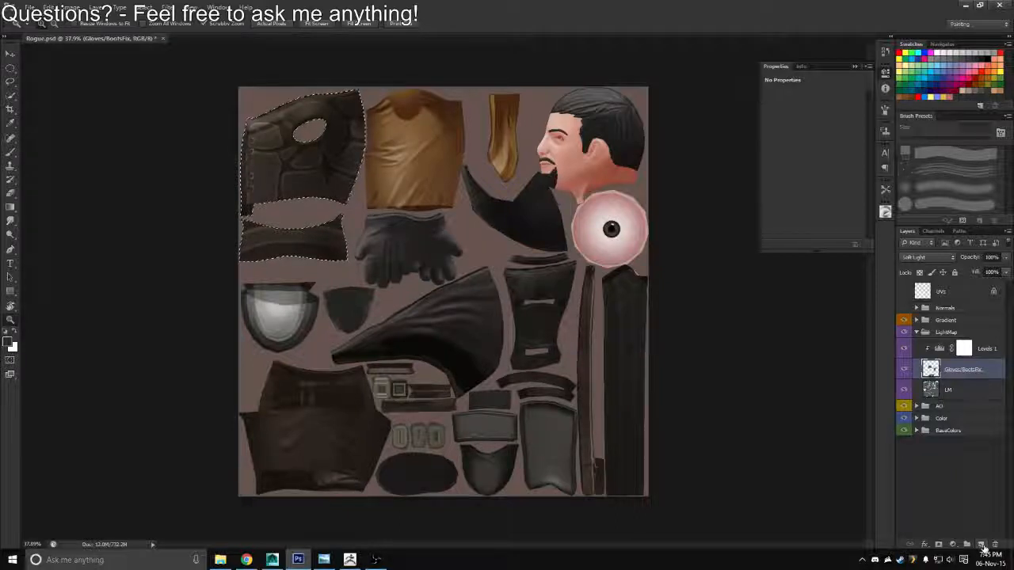
Copy the selected chest piece area of LM to its own layer and place it above Levels 1 in the LightMap group
click(933, 390)
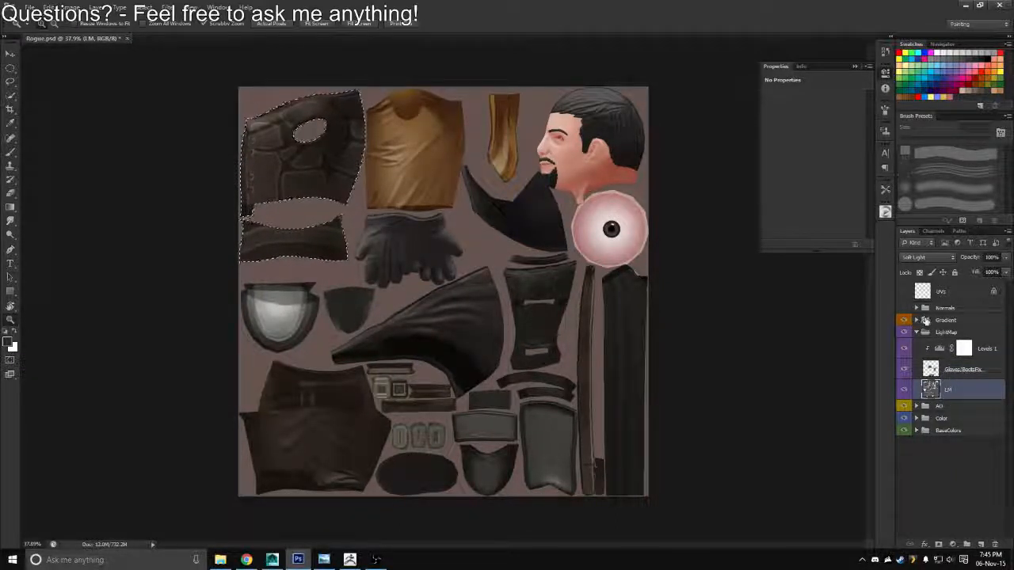
key(ctrl+j)
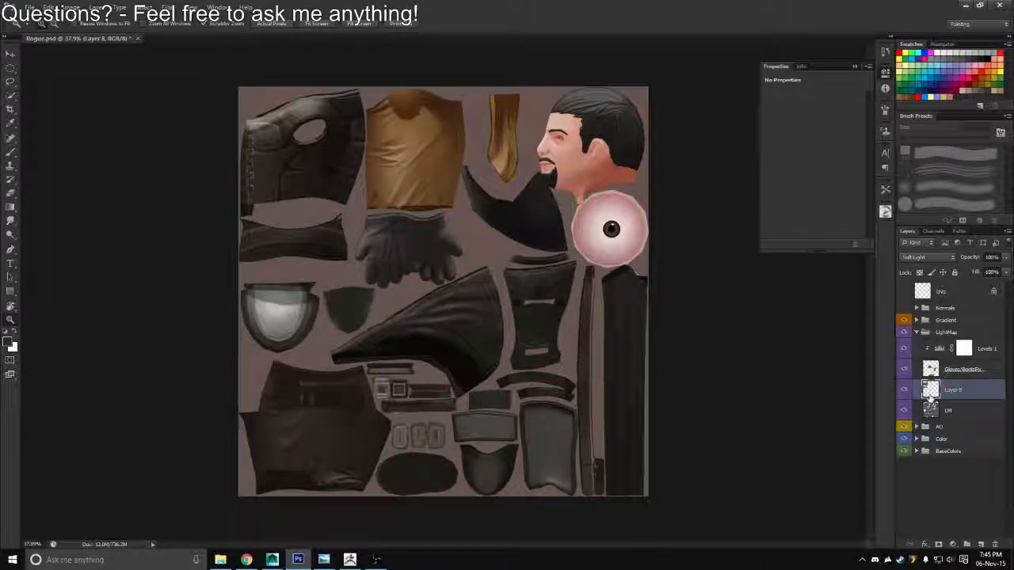
drag(931, 393, 904, 344)
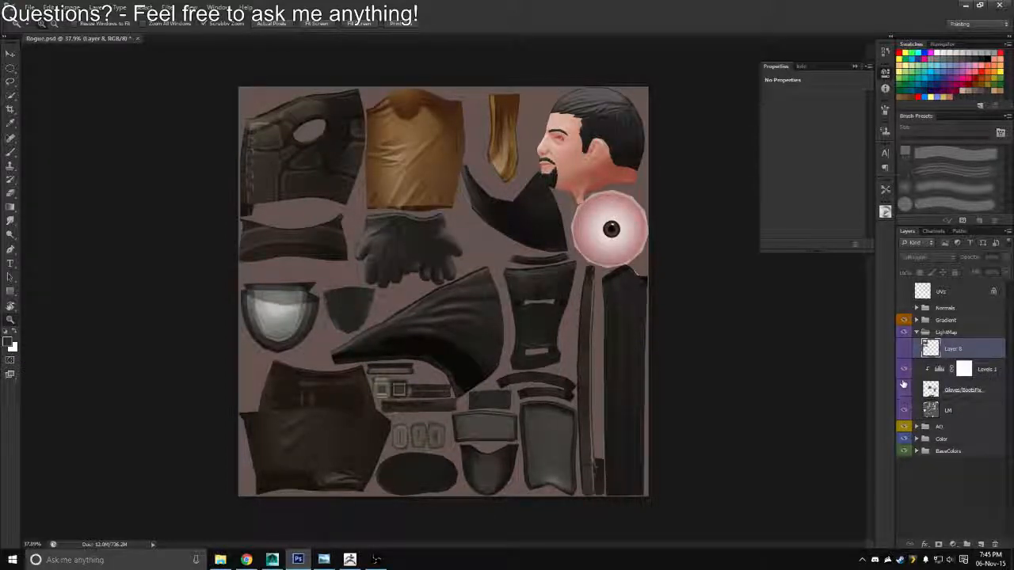
click(904, 349)
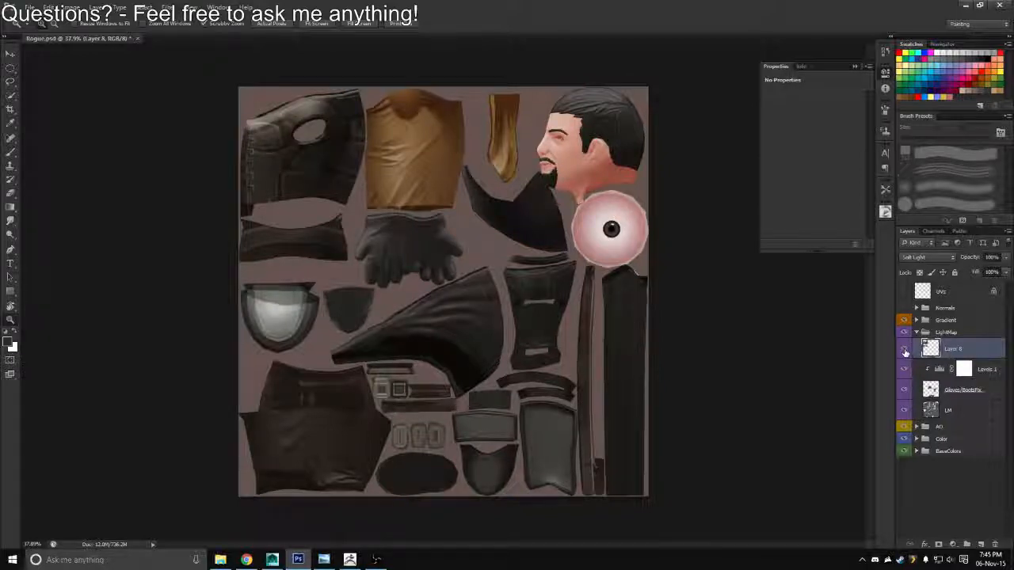
alt+click(904, 411)
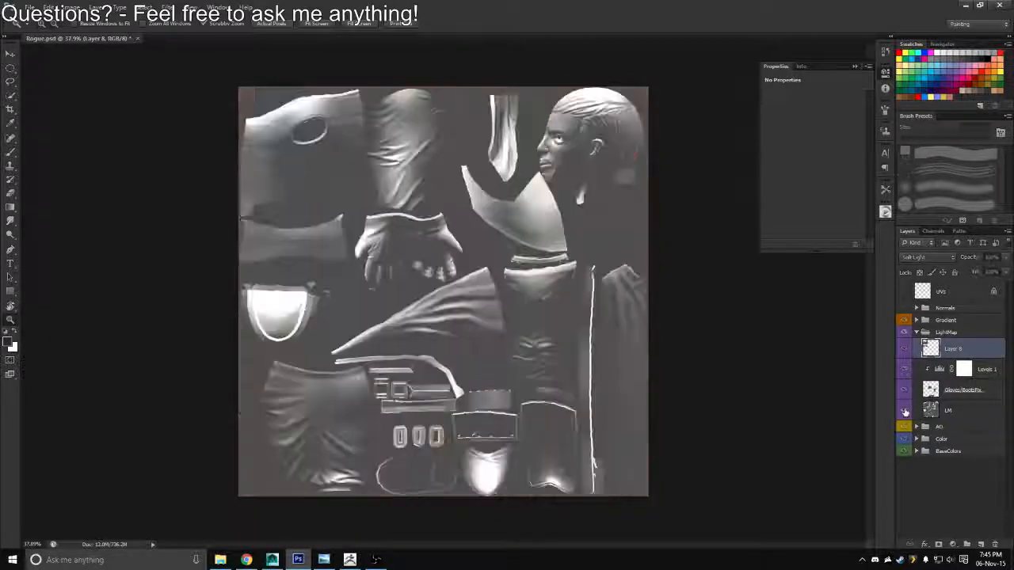
alt+click(904, 411)
Add an inverted layer mask to LM from the copied chest piece's outline, hiding the chest area on that layer
ctrl+click(931, 352)
click(947, 410)
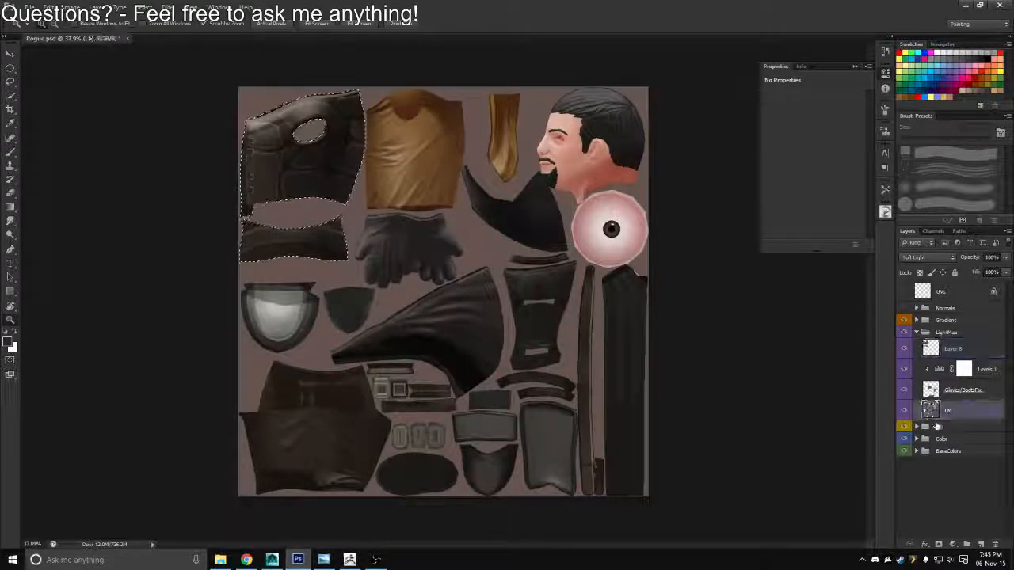
click(938, 546)
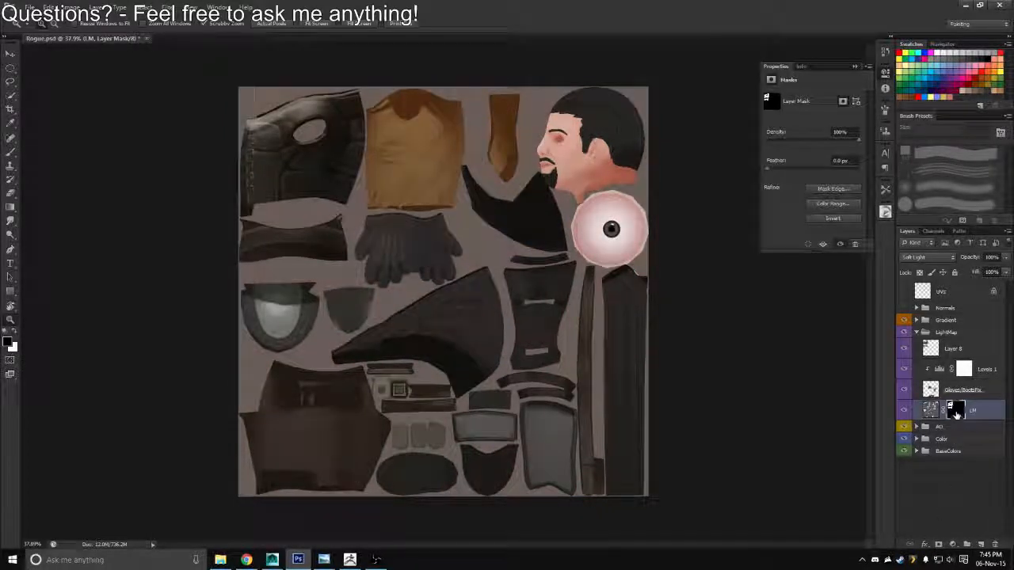
key(ctrl+o)
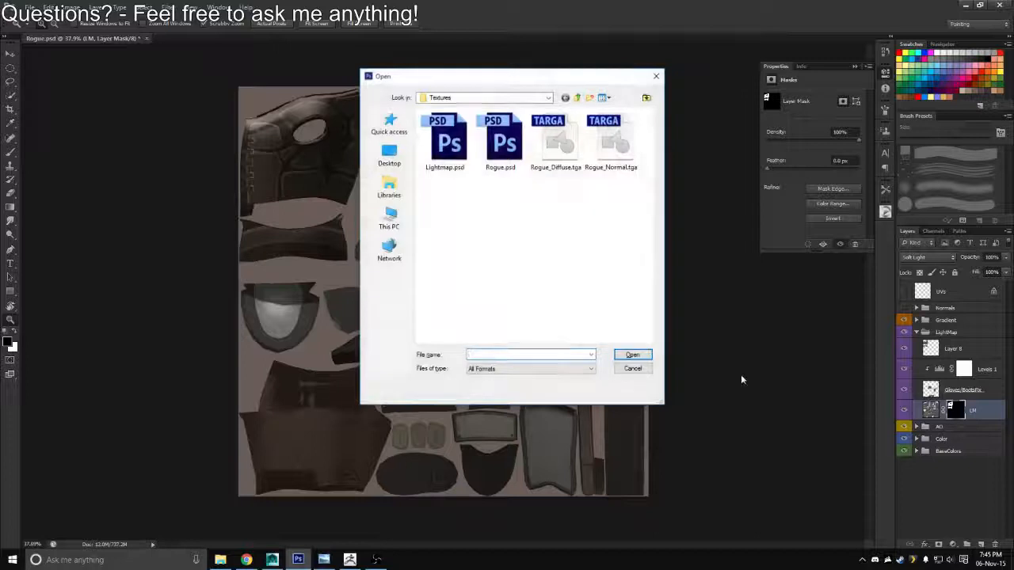
click(640, 369)
key(ctrl+i)
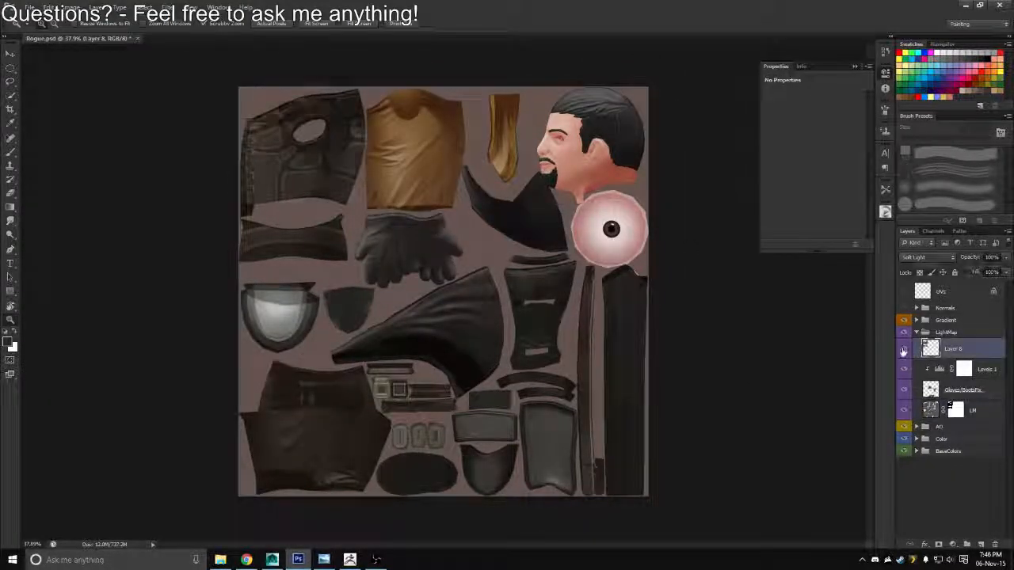
Compare the chest piece with its separate light map layer hidden and shown
click(930, 409)
click(925, 353)
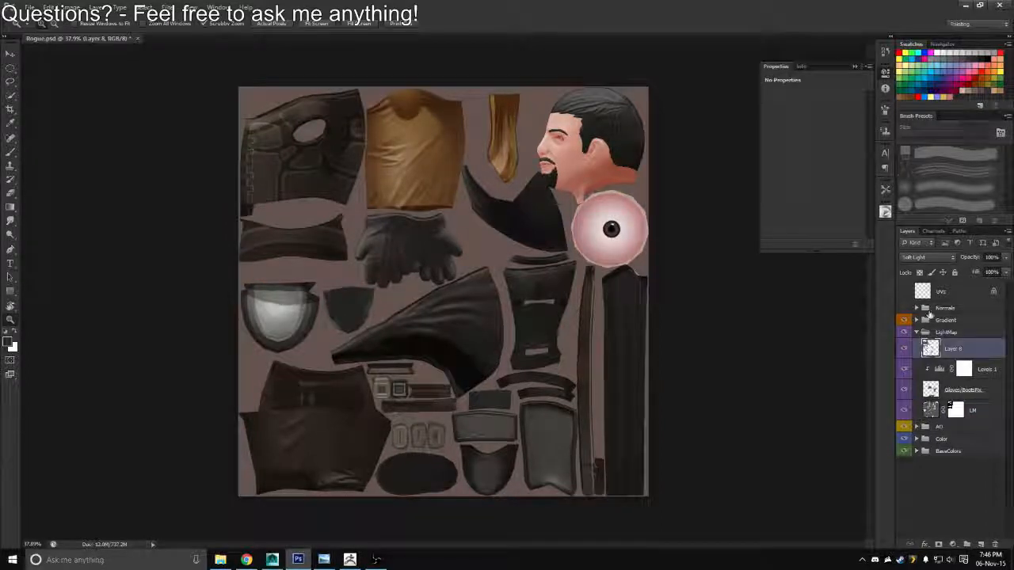
click(905, 349)
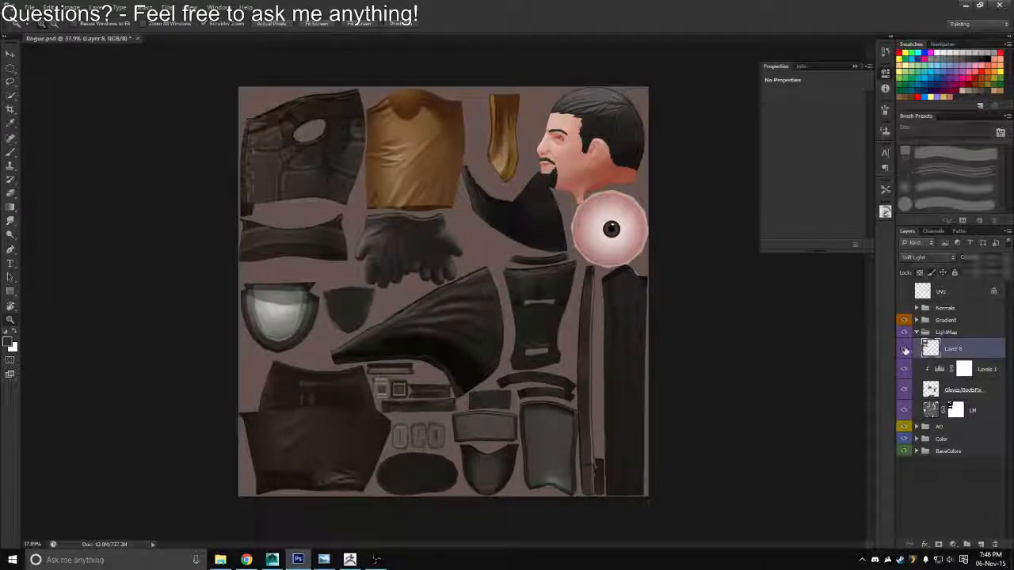
click(905, 349)
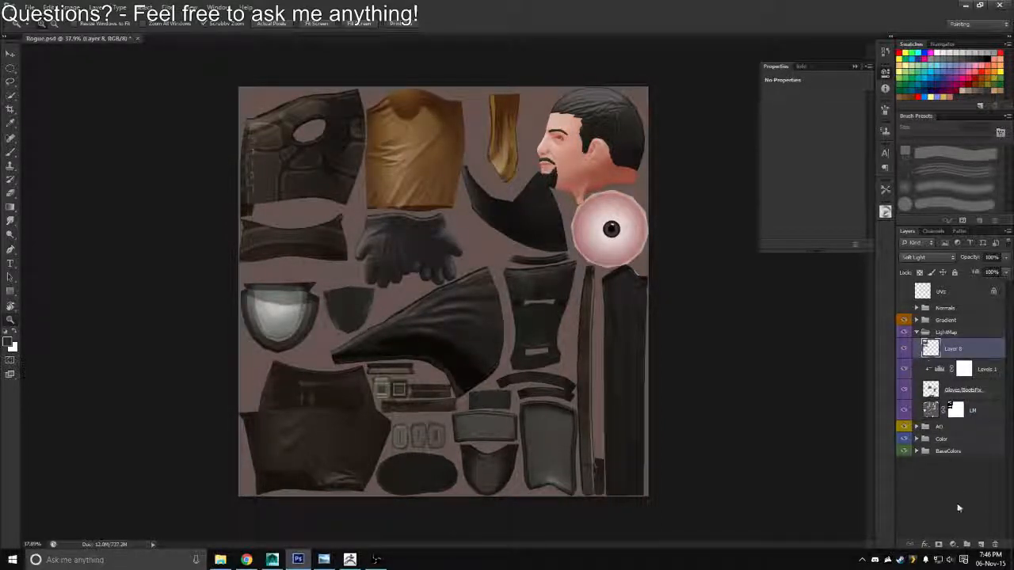
Add a Levels adjustment above the copied chest piece layer and clip it to that layer
click(953, 544)
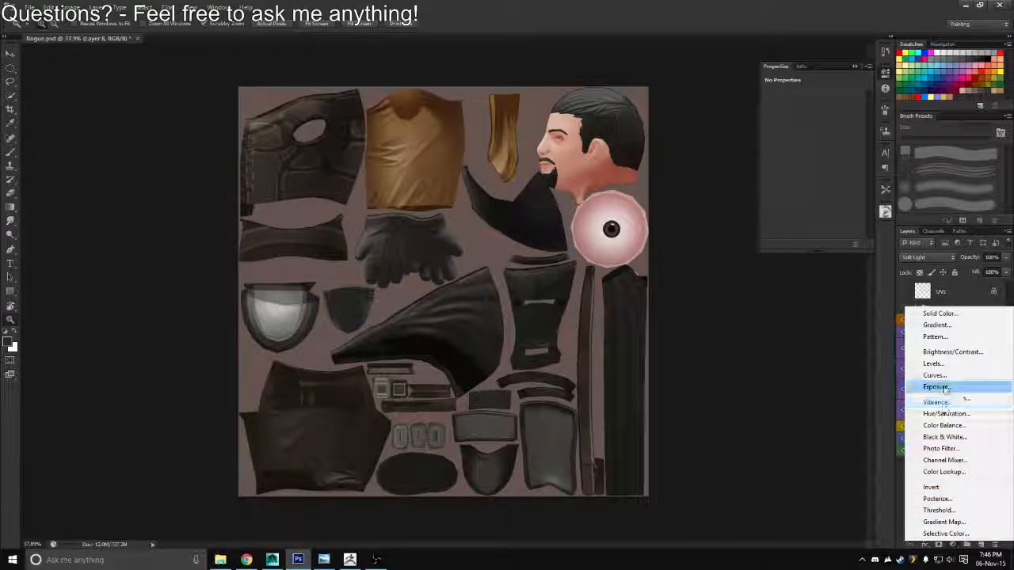
click(934, 363)
right_click(982, 354)
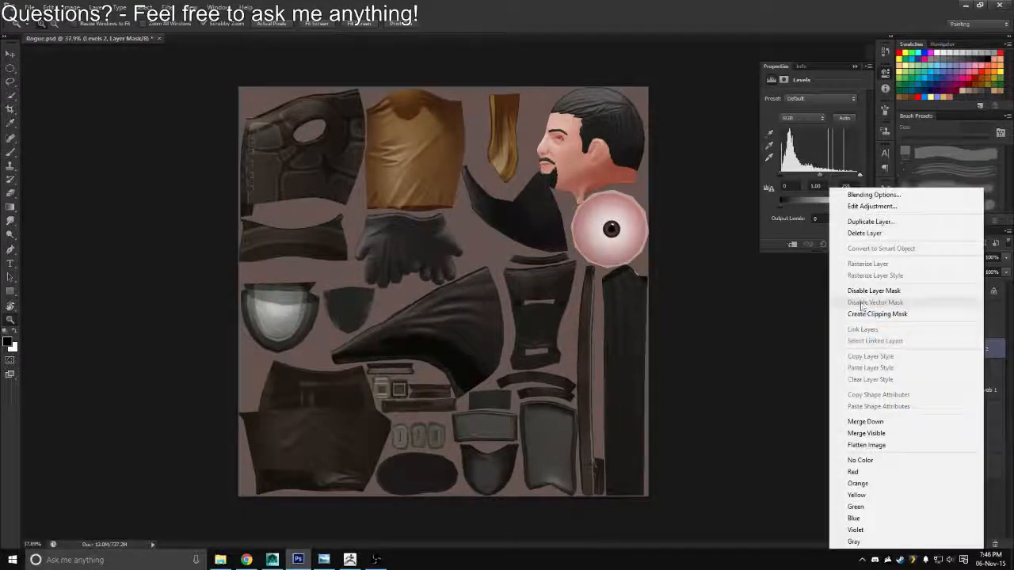
click(865, 314)
Adjust the chest piece's Levels to a black input of 15 and midtones of 1.52, checking the layer in isolation
scroll(295, 183, up, 4)
drag(295, 183, 394, 233)
drag(860, 176, 816, 184)
alt+click(906, 370)
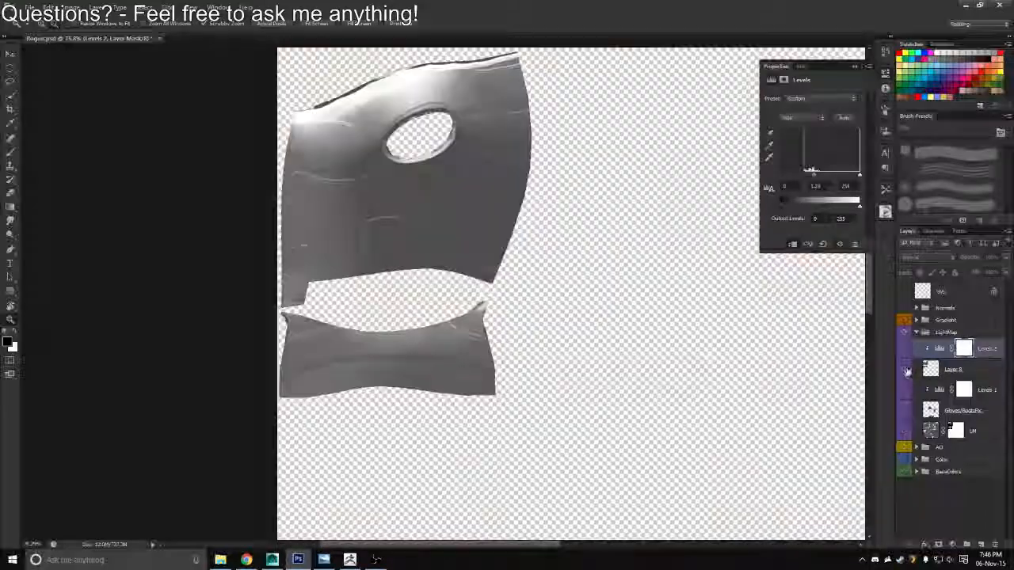
alt+click(904, 371)
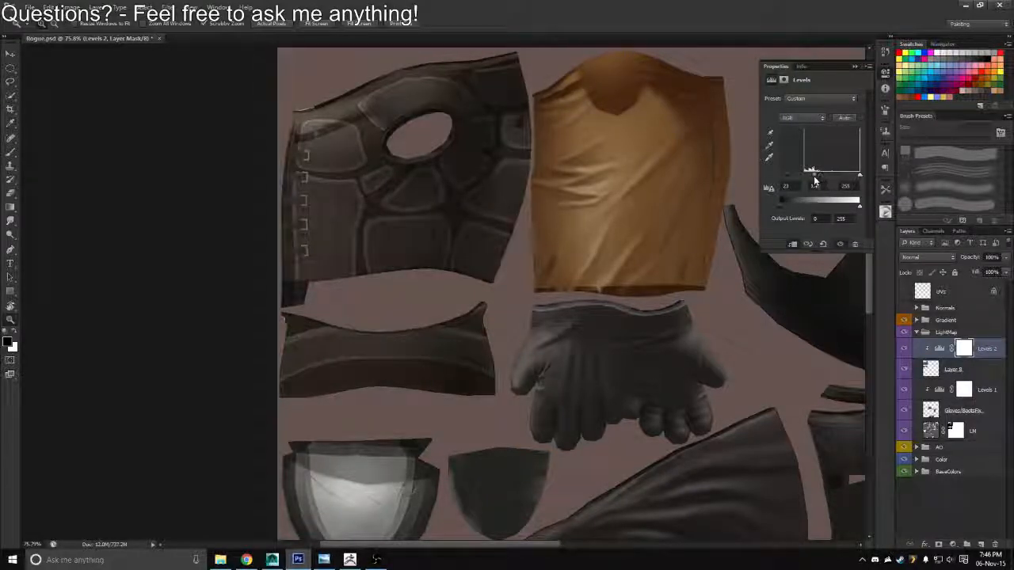
alt+click(904, 369)
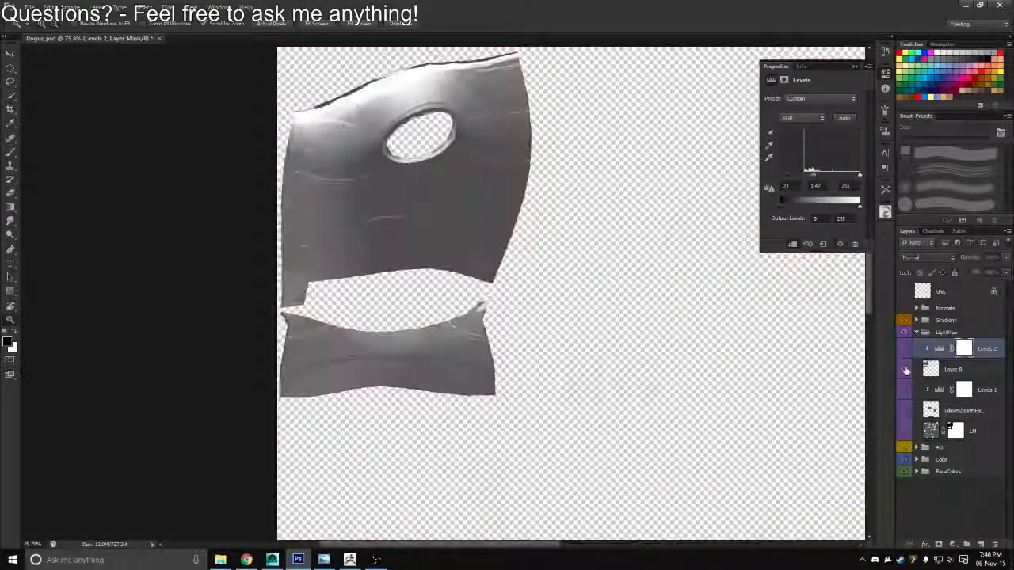
drag(813, 174, 811, 177)
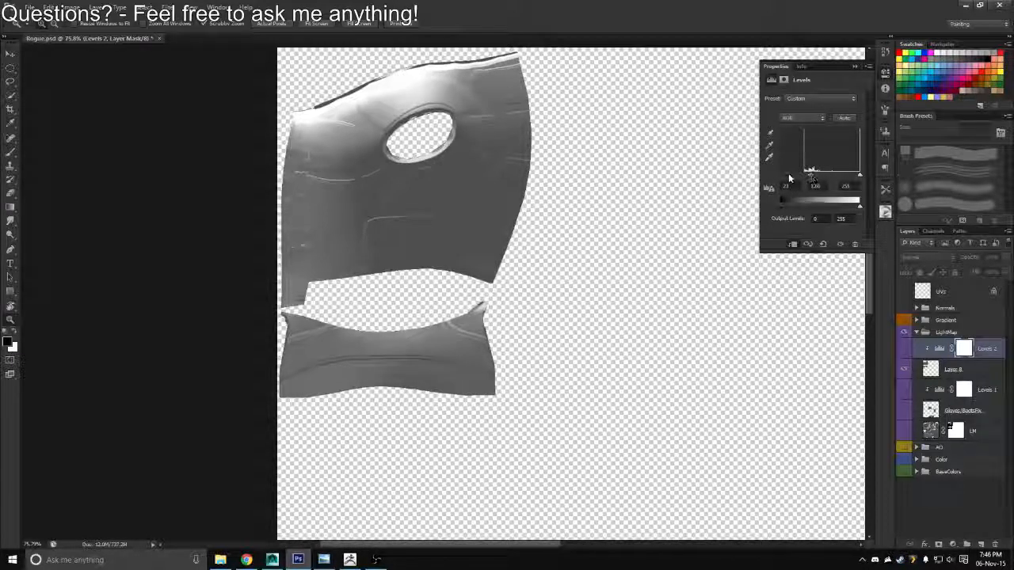
mouse_move(787, 175)
mouse_down()
mouse_move(803, 173)
mouse_move(785, 177)
mouse_up()
alt+click(904, 369)
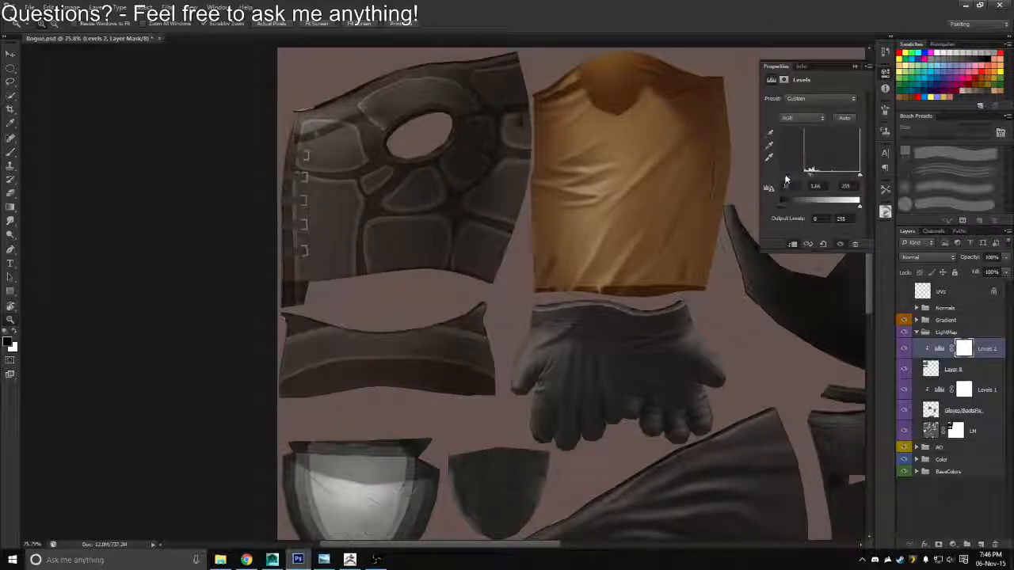
drag(860, 178, 814, 179)
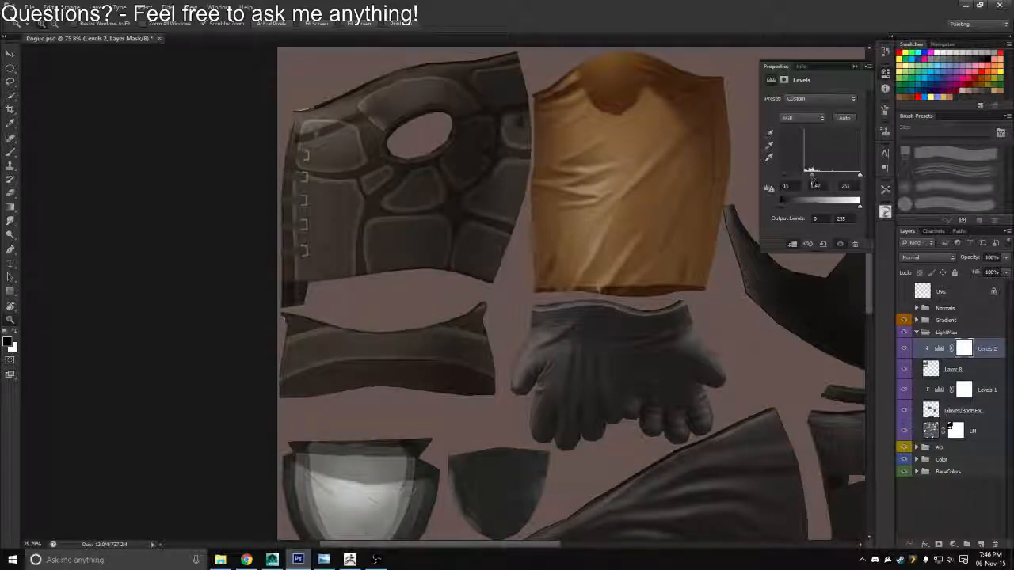
Disable the LM layer's mask to compare the chest piece's lighting across the whole texture
drag(457, 335, 380, 336)
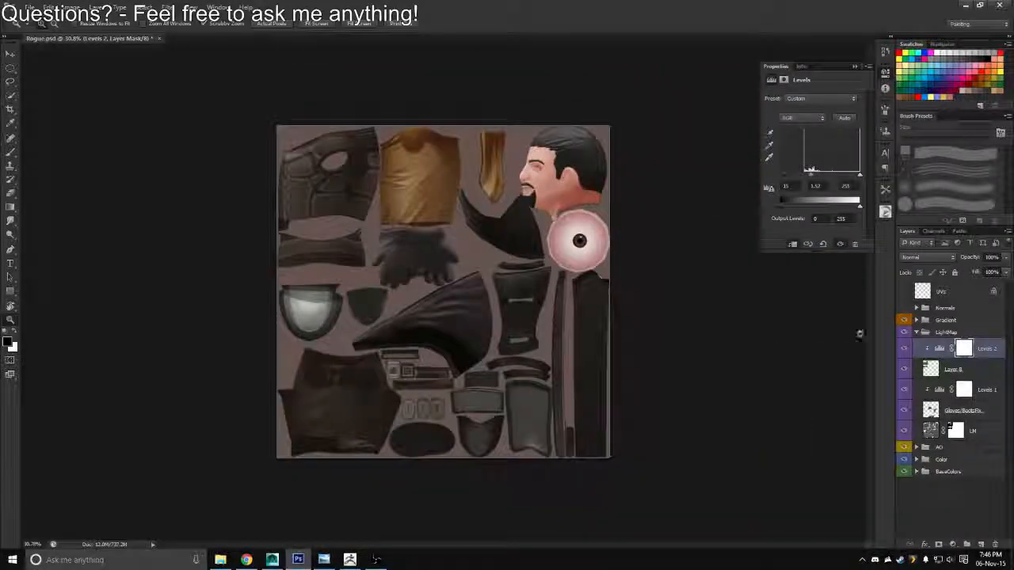
click(955, 431)
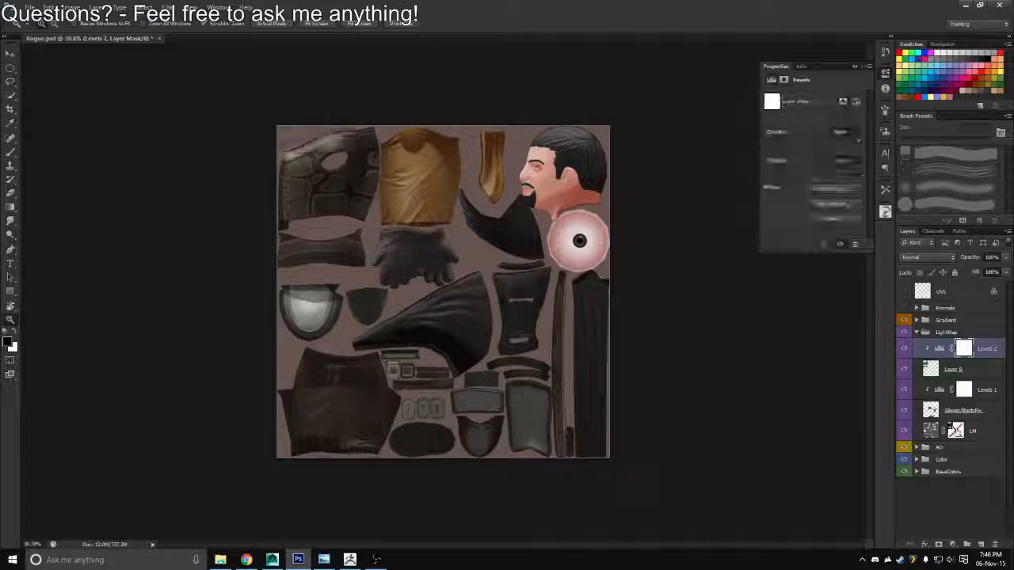
Export the texture in Targa format over Rogue_Diffuse.tga
key(ctrl+shift+s)
click(531, 278)
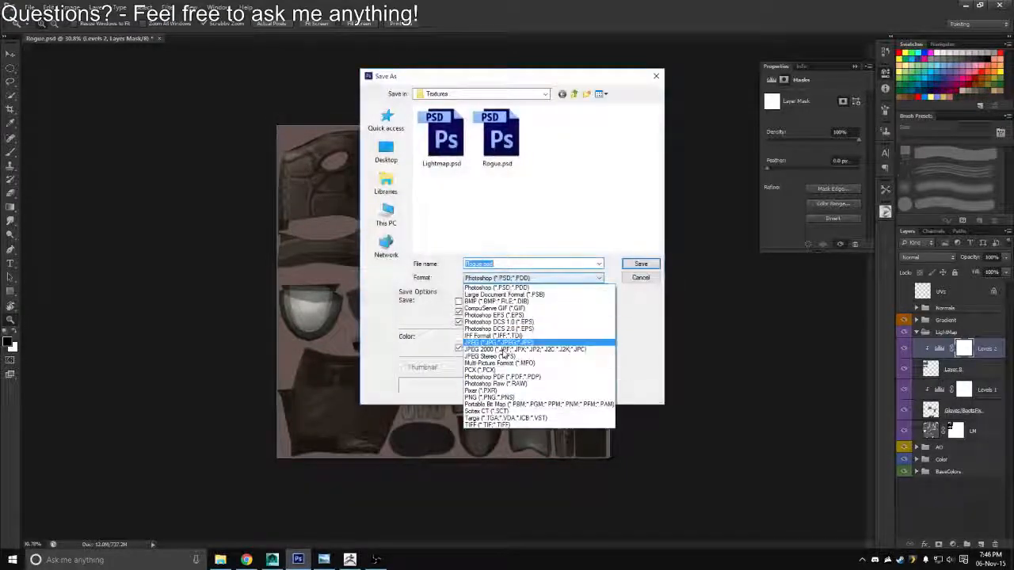
click(485, 418)
click(424, 143)
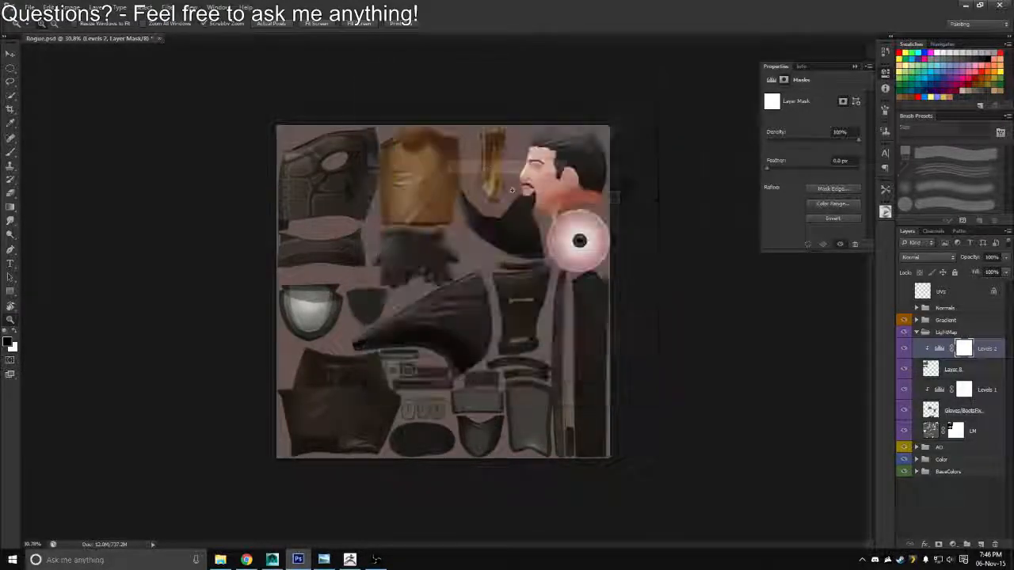
Switch to Maya, reload the Rogue_Diffuse image and inspect the chest piece on the Rogue models
key(alt+Tab)
scroll(577, 358, up, 5)
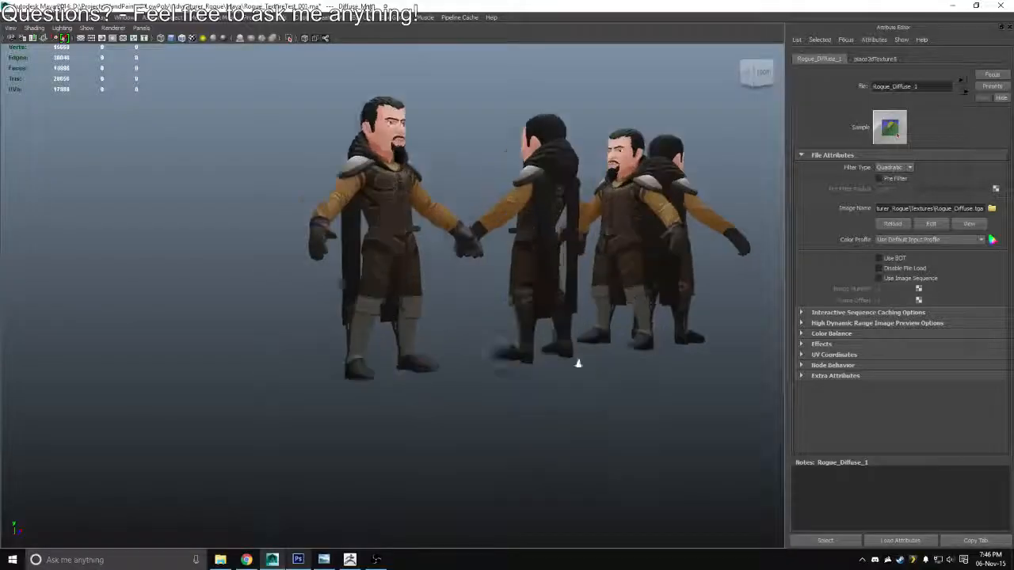
drag(550, 257, 519, 302)
click(898, 225)
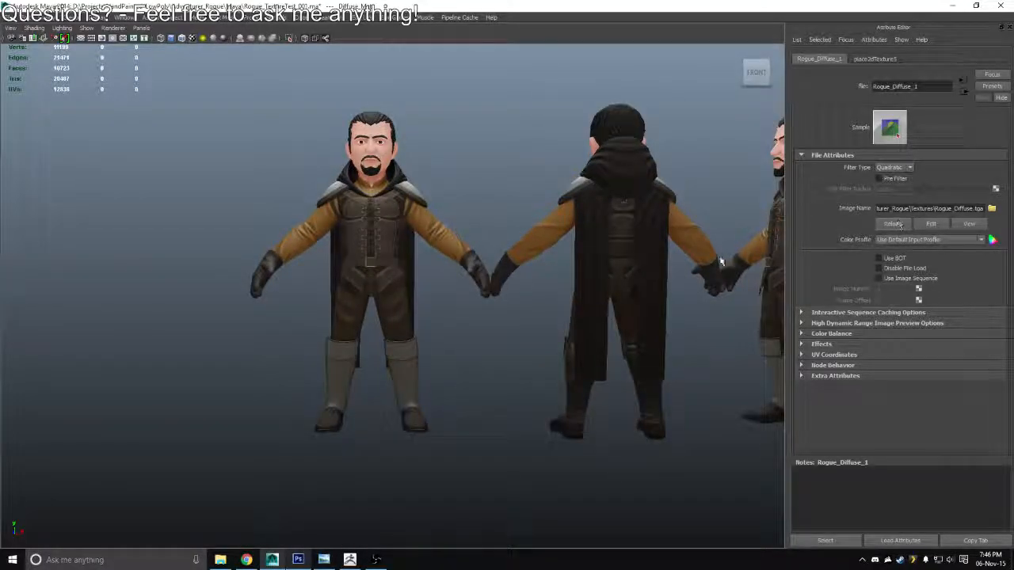
drag(658, 286, 483, 304)
key(alt+Tab)
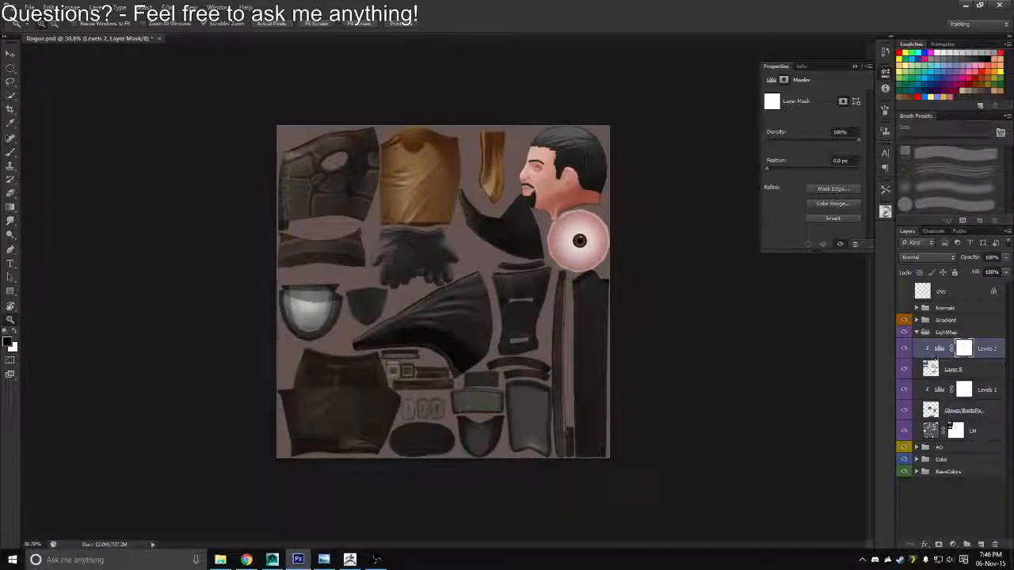
Back in Photoshop, delete the copied chest piece layer with its Levels adjustment, and remove the LM layer's mask
click(939, 369)
shift+click(930, 351)
key(Delete)
drag(955, 389, 995, 545)
Compare the texture with the LM layer and the AO group each hidden and shown, and list the AO group's layers
click(591, 239)
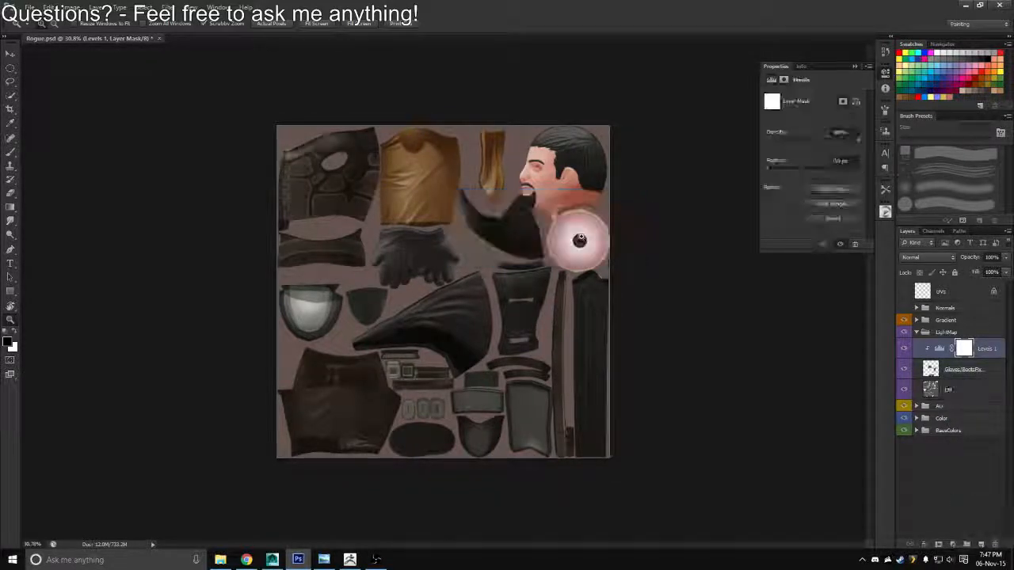
key(ctrl+plus)
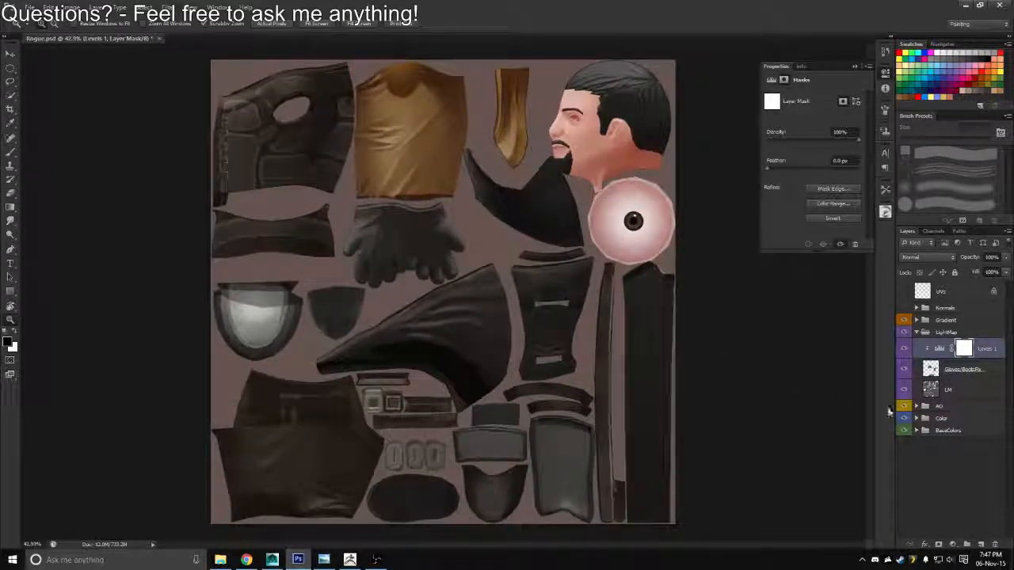
alt+click(905, 390)
alt+click(905, 390)
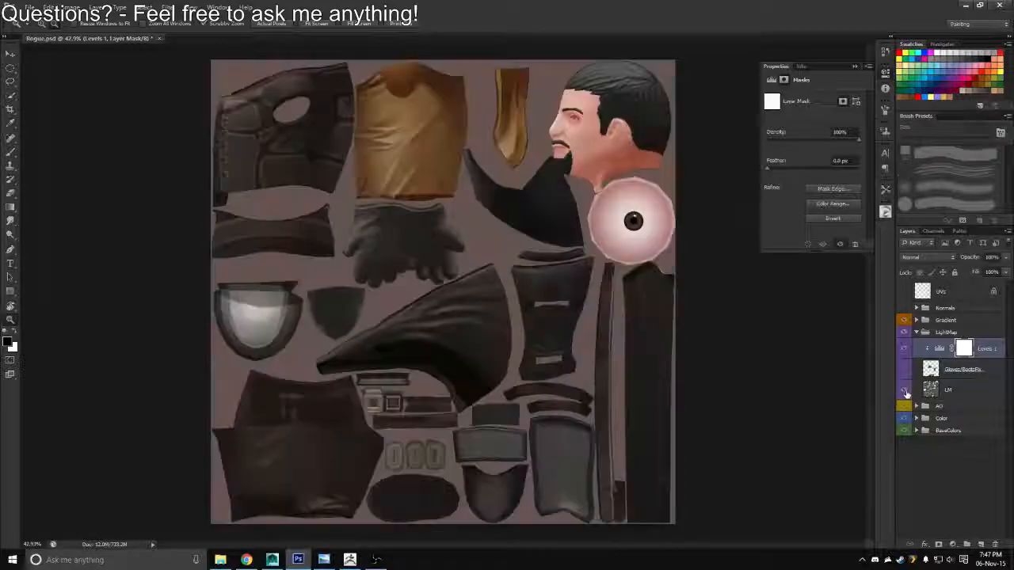
click(916, 333)
click(905, 344)
click(905, 344)
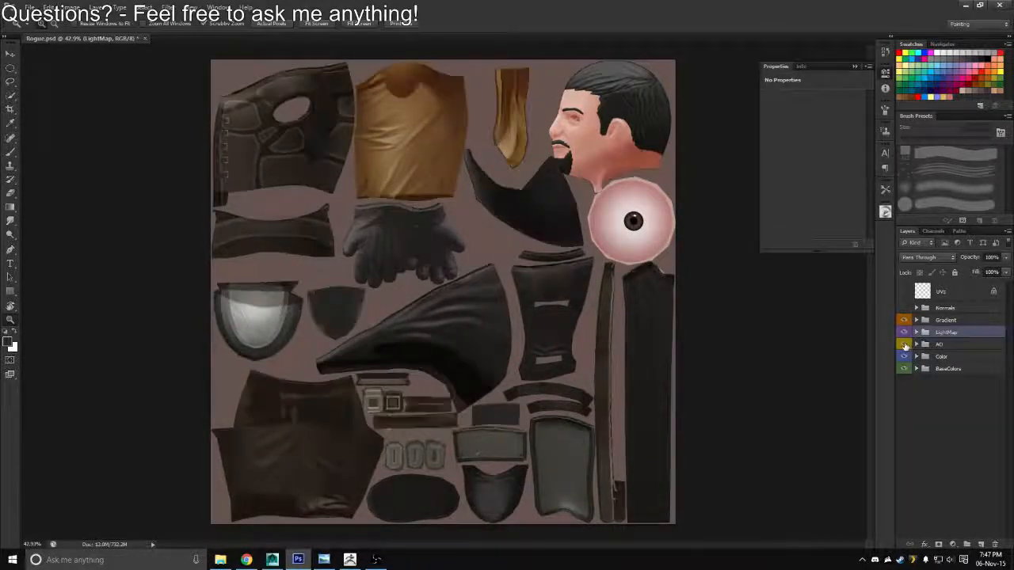
click(905, 345)
click(904, 345)
click(917, 344)
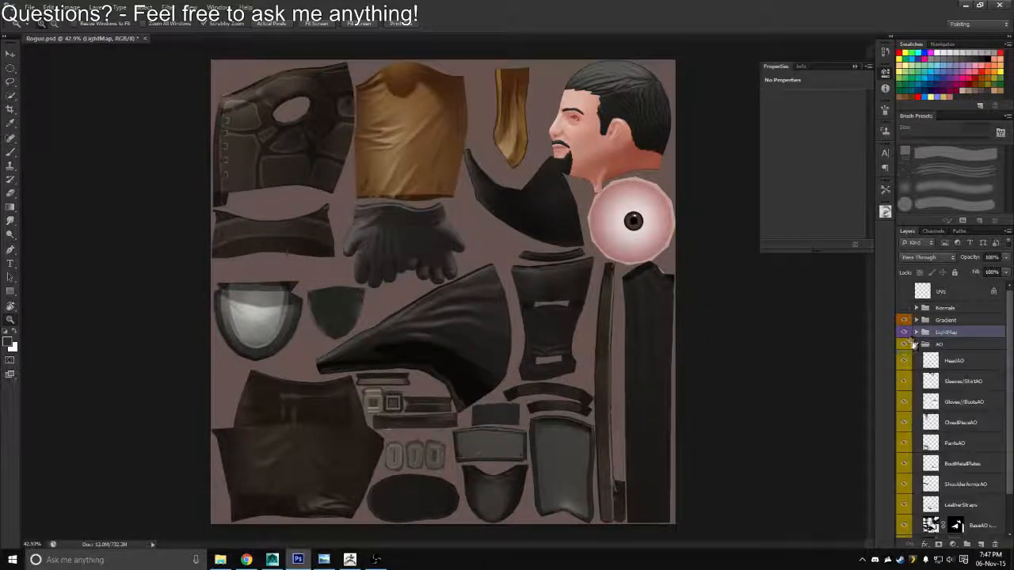
Export a Targa version over Rogue_Diffuse.tga with the LightMap group temporarily hidden, and restore the group's visibility
click(904, 333)
click(904, 332)
click(905, 332)
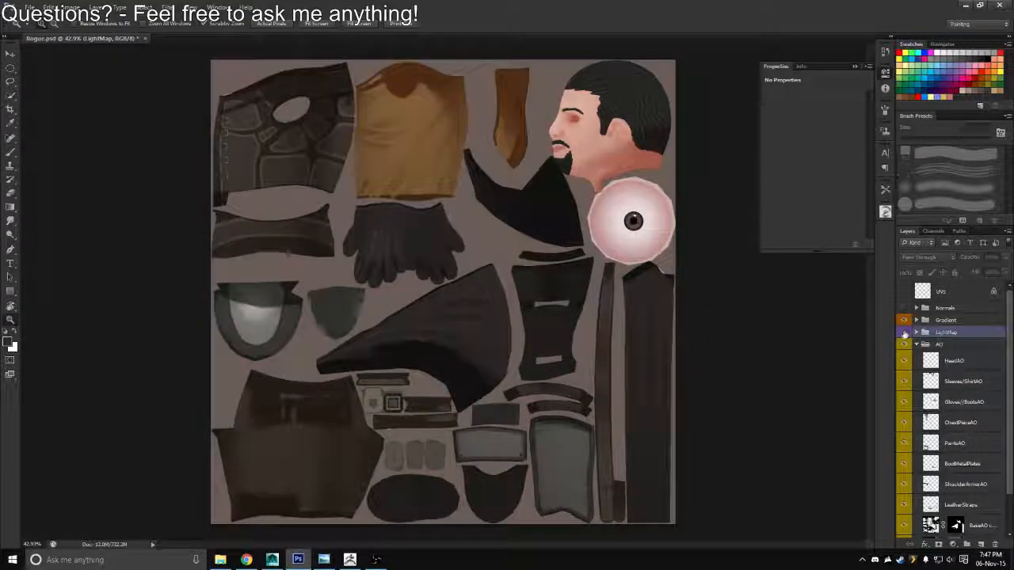
click(917, 345)
key(ctrl+shift+s)
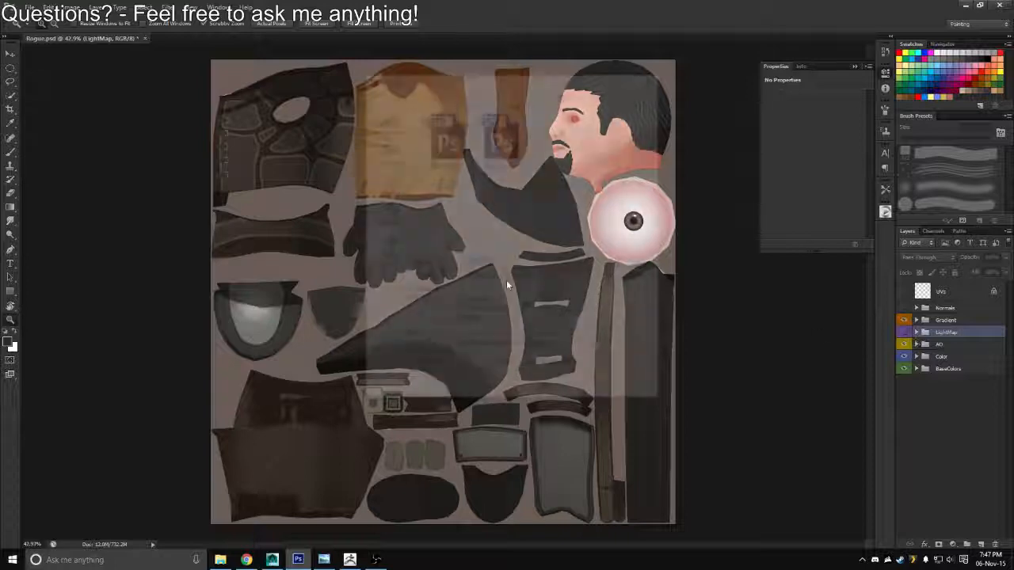
click(530, 278)
click(483, 417)
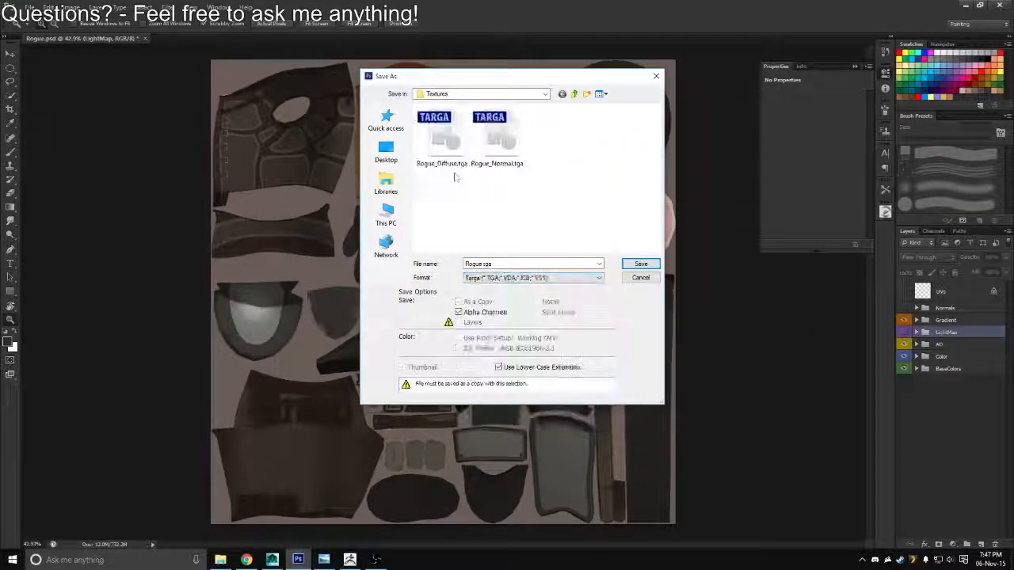
click(444, 143)
double_click(445, 162)
click(566, 238)
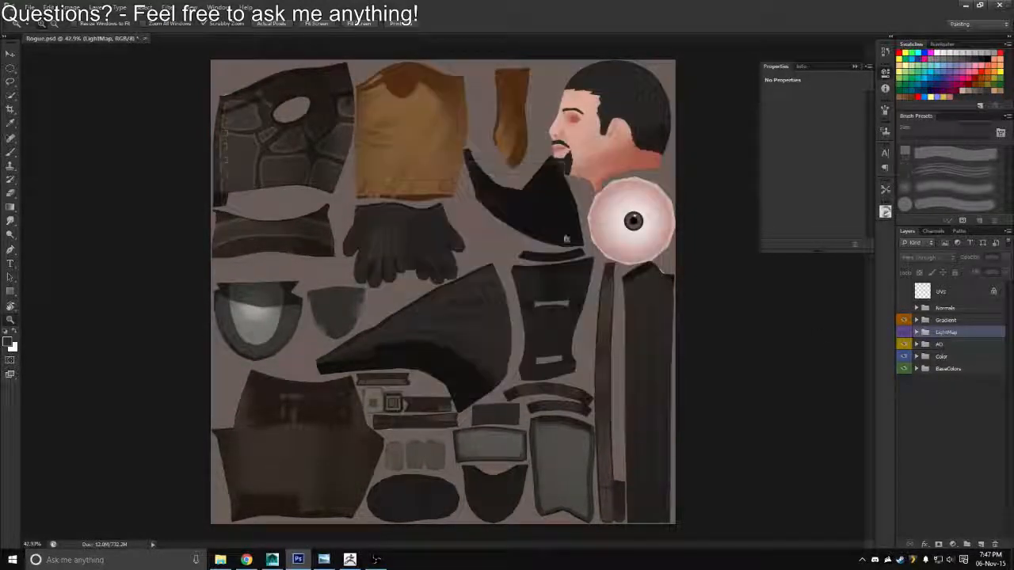
click(904, 332)
Switch to Maya and inspect how the Rogue models look without the light map
key(ctrl+shift+s)
click(532, 274)
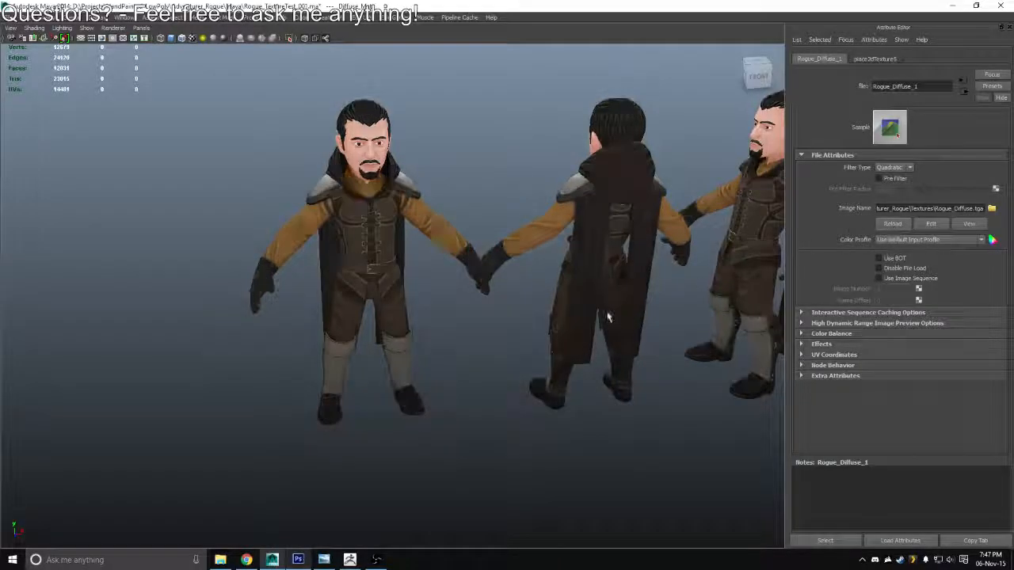
drag(597, 269, 557, 272)
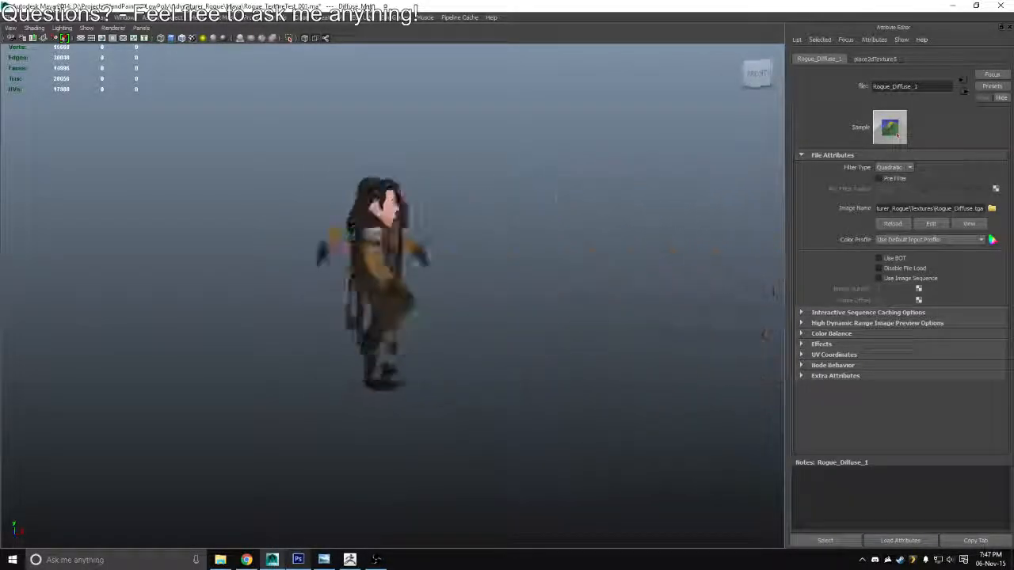
drag(775, 292, 400, 307)
key(alt+Tab)
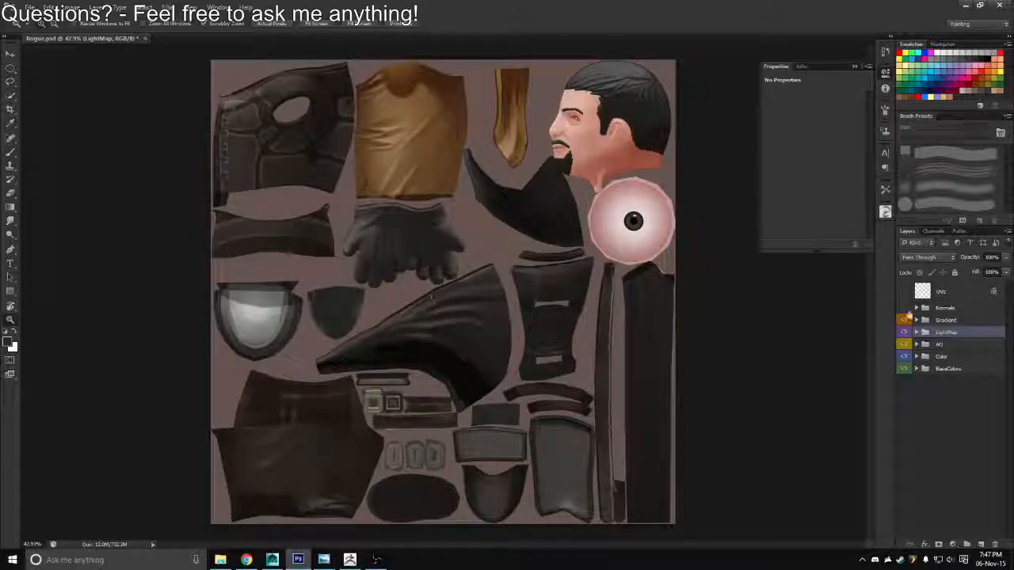
Export the texture in Targa format over Rogue_Diffuse.tga with the LightMap group visible
key(ctrl+shift+s)
click(533, 278)
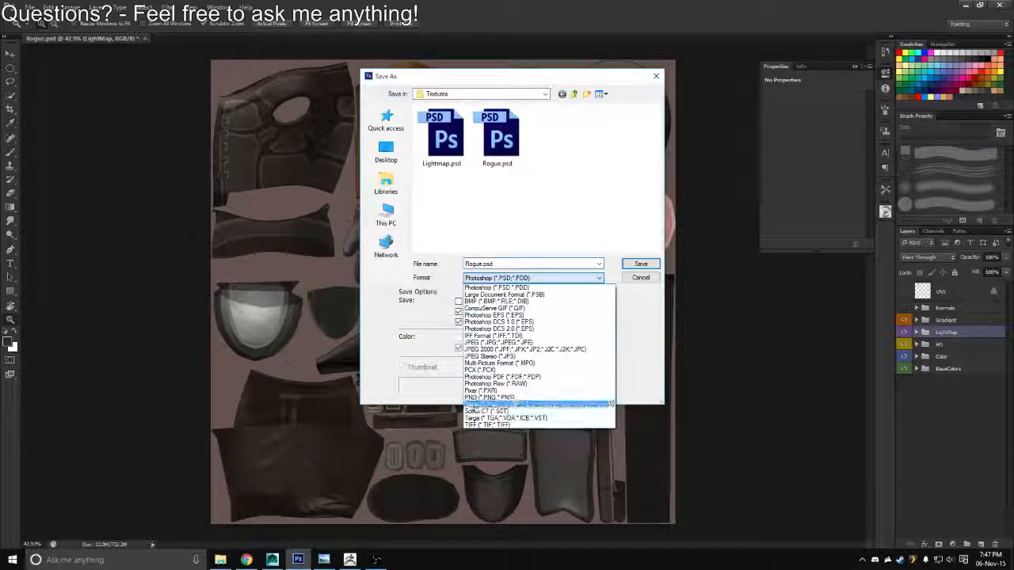
click(523, 409)
click(435, 158)
key(Return)
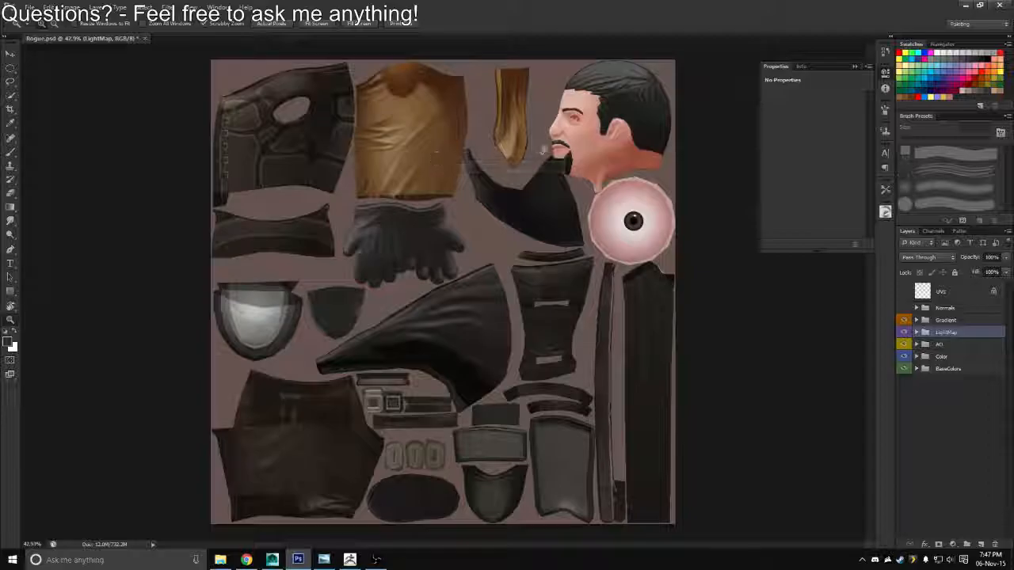
Reload the Rogue_Diffuse image in Maya and examine the light-mapped Rogue models beside one another
key(alt+Tab)
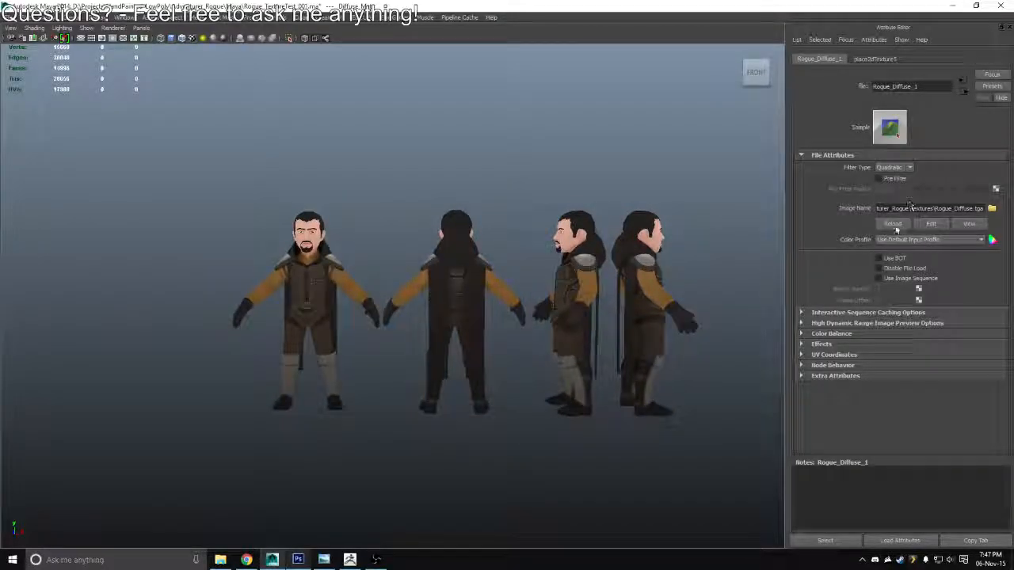
click(893, 224)
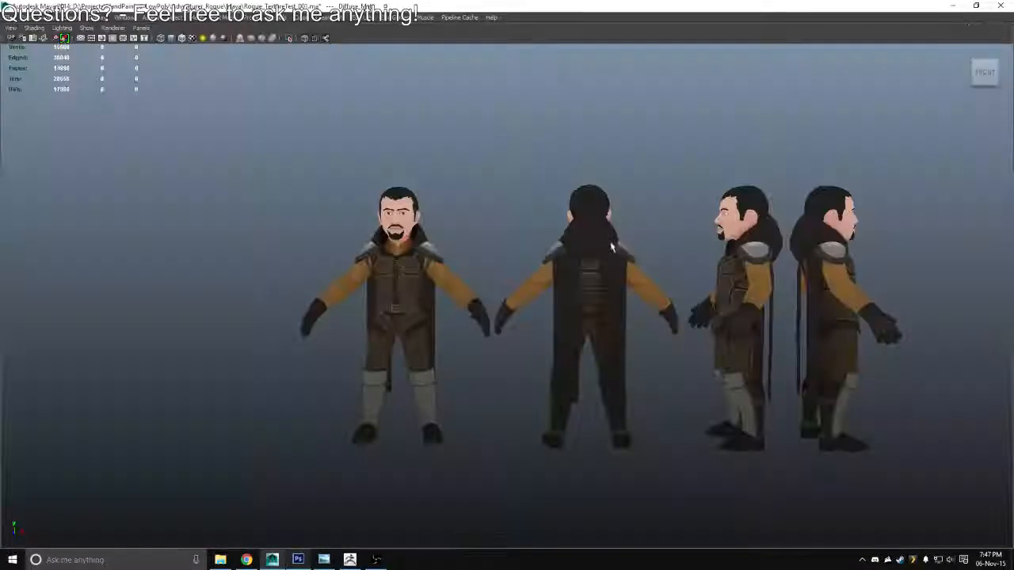
drag(611, 240, 729, 265)
key(ctrl+a)
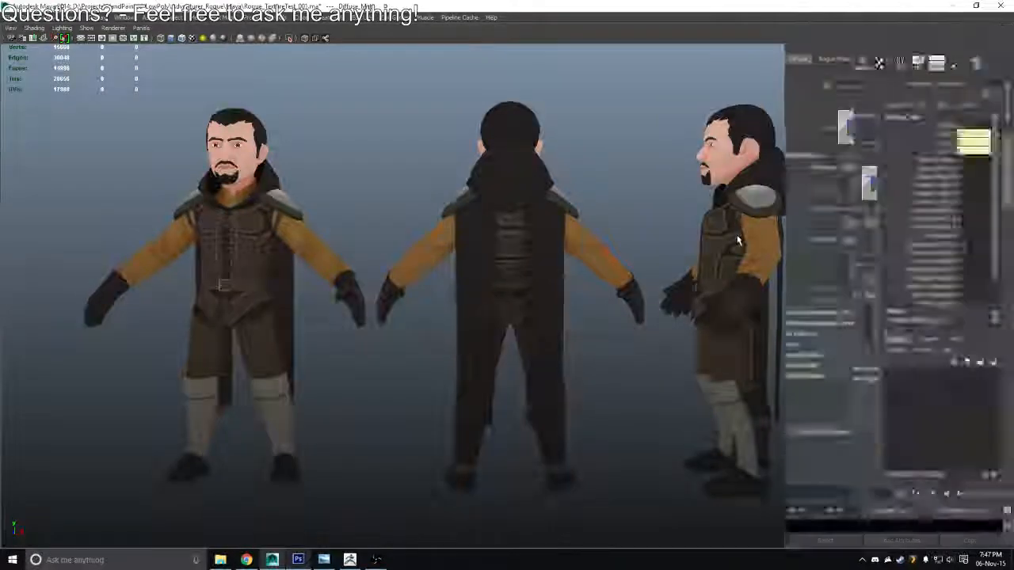
click(991, 181)
drag(453, 256, 492, 262)
drag(493, 262, 546, 251)
click(891, 224)
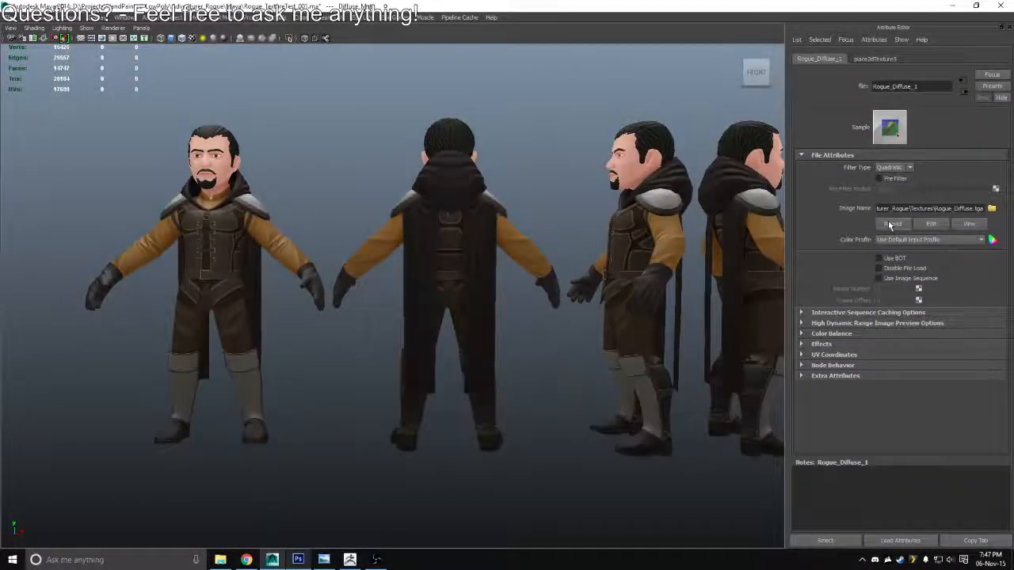
mouse_move(479, 290)
mouse_down()
mouse_move(417, 294)
mouse_move(626, 310)
mouse_move(477, 294)
mouse_move(392, 304)
mouse_move(402, 298)
mouse_up()
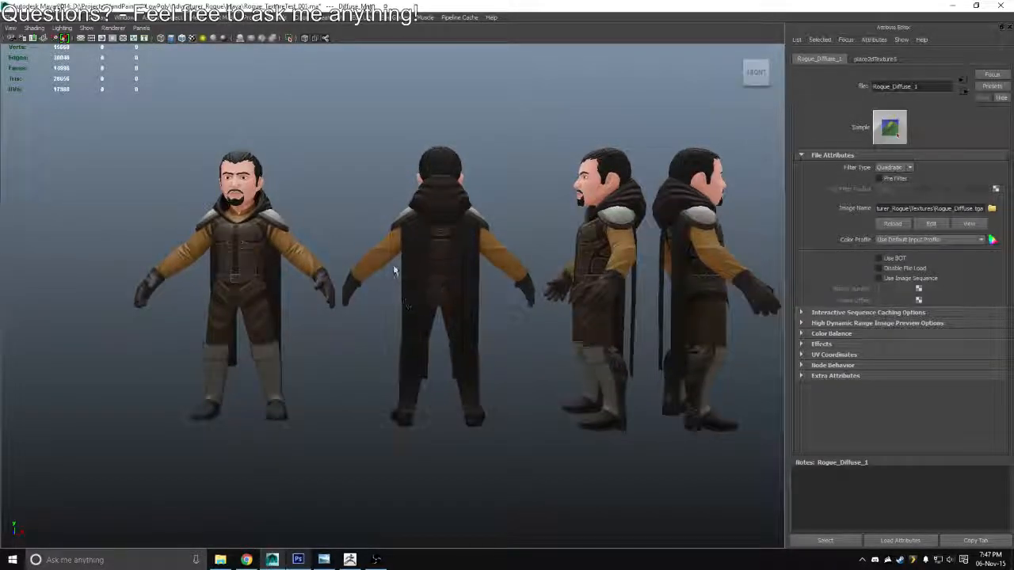
key(alt+Tab)
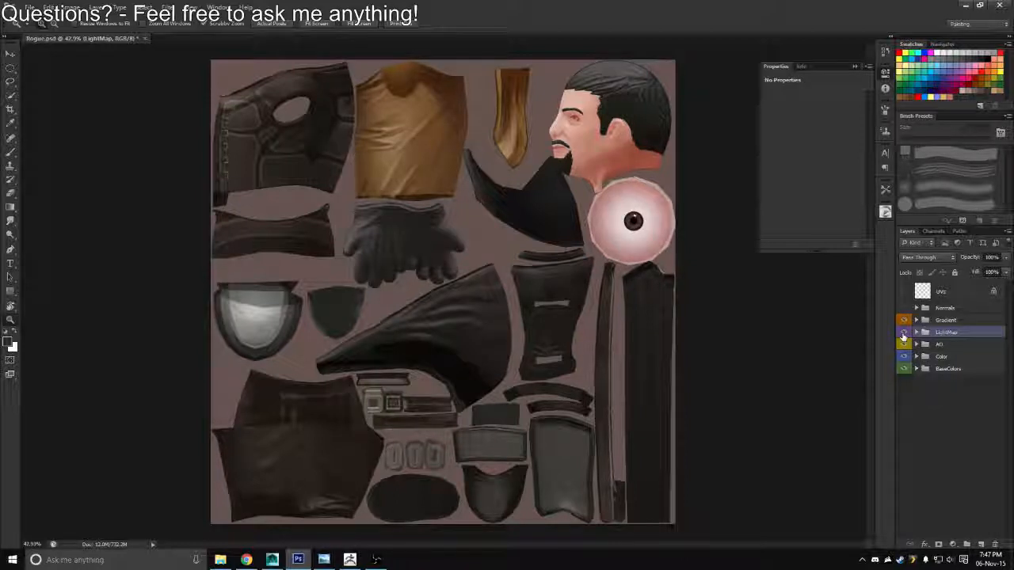
In Photoshop, add a new layer above ForeheadWrinkles in the Color group's Skin subgroup
click(917, 358)
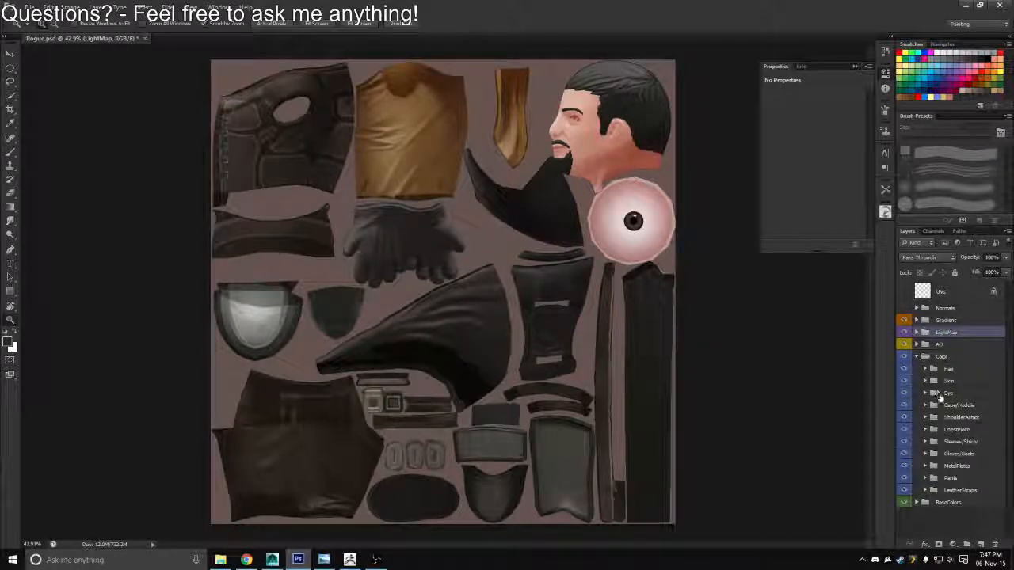
click(924, 381)
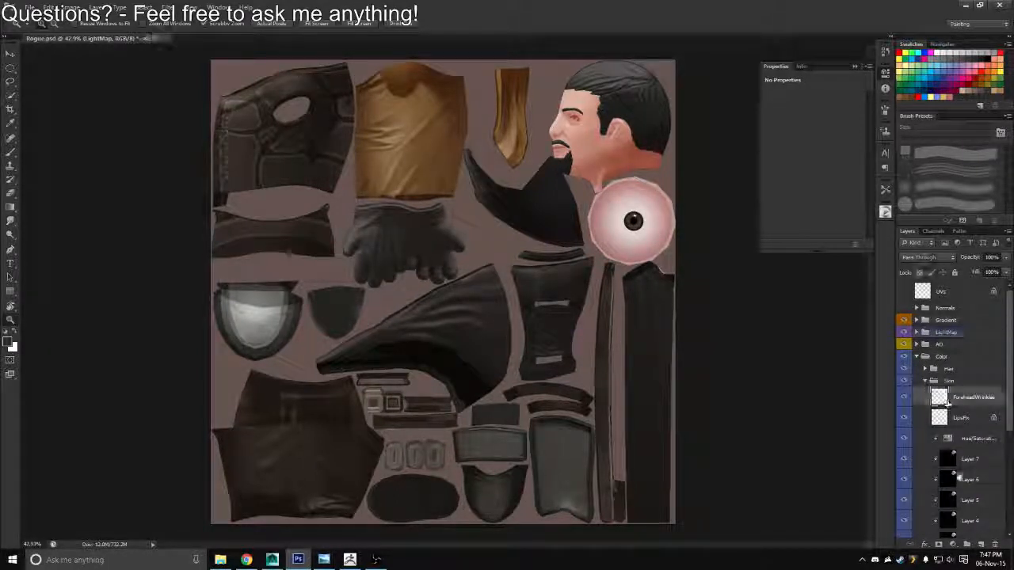
click(951, 398)
click(980, 545)
Set the Brush to 35 px and pick a muted red for painting on the face
key(b)
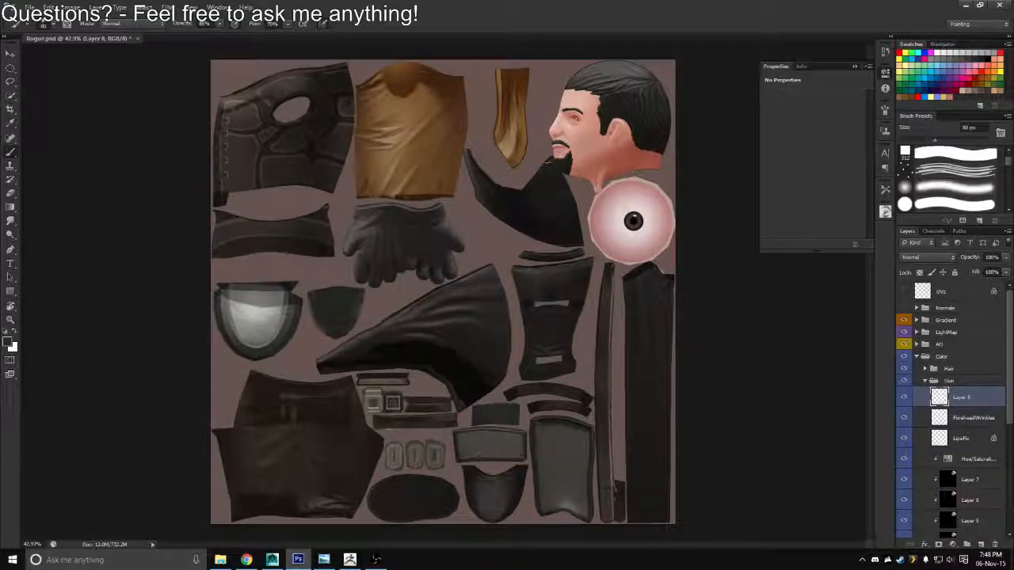
drag(501, 113, 736, 156)
drag(736, 158, 558, 203)
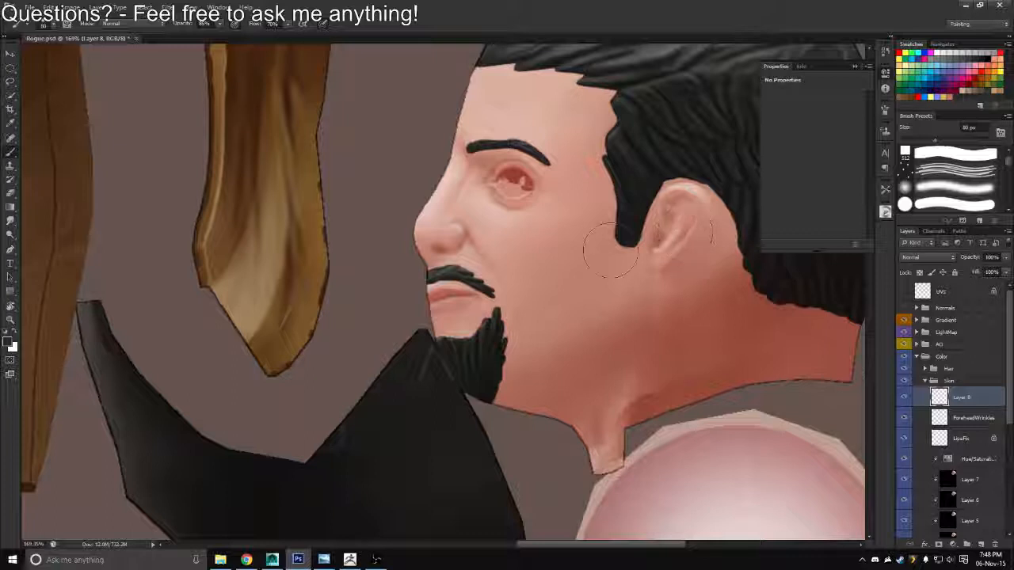
key(bracketleft)
key(bracketleft)
key(bracketleft)
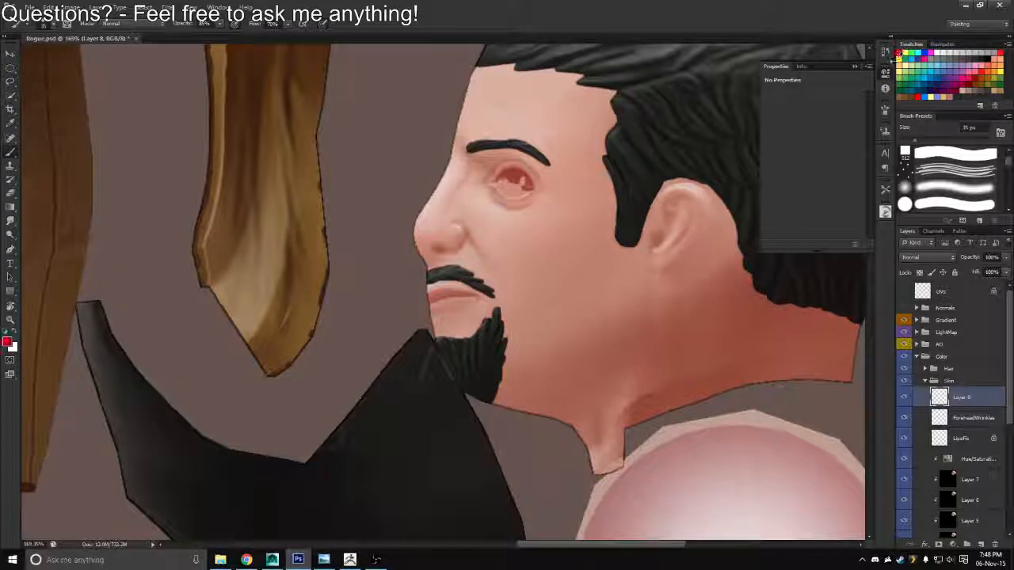
click(886, 212)
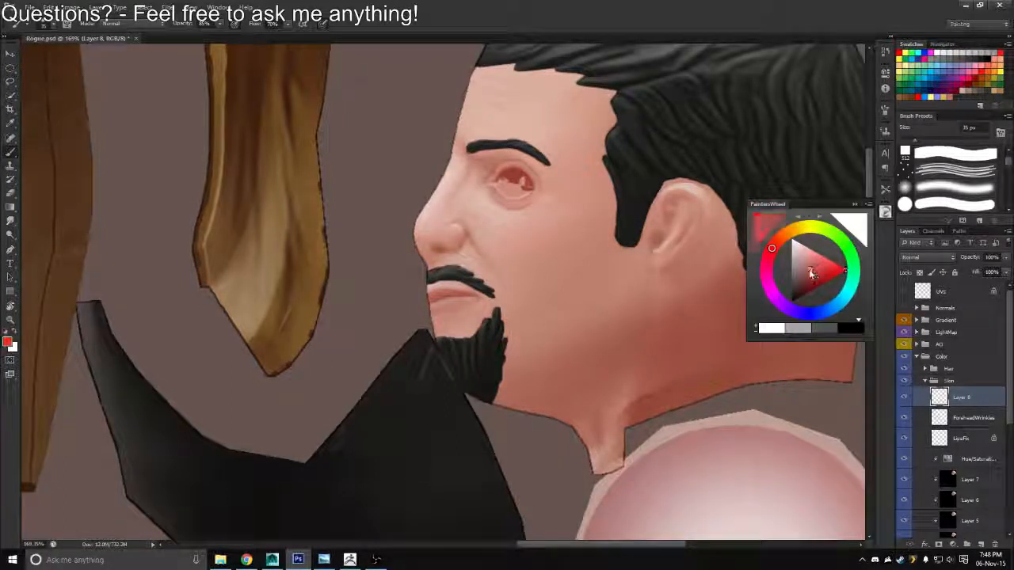
click(812, 275)
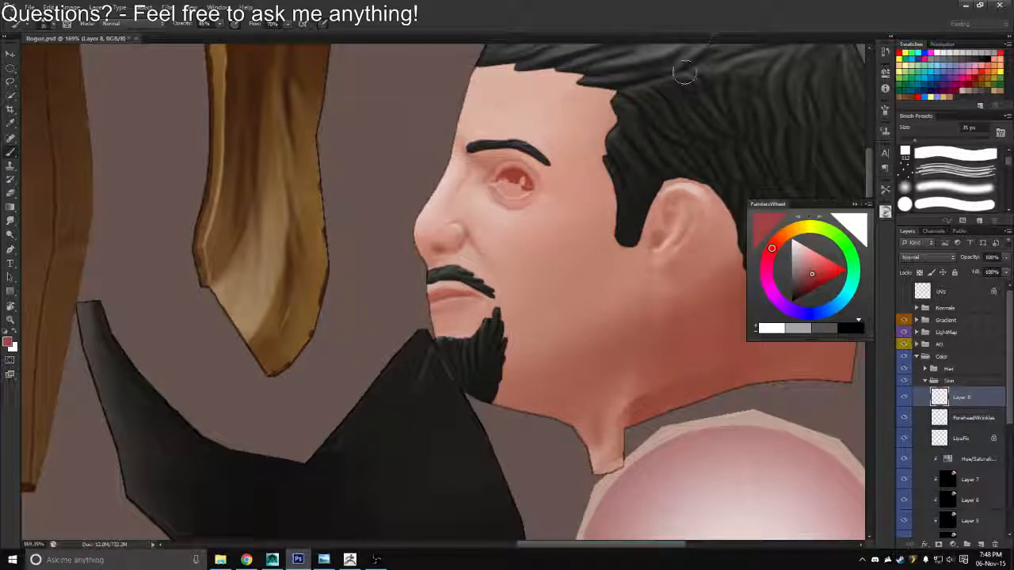
Try muted red strokes inside the ear and around the cheek and jaw, setting the brush opacity to 25%
drag(643, 254, 594, 250)
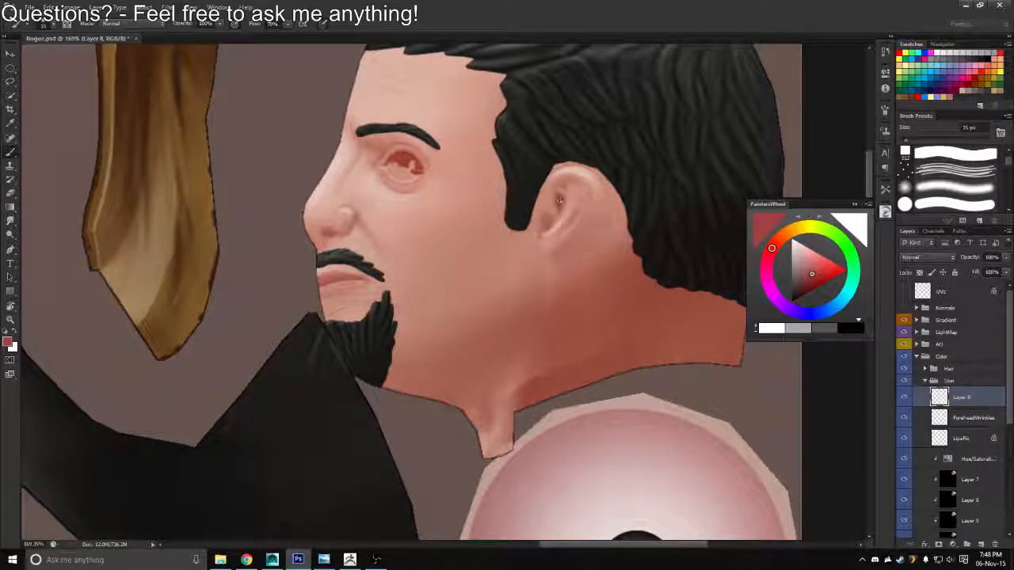
drag(560, 196, 542, 212)
mouse_move(510, 229)
mouse_down()
mouse_move(475, 298)
mouse_move(449, 204)
mouse_move(503, 175)
mouse_up()
drag(504, 186, 465, 301)
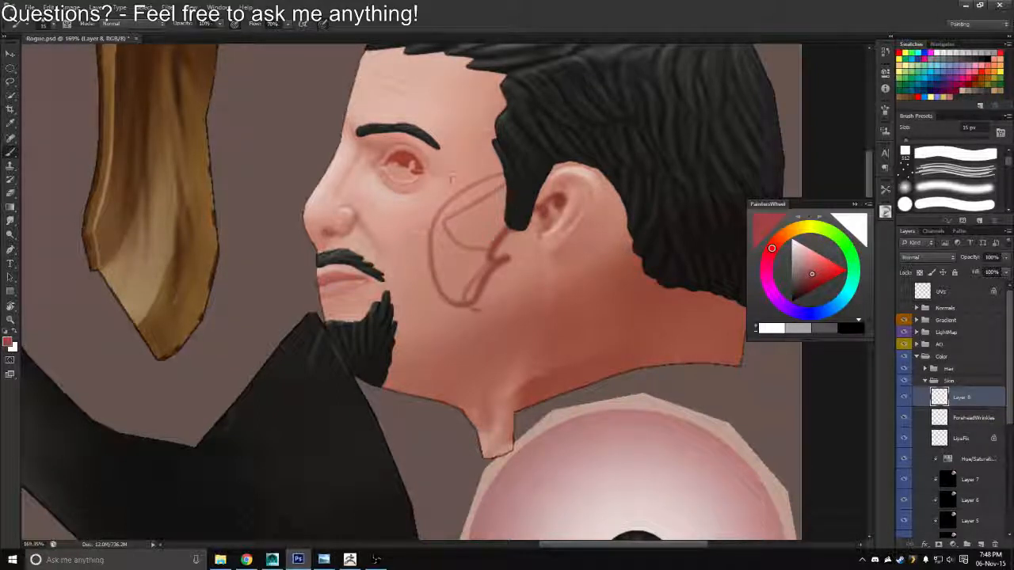
key(2)
key(5)
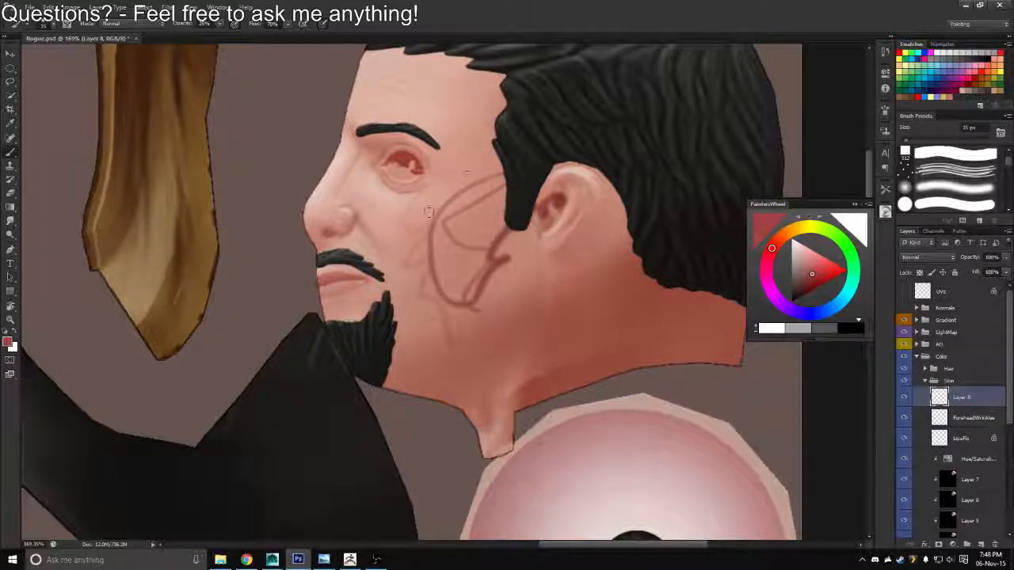
Lasso the red strokes on the ear and cheek, delete them from the new skin layer, and deselect
key(l)
mouse_move(489, 95)
mouse_down()
mouse_move(395, 402)
mouse_move(488, 95)
mouse_up()
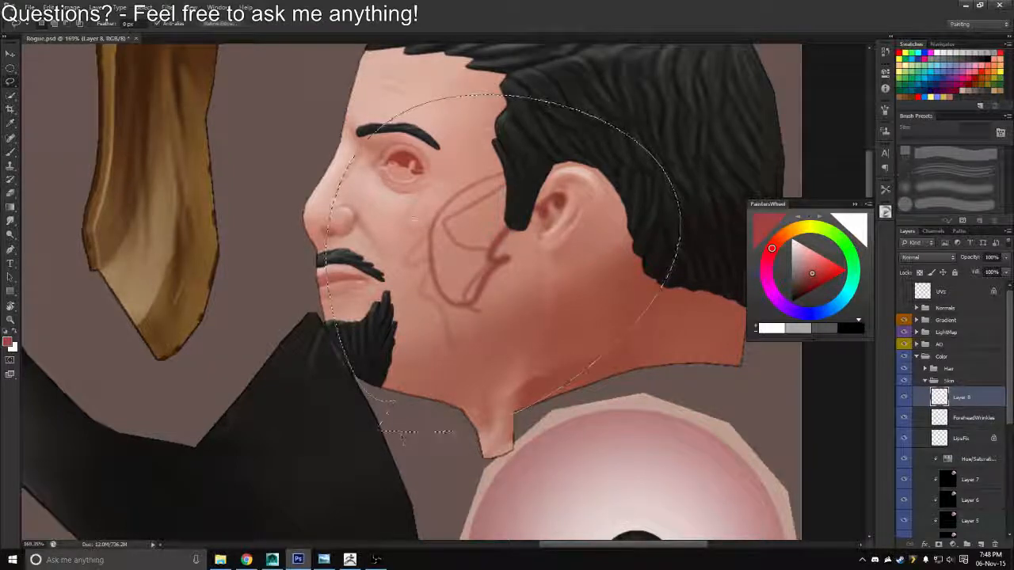
key(Delete)
key(ctrl+d)
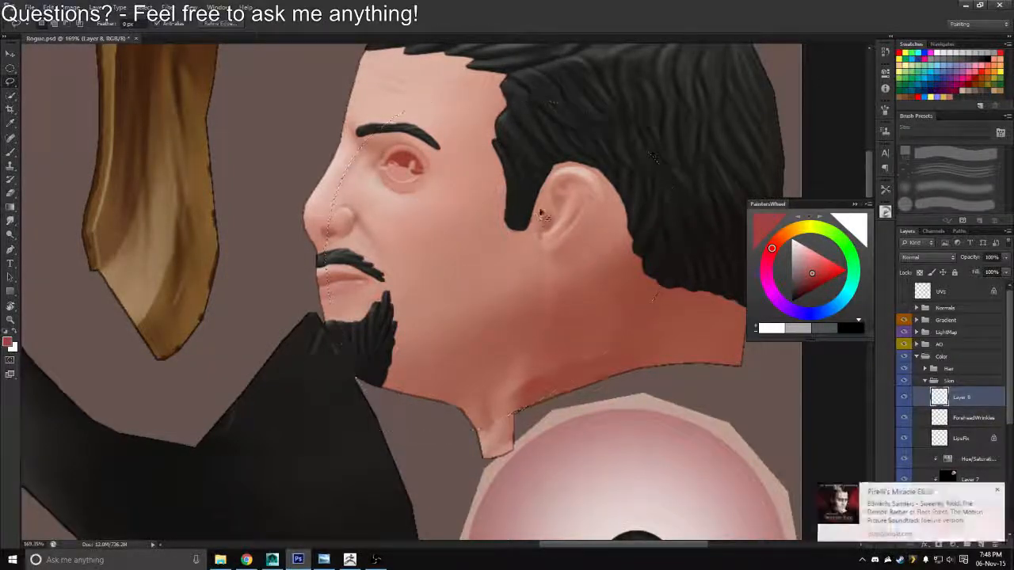
Brush muted red around the eye socket and upper cheek on the new skin layer, enlarging the brush to 70 px
key(b)
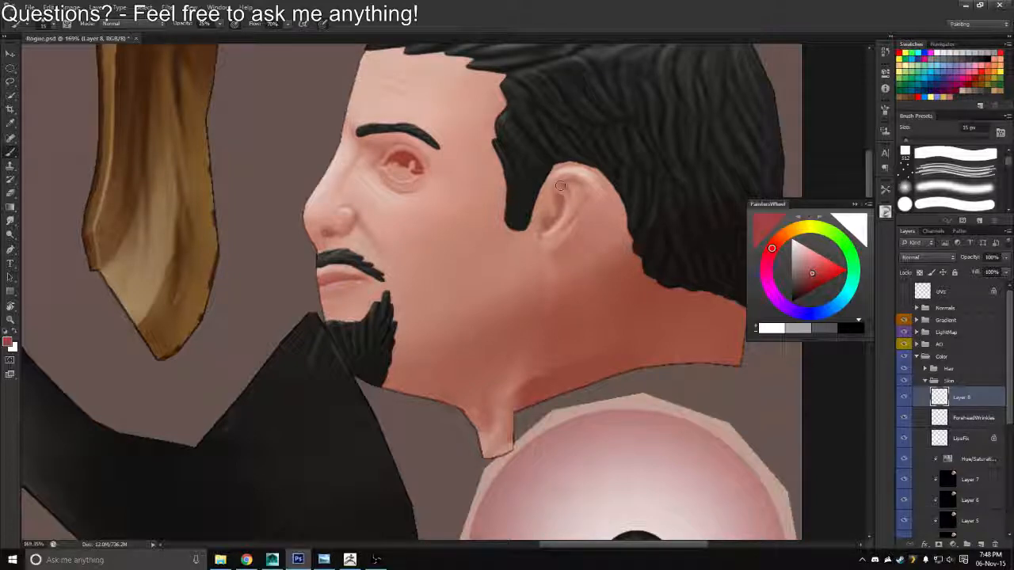
key(bracketright)
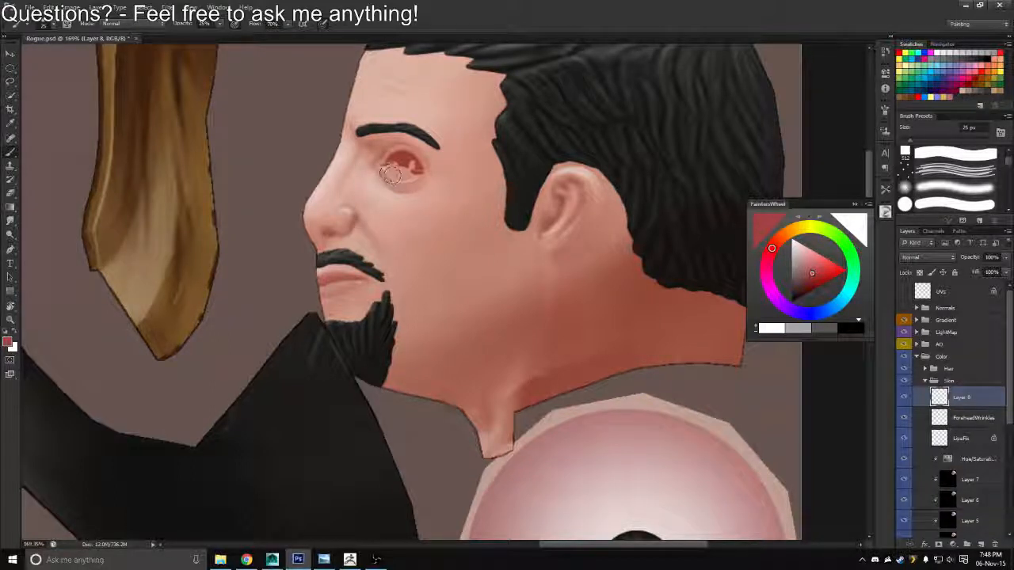
drag(391, 174, 402, 166)
key(bracketright)
key(bracketright)
key(bracketright)
key(bracketright)
key(bracketright)
key(bracketright)
key(bracketright)
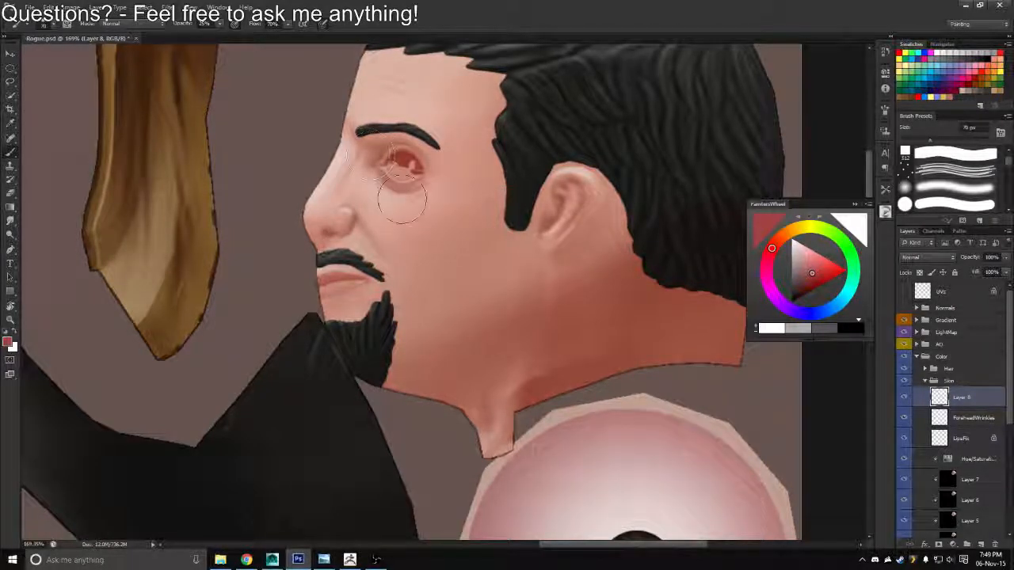
mouse_move(476, 221)
mouse_down()
mouse_move(424, 224)
mouse_move(487, 227)
mouse_up()
Add muted red at the eye's outer and lower edge with a 45 px brush, softening it with the Eraser
key(e)
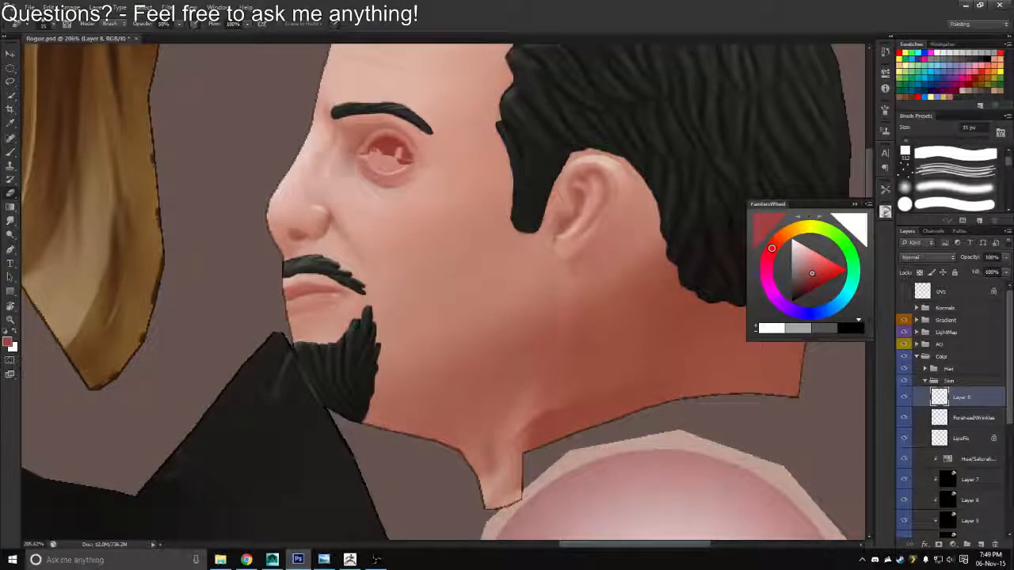
key(])
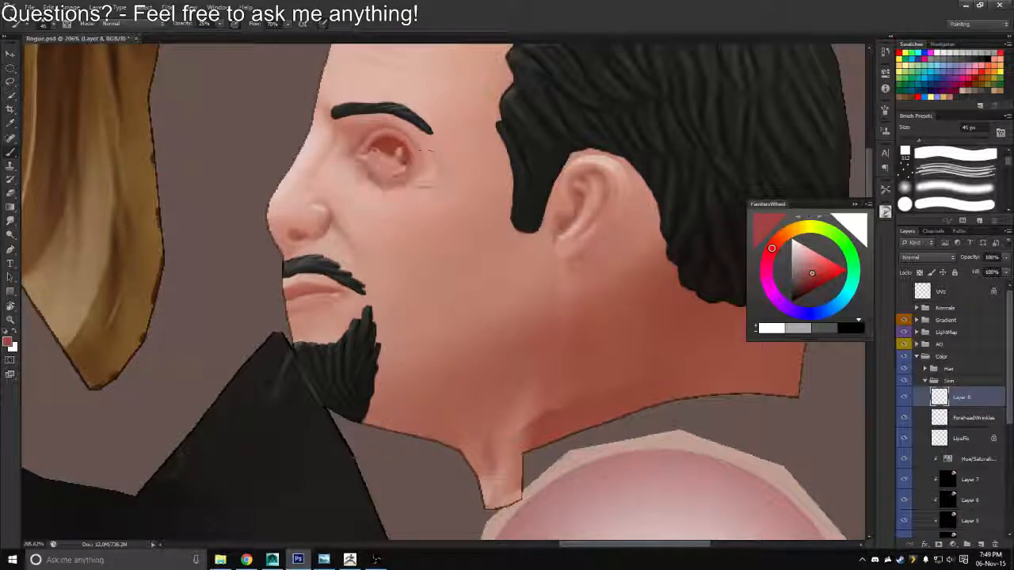
drag(425, 150, 406, 159)
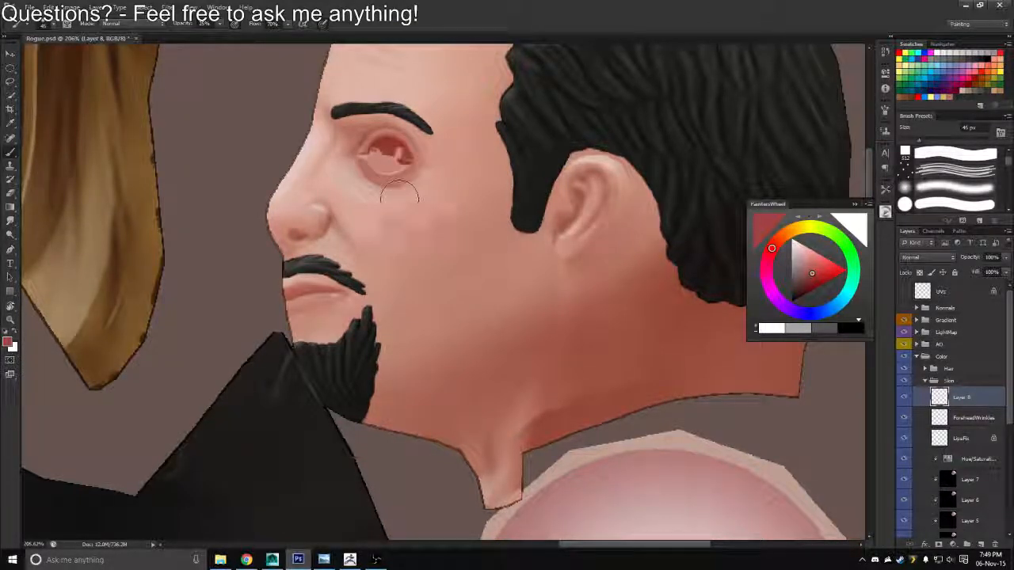
key(e)
Export the texture in Targa format, overwriting Rogue_Diffuse.tga in the Textures folder
key(z)
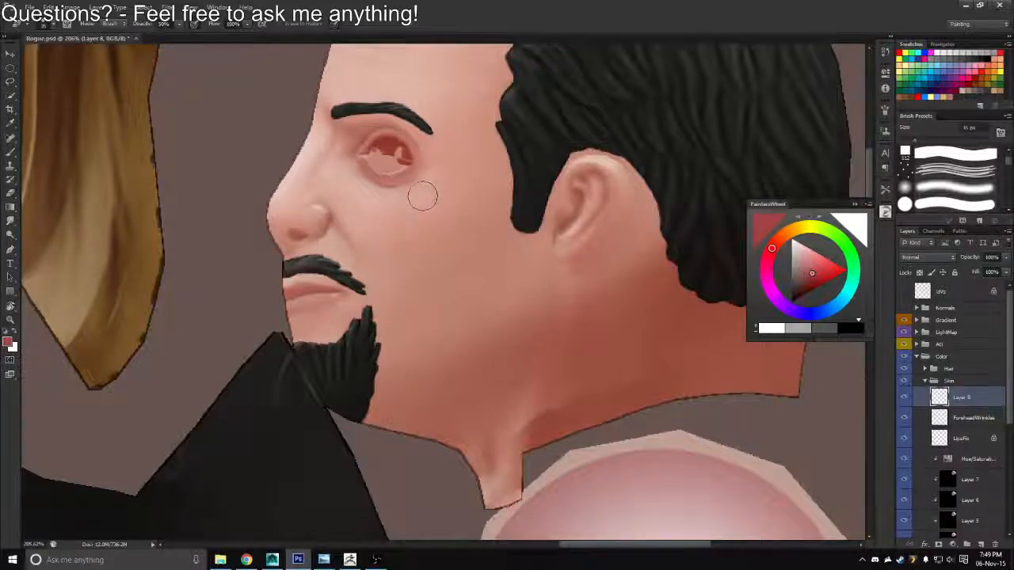
drag(420, 197, 382, 199)
key(ctrl+shift+s)
click(532, 278)
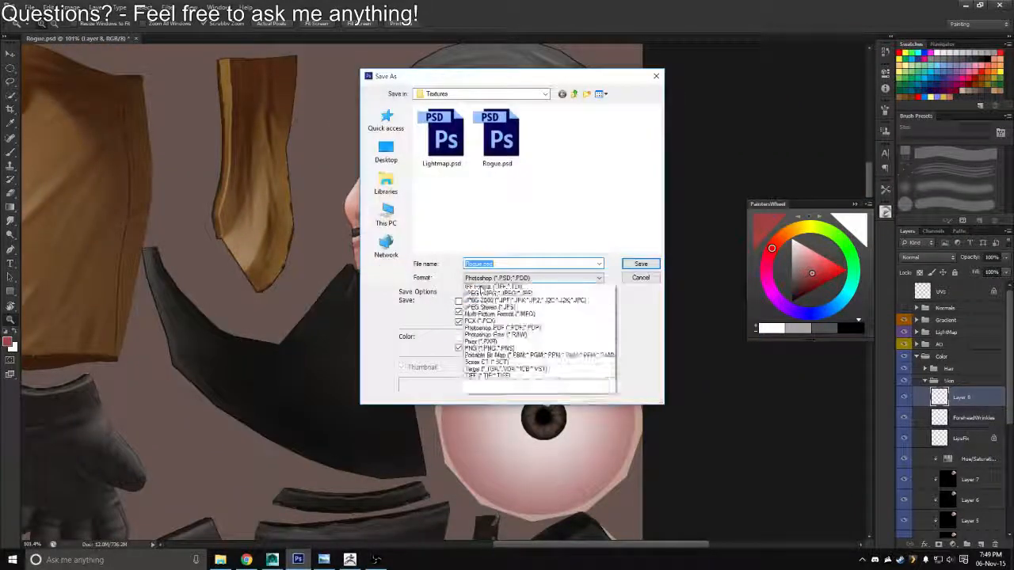
click(487, 416)
click(444, 138)
key(Return)
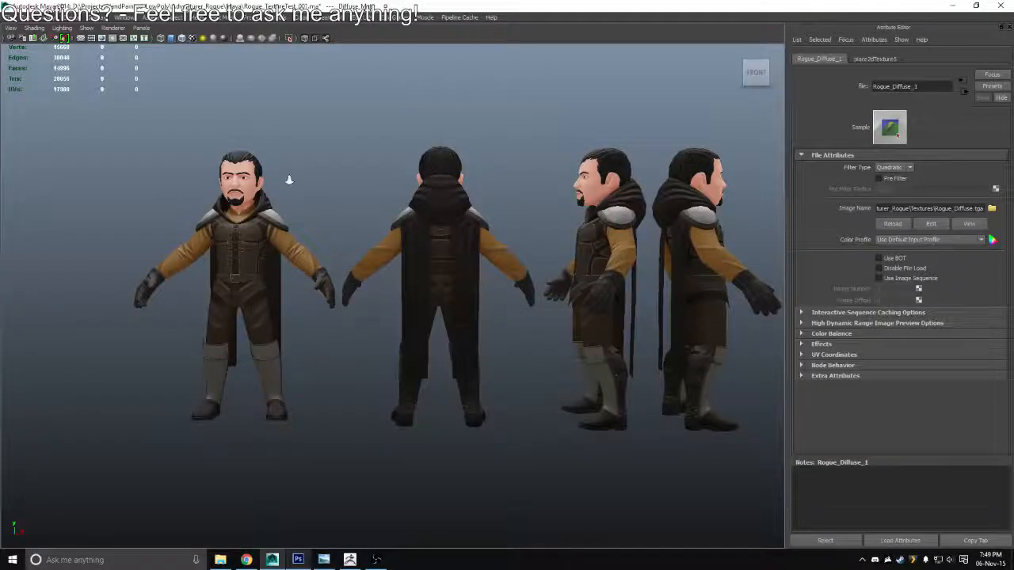
Switch to Maya, reload the Rogue_Diffuse_1 image and inspect the red around the model's eyes
scroll(589, 284, up, 3)
scroll(590, 284, up, 3)
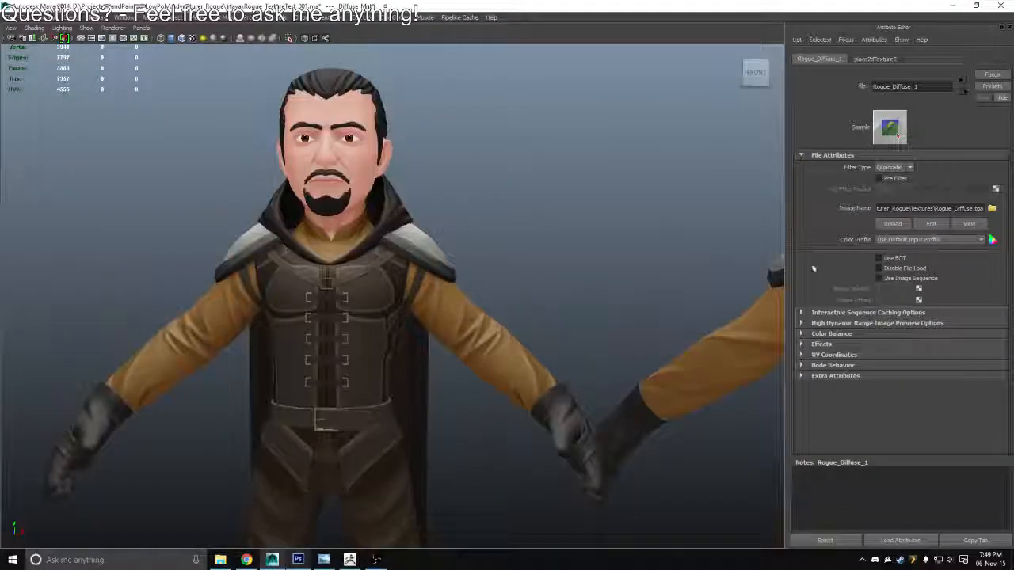
click(890, 225)
drag(484, 215, 534, 253)
Back in Photoshop, soften the red around the eye with a 70 px Eraser and overwrite Rogue_Diffuse.tga with a Targa copy
key(alt+Tab)
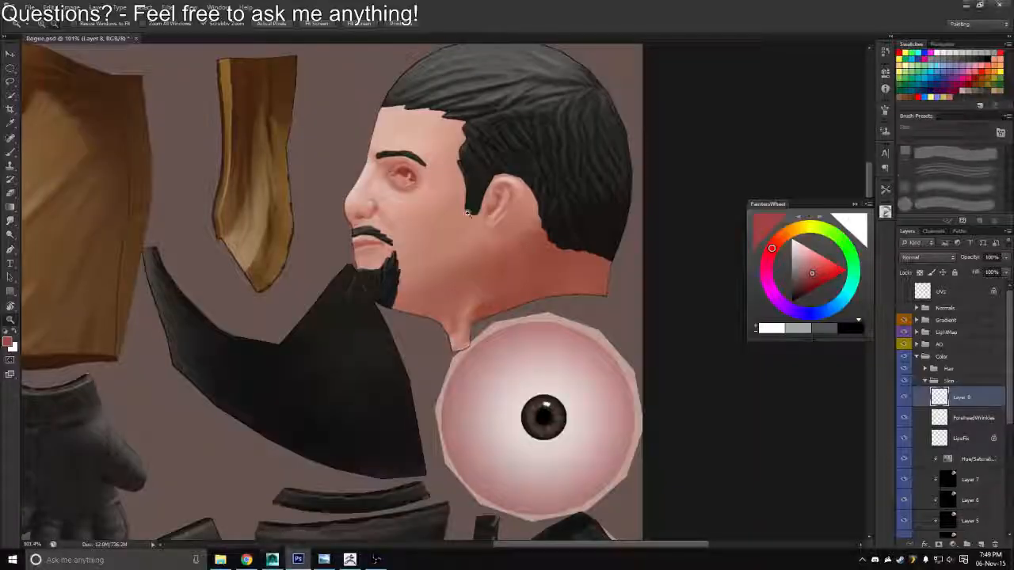
drag(392, 194, 441, 193)
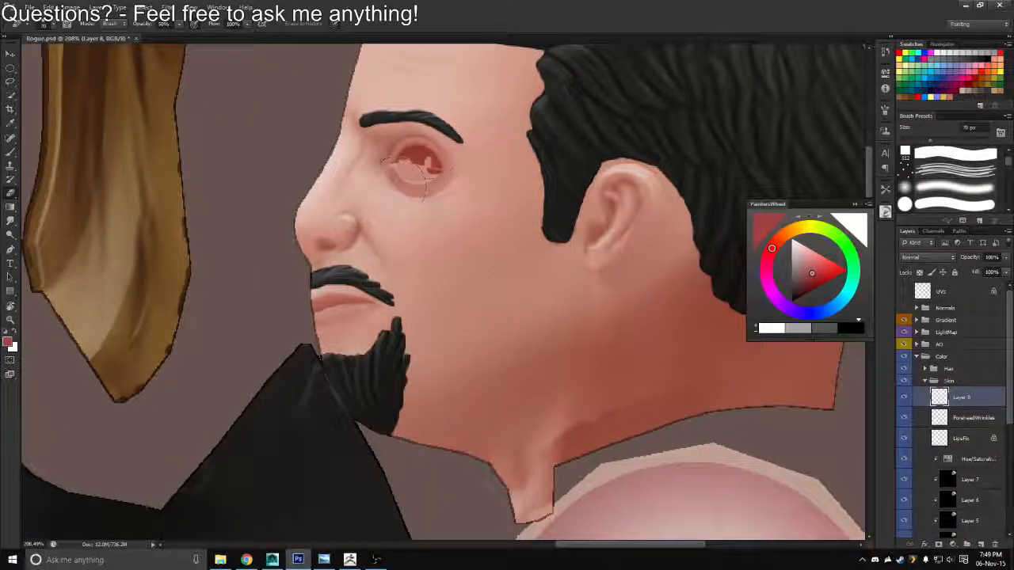
key(ctrl+shift+s)
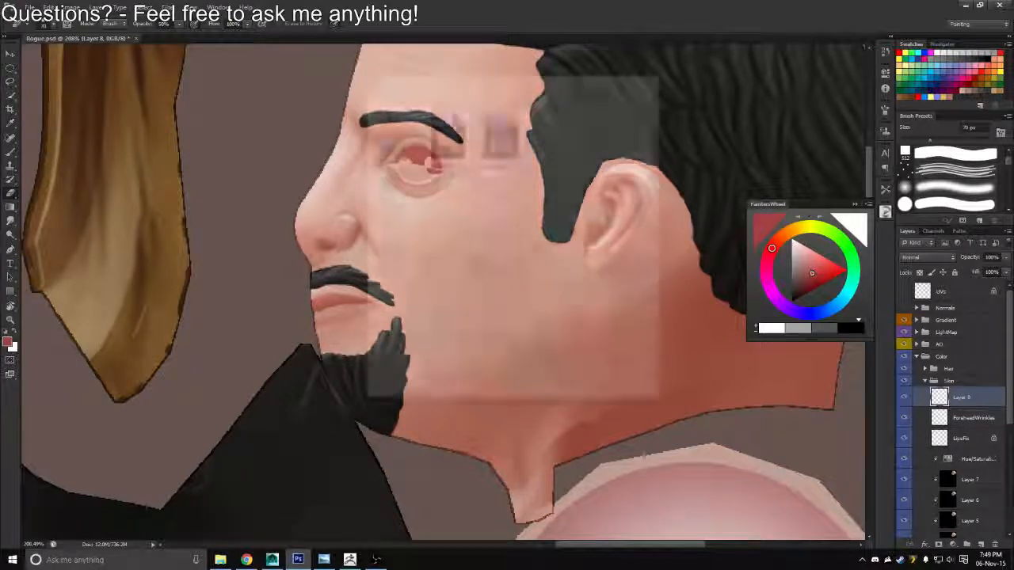
click(480, 277)
click(477, 421)
double_click(445, 139)
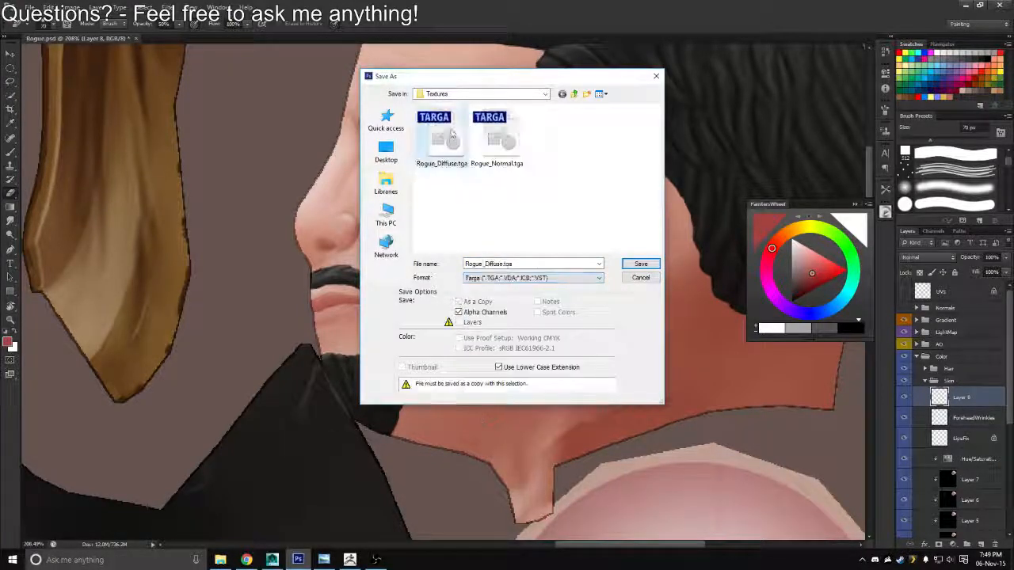
key(y)
key(Return)
Reload the updated diffuse map in Maya and check the softened eye area on the Rogue's face
key(alt+Tab)
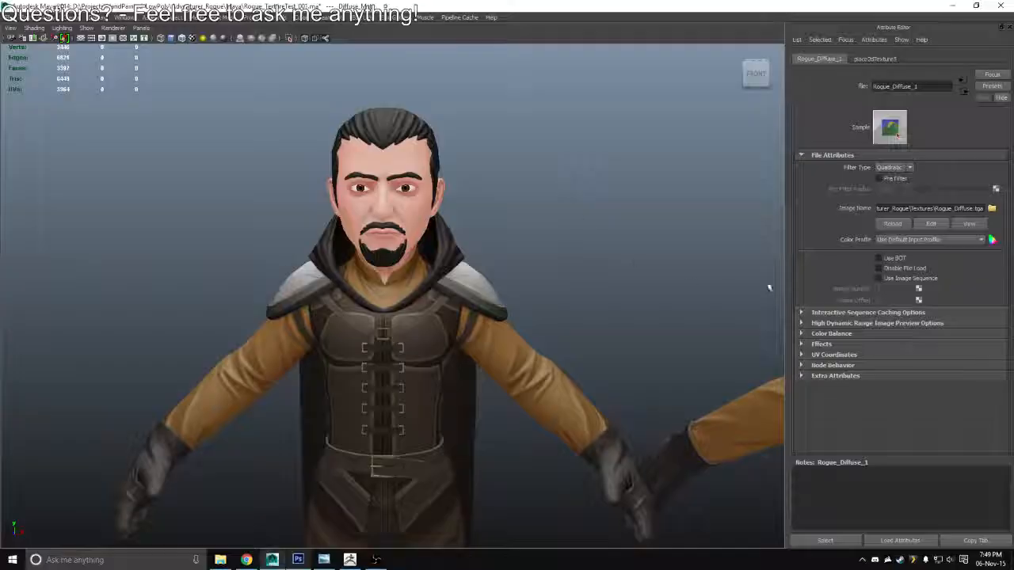
click(883, 224)
drag(348, 274, 389, 294)
Return to Photoshop and save the muted red foreground color as a swatch named SkinToneBlush
key(alt+Tab)
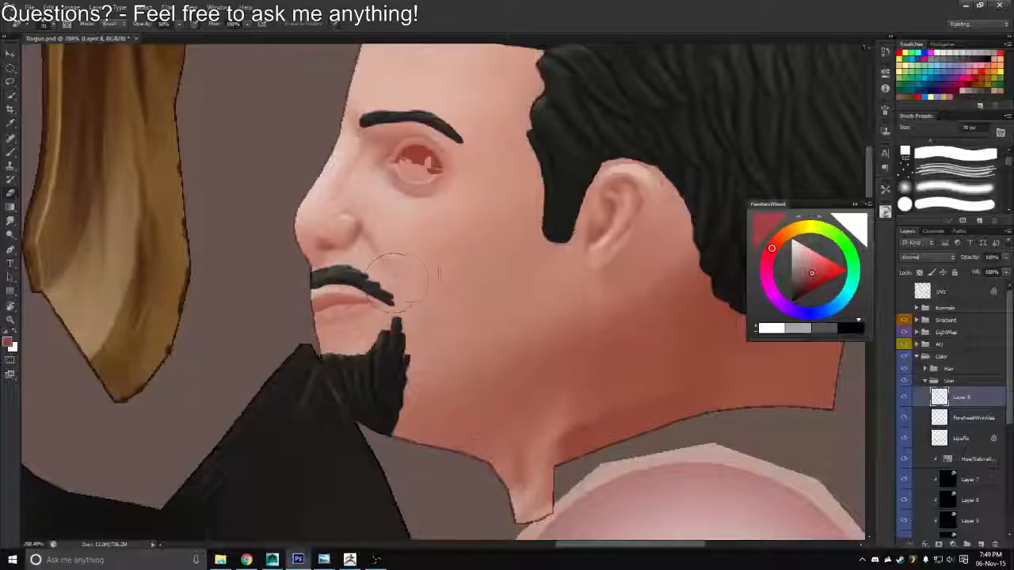
key(r)
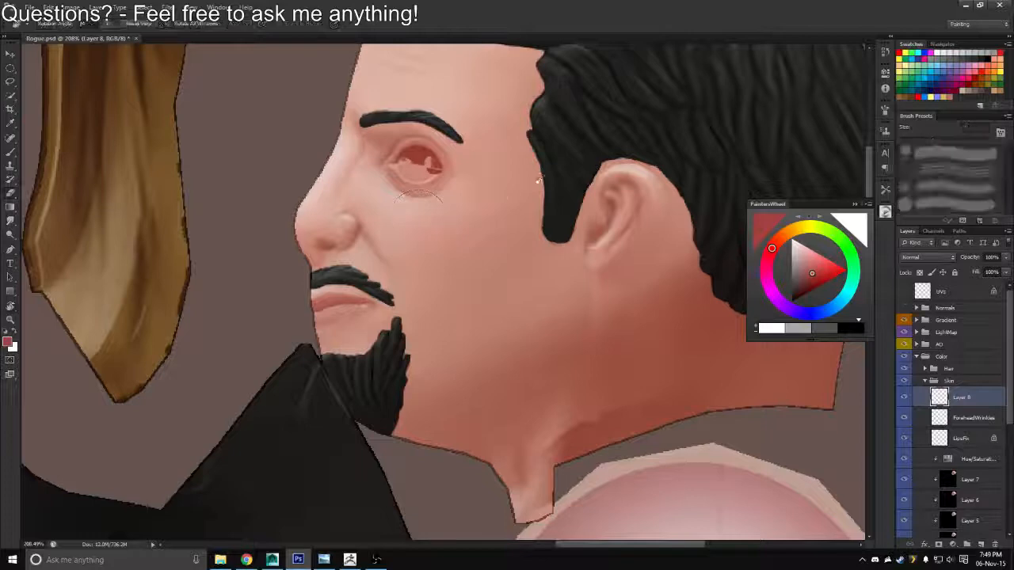
mouse_move(538, 181)
mouse_down()
mouse_move(340, 167)
mouse_move(500, 176)
mouse_up()
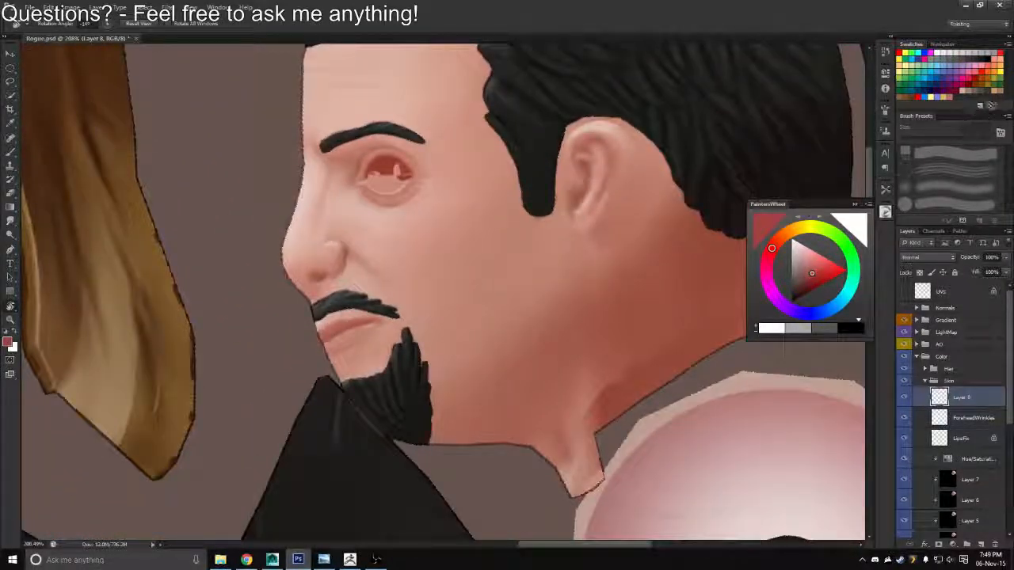
click(980, 106)
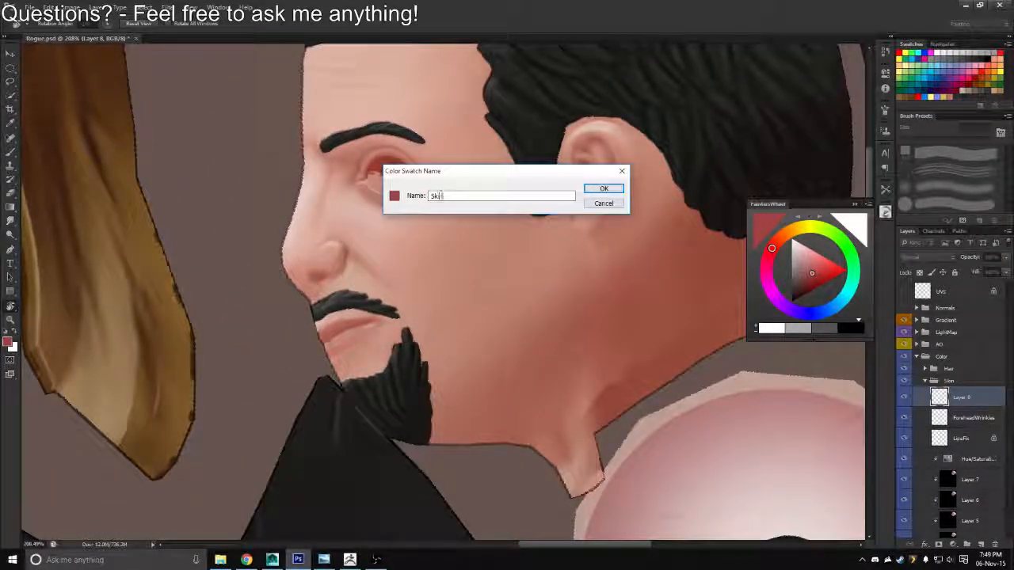
text(Skin ToneBlush)
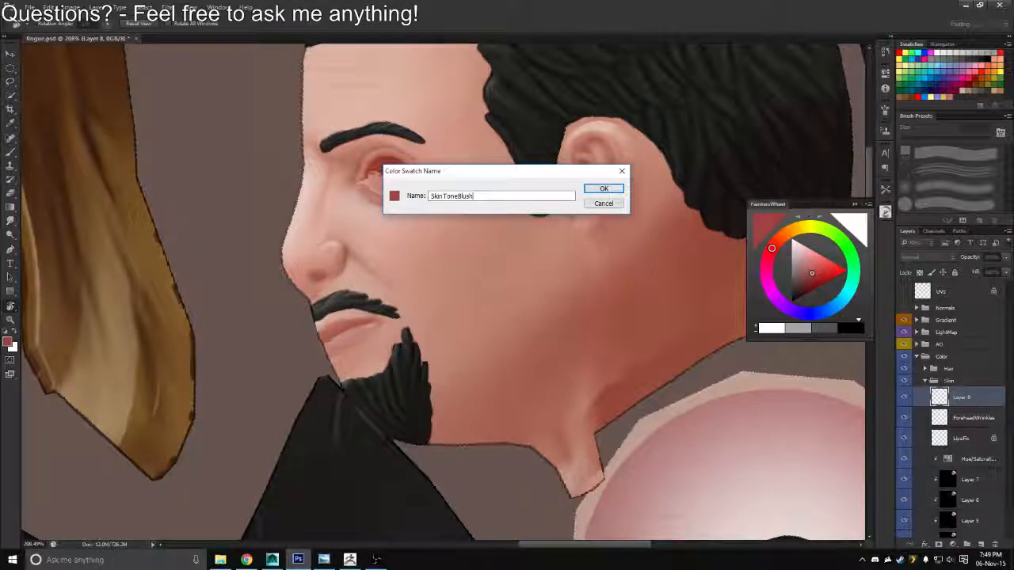
click(590, 189)
Paint muted red blush beside the nostril and nose with the brush between 30 and 40 px
mouse_move(435, 267)
mouse_down()
mouse_move(498, 229)
mouse_move(479, 231)
mouse_up()
key(b)
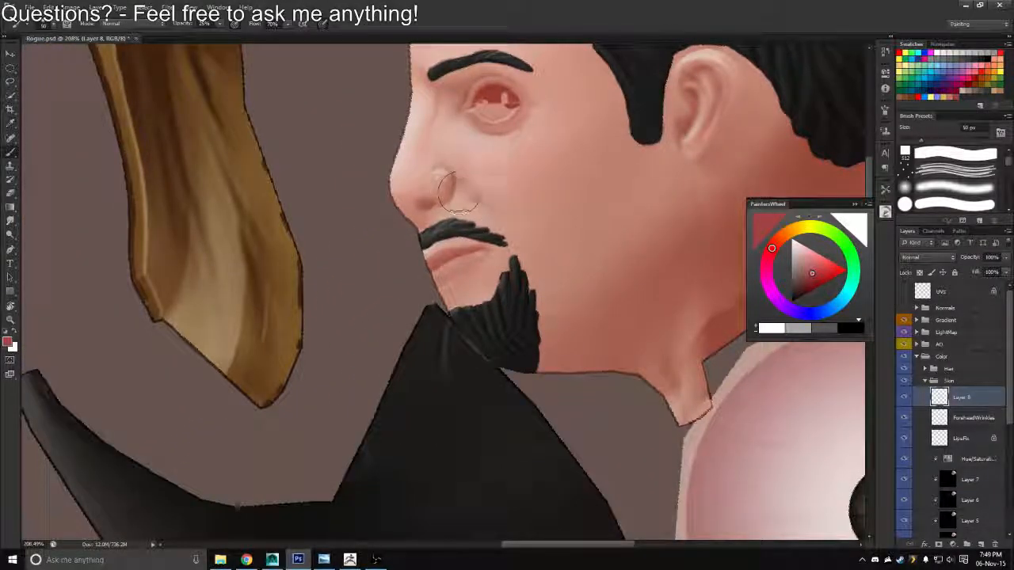
key(r)
mouse_move(455, 190)
mouse_down()
mouse_move(349, 285)
mouse_move(348, 246)
mouse_move(361, 234)
mouse_move(350, 220)
mouse_up()
key(b)
key(bracketleft)
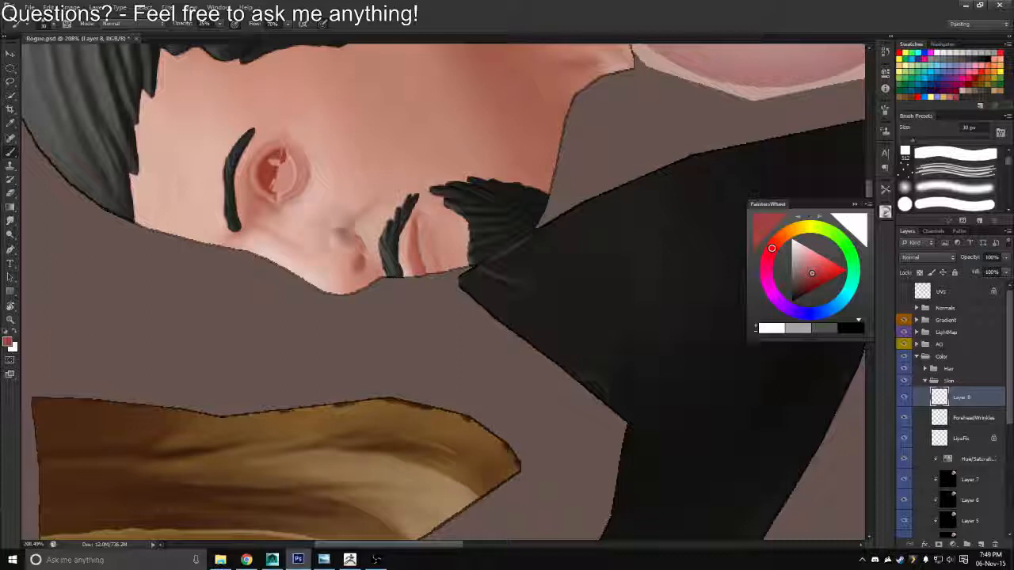
key(bracketright)
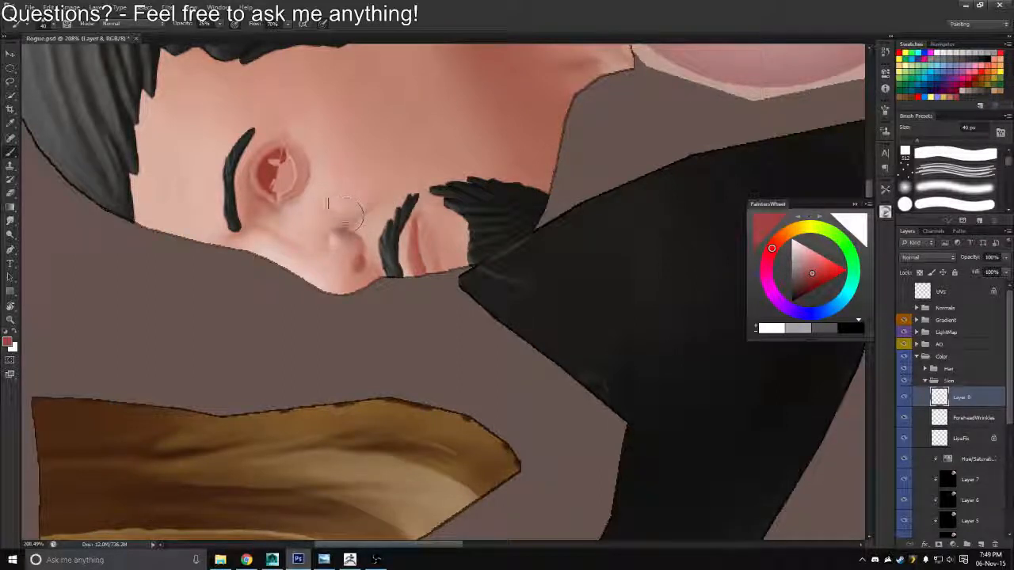
Undo the last nose stroke and brush blush onto the cheek at 15% opacity with an 80 px brush
key(ctrl+z)
key(1)
key(5)
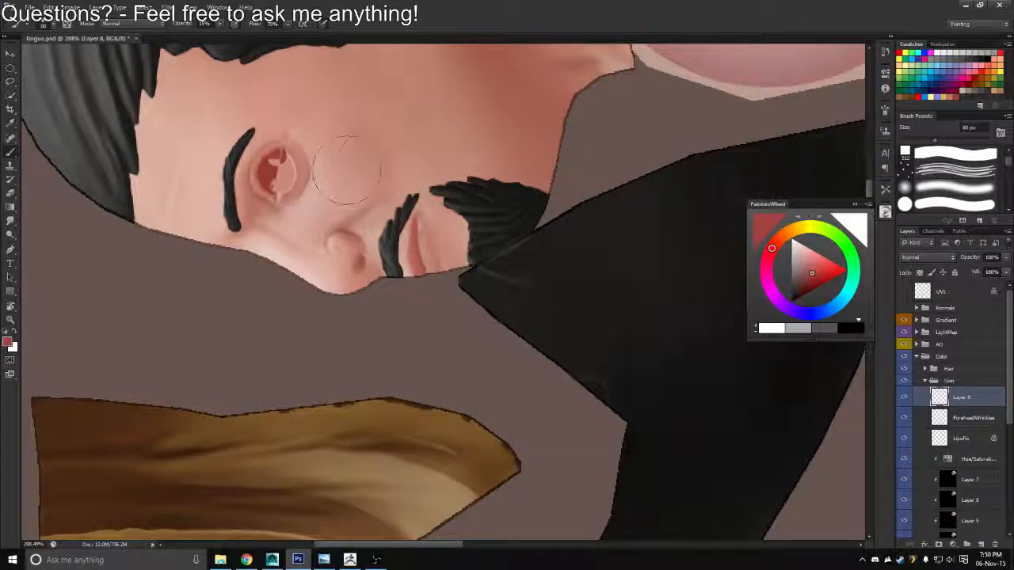
Export the texture with the new cheek blush in Targa format over the existing Rogue_Diffuse.tga
key(z)
drag(340, 177, 293, 178)
key(r)
drag(440, 232, 503, 281)
key(ctrl+shift+s)
click(506, 278)
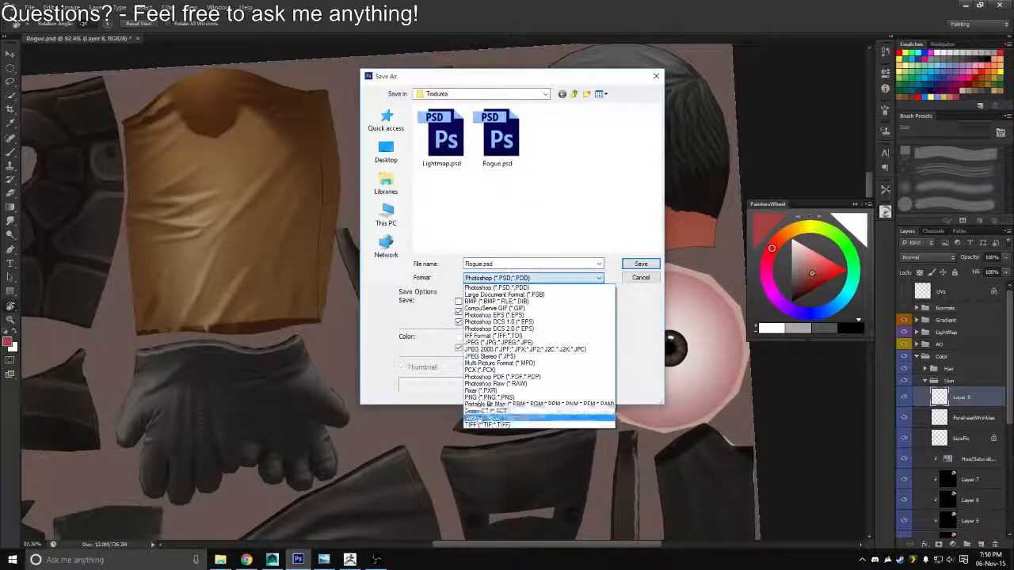
click(507, 542)
click(456, 163)
key(Return)
In Maya, reload the diffuse image and examine the cheek blush on the front of the model
key(alt+Tab)
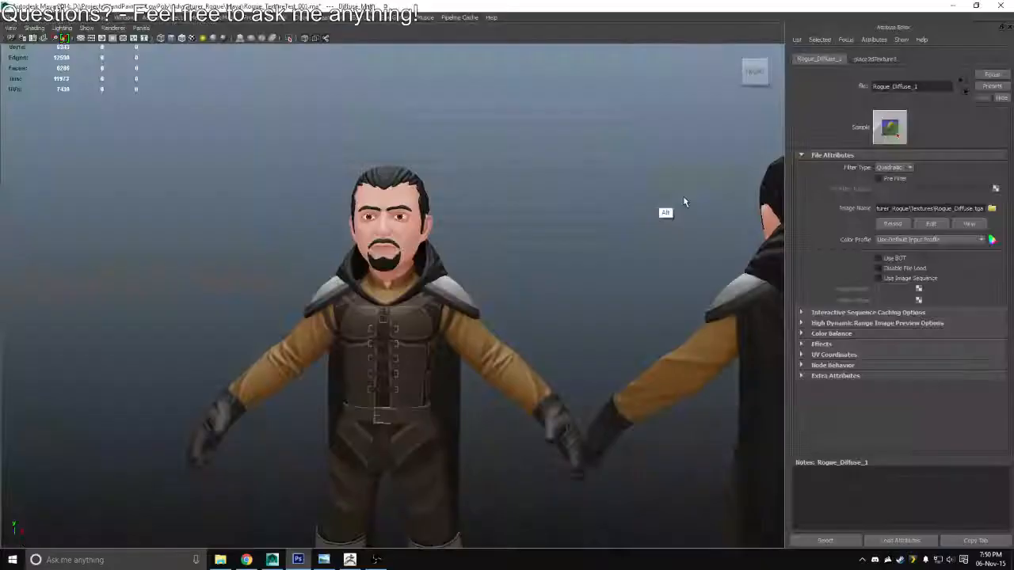
click(892, 223)
drag(473, 278, 493, 341)
Switch back to Photoshop and soften the cheek blush with a 100 px Eraser at 50% opacity
key(alt+Tab)
drag(551, 208, 618, 210)
key(b)
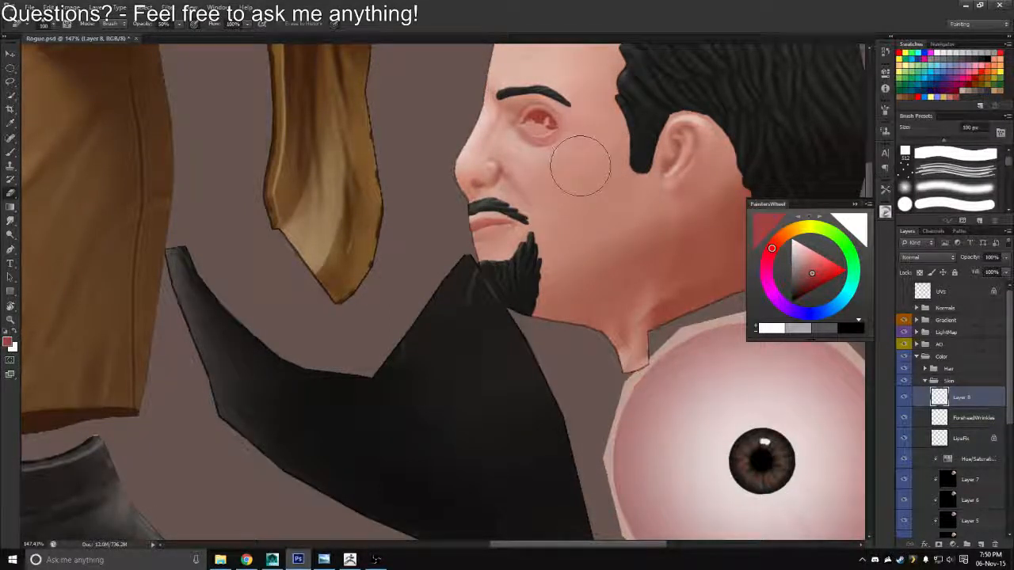
Overwrite Rogue_Diffuse.tga with a Targa copy of the softened blush and check it on the model in Maya
key(ctrl+shift+s)
click(532, 278)
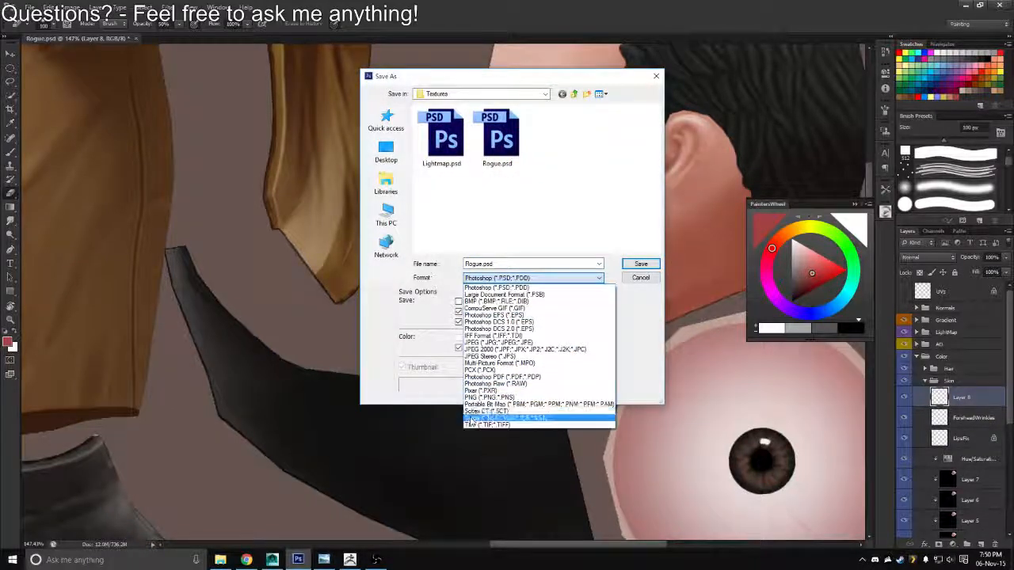
click(472, 419)
double_click(448, 144)
key(Return)
key(Return)
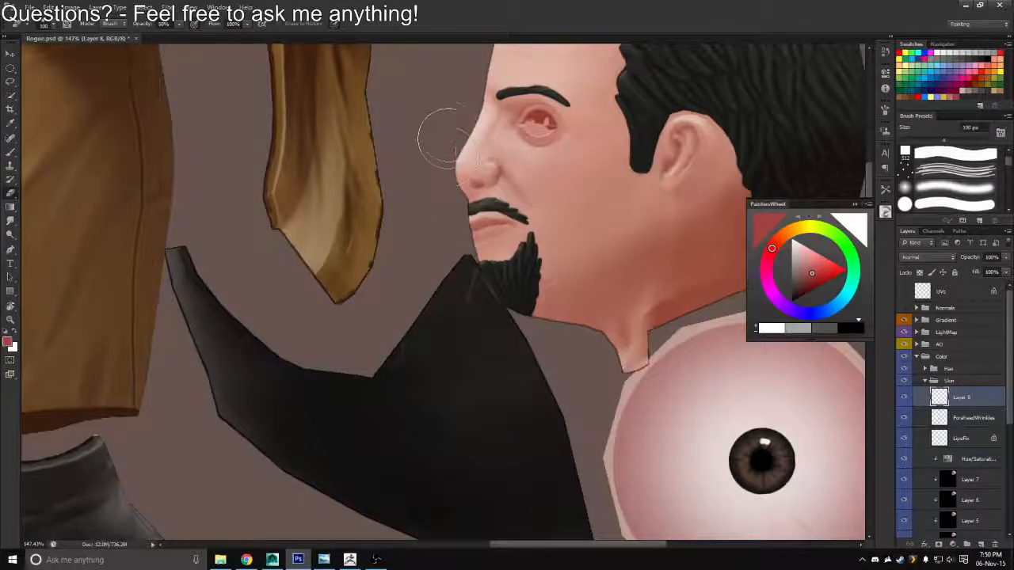
key(alt+Tab)
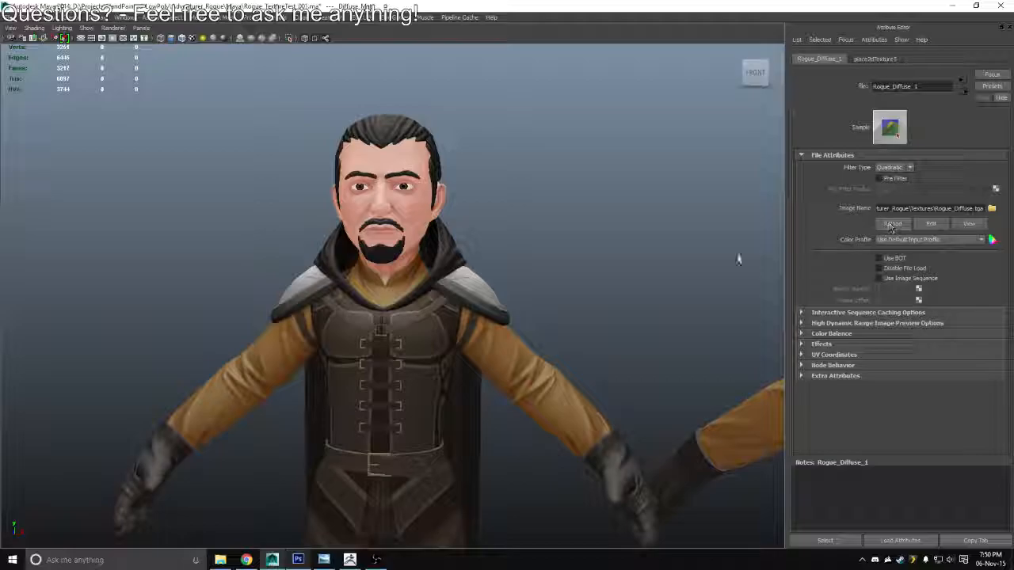
In Photoshop, brush more blush between the nose and cheek at 80 px and blend it with the 100 px Eraser
key(alt+Tab)
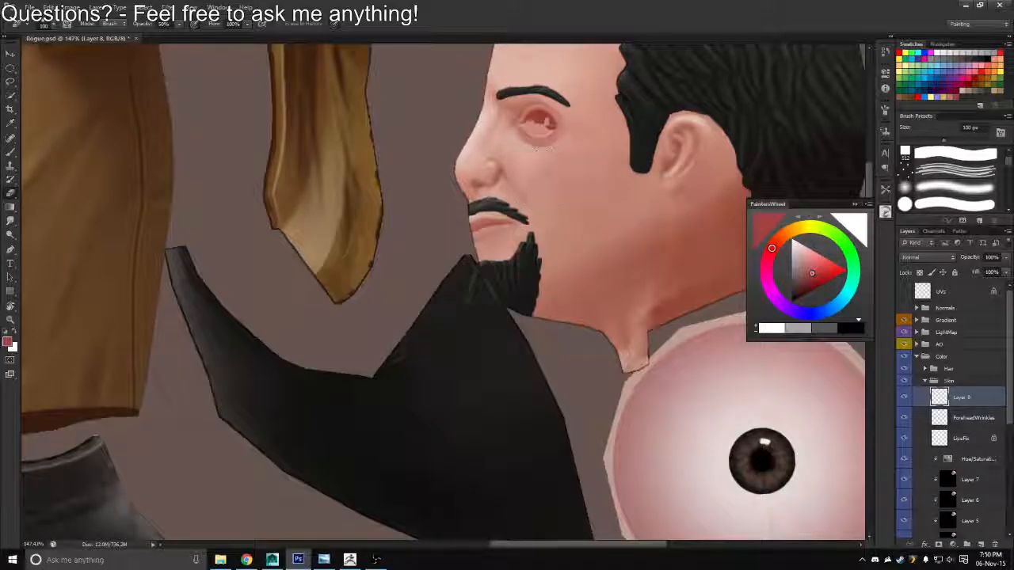
key(b)
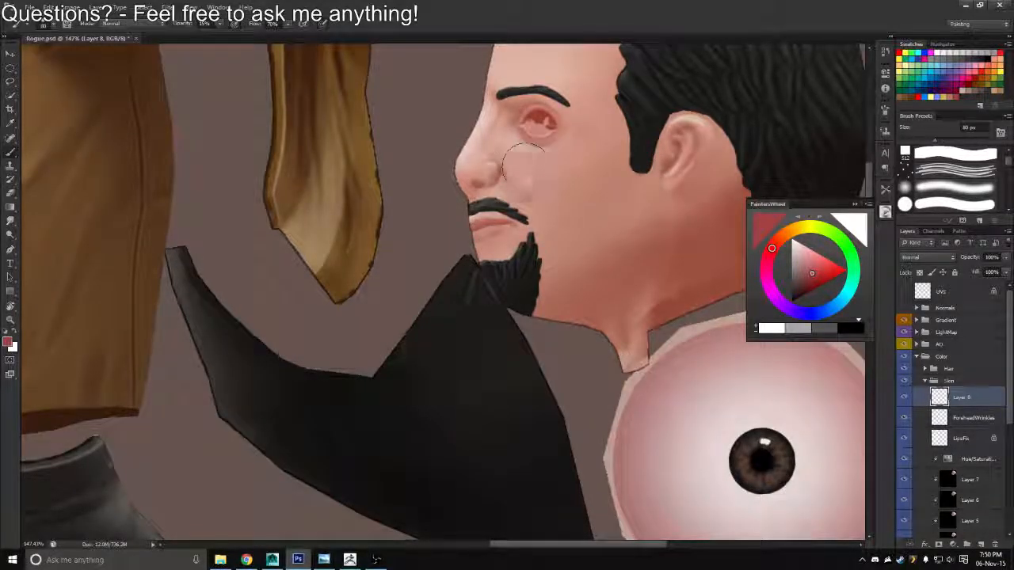
key(e)
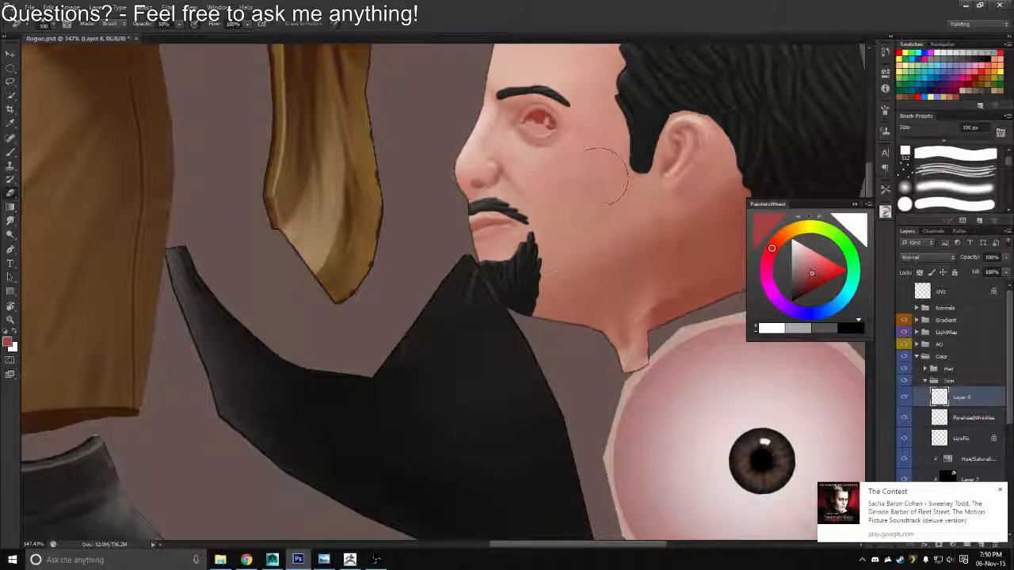
Overwrite Rogue_Diffuse.tga with a Targa copy of the blended blush, accepting the Targa options
key(ctrl+shift+s)
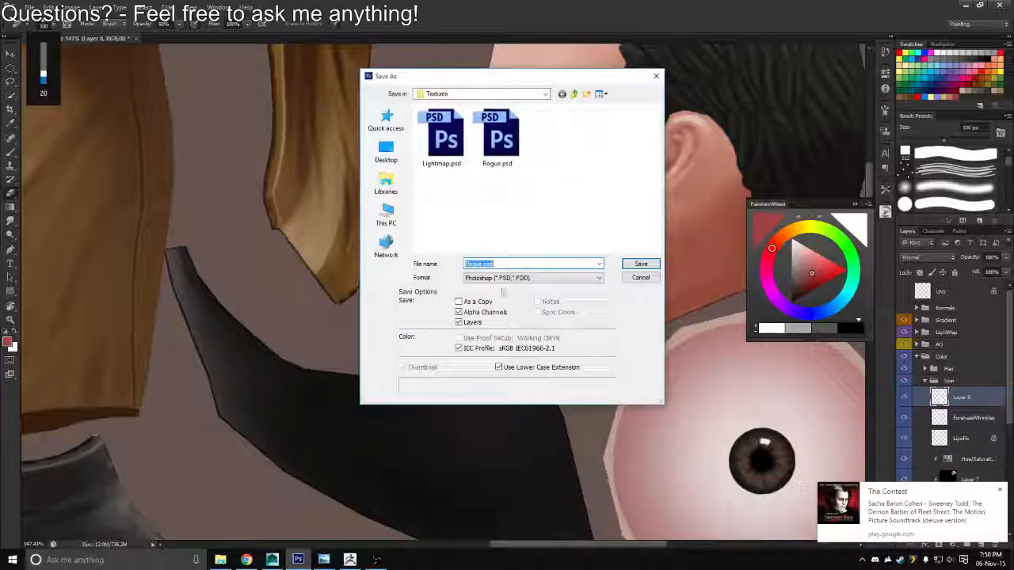
click(511, 278)
click(469, 414)
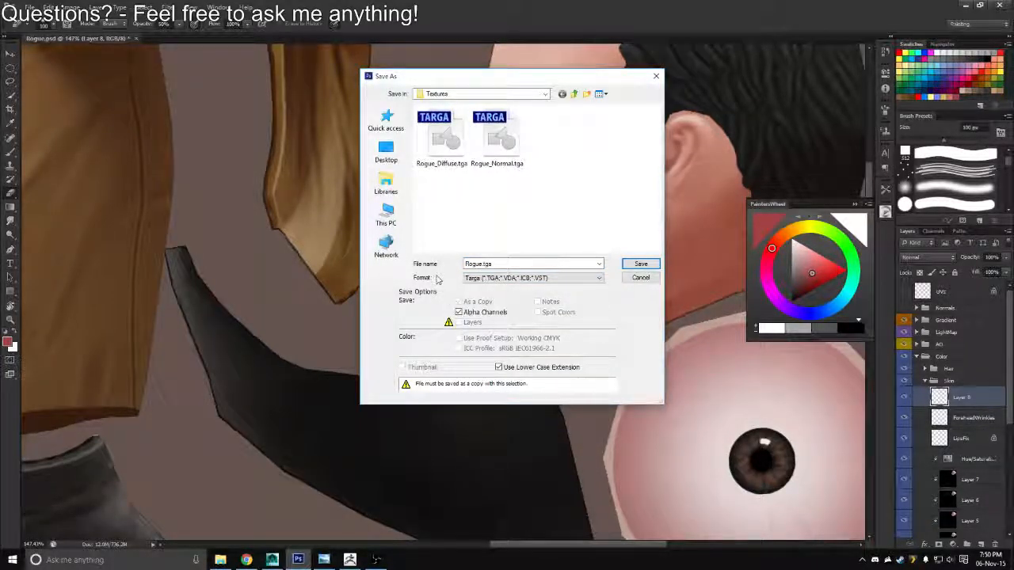
click(442, 141)
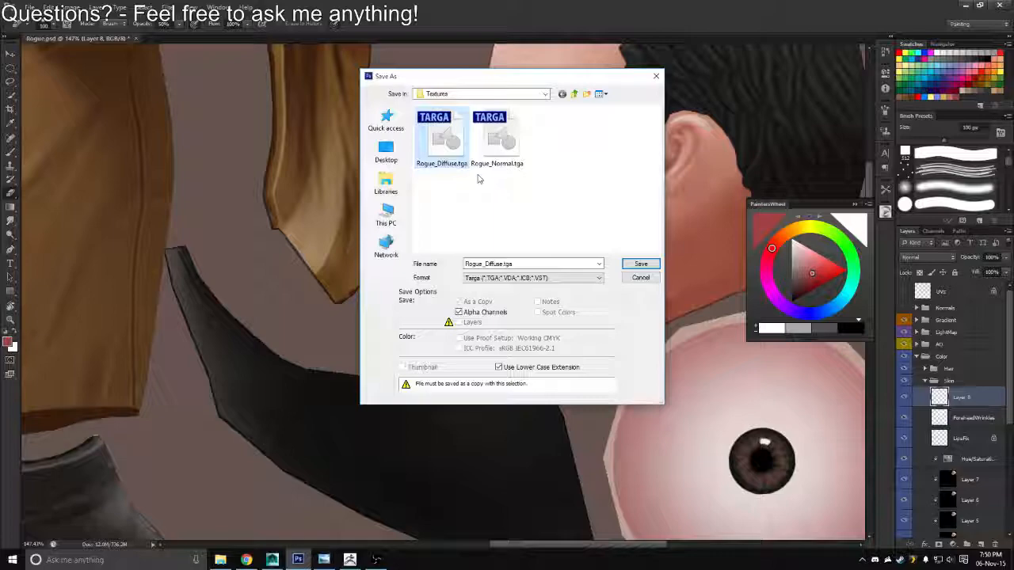
click(630, 264)
click(518, 238)
click(532, 183)
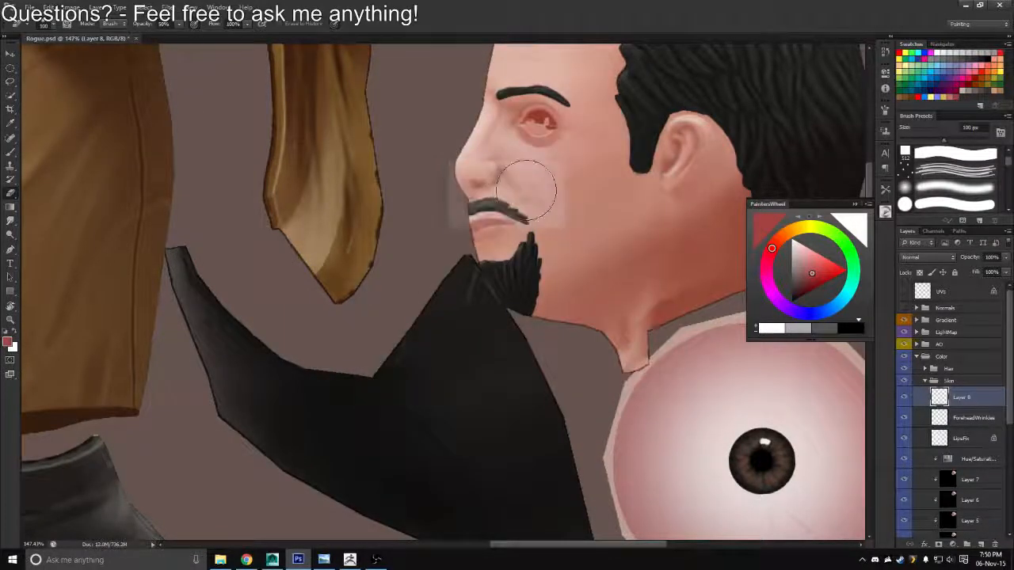
Switch to Maya and examine the updated blush on the model from a distance and around the head
key(alt+Tab)
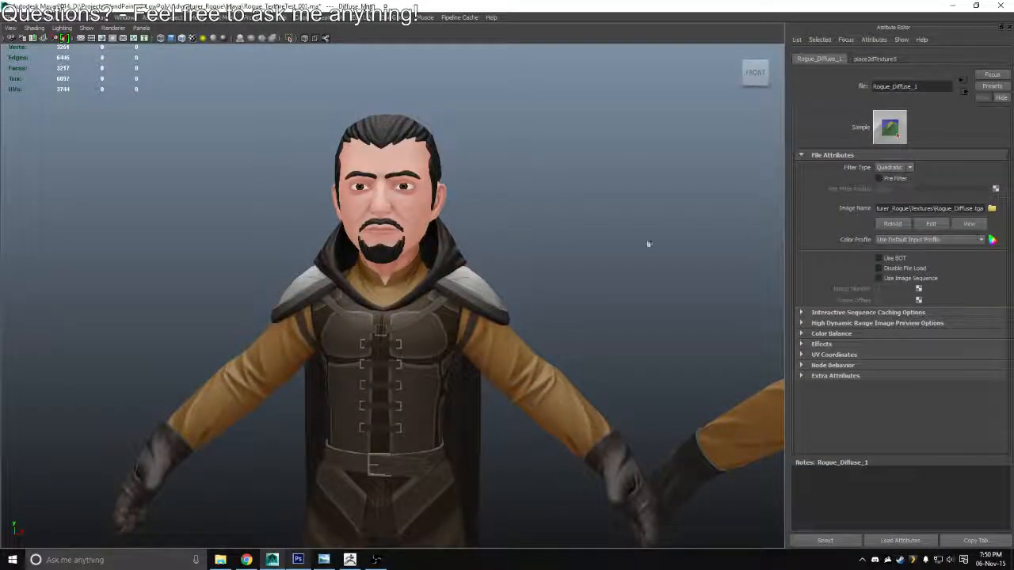
drag(648, 244, 223, 184)
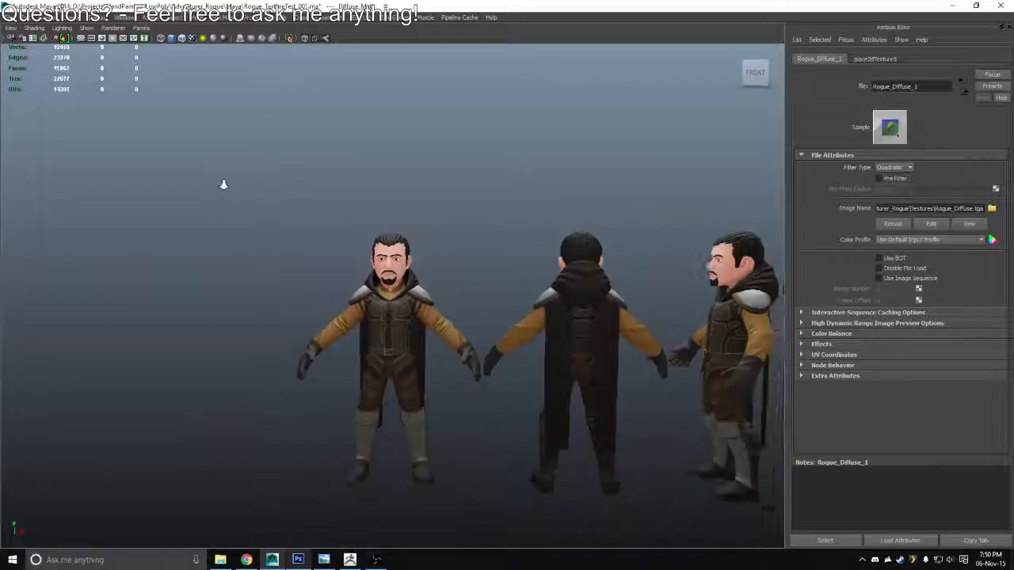
drag(449, 177, 402, 259)
Switch back to Photoshop and rename the blush layer Redness
key(alt+Tab)
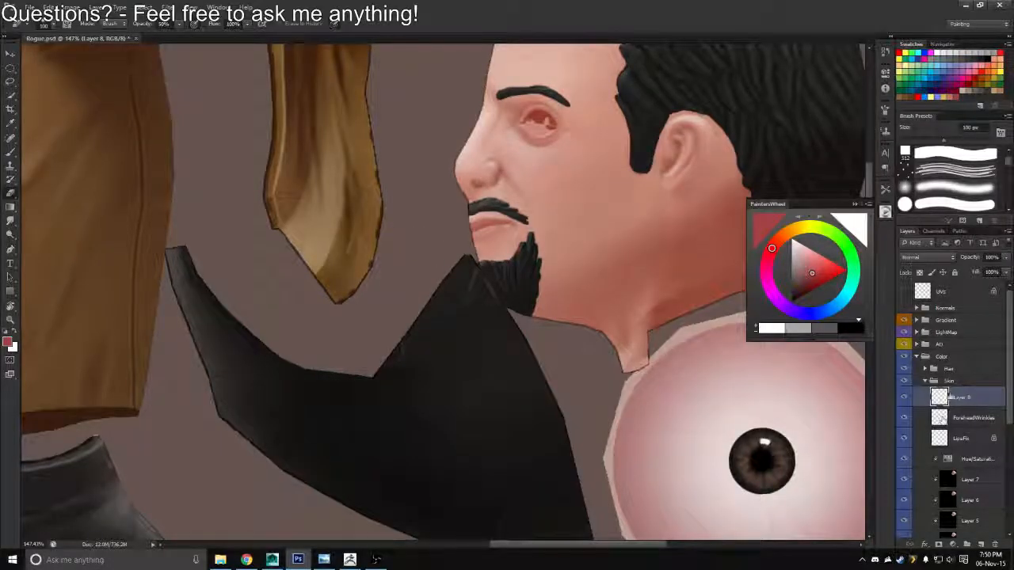
double_click(962, 398)
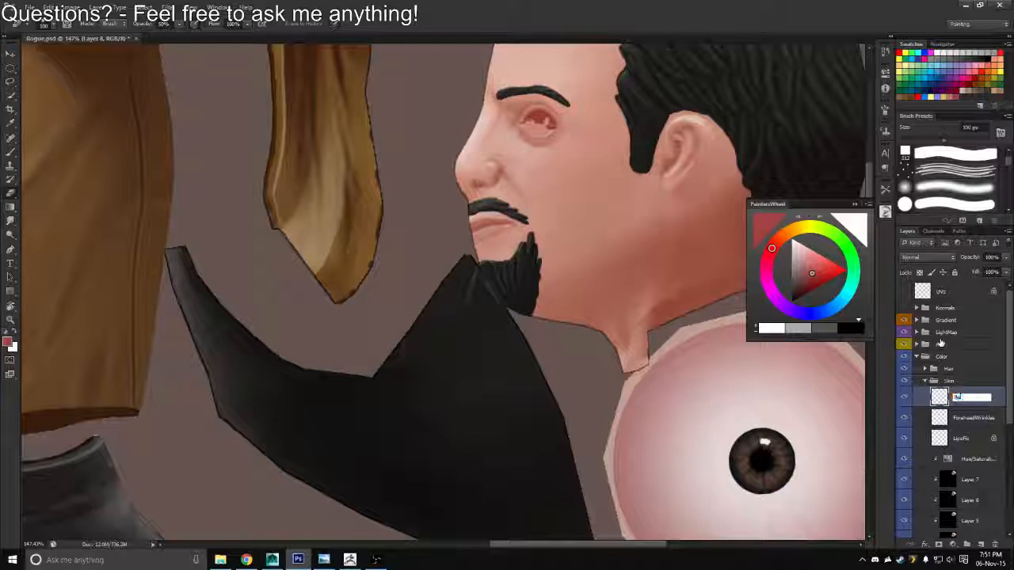
text(Redness)
key(Return)
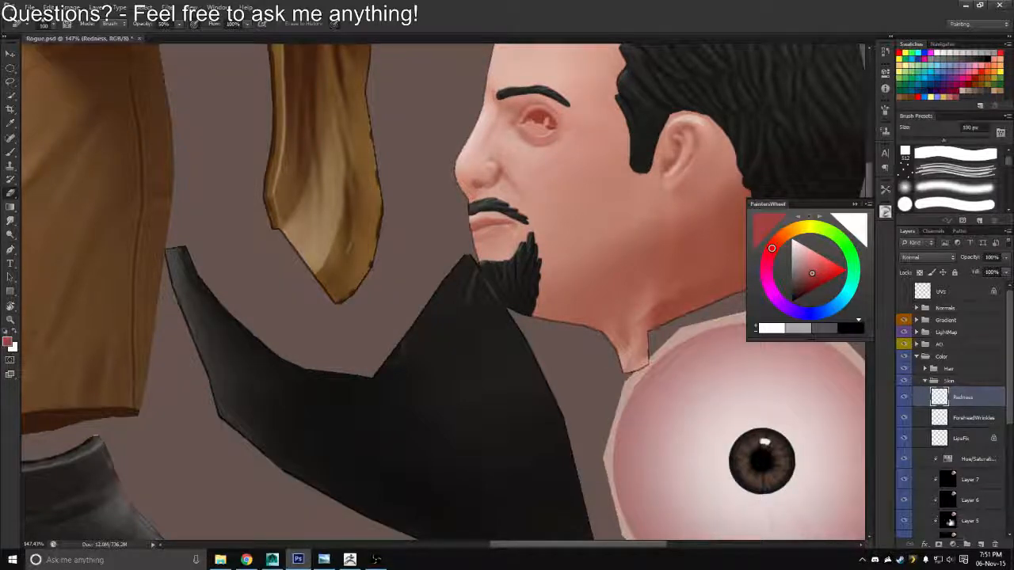
Add a new layer above Redness, ready the Brush, and set the layer's blend mode to Overlay
click(981, 545)
drag(641, 251, 491, 313)
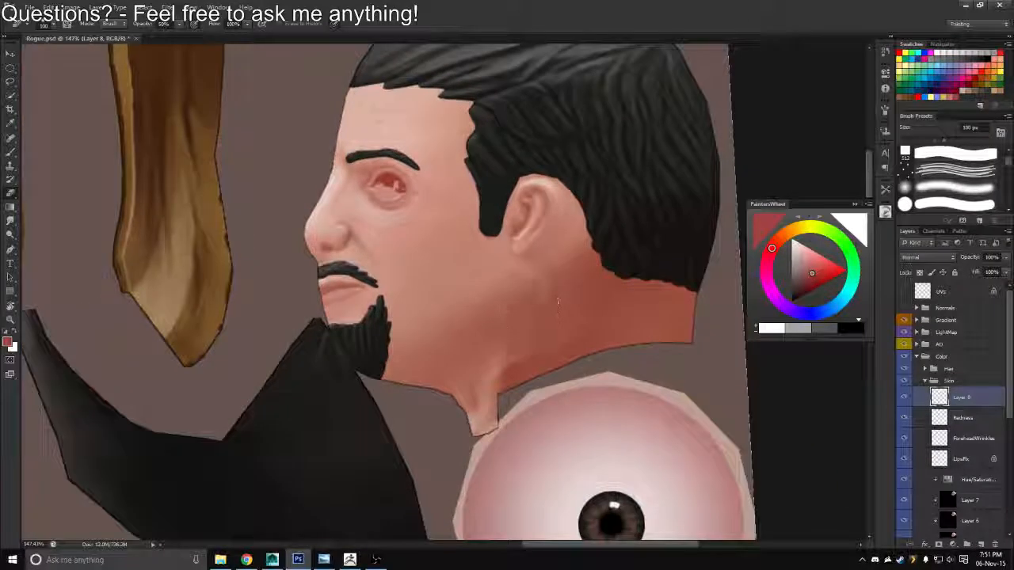
key(b)
key(x)
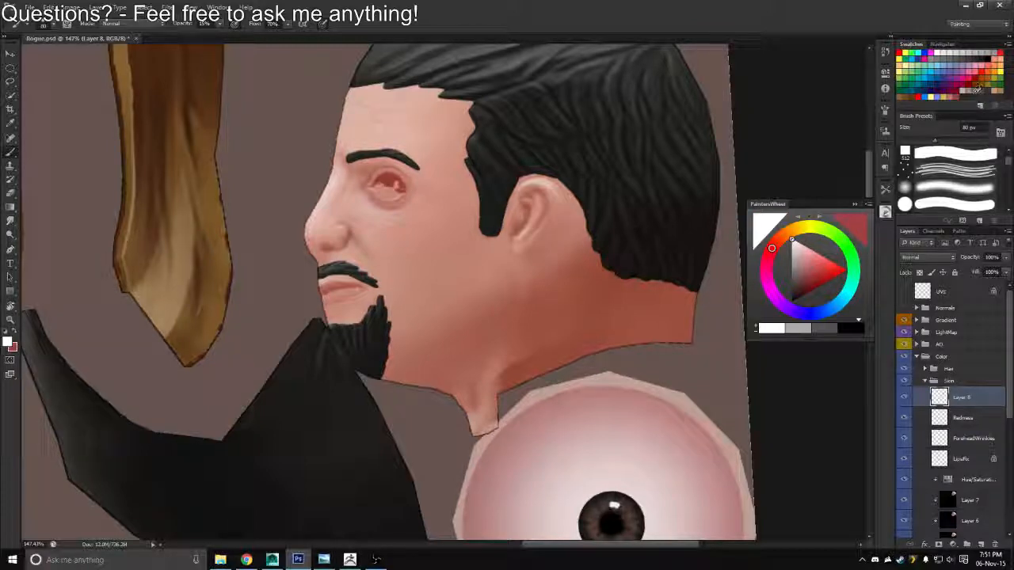
click(928, 257)
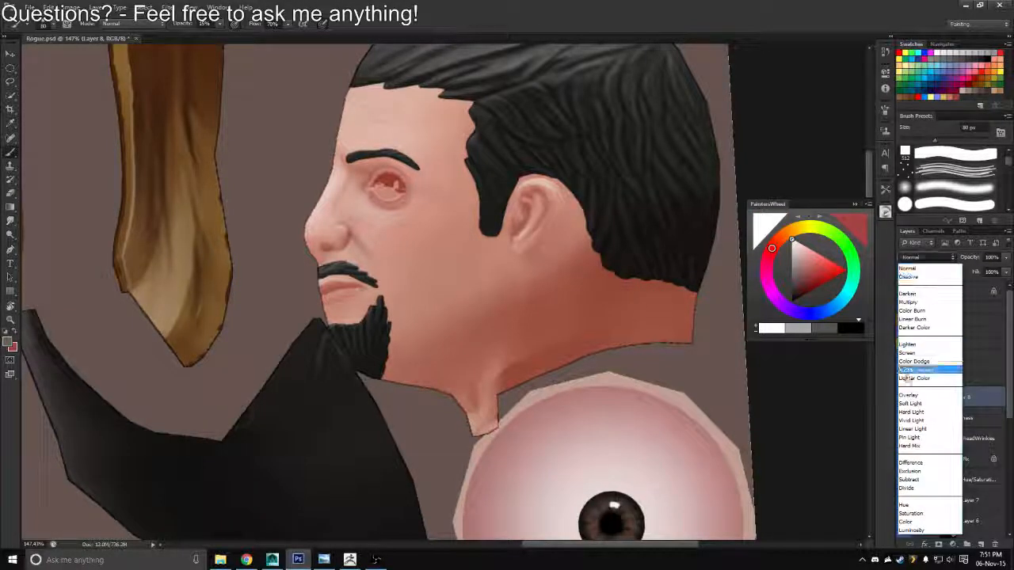
click(905, 395)
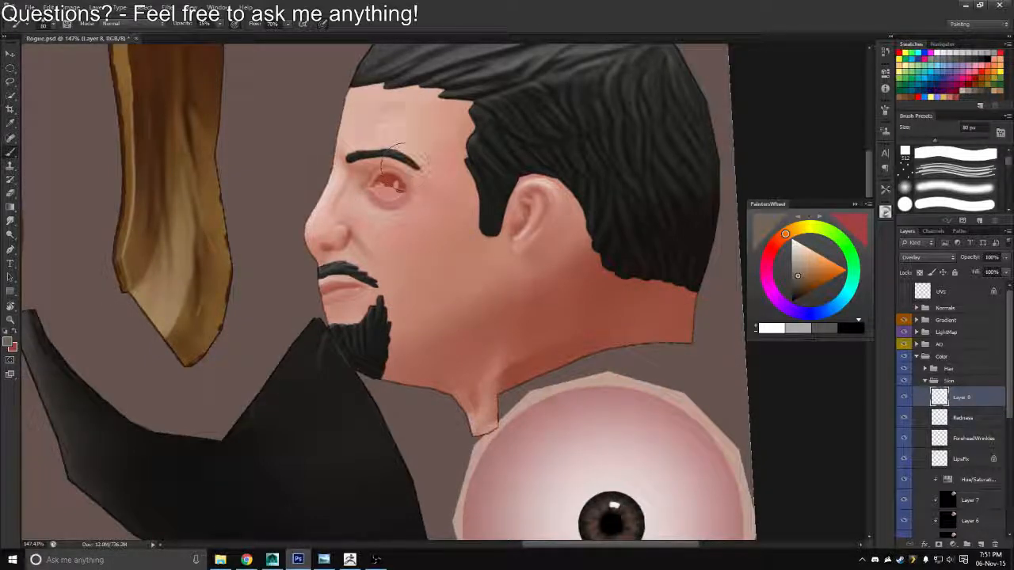
Try darkening the forehead, temple and cheek with dark brown brush strokes at 50% opacity on the Overlay layer
drag(463, 231, 480, 237)
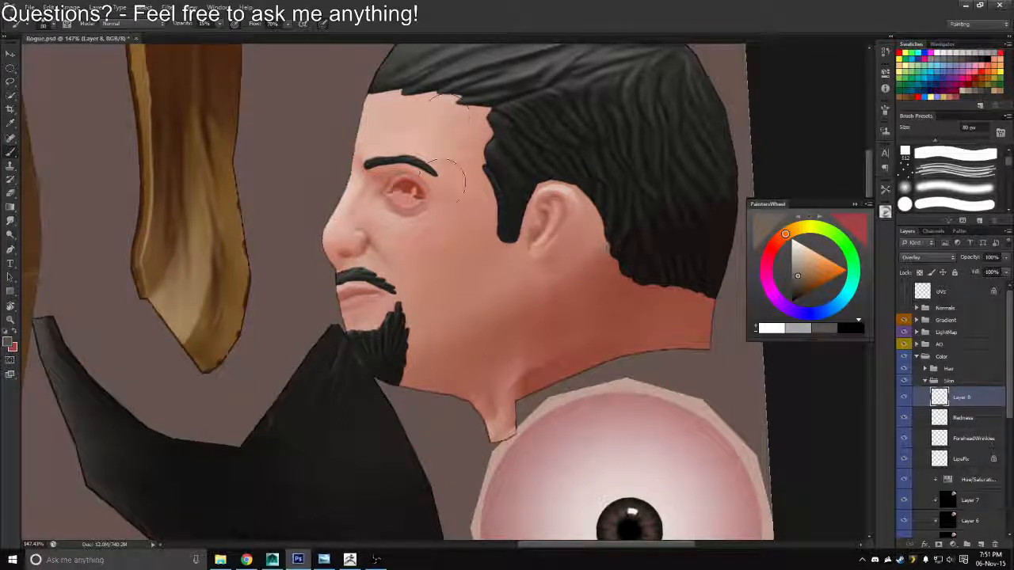
key(5)
mouse_move(412, 127)
mouse_down()
mouse_move(428, 128)
mouse_move(460, 214)
mouse_move(472, 297)
mouse_up()
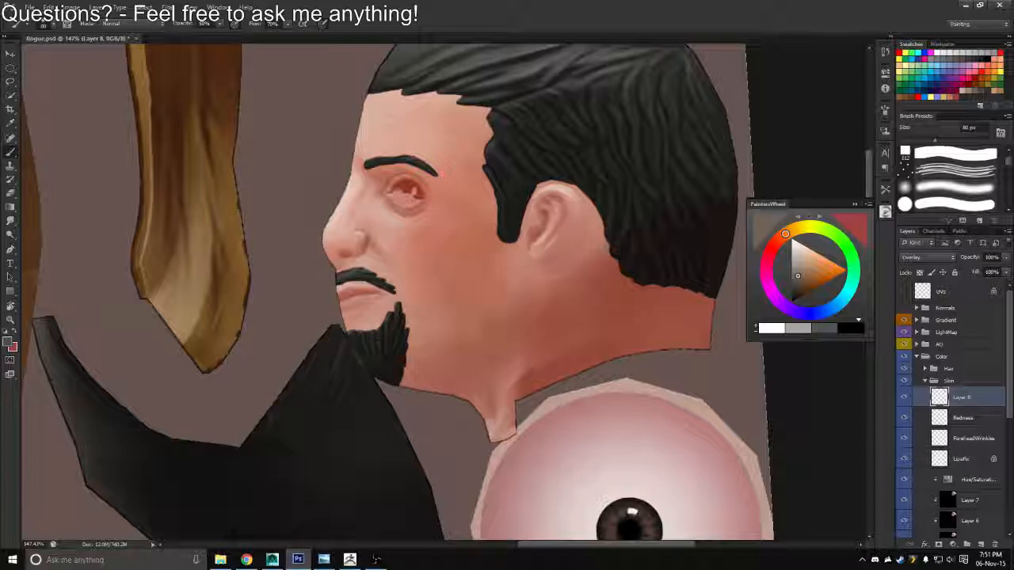
click(992, 87)
mouse_move(408, 266)
mouse_down()
mouse_move(444, 277)
mouse_move(429, 305)
mouse_up()
Change the new layer's blend mode to Multiply and remove the trial shading from the face
click(927, 257)
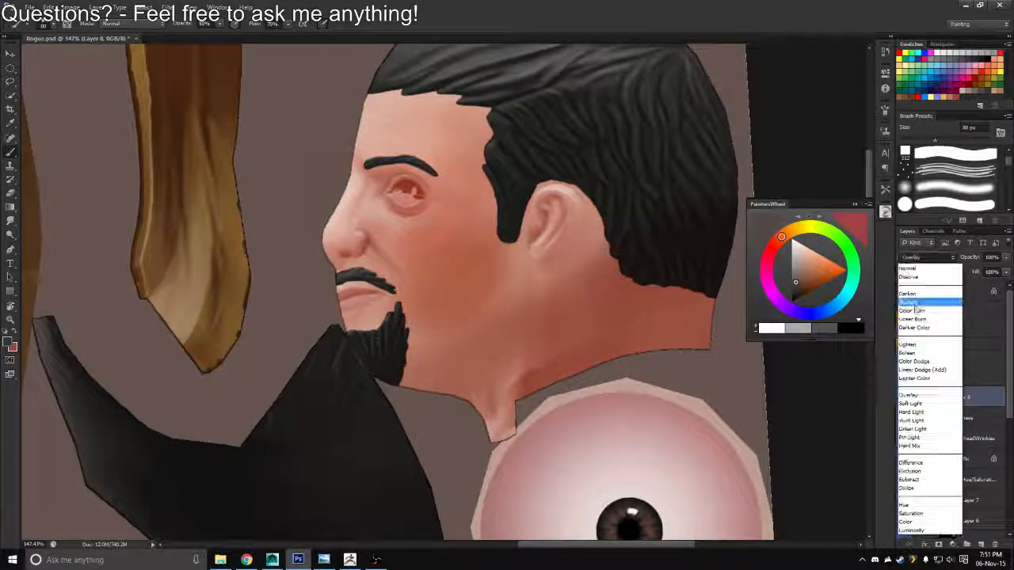
click(909, 311)
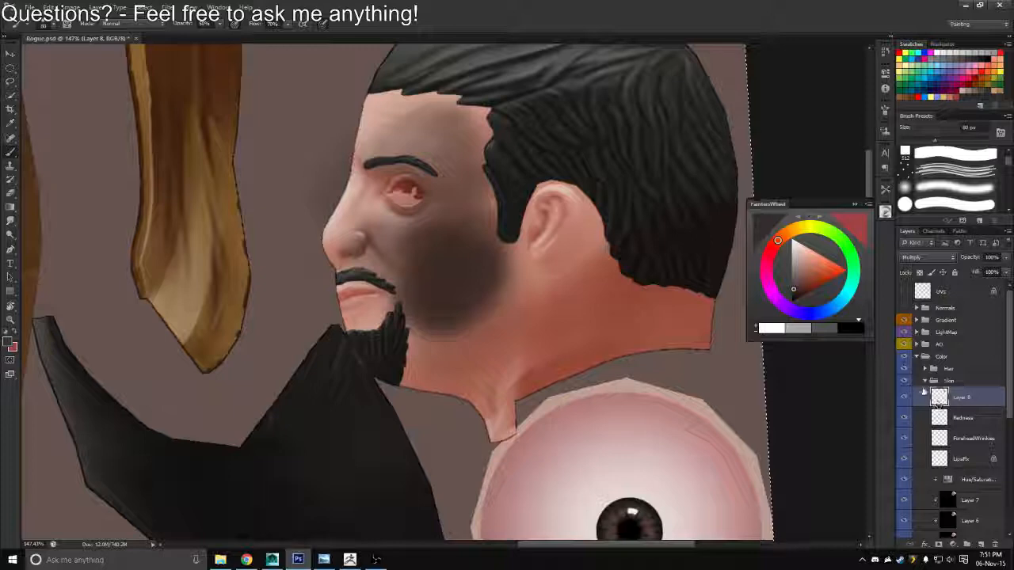
drag(523, 296, 558, 258)
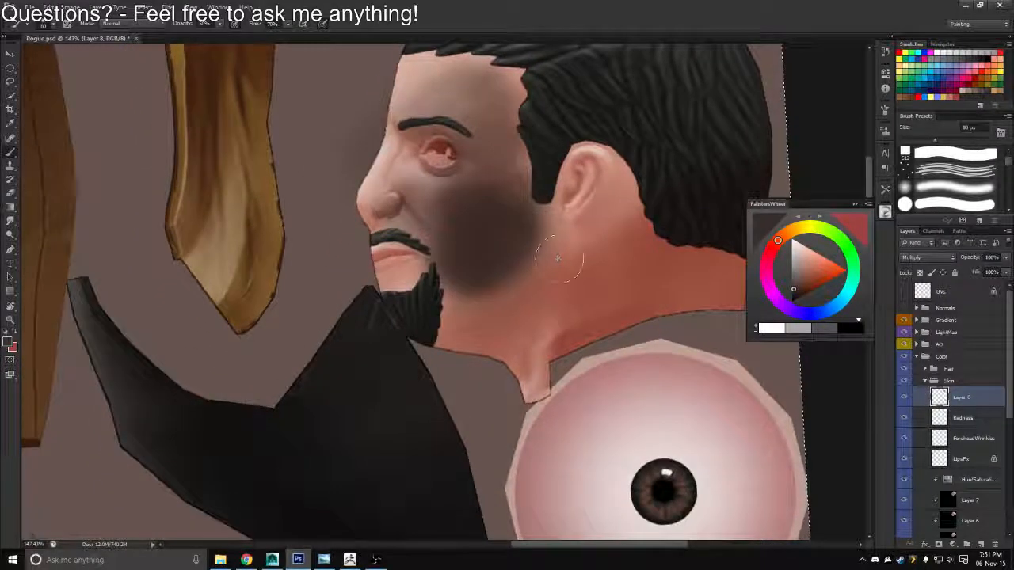
key(ctrl+z)
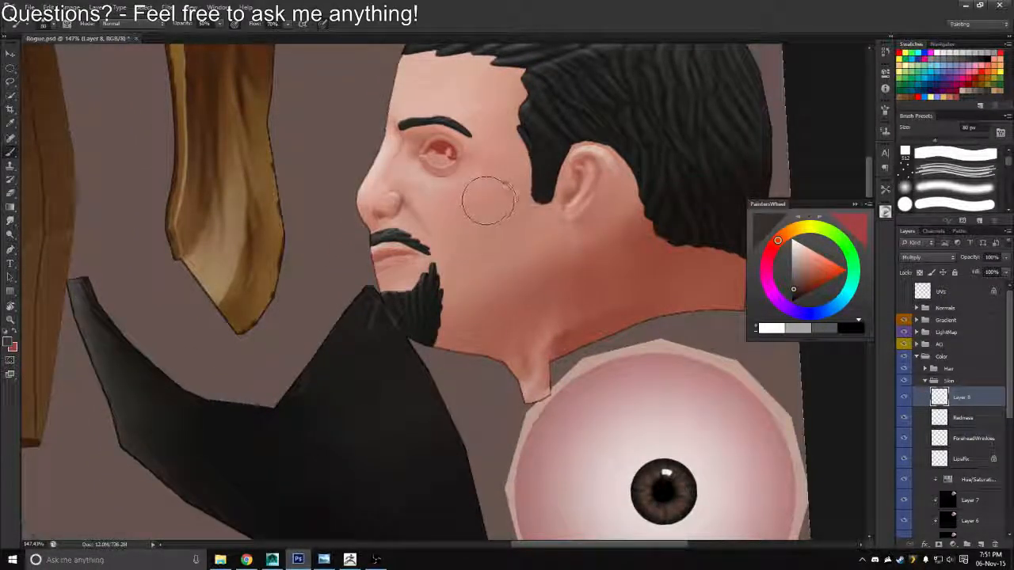
Shade the cheek in front of the sideburn with a 150 px Brush at 10% opacity, undoing the last stroke
key(bracketright)
key(bracketright)
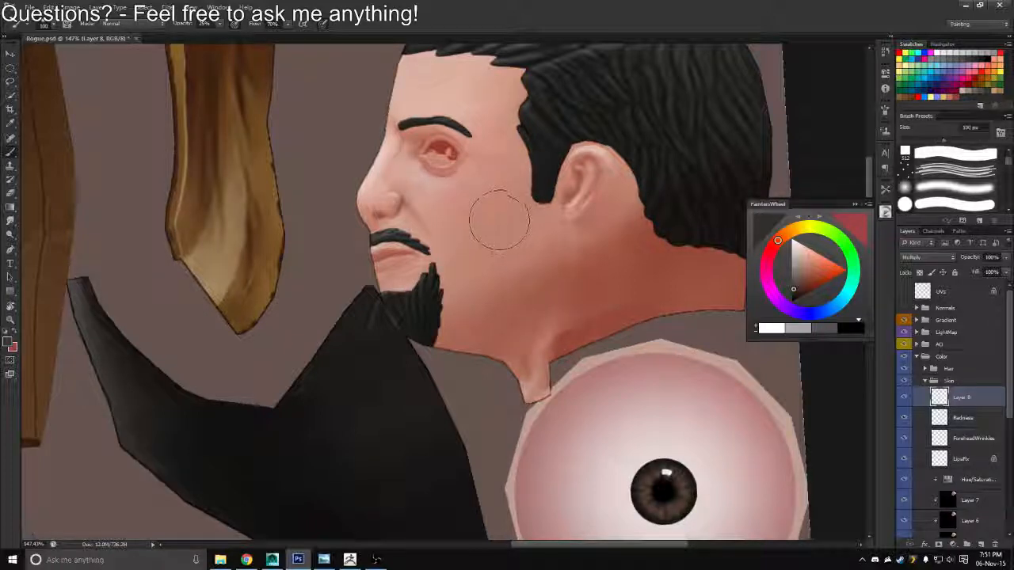
key(bracketright)
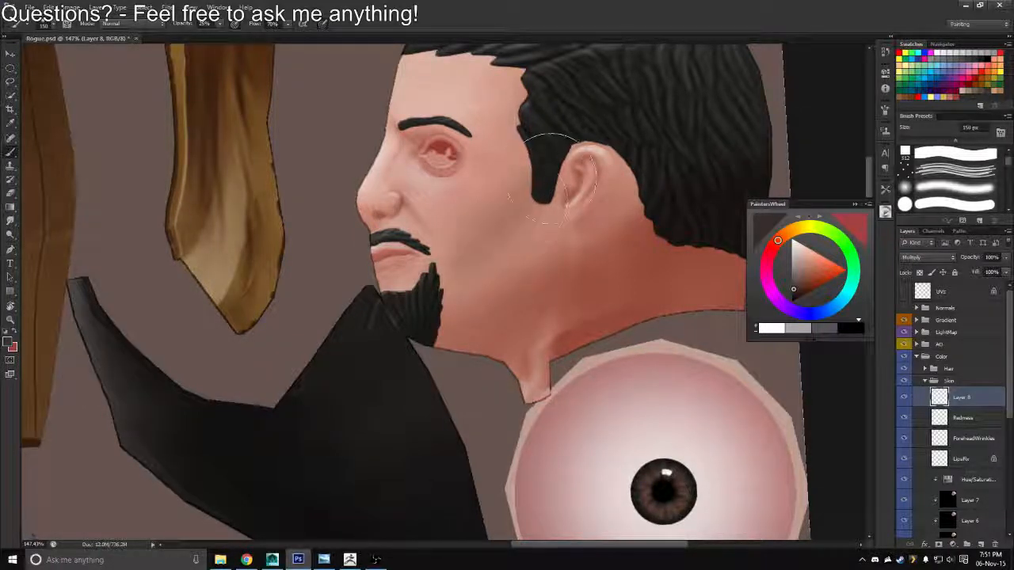
key(1)
drag(542, 187, 536, 190)
drag(517, 226, 527, 196)
key(ctrl+z)
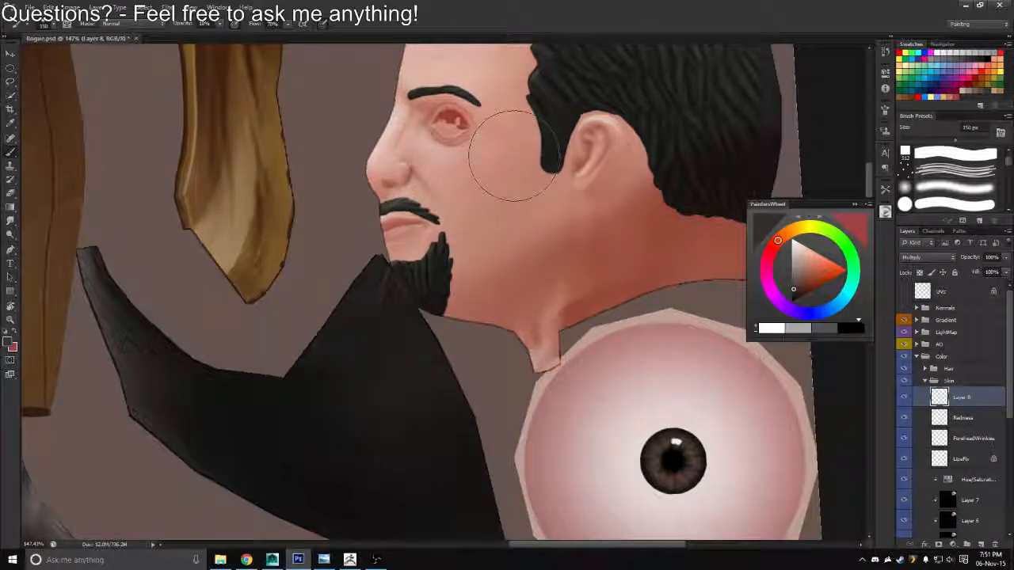
Shade the fold between the nose and cheek with a 40 px Brush
key(bracketleft)
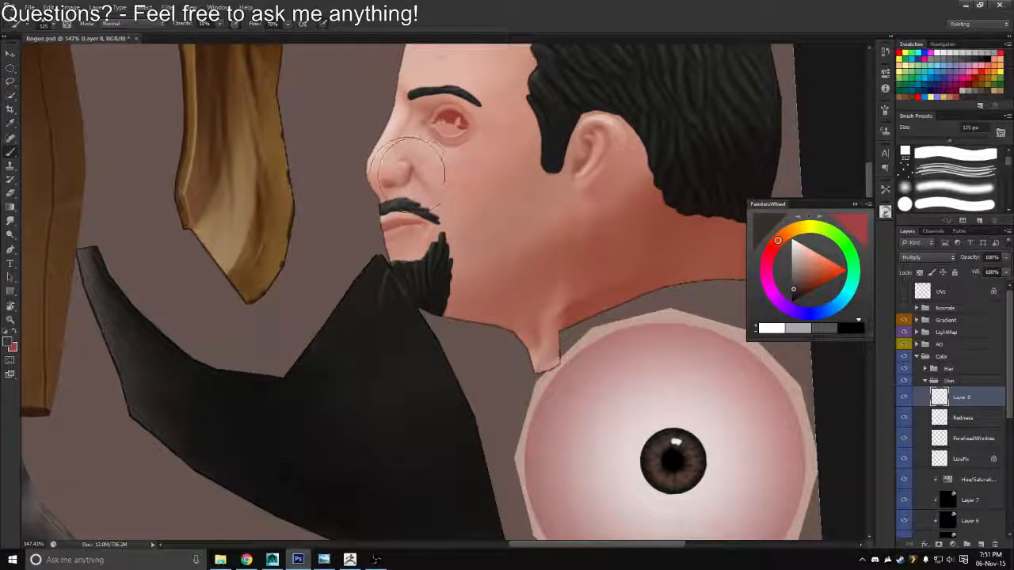
key(bracketleft)
key(bracketleft)
key(bracketleft)
key(bracketleft)
key(bracketleft)
key(bracketleft)
key(bracketleft)
drag(415, 166, 421, 187)
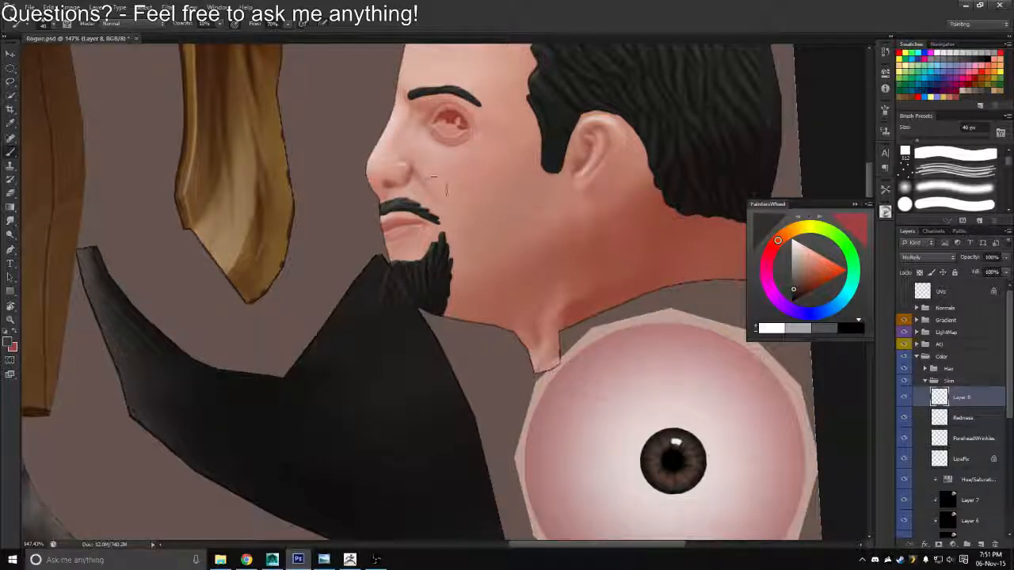
Enlarge the Brush to 100 px and shade the cheek beside the sideburn
key(bracketright)
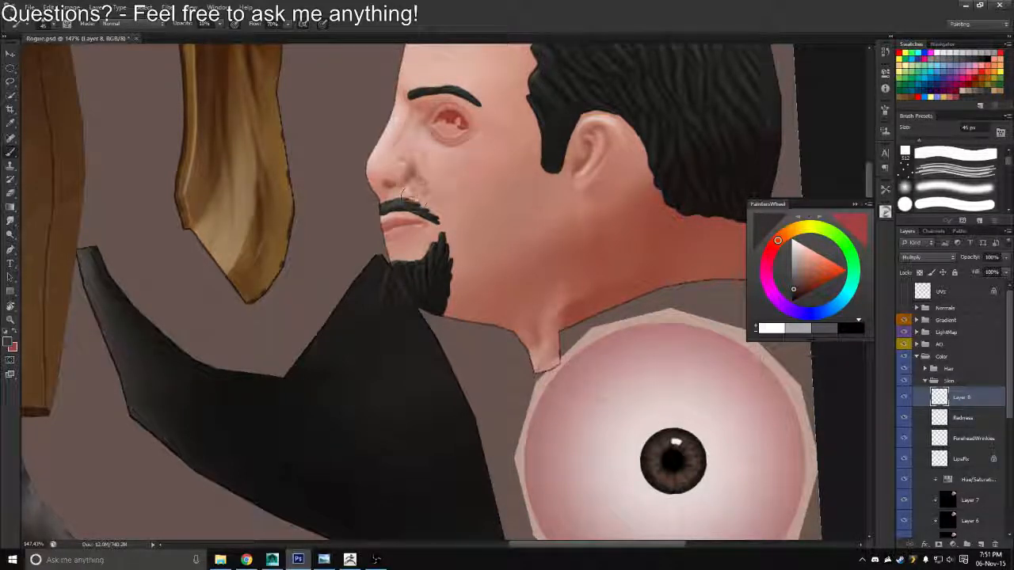
key(bracketright)
key(bracketright)
key(bracketright)
key(bracketright)
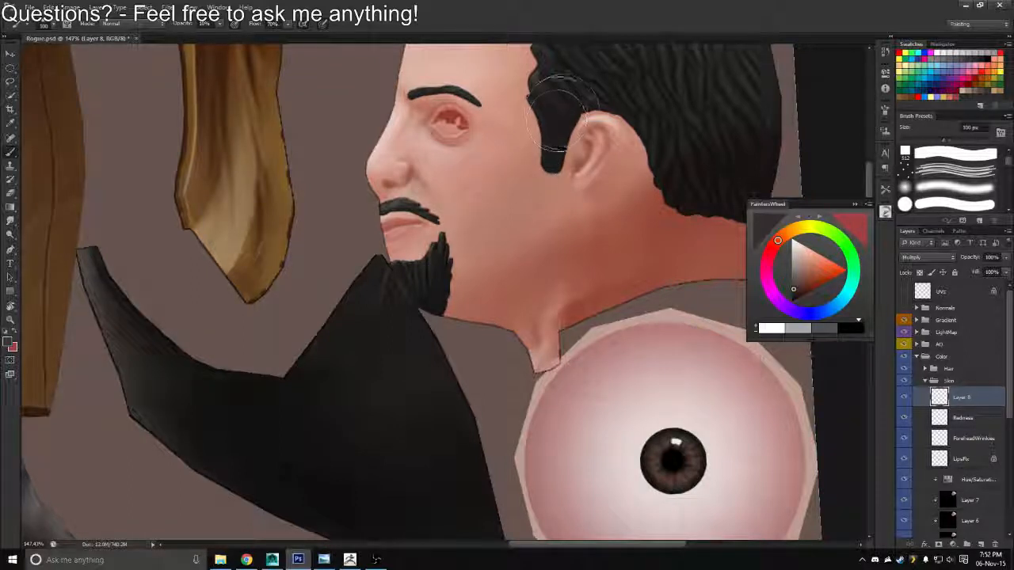
mouse_move(554, 127)
mouse_down()
mouse_move(577, 80)
mouse_move(551, 151)
mouse_move(497, 170)
mouse_move(517, 174)
mouse_up()
Overwrite Rogue_Diffuse.tga with a Targa copy that includes the new face shading
key(ctrl+shift+s)
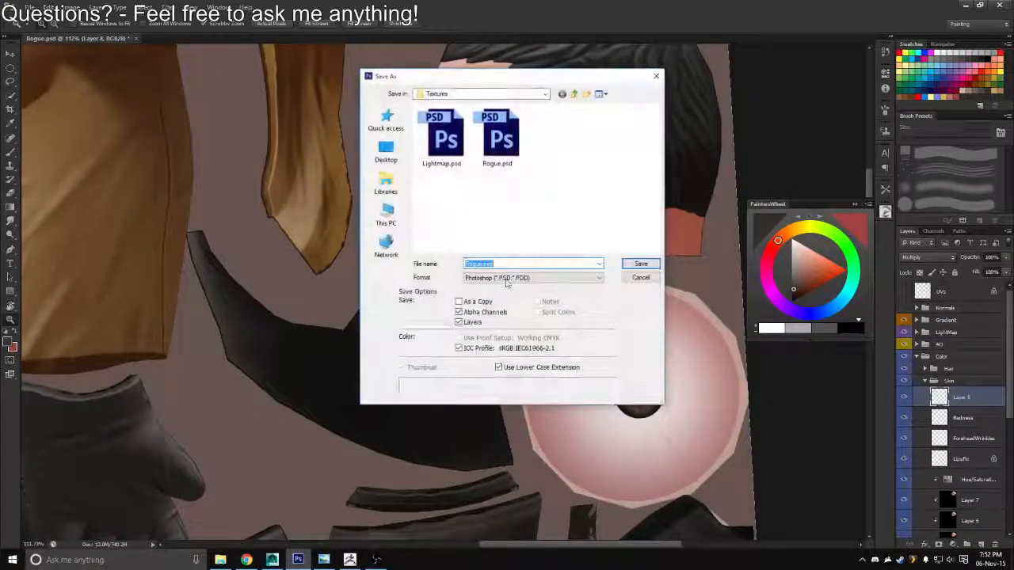
click(532, 278)
click(485, 425)
click(478, 279)
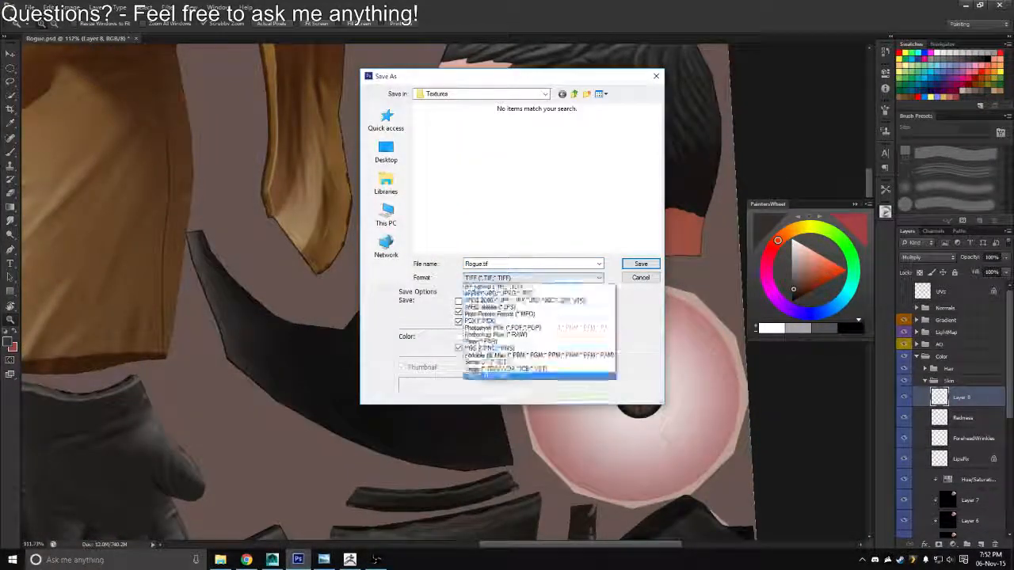
click(474, 418)
double_click(445, 140)
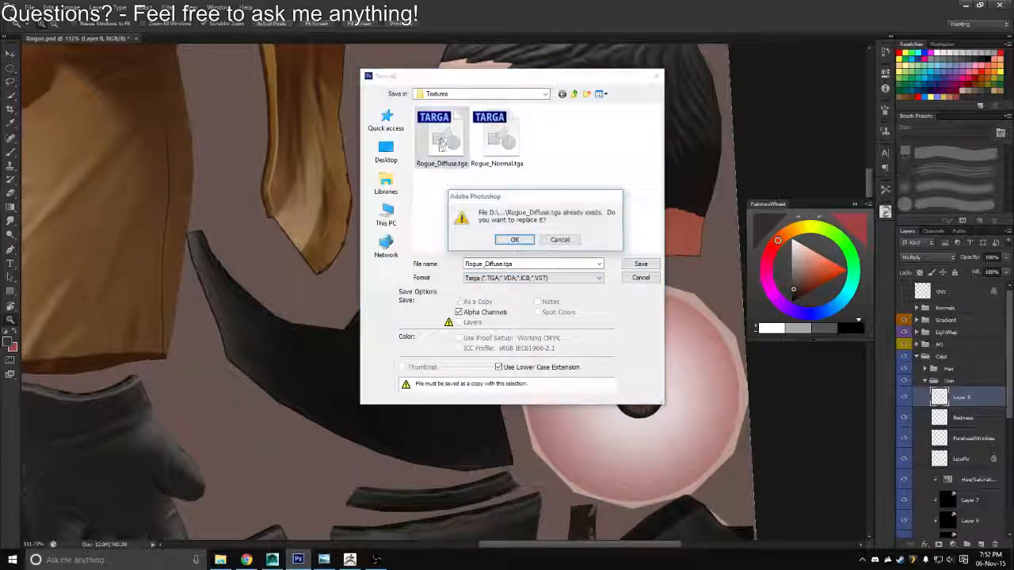
key(Return)
key(Return)
Switch to Maya, reload the diffuse image and examine the cheek shading around the head
key(alt+Tab)
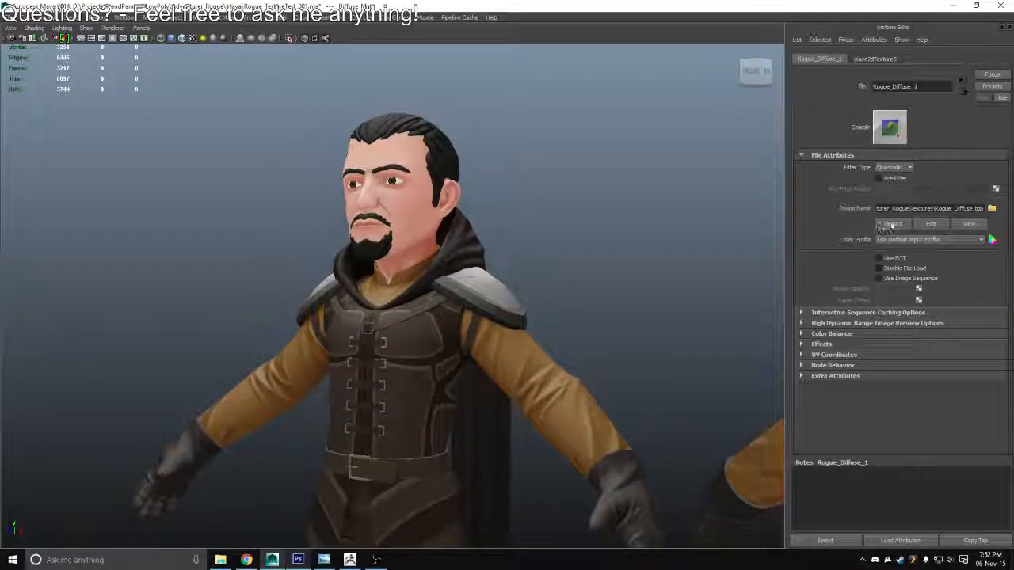
click(890, 224)
drag(547, 233, 448, 219)
In Photoshop, soften the face shading with a 200 px Eraser at 50% opacity and rename its layer Shadows
key(alt+Tab)
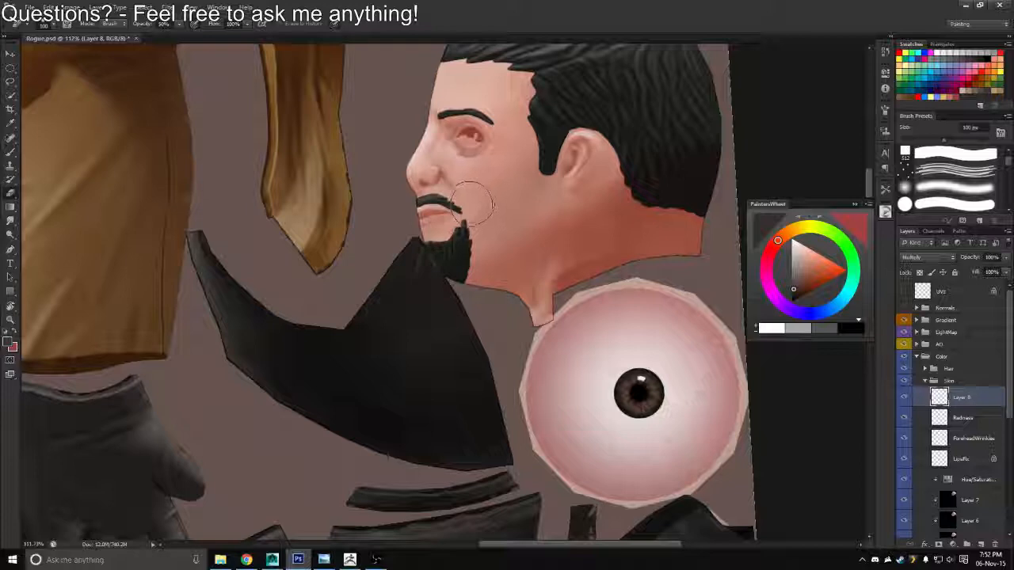
key(bracketright)
key(bracketright)
key(bracketright)
key(bracketright)
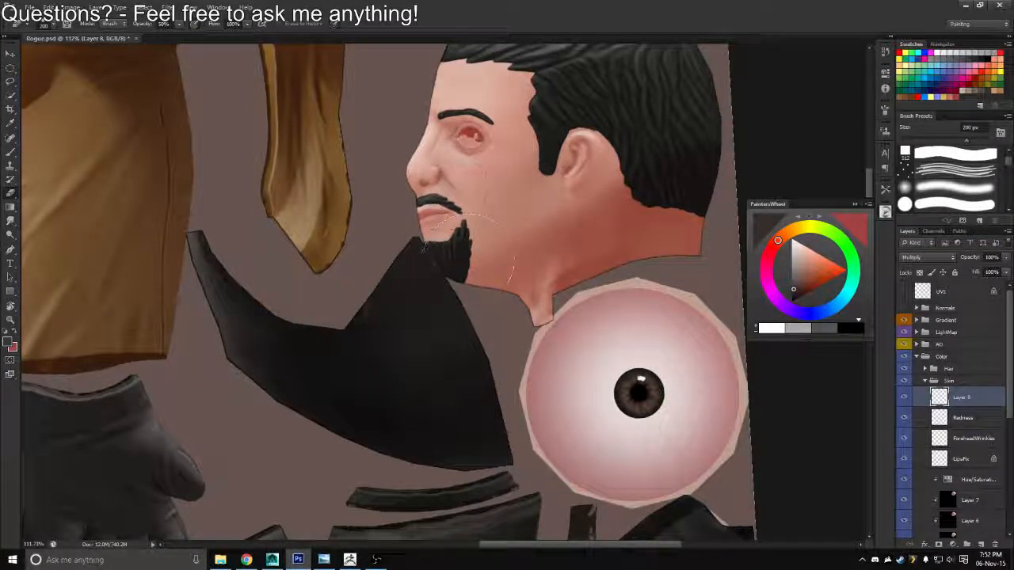
double_click(958, 397)
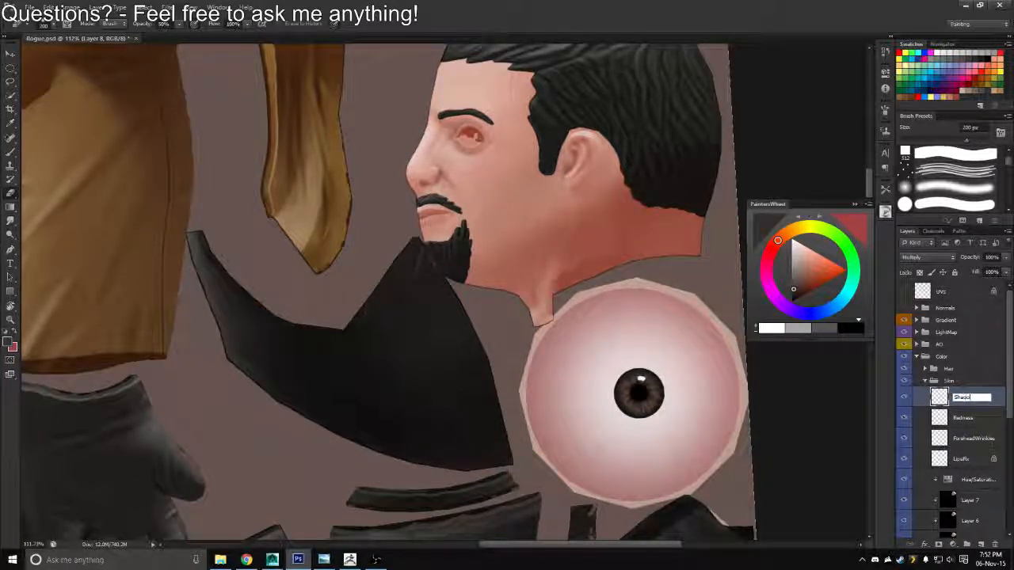
Brush more shading onto the cheek and jaw of the Shadows layer at 150 px
drag(584, 193, 587, 238)
key(b)
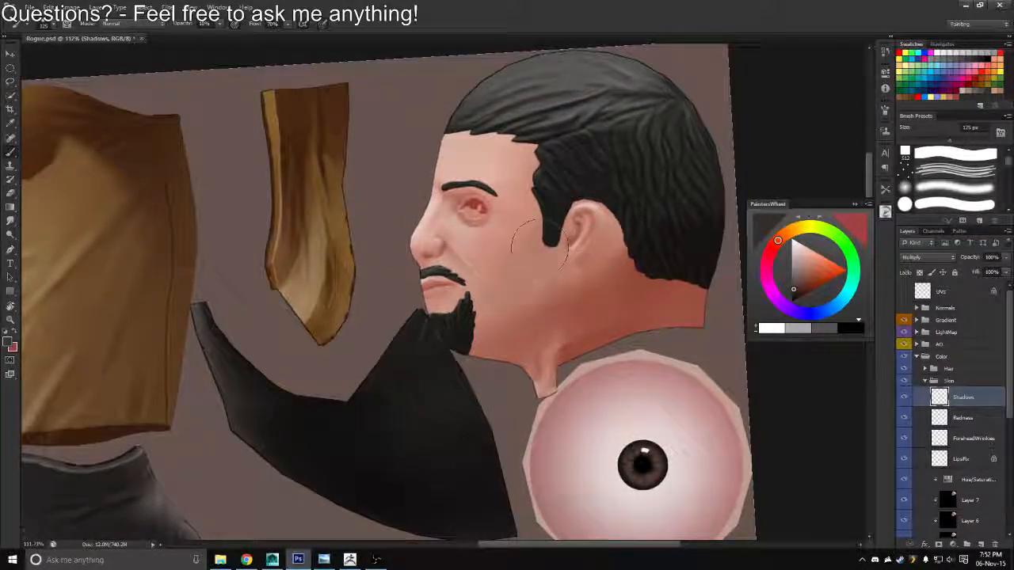
key(bracketright)
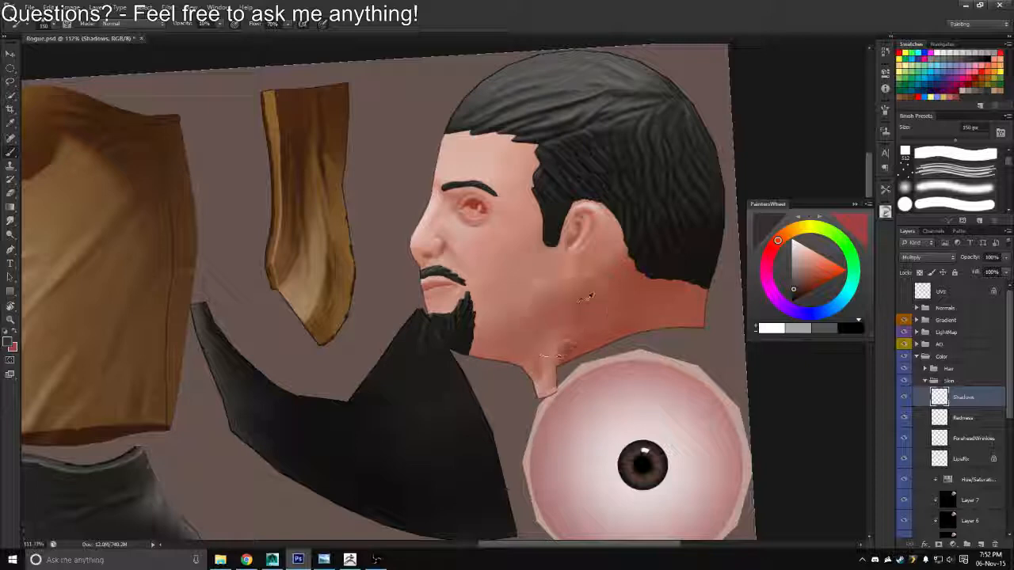
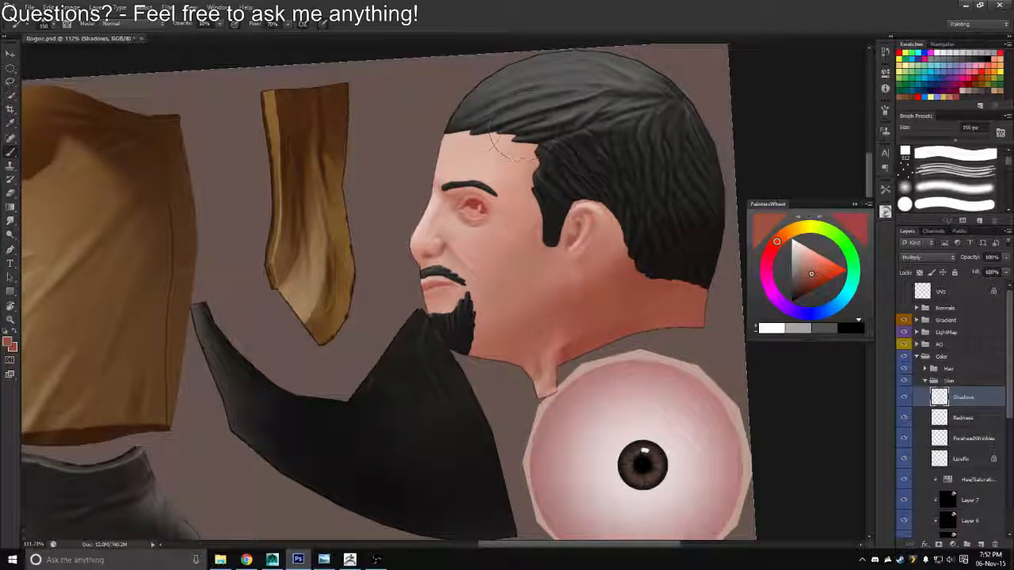
Overwrite Rogue_Diffuse.tga with a Targa copy that includes the added cheek and jaw shading
key(ctrl+shift+s)
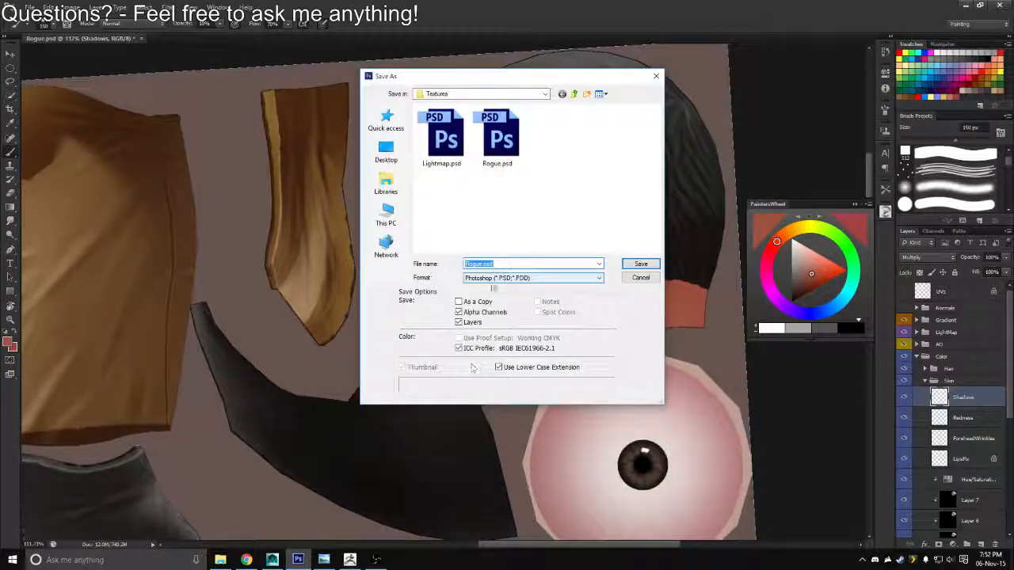
click(501, 278)
click(491, 417)
click(441, 136)
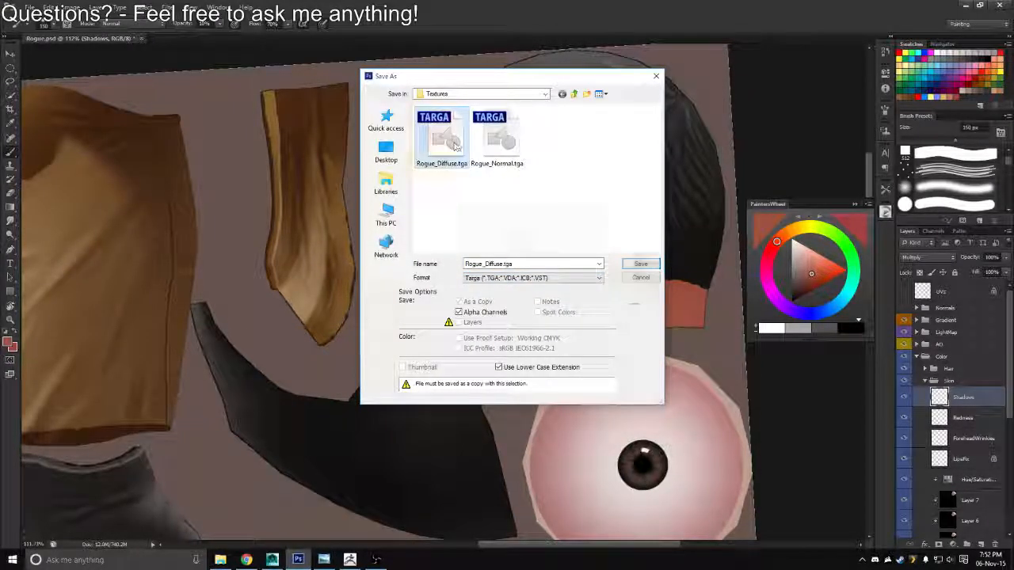
click(640, 263)
Switch to Maya, reload the Rogue_Diffuse.tga image and check the face shading from the side
key(alt+Tab)
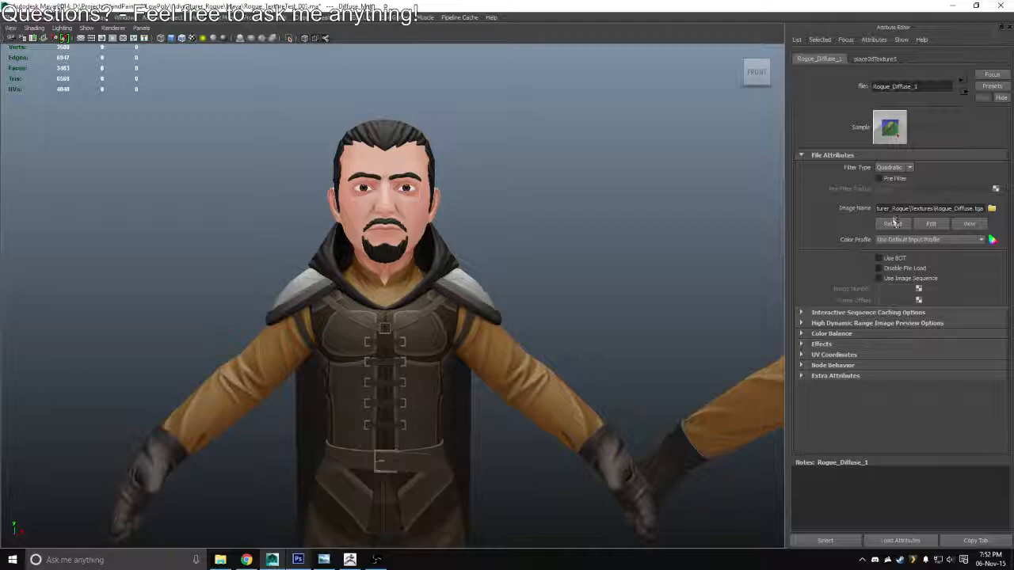
click(888, 225)
drag(507, 265, 610, 265)
Overwrite Rogue_Diffuse.tga with a fresh Targa copy from Photoshop and reload the image in Maya
key(alt+Tab)
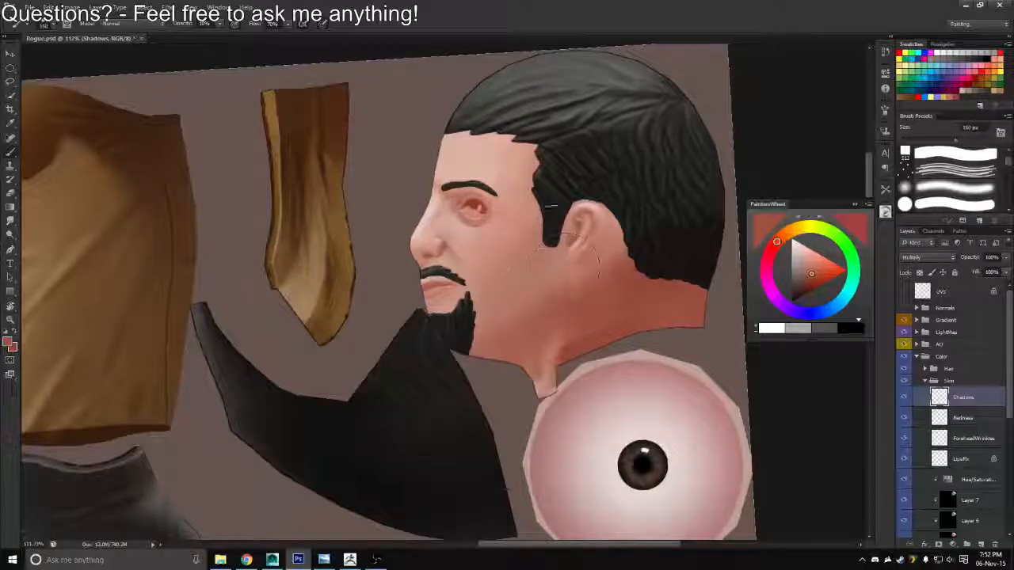
key(ctrl+shift+s)
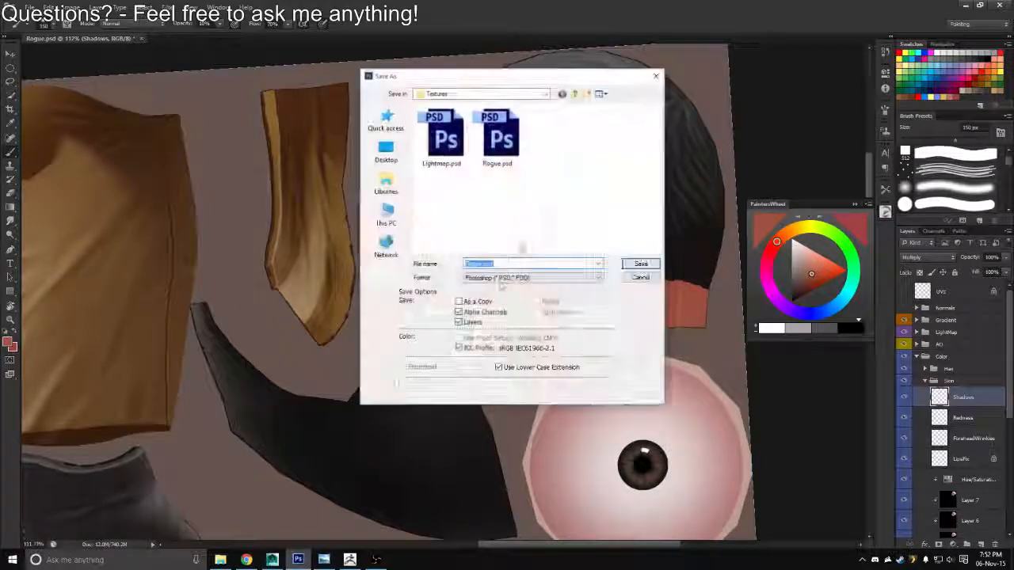
click(506, 278)
click(491, 420)
double_click(441, 143)
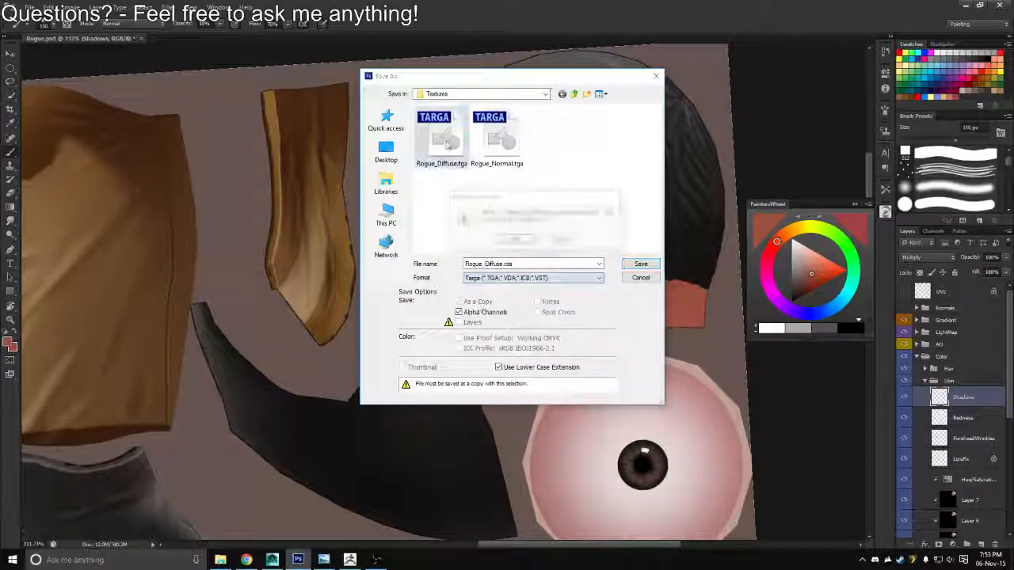
click(518, 238)
click(577, 168)
key(alt+Tab)
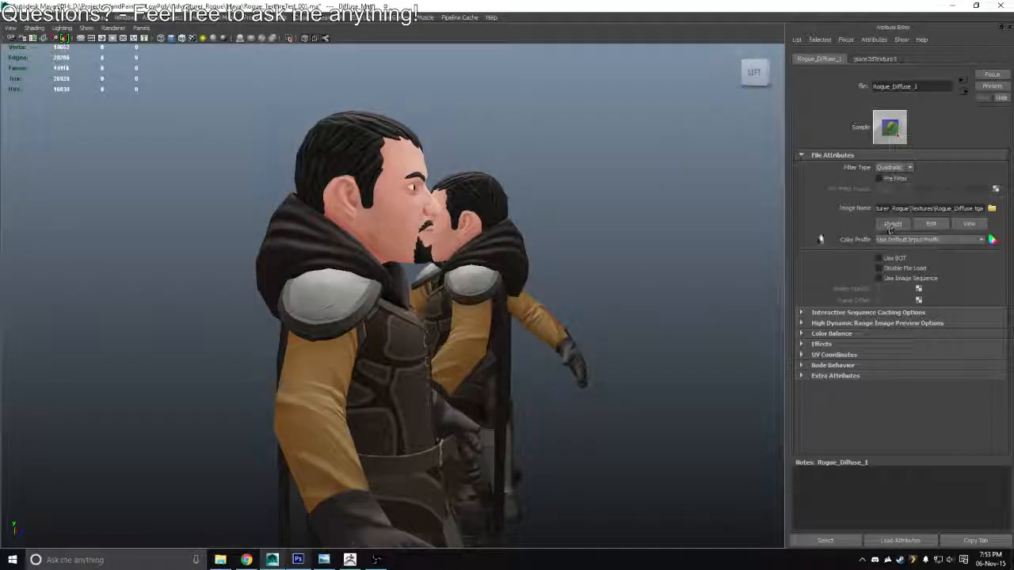
click(892, 225)
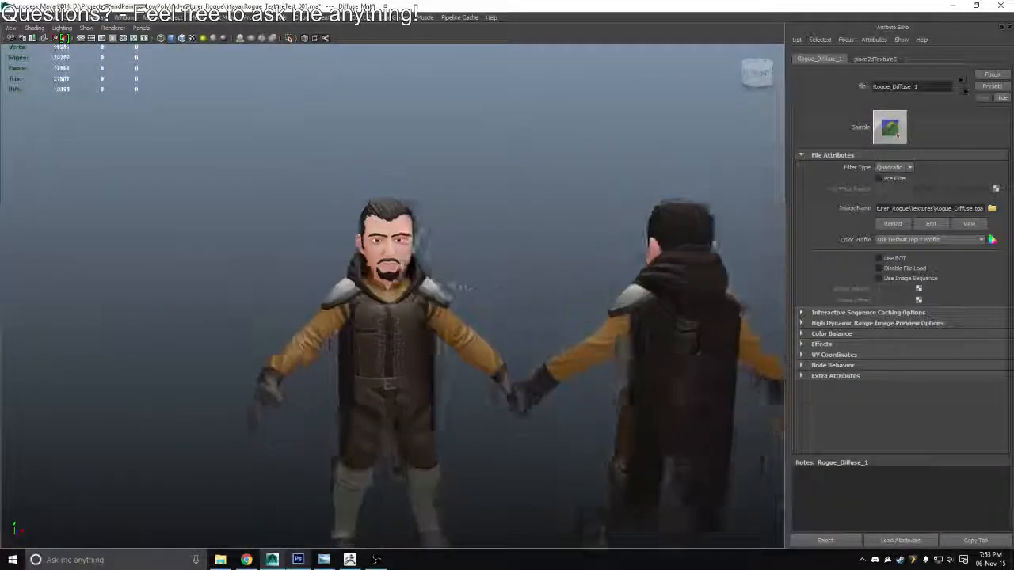
In Photoshop, soften the Shadows layer with a 200 px Eraser and overwrite Rogue_Diffuse.tga with a Targa copy
key(alt+Tab)
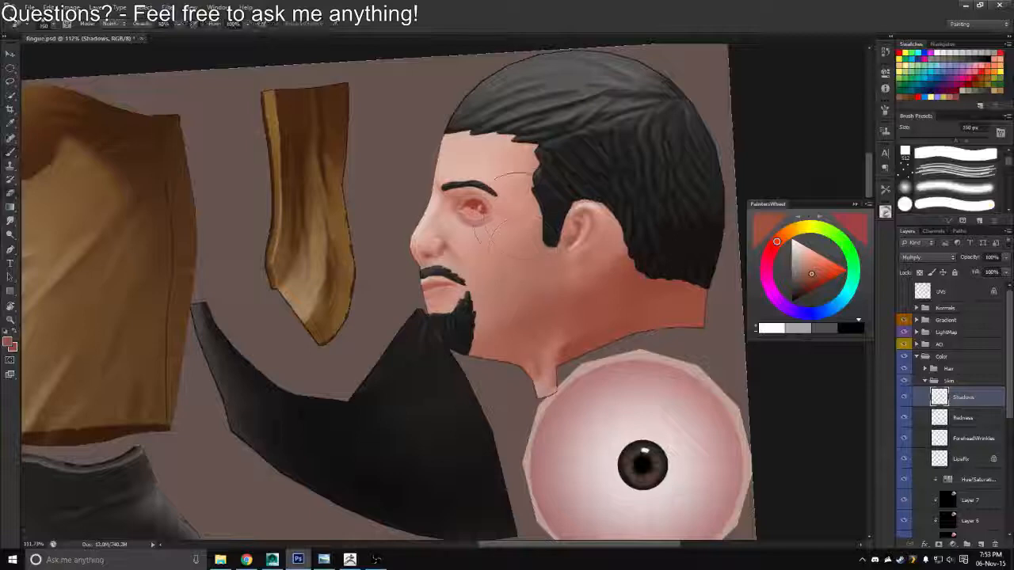
key(bracketright)
key(bracketright)
key(ctrl+shift+s)
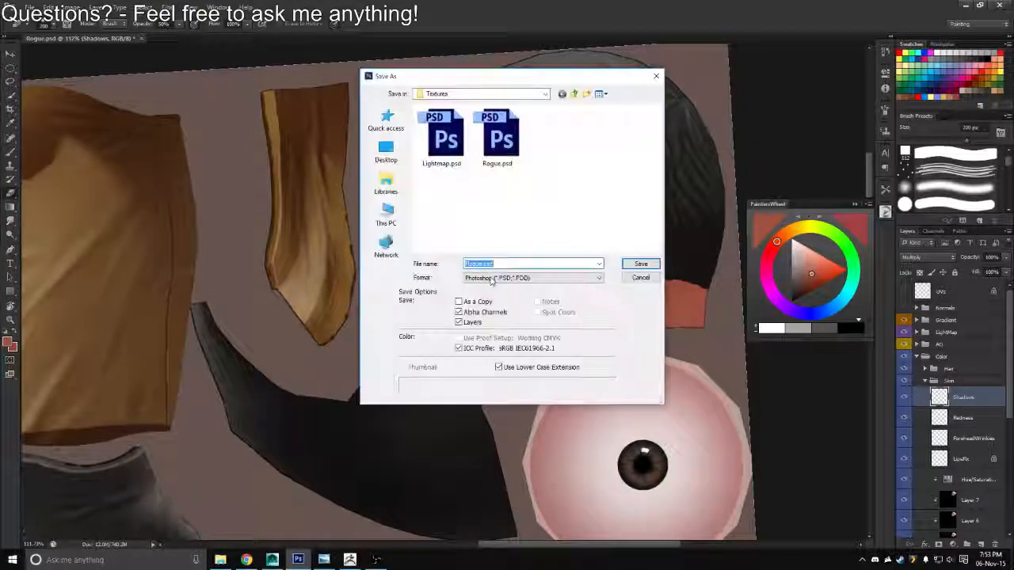
click(533, 278)
click(474, 426)
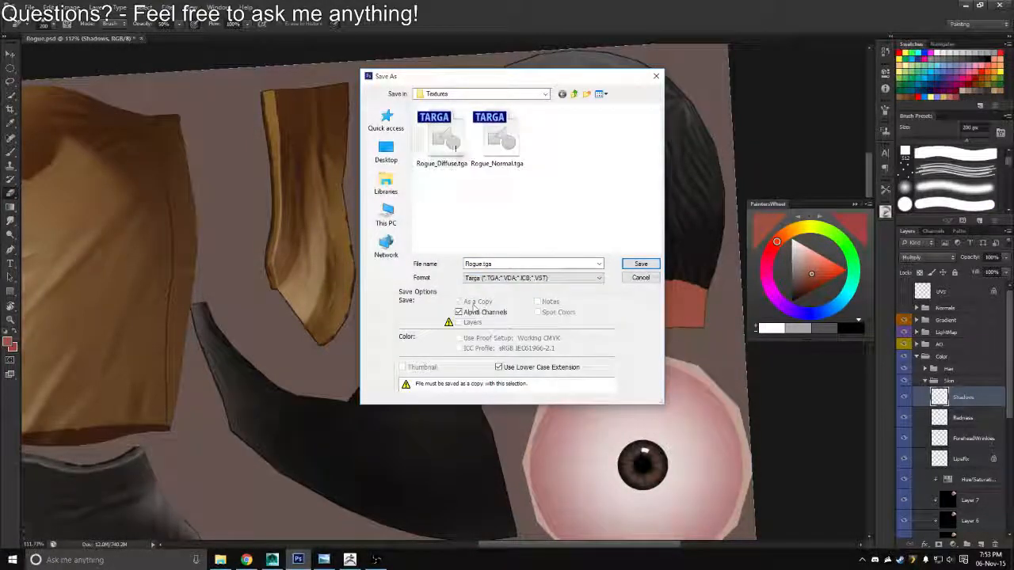
key(Return)
Switch to Maya, reload the diffuse image and examine the softened face shading up close and from a distance
key(alt+Tab)
scroll(464, 346, up, 3)
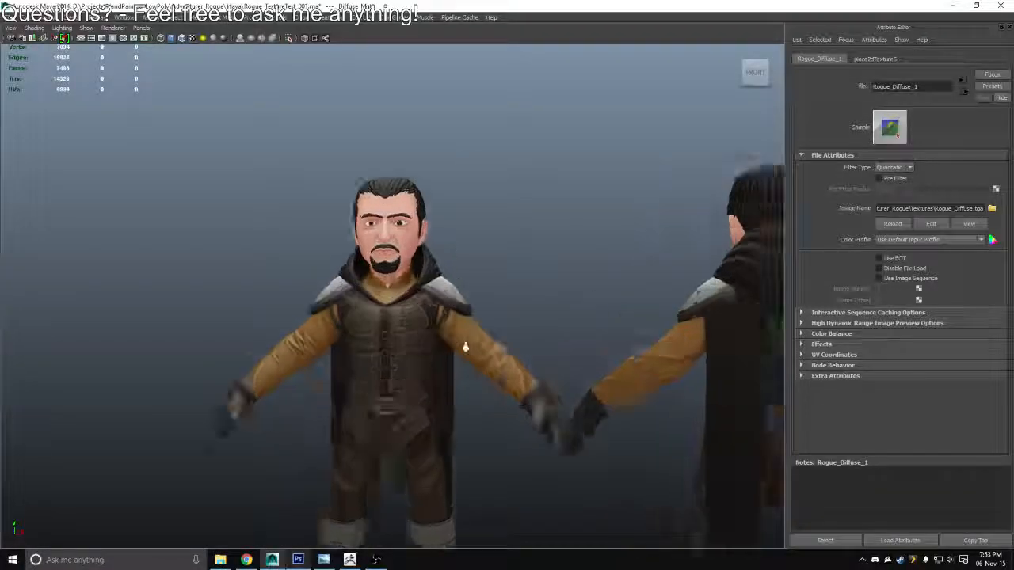
drag(464, 346, 571, 297)
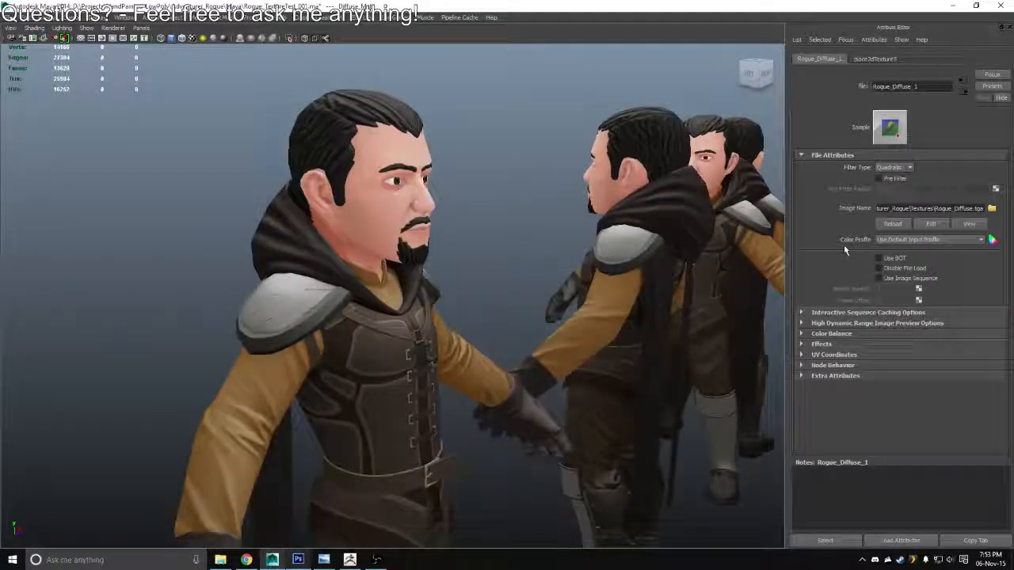
click(888, 228)
drag(495, 273, 263, 226)
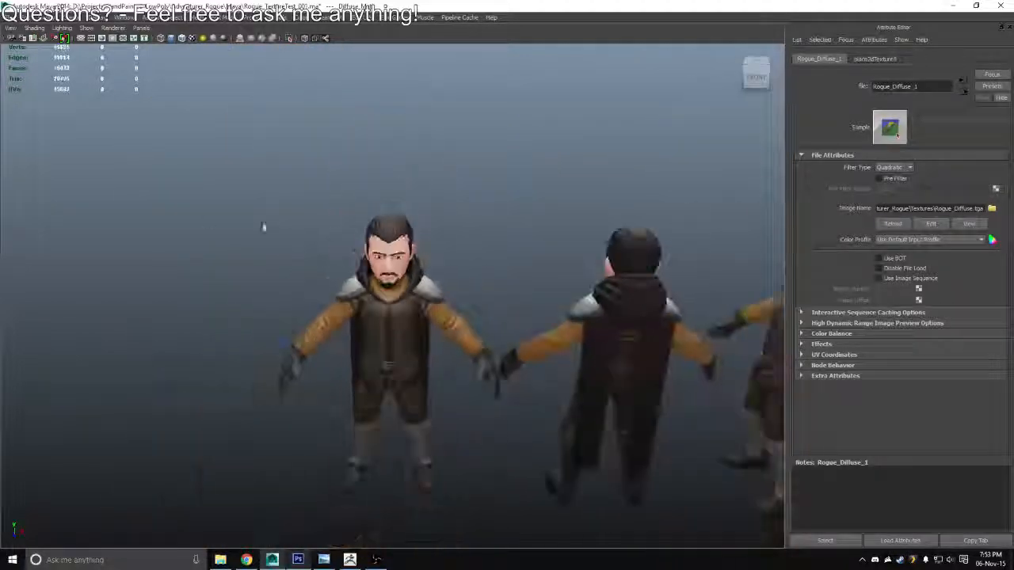
drag(514, 202, 457, 290)
drag(344, 150, 586, 273)
Return to Photoshop, straighten the canvas view, collapse the Skin and Color groups and save Rogue.psd
key(alt+Tab)
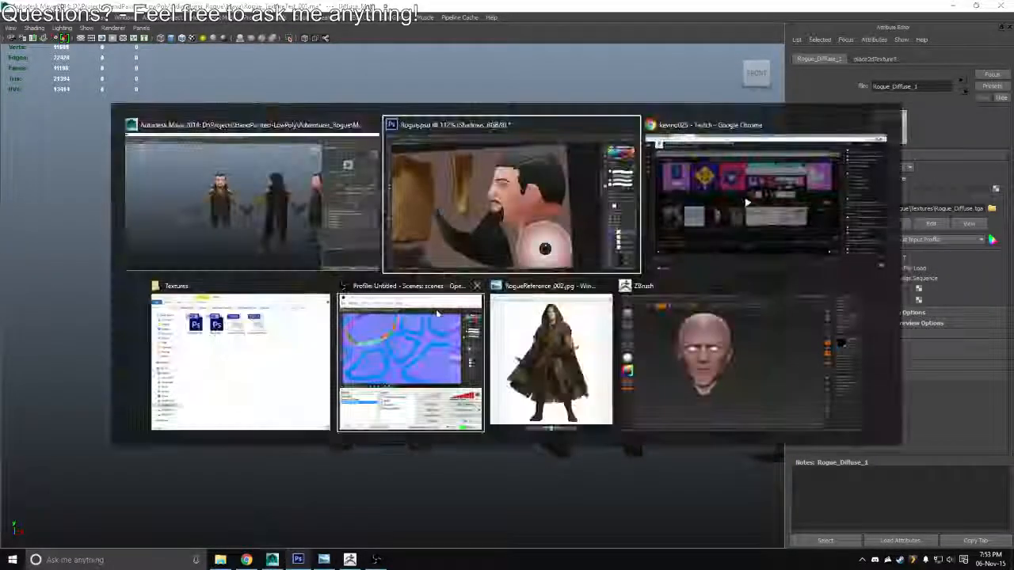
drag(447, 306, 348, 309)
key(r)
drag(511, 168, 590, 223)
key(z)
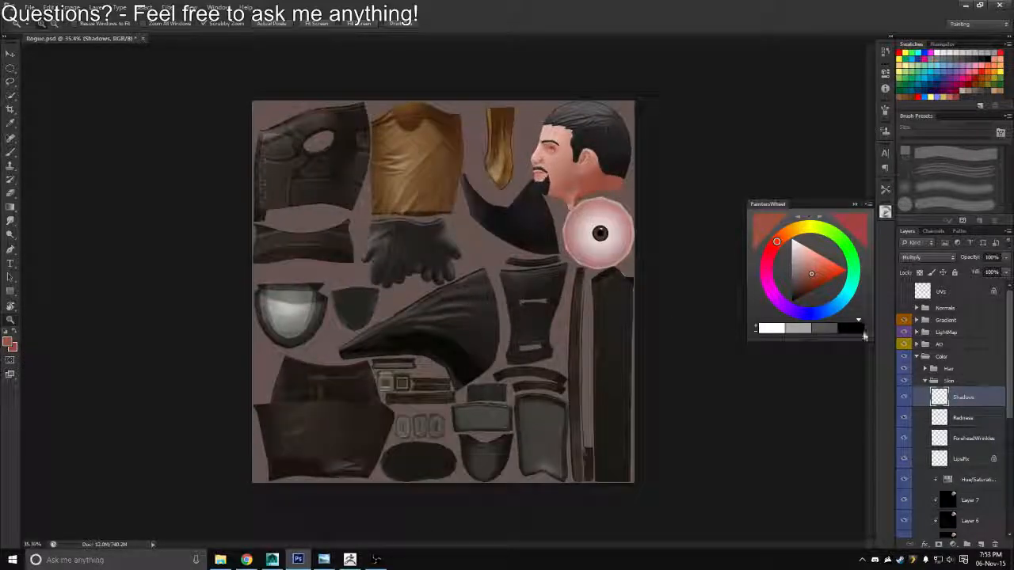
click(929, 381)
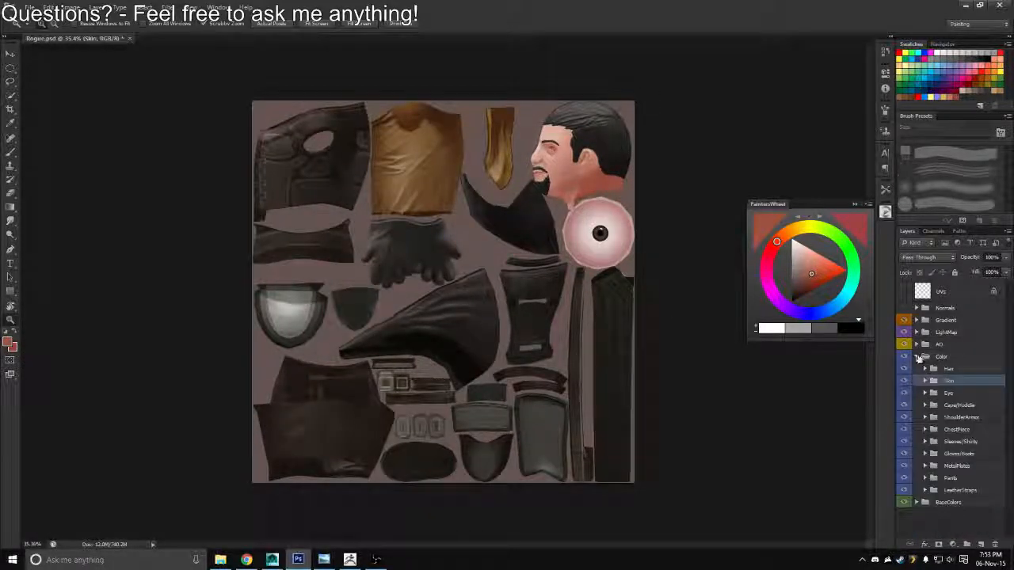
click(917, 356)
click(950, 356)
key(ctrl+s)
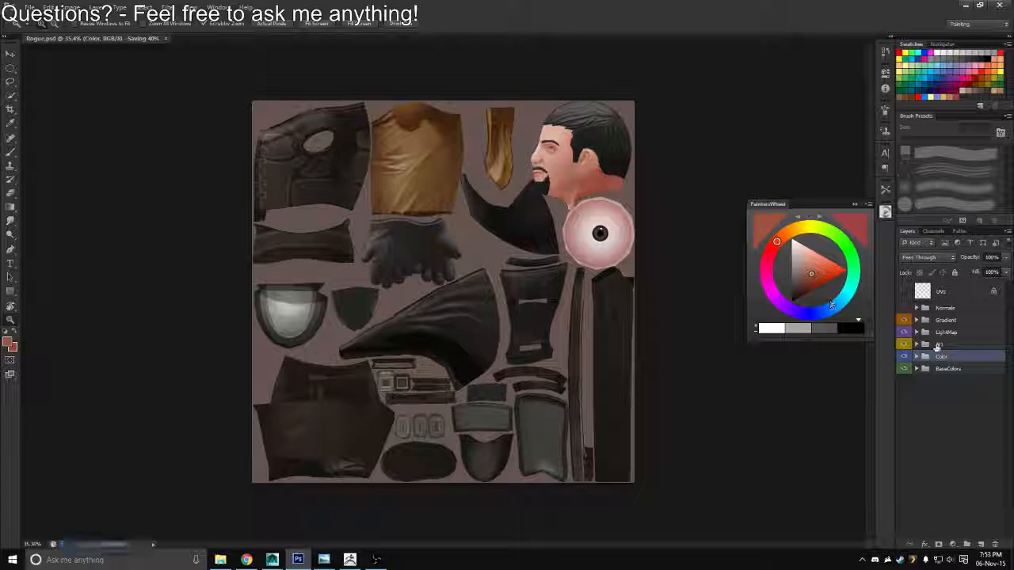
Select the Sleeves/NeckShirt layer in the Color group's sleeves and shirt subgroup and toggle its visibility to identify its content
click(916, 357)
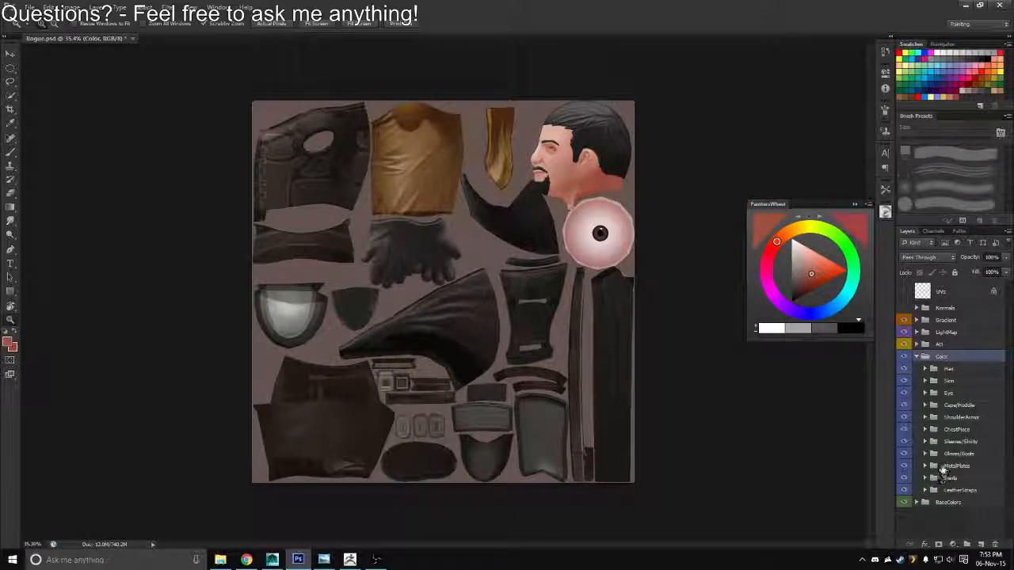
click(924, 441)
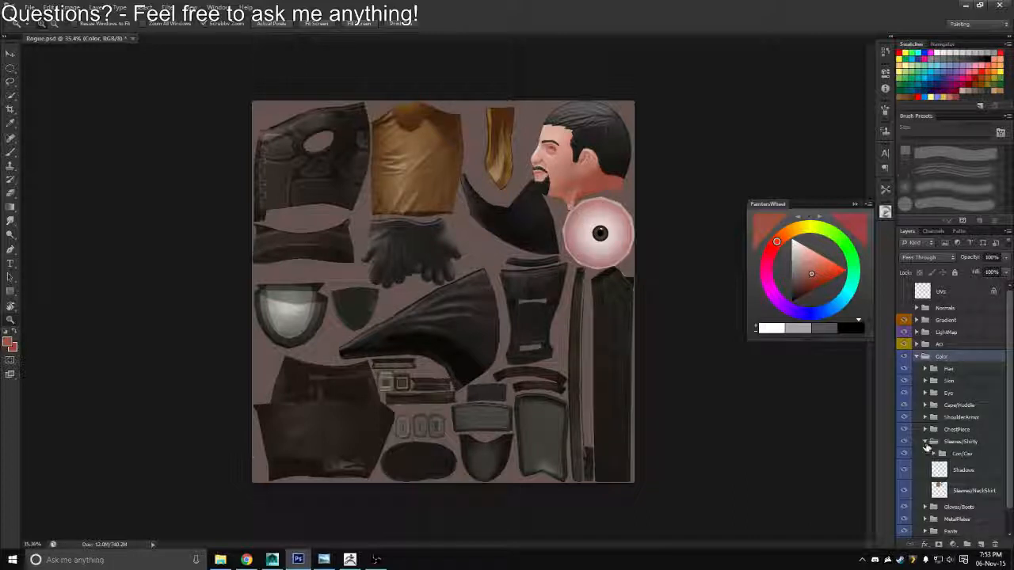
click(939, 491)
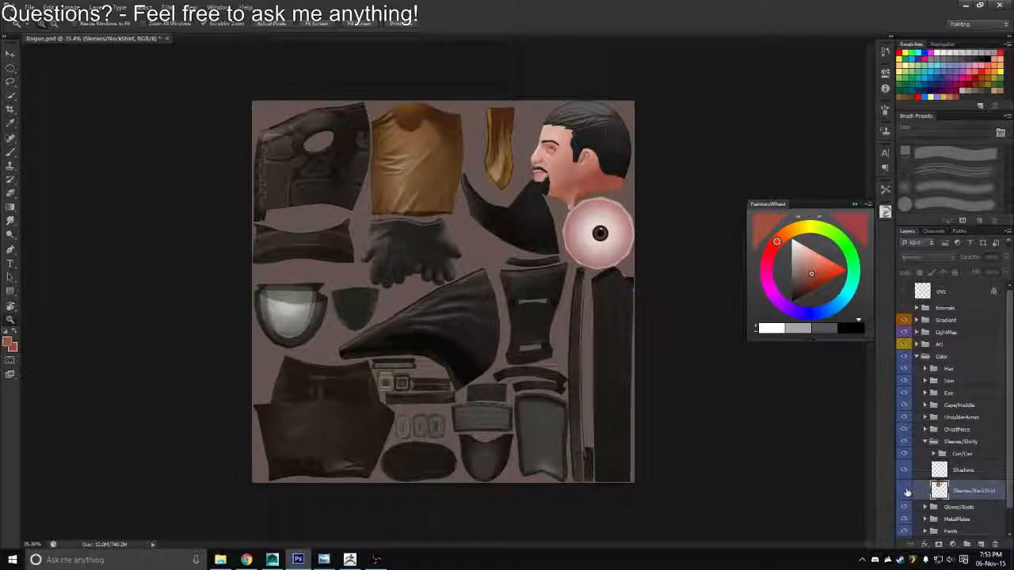
alt+click(905, 492)
alt+click(906, 492)
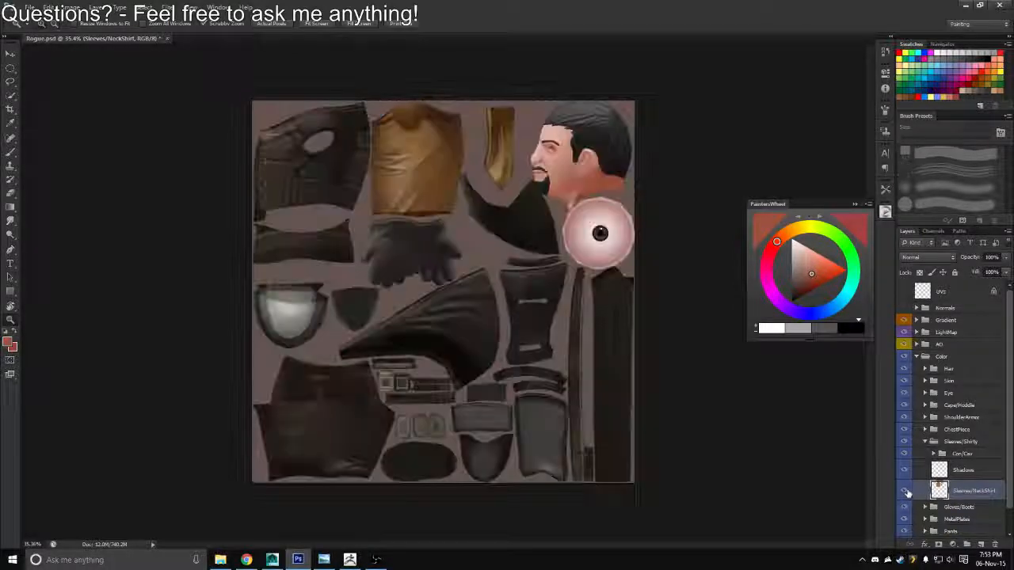
click(908, 492)
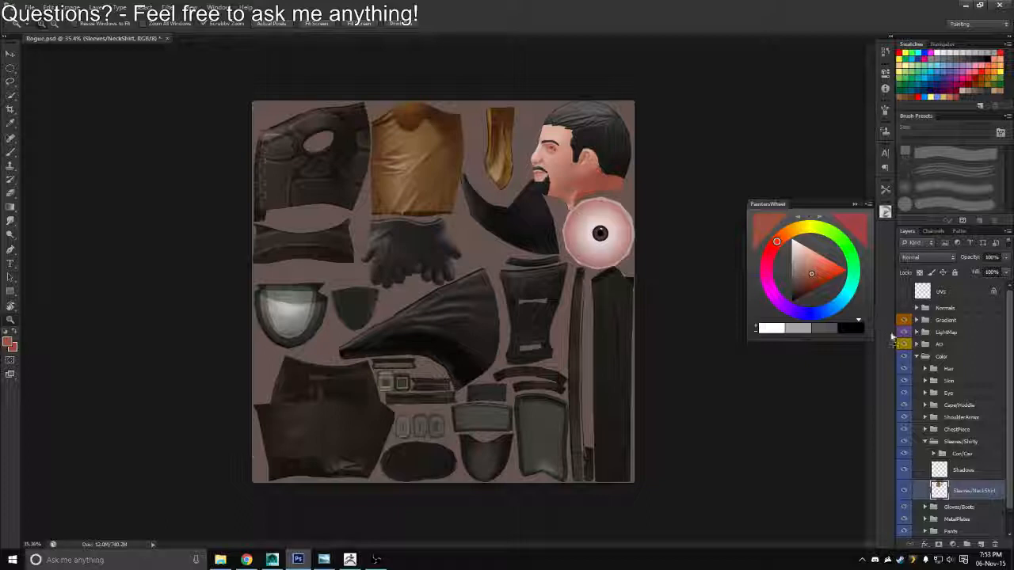
Add a Hue/Saturation adjustment layer above Sleeves/NeckShirt and clip it to that layer
key(ctrl+u)
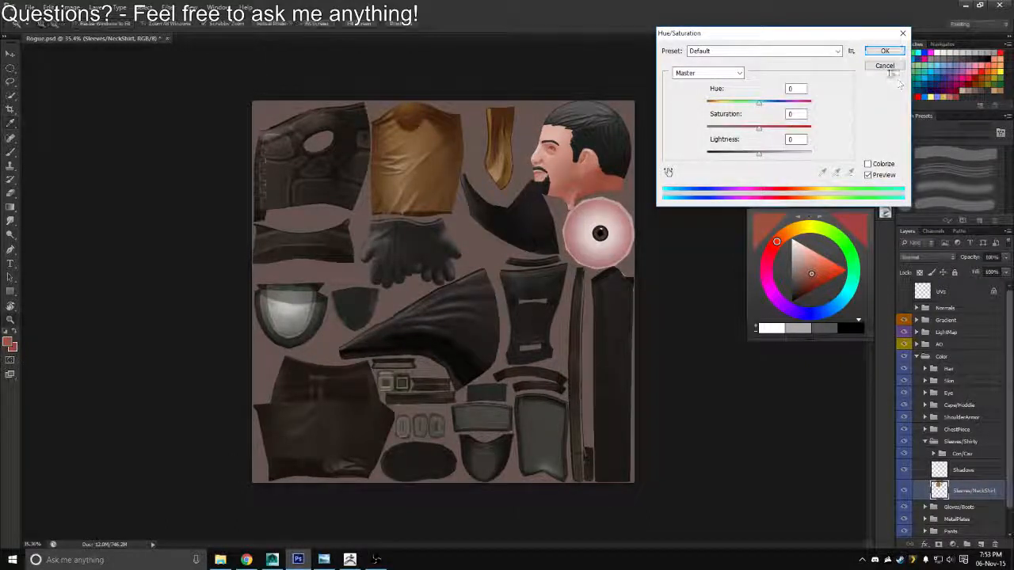
click(885, 67)
click(960, 544)
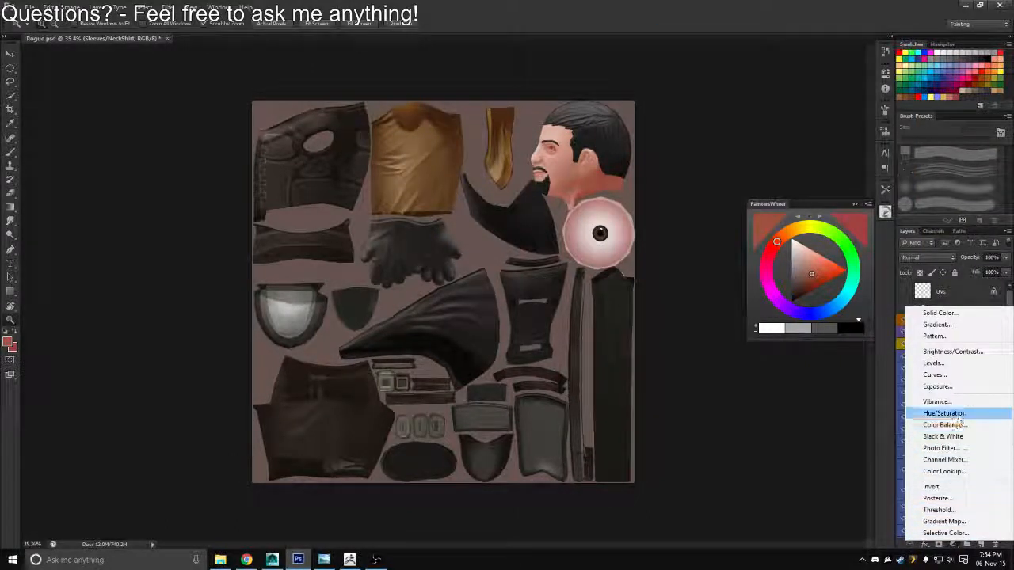
click(942, 414)
right_click(959, 491)
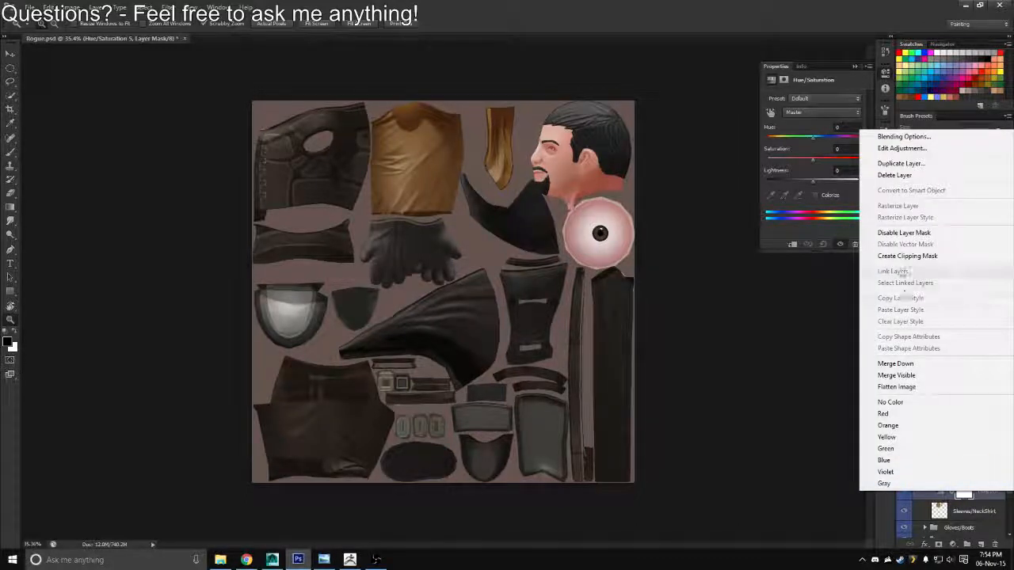
click(907, 256)
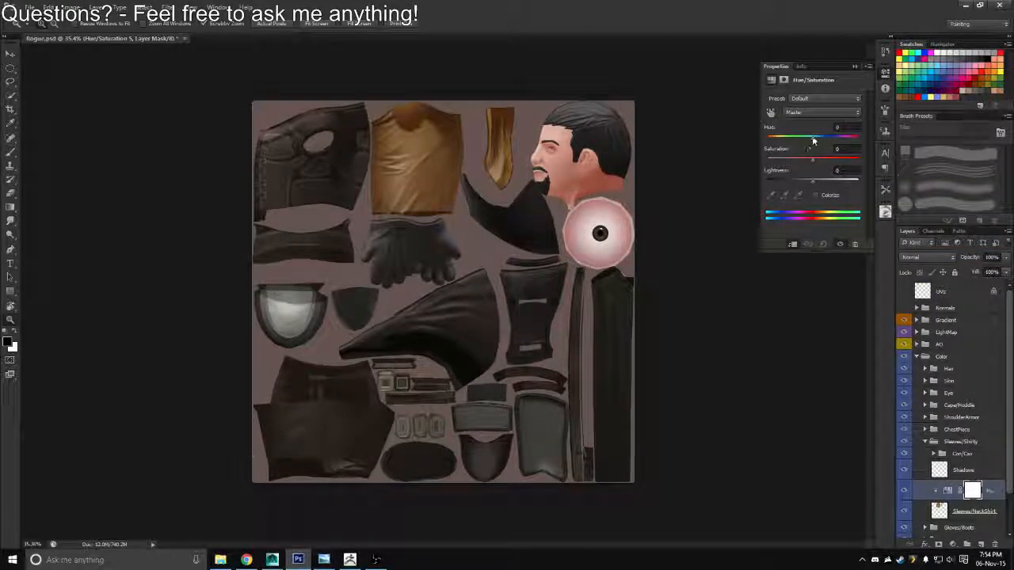
Colorize the sleeves and neck shirt blue-gray with a hue of 201 and a saturation of 12
drag(813, 140, 802, 140)
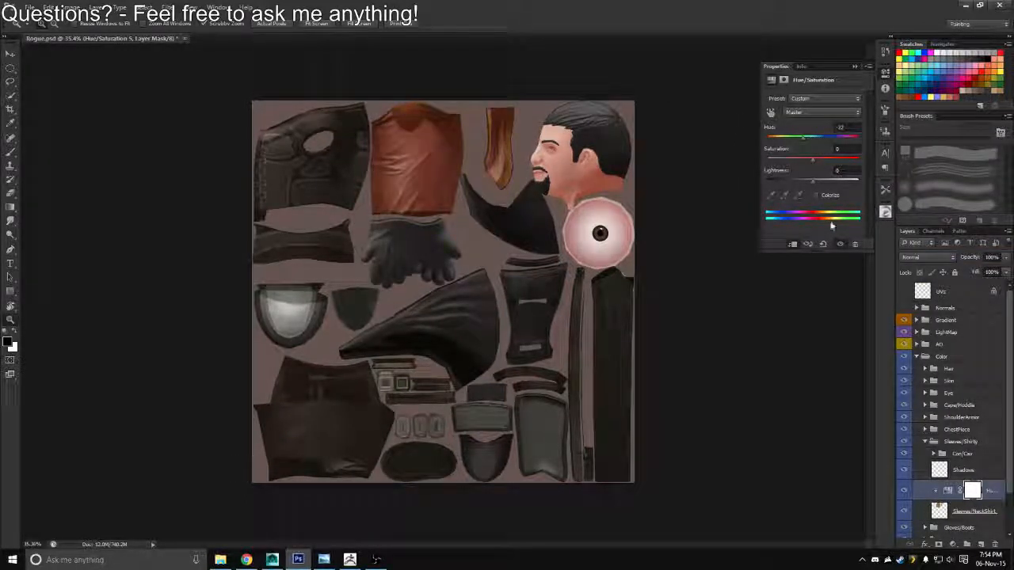
click(818, 197)
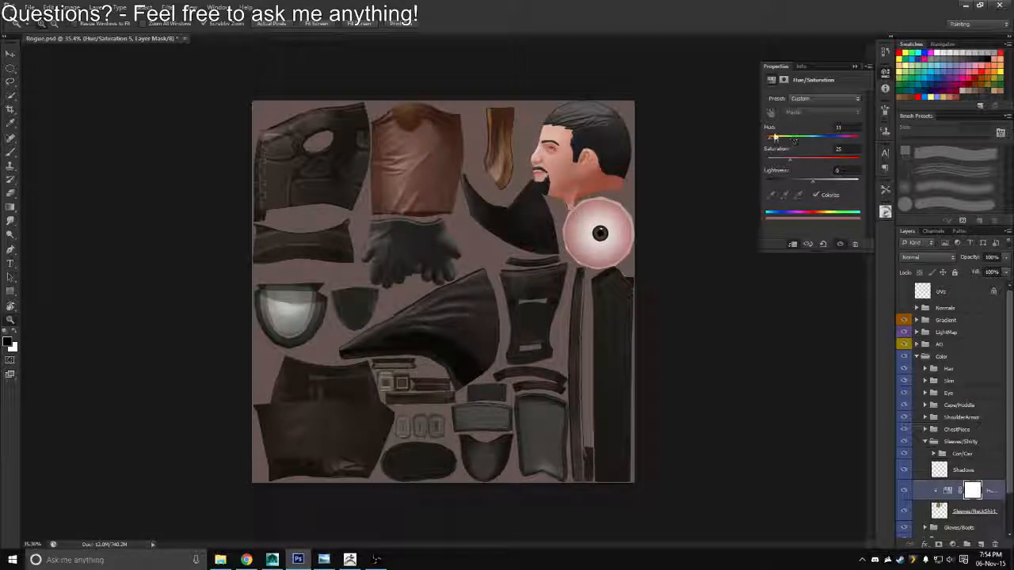
drag(777, 140, 816, 142)
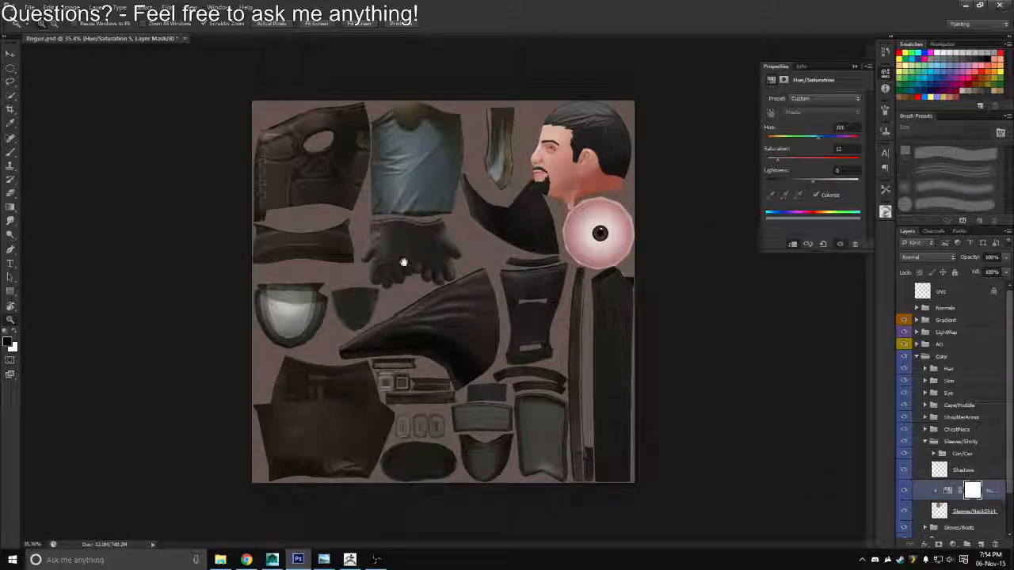
Overwrite Rogue_Diffuse.tga with a Targa copy that includes the blue-gray sleeves
key(ctrl+shift+s)
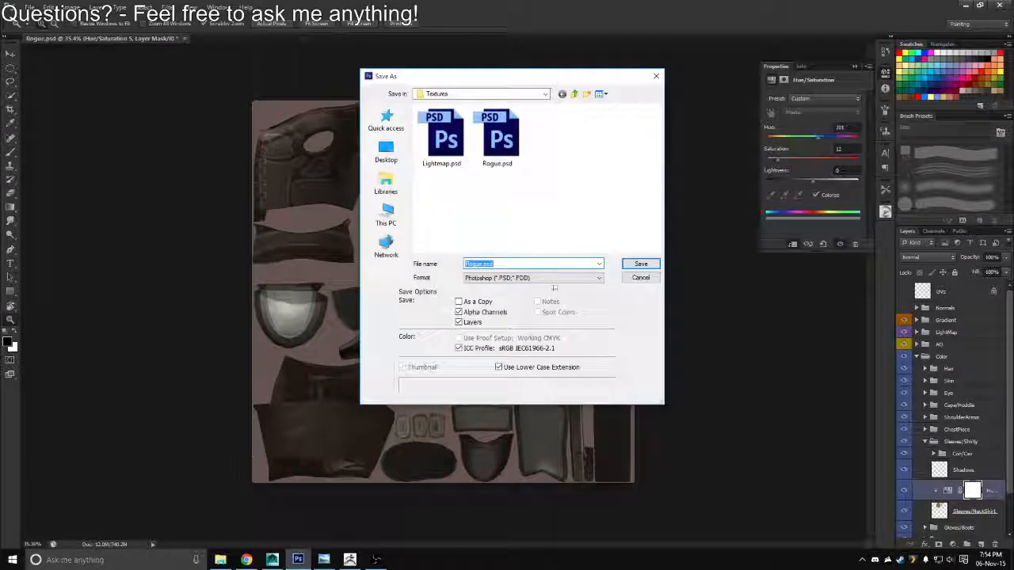
click(589, 278)
click(497, 419)
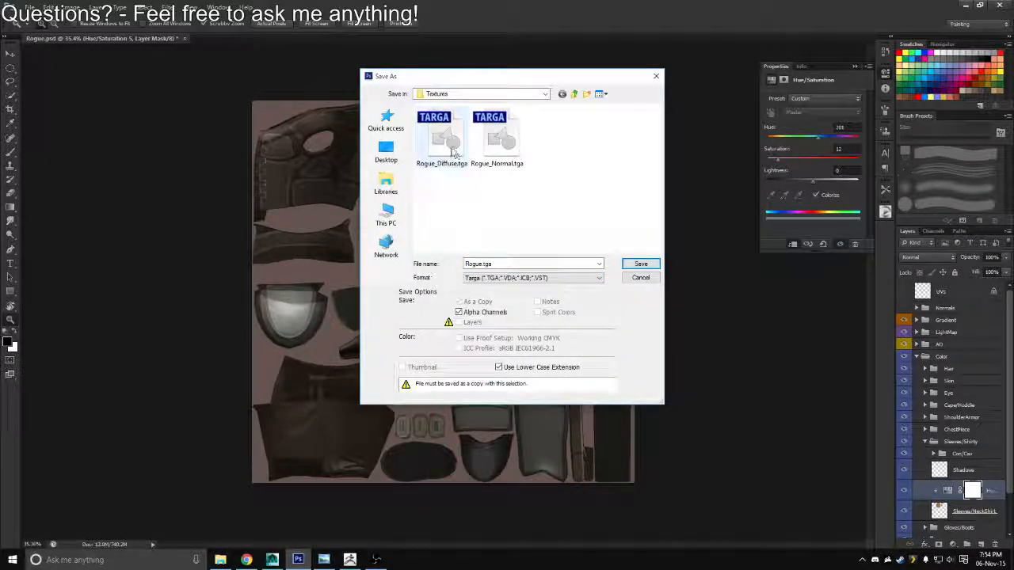
double_click(452, 149)
key(Return)
key(Return)
Switch to Maya, reload the diffuse image and examine the recolored sleeves on the whole character
key(alt+Tab)
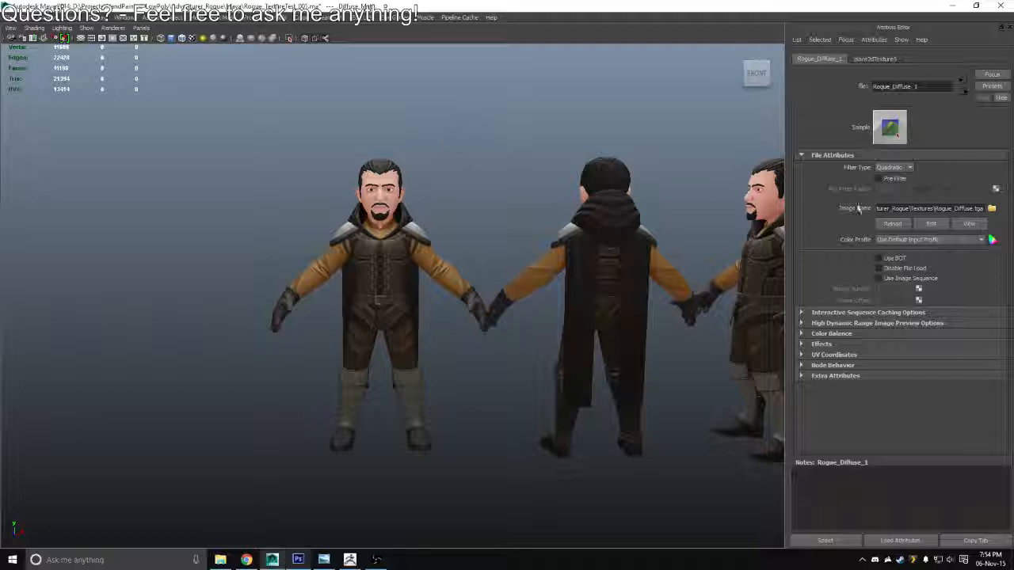
scroll(566, 246, up, 3)
click(889, 225)
scroll(575, 309, down, 4)
drag(392, 289, 373, 430)
Switch to Photoshop, lower the sleeves' colorize saturation to 6 and overwrite Rogue_Diffuse.tga with a Targa copy
key(alt+Tab)
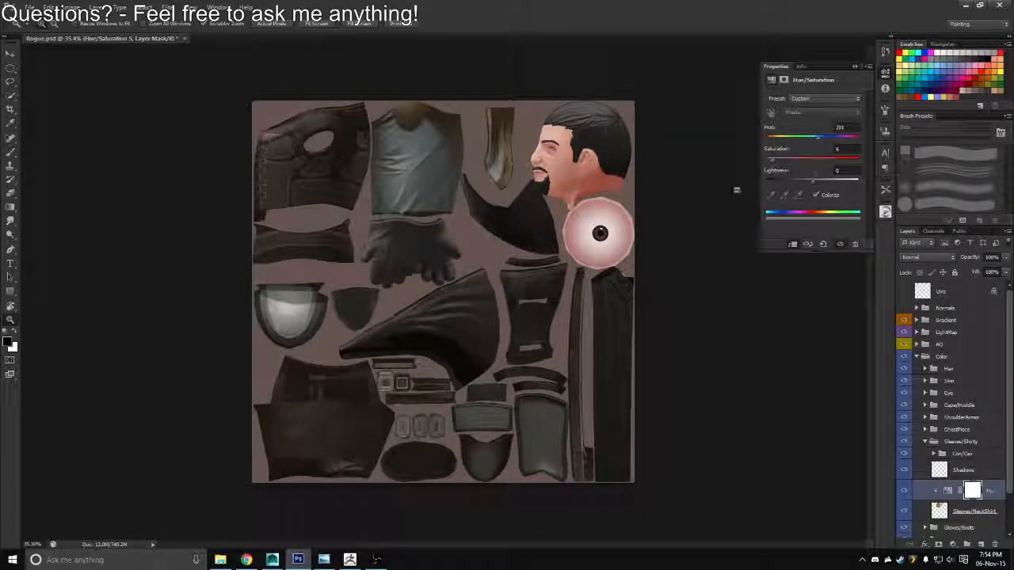
drag(186, 309, 150, 306)
key(ctrl+shift+s)
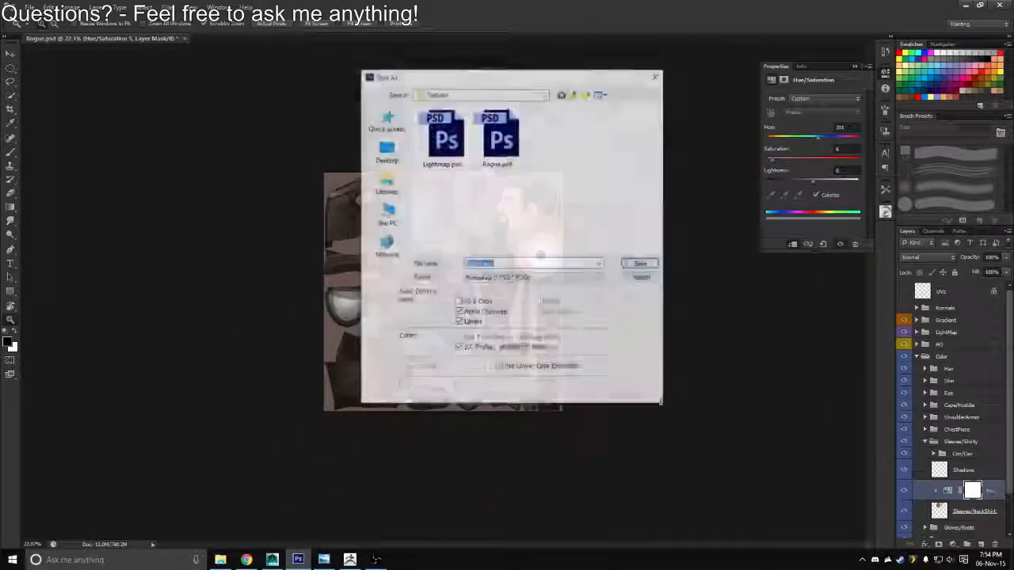
click(464, 278)
click(491, 413)
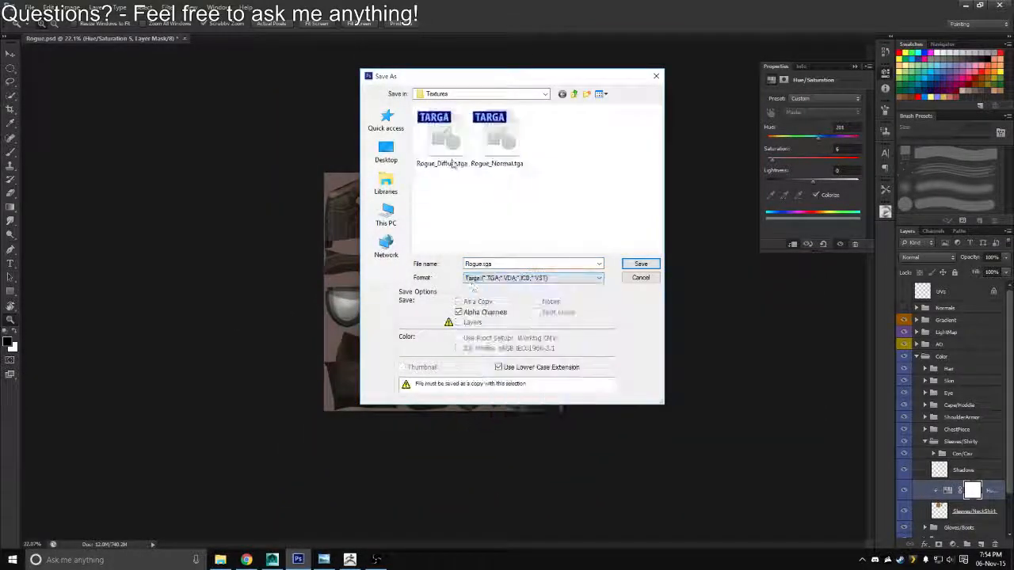
click(444, 143)
key(Return)
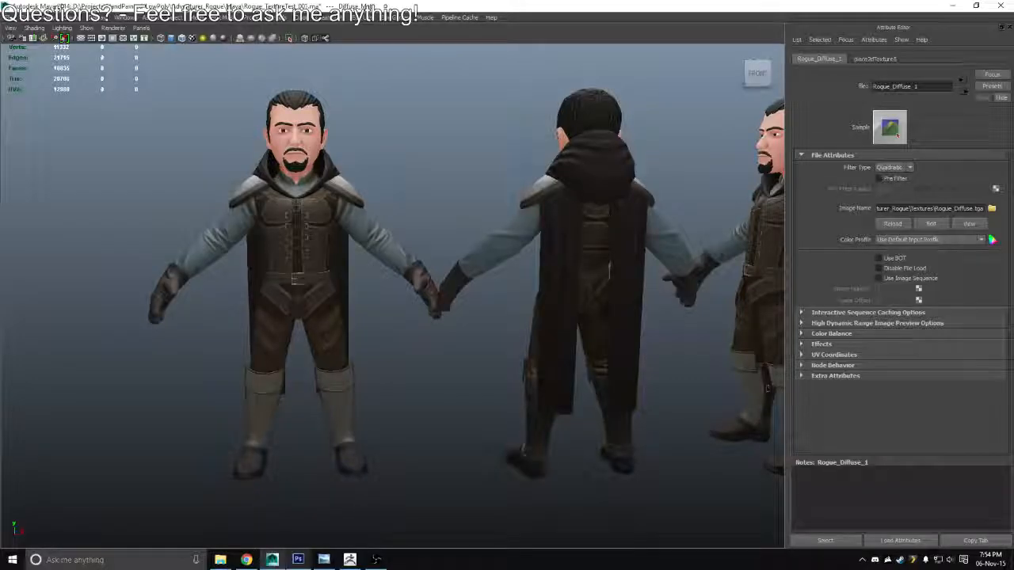
Switch to Maya, reload the diffuse image and examine the less saturated sleeves on all four character views
scroll(614, 304, down, 4)
drag(615, 304, 471, 297)
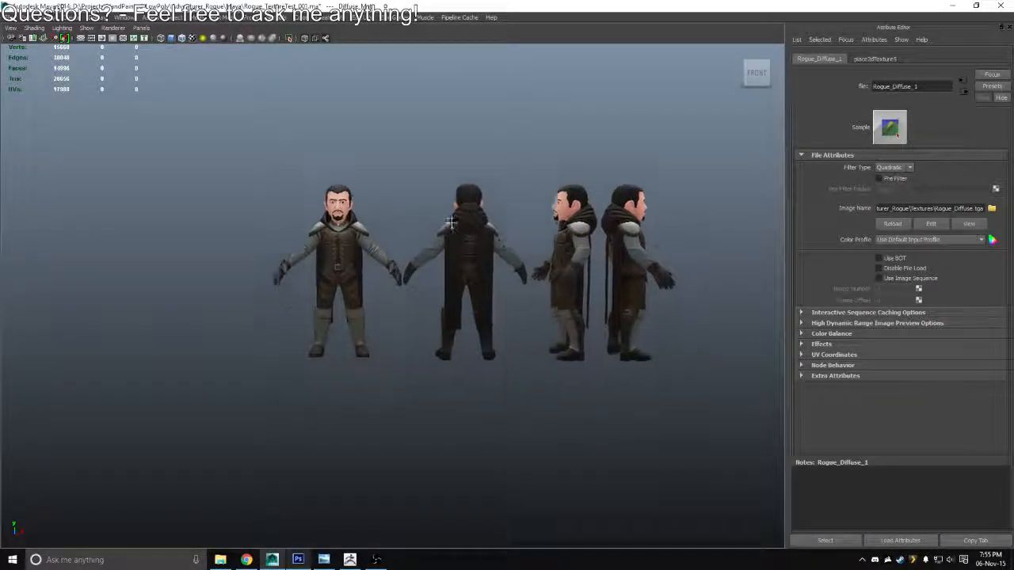
drag(552, 242, 489, 272)
scroll(489, 272, up, 2)
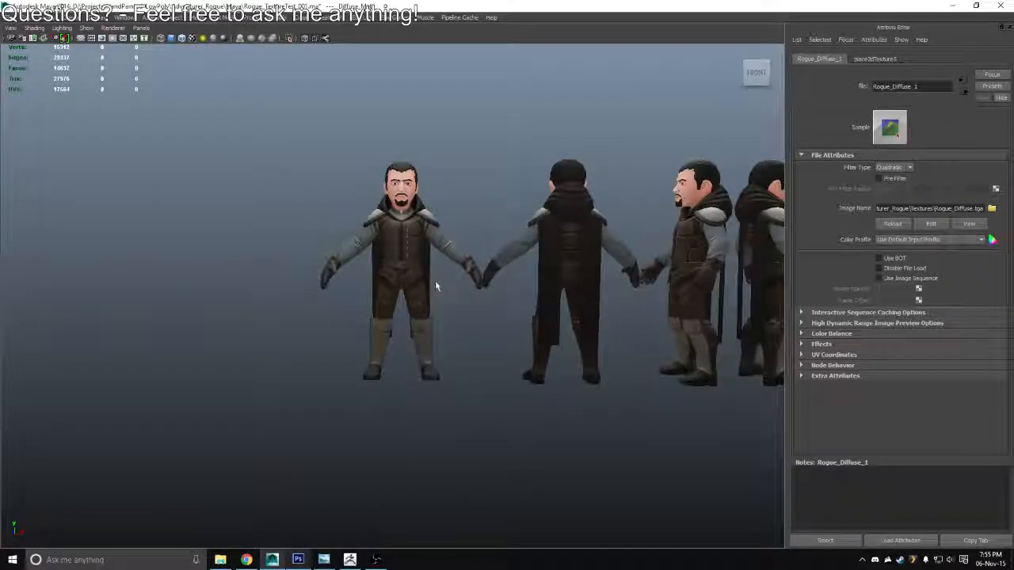
Switch to Photoshop and set the sleeves' Hue/Saturation hue to 315 for a violet tint
key(alt+Tab)
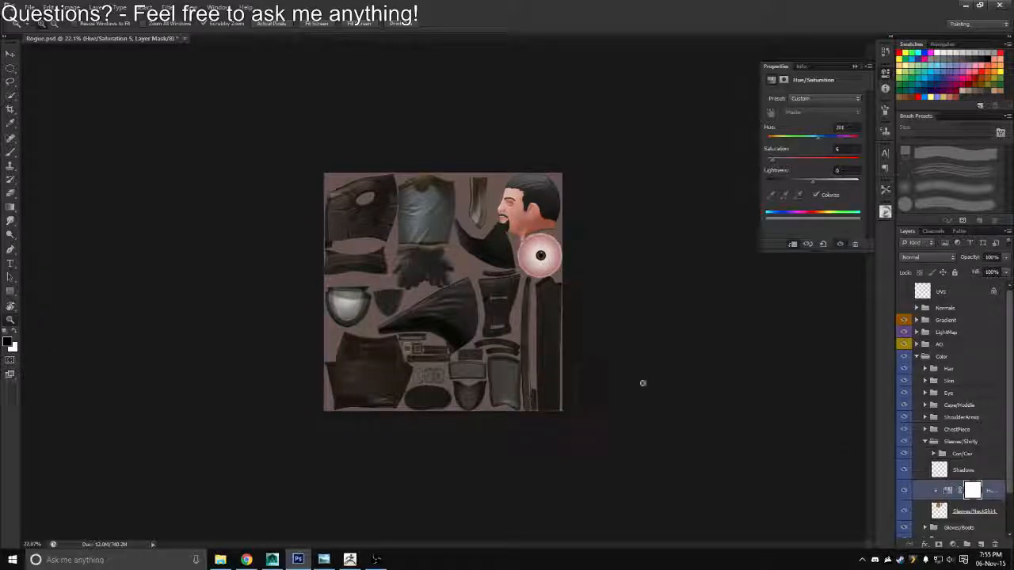
drag(449, 276, 495, 300)
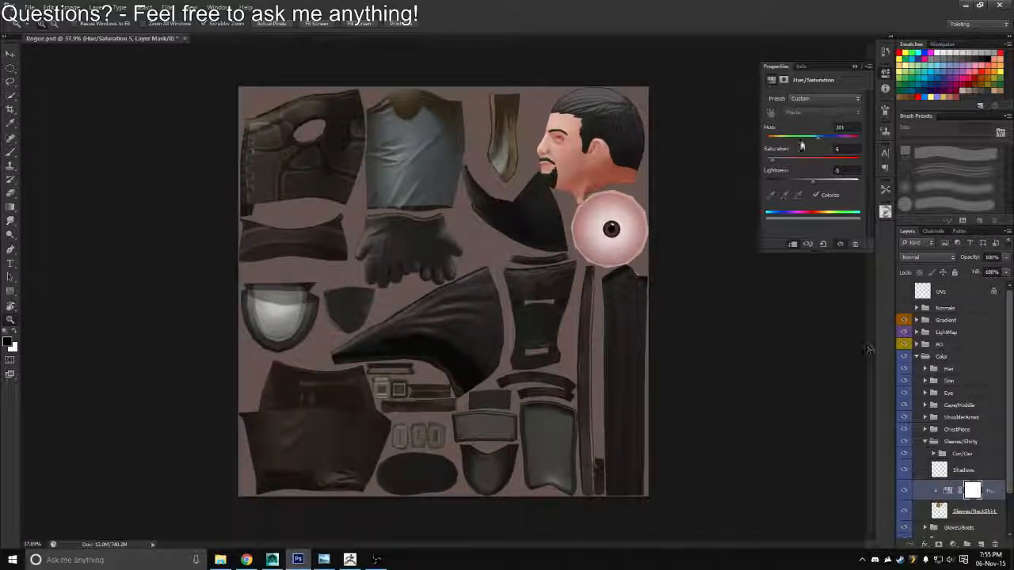
drag(820, 136, 834, 141)
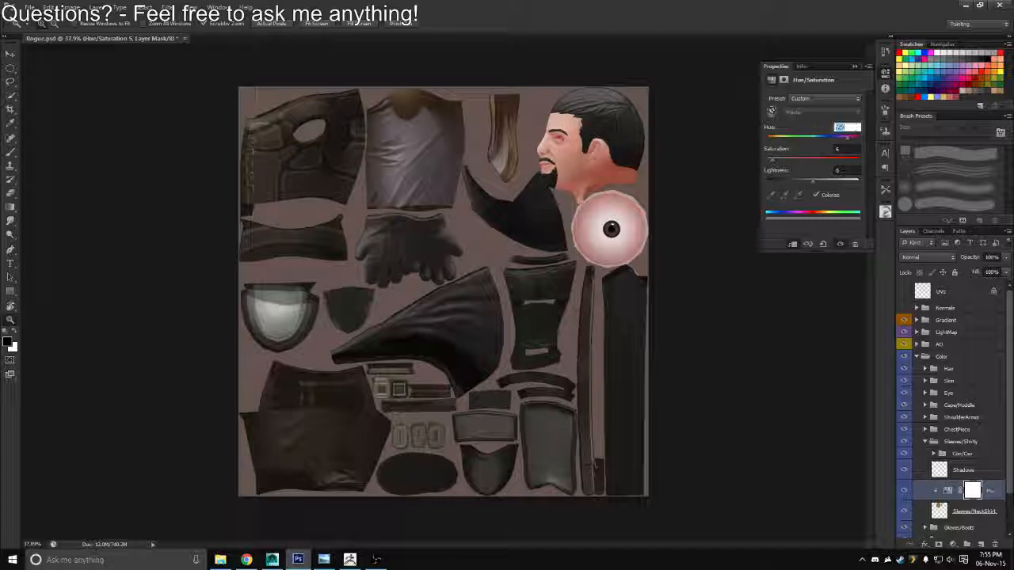
Overwrite Rogue_Diffuse.tga with a Targa copy that includes the violet sleeves
key(ctrl+shift+s)
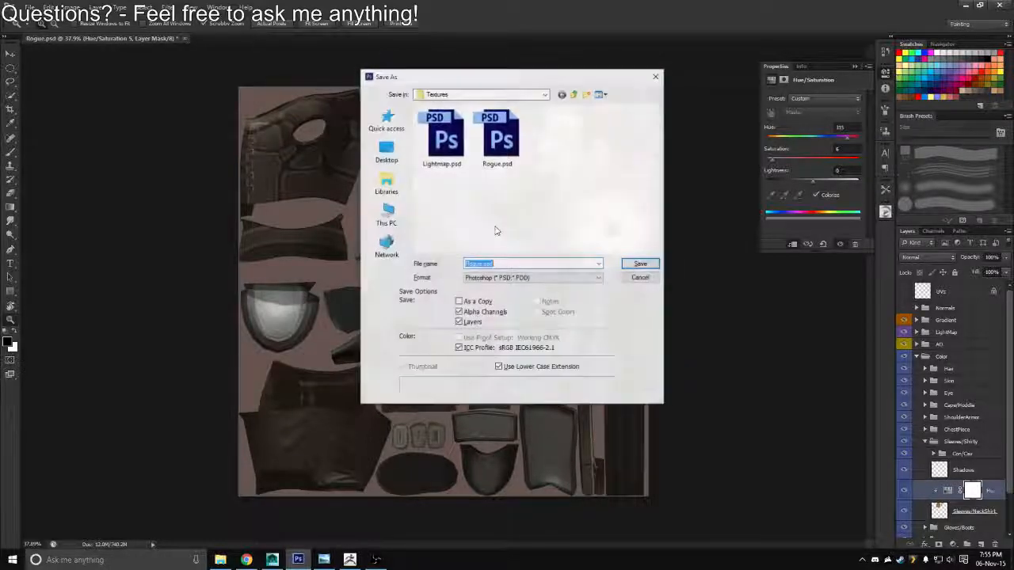
click(530, 278)
click(478, 418)
click(440, 131)
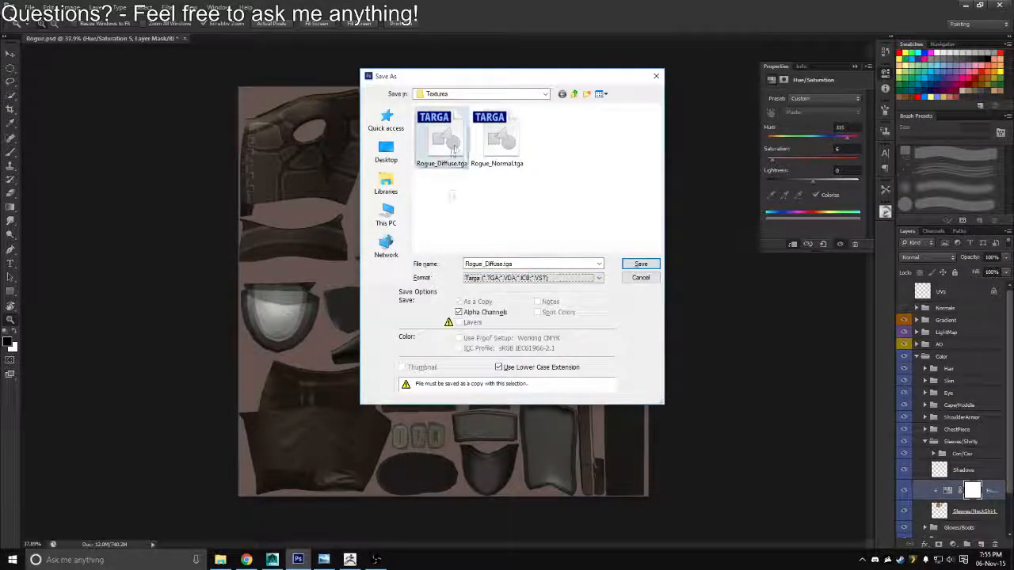
key(Return)
Switch to Maya, reload the diffuse image and examine the violet sleeves on the whole character
key(alt+Tab)
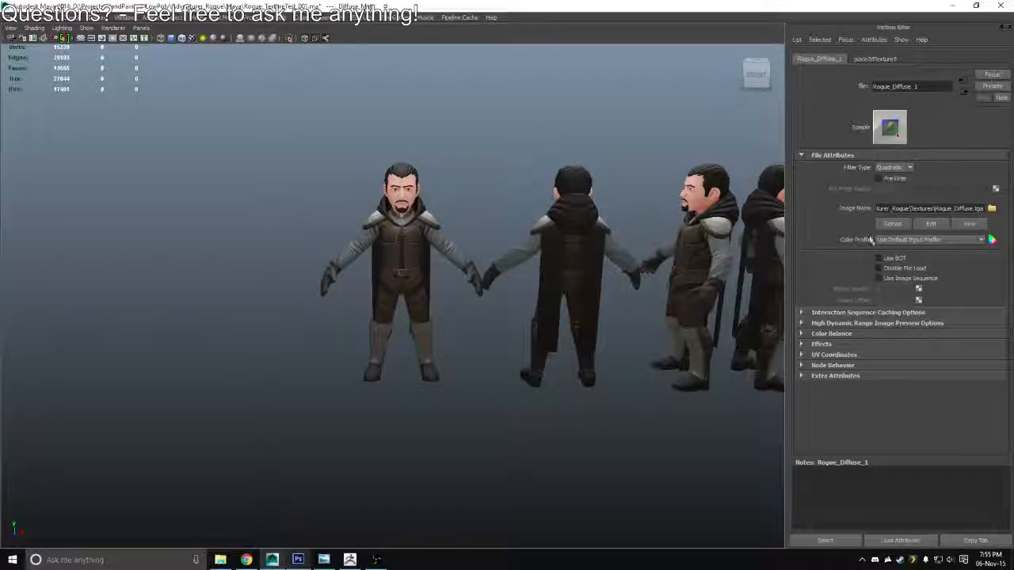
click(887, 227)
scroll(464, 296, down, 3)
drag(464, 296, 413, 289)
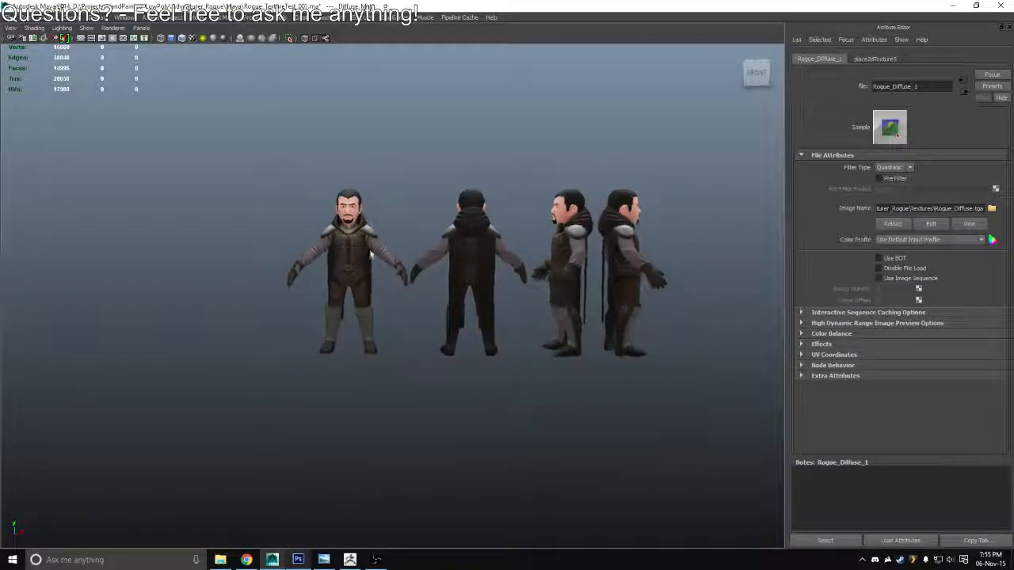
drag(372, 254, 491, 299)
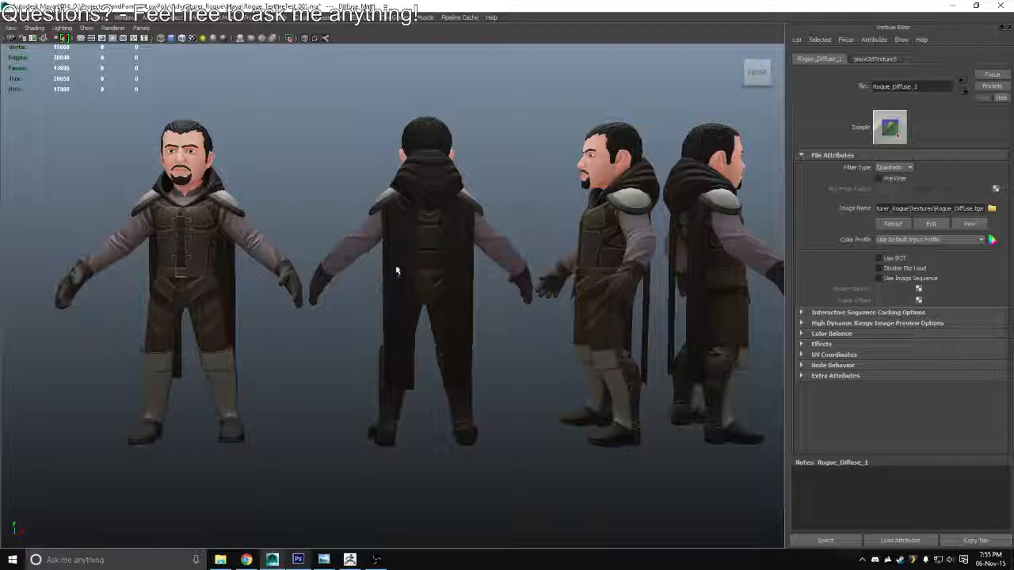
drag(419, 262, 384, 249)
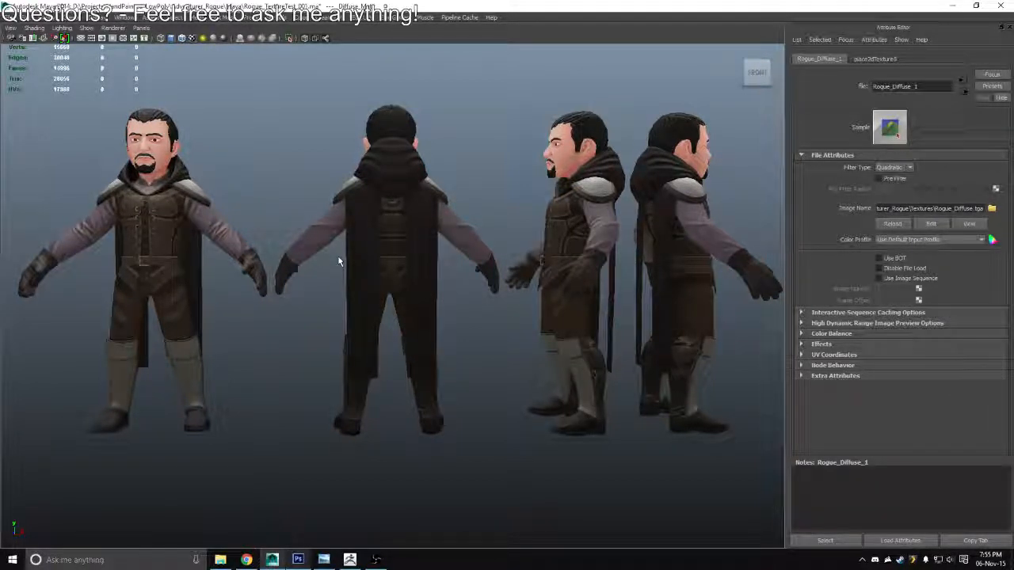
drag(452, 279, 638, 229)
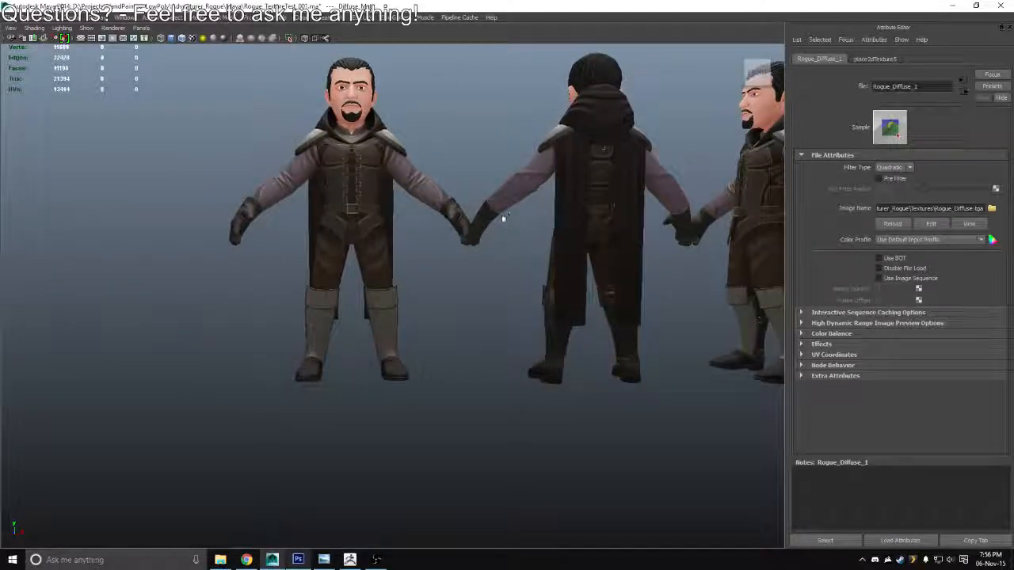
drag(502, 218, 488, 267)
Switch to Photoshop, set the sleeves' hue to 81 and overwrite Rogue_Diffuse.tga with a Targa copy
key(alt+Tab)
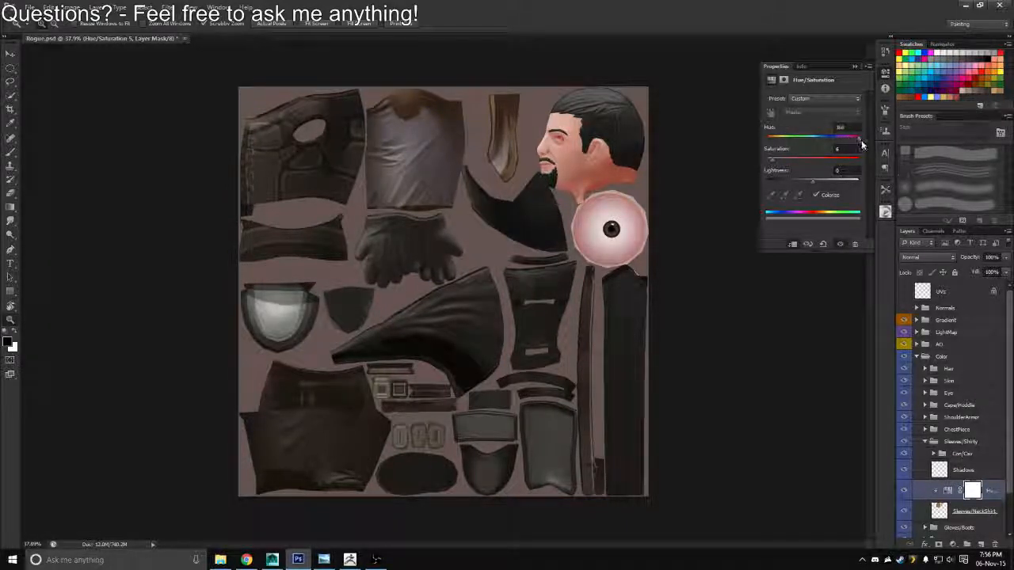
drag(861, 145, 768, 154)
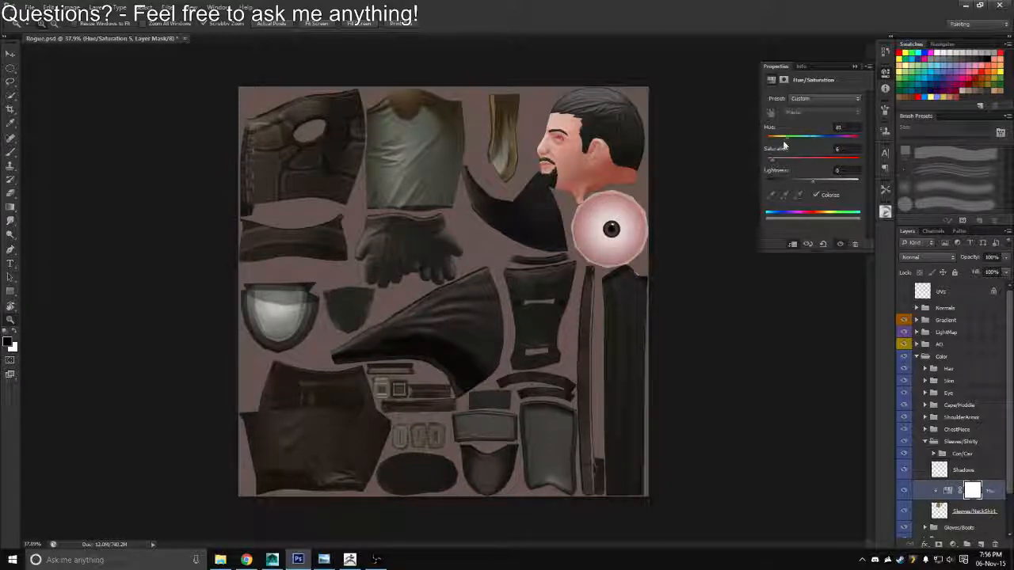
key(ctrl+shift+s)
click(552, 278)
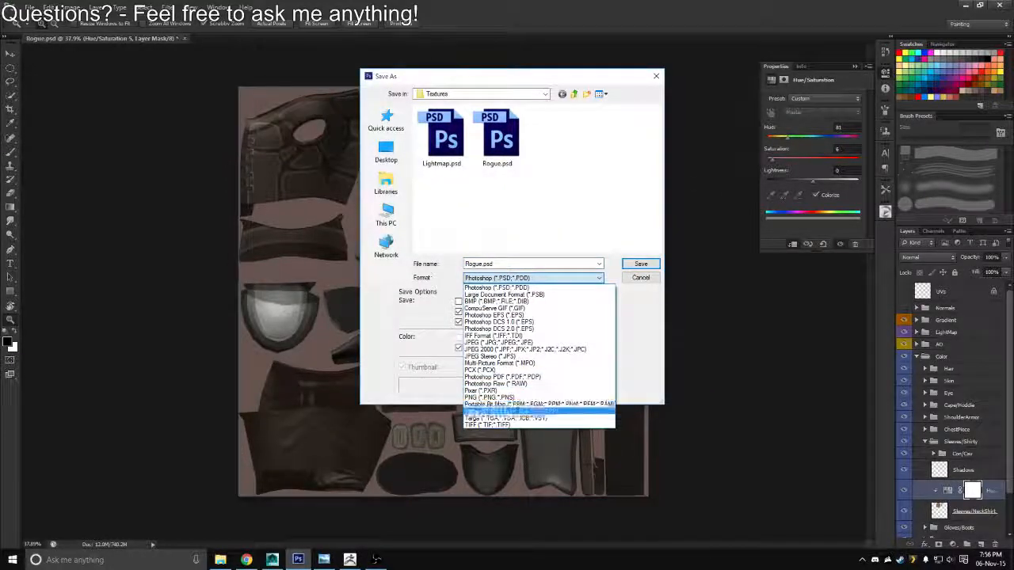
click(539, 418)
double_click(442, 147)
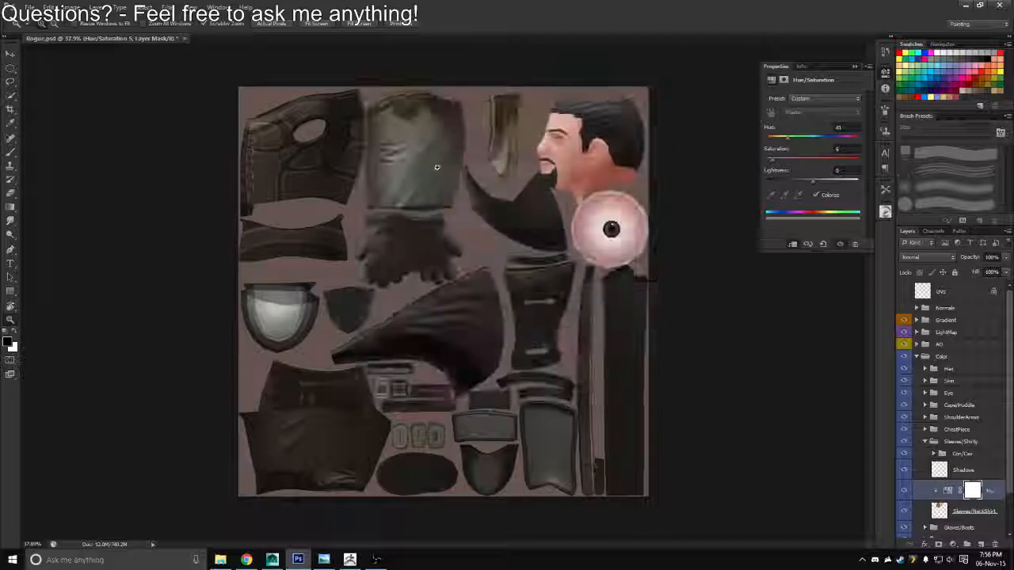
Switch to Maya, reload the diffuse image and examine the green-gray sleeves on the character
key(alt+Tab)
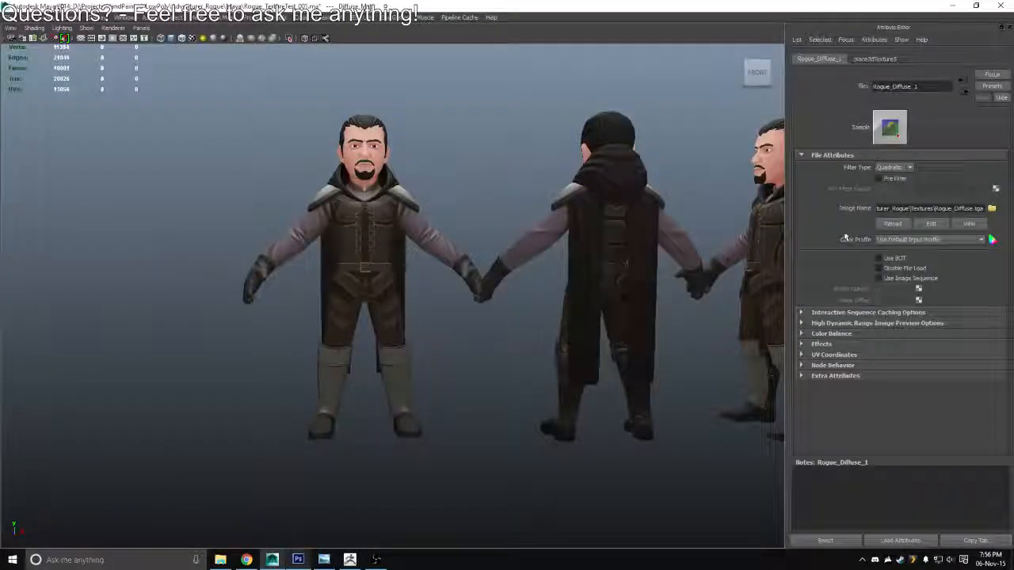
click(885, 224)
scroll(389, 270, down, 4)
drag(389, 270, 437, 222)
Switch to Photoshop and rename the Hue/Saturation layer as "Options, Green 80 Sat, Blue 200 Sat, Violet 315 Sat"
key(alt+Tab)
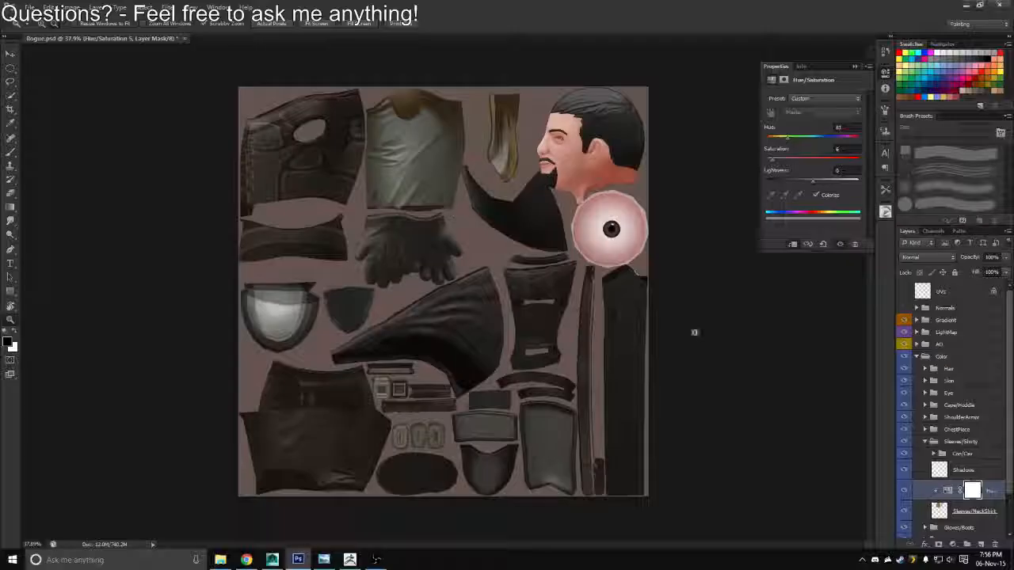
click(993, 491)
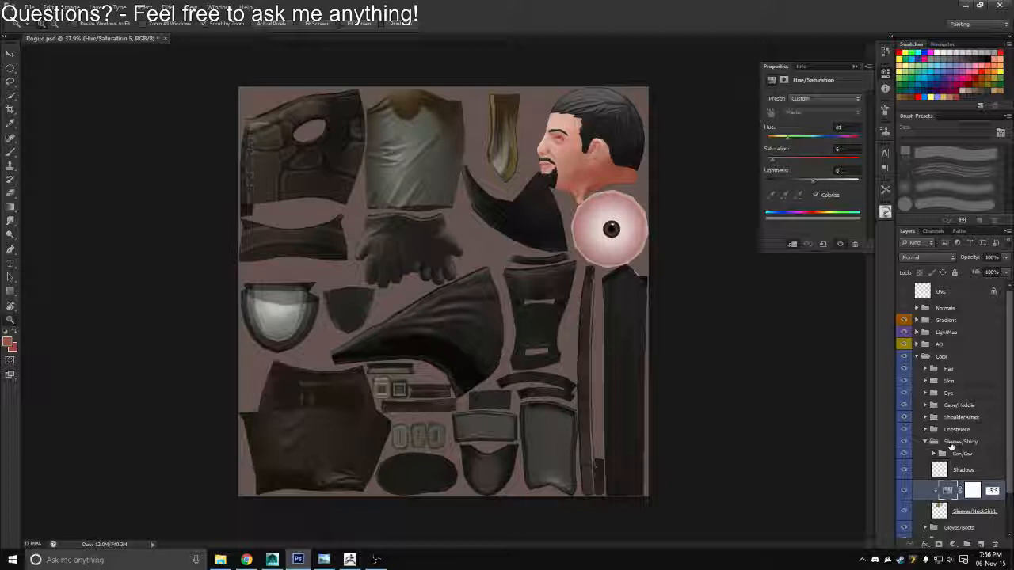
text(at)
key(Return)
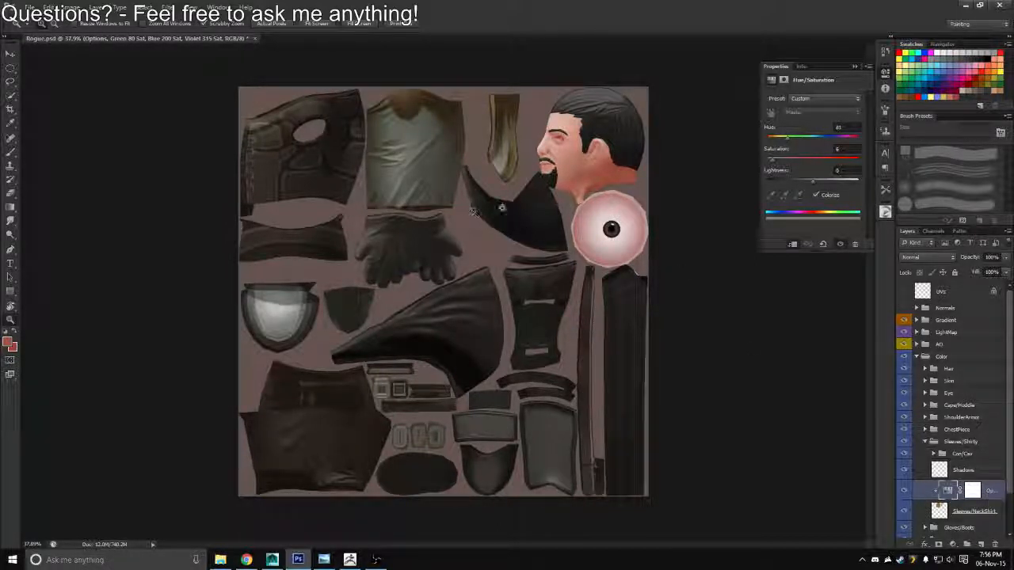
Set the hue of the sleeves' Hue/Saturation layer to 200
click(844, 127)
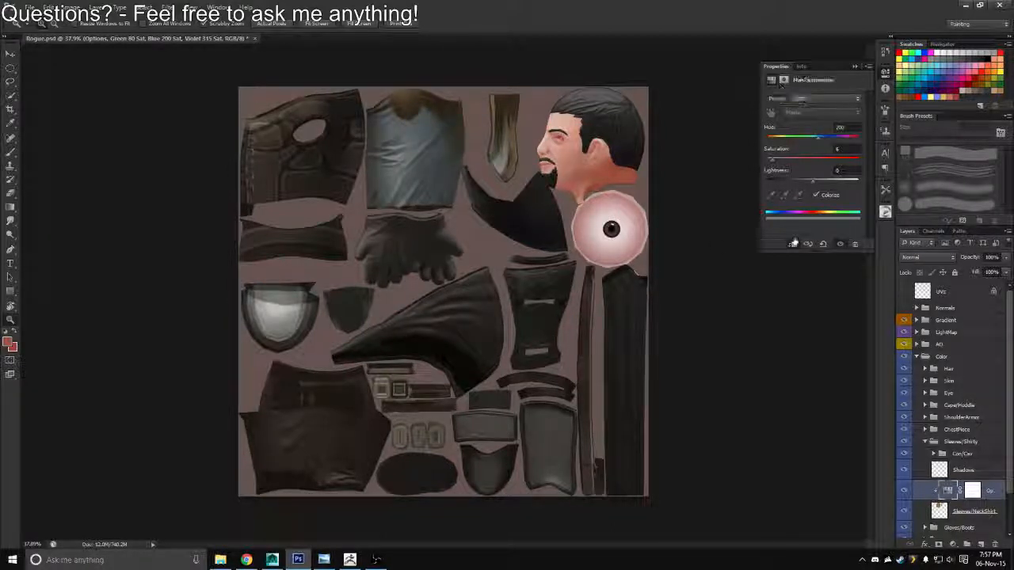
key(ctrl+shift+s)
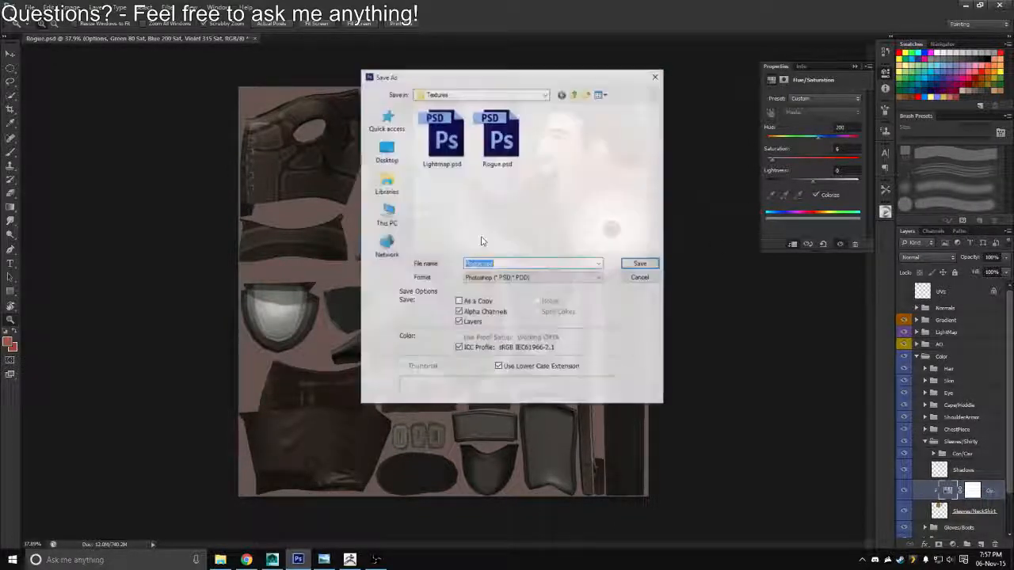
key(Escape)
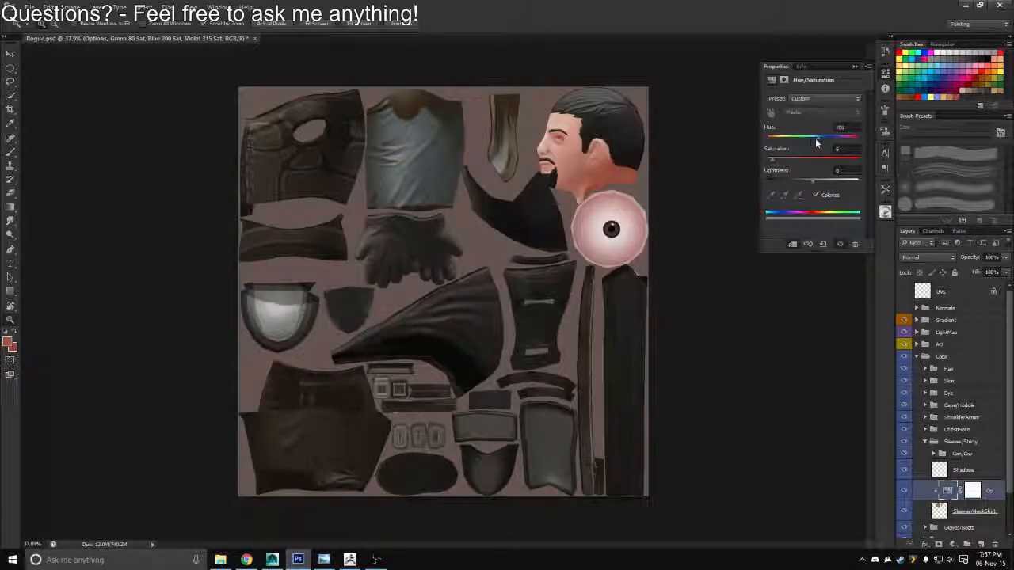
mouse_move(815, 140)
mouse_down()
mouse_move(802, 141)
mouse_move(811, 138)
mouse_up()
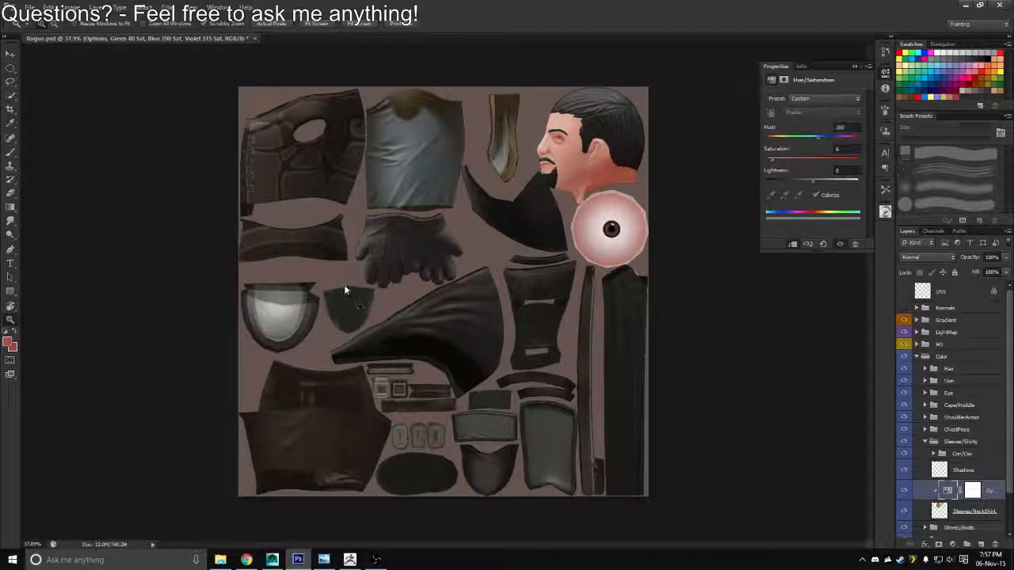
Overwrite Rogue_Diffuse.tga with a Targa copy that includes the sleeves at hue 200
key(ctrl+shift+s)
click(532, 277)
click(491, 418)
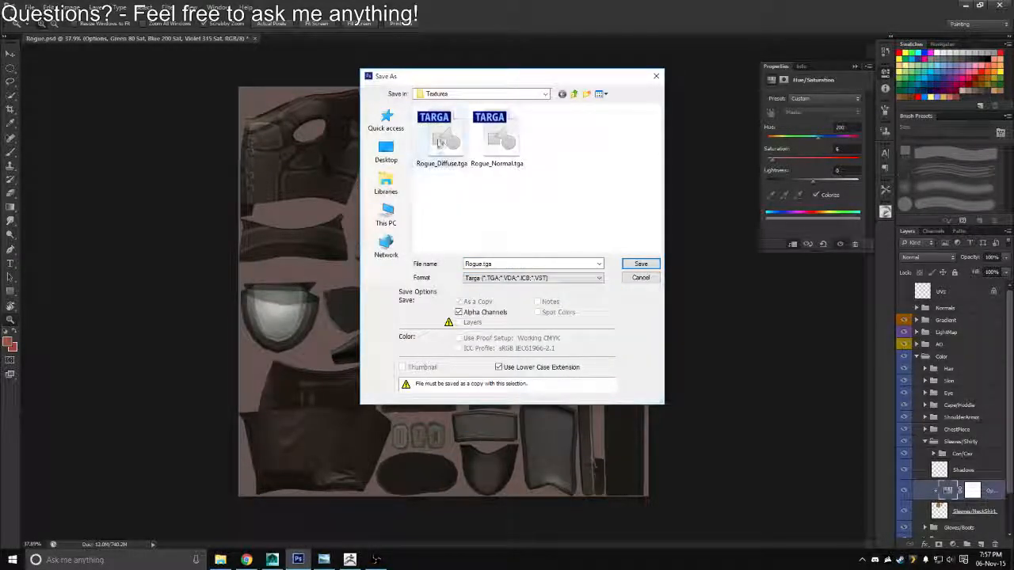
double_click(447, 141)
Switch to Maya, reload the diffuse image and change the viewport background to solid gray
key(alt+Tab)
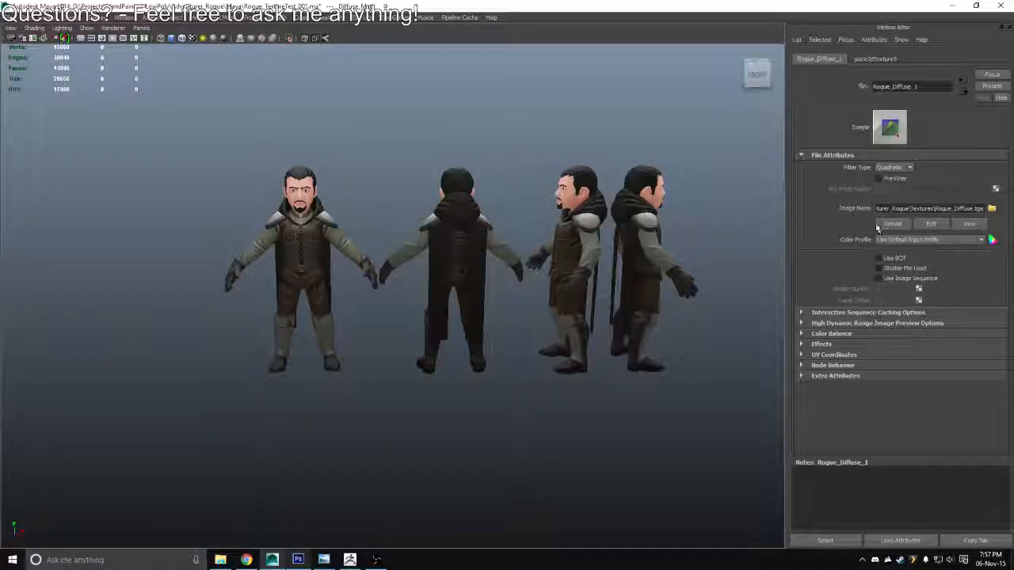
scroll(389, 285, down, 4)
drag(378, 275, 636, 262)
key(alt+b)
key(alt+b)
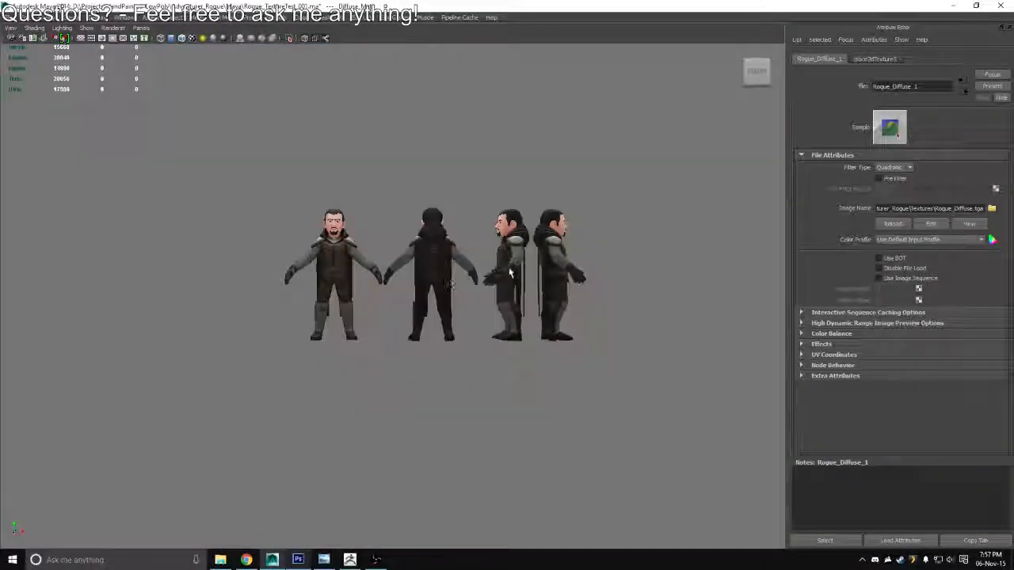
Examine the blue-gray sleeves on all four character views against the gray background
scroll(444, 261, up, 5)
drag(455, 296, 507, 290)
drag(301, 245, 423, 265)
scroll(407, 258, up, 2)
drag(564, 238, 411, 241)
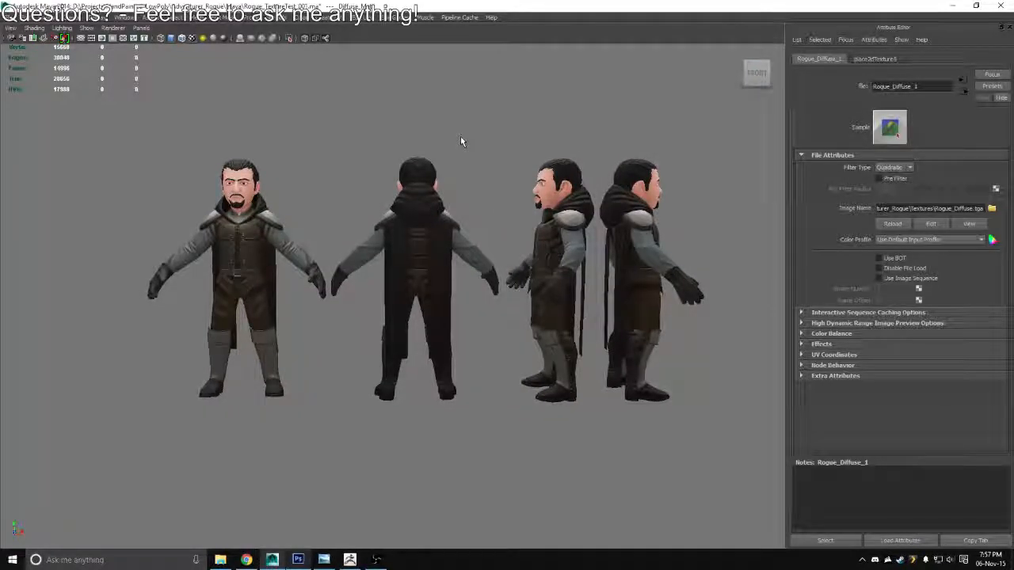
drag(348, 271, 248, 256)
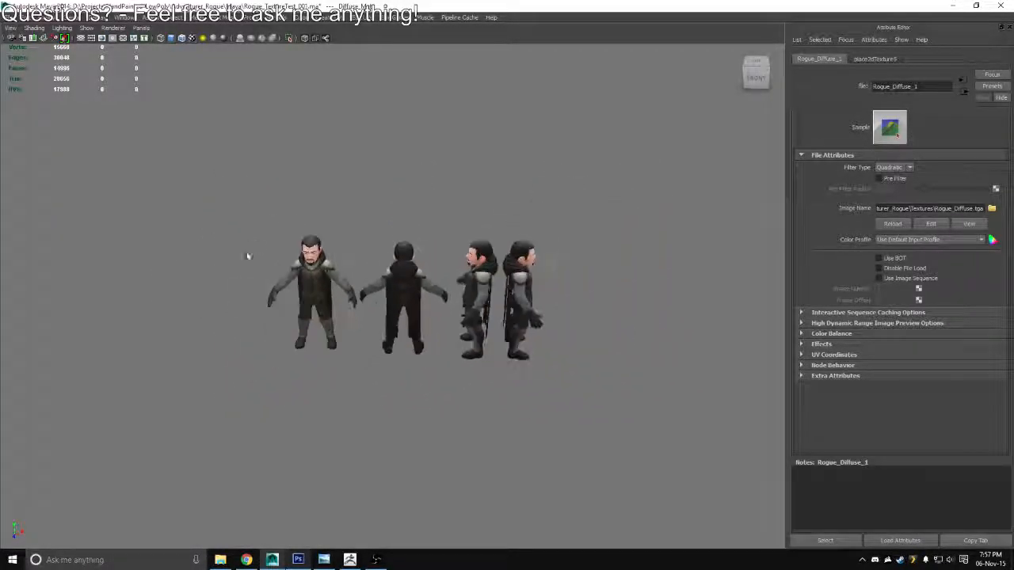
drag(396, 329, 434, 299)
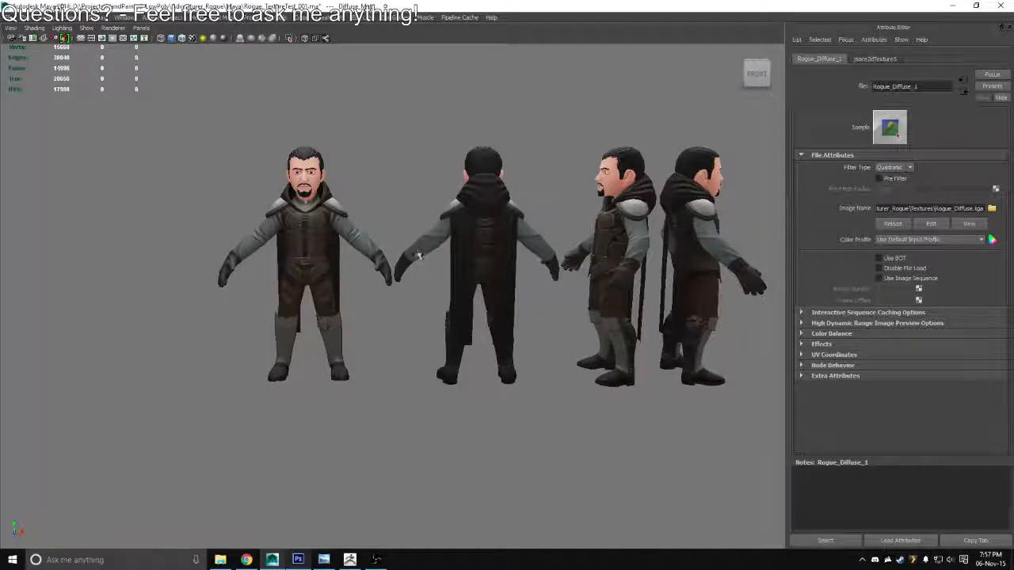
drag(420, 255, 344, 261)
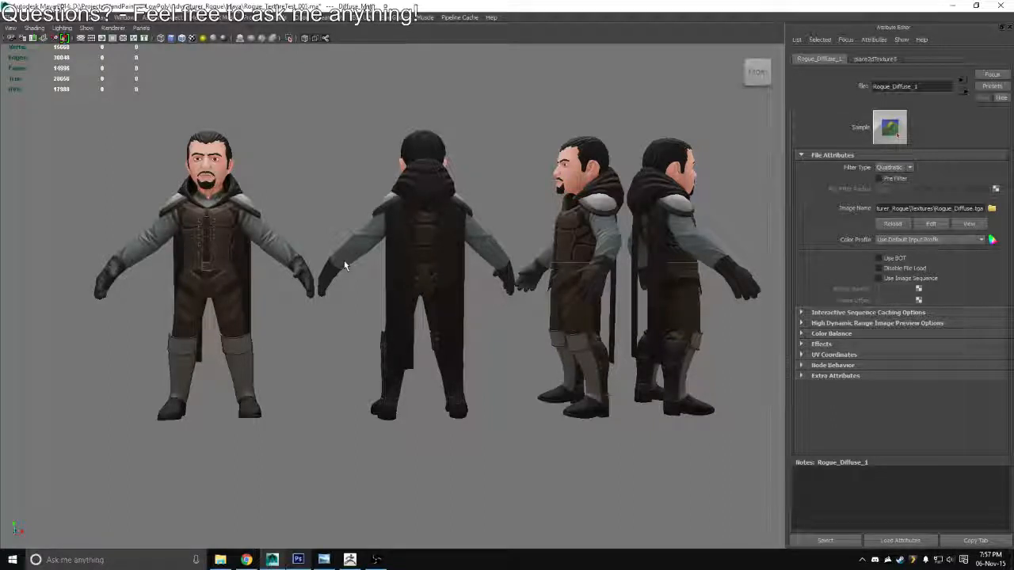
Turn off the poly count, view axis and ViewCube heads-up displays over the four character views
drag(348, 253, 324, 216)
drag(325, 215, 364, 220)
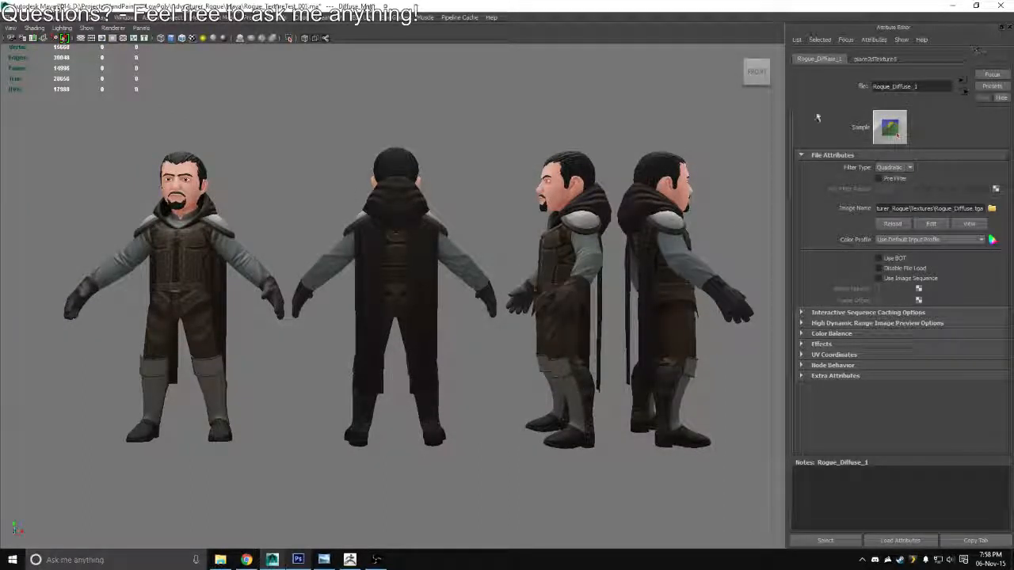
click(756, 72)
drag(556, 206, 618, 201)
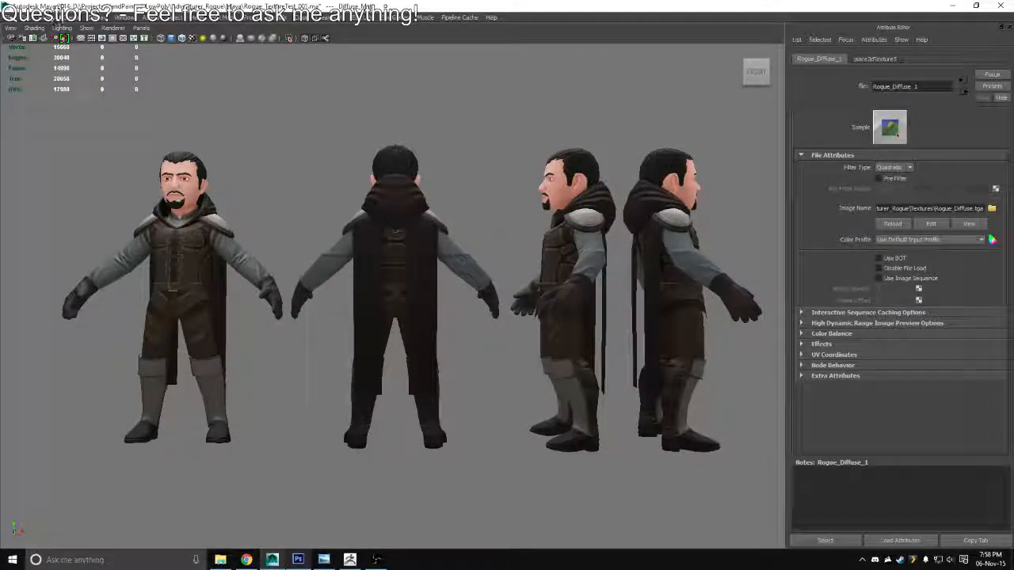
click(83, 17)
mouse_move(131, 47)
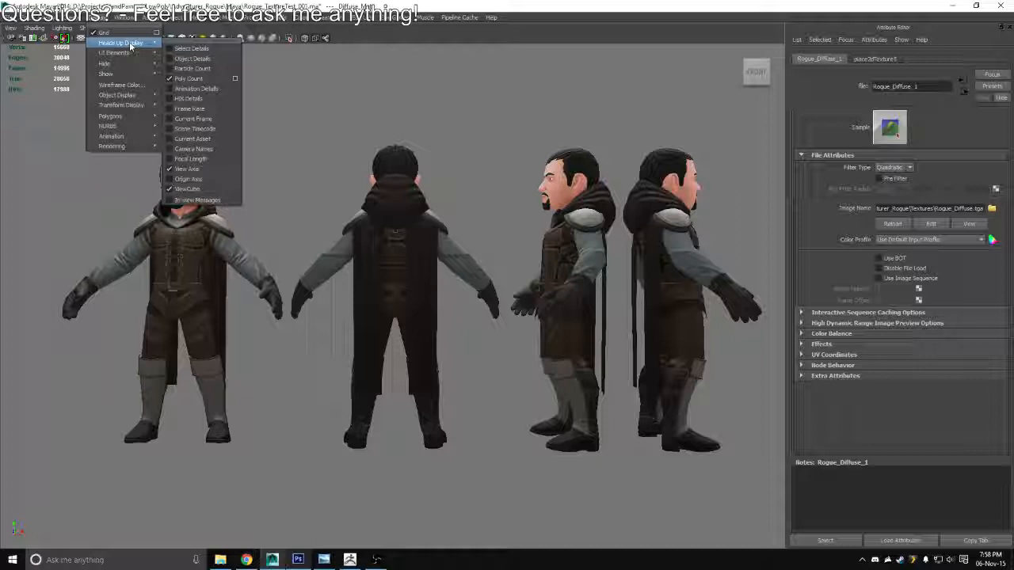
click(189, 42)
click(194, 74)
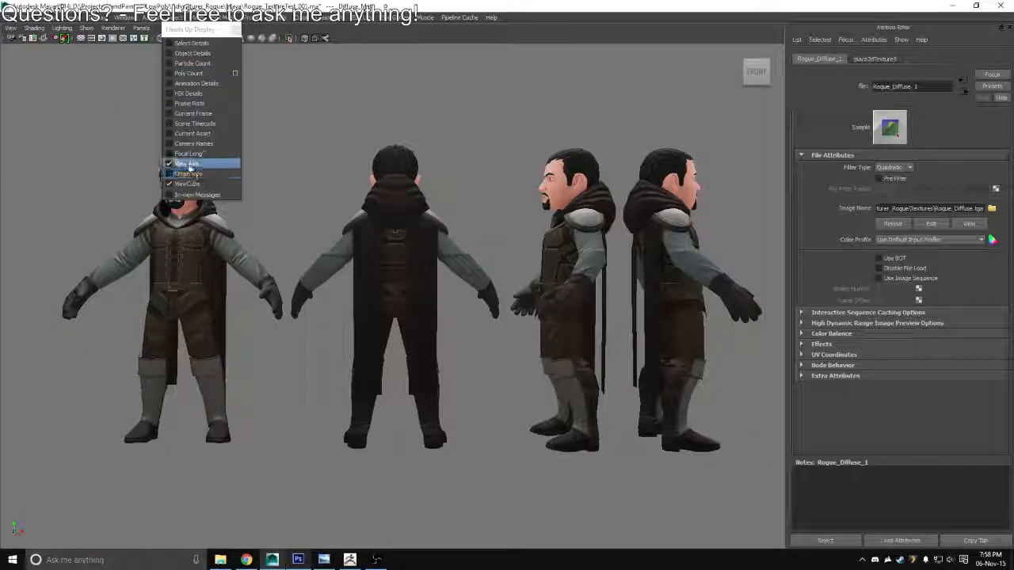
drag(197, 29, 627, 147)
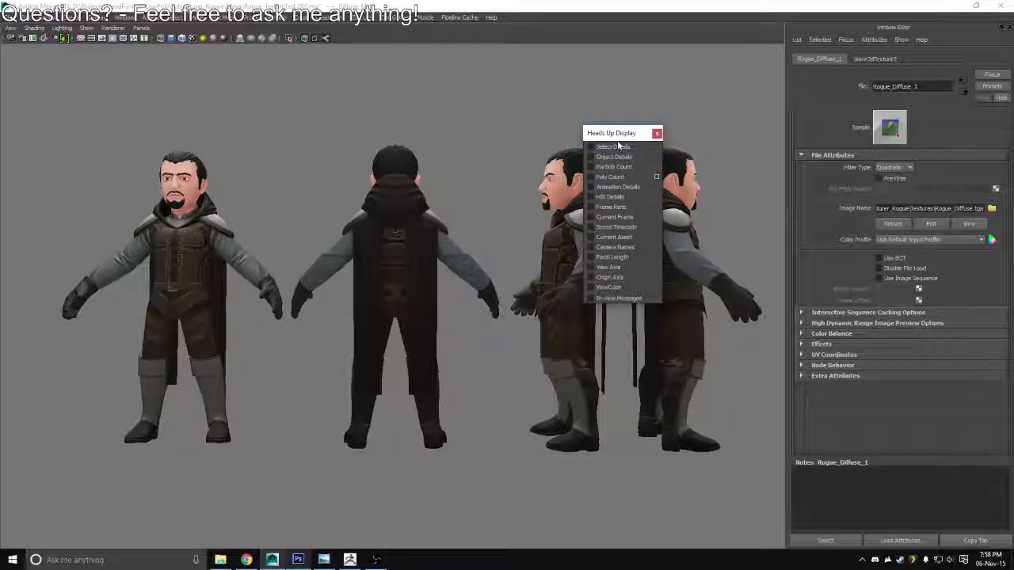
click(657, 133)
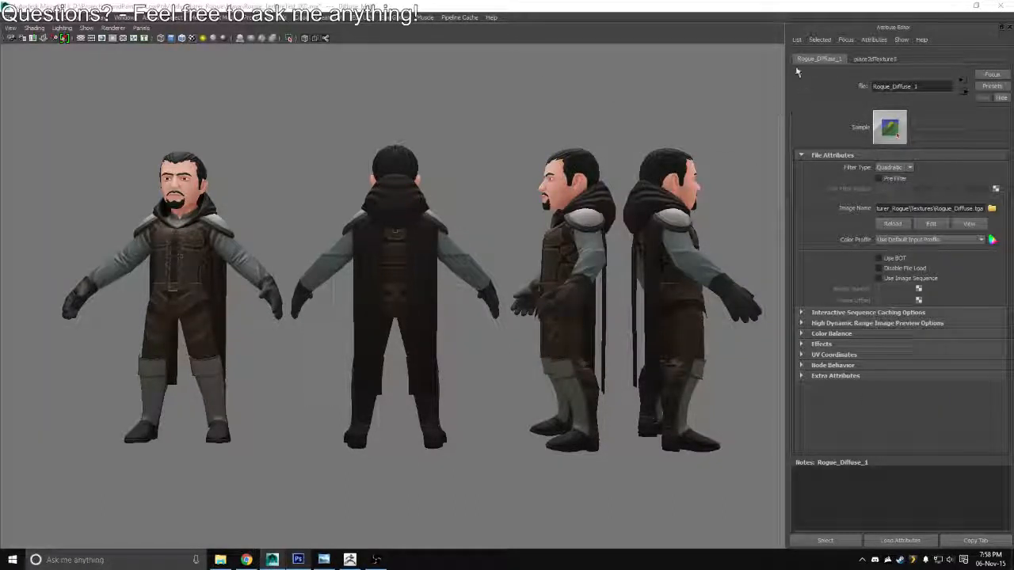
Hide the Attribute Editor to enlarge the viewport and launch the Snipping Tool
click(761, 39)
key(ctrl+space)
key(ctrl+space)
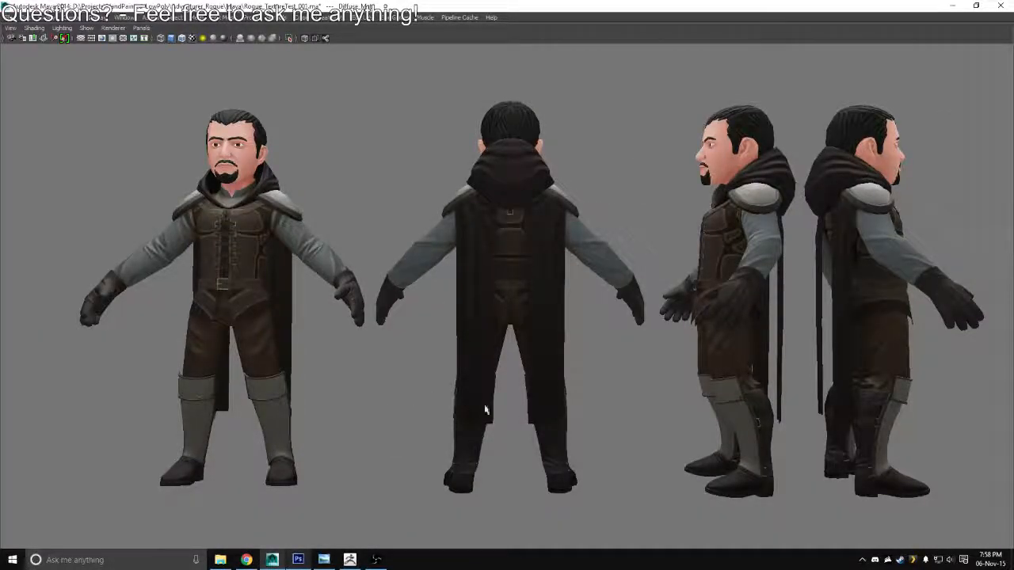
key(super)
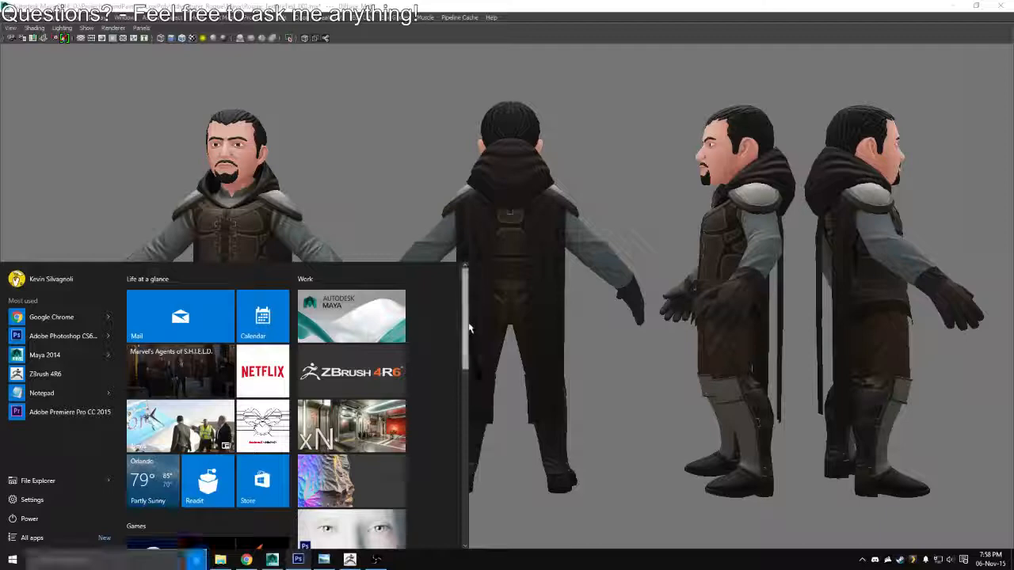
scroll(468, 327, down, 3)
scroll(469, 325, down, 5)
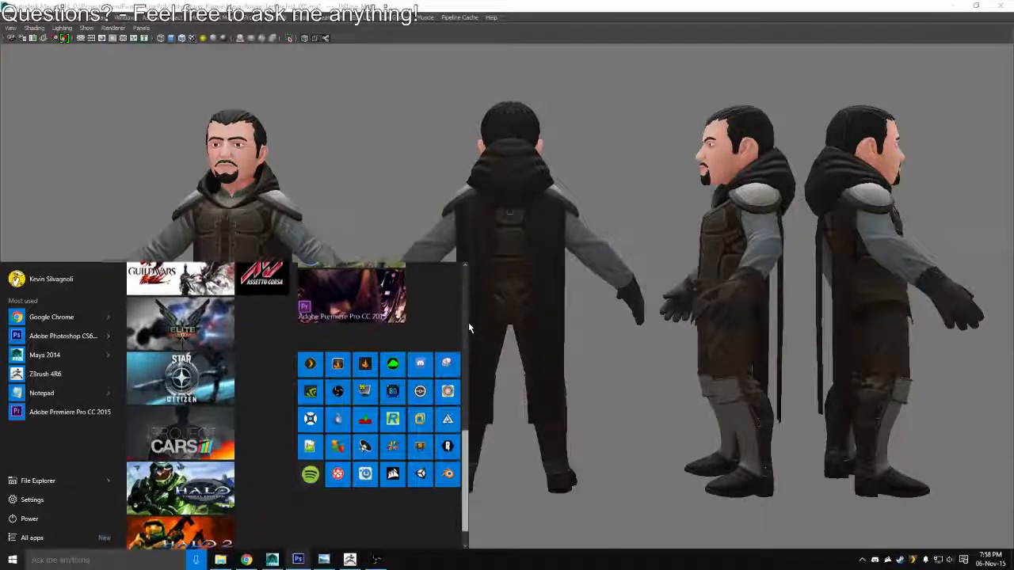
click(448, 396)
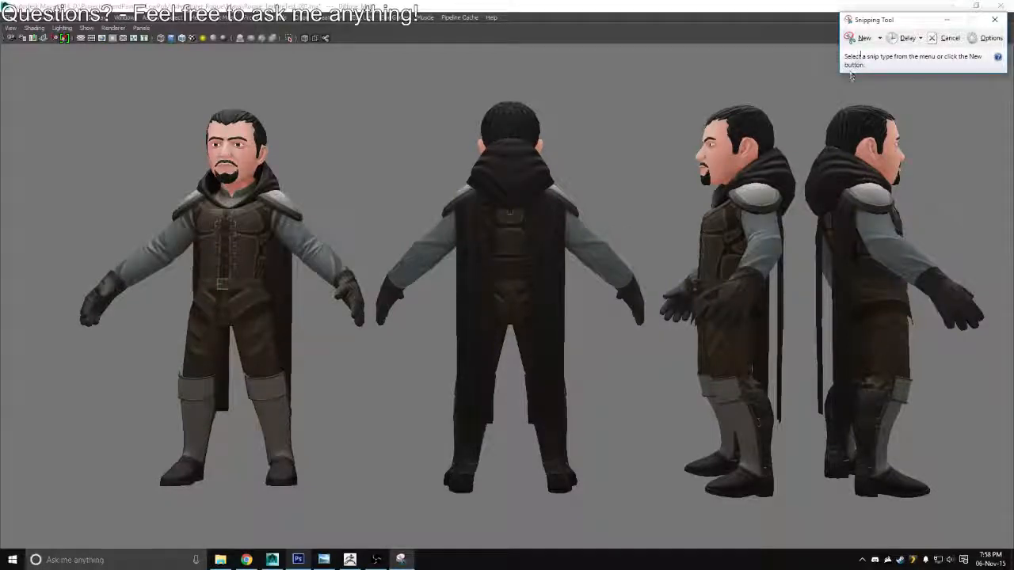
Capture the full Maya viewport, with all four blue-gray-sleeved character views from head to feet, as a snip
click(860, 39)
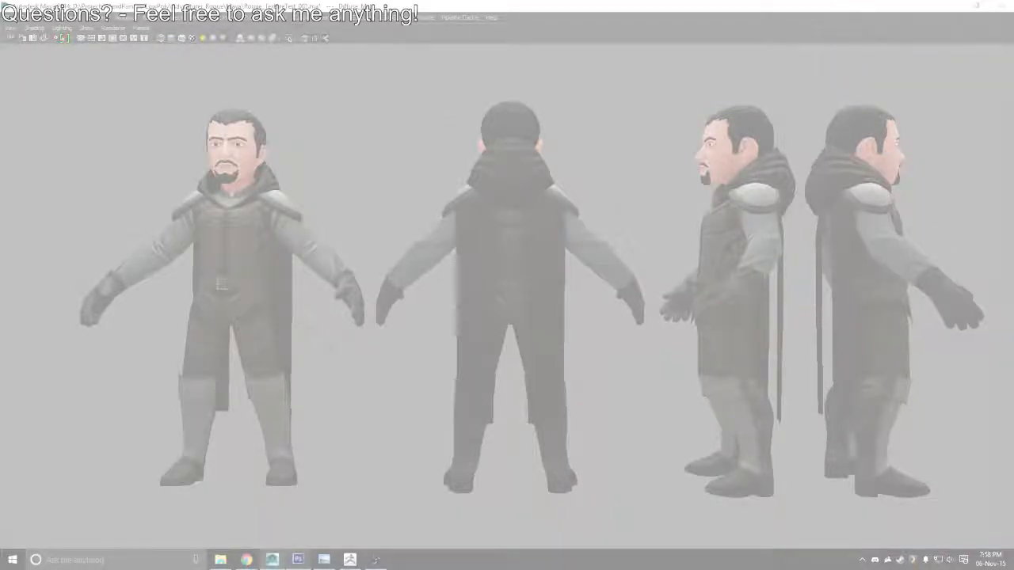
drag(4, 45, 923, 319)
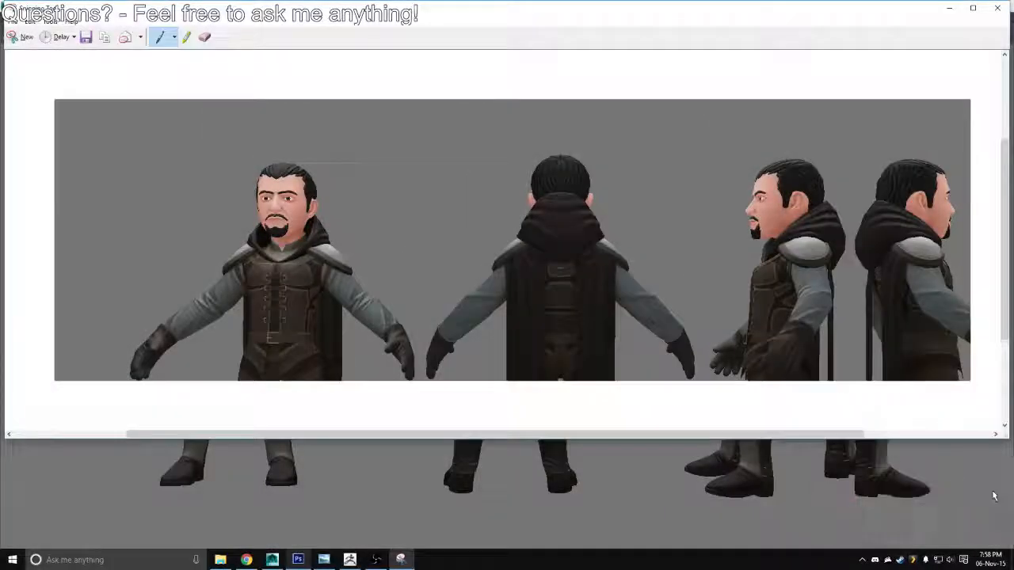
click(20, 37)
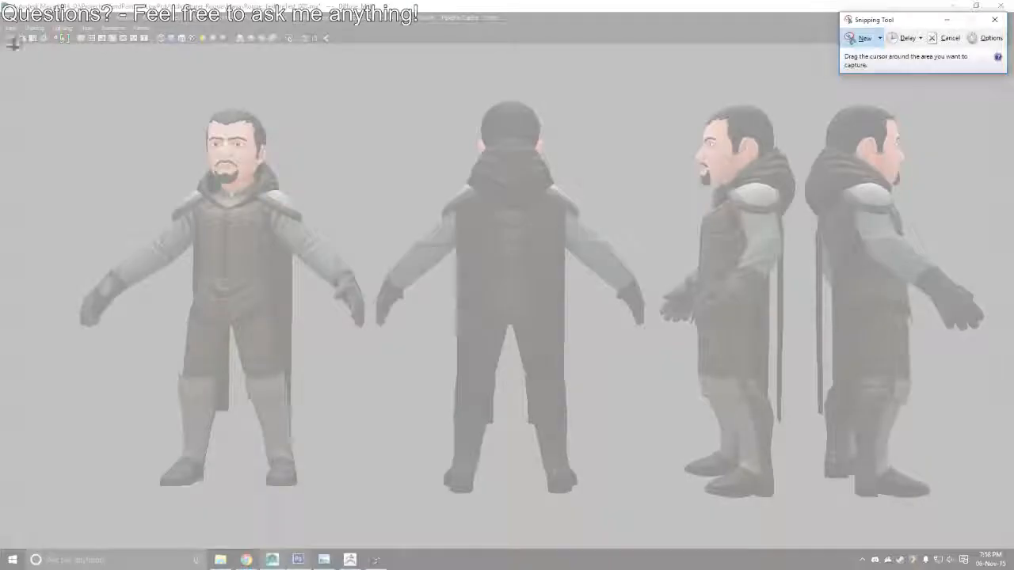
drag(4, 45, 996, 540)
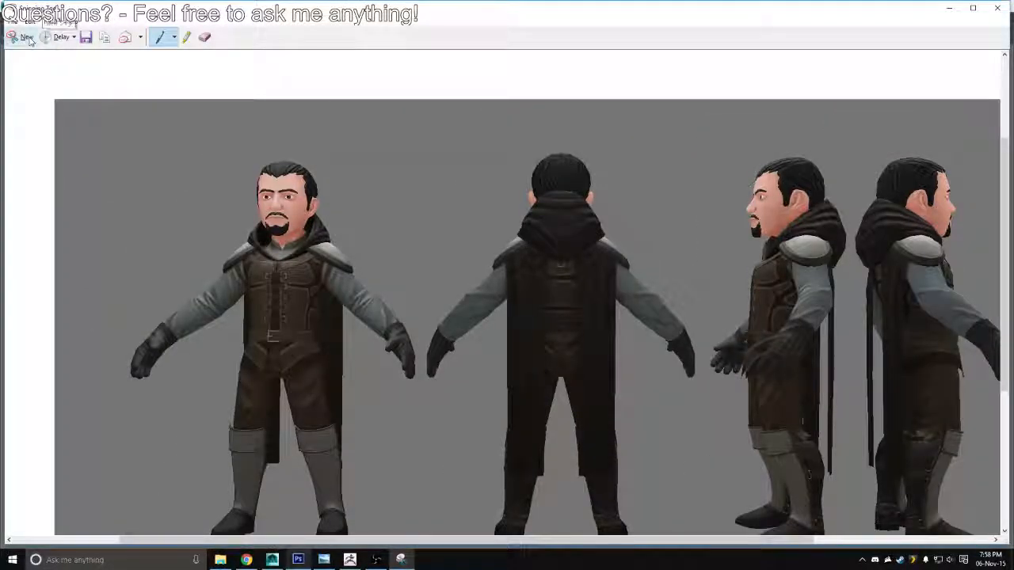
Save the snip to the Desktop as a PNG named ColorOption_001
click(86, 38)
text(Coll)
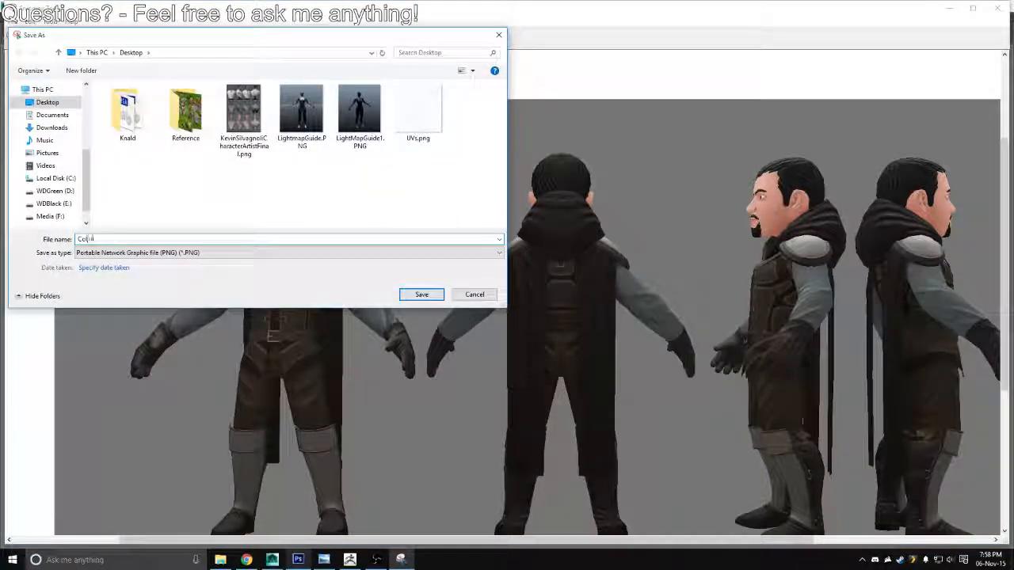
text(rOption)
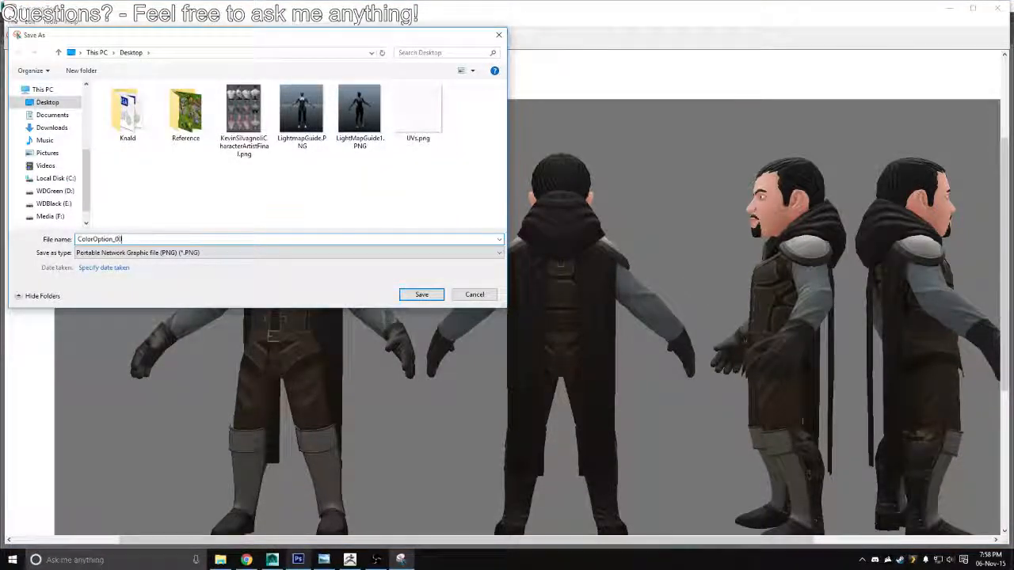
text(_01)
key(Return)
Switch to Photoshop, set the sleeves' hue to 80 and overwrite Rogue_Diffuse.tga with a Targa copy
key(alt+Tab)
key(alt+Tab)
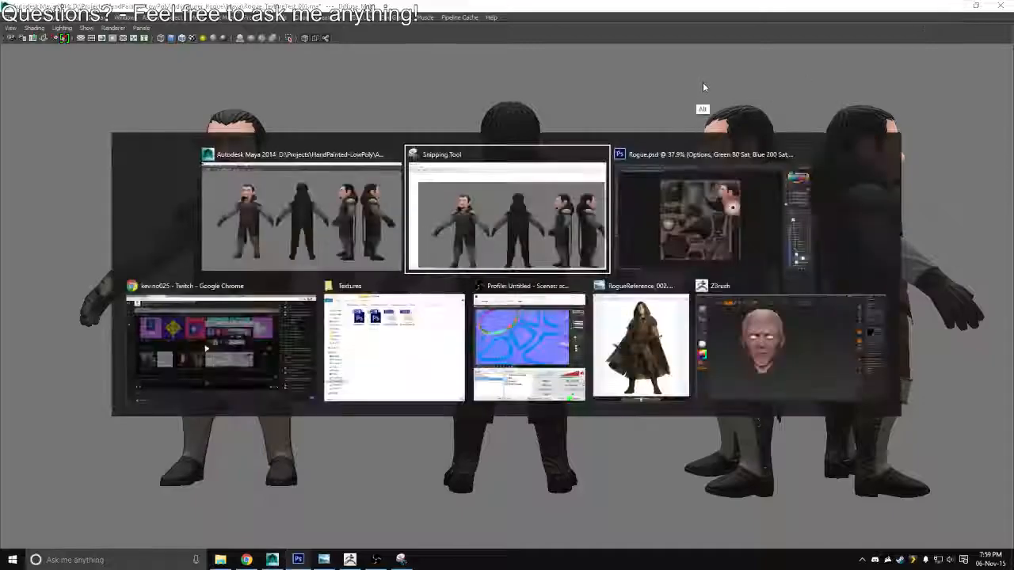
key(alt+Tab)
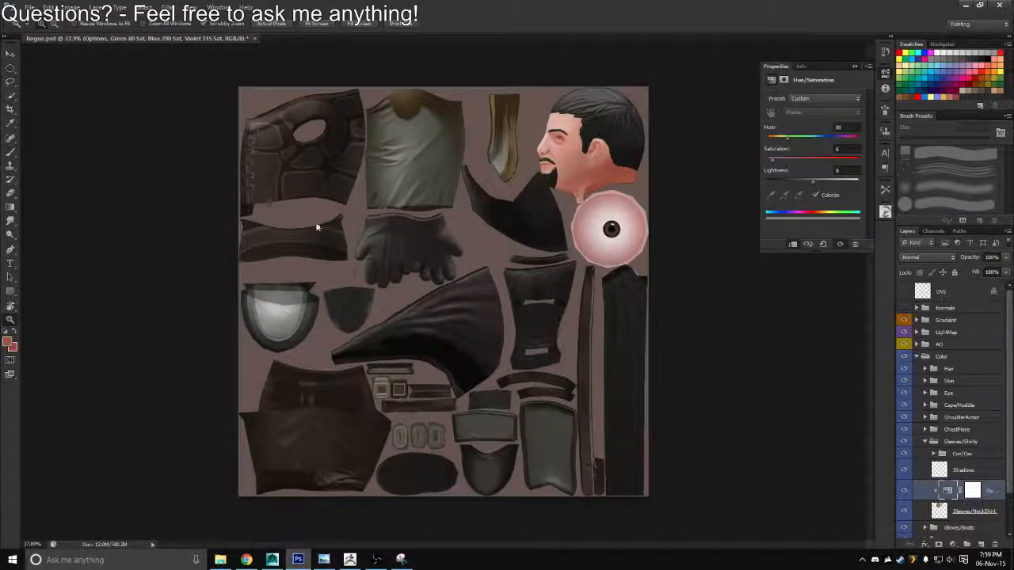
key(ctrl+shift+s)
click(507, 278)
click(507, 417)
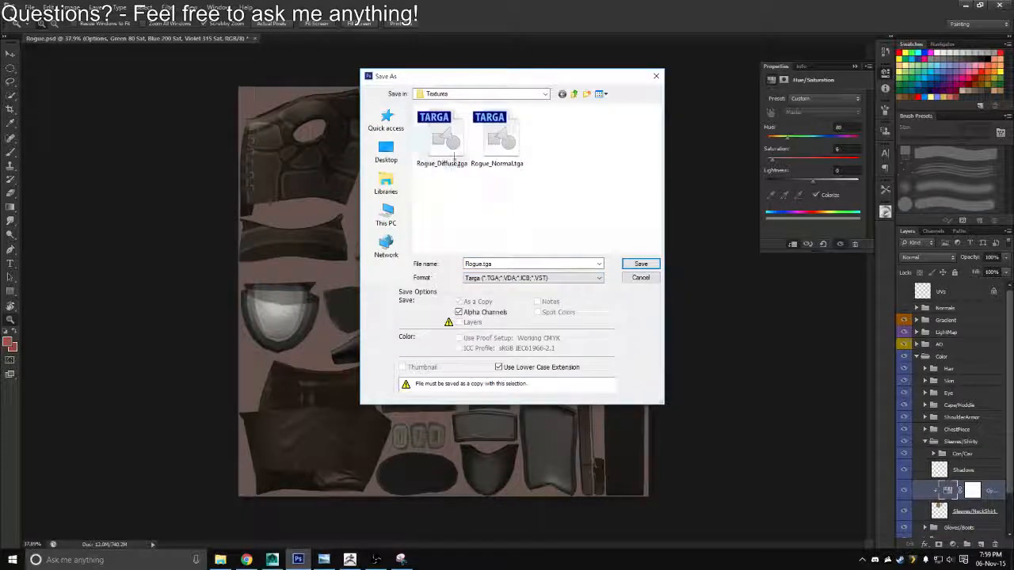
double_click(451, 150)
key(Return)
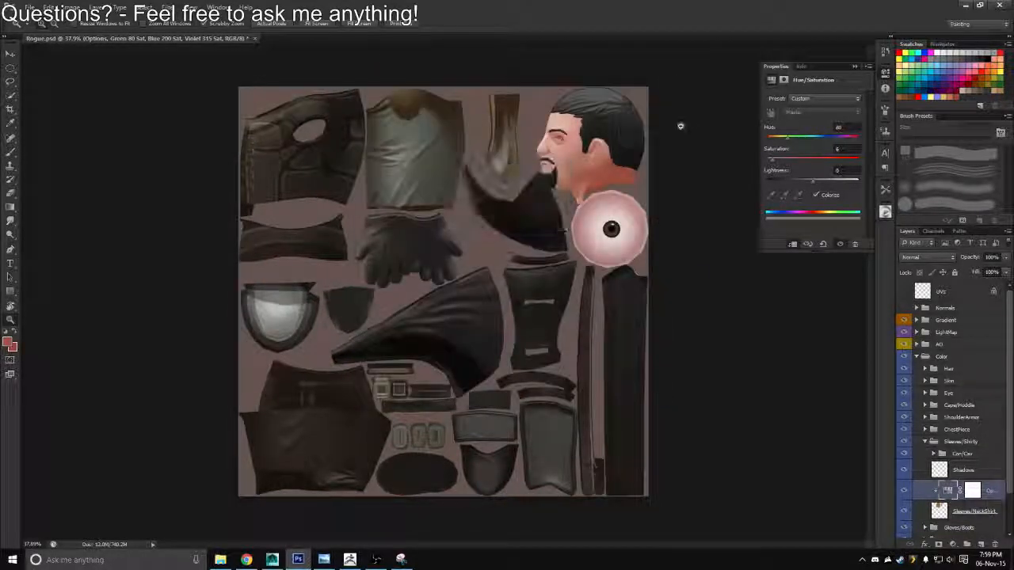
Switch to Maya, reload the Rogue_Diffuse image on the character and enlarge the viewport to fill the window
key(alt+Tab)
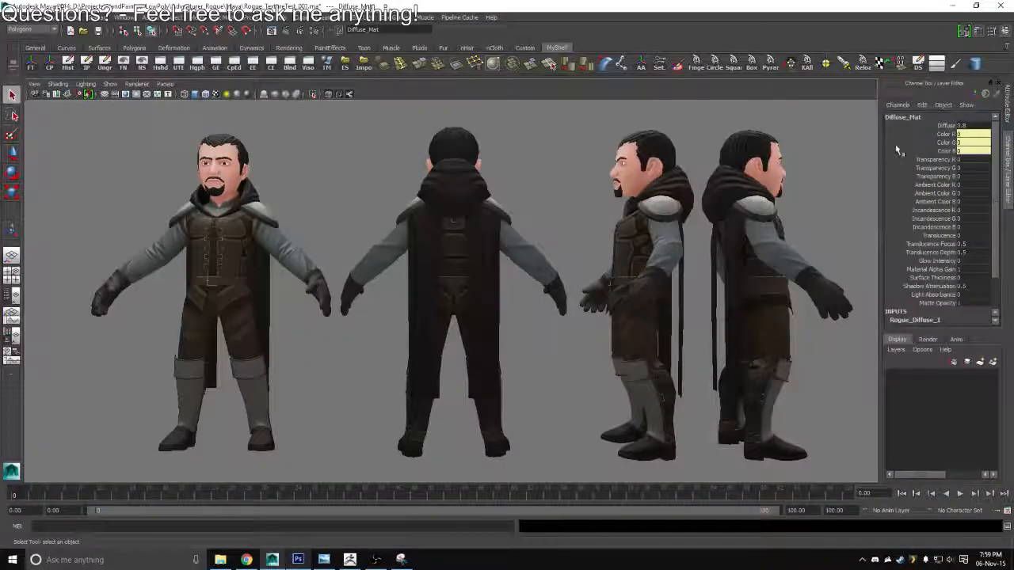
key(ctrl+a)
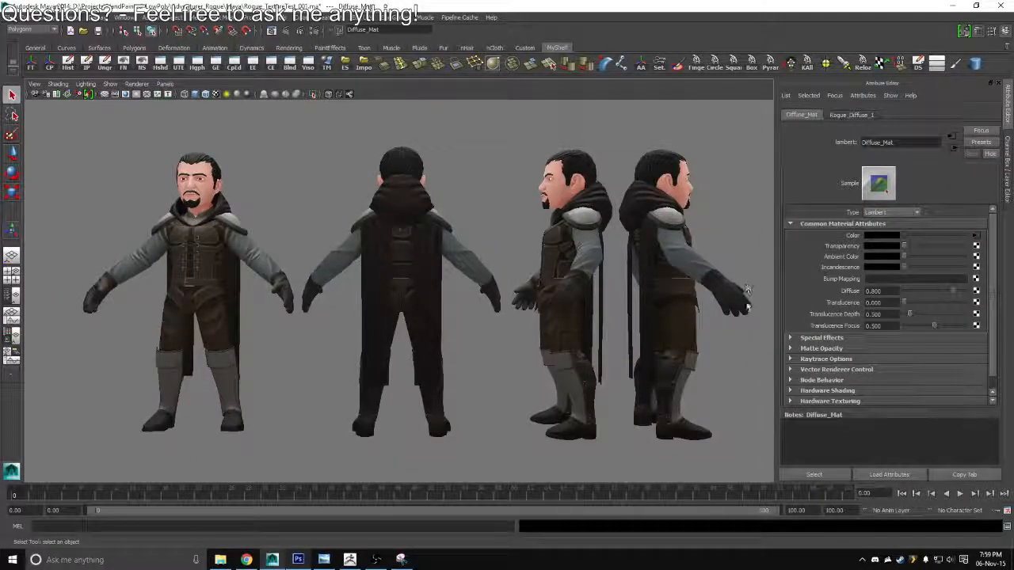
click(747, 306)
click(976, 236)
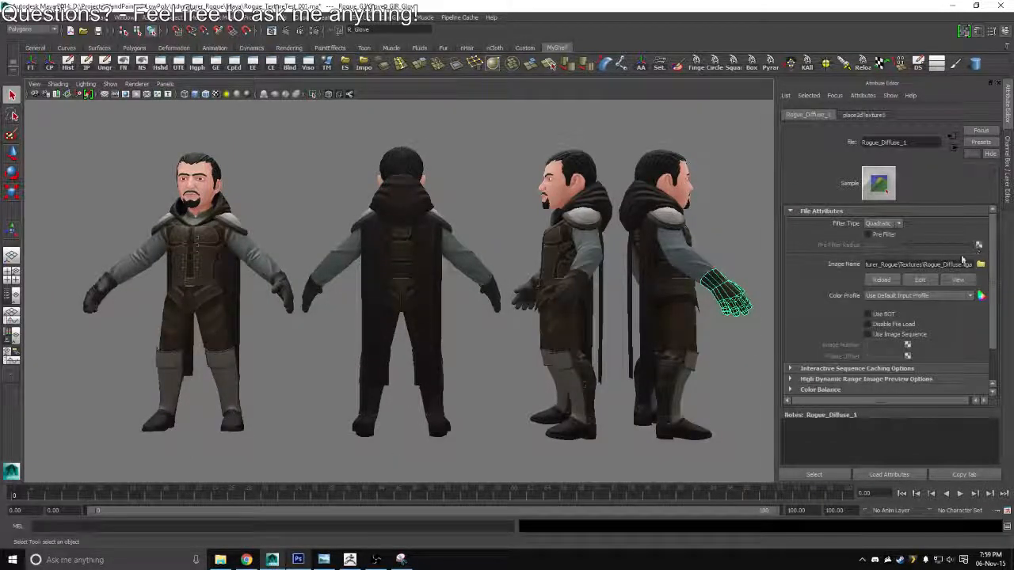
click(737, 238)
key(ctrl+space)
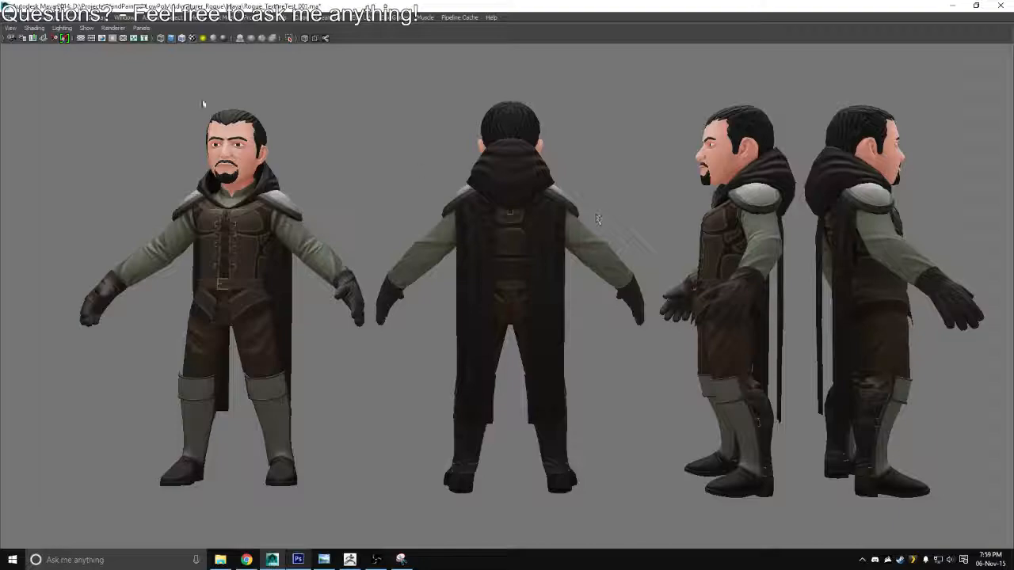
Switch to the Snipping Tool and capture the full Maya viewport showing the green-sleeved character views
key(alt+Tab)
key(alt+Tab)
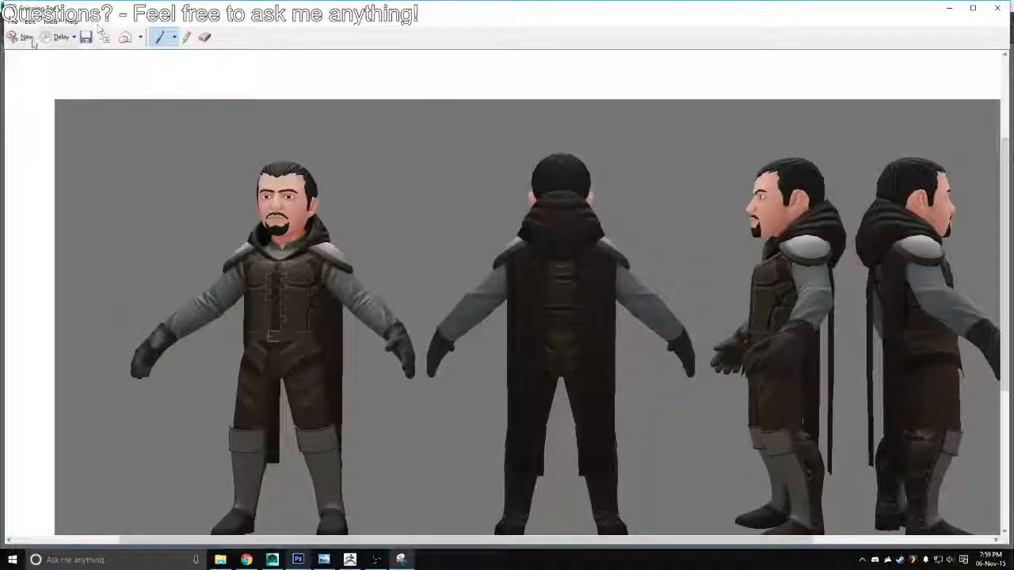
click(30, 40)
drag(2, 48, 1002, 532)
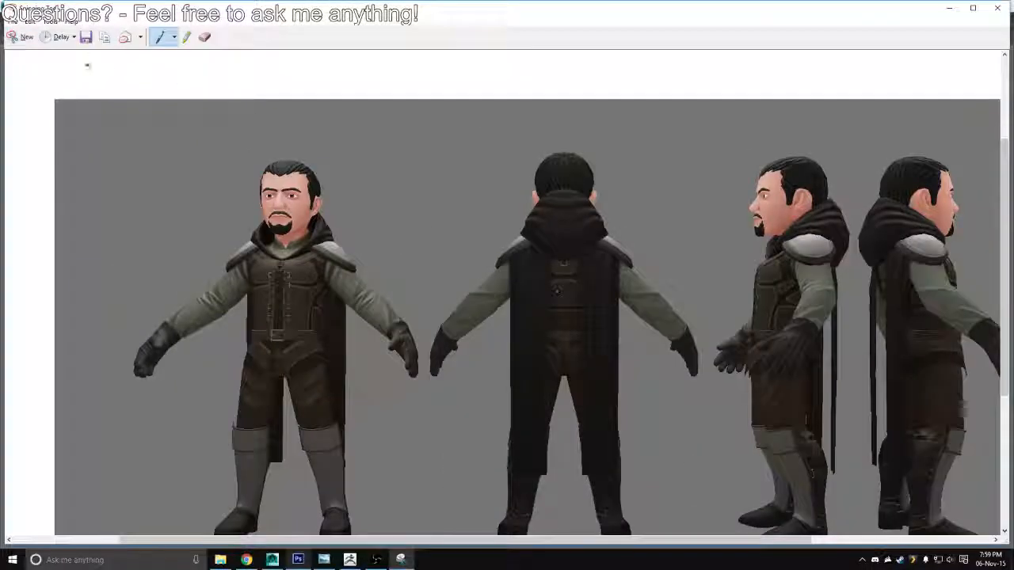
Save the green-sleeve snip to the Desktop as ColorOption_002.PNG and minimize the Snipping Tool
click(86, 36)
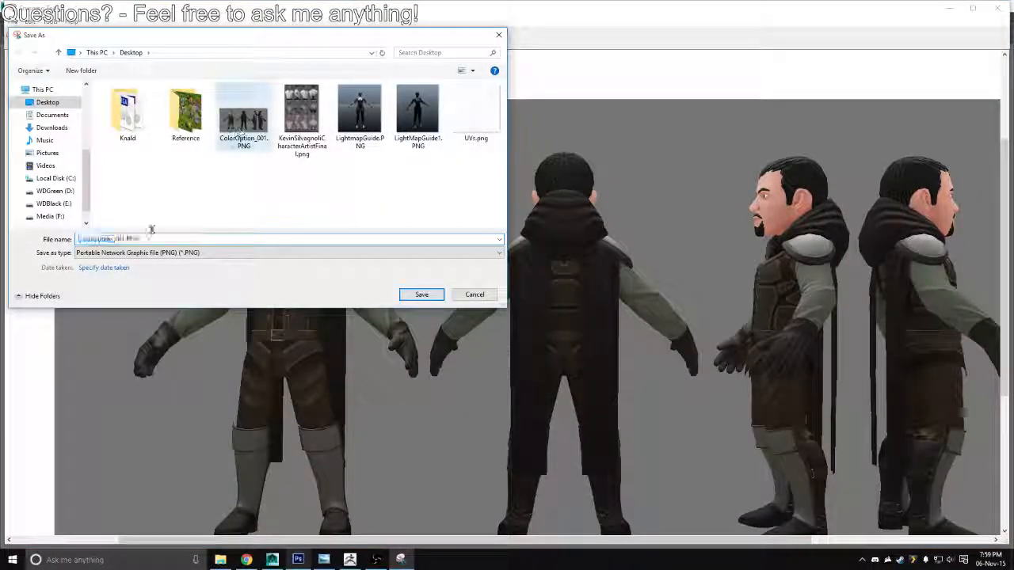
click(130, 239)
click(123, 239)
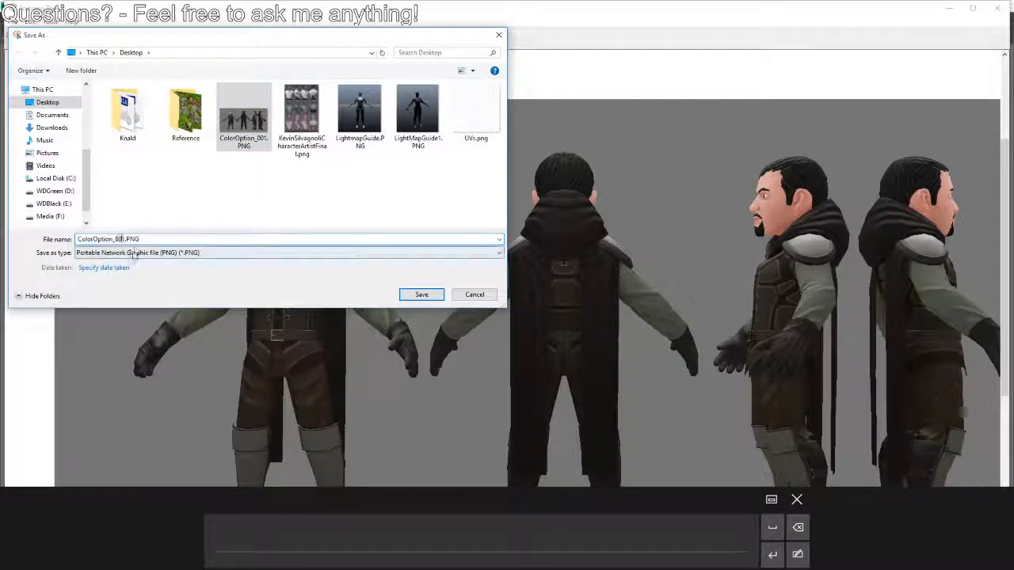
key(Delete)
text(2)
key(Return)
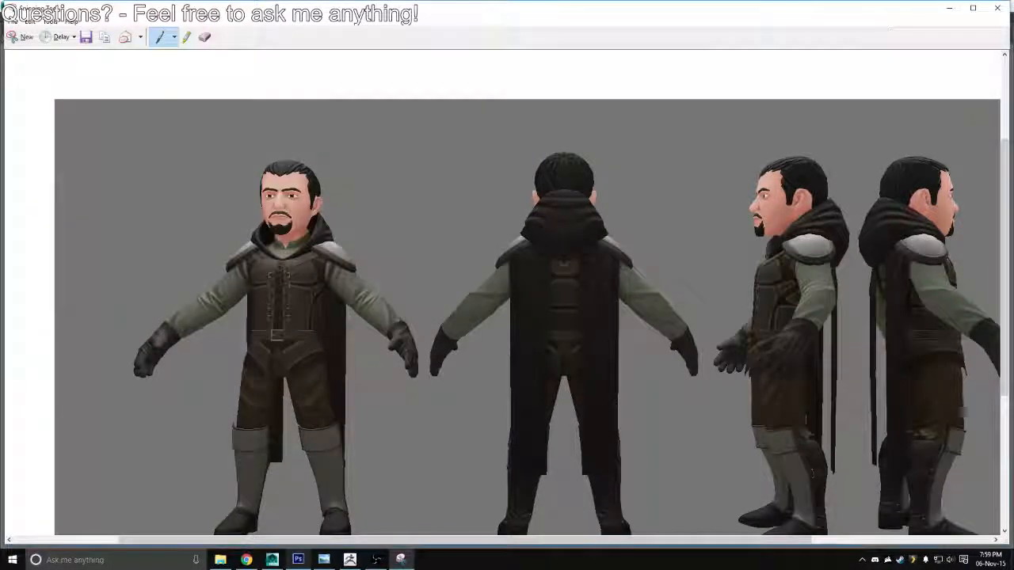
click(950, 8)
Switch to Photoshop, set the sleeves' hue to 315 and overwrite the diffuse map with a Targa copy
key(alt+Tab)
key(alt+Tab)
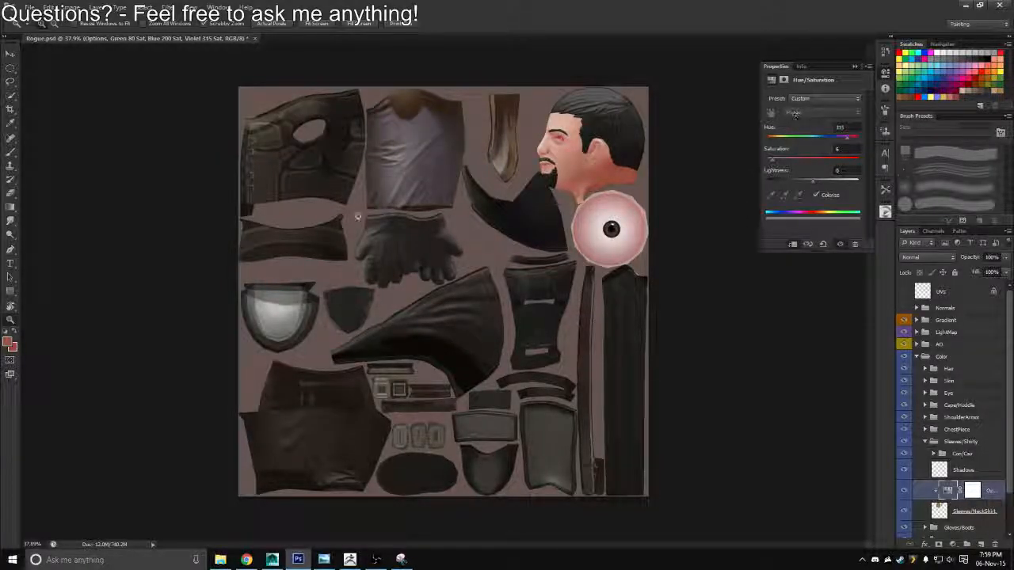
key(ctrl+shift+s)
click(532, 277)
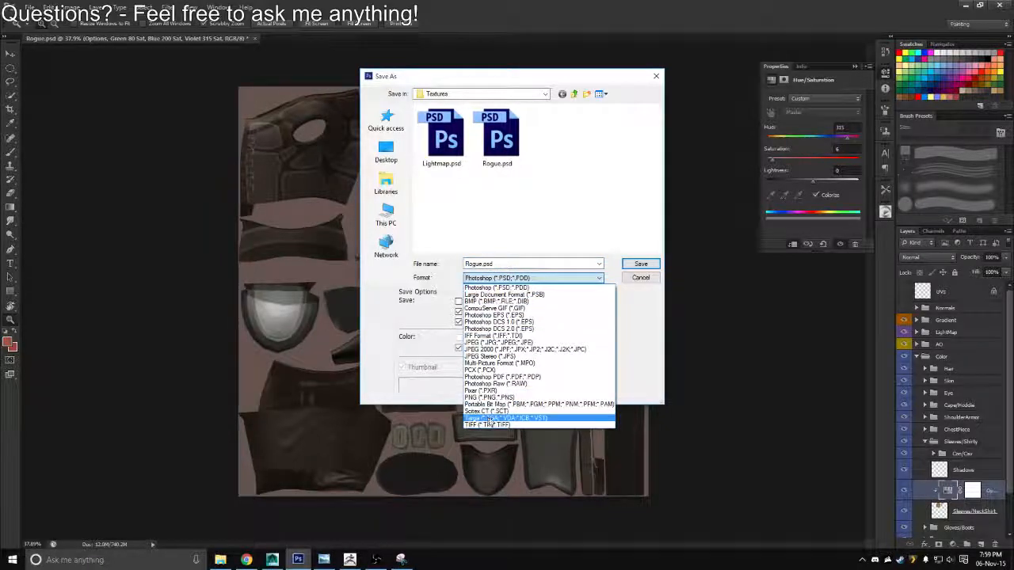
click(505, 417)
click(640, 264)
Switch to Maya, reload the diffuse image through the head's material and deselect the head
key(alt+Tab)
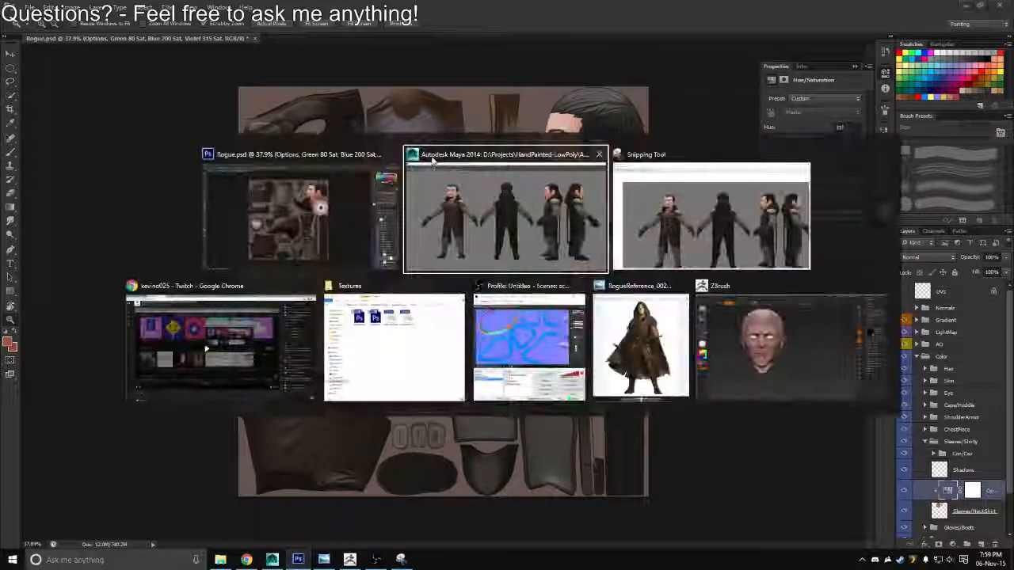
key(ctrl+a)
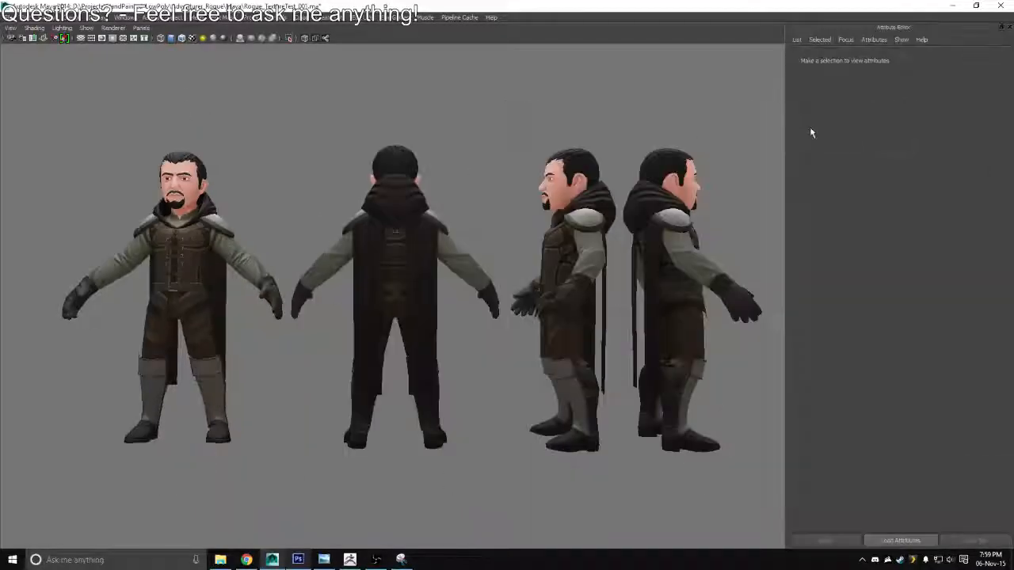
click(689, 166)
click(897, 227)
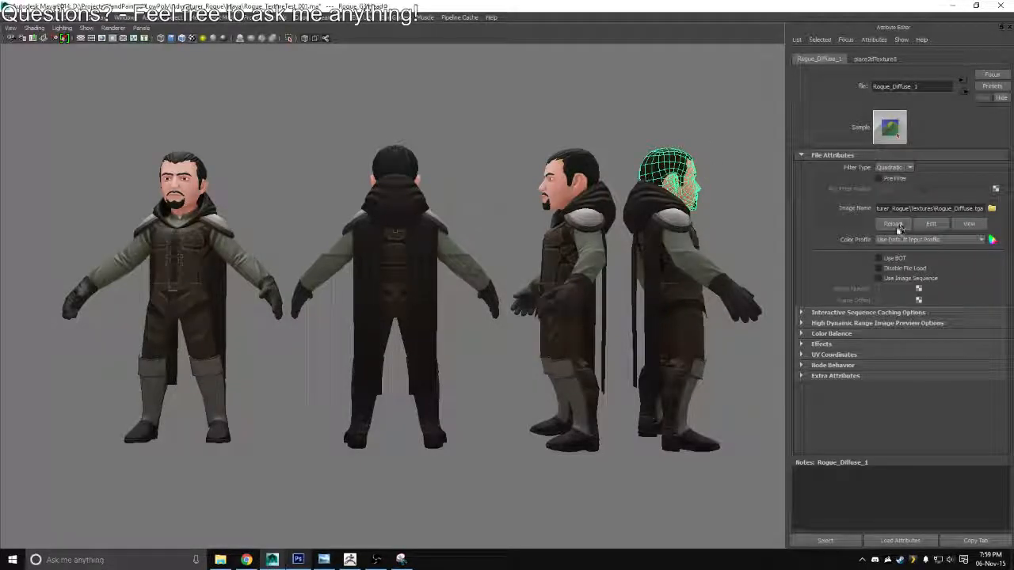
click(750, 149)
key(ctrl+a)
key(ctrl+a)
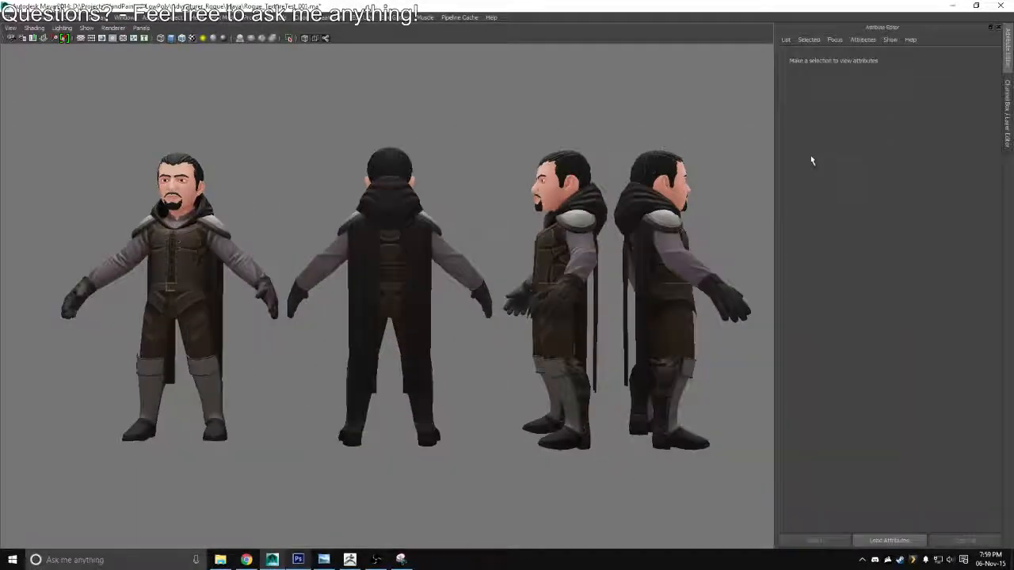
Switch to the Snipping Tool and capture the full Maya viewport showing the violet-sleeved character views
key(ctrl+space)
key(ctrl+space)
key(alt+Tab)
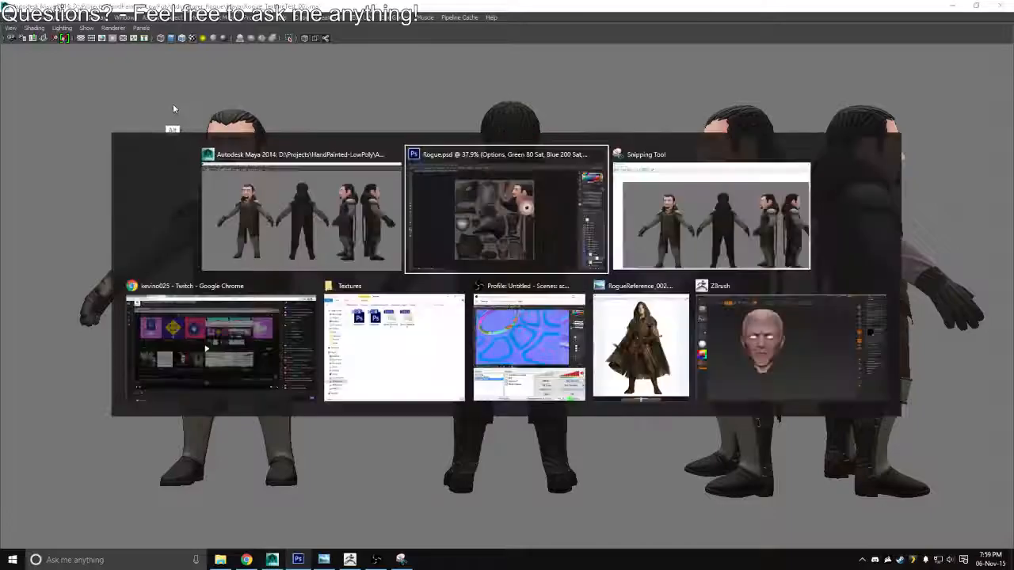
key(alt+Tab)
click(26, 37)
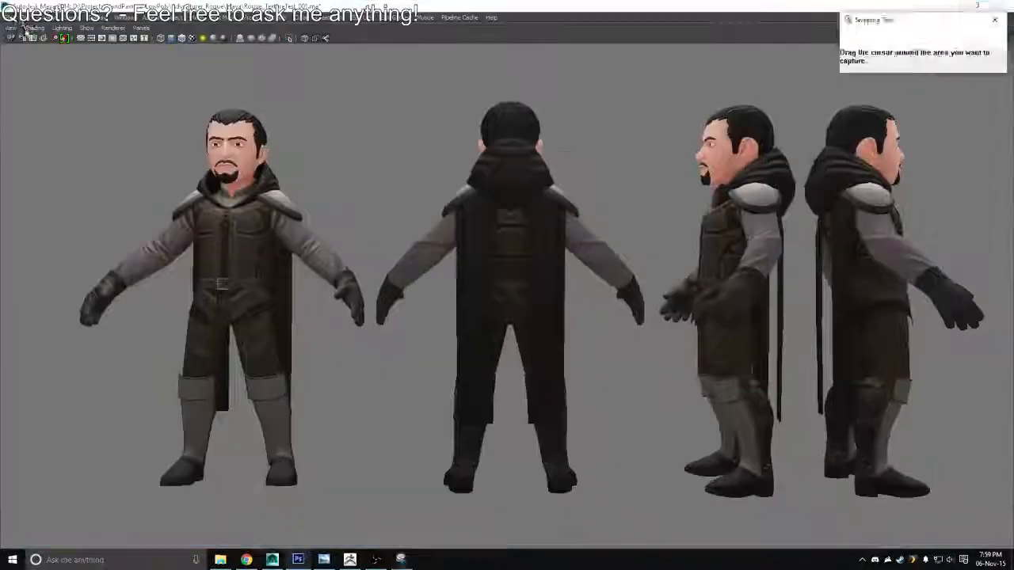
drag(9, 48, 1000, 536)
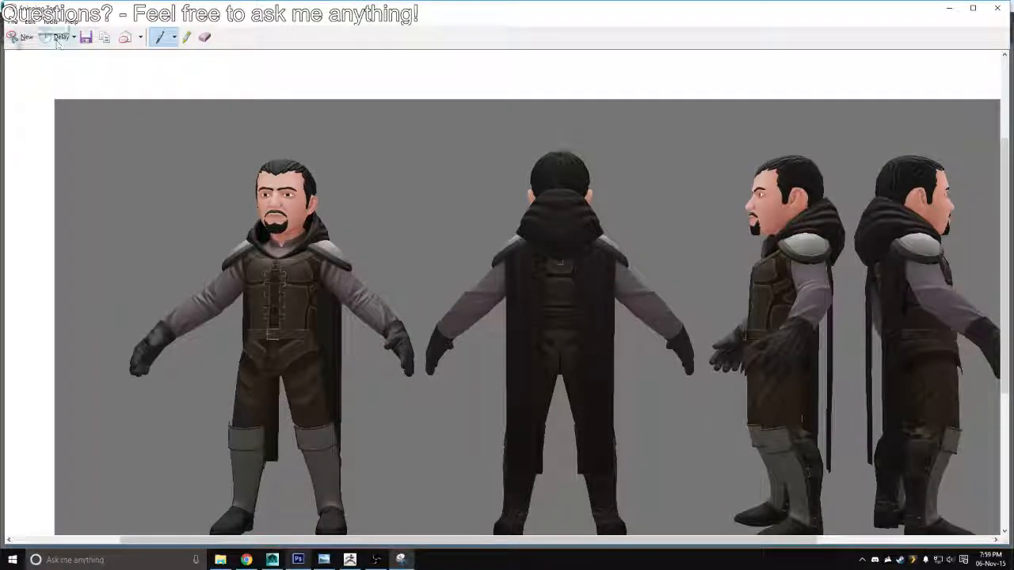
Save the violet-sleeve snip to the Desktop as ColorOption_003.PNG and minimize the Snipping Tool
key(ctrl+s)
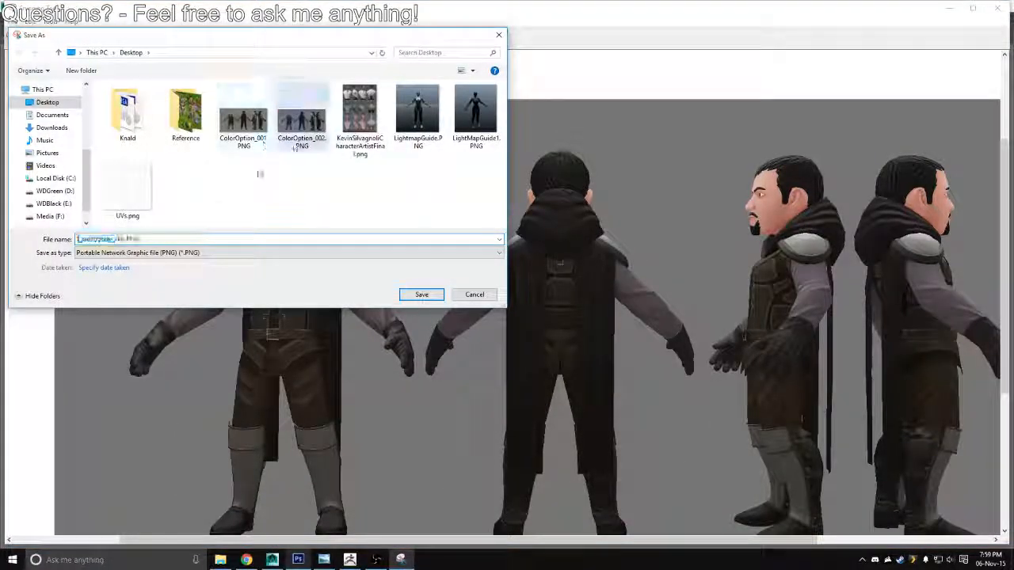
click(301, 119)
click(155, 239)
key(Right)
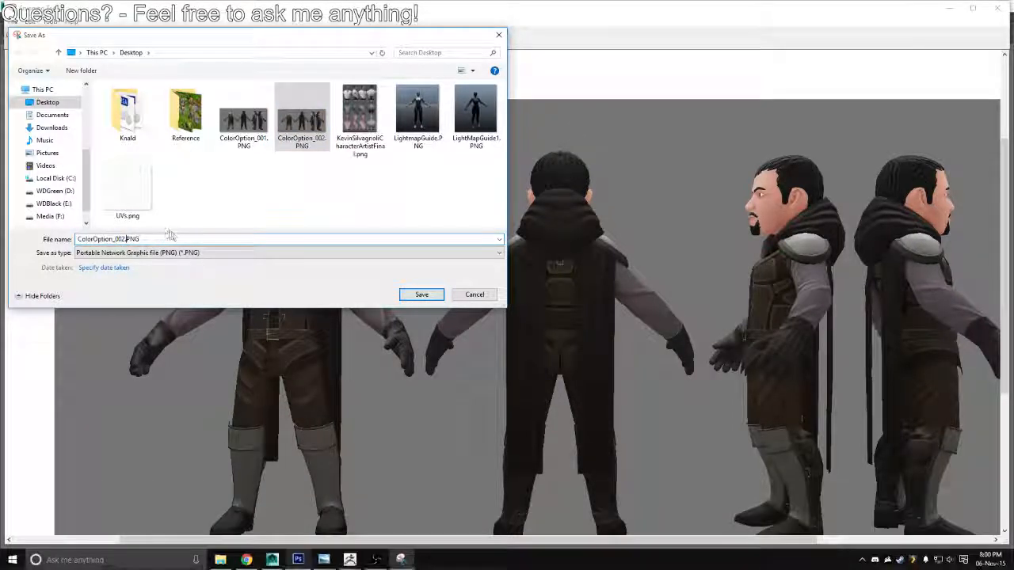
key(BackSpace)
text(3)
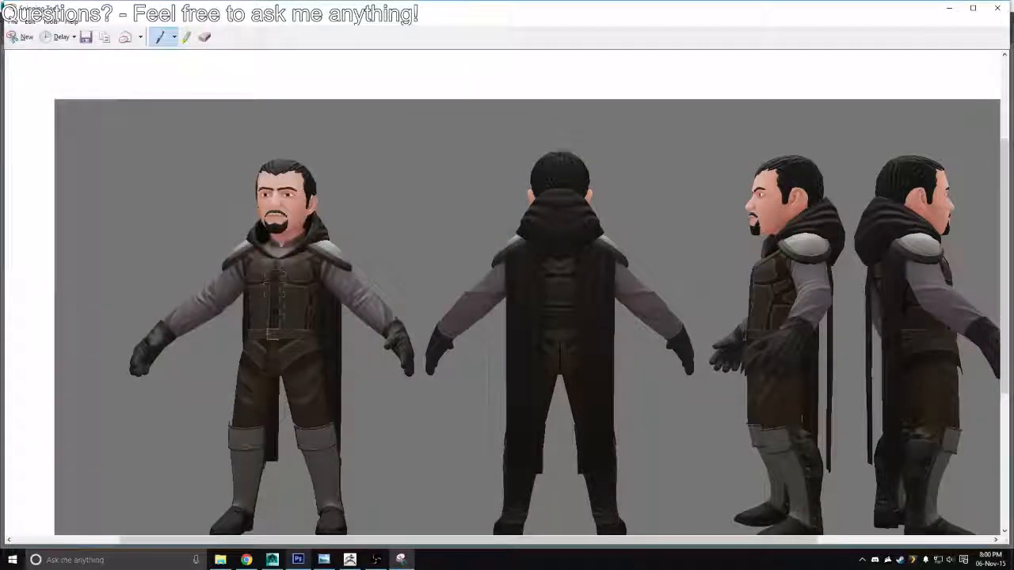
key(Return)
click(950, 7)
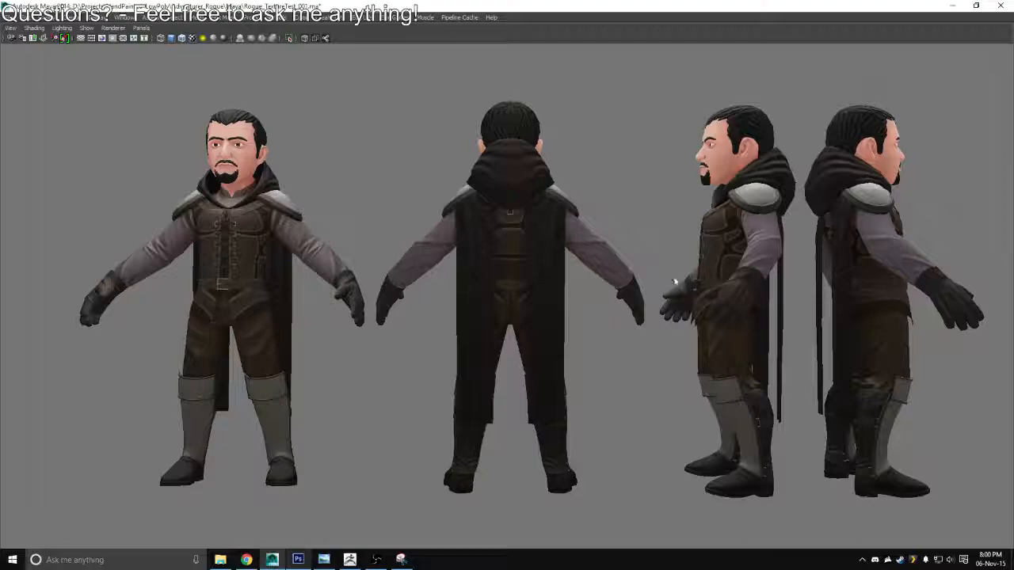
Switch to Photoshop, shift the sleeves' hue to a warm yellowish tint and overwrite the diffuse map with a Targa copy
key(alt+Tab)
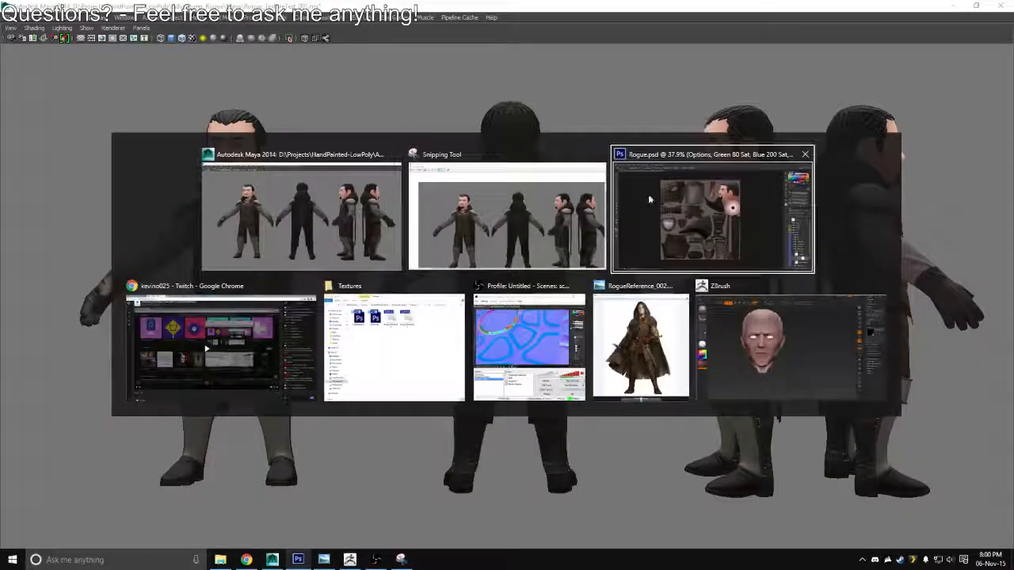
click(651, 203)
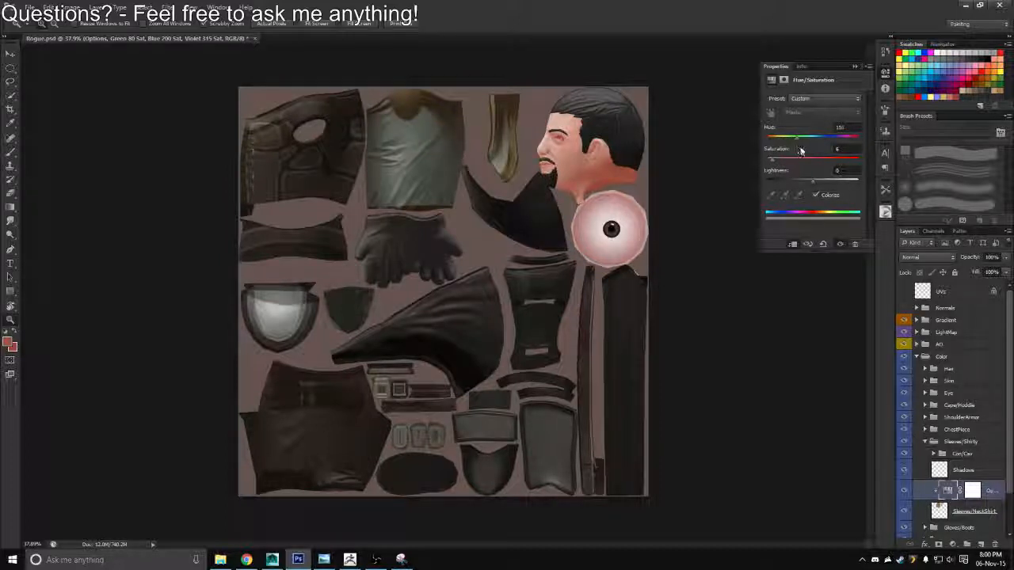
drag(801, 151, 848, 152)
drag(790, 161, 786, 163)
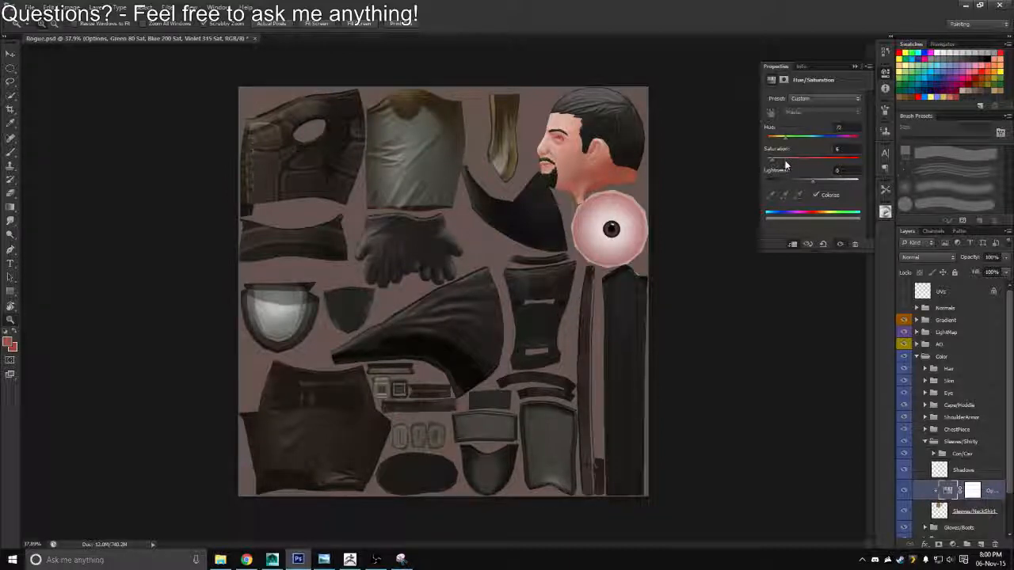
drag(785, 159, 782, 172)
key(ctrl+shift+s)
click(531, 278)
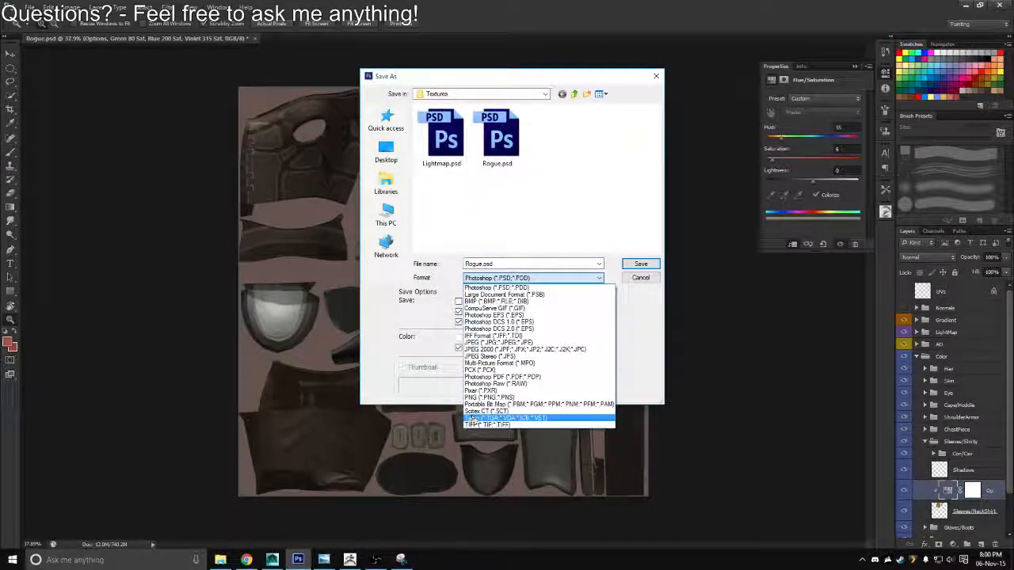
click(487, 416)
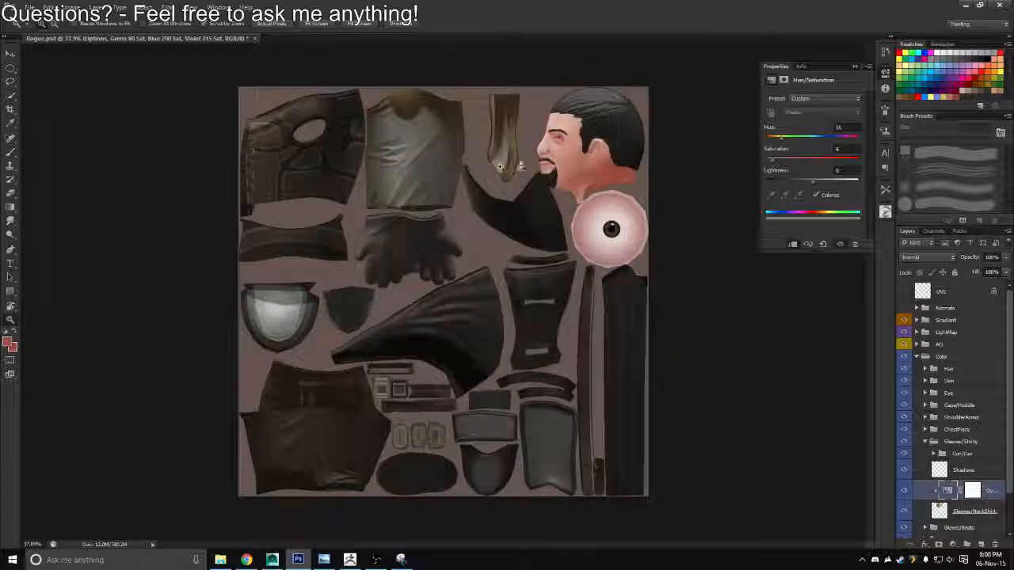
Switch to Maya, reload the yellowish-sleeve diffuse image through the head's material and deselect the head
key(alt+Tab)
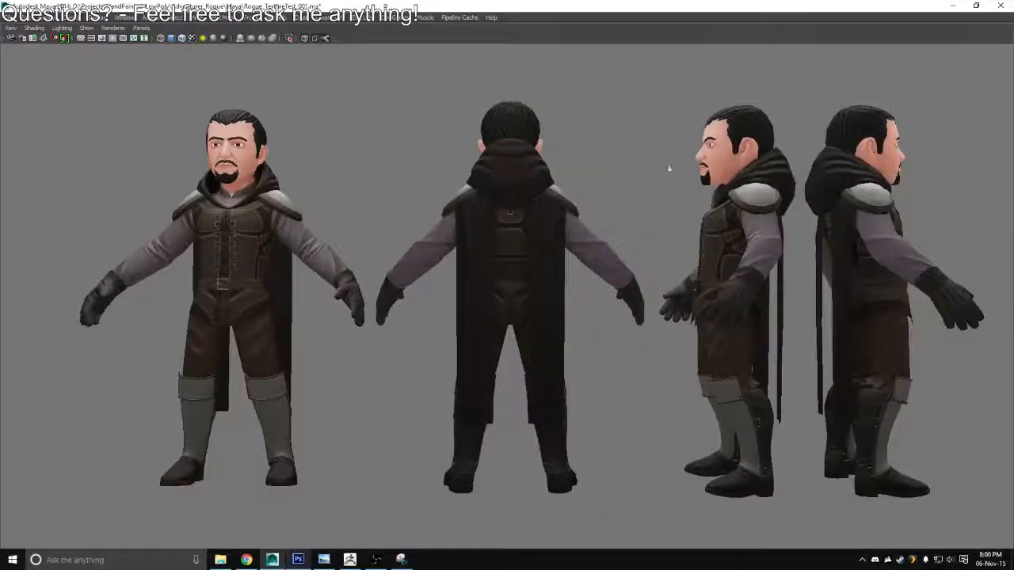
key(ctrl+a)
click(675, 160)
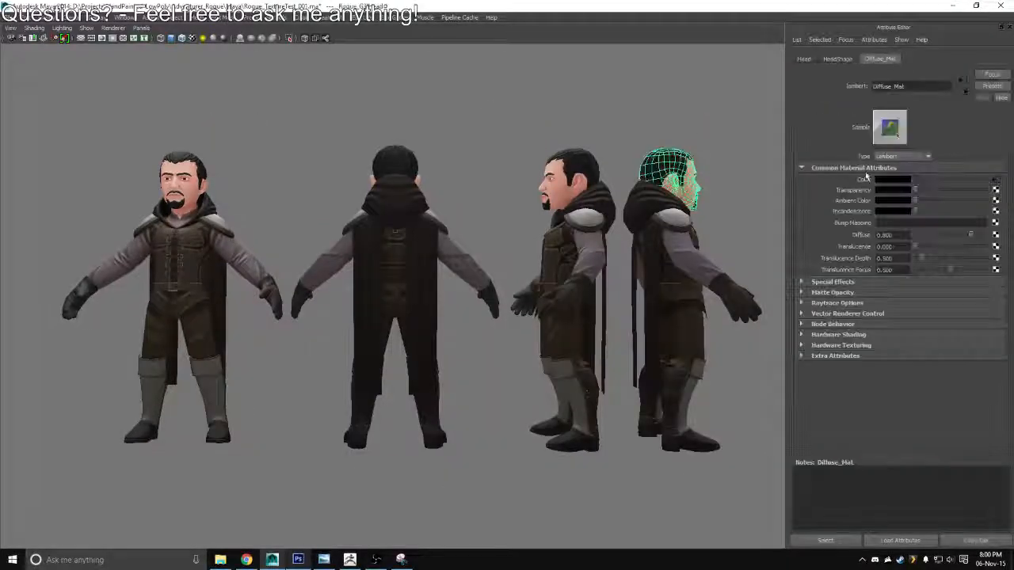
click(994, 184)
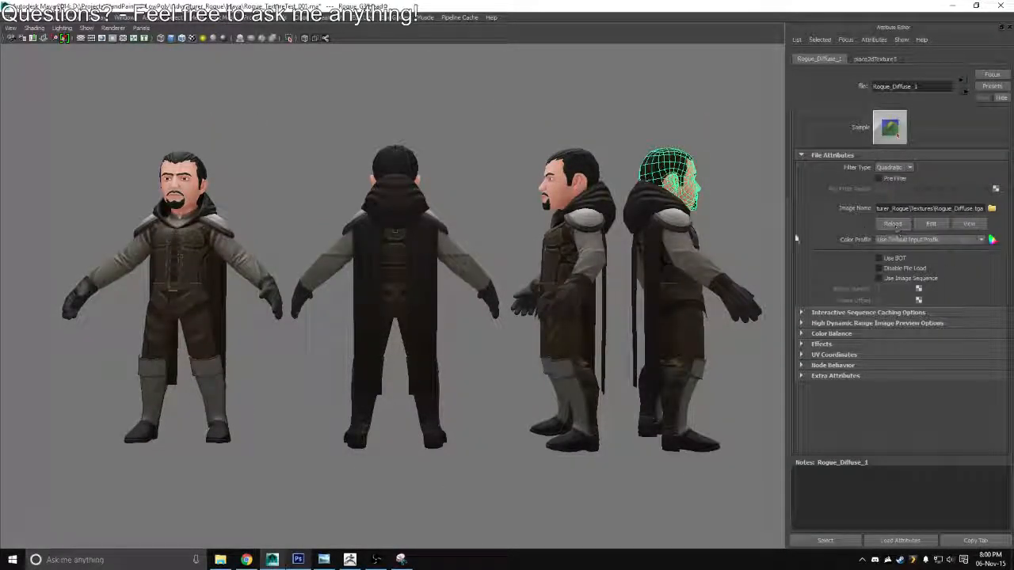
click(726, 222)
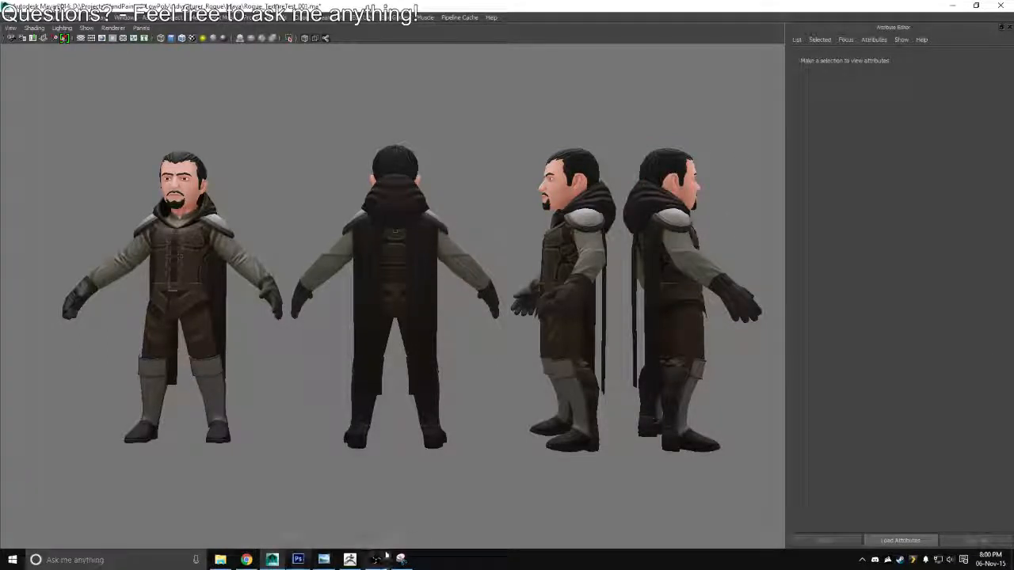
Open ColorOption_001.PNG from the Desktop folder and compare the saved color option snips in the photo viewer
click(222, 559)
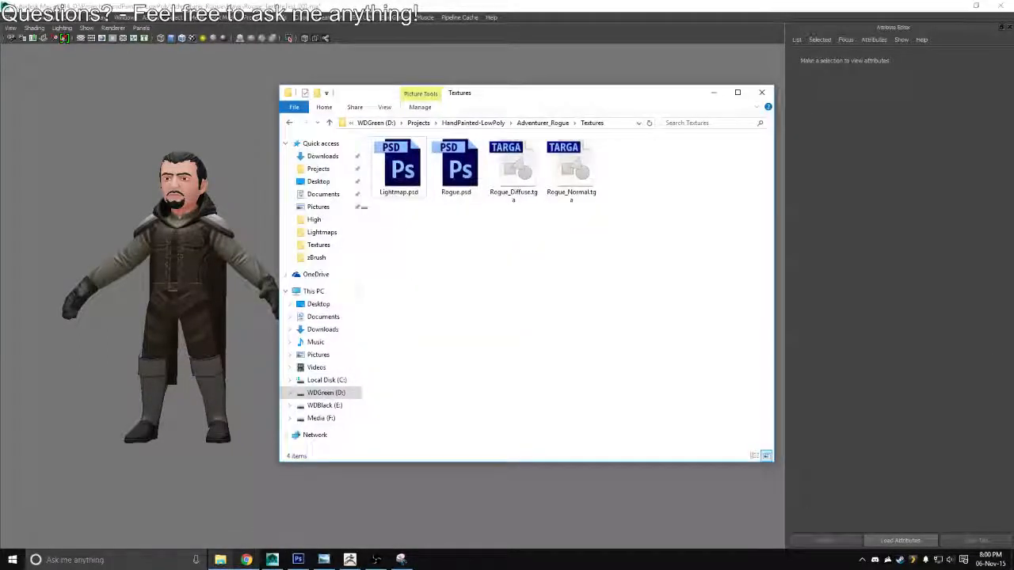
click(319, 304)
click(516, 184)
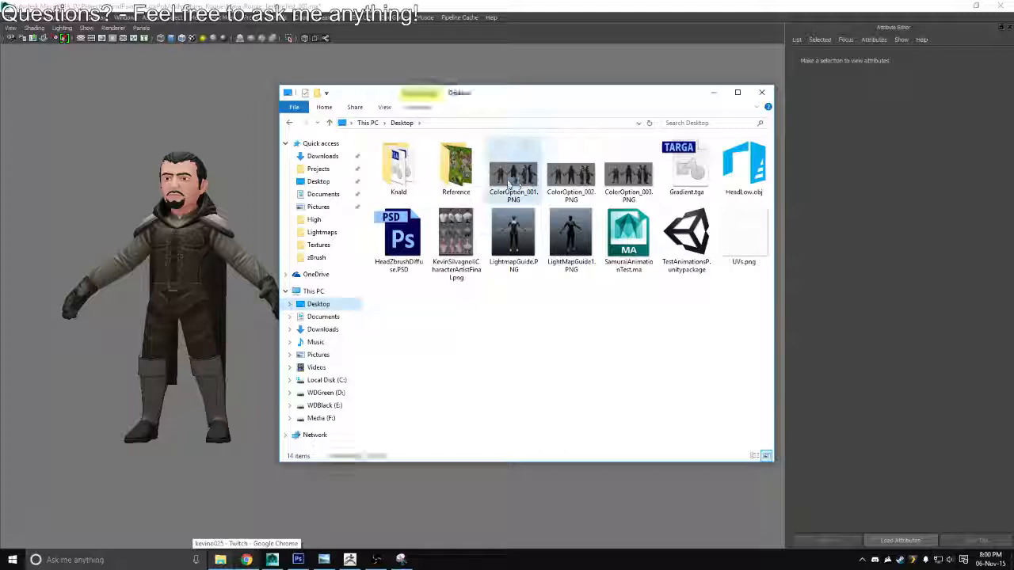
key(Return)
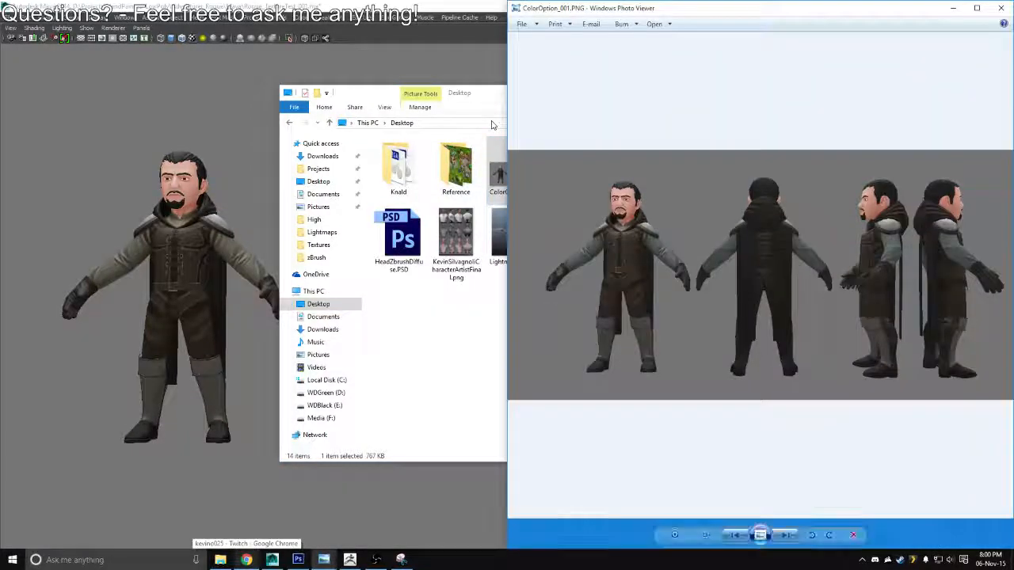
key(Left)
key(Left)
key(Left)
key(Left)
key(Left)
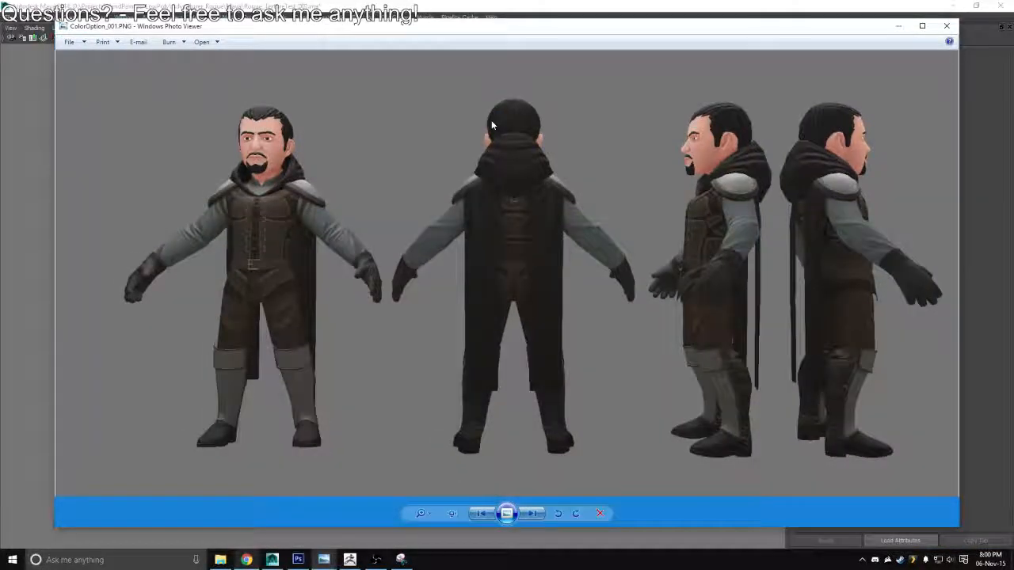
key(Right)
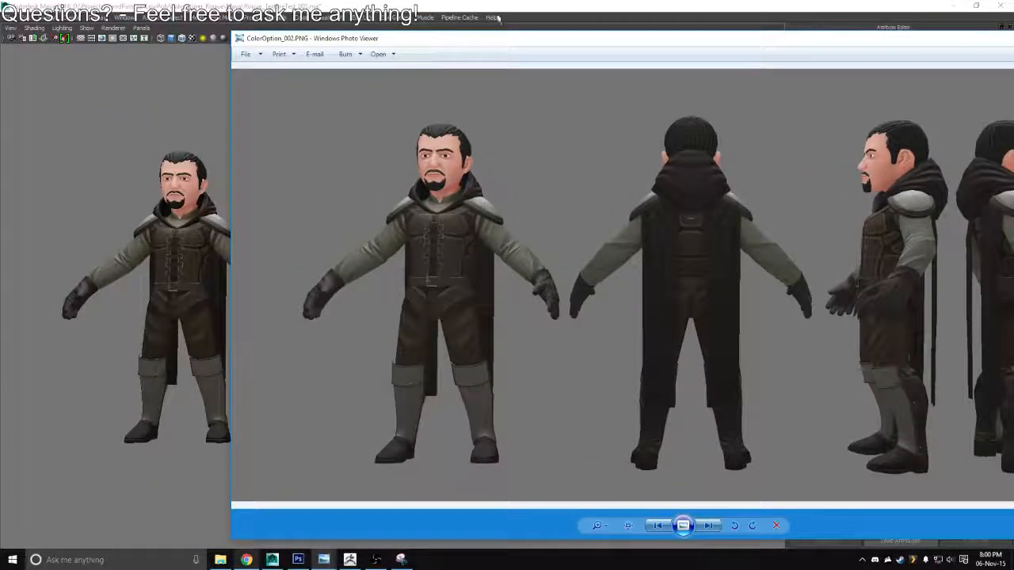
Switch to Photoshop, set the sleeves' hue to 200, and start a Targa copy but cancel the save
key(alt+Tab)
key(alt+Tab)
key(alt+Tab)
key(alt+Tab)
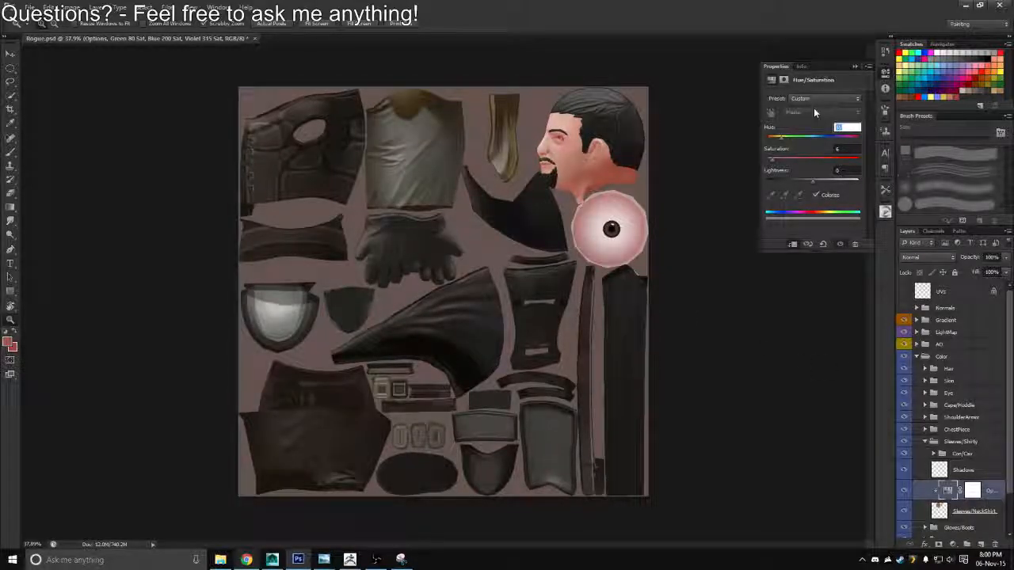
text(200)
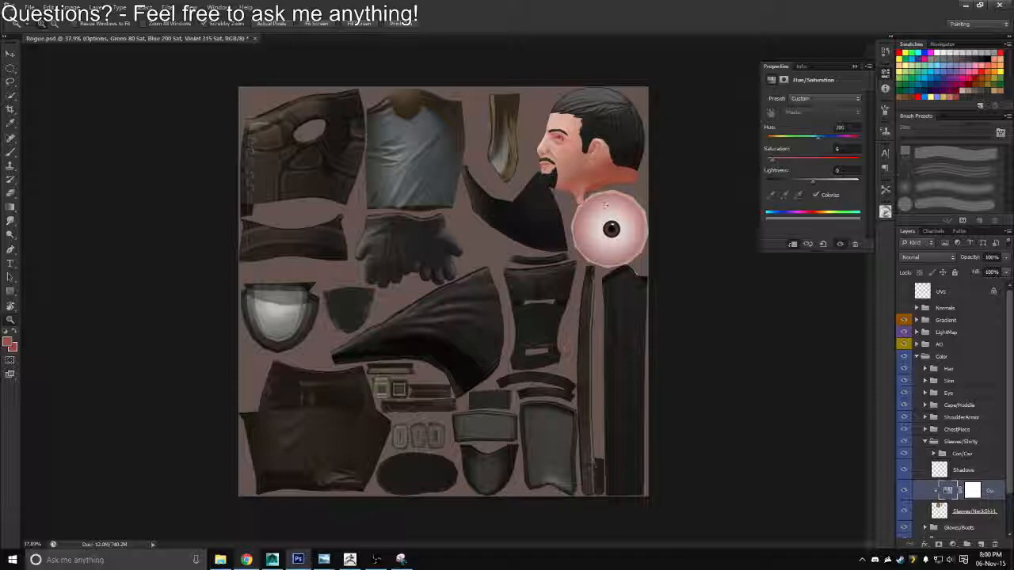
key(ctrl+shift+s)
click(532, 277)
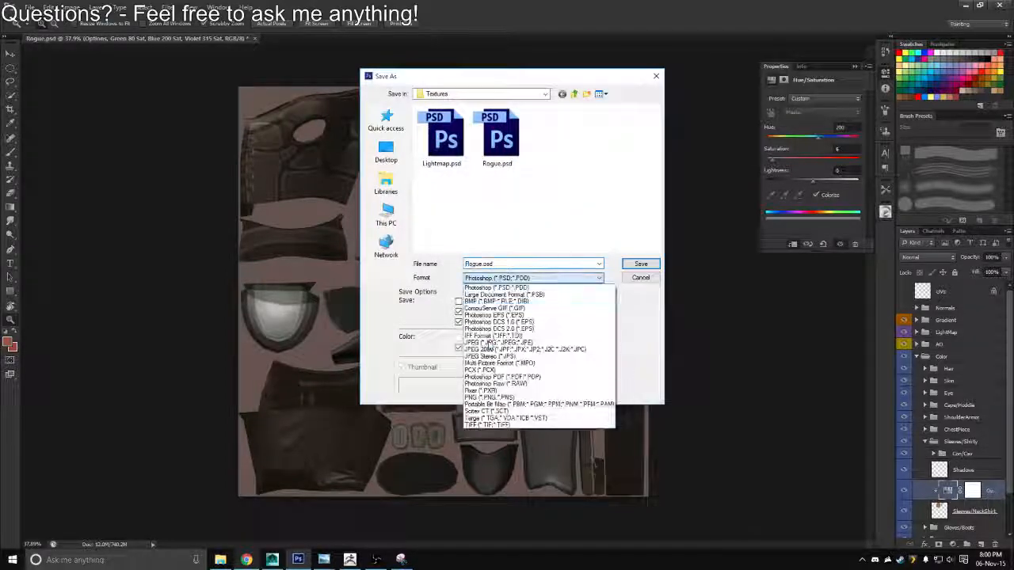
click(638, 277)
click(640, 277)
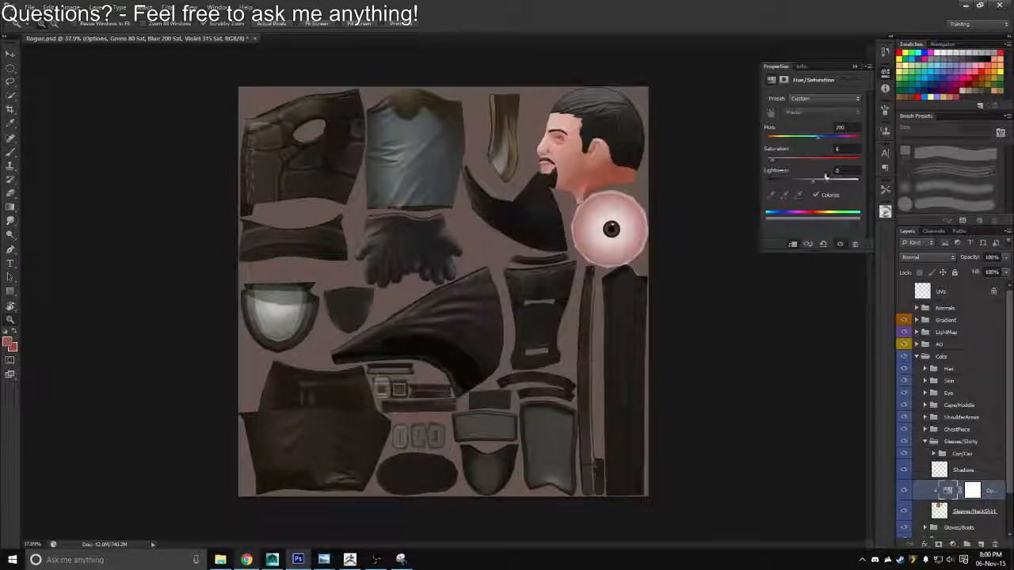
Set the sleeves' Hue/Saturation adjustment to hue 45 and saturation 20
drag(816, 145, 800, 143)
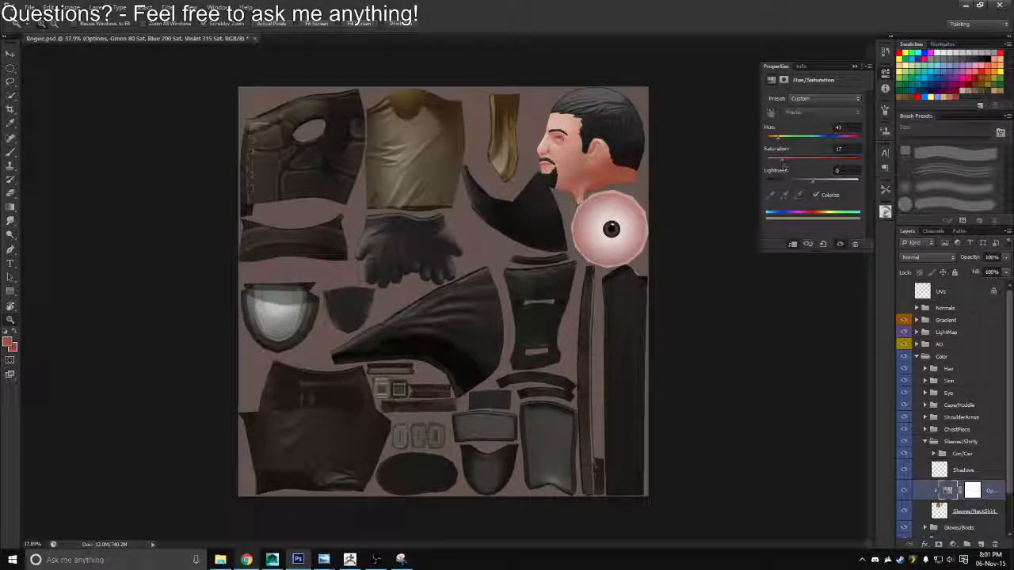
drag(783, 164, 783, 163)
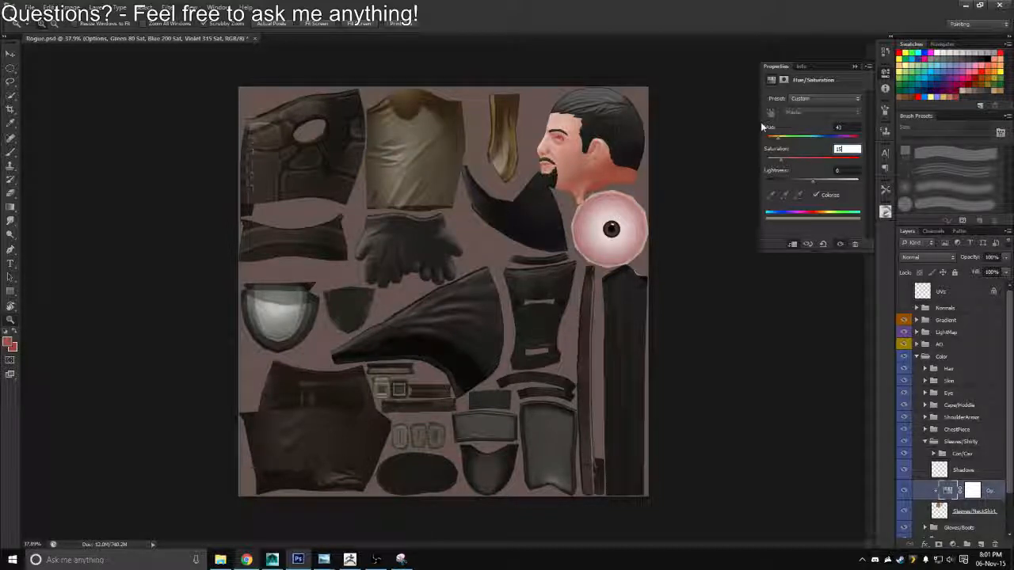
key(Return)
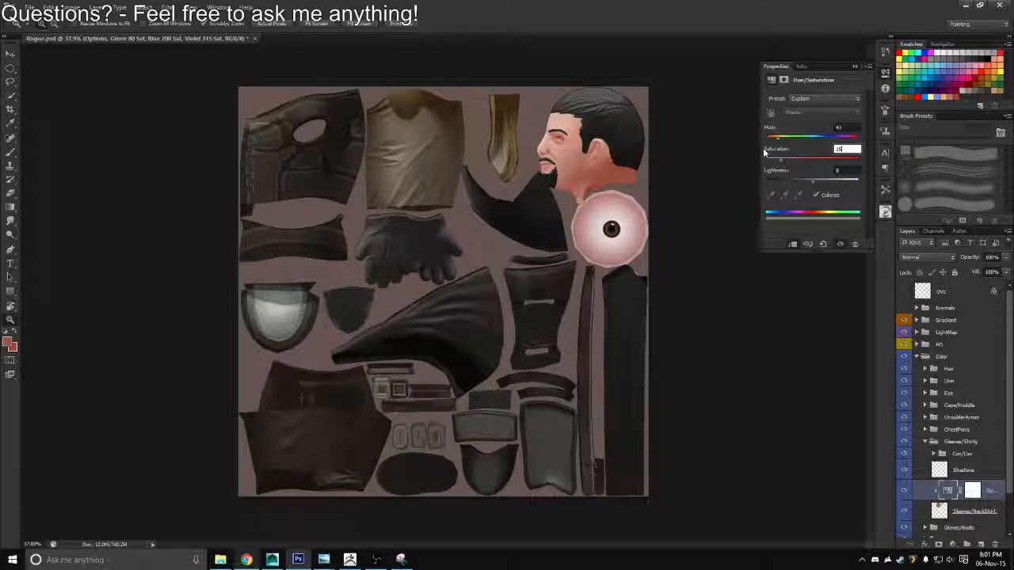
key(BackSpace)
key(BackSpace)
text(20)
key(shift+Tab)
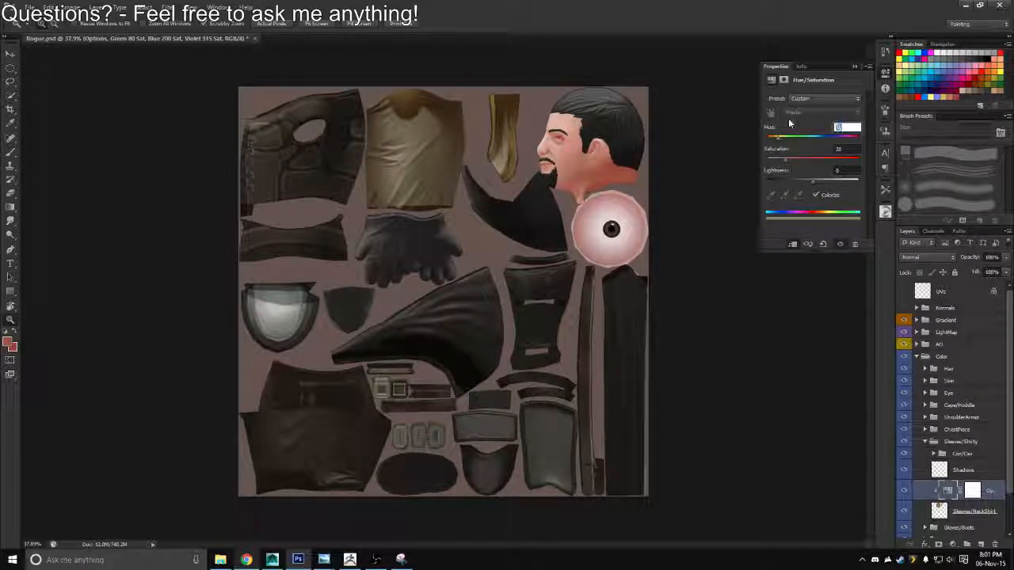
text(60)
key(BackSpace)
key(BackSpace)
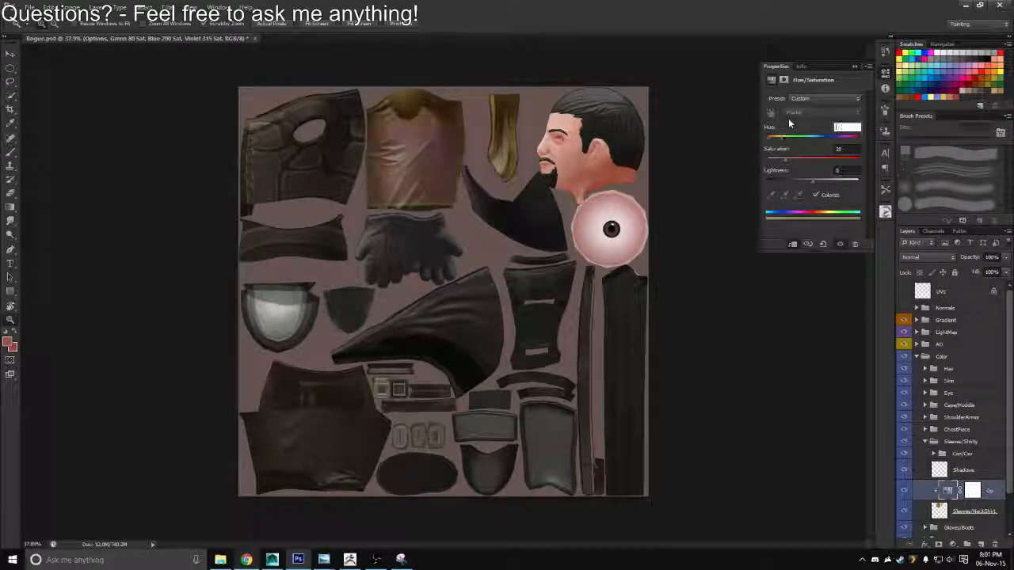
text(45)
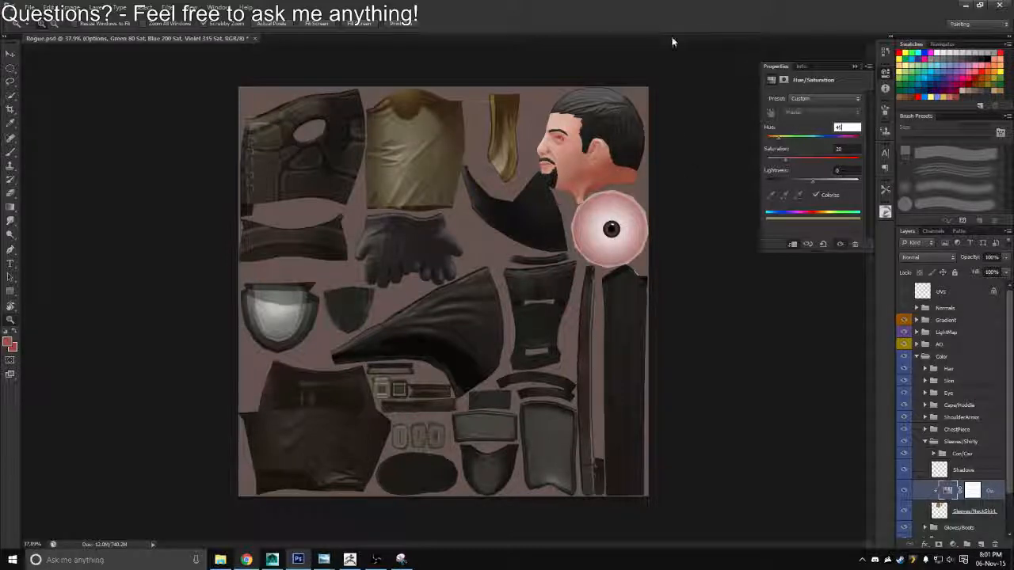
Save a Targa copy of the texture over the existing Rogue_Diffuse.tga in the Textures folder
key(ctrl+shift+s)
click(554, 278)
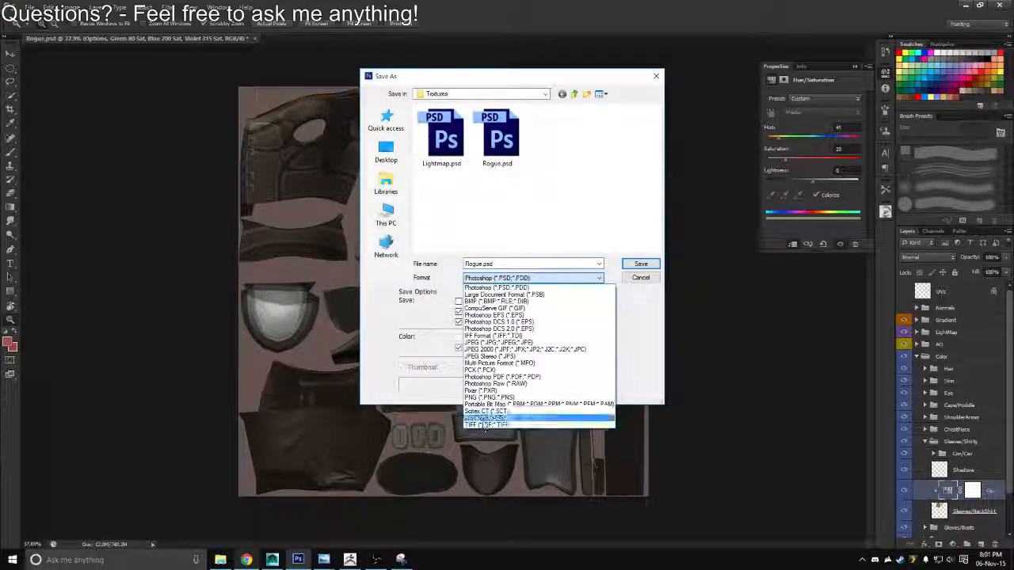
click(485, 418)
double_click(408, 162)
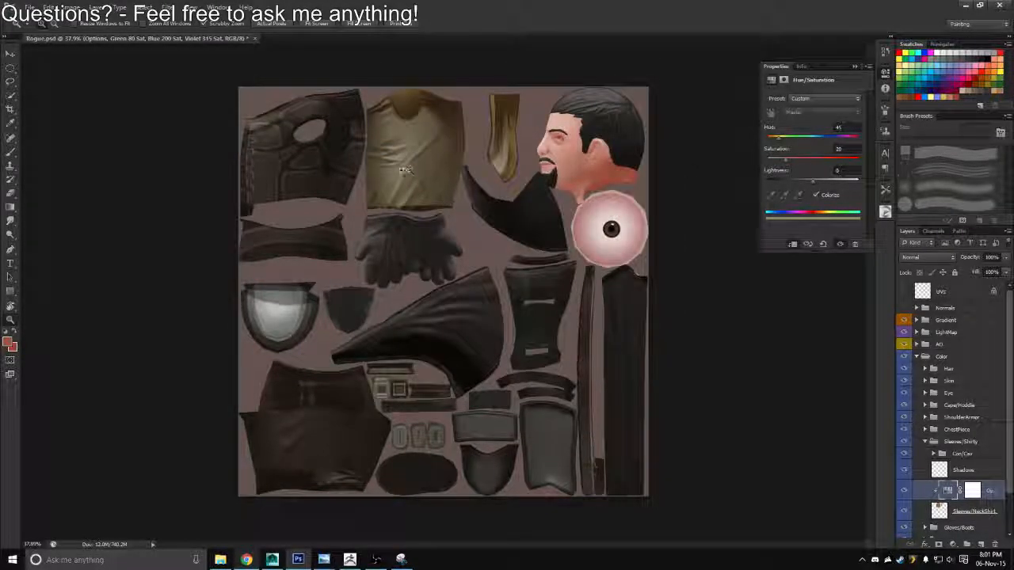
Switch to Maya, reload Rogue_Diffuse.tga through the head's material, deselect the head and hide the Attribute Editor
key(alt+Tab)
click(694, 176)
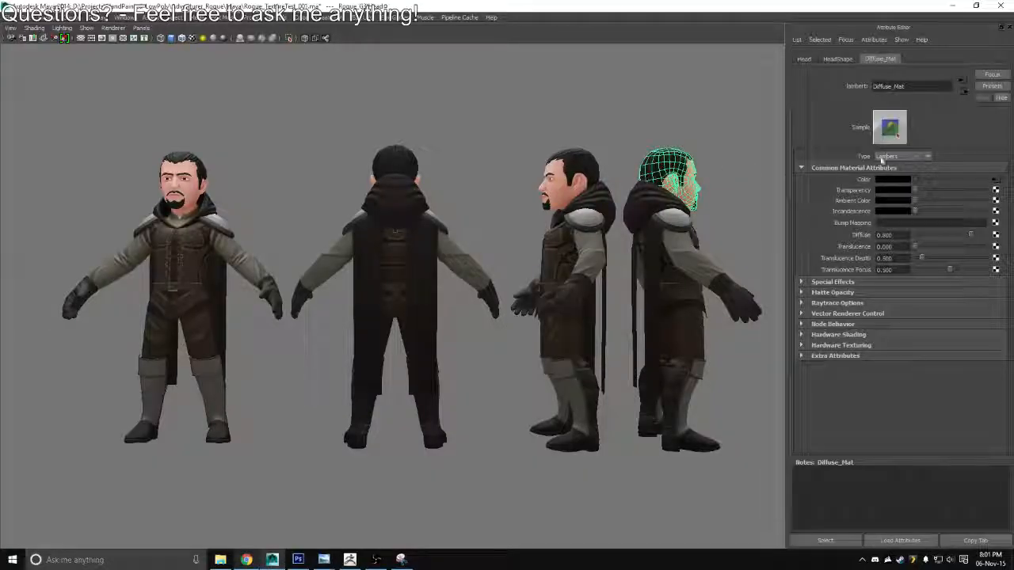
click(995, 180)
click(892, 225)
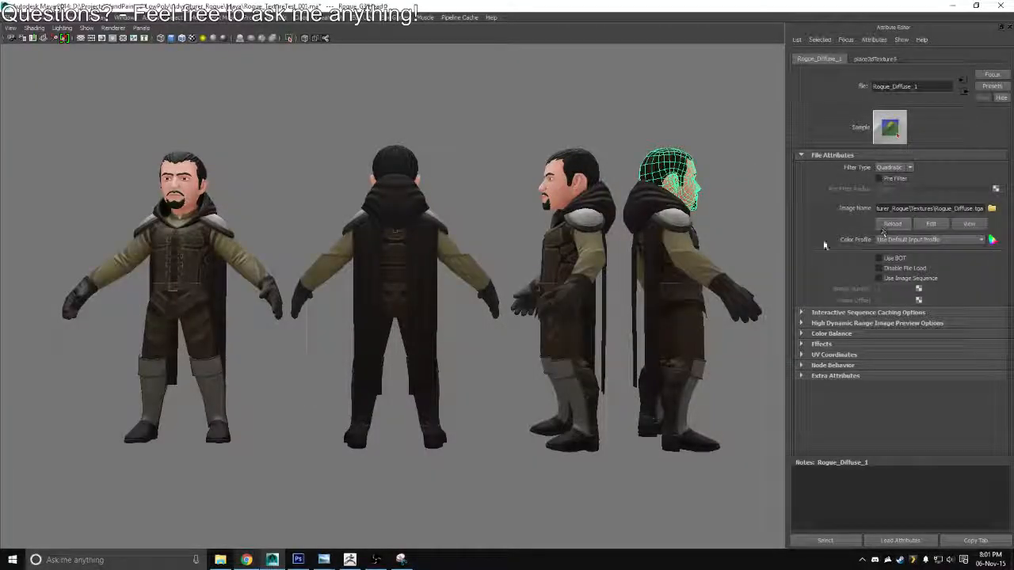
click(757, 245)
key(ctrl+a)
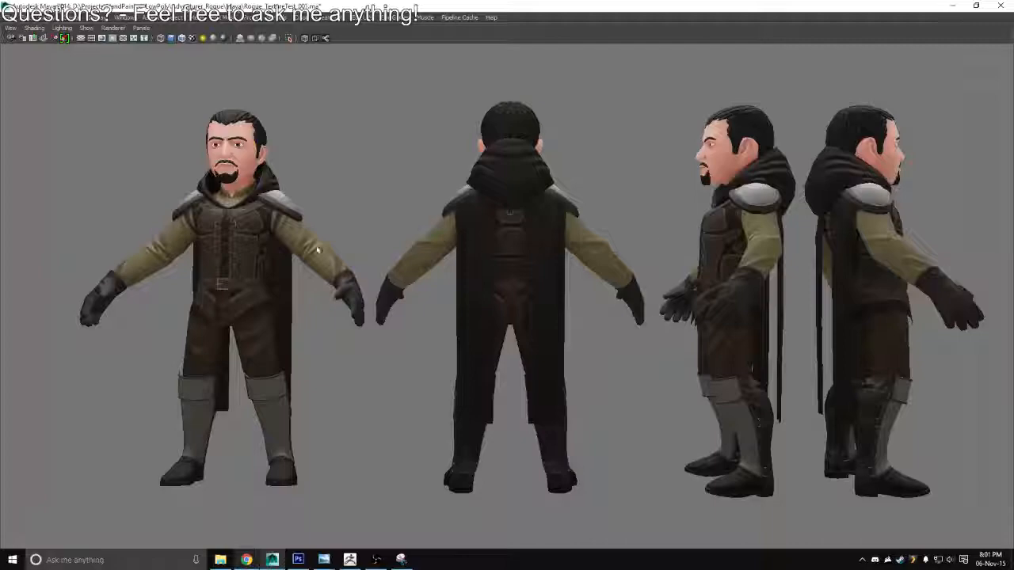
Switch to Snipping Tool and capture a new snip of the Maya viewport showing the four Rogue views with yellow sleeves
key(alt+Tab)
key(alt+Tab)
key(alt+Tab)
key(alt+Tab)
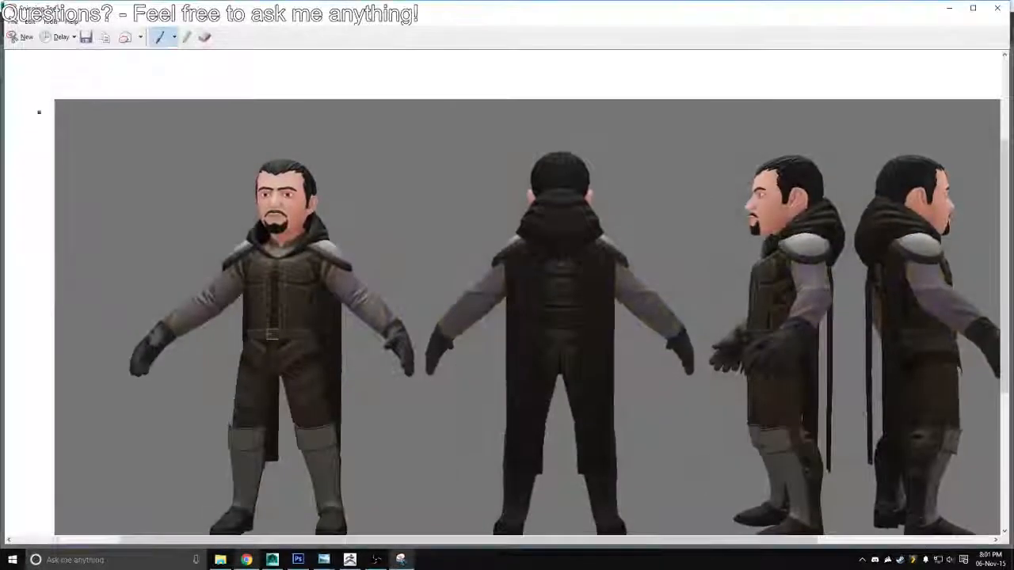
key(ctrl+n)
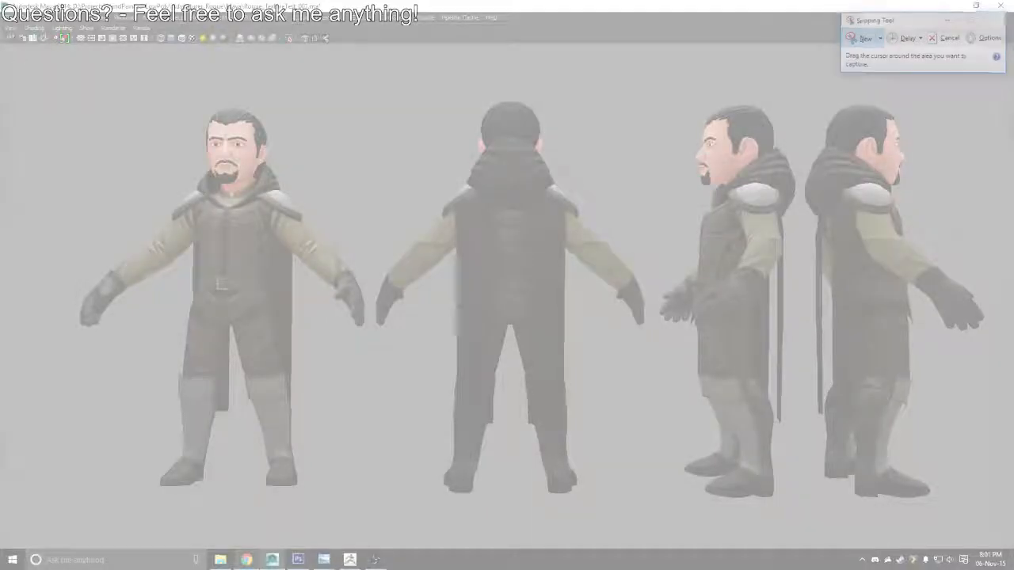
drag(1, 52, 1001, 519)
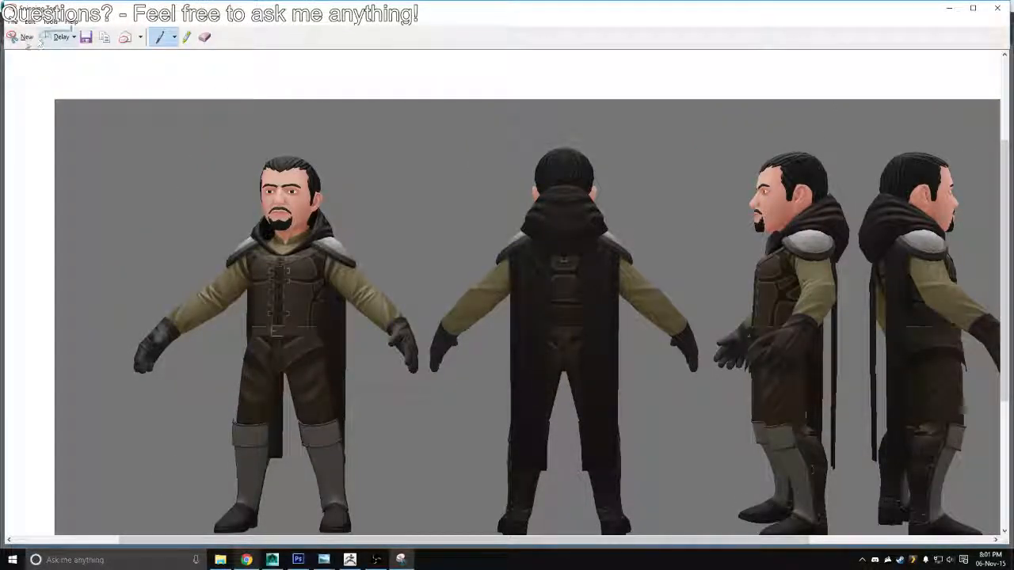
Save the snip as a PNG on the Desktop under the next number in the ColorOption series, and minimise Snipping Tool
key(ctrl+s)
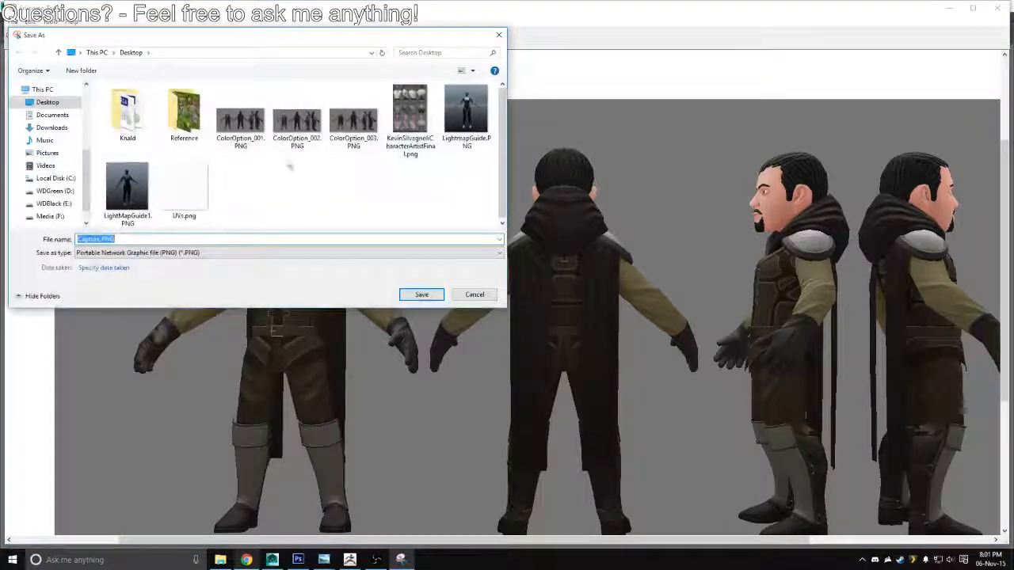
click(353, 117)
click(117, 239)
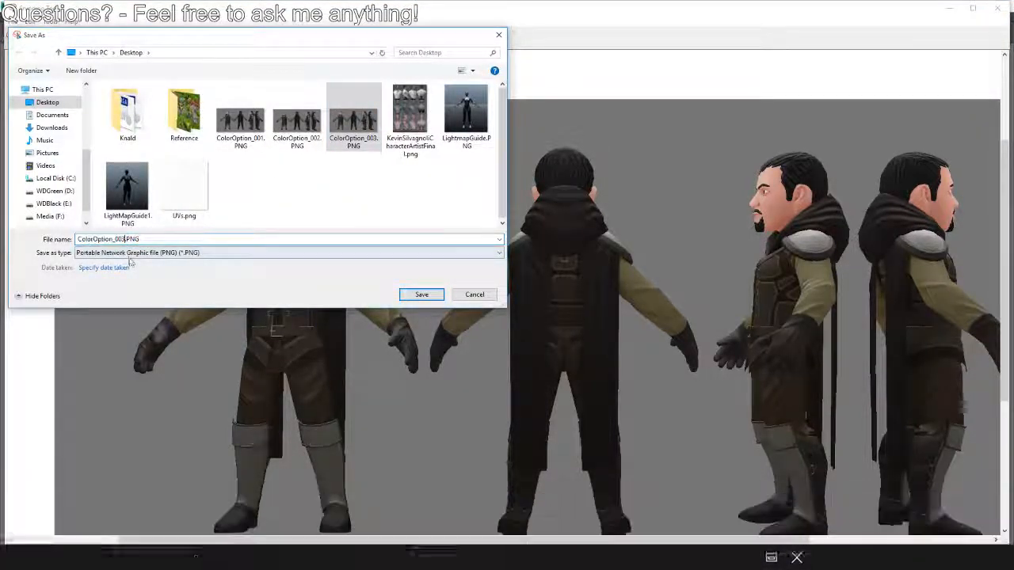
key(BackSpace)
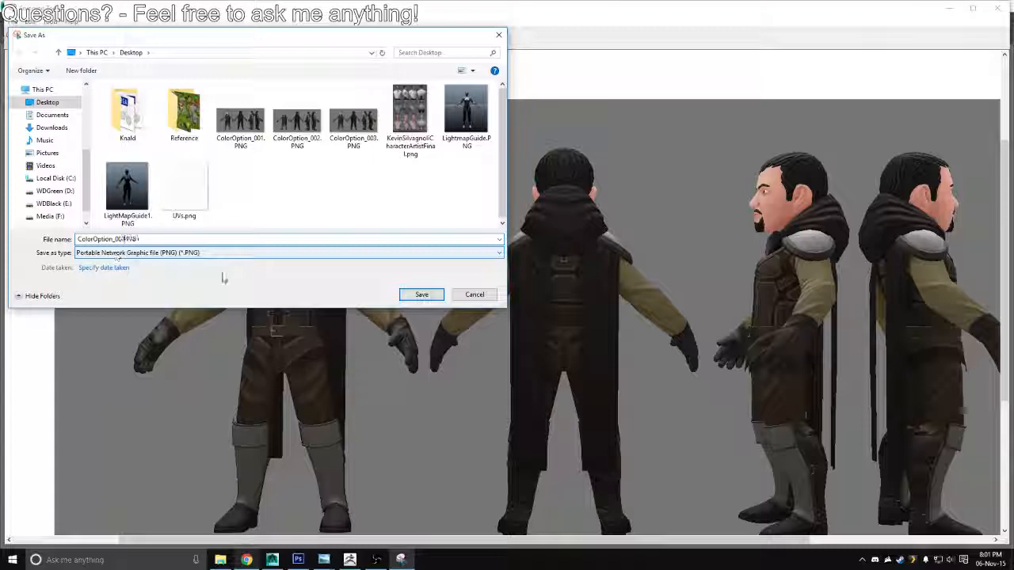
click(421, 294)
click(950, 8)
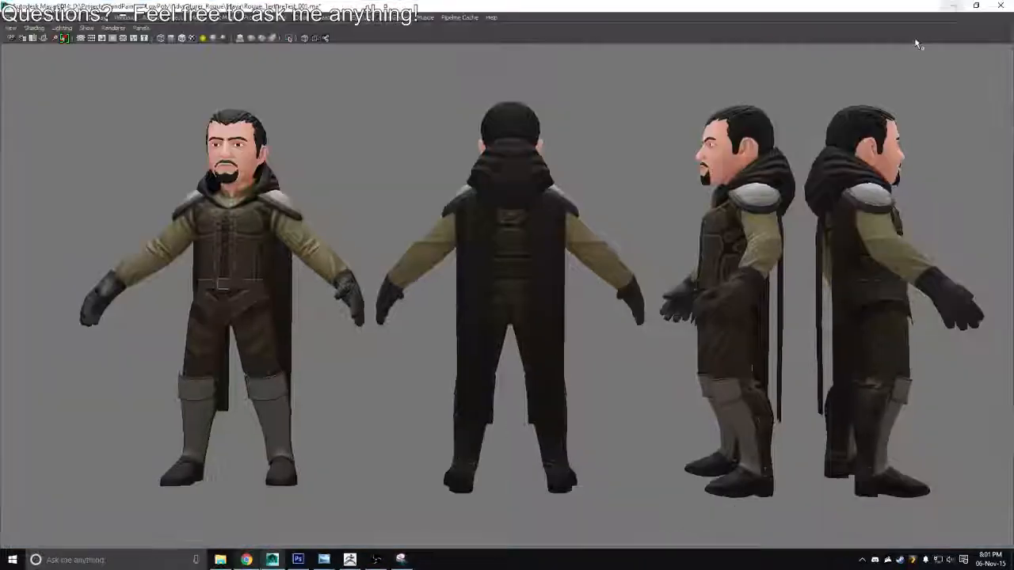
Restore Maya's full interface, switch to Photoshop and set the sleeves' Hue/Saturation adjustment to hue 200 and saturation 6
key(ctrl+space)
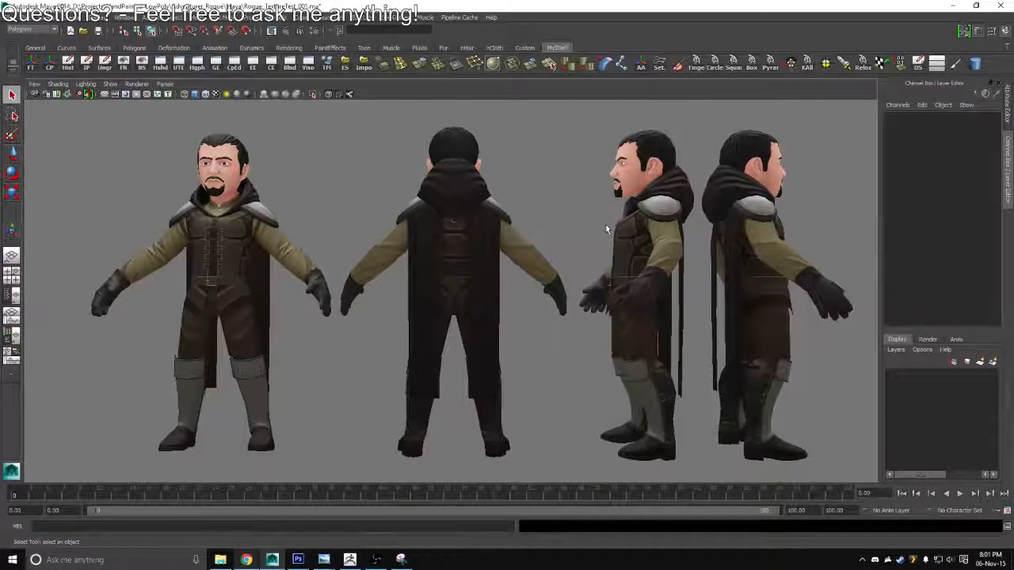
drag(606, 226, 500, 230)
key(alt+Tab)
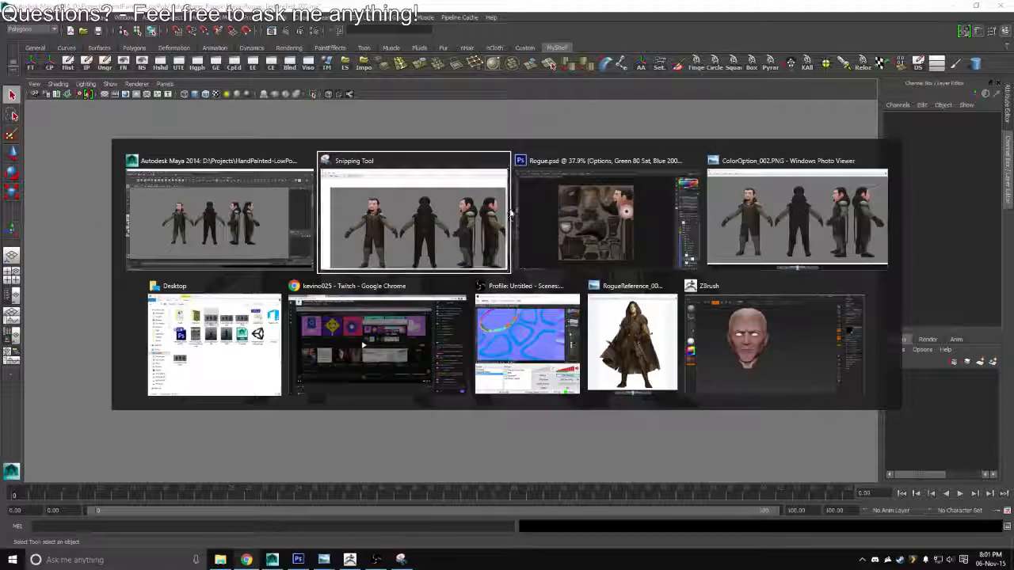
key(alt+Tab)
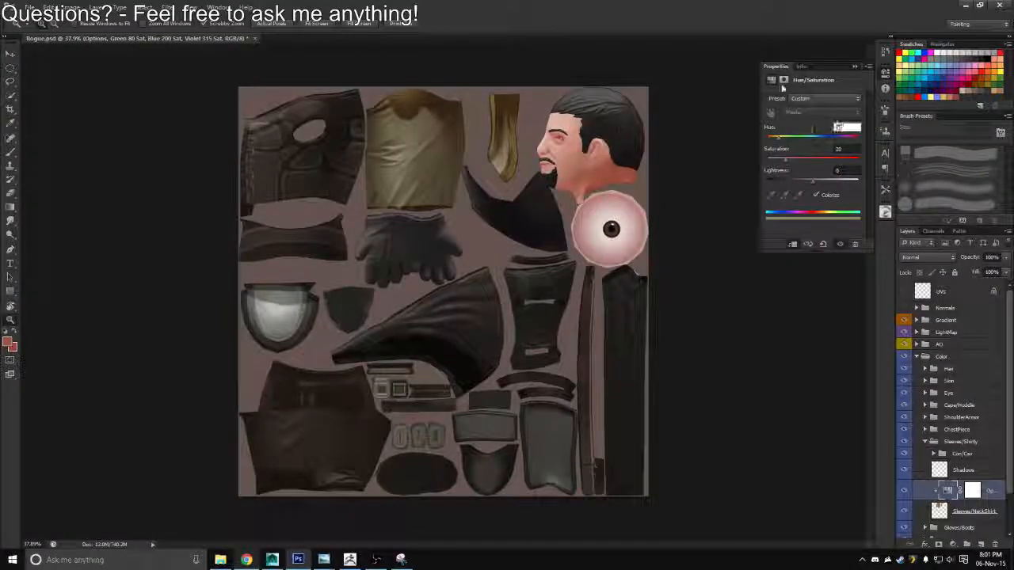
text(200)
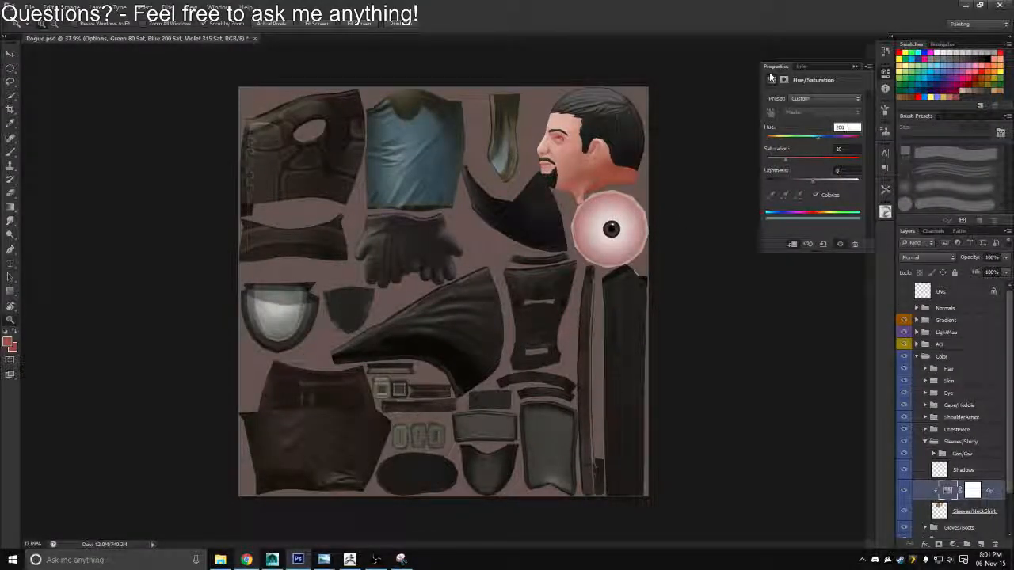
key(Tab)
text(6)
key(Return)
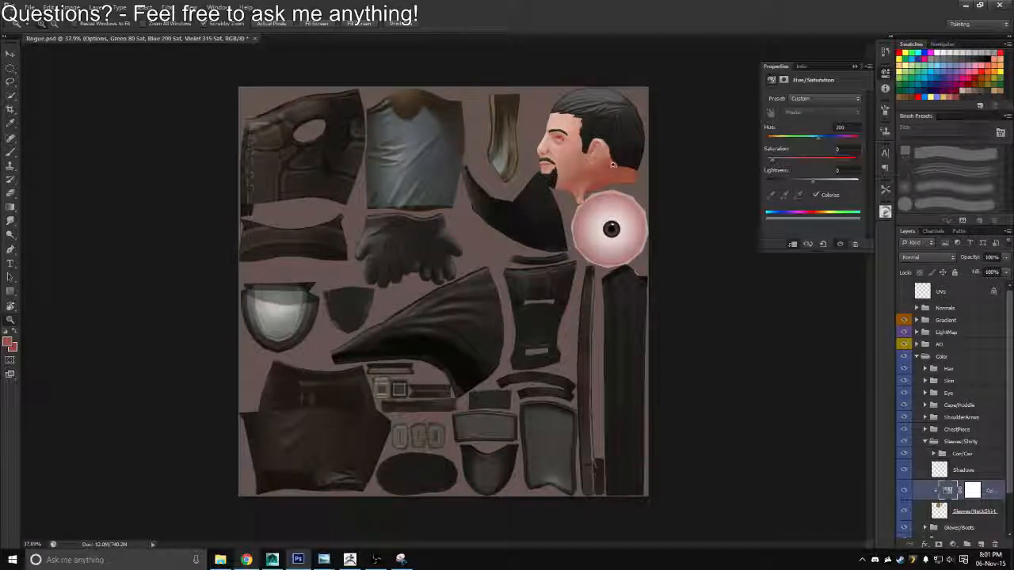
Save a Targa copy of the recoloured texture over the existing diffuse map in the Textures folder
key(ctrl+shift+s)
click(530, 277)
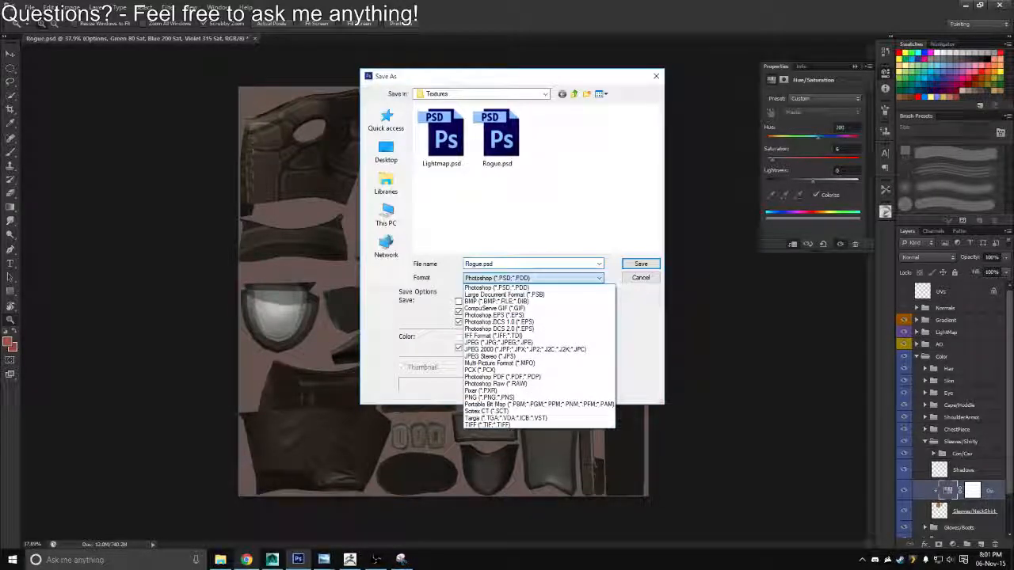
click(515, 411)
double_click(437, 150)
key(Return)
key(Return)
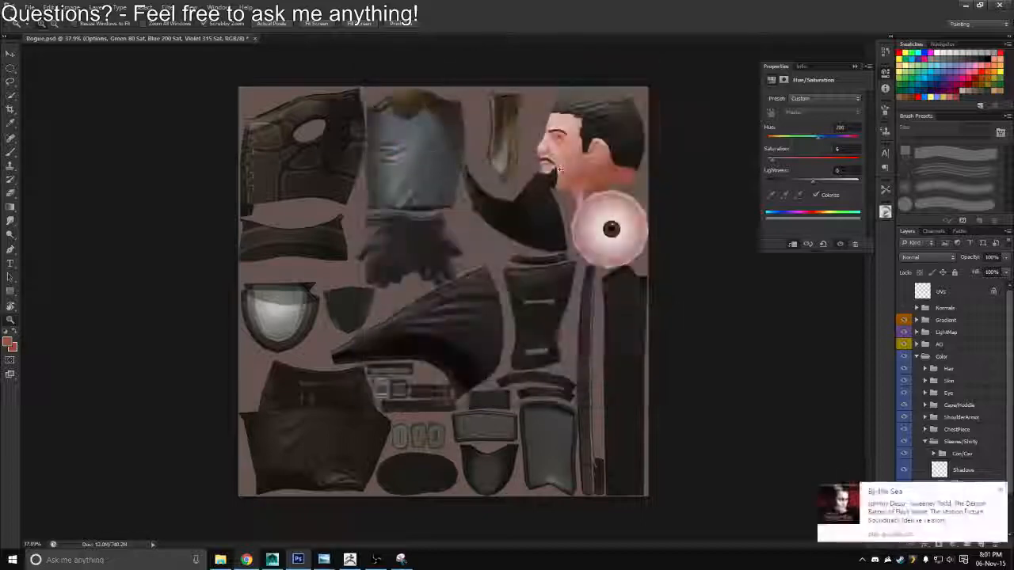
Switch to Maya, reload the diffuse texture through the head's material, and inspect the recoloured sleeves in the enlarged viewport
key(alt+Tab)
click(465, 222)
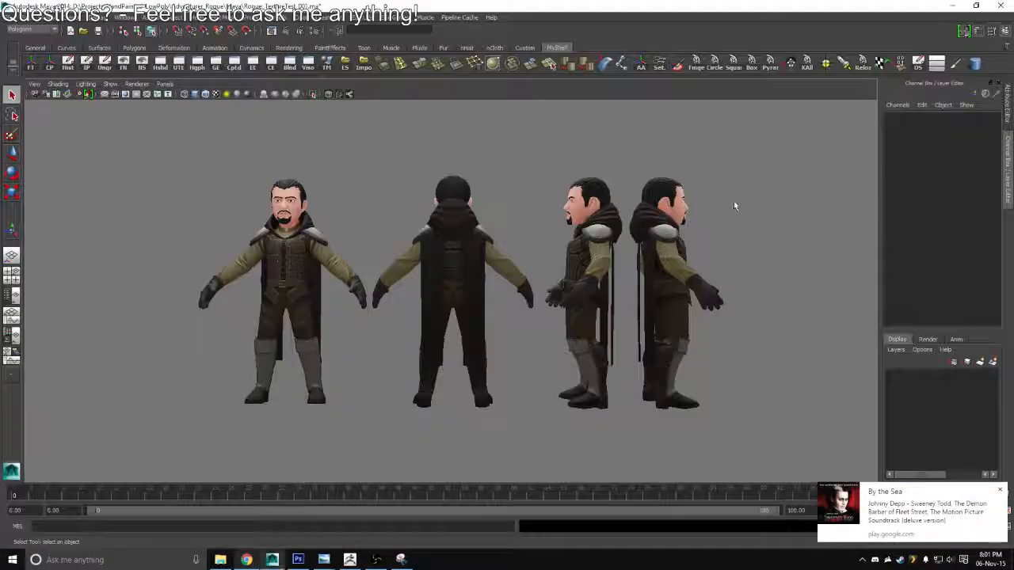
key(ctrl+a)
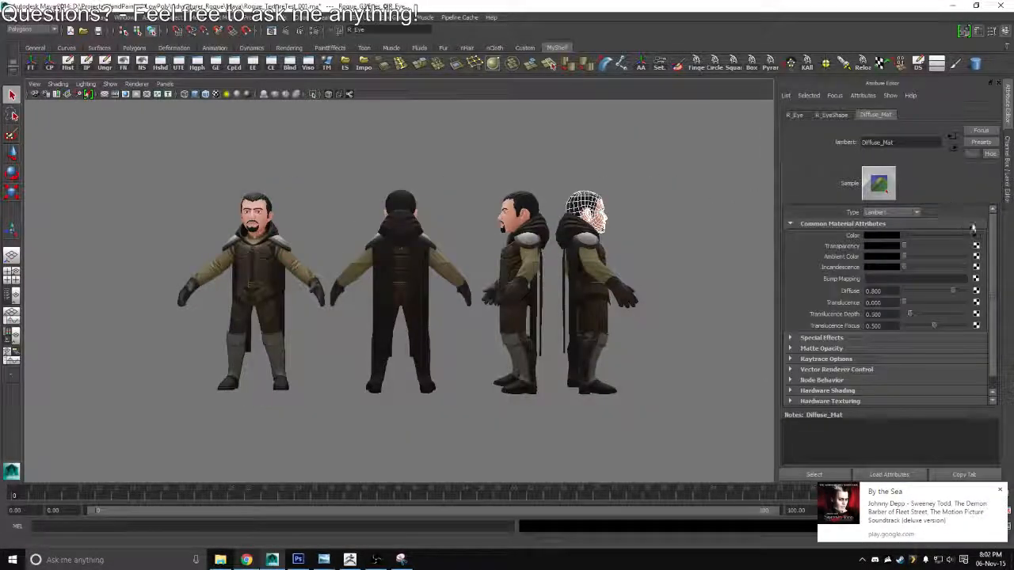
click(976, 230)
click(901, 279)
key(ctrl+a)
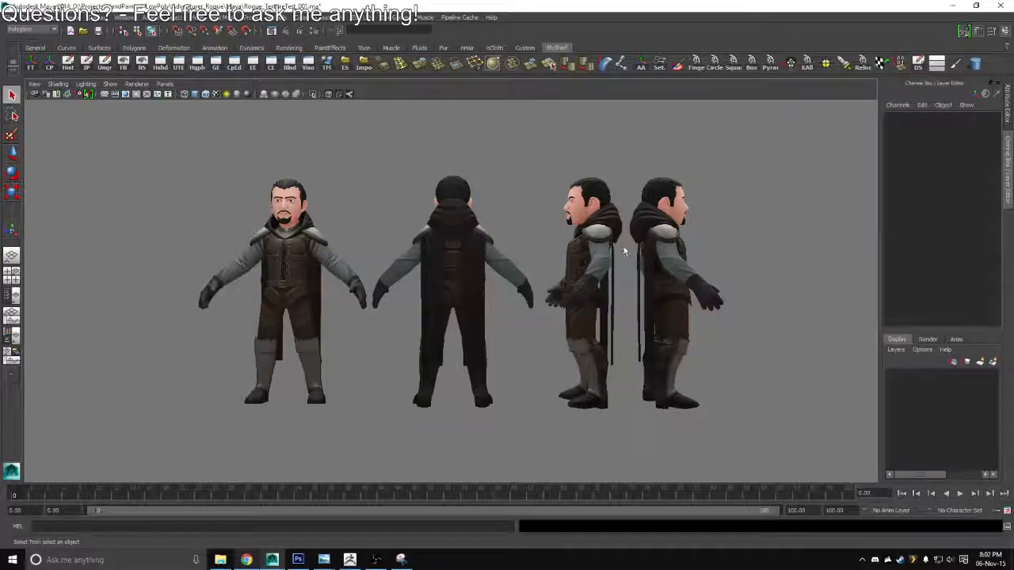
drag(625, 252, 554, 255)
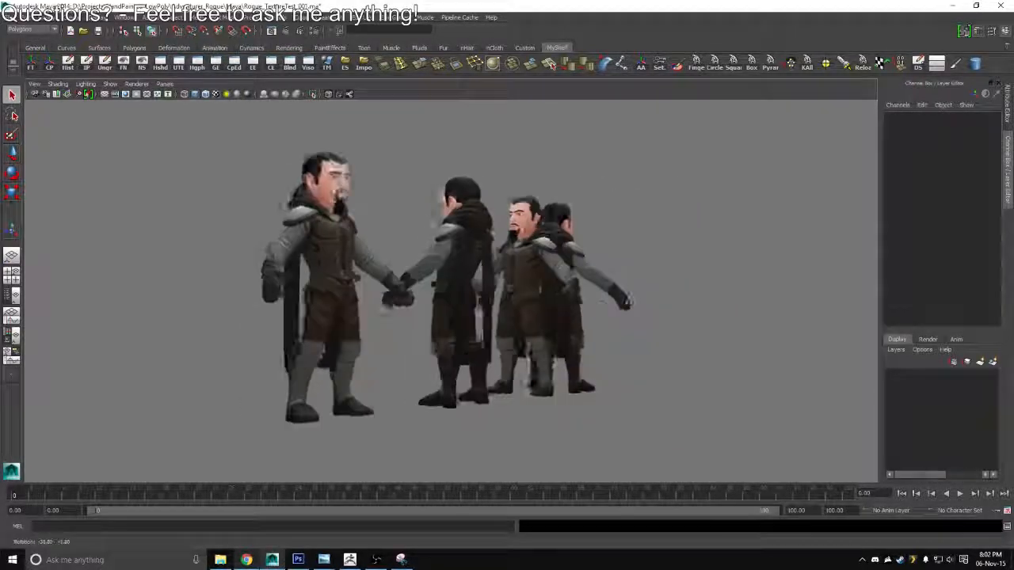
drag(628, 300, 594, 219)
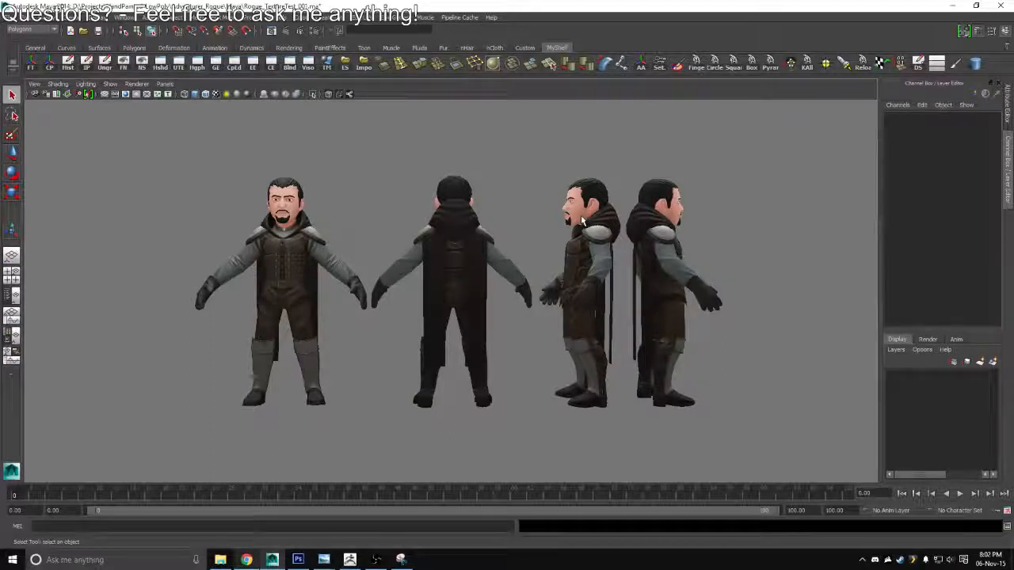
key(ctrl+space)
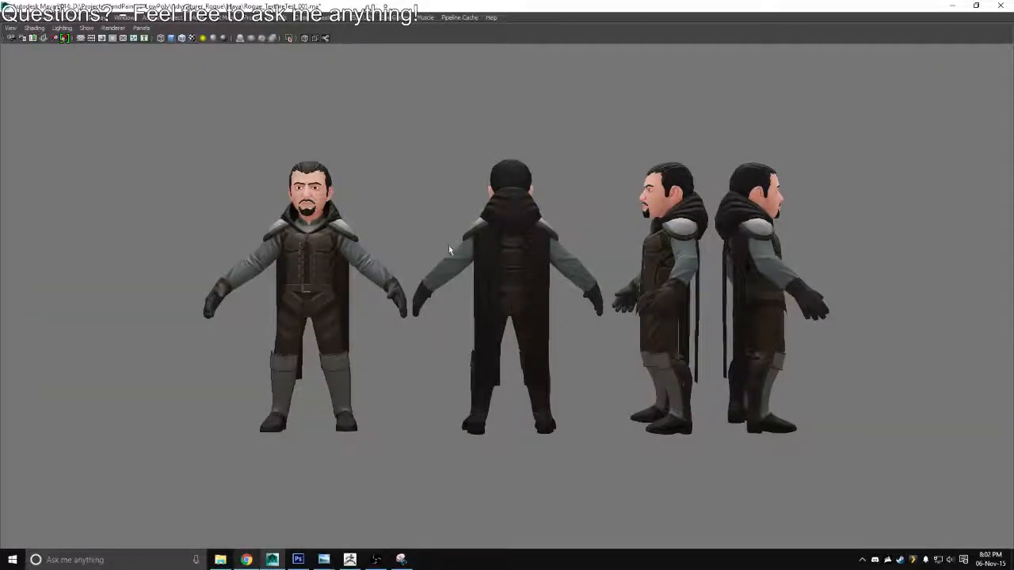
scroll(441, 246, up, 5)
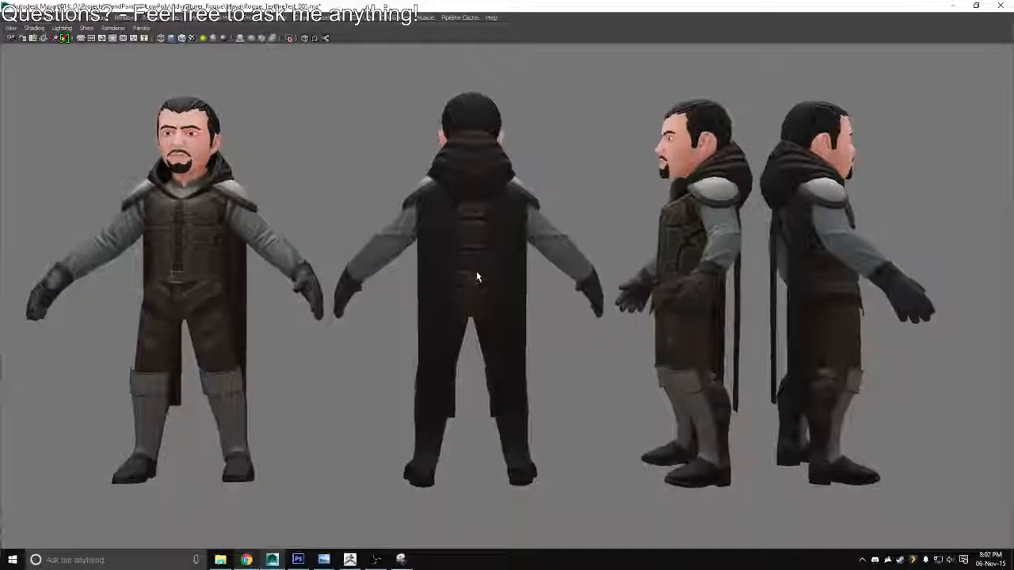
scroll(479, 281, up, 3)
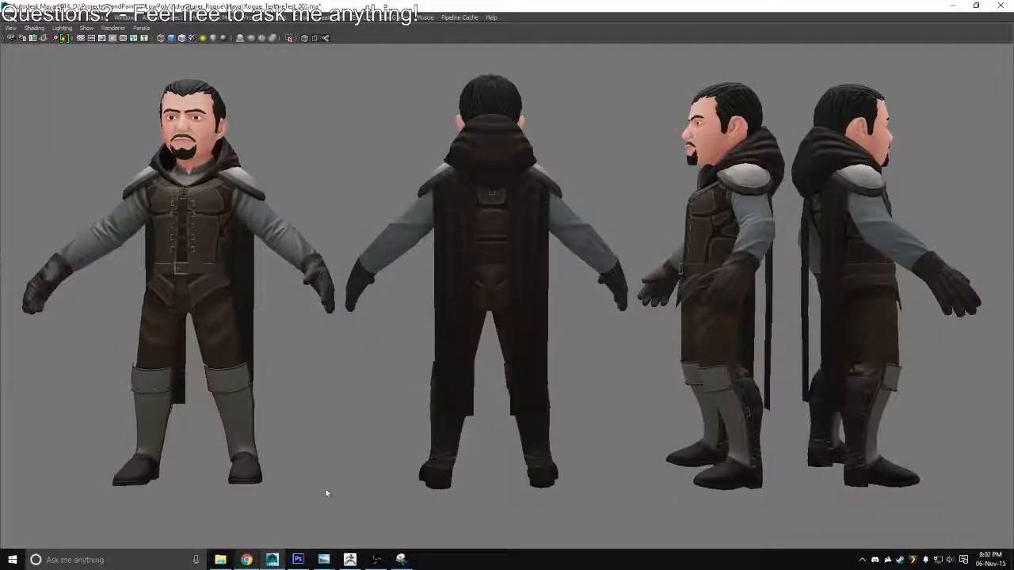
Switch to Photoshop and append ", Yellow 45 S" to the name of the sleeves' Hue/Saturation layer
click(299, 560)
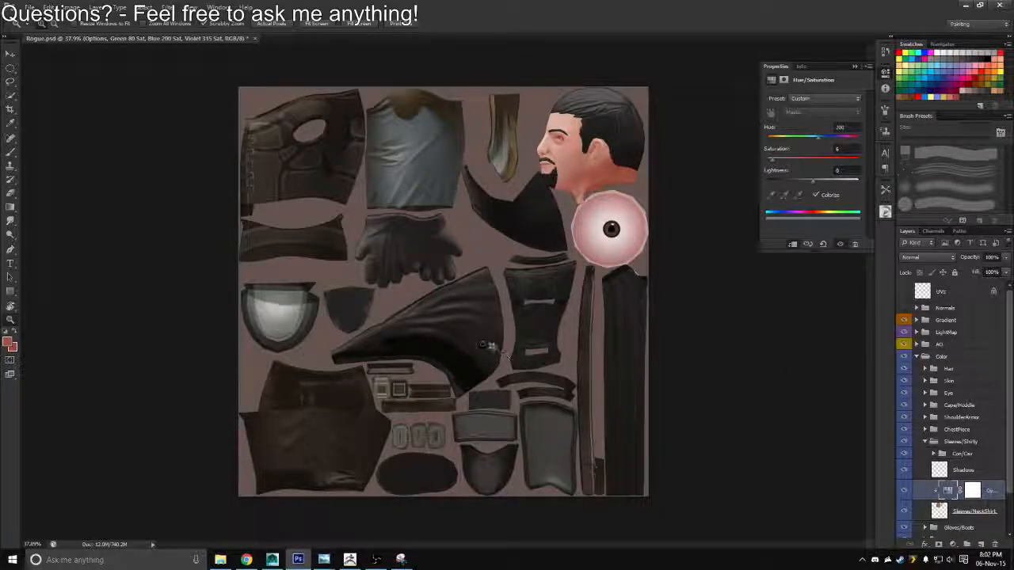
drag(486, 346, 461, 324)
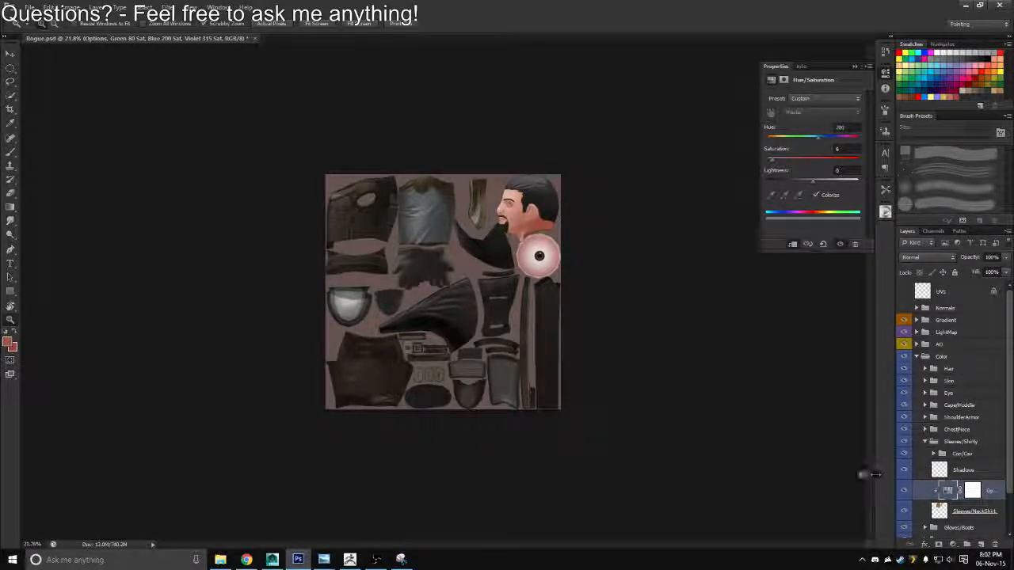
drag(874, 474, 716, 483)
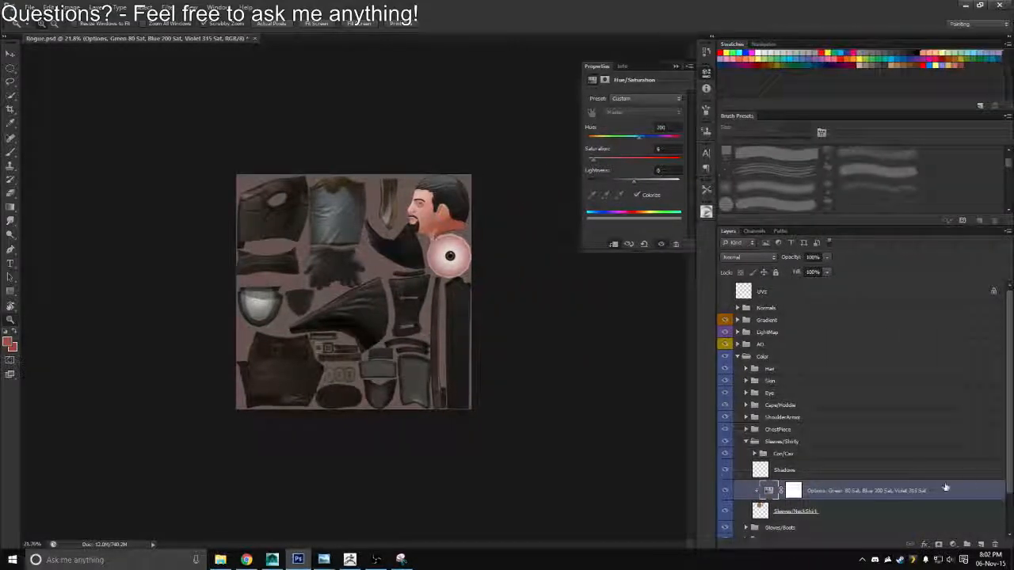
double_click(919, 490)
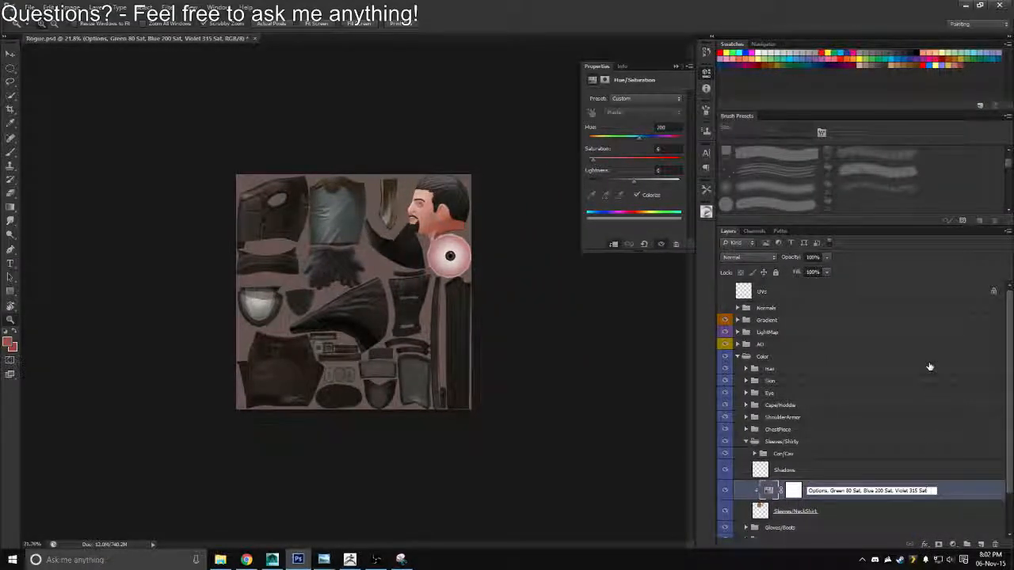
text(, Yellow 45 S)
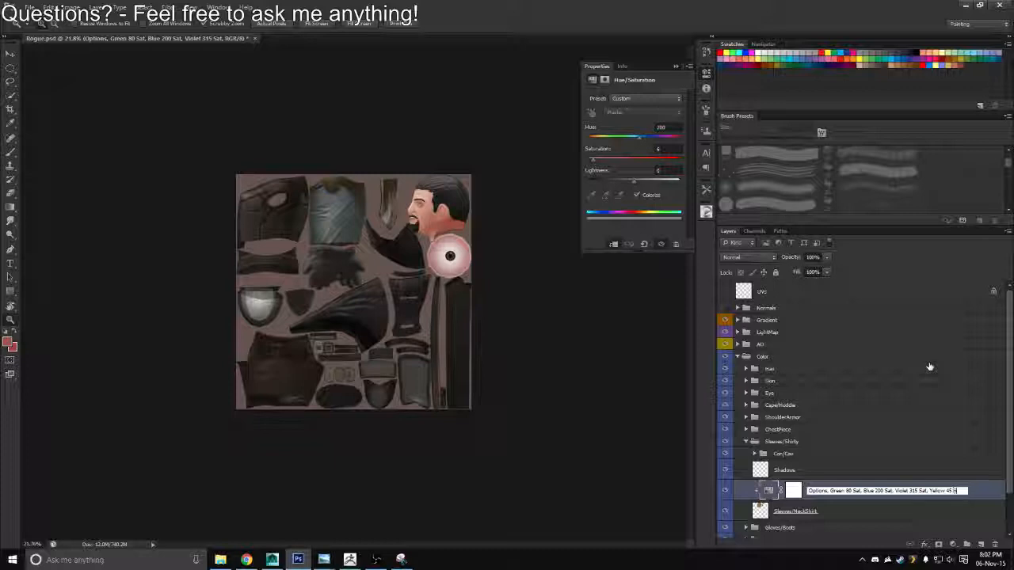
key(Return)
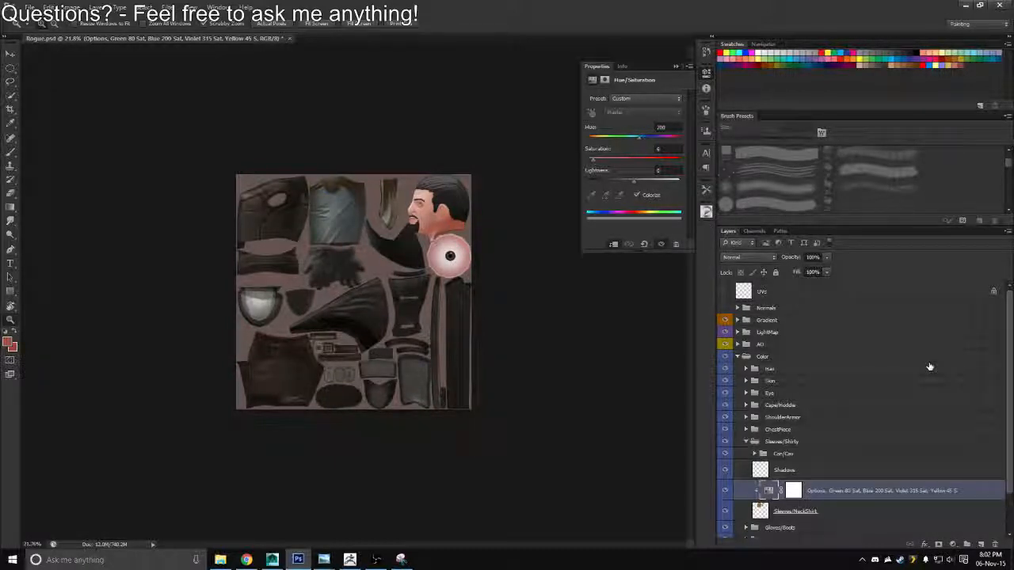
Deselect the adjustment layer, narrow the layer list again, fit the texture to the window and save Rogue.psd
click(715, 458)
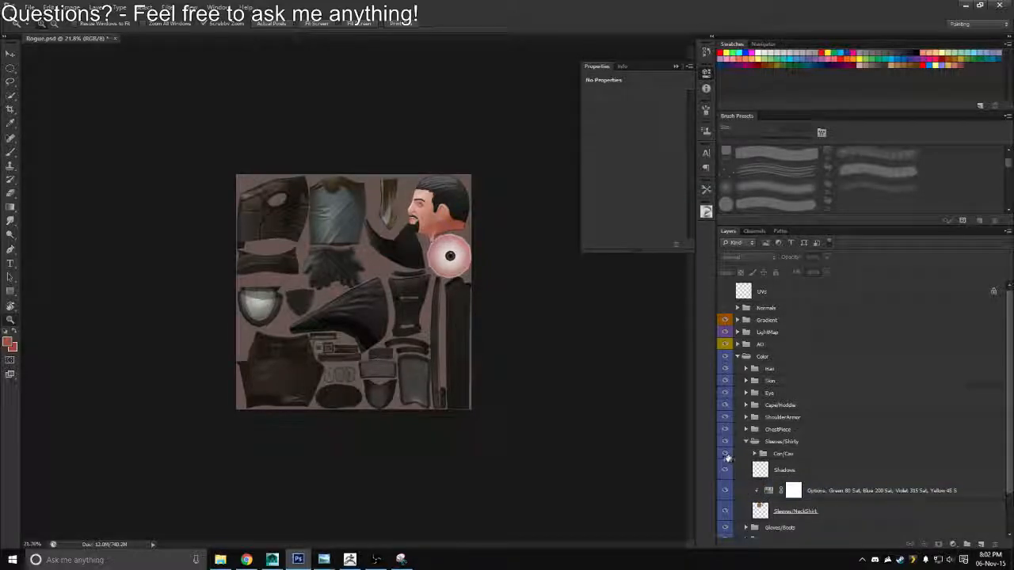
drag(735, 460, 913, 461)
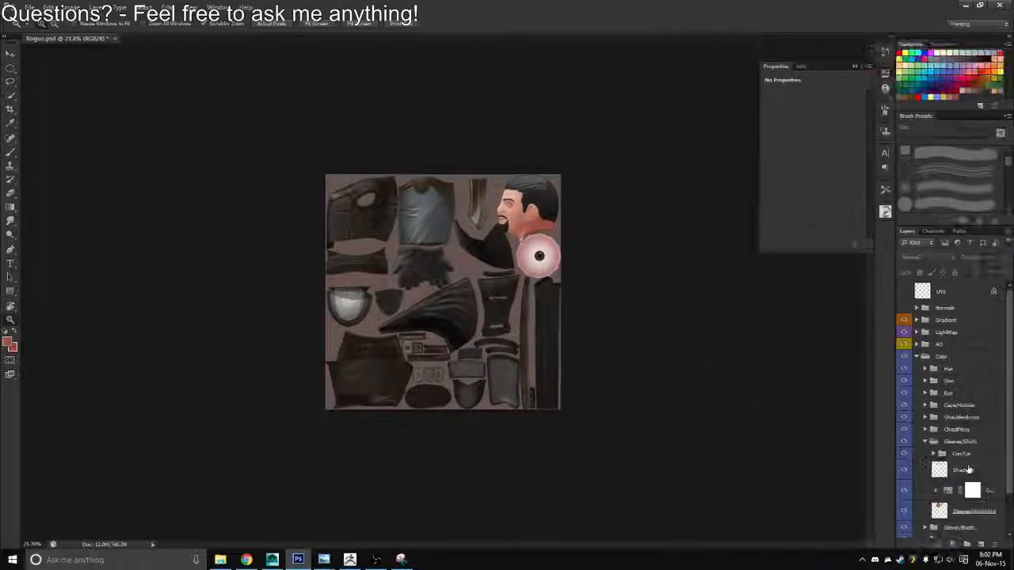
key(ctrl+0)
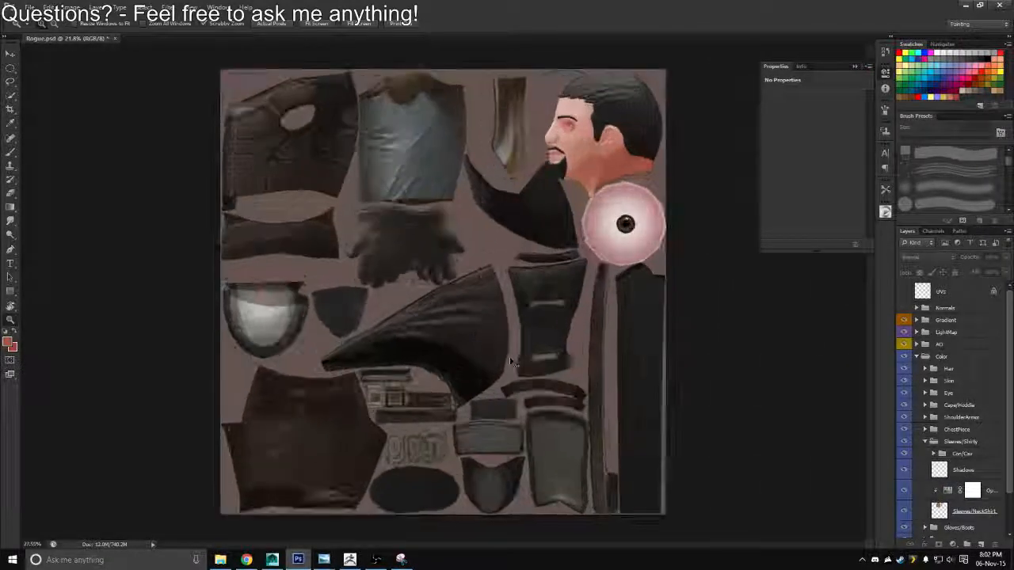
key(ctrl+s)
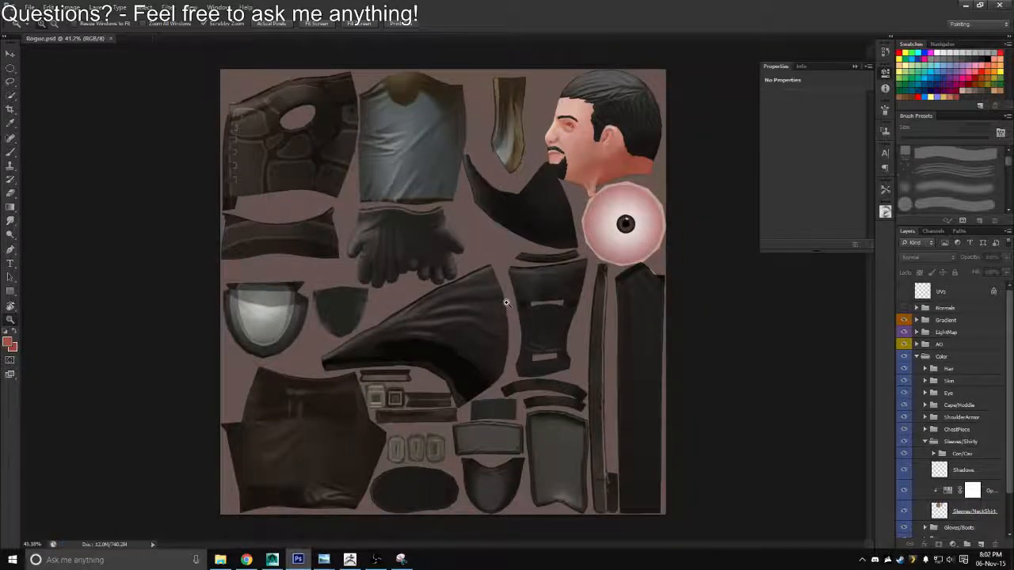
Check the character in Maya, return to Photoshop and select the Color layer group
key(alt+Tab)
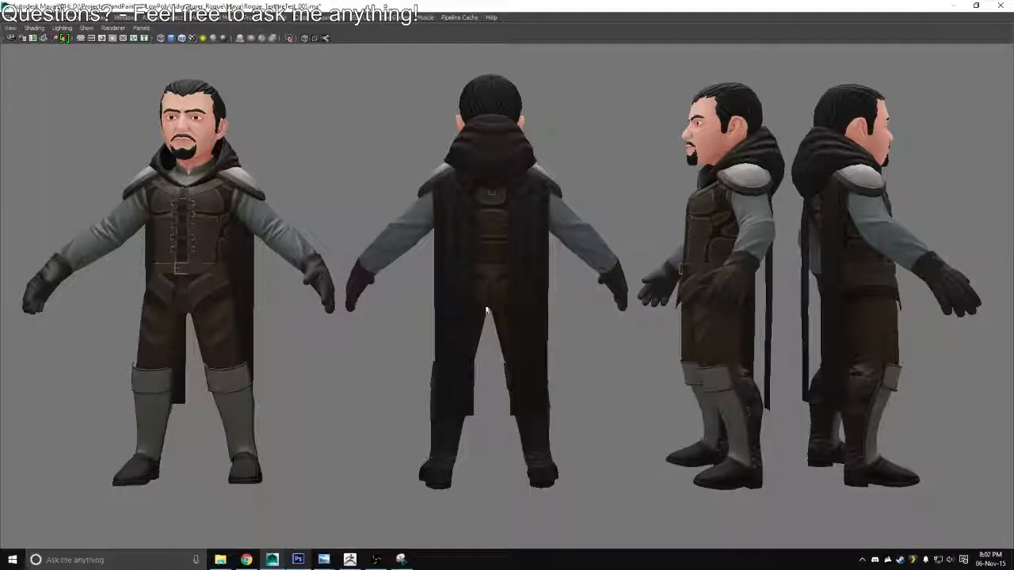
key(alt+Tab)
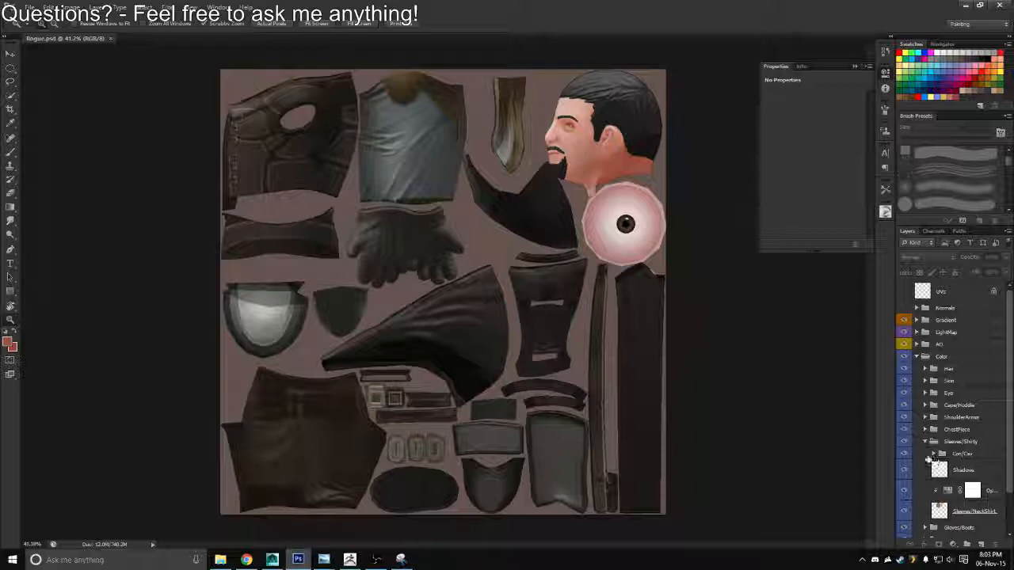
drag(1010, 414, 1009, 365)
click(913, 357)
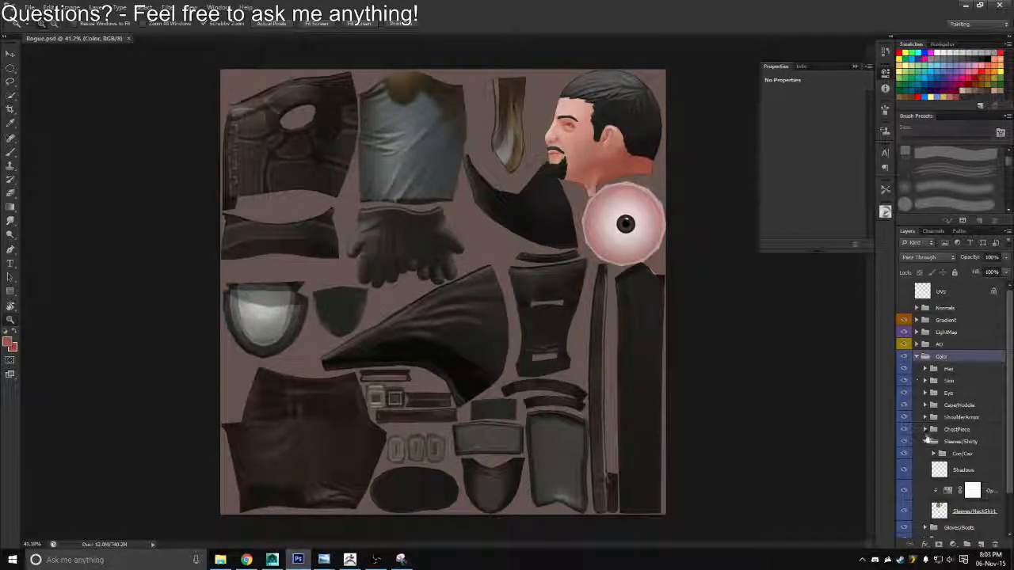
Collapse the Color layer group, zoom out on the texture and save Rogue.psd
click(917, 356)
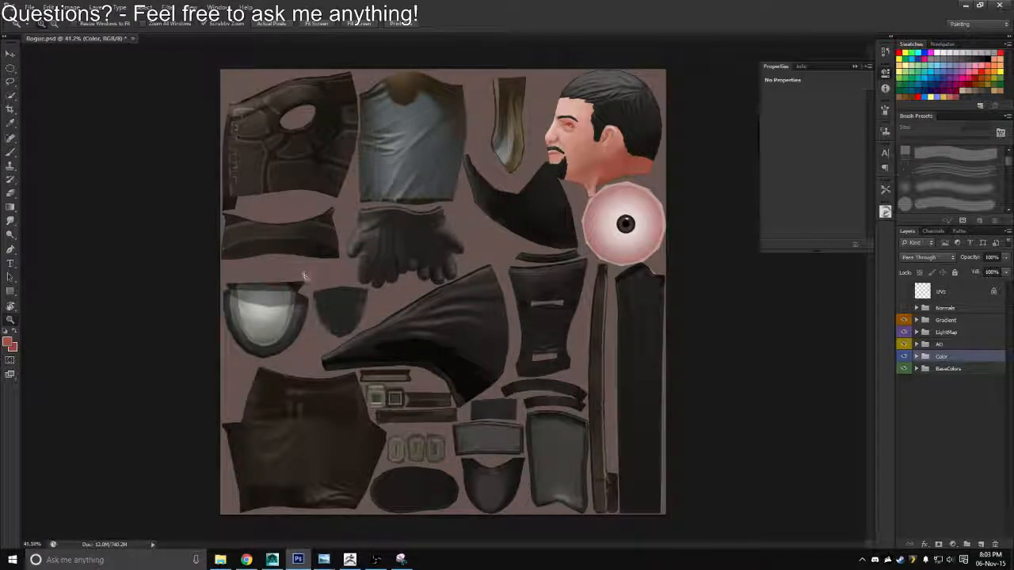
scroll(321, 275, down, 1)
key(ctrl+s)
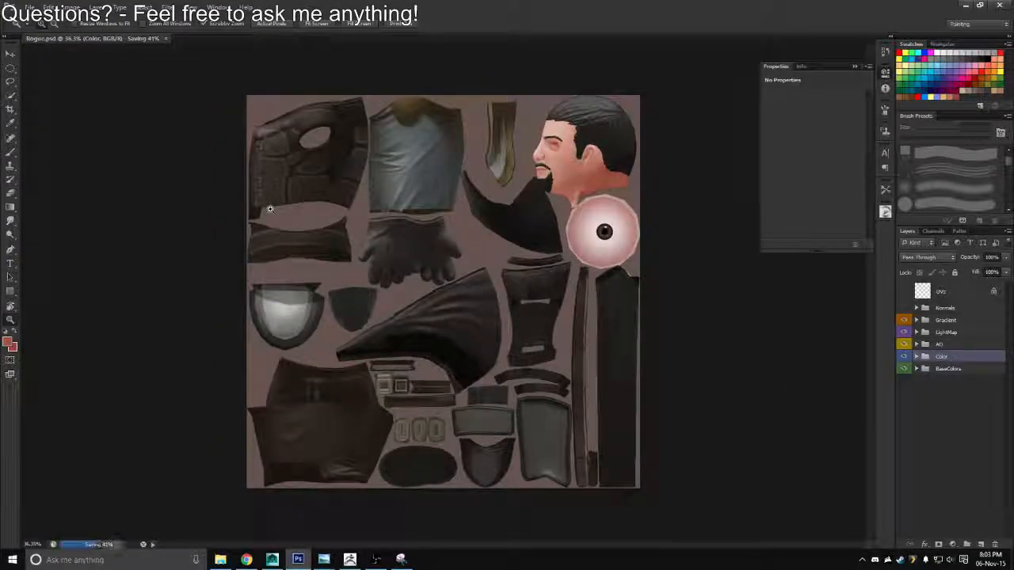
click(377, 559)
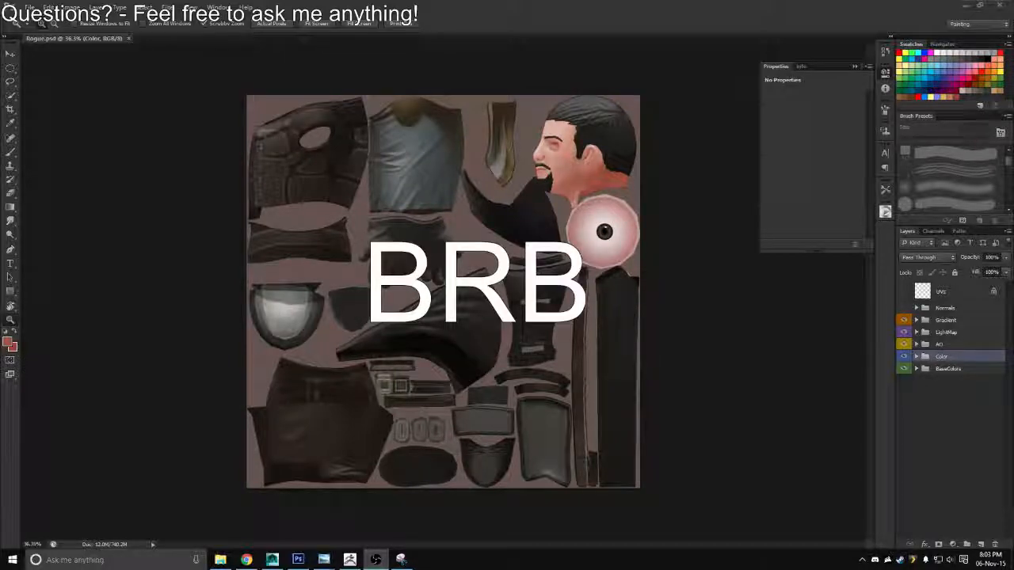
key(alt+Tab)
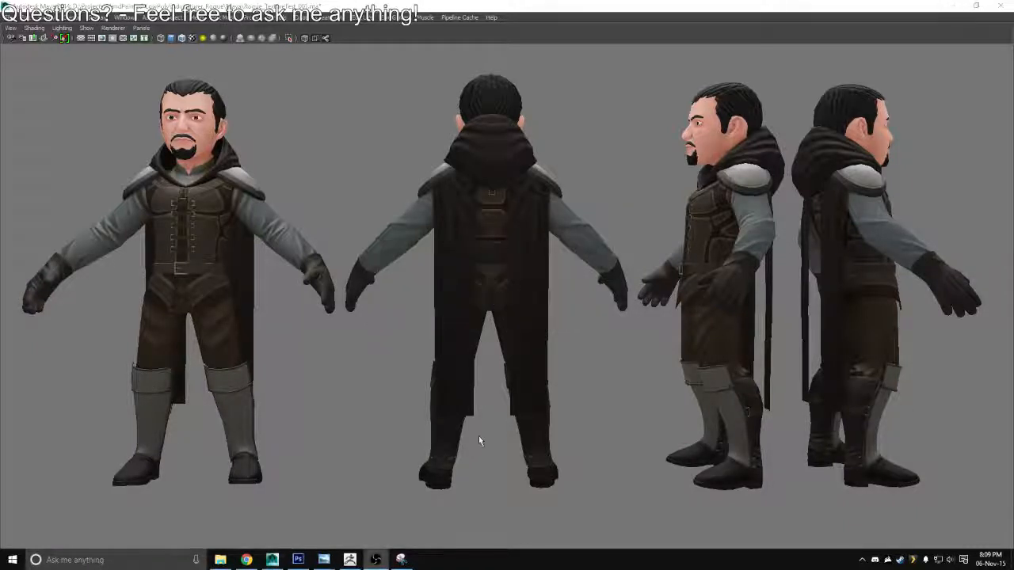
key(alt+Tab)
key(alt+Tab)
key(alt+Tab)
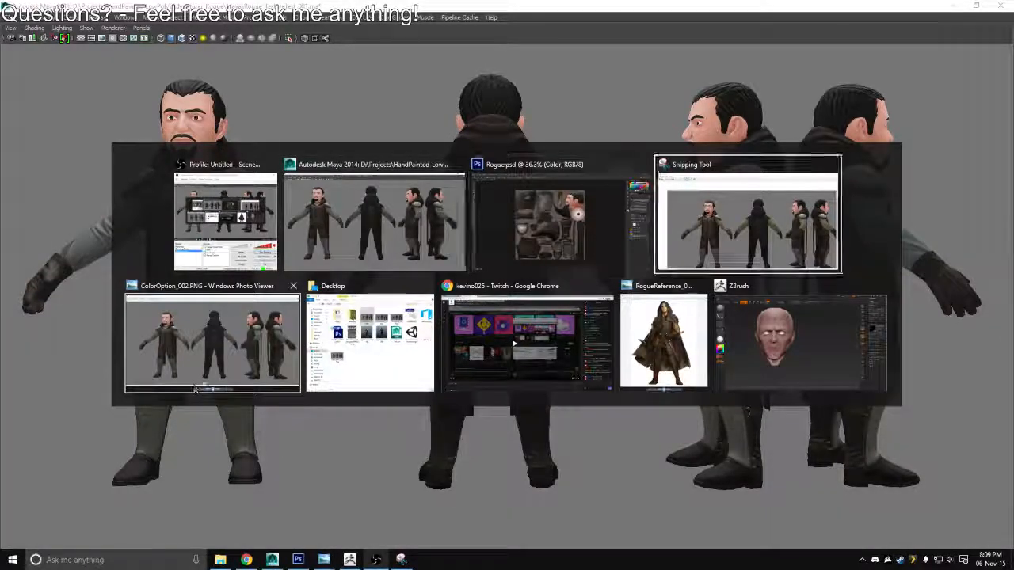
Launch the Readit app, select the "Warcraft - Official Trailer (HD)" post and move the window higher on the screen
key(super)
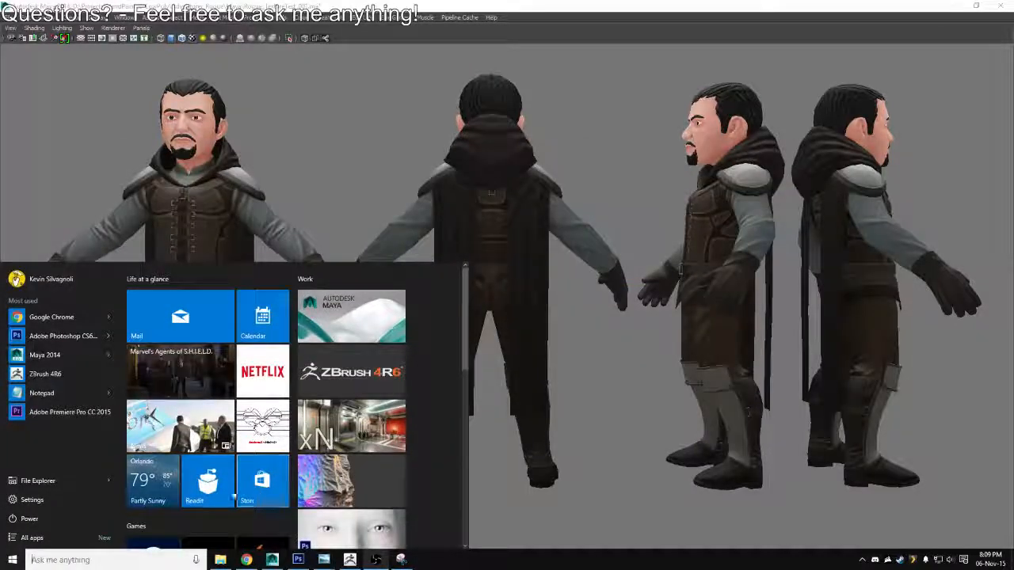
click(223, 491)
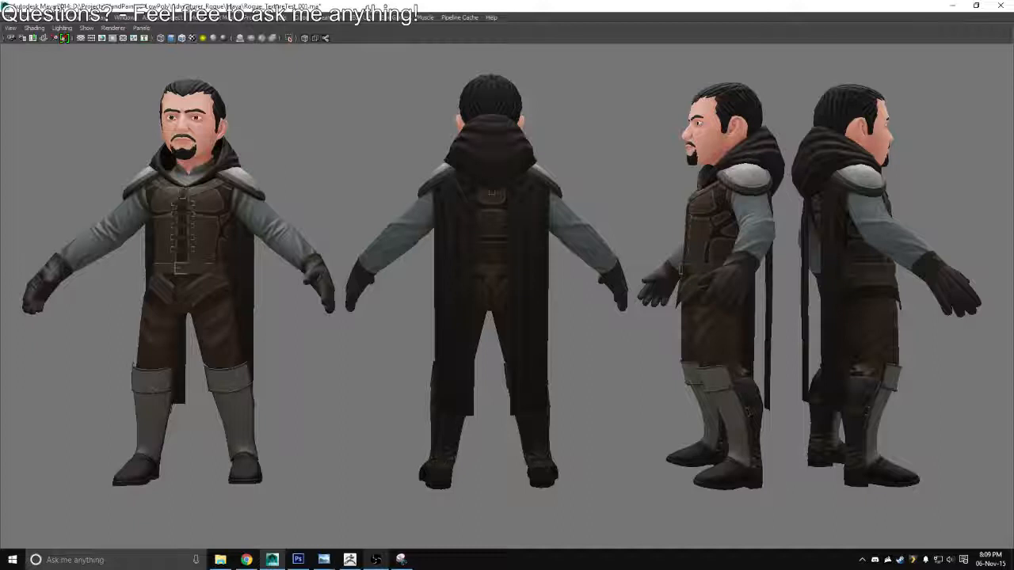
key(super)
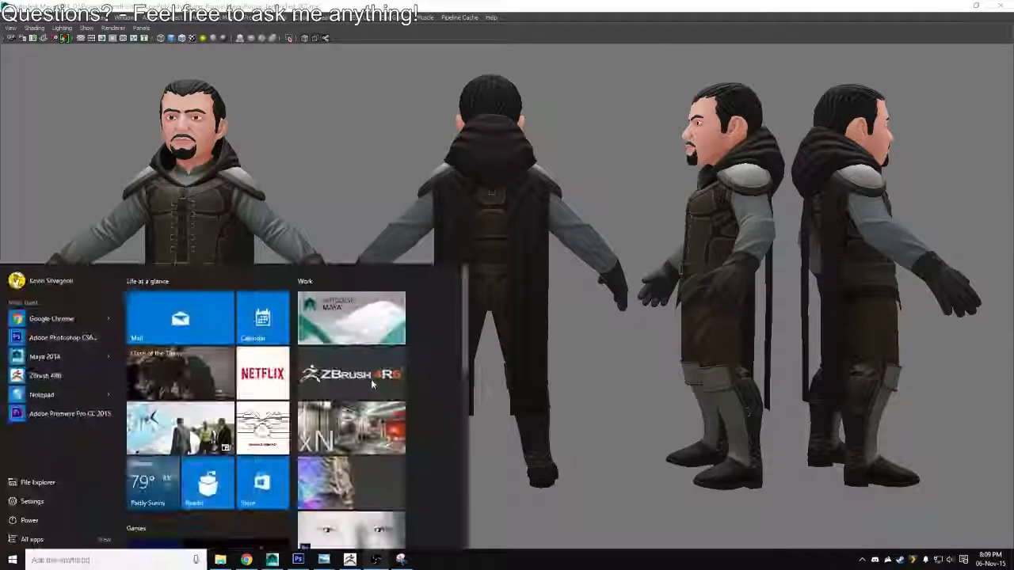
click(204, 494)
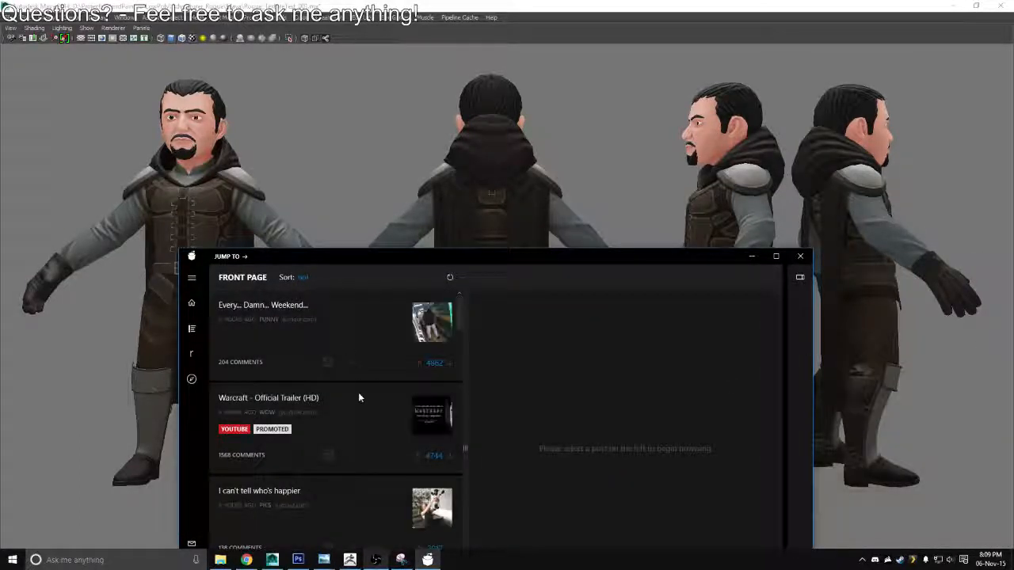
click(370, 422)
drag(585, 263, 564, 221)
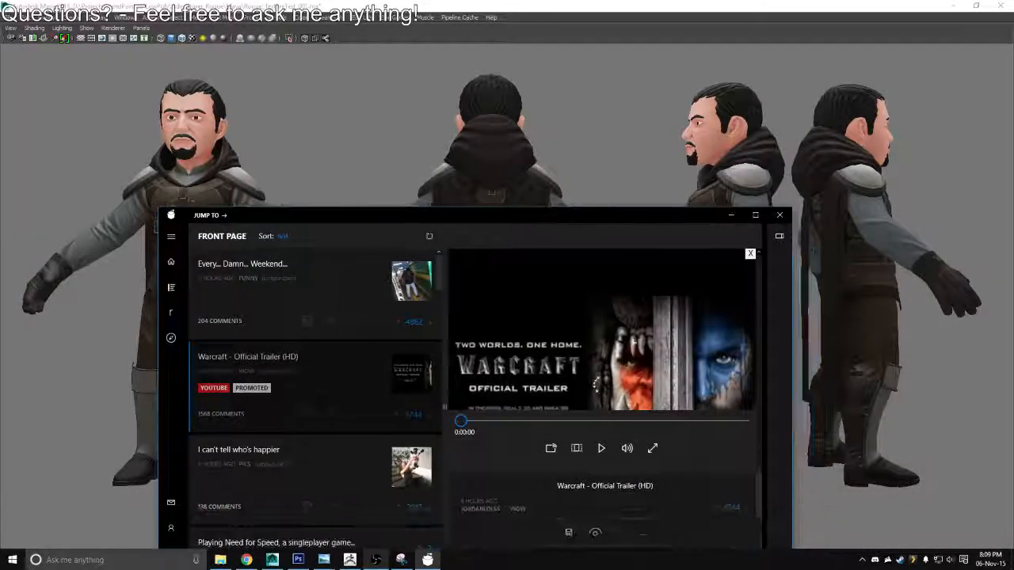
Open the selected Warcraft trailer post's link in the browser and minimize the Readit window
click(644, 532)
click(647, 439)
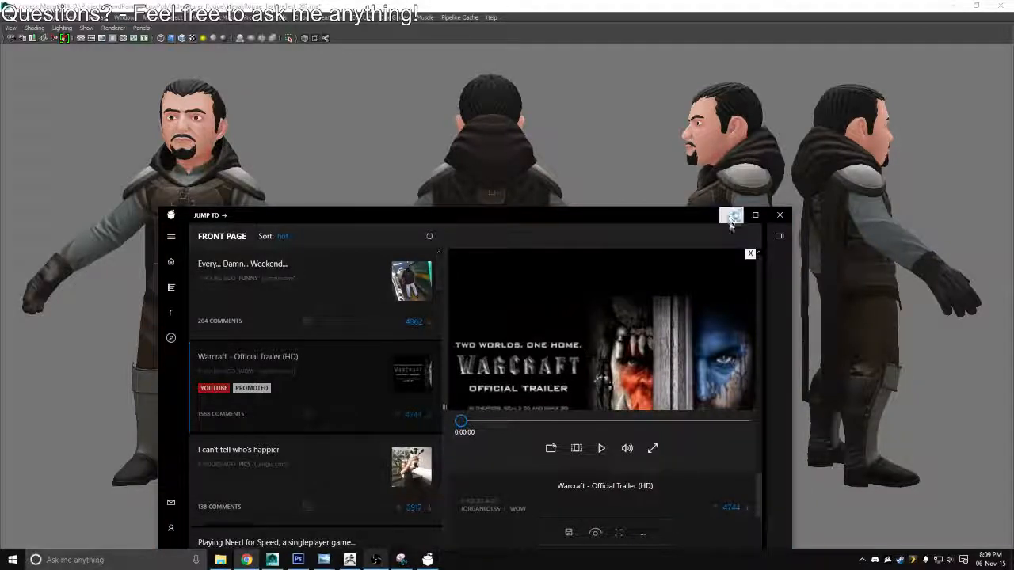
click(730, 214)
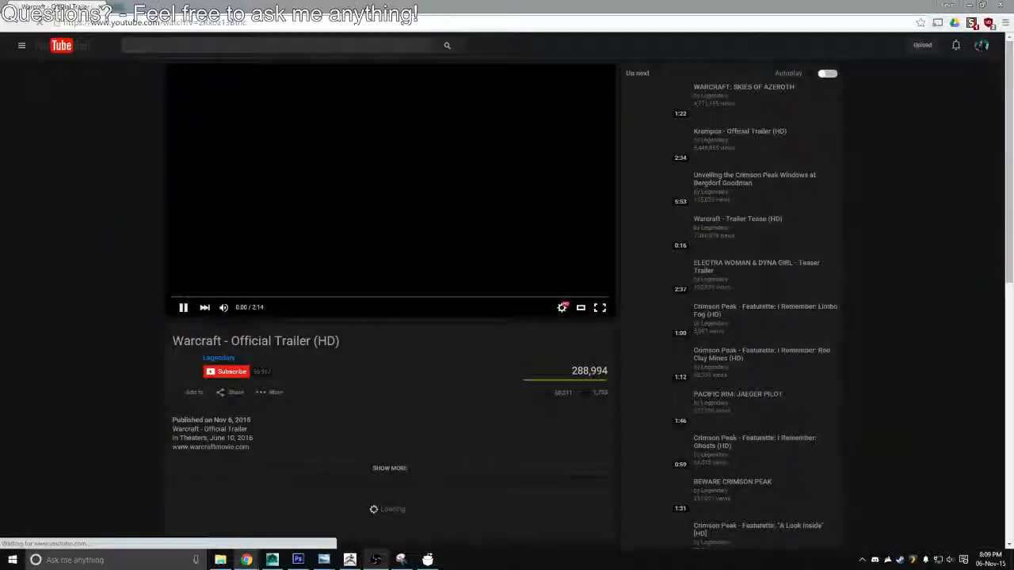
Watch the Warcraft trailer on YouTube in full screen and adjust the system volume to 30
double_click(277, 238)
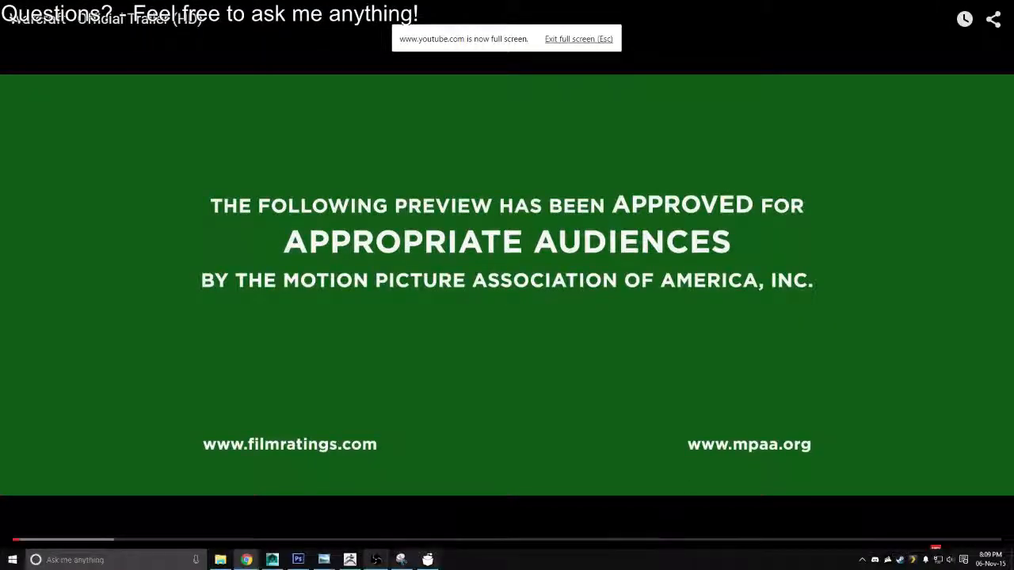
click(321, 520)
key(XF86AudioLowerVolume)
key(XF86AudioLowerVolume)
key(XF86AudioLowerVolume)
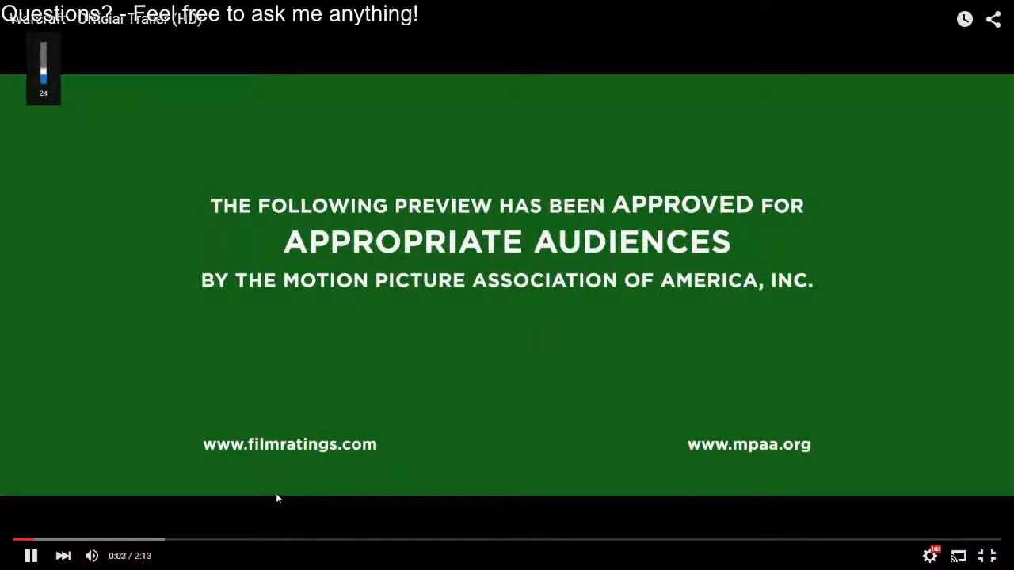
key(XF86AudioLowerVolume)
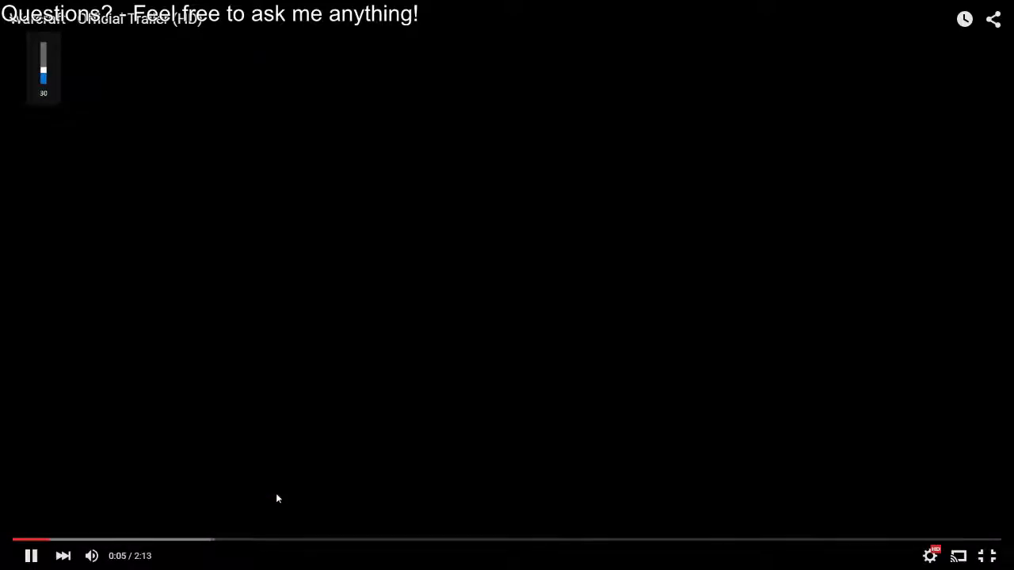